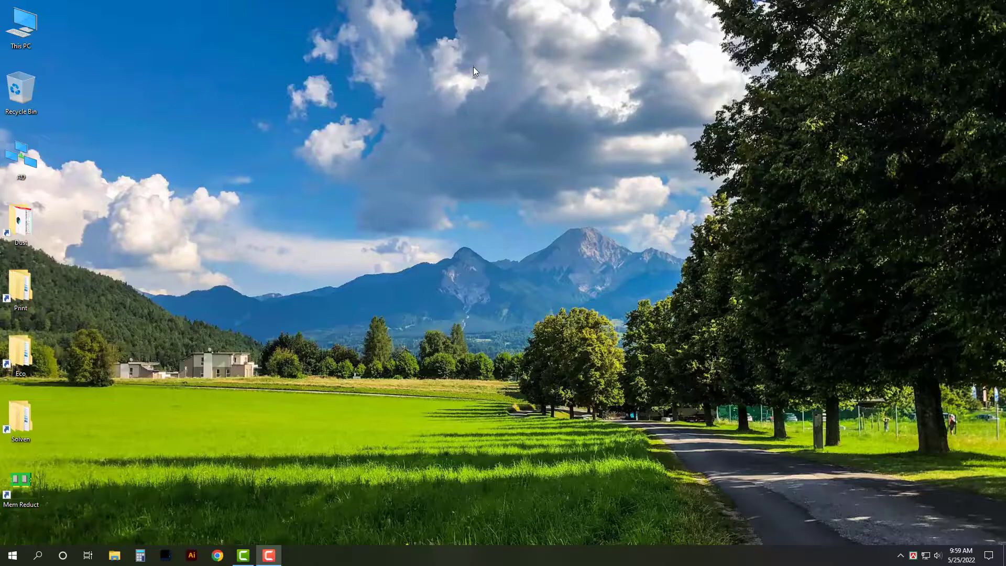
Step: Refresh the desktop, open Chrome's work profile to Gmail, then minimize the browser
right_click(474, 68)
click(499, 97)
click(217, 555)
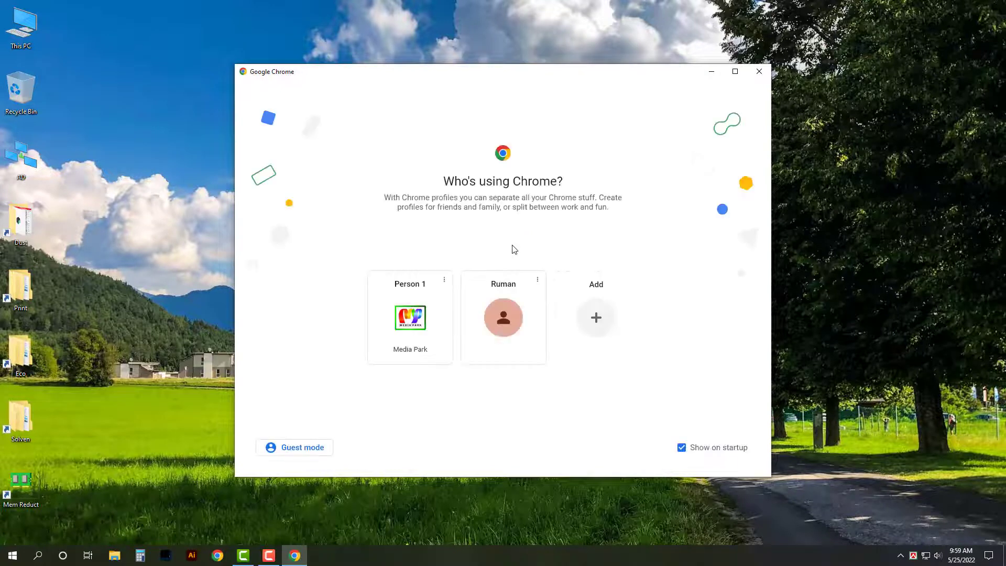
click(415, 350)
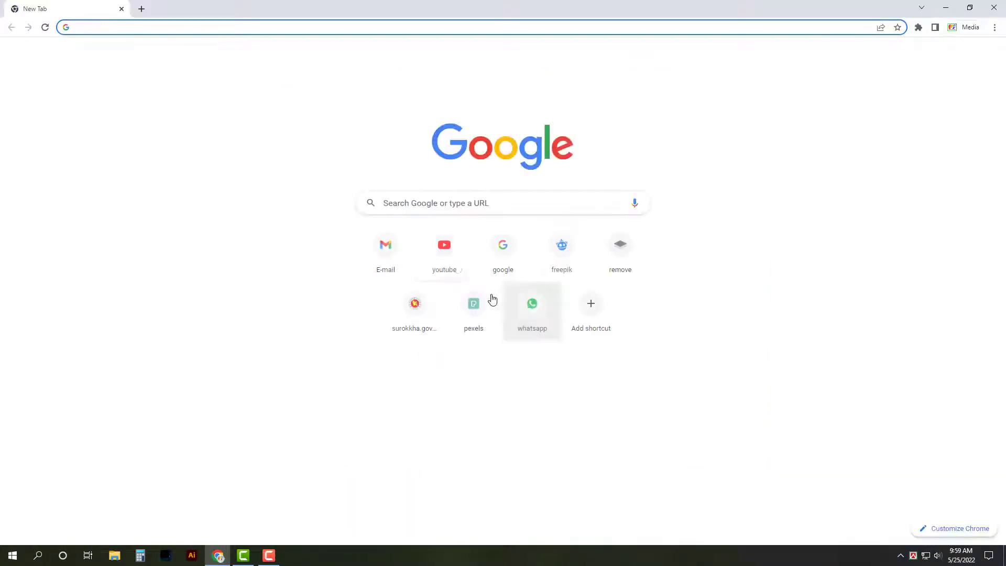
click(397, 255)
click(946, 7)
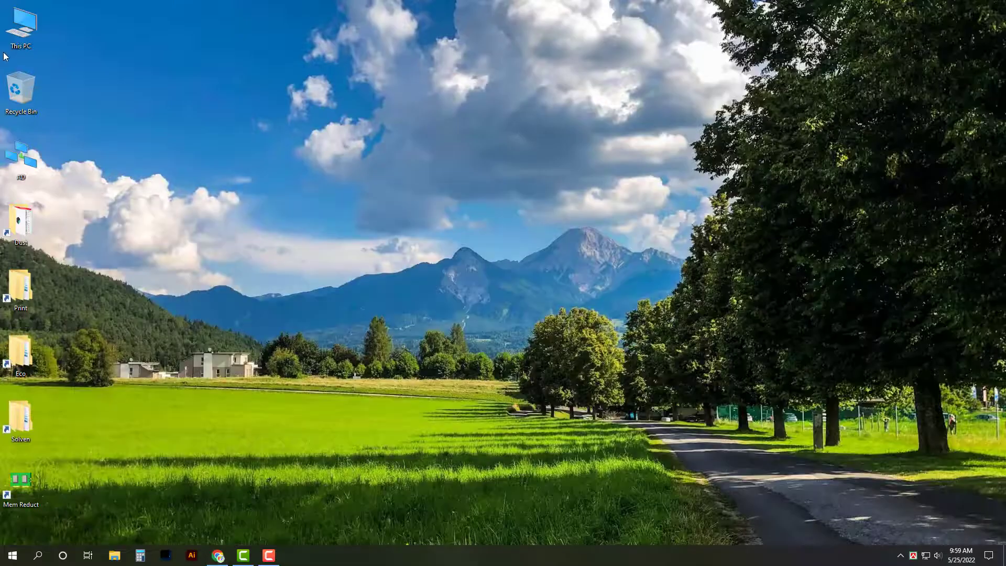
Step: In Downloads, delete the seven loose files and the remittance banner output folder
key(super+e)
double_click(527, 76)
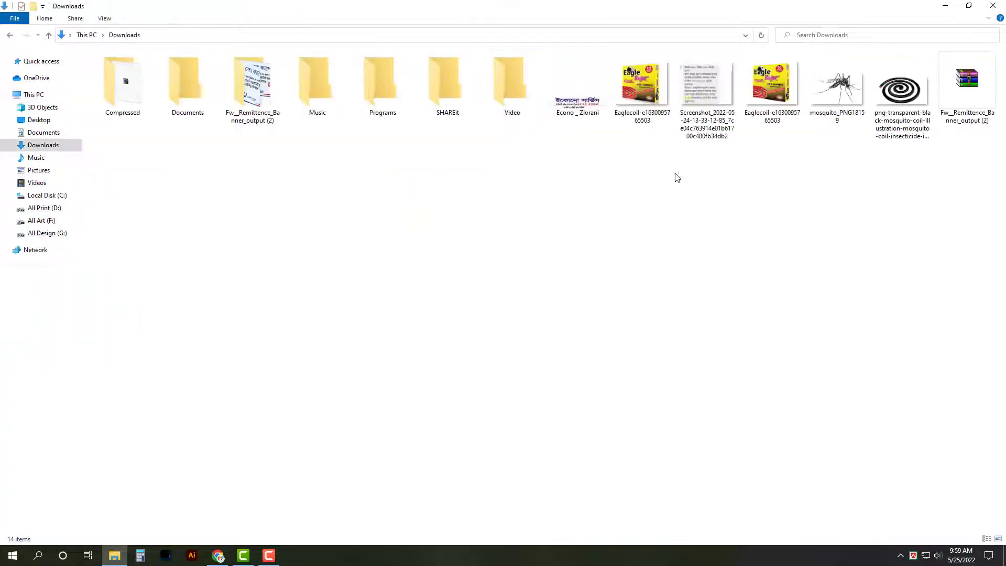
drag(579, 152, 998, 55)
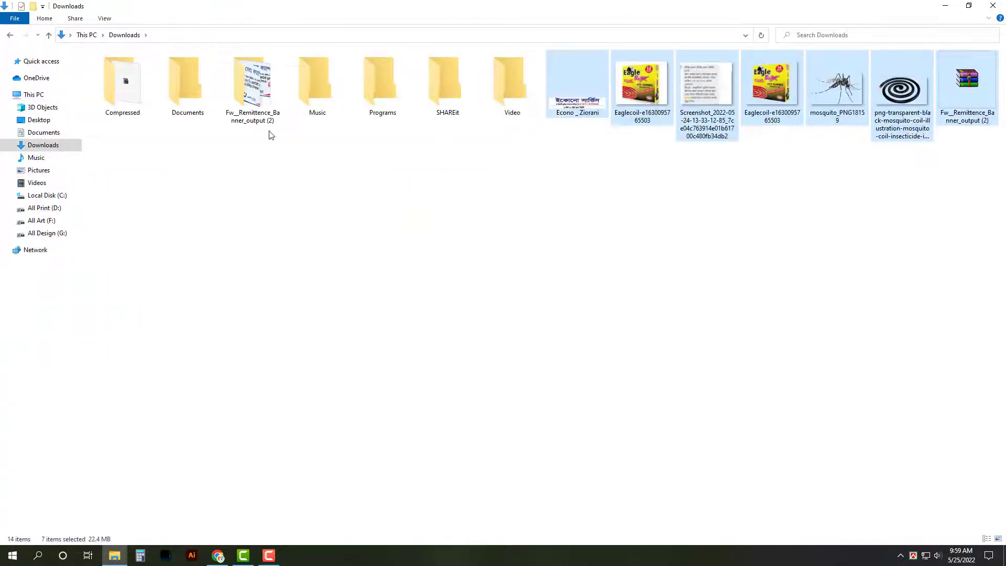
key(Delete)
click(252, 84)
key(Delete)
Step: Delete both PVC PRINT items from the Compressed folder and close File Explorer
double_click(124, 80)
click(260, 105)
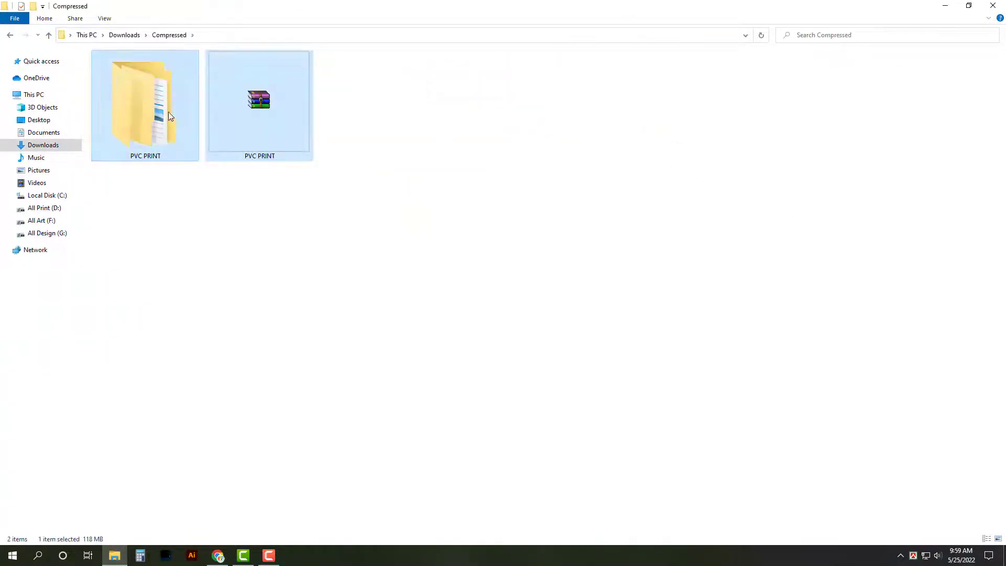
ctrl+click(170, 116)
key(Delete)
key(alt+Up)
key(alt+F4)
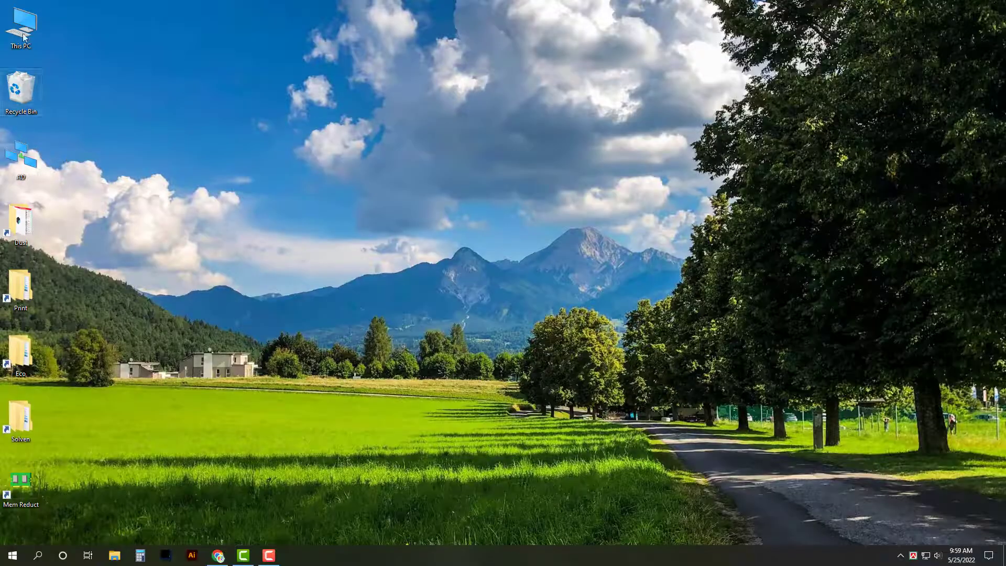
Step: Permanently empty the Recycle Bin and launch Photoshop
right_click(19, 82)
click(55, 101)
click(541, 287)
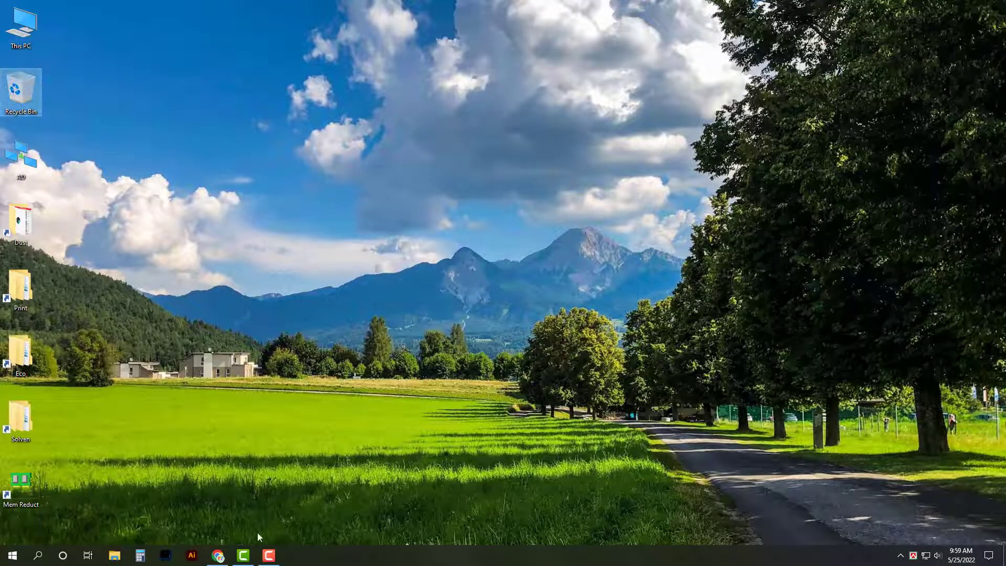
click(166, 555)
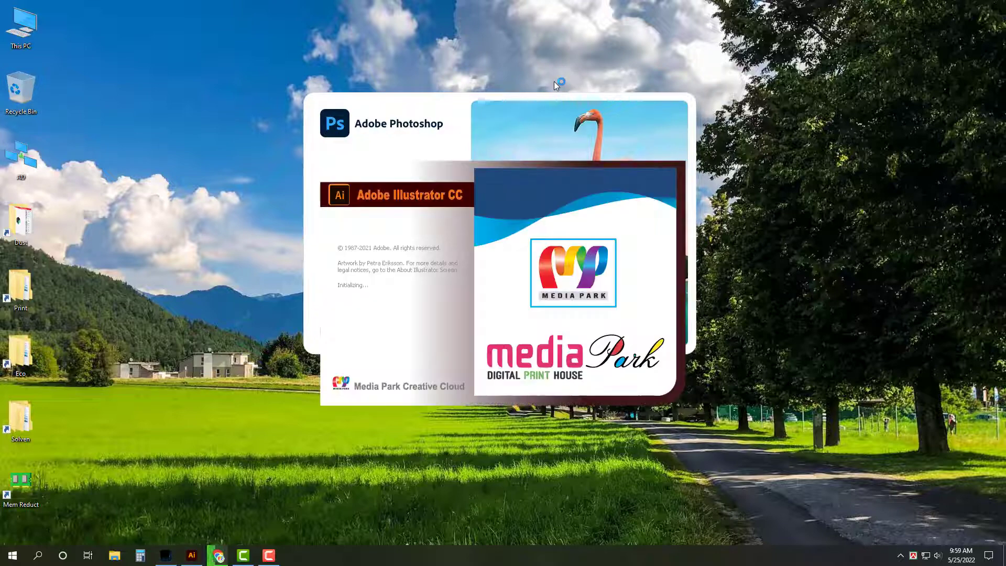
Step: Refresh the desktop twice while Photoshop and Illustrator load
right_click(559, 55)
click(606, 83)
right_click(575, 25)
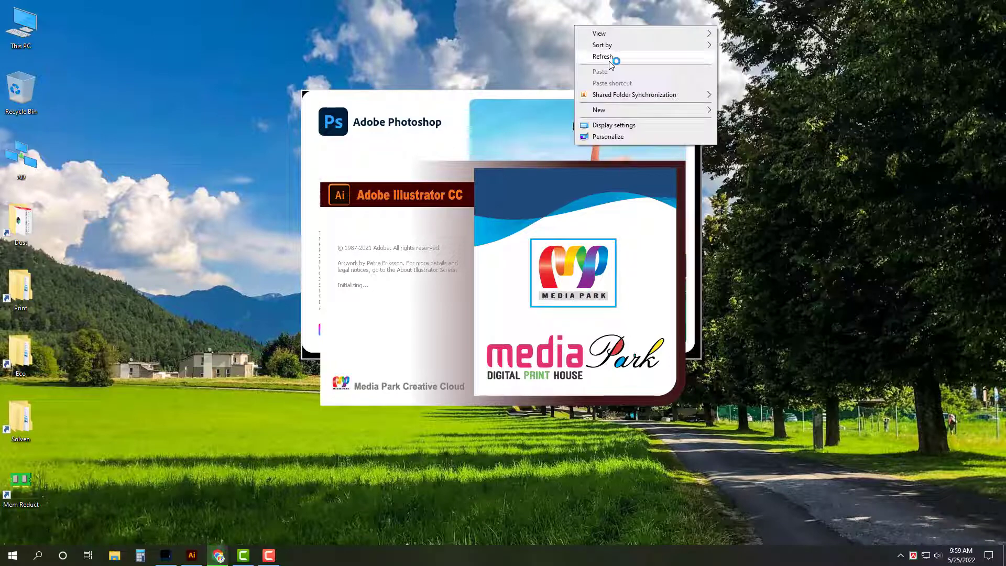
click(608, 61)
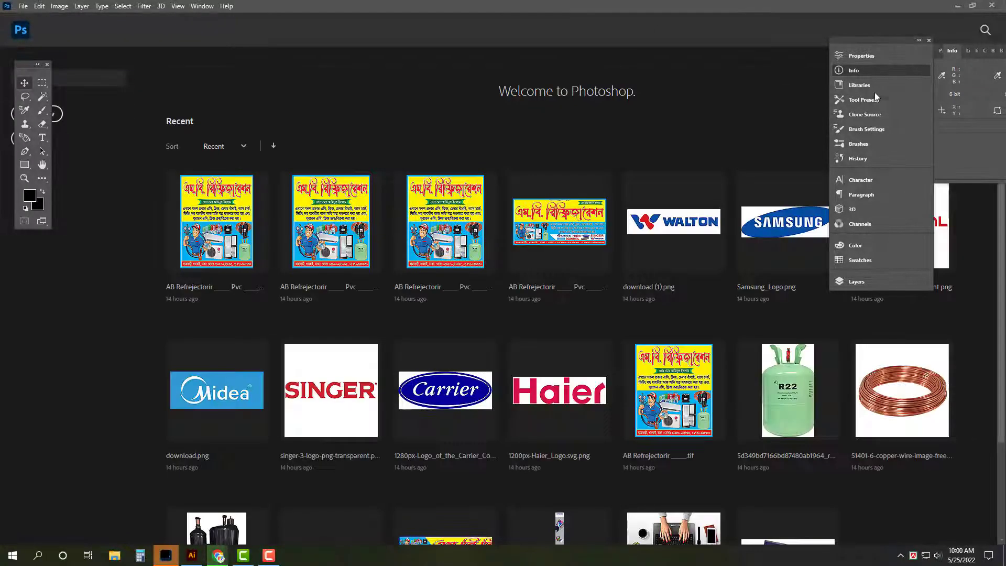
Step: Close Photoshop's Info panel, list recent files, minimize both Adobe apps and restore Gmail
click(903, 70)
click(938, 121)
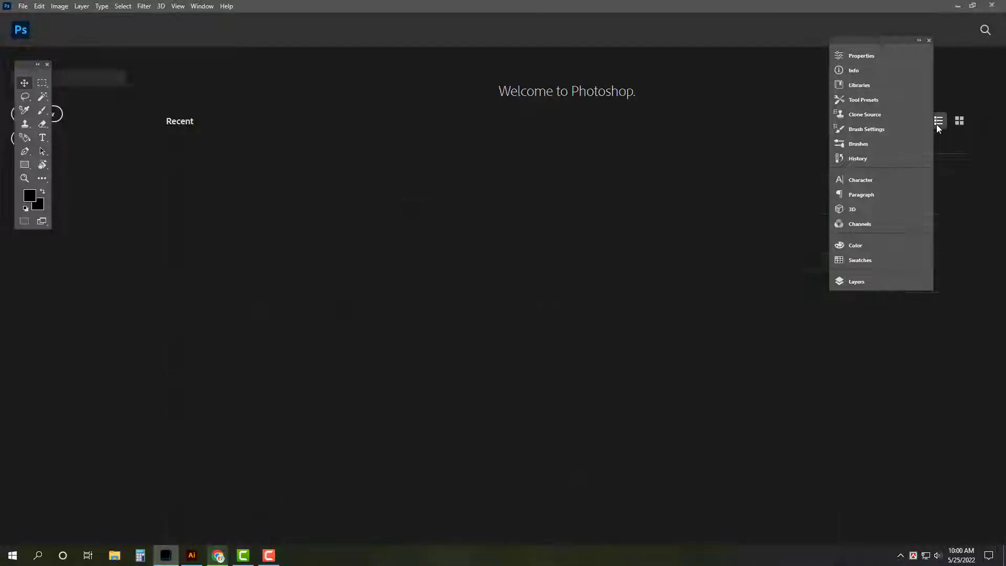
click(955, 6)
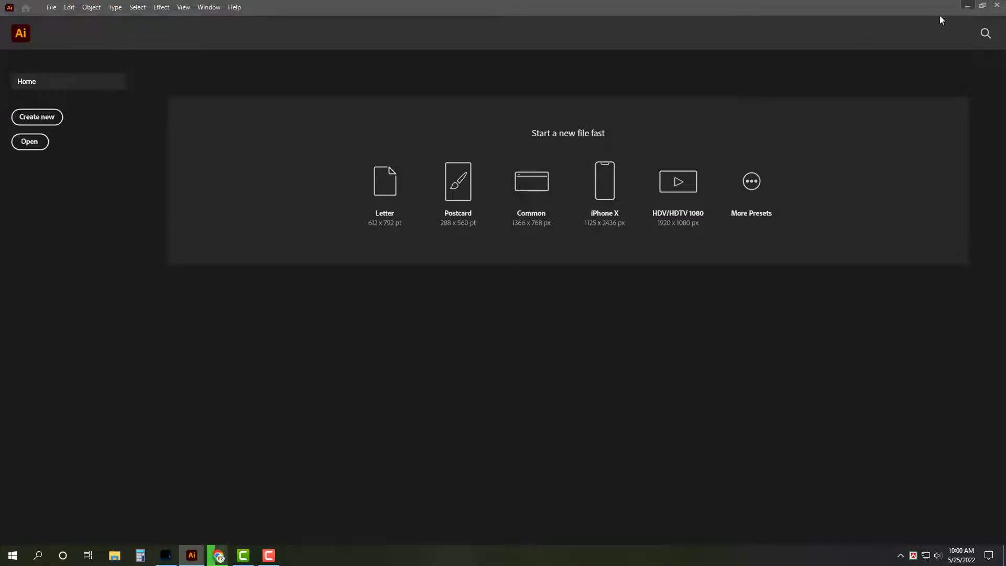
click(967, 6)
click(218, 556)
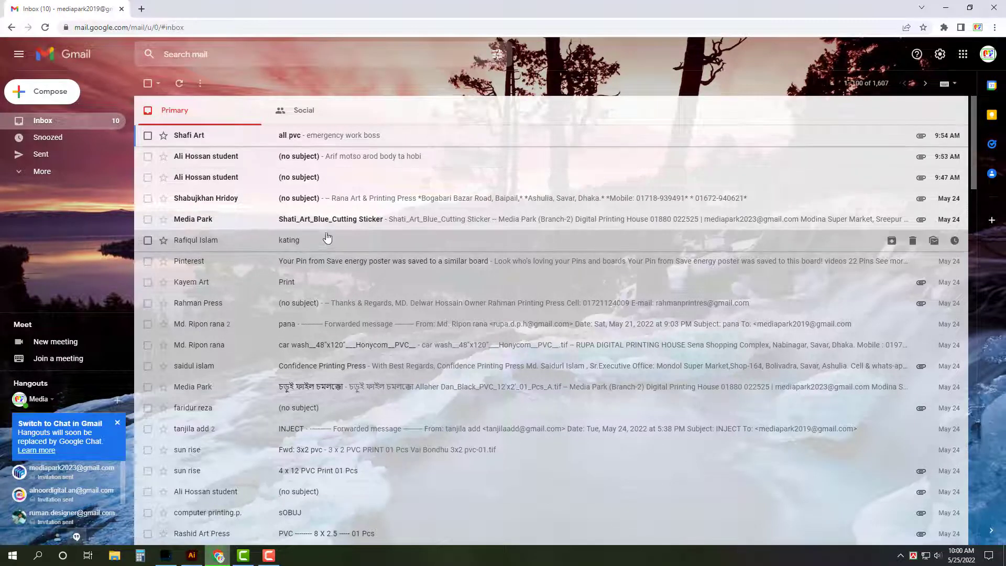
Step: Download 25.ai from the no-subject email and open it from its folder in Illustrator
click(333, 199)
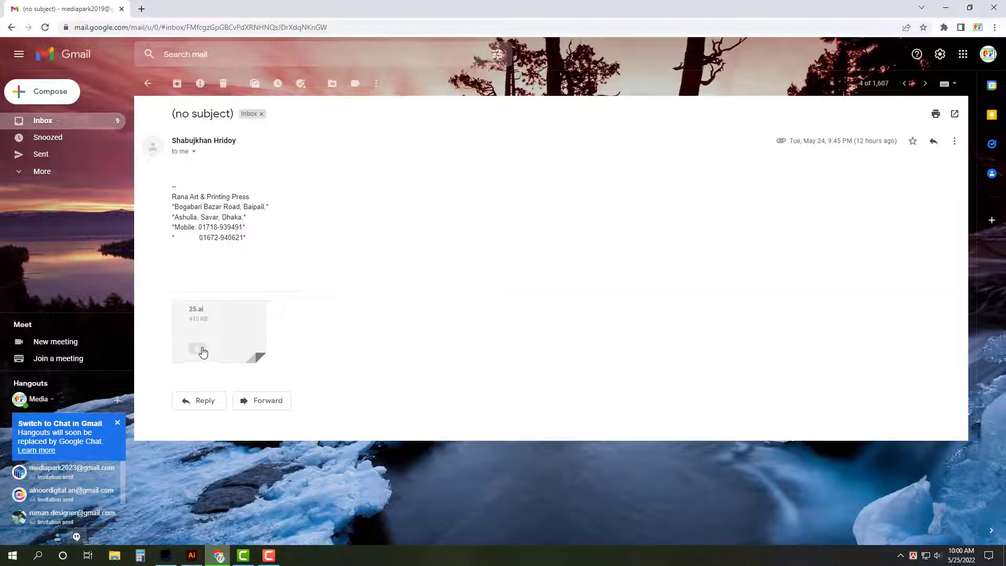
click(59, 124)
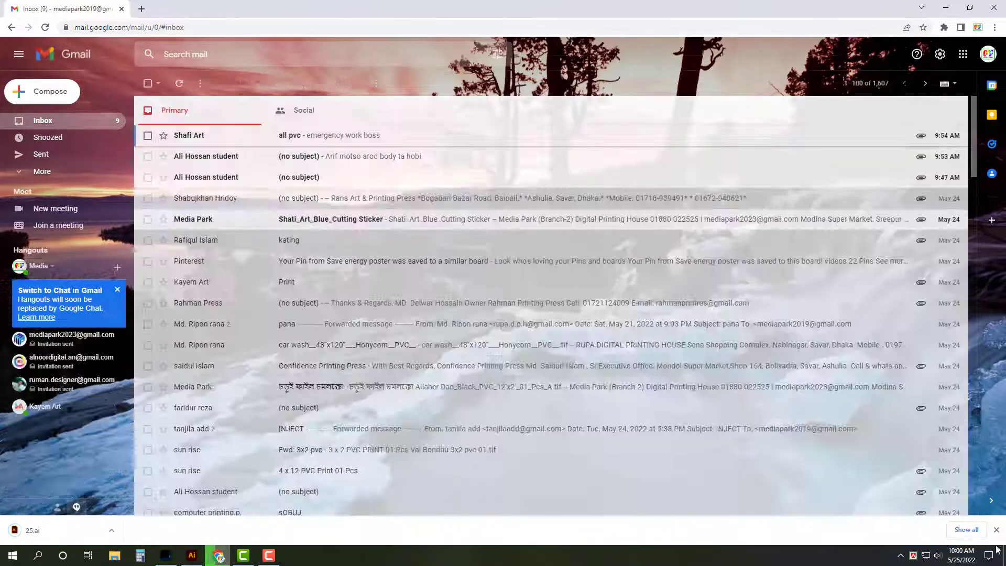
click(966, 530)
click(408, 157)
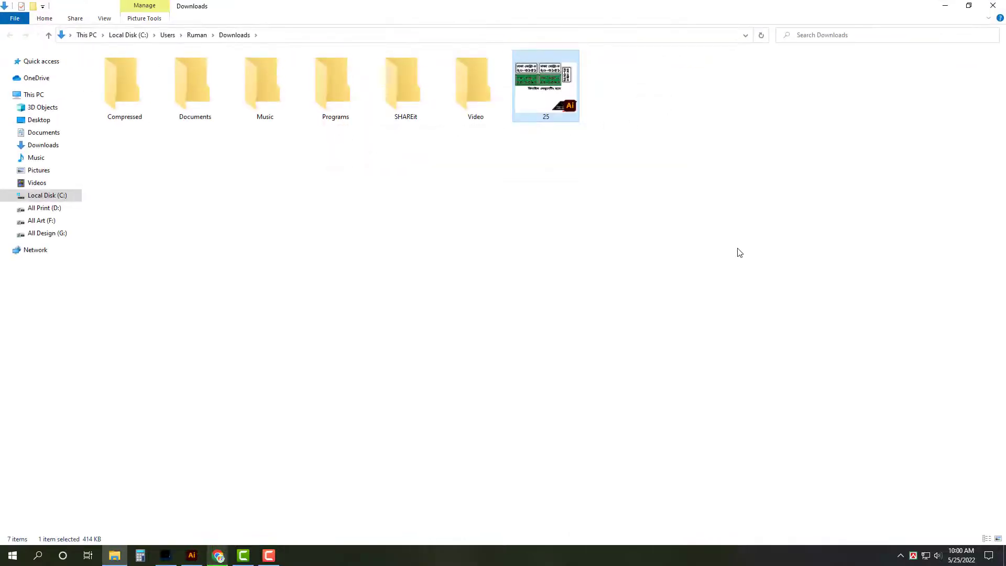
key(Return)
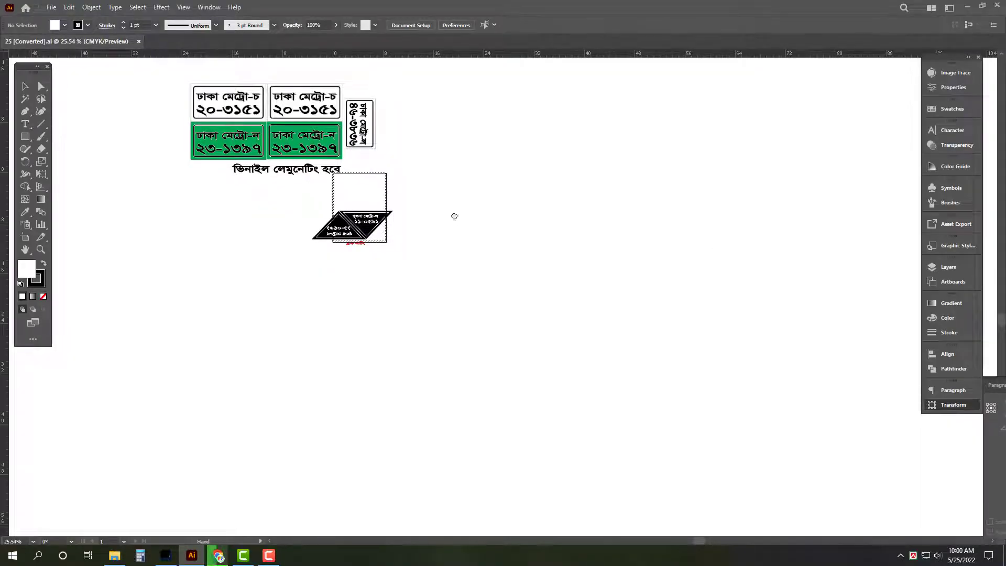
Step: Zoom into the artwork and move the ভিনাইল লেমুনেটিং হবে text lower
drag(454, 216, 537, 279)
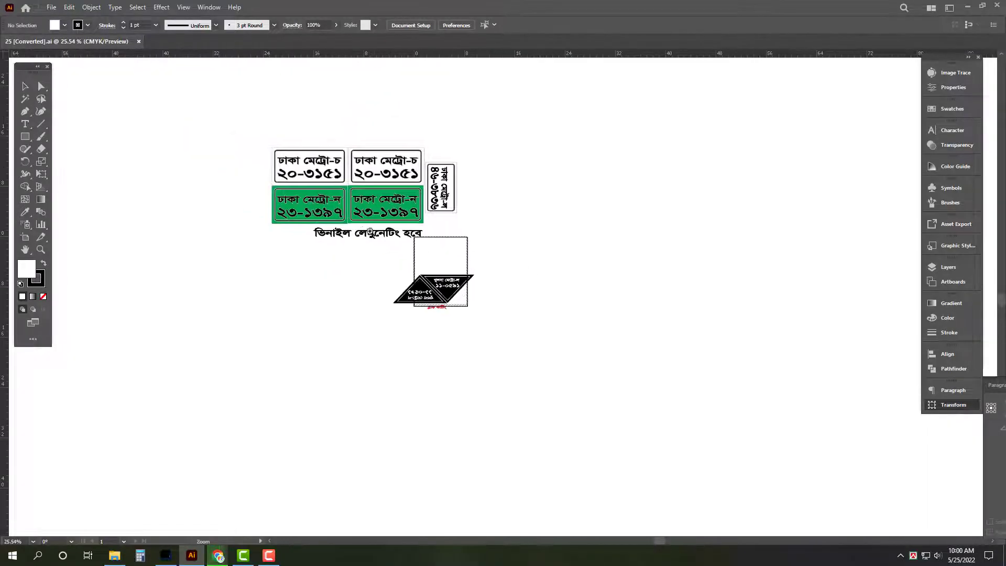
scroll(463, 265, up, 3)
drag(625, 213, 598, 238)
drag(401, 313, 398, 345)
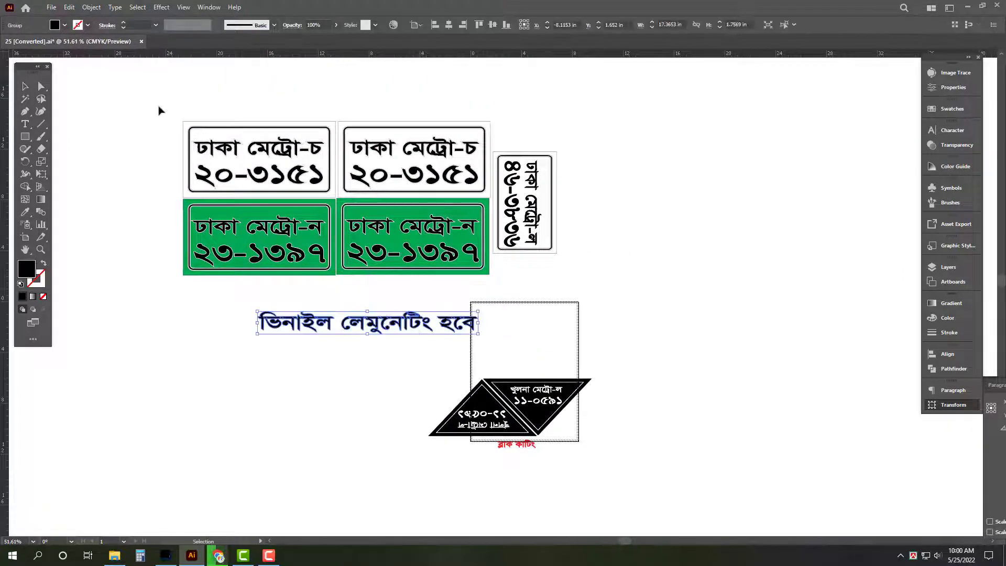
Step: Move the five number plates out of 25.ai into a new document
drag(153, 99, 627, 292)
key(Delete)
key(ctrl+n)
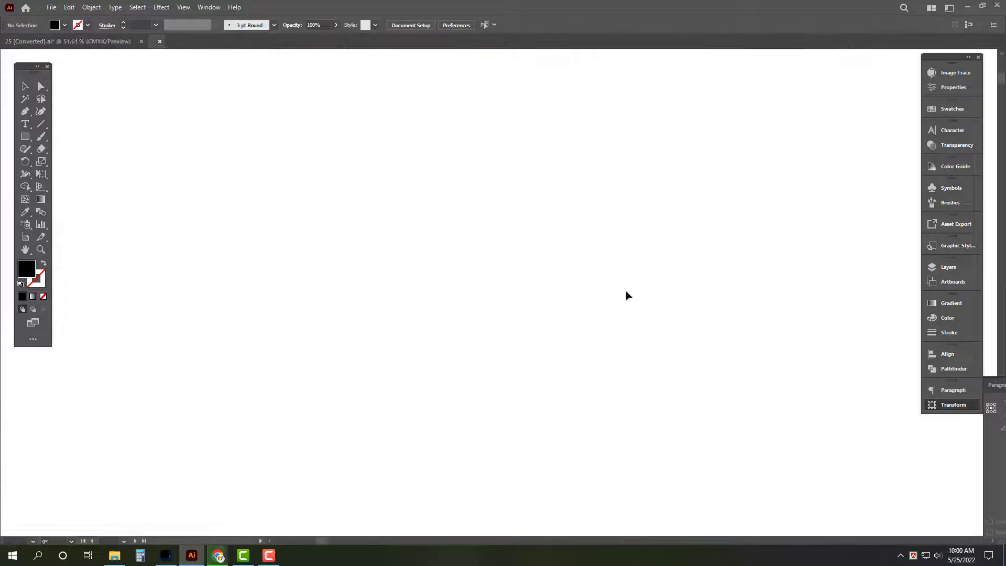
key(ctrl+v)
key(ctrl+minus)
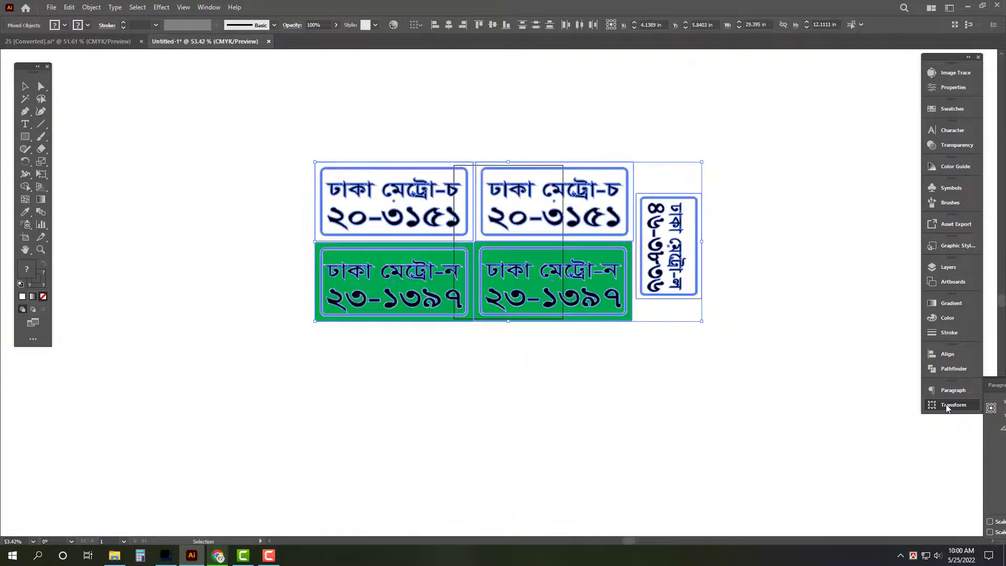
Step: Create a new 25-05-022 folder inside 05. May as the save location
key(ctrl+s)
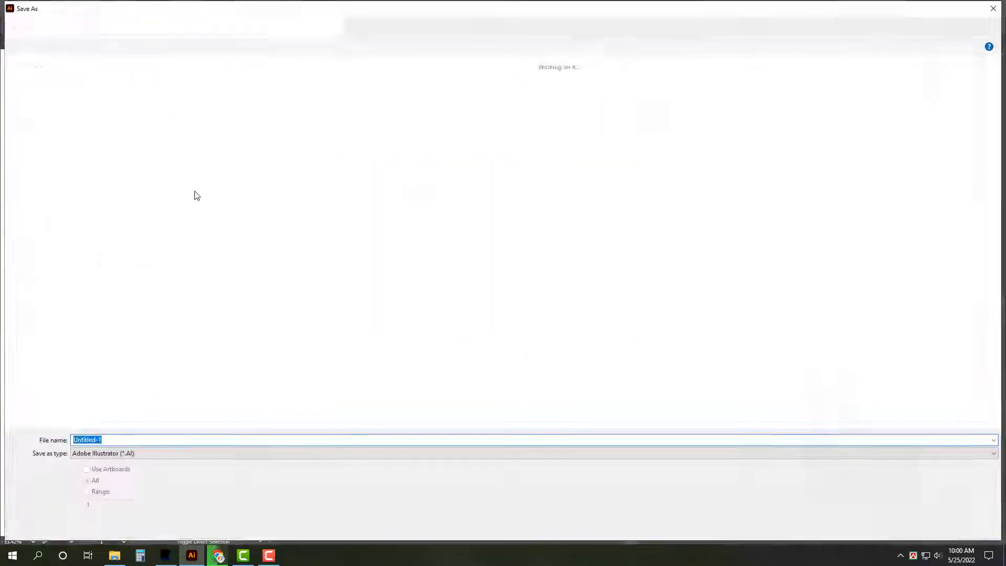
click(43, 129)
key(alt+Left)
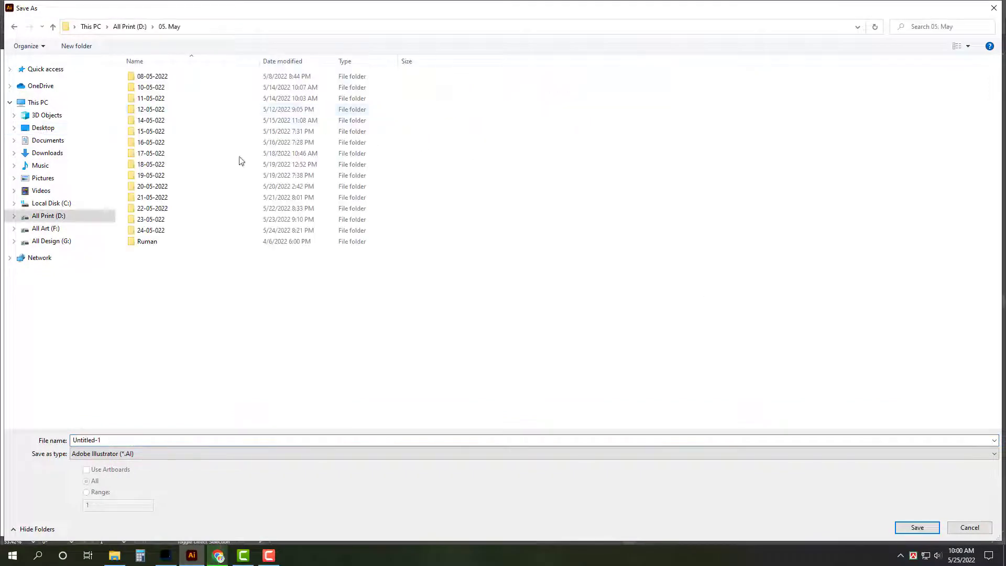
right_click(175, 279)
mouse_move(223, 377)
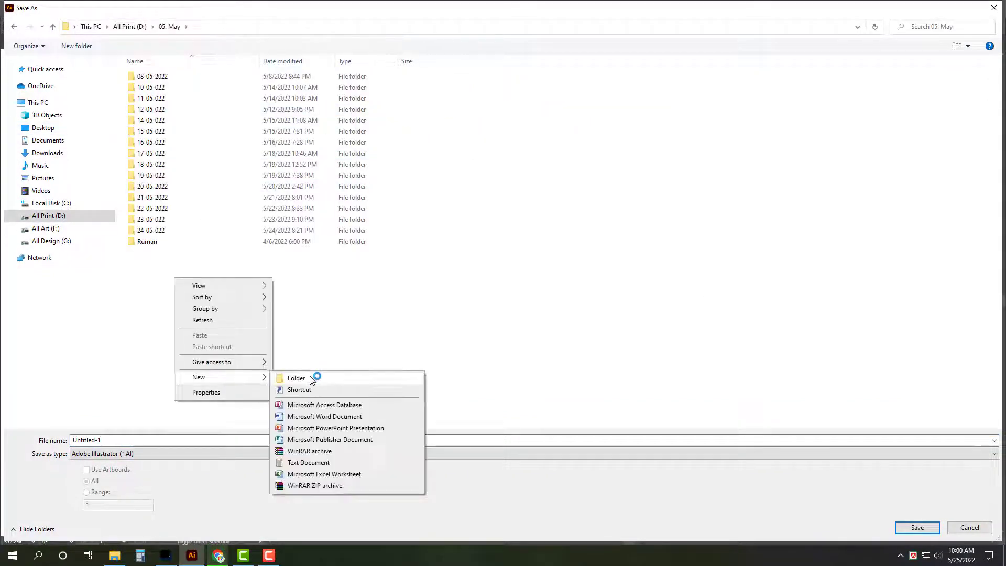
click(296, 377)
text(25-0)
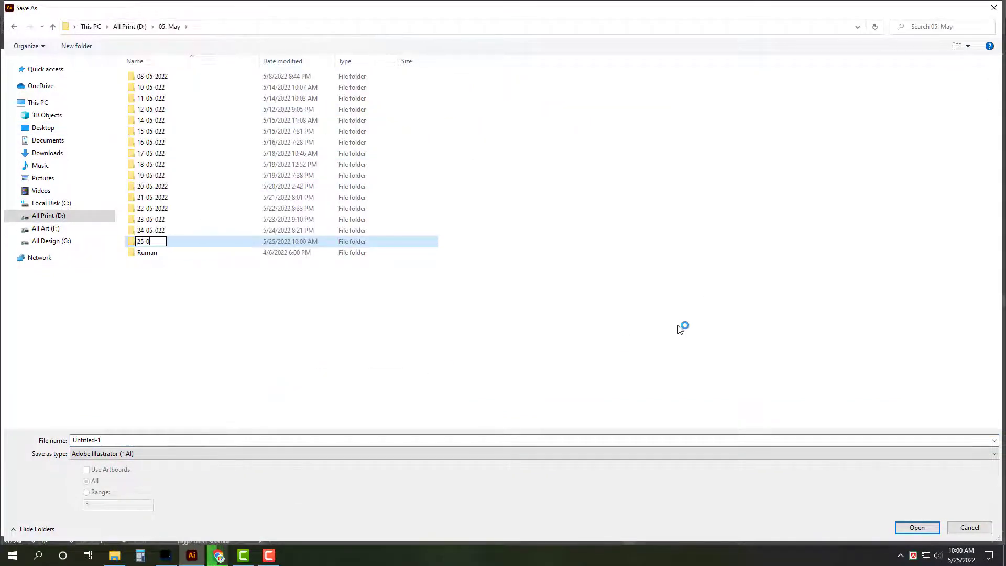
key(Return)
key(Return)
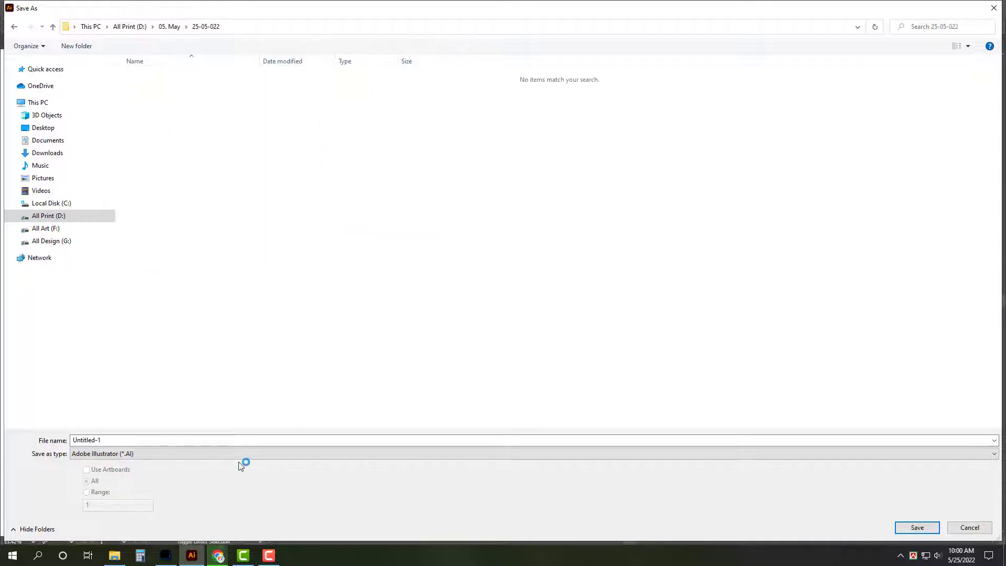
Step: Save the plate layout as Illustrator EPS under a corrected name with Preview Format None
click(240, 454)
click(211, 478)
click(224, 445)
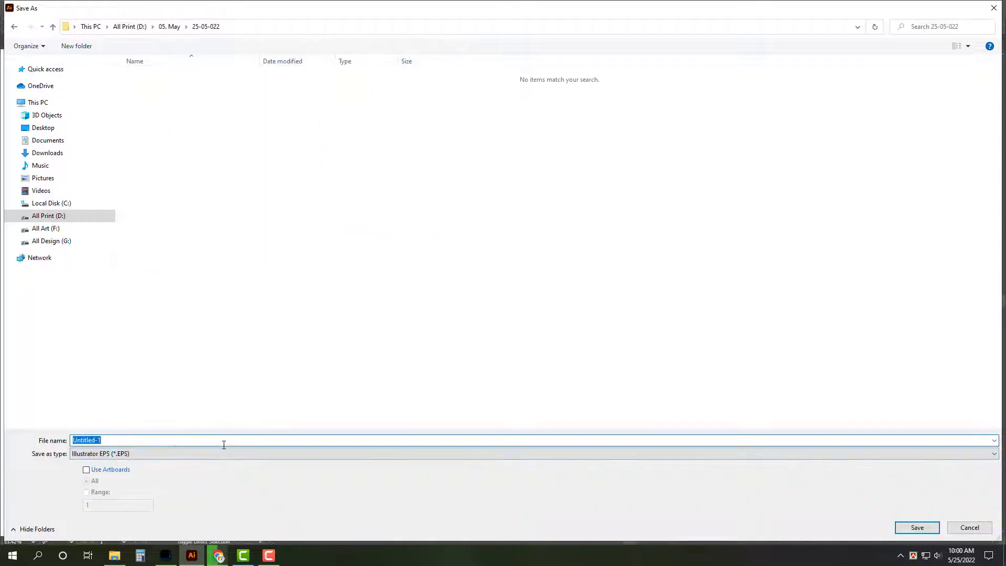
text(Ra)
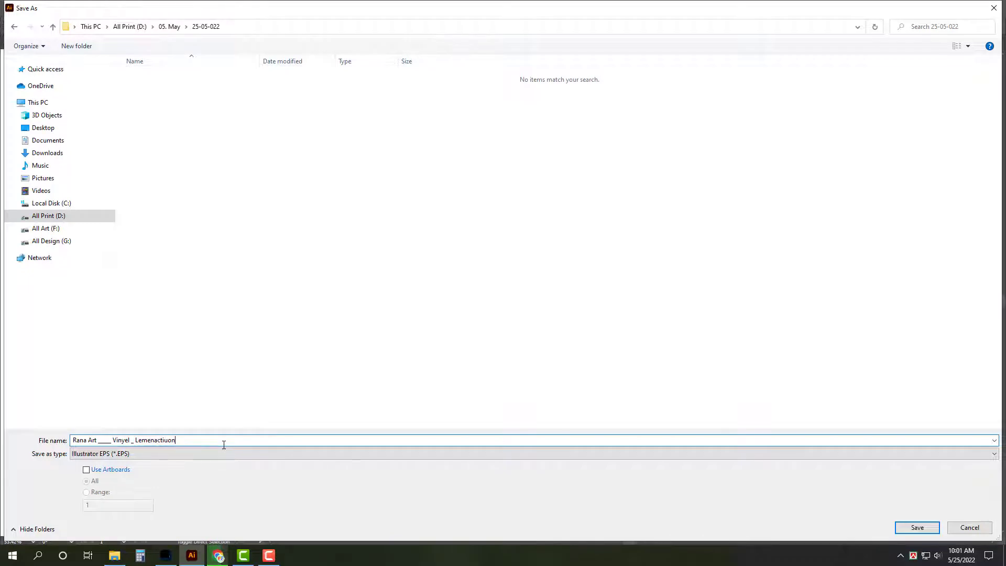
key(BackSpace)
key(Return)
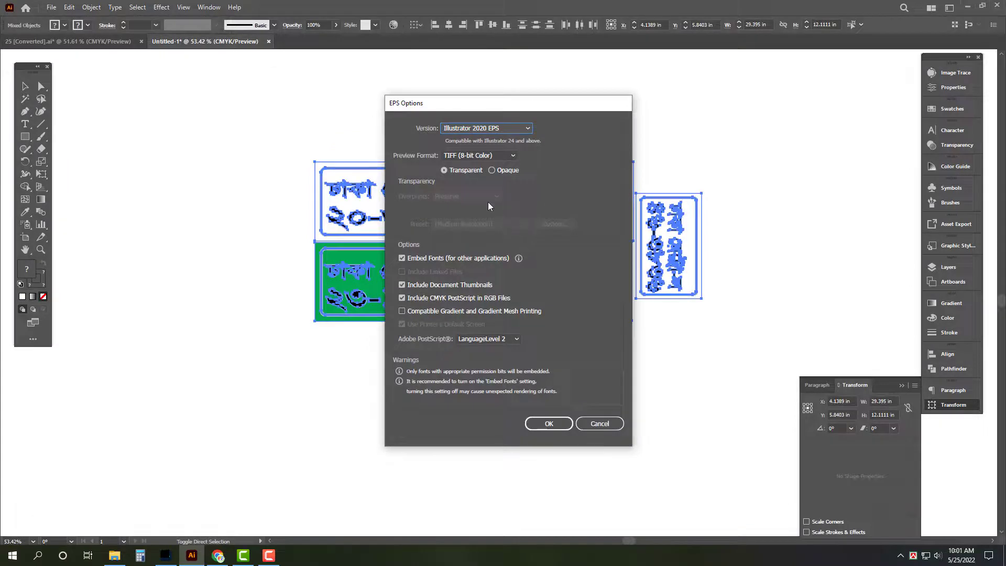
click(478, 155)
click(457, 167)
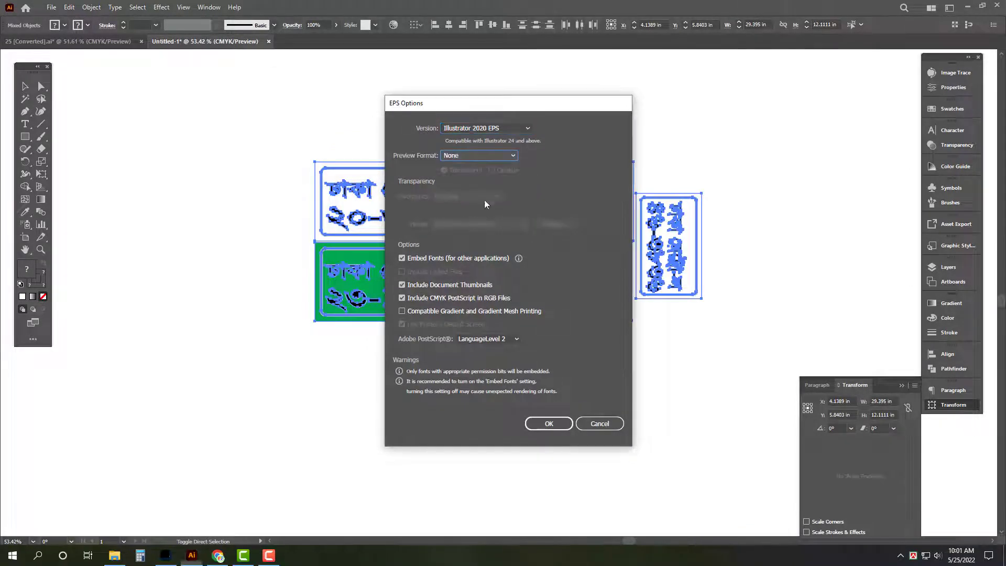
click(555, 429)
Step: Close the vinyl layout, then cut the black sign into a new document and shift it left
key(ctrl+w)
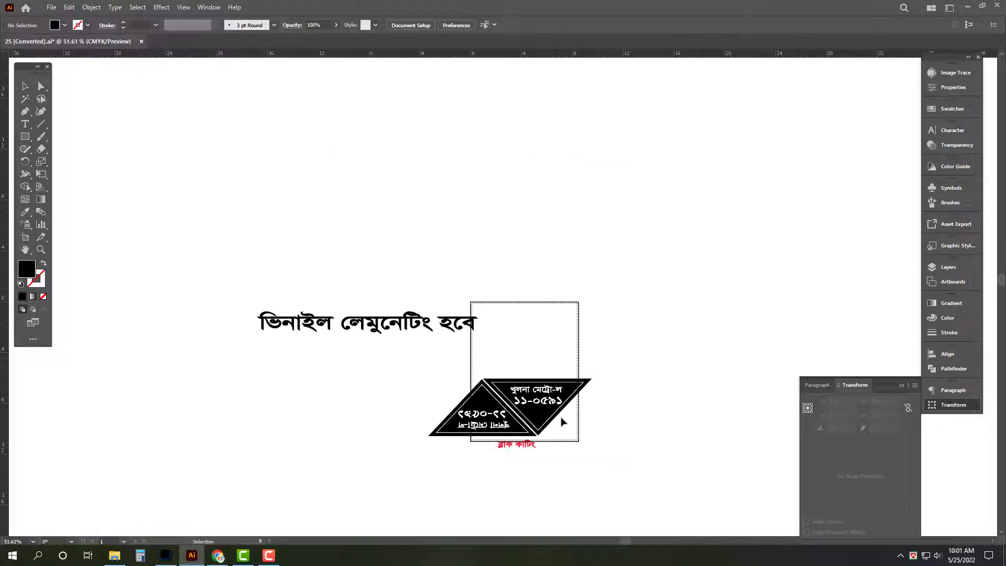
scroll(623, 480, up, 3)
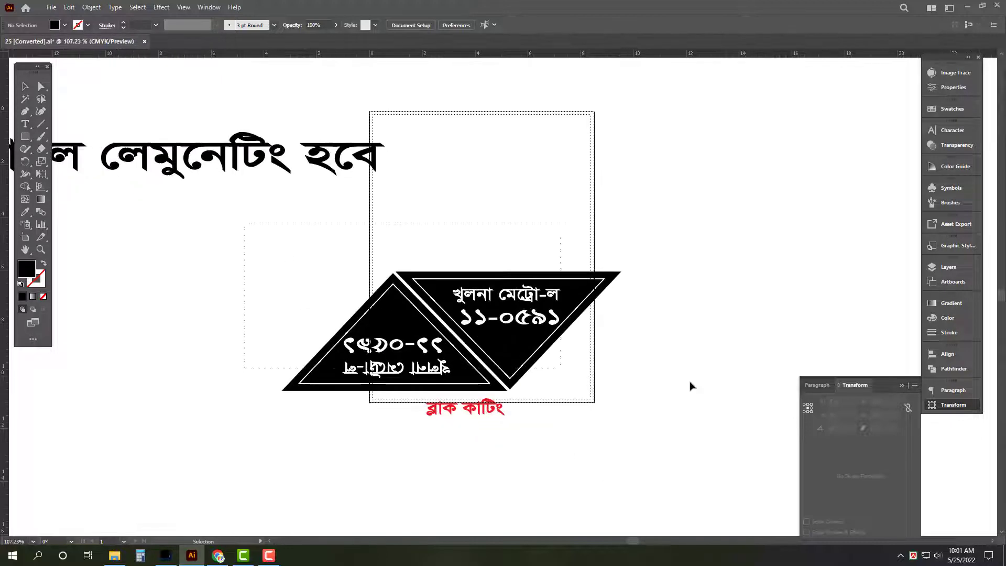
drag(690, 387, 694, 386)
key(ctrl+x)
key(ctrl+n)
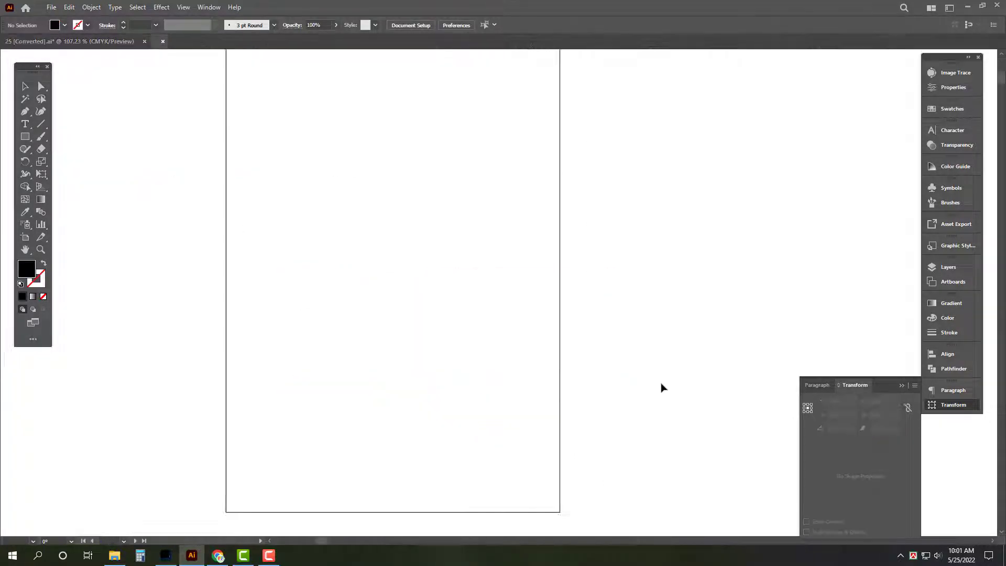
key(ctrl+v)
drag(742, 256, 253, 214)
Step: Zoom in and select all the sign's white outlines and Bengali lettering
scroll(263, 249, up, 3)
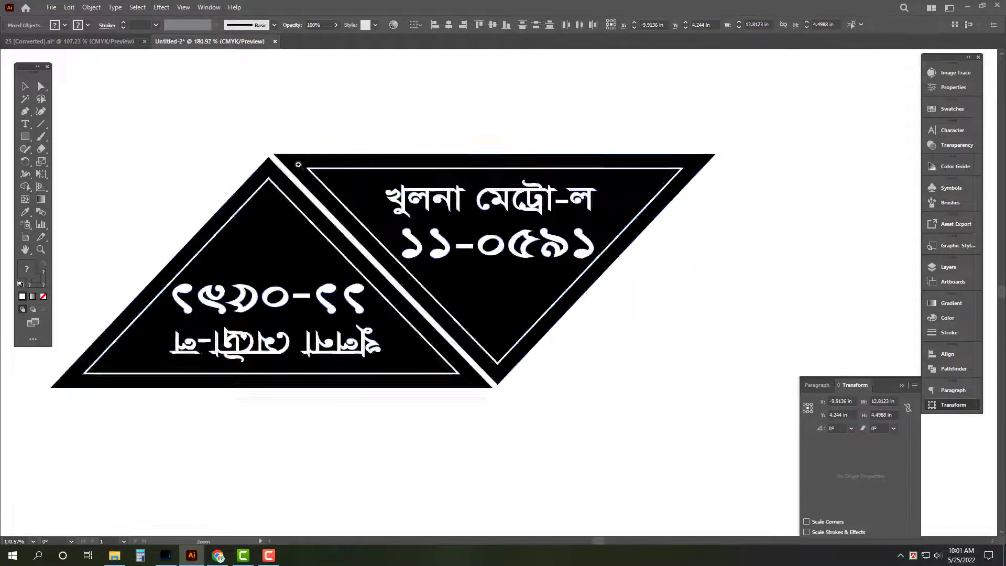
scroll(297, 165, up, 1)
click(440, 207)
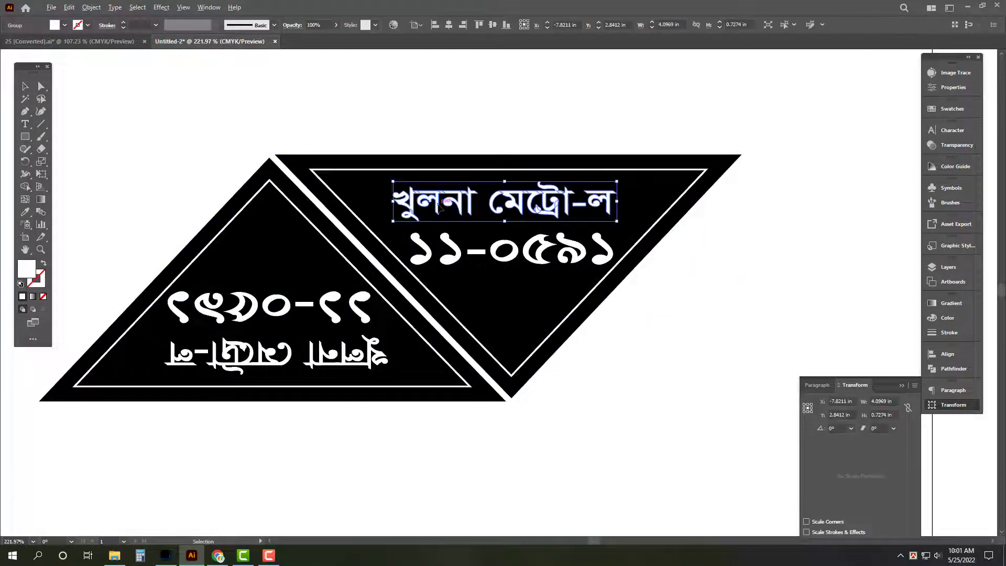
key(ctrl+a)
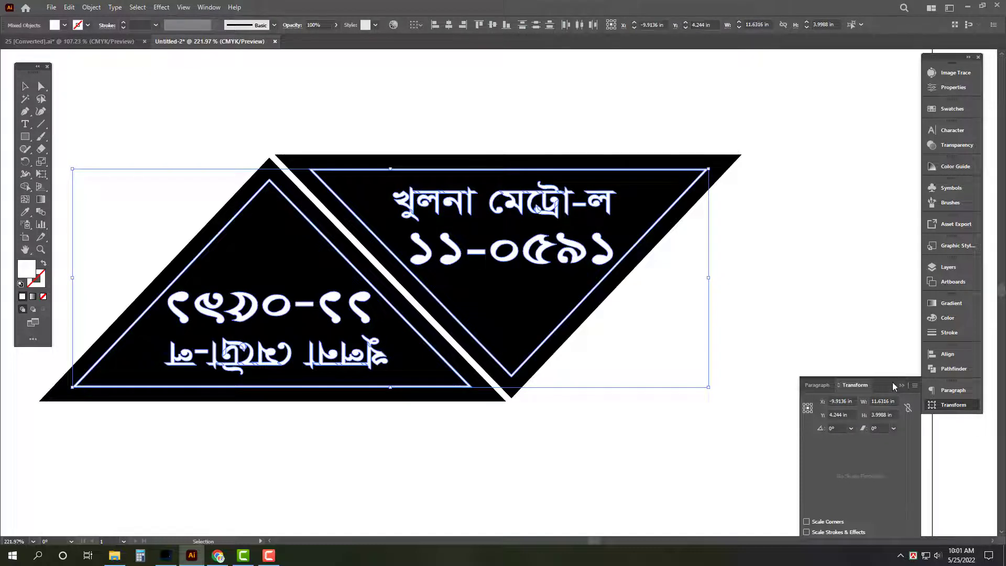
Step: Give all the sign shapes the black fill with the Eyedropper, then set Fill to None
click(939, 368)
key(ctrl+a)
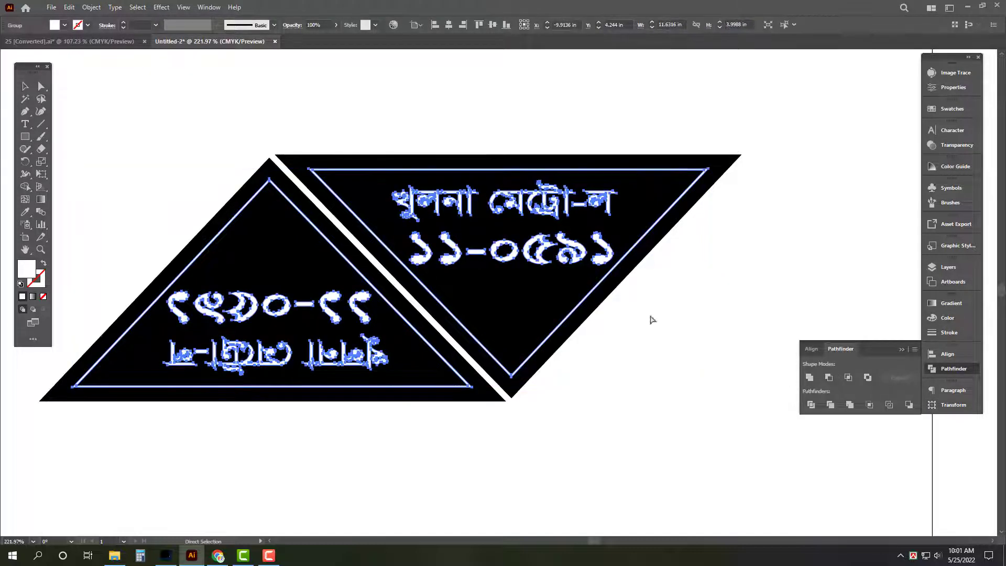
key(i)
click(536, 294)
key(v)
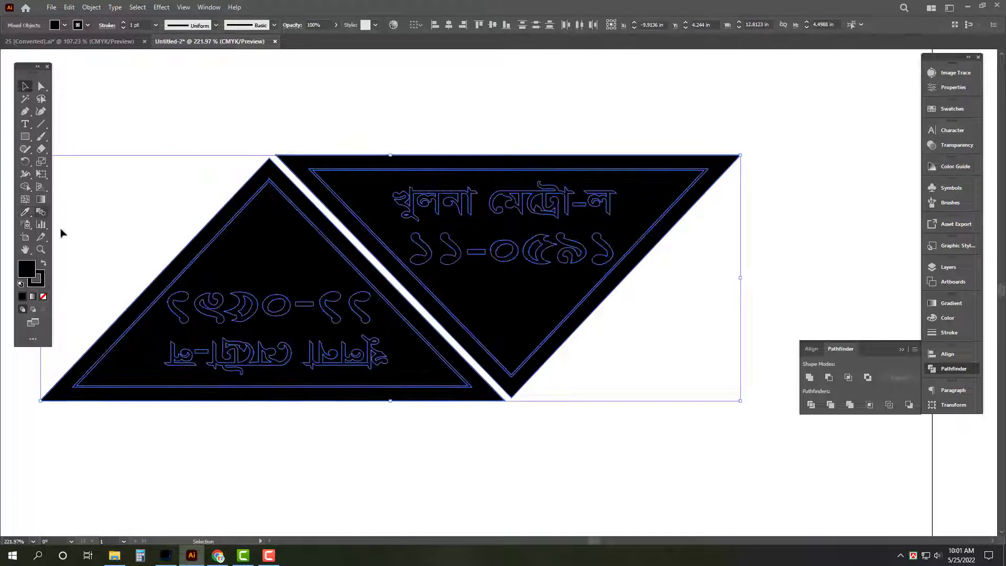
click(44, 298)
Step: Reselect all the outline paths, check the Transform settings, and bring up Save As
click(135, 220)
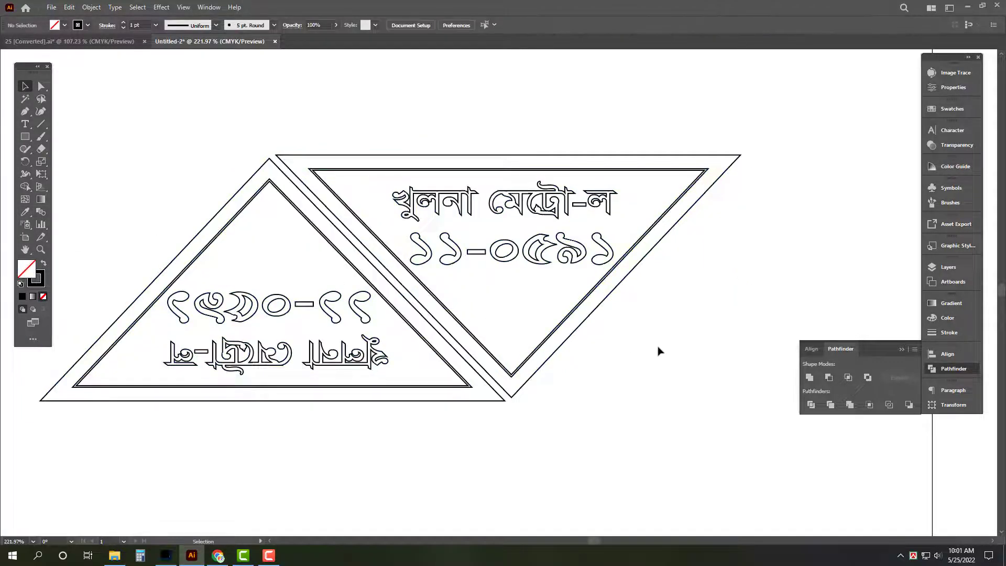
key(a)
key(ctrl+a)
click(946, 405)
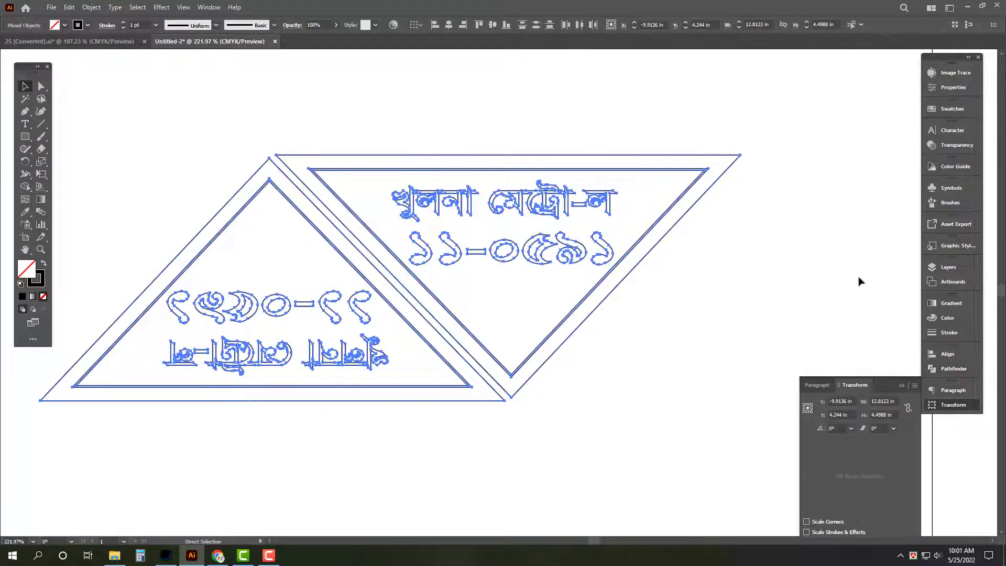
key(v)
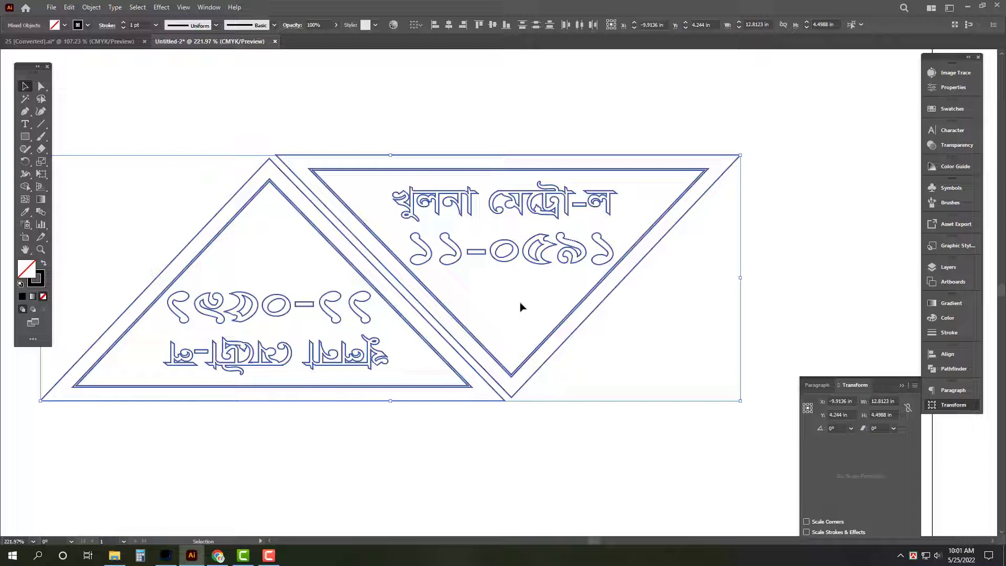
key(ctrl+s)
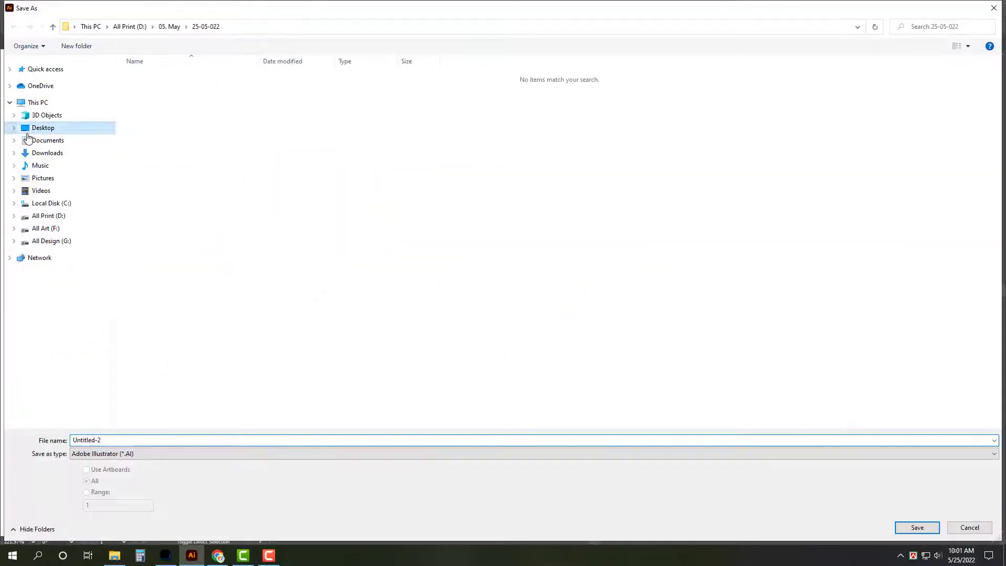
Step: Save the outline sign as Illustrator EPS in 25-05-022 under a new cutting file name
click(28, 131)
double_click(348, 95)
double_click(178, 240)
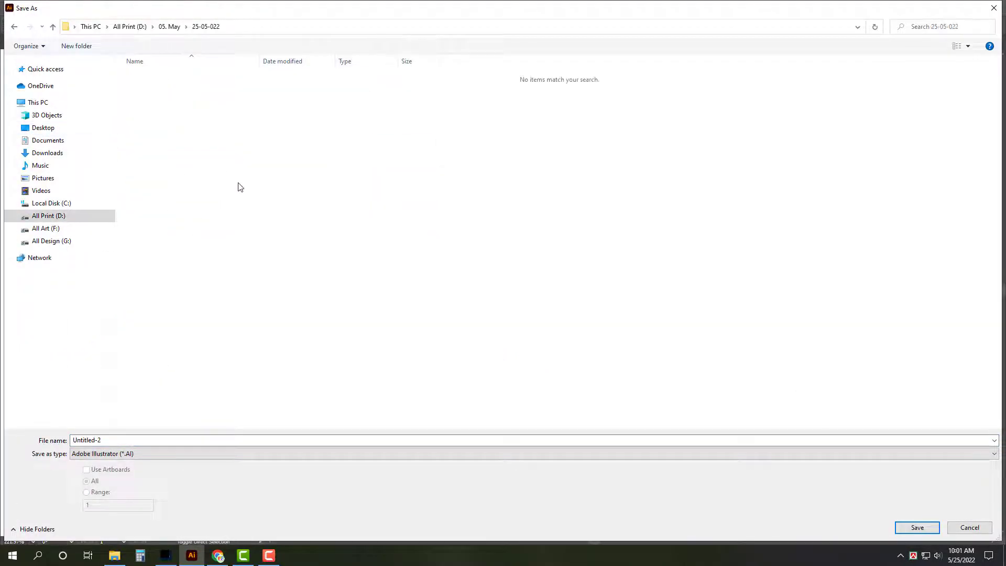
click(174, 455)
click(147, 471)
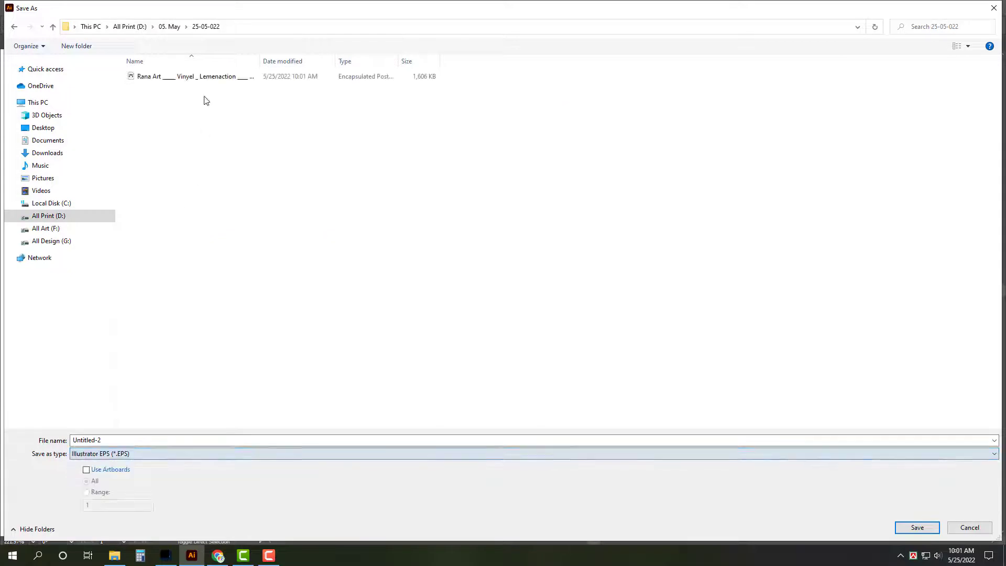
click(189, 77)
drag(115, 440, 433, 429)
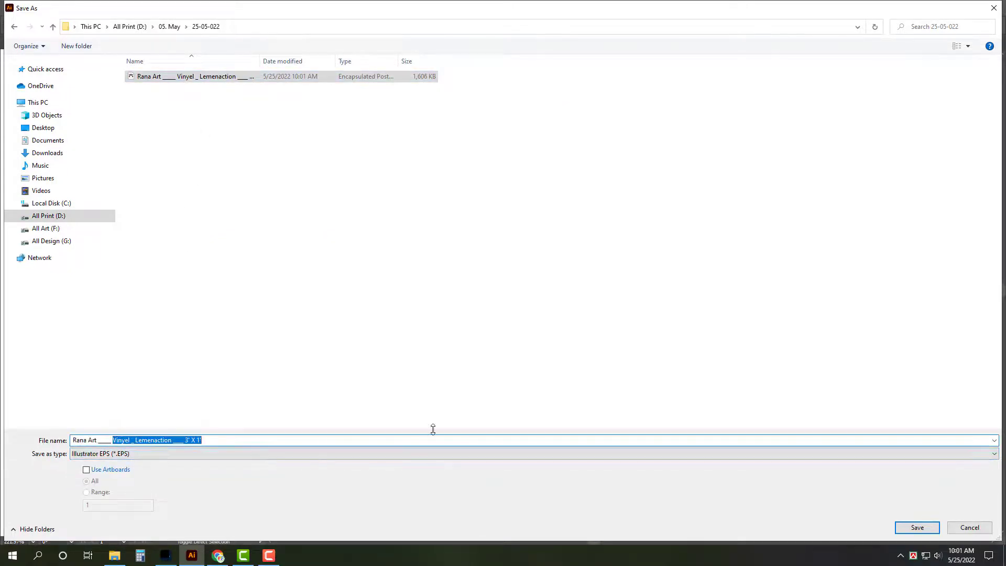
key(BackSpace)
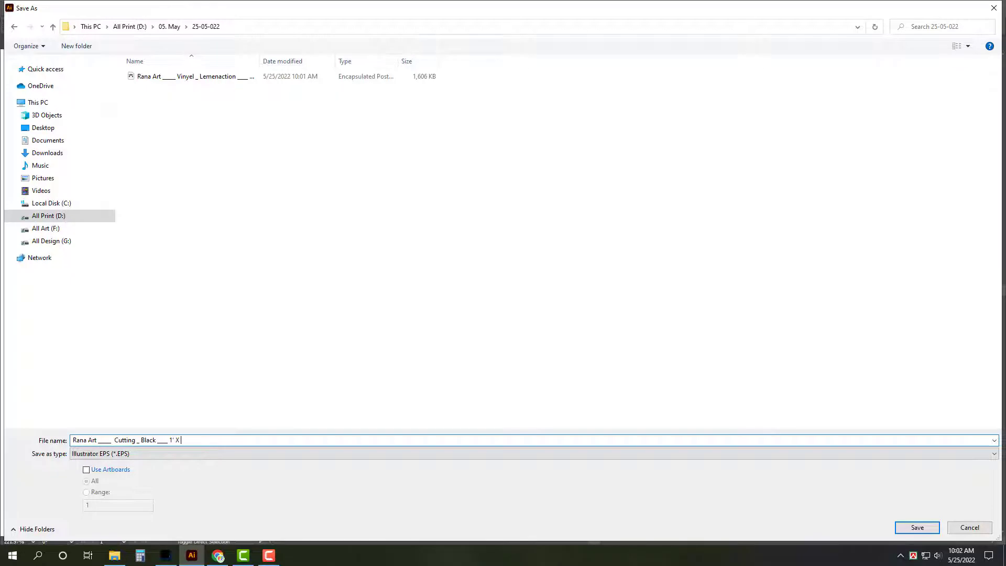
key(Return)
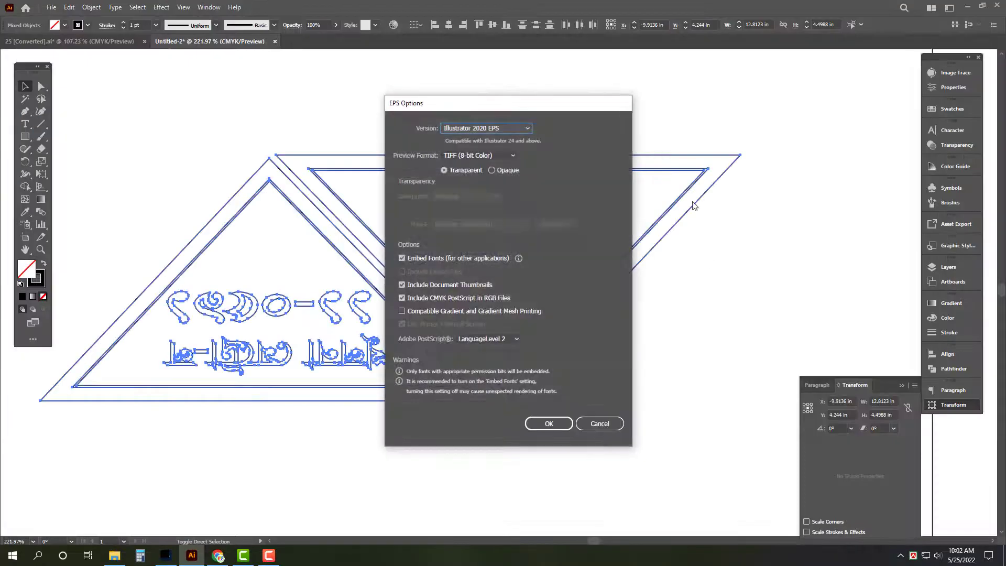
Step: Set EPS Preview Format to None, finish saving, and close both documents
click(502, 157)
click(456, 166)
click(546, 426)
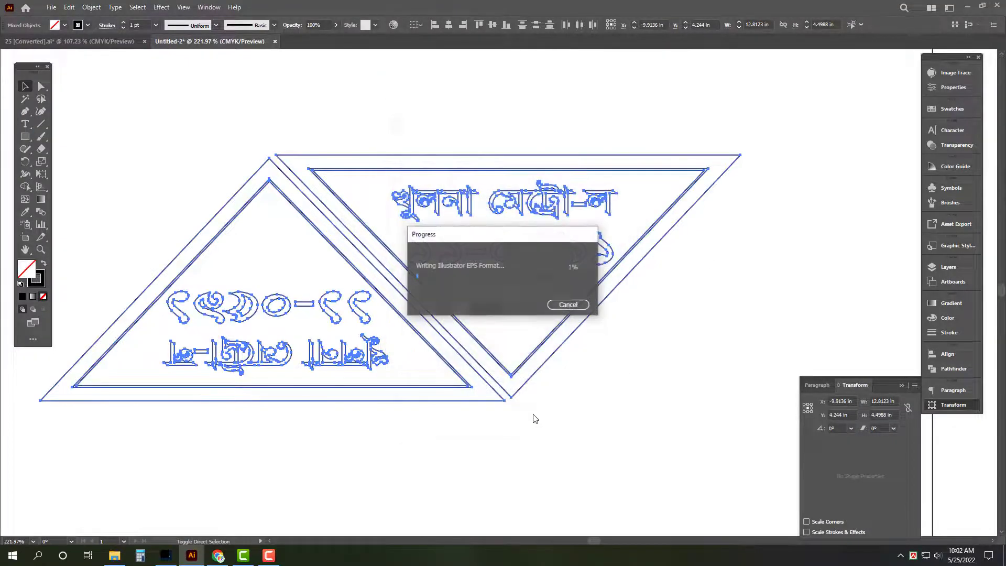
click(726, 338)
key(ctrl+w)
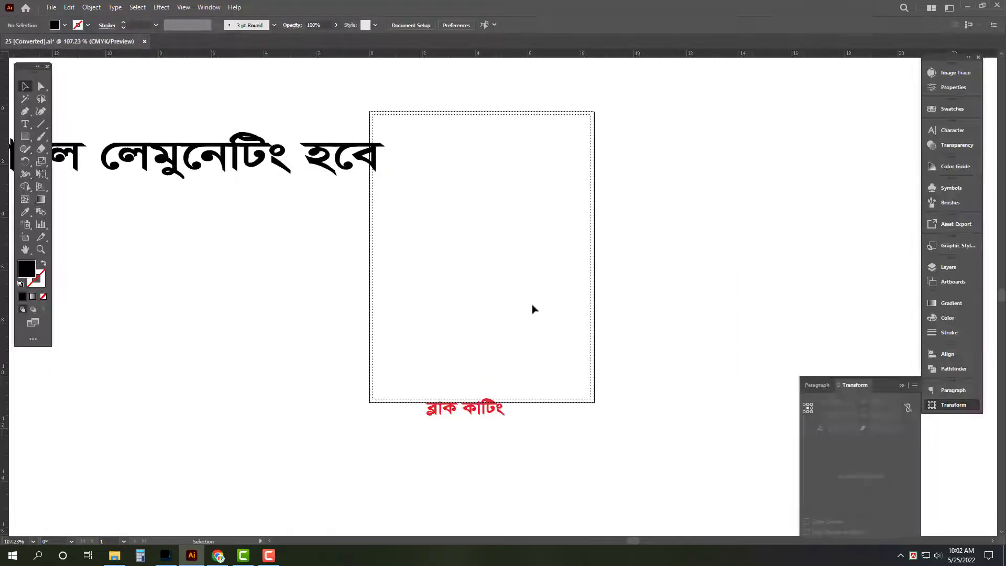
key(ctrl+w)
Step: Discard changes to the original layout and quit Illustrator
click(557, 292)
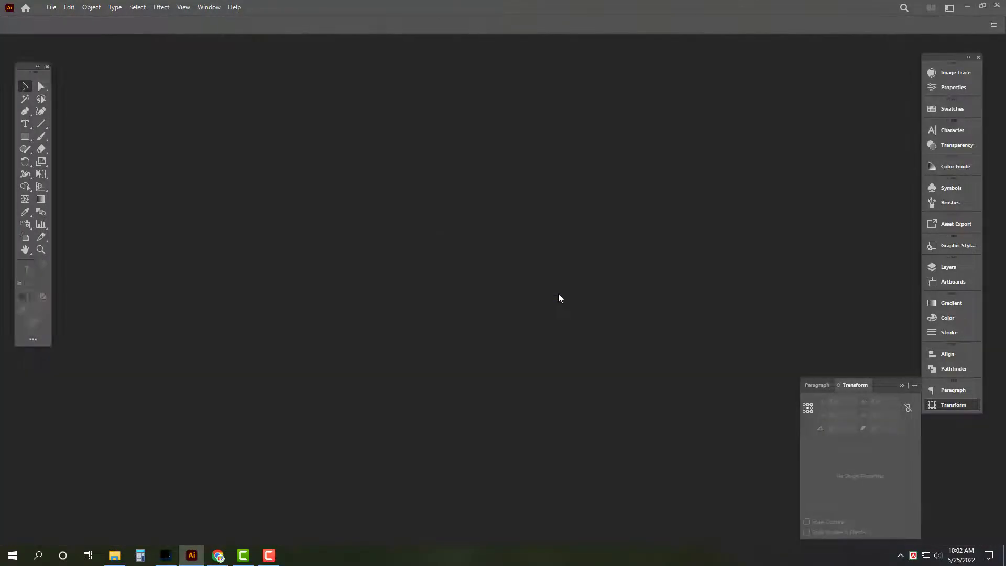
key(ctrl+q)
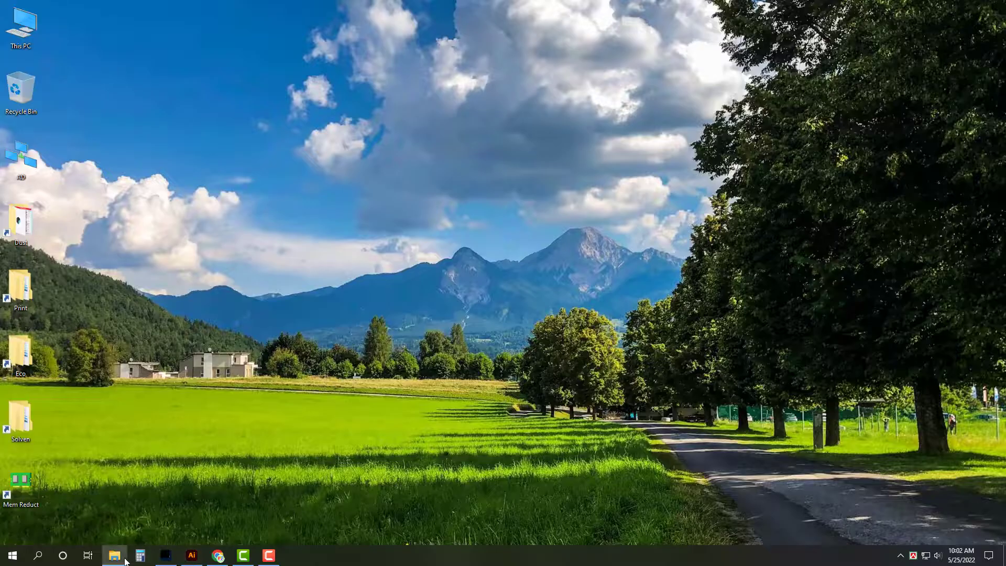
click(114, 555)
click(994, 5)
Step: Check both EPS files in the Print 25-05-022 folder, close Explorer and restore Chrome
double_click(8, 292)
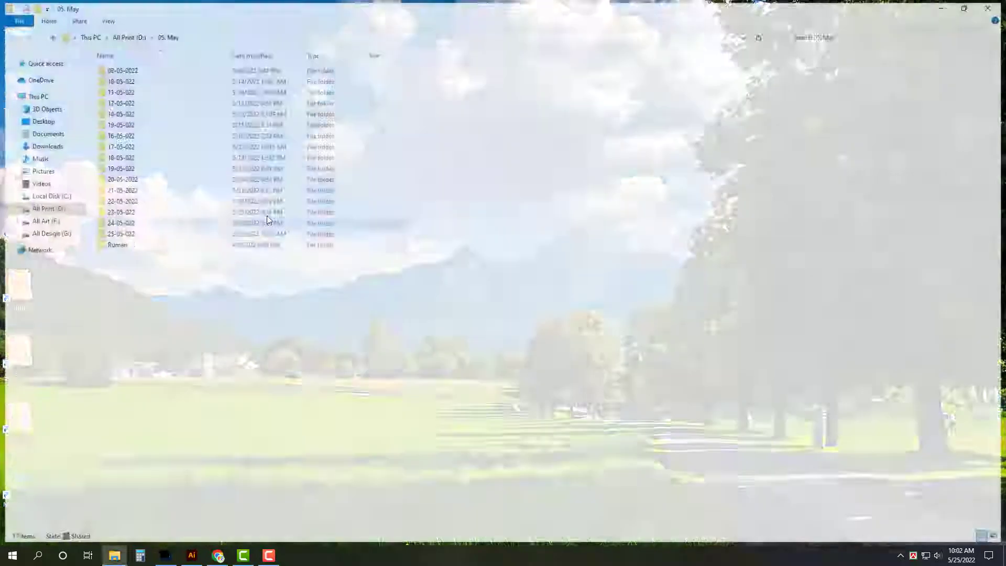
double_click(179, 249)
click(969, 6)
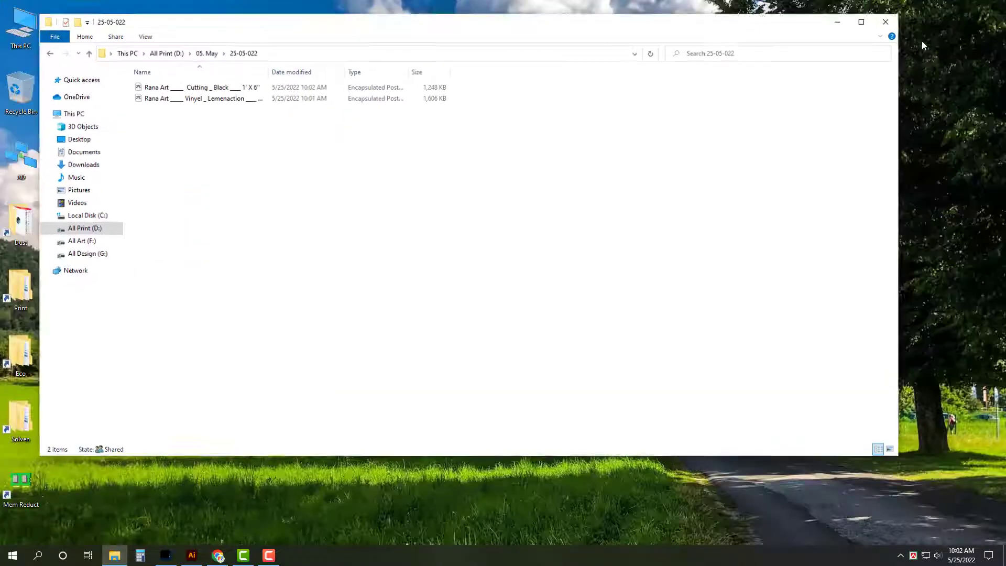
drag(748, 35, 817, 35)
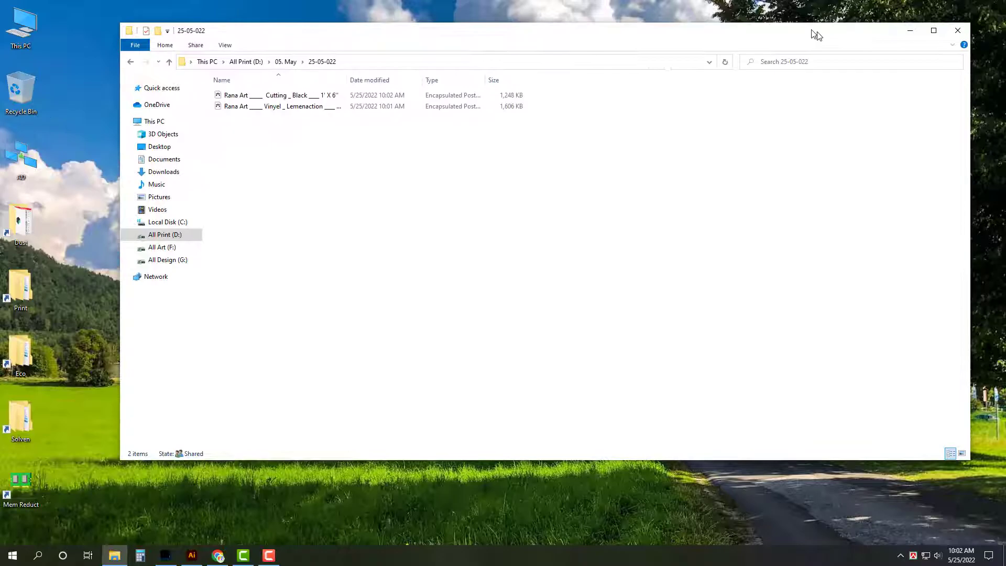
click(958, 30)
click(218, 555)
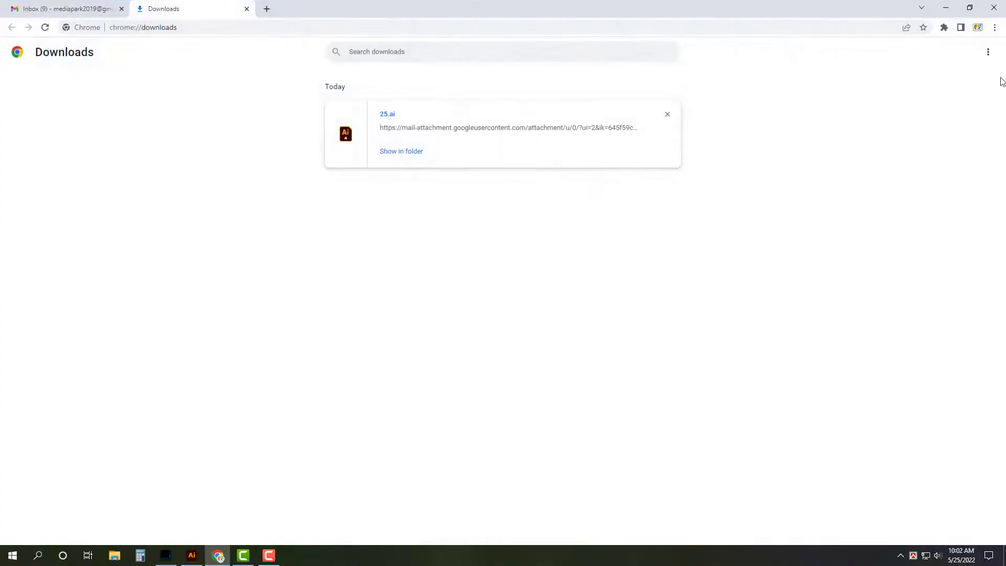
Step: Clear all entries from Chrome's Downloads page, close that tab and minimize Chrome
click(988, 53)
click(925, 51)
click(247, 9)
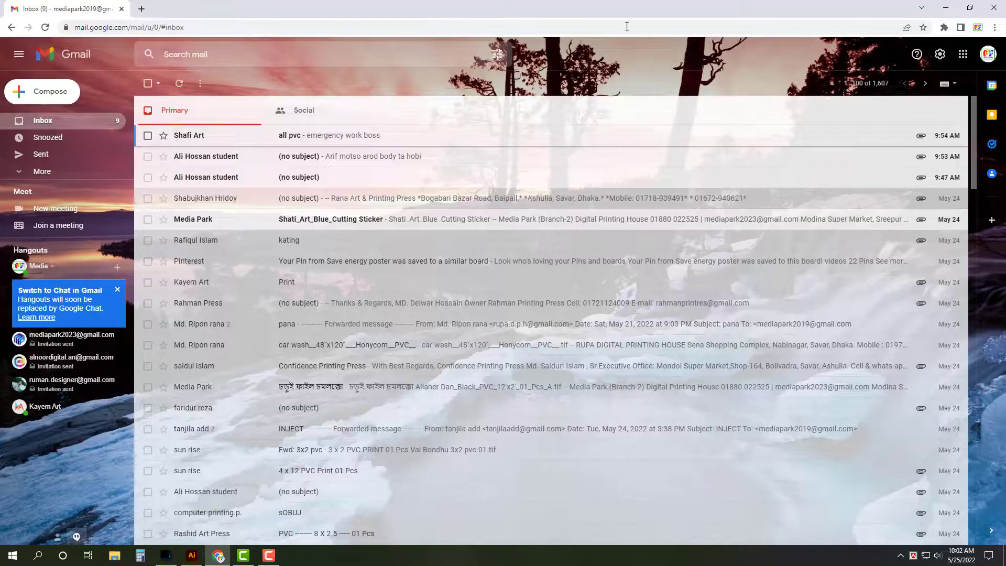
click(946, 7)
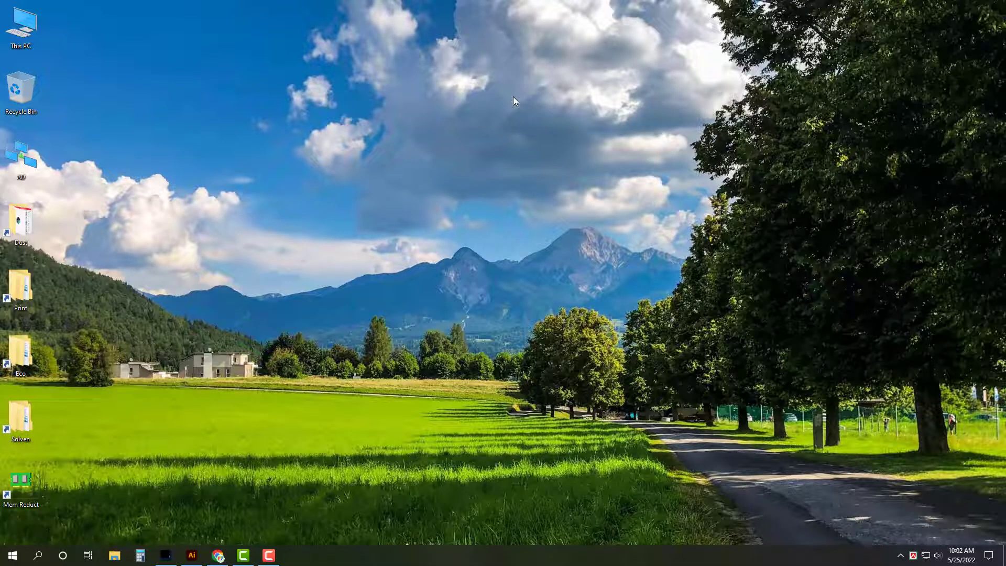
Step: Navigate File Explorer to All Art (F:) > Rana Art > Walton > Dhamrai > New
double_click(21, 26)
double_click(498, 176)
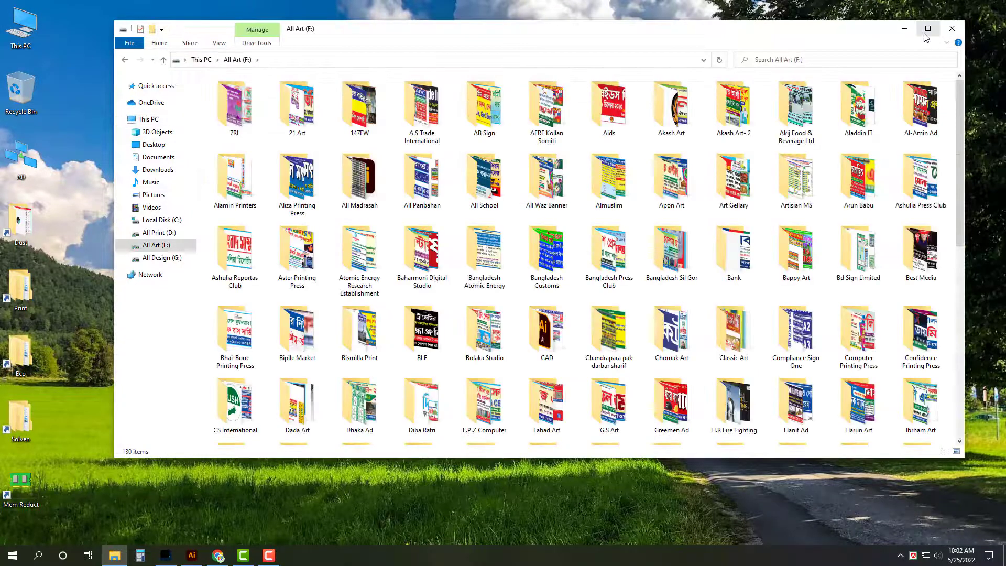
click(928, 28)
scroll(592, 223, down, 3)
key(Return)
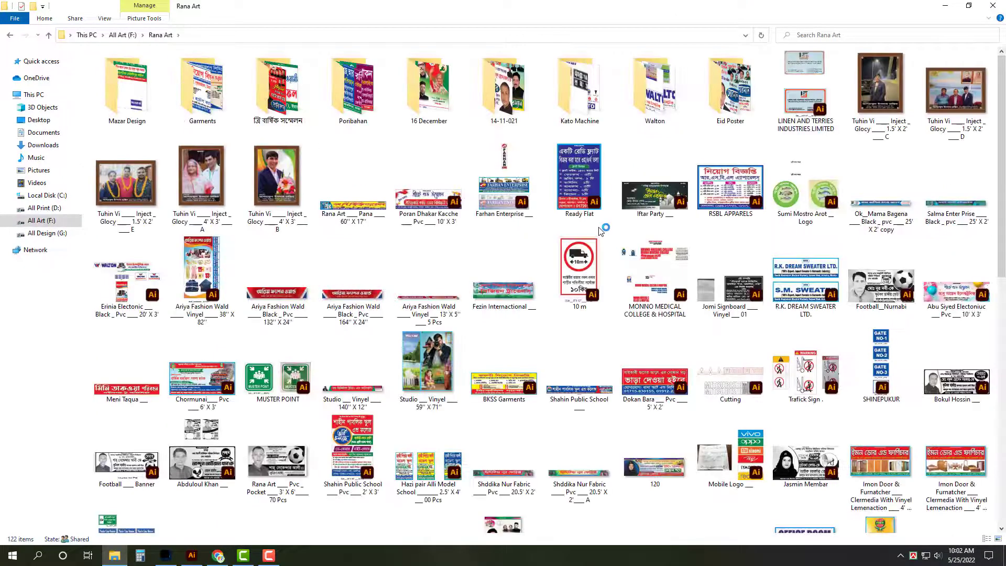
click(677, 92)
double_click(677, 92)
key(d)
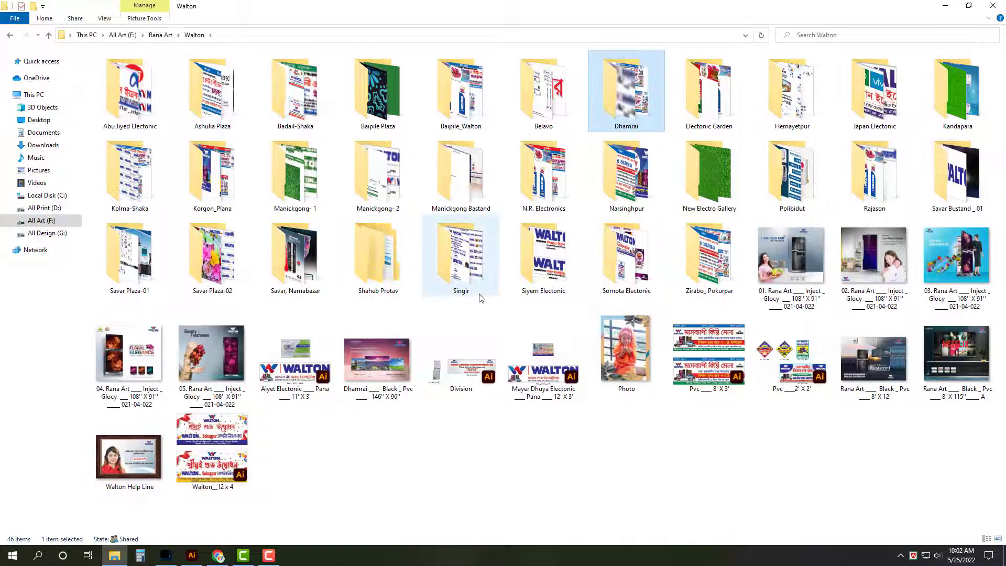
key(Return)
double_click(139, 118)
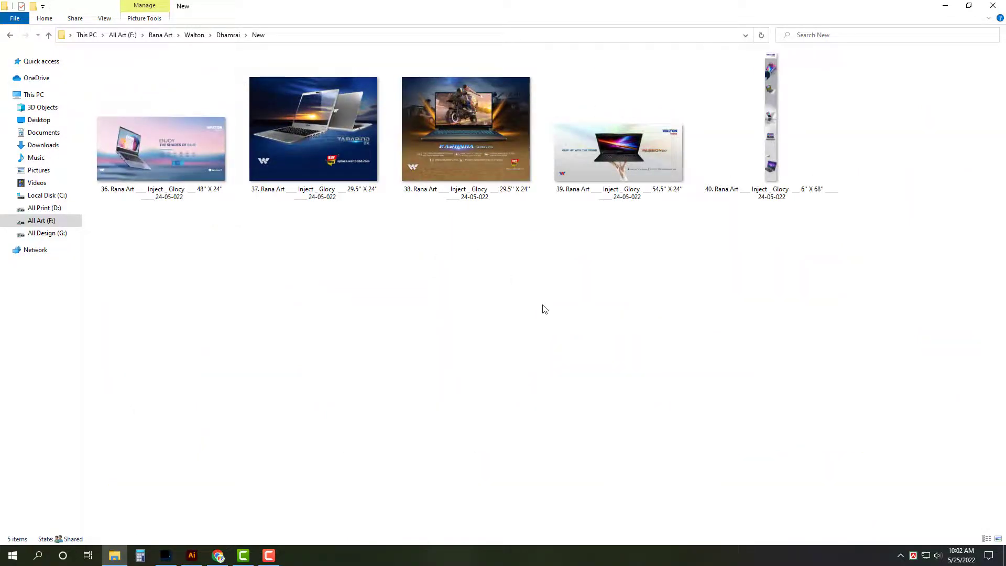
Step: Select all five banner TIFs, 36 to 40, and open them in Photoshop
click(188, 159)
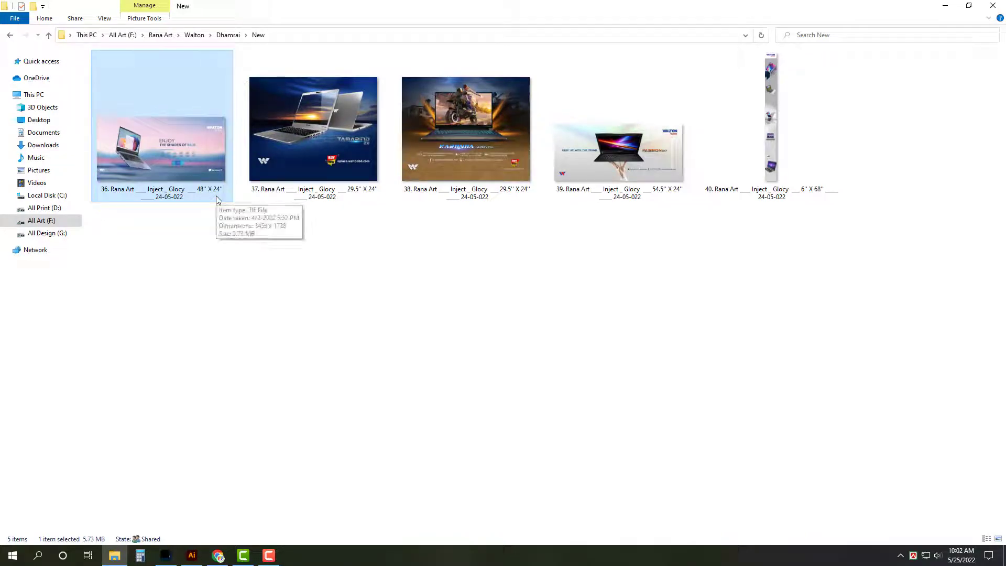
click(327, 131)
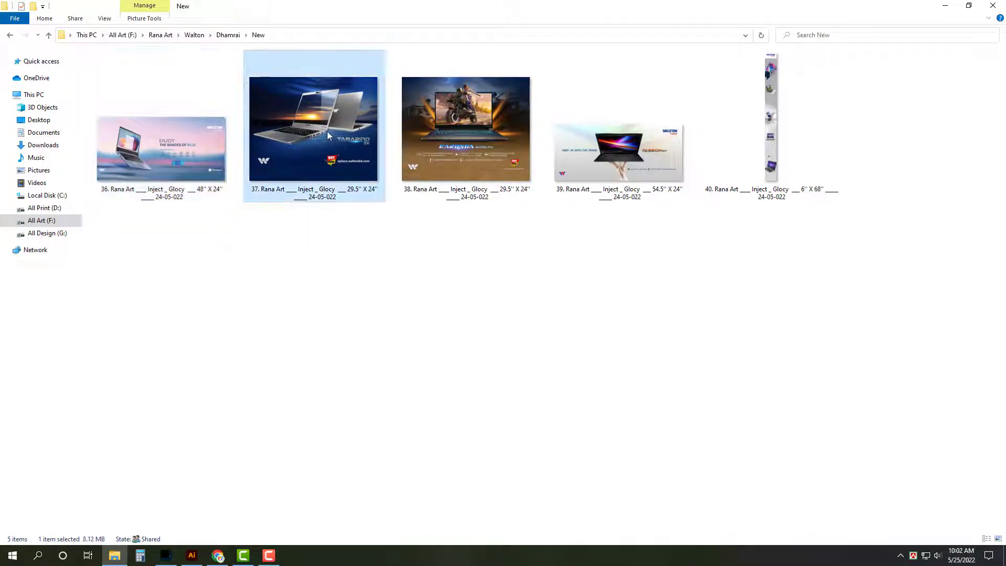
drag(845, 303, 209, 133)
key(Return)
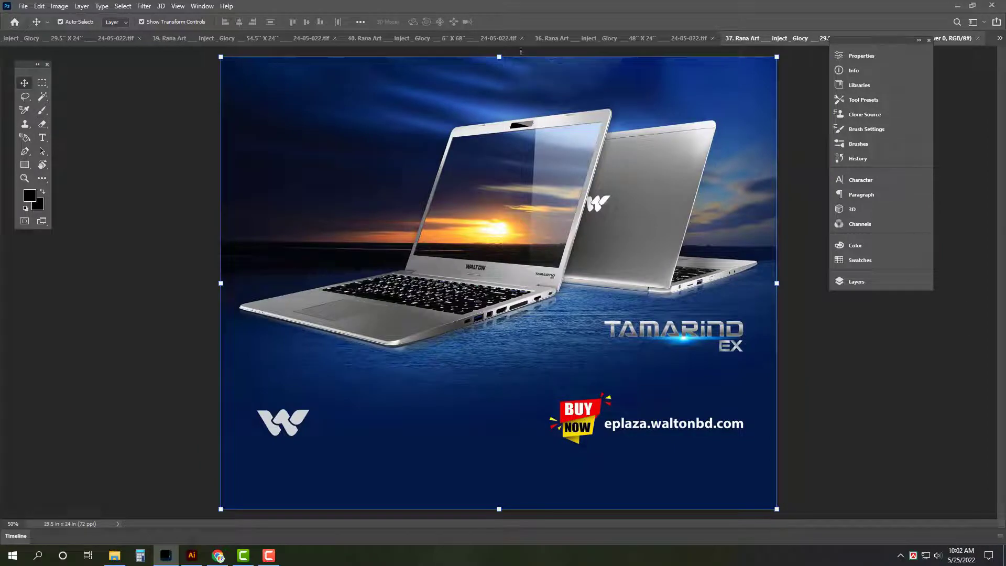
Step: Check the document size of banner 36, the pink laptop banner, in the Info panel
click(569, 38)
key(Tab)
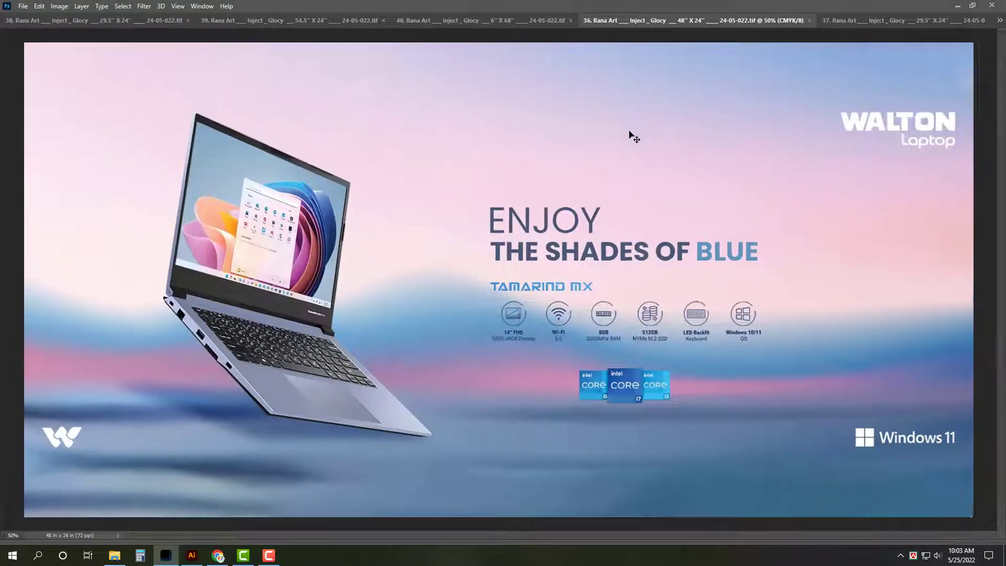
key(Tab)
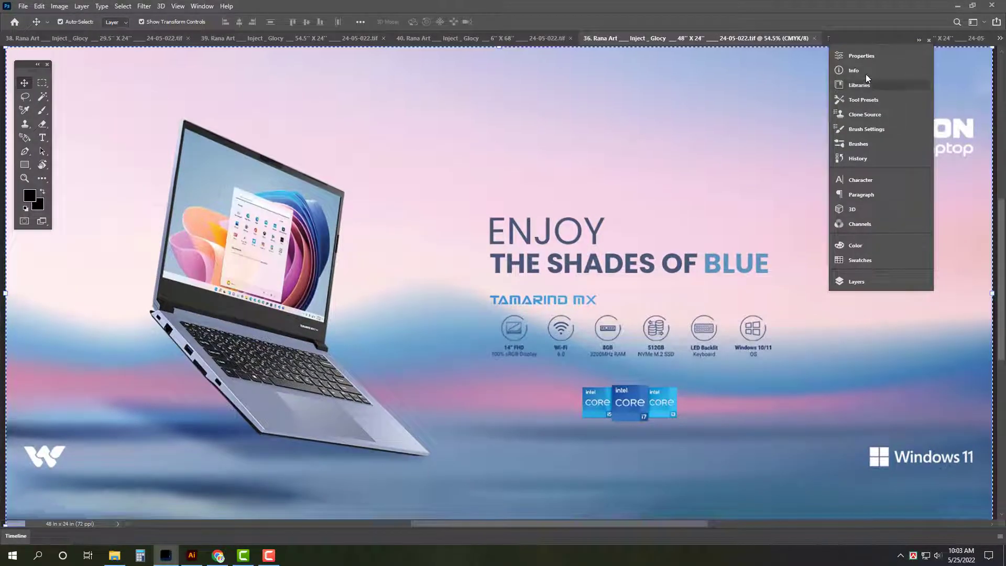
click(854, 70)
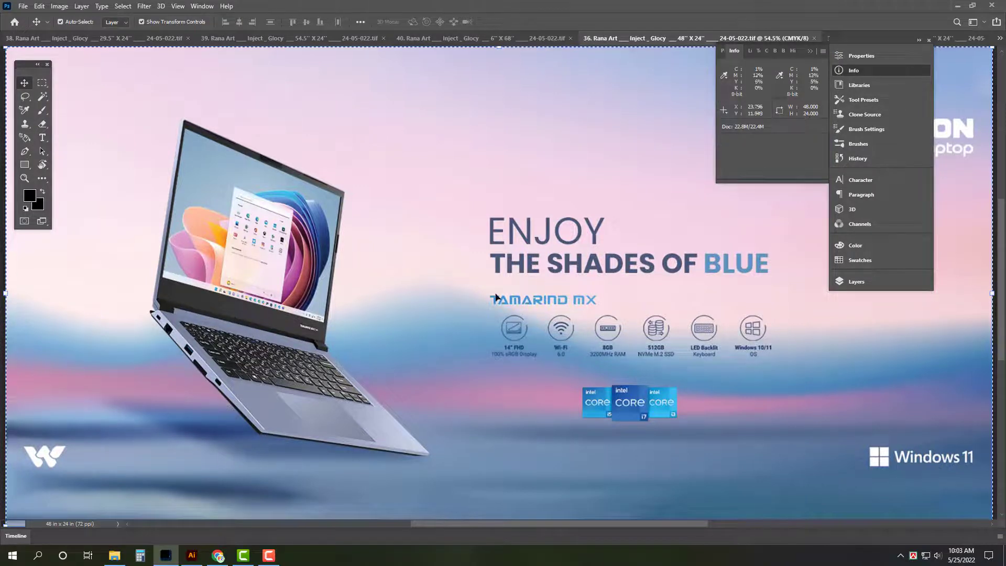
key(Tab)
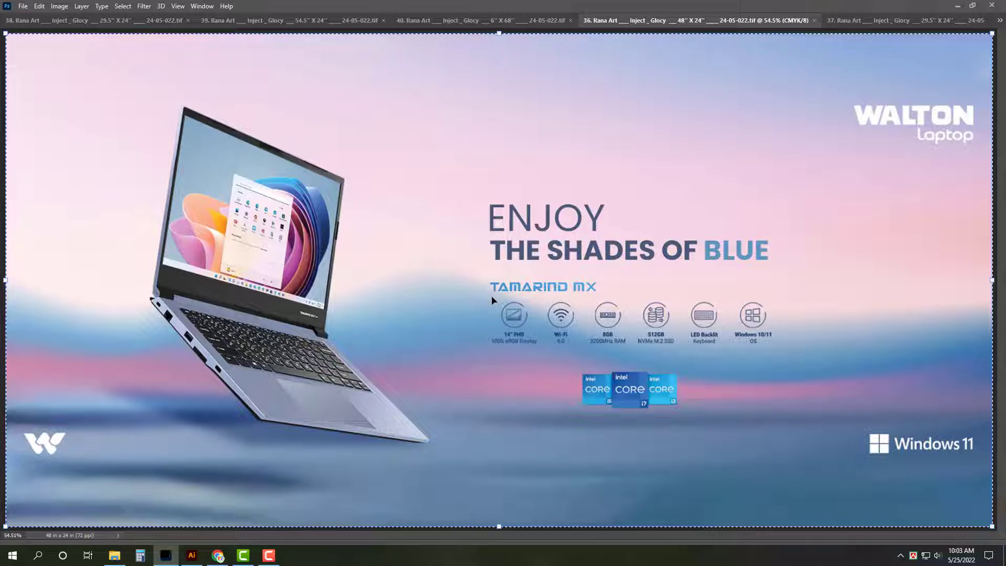
Step: Check the size of the blue Tamarind EX banner, then close it
click(889, 21)
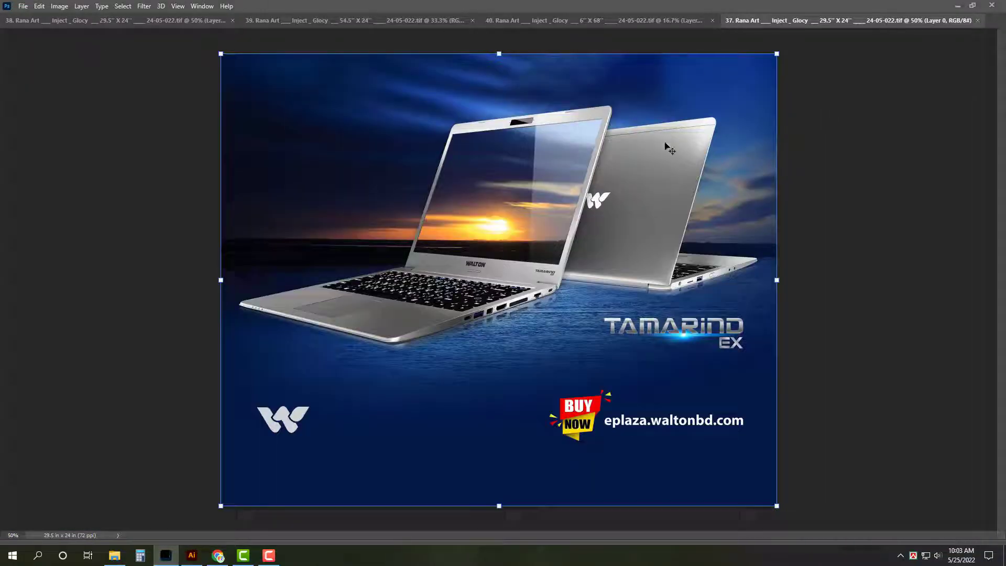
key(Tab)
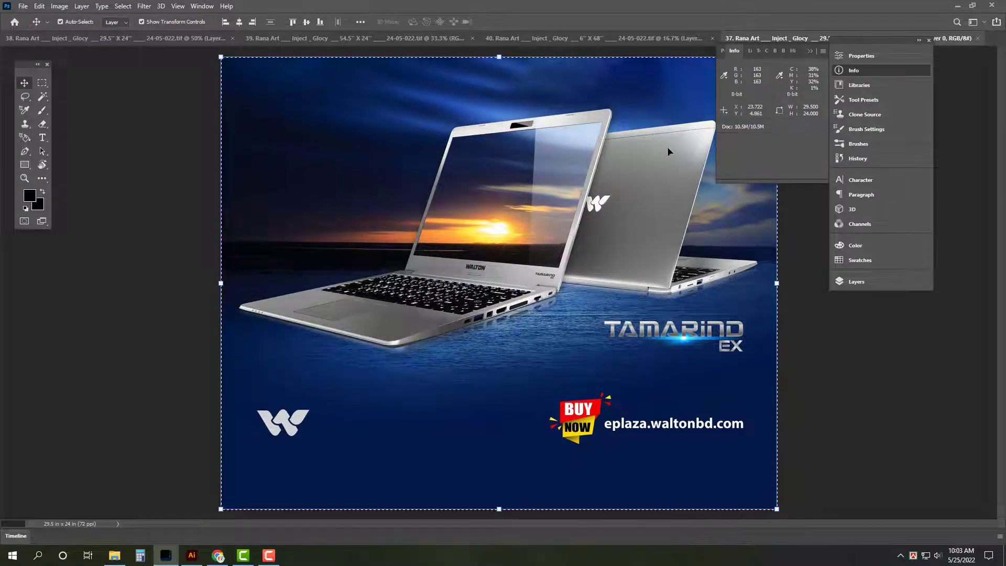
key(Tab)
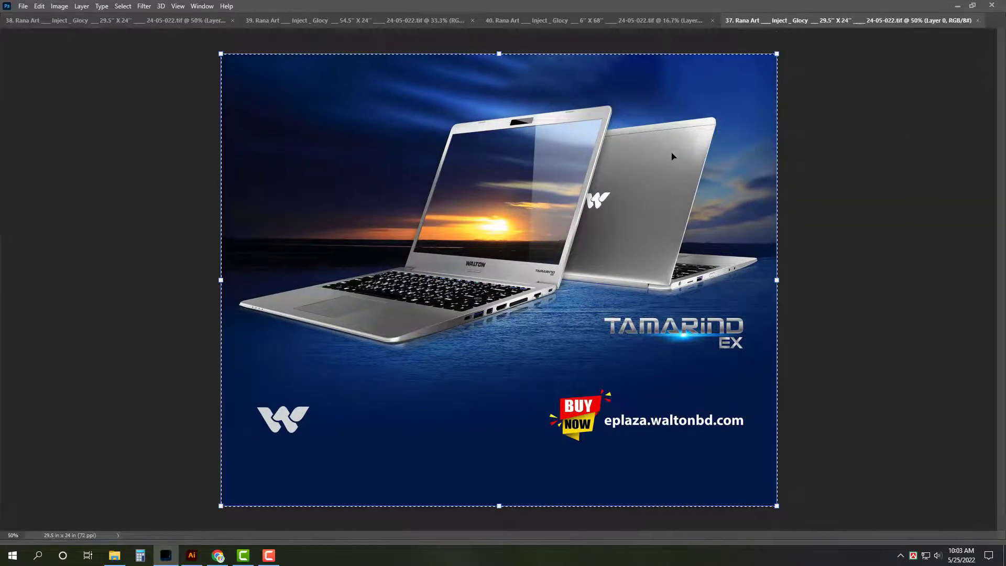
key(ctrl+w)
Step: Fit the Karonda GX710G Pro banner on screen, flatten its layers and close it
click(464, 21)
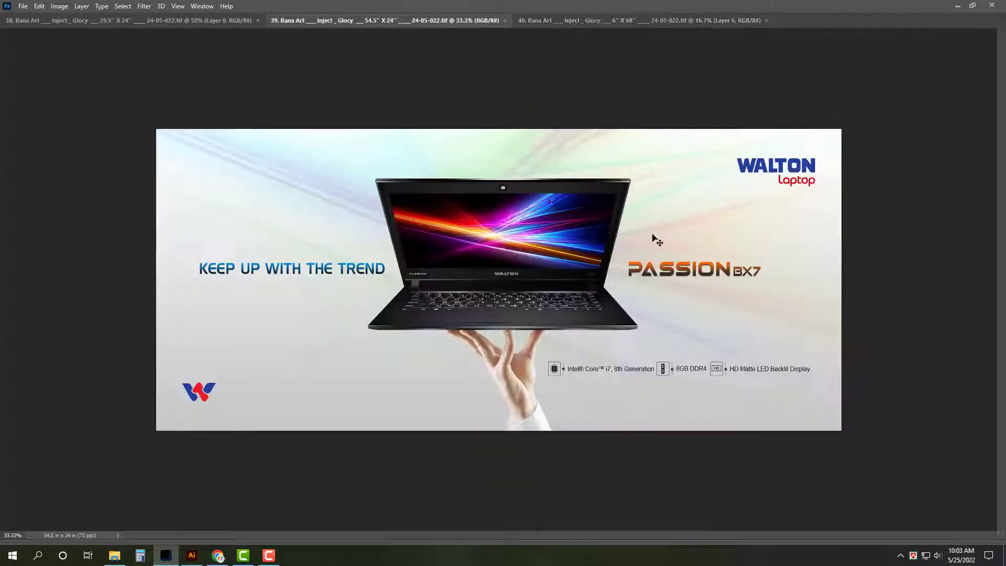
click(178, 6)
key(Escape)
click(128, 20)
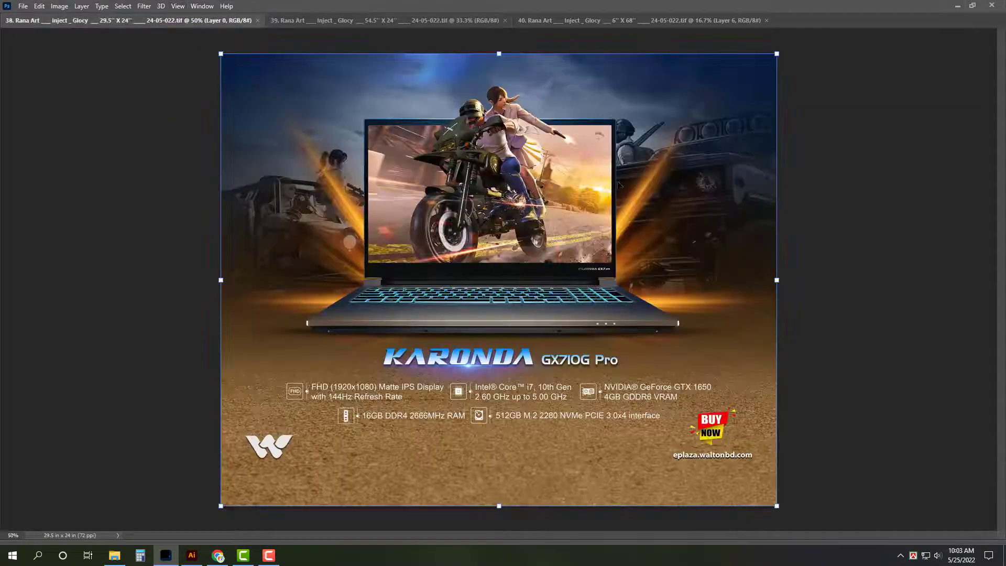
key(ctrl+0)
key(ctrl+shift+e)
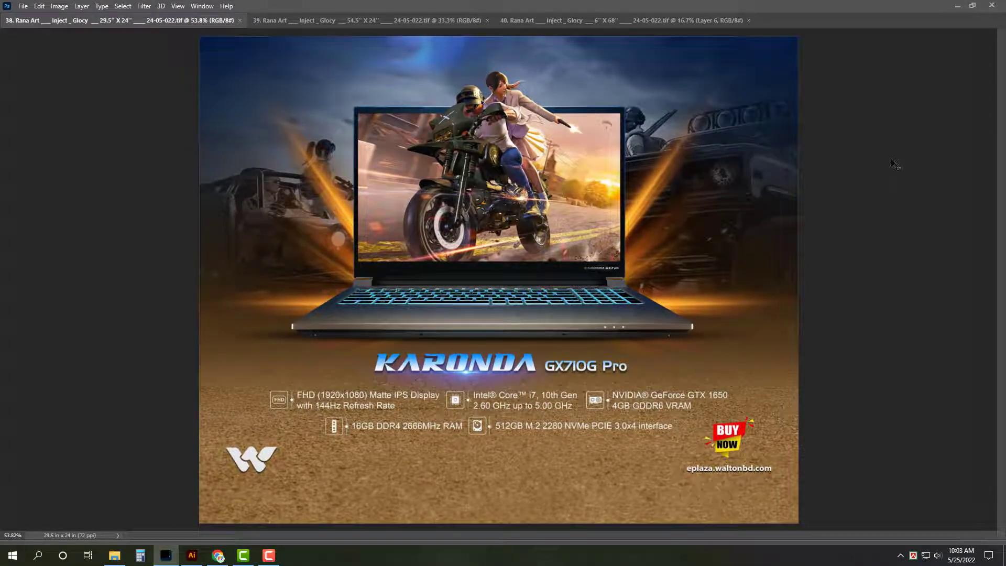
key(ctrl+w)
Step: Review and close the Passion BX7 and 6" x 68" banners, then quit Photoshop
key(ctrl+a)
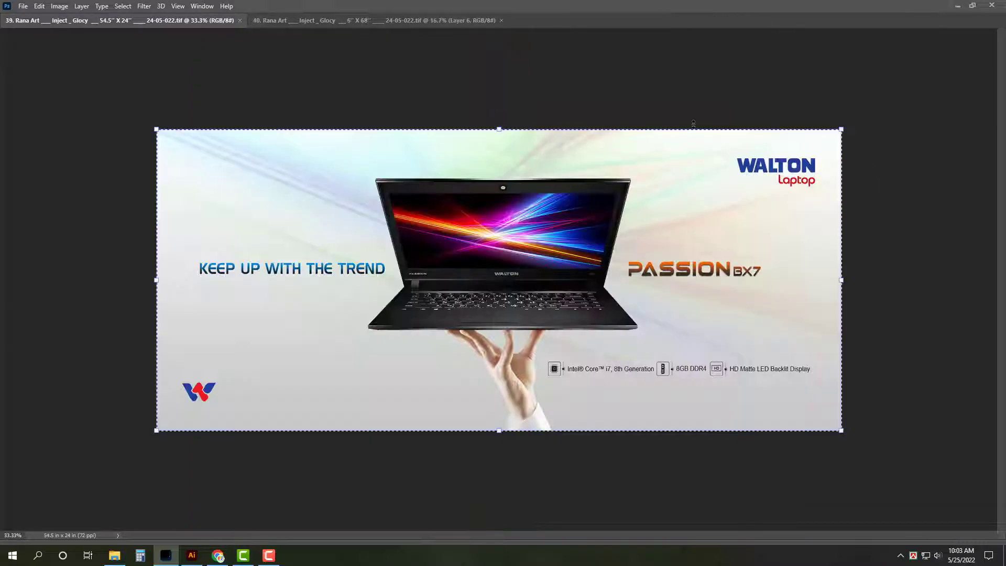
key(Tab)
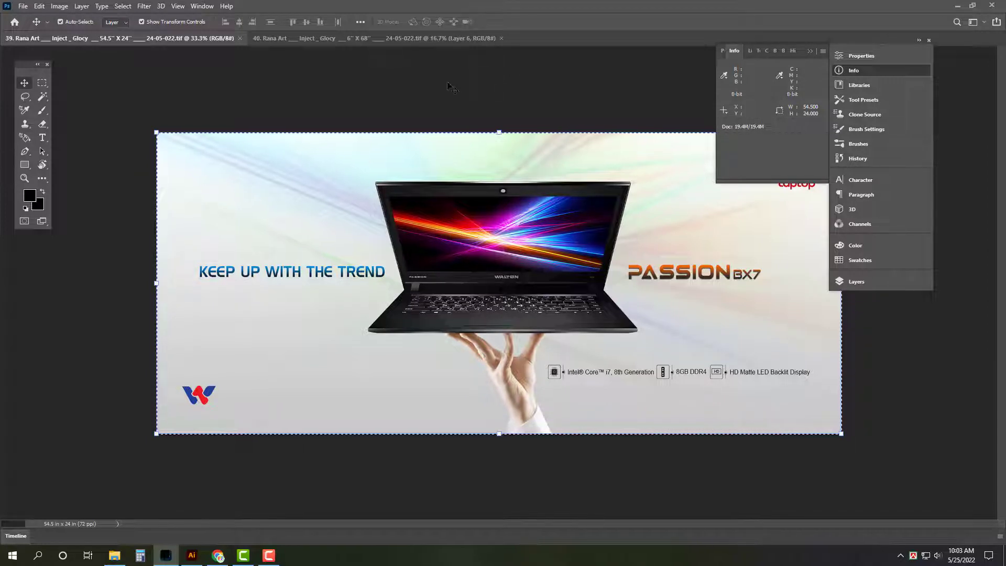
key(ctrl+w)
key(ctrl+a)
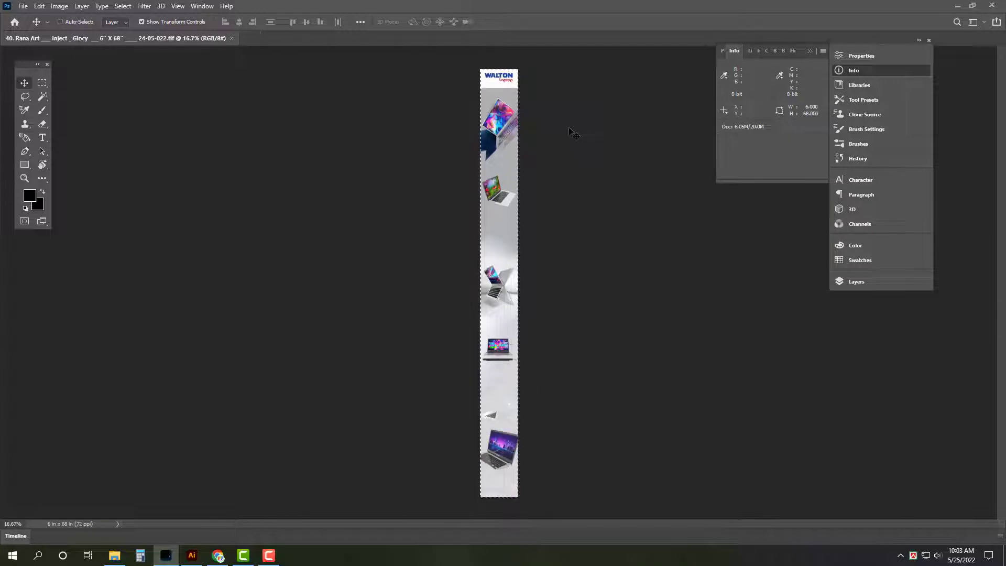
key(ctrl+0)
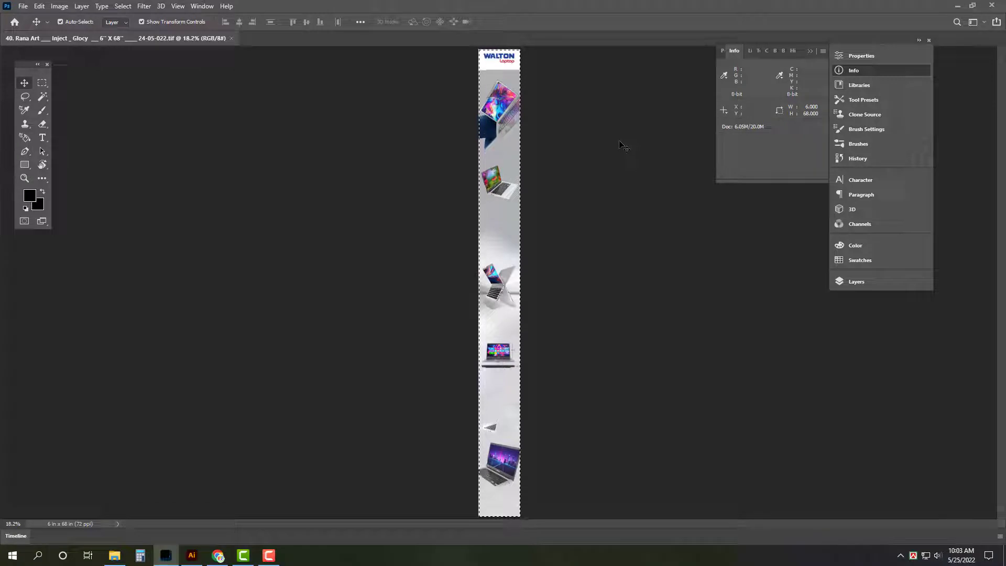
key(ctrl)
key(ctrl+w)
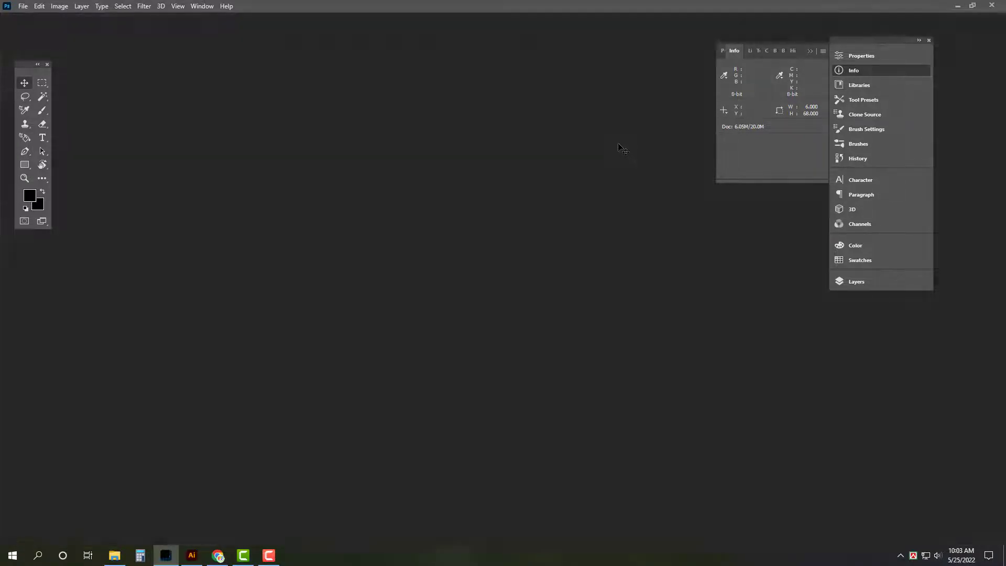
key(ctrl+q)
Step: Return to the Walton folder and look inside Baipile_Walton and Baipile Plaza
click(116, 553)
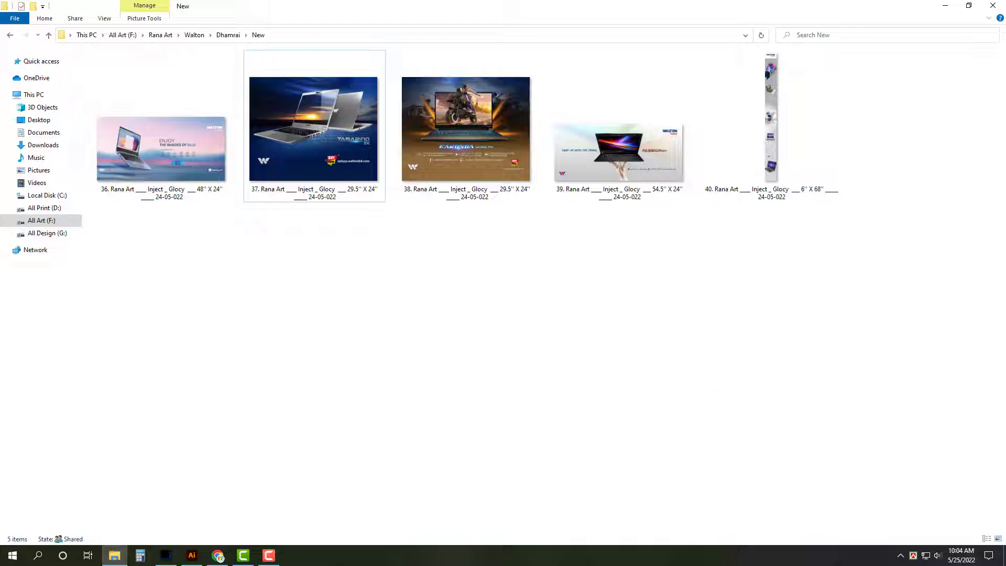
click(48, 35)
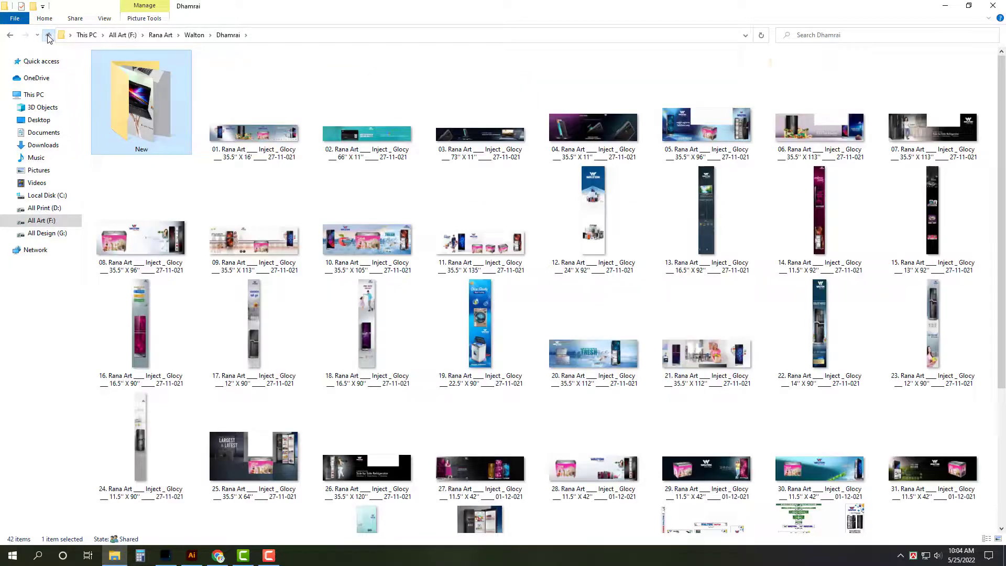
click(49, 35)
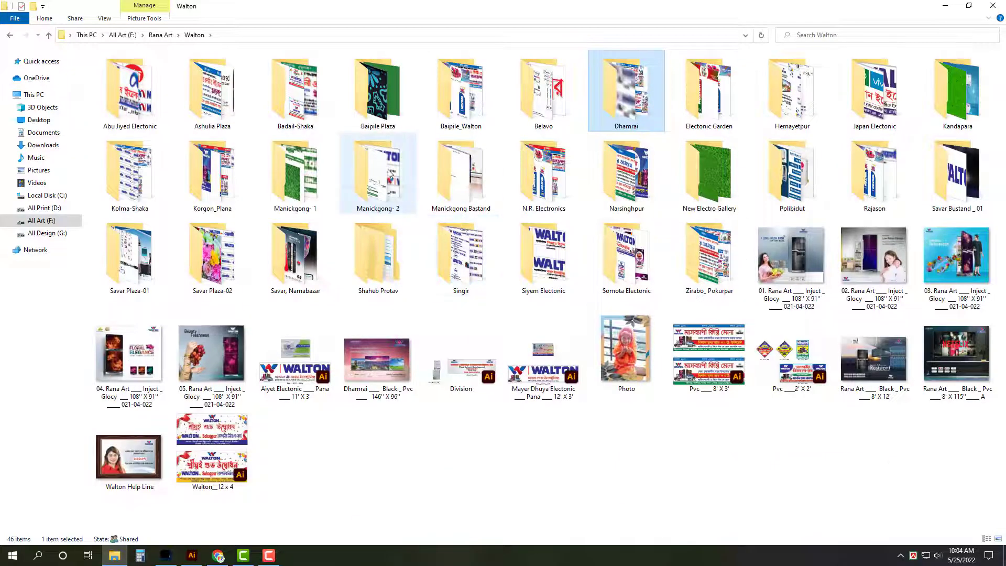
click(378, 92)
click(461, 92)
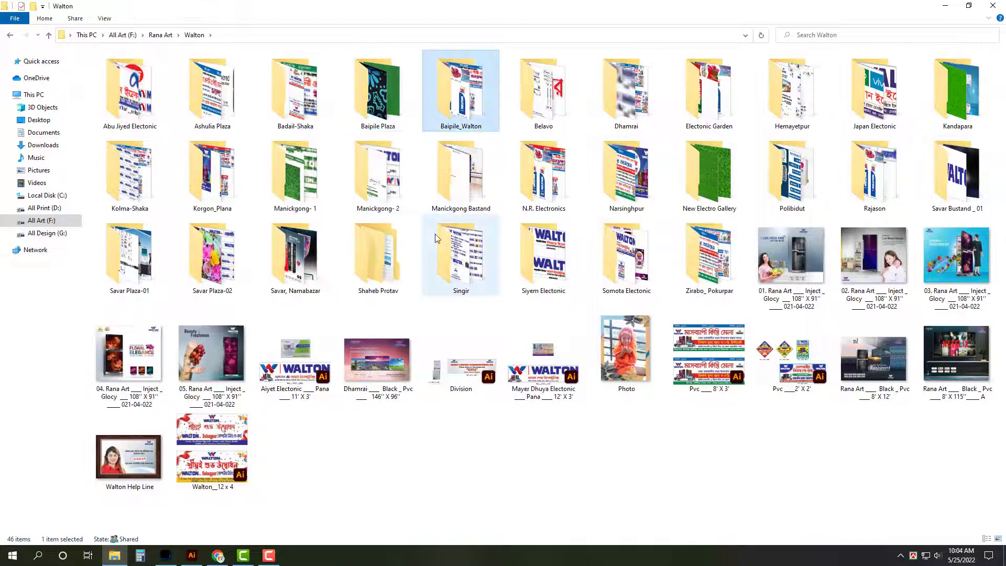
key(Return)
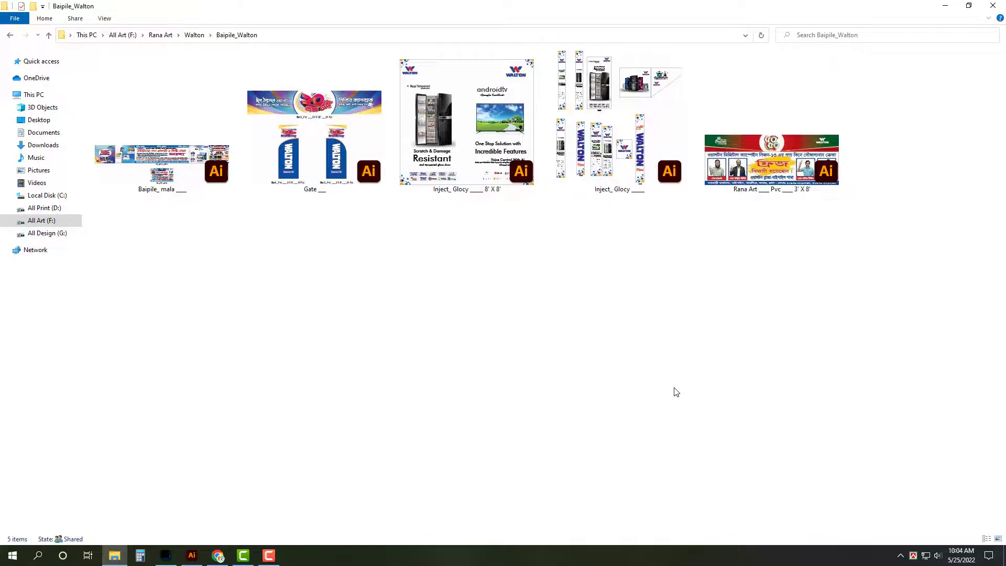
key(BackSpace)
key(Left)
key(Return)
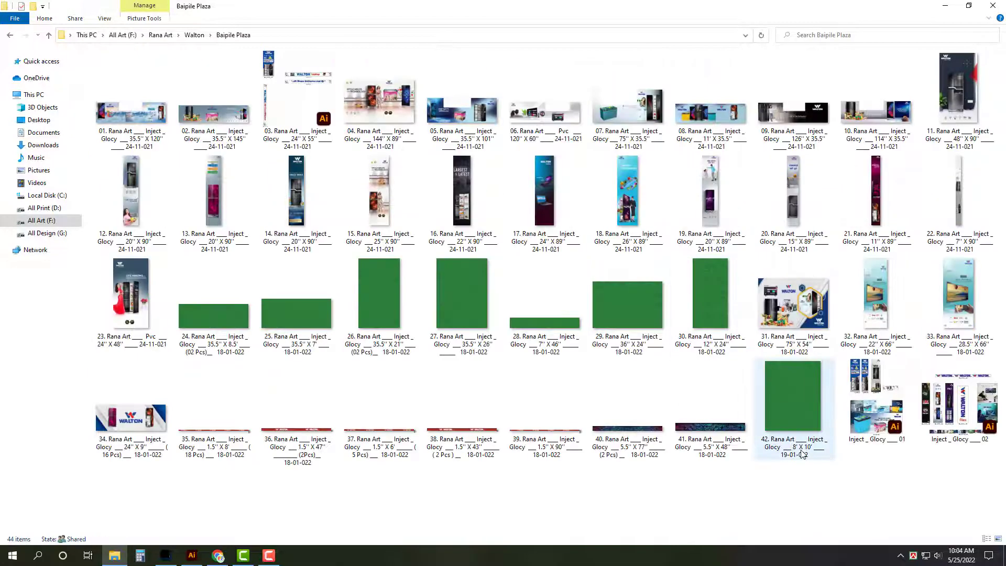
Step: Browse the Baipile Plaza banners, then inspect the 8' X 8' Inject_ Glocy design in Baipile_Walton
mouse_move(803, 451)
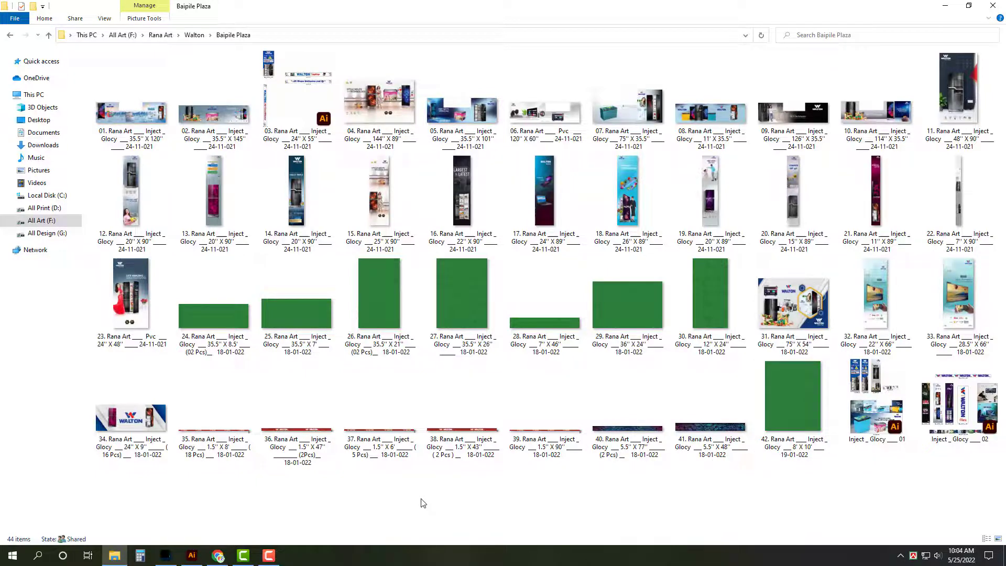
scroll(419, 496, up, 2)
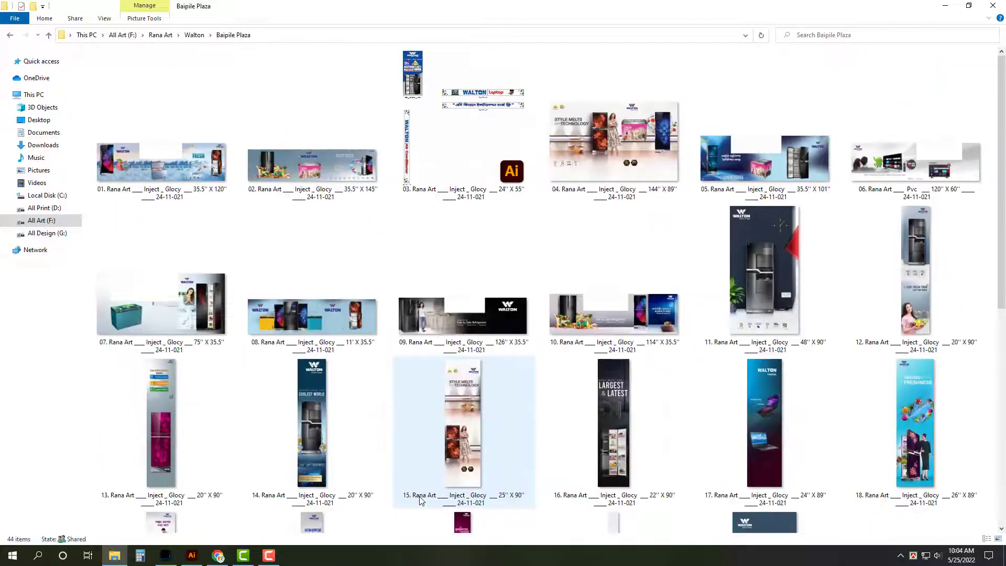
scroll(491, 482, down, 10)
click(513, 369)
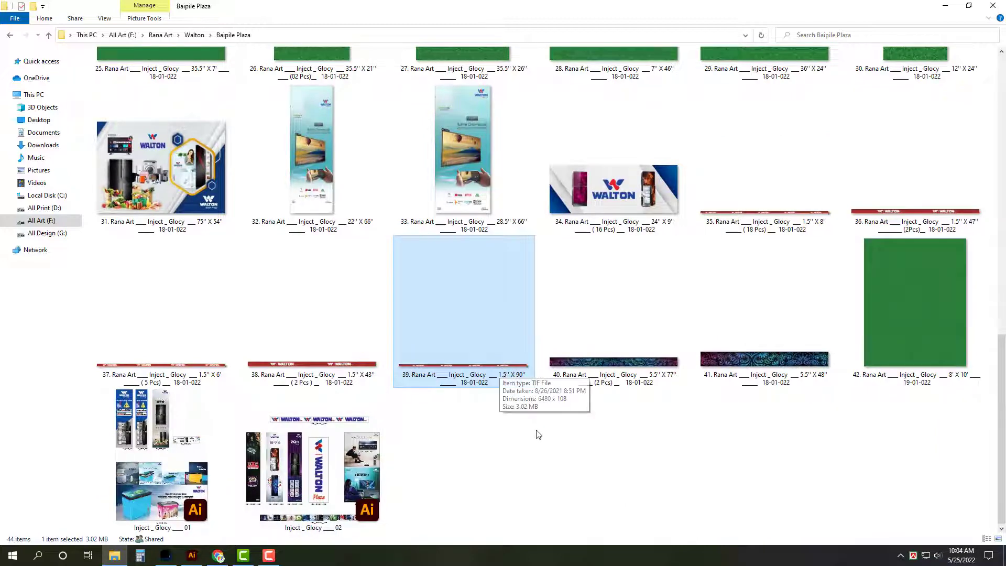
scroll(537, 433, up, 10)
key(BackSpace)
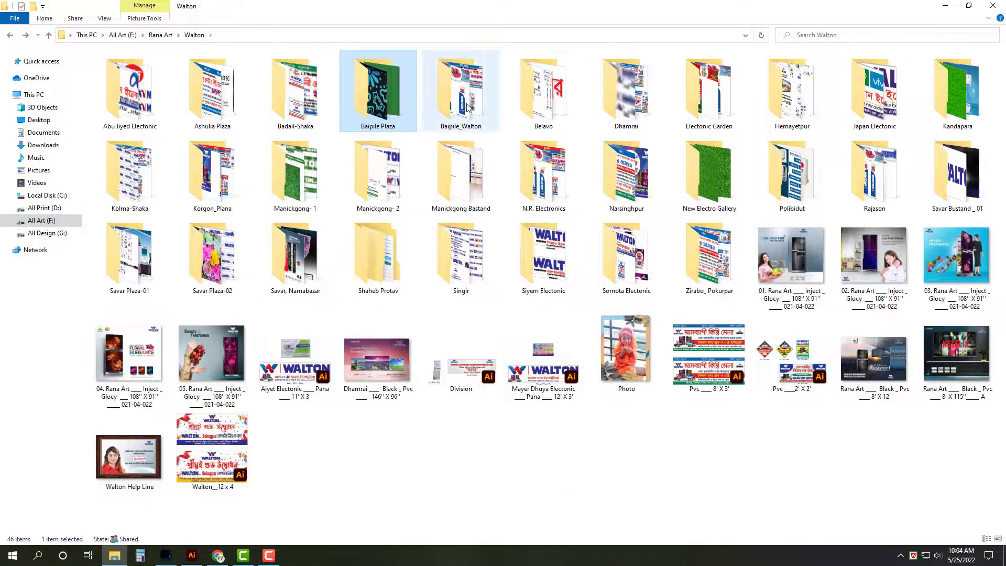
key(Right)
key(Return)
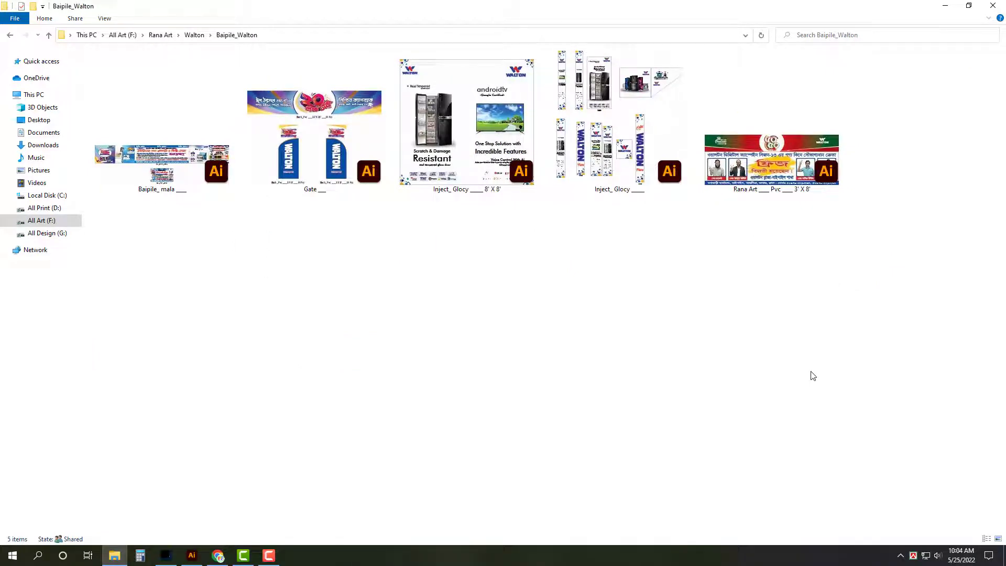
click(468, 177)
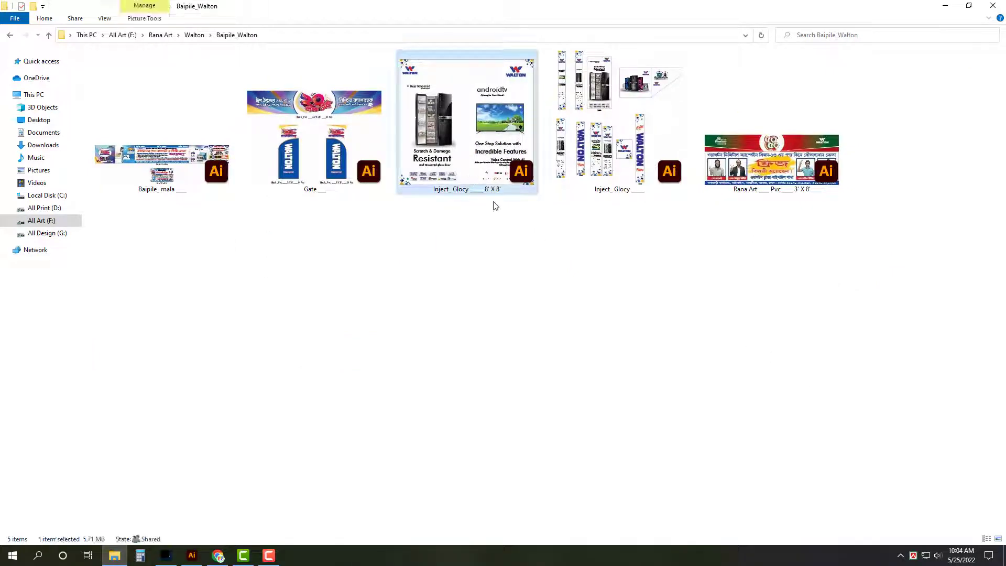
Step: Check the Singir, Kolma-Shaka and Badail-Shaka folders for artwork
key(BackSpace)
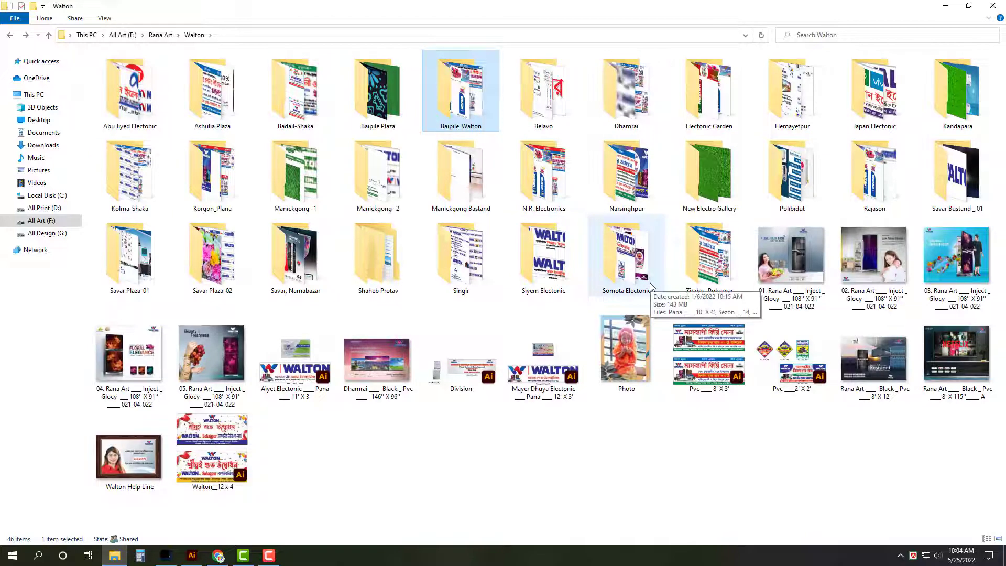
double_click(464, 259)
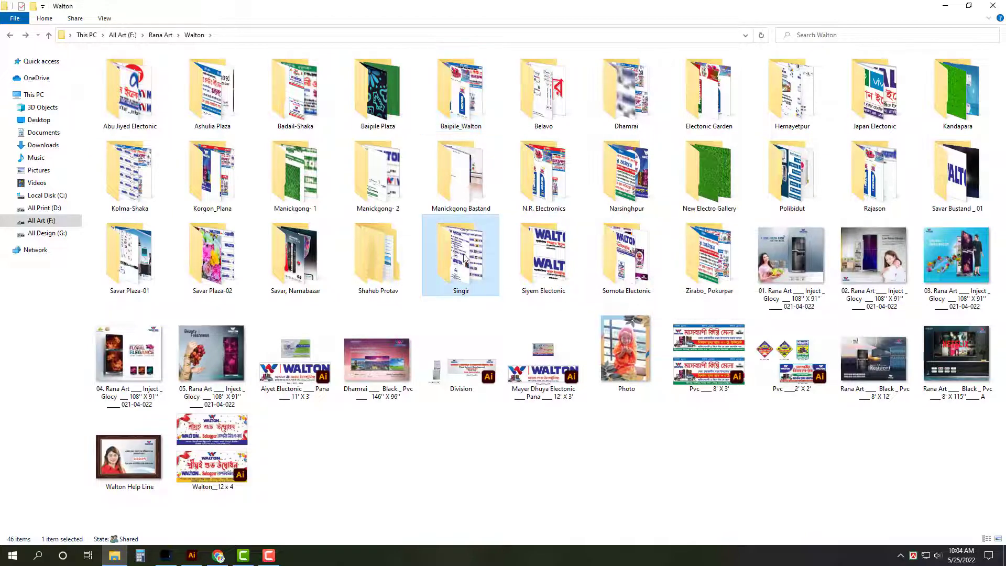
click(745, 188)
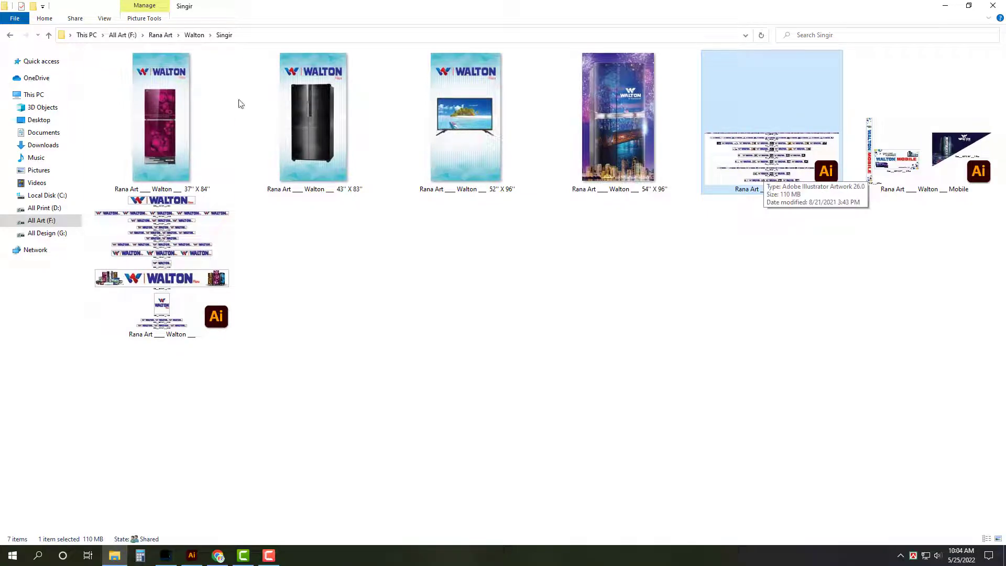
click(49, 35)
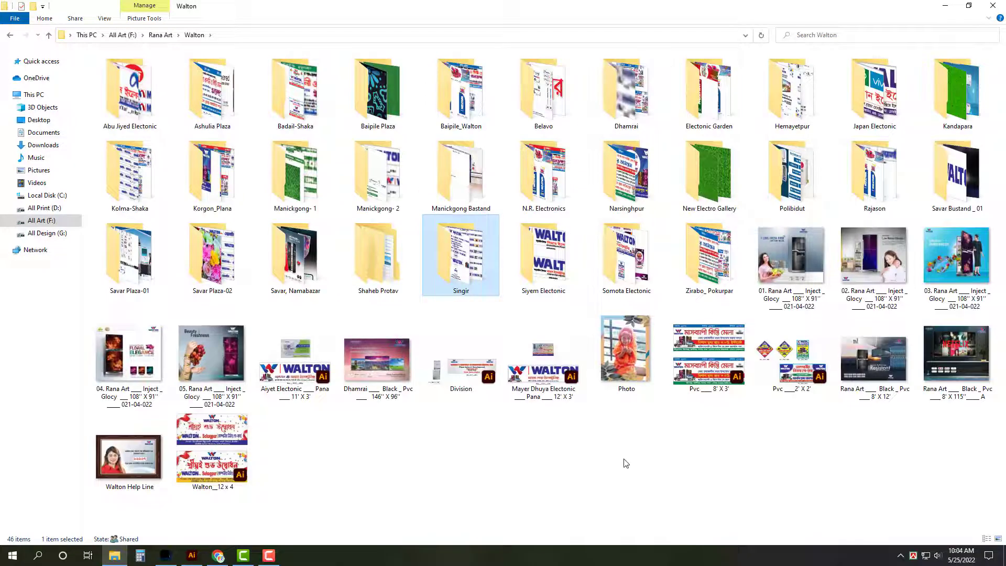
double_click(160, 204)
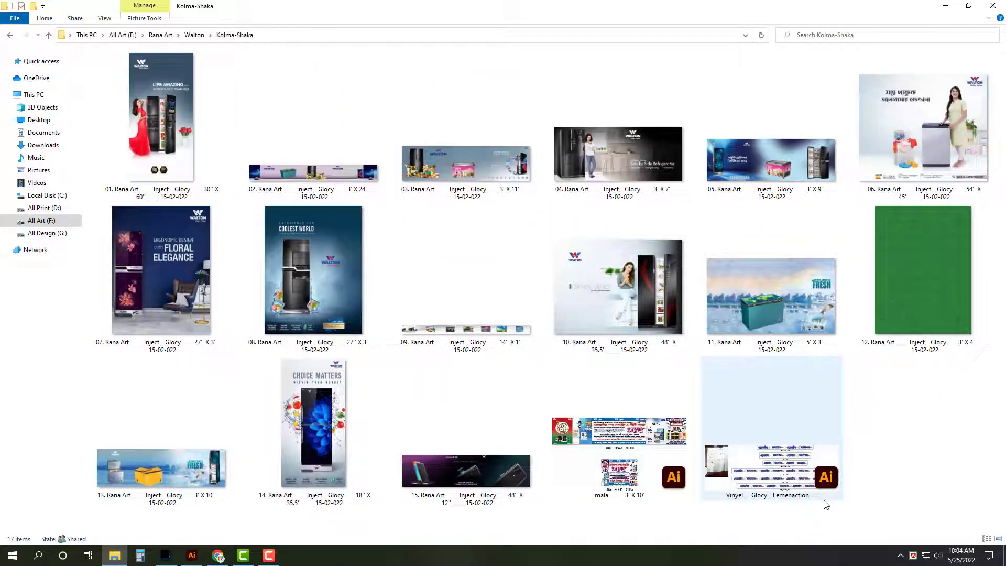
key(alt+Left)
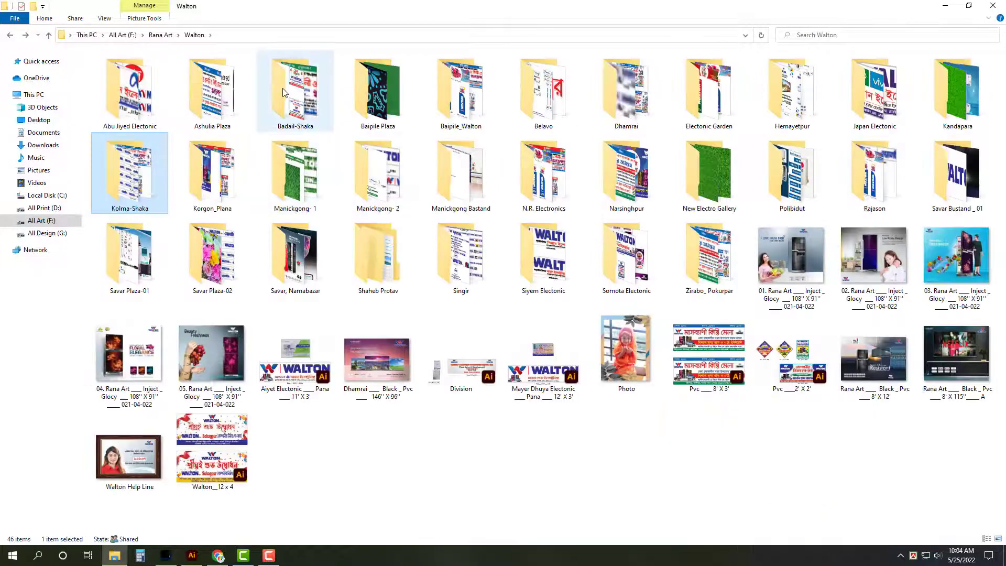
double_click(279, 100)
key(alt+Left)
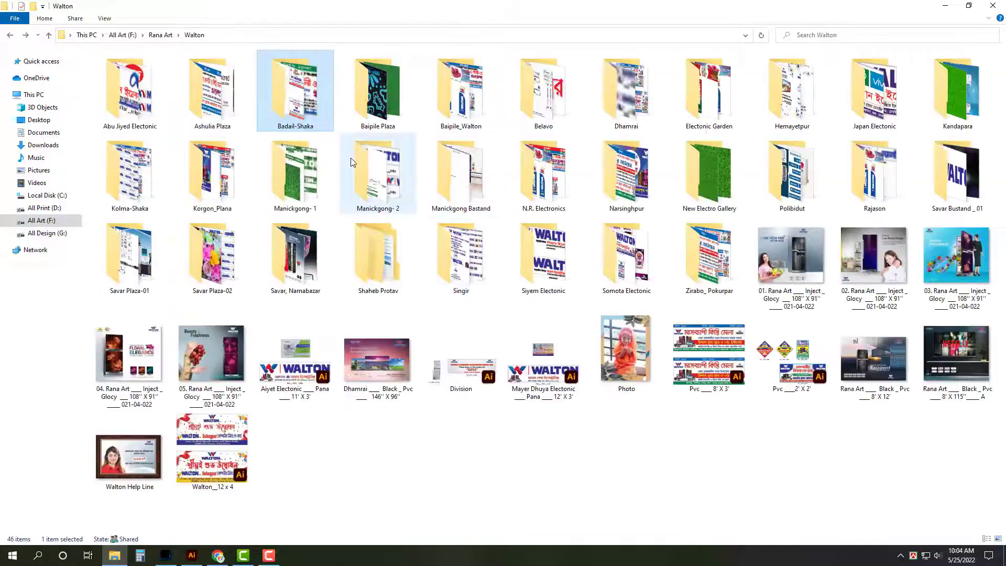
Step: Open the Ashulia Plaza folder and launch design 06 in Illustrator
key(Left)
key(Return)
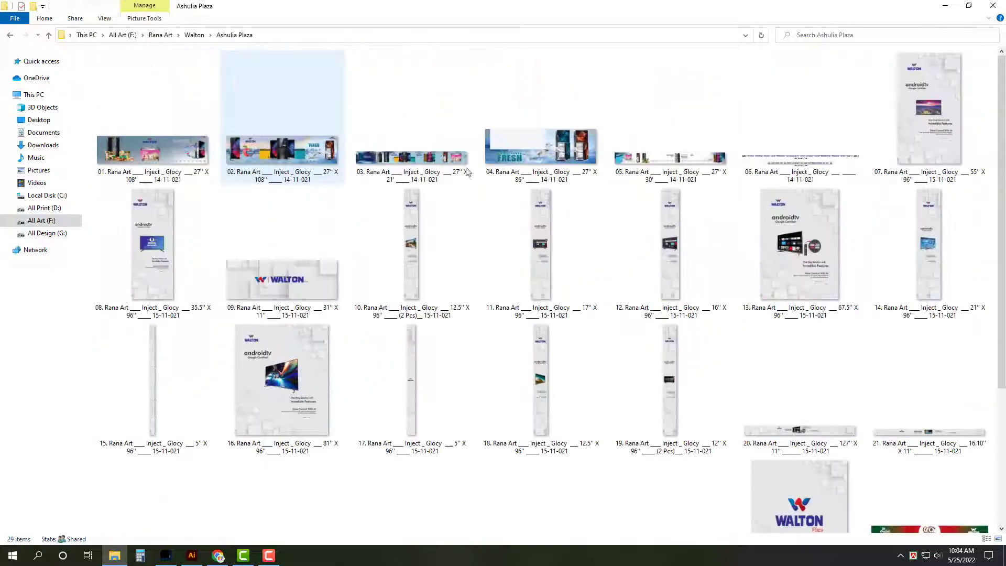
scroll(690, 432, down, 3)
scroll(690, 432, up, 3)
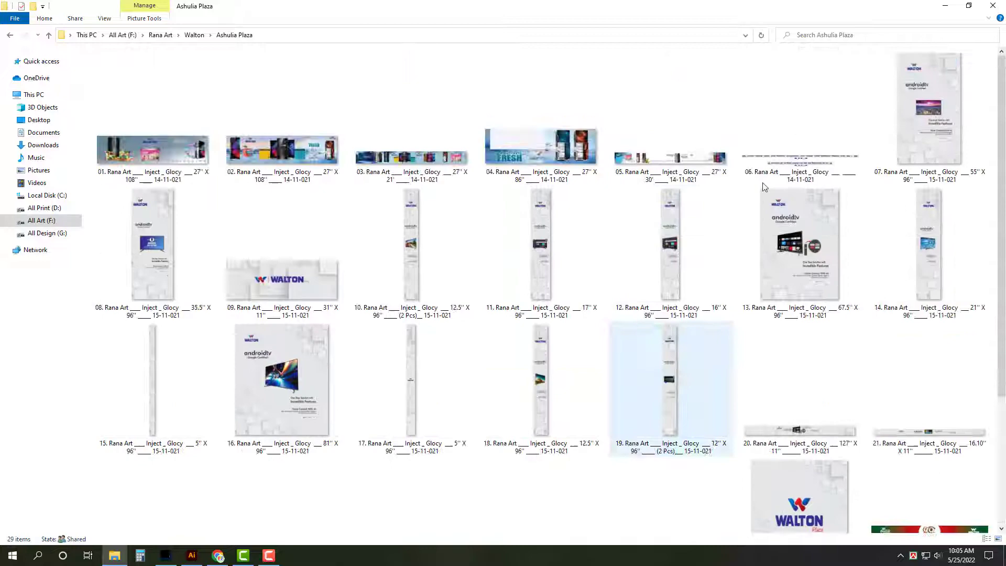
click(795, 176)
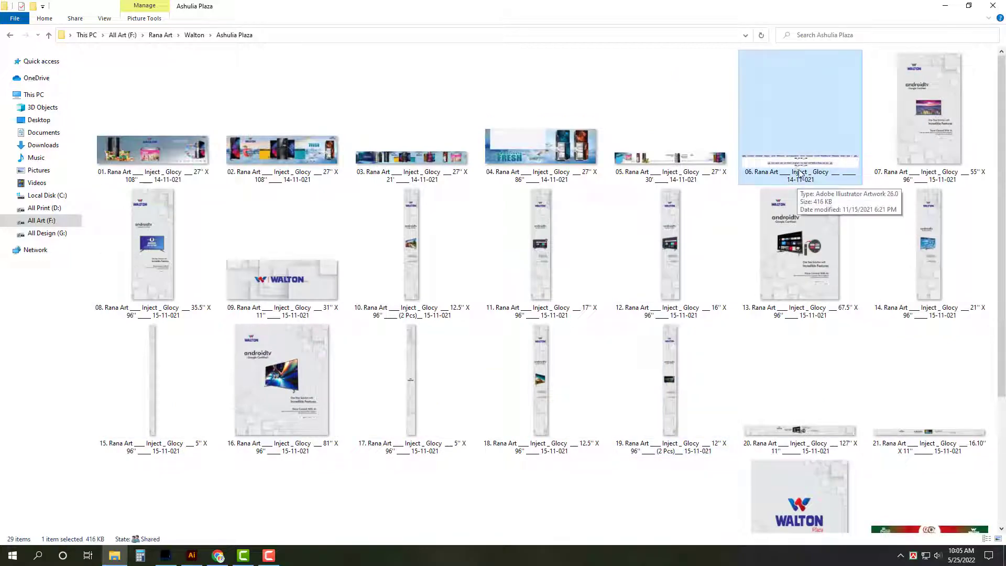
key(Return)
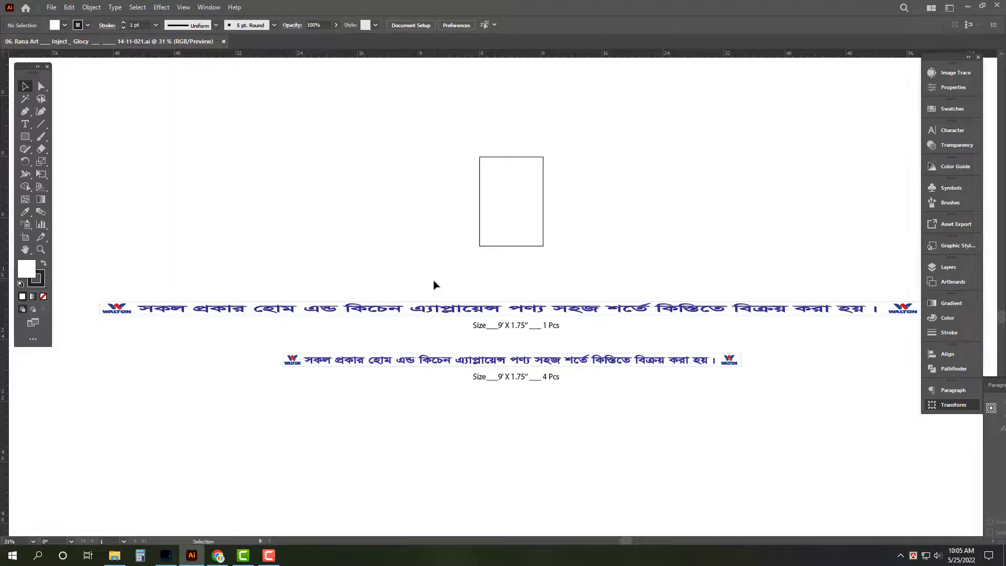
Step: Cut the lower 4 Pcs Bengali strip from file 06 and paste it into a new Untitled-3 document
key(Tab)
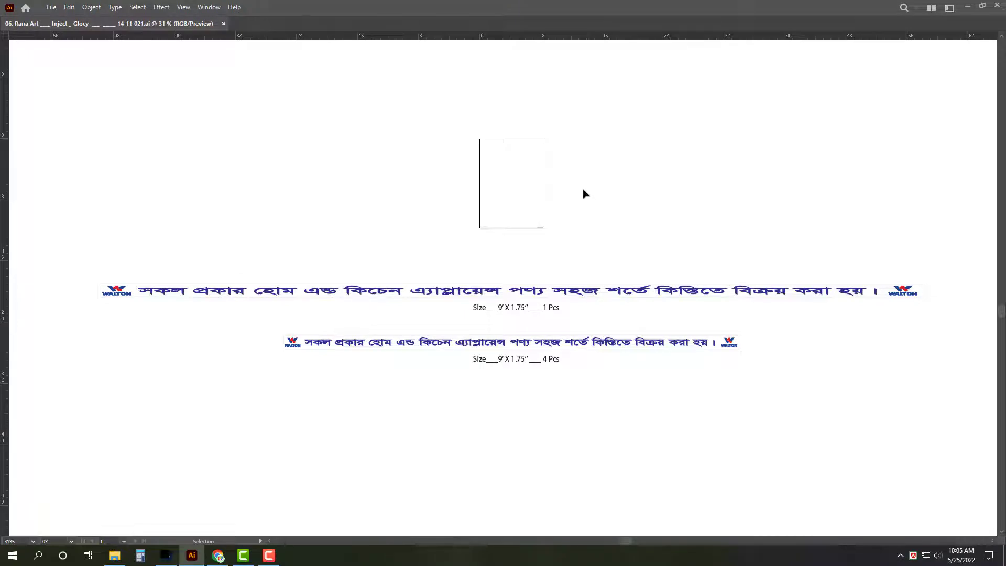
drag(768, 326, 229, 358)
key(Tab)
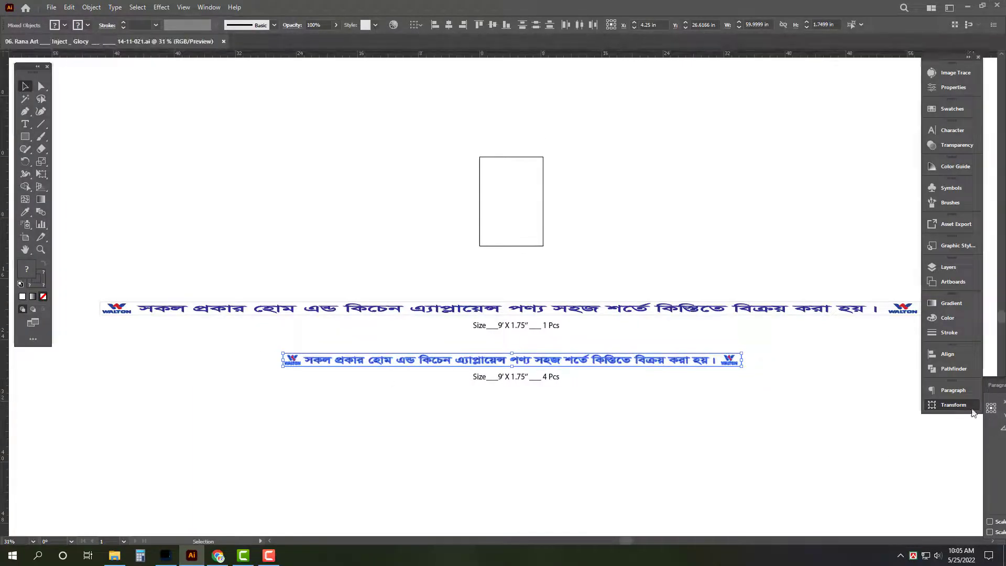
click(953, 405)
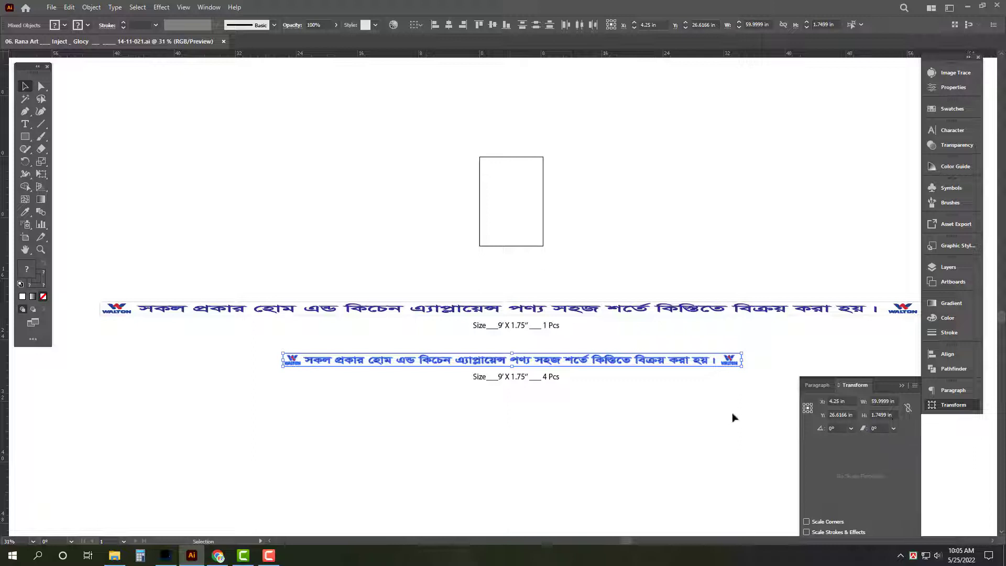
key(a)
key(ctrl+x)
key(ctrl+n)
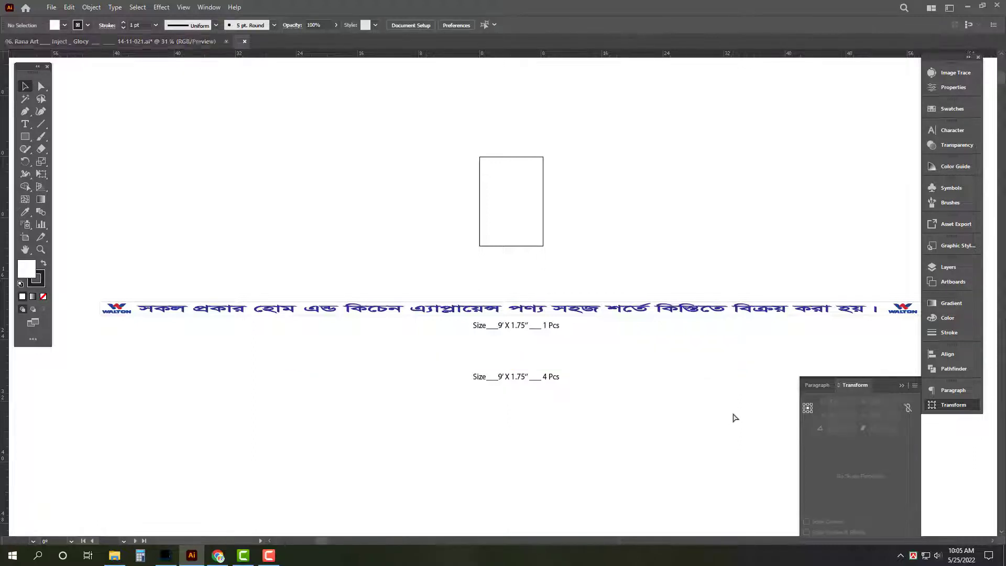
key(ctrl+v)
Step: Resize the pasted strip to 63 in wide by 1.75 in high
scroll(401, 257, down, 5)
click(883, 401)
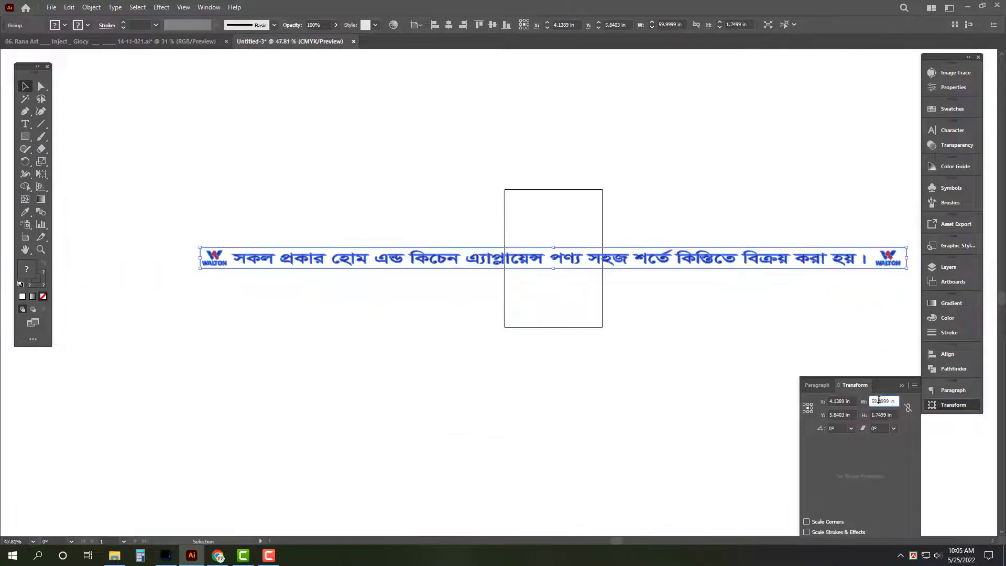
text(63)
key(Tab)
text(1.75)
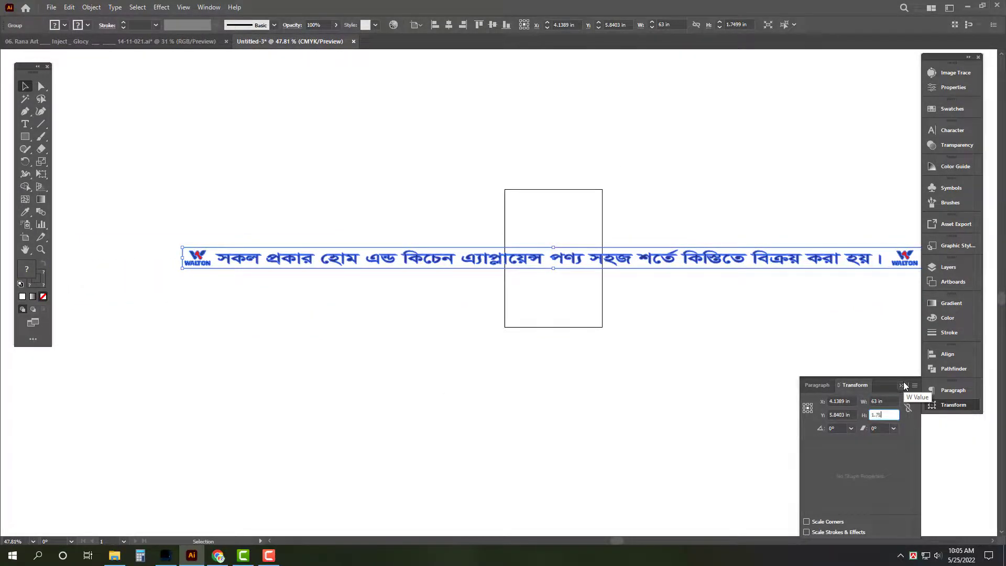
key(Return)
key(Tab)
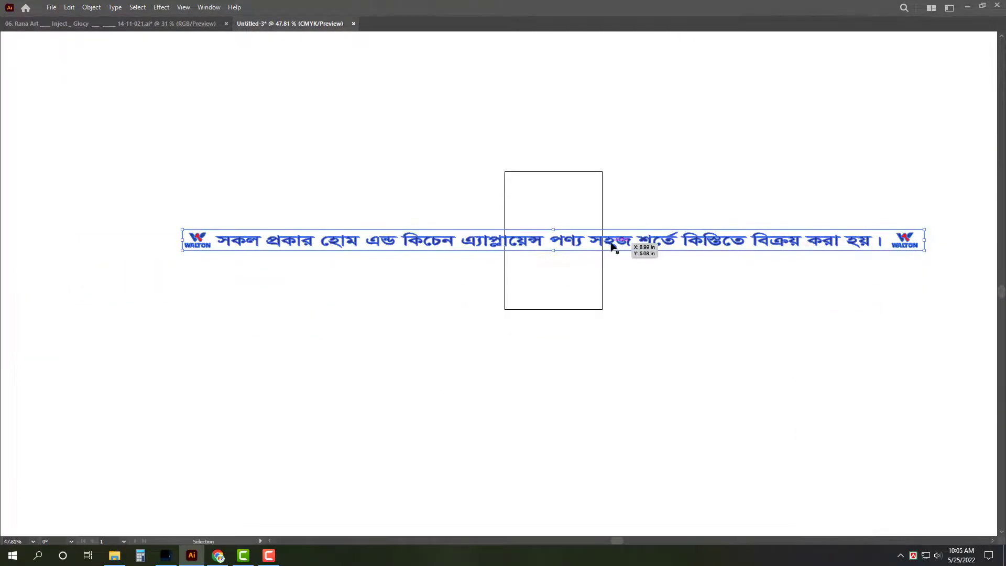
key(Tab)
Step: Move-copy the strip 1.75 in downward at -90° and repeat to stack eight rows
scroll(645, 223, up, 5)
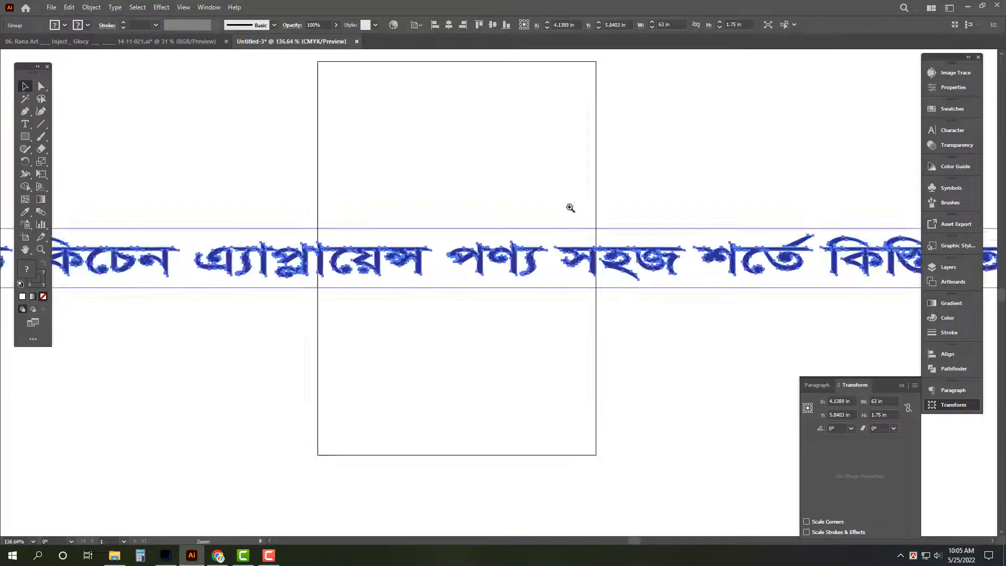
key(Return)
text(1.)
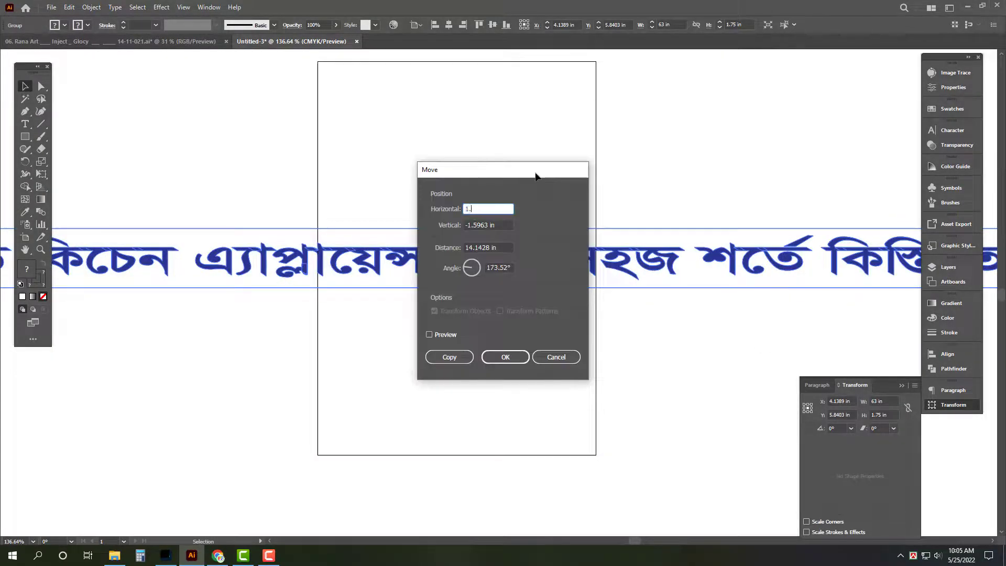
key(Tab)
key(Tab)
key(Tab)
text(-90)
key(alt+c)
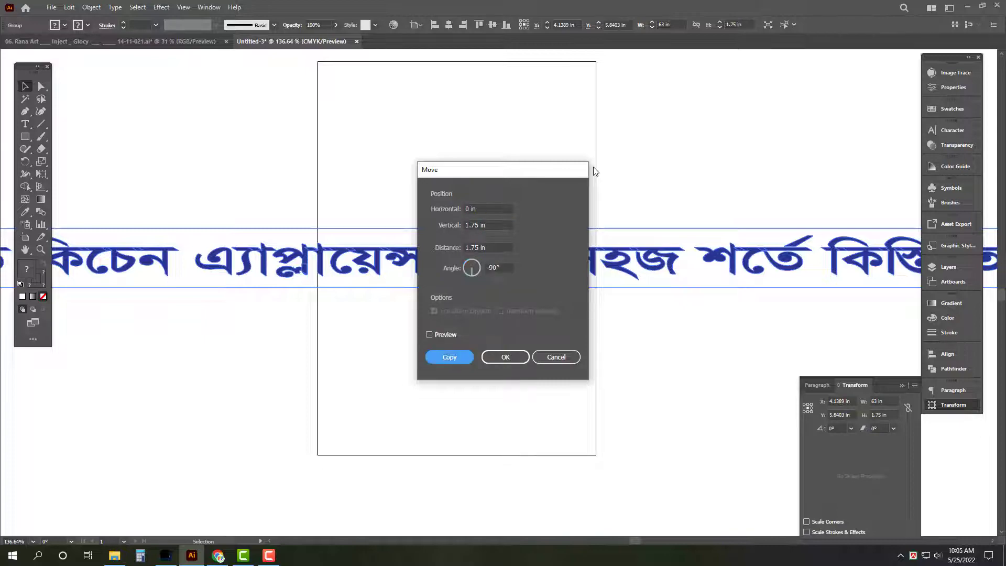
key(ctrl+d)
key(ctrl+d)
key(ctrl+d)
key(ctrl+d)
key(ctrl+d)
key(ctrl+d)
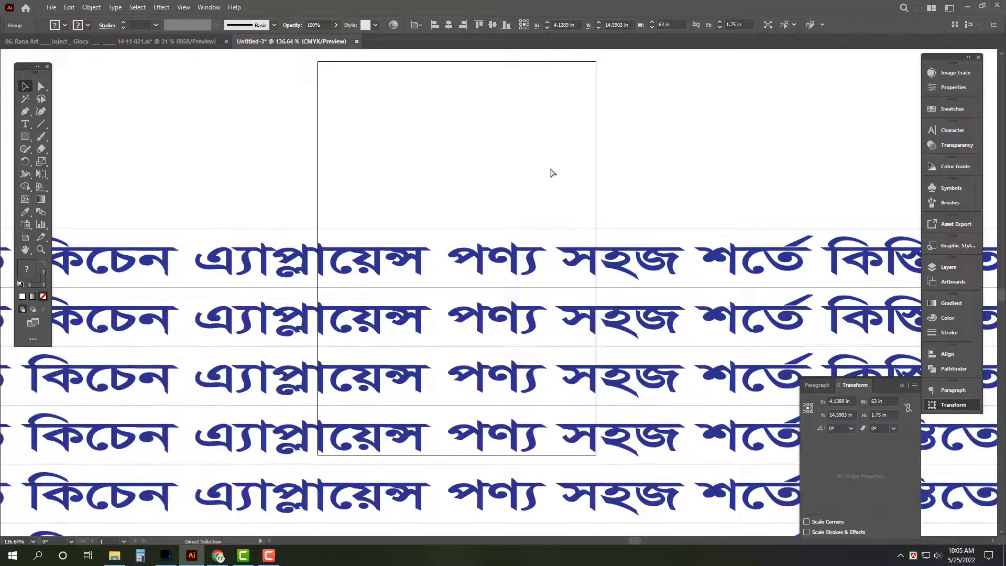
key(ctrl+a)
scroll(596, 175, down, 5)
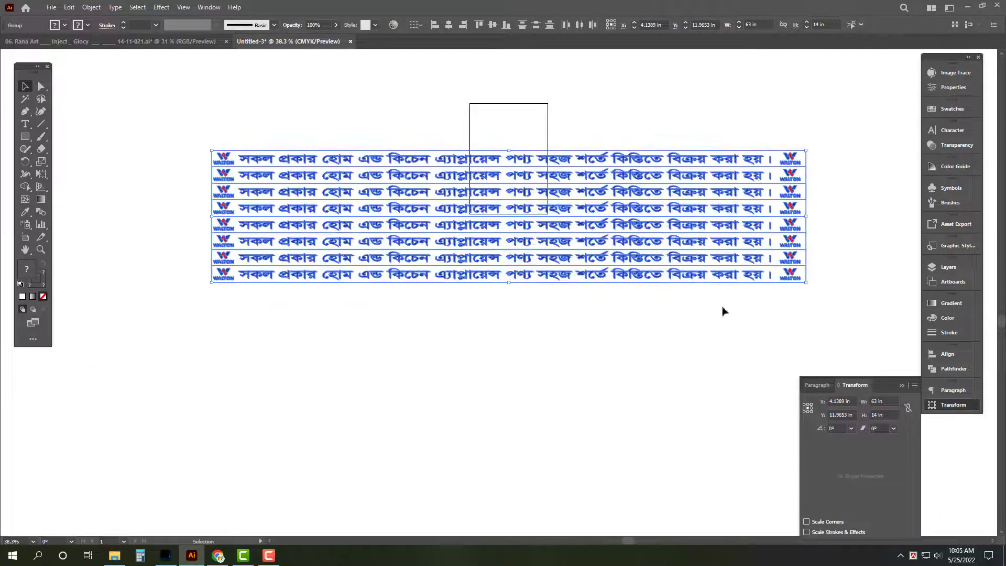
scroll(548, 337, up, 1)
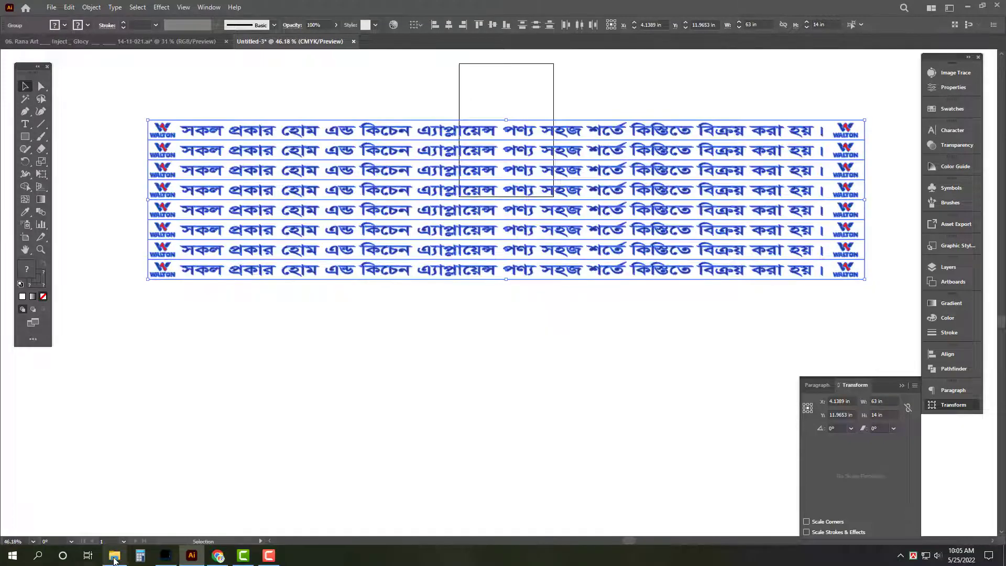
drag(673, 346, 643, 252)
click(519, 469)
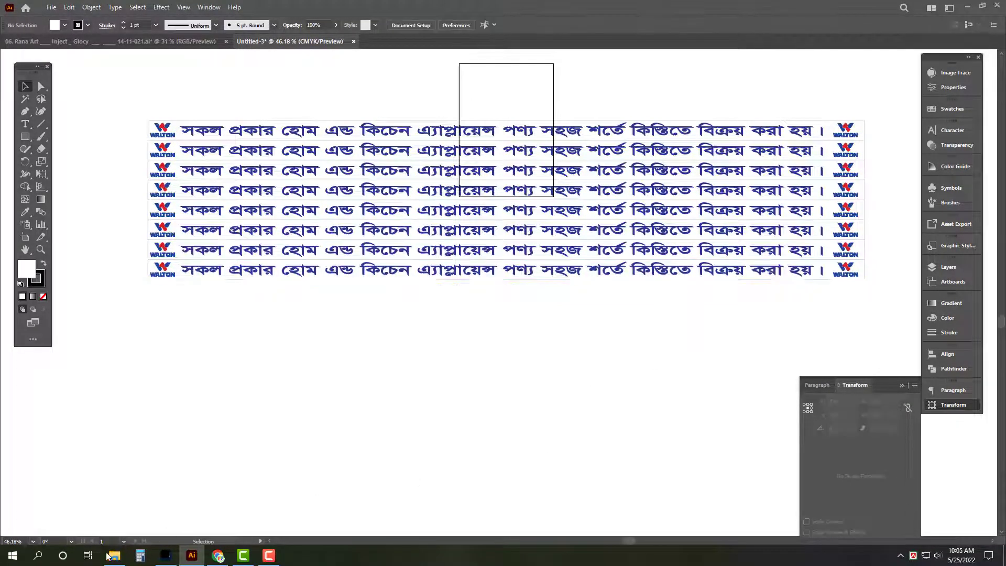
click(114, 556)
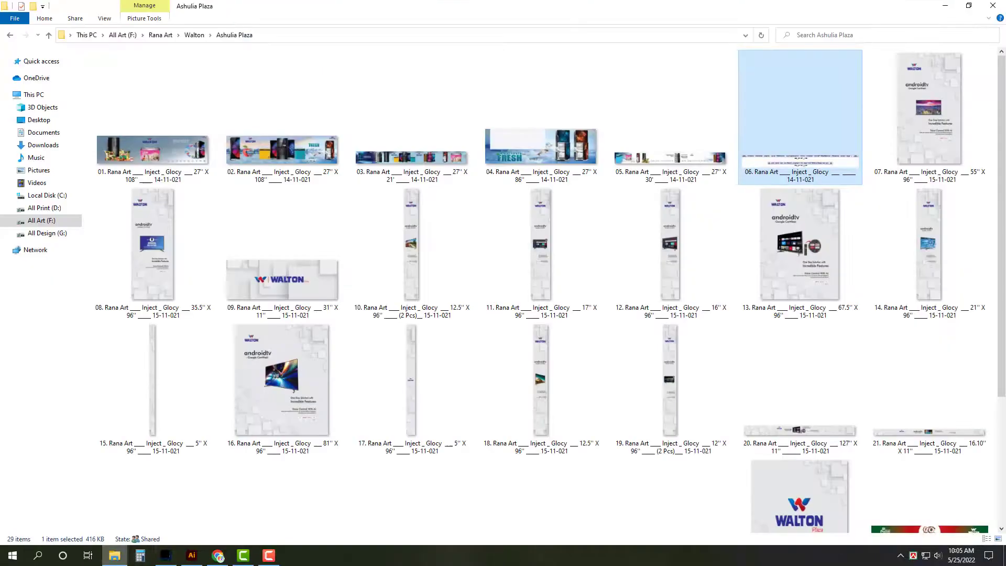
Step: Place banner 39, the 54.5 × 24 in Passion BX7 image, into Untitled-3 below the text rows
click(48, 35)
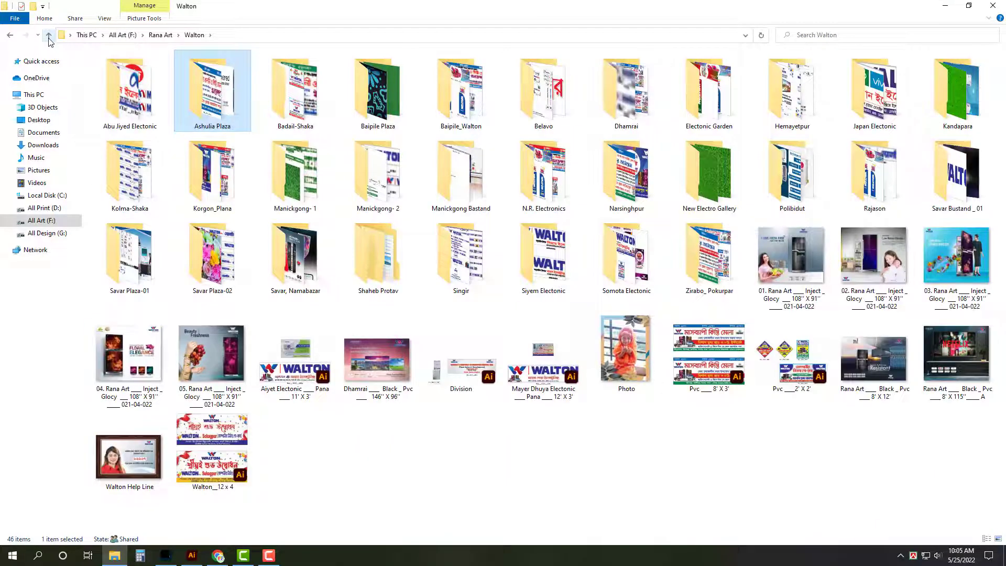
double_click(626, 92)
double_click(141, 105)
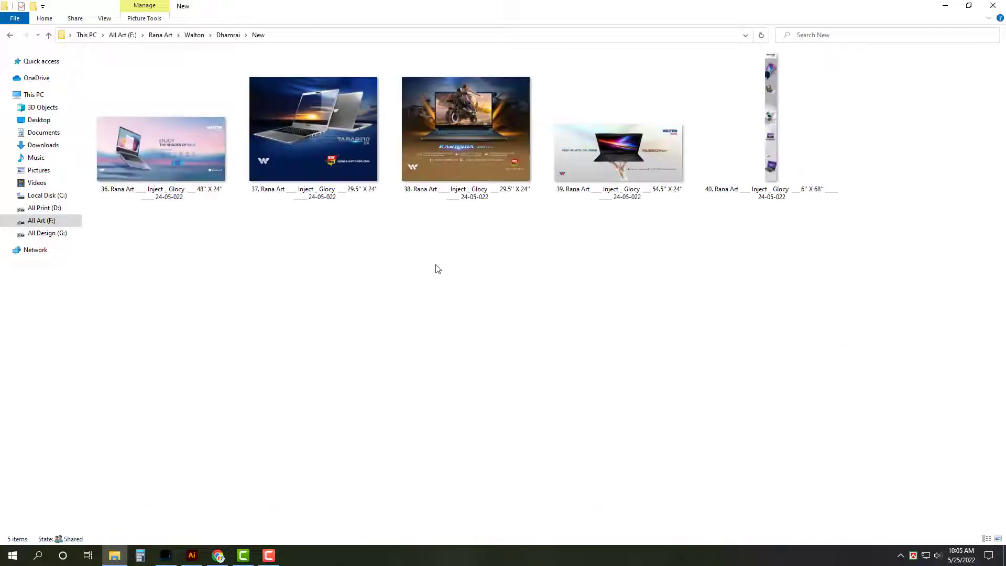
click(660, 185)
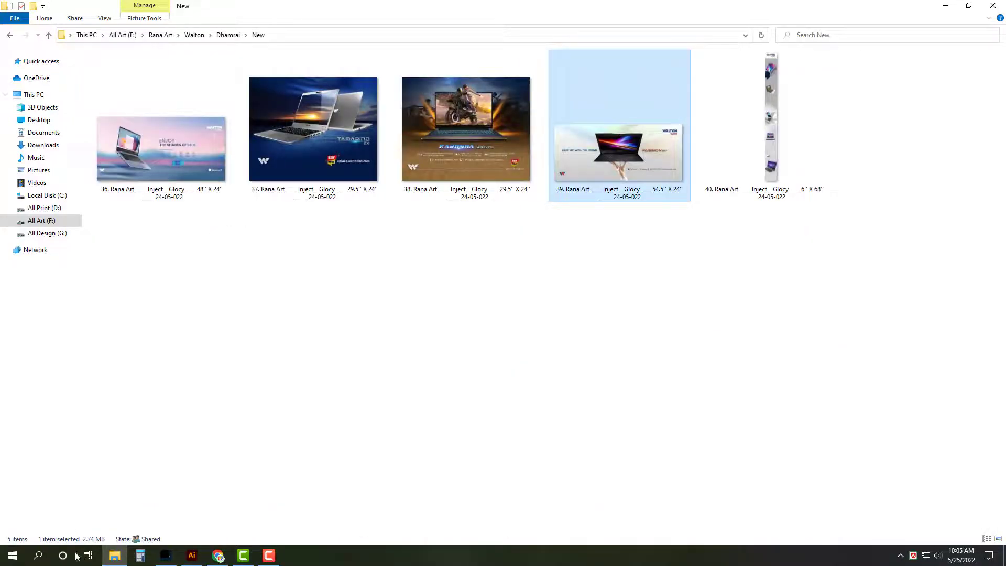
click(192, 556)
drag(513, 446, 626, 411)
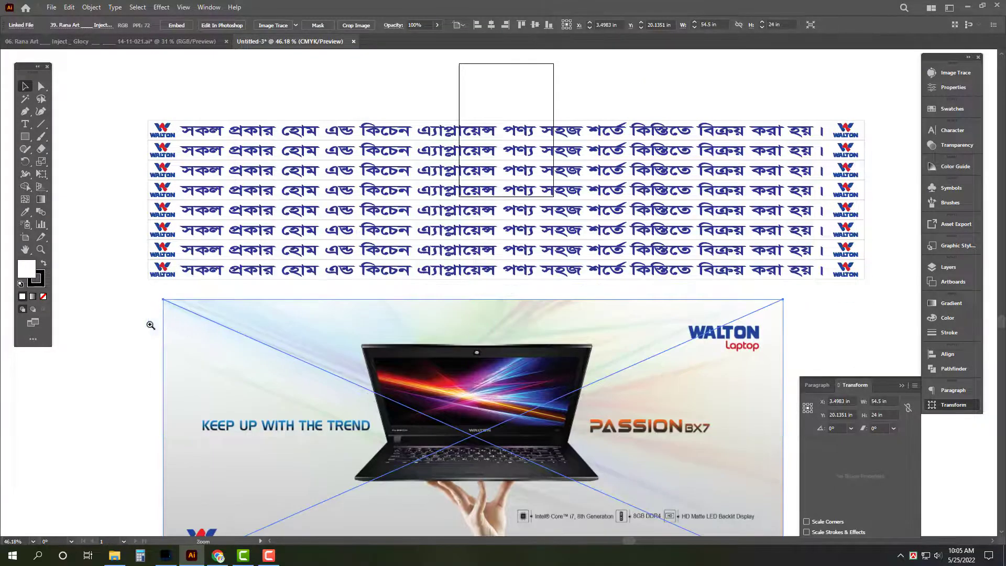
Step: Move the placed laptop banner up and to the left, then refit the view
drag(150, 325, 386, 307)
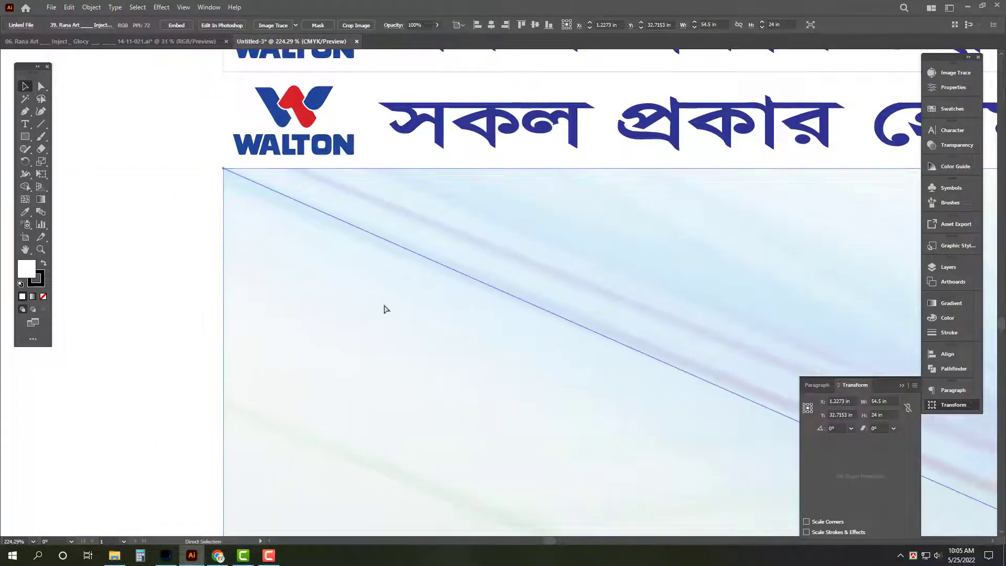
key(ctrl+a)
scroll(263, 267, down, 5)
key(ctrl+0)
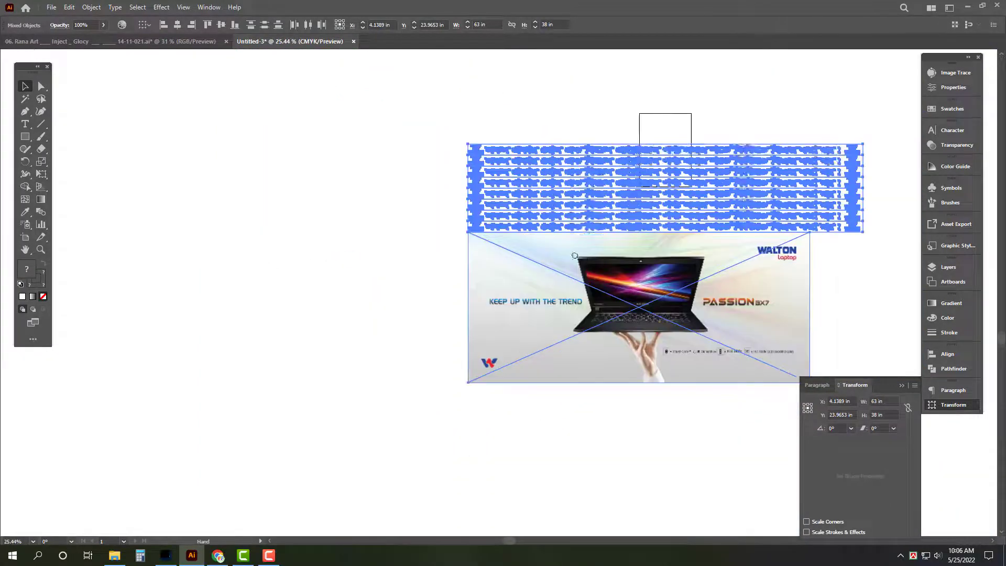
Step: Place the tall 6" x 68" banner file, rotate it 90° and set it onto the top text row
click(115, 555)
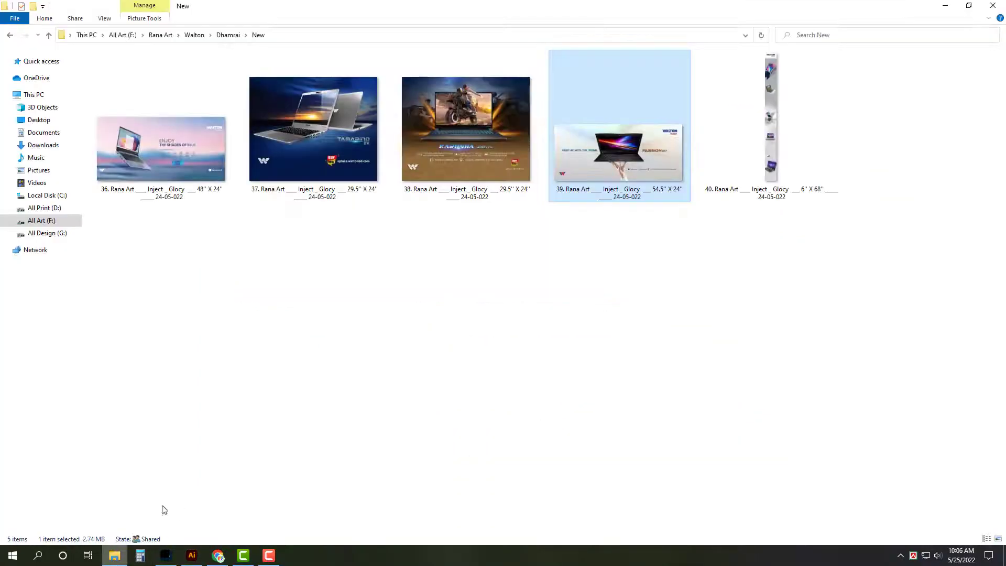
click(773, 157)
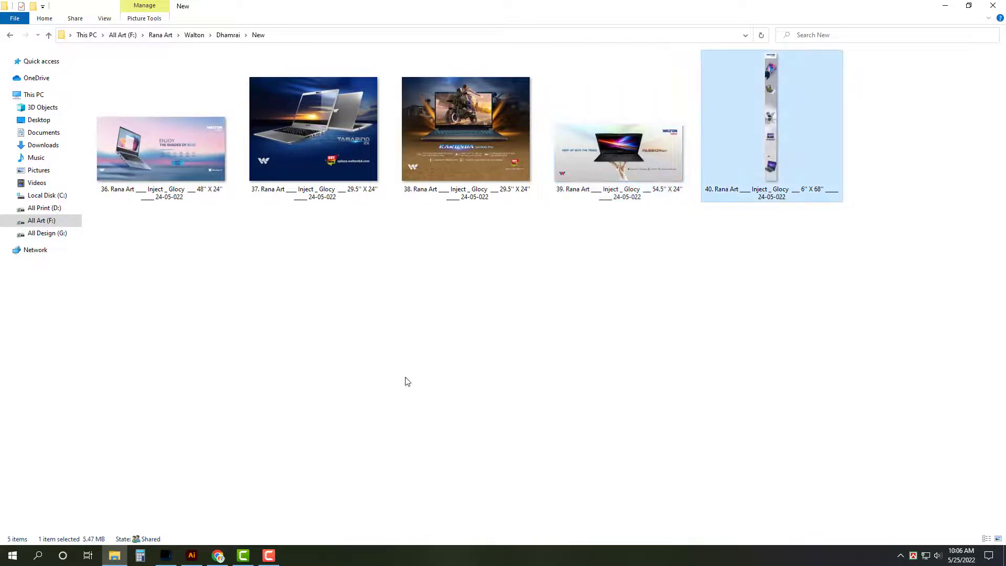
drag(141, 562, 536, 204)
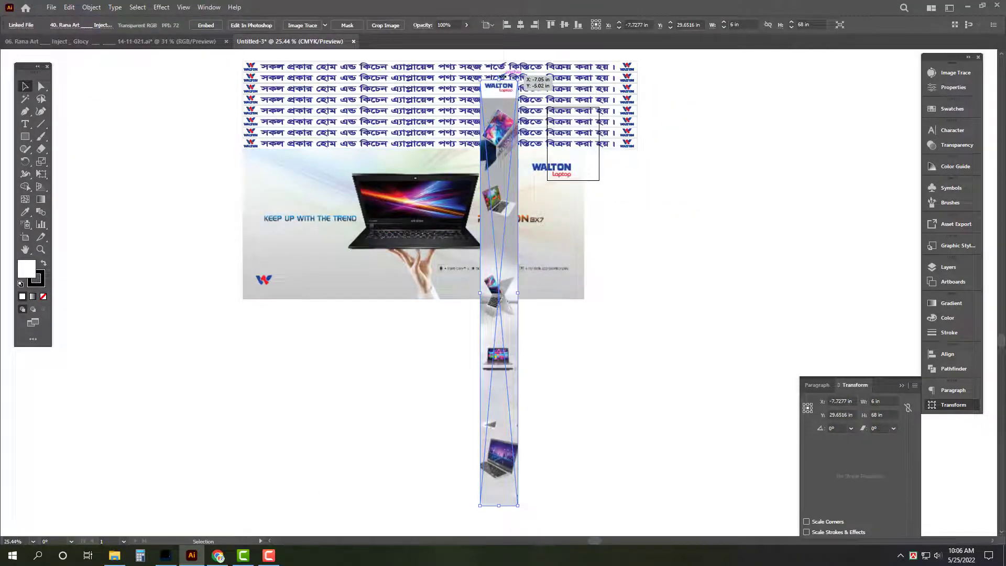
drag(501, 77, 101, 270)
drag(438, 312, 445, 57)
scroll(379, 294, up, 6)
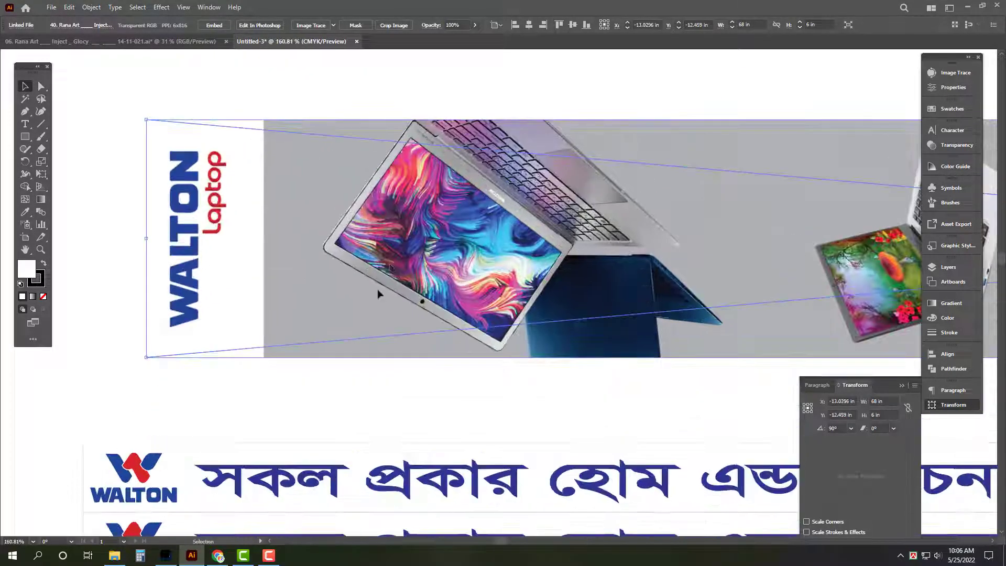
drag(380, 294, 352, 344)
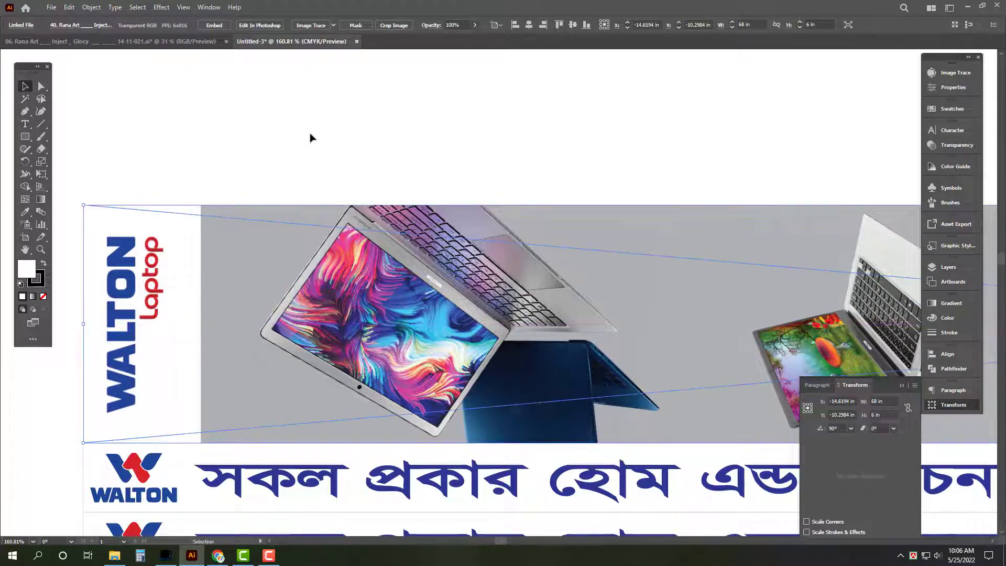
Step: Frame the whole design and close the other open document without saving
key(Tab)
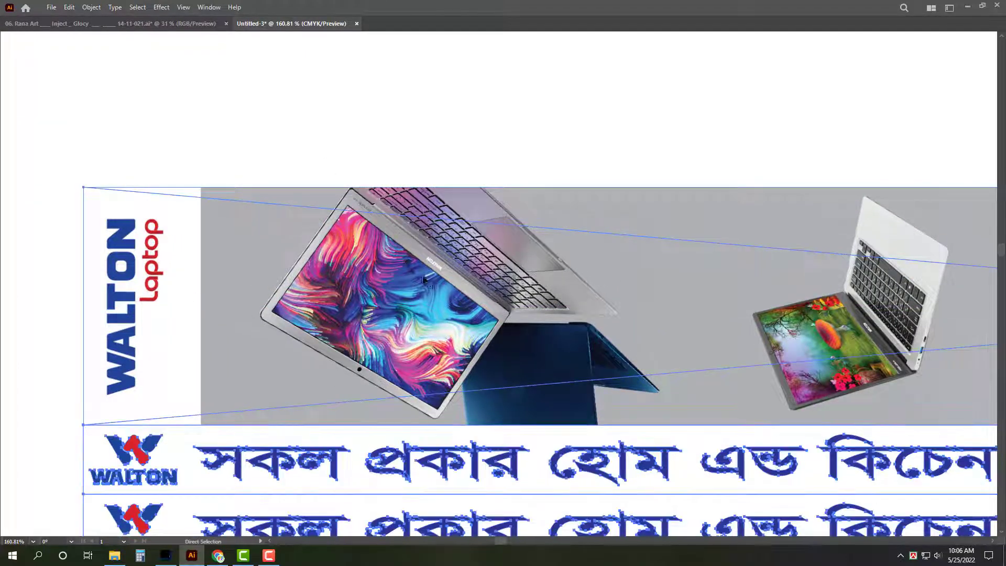
key(Tab)
scroll(556, 171, down, 5)
drag(333, 182, 240, 135)
scroll(503, 293, down, 2)
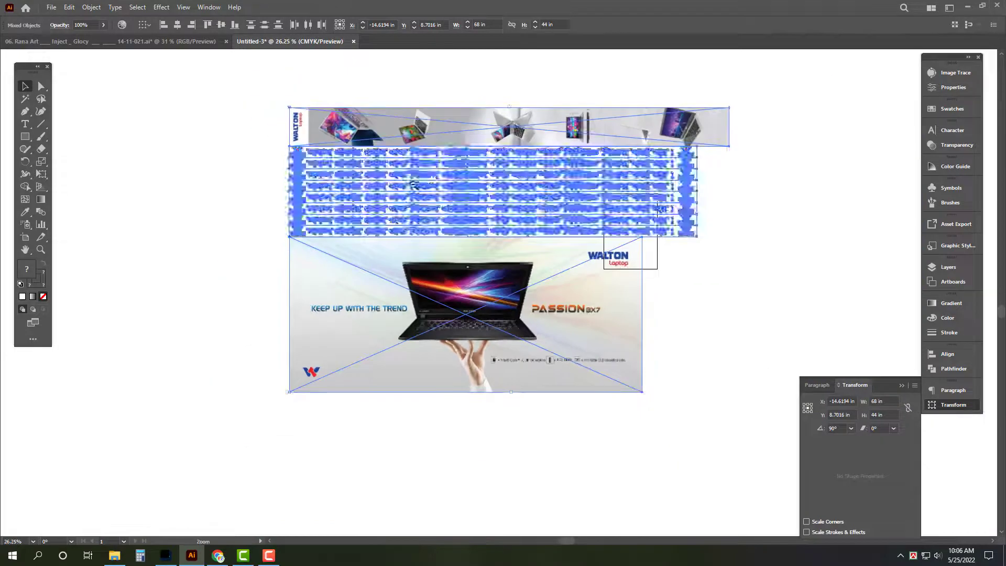
click(811, 275)
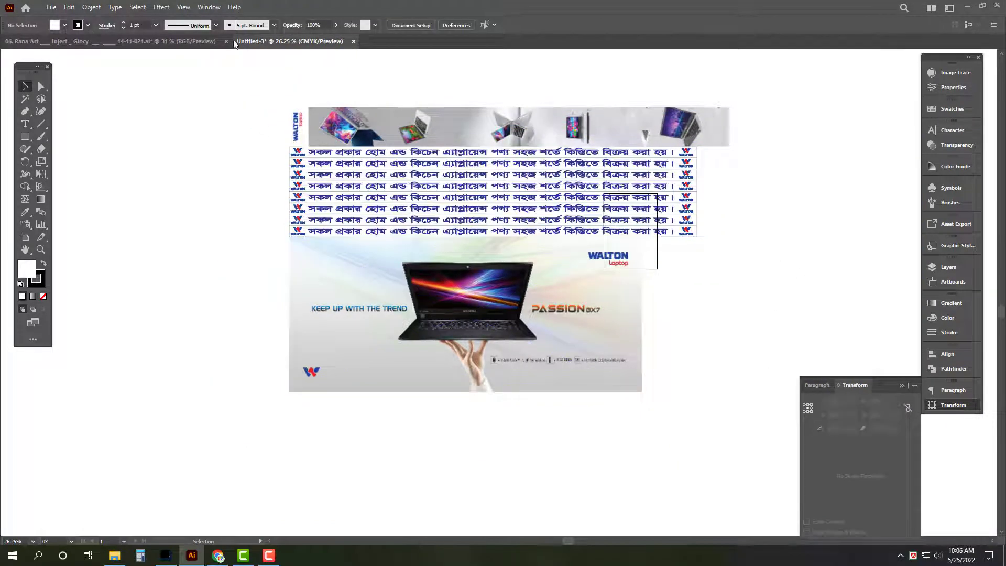
click(190, 41)
key(ctrl+w)
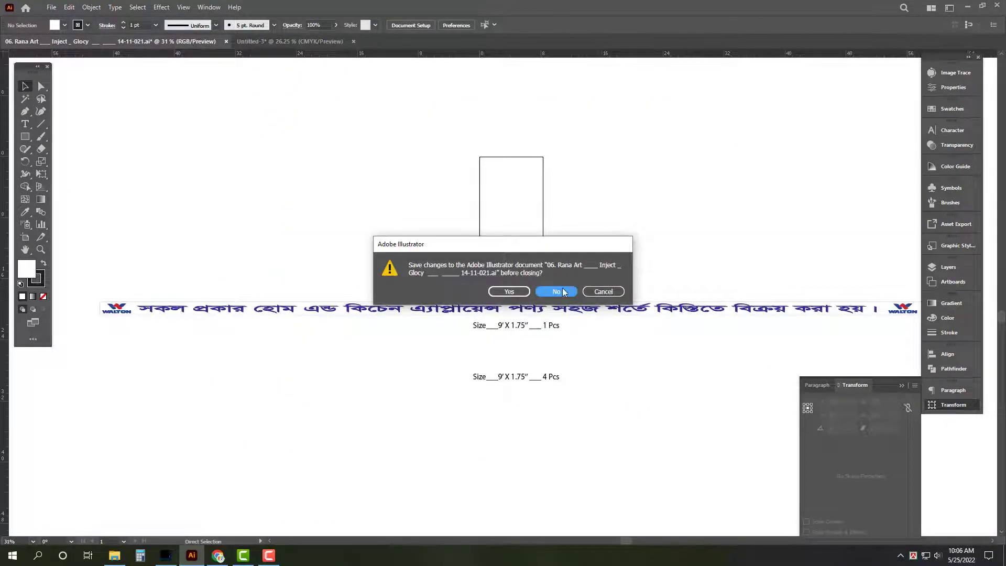
click(557, 292)
Step: Copy banners 36, 37 and 38 from the banner folder and paste them into the layout
click(114, 556)
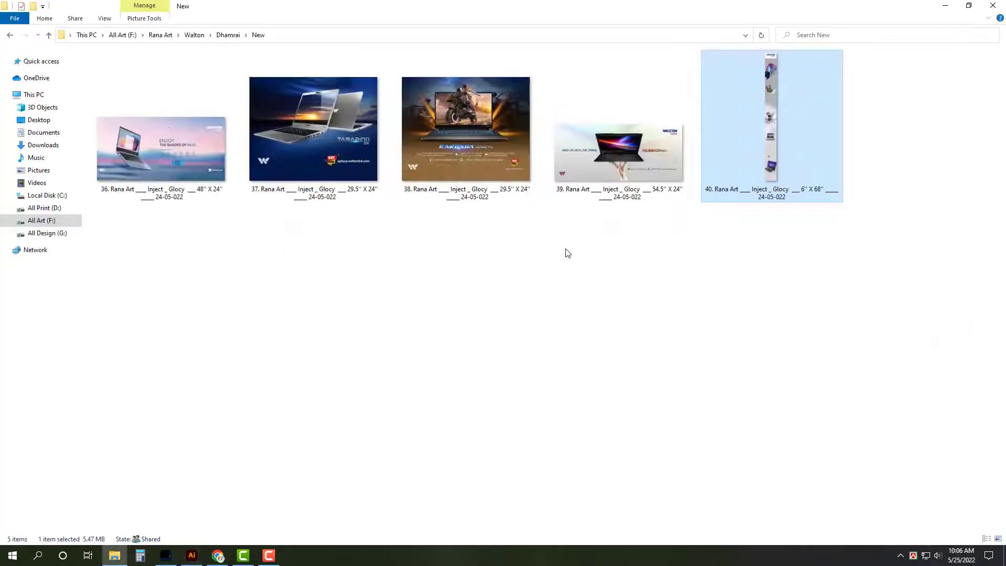
click(624, 191)
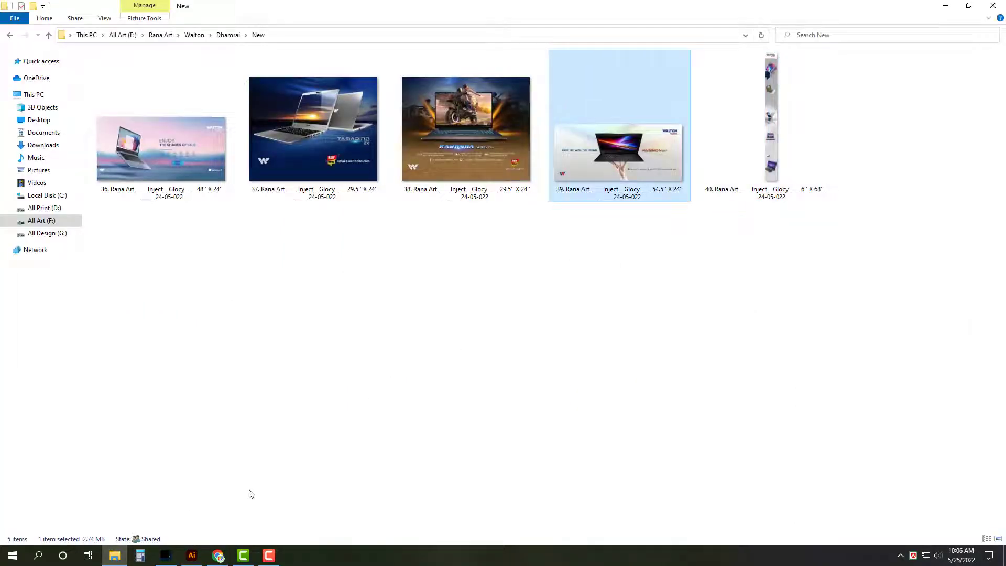
click(196, 561)
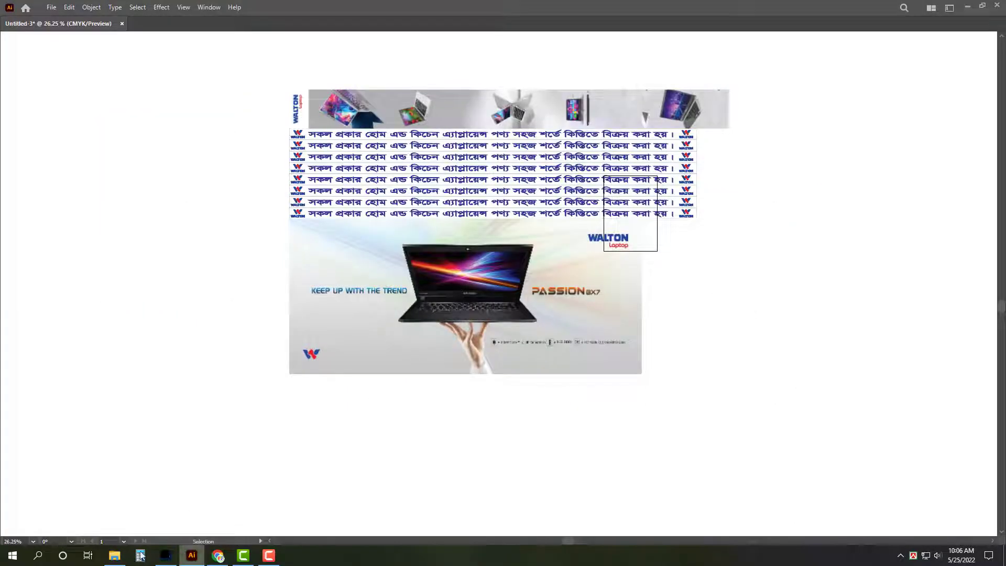
click(115, 555)
drag(465, 167, 244, 207)
key(alt+Tab)
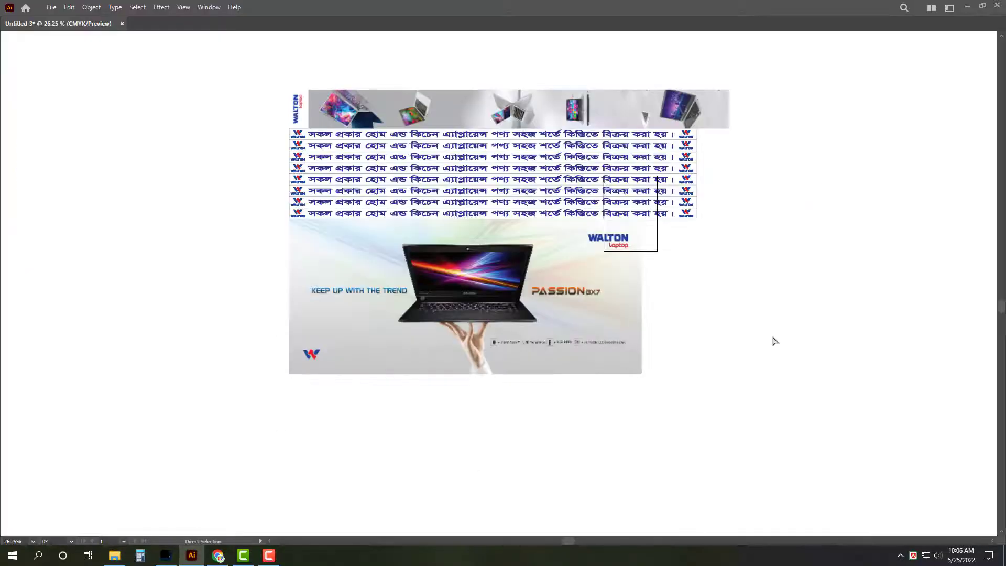
key(ctrl+v)
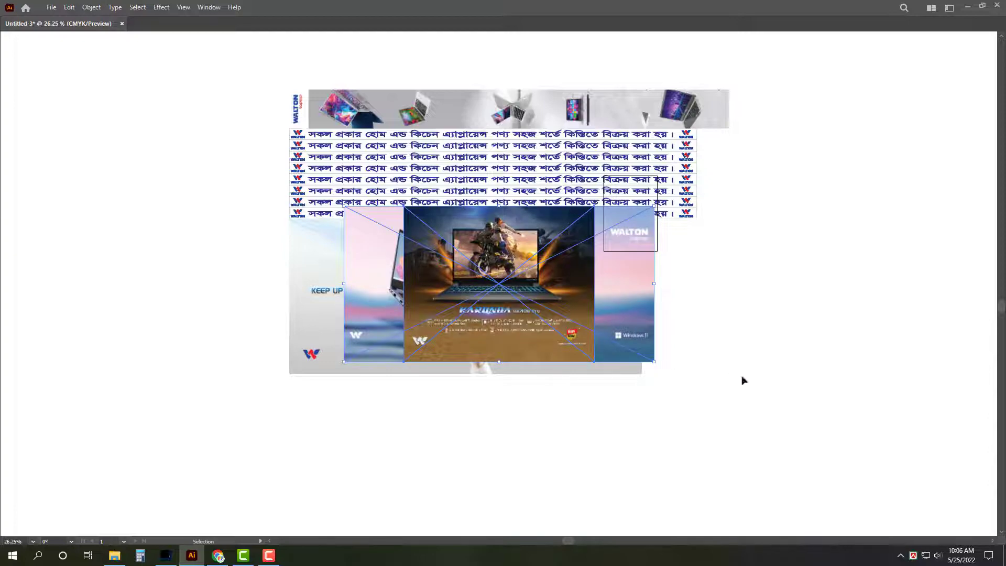
Step: Stack the Karonda banner at the layout's upper left with Tamarind directly beneath it
drag(629, 341, 921, 431)
drag(792, 374, 380, 252)
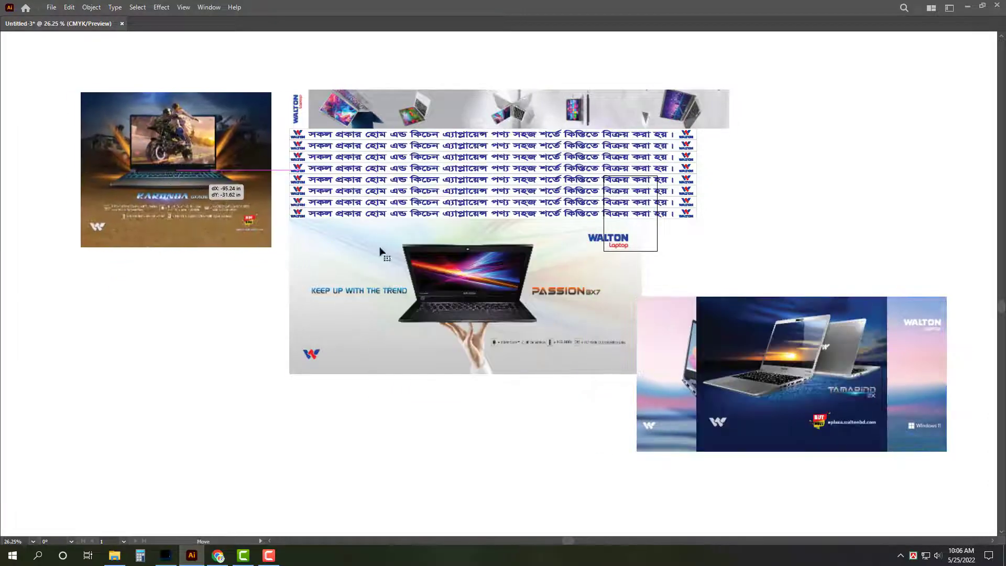
drag(792, 375, 174, 323)
key(z)
drag(221, 228, 366, 331)
key(v)
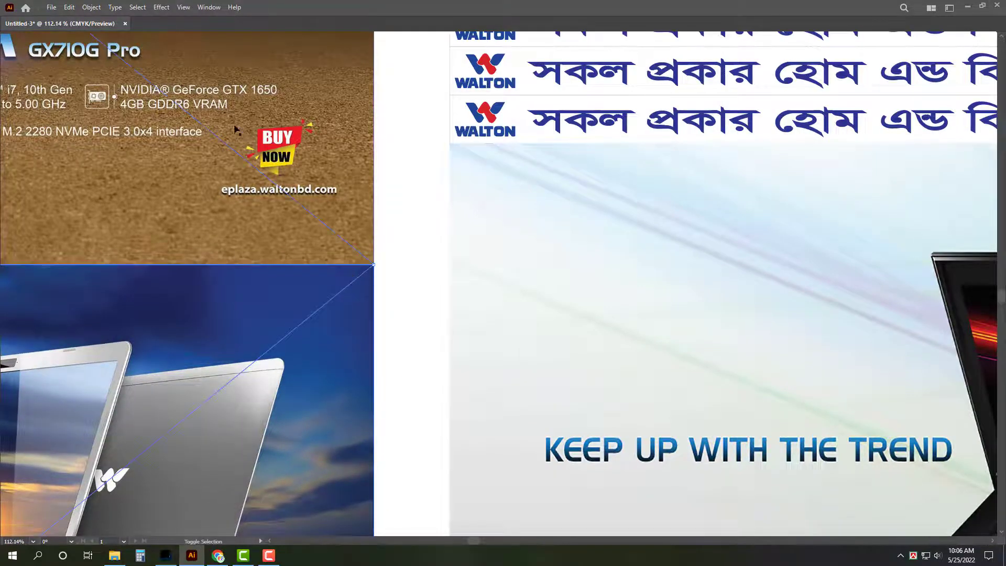
key(z)
drag(450, 163, 398, 167)
scroll(471, 283, up, 5)
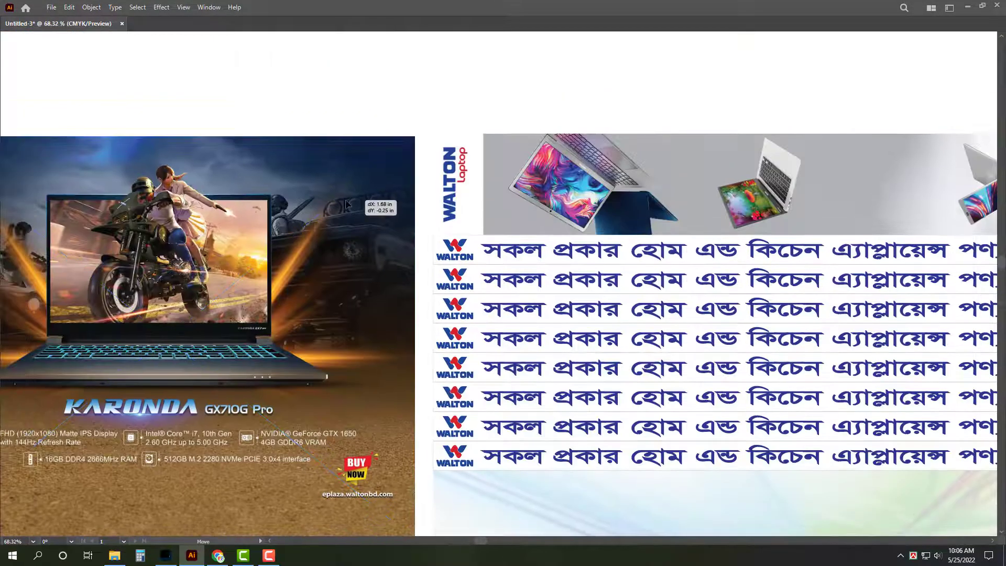
drag(482, 312, 545, 312)
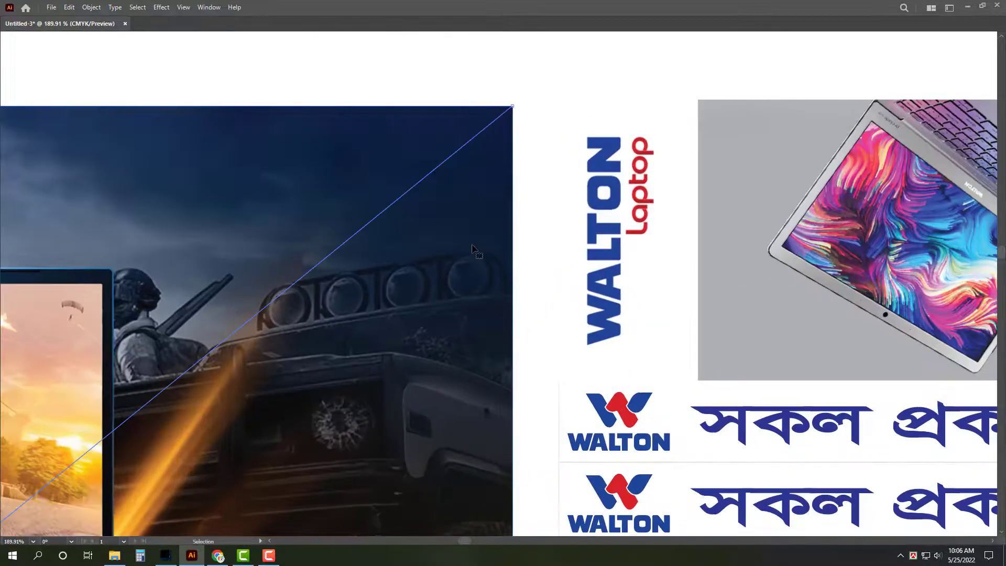
Step: Nudge the Karonda banner right so it butts against the rotated laptop strip
click(586, 258)
key(Tab)
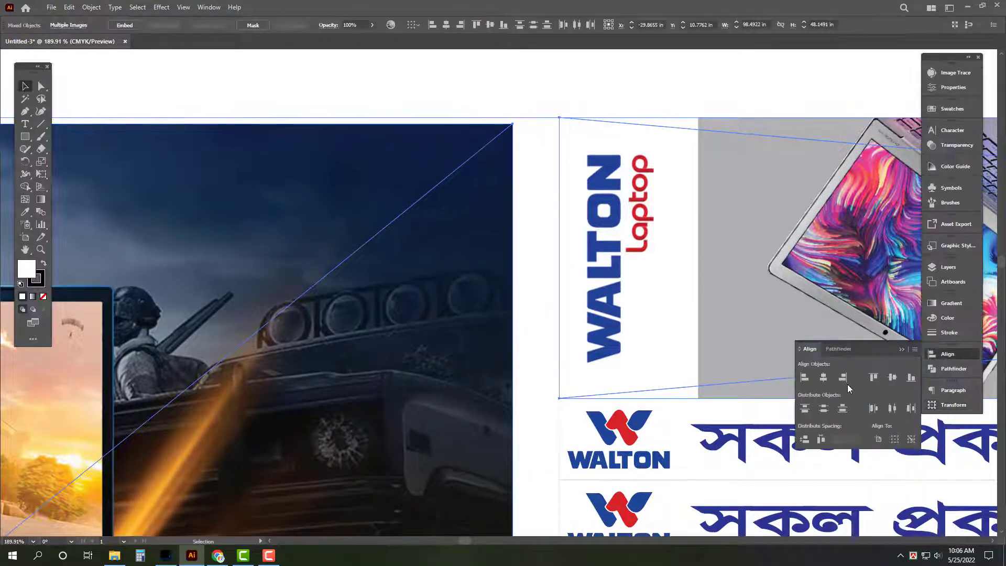
key(Tab)
click(524, 126)
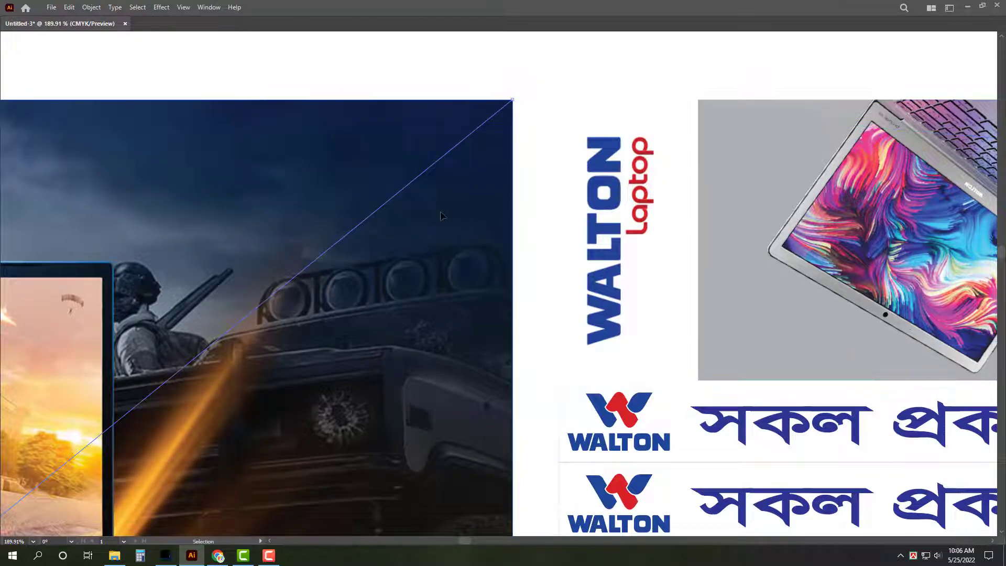
drag(423, 217, 484, 218)
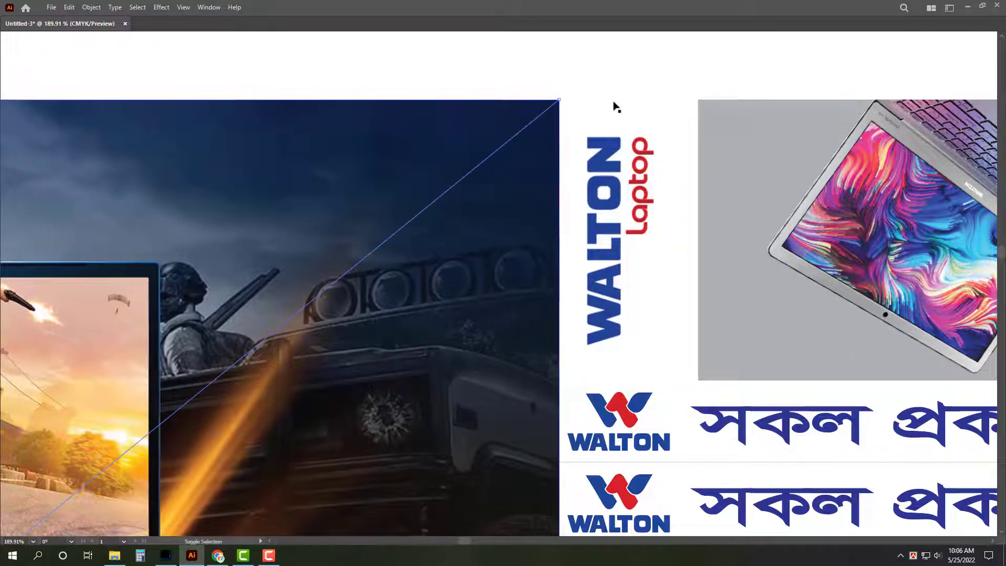
key(z)
drag(460, 171, 199, 220)
key(v)
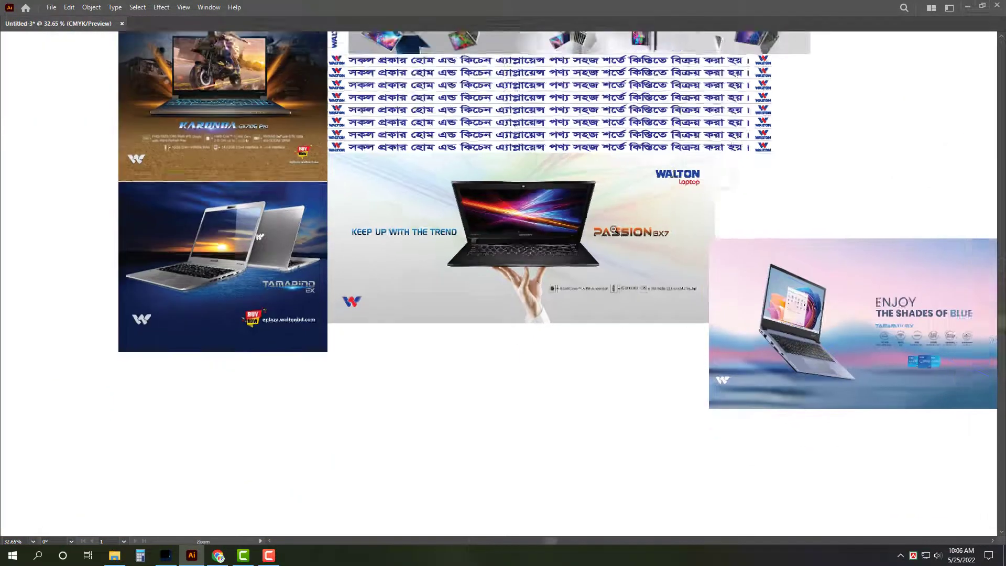
Step: Move the ENJOY banner below the layout, then select the top artwork to check its size
drag(964, 372, 595, 419)
scroll(377, 473, down, 1)
drag(524, 398, 514, 486)
drag(197, 77, 640, 350)
key(Tab)
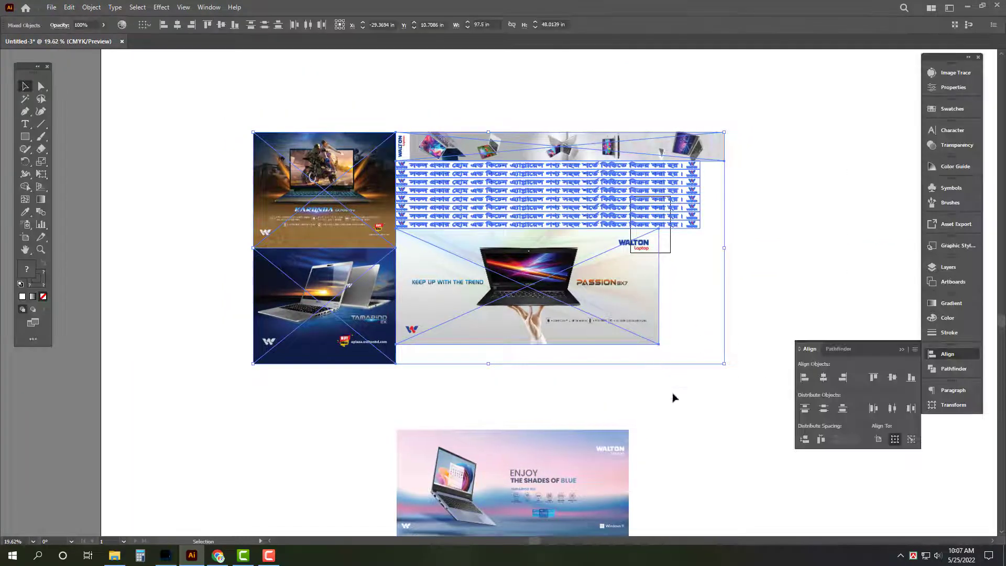
click(953, 405)
scroll(496, 371, down, 2)
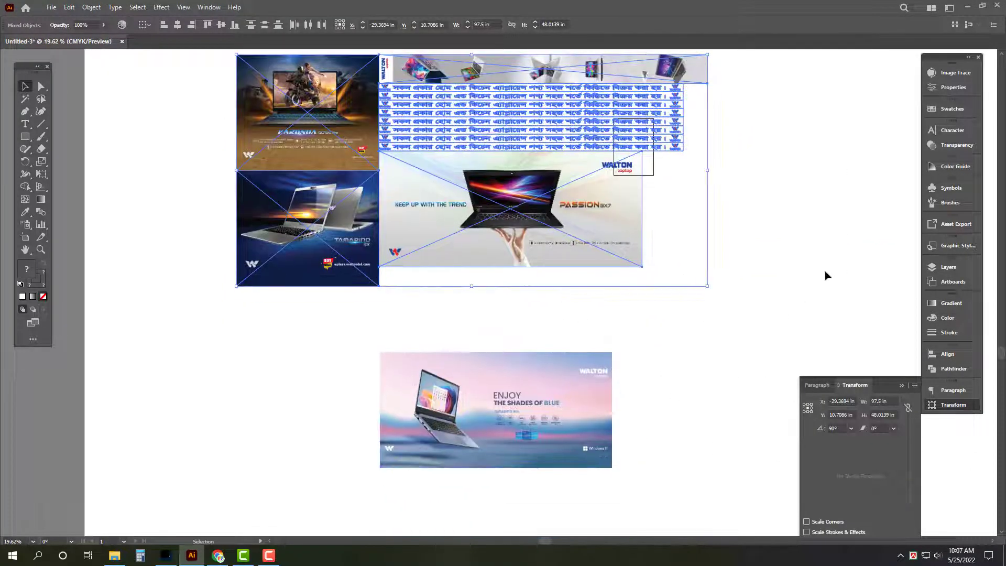
Step: Rotate the ENJOY image 90° counter-clockwise and snap it beside the other artwork
click(498, 438)
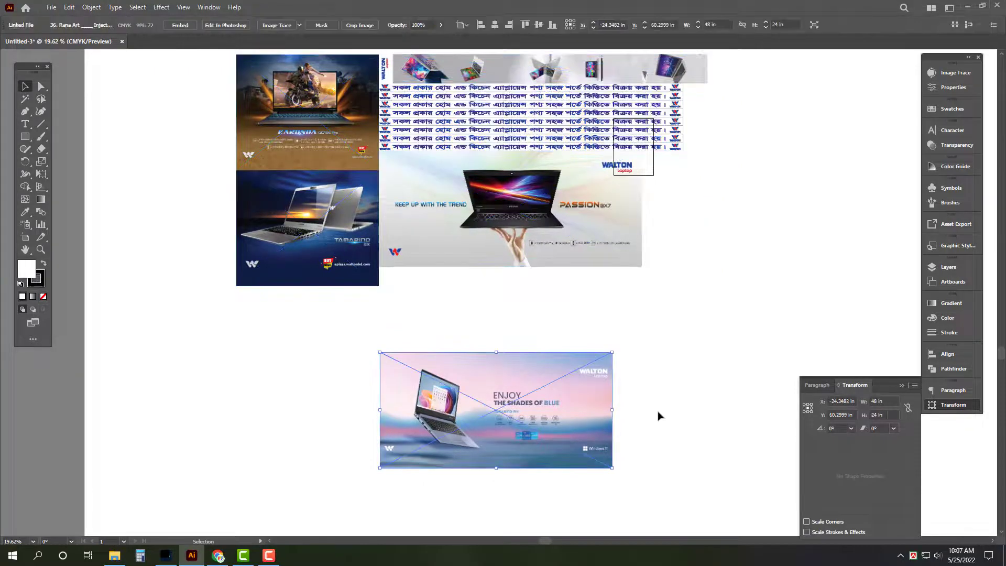
drag(620, 412, 467, 245)
scroll(467, 245, up, 2)
scroll(467, 244, left, 3)
drag(653, 463, 325, 251)
scroll(466, 310, up, 5)
drag(467, 309, 480, 234)
Step: Move the Passion laptop image further down
key(Tab)
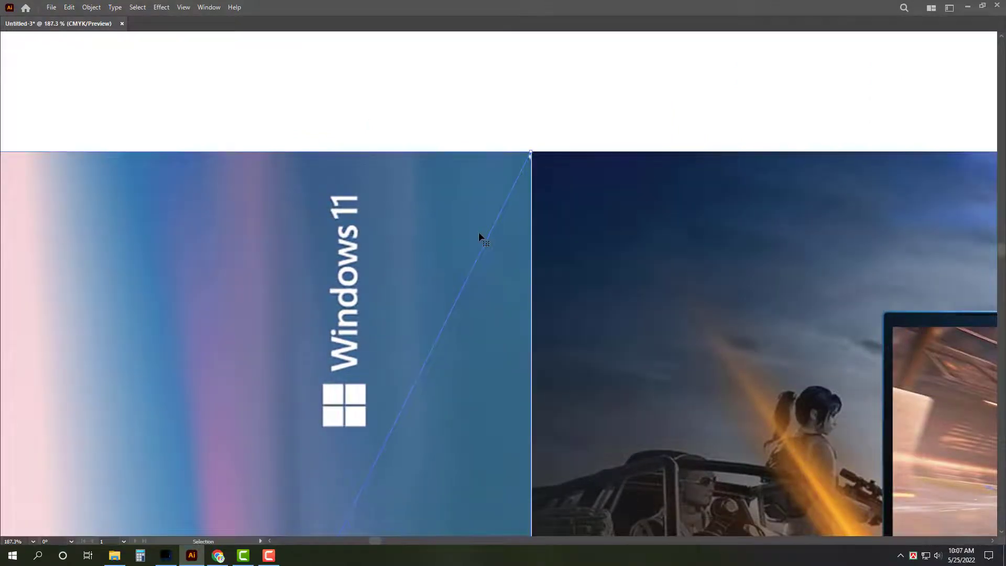
scroll(309, 241, down, 8)
scroll(308, 242, right, 7)
click(293, 388)
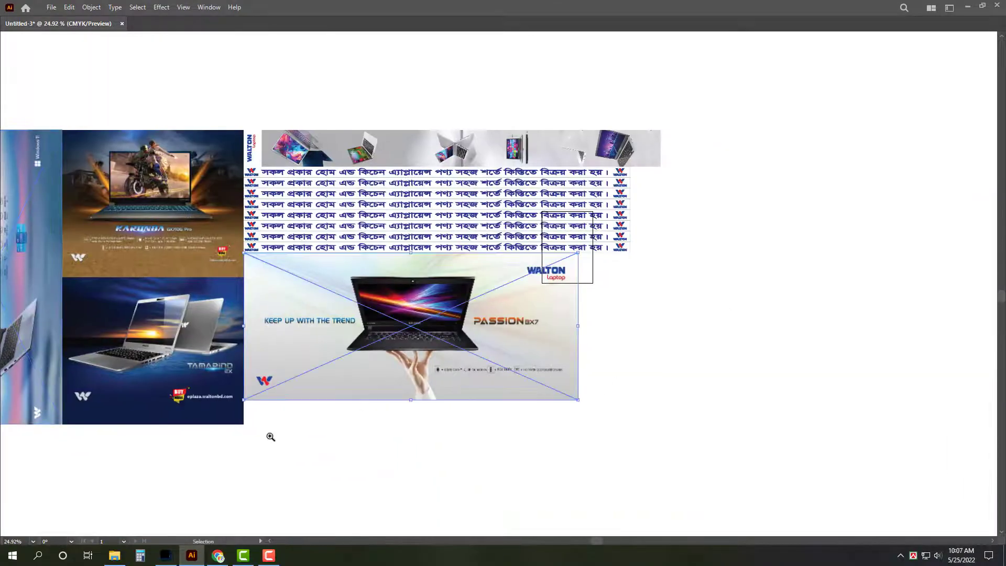
scroll(267, 436, up, 6)
drag(400, 236, 388, 328)
scroll(436, 436, up, 10)
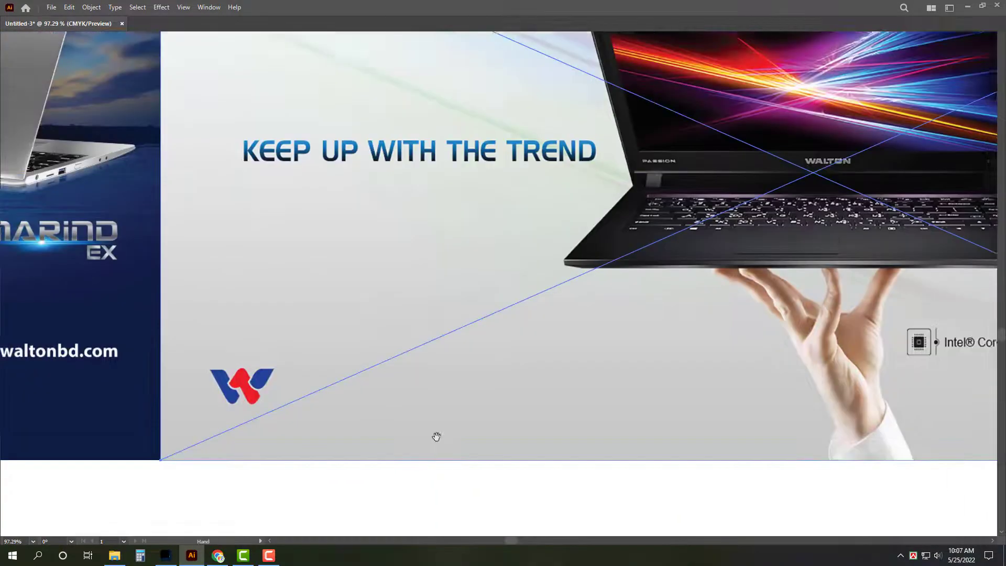
scroll(486, 326, right, 2)
Step: Duplicate the bottom Bengali banner row to add a new row below
click(519, 306)
scroll(496, 339, up, 3)
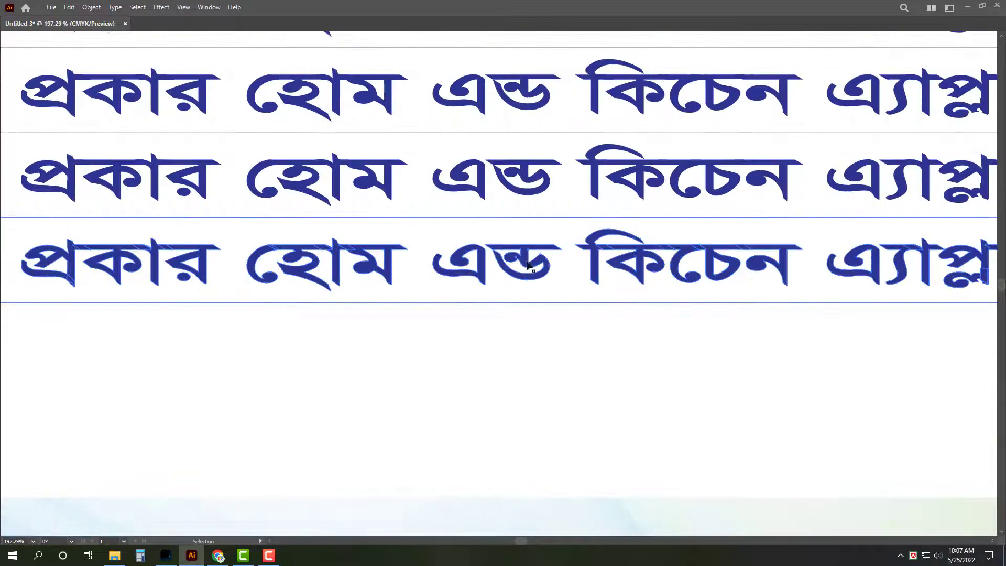
drag(531, 262, 530, 347)
scroll(519, 419, up, 5)
drag(553, 69, 544, 375)
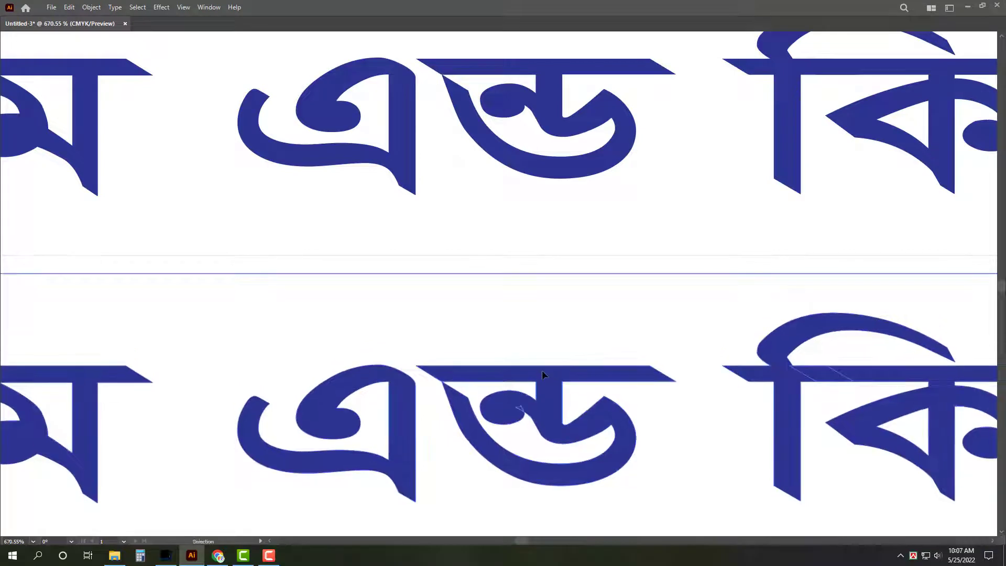
key(ctrl+z)
drag(540, 81, 450, 251)
scroll(531, 364, down, 10)
scroll(451, 306, down, 3)
scroll(729, 382, down, 10)
Step: Draw a rectangle in the space to the right of the laptop image
key(Tab)
scroll(729, 382, up, 3)
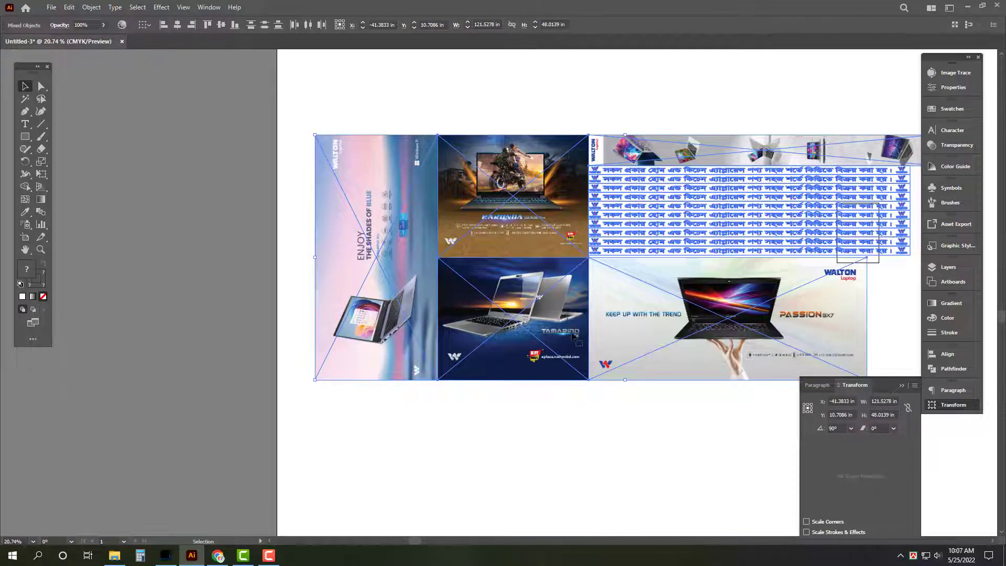
key(Tab)
scroll(610, 330, up, 2)
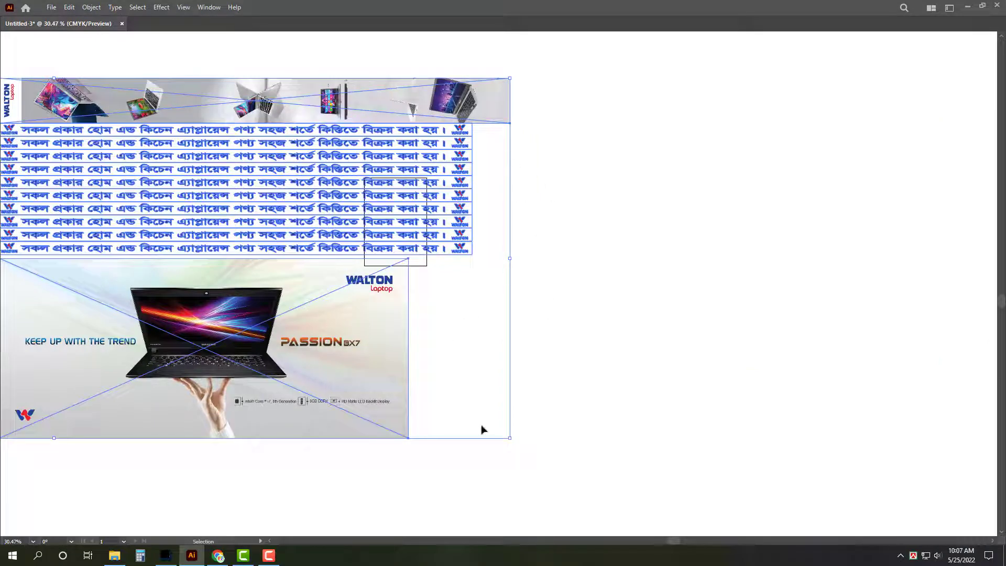
key(m)
drag(516, 438, 412, 257)
key(v)
key(Tab)
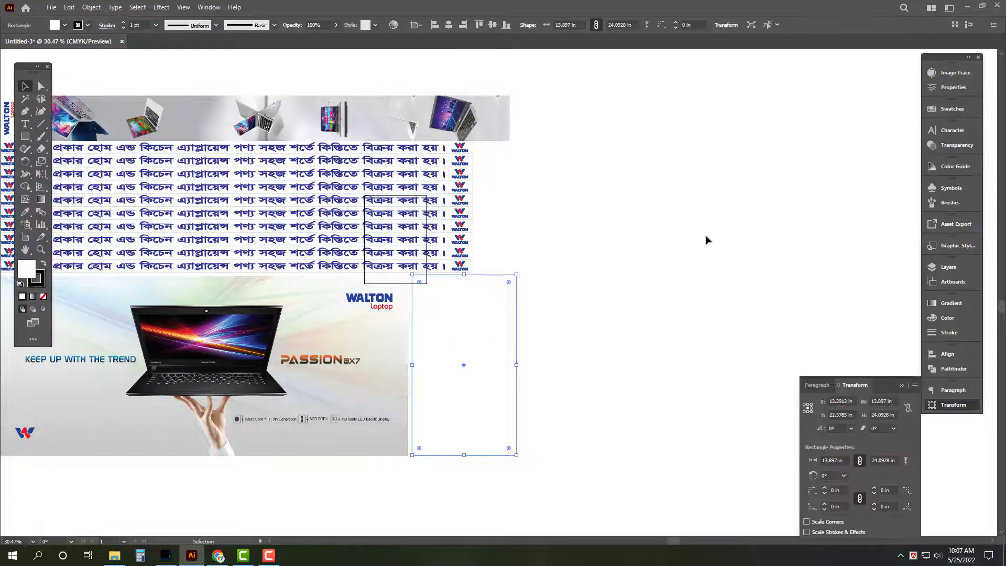
click(706, 238)
key(Tab)
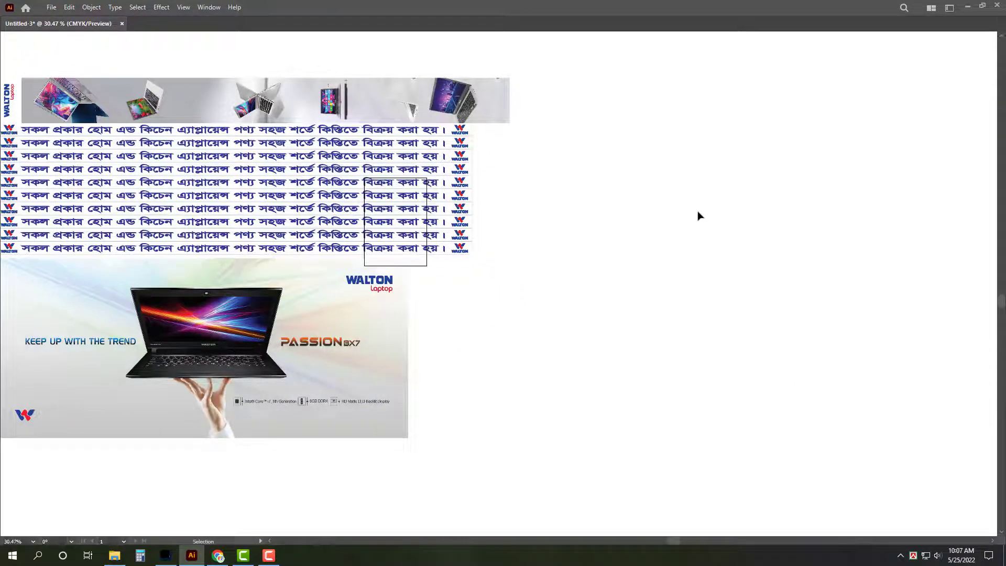
key(super+d)
Step: Copy both print files from D:\Print\25-05-022 and create a 25-05-022 folder on the eco share
double_click(20, 289)
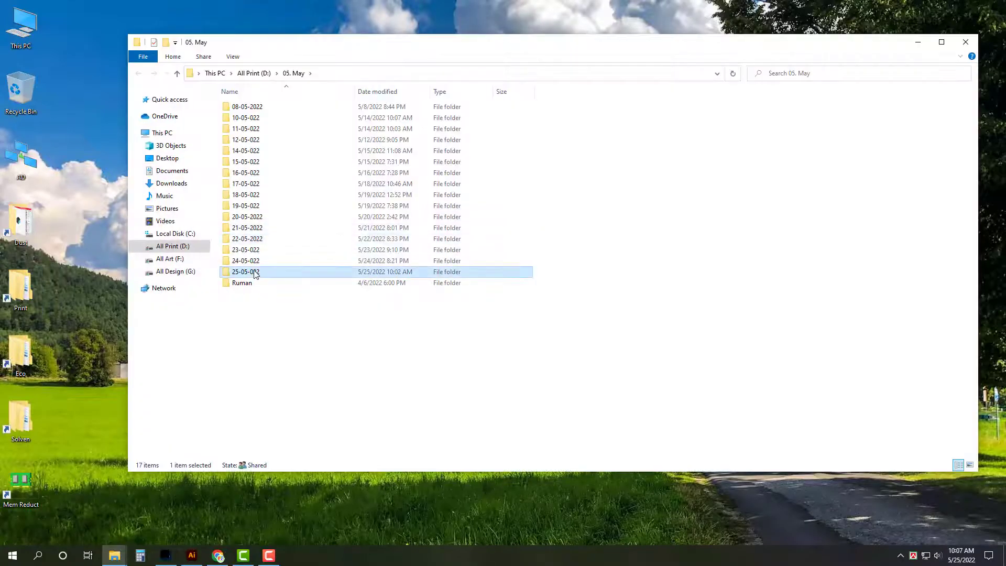
double_click(252, 272)
key(ctrl+a)
double_click(16, 367)
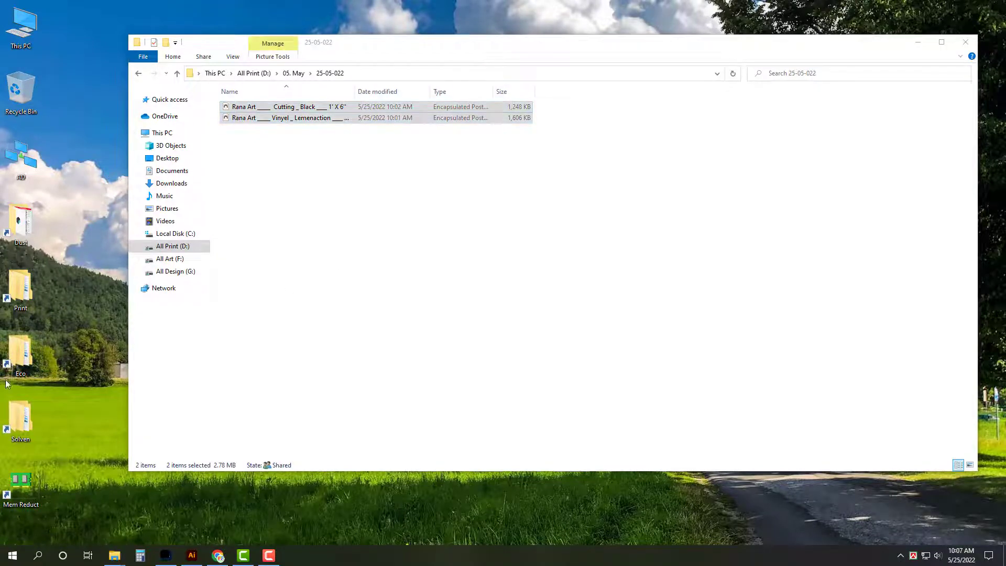
right_click(287, 326)
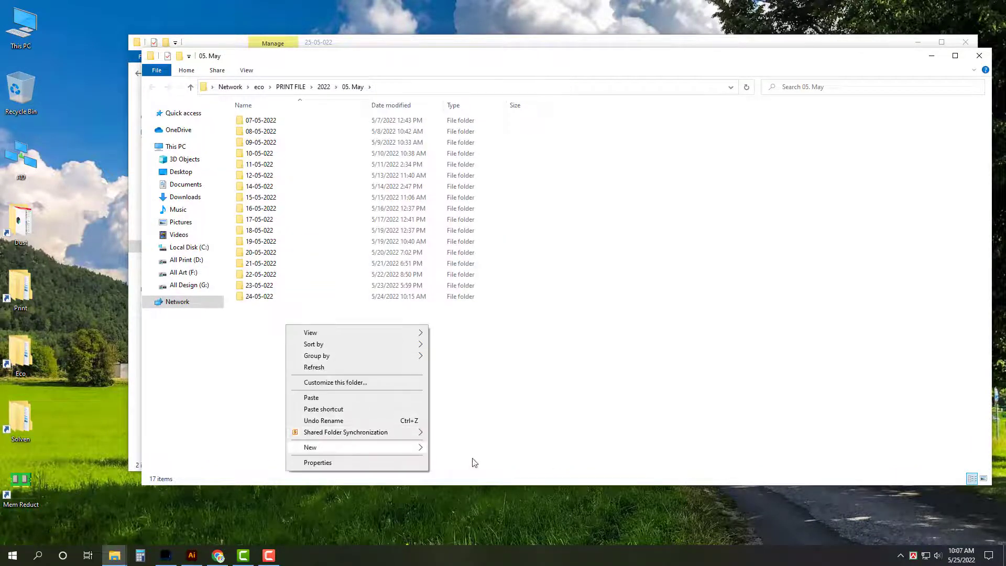
mouse_move(398, 448)
click(461, 448)
text(25-0)
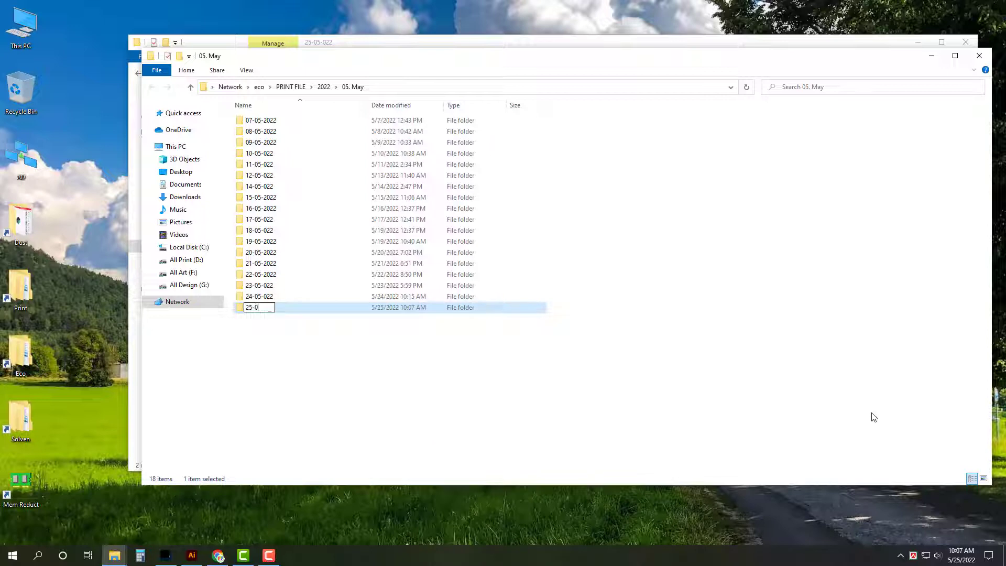
key(Return)
key(Return)
Step: Create a subfolder in 25-05-022 and paste the two print files into it
right_click(516, 196)
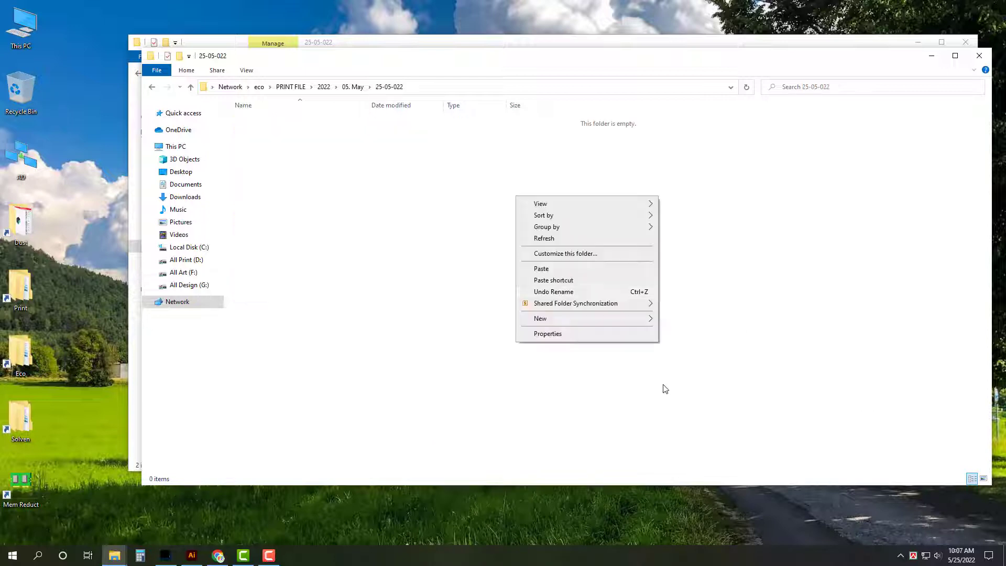
mouse_move(629, 319)
click(683, 322)
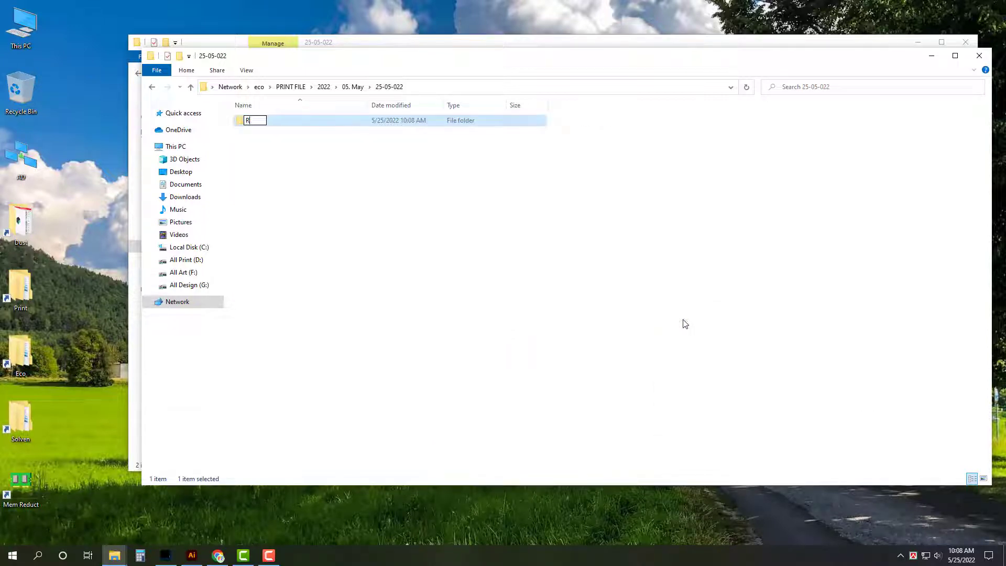
key(Return)
key(Return)
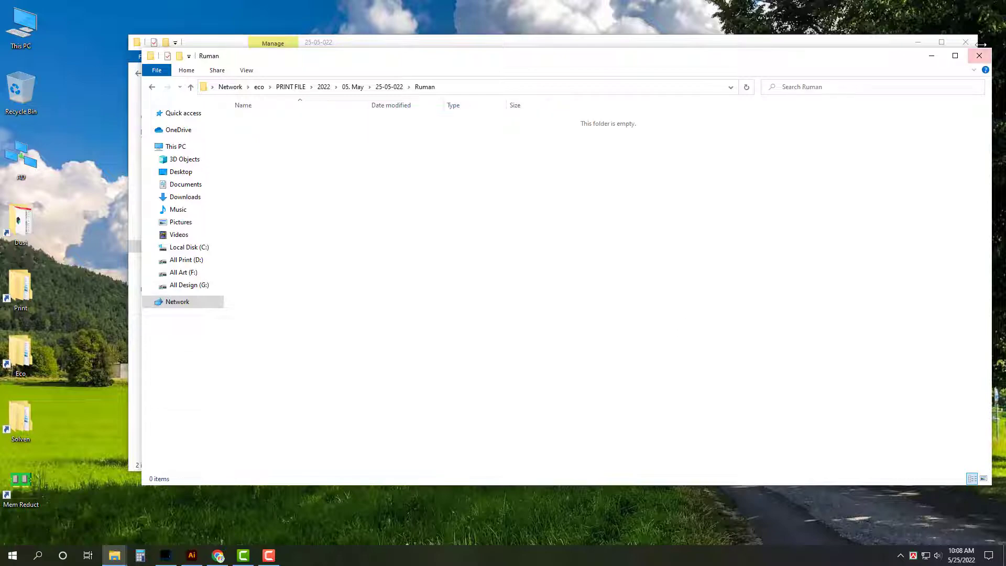
key(ctrl+v)
click(980, 55)
click(966, 42)
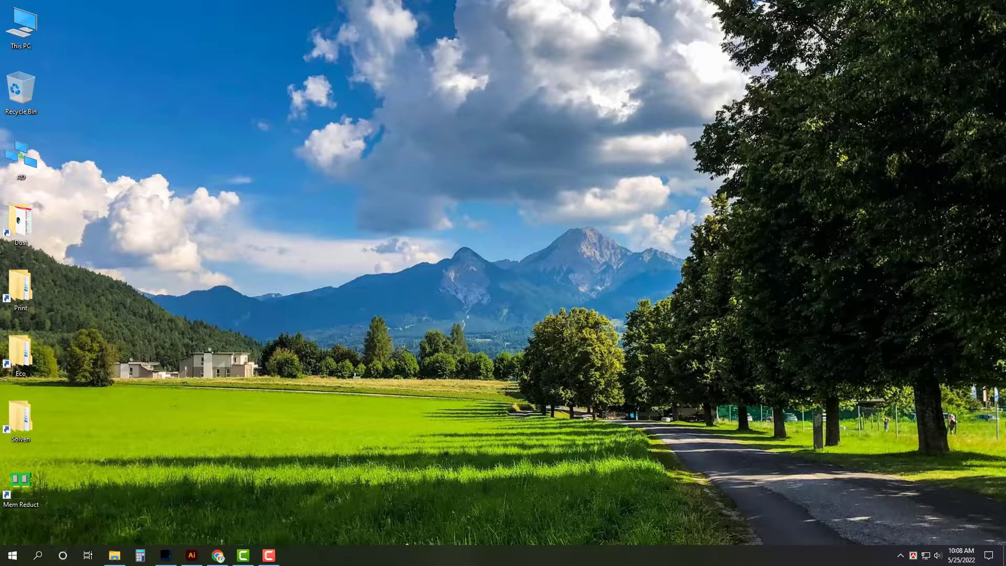
Step: Drag the green grass image from Walton's Baipile Plaza folder into the Illustrator layout
click(114, 556)
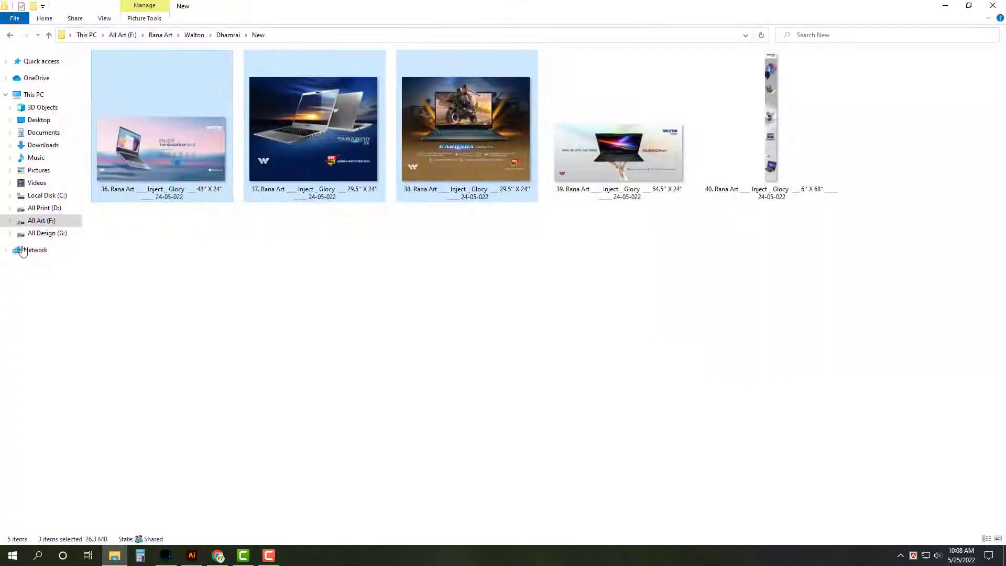
click(49, 35)
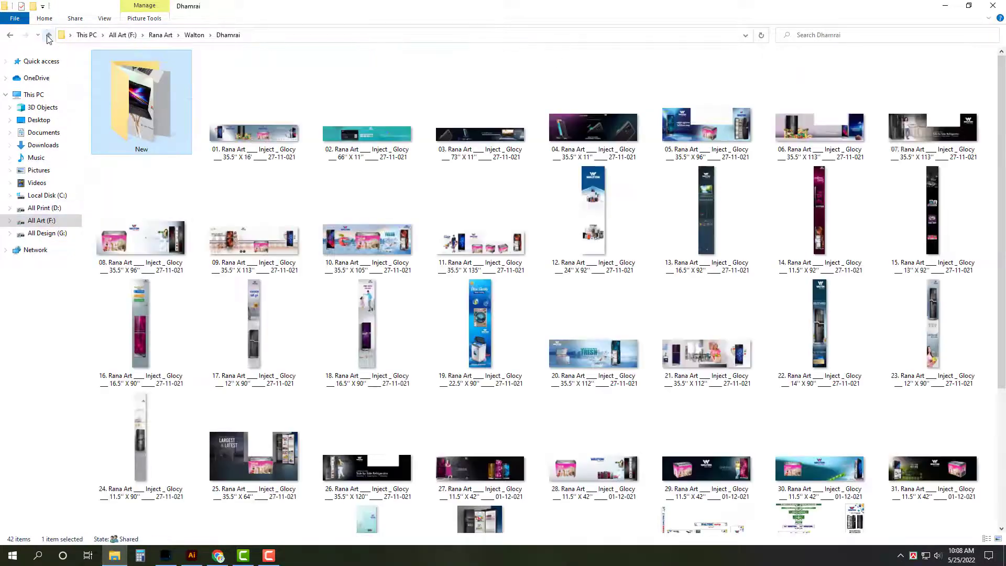
click(48, 37)
double_click(378, 90)
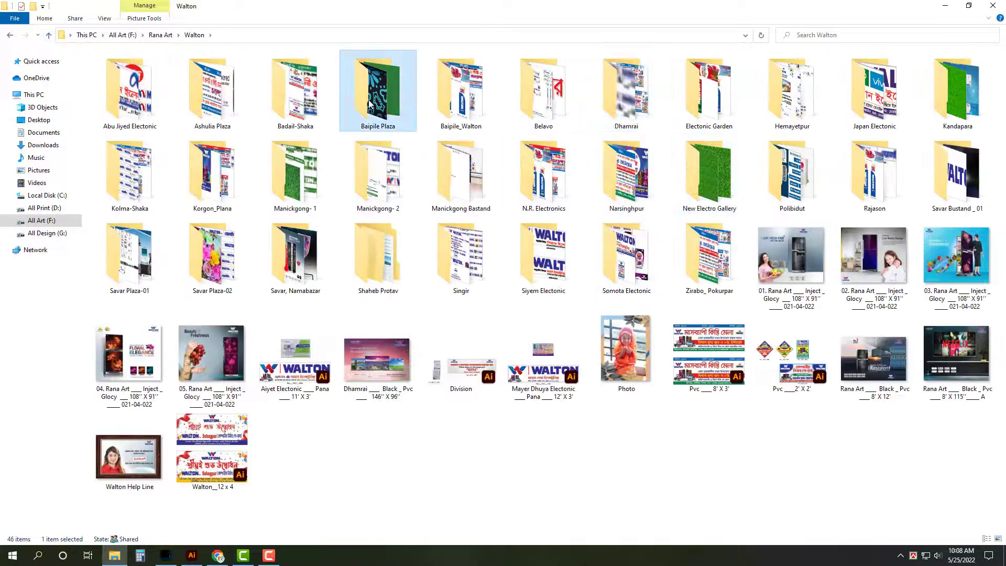
scroll(941, 337, down, 10)
scroll(649, 309, up, 4)
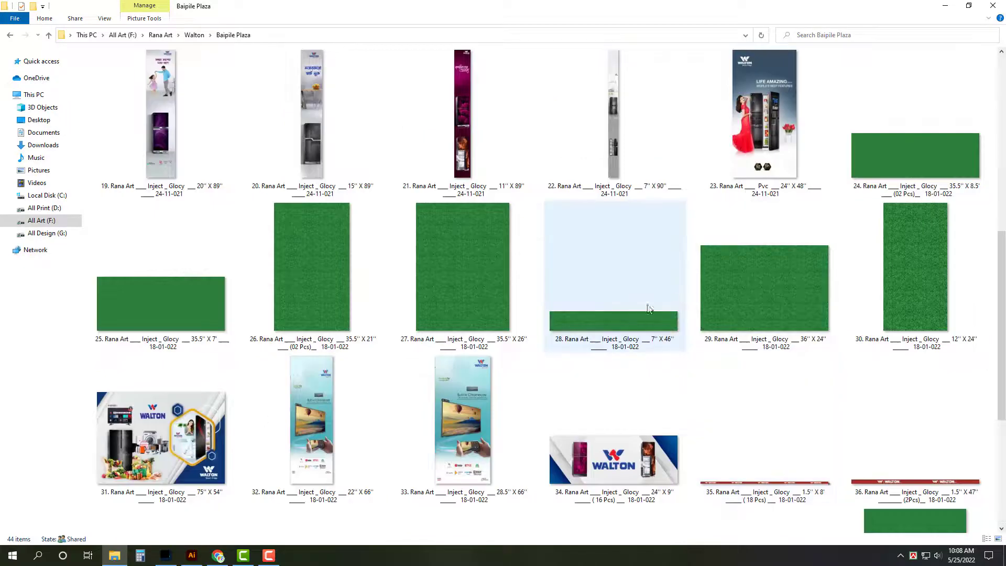
drag(188, 329, 564, 241)
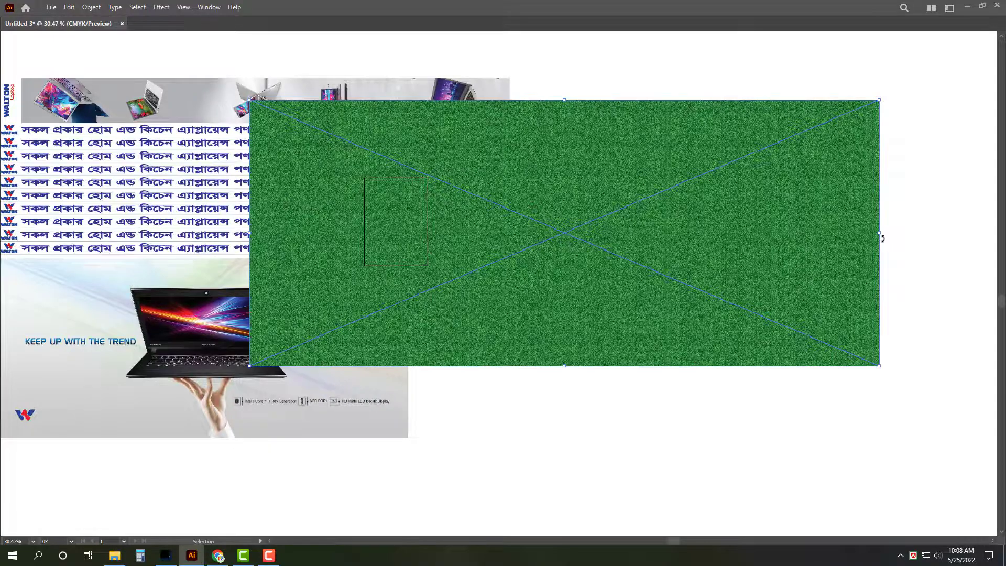
Step: Rotate the grass image upright and draw a rectangle filling the gap beside the laptop image
drag(881, 99, 570, 157)
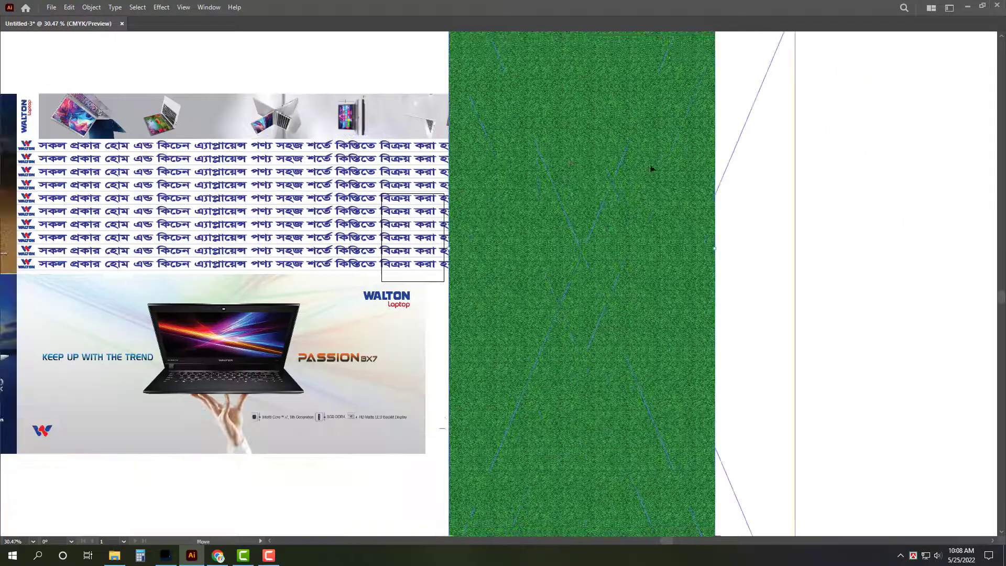
scroll(502, 54, up, 2)
click(502, 55)
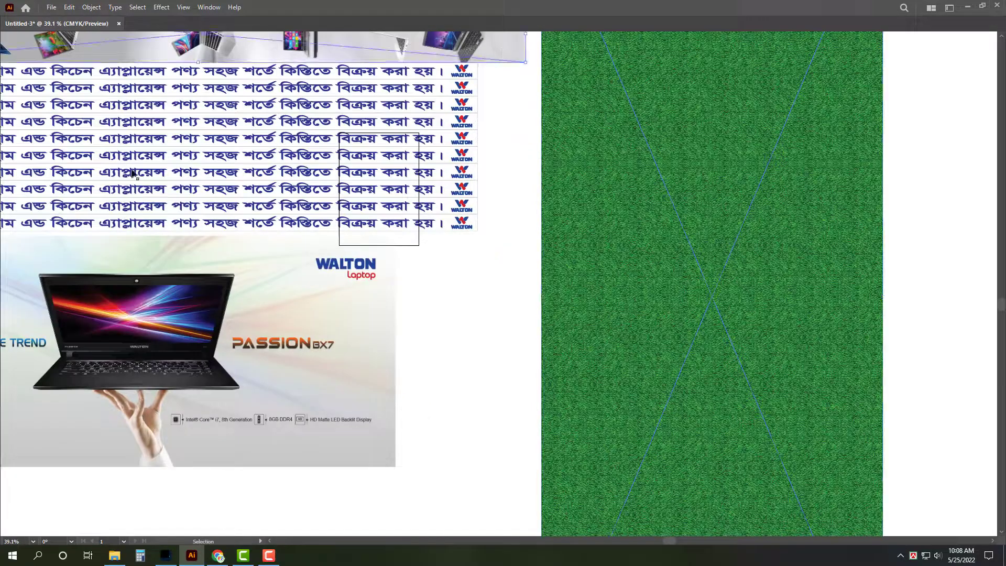
key(ctrl+r)
key(v)
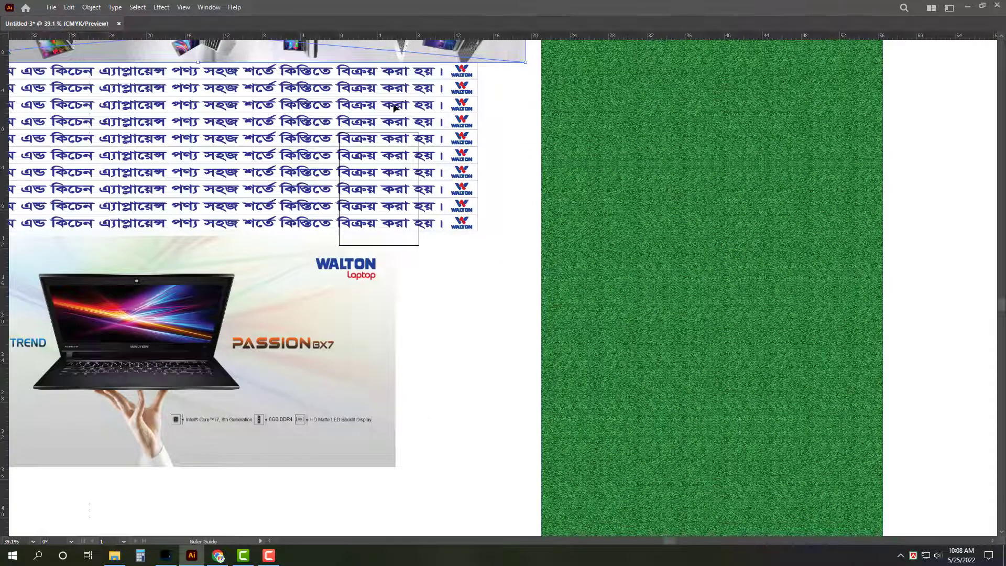
drag(394, 107, 526, 82)
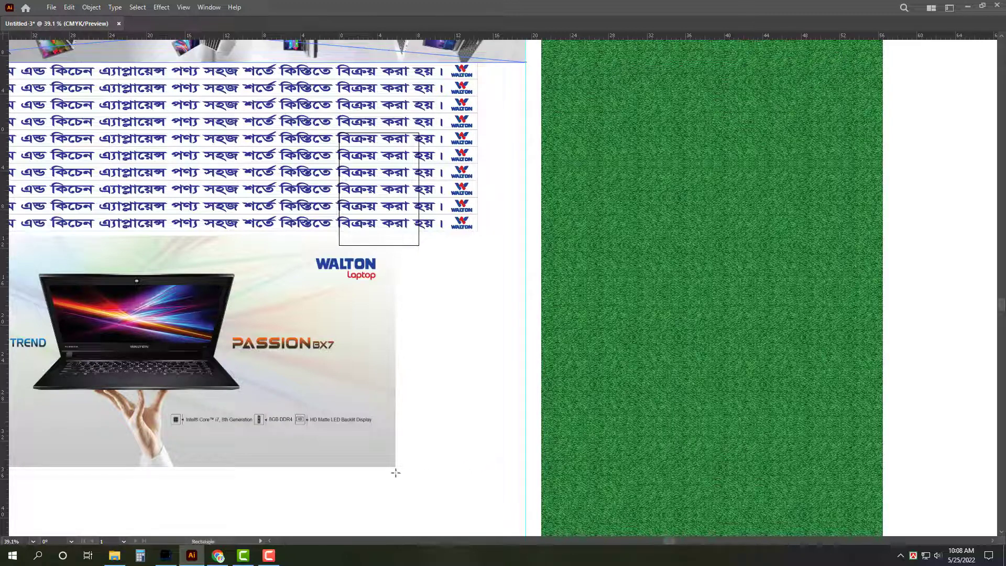
drag(399, 466, 525, 233)
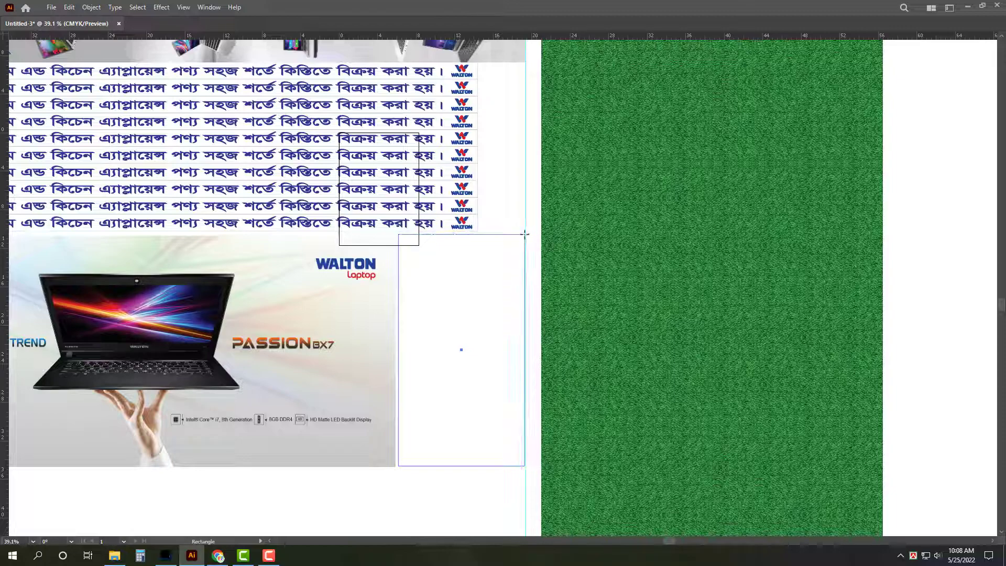
click(508, 249)
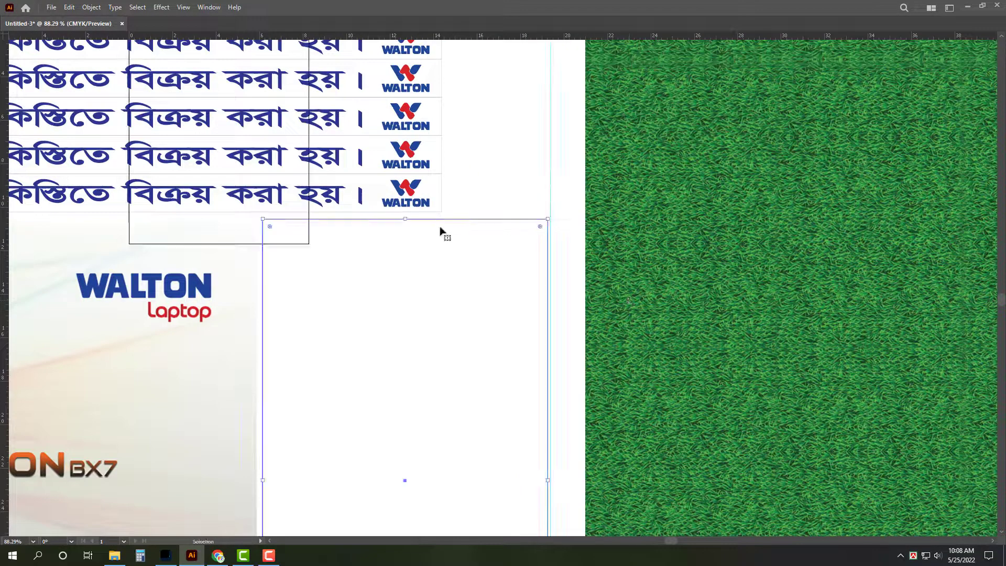
drag(406, 218, 407, 218)
Step: Clip the grass texture to the rectangle with Ctrl+7 and select all the layout artwork
key(ctrl+minus)
key(ctrl+minus)
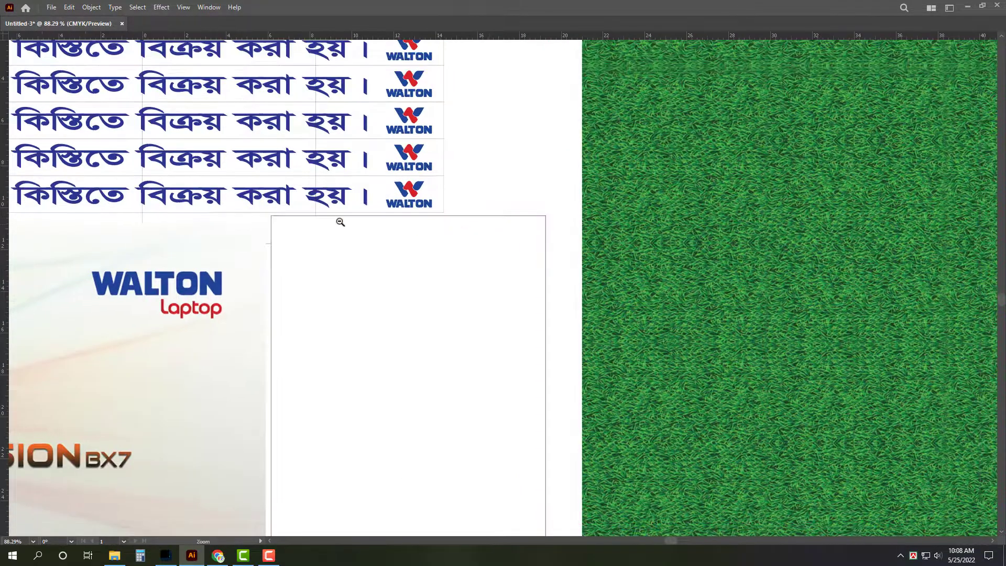
key(ctrl+0)
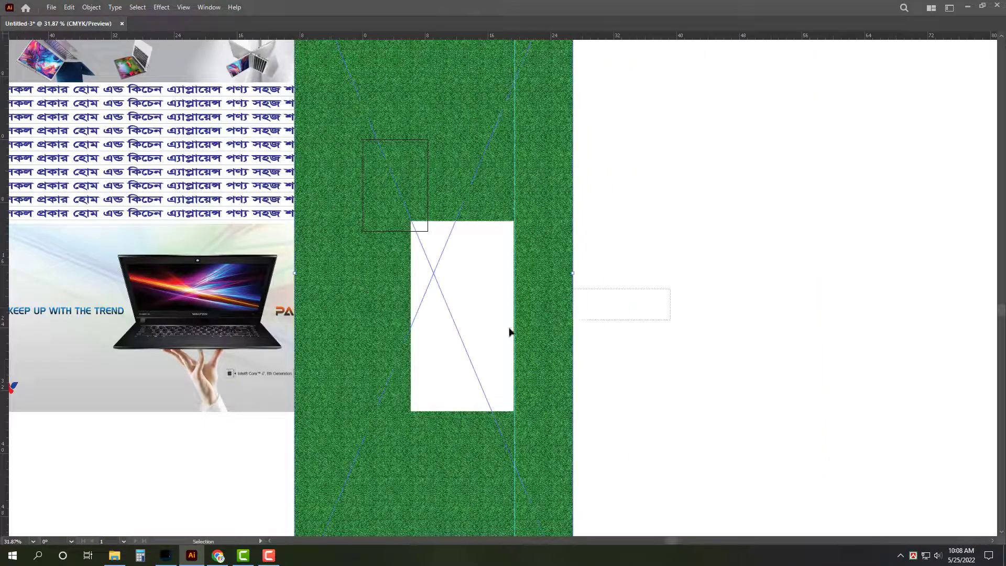
key(ctrl+7)
drag(534, 389, 718, 430)
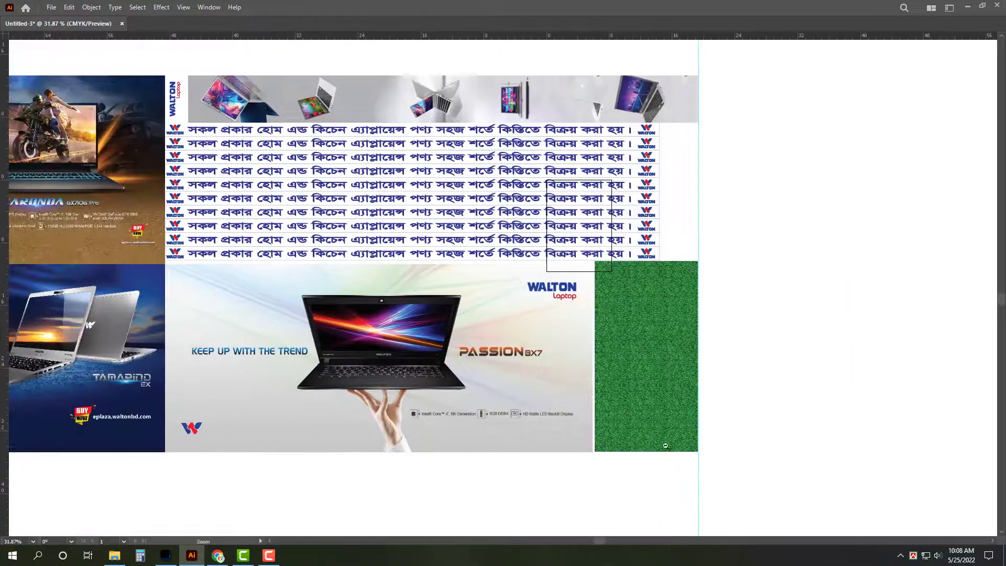
scroll(563, 408, down, 2)
key(ctrl+a)
key(Tab)
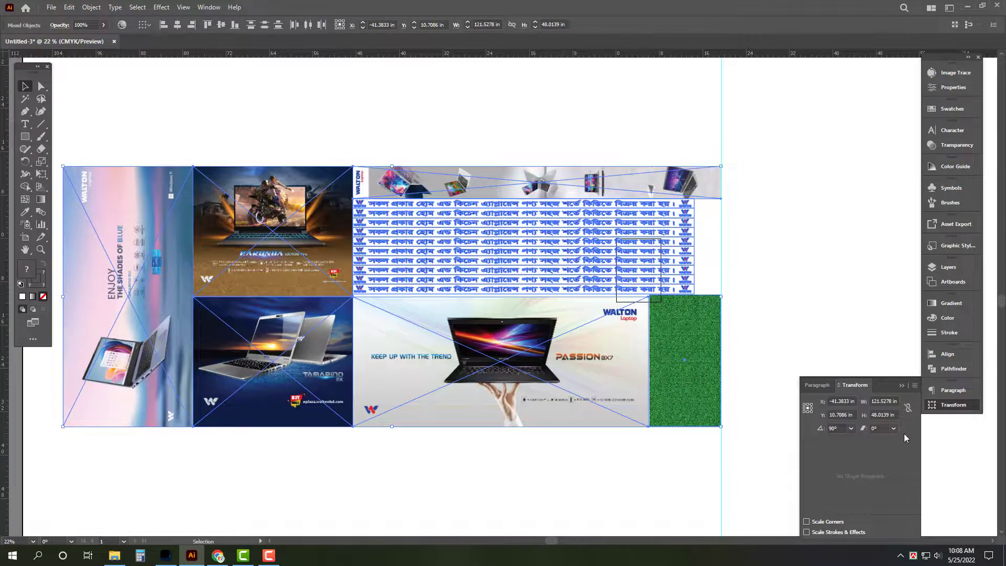
click(854, 289)
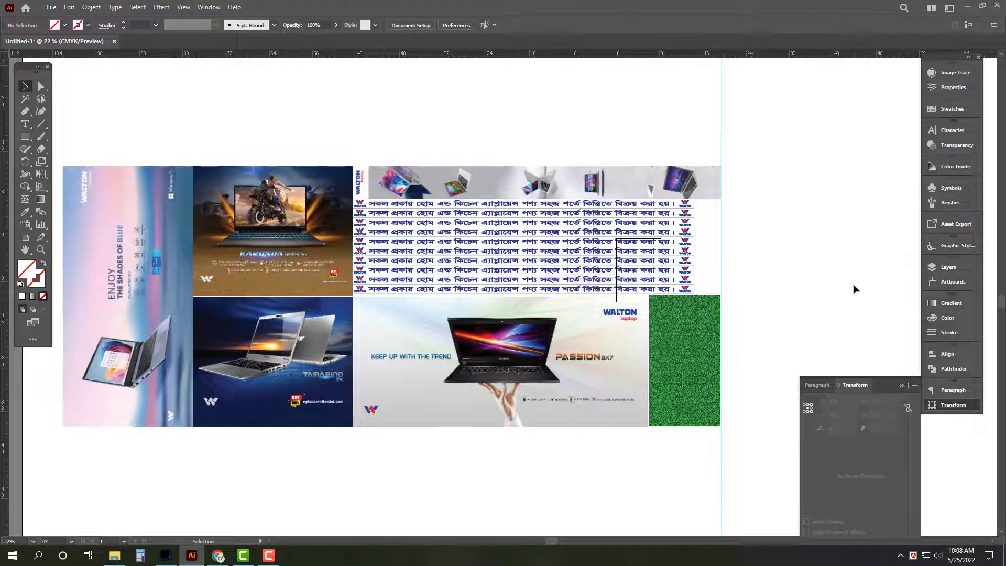
key(ctrl+a)
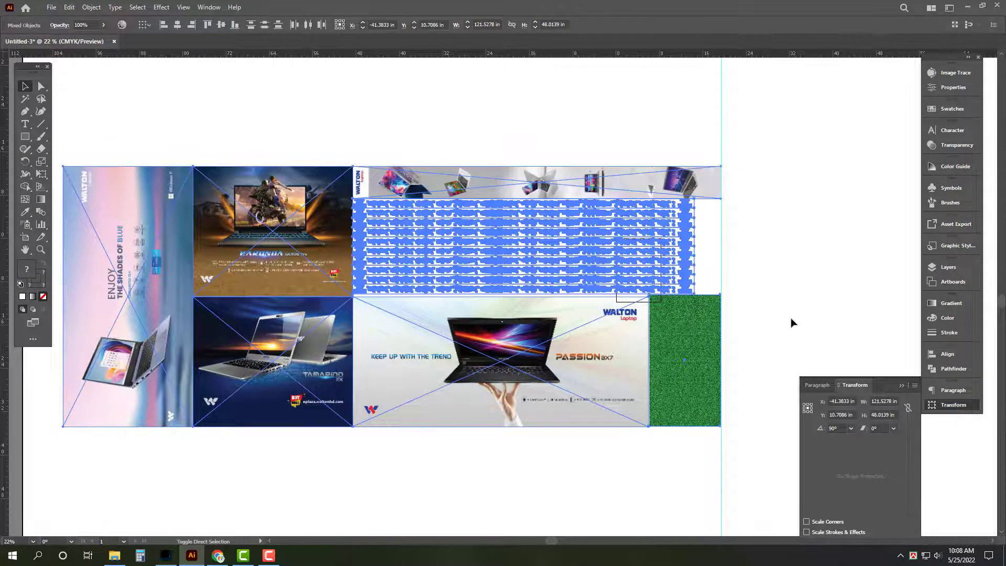
key(ctrl+s)
Step: Save the layout as an Illustrator EPS named for the Inject Glocy 4' X 10.5' print, accepting the EPS options
click(209, 454)
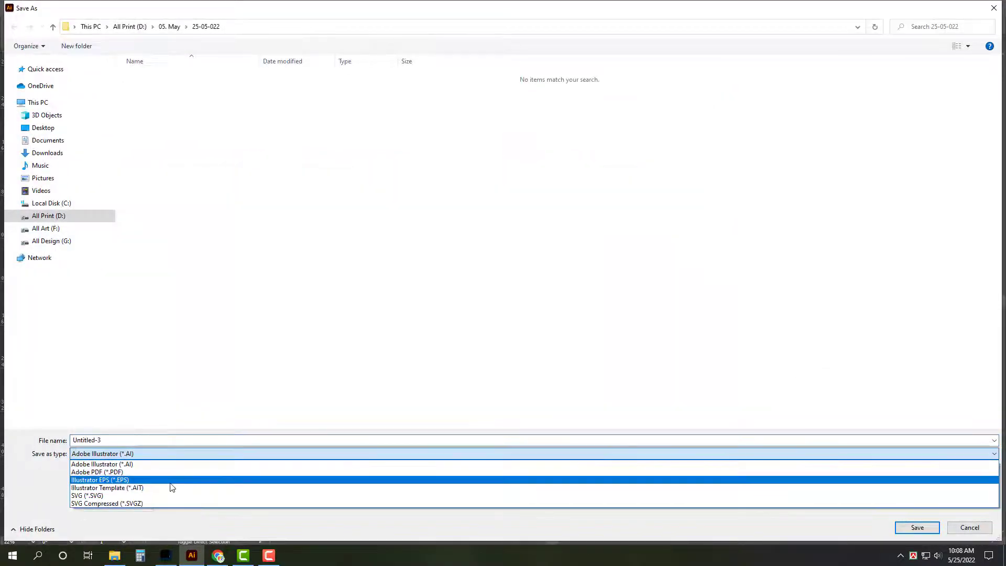
click(168, 480)
click(209, 88)
click(155, 440)
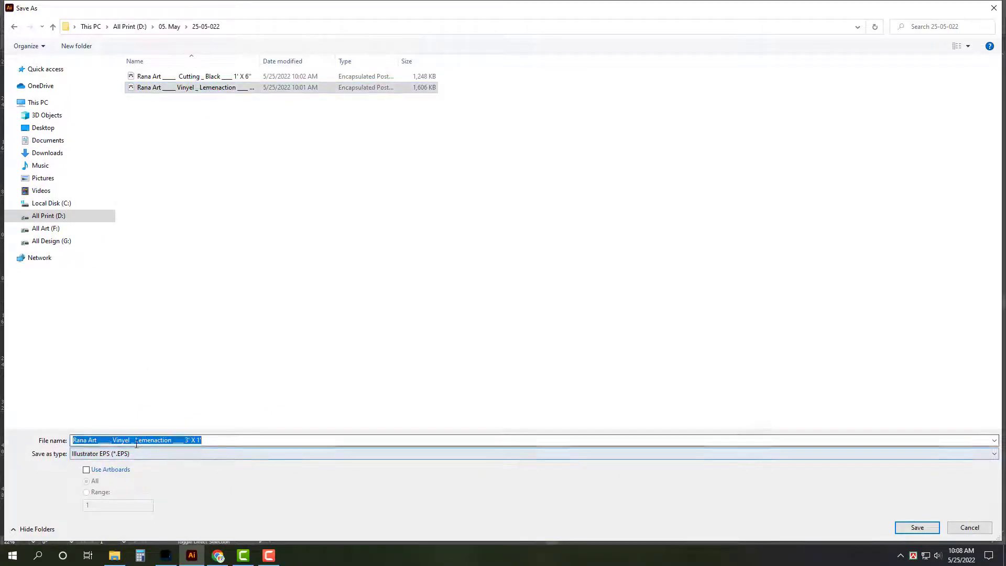
text(Rana Art ____ Inject)
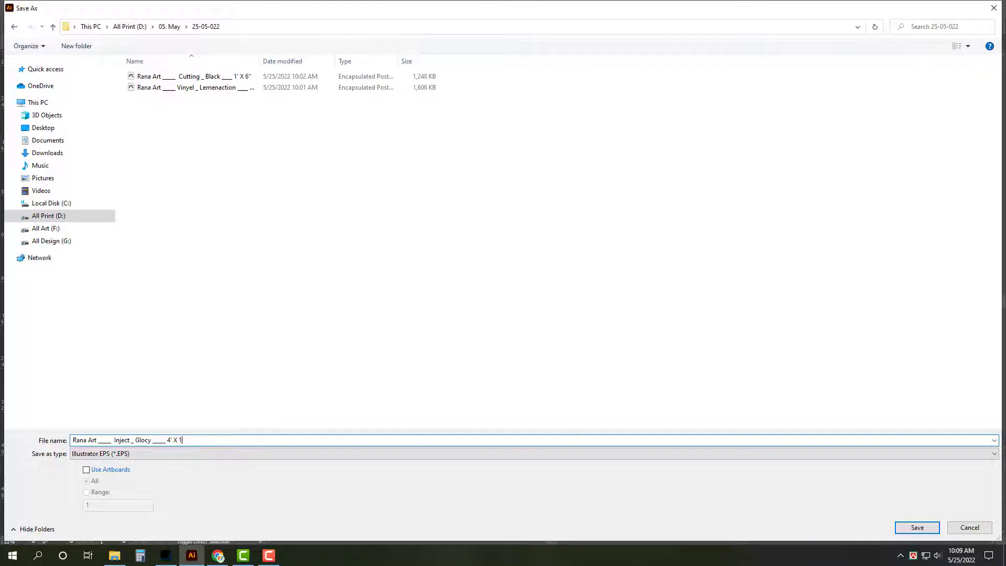
key(Return)
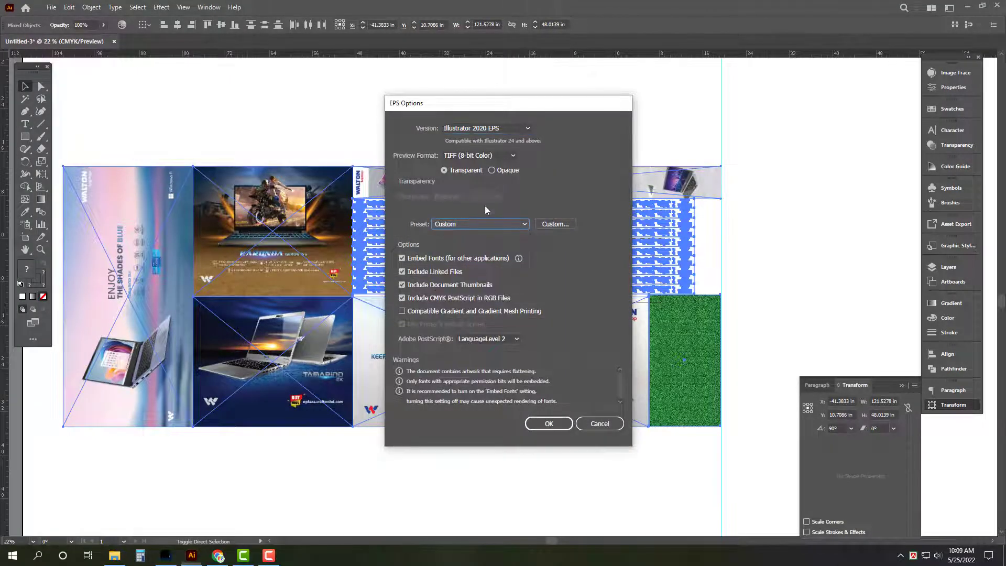
click(543, 424)
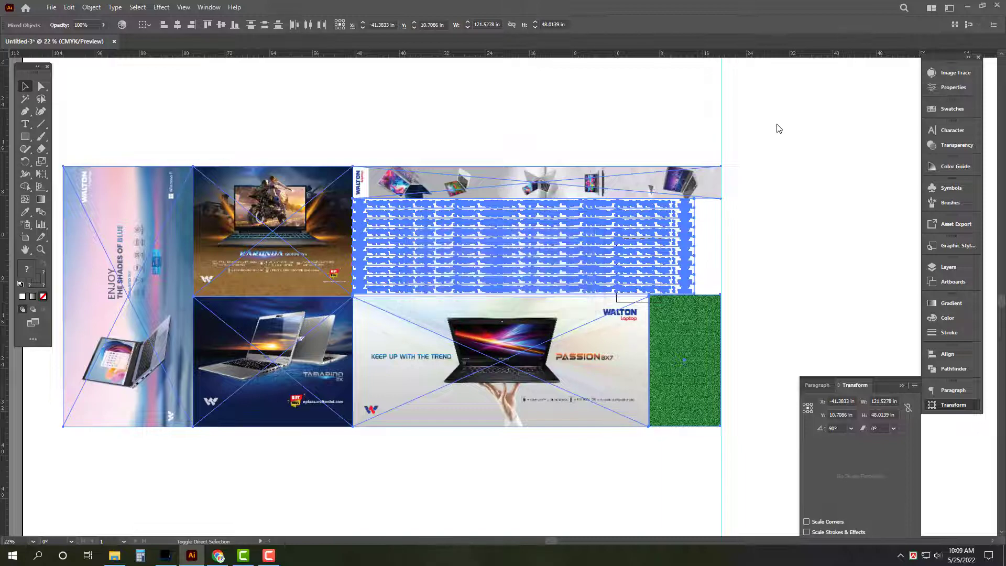
key(Tab)
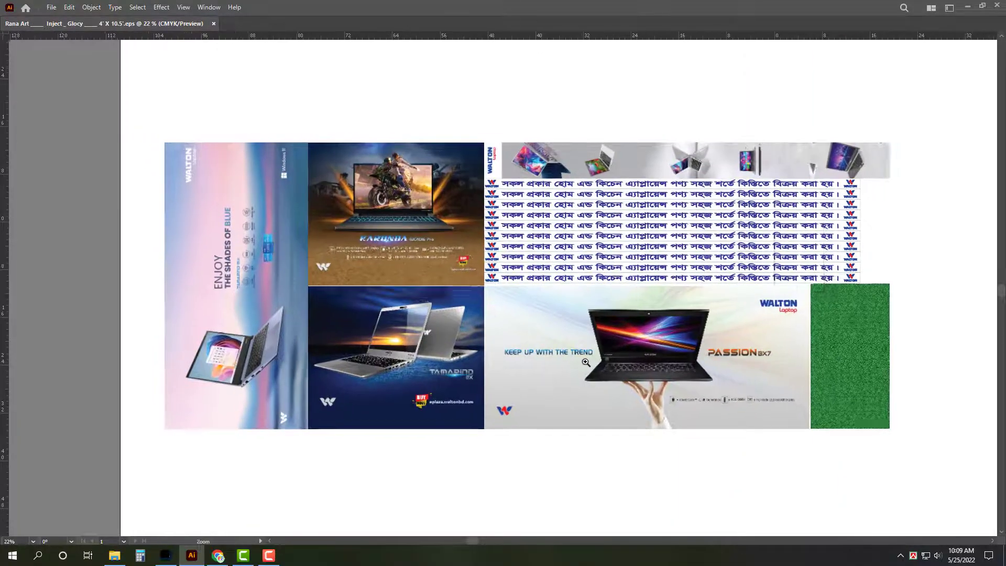
Step: Close the Illustrator file and open the local D:\05. May\25-05-022 folder with full file names visible
key(ctrl+w)
key(super+d)
click(115, 557)
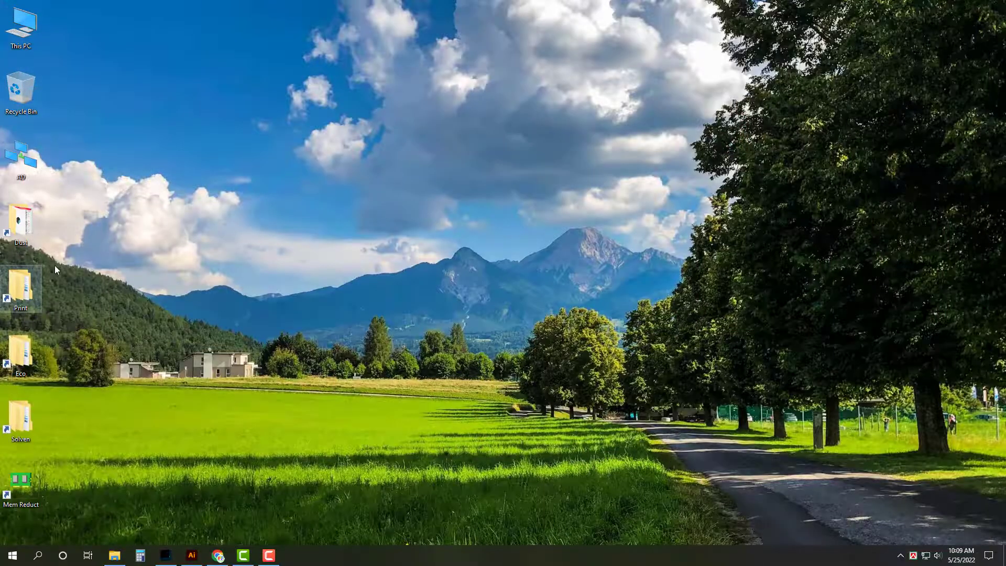
key(Return)
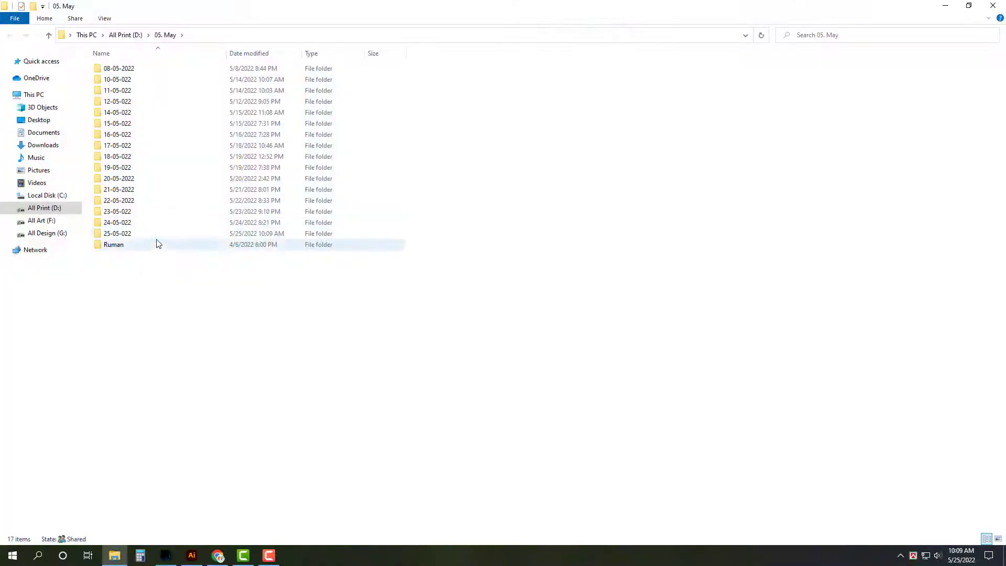
double_click(155, 243)
key(super+Down)
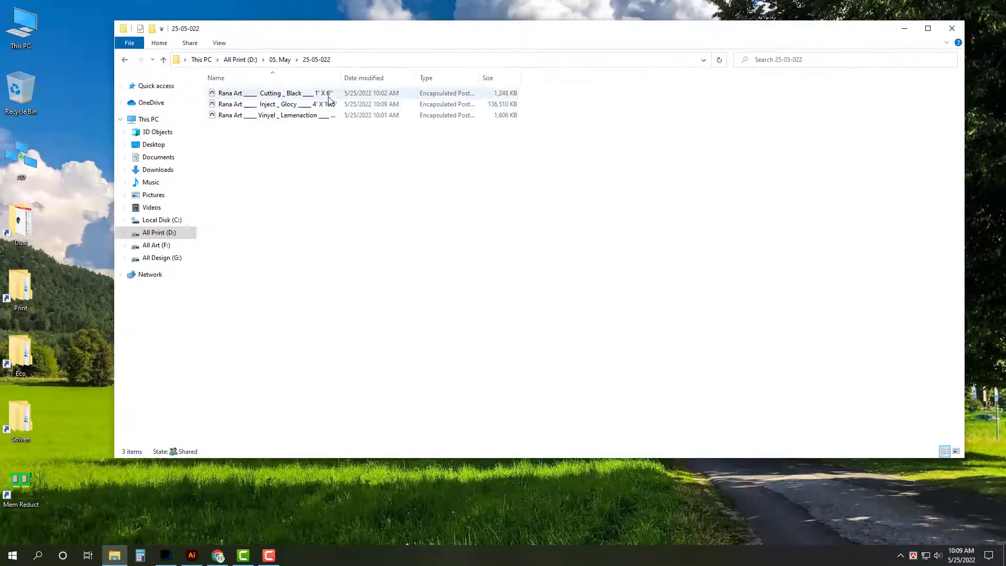
drag(341, 77, 428, 78)
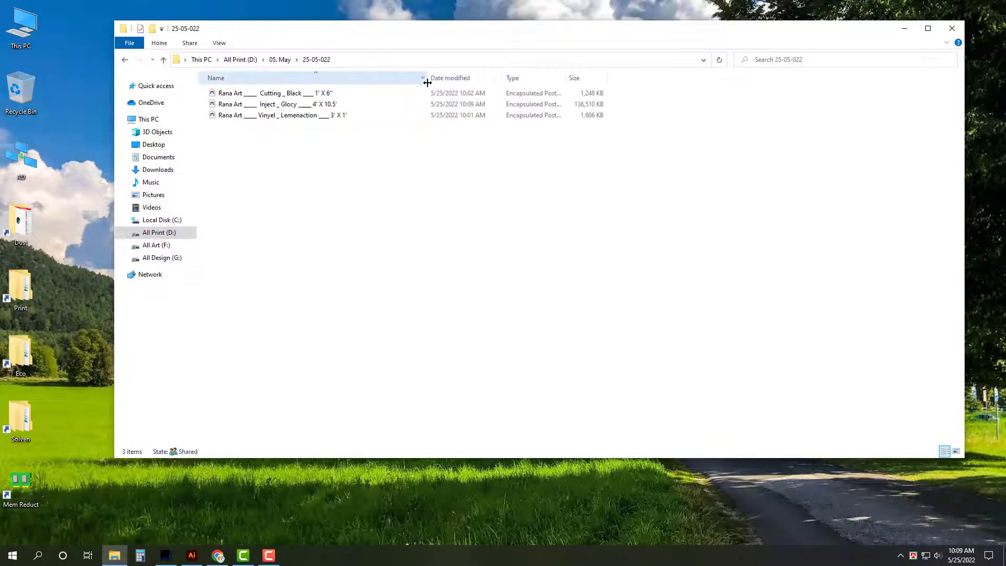
Step: Copy the Inject Glocy 4' X 10.5' EPS into the eco network share's 25-05-022 subfolder
click(288, 107)
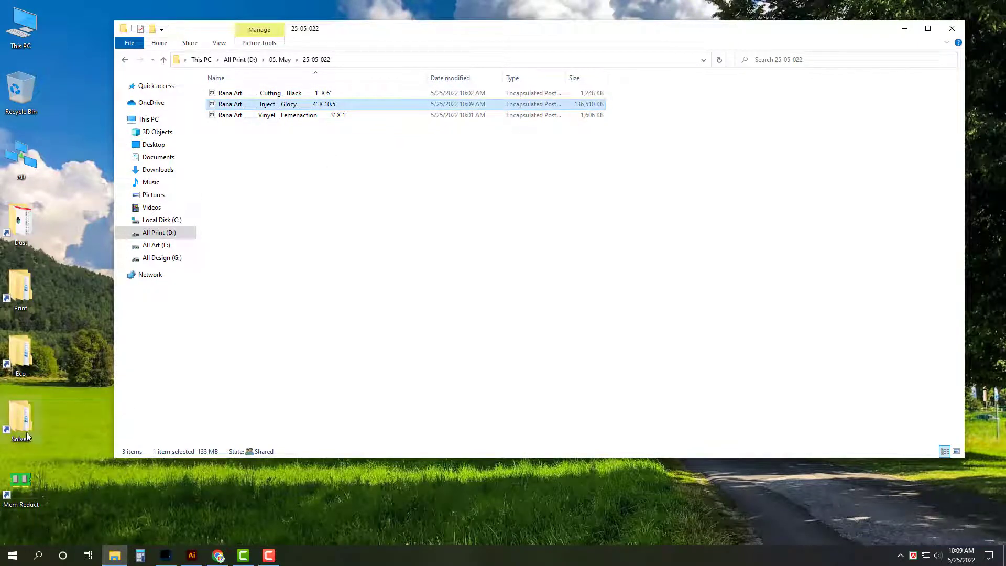
double_click(22, 357)
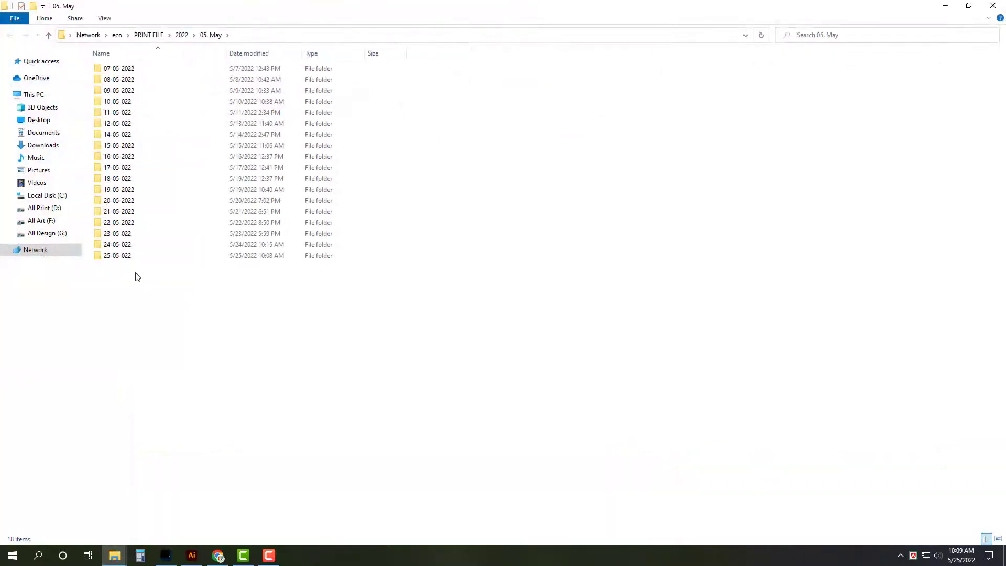
click(126, 254)
double_click(126, 254)
double_click(135, 71)
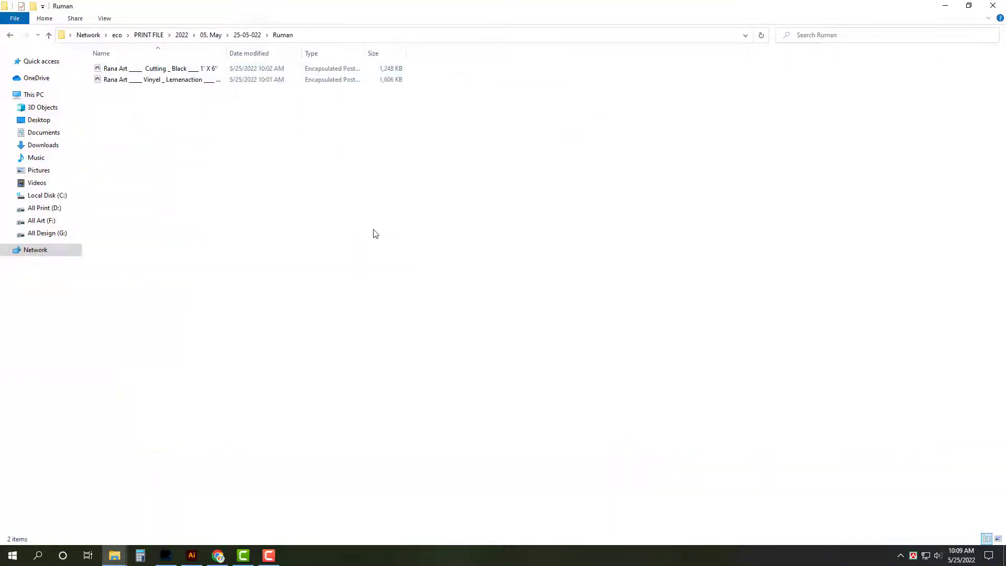
click(992, 6)
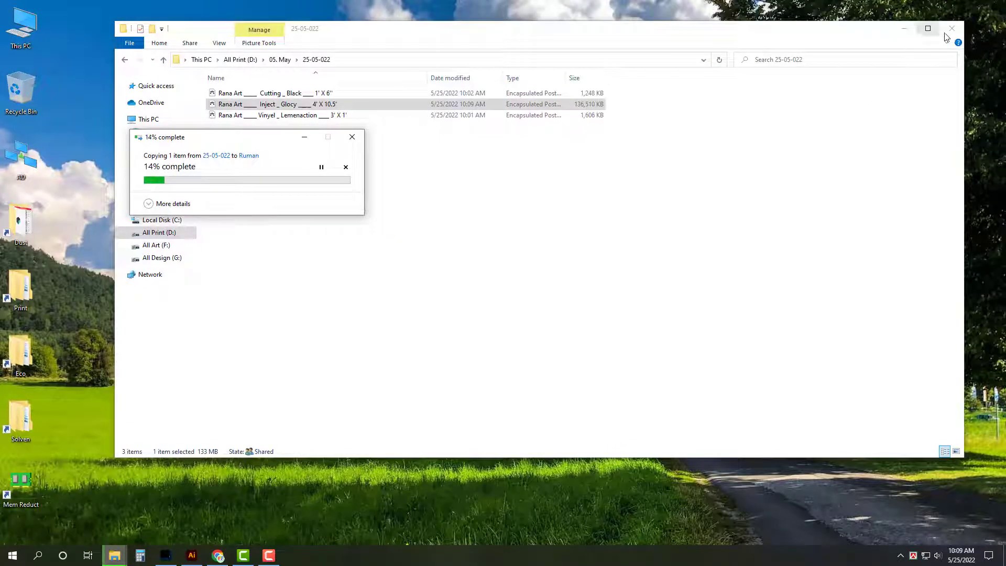
Step: Create a new folder named Ok in the local 25-05-022 folder, then close the window
click(566, 242)
right_click(537, 205)
mouse_move(580, 341)
click(722, 346)
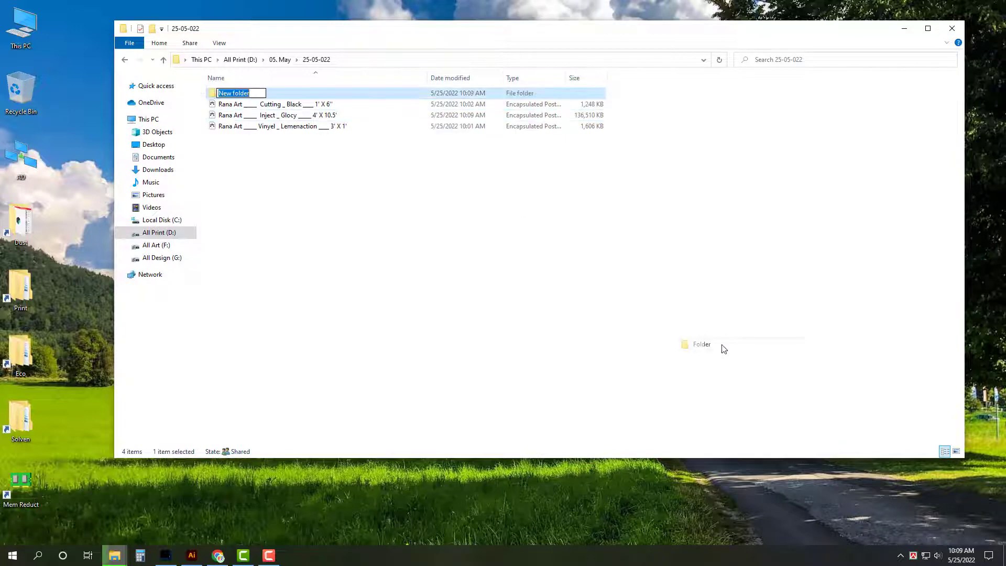
text(0)
text(k)
key(Return)
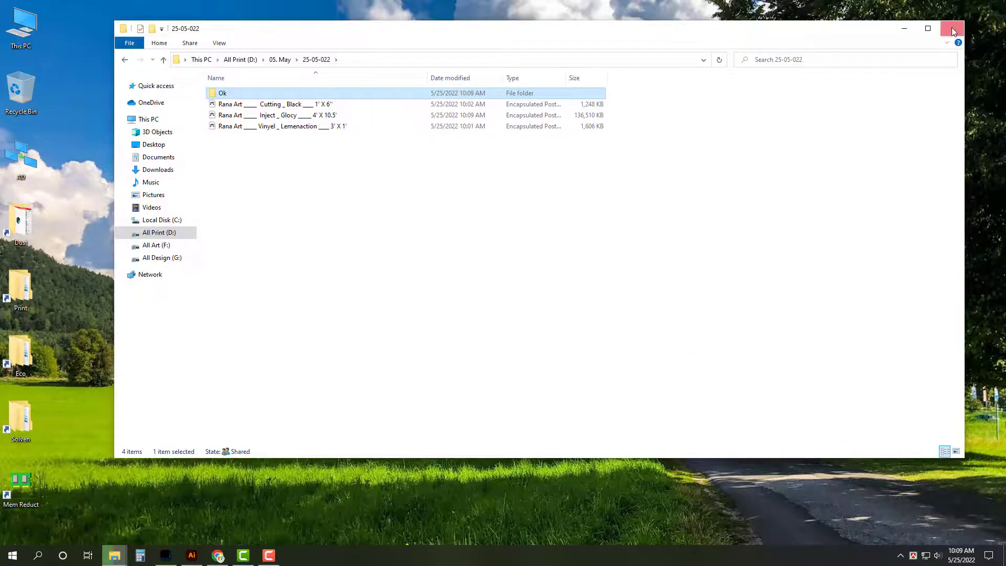
click(952, 28)
click(125, 561)
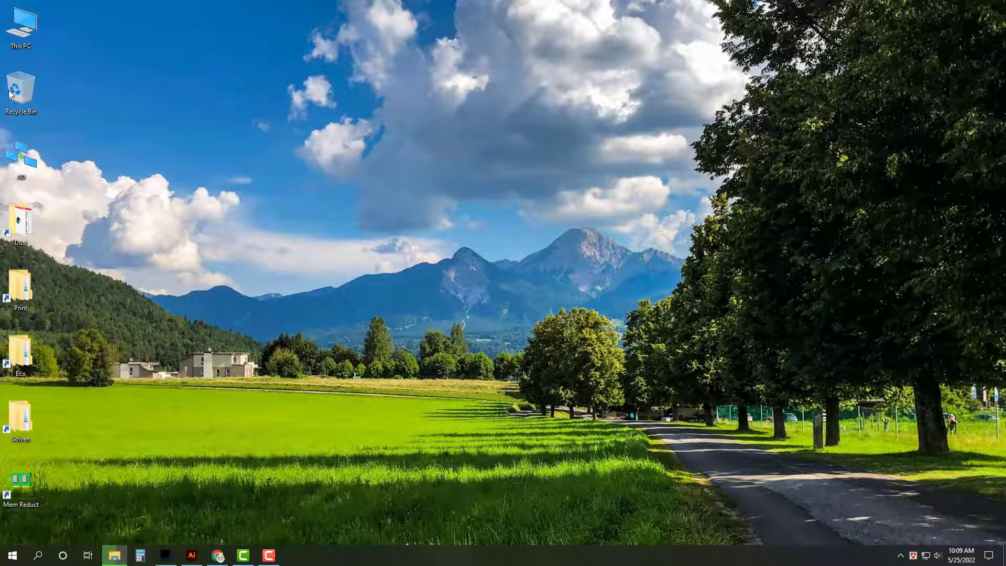
Step: Browse from This PC through All Art (F:) and the art folder to Walton > Rajason
double_click(21, 26)
click(522, 188)
double_click(522, 189)
text(rana)
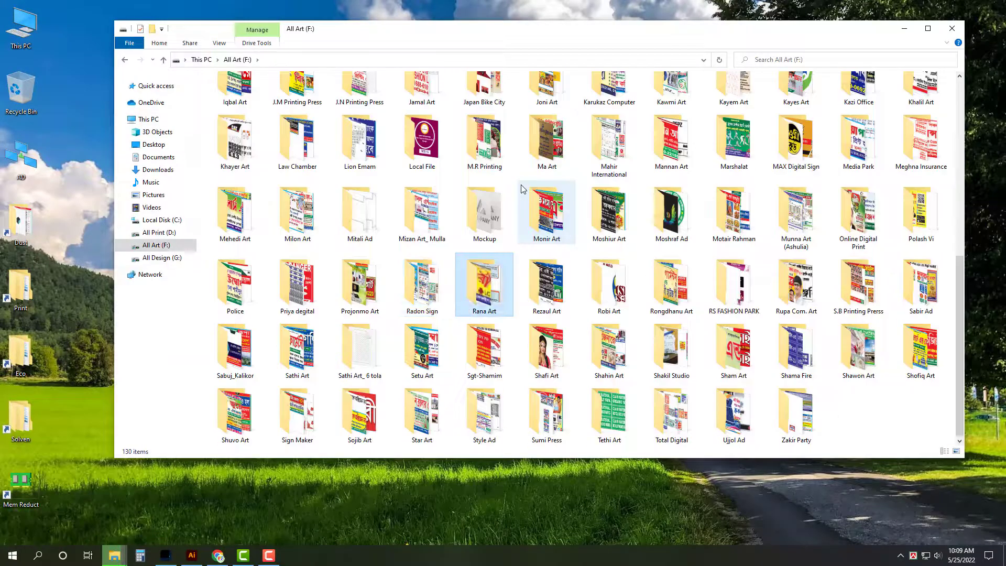
key(Return)
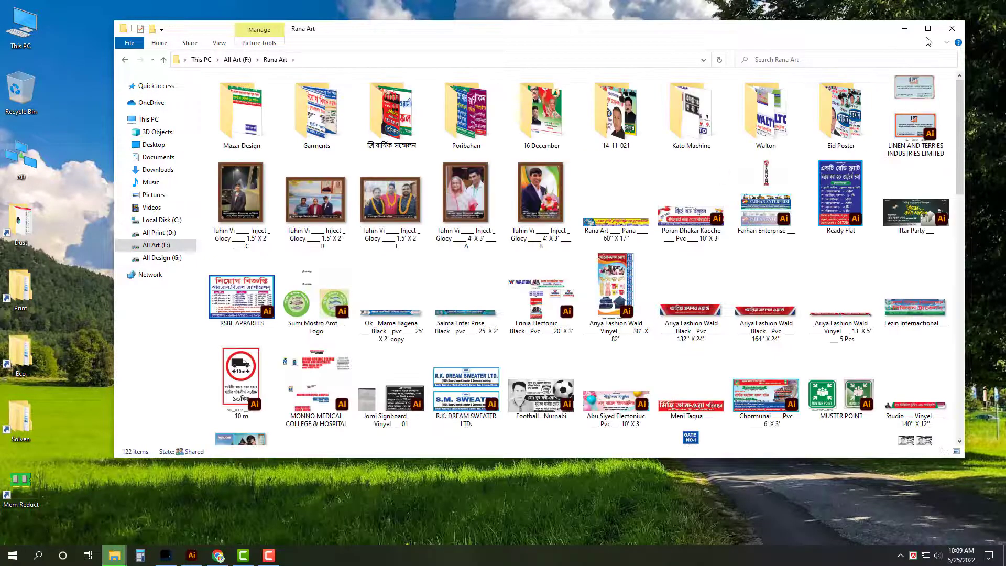
click(927, 28)
double_click(656, 105)
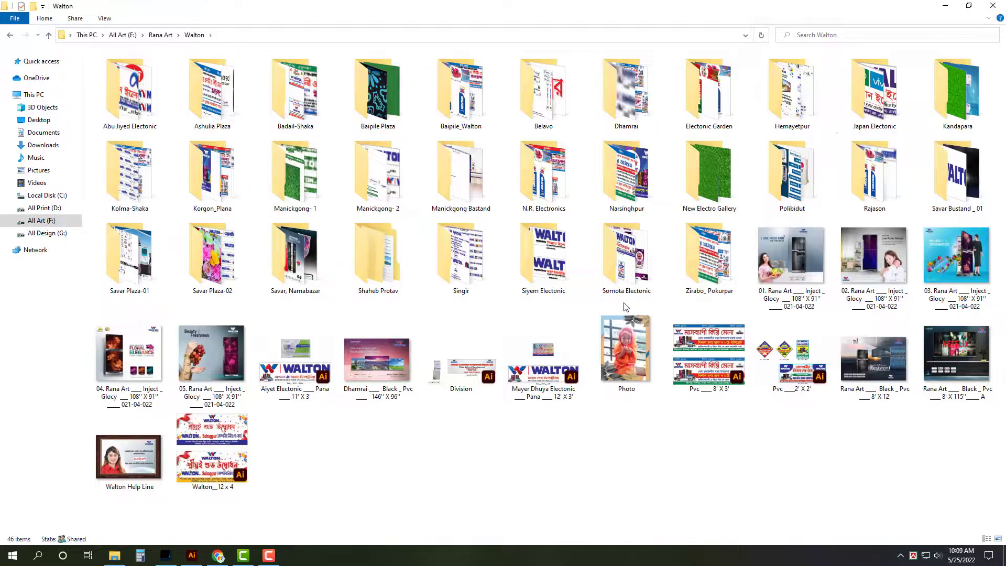
text(r)
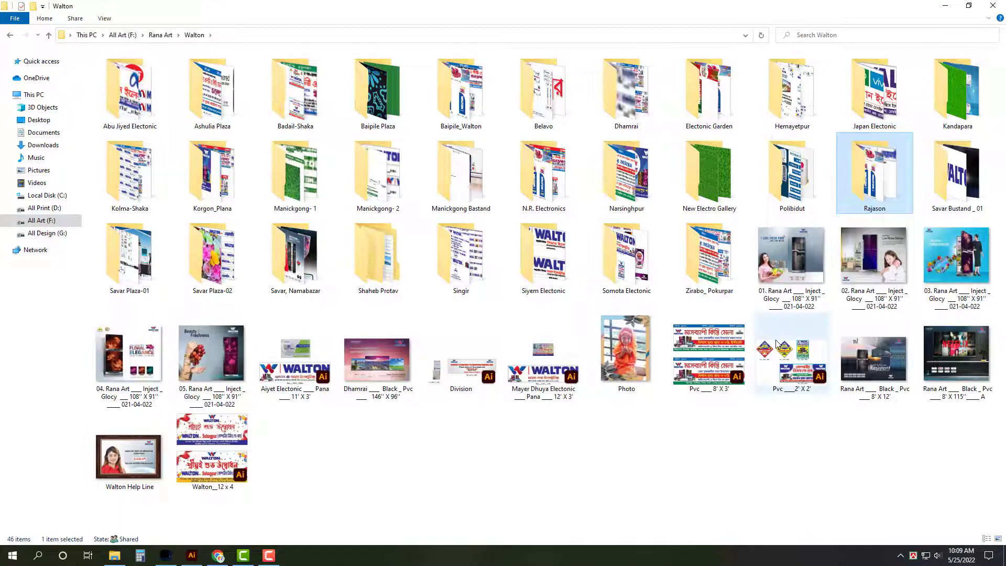
key(Return)
Step: Show the two Rajason Illustrator files as extra large icons, then minimise the window
click(105, 19)
click(163, 32)
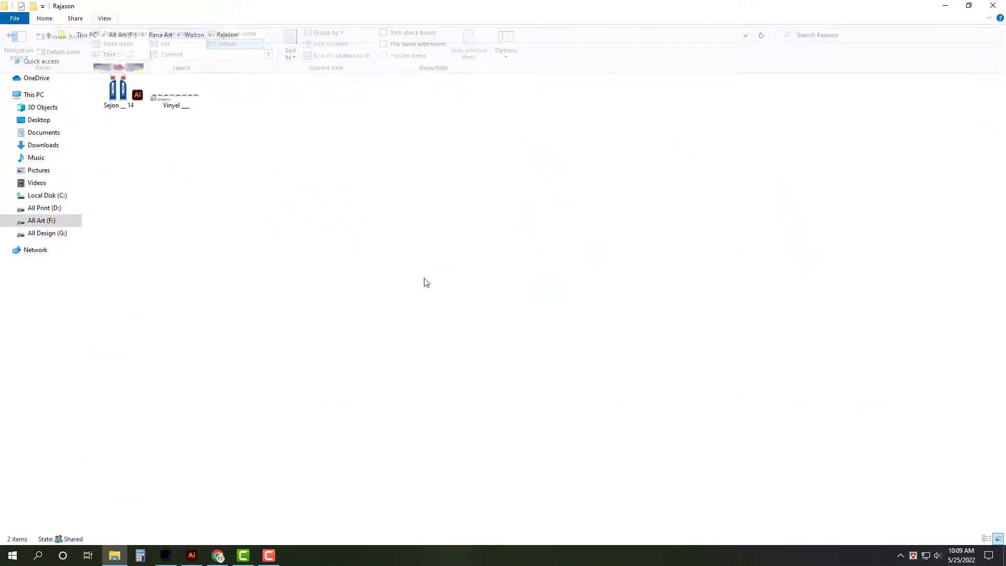
click(161, 95)
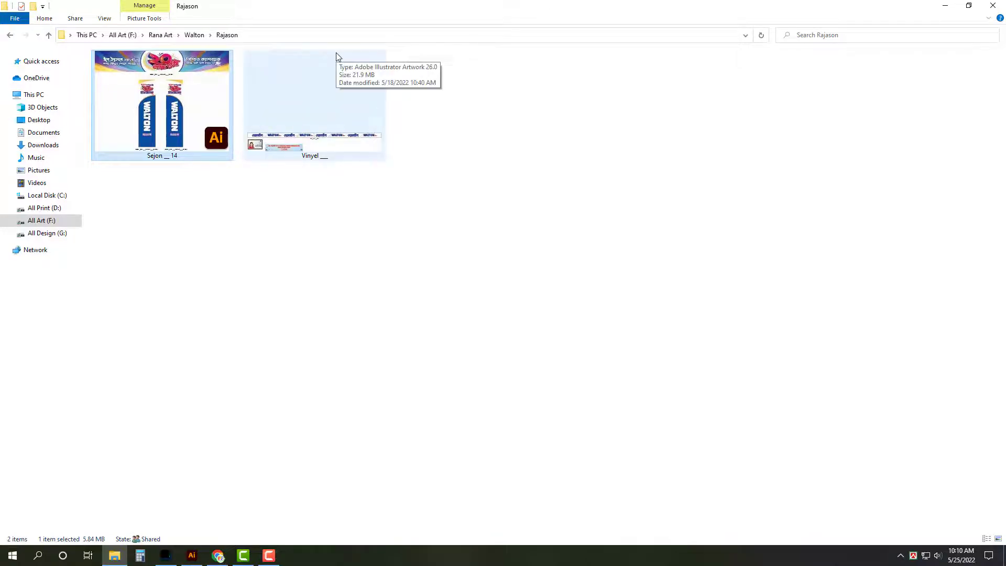
click(389, 116)
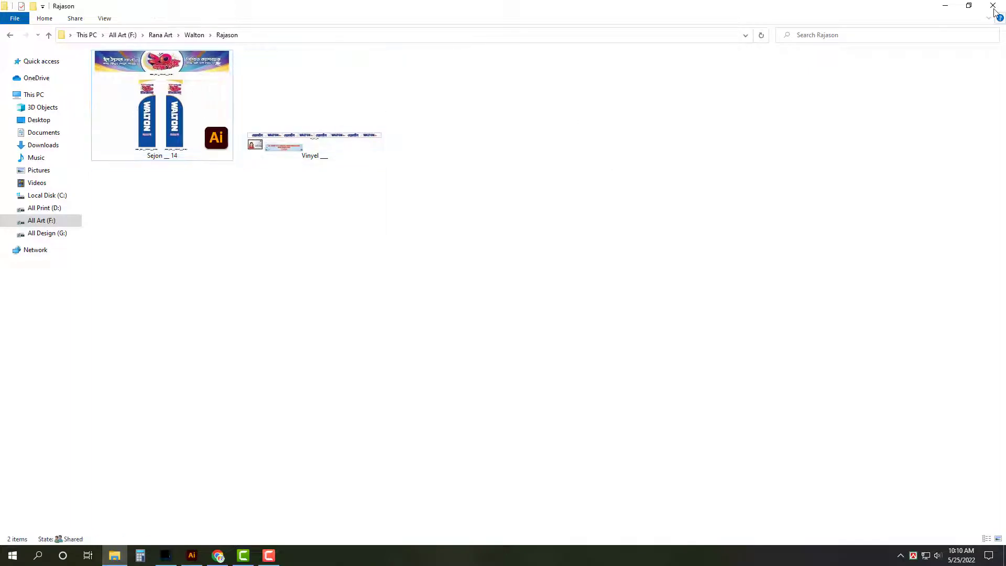
click(946, 7)
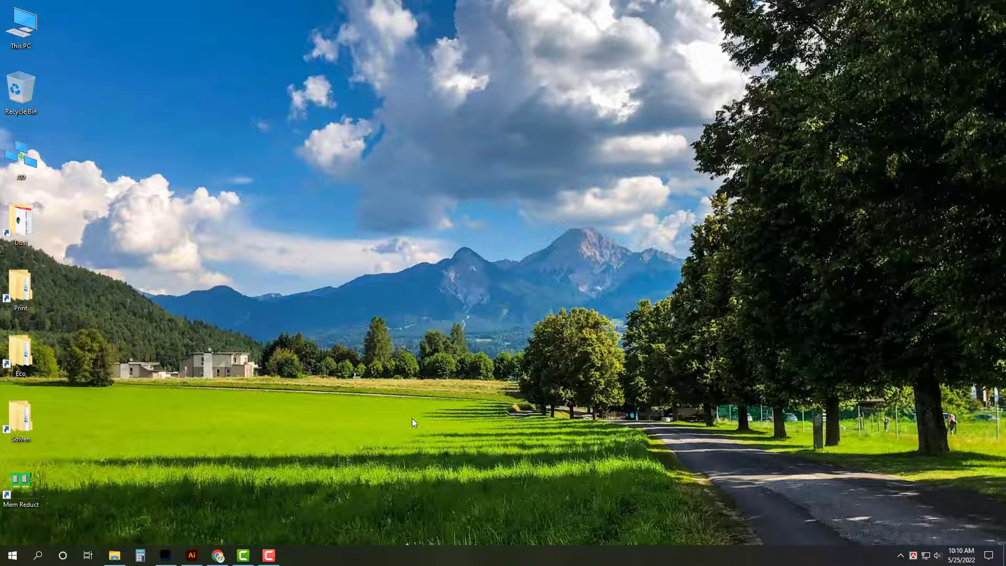
Step: Hide the Gmail inbox and open then close Internet Download Manager from the tray
click(218, 555)
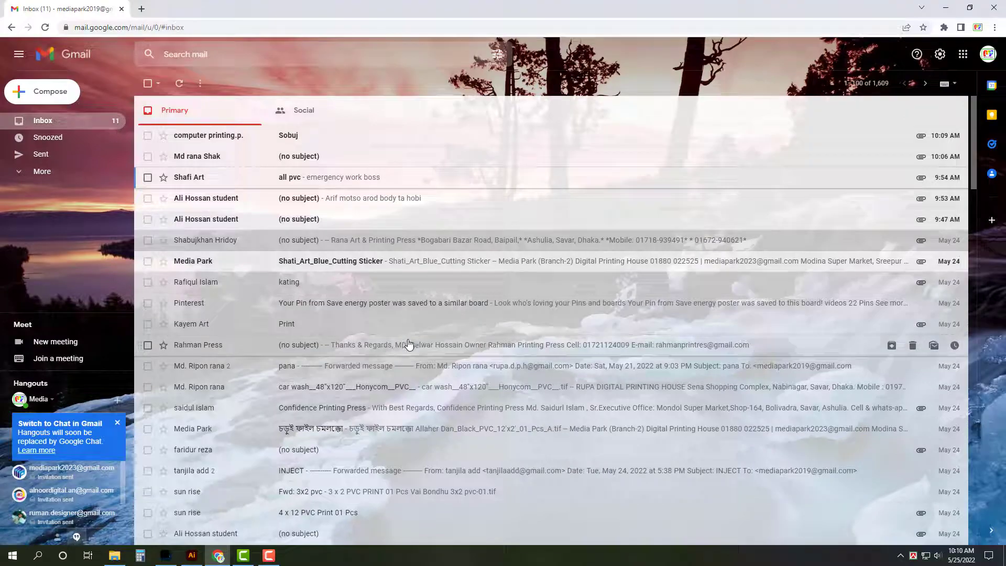
key(super+d)
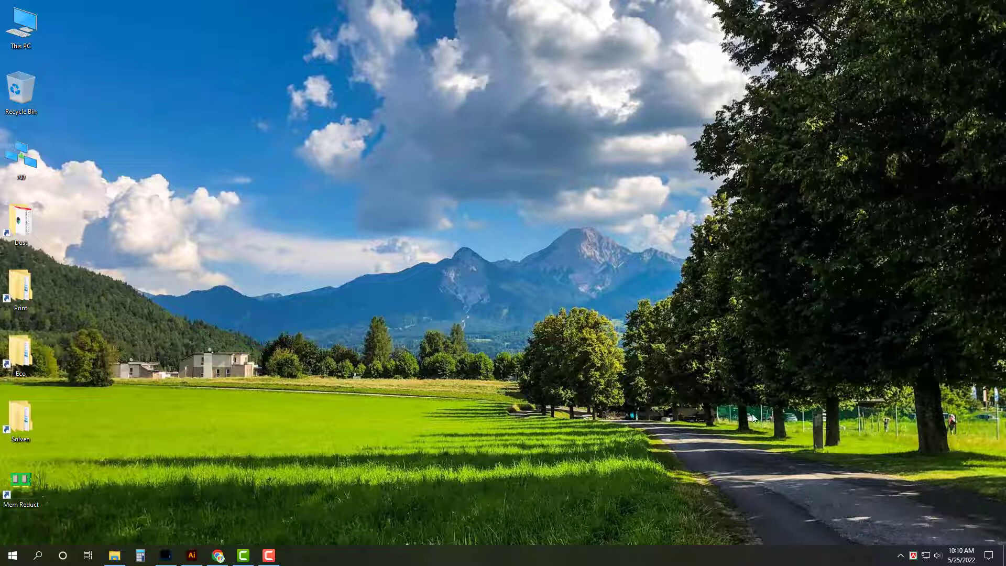
click(903, 555)
double_click(880, 513)
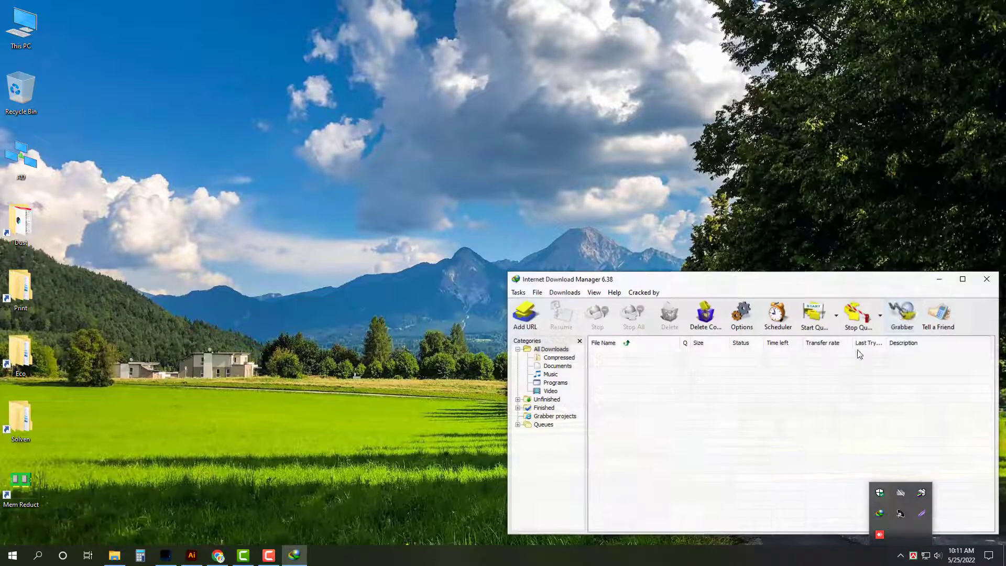
click(987, 279)
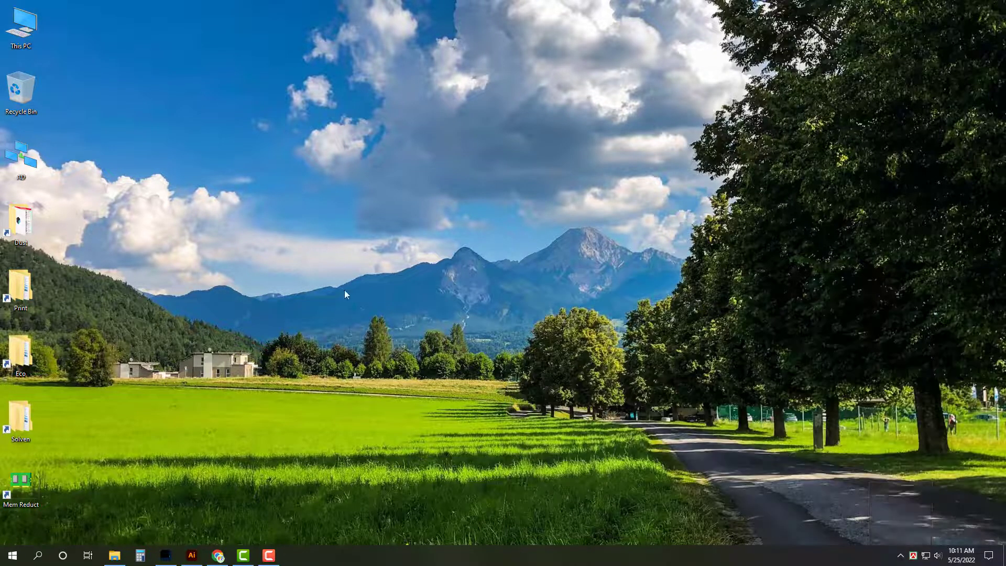
Step: Pause the Camtasia screen recording and dismiss the desktop context menu
click(268, 555)
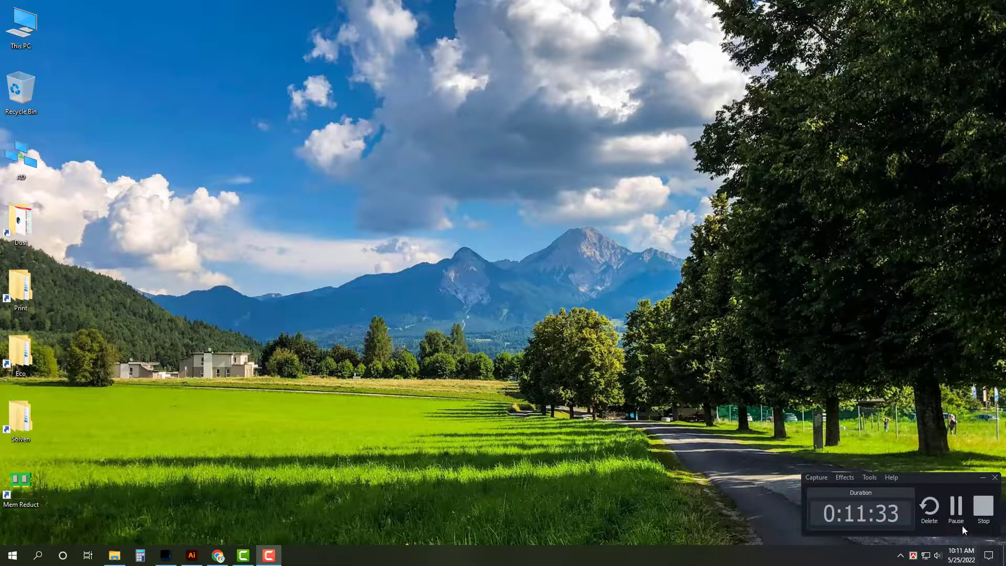
click(956, 511)
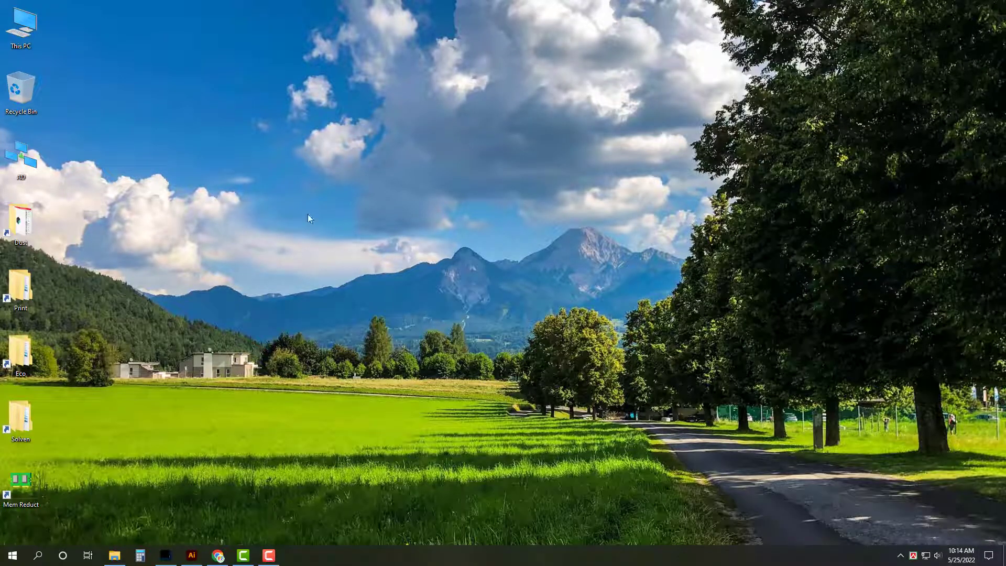
right_click(295, 92)
key(Escape)
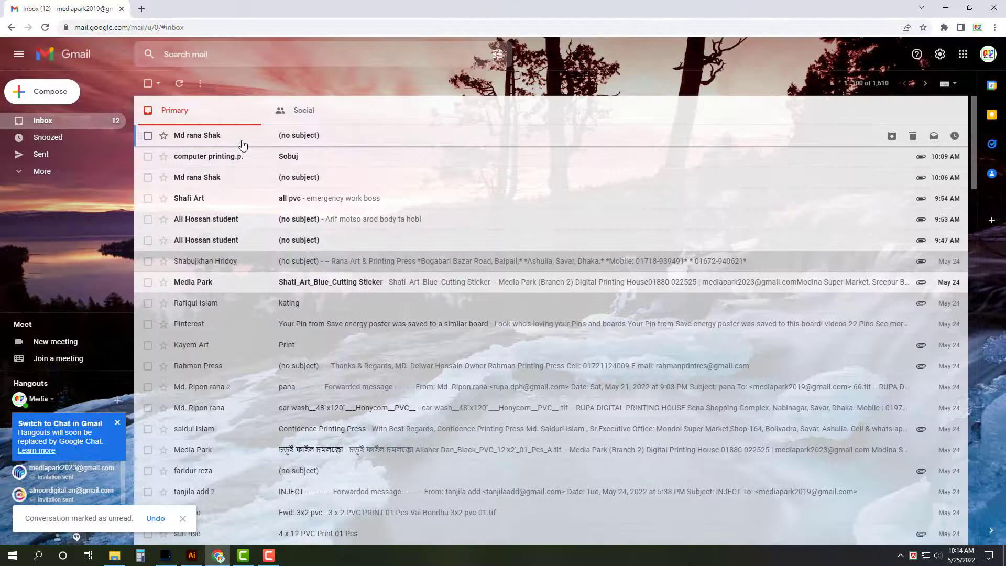
Step: Download the photo attached to the newest email and show it in the Downloads folder
click(241, 140)
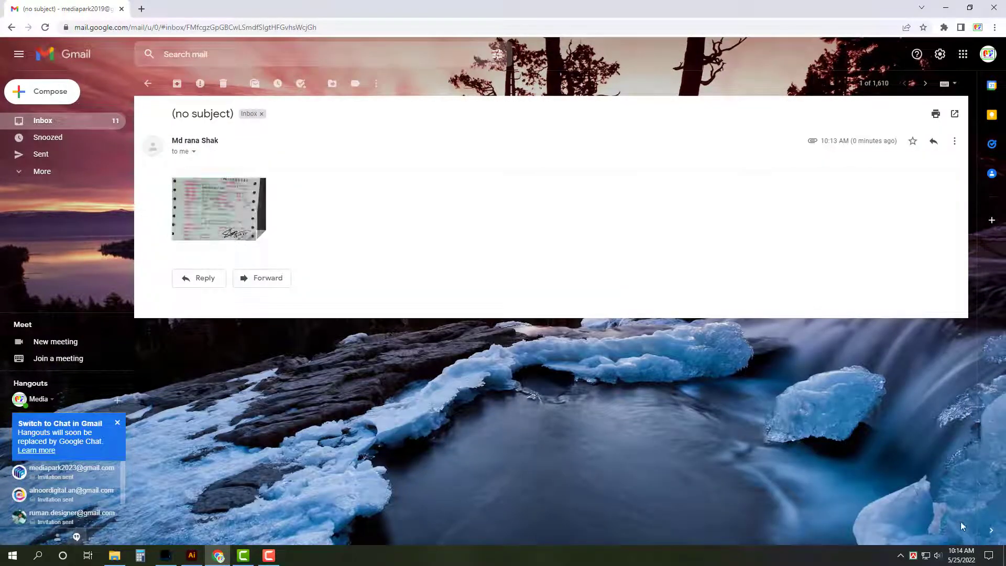
key(ctrl+j)
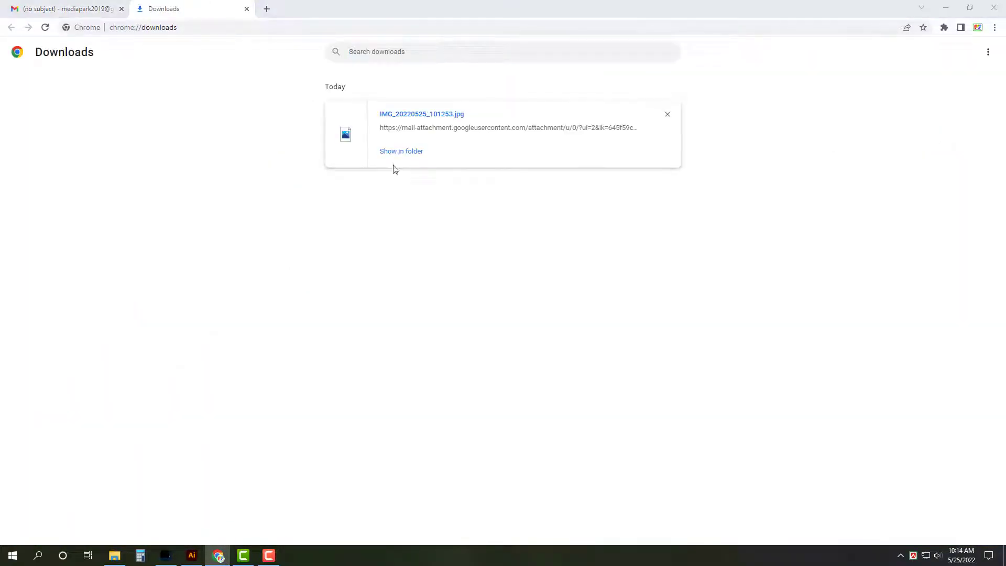
click(401, 151)
Step: Try opening IMG_20220525_101253.jpg in Adobe Illustrator 2022, dismiss the format error, and return to Downloads
right_click(734, 116)
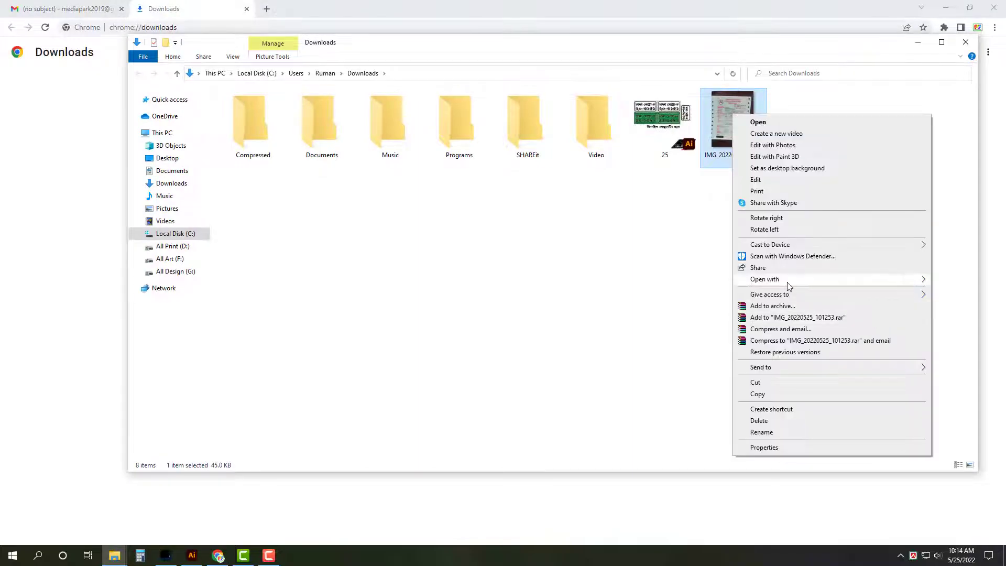
mouse_move(789, 285)
click(660, 279)
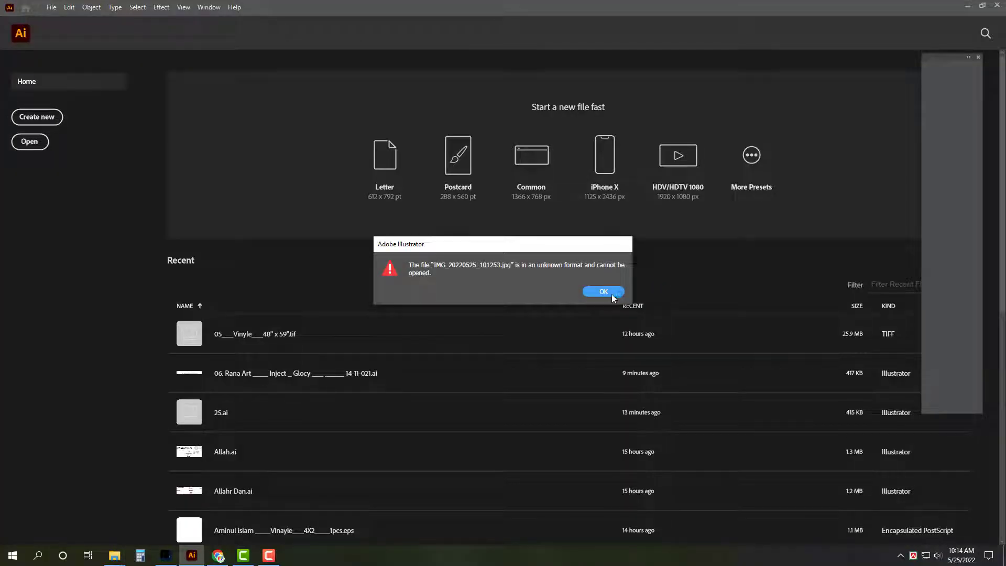
click(610, 293)
mouse_move(114, 556)
click(171, 511)
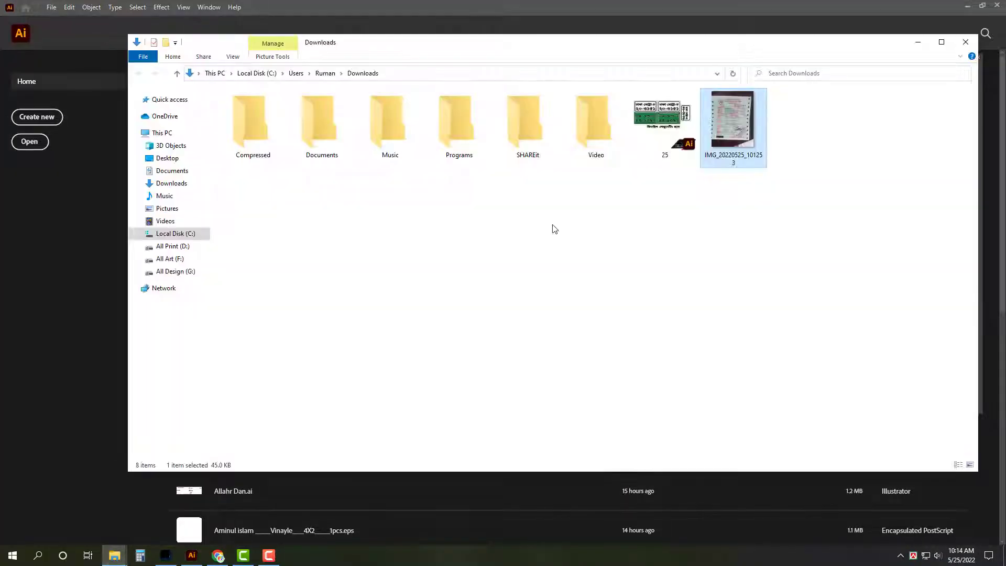
right_click(739, 103)
Step: Re-save the certificate photo from Paint as a JPEG on the Desktop, accepting the transparency warning, and close Paint
click(478, 166)
click(141, 144)
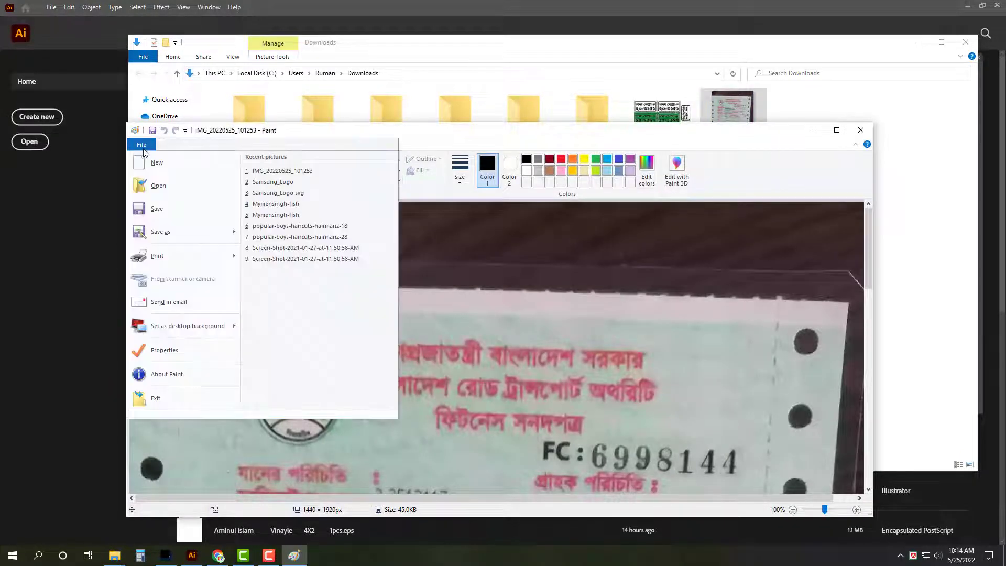
click(213, 239)
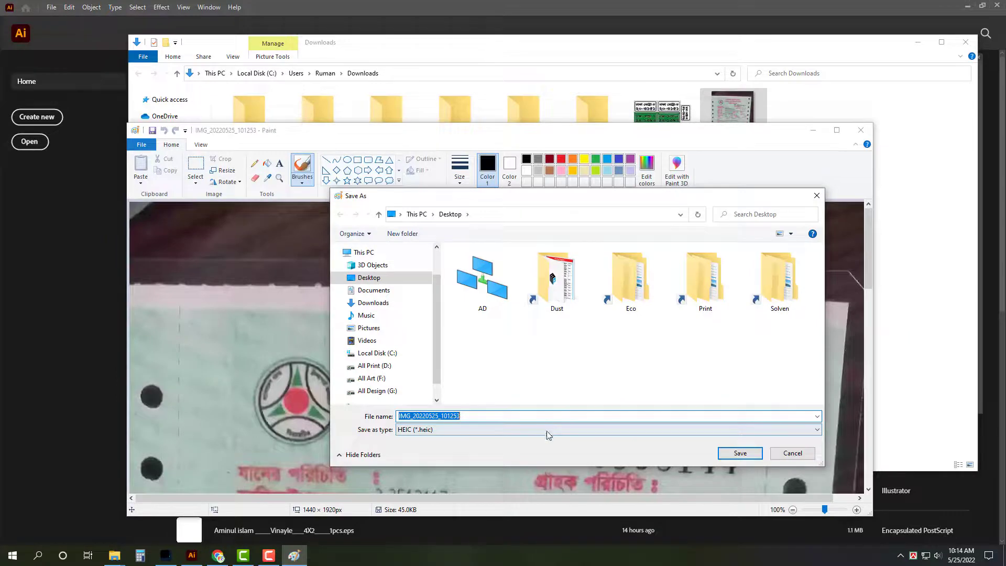
click(548, 435)
click(526, 471)
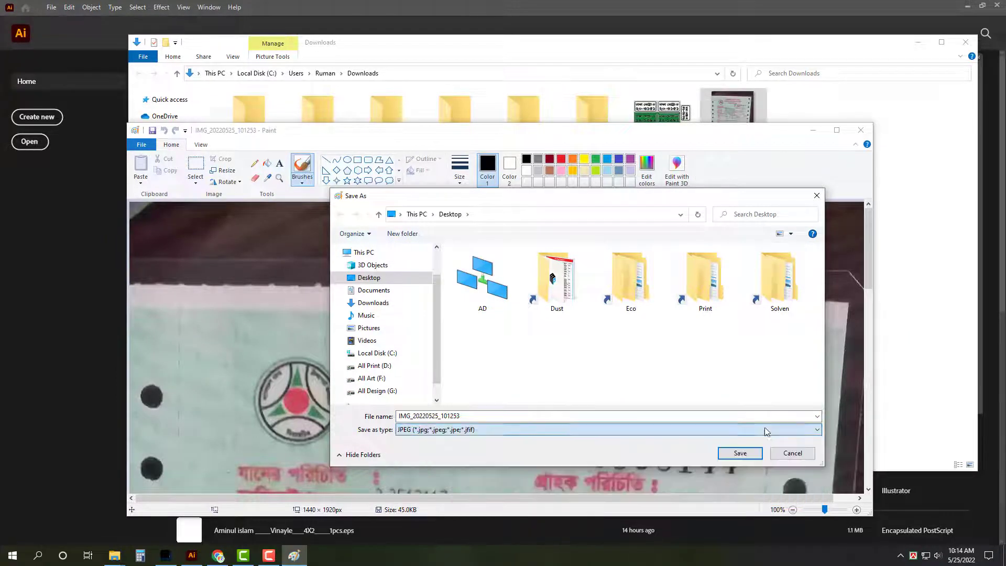
click(750, 455)
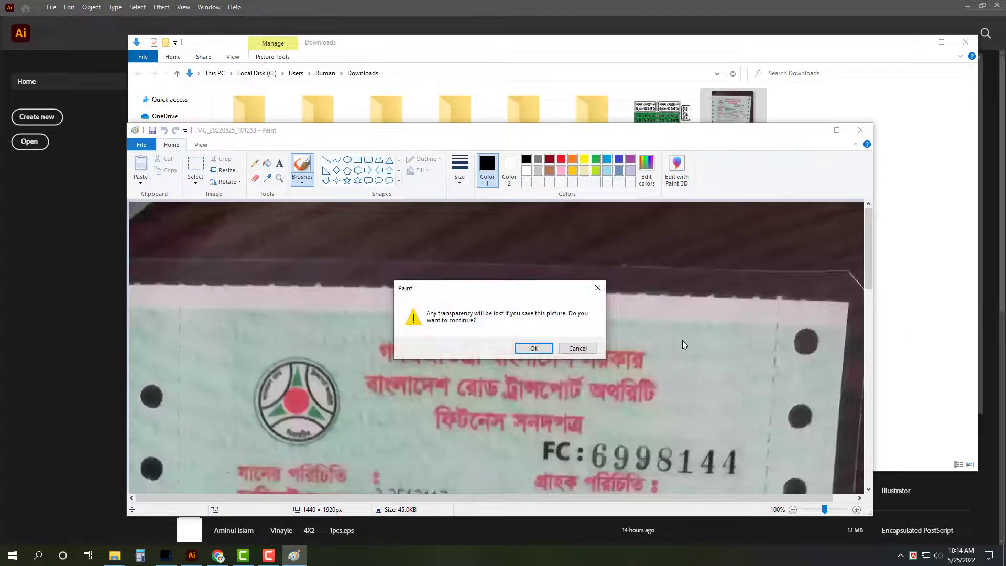
click(547, 350)
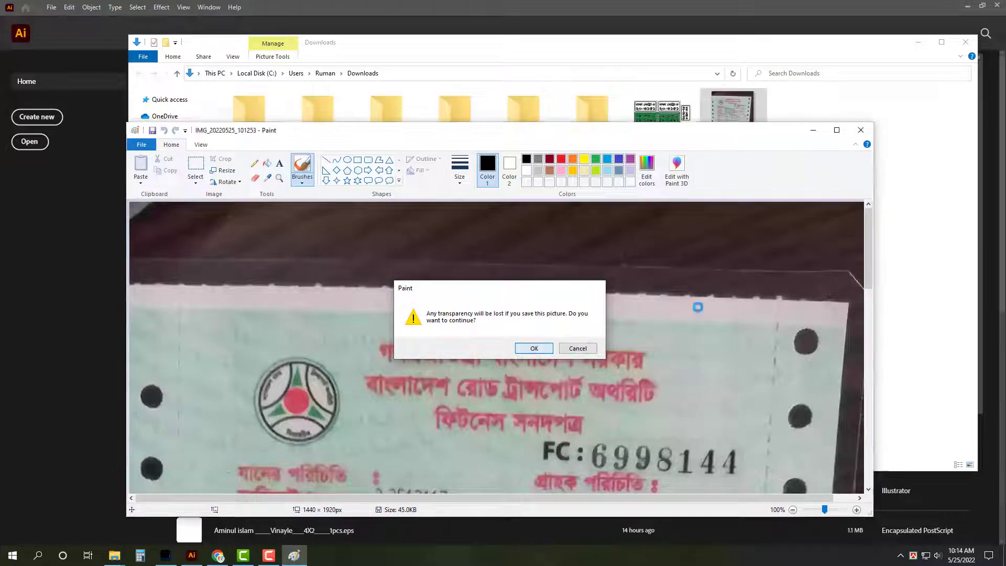
click(861, 130)
Step: Close the Downloads folder and open the Desktop JPEG with Adobe Illustrator 2022
click(966, 42)
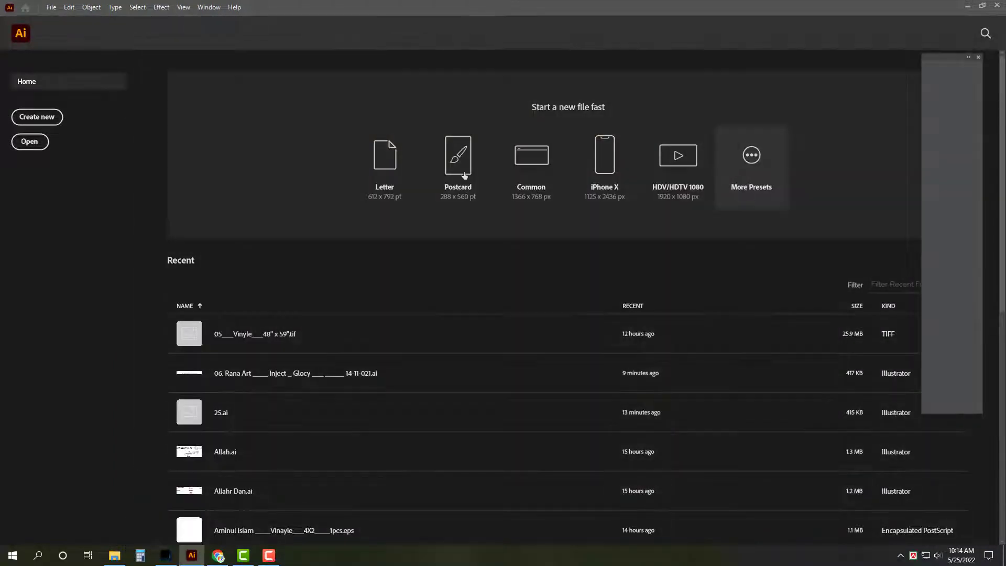
key(super+d)
right_click(65, 28)
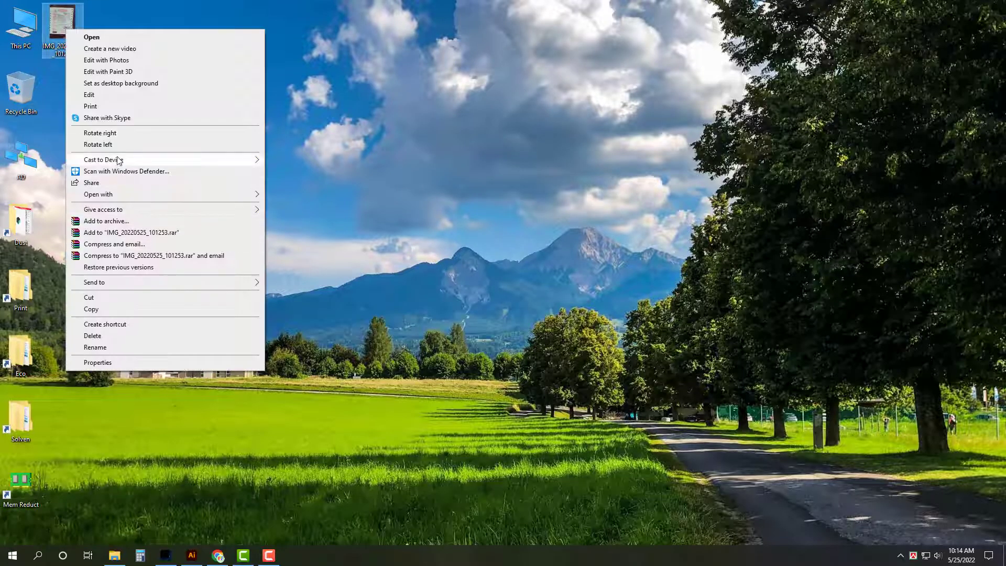
mouse_move(128, 196)
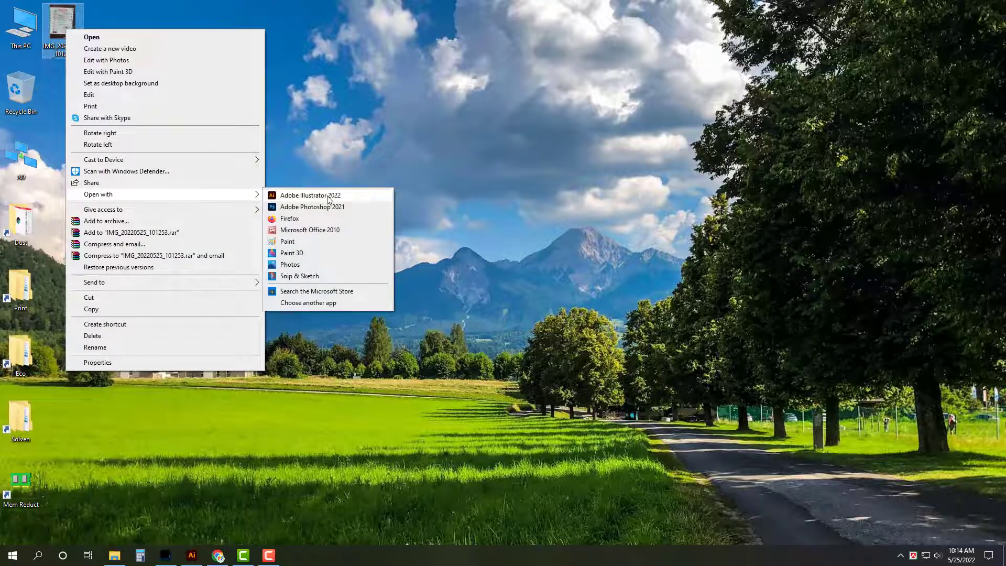
click(329, 199)
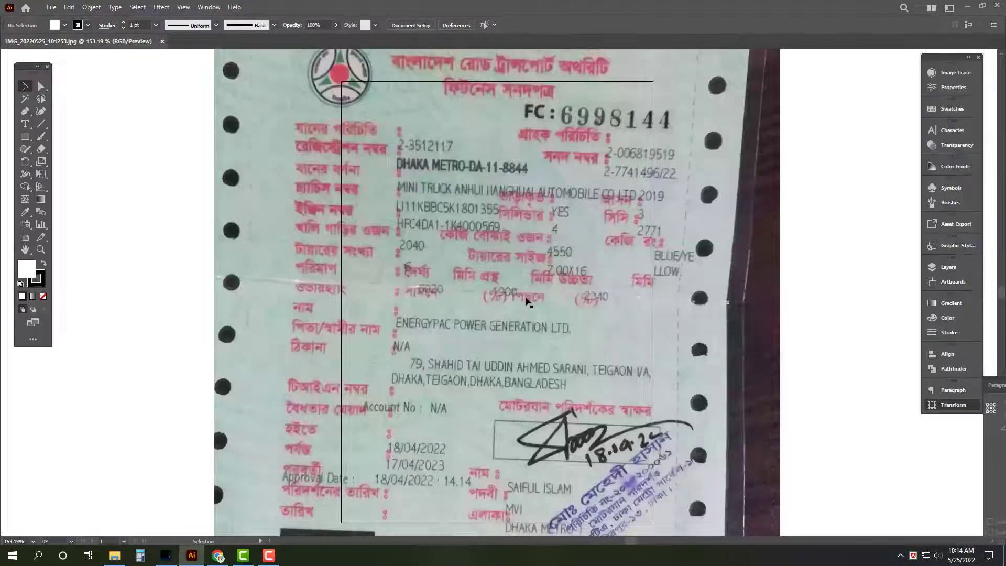
Step: Cut the photo out of its document, close it unsaved, and place it in Untitled-4
click(528, 302)
key(Delete)
key(ctrl+w)
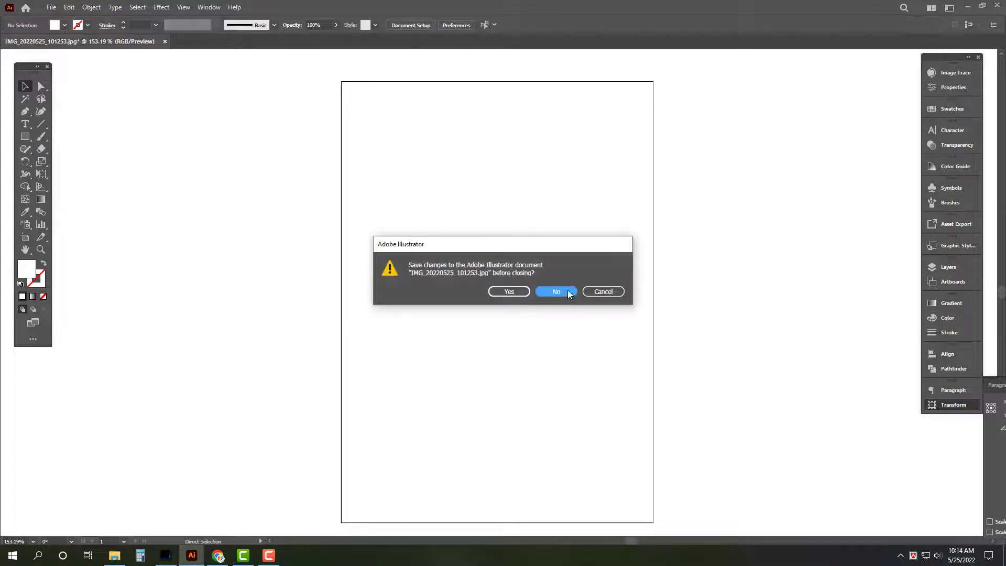
click(568, 292)
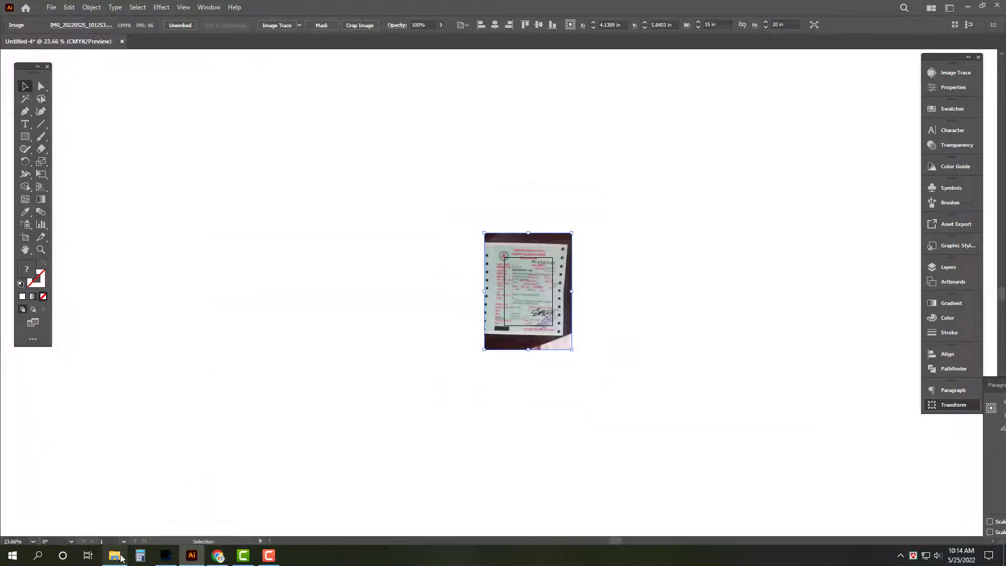
click(375, 378)
key(ctrl+o)
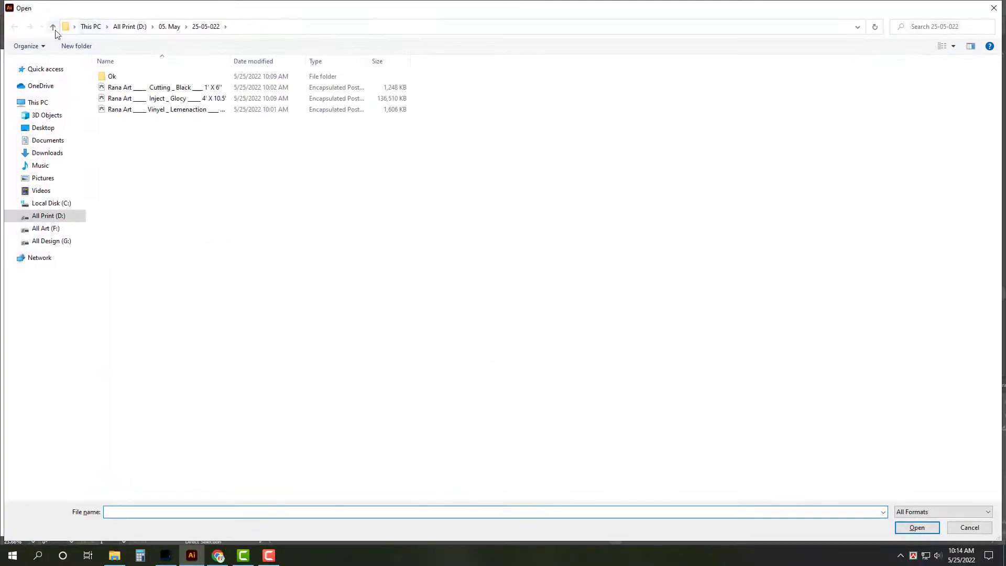
Step: Open Tolet_.ai, copy the GUNZE UNITED LIMITED label, and close the file without saving
click(54, 27)
double_click(130, 254)
click(535, 198)
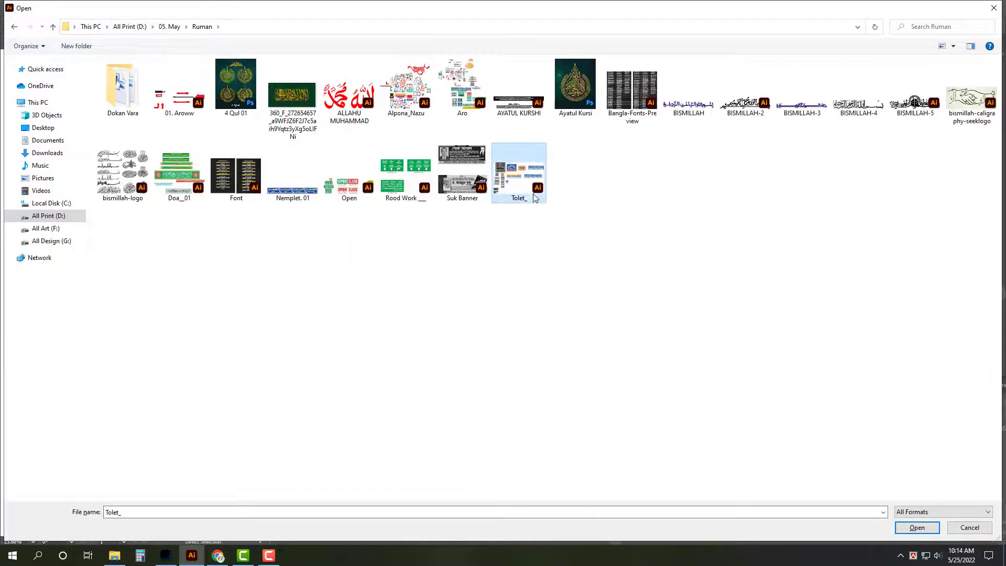
double_click(535, 197)
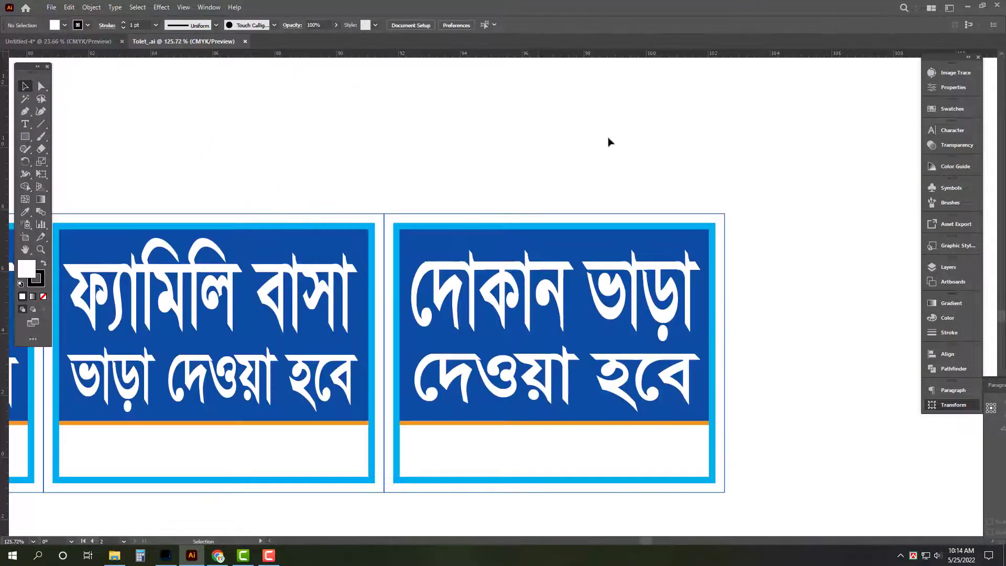
scroll(609, 142, down, 8)
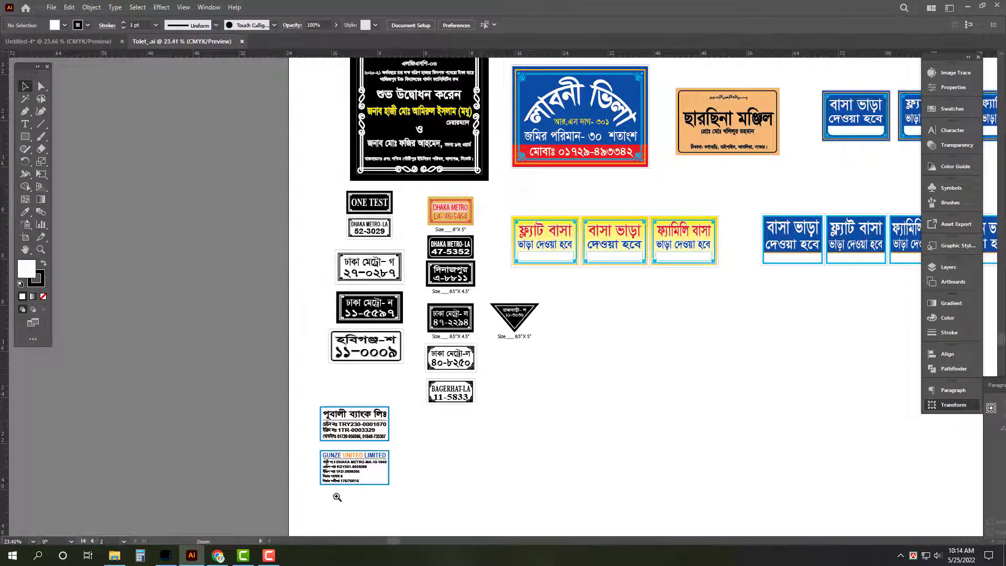
drag(337, 497, 476, 500)
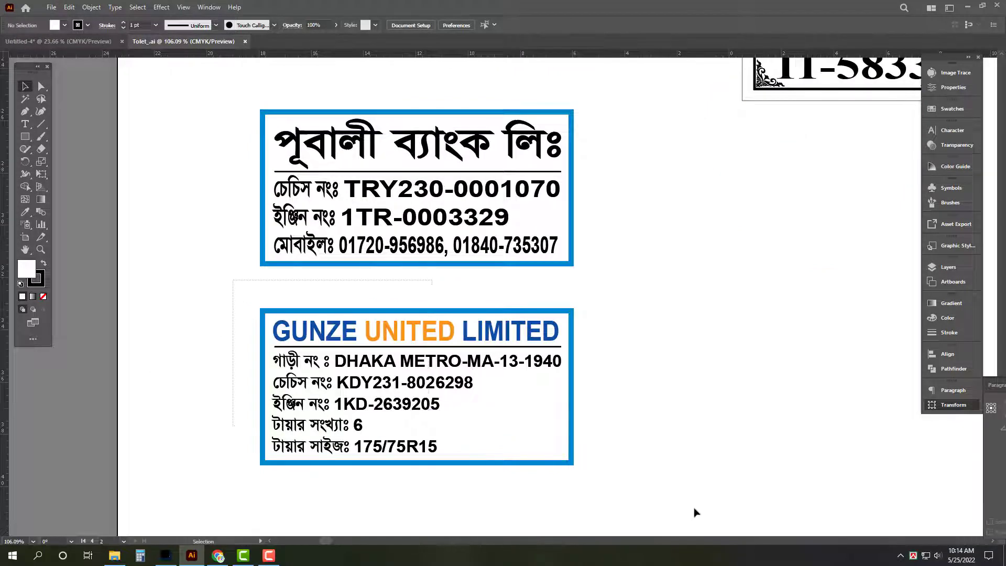
key(ctrl+z)
key(ctrl+z)
key(ctrl+w)
click(570, 292)
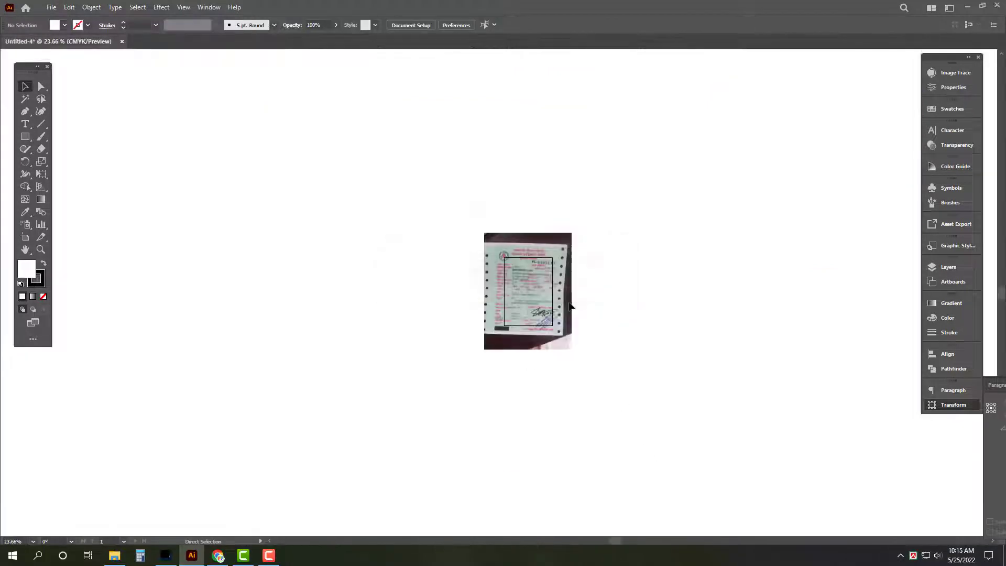
Step: Paste the GUNZE label into Untitled-4 beside the certificate photo and zoom in on it
key(Tab)
key(ctrl+v)
drag(490, 276, 399, 253)
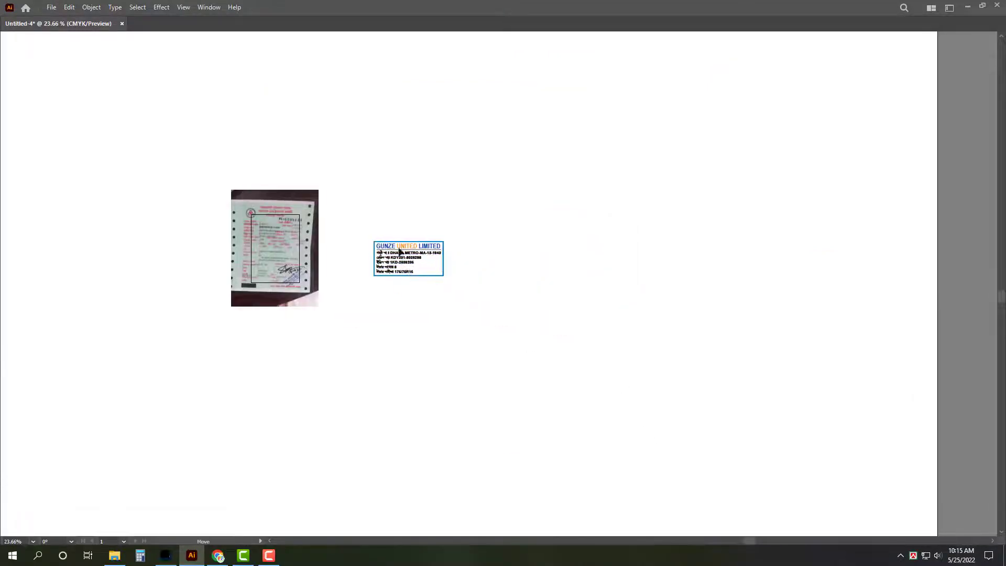
key(Tab)
drag(433, 292, 886, 299)
Step: Move the certificate photo beside the label plate and zoom in
click(946, 406)
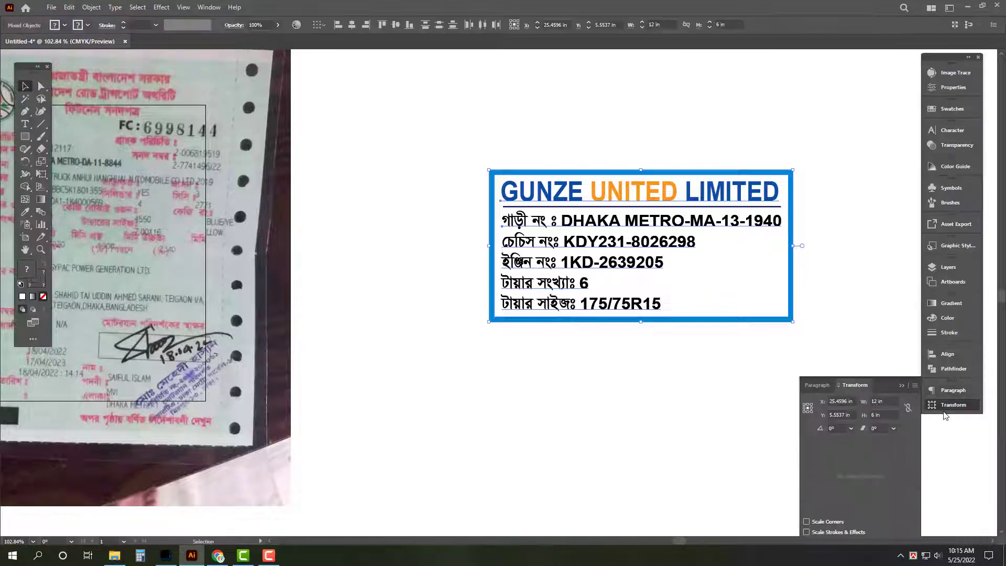
click(226, 255)
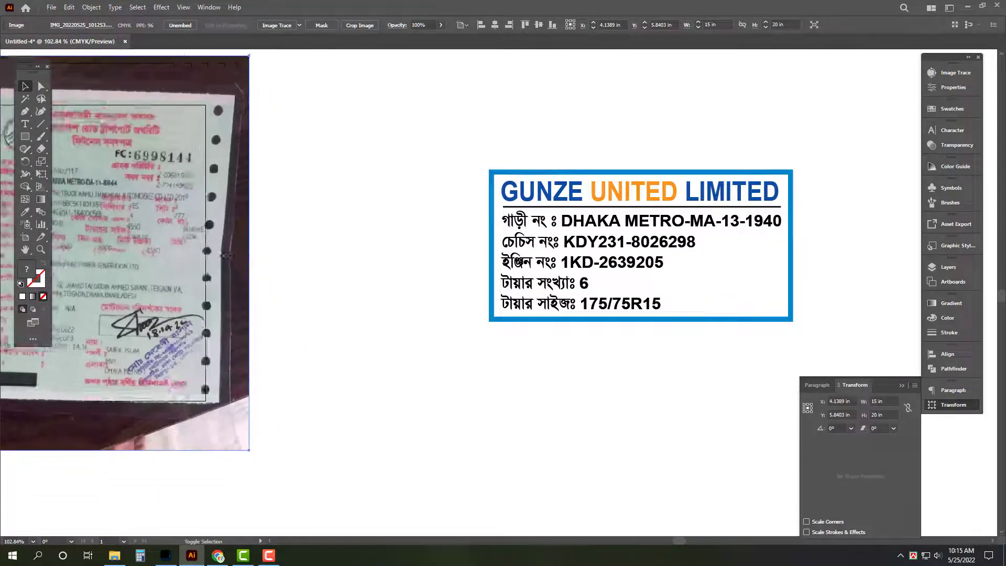
drag(226, 255, 443, 257)
key(Tab)
drag(548, 256, 610, 255)
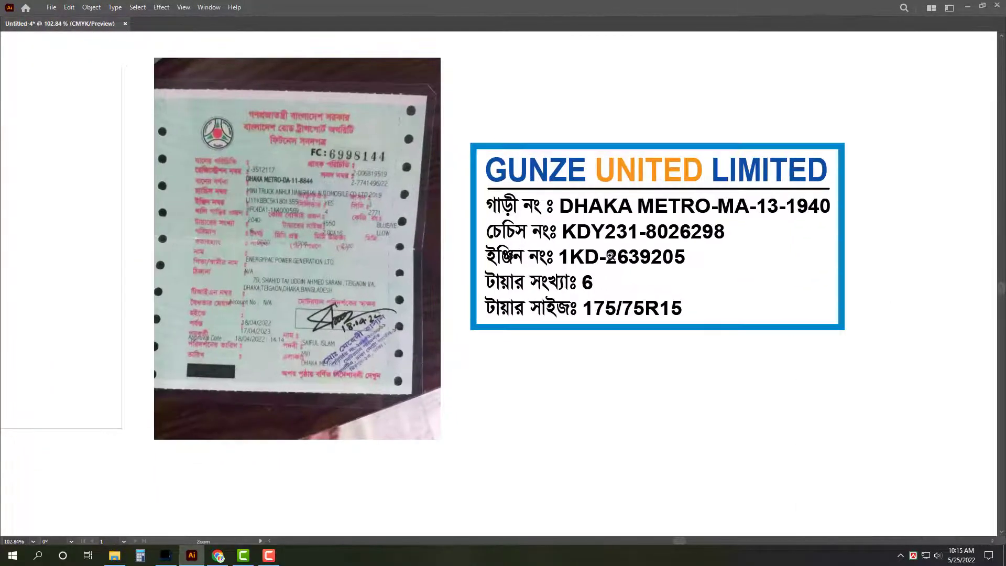
scroll(610, 255, up, 5)
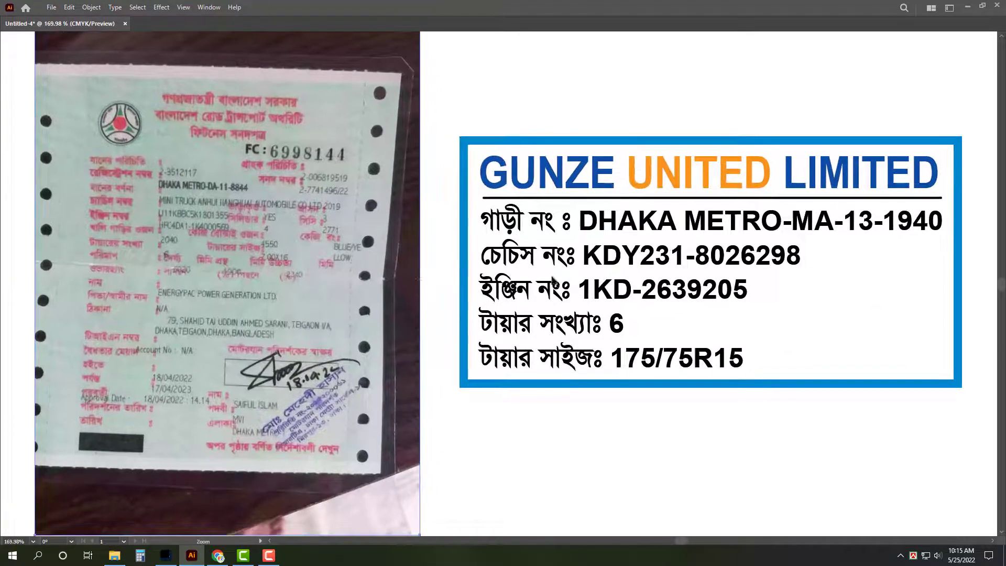
Step: Delete the GUNZE UNITED LIMITED heading, its underline rule and the inner white rectangle
key(v)
click(707, 174)
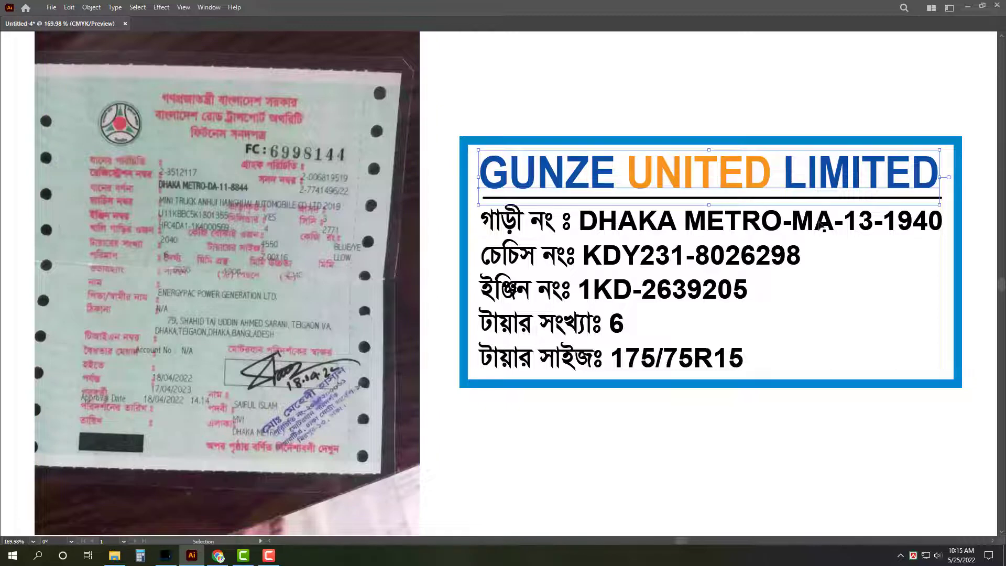
key(Delete)
click(805, 199)
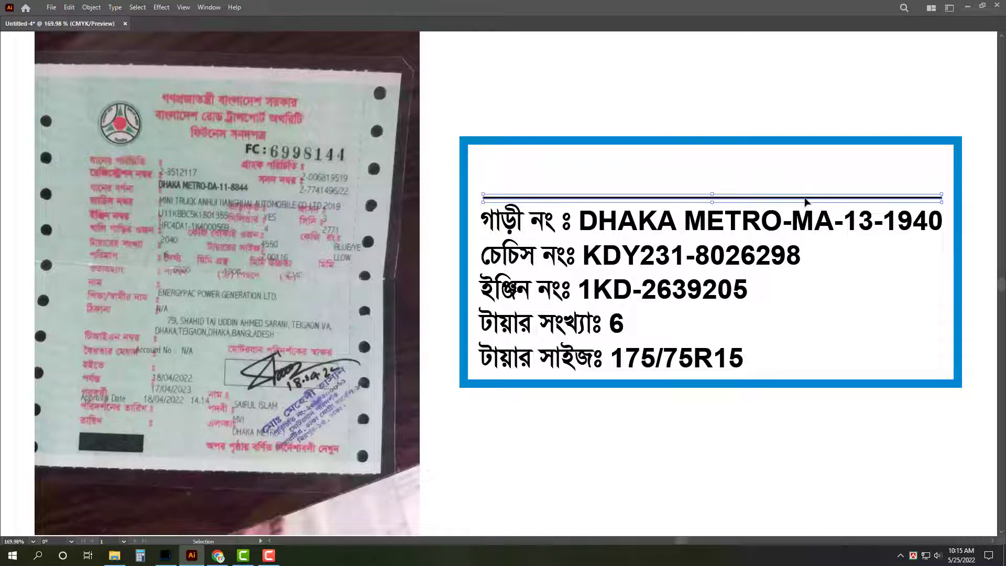
key(Delete)
right_click(810, 145)
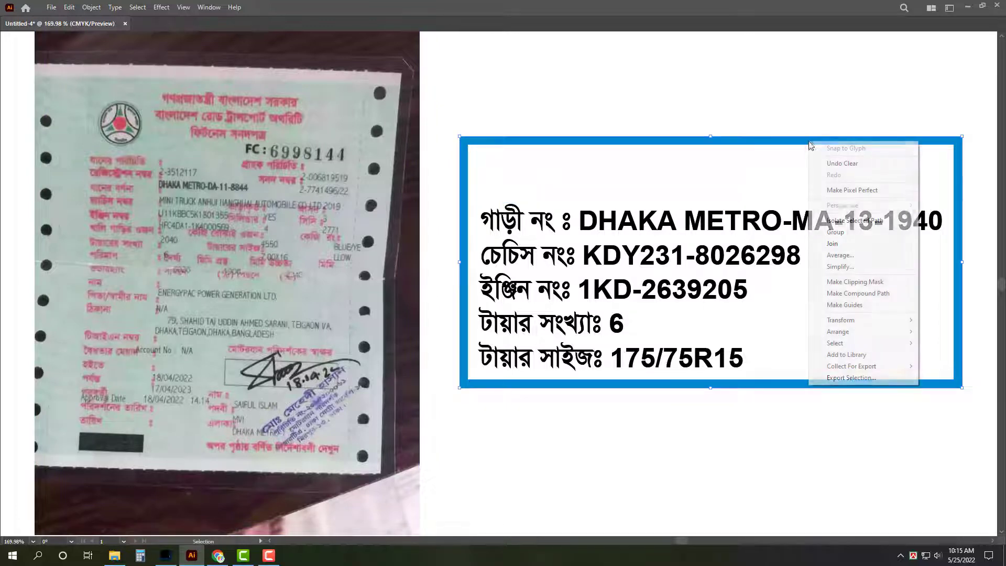
click(741, 131)
click(734, 179)
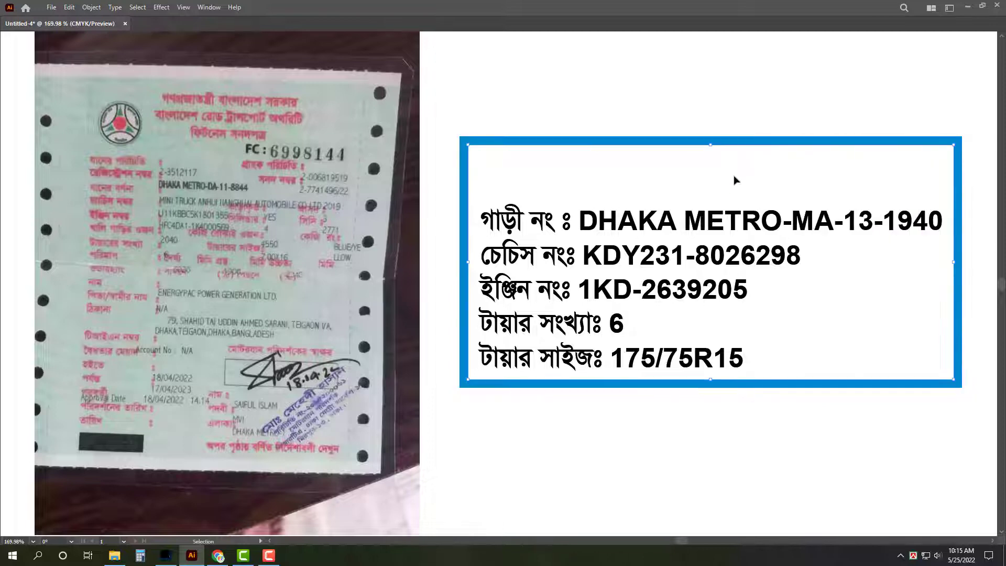
key(Delete)
Step: Darken the blue background rectangle by entering a colour value of 70
drag(714, 204, 714, 167)
triple_click(710, 187)
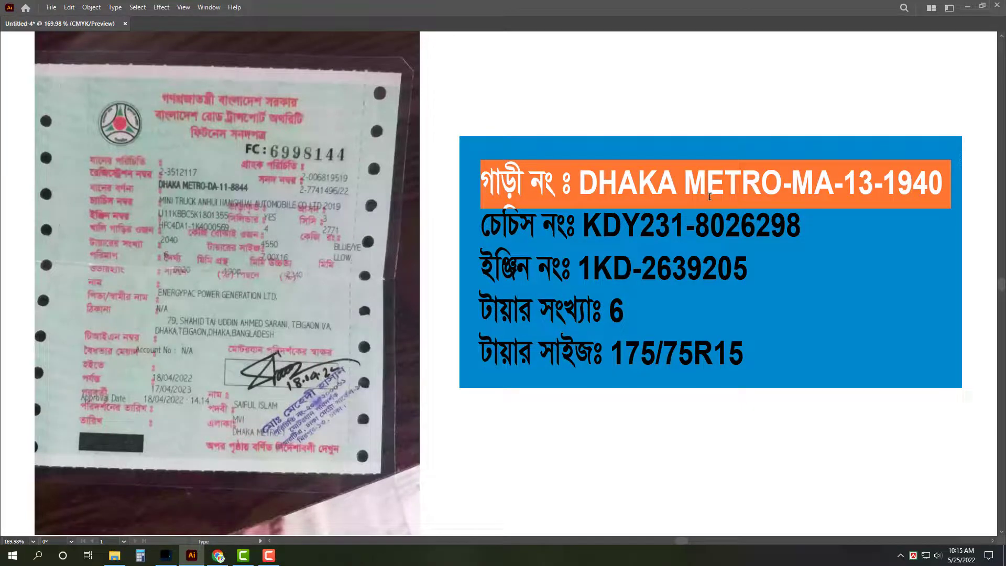
key(Escape)
key(Tab)
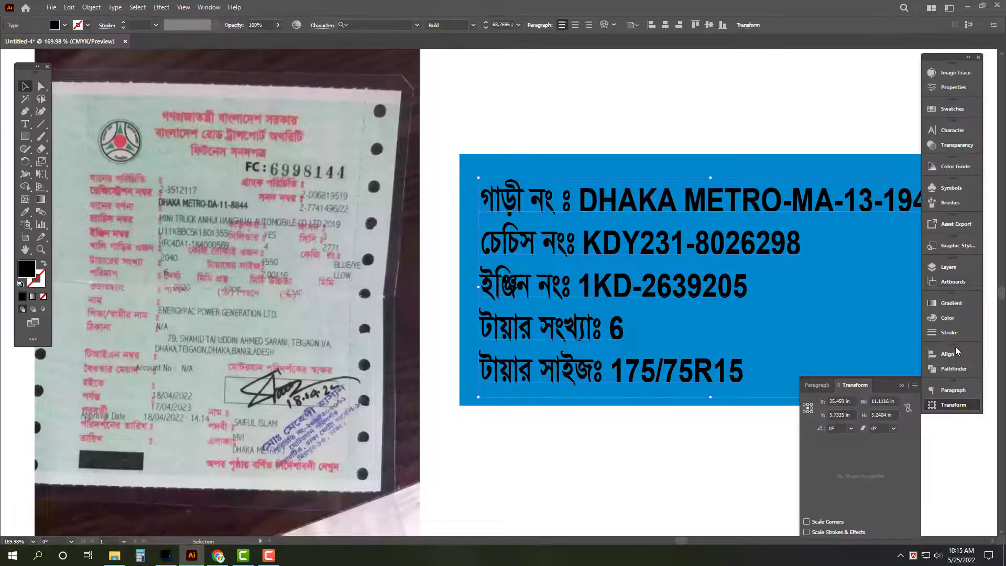
click(797, 181)
click(947, 318)
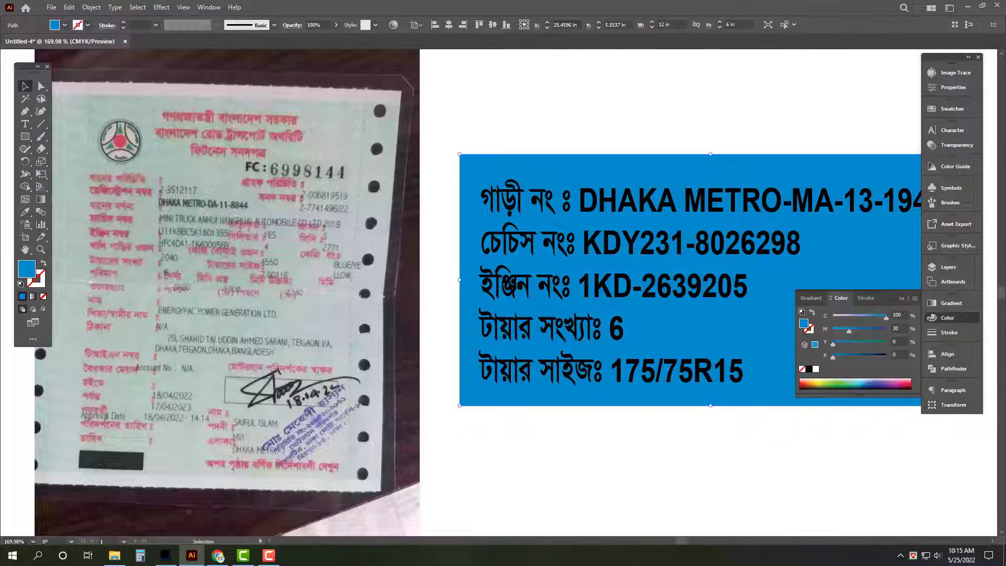
key(Tab)
text(70)
key(Return)
key(Tab)
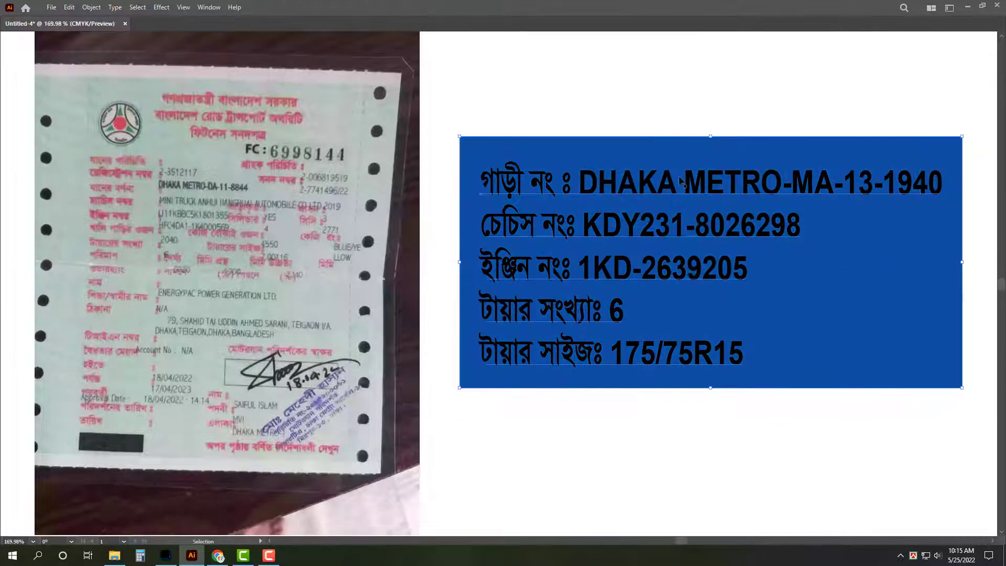
Step: Delete the DHAKA METRO vehicle-number line and move the remaining detail text lower on the plate
triple_click(710, 187)
key(BackSpace)
key(Escape)
drag(656, 183, 657, 237)
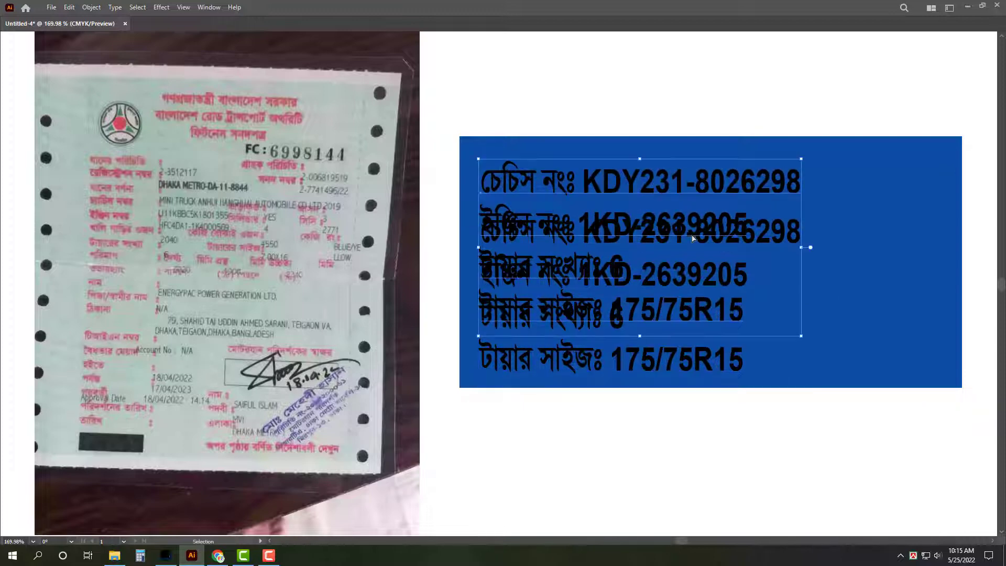
key(Tab)
key(Tab)
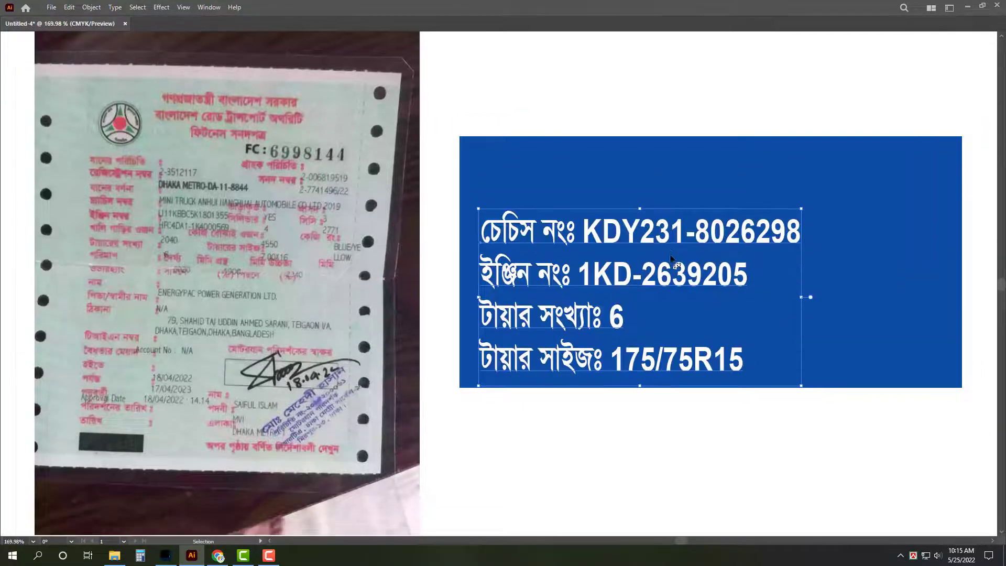
drag(640, 209, 644, 217)
key(ctrl+z)
key(ctrl+z)
key(ctrl+z)
key(ctrl+z)
key(ctrl+z)
key(ctrl+z)
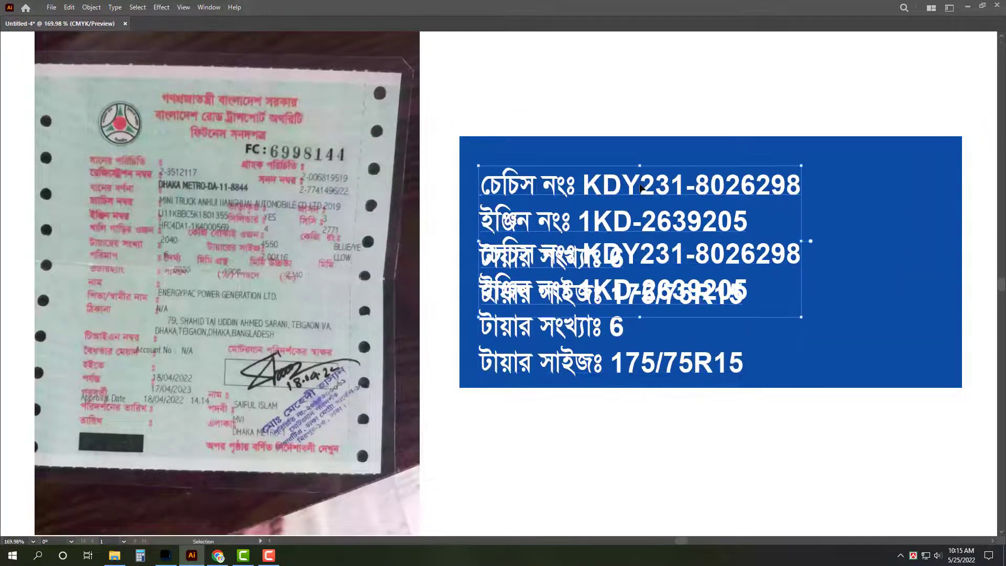
Step: Replace the leftover top line with the Bengali words এনার্জি প্যাক পাওয়ার
key(ctrl+a)
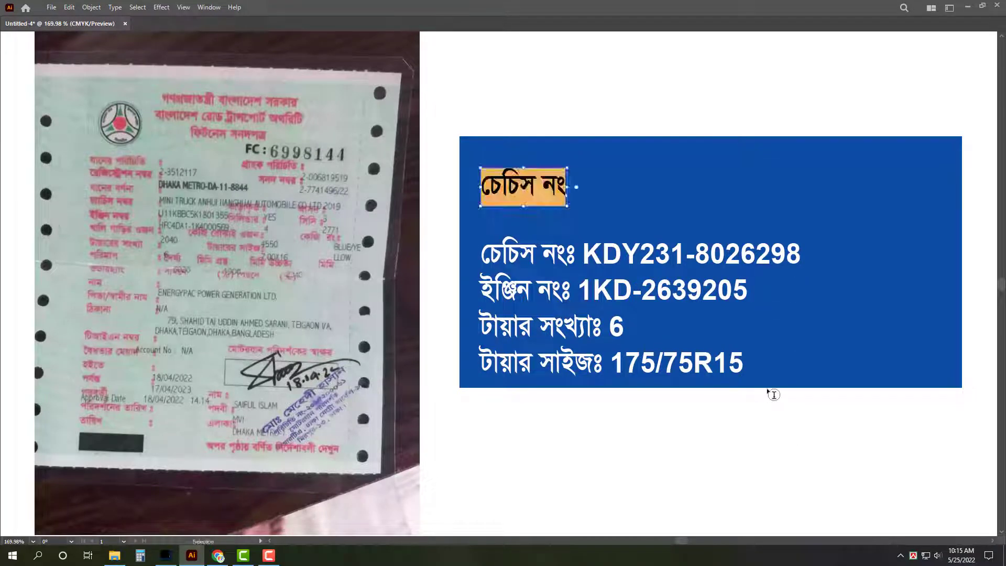
key(BackSpace)
text(এনার্জি)
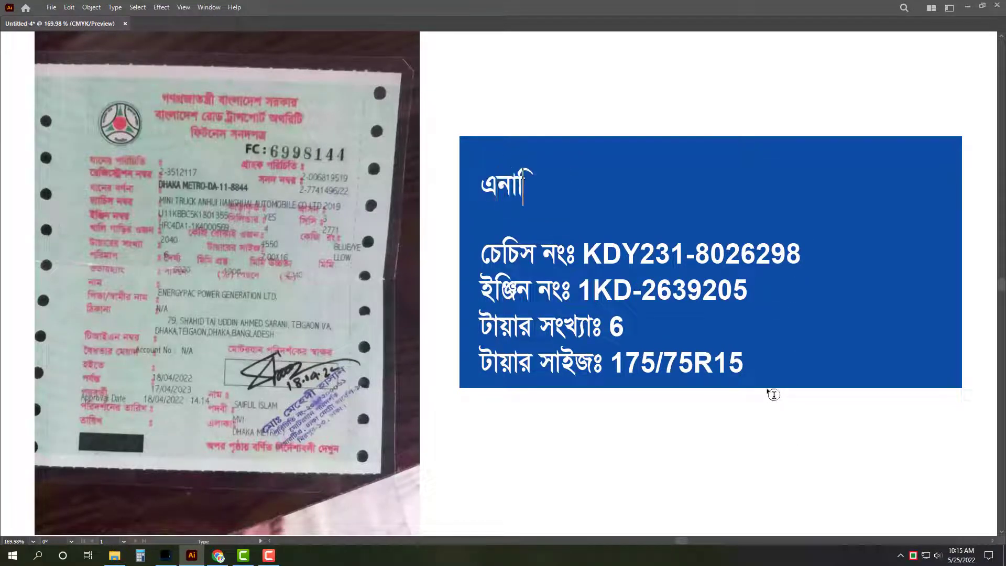
text(প্যাক)
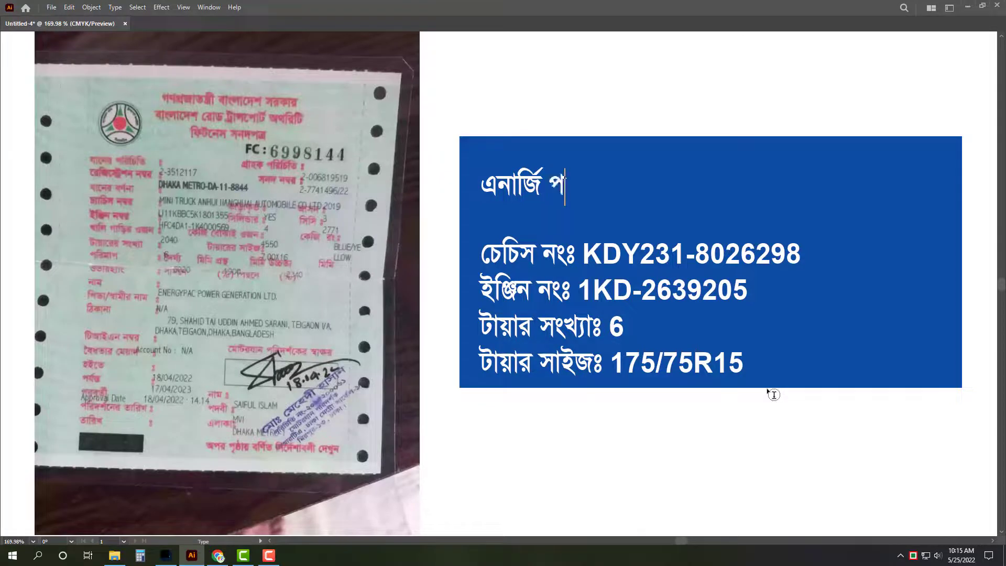
text(পাওয়ার)
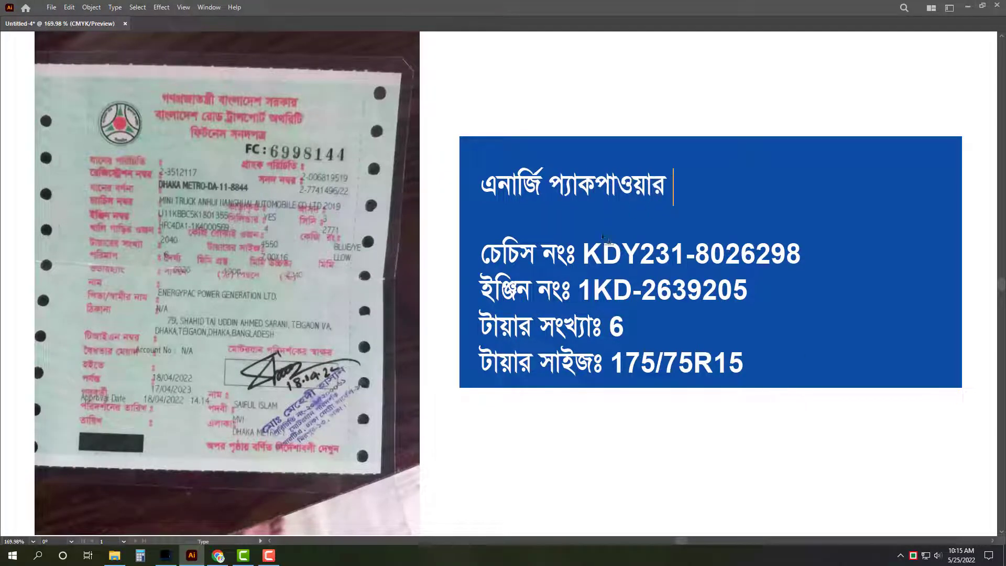
click(598, 186)
triple_click(603, 191)
key(End)
Step: Finish the title with জেনারেশন লিঃ, fix the double space, and enlarge it taller
text(ি)
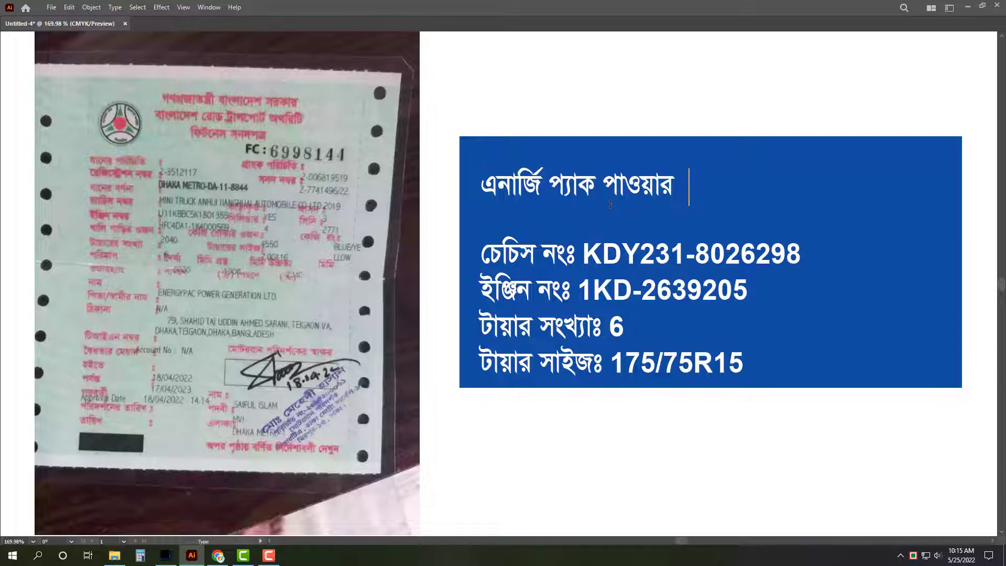
key(BackSpace)
text(জেনাে)
text(রশন)
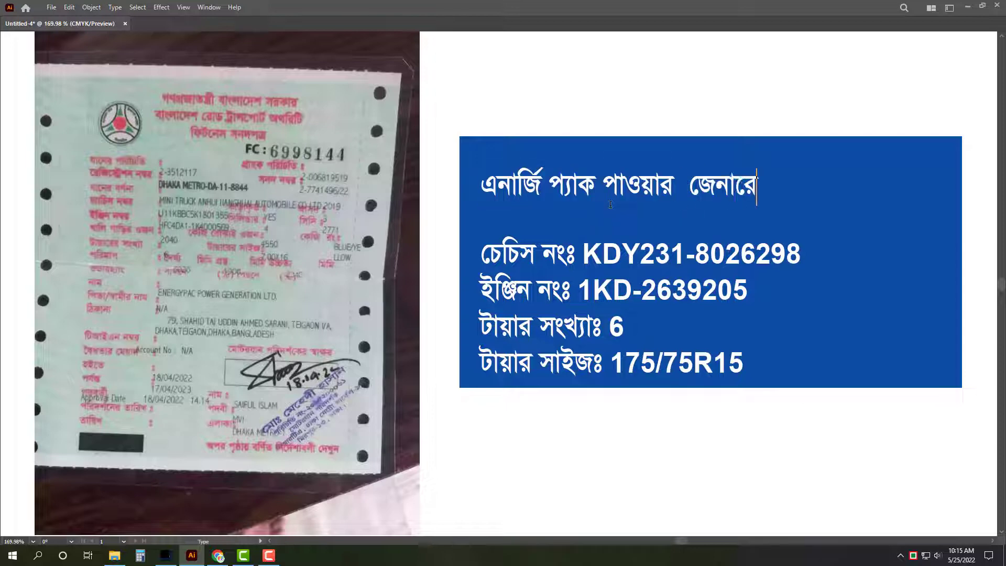
key(ctrl+Left)
key(BackSpace)
key(End)
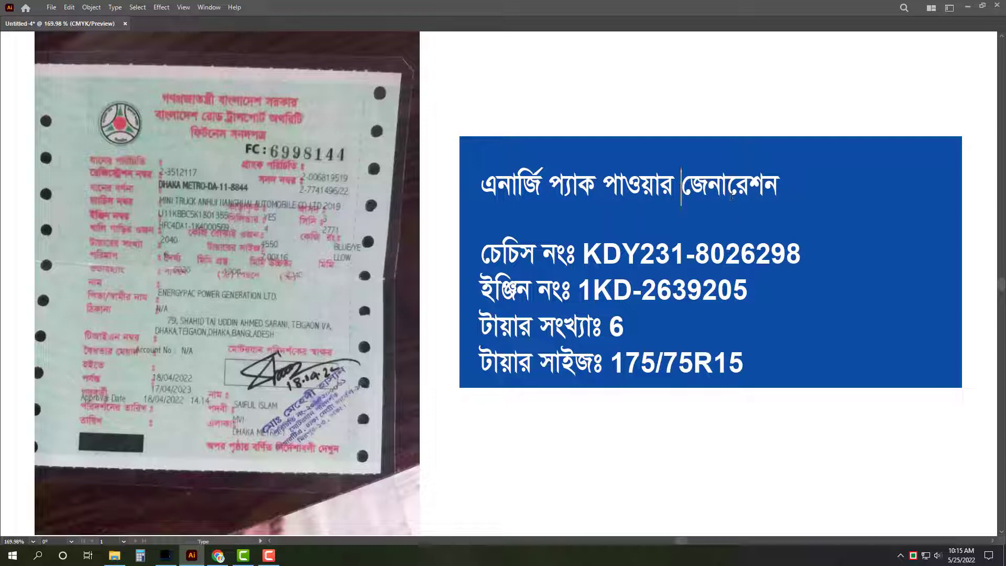
text(লিঃ)
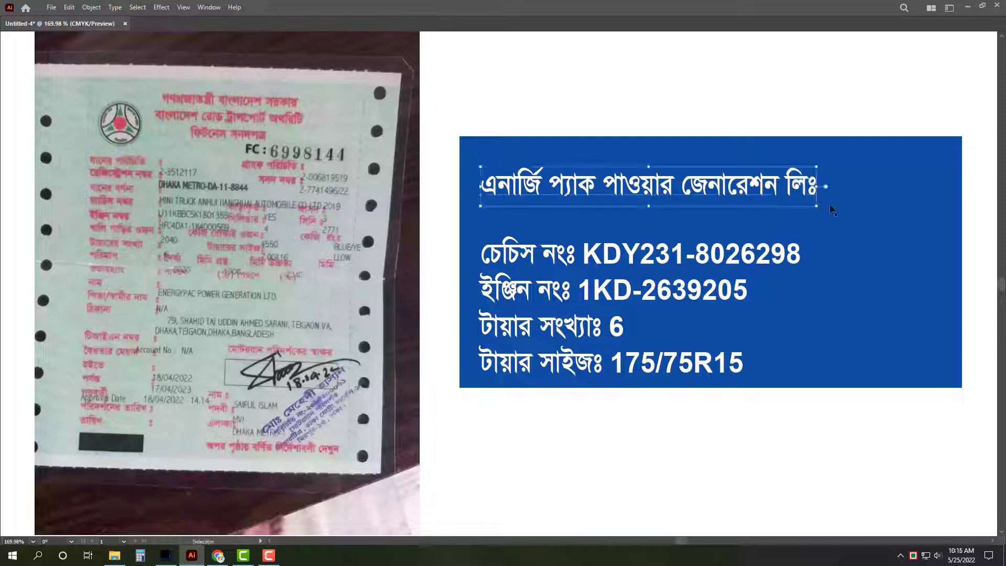
key(Escape)
drag(818, 210, 939, 244)
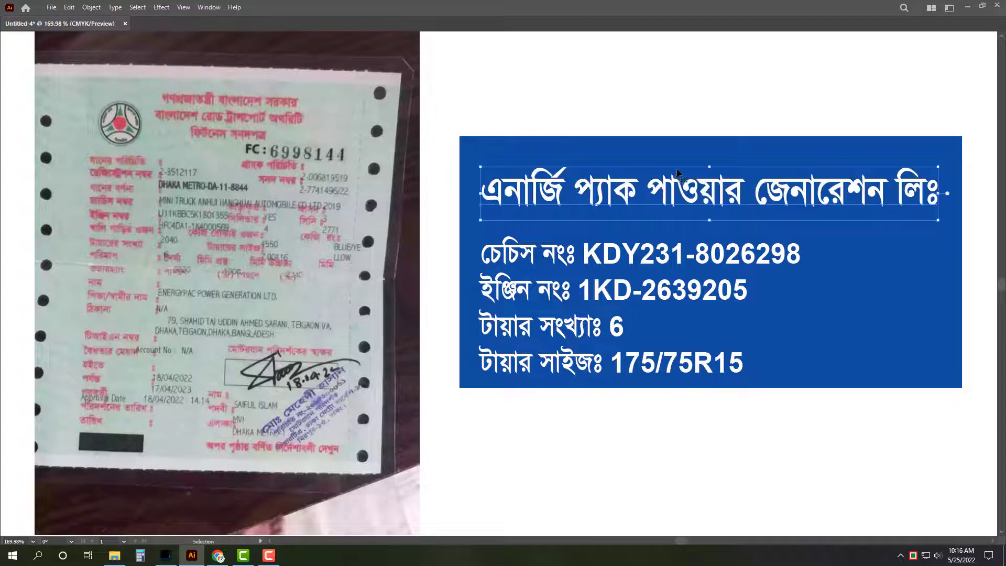
drag(713, 168, 710, 153)
Step: Delete the tyre-count and tyre-size lines from the detail text block
click(709, 261)
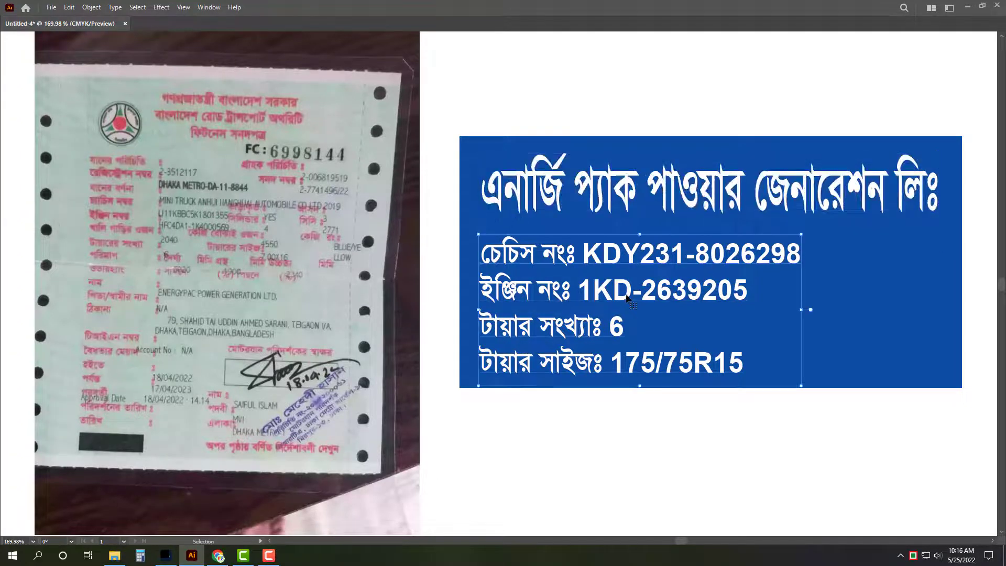
triple_click(553, 334)
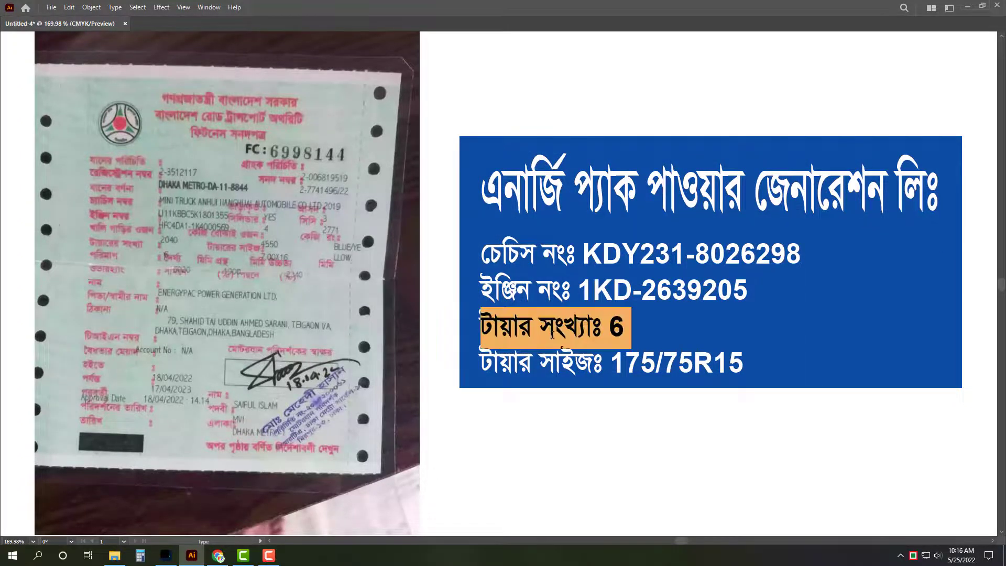
drag(480, 314, 844, 386)
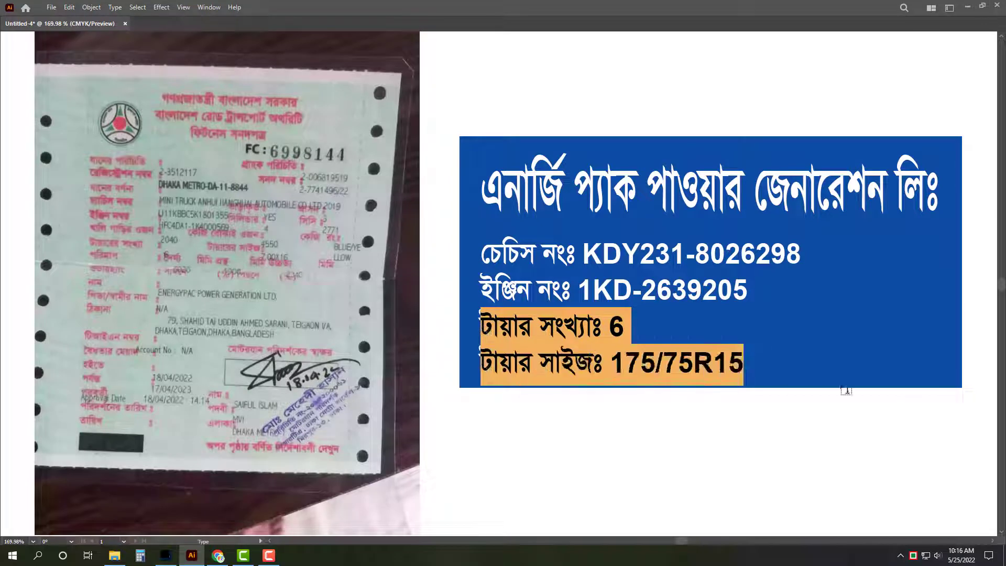
key(BackSpace)
key(BackSpace)
drag(580, 253, 899, 236)
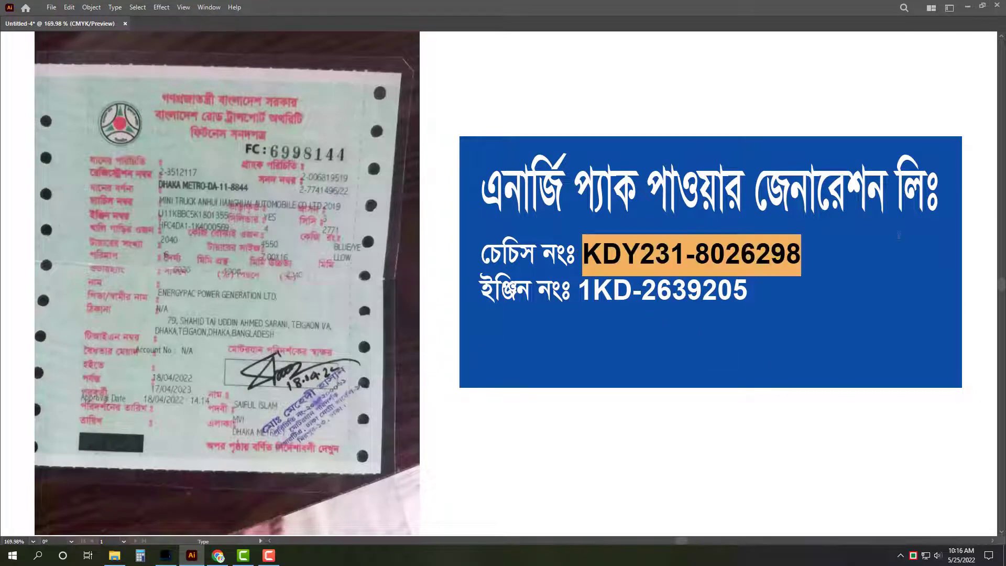
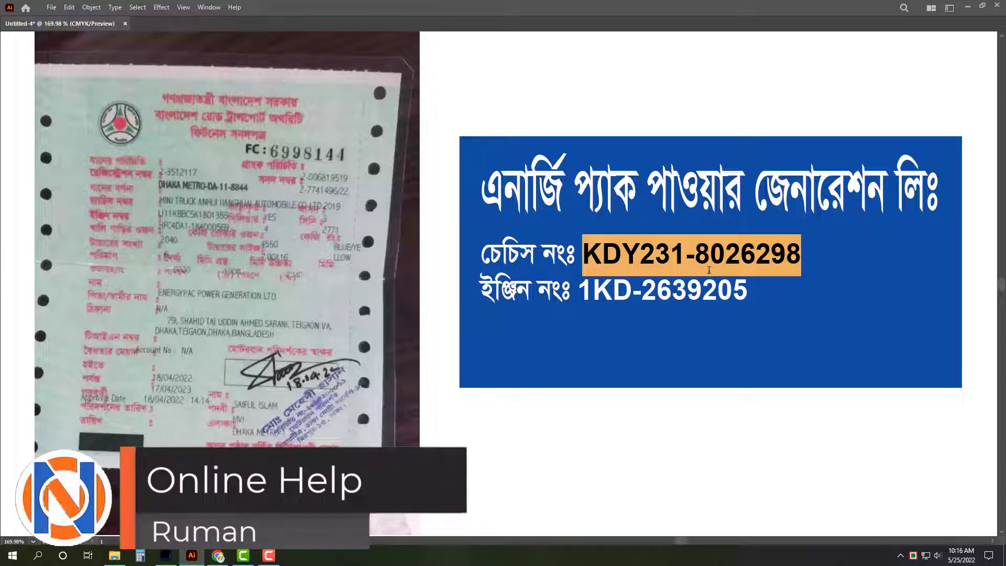
text(aL)
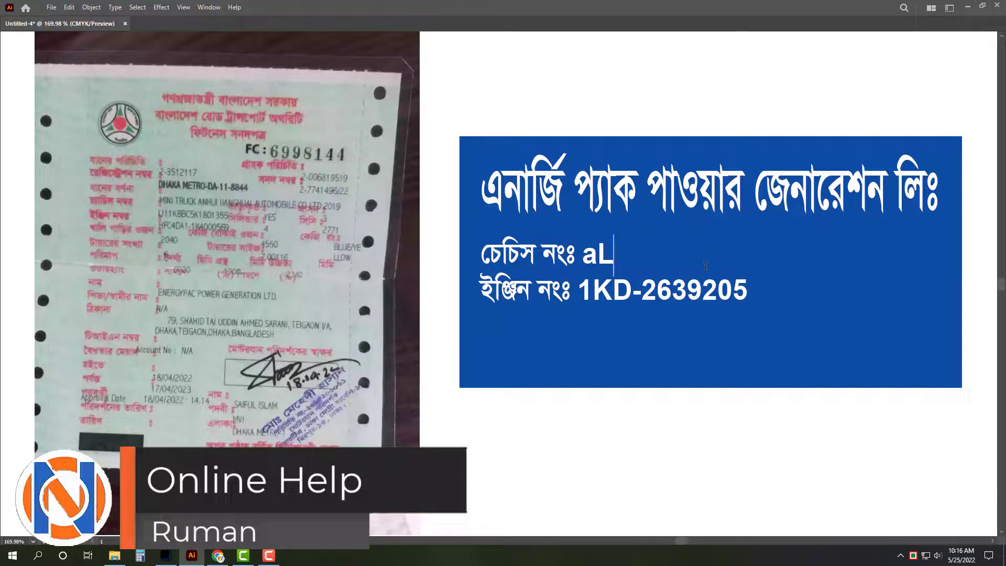
key(BackSpace)
key(BackSpace)
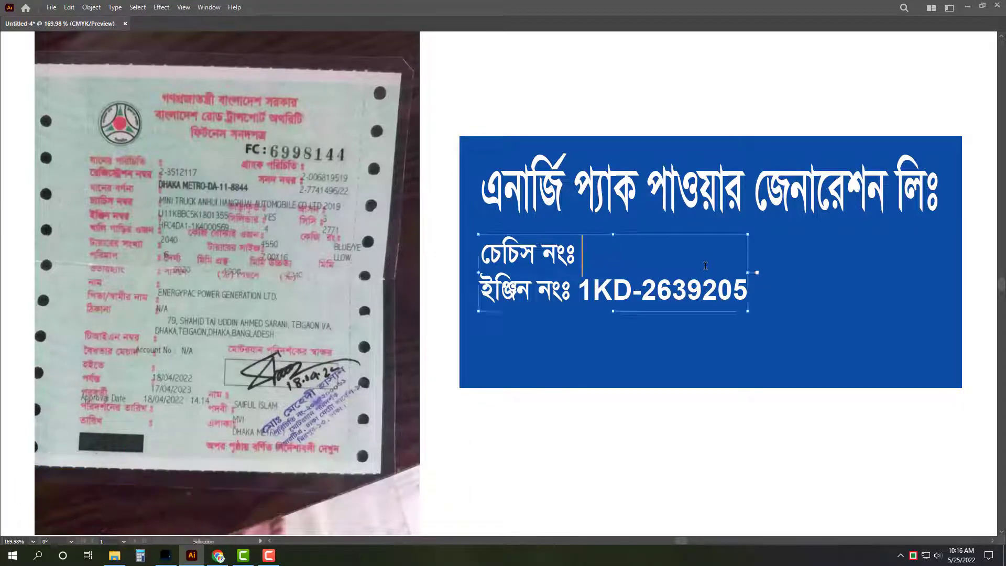
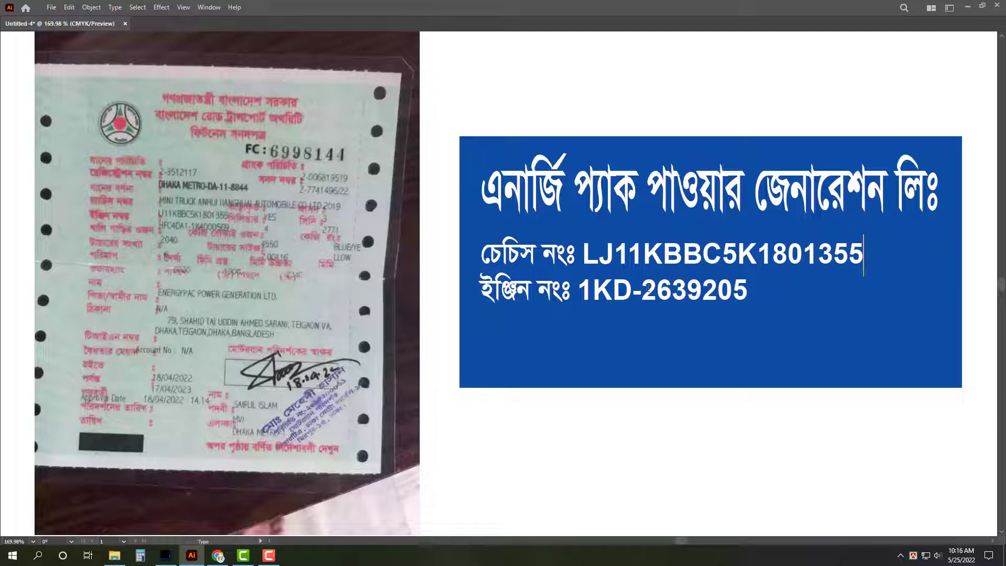
drag(579, 288, 749, 288)
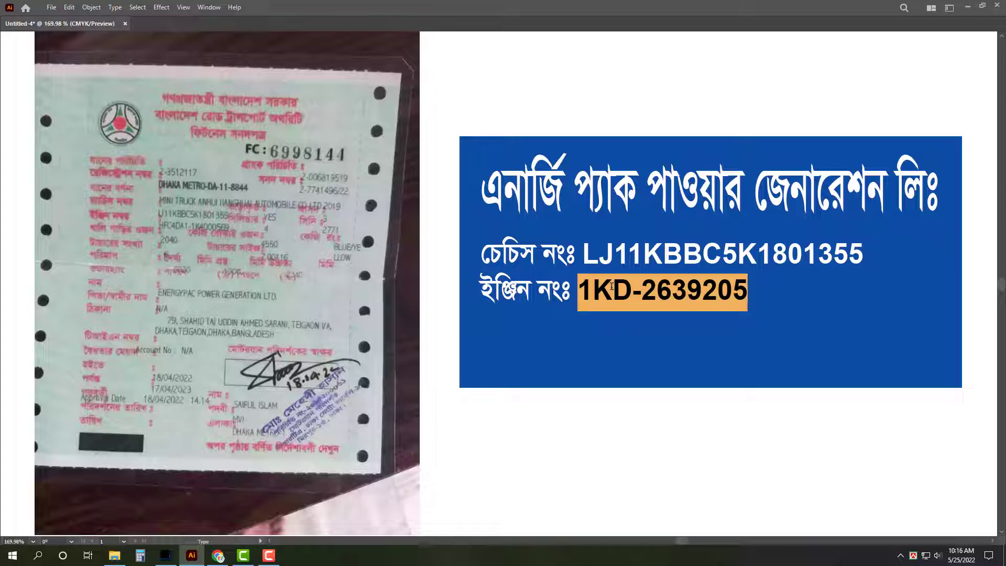
text(HR)
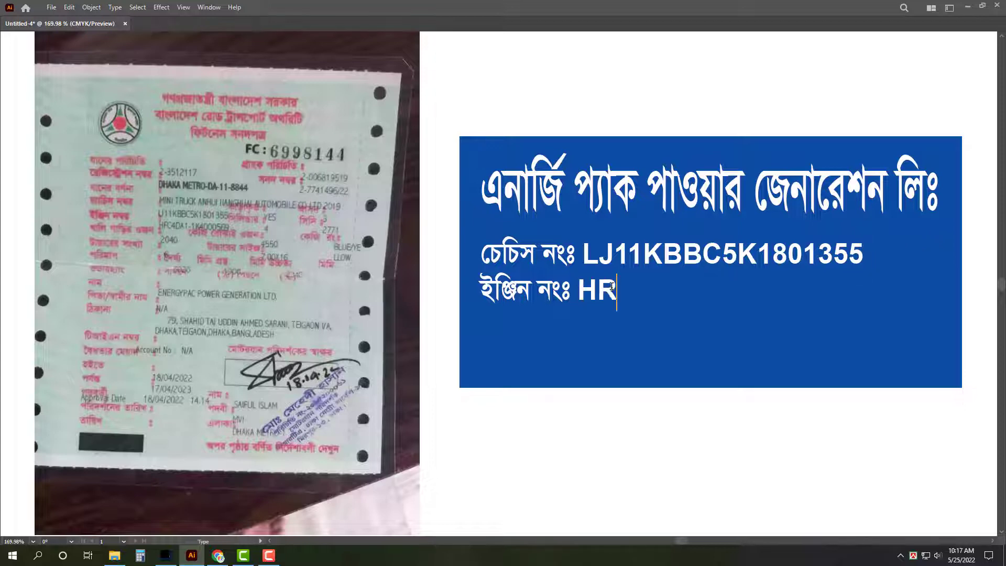
key(BackSpace)
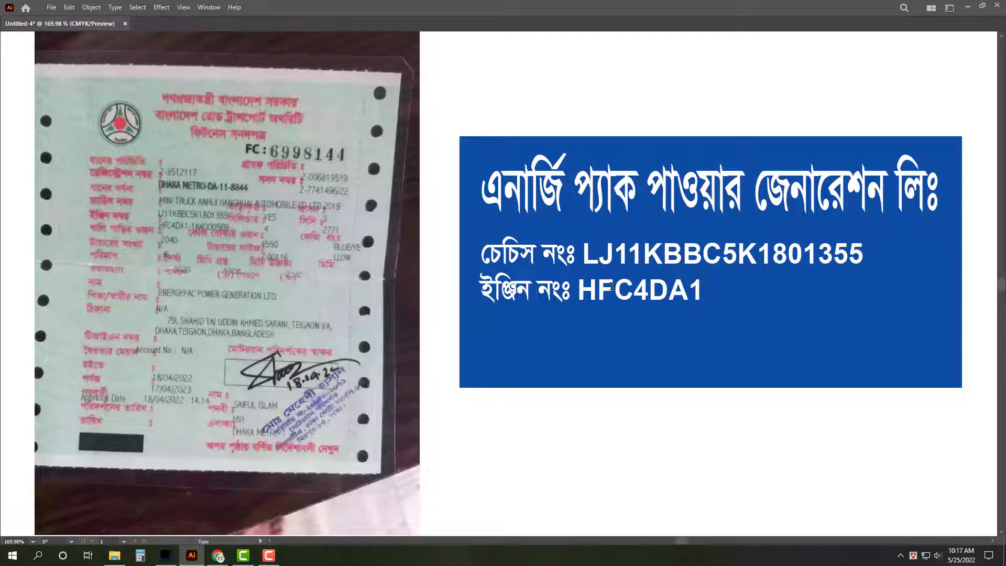
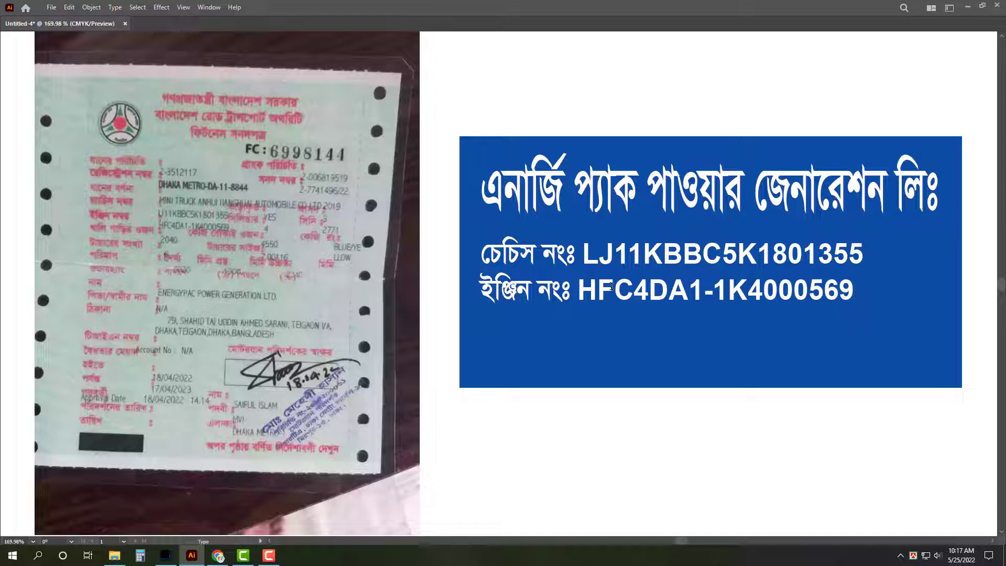
Step: Duplicate the engine line below and relabel the copy মোবাইল
key(ctrl+a)
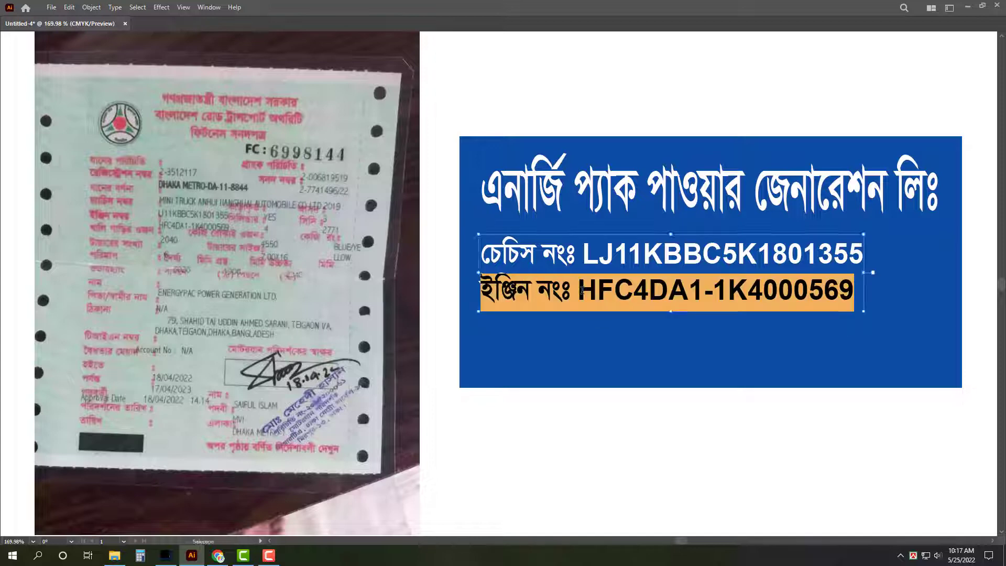
key(Escape)
key(ctrl+v)
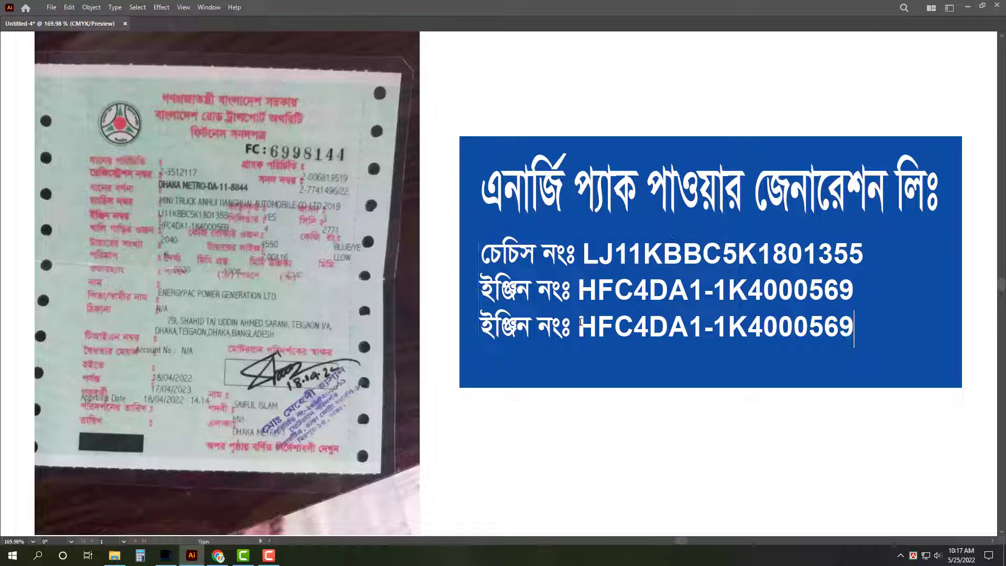
drag(560, 326, 451, 328)
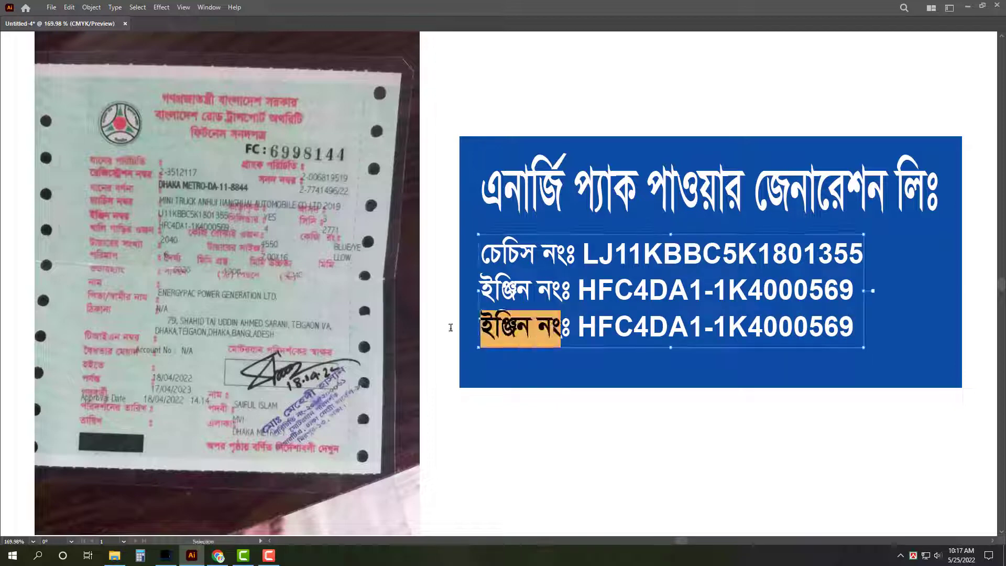
click(490, 327)
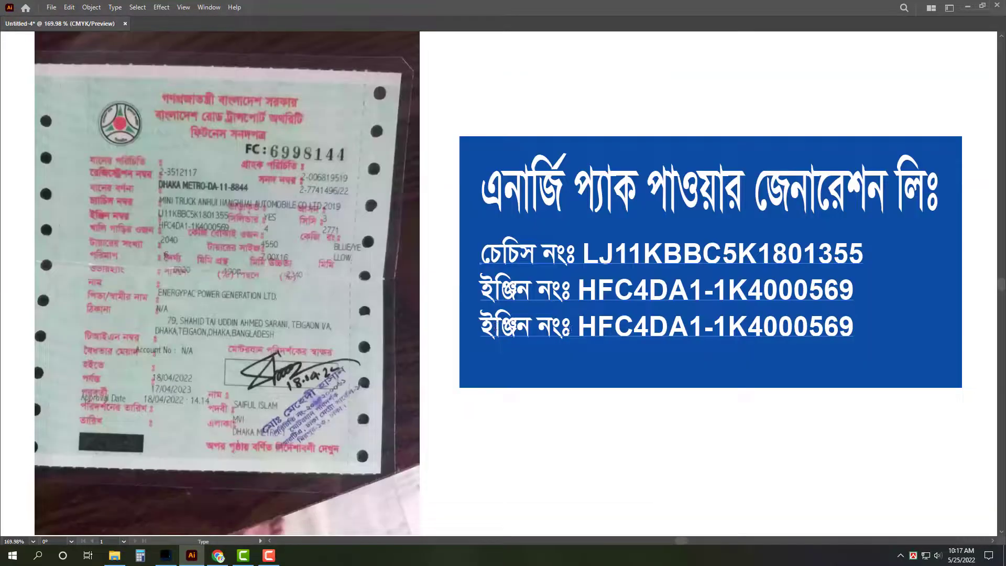
drag(560, 326, 380, 329)
text(পস)
key(BackSpace)
key(BackSpace)
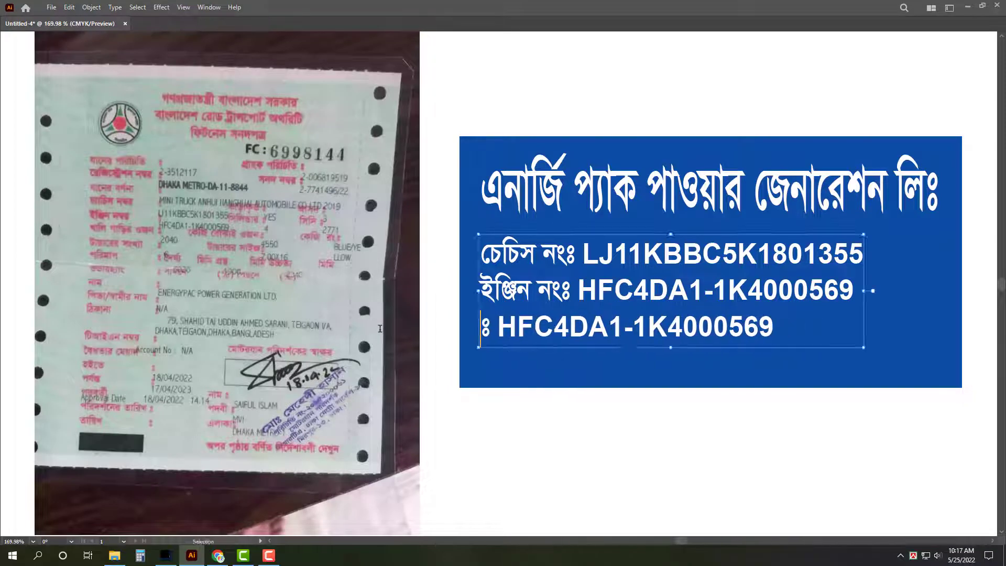
text(মোবাইল)
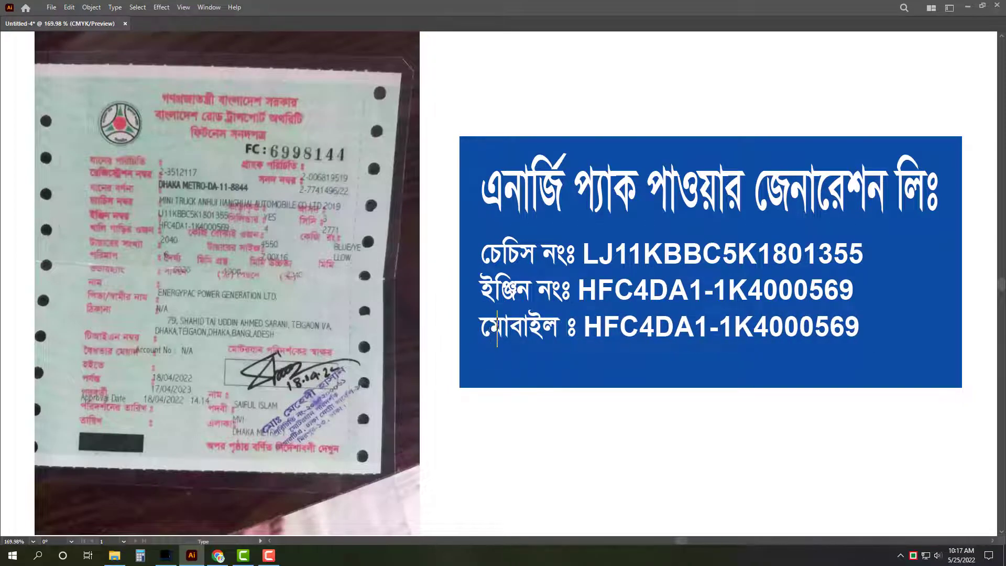
Step: Replace the copied engine number with the mobile phone number and finish editing
key(Home)
text(ঃ)
key(BackSpace)
drag(583, 328, 1004, 328)
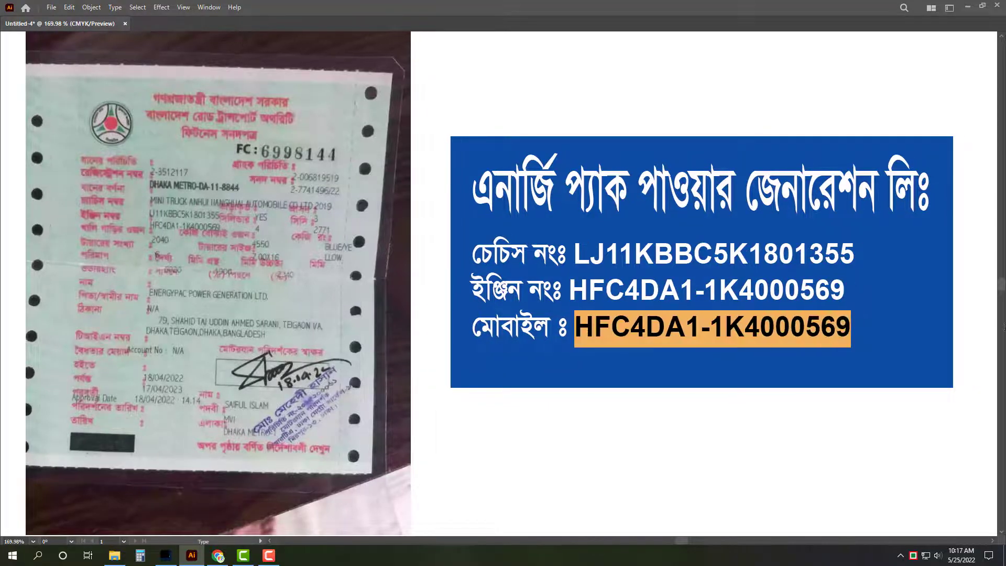
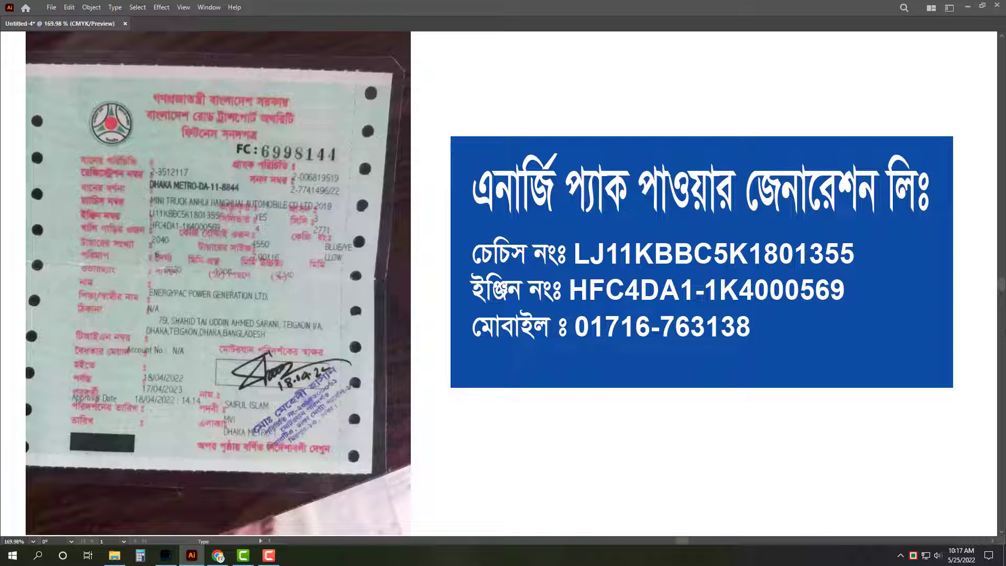
key(Escape)
key(alt+Down)
key(alt+Down)
key(alt+Down)
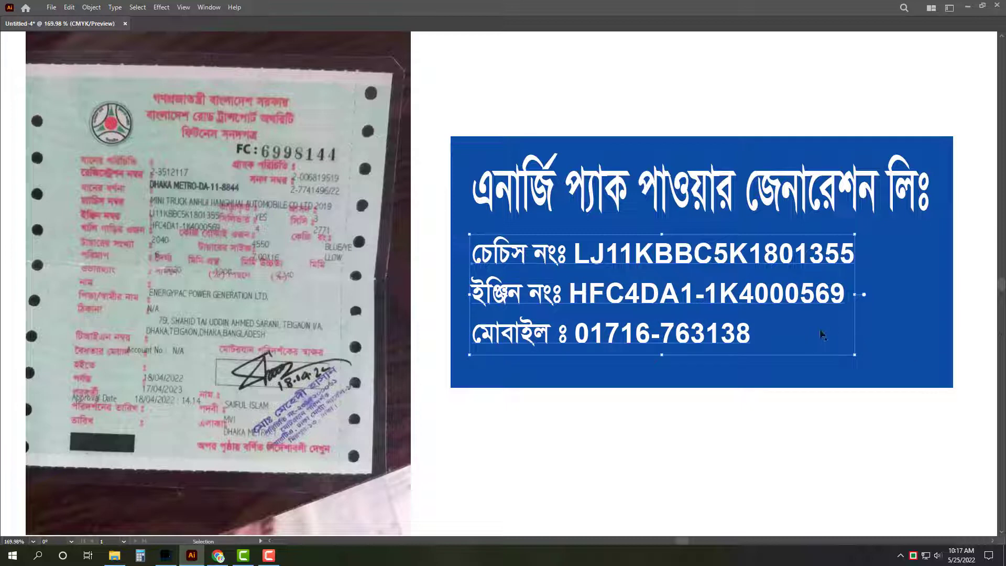
drag(858, 361, 925, 362)
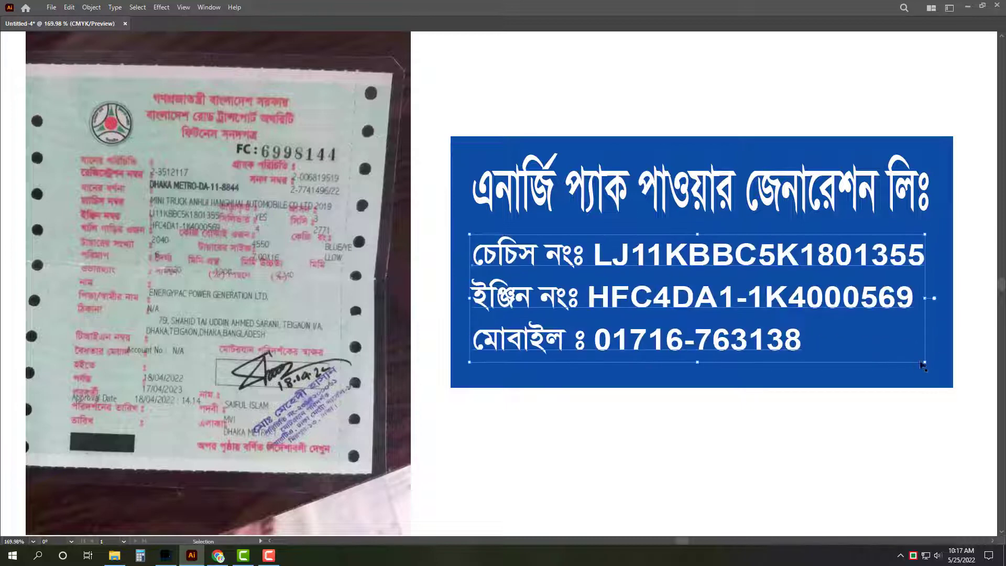
drag(474, 231, 475, 227)
drag(701, 362, 702, 367)
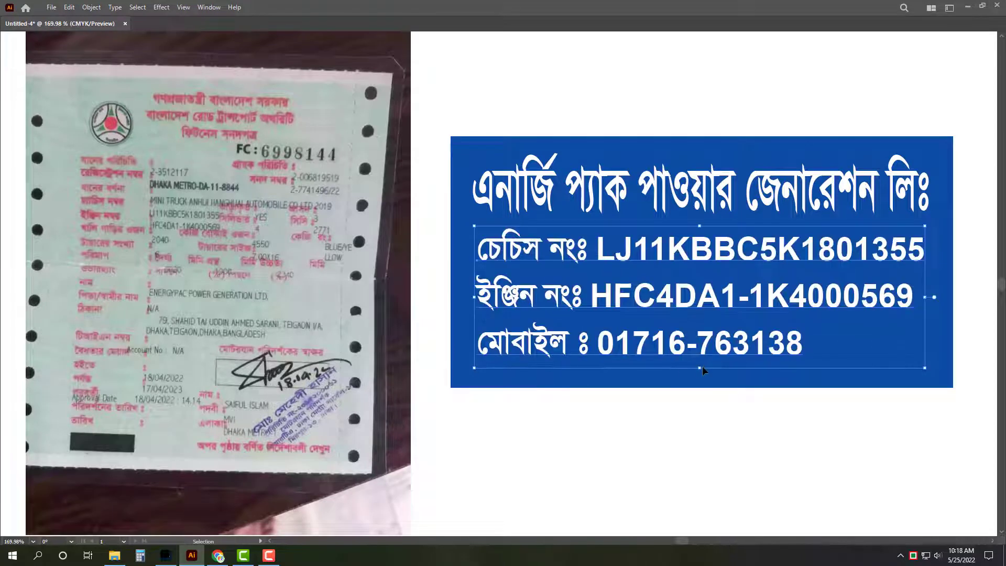
click(644, 424)
key(a)
key(z)
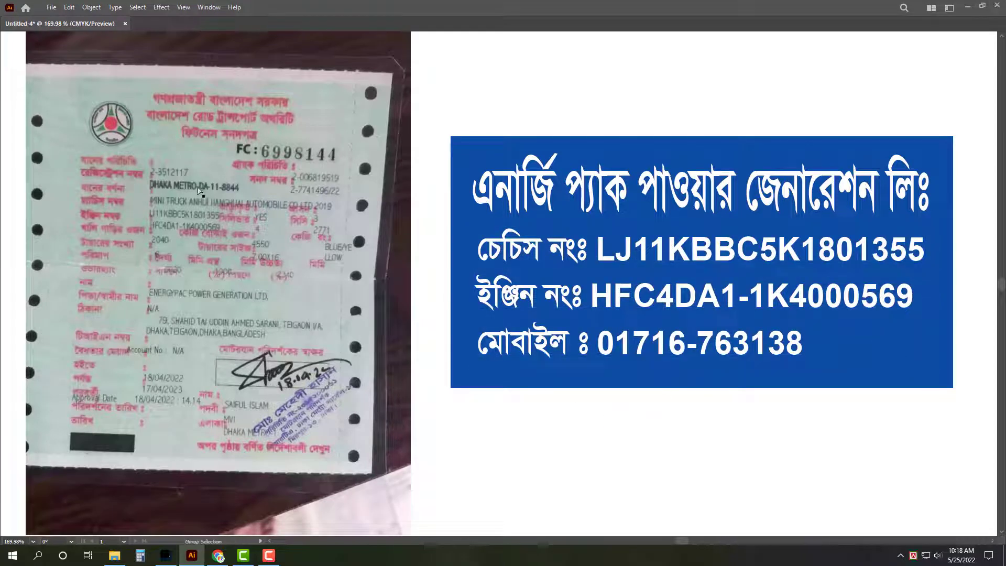
drag(170, 182, 323, 240)
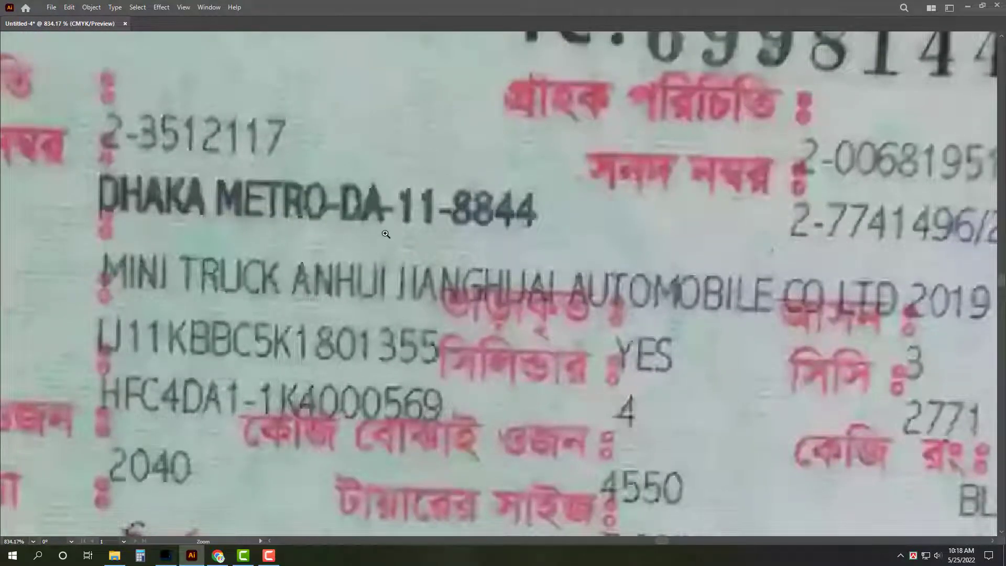
key(h)
scroll(438, 232, down, 4)
scroll(380, 201, down, 2)
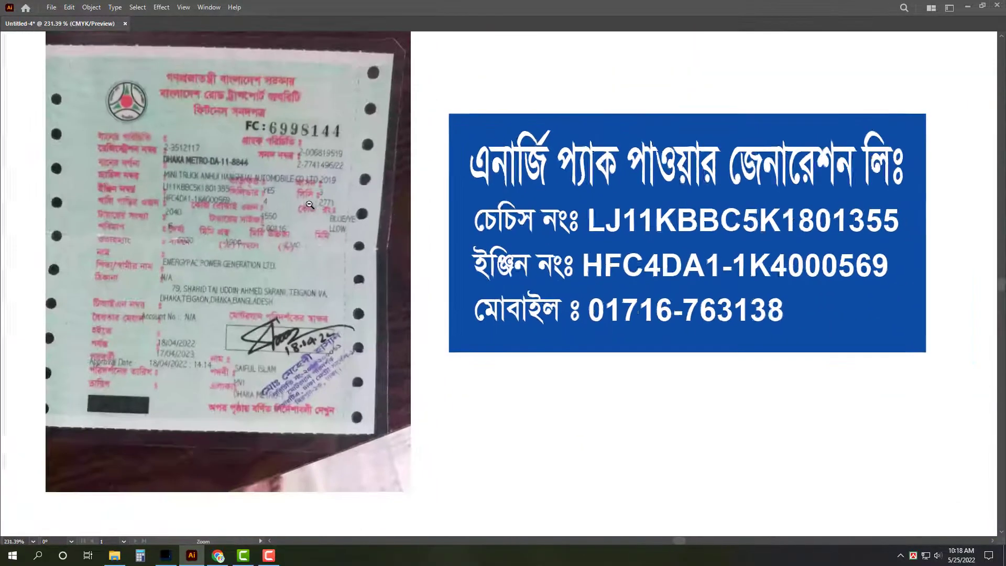
drag(323, 216, 120, 216)
key(v)
click(121, 216)
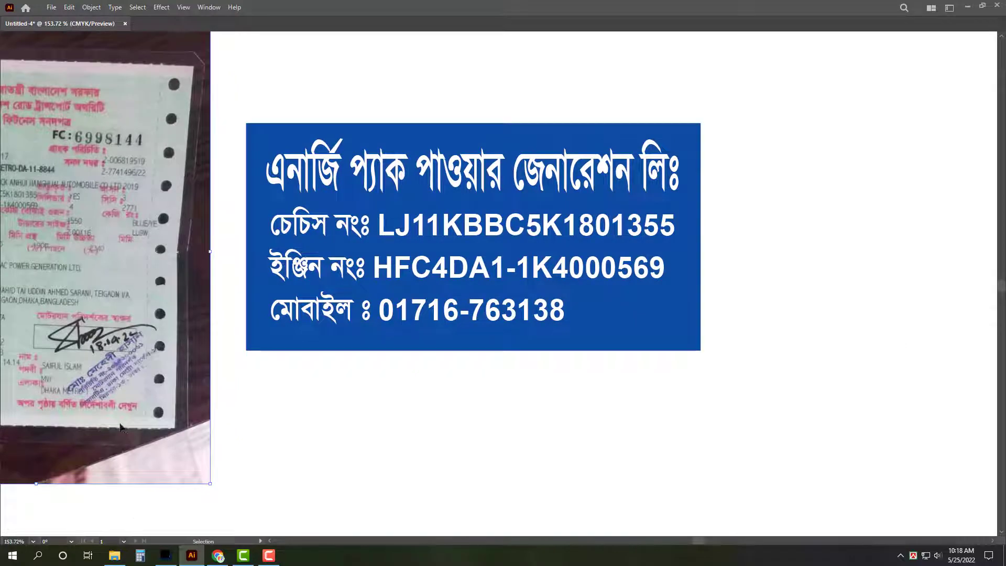
Step: Browse to All Art (F:) > Akash Art > Nemplet and open the Number Plate file
click(115, 555)
click(63, 222)
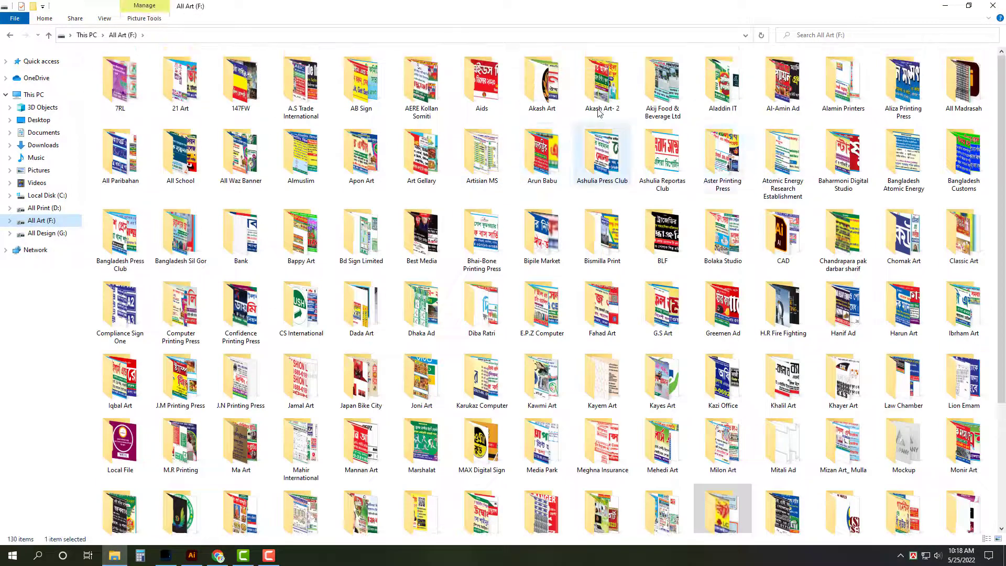
double_click(599, 113)
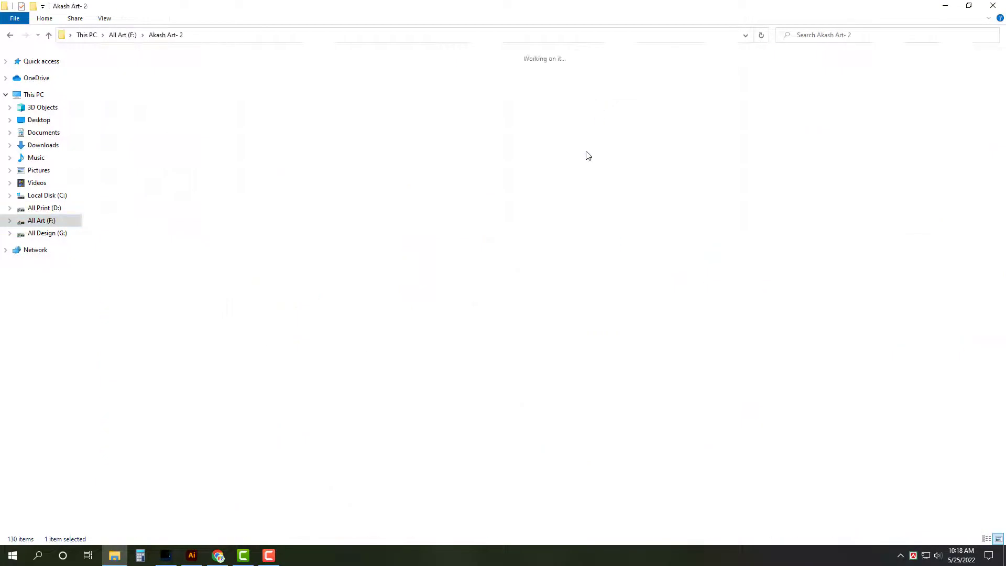
key(alt+Left)
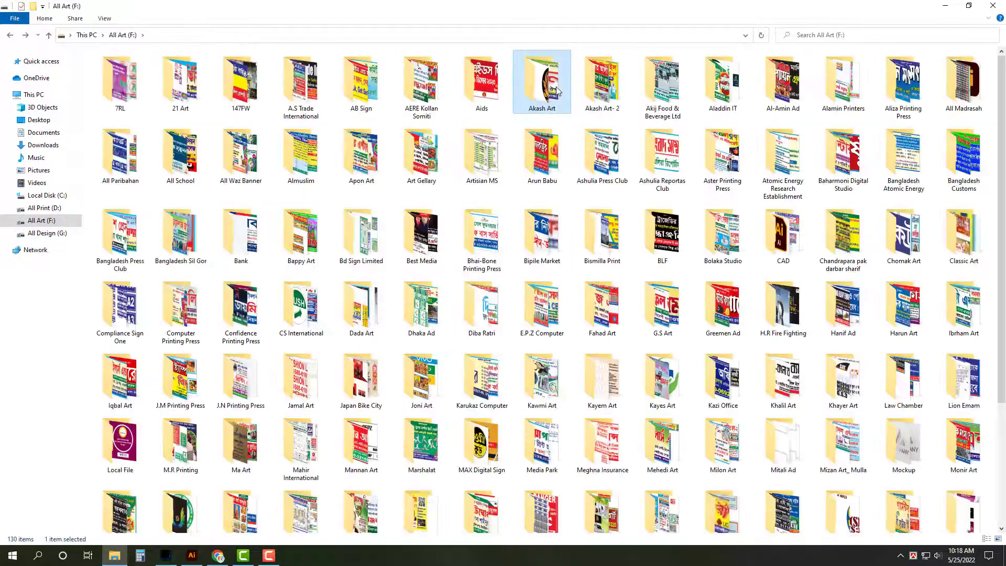
double_click(543, 84)
double_click(278, 86)
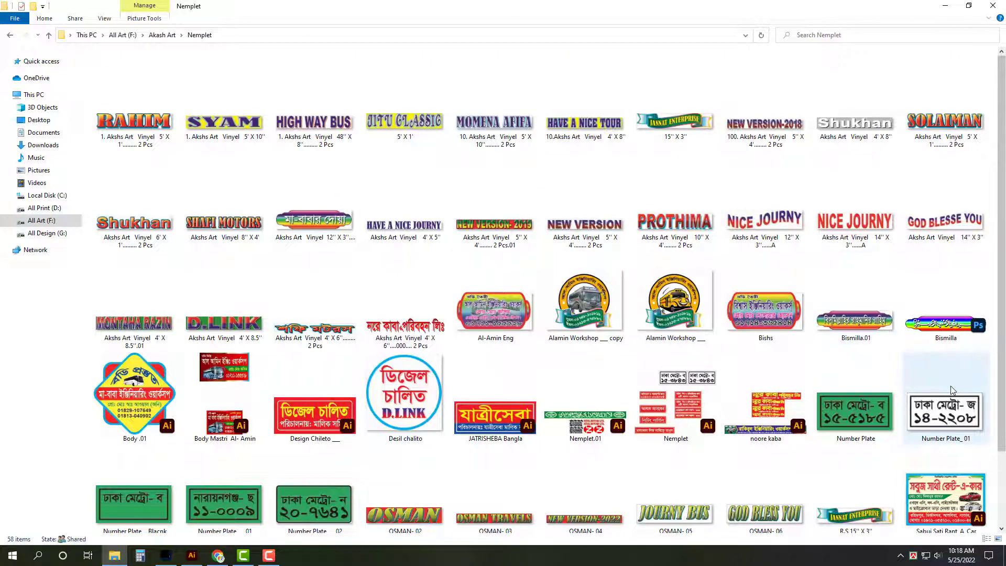
double_click(863, 423)
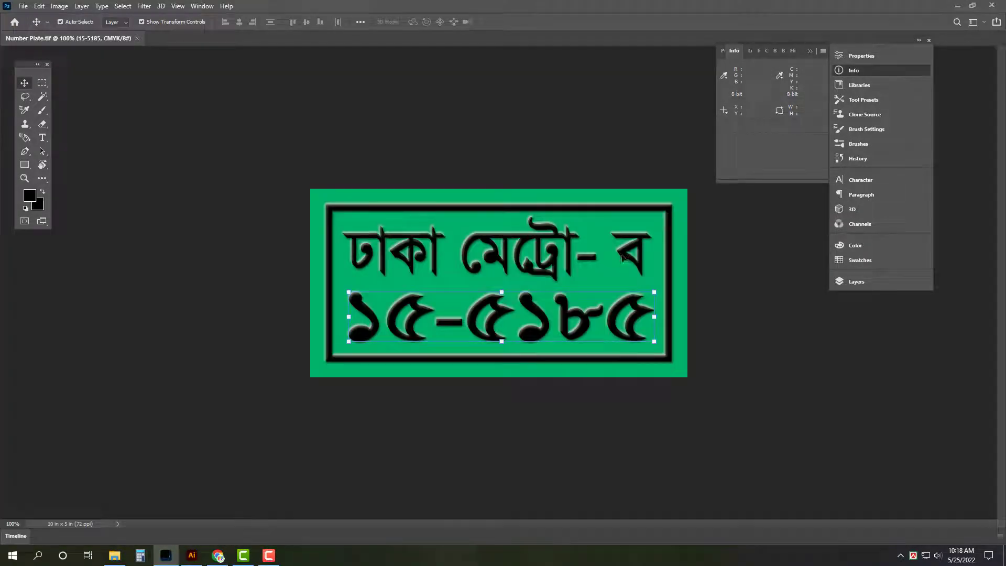
Step: Change the plate's top-line letter from ব to ড
key(t)
double_click(639, 251)
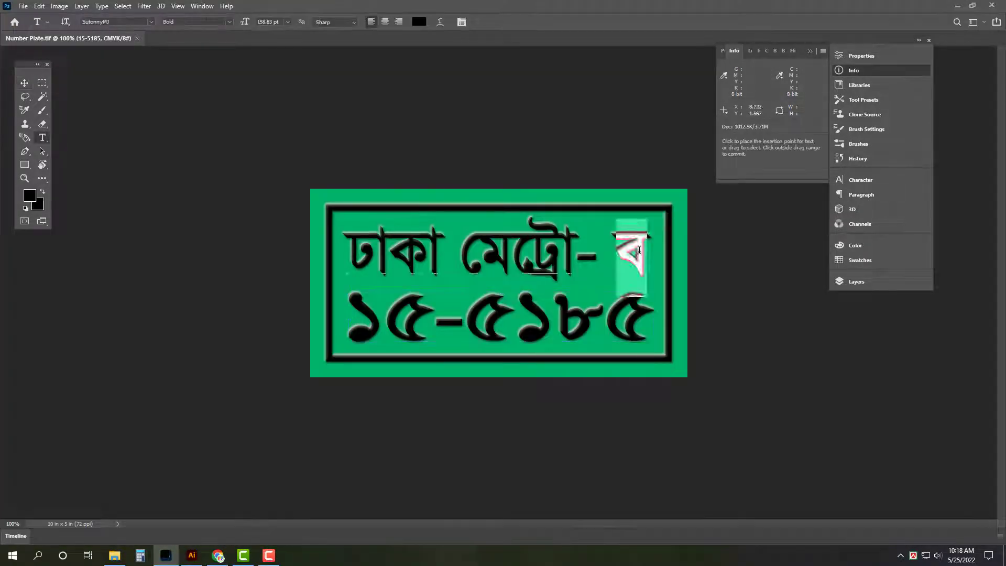
text(D)
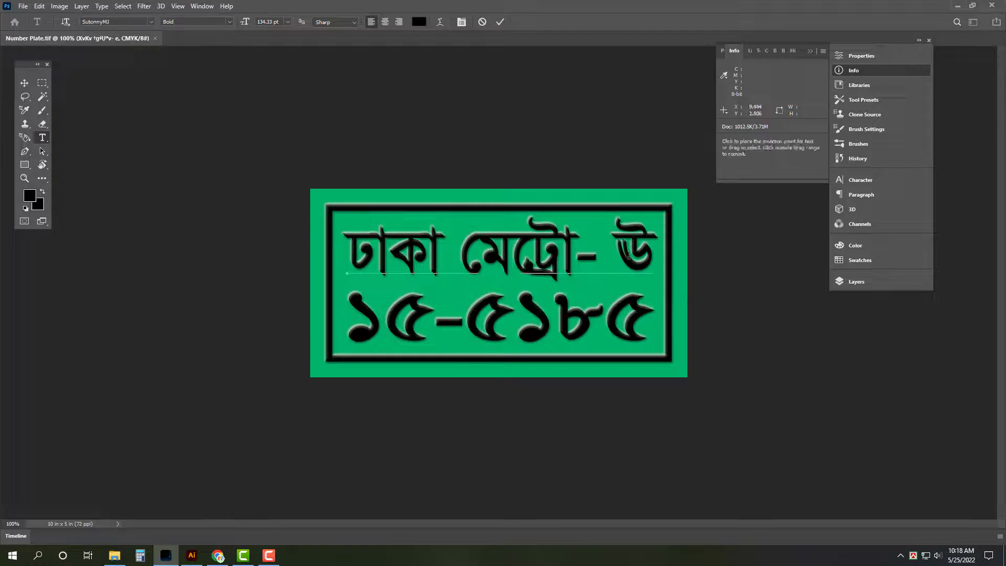
key(BackSpace)
text(d)
key(BackSpace)
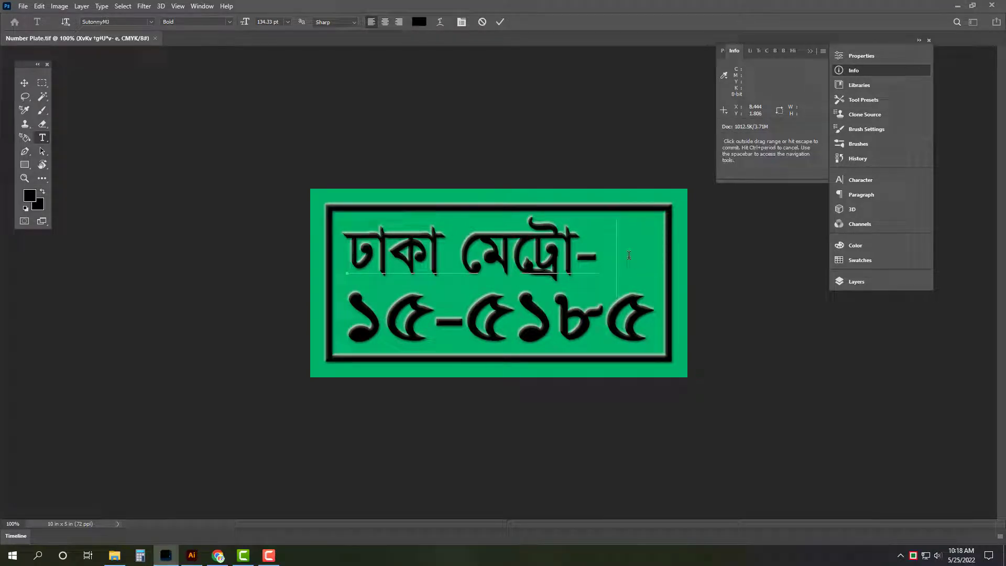
text(X)
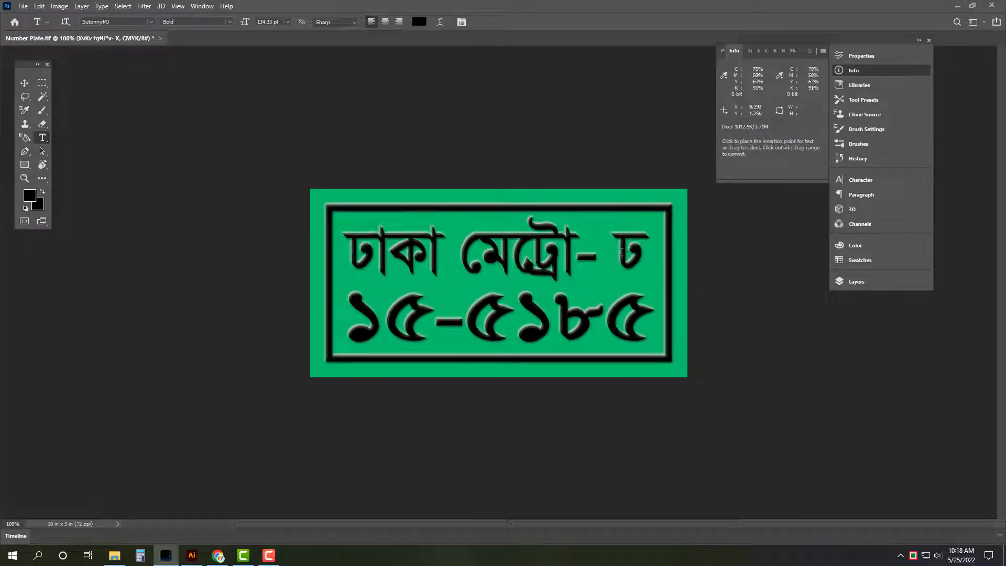
double_click(633, 255)
text(W)
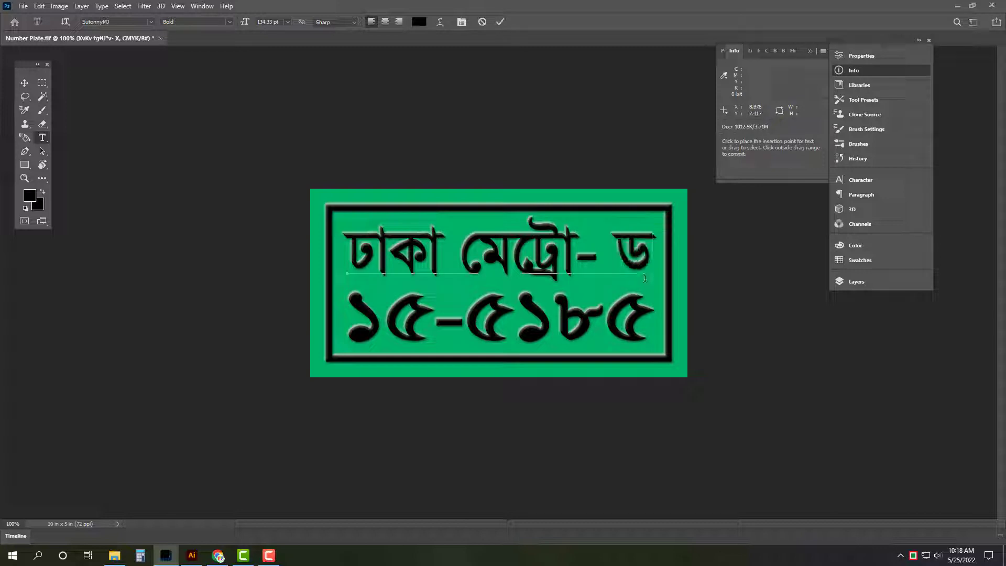
key(ctrl+Return)
click(192, 556)
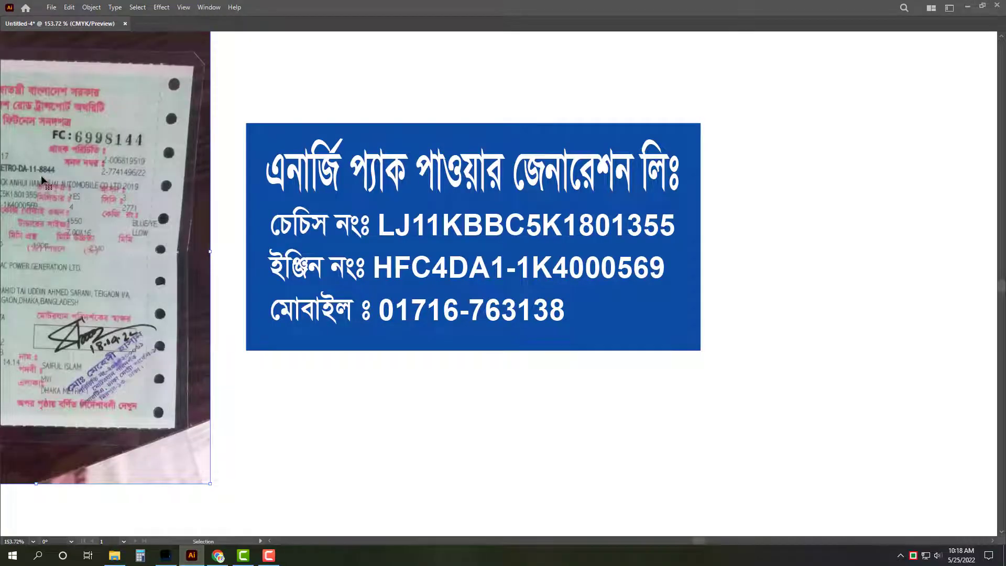
click(166, 555)
click(425, 331)
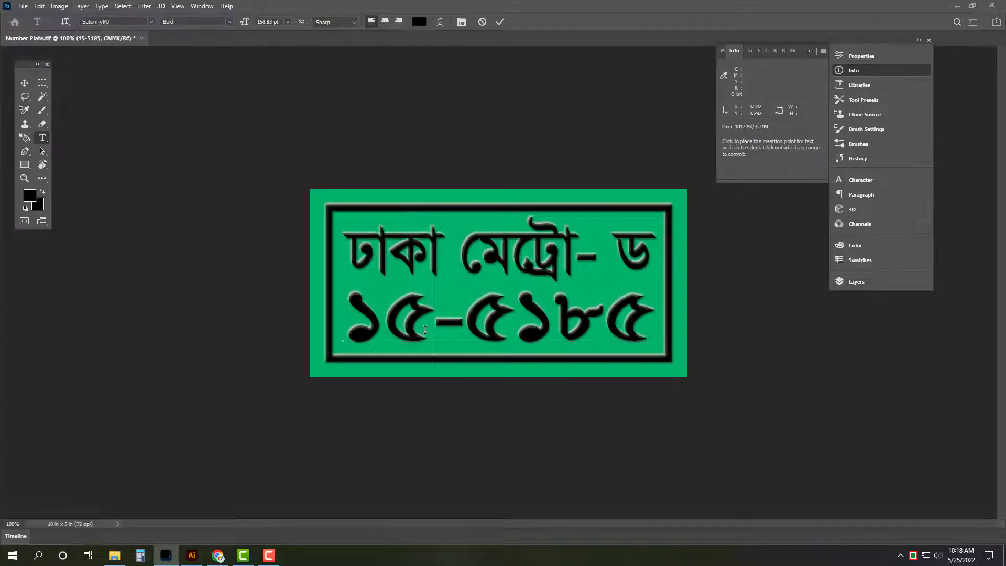
key(BackSpace)
text(1)
drag(459, 329, 652, 329)
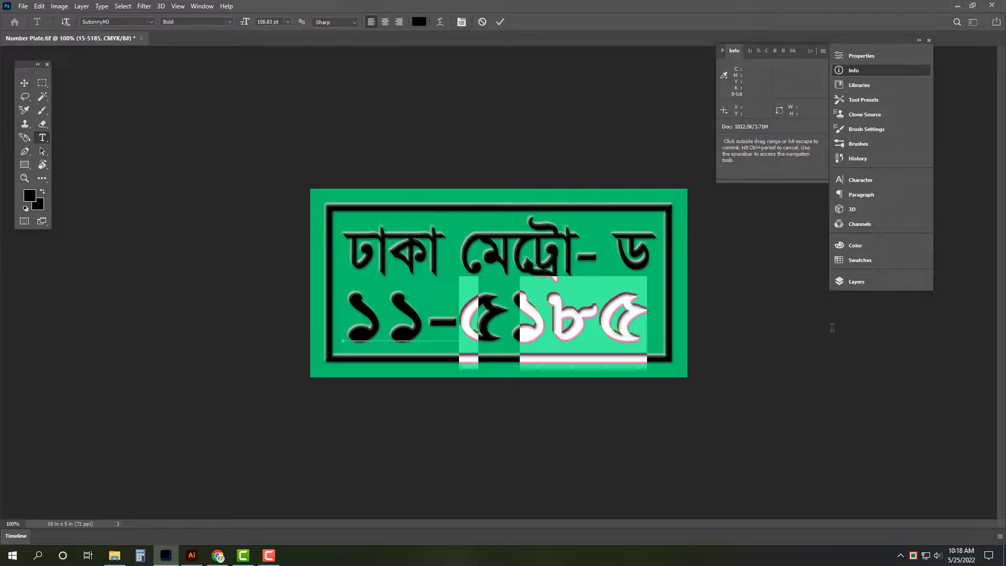
text(8844)
key(Escape)
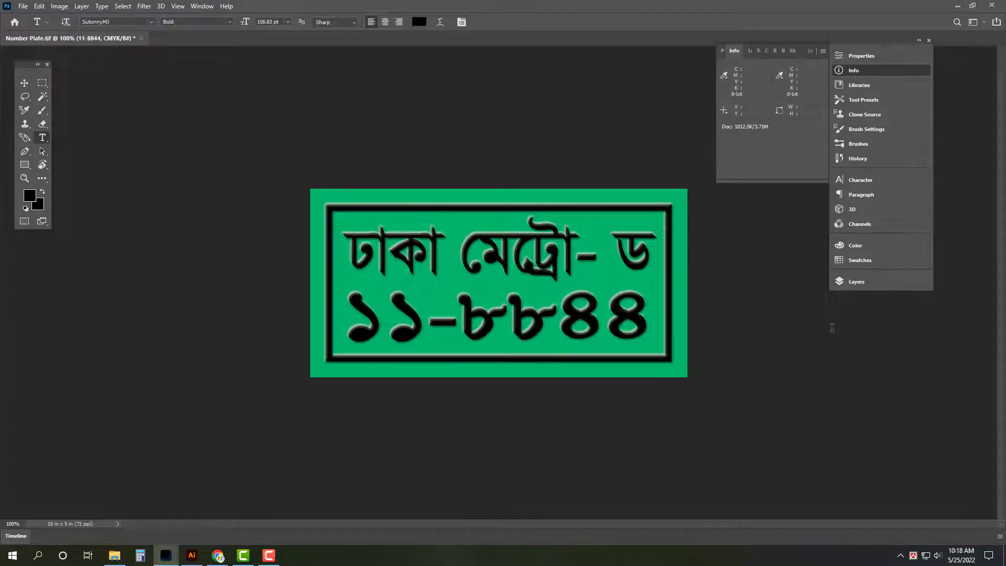
Step: Save the plate as Number Plate TIFF on the Desktop, quit Photoshop, and place it in Illustrator
key(v)
scroll(832, 328, up, 3)
key(ctrl+shift+s)
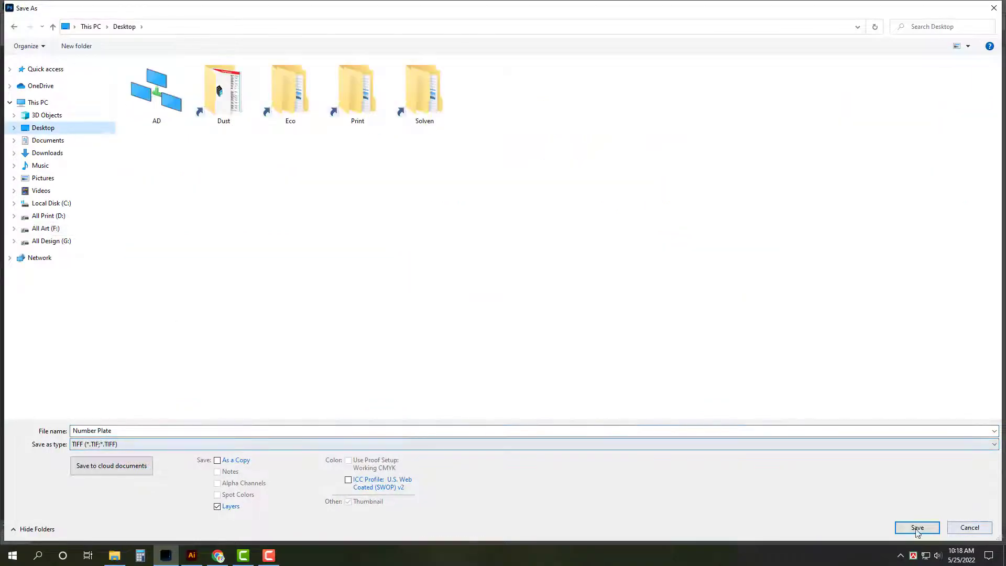
click(918, 527)
click(631, 139)
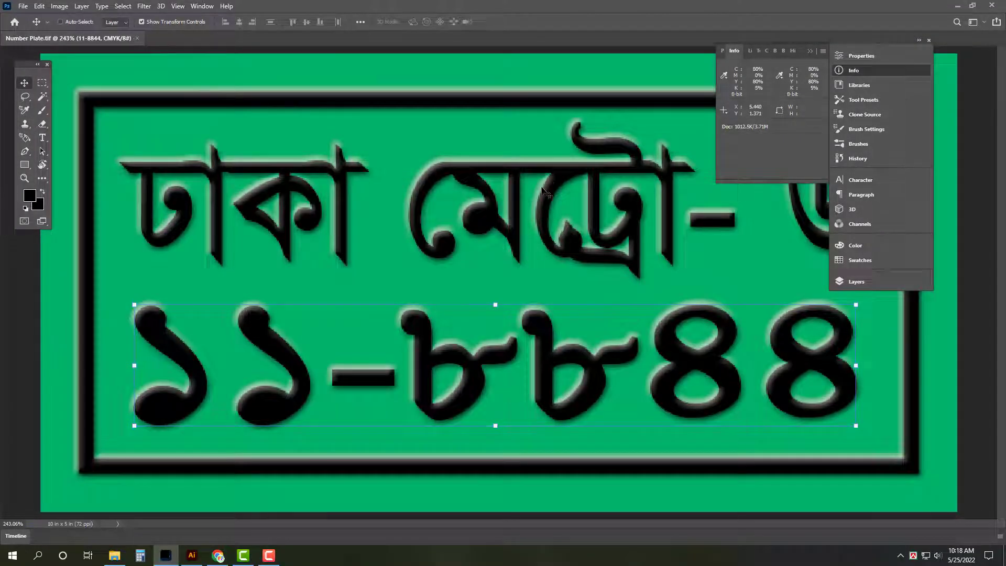
key(ctrl+q)
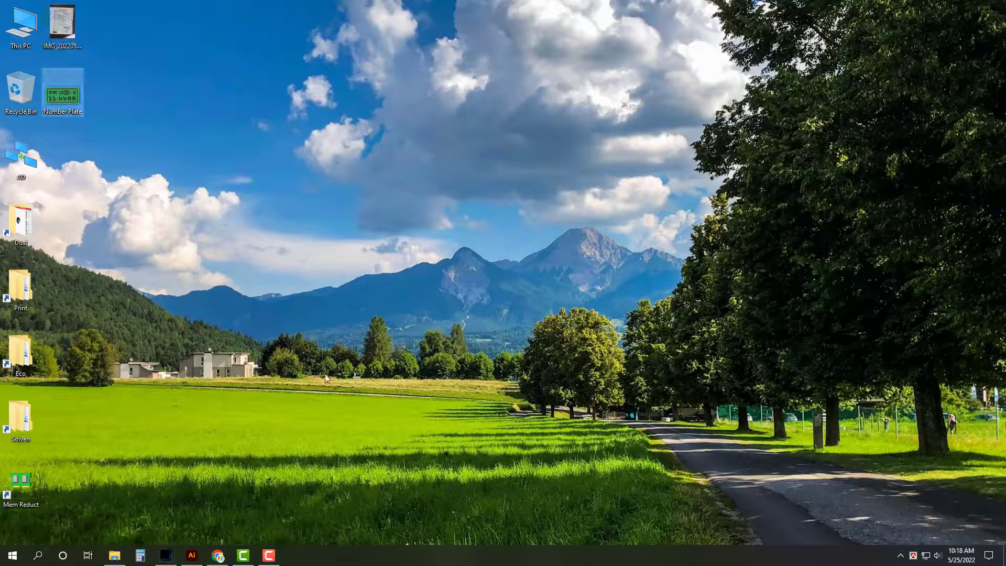
drag(63, 95, 684, 348)
key(a)
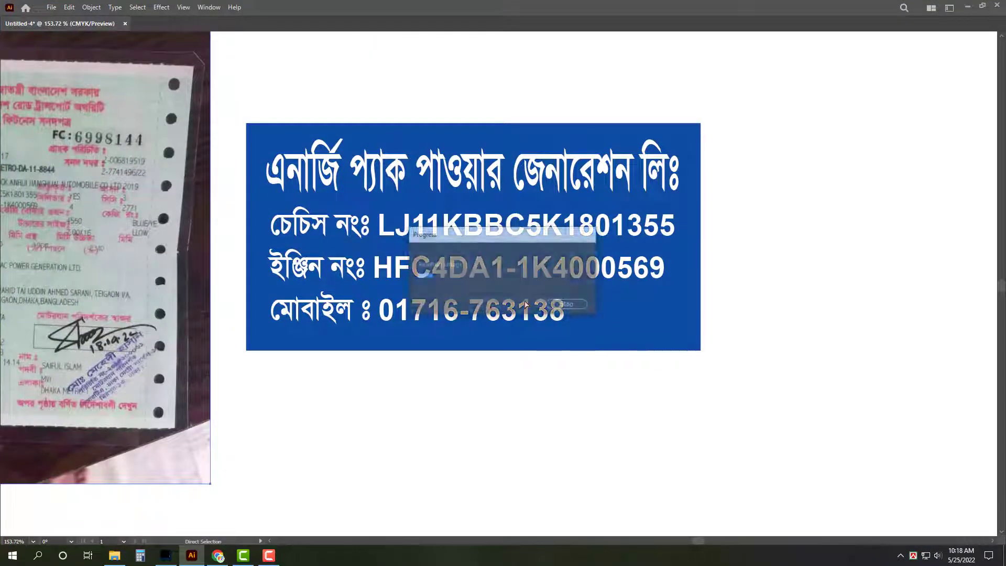
Step: Delete the certificate photo and move the green plate beside the blue panel
scroll(545, 303, down, 3)
key(v)
click(311, 303)
key(Delete)
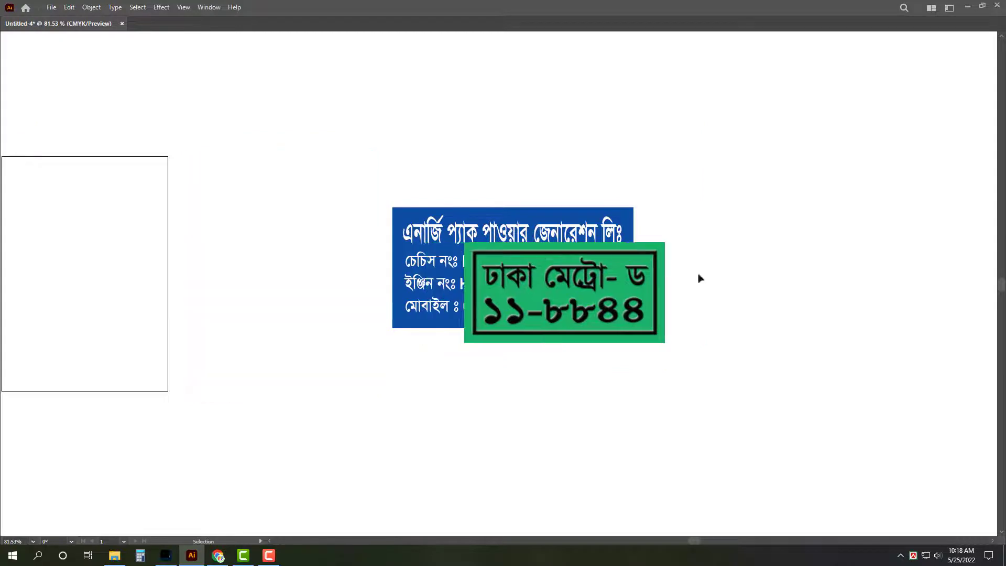
drag(526, 278, 698, 278)
scroll(687, 276, up, 3)
drag(774, 295, 795, 264)
Step: Add a -0.3 inward offset path to the blue panel as a white-stroked border
click(493, 311)
key(alt+o)
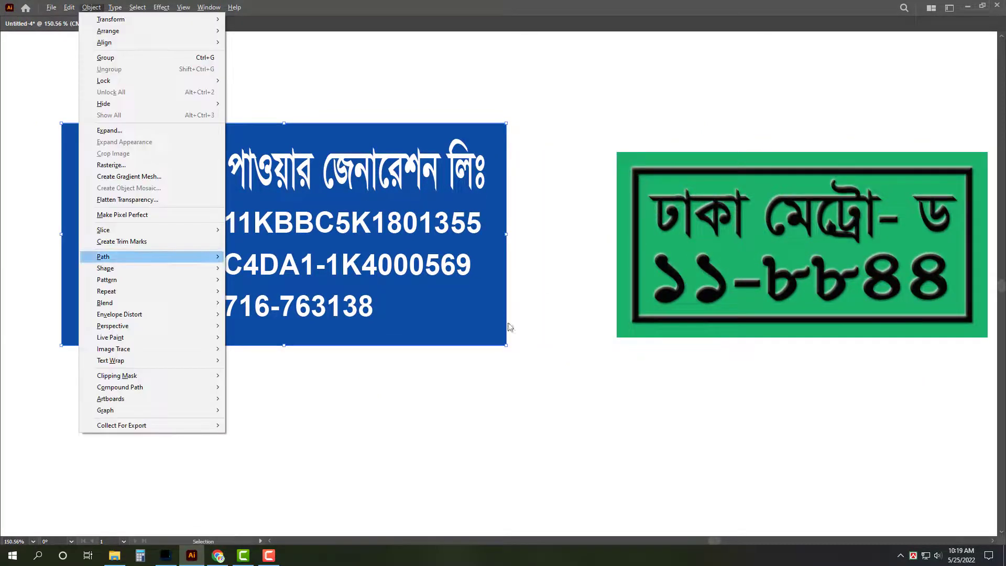
mouse_move(215, 255)
click(283, 296)
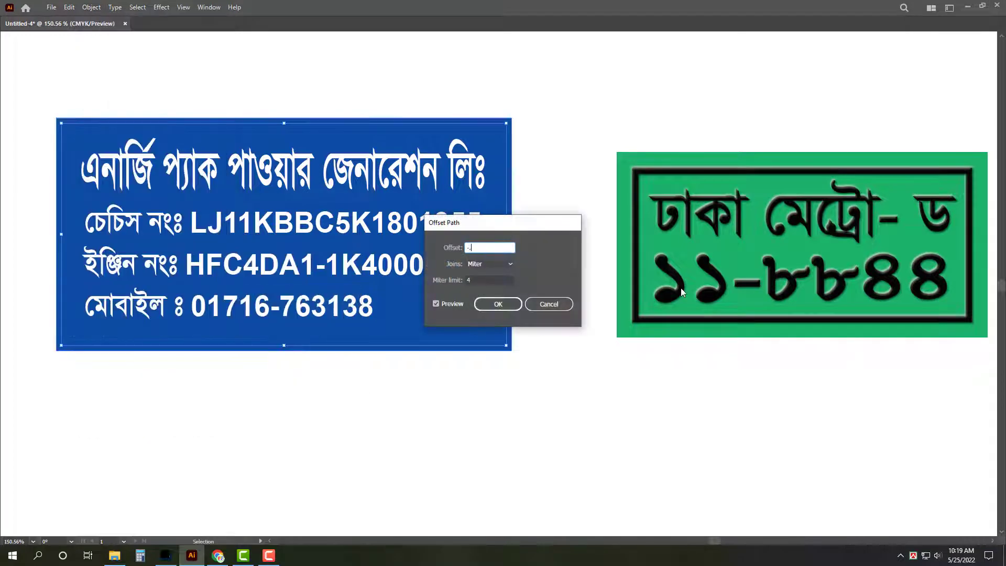
text(-0.3)
key(Return)
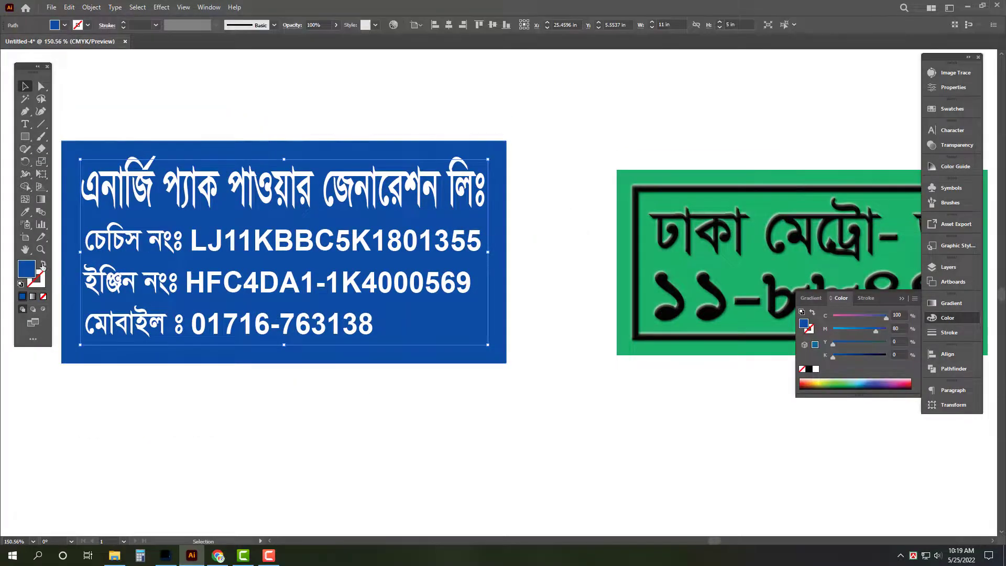
click(44, 263)
click(816, 371)
click(949, 333)
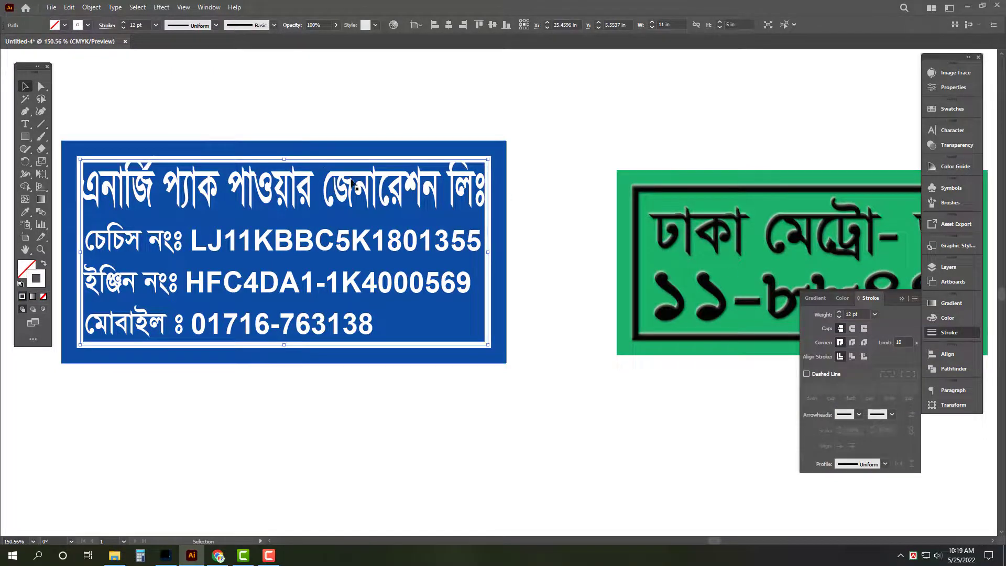
Step: Lighten the outer blue rectangle's fill to magenta 55
click(500, 181)
click(947, 318)
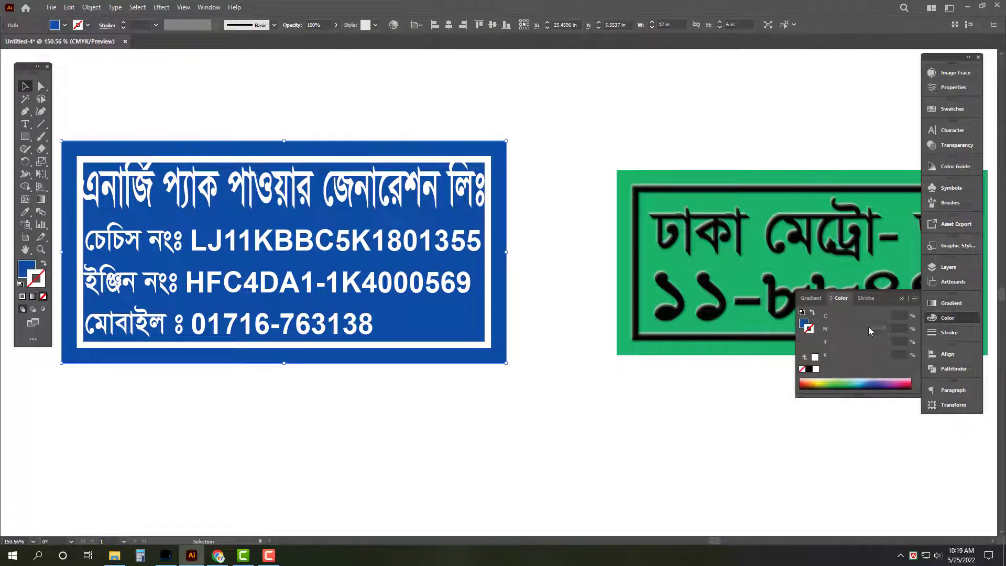
click(804, 323)
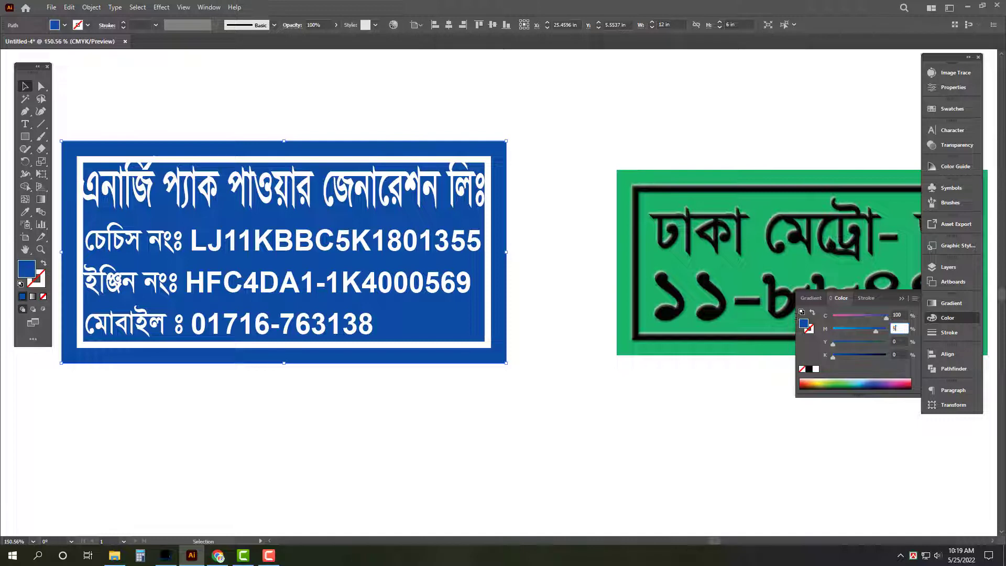
text(55)
key(Return)
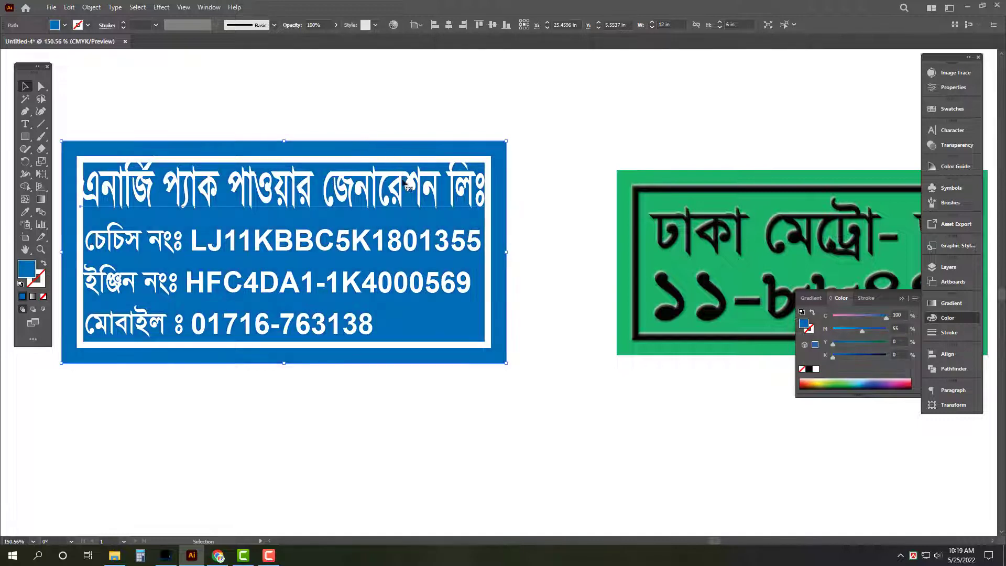
Step: Shrink the Bengali text inside the frame and set the white frame's stroke to 6 pt
click(405, 182)
drag(488, 250, 478, 248)
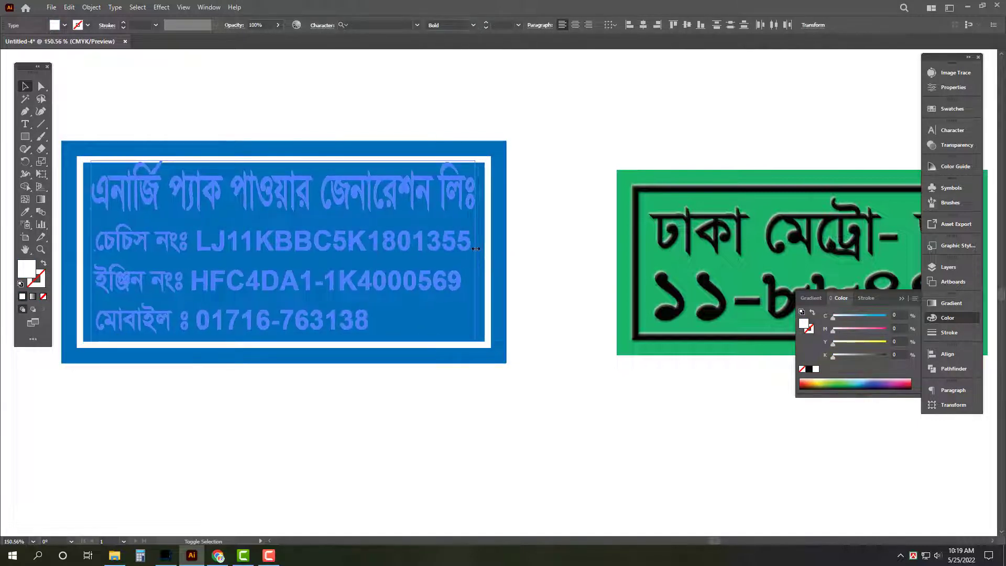
drag(283, 170, 284, 172)
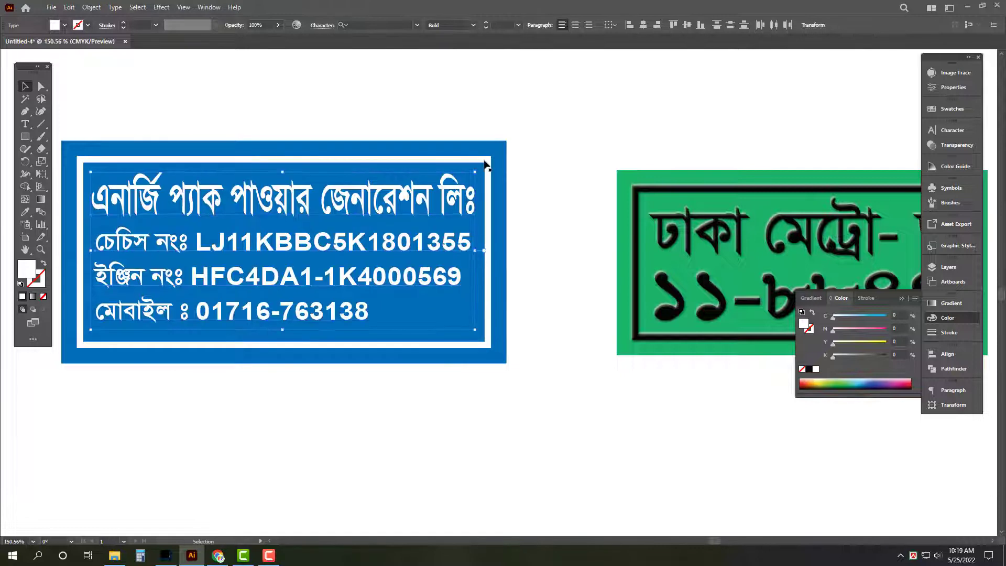
click(488, 163)
click(949, 333)
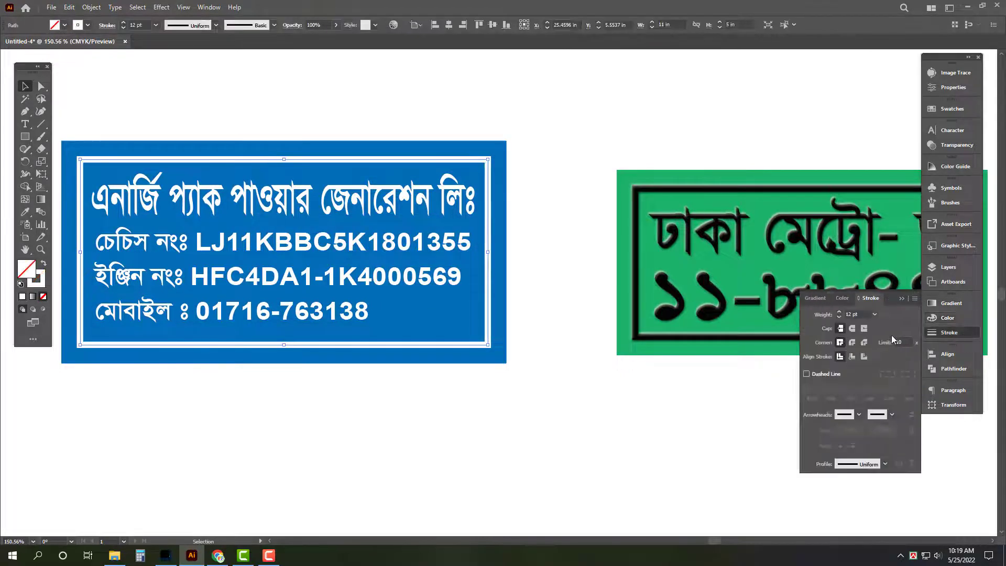
click(855, 313)
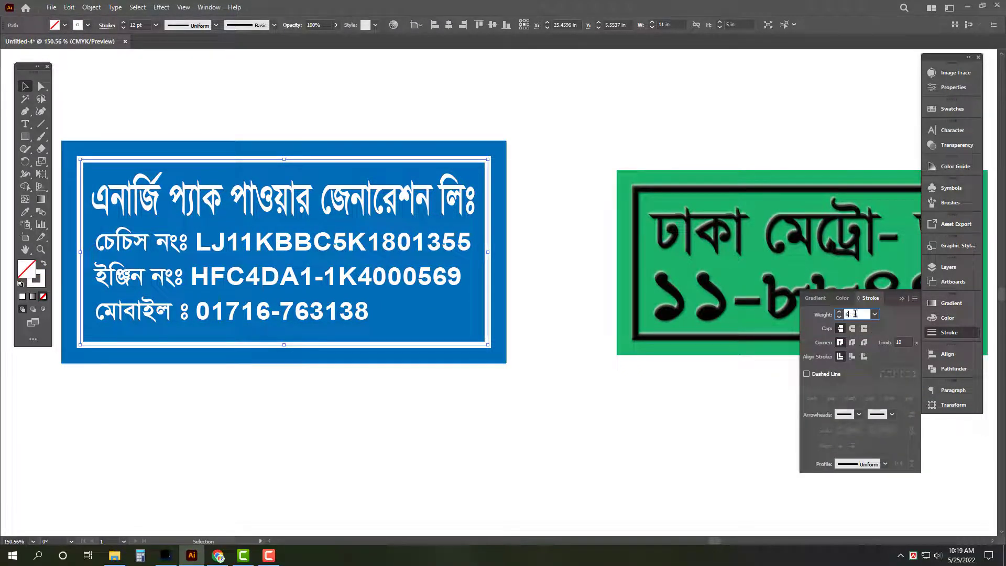
text(6)
key(Return)
key(Tab)
key(Tab)
Step: Resize the green number plate to 12 in wide by 6 in tall
click(686, 285)
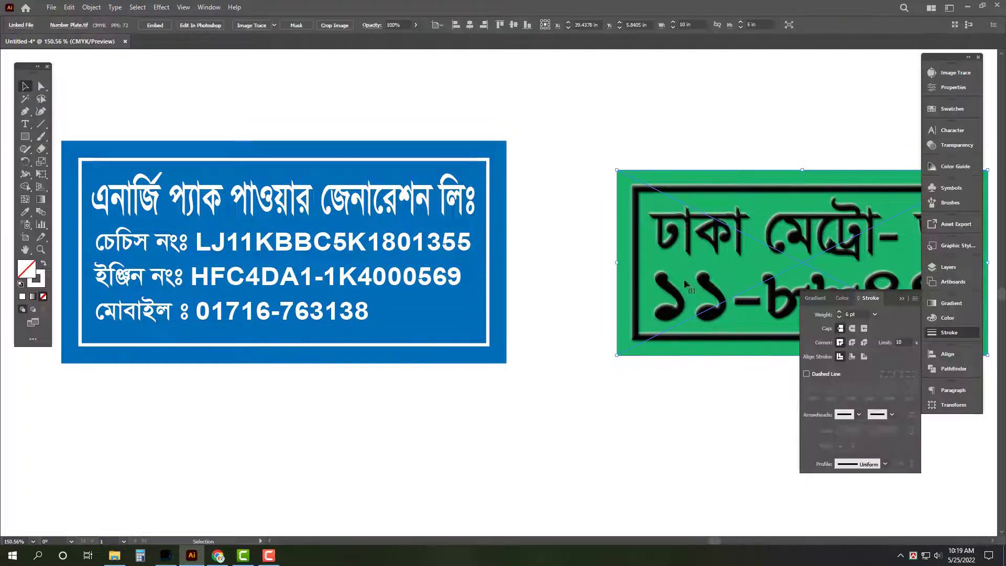
scroll(809, 329, right, 3)
click(953, 405)
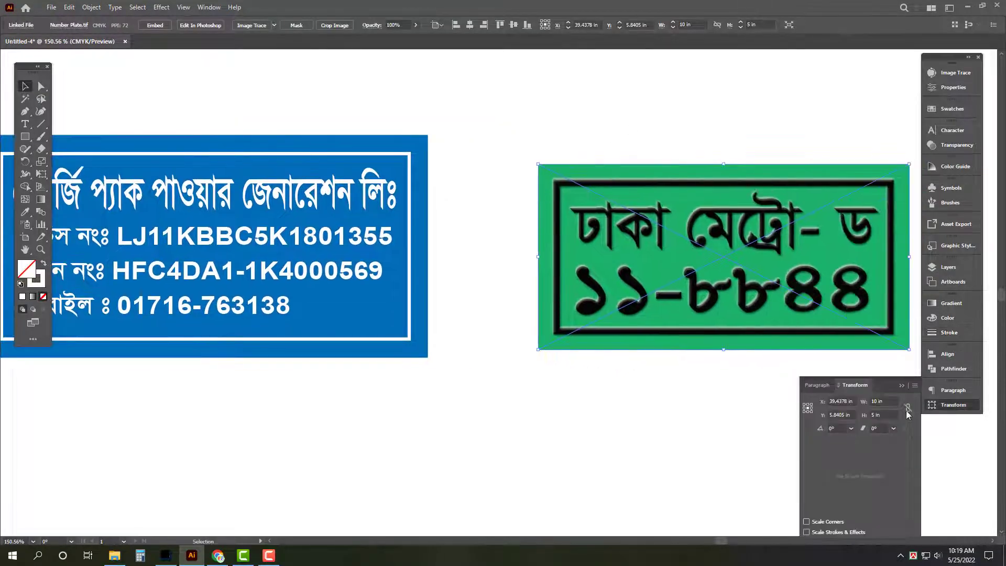
text(12)
key(Tab)
text(6)
key(Return)
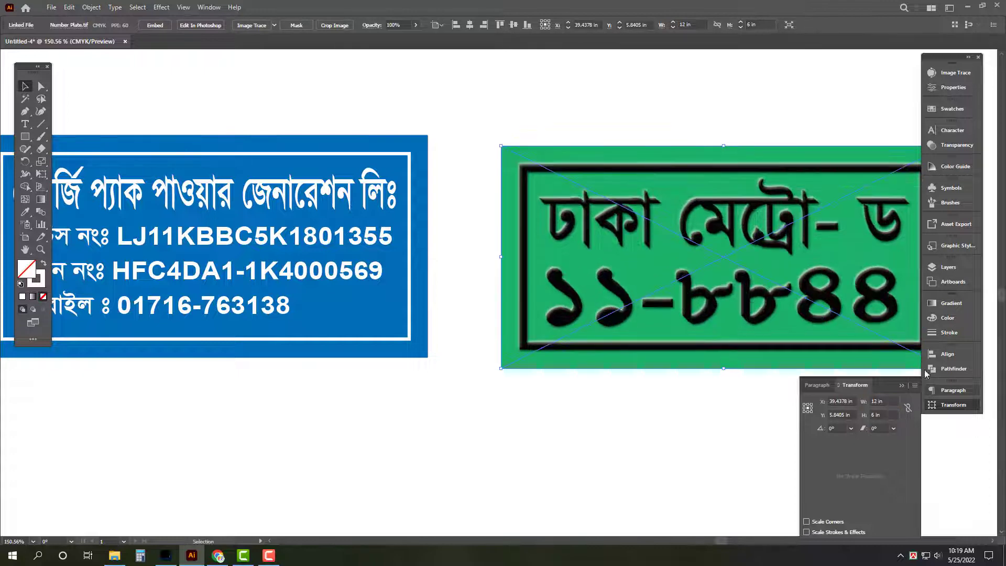
Step: Set the green plate flush against the blue plate and size the pair to 23.5 in wide
key(Tab)
drag(578, 250, 510, 239)
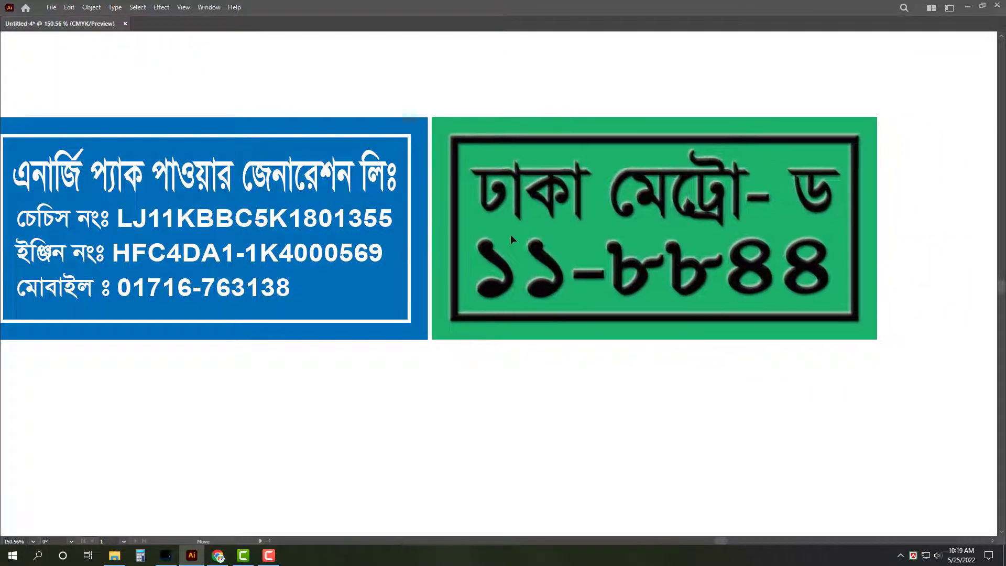
key(Tab)
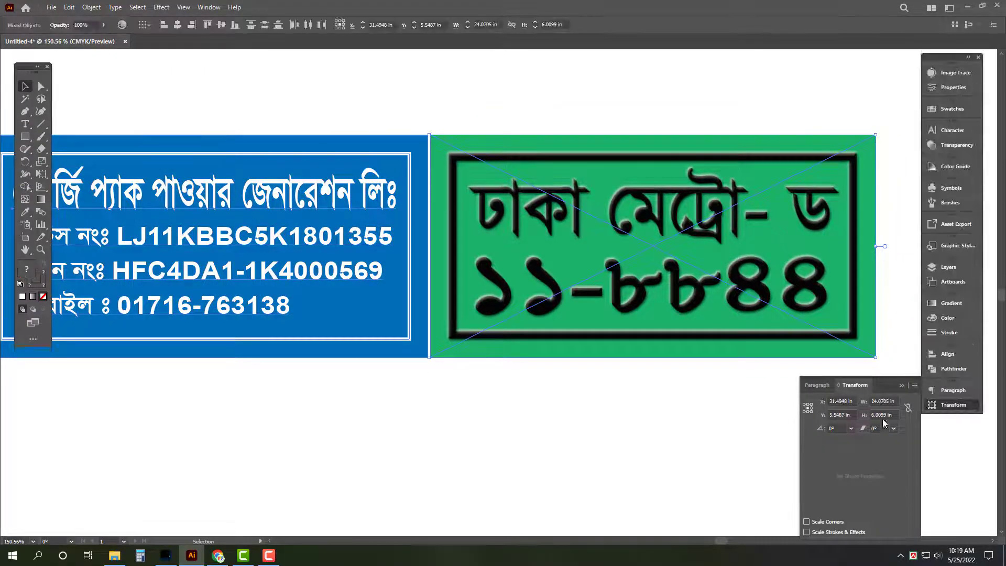
text(23)
key(Return)
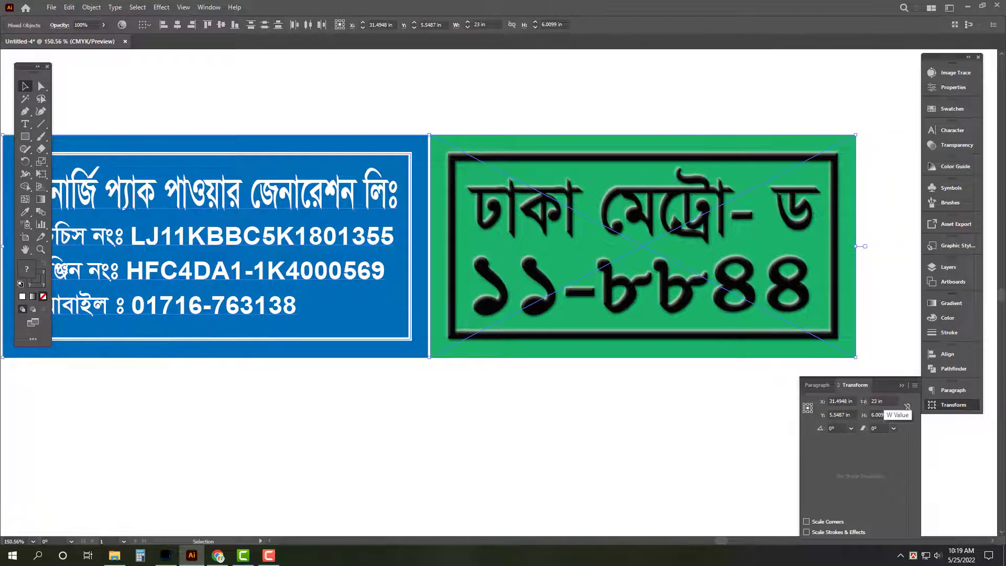
click(864, 401)
key(Return)
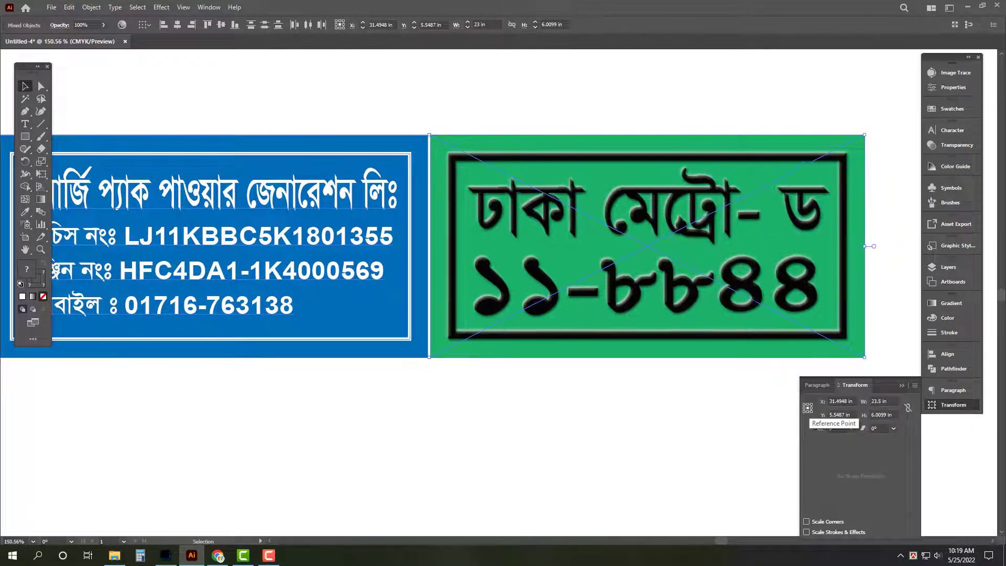
Step: Zoom out to fit both plates and hide the accidental perspective grid
key(Tab)
key(ctrl+0)
key(a)
key(shift+p)
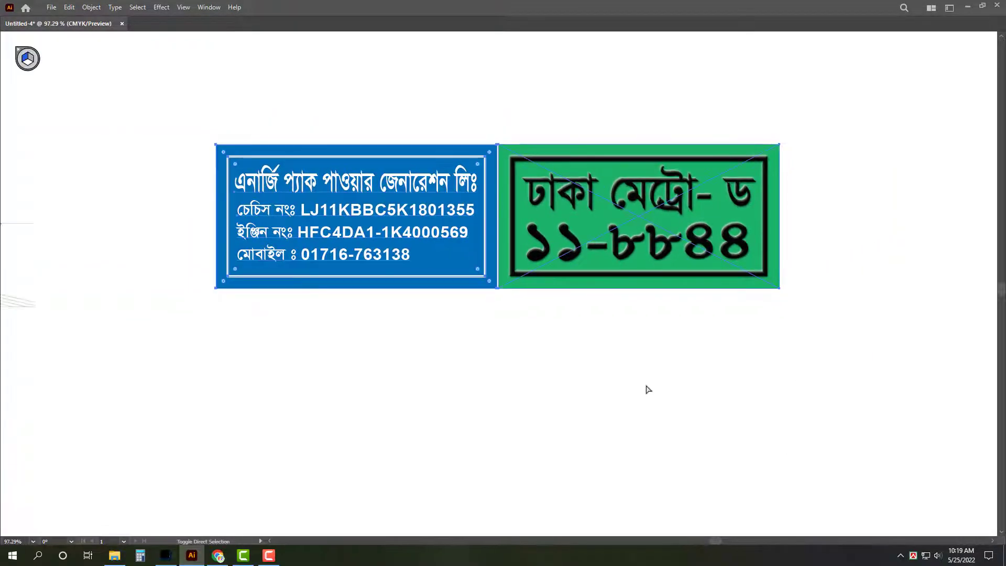
key(v)
key(ctrl+shift+i)
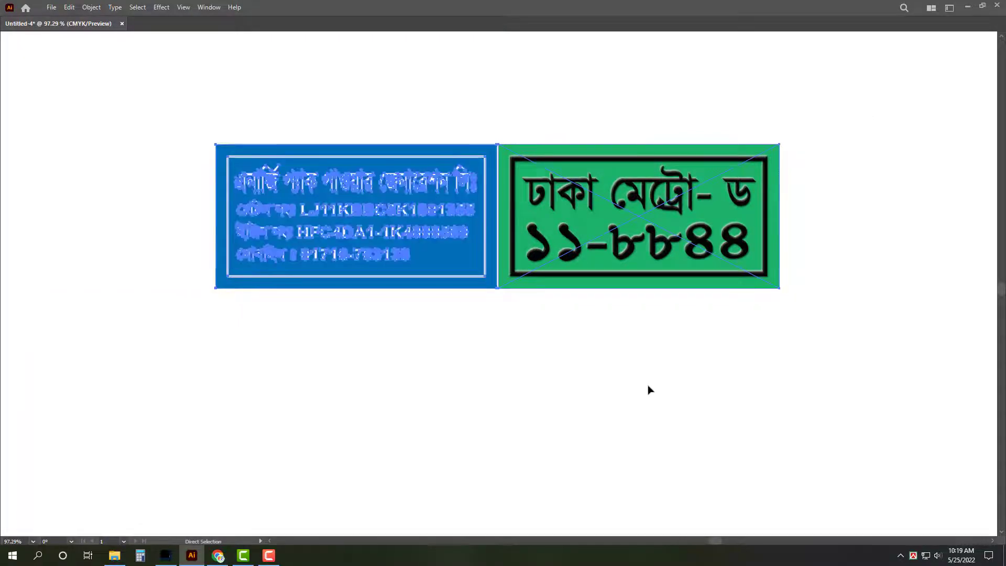
key(Tab)
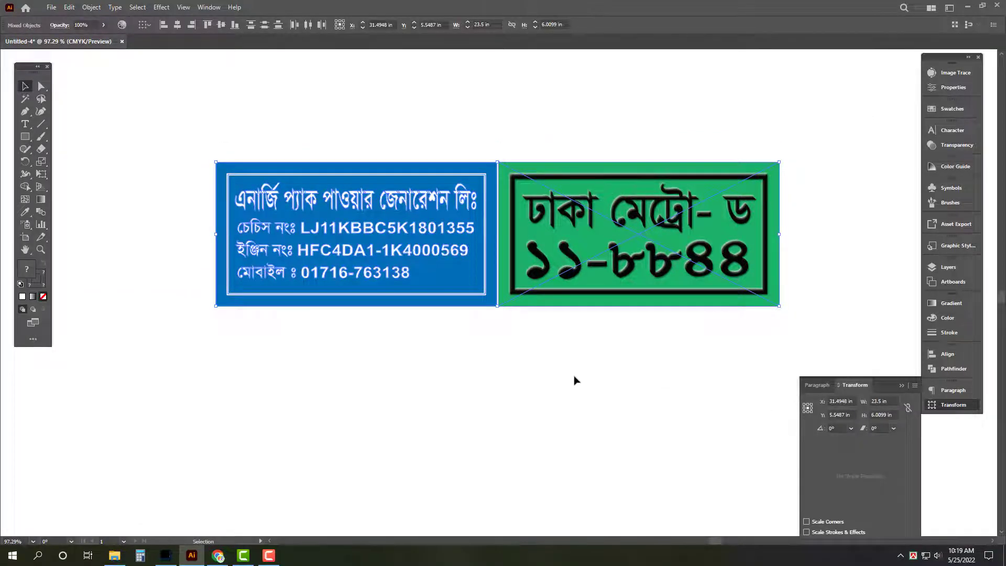
Step: Place a copy of the blue plate on the left of the row
click(539, 312)
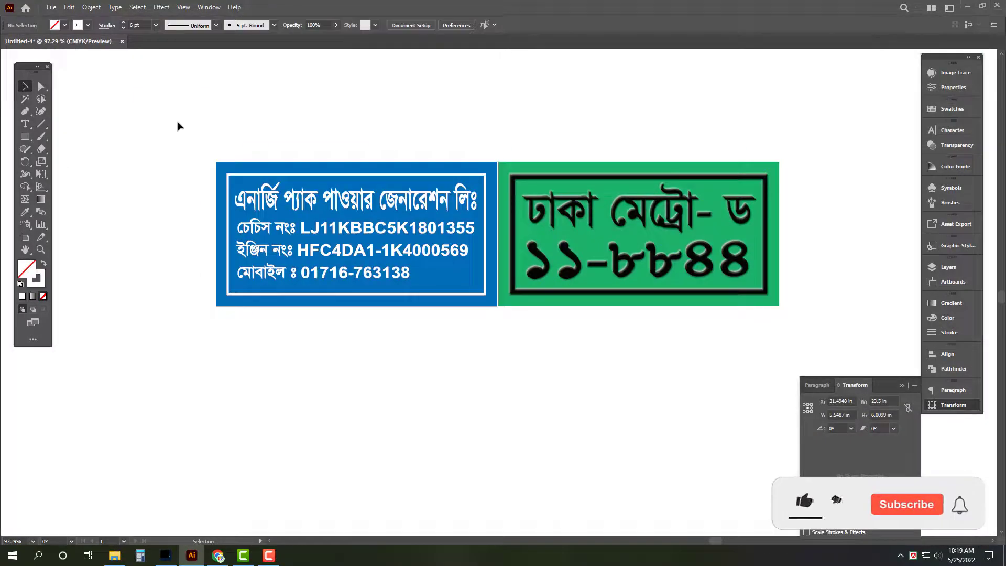
key(Tab)
scroll(606, 371, up, 4)
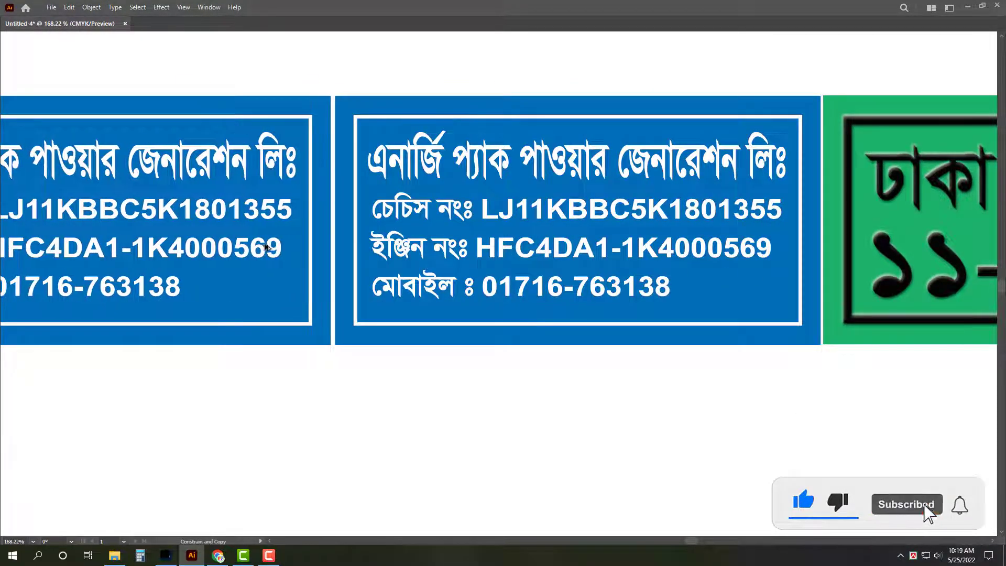
click(256, 252)
click(545, 377)
scroll(546, 377, down, 3)
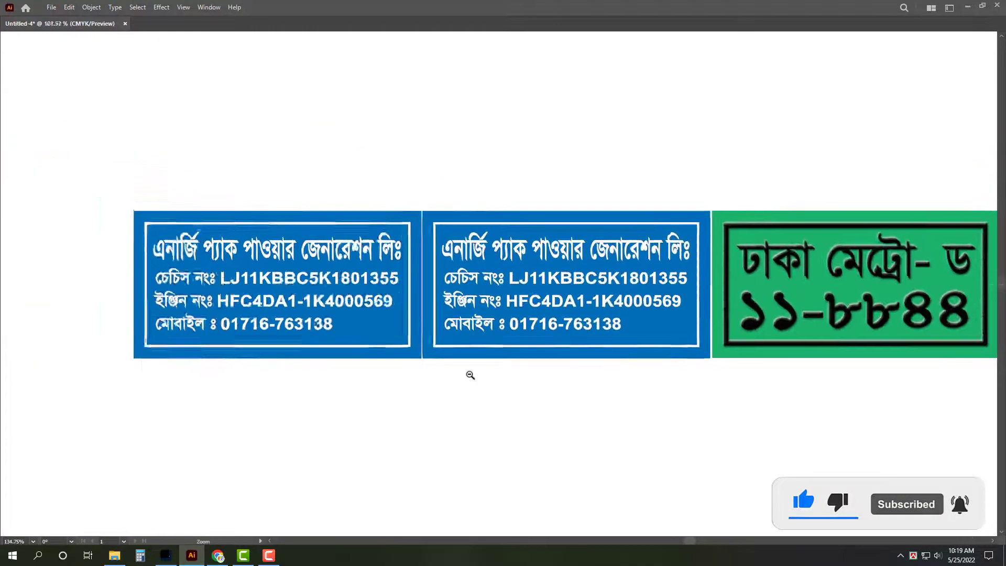
key(Tab)
Step: Select all the artwork and bring up Save As with its file-format list
key(ctrl+a)
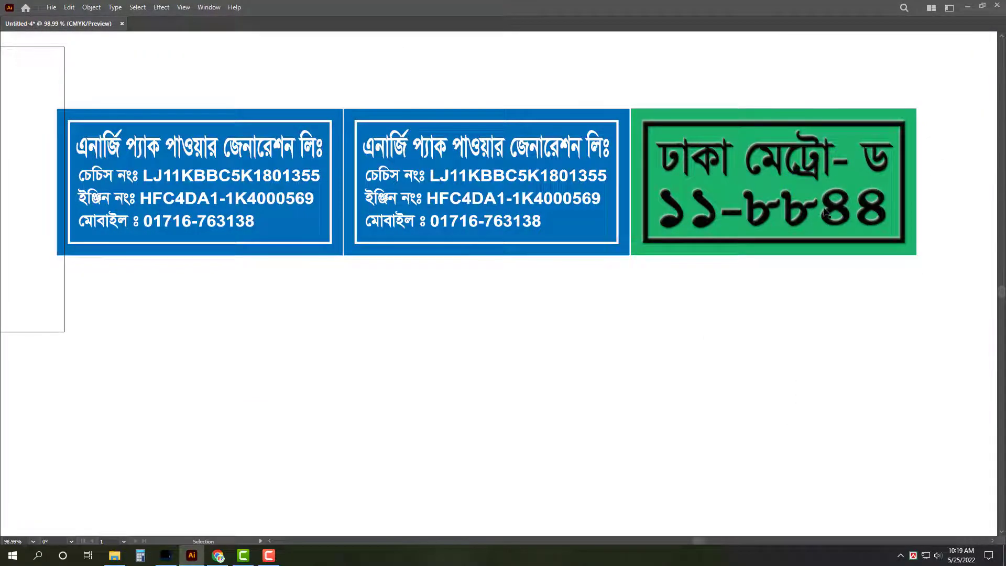
key(Tab)
key(ctrl+a)
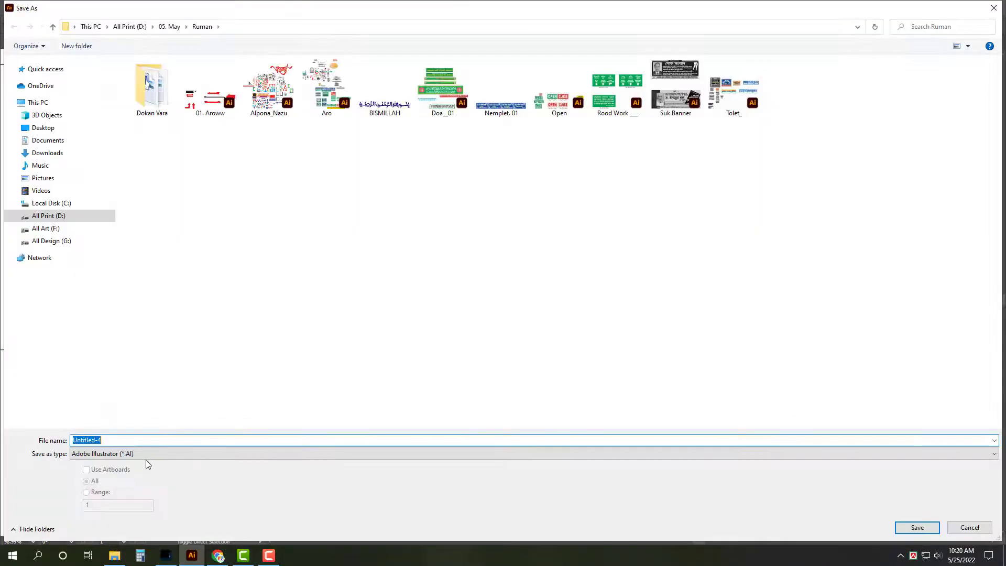
click(146, 454)
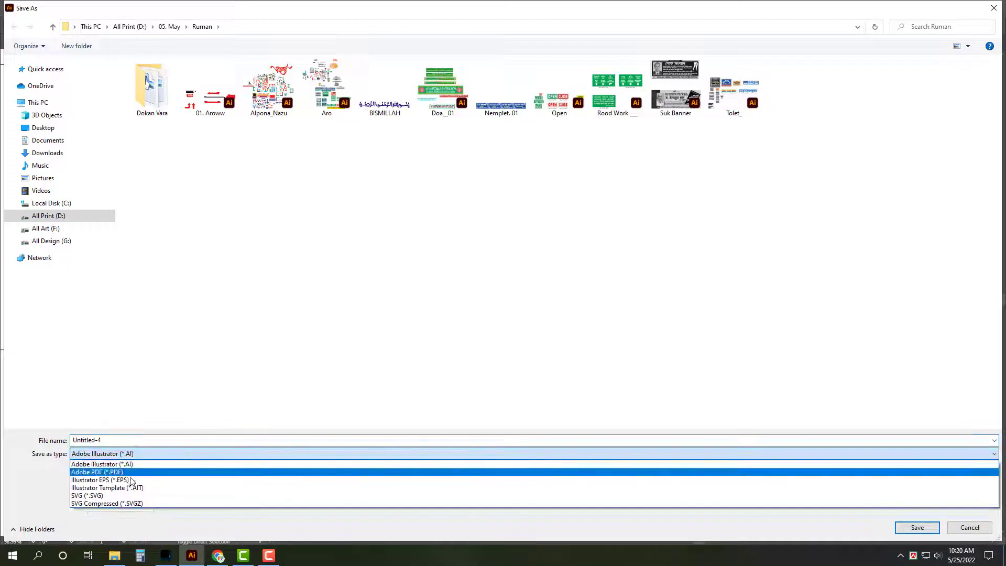
Step: Choose Illustrator EPS format and open the 25-05-022 folder
click(146, 464)
click(84, 129)
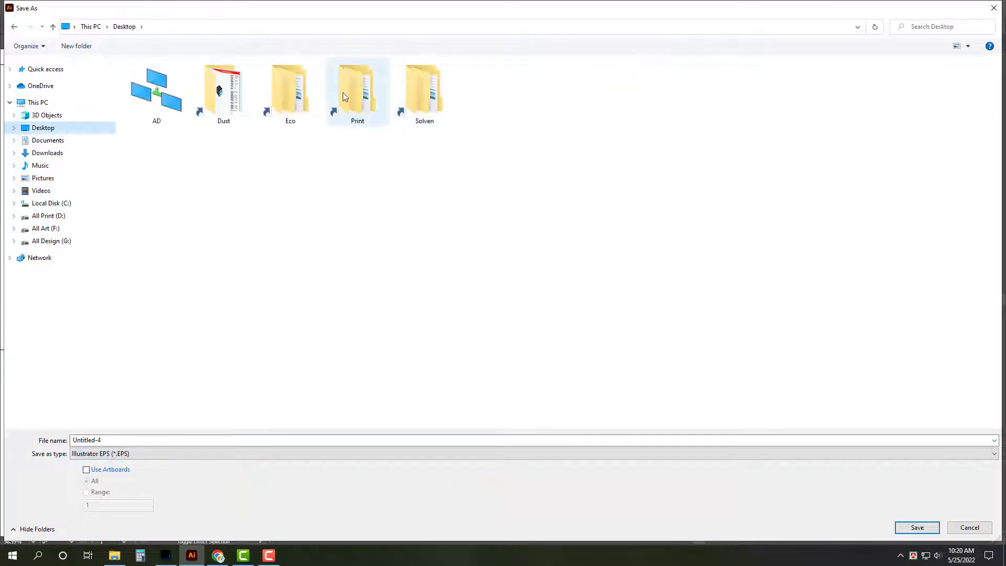
key(alt+Left)
key(alt+Left)
click(153, 246)
double_click(153, 246)
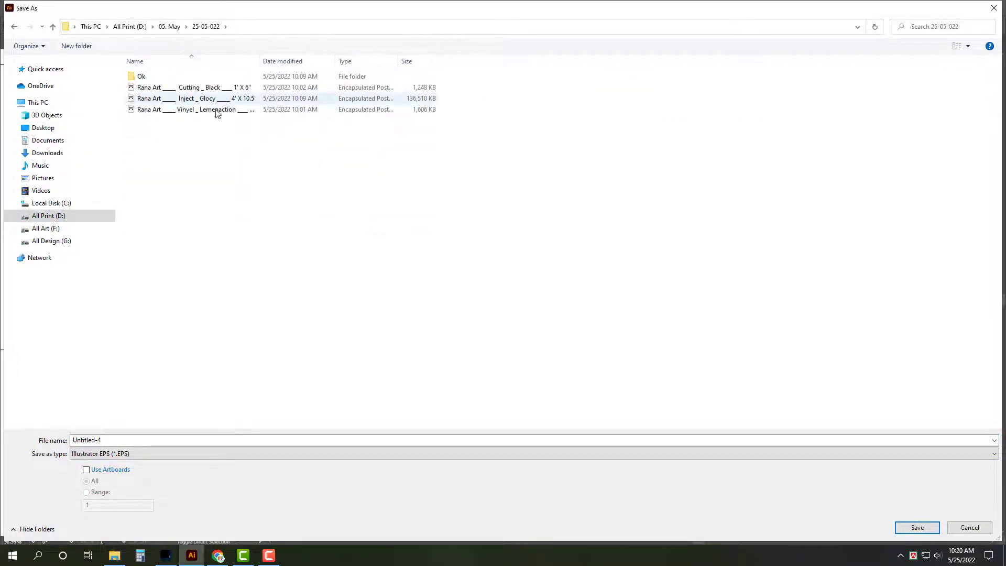
Step: Save under the vinyl lamination file's name ending in 6', with a TIFF (8-bit Color) preview
click(216, 109)
click(181, 443)
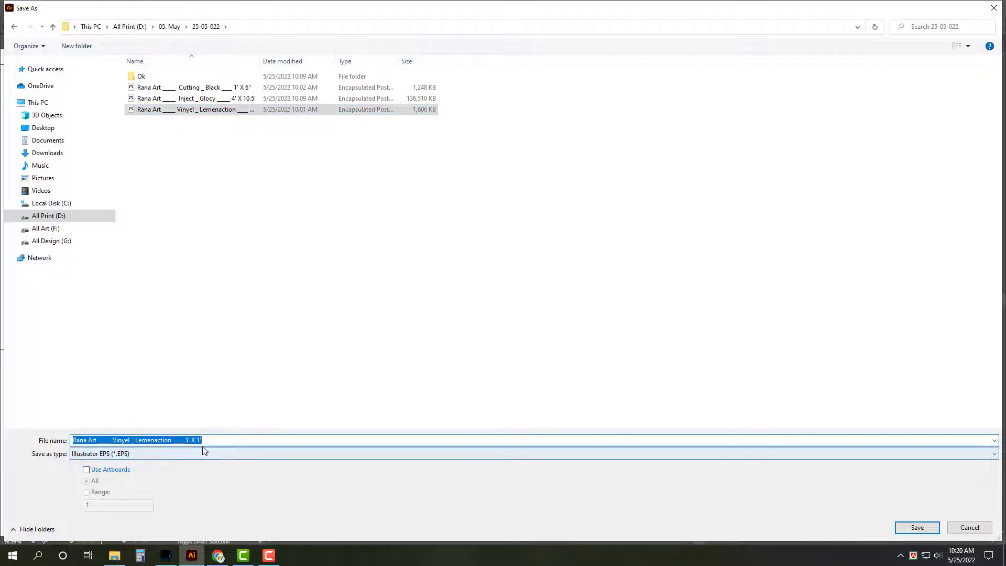
key(End)
key(BackSpace)
key(BackSpace)
text(6')
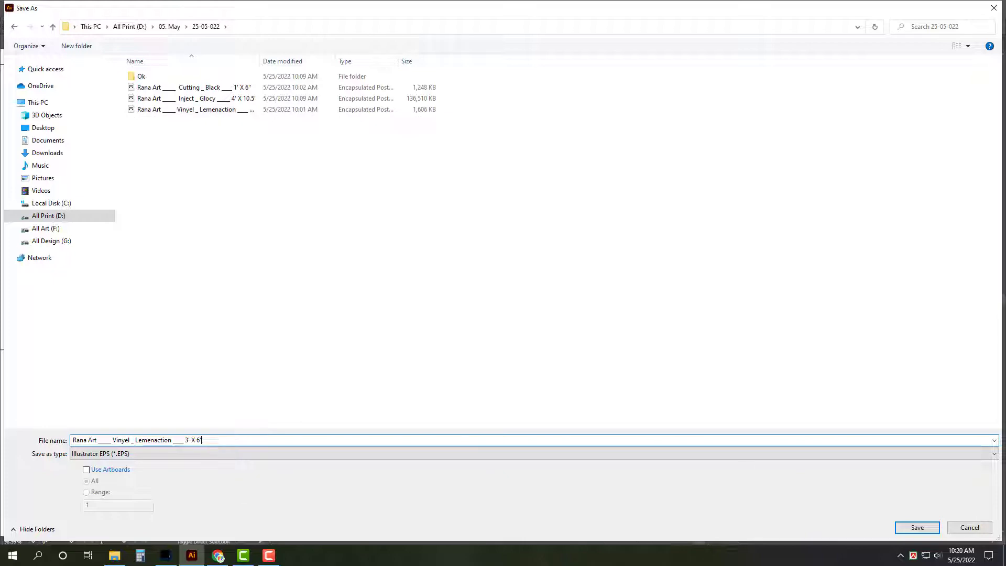
key(Return)
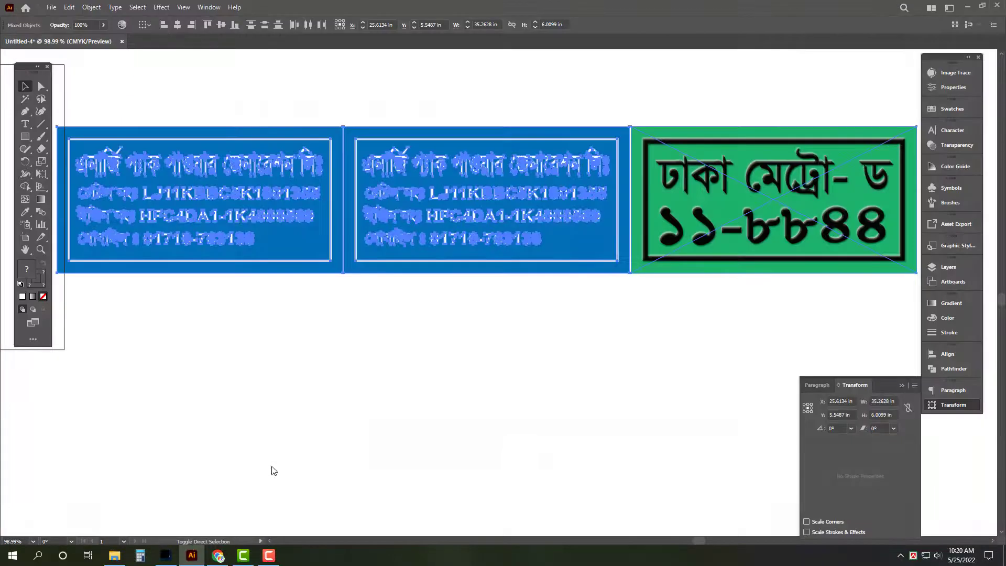
click(471, 156)
click(471, 163)
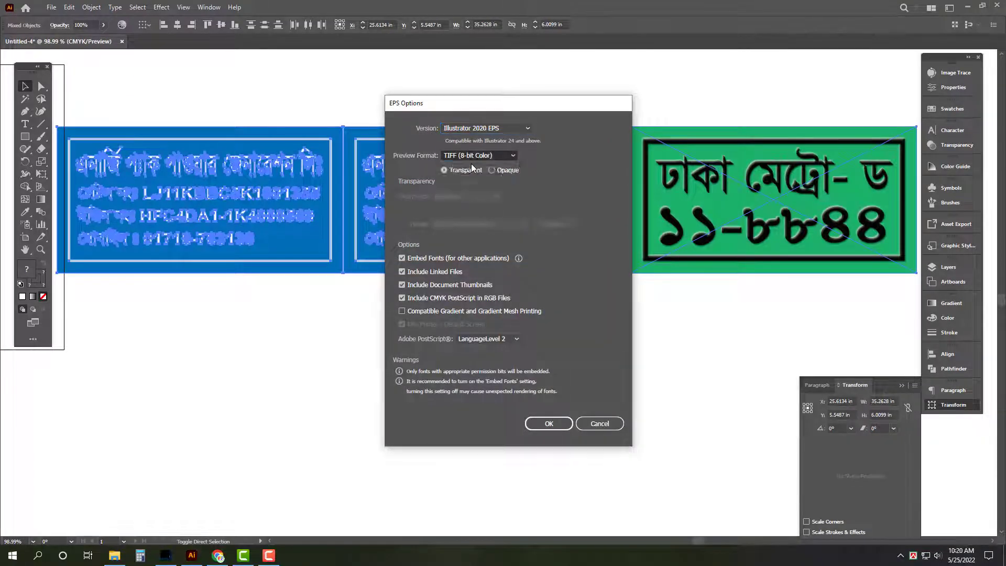
click(557, 424)
Step: Close the saved card document and open the 25-05-022 folder inside Print
key(ctrl+w)
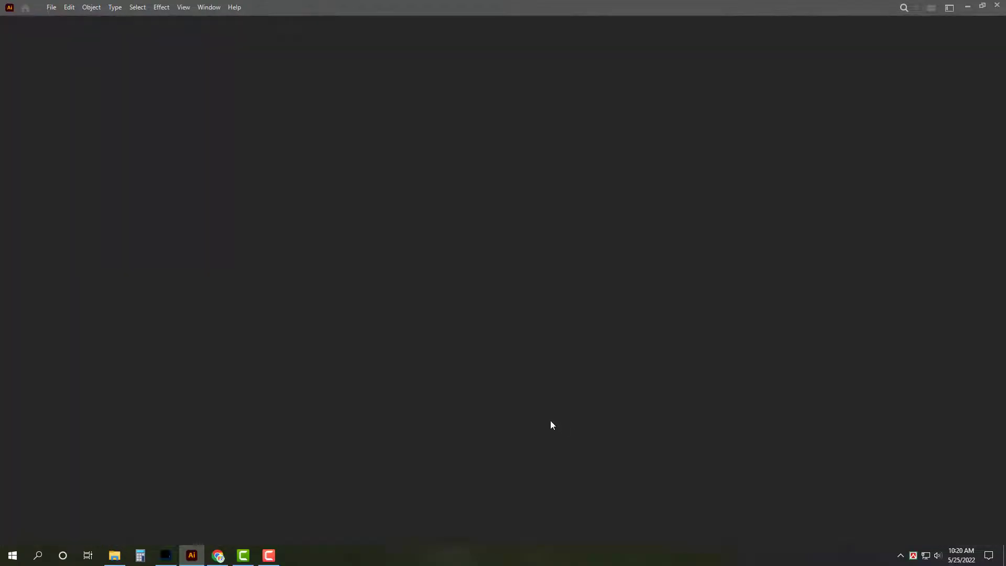
key(super+d)
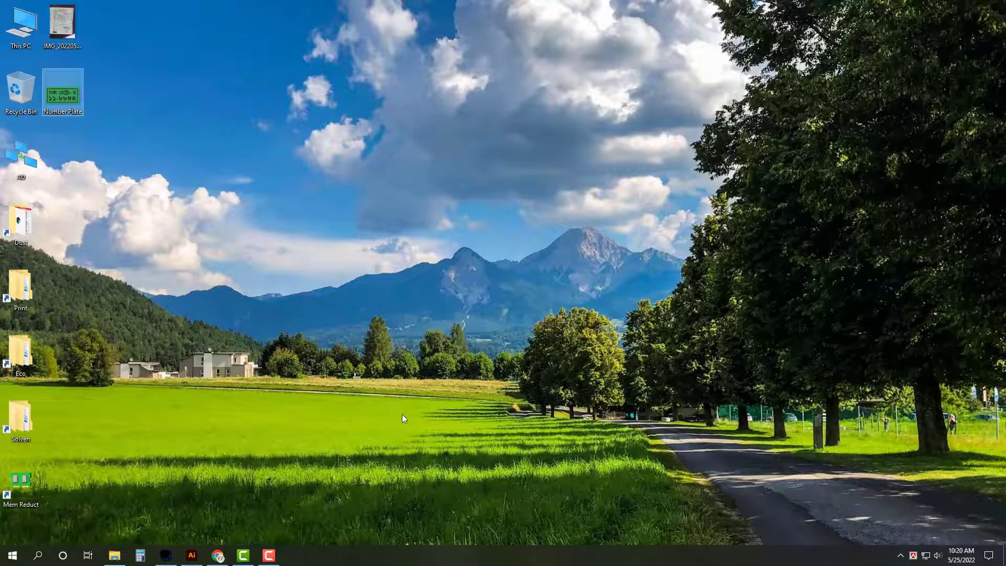
click(115, 555)
click(115, 555)
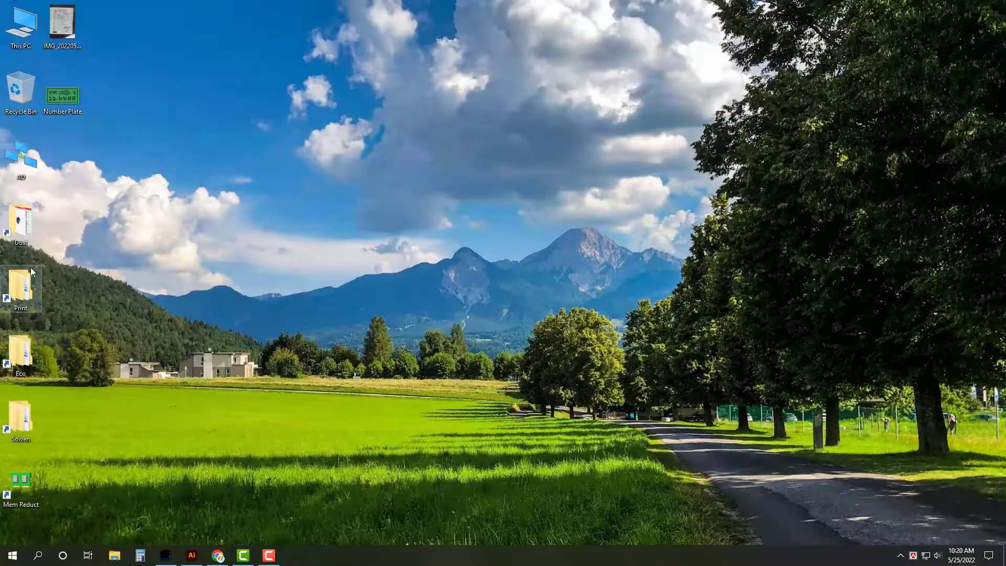
click(25, 285)
double_click(24, 286)
double_click(140, 231)
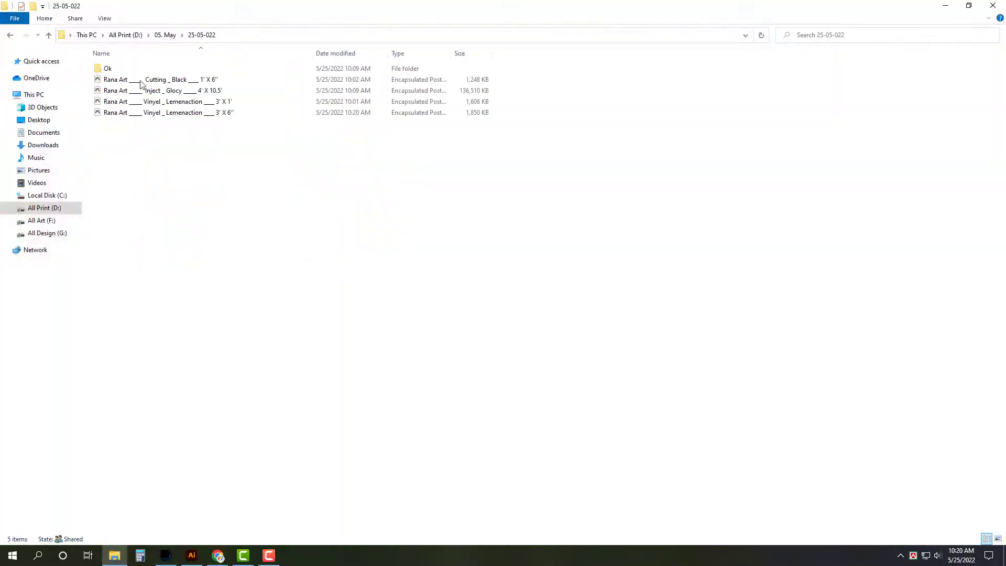
Step: Switch the folder to thumbnail view and open the network Ruman folder
click(104, 18)
click(108, 41)
click(969, 5)
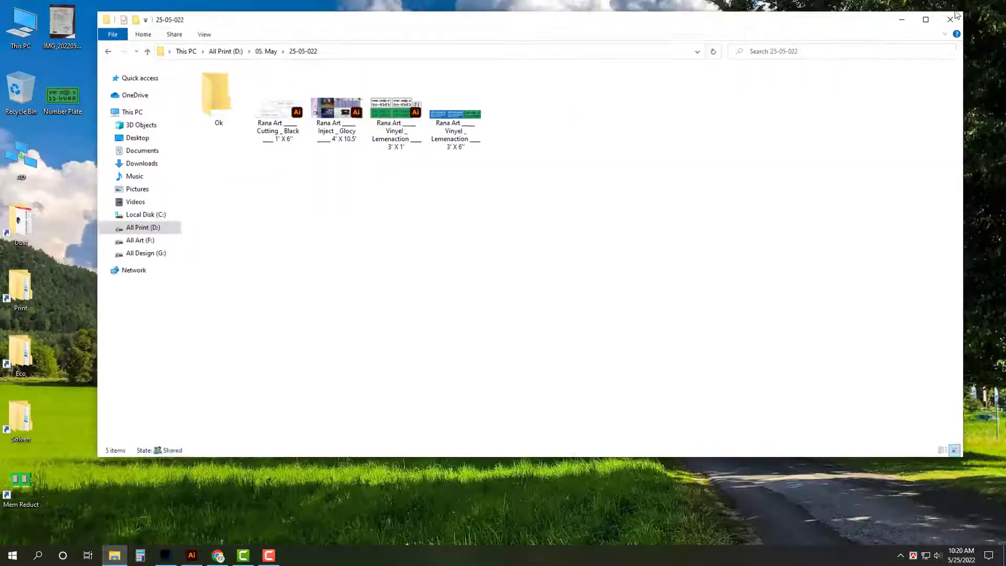
click(475, 139)
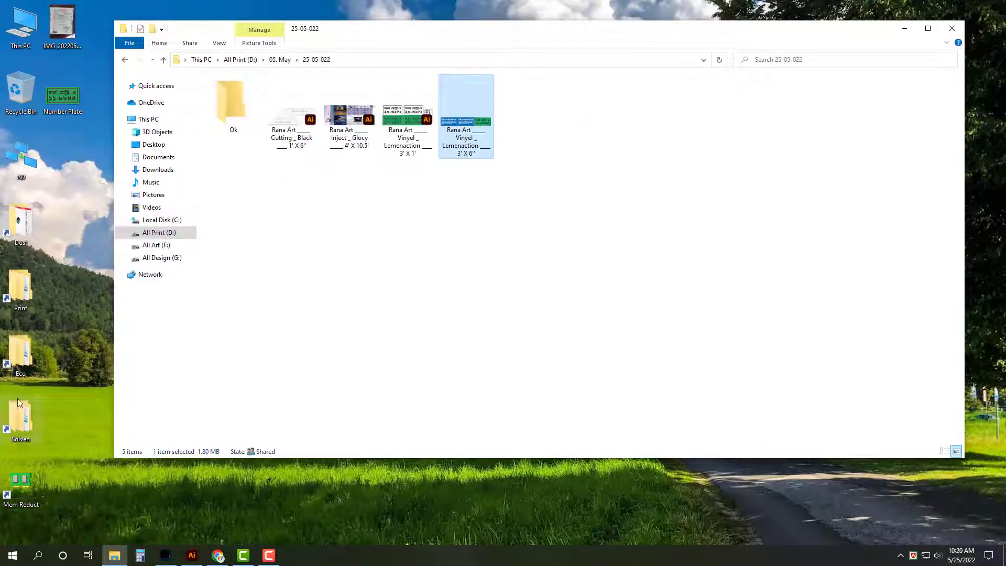
double_click(21, 356)
double_click(142, 257)
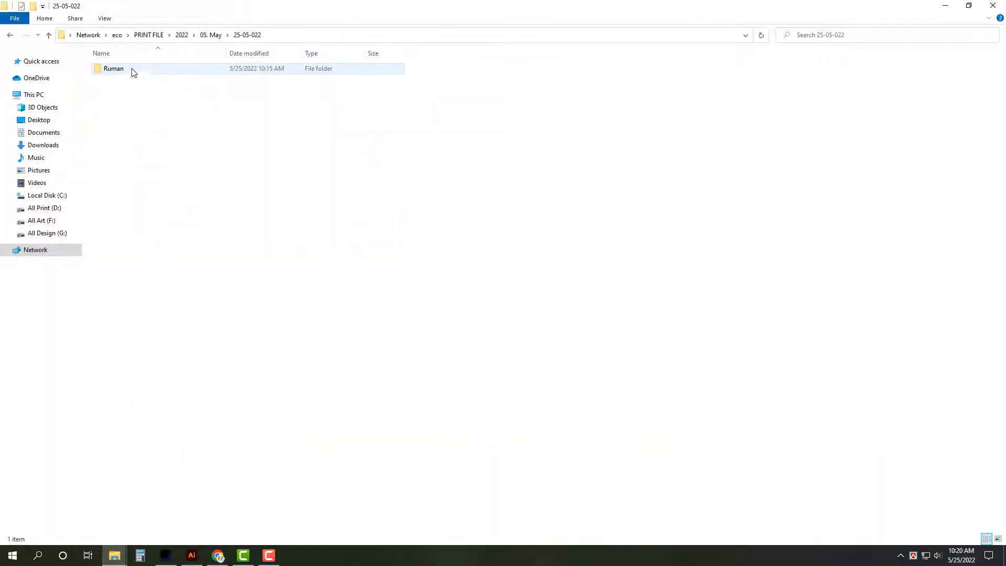
double_click(133, 70)
Step: Move the four finished files into the Ok folder and close the folder window
key(ctrl+a)
key(alt+F4)
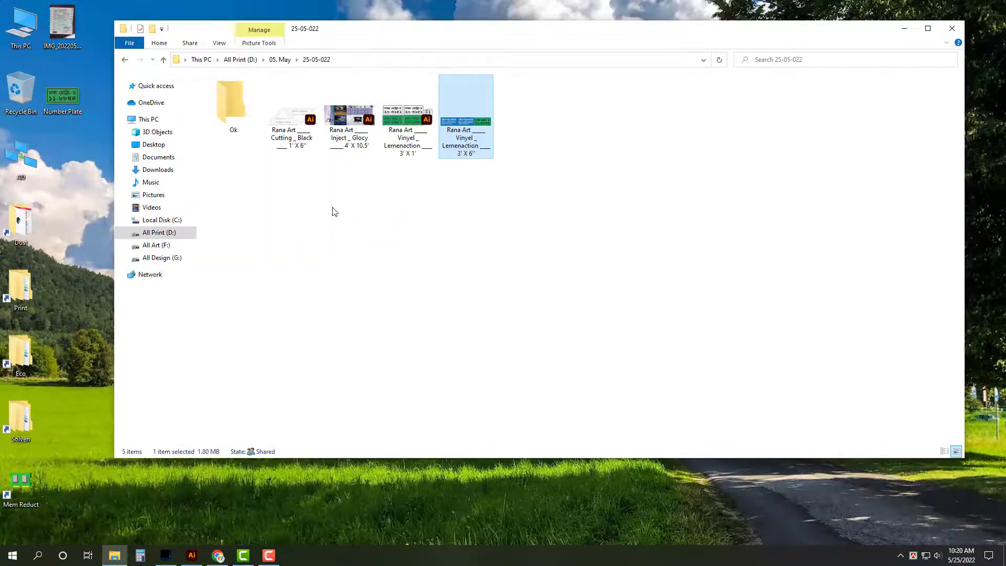
drag(577, 275, 227, 103)
click(928, 28)
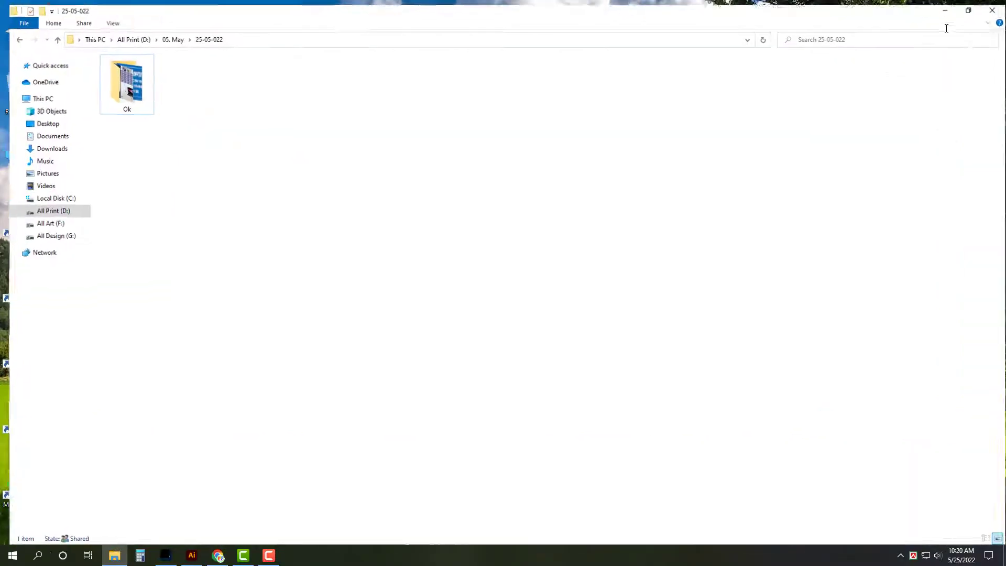
click(968, 7)
click(952, 28)
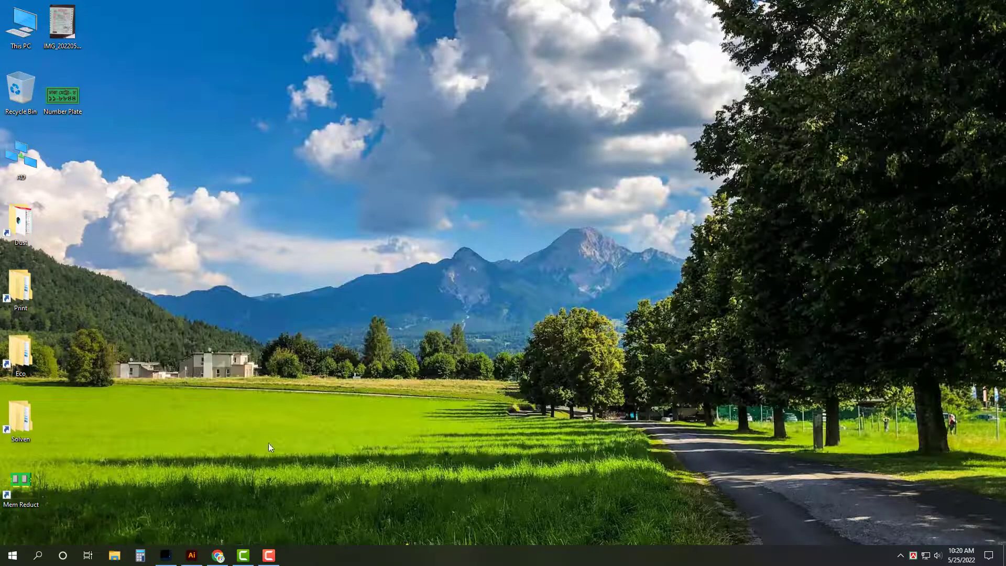
Step: Clear Chrome's downloads list, close that tab and return to the Gmail inbox
click(218, 555)
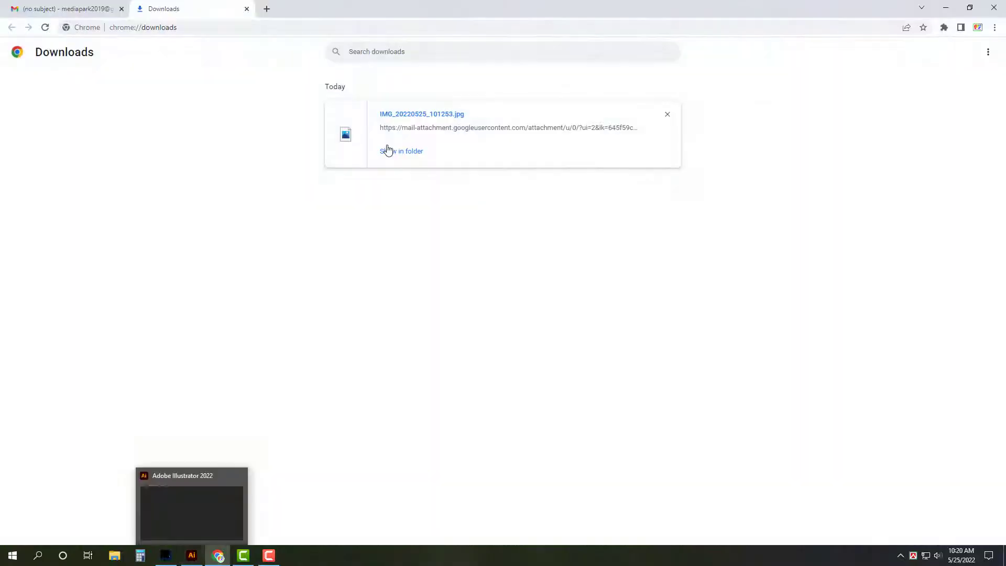
click(988, 52)
click(981, 57)
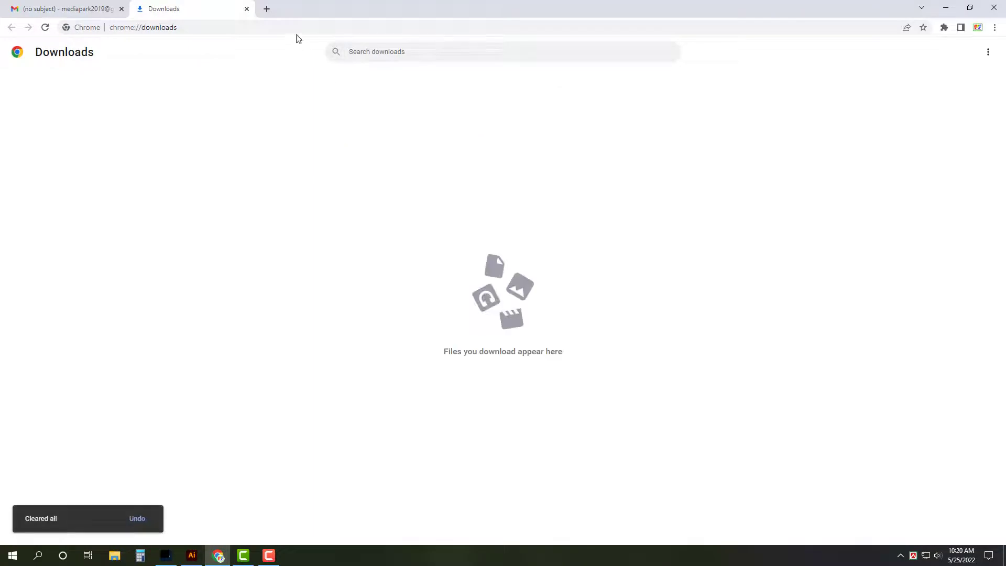
click(247, 9)
click(148, 83)
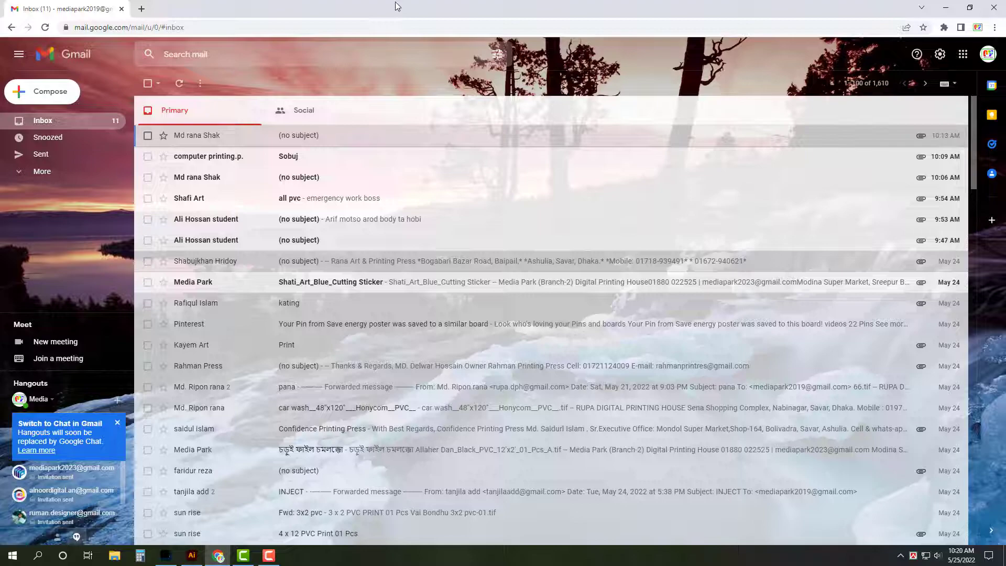
Step: Show the desktop and refresh its icons
key(super+d)
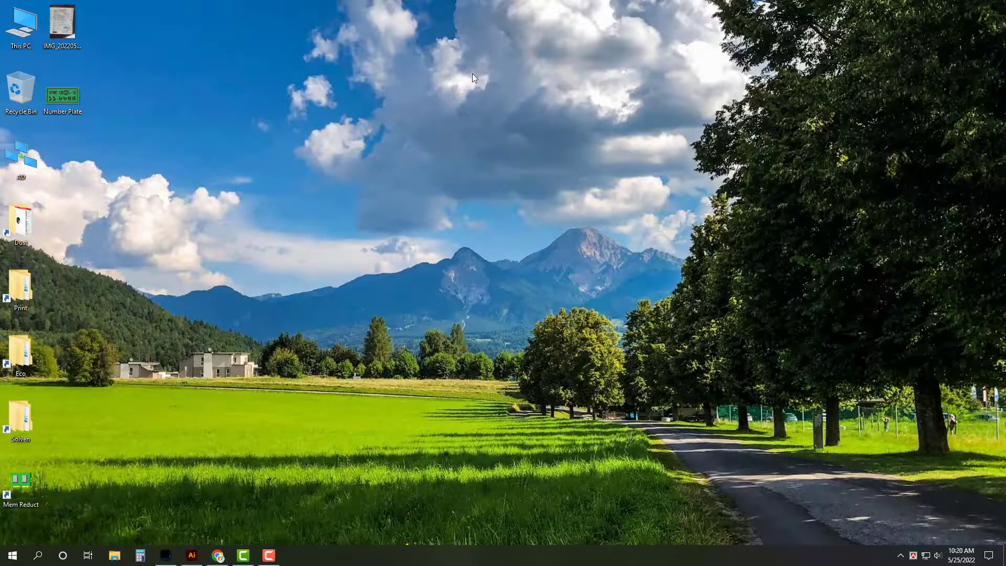
right_click(472, 73)
click(495, 104)
right_click(425, 120)
click(456, 151)
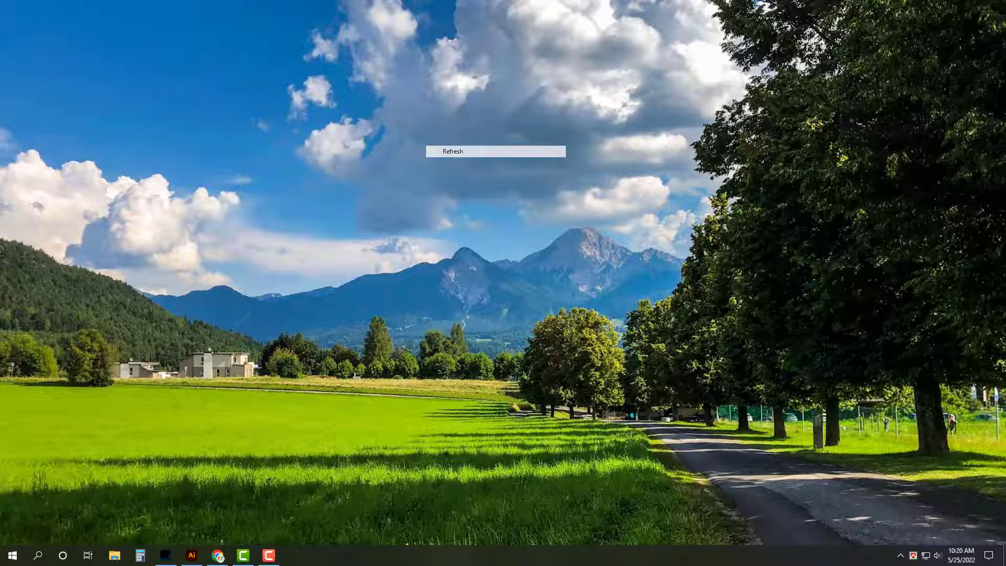
Step: Permanently delete the IMG scan and Number Plate files from the top of the desktop
key(shift+F10)
key(Escape)
key(shift+Delete)
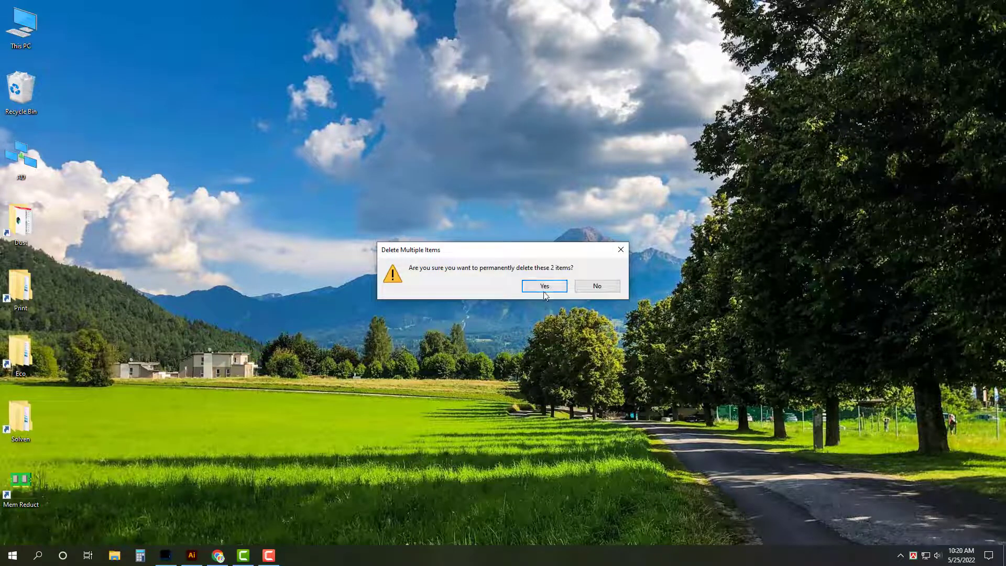
click(544, 291)
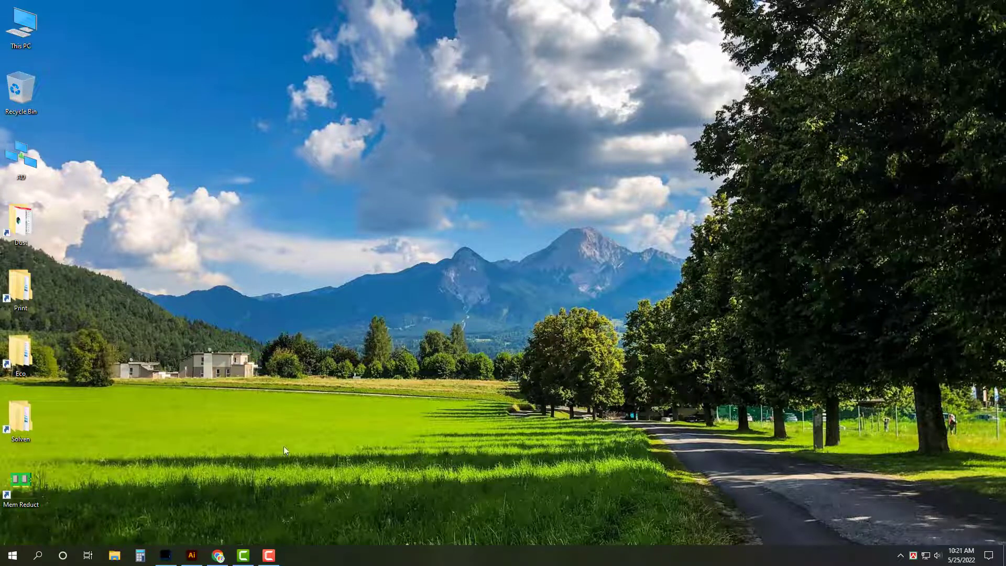
click(268, 555)
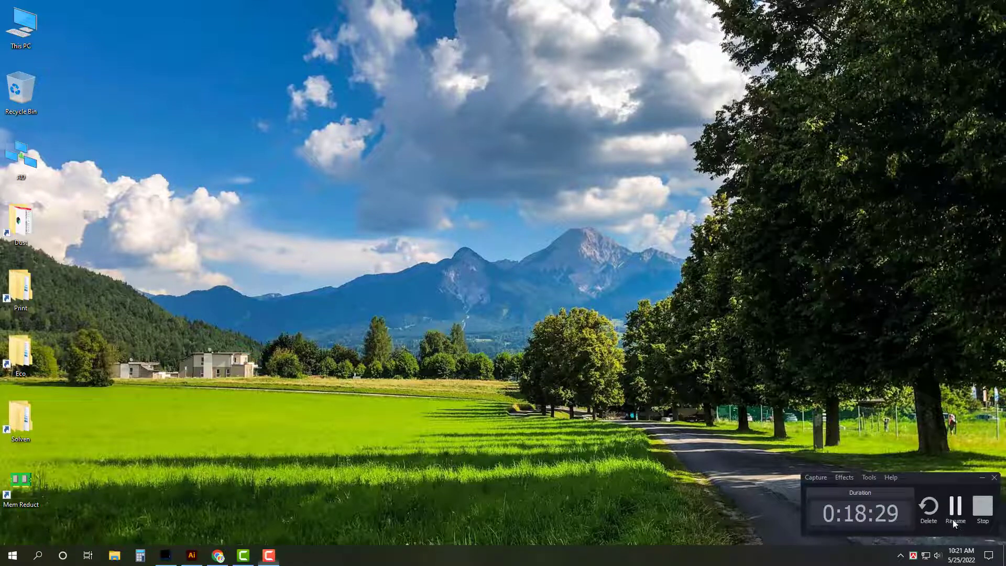
click(268, 556)
Step: Download IMG_20220525_102019.jpg from the newest email and reveal it in Downloads
click(218, 556)
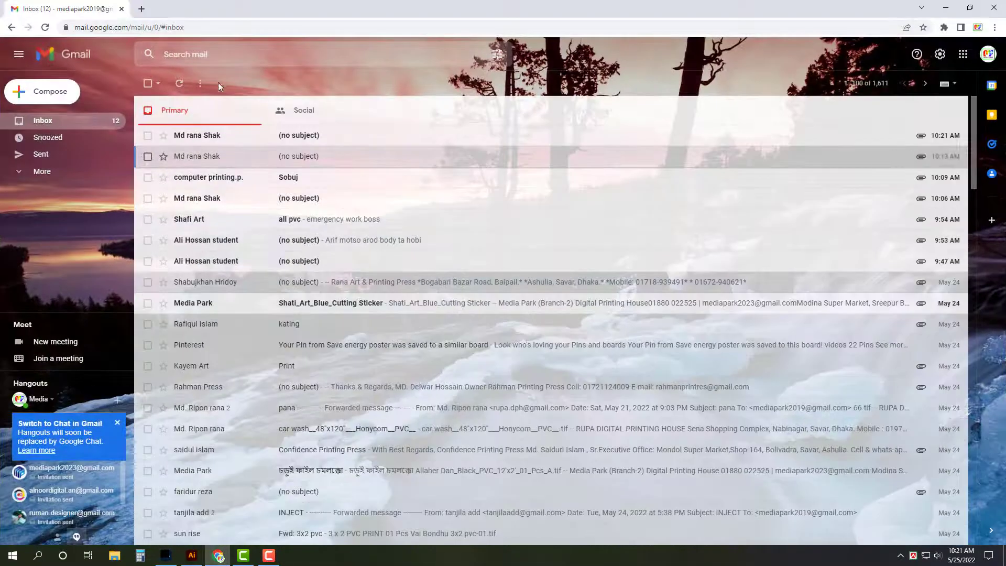
click(214, 137)
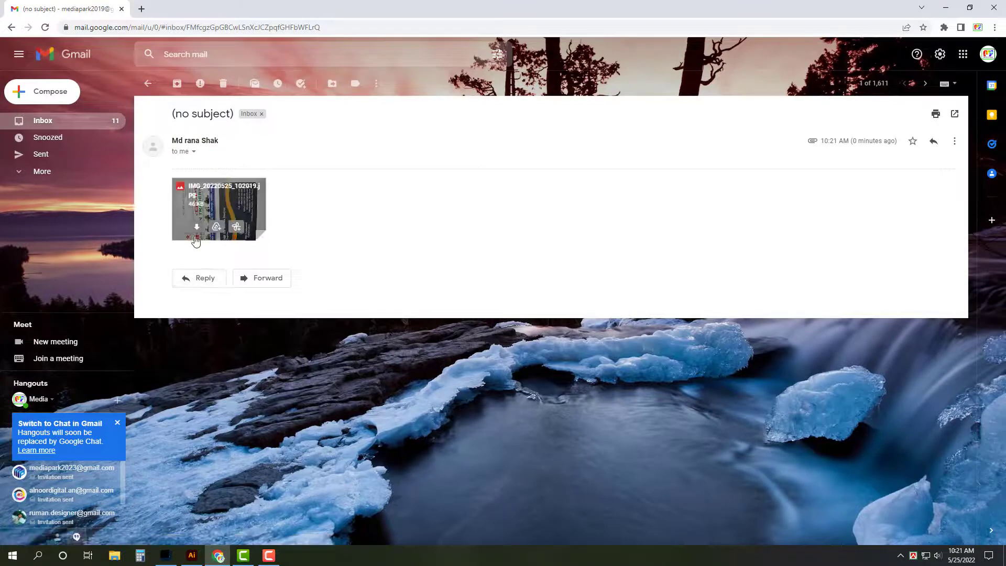
click(89, 128)
key(ctrl+j)
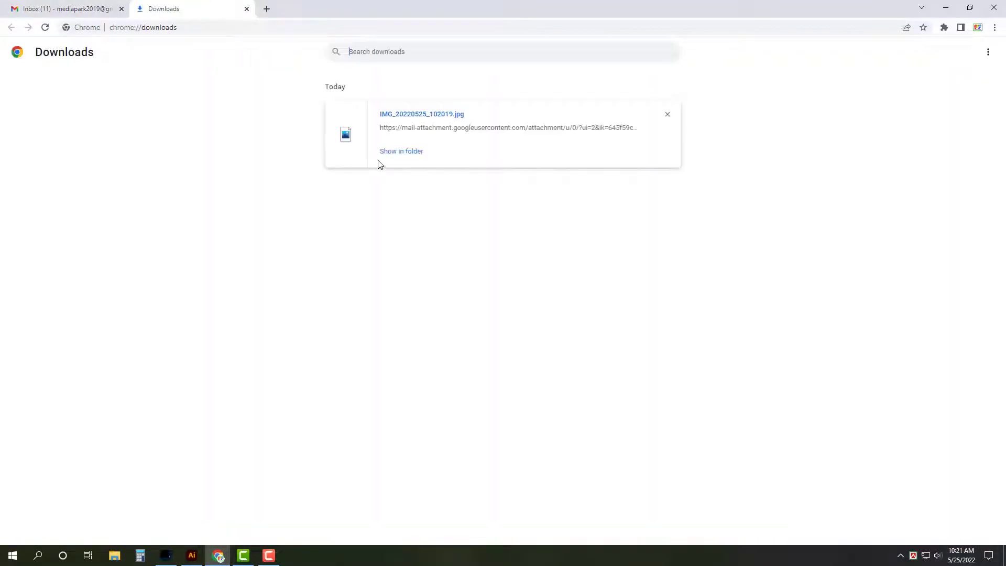
click(388, 150)
Step: Try opening the downloaded image in Photoshop and dismiss the resulting error
right_click(814, 117)
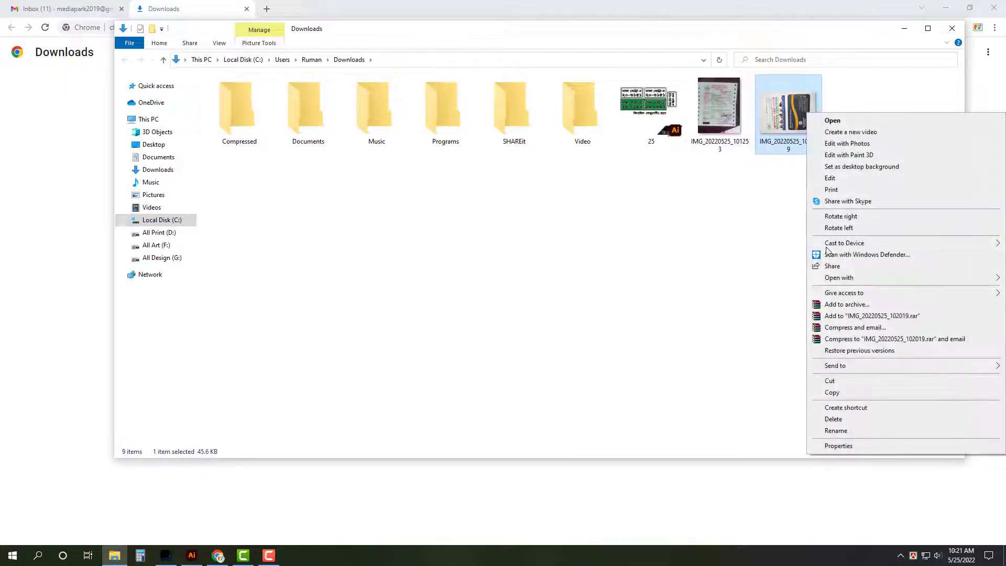
mouse_move(854, 278)
click(729, 291)
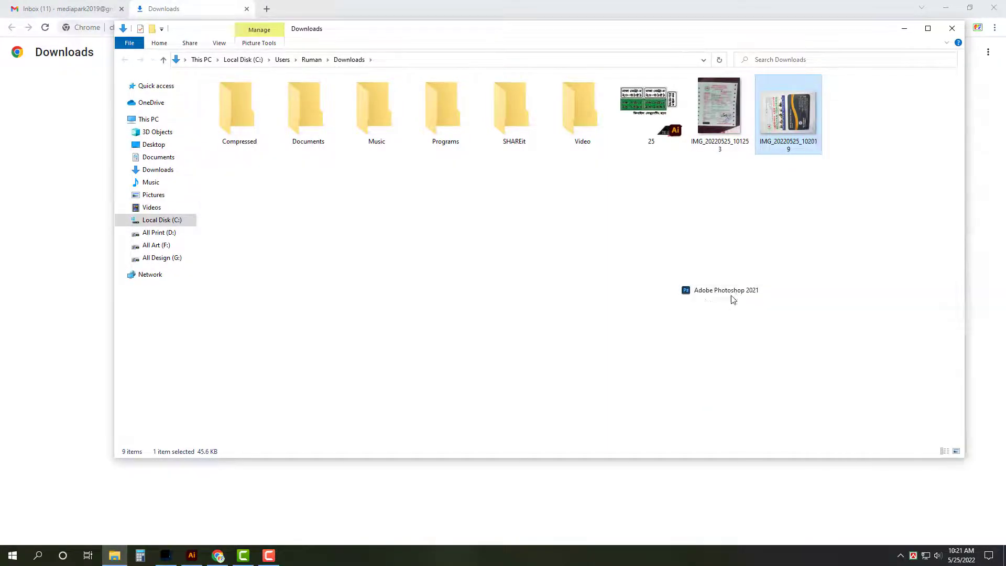
click(493, 205)
click(114, 556)
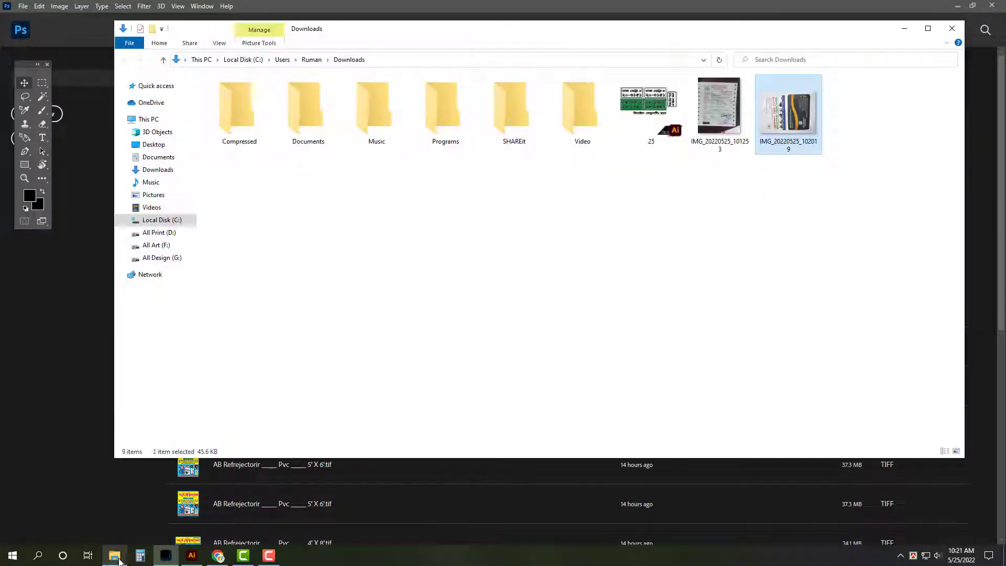
Step: Open the image in Paint and save it as a JPEG on the Desktop
right_click(783, 113)
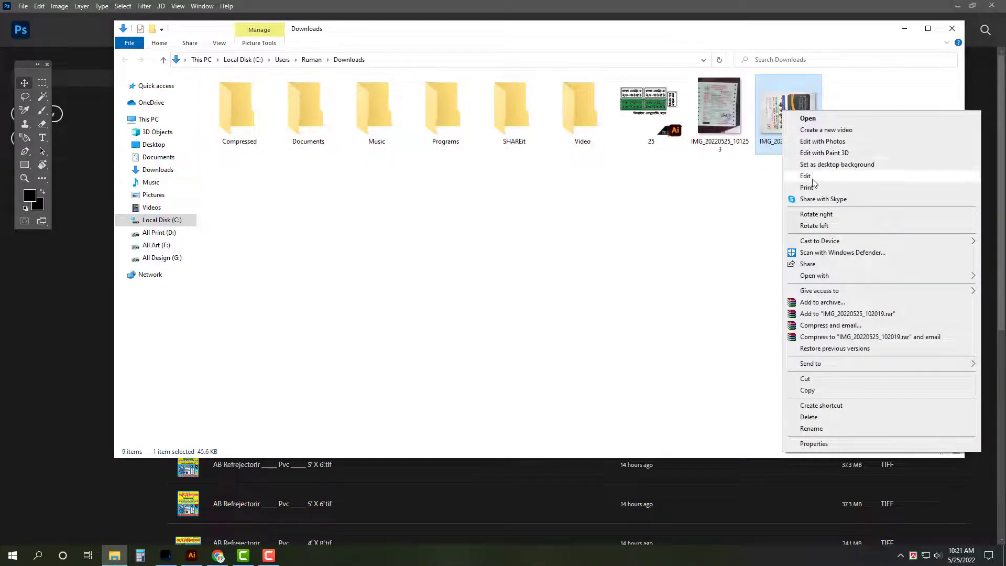
click(802, 169)
click(152, 148)
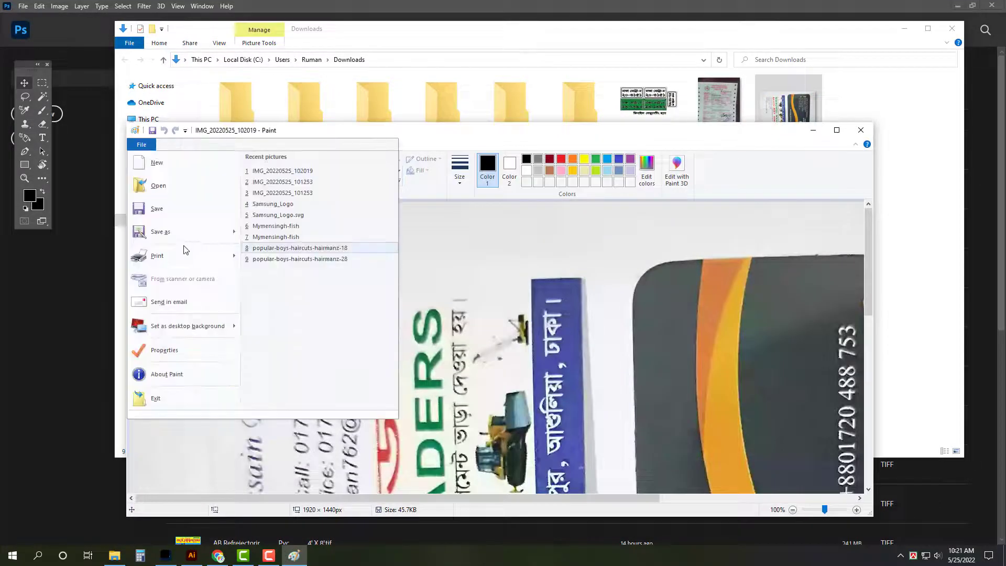
click(187, 231)
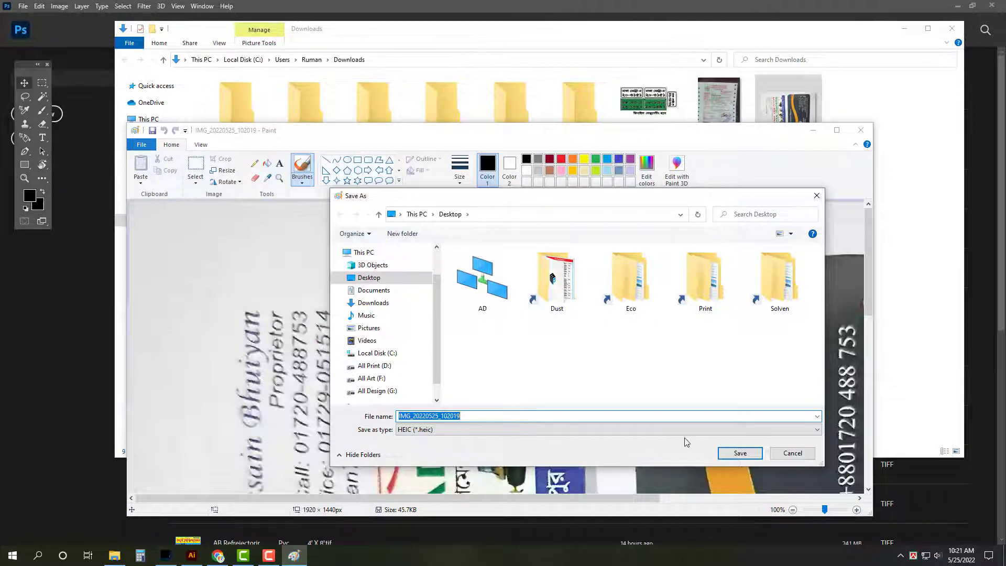
click(686, 430)
click(687, 470)
click(740, 453)
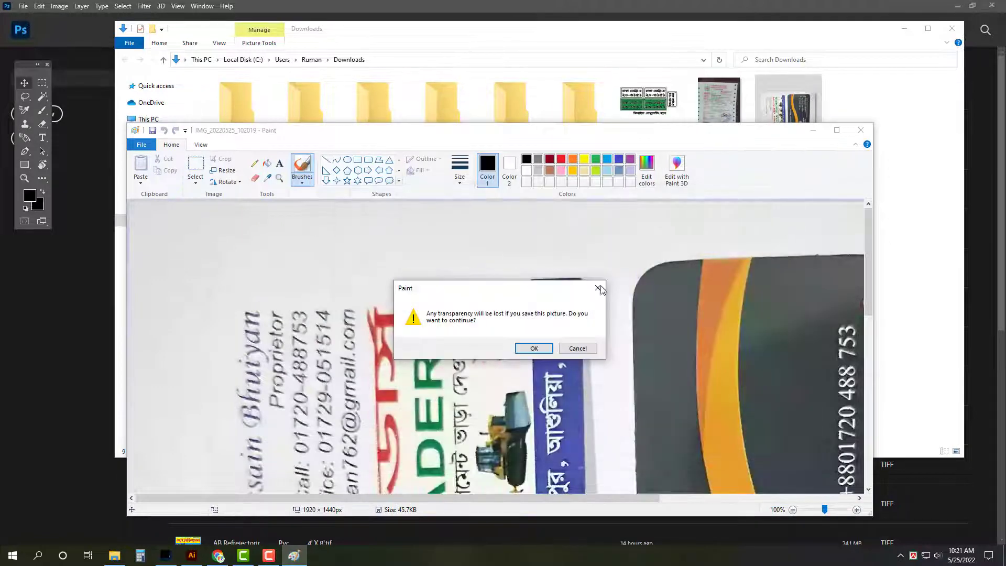
click(535, 349)
click(860, 130)
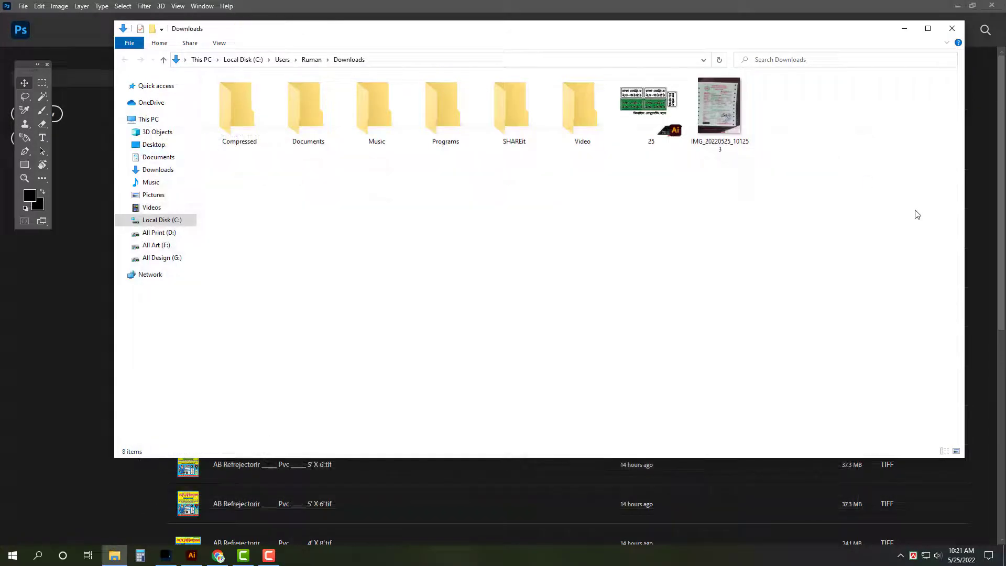
Step: Delete the old 25 and IMG files from Downloads and clear Chrome's downloads list
drag(783, 231, 681, 82)
key(Delete)
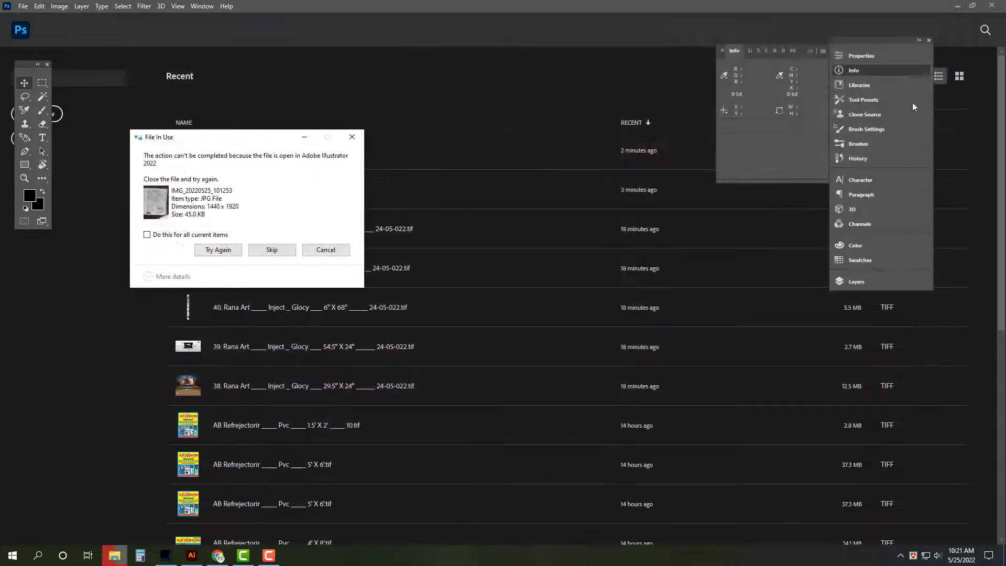
click(271, 249)
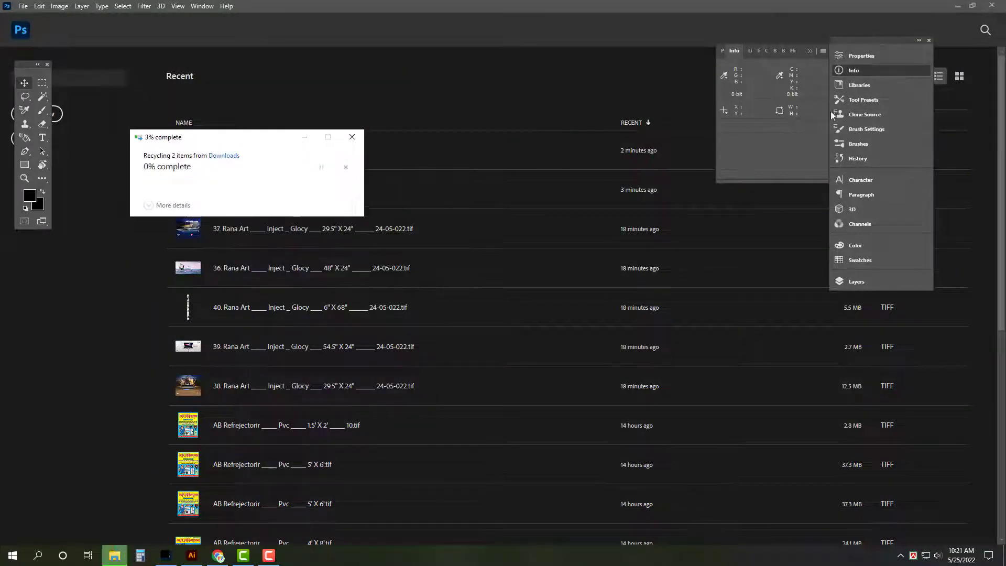
click(958, 6)
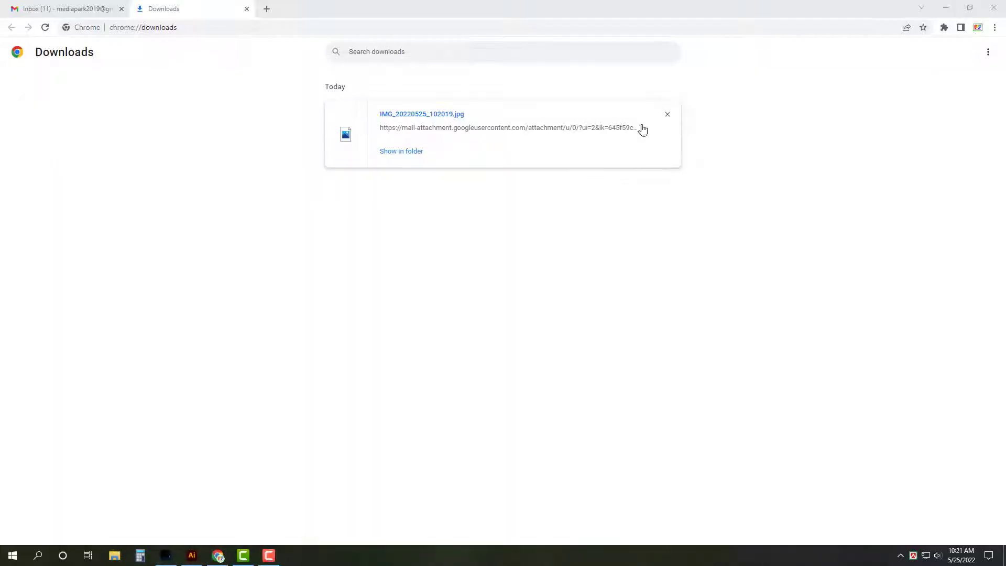
click(988, 52)
click(924, 54)
Step: Open the new desktop image IMG_20220525_102019 in Photoshop
click(946, 7)
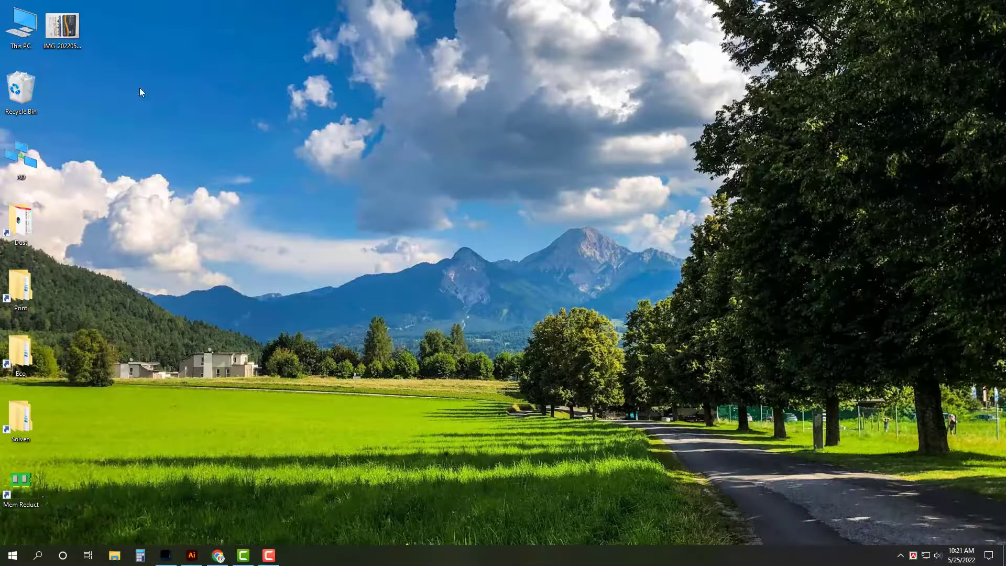
right_click(62, 27)
mouse_move(173, 192)
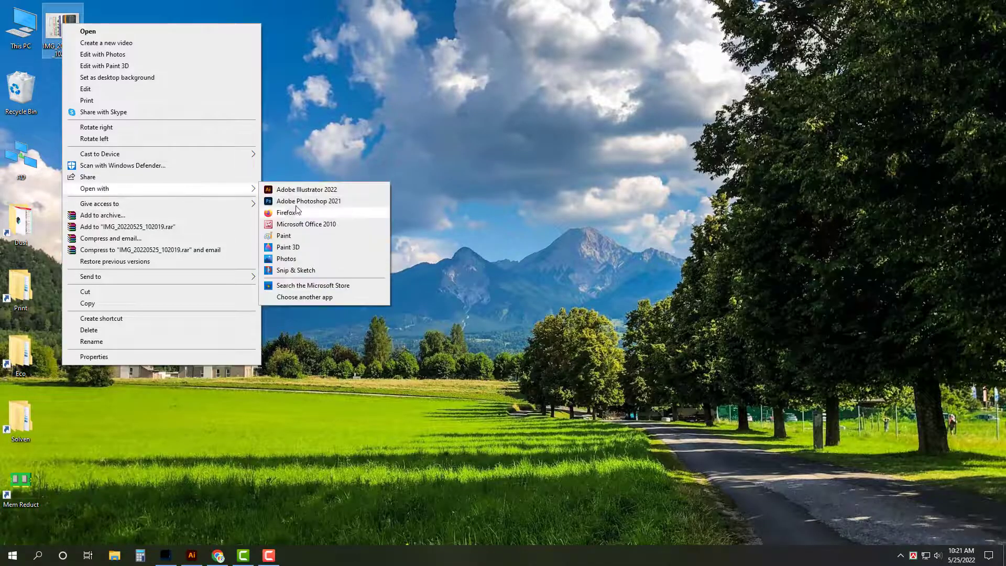
click(291, 206)
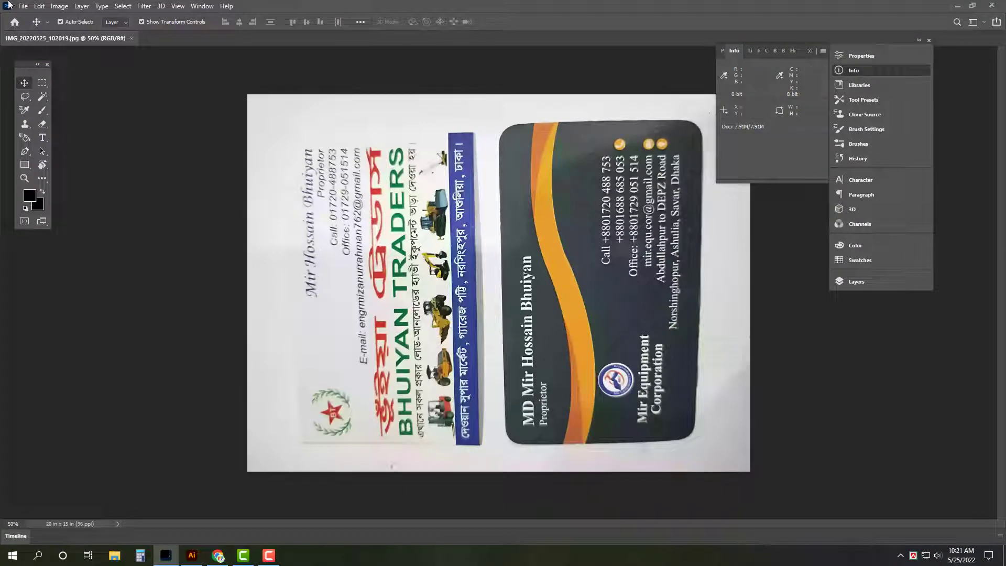
Step: Rotate the photo 90° clockwise, fit it on screen, then close the document
click(59, 7)
mouse_move(147, 106)
click(189, 117)
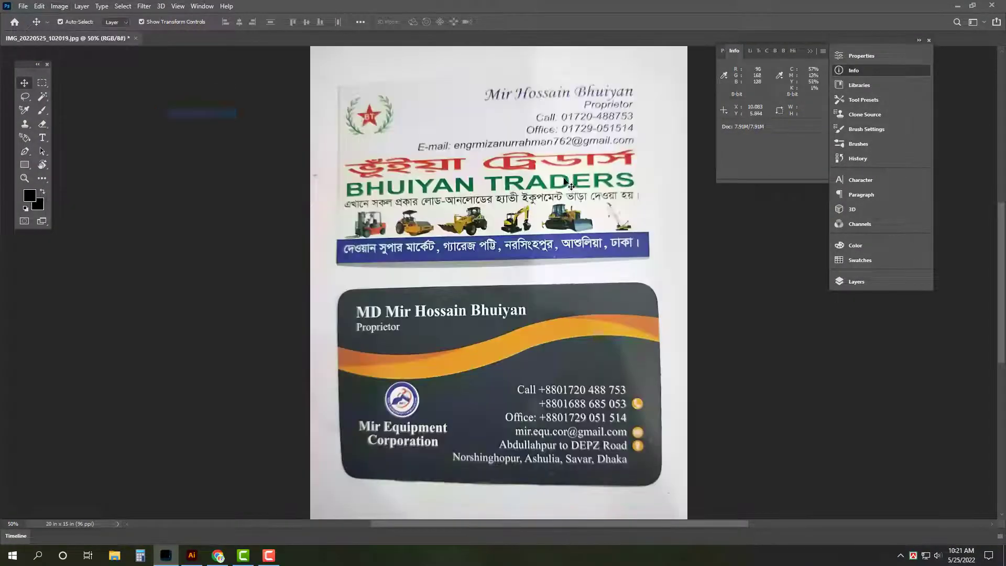
key(Tab)
key(ctrl+0)
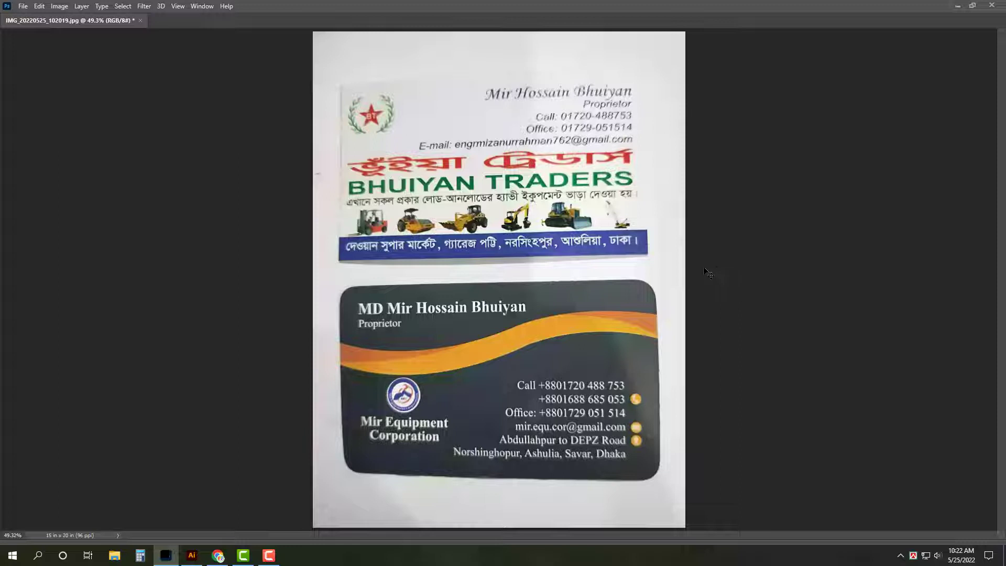
key(ctrl+w)
Step: Discard the Photoshop changes and open IMG_20220525_102019 from the Desktop in Illustrator
click(495, 207)
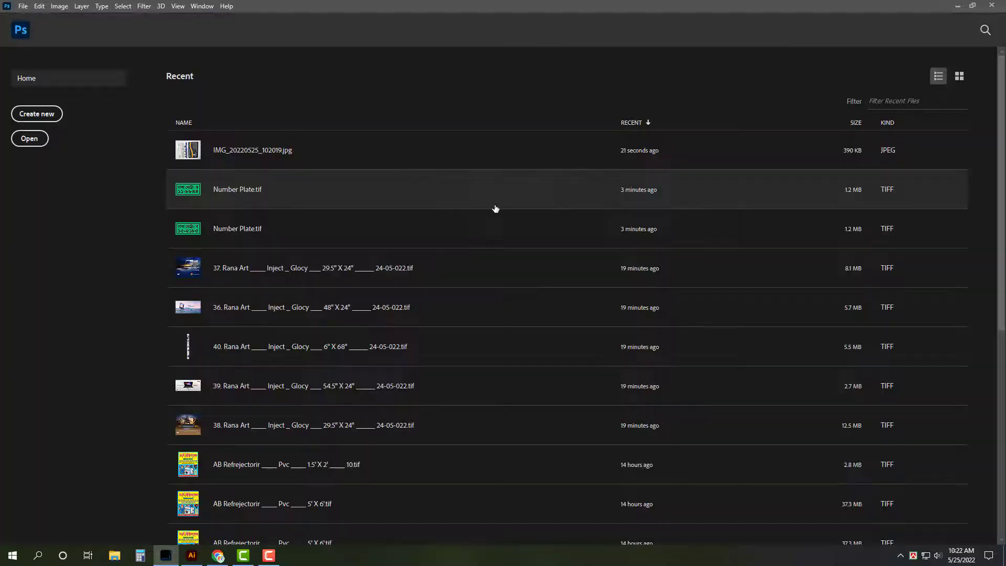
key(super+d)
click(192, 555)
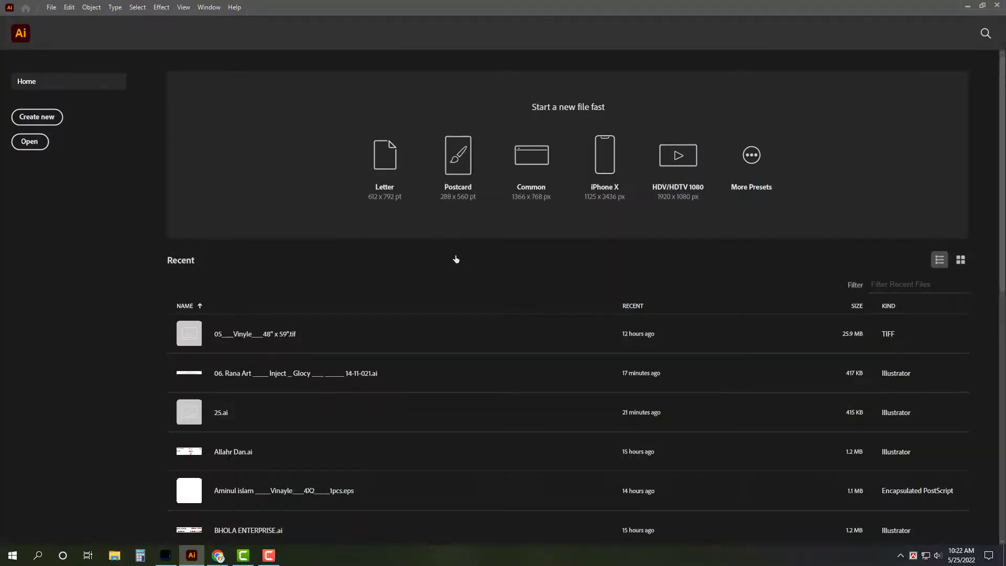
key(ctrl+o)
click(43, 127)
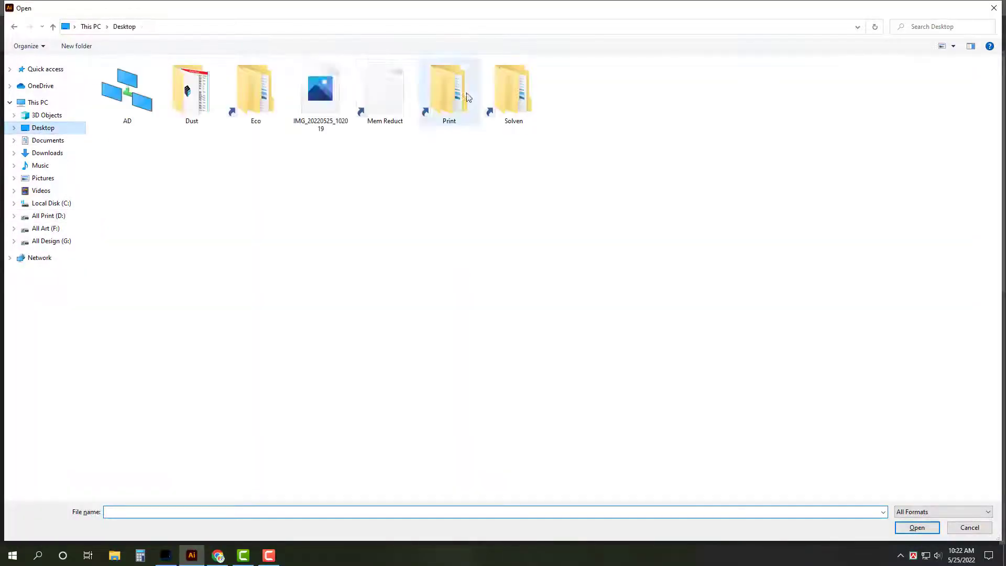
double_click(329, 89)
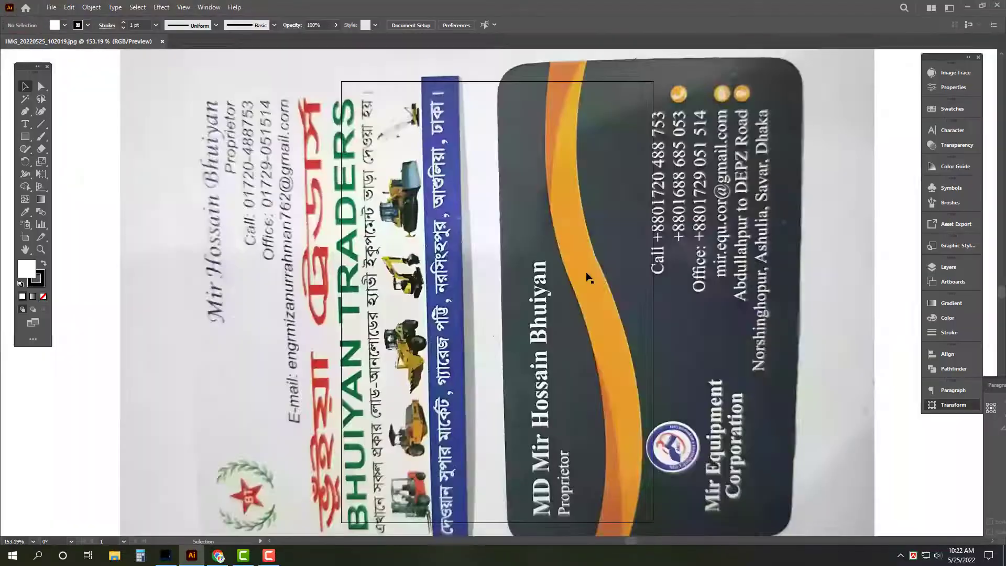
Step: Rotate the photo upright, close its document unsaved, and paste it into a new document
click(587, 306)
key(ctrl+0)
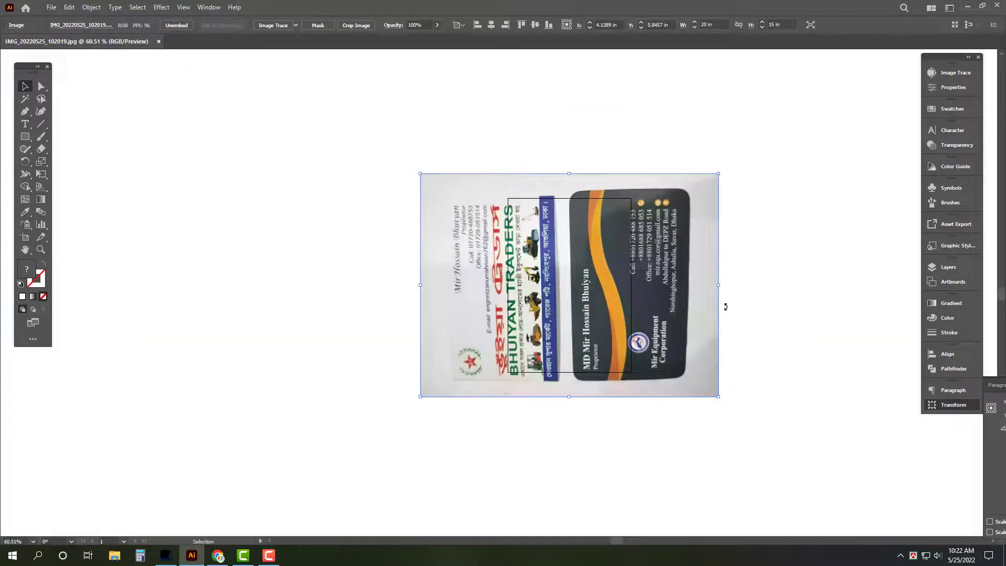
drag(725, 307, 530, 424)
key(Delete)
key(ctrl+w)
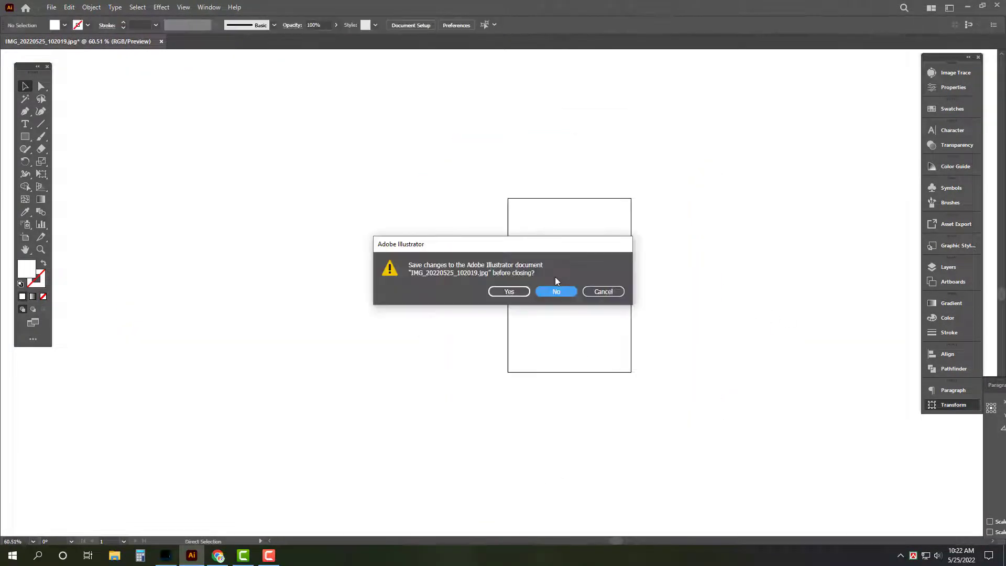
click(556, 291)
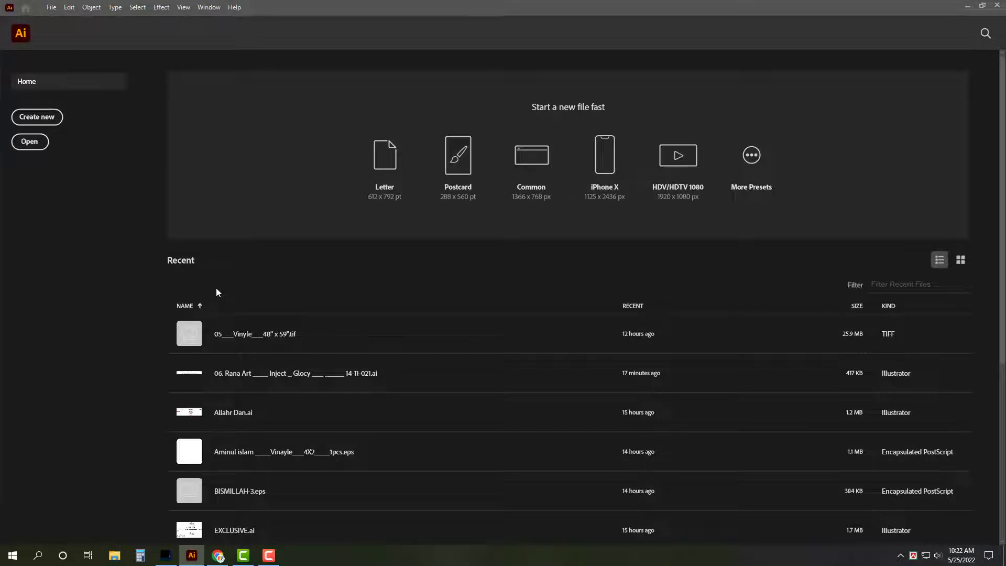
key(ctrl+n)
key(ctrl+v)
Step: Move the pasted photo to the left of the artboard
scroll(417, 241, down, 3)
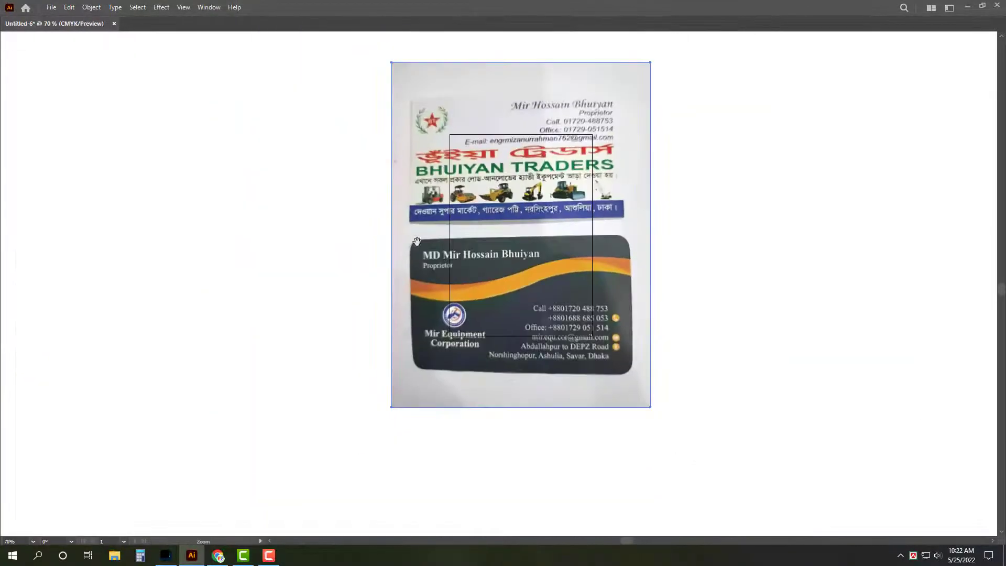
drag(416, 241, 594, 251)
drag(716, 272, 414, 272)
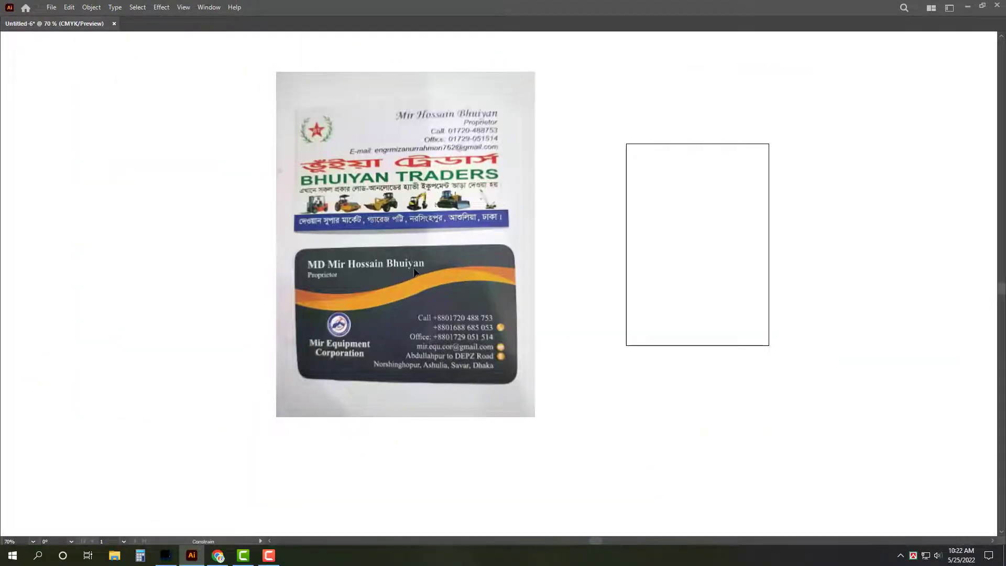
drag(451, 343, 387, 298)
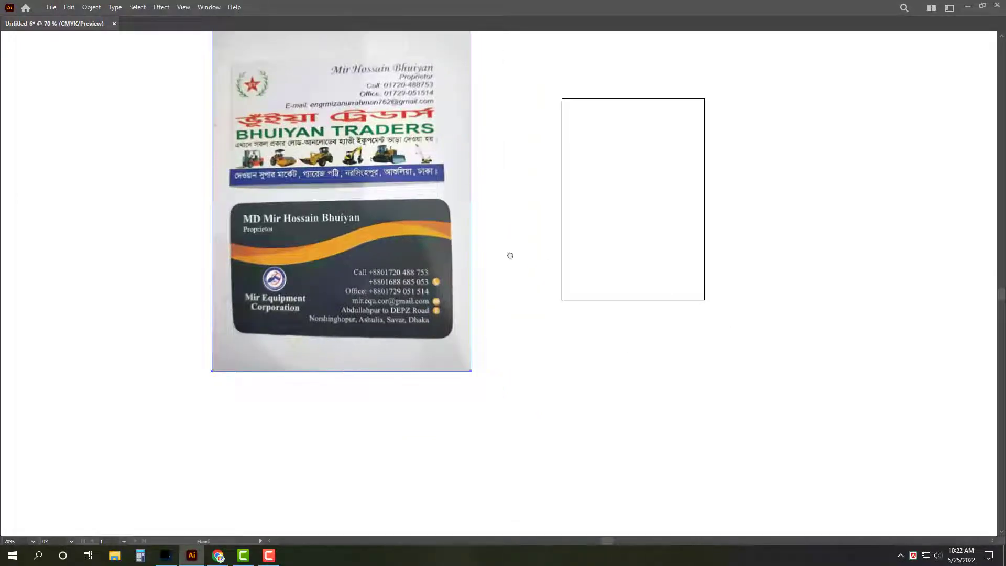
scroll(377, 36, down, 3)
Step: Paste a second photo copy and clip it to the top business card
key(ctrl+v)
key(z)
drag(427, 335, 580, 384)
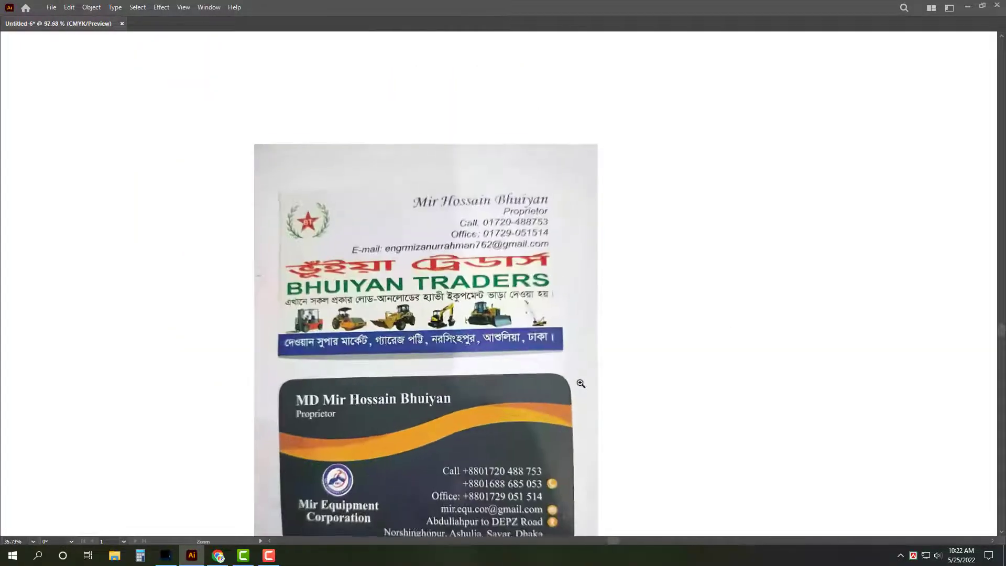
key(m)
drag(268, 181, 570, 356)
key(a)
key(ctrl+7)
scroll(472, 289, down, 4)
key(v)
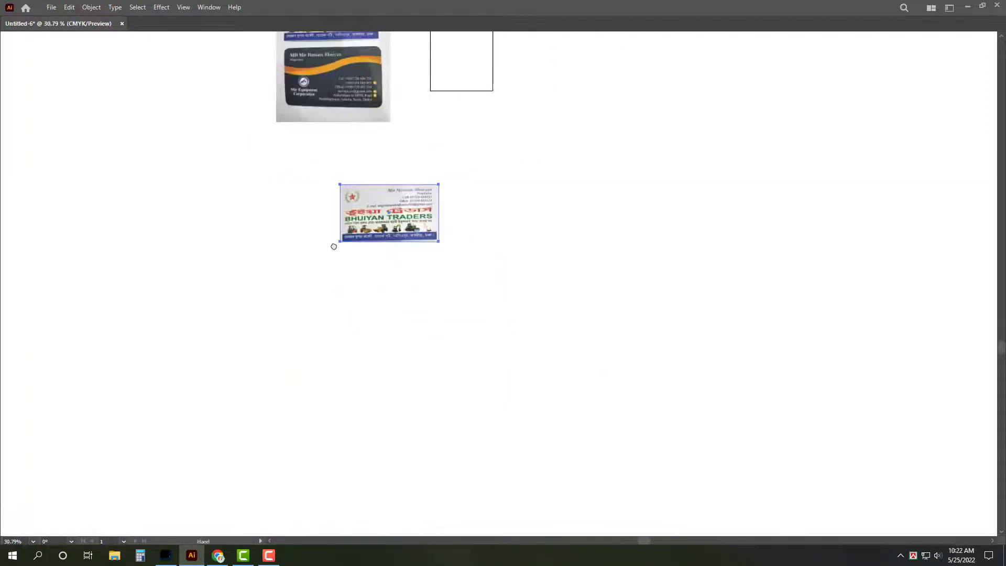
key(Tab)
Step: Create a rectangle sized 54 × 22 in
click(498, 219)
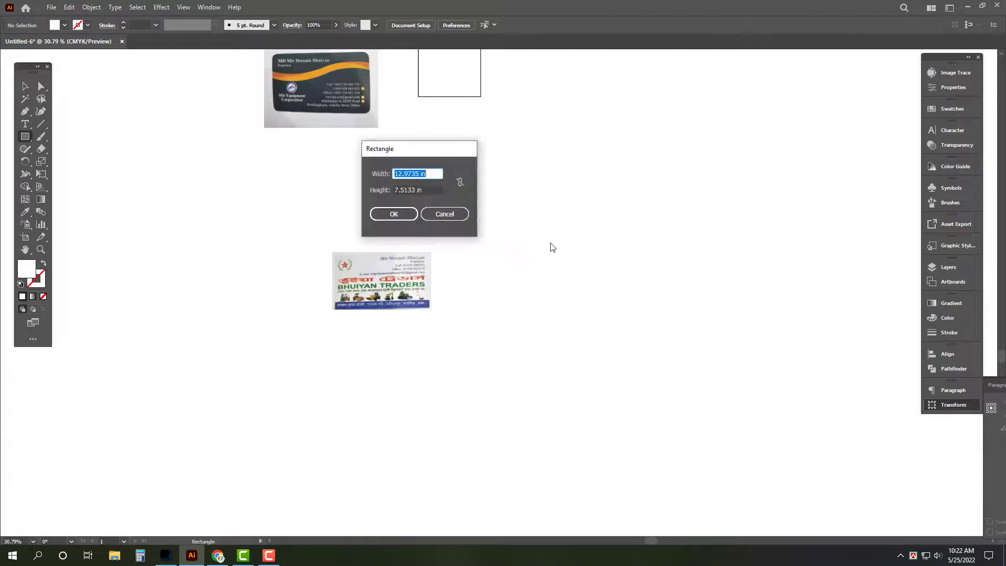
text(54)
key(Tab)
text(22)
key(Return)
Step: Move the new rectangle up and left and fill it blue
key(v)
key(Tab)
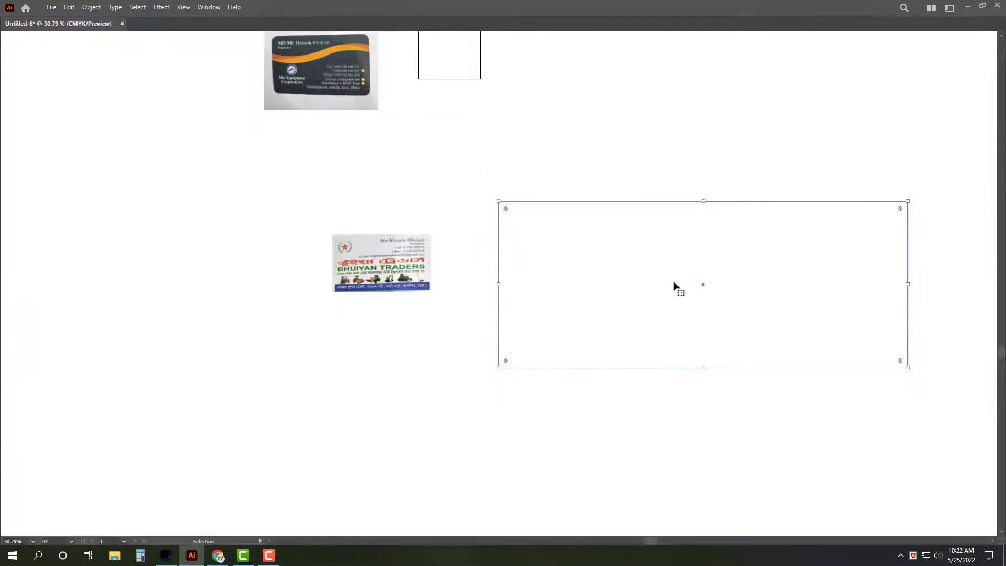
drag(703, 290, 440, 233)
key(ctrl+0)
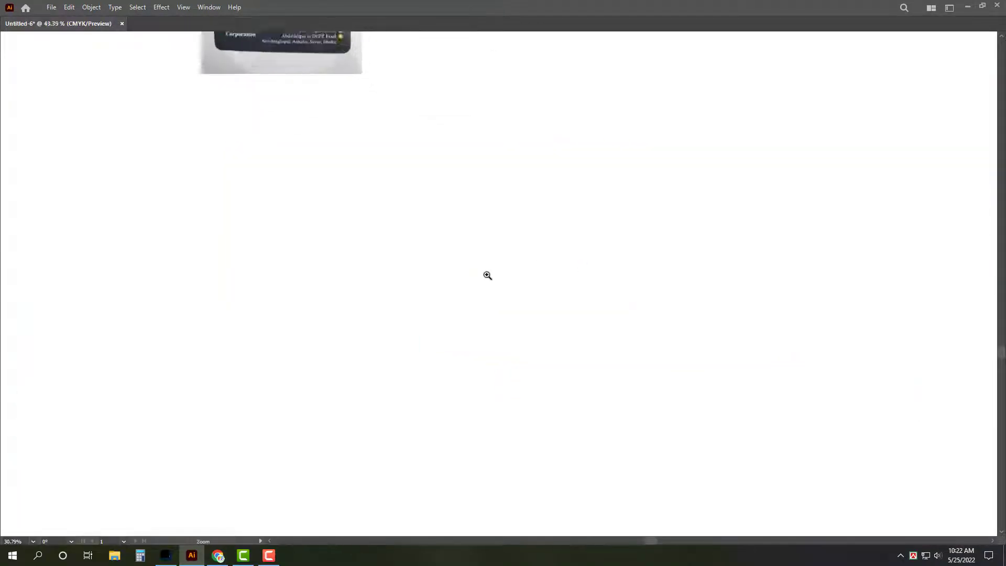
key(Tab)
click(947, 317)
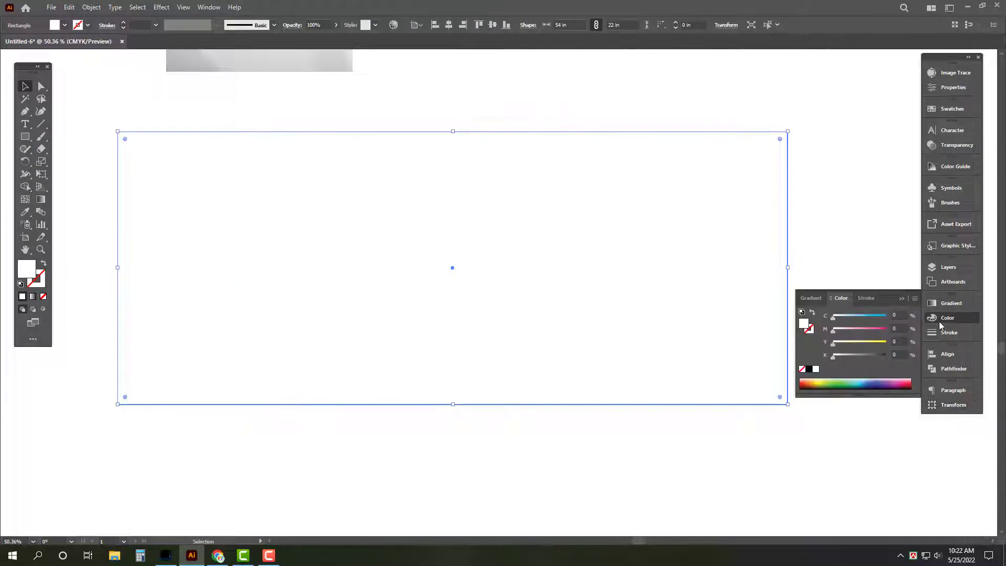
click(862, 383)
Step: Add a -0.6 offset path inside the rectangle and fill it white
key(Tab)
scroll(519, 377, up, 2)
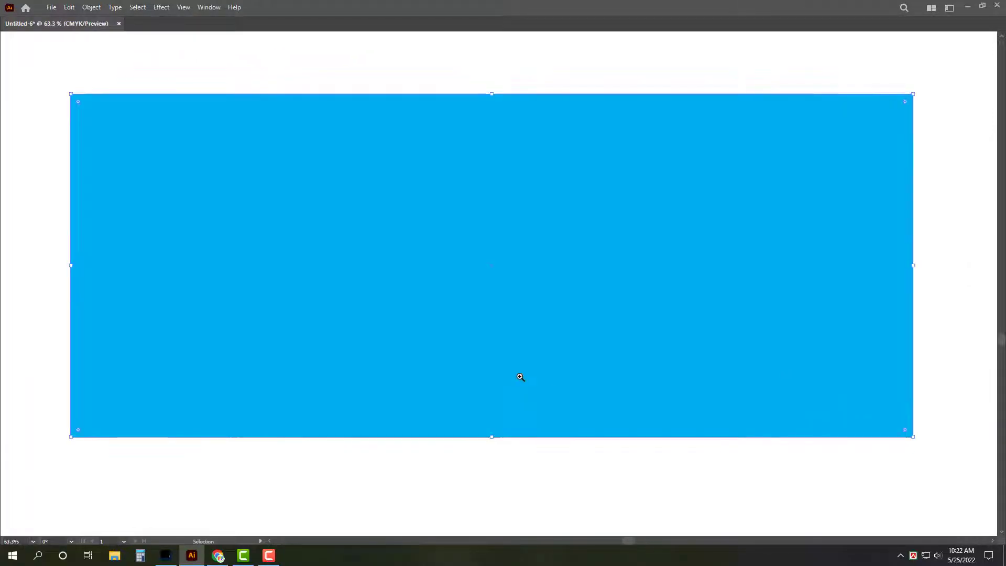
key(alt+o)
mouse_move(215, 256)
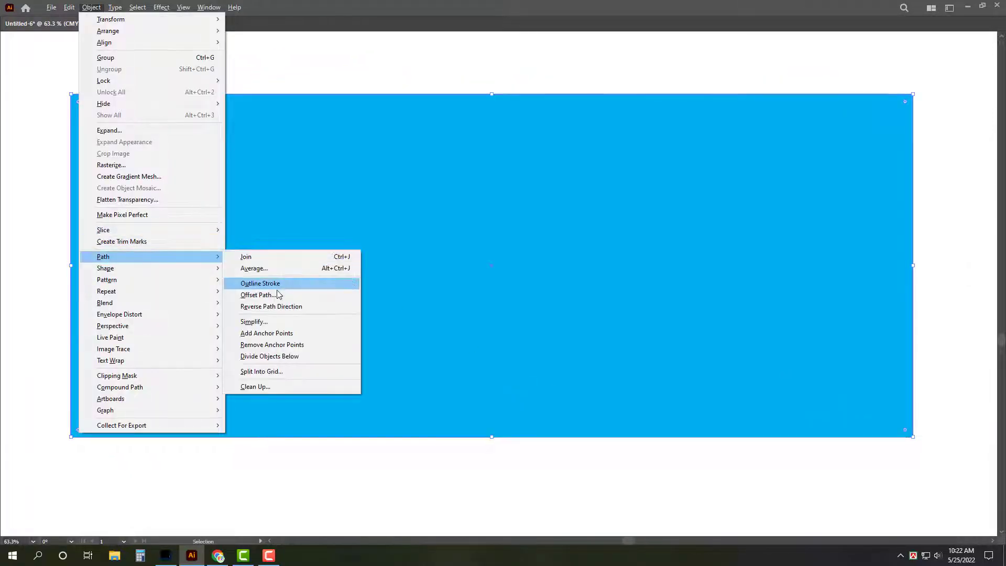
click(257, 291)
text(-.6)
key(Return)
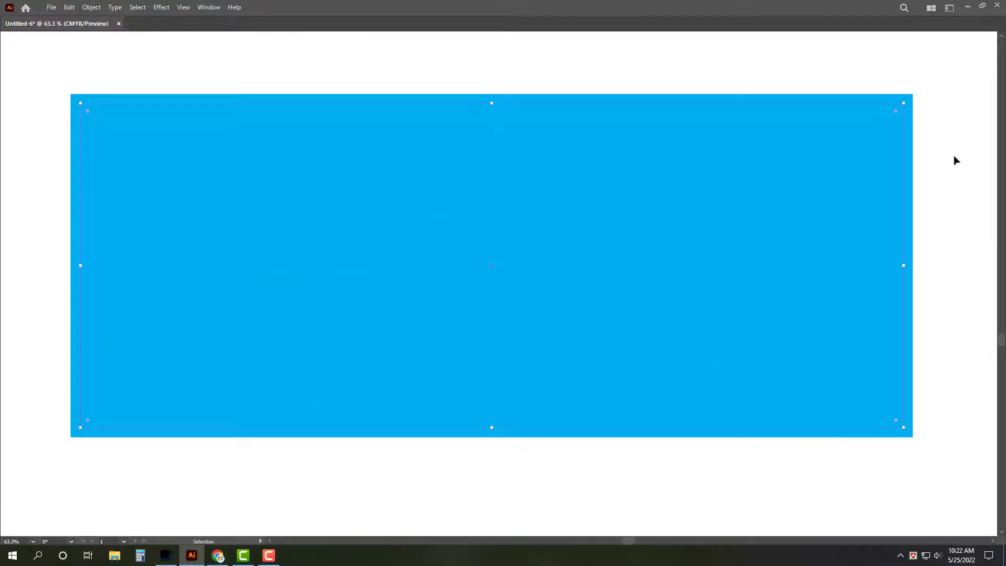
key(Tab)
click(816, 369)
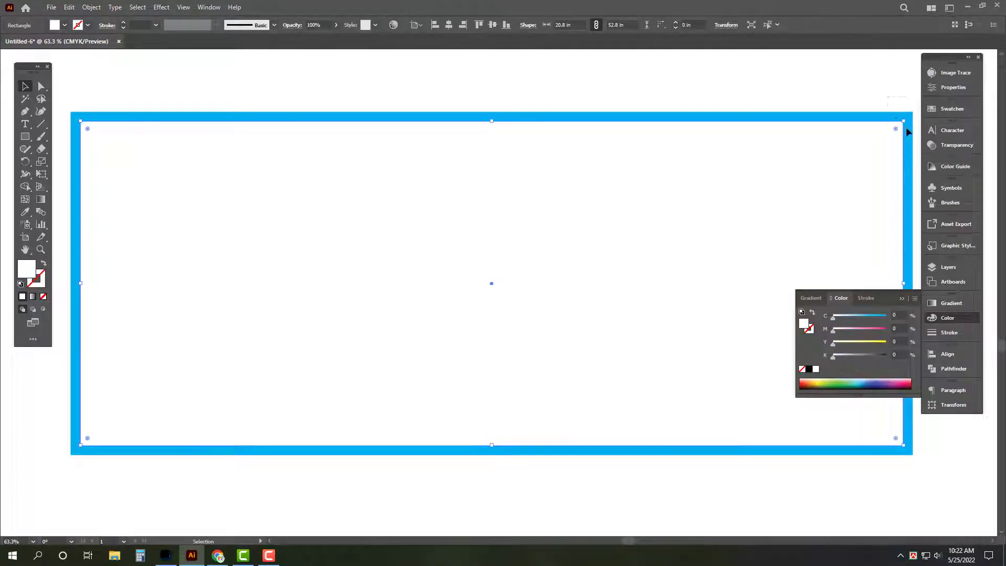
Step: Ungroup the two rectangles and shrink the white panel into a bottom strip
shift+click(909, 132)
click(953, 368)
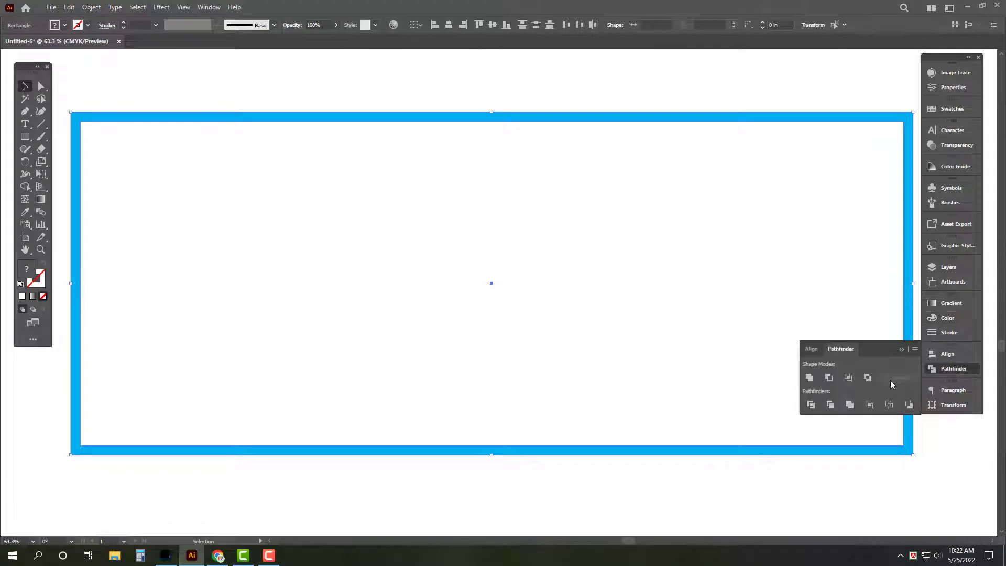
right_click(737, 216)
click(765, 297)
key(Tab)
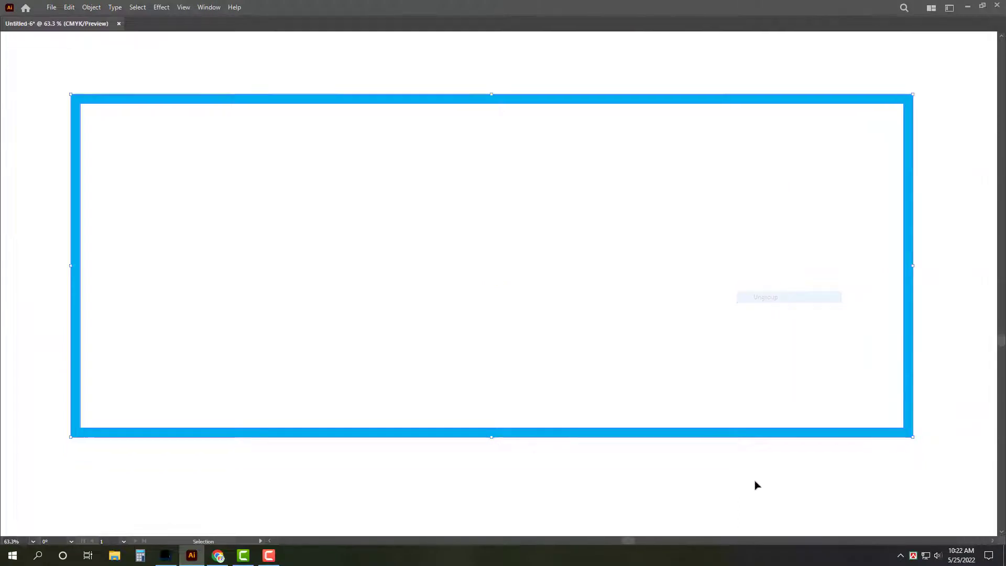
click(757, 485)
click(811, 312)
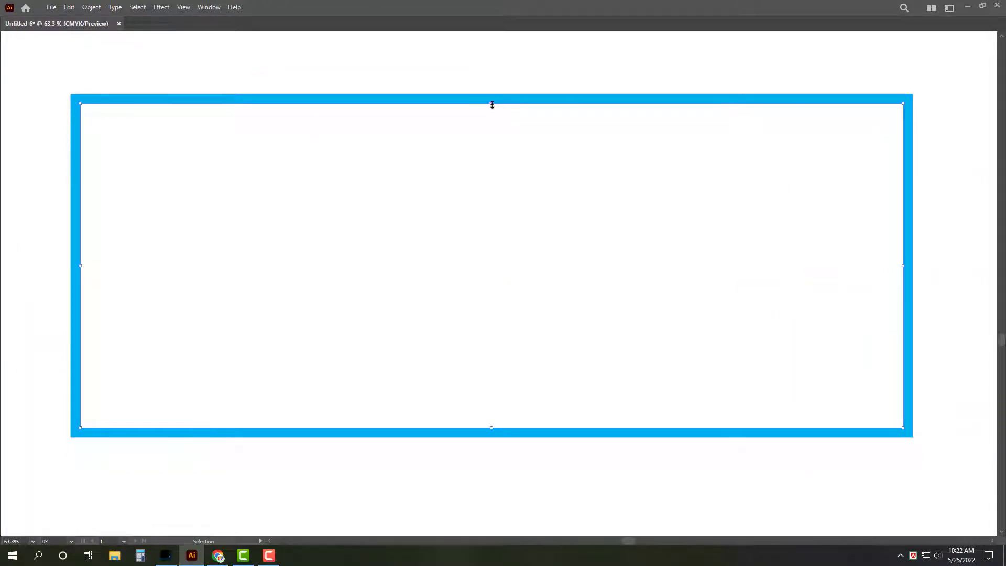
drag(492, 104, 525, 381)
Step: Fill the bottom strip with dark blue using CMYK values cyan 100, magenta 70
key(Tab)
click(946, 317)
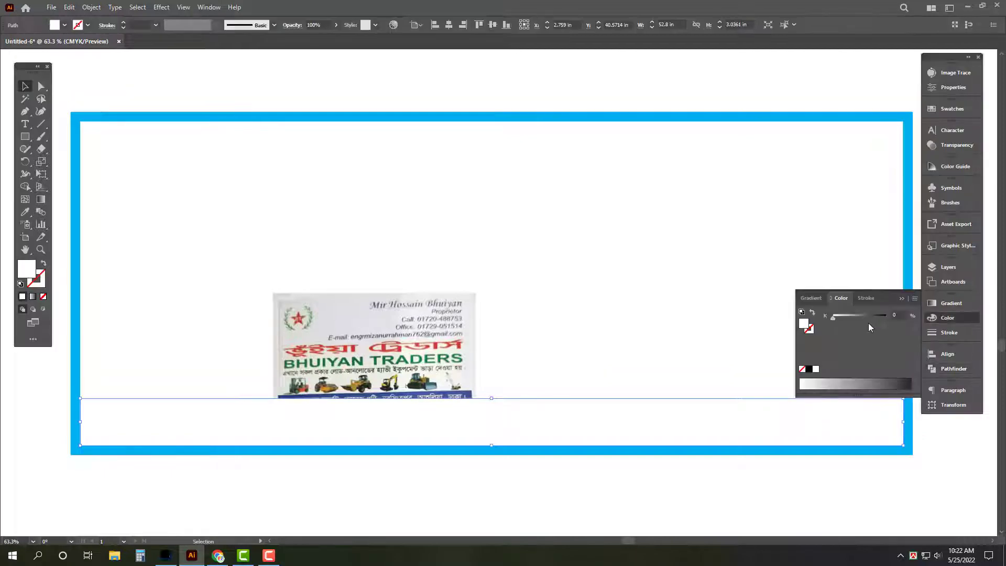
click(915, 299)
click(849, 351)
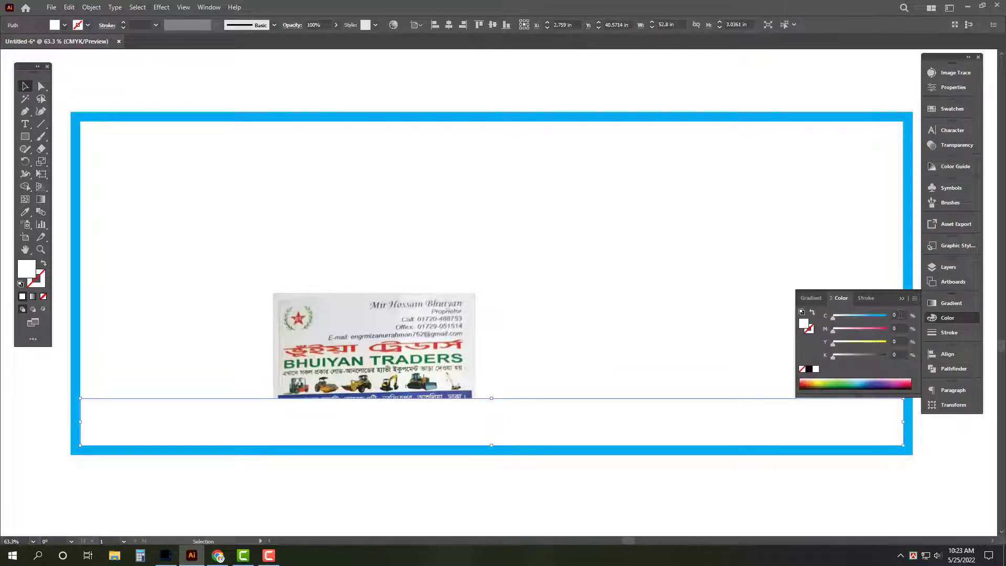
text(100)
key(Tab)
text(70)
key(Return)
key(Tab)
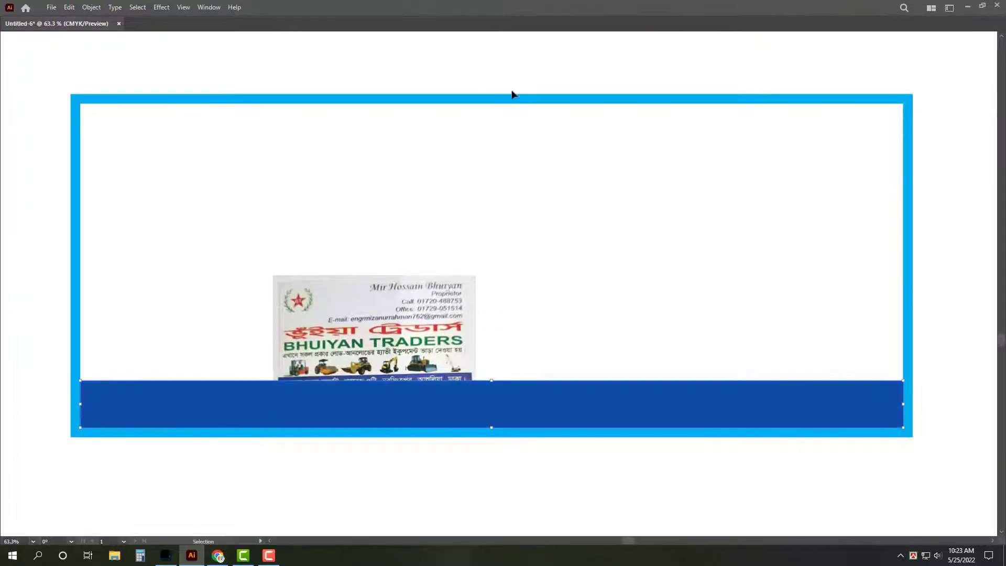
Step: Show the rulers and add a vertical guide at the card's centre
click(521, 100)
key(ctrl+r)
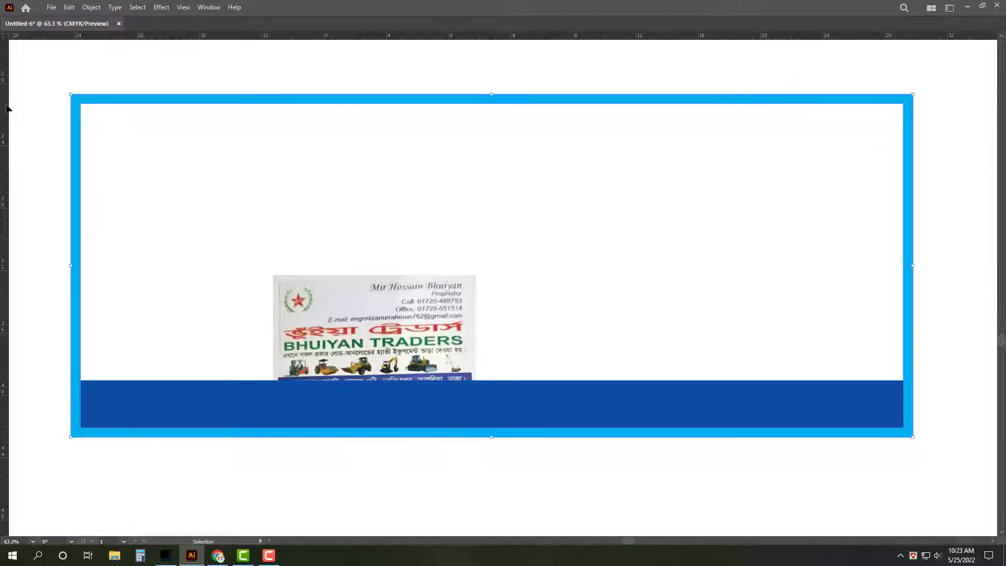
drag(6, 107, 492, 113)
Step: Enlarge the reference card image and place it at the lower left over the blue band
click(425, 330)
drag(402, 319, 347, 197)
key(z)
click(466, 177)
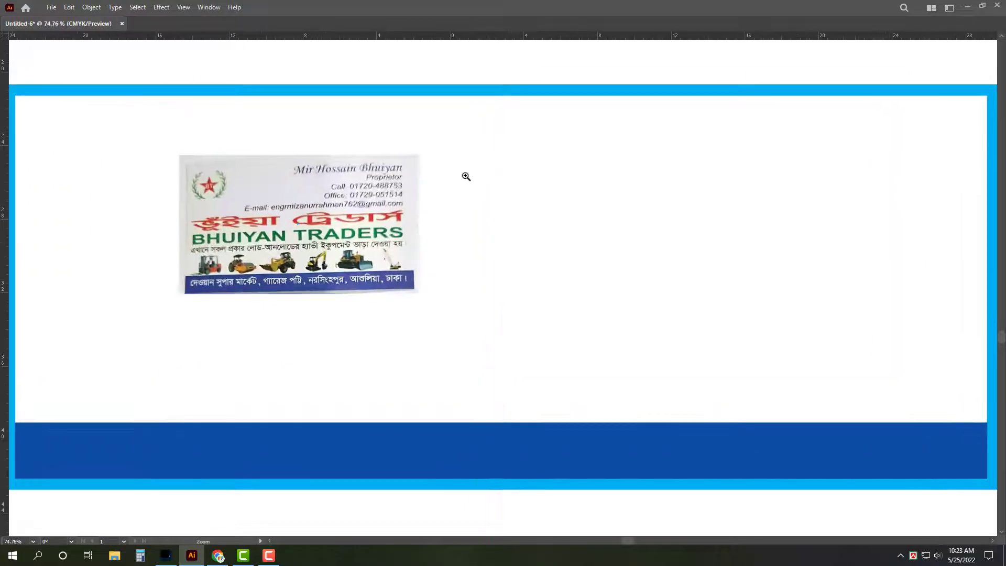
key(v)
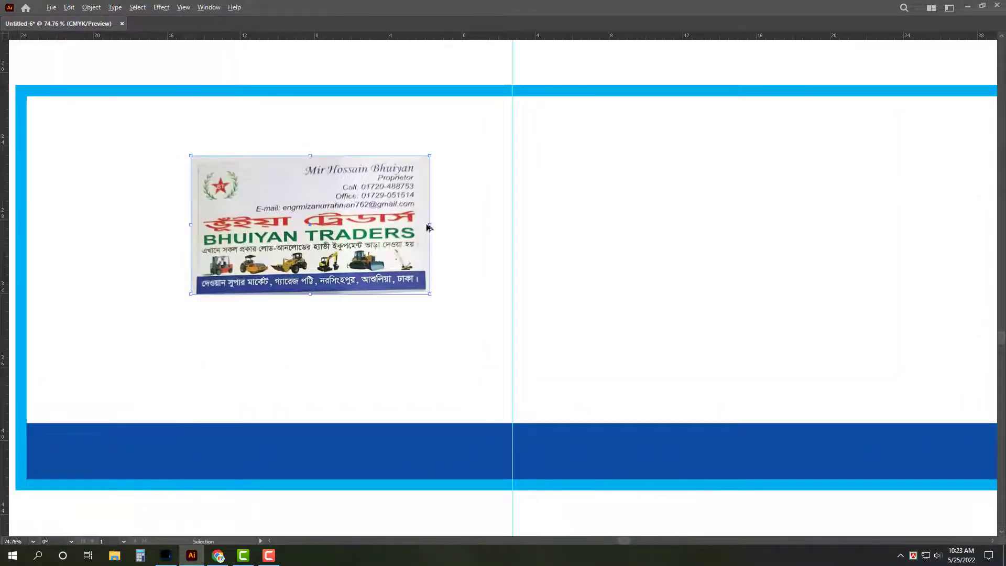
drag(429, 227, 463, 225)
drag(398, 236, 347, 349)
Step: Add a text object just below the top band and set its font to SutonnyMJ
key(t)
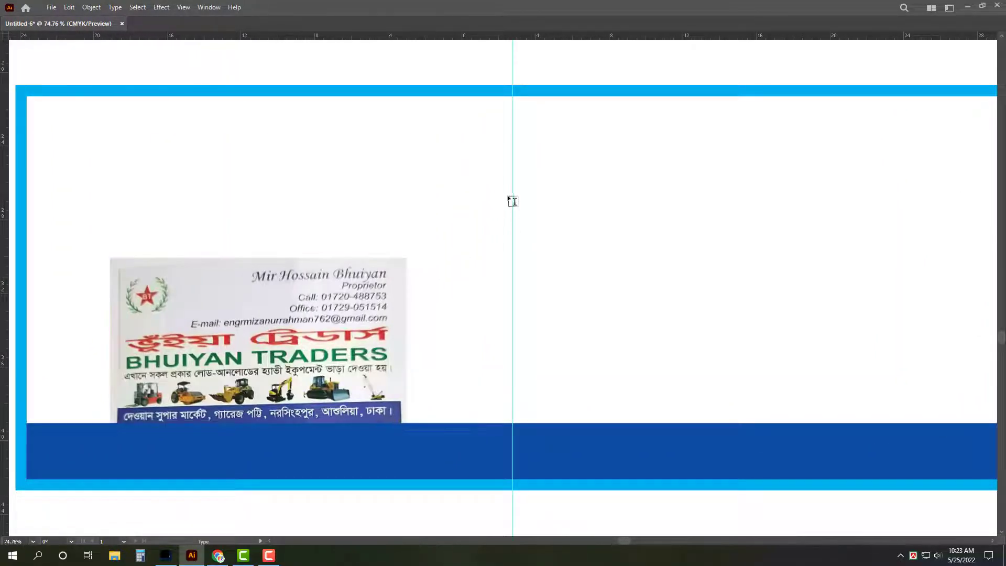
click(516, 199)
key(Escape)
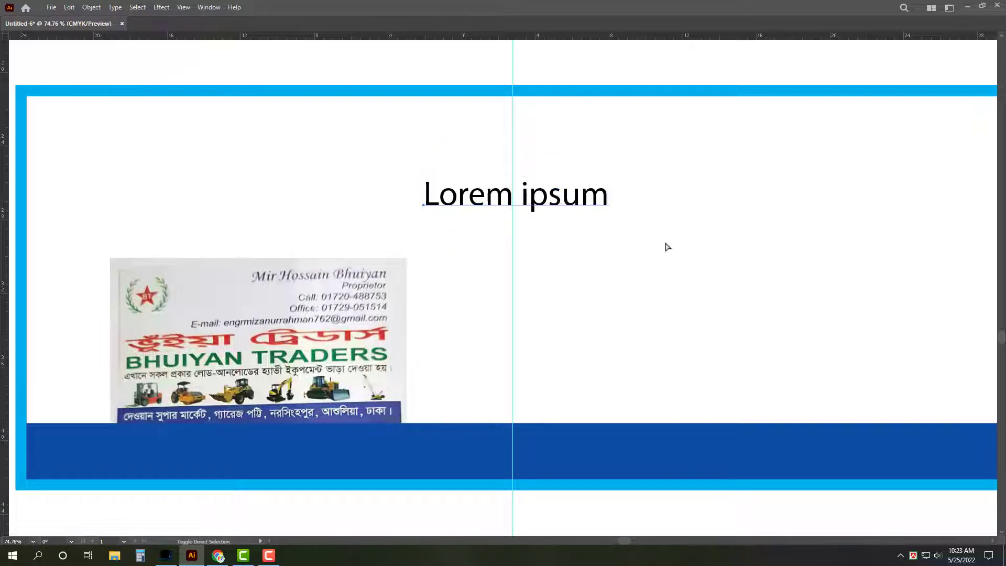
key(Tab)
drag(614, 215, 579, 141)
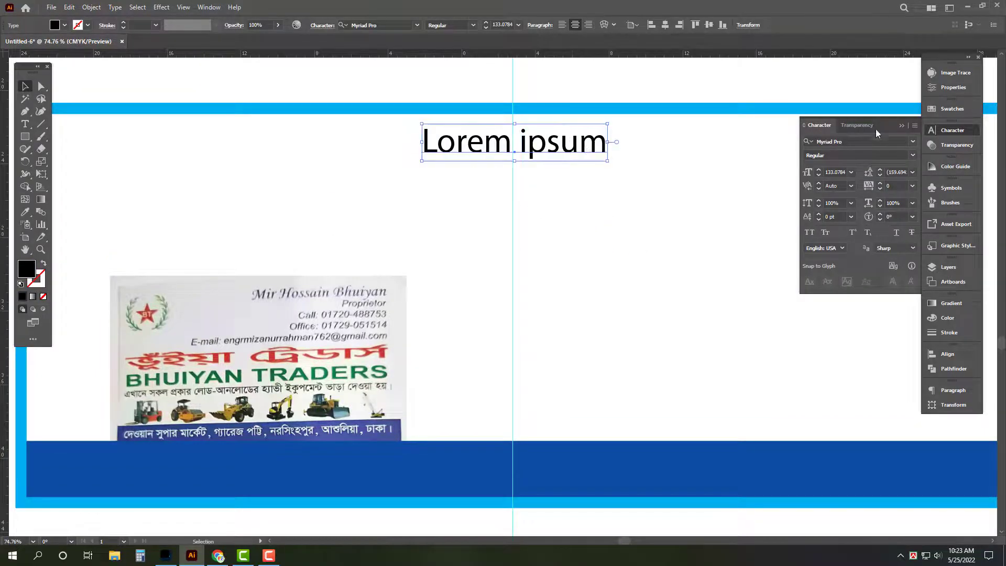
click(864, 141)
text(suto)
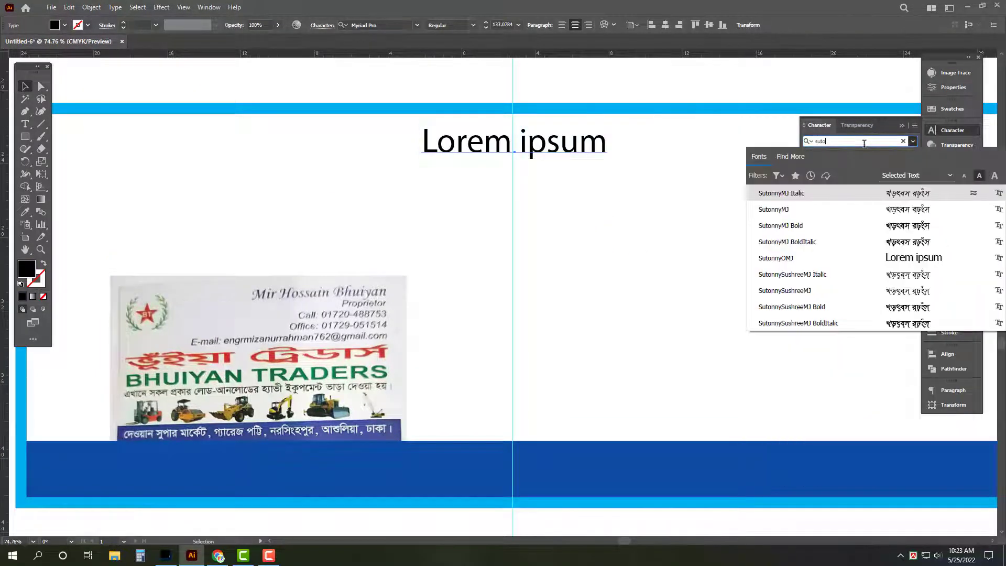
text(nnymj)
click(780, 209)
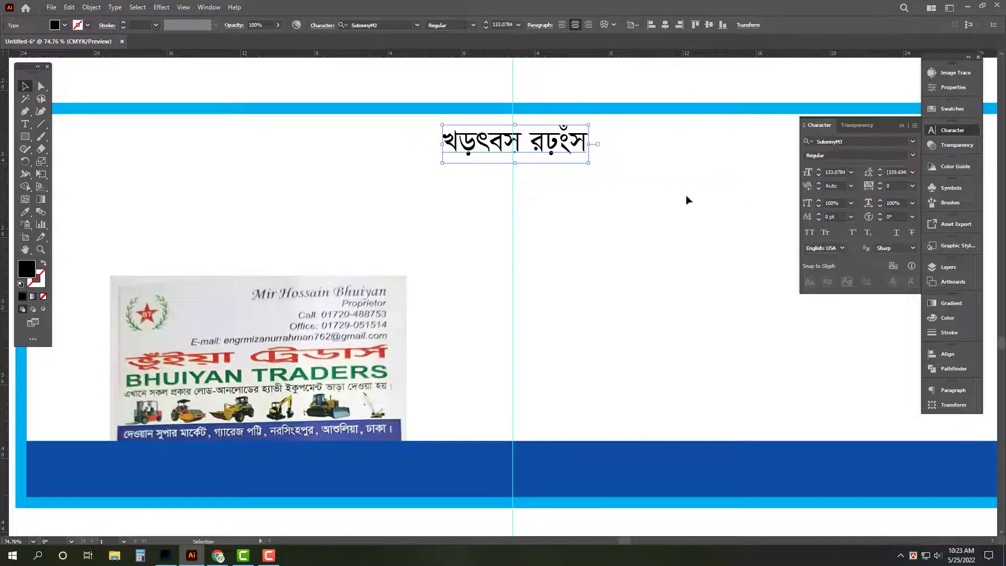
Step: Replace the placeholder with the heading ভূঁইয়া ট্রেডার্স and place a copy directly below it
key(Tab)
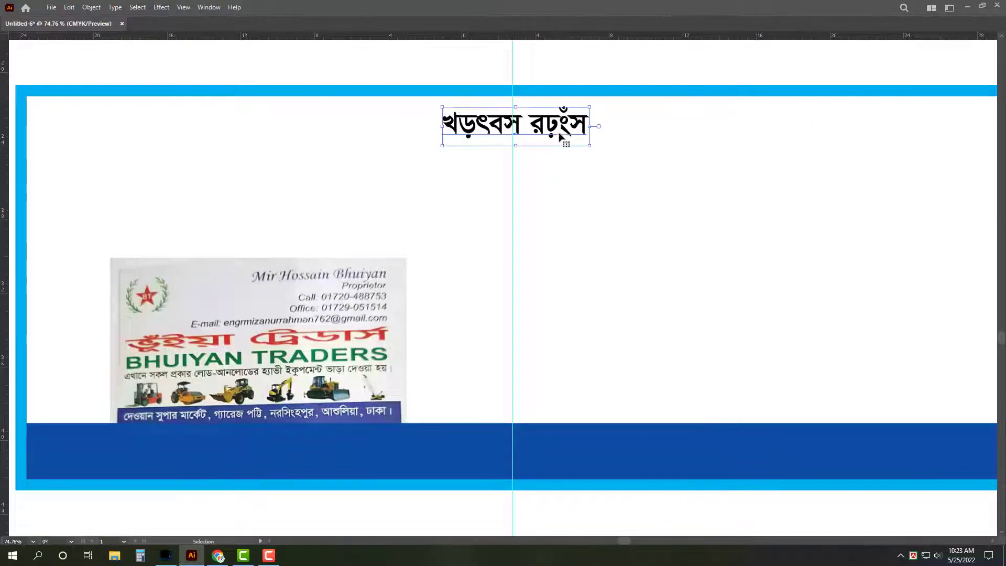
triple_click(563, 135)
text(W)
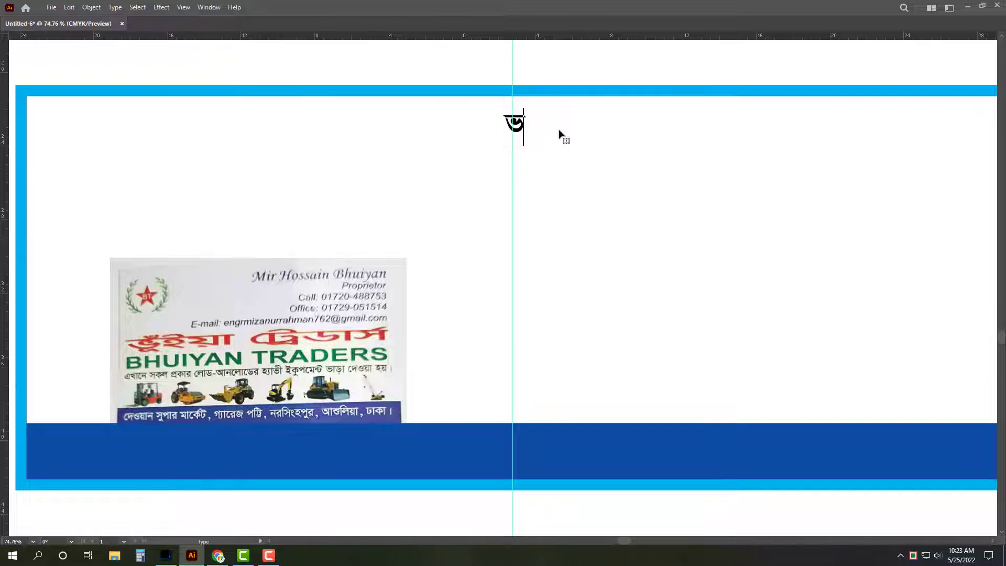
text(ইয়া ট্রে)
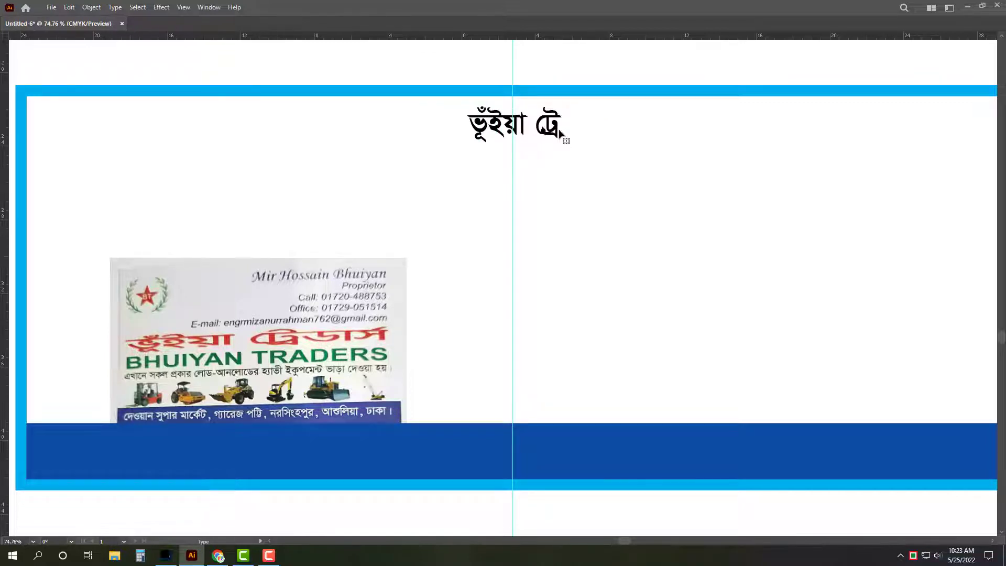
text(ডার্স)
key(Escape)
drag(557, 132, 559, 177)
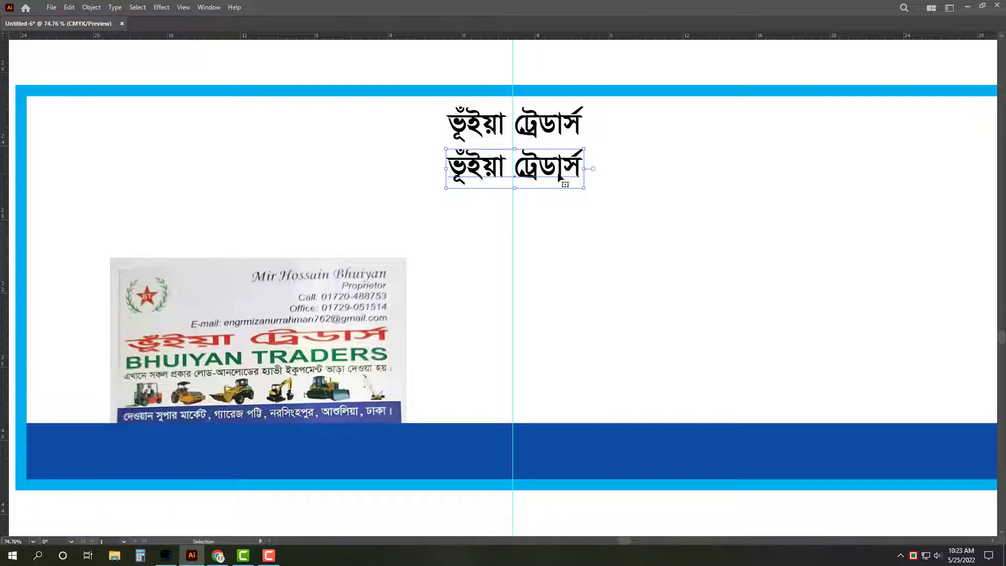
key(ctrl+t)
Step: Retype the copy as BHUIYAN TRADERS in Arial Bold, nudge it up, and condense it horizontally
click(866, 84)
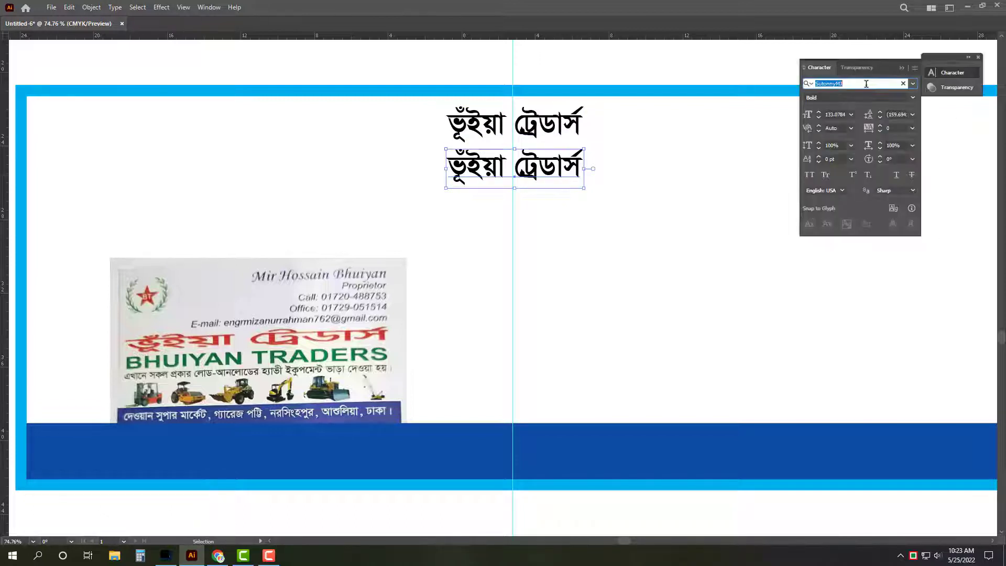
text(ড)
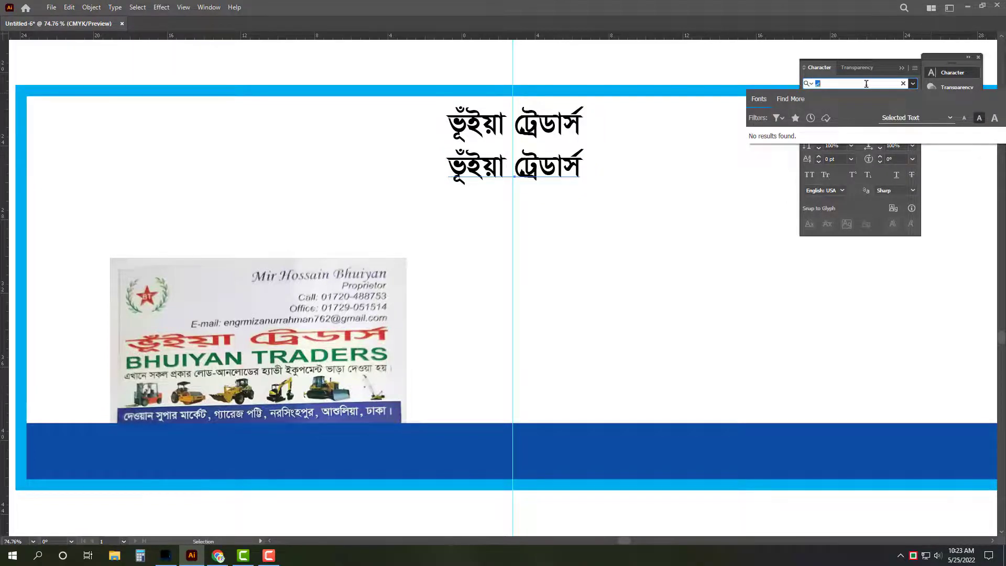
text(arial)
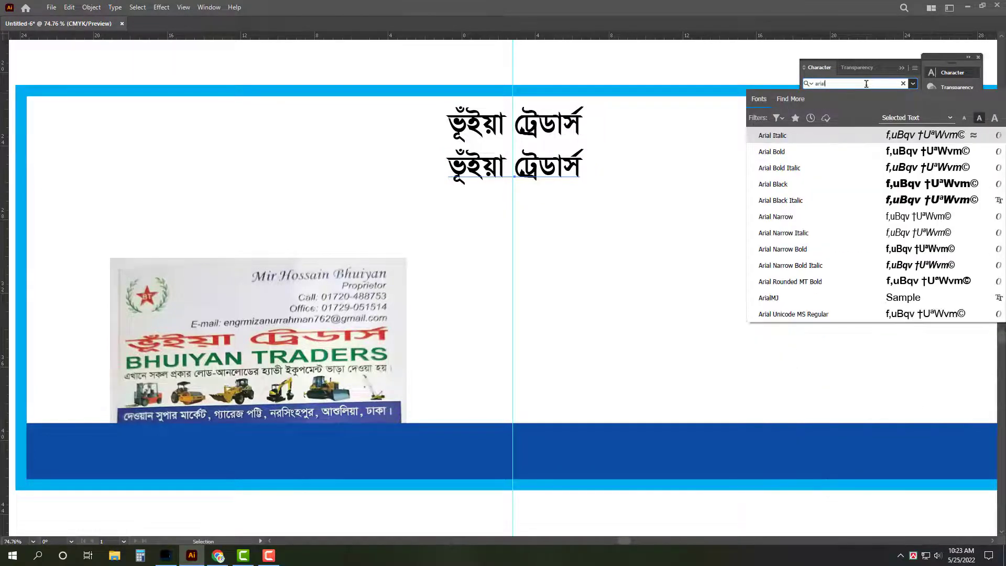
click(890, 151)
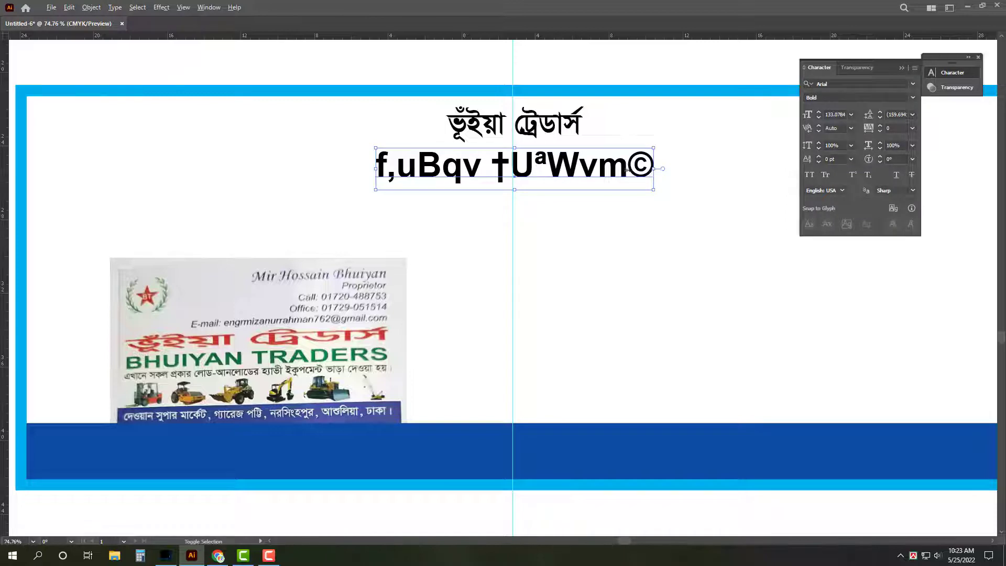
triple_click(587, 175)
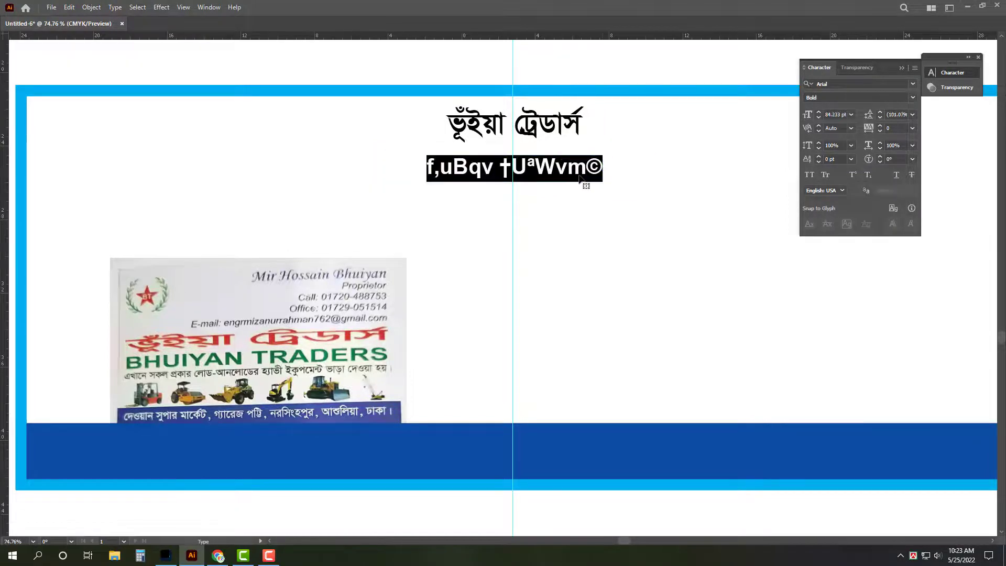
text(BHU)
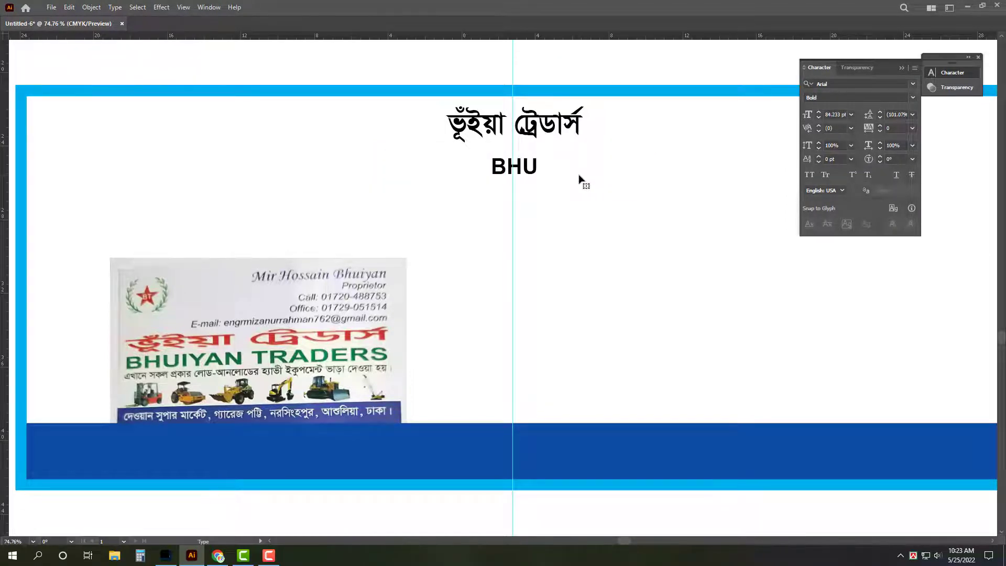
text(IYAN T)
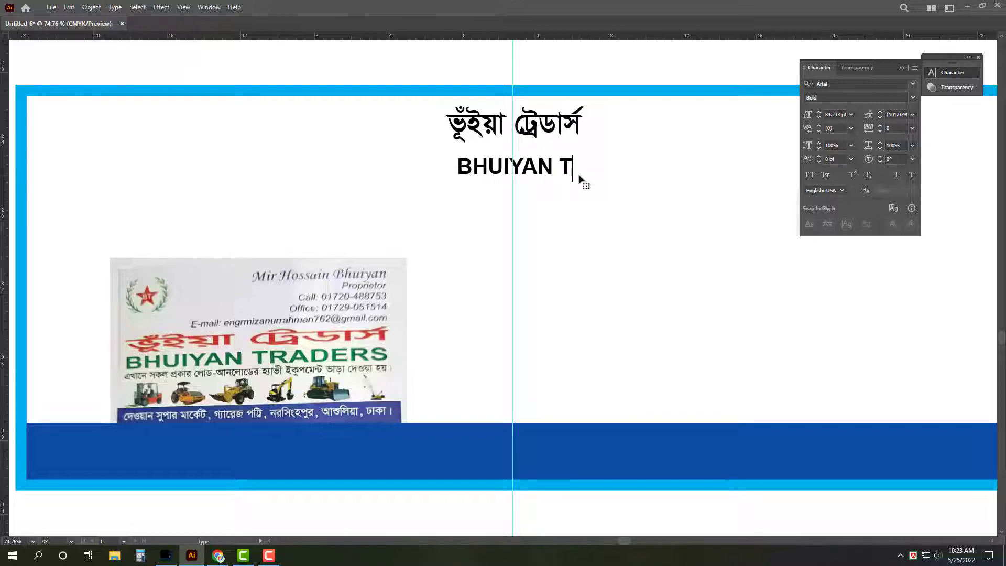
text(RAD)
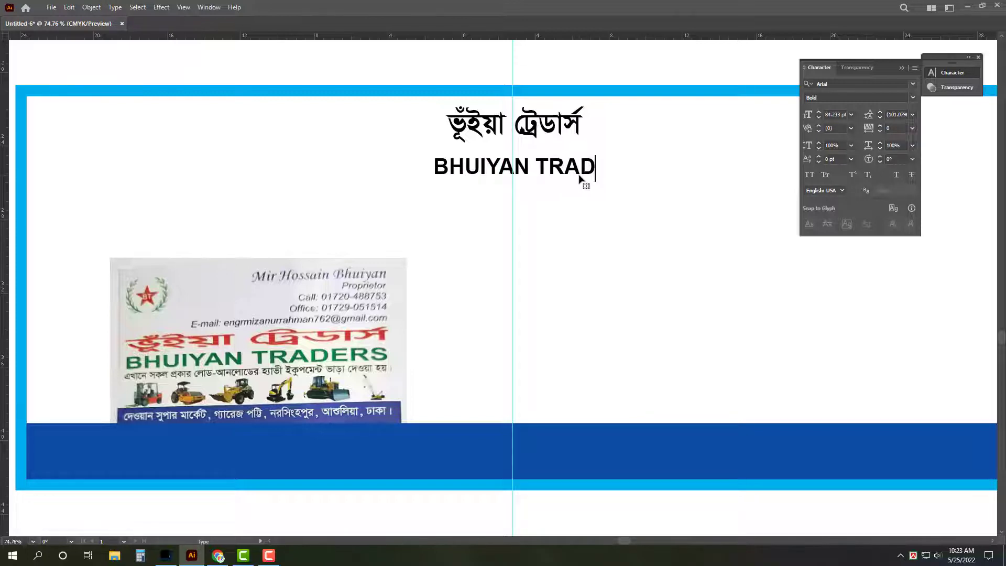
text(ERS)
key(Escape)
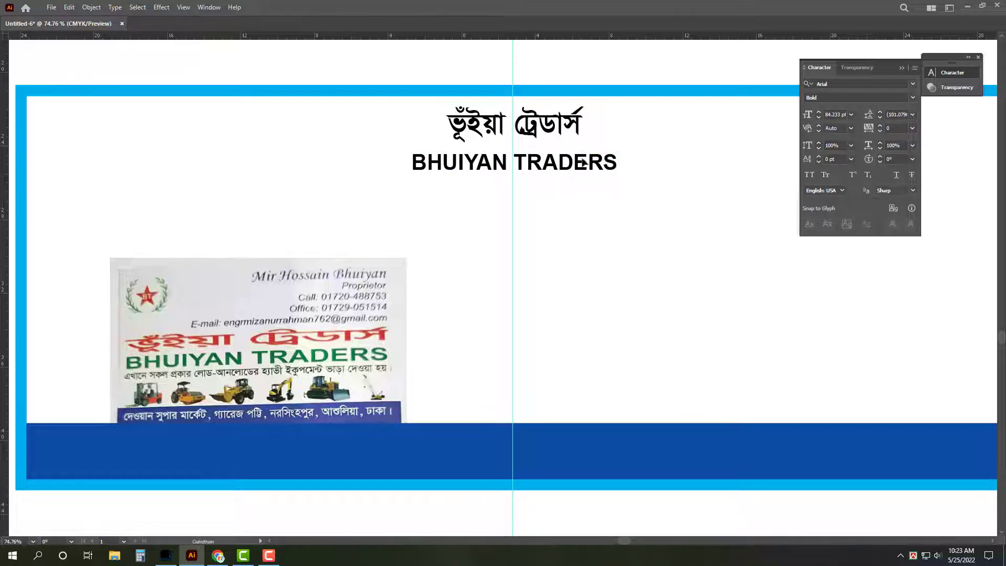
key(shift+Up)
key(shift+Up)
drag(620, 159, 553, 220)
Step: Replace the third line with 'এখানে সকল প্রকার লোড-আনলোডের হ্যাভী ইকুপমেন্ট ভাড়া দেওয়া হয়।' and select it
triple_click(551, 219)
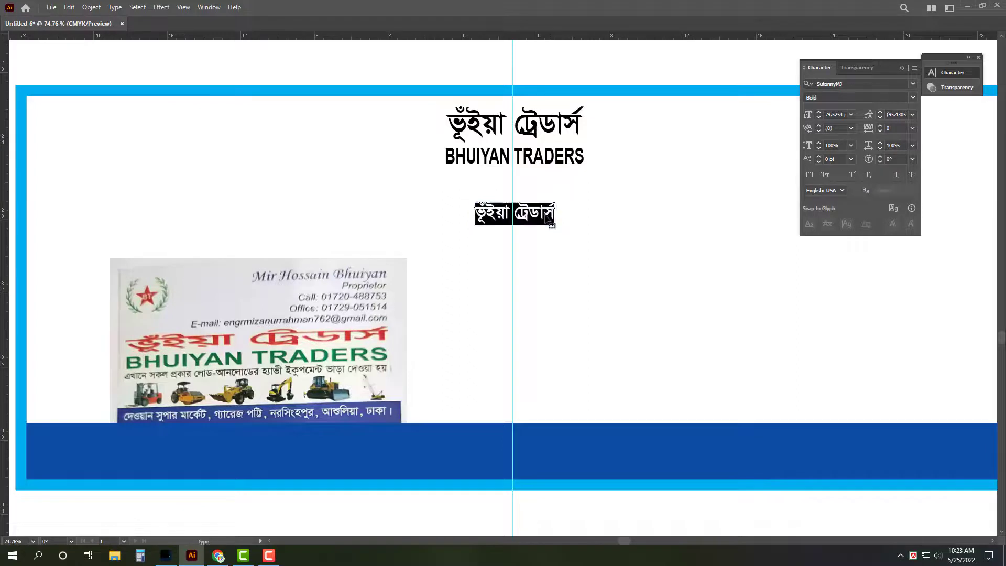
text(এখানে)
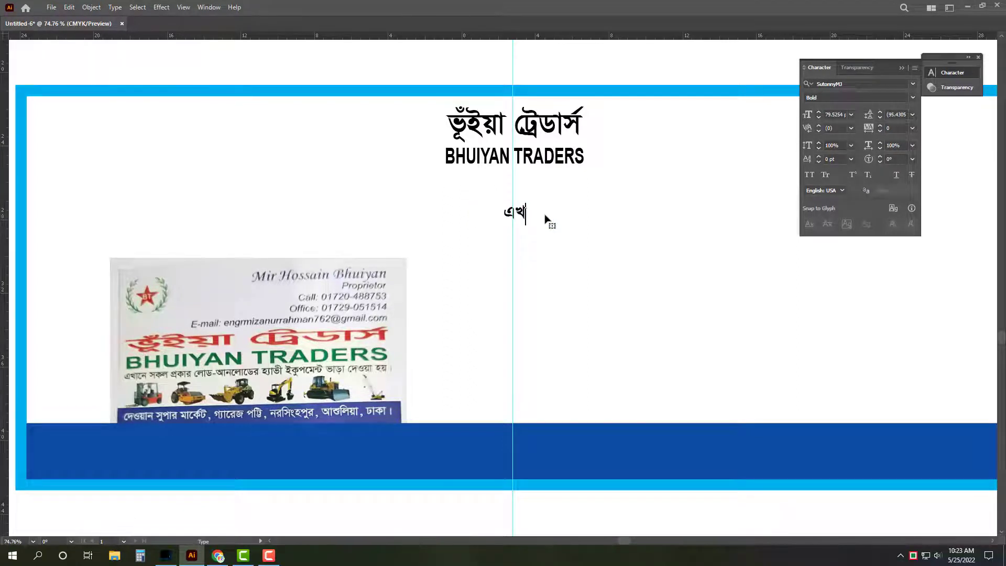
text( সকল প্রকা)
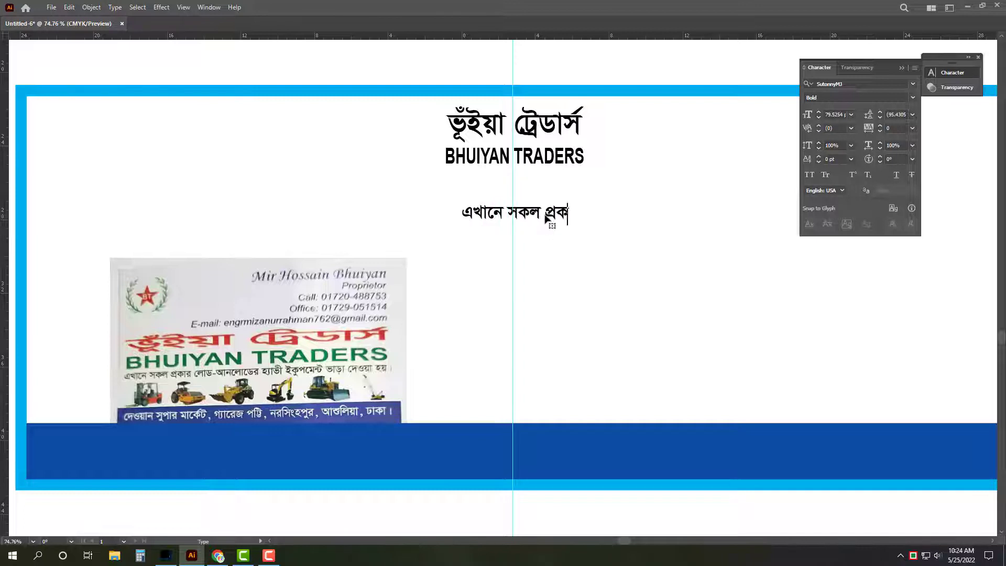
text(র)
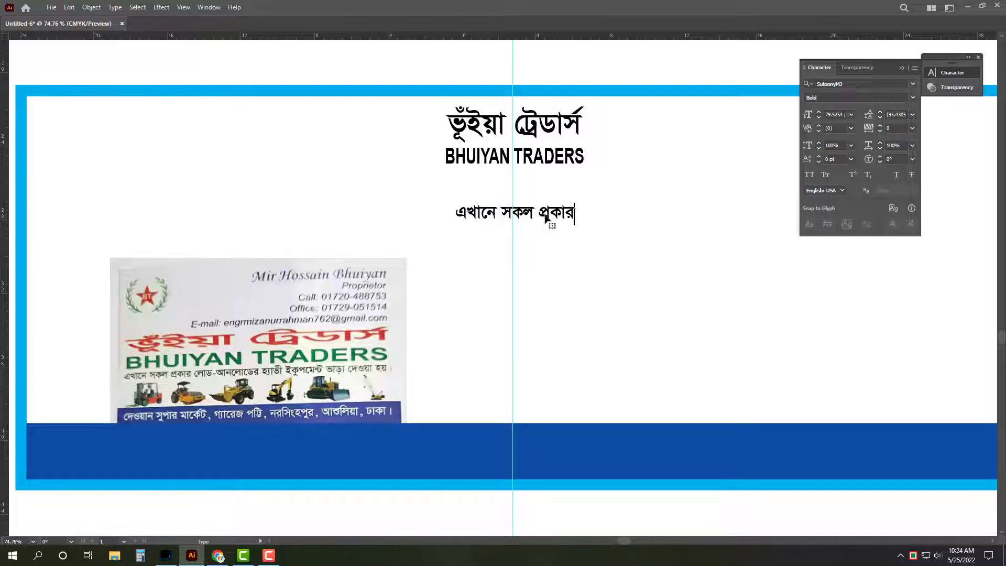
text( লোড)
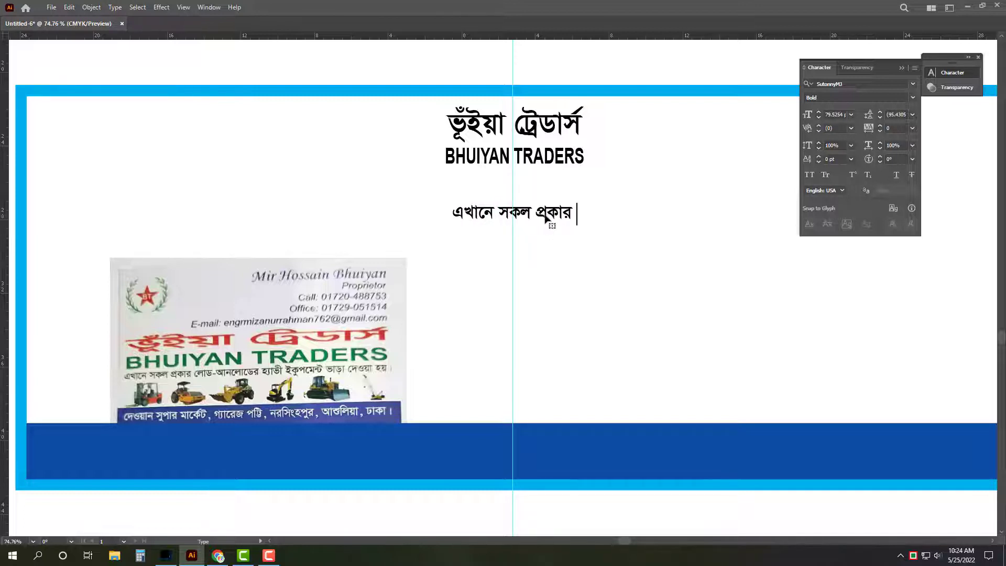
text(-)
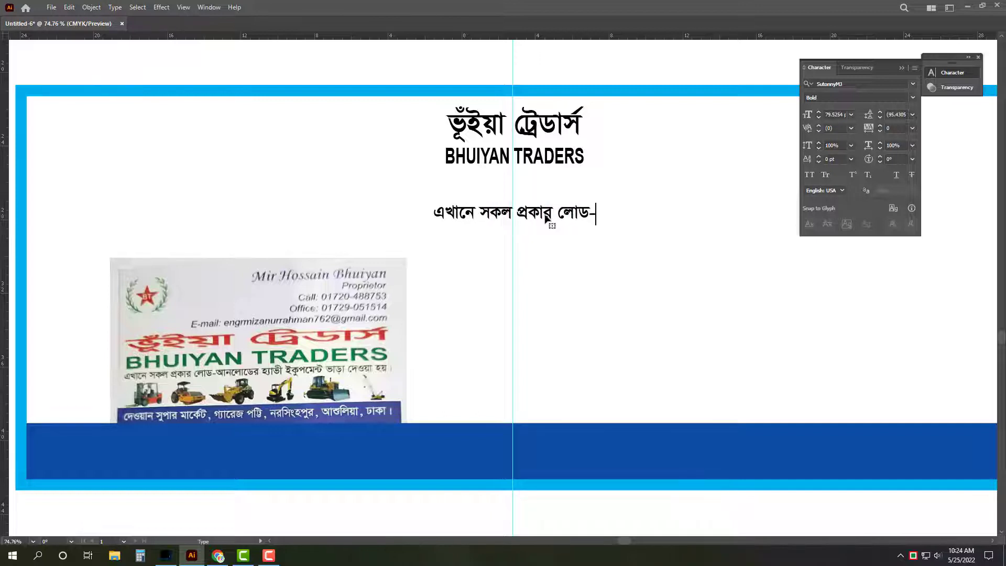
text(আনলোড)
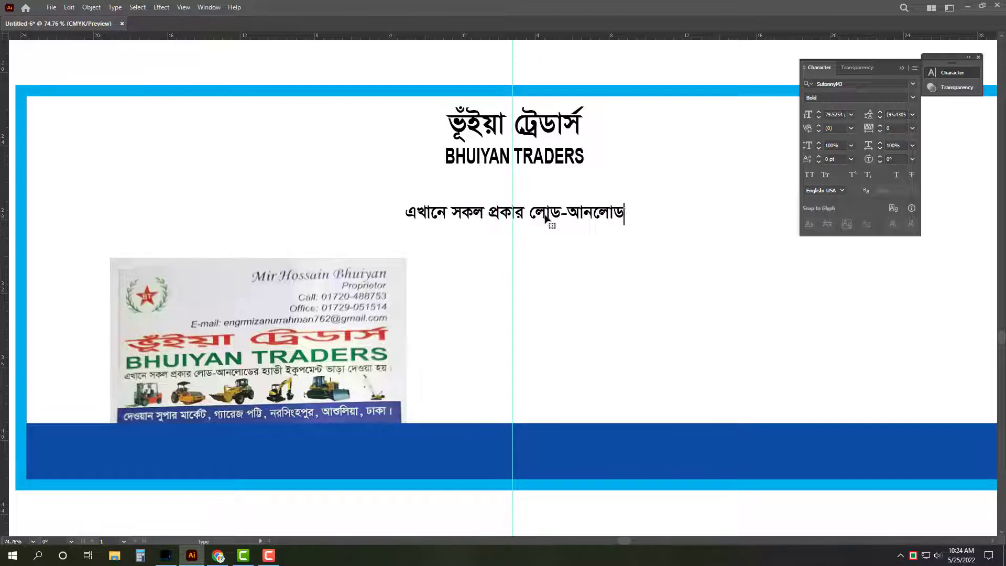
text(ের)
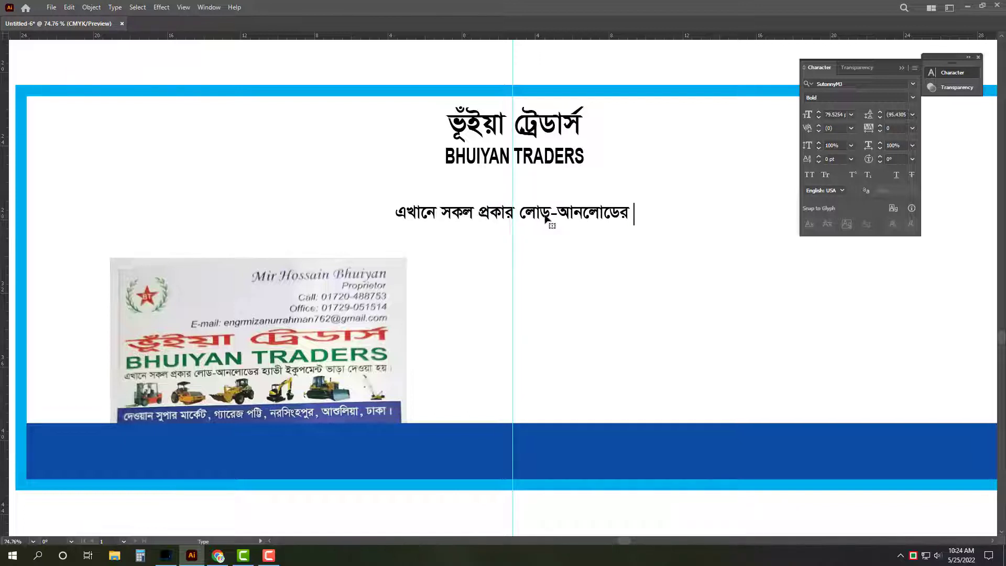
text( হ্যাভী)
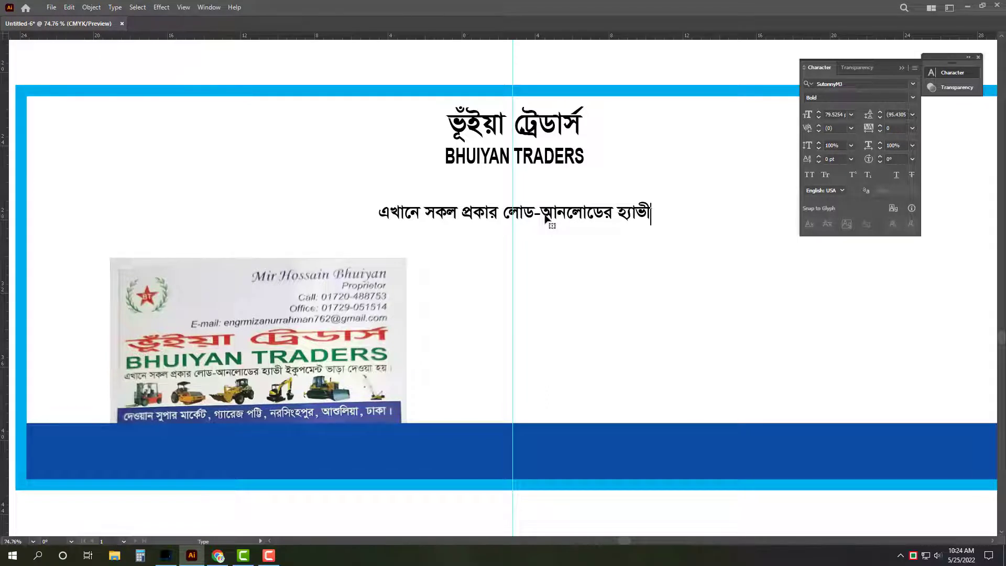
text(ইকু)
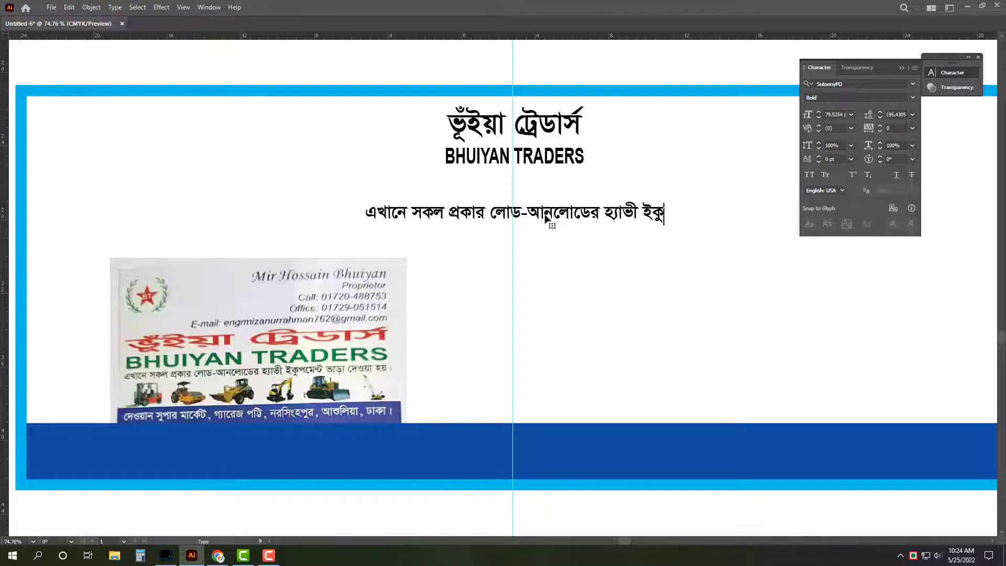
text(পমেন্ট ভাড়া )
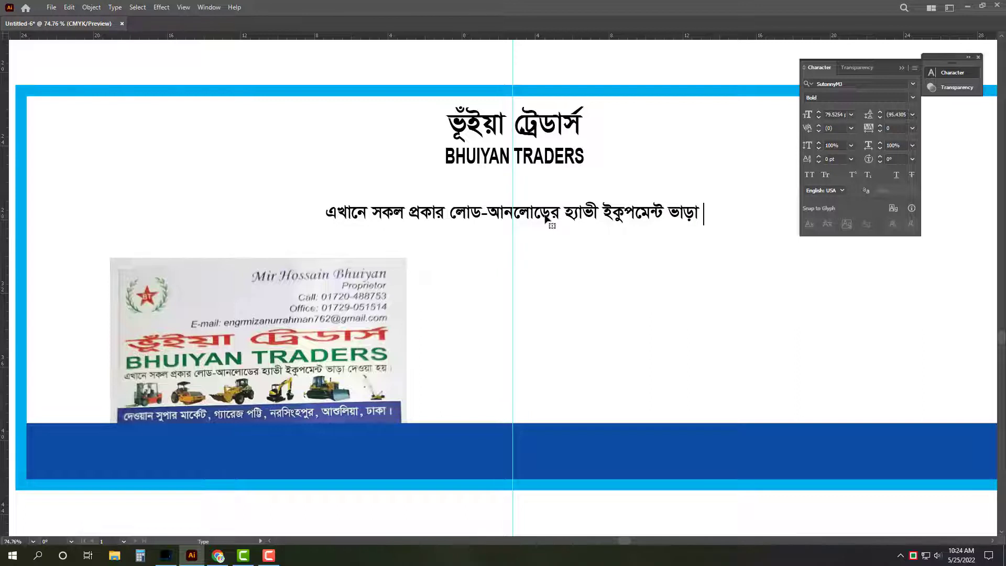
text(দেওয়া হয়।)
key(Escape)
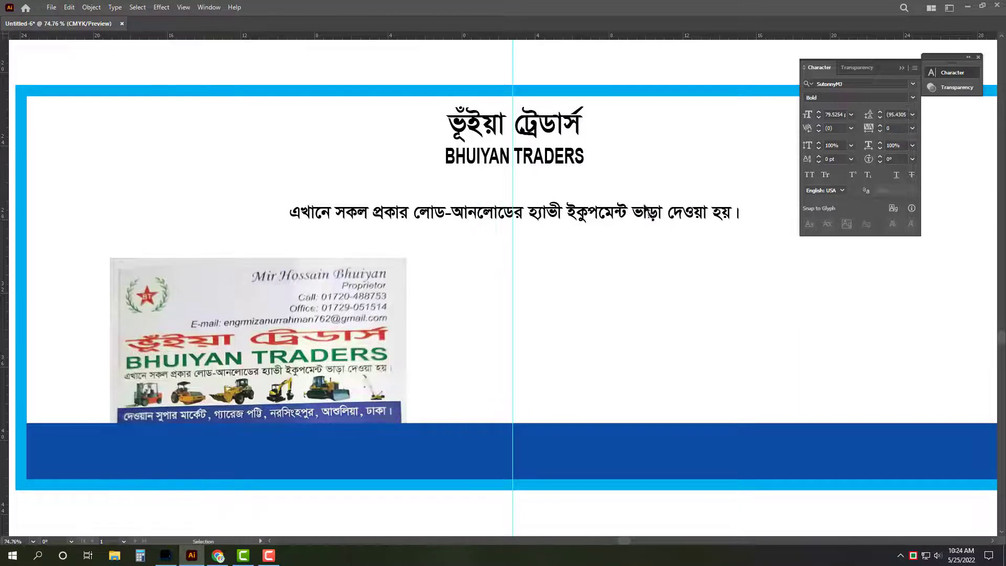
click(649, 214)
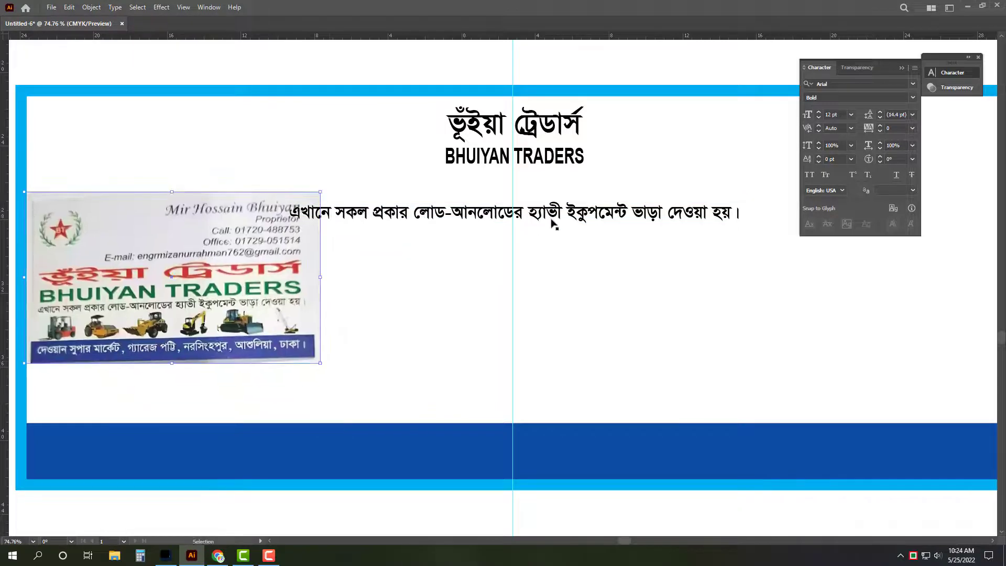
Step: Copy the tagline lower on the card and replace its text with the shop's address and mobile and office numbers
drag(591, 211, 591, 392)
triple_click(608, 394)
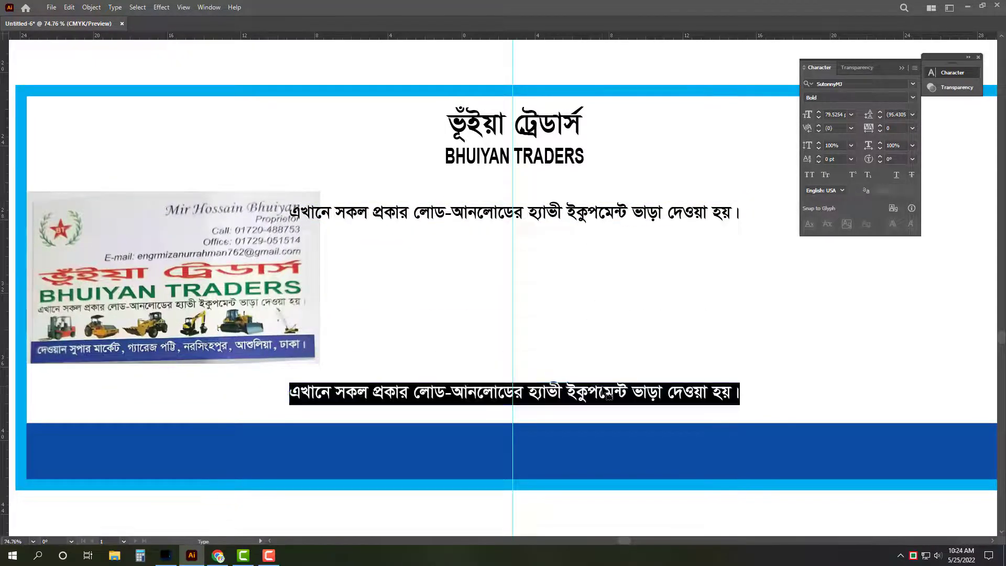
text(দেওয়ান )
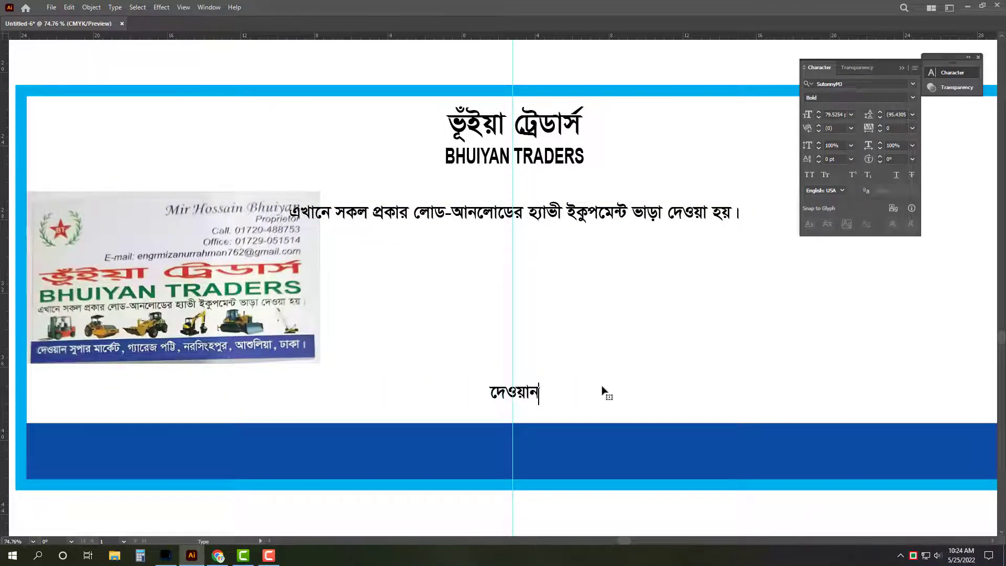
text(সুপার )
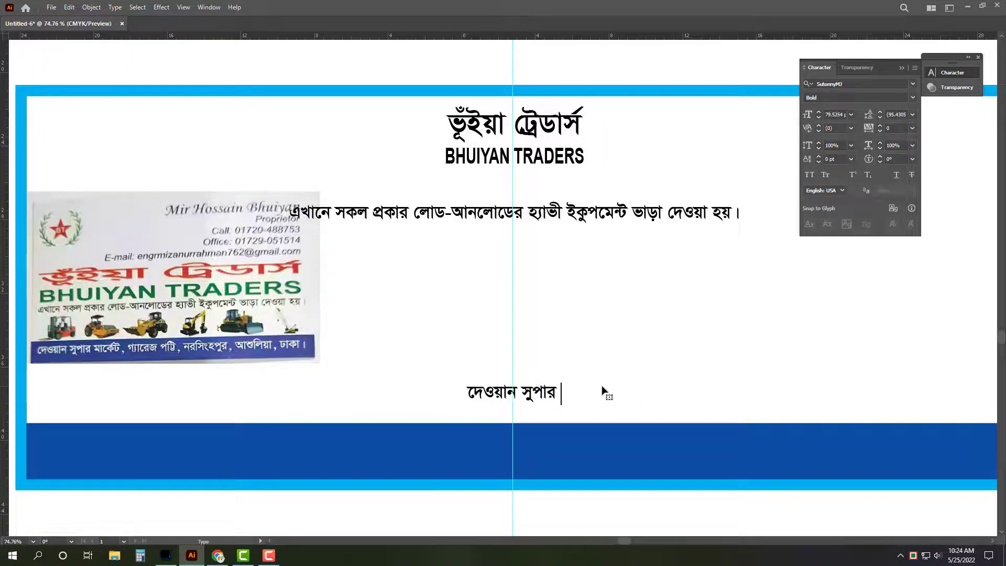
text(মার্কেট)
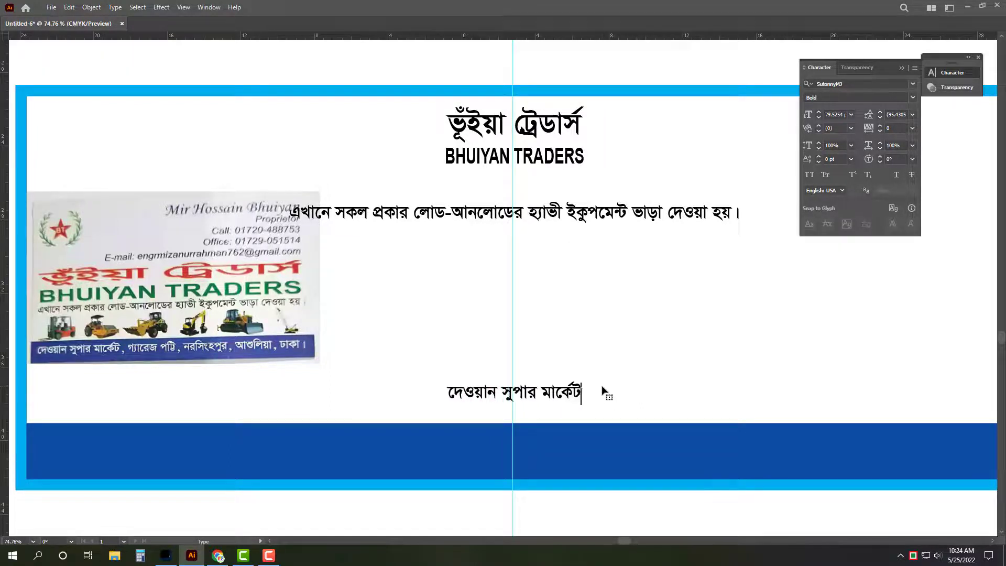
text(, গ্যারেজ)
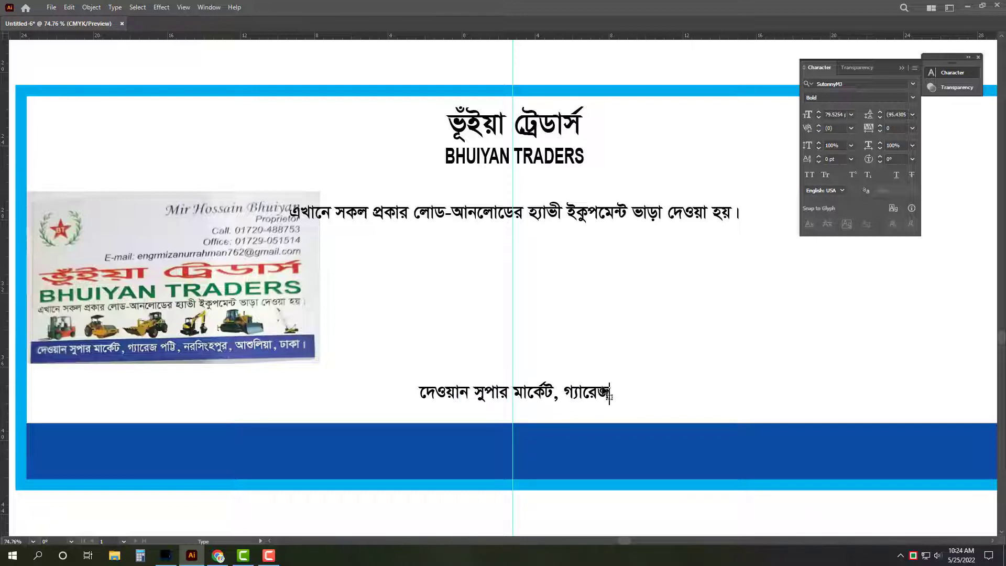
text( পট্টি)
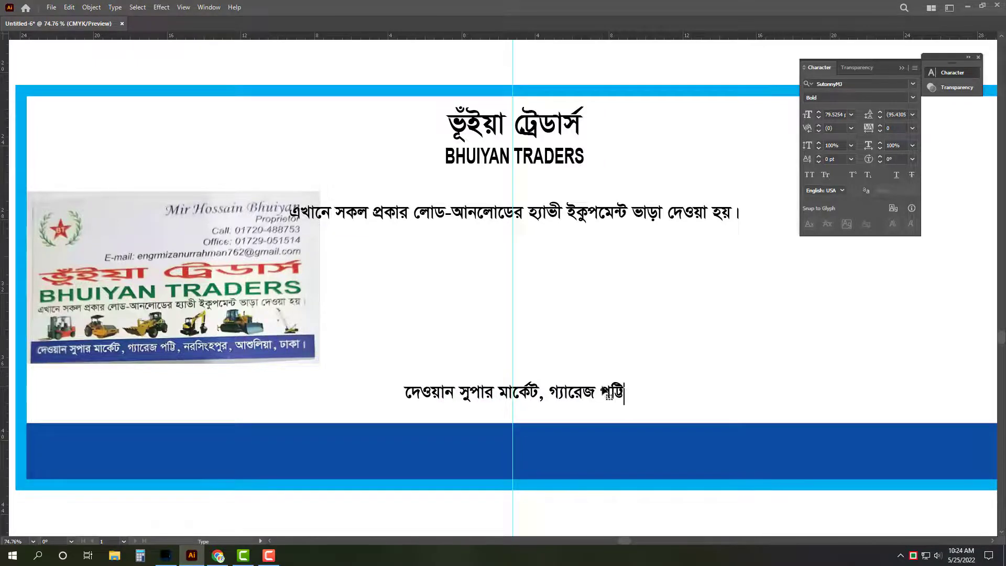
text(, নর)
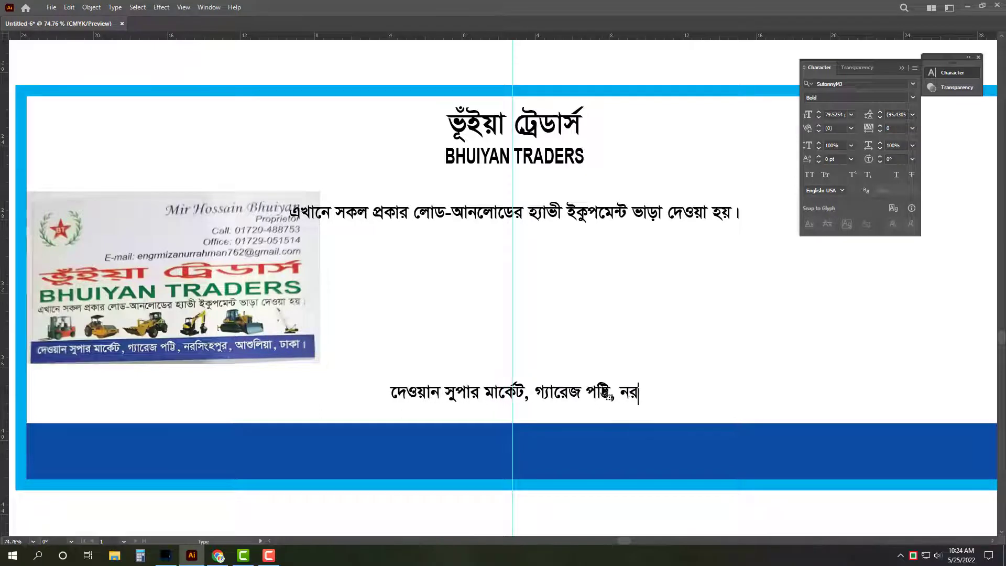
text(সিংহপুর)
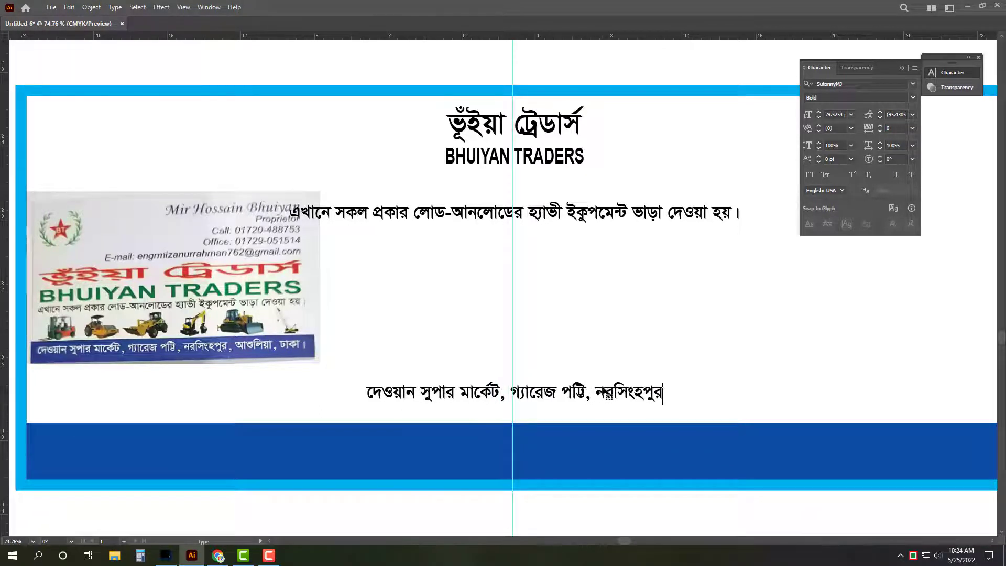
text(, আমুলি)
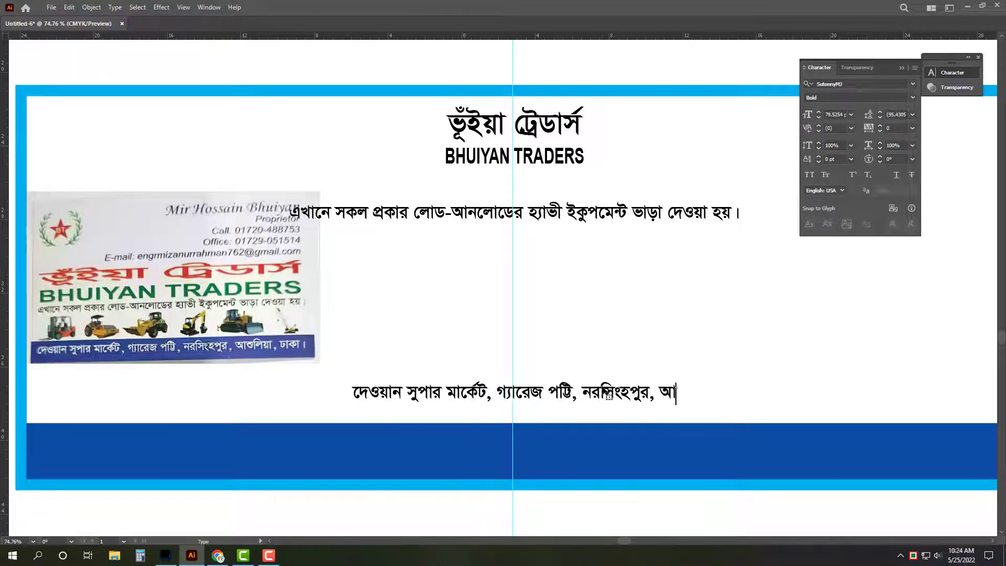
key(BackSpace)
key(BackSpace)
key(BackSpace)
key(BackSpace)
text(শুলিয়া,)
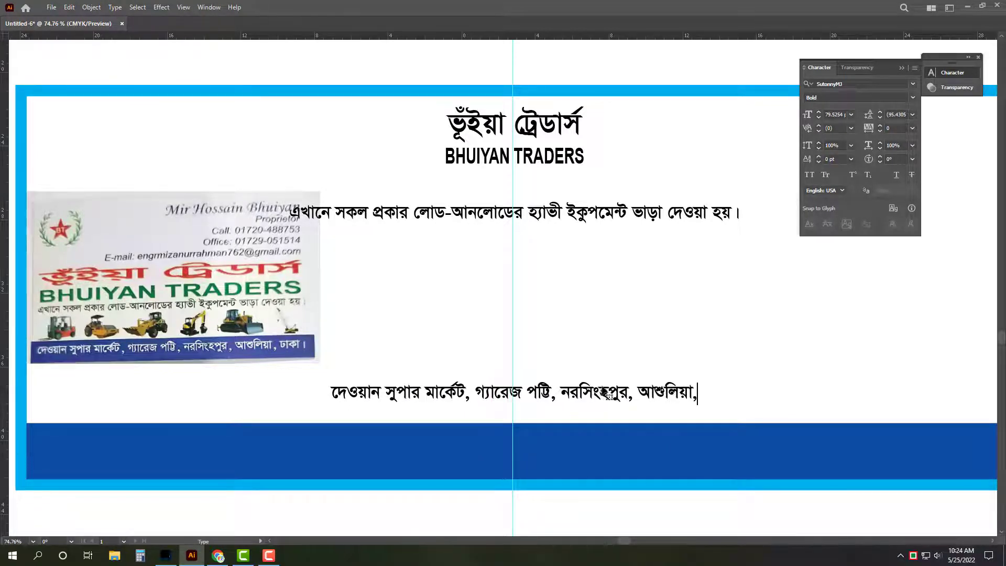
text( ঢাকা। মোবাঃ )
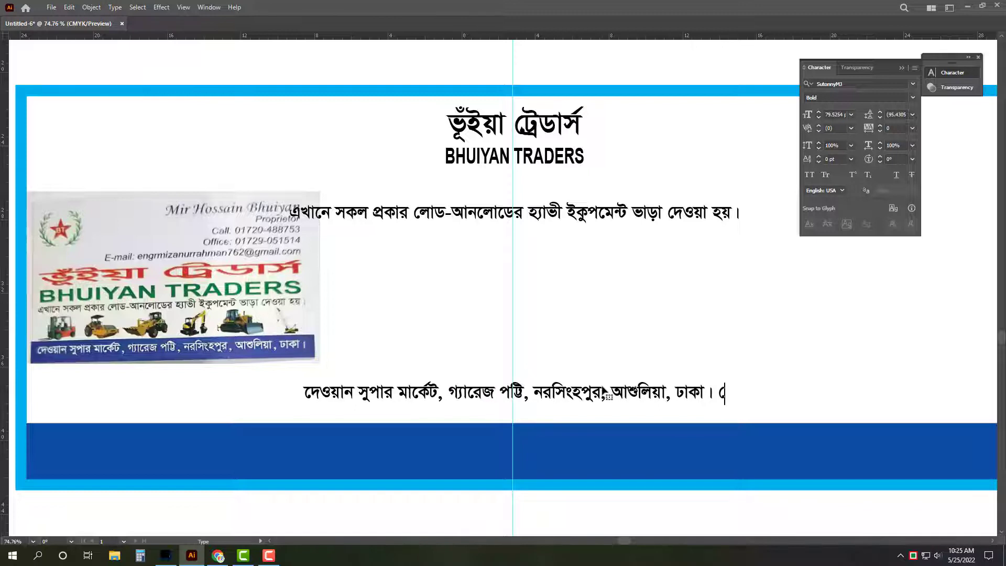
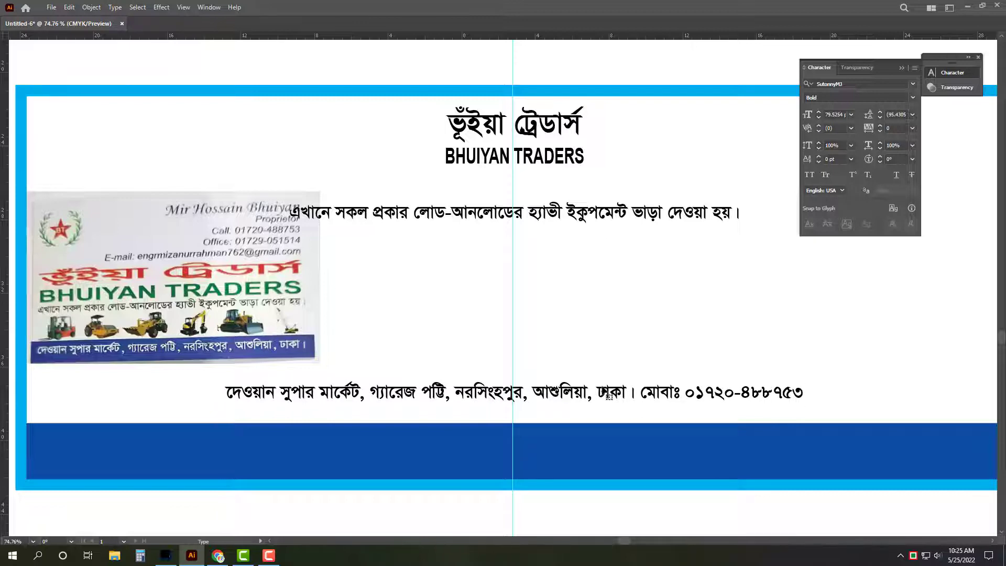
text(, ০১)
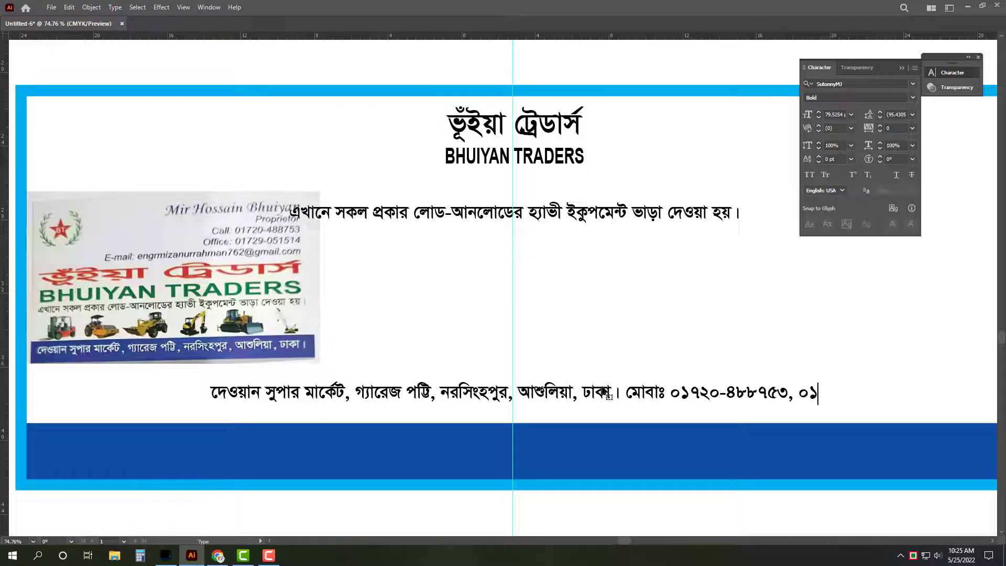
key(BackSpace)
key(BackSpace)
key(BackSpace)
key(BackSpace)
text(, আ)
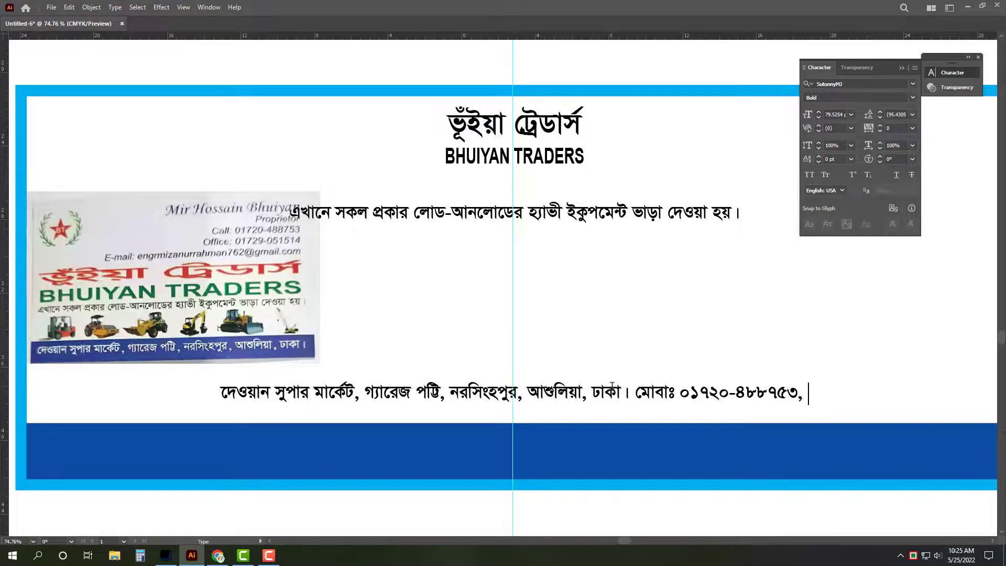
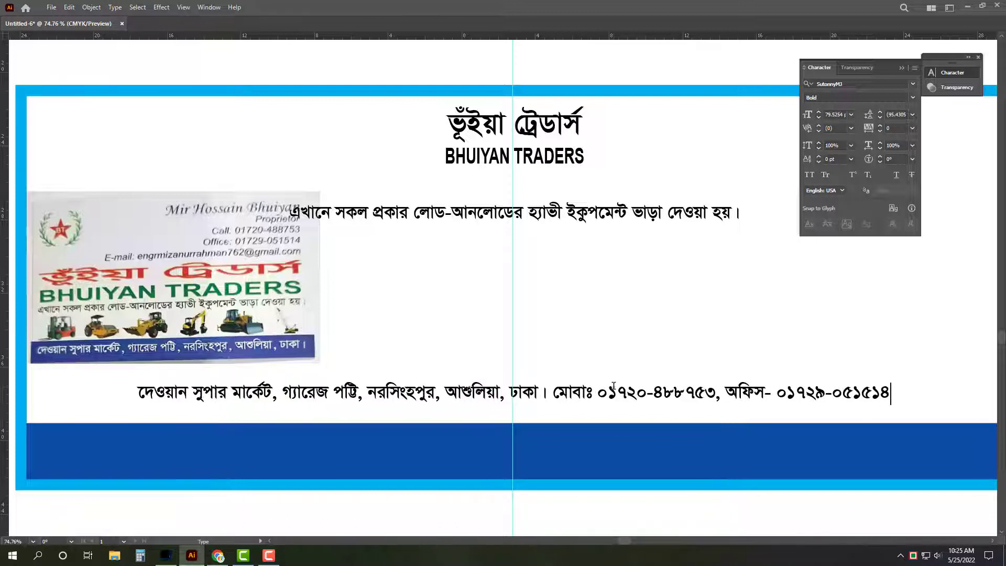
key(Escape)
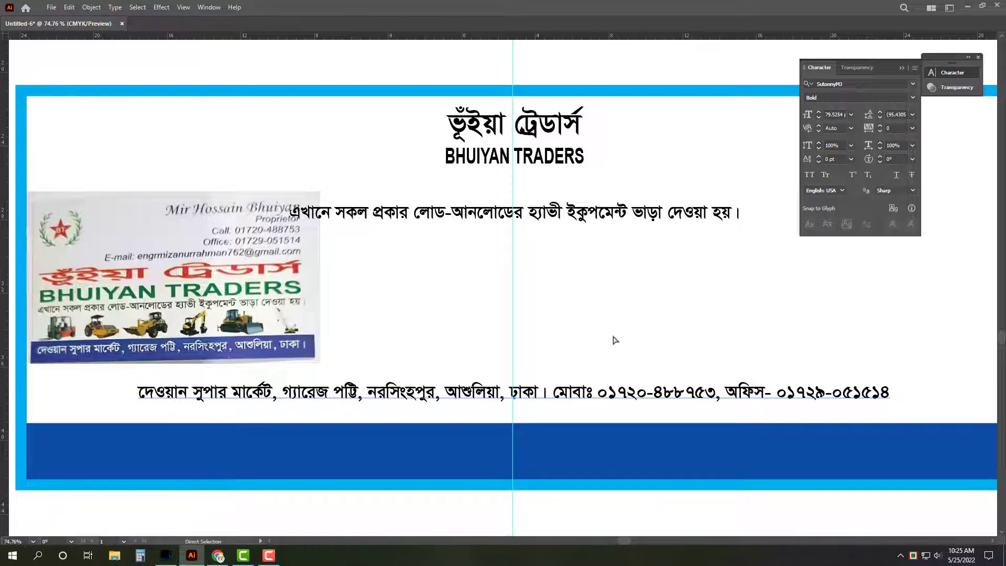
Step: Move the address line into the dark blue band, enlarge its text, and stretch it taller
key(v)
drag(606, 335, 581, 341)
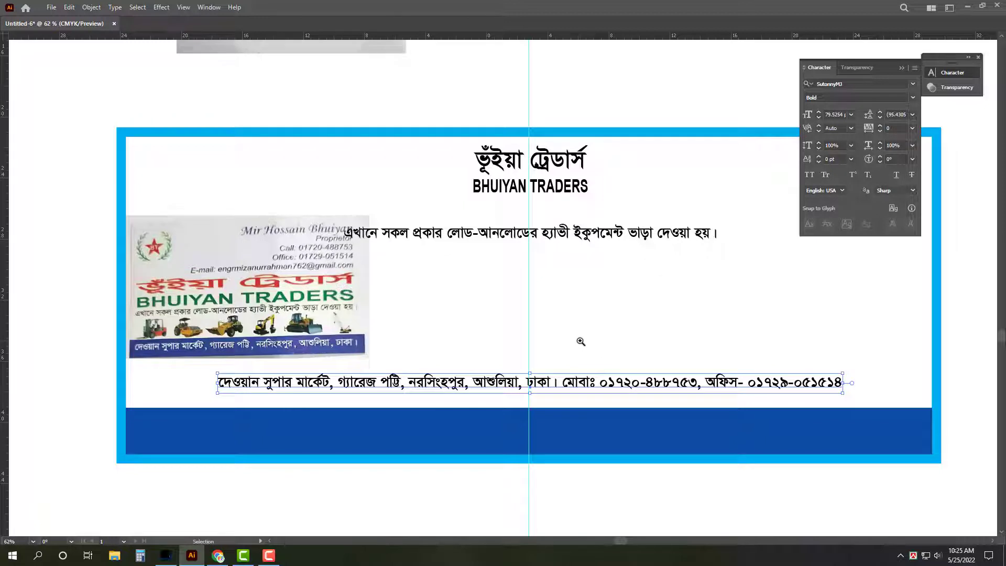
drag(575, 387, 581, 446)
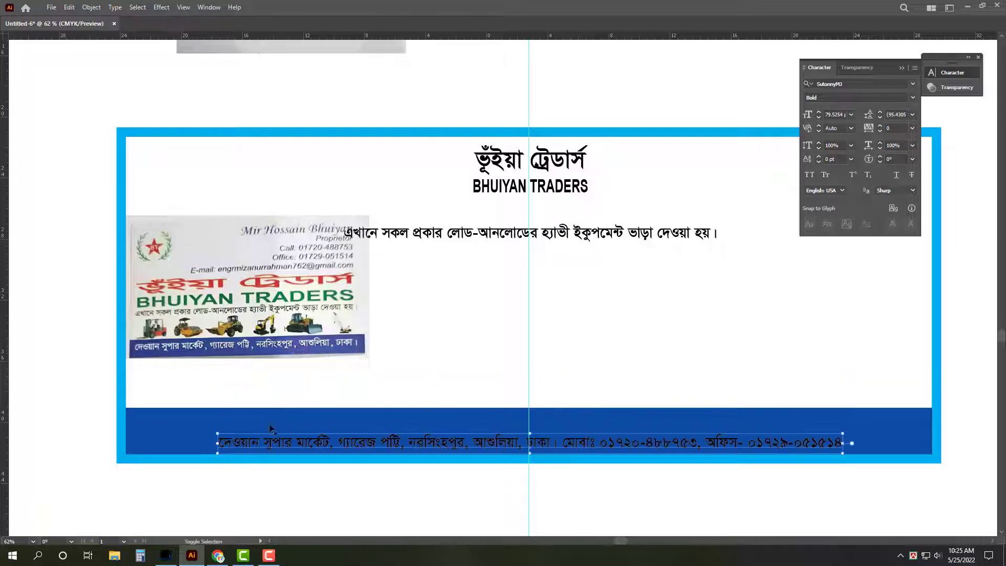
drag(221, 445, 140, 442)
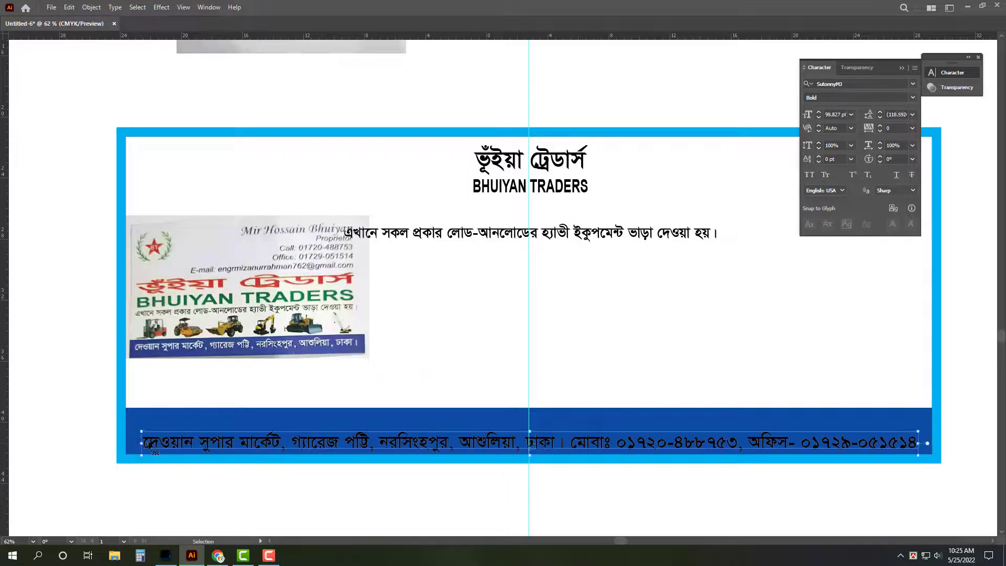
click(149, 445)
key(BackSpace)
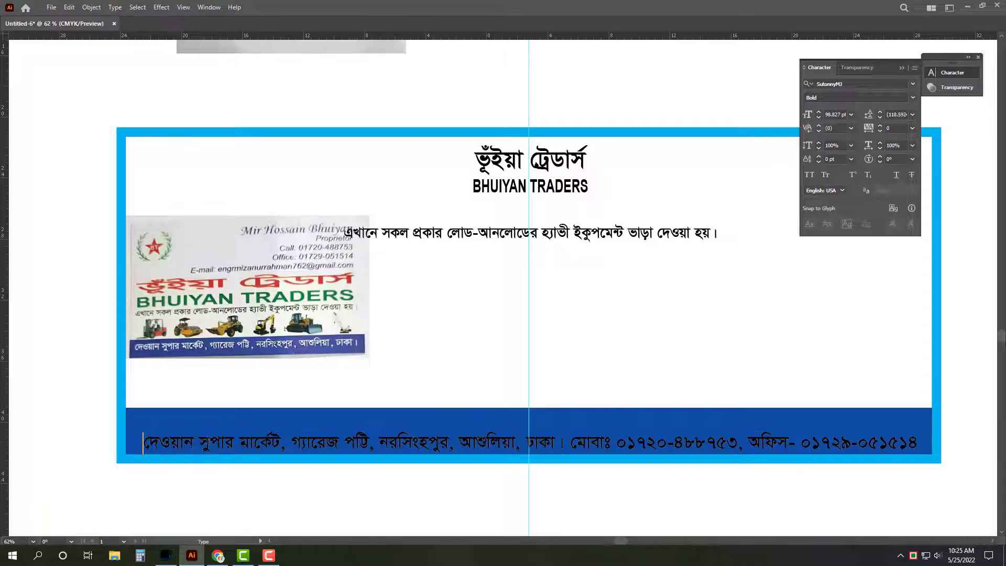
key(ctrl+a)
key(ctrl+shift+period)
key(Escape)
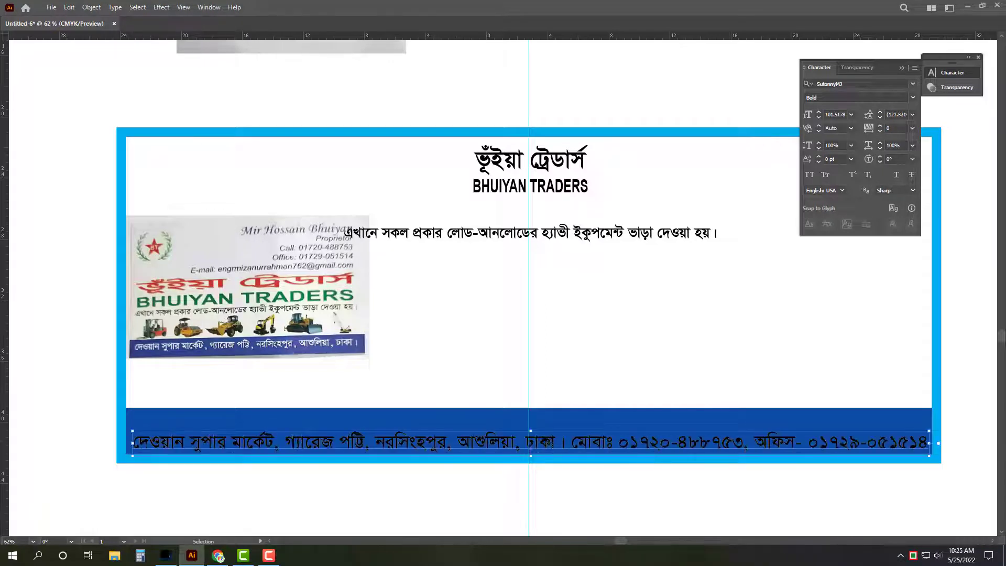
drag(530, 431, 531, 422)
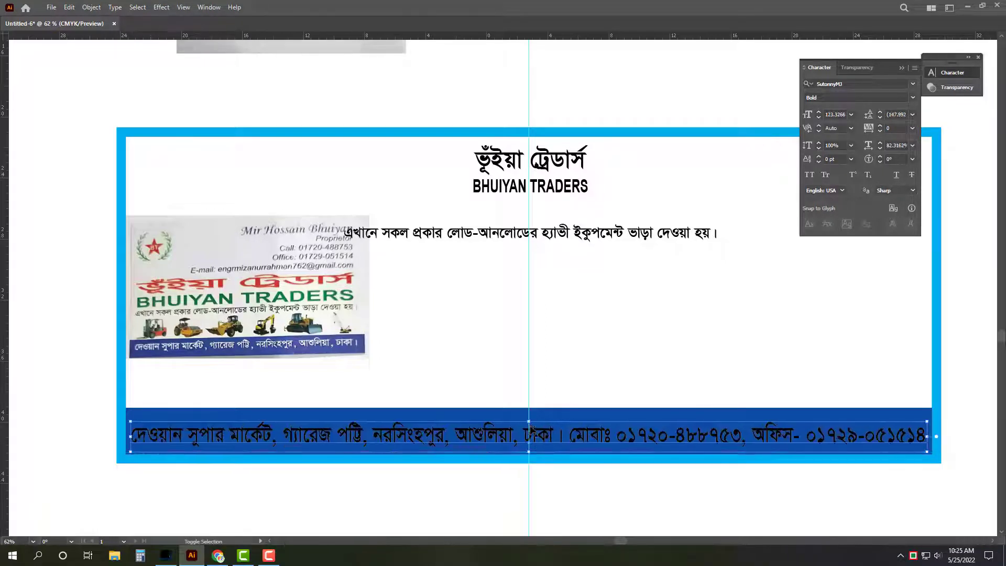
Step: Make the address text white
key(Tab)
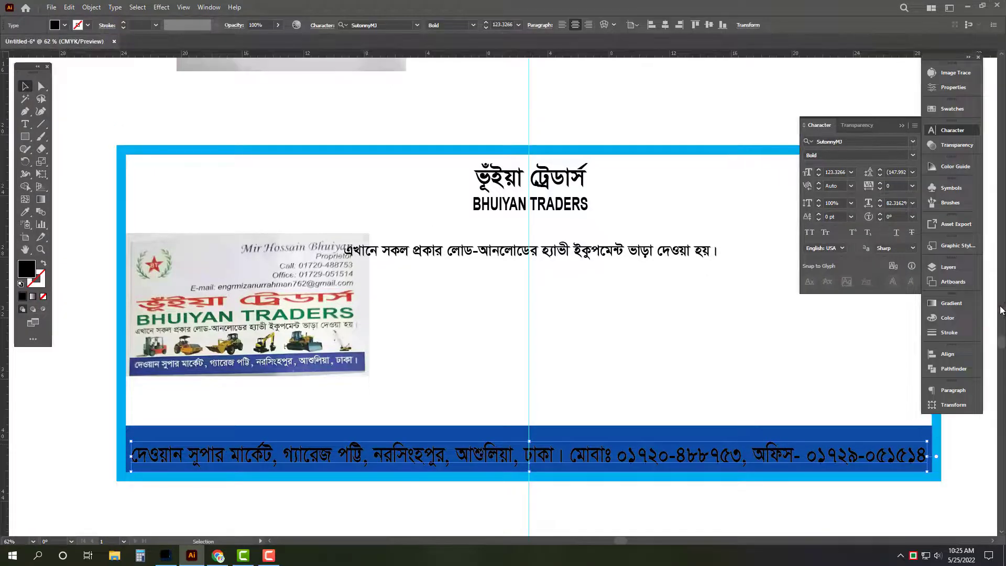
click(930, 321)
click(869, 360)
key(Tab)
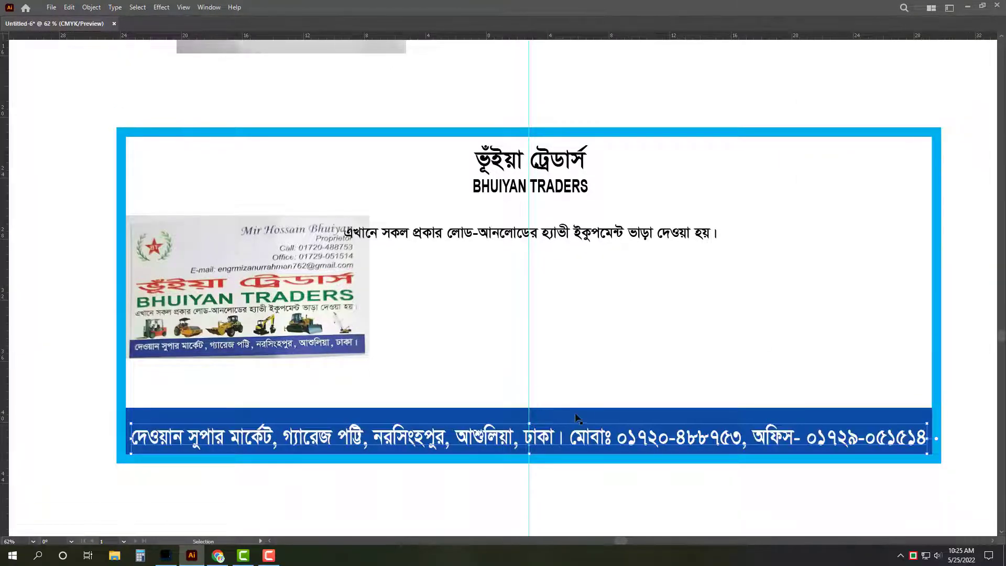
Step: Lower the blue bar's top edge and fill the exposed strip orange, C1 M50 Y100
drag(529, 408, 527, 420)
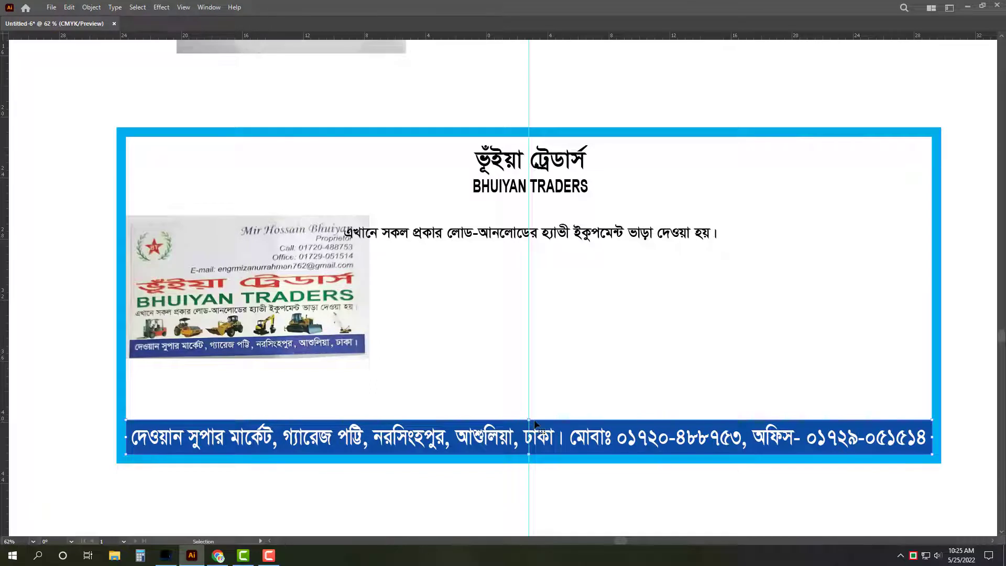
key(Tab)
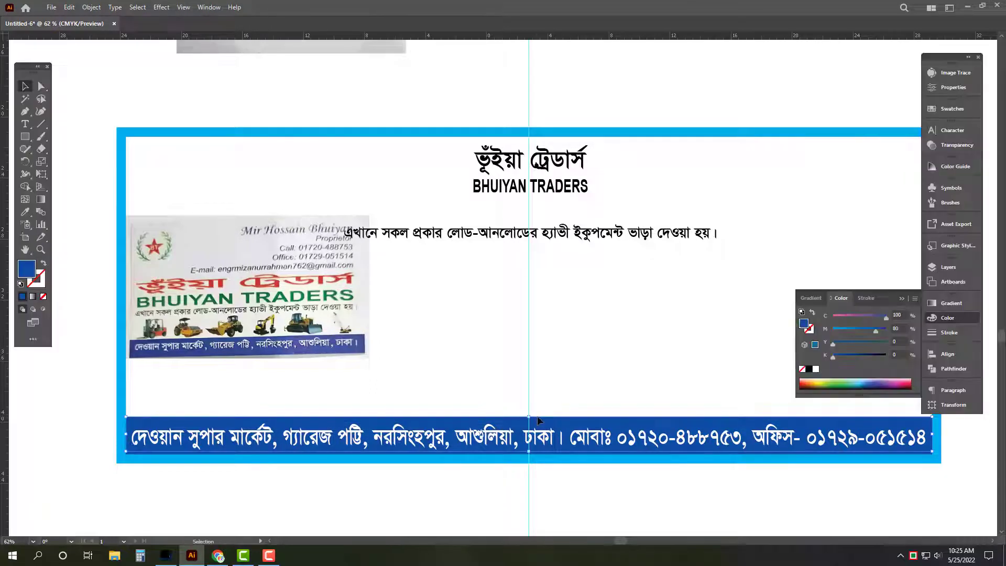
click(897, 315)
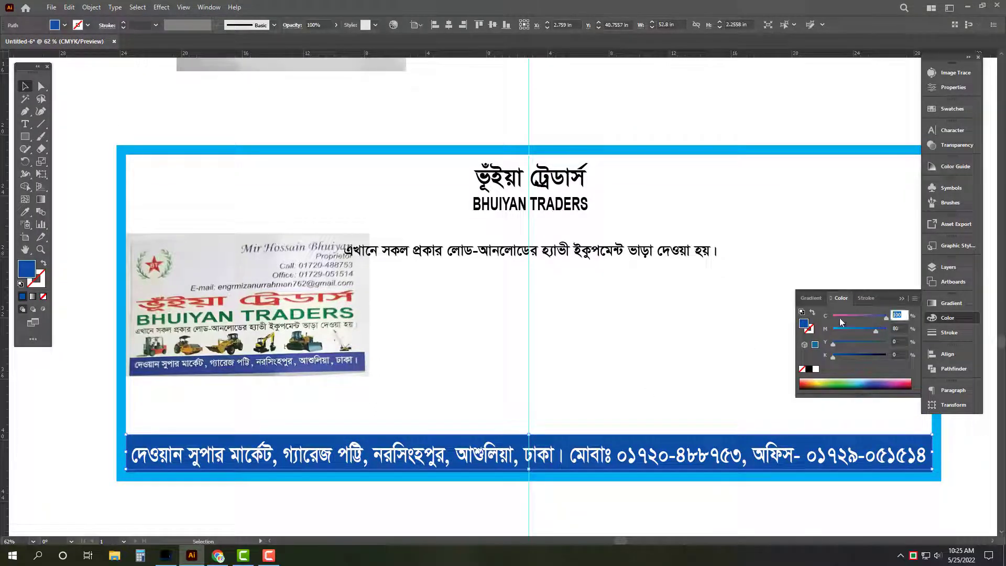
text(1)
key(Tab)
text(50)
key(Tab)
text(100)
key(Tab)
key(Tab)
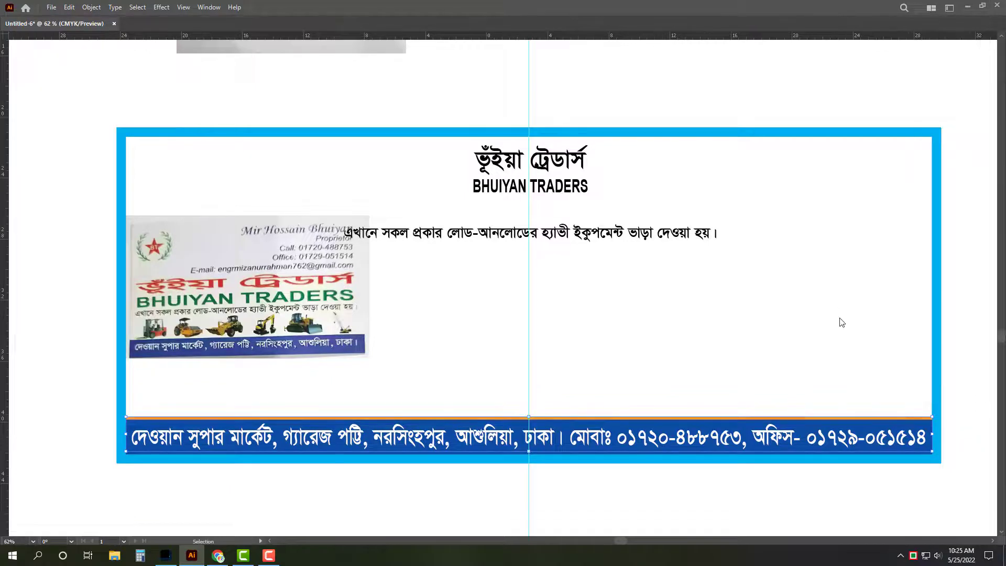
Step: Lower the blue band's top further to thicken the orange strip
key(z)
drag(564, 476, 768, 484)
click(468, 297)
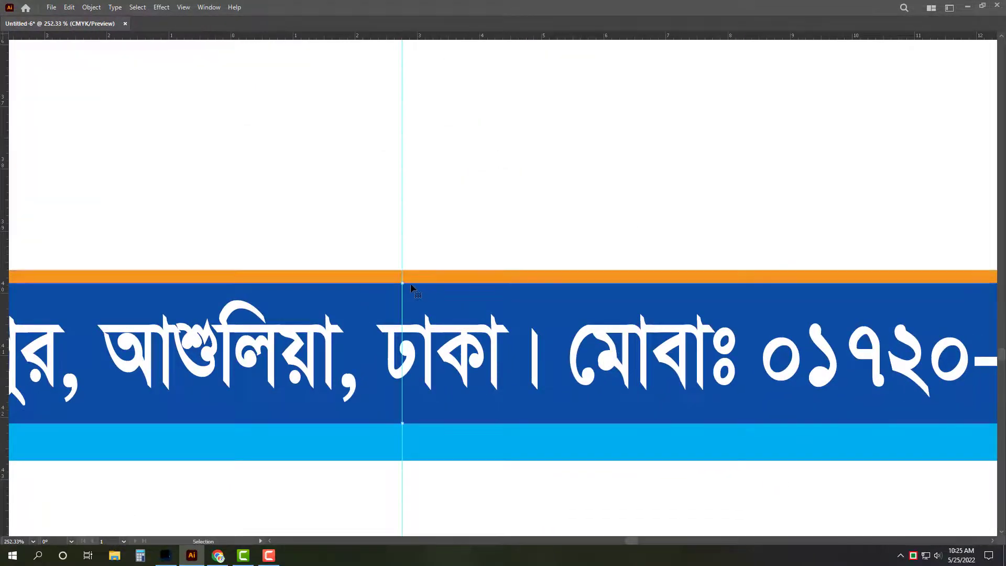
drag(401, 285, 404, 299)
drag(560, 238, 295, 269)
key(a)
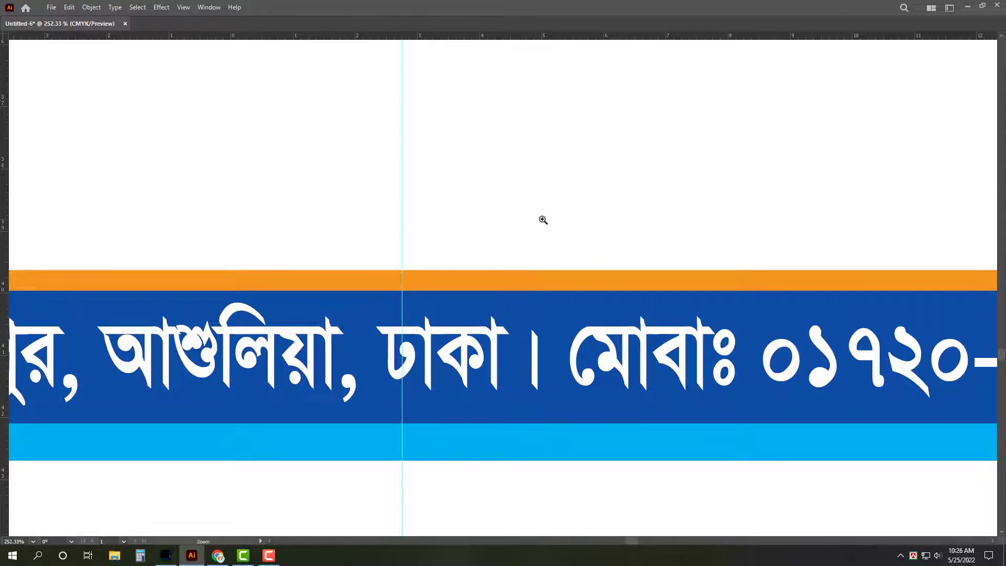
scroll(541, 218, down, 10)
scroll(370, 315, up, 3)
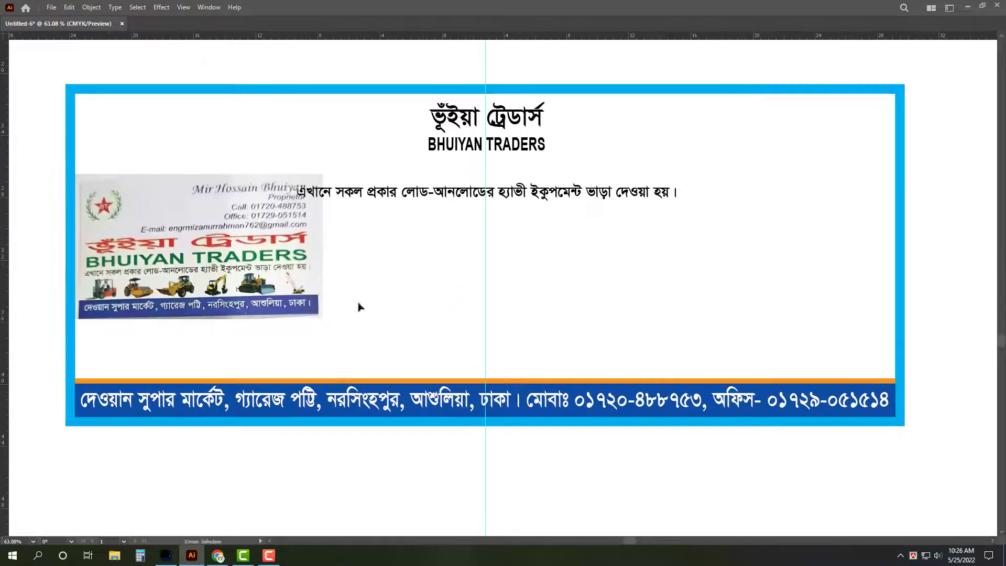
scroll(460, 272, down, 2)
Step: Move the reference card photo up and to the left
key(v)
click(350, 303)
drag(350, 302, 324, 273)
key(z)
scroll(715, 185, up, 2)
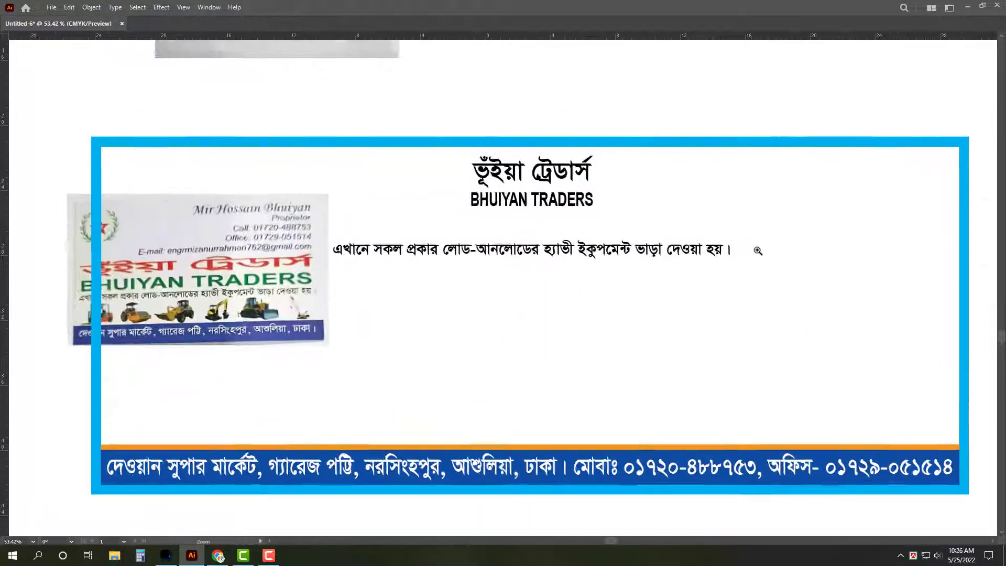
key(v)
drag(532, 204, 753, 183)
triple_click(753, 182)
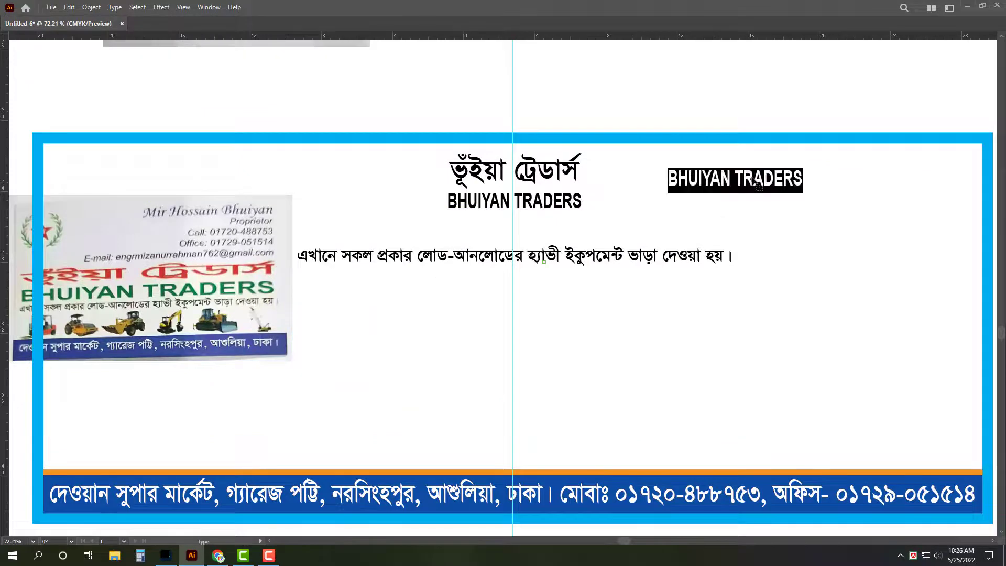
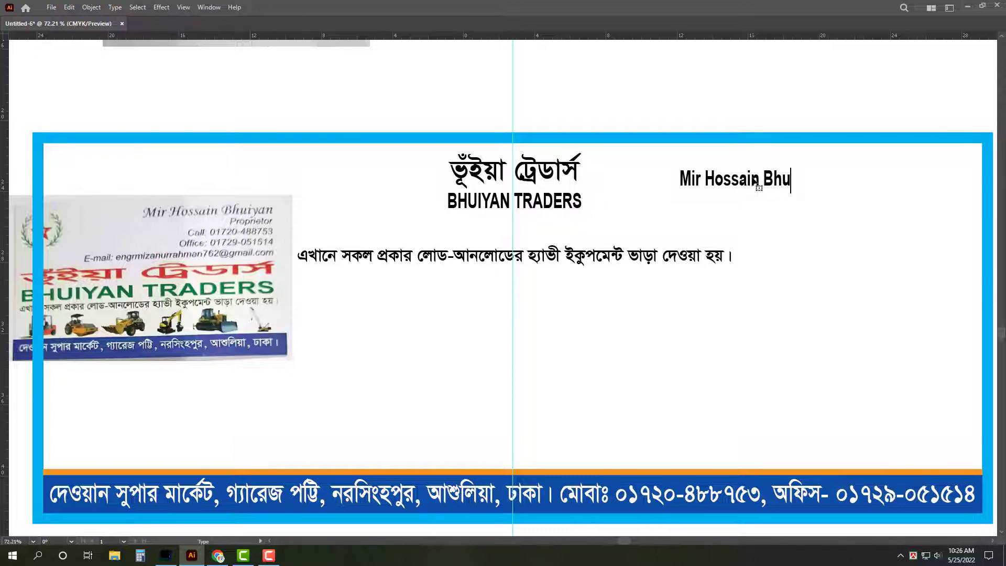
key(Escape)
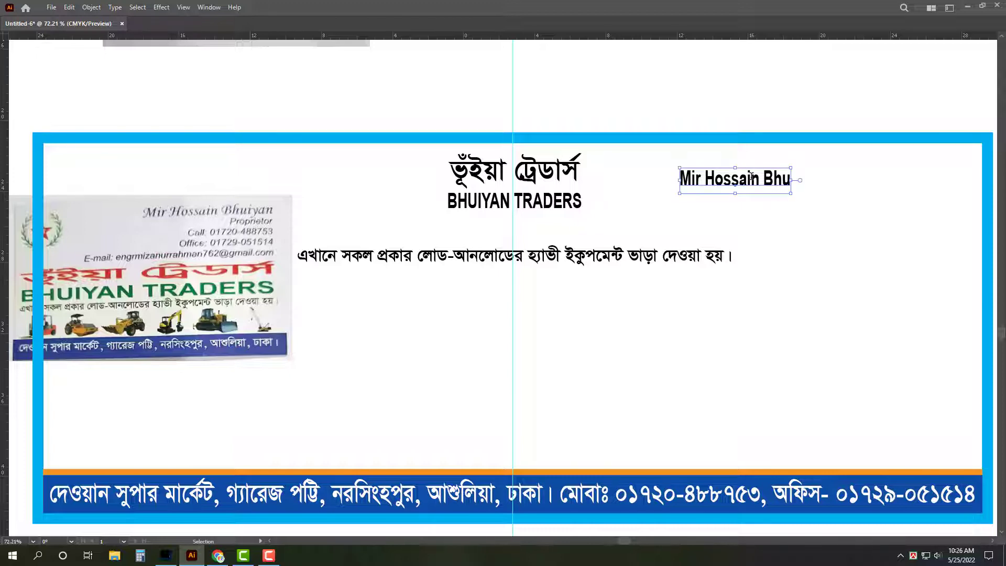
Step: Delete the unfinished proprietor name text and move the card photo off the card's left side
key(Delete)
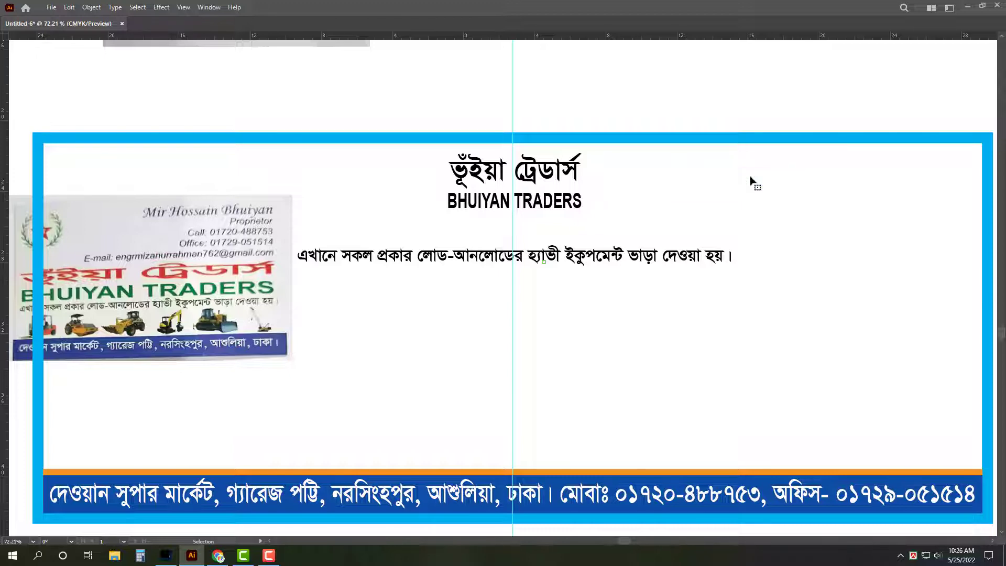
scroll(691, 175, down, 1)
drag(332, 256, 118, 239)
scroll(438, 277, down, 1)
Step: Enlarge the Bengali tagline and move it lower on the card
click(541, 252)
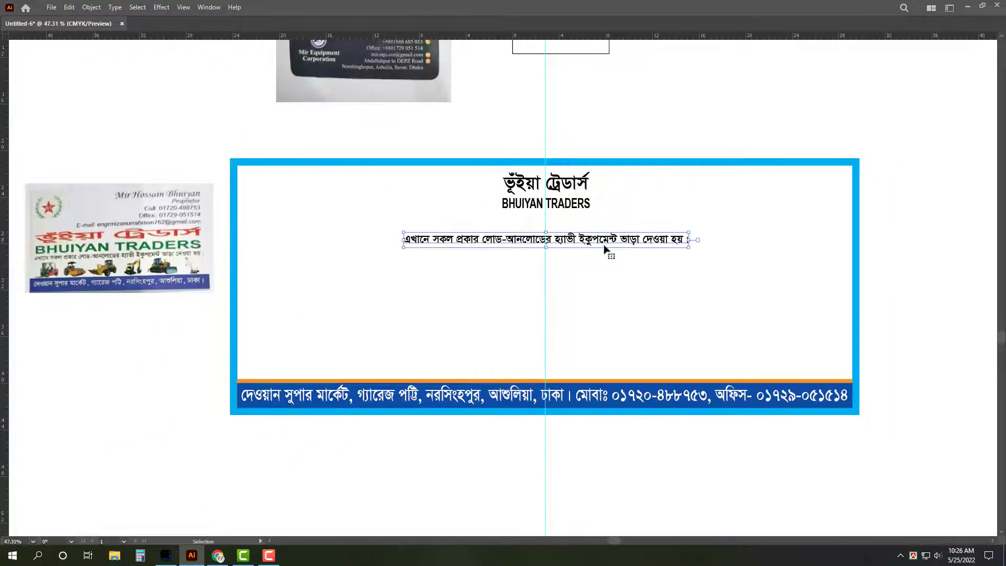
drag(396, 242, 239, 241)
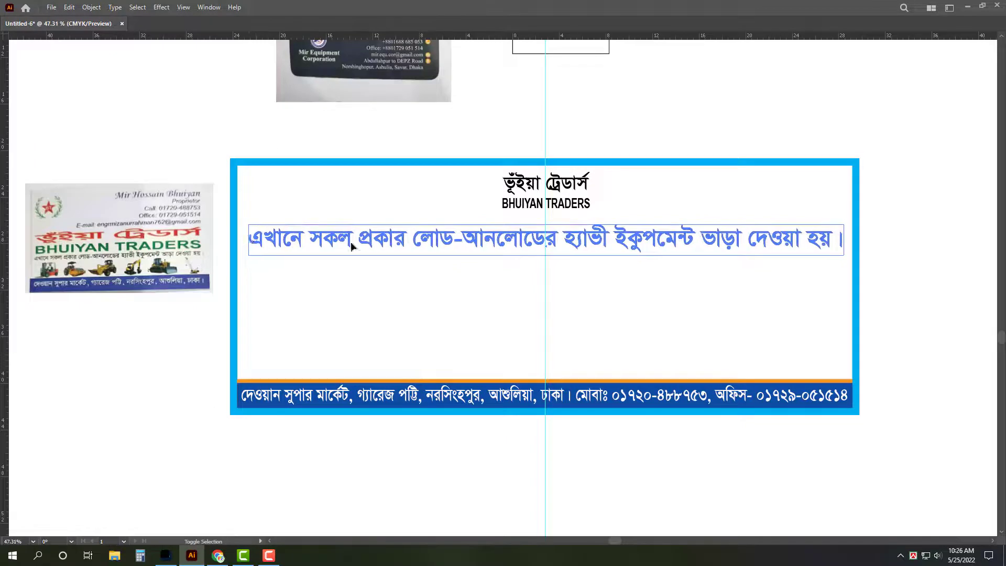
drag(603, 253, 606, 297)
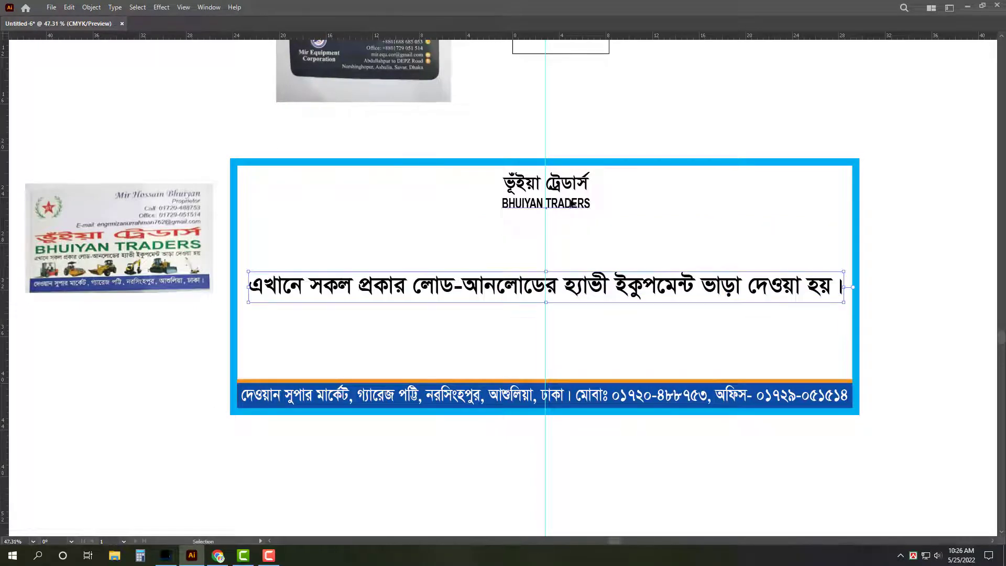
Step: Enlarge the Bengali heading and BHUIYAN TRADERS to span nearly the full card width
click(571, 207)
drag(549, 220, 556, 263)
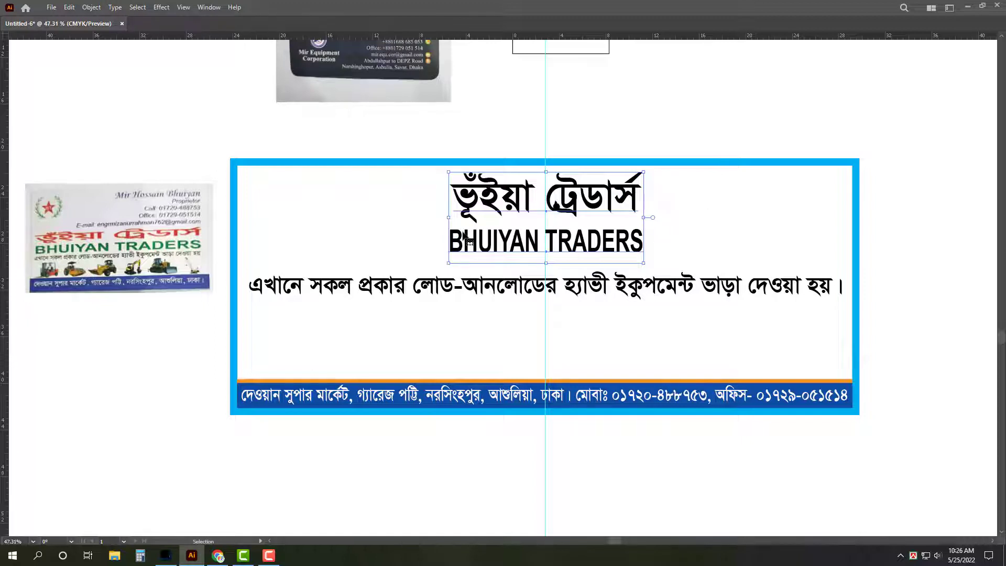
drag(448, 217, 847, 210)
click(847, 209)
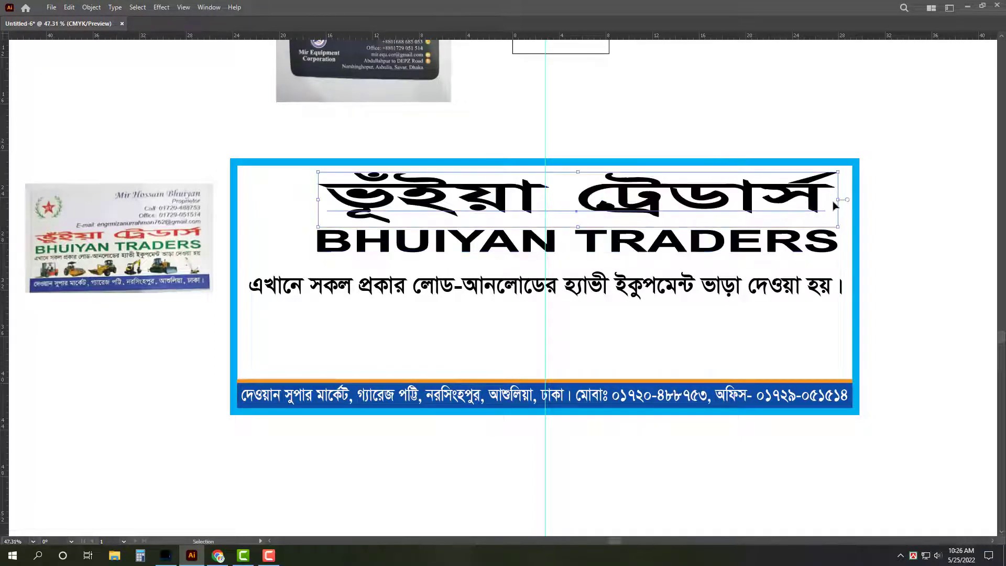
click(650, 249)
drag(650, 249, 650, 261)
click(585, 228)
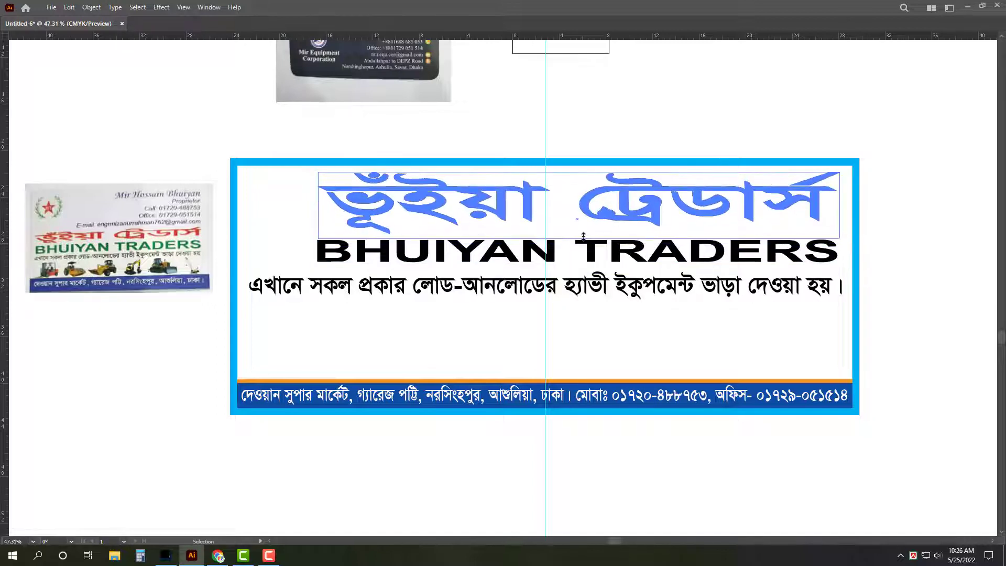
key(z)
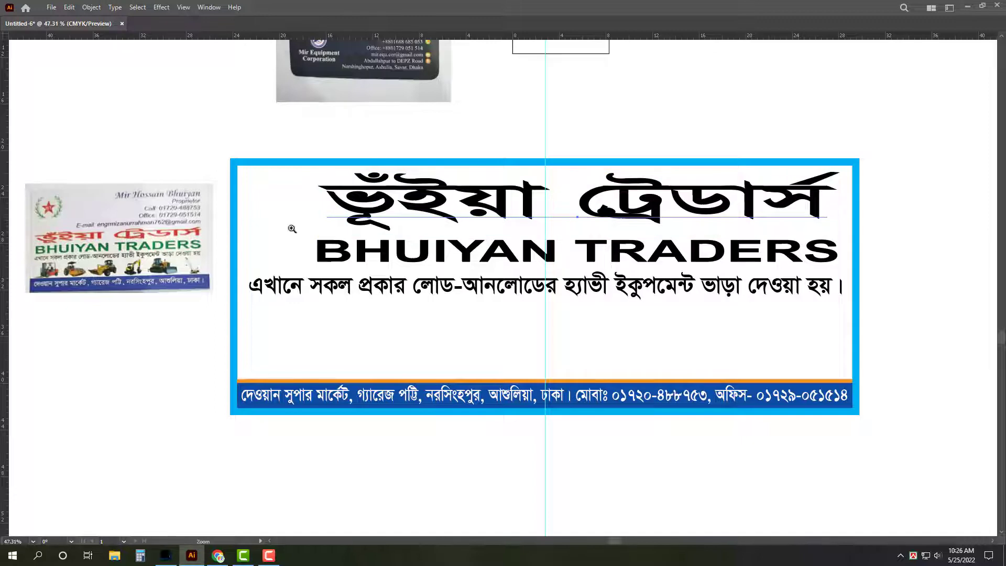
key(v)
shift+click(358, 249)
drag(314, 225, 251, 223)
Step: Select the blue border frame with the Direct Selection tool
click(926, 191)
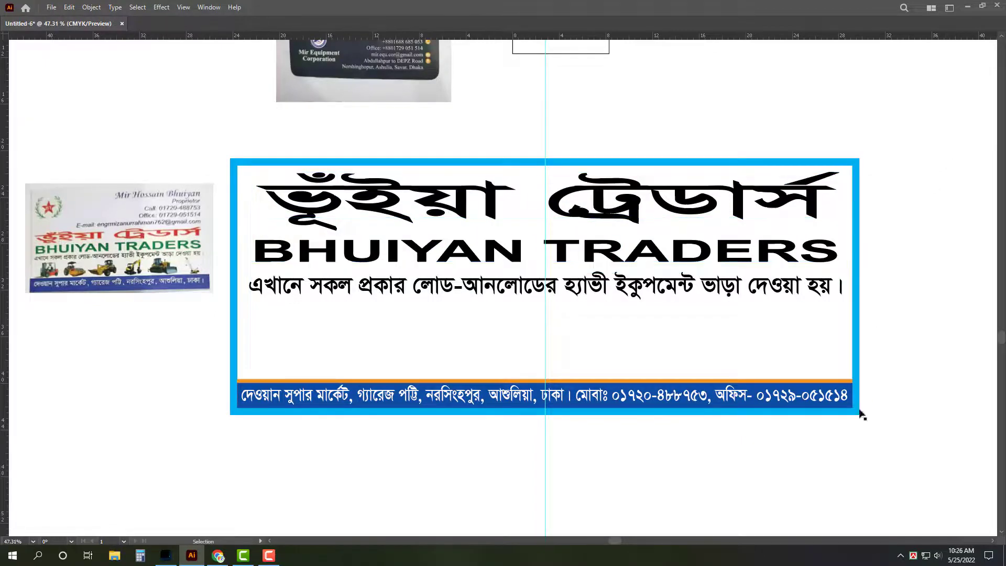
click(858, 381)
key(a)
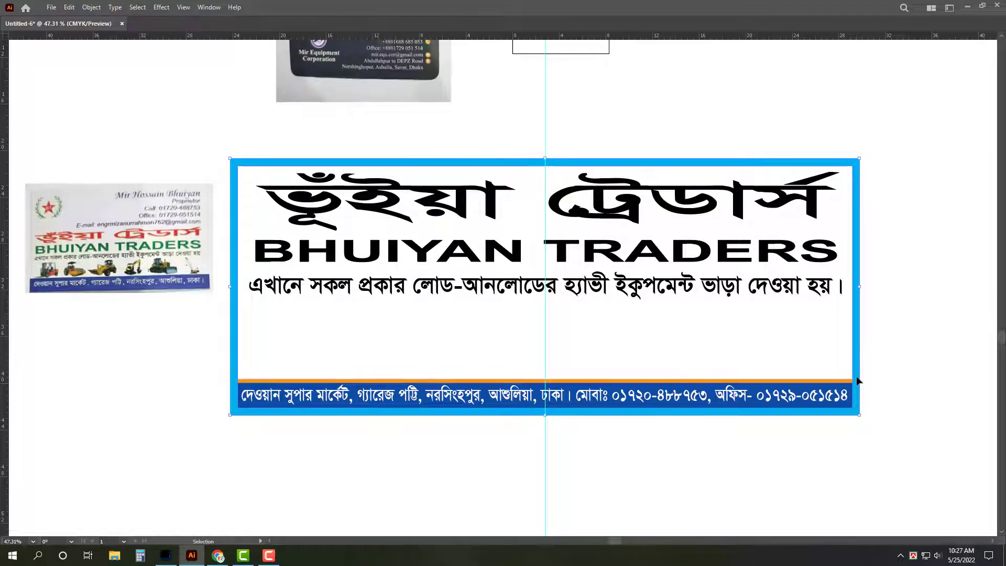
Step: Release the border's compound path, send the rectangle to back, and shrink it into a top band
right_click(889, 279)
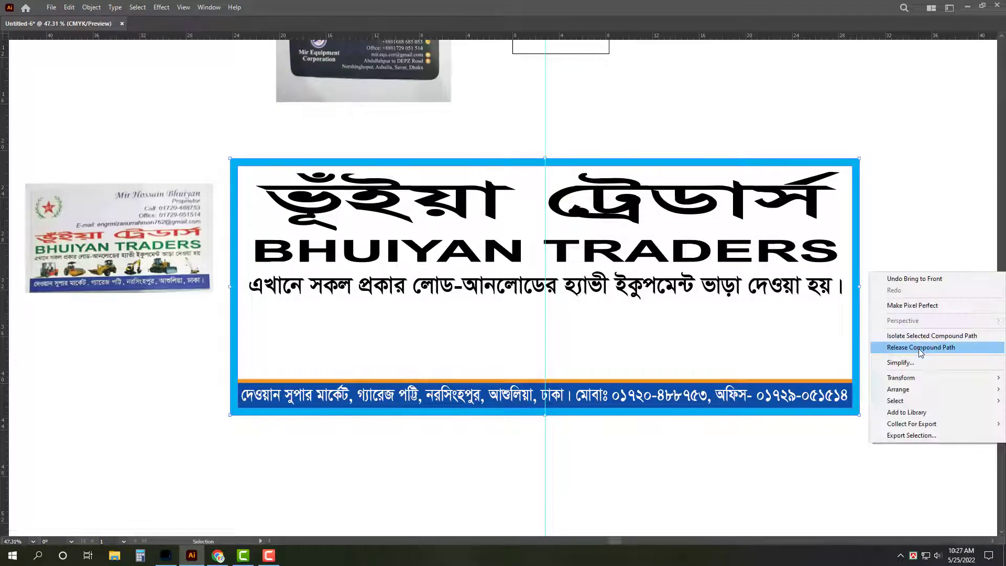
click(919, 348)
key(ctrl+shift+bracketleft)
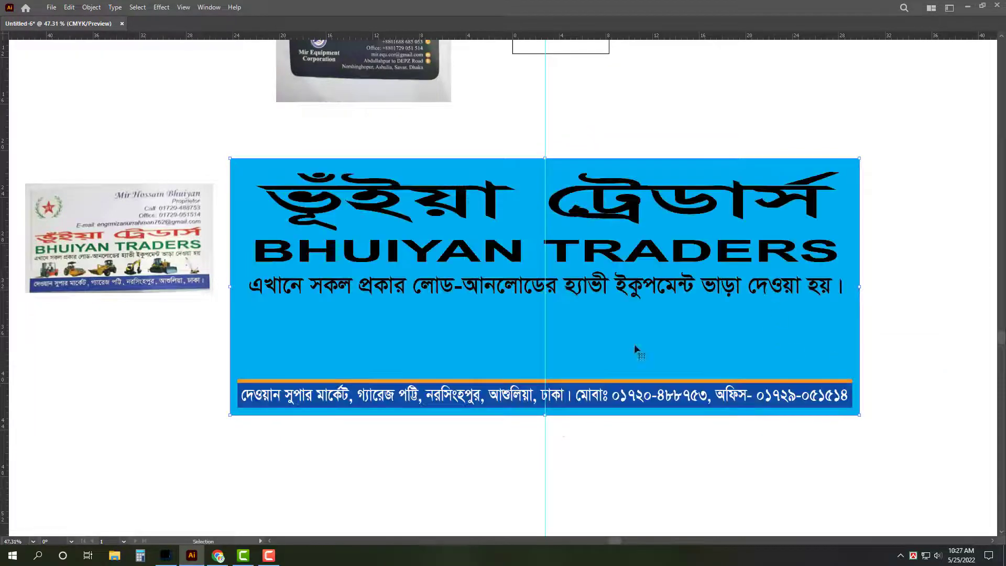
key(v)
drag(546, 418, 554, 305)
Step: Fill the top band red with CMYK 0/100/100/0
key(Tab)
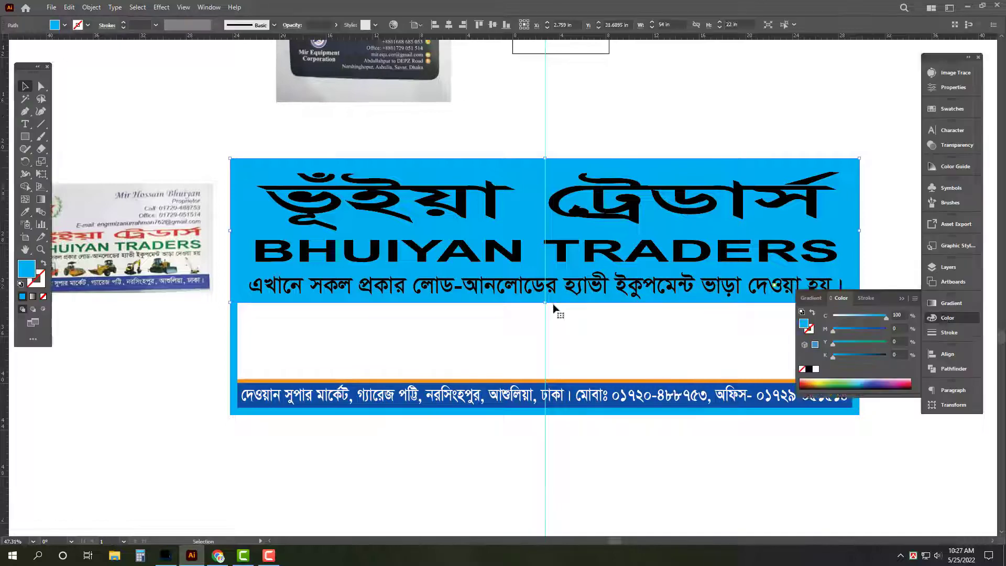
click(900, 329)
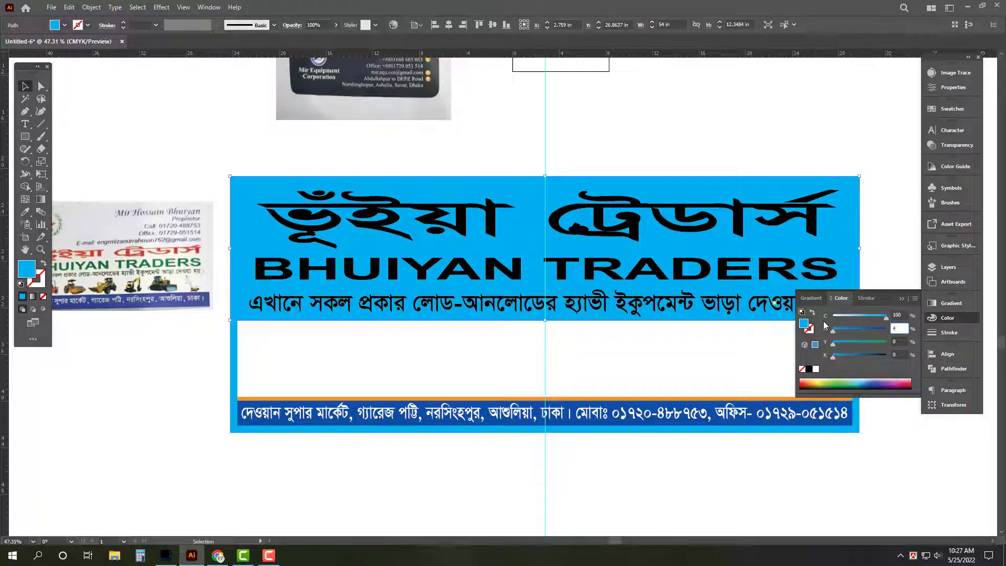
key(shift+Tab)
text(0)
key(Tab)
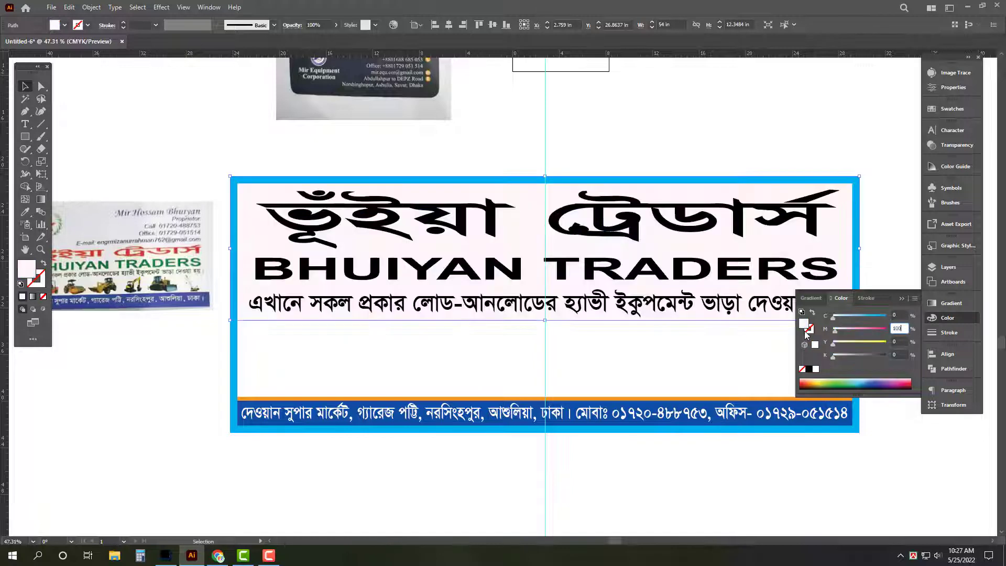
text(100)
key(Tab)
text(100)
key(Tab)
Step: Make the heading and tagline text white and BHUIYAN TRADERS yellow
click(624, 309)
shift+click(627, 272)
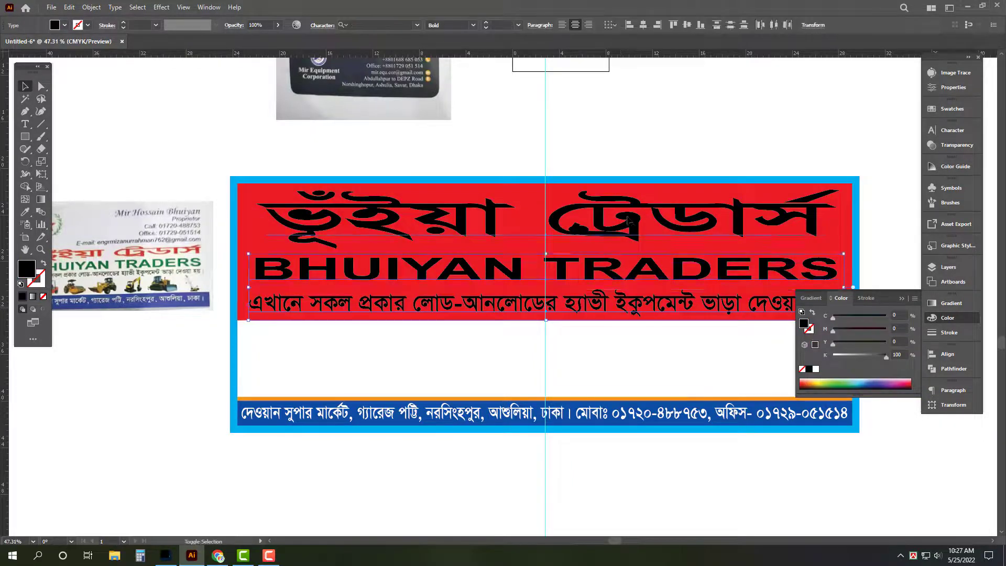
shift+click(681, 215)
click(816, 369)
key(Tab)
click(682, 262)
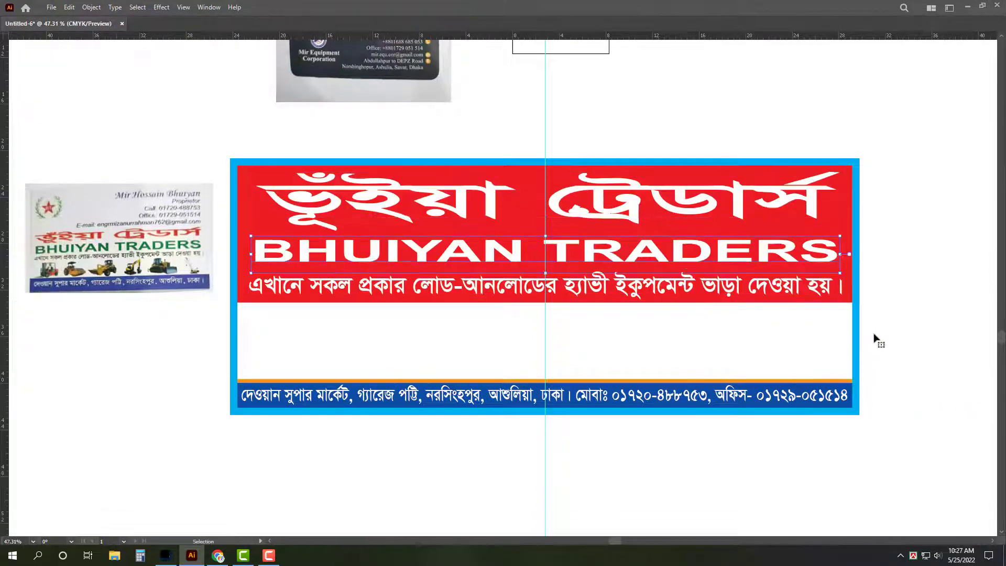
key(Tab)
click(881, 342)
key(Tab)
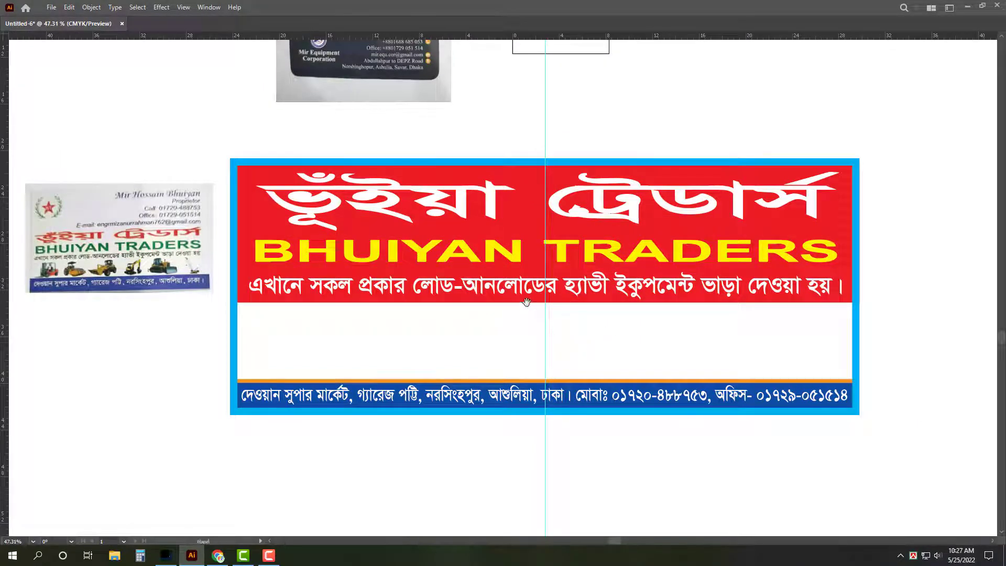
scroll(509, 328, up, 1)
Step: Recolour the bottom address bar green at C100 M30 Y100 K0
drag(578, 338, 605, 341)
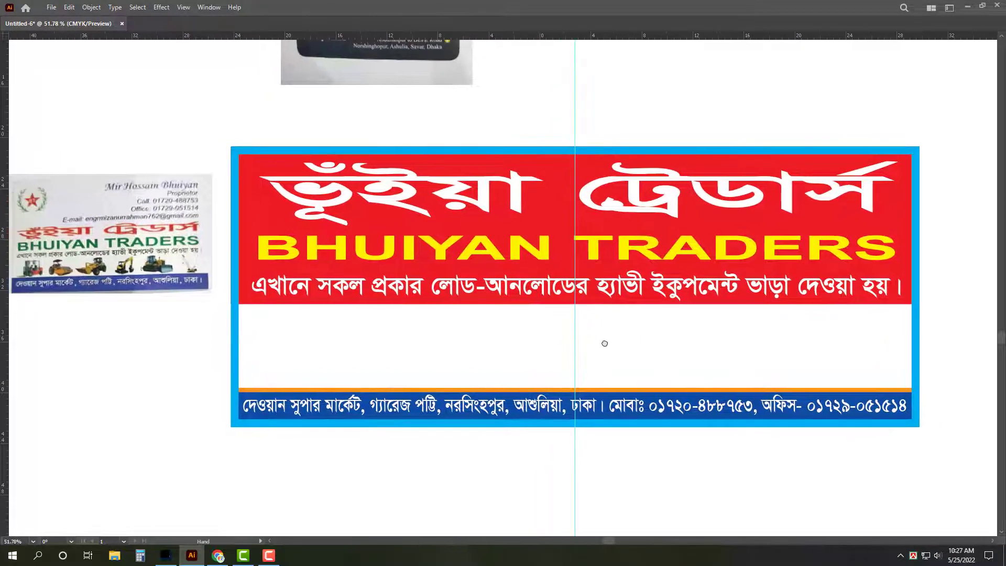
click(910, 404)
key(Tab)
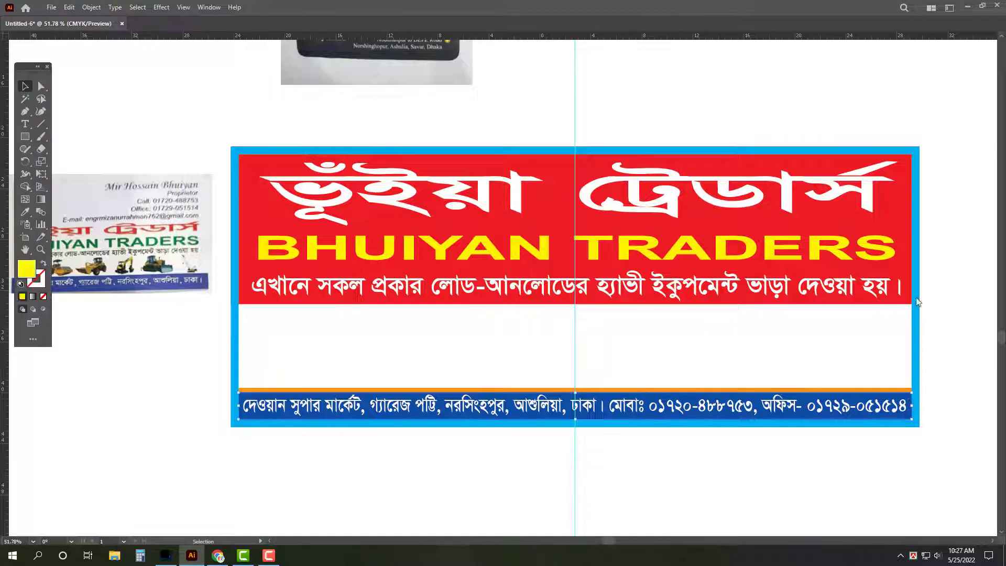
key(Tab)
text(30)
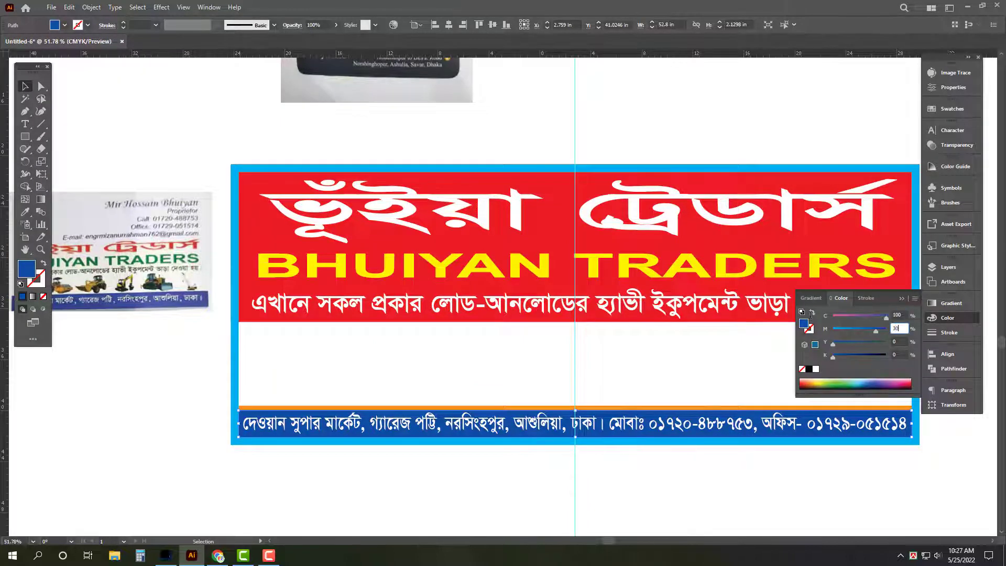
key(Tab)
text(100)
key(Return)
key(Tab)
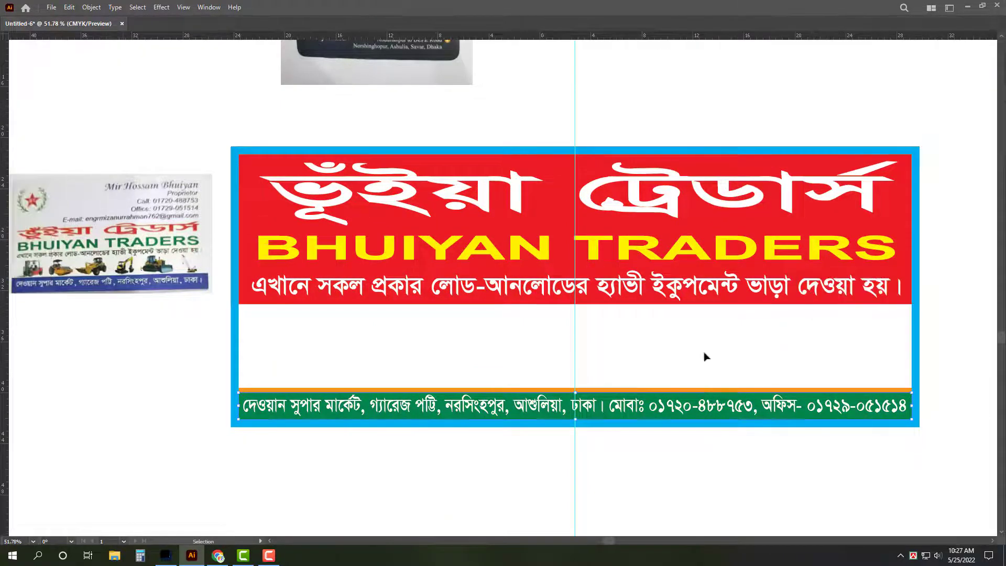
scroll(659, 333, down, 1)
Step: Stretch the Bengali title and BHUIYAN TRADERS wider toward the band's left edge
click(755, 213)
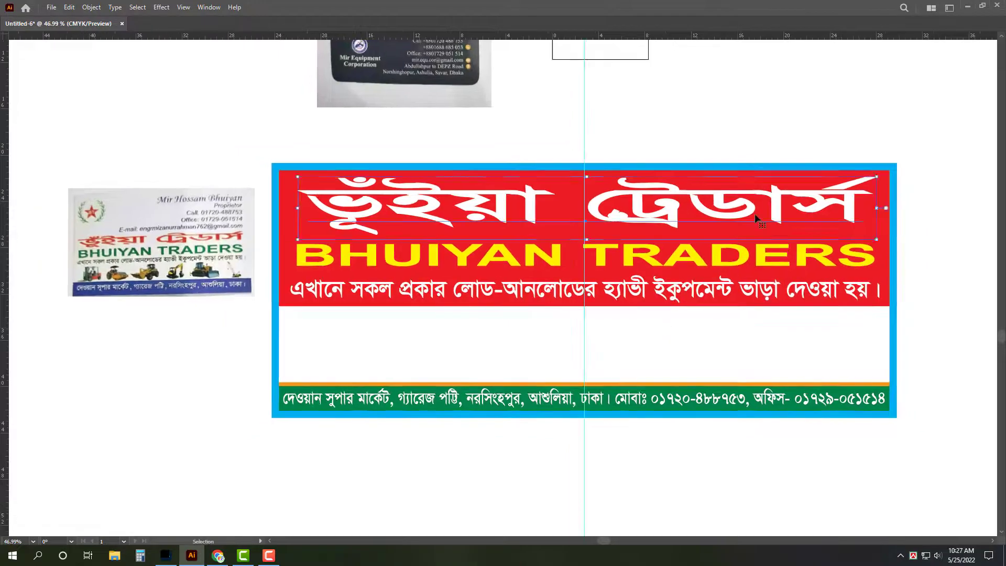
shift+click(312, 270)
drag(291, 228, 290, 229)
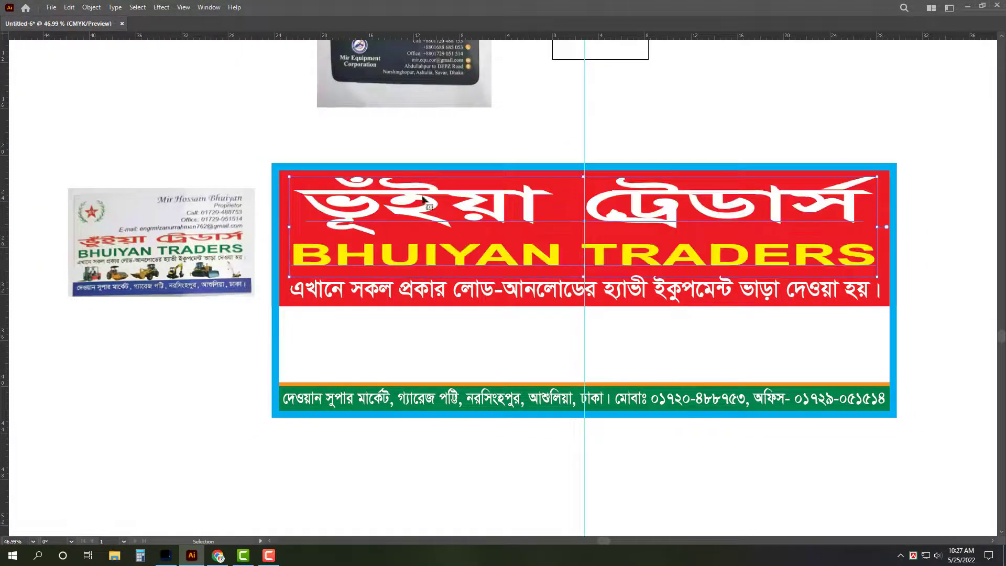
scroll(522, 231, up, 3)
key(z)
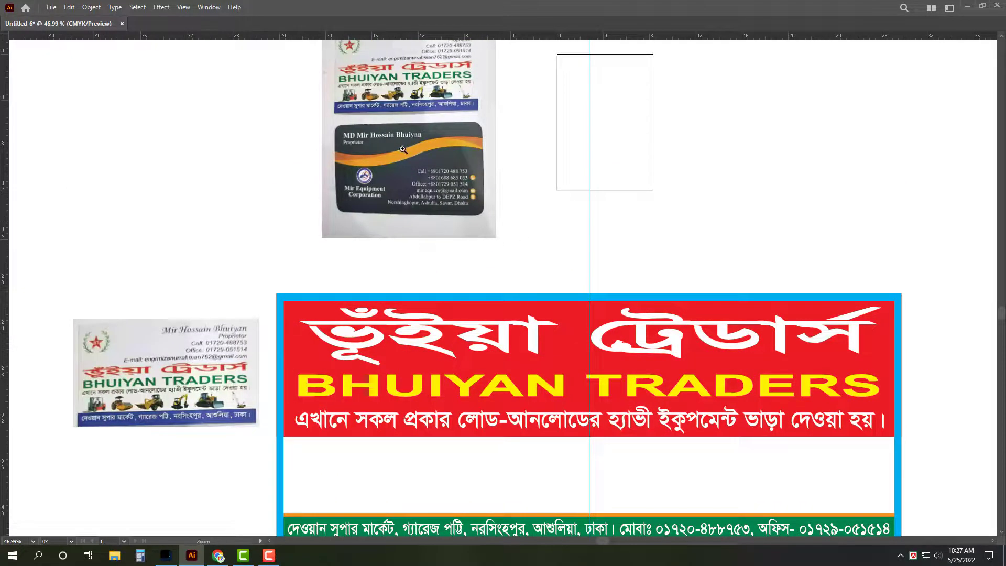
drag(462, 231, 516, 184)
scroll(542, 171, down, 2)
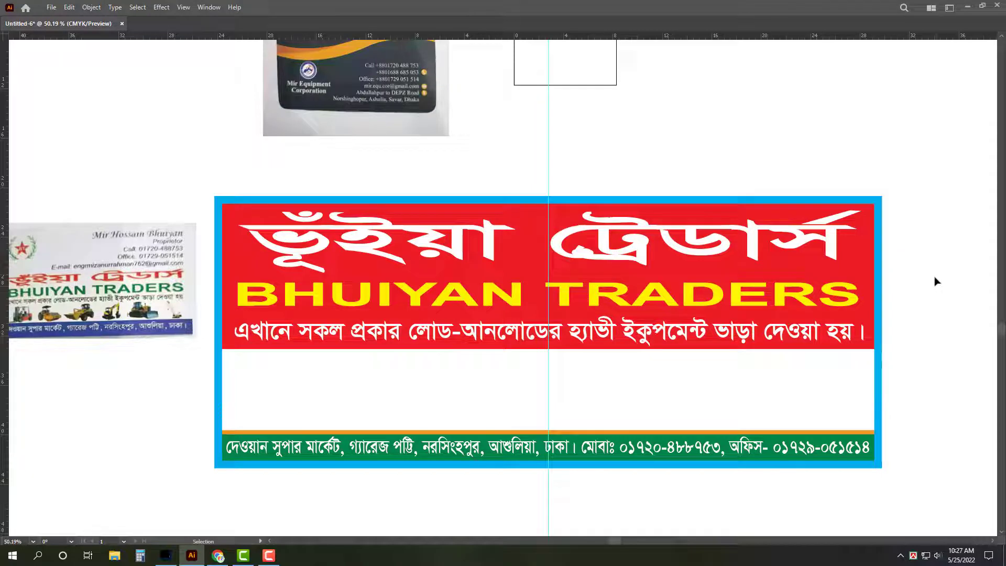
Step: Stretch the Bengali title taller by dragging its bottom edge down
click(549, 276)
drag(550, 280, 551, 322)
click(548, 333)
click(782, 317)
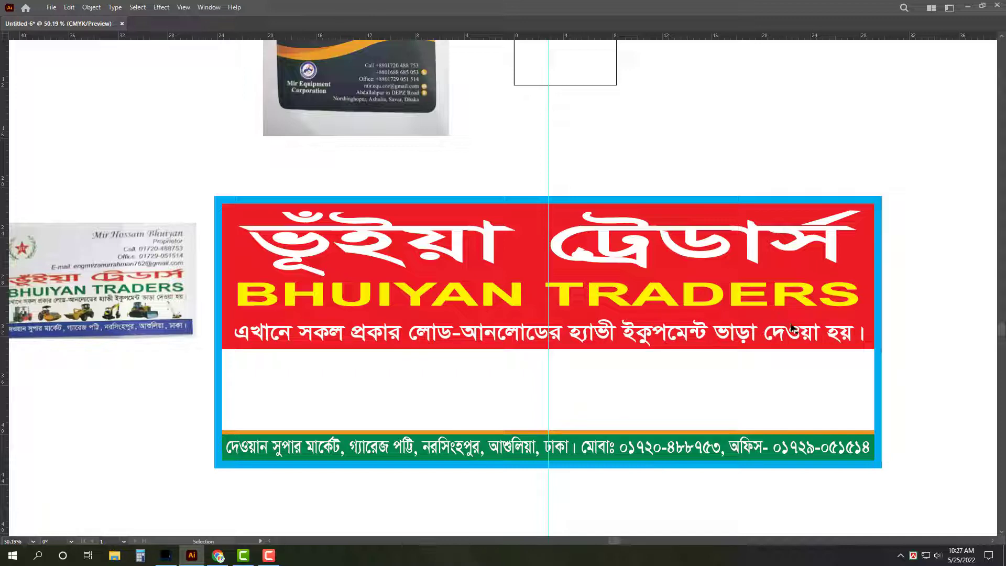
Step: Nudge BHUIYAN TRADERS down and squash the two heading lines closer together
click(566, 339)
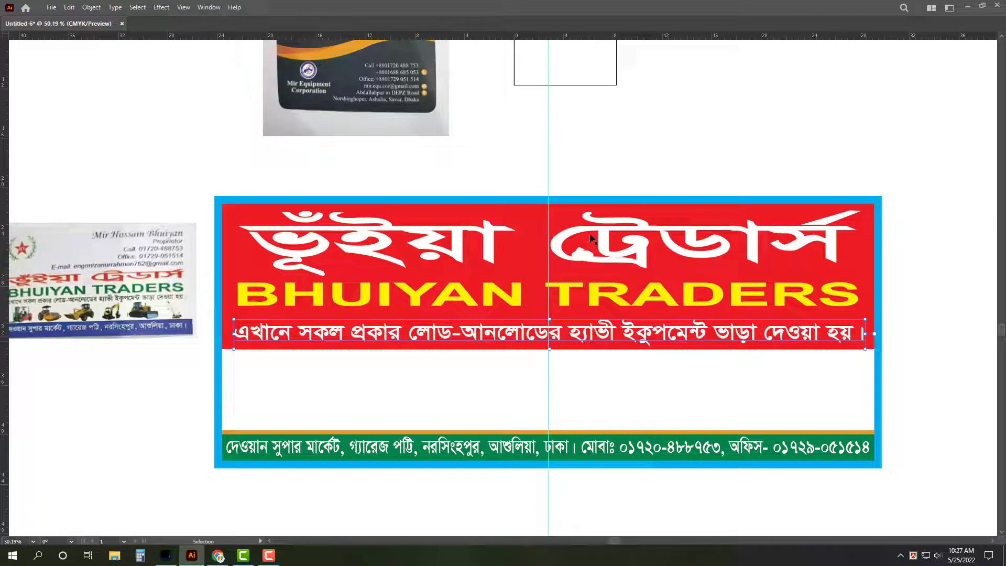
click(571, 297)
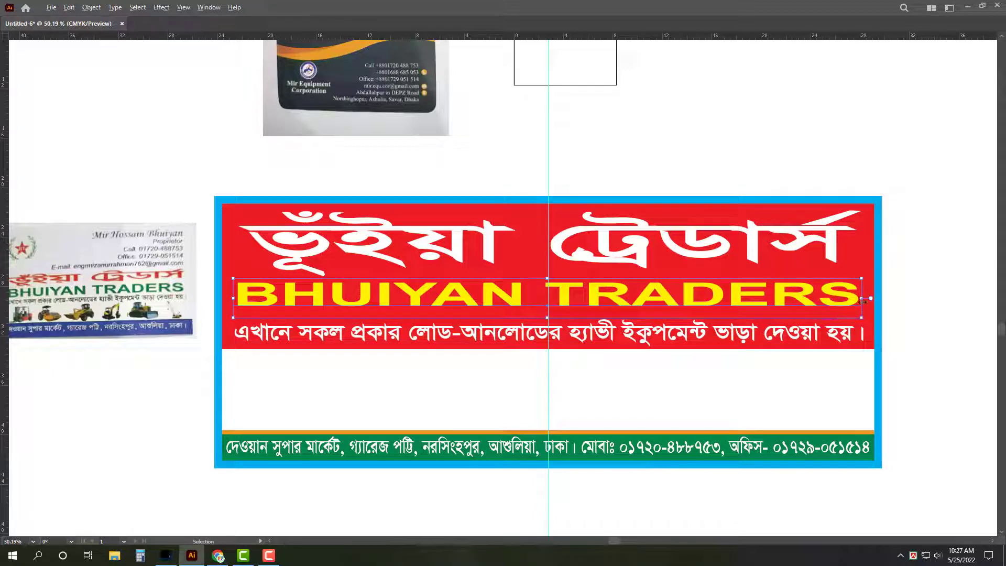
key(ctrl+shift+a)
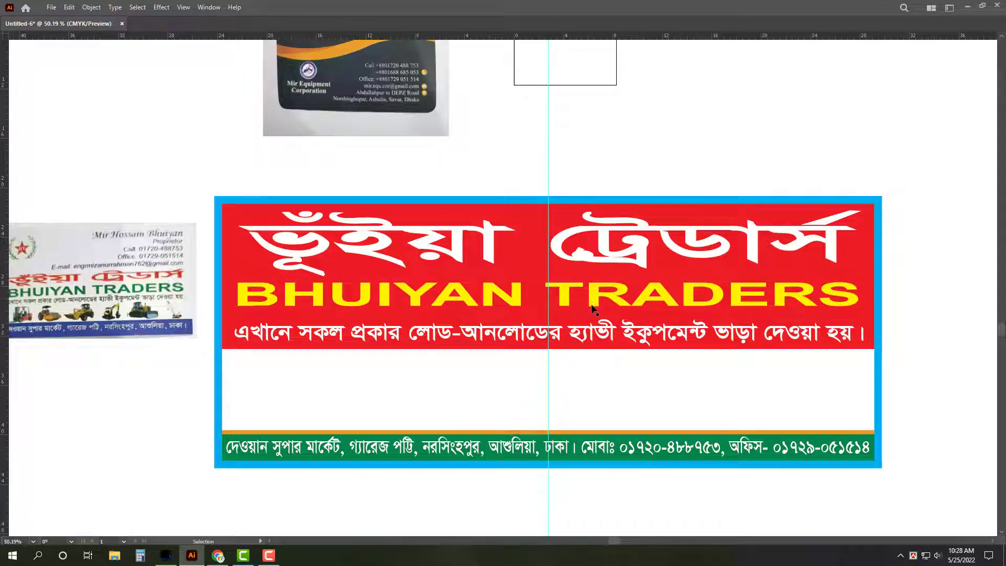
click(592, 309)
key(Down)
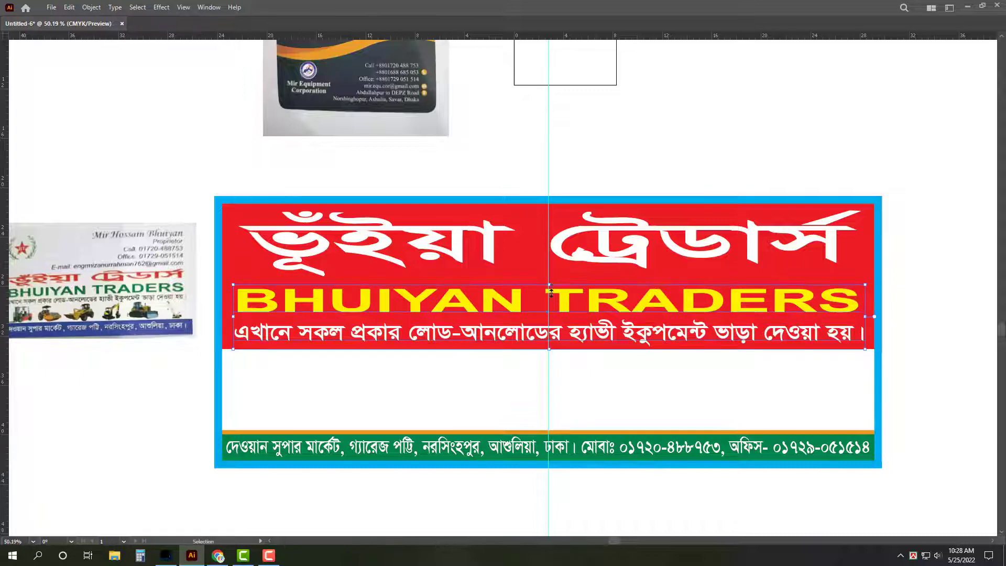
drag(550, 286, 550, 297)
Step: Duplicate the Bengali tagline down into the white middle area
click(551, 284)
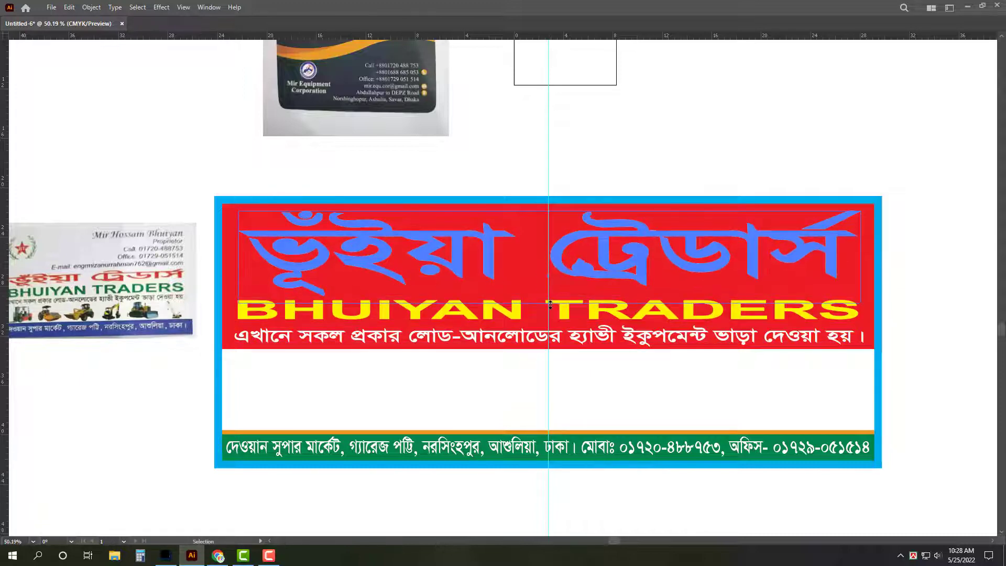
key(ctrl+shift+a)
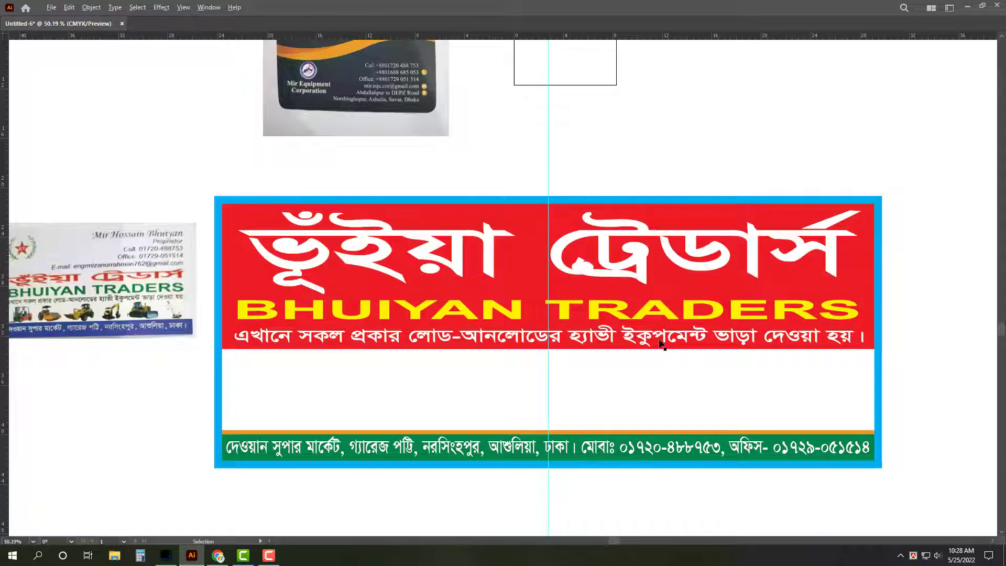
drag(661, 343, 655, 376)
Step: Make the copied line black and retype it as প্রোঃ
key(Tab)
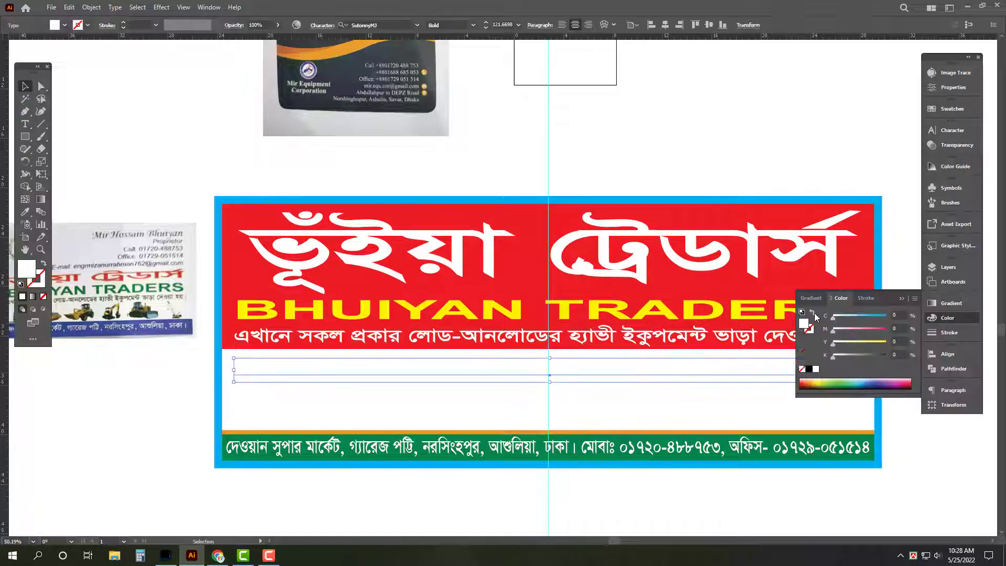
click(809, 369)
key(Tab)
triple_click(664, 373)
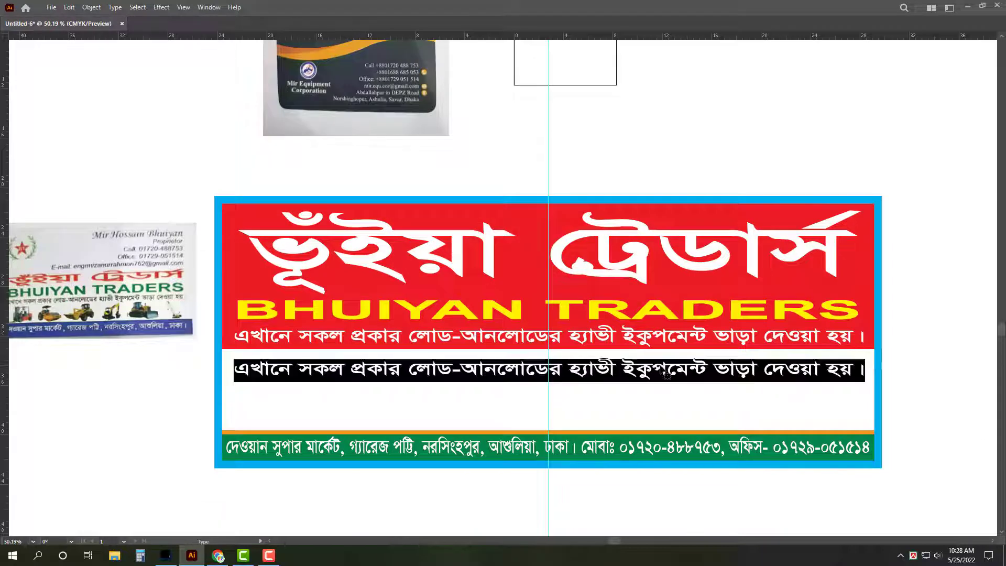
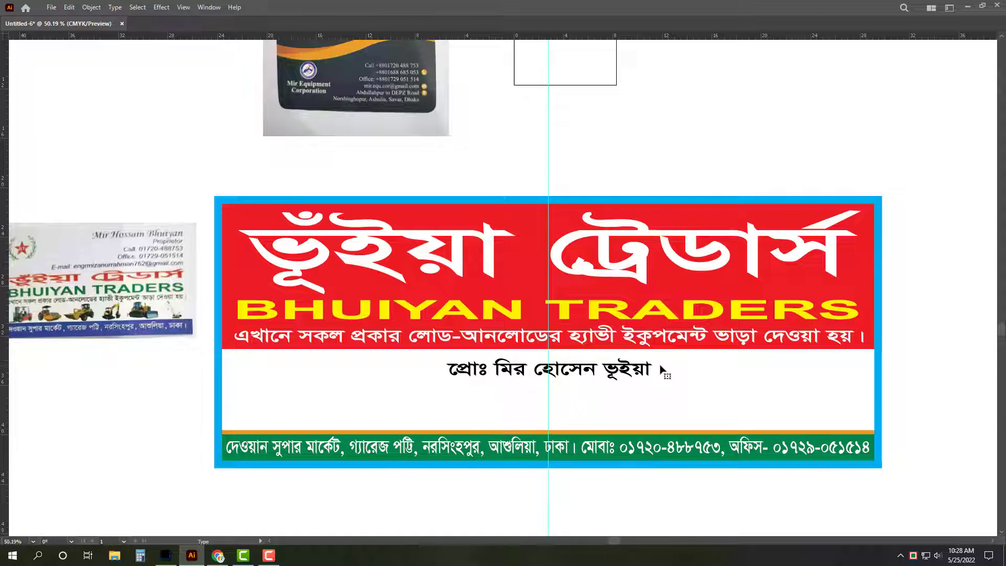
Step: Type the owner's full name into the proprietor line, delete the stray character, and finish editing
key(Left)
key(Left)
key(Left)
key(Left)
key(Left)
key(Left)
key(Left)
key(Left)
key(Left)
key(Left)
key(Left)
key(Left)
key(Left)
key(Left)
key(Left)
key(Left)
key(Left)
key(Left)
key(Left)
key(Left)
text(ে)
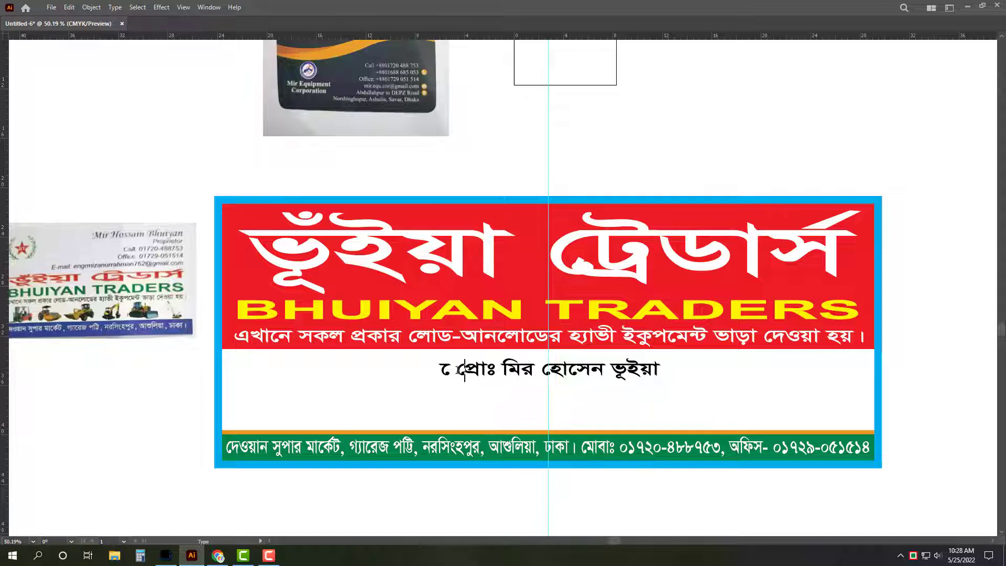
key(shift+Left)
key(BackSpace)
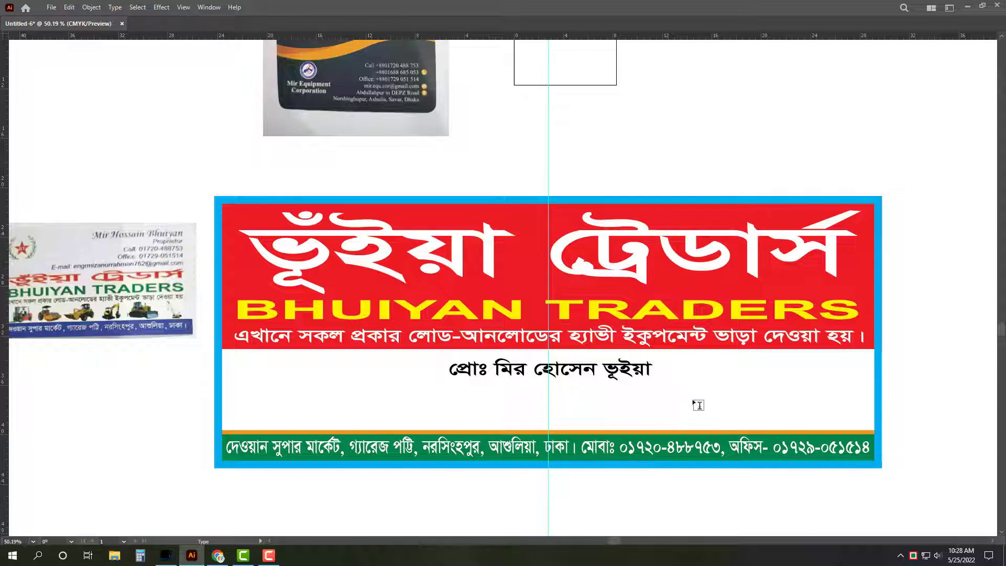
key(Escape)
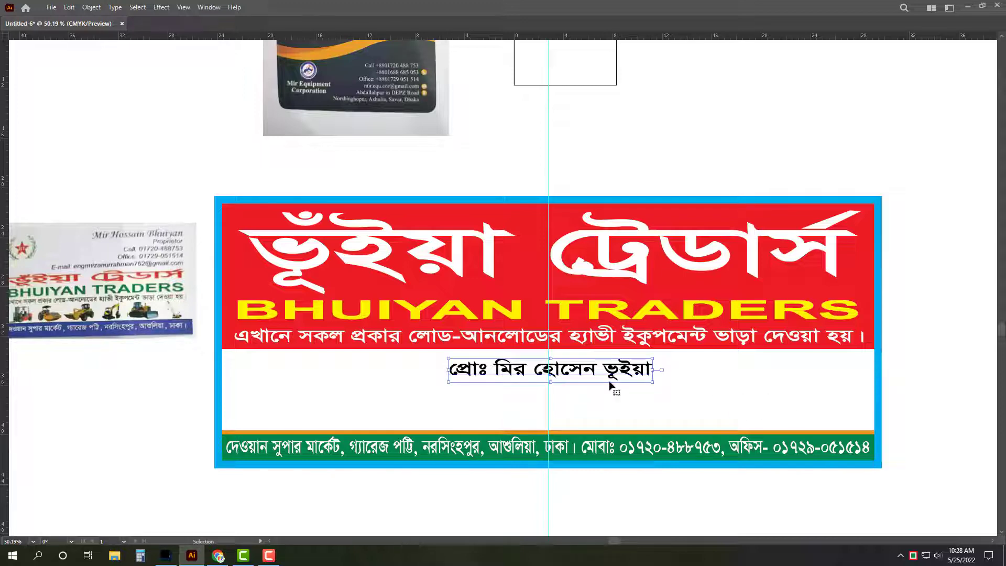
Step: Correct the vowel in the proprietor line and move it, narrower, to the banner's top-right
double_click(505, 373)
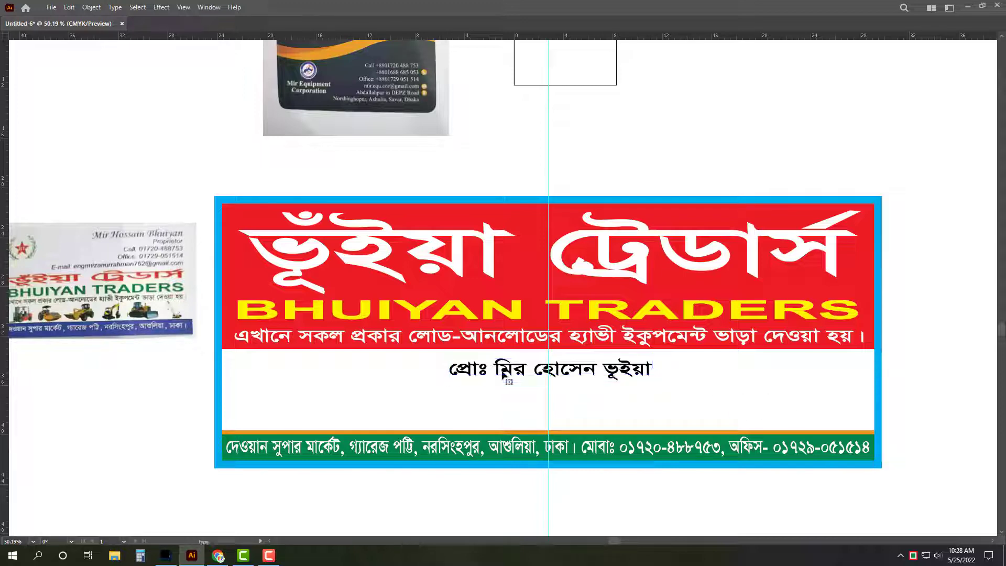
key(BackSpace)
text(ী)
key(Escape)
drag(507, 373, 661, 217)
drag(599, 213, 656, 212)
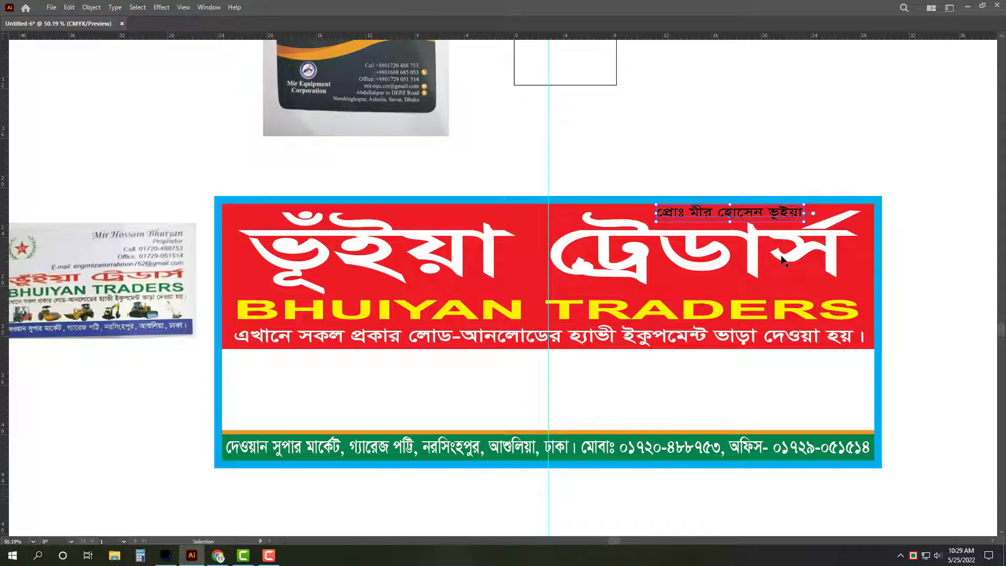
Step: Make BHUIYAN TRADERS narrower about its centre and nudge it upward
click(701, 315)
drag(862, 314, 704, 329)
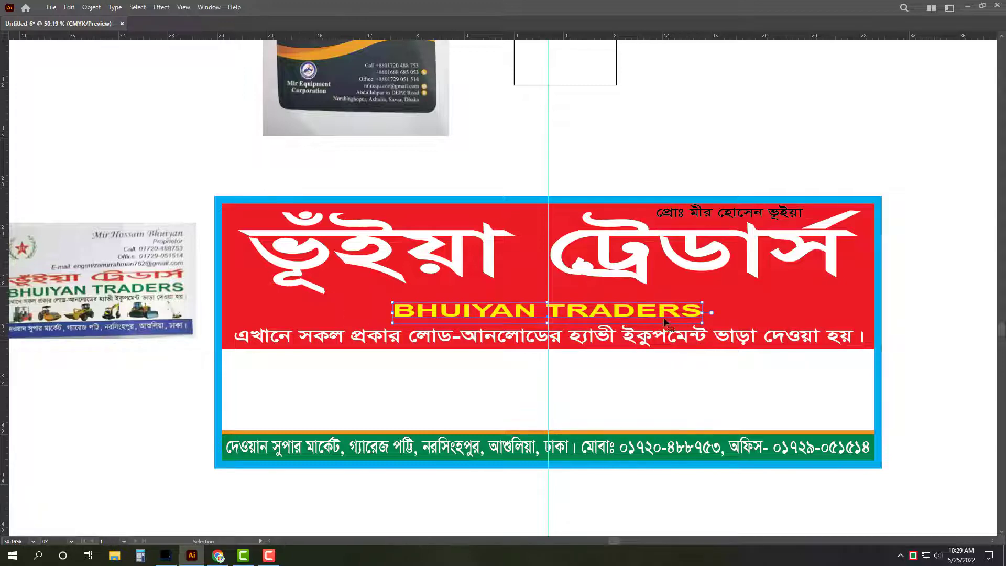
key(shift+Up)
key(shift+Up)
key(shift+Up)
key(shift+Up)
key(a)
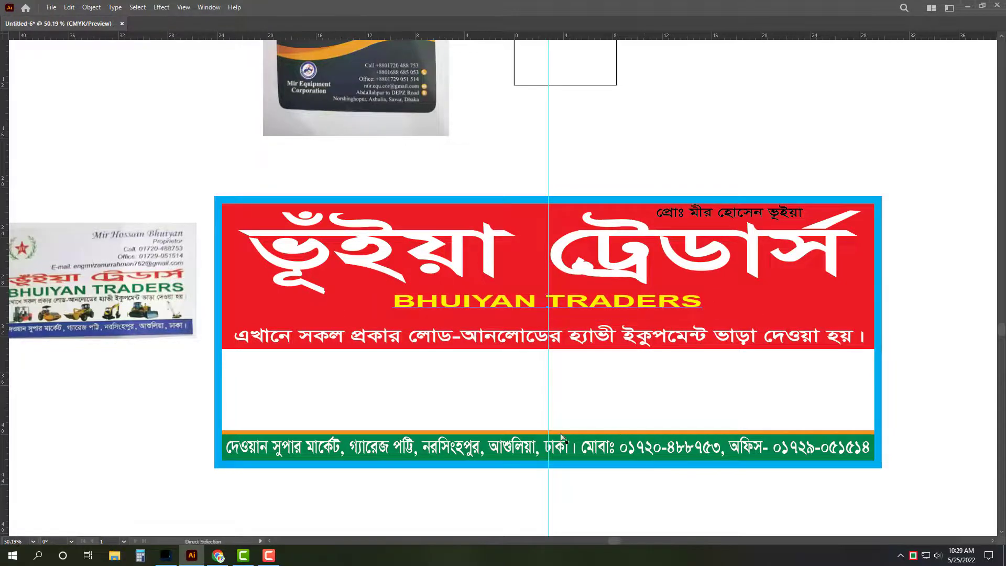
key(v)
Step: Extend the red banner downward and place the widened proprietor line below BHUIYAN TRADERS
scroll(559, 406, up, 1)
click(744, 329)
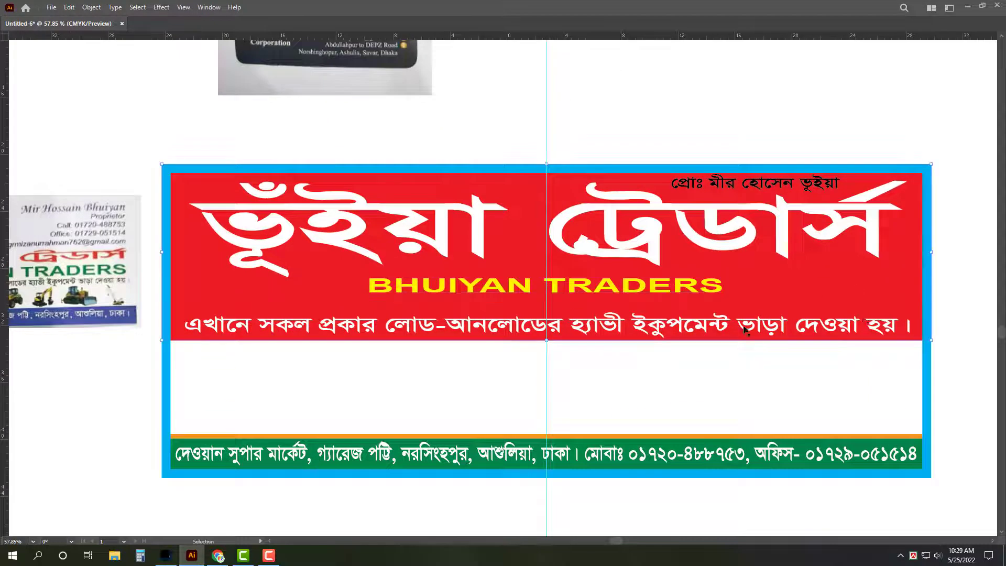
drag(547, 341, 567, 342)
click(577, 290)
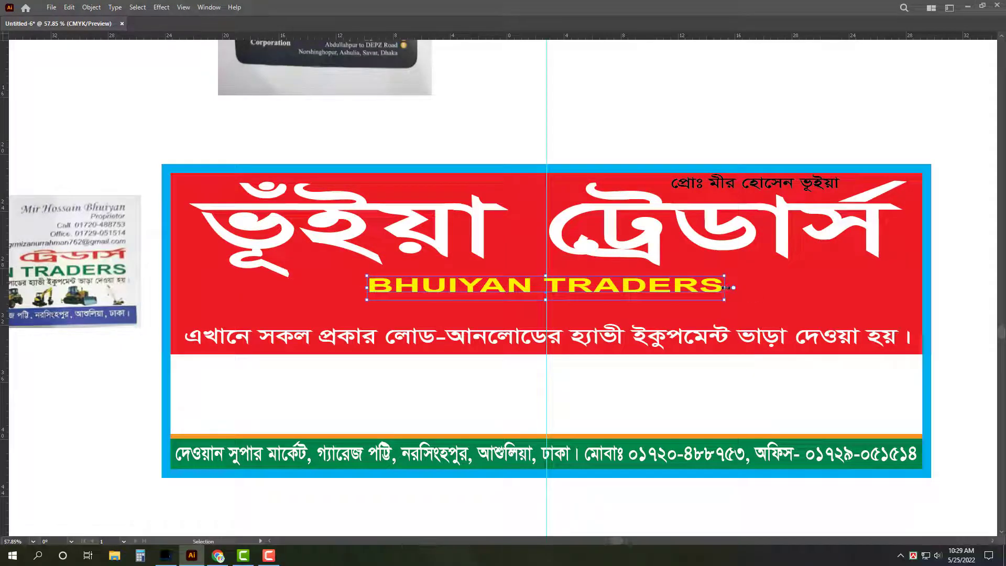
drag(770, 191, 563, 314)
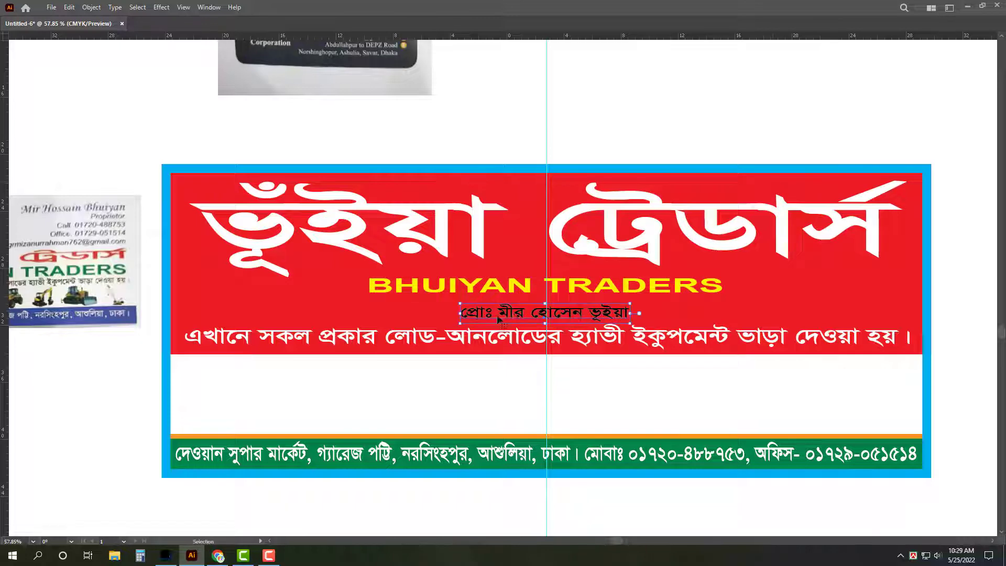
drag(458, 313, 415, 318)
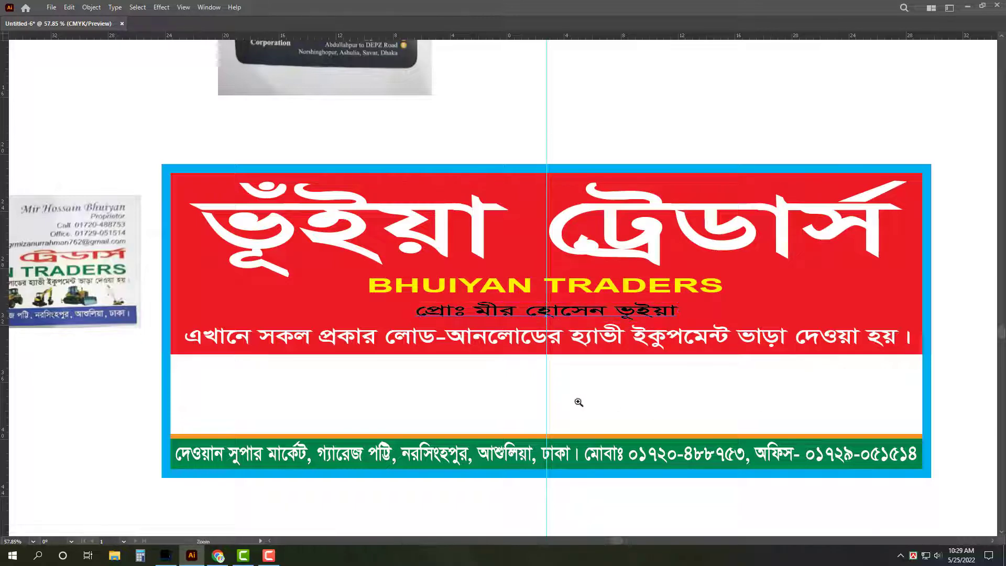
drag(579, 402, 602, 414)
Step: Draw a fully rounded white pill centred over the proprietor line
key(m)
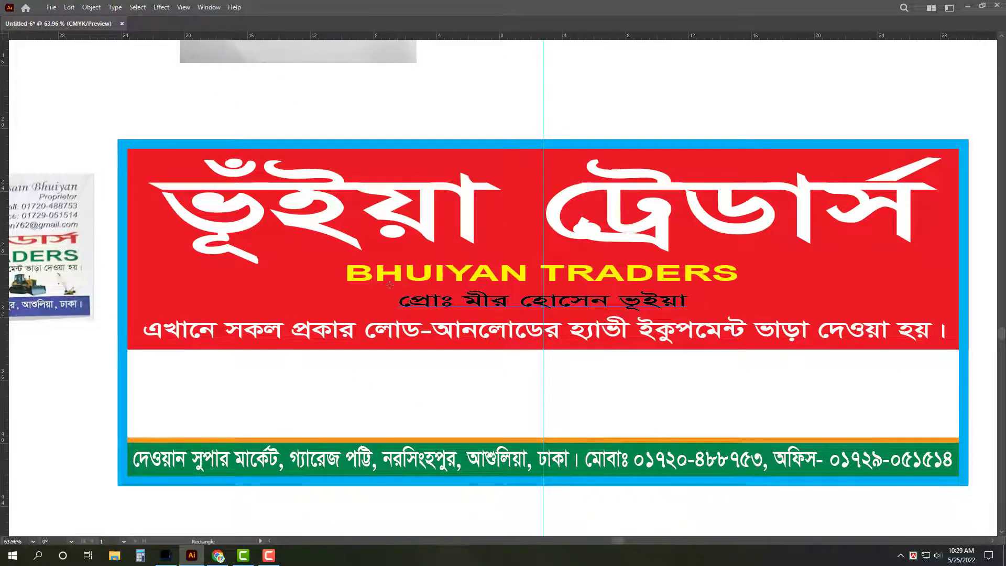
mouse_move(390, 284)
mouse_down()
mouse_move(733, 314)
mouse_move(722, 313)
mouse_up()
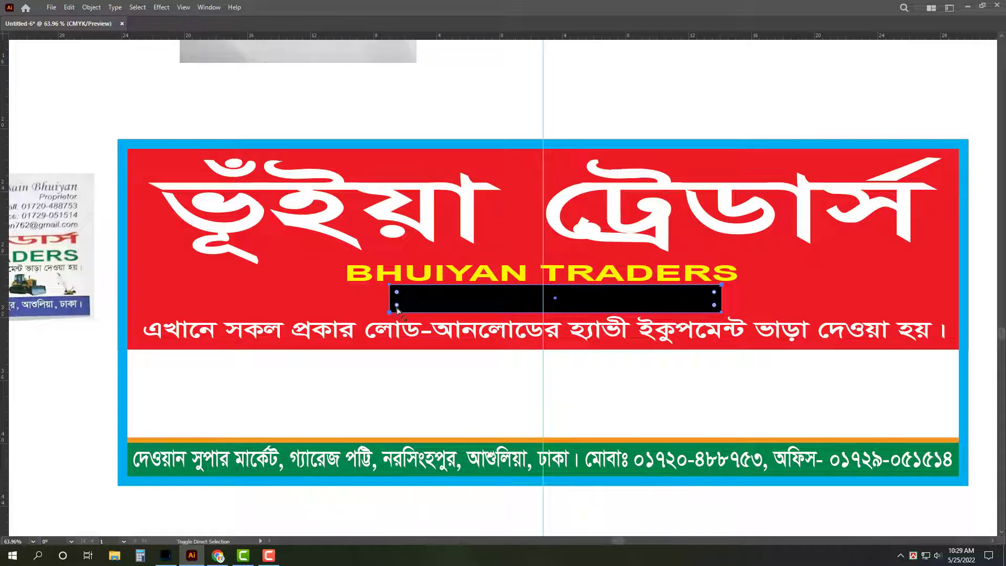
drag(397, 310, 428, 313)
drag(608, 316, 597, 313)
key(Tab)
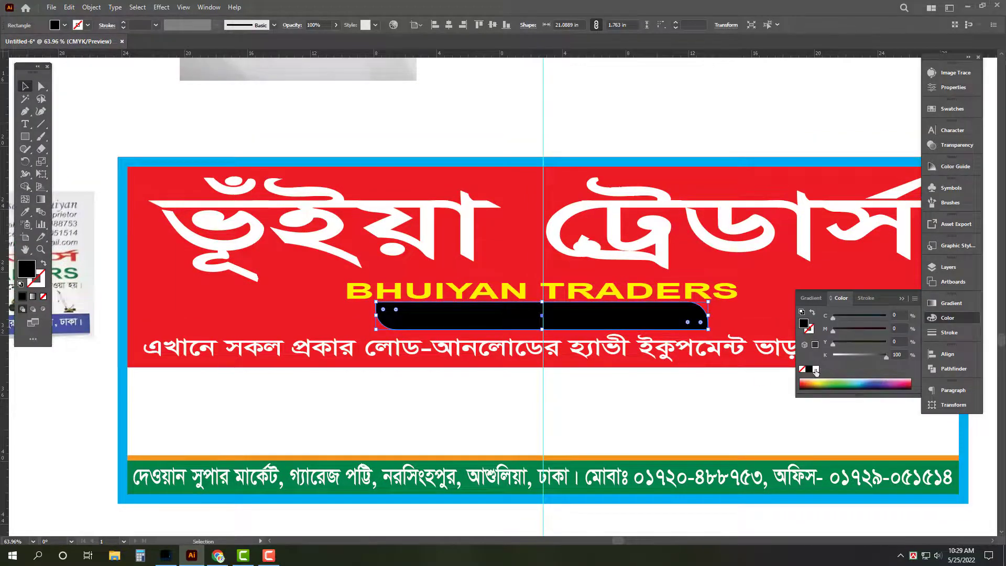
key(d)
key(Tab)
Step: Bring the proprietor text in front of the pill and narrow it to fit
key(ctrl+y)
click(616, 306)
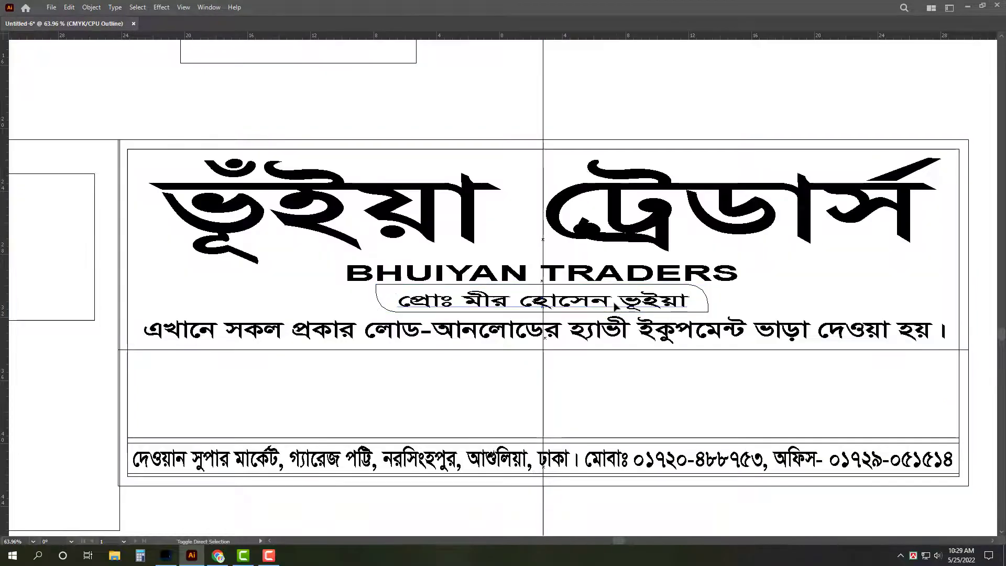
key(ctrl+shift+bracketright)
key(ctrl+y)
scroll(599, 301, up, 4)
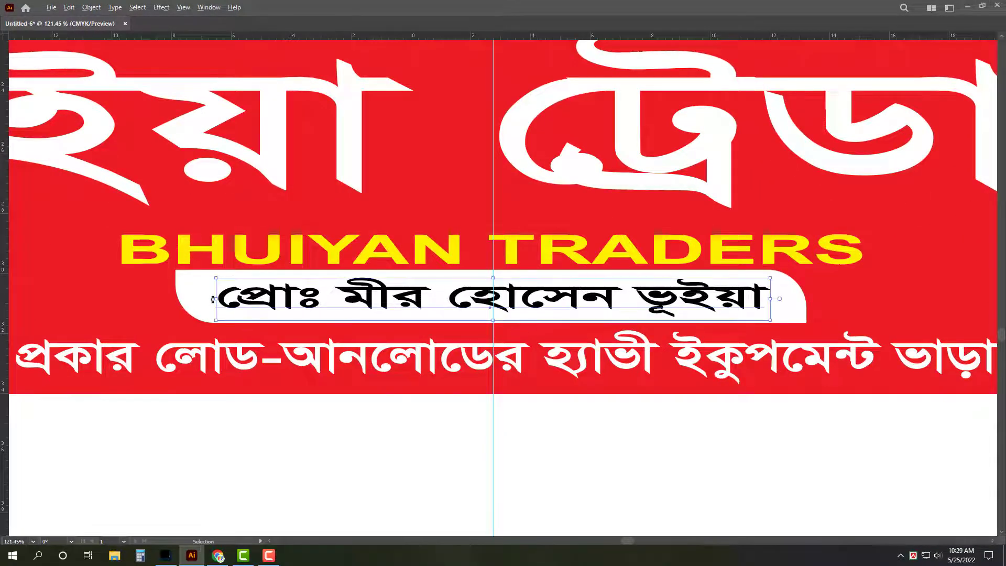
drag(214, 301, 309, 301)
scroll(559, 251, down, 4)
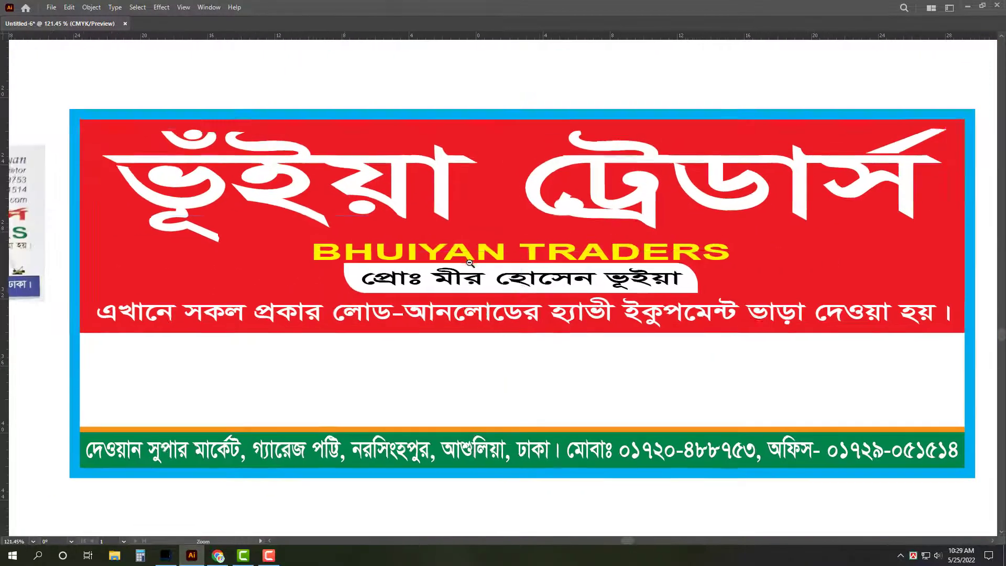
Step: Make BHUIYAN TRADERS taller and wider, then view the whole banner
click(541, 255)
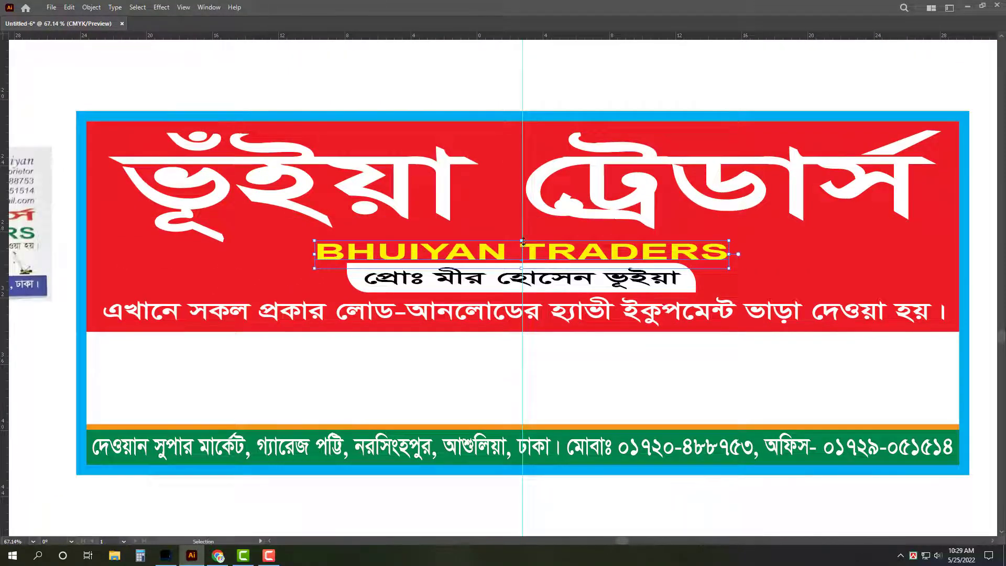
drag(521, 241, 521, 235)
drag(306, 252, 232, 250)
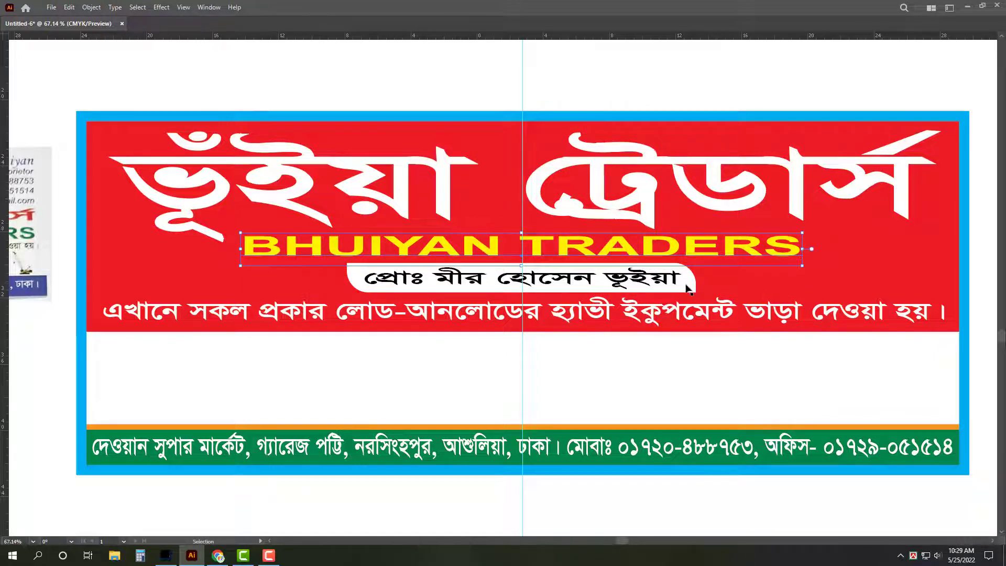
click(660, 286)
key(Tab)
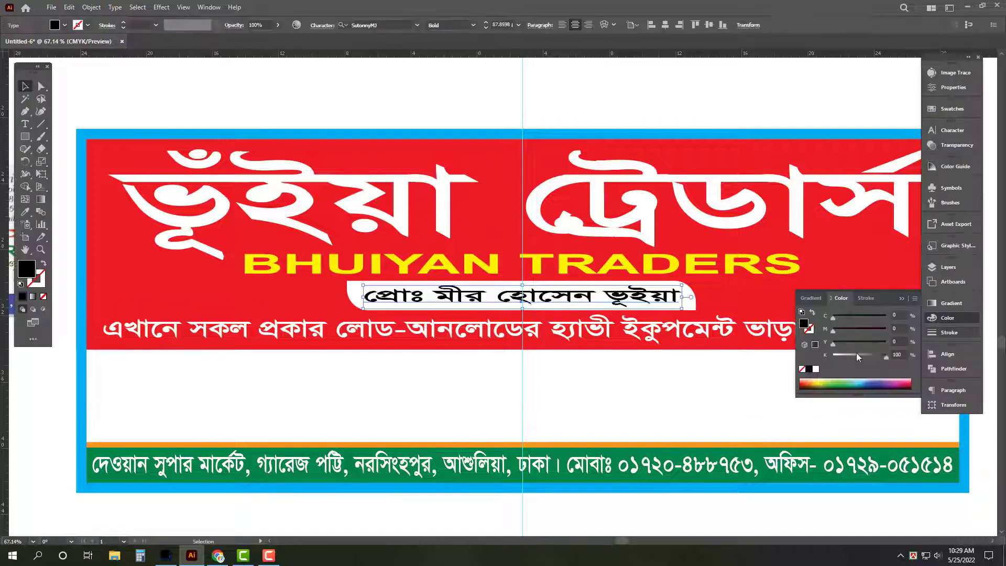
key(Tab)
click(866, 266)
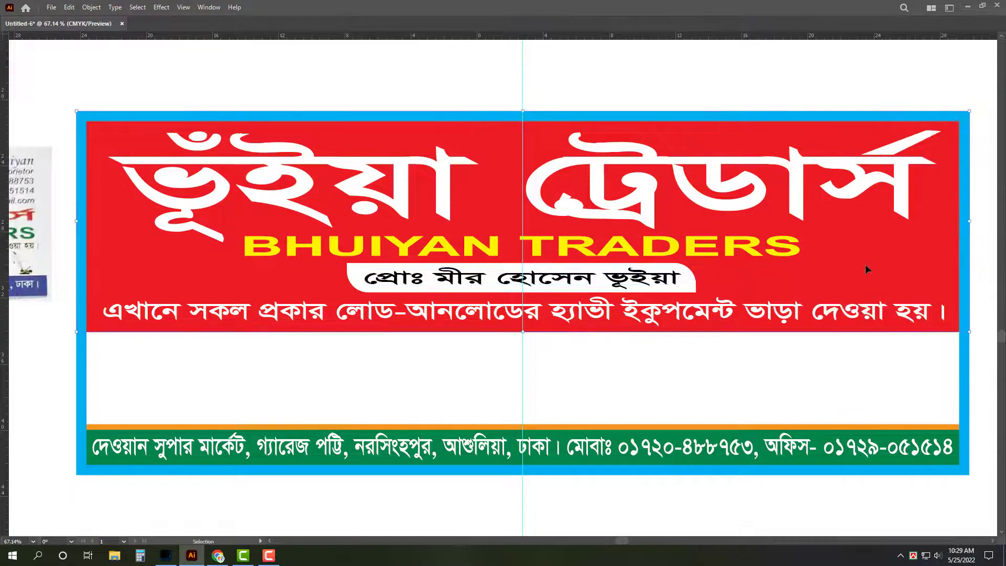
alt+click(515, 389)
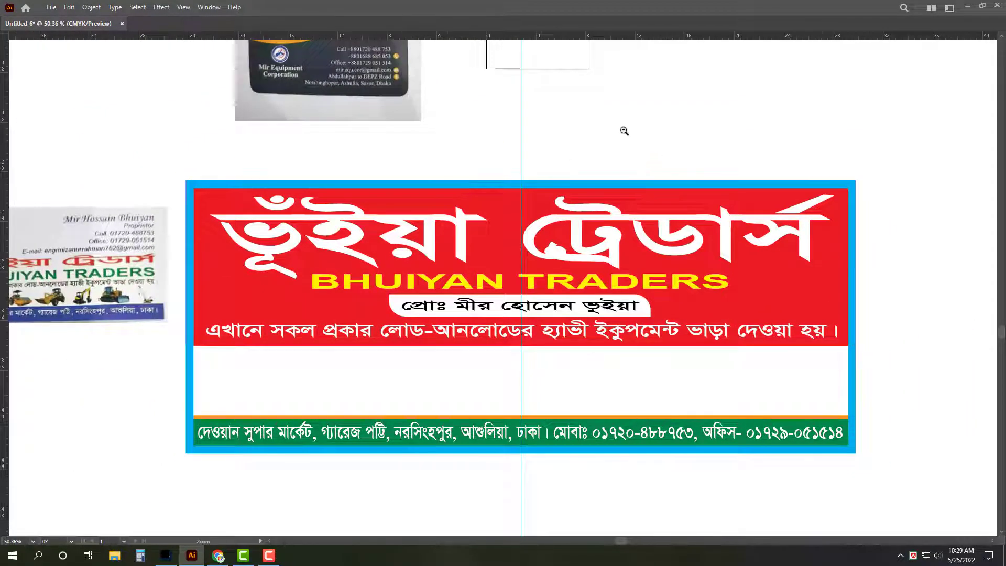
Step: Save the artwork as 'Bhuiyan Traders' in the Rana Art folder on All Art (F:)
alt+click(624, 131)
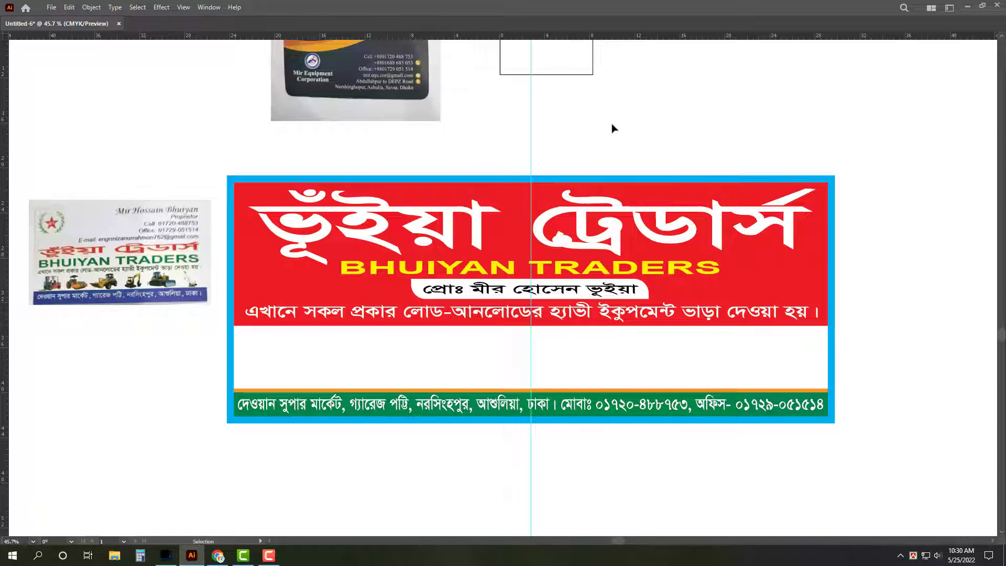
click(659, 269)
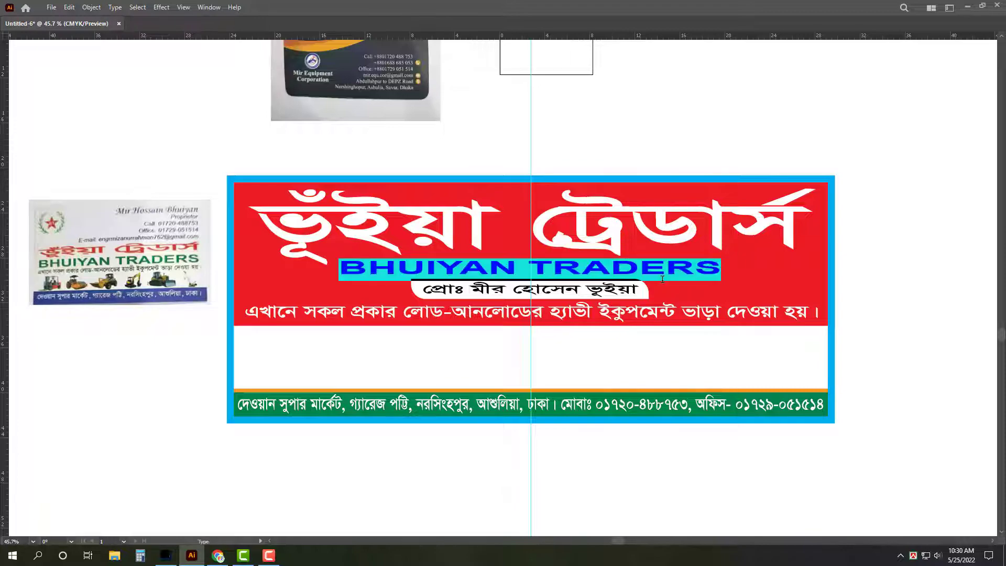
key(ctrl+shift+s)
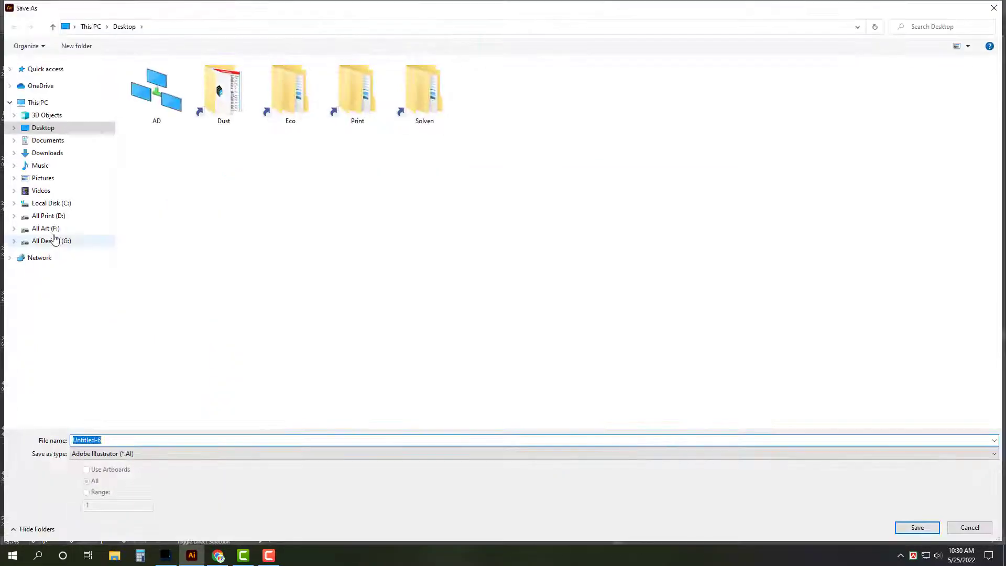
click(50, 229)
scroll(449, 229, down, 2)
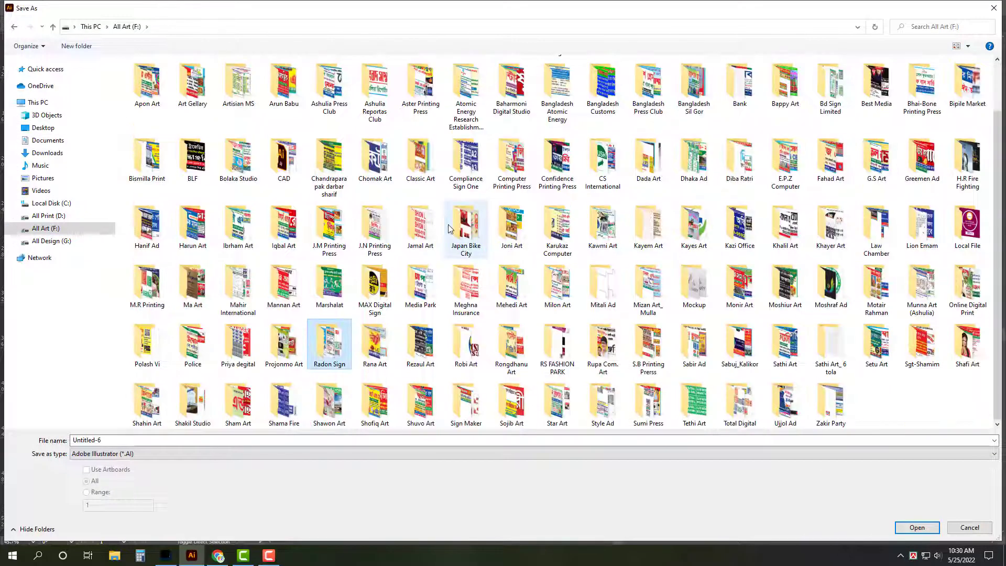
double_click(374, 343)
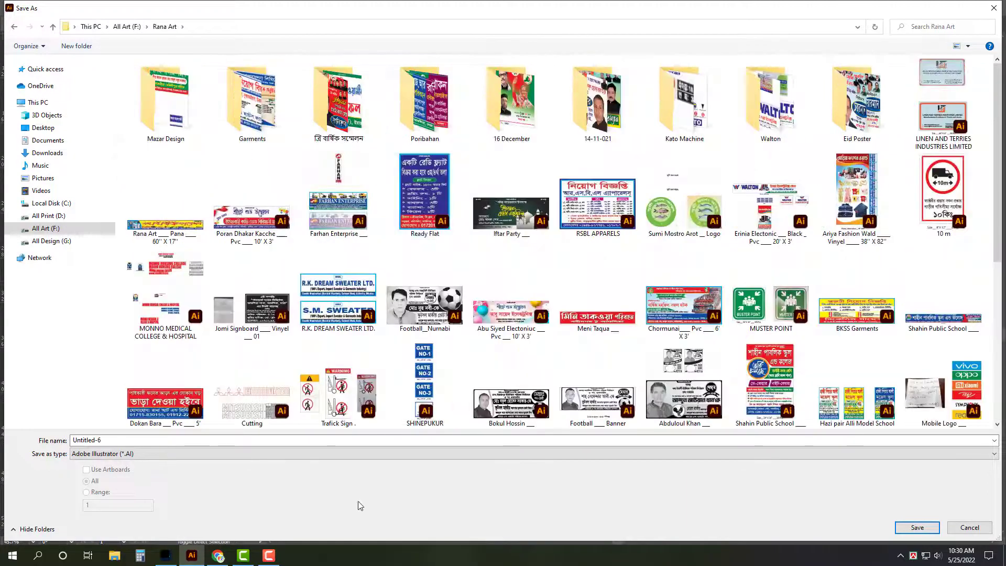
click(385, 441)
key(ctrl+a)
text(Bhuiyan Traders)
key(Return)
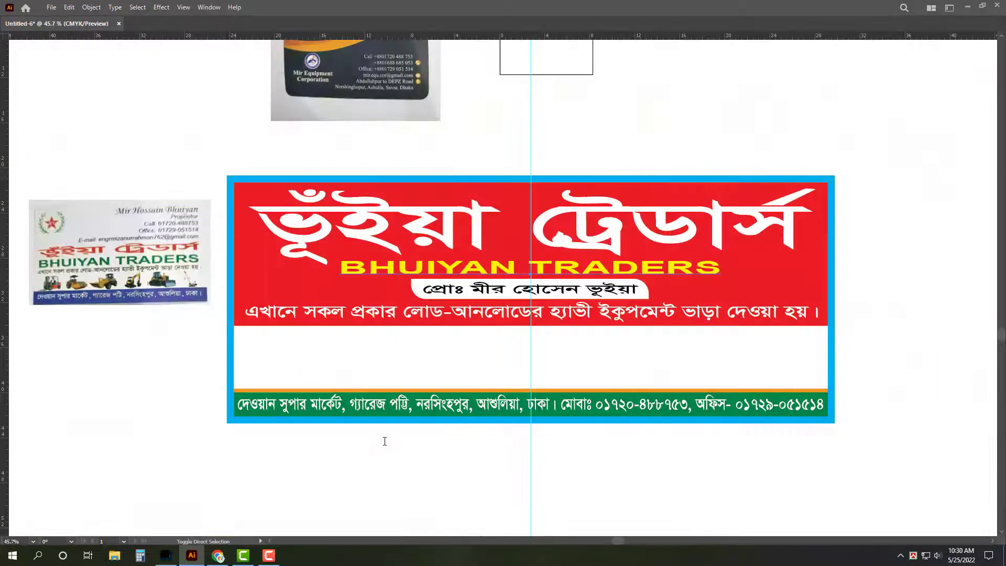
Step: Open the Gmail message with the machine photos and download its image attachments
click(605, 490)
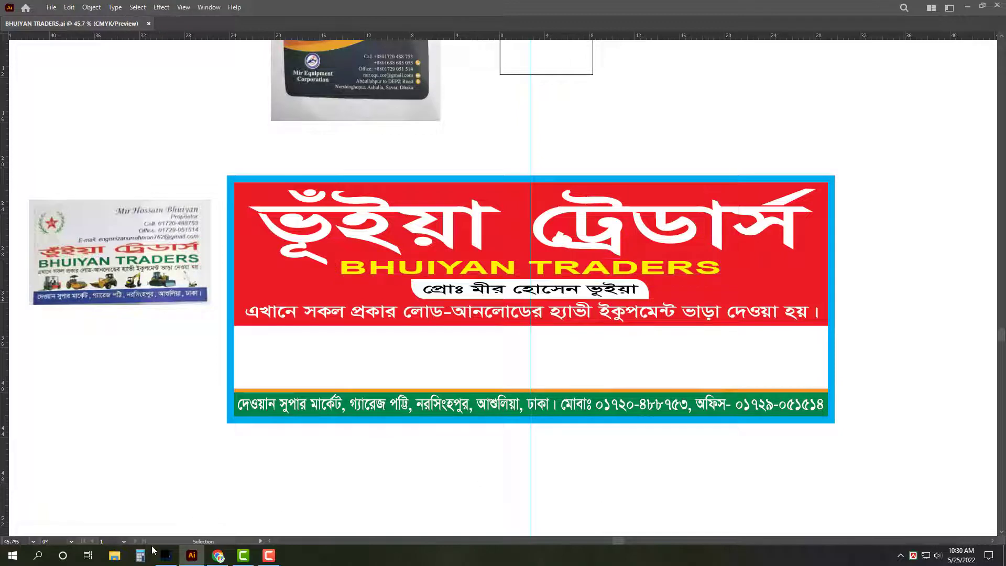
click(218, 555)
click(63, 8)
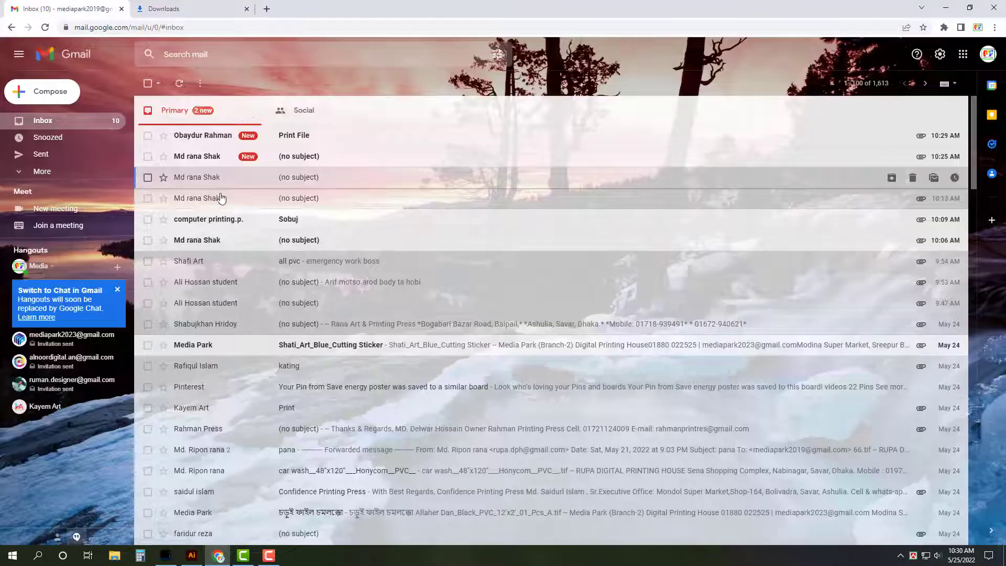
click(210, 157)
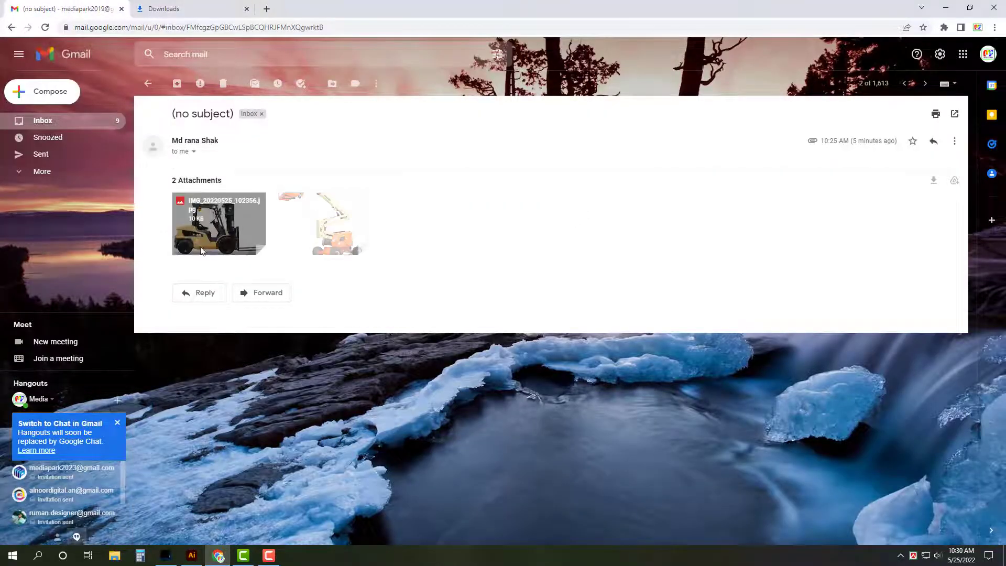
click(299, 242)
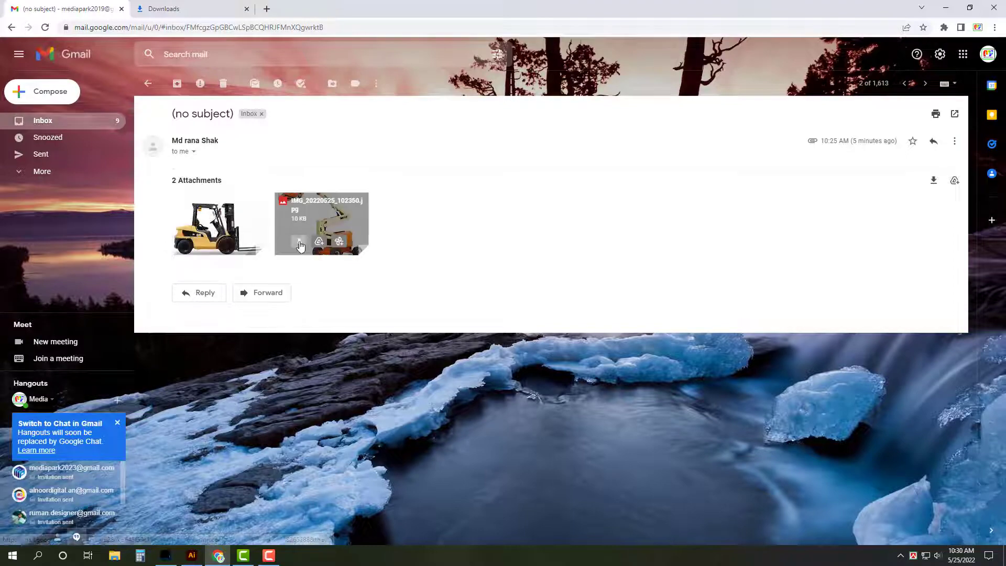
Step: Show the downloaded images in their folder and select both JPGs
click(969, 529)
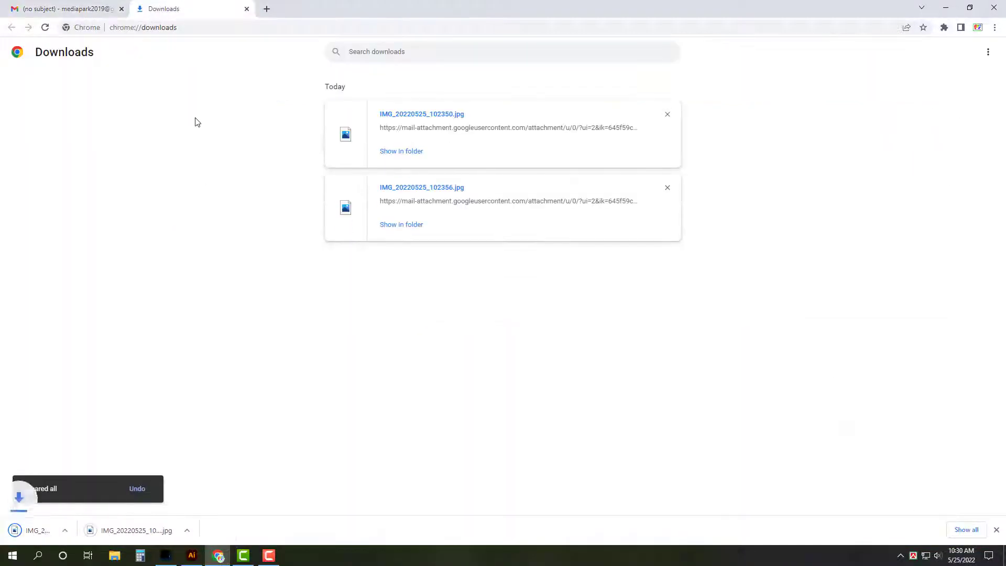
click(68, 8)
click(107, 121)
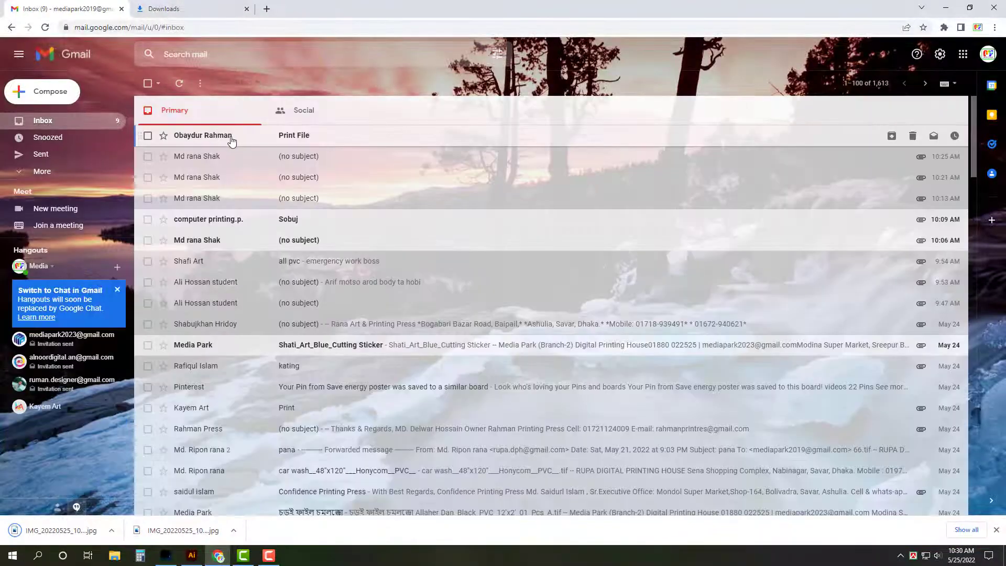
key(ctrl+Tab)
click(409, 158)
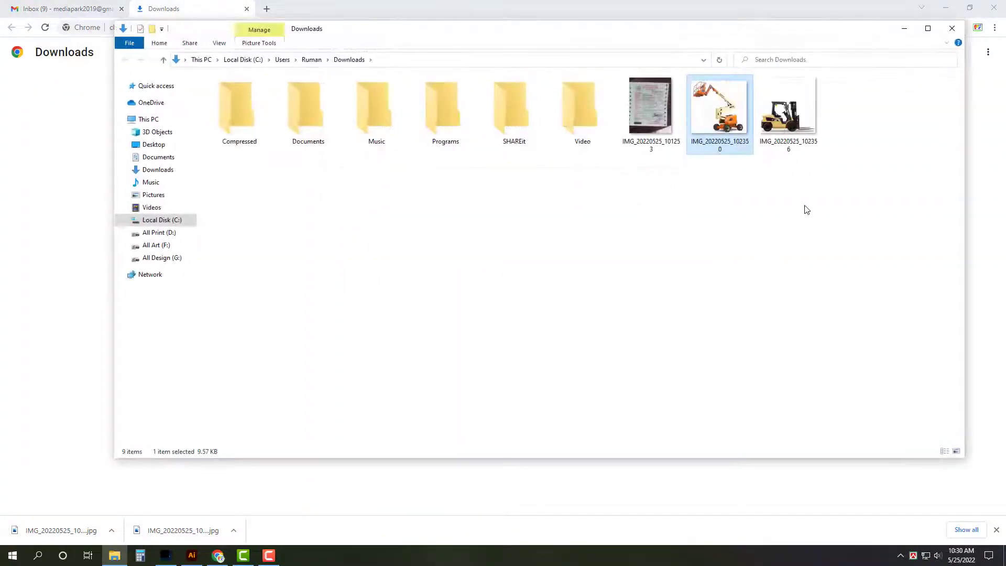
drag(805, 210, 712, 73)
click(952, 28)
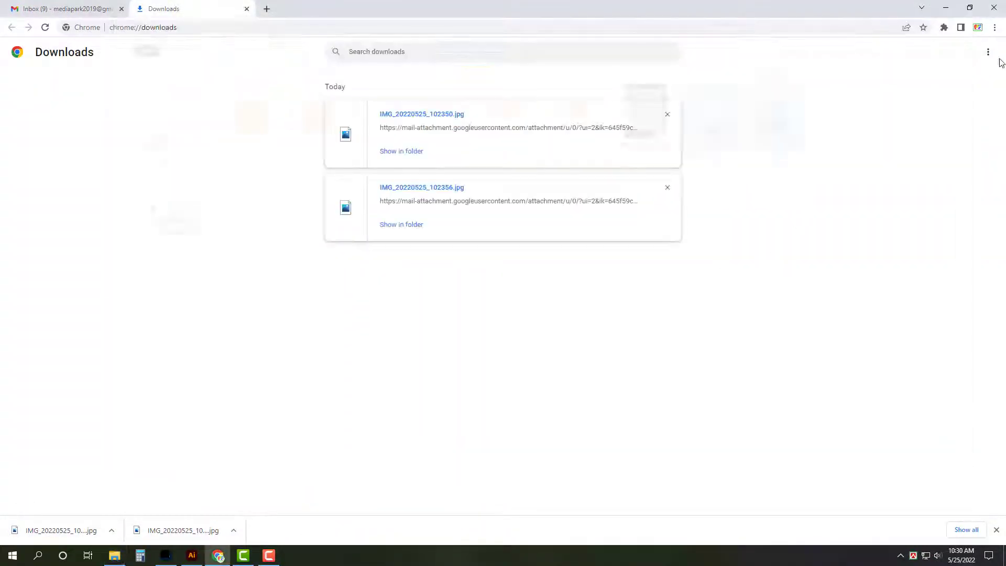
click(988, 52)
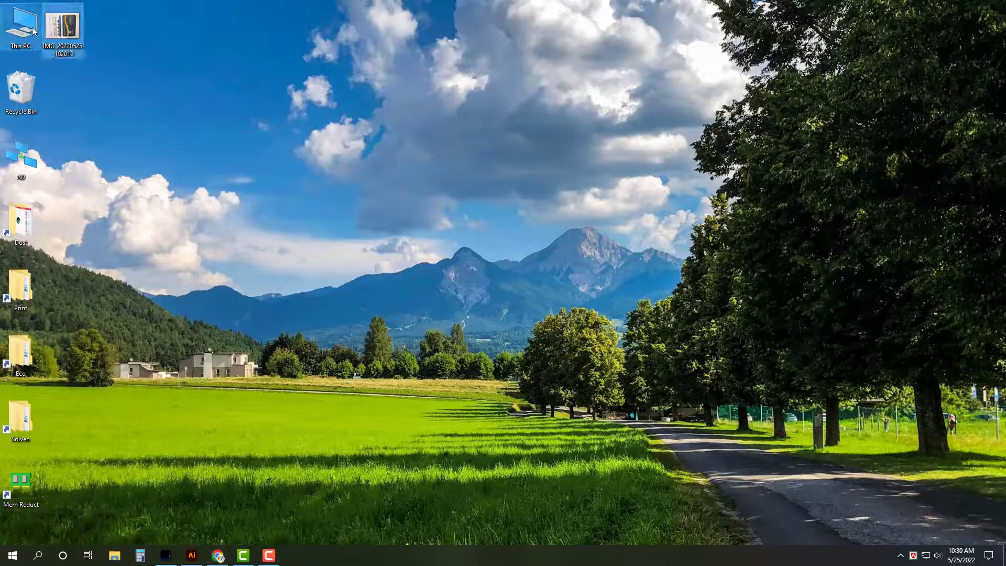
Step: Browse the Machine folder on All Design (G:), checking its Generator, Whit MC and File subfolders
double_click(34, 31)
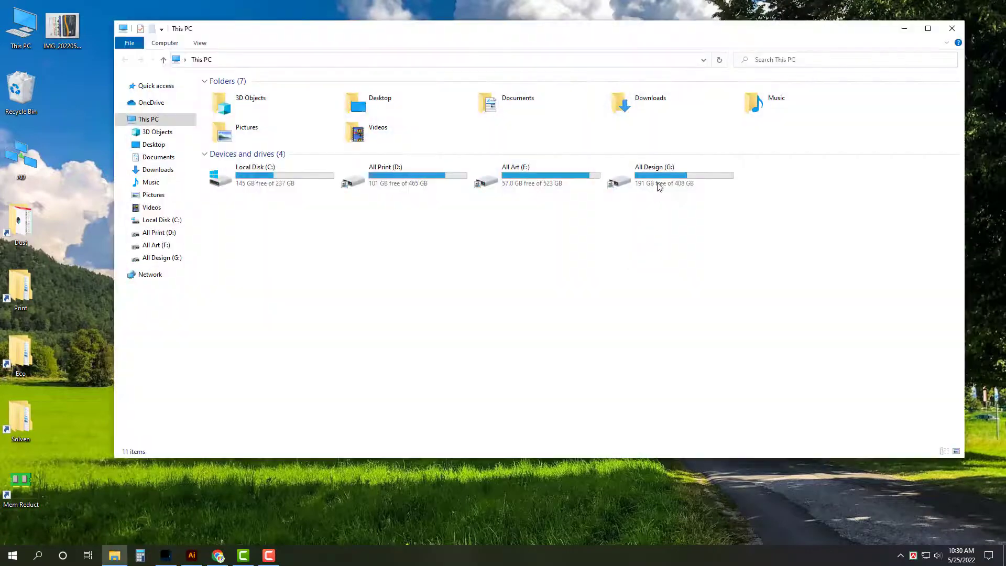
double_click(657, 182)
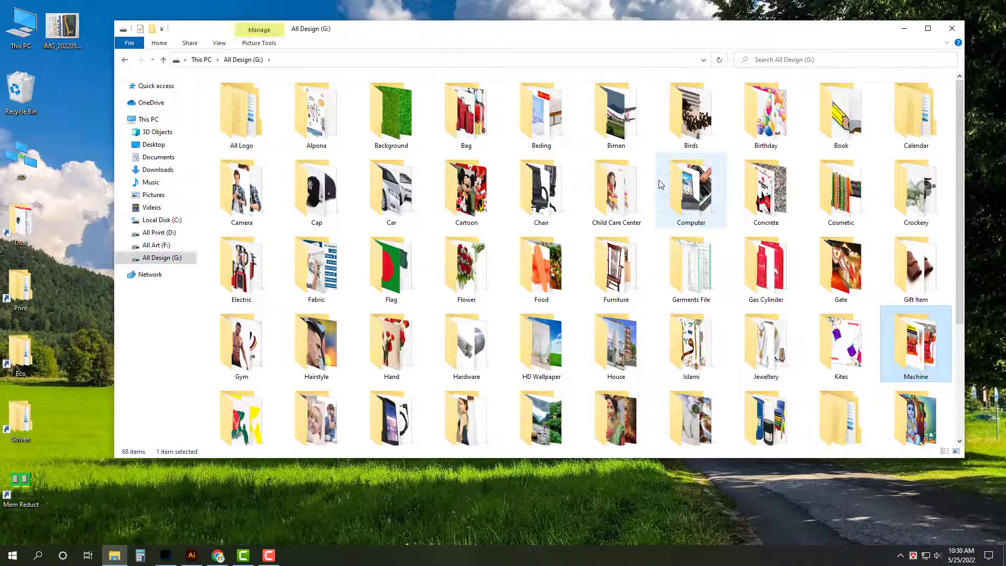
key(Return)
key(g)
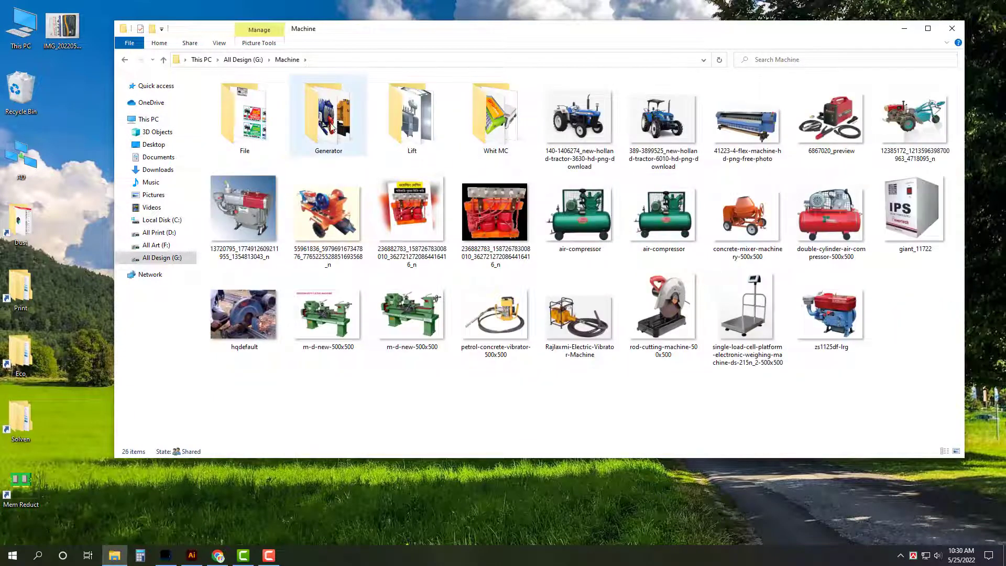
click(926, 32)
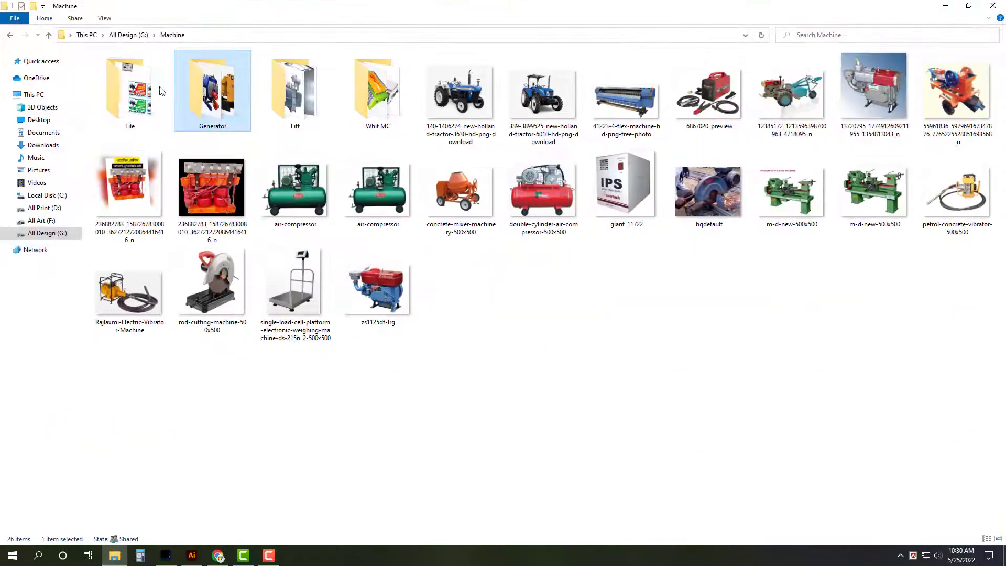
double_click(196, 87)
key(BackSpace)
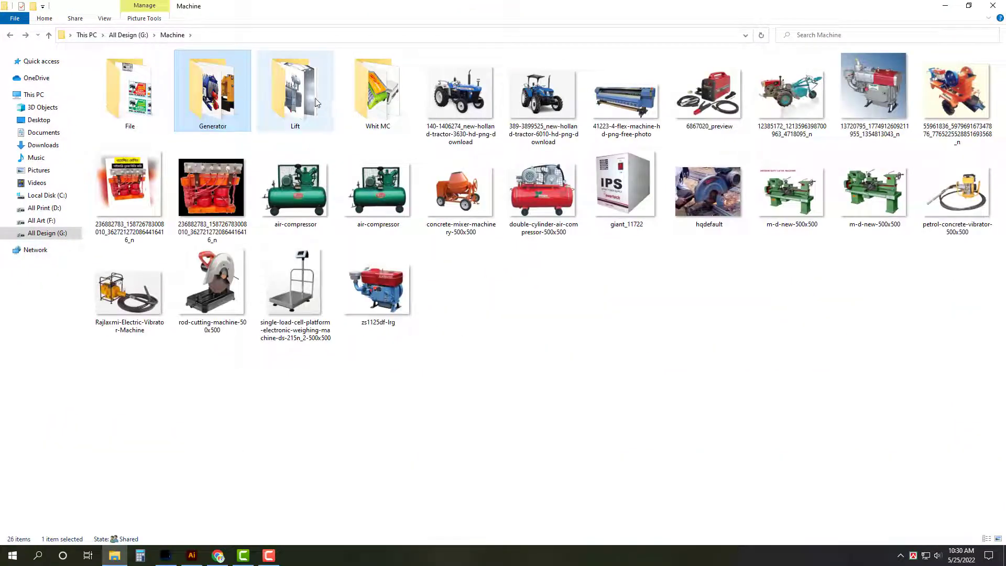
double_click(363, 94)
key(BackSpace)
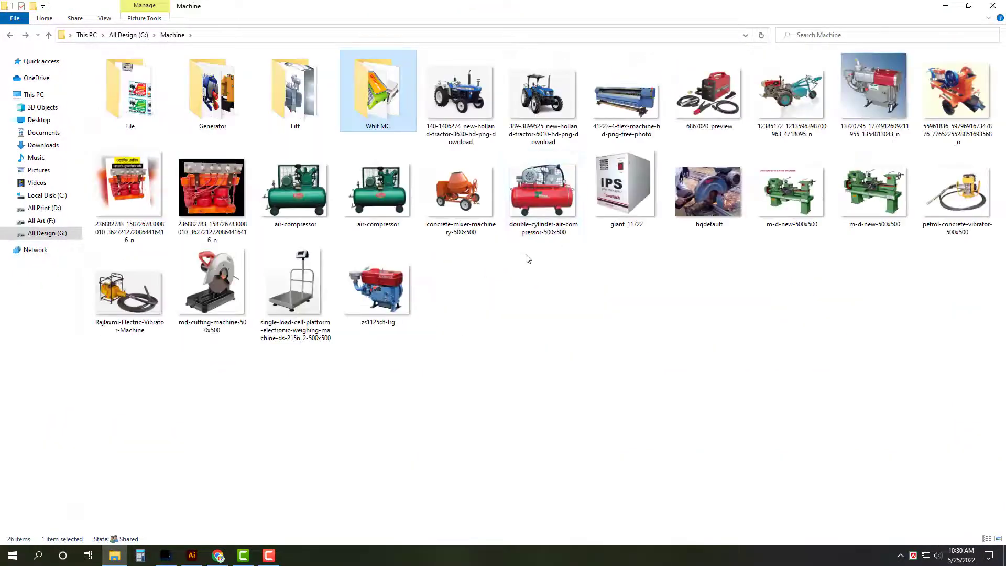
double_click(148, 100)
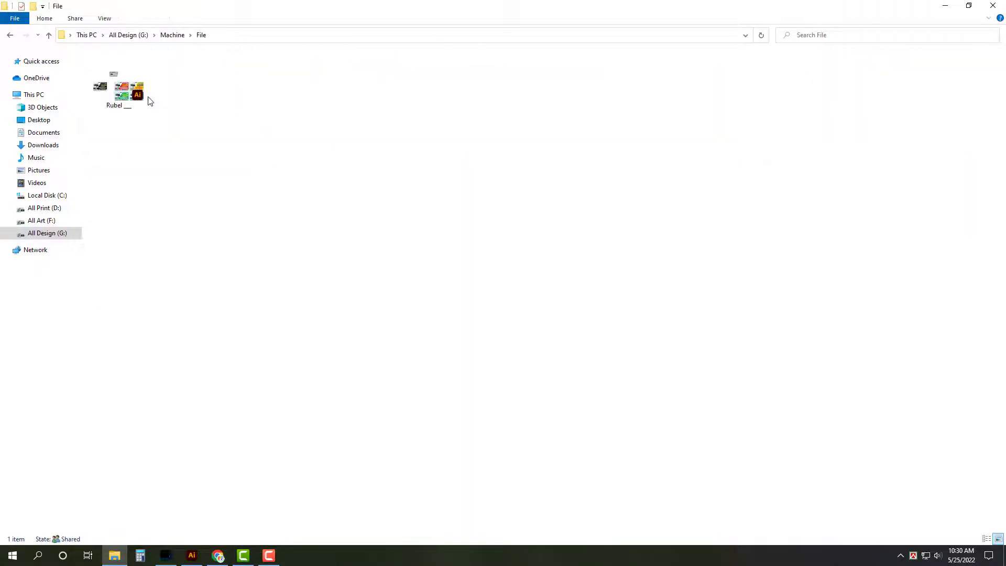
key(BackSpace)
key(BackSpace)
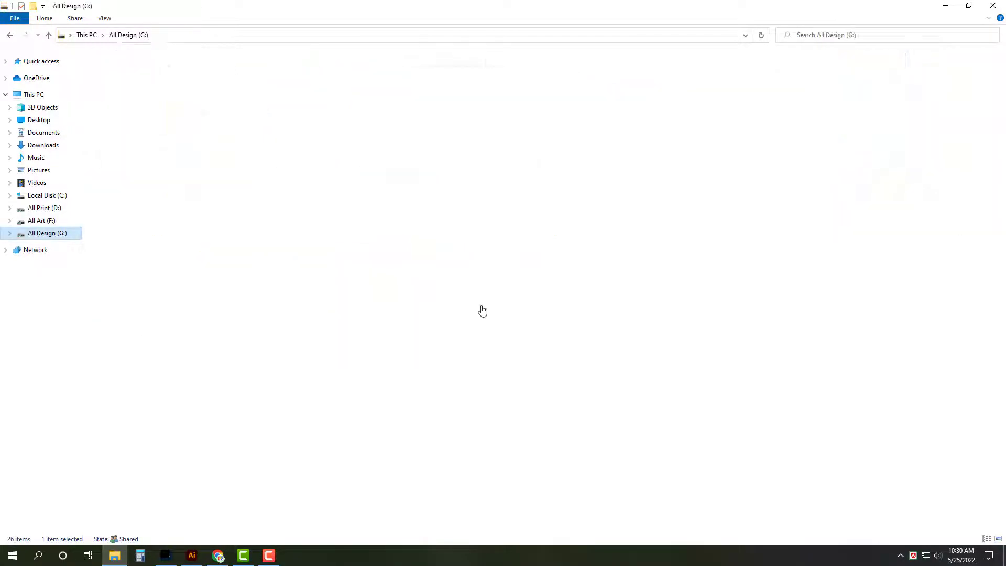
Step: Paste both images into Car > Kato Machine and drag them onto Illustrator
click(482, 310)
text(car)
key(Return)
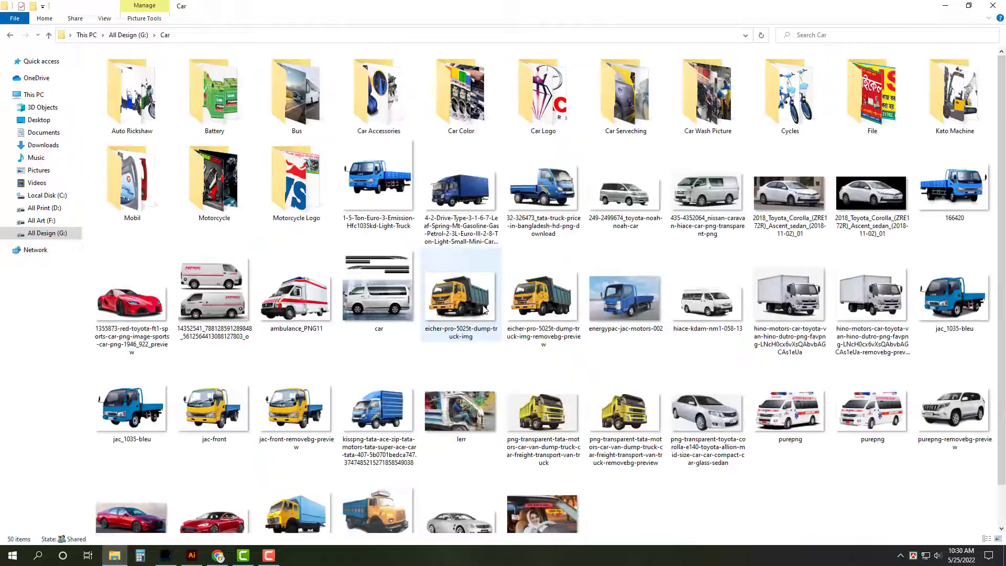
click(967, 99)
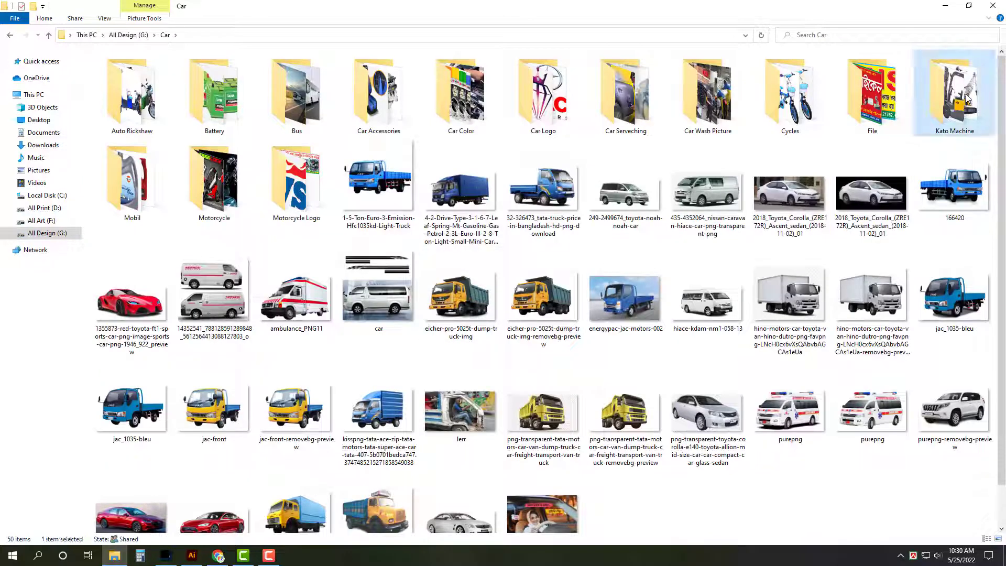
double_click(968, 100)
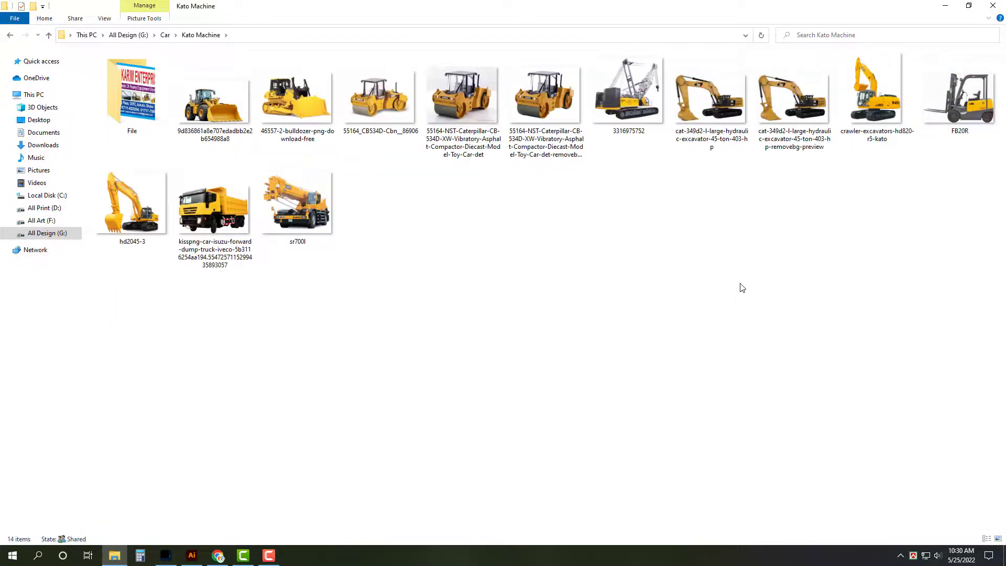
key(ctrl+v)
drag(264, 244, 435, 358)
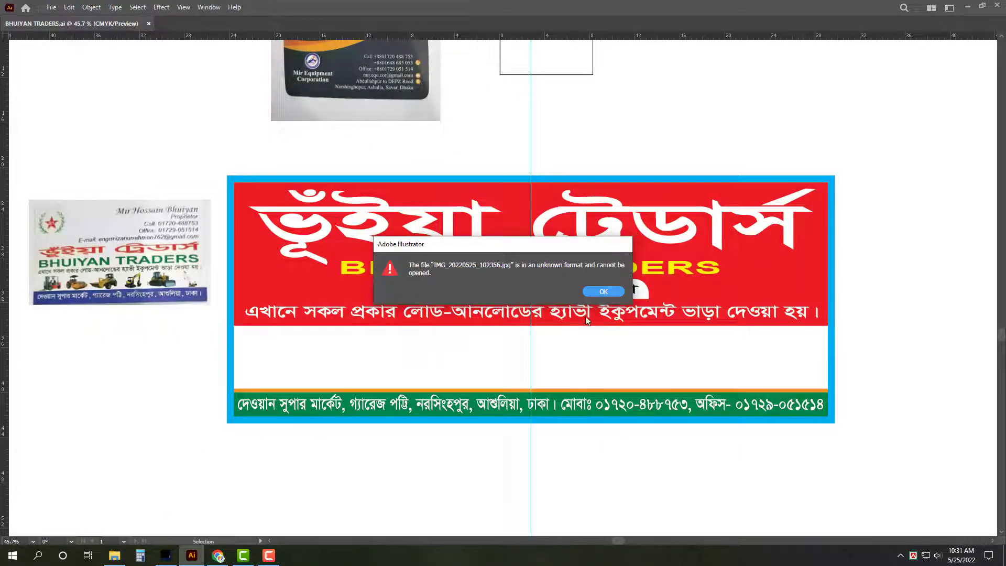
Step: Dismiss the unknown-format errors and open the forklift image in Paint
click(603, 292)
click(603, 291)
click(114, 555)
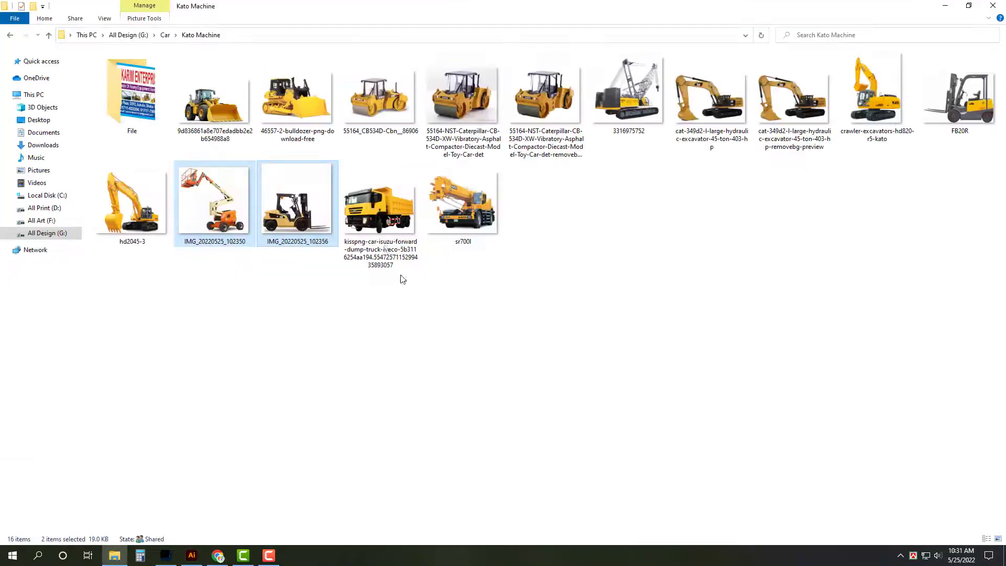
right_click(297, 218)
click(346, 283)
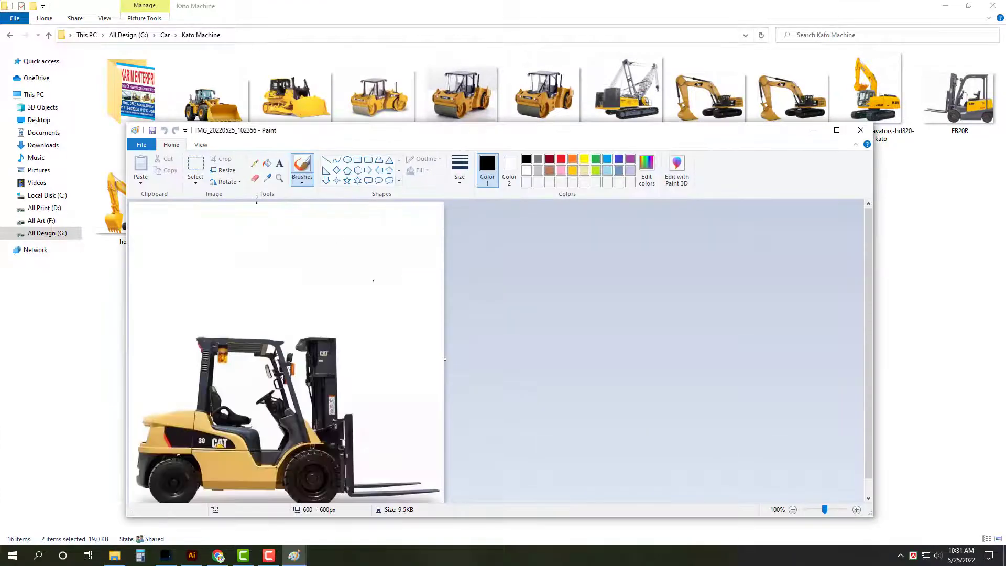
Step: Save the forklift image as a JPEG, accepting the transparency warning, and close it
click(146, 148)
click(168, 232)
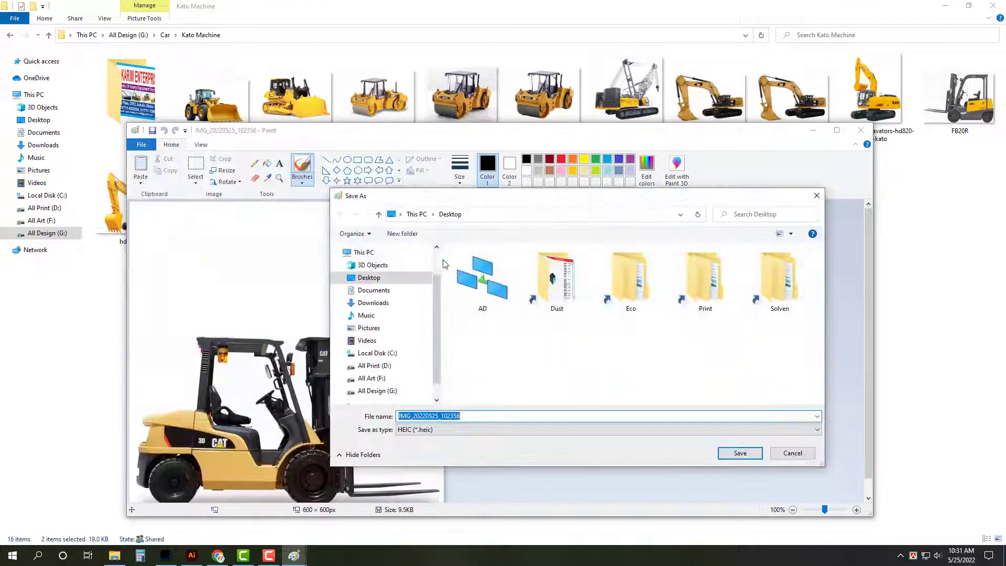
click(458, 430)
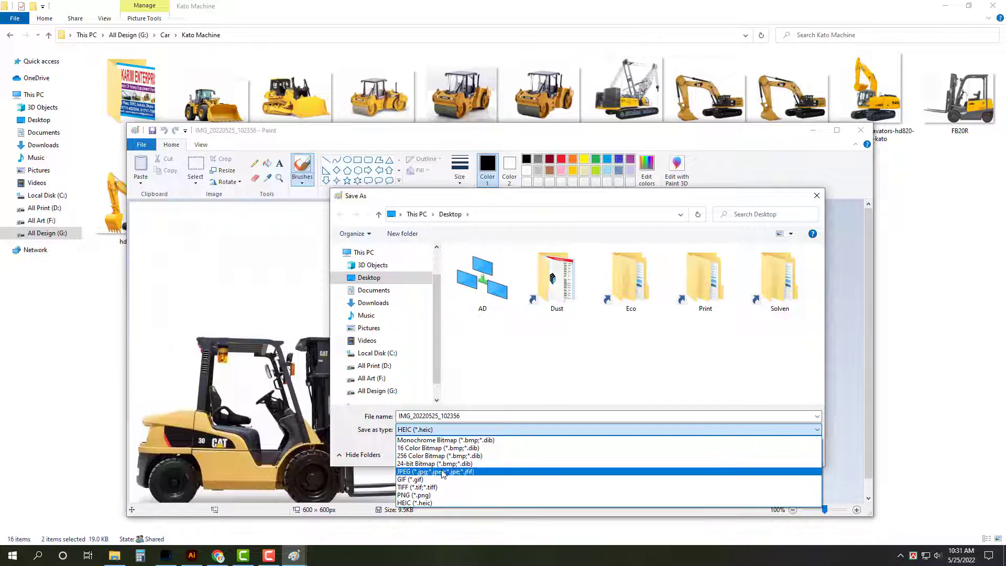
click(445, 473)
click(740, 453)
click(551, 346)
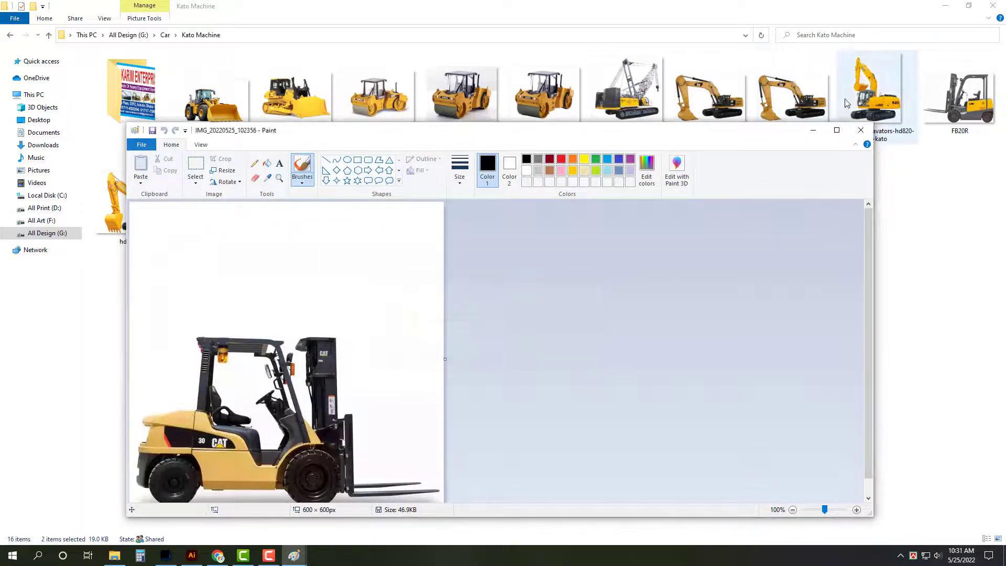
click(861, 130)
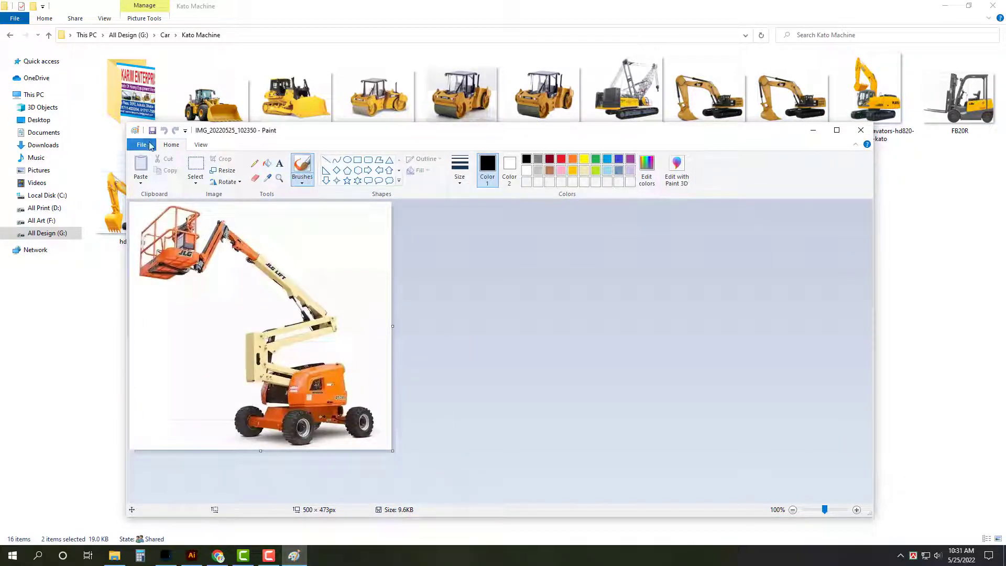
Step: Save the lift image as a JPEG as well and close Paint
click(142, 145)
click(174, 233)
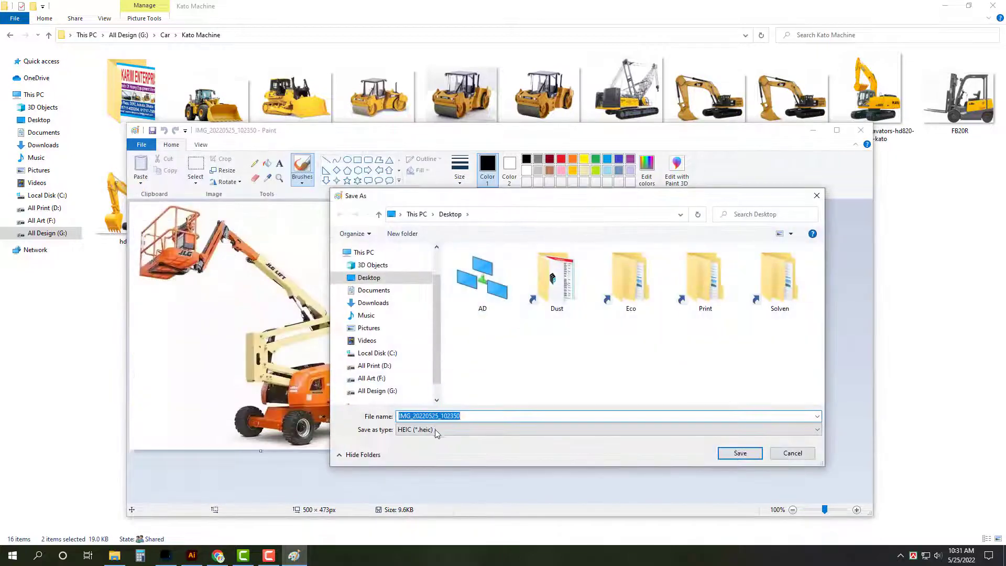
click(436, 429)
click(746, 467)
click(744, 453)
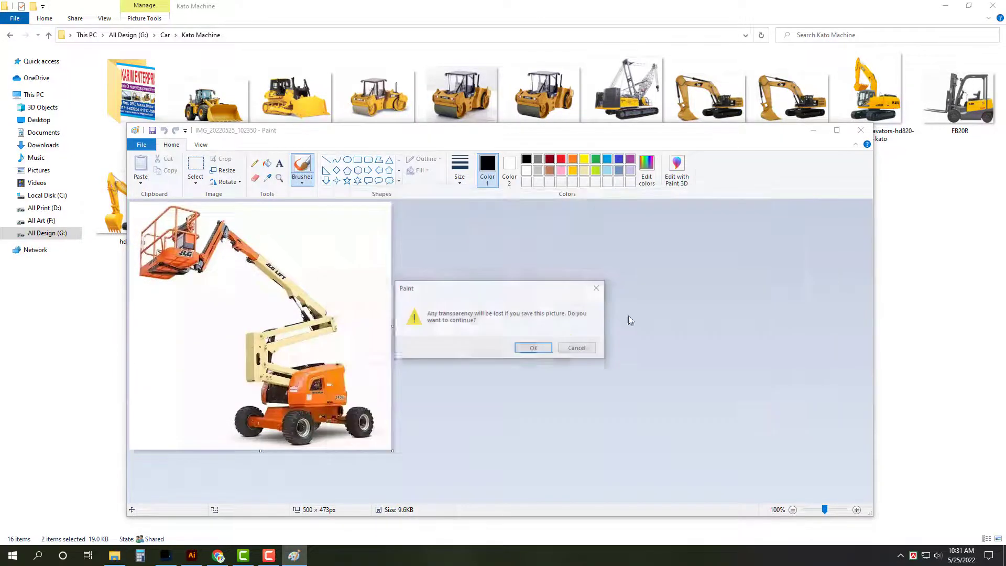
click(532, 347)
key(alt+F4)
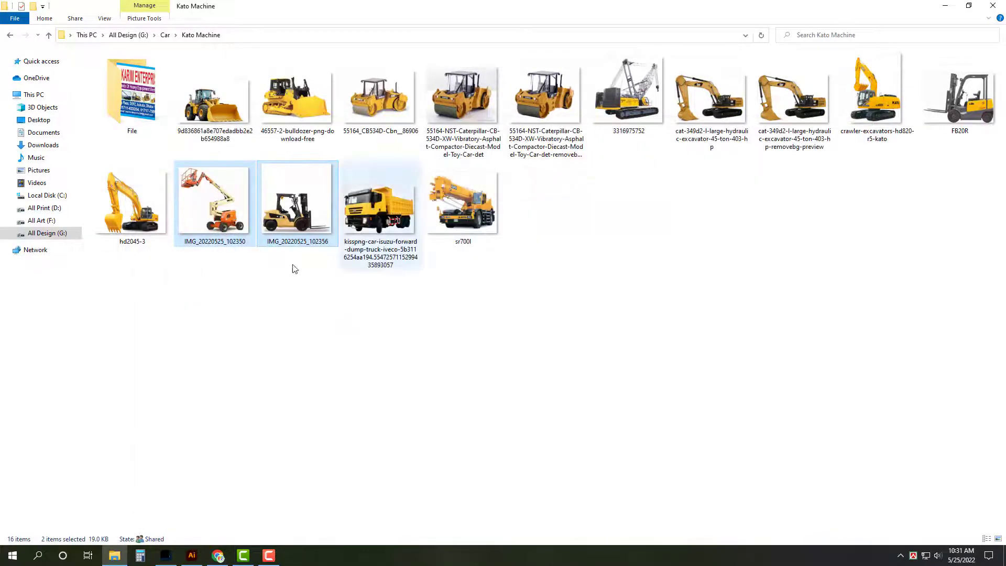
Step: Move both edited images from the desktop into Kato Machine, replacing the older copies
key(Delete)
click(528, 250)
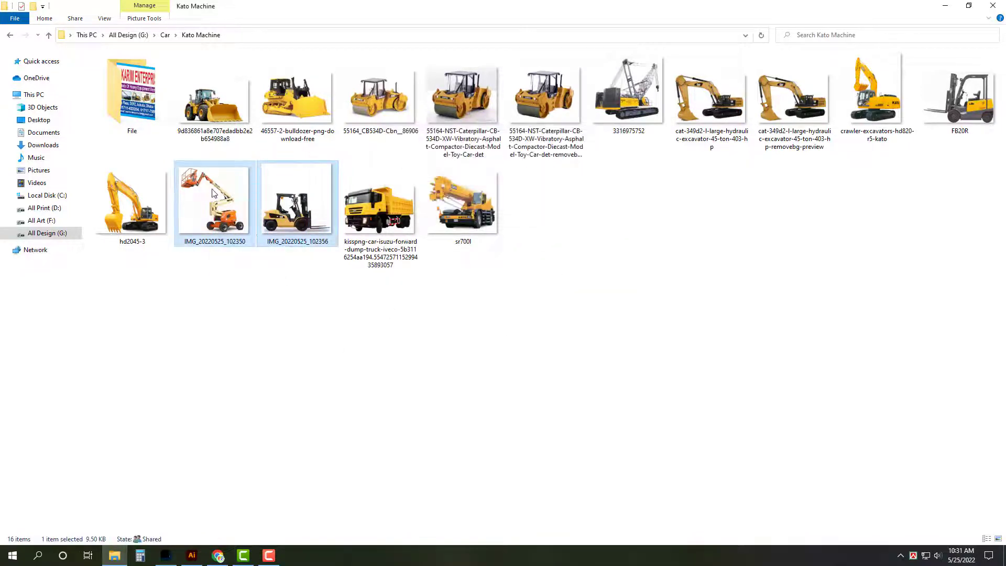
key(Delete)
key(super+d)
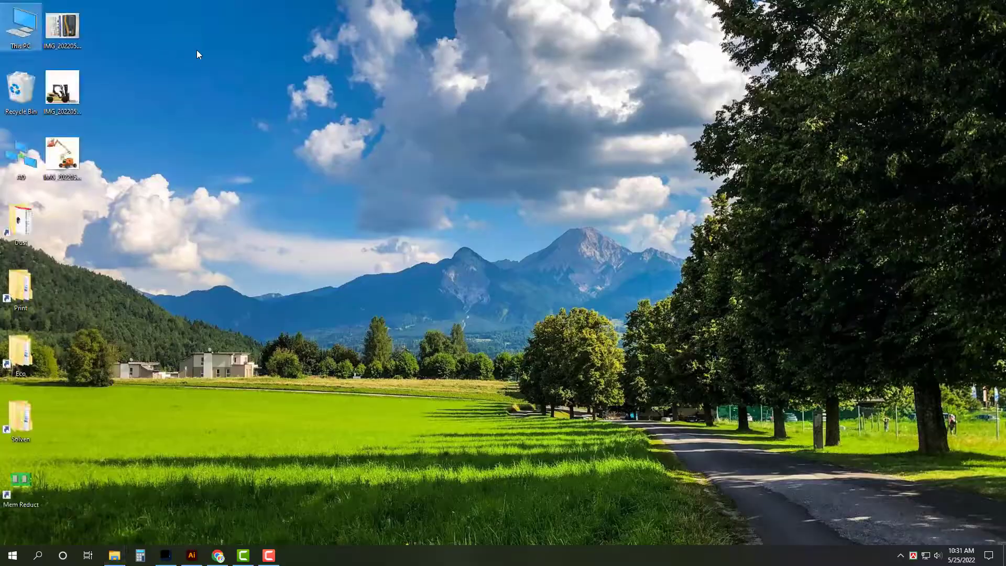
key(ctrl+x)
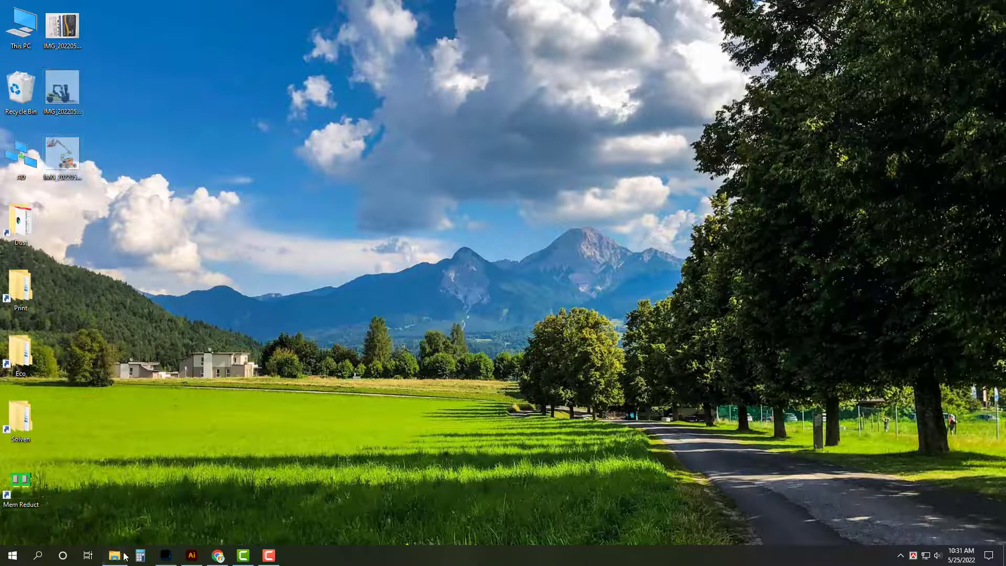
click(114, 555)
key(ctrl+v)
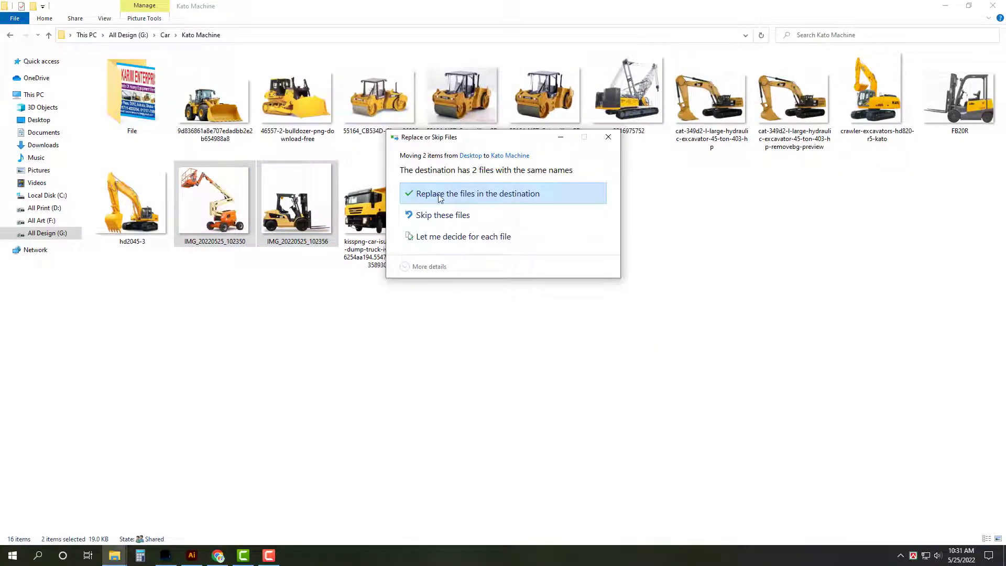
click(441, 197)
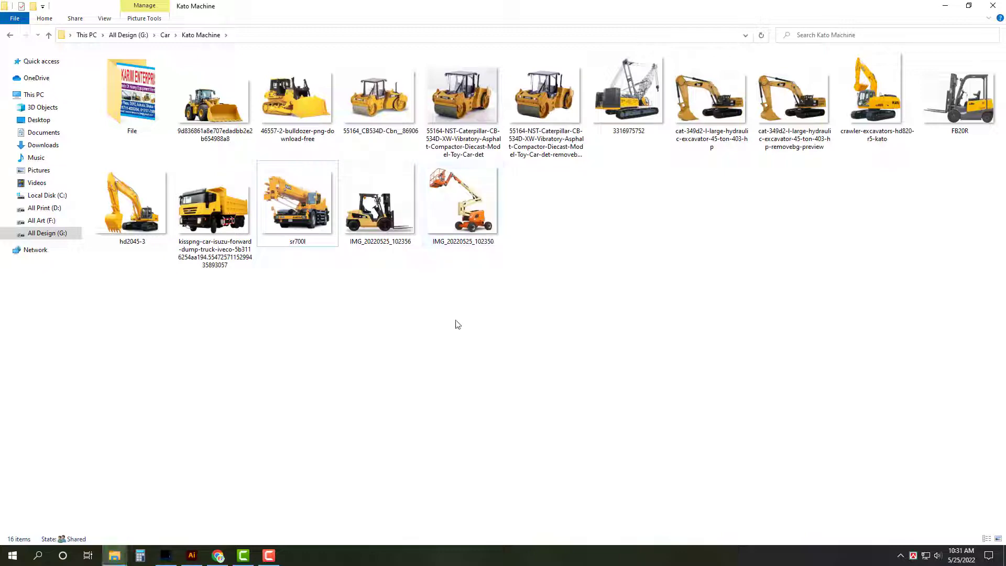
click(471, 218)
ctrl+click(374, 223)
Step: Place both photos in the banner and enlarge the aerial lift at the strip's left end
drag(380, 228, 340, 369)
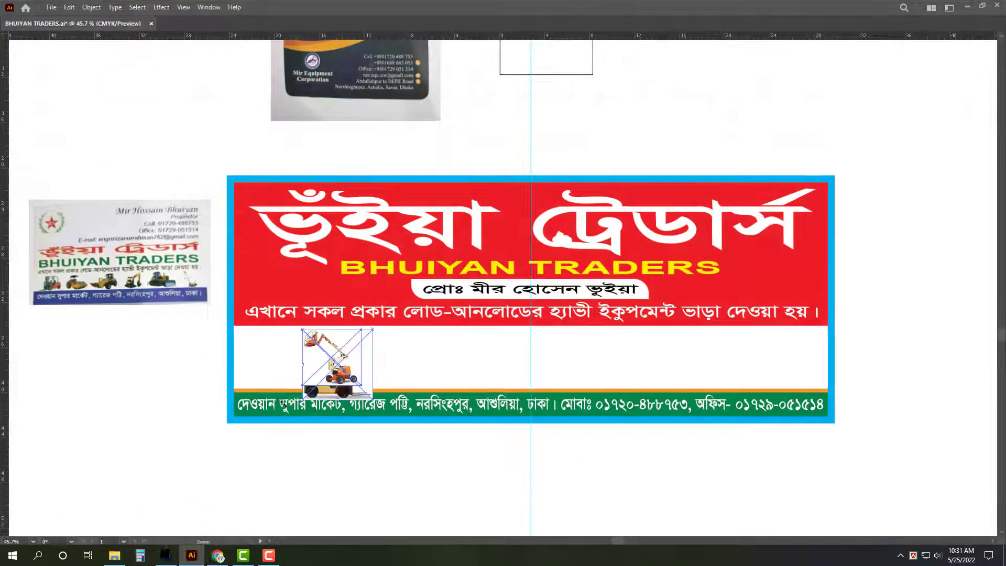
scroll(282, 404, up, 4)
drag(369, 316, 275, 308)
drag(370, 373, 393, 386)
Step: Embed the forklift image beside the lift and crop empty space off its right side
drag(452, 325, 481, 323)
key(Tab)
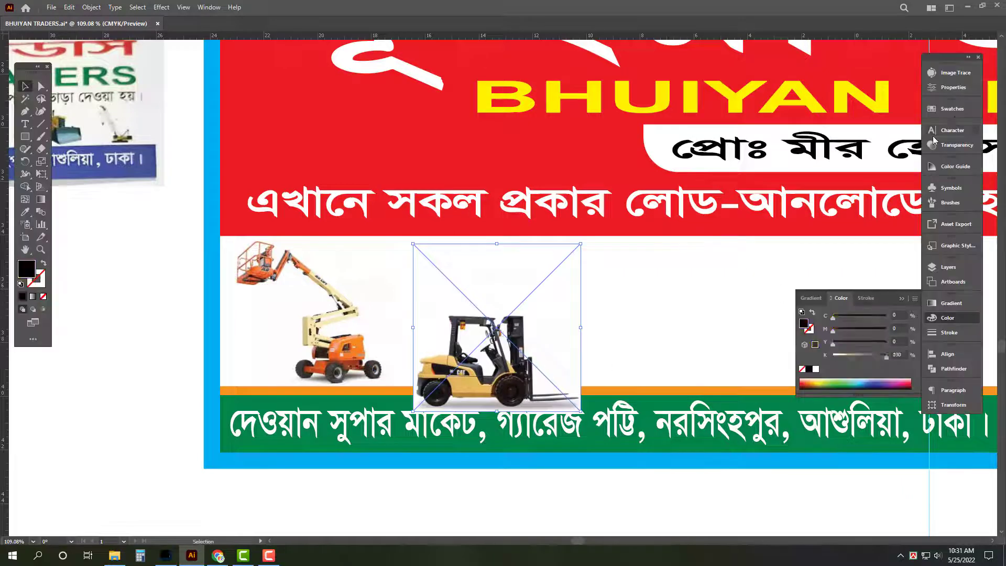
click(950, 87)
click(848, 337)
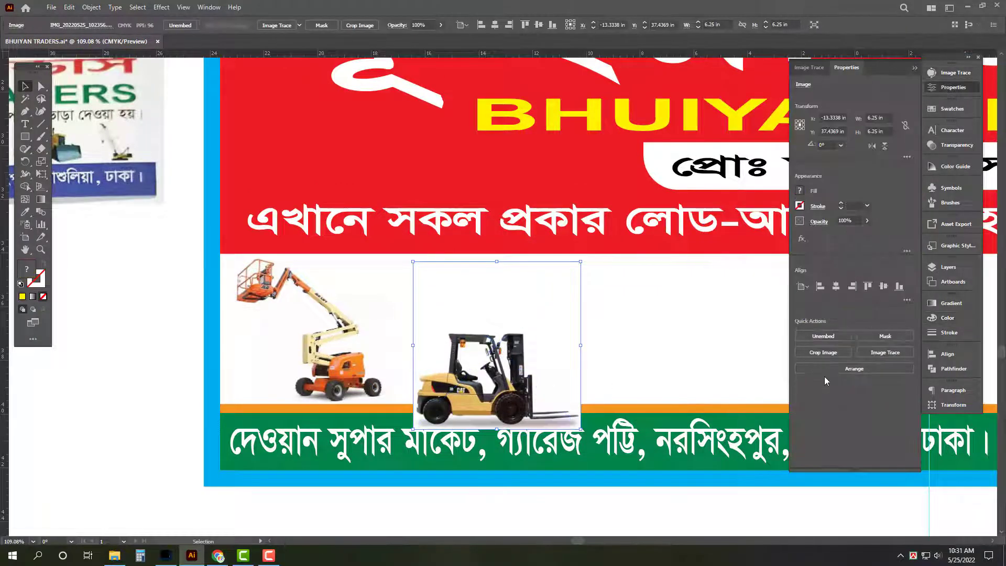
click(823, 352)
drag(581, 261, 588, 330)
key(Return)
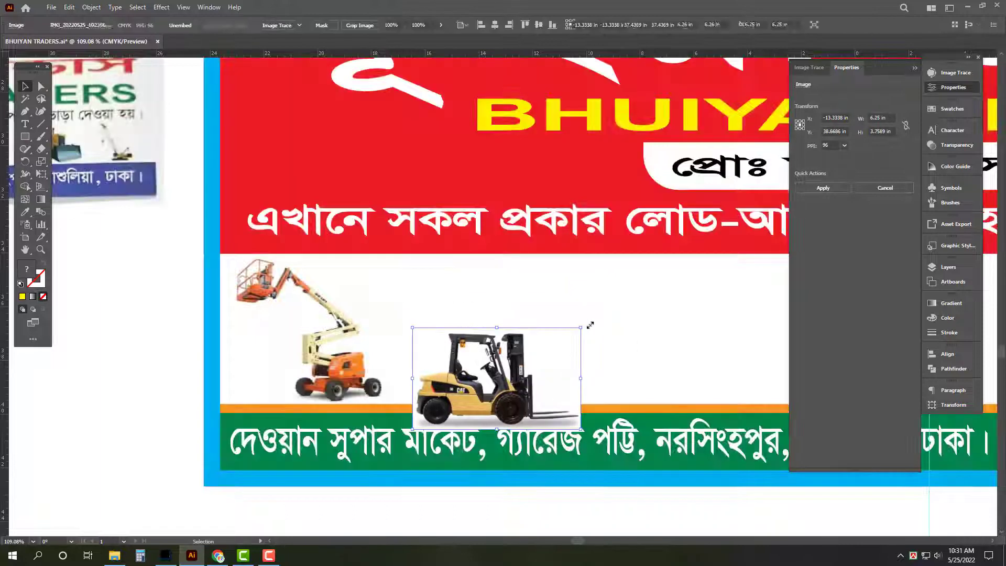
Step: Move the cropped forklift up in the strip and enlarge it
drag(489, 367, 489, 338)
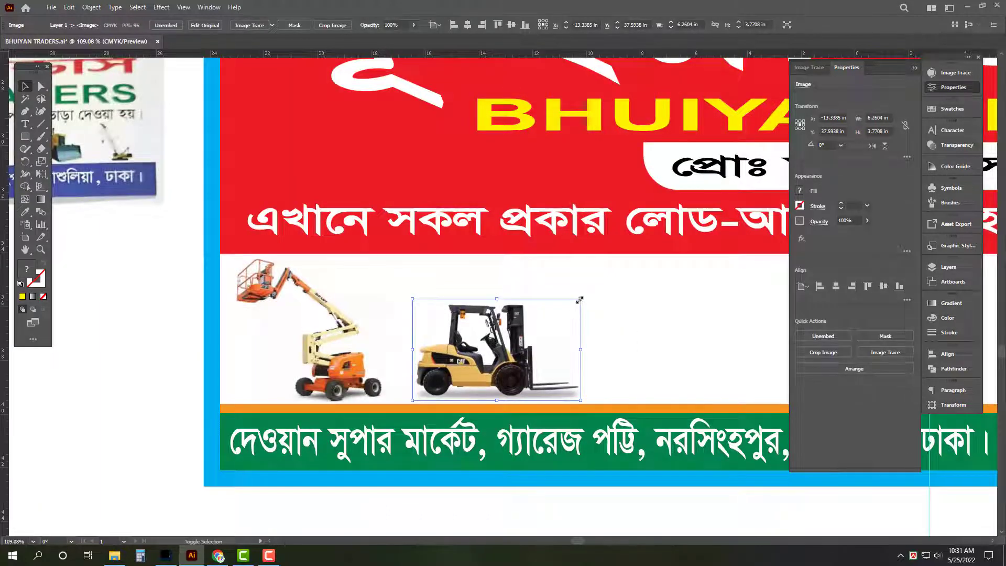
drag(580, 300, 673, 264)
key(Tab)
alt+click(480, 336)
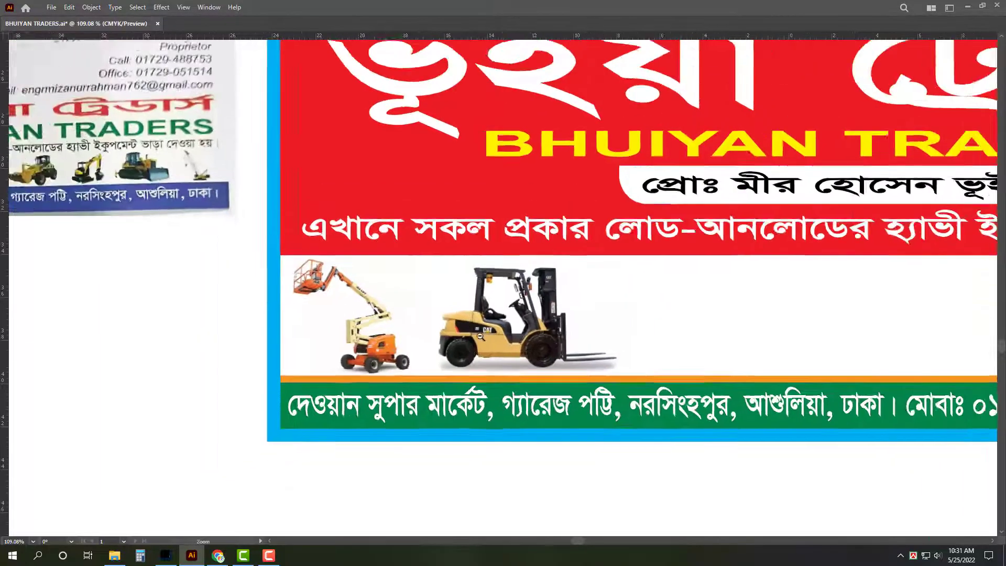
scroll(480, 336, down, 3)
scroll(574, 470, up, 2)
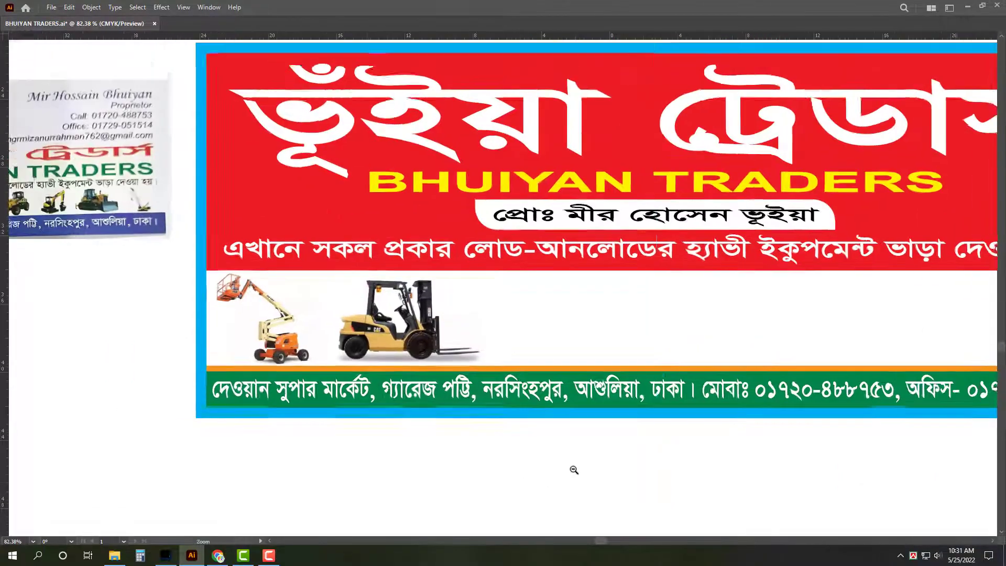
scroll(574, 470, down, 1)
click(114, 555)
Step: Place the bulldozer picture after the forklift in the banner and shrink it slightly
click(663, 400)
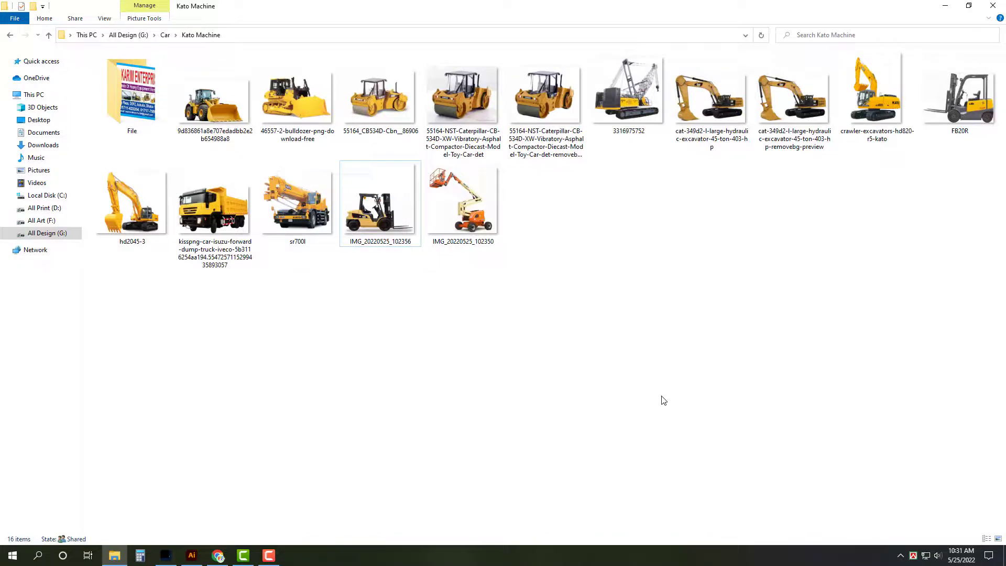
drag(297, 100, 462, 322)
scroll(443, 353, up, 5)
drag(587, 193, 576, 198)
key(Tab)
key(Tab)
scroll(549, 323, down, 2)
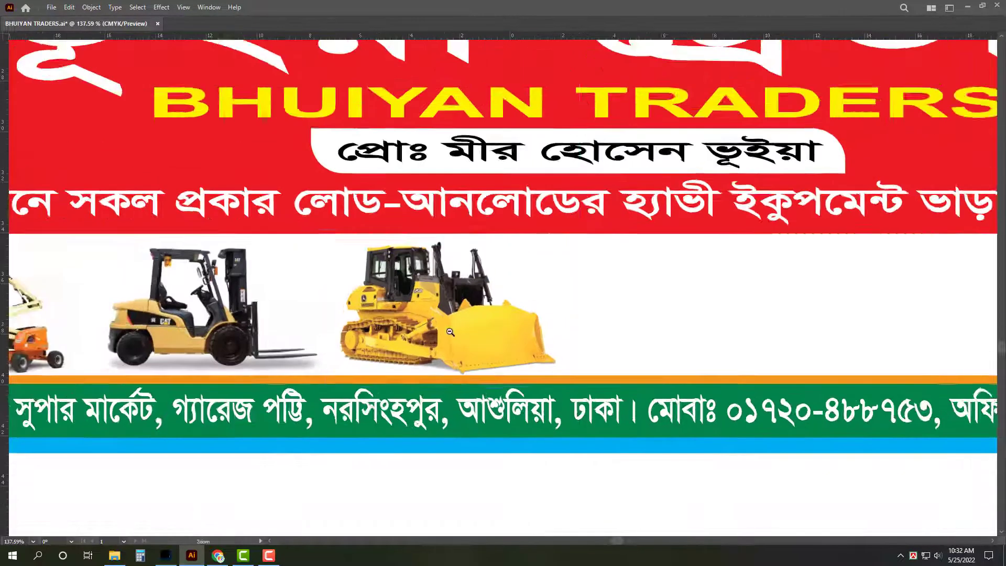
drag(658, 312, 549, 324)
Step: Add the hd2045-3 excavator picture from Kato Machine, enlarge it, and embed it
click(114, 556)
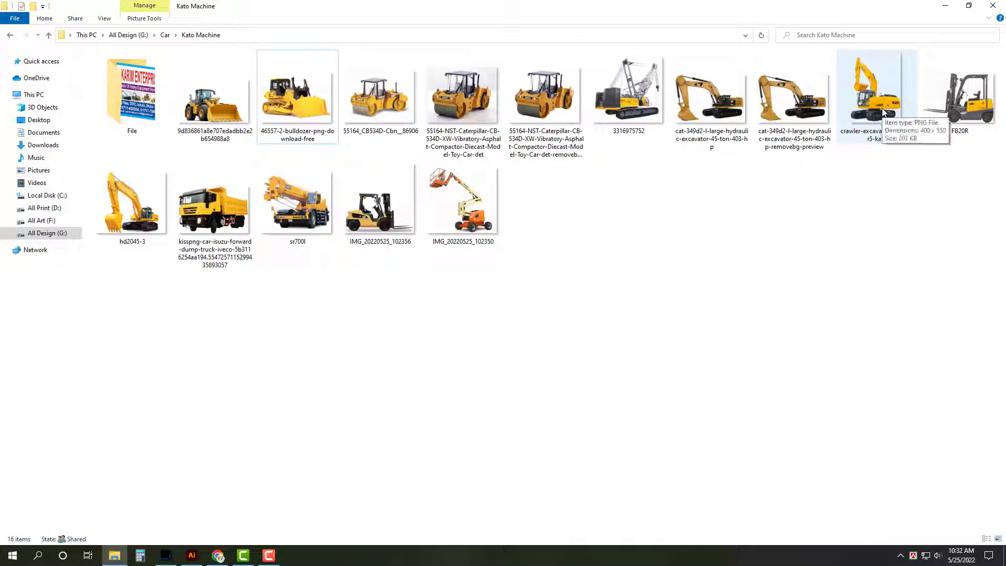
click(883, 111)
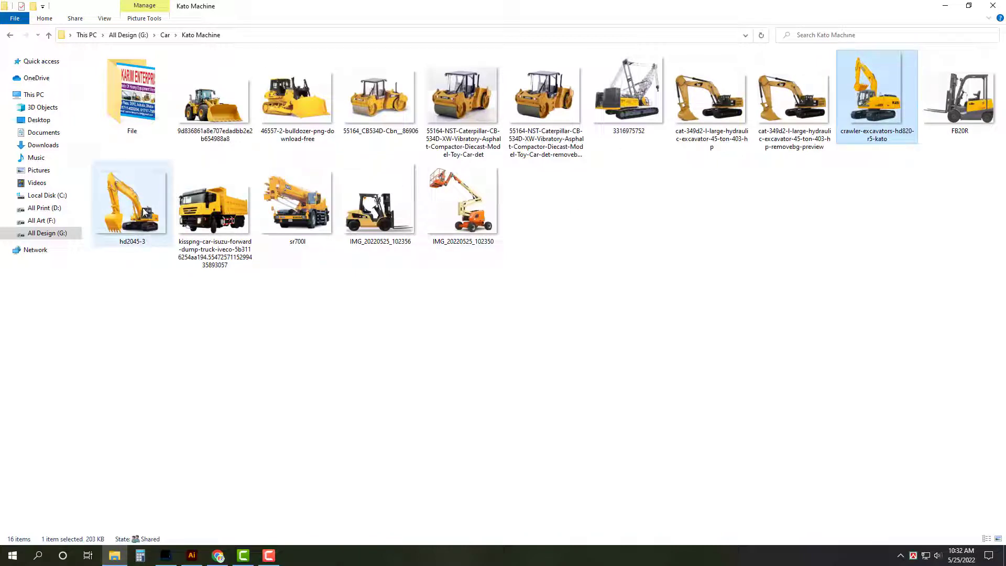
drag(153, 216, 509, 374)
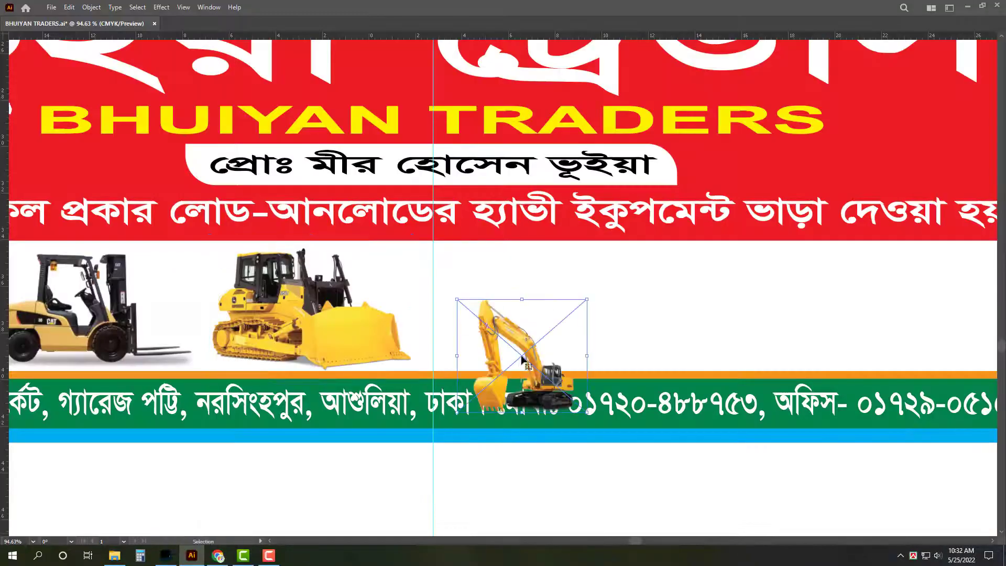
drag(568, 362, 642, 369)
key(Tab)
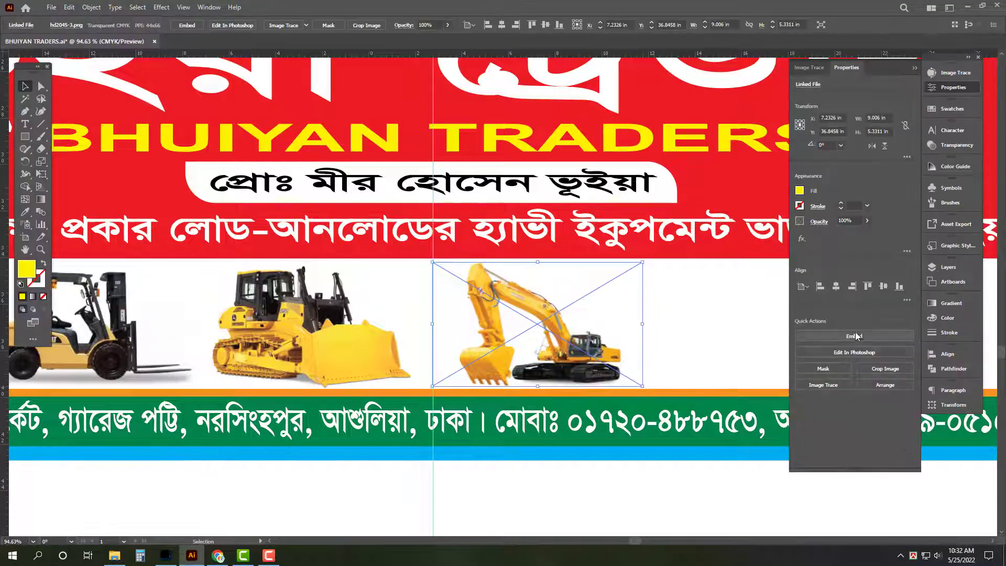
click(856, 336)
key(Tab)
scroll(601, 456, down, 3)
scroll(591, 419, up, 2)
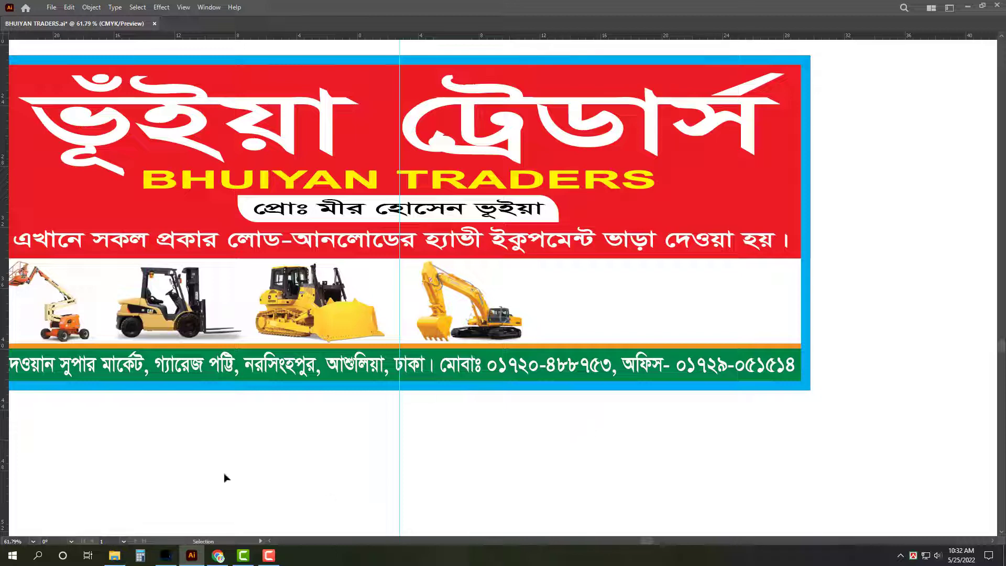
mouse_move(115, 557)
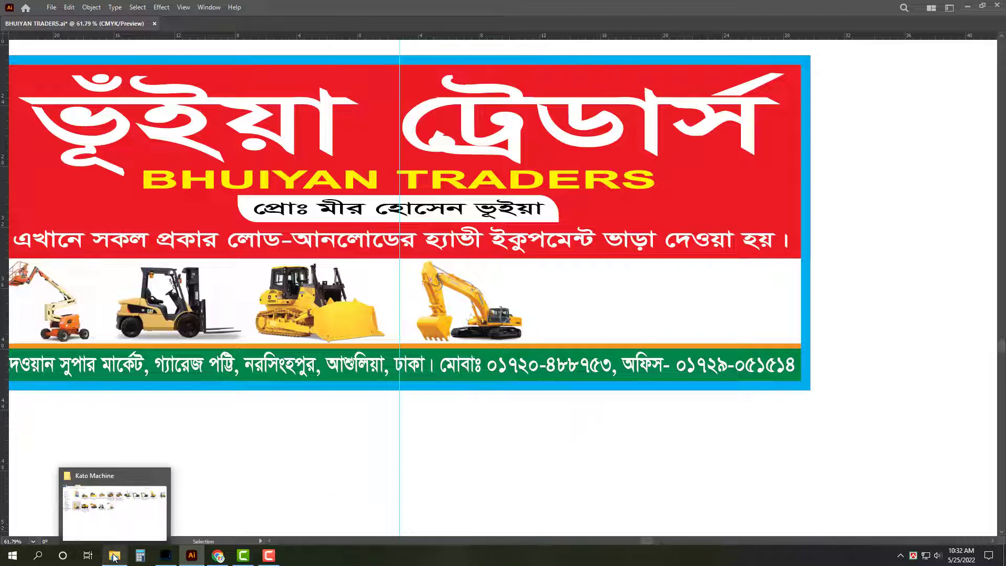
scroll(476, 436, down, 1)
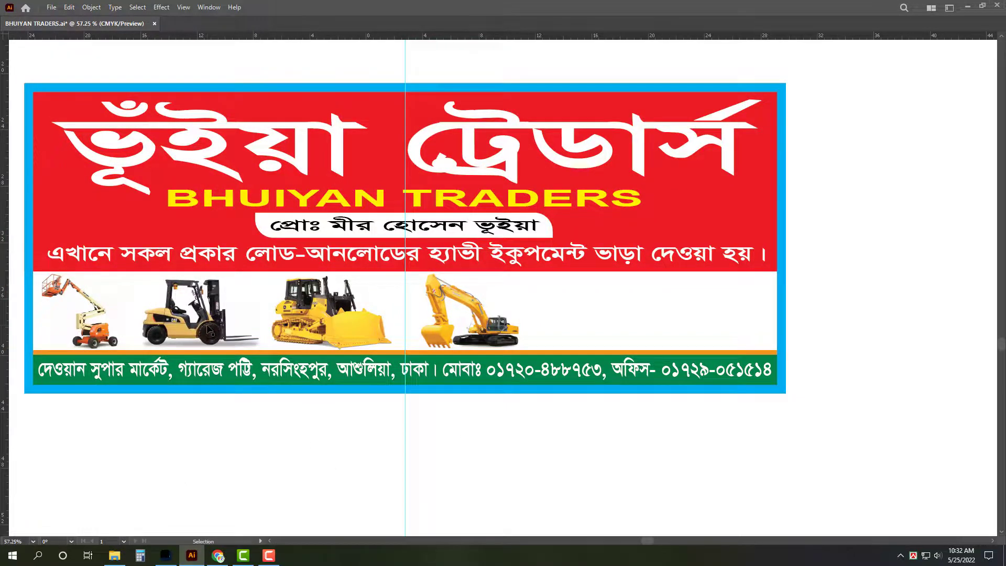
Step: Place the FB20R forklift picture at the banner's right end and embed it
click(114, 555)
click(709, 256)
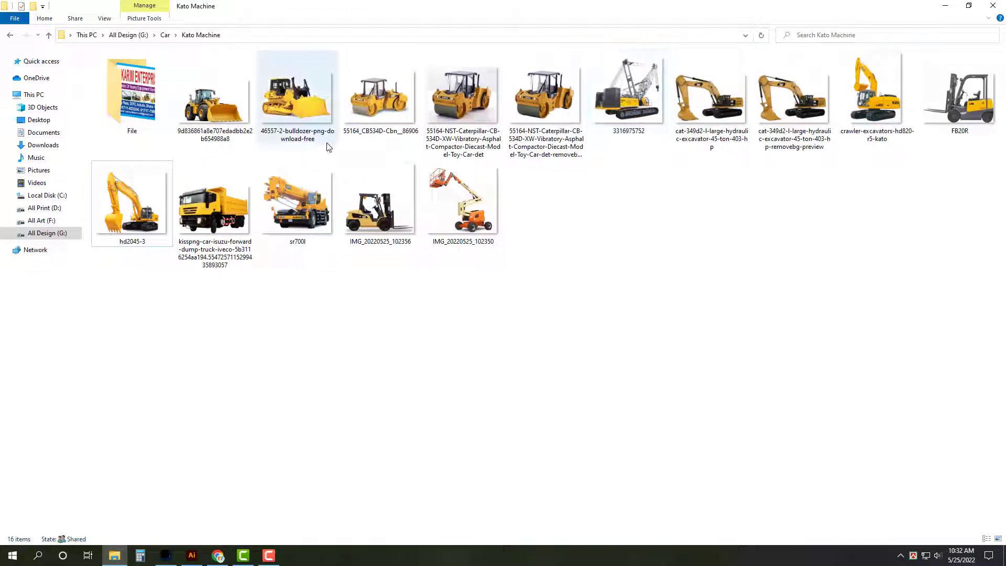
click(981, 115)
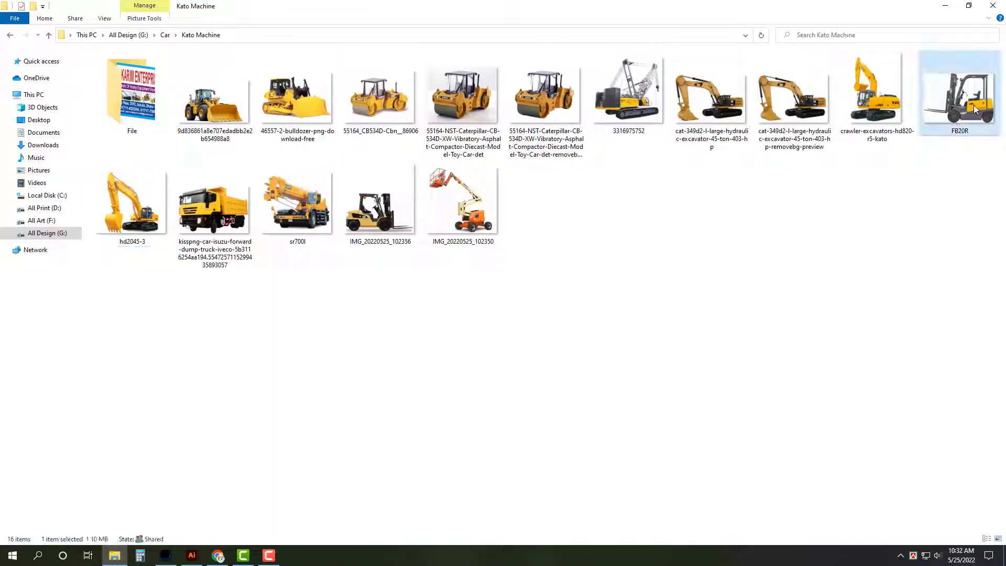
drag(975, 109, 733, 328)
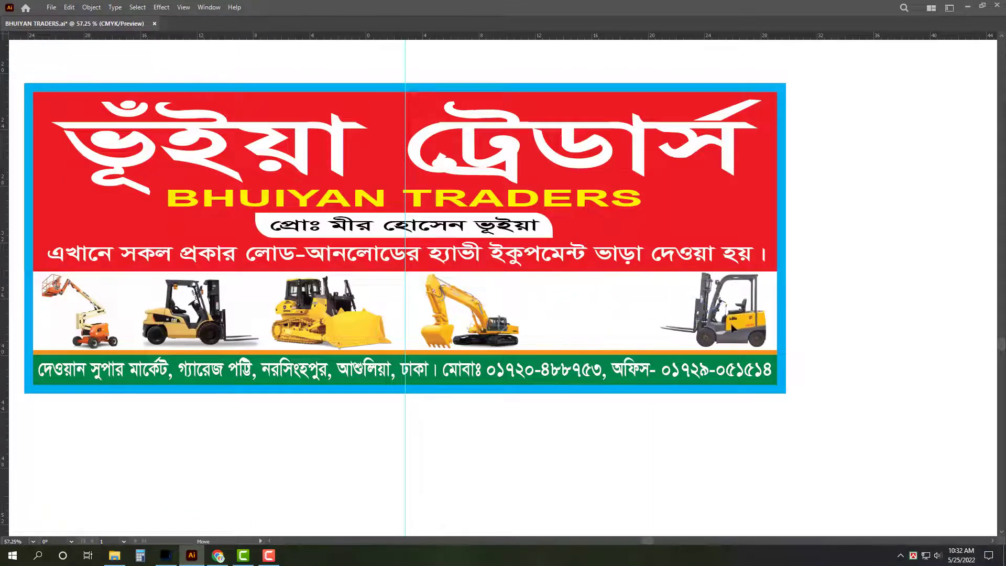
key(Tab)
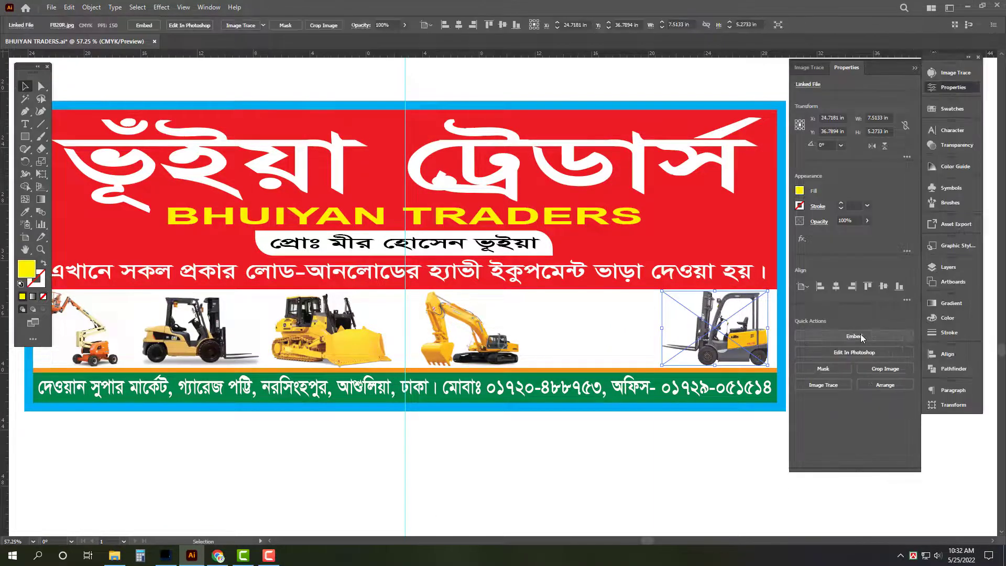
click(862, 338)
click(468, 466)
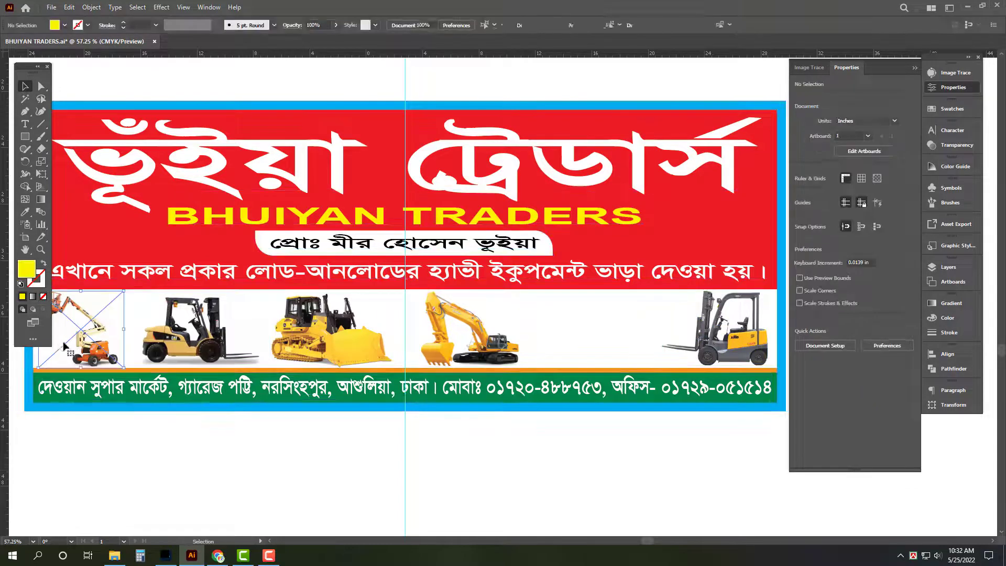
key(Tab)
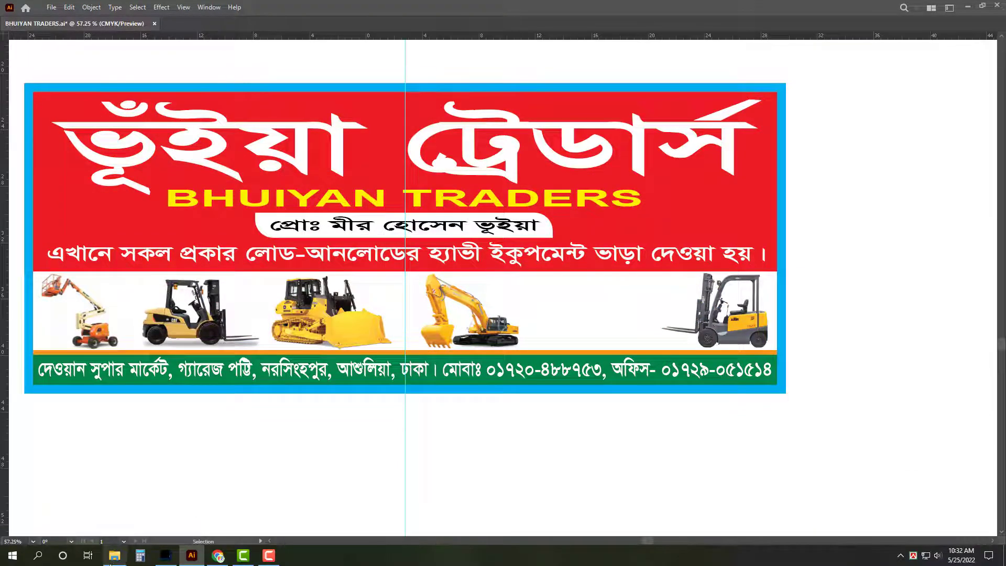
Step: Browse the Kato Machine photos, selecting IMG_20220525_102350 and then IMG_20220525_102356
click(113, 556)
click(488, 244)
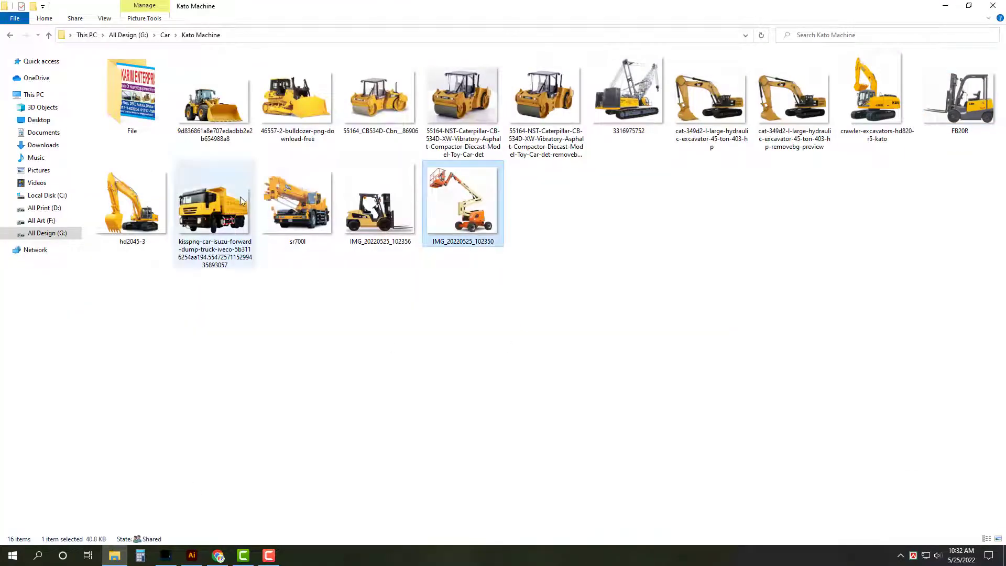
click(397, 219)
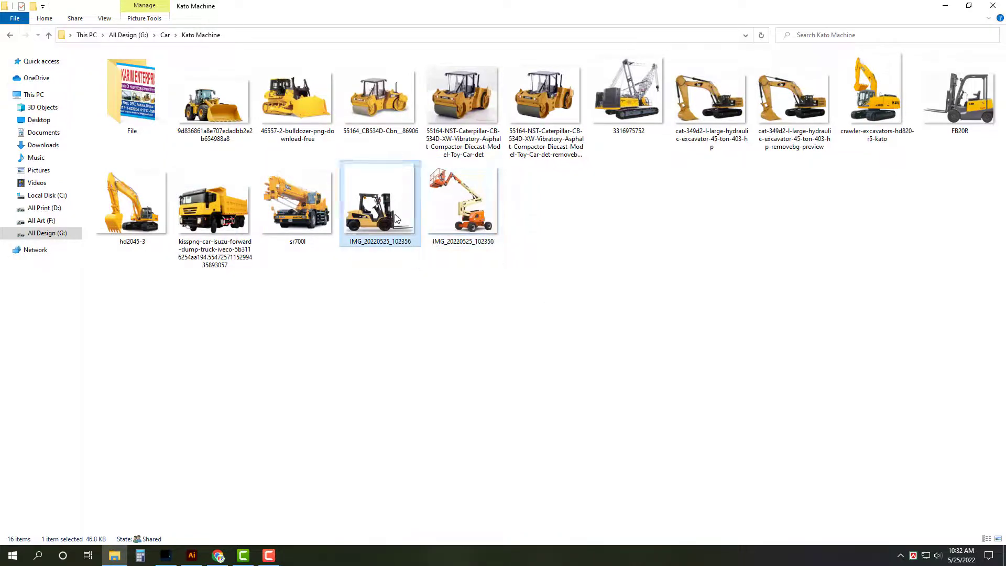
click(311, 231)
Step: Bring the wheel loader image from Kato Machine into the banner, shrunk to fit beside the forklift
click(288, 94)
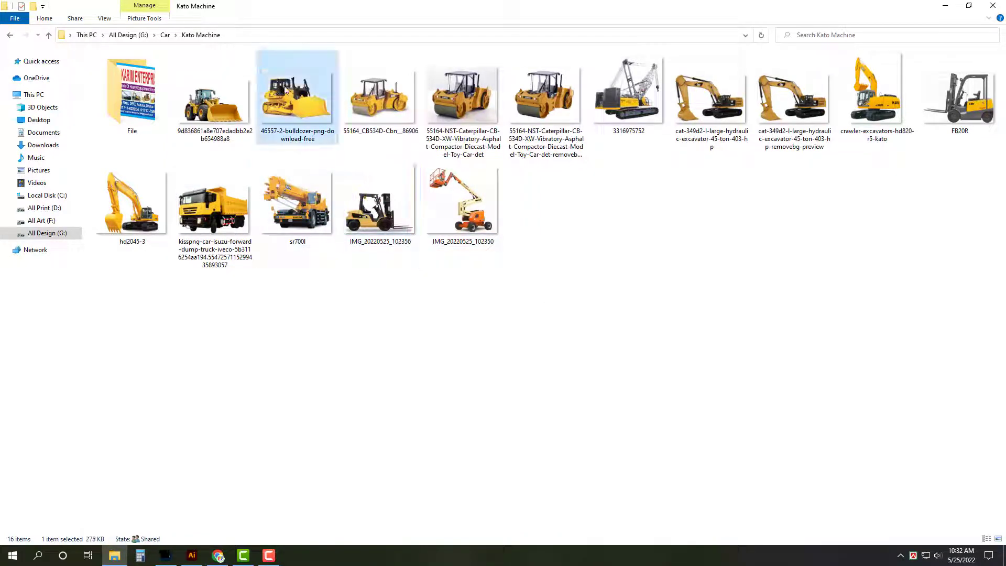
click(219, 112)
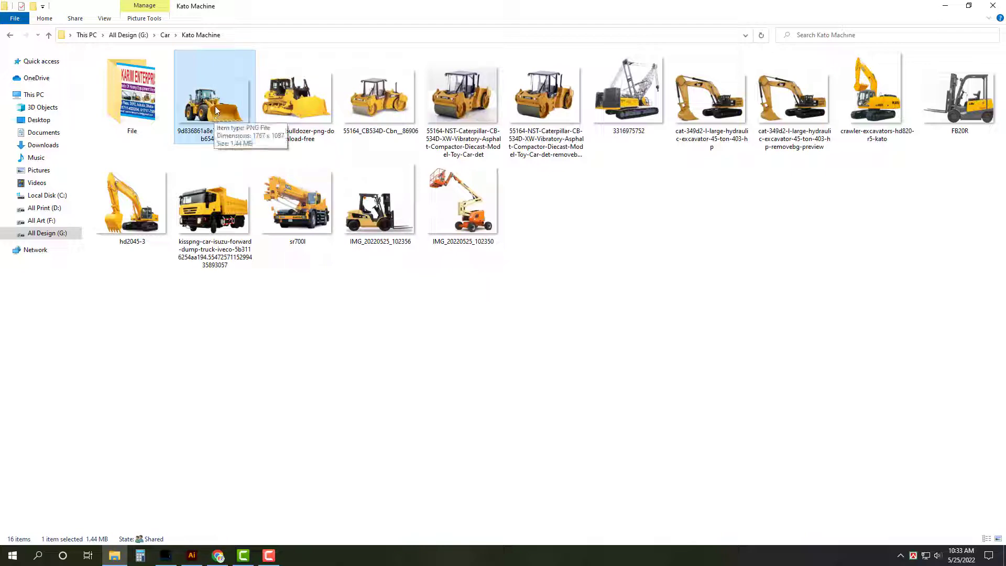
drag(216, 120, 608, 318)
drag(782, 427, 672, 347)
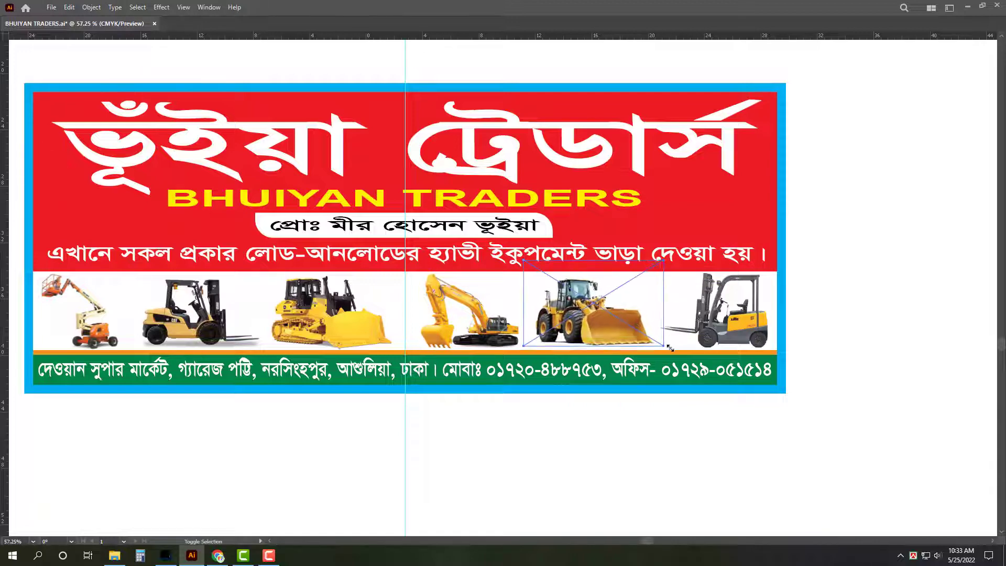
Step: Enlarge the wheel loader slightly and shift it right against the forklift
drag(601, 319, 607, 319)
key(Tab)
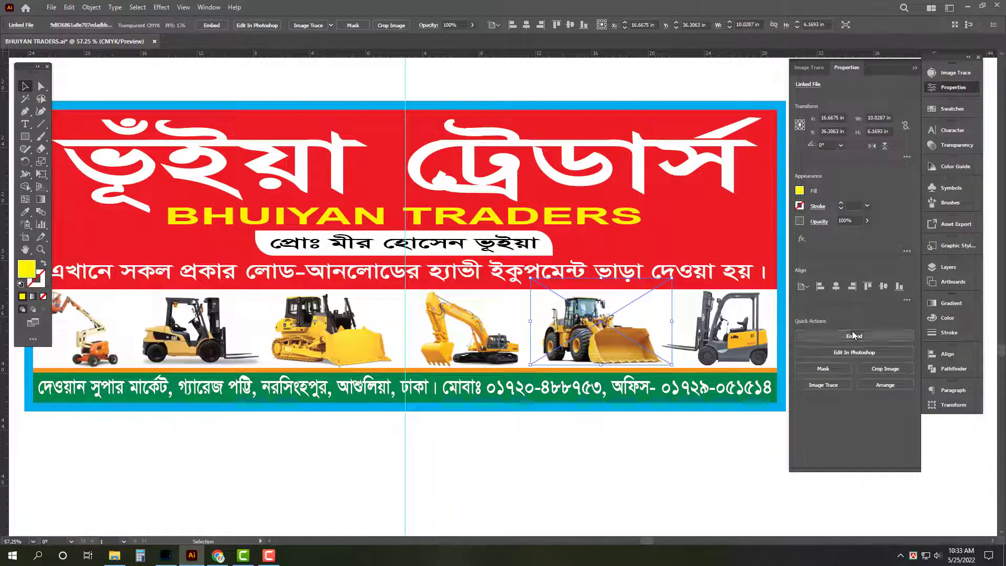
key(Tab)
scroll(636, 427, down, 3)
scroll(613, 436, down, 1)
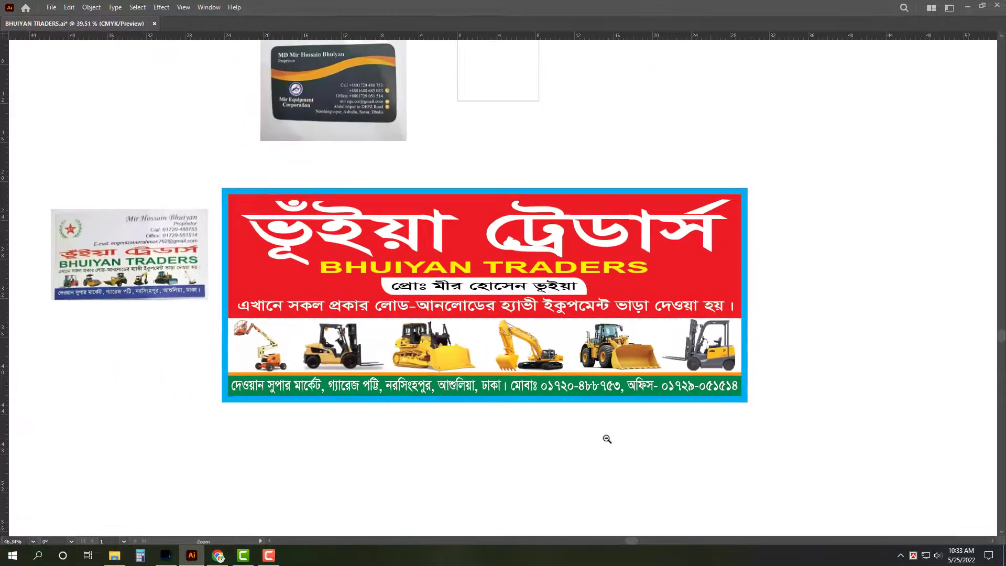
scroll(105, 262, up, 2)
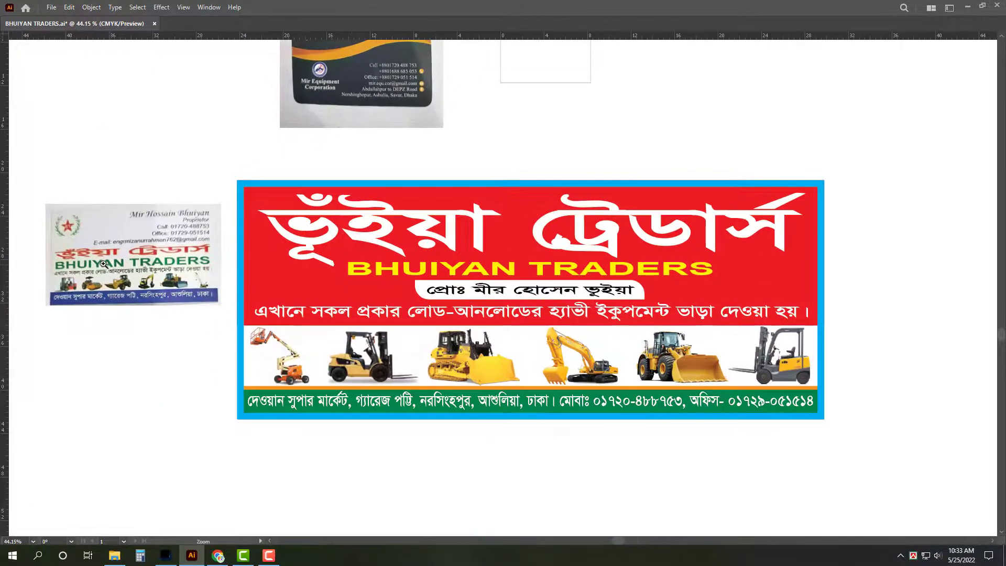
scroll(80, 267, down, 1)
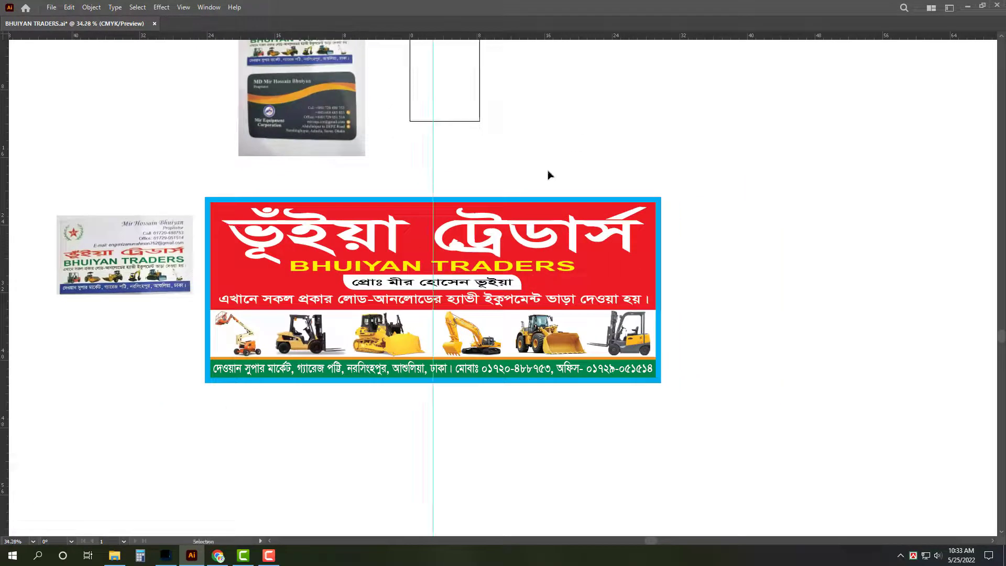
Step: Select the whole banner and confirm its 54 by 22 inch size in Transform
drag(695, 185, 220, 445)
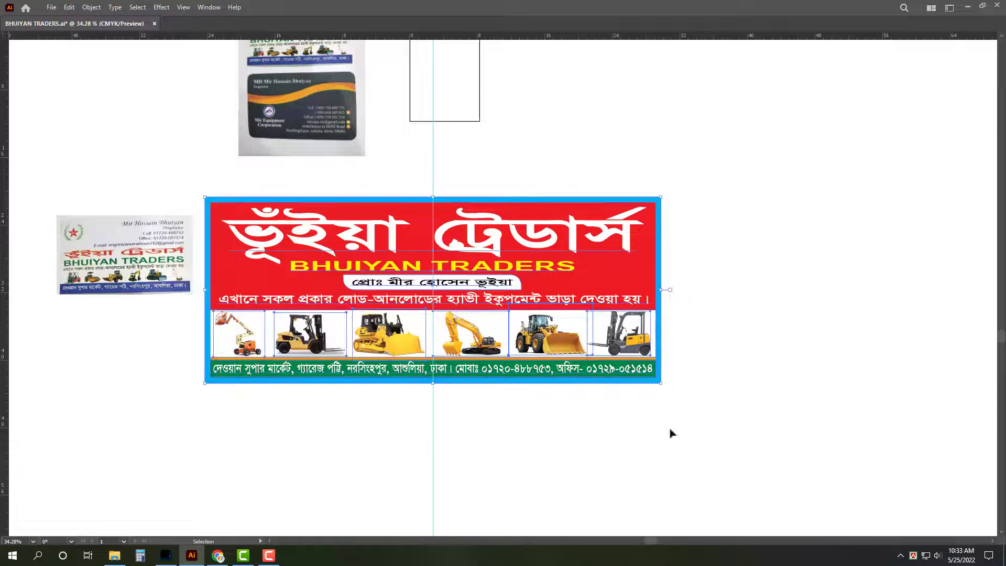
key(Tab)
click(951, 405)
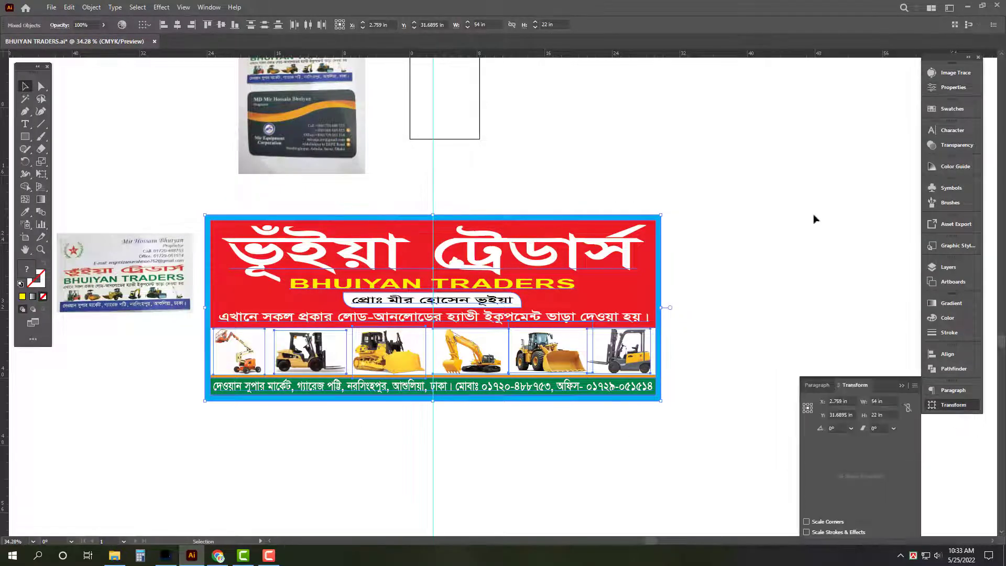
key(Tab)
click(464, 445)
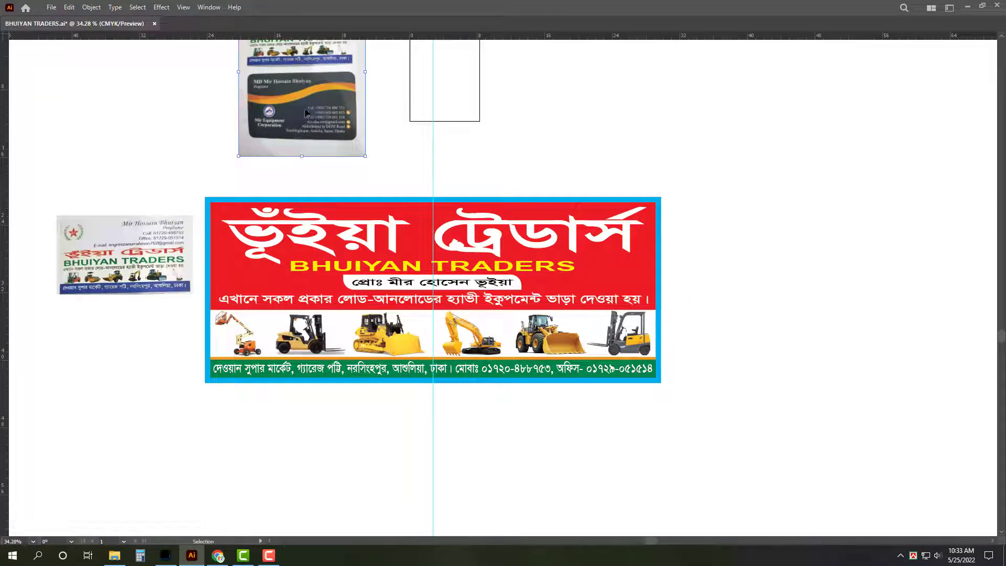
Step: Move the reference photo below the small card and clip it to the Mir Equipment card with Ctrl+7
drag(304, 110, 380, 454)
scroll(304, 333, up, 4)
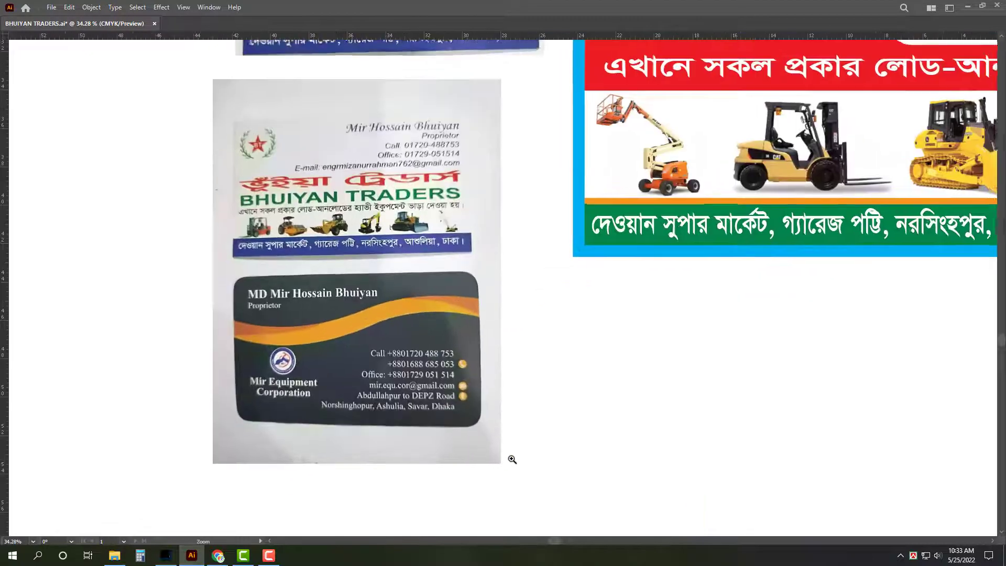
mouse_move(231, 269)
mouse_down()
mouse_move(411, 410)
mouse_move(494, 430)
mouse_move(483, 434)
mouse_up()
key(v)
shift+click(417, 454)
key(ctrl+7)
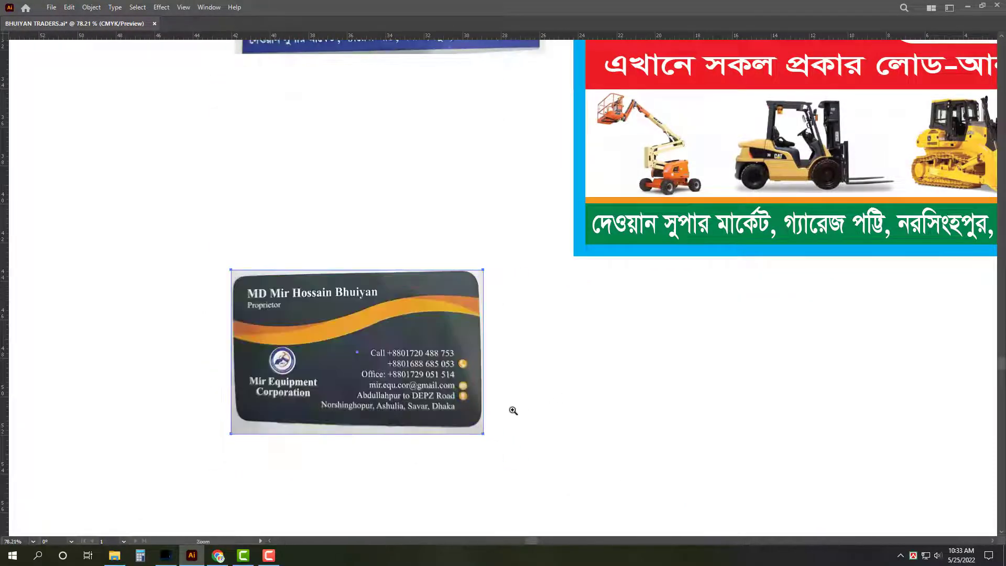
Step: Enlarge the cropped card, move it down-left, and zoom in to check it
scroll(512, 411, down, 4)
drag(317, 295, 247, 364)
key(z)
drag(202, 341, 260, 370)
key(v)
click(190, 325)
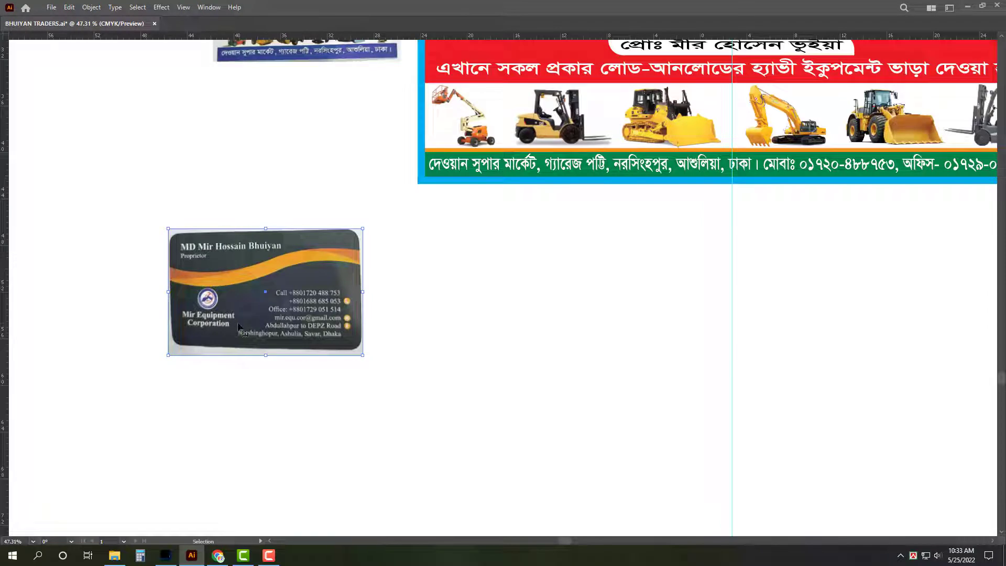
scroll(517, 330, down, 2)
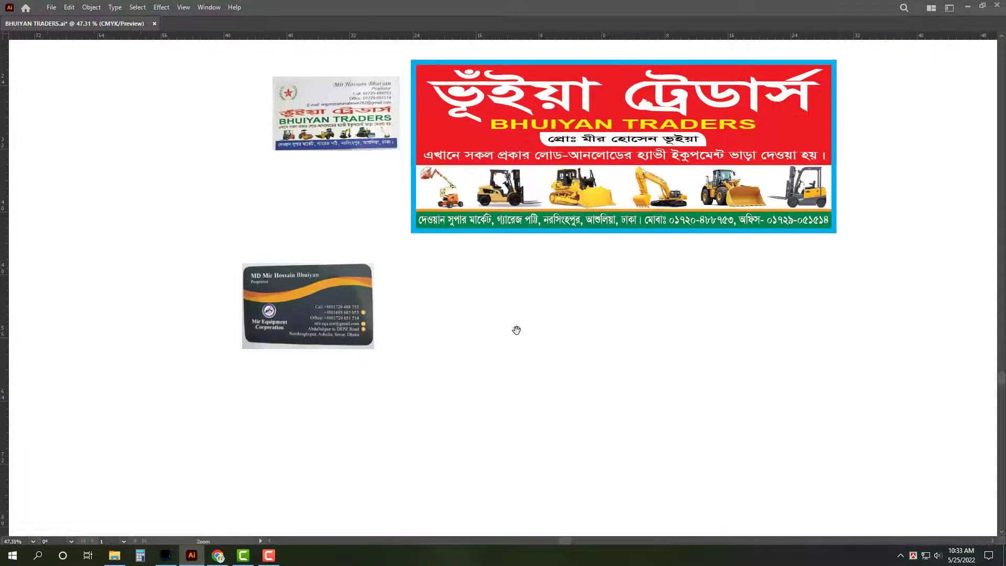
drag(517, 330, 481, 342)
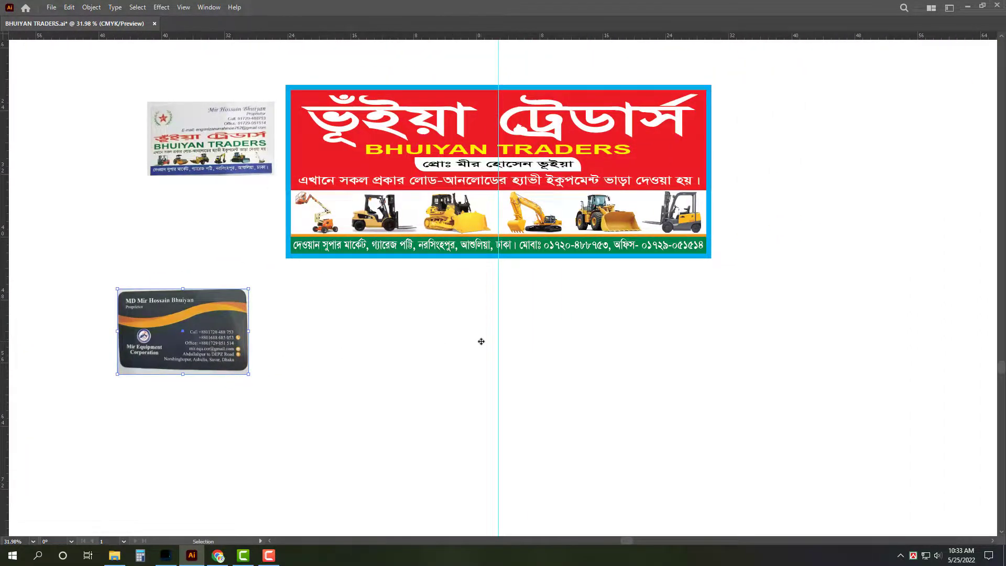
click(114, 555)
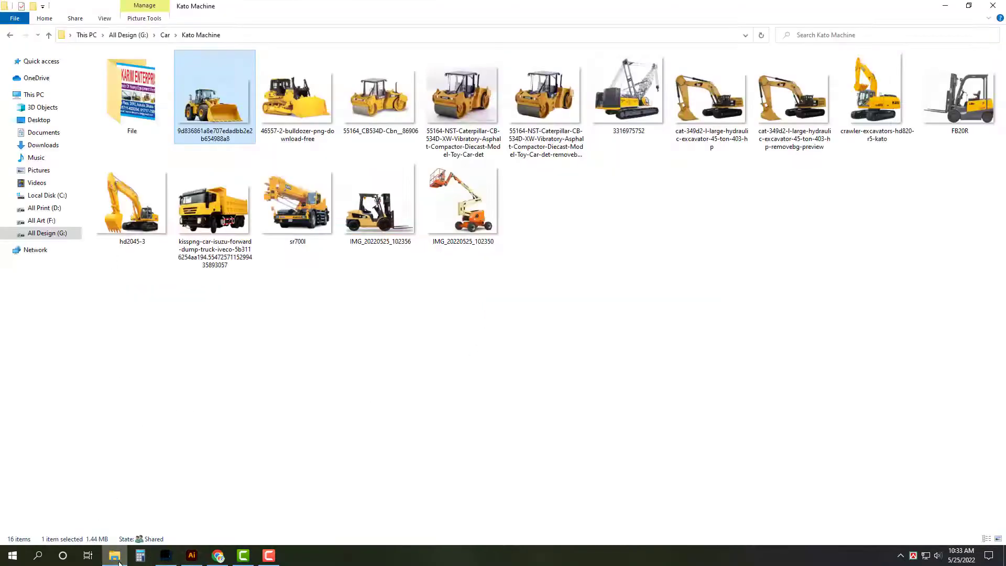
click(47, 208)
click(42, 221)
scroll(473, 251, down, 3)
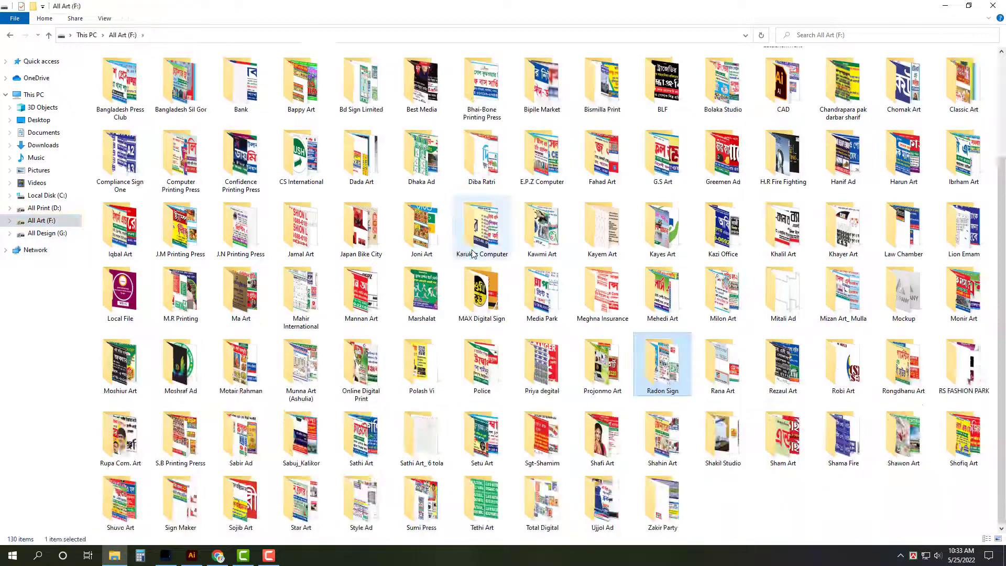
key(Return)
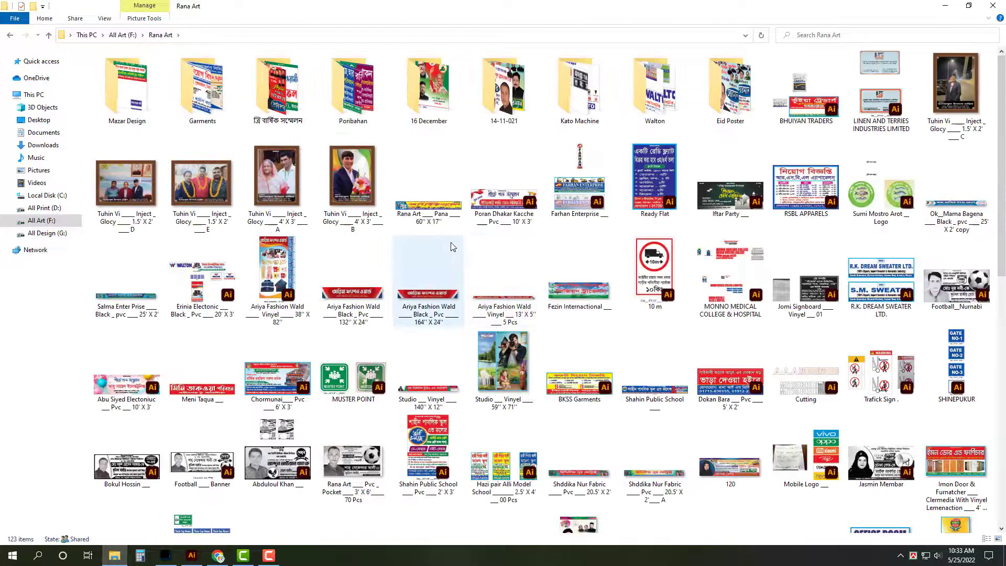
text(mo)
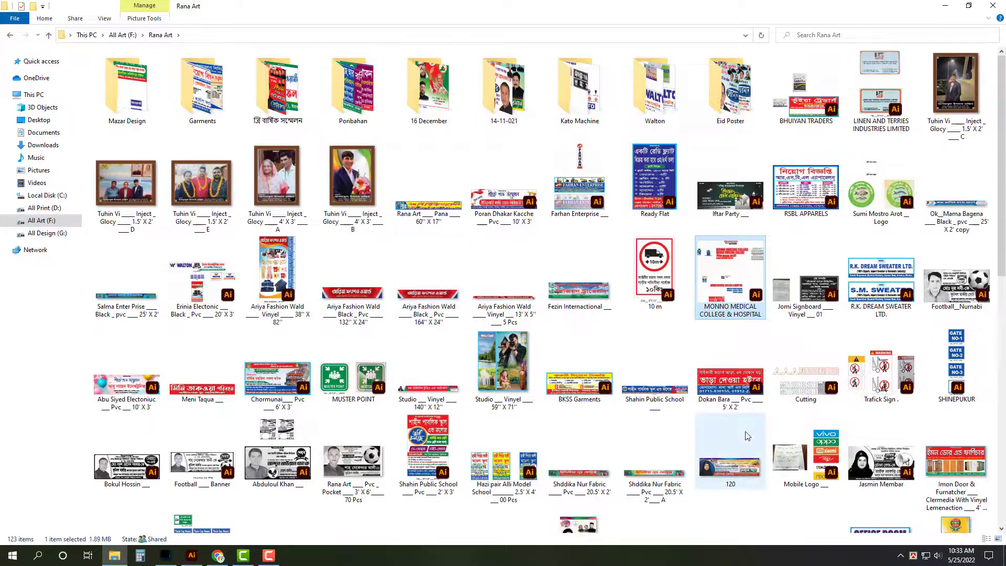
scroll(745, 431, down, 5)
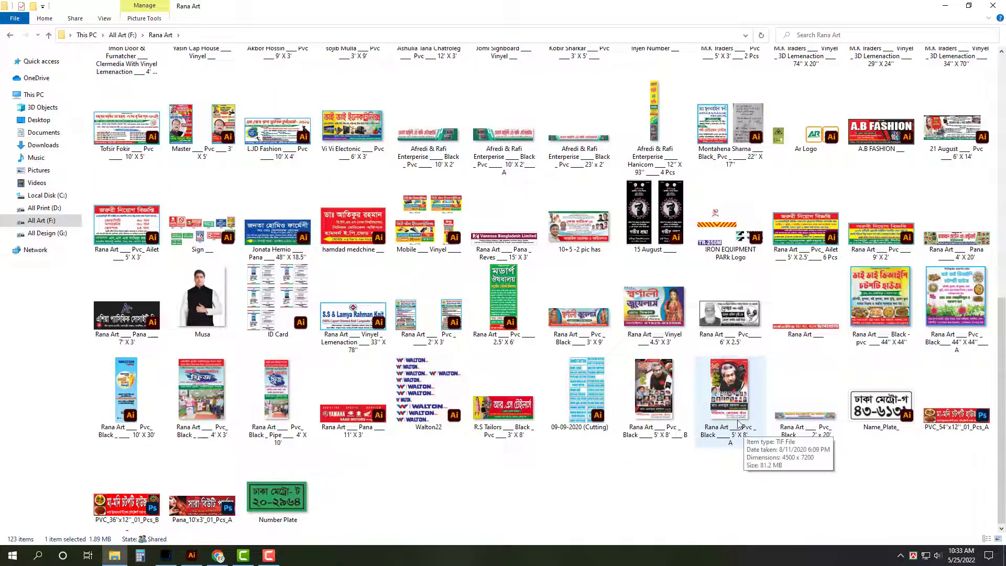
scroll(745, 427, up, 3)
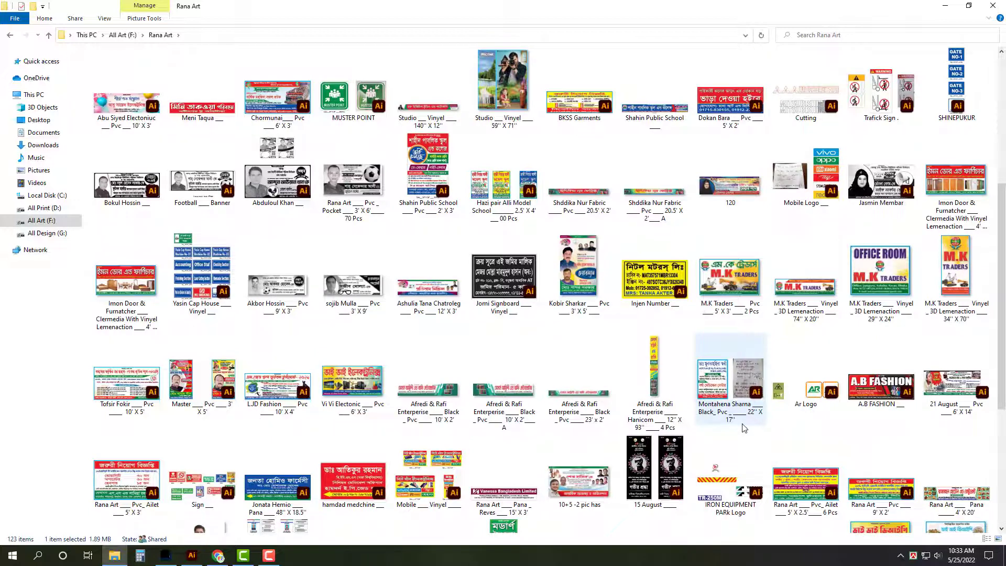
scroll(745, 428, up, 3)
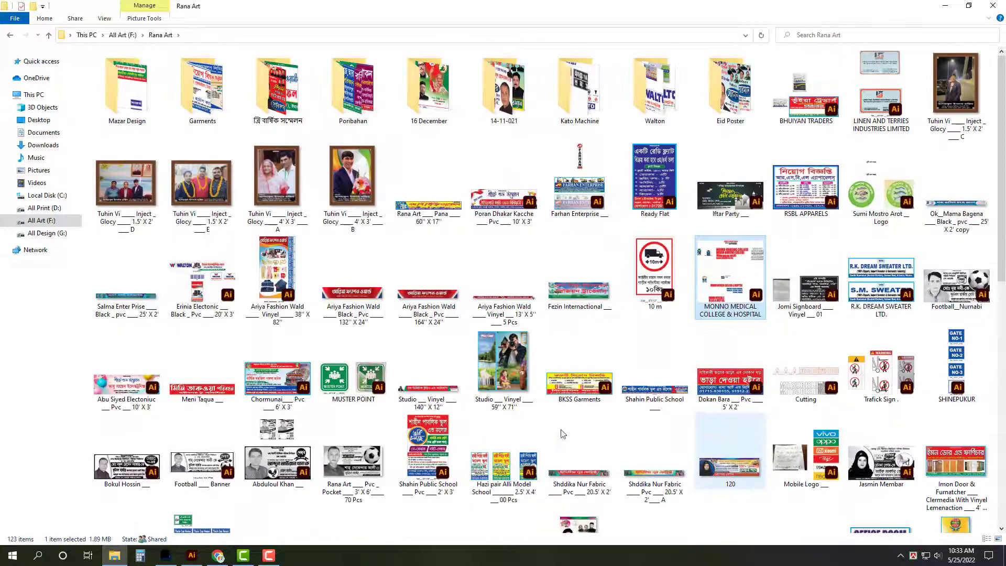
click(191, 555)
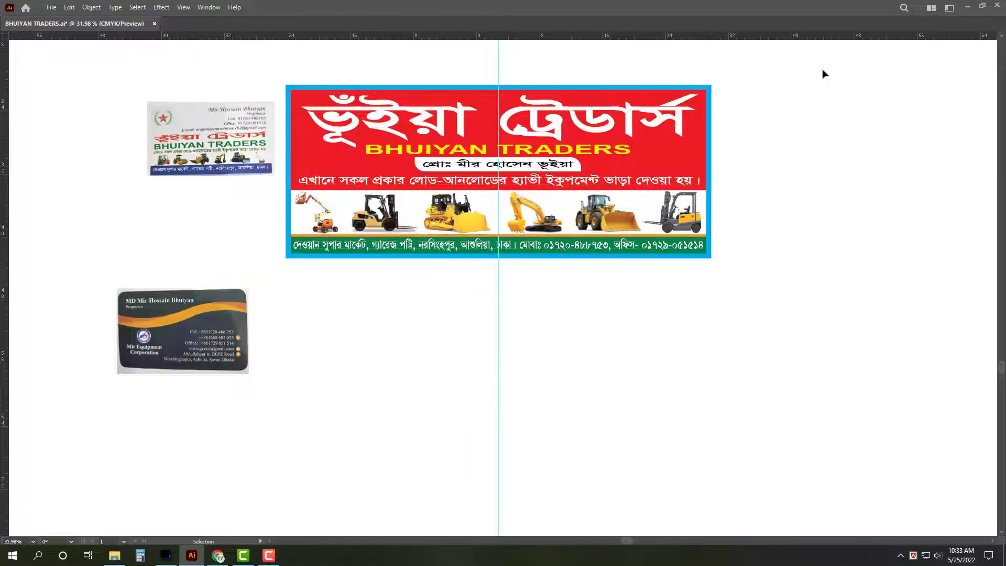
Step: Duplicate the banner below and retitle the copy মীর ইকুইপমেন্ট
drag(824, 74, 261, 294)
drag(493, 146, 492, 342)
scroll(517, 490, up, 1)
triple_click(488, 289)
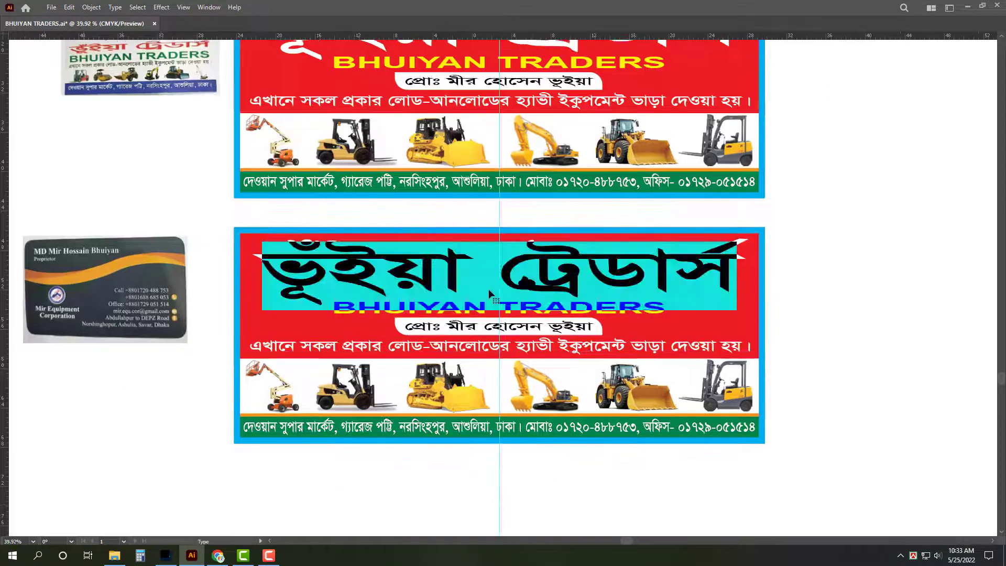
text(মীর )
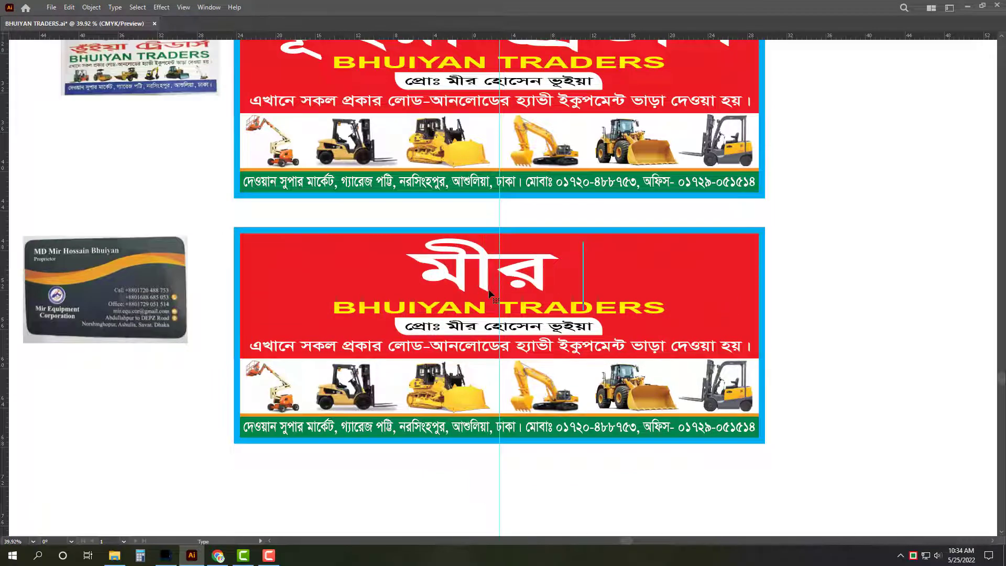
text(ইকু)
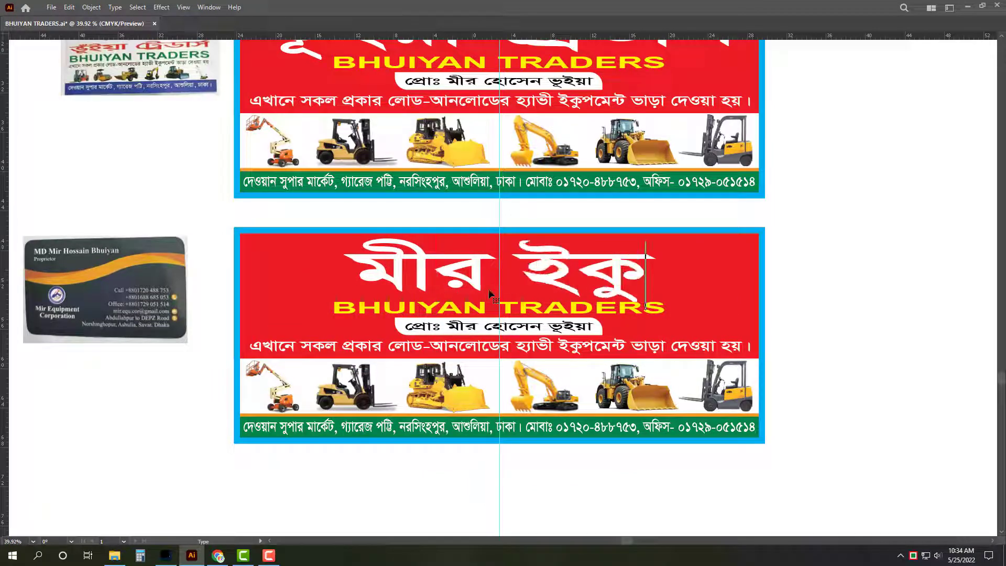
text(পমেন্ট)
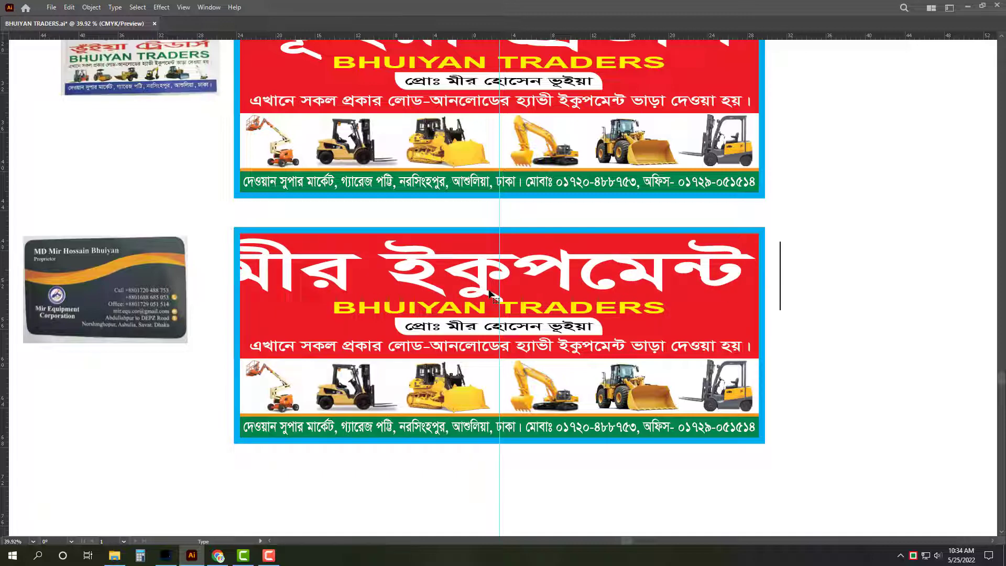
click(520, 270)
text(ই)
key(Escape)
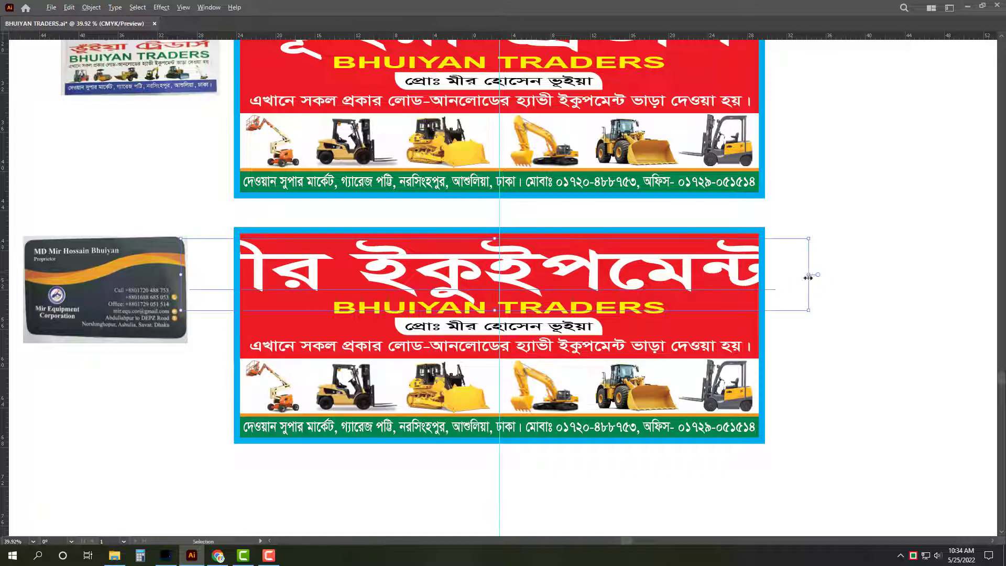
Step: Append কর্পোরেশন to the lower Bengali title and stretch the heading wider
drag(809, 277, 598, 278)
double_click(559, 274)
key(ctrl+a)
key(Right)
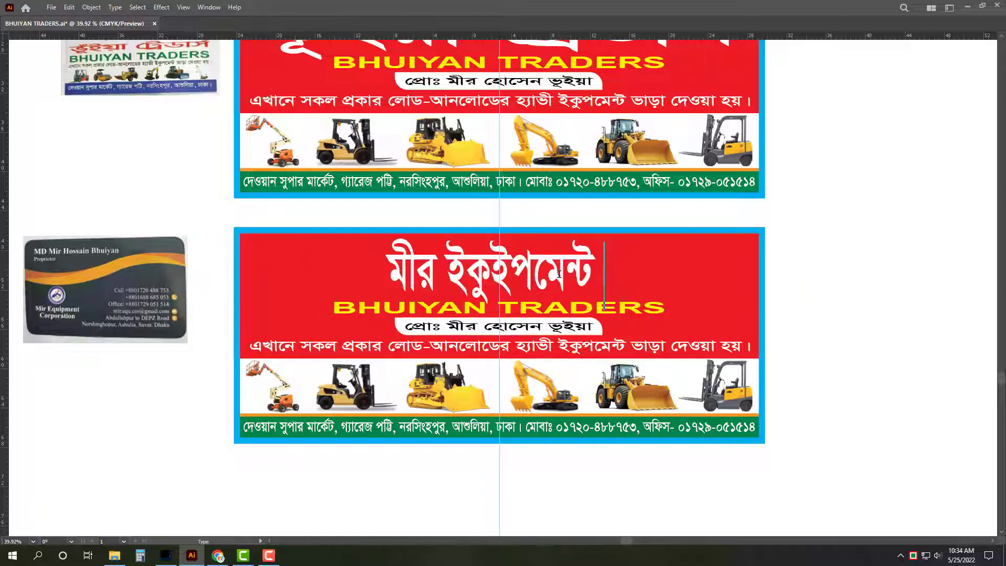
text(কর্পোরে)
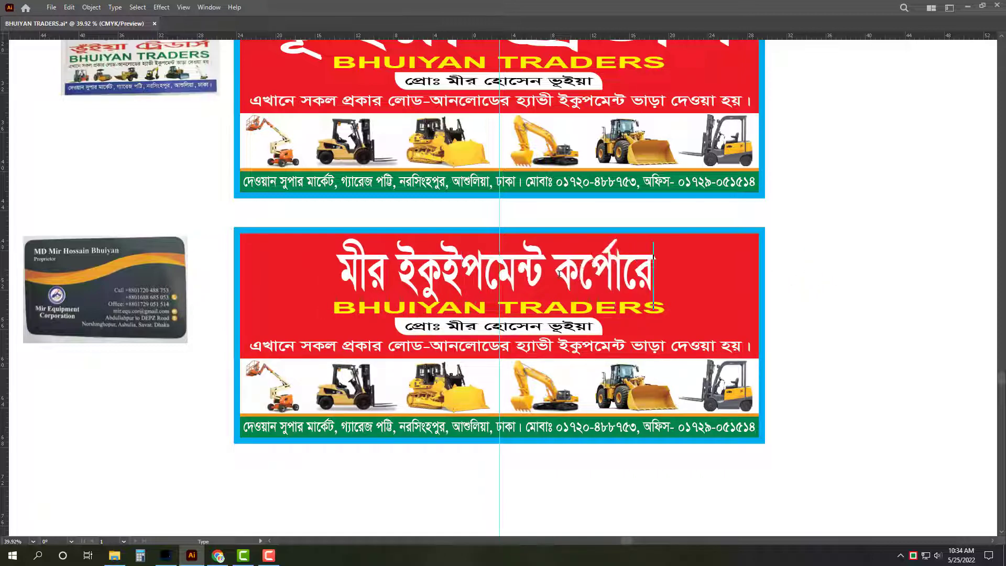
text(শন)
key(BackSpace)
key(BackSpace)
text(শন)
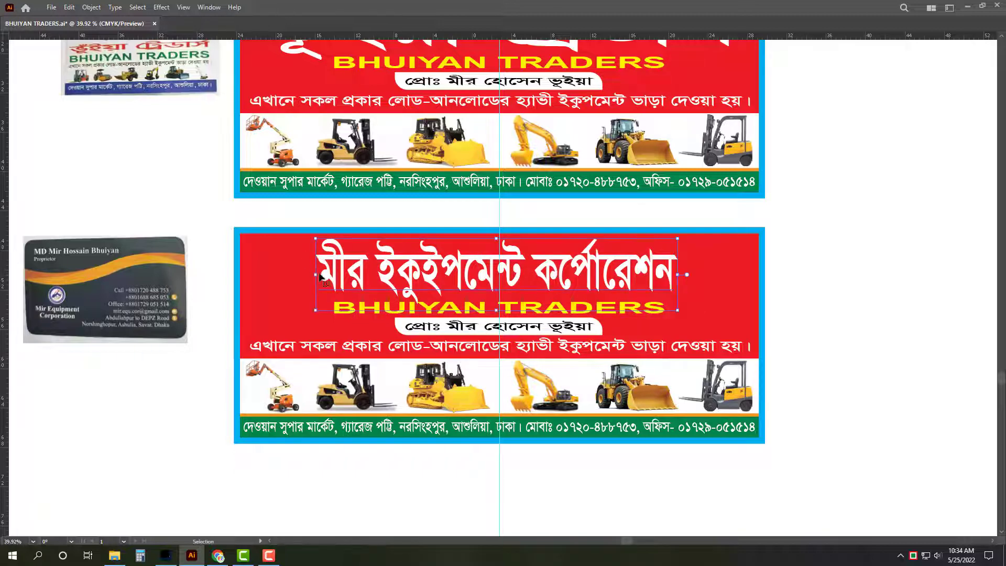
drag(318, 274, 253, 268)
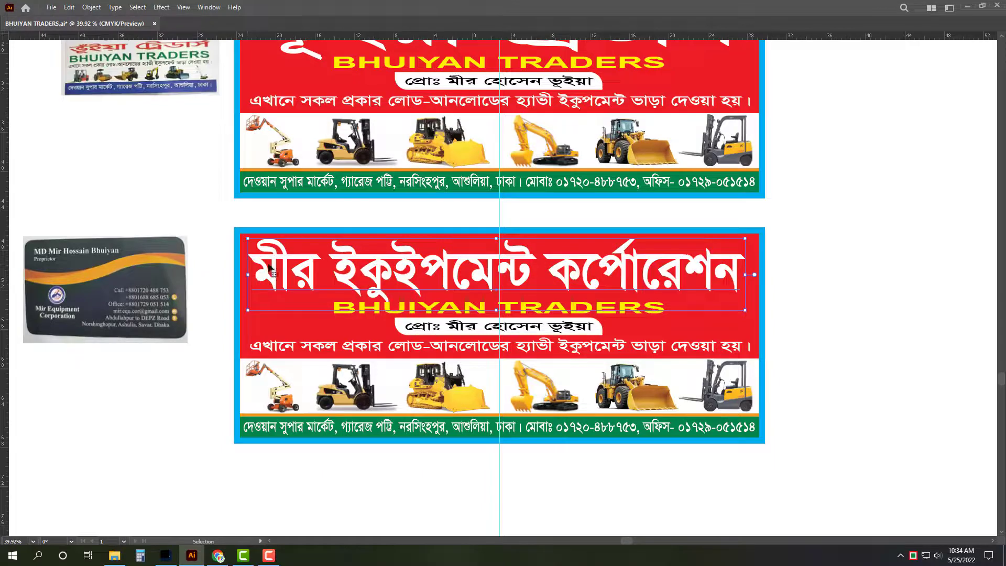
Step: Correct the spelling of ইকুইপমেন্ট in the top banner's service line
double_click(586, 109)
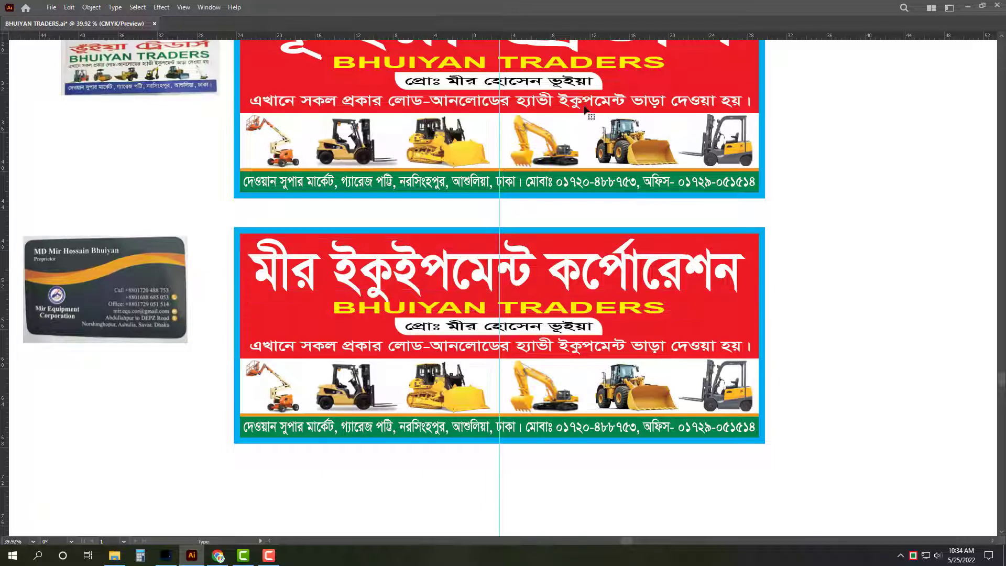
text(মফ)
key(BackSpace)
key(BackSpace)
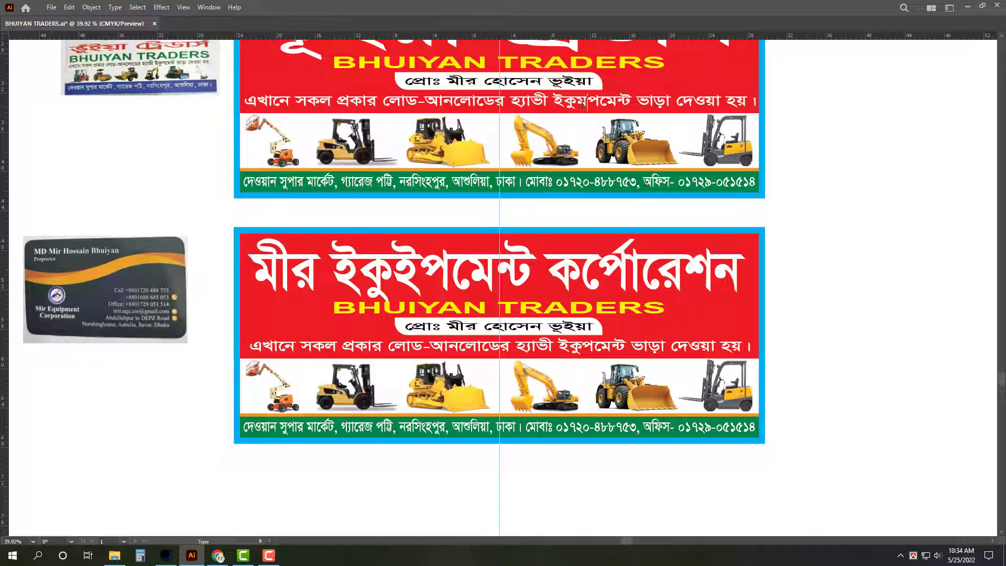
text(ই)
key(Escape)
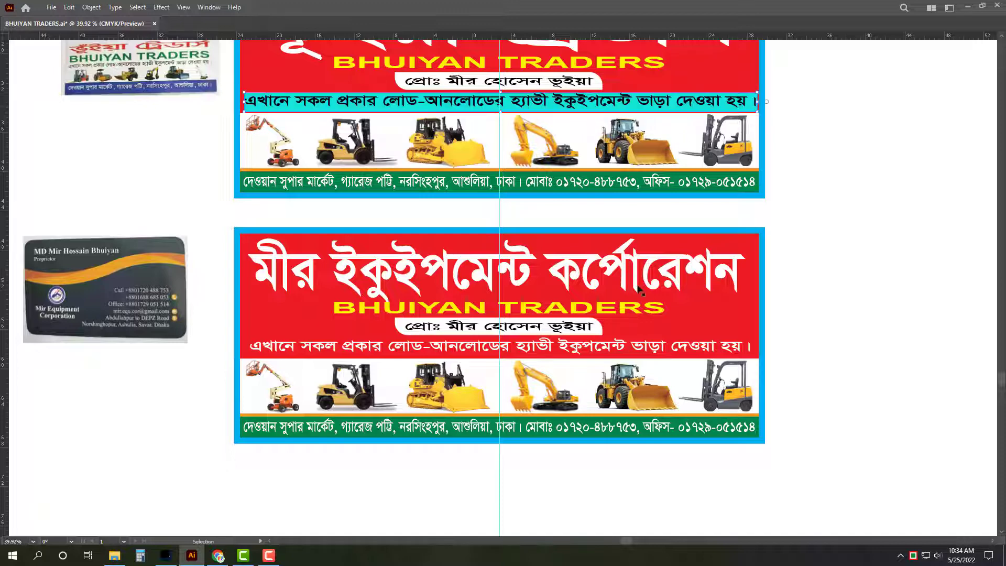
Step: Copy the corrected service line over the lower banner's service line
double_click(760, 102)
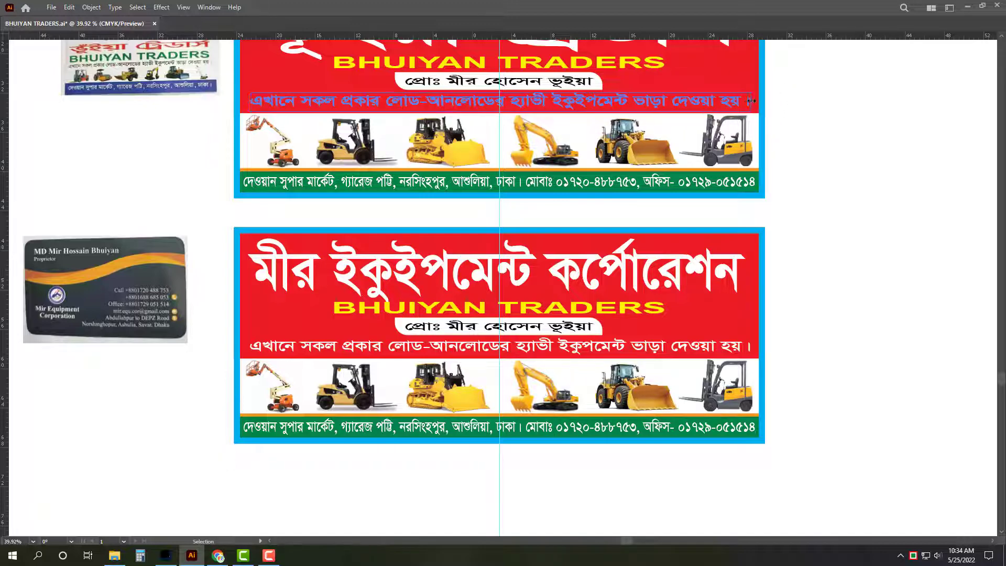
key(ctrl+a)
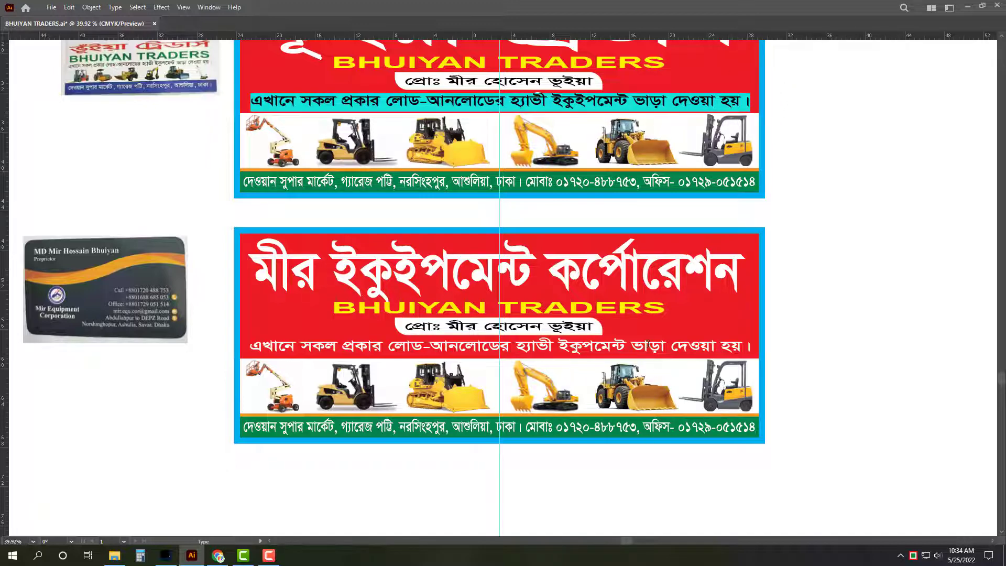
key(ctrl+c)
click(649, 344)
key(ctrl+a)
key(ctrl+v)
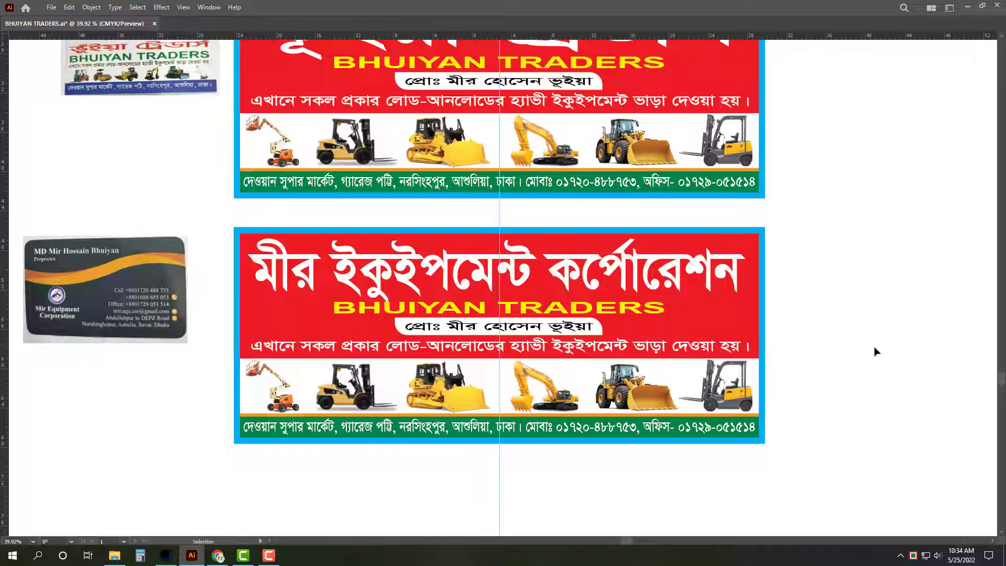
key(Escape)
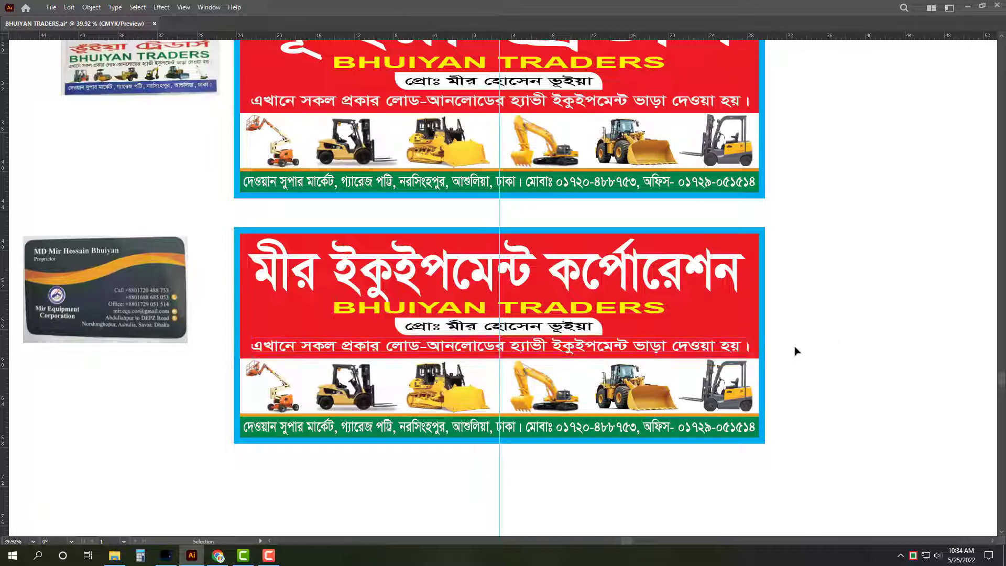
click(799, 350)
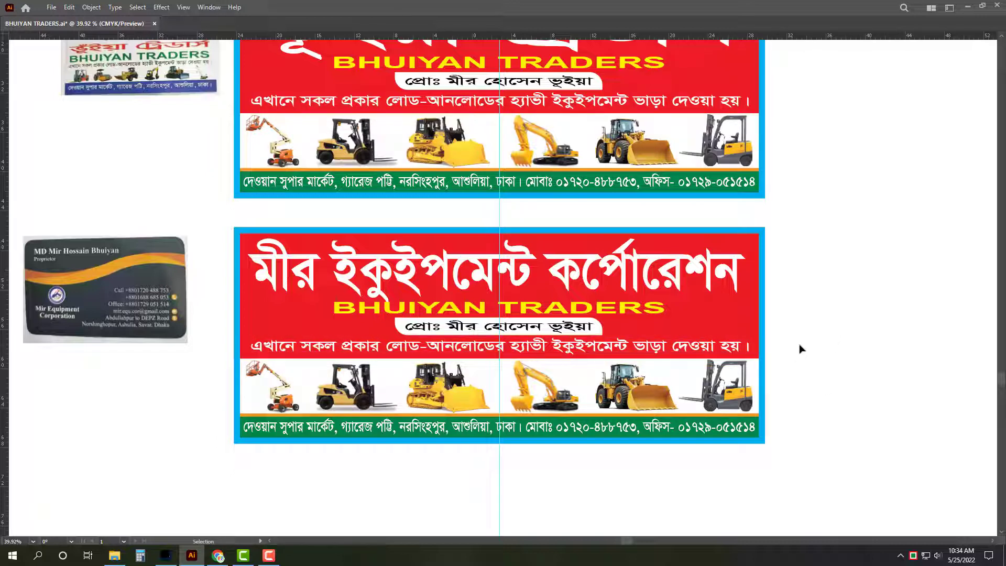
click(567, 316)
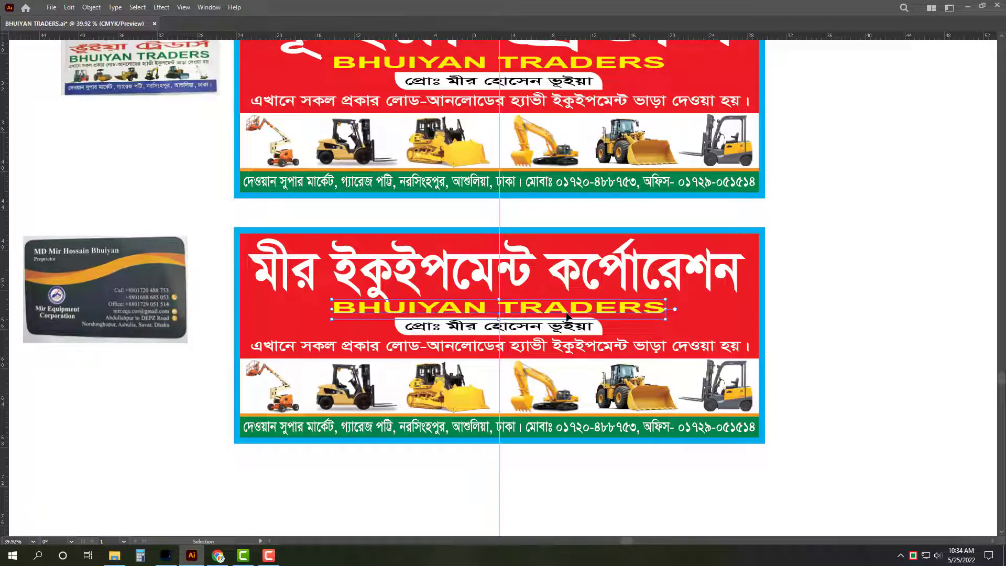
Step: Replace BHUIYAN TRADERS with MIR EQUIPMENT CORPORATION and narrow it to fit the banner
triple_click(567, 315)
text(kT)
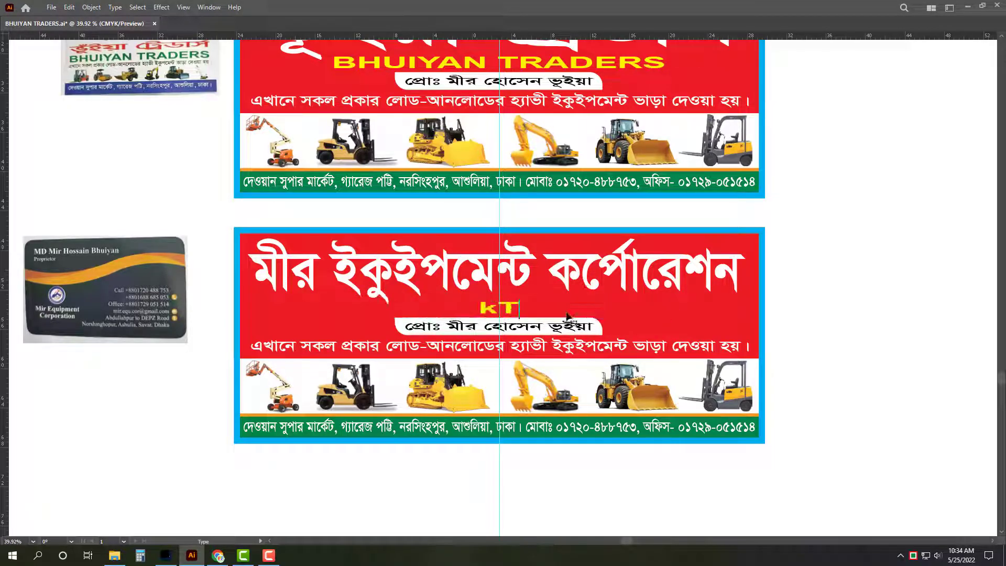
key(ctrl+a)
text(MIR)
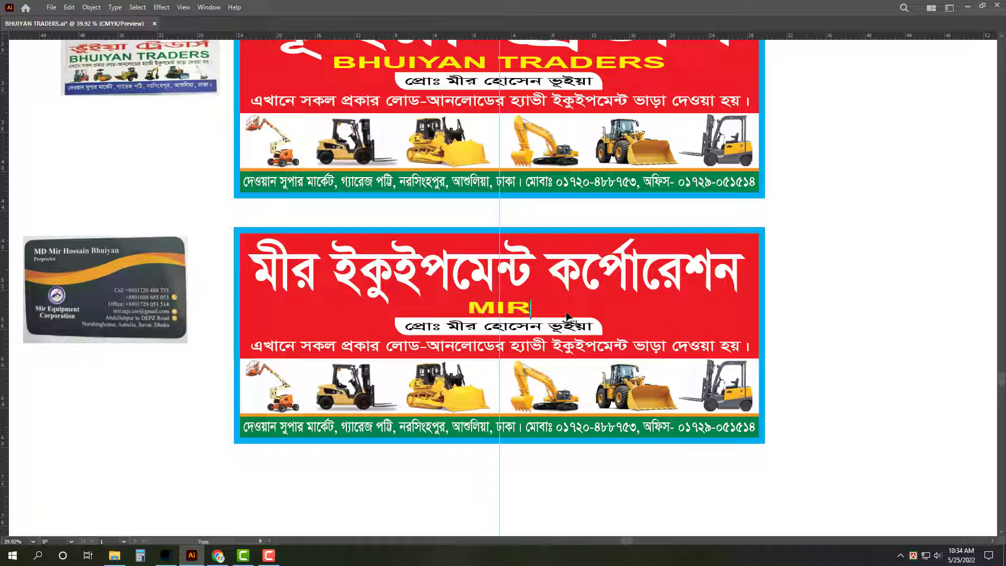
text( E)
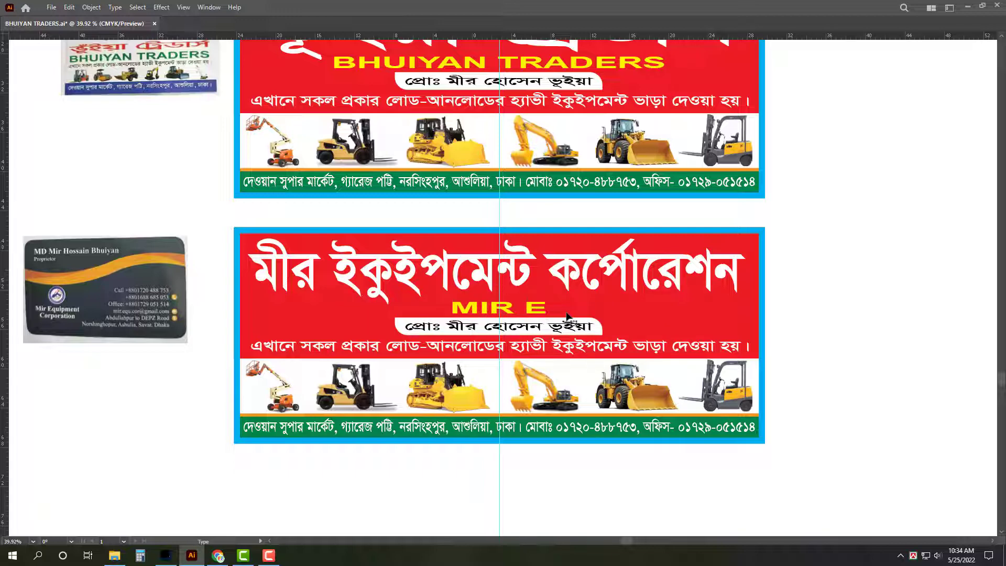
text(Q)
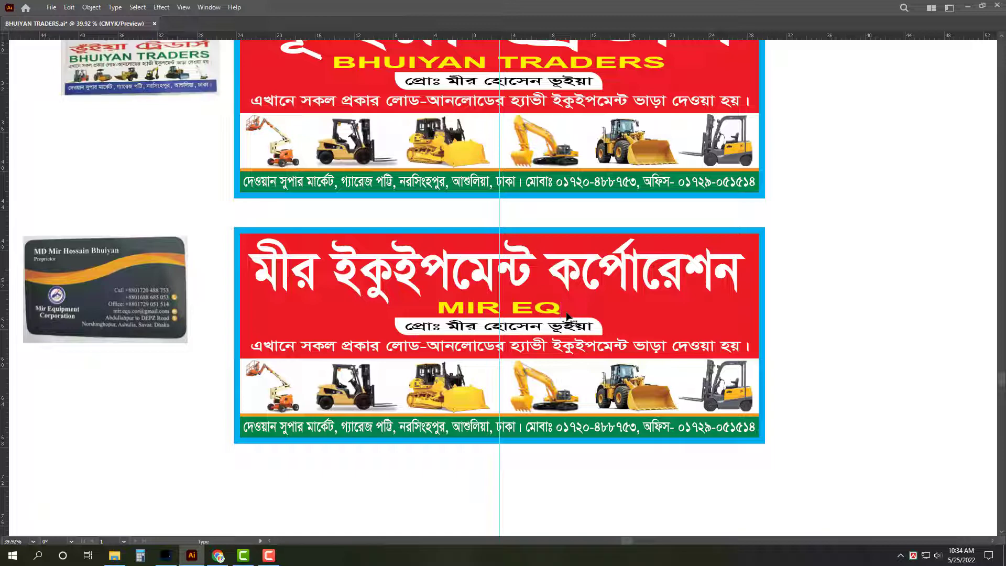
text(UIP)
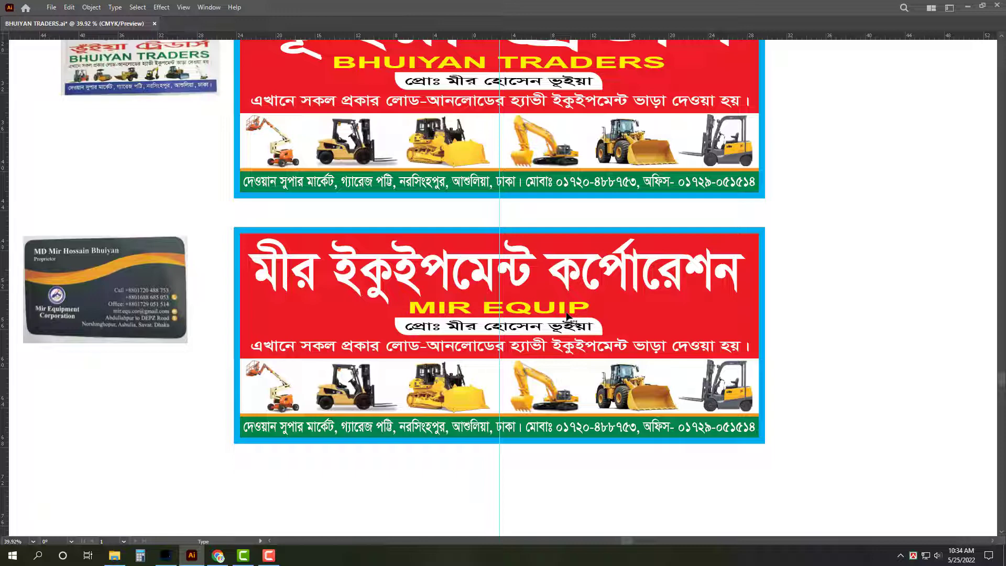
text(ME)
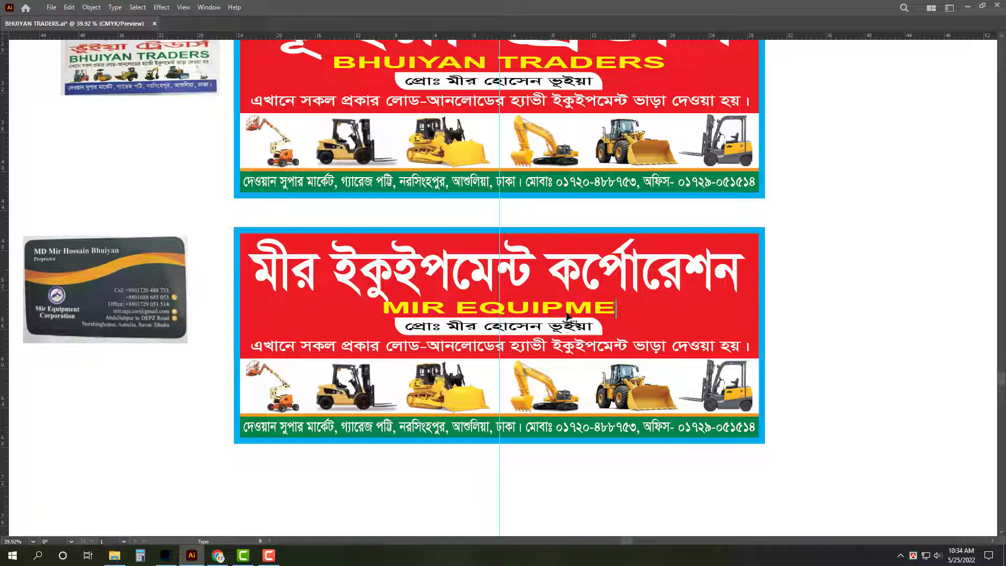
text(NT COR)
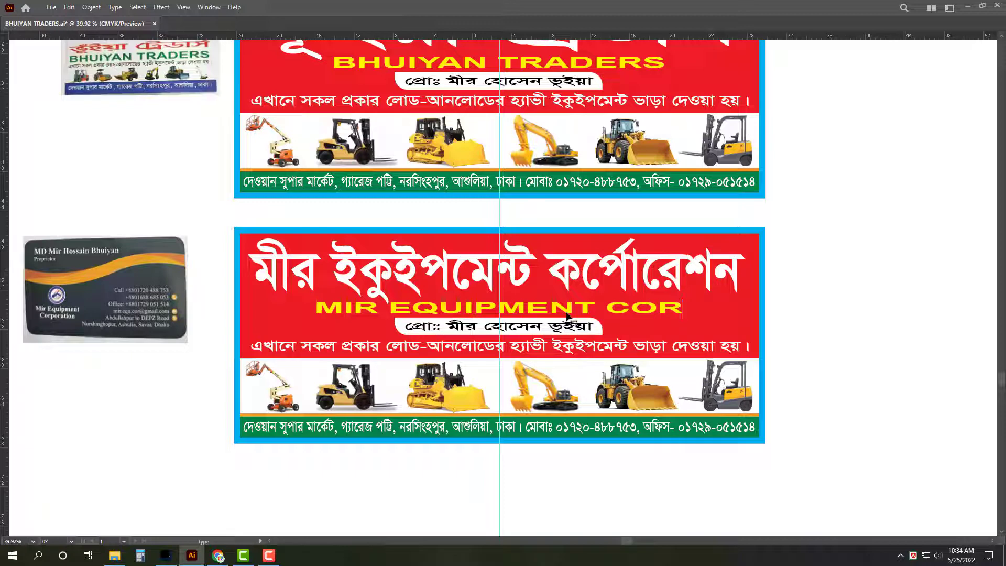
text(PORA)
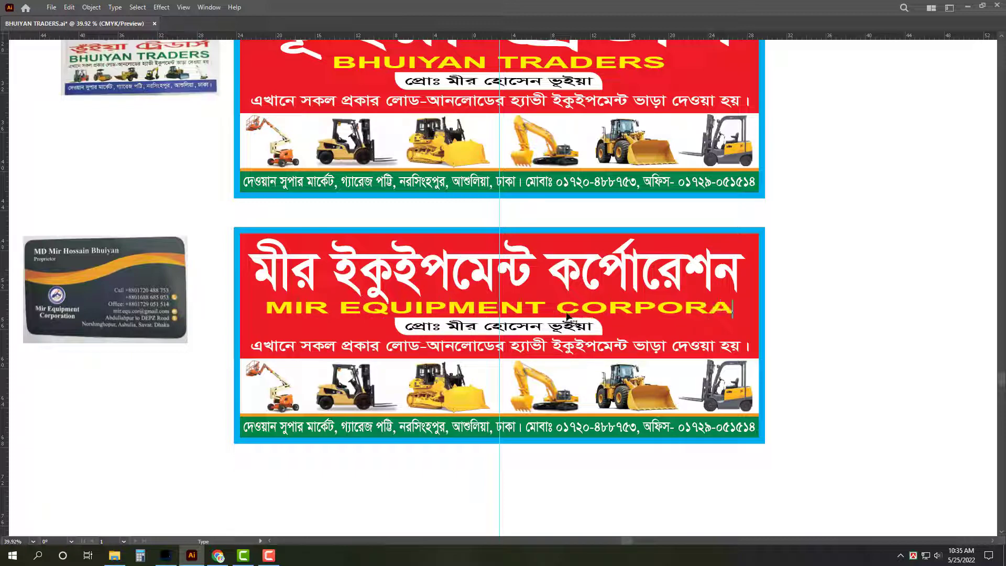
text(TION)
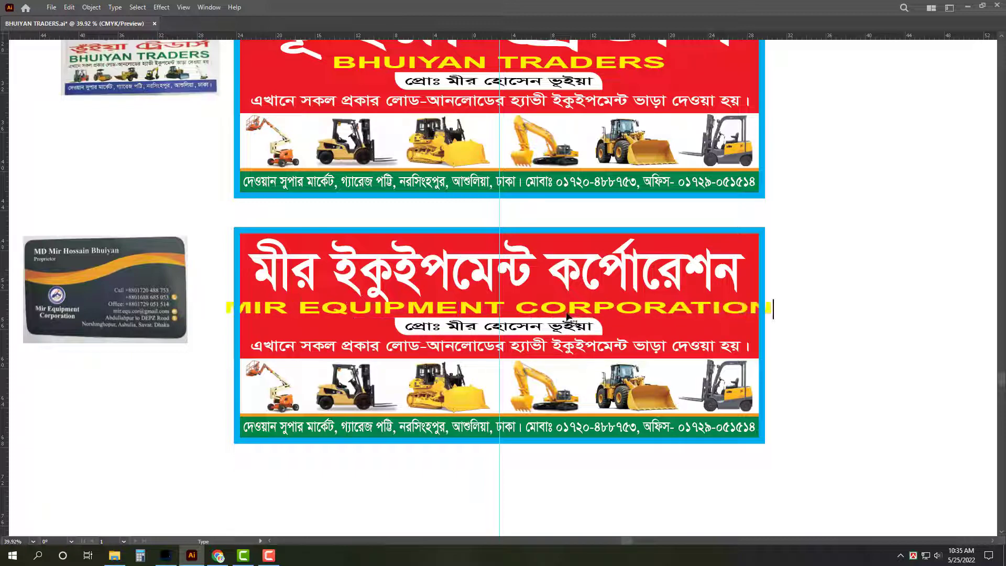
key(Escape)
drag(777, 313, 706, 318)
click(859, 340)
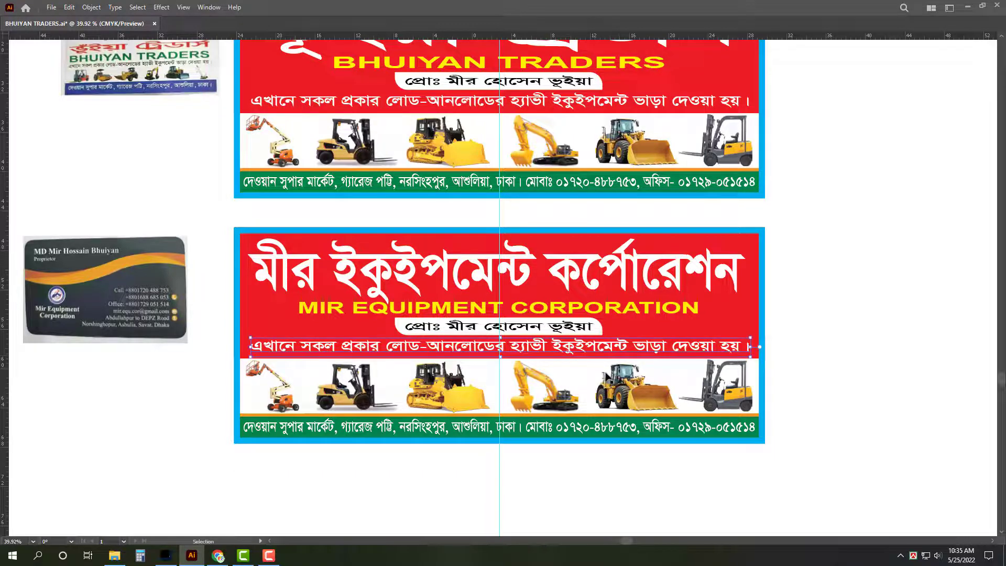
Step: Color the lower banner's background blue with CMYK 100/80/0/0
click(621, 351)
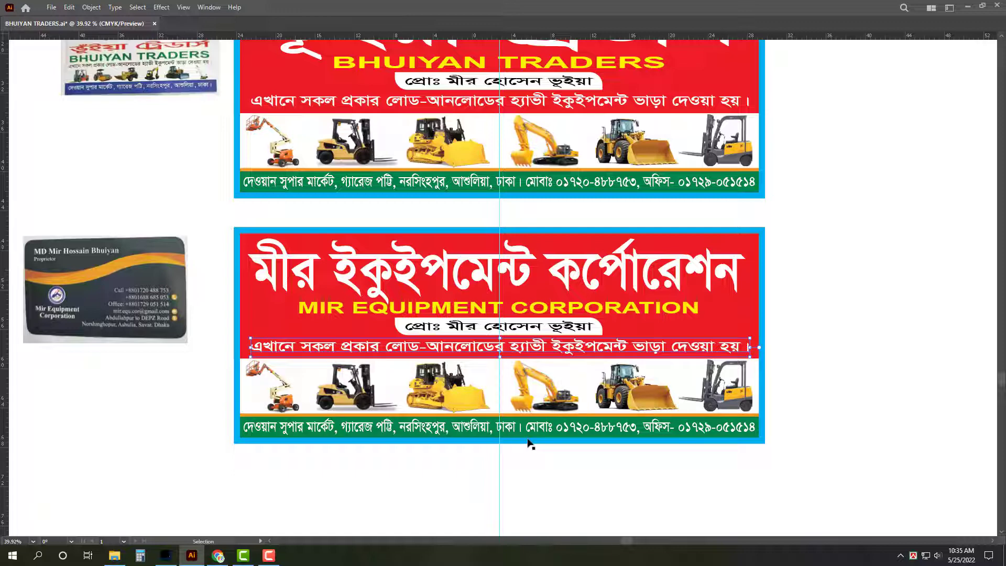
click(598, 498)
click(744, 305)
key(Tab)
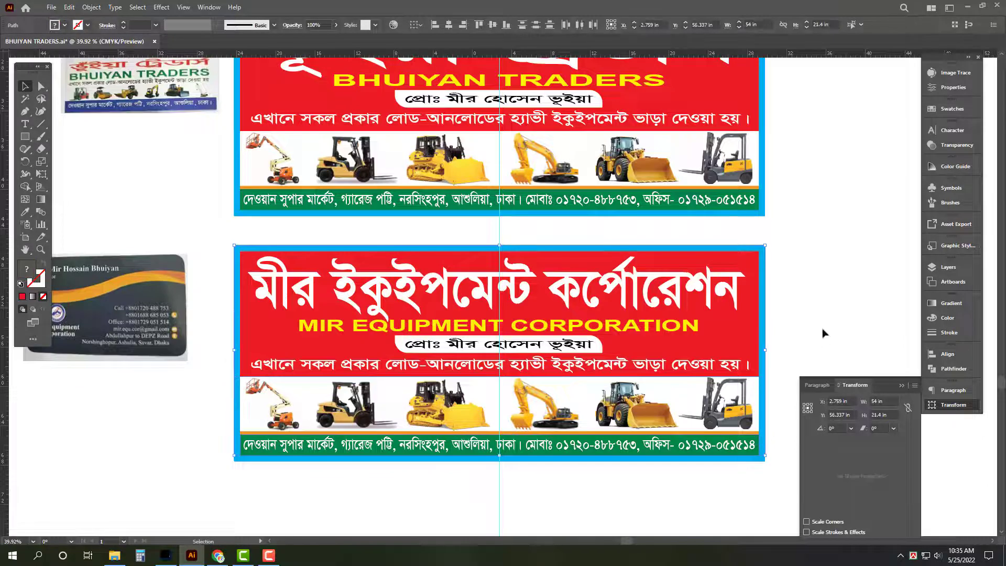
click(948, 318)
click(898, 315)
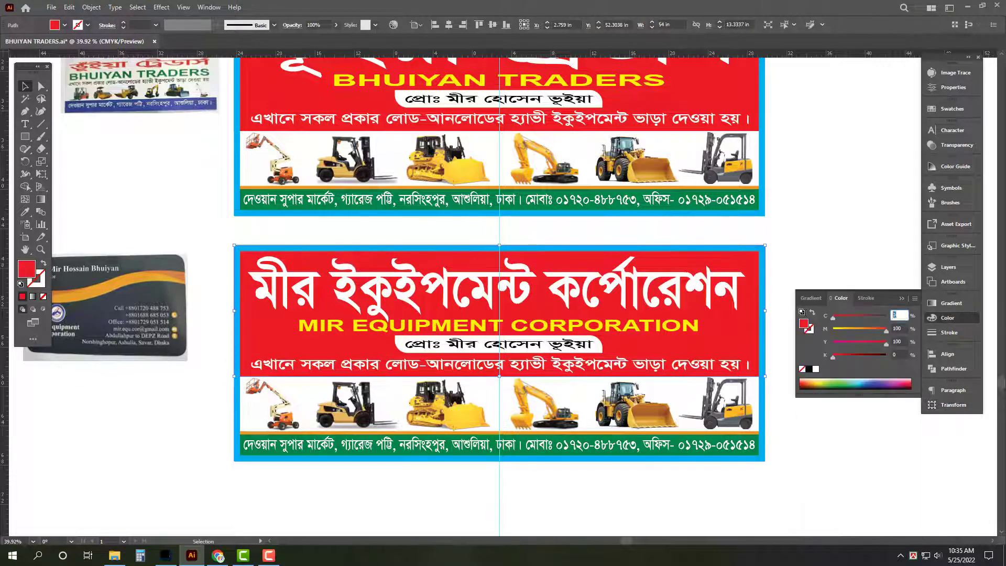
text(100)
key(Tab)
text(80)
key(Tab)
text(0)
key(Return)
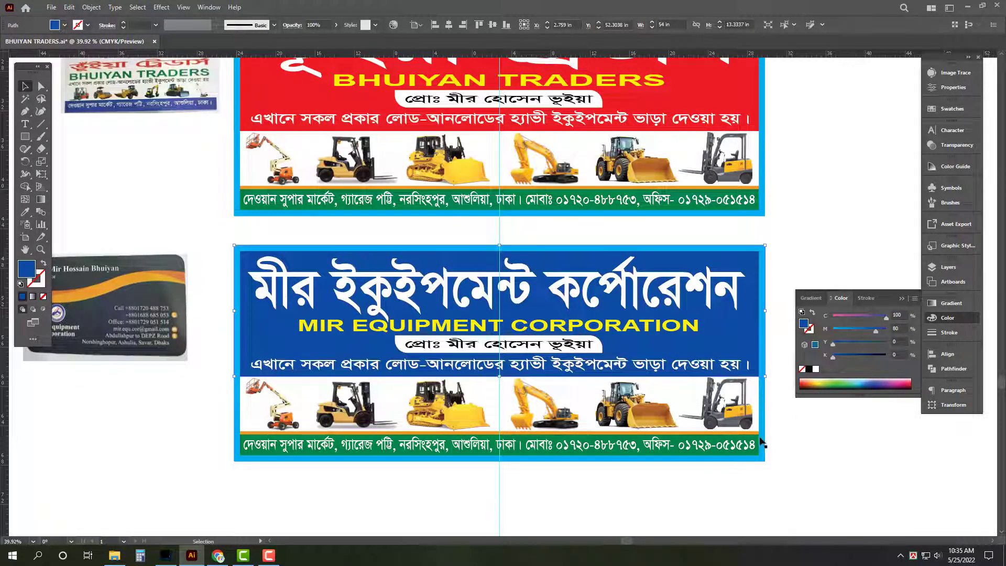
Step: Turn the green address strip red
click(758, 444)
click(880, 334)
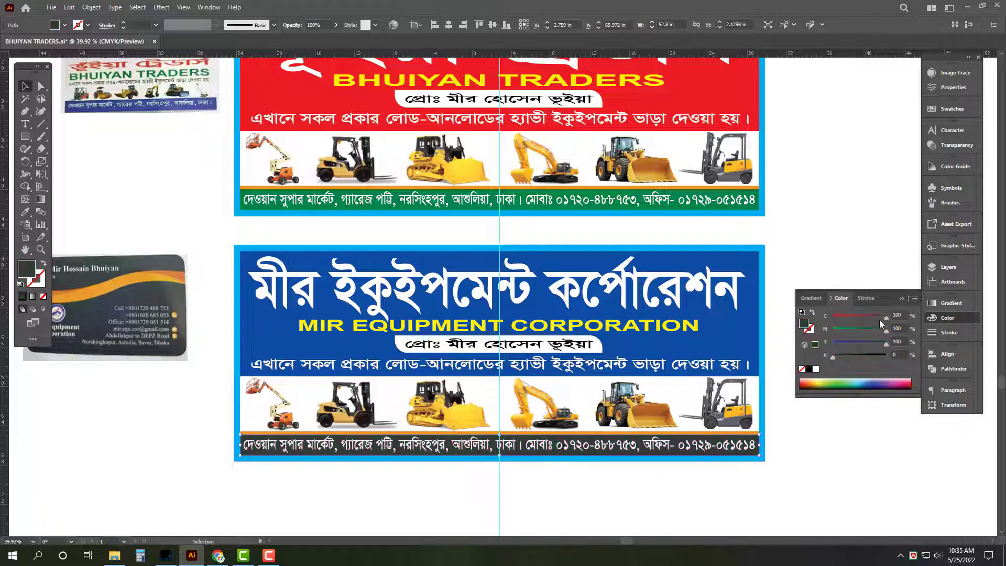
double_click(898, 315)
text(0)
key(Return)
click(863, 215)
key(Tab)
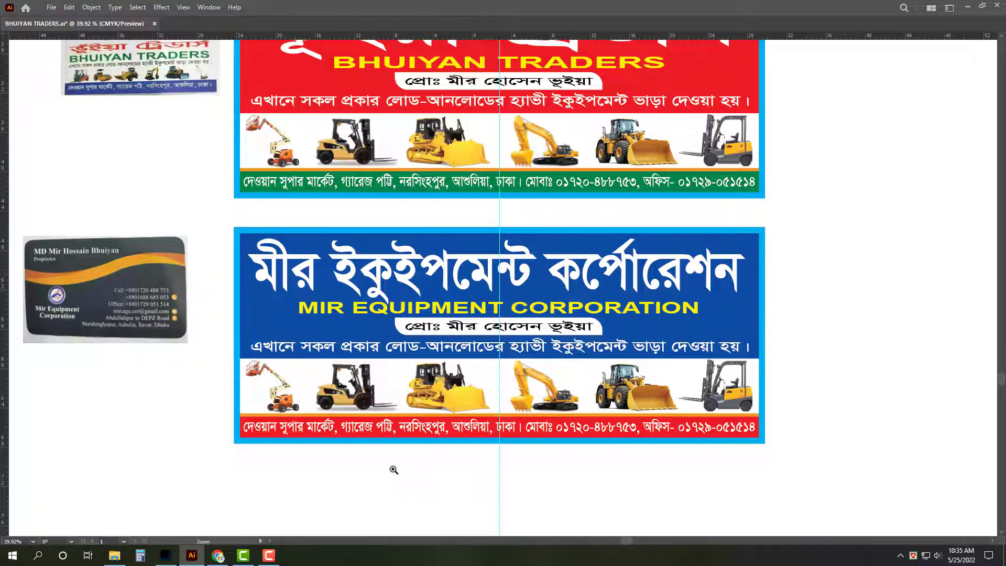
Step: Move the business card image down and to the right
scroll(393, 466, up, 1)
drag(115, 339, 220, 448)
key(v)
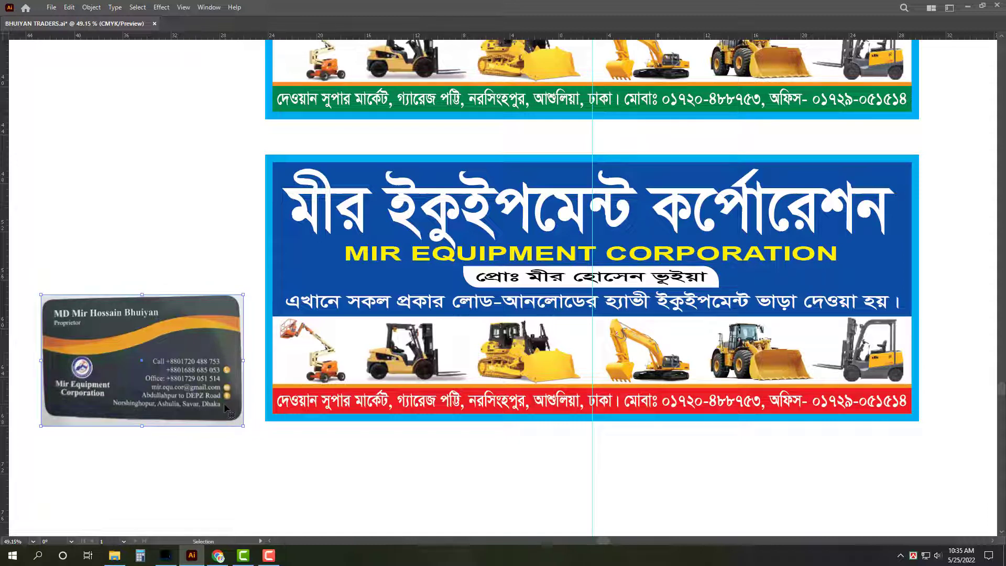
Step: Highlight the red address line from its start through নরসিংহপুর
click(483, 412)
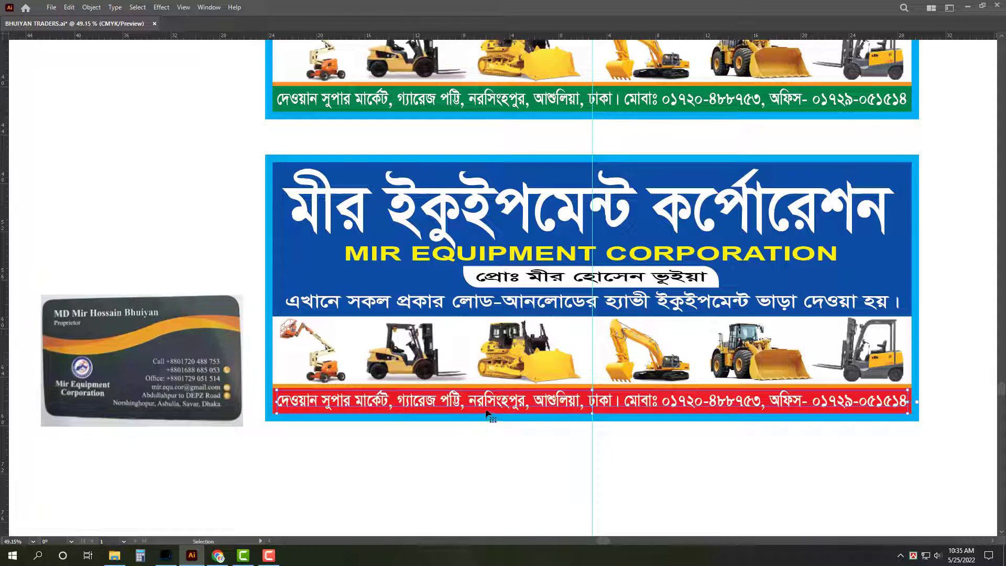
key(t)
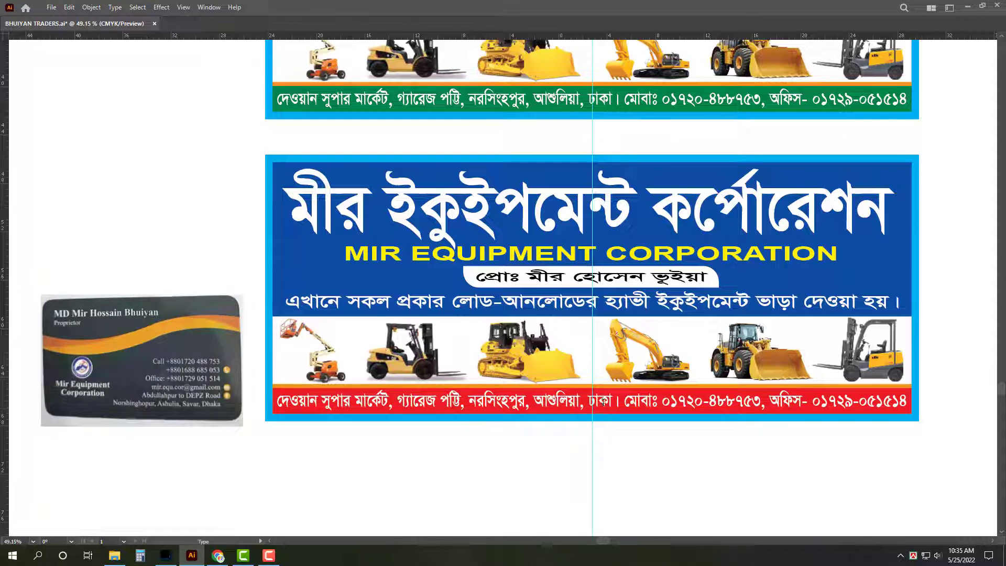
drag(525, 402, 197, 380)
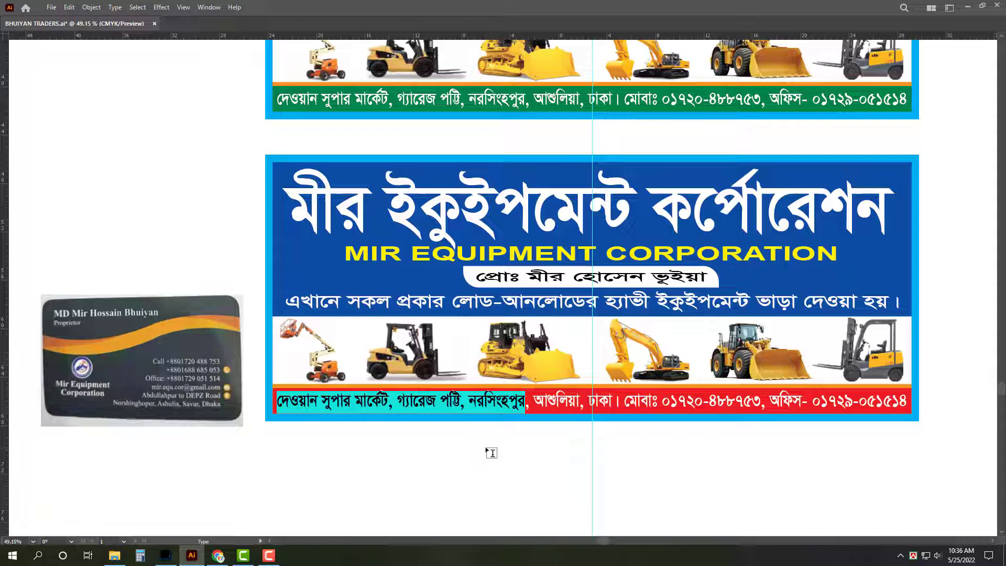
click(608, 306)
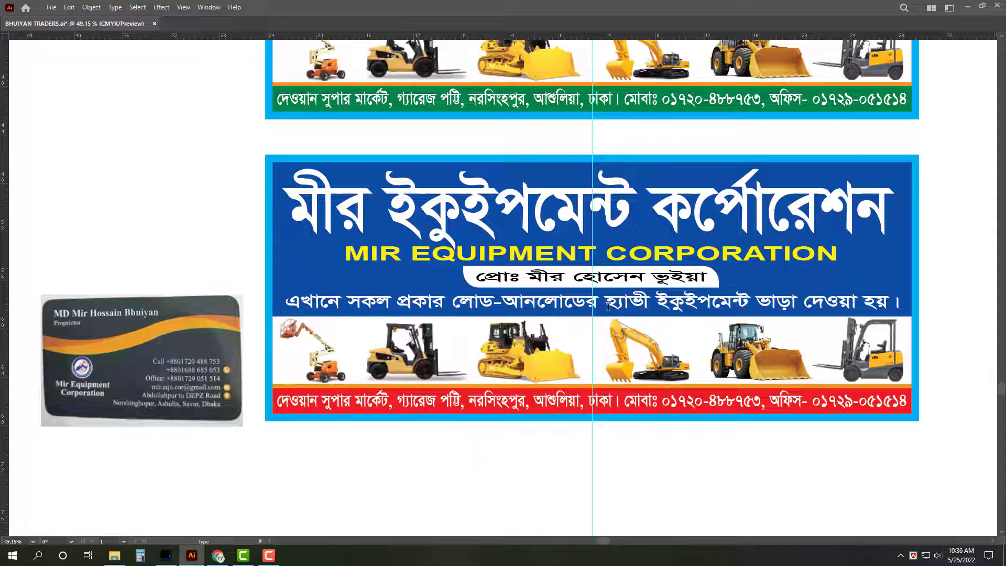
Step: Select the tagline and proprietor line and try the Eyedropper on them
key(Escape)
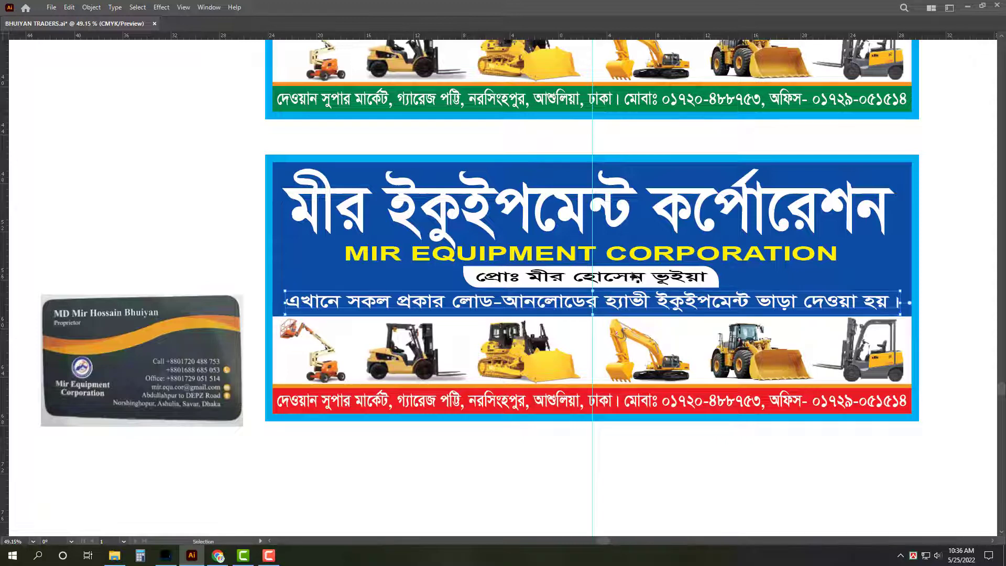
shift+click(672, 281)
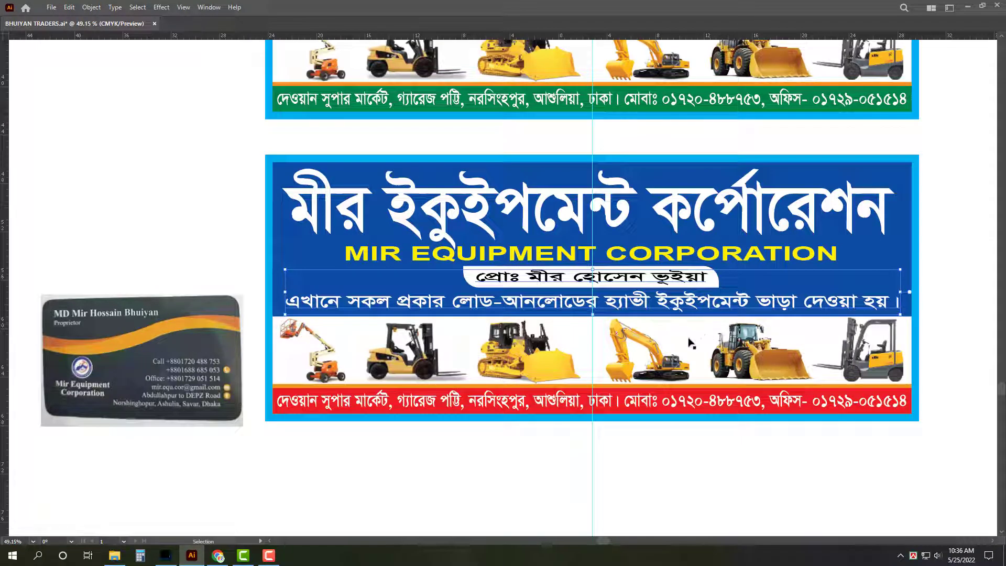
key(i)
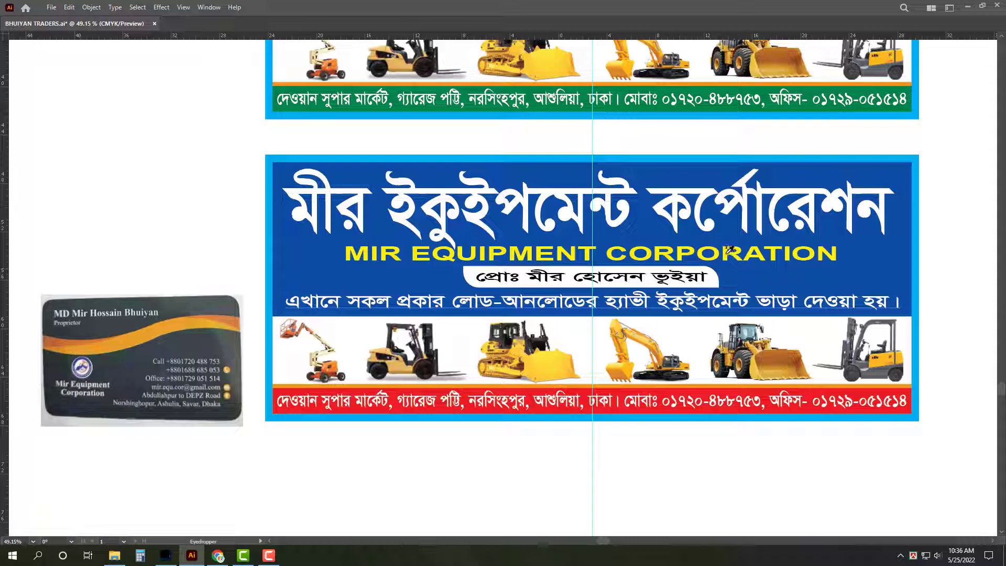
key(v)
Step: Select the first digit of the mobile number in the red contact strip
click(725, 422)
key(t)
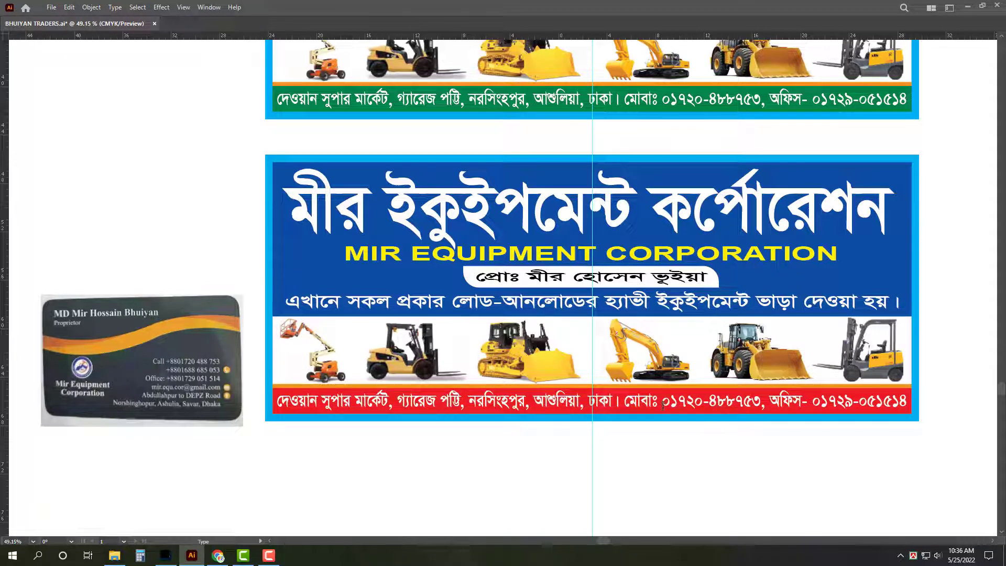
drag(663, 404, 670, 405)
Step: Insert the second mobile number, followed by a comma, before the office number in the red strip
click(761, 405)
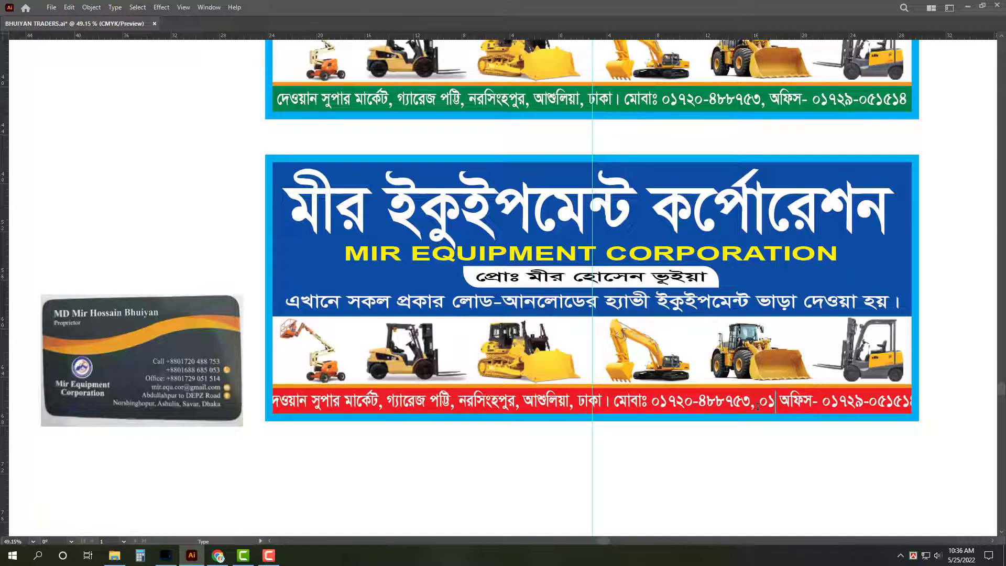
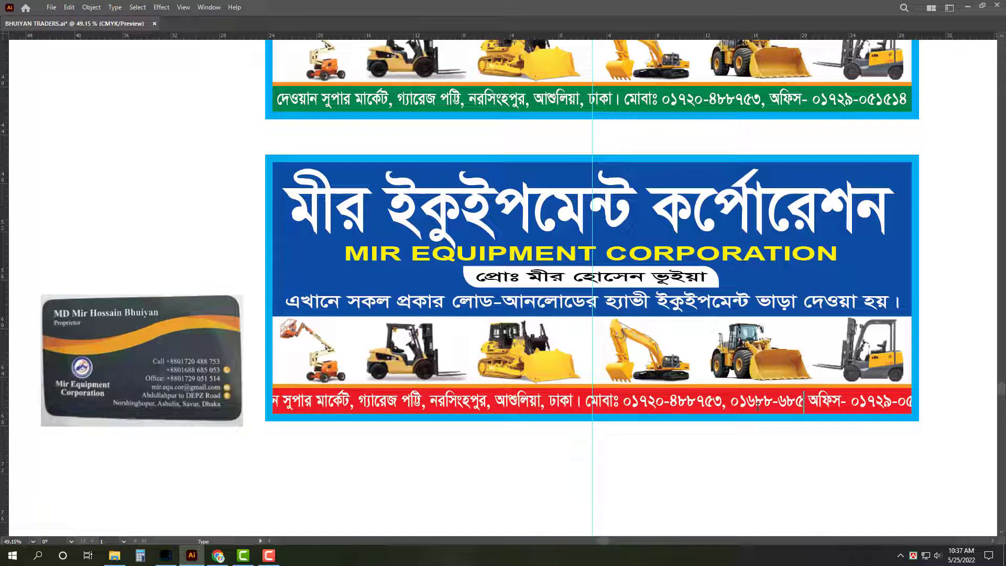
key(Escape)
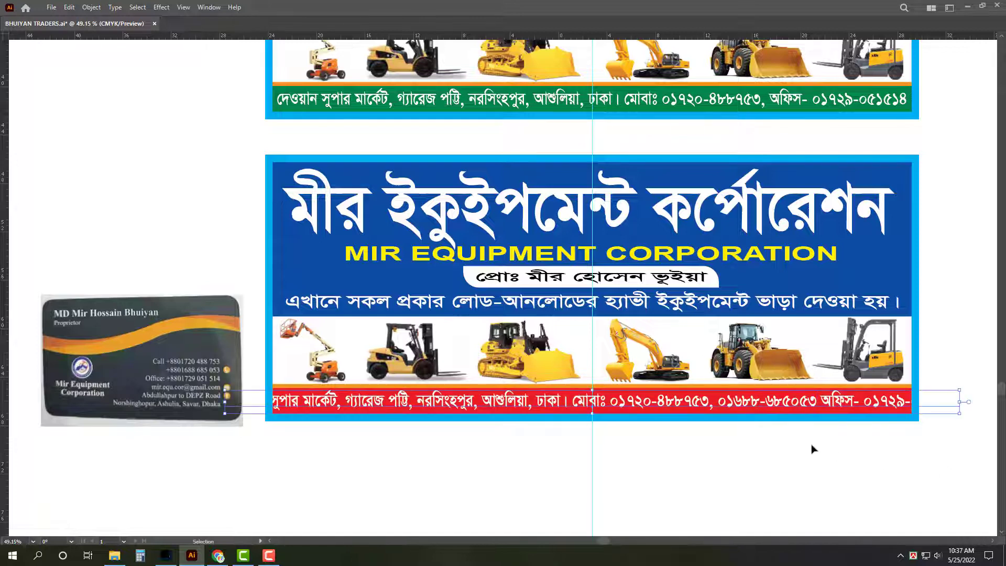
double_click(817, 401)
text(,)
key(Escape)
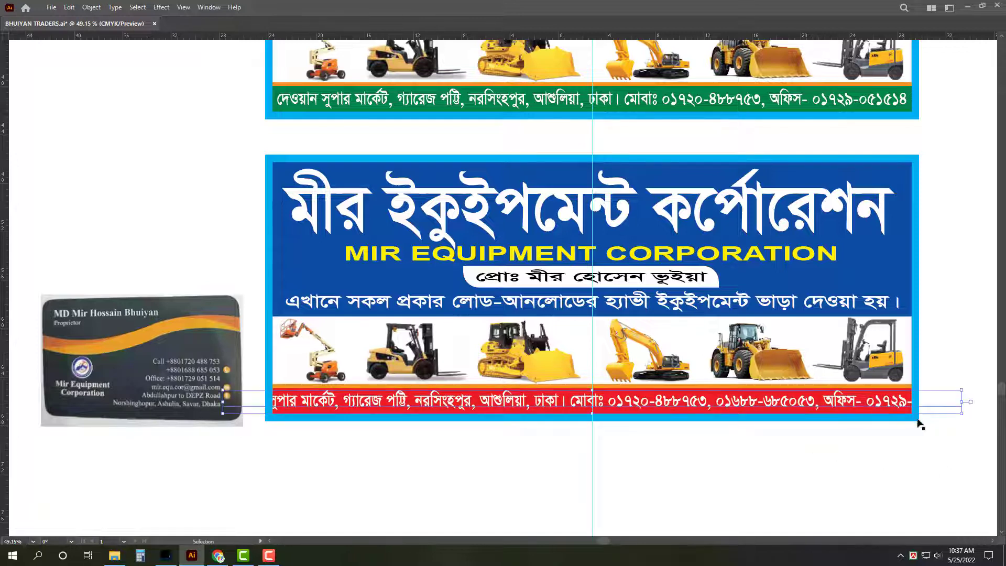
Step: Narrow the contact line so it fits inside the red strip
drag(958, 404, 910, 402)
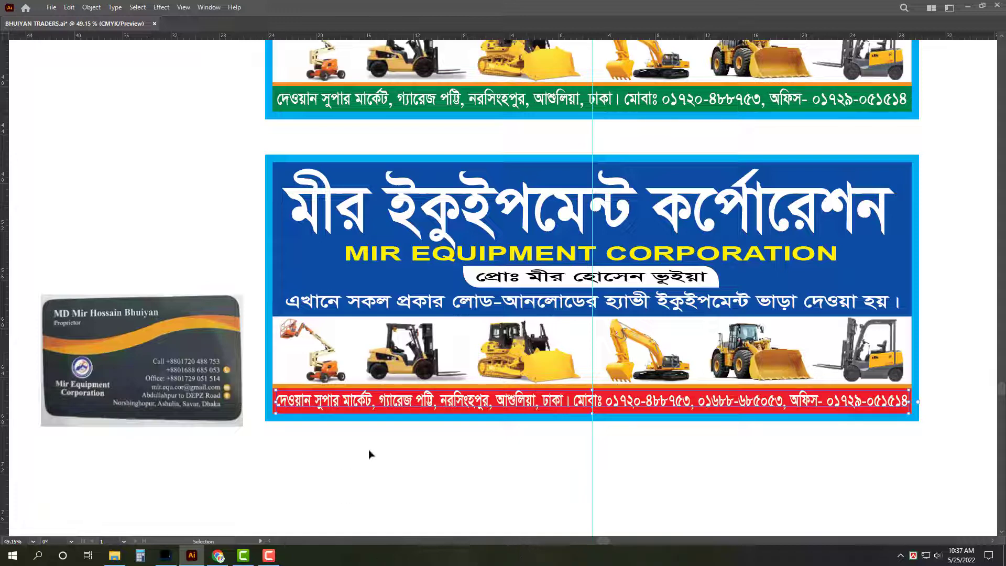
triple_click(379, 402)
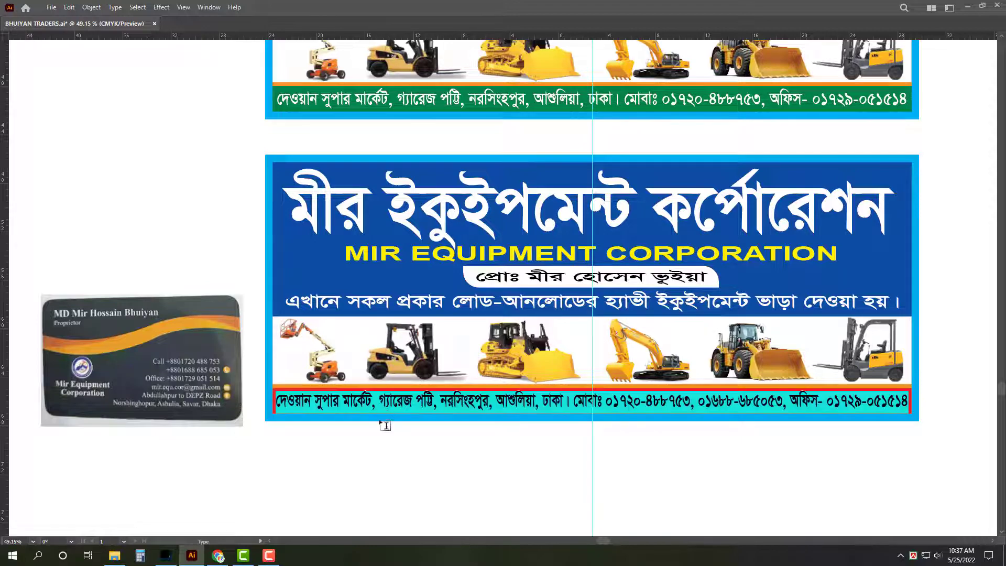
key(Escape)
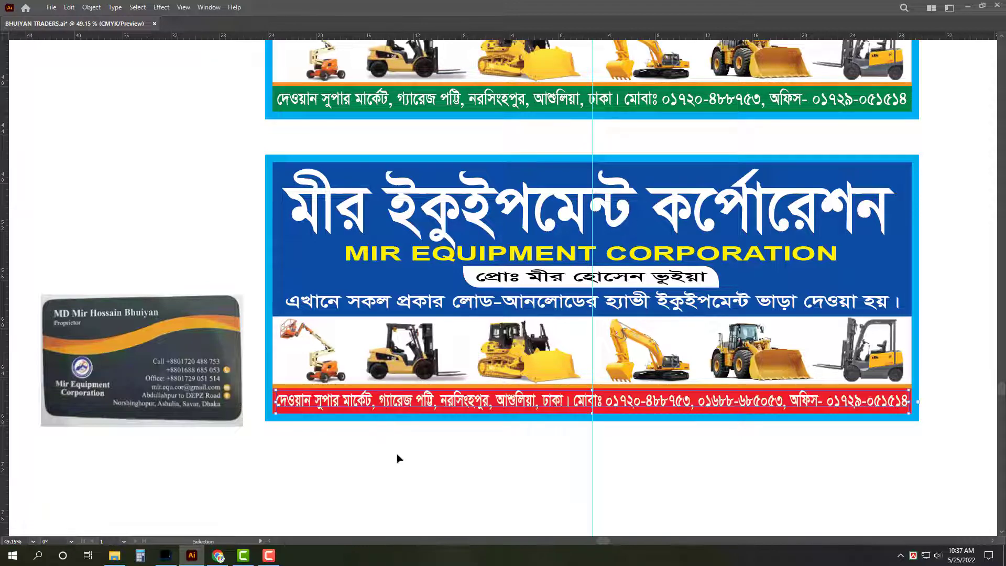
scroll(359, 467, down, 1)
scroll(422, 499, up, 1)
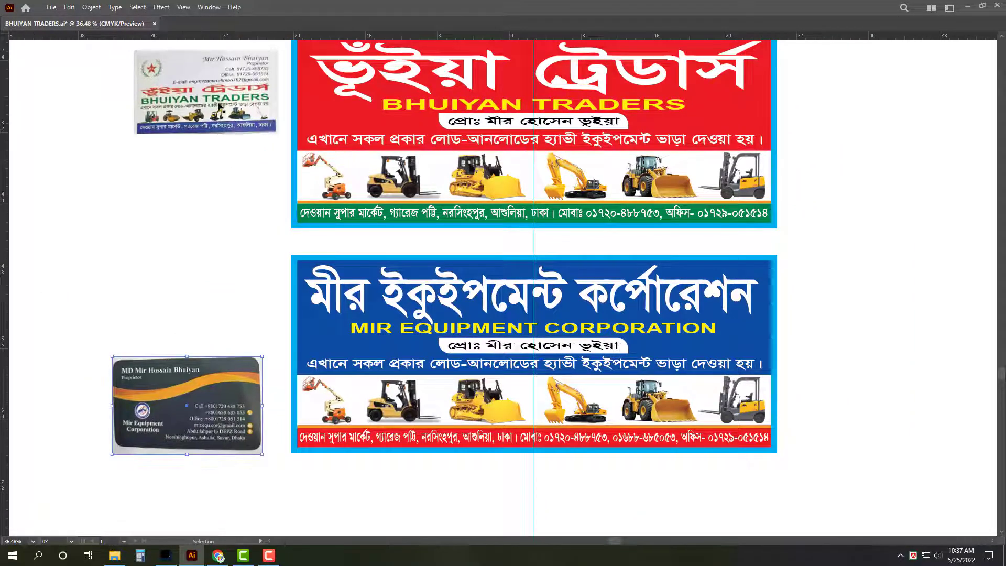
Step: Stretch MIR EQUIPMENT CORPORATION to nearly match the Bengali headline's width, then zoom out
key(z)
drag(833, 255, 817, 262)
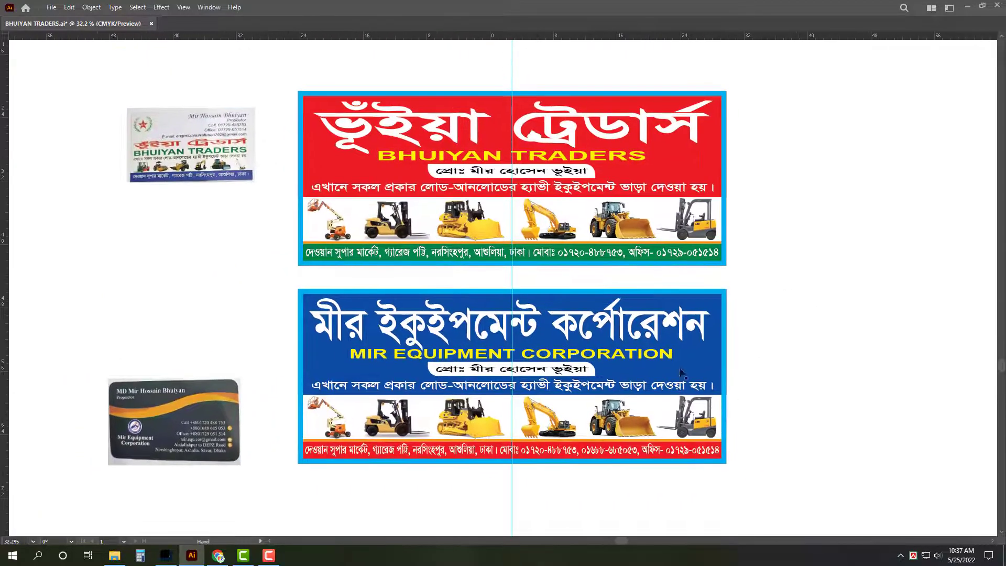
key(v)
scroll(650, 377, up, 5)
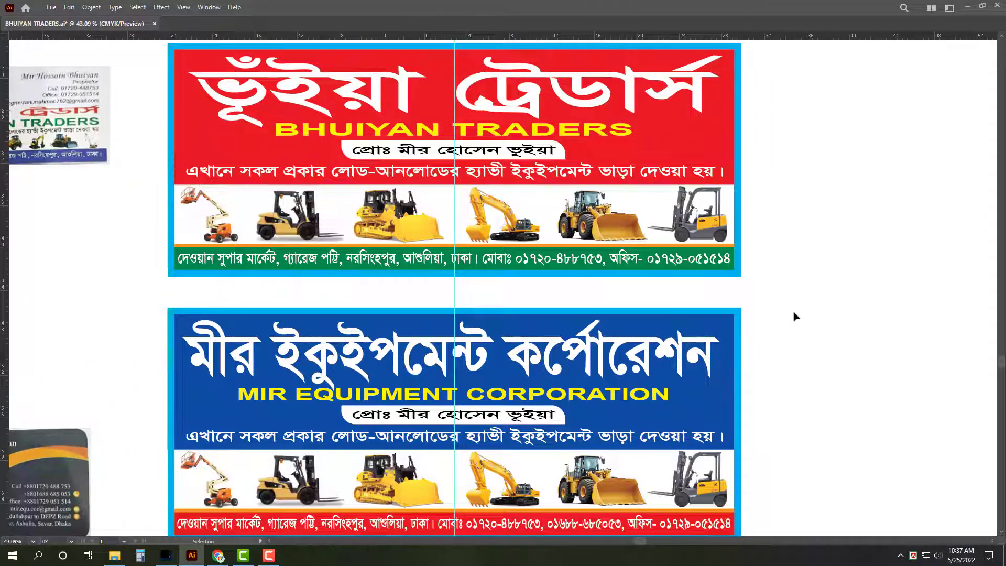
click(666, 398)
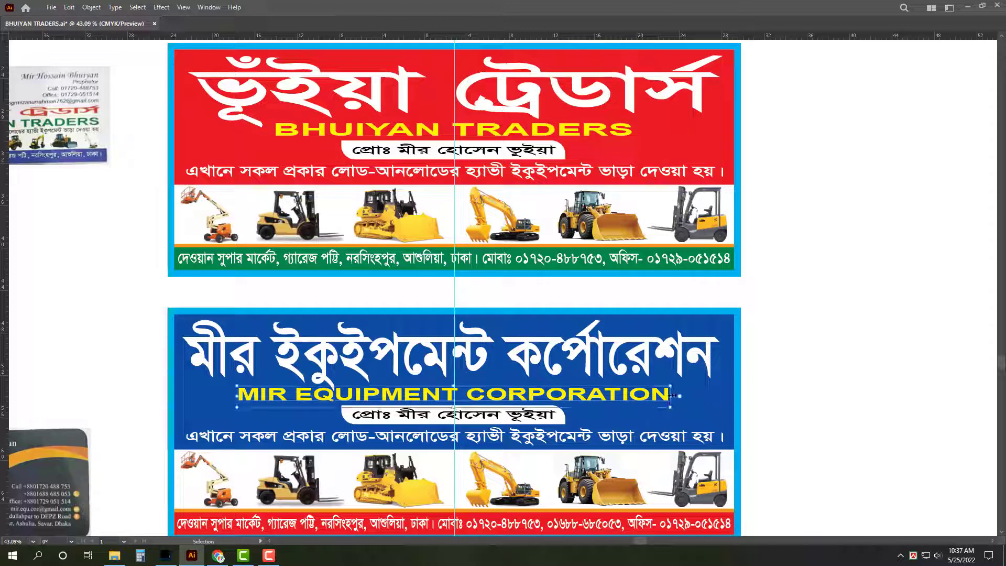
drag(671, 399, 729, 366)
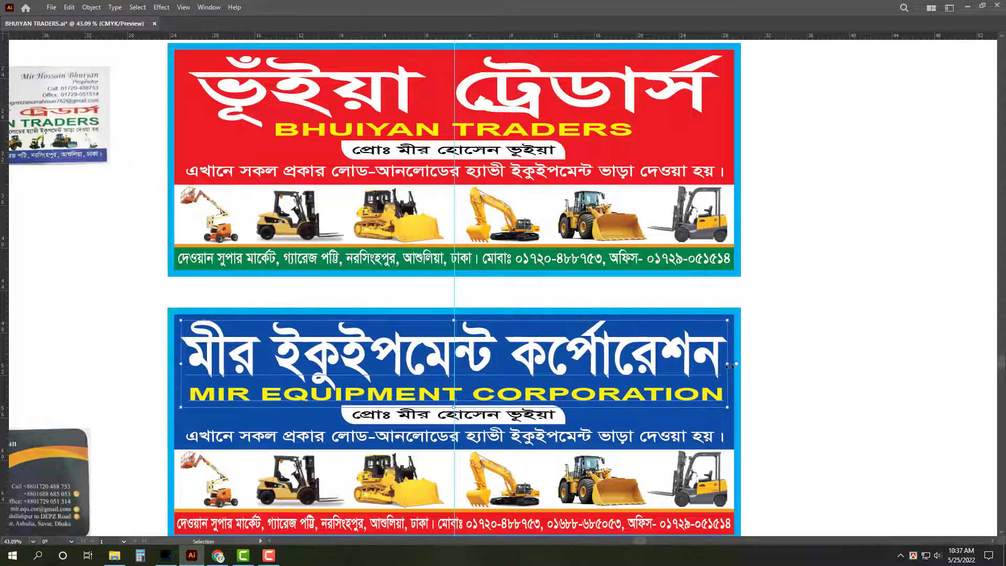
click(929, 366)
key(z)
alt+click(868, 345)
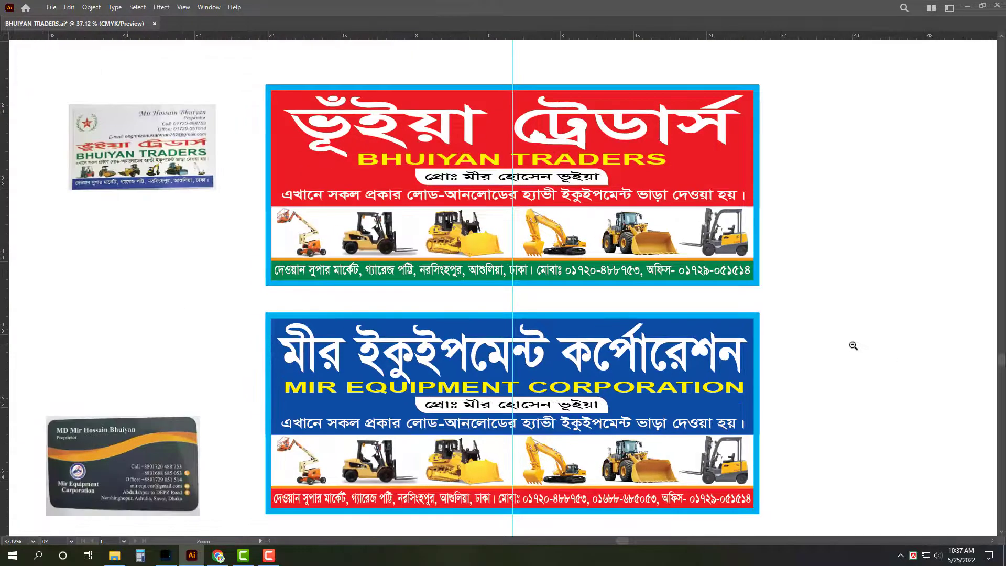
Step: Open Aro.ai from the 05. May > Ruman folder
key(ctrl+o)
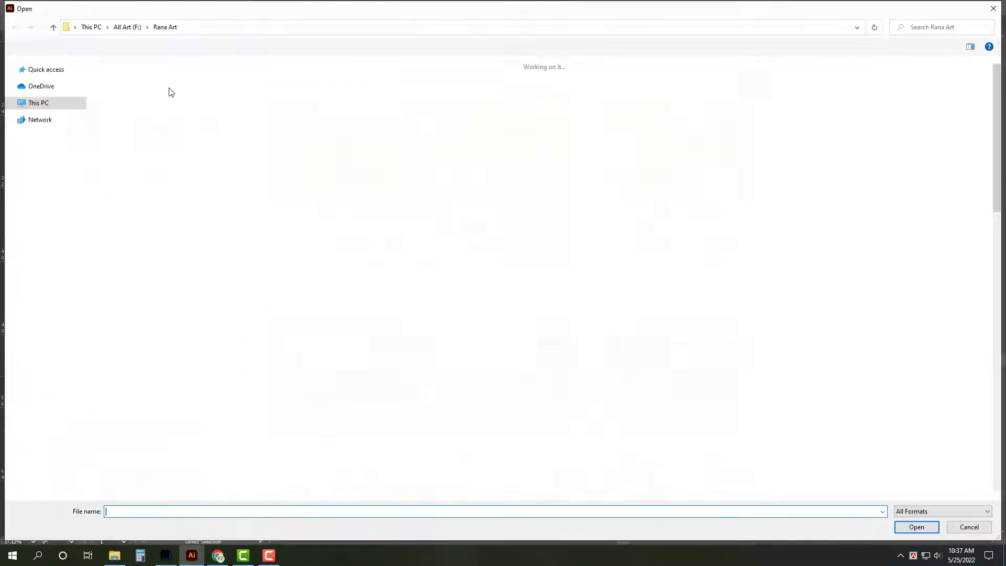
click(47, 128)
double_click(449, 102)
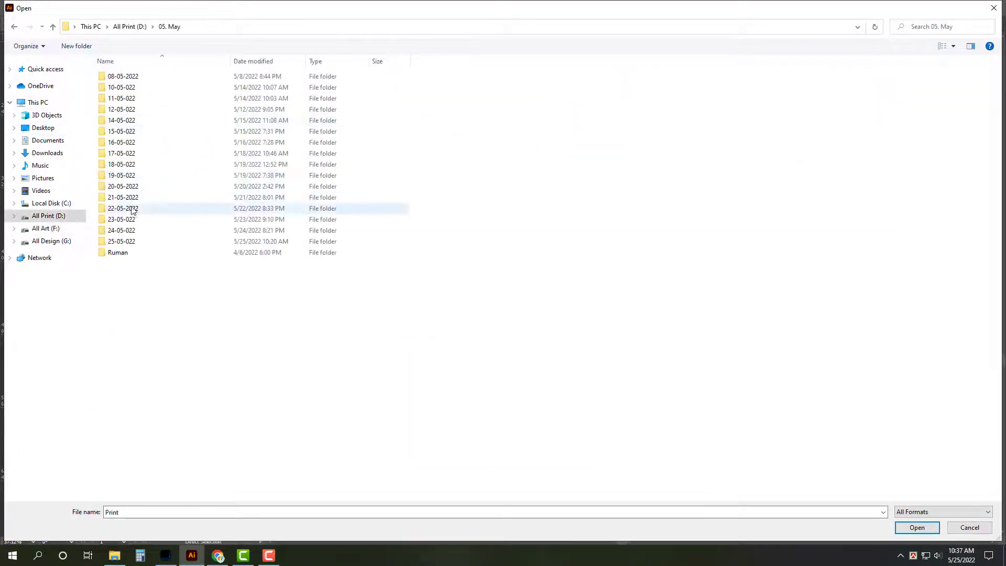
double_click(132, 237)
double_click(463, 88)
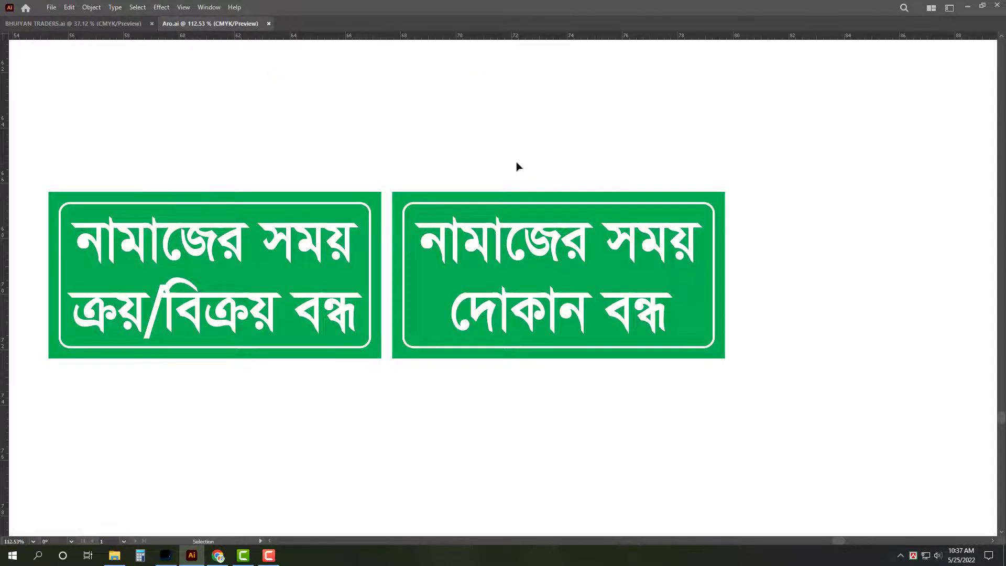
Step: Copy the Bismillah calligraphy from Aro.ai and return to BHUIYAN TRADERS.ai
drag(517, 166, 261, 206)
scroll(261, 206, down, 10)
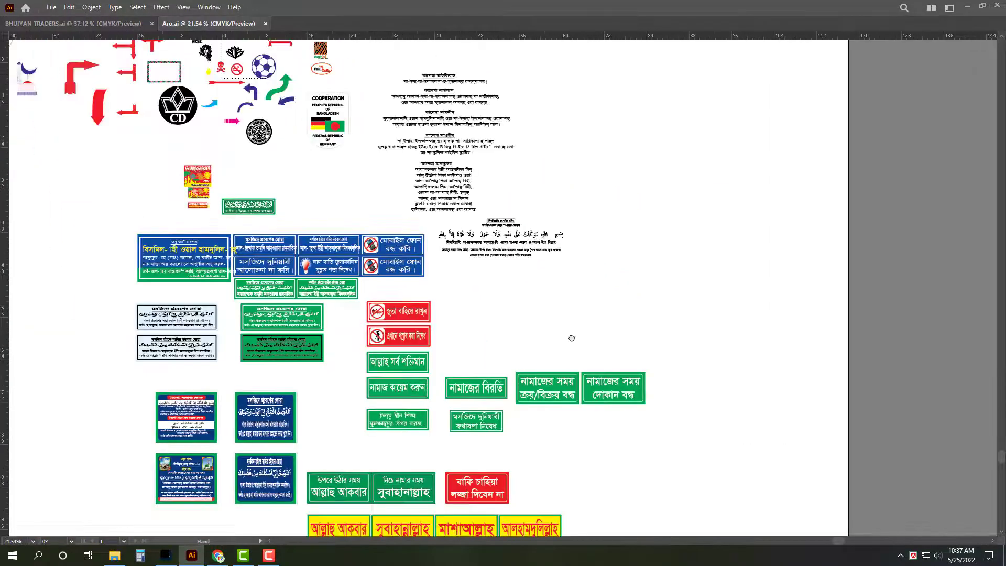
drag(312, 89, 370, 244)
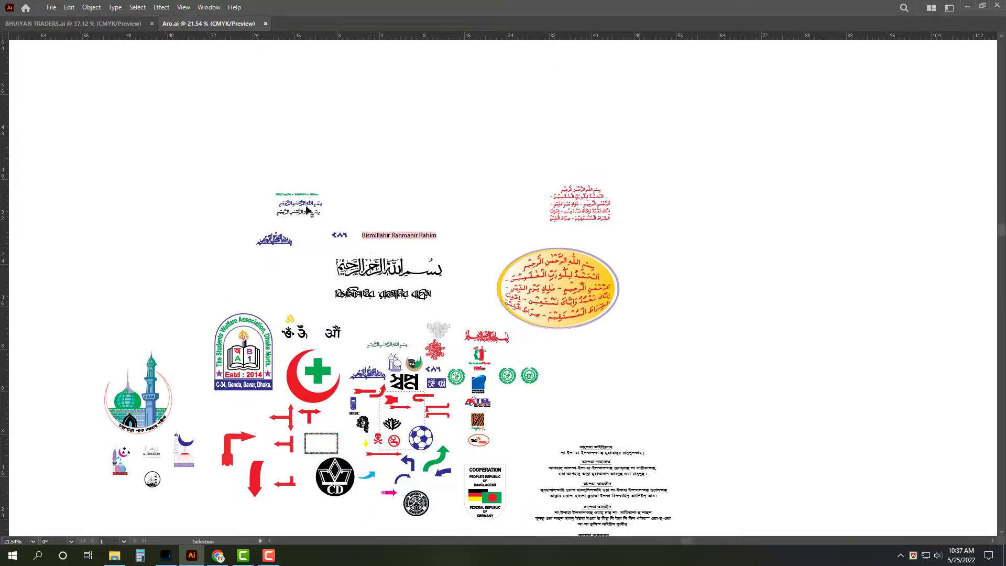
drag(413, 315, 507, 308)
key(a)
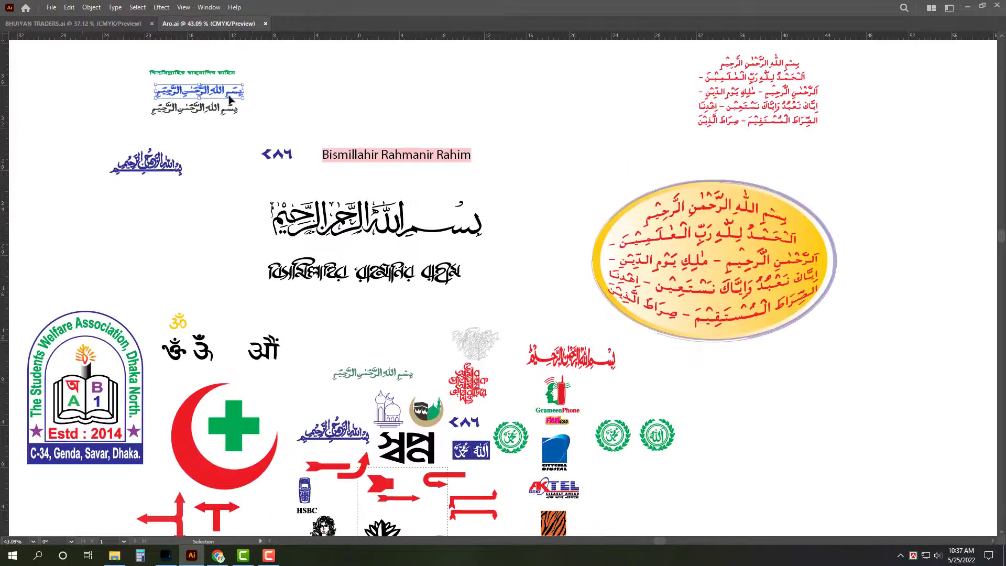
key(ctrl+Tab)
Step: Paste the Bismillah above the red banner's heading and set its tint to 0 so it turns white
key(v)
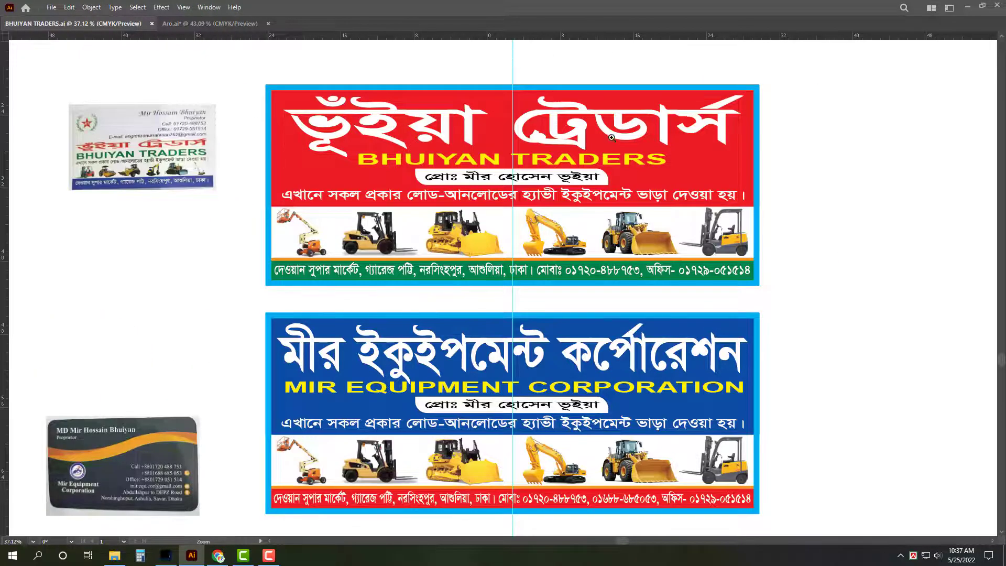
scroll(513, 61, up, 5)
key(ctrl+v)
drag(593, 311, 610, 215)
key(Tab)
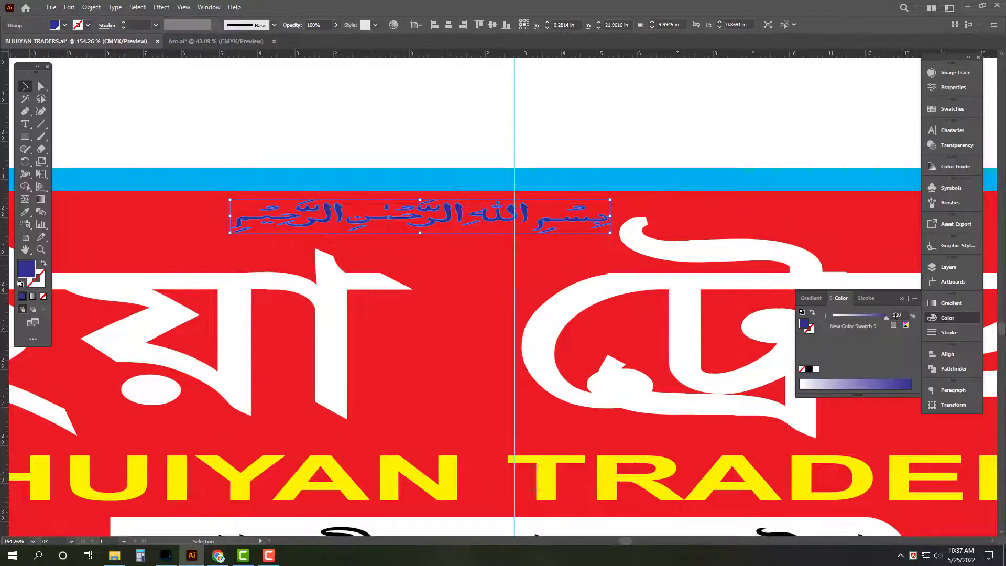
drag(886, 317, 614, 308)
key(Tab)
Step: Copy the white Bismillah and place a second one above the blue banner's heading
key(a)
scroll(545, 152, down, 5)
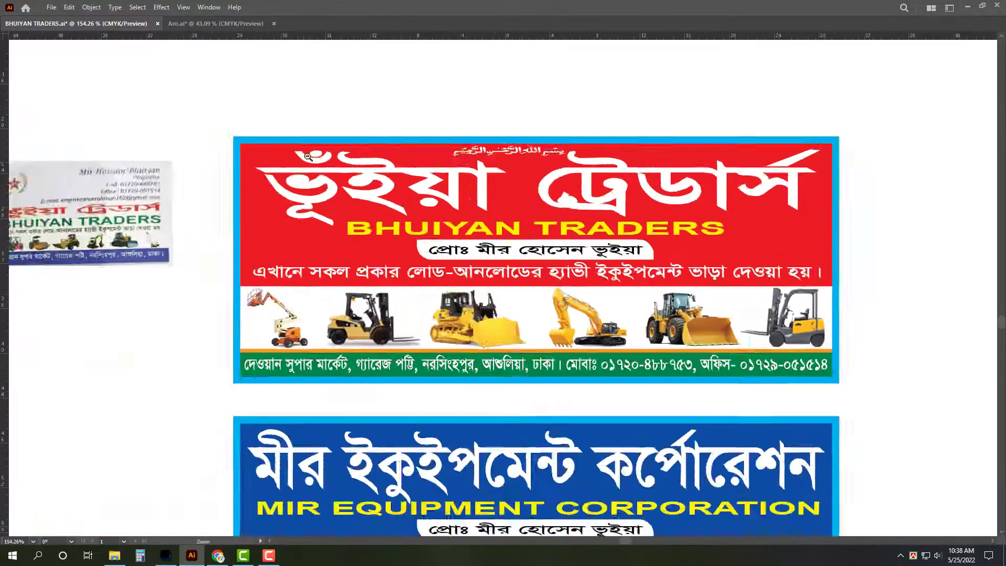
scroll(614, 353, up, 6)
key(ctrl+v)
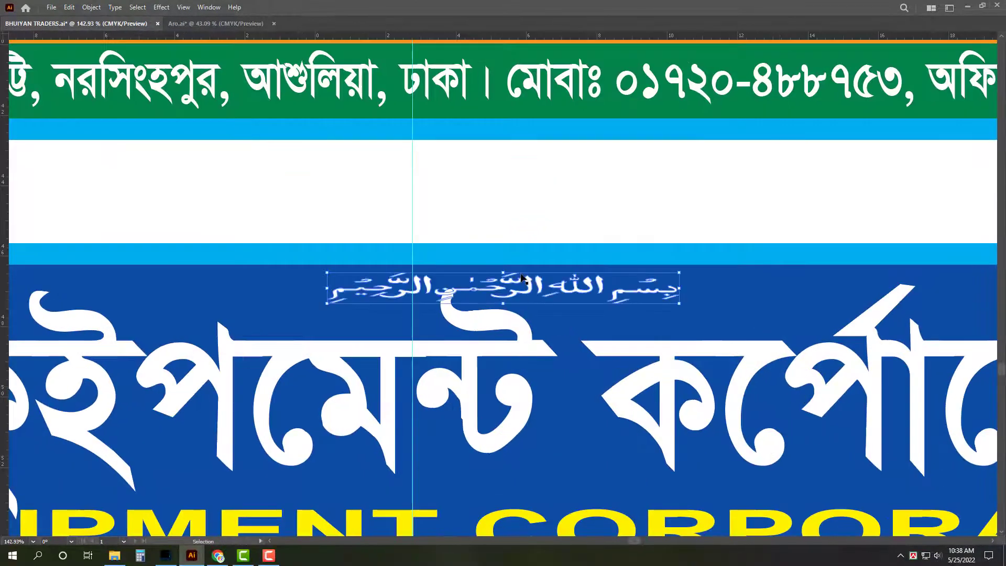
drag(497, 283, 119, 283)
Step: Bring the red BHUIYAN TRADERS banner into view and select its Bangla heading
scroll(465, 218, down, 5)
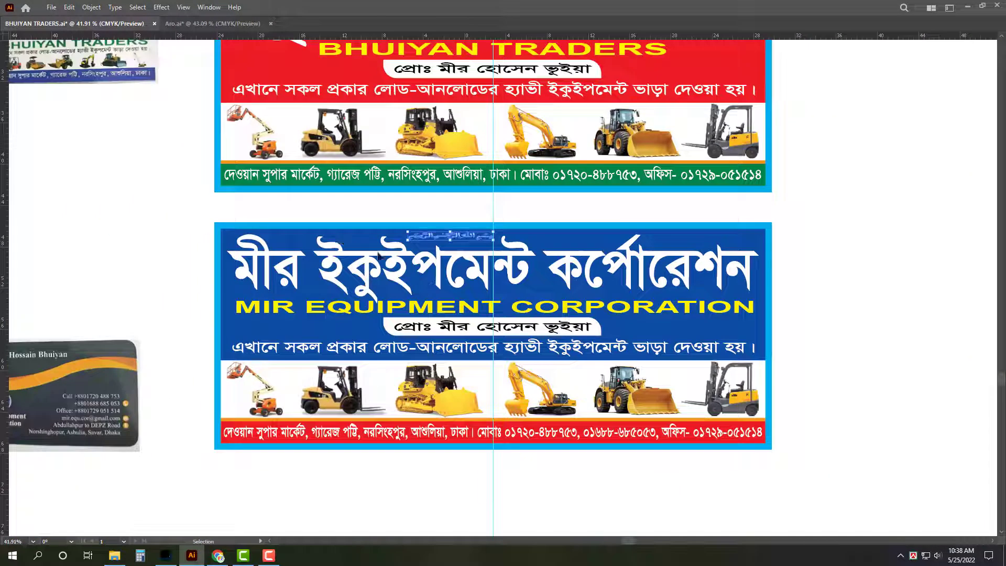
drag(839, 230, 819, 404)
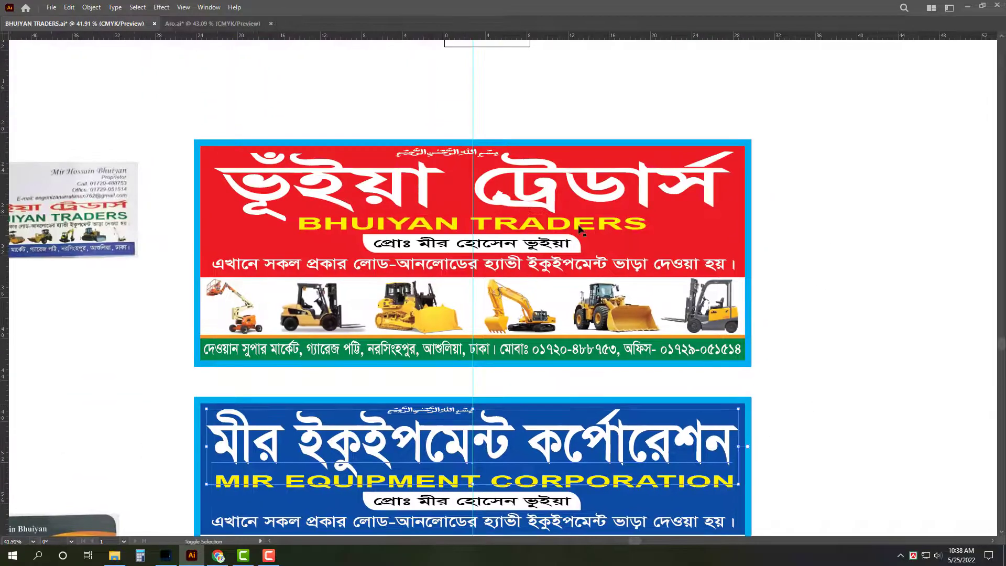
click(572, 183)
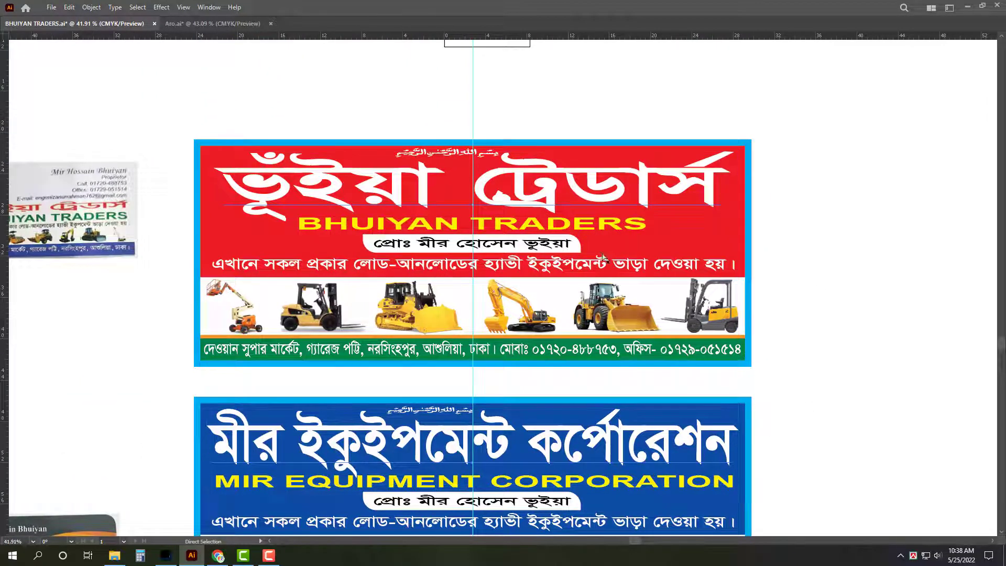
Step: Apply a Drop Shadow with 0.2 in X and Y offsets and 0.1 in blur
click(164, 10)
mouse_move(209, 127)
click(294, 128)
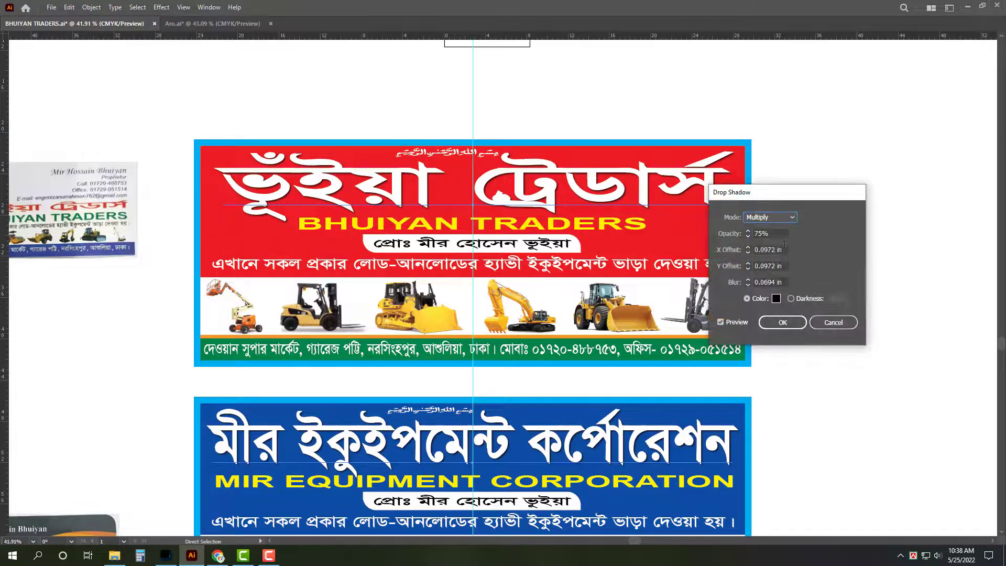
triple_click(787, 249)
text(.2)
key(Tab)
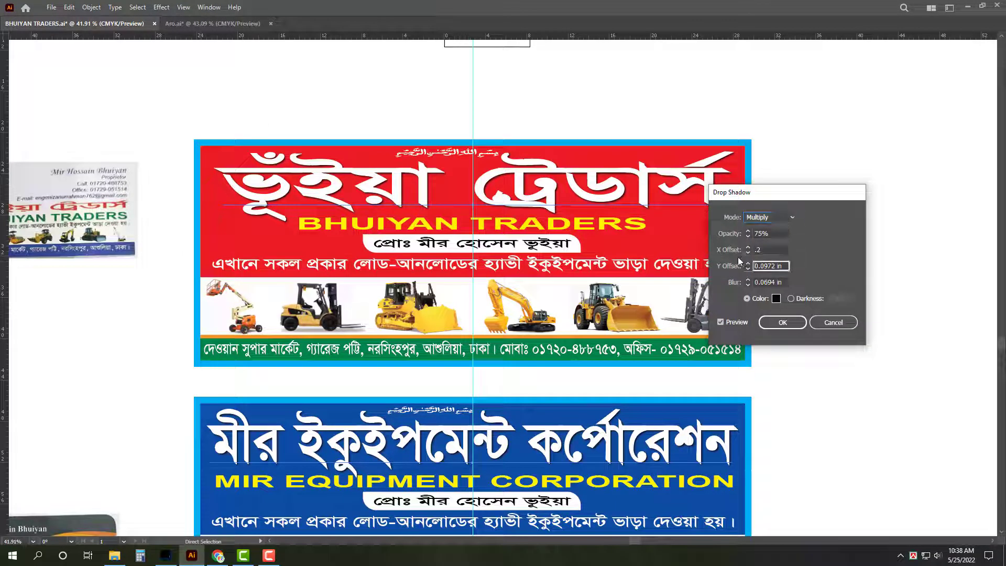
text(.2)
key(Tab)
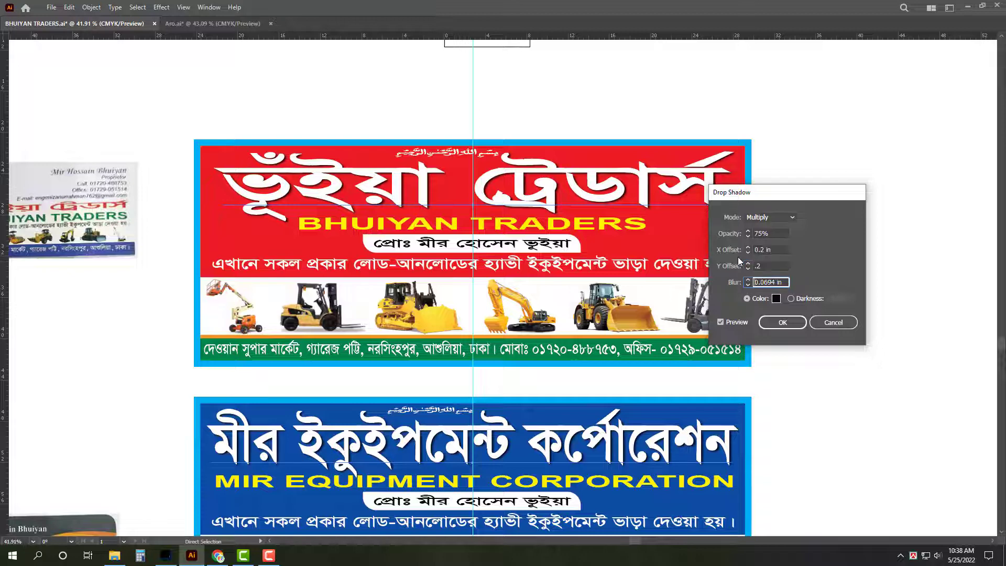
text(.1)
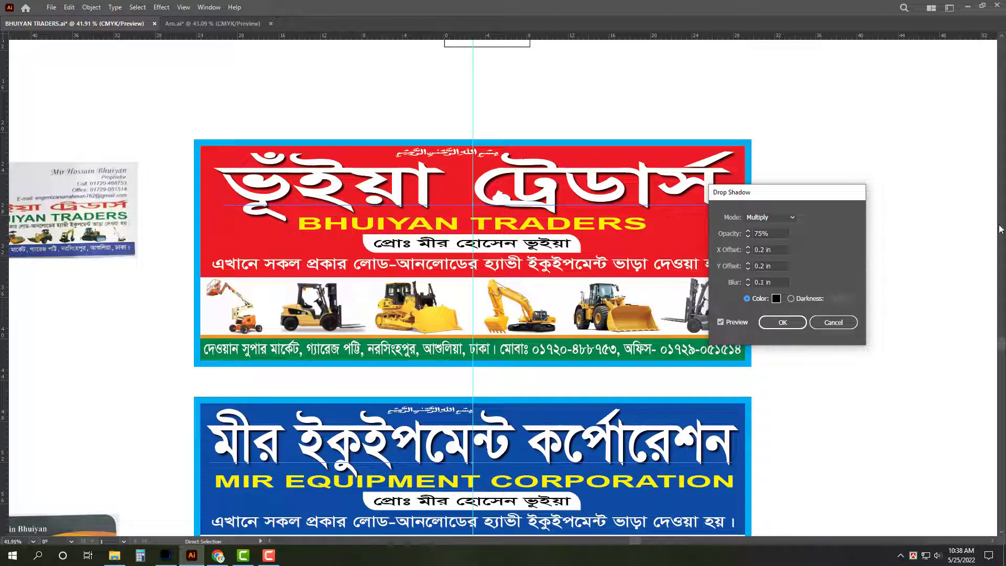
click(782, 322)
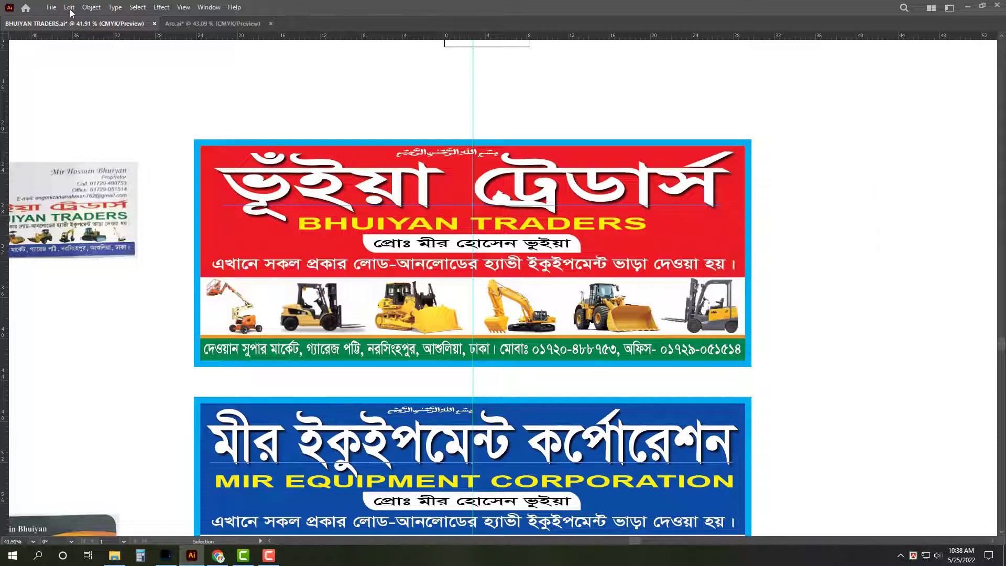
Step: Expand the heading's appearance and ungroup the resulting artwork
click(91, 7)
click(125, 141)
right_click(338, 68)
click(406, 121)
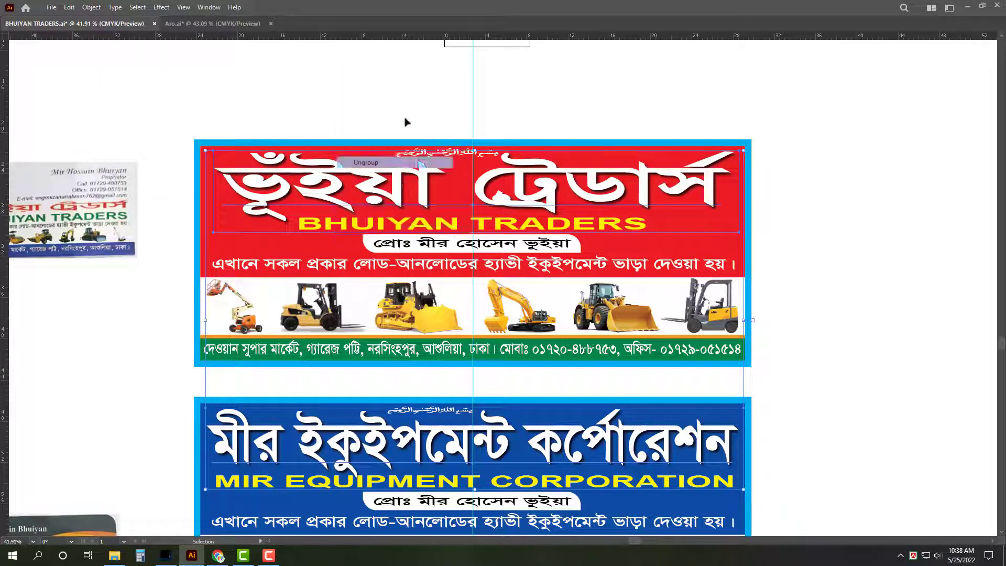
Step: Stretch BHUIYAN TRADERS wider to the right and slightly further left
click(358, 227)
drag(649, 224, 732, 220)
click(842, 206)
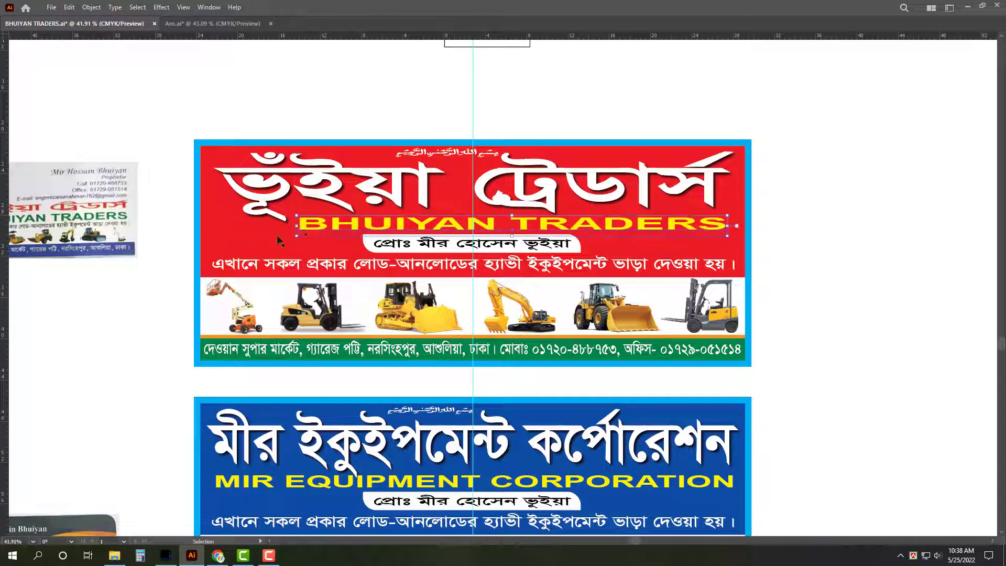
click(219, 227)
drag(218, 227, 216, 227)
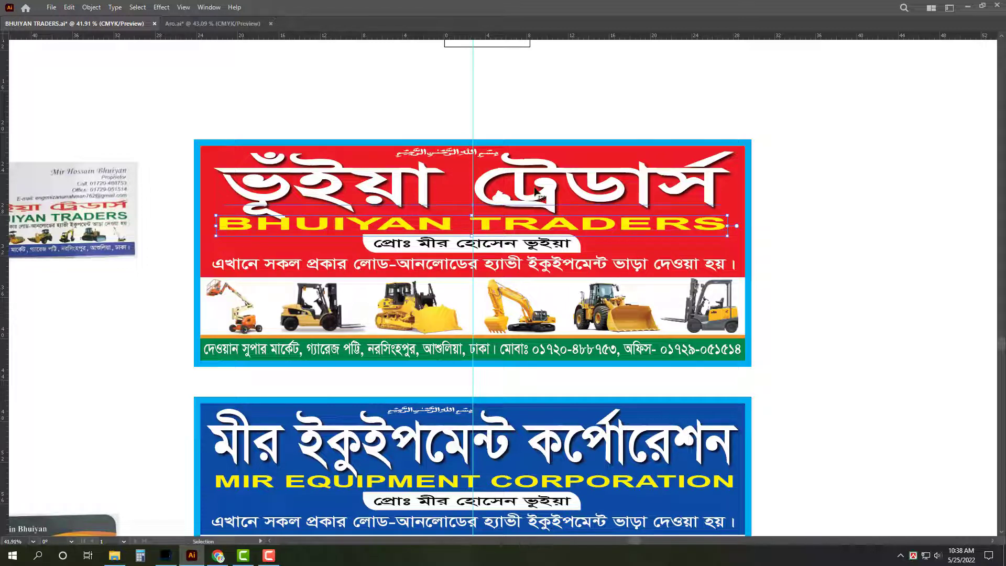
key(ctrl+shift+a)
scroll(524, 189, up, 2)
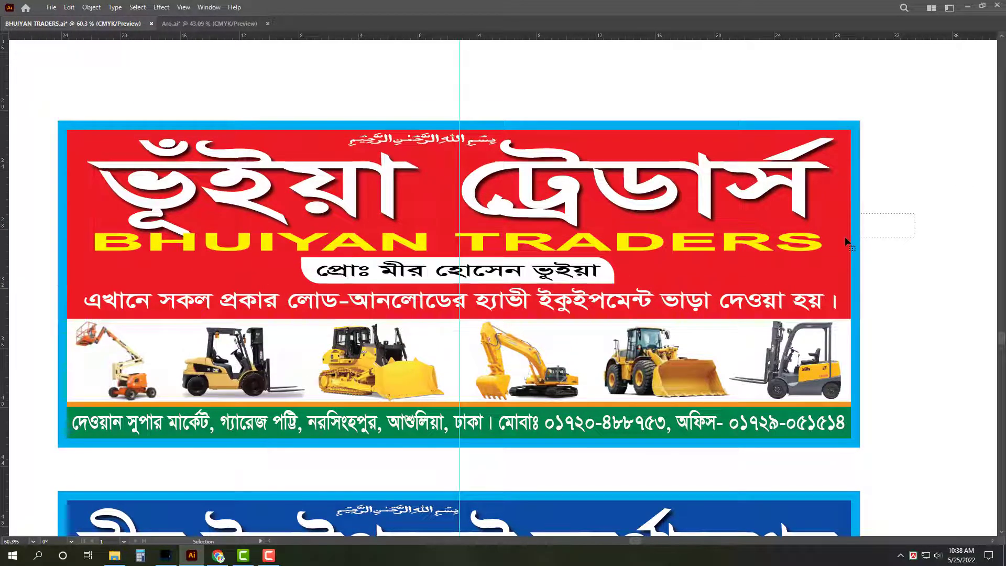
Step: Adjust the title group's height, nudge BHUIYAN TRADERS right, and zoom out to both banners
click(385, 246)
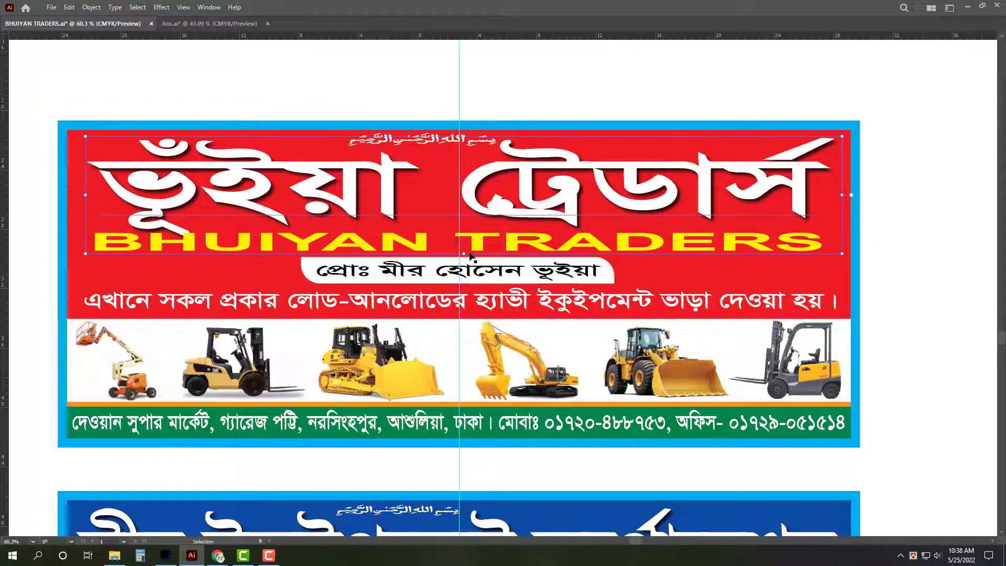
drag(464, 254, 460, 246)
click(696, 251)
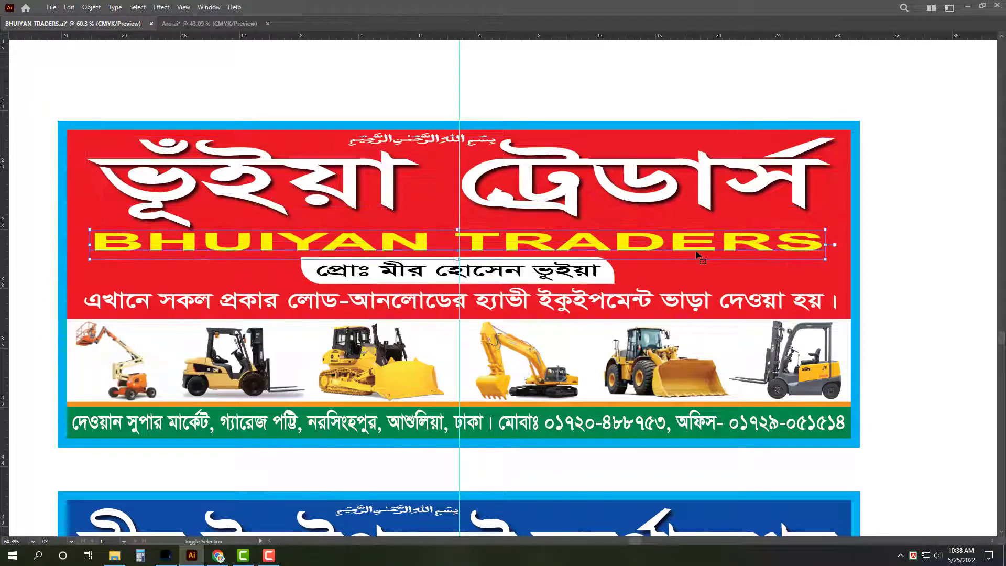
key(Right)
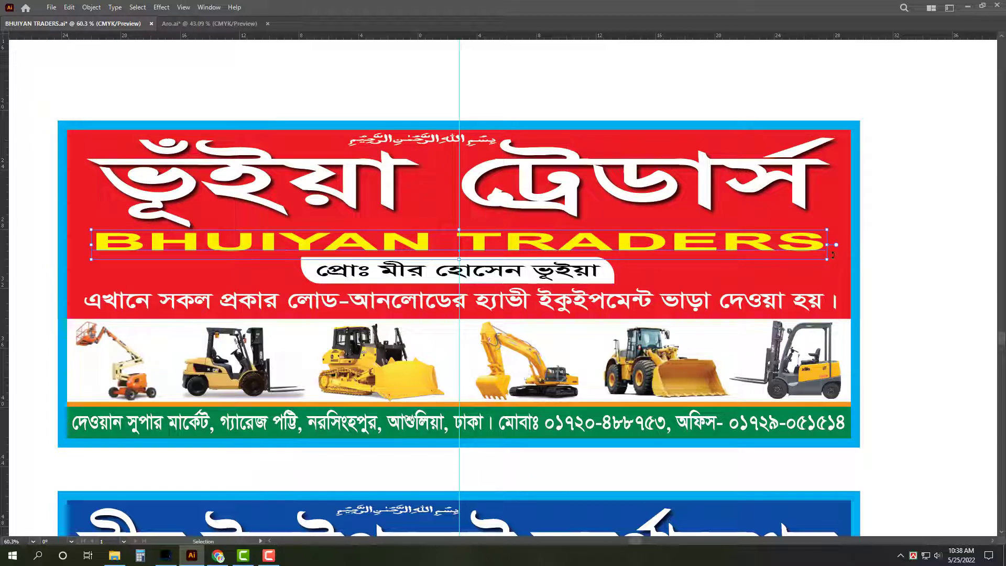
click(929, 210)
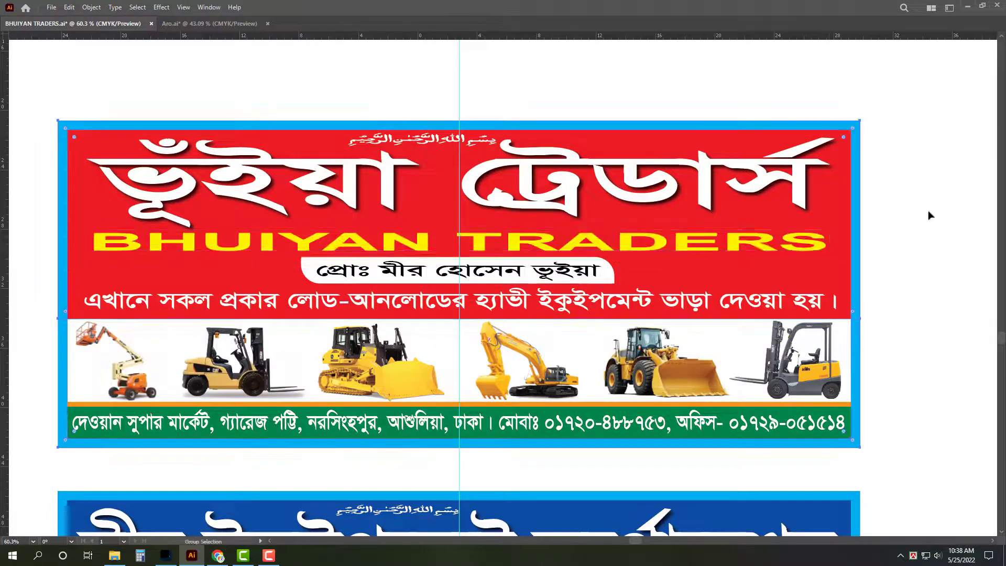
key(z)
alt+click(340, 295)
alt+click(340, 295)
scroll(696, 197, down, 2)
Step: Switch to a full-screen view fitting both banners and hide the guides
key(v)
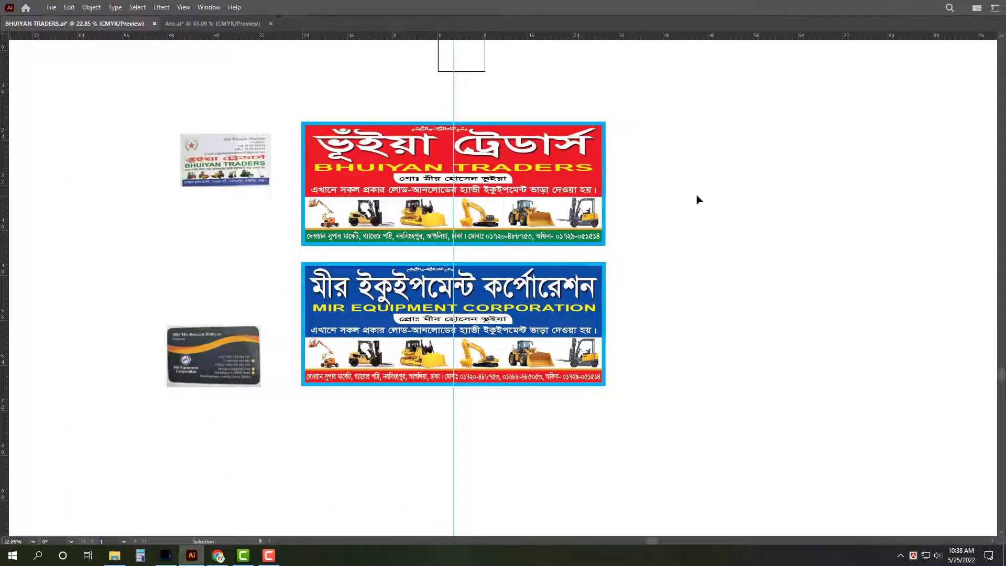
key(f)
key(a)
scroll(510, 90, up, 3)
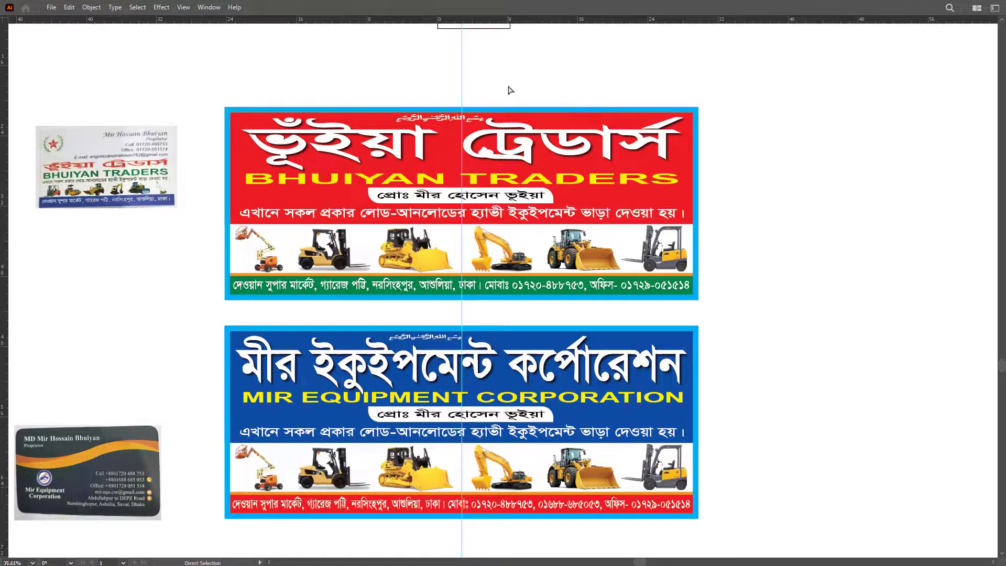
key(v)
key(ctrl+semicolon)
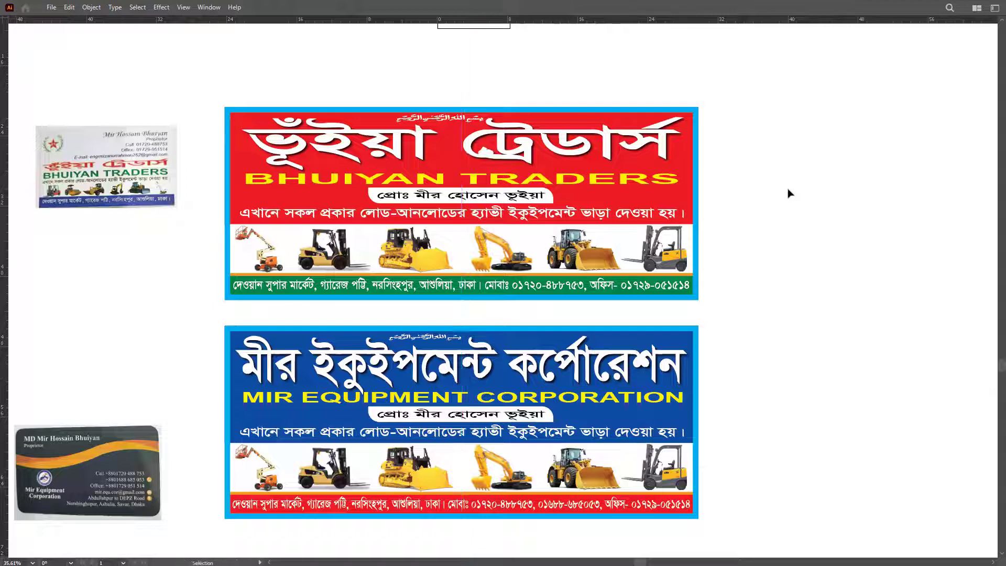
Step: Draw a new artboard enclosing both banners and open Save for Web
key(shift+o)
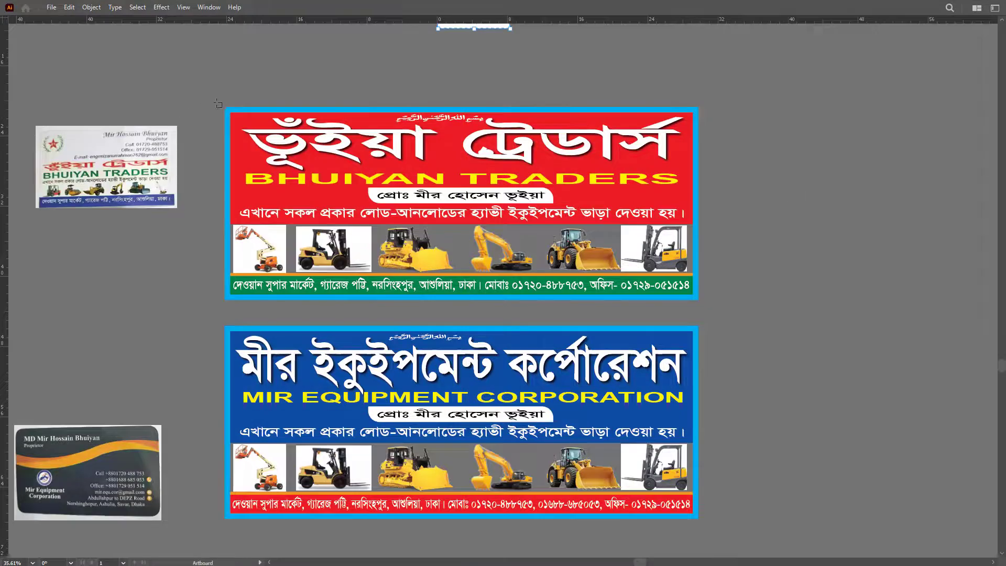
drag(208, 97, 670, 493)
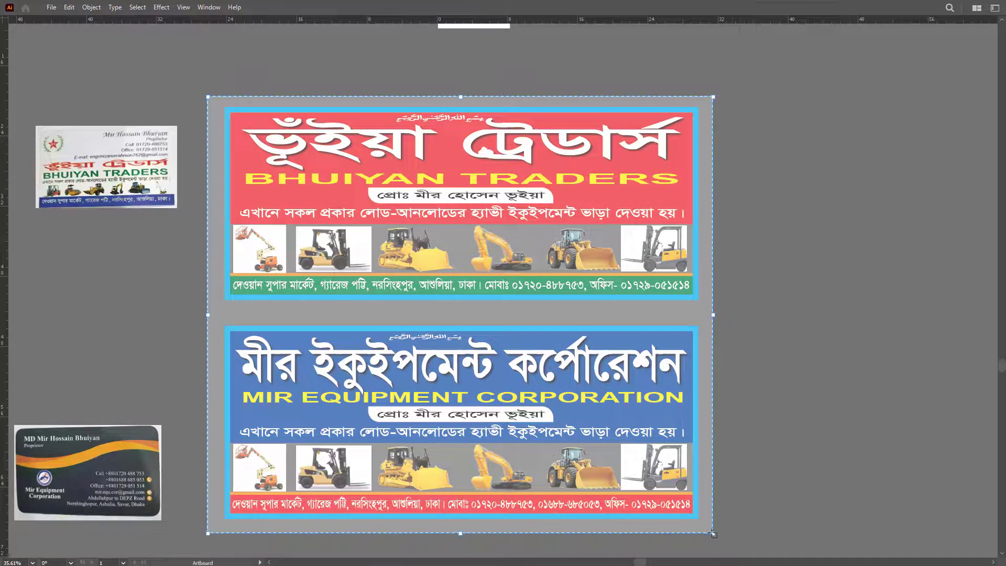
key(ctrl+alt+shift+s)
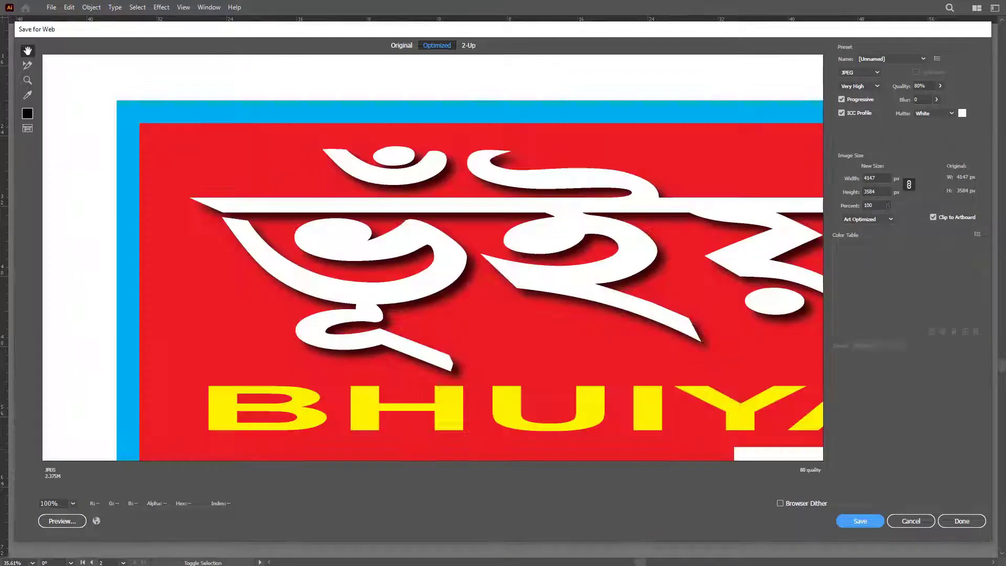
Step: Set the export size to 50 percent and save the JPEG
click(876, 206)
text(50)
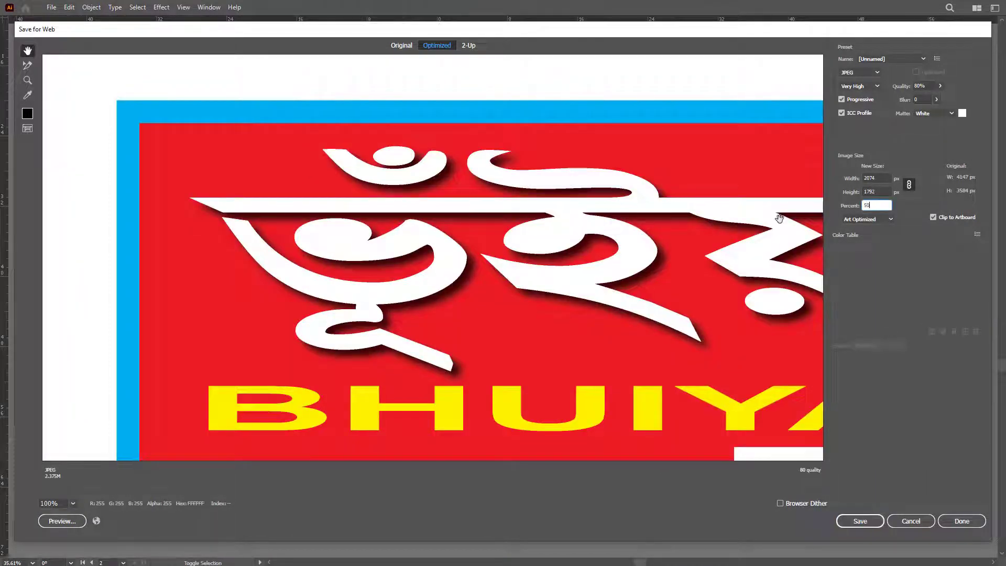
click(863, 522)
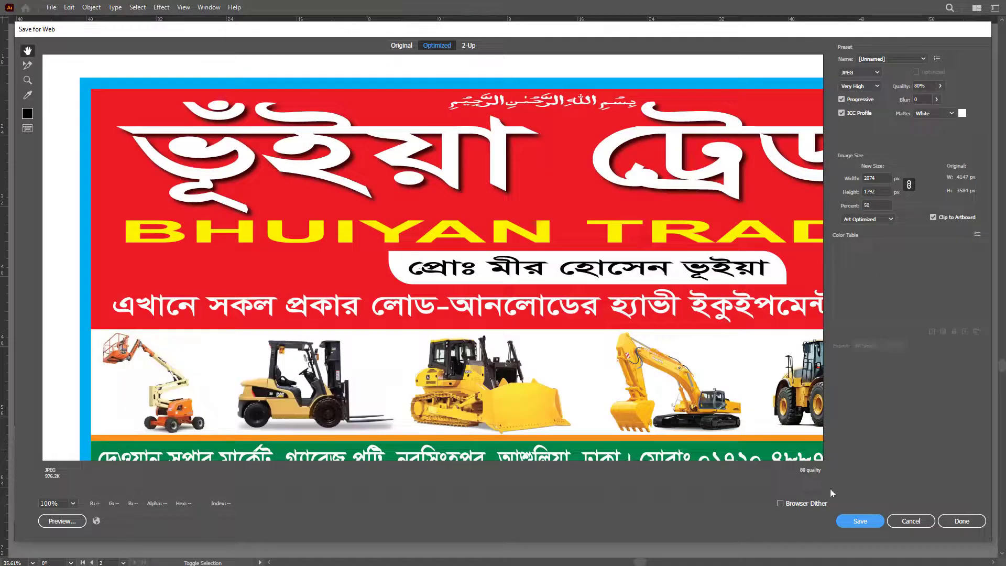
click(872, 525)
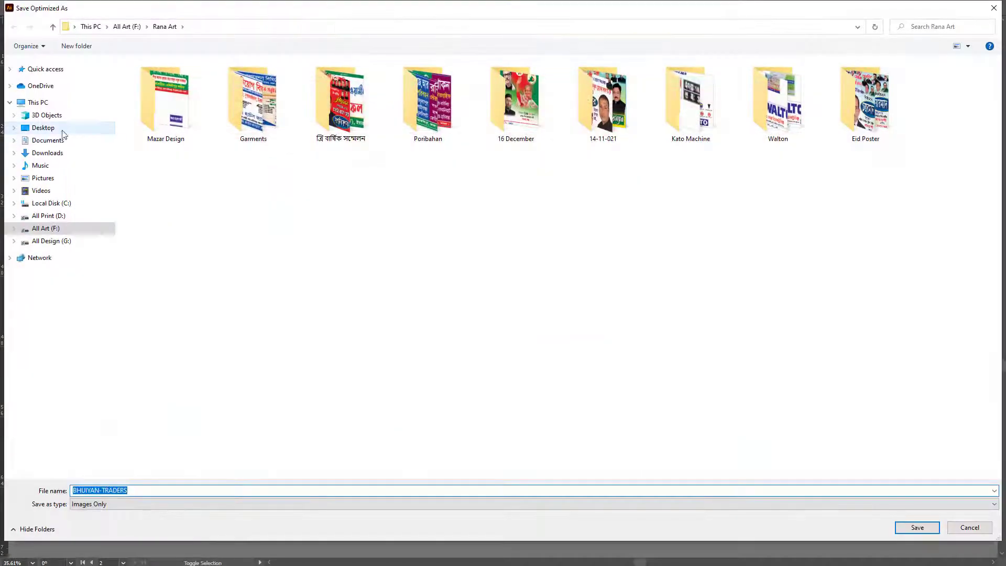
Step: Save BHUIYAN-TRADERS into the Dust > E-mail folder and leave artboard editing
click(52, 128)
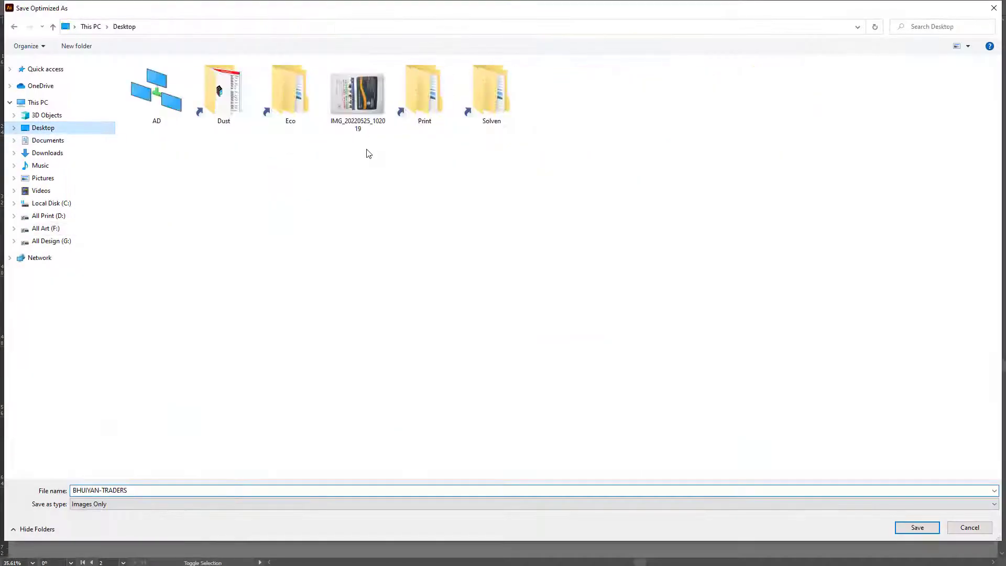
double_click(232, 103)
double_click(231, 100)
click(934, 533)
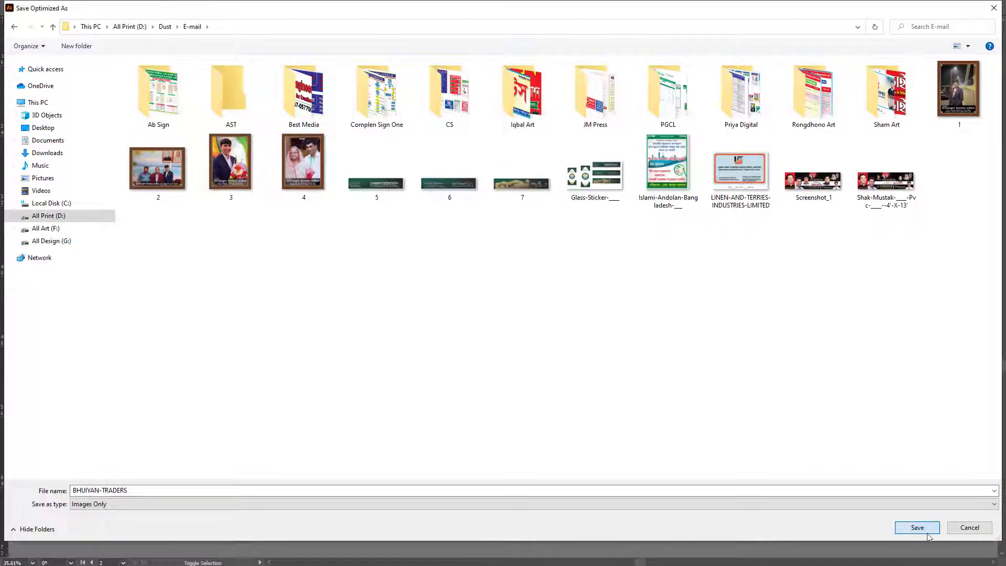
key(v)
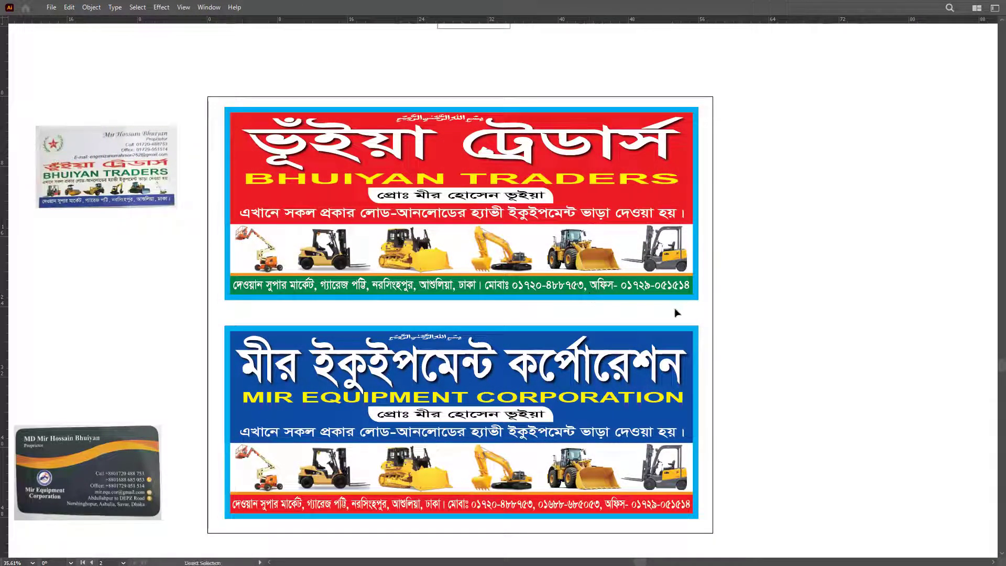
Step: Close BHUIYAN TRADERS and Aro.ai without saving, minimize Illustrator, and close the Rana Art window
key(ctrl+w)
click(570, 303)
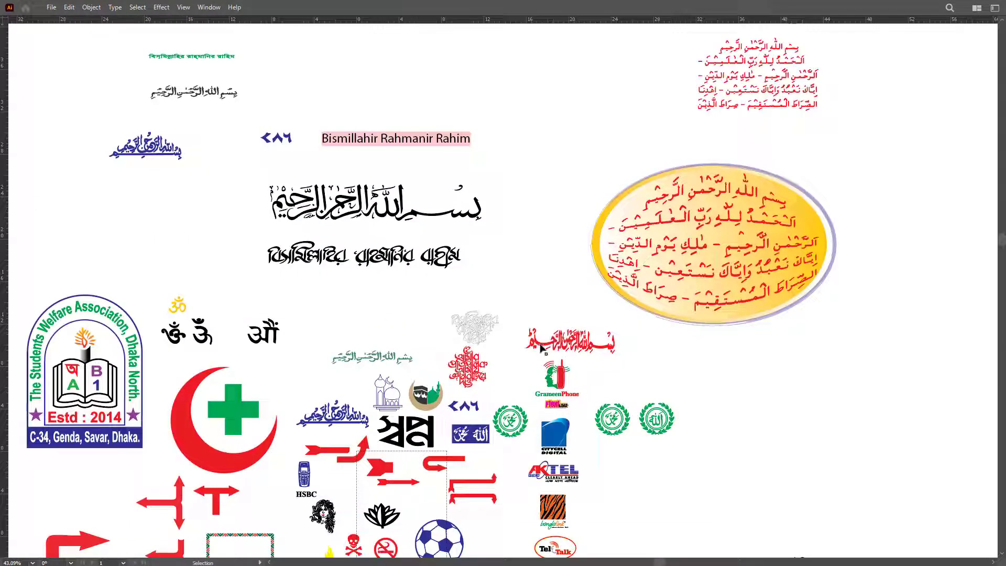
key(ctrl+w)
click(554, 303)
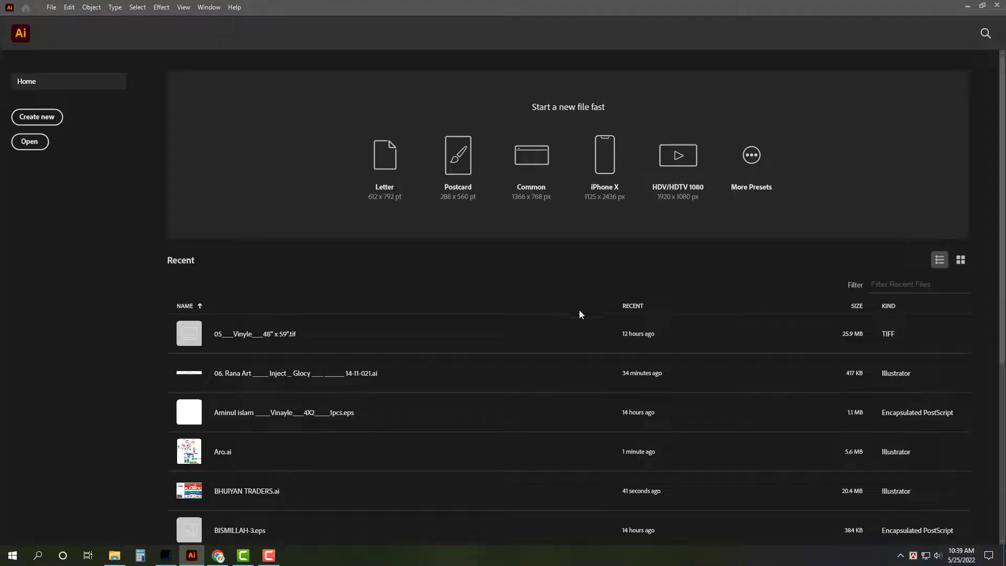
click(968, 5)
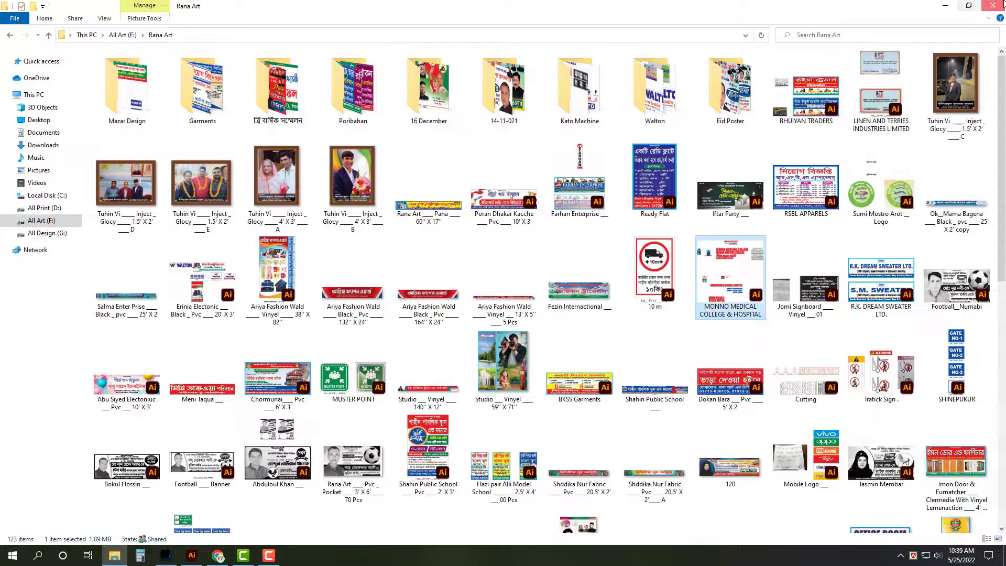
click(1000, 5)
Step: Open the no-subject email with two attachments in Gmail and start a reply
click(218, 556)
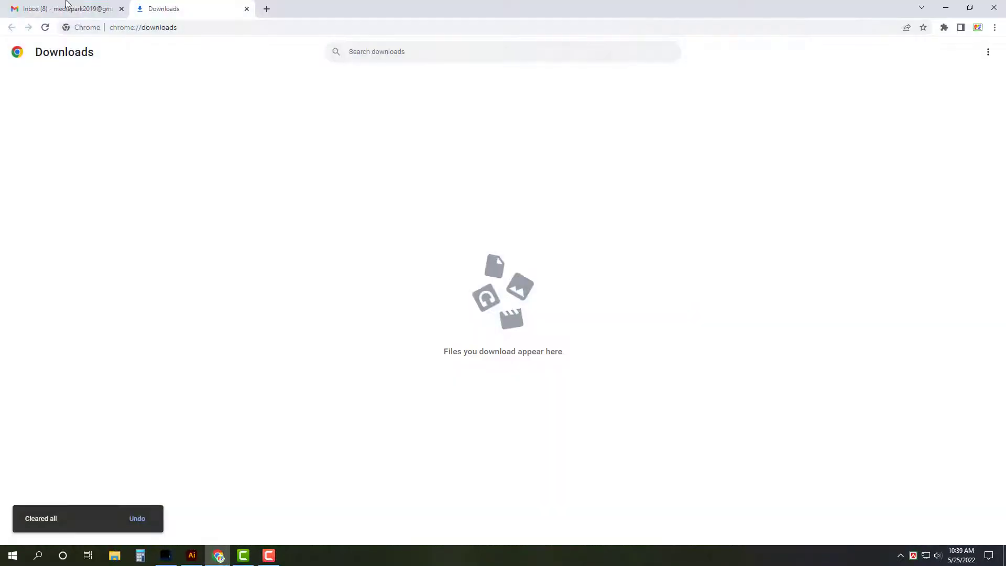
click(65, 9)
click(236, 180)
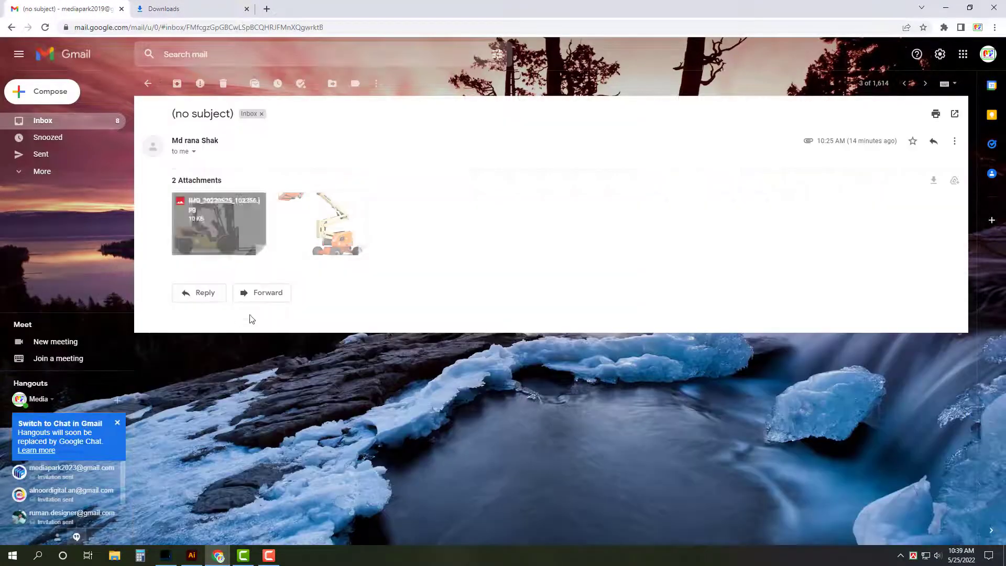
click(202, 293)
Step: Attach BHUIYAN-TRADERS.jpg, send the reply, and return to the inbox
click(256, 386)
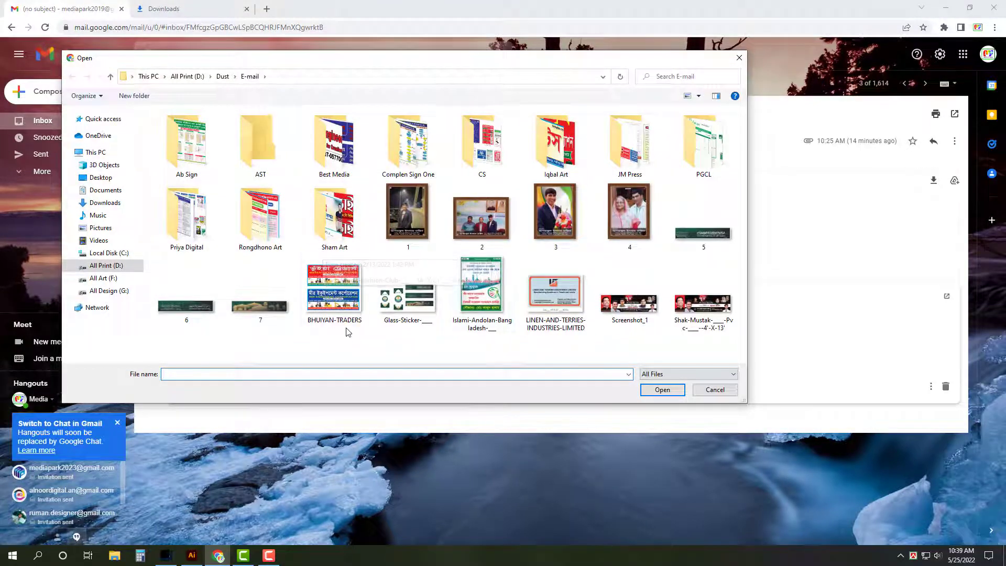
double_click(334, 289)
click(201, 410)
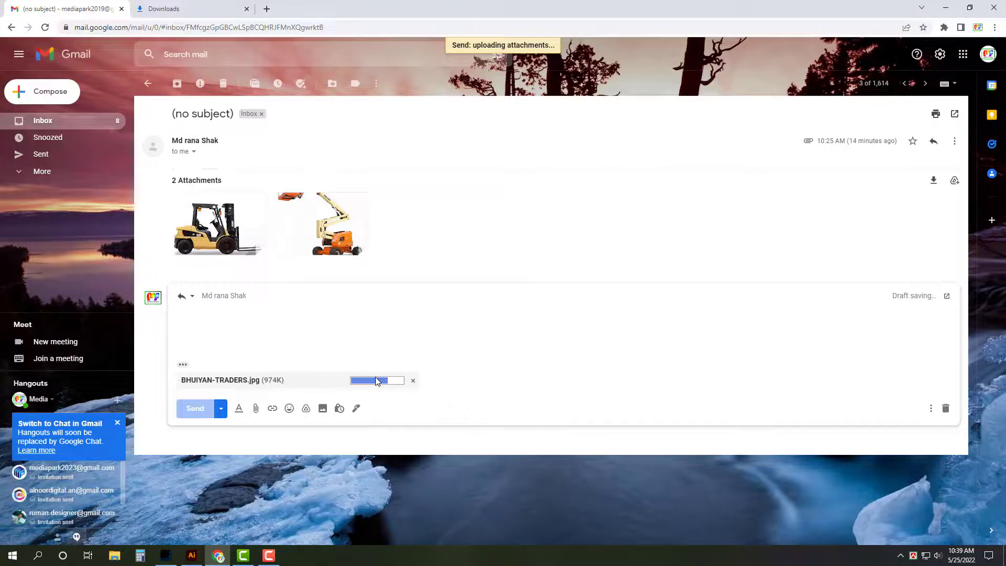
click(112, 122)
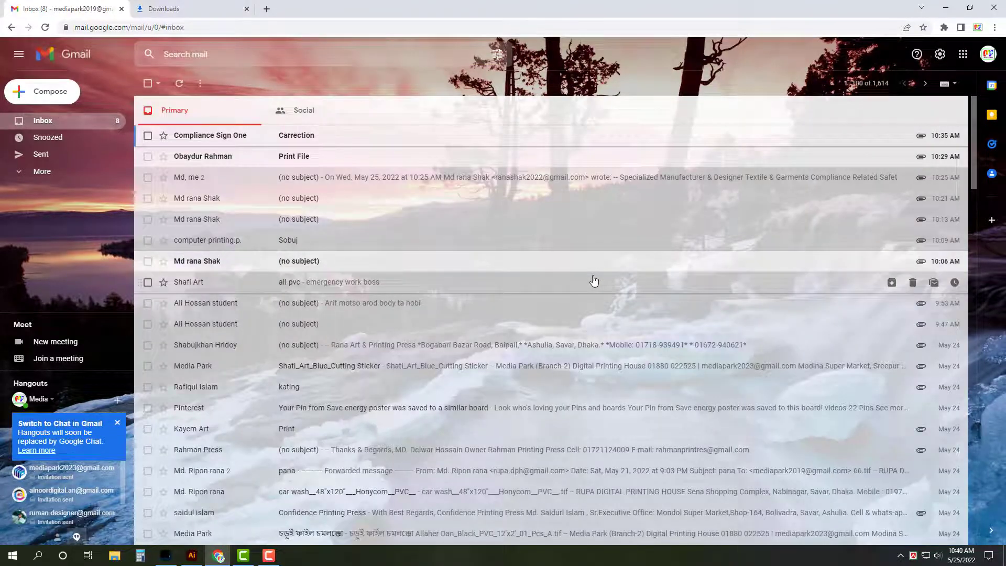
click(954, 9)
Step: Refresh the desktop, move the downloaded IMG file to the Recycle Bin, and empty it
right_click(470, 192)
click(490, 199)
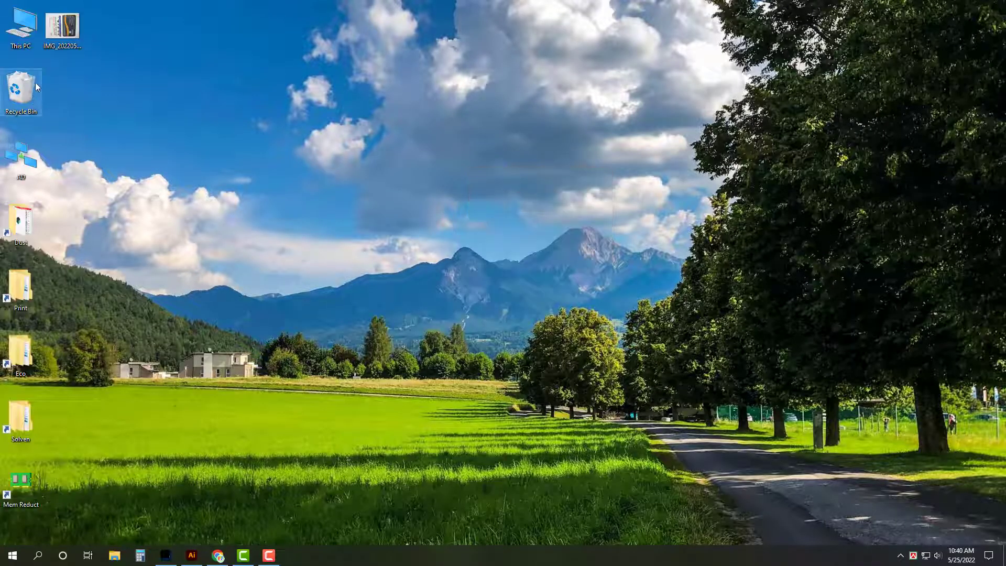
drag(61, 29, 11, 94)
right_click(16, 84)
click(47, 101)
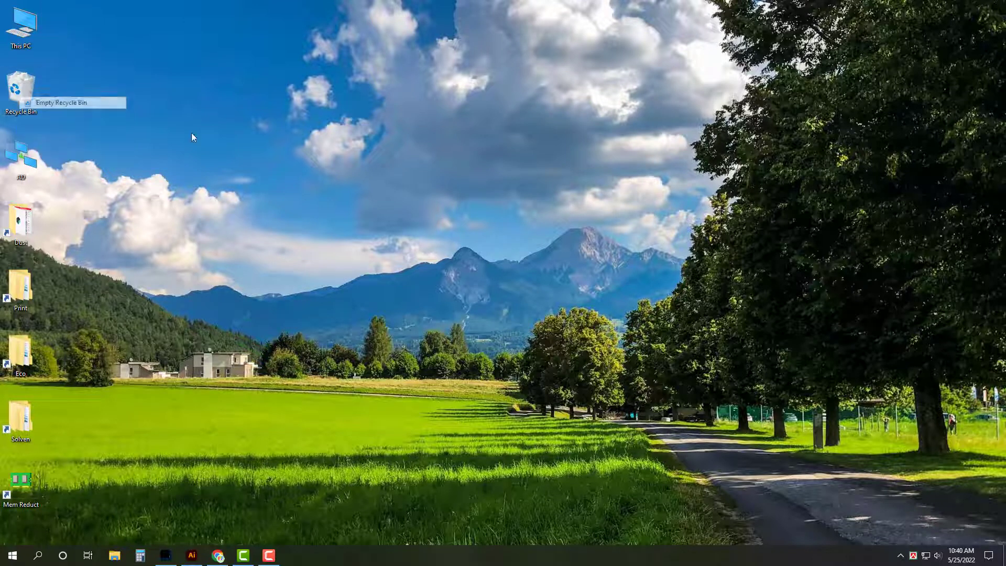
click(545, 286)
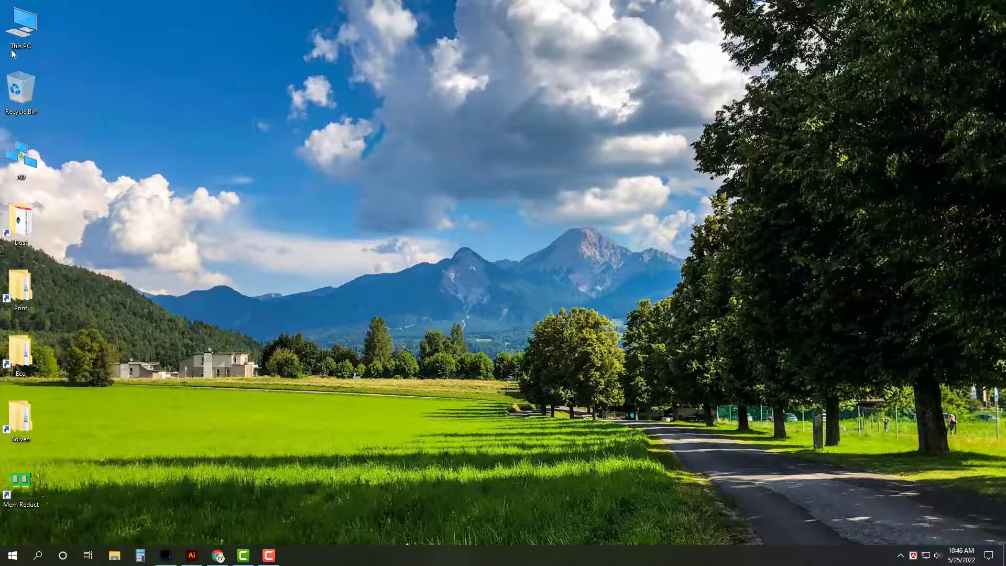
Step: Open BHUIYAN TRADERS.ai from This PC > All Art (F:) > Rana Art in Illustrator
double_click(11, 51)
double_click(434, 152)
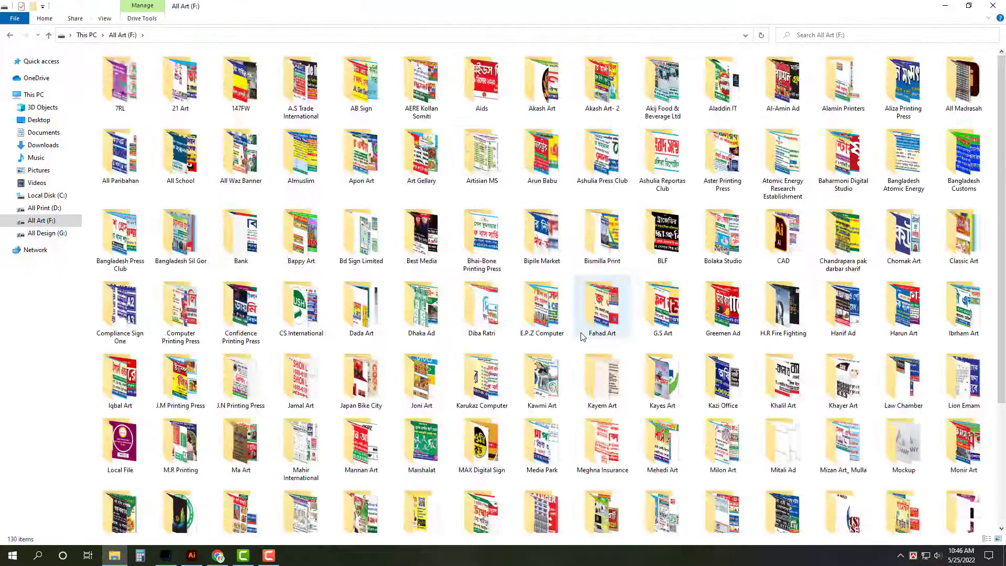
scroll(581, 337, down, 3)
double_click(582, 335)
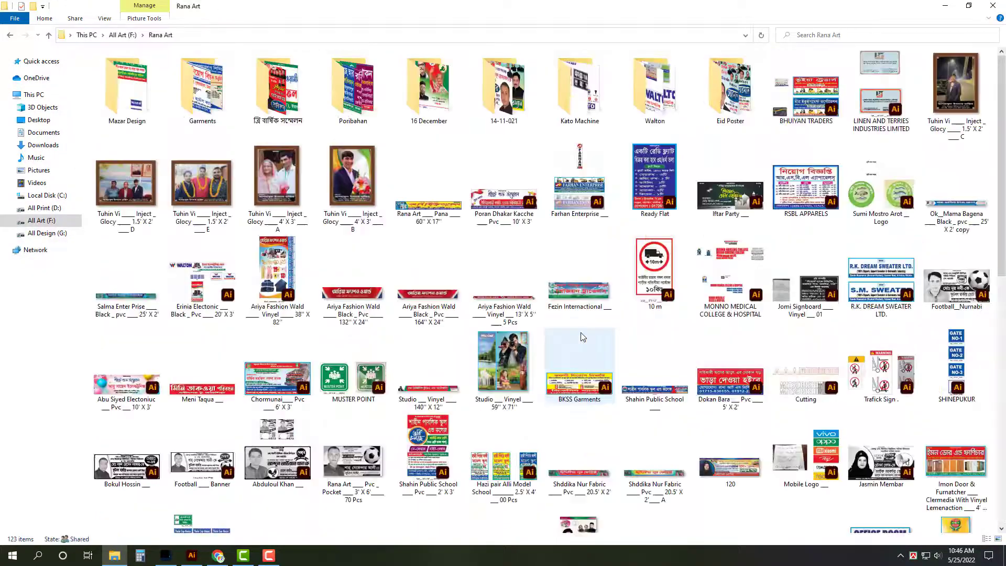
click(813, 116)
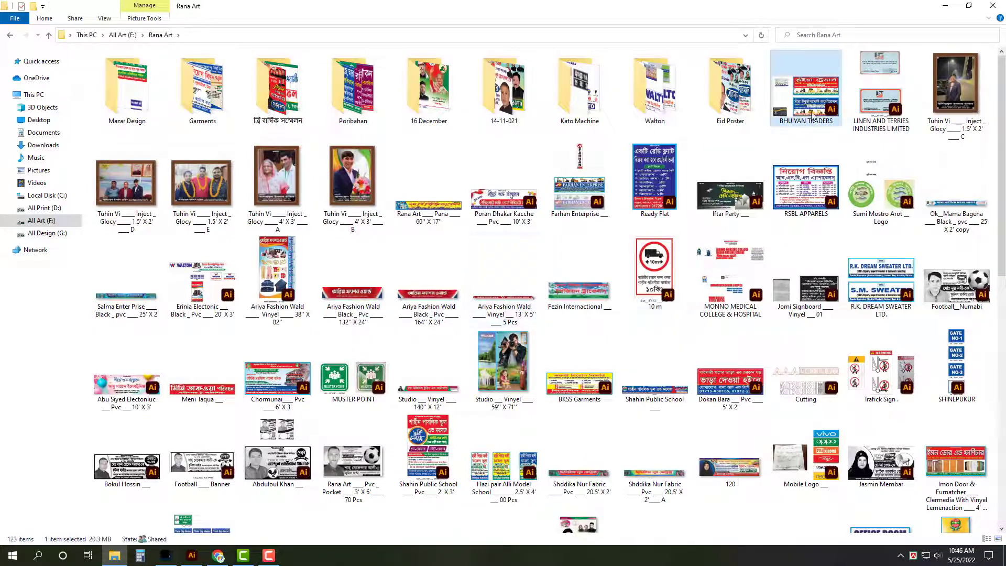
double_click(812, 116)
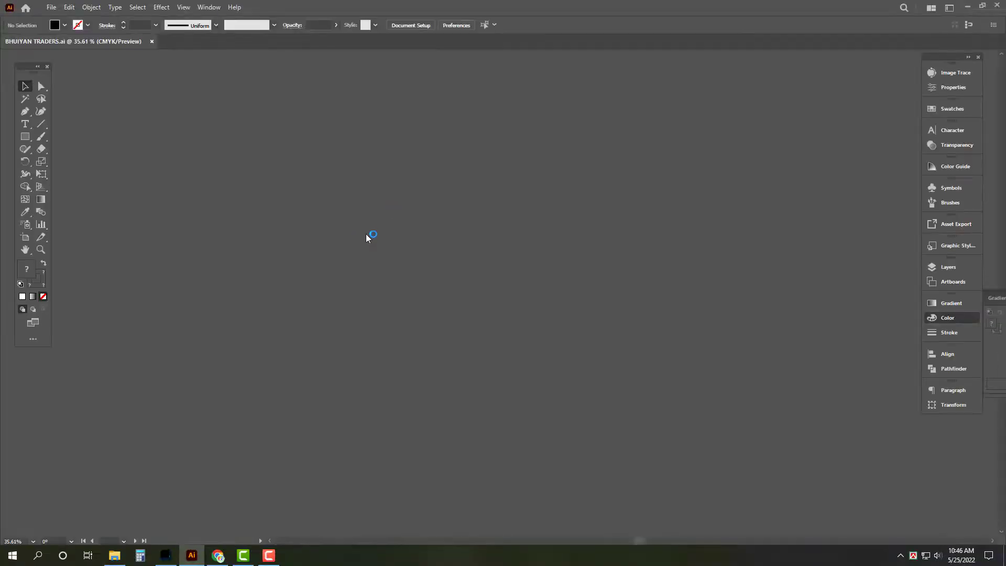
key(Tab)
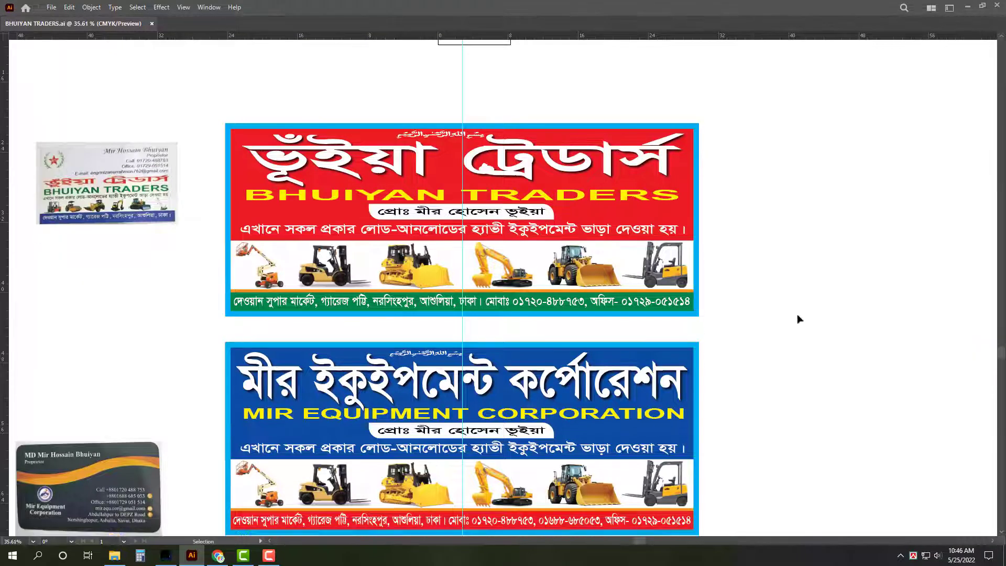
scroll(213, 360, down, 5)
drag(213, 359, 226, 276)
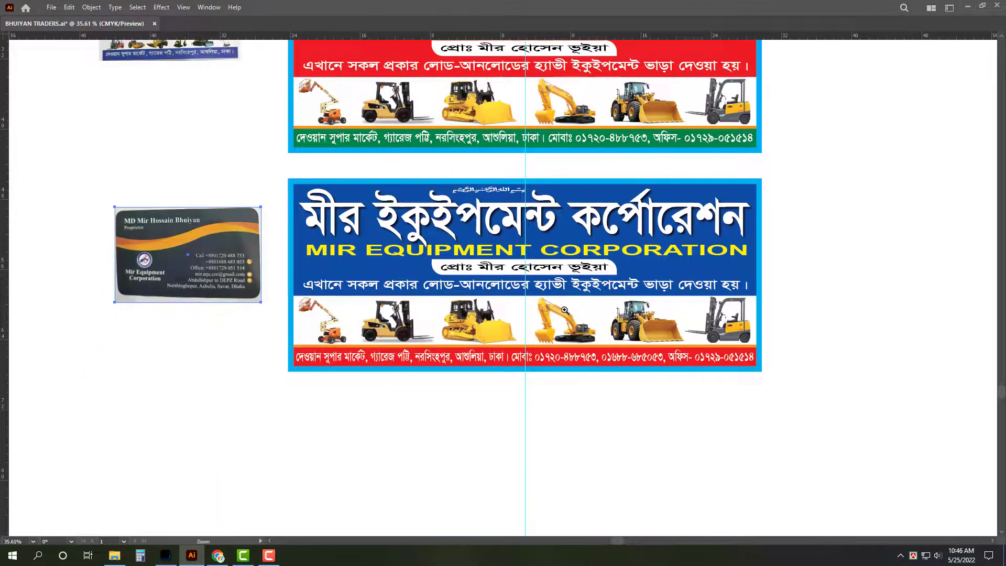
scroll(566, 306, up, 3)
Step: Delete the Bengali title and bismillah calligraphy, then enlarge MIR EQUIPMENT CORPORATION and move it to the banner's top
click(610, 231)
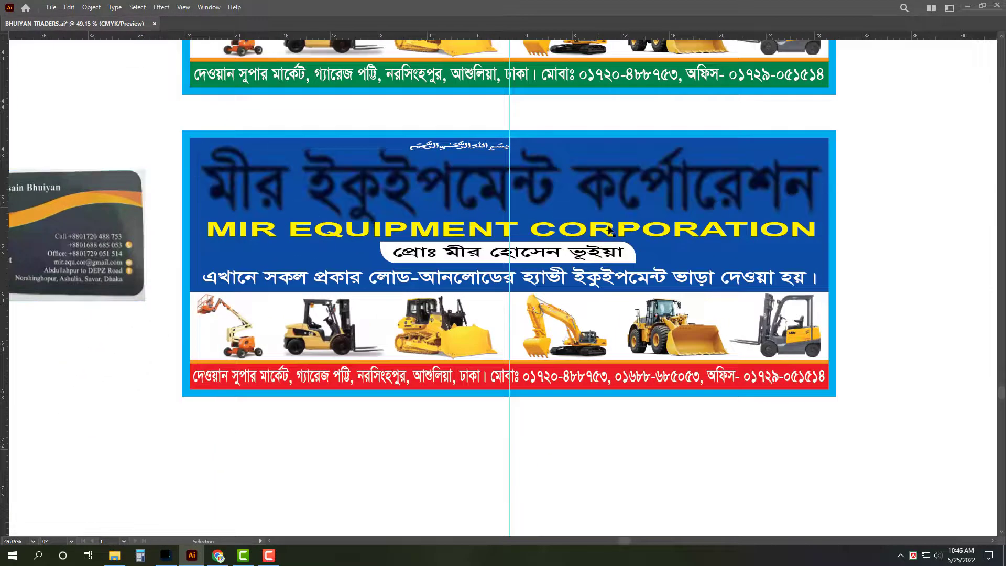
click(612, 189)
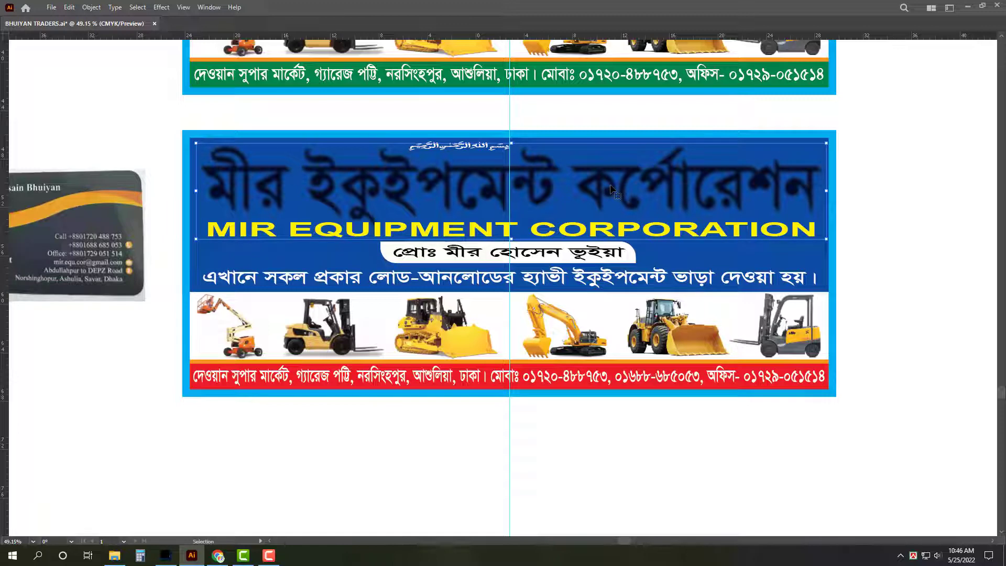
key(Delete)
click(512, 218)
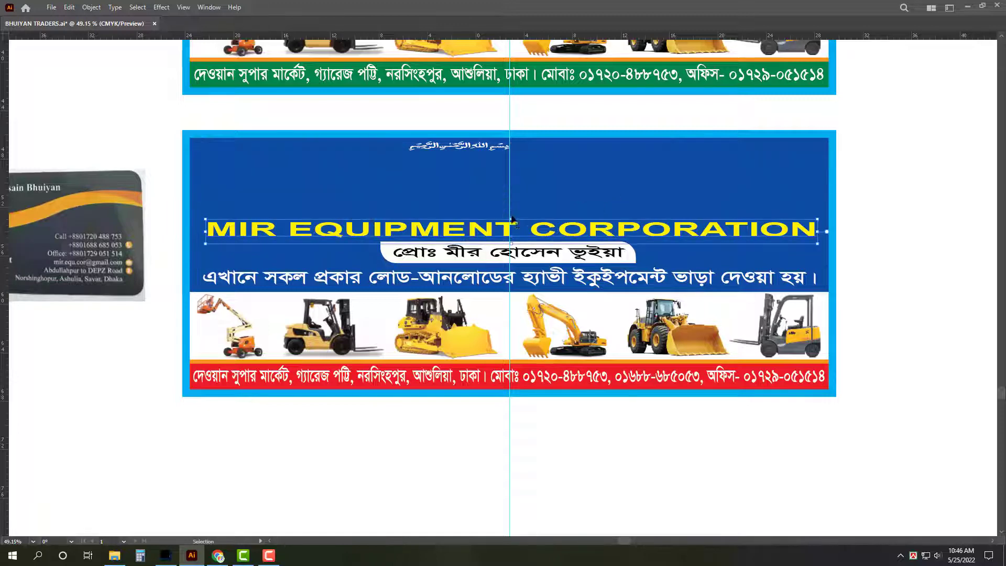
drag(517, 170, 542, 152)
key(shift+Right)
key(shift+Right)
key(shift+Right)
key(shift+Right)
key(shift+Right)
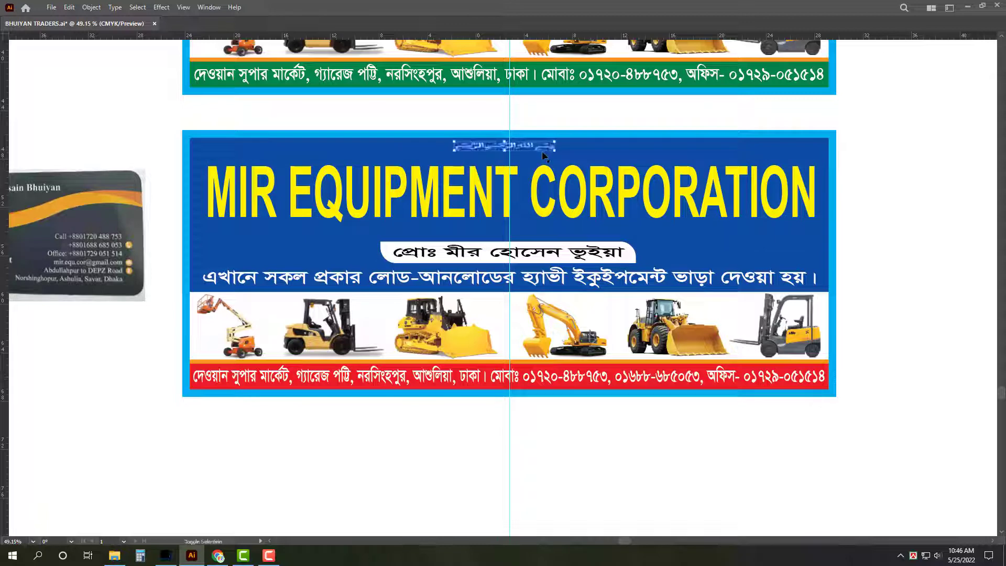
key(Delete)
click(548, 212)
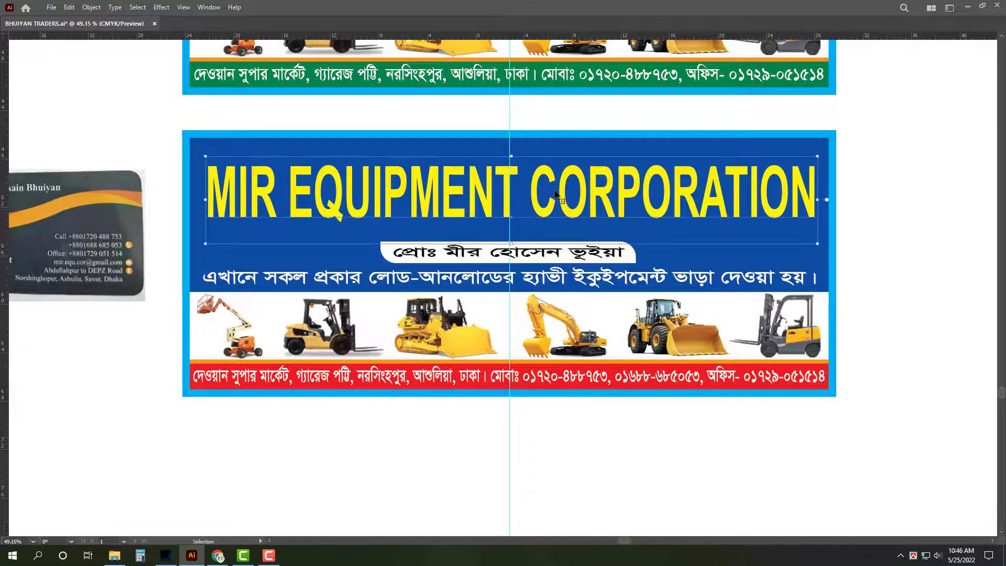
drag(550, 194, 548, 180)
Step: Set the MIR EQUIPMENT CORPORATION heading to Impact and widen it across the banner
key(ctrl+t)
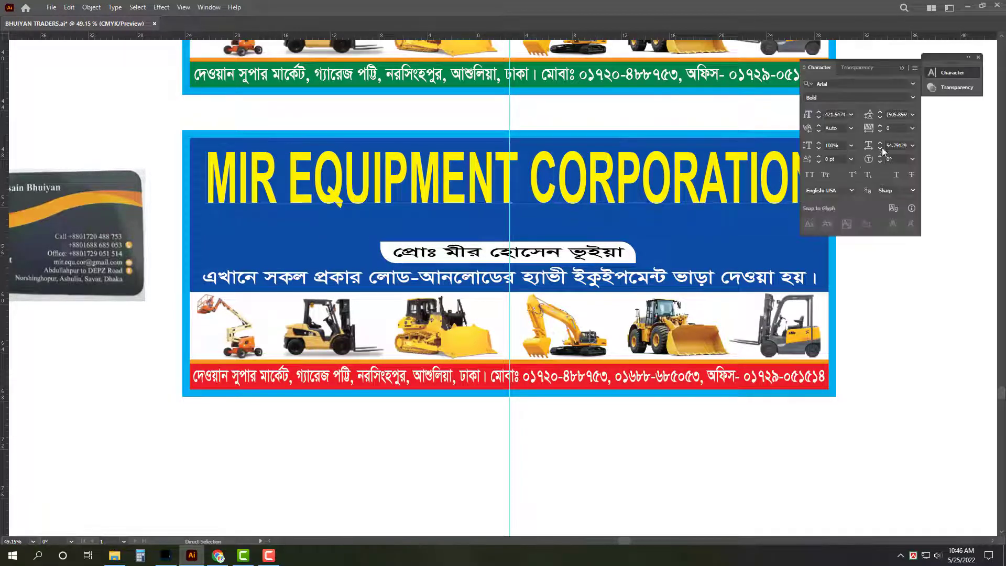
click(870, 80)
text(Impact)
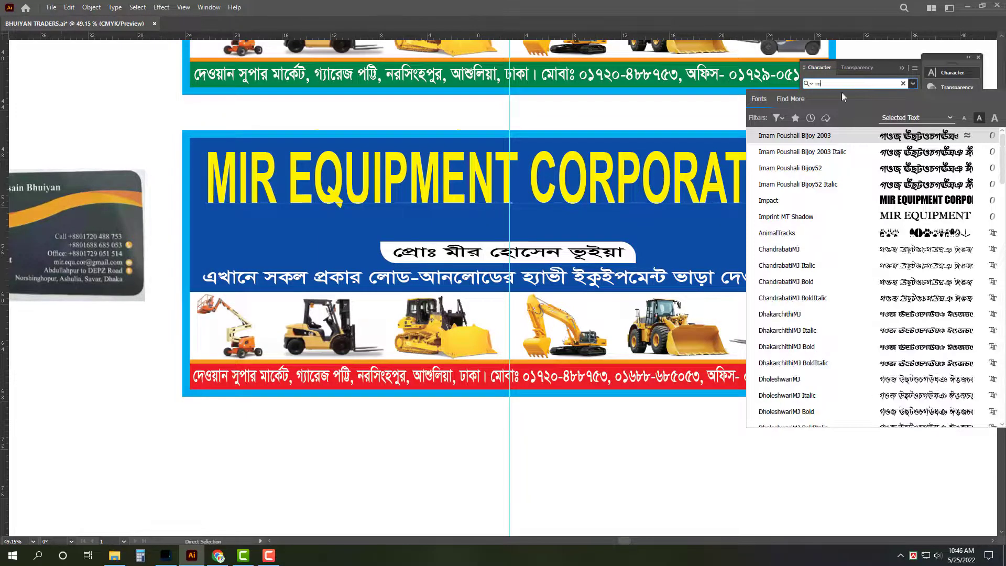
key(Return)
key(v)
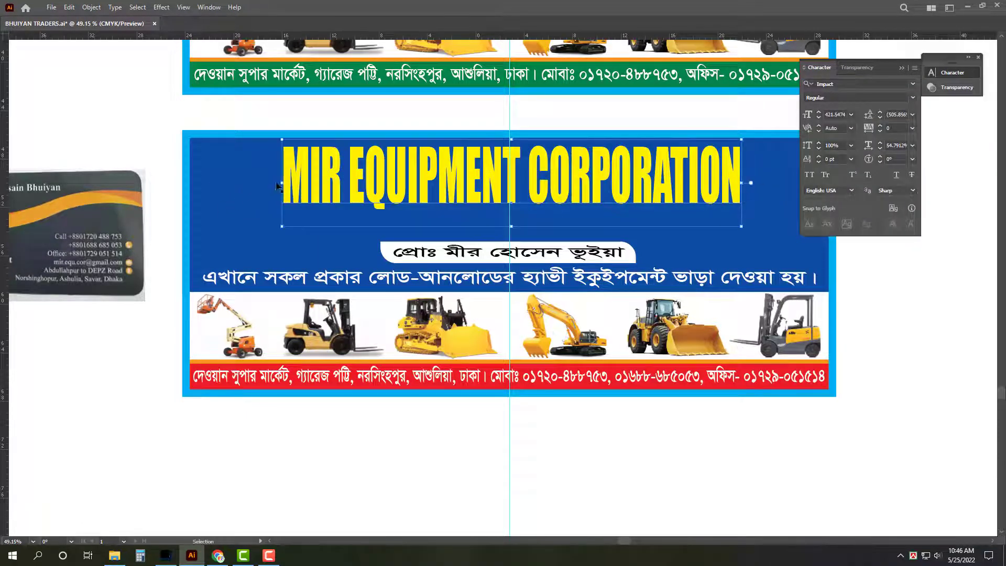
drag(277, 187, 200, 184)
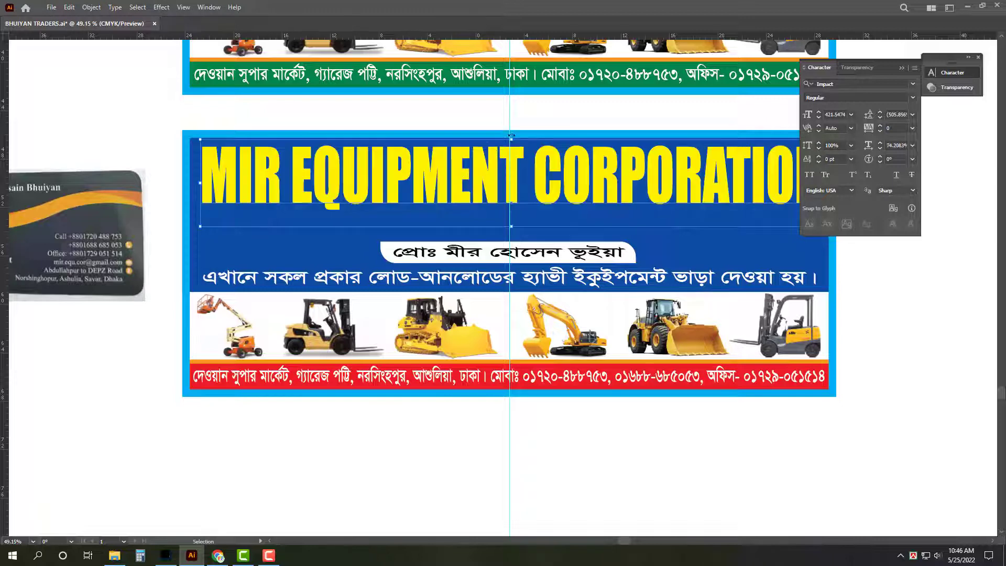
key(Tab)
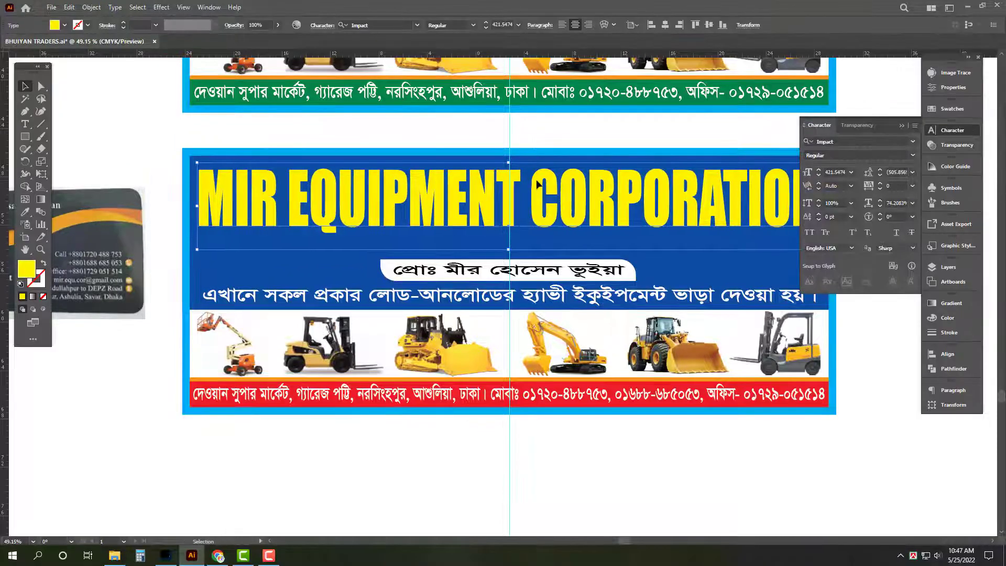
key(Tab)
scroll(547, 260, up, 1)
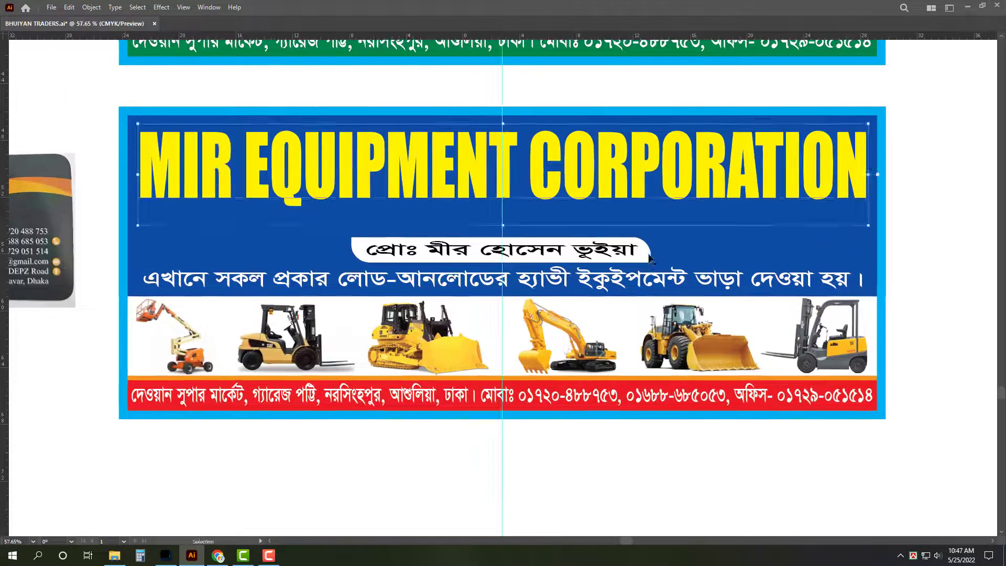
Step: Stretch the owner line group taller and make the owner name text green
click(650, 258)
drag(503, 237, 505, 215)
key(i)
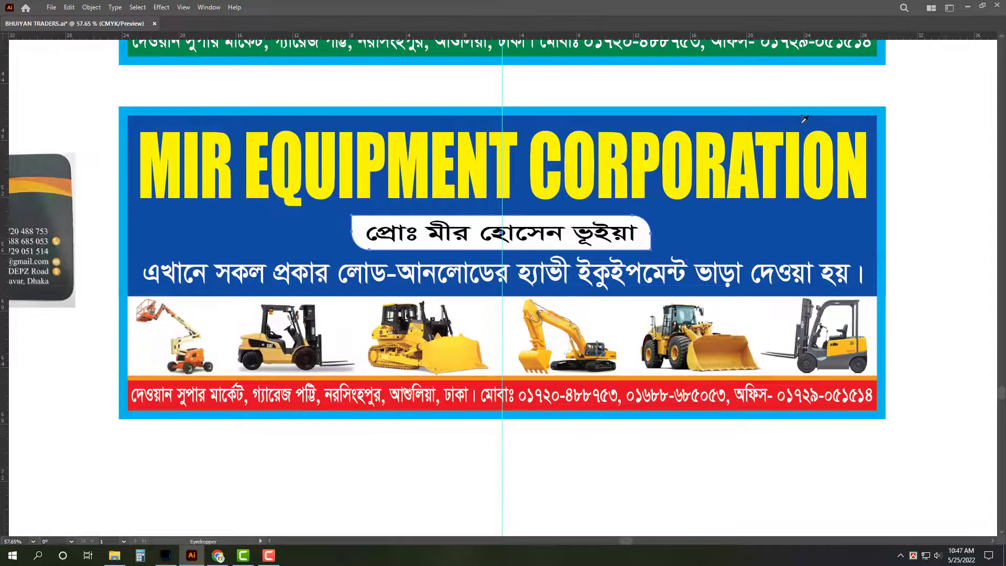
click(873, 49)
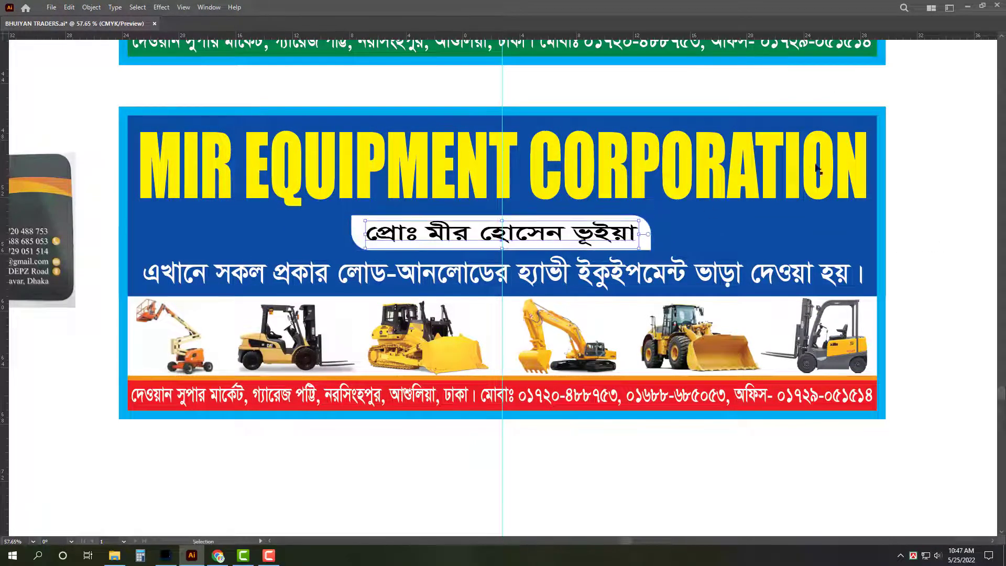
click(847, 85)
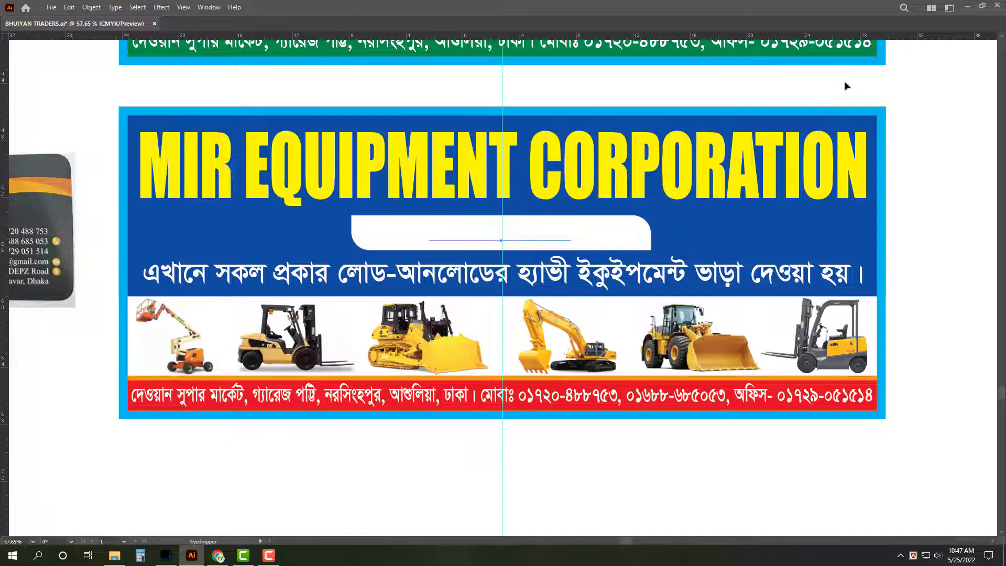
key(ctrl+z)
key(v)
key(i)
click(875, 56)
key(a)
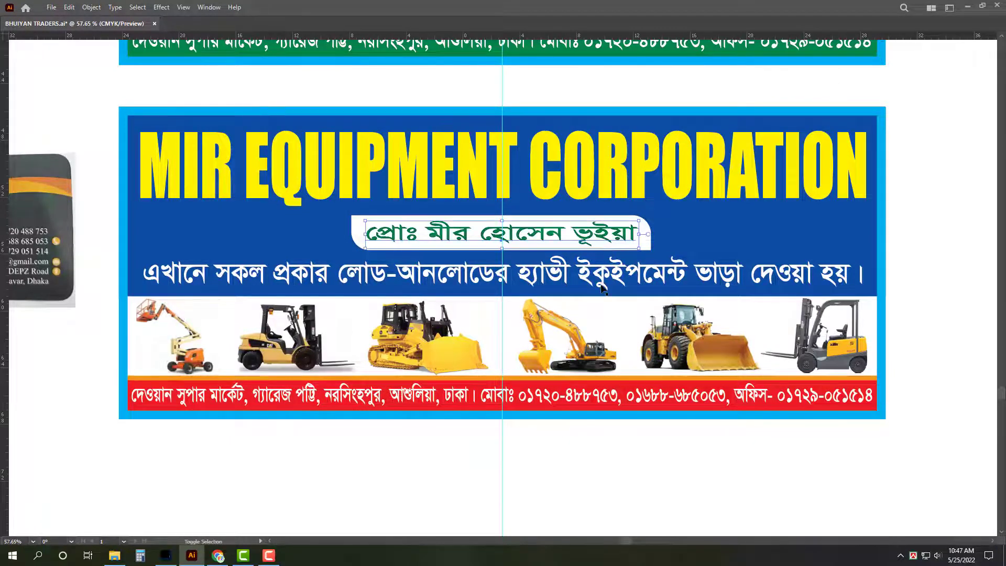
Step: Set the lower lines to Arial Bold and narrow the white tagline to fit inside the banner
key(ctrl+t)
click(860, 83)
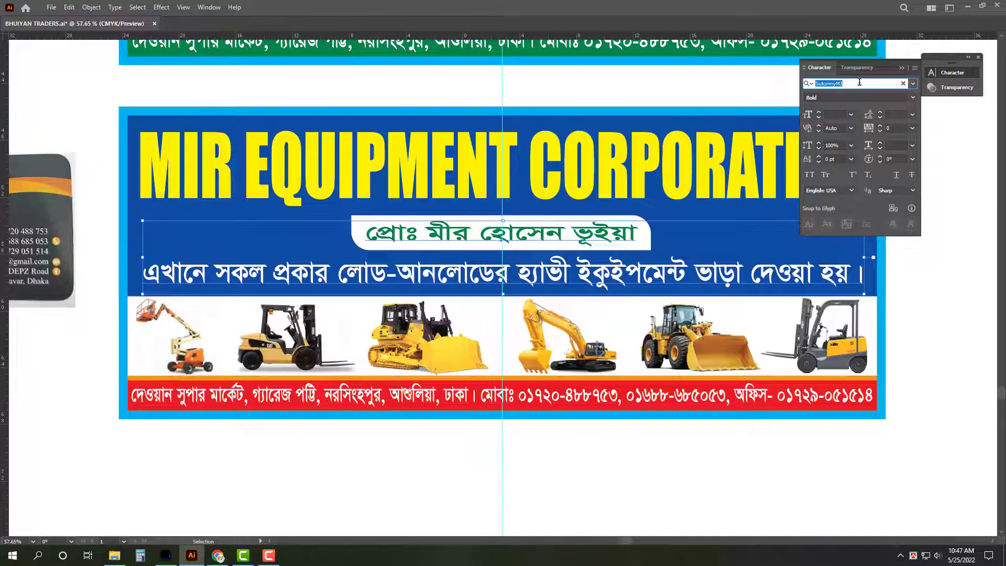
text(arial)
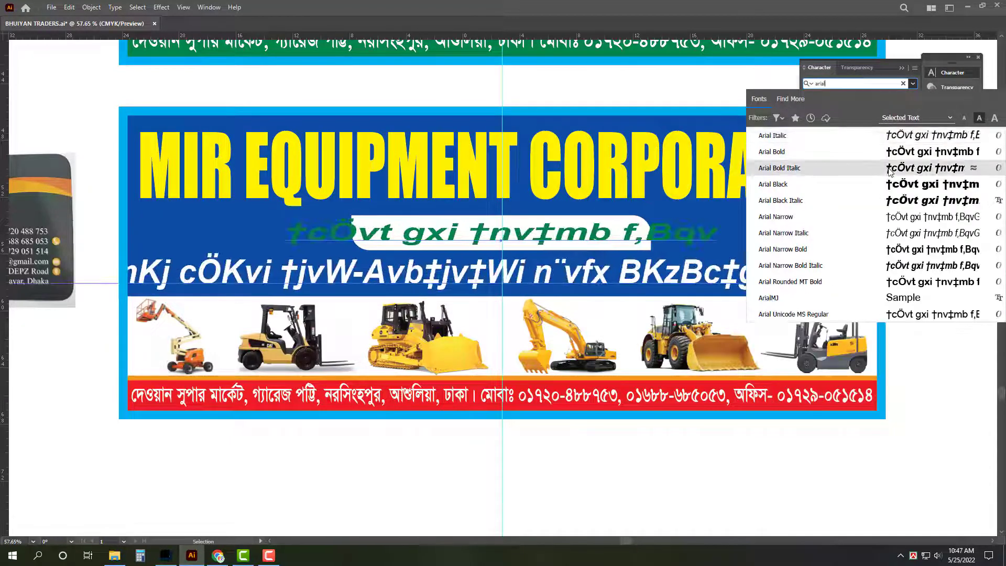
click(890, 172)
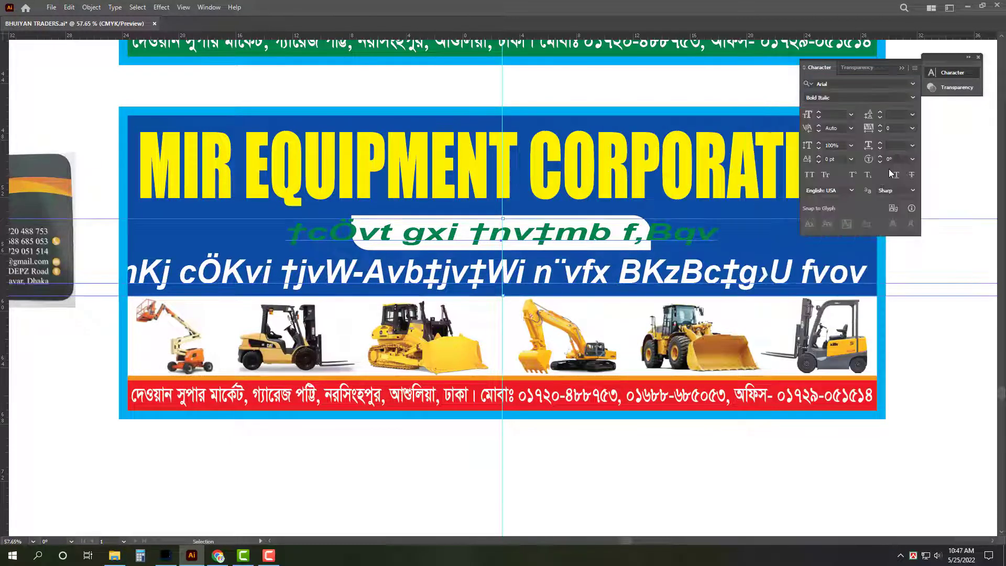
click(913, 97)
click(855, 129)
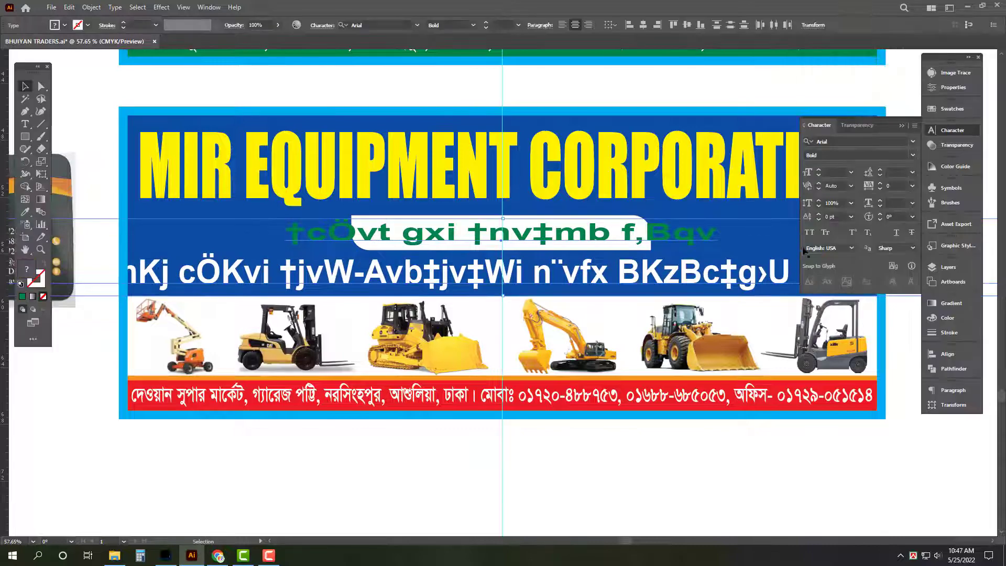
alt+scroll(618, 190, down, 4)
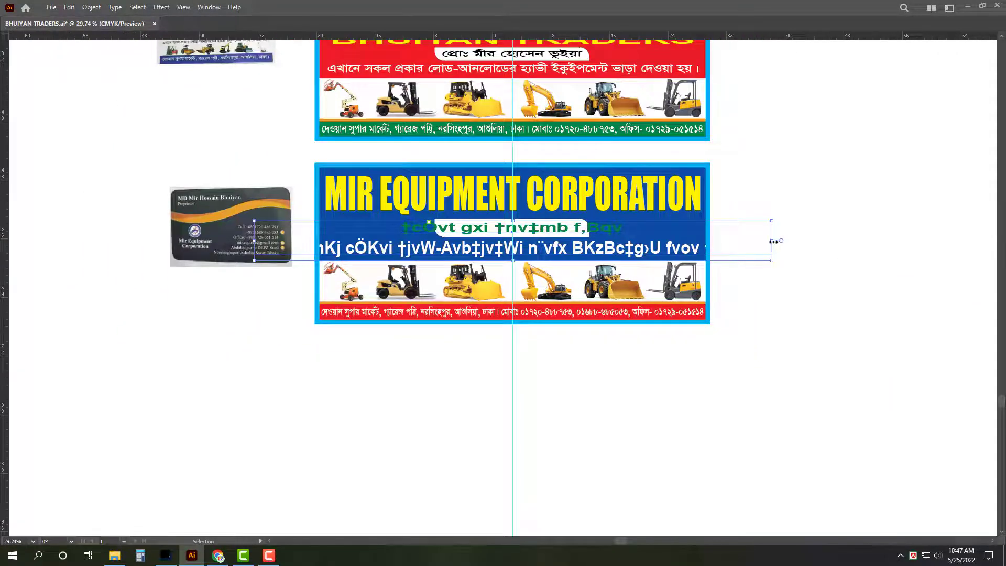
drag(781, 241, 688, 241)
key(ctrl+shift+a)
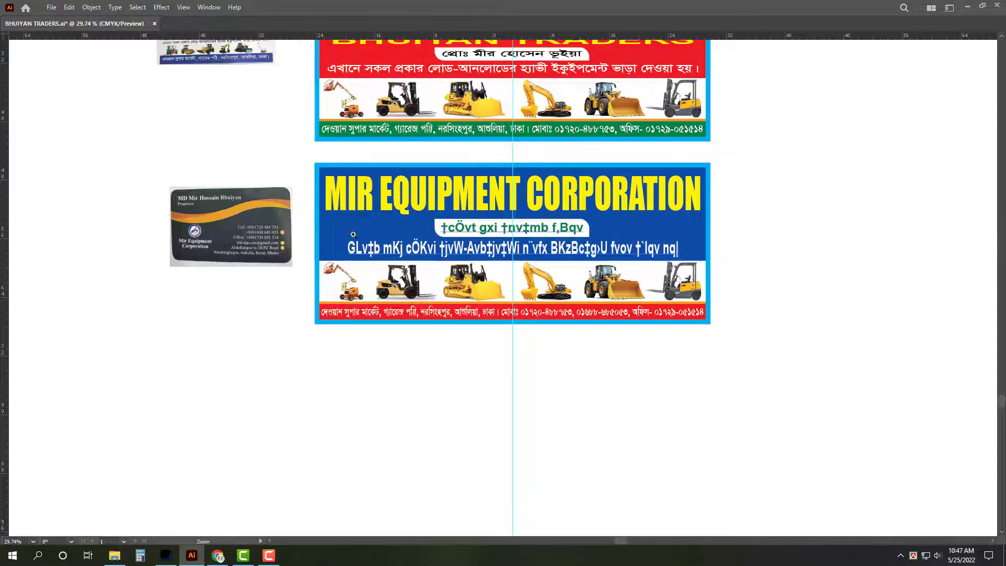
alt+scroll(331, 213, up, 3)
Step: Replace the white pill's text with 'Pro:' followed by the owner's full name in English
key(t)
triple_click(595, 246)
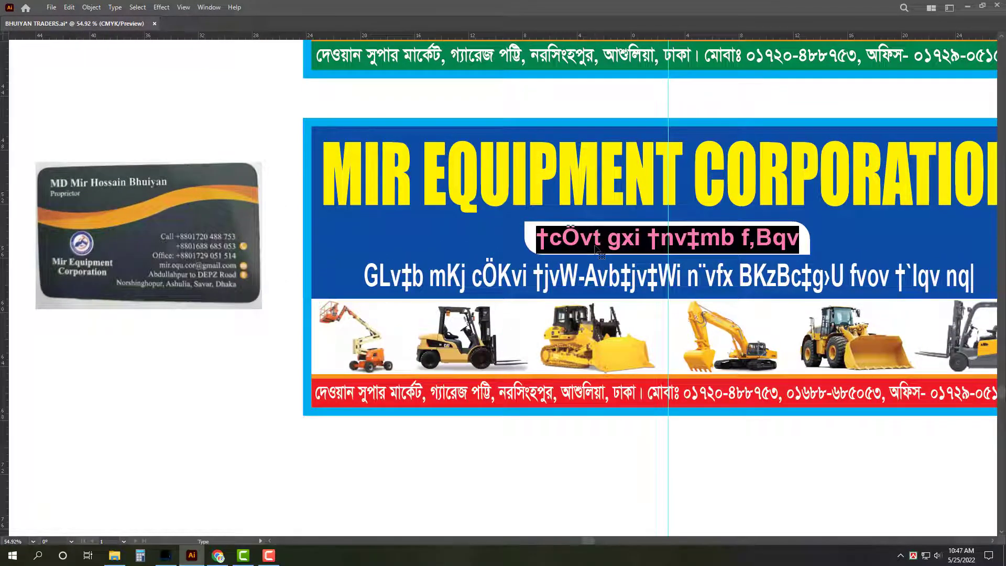
text(Pro)
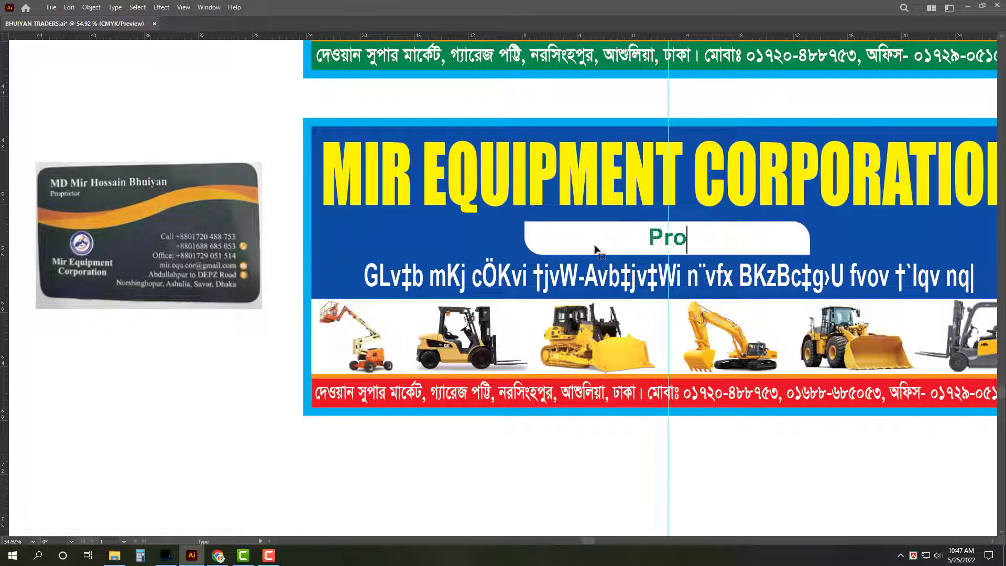
text(: )
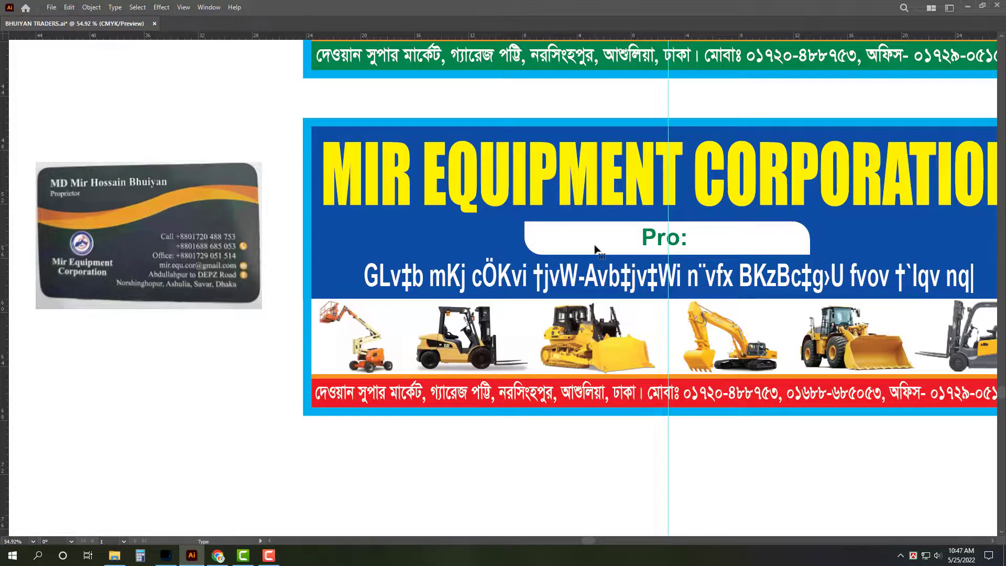
text(Md)
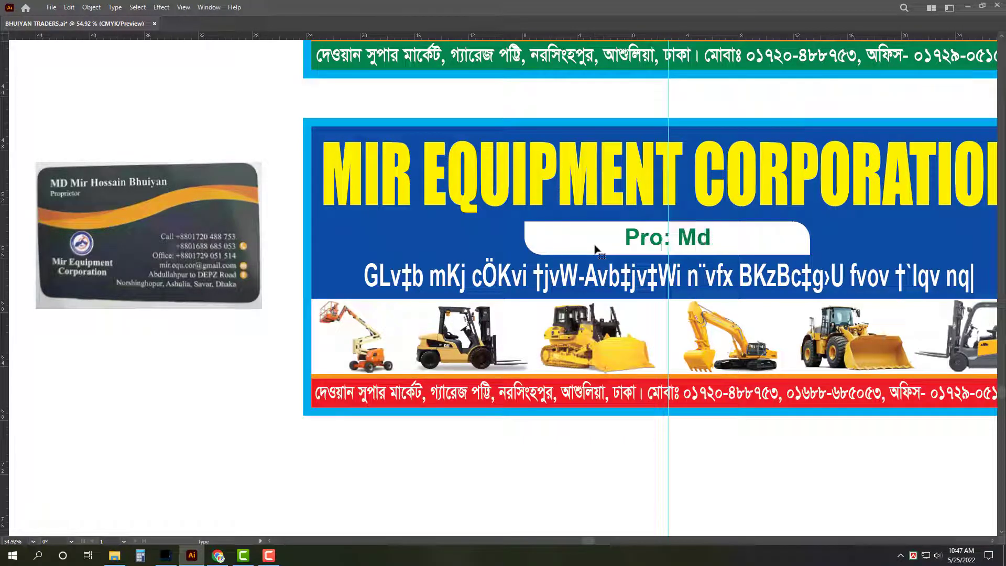
key(BackSpace)
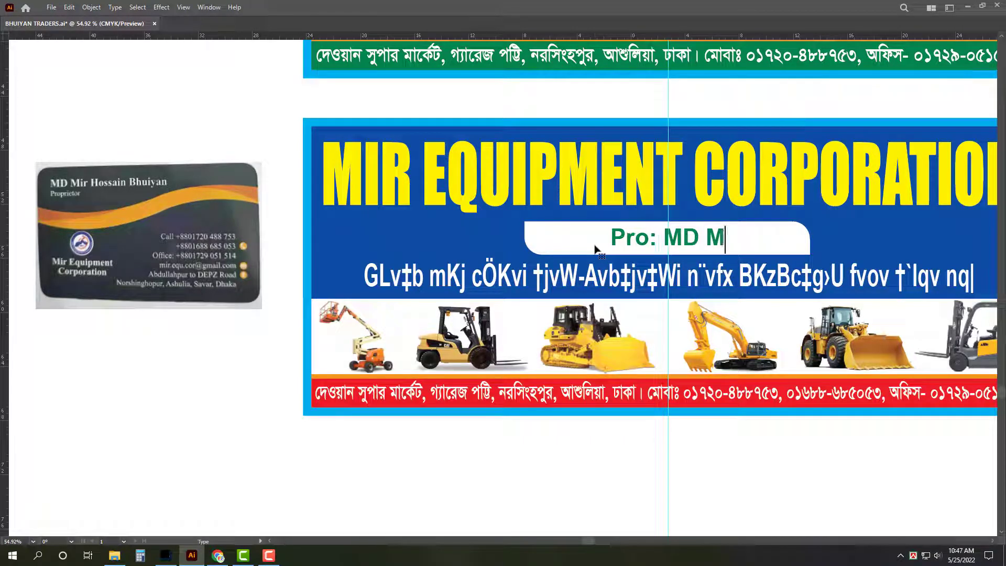
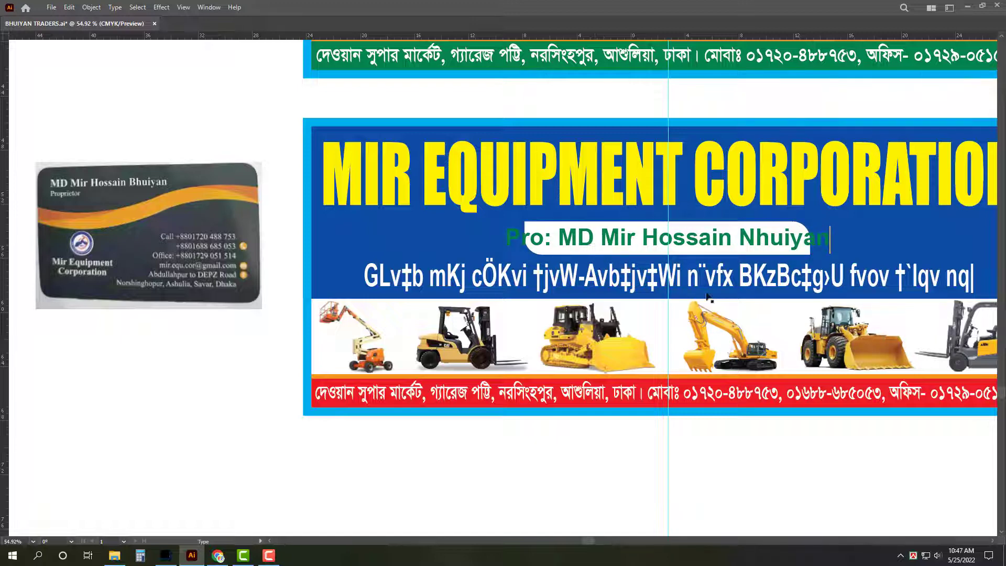
key(Escape)
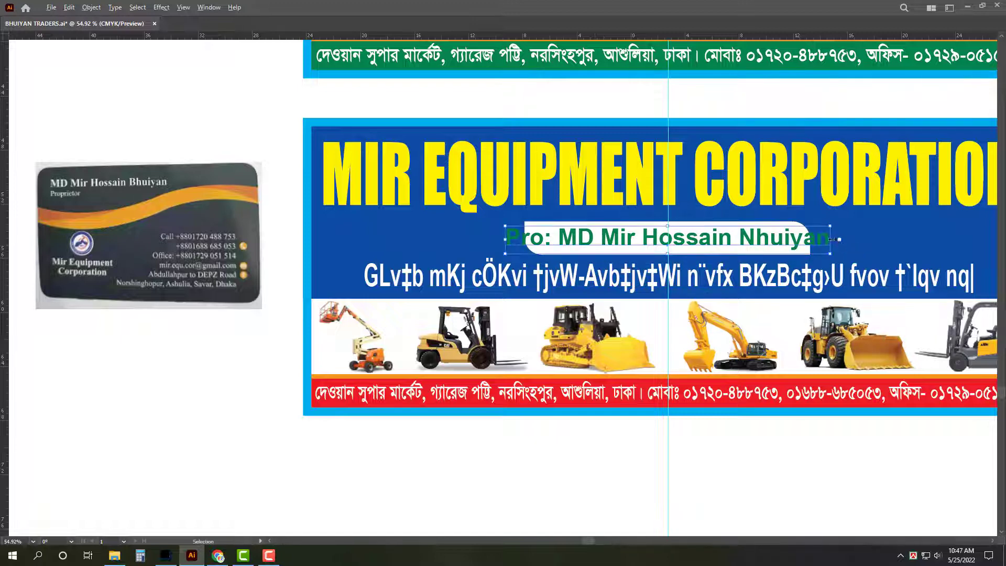
key(ctrl+shift+a)
Step: Shift the view right and select the garbled tagline below the pill
key(z)
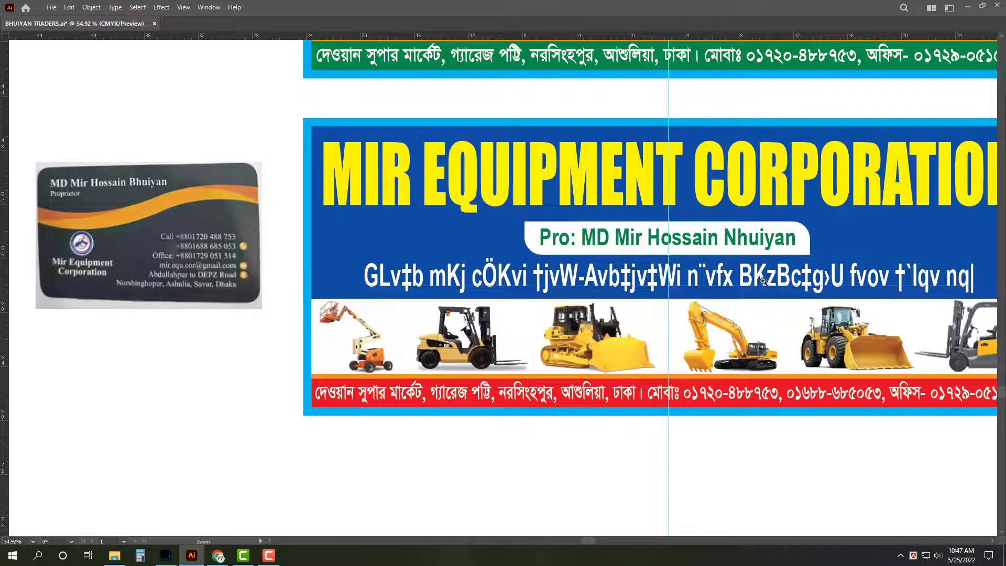
scroll(681, 262, right, 5)
key(v)
click(479, 240)
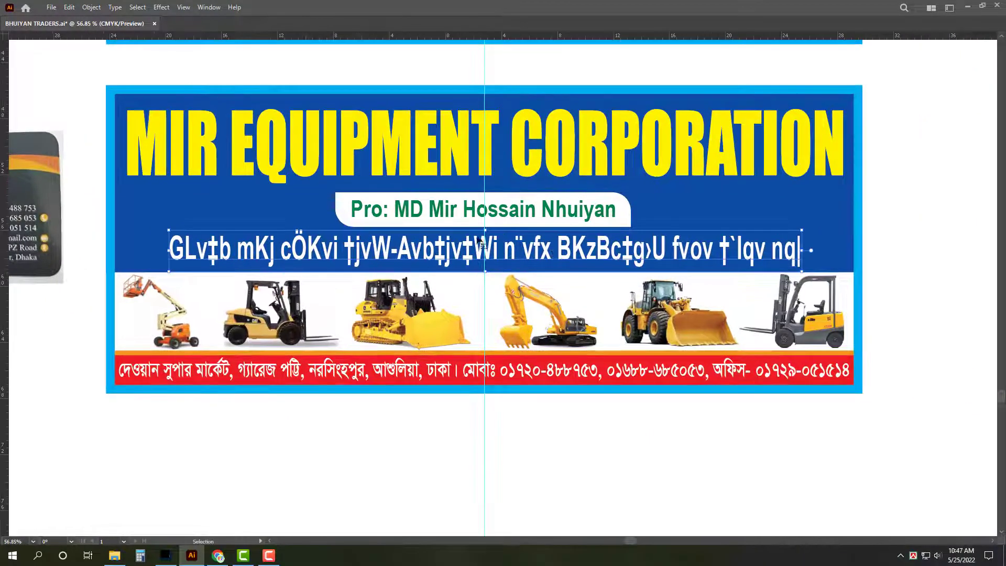
Step: Replace the garbled tagline text with 'All Kinds of'
double_click(478, 239)
key(ctrl+a)
text(A)
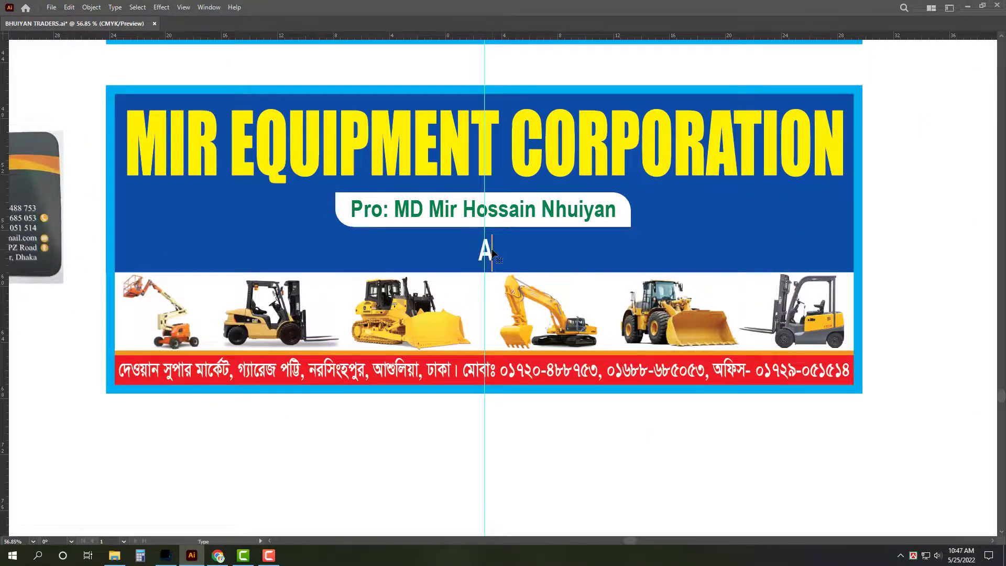
text(ll Kin)
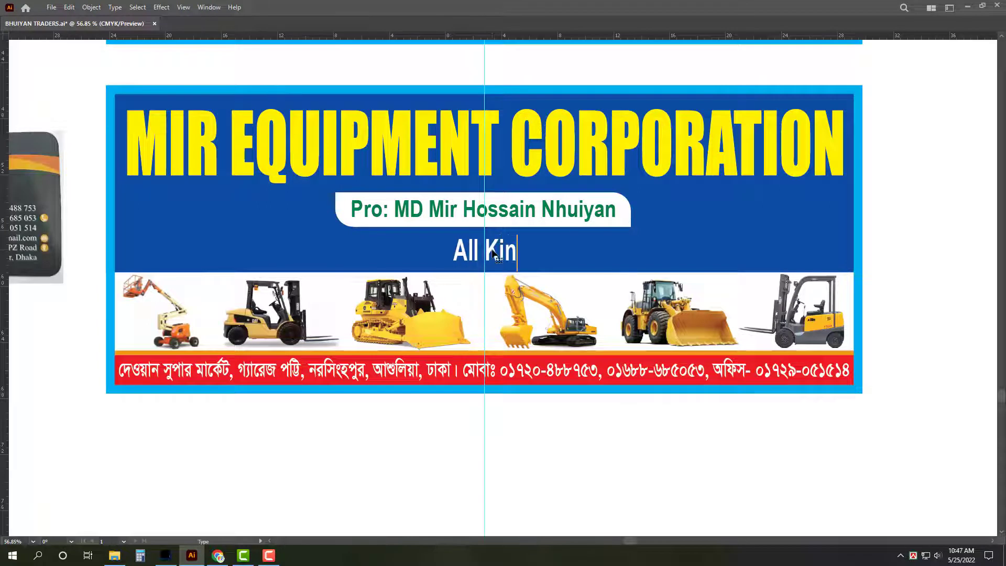
text(ds O)
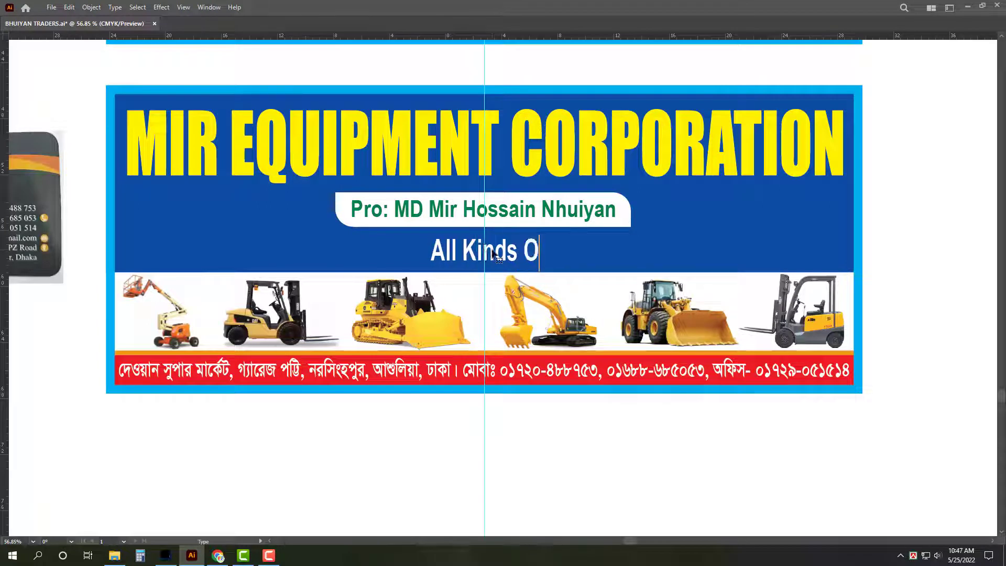
key(BackSpace)
text(of)
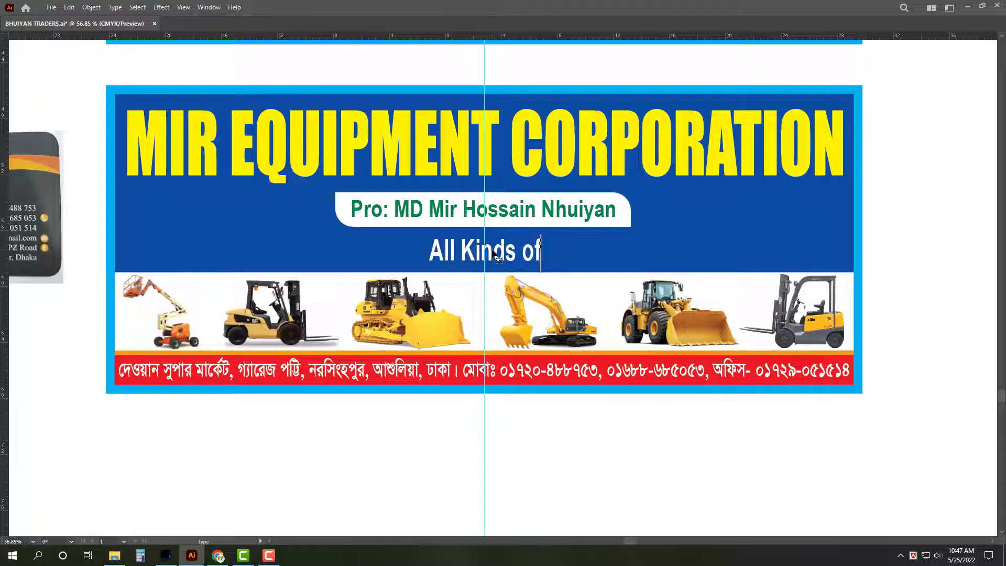
key(Escape)
Step: Recentre the Mir banner in view and save the document
alt+scroll(487, 432, down, 1)
drag(462, 438, 607, 443)
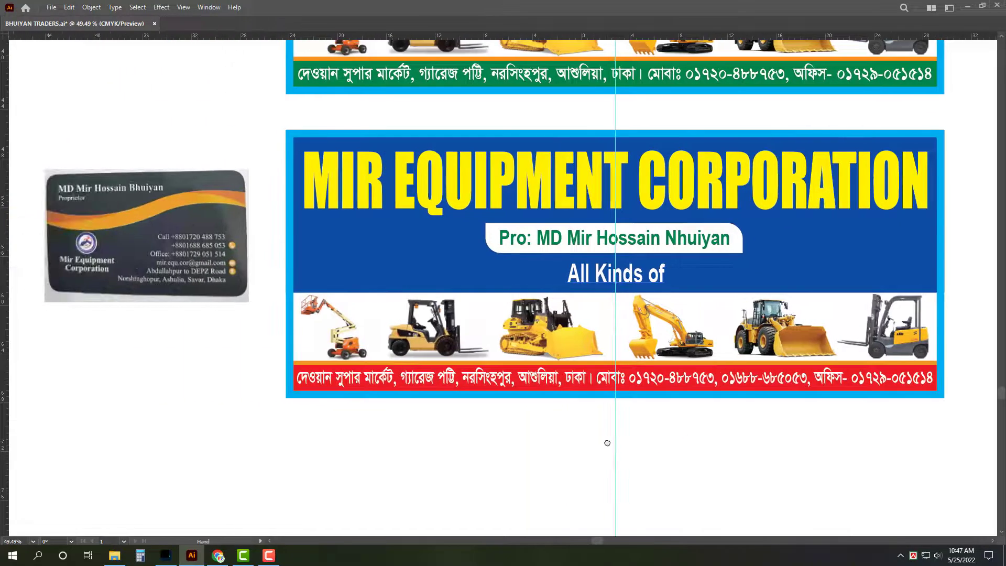
drag(675, 356, 523, 422)
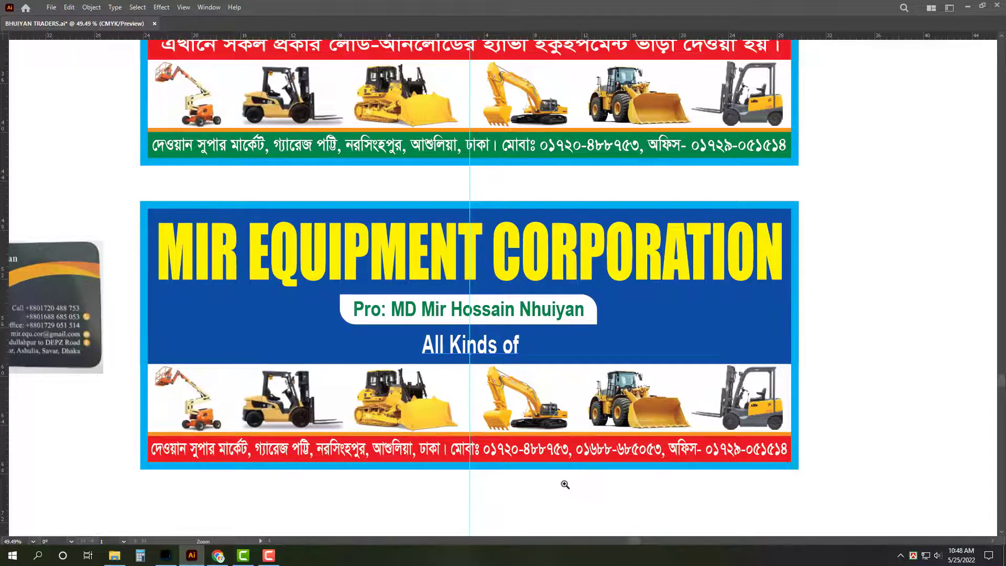
alt+scroll(564, 481, up, 2)
drag(600, 475, 652, 445)
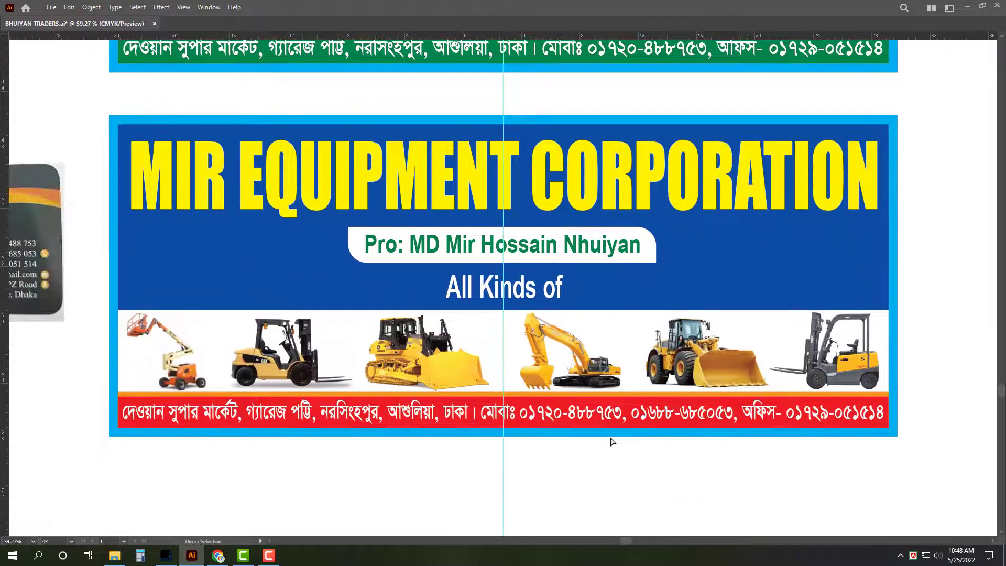
key(ctrl+s)
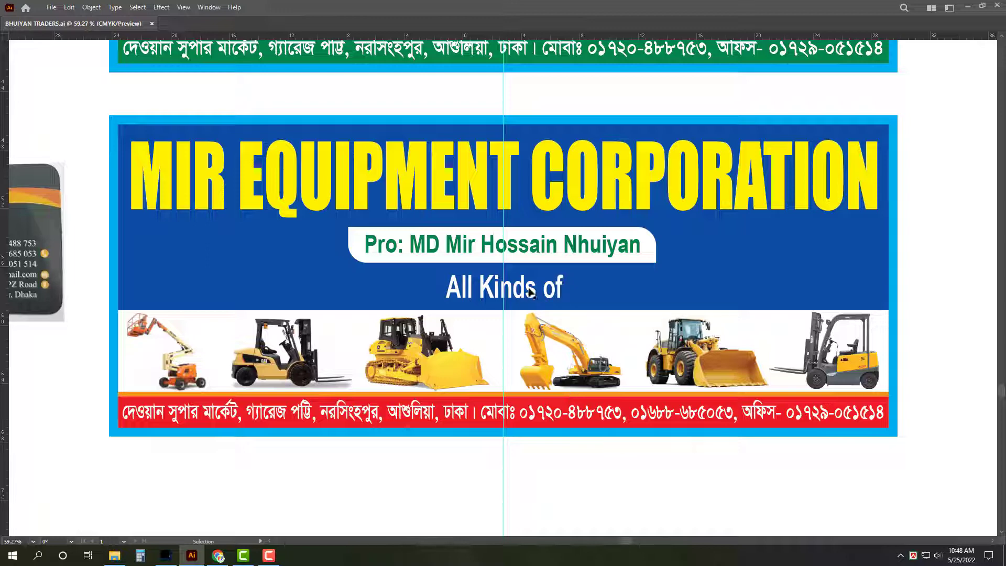
Step: Extend the 'All Kinds of' tagline with 'Heavy Equipment Rental Division.'
double_click(529, 292)
text(He)
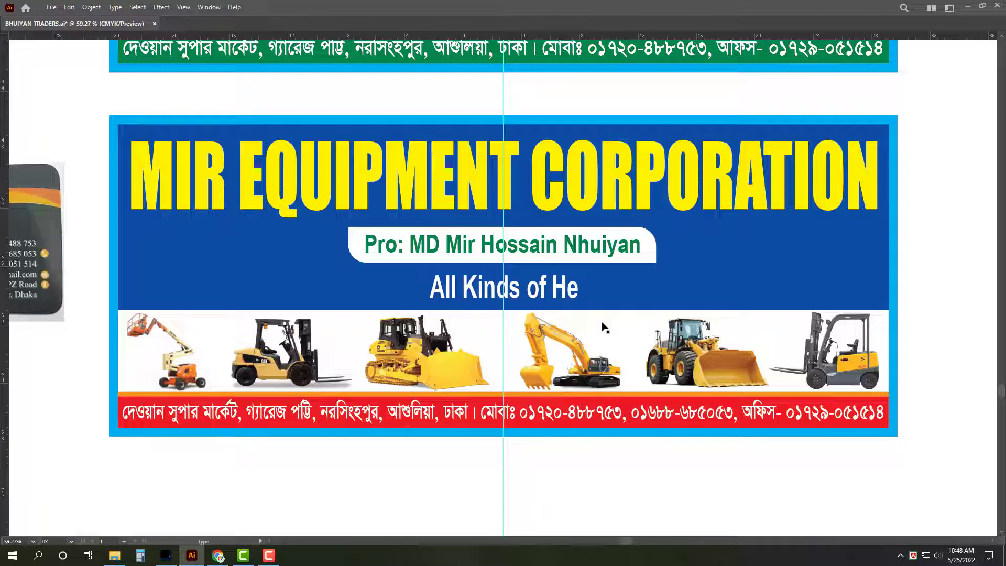
text(avy )
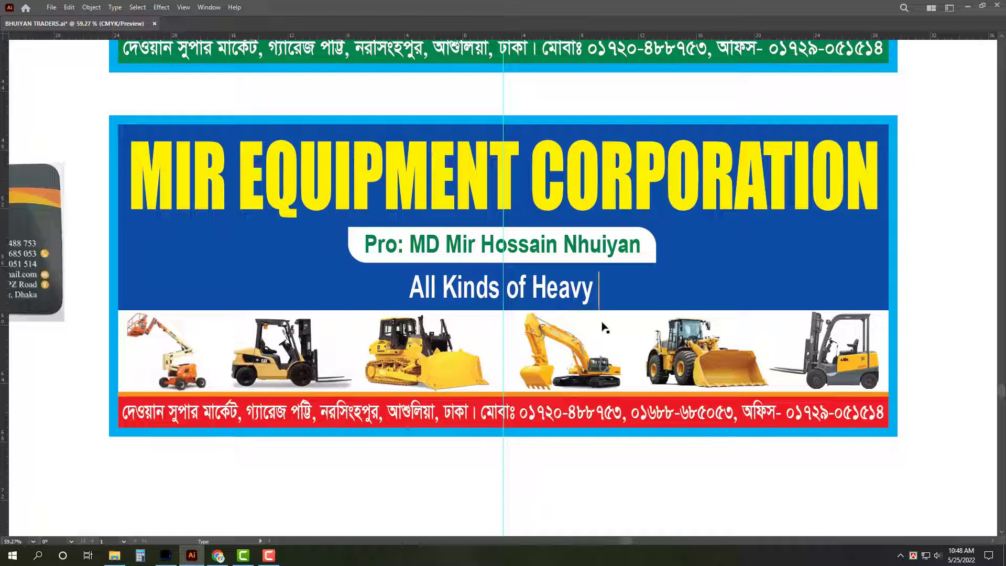
text(Eq)
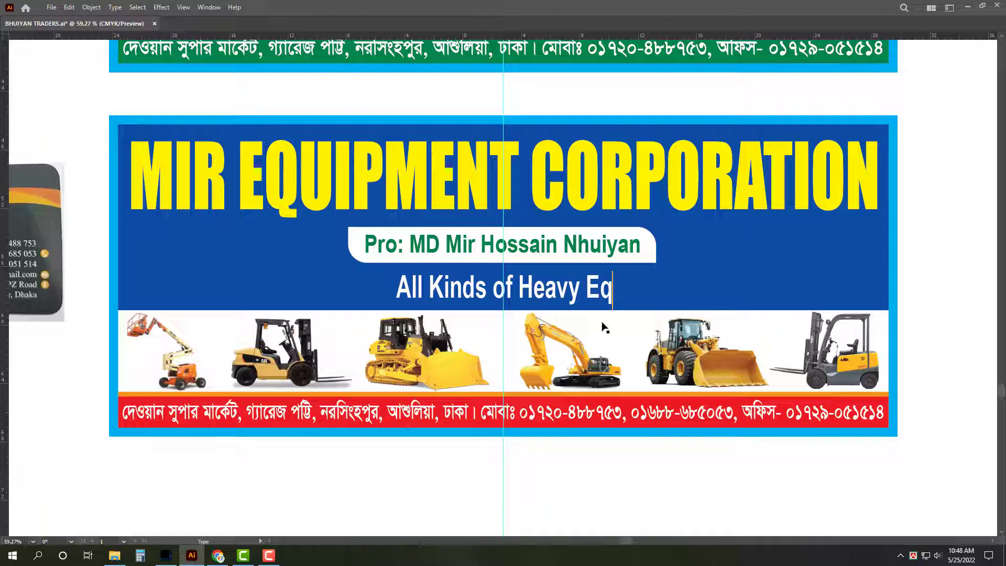
text(uipment)
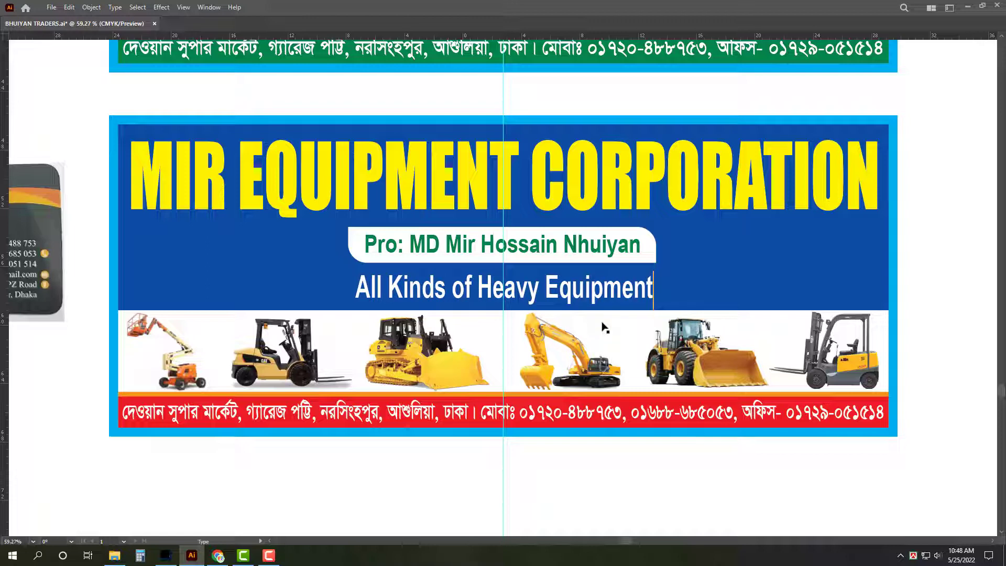
text( R)
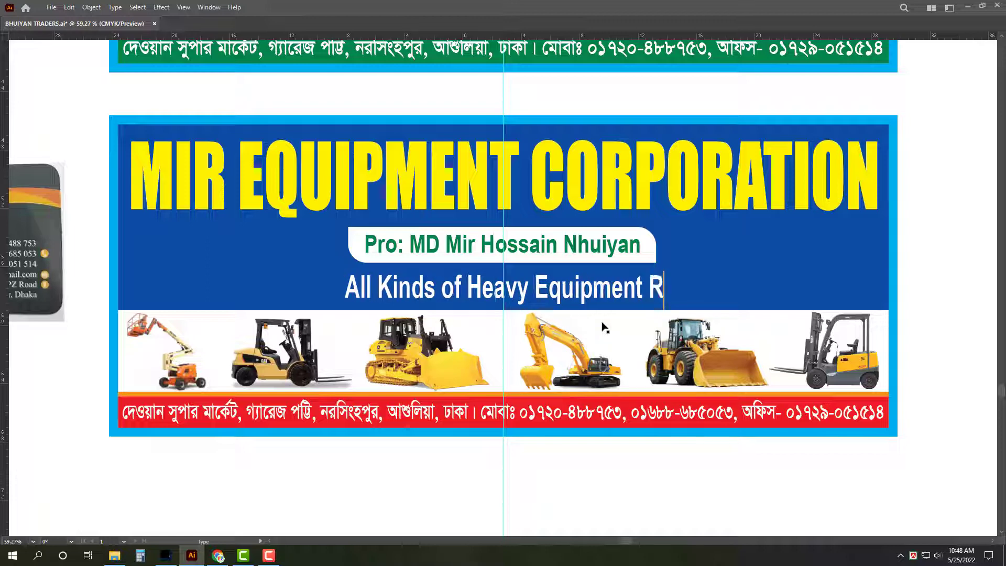
text(ent)
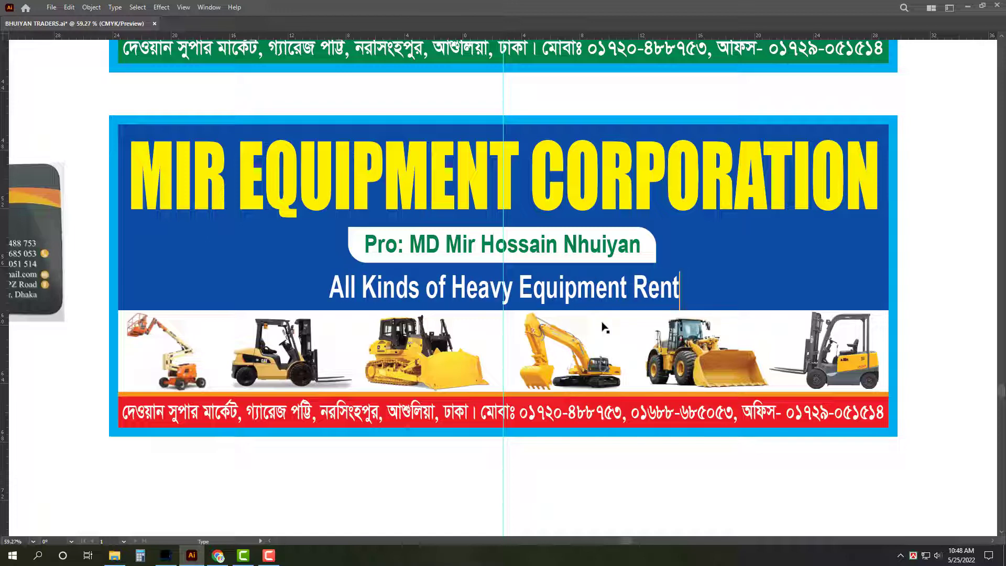
text(al)
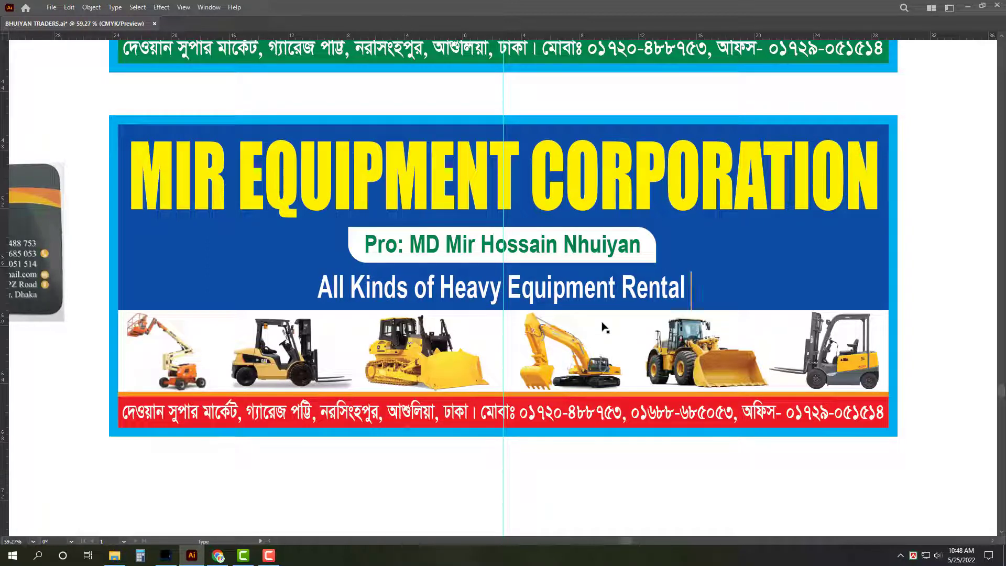
text(Di)
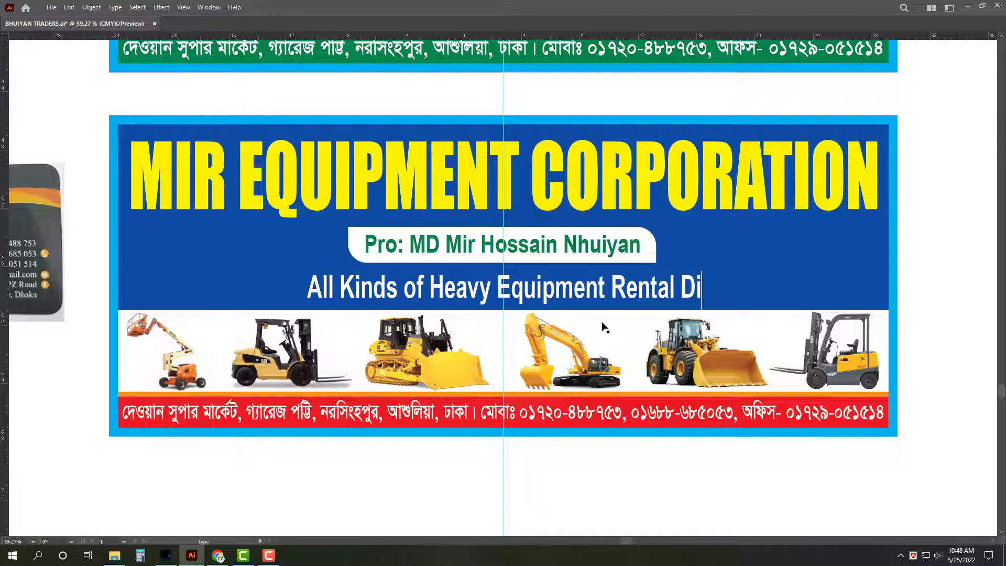
text(vision)
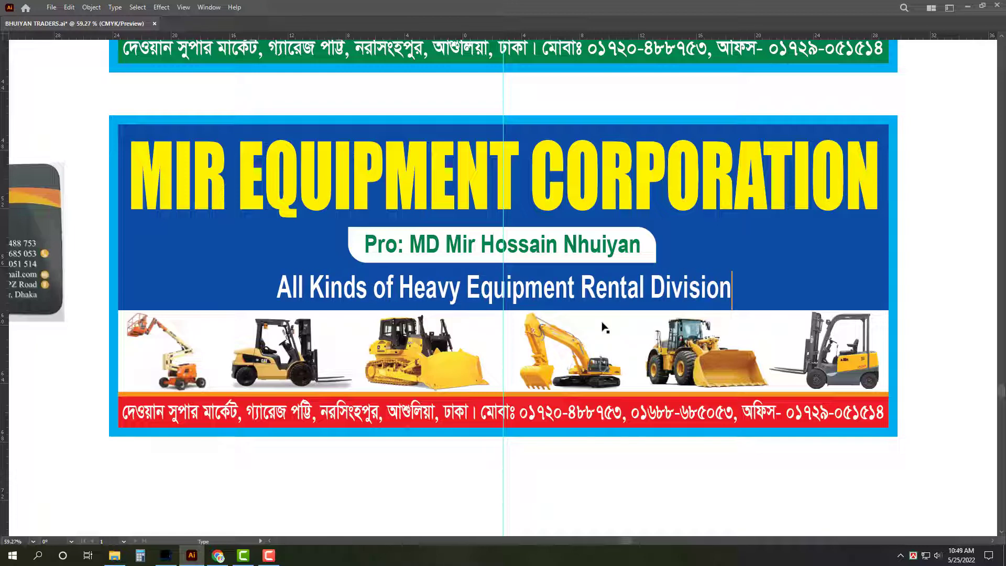
text(.)
key(Escape)
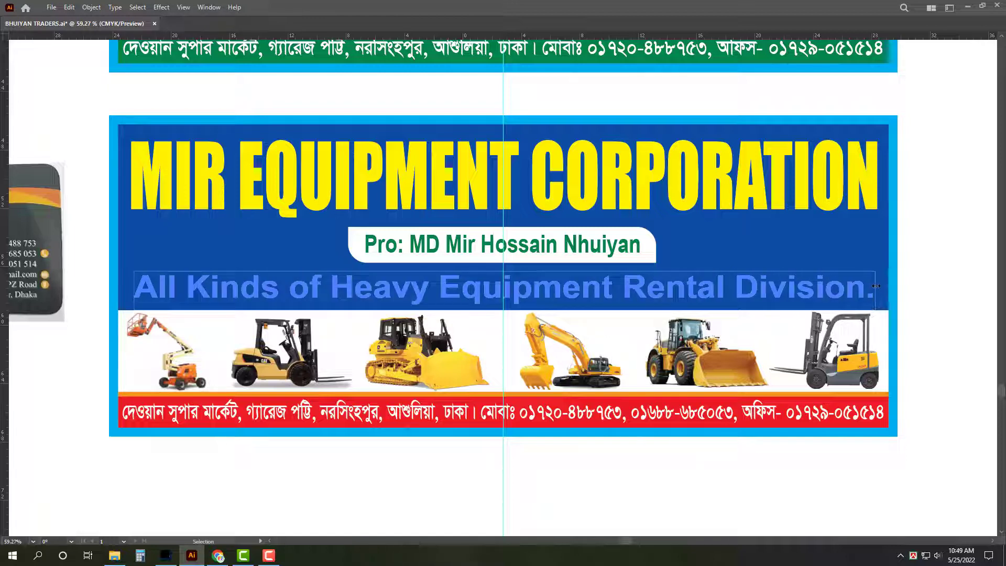
Step: Set the red Bengali address line to Arial Bold in the Character panel
key(Escape)
key(Tab)
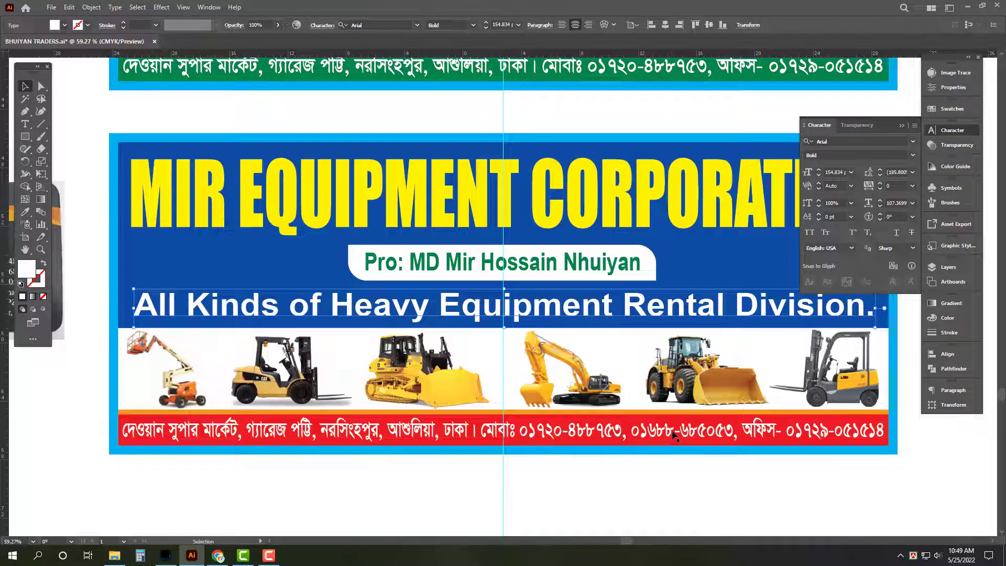
click(673, 444)
click(856, 140)
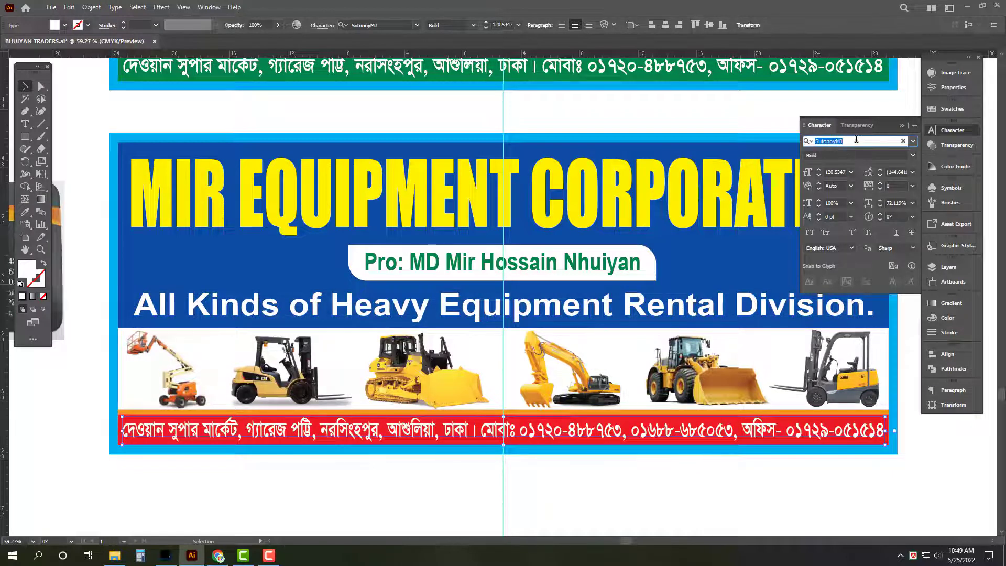
text(arial)
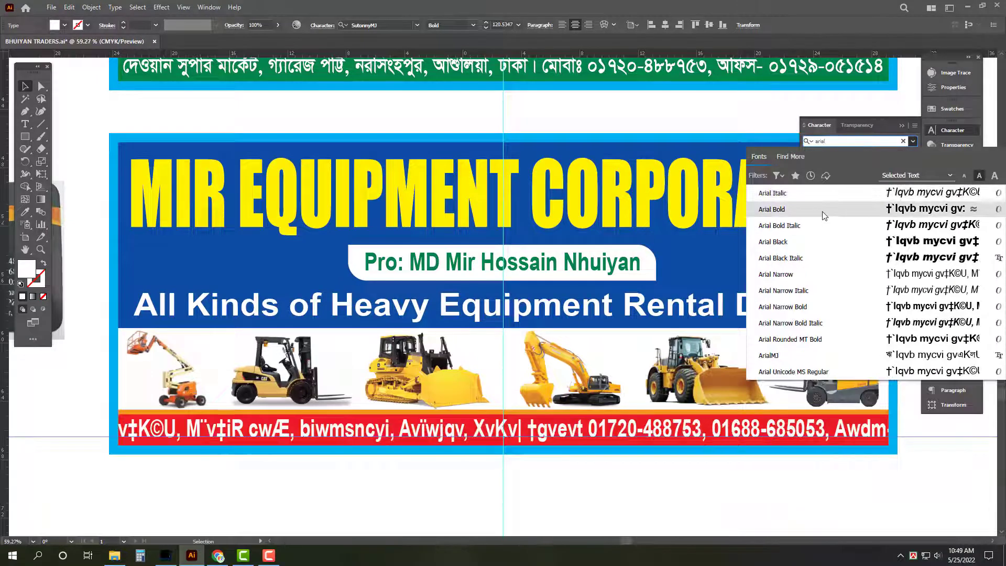
click(822, 212)
Step: Move the business card image beside the lower banner and zoom in on it
key(Tab)
drag(741, 472, 359, 449)
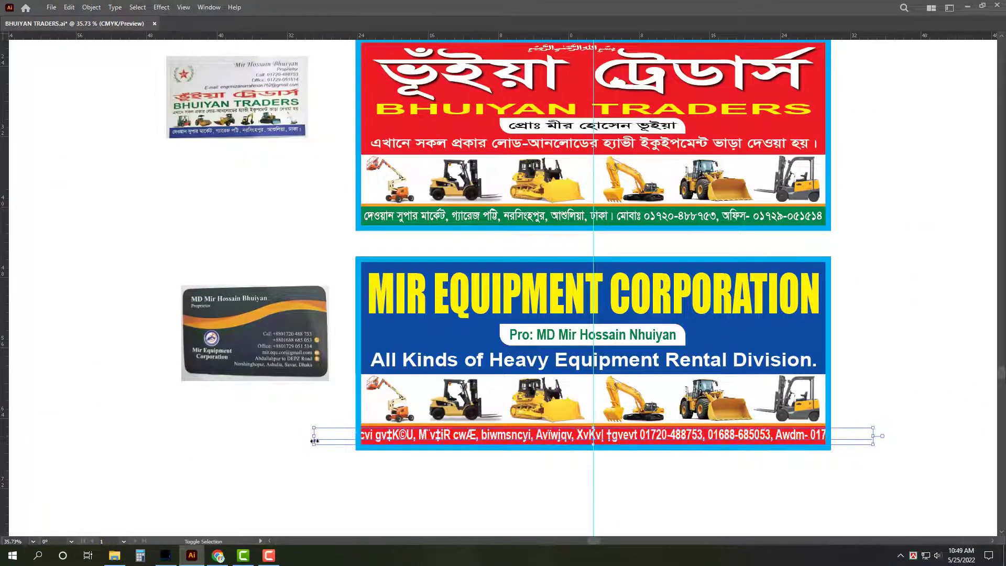
drag(283, 367, 299, 414)
drag(449, 476, 520, 496)
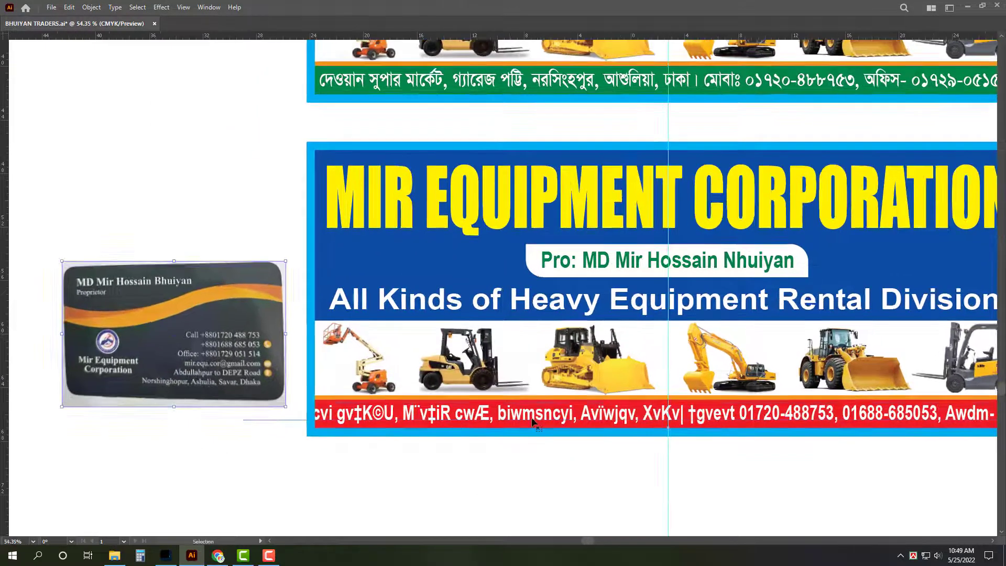
key(t)
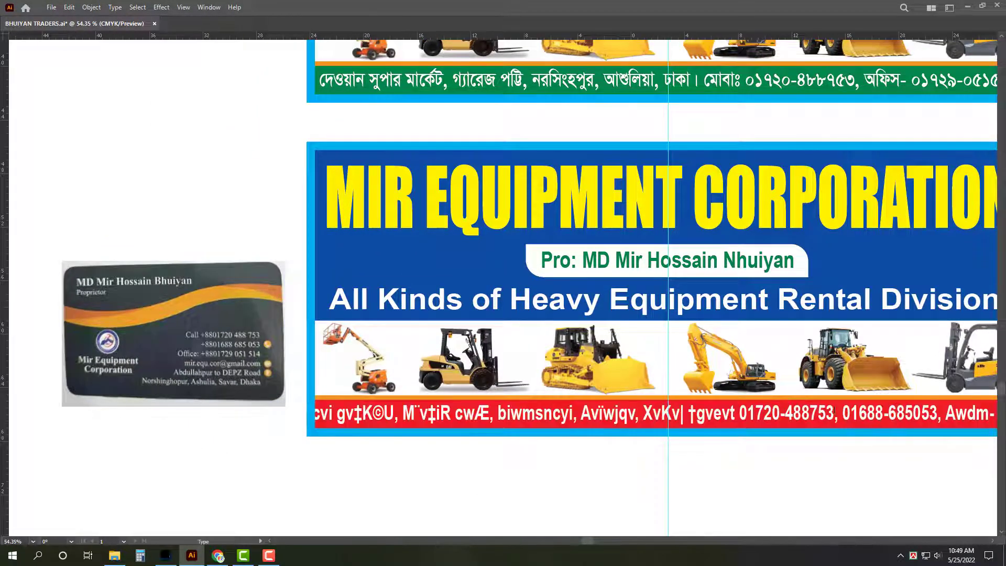
Step: Replace the old address text with the full English market, town and city address
drag(740, 413, 169, 413)
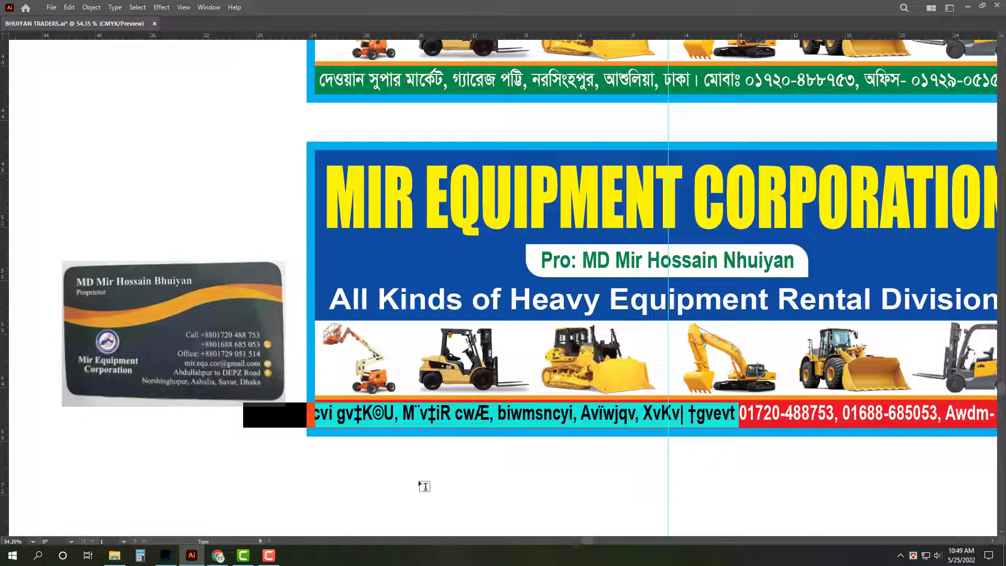
text(Ab)
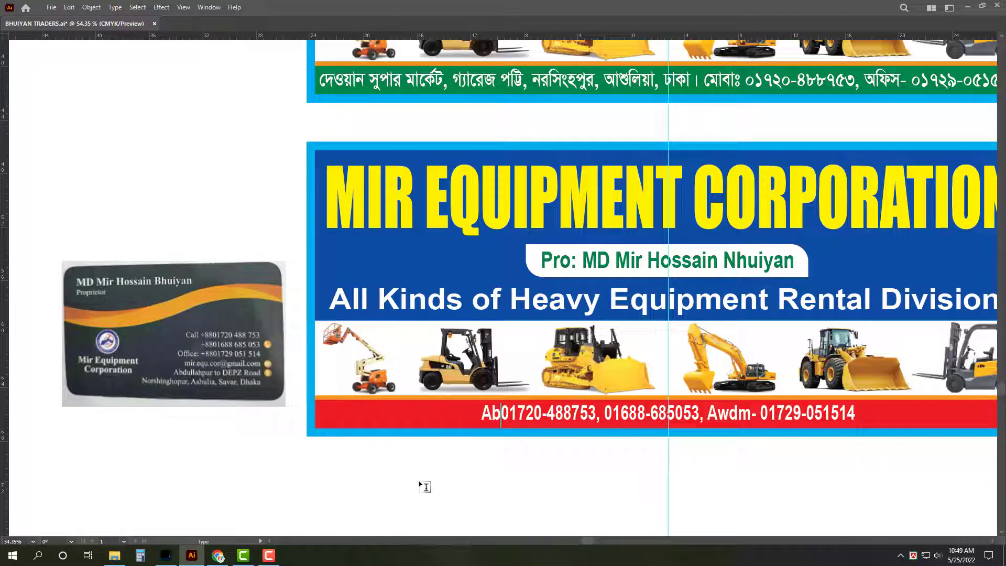
text(du)
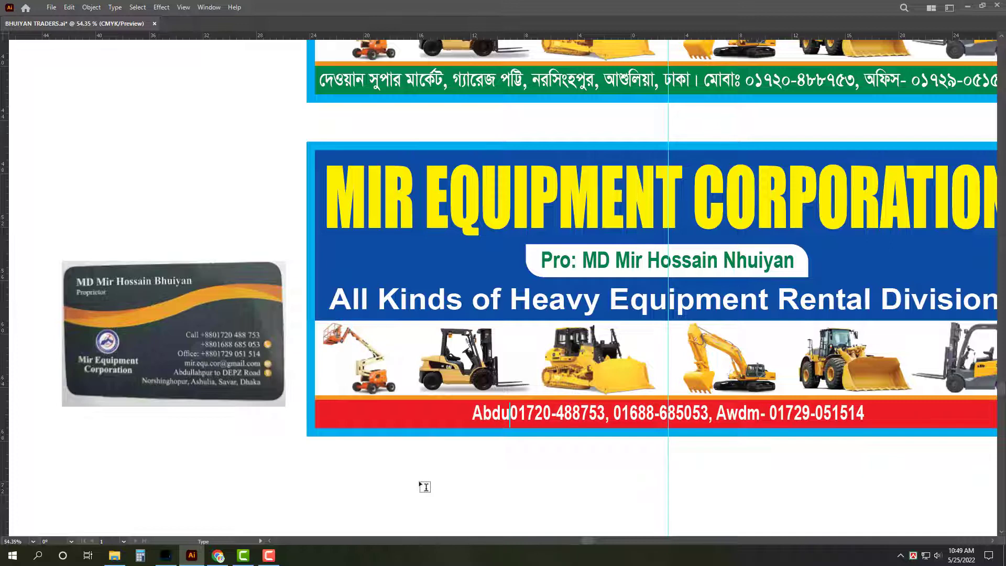
key(BackSpace)
key(BackSpace)
key(BackSpace)
key(BackSpace)
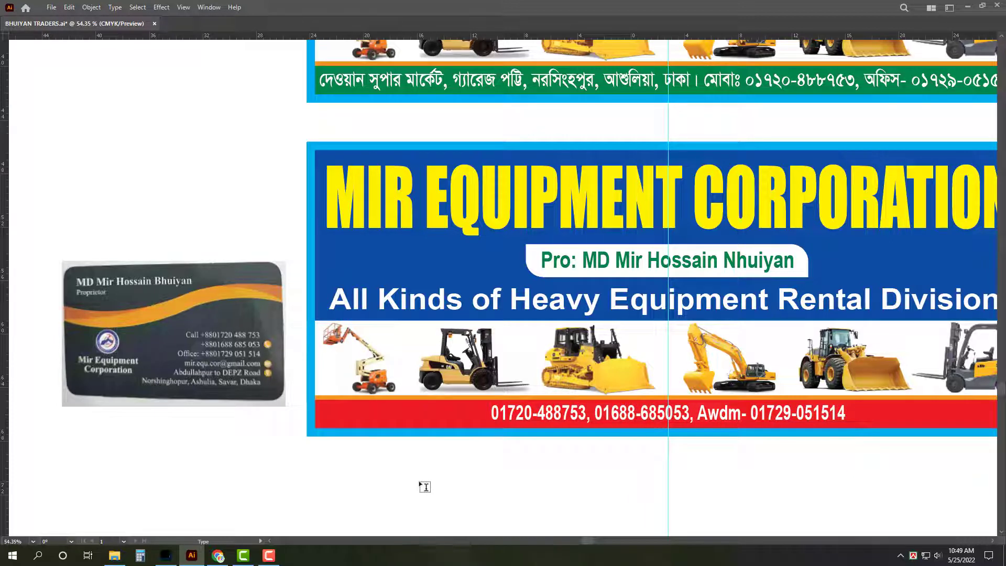
text(D)
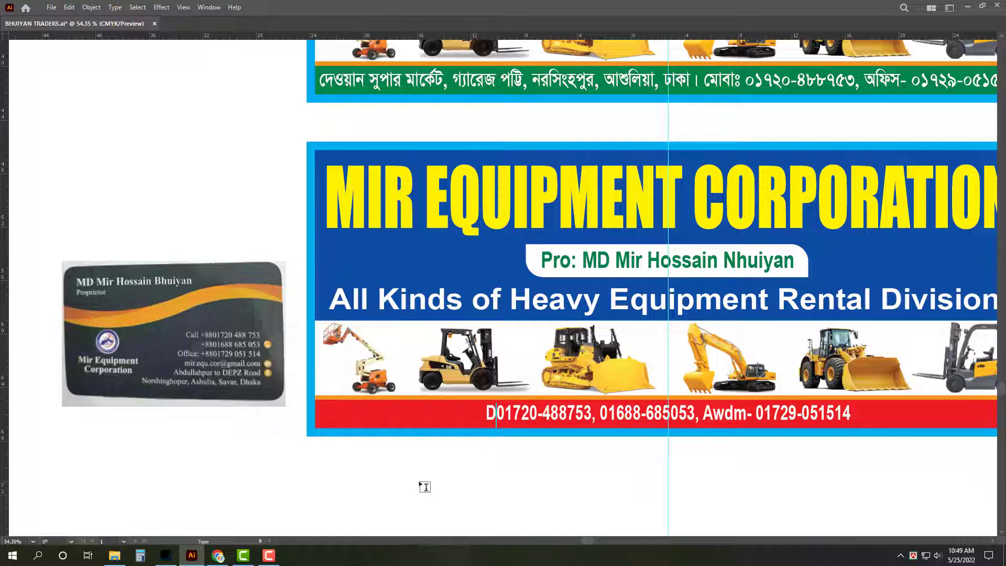
text(ewan Market)
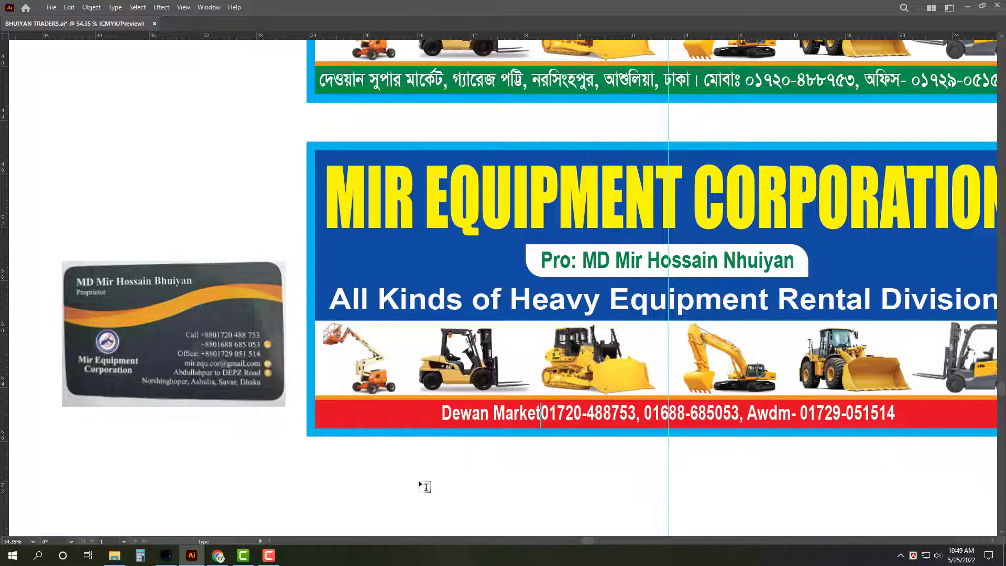
text(, )
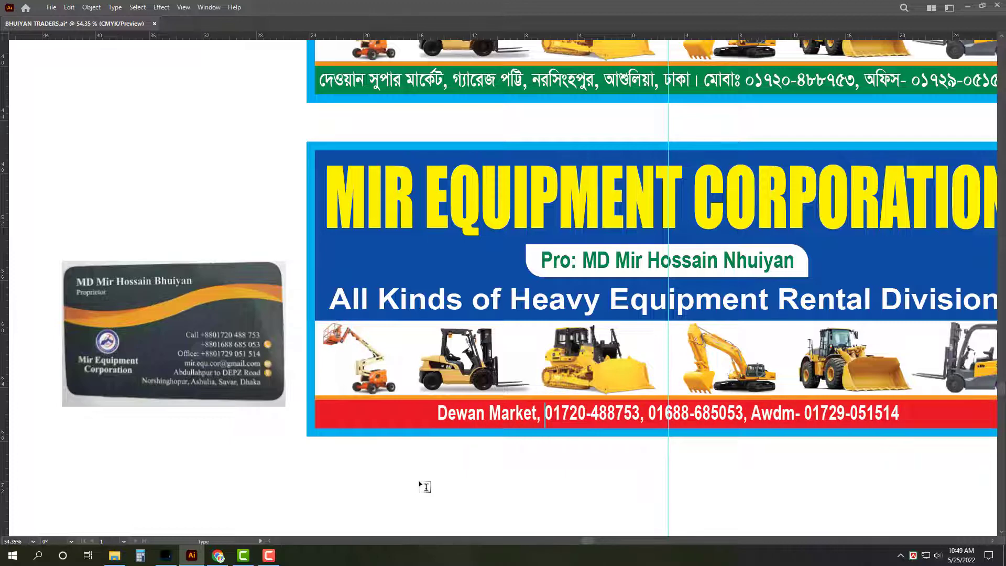
text(G)
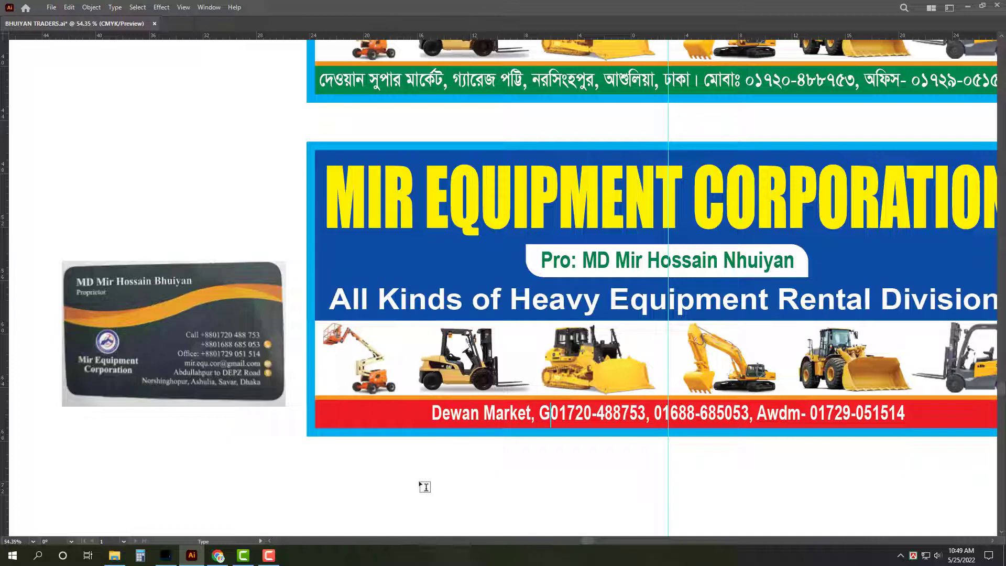
text(er)
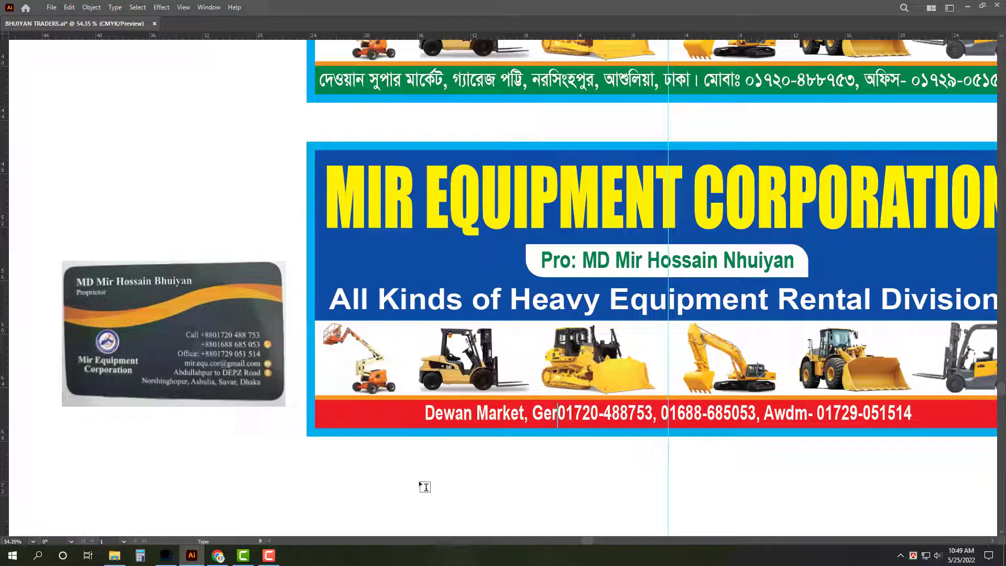
key(BackSpace)
key(BackSpace)
key(BackSpace)
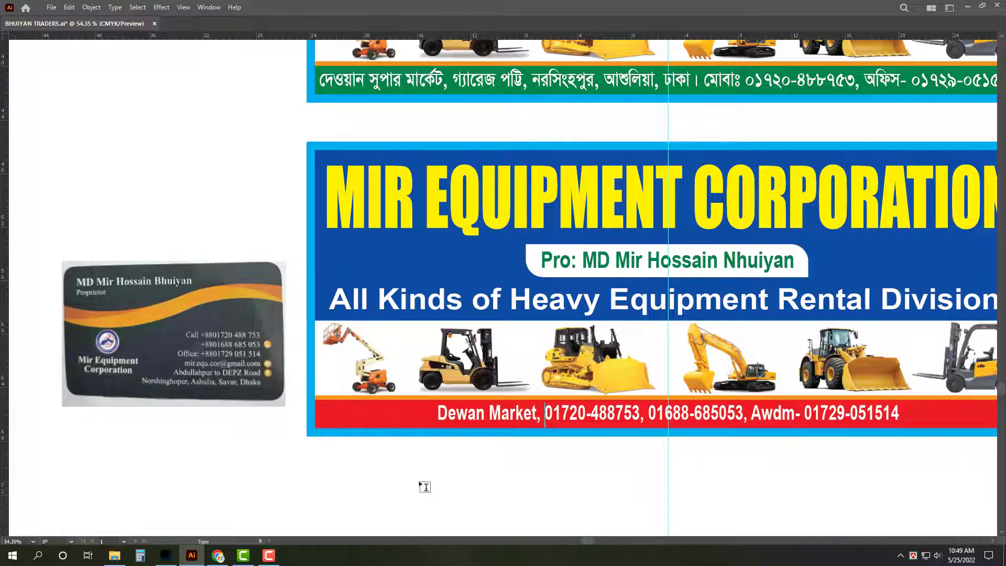
text(Nor)
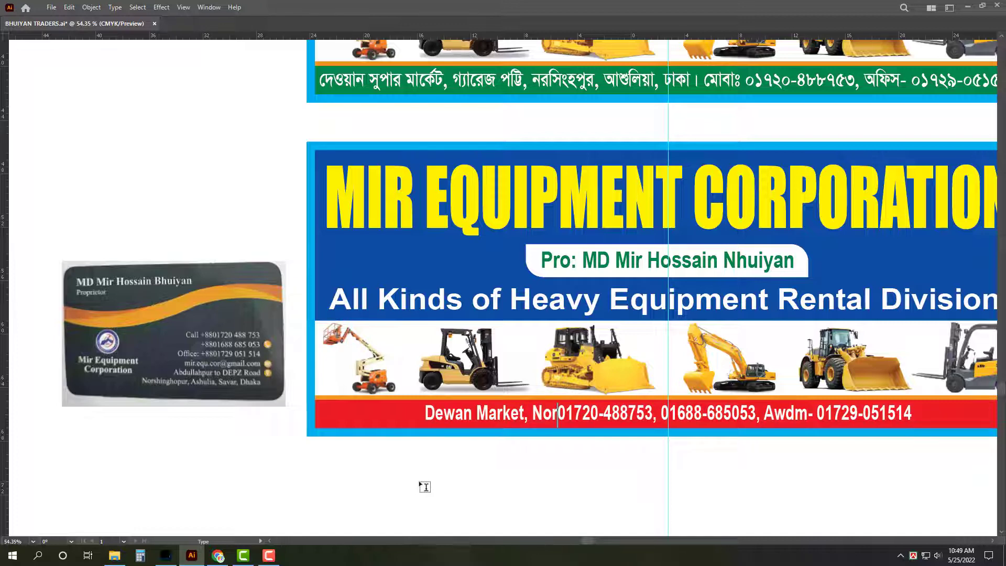
text(sh)
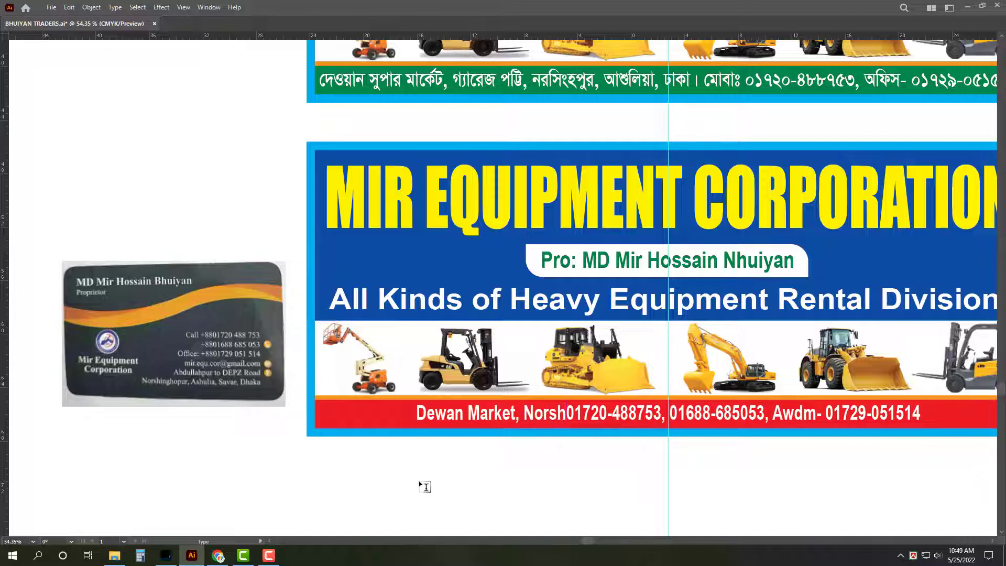
text(ing)
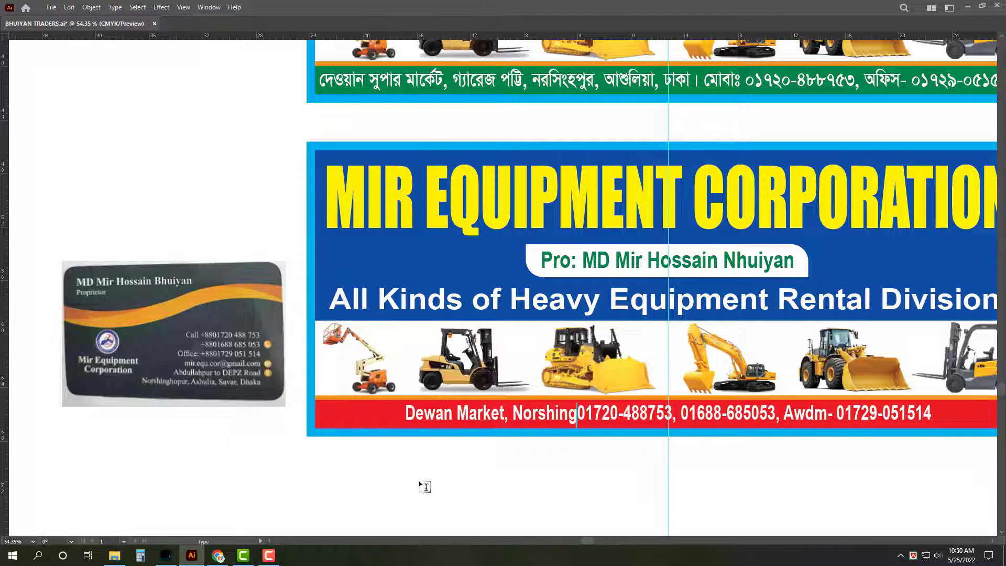
text(ho)
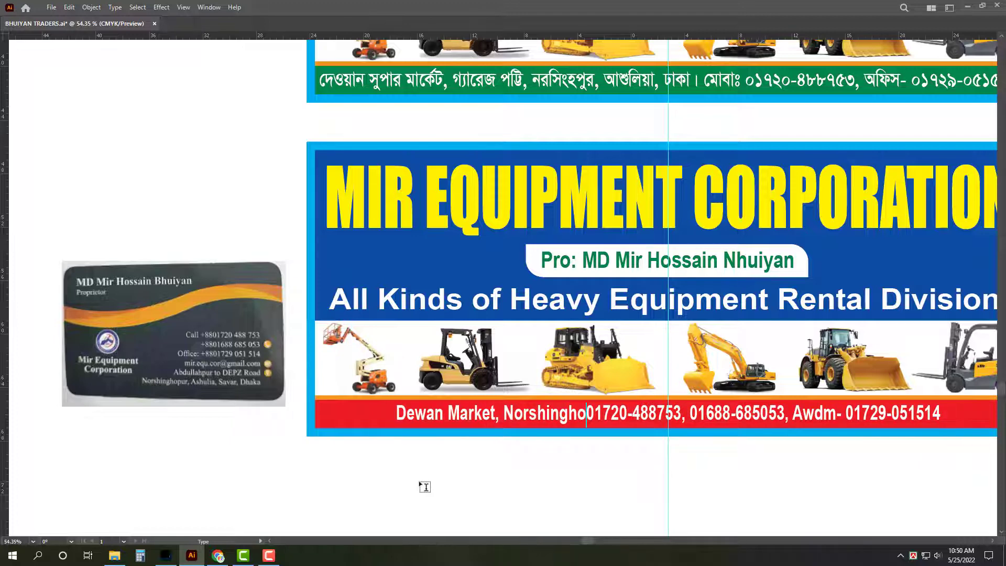
text(pur)
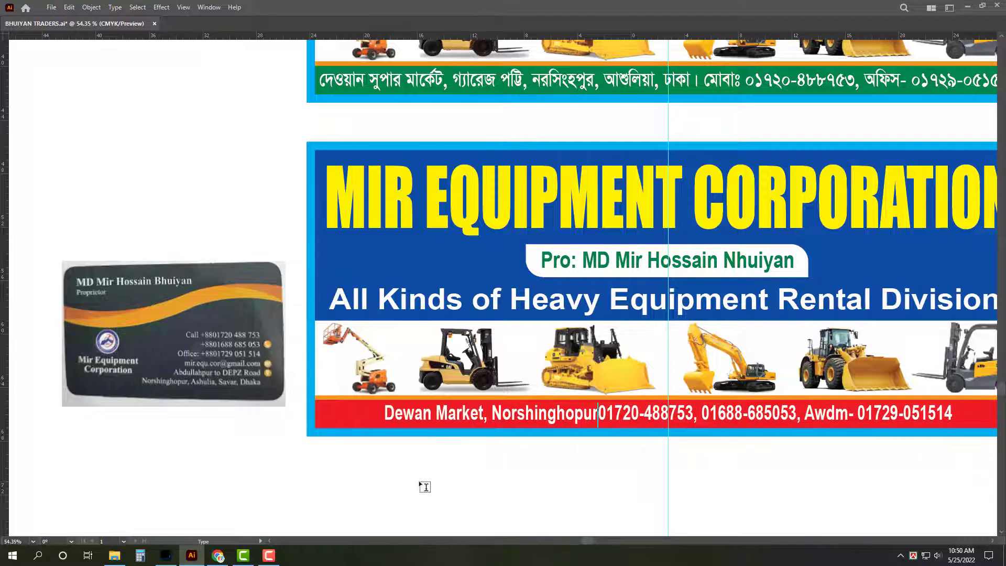
text(, Ashuli)
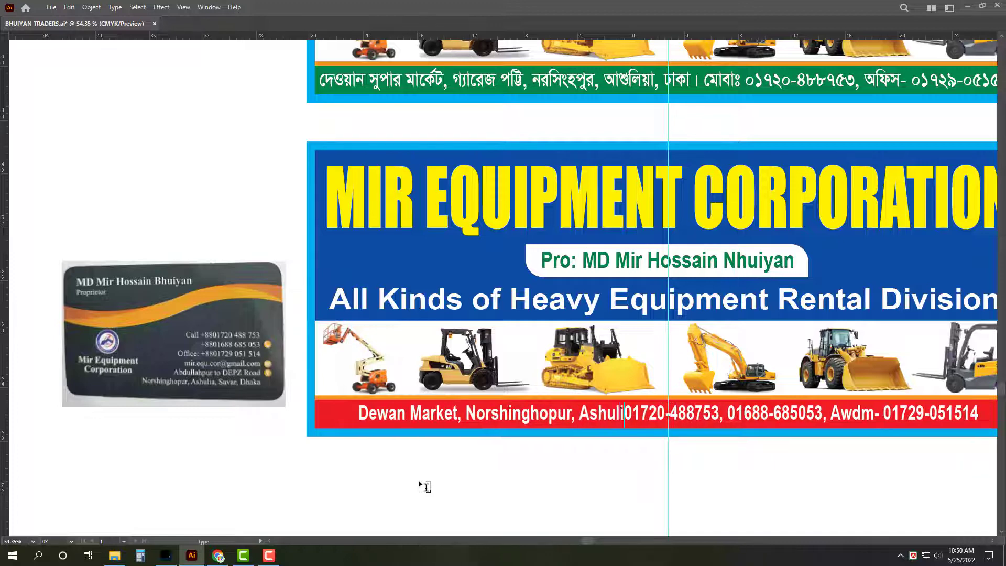
text(a, Dhak)
key(BackSpace)
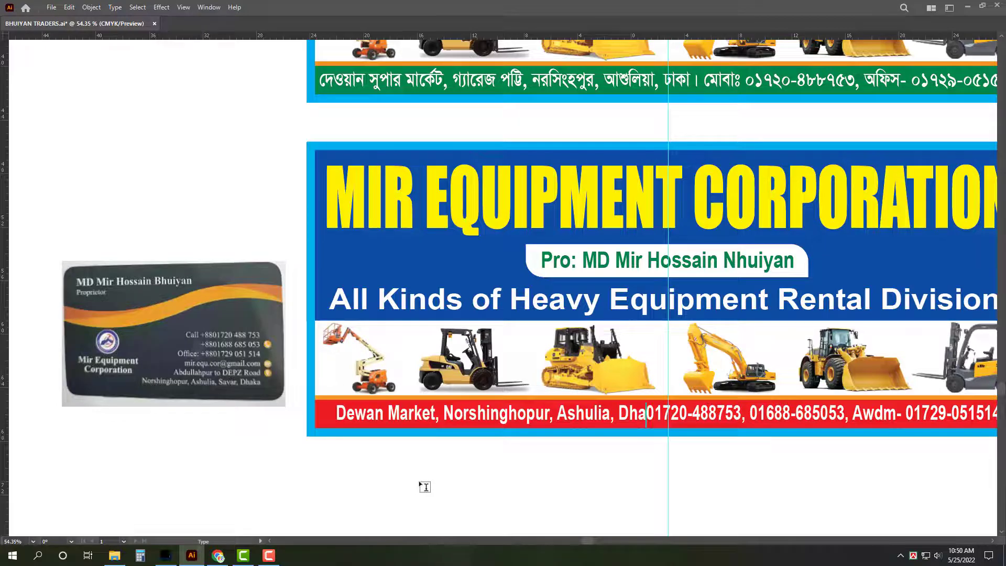
text(ka. )
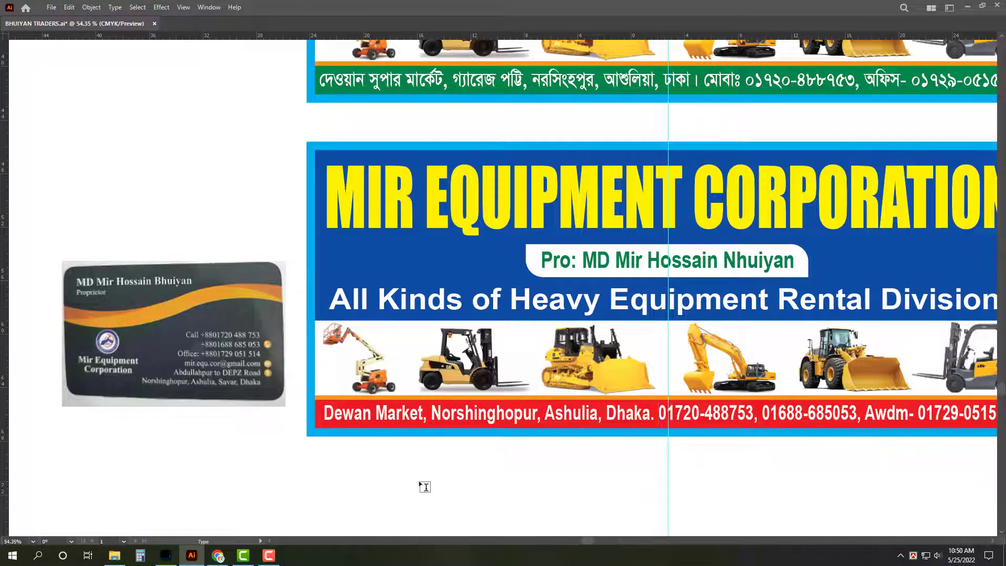
text(M)
key(BackSpace)
Step: Insert 'Call:' before the phone numbers and replace 'Awdm-' with 'Office:'
text(Call)
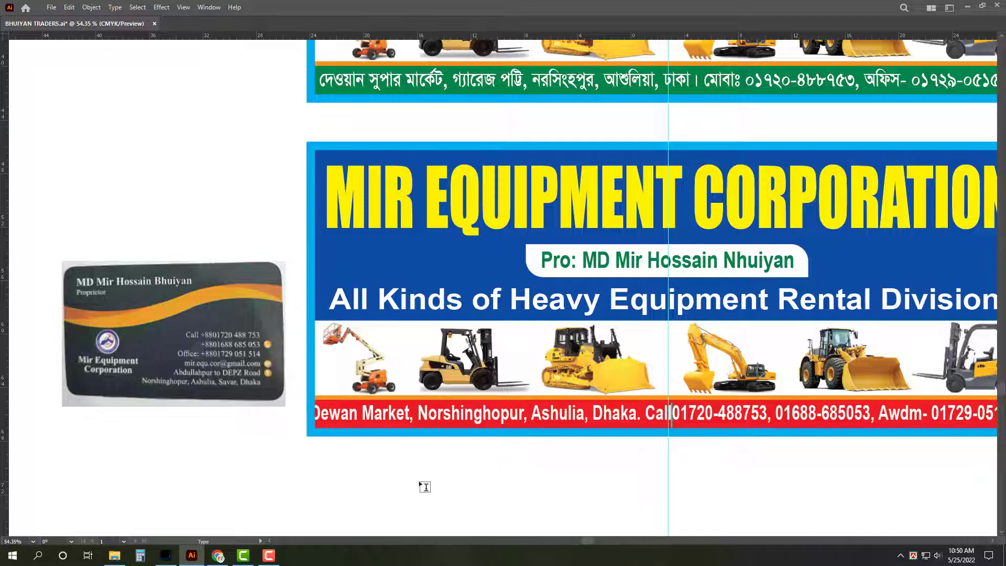
text(:)
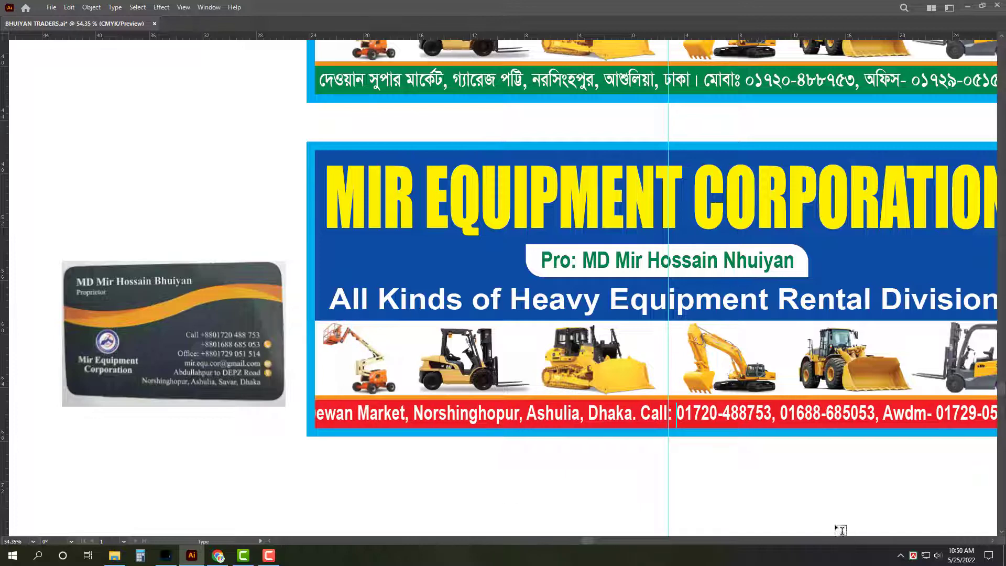
drag(884, 414, 924, 415)
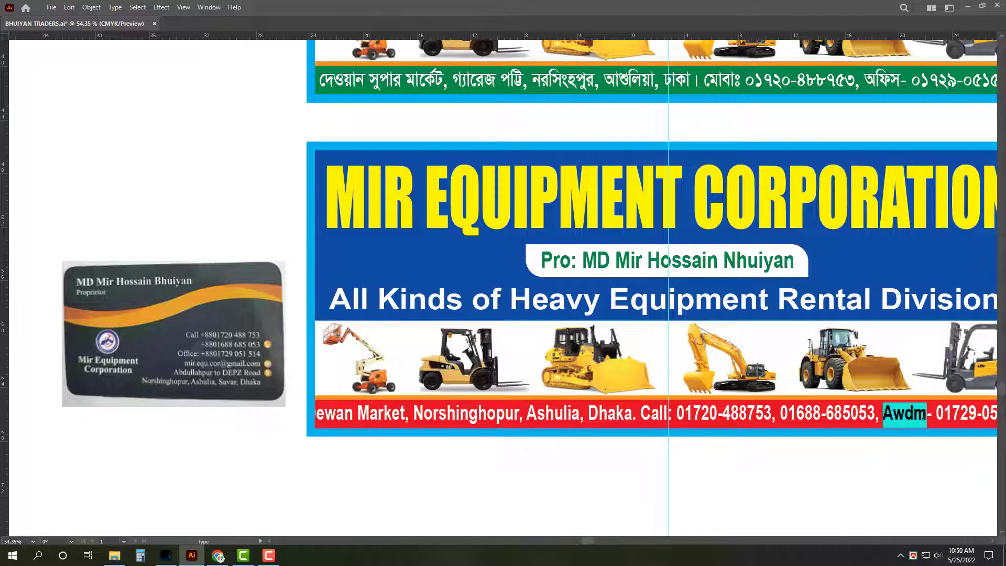
text(Office)
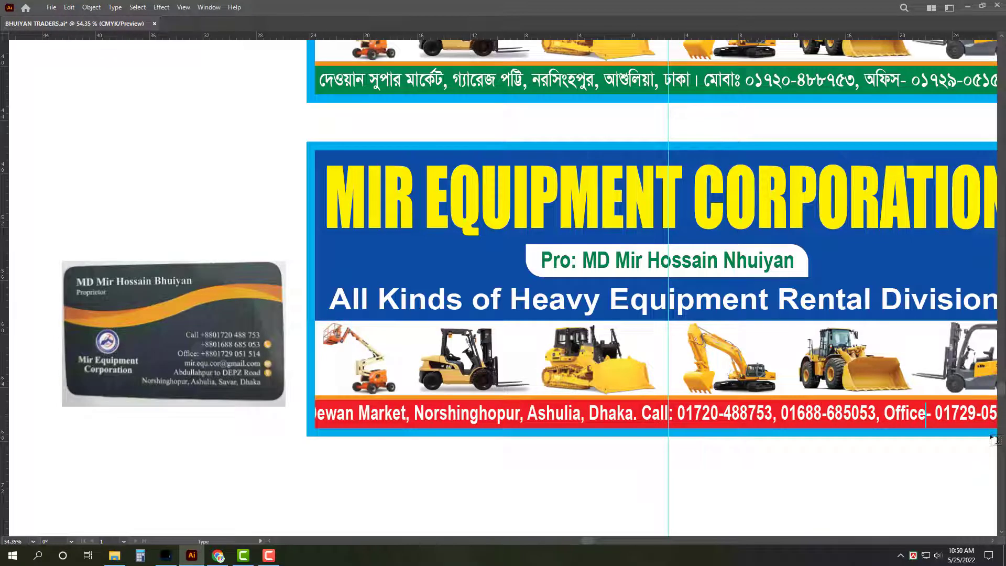
key(Delete)
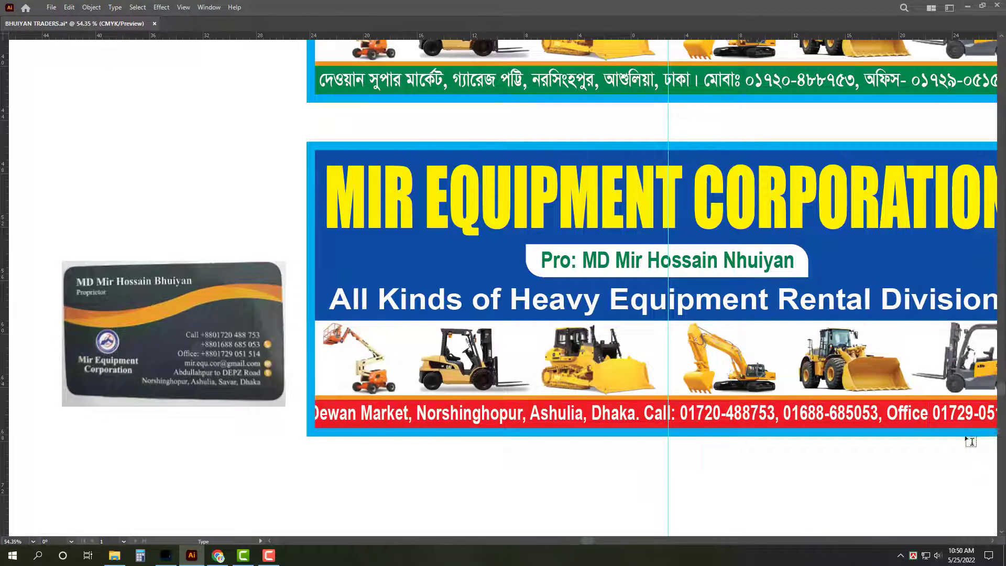
text(:)
key(Escape)
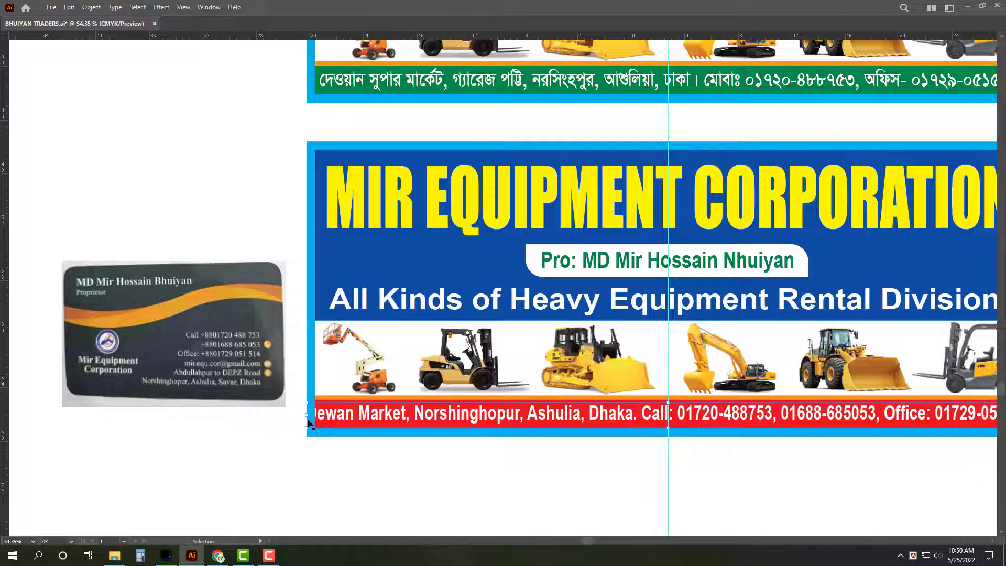
Step: Review the corrected Mir Equipment contact line and save the BHUIYAN TRADERS file
click(375, 442)
drag(375, 442, 407, 459)
scroll(418, 462, down, 1)
double_click(371, 408)
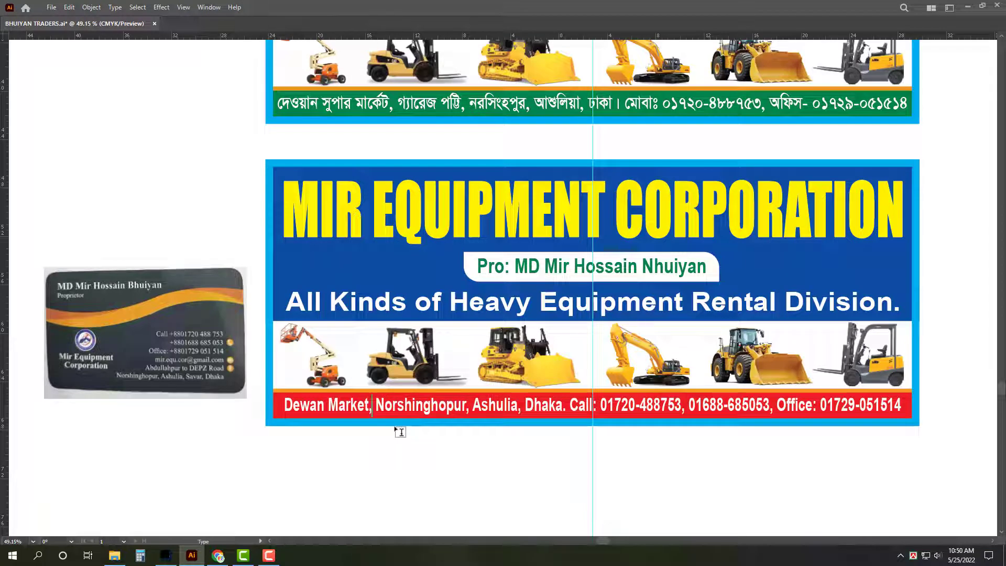
drag(629, 449, 616, 507)
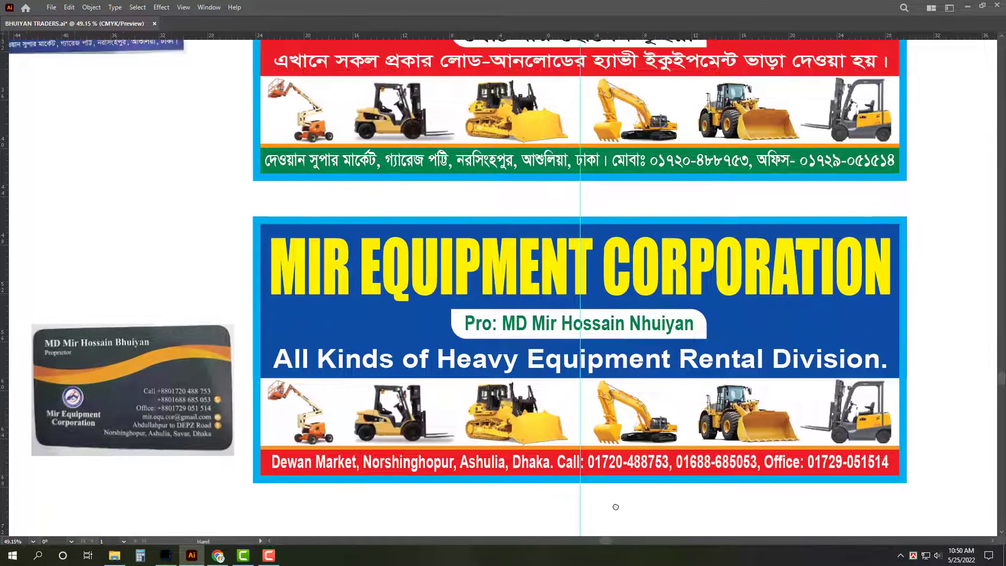
key(a)
key(ctrl+s)
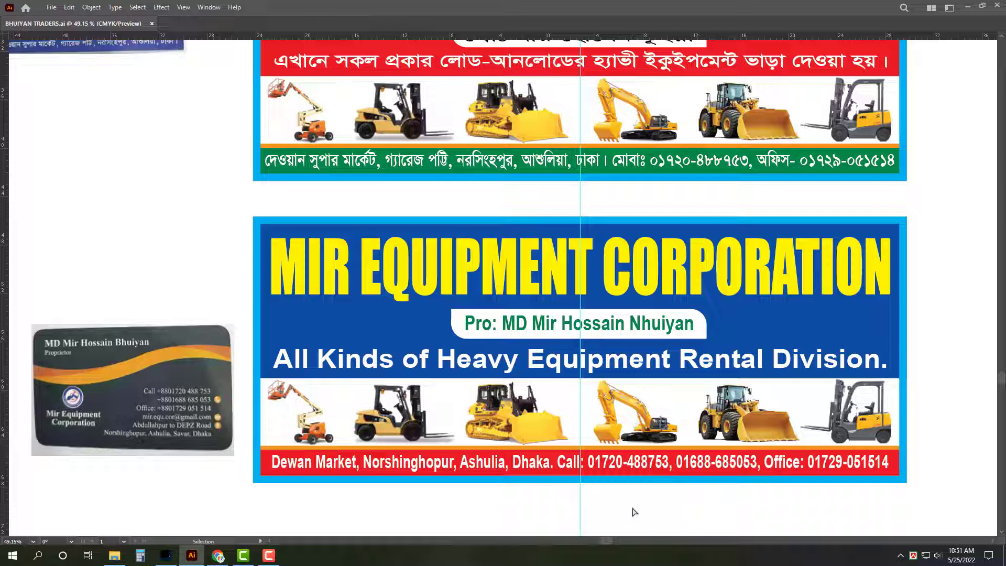
Step: Narrow the red-bar text and append ', E-mail:' with the company's e-mail address
click(885, 469)
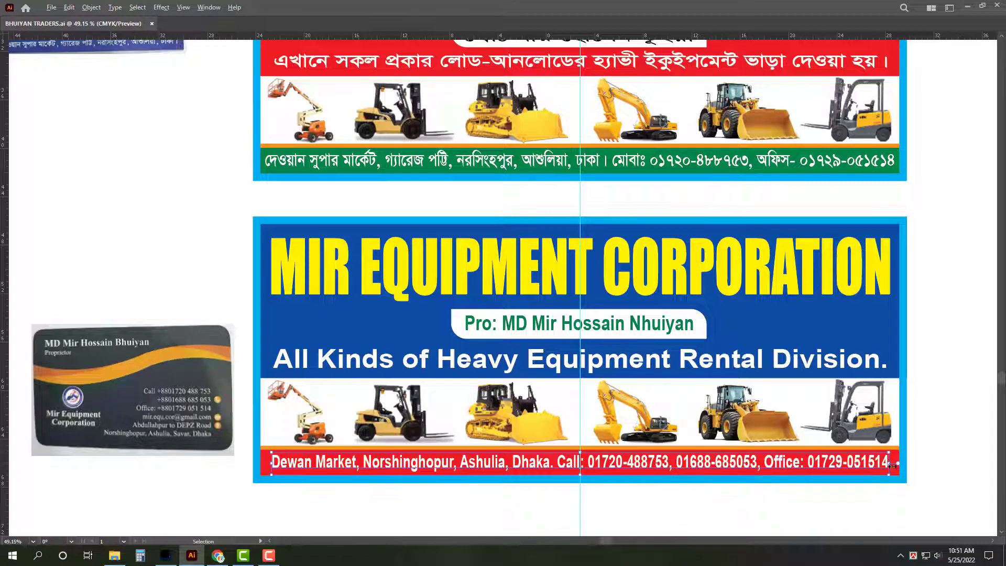
drag(891, 465, 792, 466)
double_click(763, 467)
key(ctrl+a)
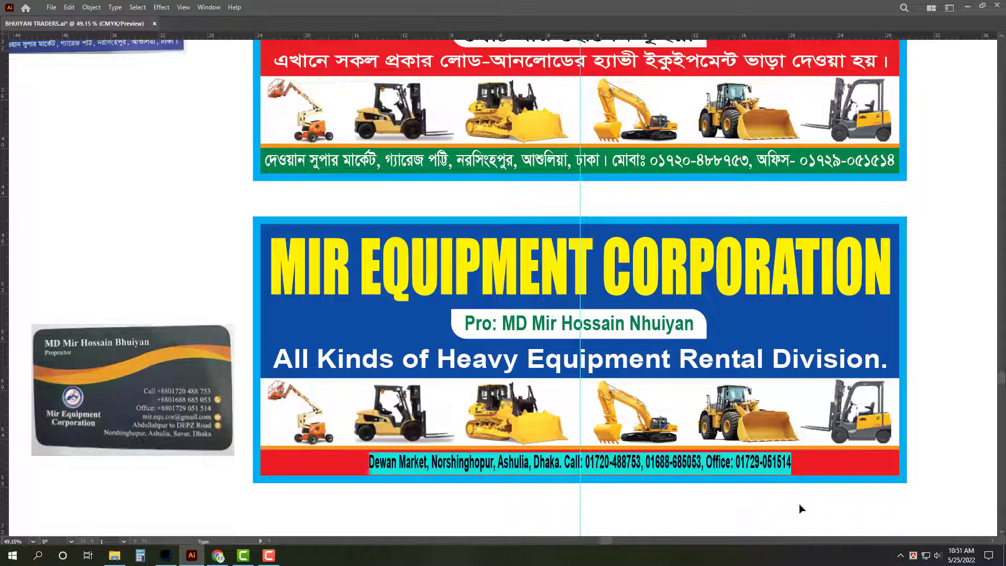
key(Right)
text(, E-)
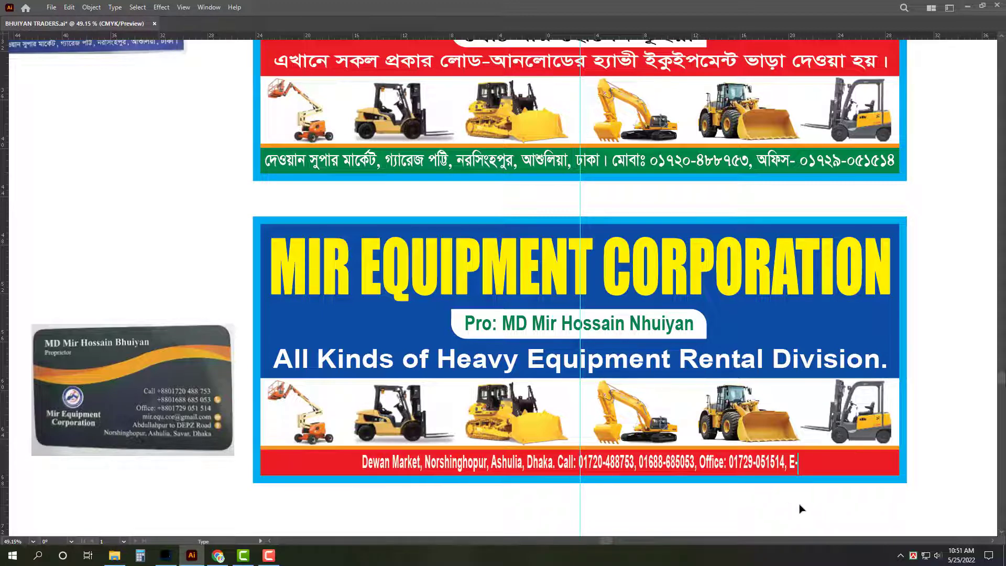
text(mail:)
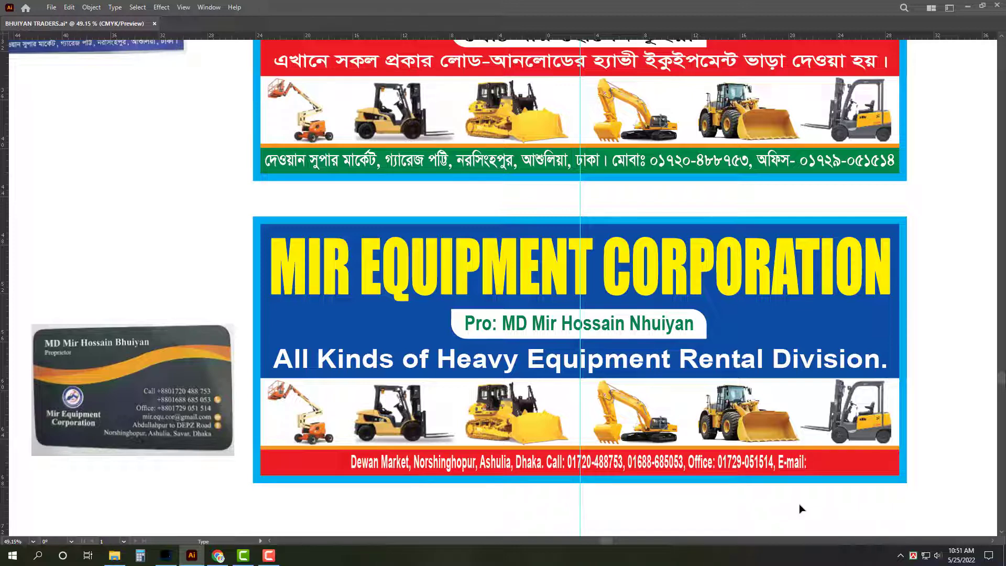
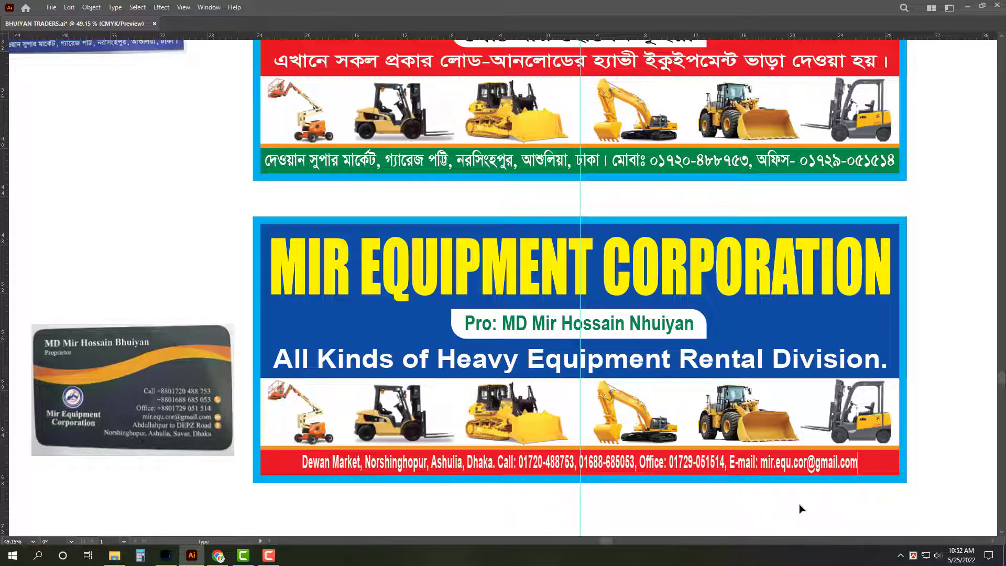
key(Escape)
Step: Stretch the contact text to fill the width of the red bar
drag(282, 462, 264, 462)
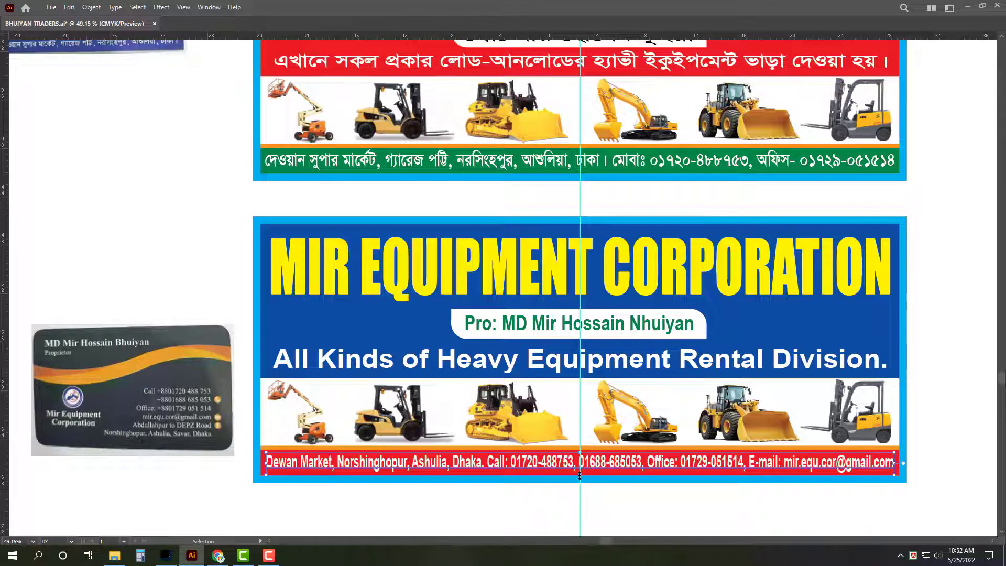
drag(580, 474, 580, 471)
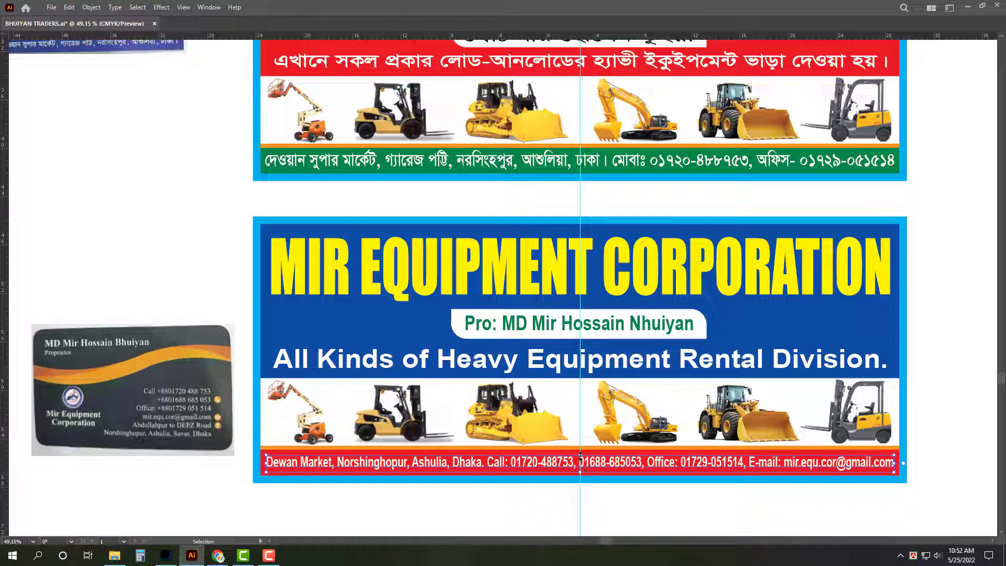
click(628, 507)
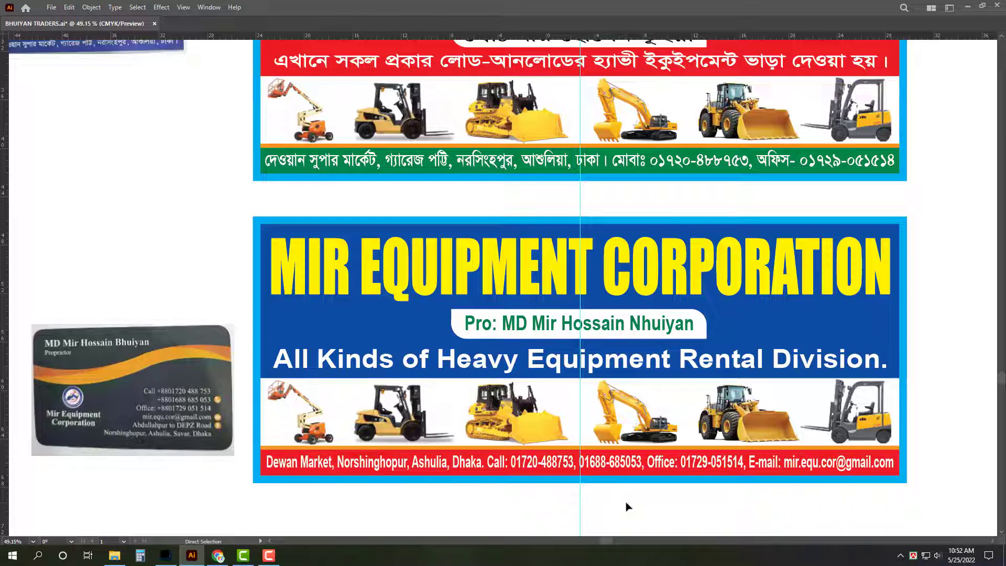
Step: Save the file, then spell out 'Proprietor' in the owner line
key(ctrl+s)
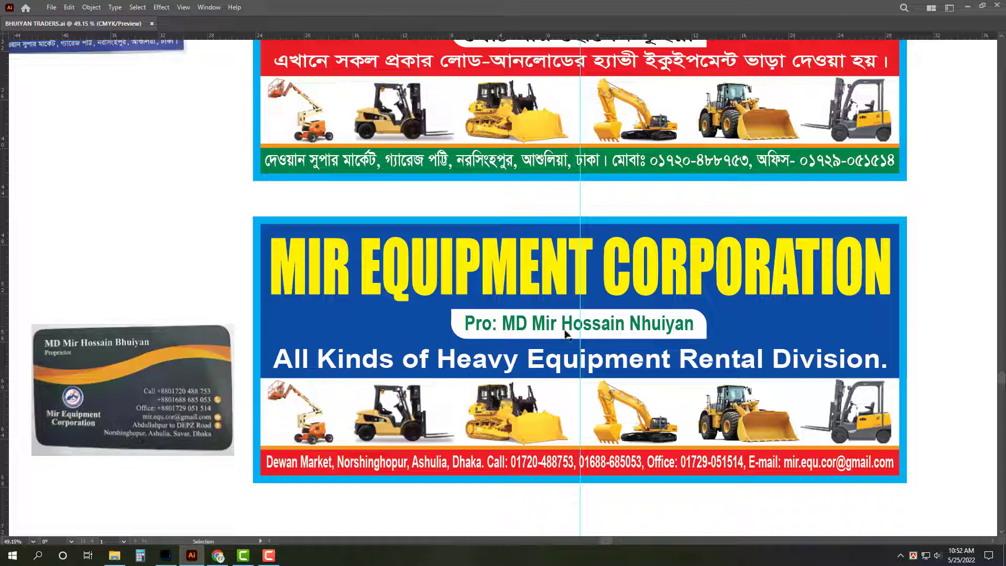
double_click(526, 333)
key(BackSpace)
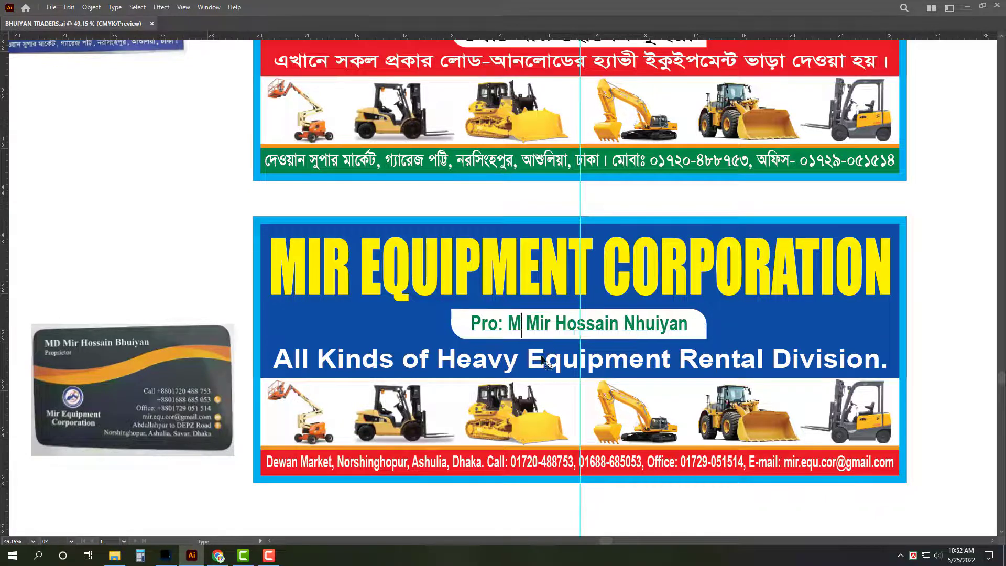
text(d)
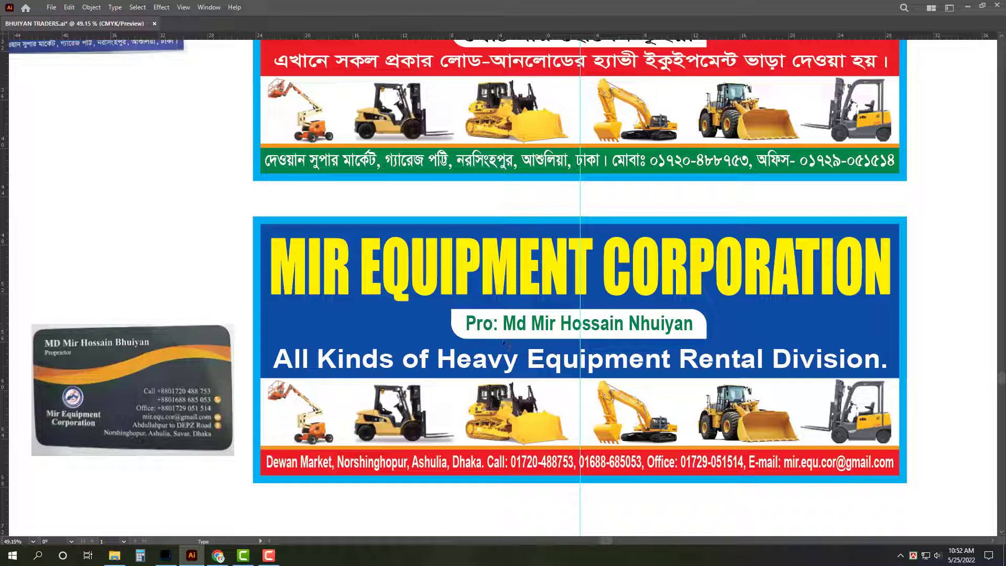
text(pri)
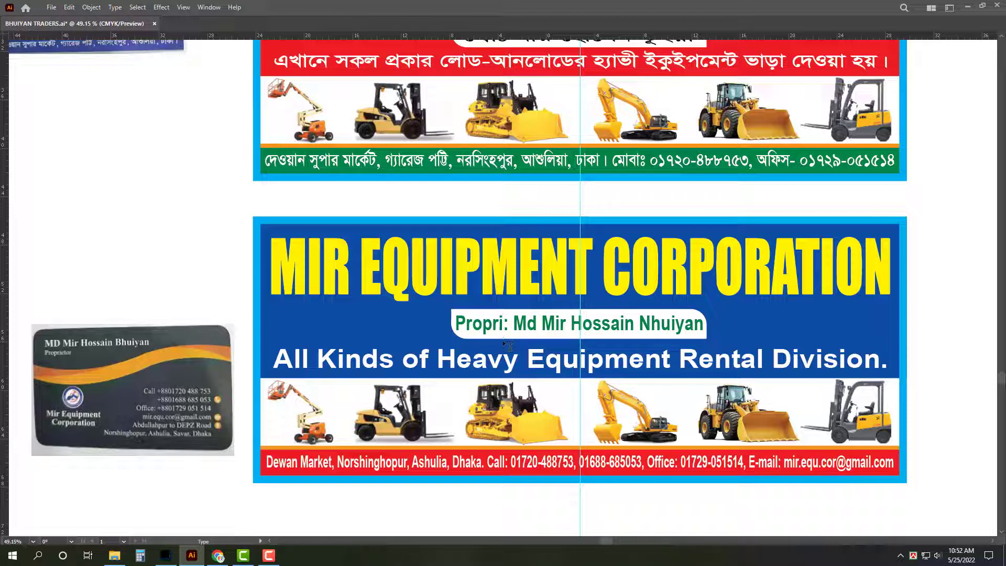
text(etor)
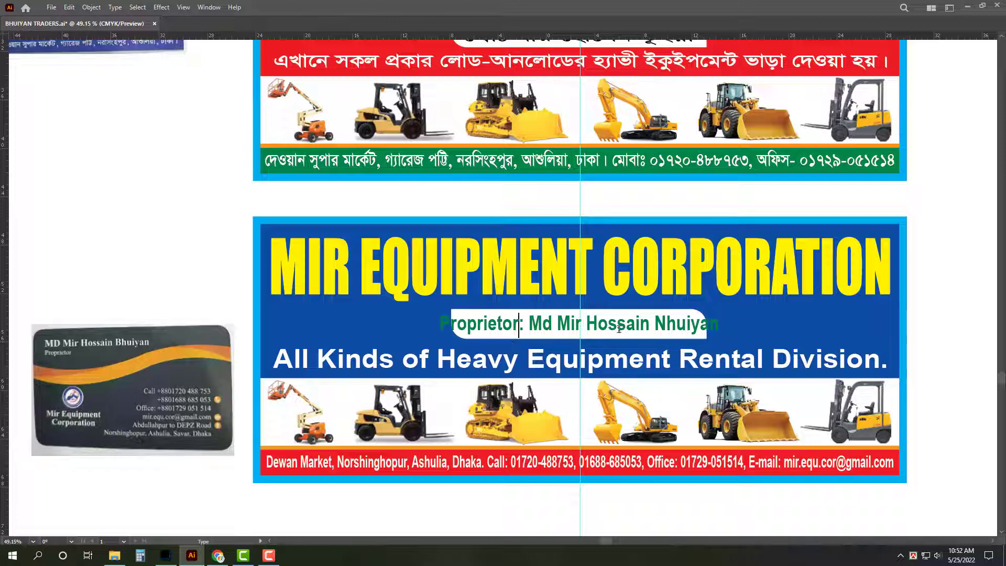
key(Escape)
Step: Widen the white pill behind the Proprietor line to fit the longer text
click(510, 333)
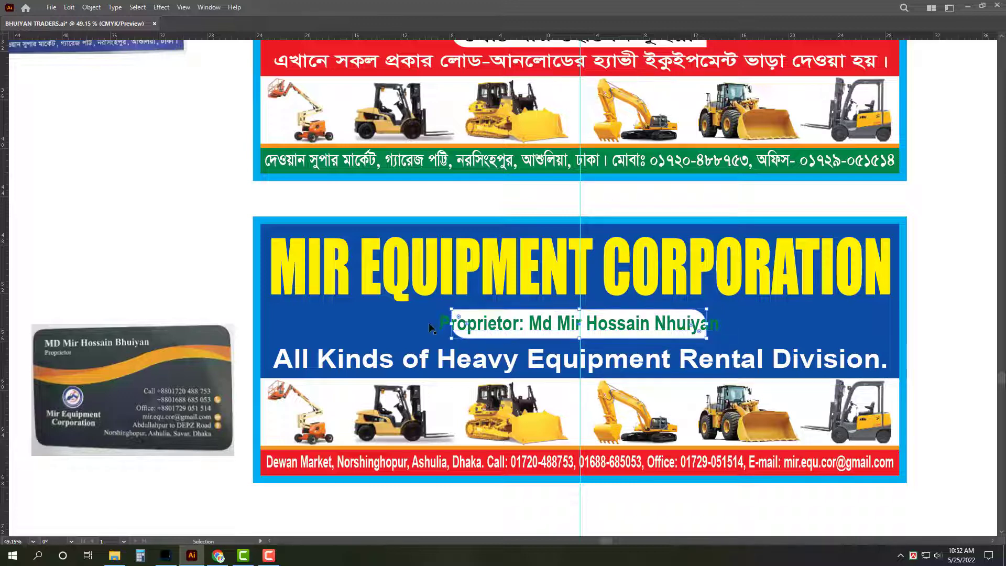
drag(449, 323, 428, 324)
click(571, 518)
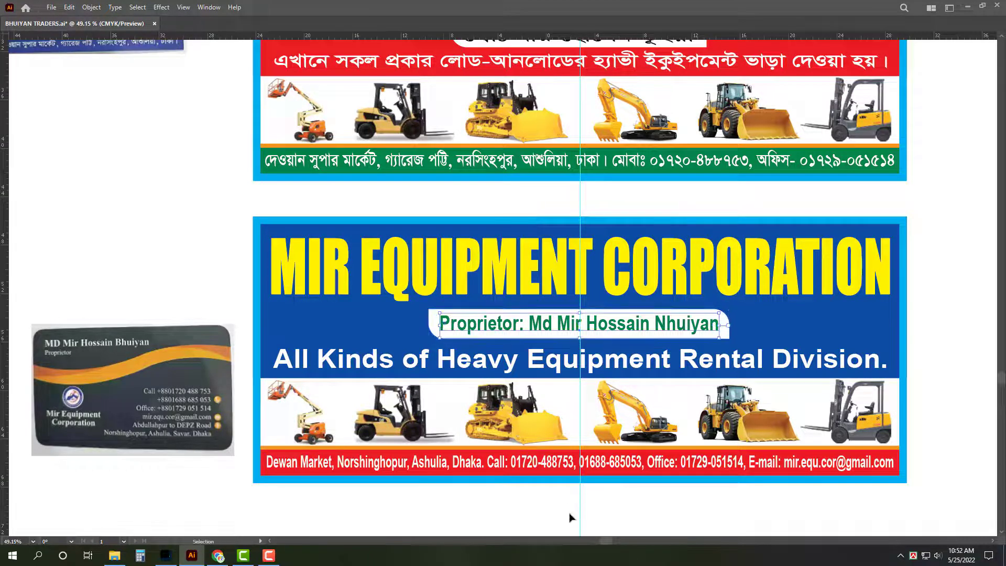
Step: Correct the surname's wrong first letter to 'B'
key(t)
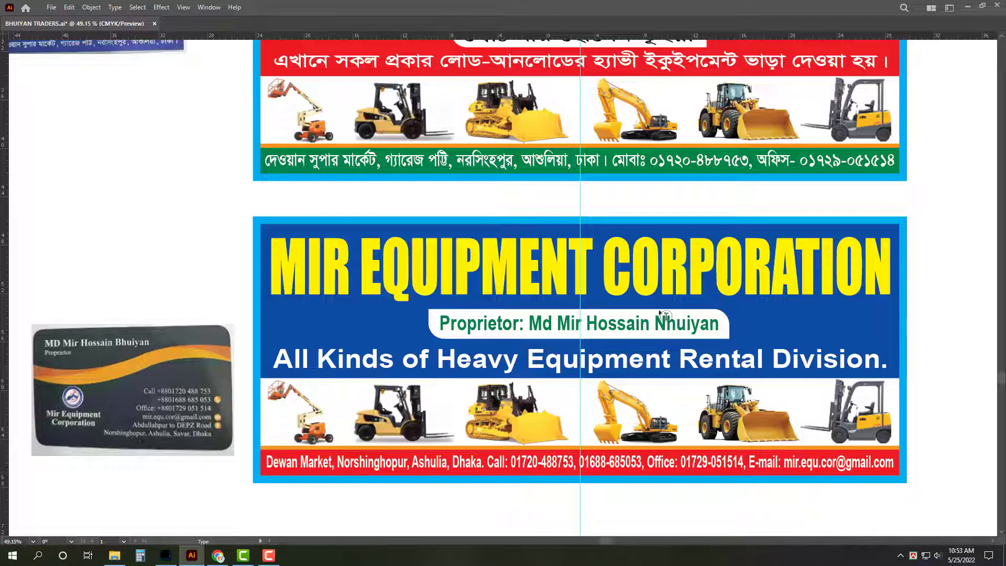
drag(656, 320, 668, 323)
text(B)
key(Escape)
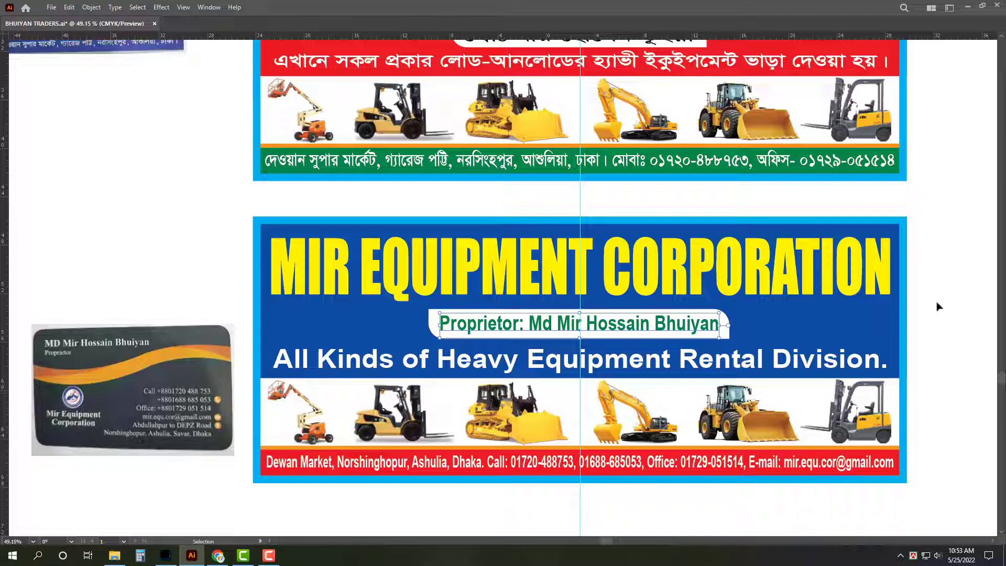
click(938, 307)
scroll(930, 315, down, 1)
Step: Save the banner file and zoom out to fit both banners
key(a)
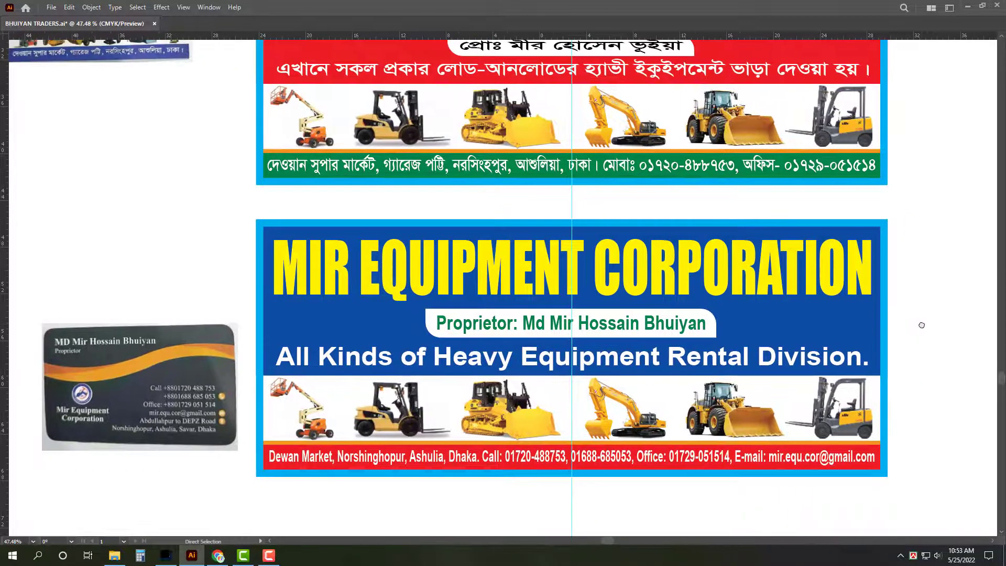
key(v)
key(ctrl+s)
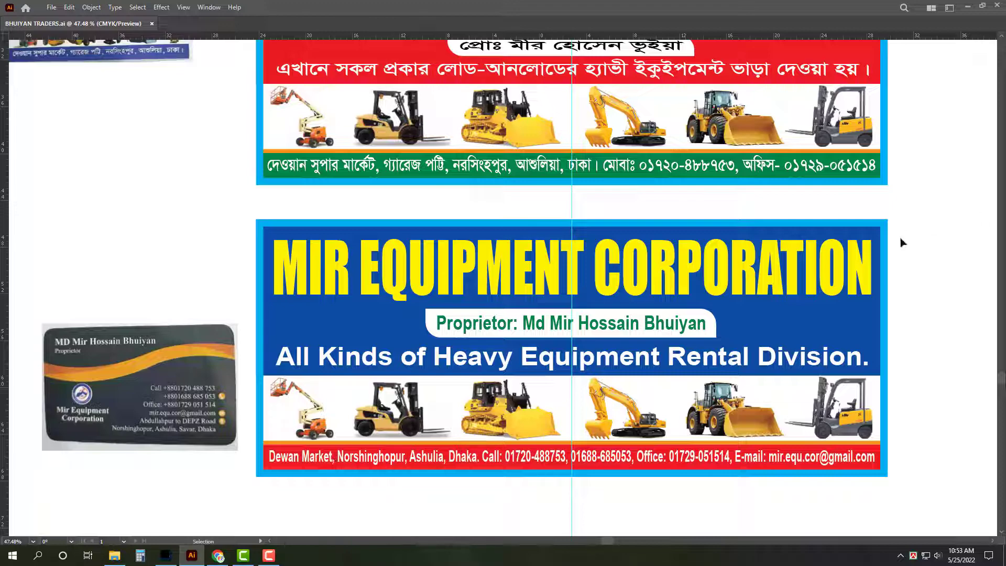
key(z)
alt+click(903, 217)
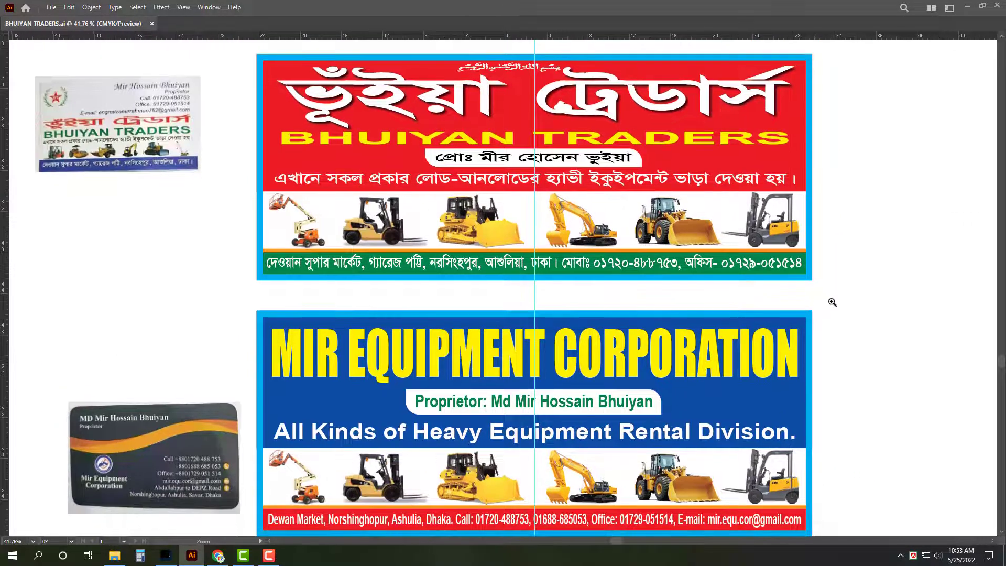
alt+click(832, 302)
key(v)
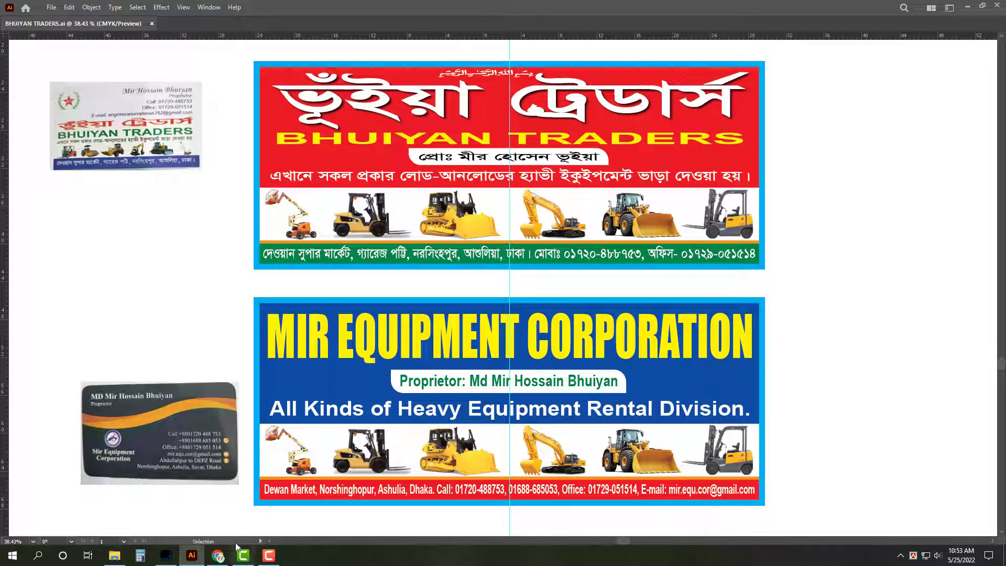
Step: In Gmail, download the latest email's logo attachment and show Chrome's Downloads page
click(218, 556)
click(231, 135)
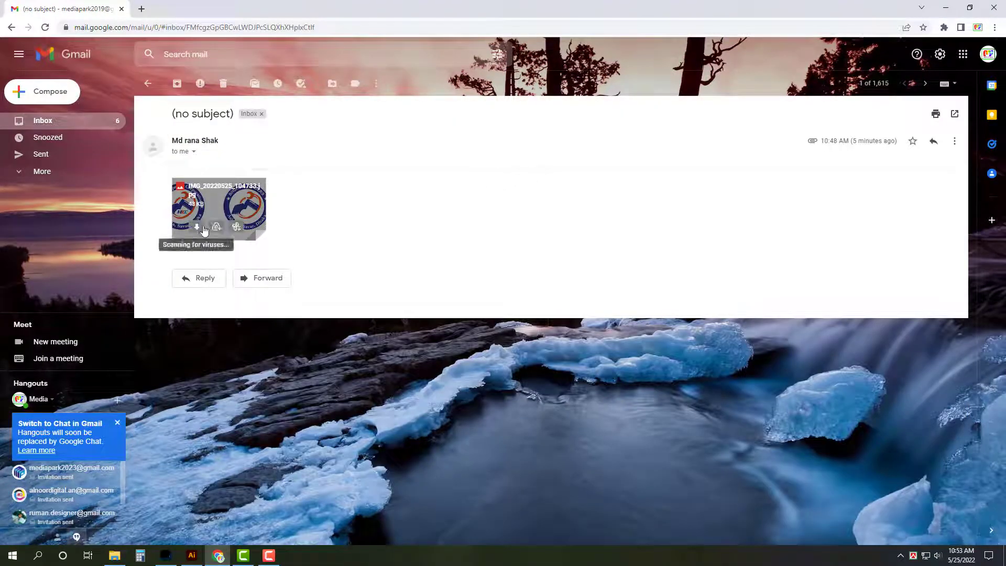
click(94, 121)
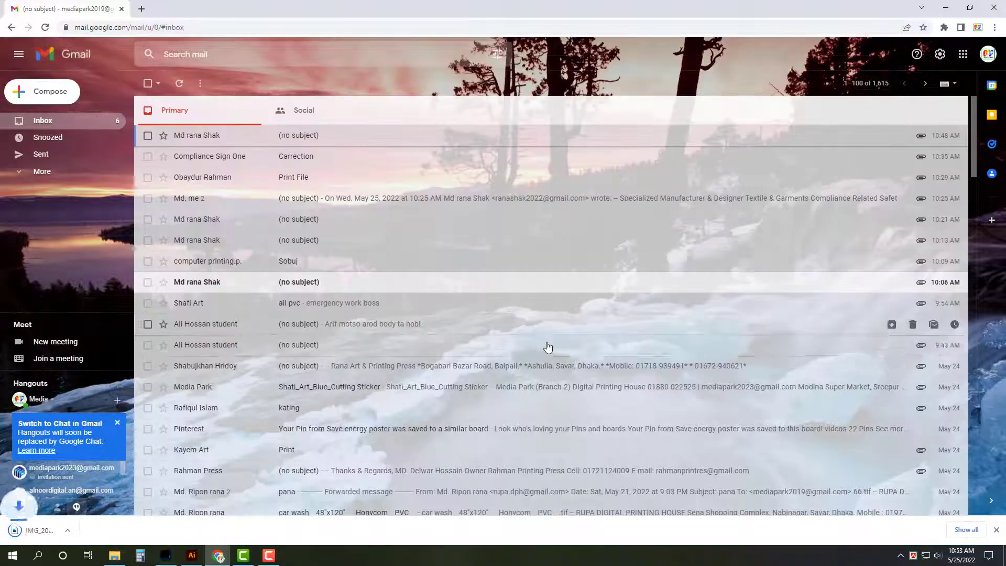
key(ctrl+j)
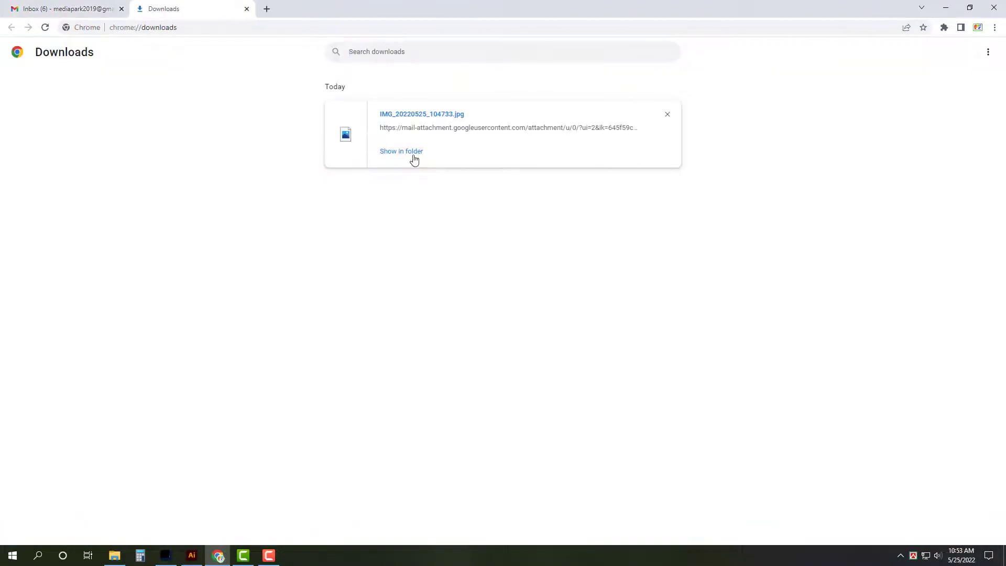
Step: Try opening IMG_20220525_104733.jpg from its folder in Illustrator and dismiss the unknown-format error
click(414, 156)
right_click(616, 89)
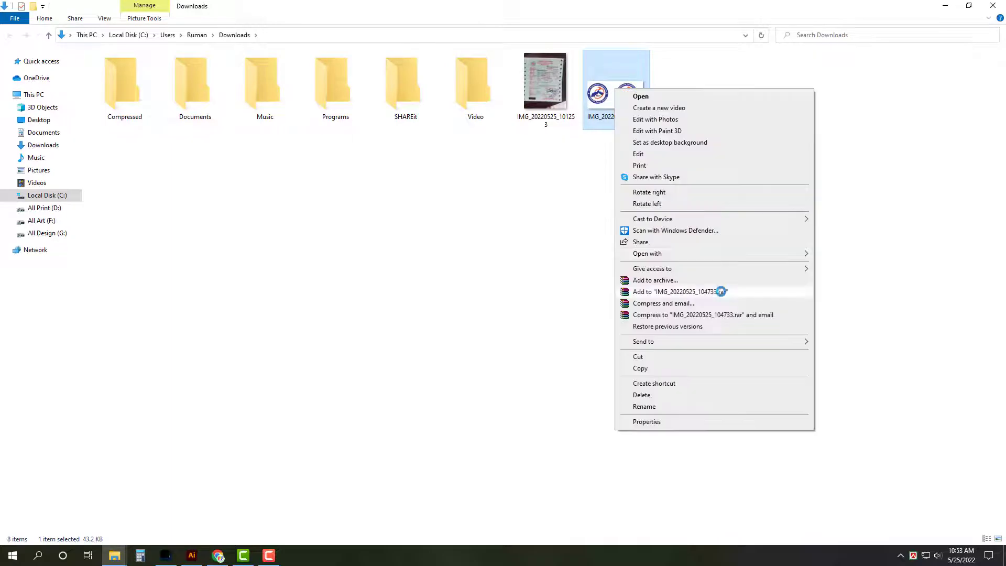
mouse_move(675, 255)
click(854, 254)
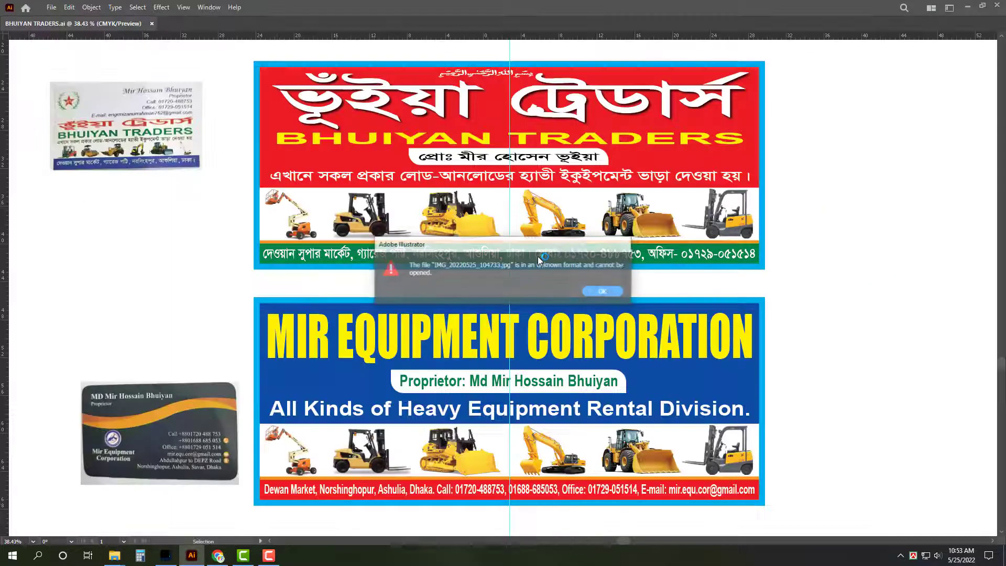
click(600, 292)
Step: Open IMG_20220525_104733.jpg for editing in Paint from the Downloads folder
mouse_move(115, 556)
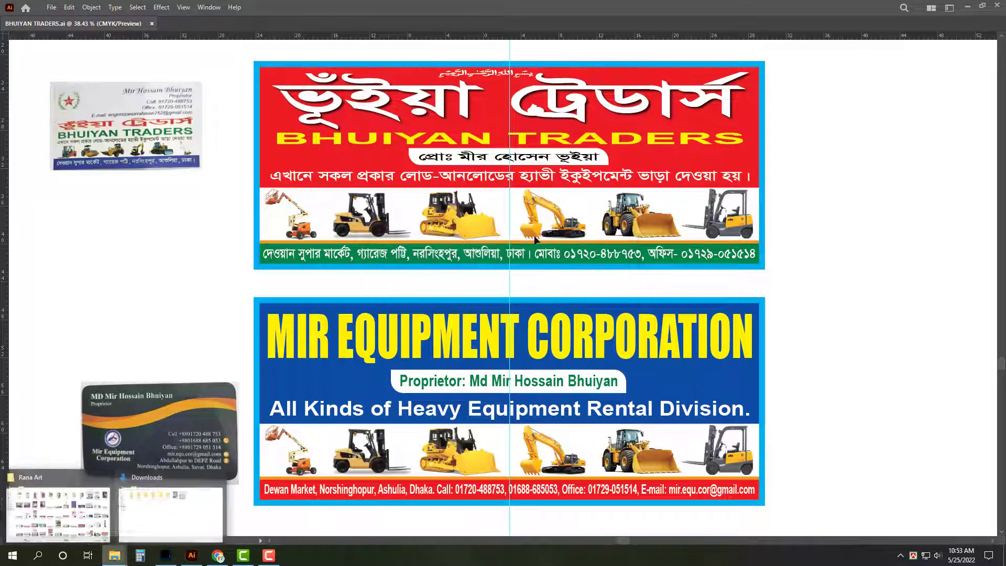
click(205, 527)
right_click(601, 114)
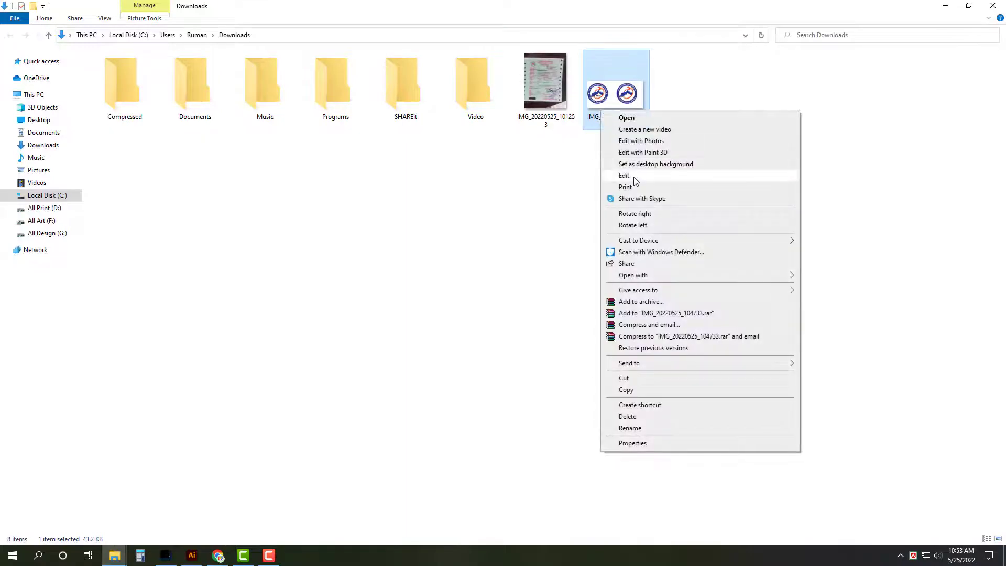
click(633, 177)
Step: Save the image as a JPEG on the Desktop, accepting the transparency warning, then close Paint
click(142, 144)
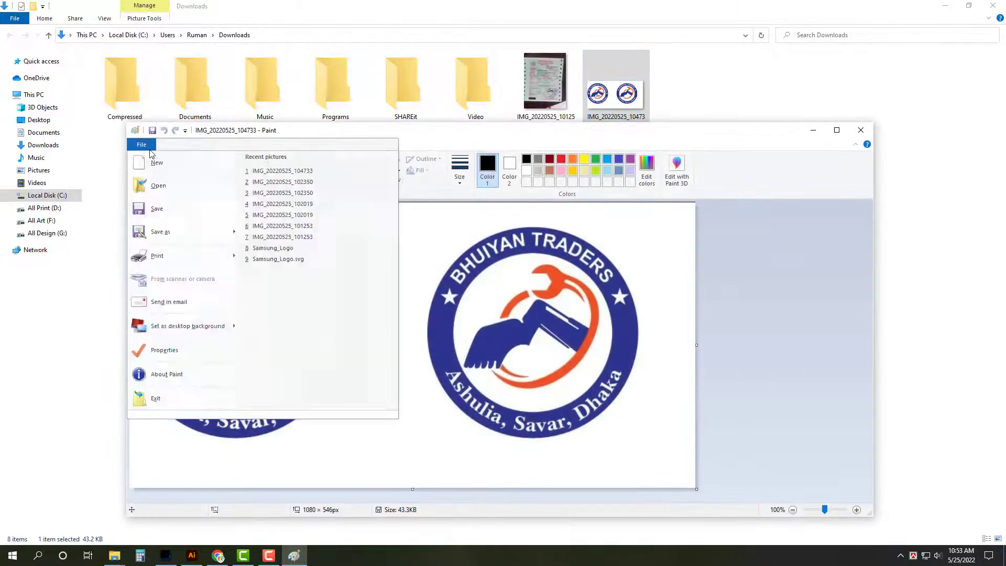
click(197, 227)
click(450, 430)
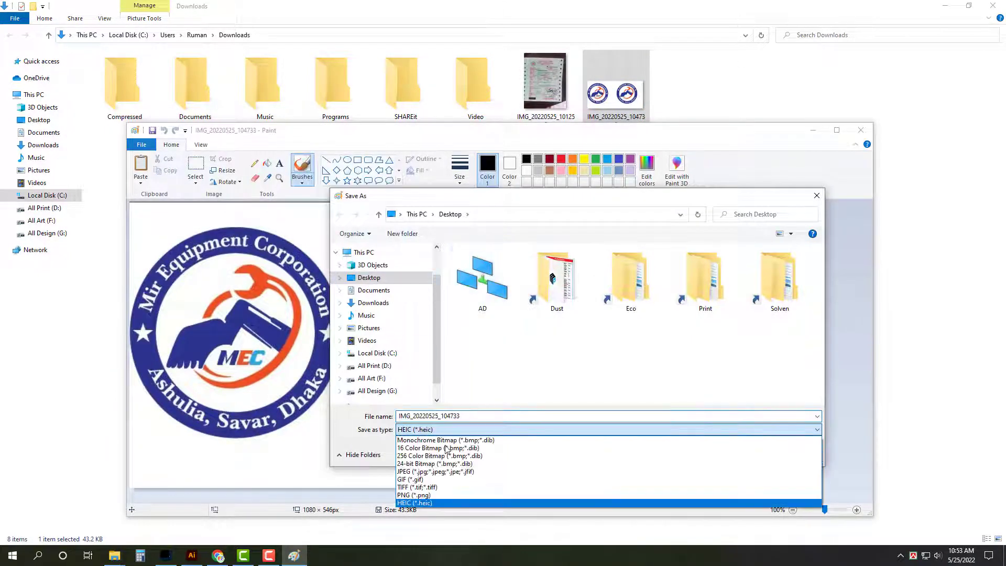
click(569, 468)
click(759, 453)
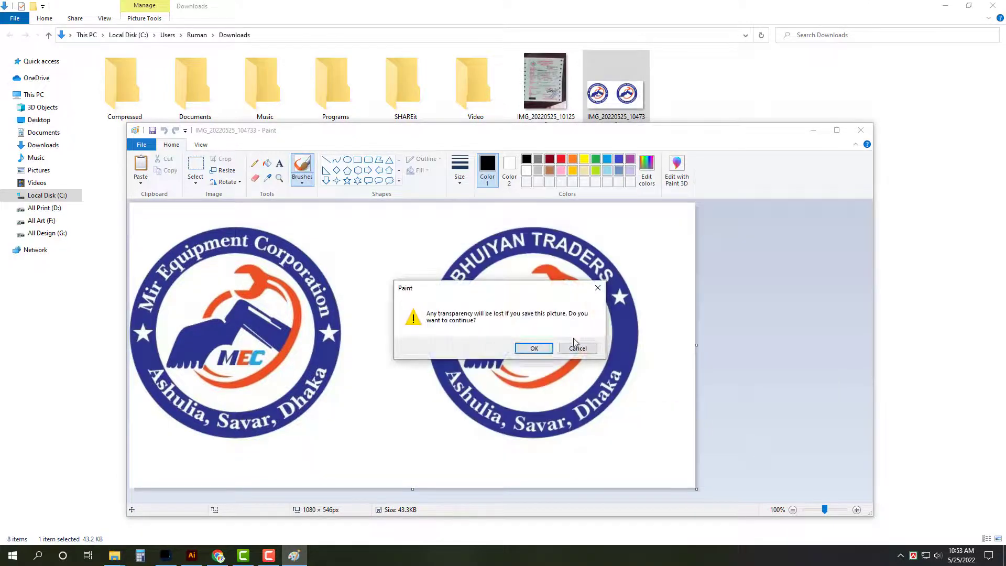
click(547, 347)
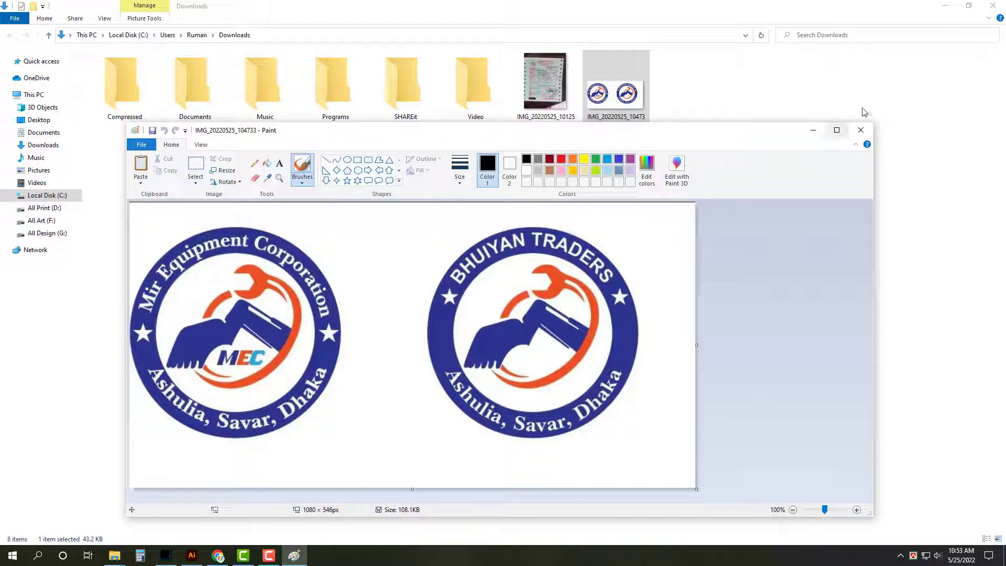
click(861, 130)
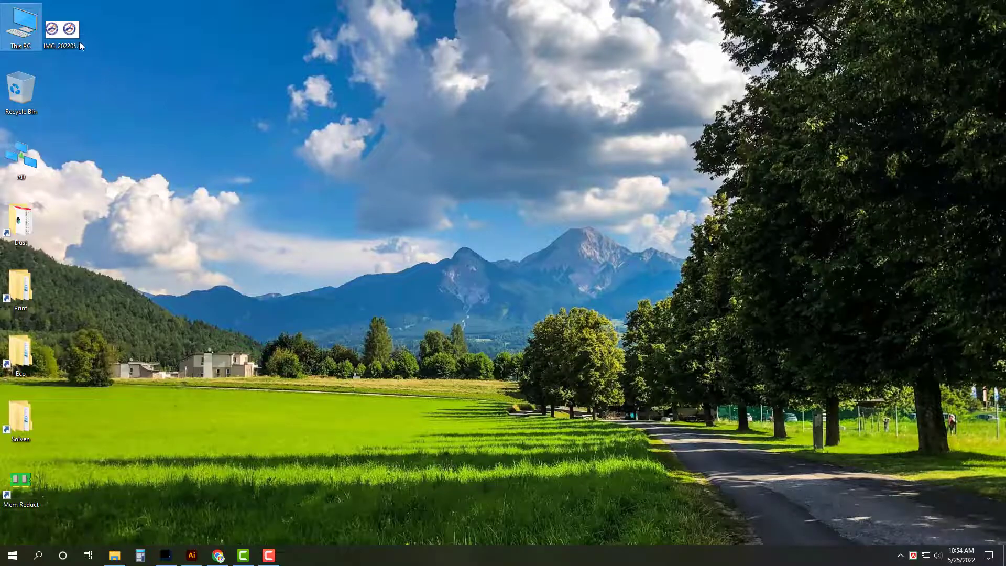
Step: Open the Desktop JPEG in Illustrator, cut the two logos, close it unsaved, and paste them into the banner file
right_click(71, 27)
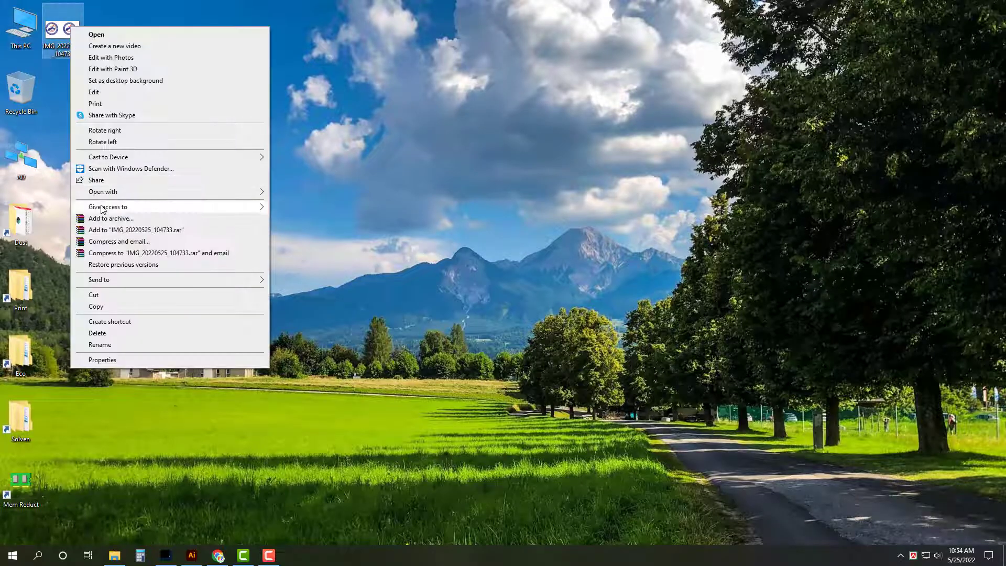
mouse_move(252, 191)
click(313, 193)
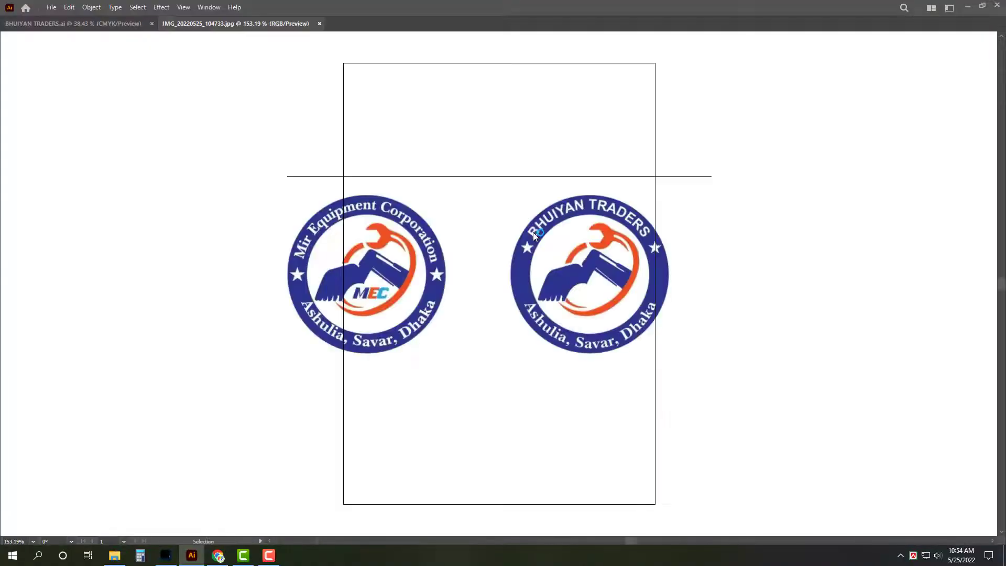
key(Delete)
key(ctrl+w)
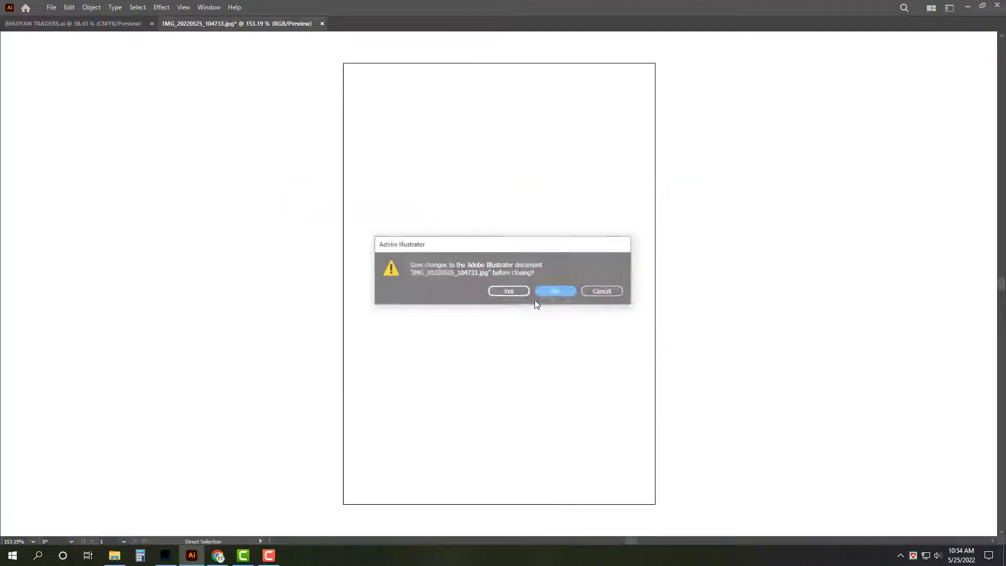
click(564, 291)
key(ctrl+v)
Step: Position the two-logo group below the business card and place a copy over the card
drag(525, 299, 328, 170)
scroll(329, 170, up, 4)
scroll(558, 329, down, 1)
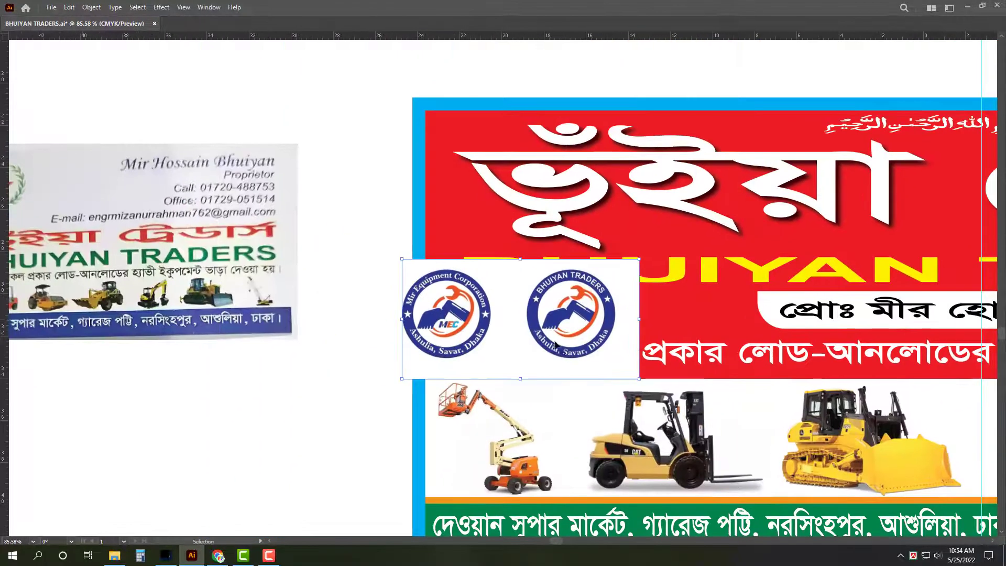
drag(559, 329, 391, 208)
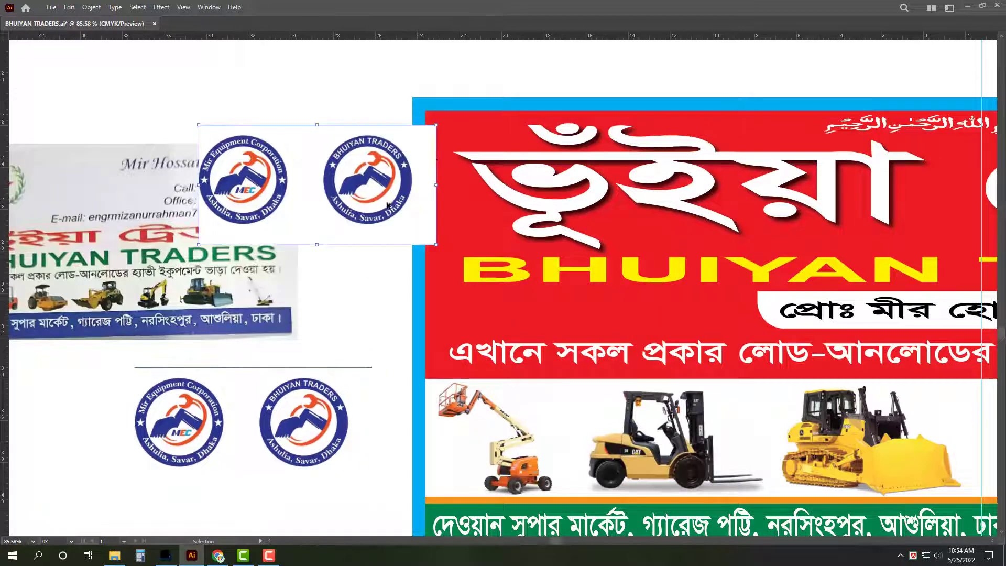
key(z)
drag(430, 155, 603, 293)
key(Tab)
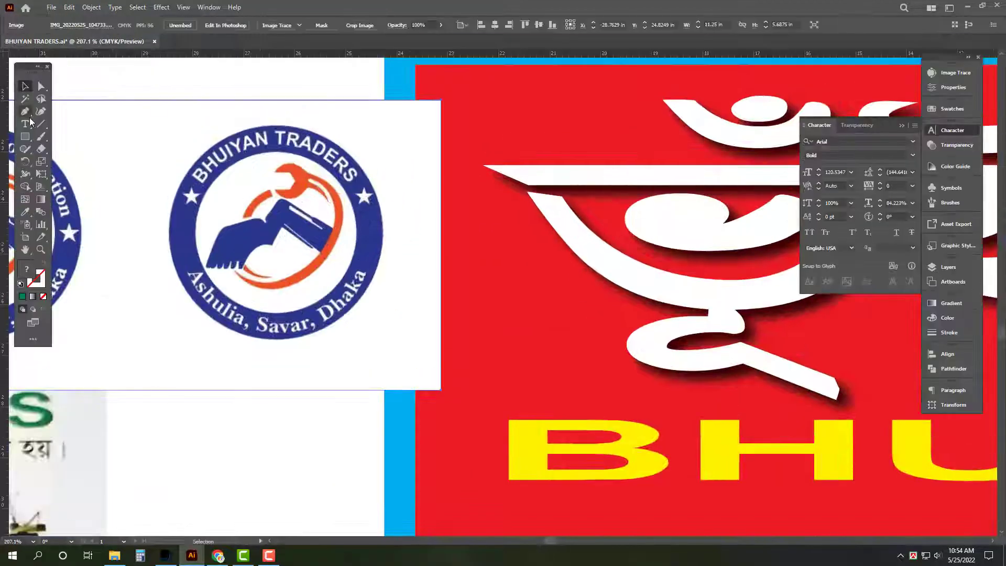
Step: Draw a green circle over the round BHUIYAN TRADERS badge, sized to cover its edge
click(25, 137)
drag(27, 141, 59, 161)
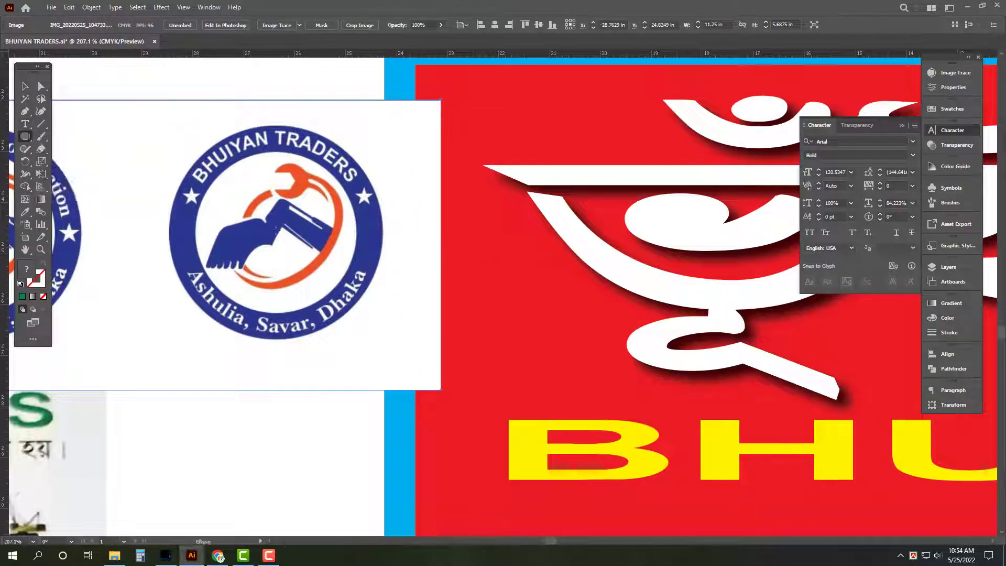
drag(273, 234, 372, 299)
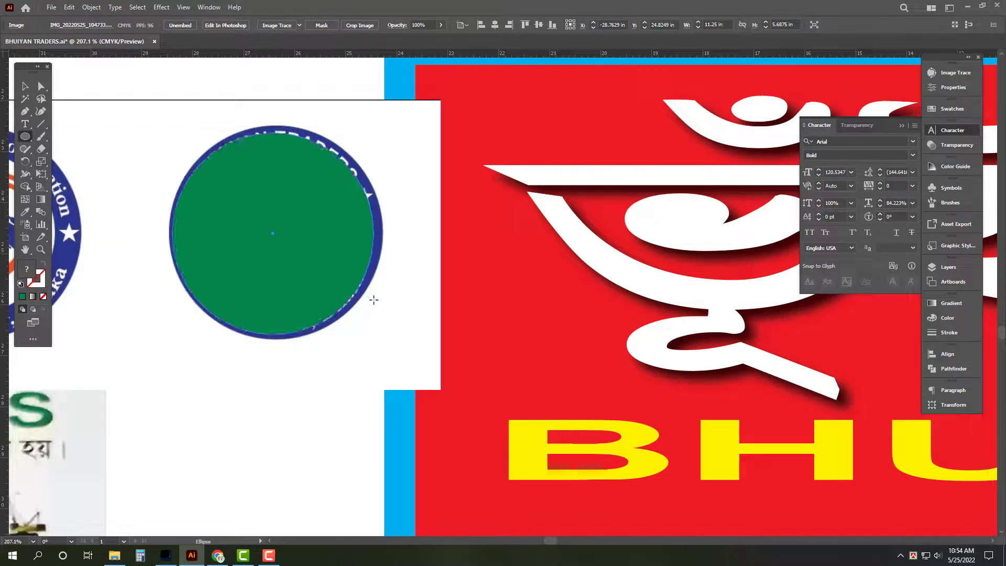
key(v)
drag(373, 133, 381, 127)
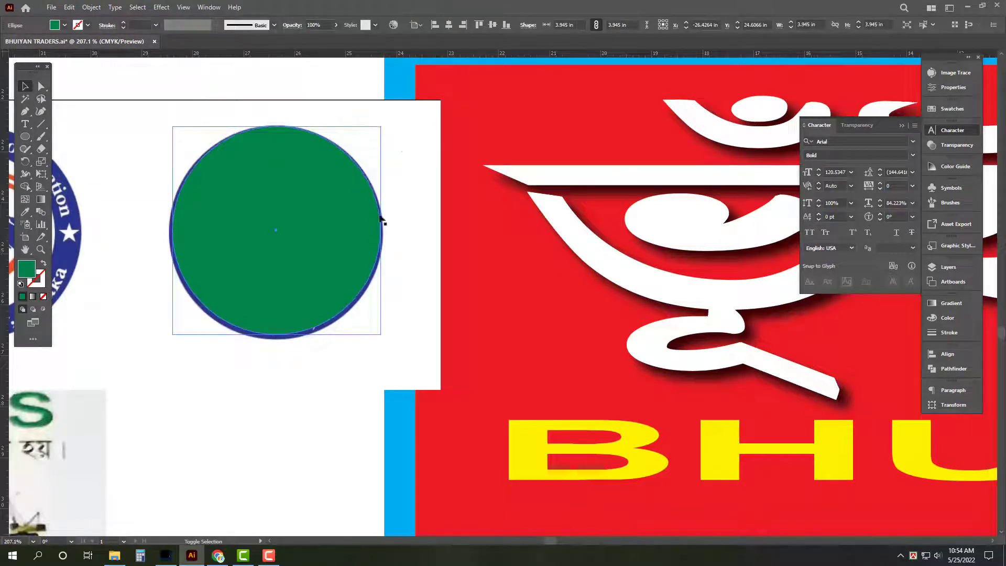
drag(277, 343, 279, 341)
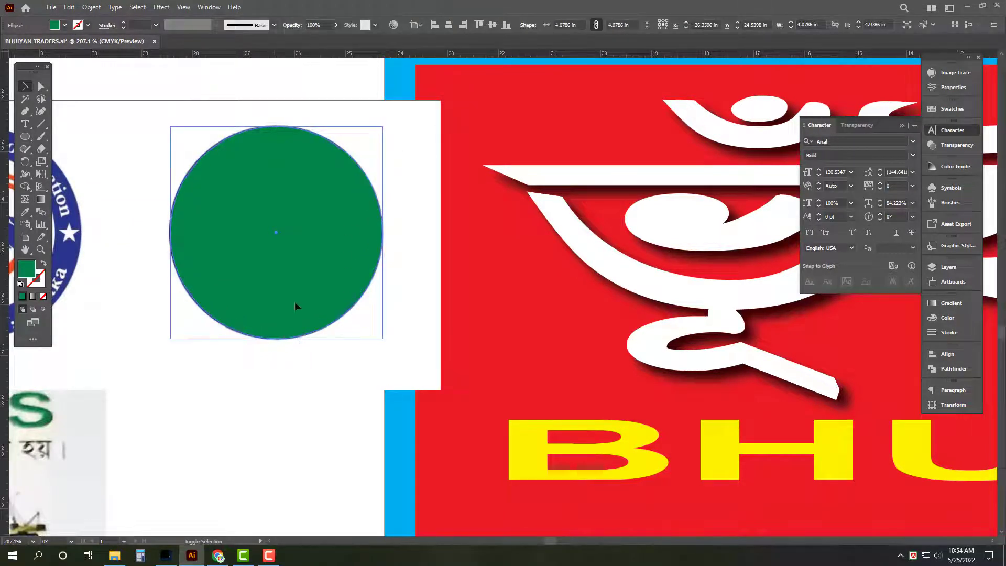
Step: Delete the green circle and white rectangle, then move the round logo onto the red banner
shift+click(153, 187)
key(Delete)
key(Tab)
scroll(423, 207, down, 2)
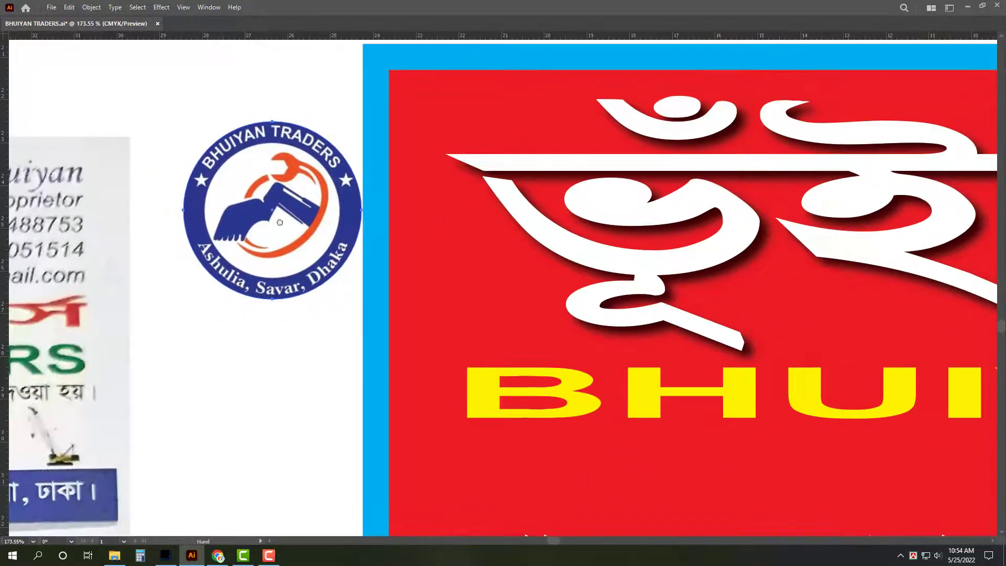
drag(262, 189, 412, 208)
scroll(412, 208, down, 2)
Step: Enlarge the round logo on the red banner and delete the large Bengali title
drag(461, 249, 479, 273)
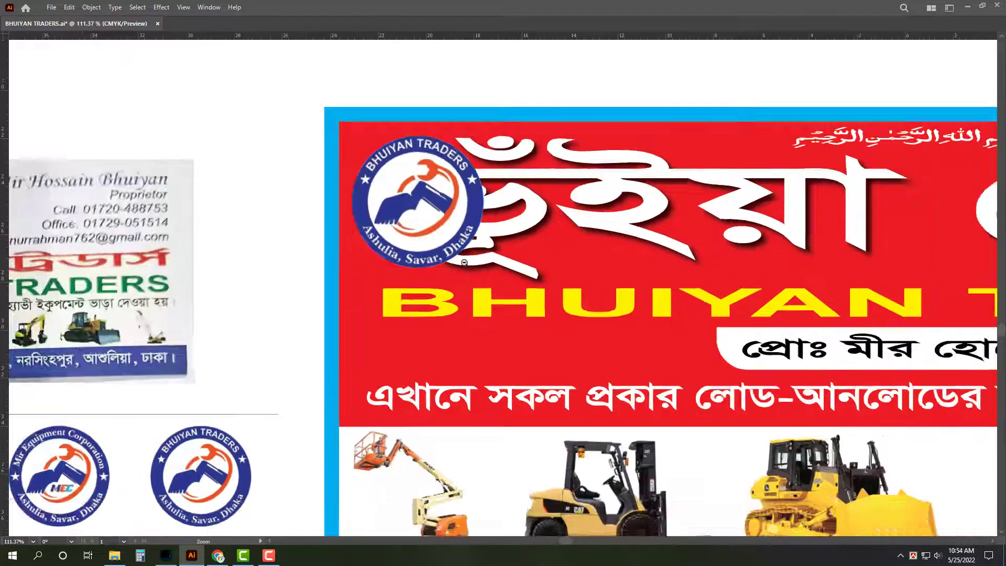
scroll(480, 272, down, 2)
drag(306, 272, 267, 241)
click(342, 198)
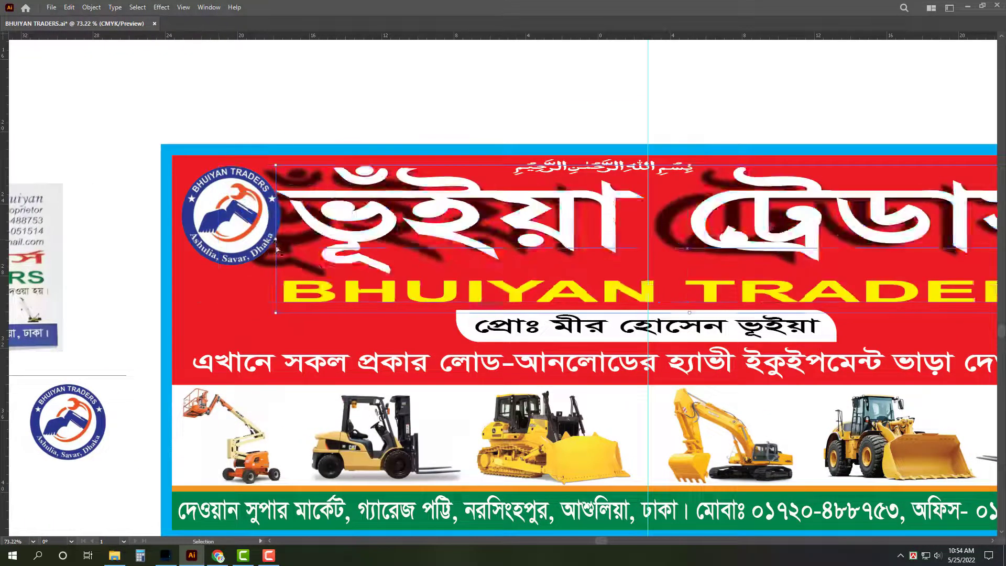
scroll(131, 320, down, 2)
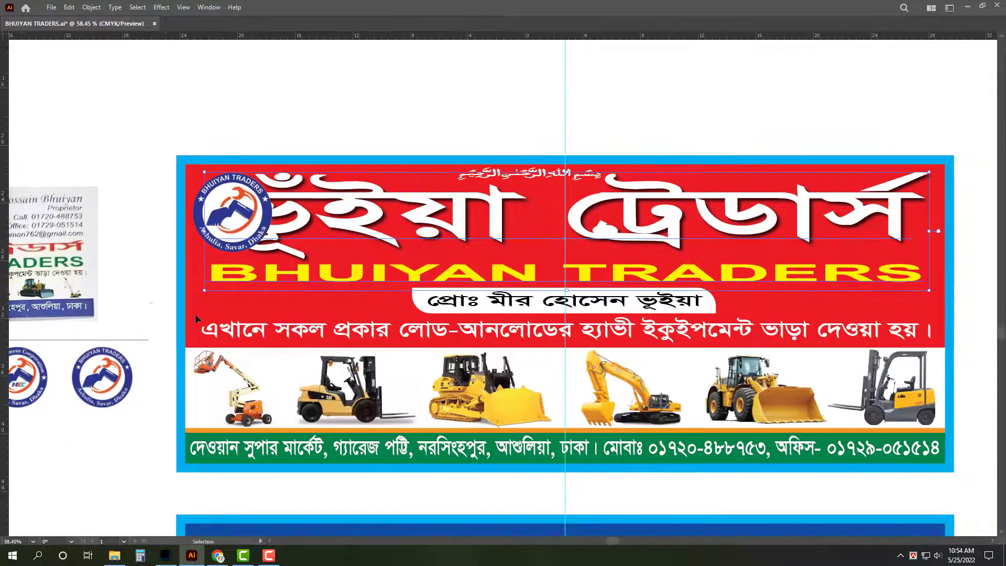
scroll(837, 145, right, 2)
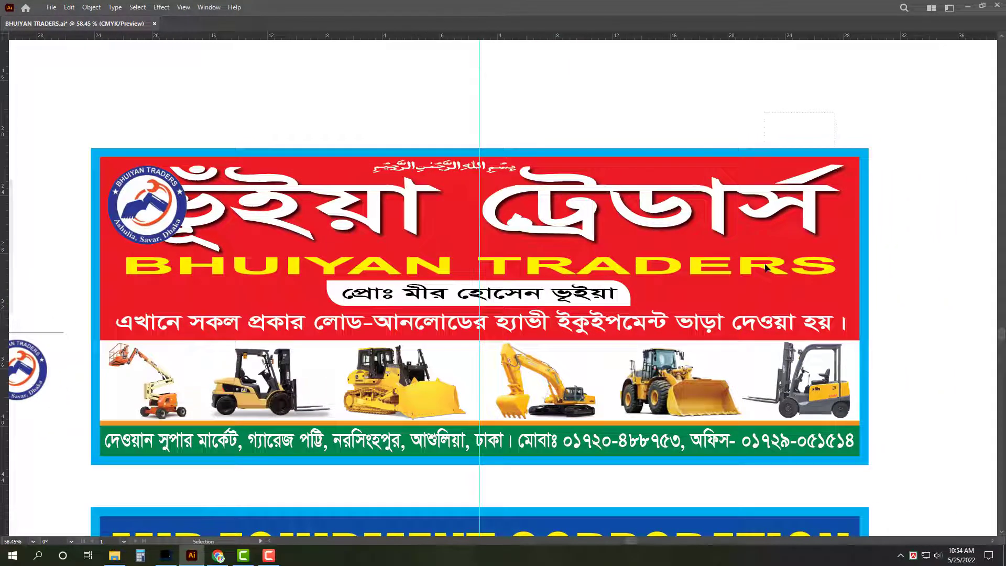
drag(904, 157, 810, 208)
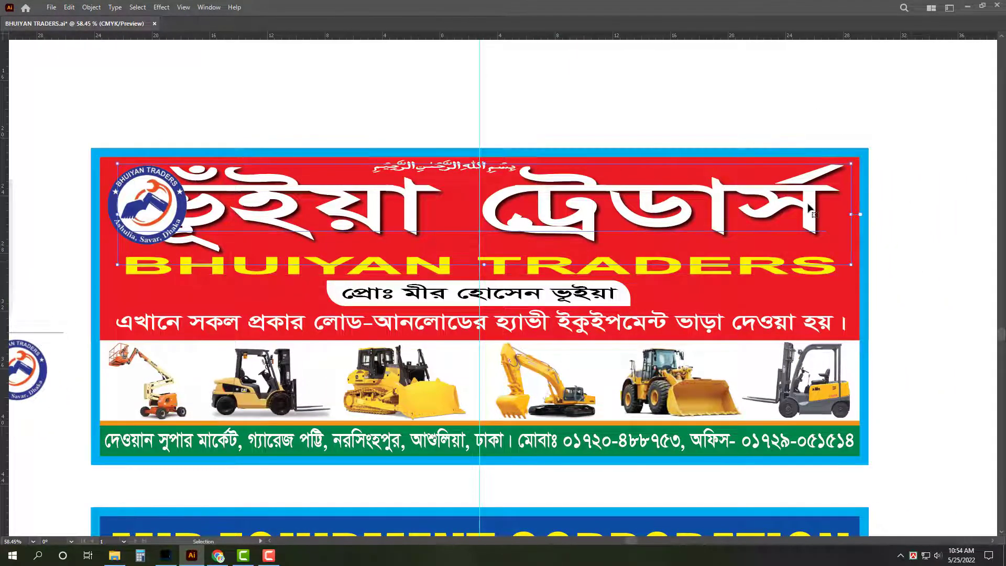
key(Delete)
Step: Eyedropper the MIR EQUIPMENT title style onto BHUIYAN TRADERS, keeping its yellow fill
click(772, 271)
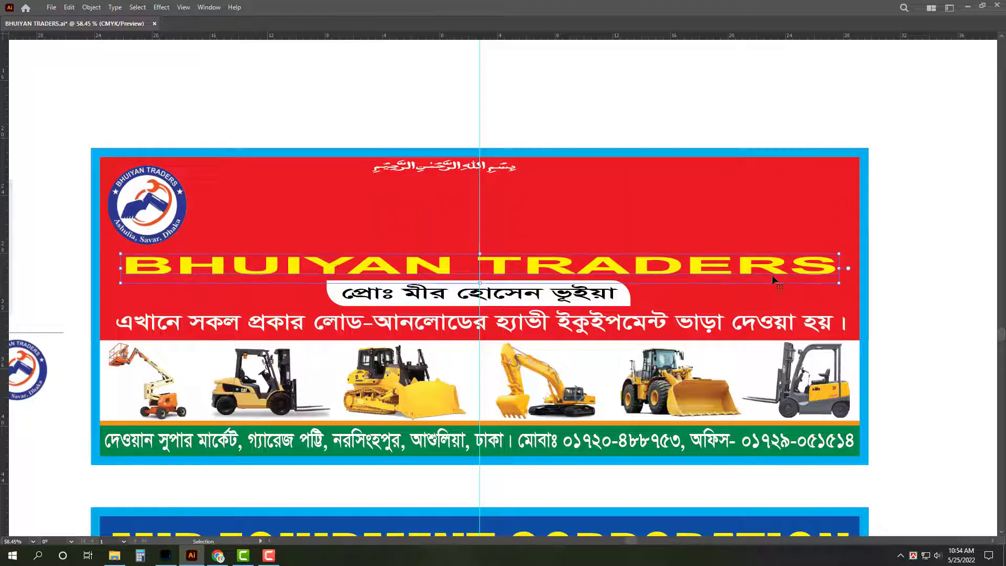
key(i)
click(681, 526)
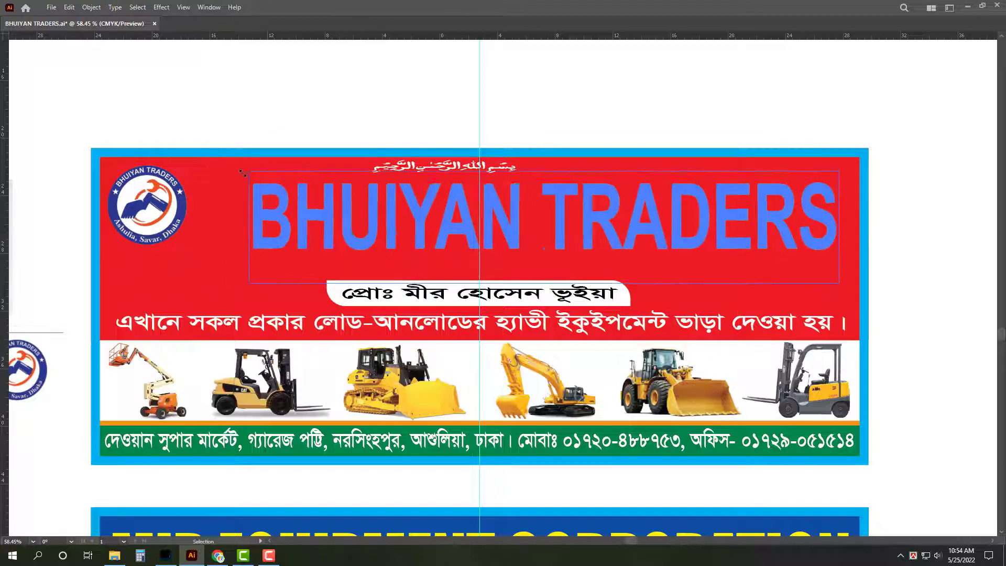
key(ctrl+minus)
scroll(648, 422, down, 2)
key(ctrl+z)
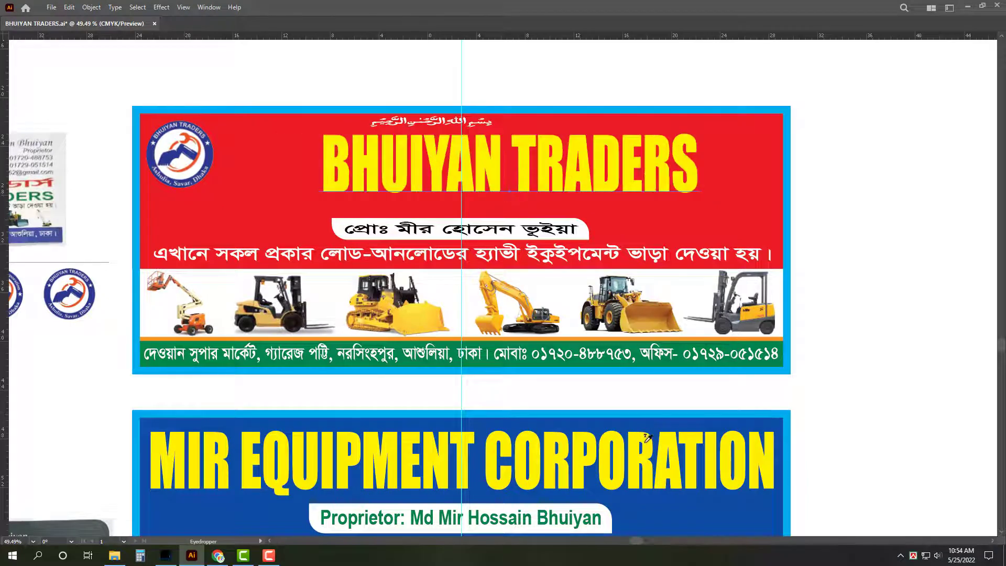
key(ctrl+z)
key(v)
key(ctrl+shift+z)
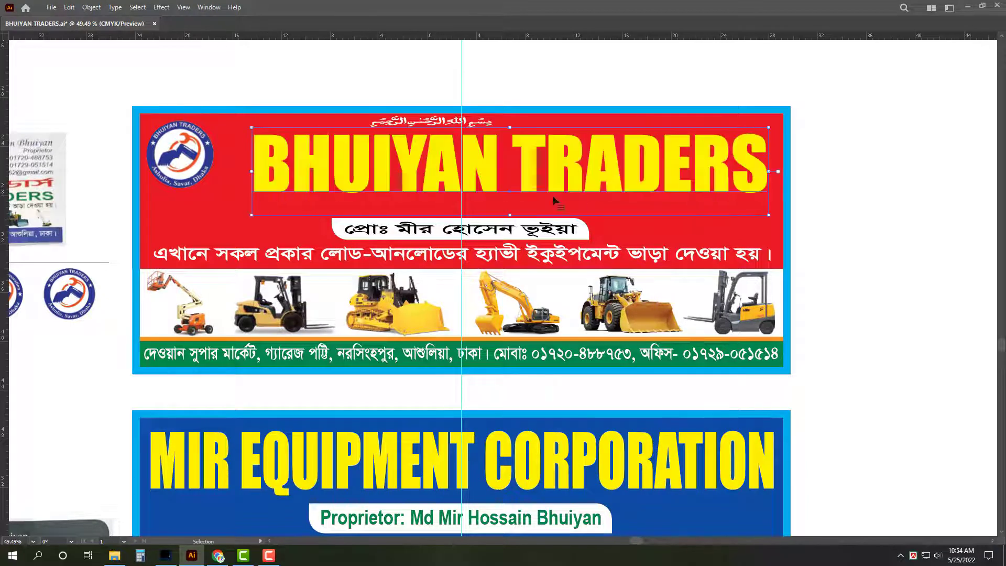
Step: Enlarge the BHUIYAN TRADERS title toward the logo and nudge title and logo slightly higher
click(180, 160)
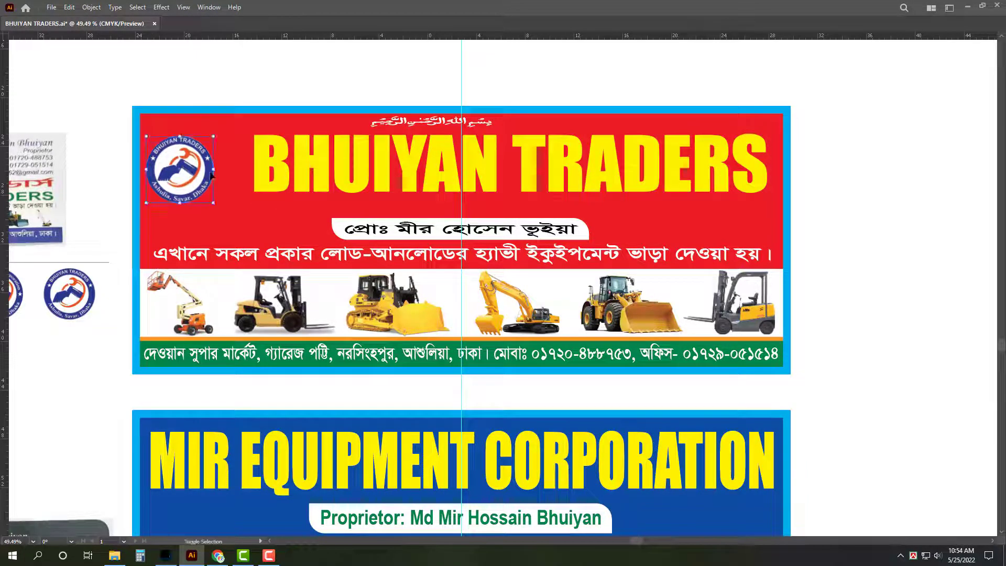
click(256, 197)
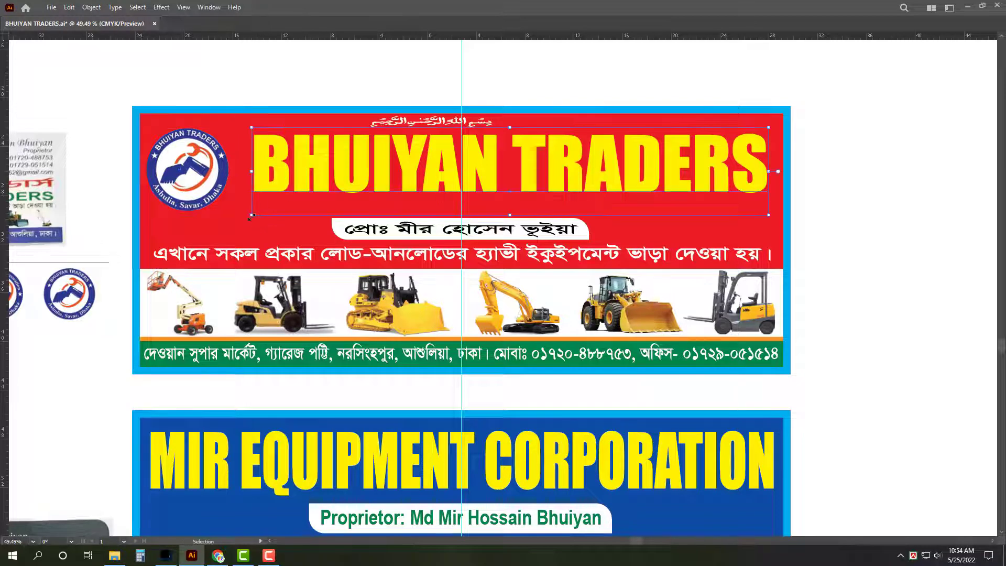
drag(251, 218, 236, 237)
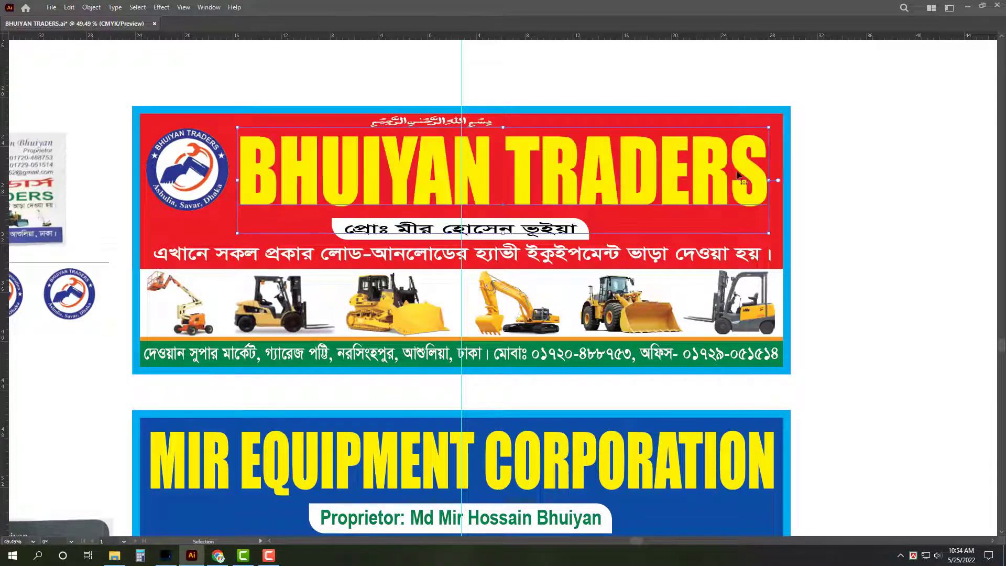
drag(479, 168, 479, 162)
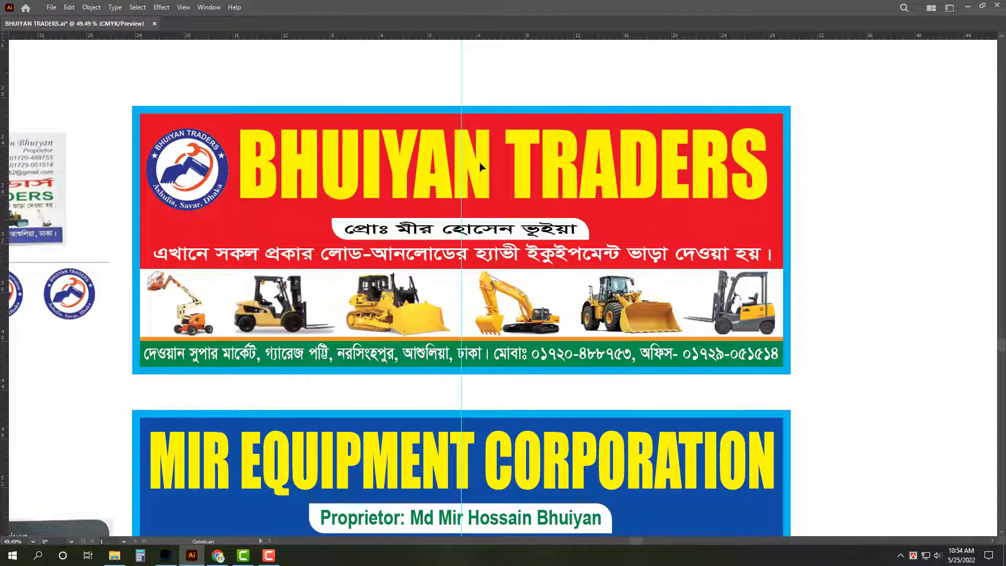
drag(205, 170, 205, 164)
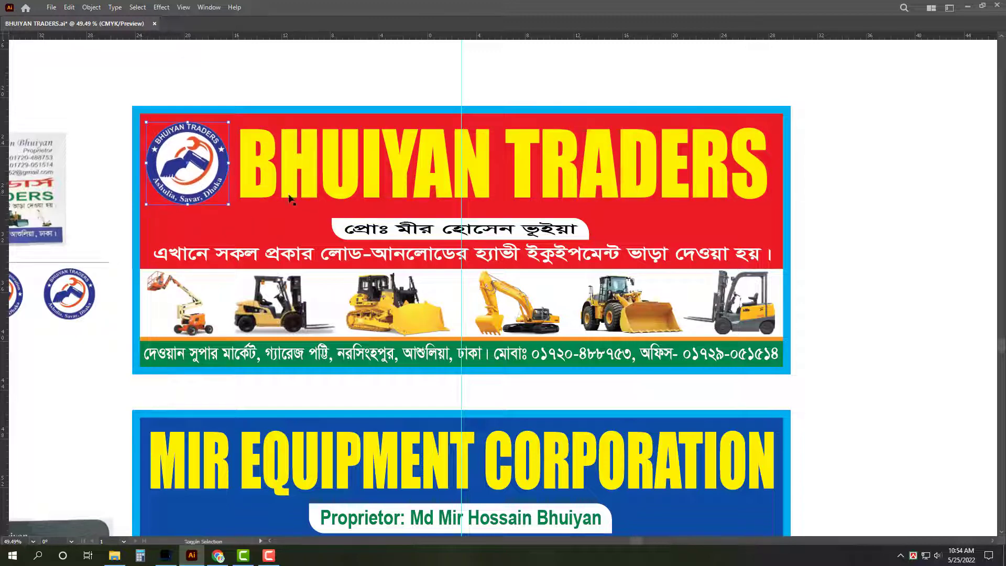
click(602, 220)
Step: Delete the Bengali proprietor pill and subtitle line
click(583, 237)
shift+click(603, 271)
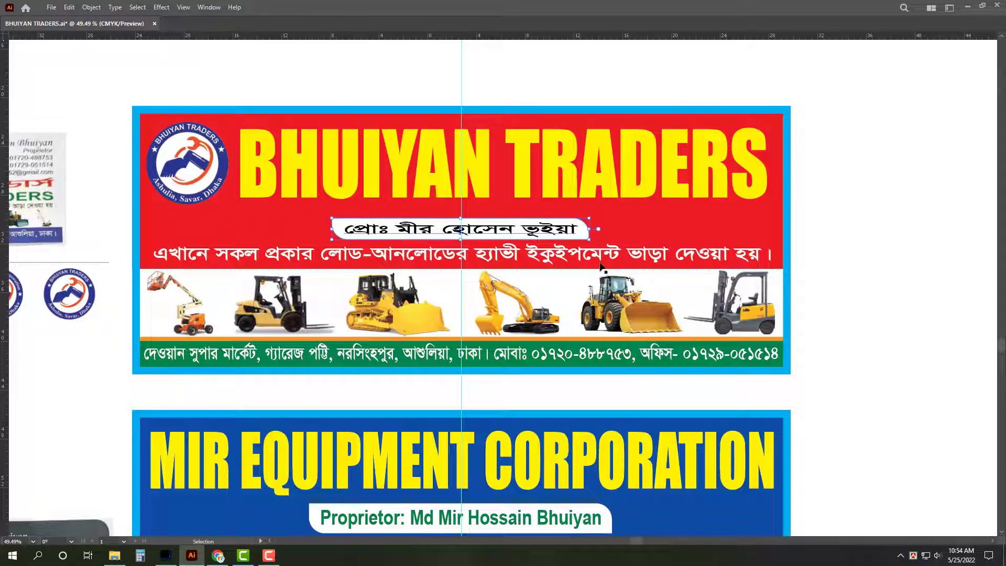
key(Delete)
key(ctrl+z)
key(ctrl+z)
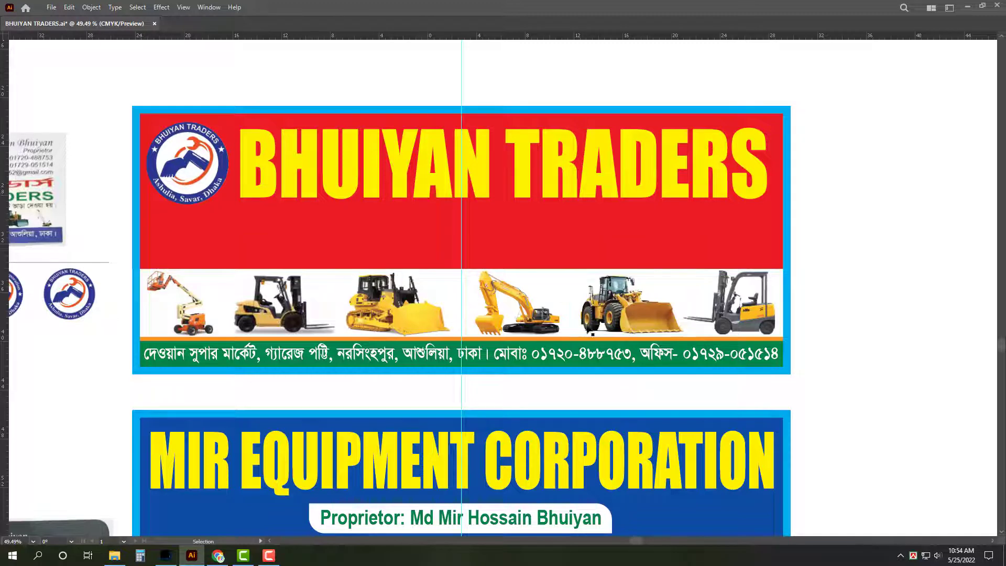
Step: Alt-drag copies of the English proprietor pill and rental tagline from the blue banner into the red one
drag(325, 230, 458, 213)
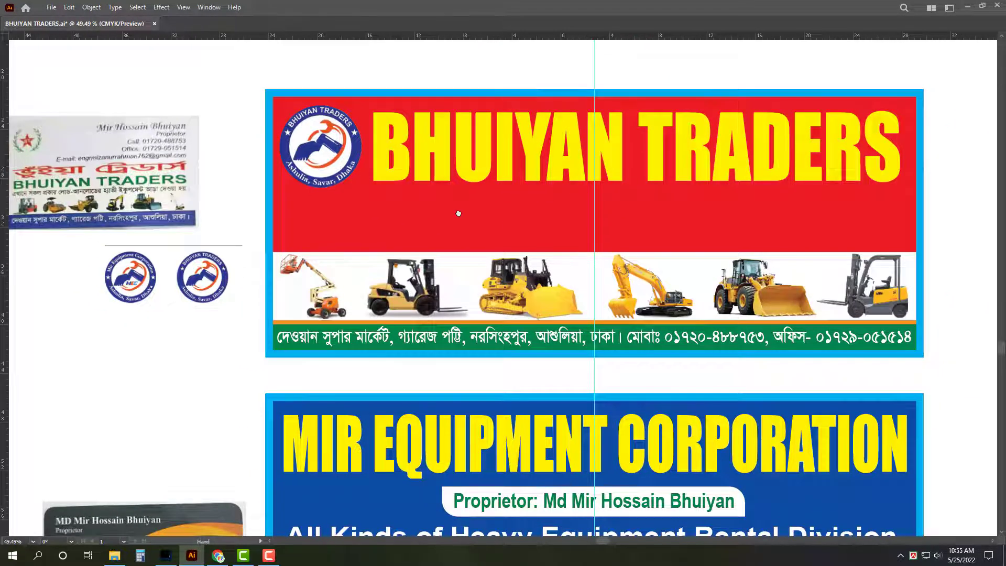
drag(458, 213, 454, 193)
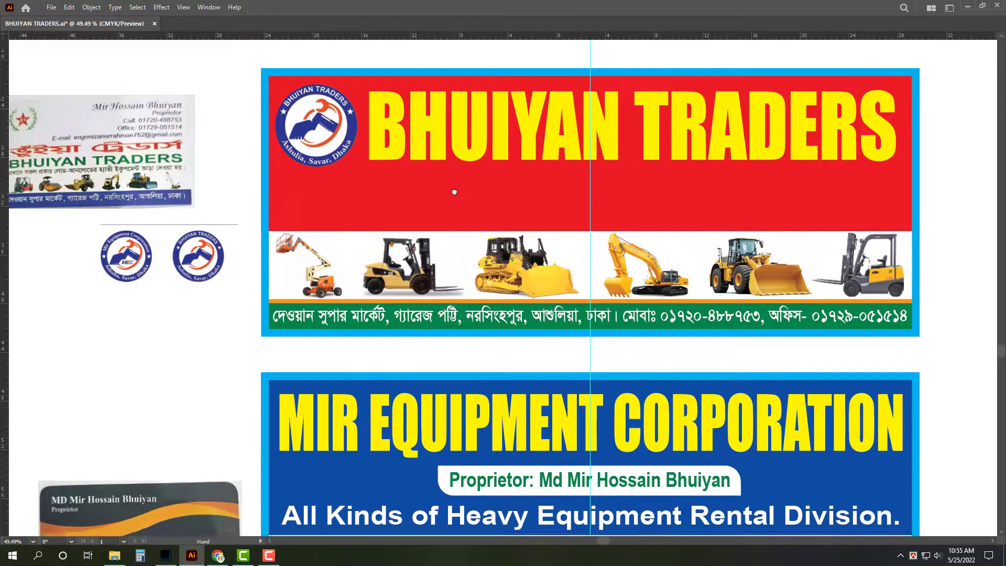
click(734, 490)
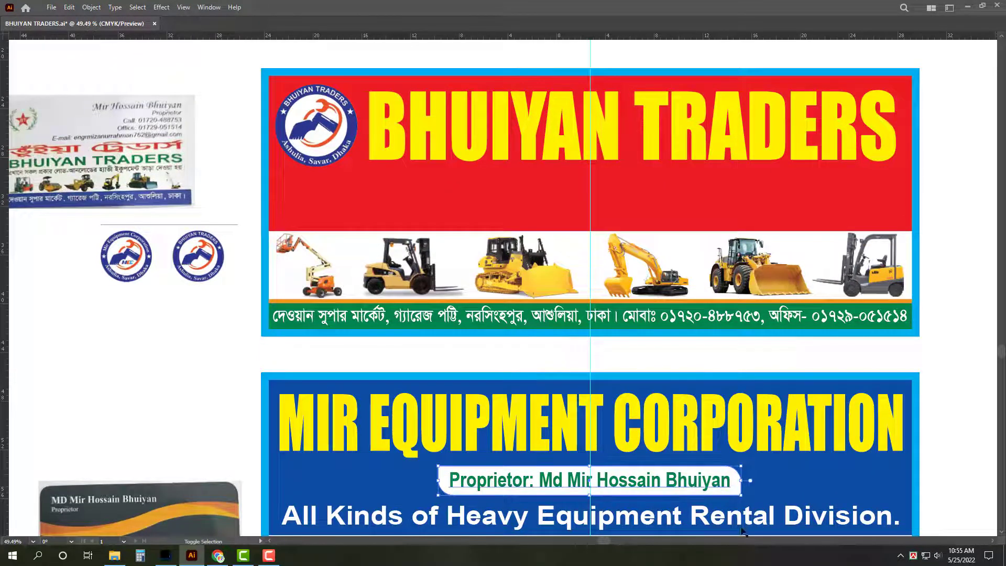
shift+click(684, 520)
drag(684, 520, 684, 221)
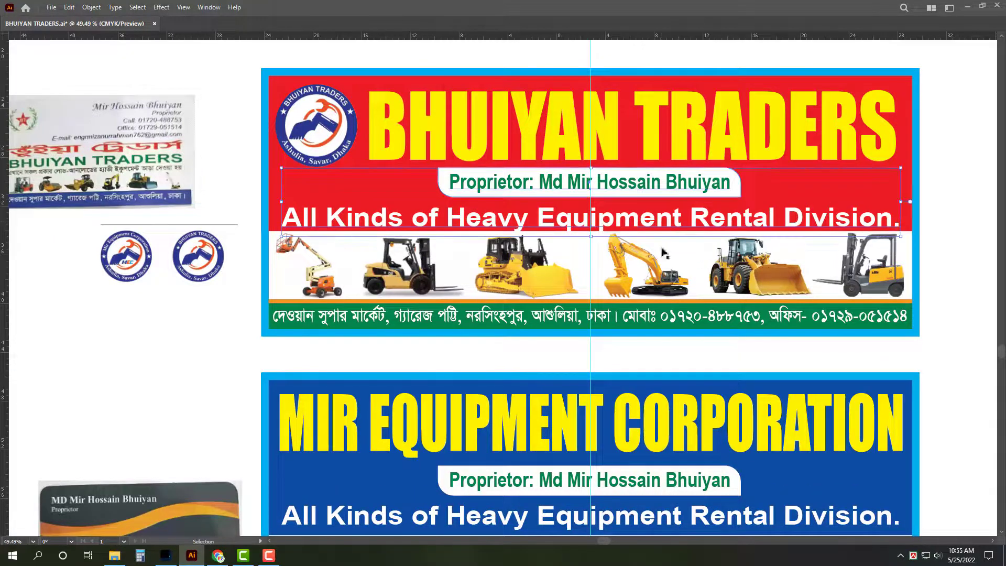
Step: Squash the title, pill and tagline slightly shorter from the top to fit the banner
shift+click(599, 135)
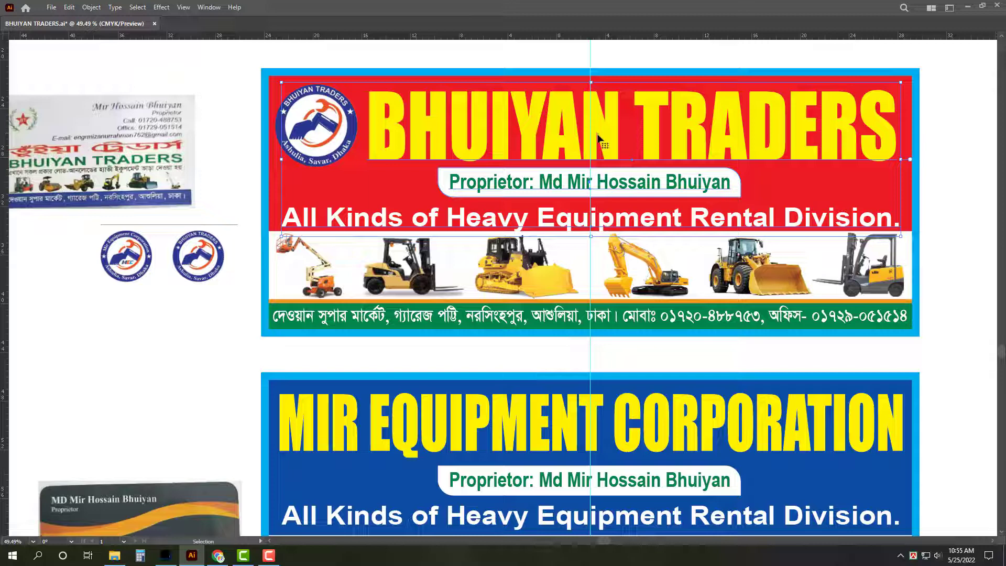
drag(591, 236, 594, 229)
key(ctrl+z)
key(ctrl+z)
key(ctrl+z)
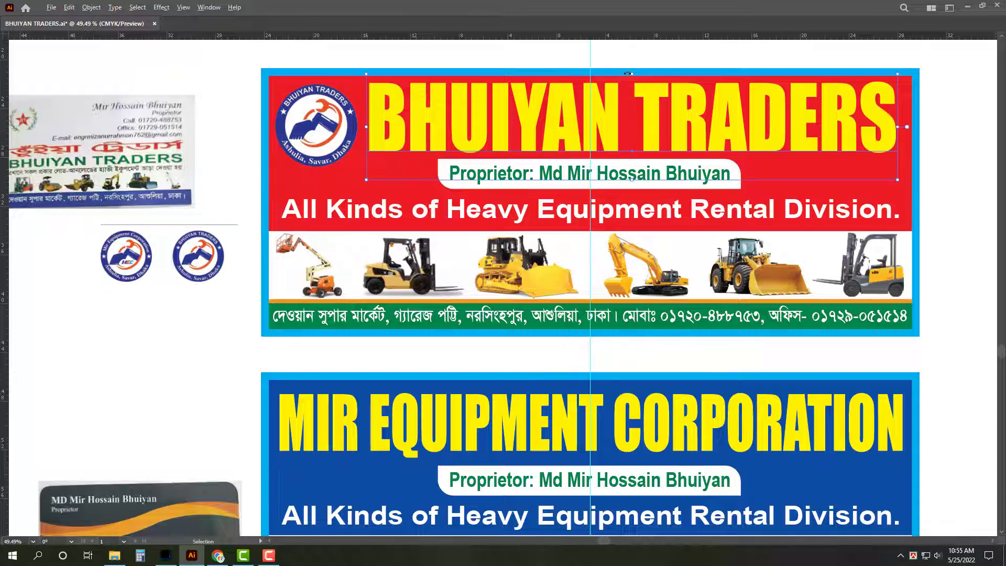
drag(632, 75, 632, 78)
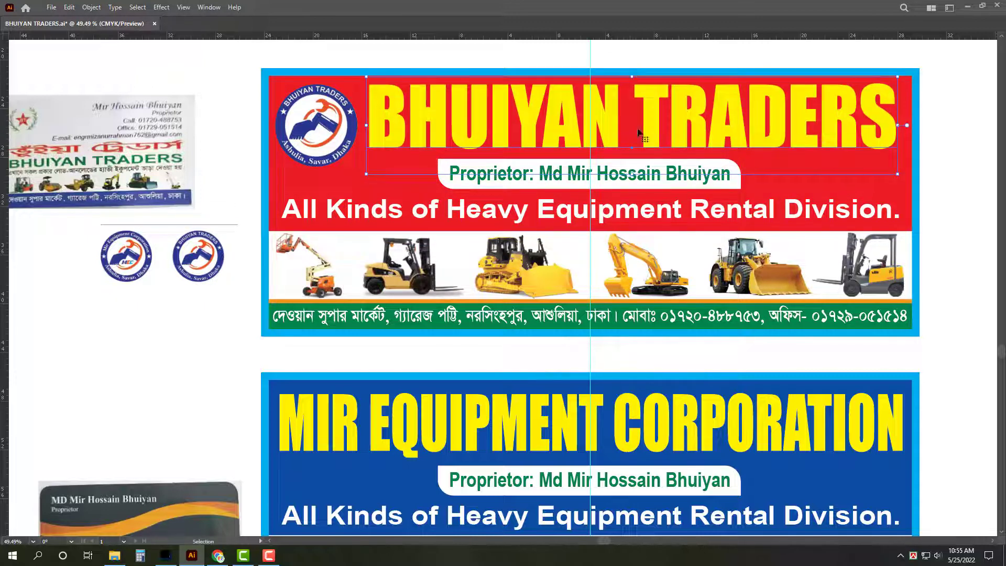
key(ctrl+shift+a)
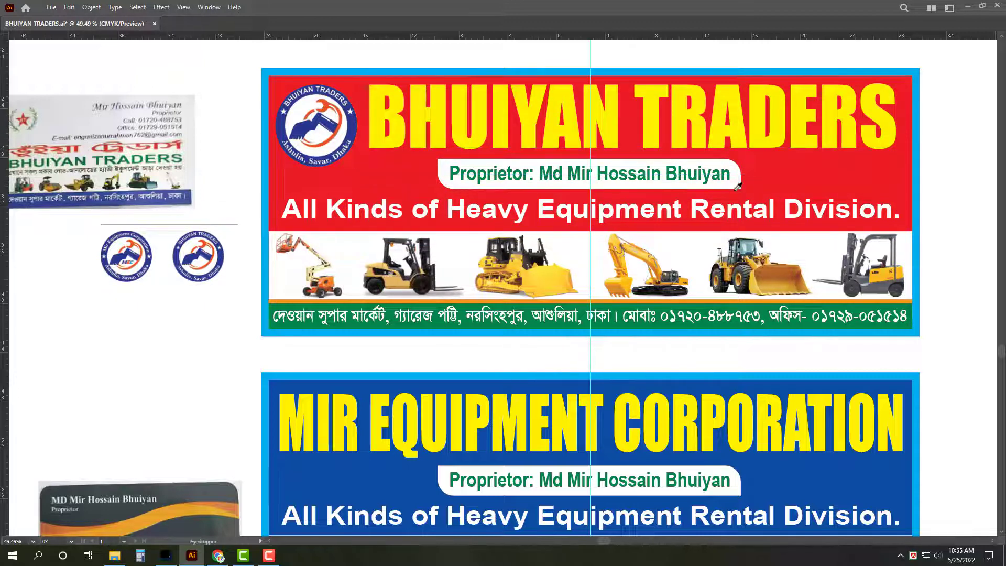
Step: Set the Proprietor line's fill on the Bhuiyan banner to red in the Color panel
key(i)
key(v)
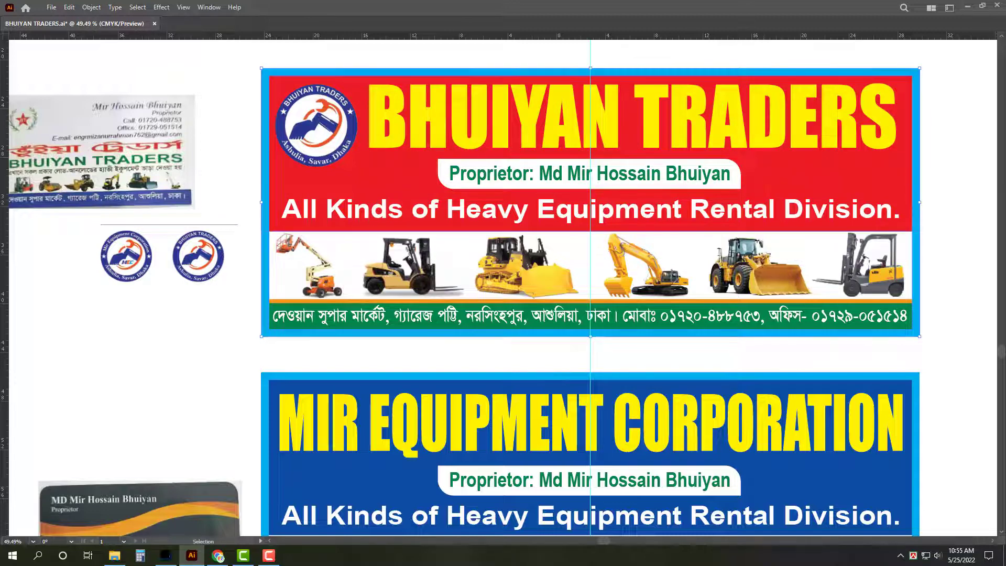
click(898, 186)
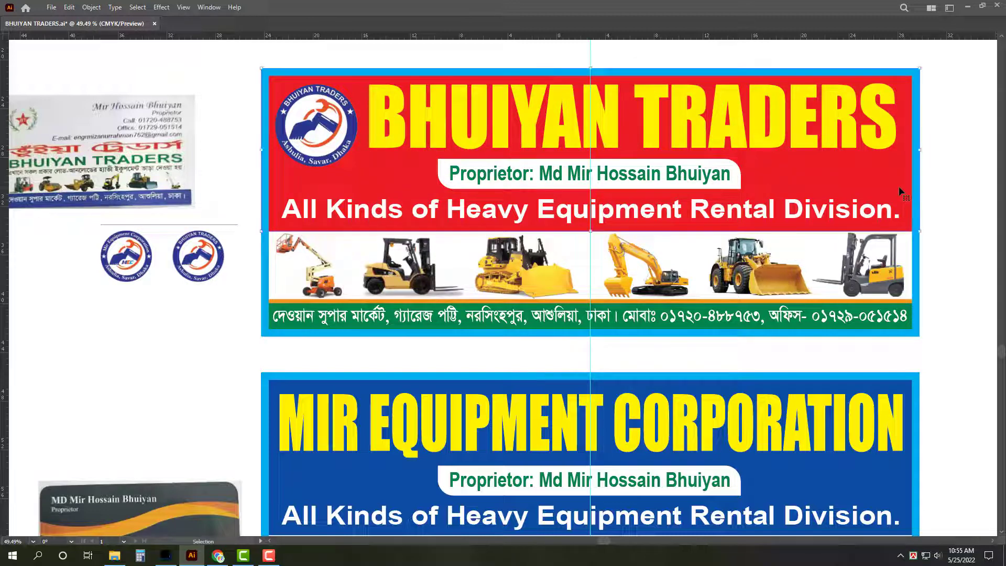
click(725, 176)
key(Tab)
click(952, 321)
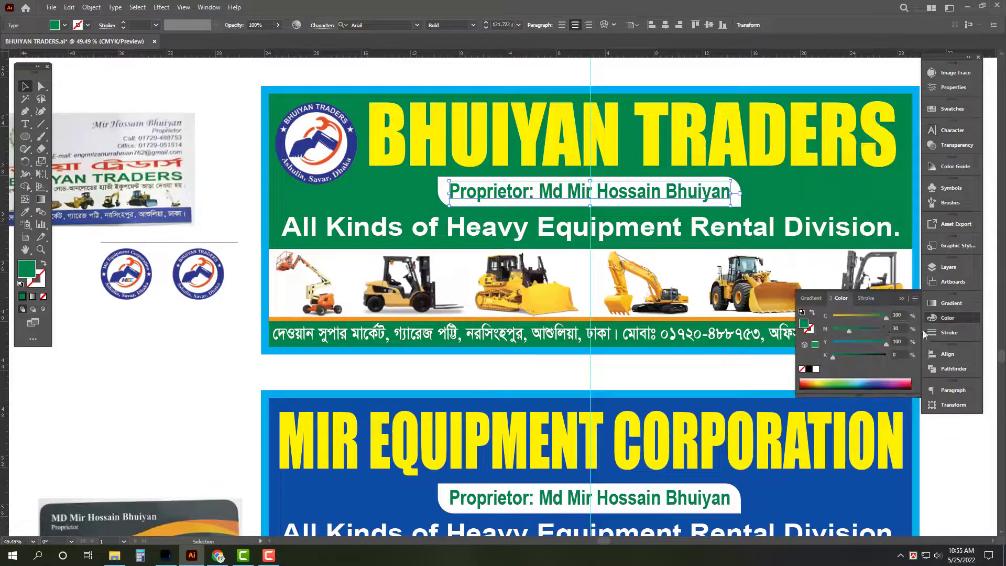
click(882, 329)
drag(886, 317, 833, 317)
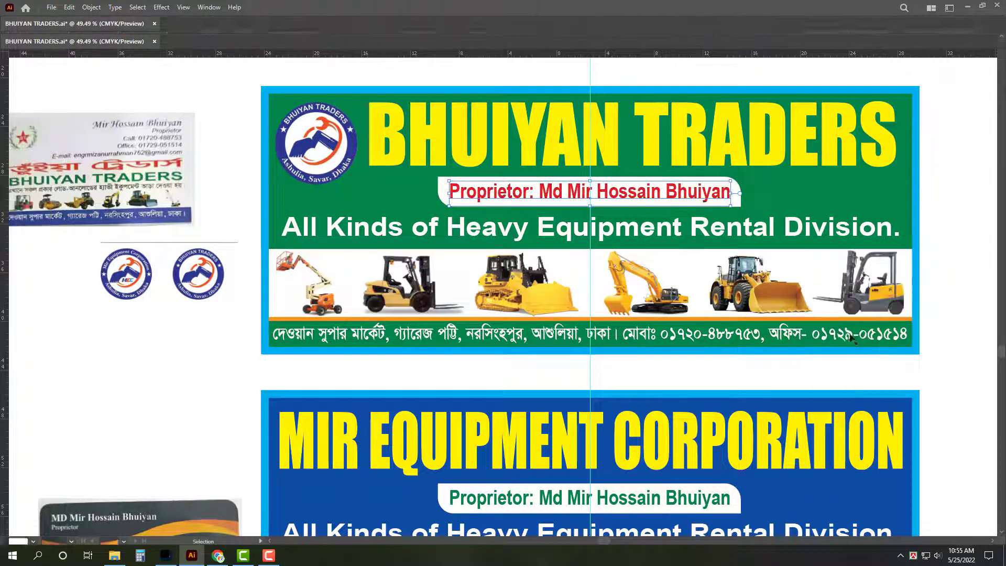
key(Tab)
key(ctrl+shift+a)
Step: Move the black business card and the pair of reference logos down beside the Mir banner
key(i)
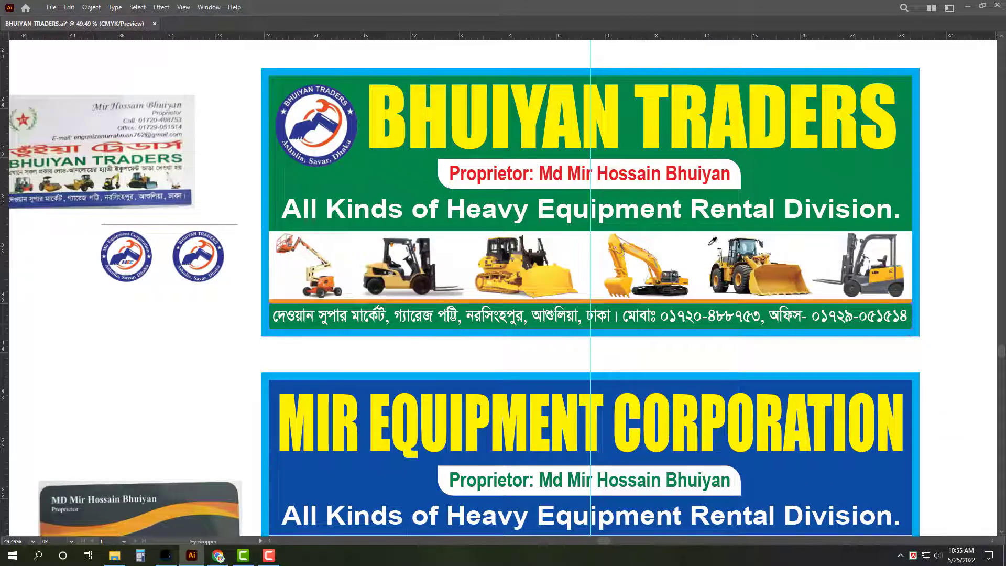
scroll(677, 187, down, 2)
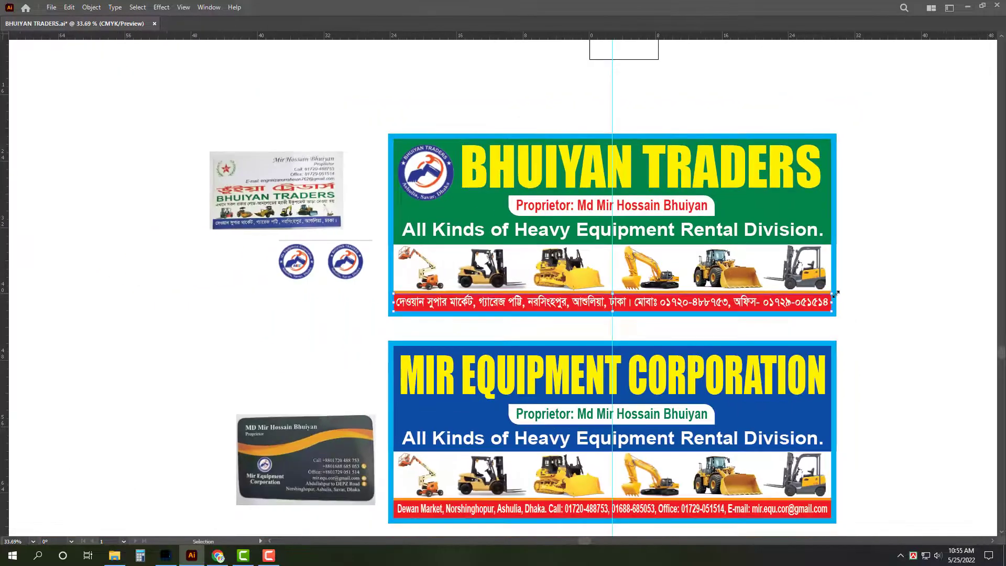
key(v)
drag(874, 353, 839, 278)
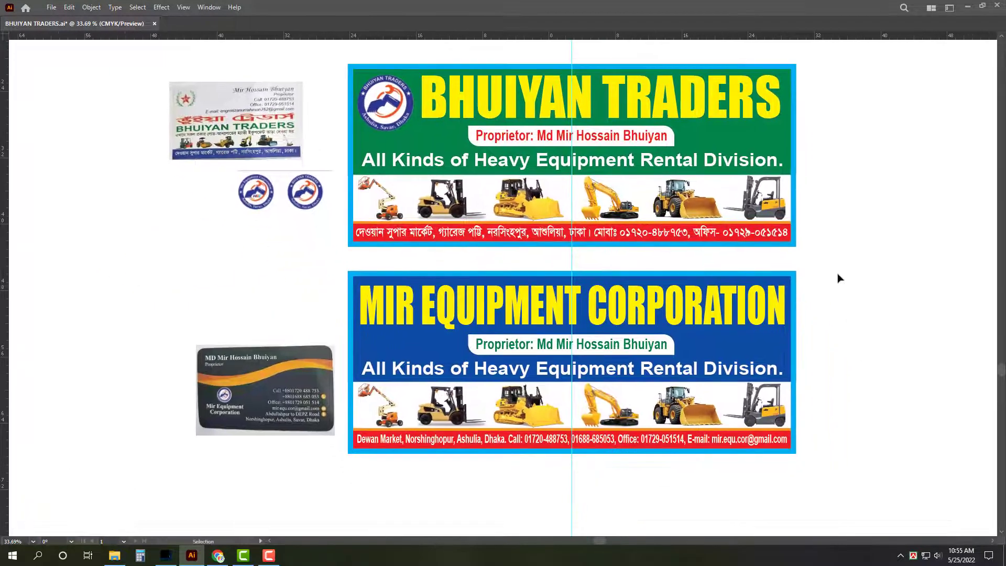
click(313, 194)
drag(315, 383, 217, 367)
drag(296, 188, 303, 284)
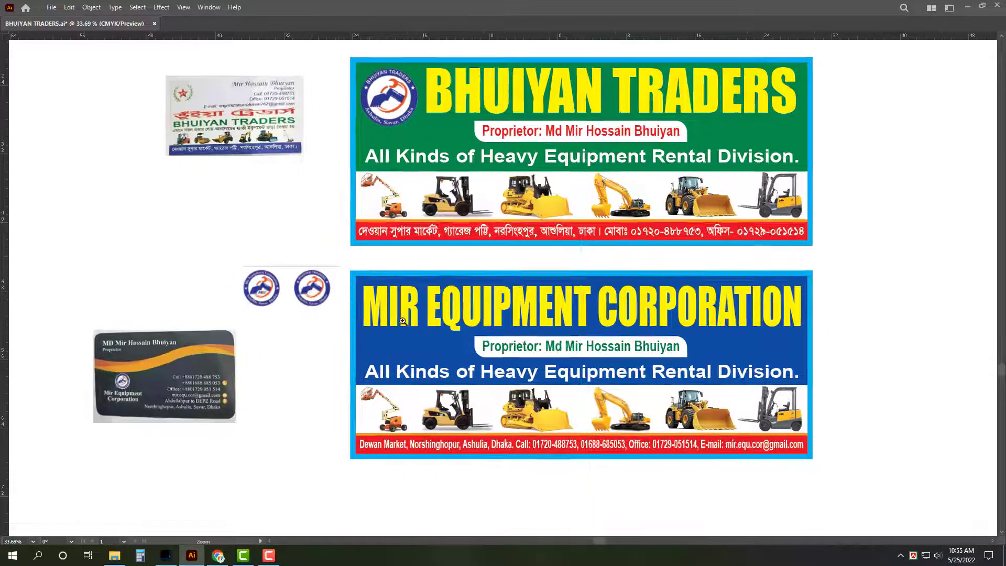
scroll(270, 277, up, 5)
key(Tab)
Step: Draw a circle over the Mir Equipment logo and clip the logo image to it
key(l)
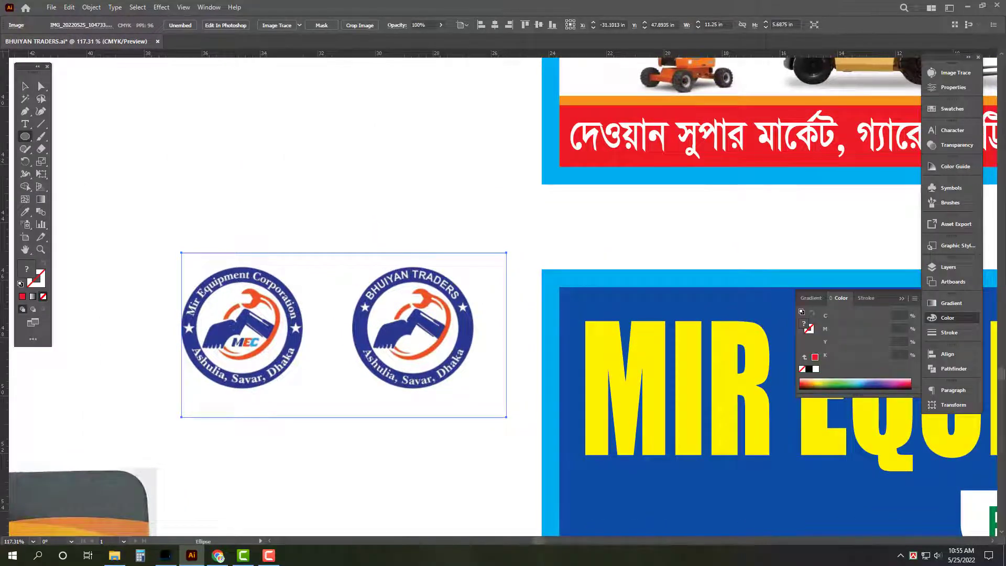
drag(244, 328, 303, 388)
key(v)
drag(255, 305, 258, 304)
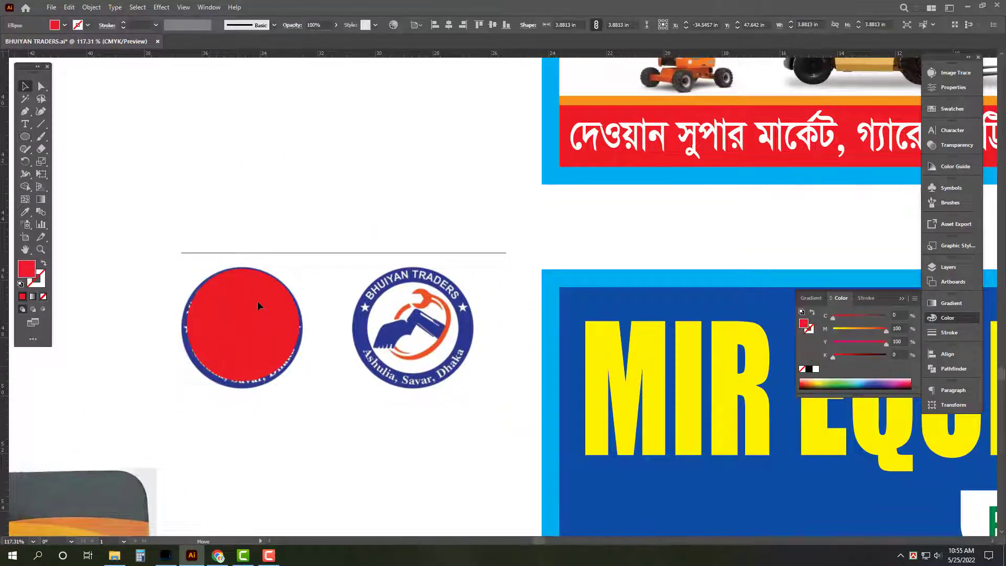
shift+click(244, 390)
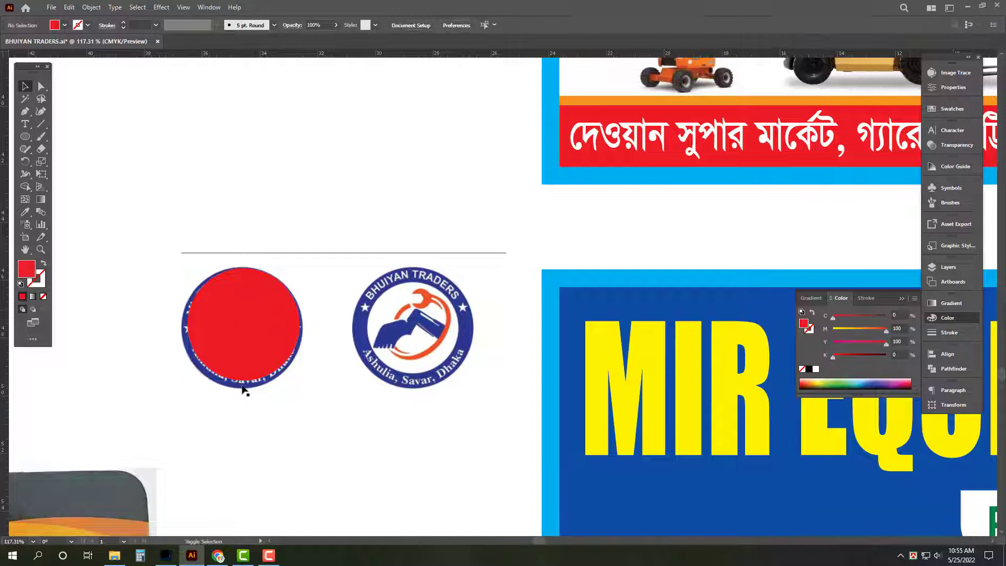
click(212, 371)
drag(189, 385, 183, 384)
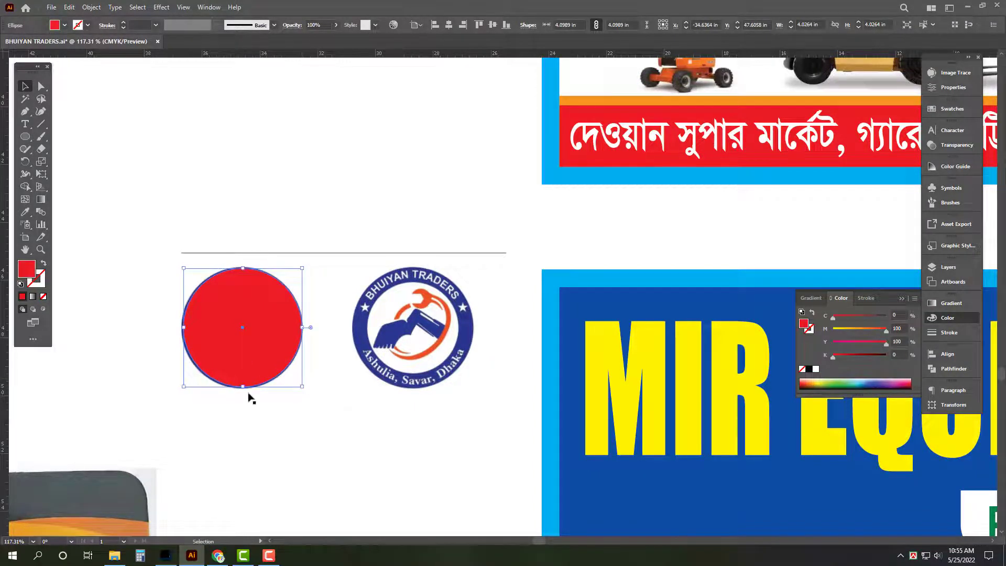
shift+click(355, 340)
key(ctrl+7)
Step: Place the circular Mir logo at the left of the blue banner and shift the title right
scroll(355, 340, down, 3)
key(Tab)
key(v)
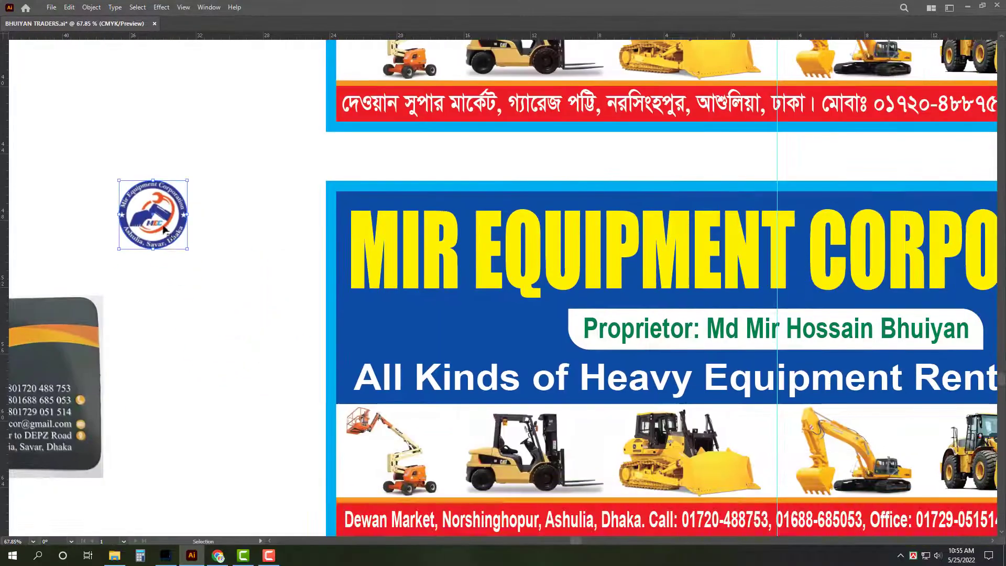
drag(212, 262, 448, 304)
click(358, 264)
mouse_move(358, 263)
mouse_down()
mouse_move(463, 265)
mouse_move(367, 259)
mouse_up()
key(z)
scroll(322, 321, up, 3)
key(v)
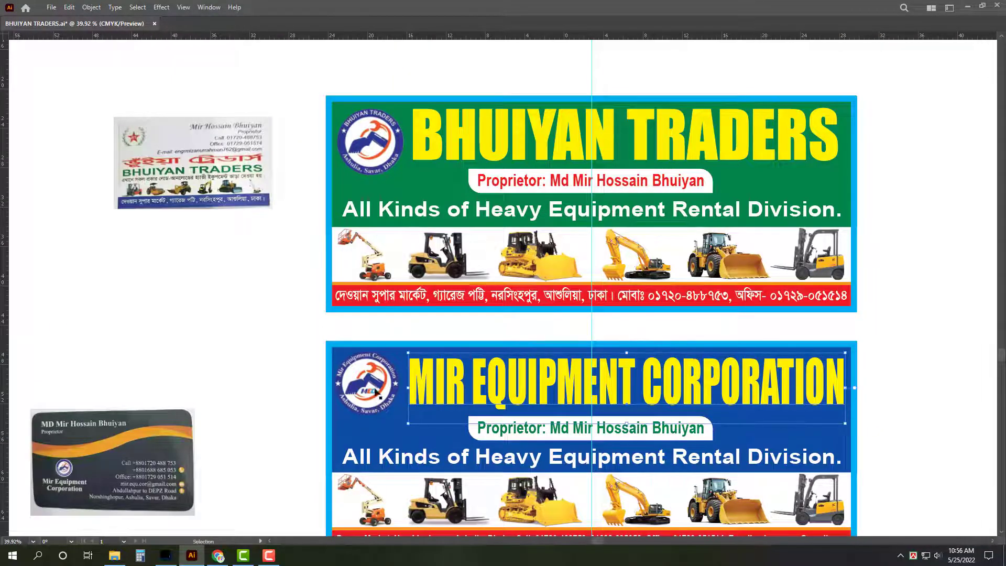
Step: Nudge the circular Mir logo slightly upward and paste a copy in front of it
click(398, 414)
key(space)
drag(365, 399, 398, 399)
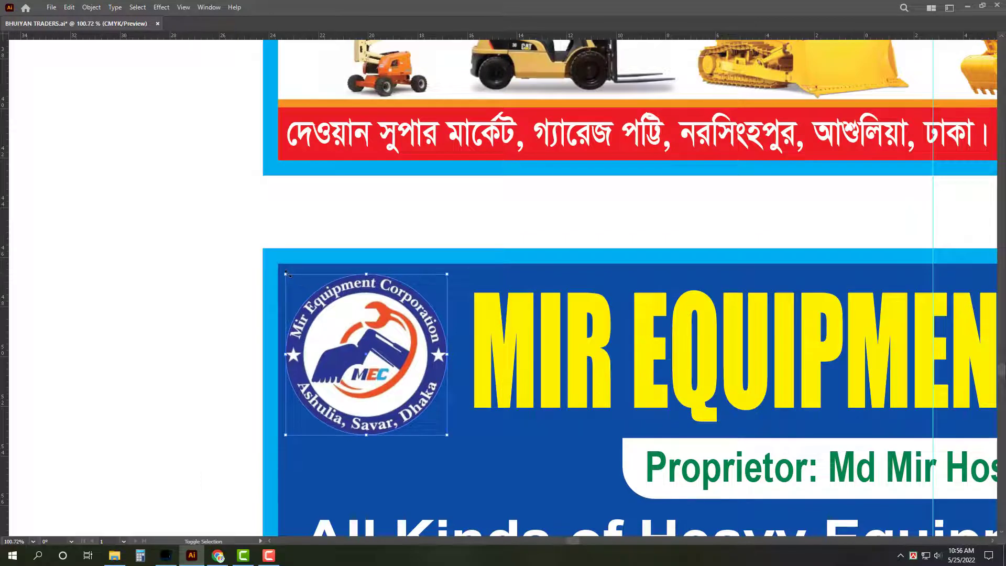
click(411, 333)
drag(409, 328, 409, 325)
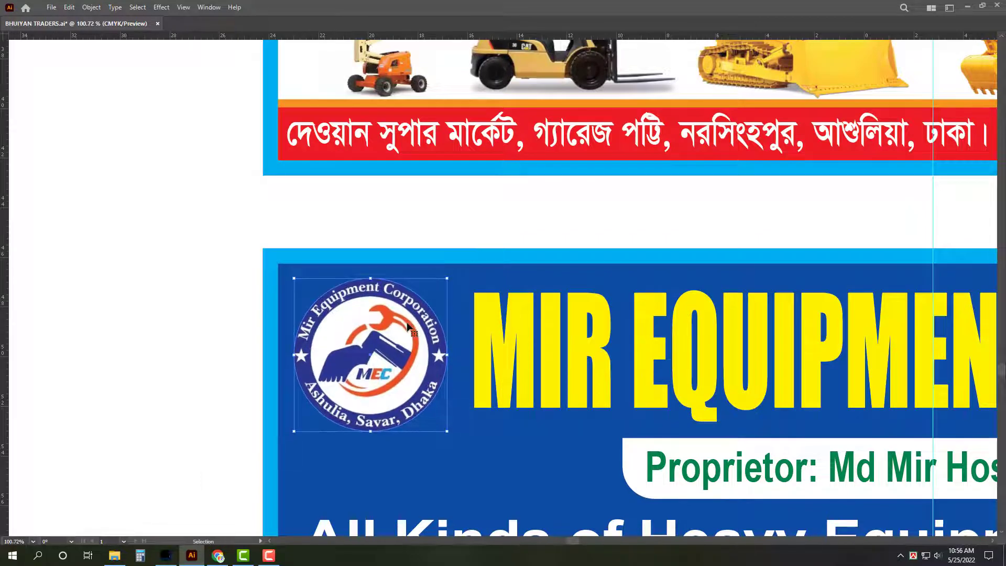
right_click(391, 309)
key(Escape)
key(ctrl+f)
Step: Try releasing the clip, enlarging and white-filling the circle, then undo back to the clipped logo
right_click(402, 324)
click(464, 410)
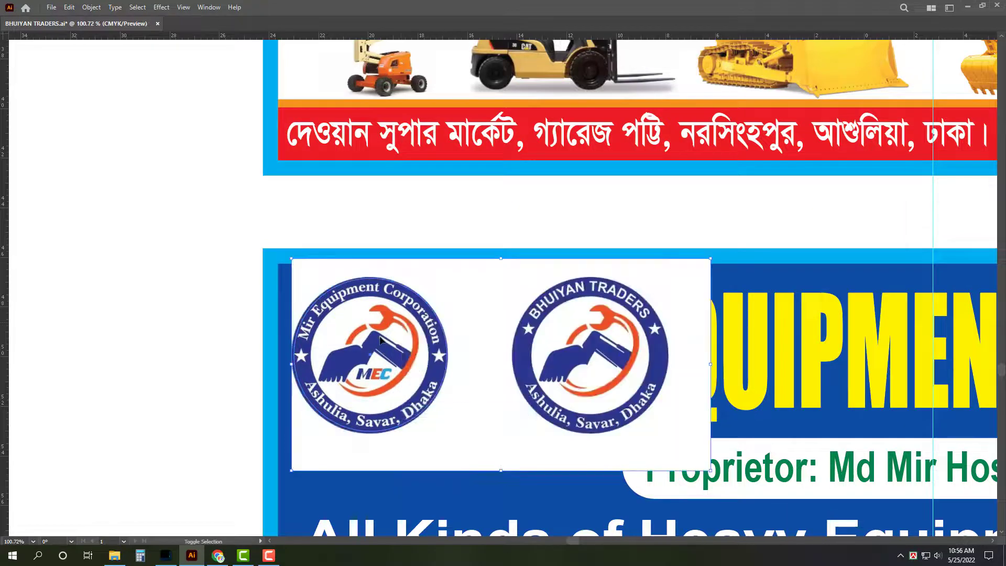
key(Tab)
drag(447, 296, 453, 291)
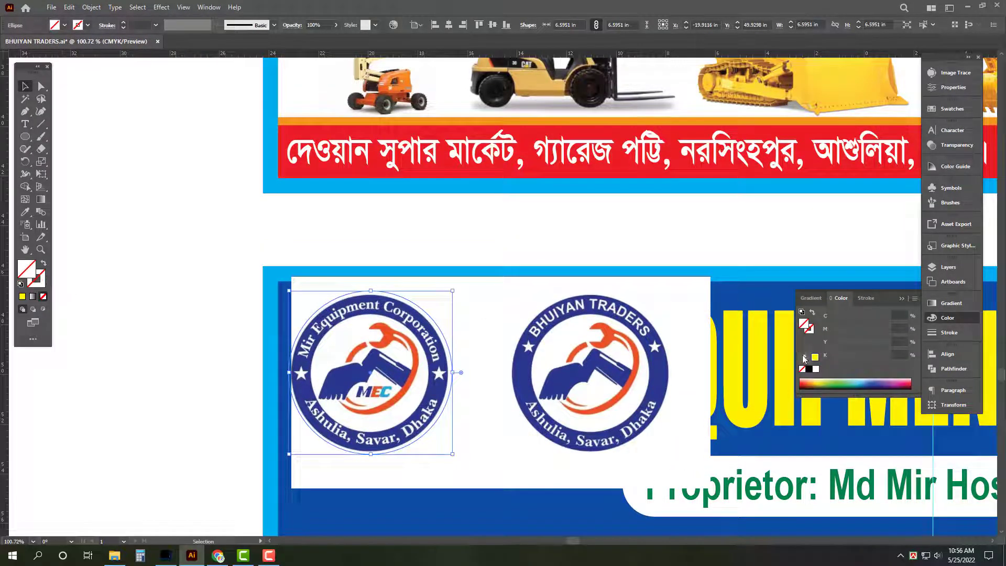
click(816, 369)
key(a)
key(Tab)
key(ctrl+z)
key(ctrl+z)
key(ctrl+z)
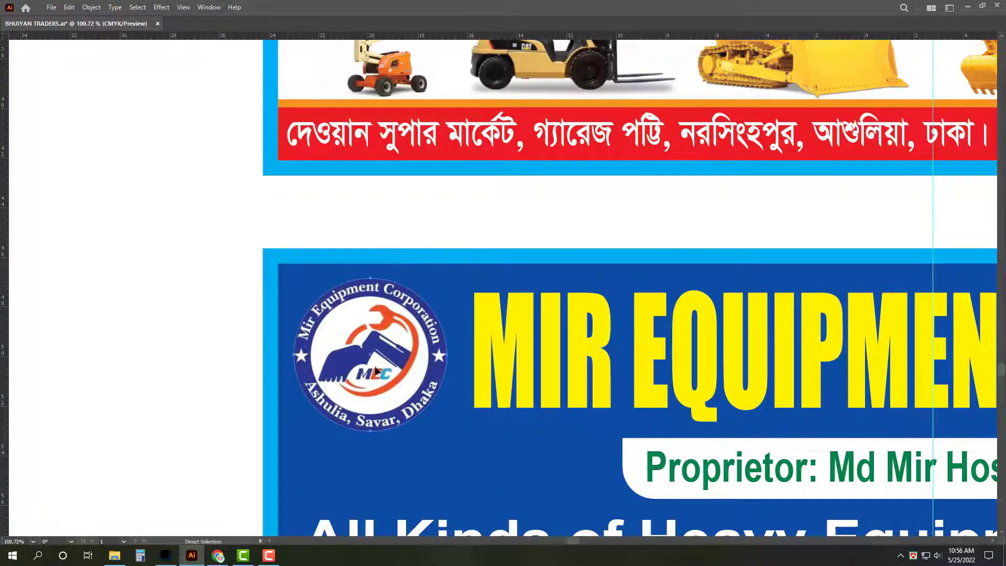
click(375, 370)
click(133, 250)
alt+scroll(441, 382, down, 3)
Step: Release the Bhuiyan logo's clipping, enlarge the crop circle to about 7.1 inches, and reclip
scroll(442, 382, up, 3)
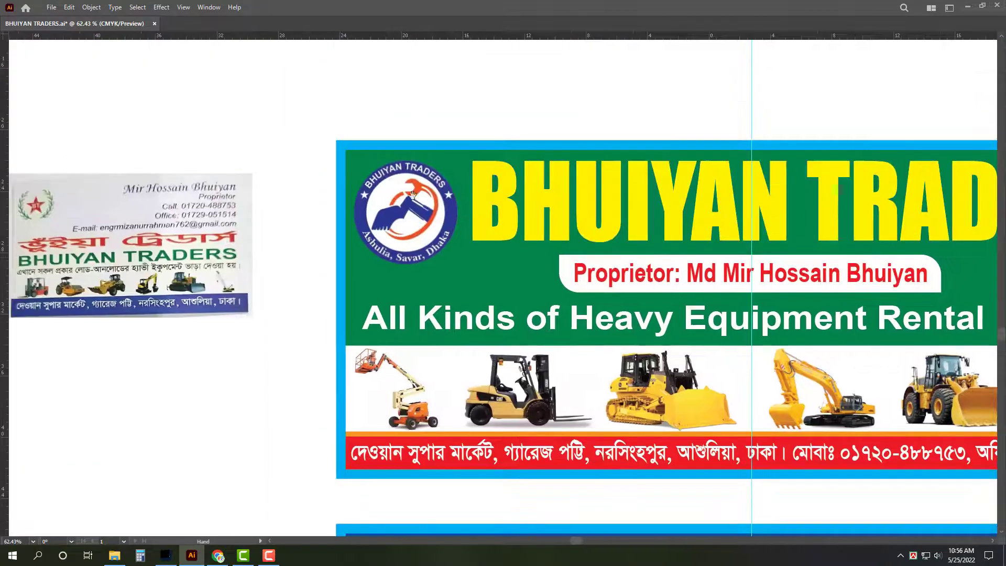
scroll(442, 214, up, 5)
click(444, 212)
right_click(445, 212)
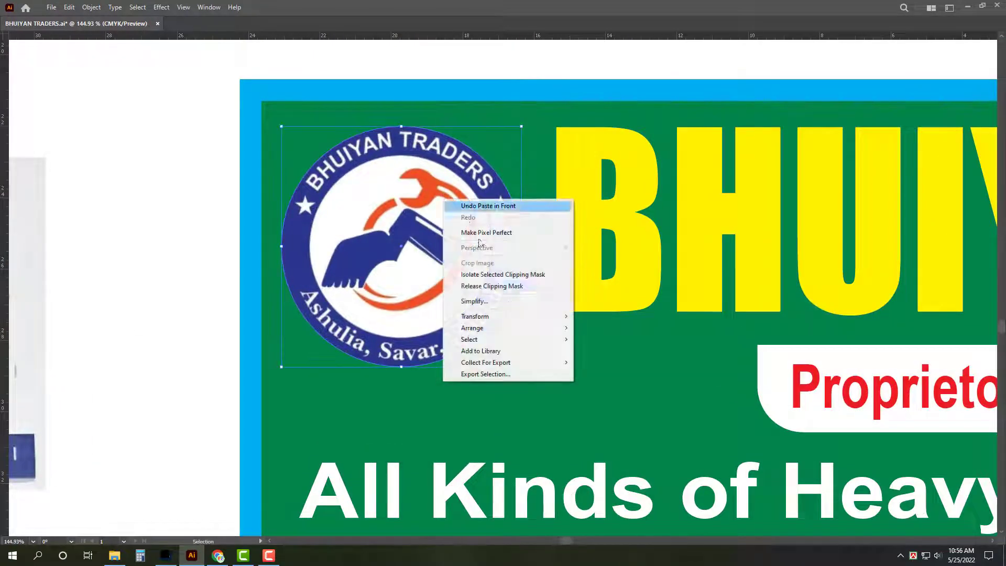
click(506, 289)
key(Tab)
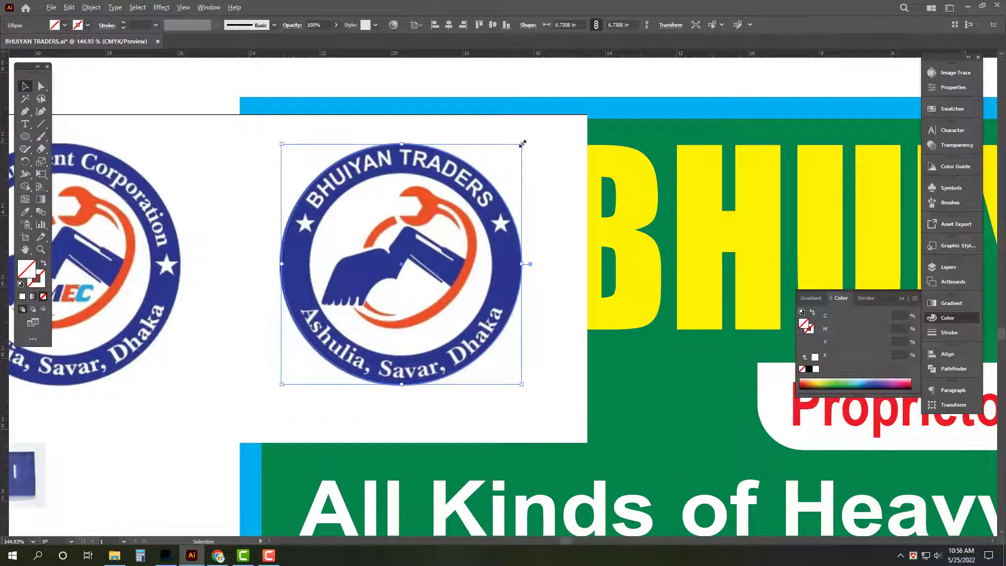
drag(521, 144, 529, 136)
click(816, 369)
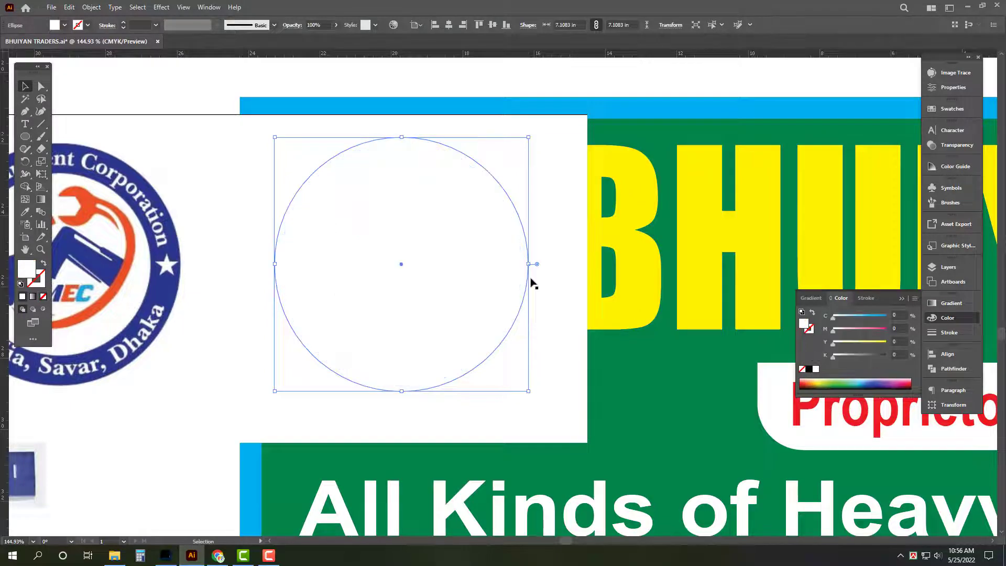
key(ctrl+z)
key(ctrl+z)
key(ctrl+z)
Step: Zoom out to show both banners and align the business-card reference images beside them
key(ctrl+shift+z)
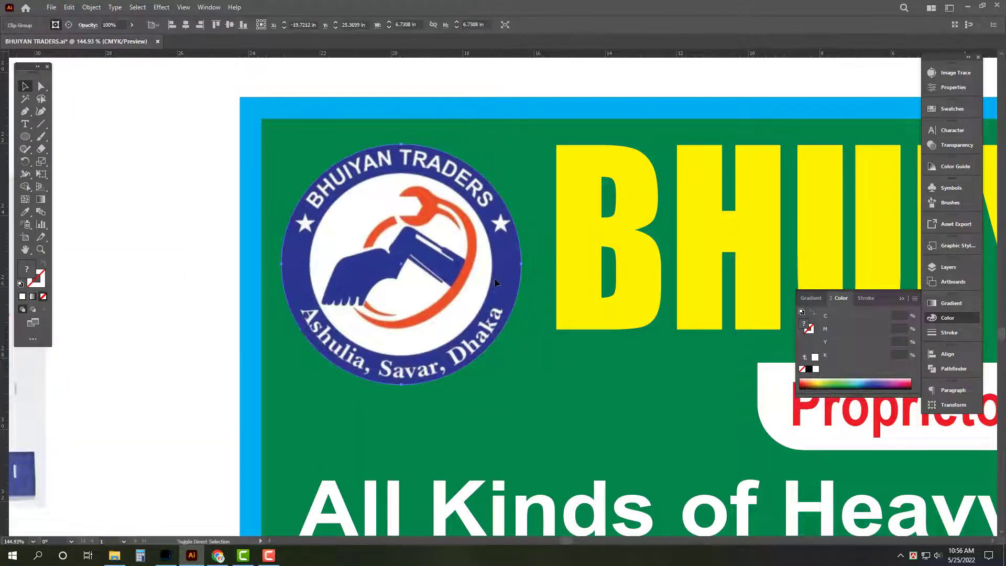
key(Tab)
key(z)
key(ctrl+shift+z)
drag(491, 269, 173, 265)
drag(354, 149, 225, 164)
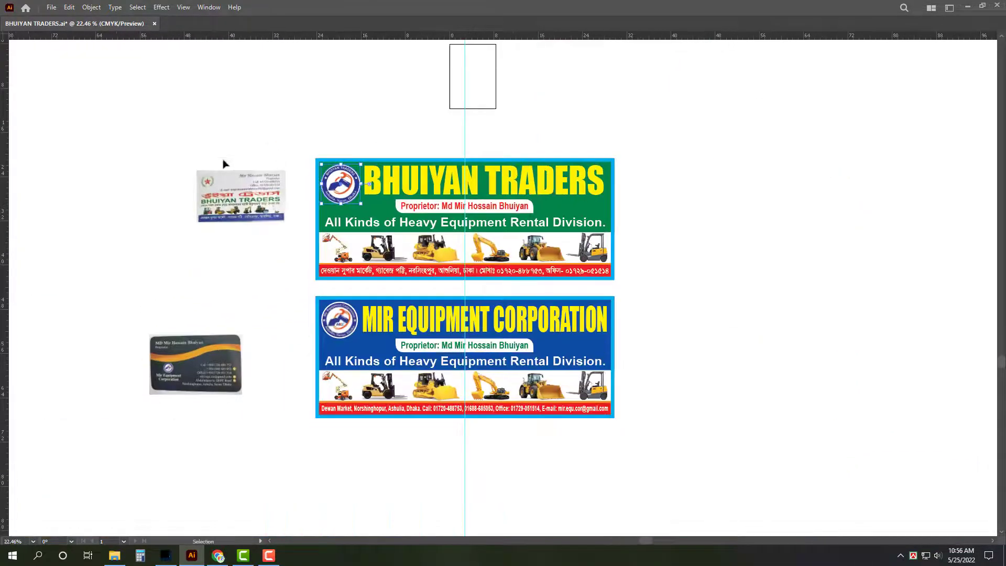
key(v)
click(205, 341)
key(Tab)
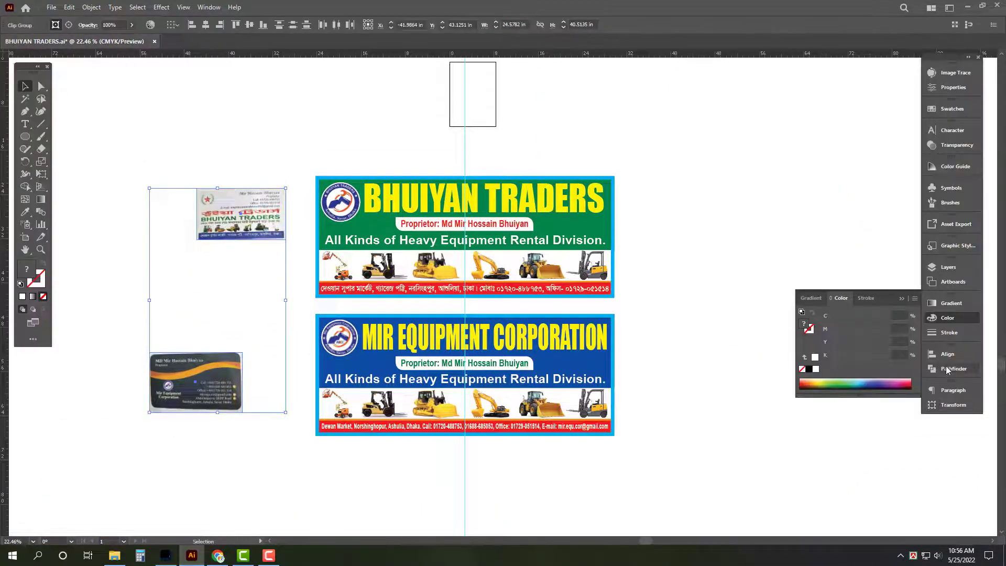
click(943, 354)
key(Tab)
scroll(485, 297, up, 2)
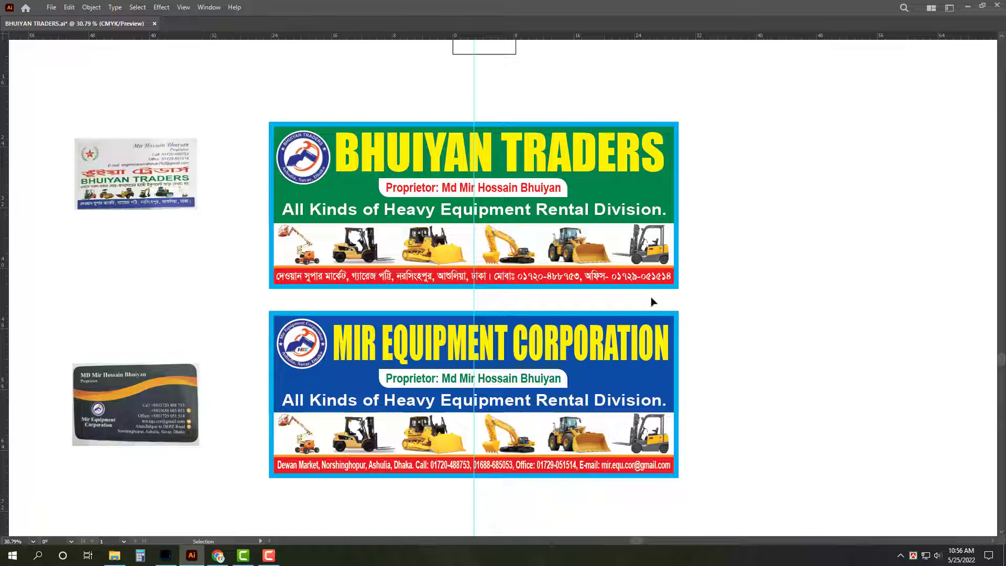
Step: Fill both banner headlines white, then select the Bengali address line on the Bhuiyan banner
key(Tab)
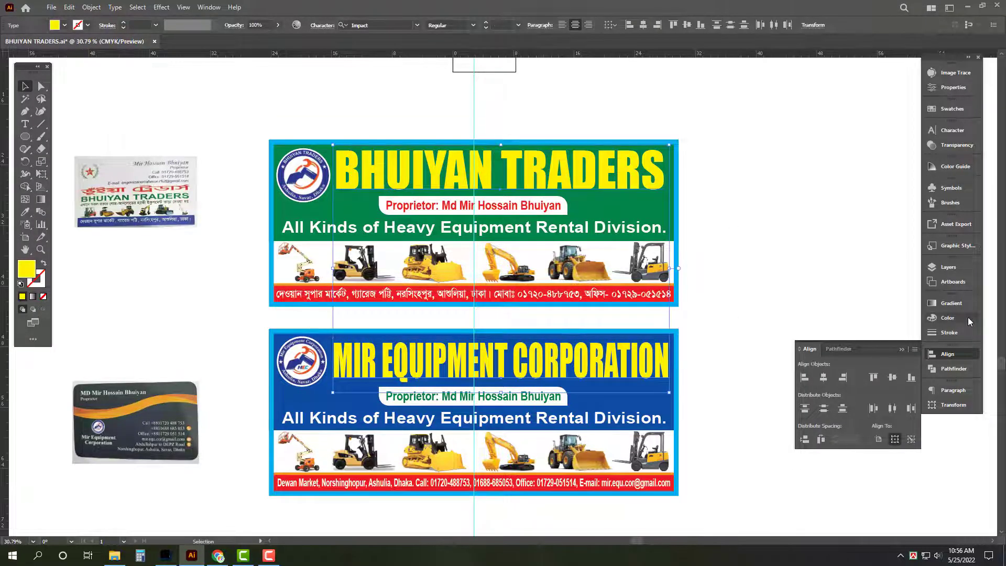
click(968, 321)
click(819, 370)
key(Tab)
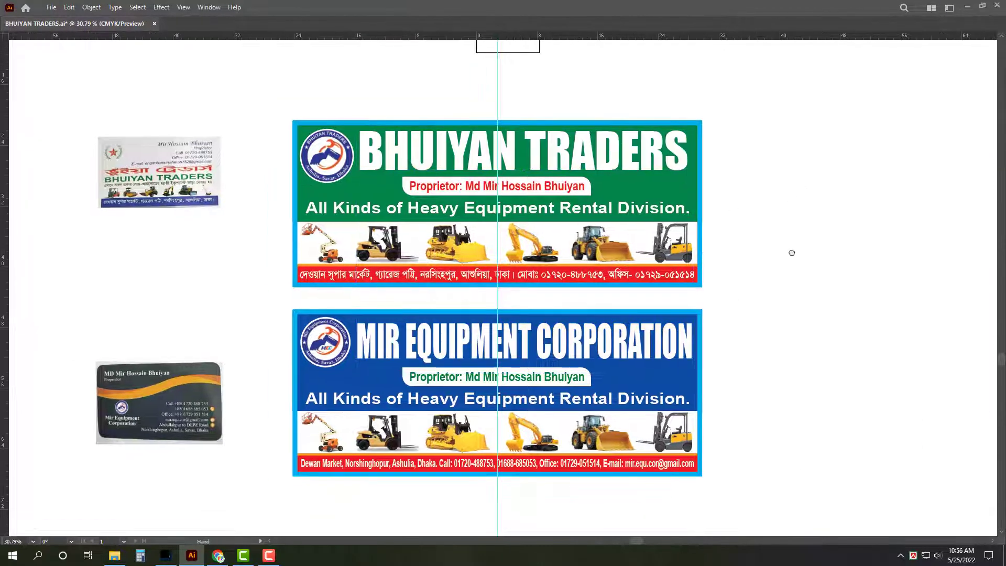
key(f)
key(ctrl+0)
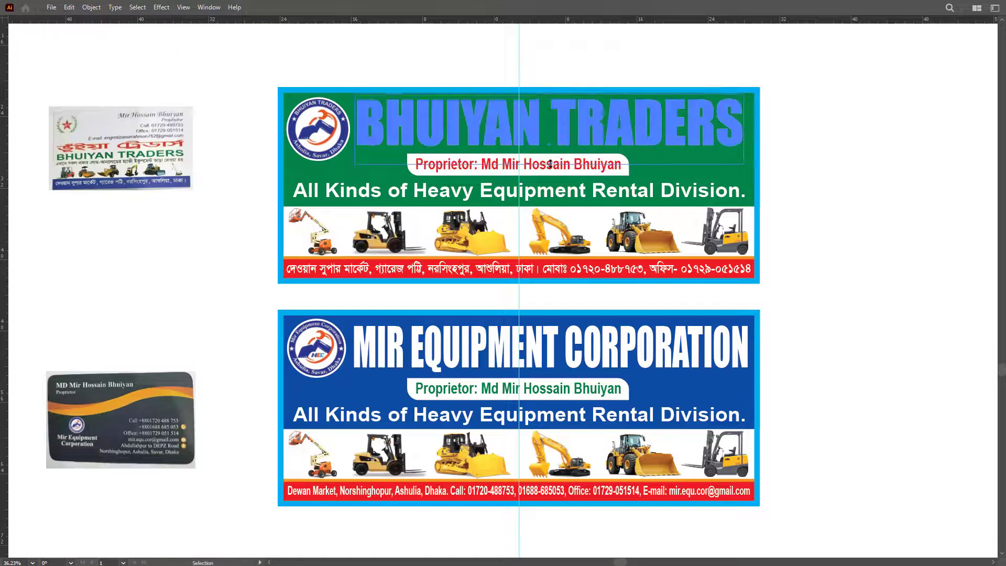
scroll(865, 225, down, 2)
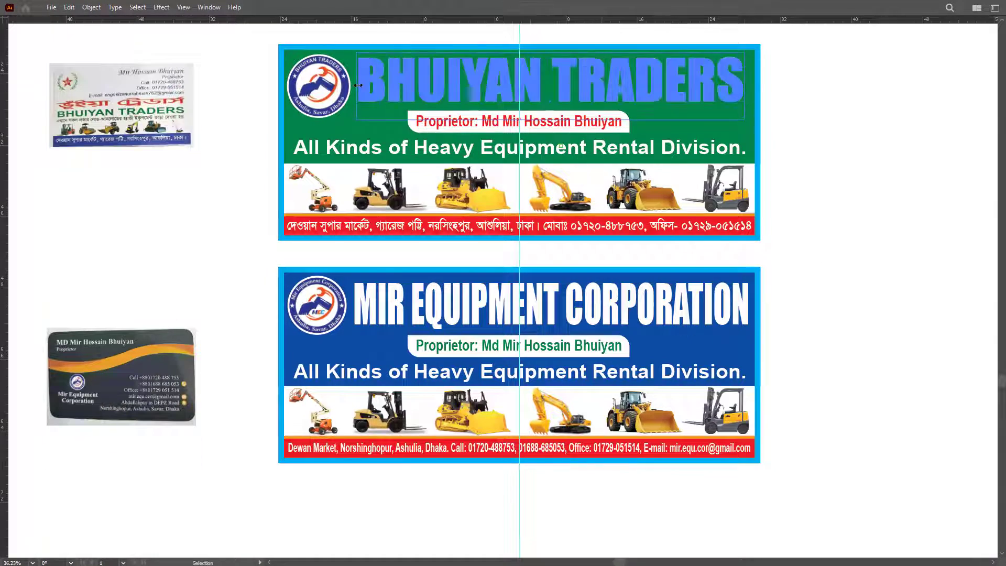
click(832, 193)
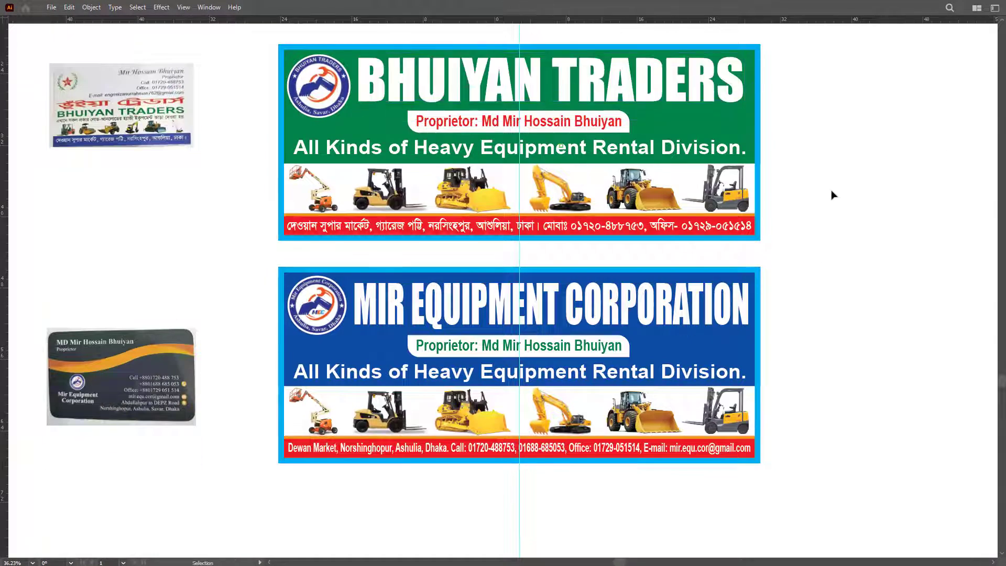
click(690, 232)
scroll(566, 246, up, 1)
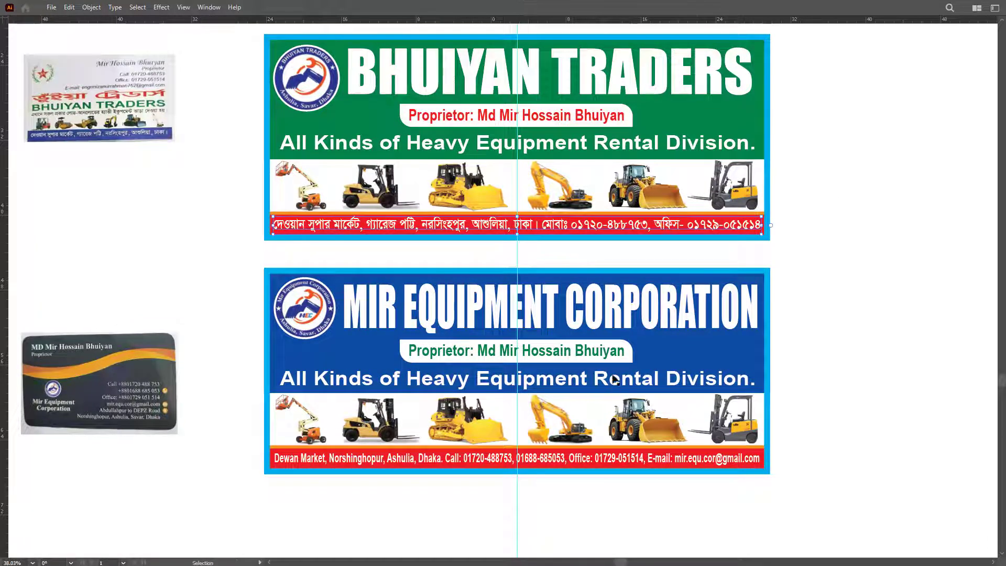
Step: Replace the top banner's Bengali address line with the lower banner's English address text
click(665, 461)
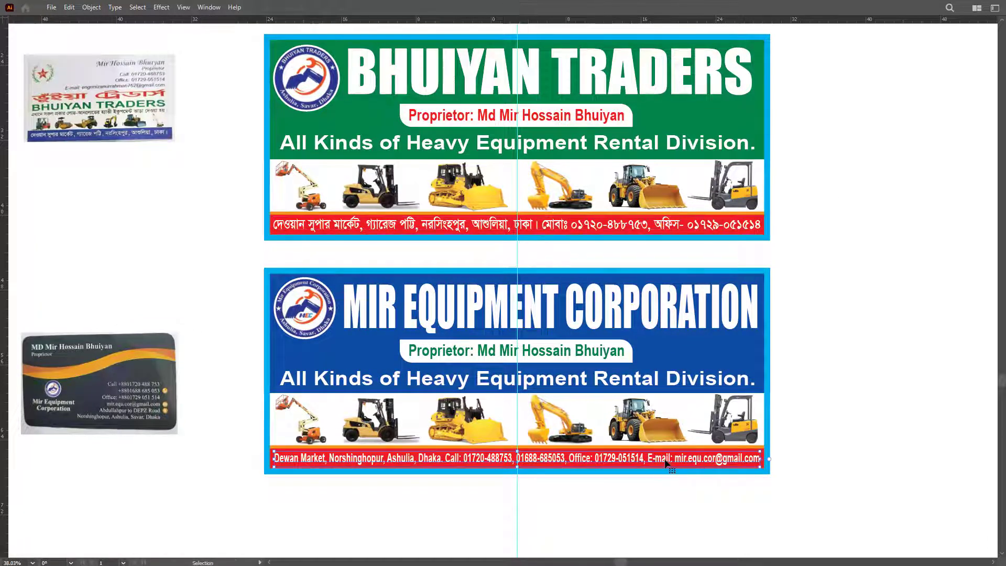
double_click(632, 457)
key(ctrl+a)
key(ctrl+c)
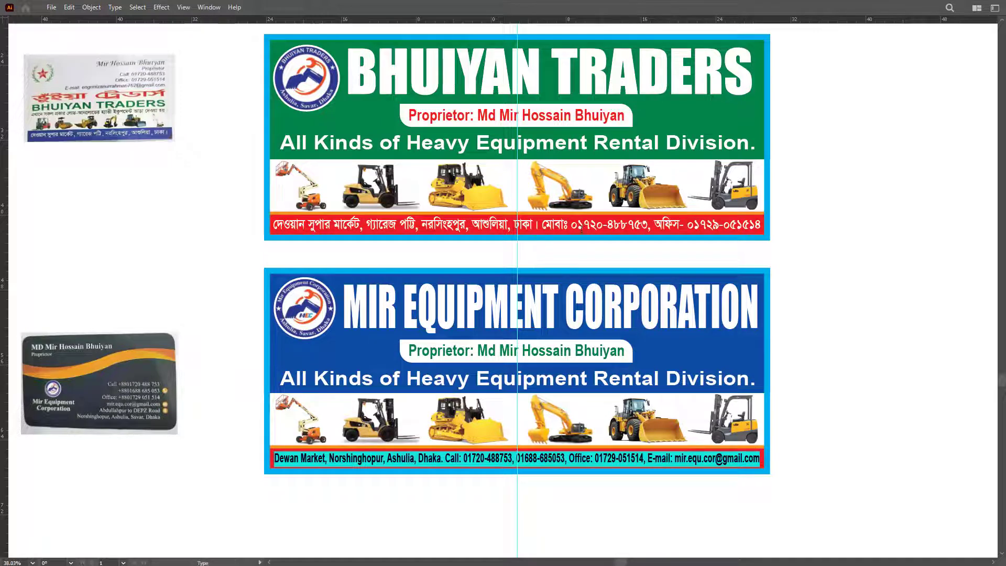
click(592, 225)
key(ctrl+a)
key(ctrl+v)
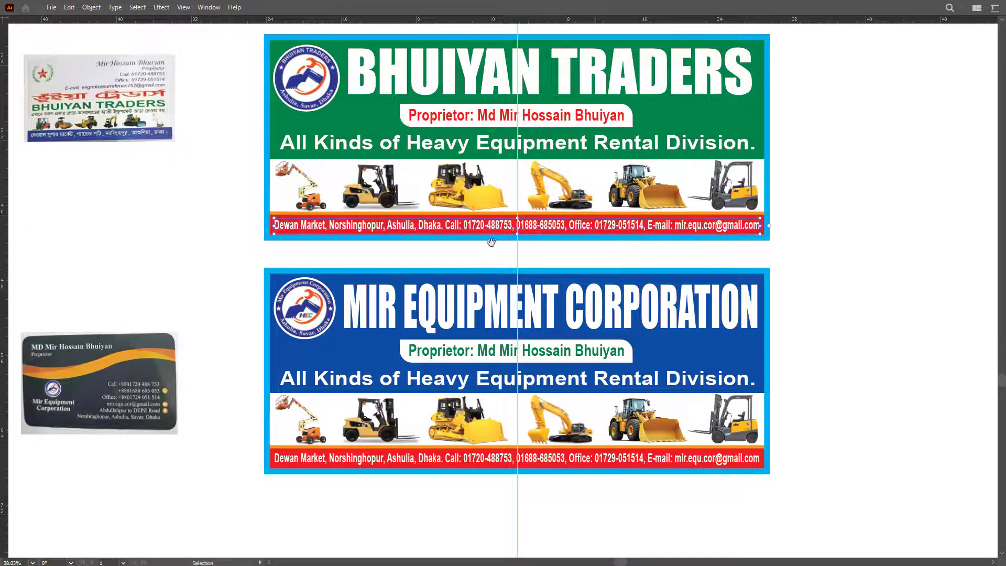
drag(512, 236, 561, 238)
key(Escape)
Step: Delete the second mobile number from the top address and stretch the line wider
double_click(577, 227)
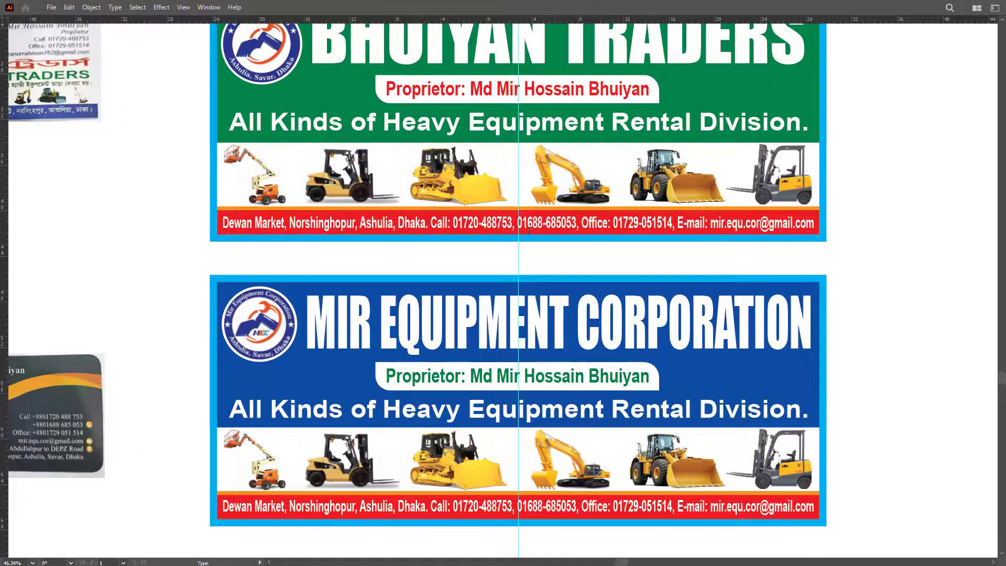
drag(517, 223, 577, 224)
key(BackSpace)
key(BackSpace)
key(BackSpace)
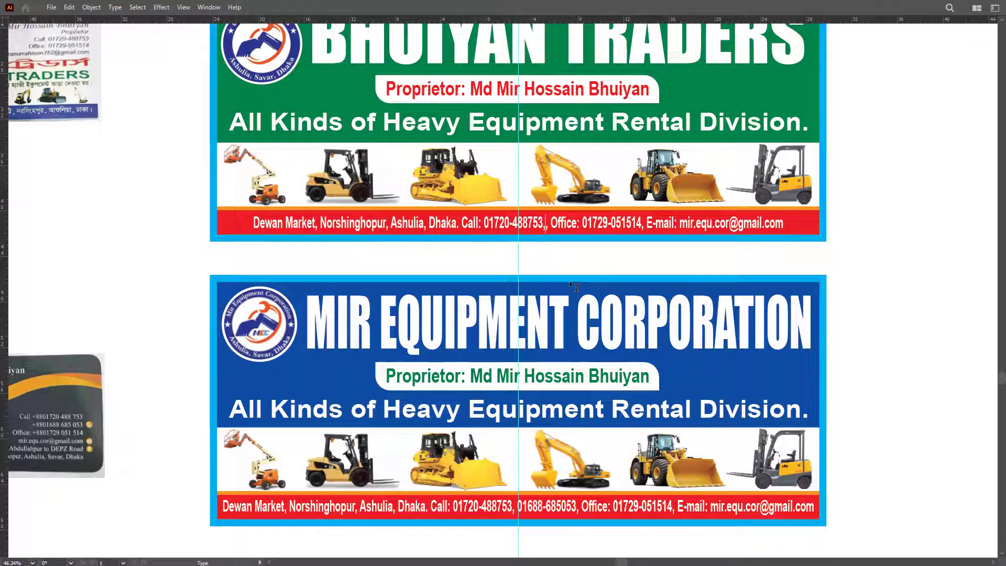
key(Escape)
drag(783, 223, 813, 224)
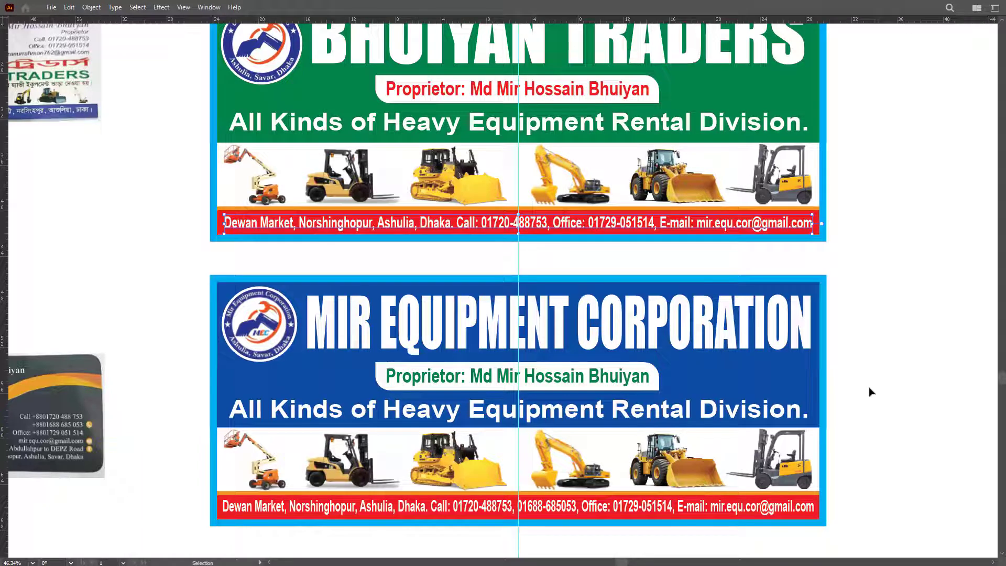
click(748, 235)
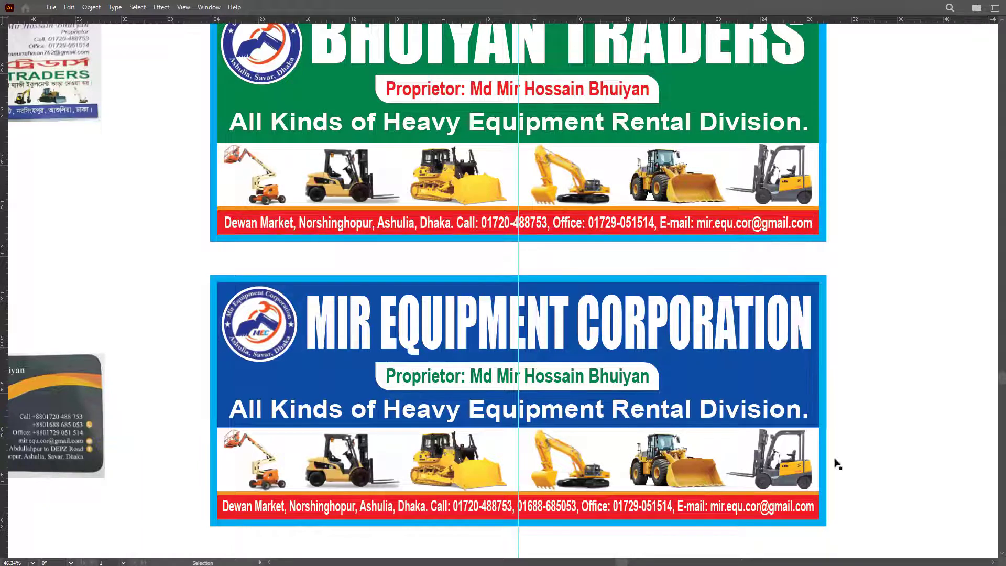
Step: Eyedropper matching colours onto both Proprietor lines, dark blue for the lower banner
click(818, 506)
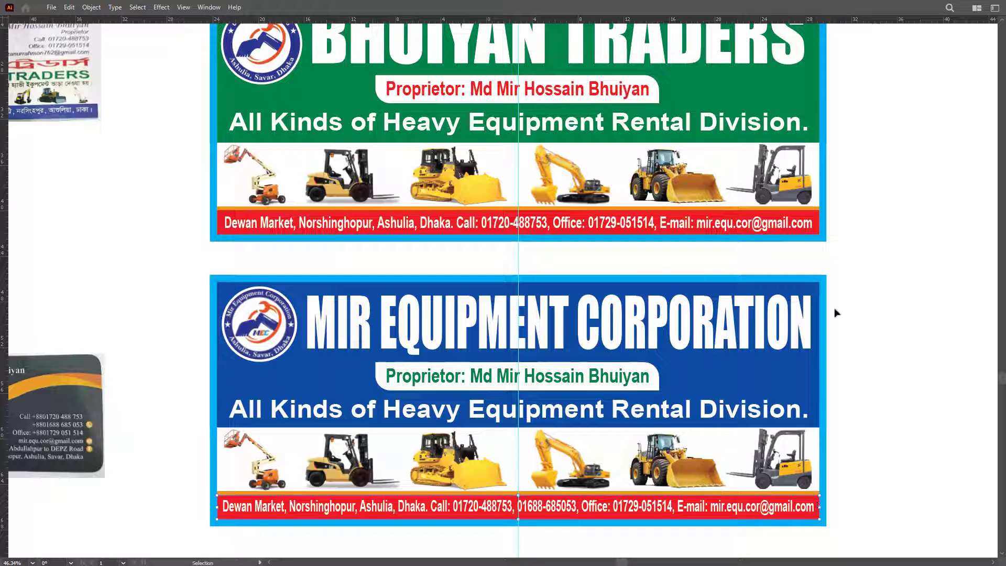
key(i)
key(v)
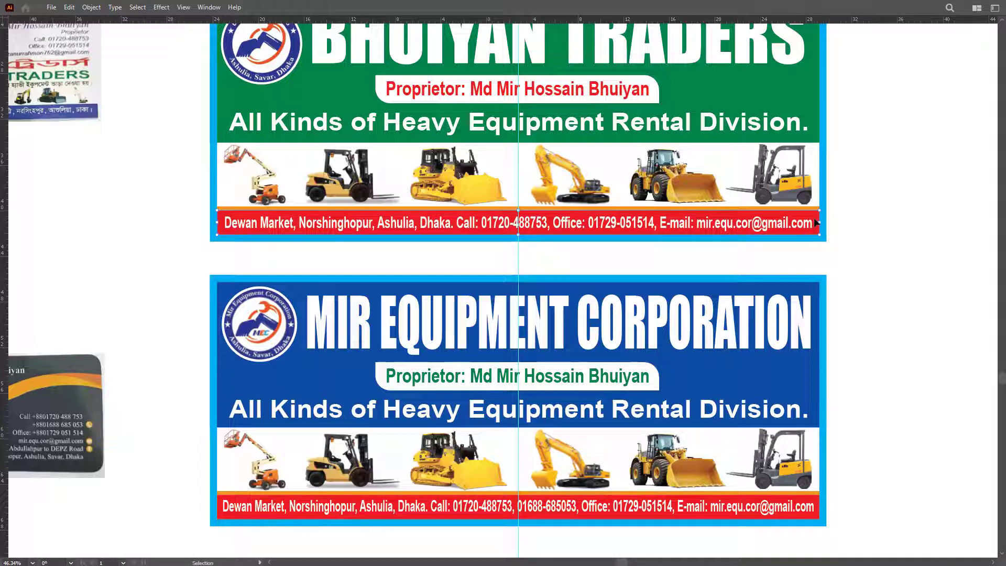
click(639, 385)
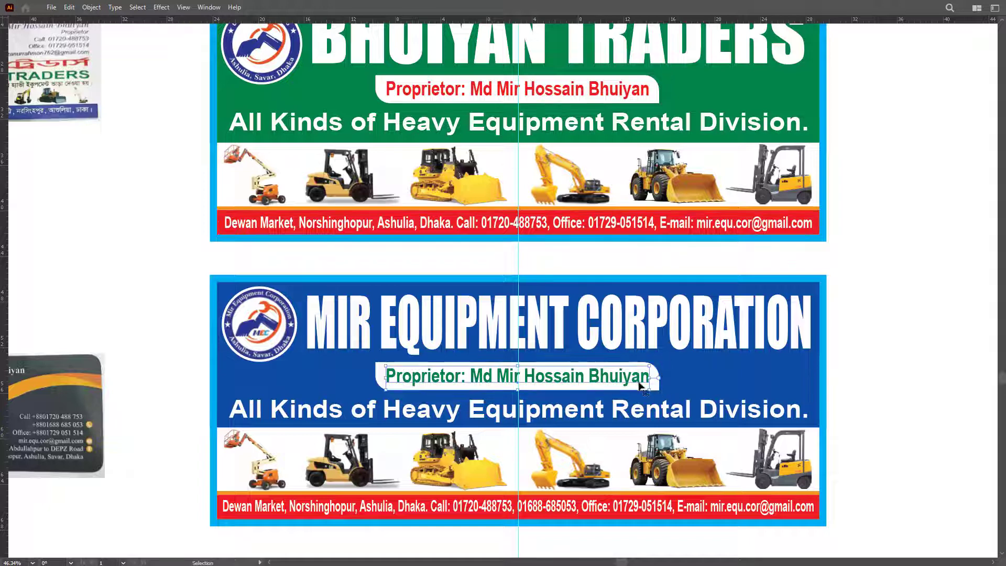
drag(881, 375, 919, 406)
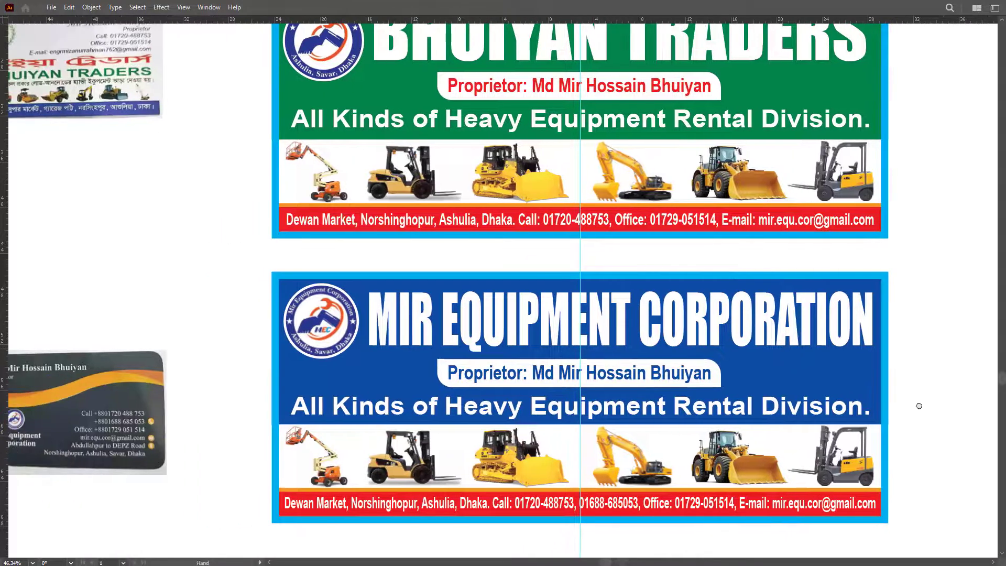
click(666, 92)
key(i)
key(v)
Step: Move the Bhuiyan Traders card and the dark business card beside their banners
drag(161, 100, 247, 221)
drag(130, 382, 189, 334)
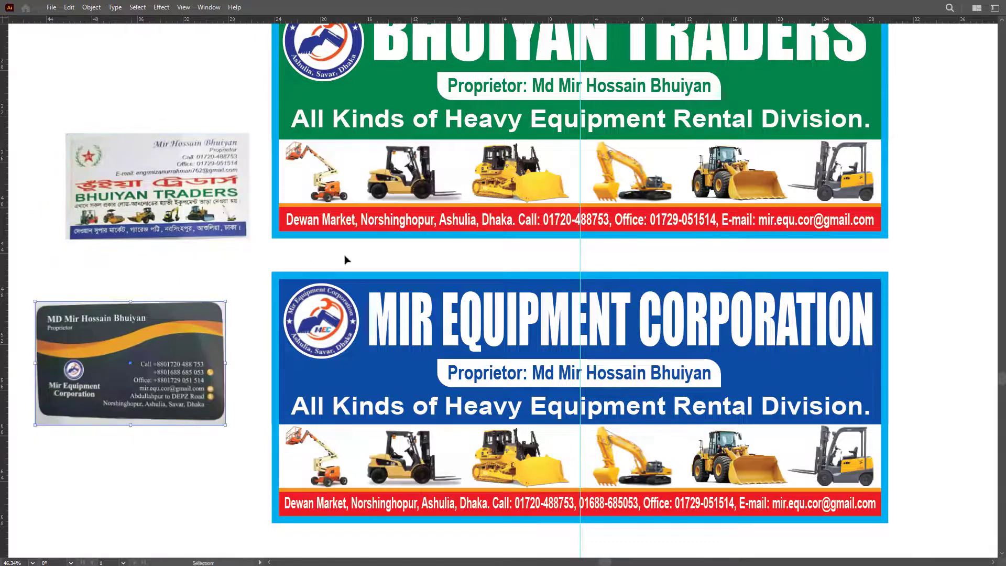
scroll(592, 188, up, 1)
Step: Replace the top banner's old e-mail with the card's e-mail address, narrowed to fit the red strip
key(t)
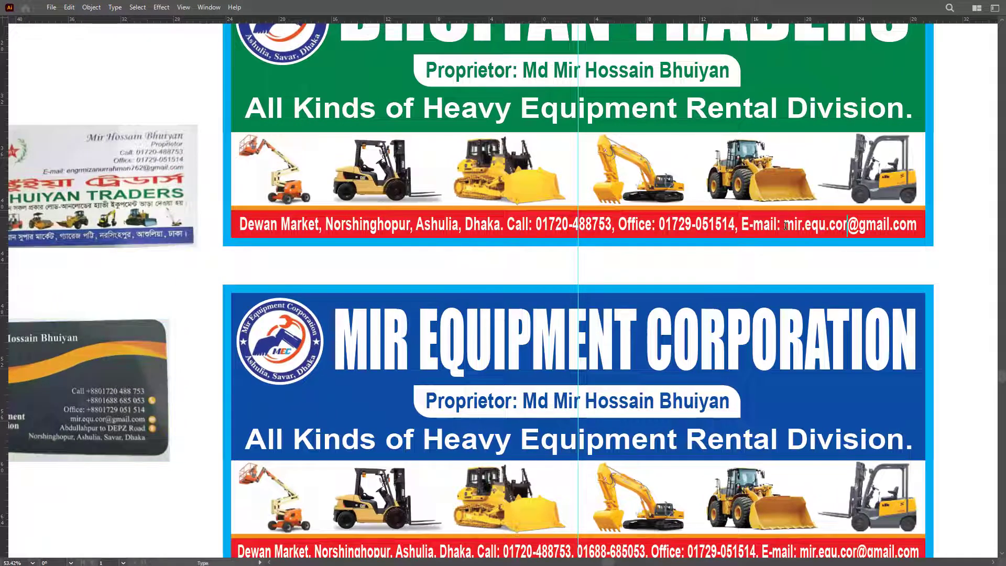
drag(786, 226, 979, 226)
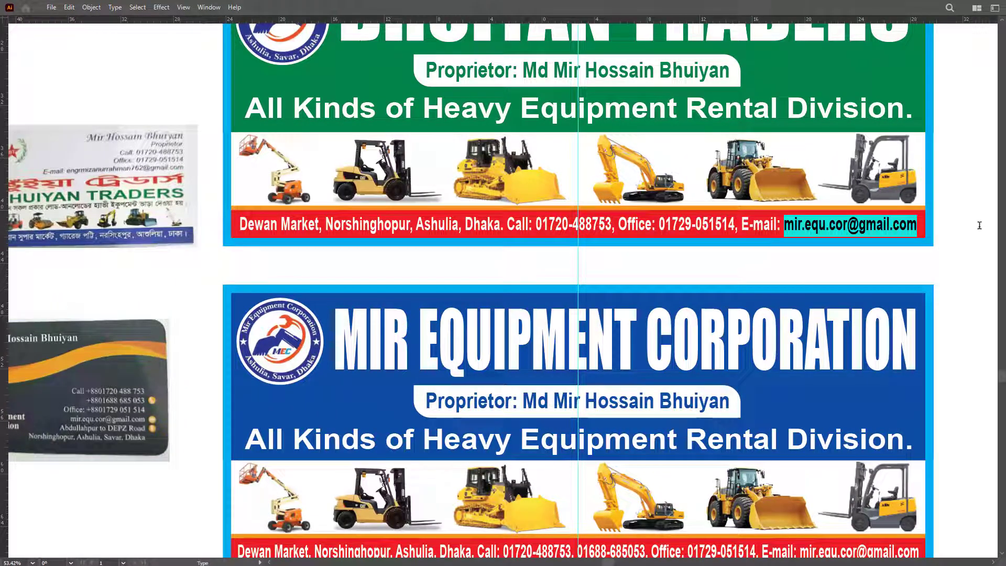
key(BackSpace)
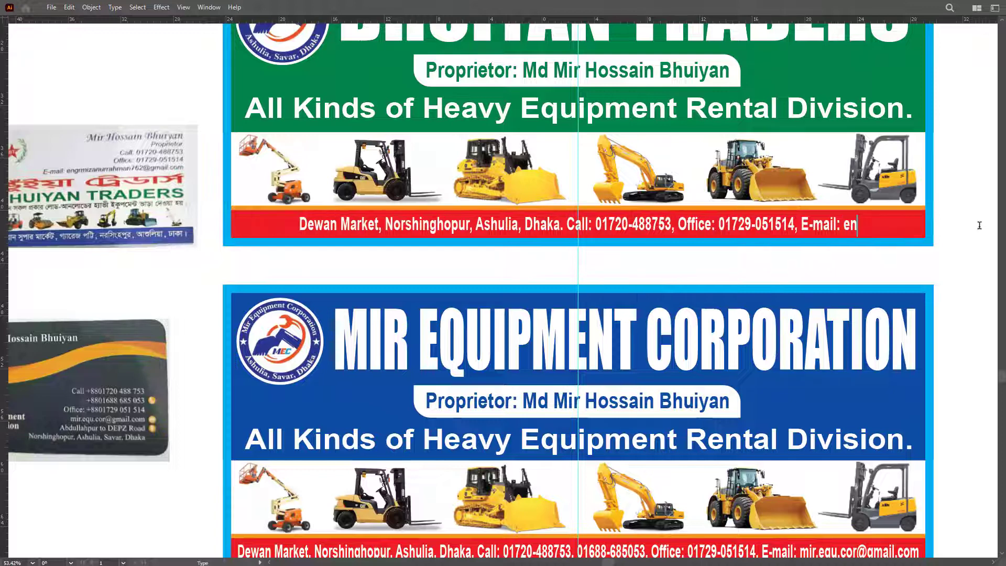
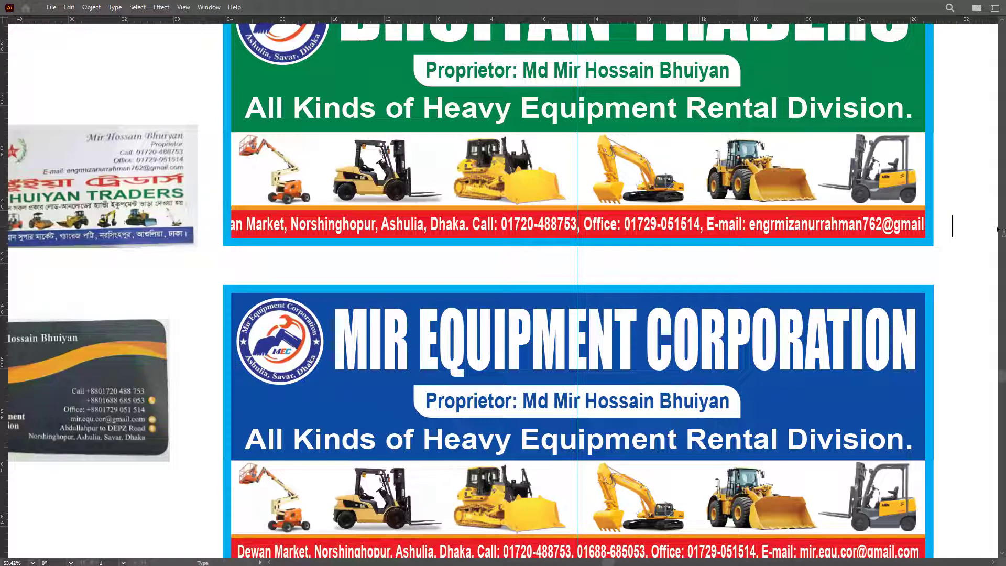
key(Escape)
drag(955, 226, 923, 226)
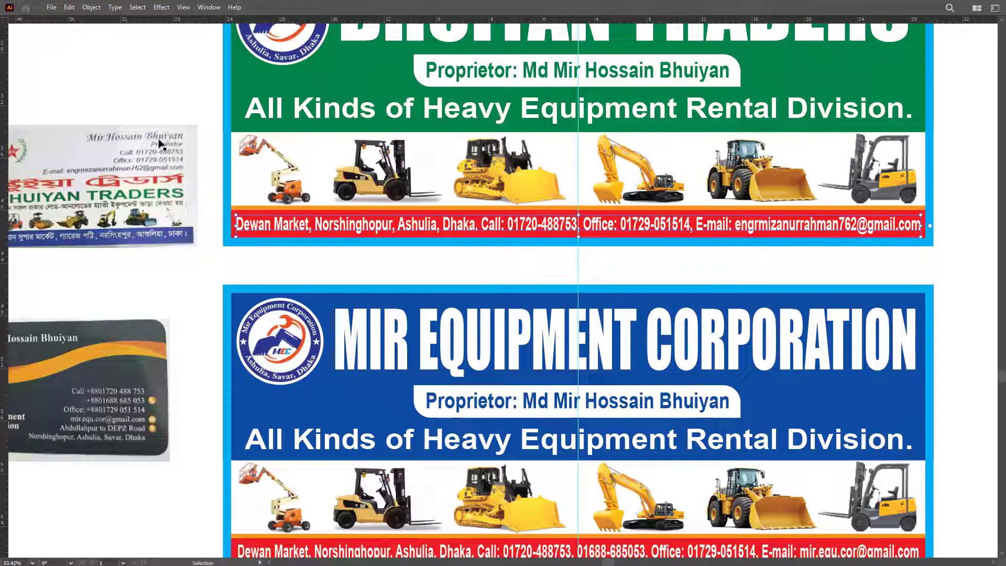
Step: Zoom into the Bhuiyan Traders card, then pan to show both banners and cards
key(z)
click(73, 168)
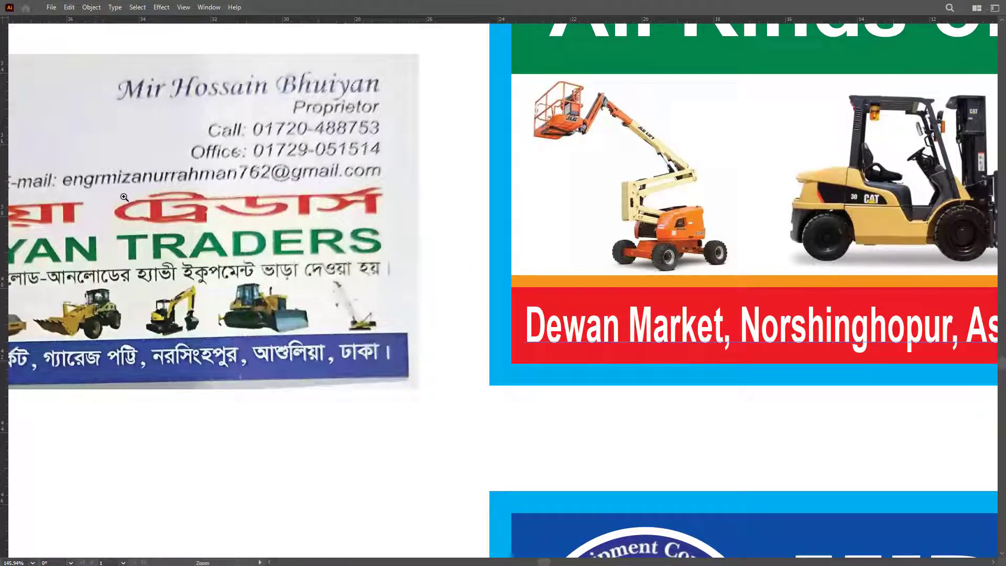
scroll(124, 197, down, 3)
scroll(422, 246, up, 2)
drag(421, 246, 226, 244)
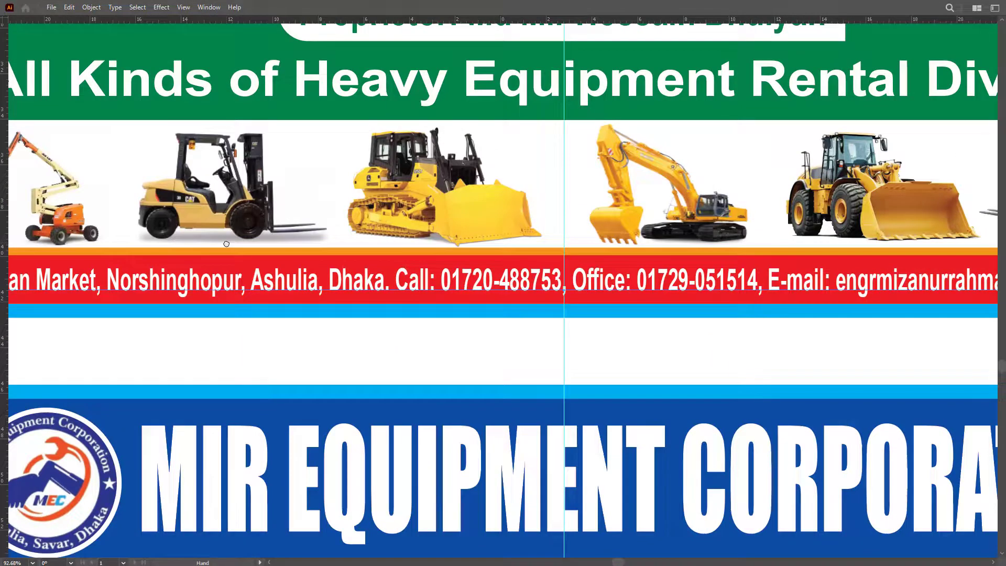
scroll(227, 244, down, 4)
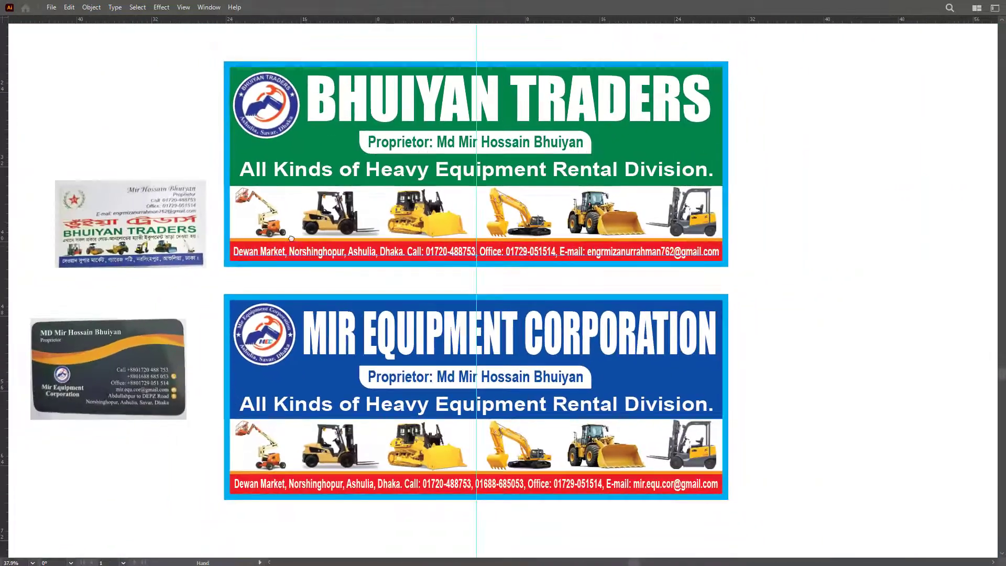
drag(141, 257, 247, 237)
drag(940, 216, 847, 239)
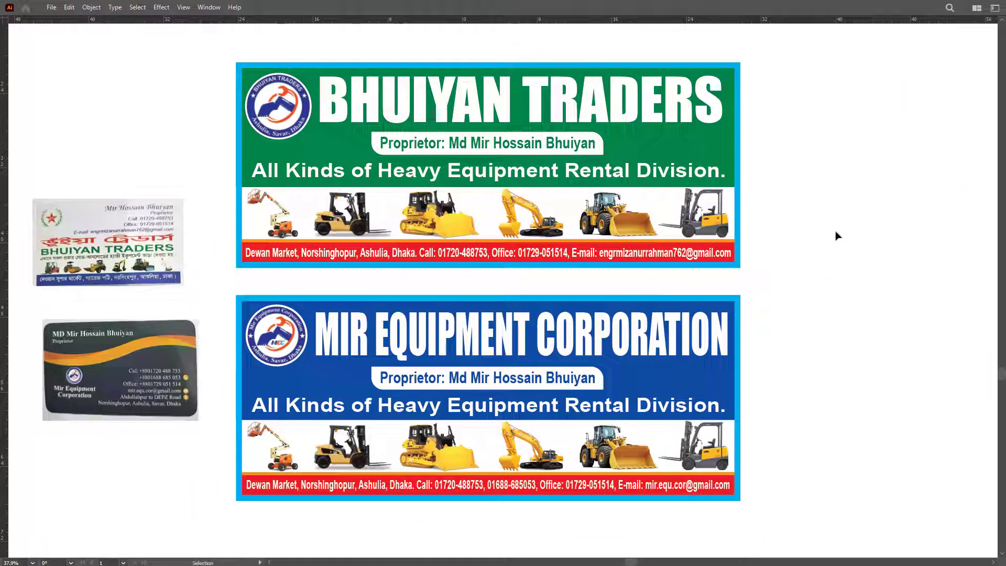
Step: Save the banner document as BHUIYAN TRADERS.ai with default Illustrator options
key(ctrl+shift+s)
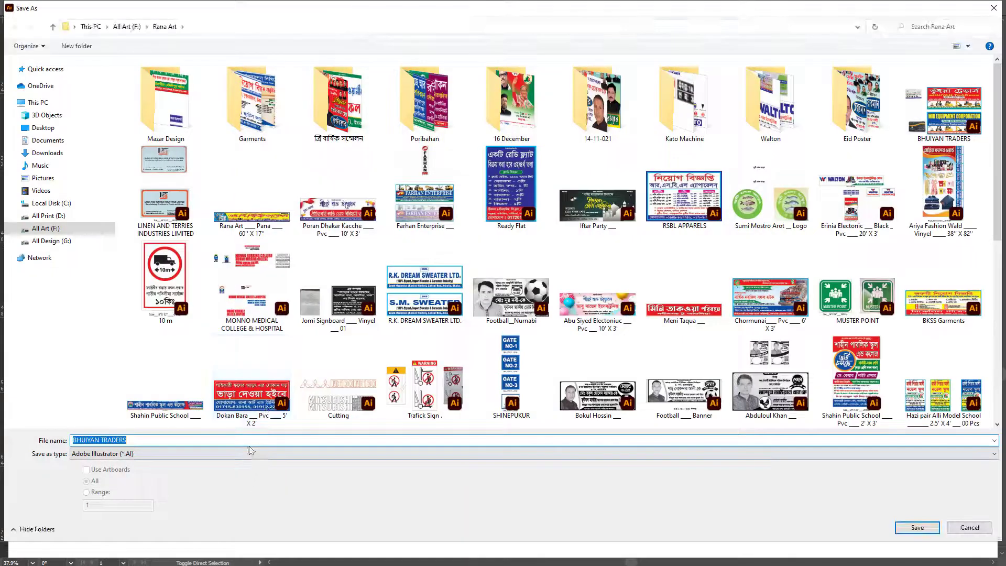
click(250, 442)
key(Return)
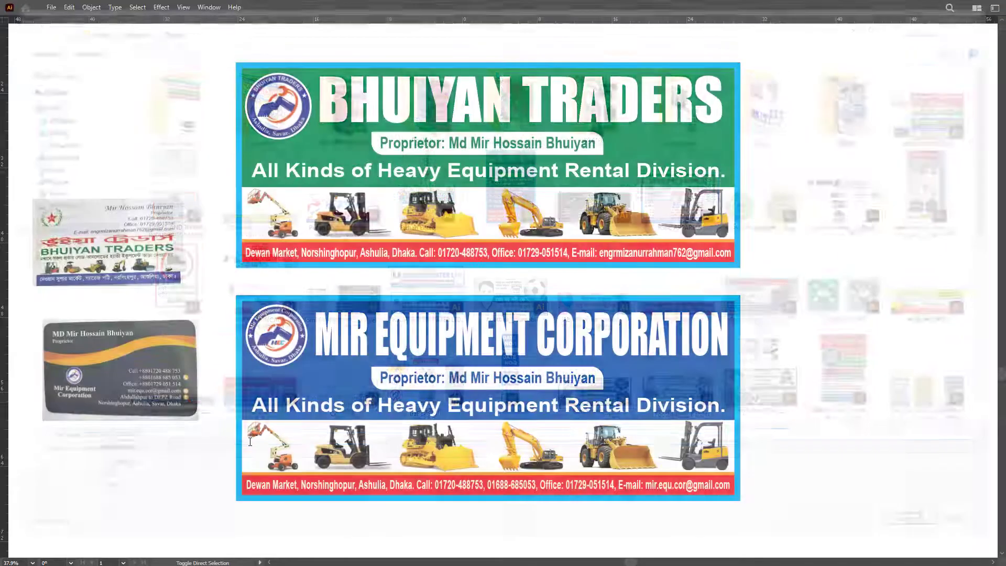
key(Return)
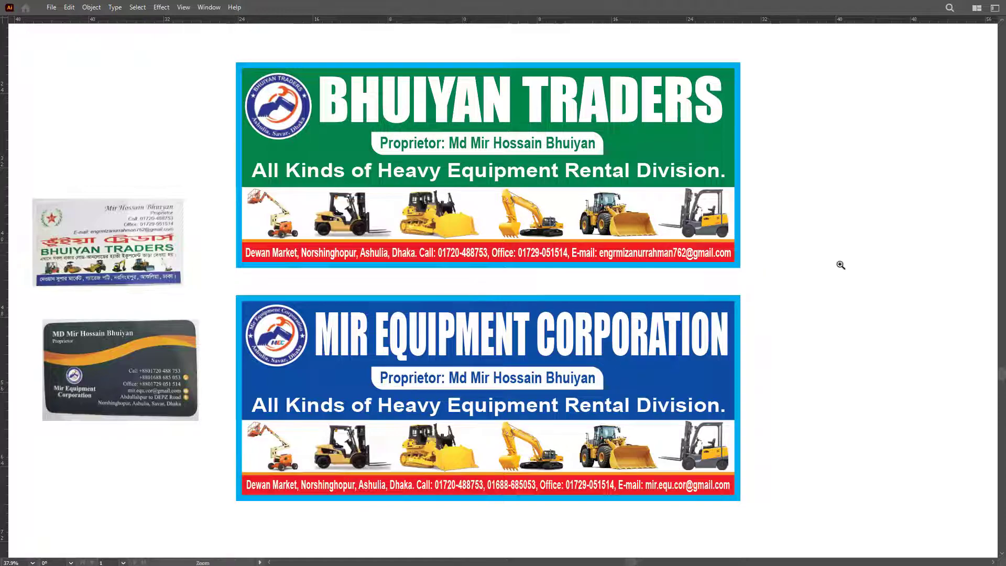
Step: Capture a screenshot of both banners and save it as a JPEG
scroll(808, 275, up, 1)
scroll(823, 277, left, 1)
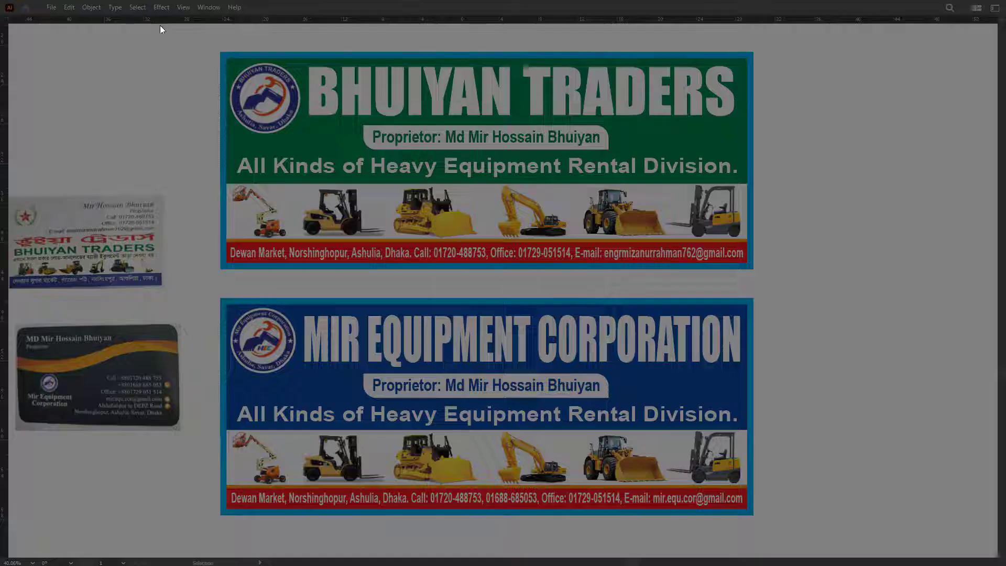
drag(211, 44, 763, 524)
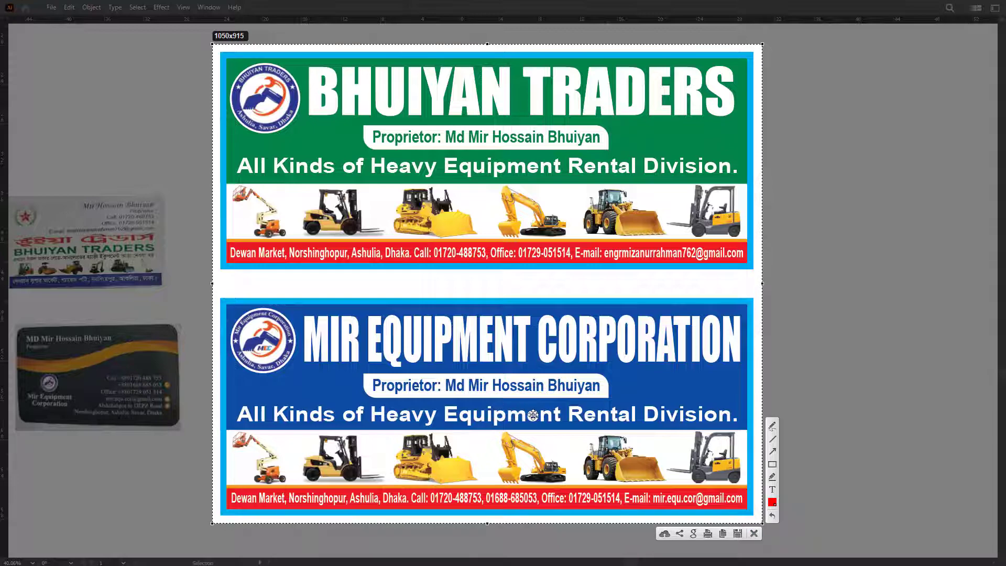
click(738, 533)
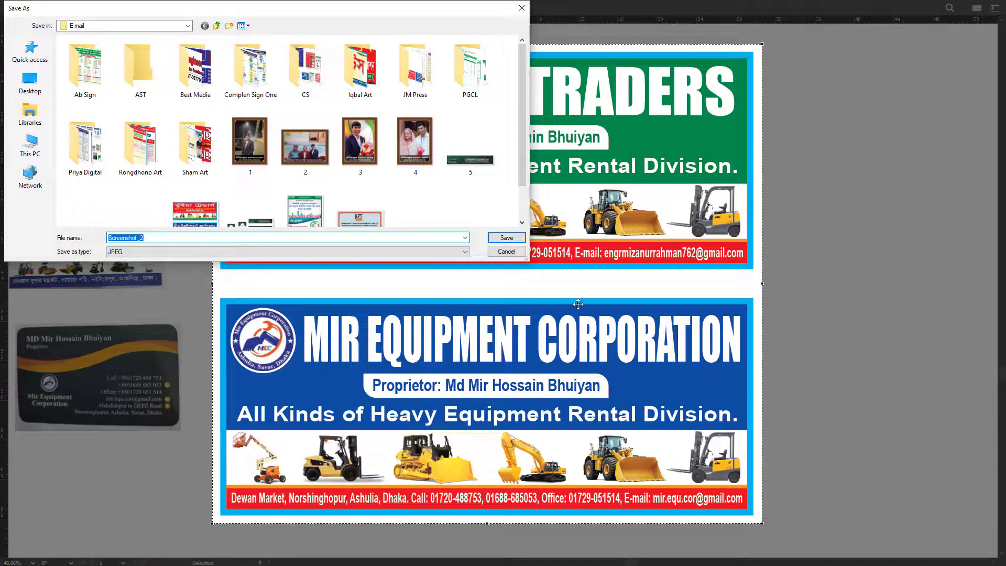
click(504, 239)
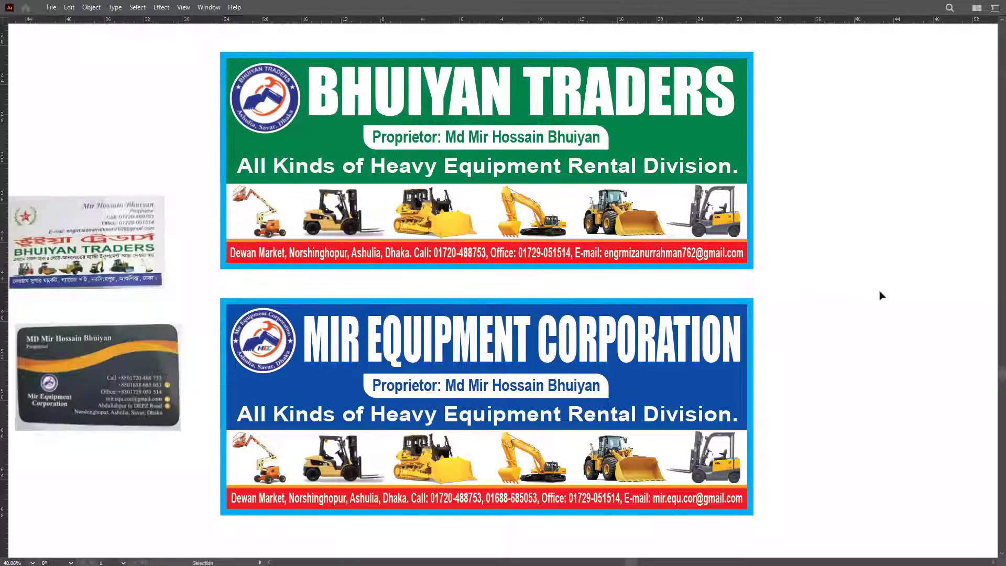
Step: Cut all the artwork from BISMILLAH-3.ai in Print\Ruman, closing that file without saving
key(ctrl+o)
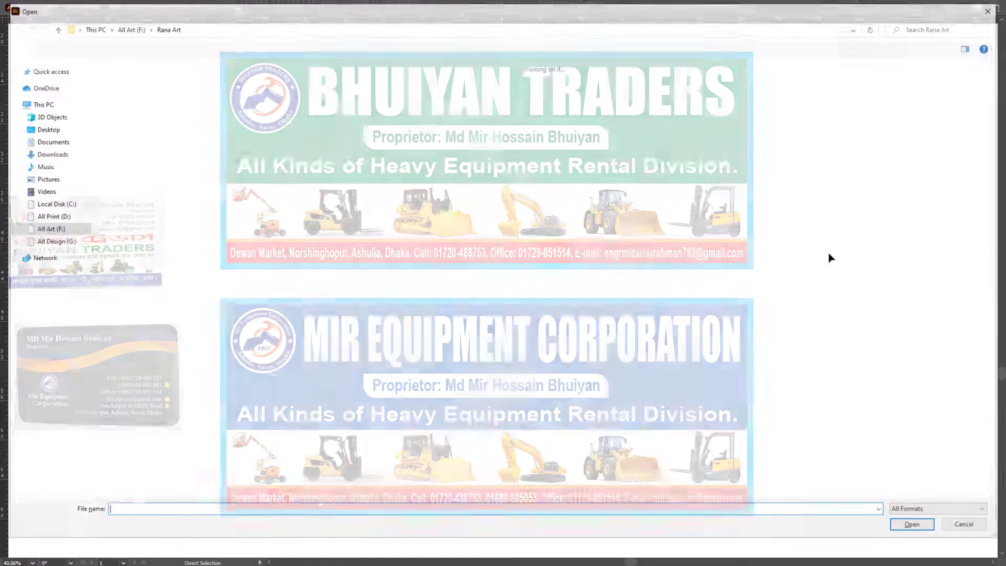
click(43, 128)
double_click(461, 109)
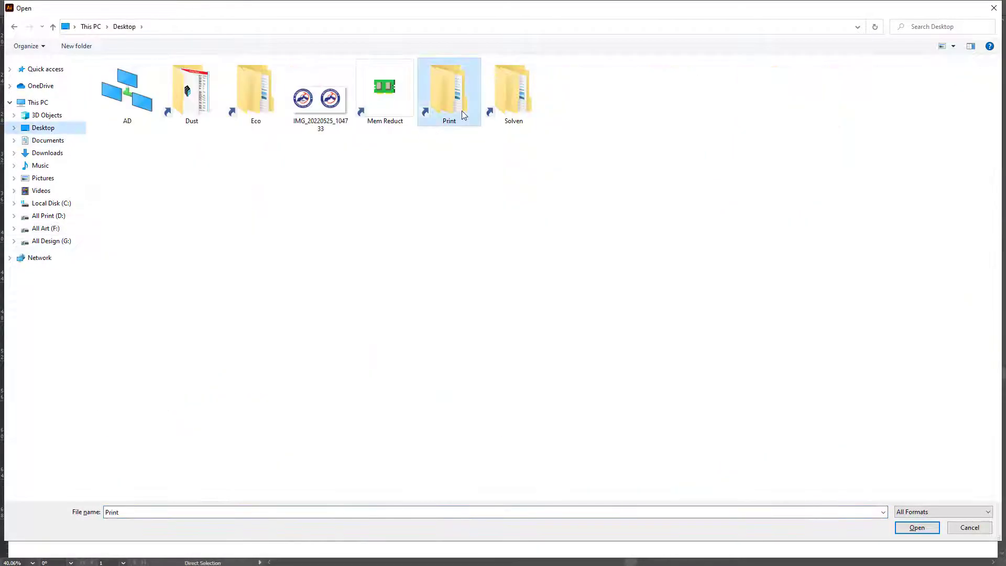
double_click(152, 254)
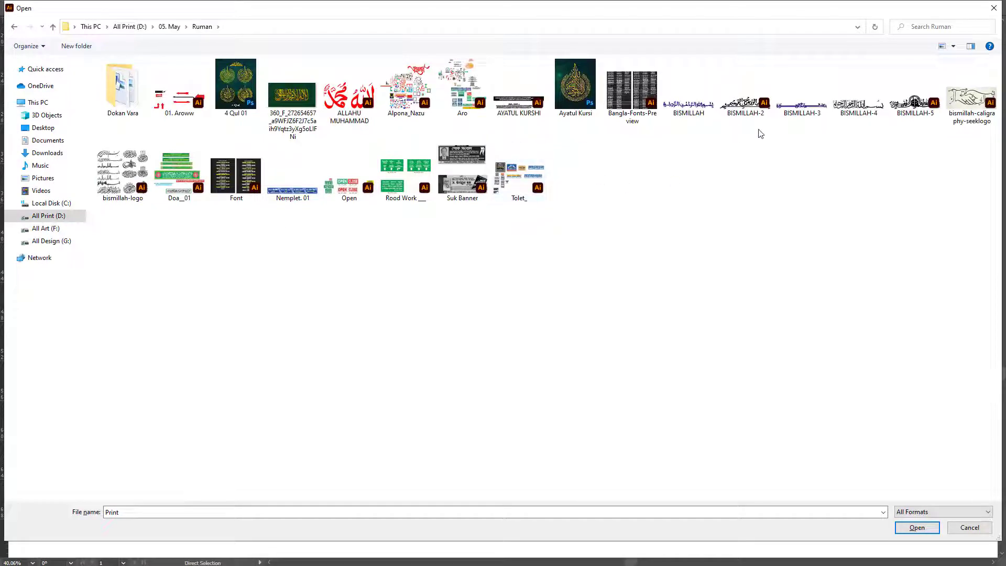
double_click(801, 102)
key(ctrl+a)
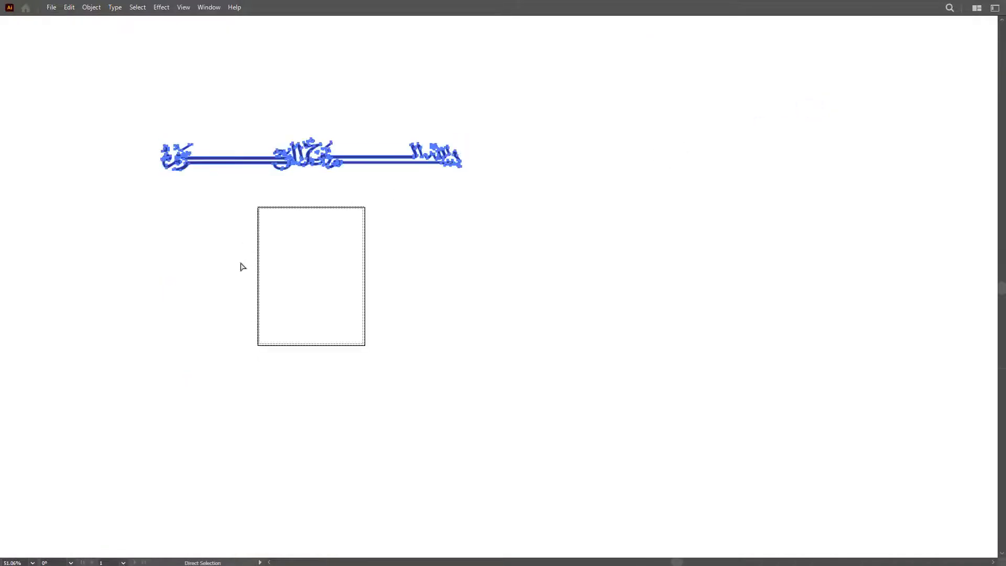
key(ctrl+x)
key(ctrl+w)
click(572, 299)
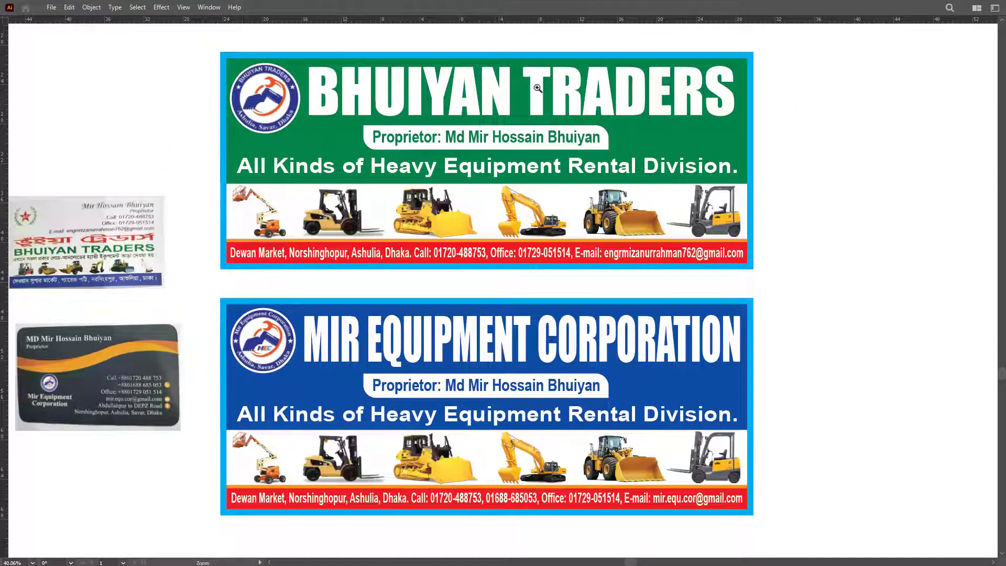
Step: Paste the Bismillah above the BHUIYAN TRADERS heading and narrow it horizontally
drag(484, 44, 667, 198)
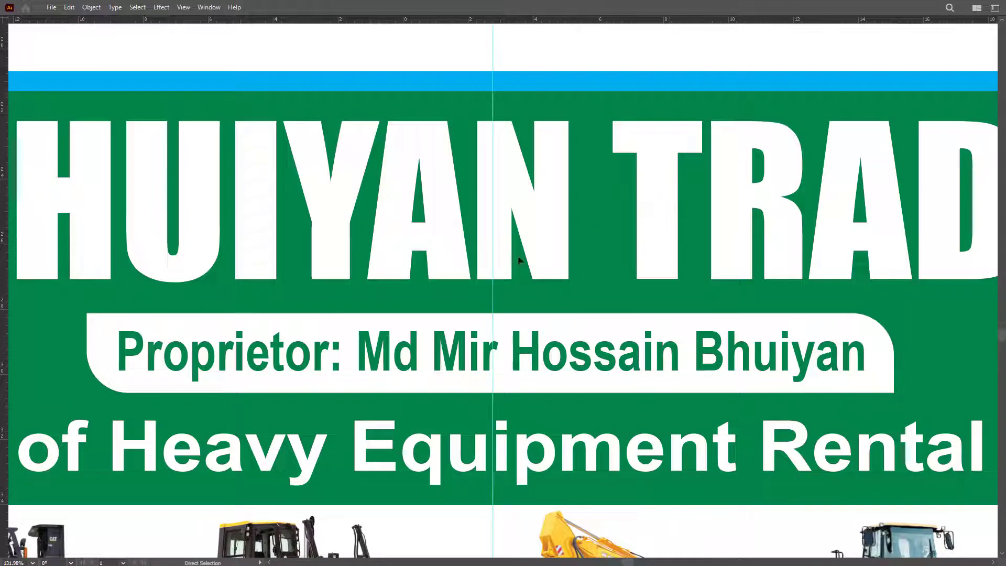
key(v)
key(ctrl+v)
drag(503, 320, 488, 138)
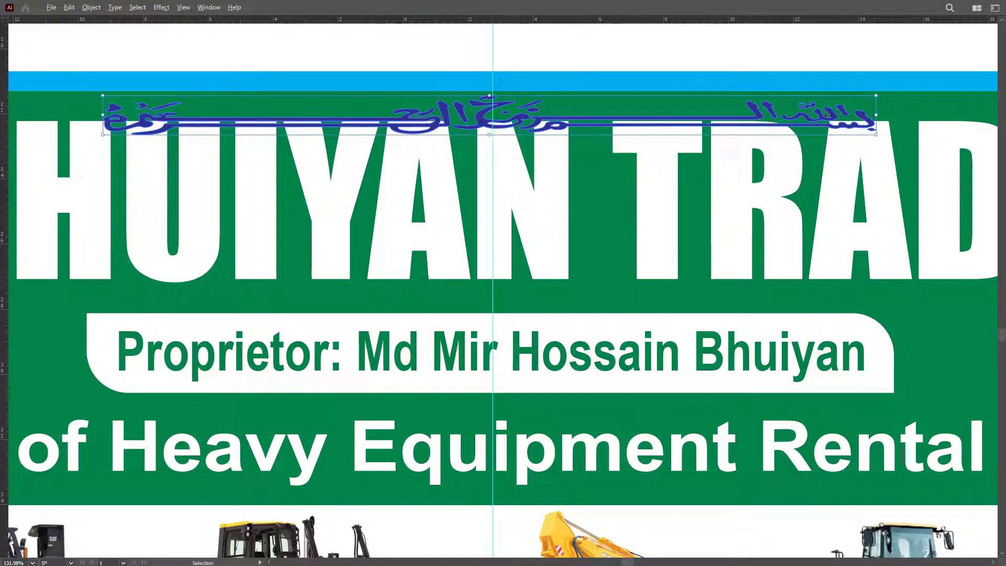
drag(876, 115, 703, 114)
scroll(663, 128, down, 5)
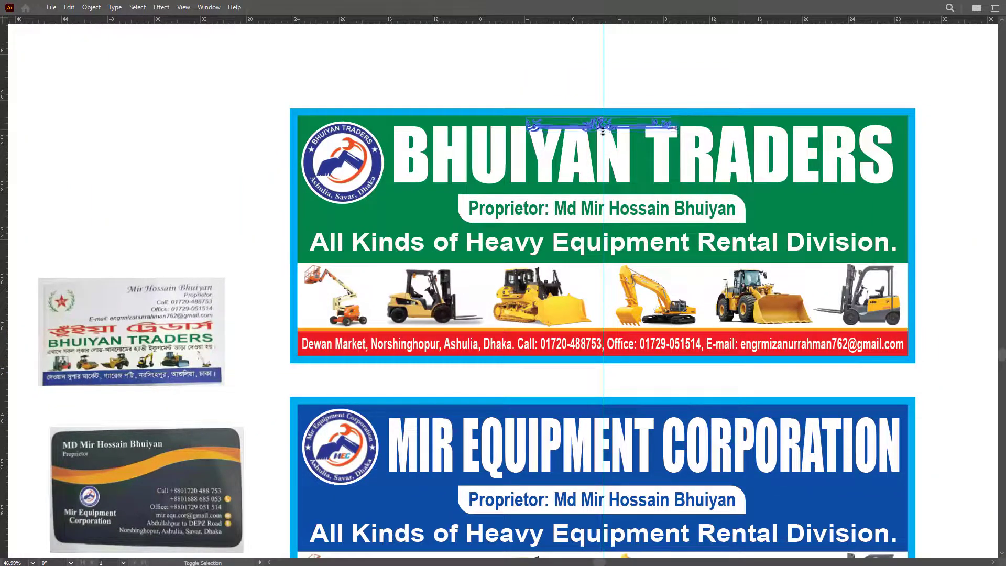
Step: Place a copy of the Bismillah above the MIR EQUIPMENT CORPORATION heading
key(Tab)
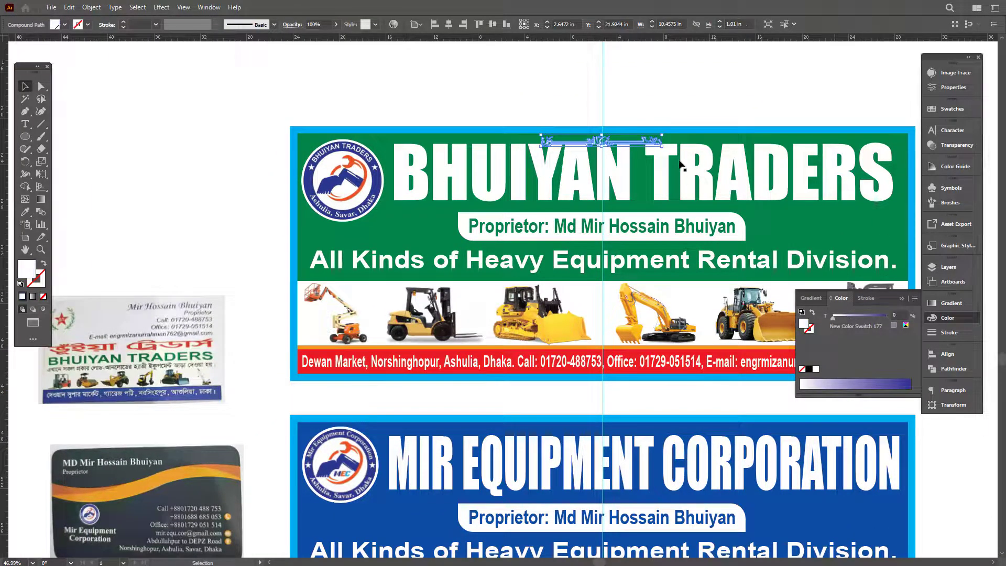
click(681, 166)
key(Tab)
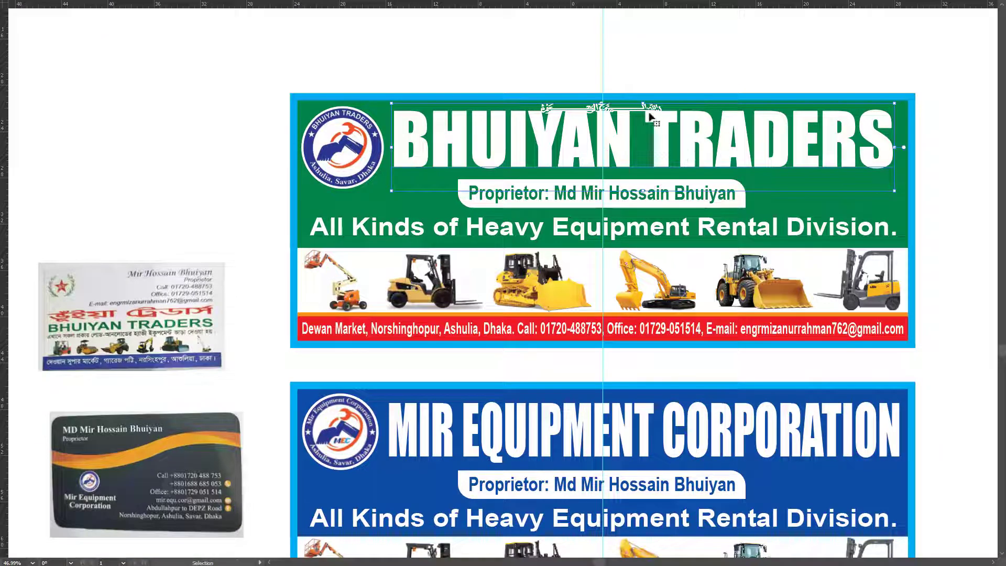
drag(643, 103, 530, 96)
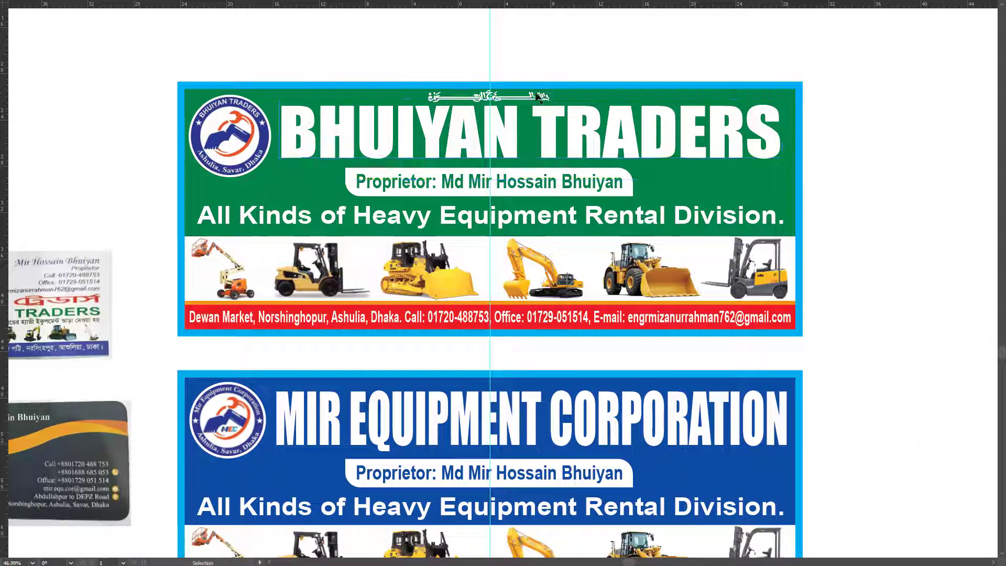
drag(547, 97, 534, 396)
click(534, 383)
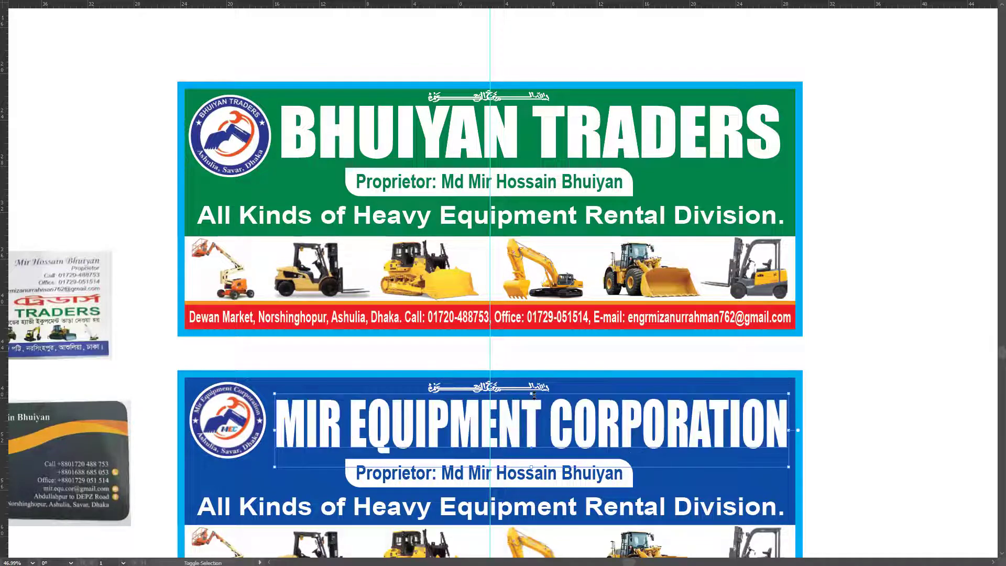
click(813, 322)
Step: Nudge the MEC round logo slightly lower on the blue banner
alt+scroll(812, 322, down, 1)
scroll(797, 352, down, 3)
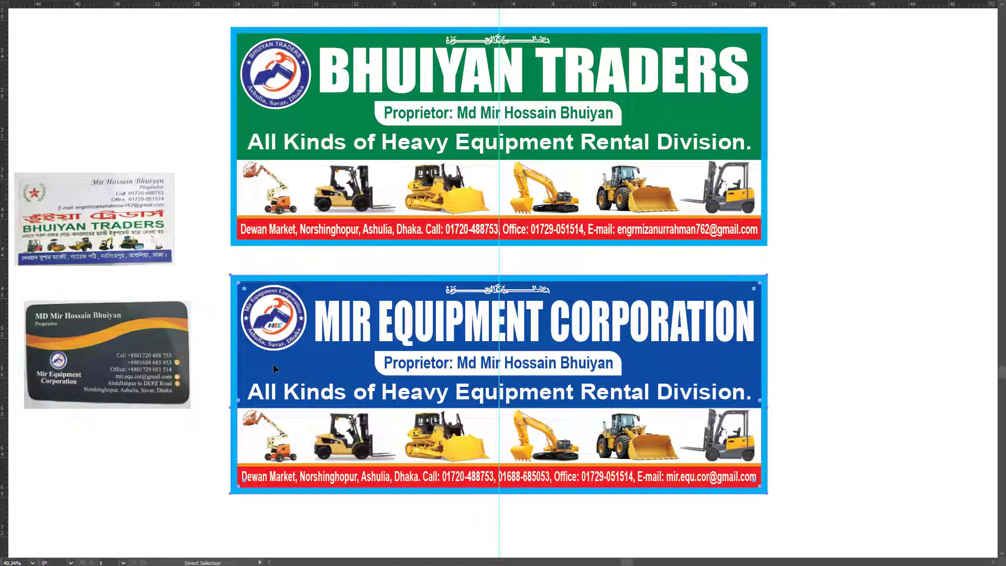
click(279, 318)
drag(279, 318, 280, 320)
click(292, 89)
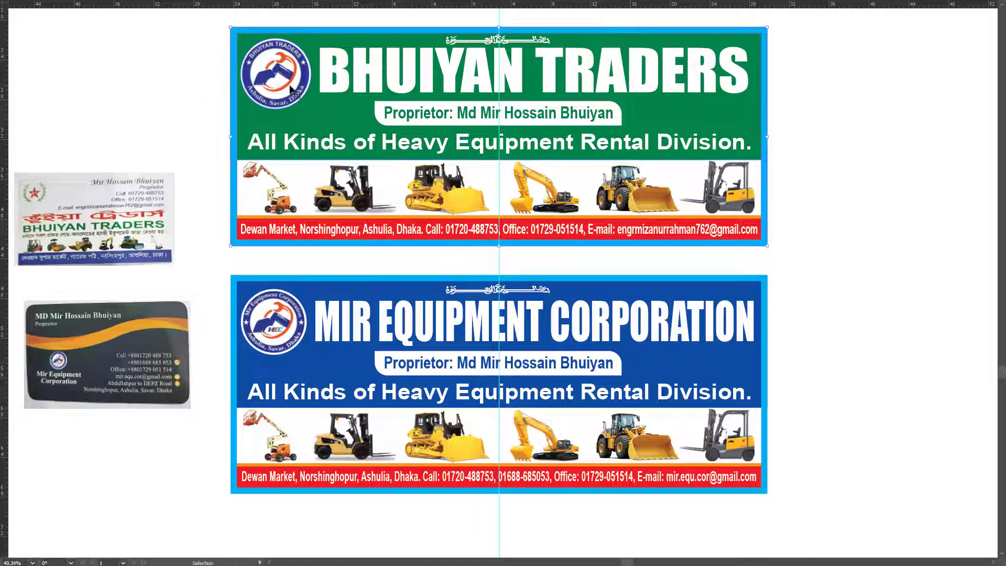
click(195, 121)
key(a)
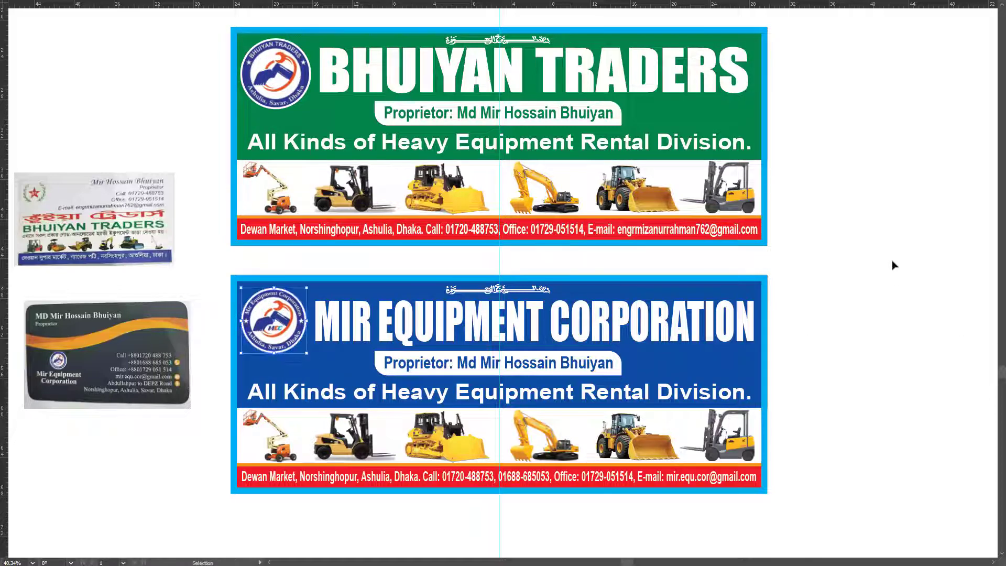
key(ctrl+z)
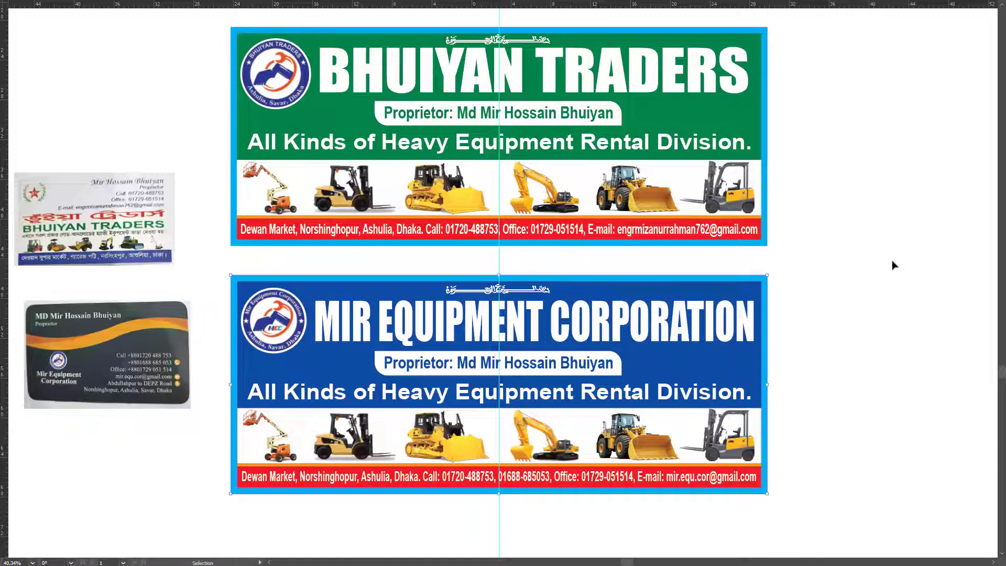
Step: Fit the artboard around both banners and export a Save for Web JPEG at 50%
key(shift+o)
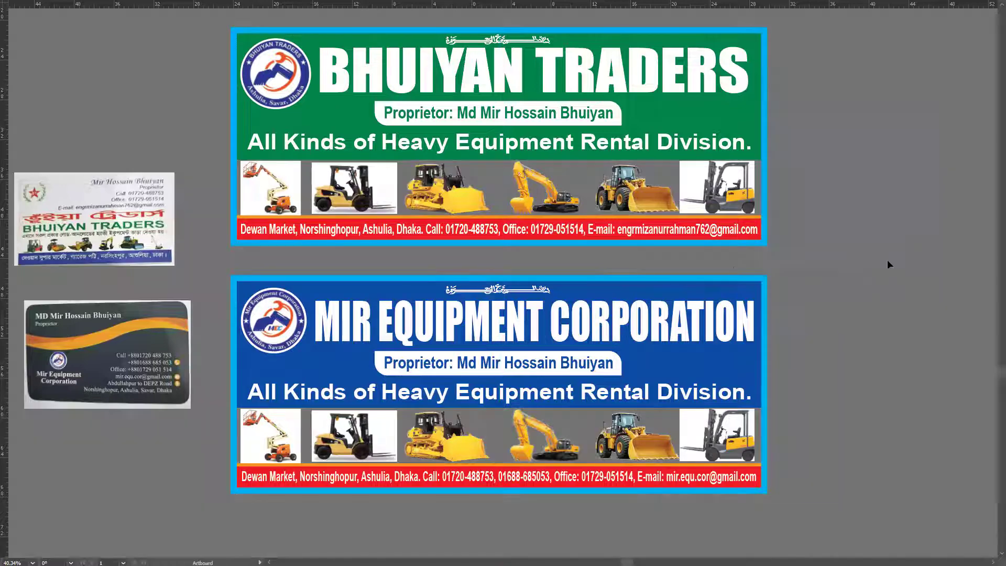
drag(779, 19, 221, 509)
key(ctrl+alt+shift+s)
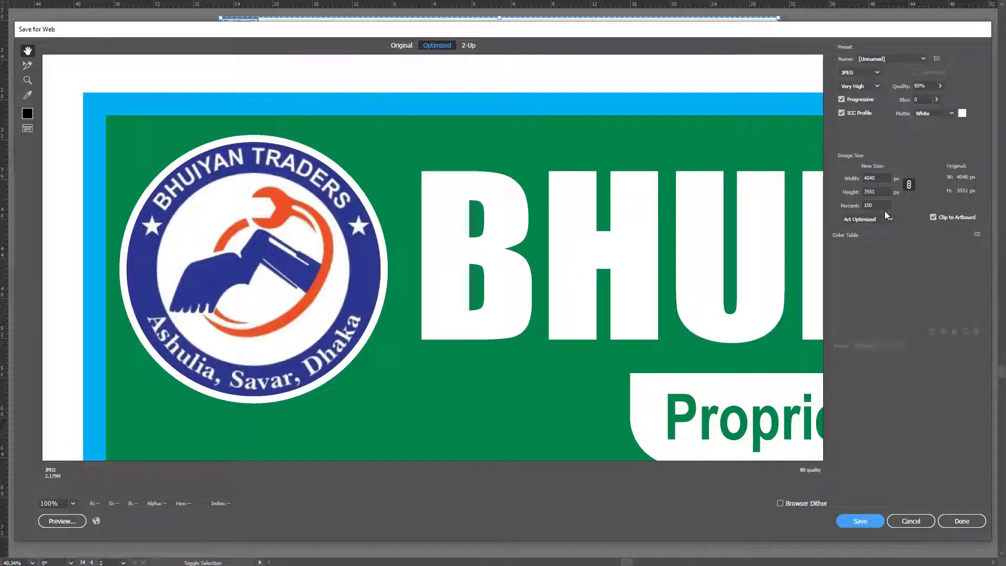
click(882, 205)
double_click(882, 206)
text(50)
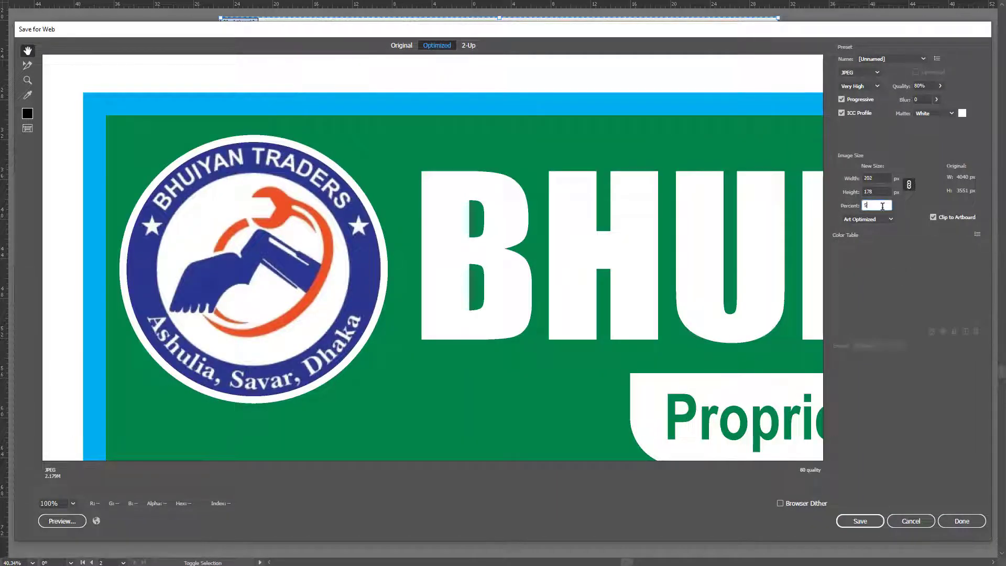
click(860, 521)
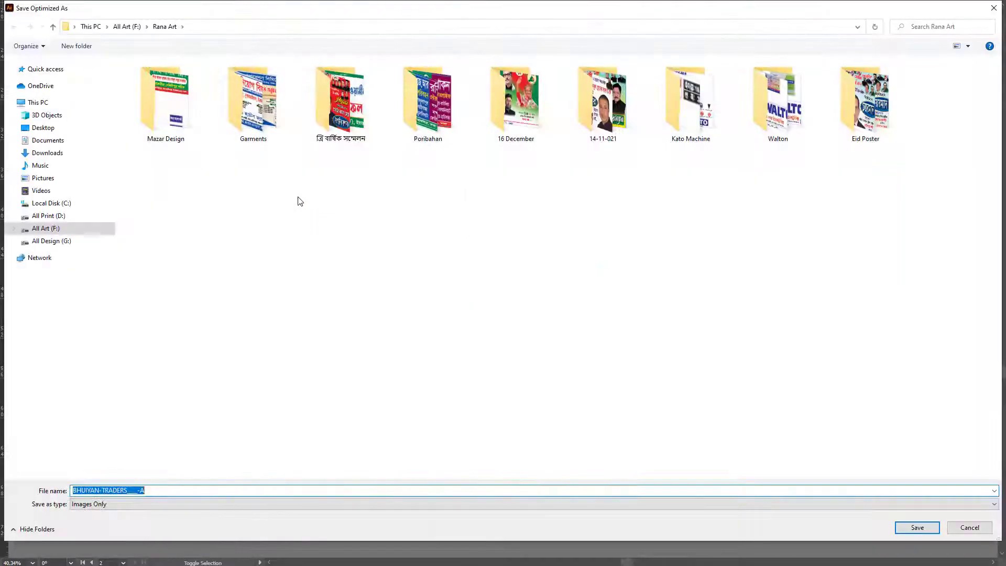
Step: Save the export as BHUIYAN-TRADERS in Dust\E-mail, then close the document without saving
click(45, 128)
double_click(234, 92)
double_click(232, 88)
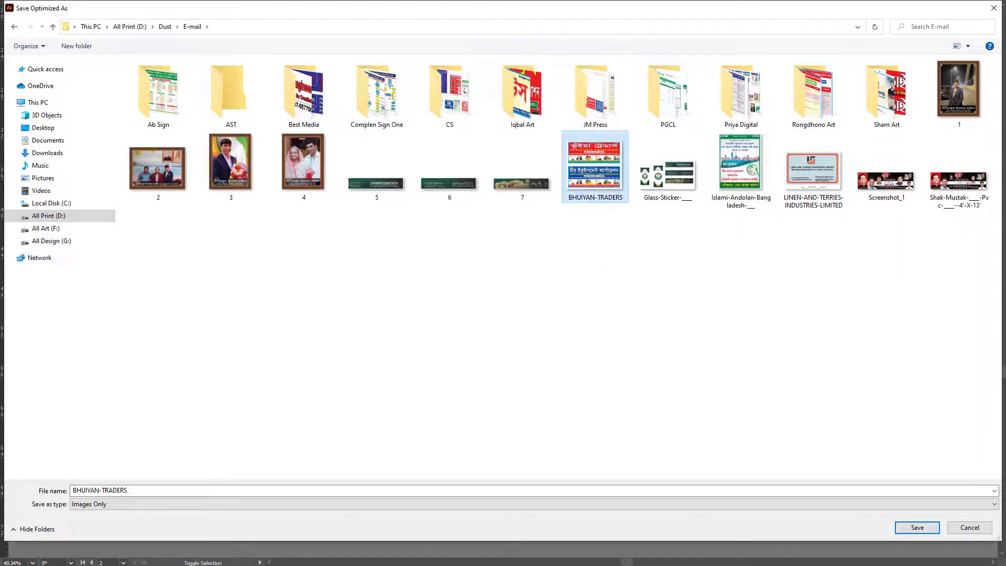
click(927, 527)
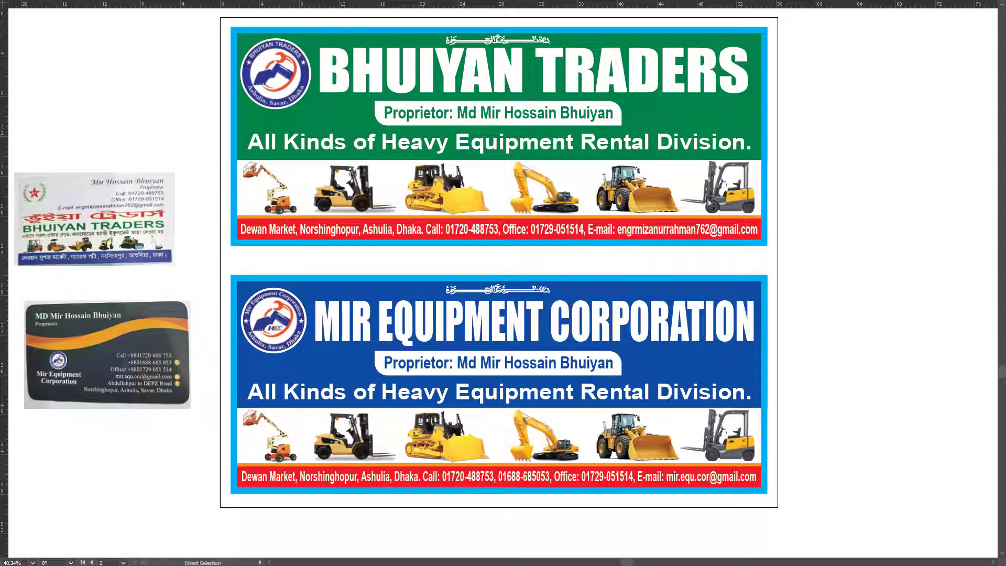
key(ctrl+w)
click(552, 298)
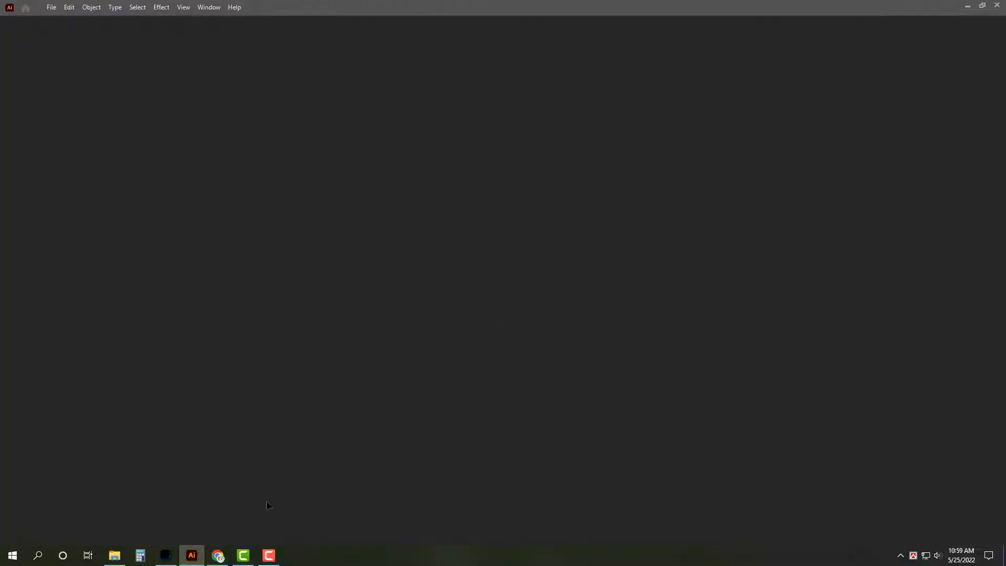
Step: Reply to the newest Gmail message with BHUIYAN-TRADERS.jpg attached and send it
click(192, 555)
click(218, 555)
key(ctrl+1)
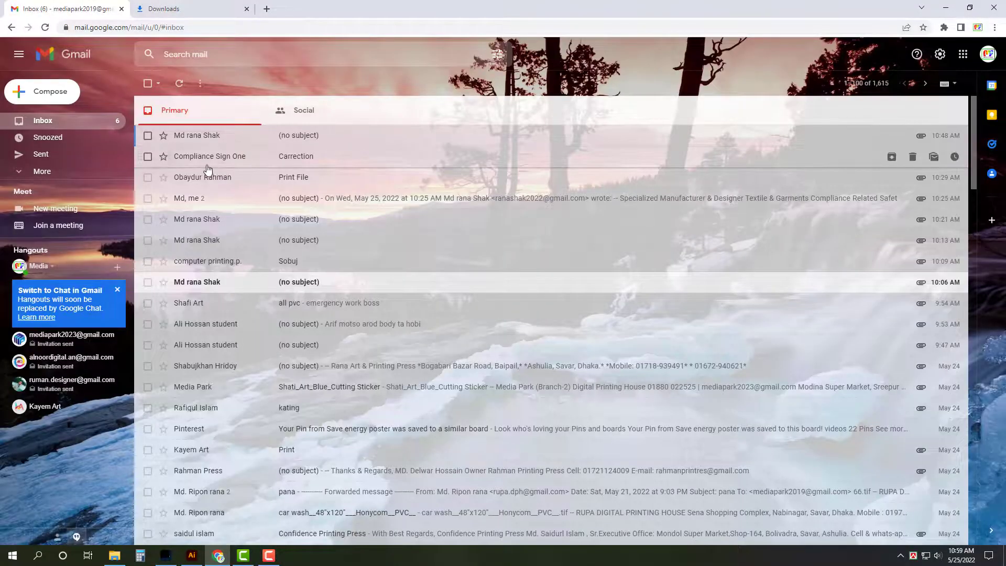
click(210, 137)
click(205, 280)
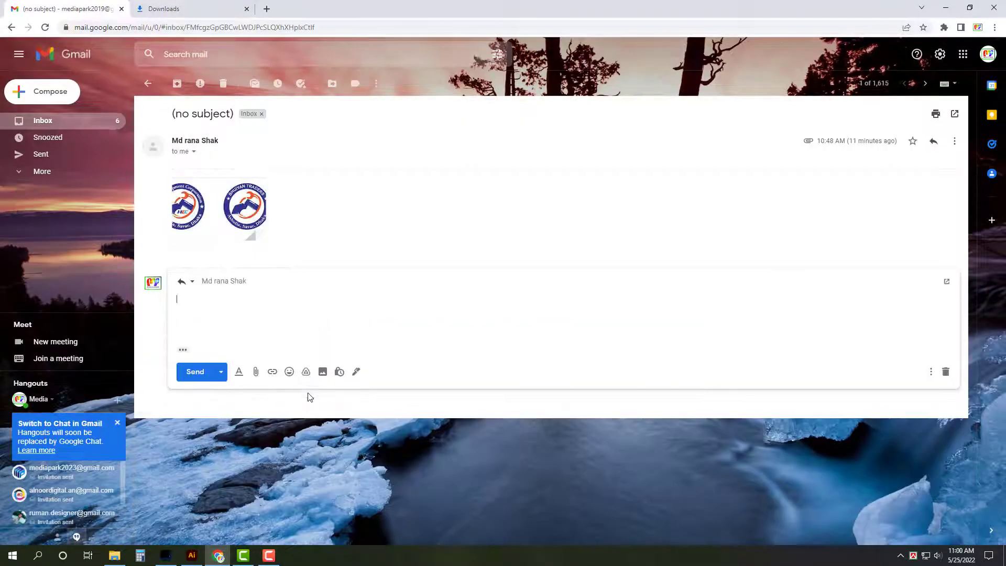
click(256, 373)
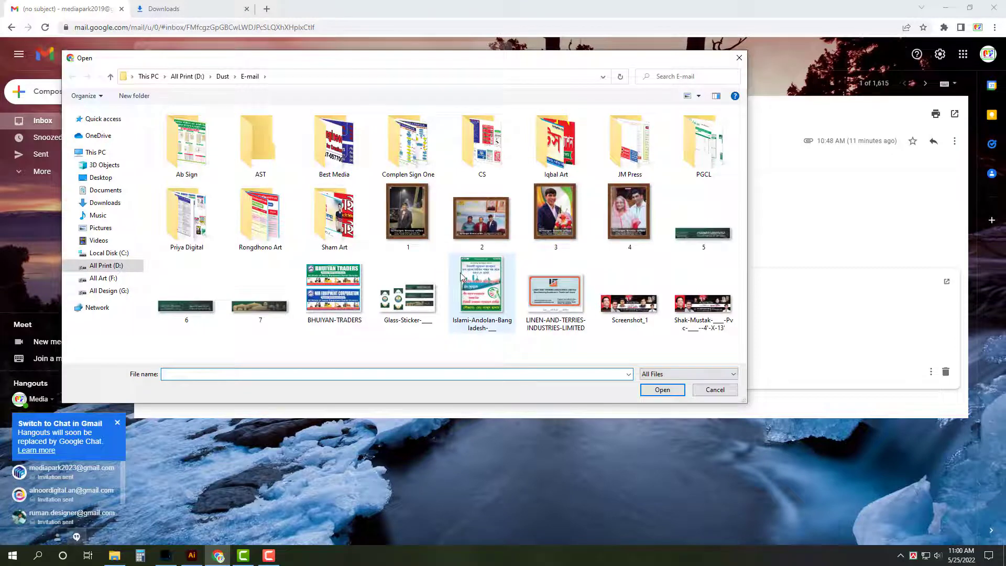
click(339, 298)
double_click(339, 298)
click(192, 396)
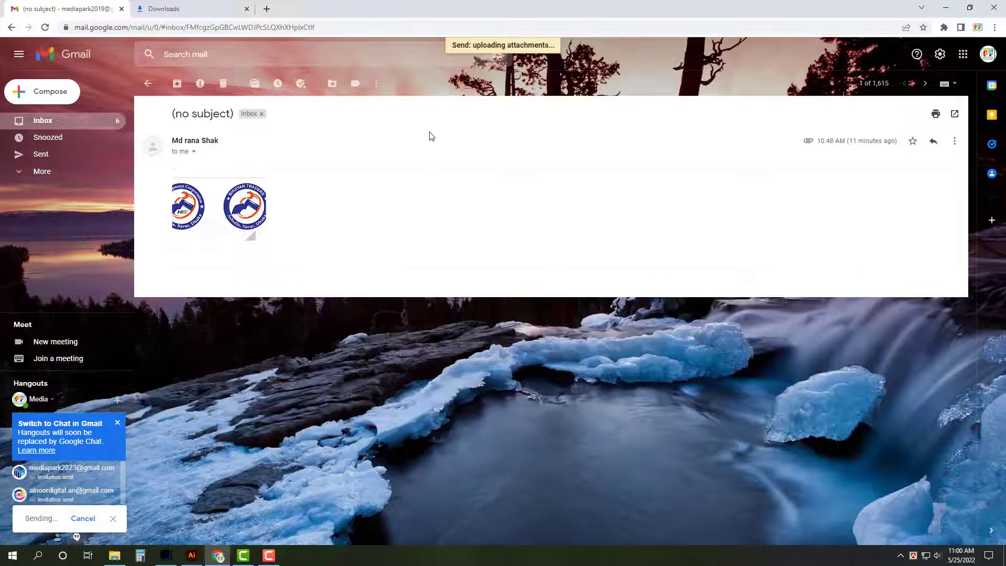
Step: Download the screenshot attachment from the older message and view it in Downloads
click(64, 118)
click(187, 5)
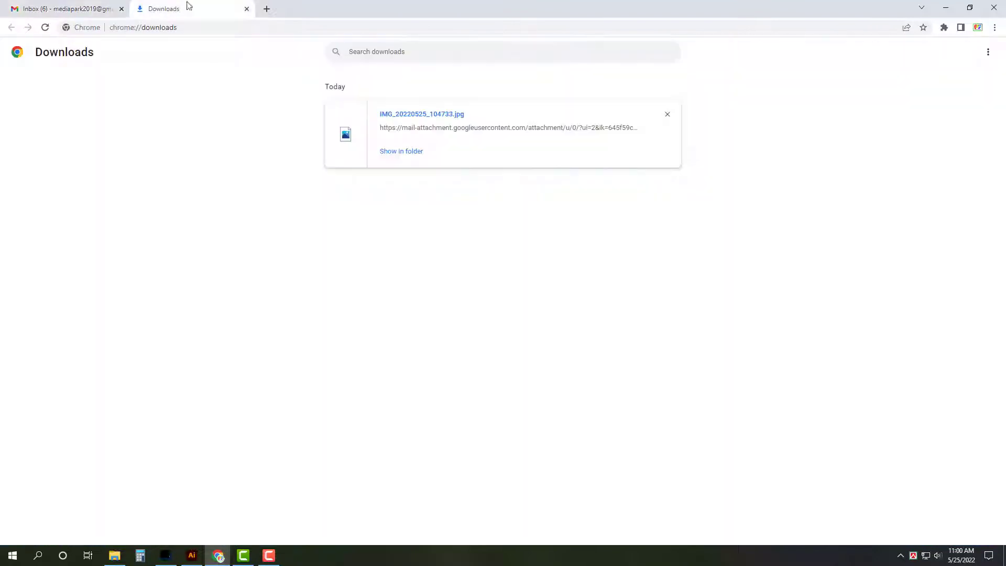
click(246, 10)
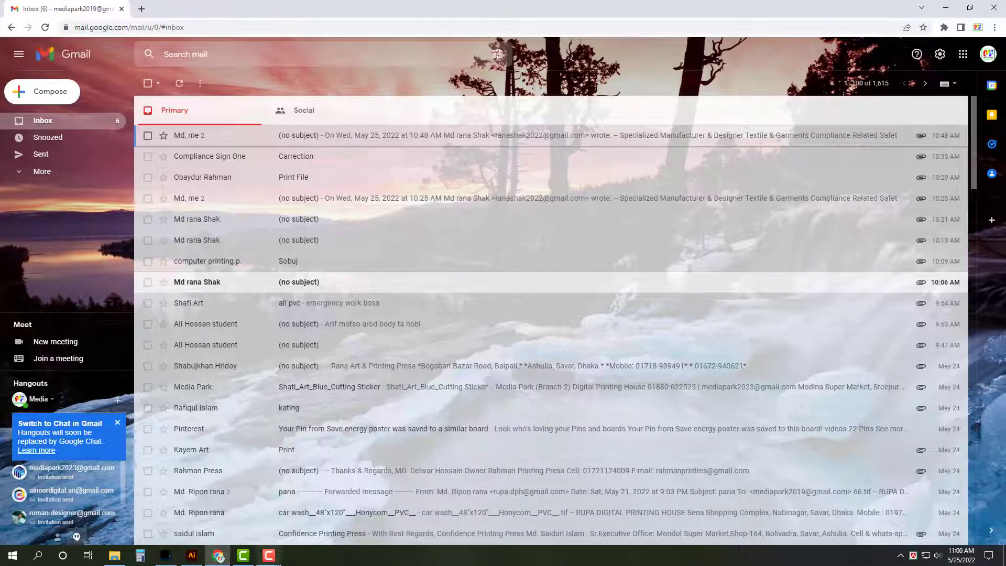
click(276, 561)
click(276, 561)
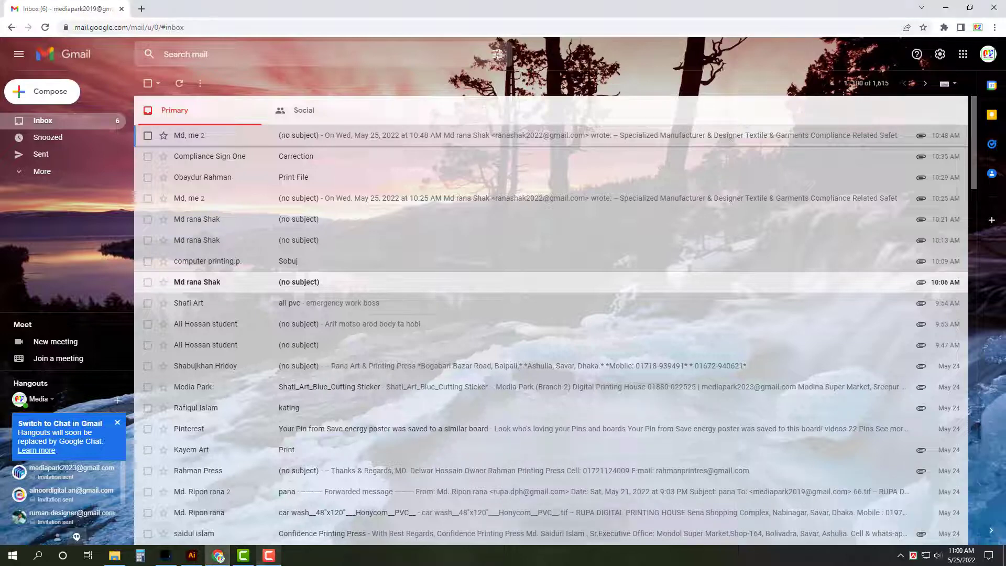
click(276, 283)
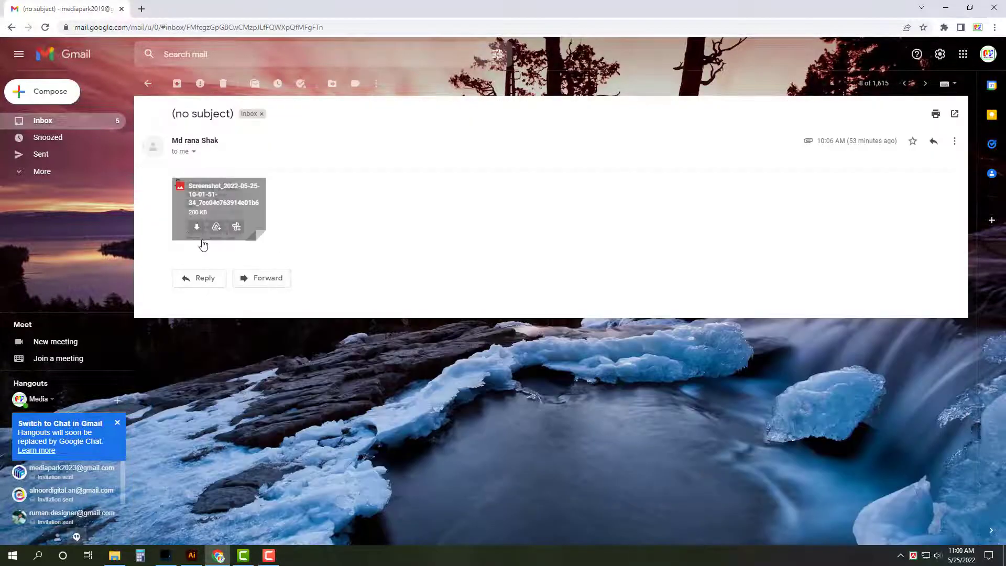
click(65, 127)
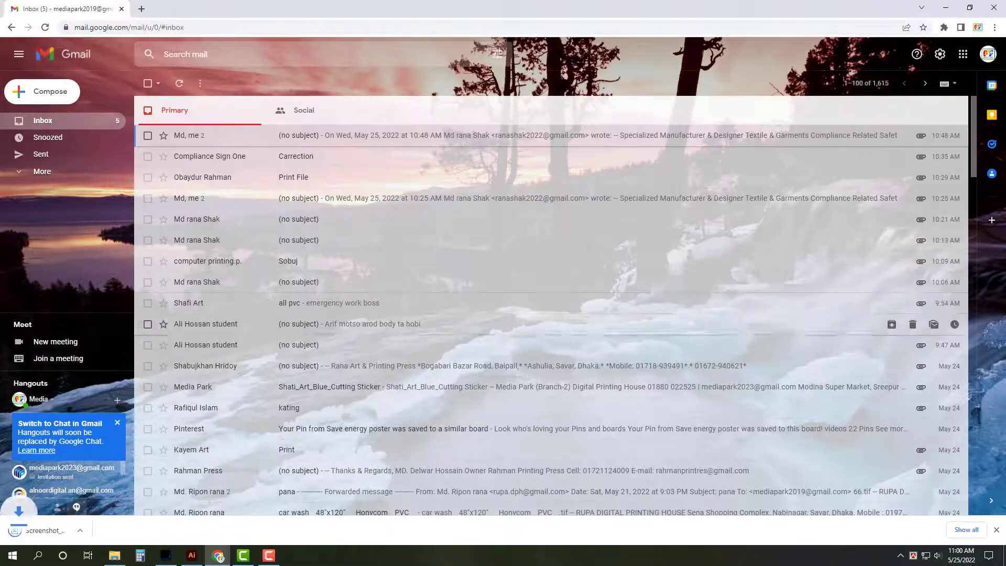
key(ctrl+j)
Step: Open the downloaded screenshot in Adobe Illustrator via Open with
click(412, 152)
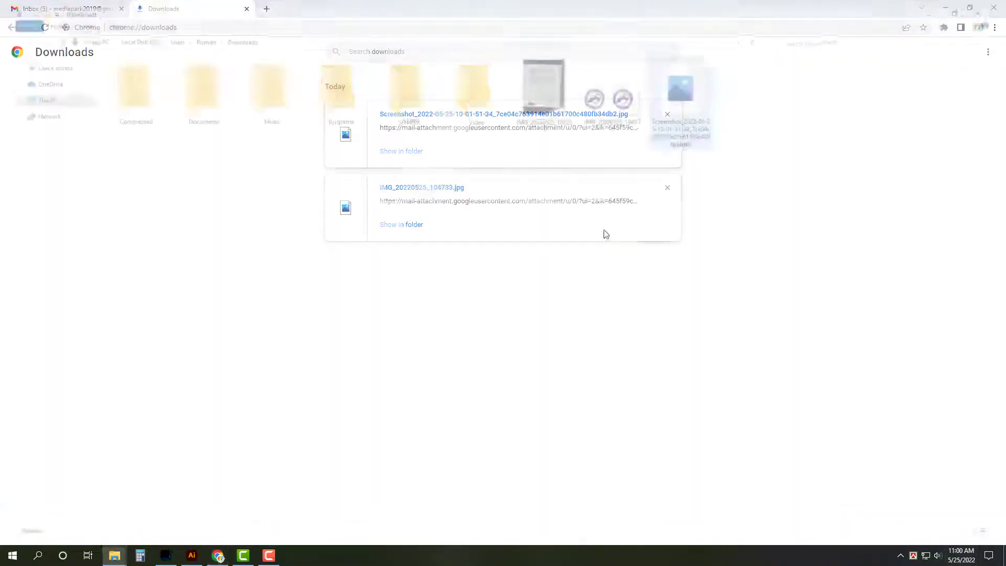
right_click(671, 74)
mouse_move(681, 239)
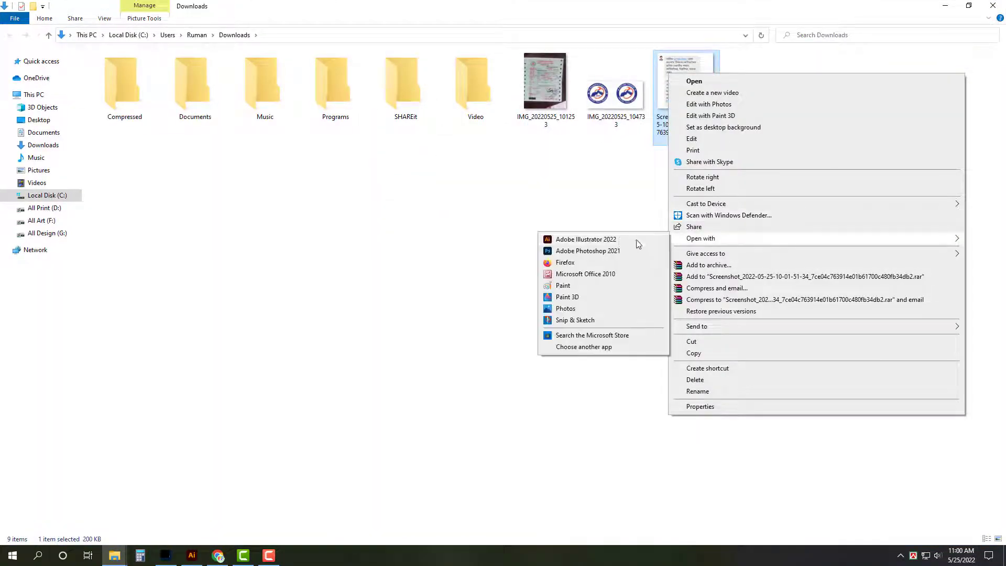
click(629, 240)
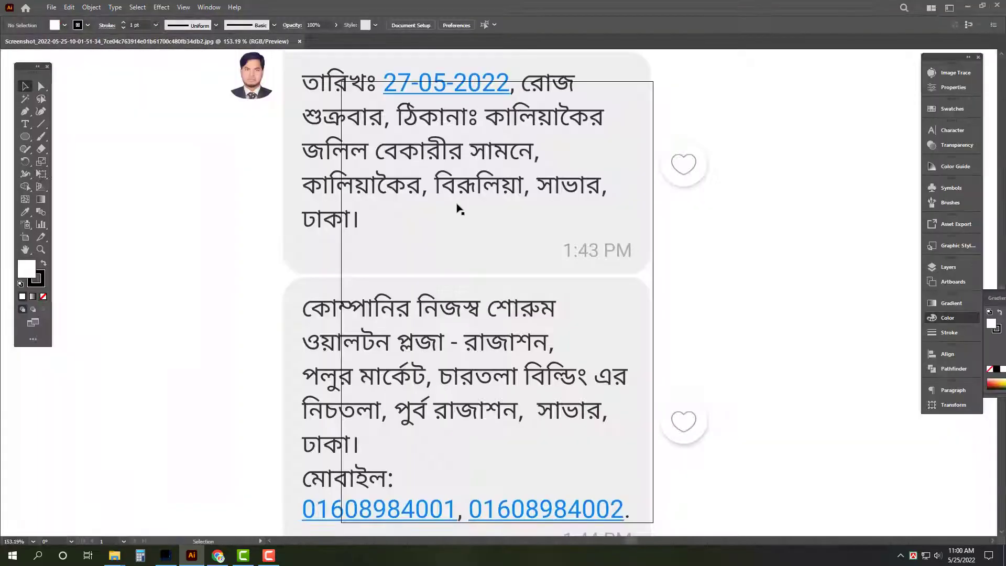
click(550, 278)
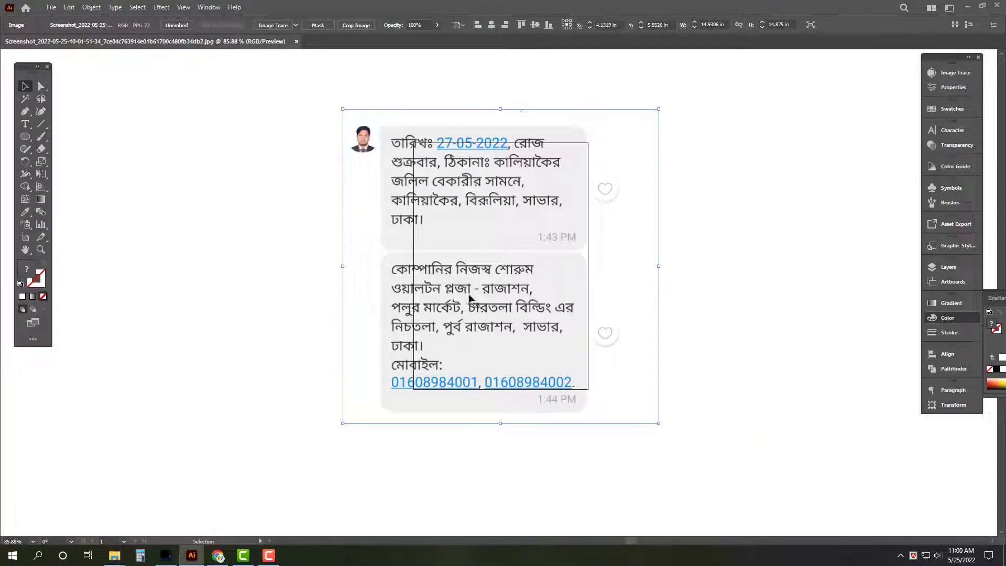
Step: Open the Sejon _ 14 artwork from Walton\Rajason in Illustrator
click(79, 510)
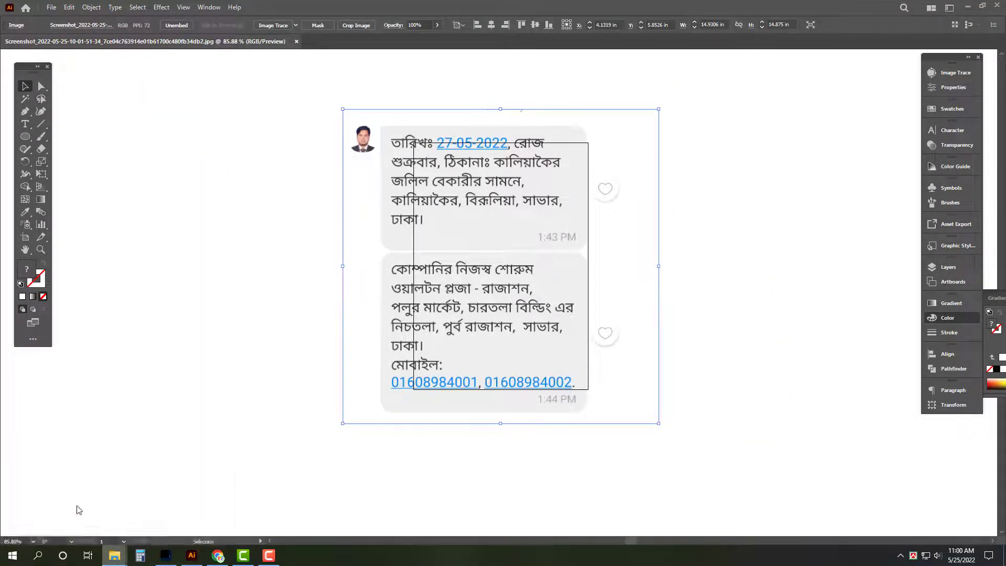
double_click(655, 87)
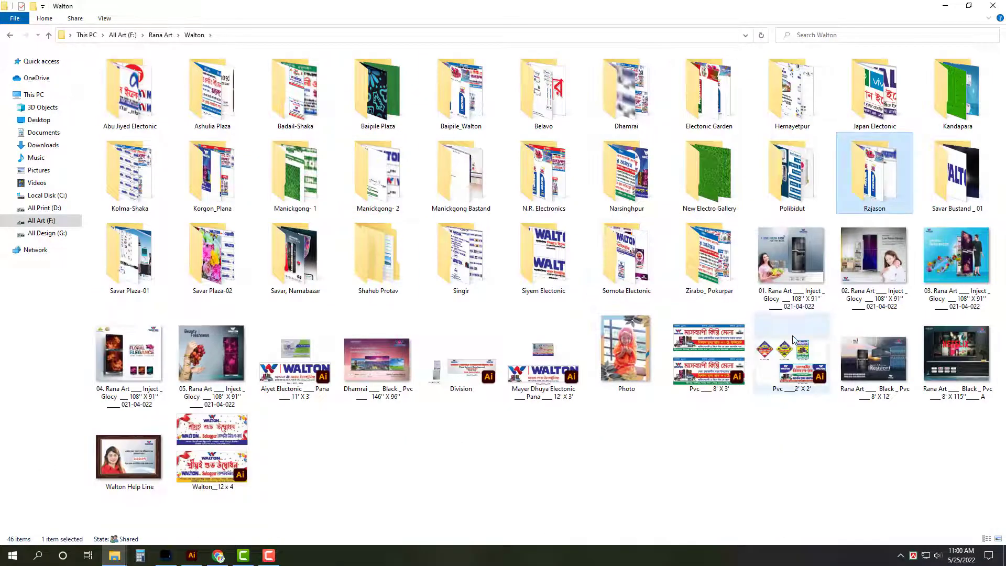
double_click(875, 173)
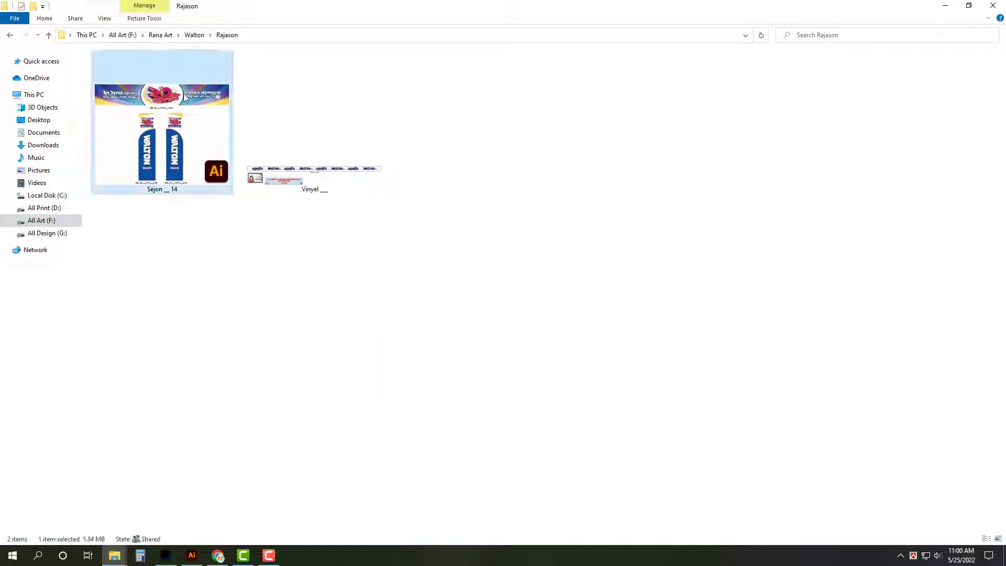
key(alt+Tab)
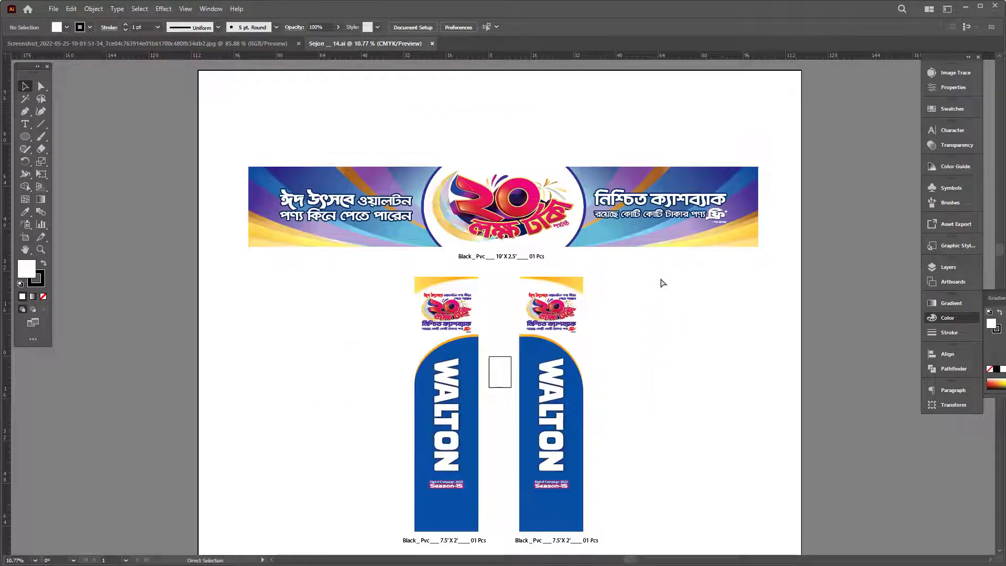
key(f)
key(f)
key(f)
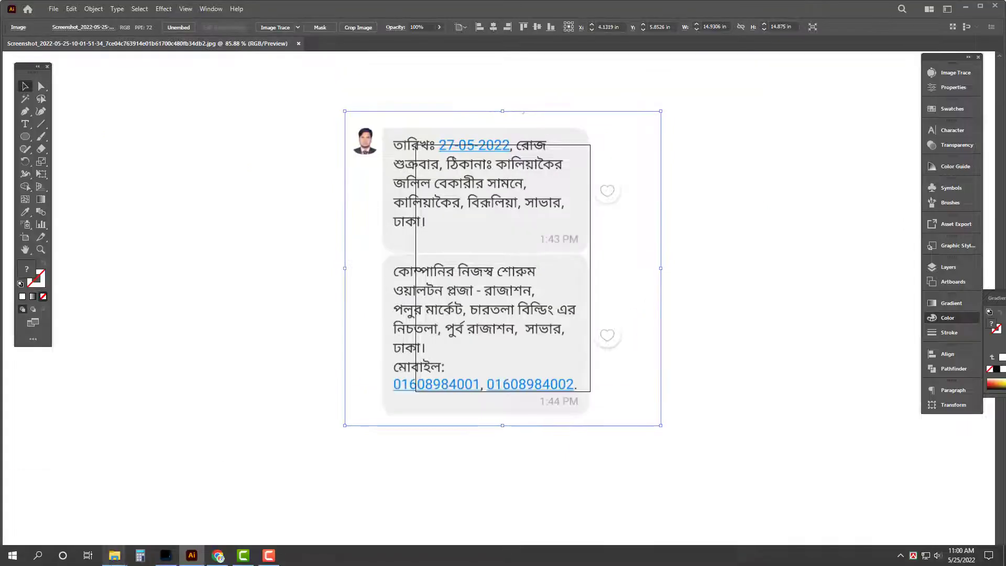
Step: Open the Mala Banner artwork from Walton\N.R. Electronics in Illustrator
mouse_move(115, 556)
click(78, 511)
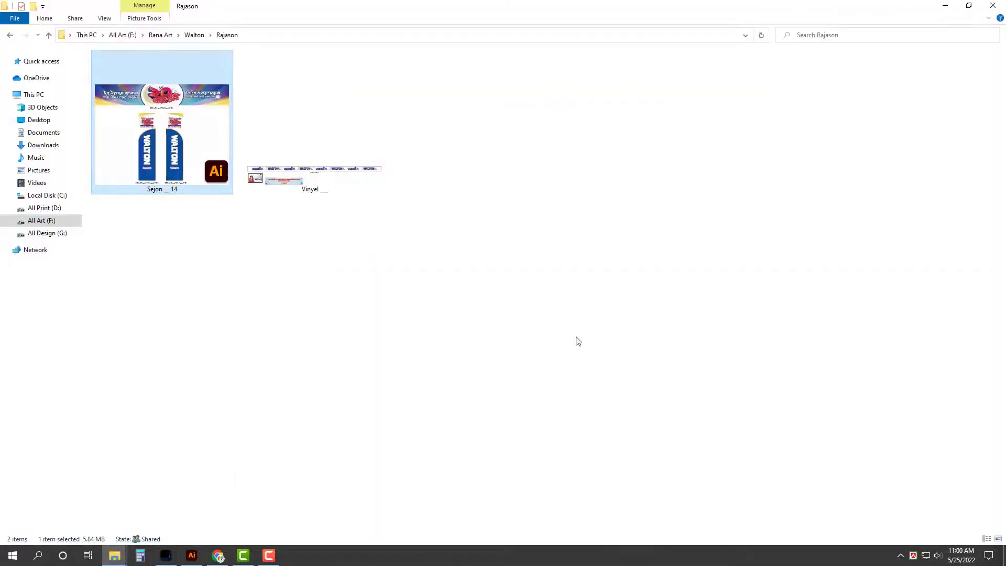
mouse_move(115, 555)
click(172, 511)
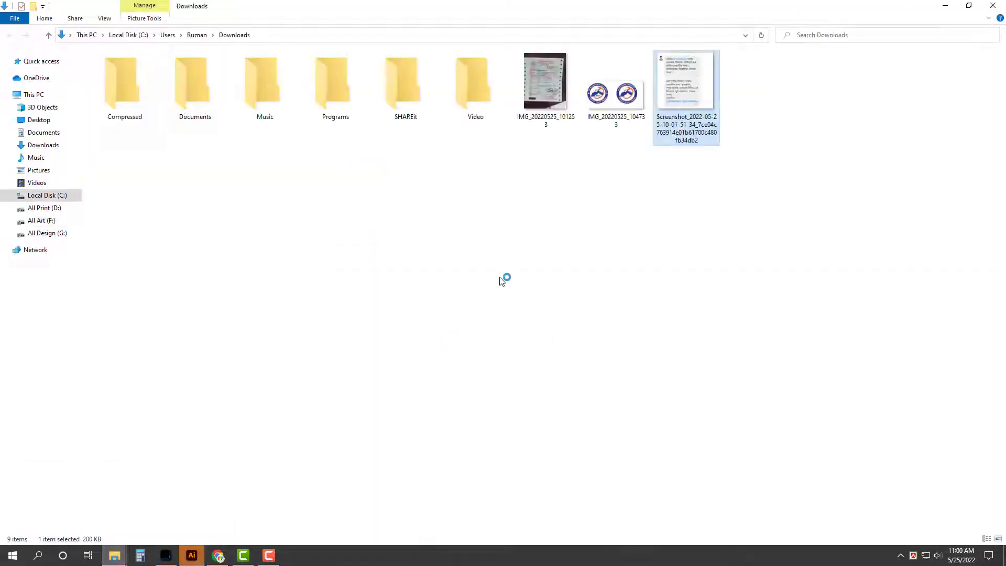
click(953, 3)
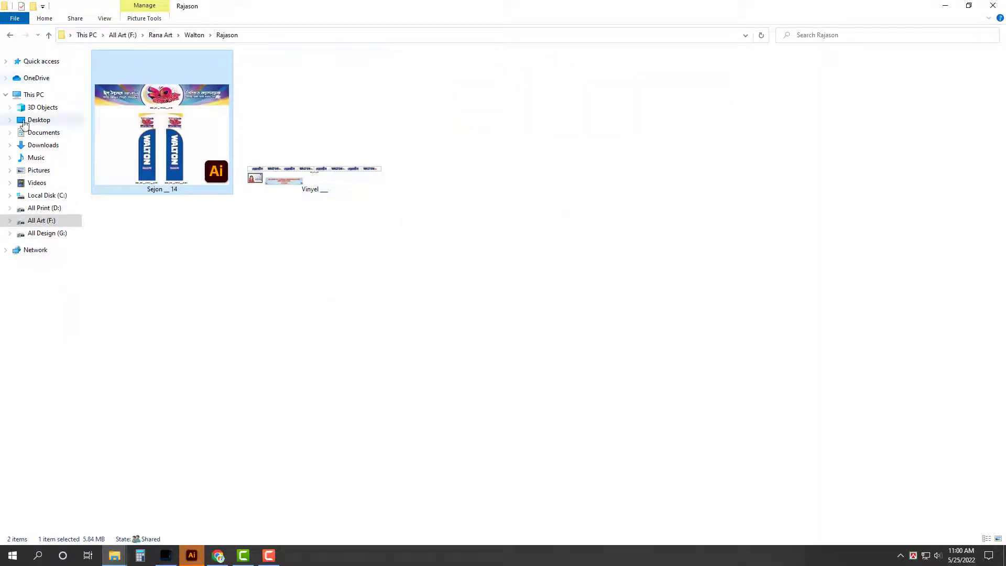
click(49, 35)
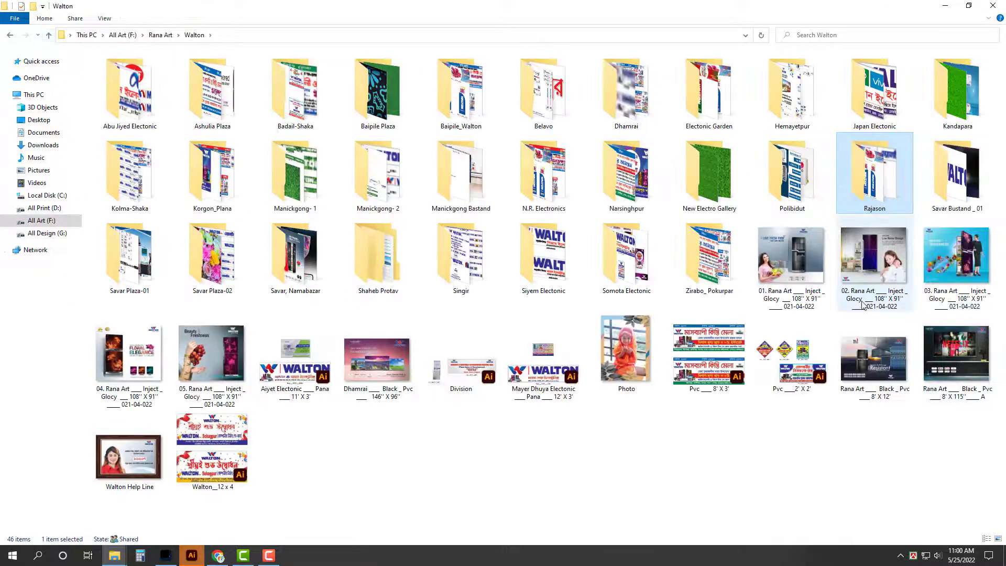
double_click(513, 182)
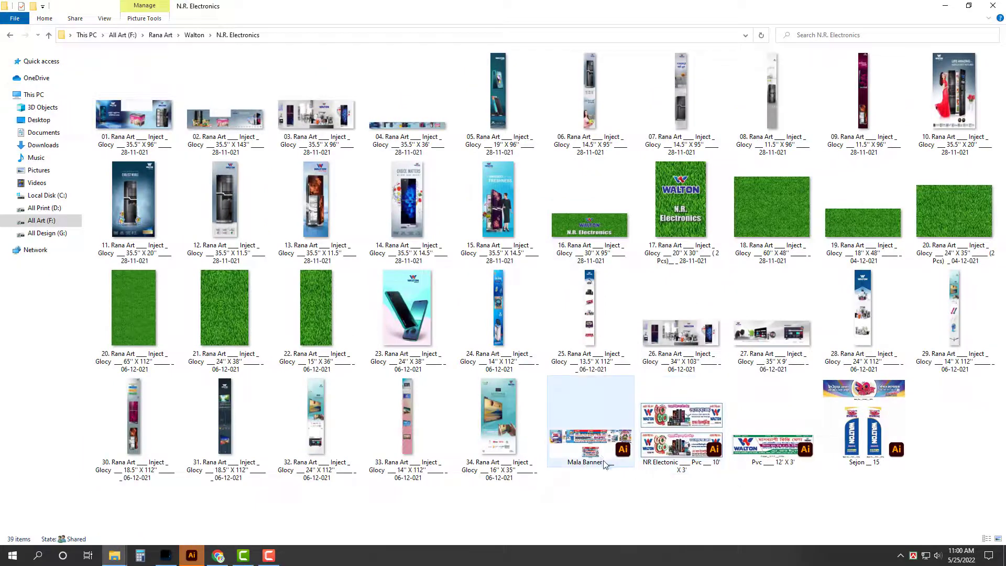
click(600, 455)
double_click(600, 455)
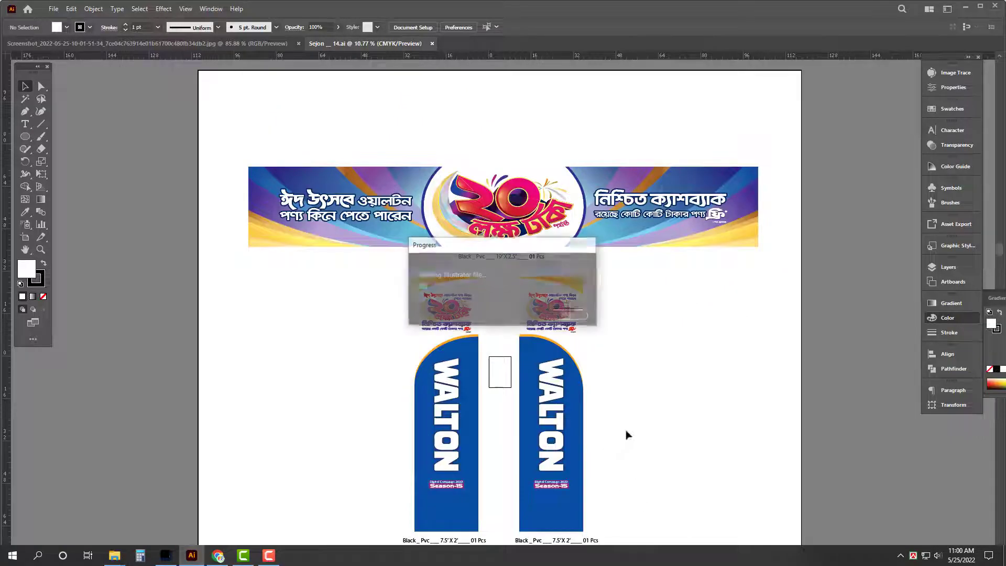
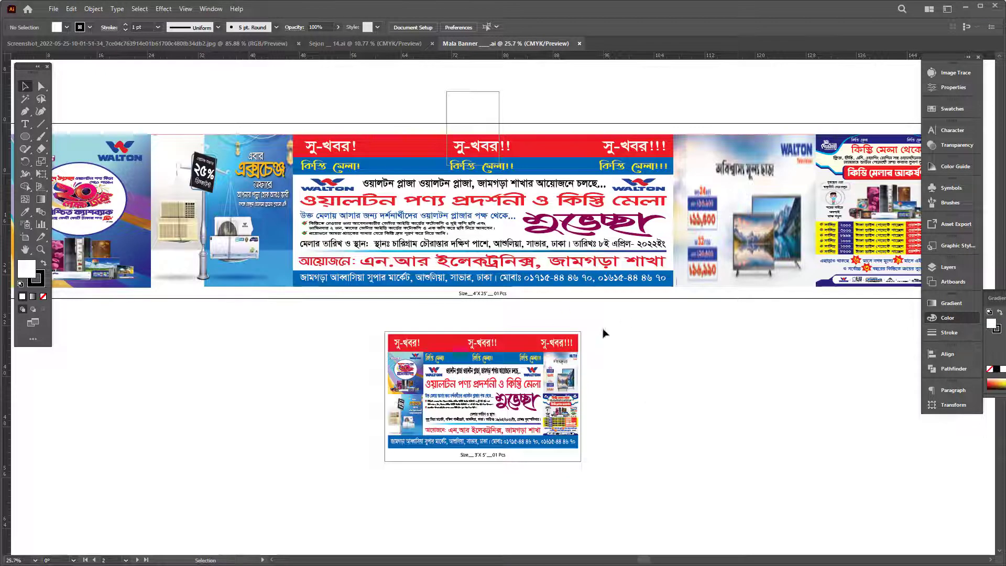
Step: Copy the chat screenshot from its JPG document and close that document
key(Tab)
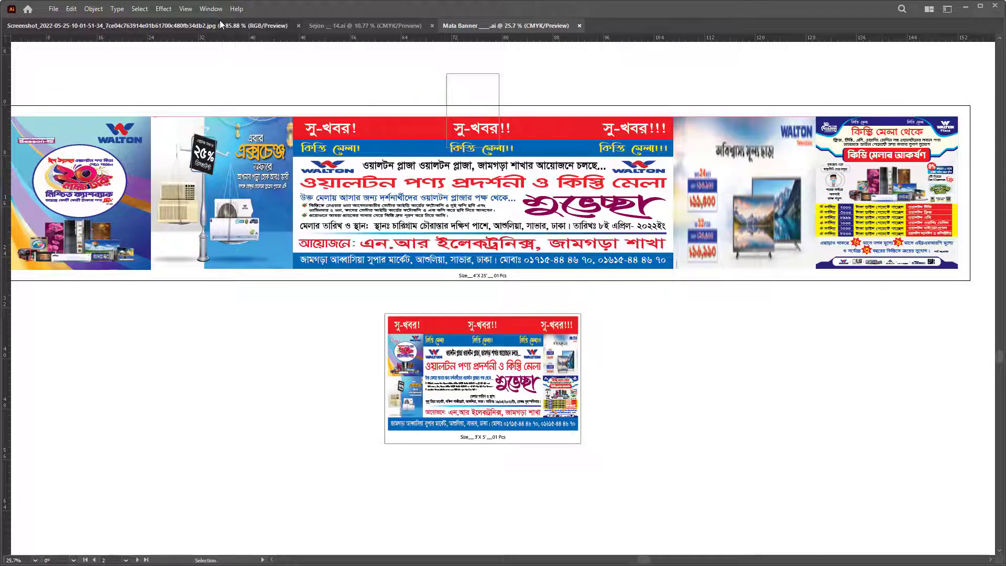
click(220, 24)
key(Delete)
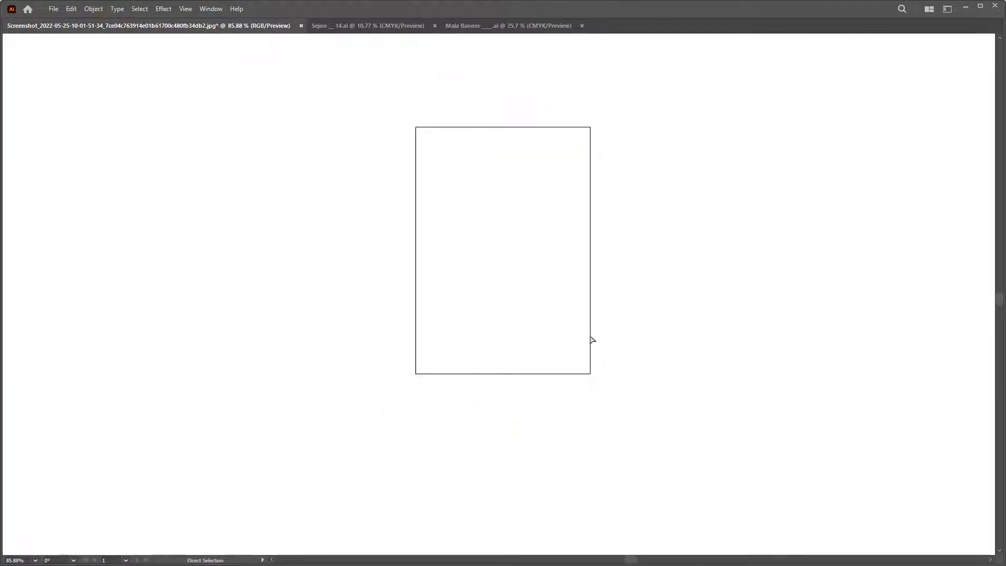
key(ctrl+w)
click(555, 307)
Step: Paste the screenshot into Mala Banner, close Sejon _14.ai, and place the image beside the small banner
drag(710, 414, 654, 404)
key(ctrl+v)
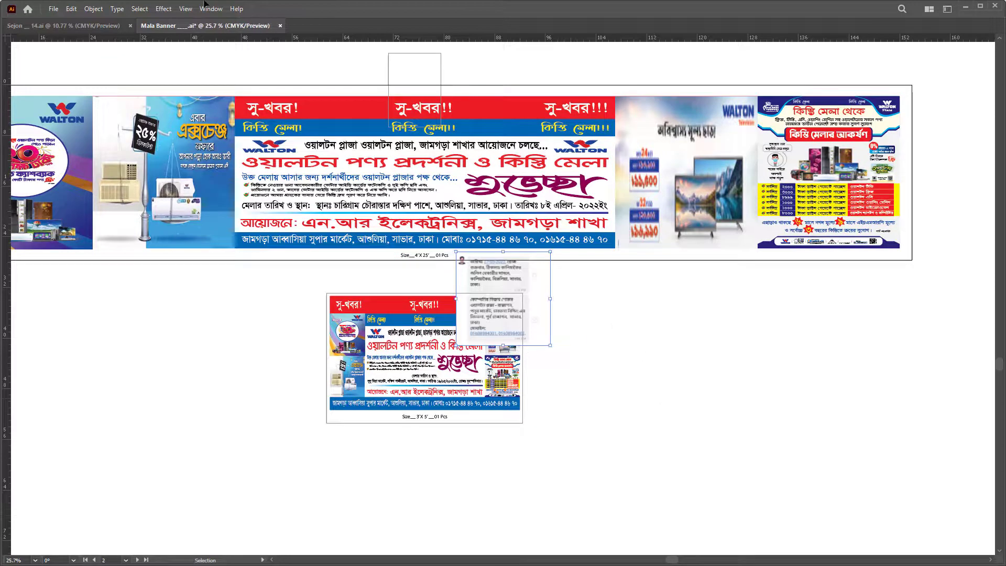
click(110, 26)
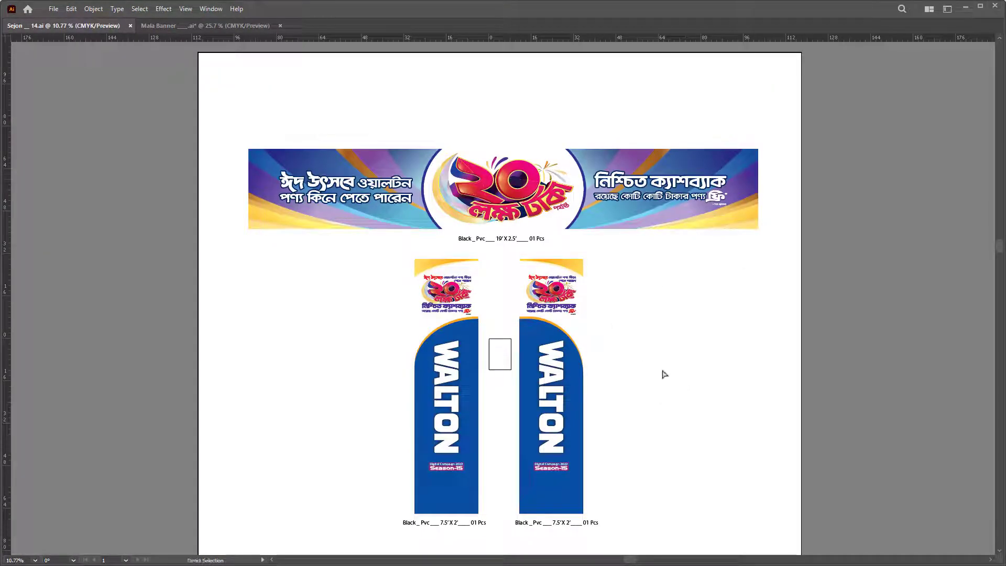
key(ctrl+w)
drag(518, 283, 601, 311)
Step: In File Explorer, go back to the Walton folder and open the Rajason folder
key(f)
mouse_move(115, 556)
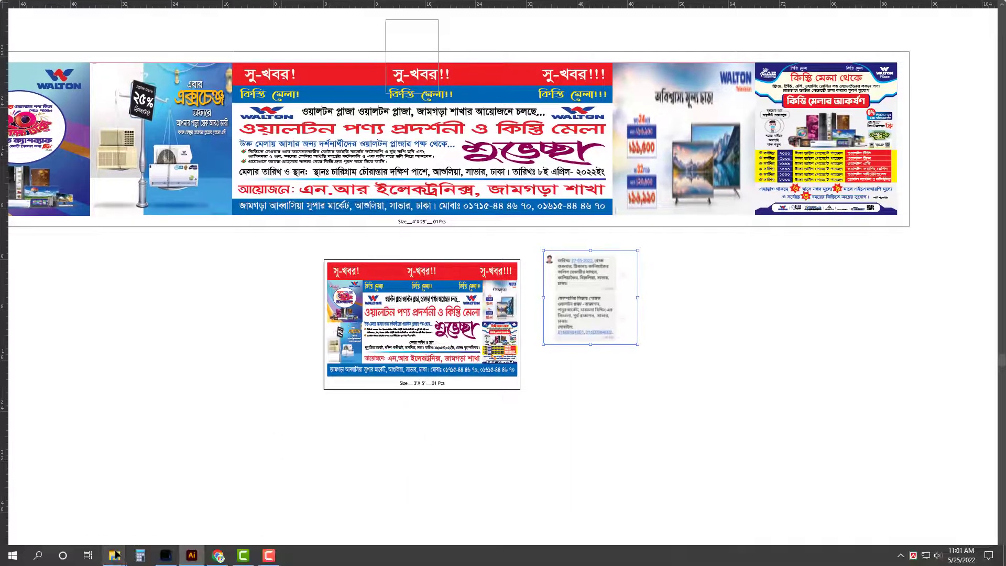
click(170, 506)
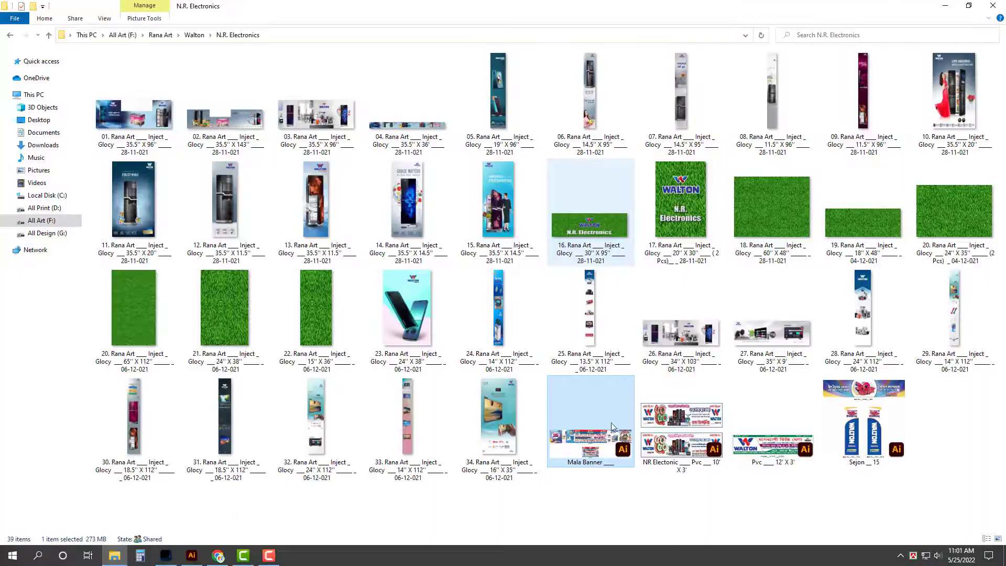
key(BackSpace)
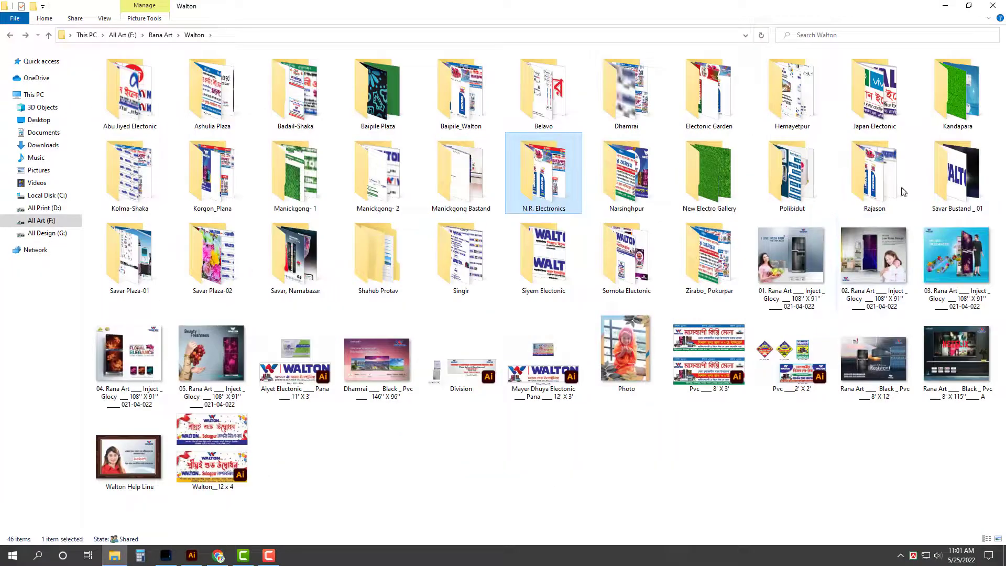
double_click(374, 204)
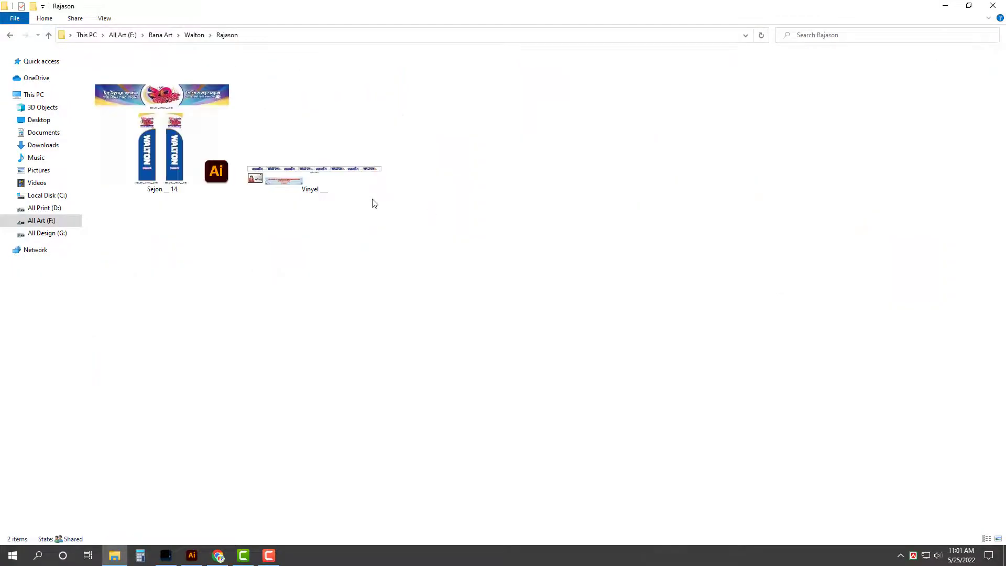
Step: Return from Rajason to the Walton folder, select the Pvc 2' X 2' file, and bring Illustrator forward
key(alt+Tab)
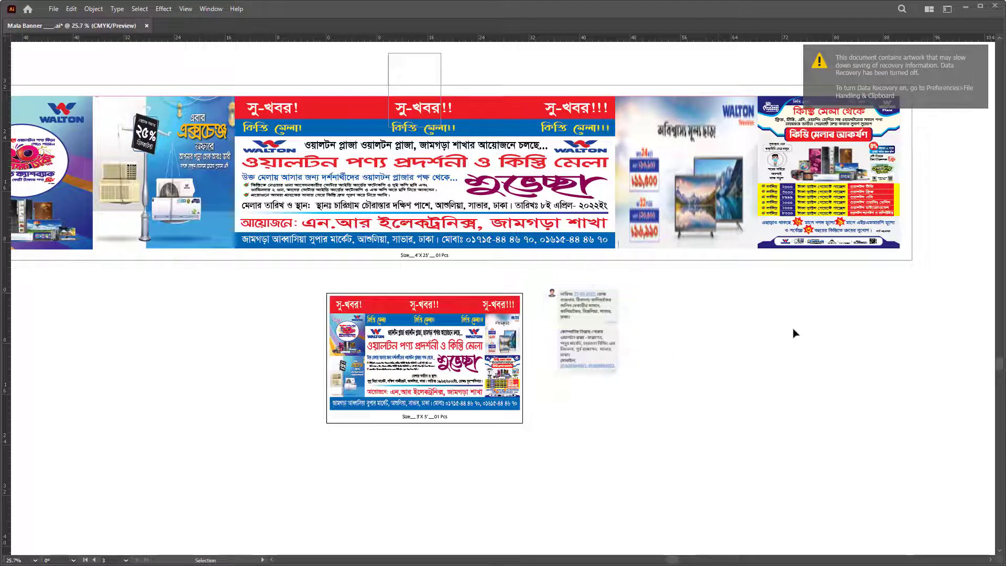
key(f)
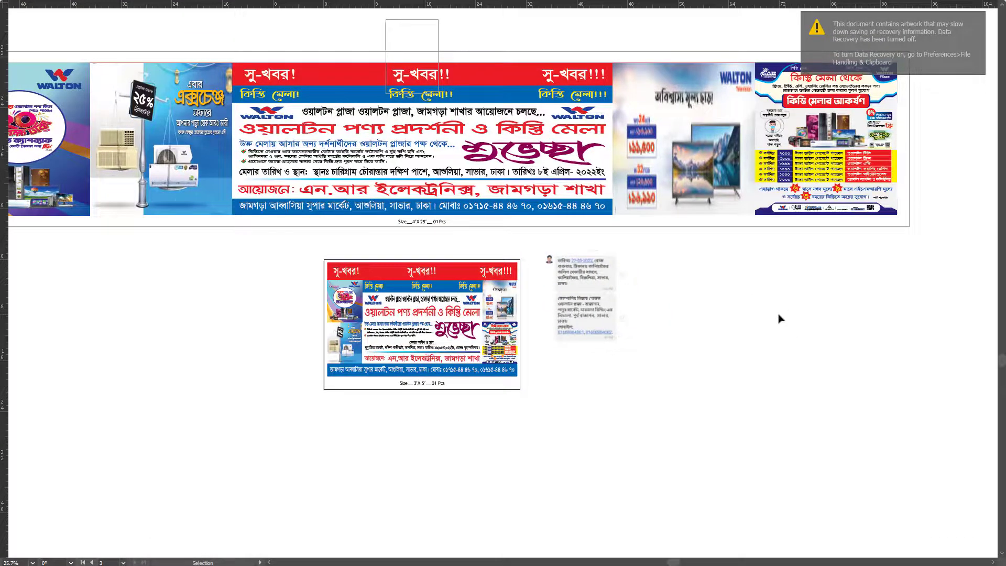
key(f)
click(114, 555)
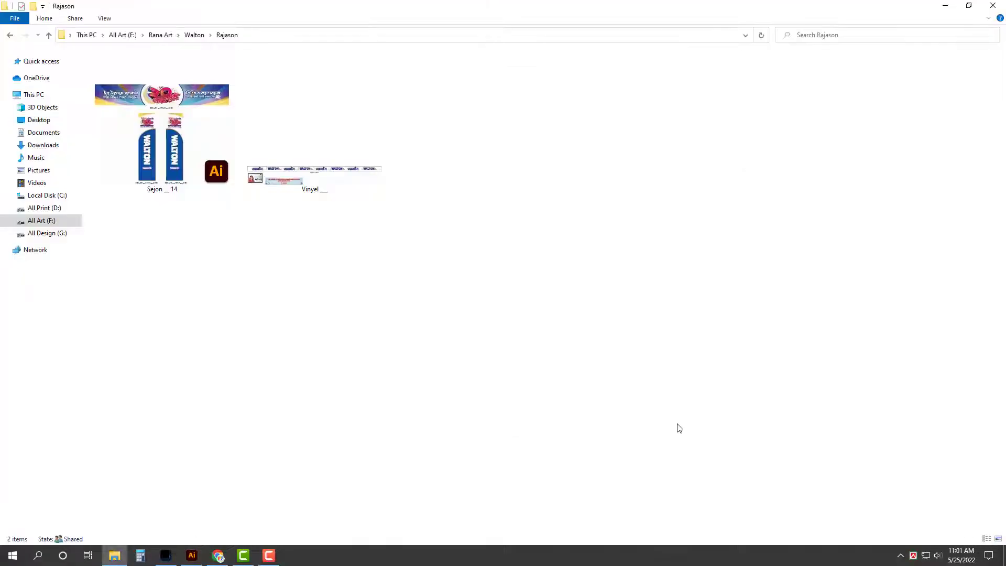
key(BackSpace)
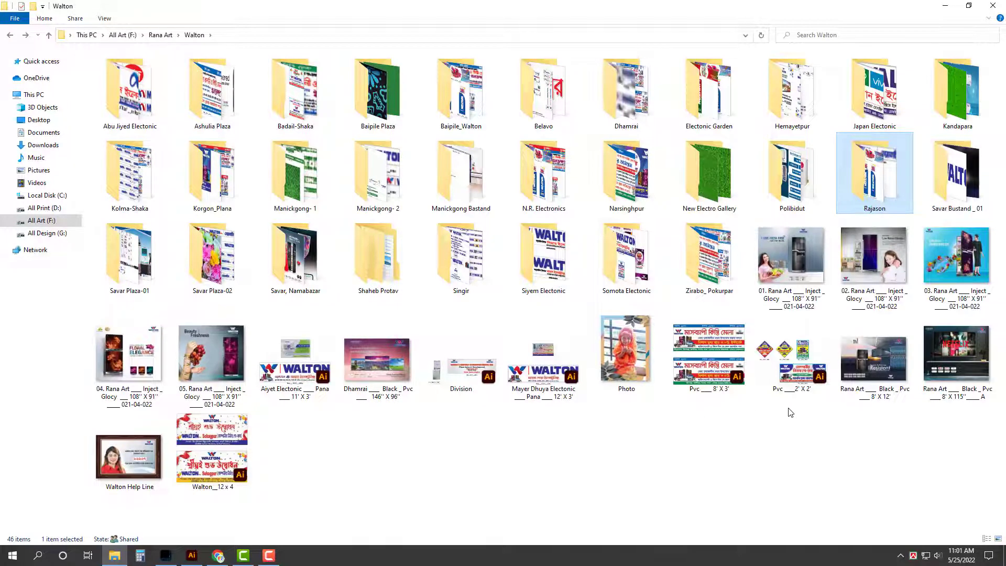
click(792, 367)
click(192, 556)
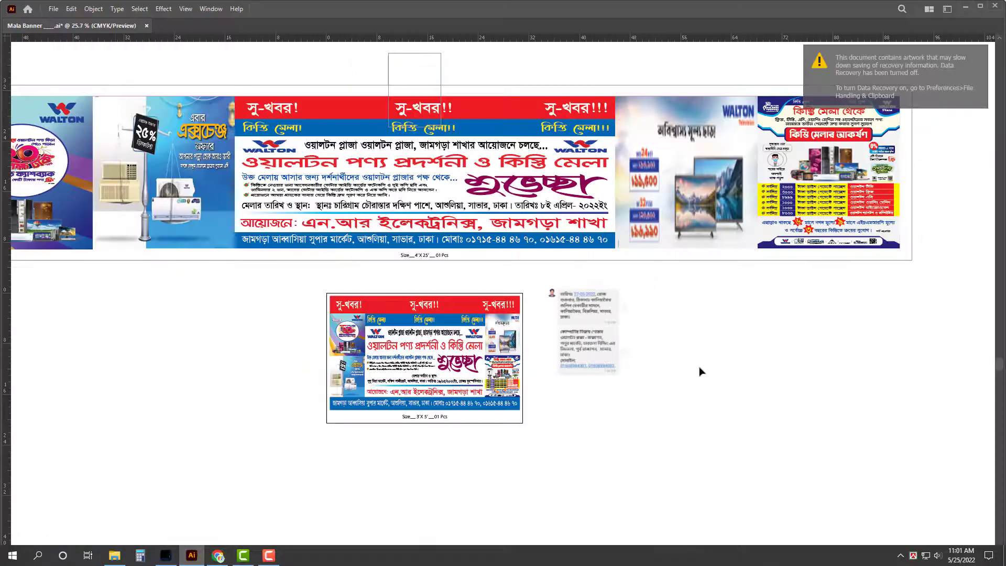
Step: Enlarge the chat screenshot and move it over the small banner
click(611, 326)
drag(593, 286, 490, 309)
scroll(488, 305, up, 3)
Step: Change the big banner's size label from 4'X 25' to 3'X 15'
double_click(431, 255)
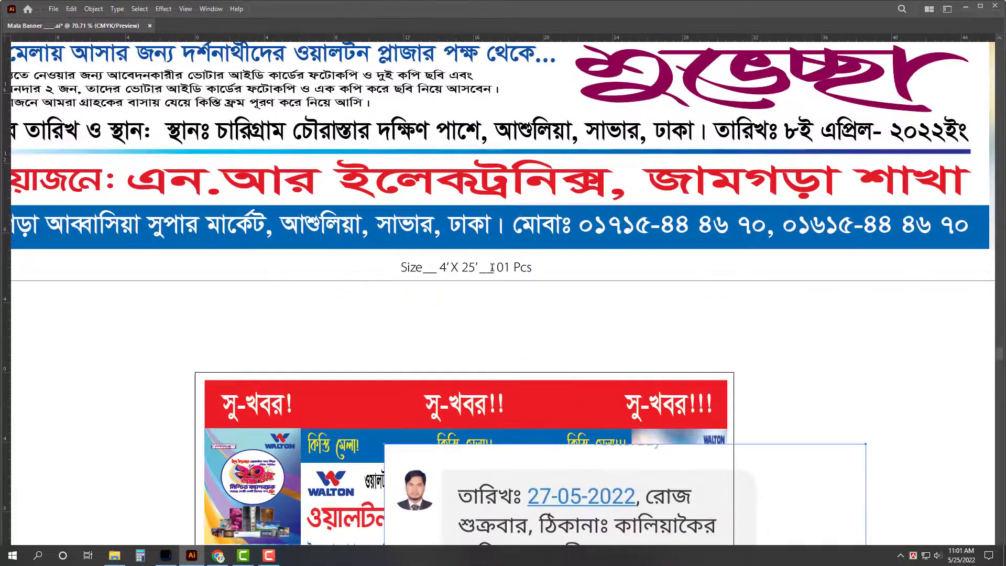
key(BackSpace)
key(BackSpace)
key(BackSpace)
text(15')
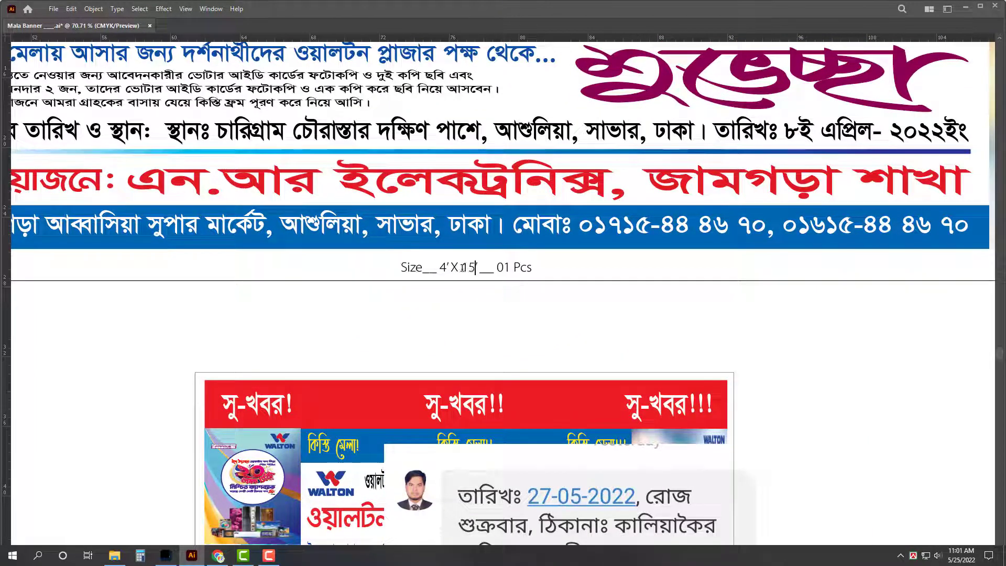
double_click(446, 265)
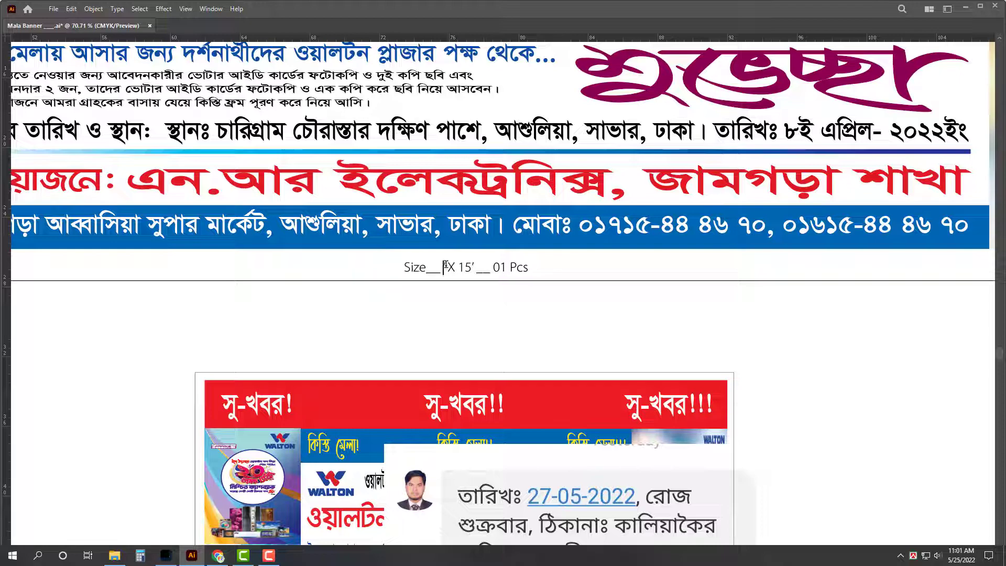
text(3)
key(Escape)
Step: Select the big banner artwork group and bring the panels back
scroll(429, 327, down, 3)
scroll(429, 327, down, 2)
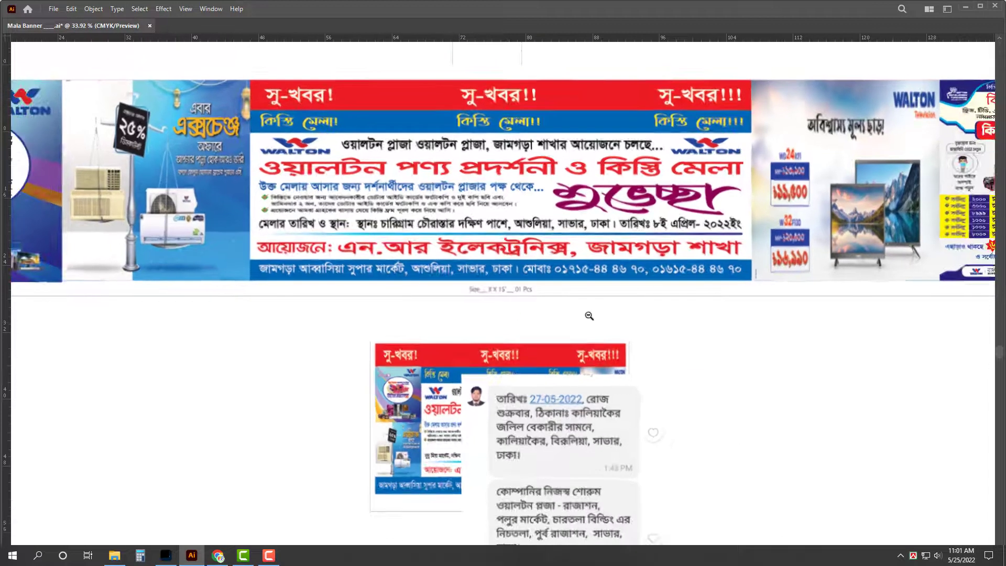
scroll(588, 317, down, 2)
scroll(658, 332, down, 2)
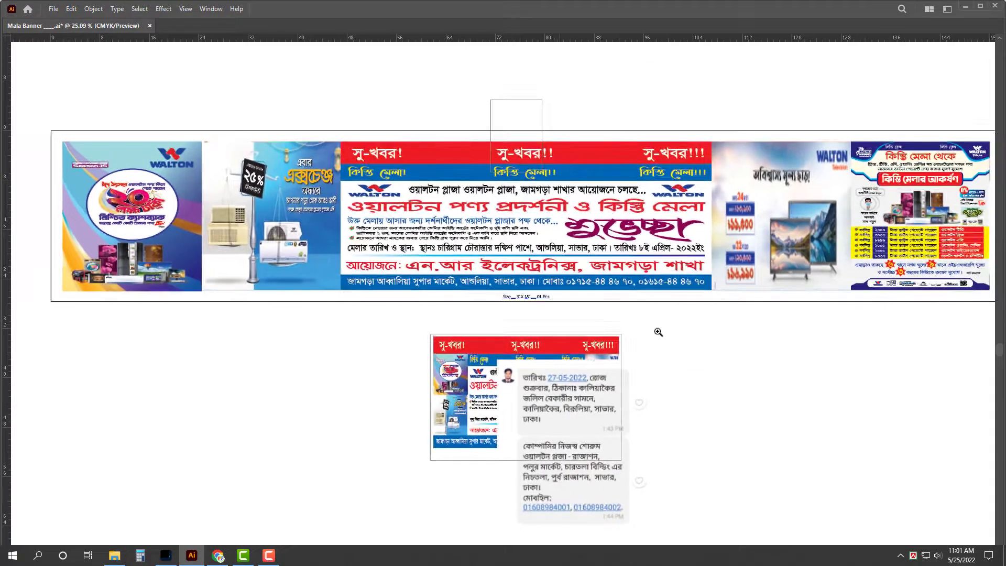
scroll(940, 255, right, 3)
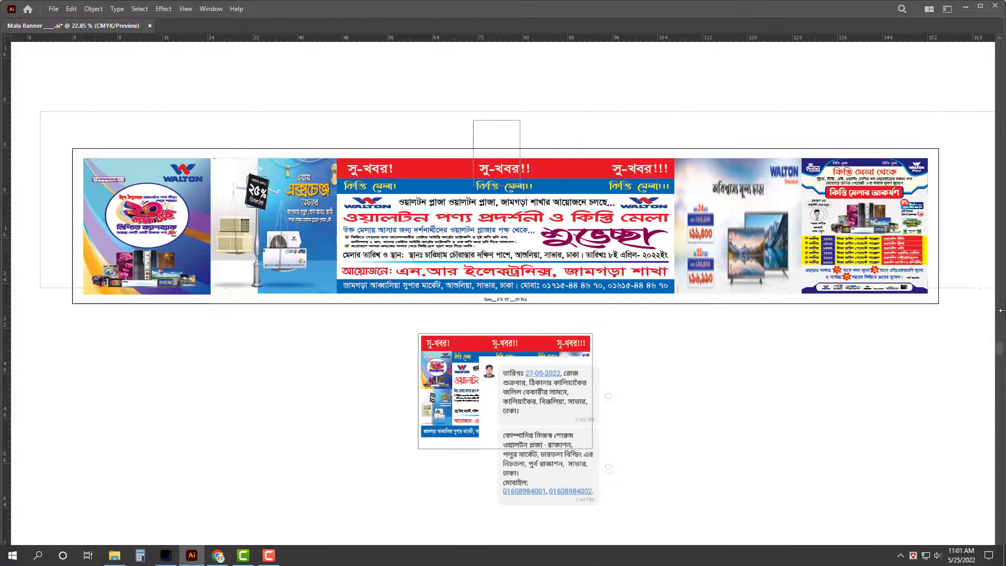
click(519, 294)
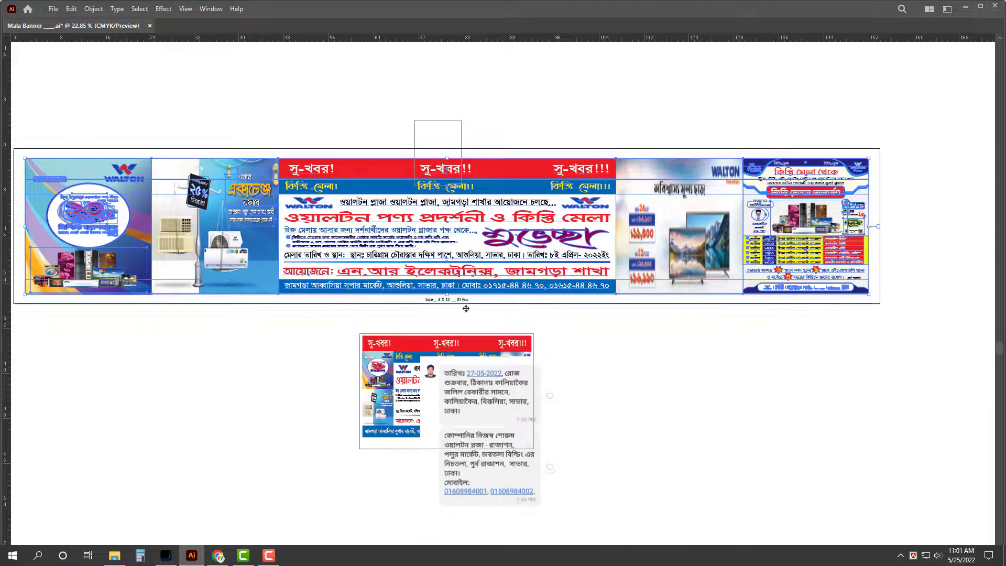
key(Tab)
Step: Resize the big banner artwork to 18 in high and 90 in wide, then shift the chat screenshot aside
click(952, 405)
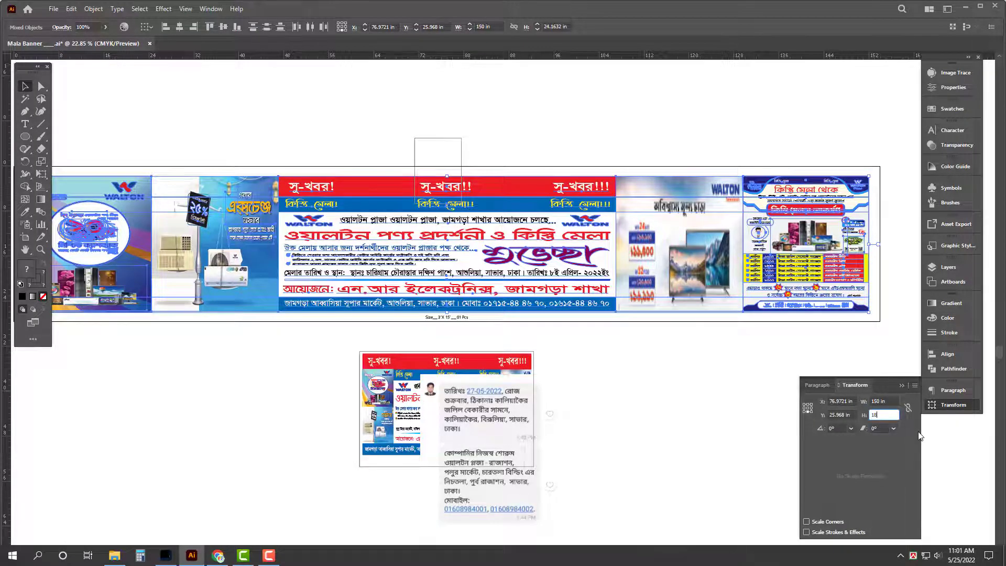
text(18)
click(884, 401)
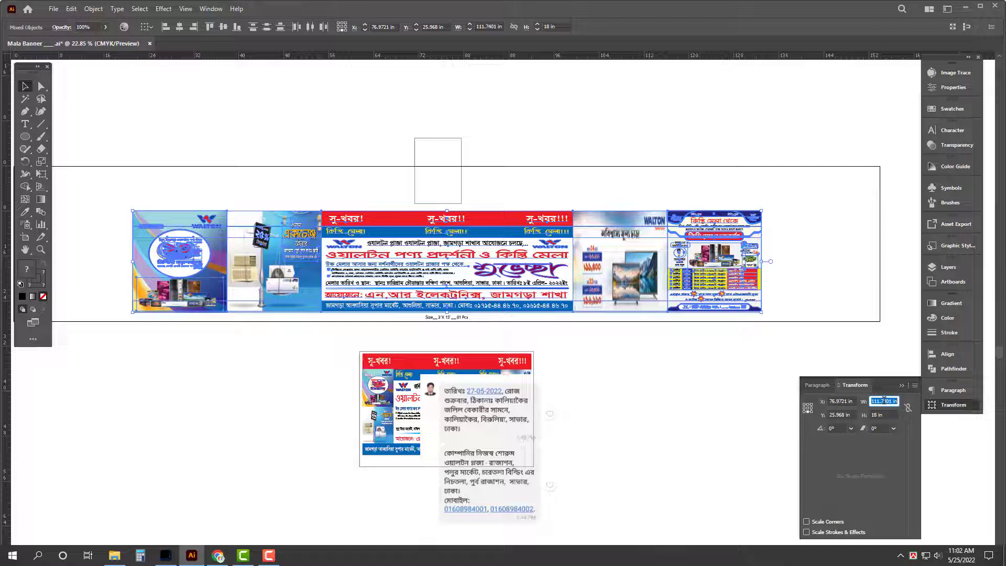
text(90)
key(Return)
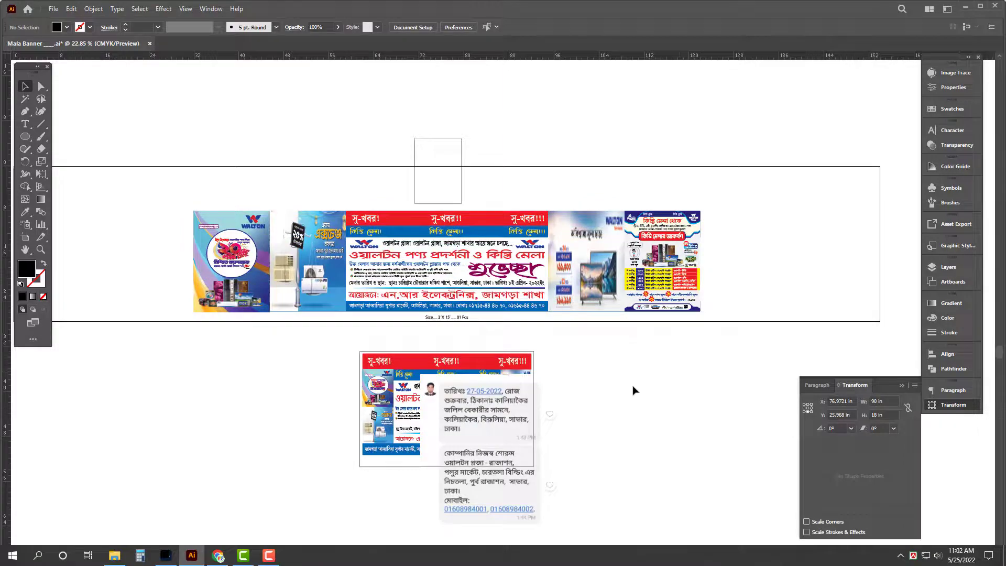
key(Tab)
drag(463, 367, 534, 393)
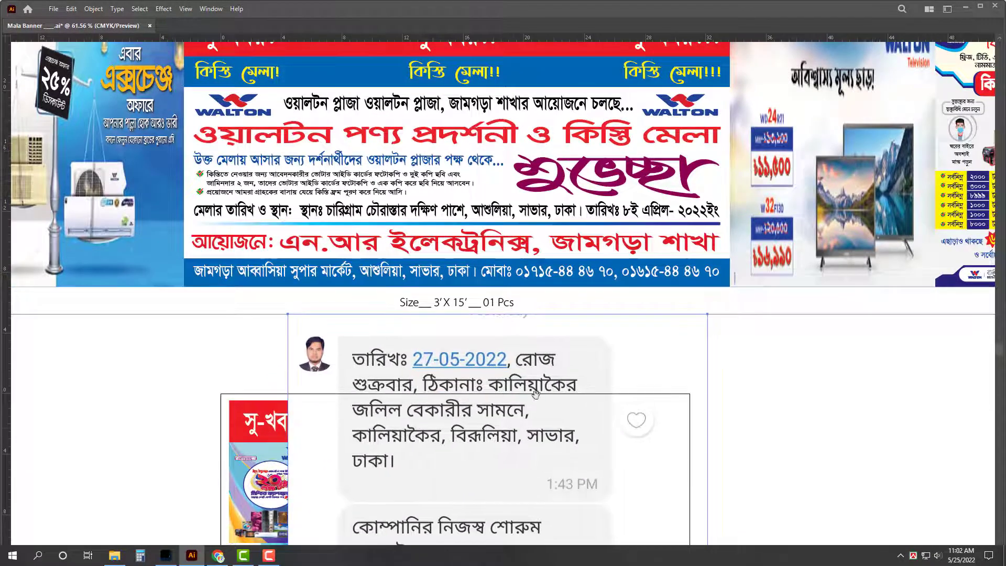
Step: Drag the chat screenshot left to uncover the banner
scroll(545, 378, down, 2)
scroll(587, 352, down, 2)
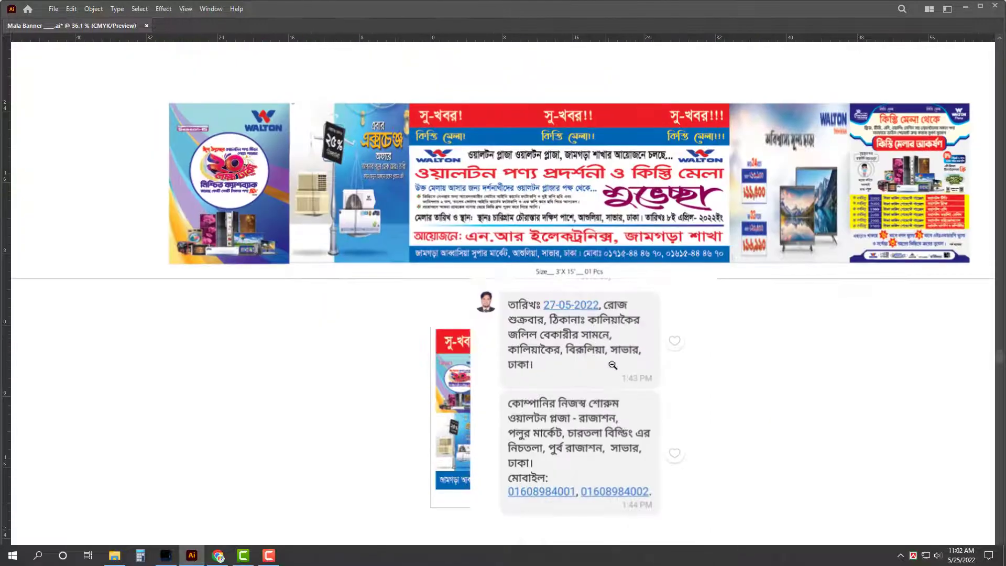
drag(613, 365, 298, 254)
Step: Replace জামগড়া with রাজাশন in the banner's top text line
scroll(470, 239, up, 2)
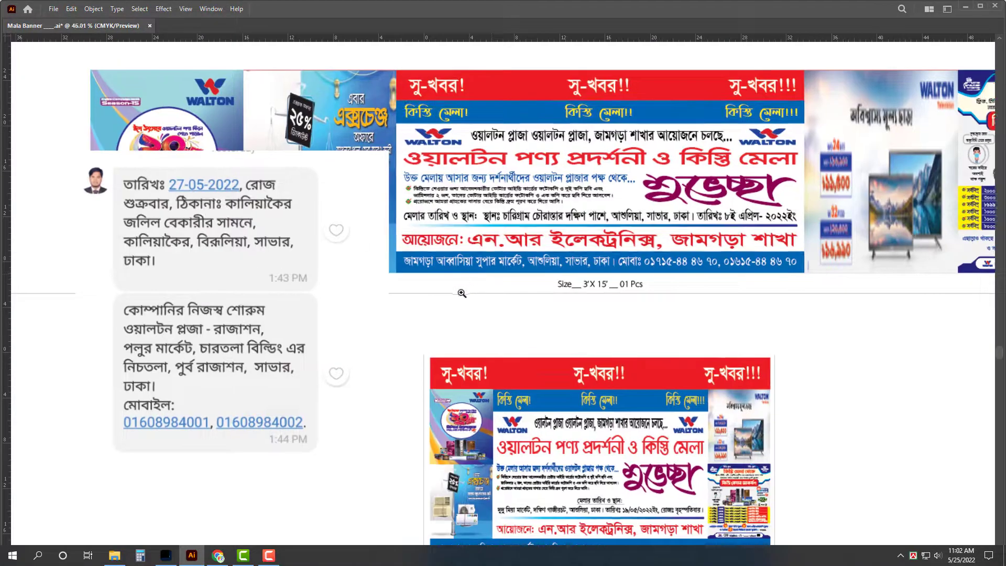
scroll(603, 188, up, 1)
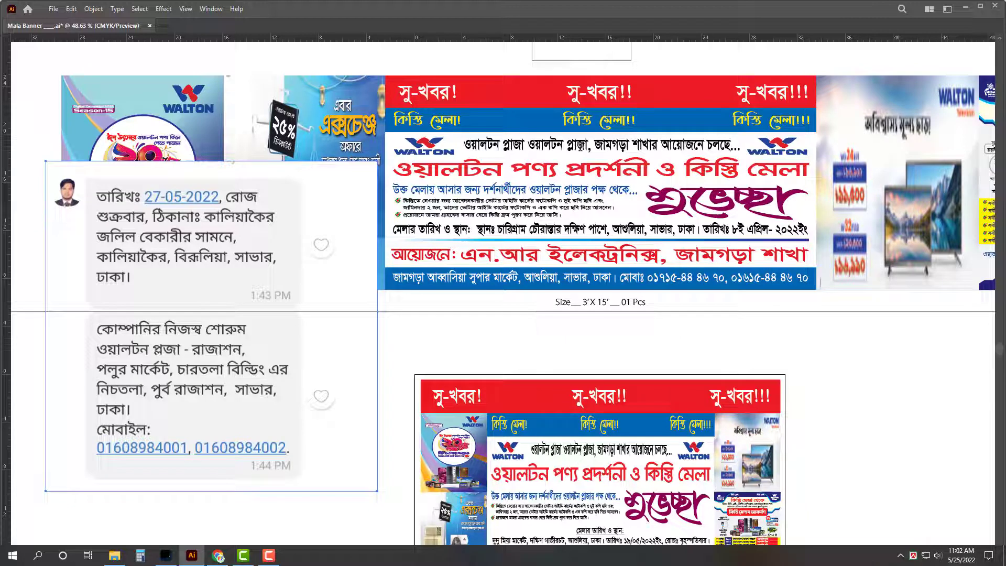
drag(595, 145, 628, 145)
text(রাজা)
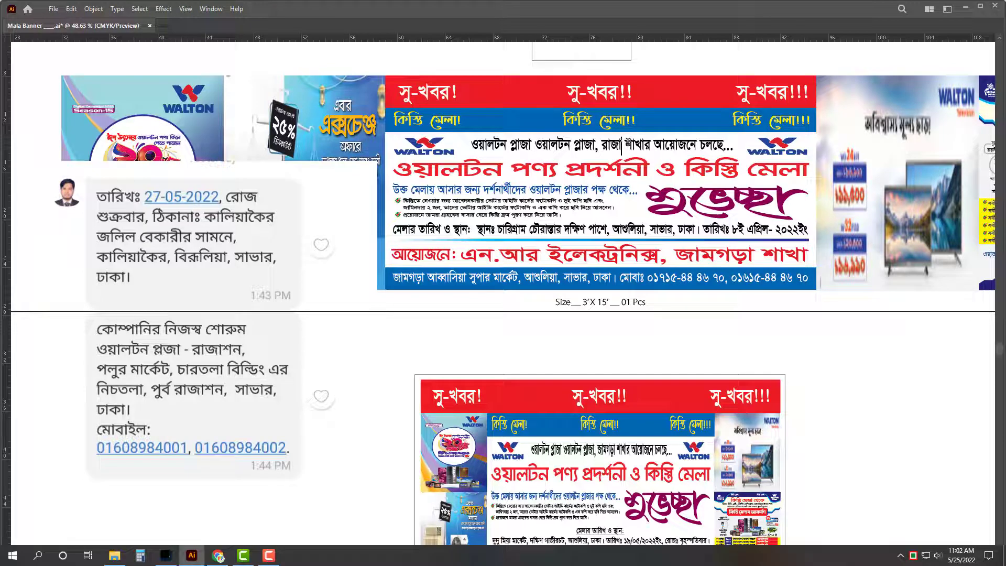
text(শন)
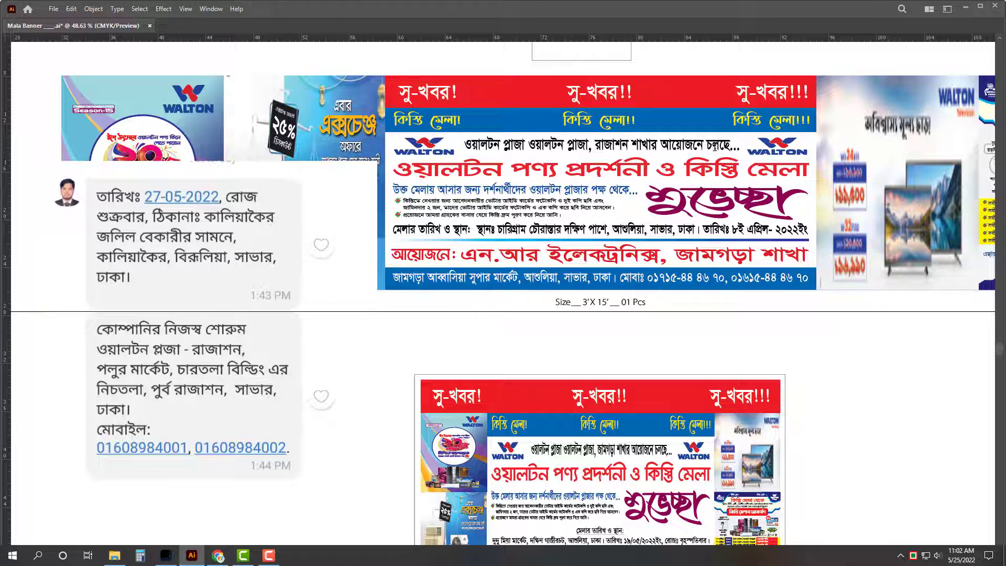
Step: Retype the organiser line as ওয়ালটন প্লাজা, রাজাশন শাখা
triple_click(514, 256)
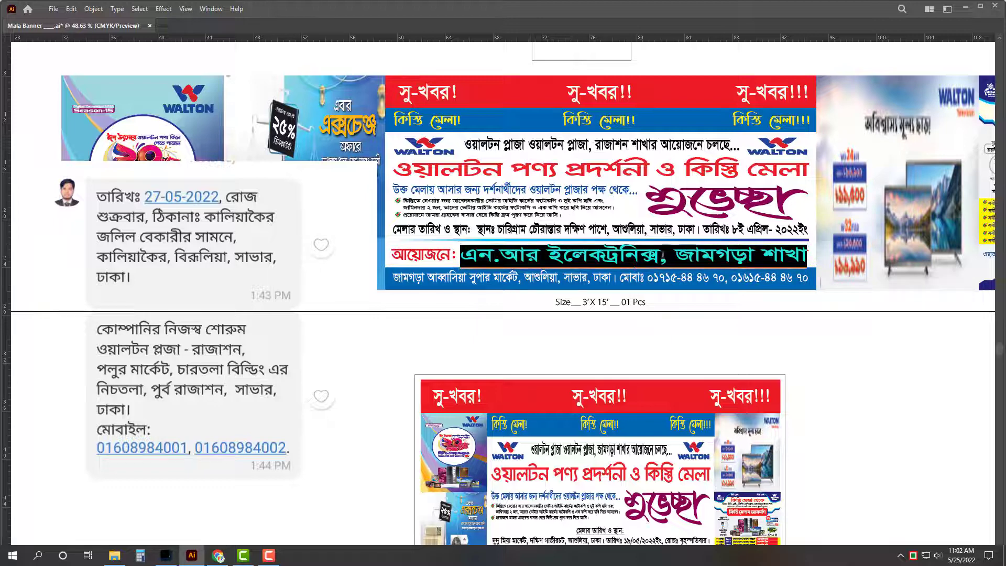
shift+click(659, 256)
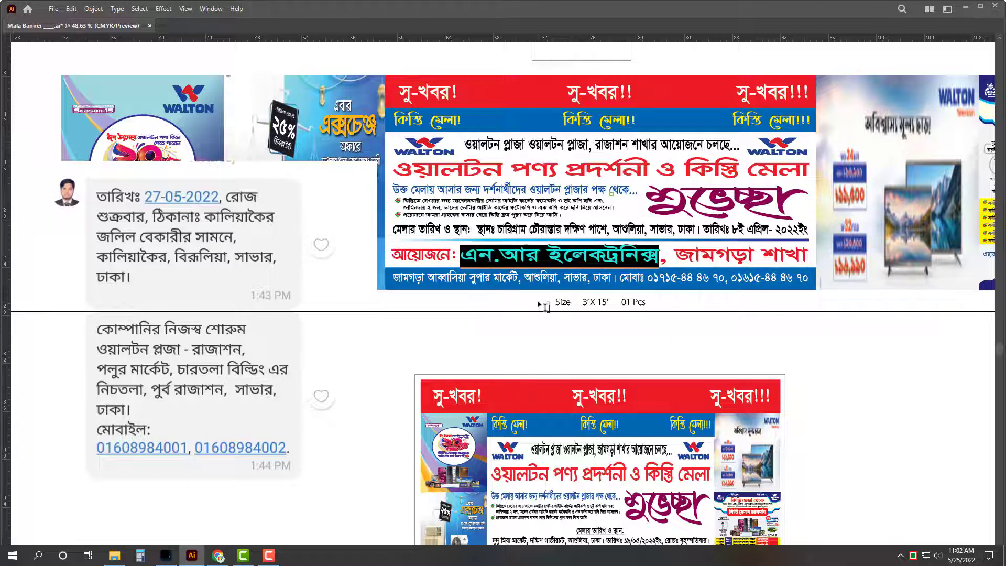
text(ওয়াল)
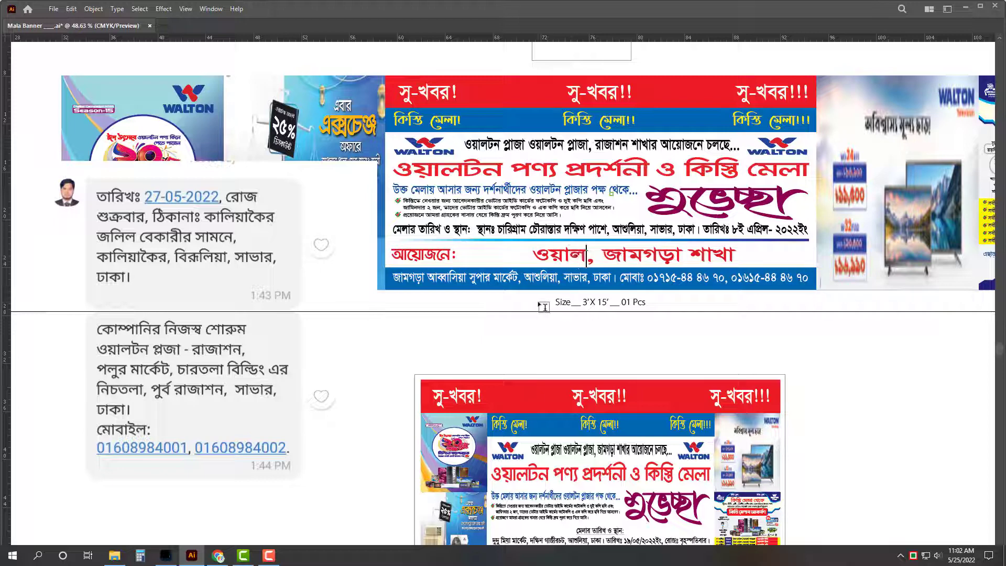
text(টন প্লাজা)
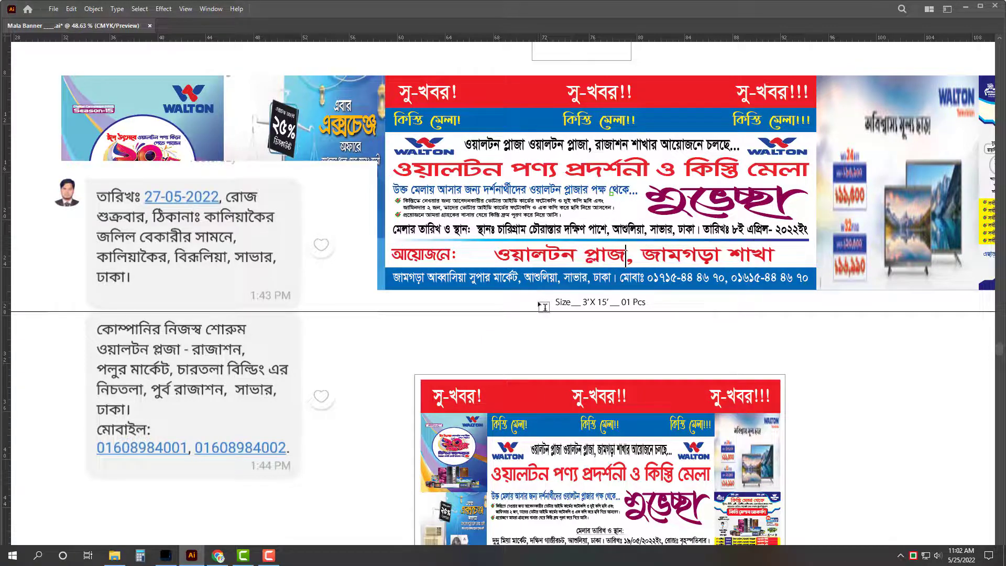
drag(645, 252, 719, 253)
text(রাজা)
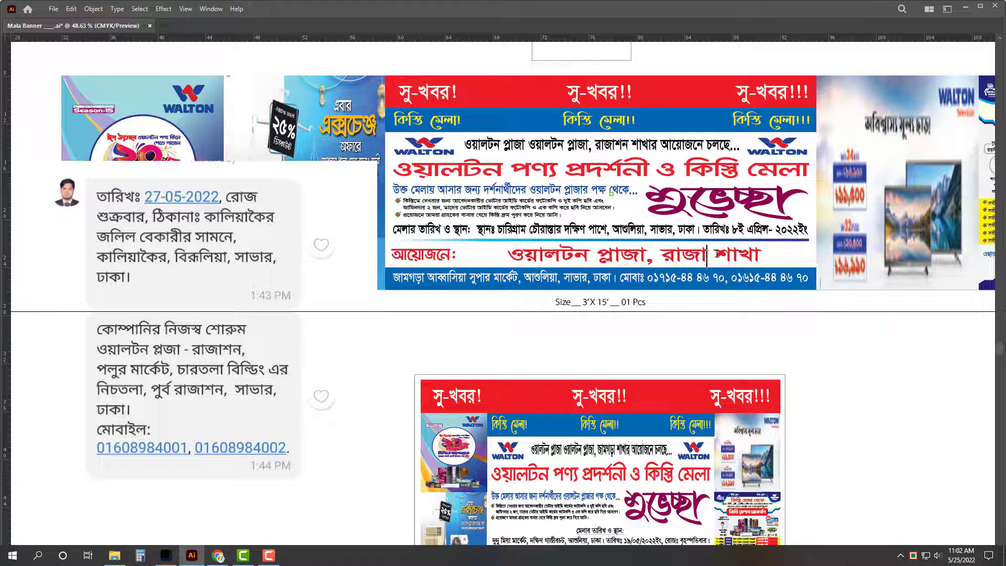
text(শন)
key(Escape)
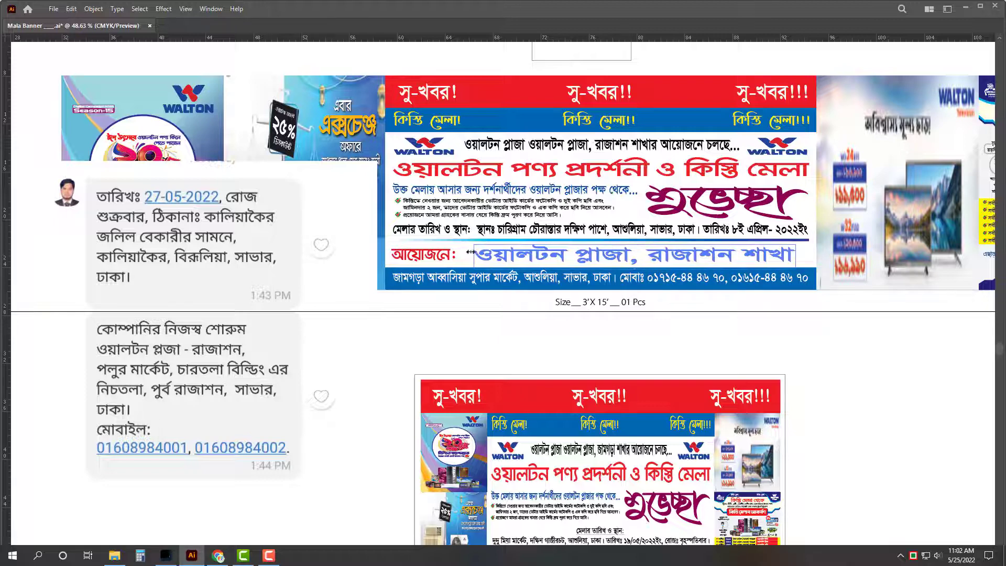
Step: Widen the organiser line from its left edge and select the date and venue line for editing
drag(471, 252, 464, 251)
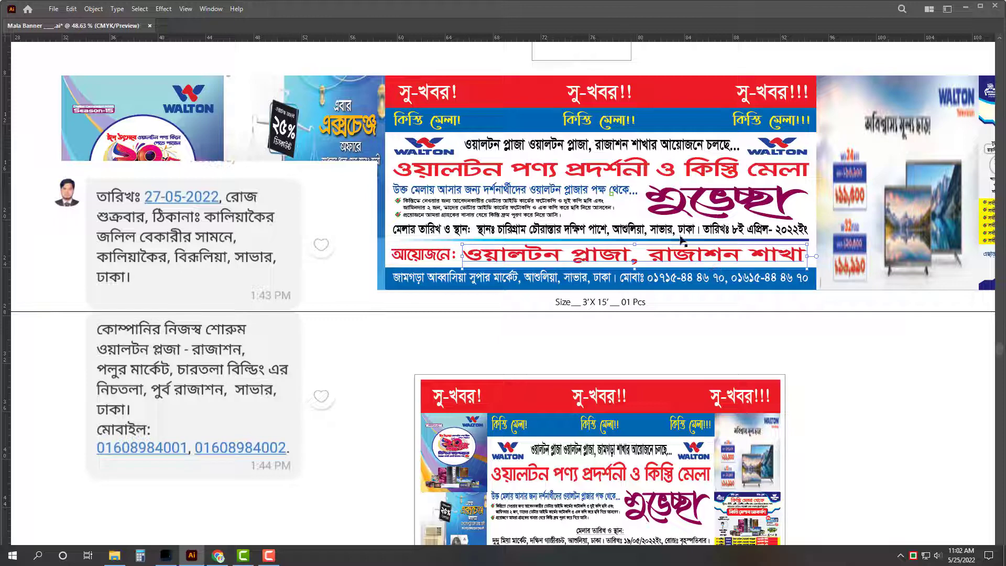
click(576, 231)
double_click(535, 234)
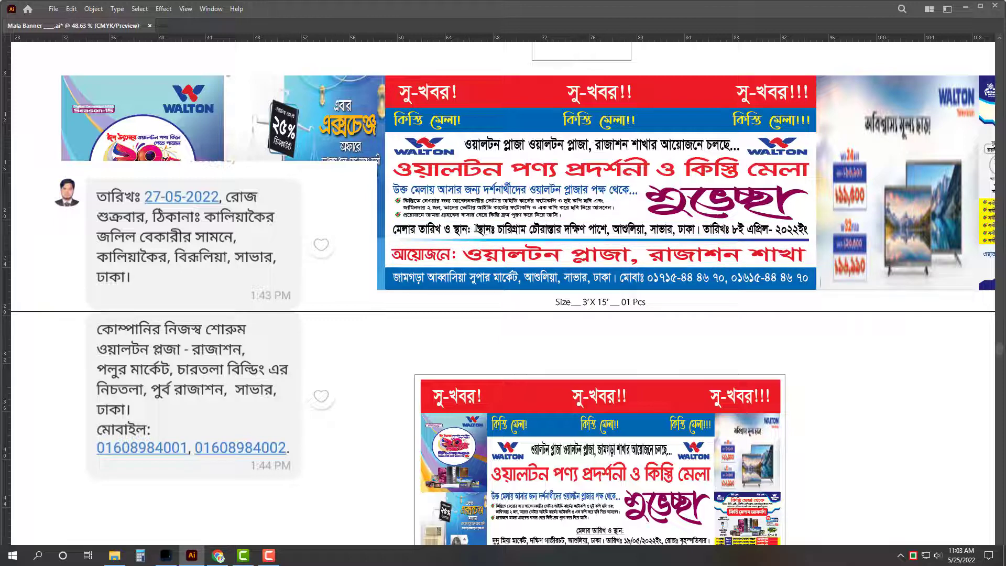
Step: Delete the duplicate স্থানঃ and retype the details starting ২৭-০৫-২০২২ ইং, রোজ- শুক্রবার, through বিরুলিয়া
drag(476, 229, 497, 230)
key(BackSpace)
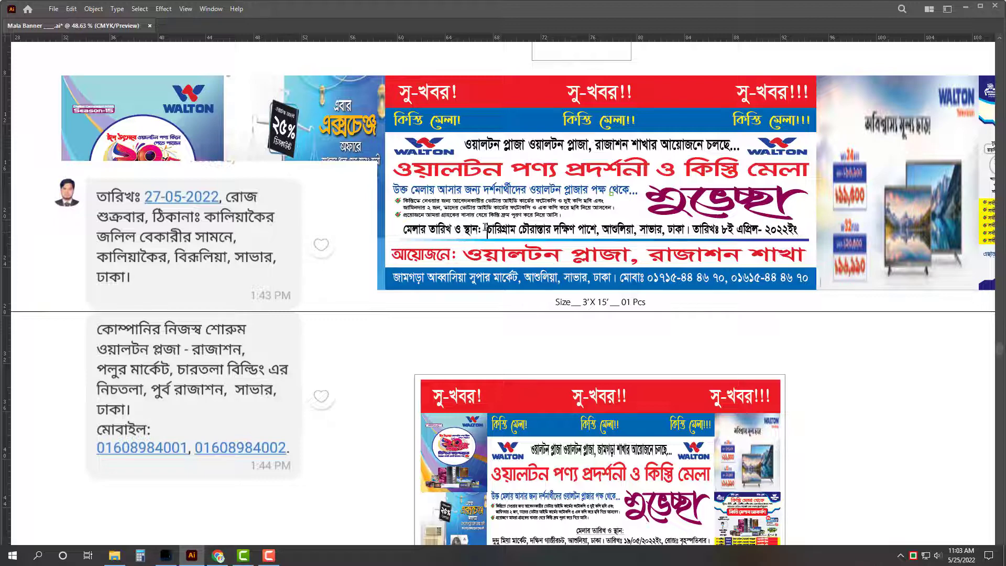
shift+click(924, 229)
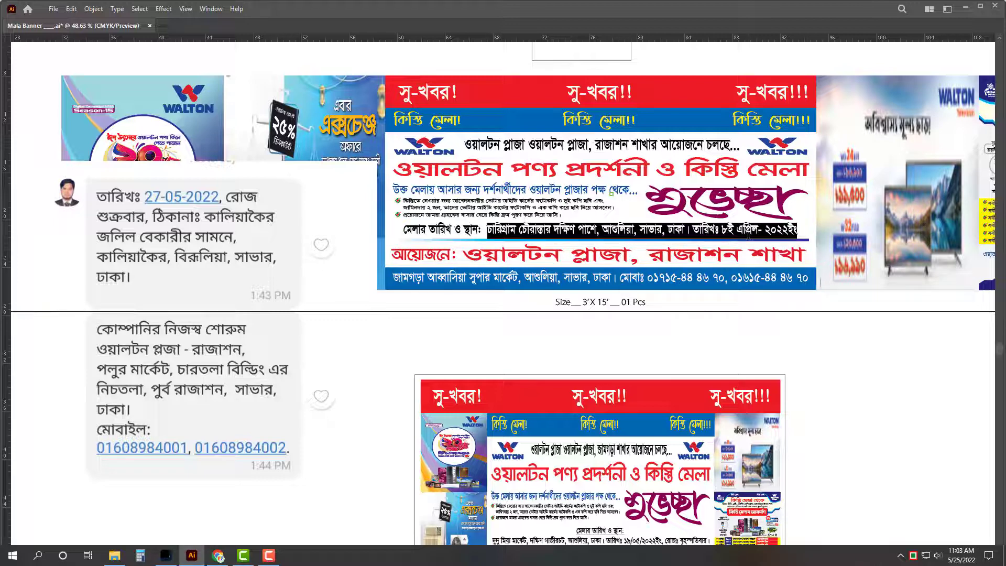
text(২৭-)
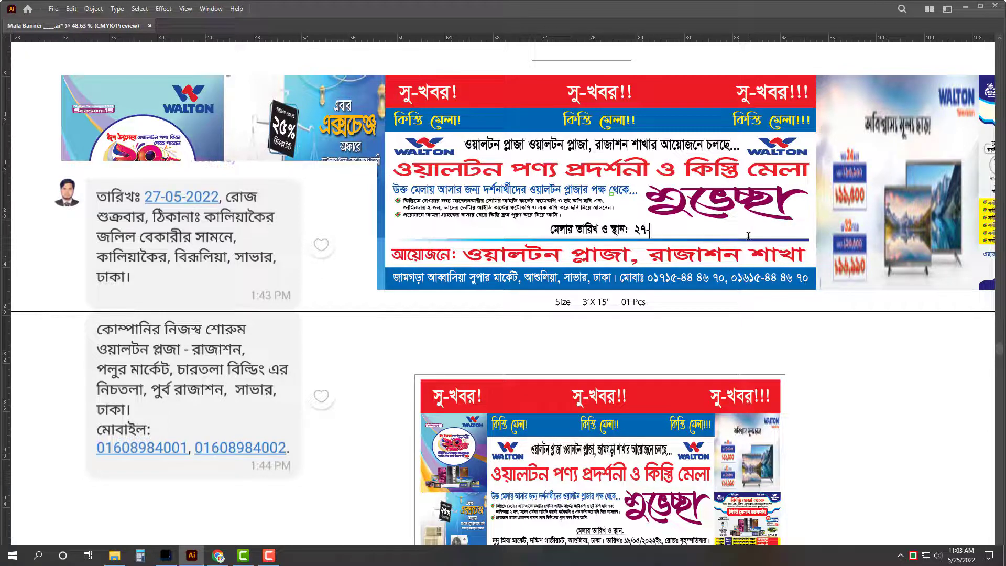
text(০৫-২)
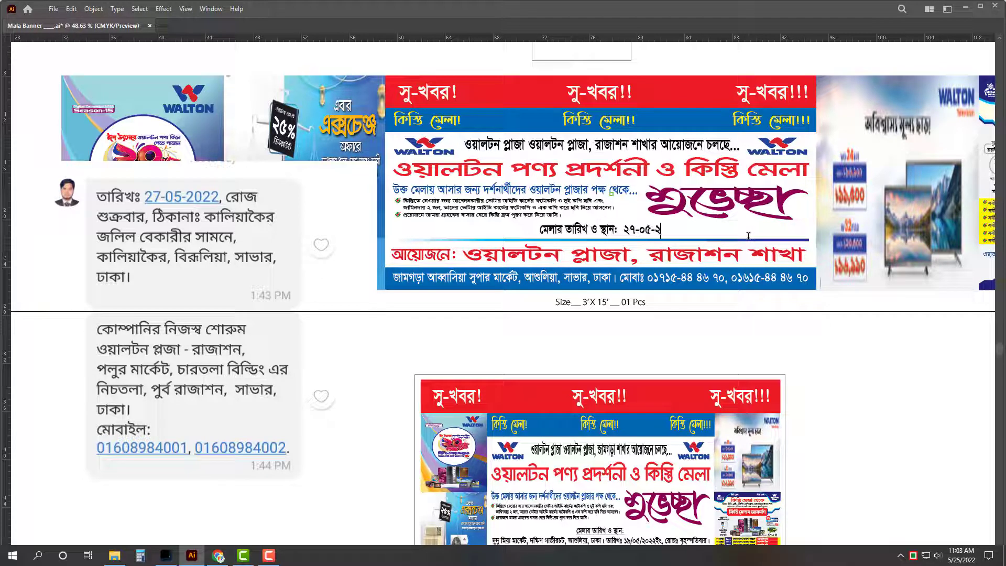
text(০২২)
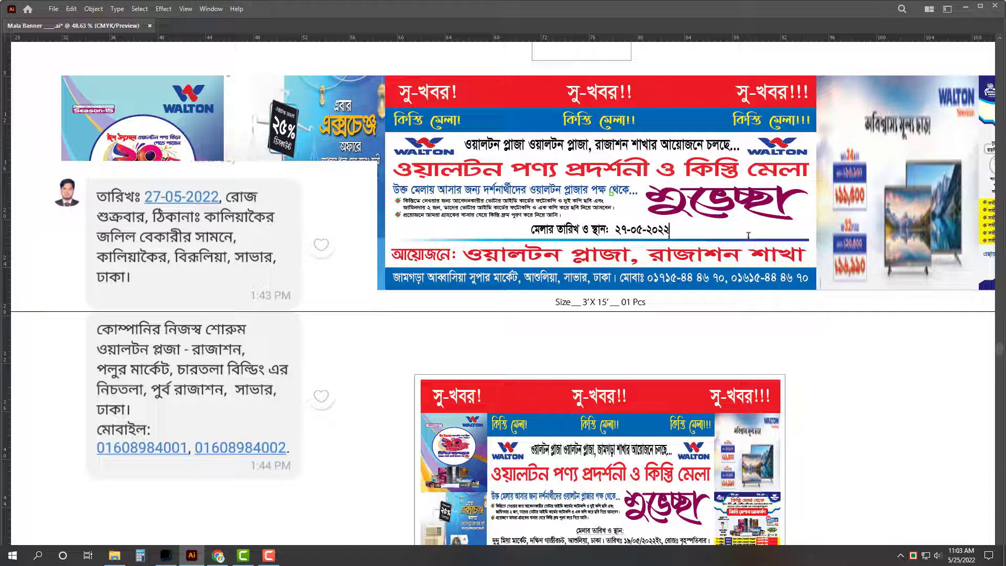
text( ইং)
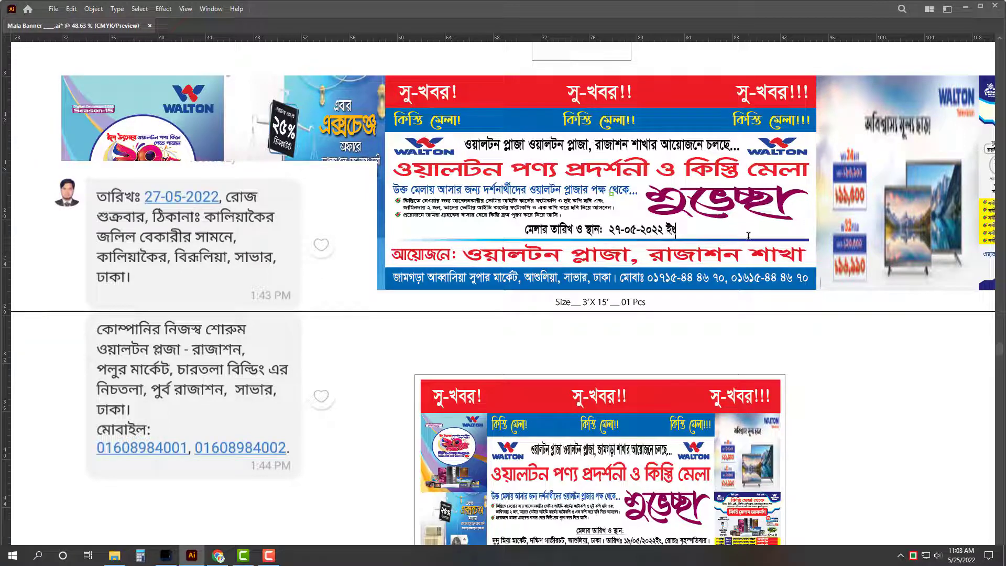
text(, রোজ- )
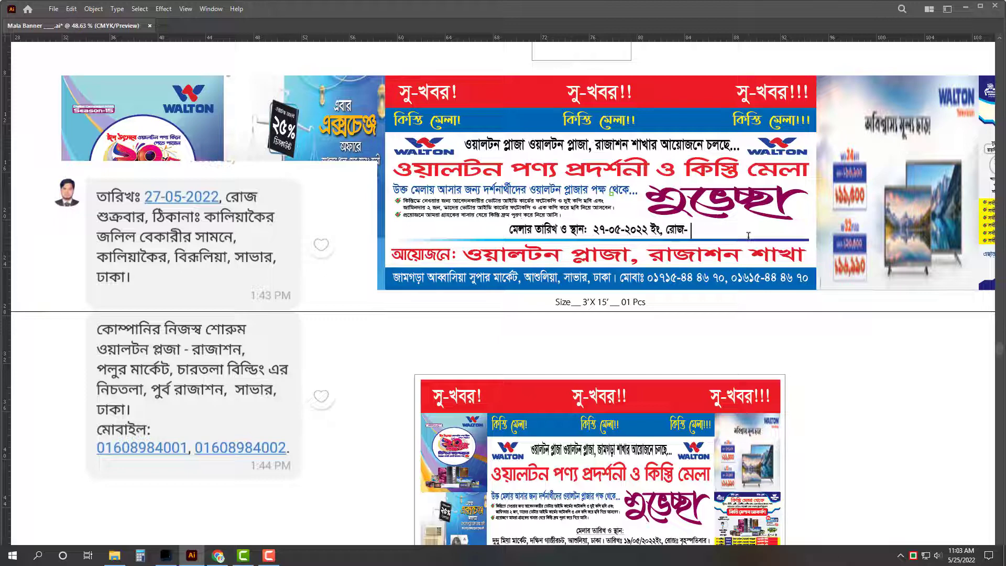
text(শুক্রবার)
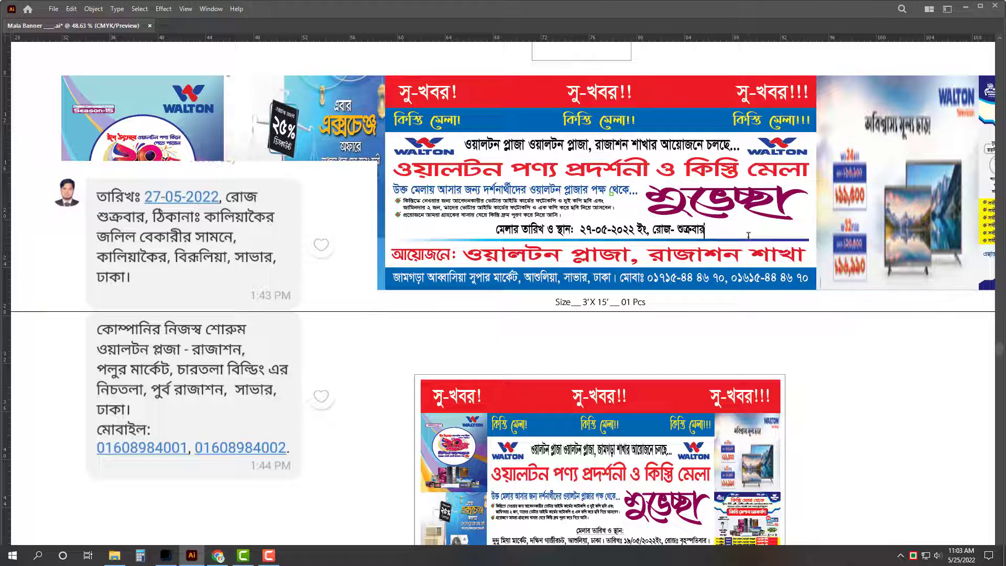
text(, কা)
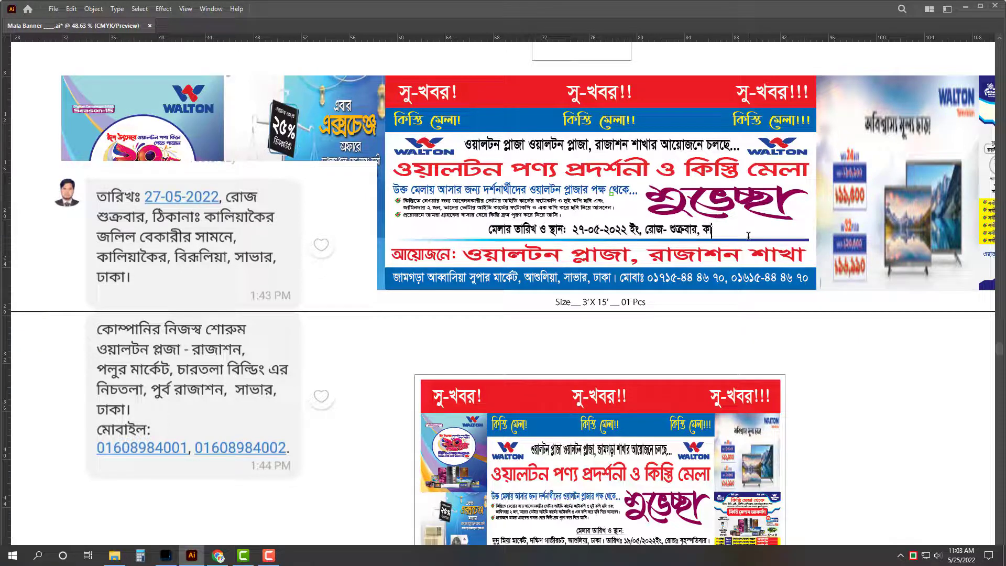
text(রি)
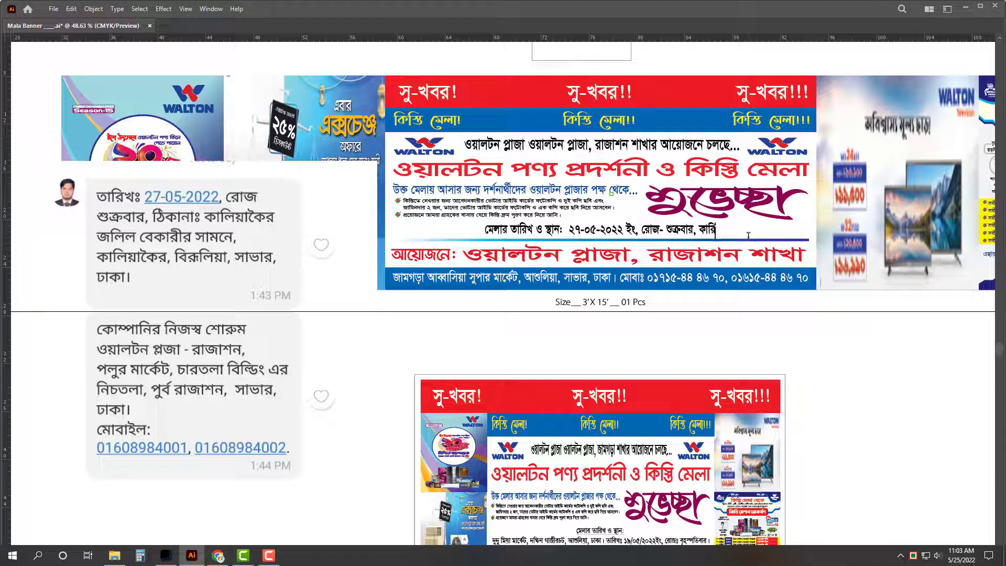
text(য়াকৈর)
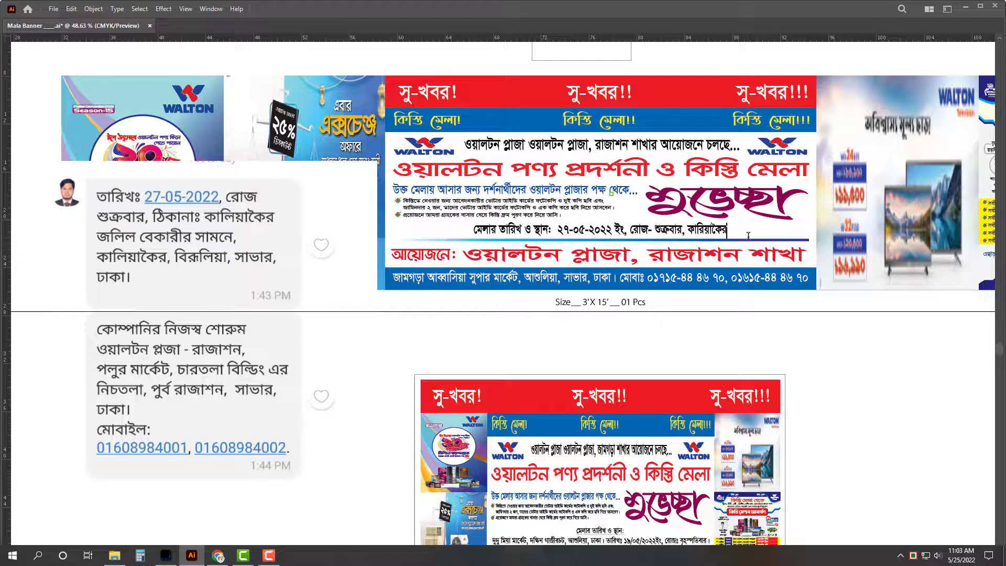
key(BackSpace)
key(BackSpace)
key(BackSpace)
key(BackSpace)
key(BackSpace)
key(BackSpace)
key(BackSpace)
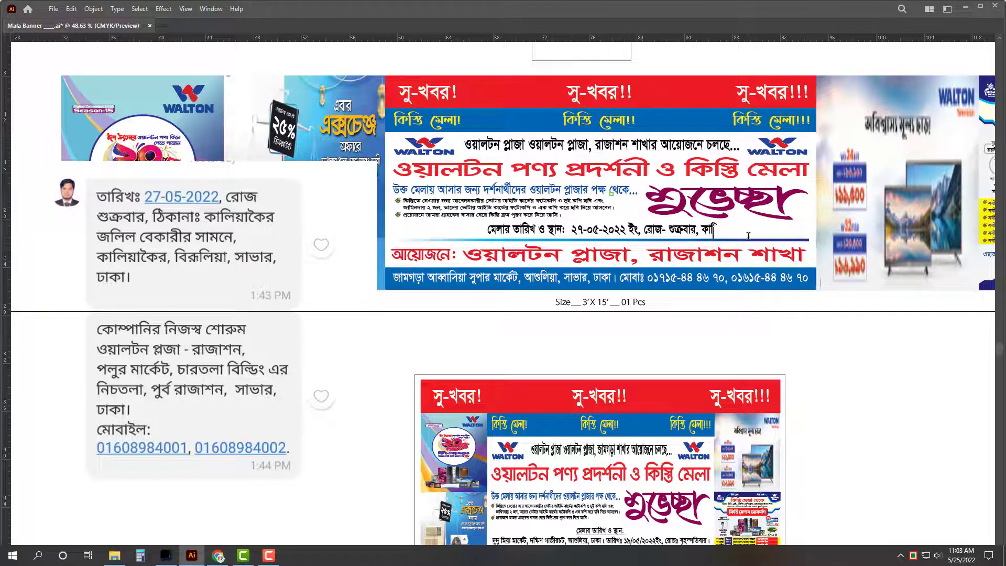
text(লিয়াকৈর)
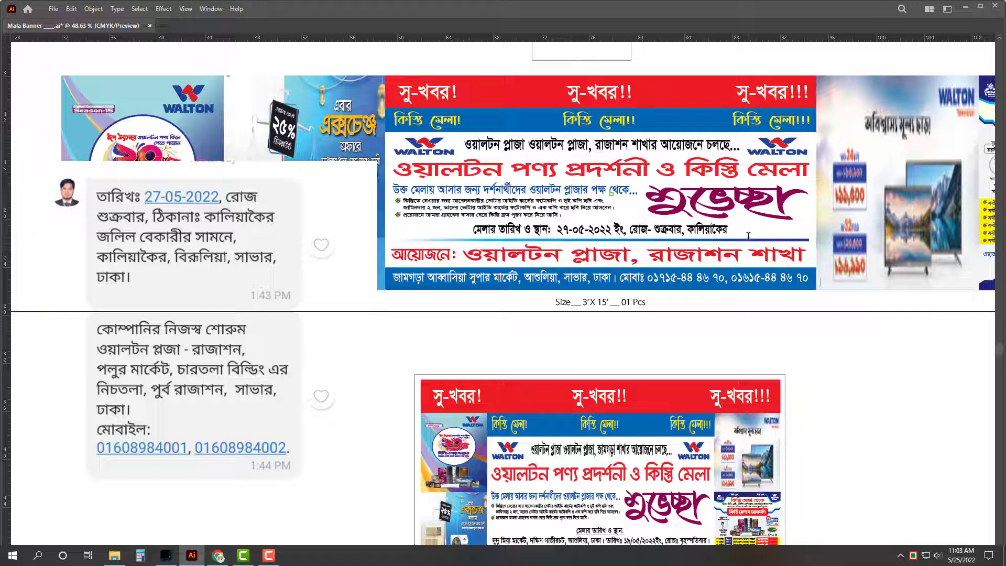
text( জলি)
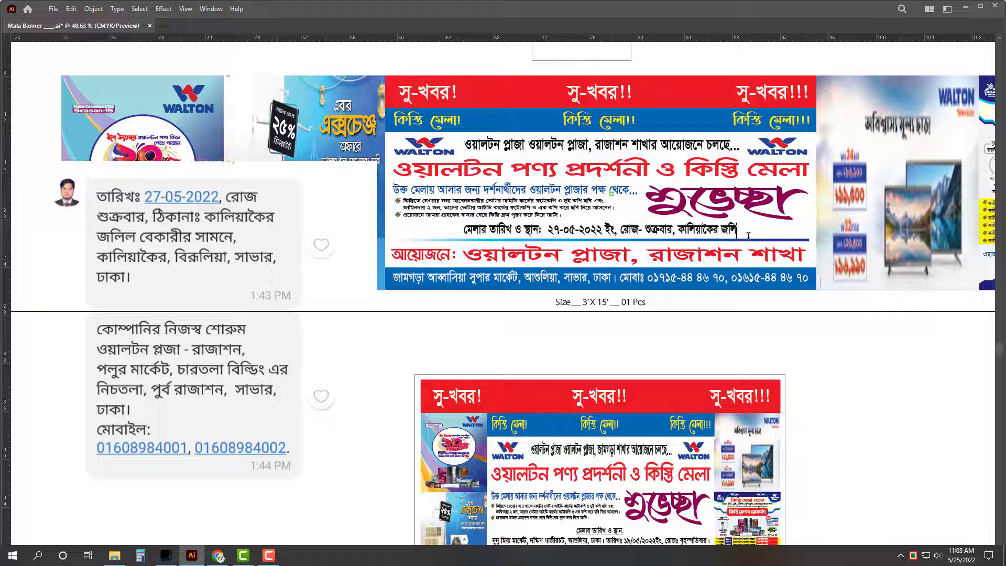
text(ল েবকারী)
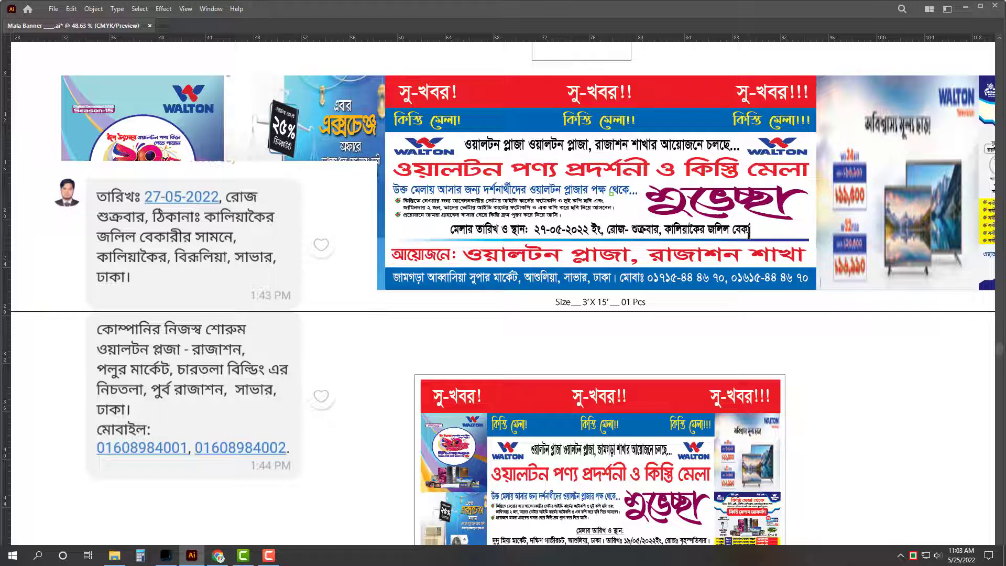
text(র সামনে)
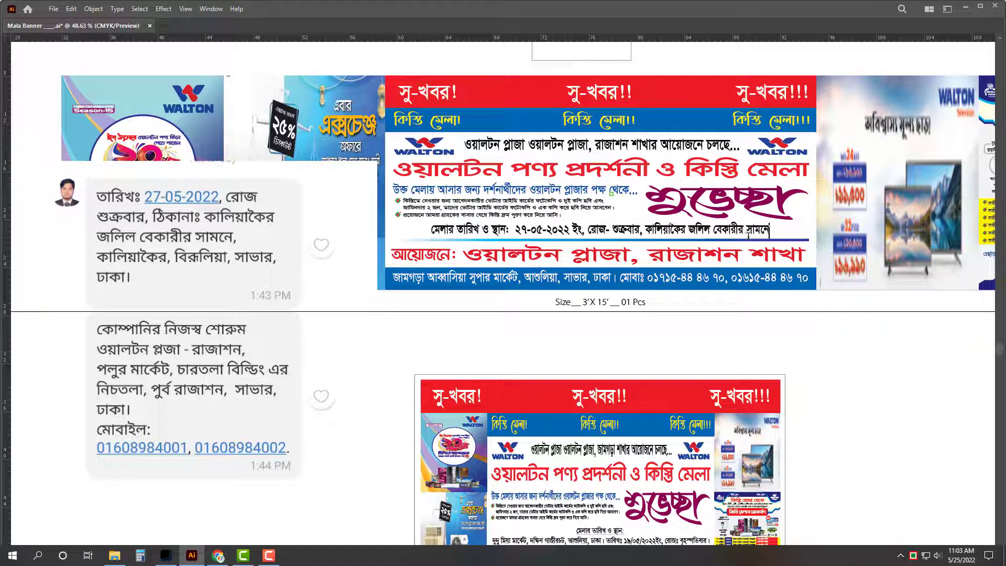
text(, কালিয়)
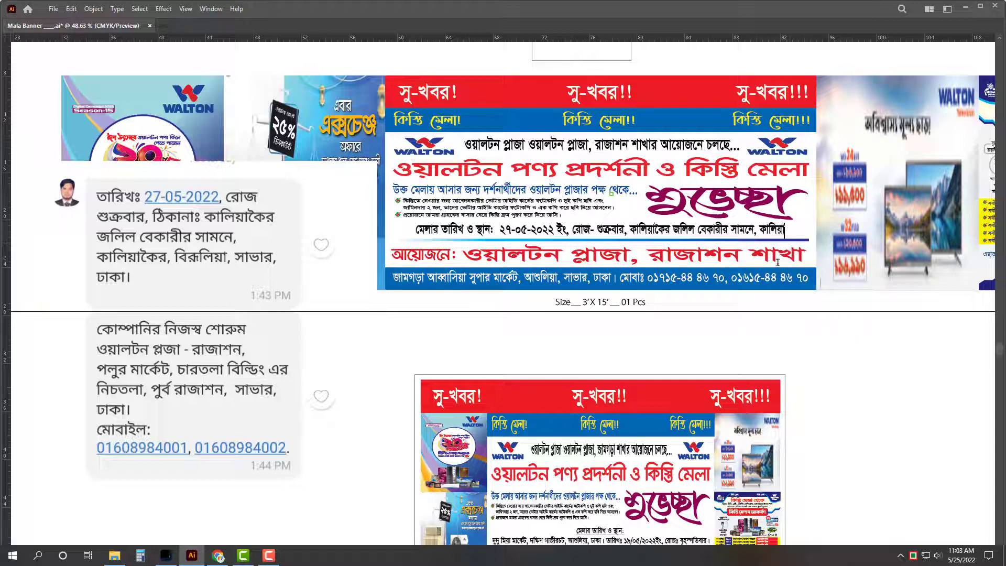
text(াকৈর)
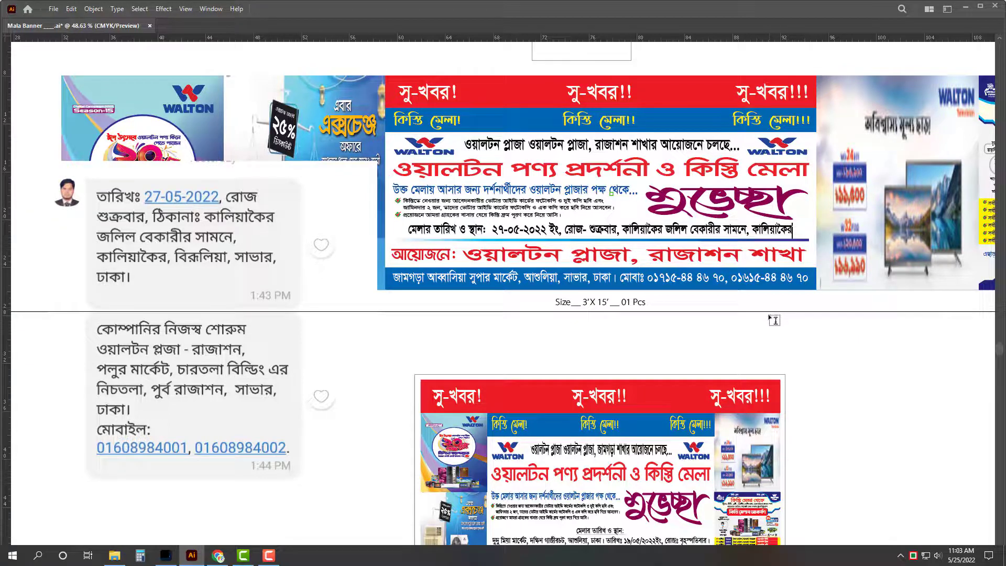
text(, বিরু)
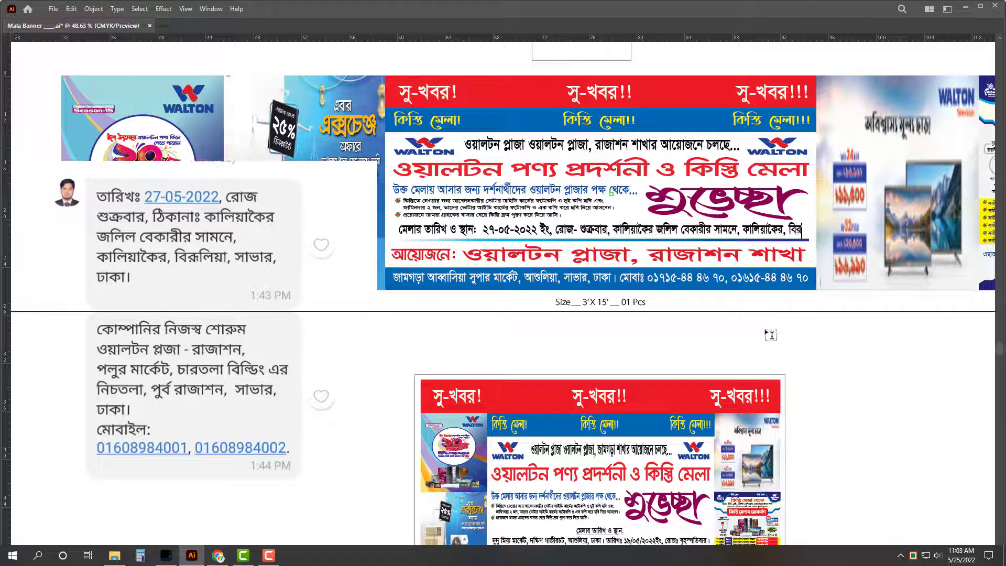
text(লিয়া)
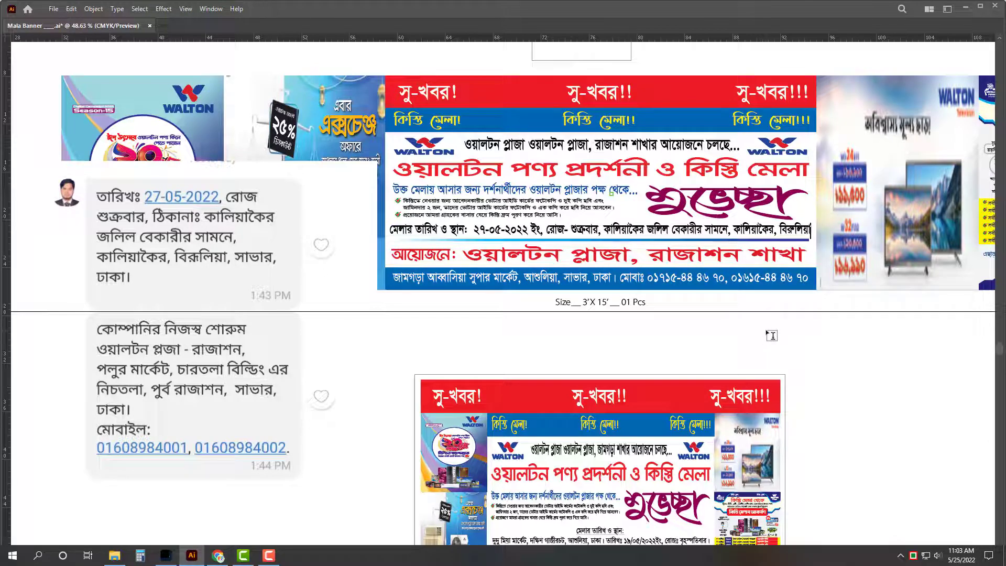
text(, সাব)
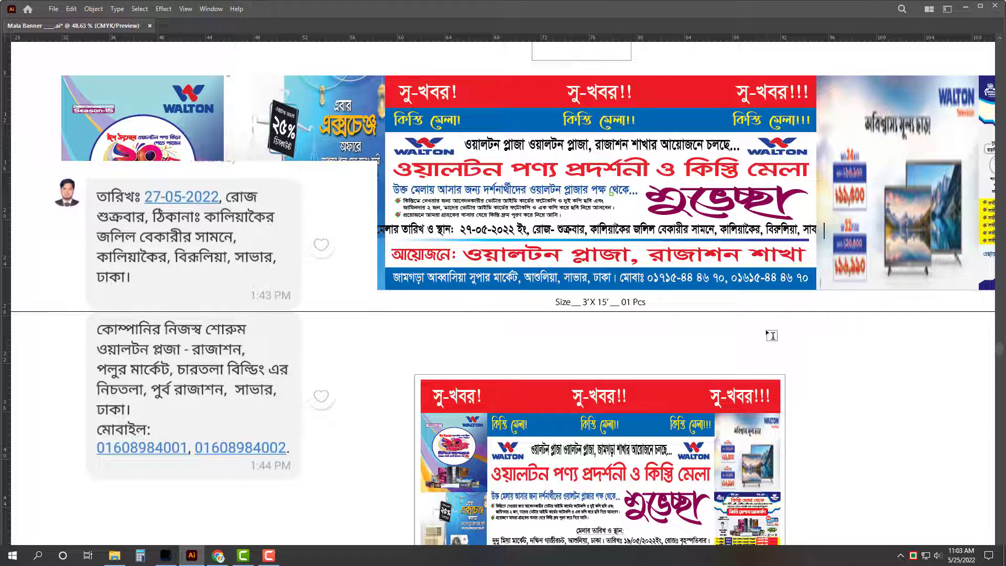
Step: End the line with সাভার, ঢাকা। and break the date details onto a new line
key(Escape)
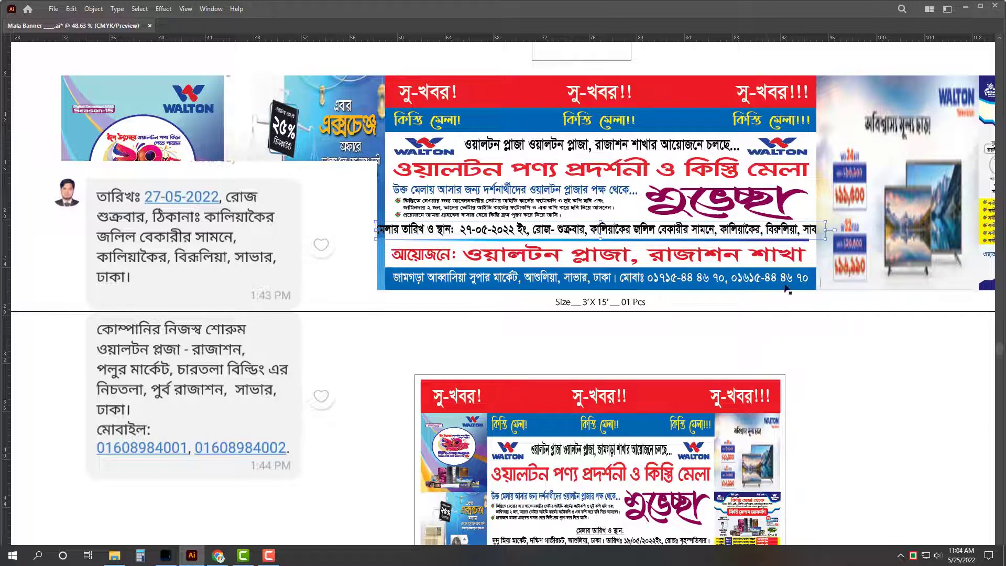
text(ার)
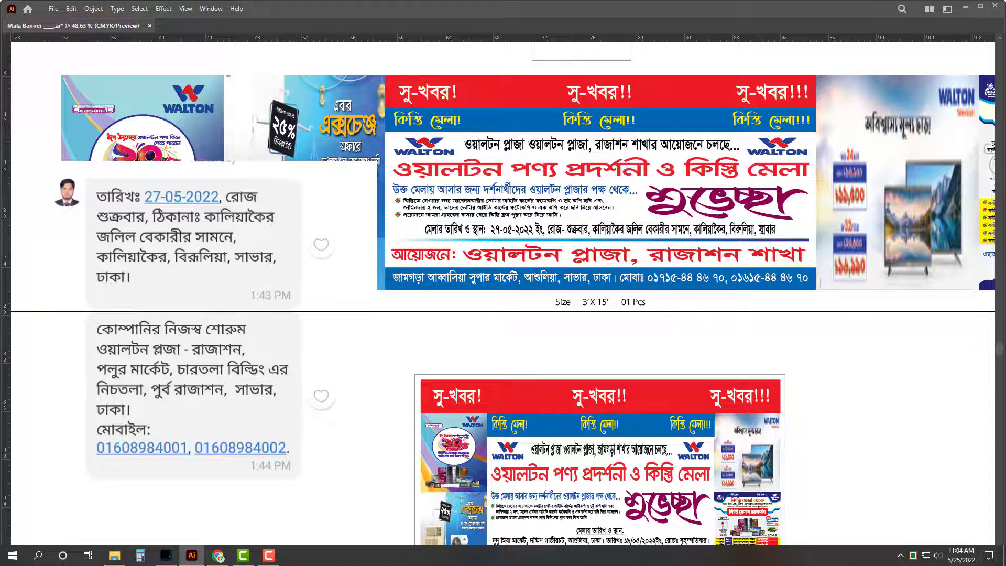
key(Right)
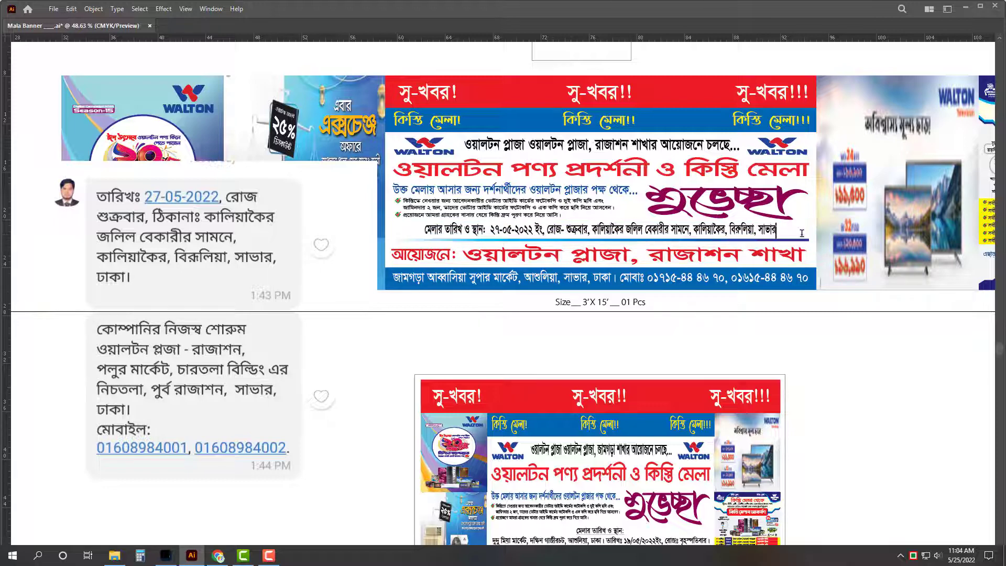
text(, ঢাকা)
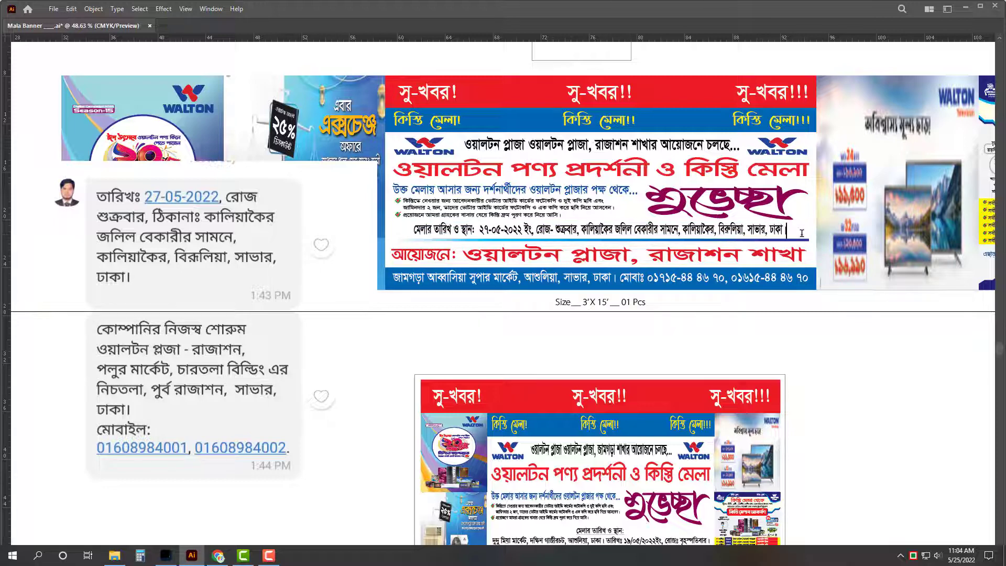
text(।)
key(Return)
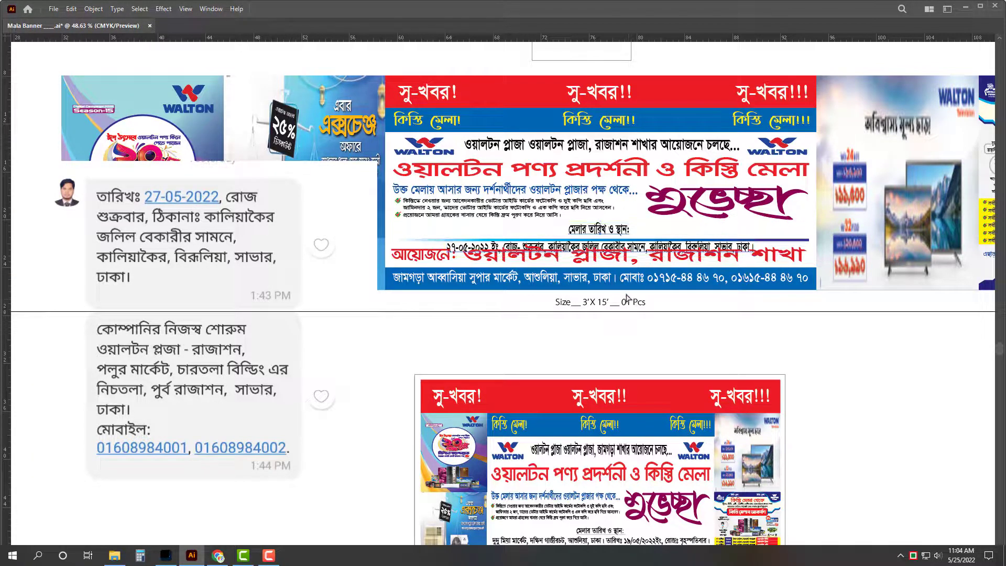
Step: Close the accidentally created blank document
key(ctrl+alt+n)
key(ctrl+w)
scroll(618, 247, up, 5)
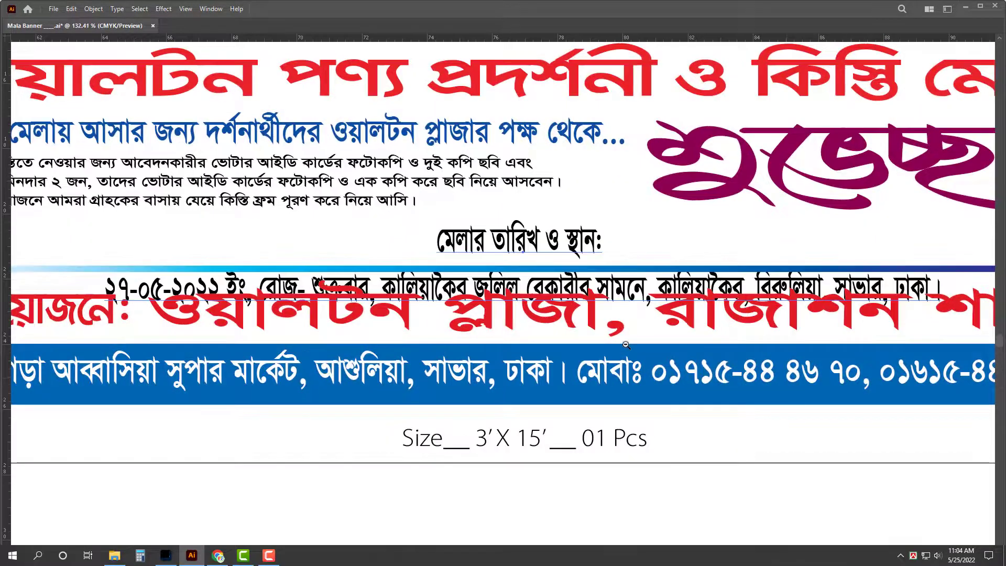
scroll(532, 348, down, 3)
scroll(532, 347, up, 1)
Step: Move the date and venue block up and widen it across the banner
click(377, 334)
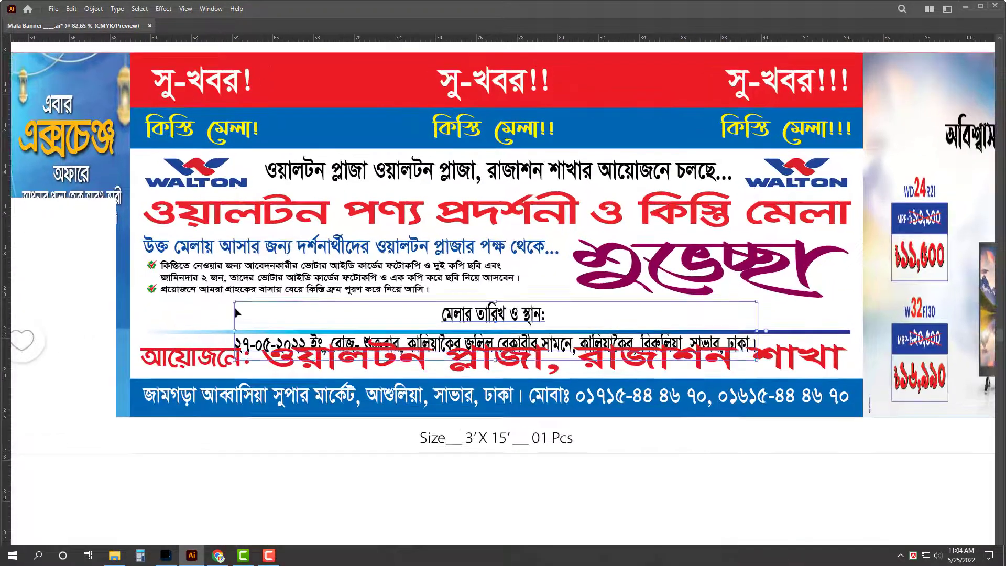
drag(495, 318, 495, 288)
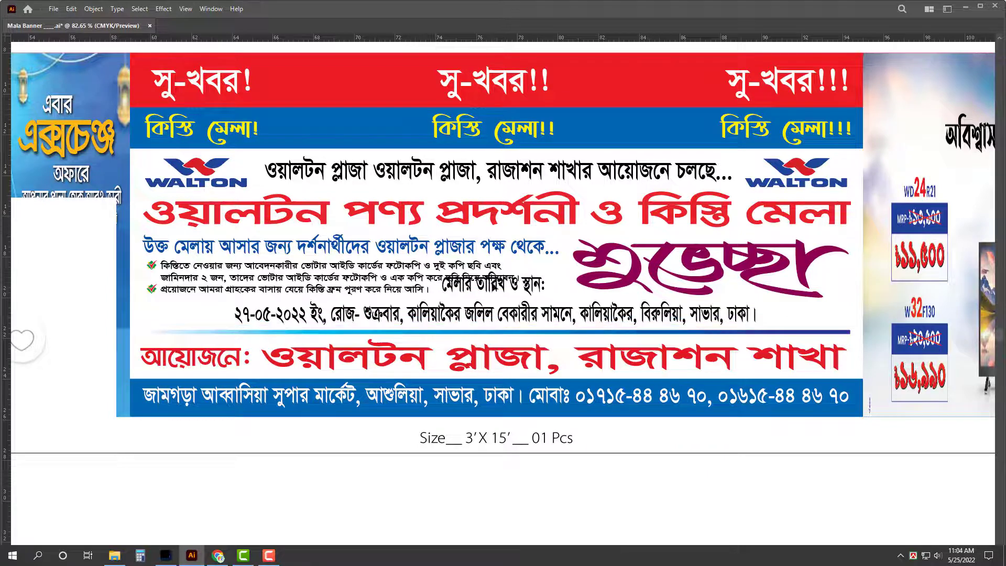
drag(224, 303, 133, 303)
key(alt)
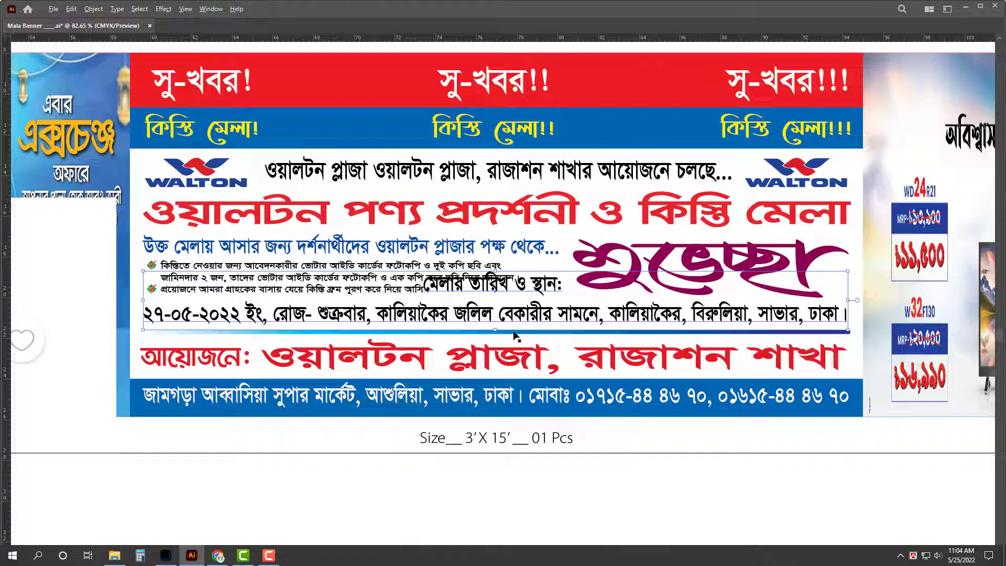
Step: Underline the মেলার তারিখ ও স্থান: heading via the Character panel
key(Tab)
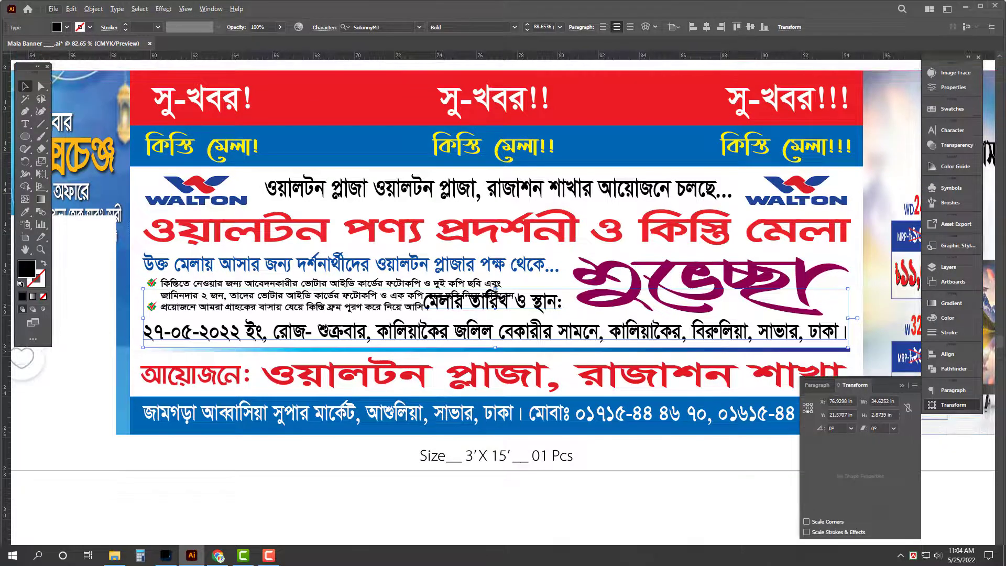
drag(498, 294, 497, 301)
double_click(498, 307)
triple_click(497, 308)
key(ctrl+t)
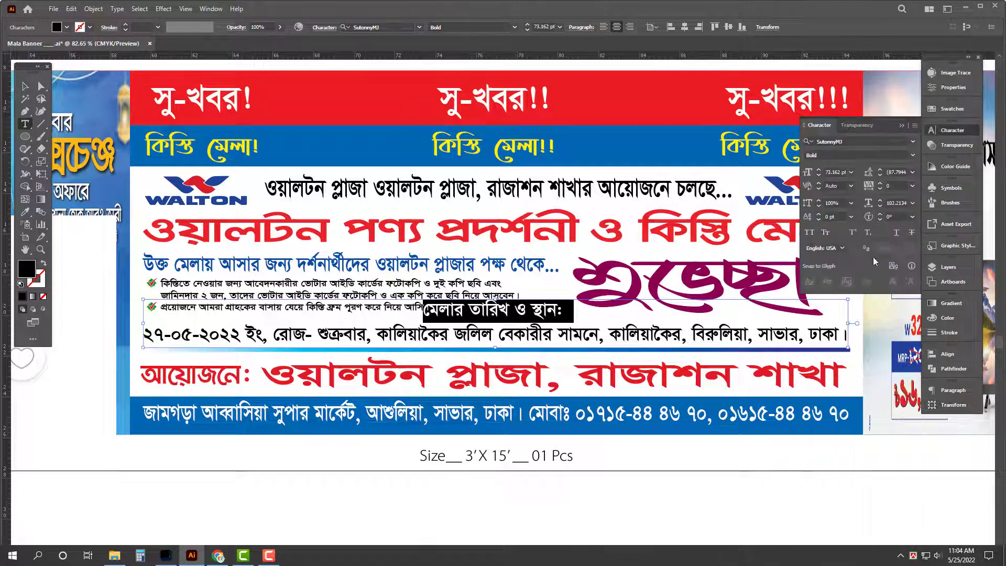
click(896, 235)
click(537, 329)
key(Escape)
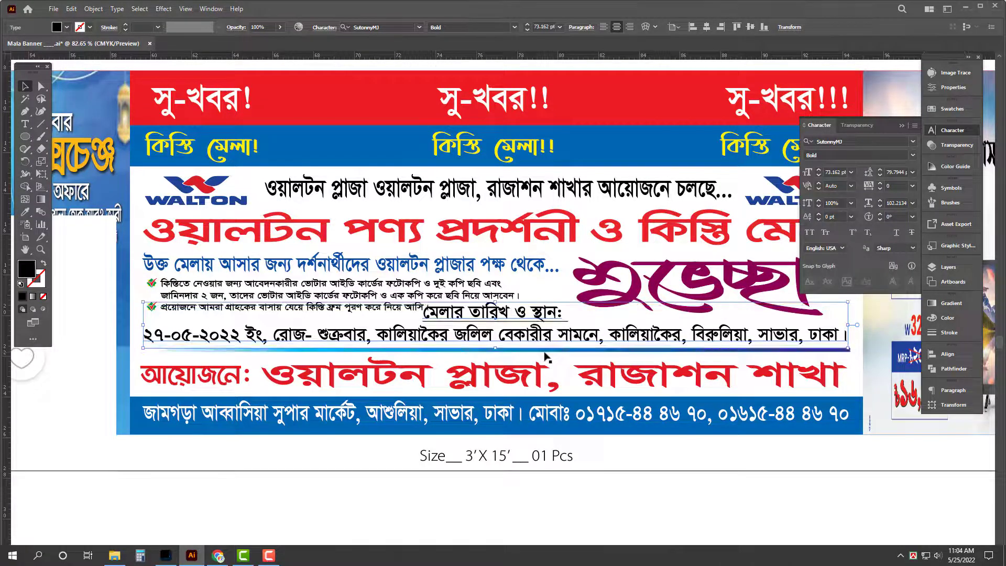
key(Tab)
Step: Shorten the red organiser line vertically and nudge the date block down slightly
click(573, 362)
shift+click(221, 364)
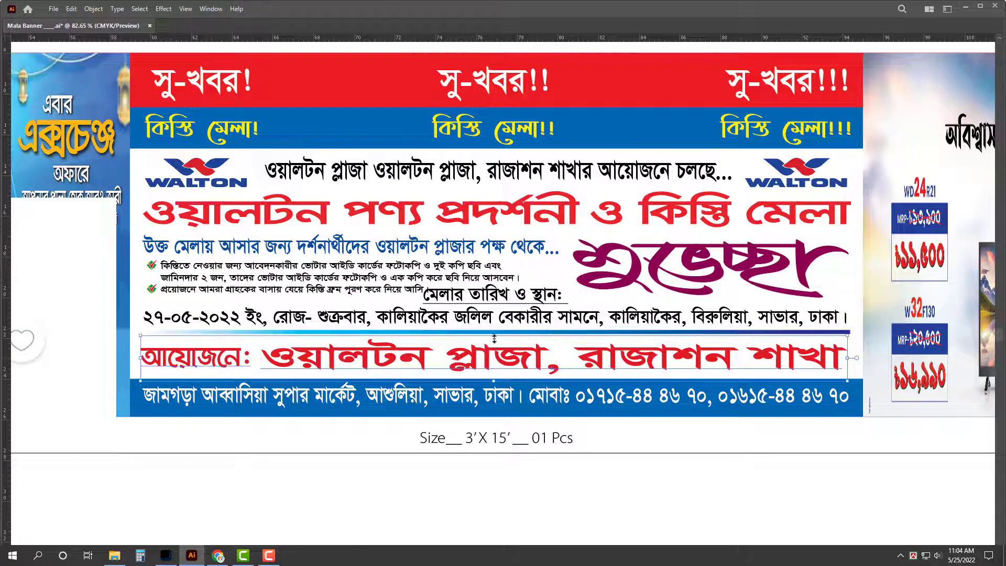
drag(494, 338, 495, 342)
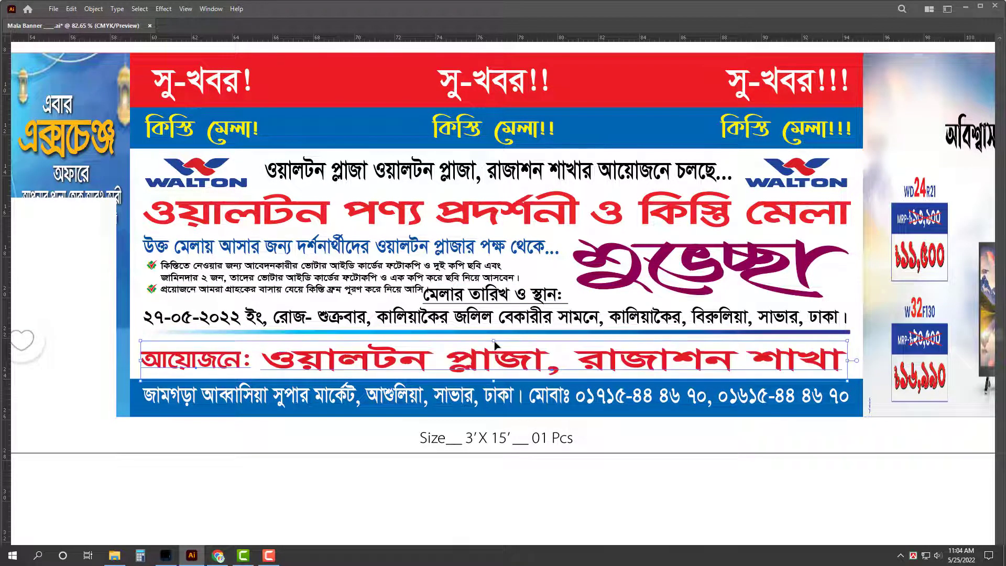
click(825, 323)
key(Down)
key(Down)
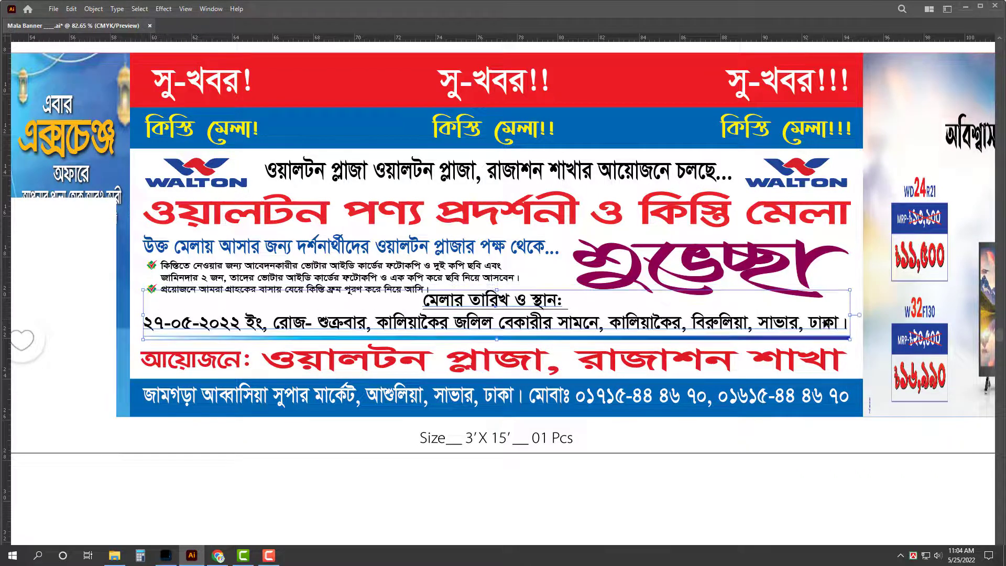
key(Down)
key(Down)
key(Down)
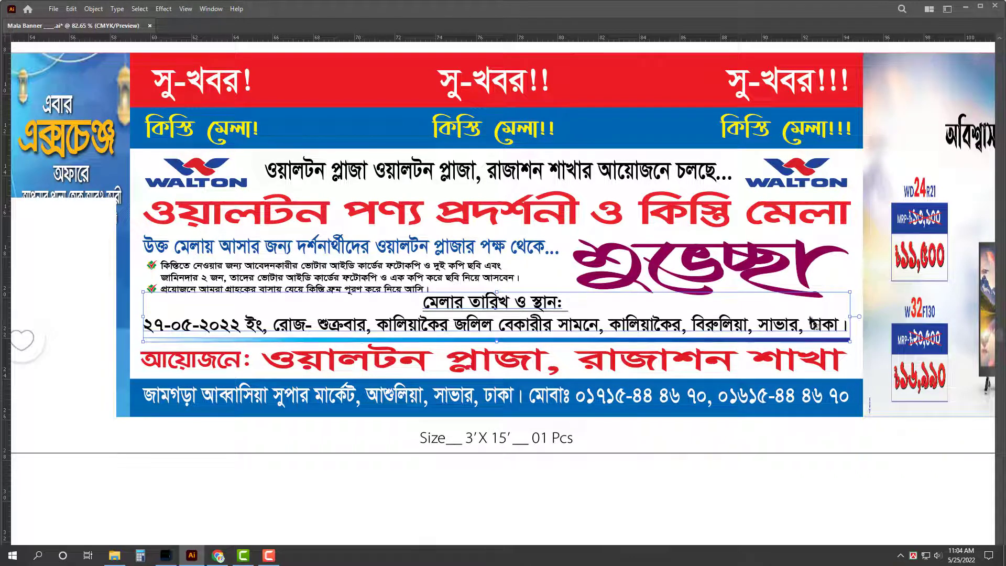
Step: Squash the blue bullet text block vertically to fit
key(ctrl+shift+a)
drag(136, 237, 523, 288)
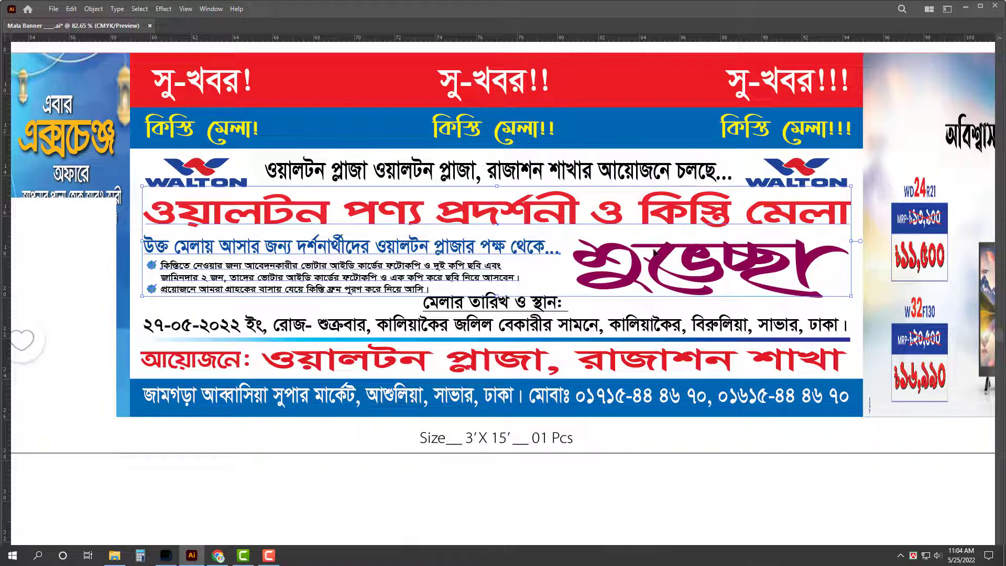
shift+click(625, 226)
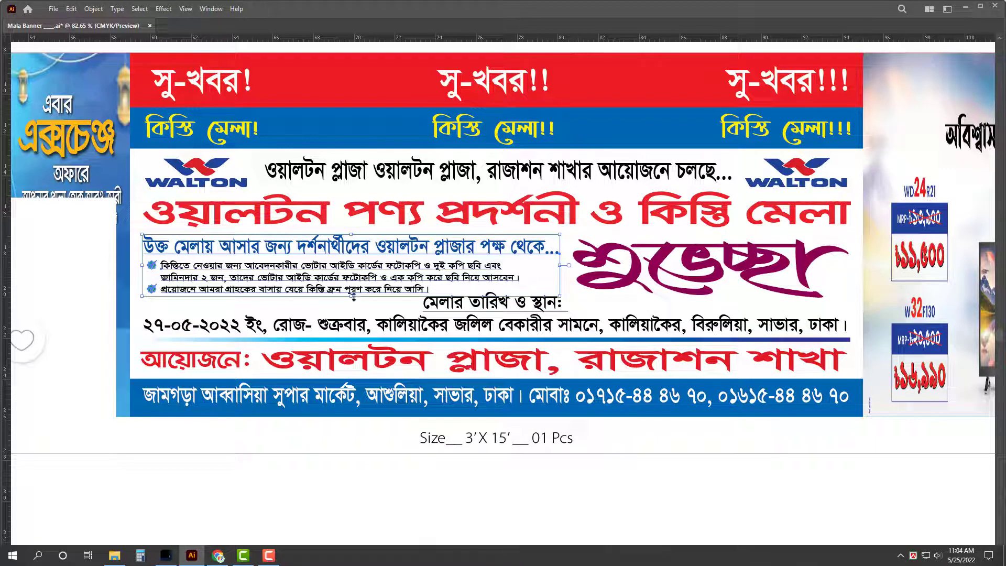
drag(354, 297, 353, 290)
key(ctrl+shift+a)
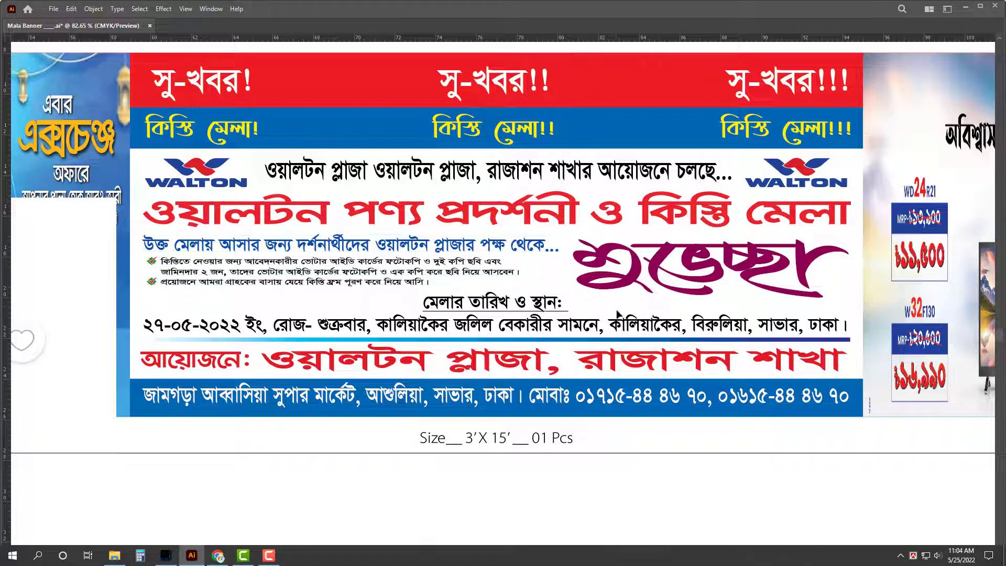
Step: Replace the bottom line with পলুর মার্কেট, চারতলা বিলি্ডিং এর নিচতলা, পূর্ব রাজাশন, সাভার
scroll(413, 269, down, 2)
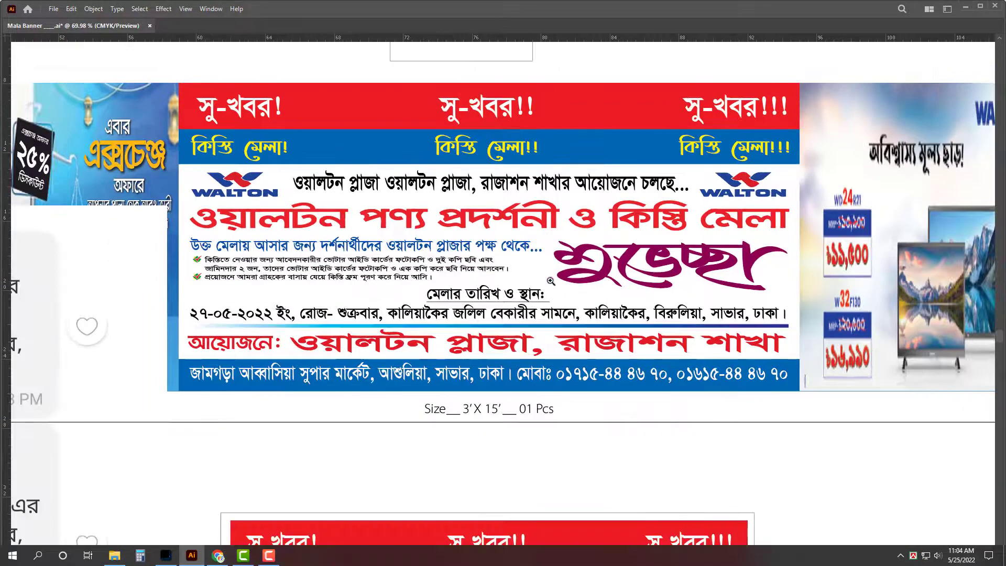
scroll(550, 281, down, 1)
scroll(606, 273, down, 3)
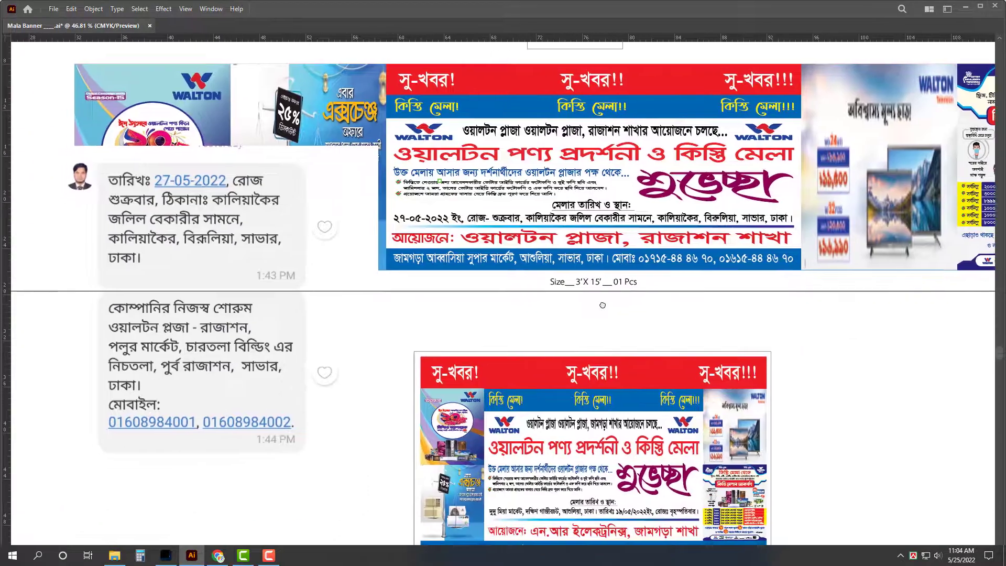
scroll(606, 273, up, 2)
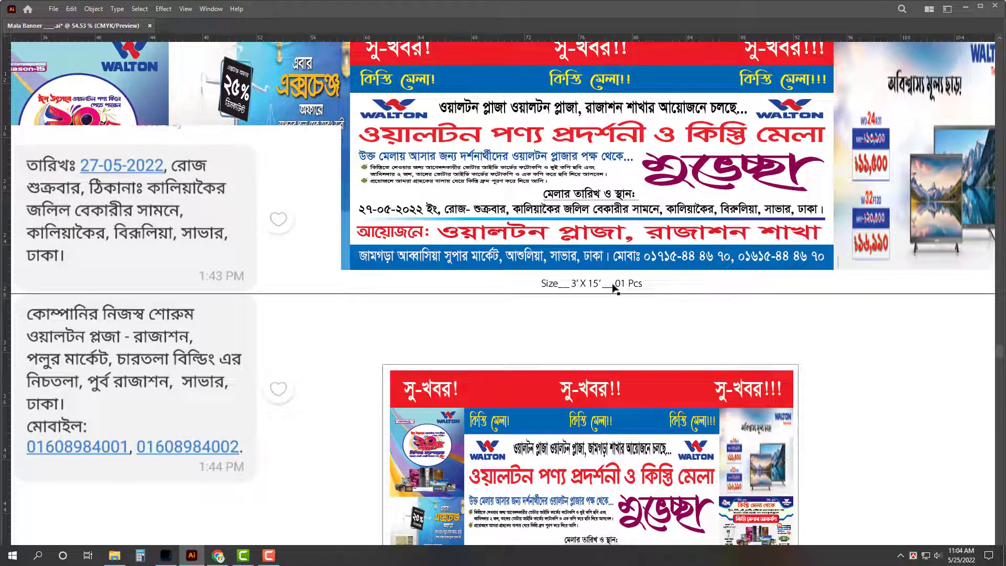
triple_click(605, 257)
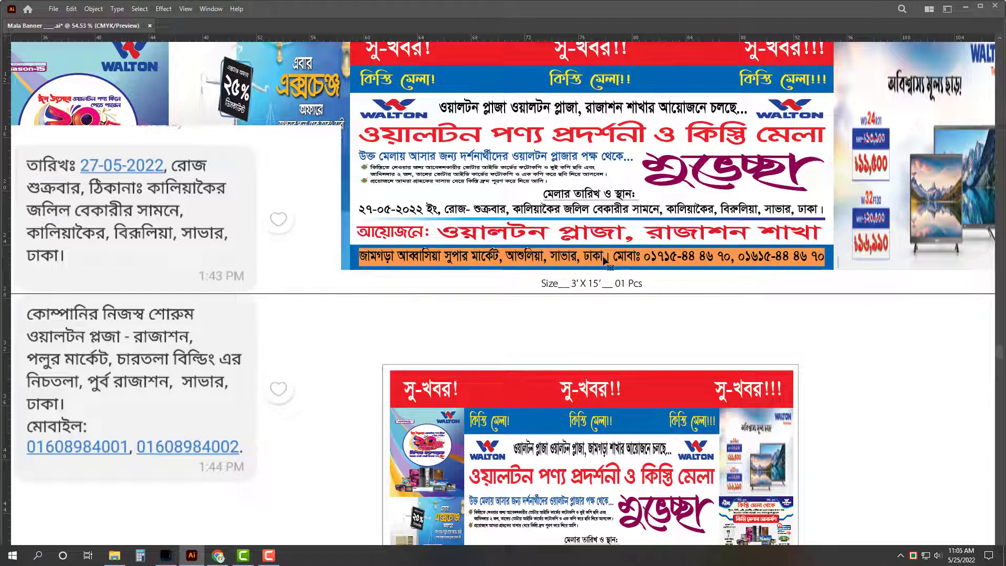
text(প)
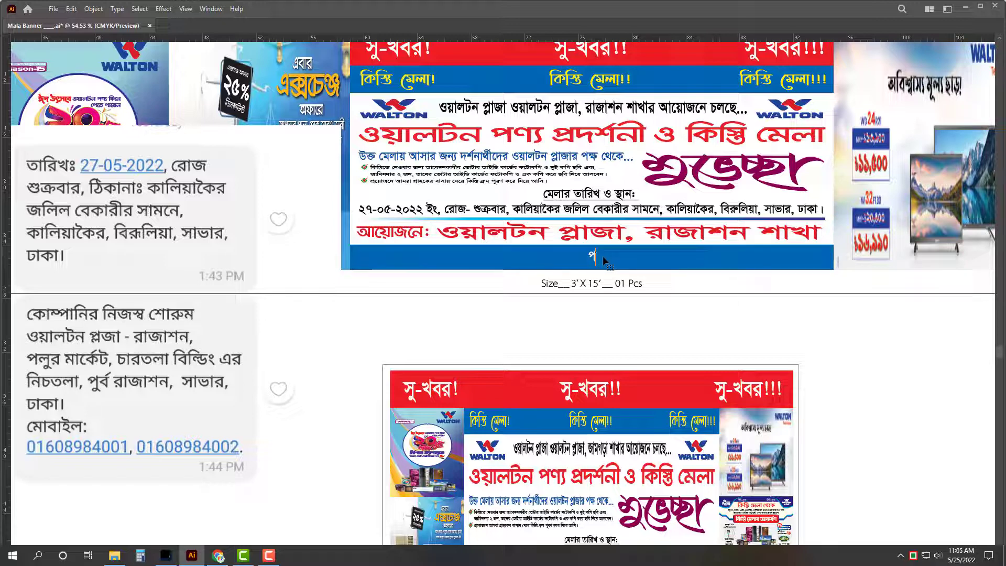
text(লুর মার্কেট)
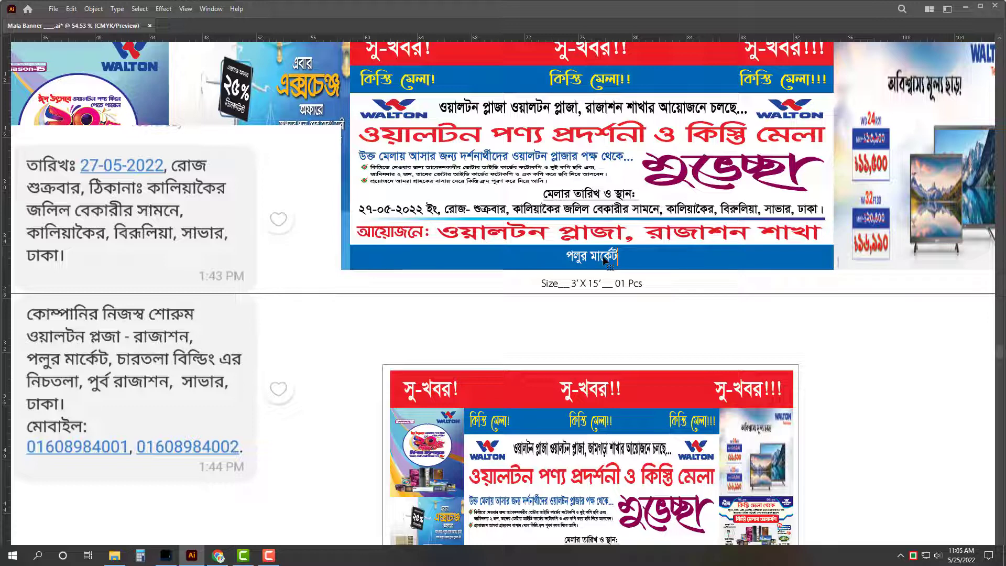
text(, চা)
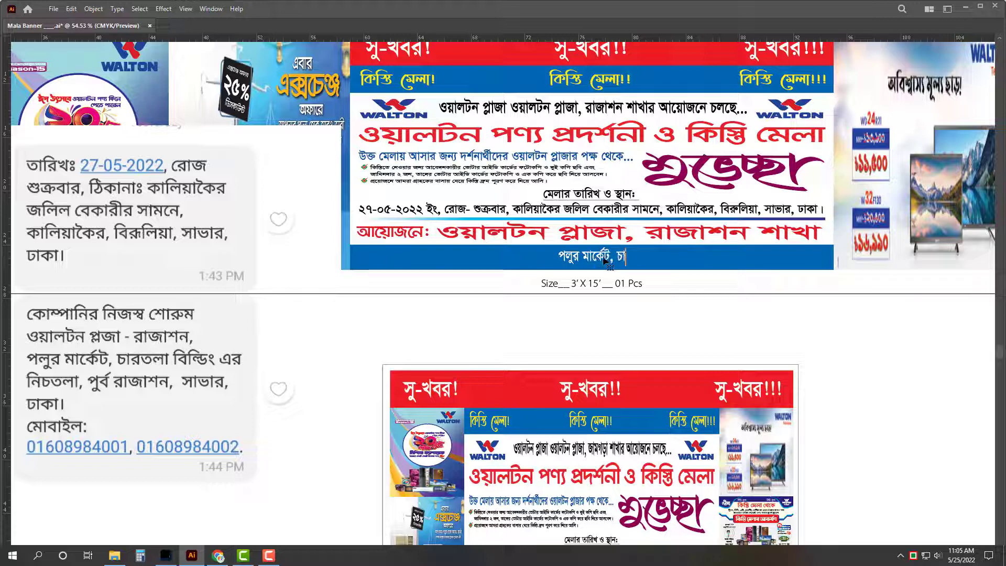
text(রতলা বিলি)
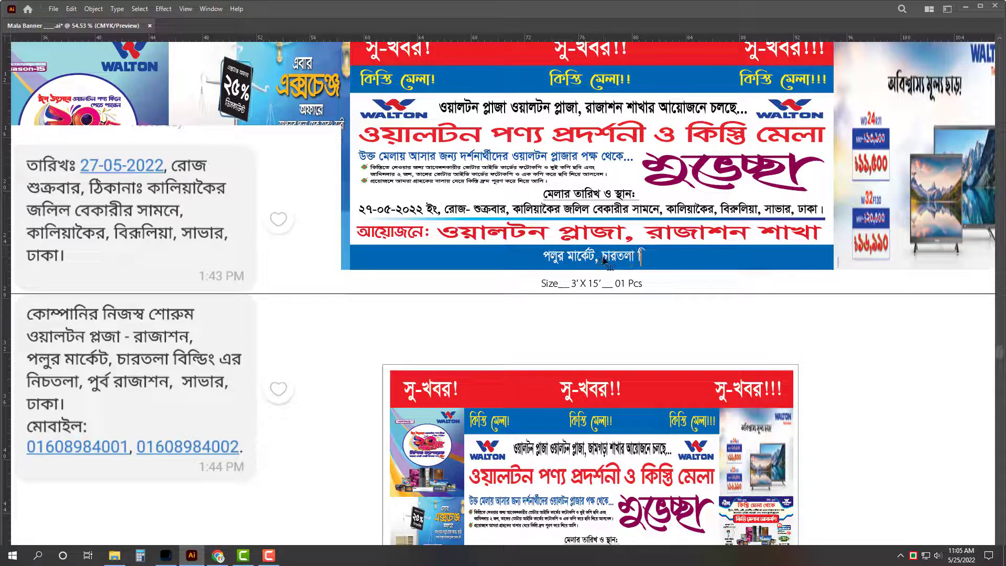
text(্ডিং)
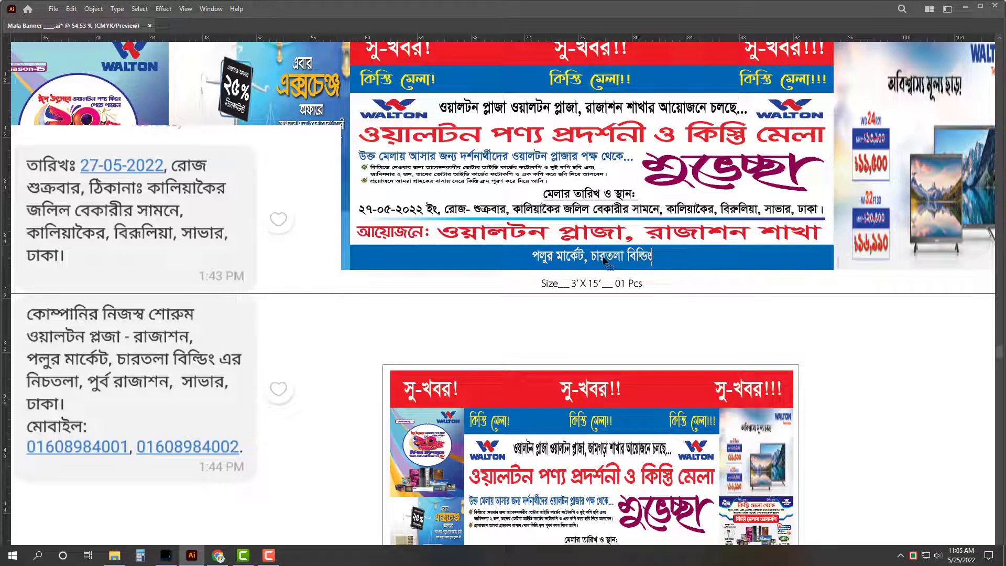
text( এর নিচ)
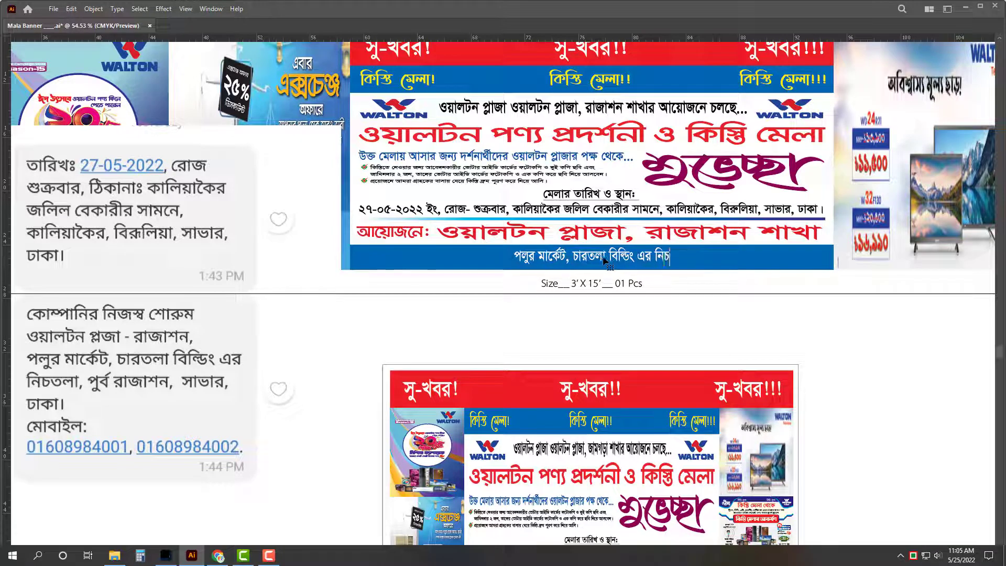
text(তরা,)
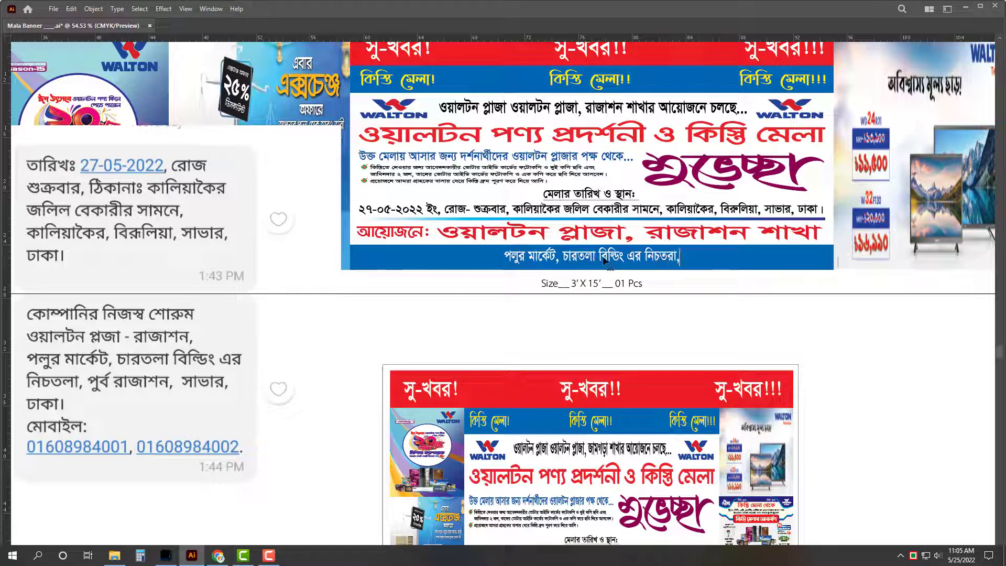
key(BackSpace)
key(BackSpace)
key(BackSpace)
text(লা)
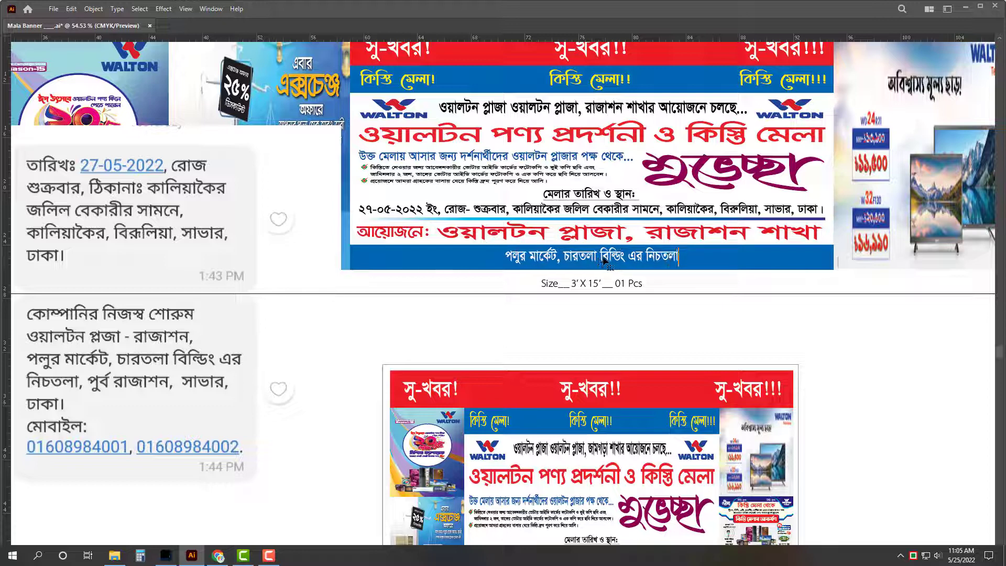
text(, )
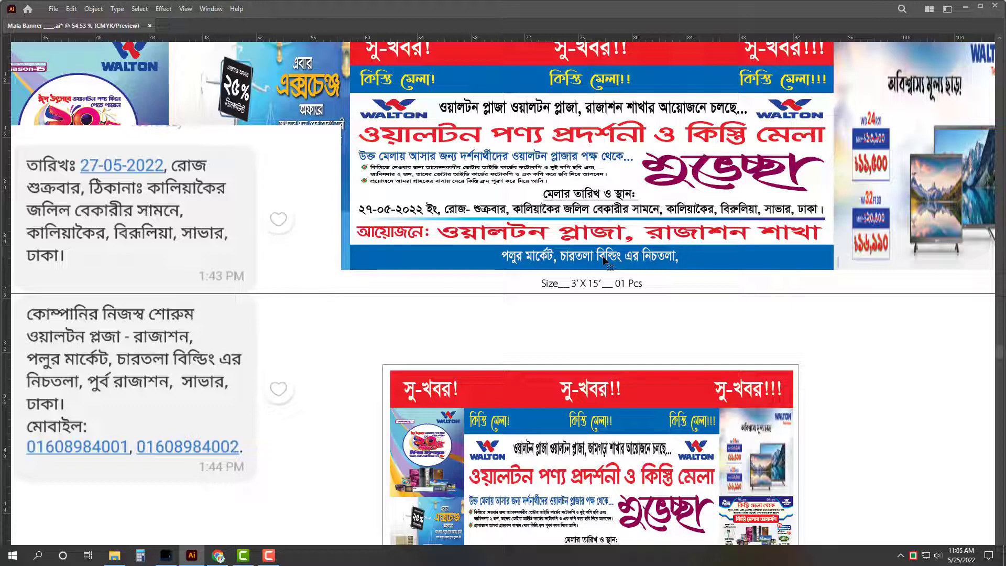
text(পূর্ব)
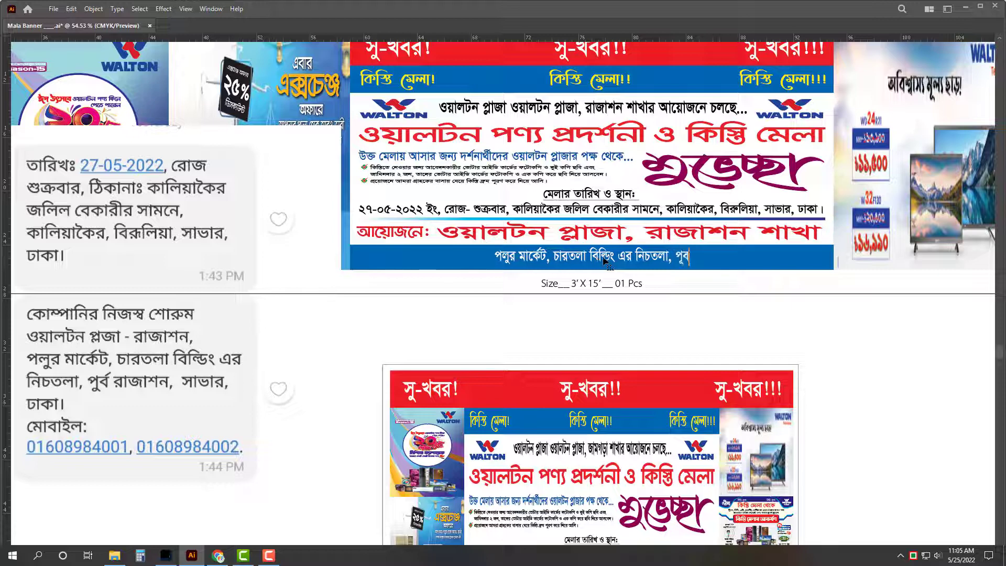
text( রাজা)
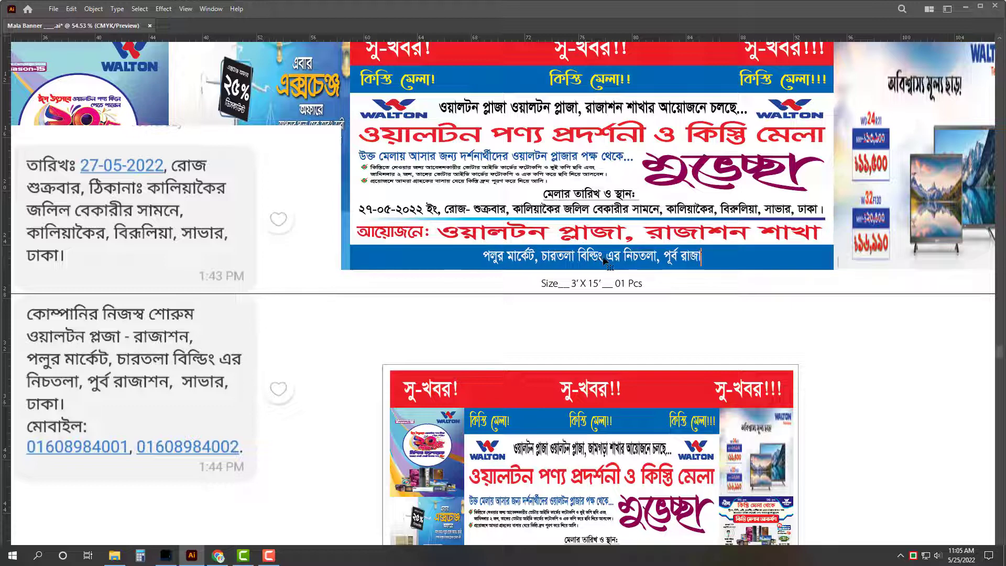
text(শন, সাভার)
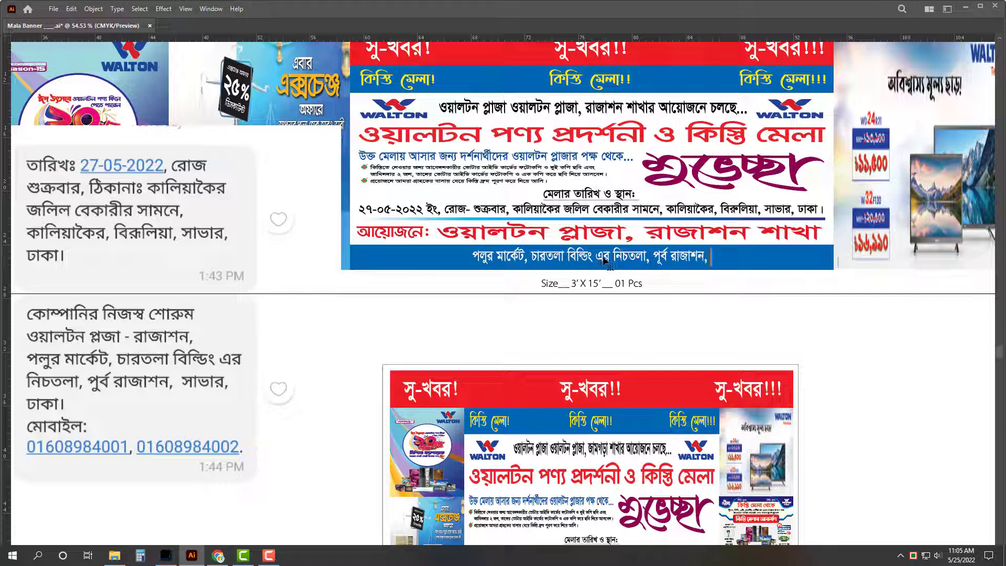
Step: Append , ঢাকা। মোবাঃ followed by two mobile phone numbers, fixing a missing digit
text(, ঢাক)
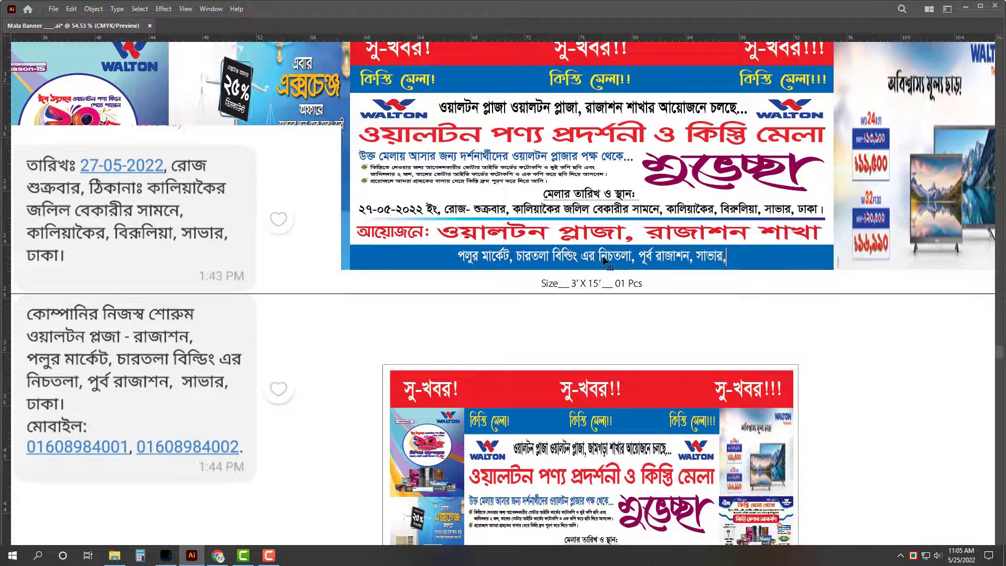
text(া।)
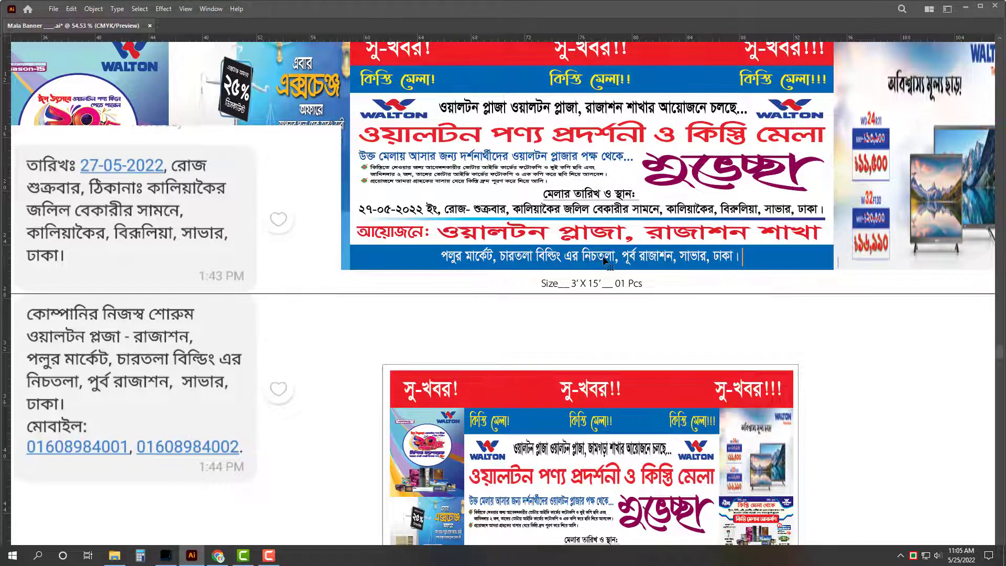
text( মোবাঃ)
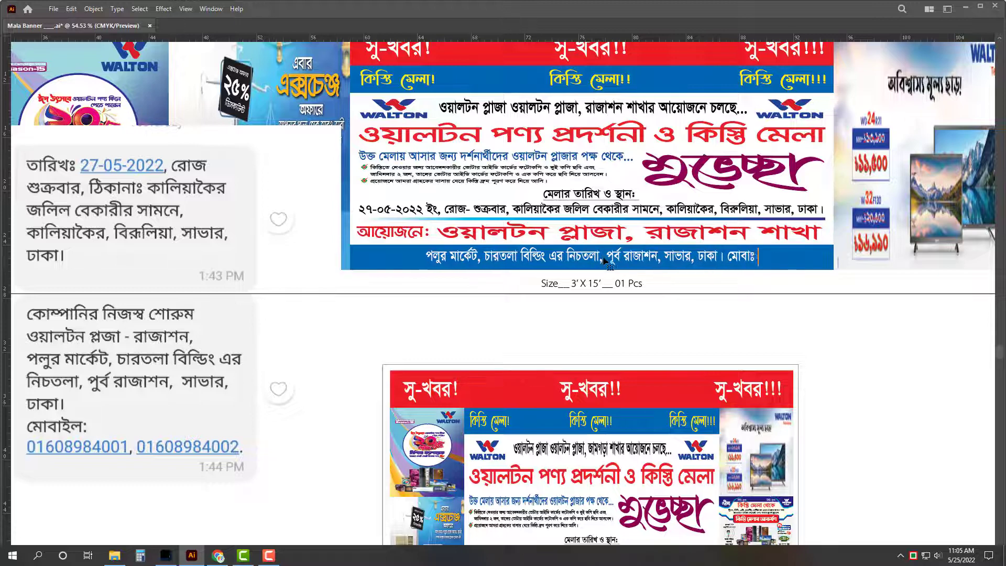
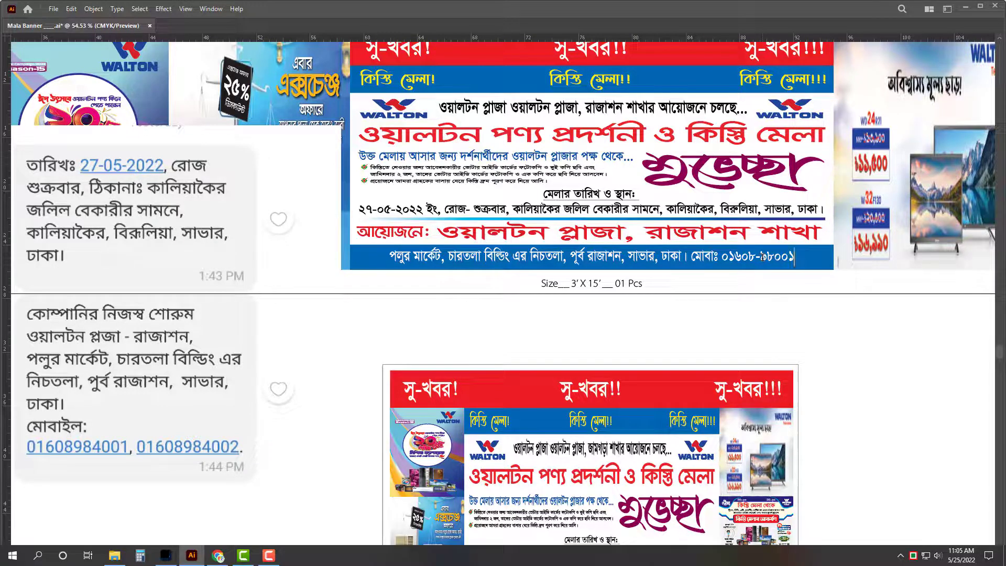
click(776, 256)
text(৪)
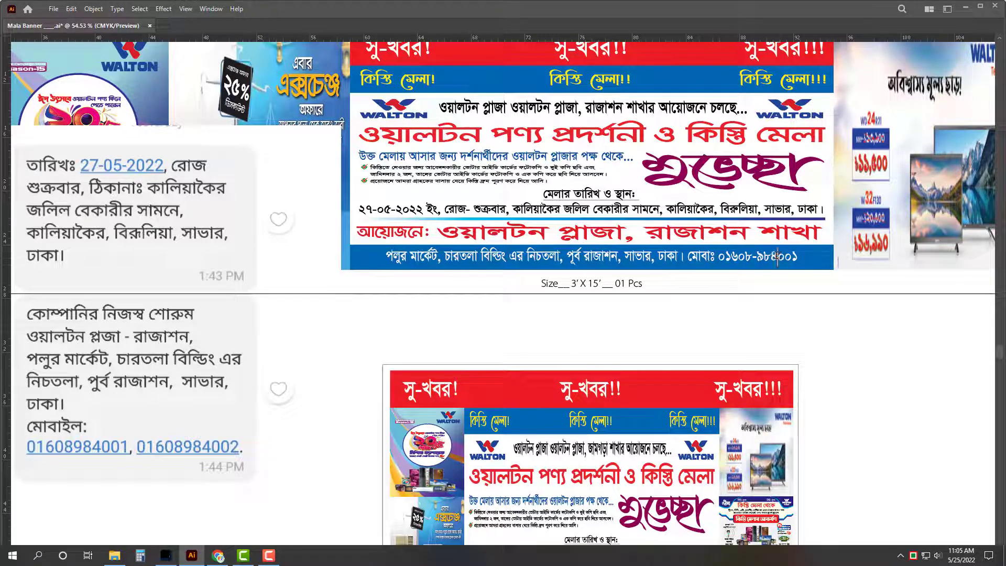
key(End)
text(,)
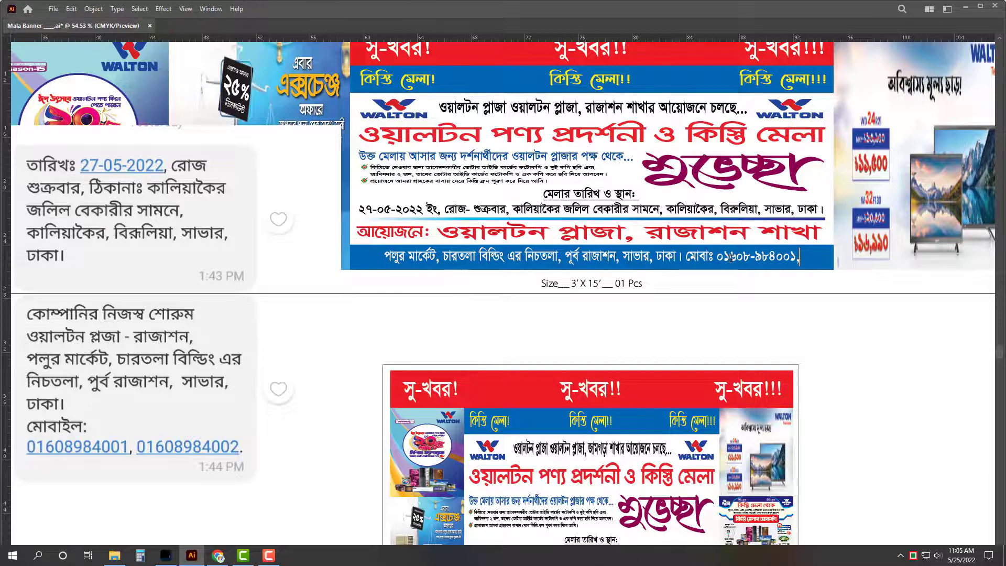
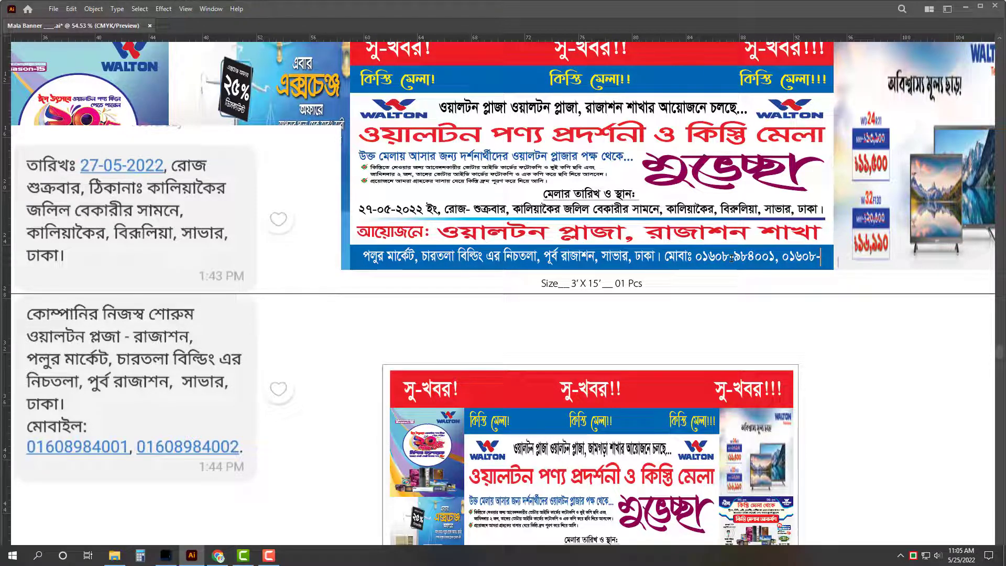
drag(695, 257, 776, 257)
key(End)
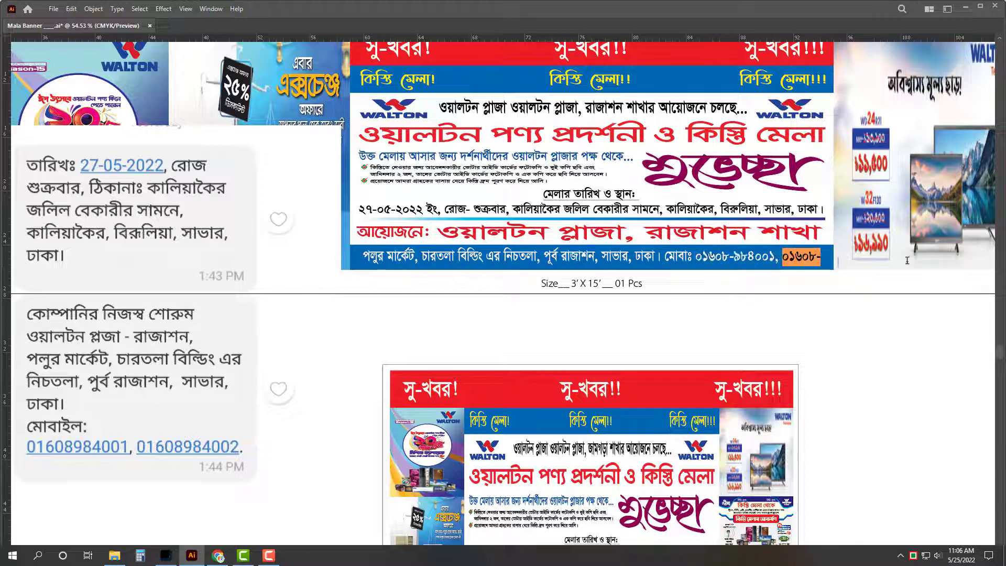
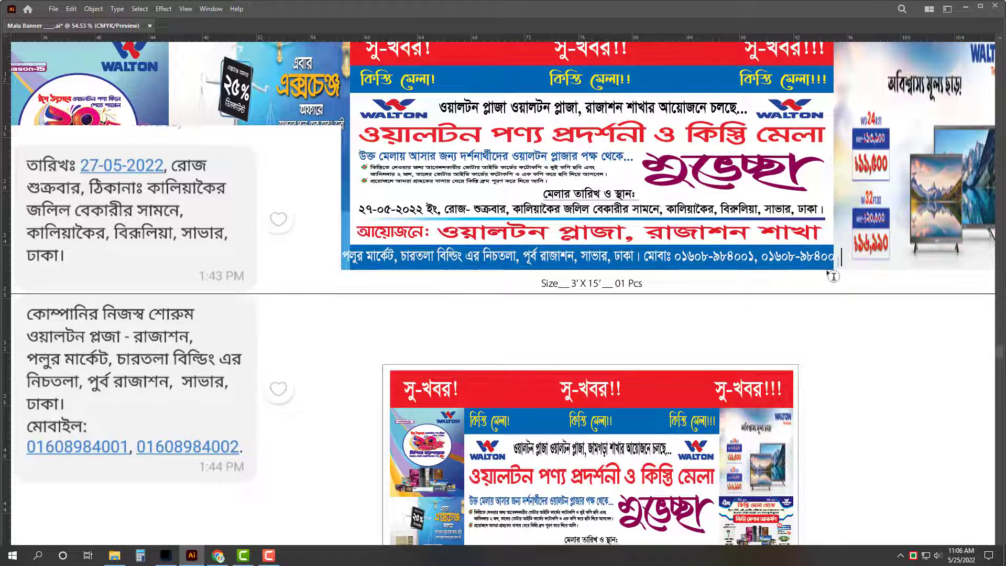
Step: Condense the whole address line to fit the blue band, then deselect and zoom out
key(ctrl+a)
key(ctrl+shift+comma)
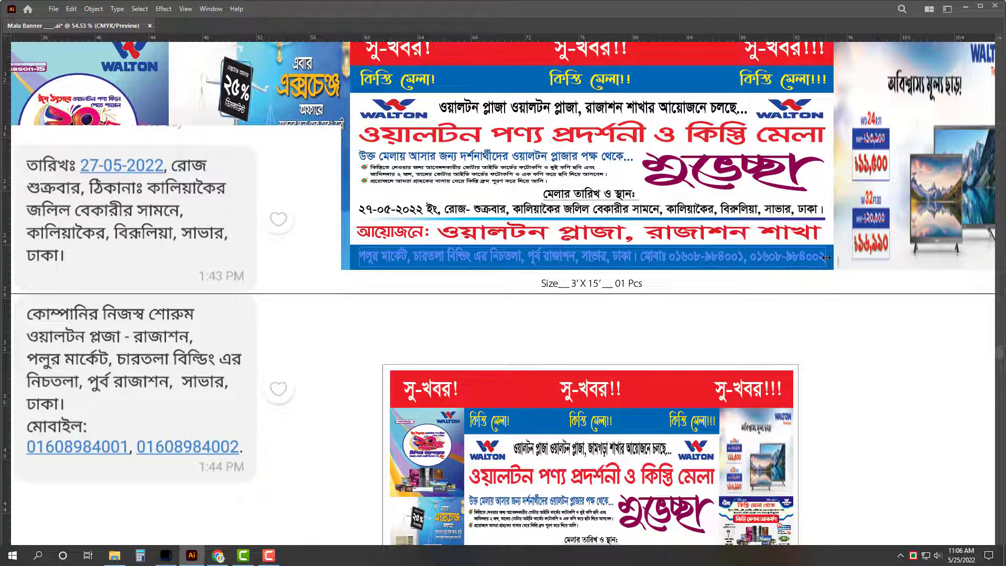
key(Escape)
click(827, 361)
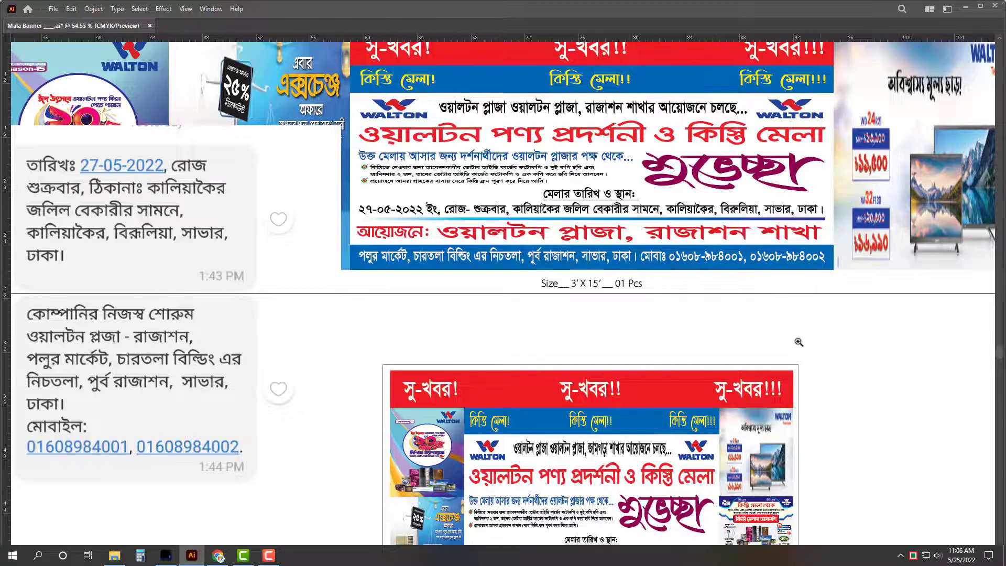
alt+click(822, 355)
Step: Copy the large banner's tagline into the small banner's header line, scaled to fit
drag(823, 355, 785, 346)
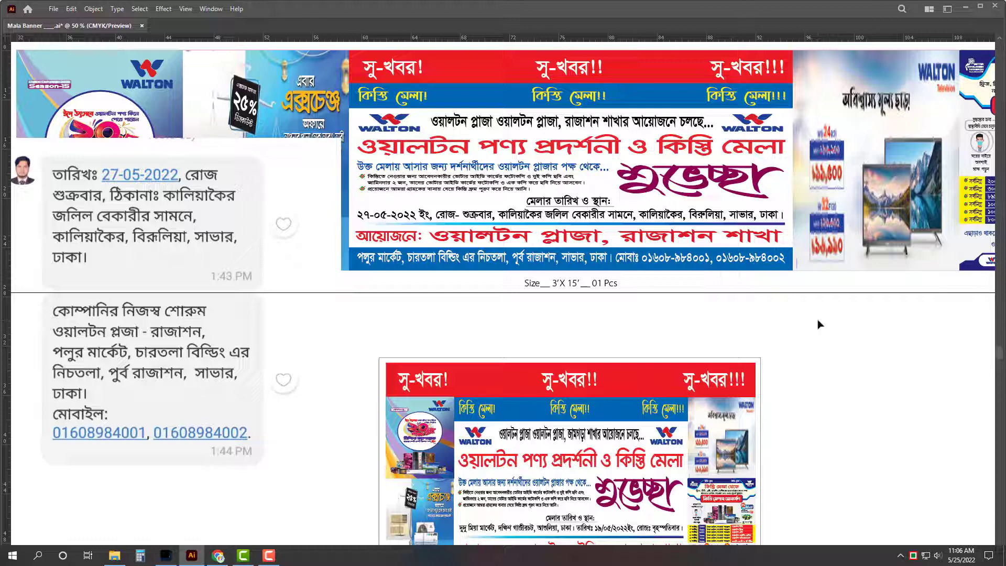
scroll(508, 288, down, 1)
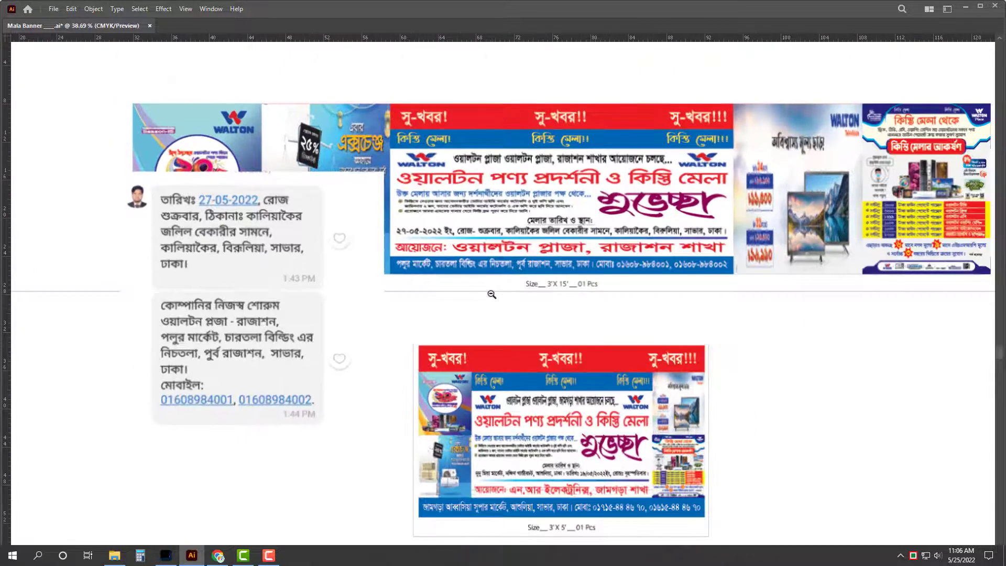
scroll(660, 325, up, 1)
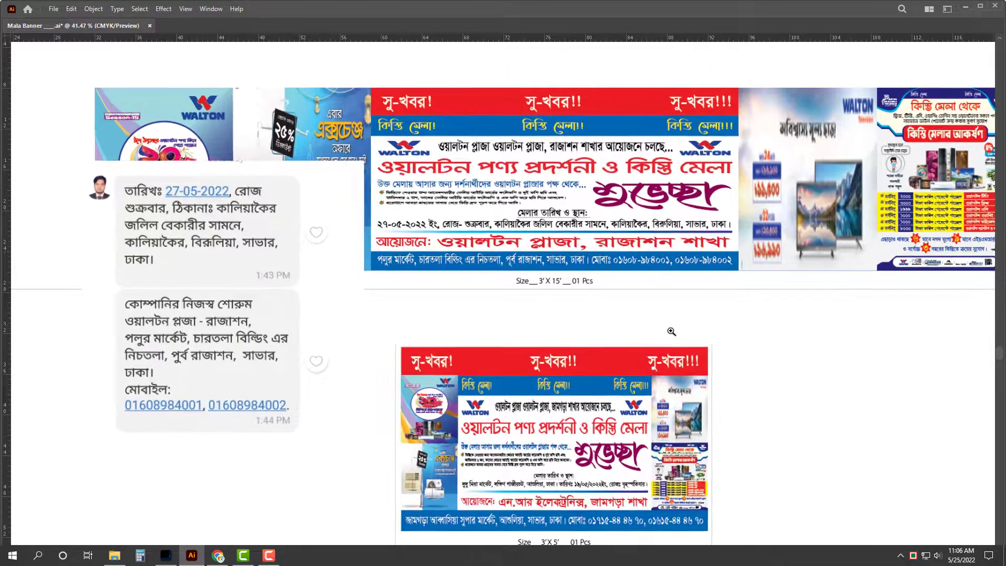
drag(669, 306, 603, 251)
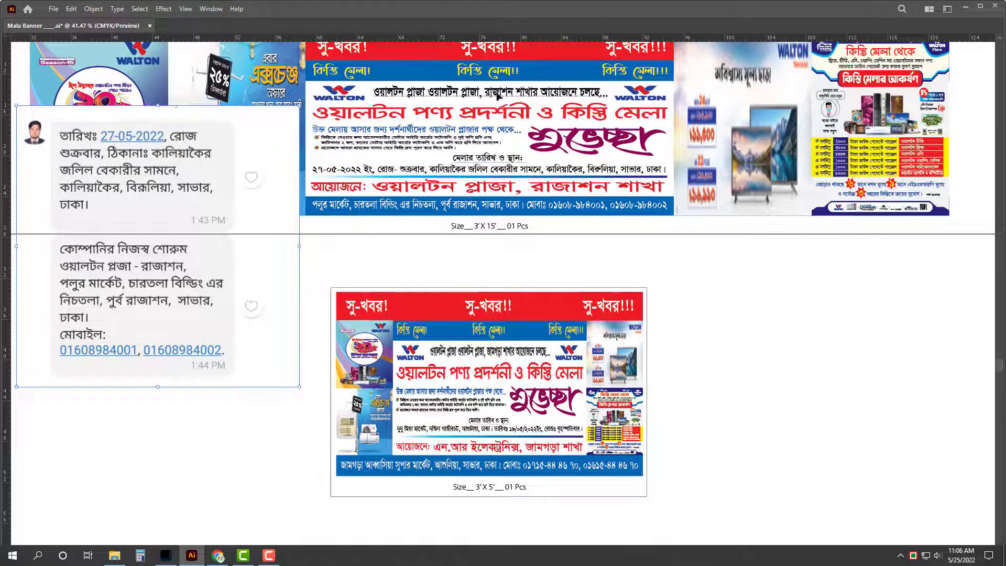
drag(501, 98, 501, 276)
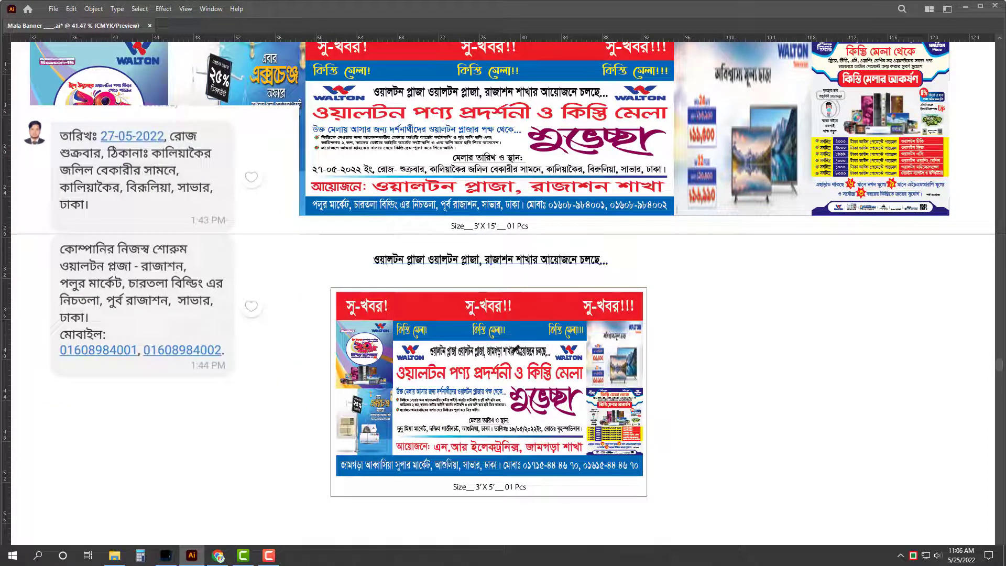
click(513, 352)
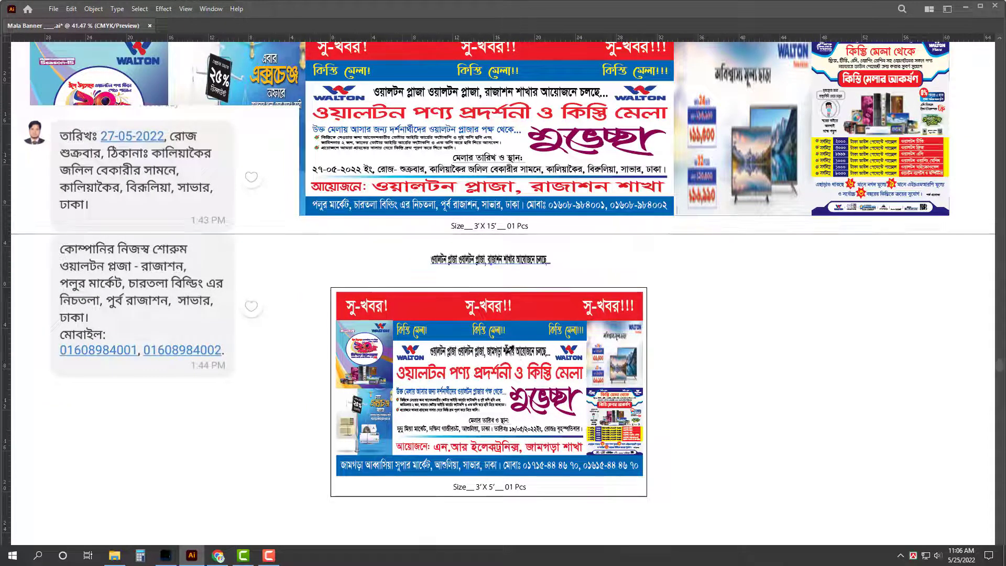
drag(503, 262, 493, 352)
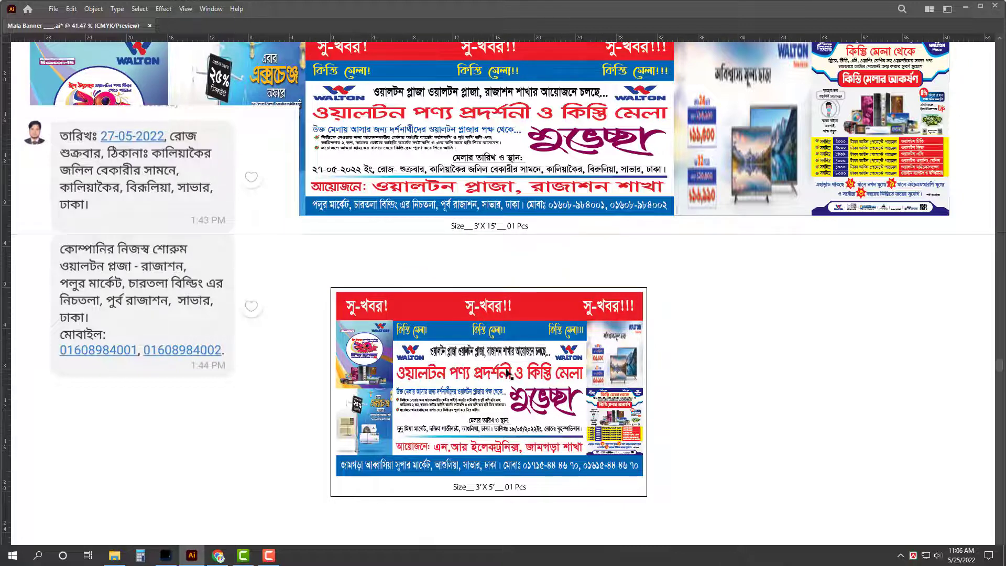
click(792, 316)
Step: Replace the small banner's date and venue text with the large banner's version, resized to fit
drag(512, 170, 512, 531)
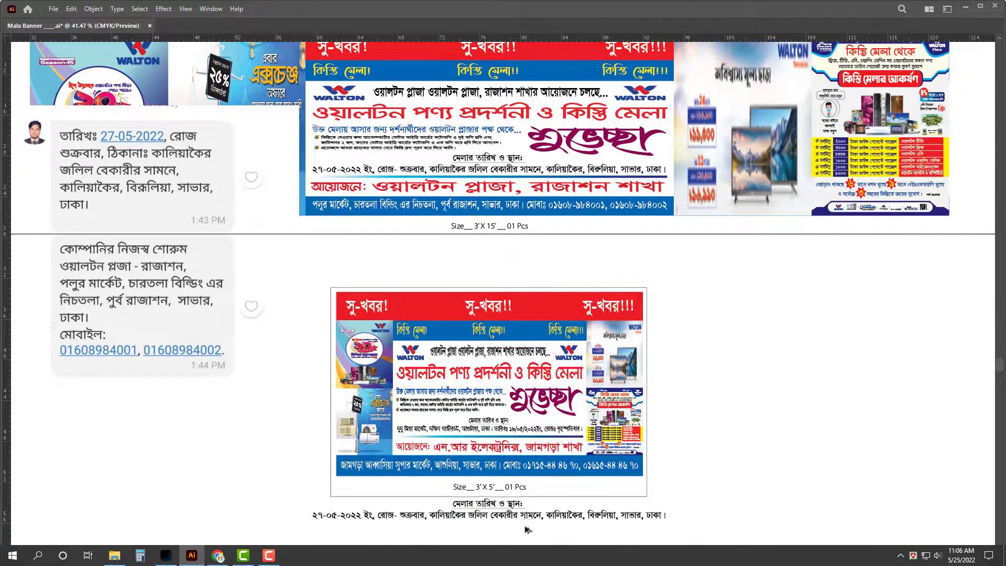
key(ctrl+shift+comma)
key(ctrl+shift+comma)
key(ctrl+shift+comma)
key(ctrl+shift+comma)
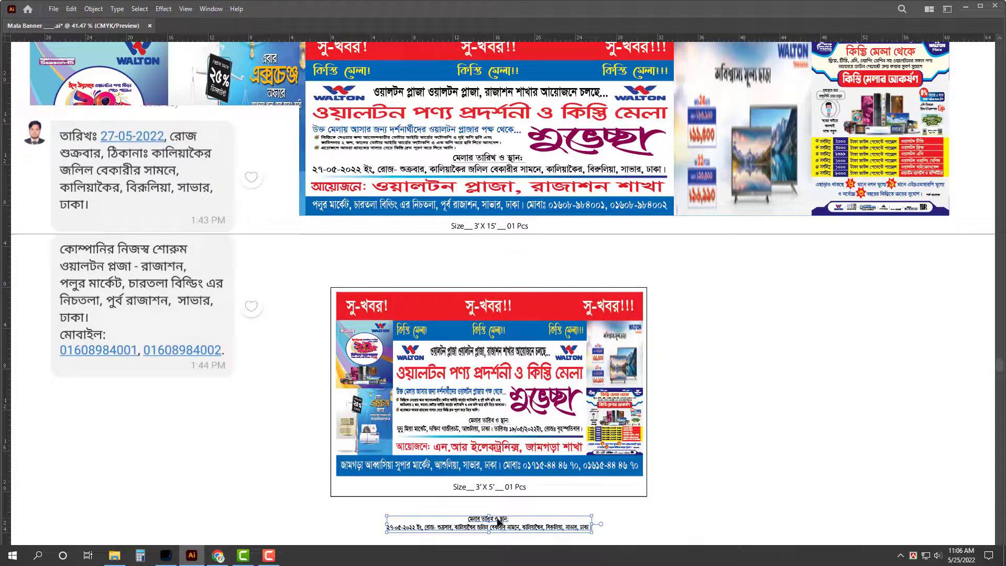
key(Delete)
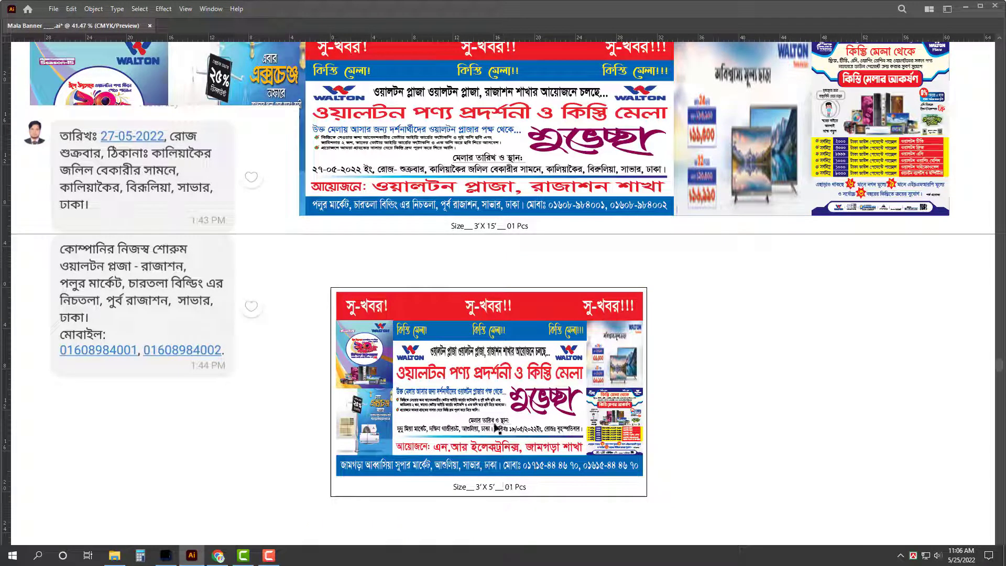
click(500, 428)
text(মেলার তারিখ ও স্থান: ২৭-০৫-২০২২ ইং, রোজ- শুক্রবার, কালিয়াকৈর জলিল বেকারীর সামনে, কালিয়াকৈর, বিরুলিয়া, সাভার, ঢাকা।)
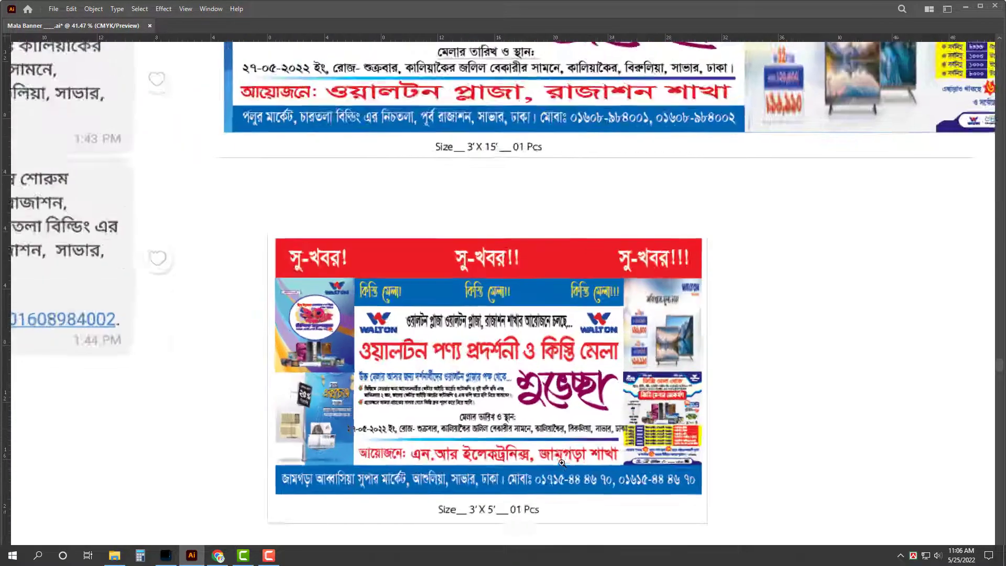
scroll(501, 436, up, 5)
drag(680, 432, 662, 433)
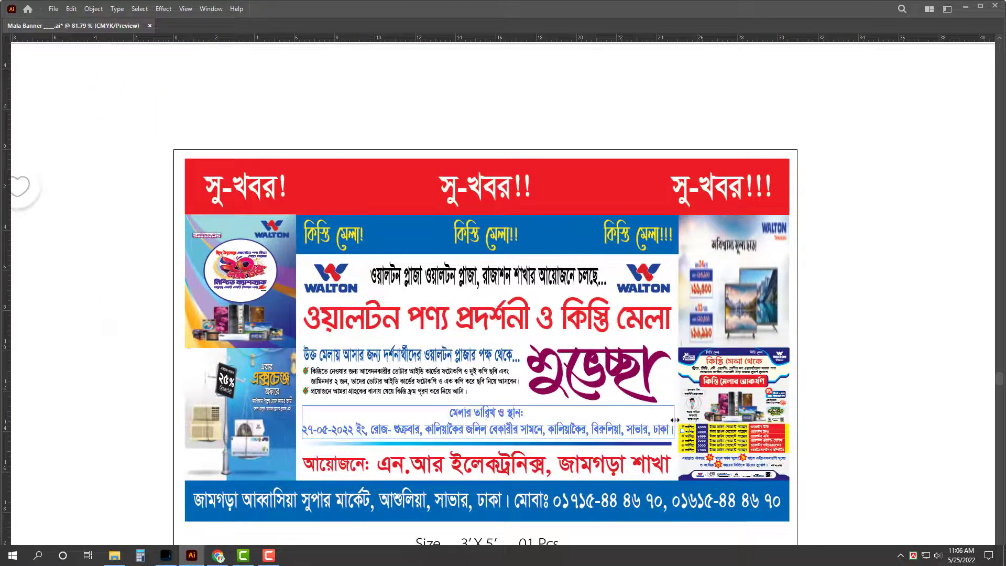
Step: Underline the heading মেলার তারিখ ও স্থান: from the Character panel
key(Tab)
double_click(557, 450)
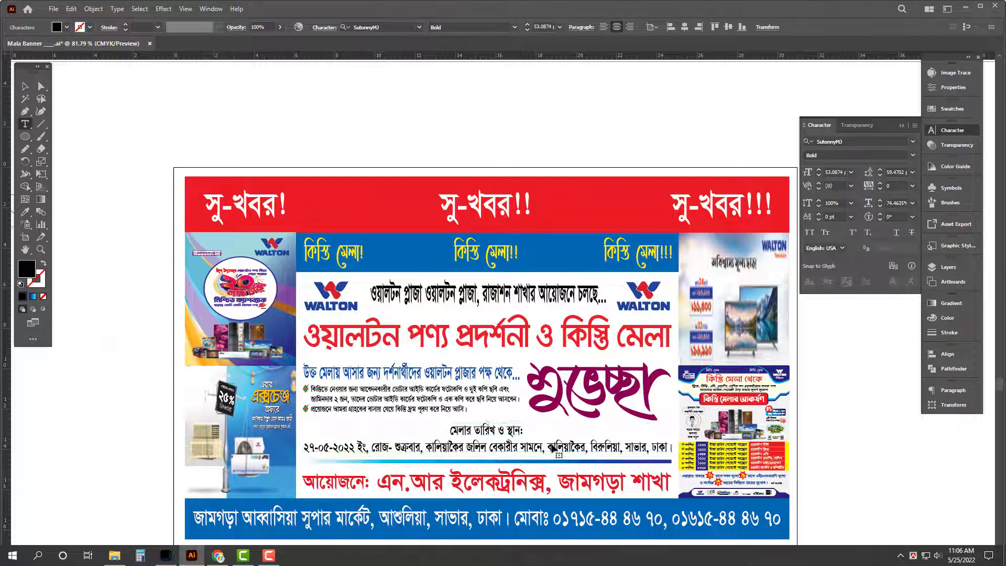
triple_click(556, 450)
click(501, 436)
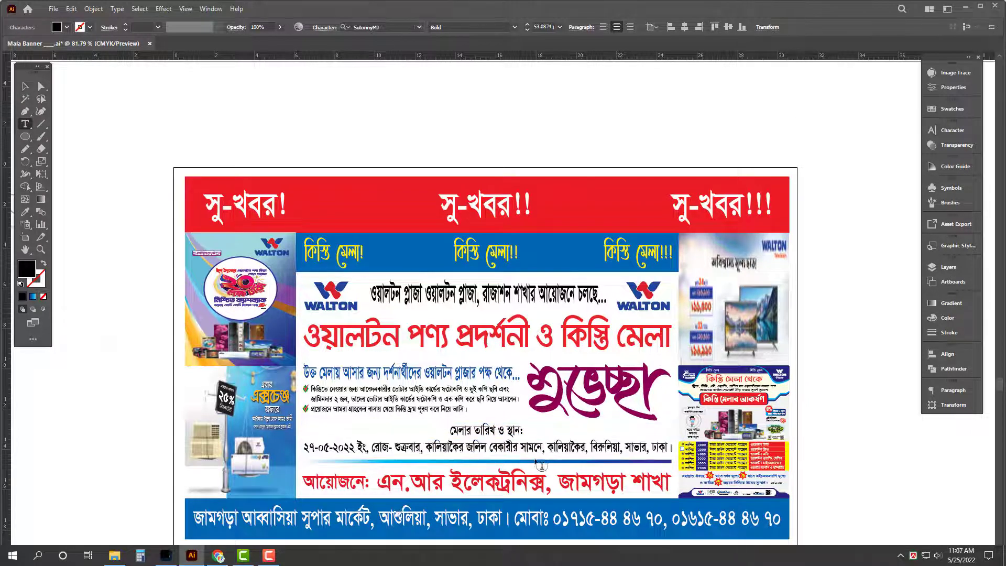
triple_click(502, 430)
click(943, 130)
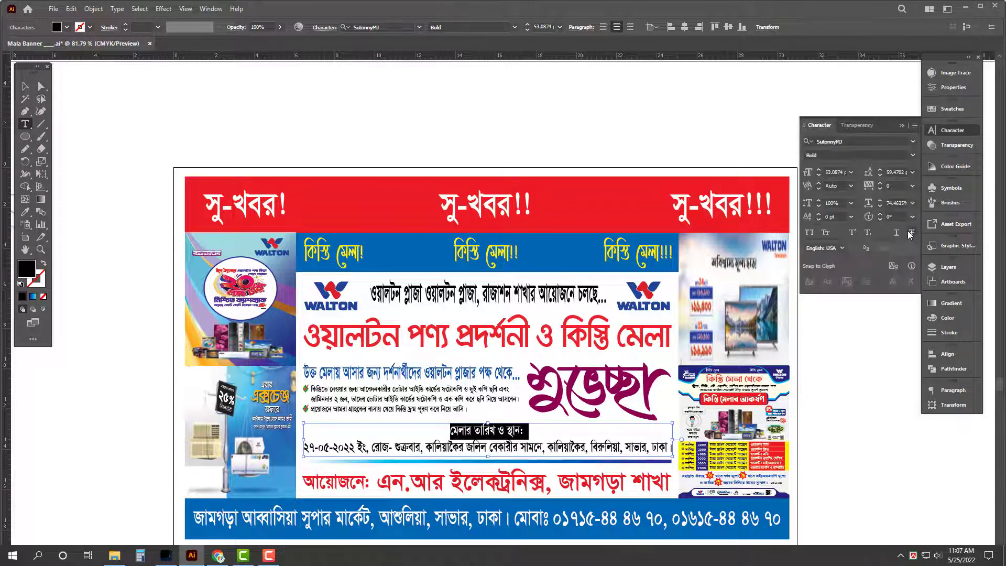
click(896, 233)
key(Escape)
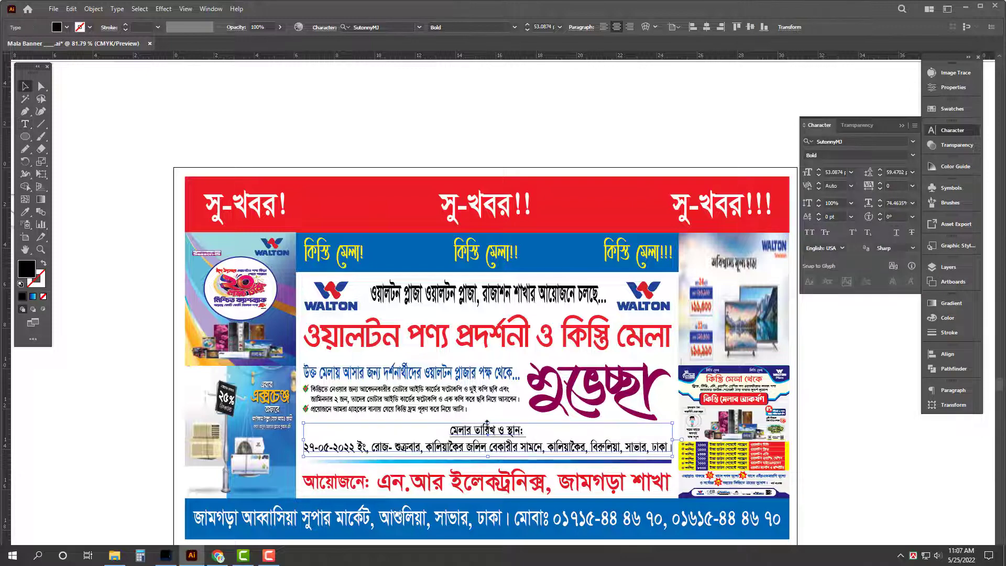
key(Tab)
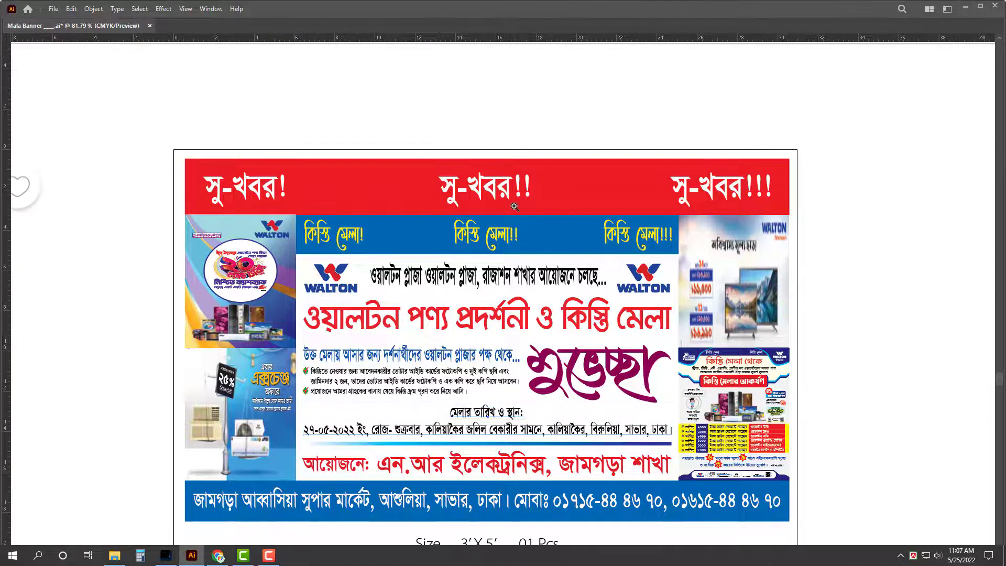
drag(512, 214, 447, 214)
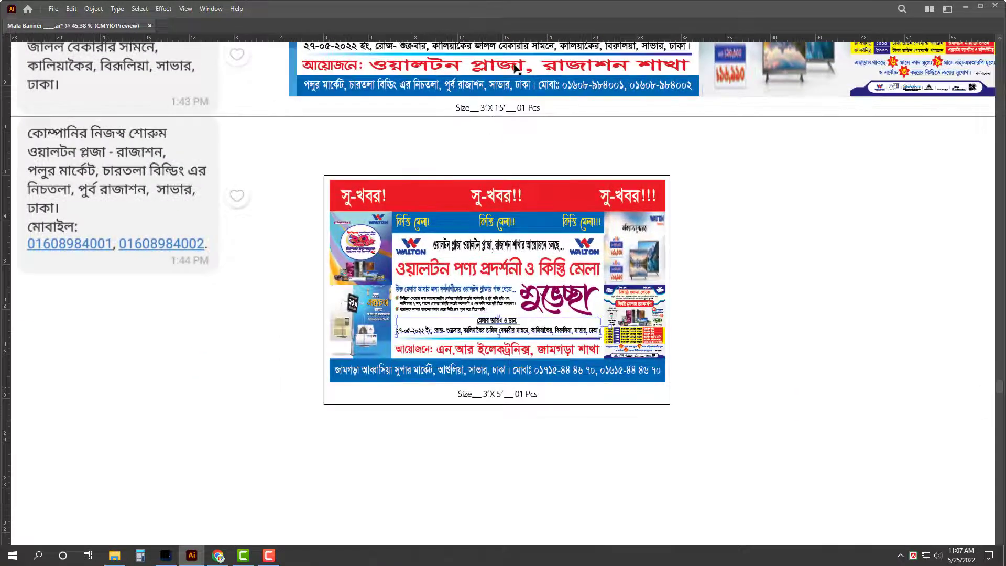
Step: Duplicate the branch name text, match it to the organiser line's font style, and cut it
drag(516, 68, 515, 434)
click(486, 352)
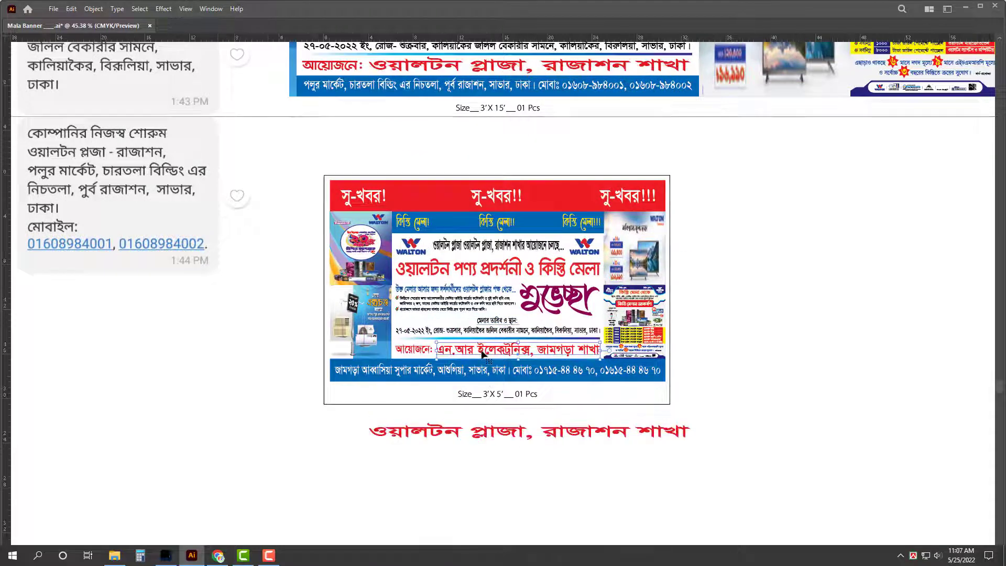
click(519, 439)
key(i)
click(527, 349)
key(v)
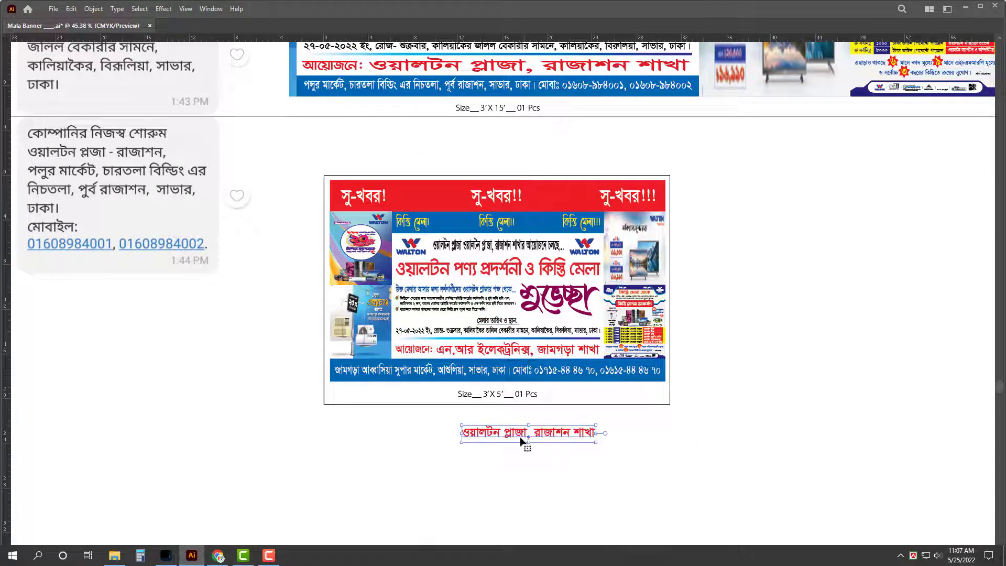
double_click(521, 442)
key(ctrl+a)
key(ctrl+x)
Step: Replace the organiser line with ওয়ালটন প্লাজা, রাজাশন শাখা and widen it to fill the bar
click(532, 353)
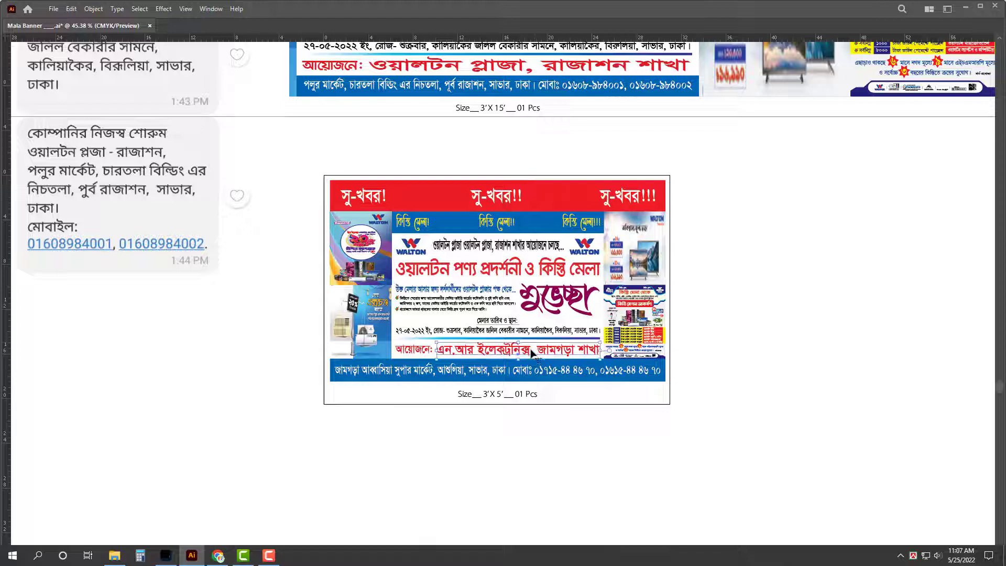
double_click(531, 353)
key(ctrl+a)
key(ctrl+v)
key(Escape)
drag(589, 350, 601, 350)
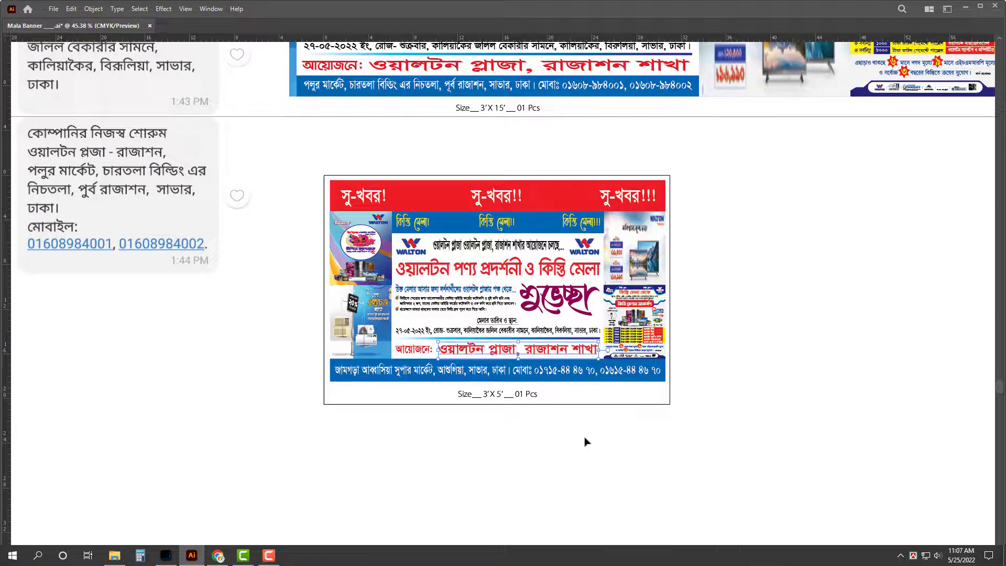
click(508, 145)
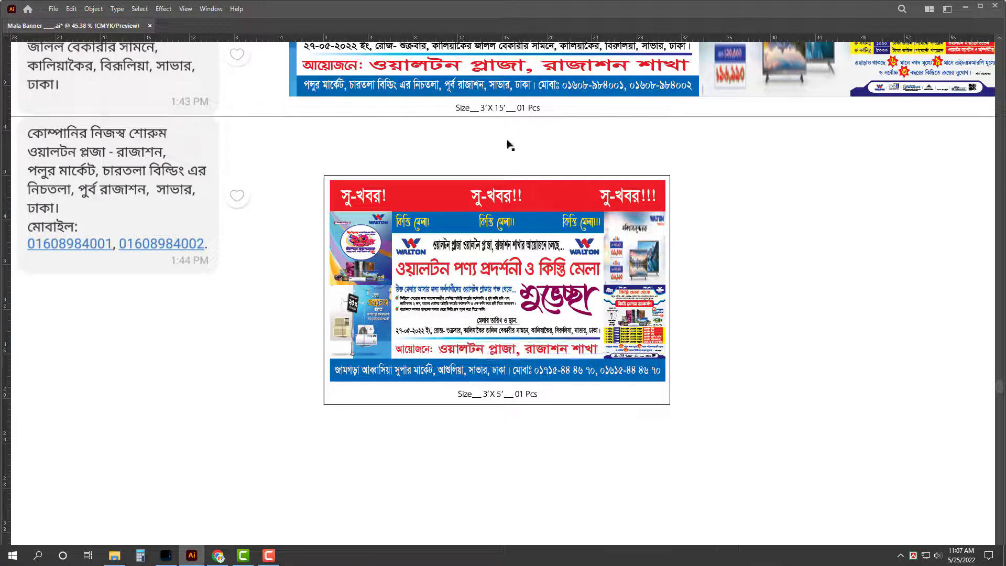
Step: Paste the Polur Market address over the bottom address line of the small banner
click(474, 448)
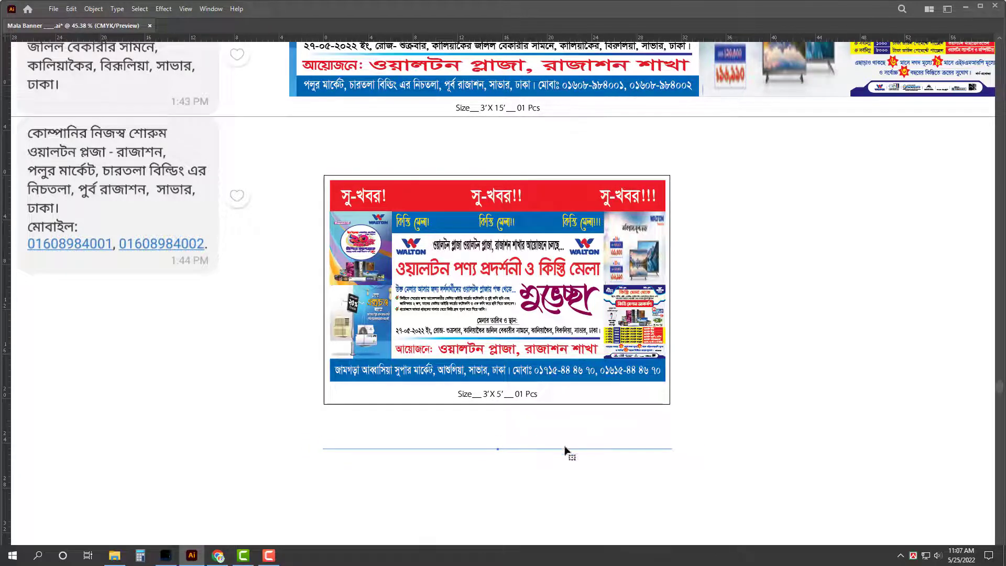
key(ctrl+y)
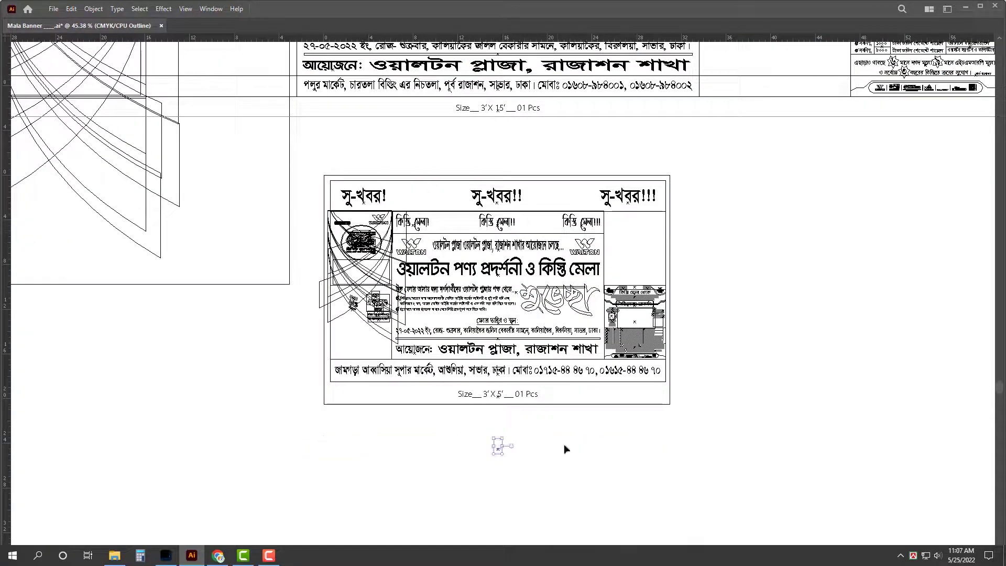
triple_click(552, 373)
key(ctrl+v)
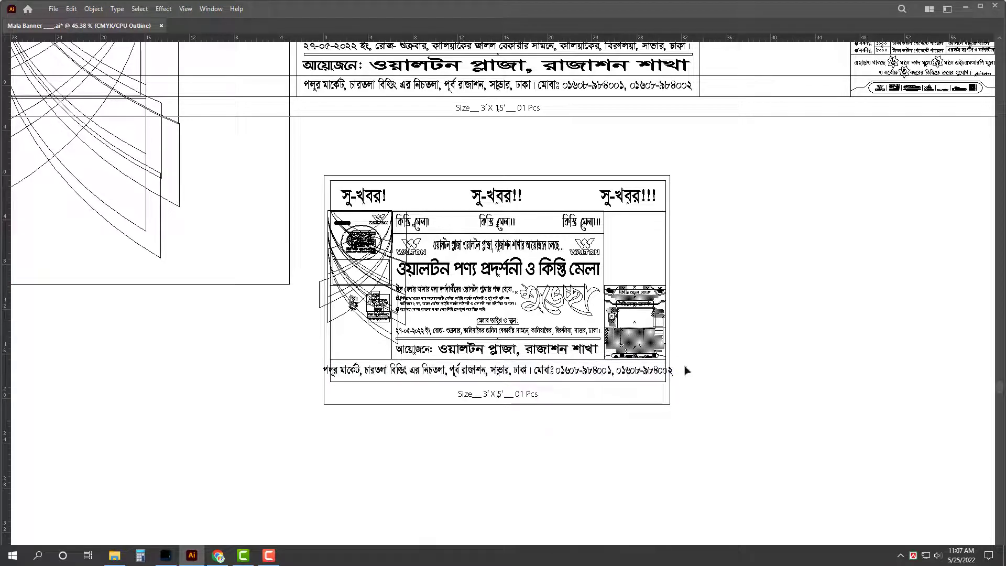
key(Escape)
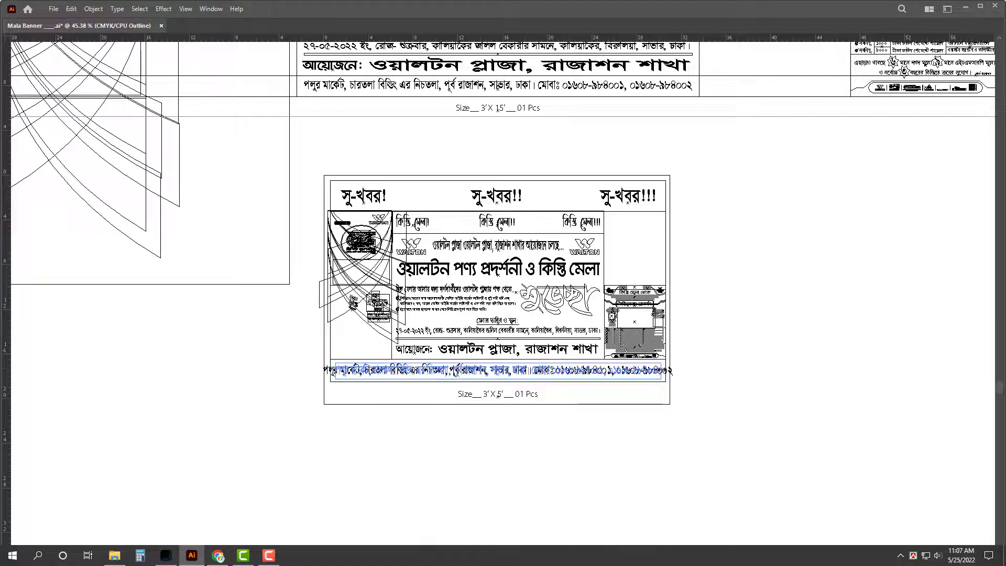
key(ctrl+y)
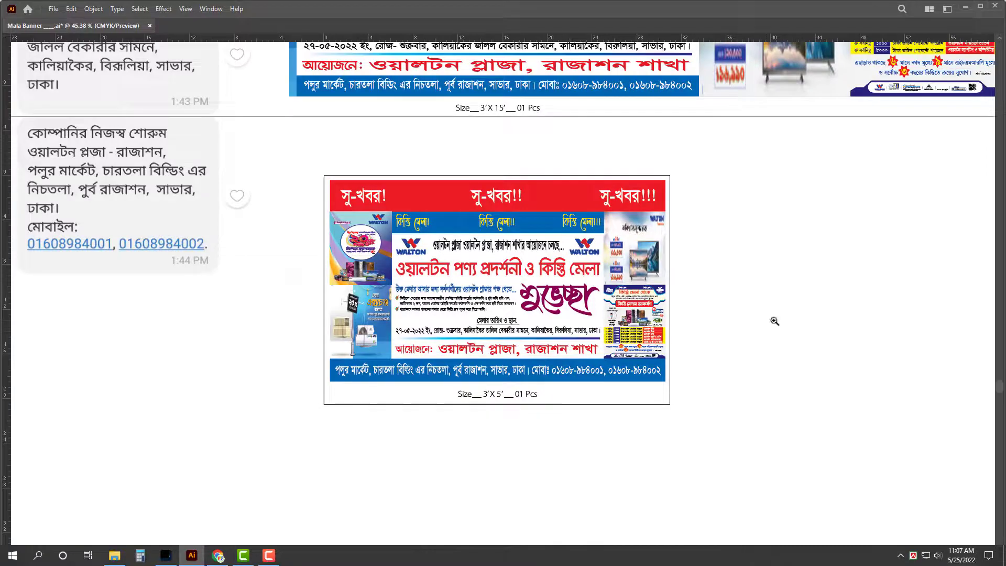
scroll(709, 300, down, 1)
Step: Save the Mala Banner file as an Illustrator document in the Rajason folder with default options
drag(767, 195, 758, 282)
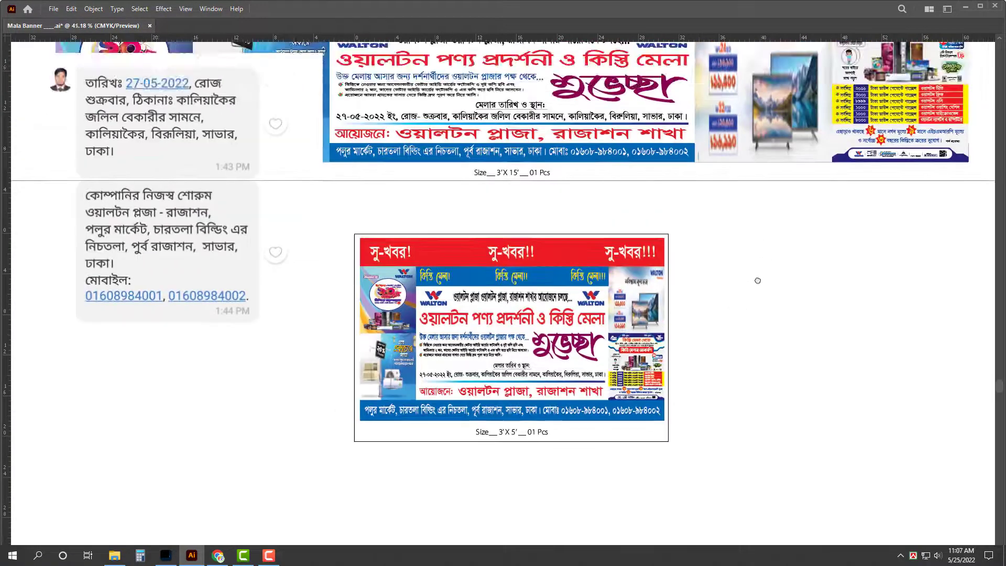
scroll(714, 276, down, 1)
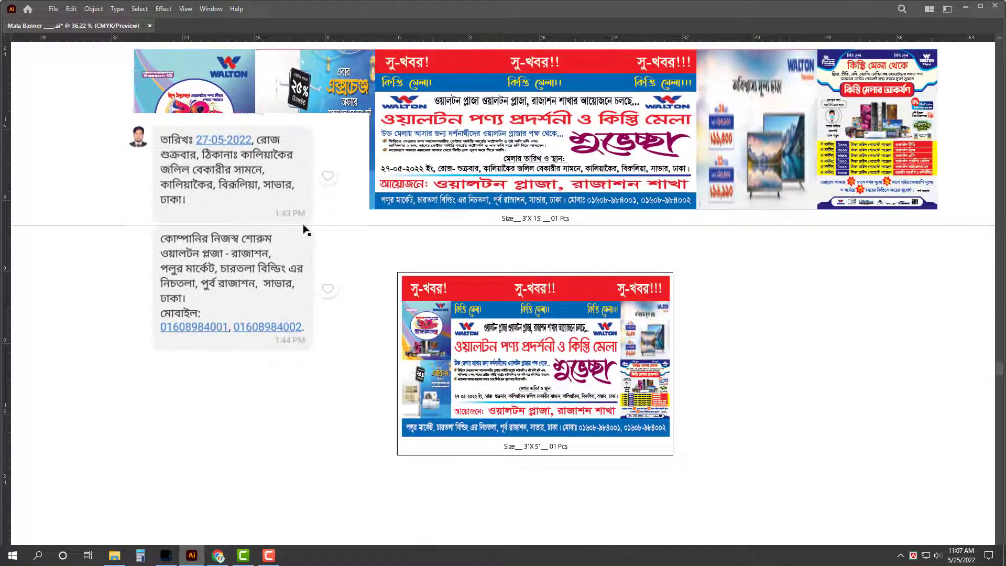
key(ctrl+shift+s)
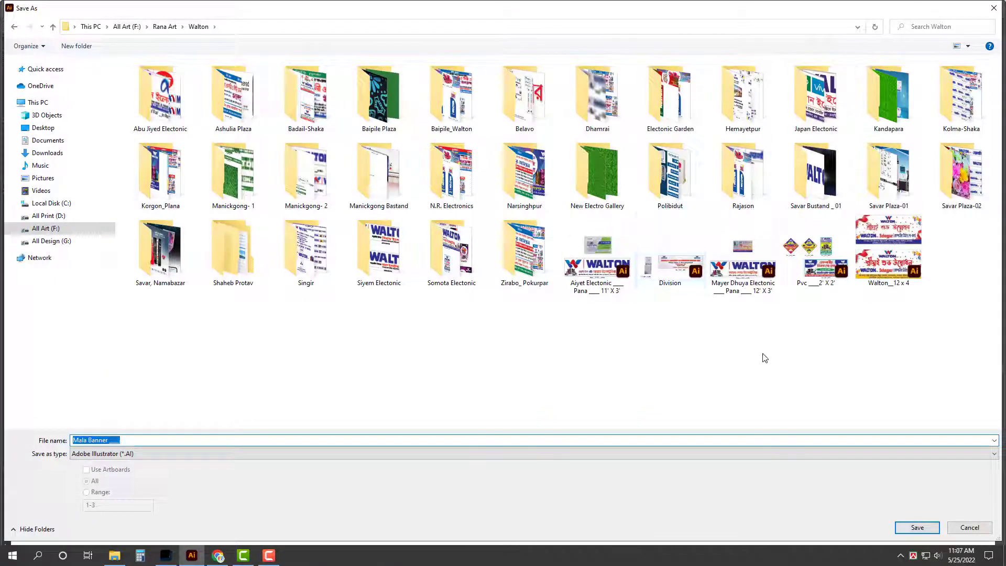
double_click(744, 173)
click(286, 444)
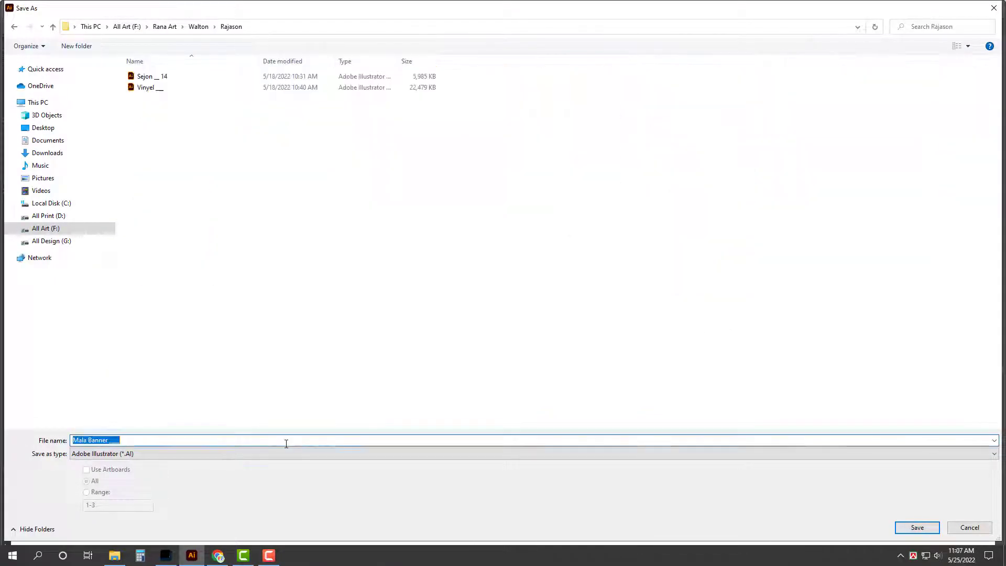
click(286, 443)
key(Return)
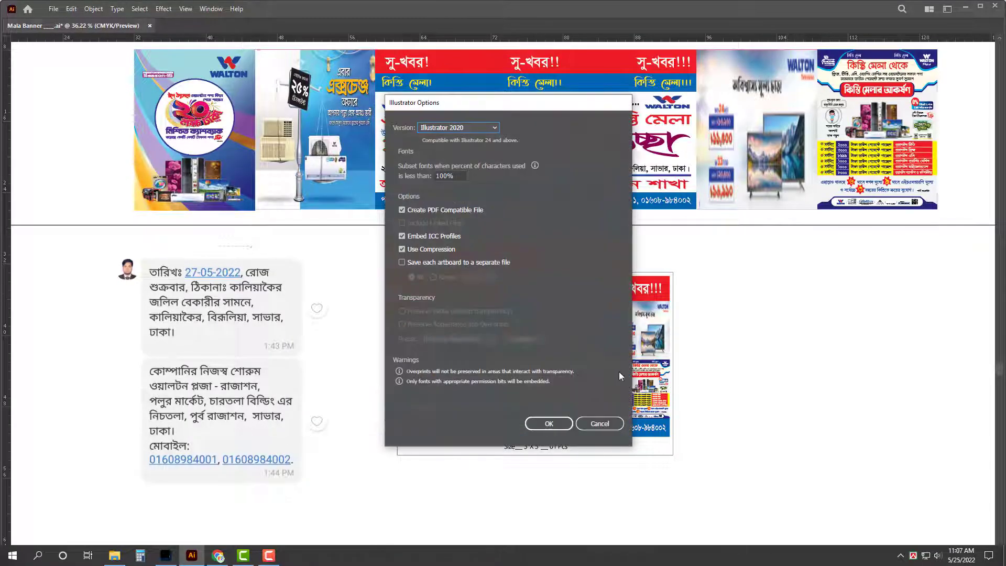
click(549, 424)
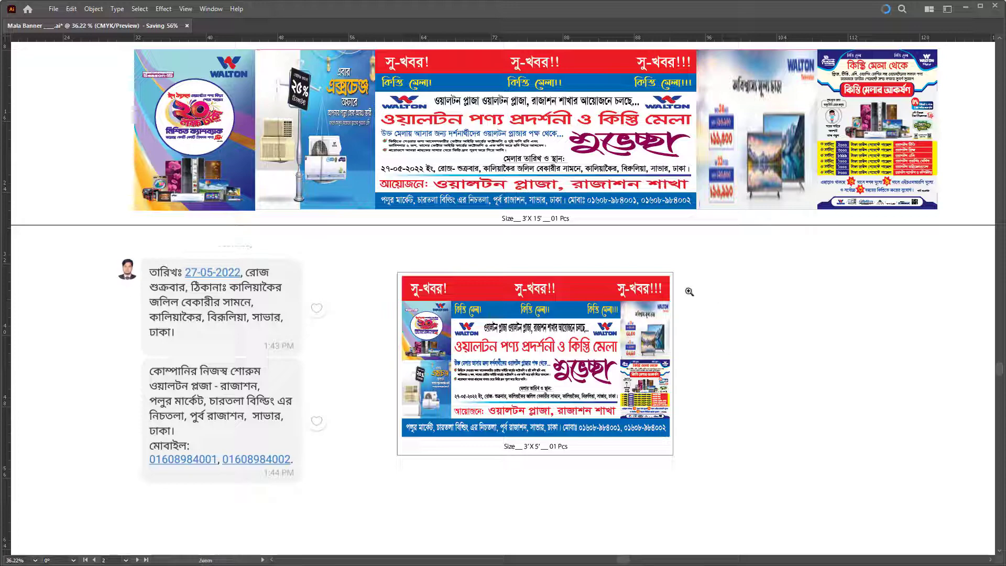
Step: Zoom in and nudge the chat screenshot up and to the right
key(z)
drag(615, 245, 649, 246)
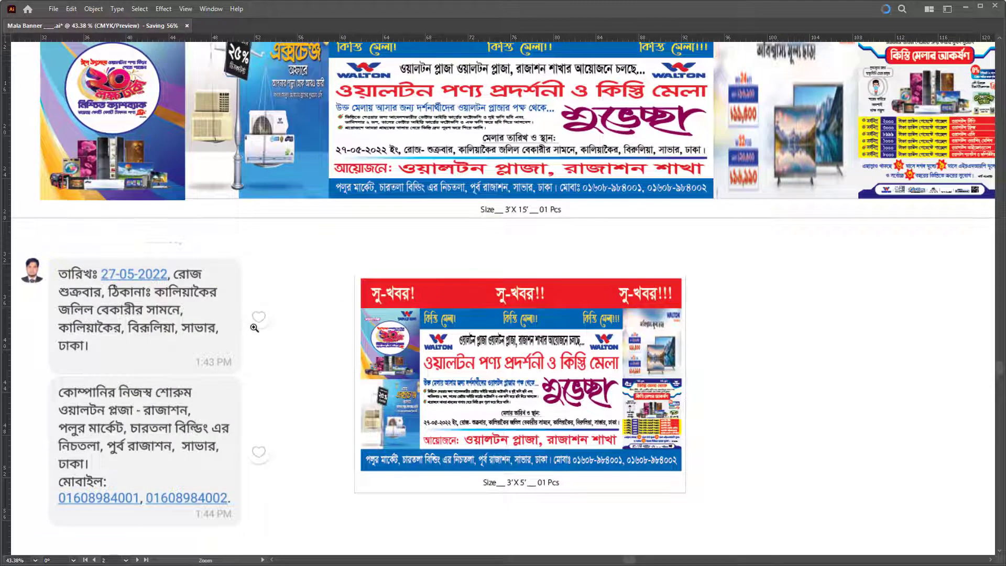
key(v)
drag(210, 353, 239, 304)
scroll(236, 304, up, 1)
scroll(235, 304, left, 1)
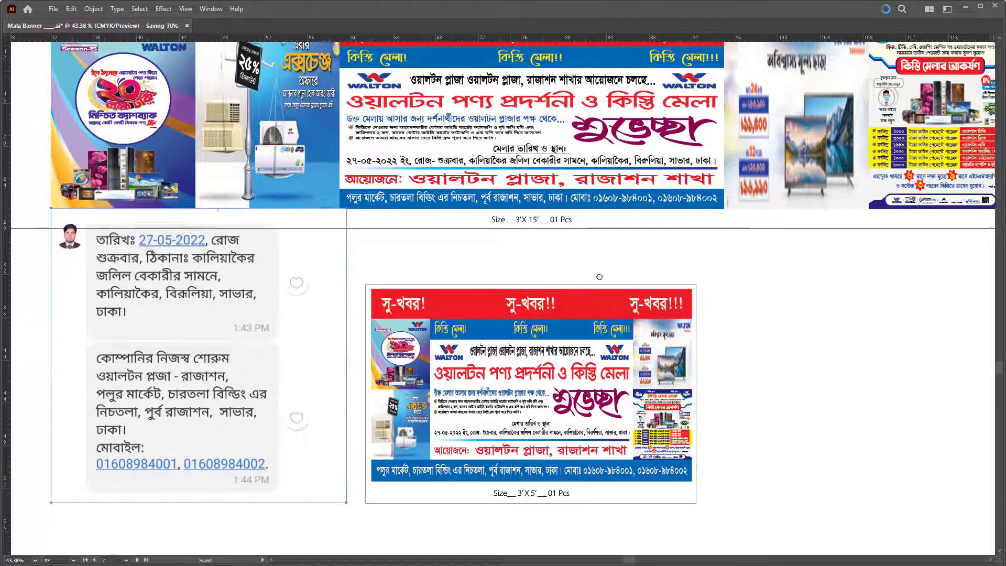
Step: Cycle through the screen modes, then delete the chat screenshot
key(f)
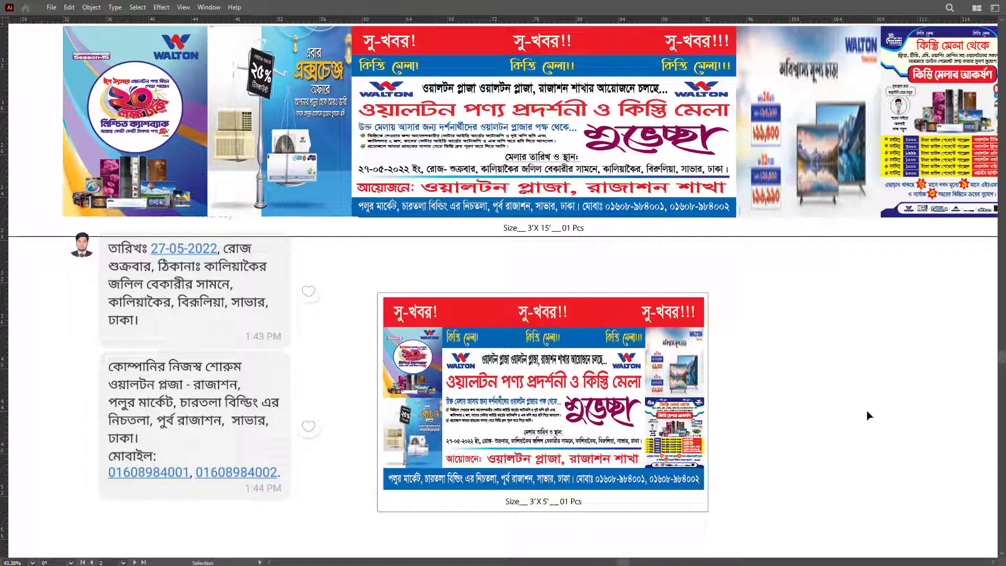
key(f)
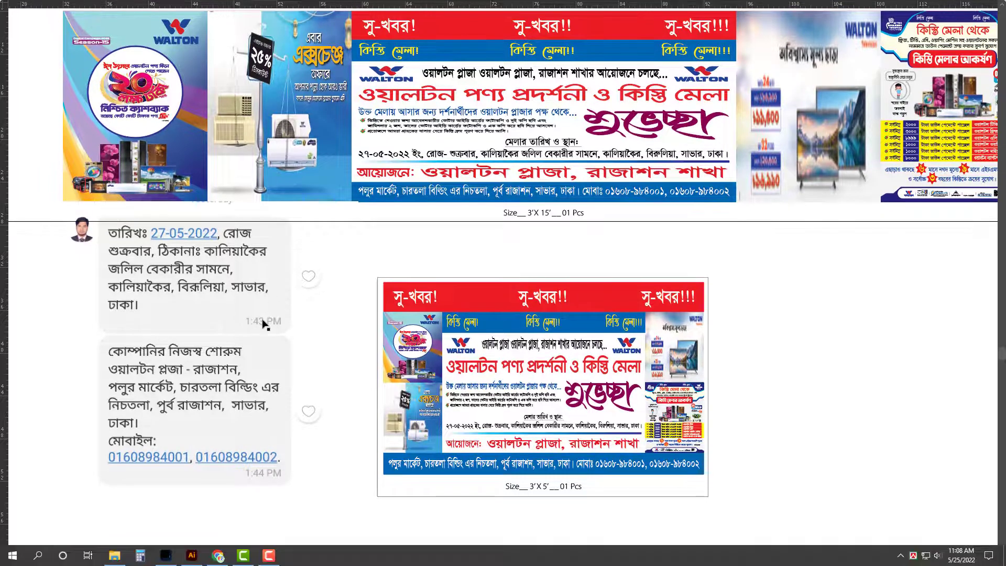
key(f)
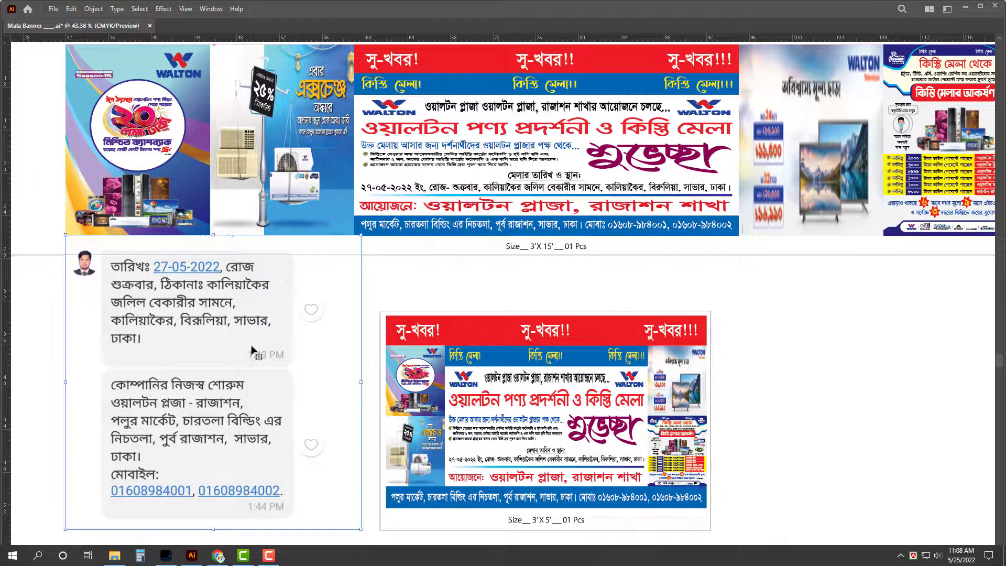
key(Delete)
Step: Resize the wide banner's artboard to fit its banner artwork
scroll(445, 268, down, 3)
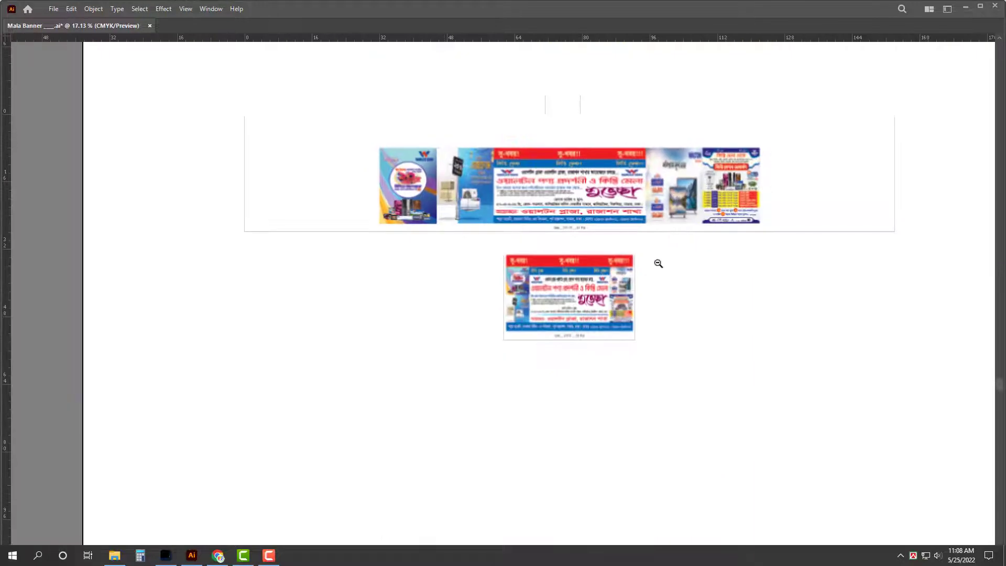
drag(659, 263, 585, 305)
key(shift+o)
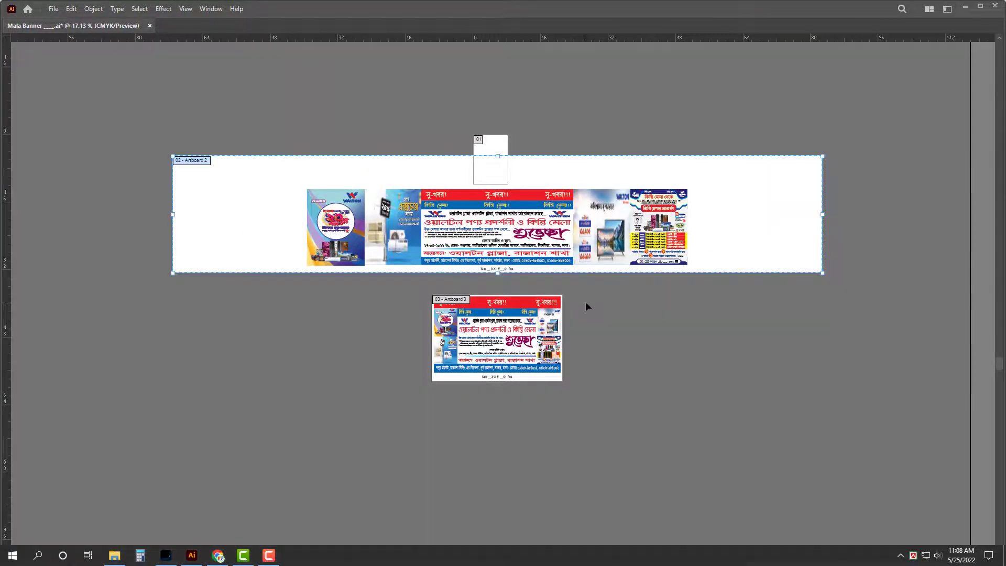
drag(498, 156, 499, 185)
drag(820, 230, 734, 231)
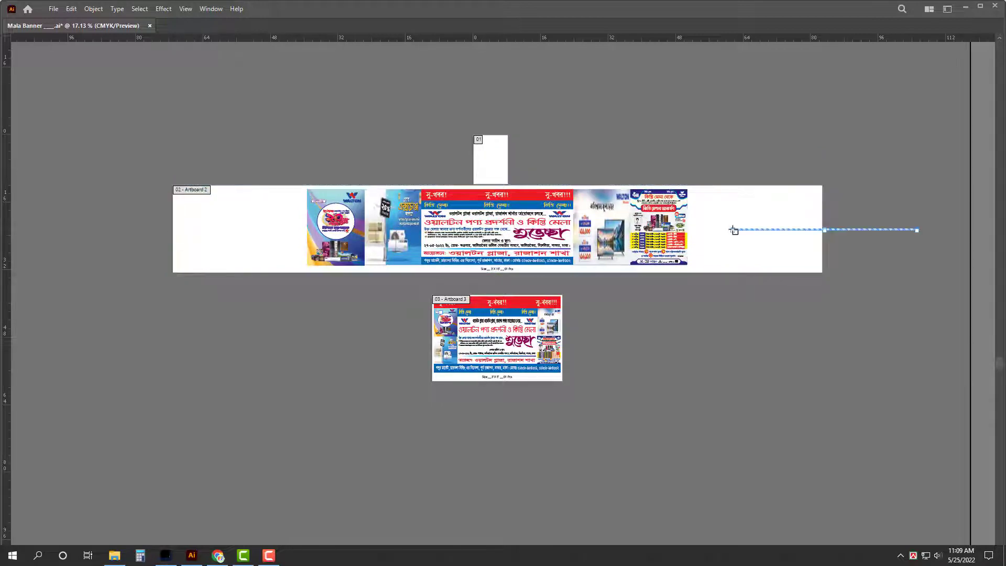
drag(840, 243, 696, 224)
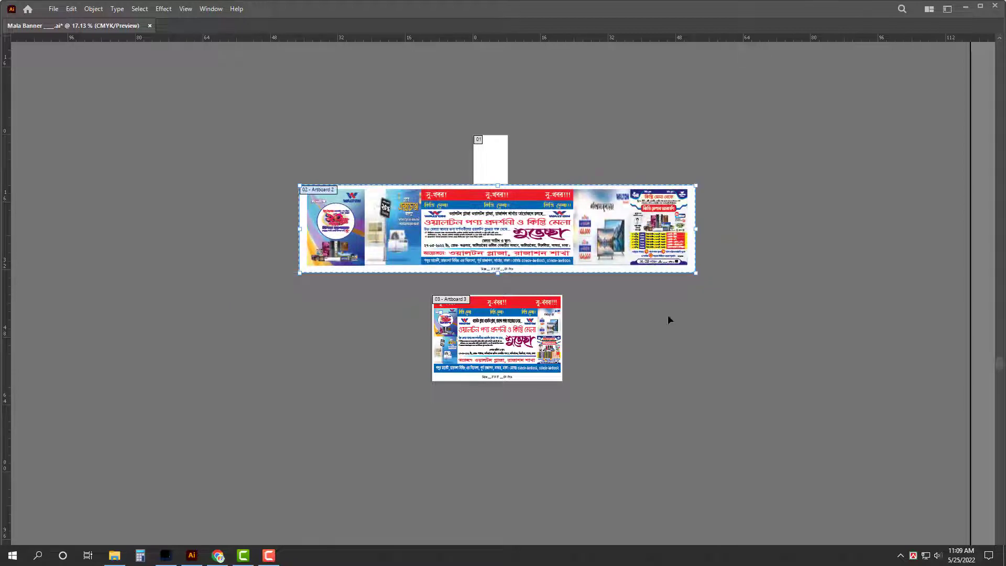
key(Escape)
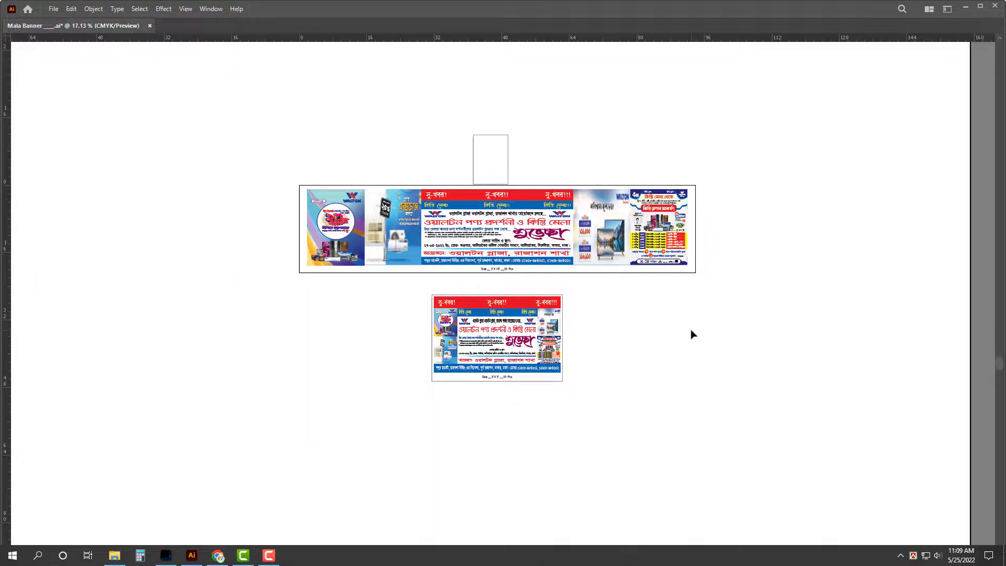
Step: Save the file and delete the size caption under the wide banner
key(ctrl+s)
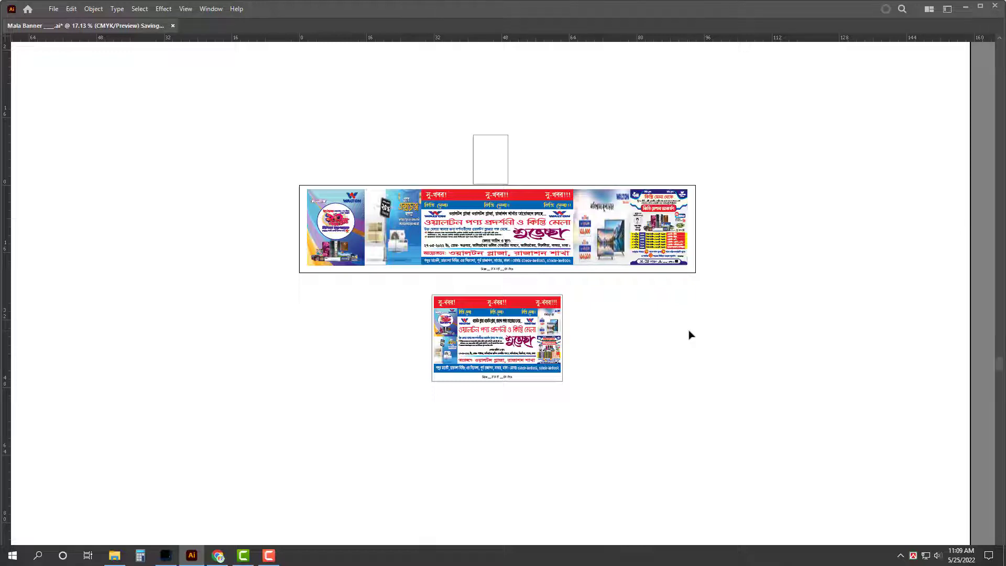
click(519, 231)
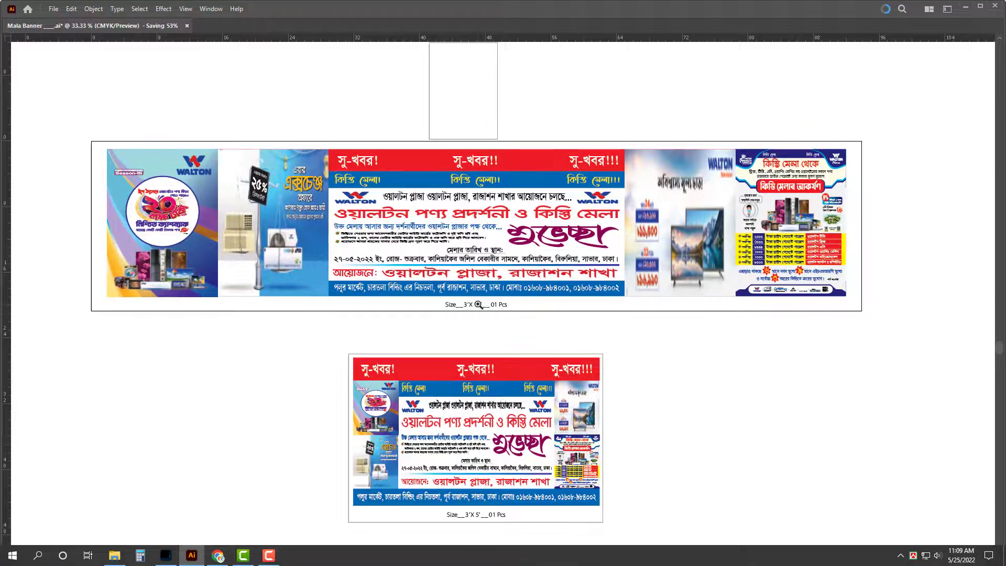
key(v)
click(481, 305)
key(Delete)
Step: Convert the wide banner's text to outlines, cut all its artwork, and start a new document
drag(82, 126, 873, 339)
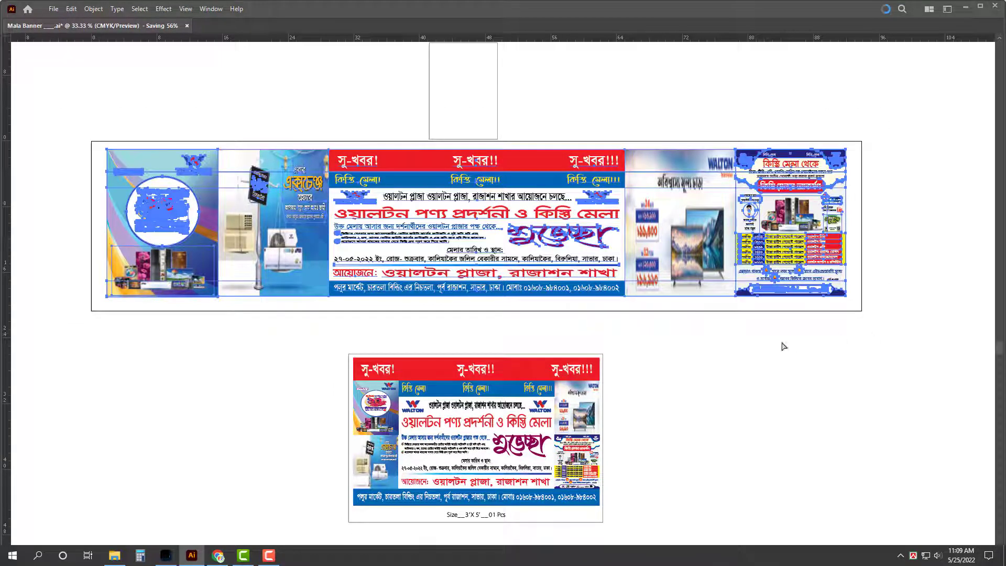
key(ctrl+shift+o)
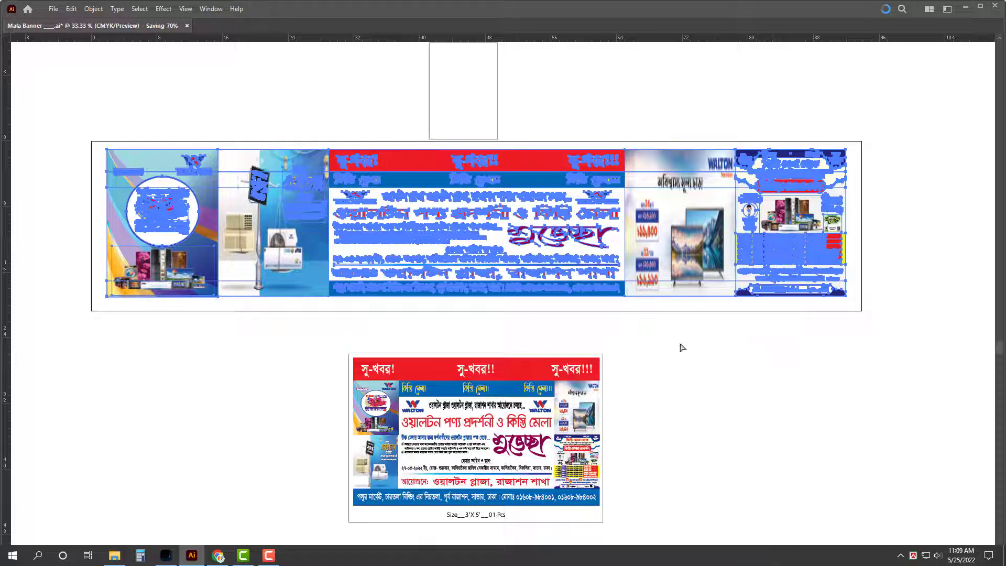
key(Delete)
key(ctrl+n)
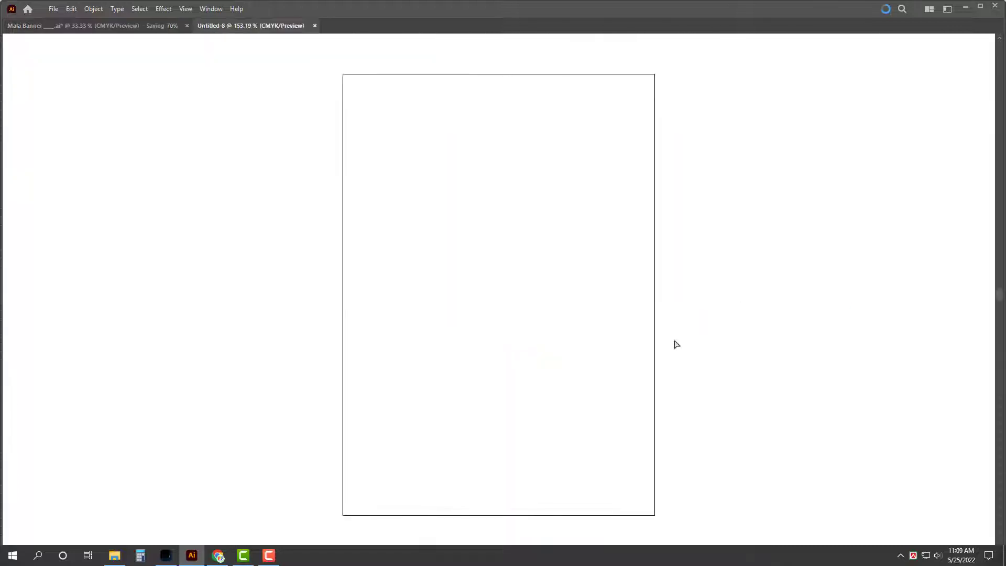
Step: Paste the wide banner and scale it from the centre to 180 in wide
key(ctrl+v)
scroll(636, 324, down, 8)
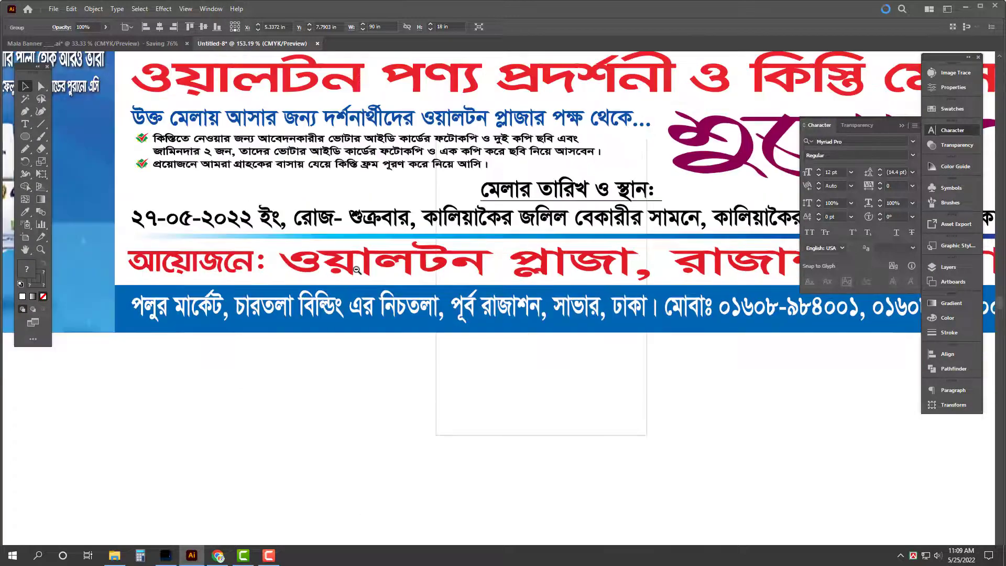
click(946, 405)
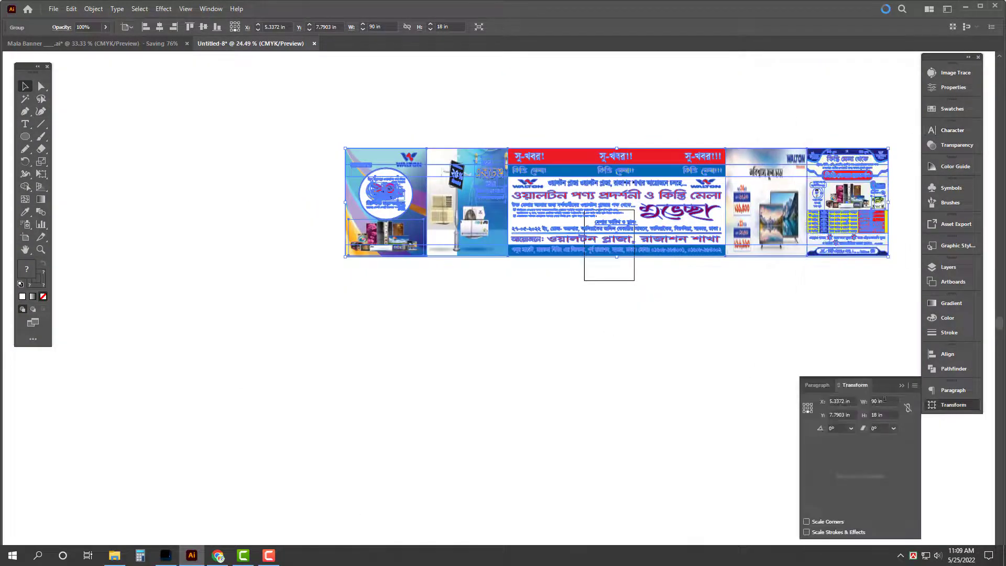
click(808, 407)
click(883, 401)
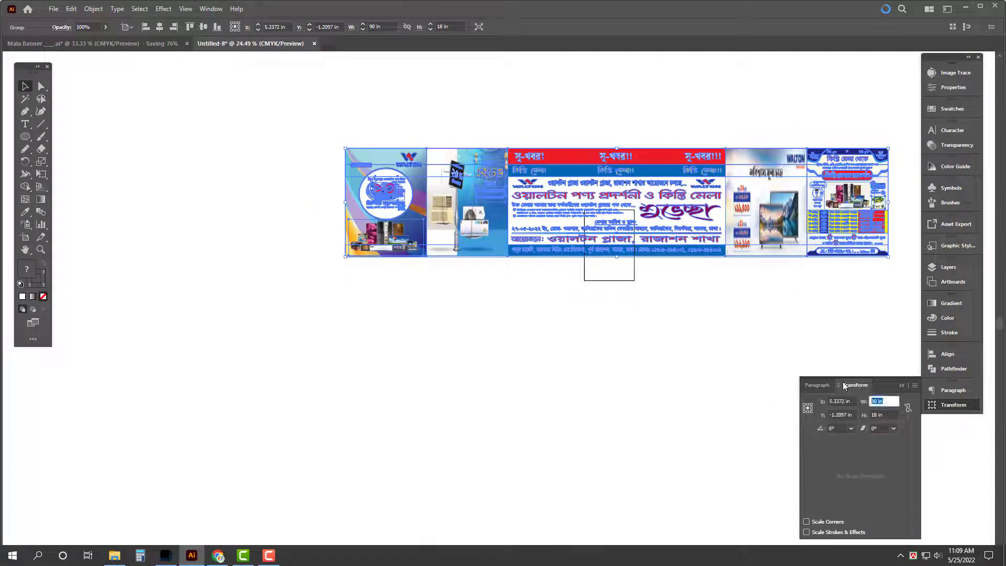
text(1,)
text(0)
key(Return)
ctrl+alt+click(560, 375)
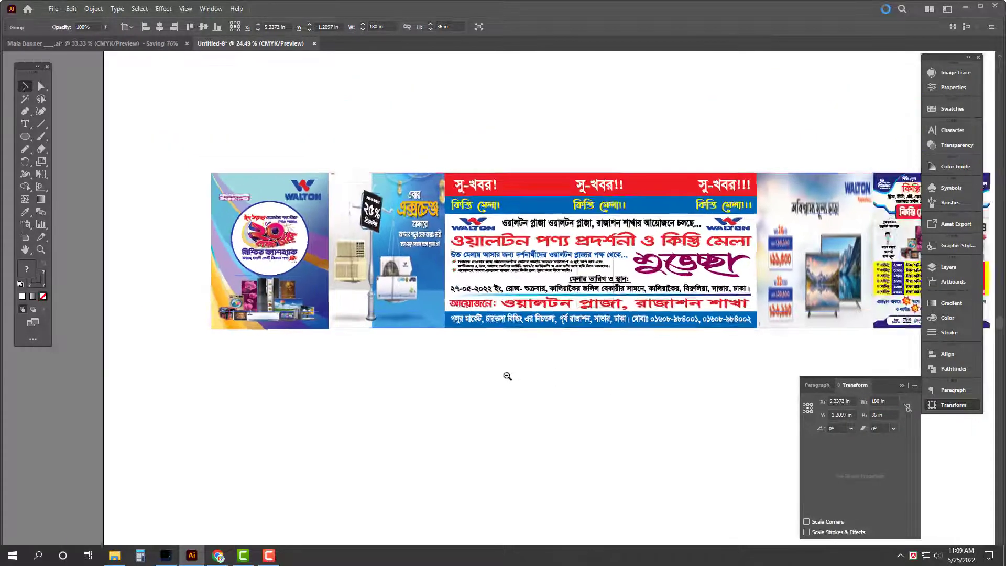
ctrl+alt+click(507, 375)
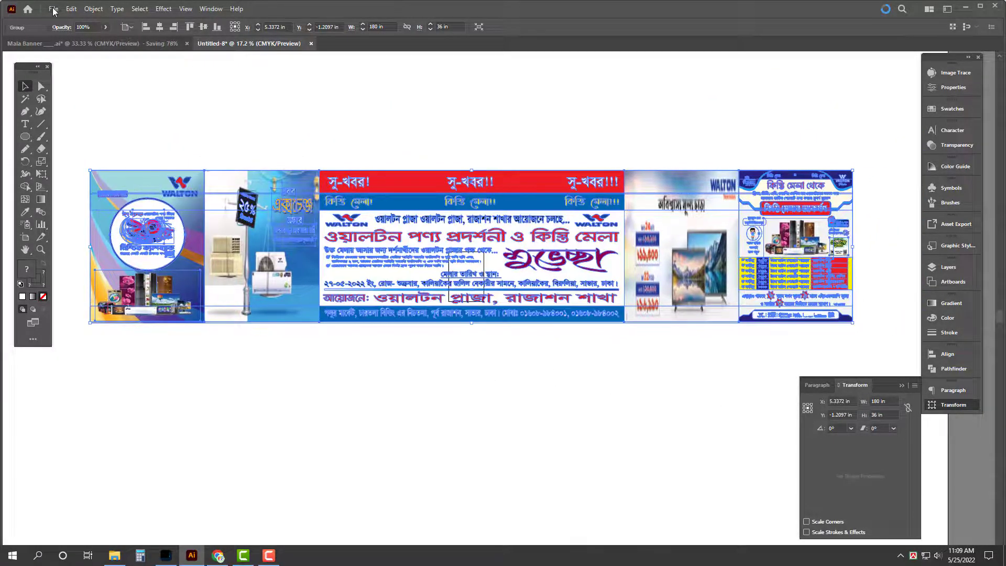
Step: Export the banner as a TIFF into D:\05. May\25-05-022, naming it with the 15' size
click(53, 9)
mouse_move(78, 212)
click(241, 222)
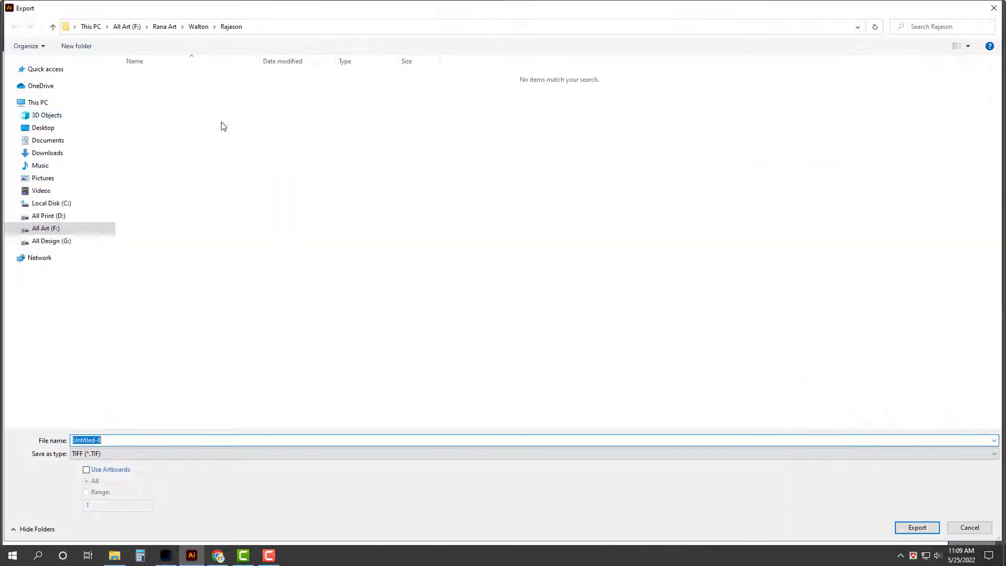
click(43, 128)
double_click(358, 92)
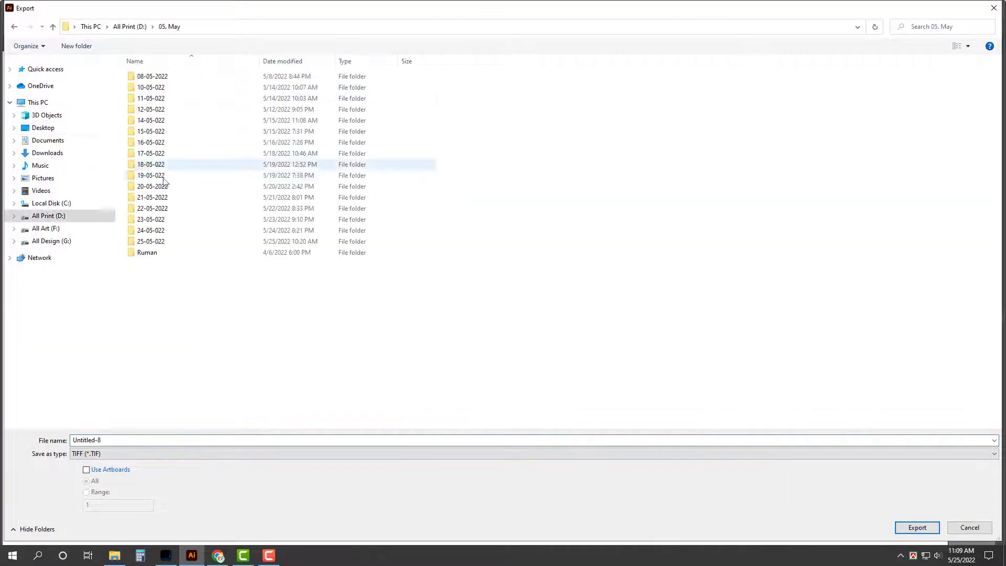
double_click(170, 242)
click(167, 440)
text(R)
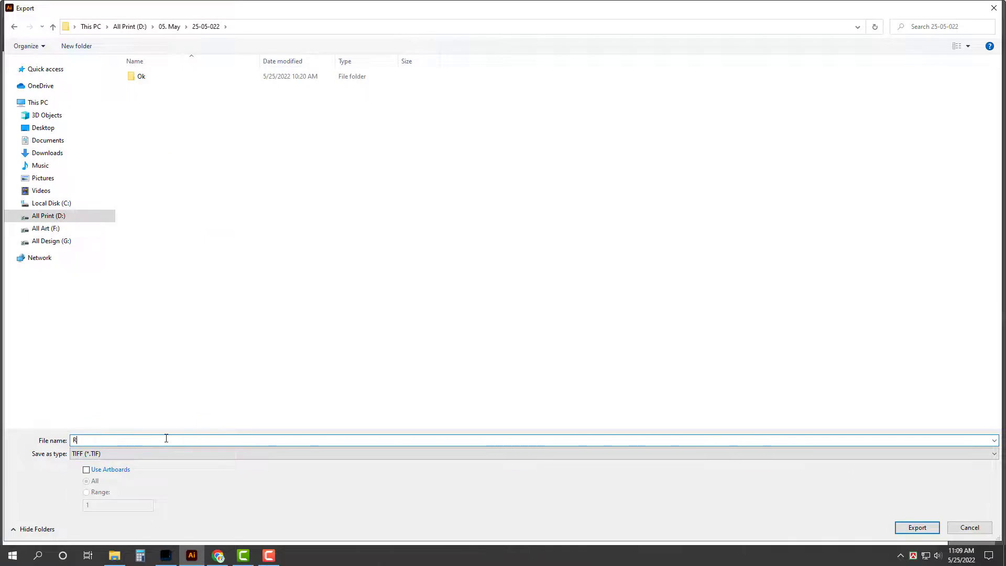
text(ana)
text(15' X 3)
Step: Finish the TIFF export and close Untitled-8 without saving
key(Return)
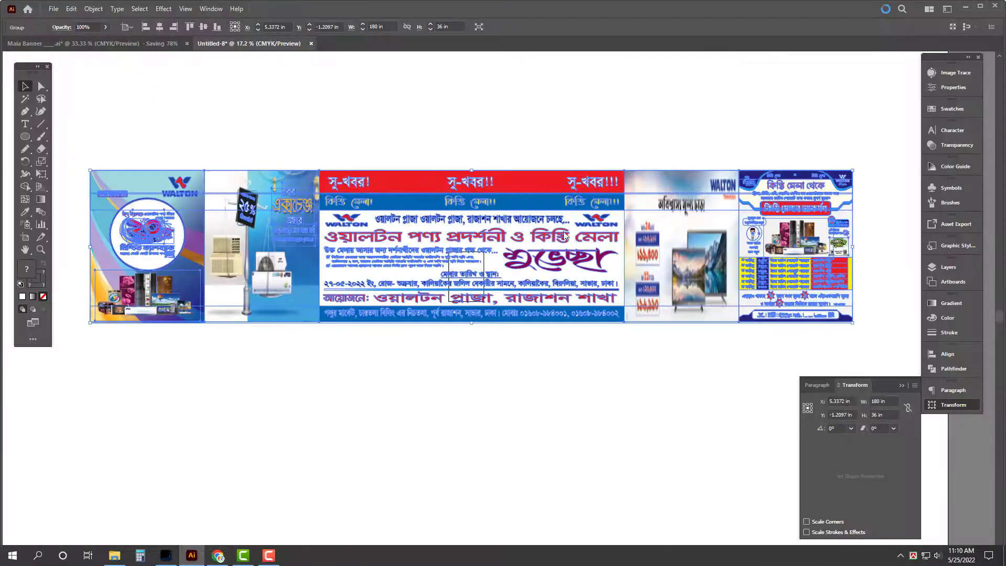
key(Return)
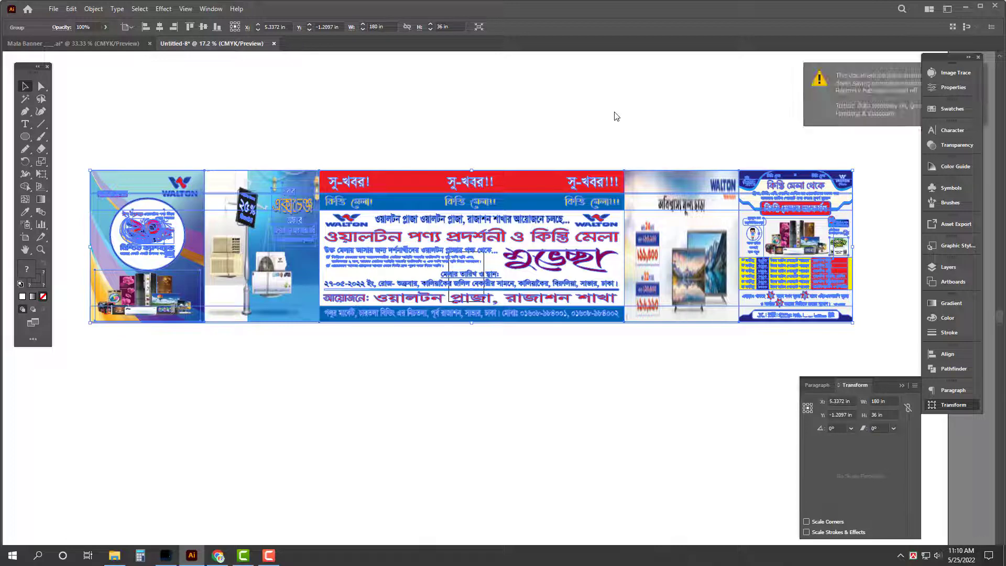
click(570, 123)
key(ctrl+w)
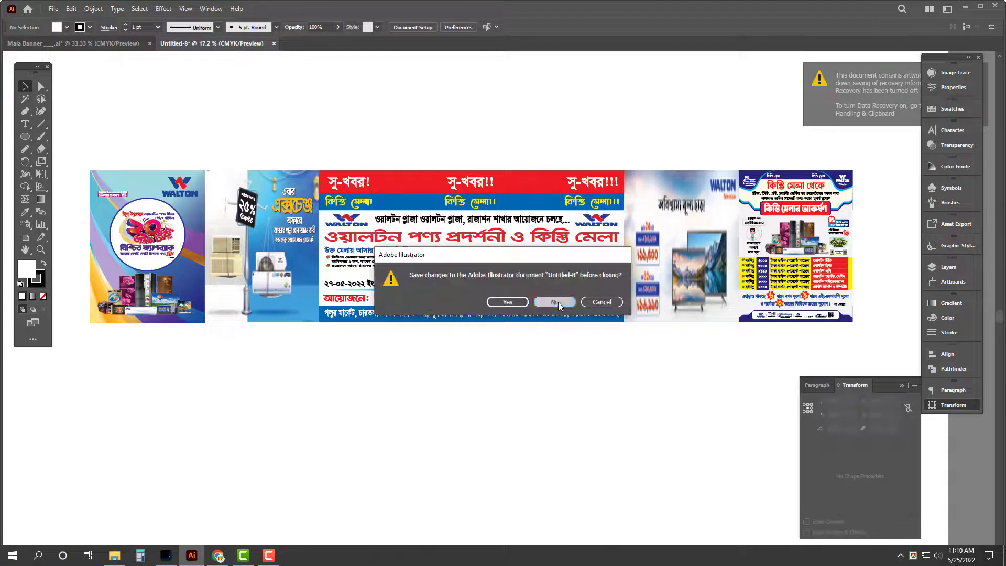
key(n)
Step: Cut the smaller 3'X 5' banner's artwork and close Mala Banner without saving
key(Tab)
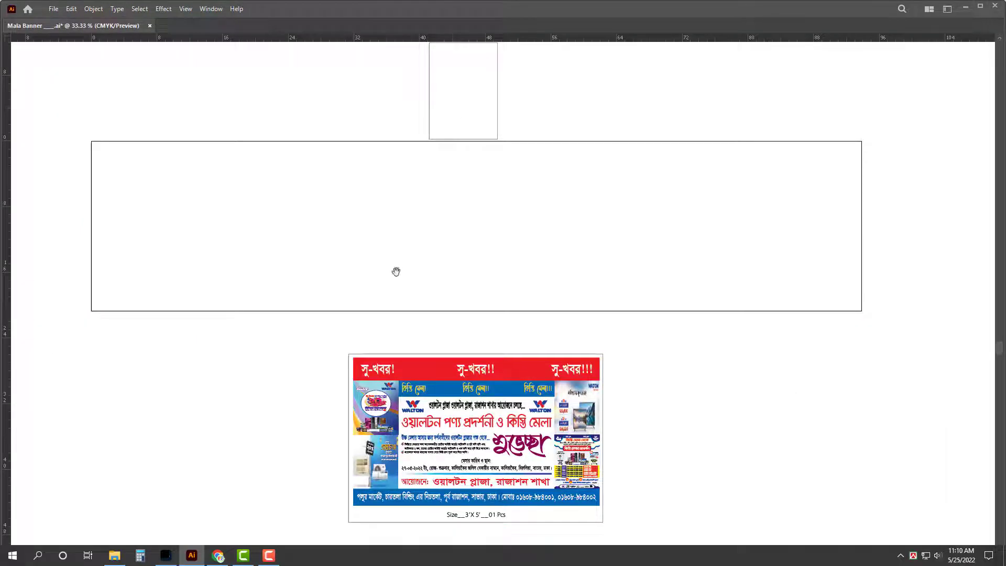
scroll(397, 271, down, 3)
drag(196, 163, 739, 395)
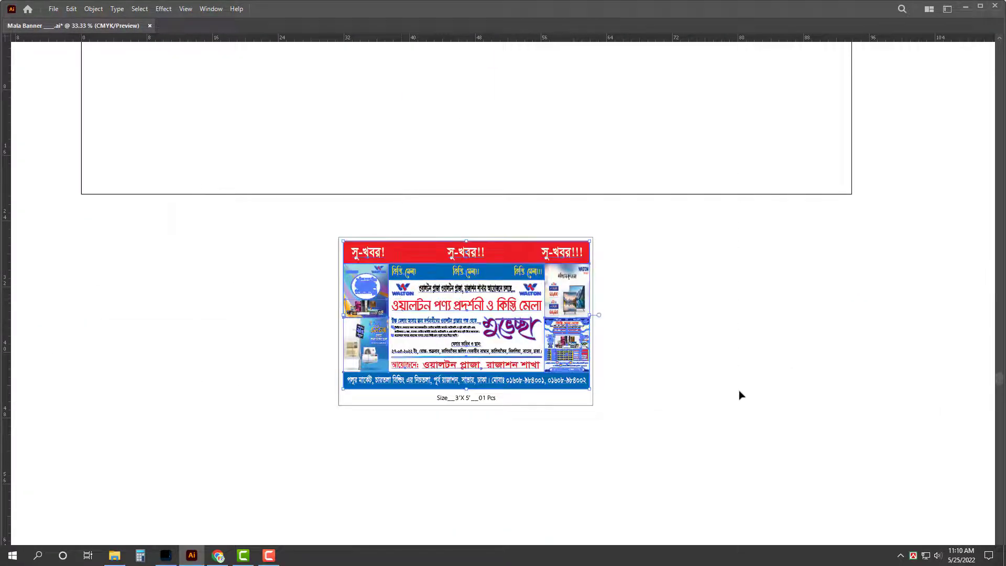
key(Delete)
key(ctrl+w)
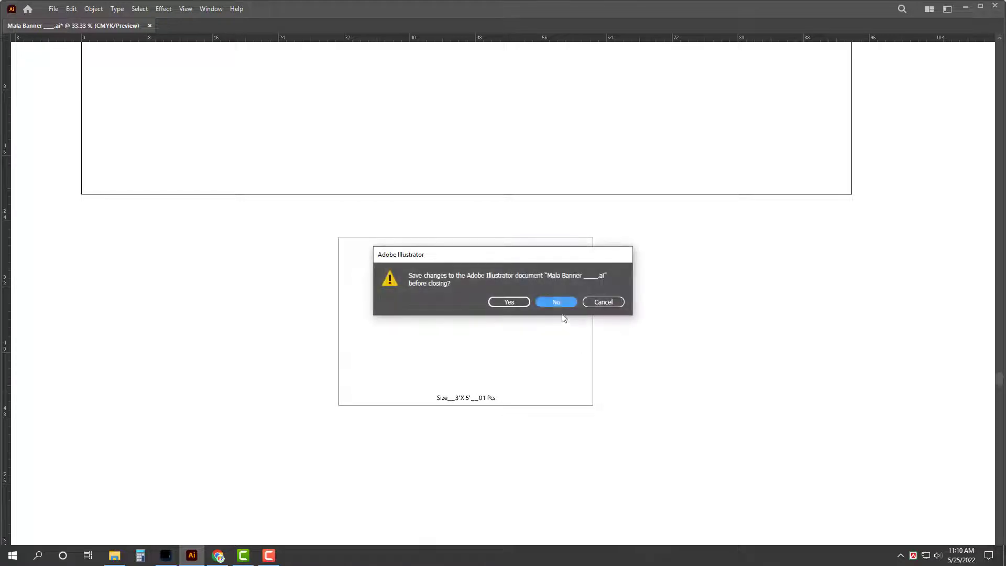
click(559, 304)
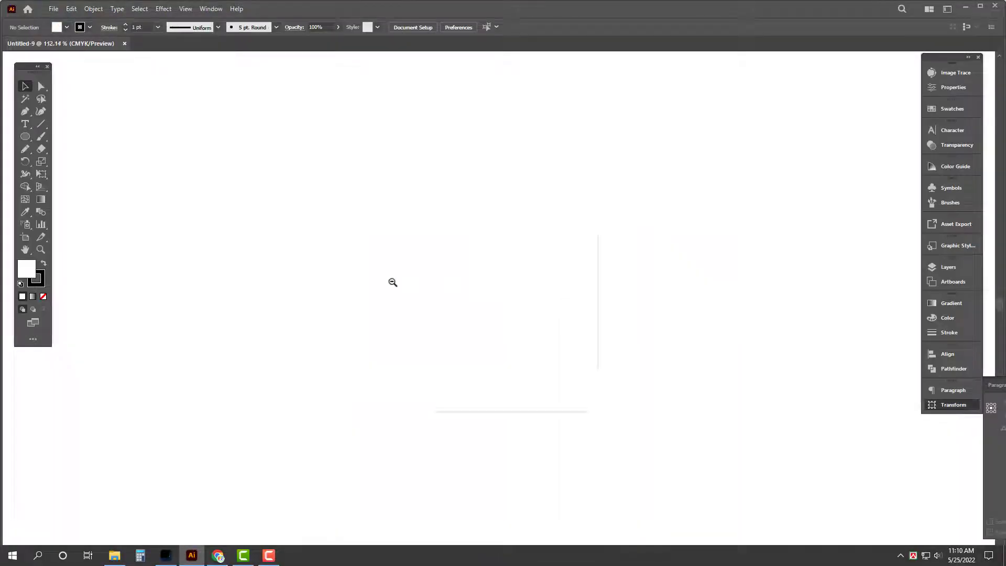
Step: Paste the small banner and size it to 60 in wide by 36 in high
key(ctrl+v)
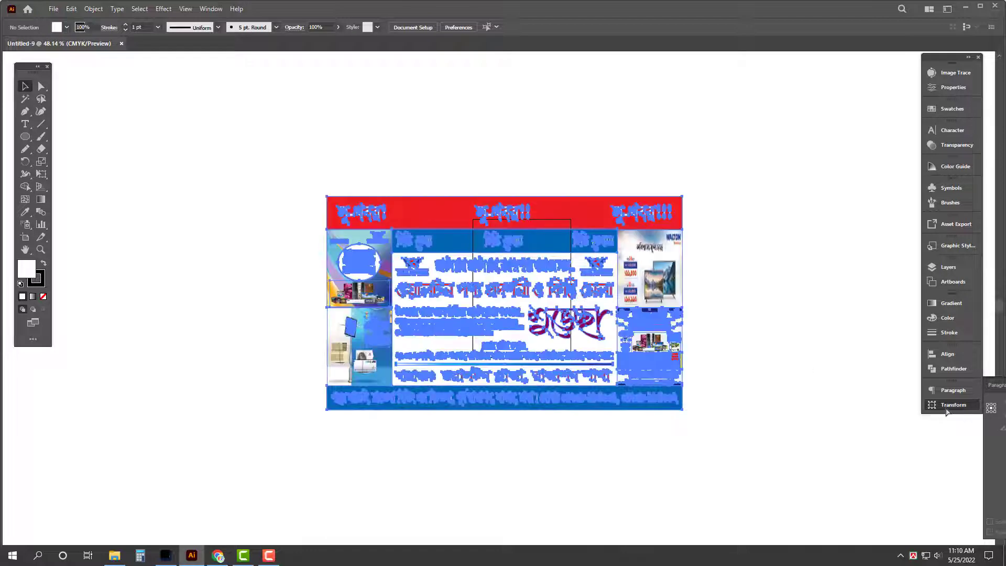
click(950, 406)
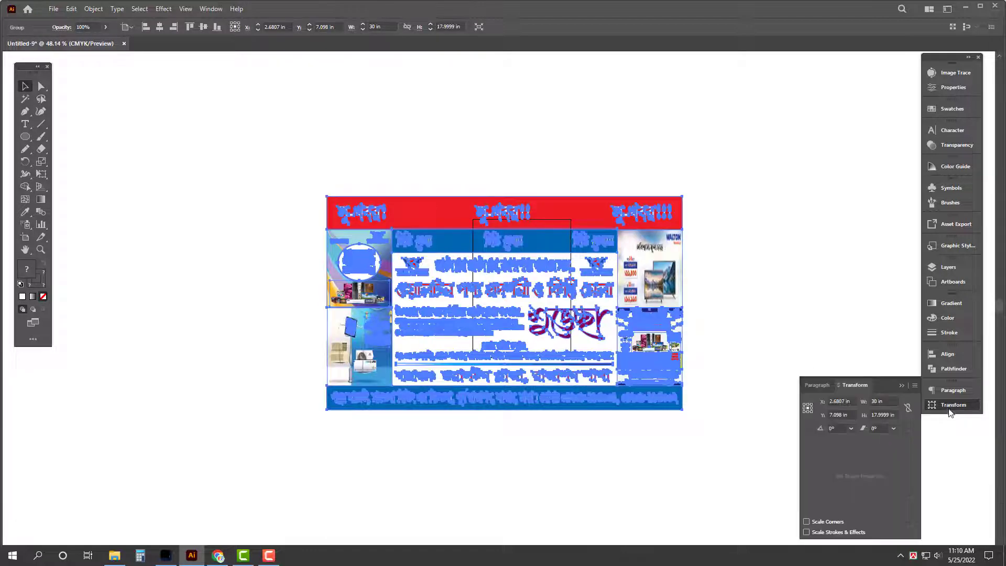
click(886, 401)
text(60)
key(Return)
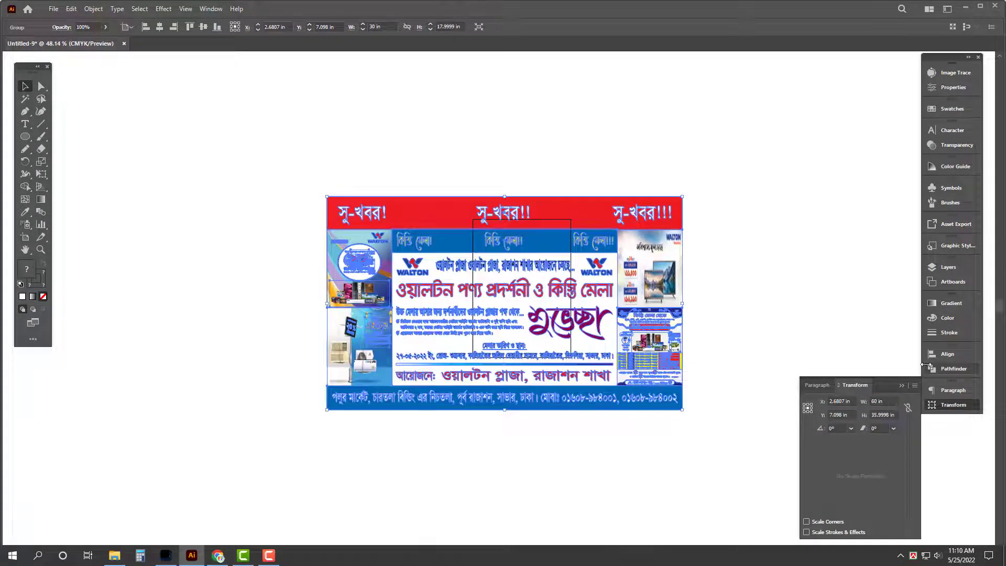
click(887, 415)
text(36)
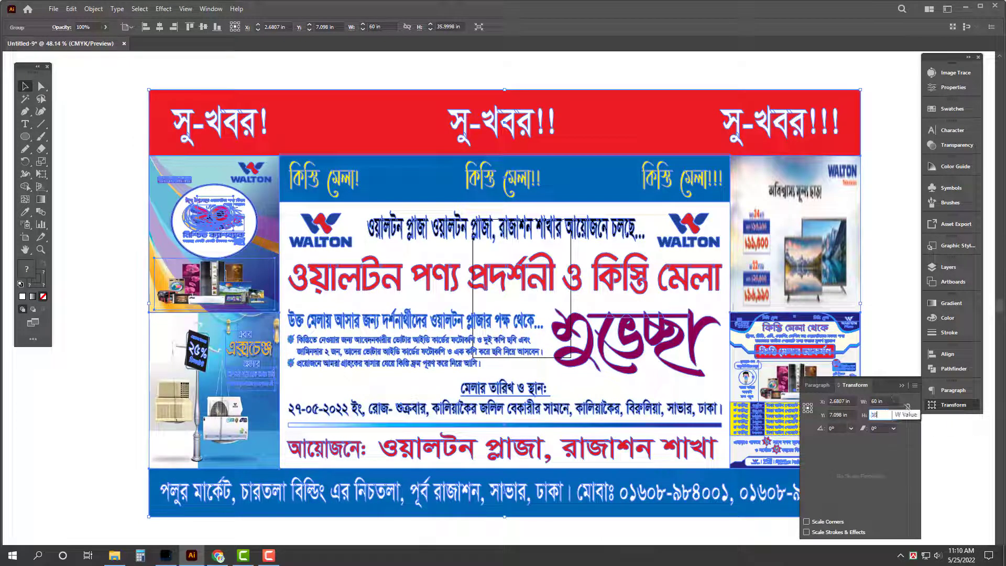
key(Return)
Step: Export it as a TIFF to 25-05-022, reusing the earlier name with 15' changed to 5'
click(54, 9)
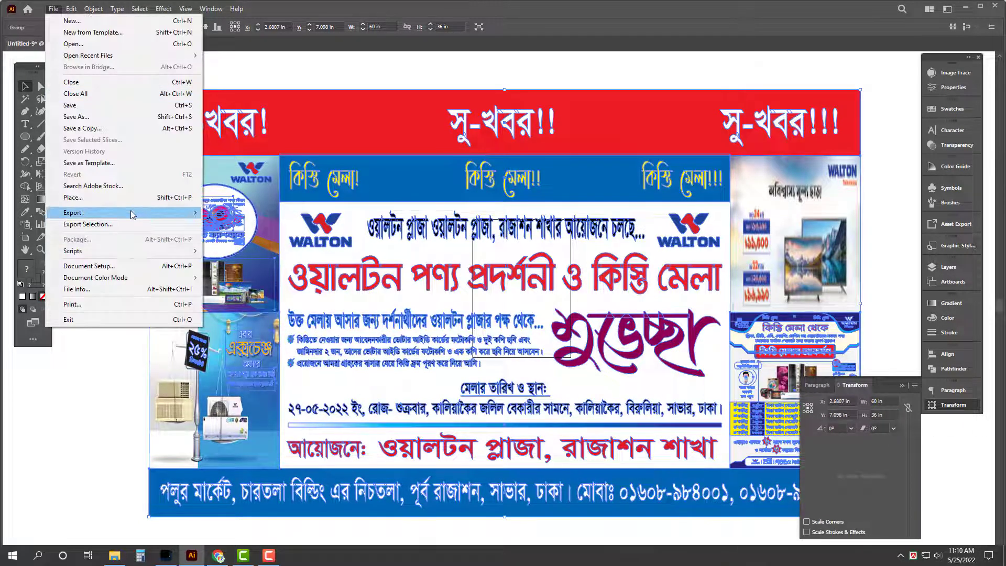
mouse_move(179, 213)
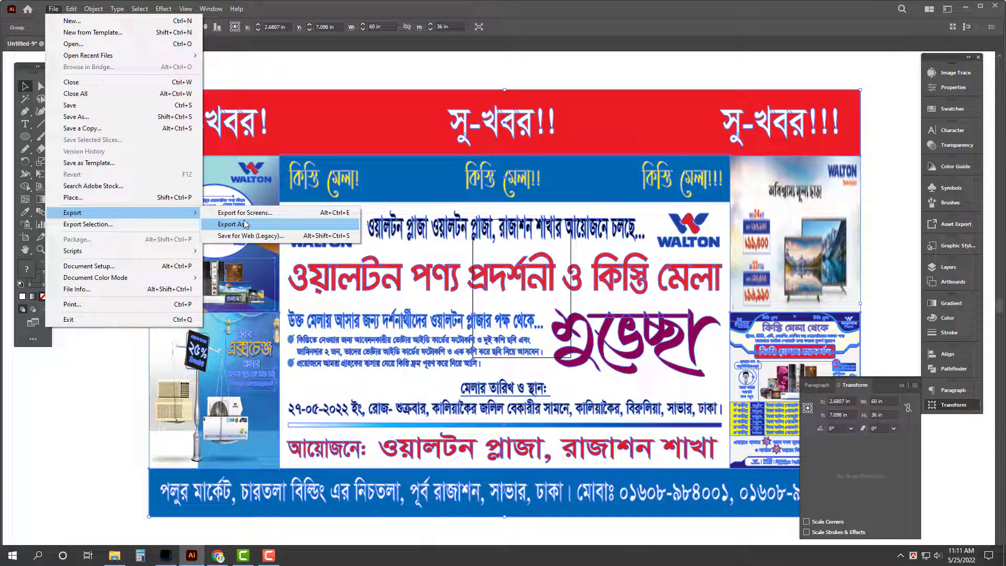
click(245, 224)
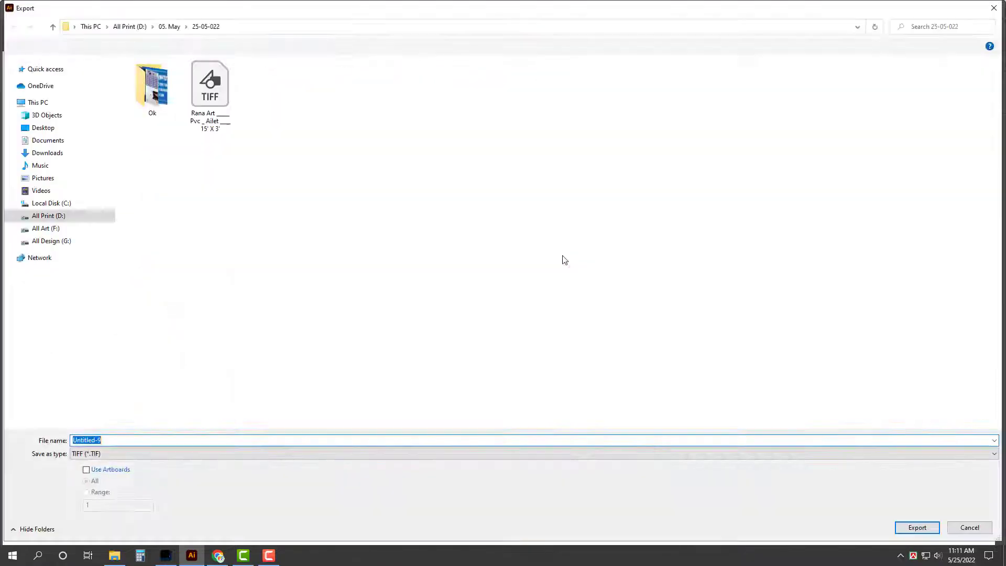
click(210, 87)
click(162, 440)
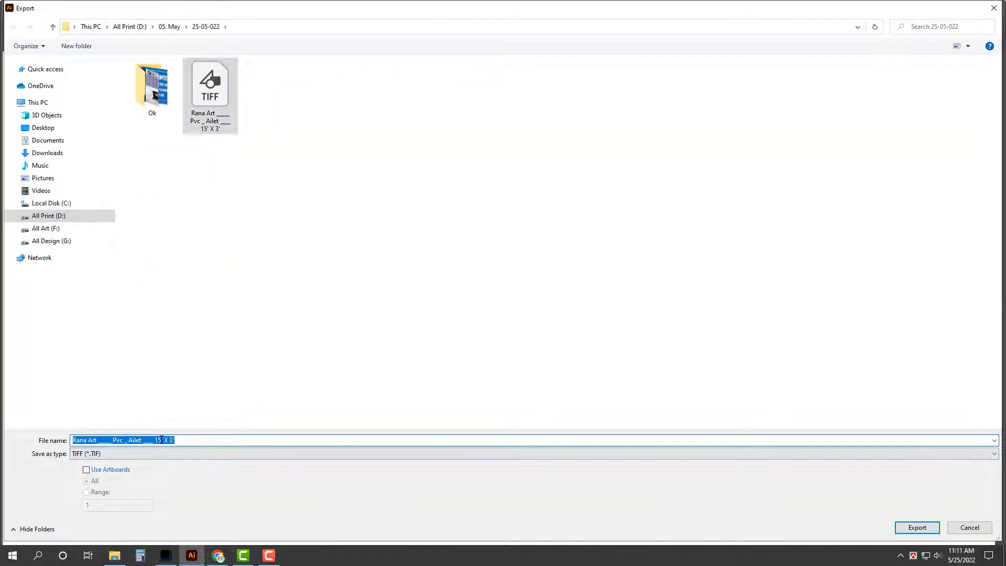
click(159, 440)
key(BackSpace)
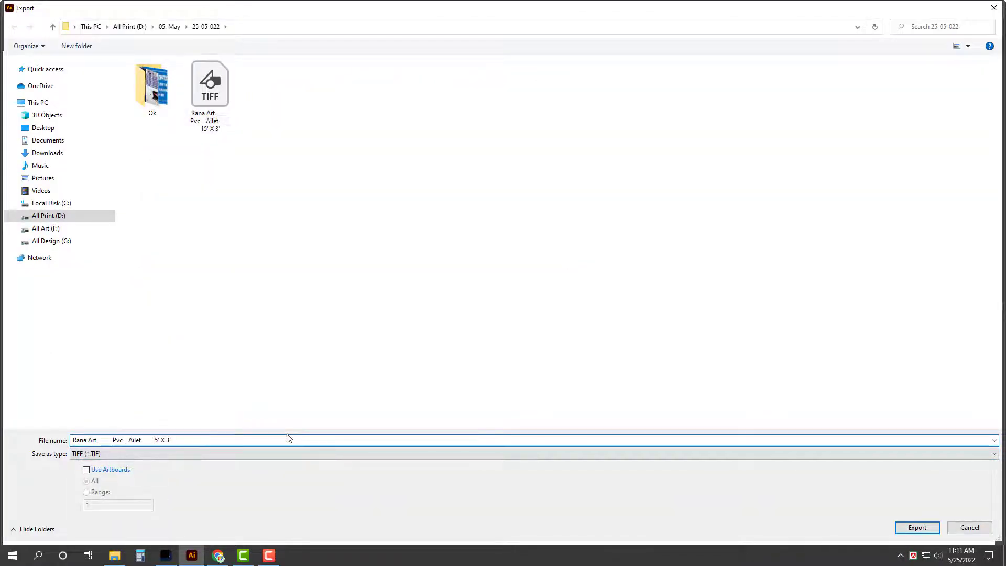
key(Return)
click(501, 319)
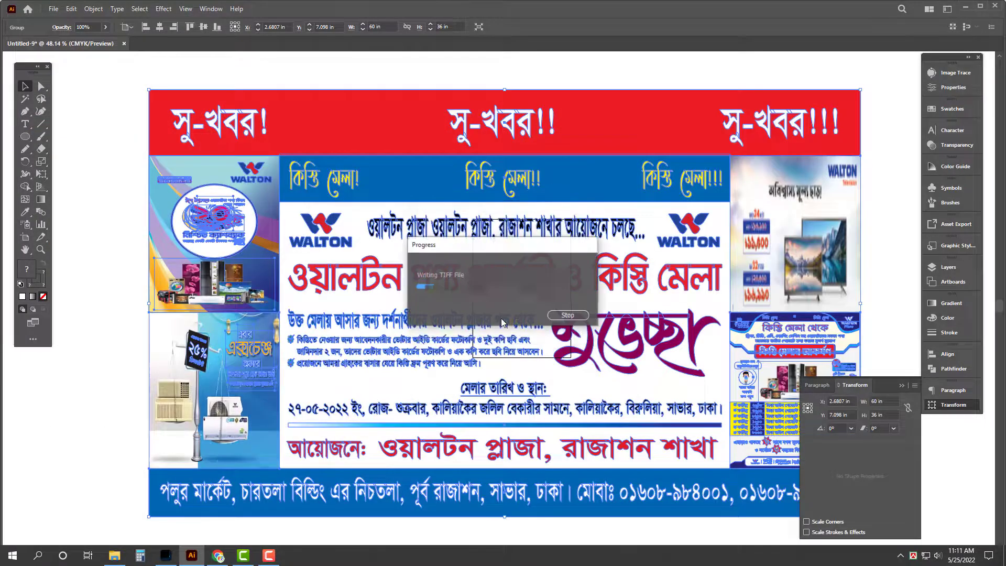
Step: Clear Chrome's downloads list, then quit Illustrator discarding the document's changes
click(219, 556)
click(988, 52)
click(925, 54)
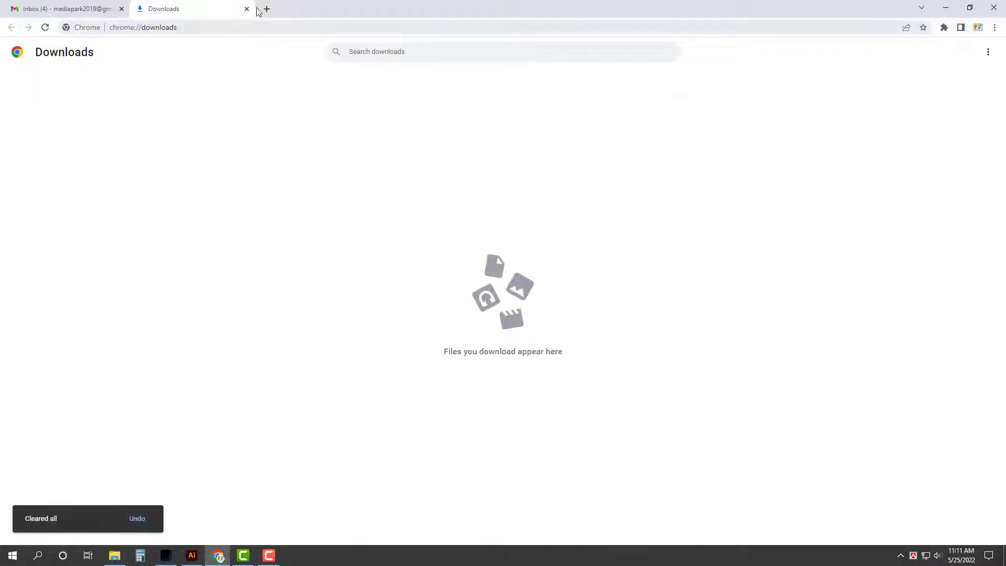
key(ctrl+Tab)
click(946, 8)
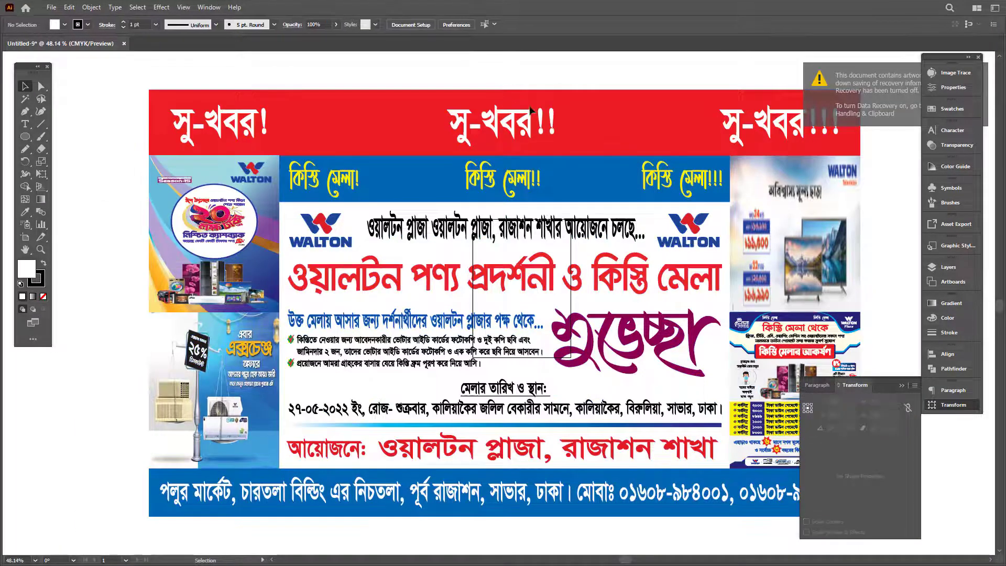
key(ctrl+q)
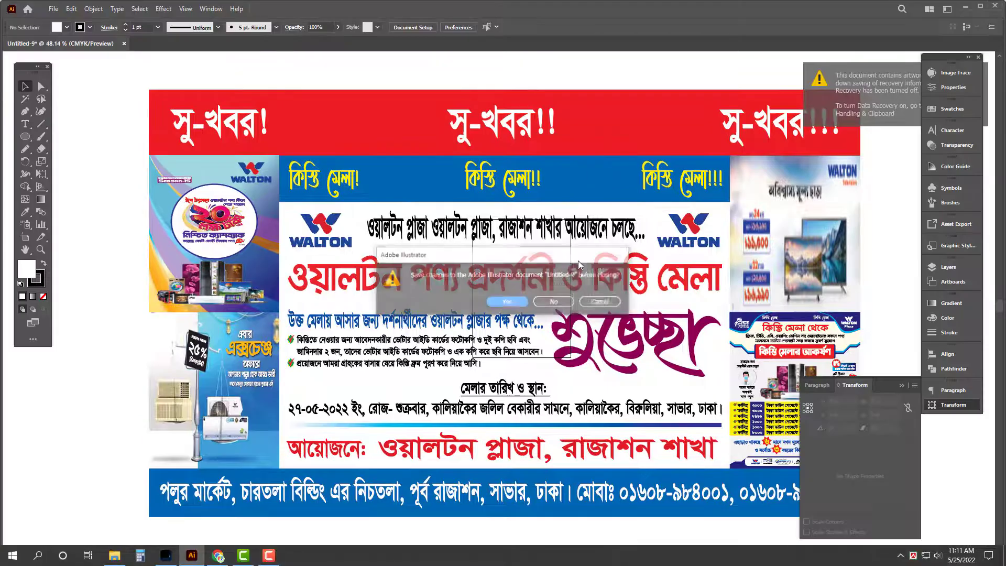
click(554, 302)
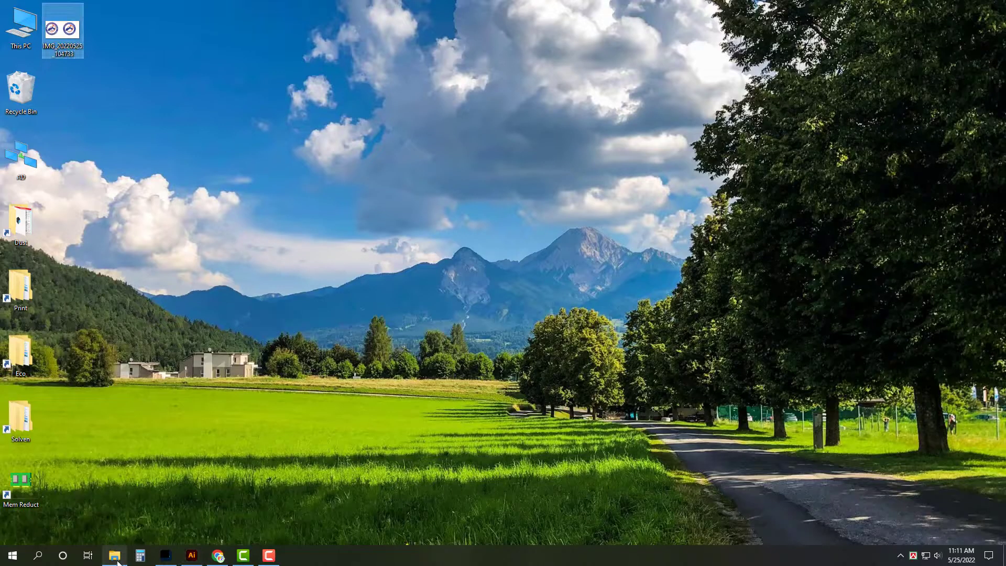
Step: Quit Illustrator, close the Walton window, and open Print > 25-05-022 in File Explorer
click(114, 555)
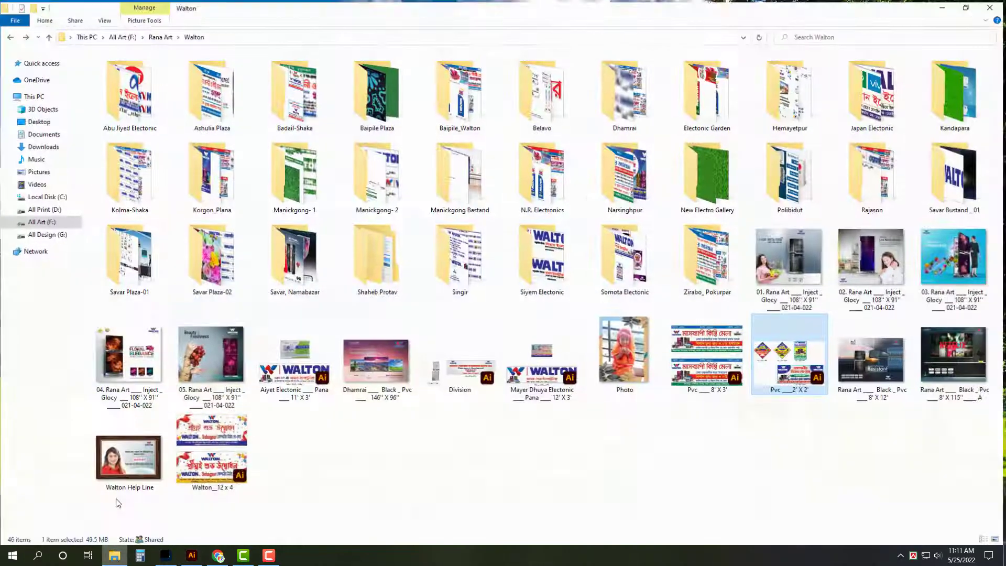
click(992, 6)
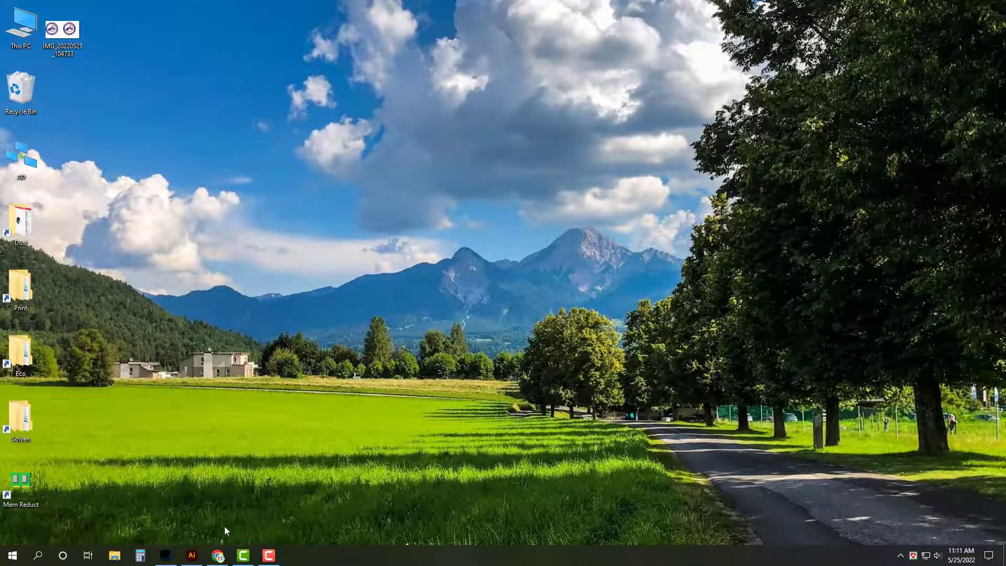
double_click(14, 276)
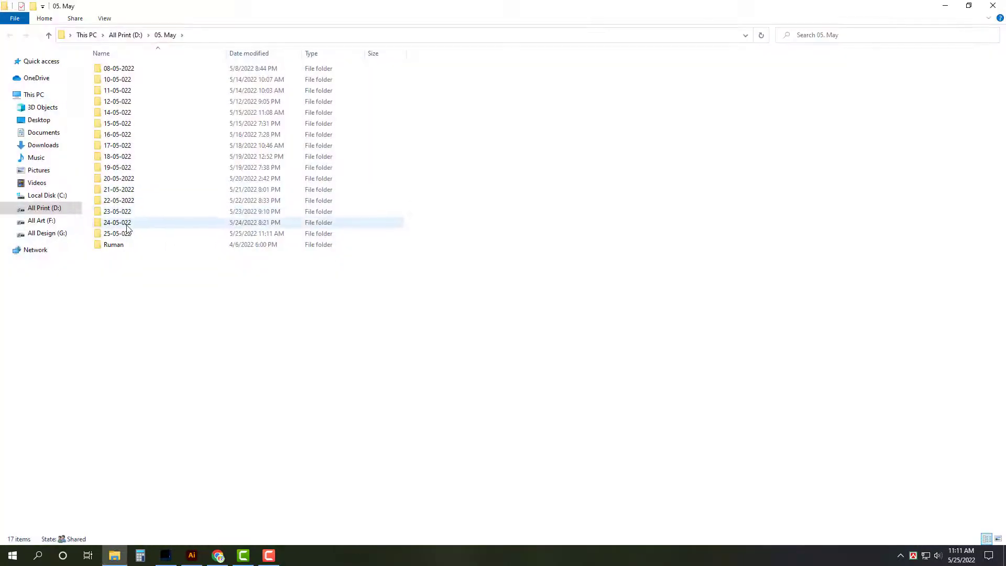
click(118, 233)
key(Return)
click(969, 5)
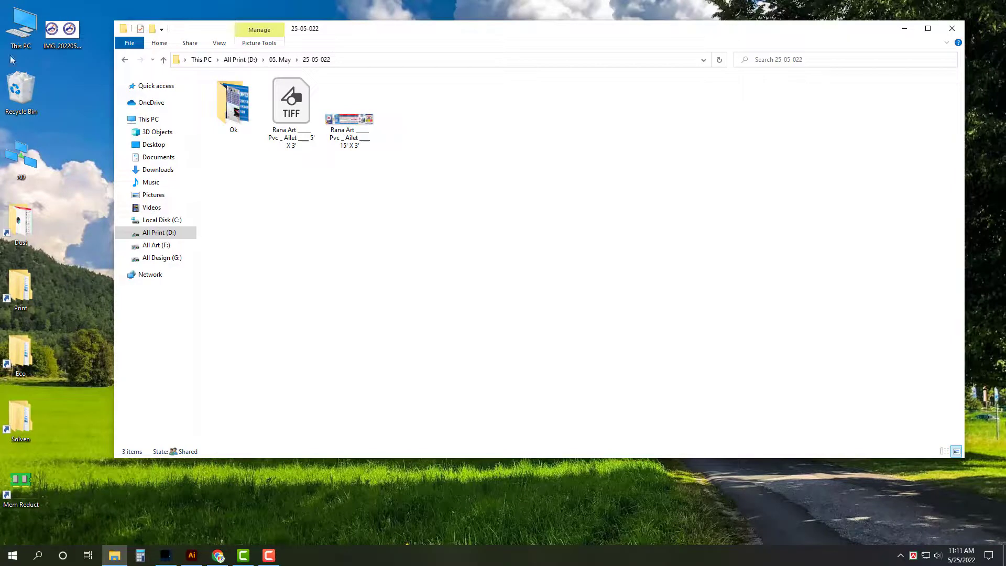
Step: Empty the Recycle Bin and select both Rana Art files
right_click(23, 87)
click(60, 106)
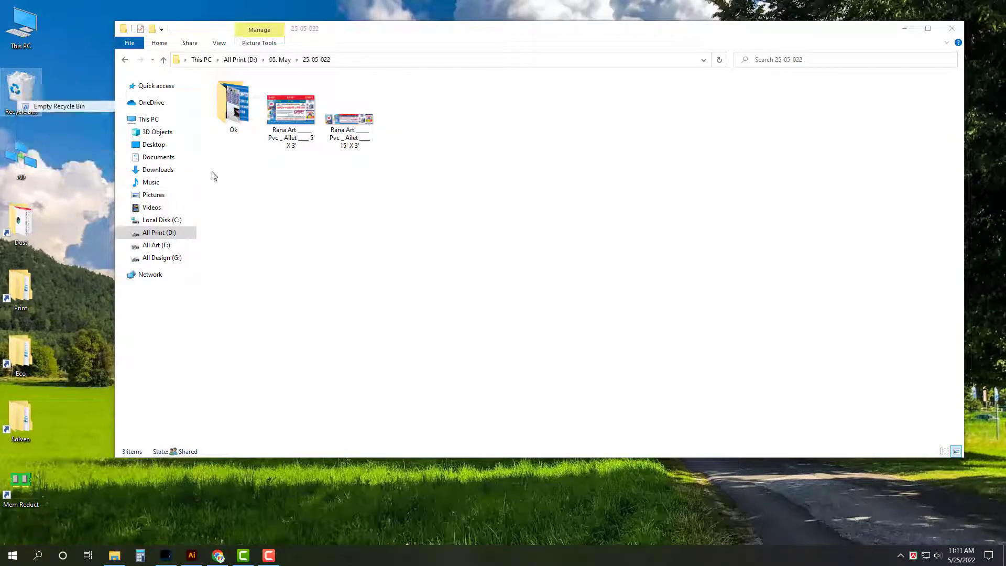
click(534, 288)
drag(519, 289, 262, 74)
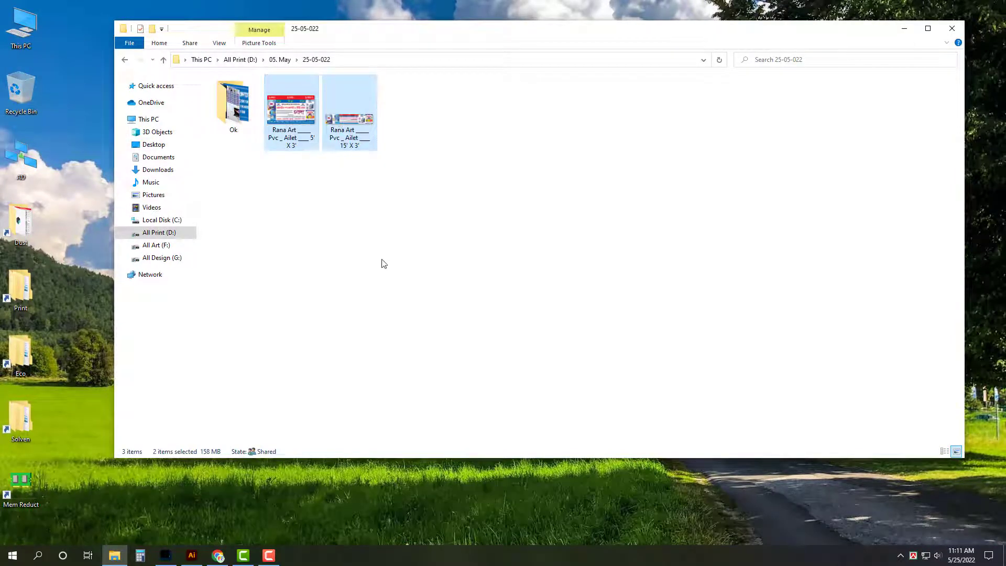
Step: In the Solven share's 25-05-2022 folder, create a new folder named Ruman
double_click(20, 418)
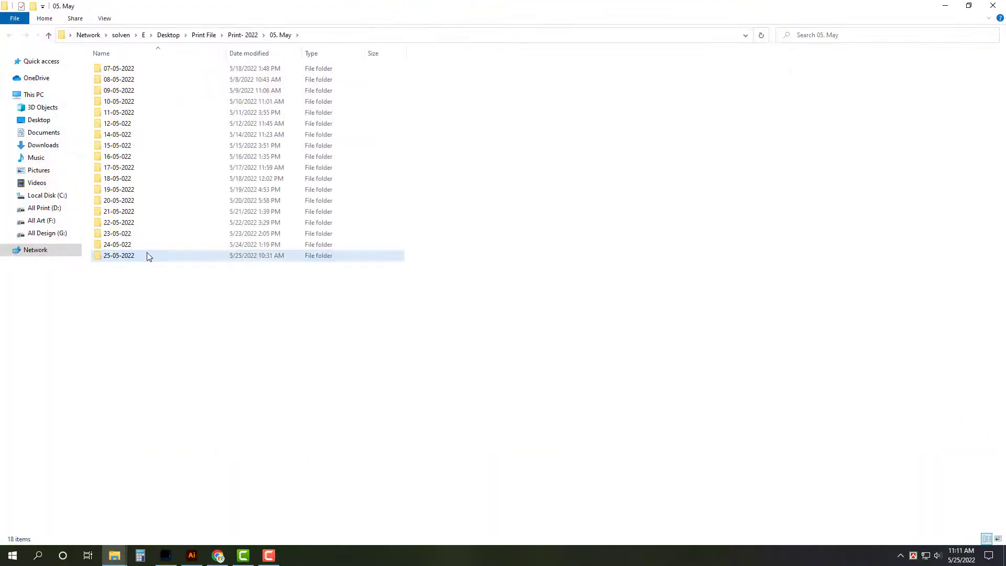
double_click(148, 255)
click(137, 70)
right_click(153, 114)
mouse_move(221, 225)
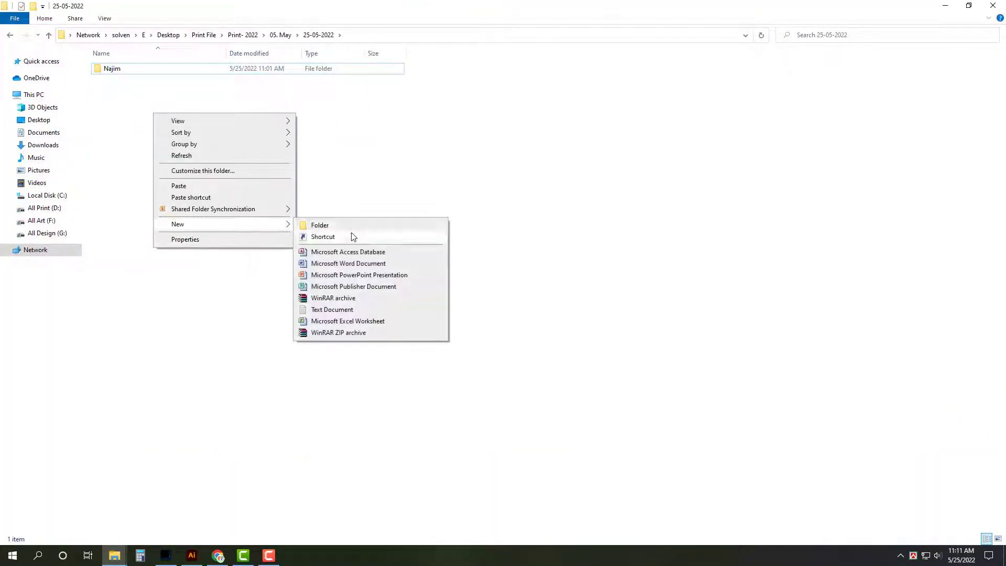
click(348, 226)
text(Ruman)
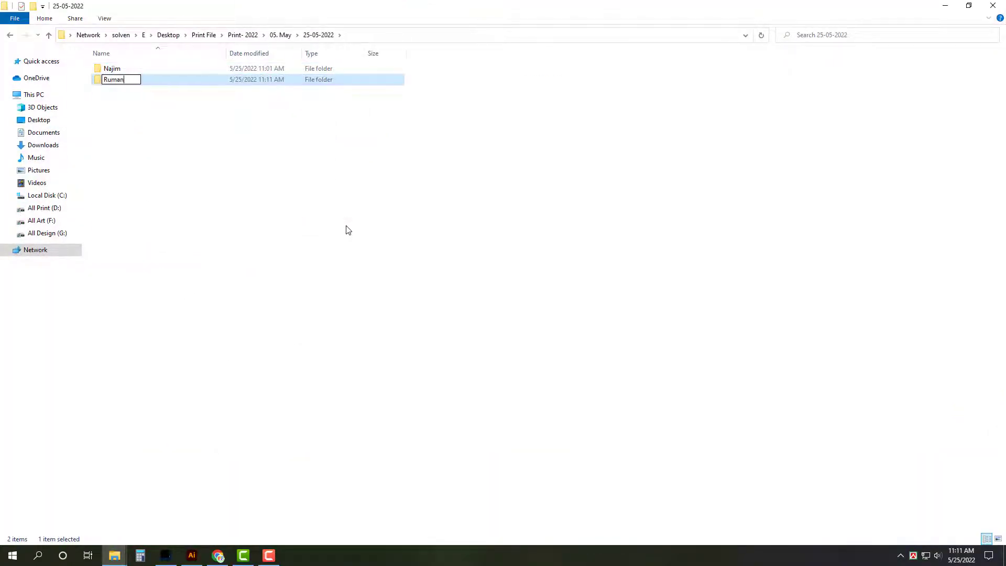
key(Return)
key(Return)
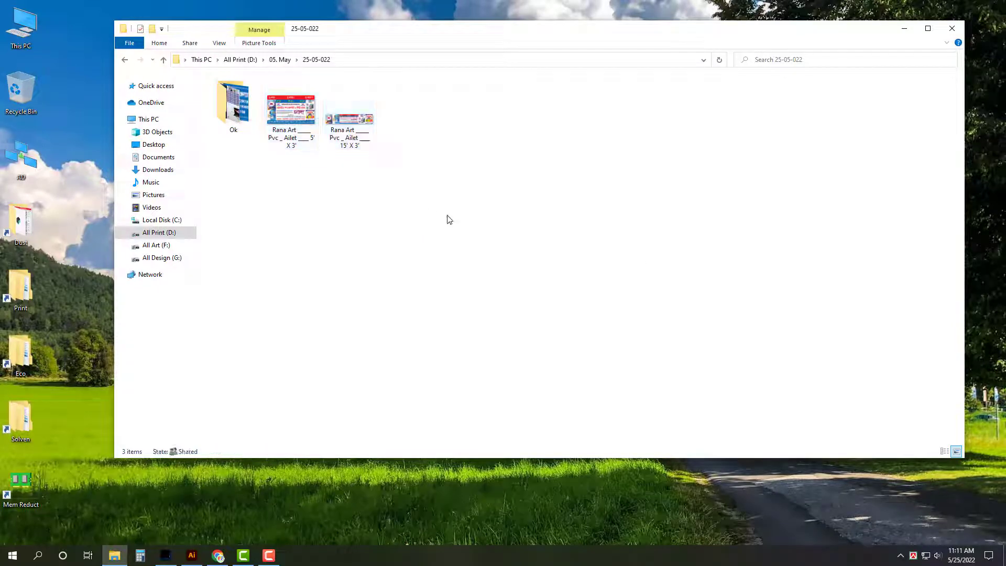
Step: Move both Rana Art files into the Ok folder, then minimize Explorer and refresh the desktop
drag(296, 139, 234, 106)
click(905, 31)
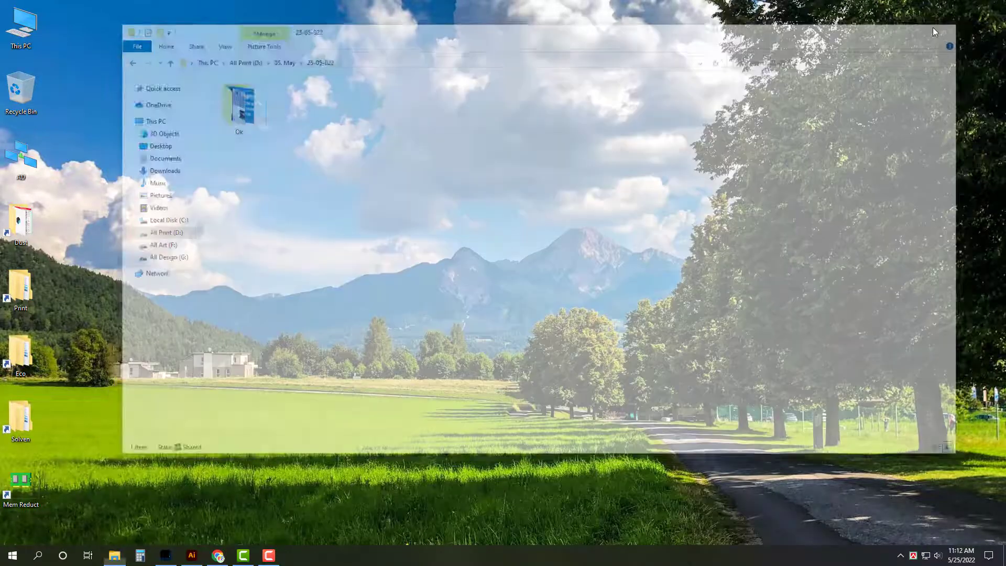
right_click(190, 101)
click(220, 128)
click(218, 556)
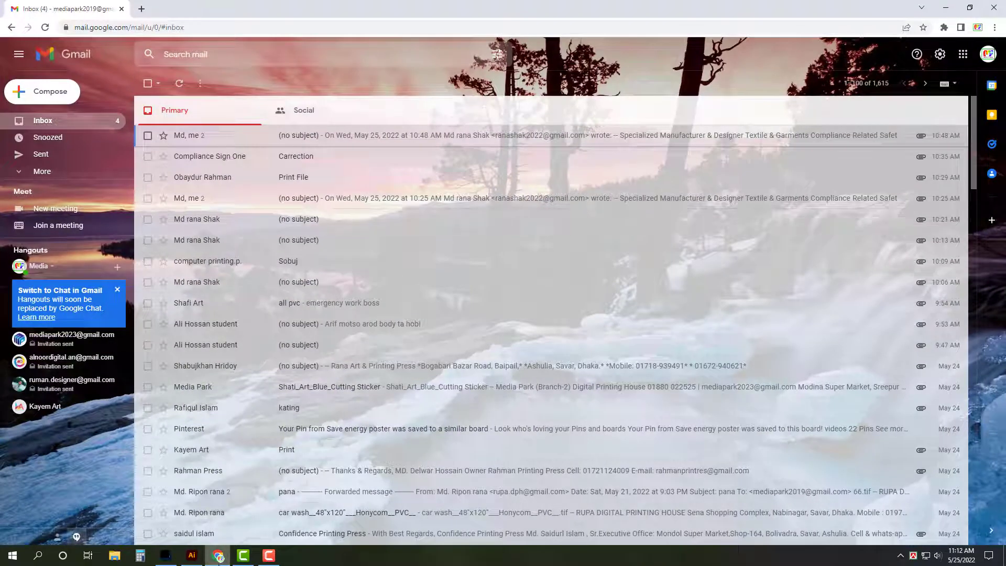
click(217, 556)
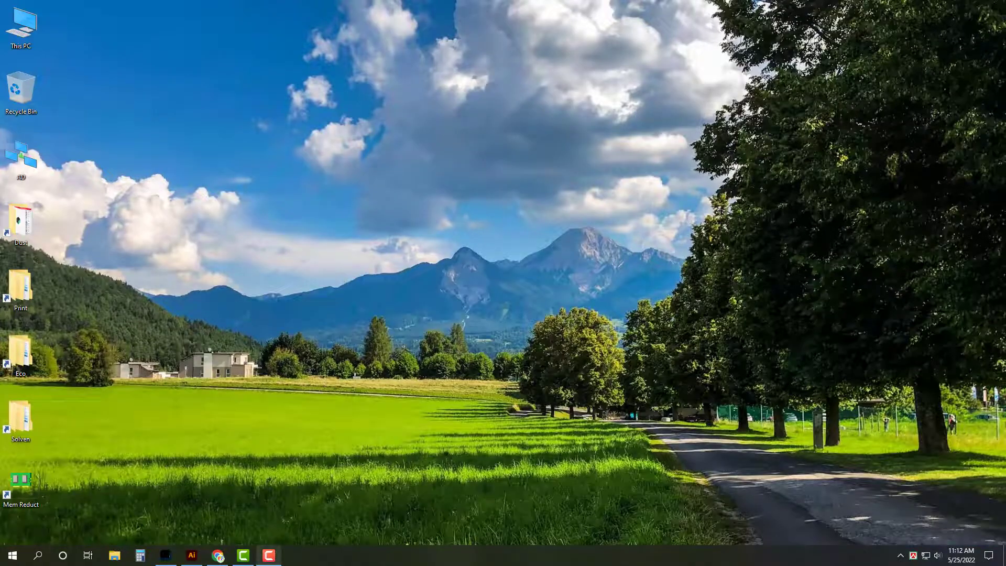
click(268, 556)
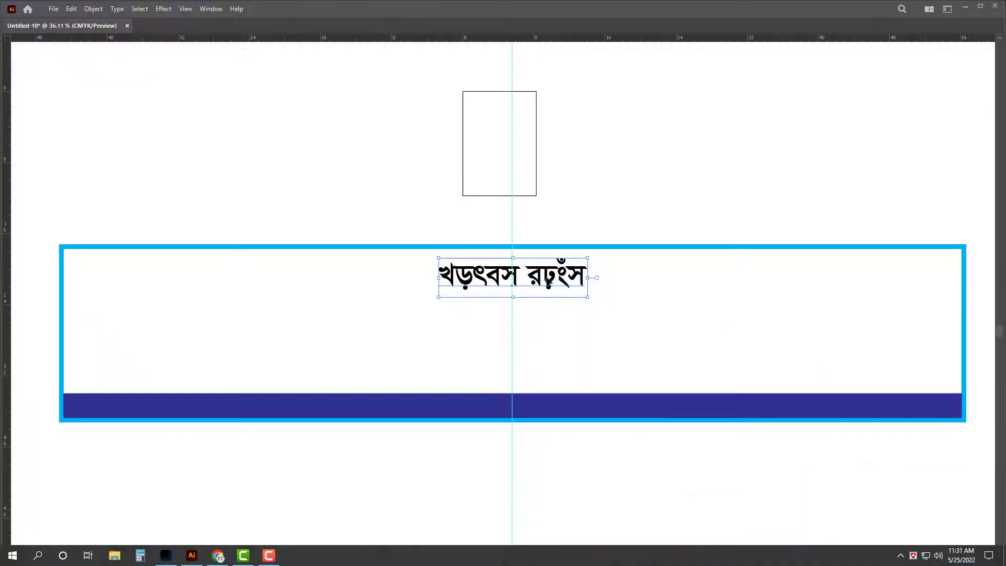
Step: Retype the shop title line to read 'ফাতেমা মেডিসিন কর্ণার'
triple_click(553, 287)
text(ফাত)
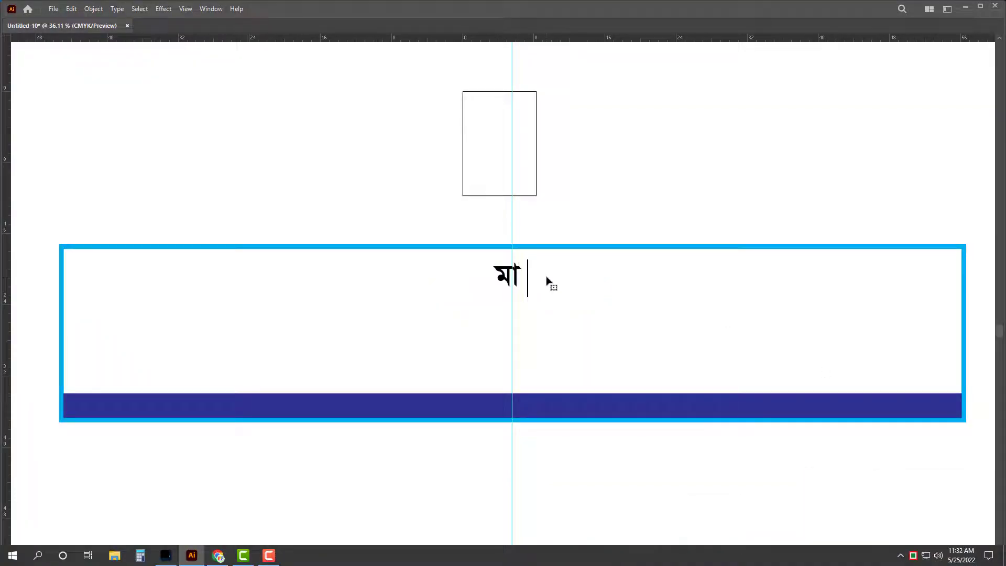
key(BackSpace)
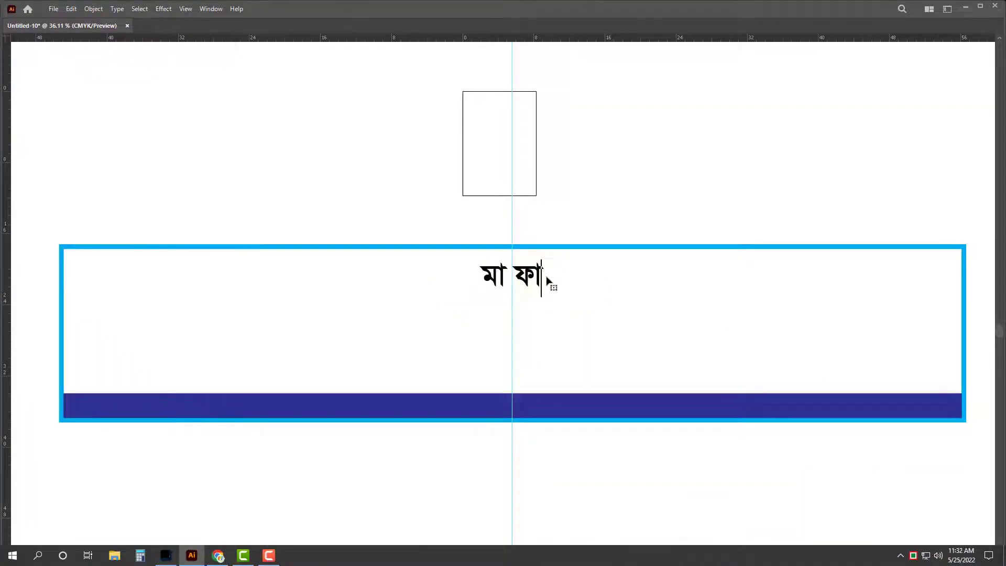
text(তেমা মেডিসিন )
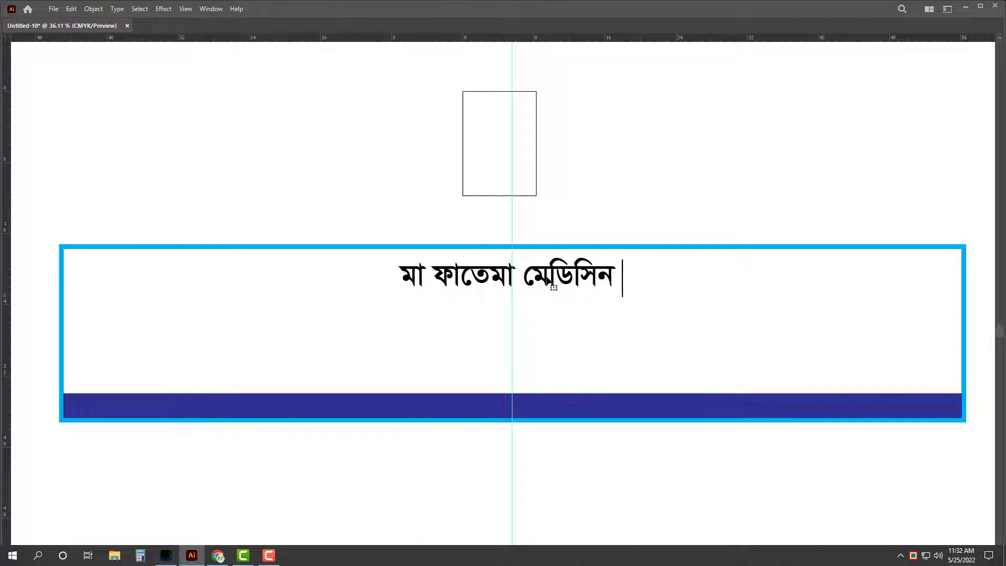
text(কর্ণার)
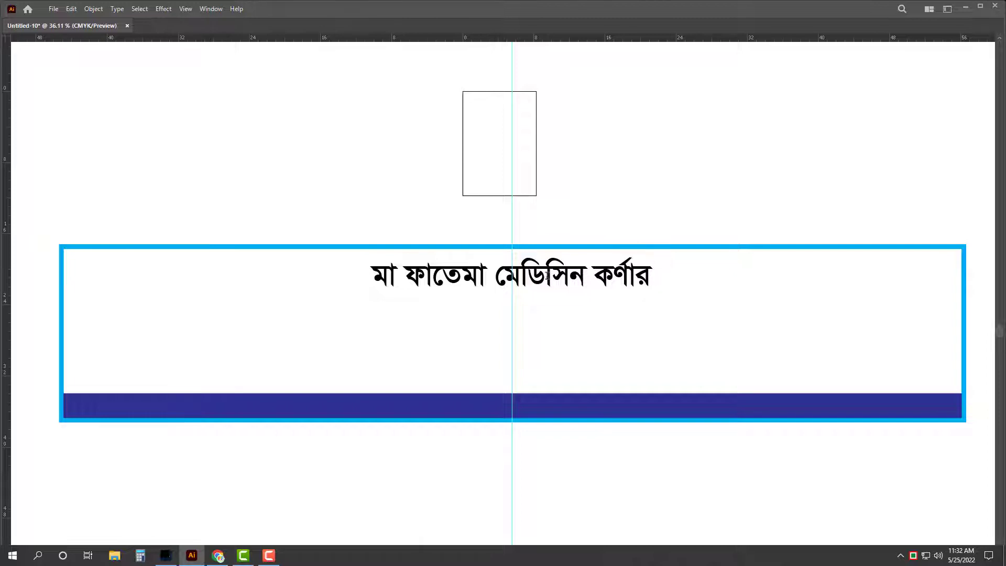
key(Escape)
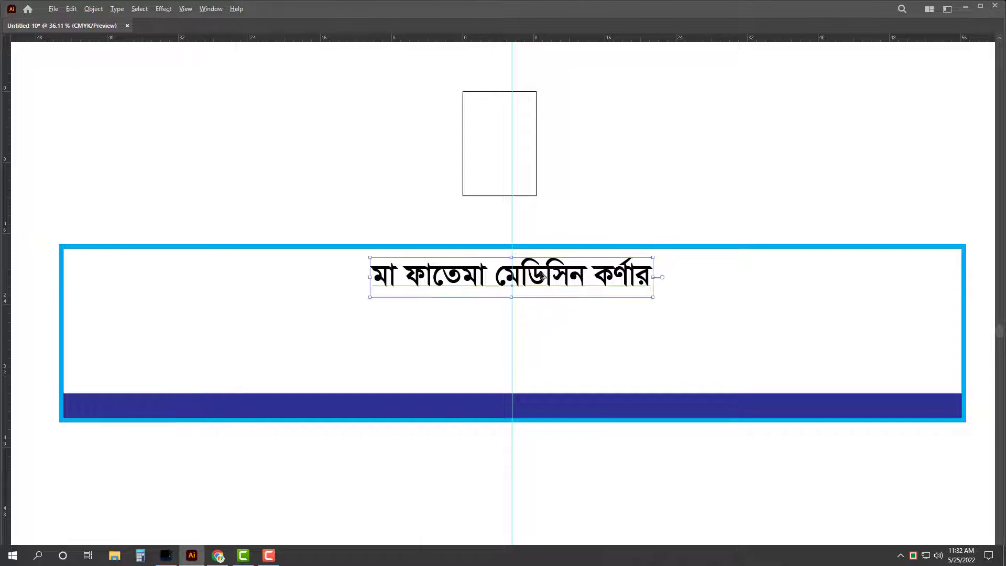
Step: Duplicate the title at about 58% size above the frame, retyped as 'বিসমিল্লাহির রাহমানির রাহিম'
drag(543, 276, 545, 326)
drag(653, 326, 577, 314)
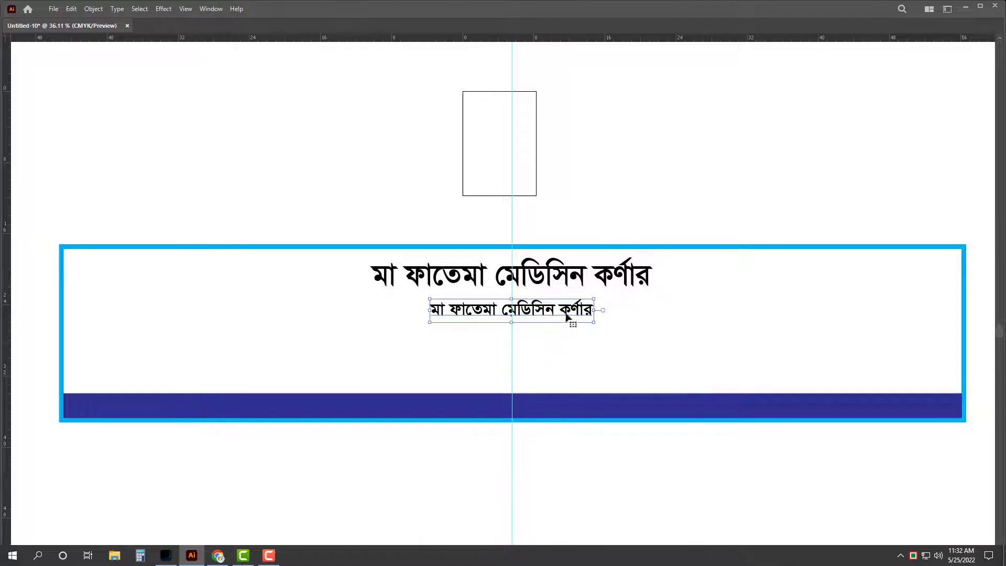
drag(571, 321, 557, 232)
double_click(559, 235)
key(ctrl+a)
text(বি)
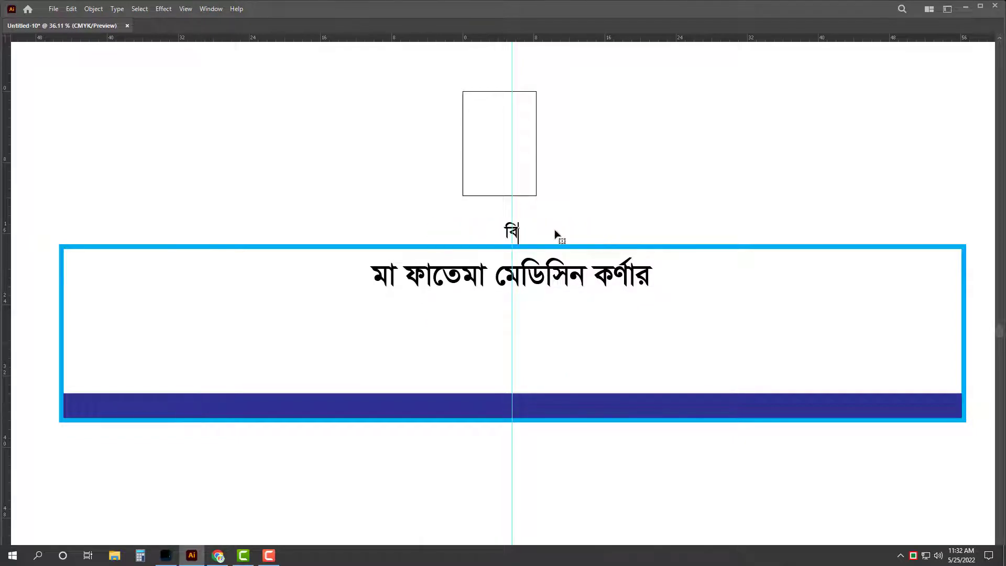
text(সমিল্ল)
key(BackSpace)
key(BackSpace)
key(BackSpace)
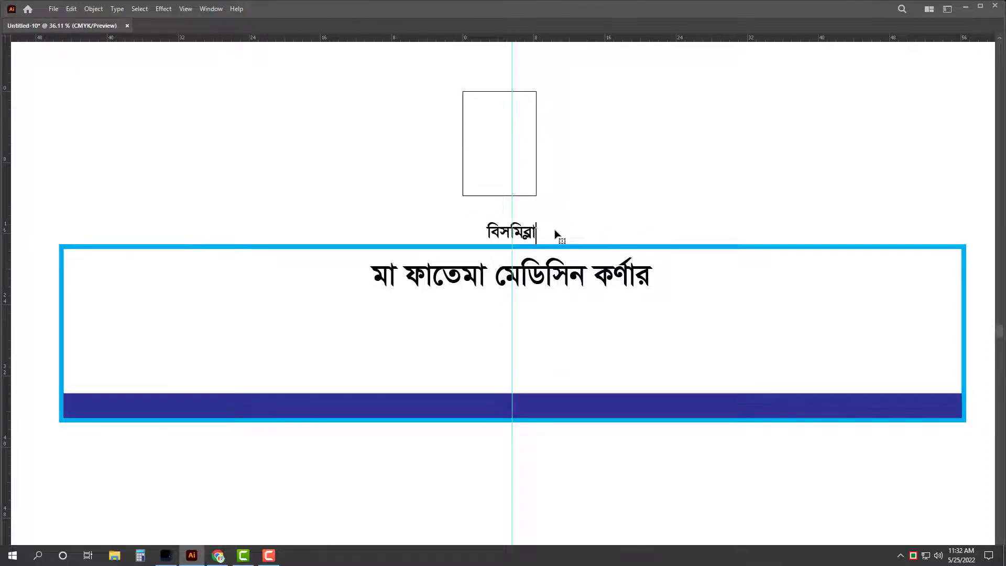
text(ল্লাহি)
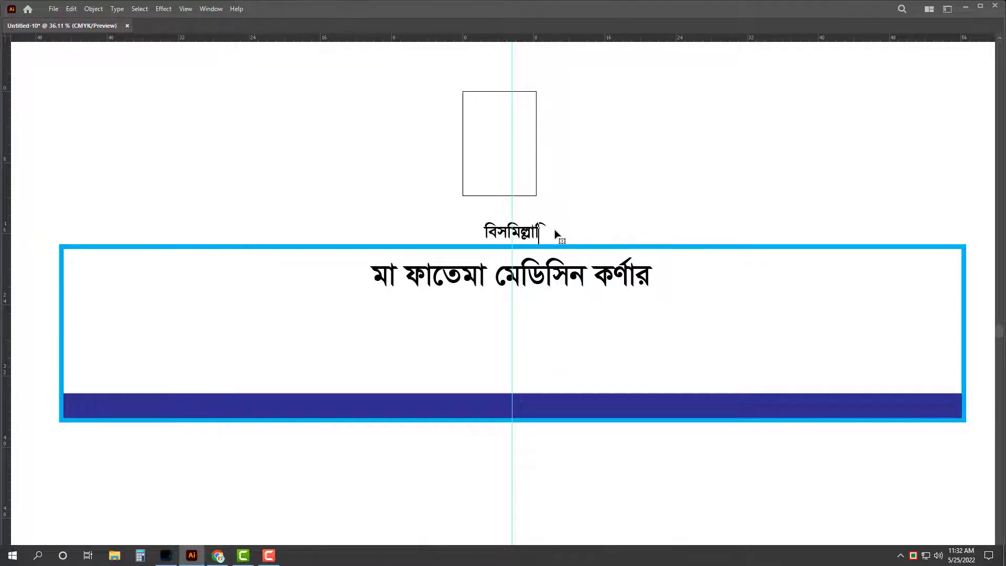
text(র রাহমানির)
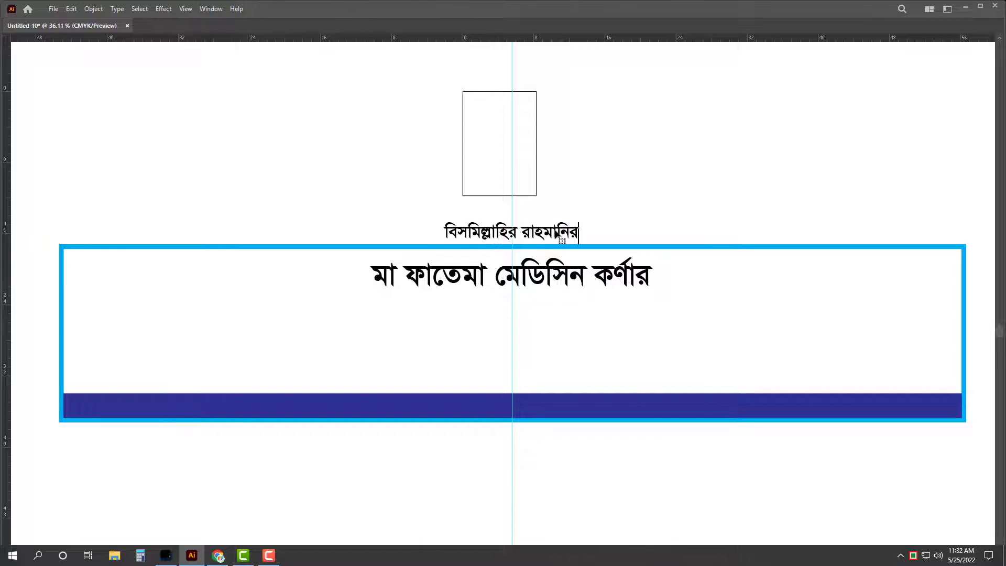
text( রাহিম)
key(Escape)
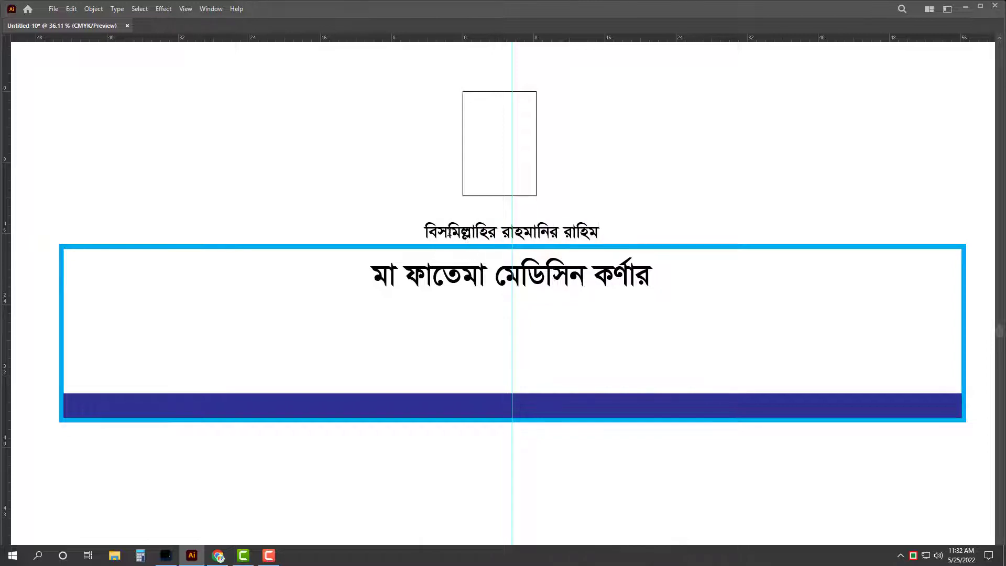
Step: Shrink the Bismillah line further and move it into the frame above the title
click(447, 232)
key(Escape)
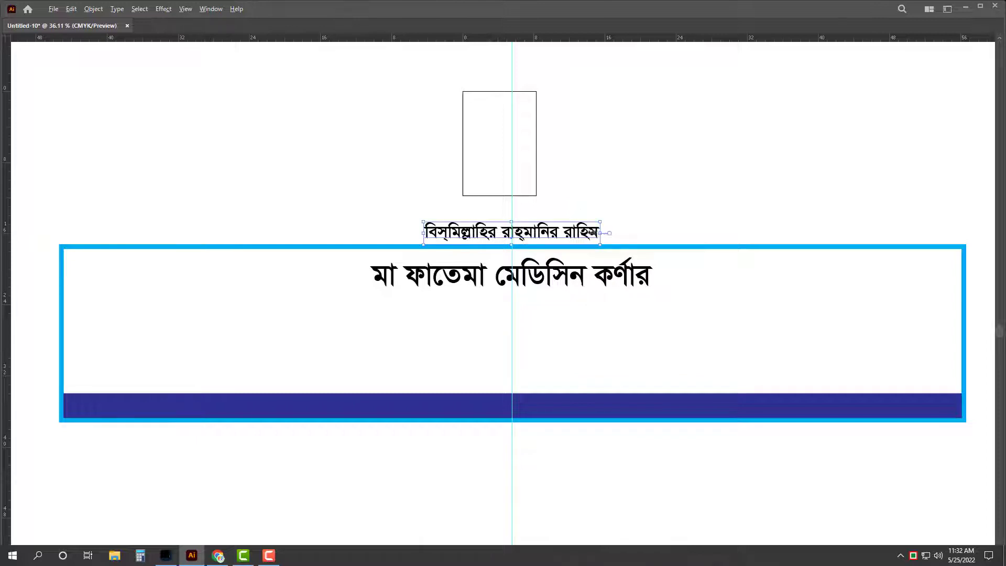
key(ctrl+shift+comma)
key(ctrl+shift+comma)
key(ctrl+shift+comma)
key(ctrl+shift+comma)
drag(554, 227, 571, 335)
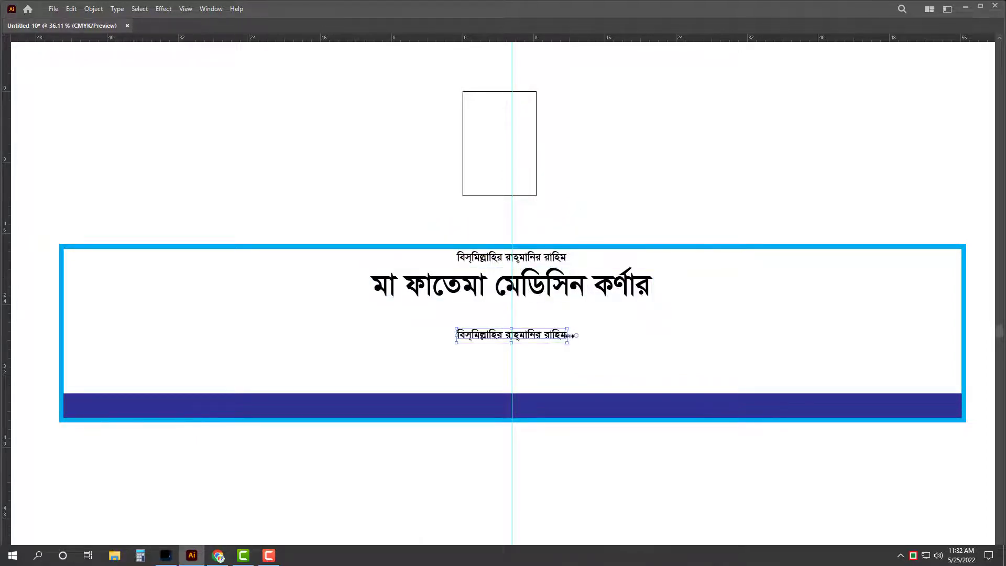
Step: Enlarge the copied line and retype it as the doctor's name
key(ctrl+shift+period)
triple_click(576, 336)
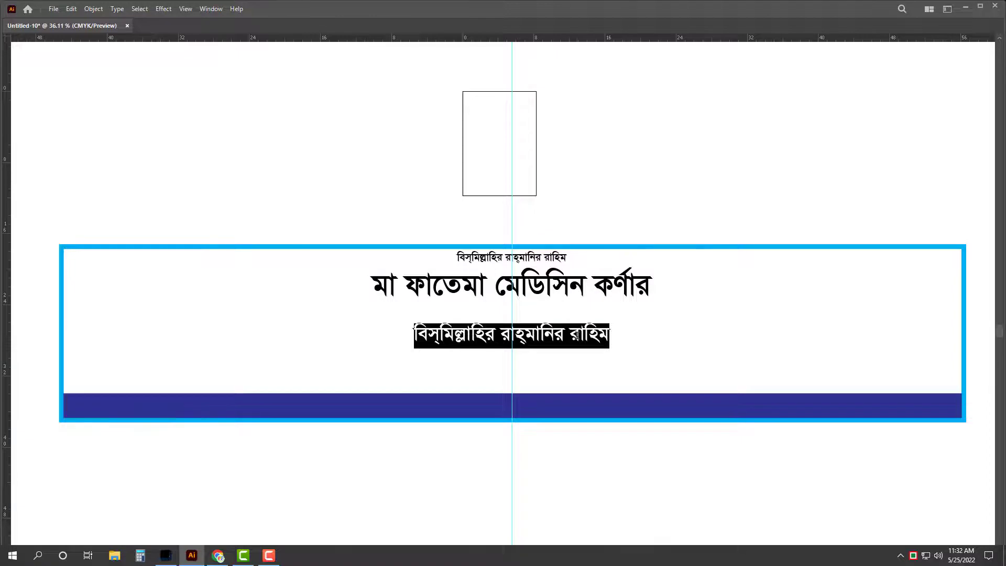
text(ইভ)
text(ফঐ)
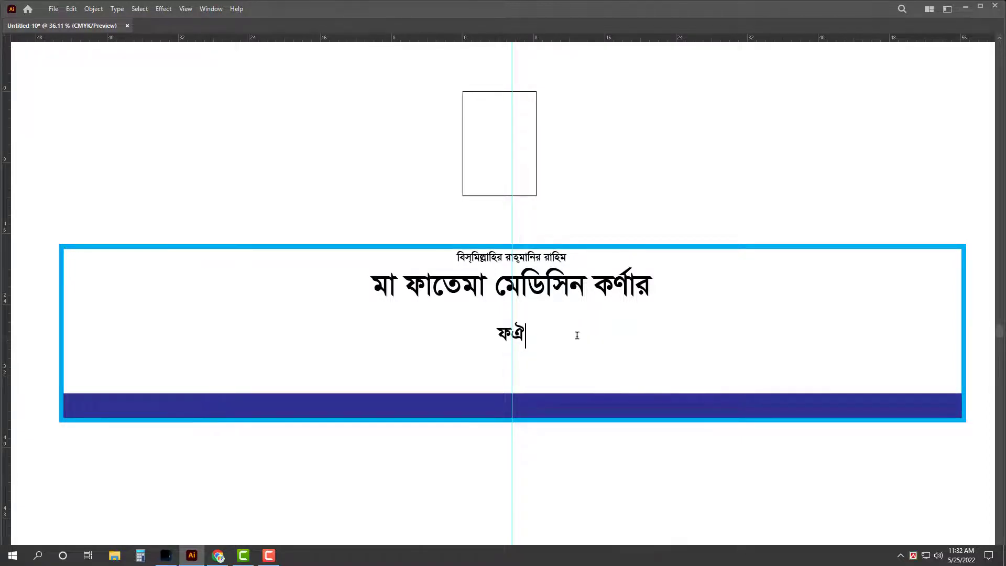
triple_click(577, 336)
text(ভি.ডা)
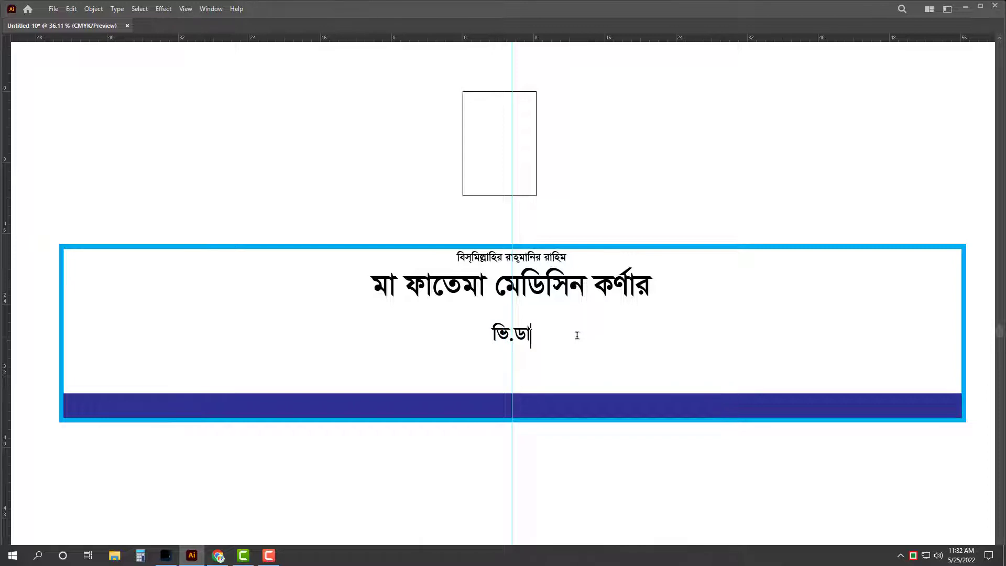
text(ঃ মোঃ )
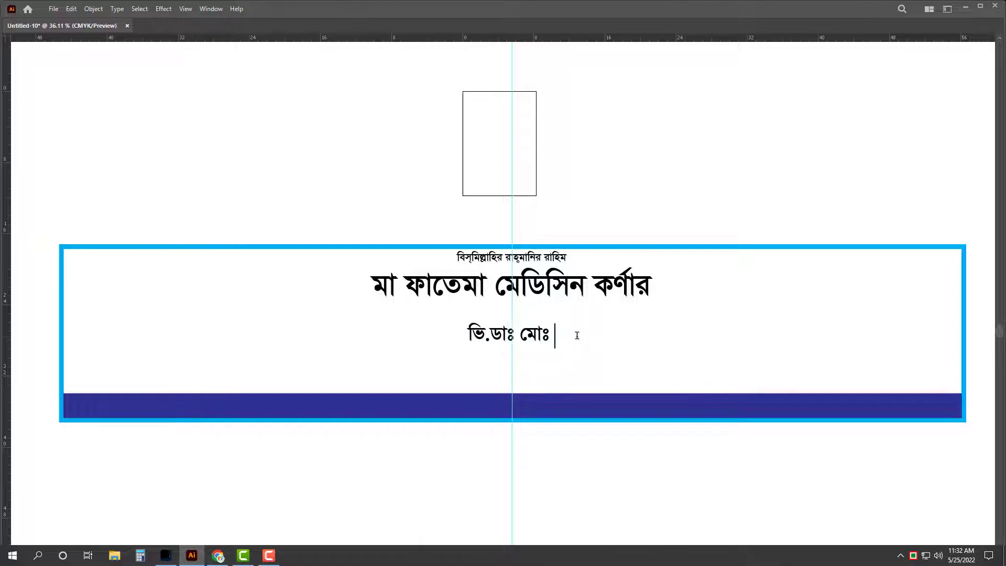
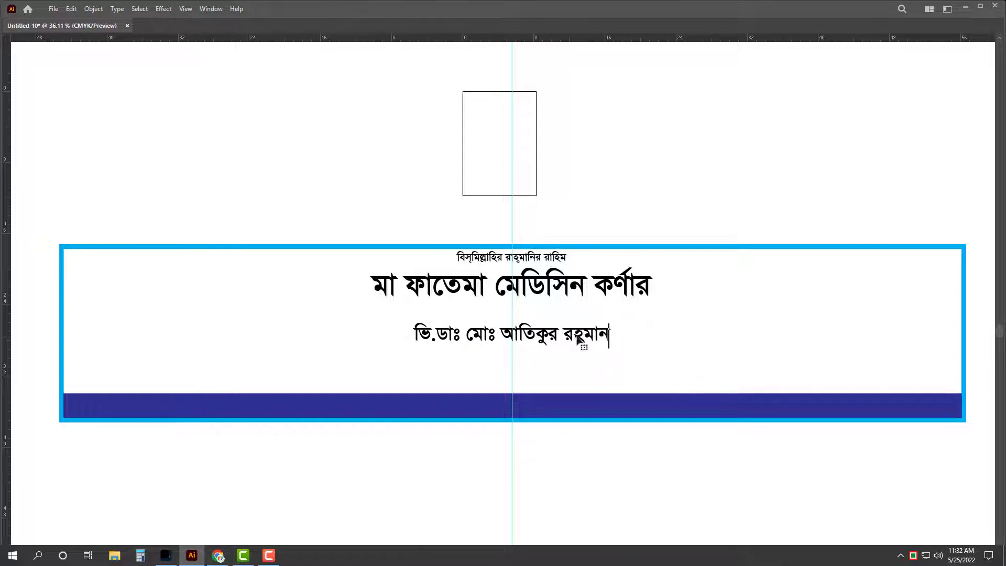
Step: Duplicate the name line below, narrow the copy, and right-align it with the name line
key(Escape)
drag(580, 335, 580, 362)
drag(411, 362, 470, 361)
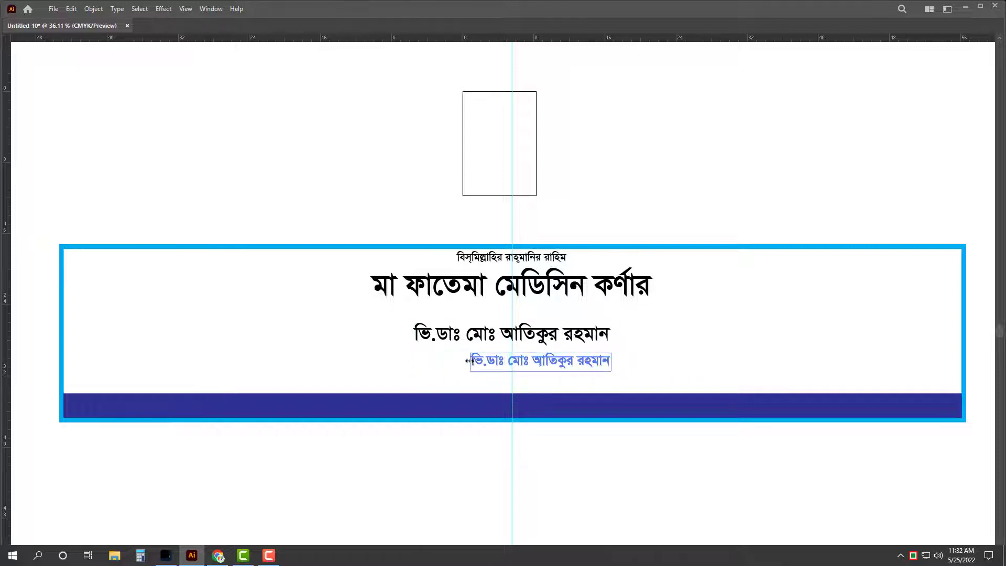
click(557, 370)
scroll(576, 388, up, 4)
click(602, 350)
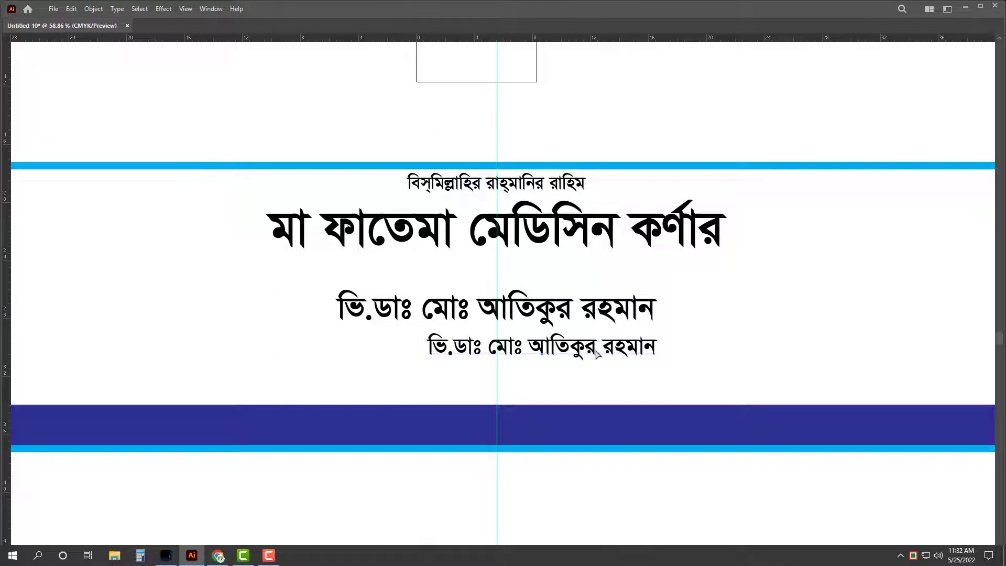
key(ctrl+shift+l)
shift+click(585, 315)
key(Tab)
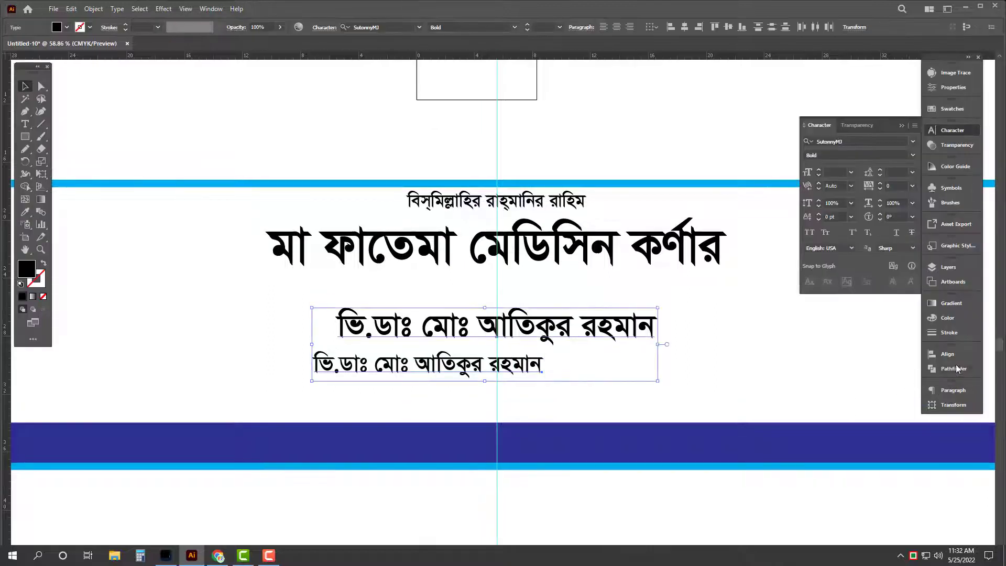
click(948, 354)
click(837, 375)
key(Tab)
Step: Replace the lower line with 'ডি এম এ (মেডিকেল সহকারী) ঢাকা।' and tidy its spacing
double_click(595, 352)
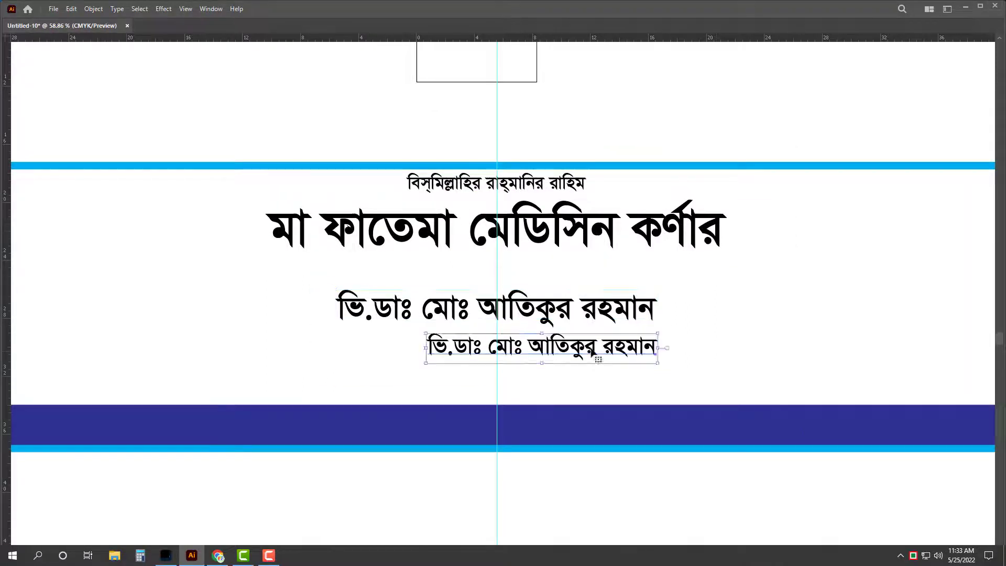
key(ctrl+a)
text(ডি)
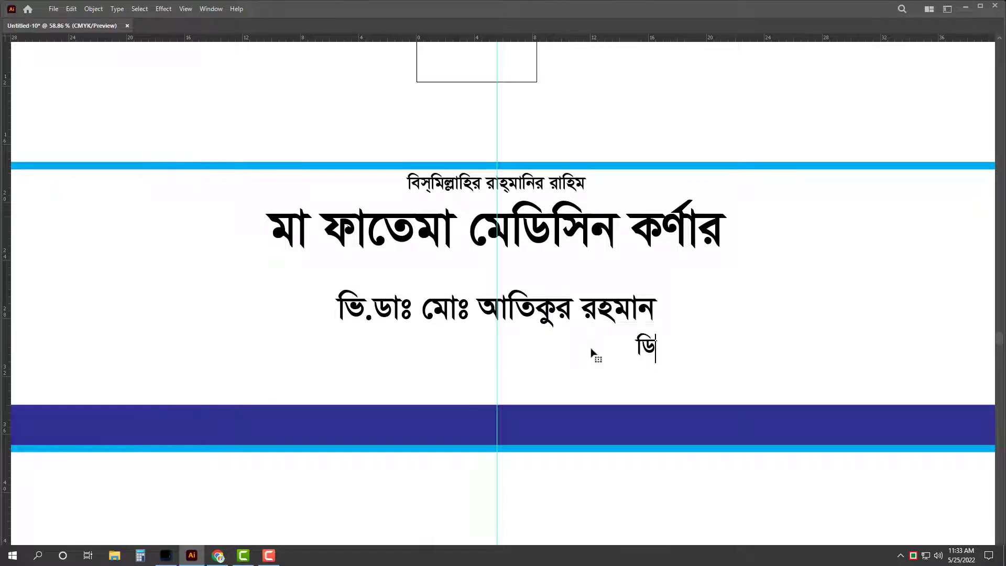
text( এম এ  মেডিকেল)
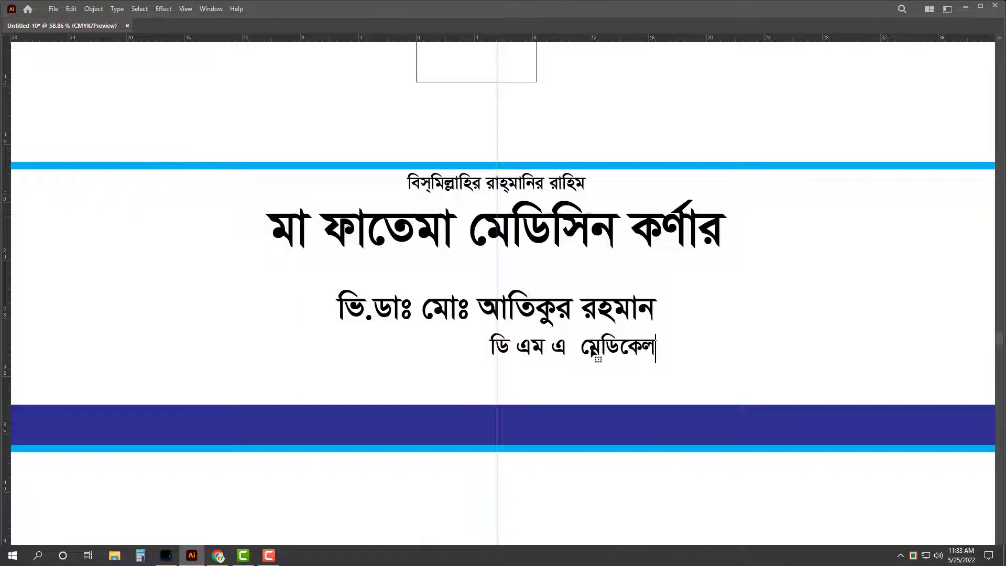
text( সহকারী)
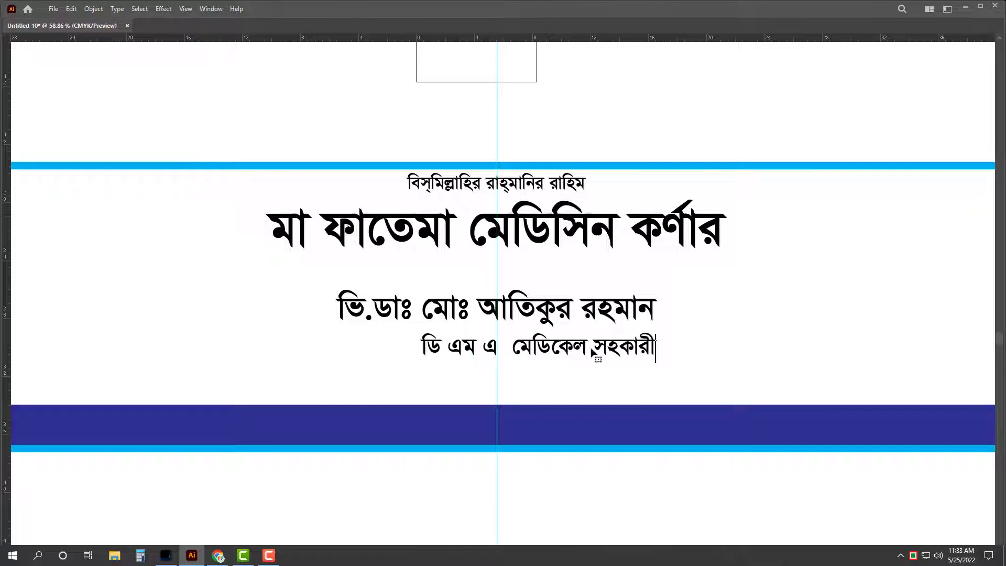
text()ঢাকা।)
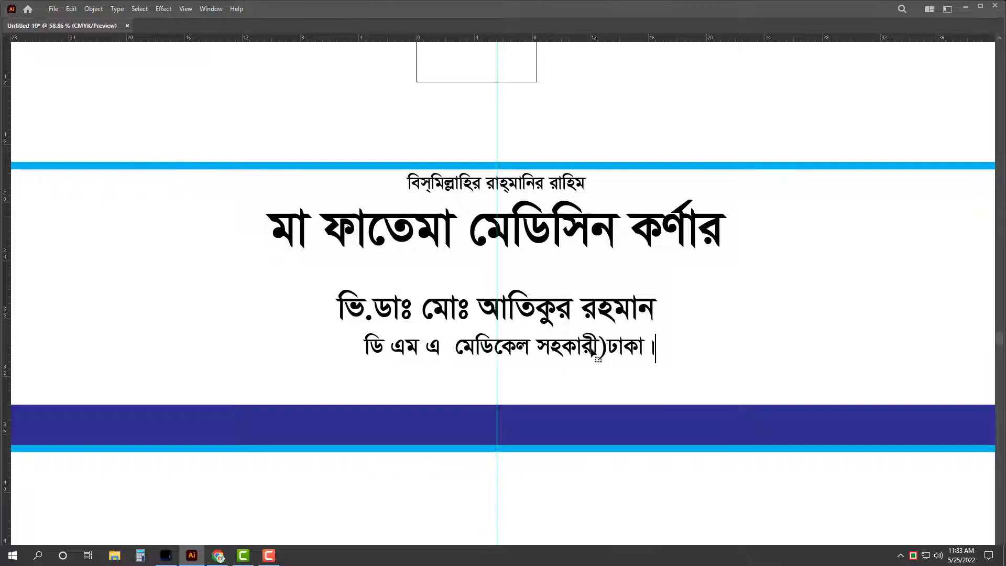
click(608, 349)
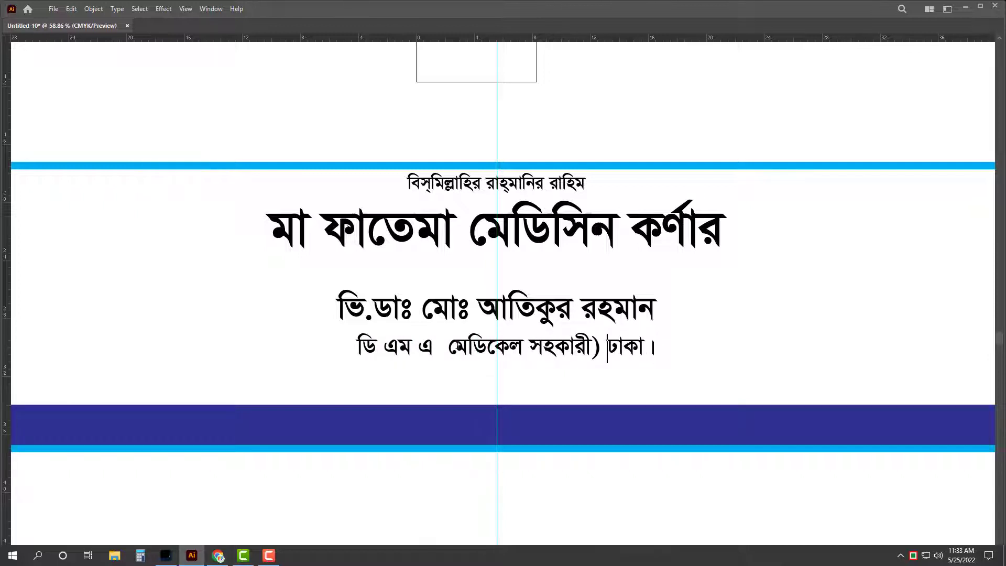
key(BackSpace)
key(BackSpace)
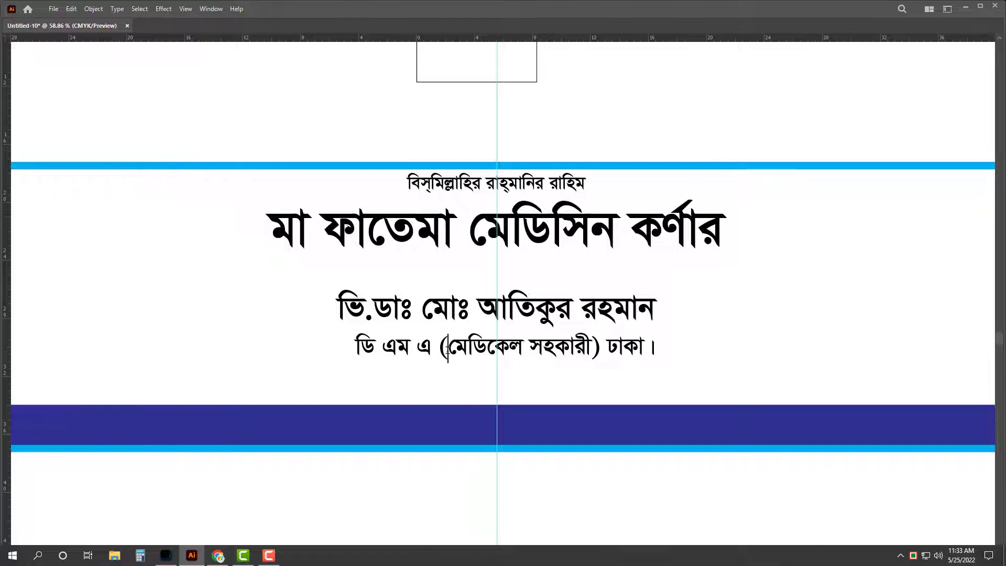
key(ctrl+a)
key(Right)
key(BackSpace)
key(ctrl+a)
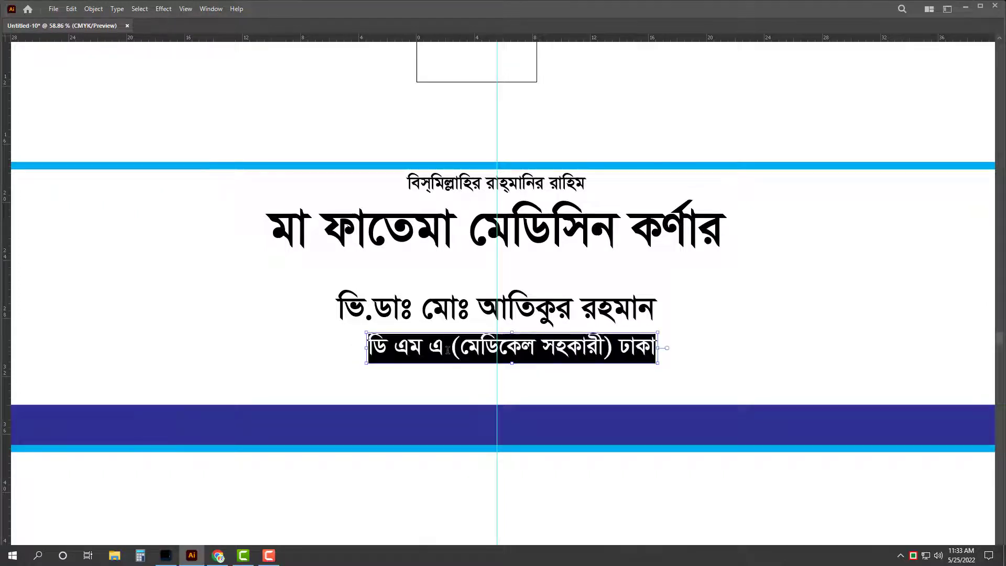
key(ctrl+z)
key(ctrl+z)
Step: Add the line 'আর এম পি (সহকারী ট্রেনিং প্রাপ্ত) ঢাকা।' and shrink the three-line block
key(Return)
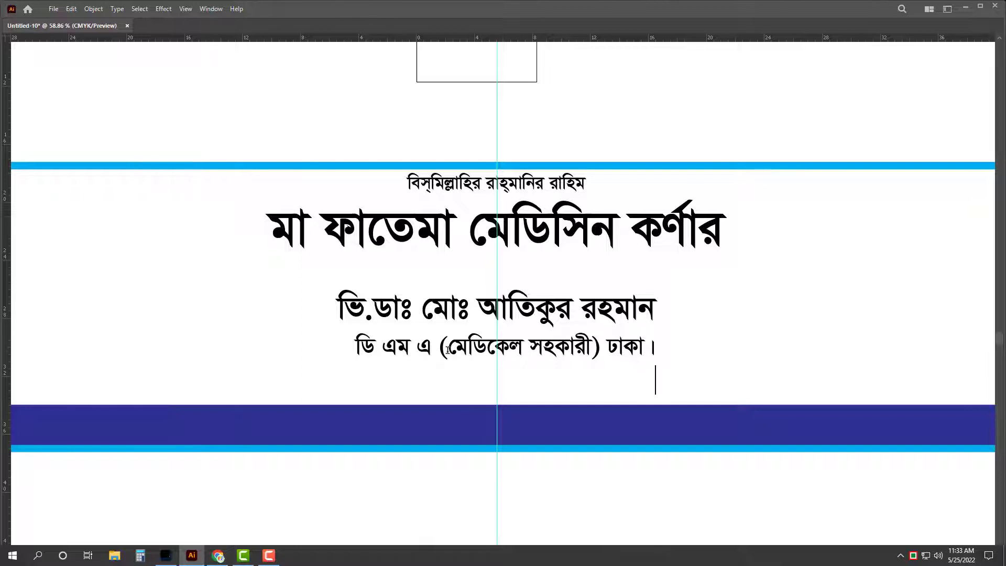
text(আর এম পি)
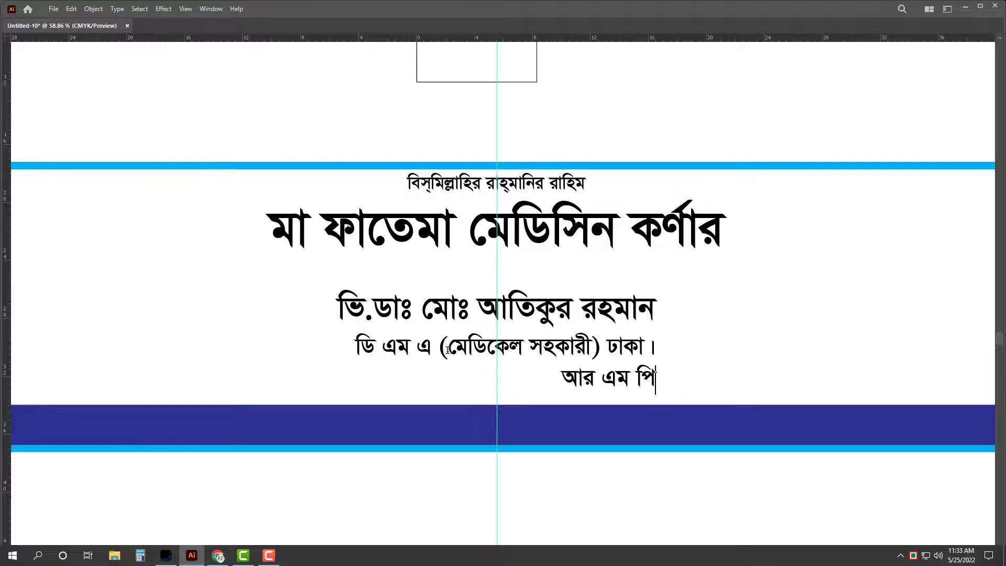
text( ()
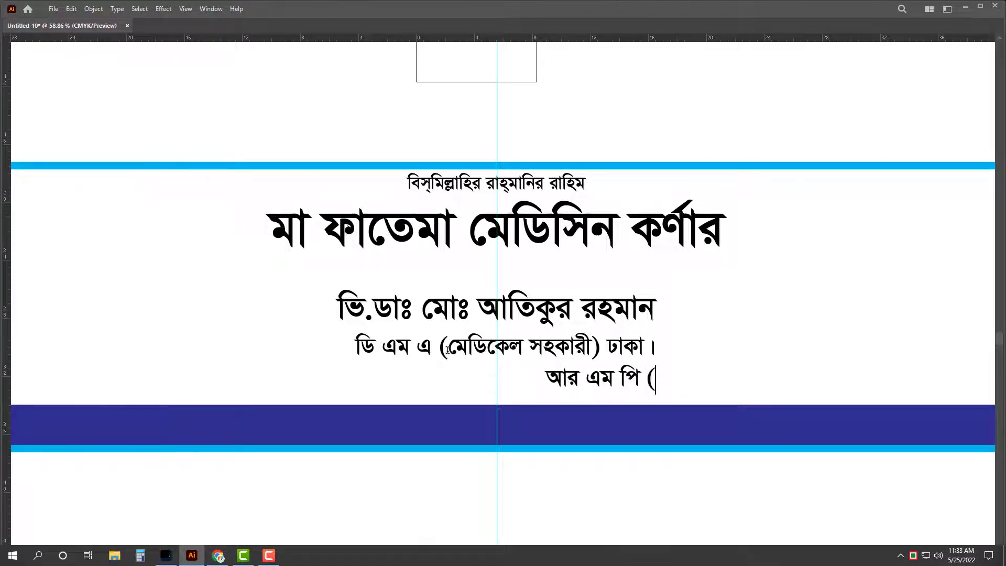
text(সহকারী ট্রেনিং)
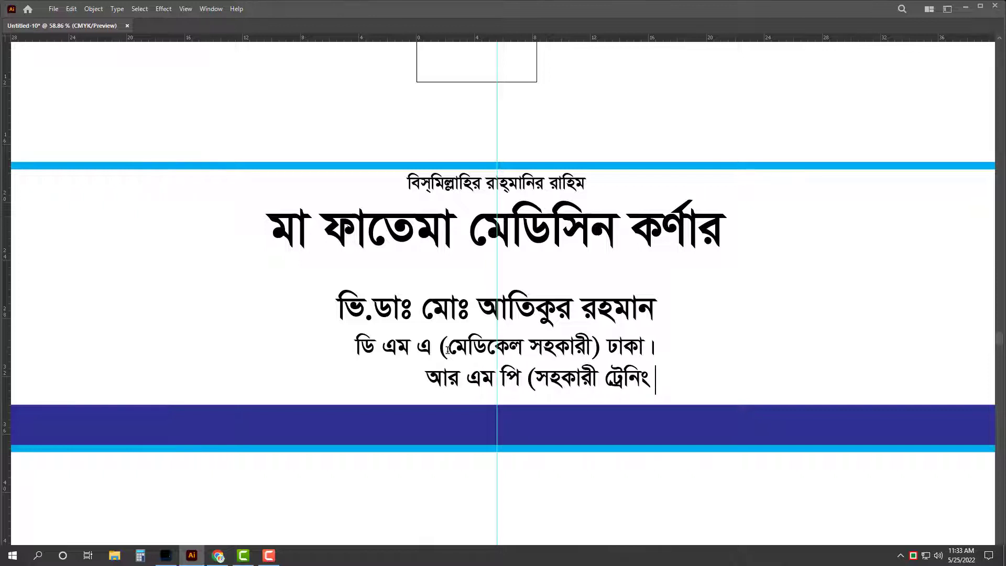
text( প্রাপ্ত))
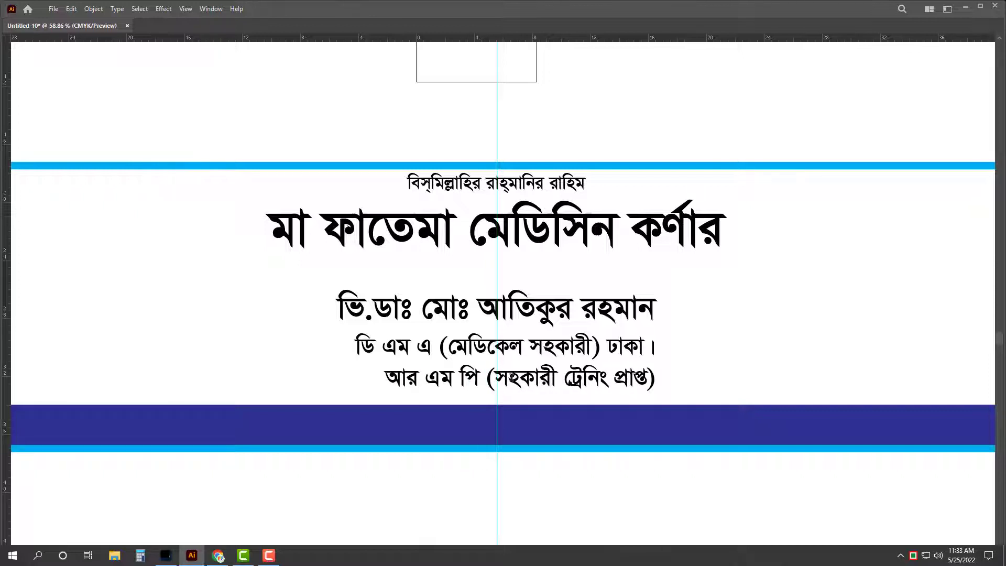
drag(510, 377, 519, 379)
text(র)
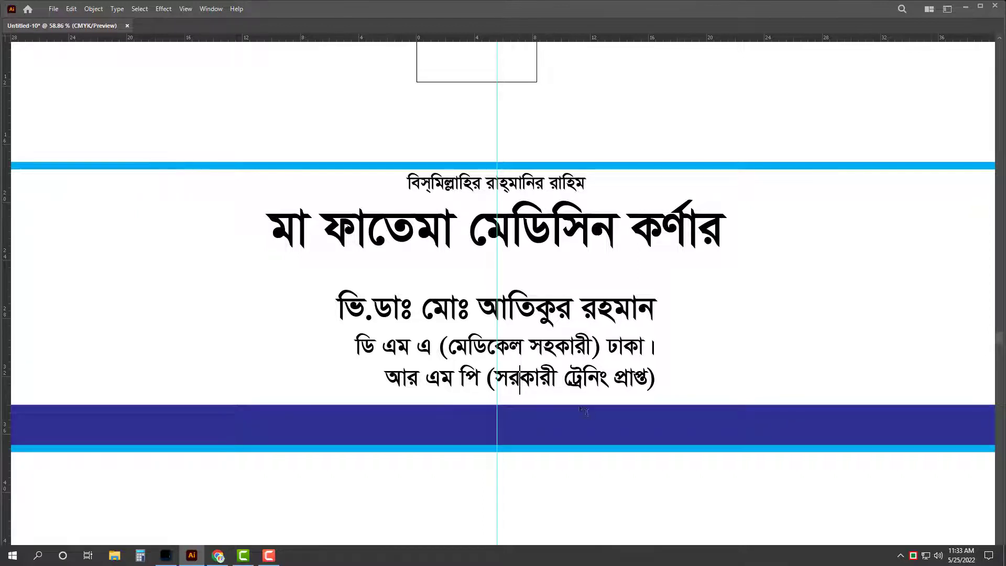
key(ctrl+a)
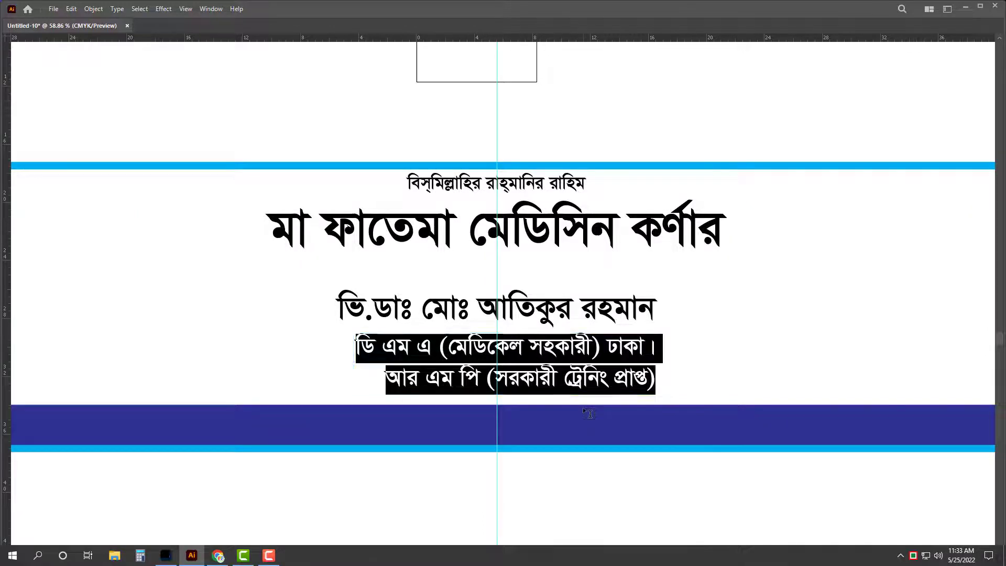
key(Right)
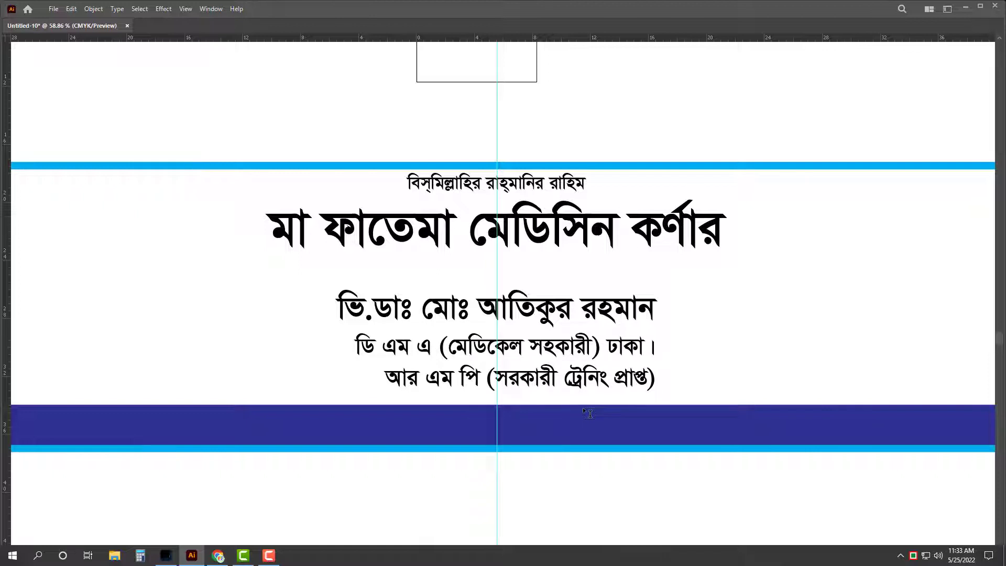
text(ঢাকা ।)
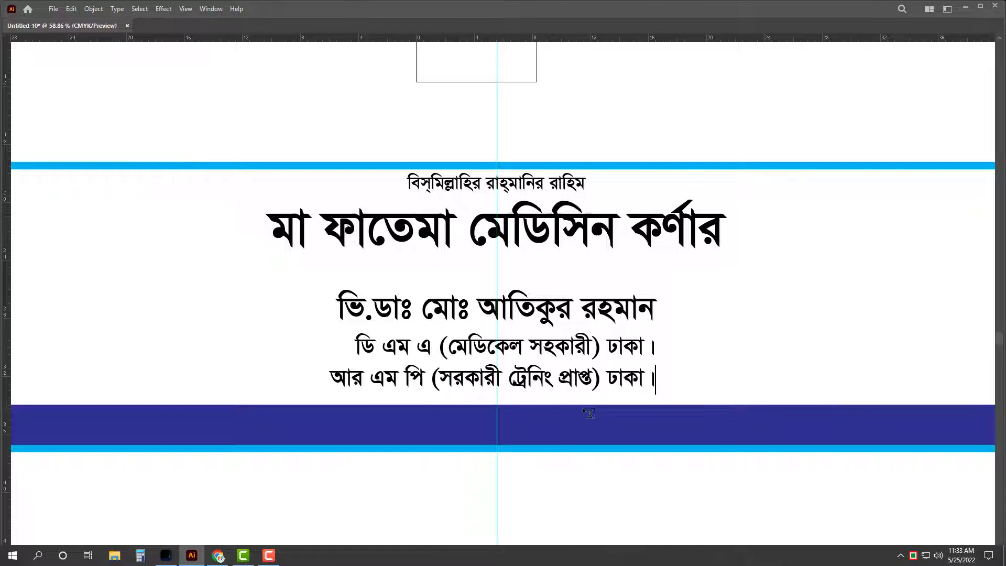
key(Escape)
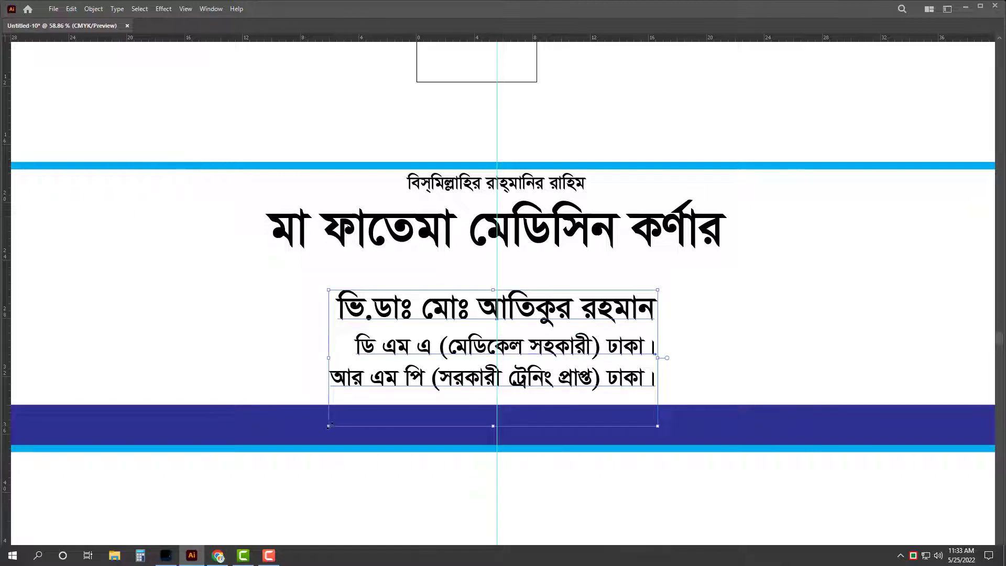
drag(328, 426, 460, 378)
Step: Append the 'এম সি এইচ (ঢাকা শিশু হাসপাতাল) ঢাকা।' line and the mother-and-child health training line
click(408, 373)
double_click(540, 361)
key(ctrl+a)
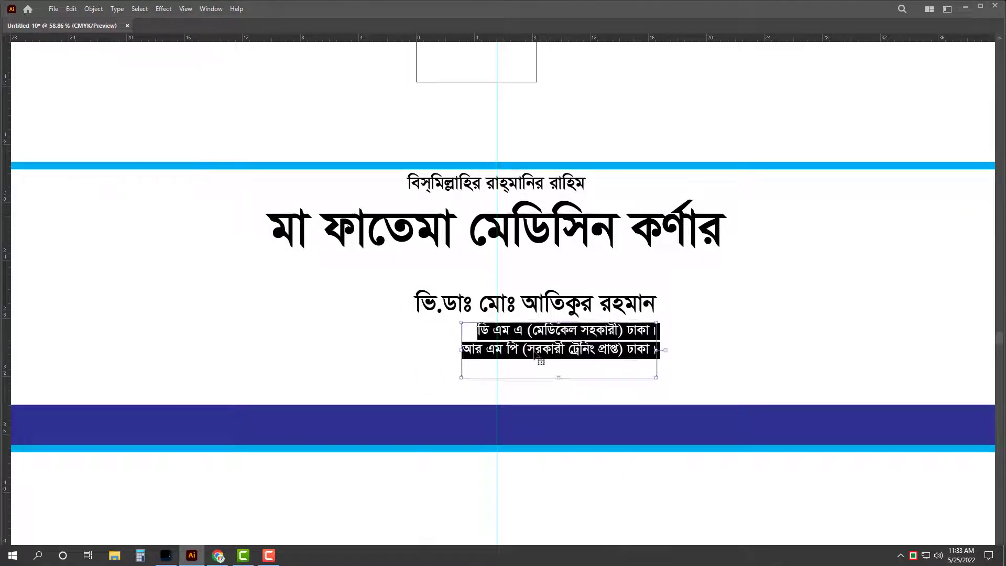
key(Right)
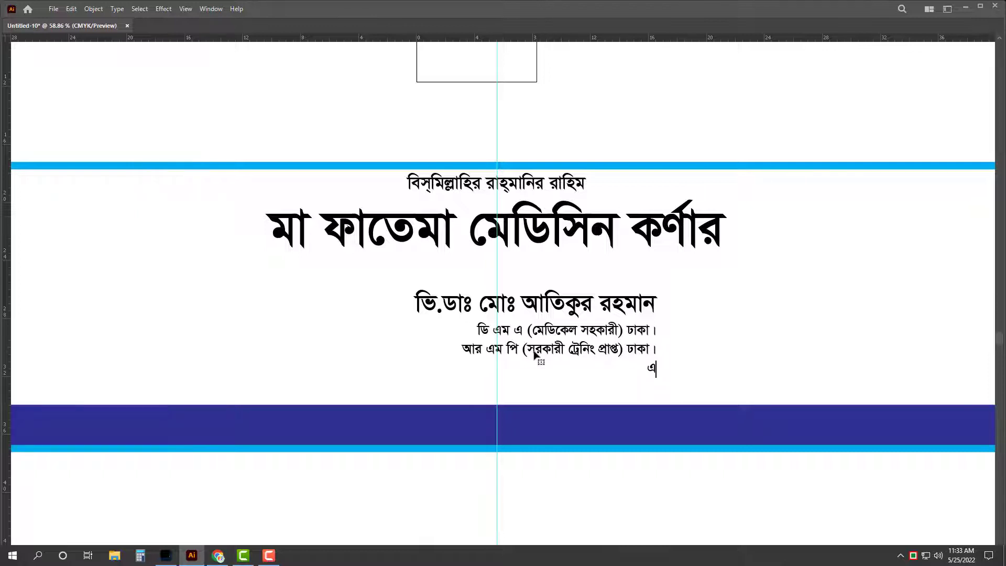
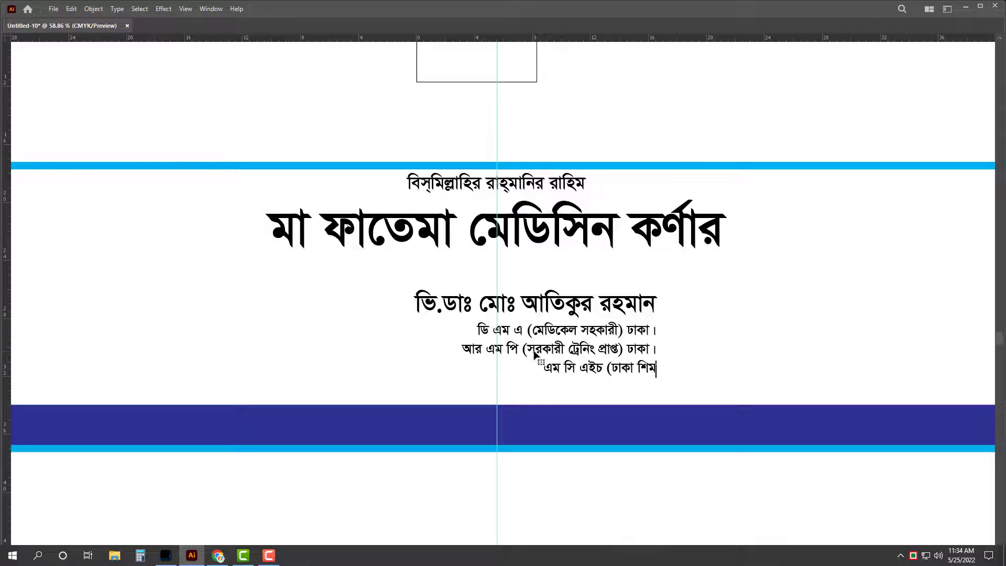
key(BackSpace)
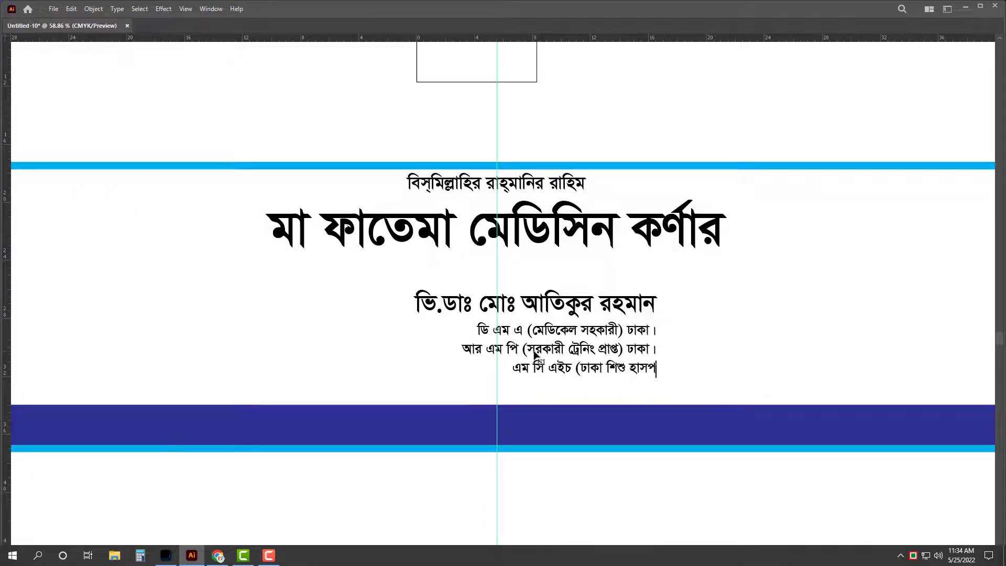
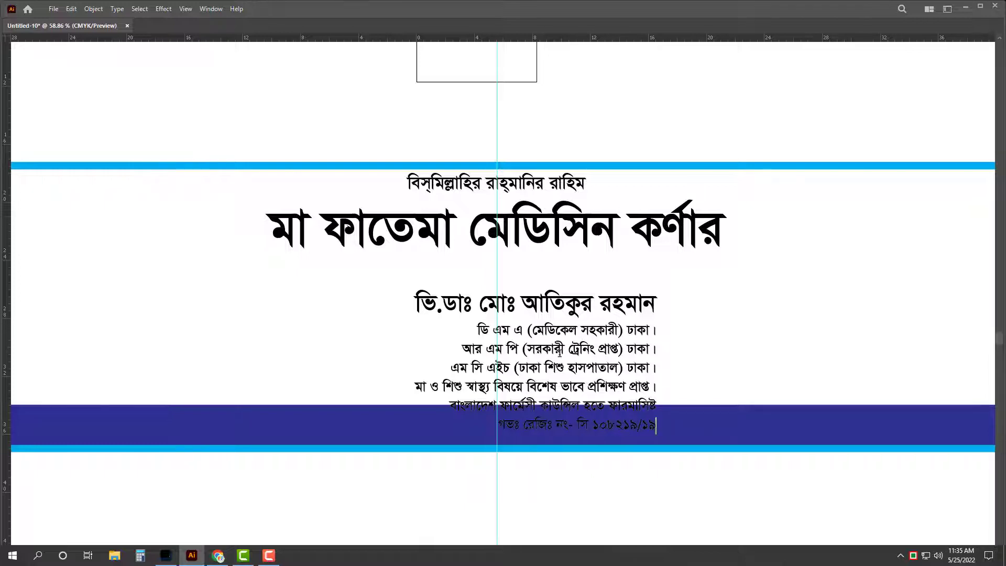
Step: Move the doctor's info block to the banner's right end, widen it leftward, and view the whole banner
key(Escape)
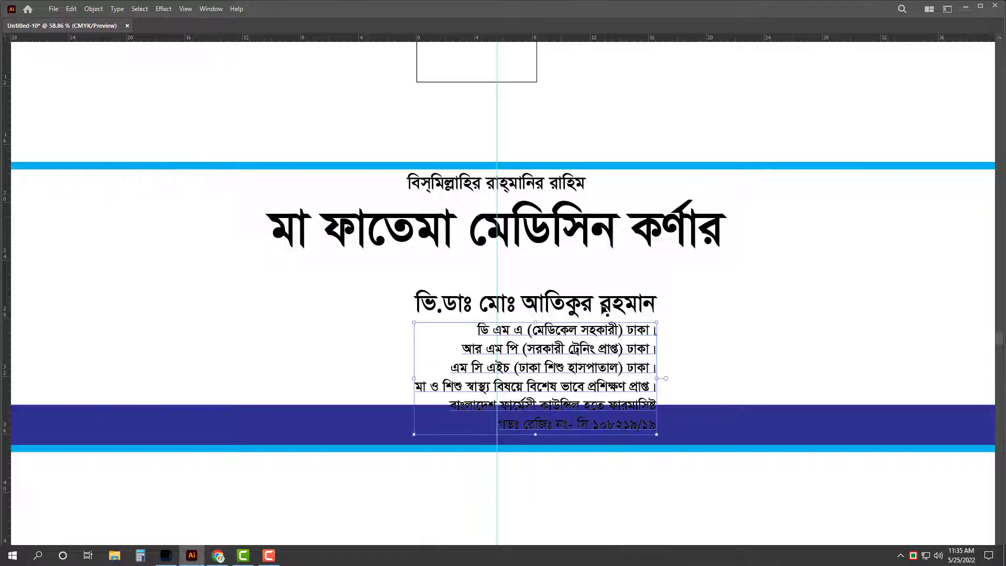
scroll(598, 292, down, 1)
scroll(530, 299, down, 1)
drag(533, 332, 881, 263)
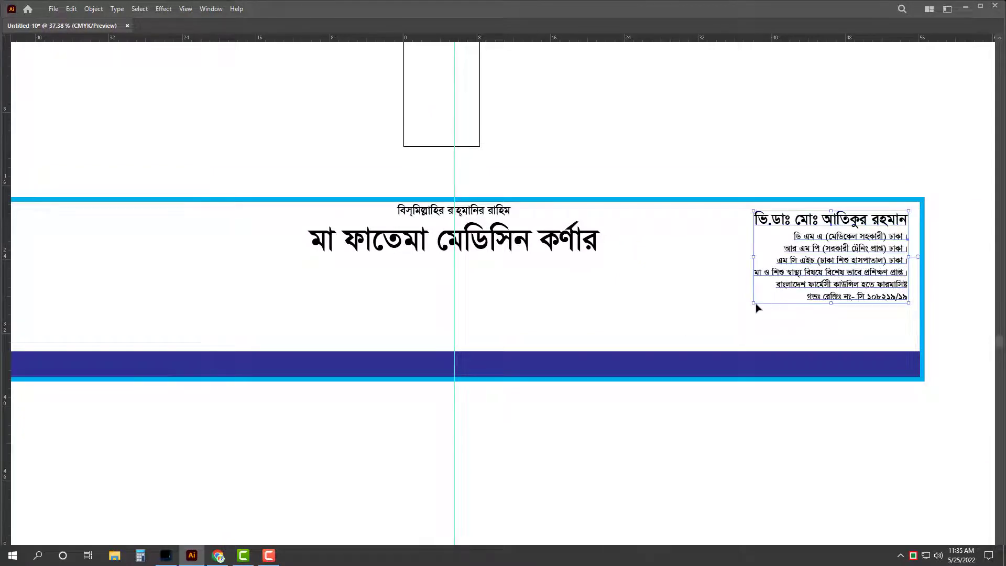
drag(754, 257, 709, 257)
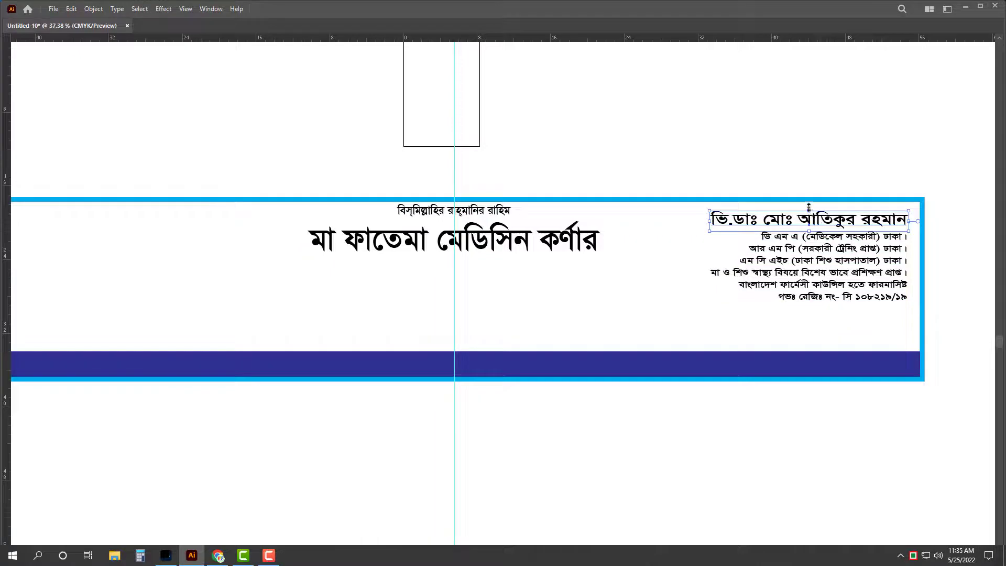
key(ctrl+shift+a)
key(z)
scroll(692, 156, down, 2)
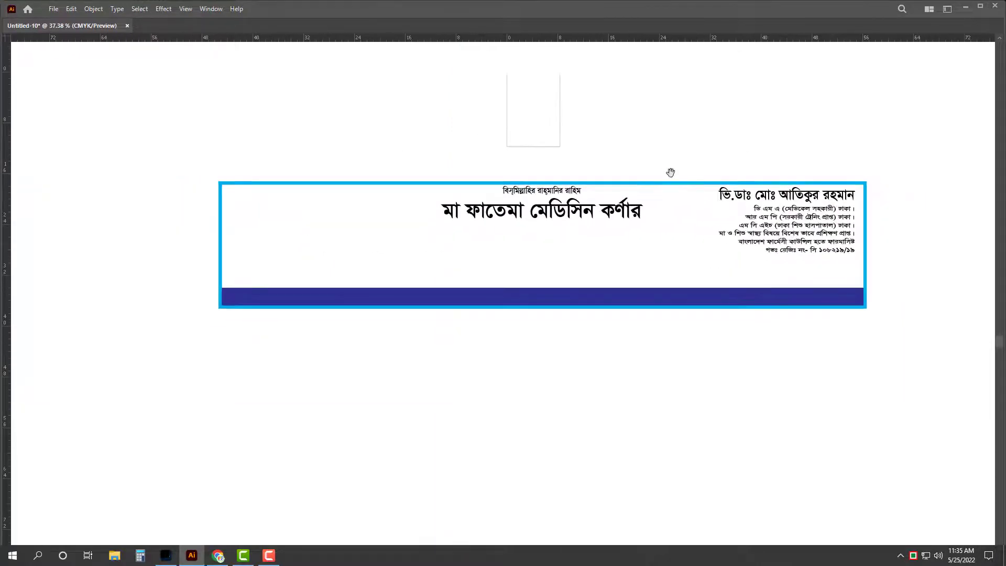
scroll(642, 337, up, 3)
drag(634, 355, 636, 390)
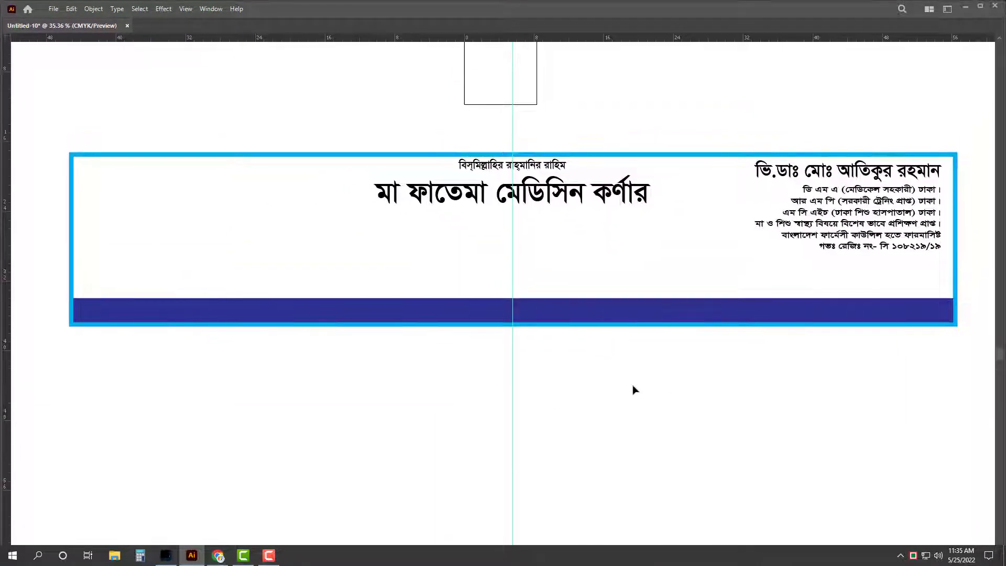
Step: Duplicate 'মা ফাতেমা মেডিসিন কর্ণার' above the dark blue band and reduce its font size
drag(589, 199, 596, 288)
triple_click(601, 293)
key(Escape)
key(ctrl+shift+comma)
key(ctrl+shift+comma)
key(ctrl+shift+comma)
key(ctrl+shift+comma)
key(ctrl+shift+comma)
key(ctrl+shift+comma)
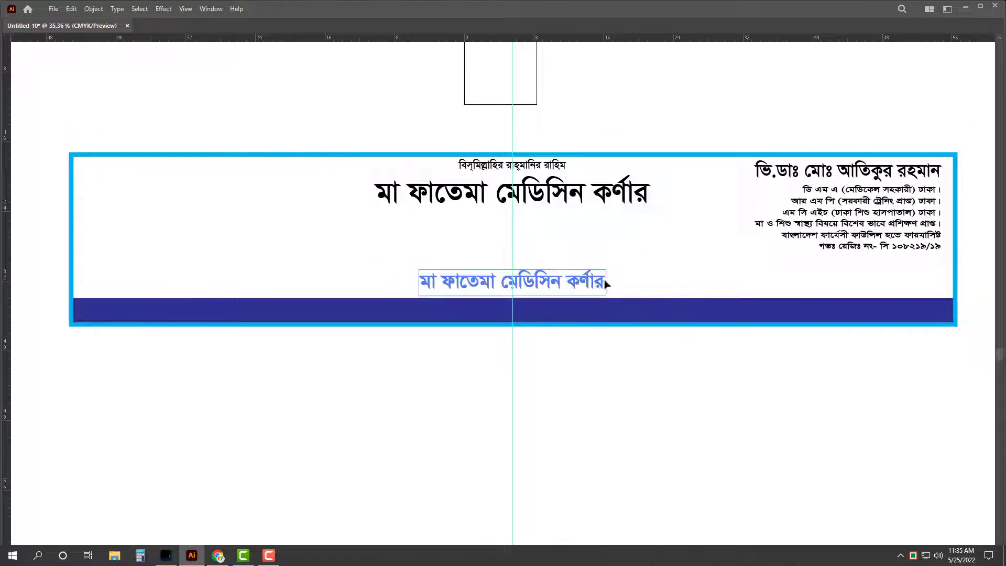
triple_click(599, 291)
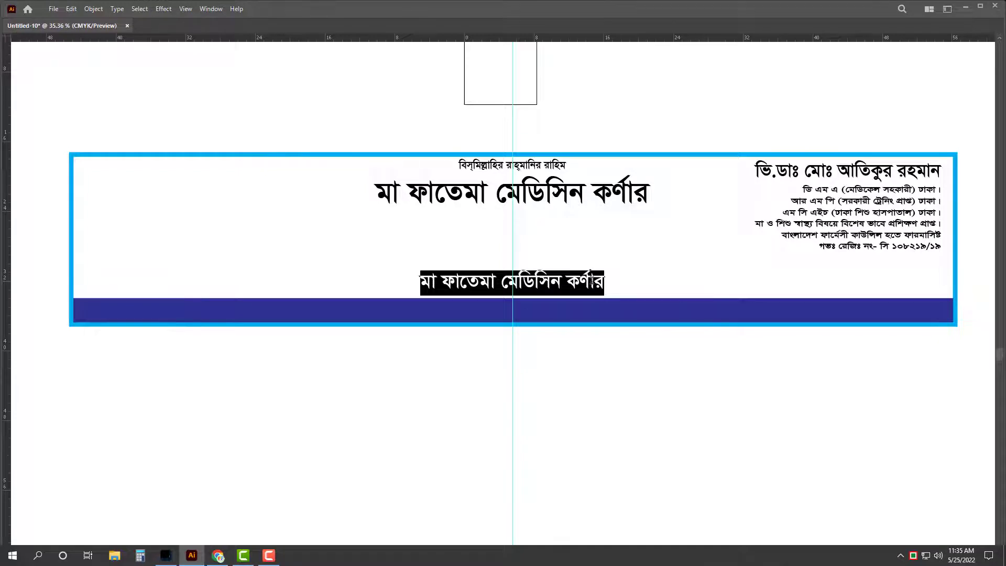
Step: Type the address 'চেম্বারঃ এরশাদ মার্কেট, লতিফপুর রোড, ২নং ওয়ার্ড গাজীপুর মহানগর ।', ending with a mobile label
text(চেম্বার)
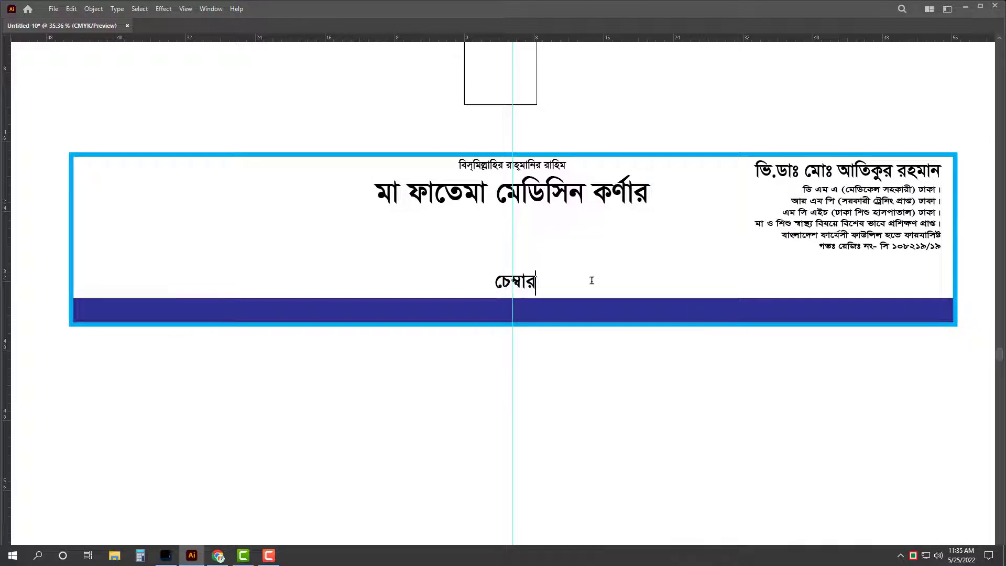
text(ঃ)
key(ctrl+a)
key(Right)
text(এরশাদ)
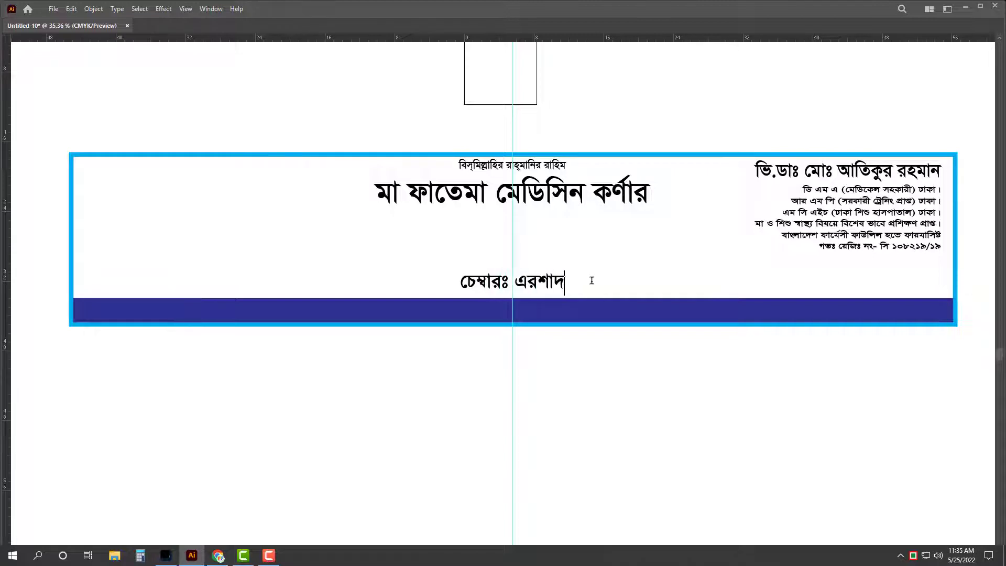
text( মার্কেট)
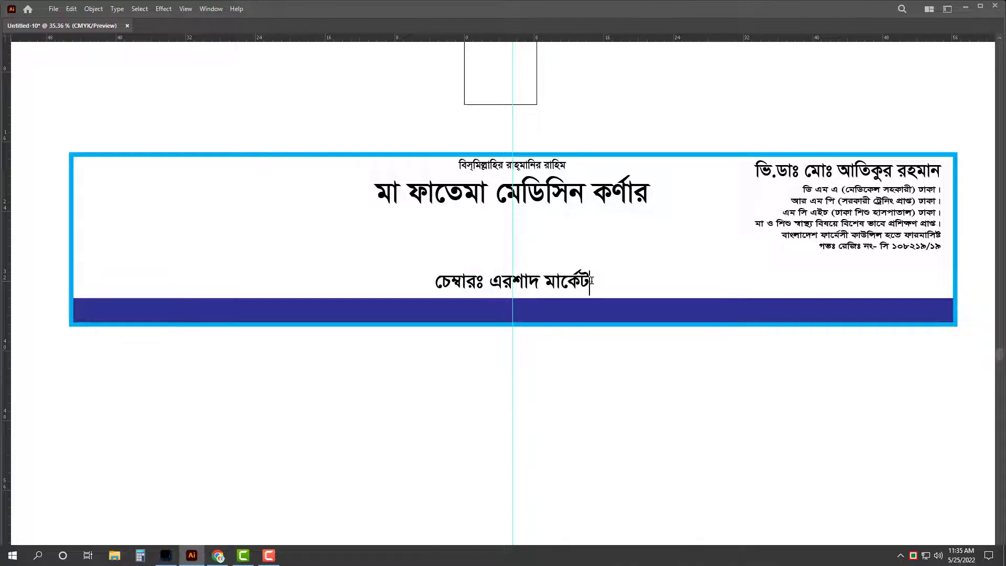
text(, লতি)
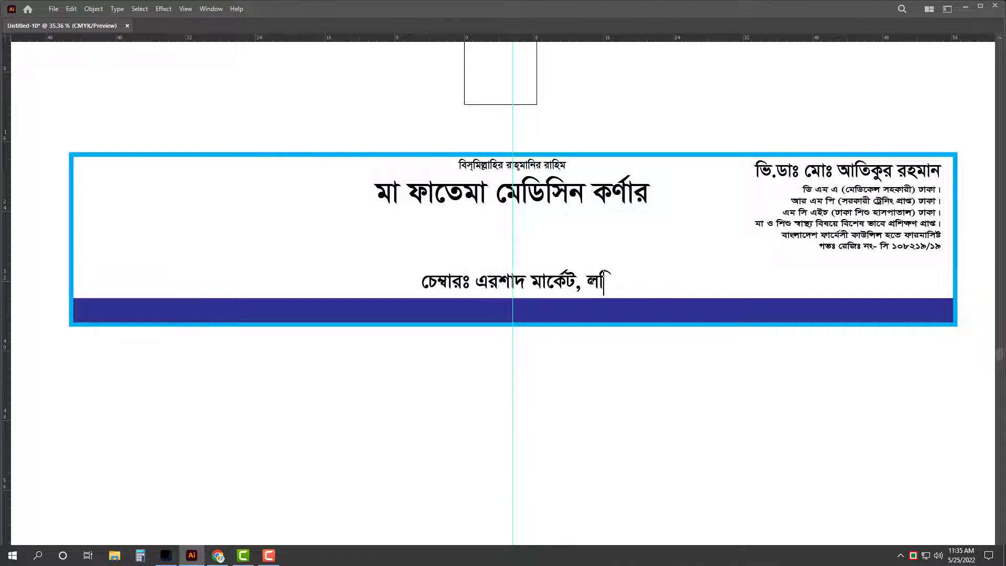
text(ফপুর)
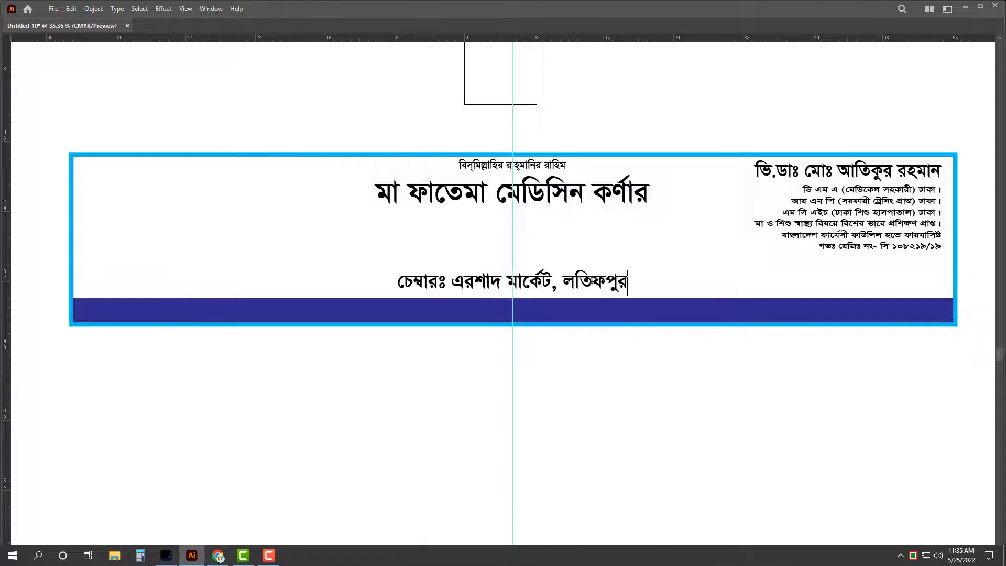
text( রোড)
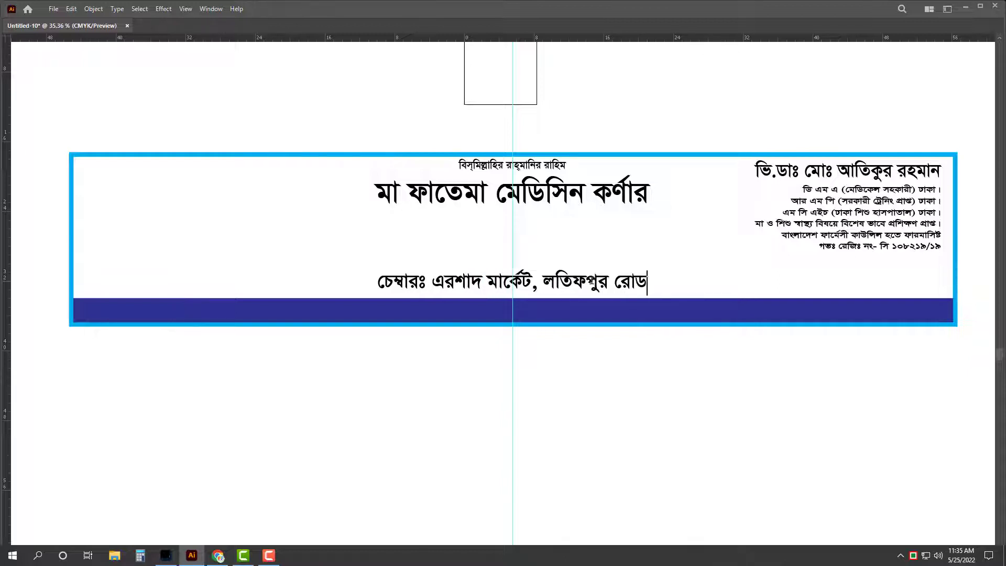
text(, ন)
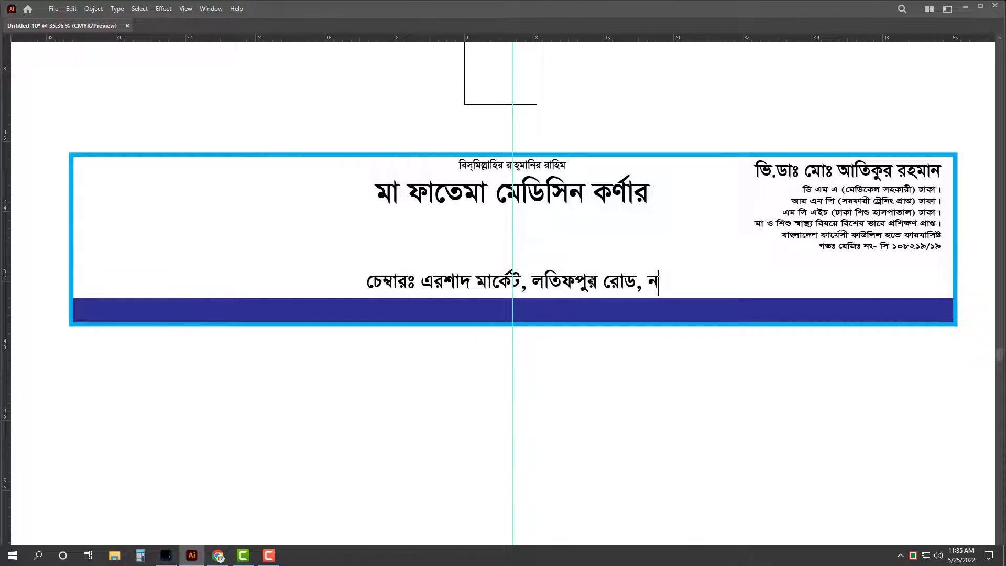
key(BackSpace)
text(২নং)
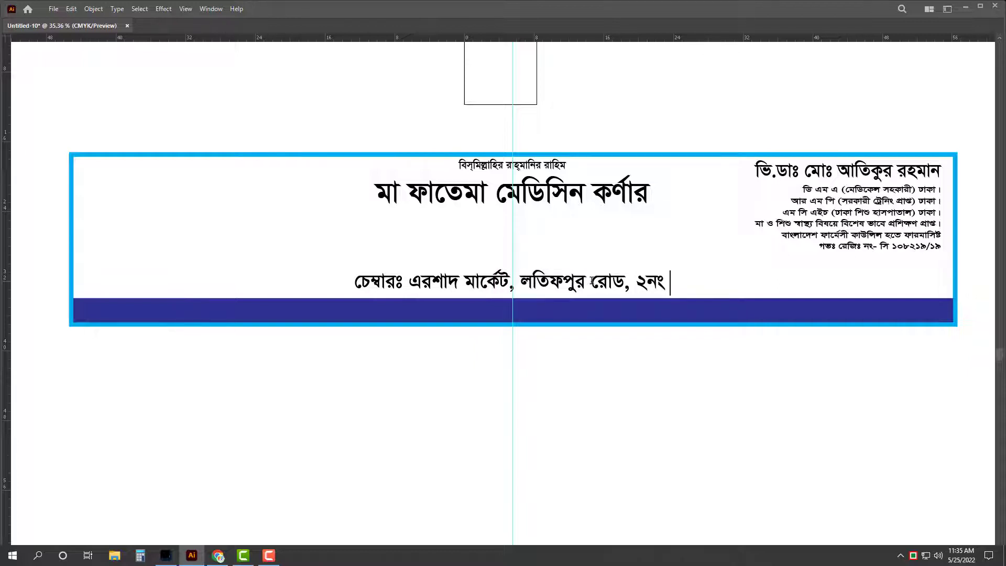
text( ওয়ার্ড)
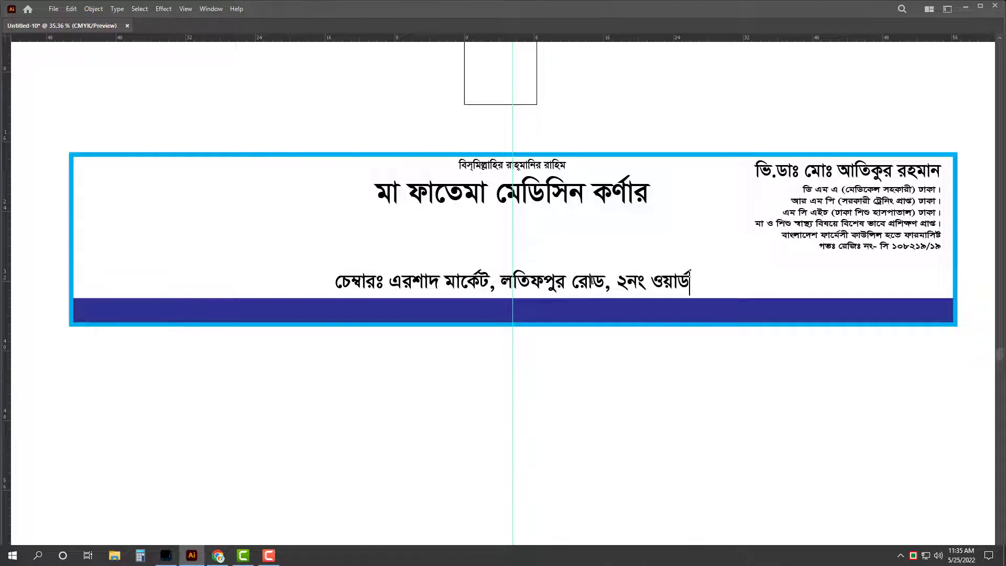
text( গাজীপুর)
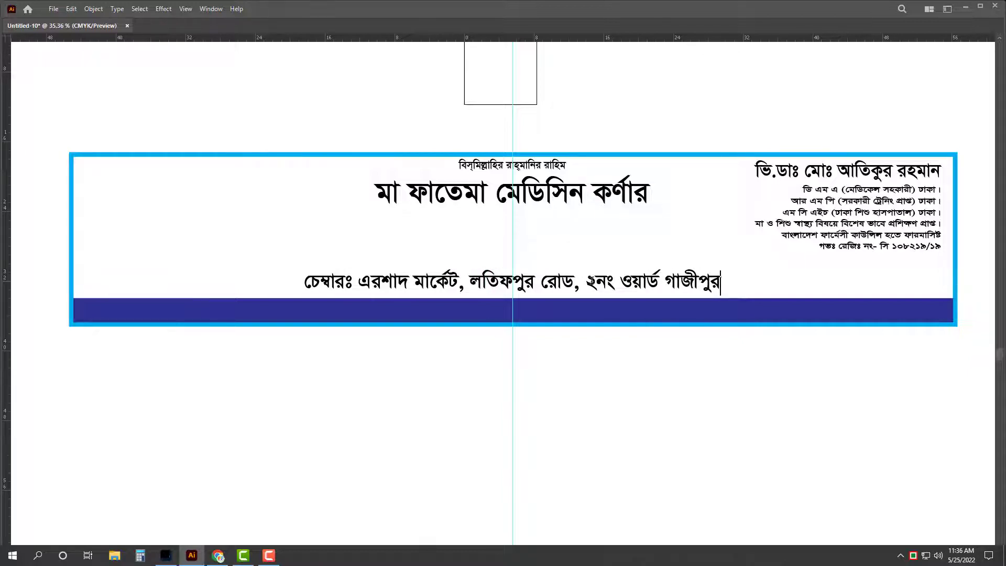
text( মহানগর)
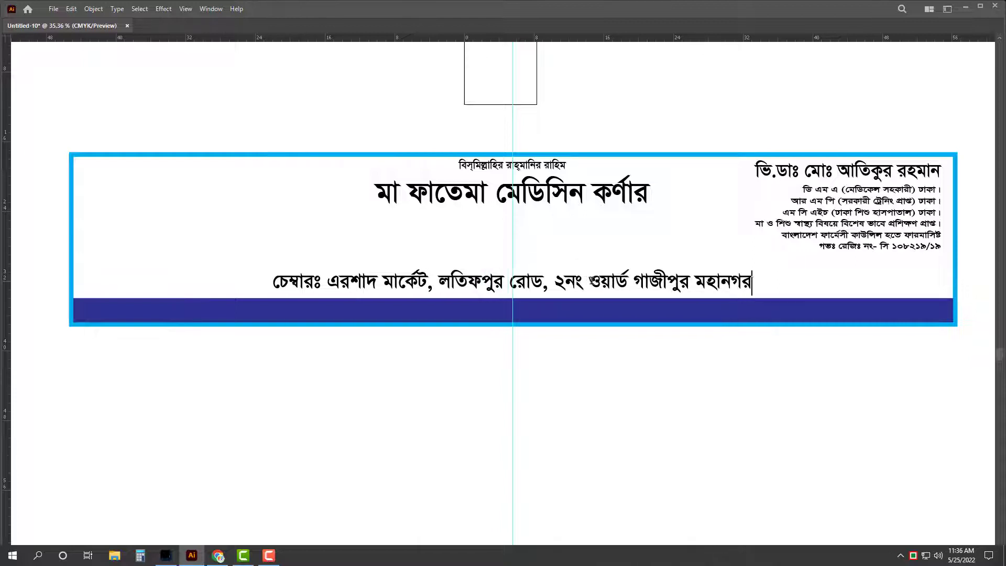
text( । )
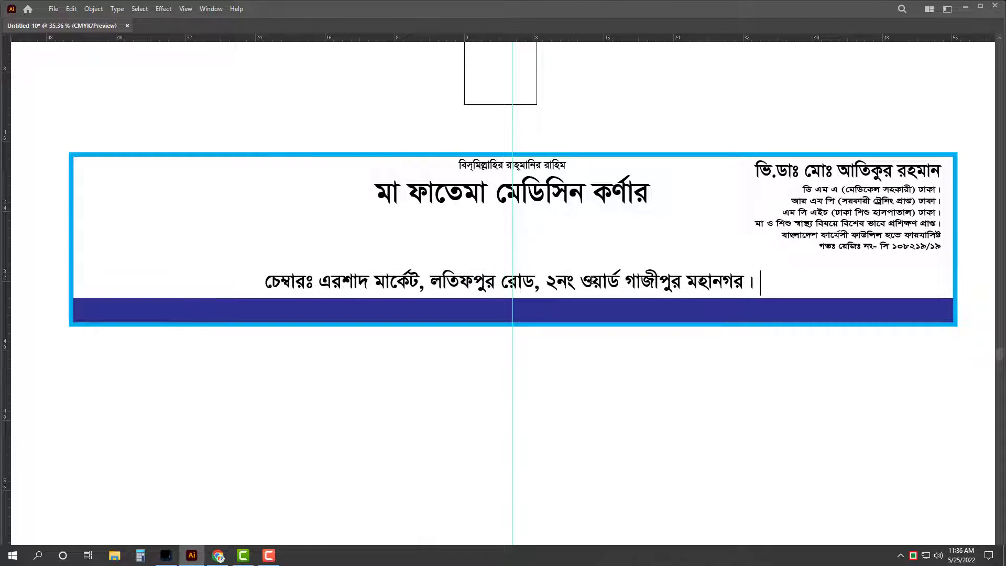
text( মেসাবাঃ ০১)
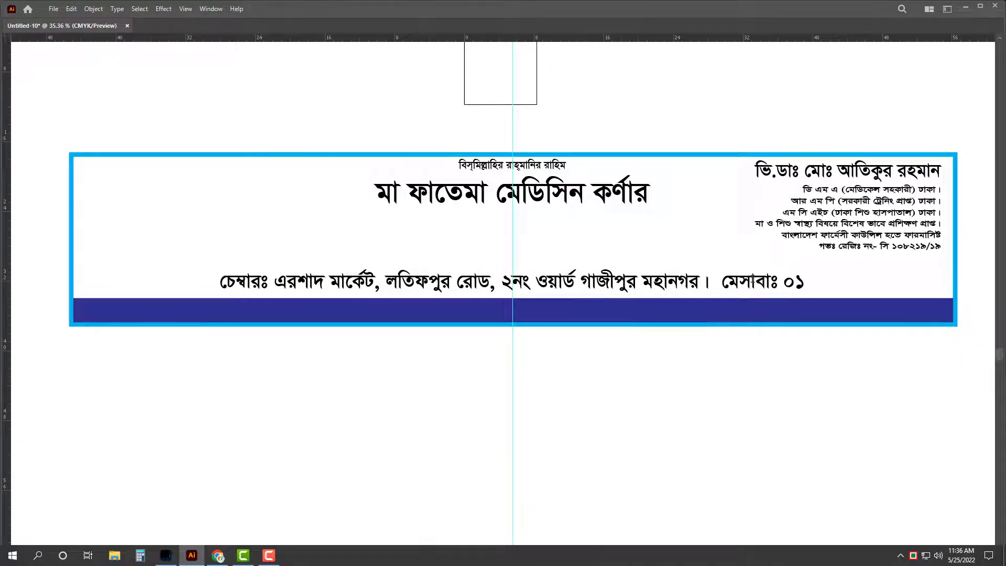
Step: Correct the mobile label to মোবাঃ and add a comma after ওয়ার্ড
click(753, 278)
key(BackSpace)
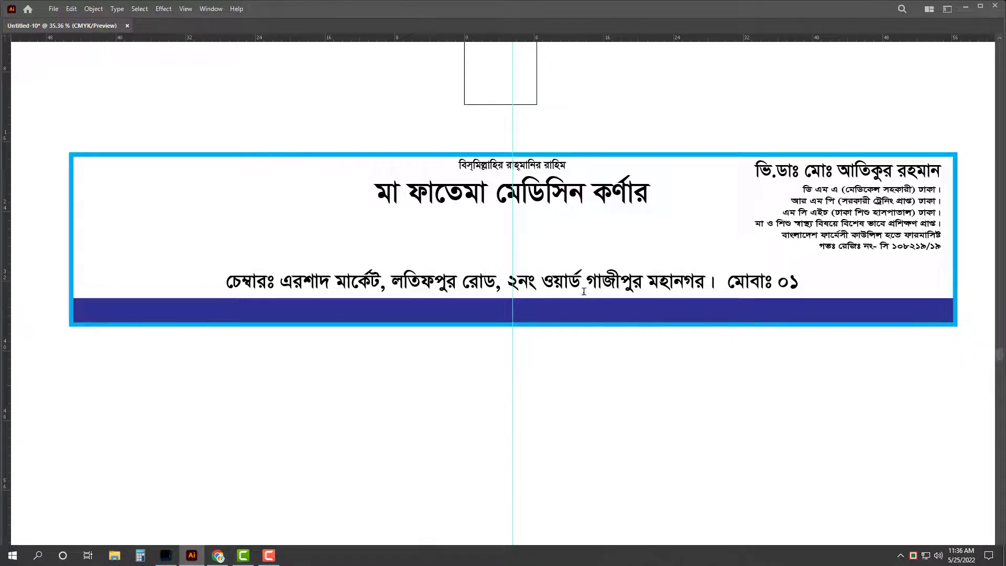
click(587, 284)
text(,)
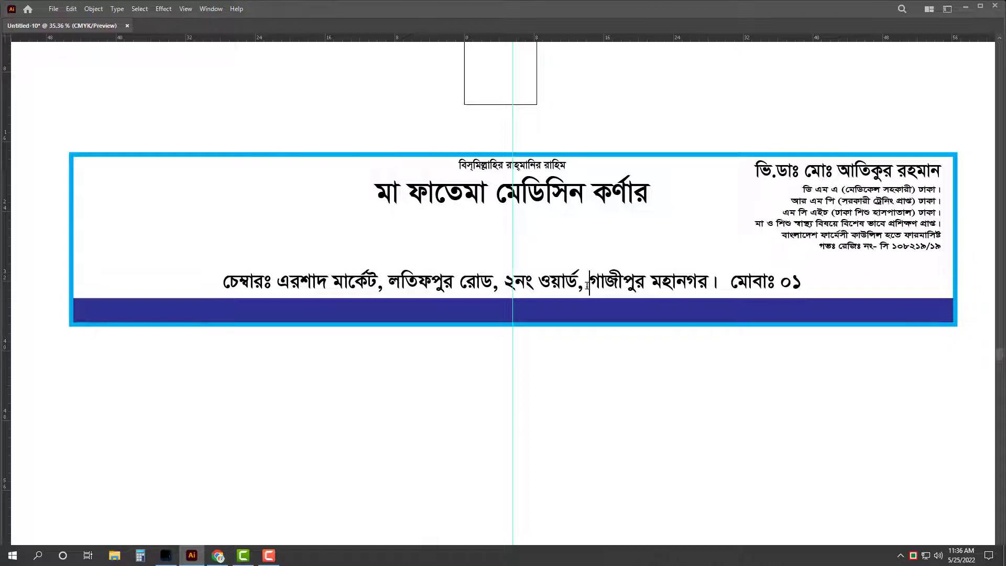
key(ctrl+a)
key(Right)
Step: Rewrite the end of the address line so the মোবাঃ label introduces the first mobile number
drag(729, 284, 829, 284)
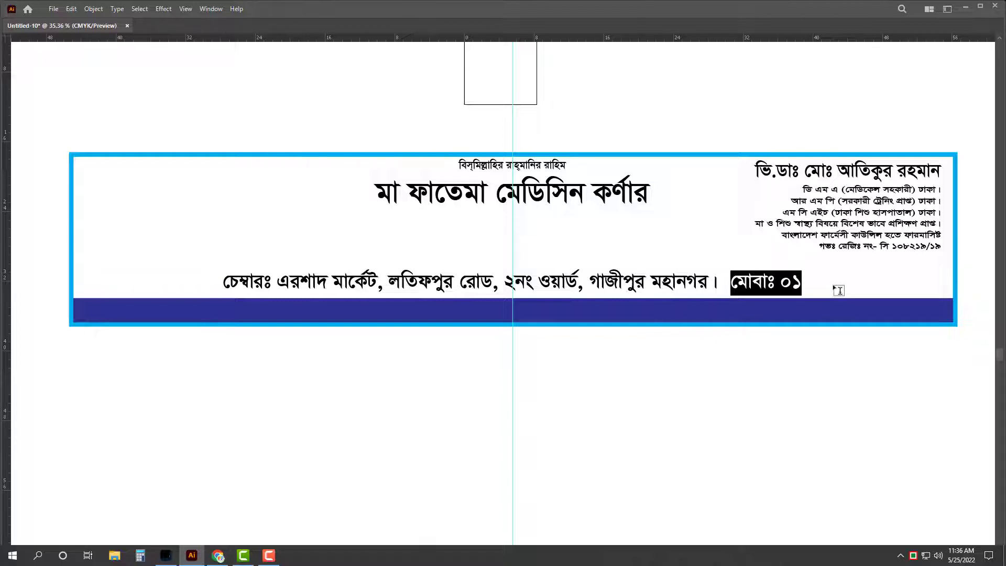
text(প্রচে)
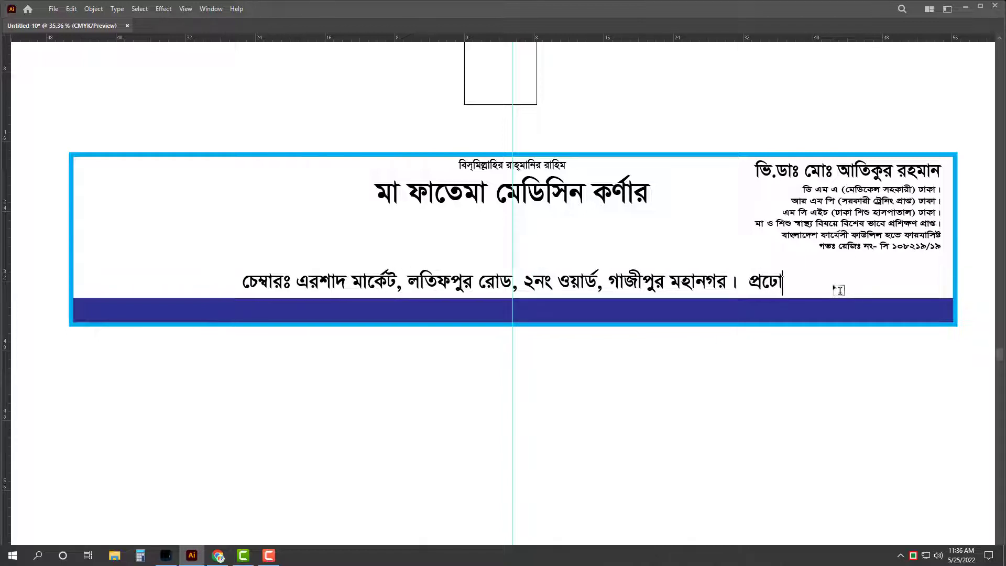
text(য়োজ)
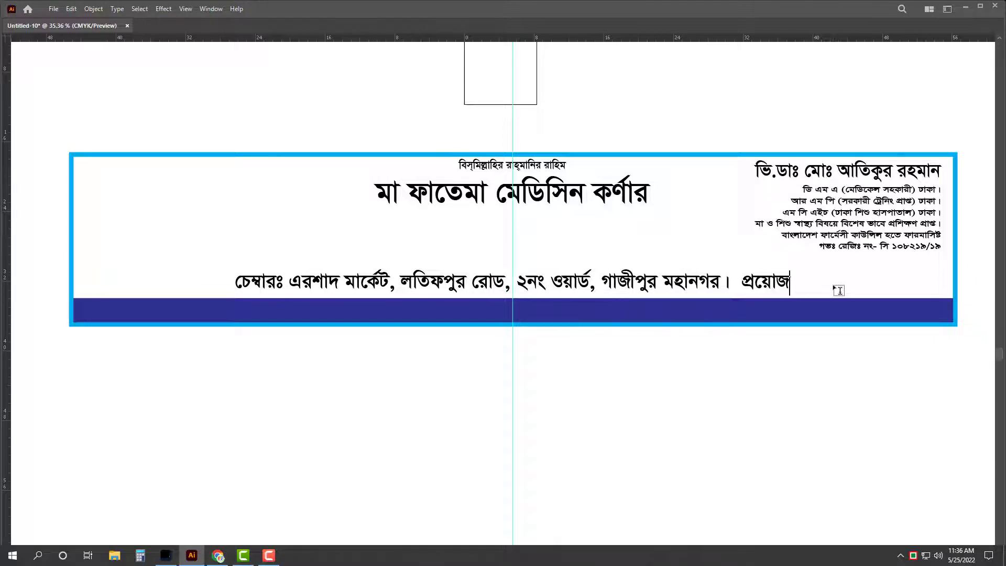
text(নেঃ )
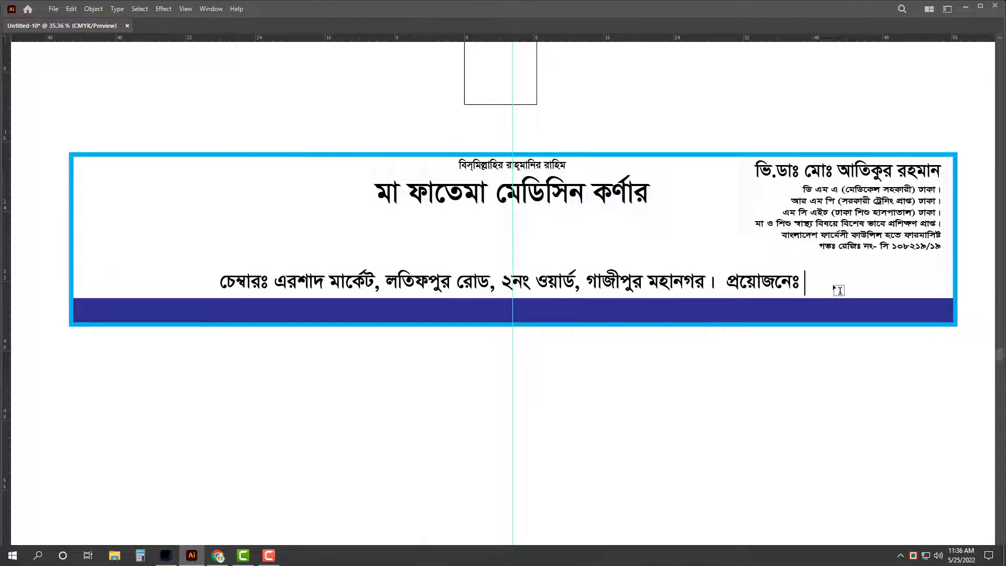
text(০১৭৪০-)
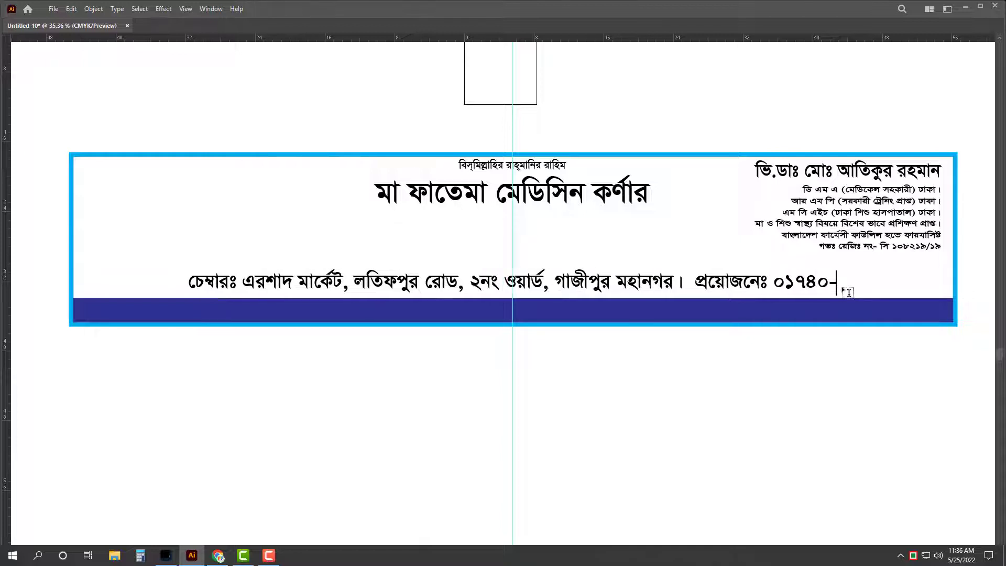
key(Escape)
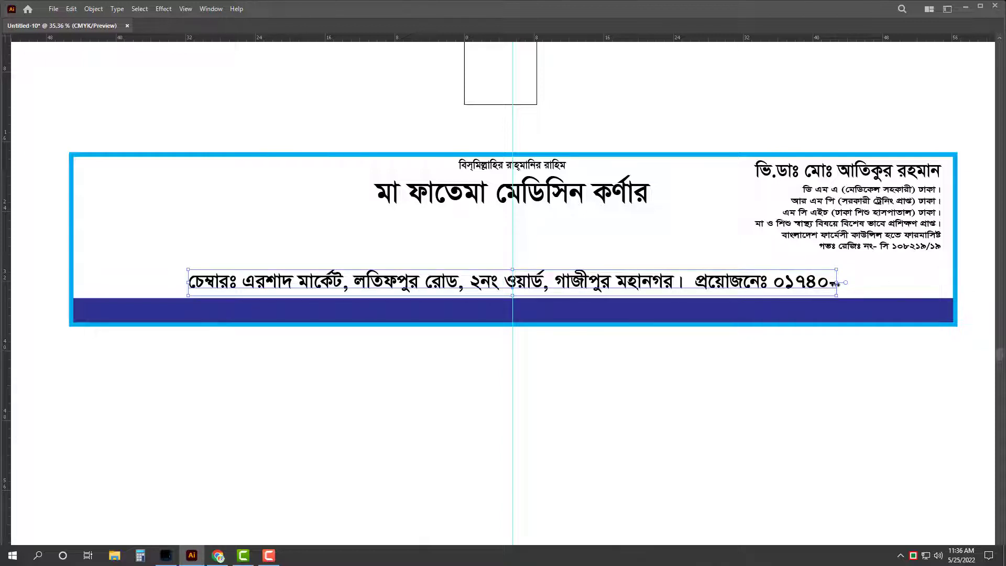
triple_click(806, 283)
click(735, 283)
drag(670, 281, 956, 299)
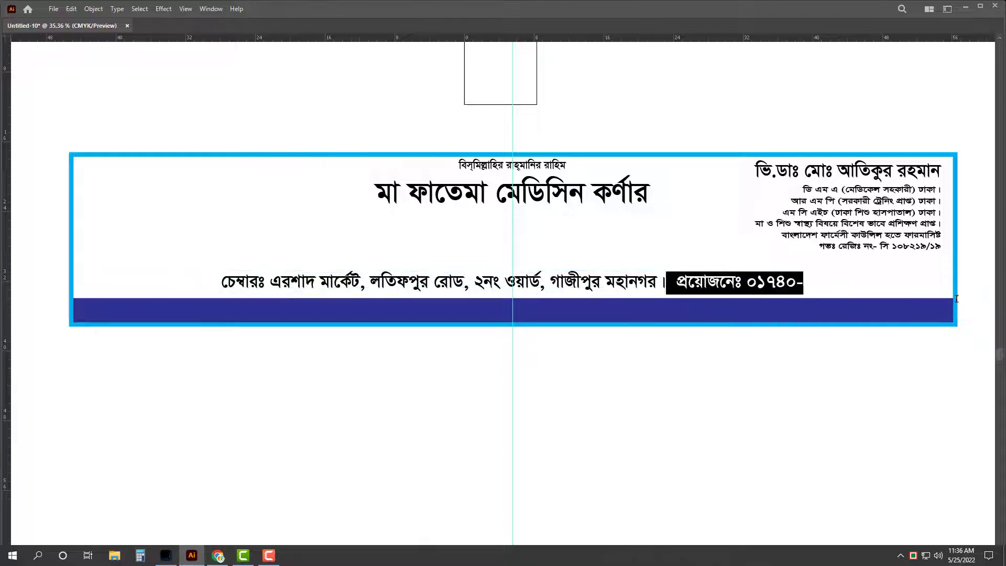
text(মোবাঃ )
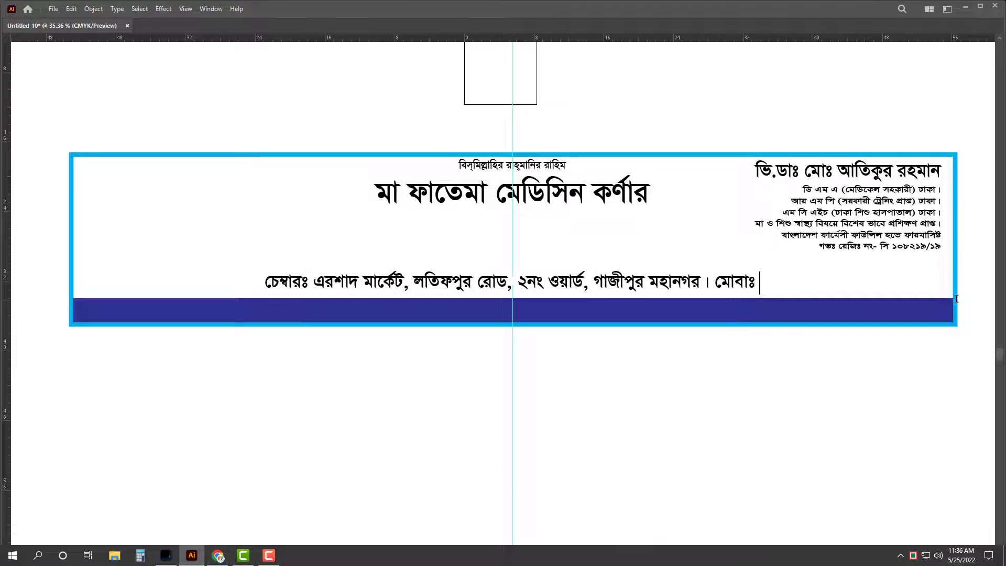
text(০১৭৪০-)
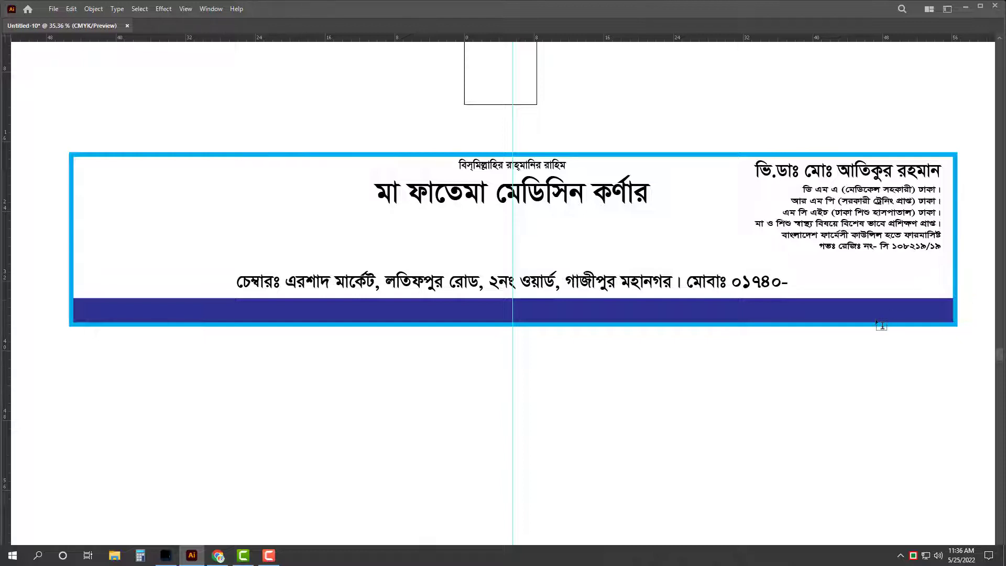
drag(733, 282, 938, 264)
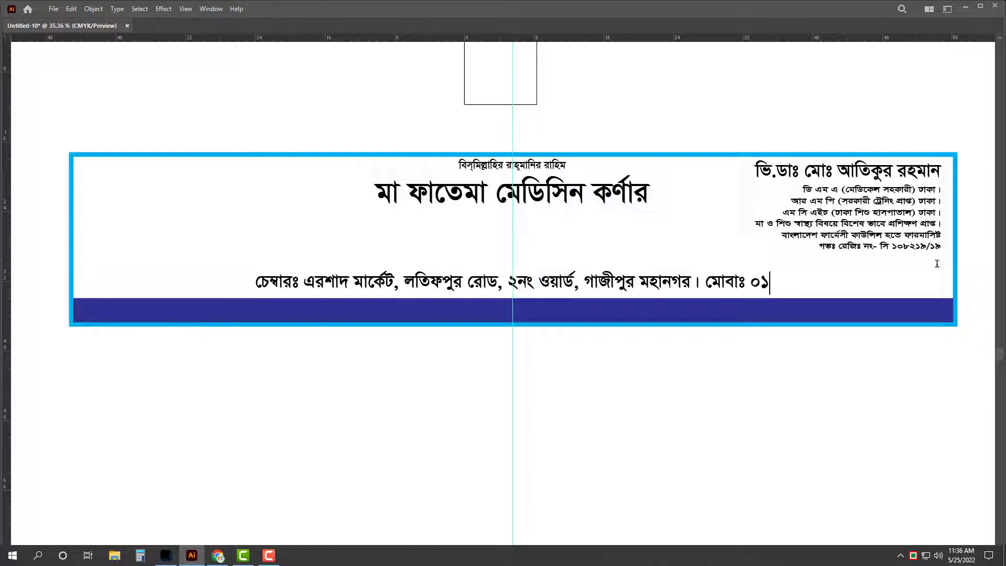
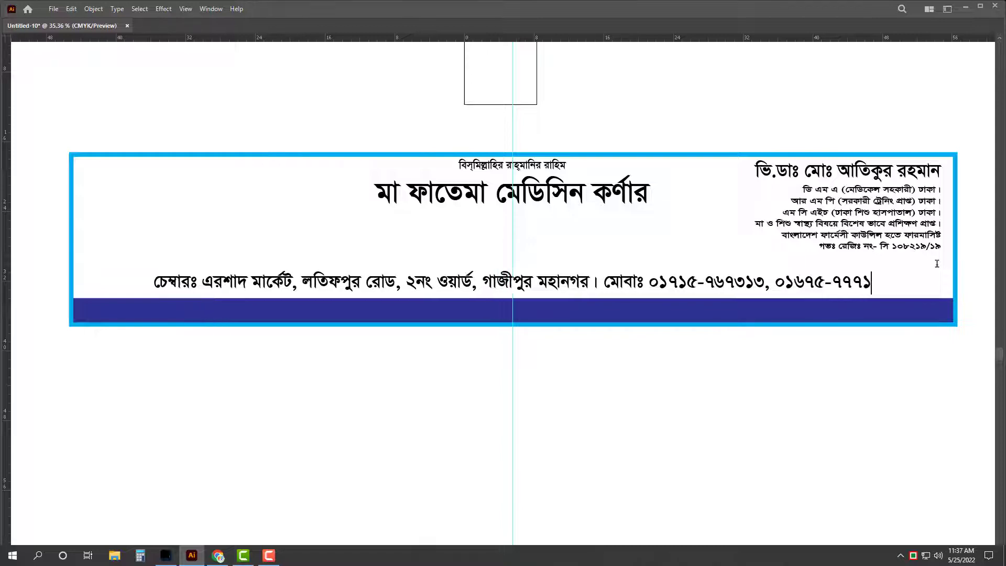
key(Escape)
key(Tab)
Step: Set the two mobile numbers in Arial at 140 pt
scroll(678, 325, down, 1)
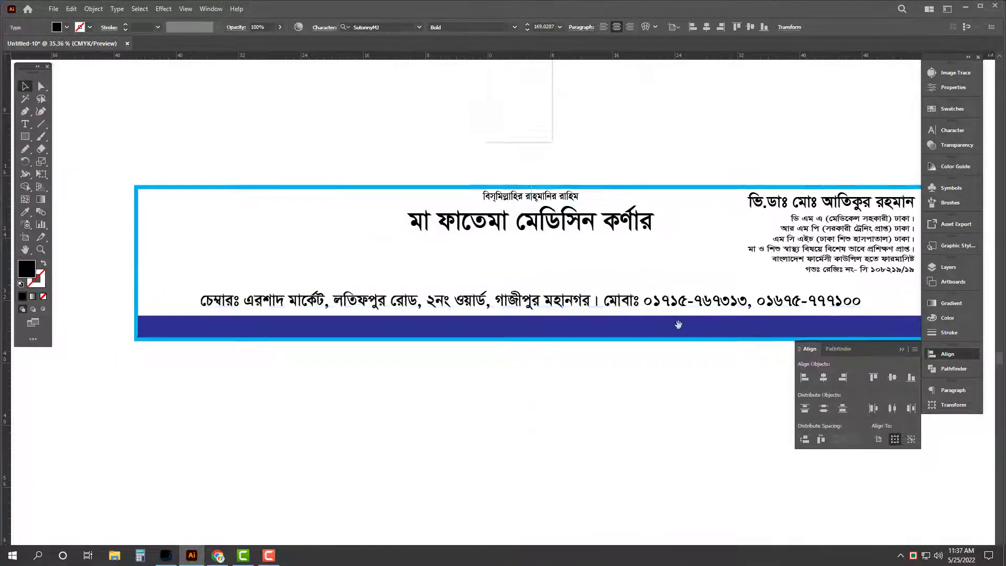
scroll(679, 325, down, 1)
double_click(636, 278)
drag(592, 278, 861, 255)
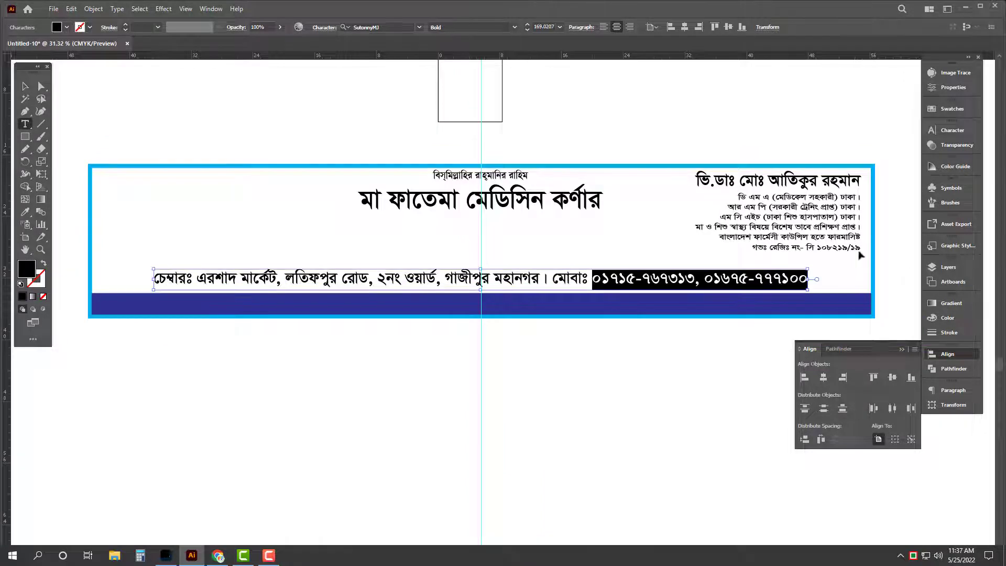
key(ctrl+t)
click(865, 141)
text(c)
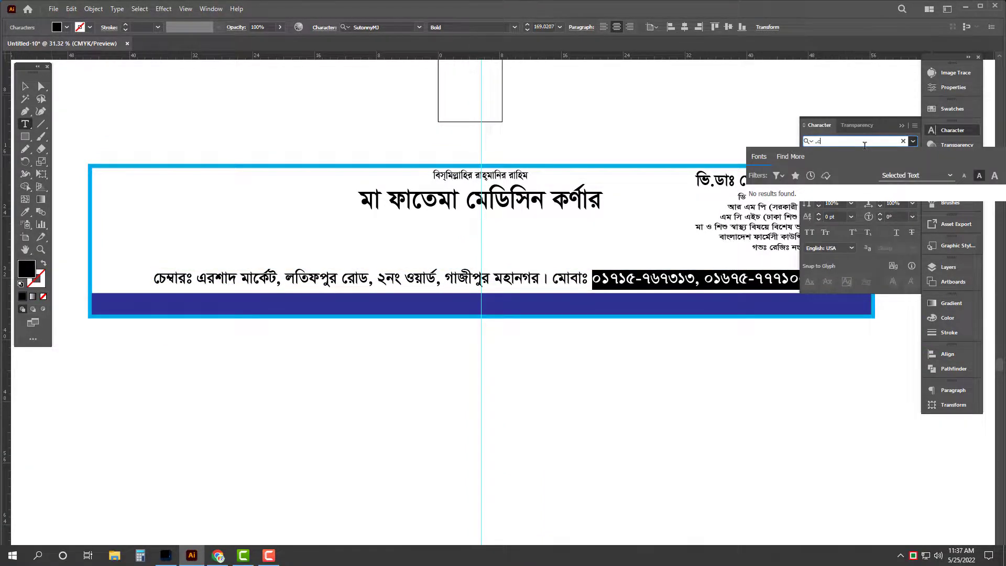
text(c)
key(BackSpace)
key(BackSpace)
text(arial)
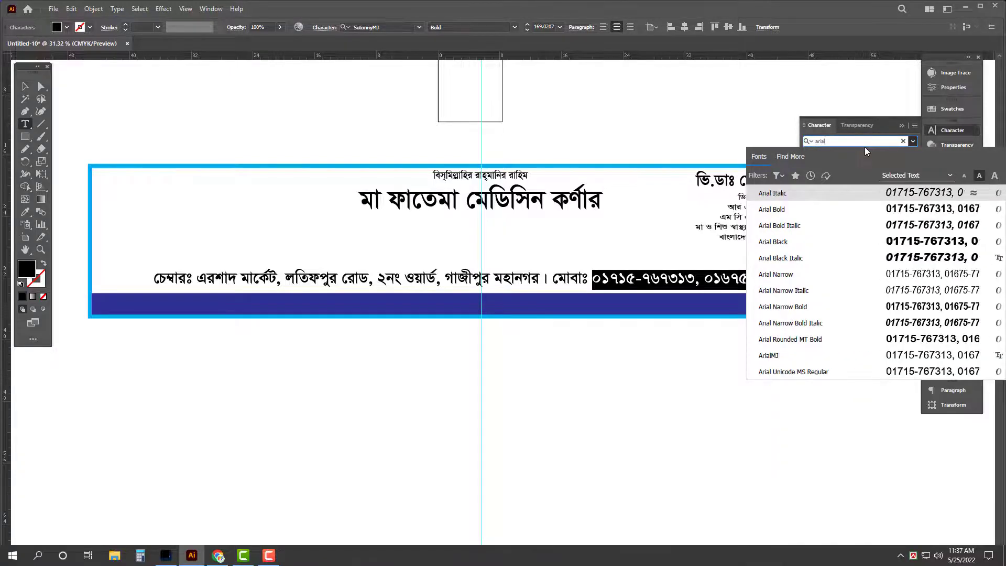
click(865, 201)
double_click(837, 173)
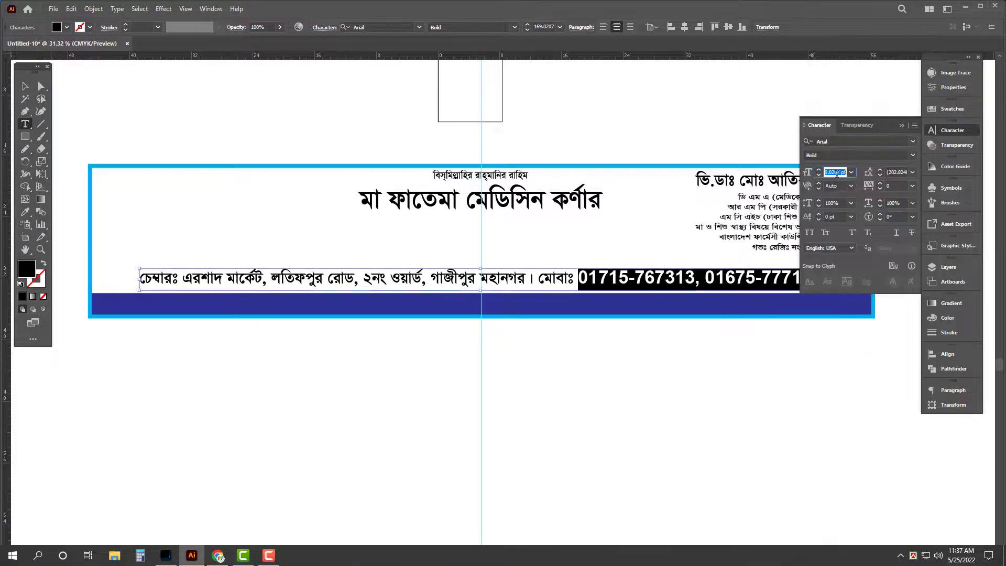
text(140)
key(Return)
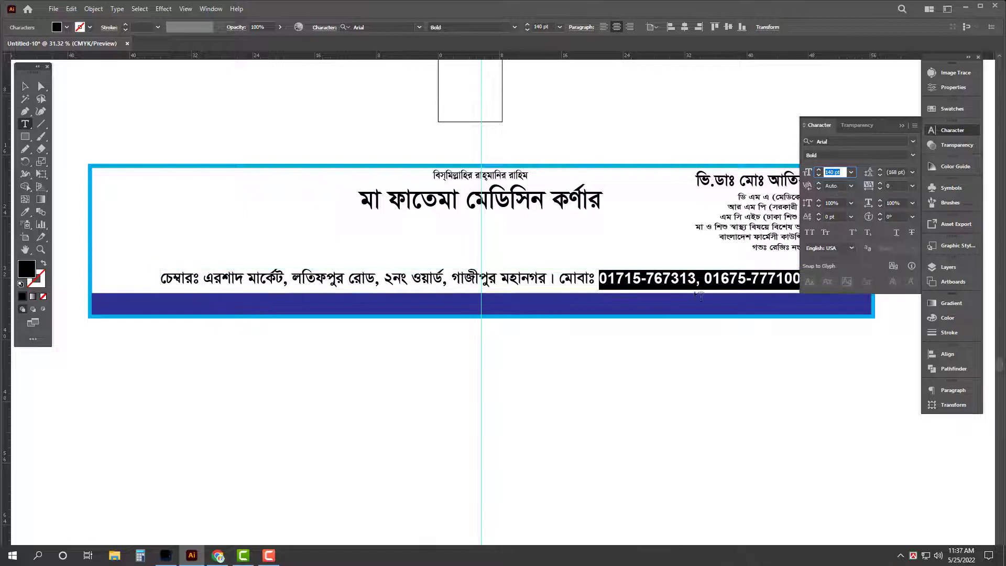
Step: Widen the address line and move it down into the blue bar
key(Escape)
key(Tab)
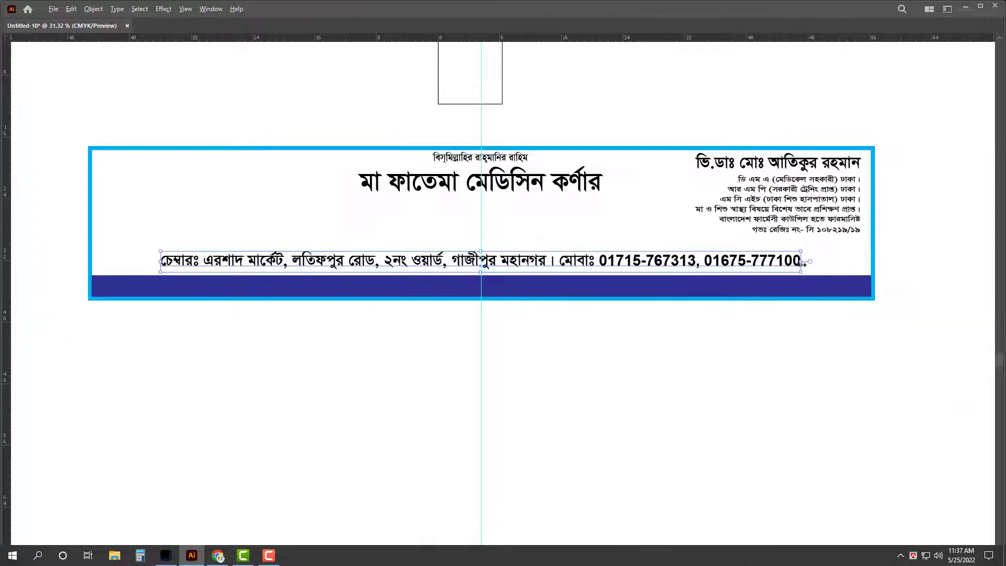
drag(804, 262, 838, 290)
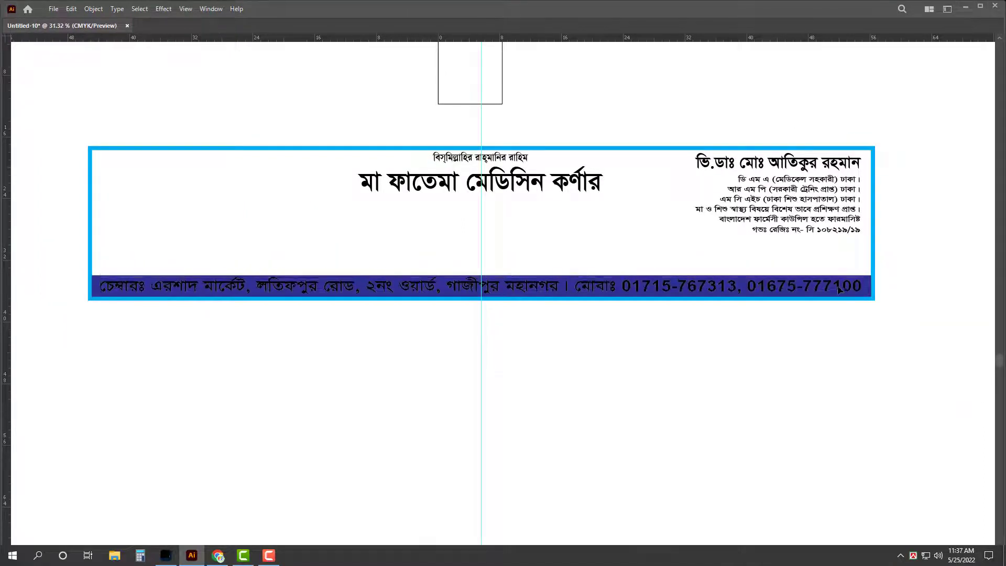
Step: Make the address line's text white
click(839, 290)
key(ctrl+equal)
key(Tab)
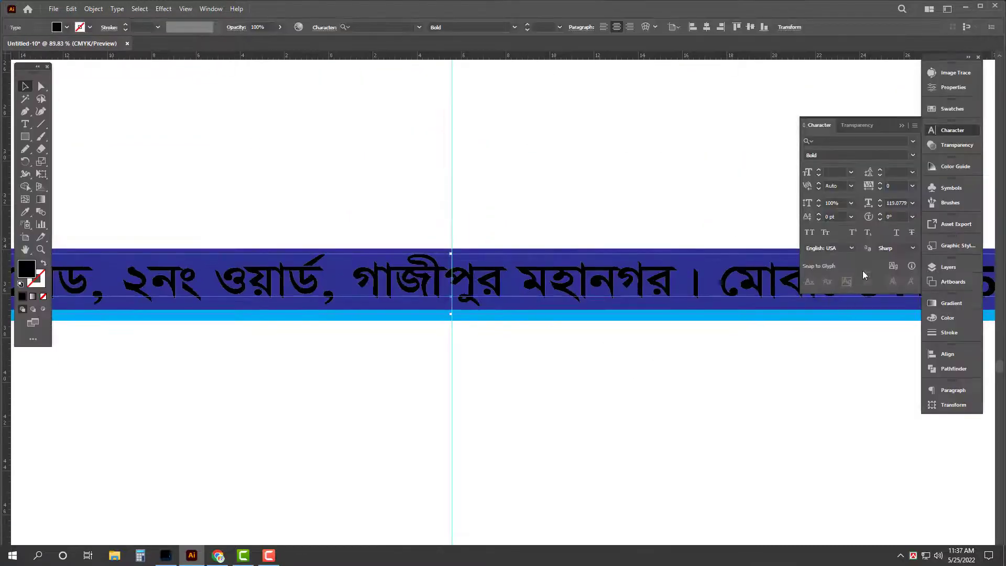
click(947, 318)
click(821, 369)
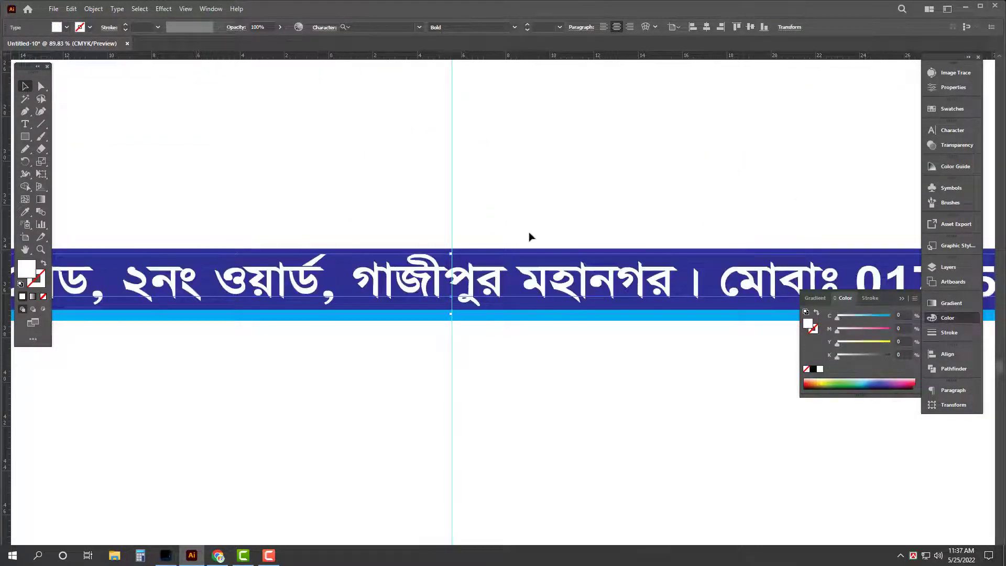
click(529, 236)
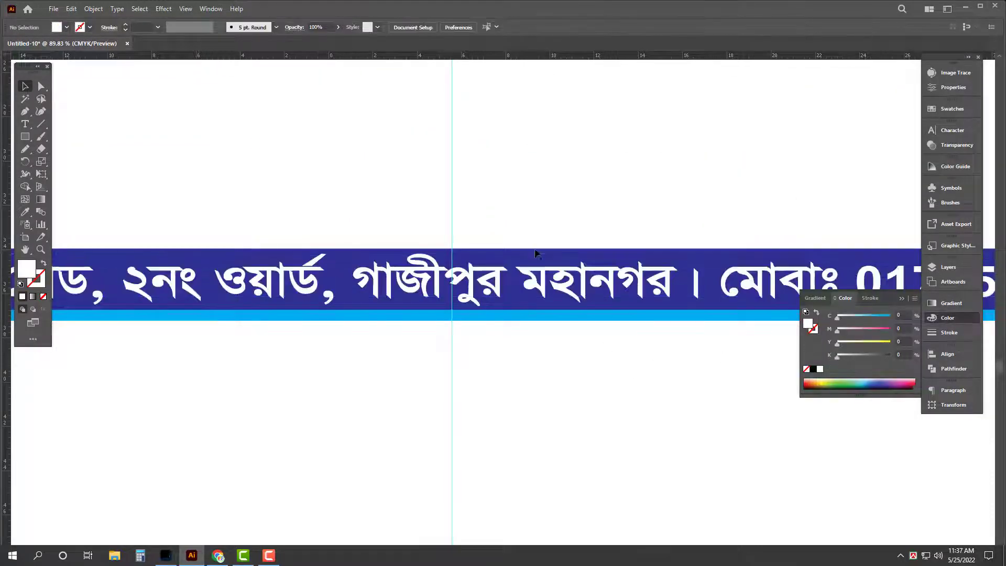
Step: Color the thin strip above the blue bar orange with CMYK 0/50/100/0
click(464, 248)
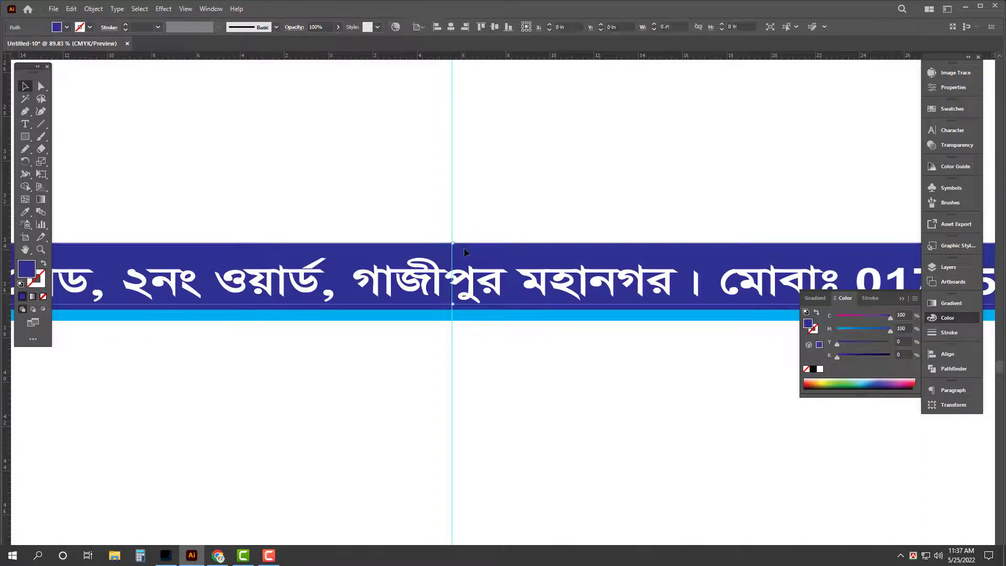
click(901, 315)
text(0)
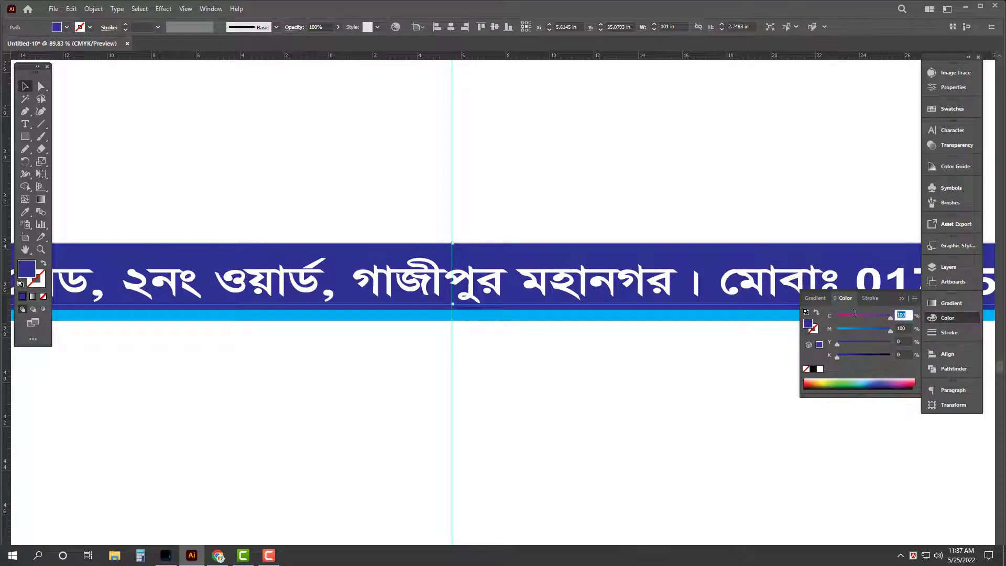
key(Tab)
text(50)
key(Tab)
text(100)
key(Return)
key(Tab)
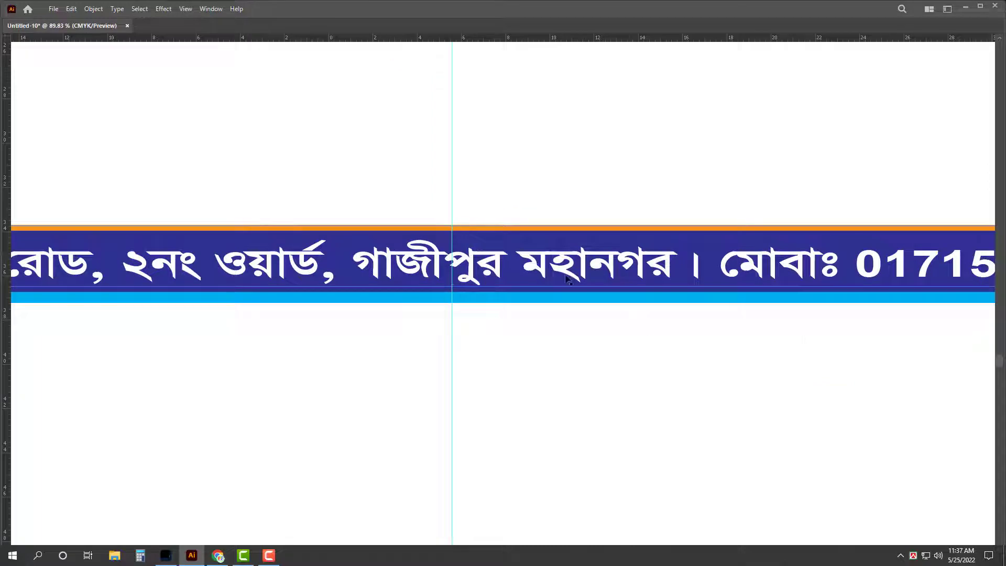
click(562, 272)
key(z)
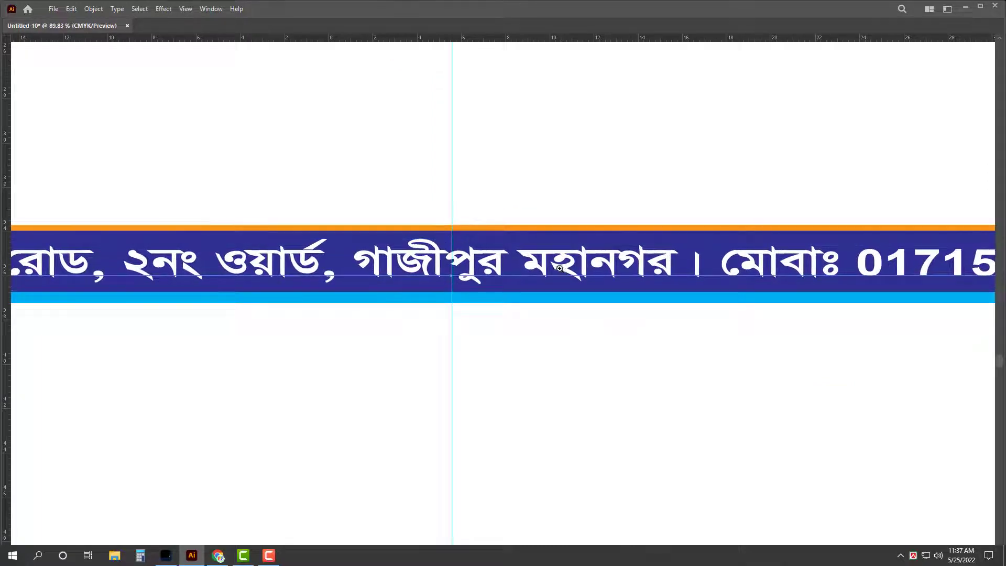
drag(562, 271, 650, 369)
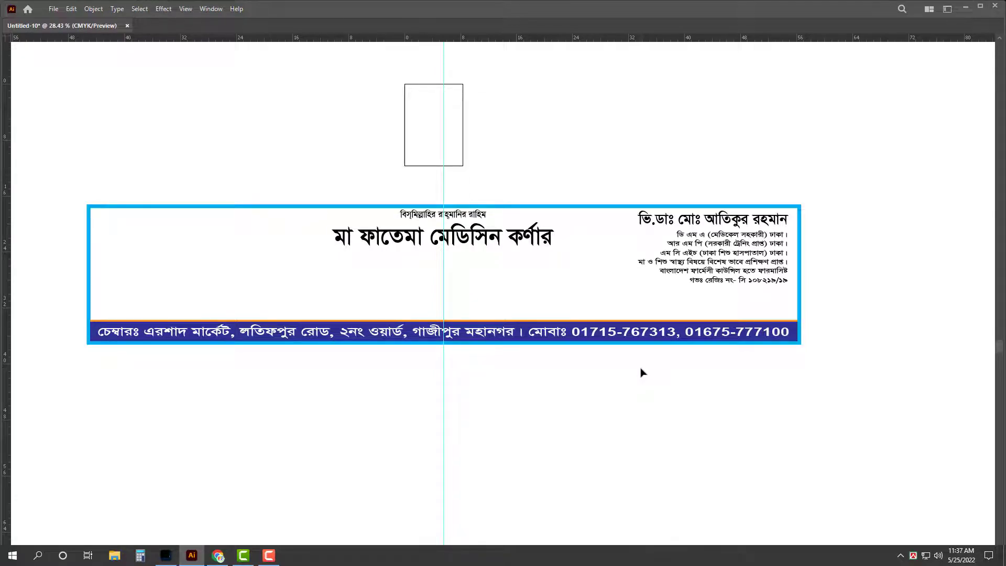
Step: Copy the doctor's title into a 'সাক্ষাতের সময়ঃ' heading, then delete that heading
key(z)
mouse_move(746, 297)
mouse_down()
mouse_move(864, 353)
mouse_move(741, 289)
mouse_up()
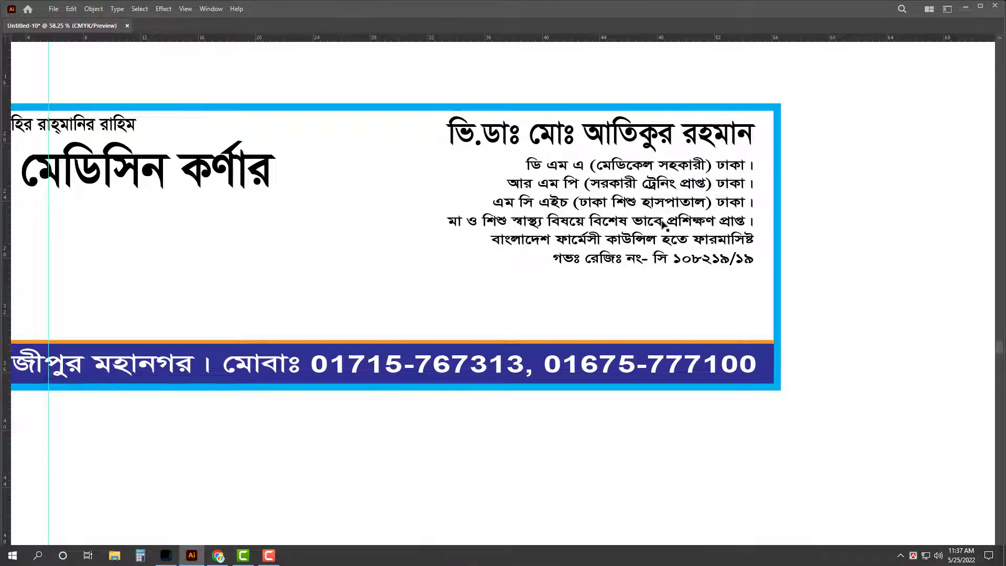
drag(629, 139, 625, 302)
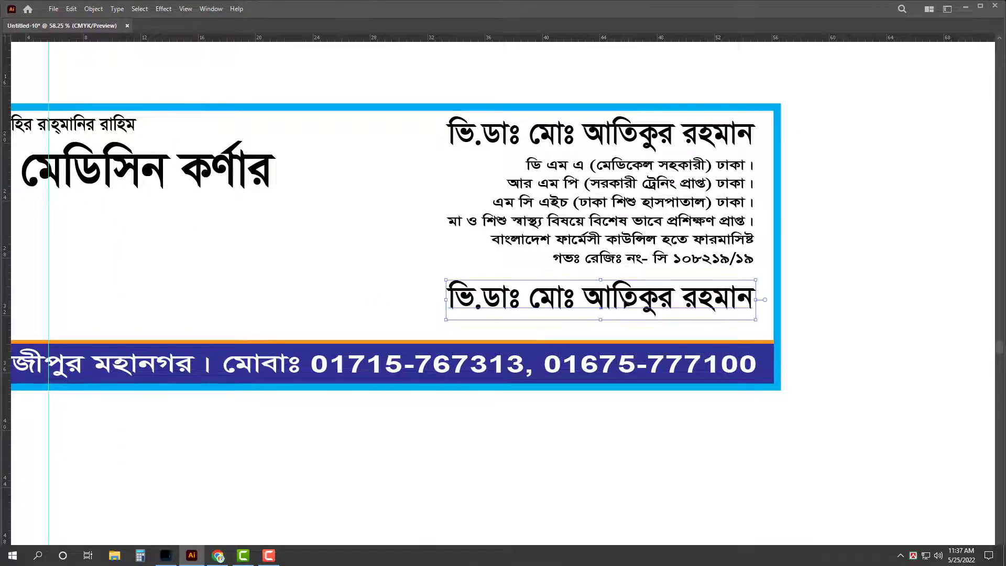
triple_click(624, 299)
text(হম)
key(ctrl+a)
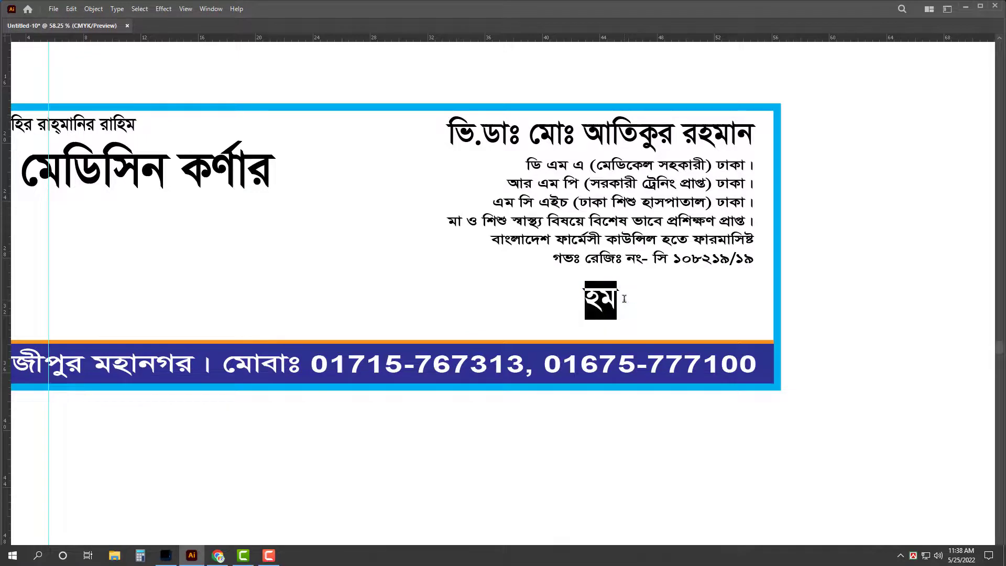
text(স্)
text(া)
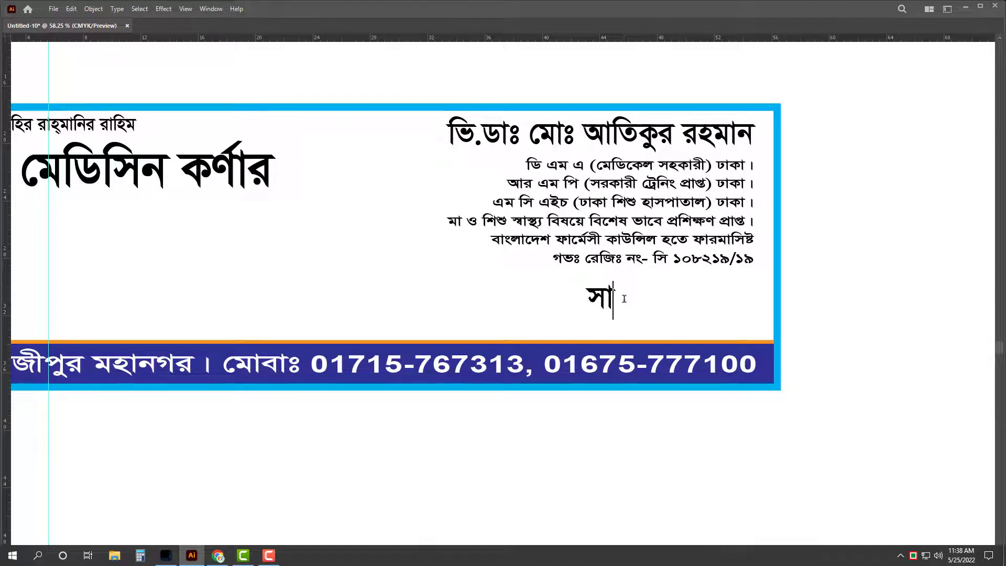
text(ক্ষাতের )
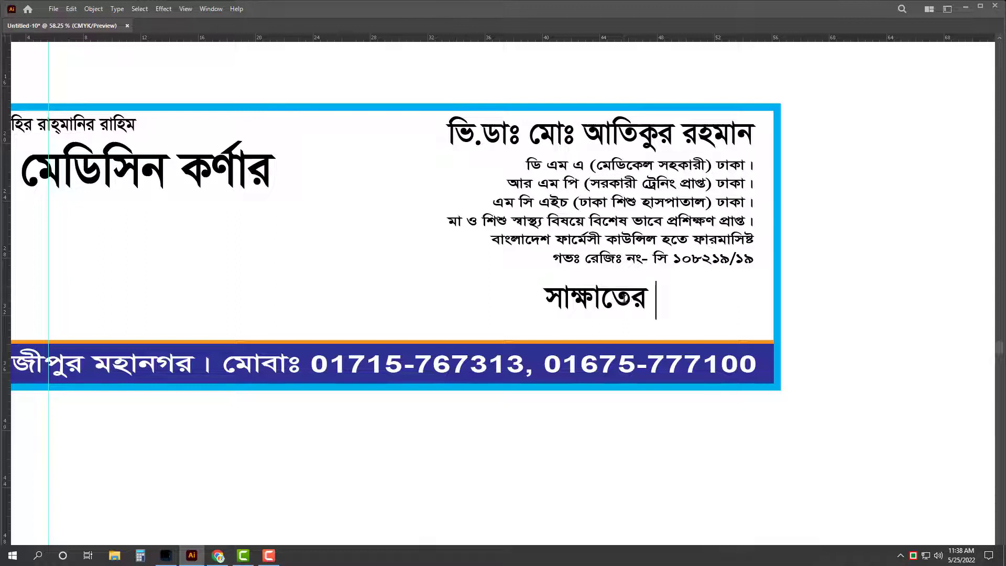
text(সময়ঃ)
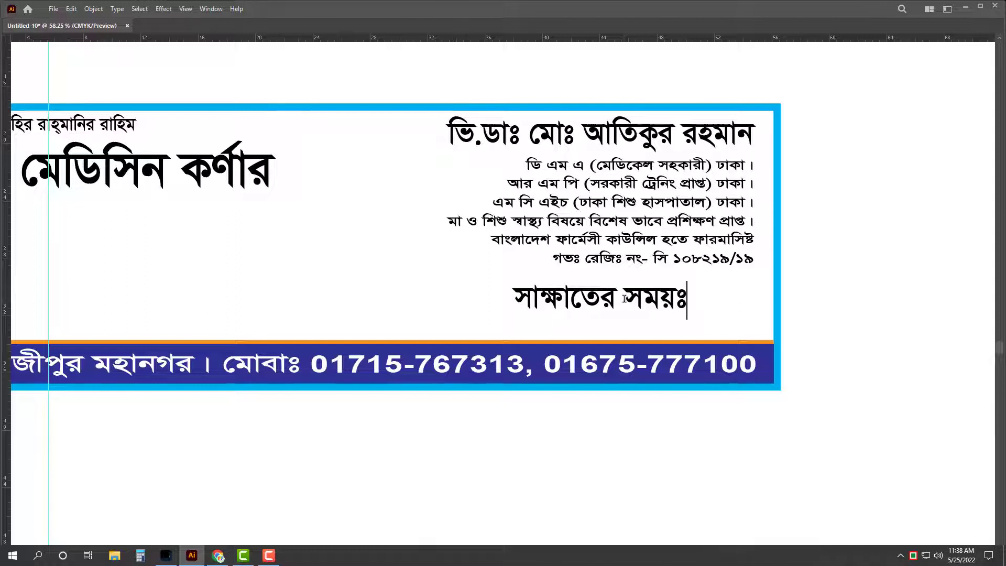
key(Escape)
key(Delete)
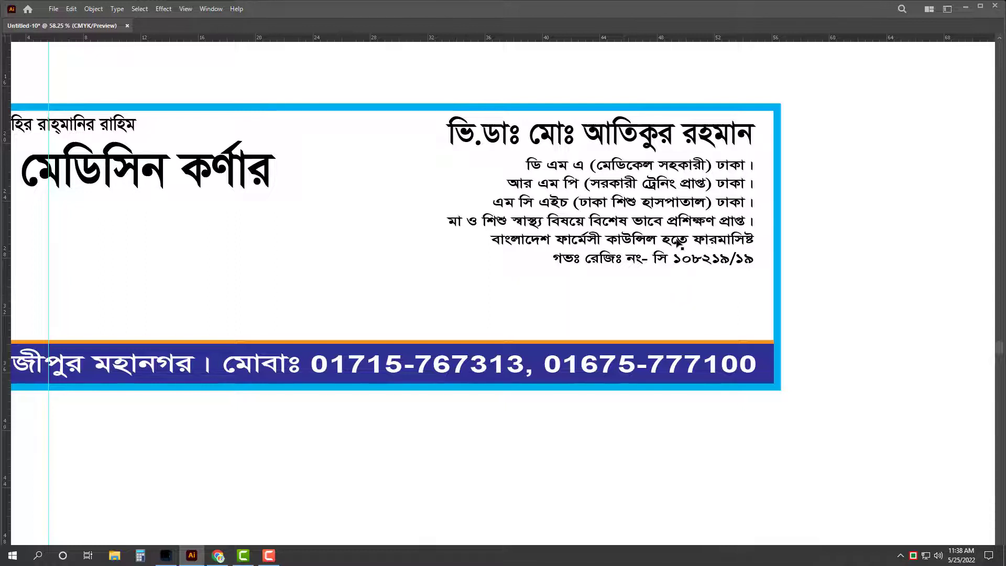
Step: Drag the qualifications block's bottom-left handle to scale it down toward the blue bar
click(566, 257)
drag(445, 273, 401, 329)
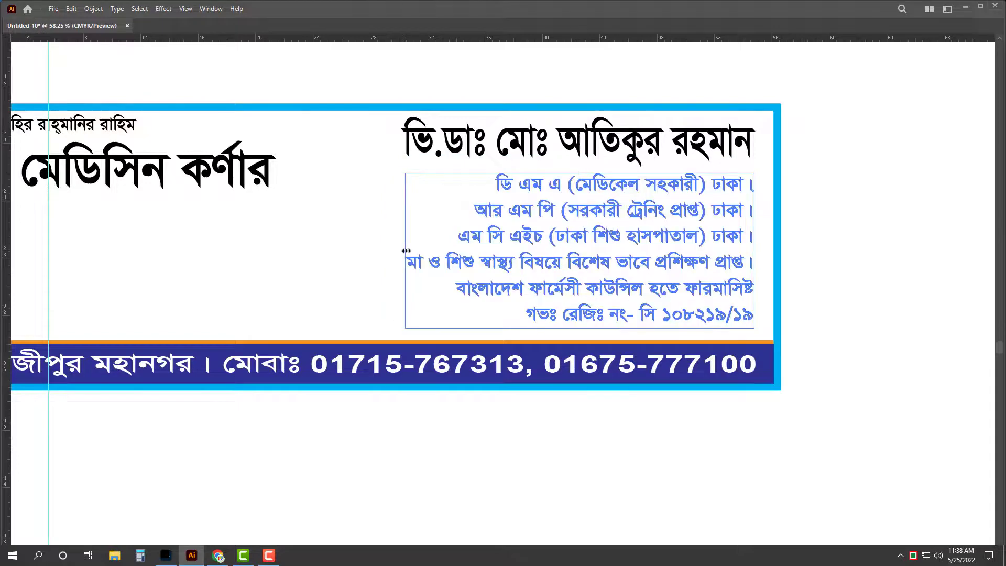
key(ctrl+shift+a)
scroll(406, 261, down, 2)
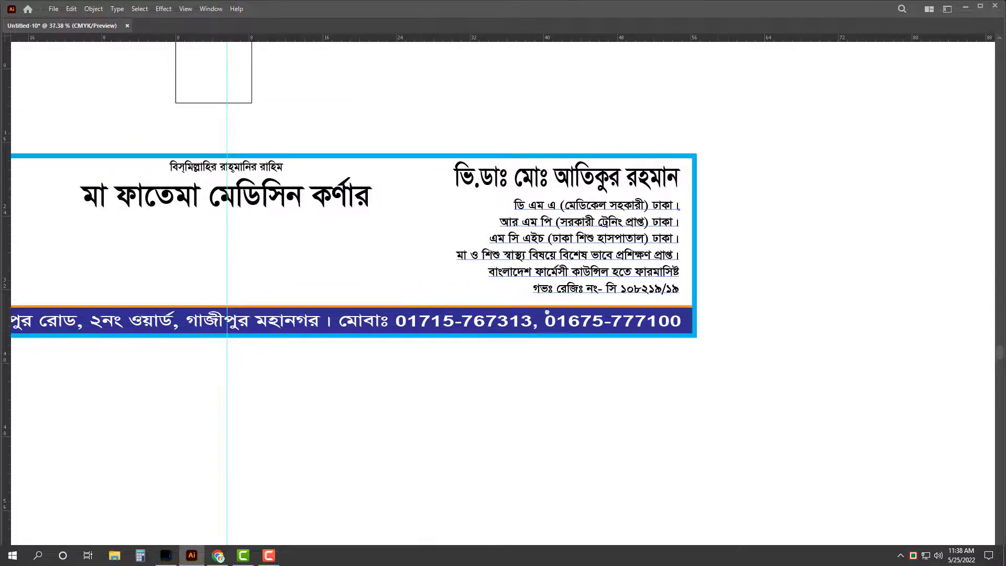
scroll(503, 293, up, 1)
click(650, 283)
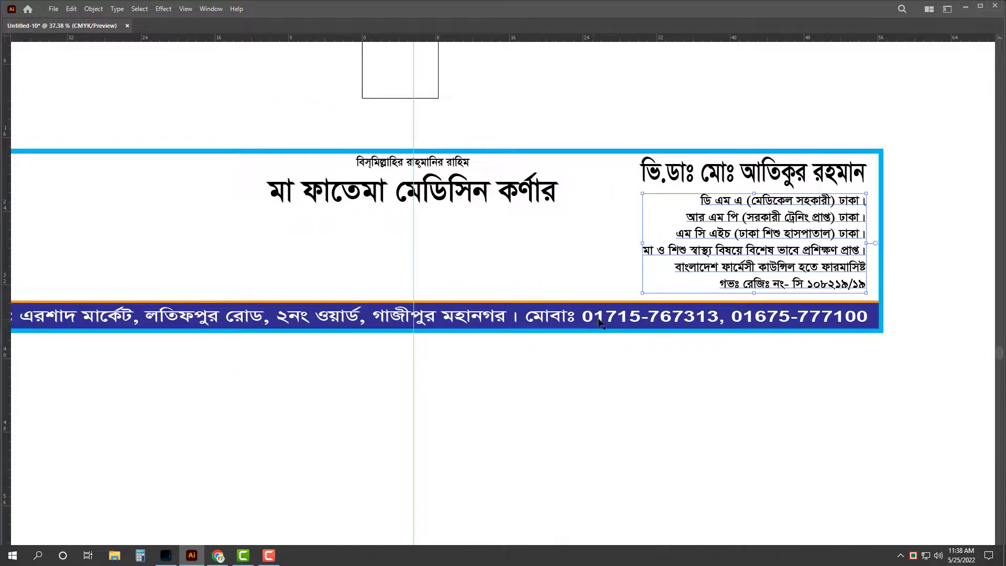
key(ctrl+shift+a)
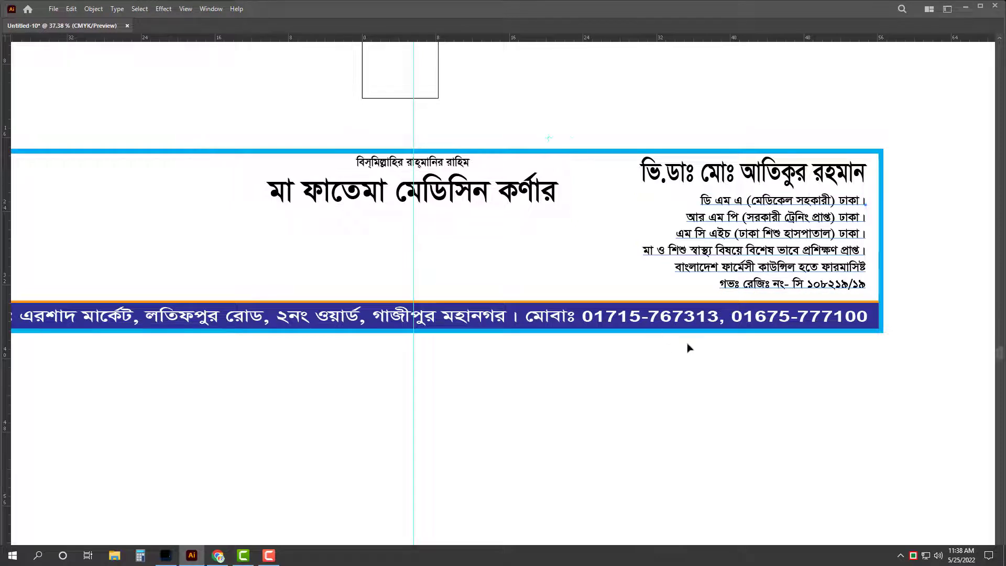
scroll(637, 317, down, 2)
scroll(615, 314, down, 3)
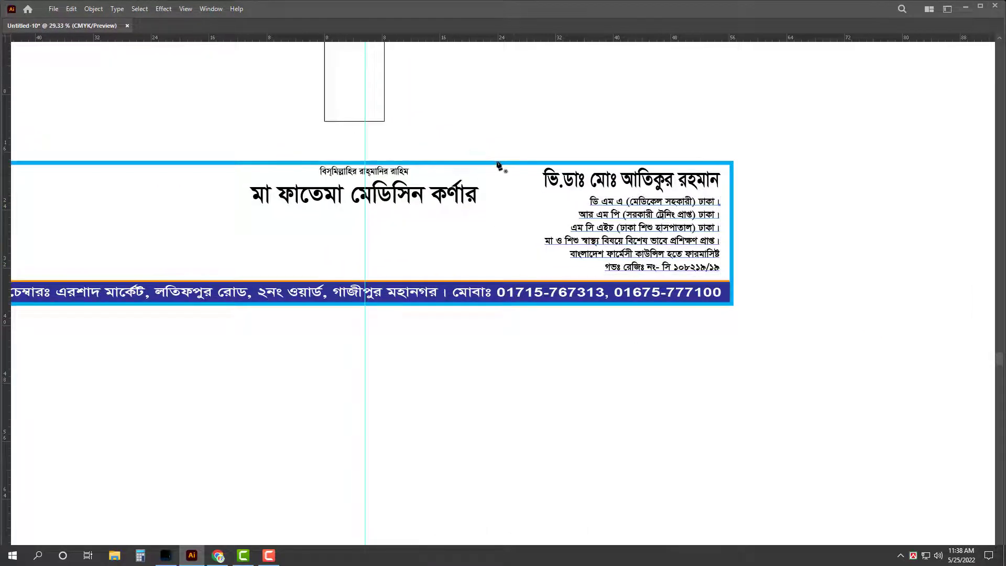
Step: Draw an unfilled curved cutting path across the banner with the Pen tool
key(p)
click(476, 152)
drag(517, 314, 421, 409)
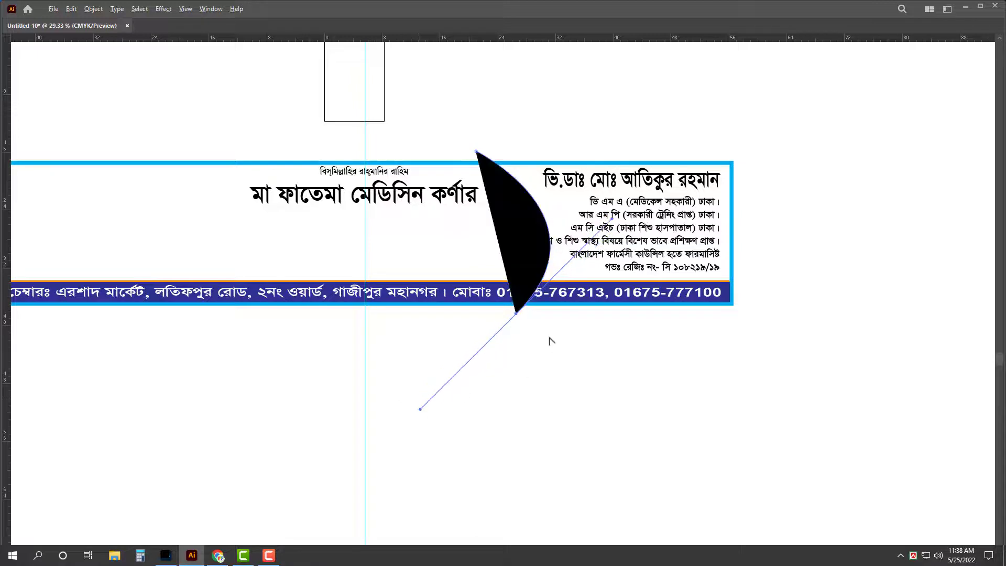
click(516, 315)
key(Tab)
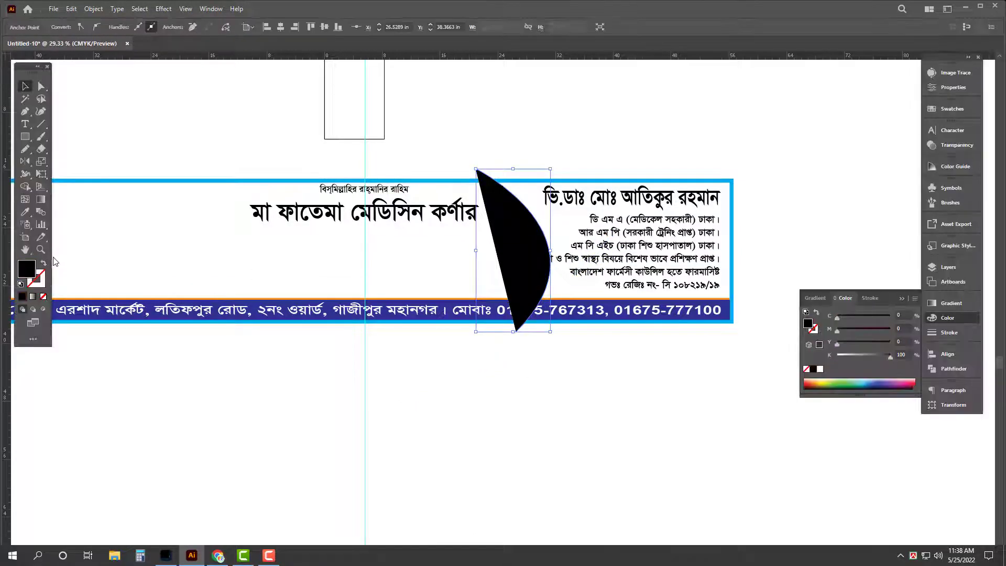
key(slash)
Step: Release the compound background, Divide it along the curve, delete the left piece, and send the panel back
click(168, 182)
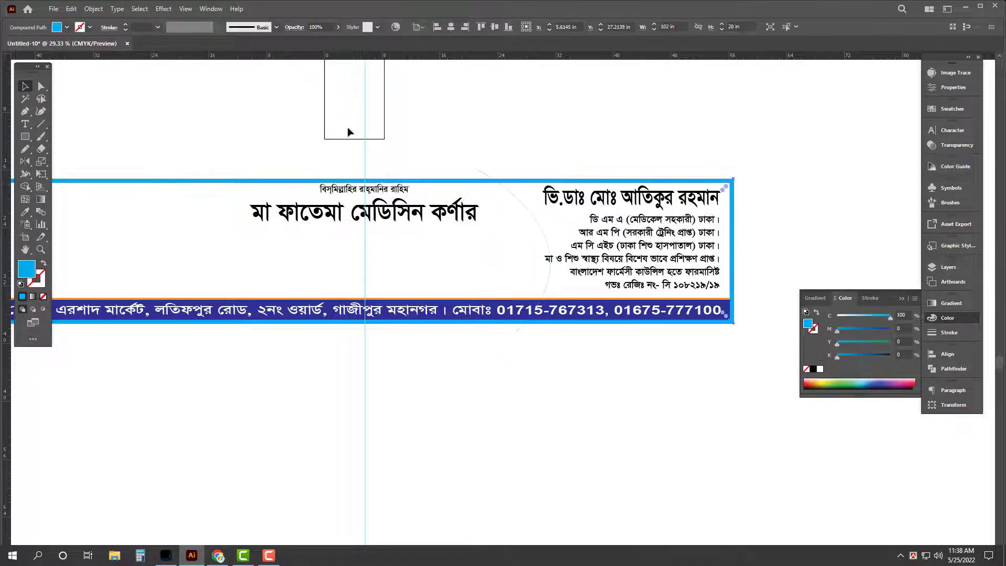
right_click(427, 175)
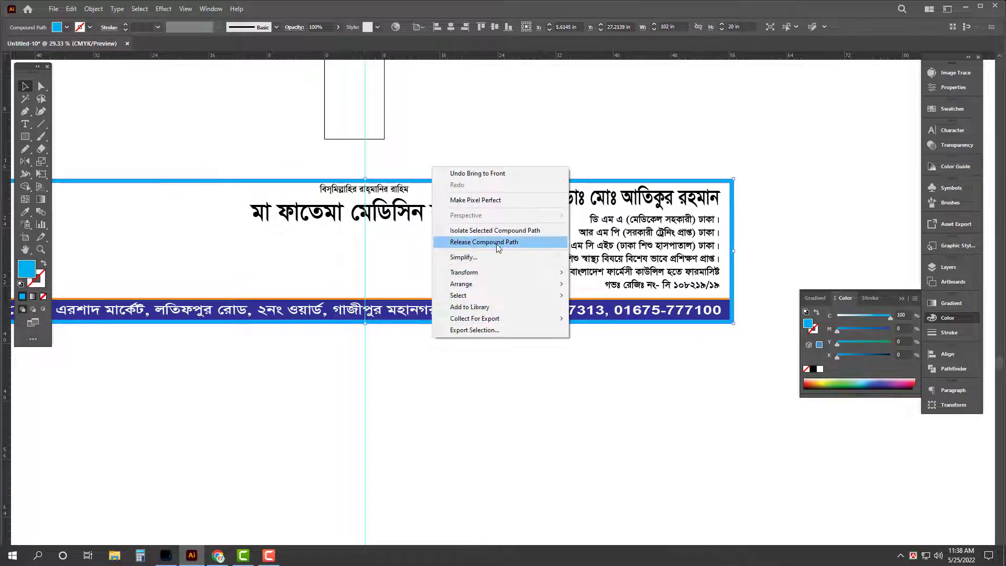
click(498, 247)
drag(442, 162, 490, 182)
click(946, 355)
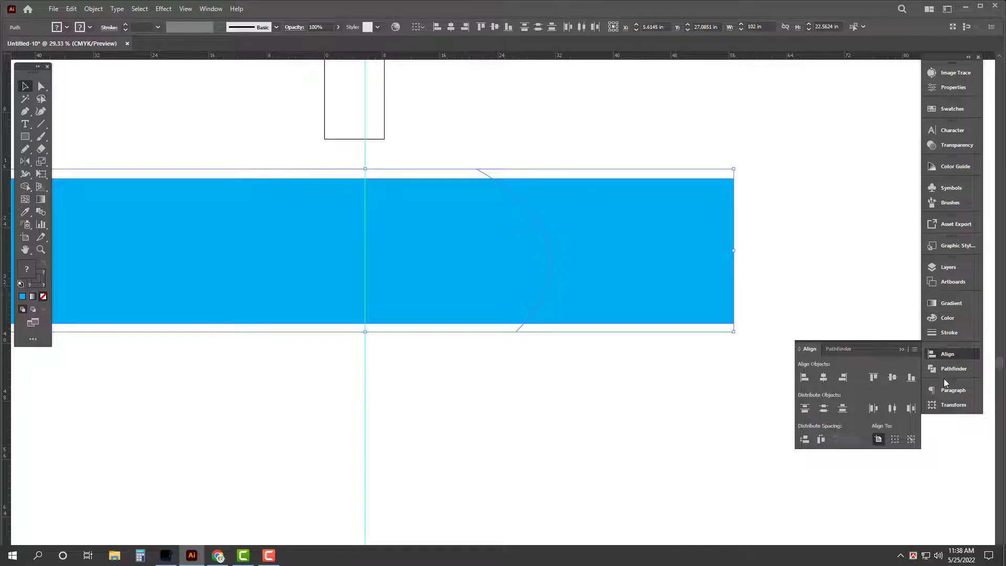
click(948, 369)
click(811, 404)
right_click(802, 215)
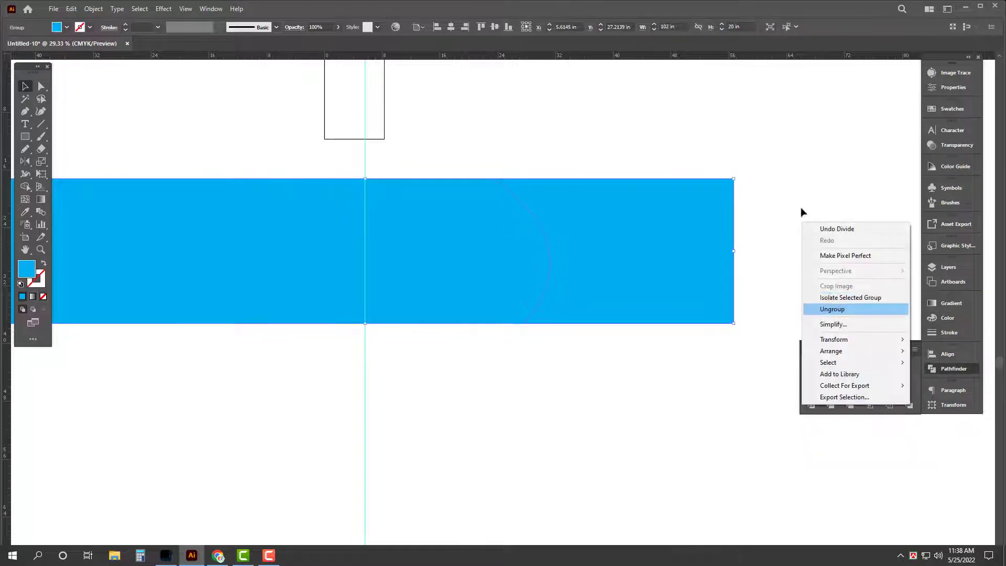
click(833, 308)
key(Delete)
click(613, 242)
key(ctrl+shift+bracketleft)
Step: Resize the info text frame and widen the name title to the left
key(Tab)
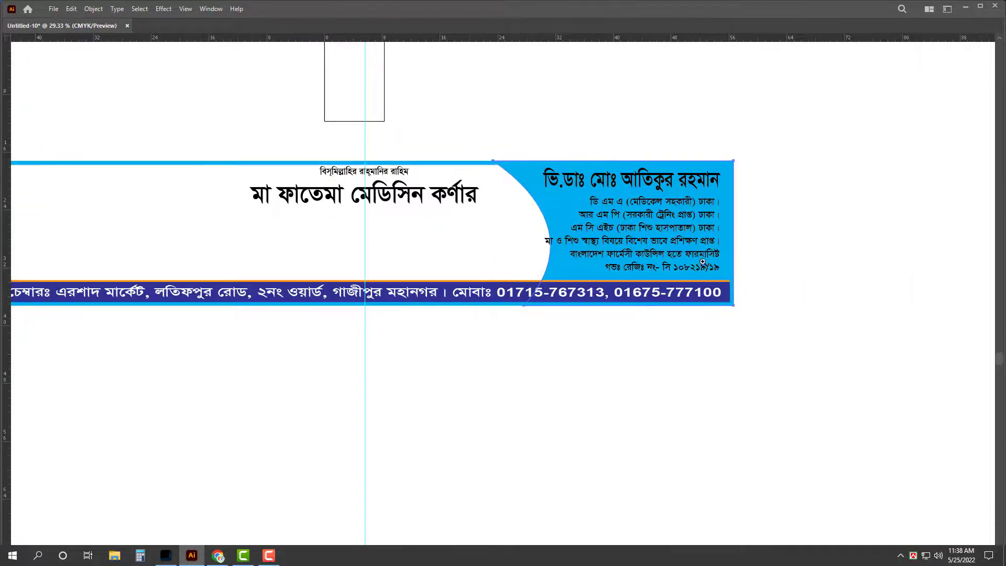
scroll(672, 236, up, 3)
click(526, 343)
drag(527, 343, 468, 312)
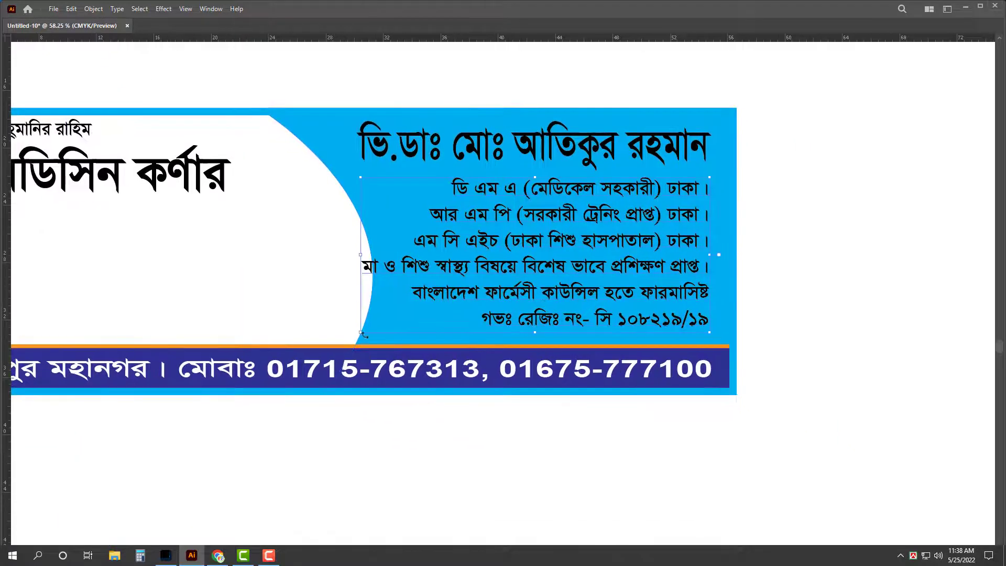
drag(363, 335, 387, 339)
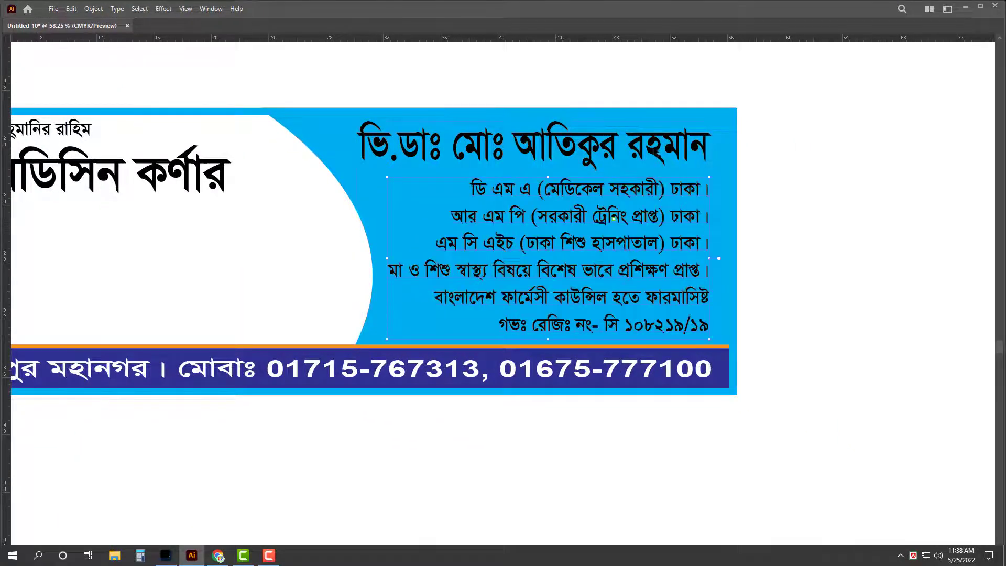
drag(537, 122, 535, 126)
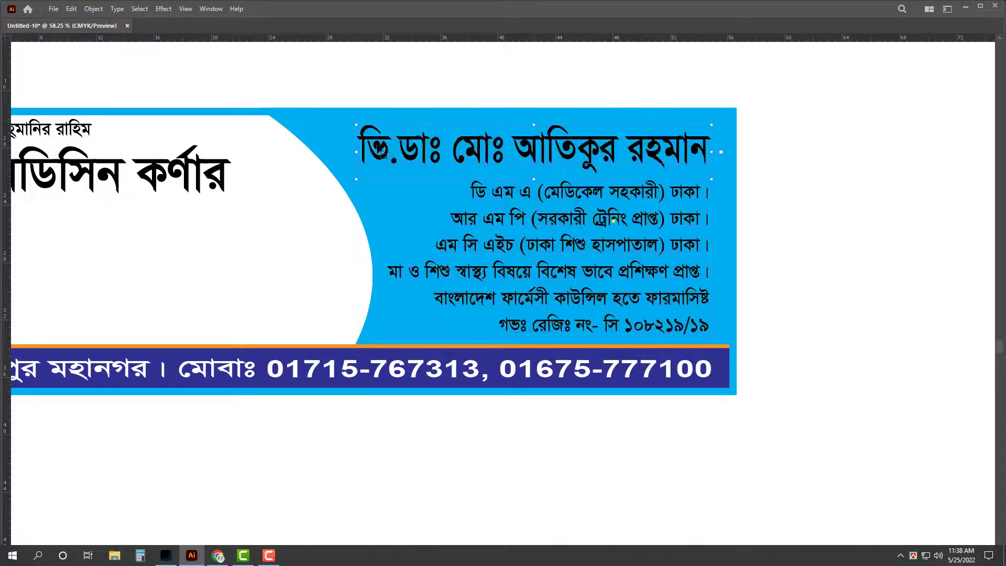
drag(354, 152, 344, 152)
Step: Make the info text and name title white
key(Tab)
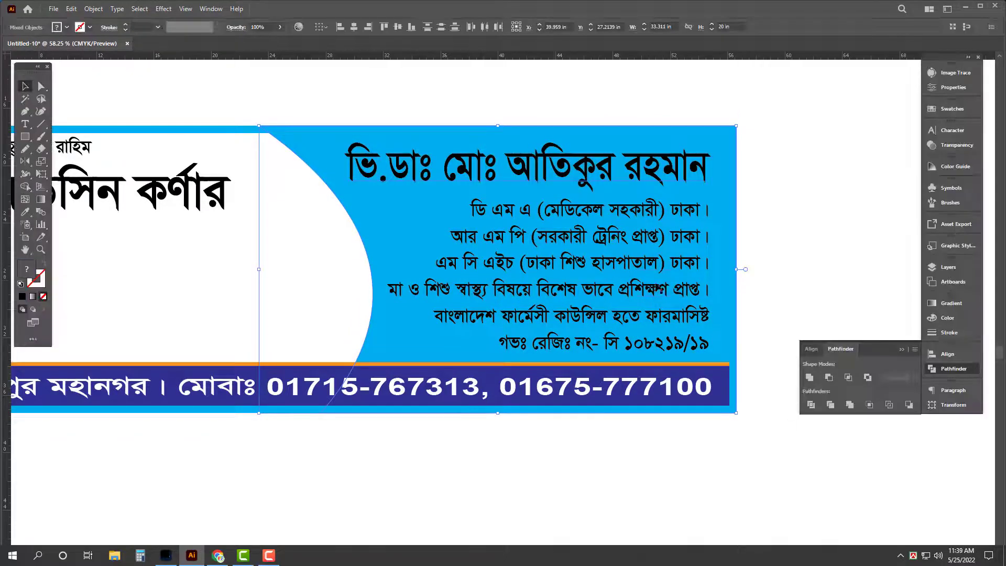
click(663, 266)
shift+click(654, 159)
click(963, 320)
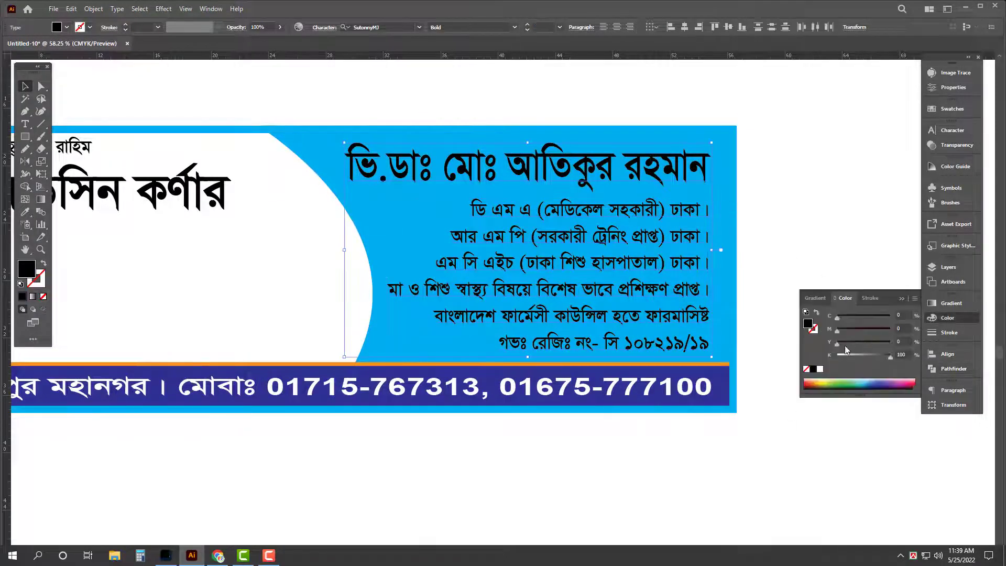
click(821, 369)
Step: Fill the curved background panel with a dark green CMYK colour
click(400, 352)
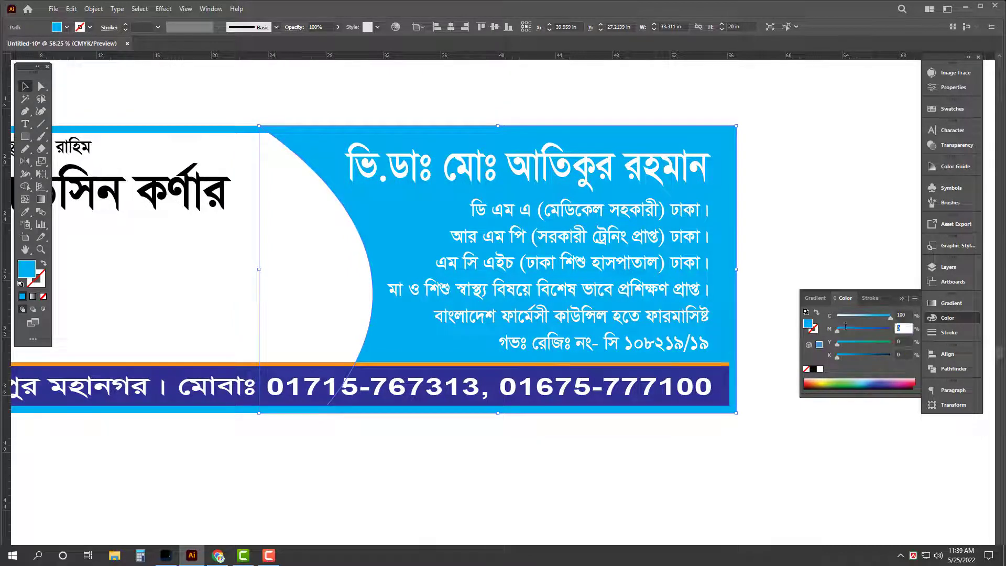
text(3, 0)
key(Tab)
text(100)
key(Return)
key(Tab)
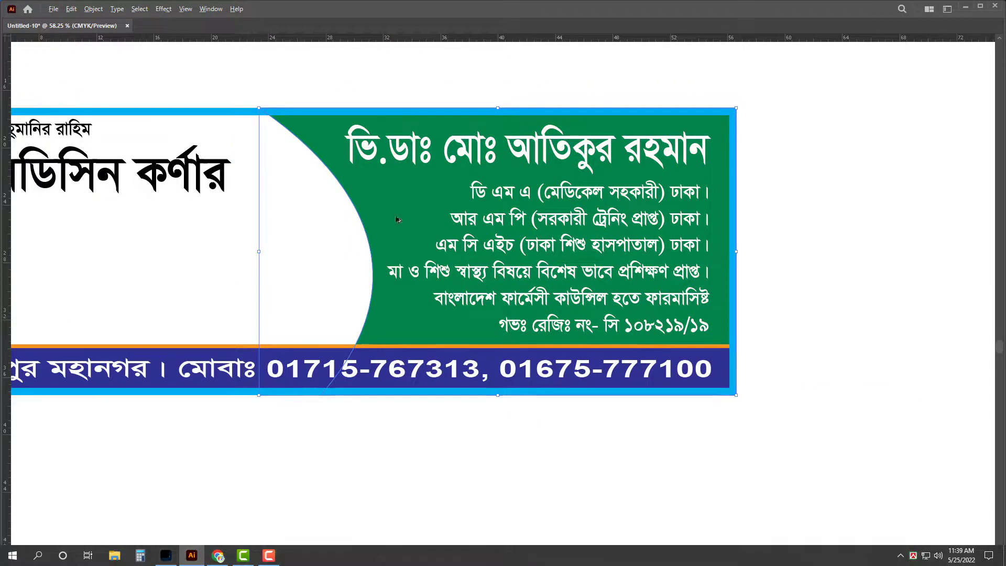
key(ctrl+shift+a)
Step: Color the curved edge strip light green with C60 M0 Y100
click(383, 219)
key(Tab)
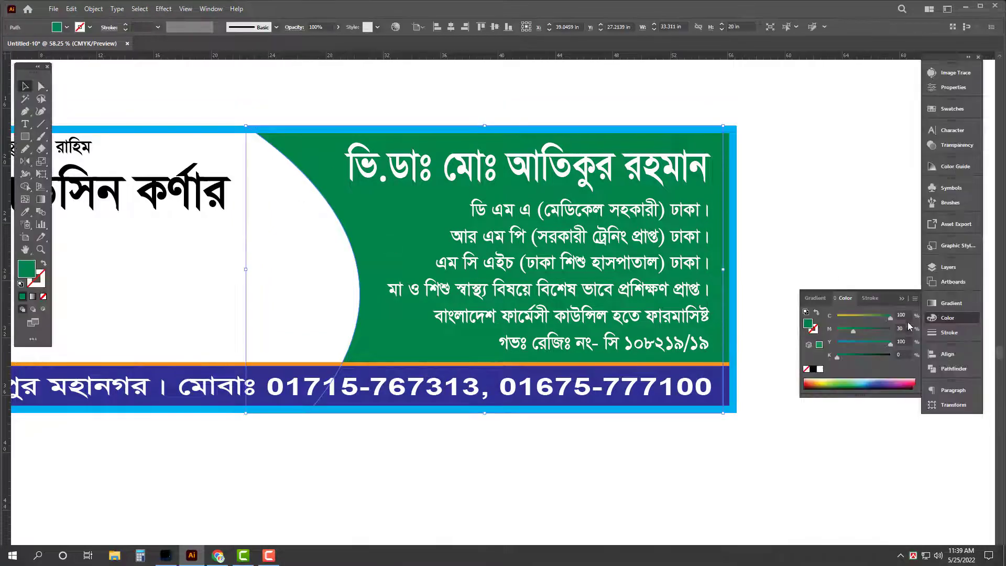
click(902, 315)
text(60)
key(Tab)
text(0)
key(Tab)
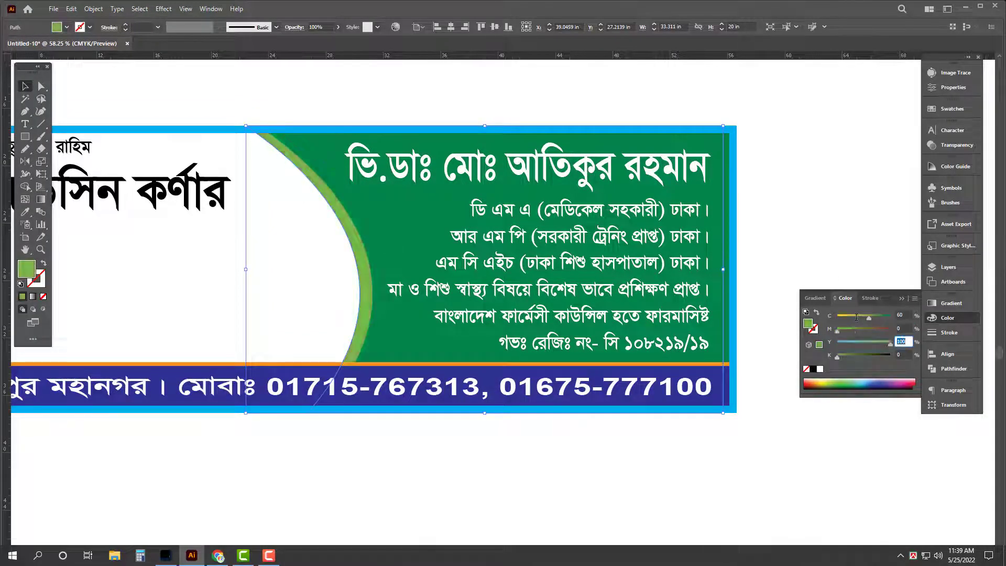
key(Tab)
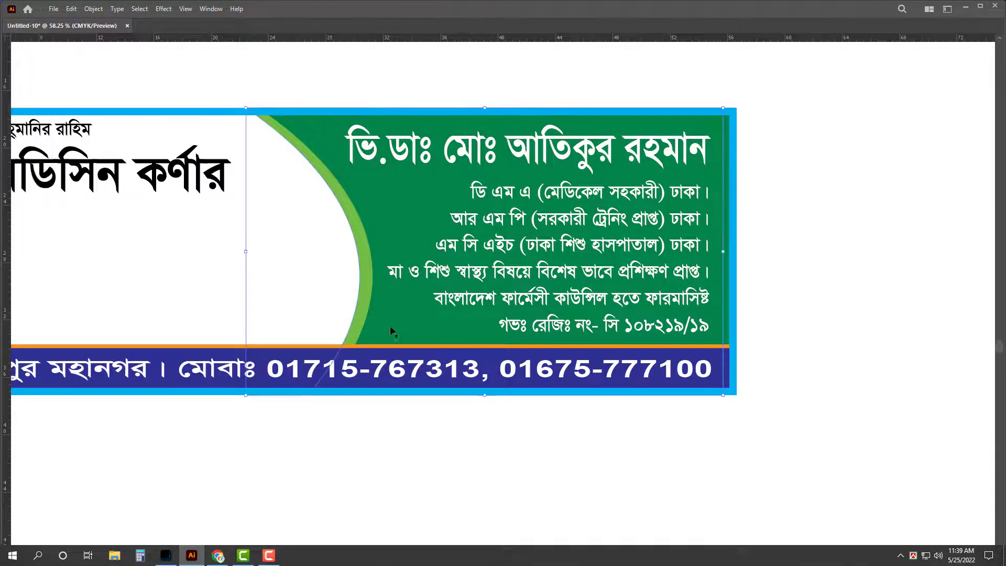
alt+click(419, 343)
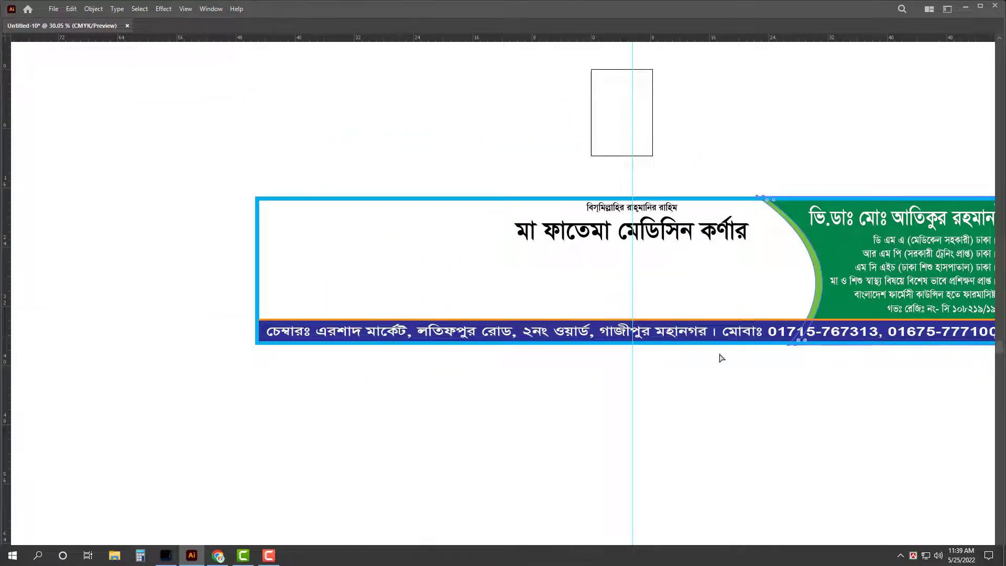
Step: Deselect everything, restore the panels and zoom out to see the whole banner
click(505, 308)
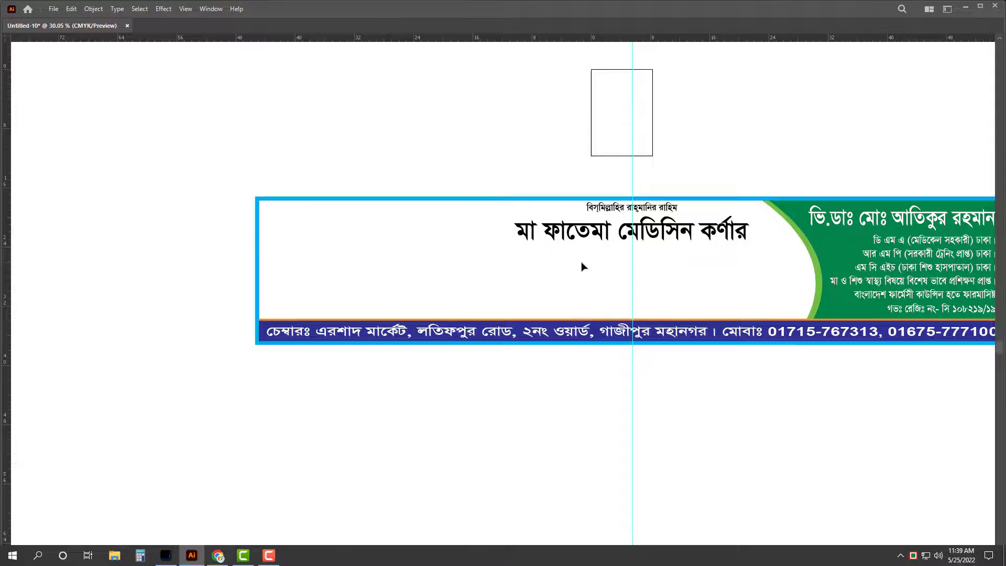
key(Tab)
key(i)
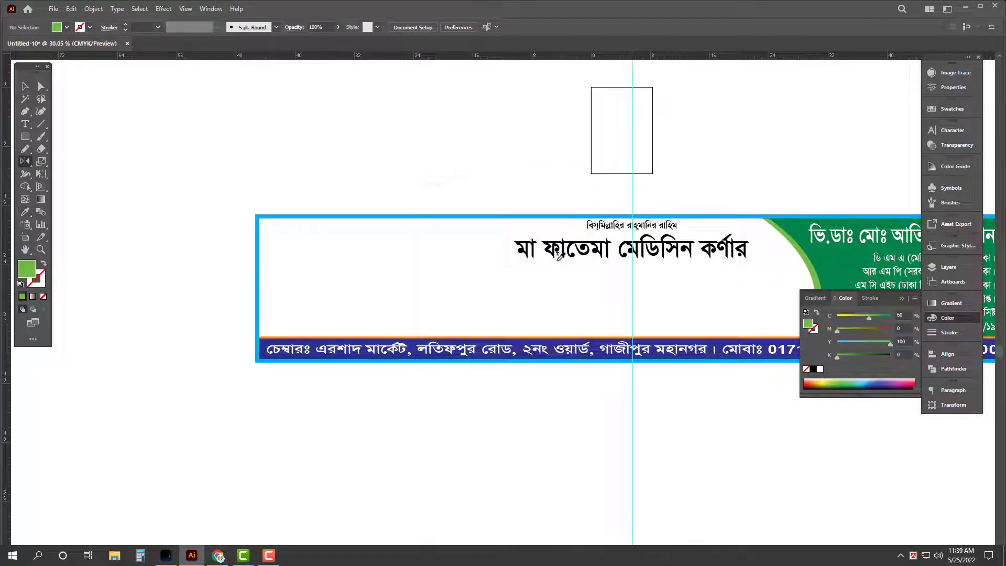
key(v)
key(Tab)
scroll(690, 266, down, 2)
key(Tab)
Step: Place a copy of the green curved panel on the left and reflect it horizontally
click(487, 261)
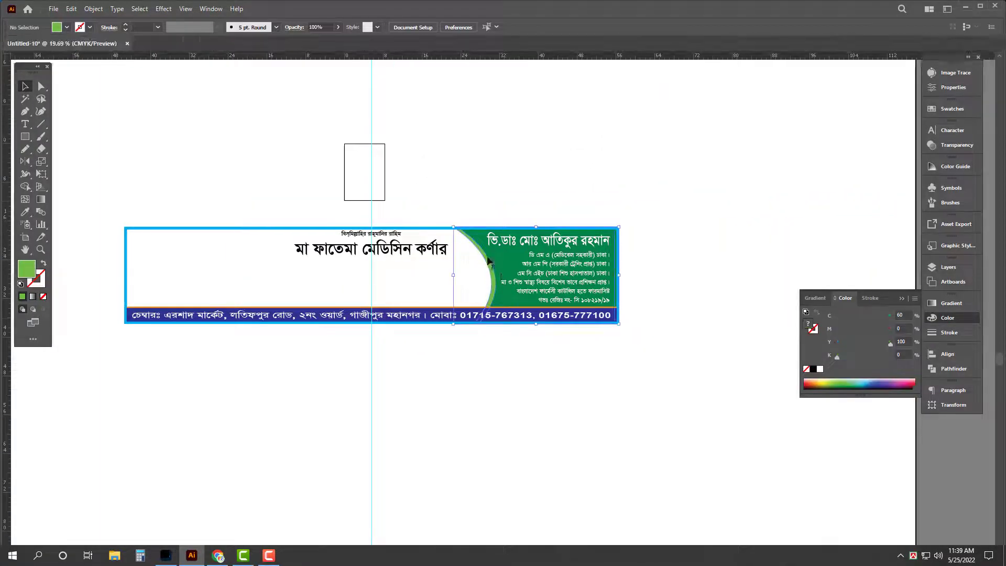
click(228, 263)
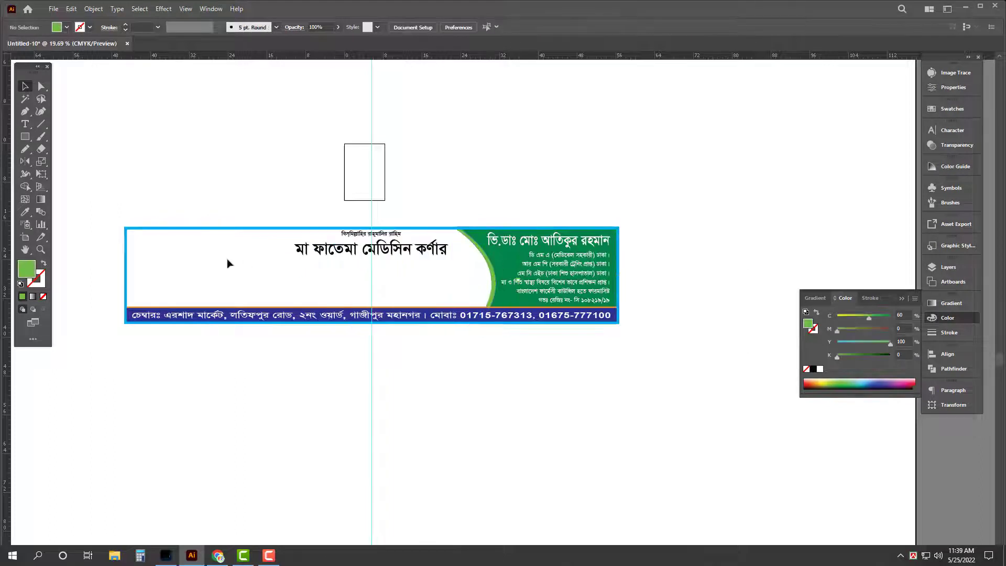
drag(501, 265, 254, 238)
key(o)
key(Return)
key(Return)
Step: Merge the left background pieces into one green shape with Pathfinder Unite
key(v)
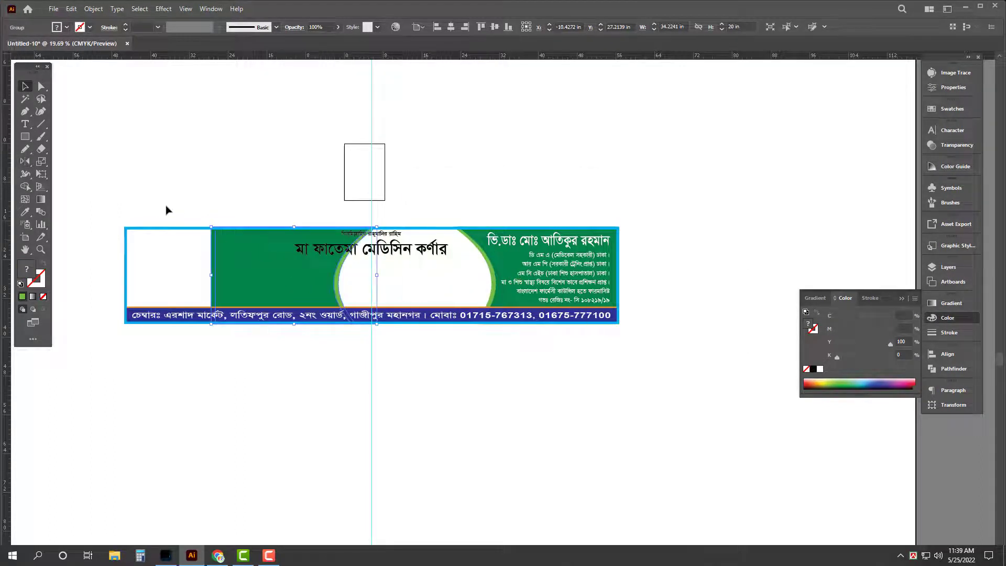
drag(166, 209, 174, 249)
click(952, 369)
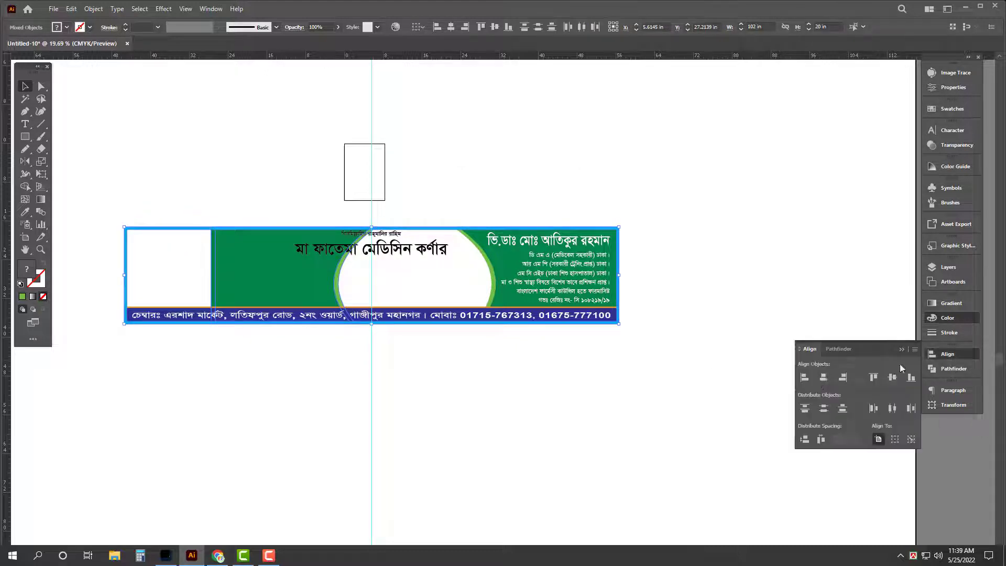
click(807, 376)
Step: Zoom in on the banner and start editing the shop title text
key(Tab)
click(328, 286)
click(328, 285)
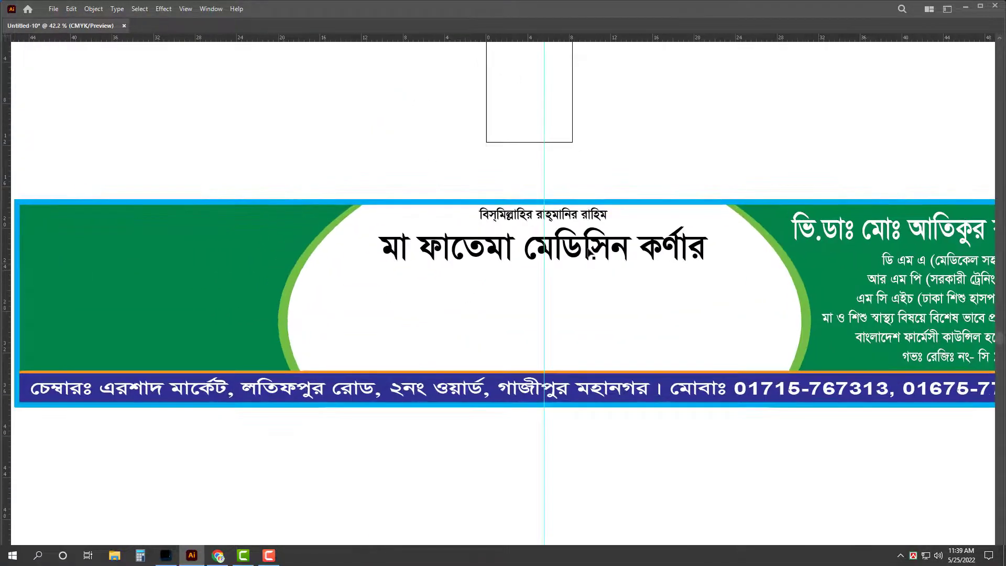
click(503, 263)
click(542, 251)
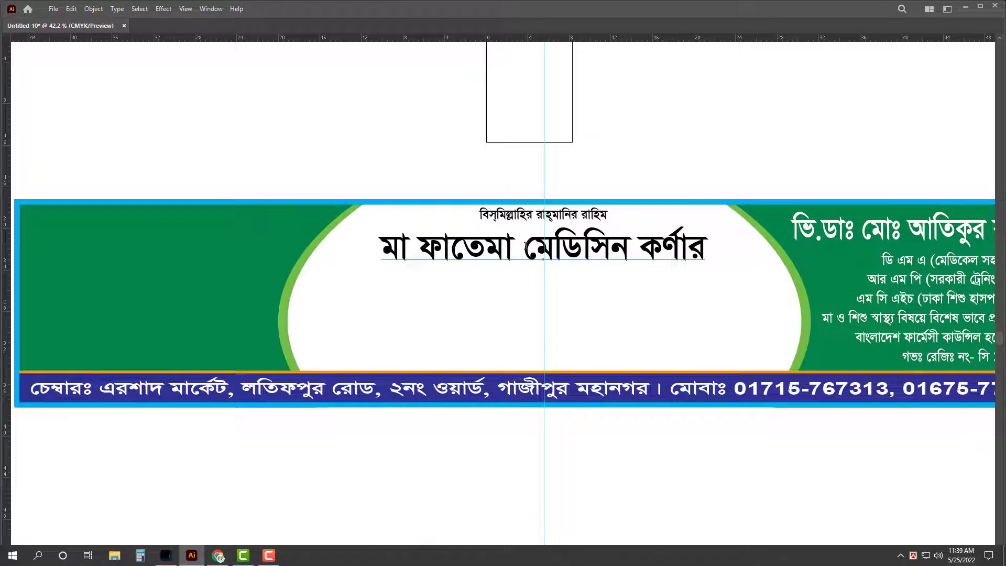
Step: Widen the shop title, trying and then undoing a line break before মেডিসিন
key(Escape)
drag(714, 247, 743, 249)
key(t)
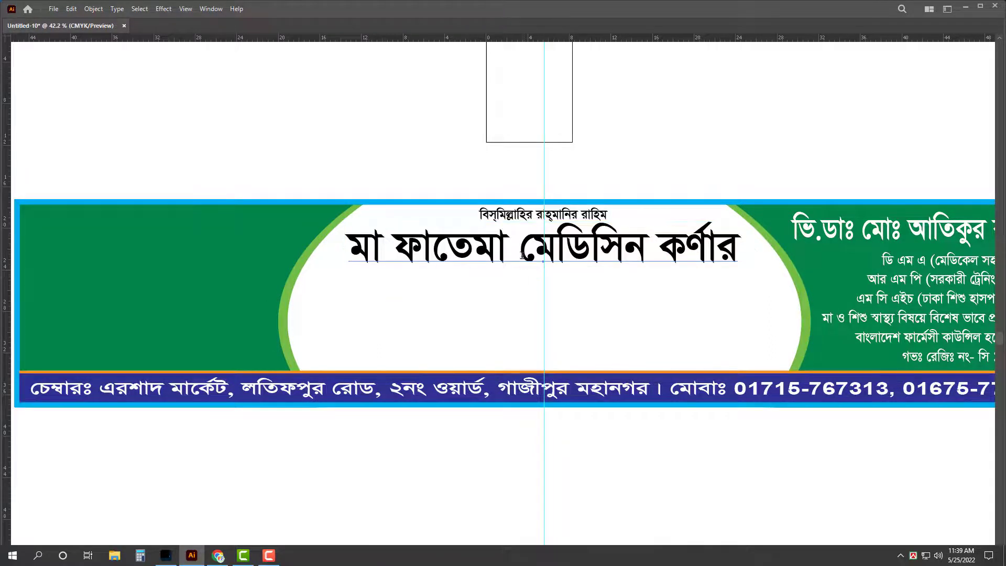
click(520, 248)
key(Return)
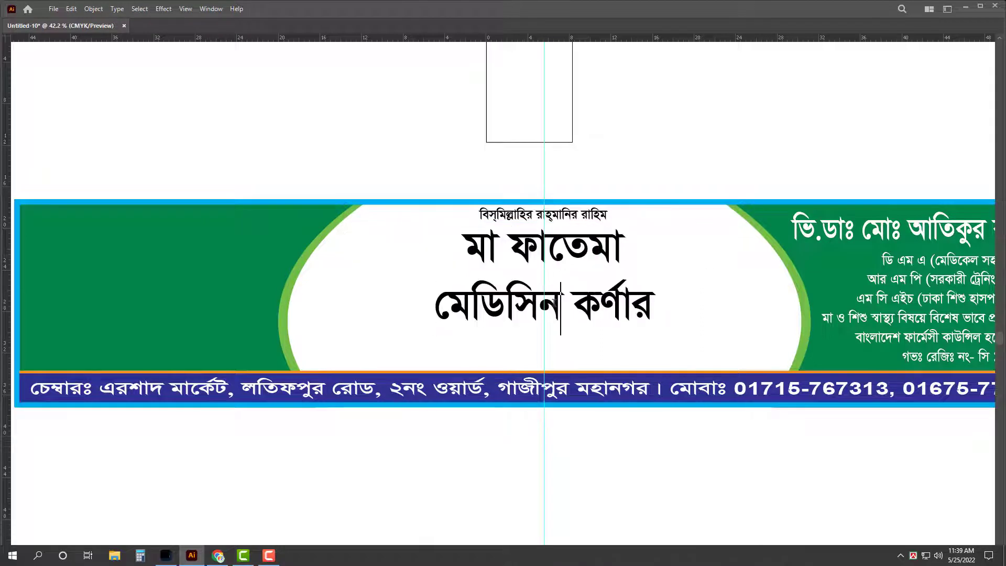
key(ctrl+z)
key(Escape)
click(571, 318)
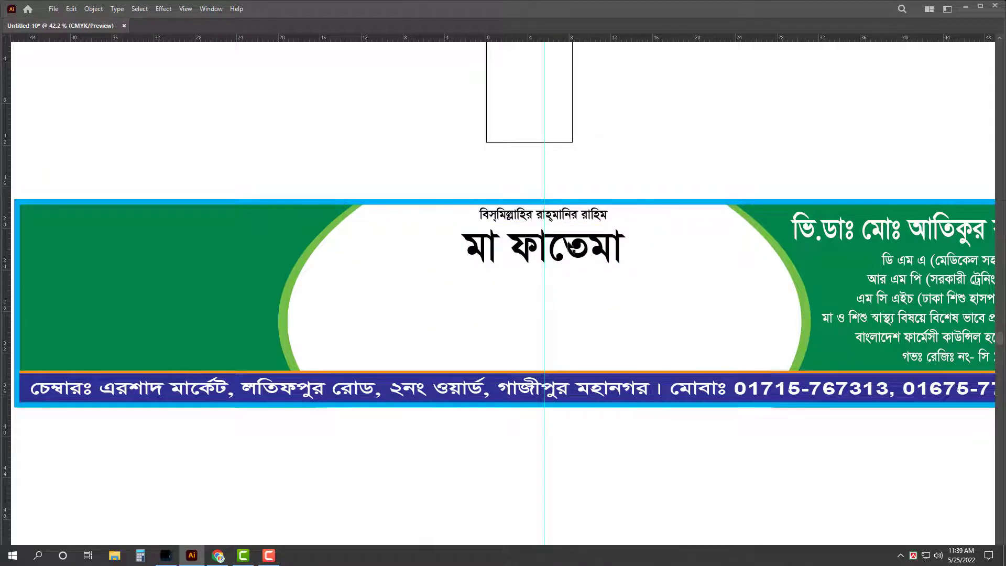
Step: Copy the title line below, change its text to মেডিসিন কর্ণার and enlarge it
drag(572, 249, 572, 310)
double_click(572, 310)
key(ctrl+a)
text(মেডিসিন কর্ণার)
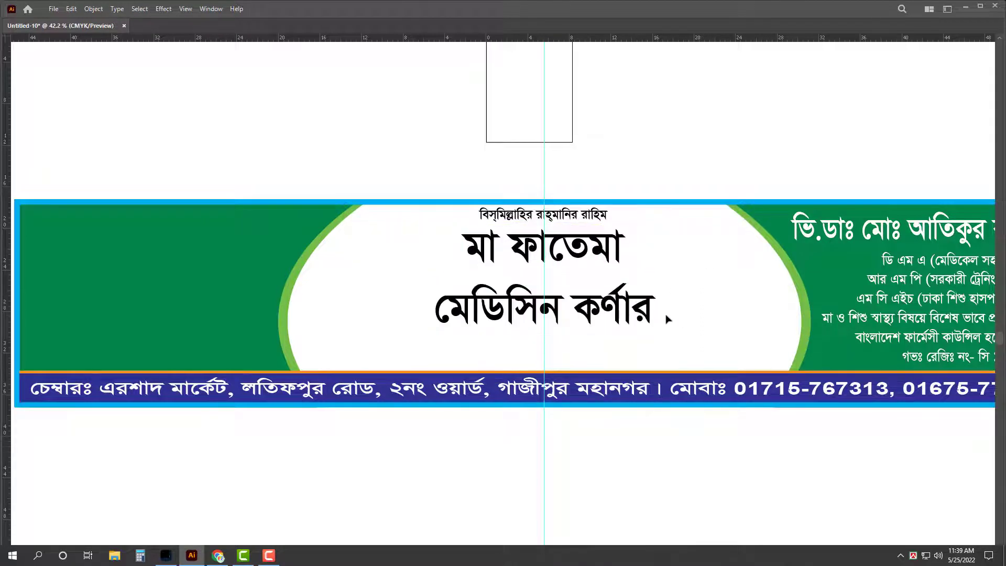
key(Escape)
key(ctrl+shift+period)
key(ctrl+shift+period)
key(ctrl+shift+period)
key(ctrl+shift+period)
key(ctrl+shift+period)
key(ctrl+shift+period)
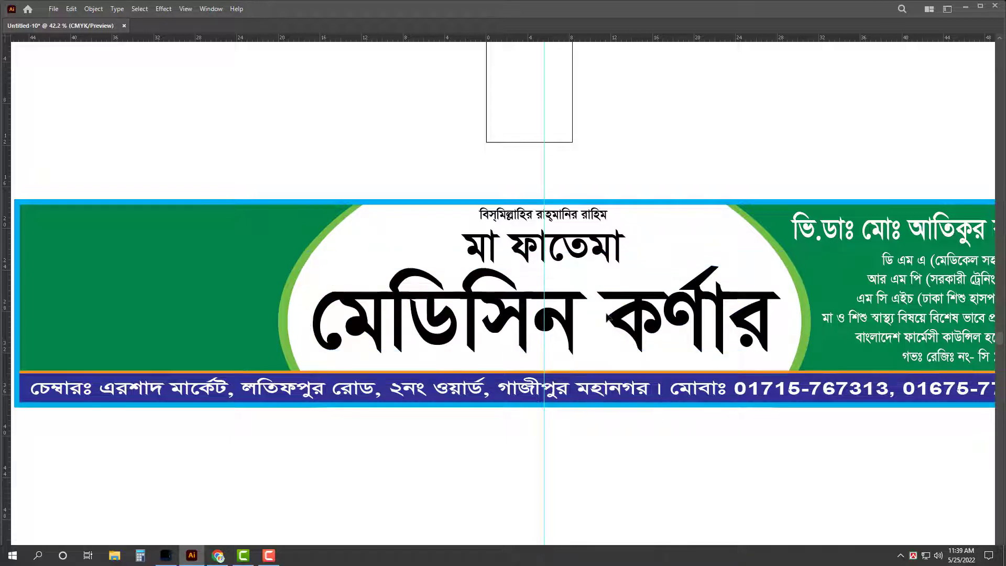
Step: Color the মেডিসিন কর্ণার line red and slightly resize it
key(Escape)
key(Tab)
click(948, 318)
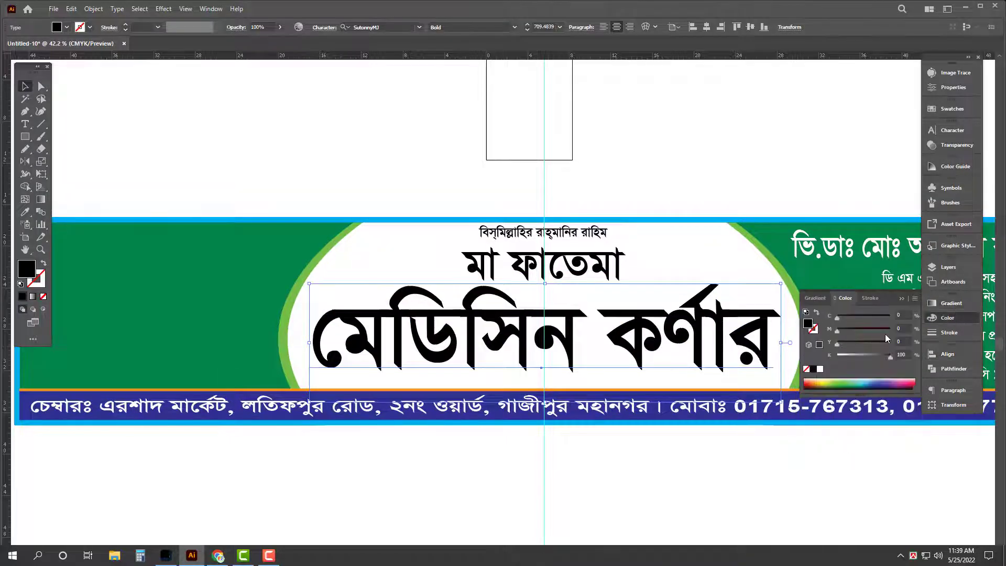
click(807, 384)
key(Tab)
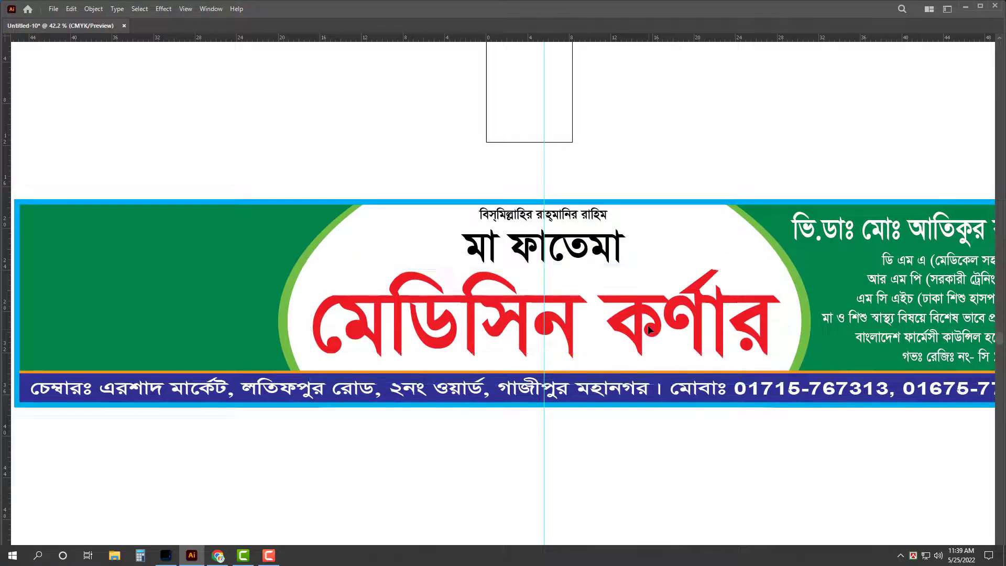
drag(548, 272, 548, 279)
Step: Stretch the মা ফাতেমা title wider and color it dark blue (C100 M80)
click(485, 259)
drag(461, 252, 424, 253)
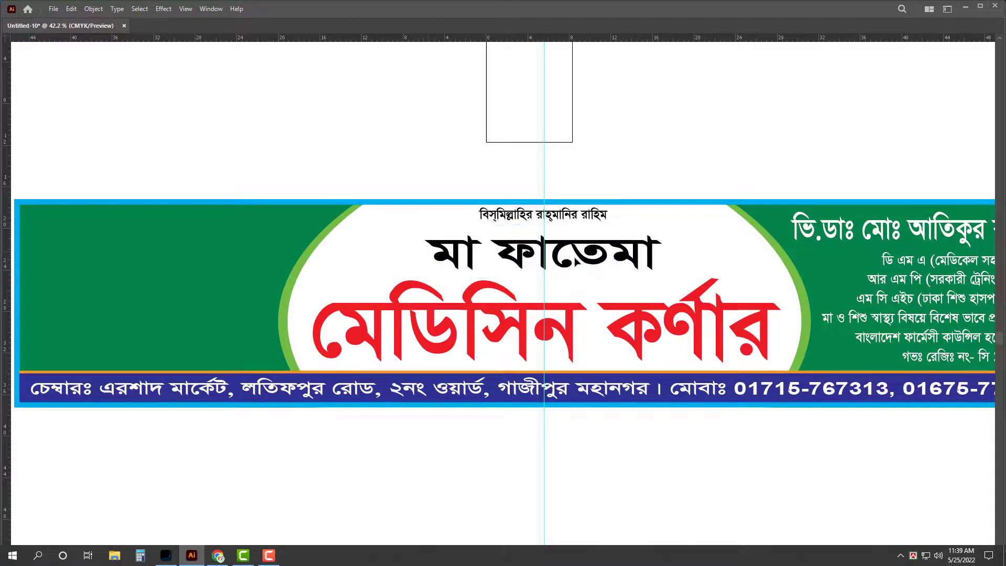
key(Tab)
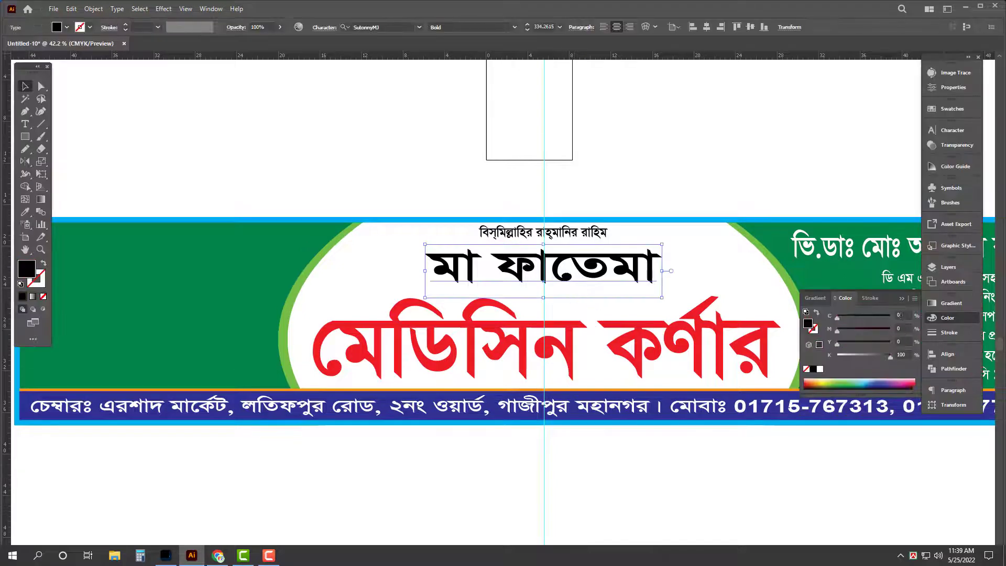
click(900, 315)
key(Tab)
text(80)
key(Tab)
key(Tab)
text(0)
key(Return)
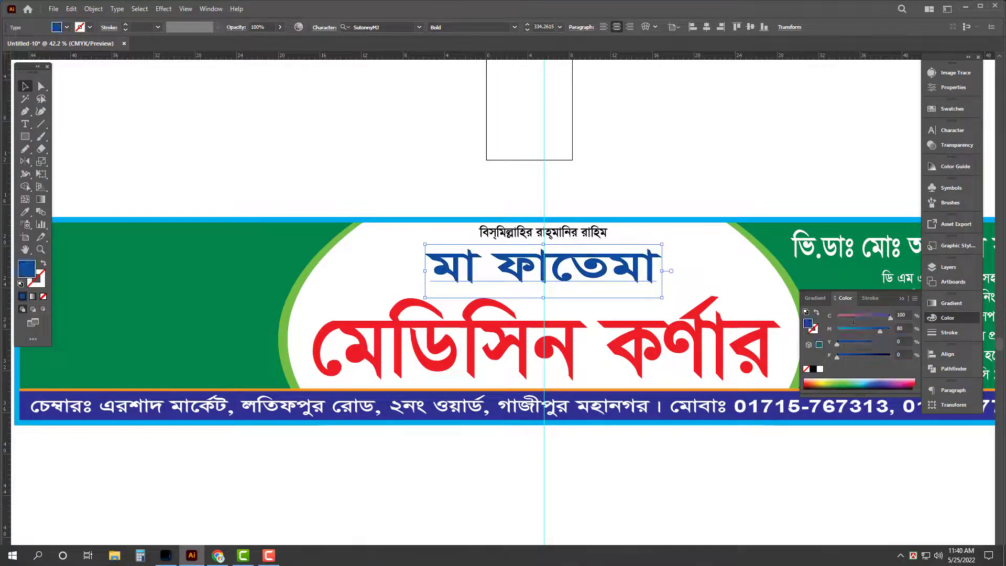
key(Tab)
Step: Give the bottom address bar the title's blue, then select the whole banner
click(672, 142)
click(674, 381)
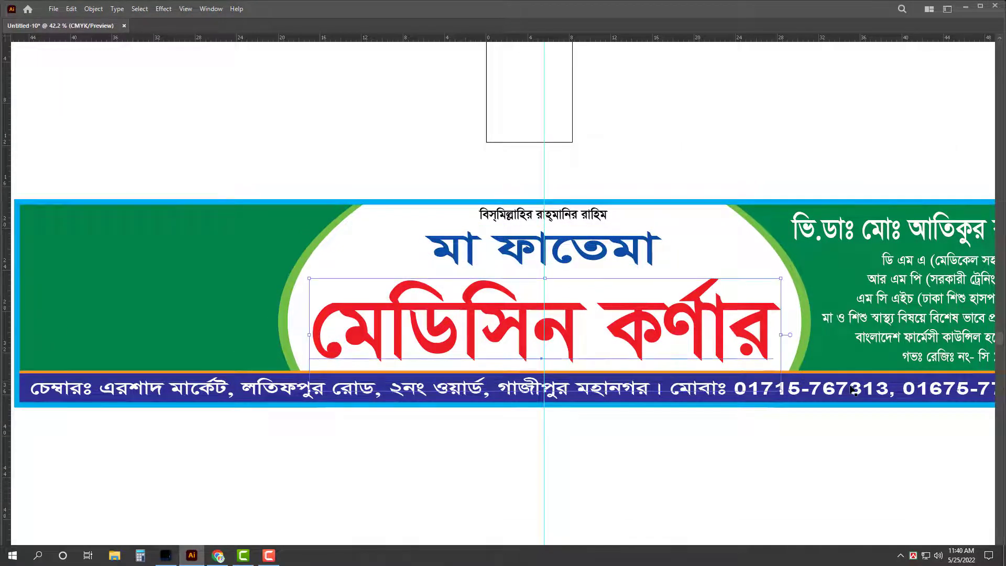
click(834, 378)
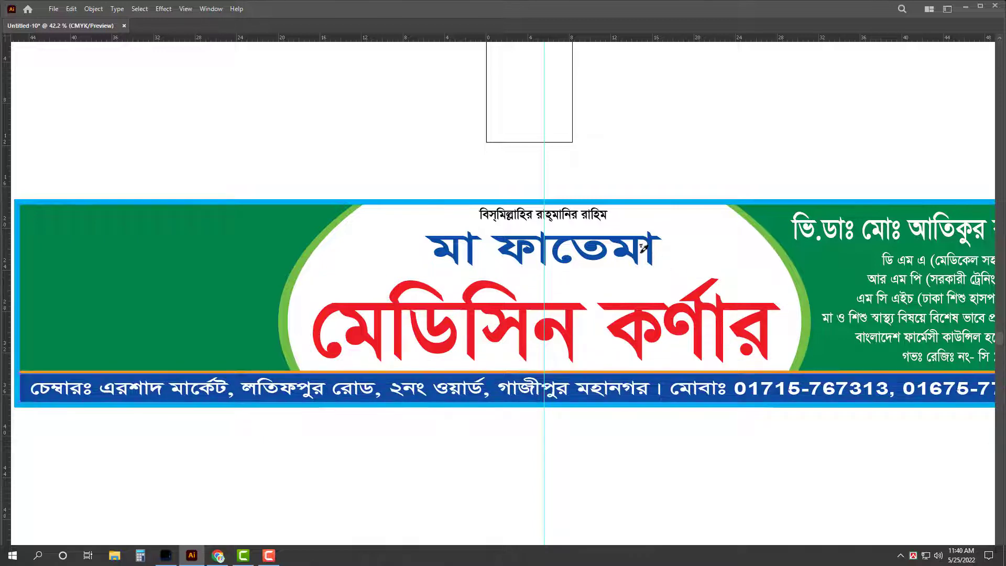
click(645, 250)
scroll(658, 157, down, 3)
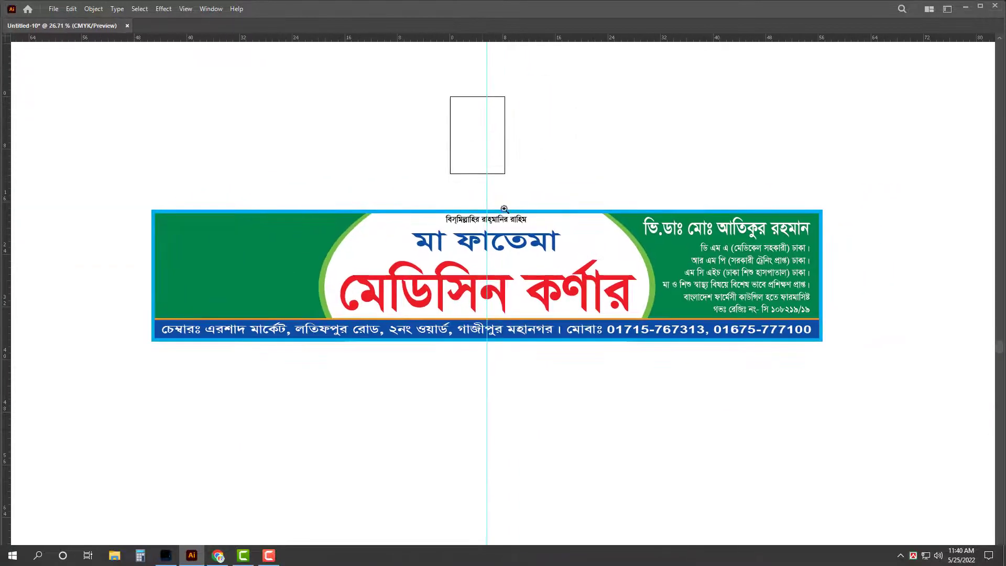
scroll(493, 157, up, 2)
drag(460, 148, 551, 429)
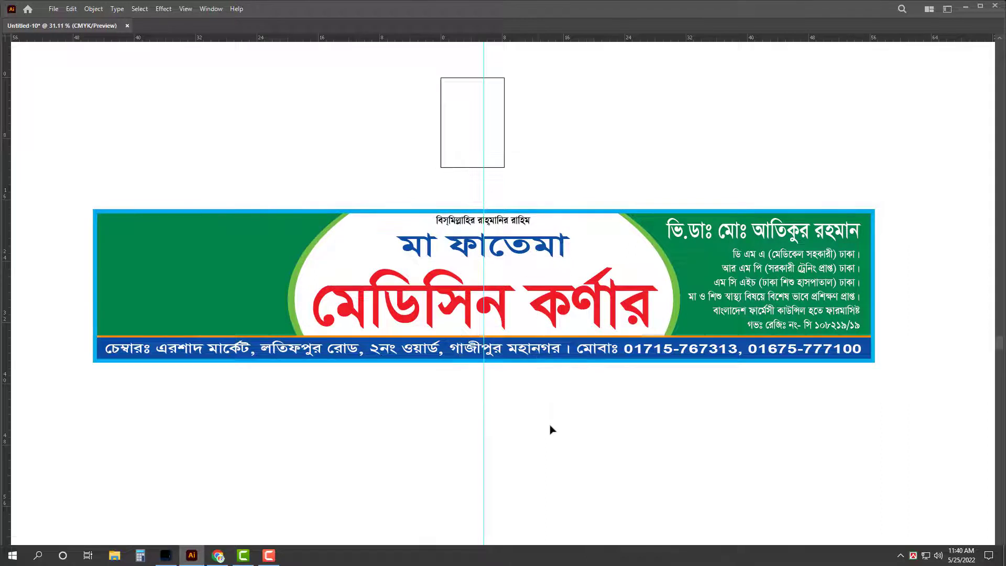
key(Tab)
Step: Set the right green panel's width to 28 in in the Transform panel
click(947, 404)
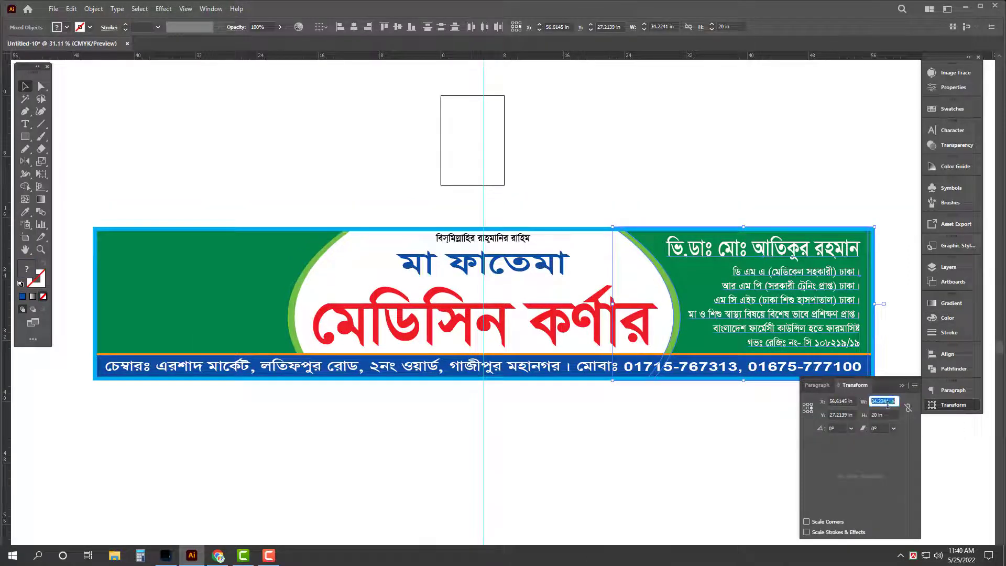
text(30)
key(Return)
key(Tab)
key(Tab)
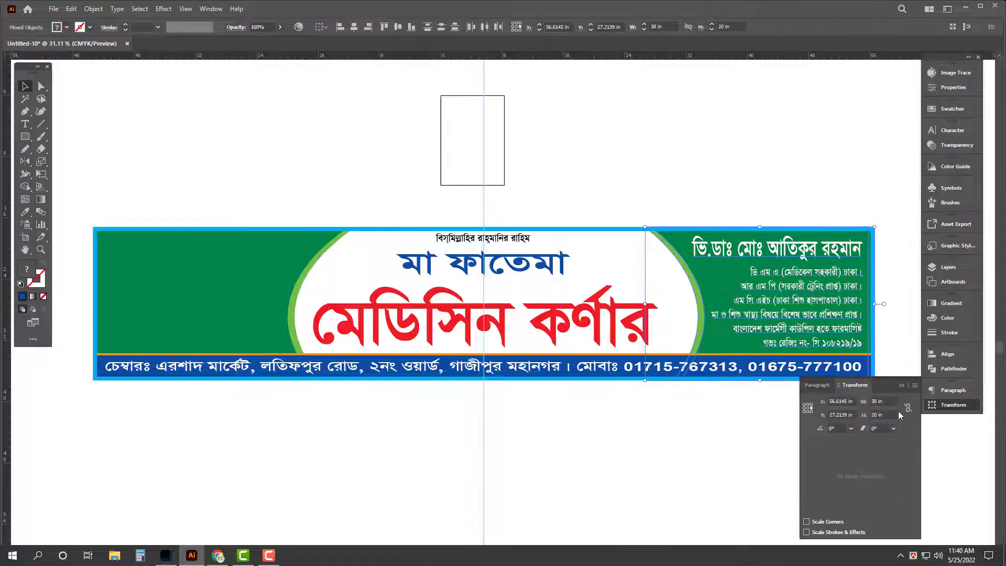
key(Return)
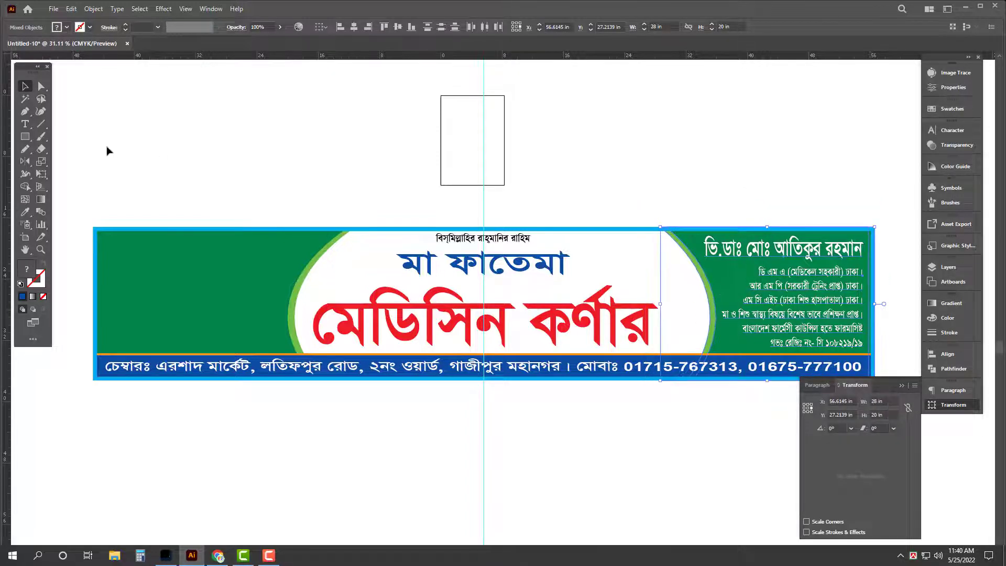
Step: Resize the left green panel group to 28 in wide, anchored at its left edge
click(278, 284)
click(808, 409)
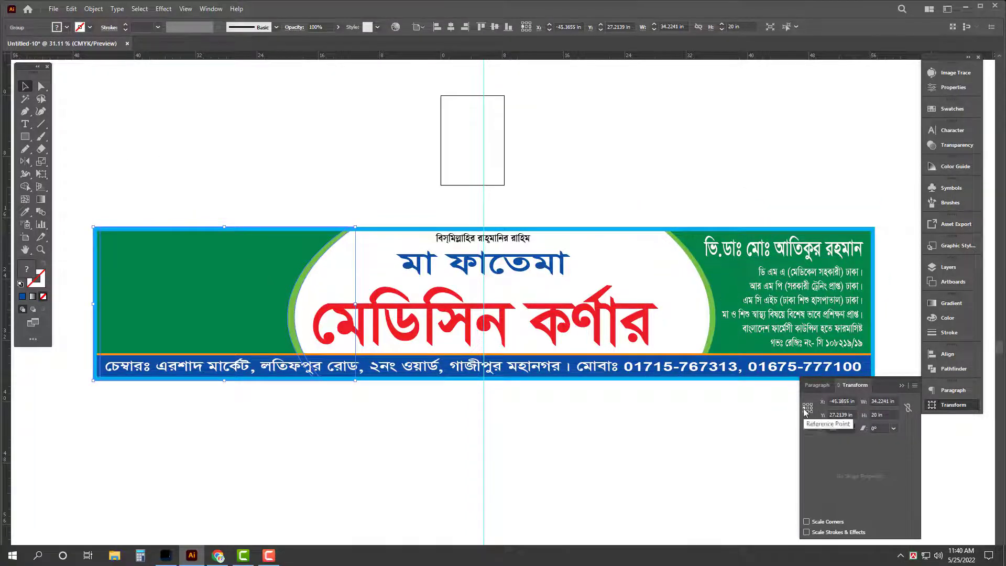
click(883, 402)
text(28)
key(Return)
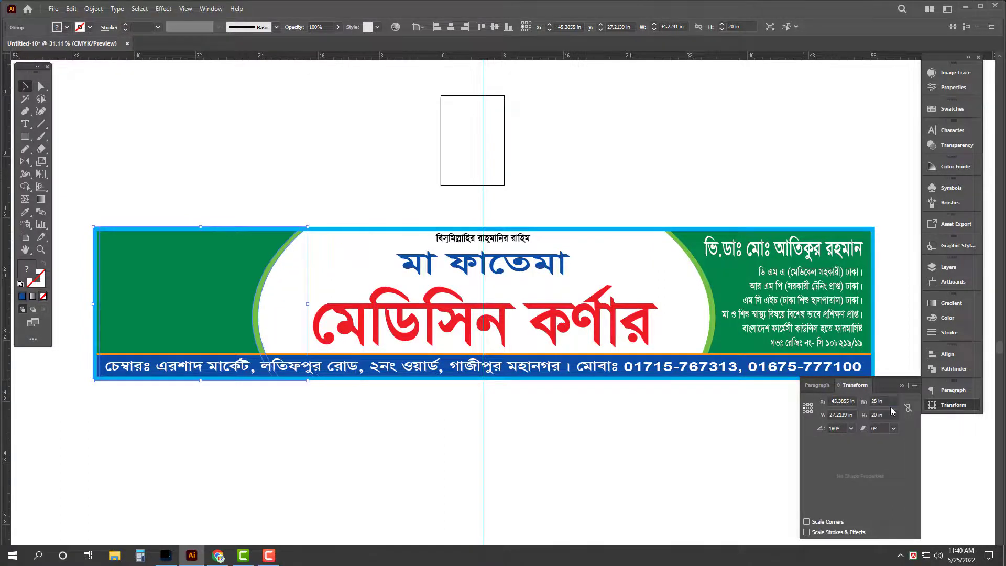
key(Tab)
click(605, 170)
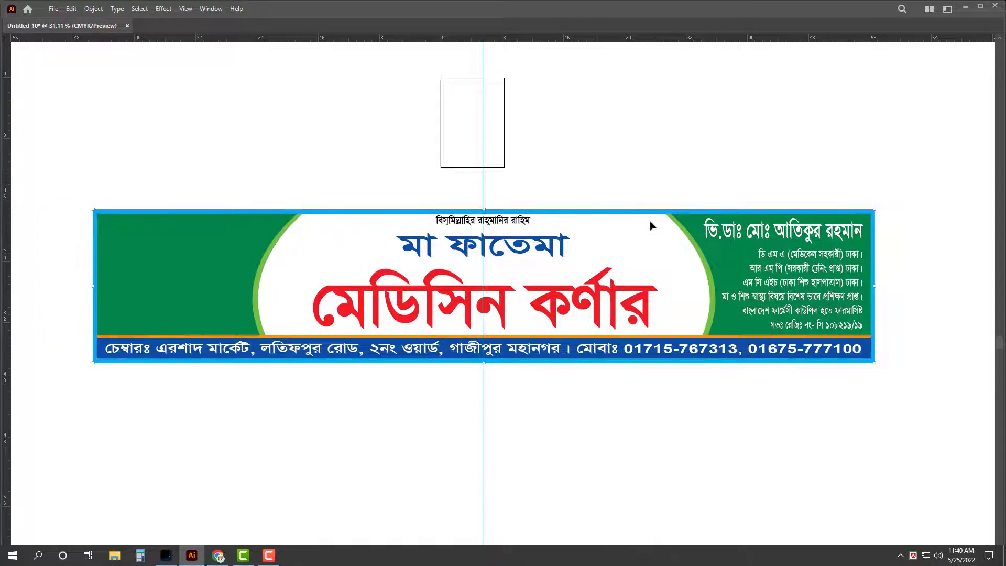
Step: Enlarge the two-line title group around its centre to fill the oval
click(324, 299)
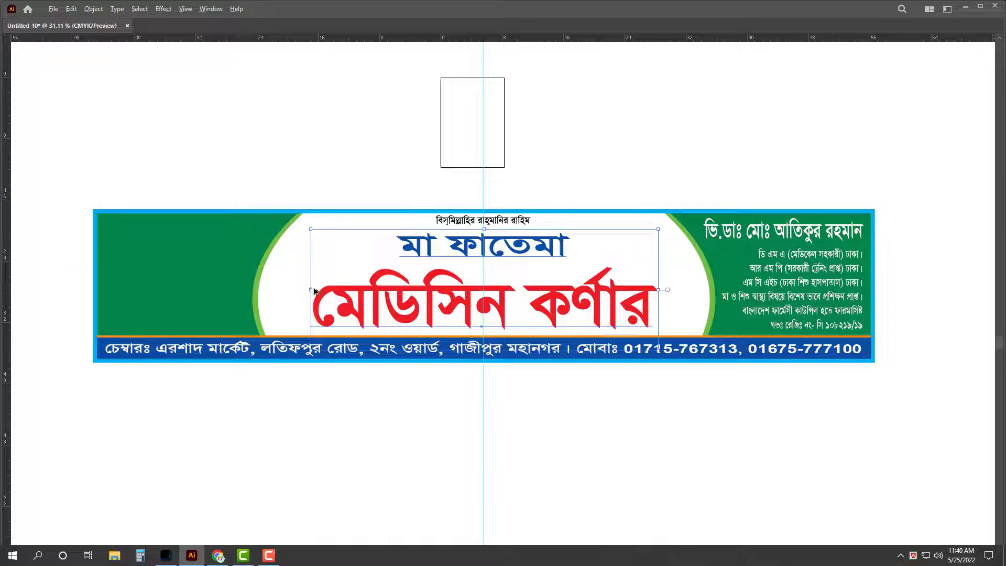
drag(315, 291, 278, 291)
click(465, 177)
key(ctrl+a)
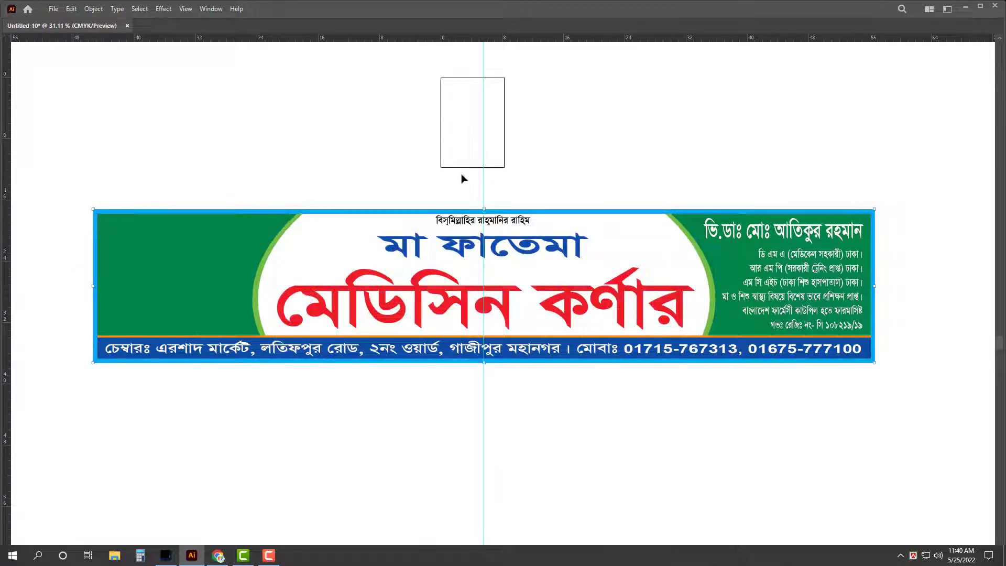
click(464, 179)
Step: Save as an Adobe Illustrator (*.AI) file named 'Ma Fatama Medchine' in 25-05-022
key(ctrl+s)
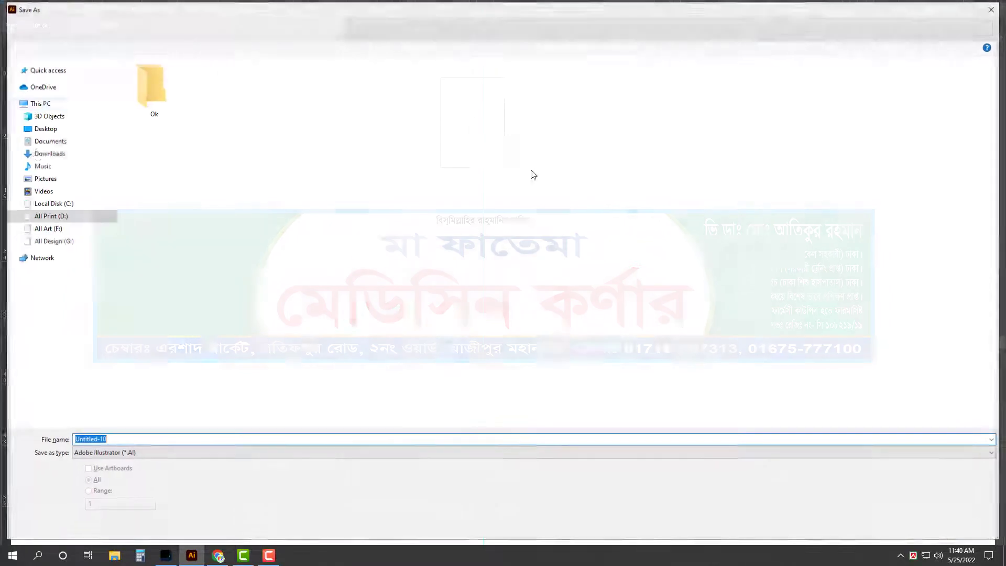
click(149, 454)
click(149, 463)
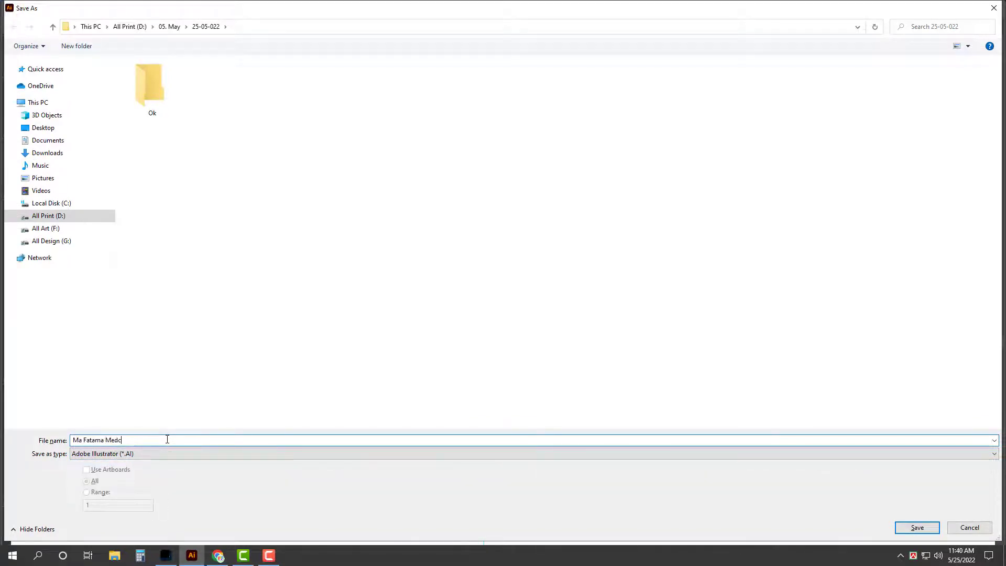
text(Ma Fatama Medchine ____)
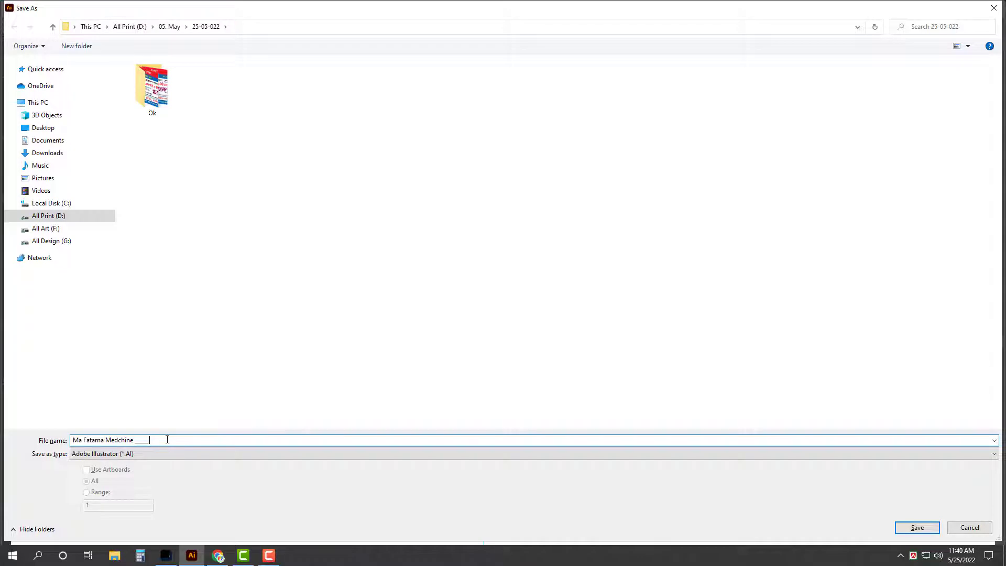
key(Return)
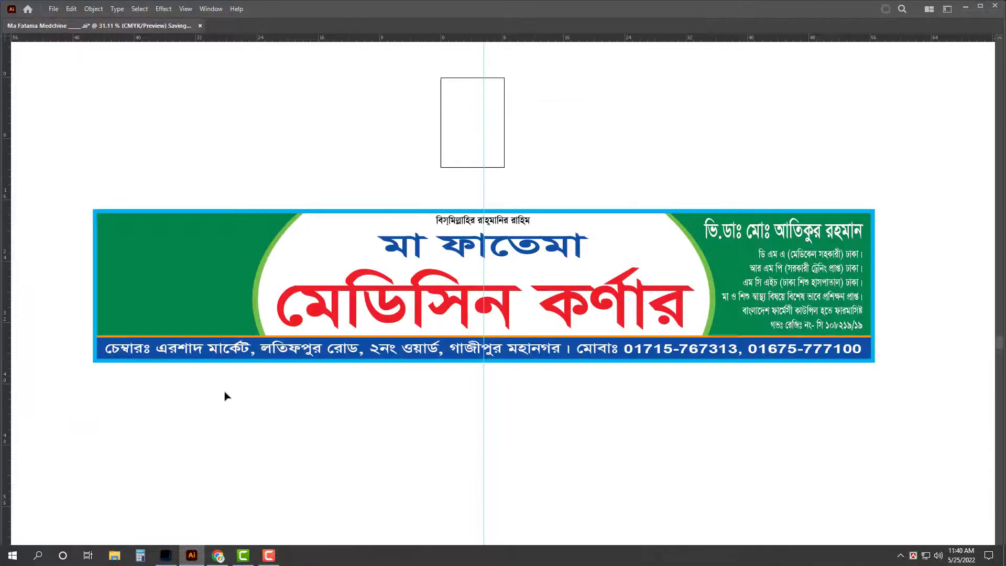
Step: Drag the SOMMAI.jpg pill photo from All Design (G:) > Medical into the banner
key(super+e)
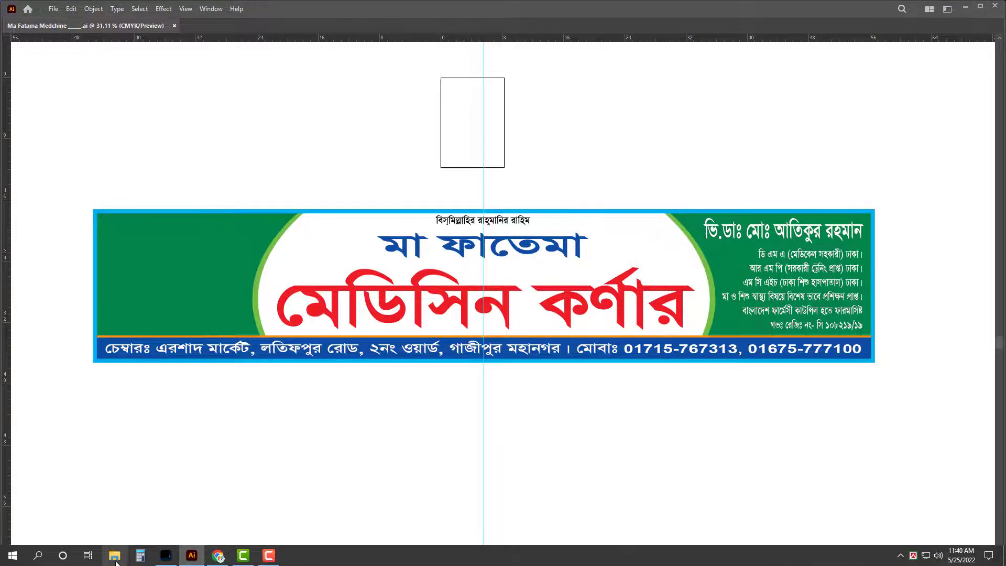
click(173, 258)
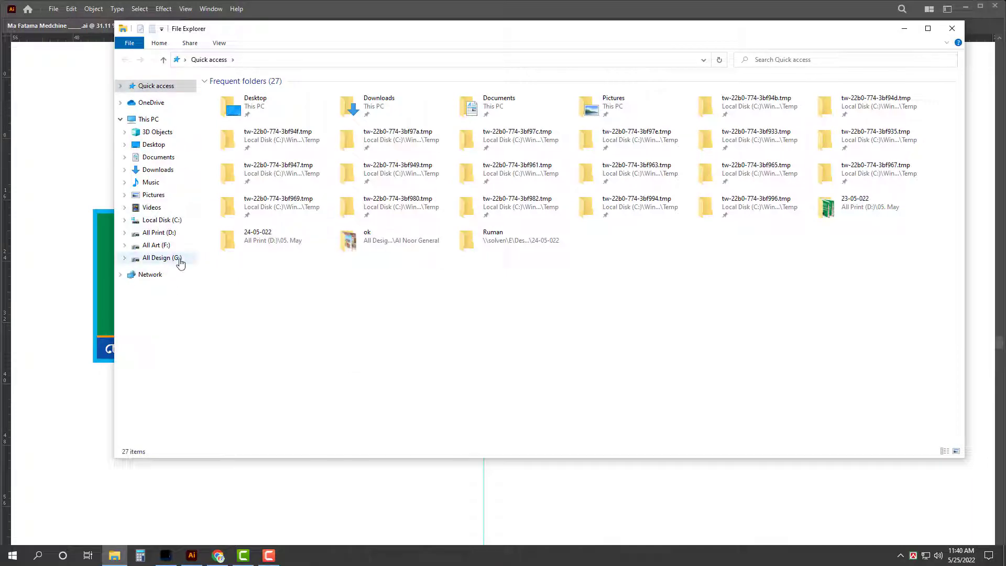
text(med)
scroll(596, 256, down, 3)
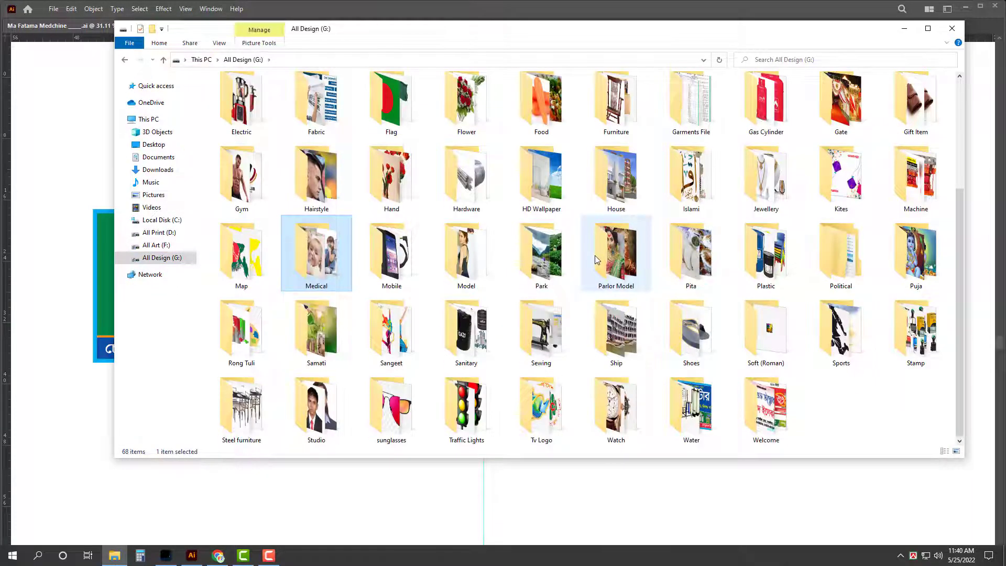
key(Return)
scroll(652, 289, down, 6)
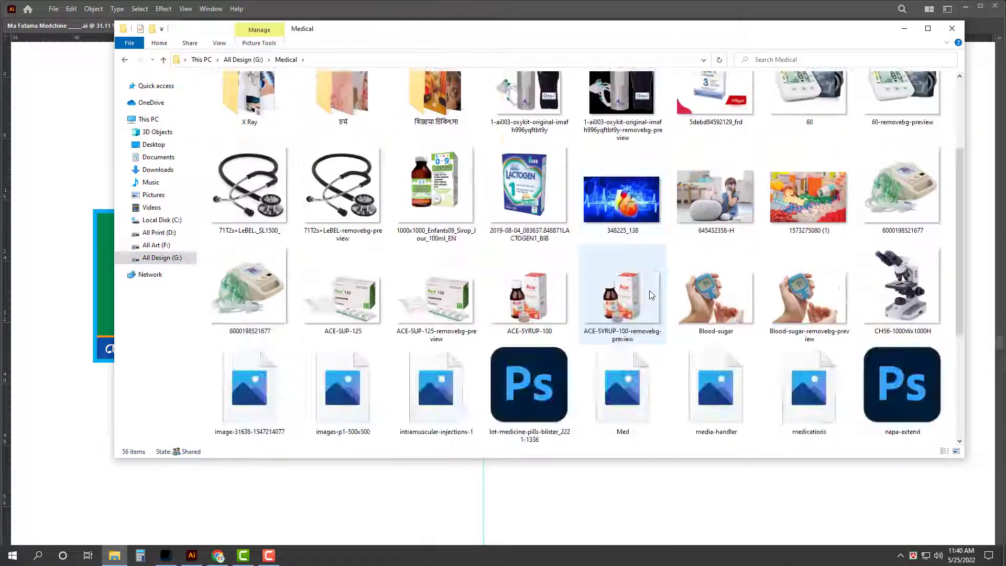
drag(436, 372, 327, 400)
Step: Reflect the pill photo horizontally on the banner's left side
click(53, 168)
scroll(115, 262, up, 2)
key(o)
key(Return)
Step: Embed the linked pill photo and nudge it up and left
key(Tab)
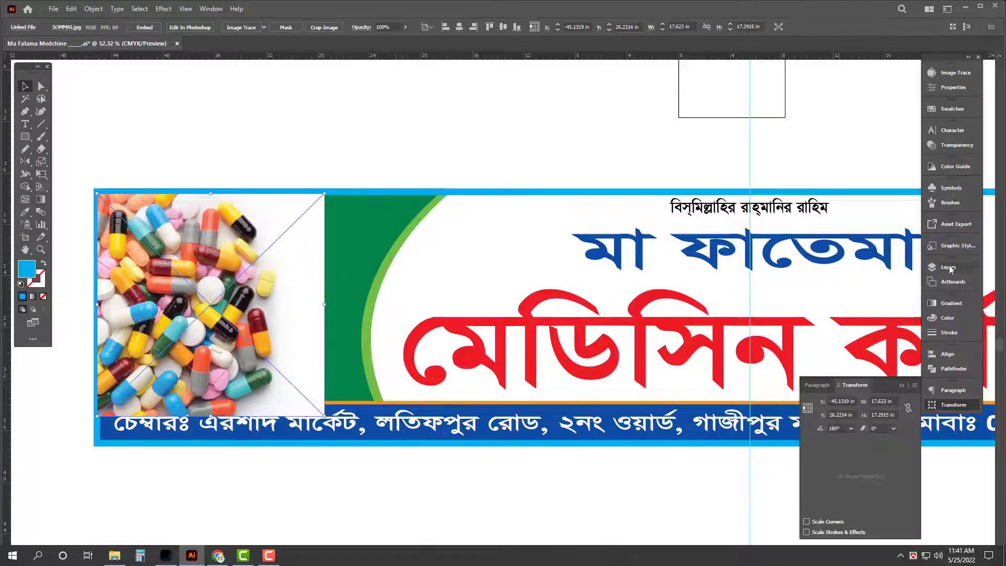
click(953, 88)
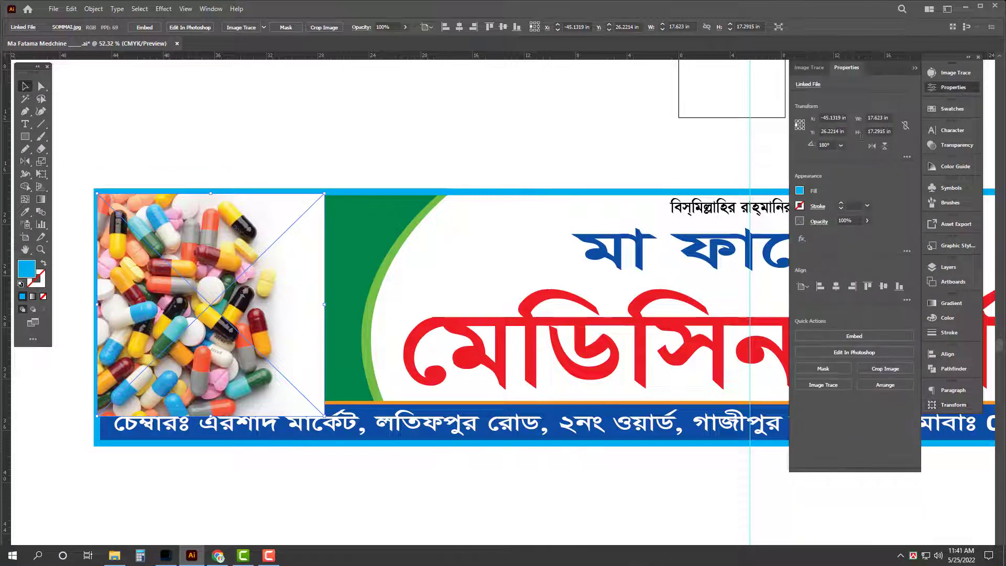
click(843, 337)
click(372, 228)
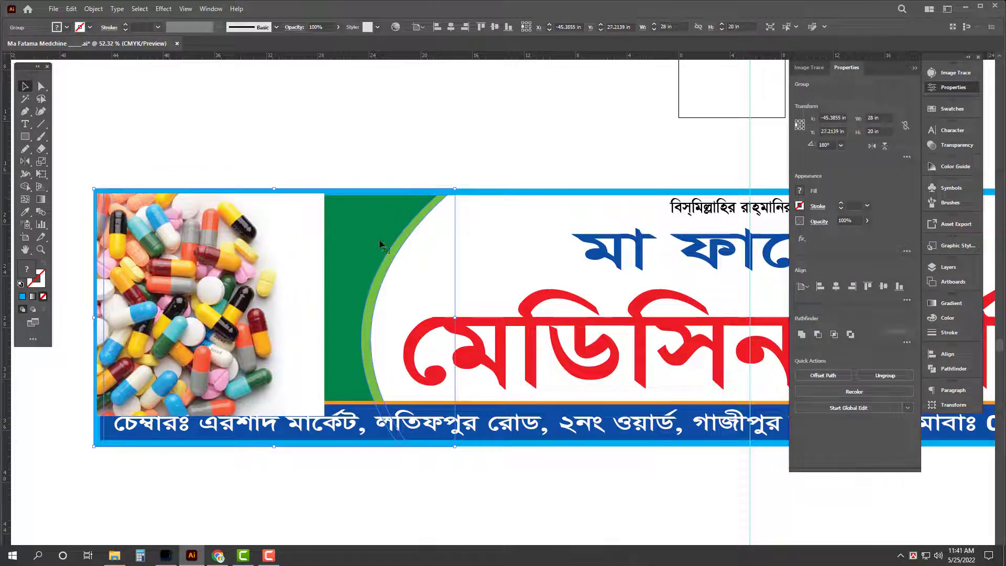
drag(321, 398, 345, 406)
Step: Ungroup the banner artwork, undoing an attempt to bring the green panel forward
click(363, 227)
right_click(368, 215)
click(400, 304)
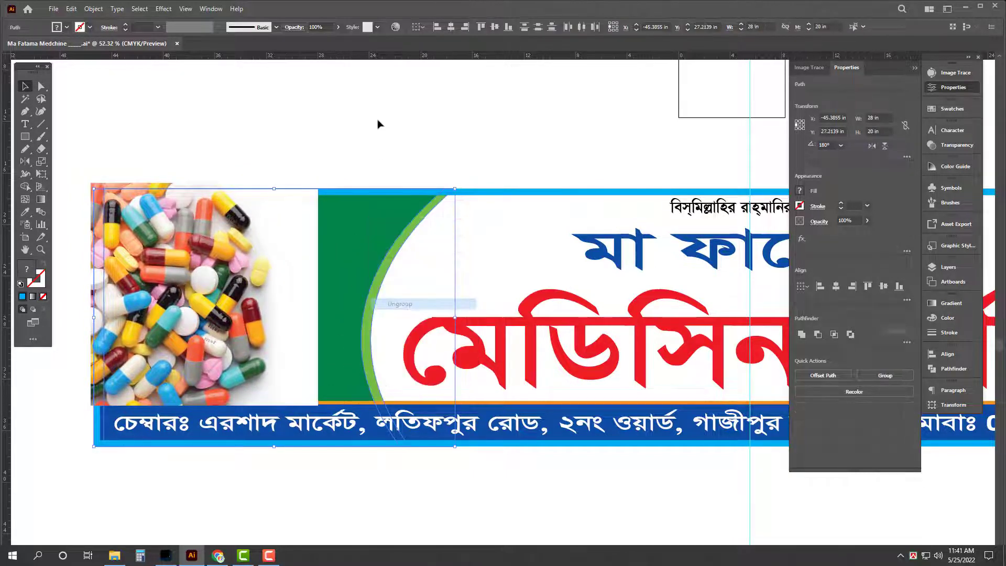
click(370, 233)
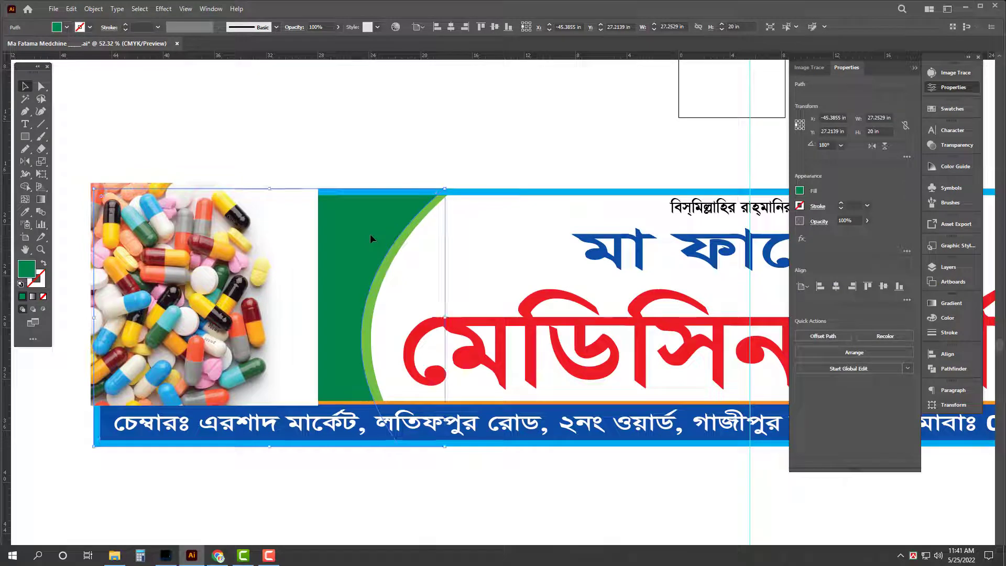
key(ctrl+shift+bracketright)
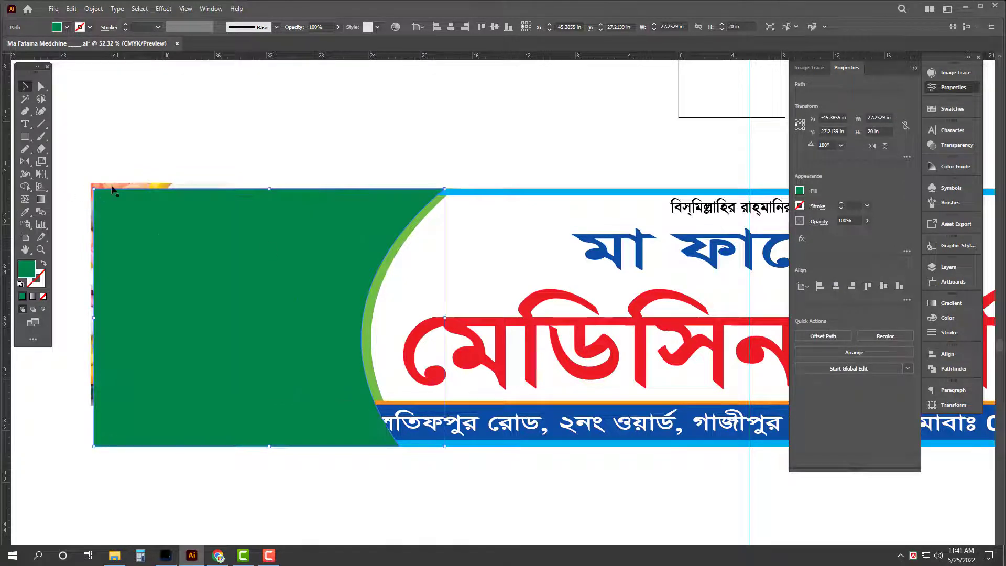
key(ctrl+shift+a)
key(ctrl+z)
key(Tab)
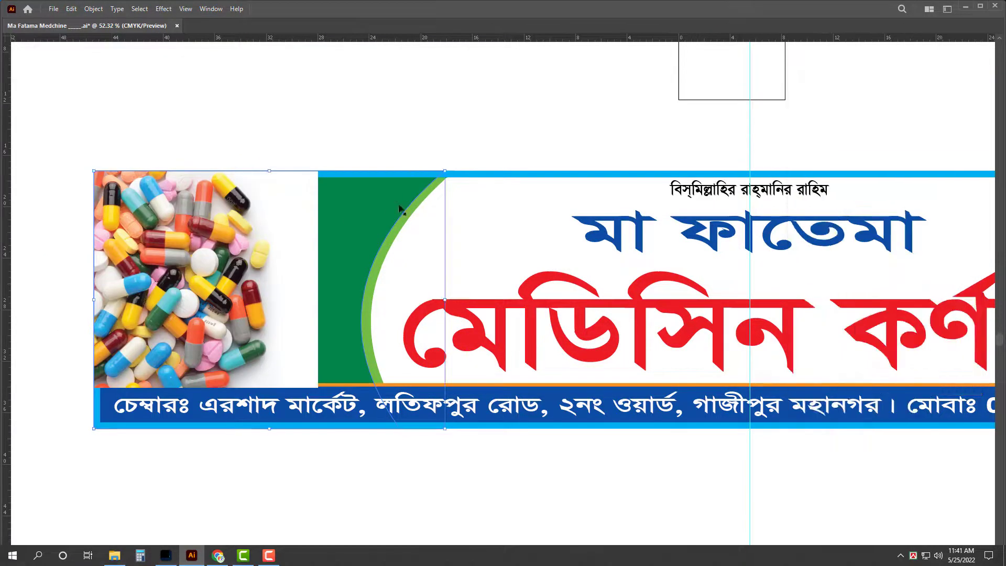
Step: Send the pill image behind the blue border and set the green panel's fill to None
click(272, 241)
key(ctrl+bracketleft)
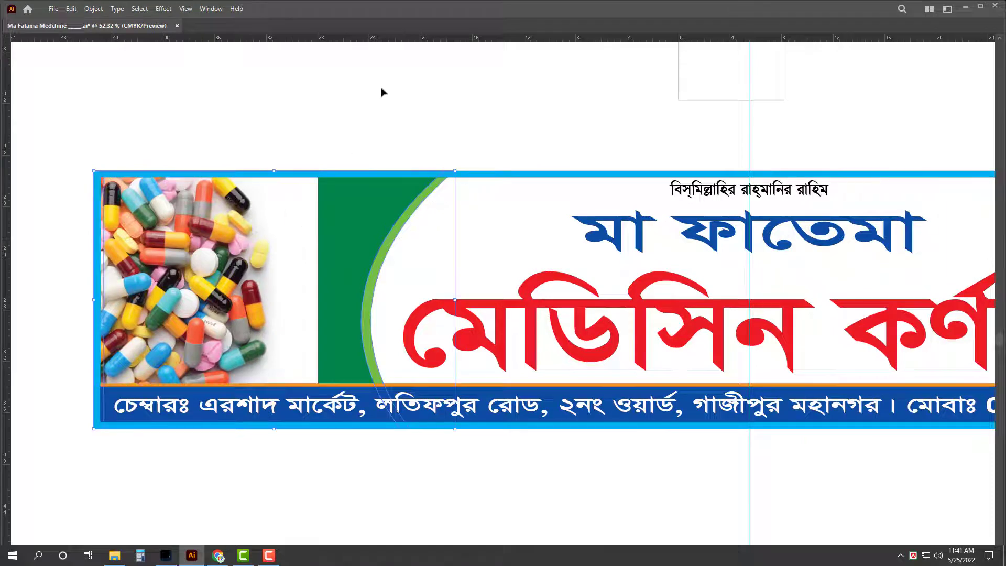
click(382, 90)
click(365, 203)
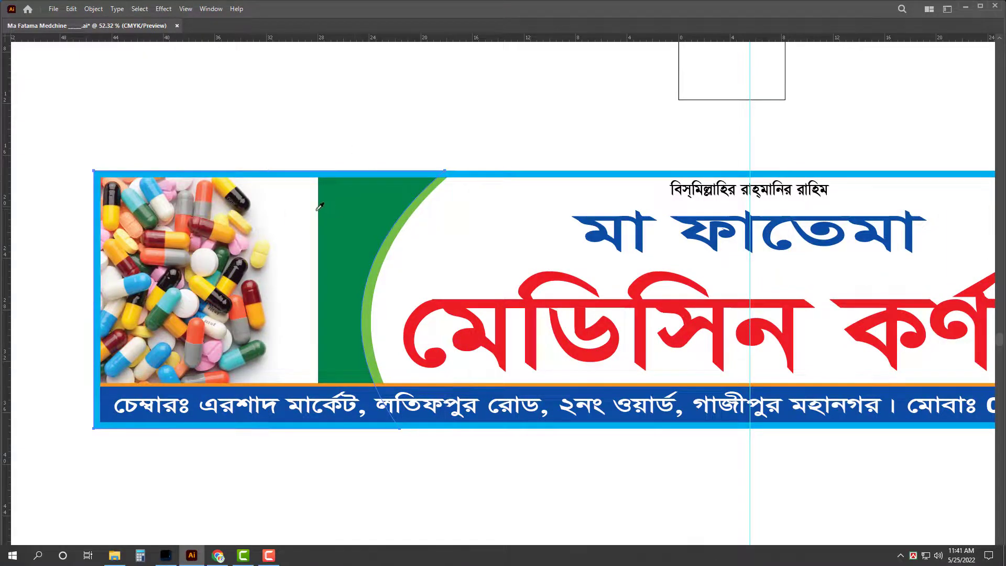
key(slash)
click(373, 130)
Step: Drag the napa-iv, ACE-SYRUP-100 and 60-removebg-preview images from the Medical folder into Illustrator
click(114, 556)
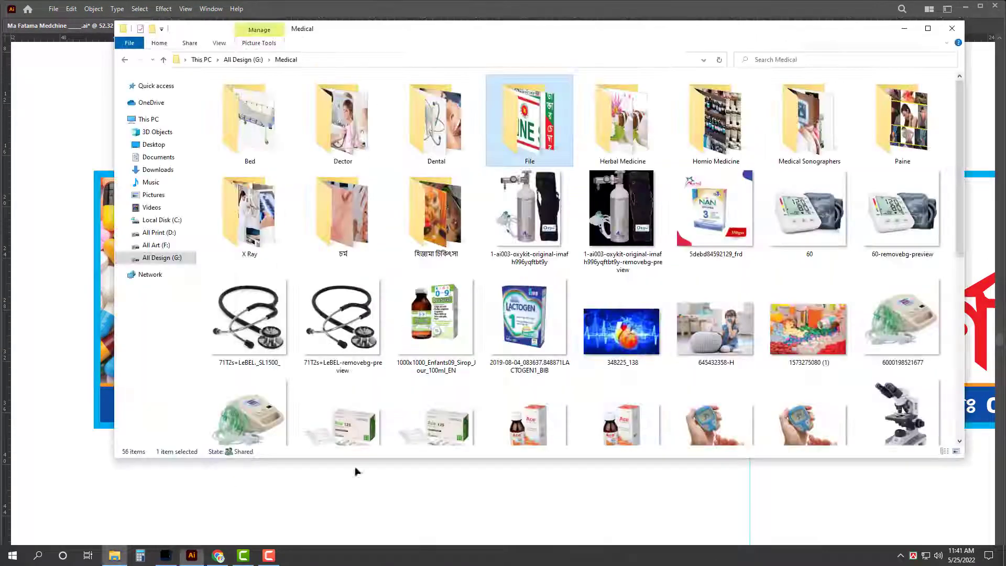
ctrl+scroll(636, 377, down, 2)
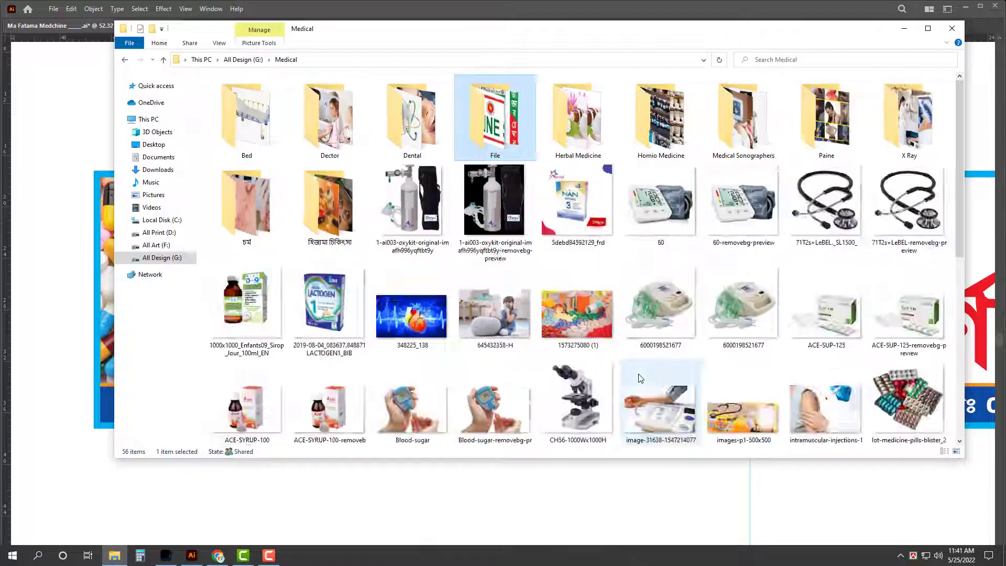
click(927, 28)
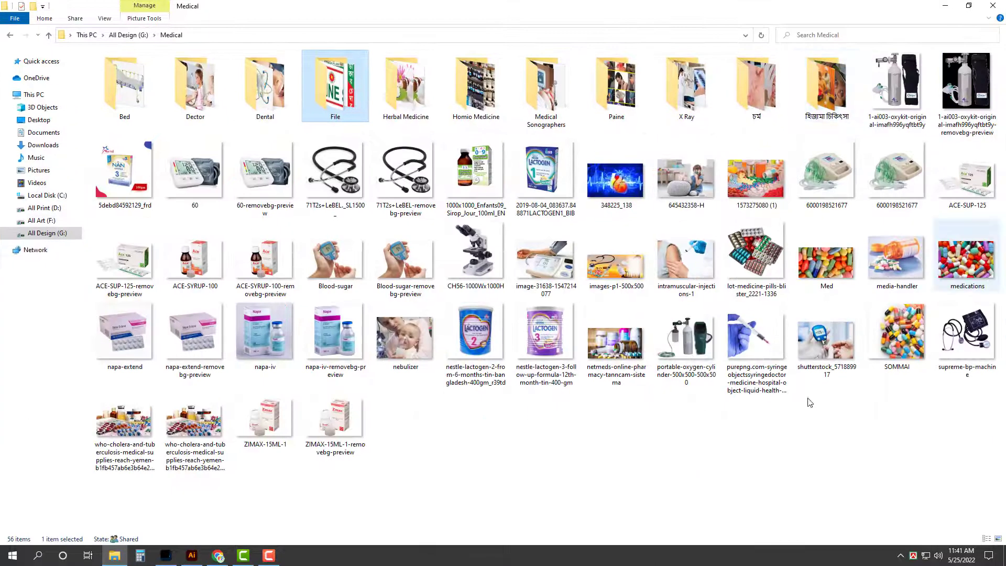
click(808, 404)
click(356, 335)
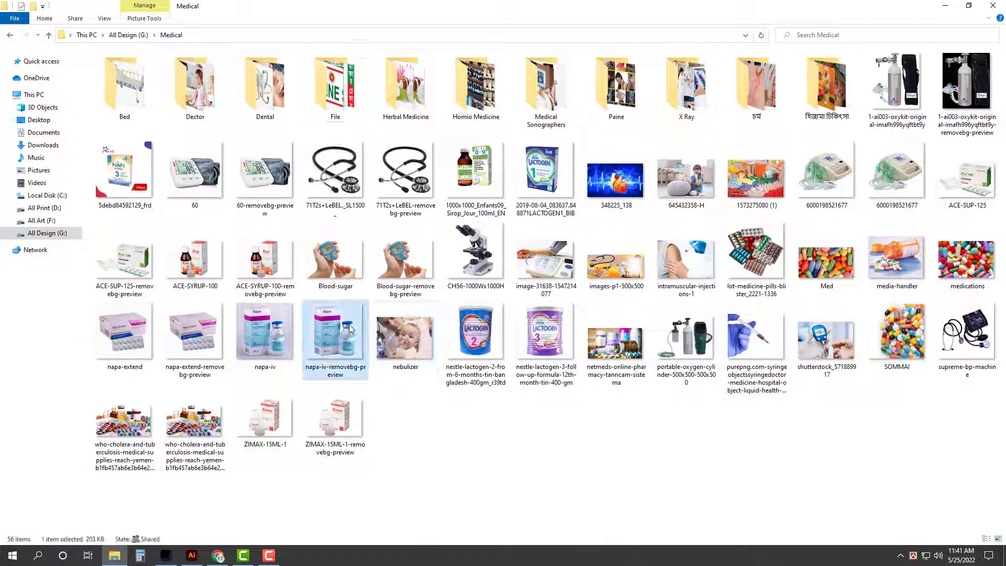
ctrl+click(266, 268)
ctrl+click(265, 178)
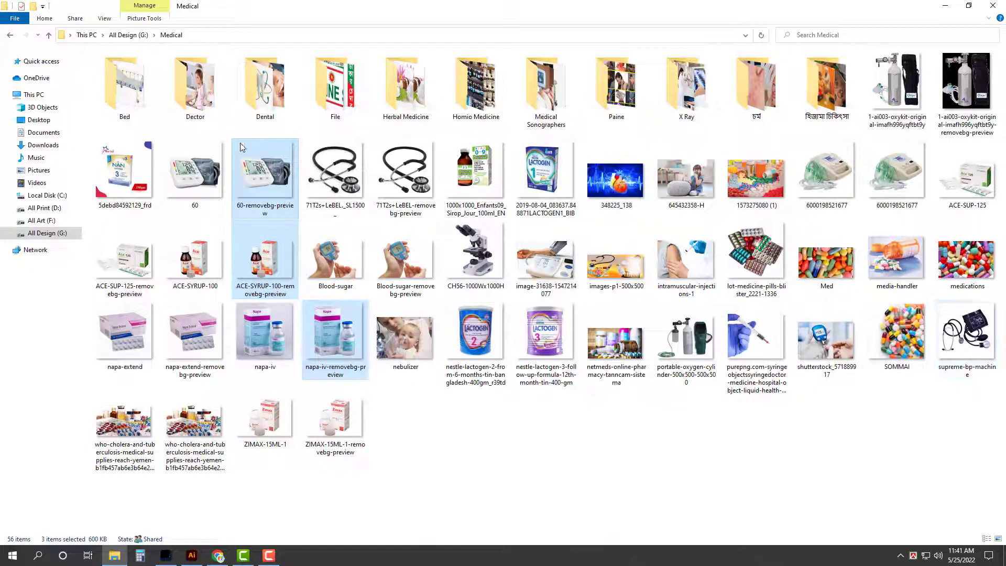
drag(278, 199, 296, 326)
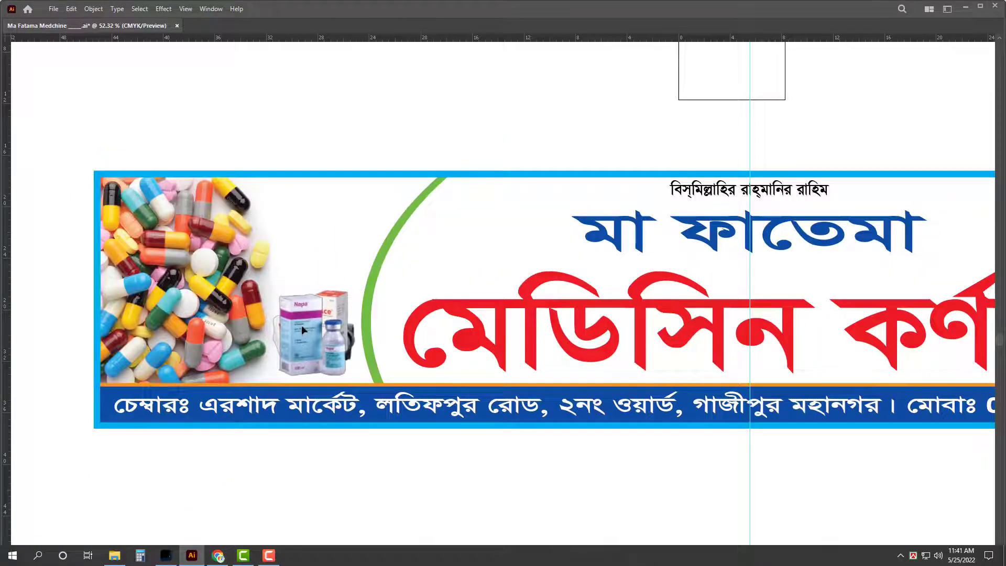
Step: Enlarge the blood-pressure monitor image beside the pills and crop it tightly around the monitor
click(321, 346)
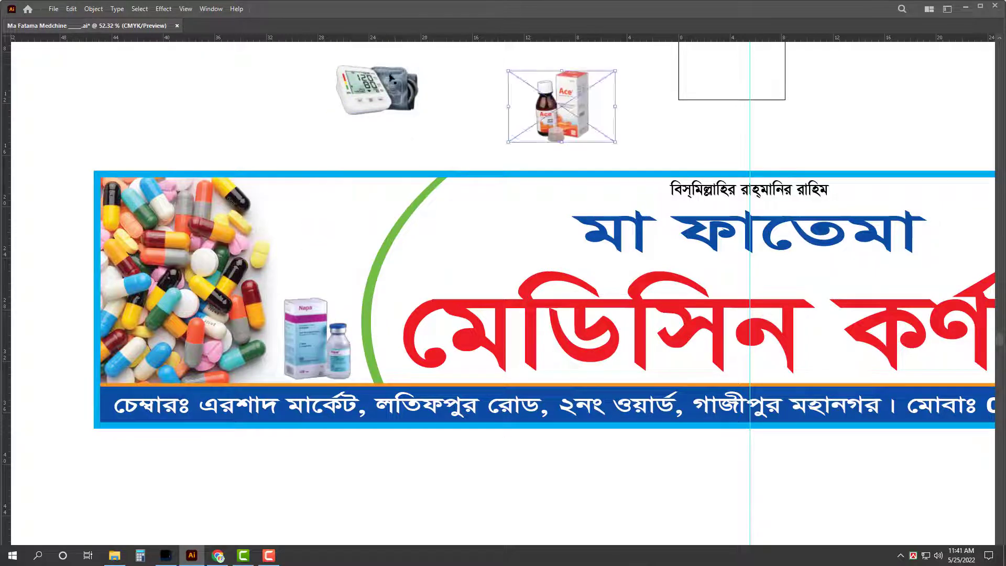
click(324, 201)
drag(324, 200, 350, 231)
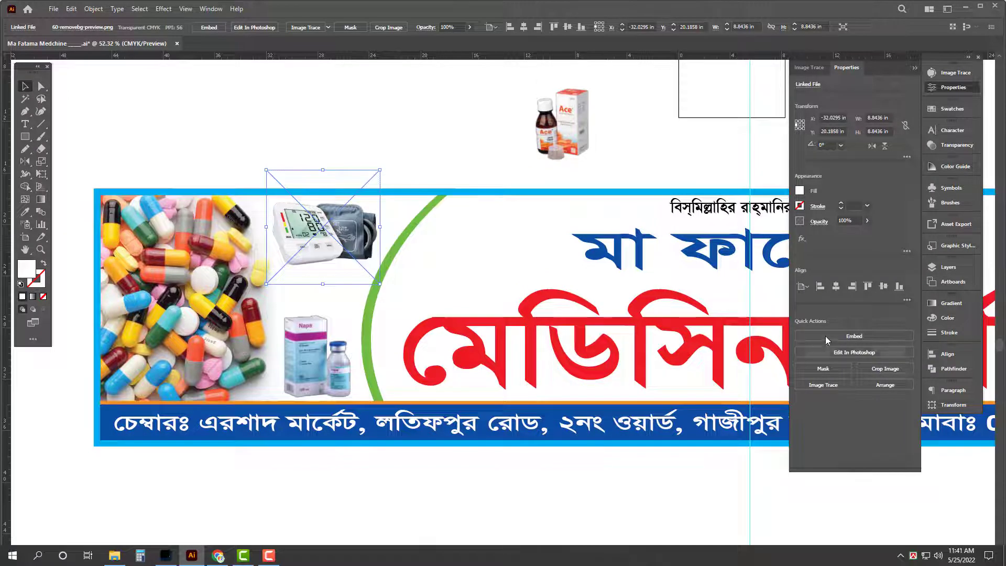
click(823, 353)
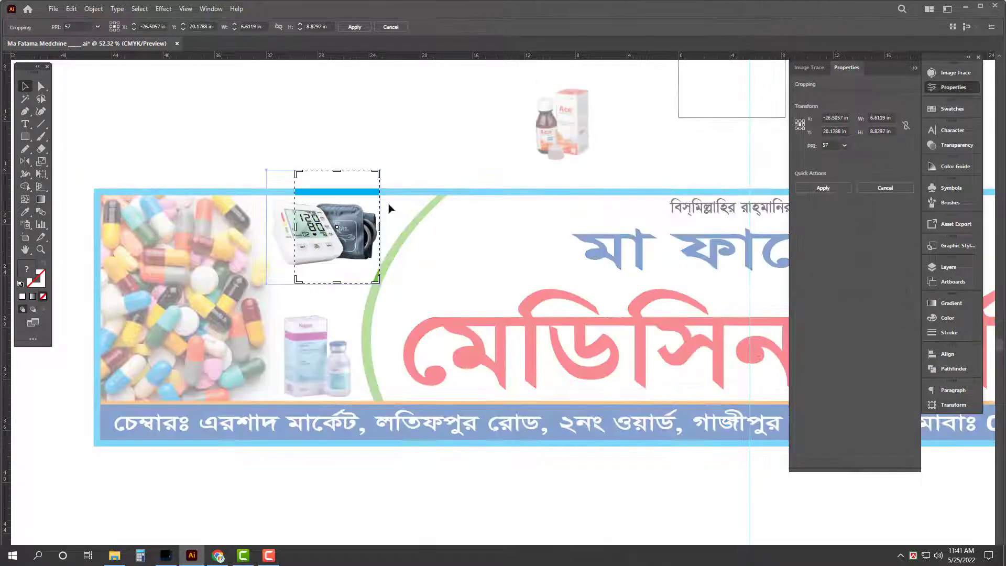
drag(297, 171, 269, 194)
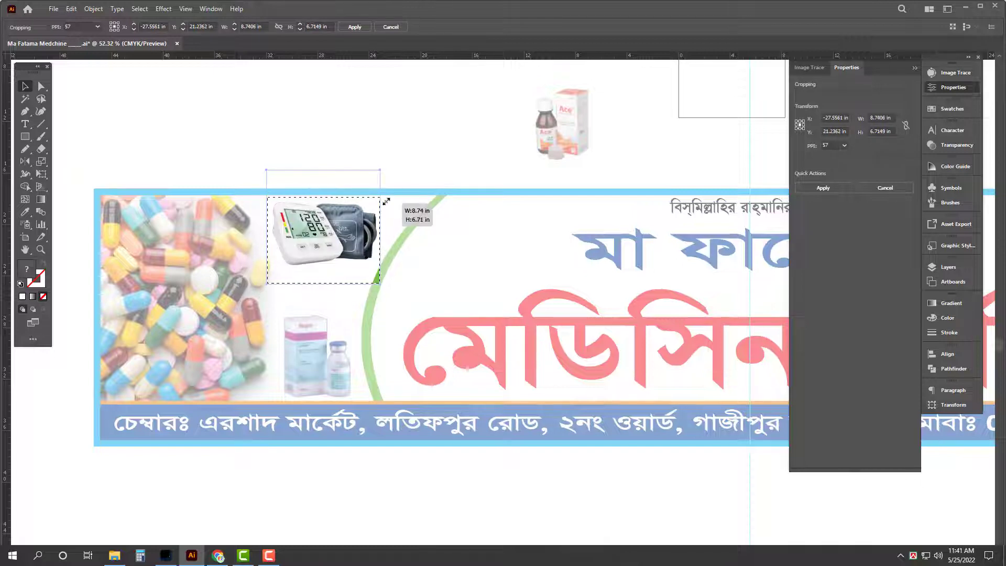
key(Return)
Step: Drag the Ace syrup image into the banner beside Napa, then adjust its size and position
key(Tab)
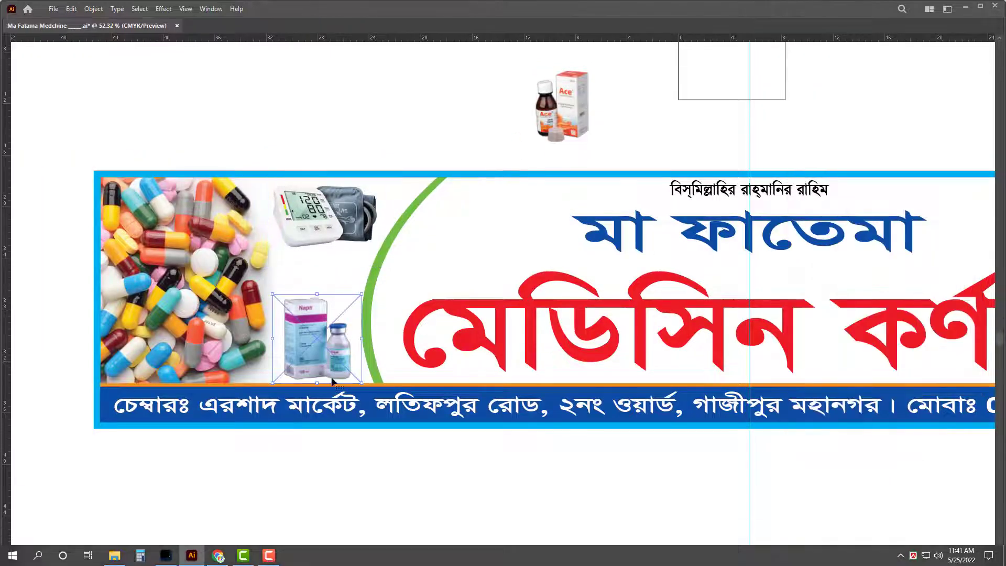
scroll(307, 353, up, 2)
click(307, 353)
key(Tab)
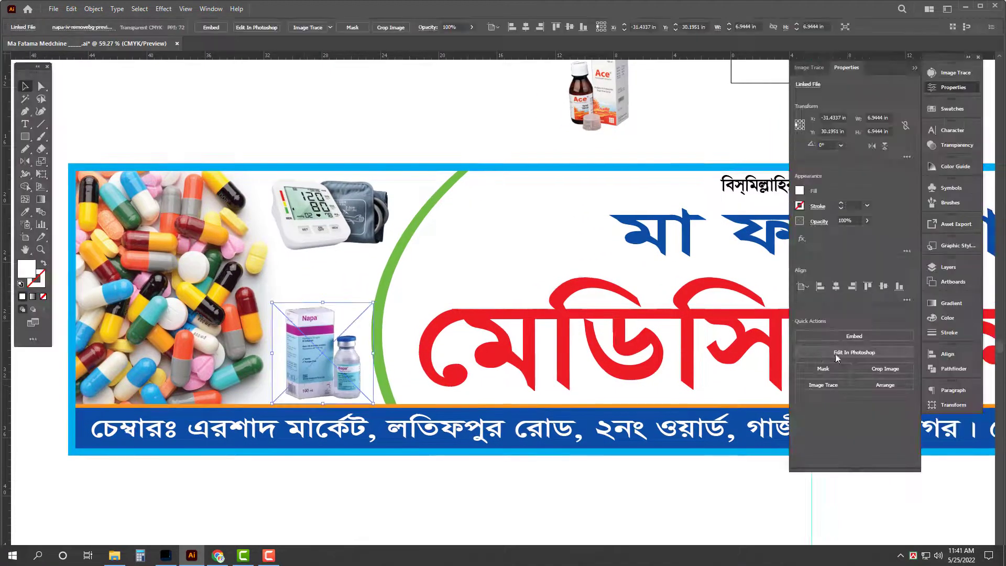
key(Tab)
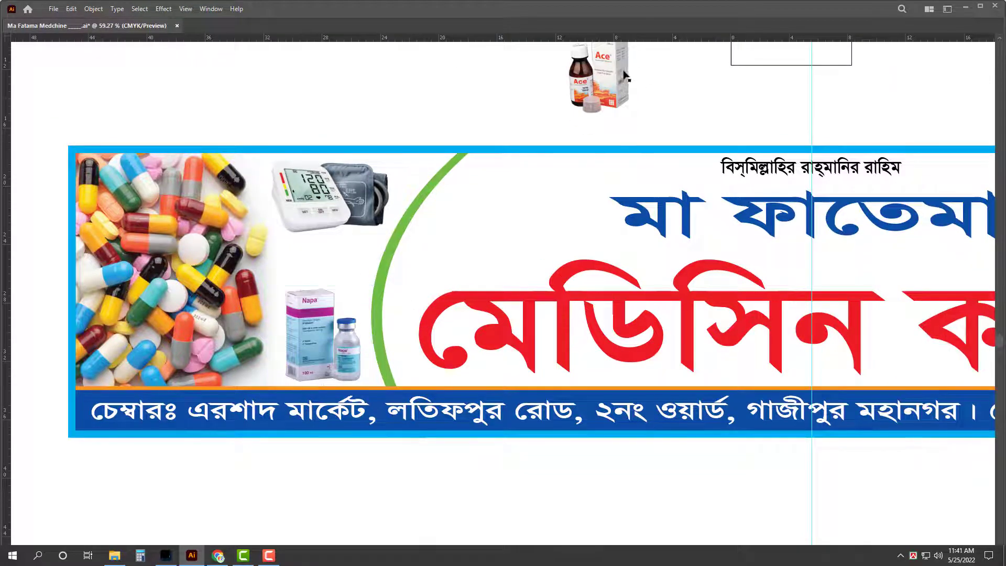
drag(597, 78, 264, 358)
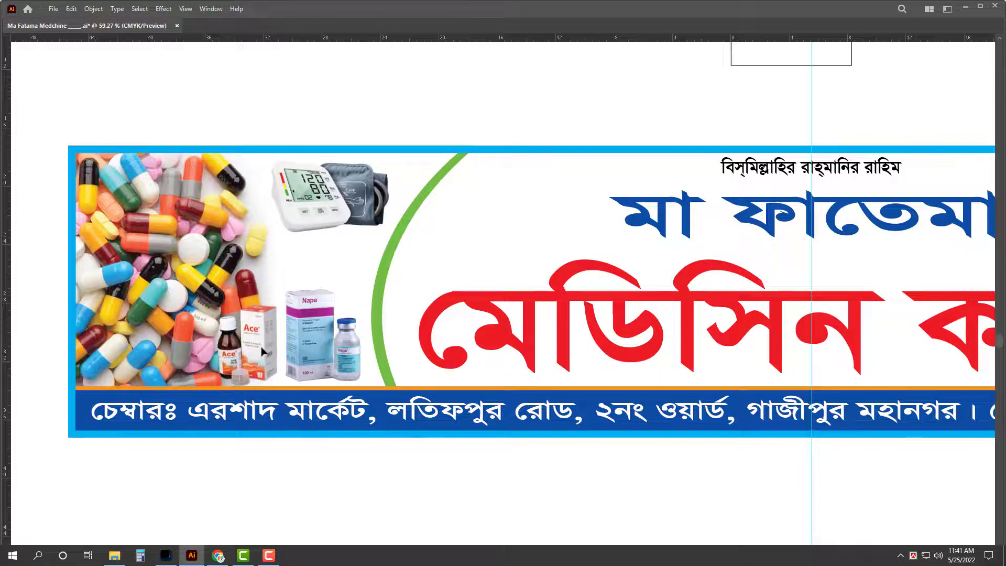
drag(219, 313, 217, 307)
drag(170, 287, 165, 290)
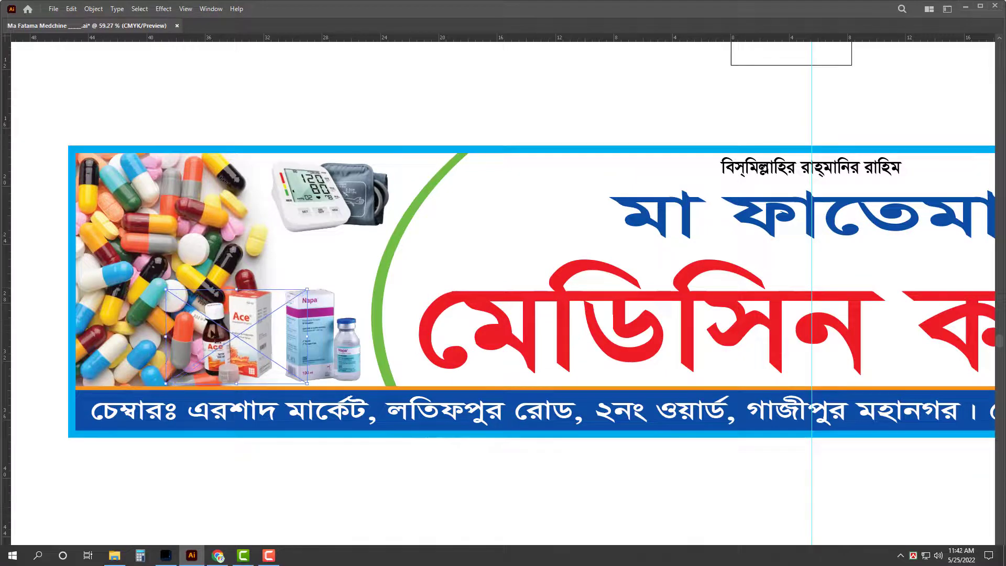
drag(251, 346, 256, 347)
Step: Delete the Napa image, then move the Ace syrup image next to the green arc and enlarge it
key(Tab)
key(Tab)
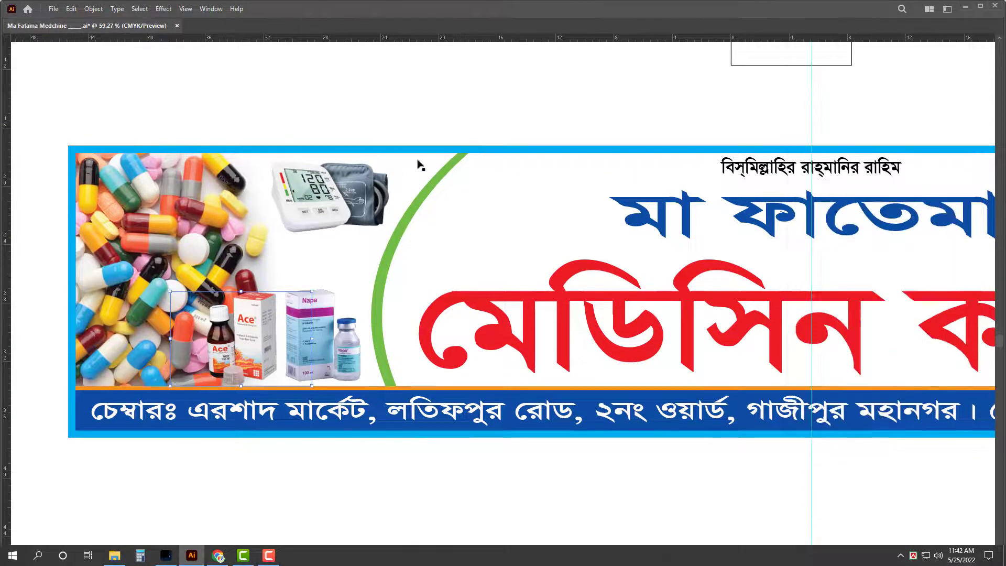
scroll(224, 355, up, 1)
scroll(224, 356, up, 2)
click(294, 362)
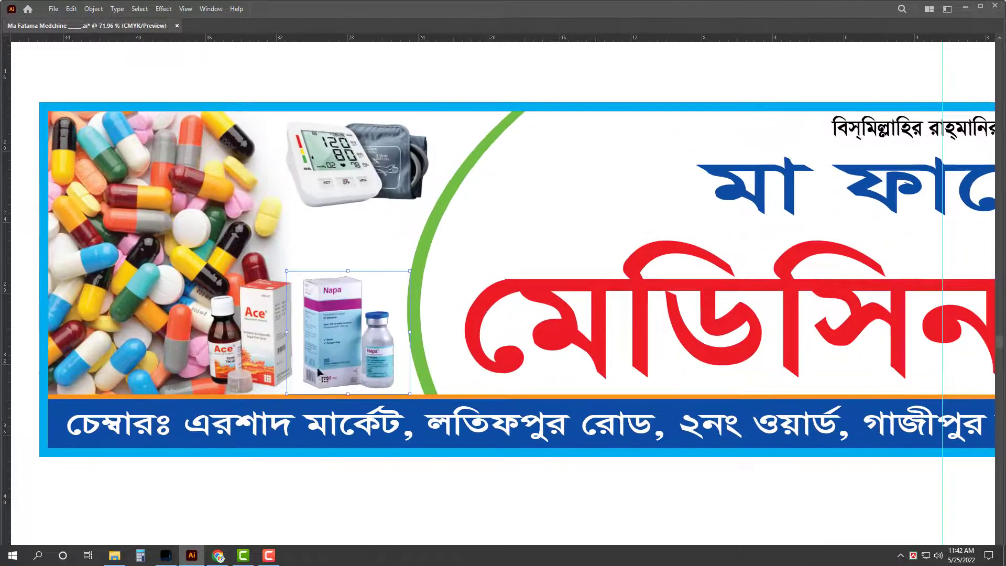
key(Delete)
drag(285, 347, 379, 358)
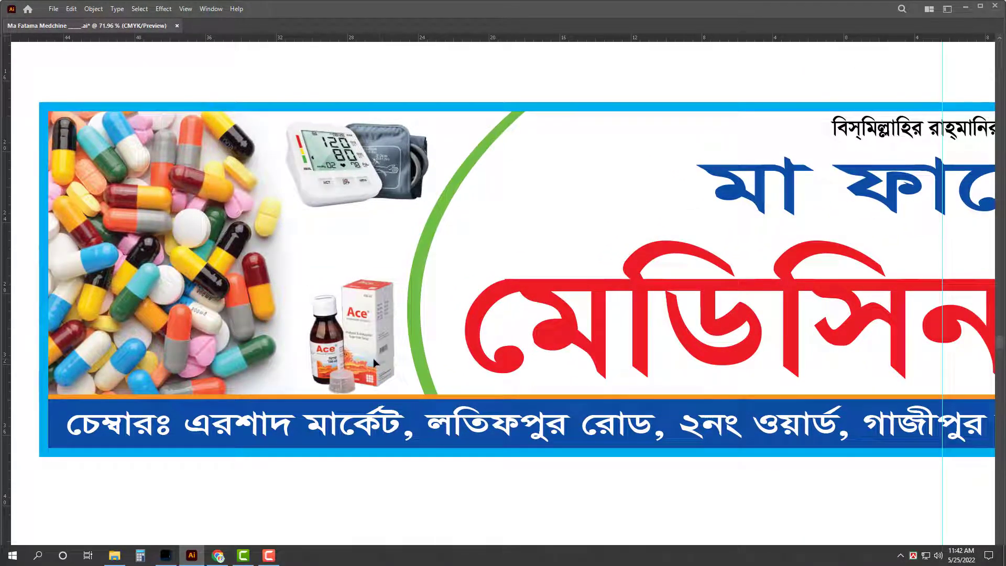
drag(263, 278, 250, 270)
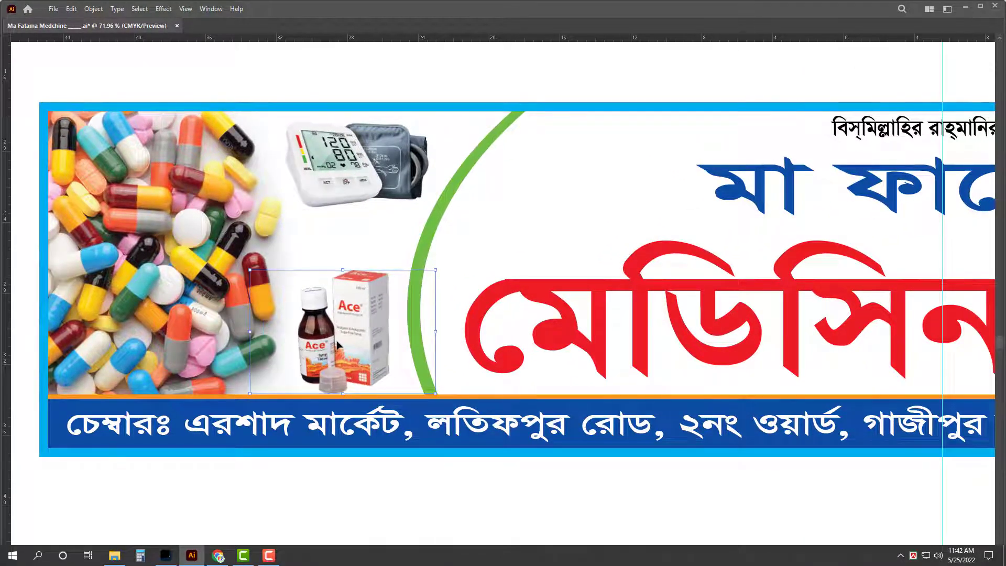
Step: Try the ZIMAX-15ML-1 image in the banner, then remove it
click(114, 555)
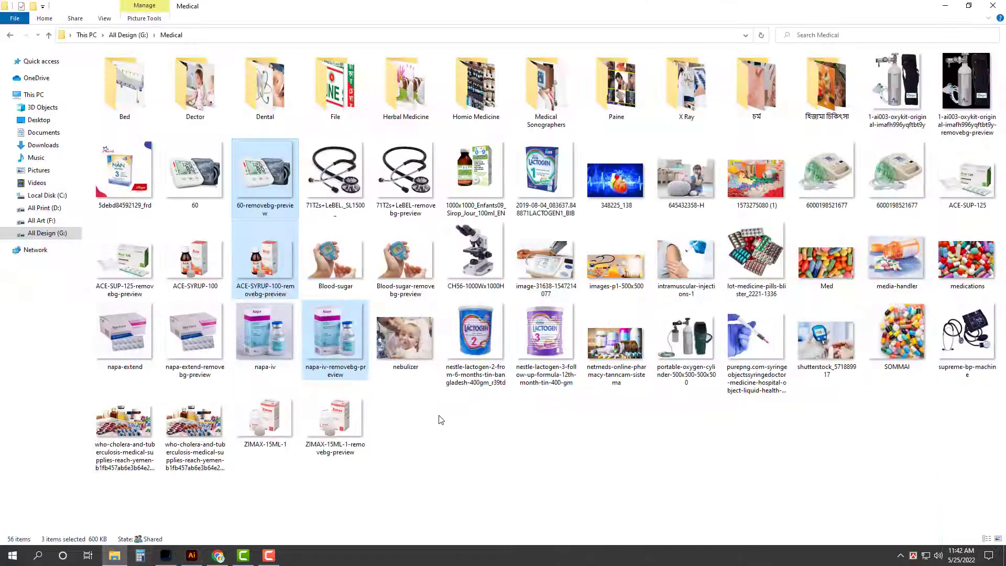
click(815, 469)
drag(362, 427, 249, 344)
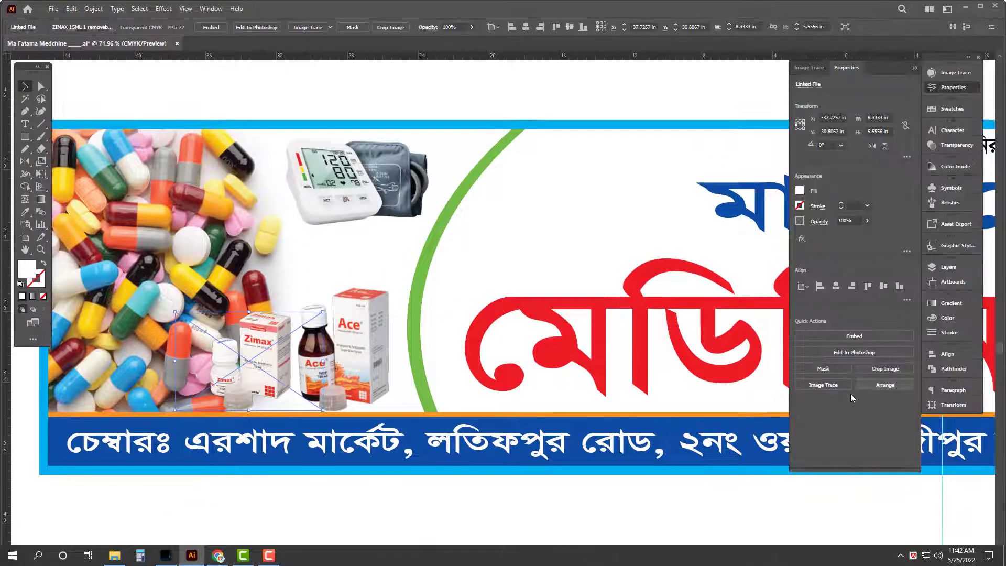
key(Delete)
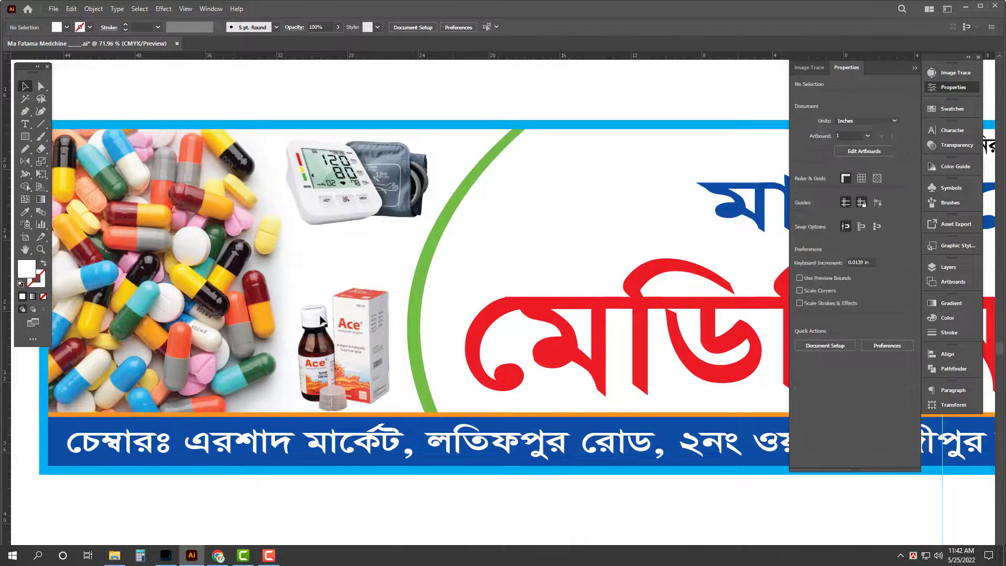
Step: Enlarge the Ace syrup image and the blood-pressure monitor above it
click(320, 318)
drag(251, 286, 233, 273)
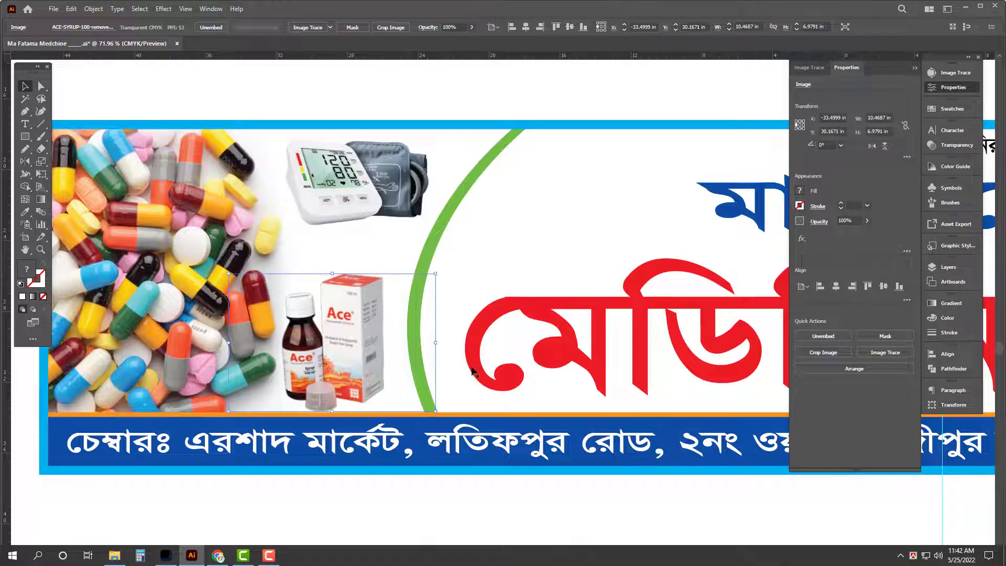
key(Tab)
click(376, 206)
drag(282, 231, 255, 246)
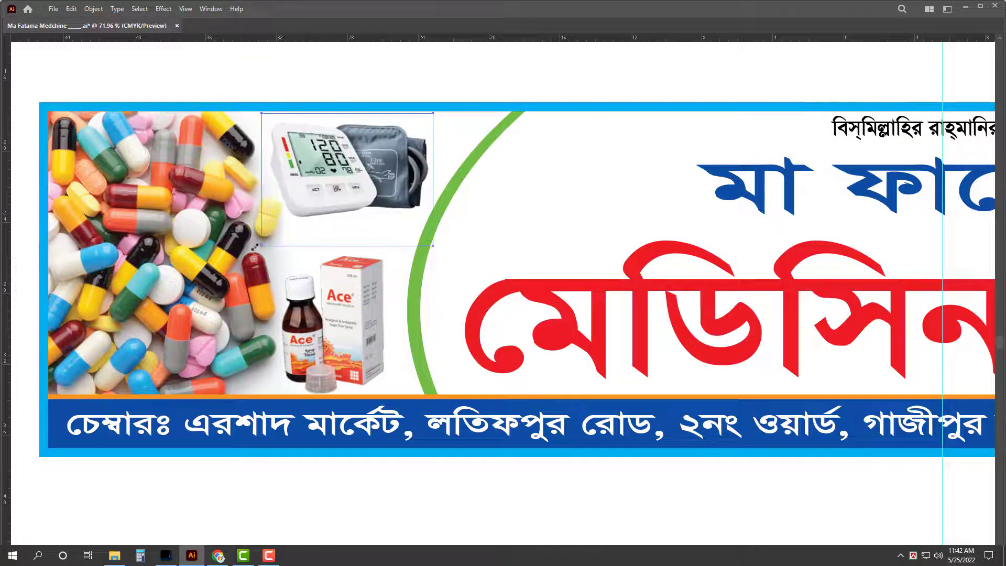
click(351, 285)
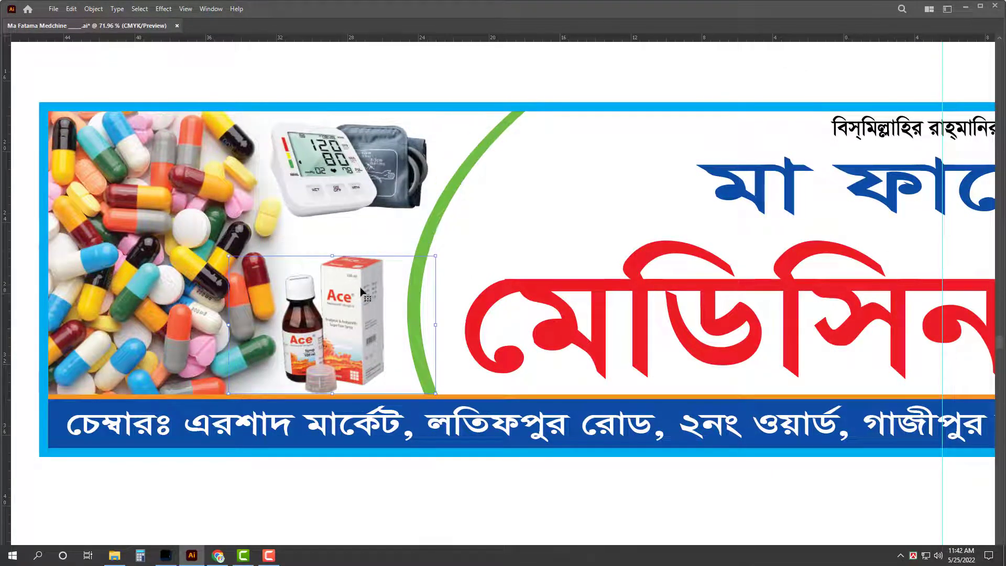
Step: Clear the file selection in the Medical folder and return to the banner document
click(108, 561)
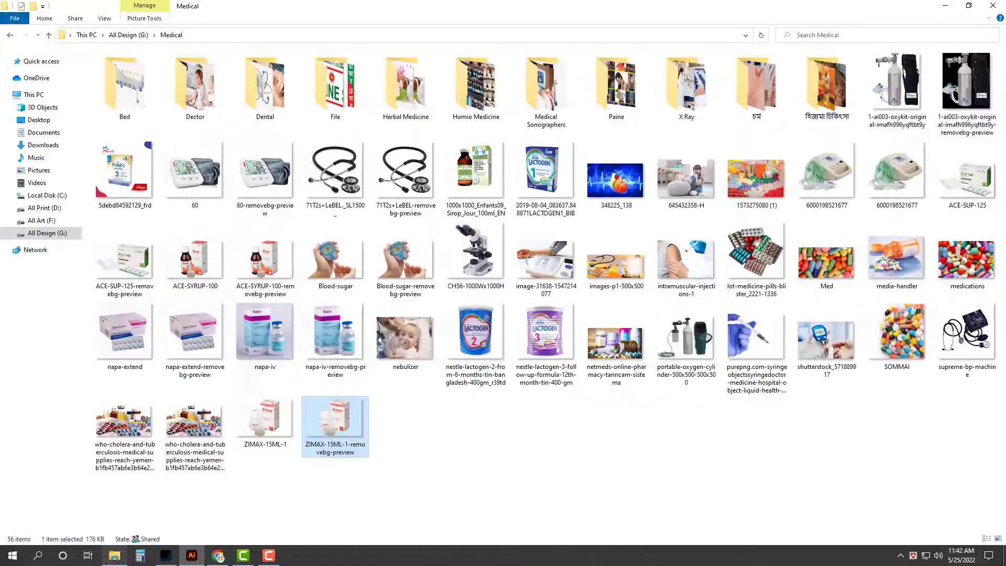
click(797, 466)
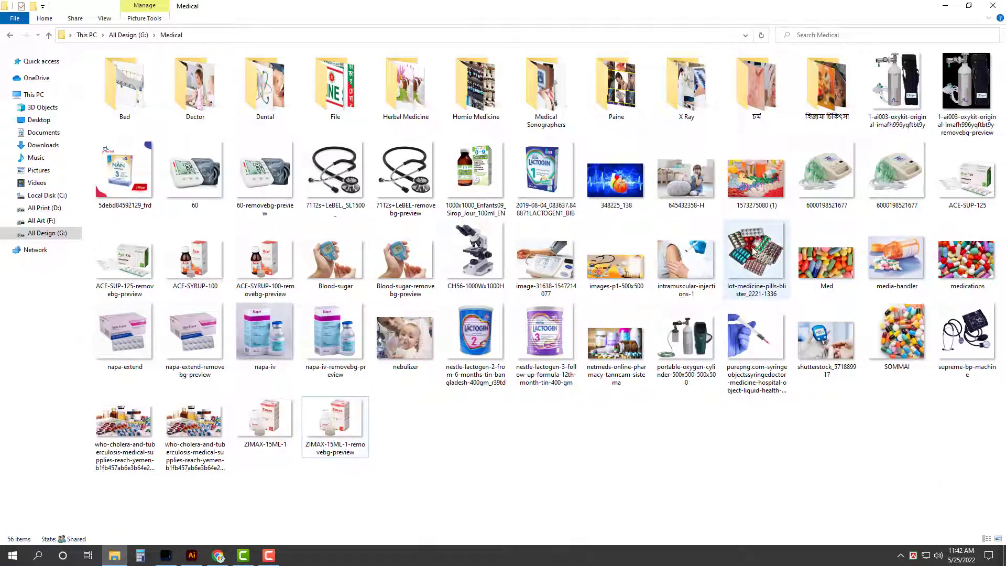
click(765, 274)
click(744, 438)
click(191, 555)
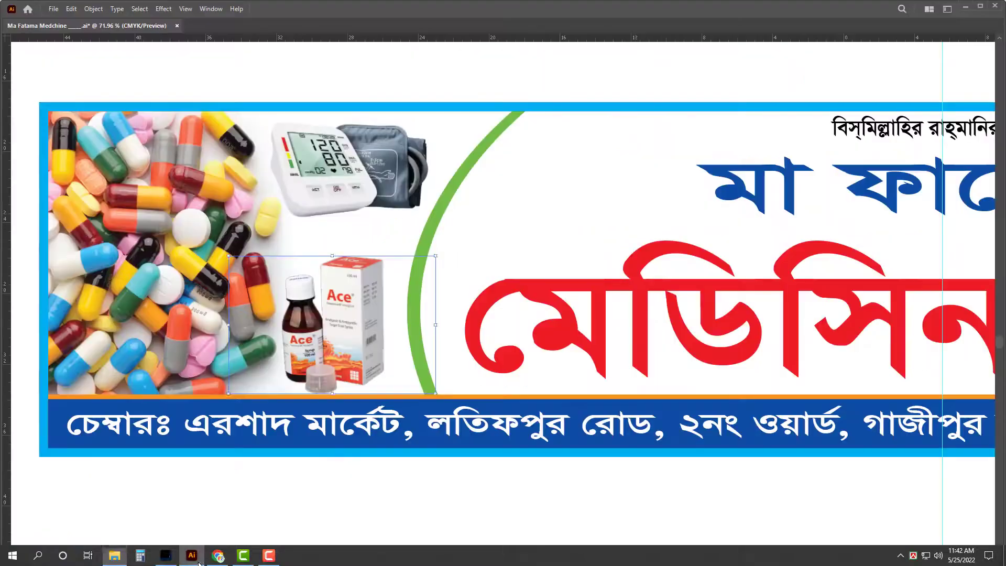
Step: Stretch the red মেডিসিন কর্ণার and blue মা ফাতেমা titles slightly taller
scroll(619, 312, up, 2)
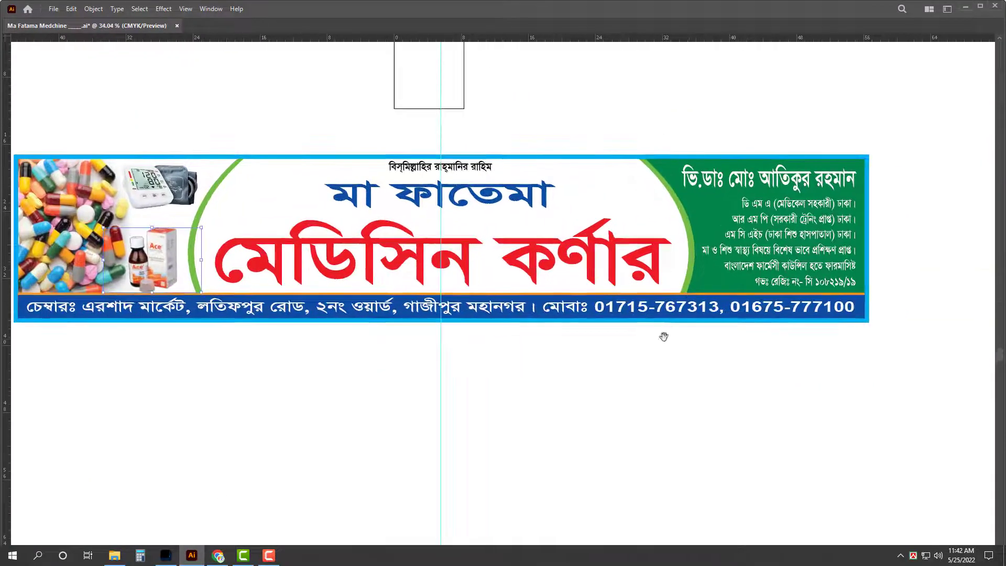
scroll(624, 309, left, 2)
scroll(565, 244, up, 1)
click(565, 244)
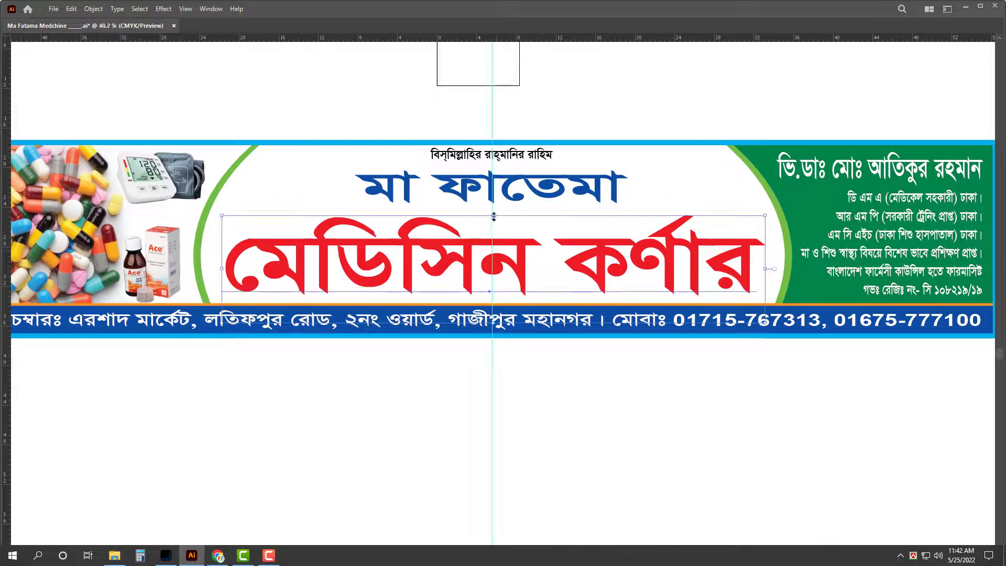
drag(493, 209, 495, 203)
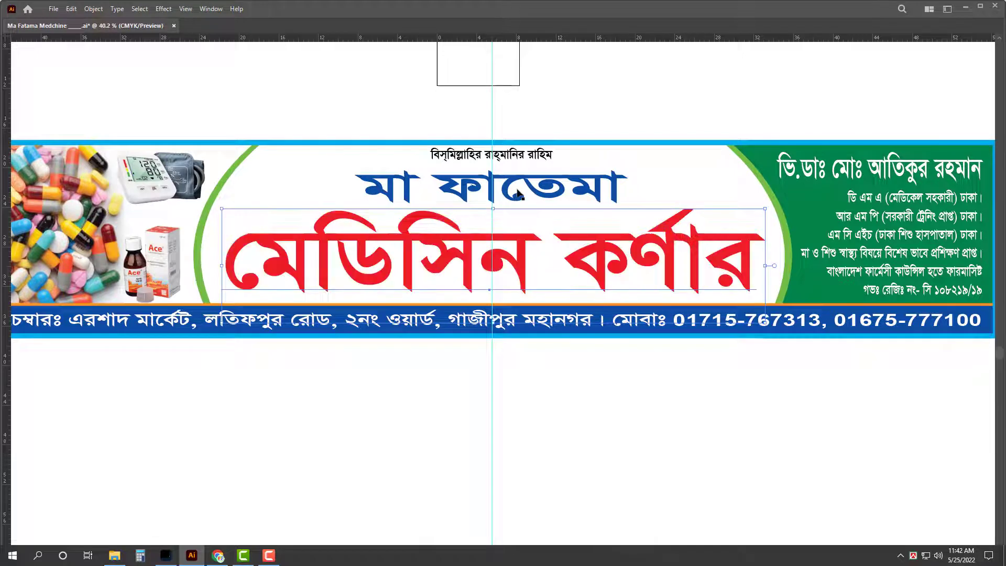
shift+click(517, 194)
drag(495, 166, 496, 161)
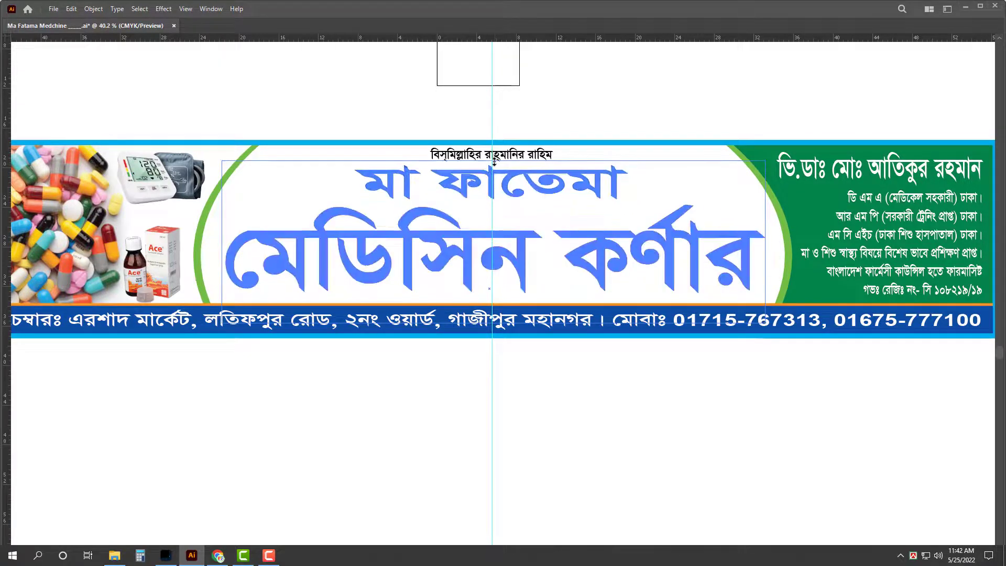
click(587, 121)
Step: Apply a Stylize drop shadow to the red মেডিসিন কর্ণার title
scroll(678, 261, up, 2)
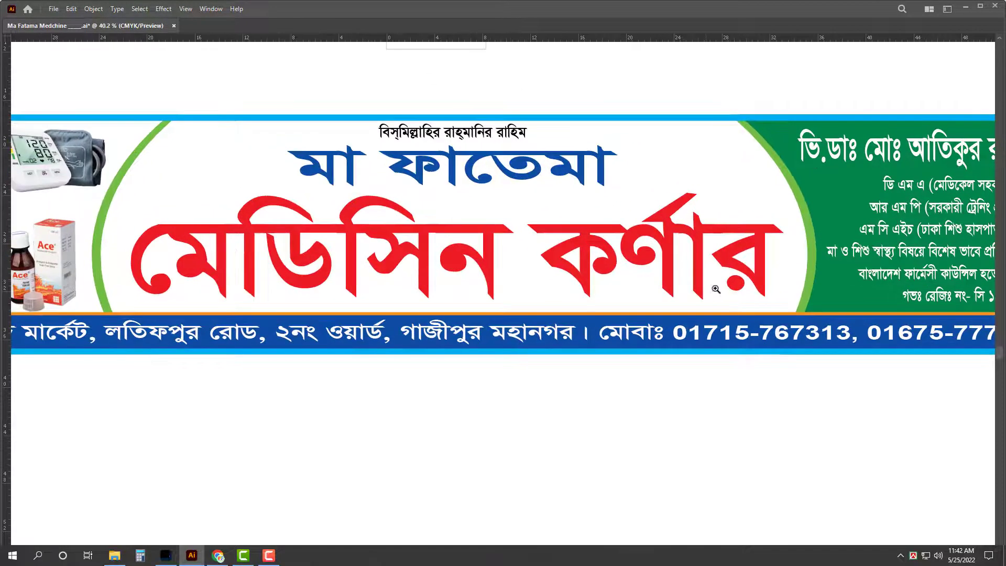
click(722, 275)
key(Tab)
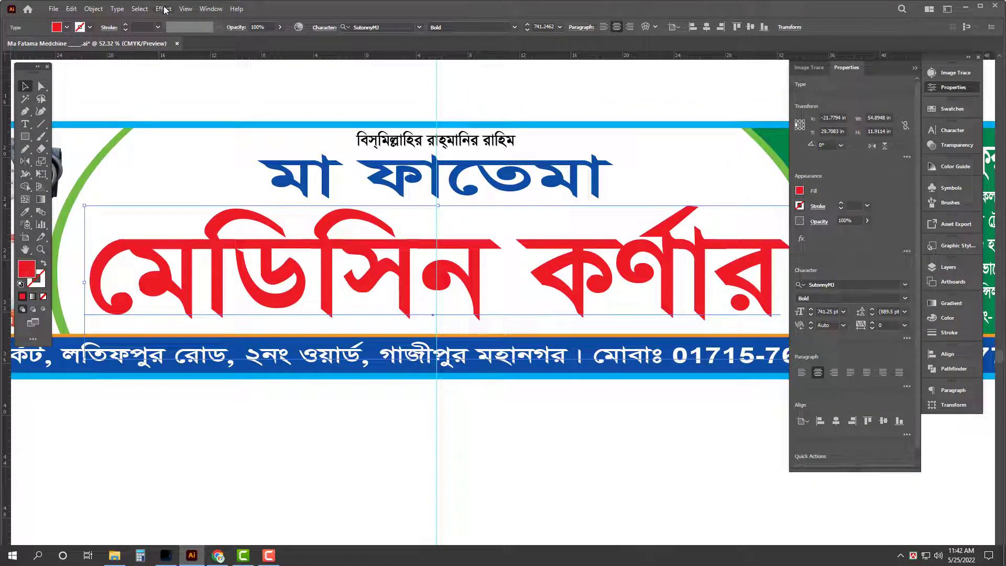
click(164, 10)
mouse_move(194, 129)
click(306, 129)
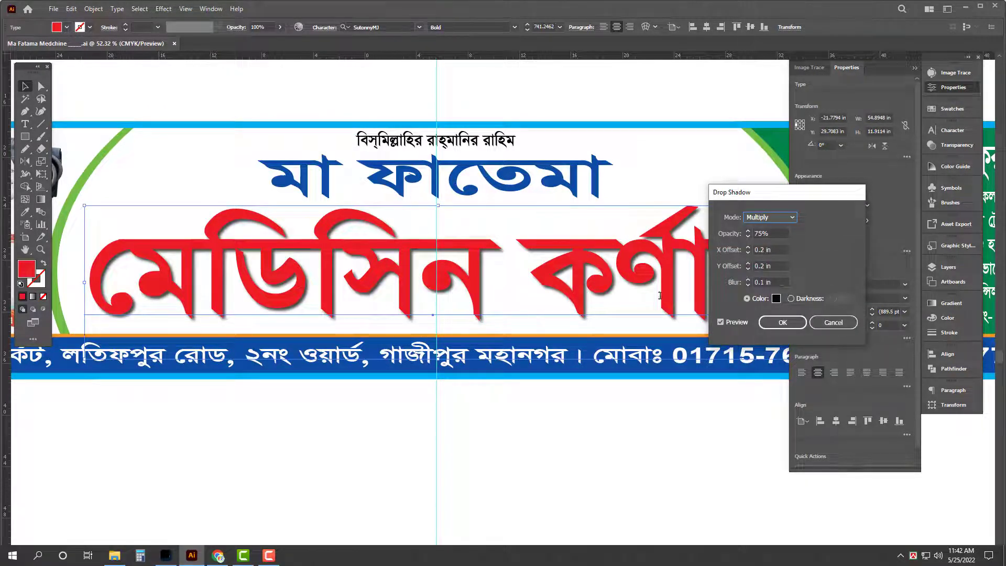
key(Tab)
key(Tab)
key(Tab)
key(Tab)
click(761, 327)
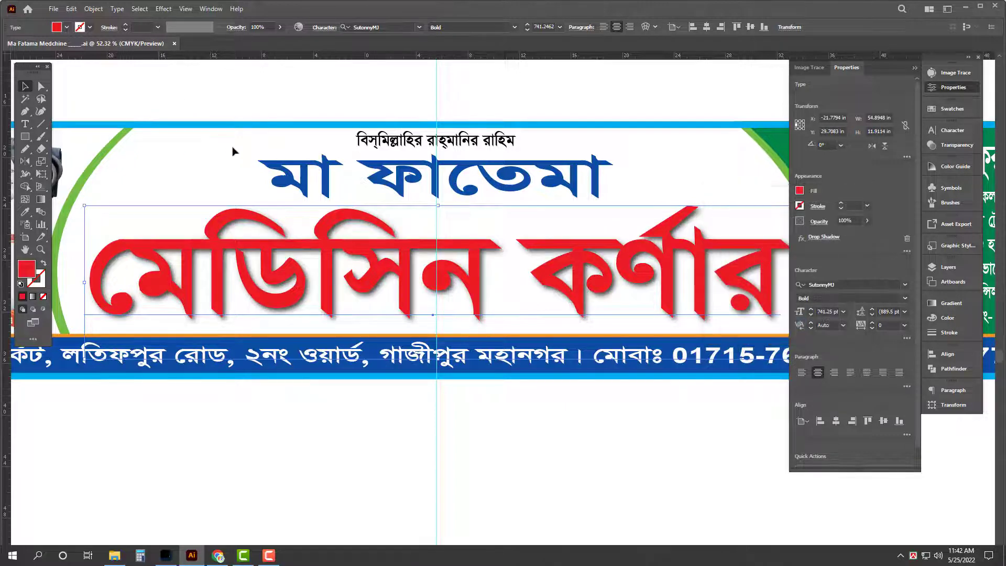
Step: Expand the red title's appearance and give it a 33 pt stroke
click(94, 9)
click(141, 144)
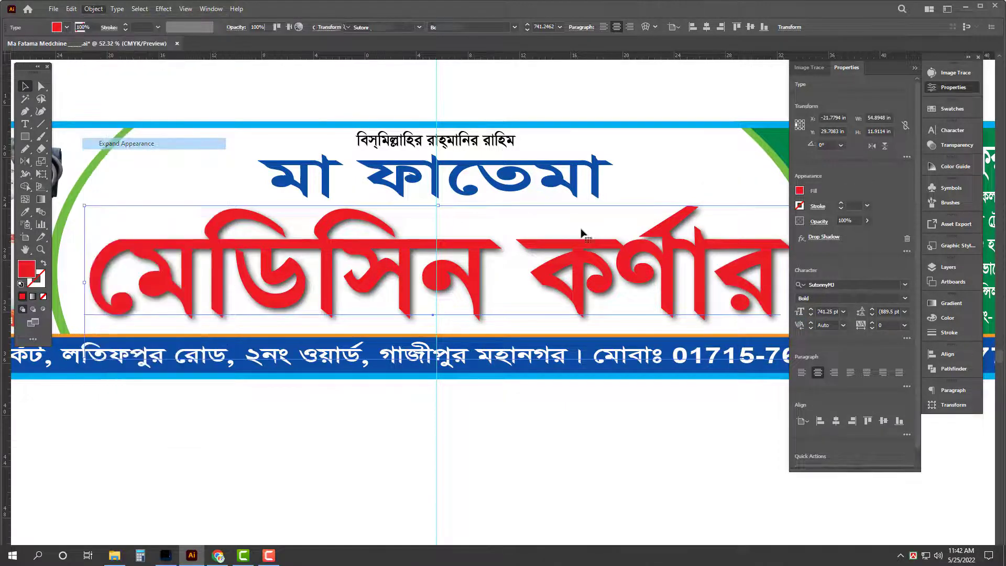
click(949, 332)
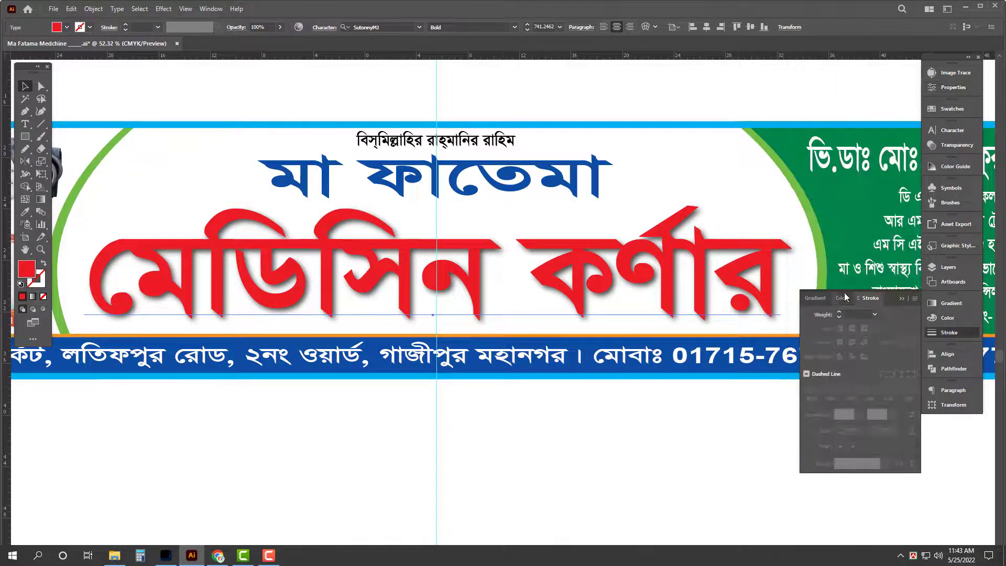
click(858, 313)
key(Return)
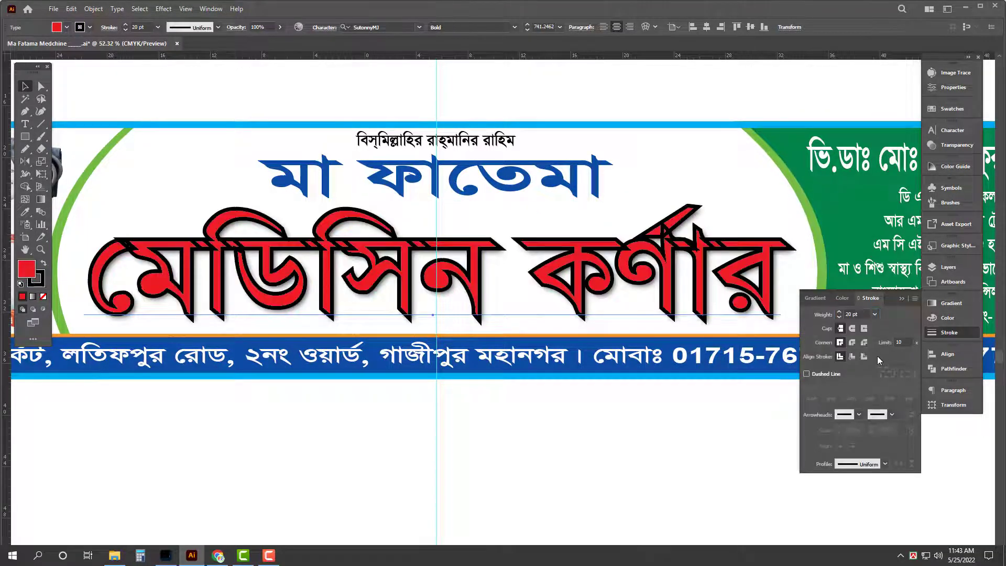
double_click(856, 313)
text(33)
key(Return)
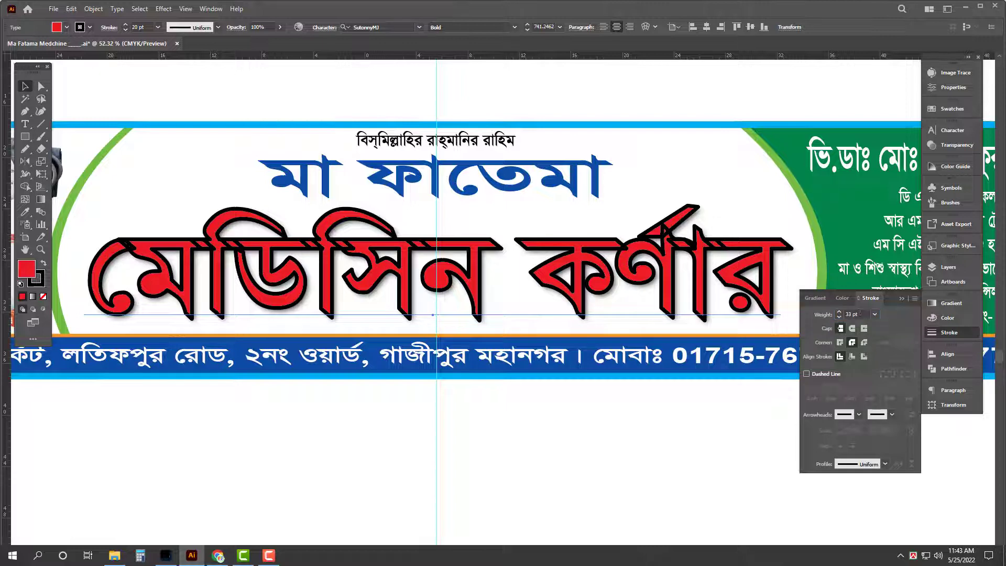
Step: Make the red title's outline white, then zoom out to the whole banner
click(962, 318)
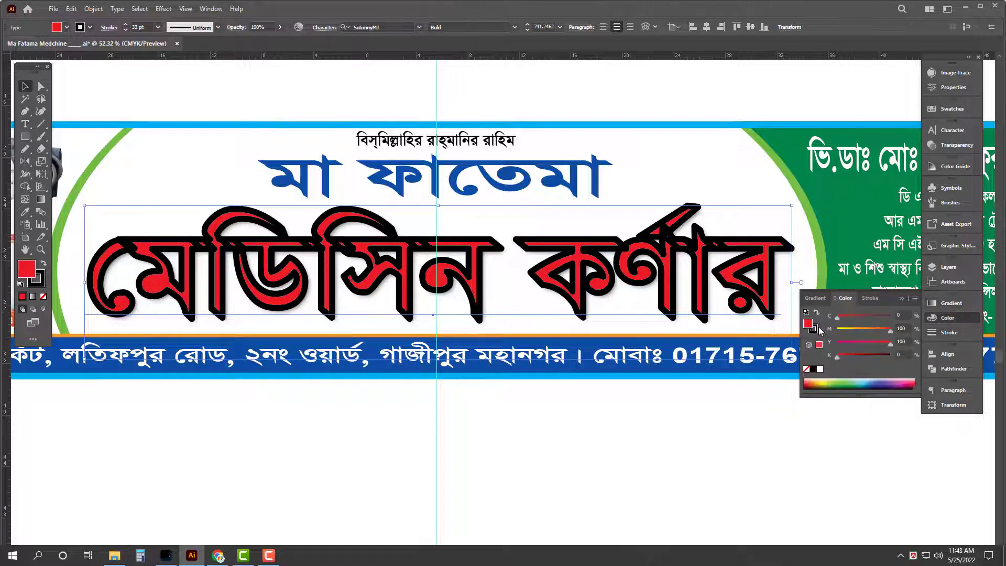
click(816, 329)
click(821, 370)
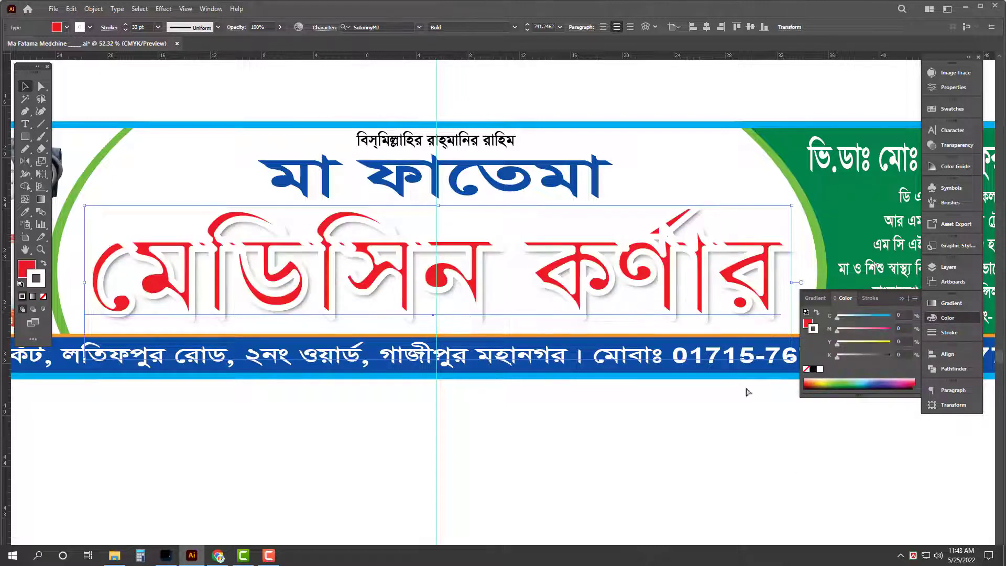
key(Tab)
key(z)
alt+click(670, 427)
alt+click(742, 395)
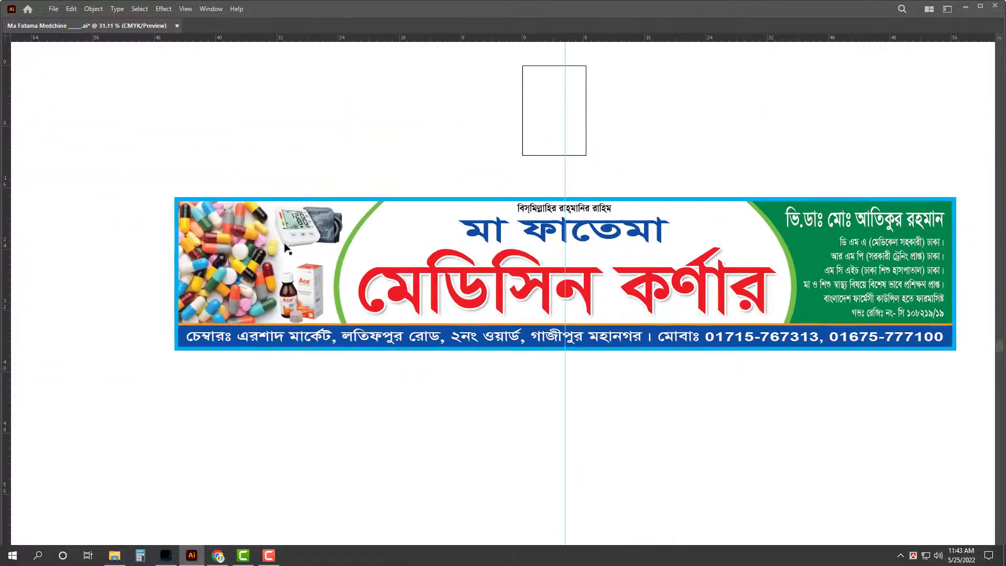
Step: Try the supreme-bp-machine image in the banner, then delete it
click(114, 556)
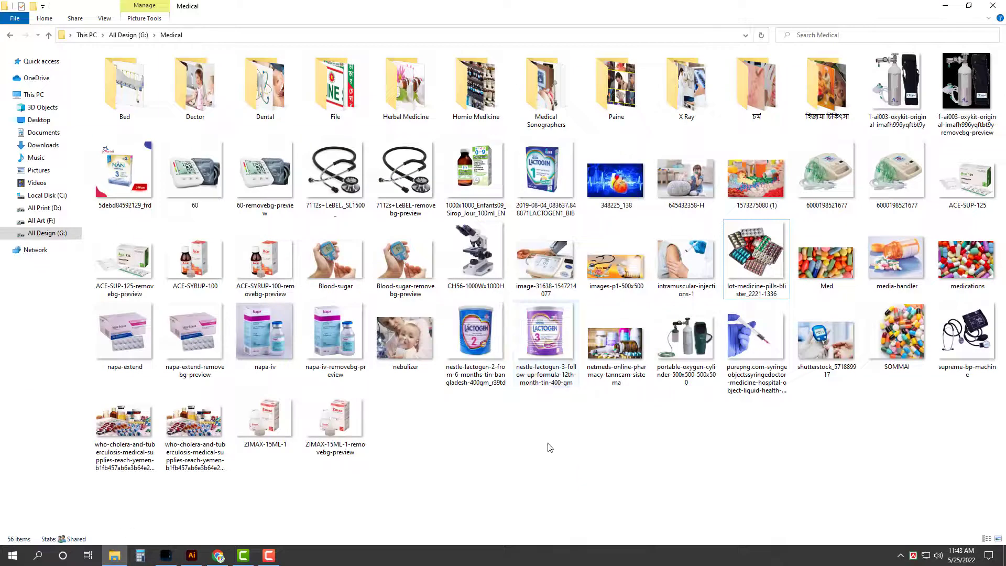
drag(970, 335, 328, 233)
scroll(293, 210, up, 3)
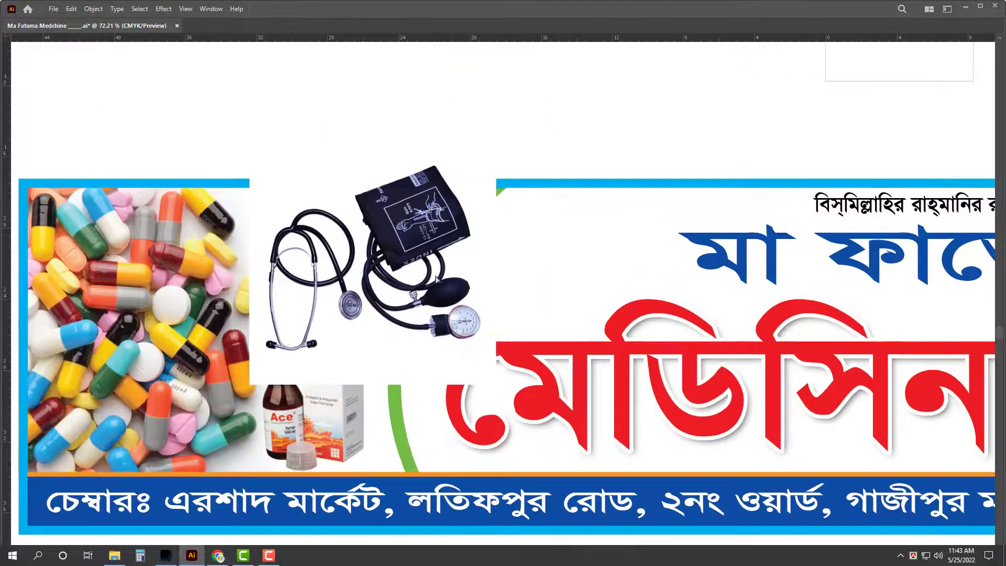
drag(496, 138, 459, 175)
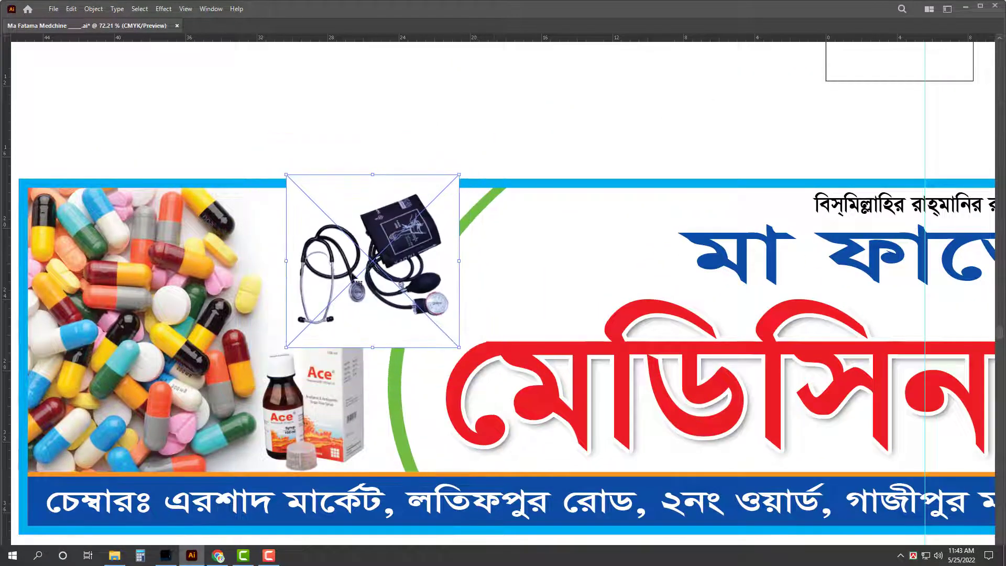
key(Delete)
scroll(322, 319, down, 3)
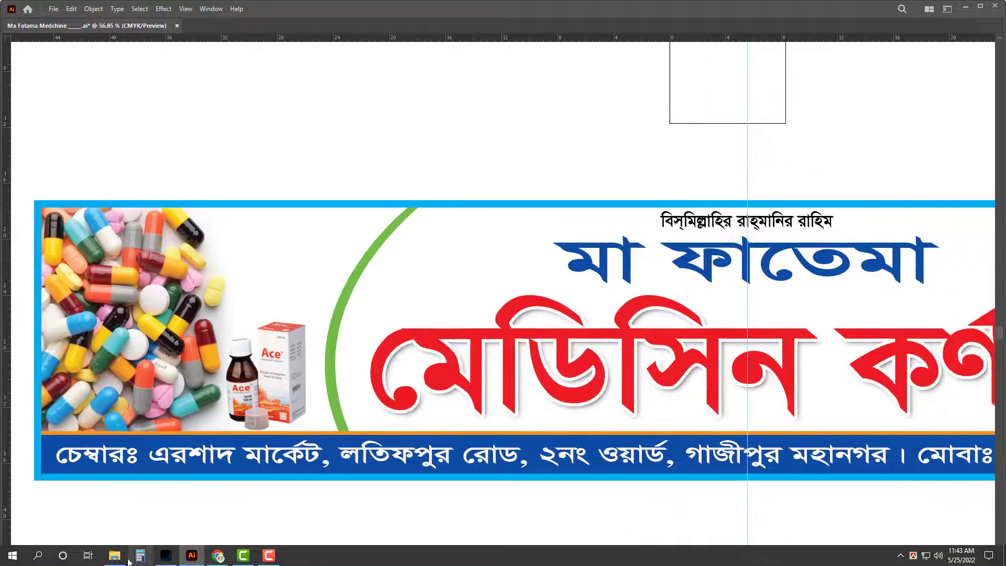
Step: Place the blister-pack photo in the banner and enlarge it
click(114, 556)
drag(756, 257, 294, 270)
scroll(302, 257, up, 3)
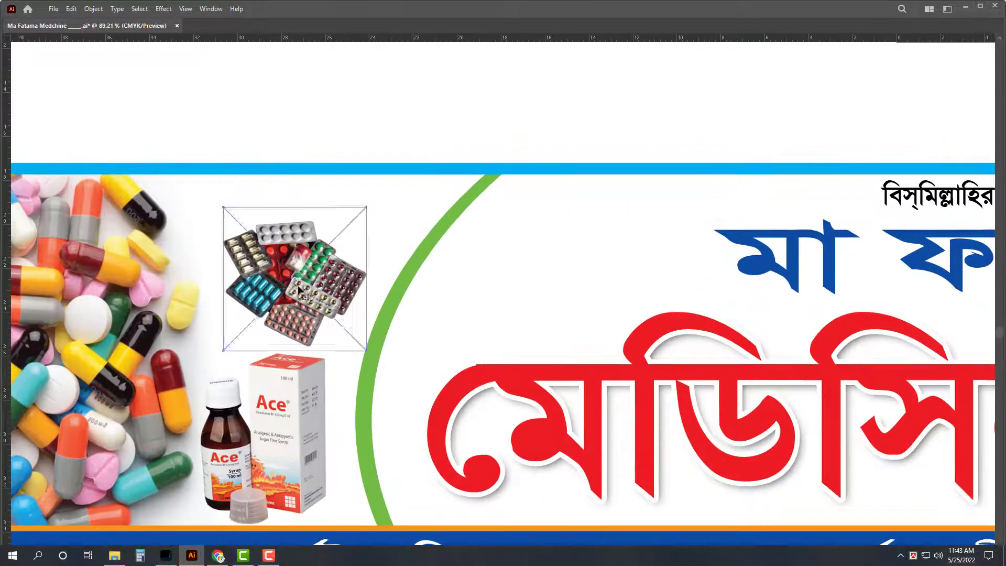
click(293, 305)
drag(297, 338, 344, 339)
key(Tab)
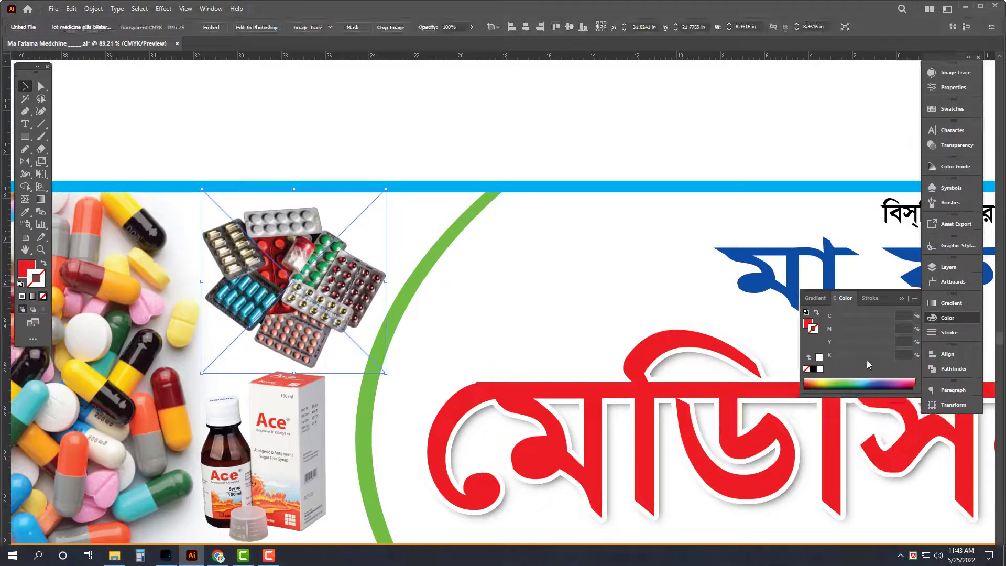
key(Tab)
Step: Replace the blister-pack photo with the napa-extend image and stretch it downward
click(114, 555)
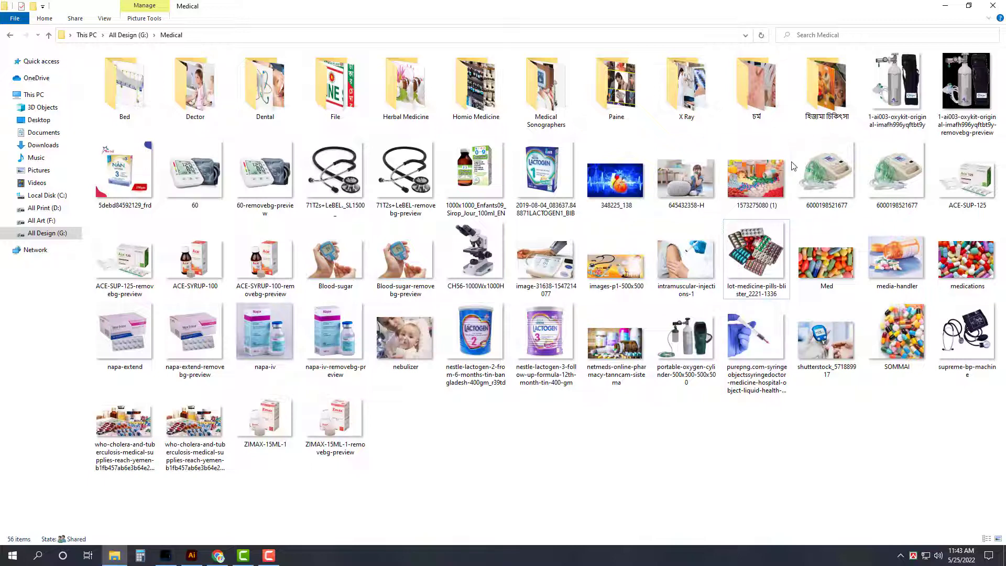
drag(203, 336, 280, 233)
key(Delete)
drag(281, 281, 282, 332)
click(294, 294)
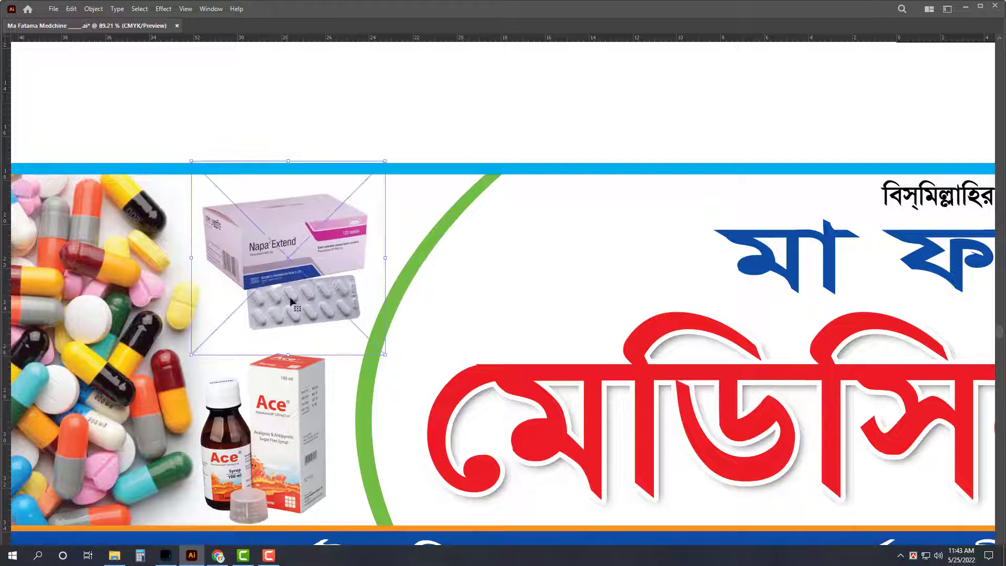
Step: Crop the Napa Extend image's top edge down, leaving the box and strip, then deselect
key(Tab)
click(949, 87)
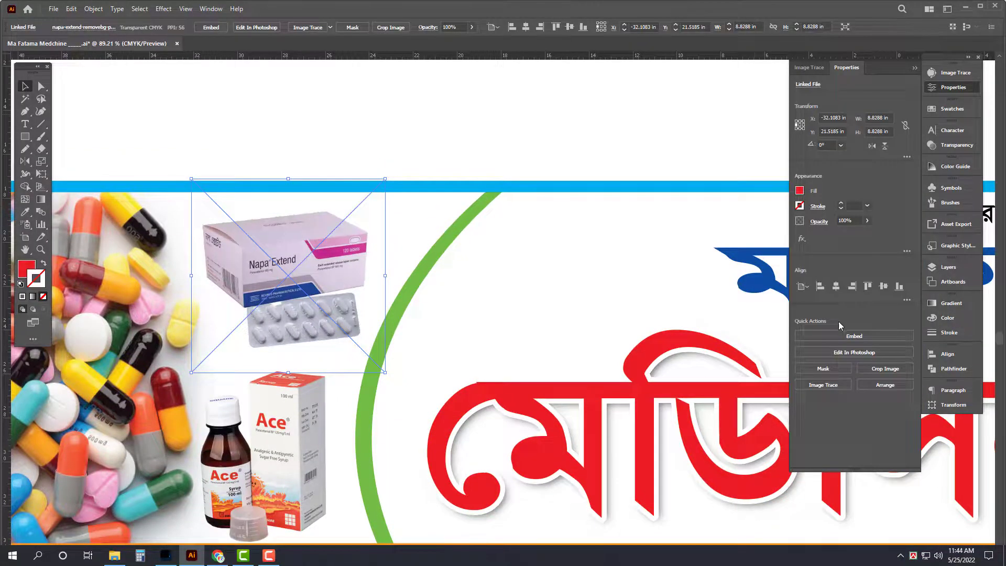
key(Tab)
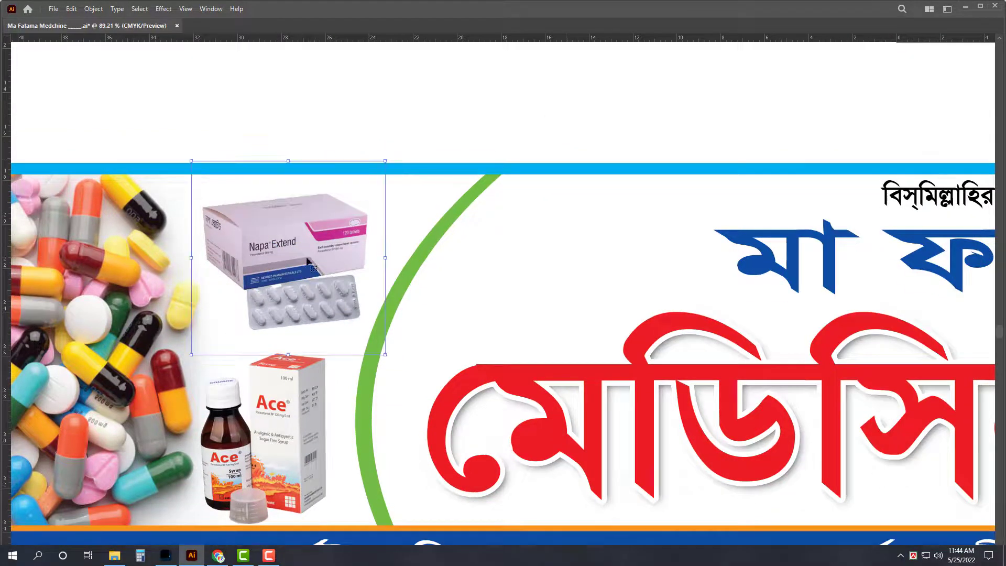
key(Tab)
click(830, 352)
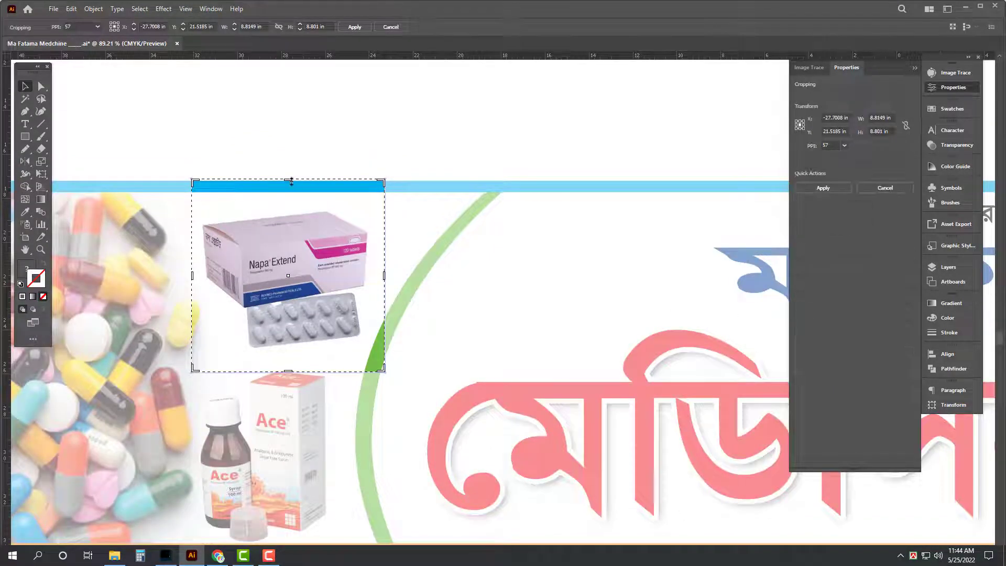
drag(290, 182, 293, 199)
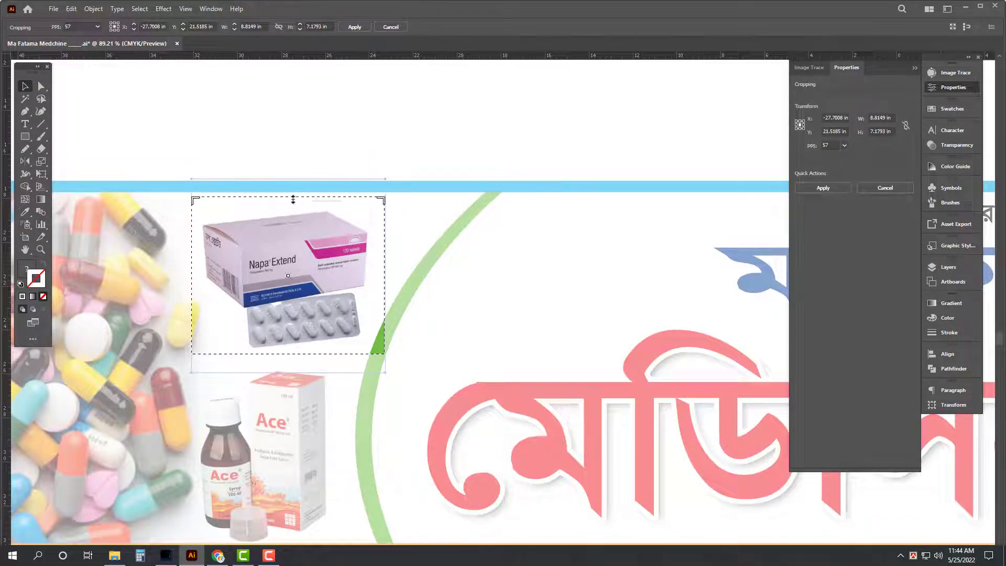
key(Return)
key(Tab)
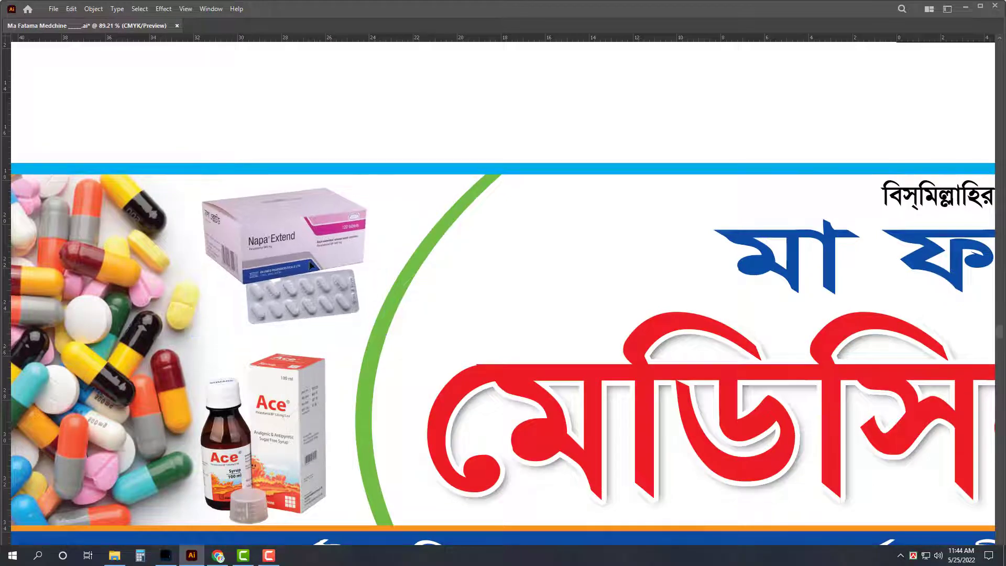
click(355, 134)
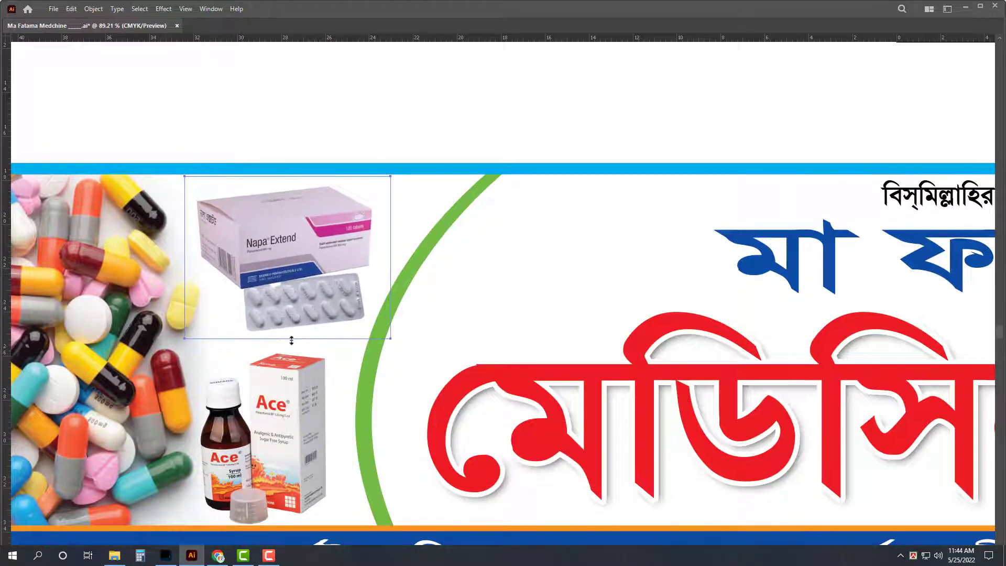
alt+scroll(177, 266, down, 5)
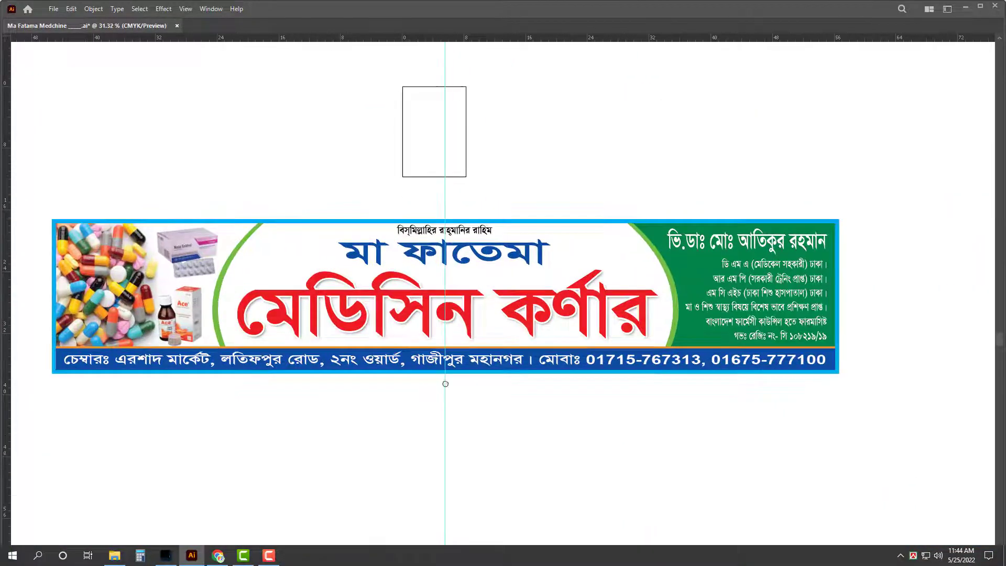
Step: Place 1_12.jpg from the All Design Background/Desings folder onto the banner
alt+scroll(451, 380, up, 1)
click(640, 228)
scroll(666, 177, left, 1)
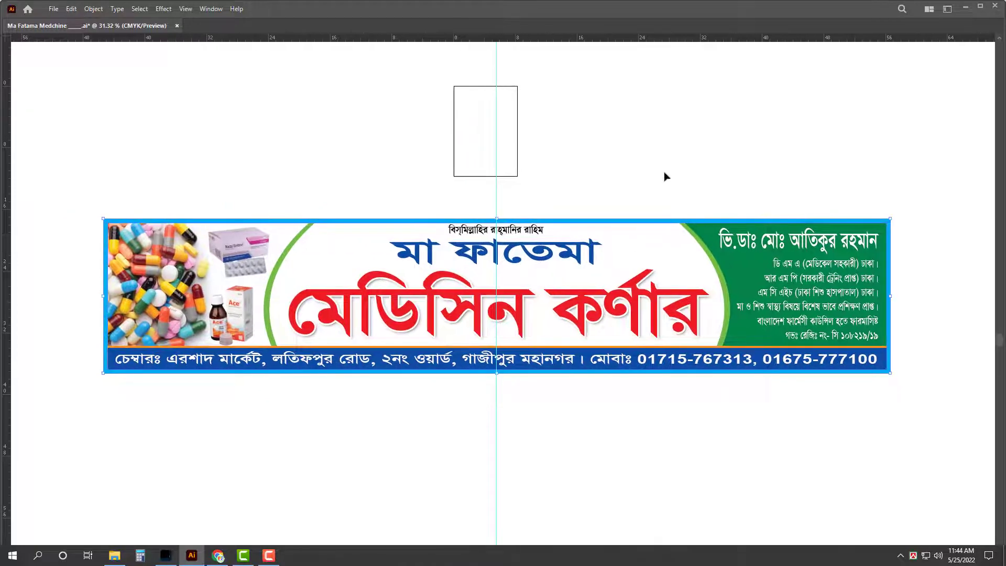
click(129, 557)
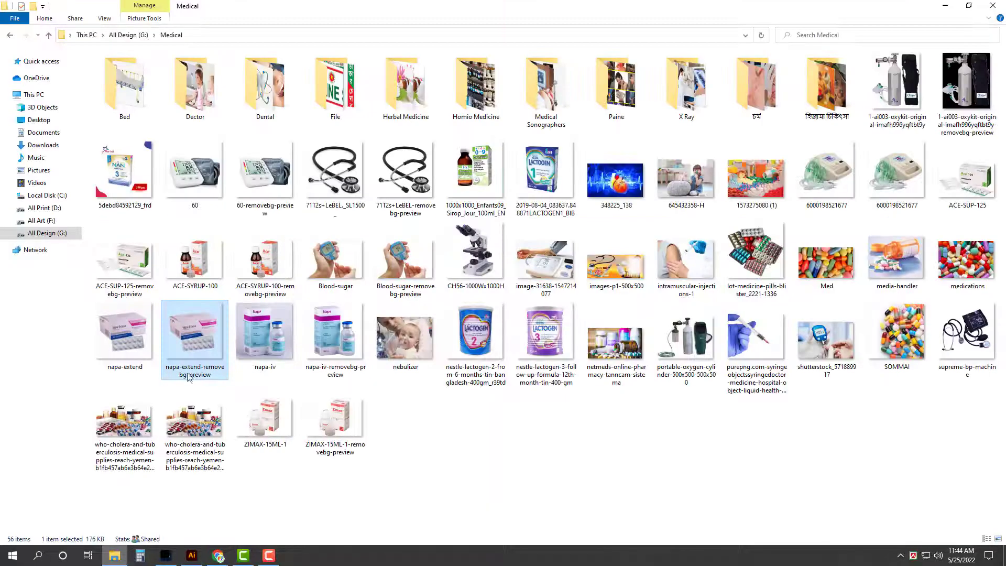
click(47, 232)
double_click(307, 118)
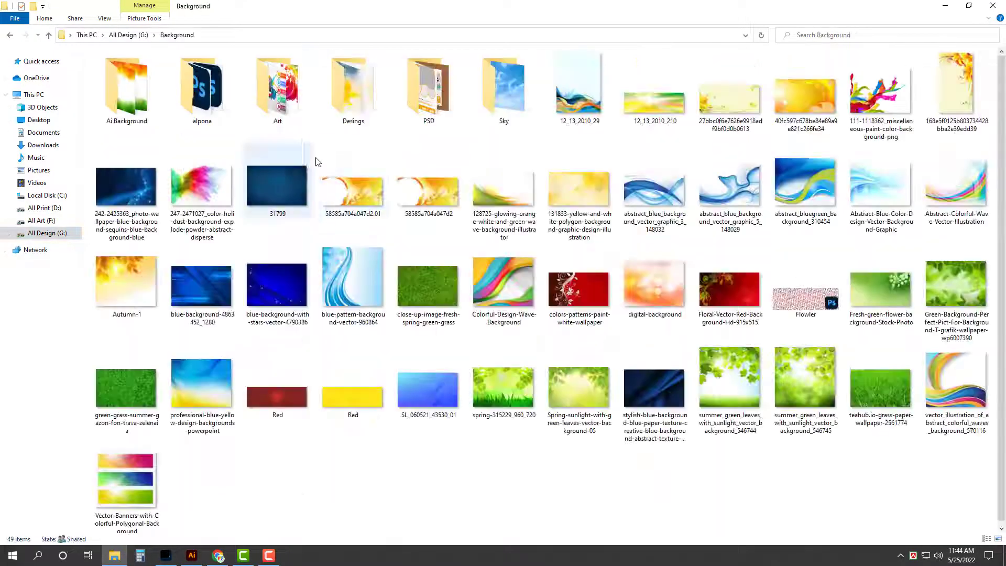
double_click(350, 89)
click(587, 202)
drag(307, 463, 396, 288)
Step: Enlarge the 1_12 image across the banner, send it to back and embed it
drag(528, 289, 733, 281)
key(ctrl+shift+bracketleft)
key(Tab)
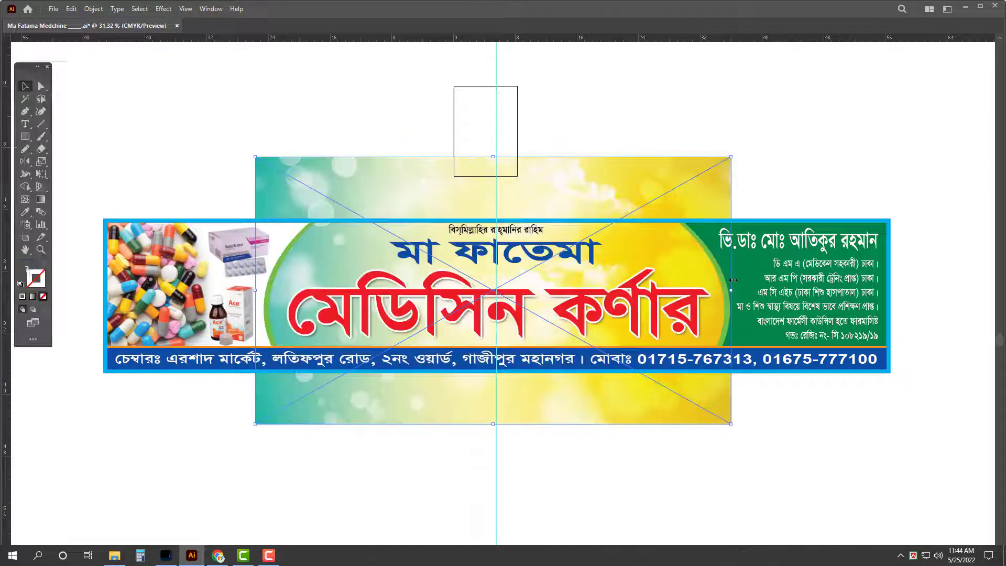
click(868, 338)
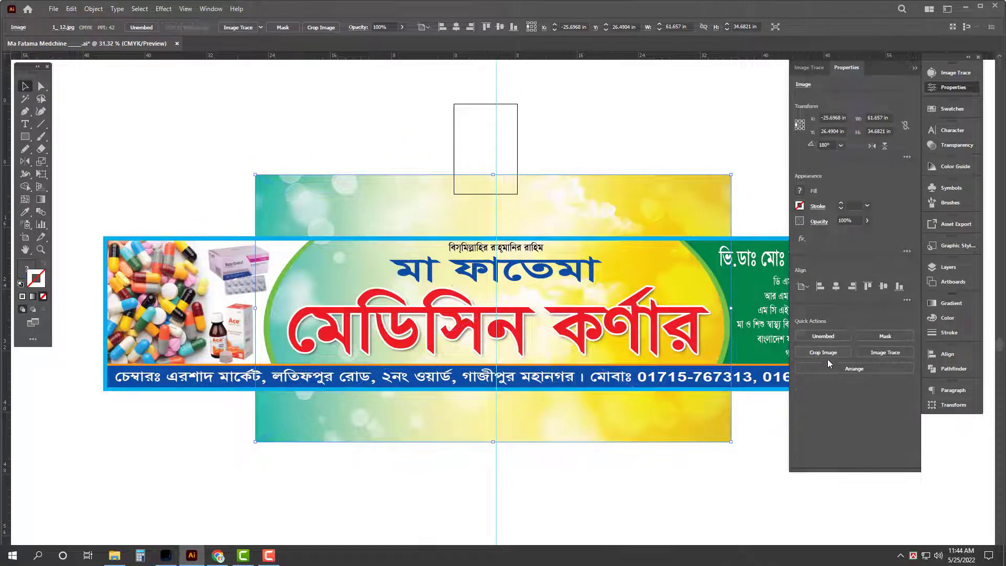
key(Tab)
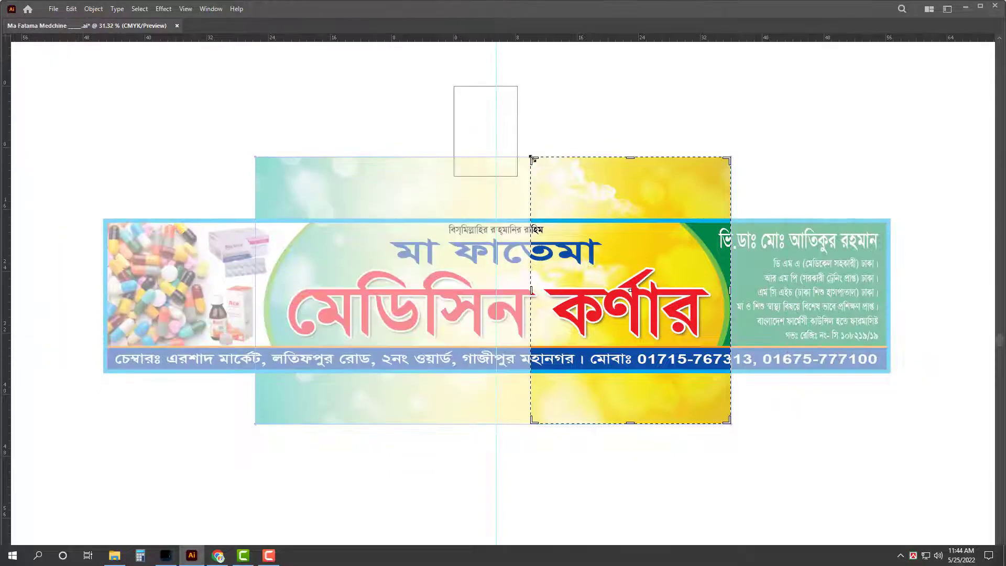
Step: Crop the bokeh image to the banner's centre area between the side panels
drag(255, 156, 241, 222)
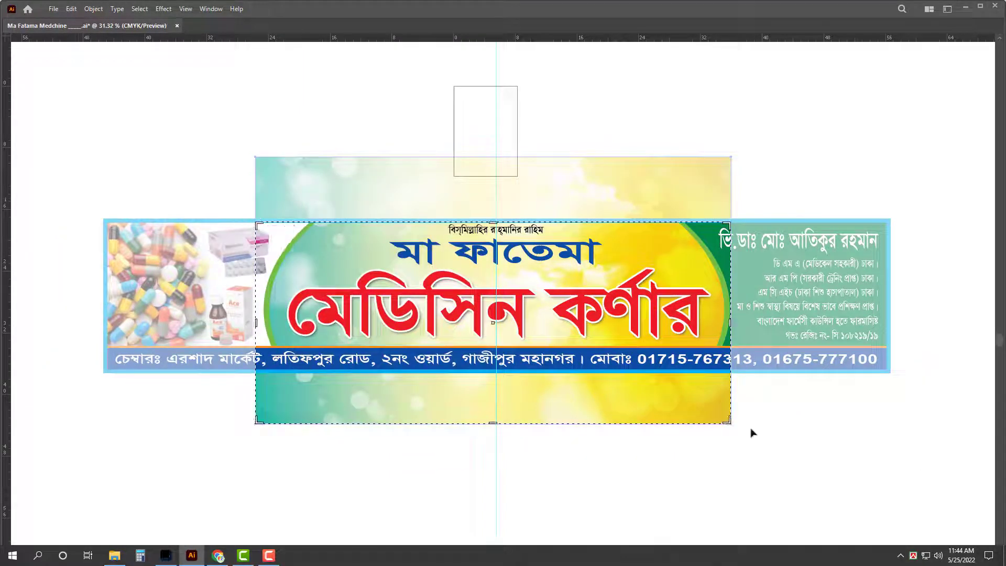
drag(728, 423, 729, 378)
key(Return)
key(z)
drag(509, 242, 660, 357)
key(Tab)
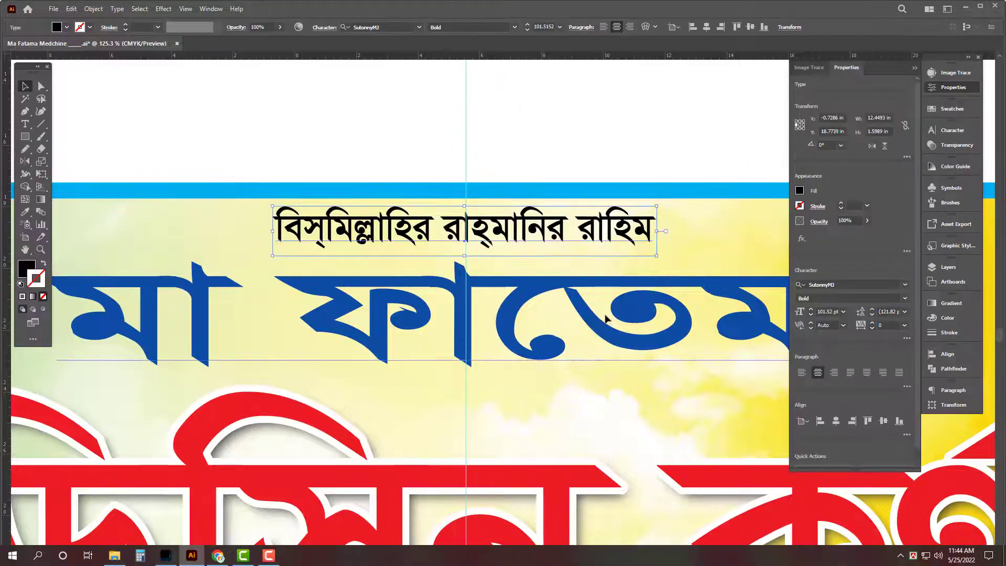
Step: Give the Bismillah line a 10 pt white outline with Round Join
click(949, 332)
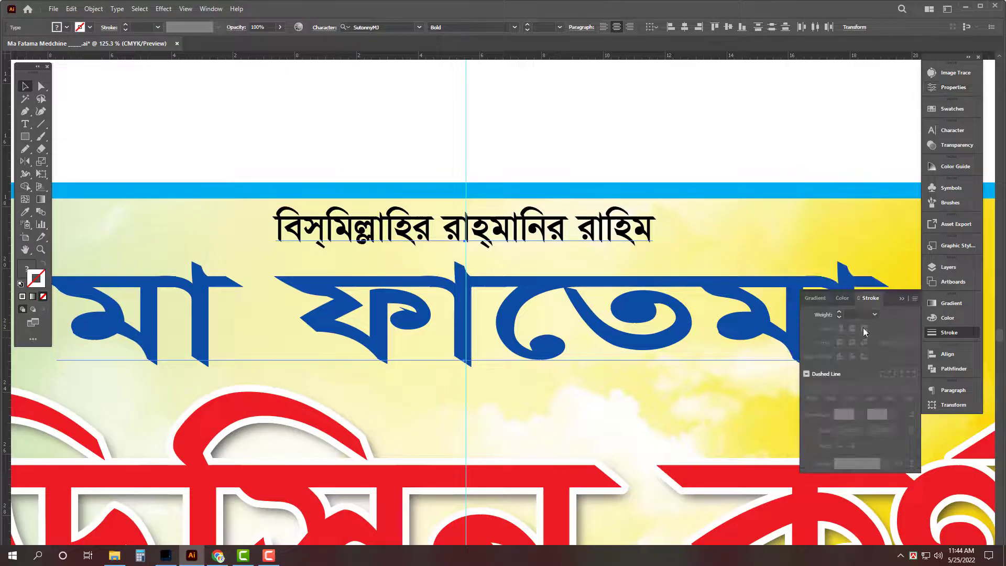
click(857, 314)
text(20)
key(Return)
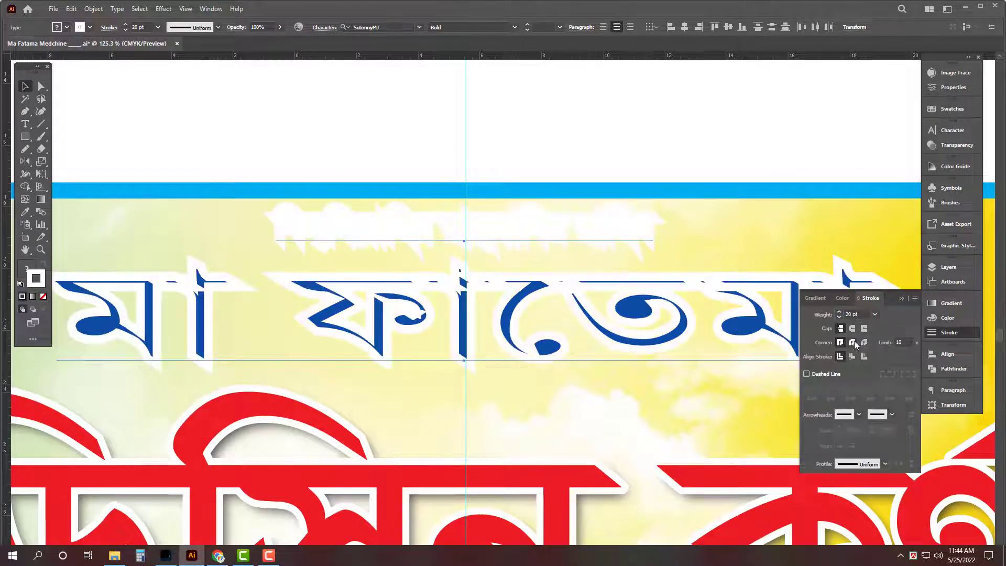
click(853, 343)
text(10)
key(Return)
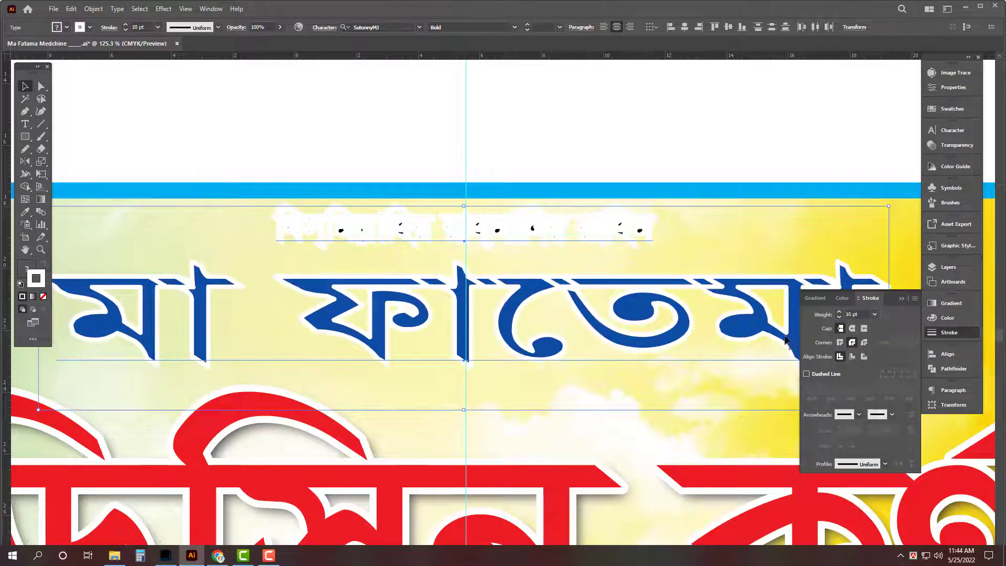
key(Tab)
Step: Widen the blue মা ফাতেমা title by dragging its side handle outward
alt+click(593, 302)
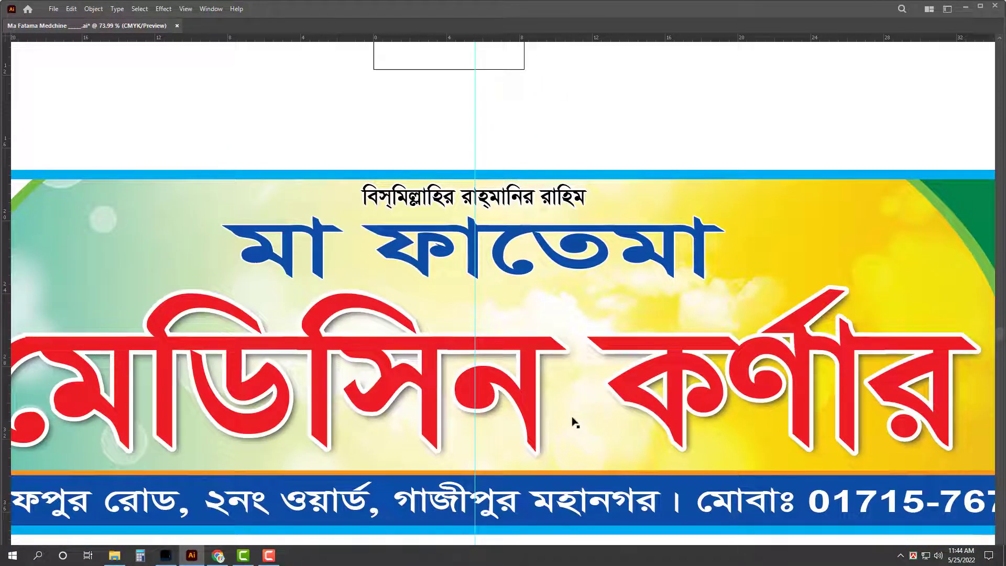
click(693, 252)
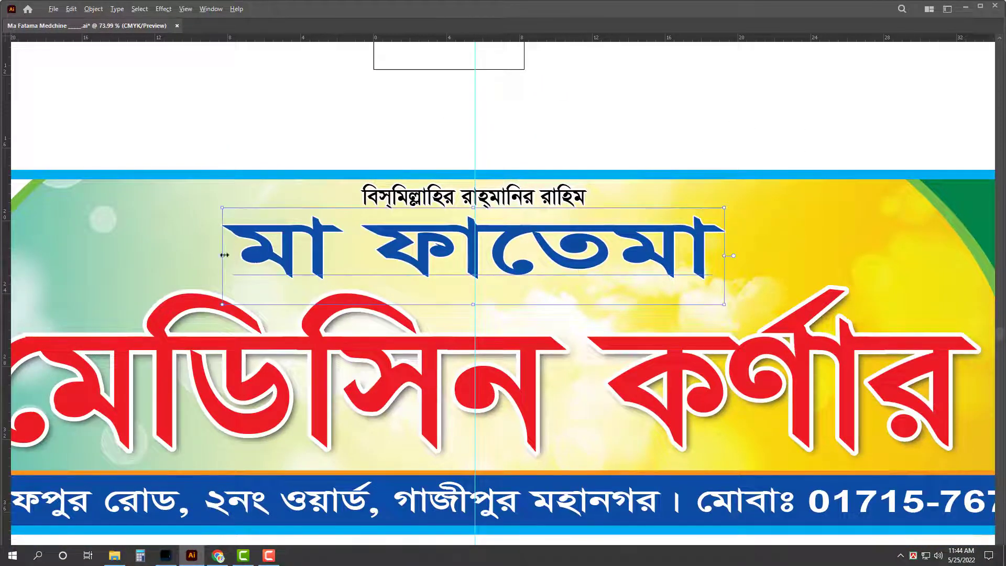
drag(224, 256, 143, 255)
scroll(494, 135, down, 4)
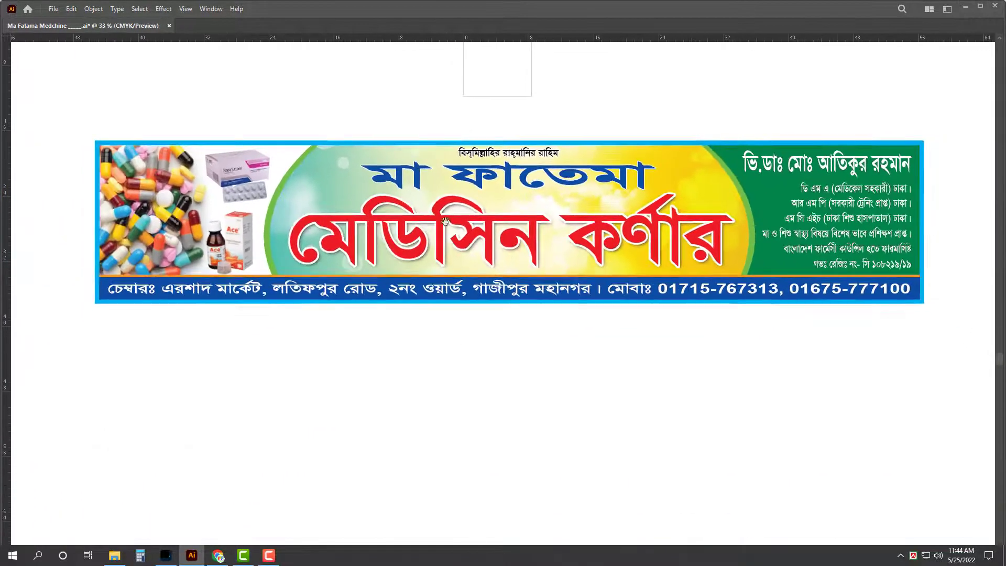
drag(445, 221, 411, 241)
Step: Review the finished banner in a maximised view with the guides hidden
key(ctrl+a)
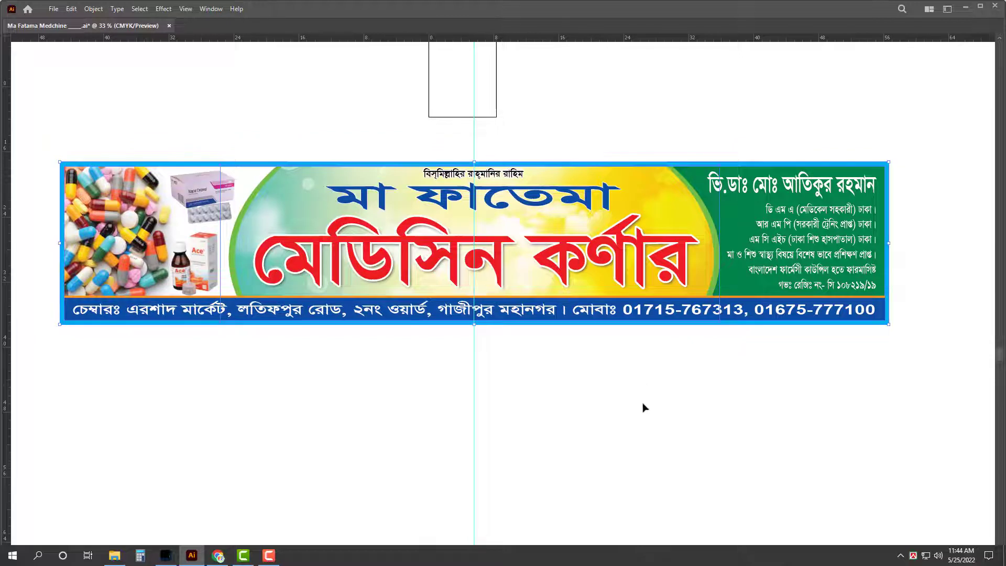
click(702, 408)
key(f)
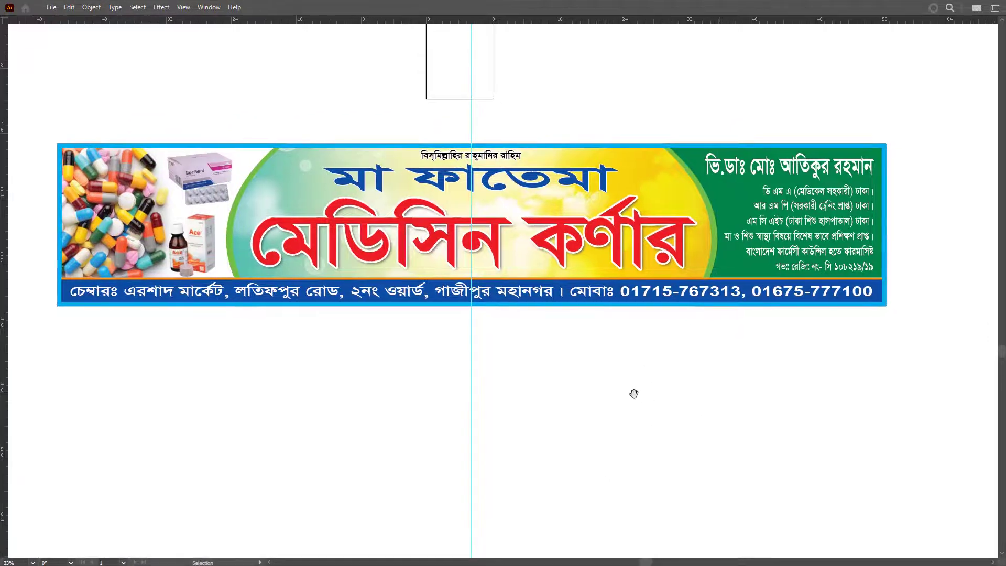
drag(630, 390, 634, 391)
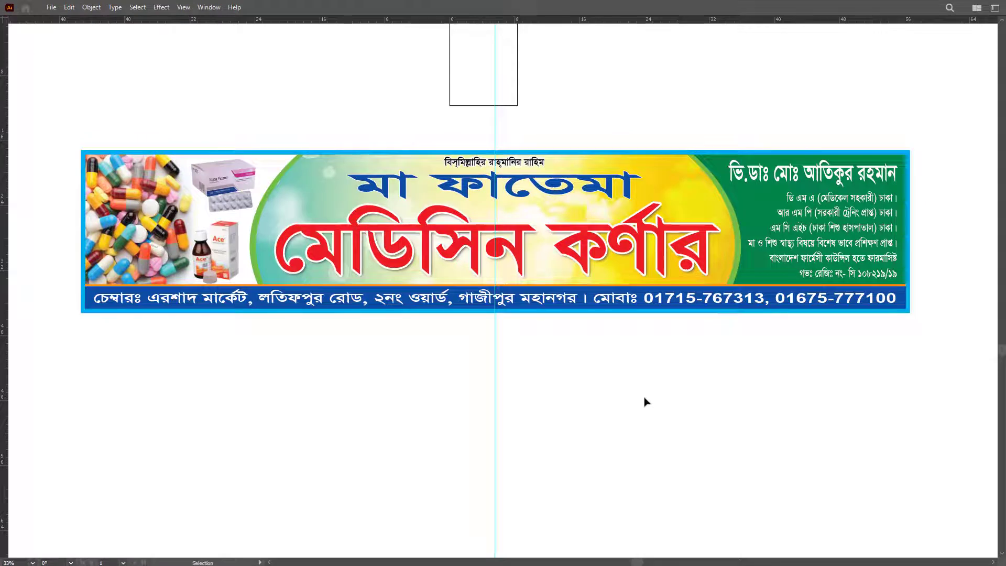
key(ctrl+semicolon)
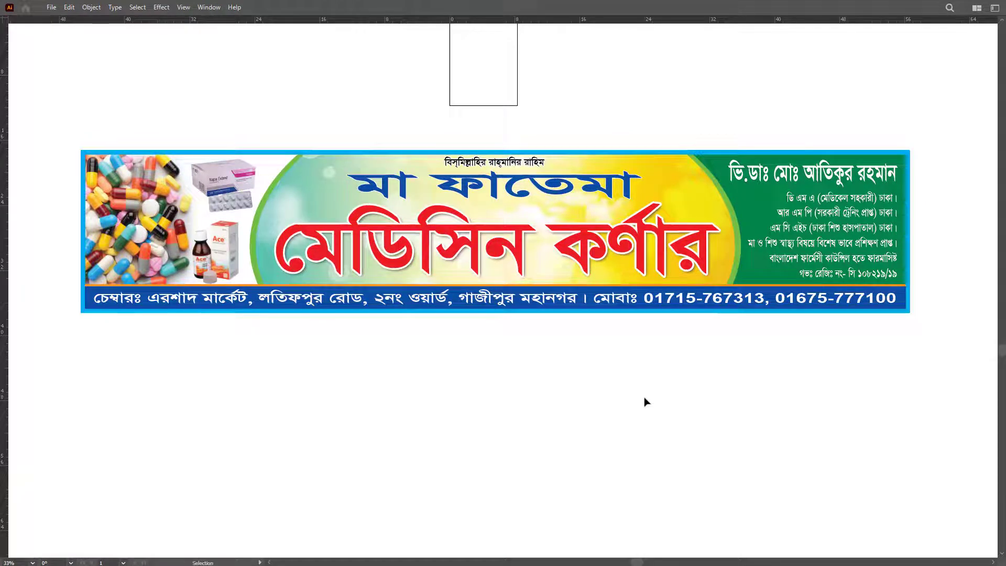
Step: Keep the green panel's text block in the Bold font style
drag(875, 88, 954, 90)
key(Tab)
click(524, 272)
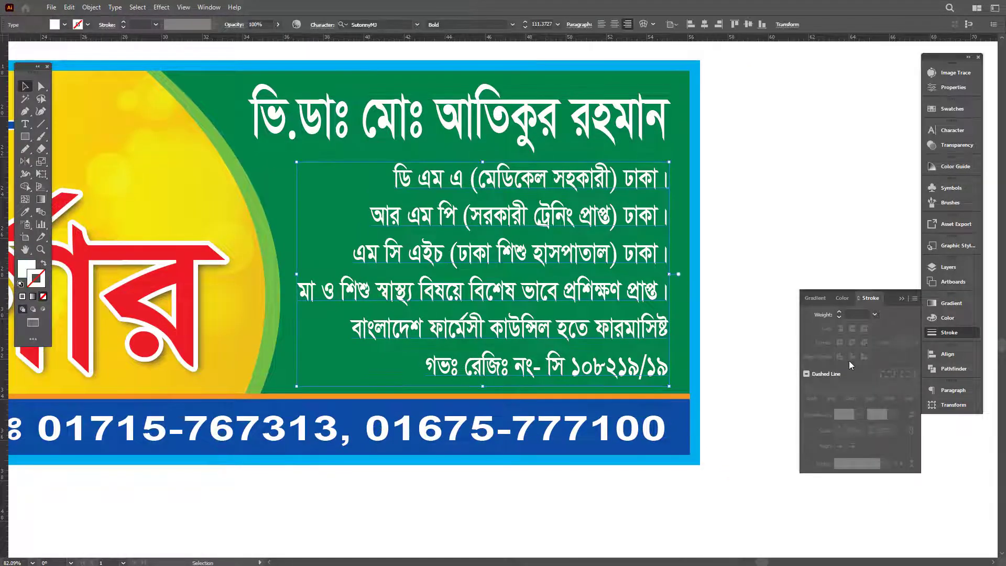
key(ctrl+t)
click(913, 155)
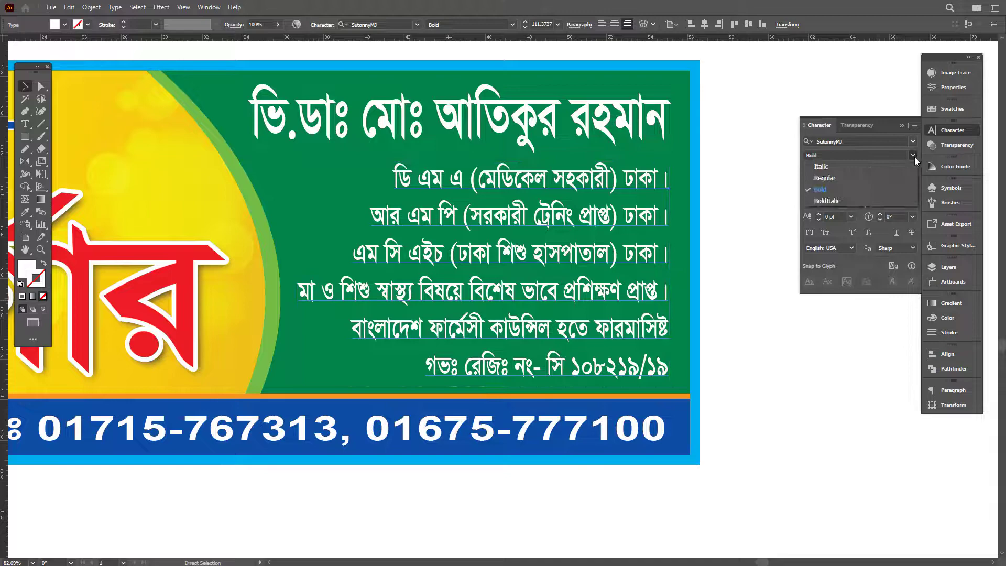
click(832, 187)
click(778, 493)
Step: Set the fourth info line to 66% horizontal scale and widen the text block leftward
drag(472, 530, 599, 491)
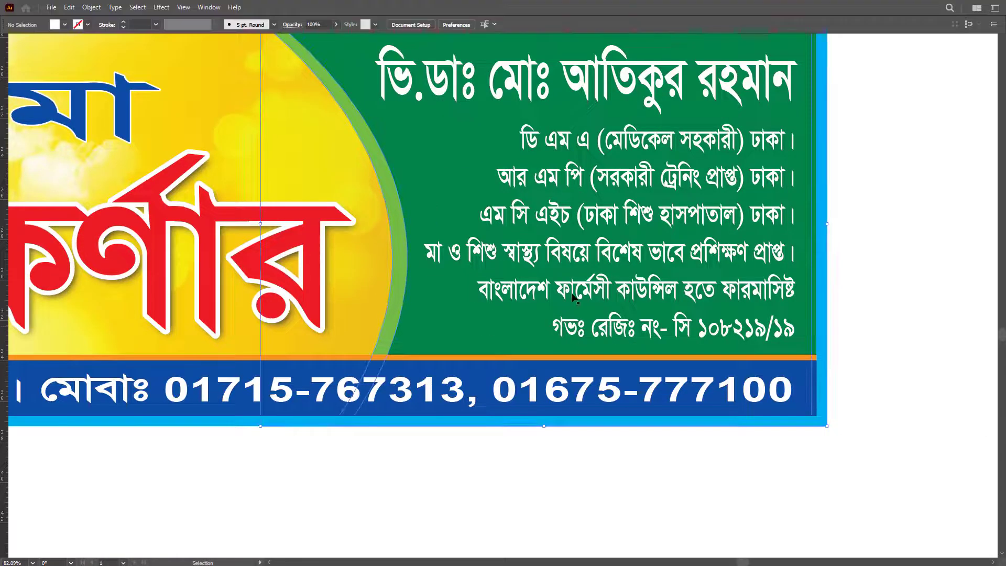
key(Tab)
triple_click(575, 298)
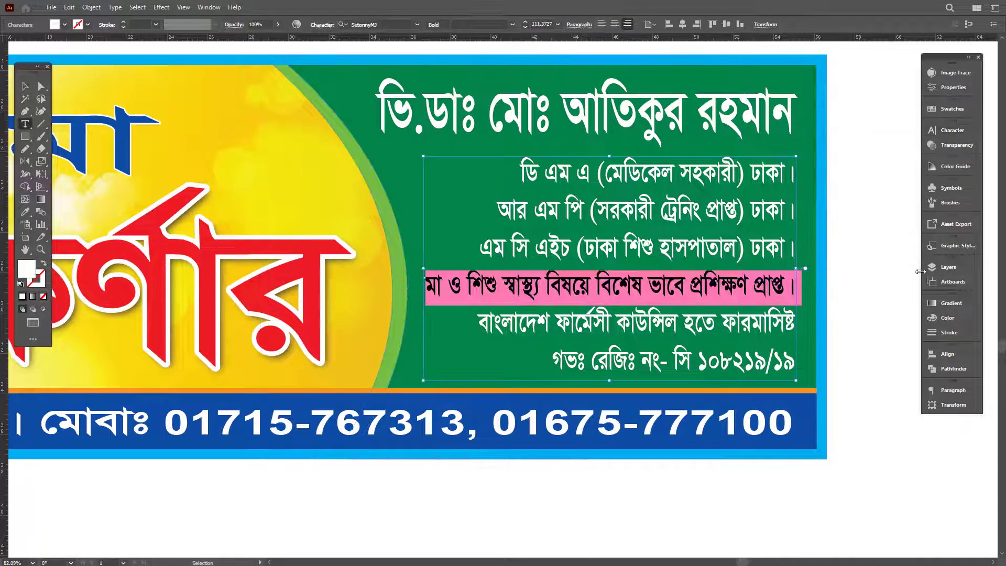
text(66)
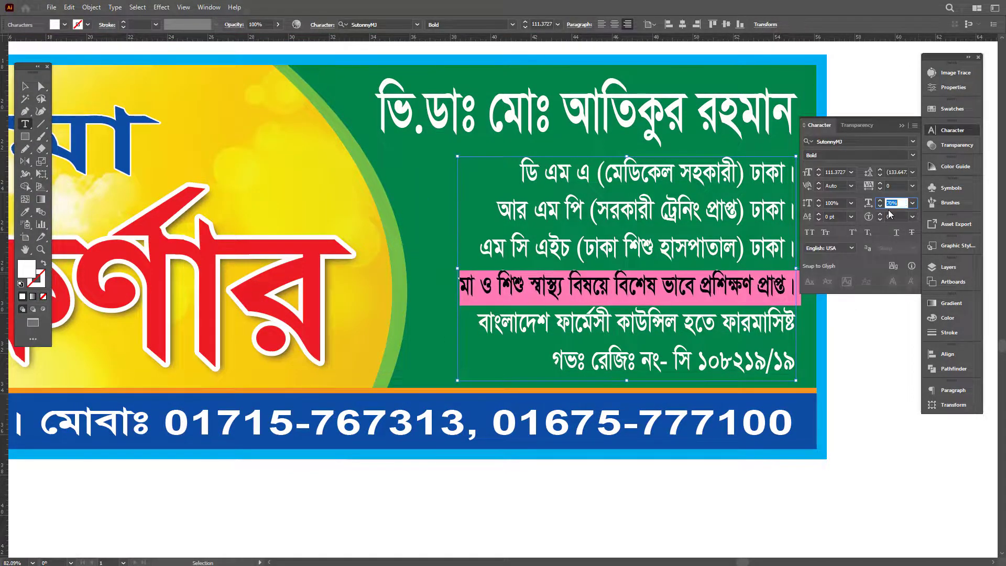
key(Return)
key(Escape)
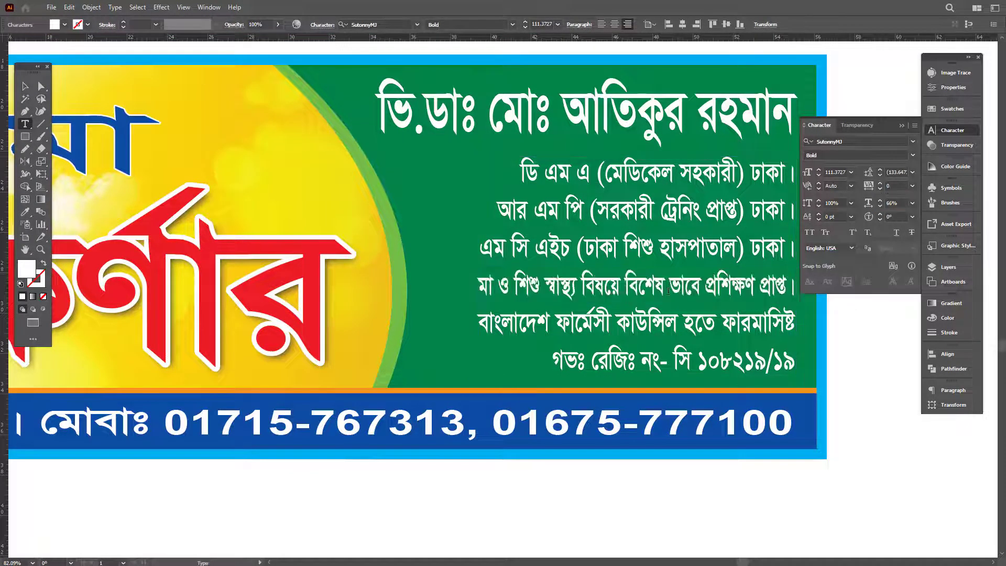
drag(477, 268, 418, 268)
Step: Zoom out and scroll down to view the whole banner without the interface
key(f)
click(883, 283)
drag(884, 283, 687, 442)
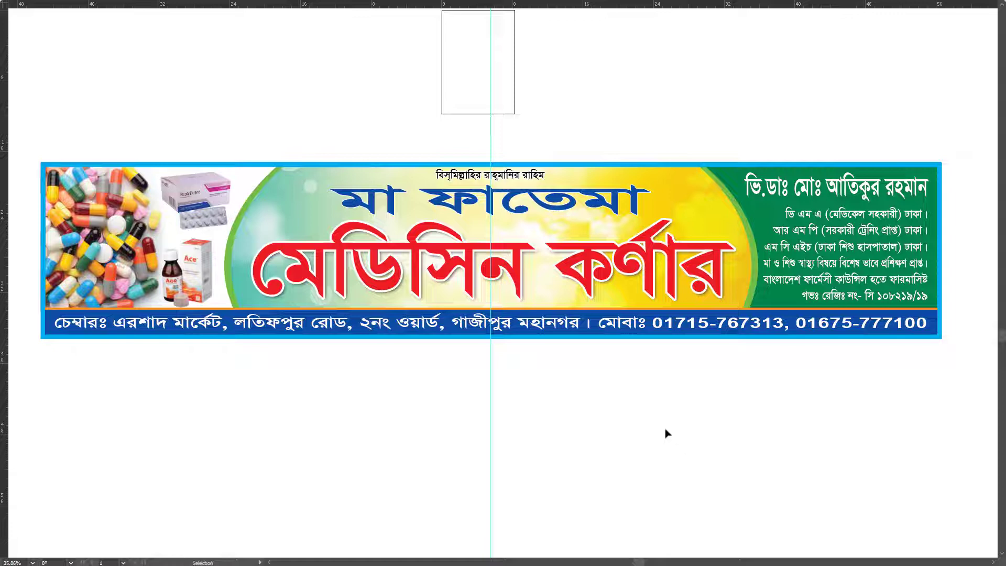
scroll(575, 383, down, 2)
scroll(643, 317, down, 3)
scroll(655, 306, down, 1)
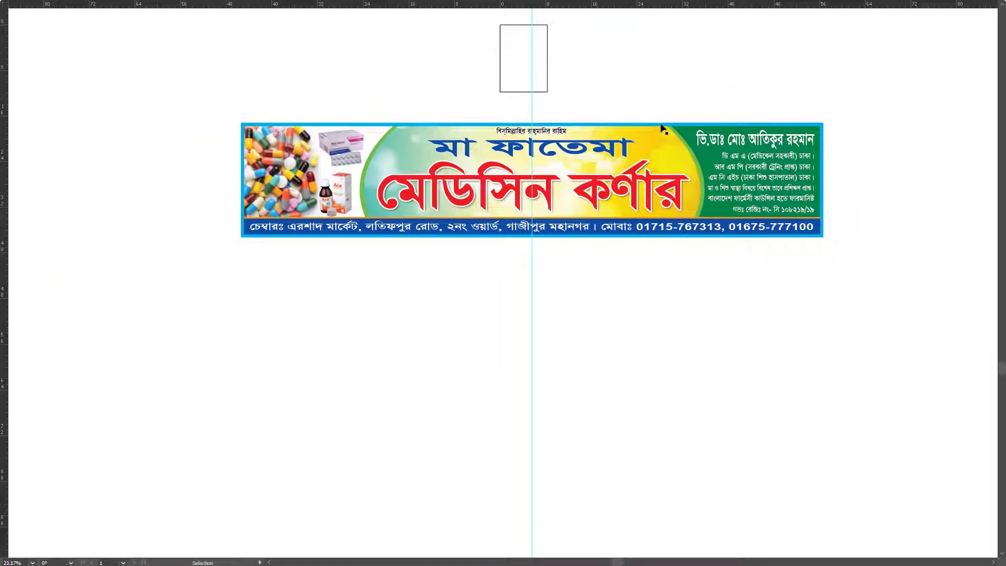
Step: Paste a copy of the banner frame and release it into one solid rectangle
key(ctrl+d)
key(f)
right_click(636, 212)
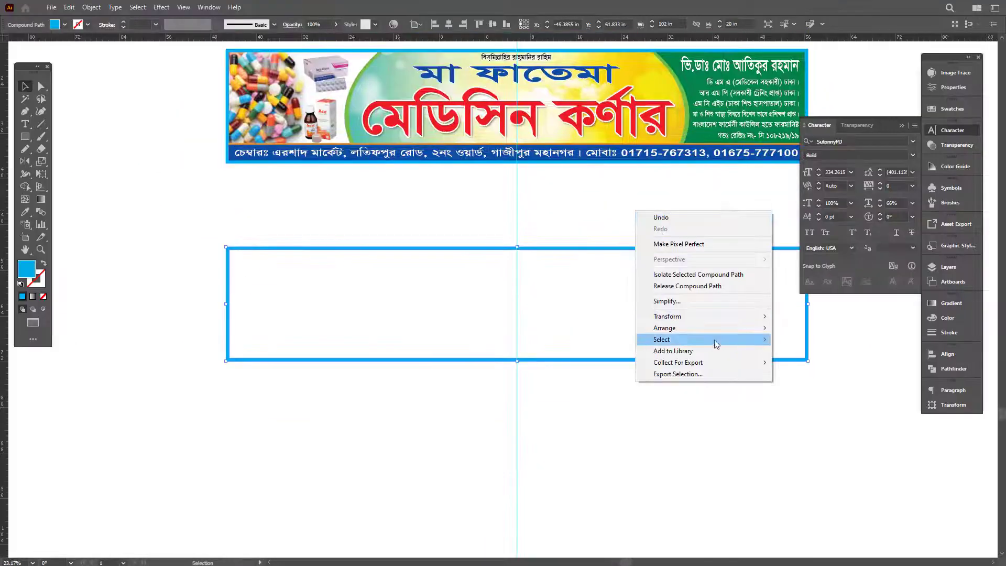
click(687, 286)
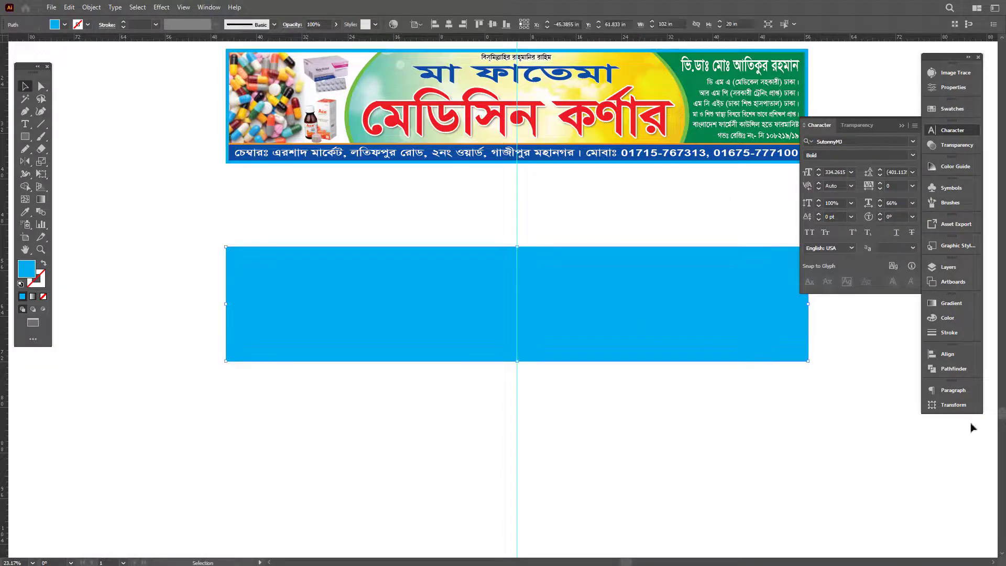
Step: Set the rectangle's height to 83 in, undoing an accidental move
click(953, 406)
click(810, 413)
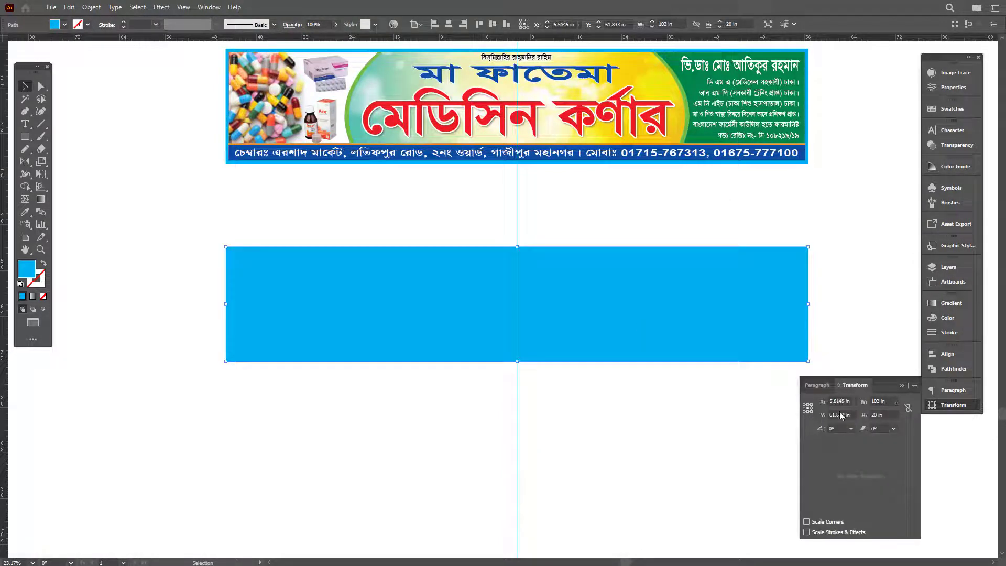
key(Tab)
text(83)
key(Return)
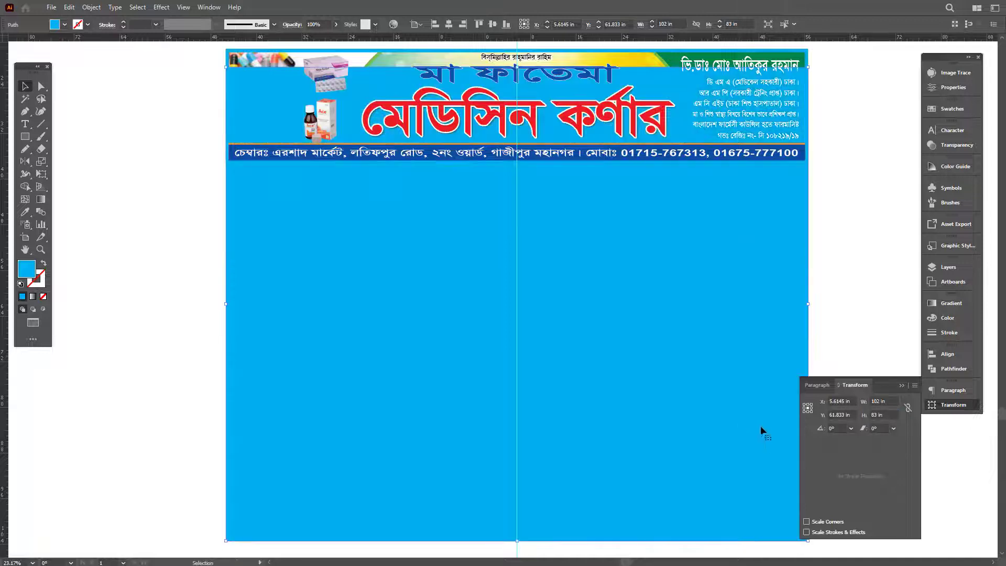
scroll(581, 218, down, 4)
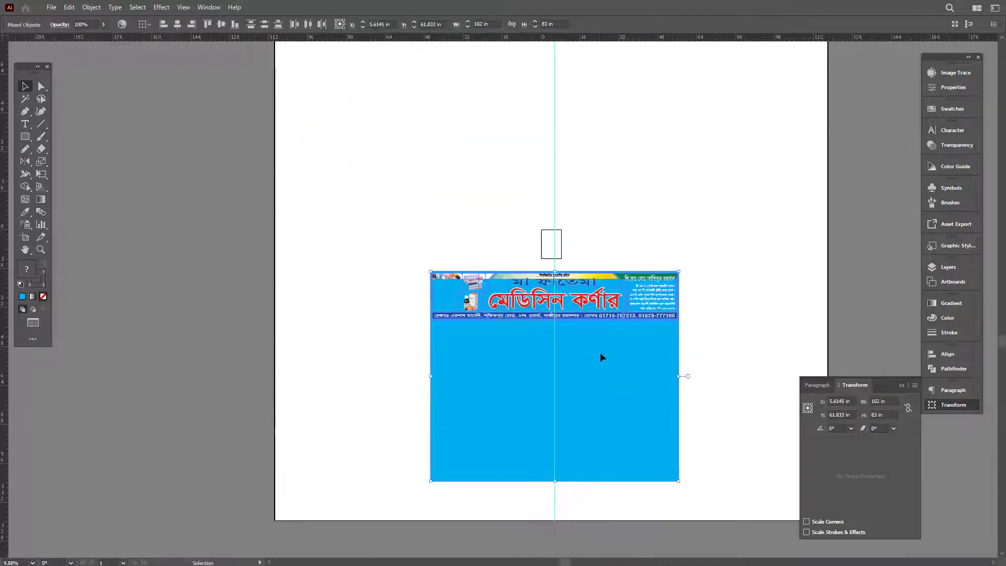
click(695, 328)
key(ctrl+z)
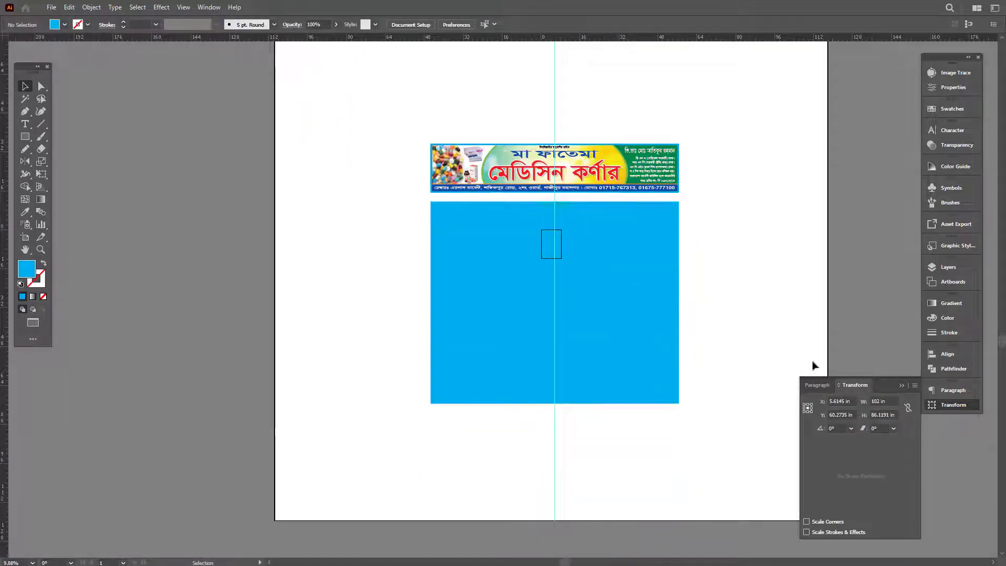
Step: Set the post's width to 10 in and move it up closer to the banner
click(881, 403)
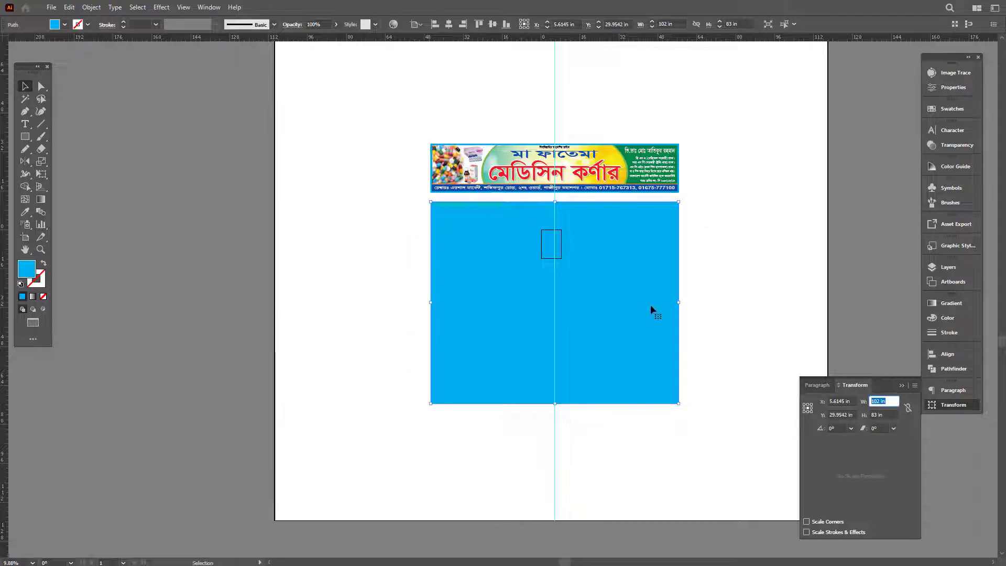
text(7)
key(Return)
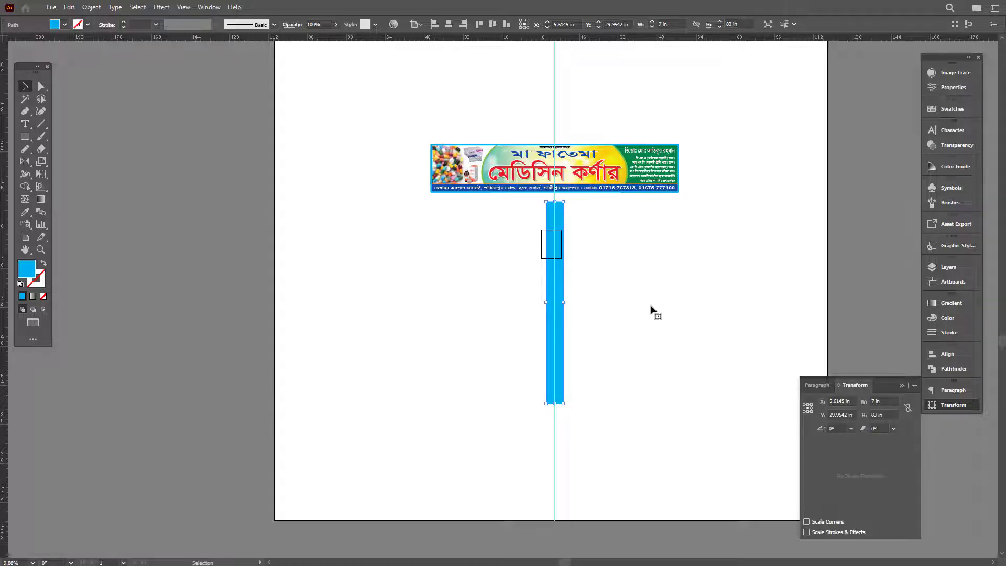
key(z)
drag(552, 207, 739, 352)
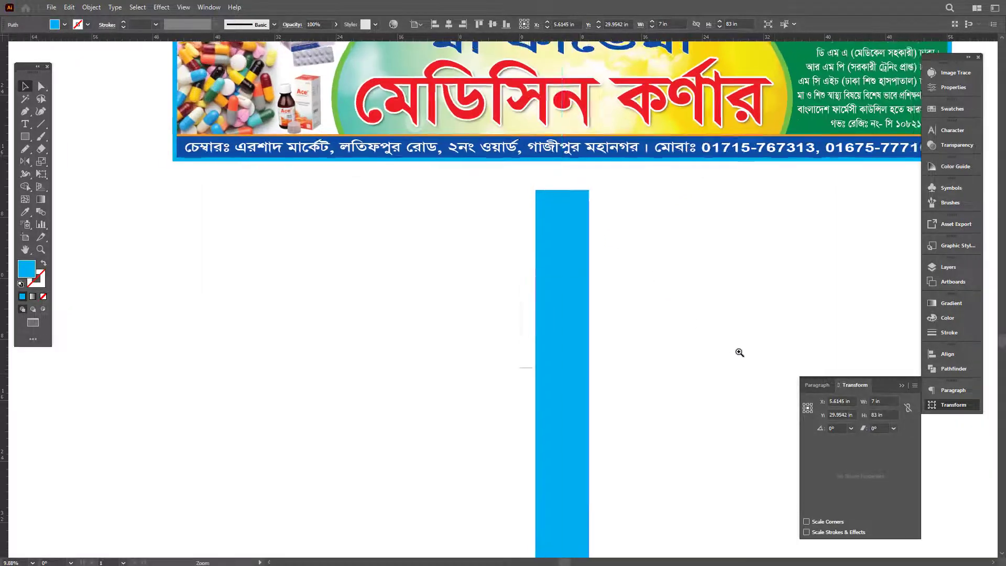
text(10)
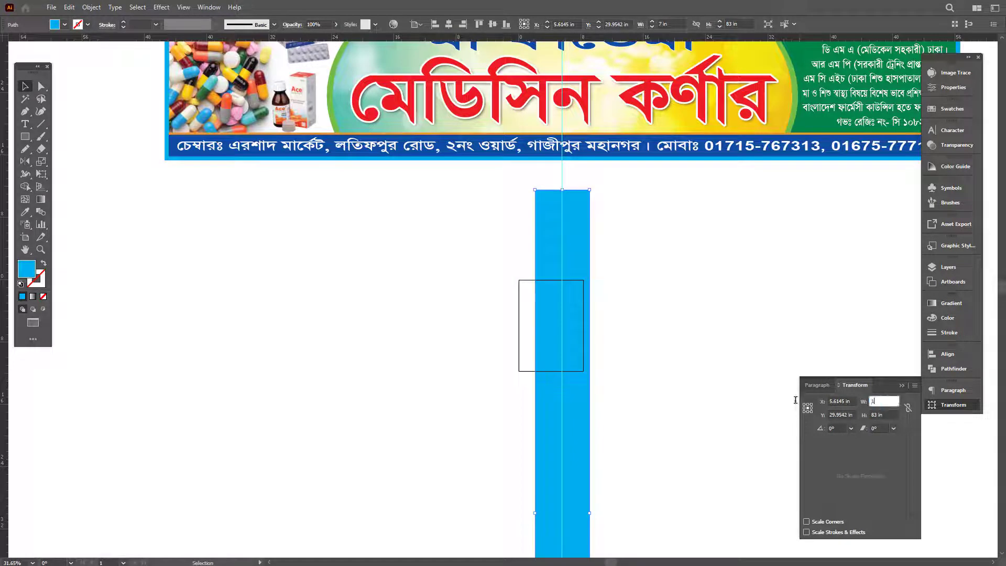
key(Return)
click(634, 231)
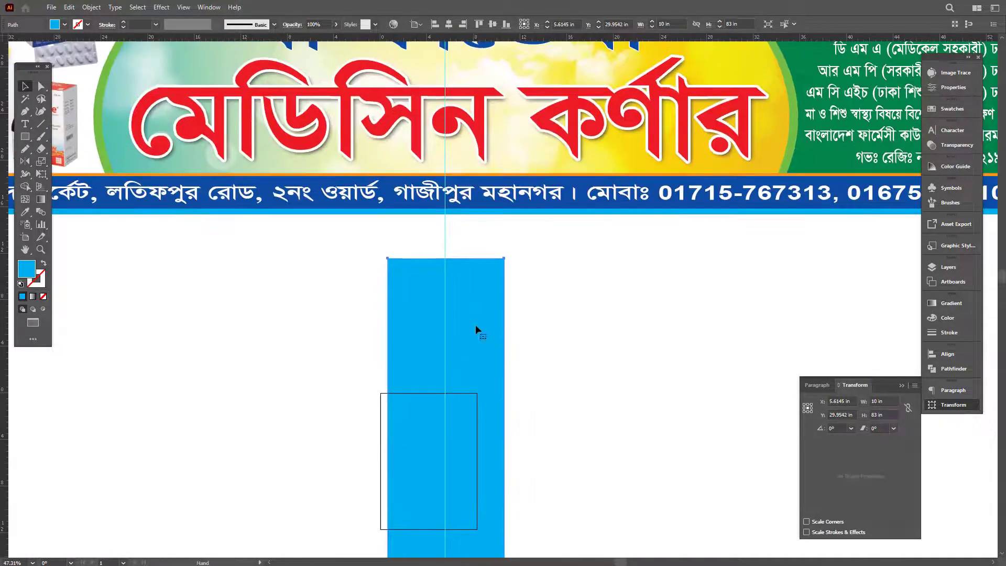
drag(476, 325, 457, 297)
click(560, 337)
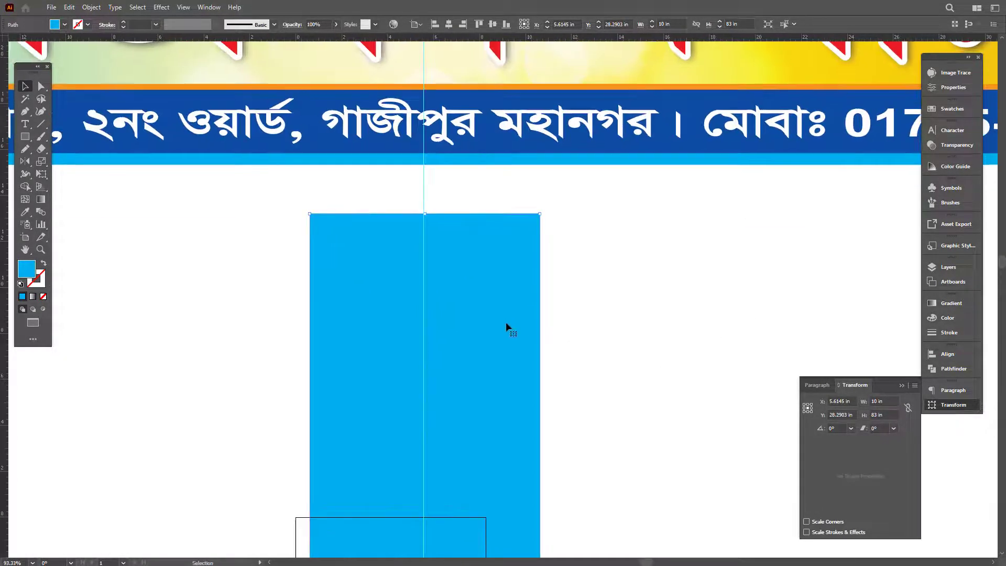
Step: Create an inset path offset by -0.4 in inside the blue post
key(alt+o)
key(p)
mouse_move(213, 257)
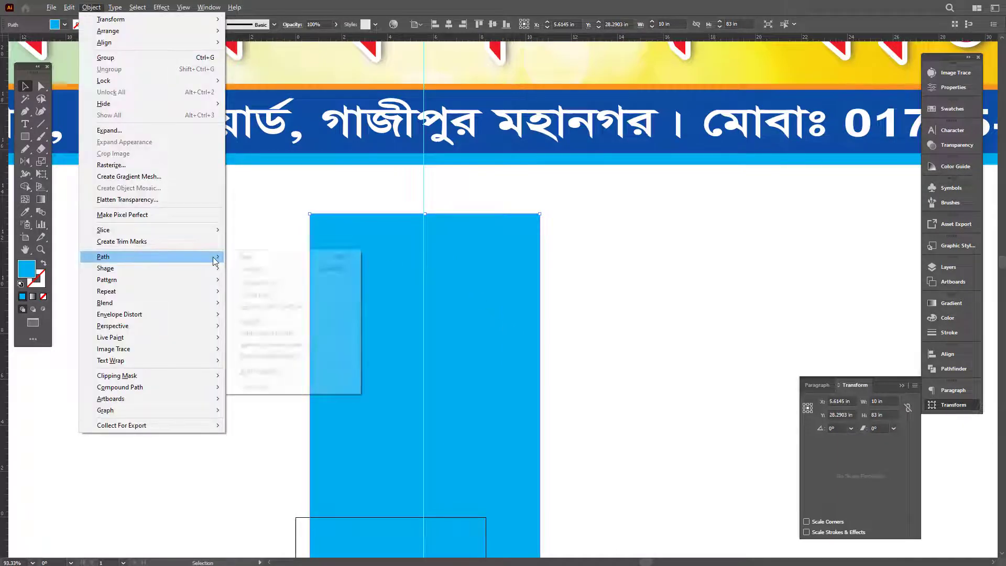
click(255, 292)
text(-.)
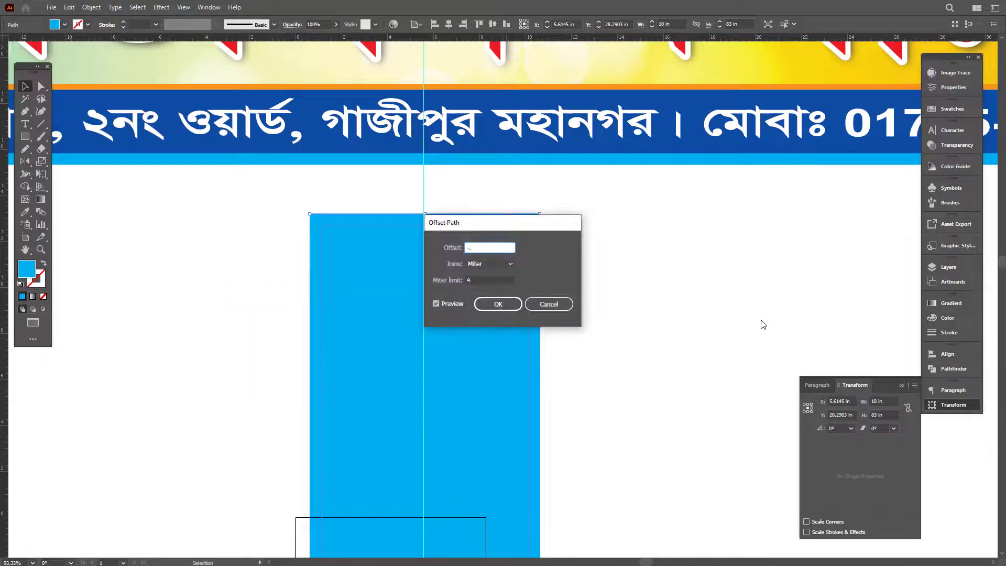
text(4)
key(Return)
Step: Fill the inset shape white, undoing a trial yellow fill, and preview the whole post
click(947, 318)
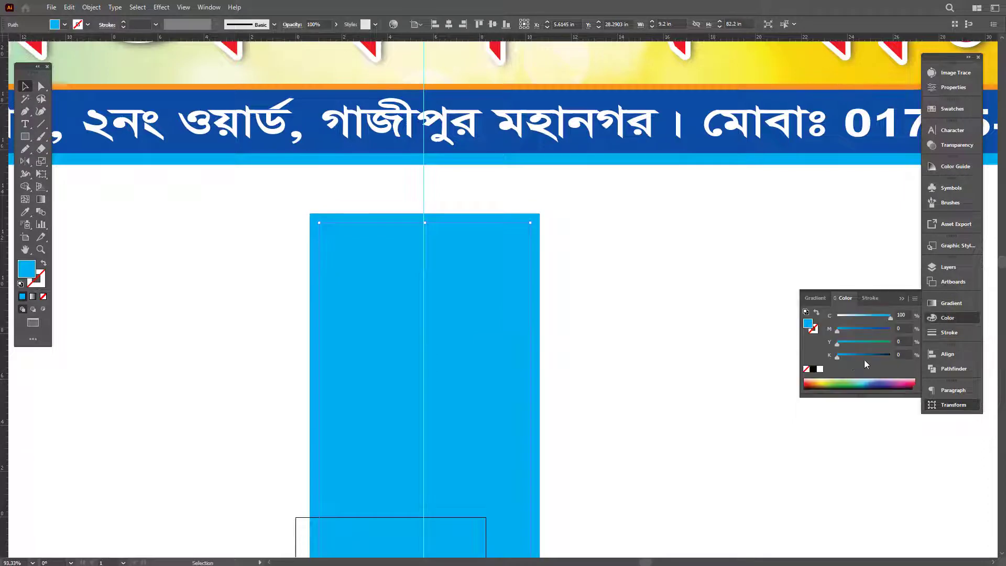
click(820, 369)
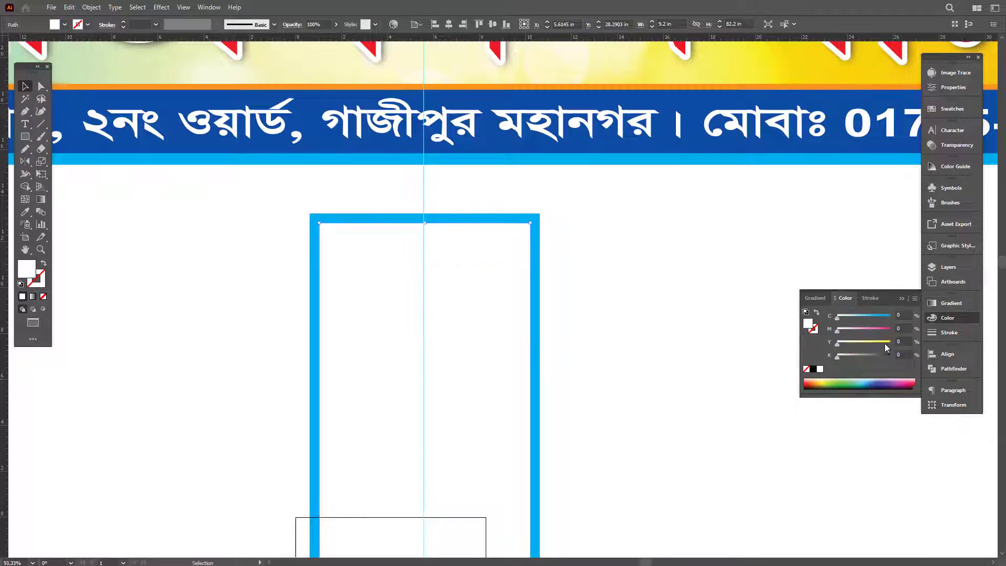
drag(884, 344, 892, 343)
key(ctrl+z)
key(f)
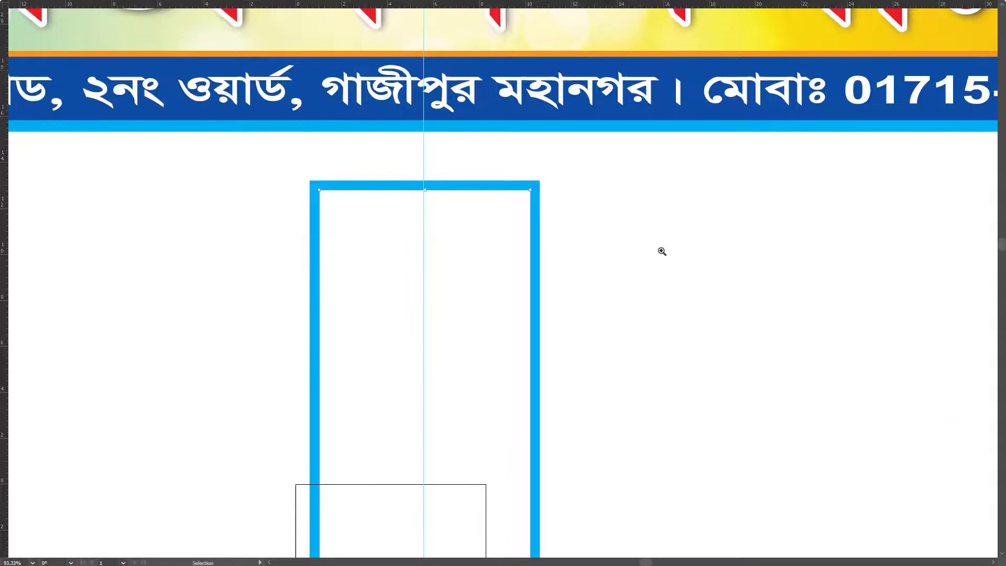
key(ctrl+0)
scroll(596, 281, down, 2)
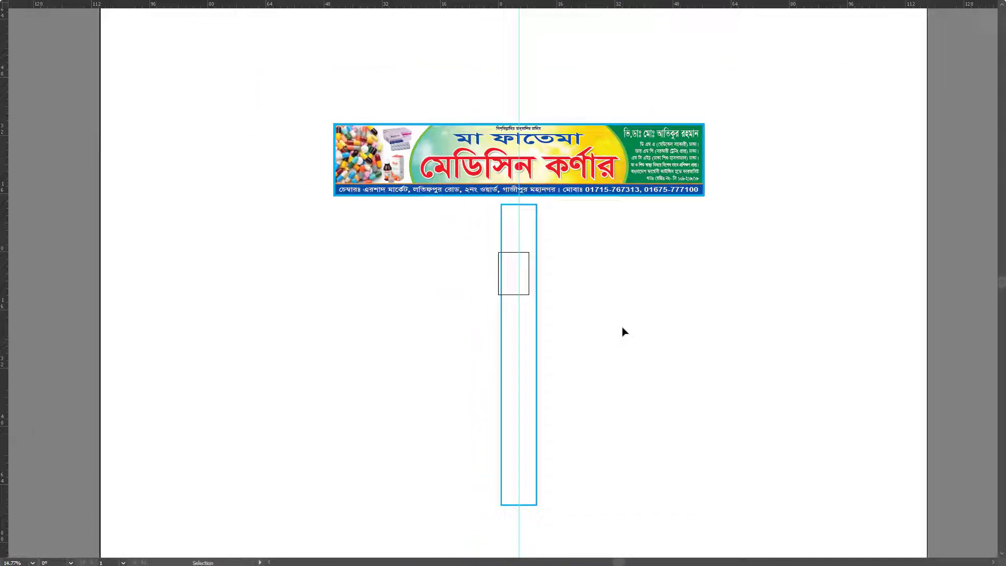
key(f)
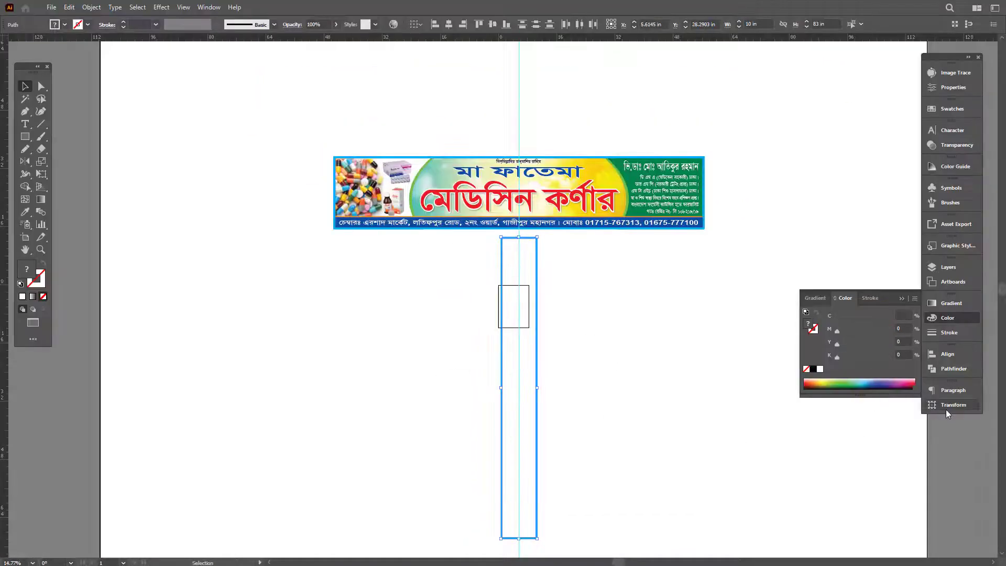
Step: Set the inset shape's width to 9.8 in and preview the result
click(947, 406)
click(883, 401)
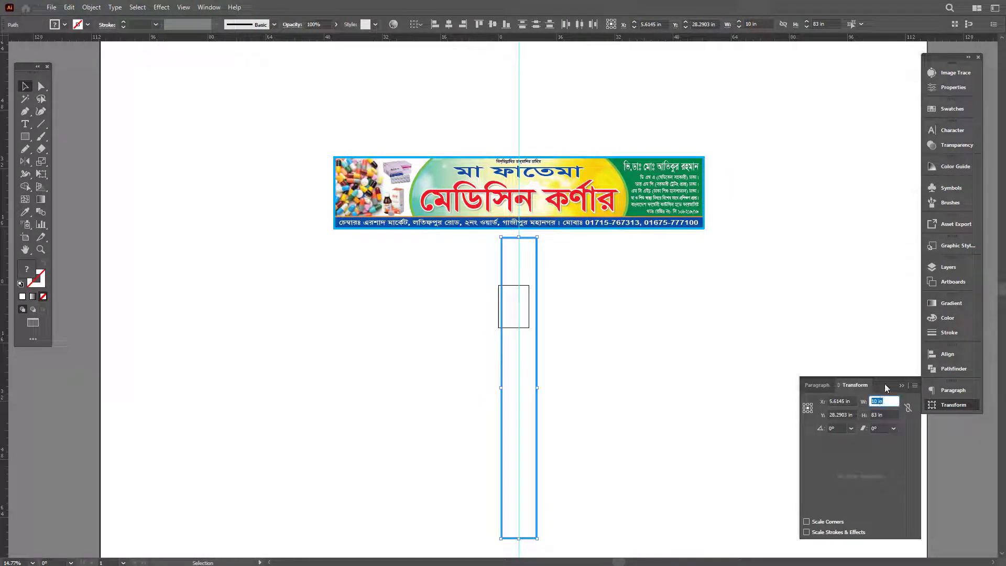
key(Return)
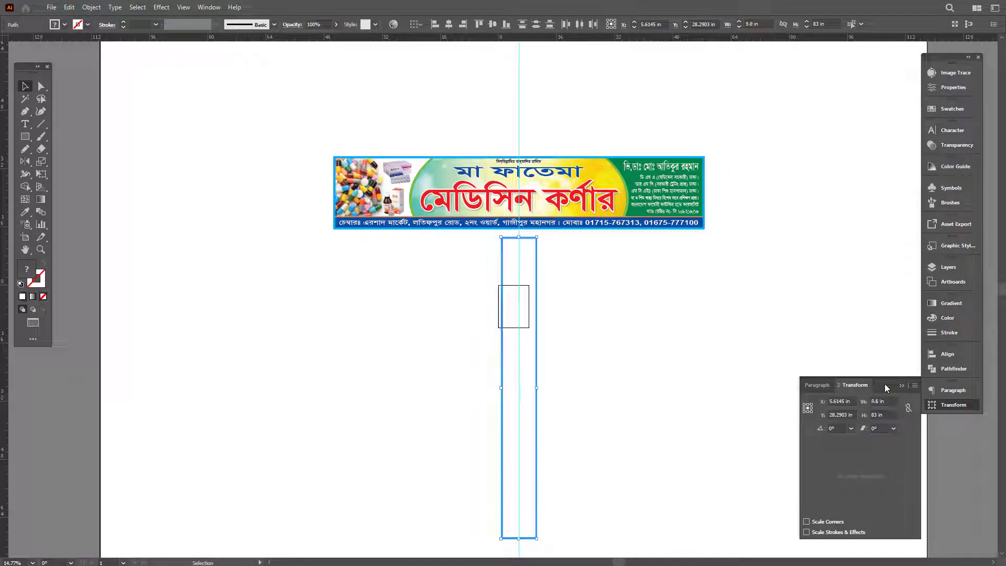
click(728, 324)
key(f)
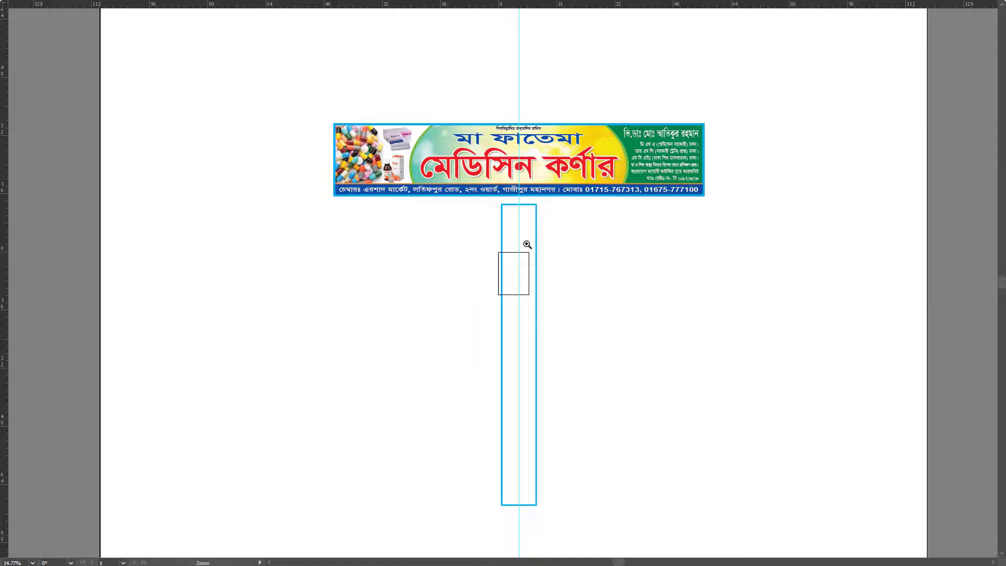
scroll(526, 240, up, 5)
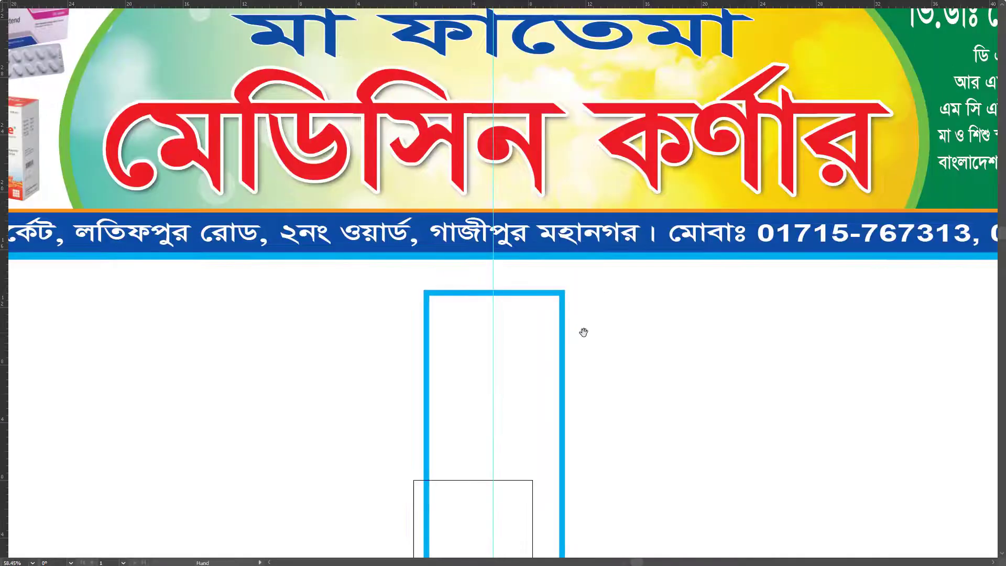
scroll(564, 333, down, 3)
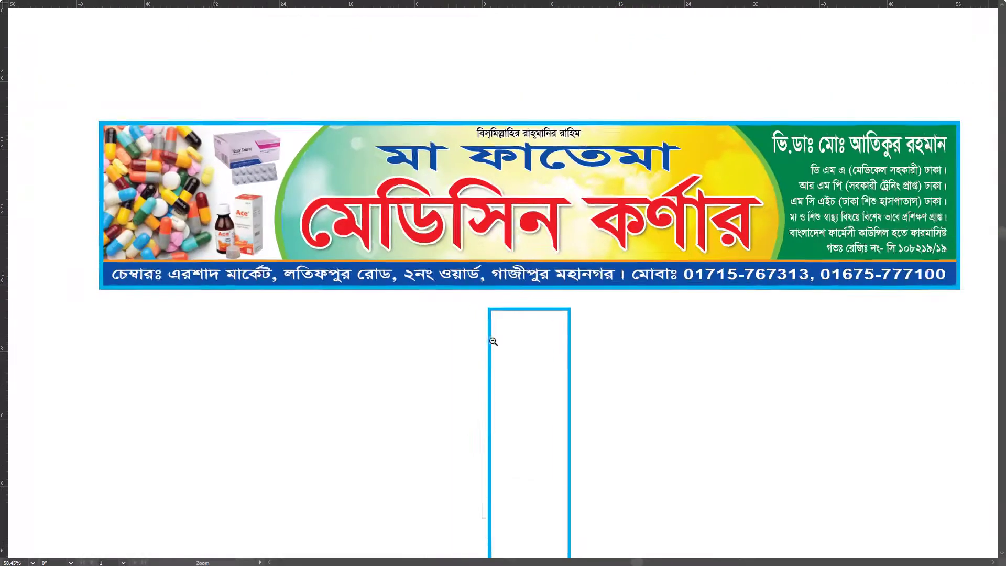
key(f)
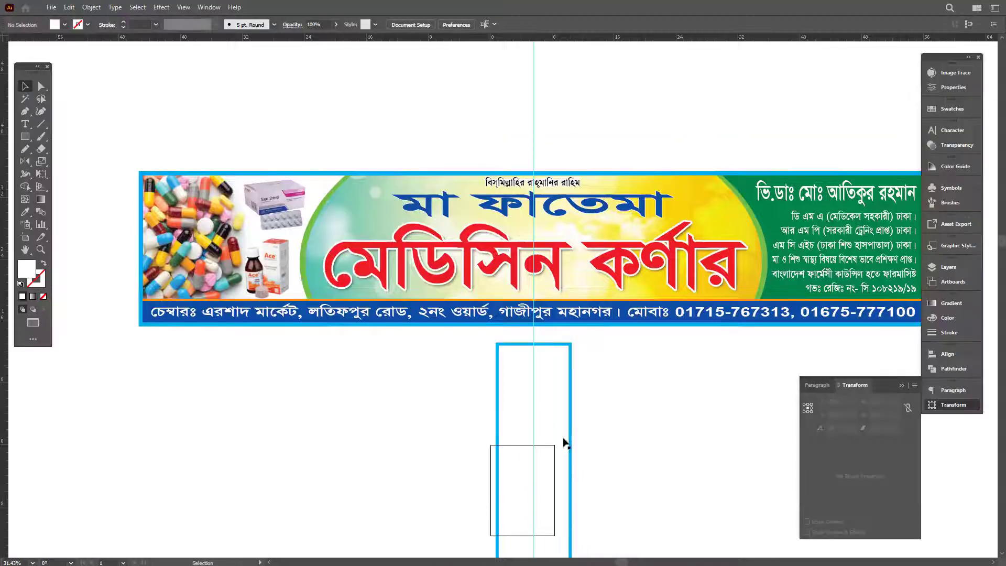
key(f)
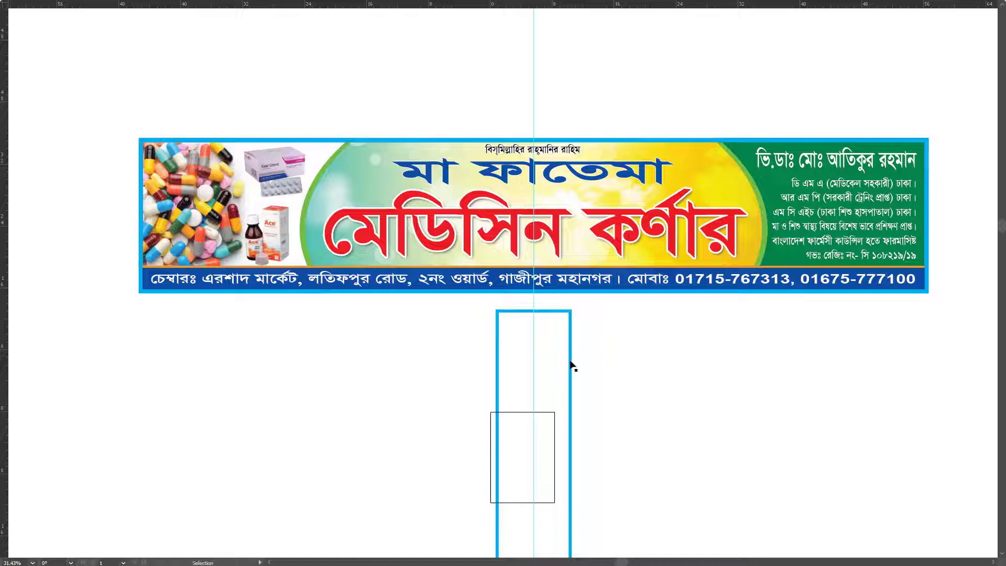
Step: Alt-drag a copy of the banner's headline group into the side panel and scale it down
key(Tab)
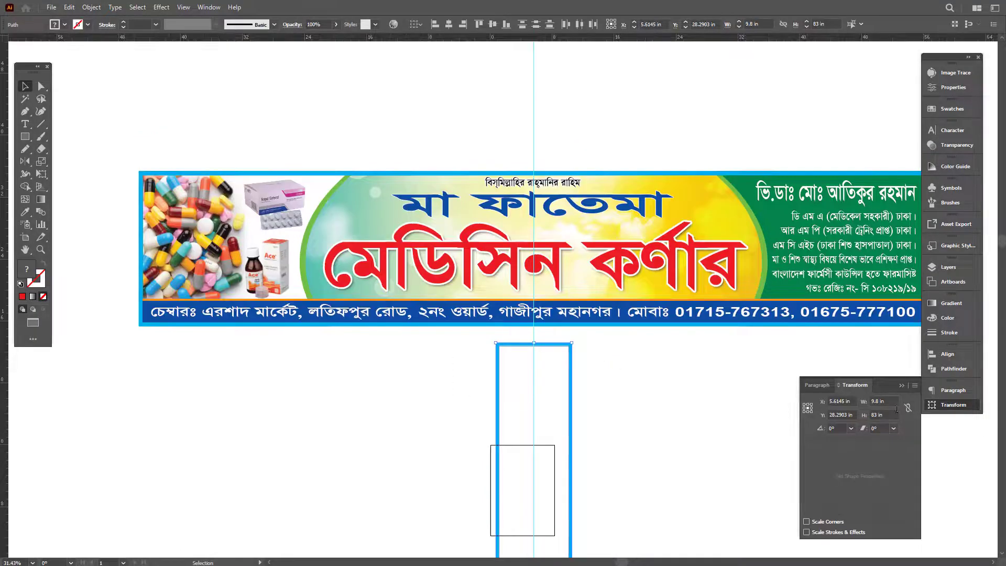
key(Escape)
key(Tab)
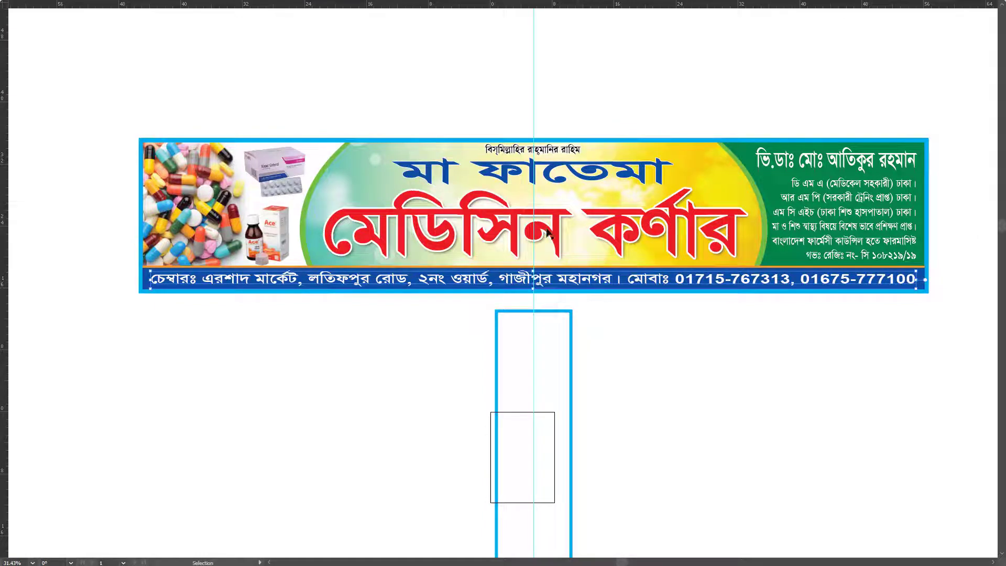
click(592, 270)
alt+drag(592, 270, 593, 433)
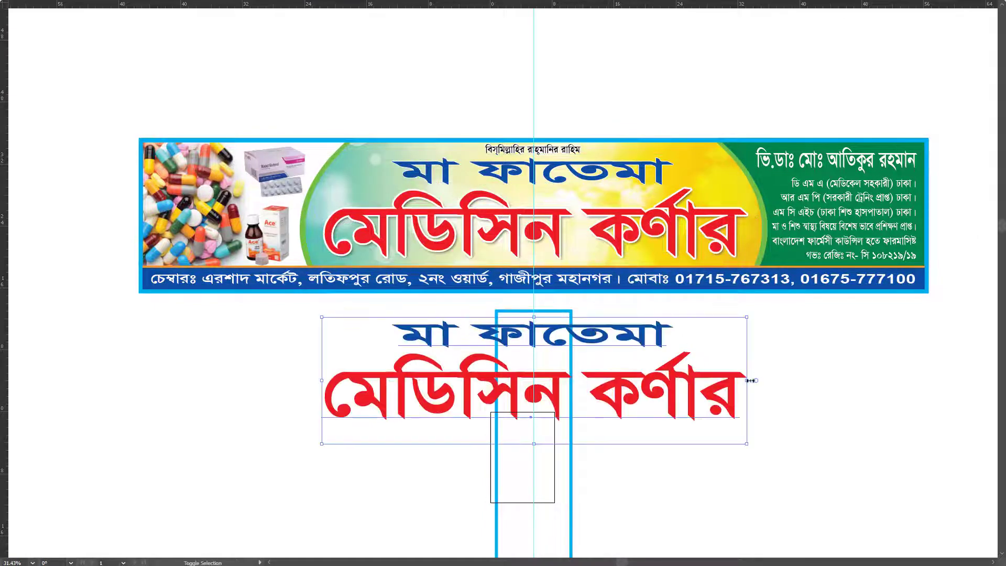
ctrl+alt+shift+drag(745, 381, 575, 380)
alt+scroll(540, 360, up, 5)
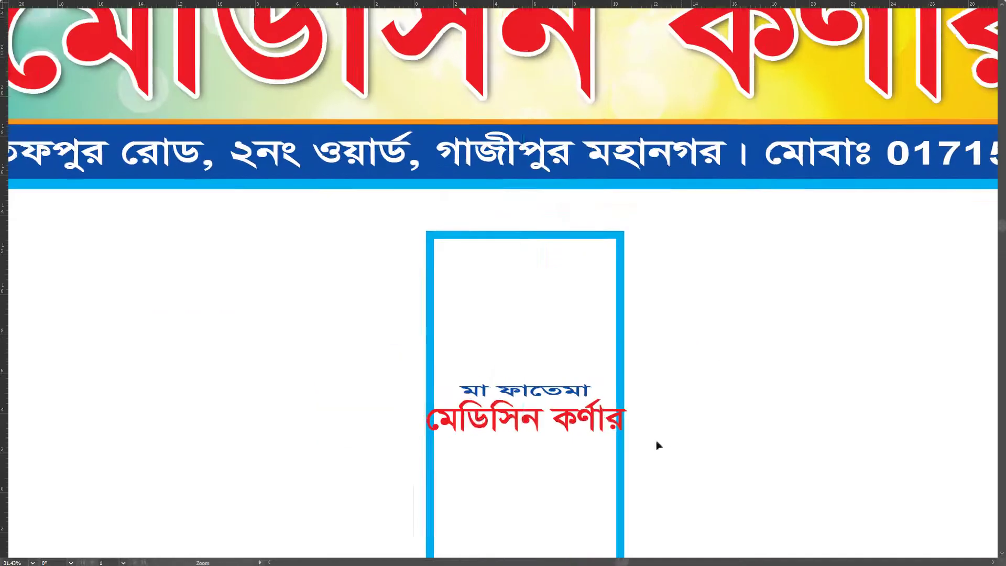
key(Delete)
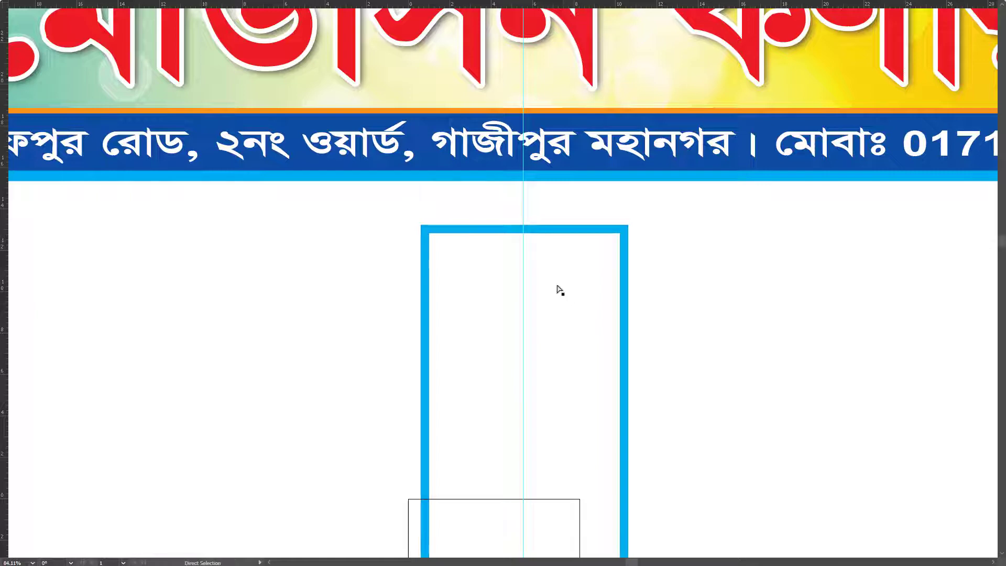
key(ctrl+z)
Step: Delete the red মেডিসিন কর্ণার line and move the blue মা ফাতেমা text to the panel top
click(578, 429)
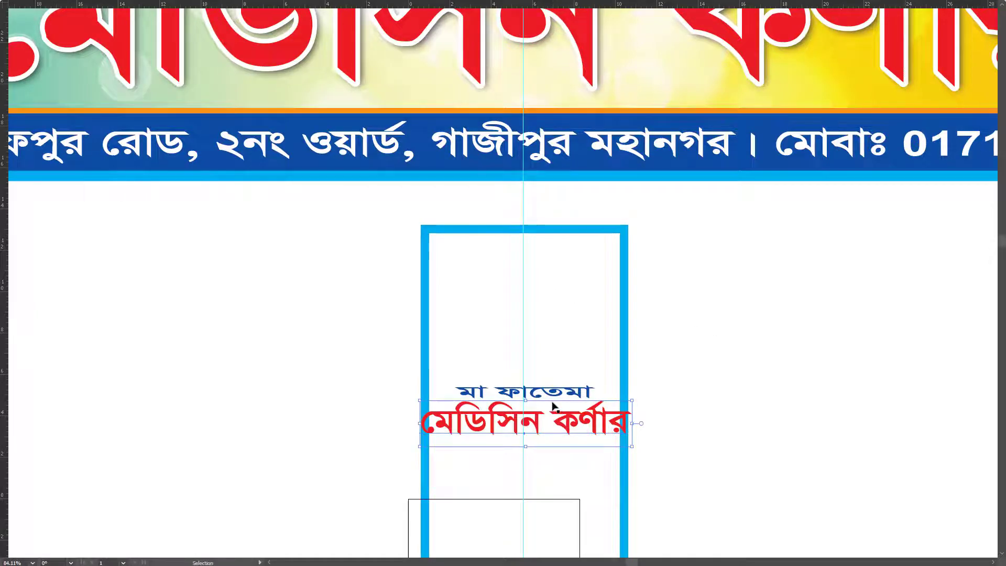
key(Delete)
click(557, 397)
drag(557, 398, 557, 279)
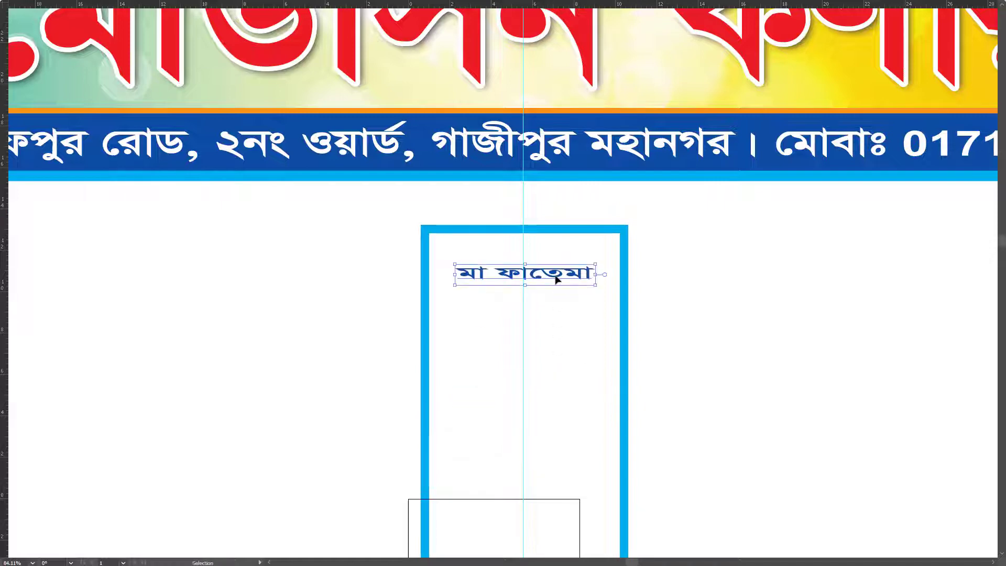
Step: Retype the blue text as 'আমাদের সেবা সমূহ' and enlarge it to span the panel width
double_click(557, 279)
key(ctrl+a)
text(ঋভ)
key(ctrl+a)
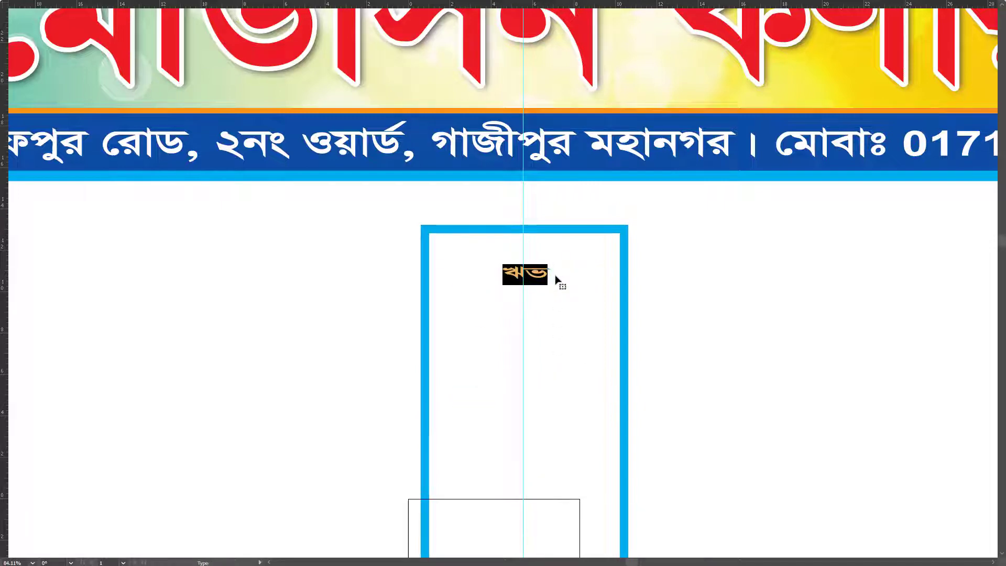
text(আমাদের সেবা)
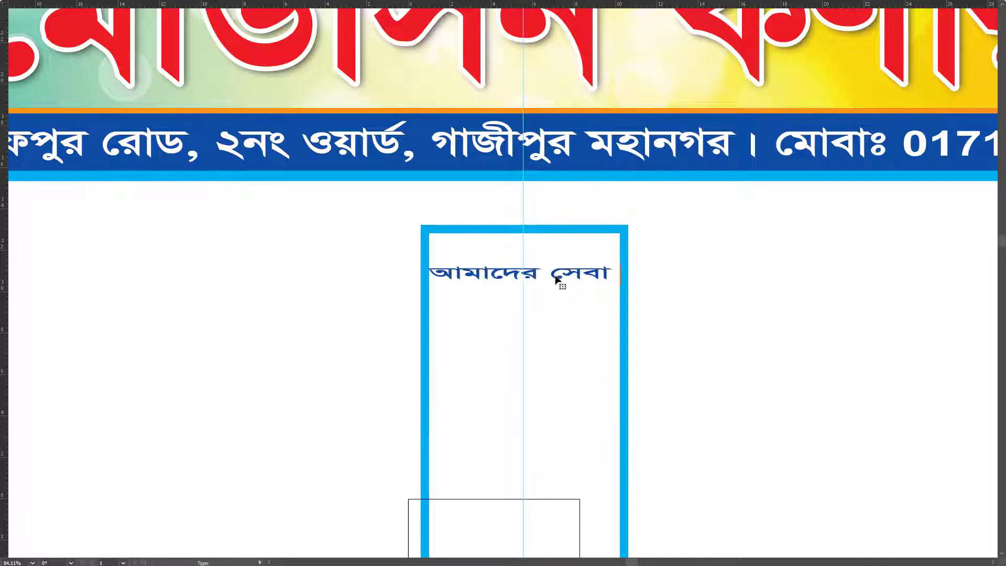
text( সমূহ)
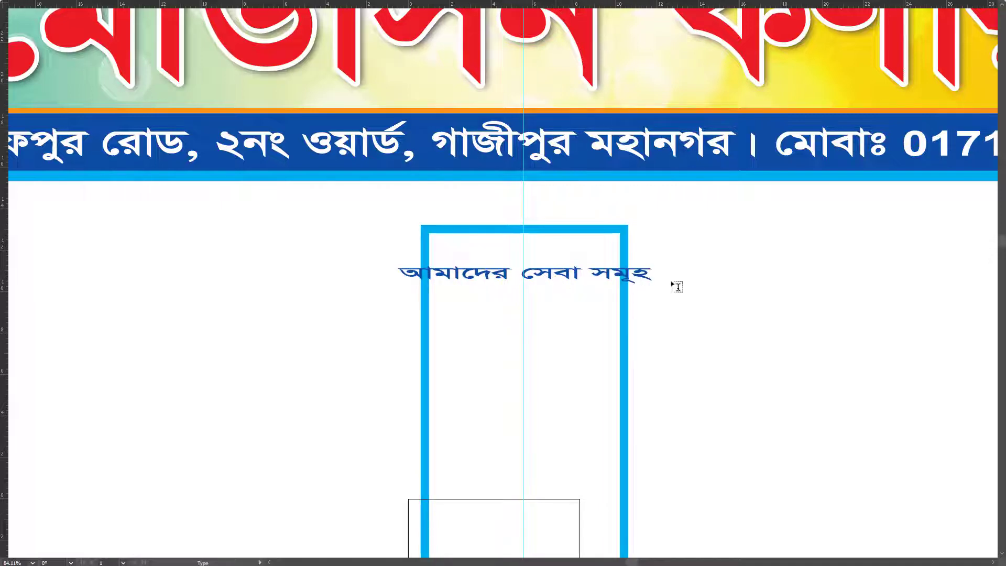
key(Escape)
key(ctrl+shift+comma)
key(ctrl+shift+comma)
key(ctrl+shift+comma)
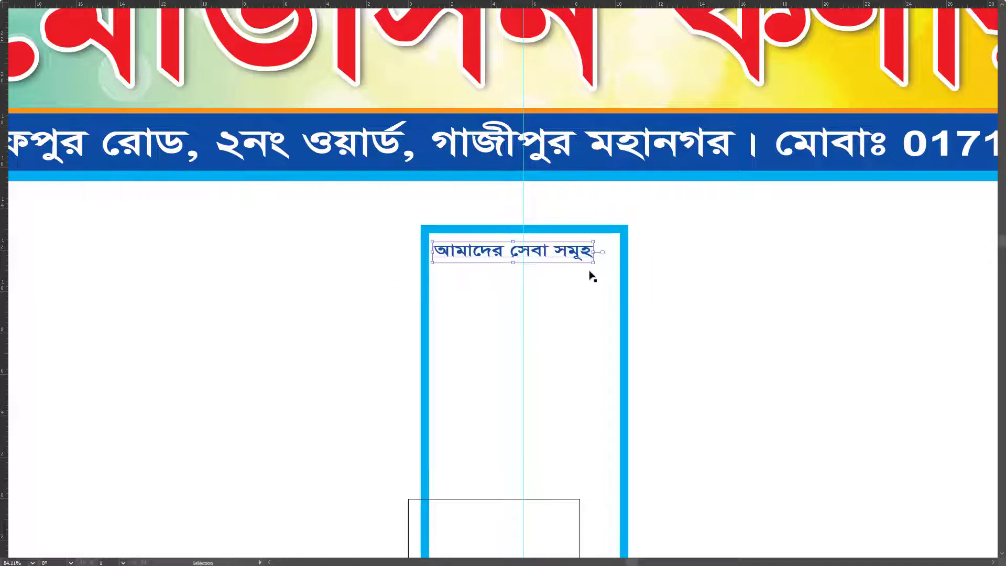
drag(601, 261, 616, 270)
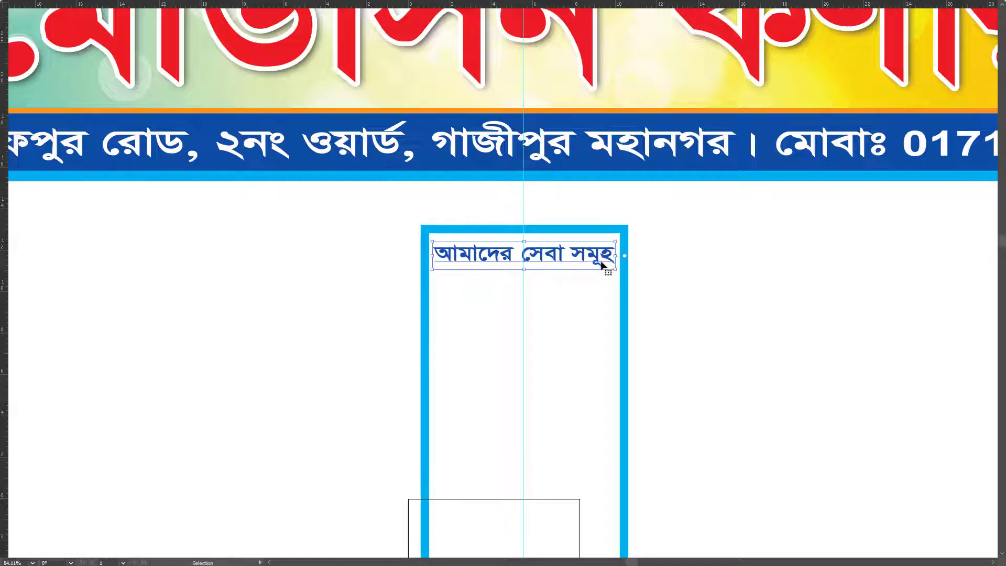
click(395, 326)
Step: Shorten the box behind the heading so it ends just below the text
key(ctrl+minus)
key(ctrl+minus)
key(ctrl+minus)
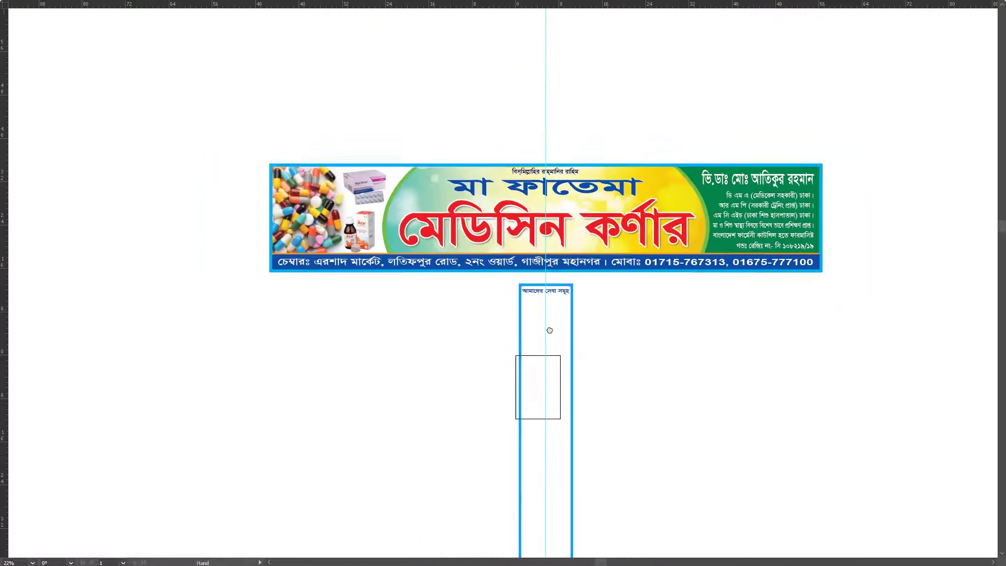
key(v)
scroll(550, 398, down, 2)
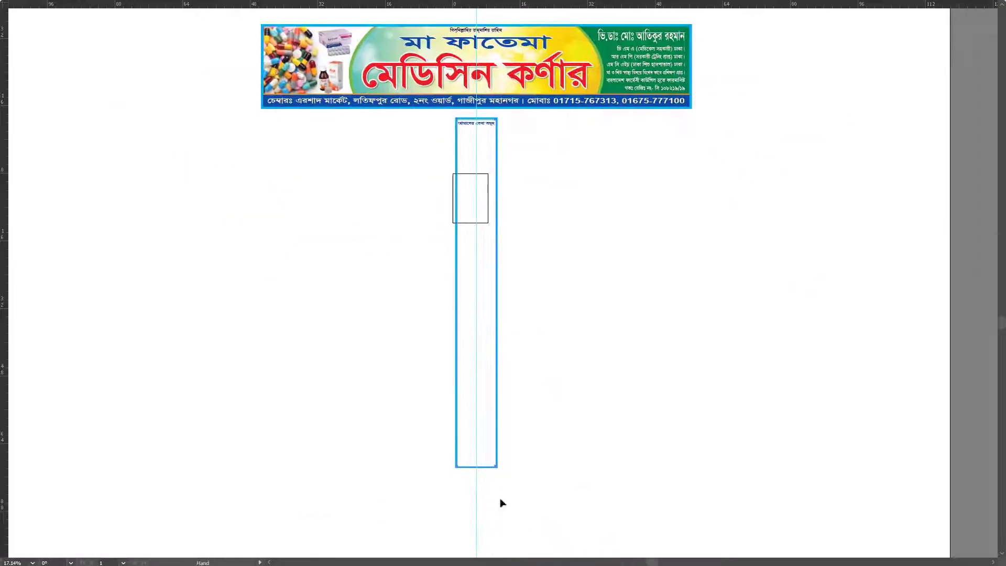
click(473, 468)
drag(473, 467, 474, 132)
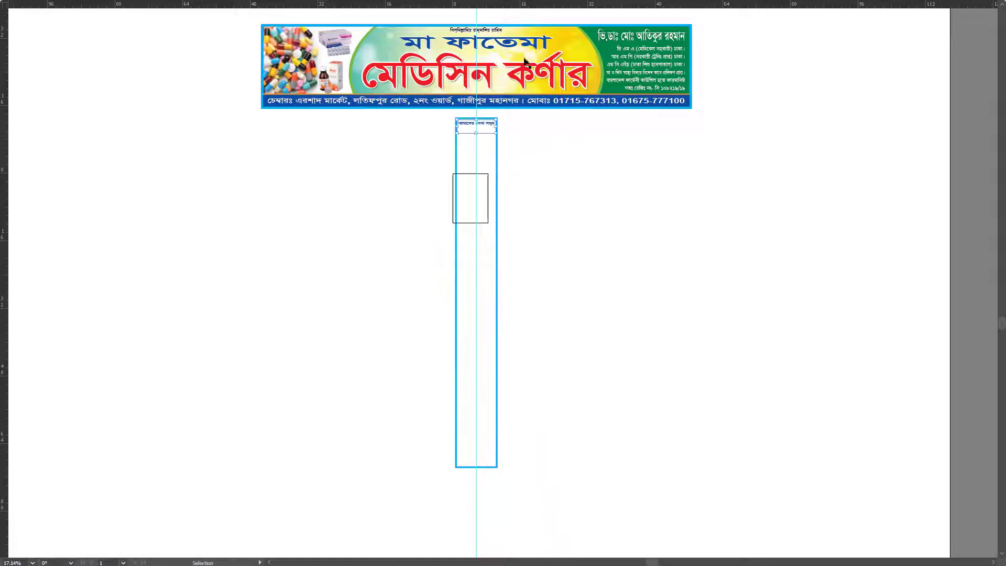
key(z)
drag(475, 68, 714, 360)
key(v)
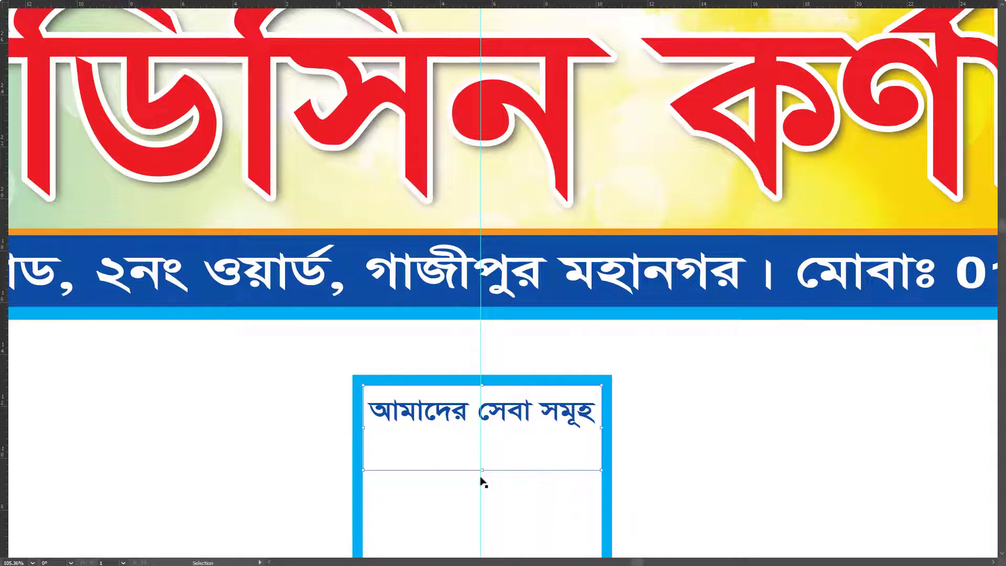
drag(482, 474, 482, 435)
Step: Fill the heading box with the headline's red using the Eyedropper, and make the heading text white
key(Tab)
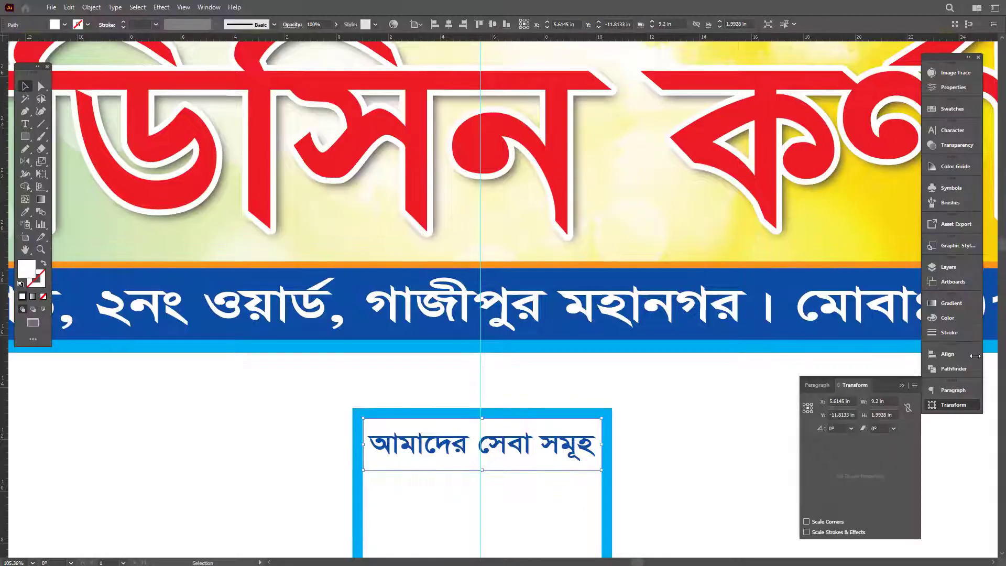
key(n)
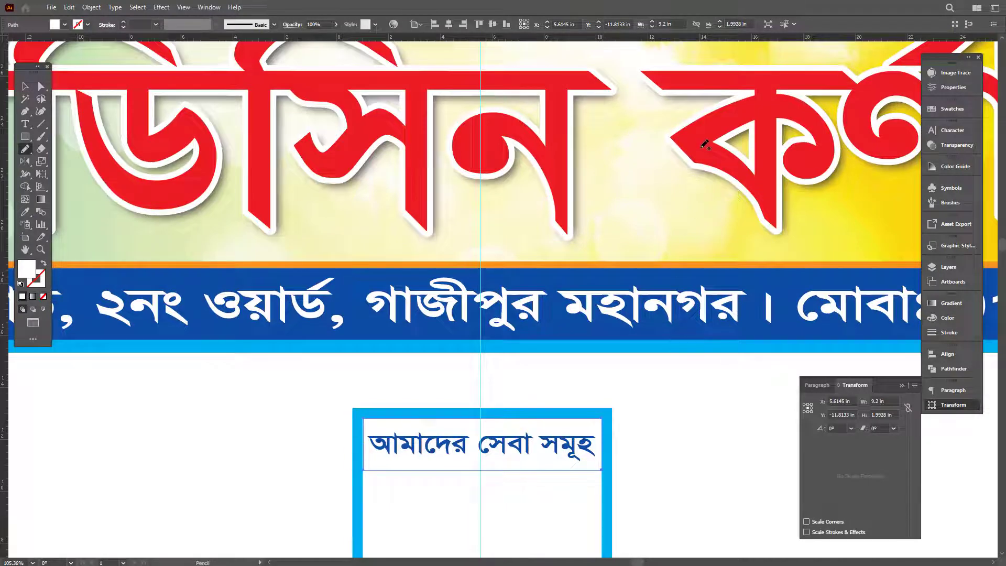
key(i)
click(705, 144)
key(v)
click(519, 448)
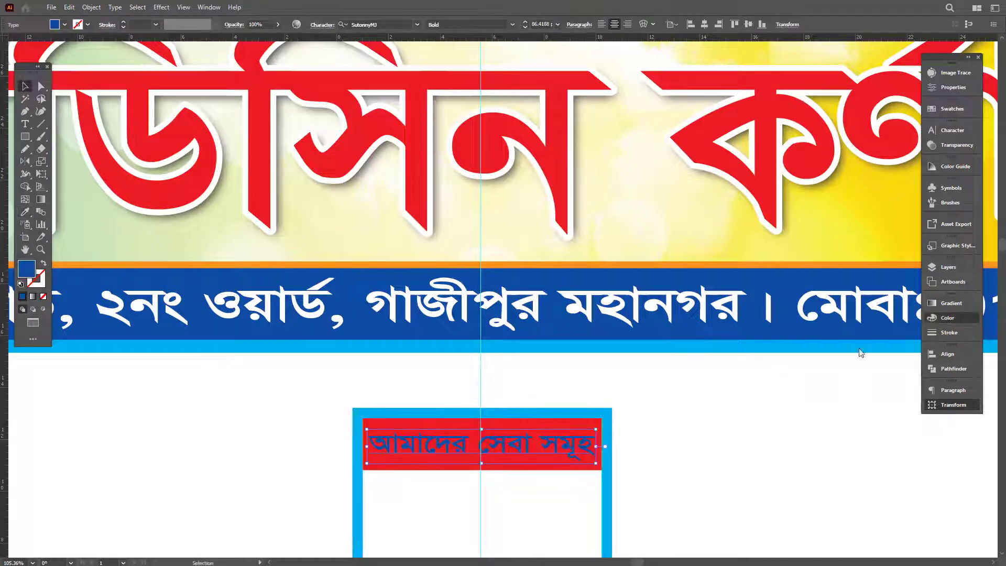
click(817, 373)
key(Tab)
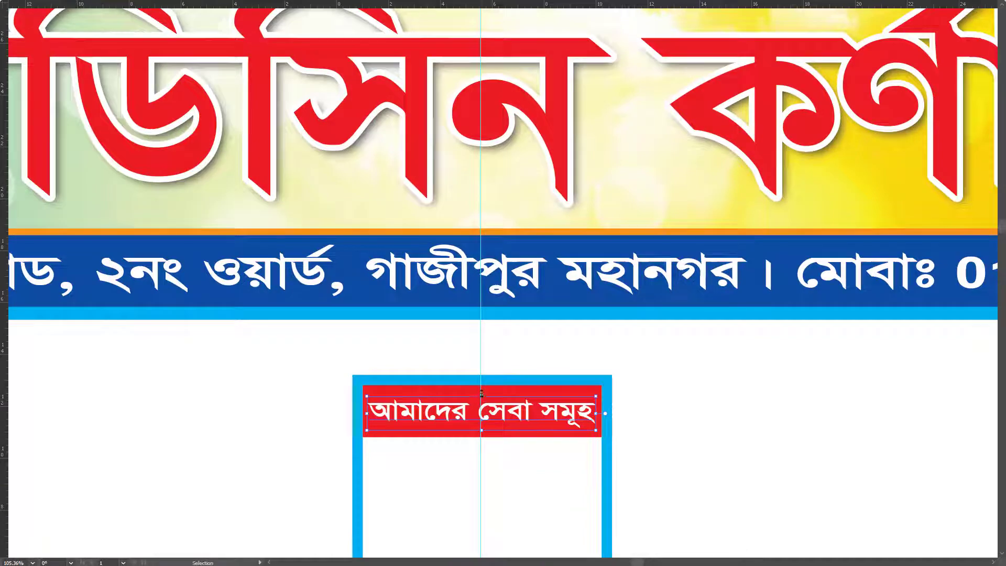
Step: Paste a text copy below the heading and color it black
key(z)
scroll(537, 314, down, 5)
click(538, 227)
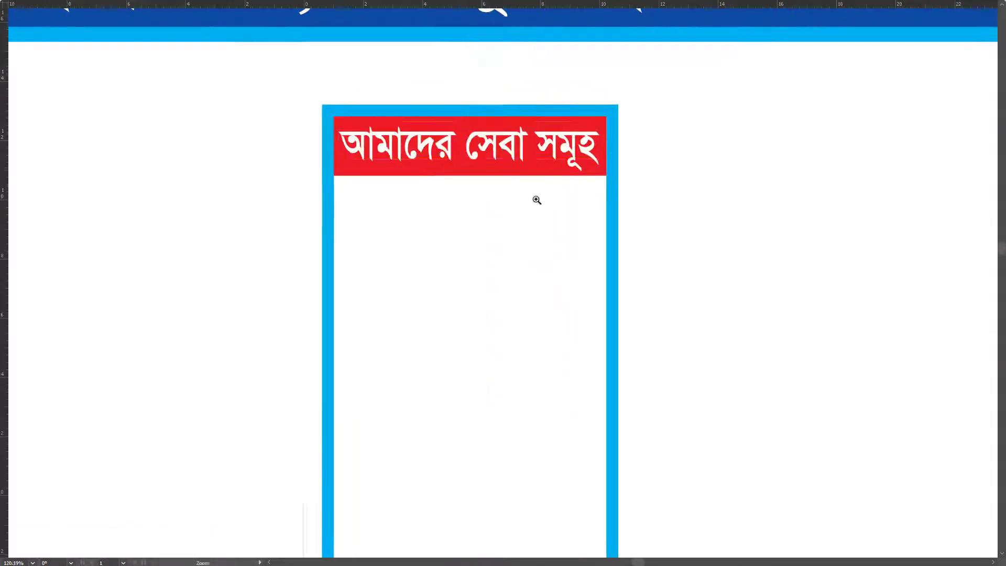
key(v)
key(ctrl+v)
key(Tab)
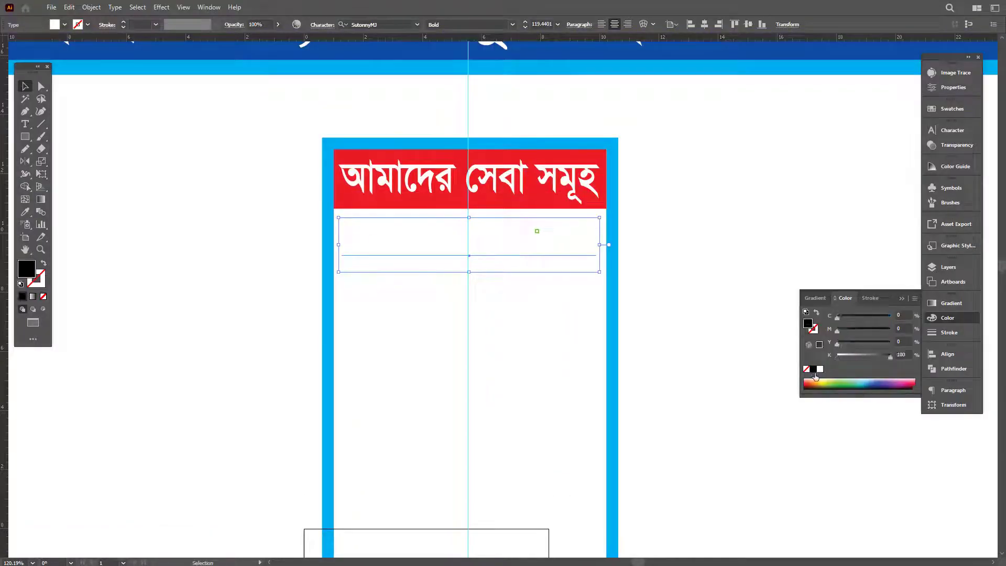
click(814, 372)
key(Tab)
Step: Replace the pasted text with 'সকল', move it to the panel's left side and scale it down
scroll(438, 242, up, 2)
double_click(499, 225)
key(ctrl+a)
key(BackSpace)
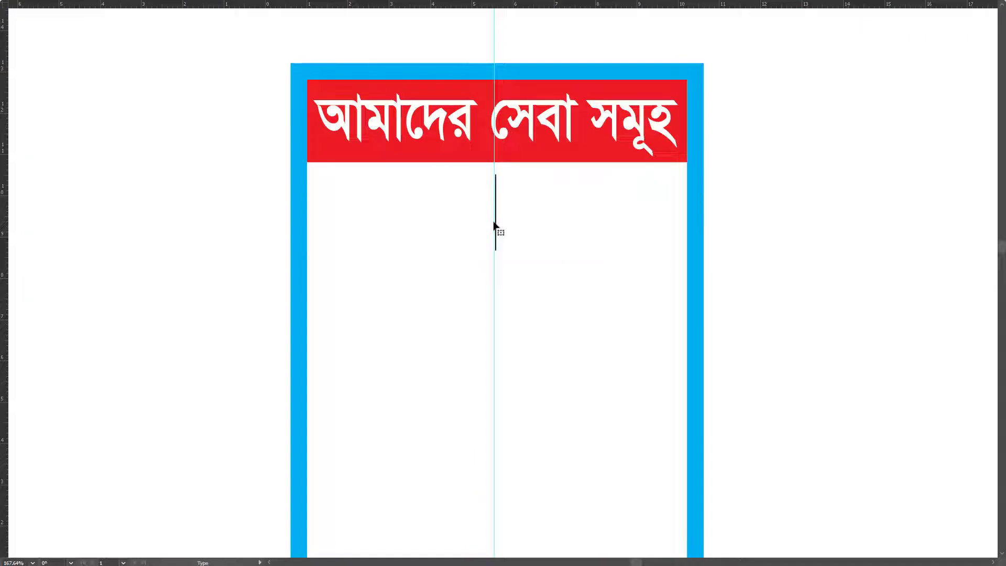
text(হল)
key(ctrl+a)
text(স)
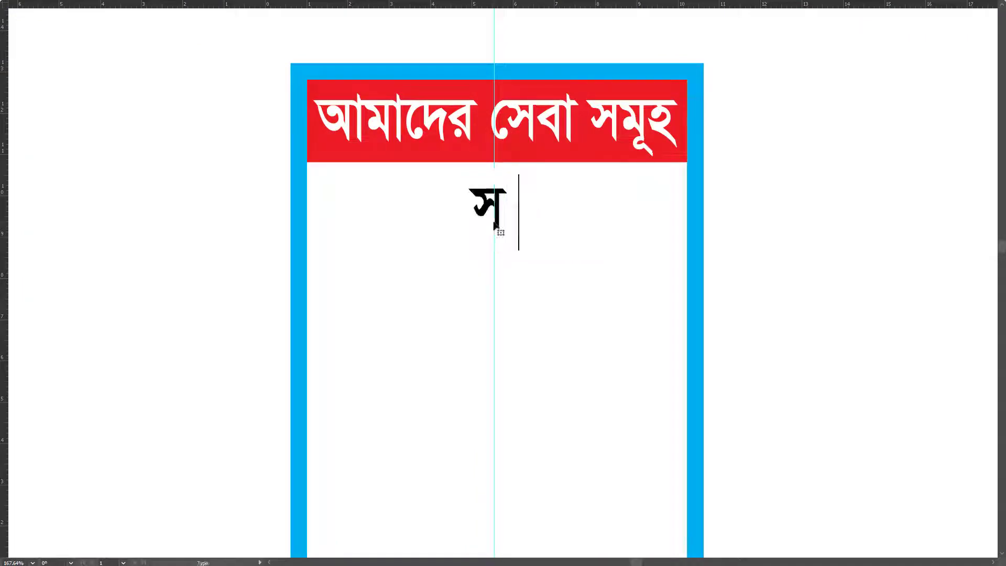
text( কল)
key(ctrl+Return)
key(v)
drag(483, 216, 365, 210)
drag(428, 251, 373, 192)
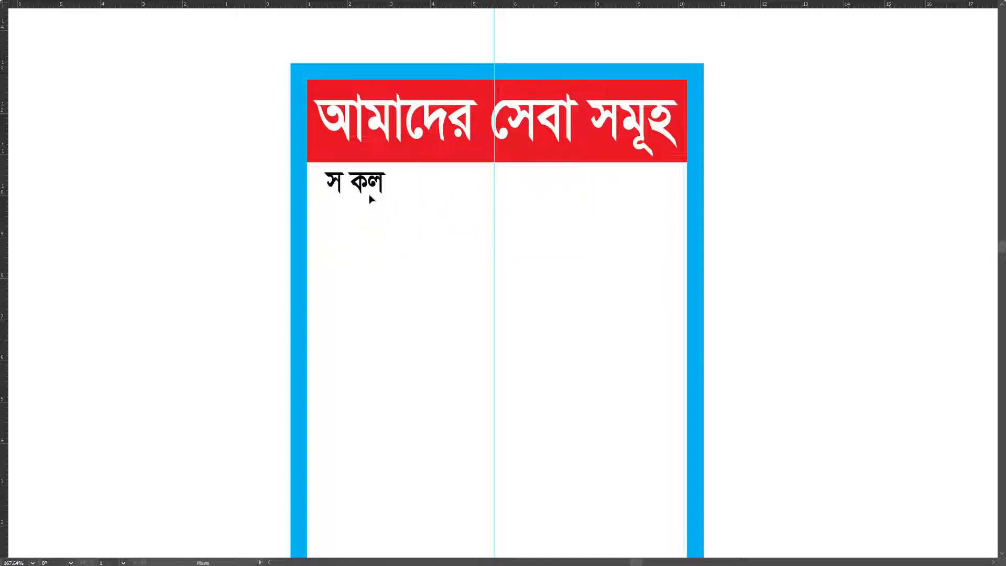
Step: Complete the entry as 'সকল ধরনের কাঁটা-ছেড়ার' / 'প্রাথমিক চিকিৎসা দেওয়া দয় ।' on two lines
double_click(343, 184)
key(BackSpace)
key(End)
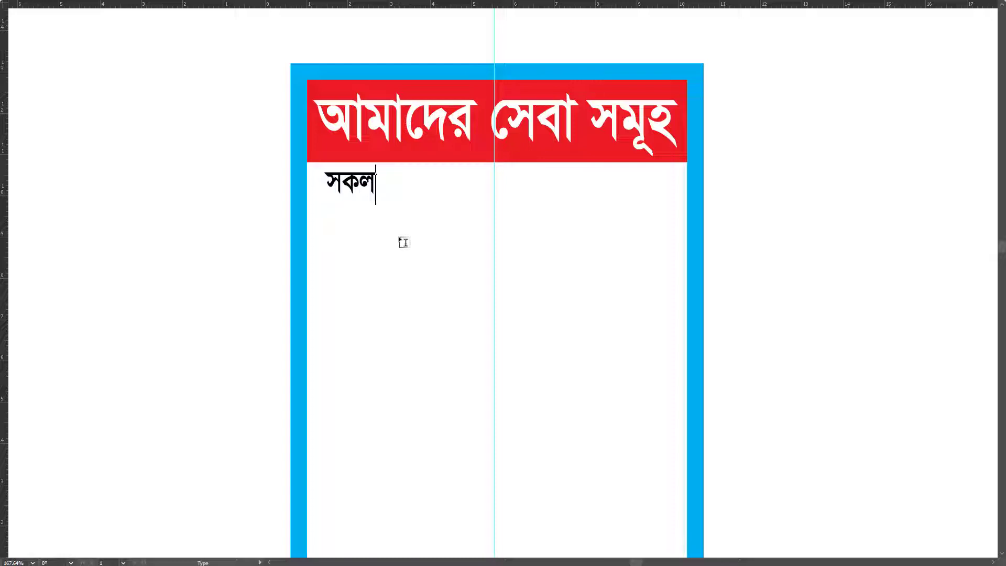
text(ধরনের)
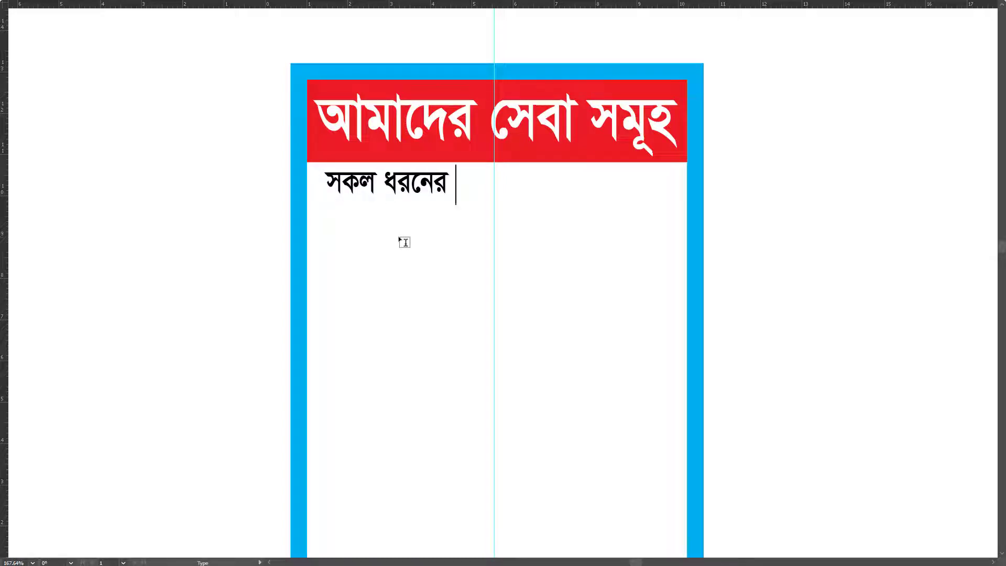
text( কাঁটা)
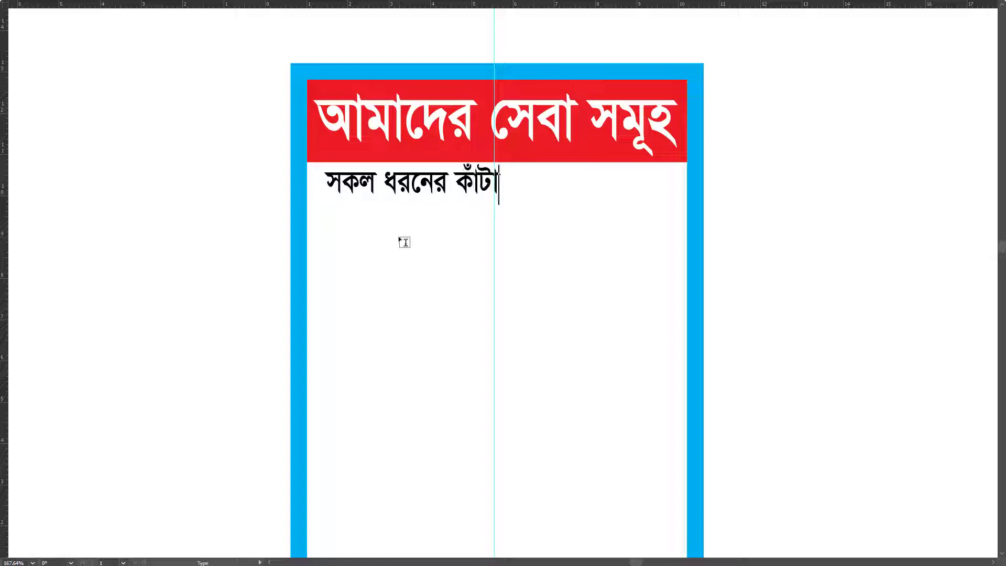
text(-ছেড়া)
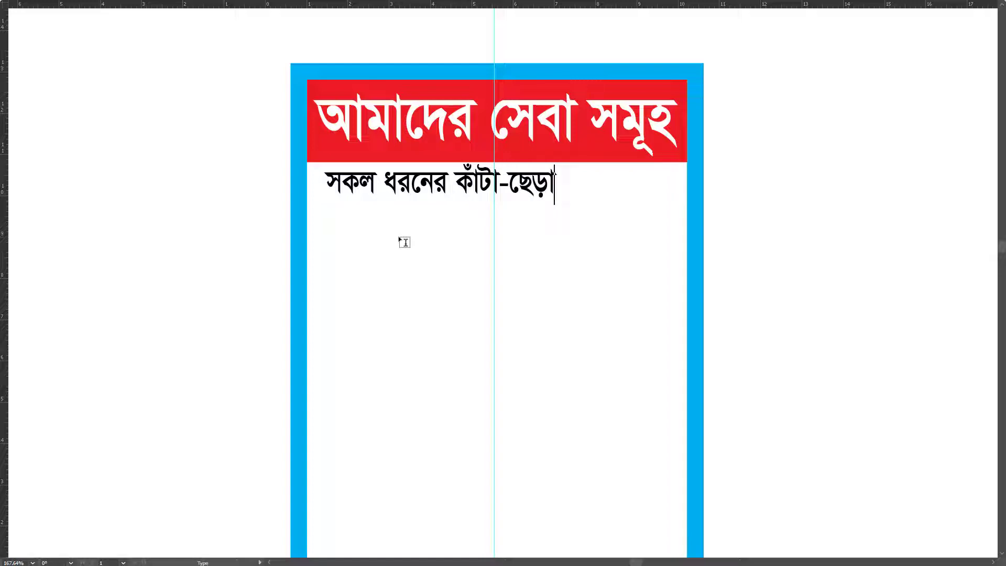
text(র)
key(Return)
text(প্রাথমিক)
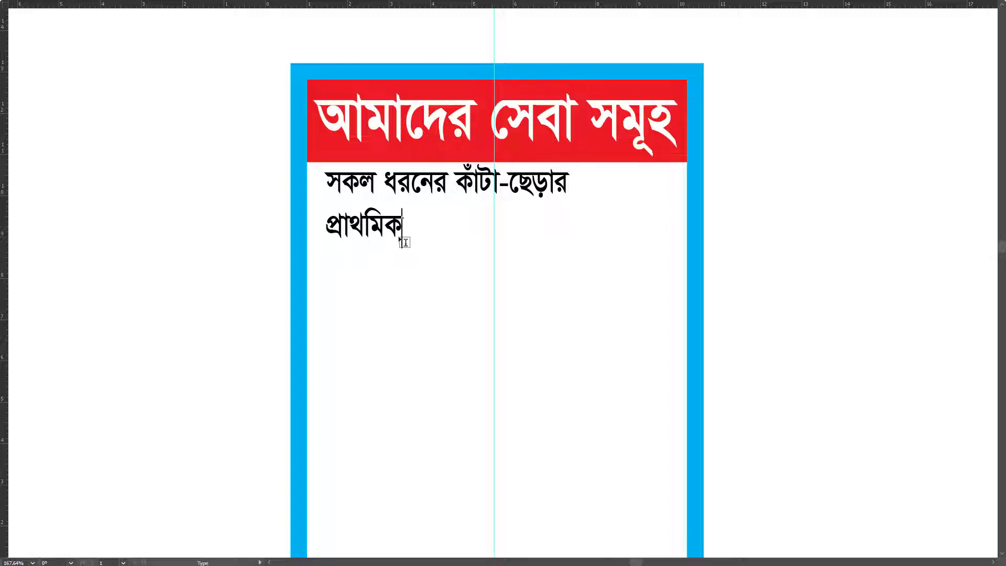
text( চিকিৎ)
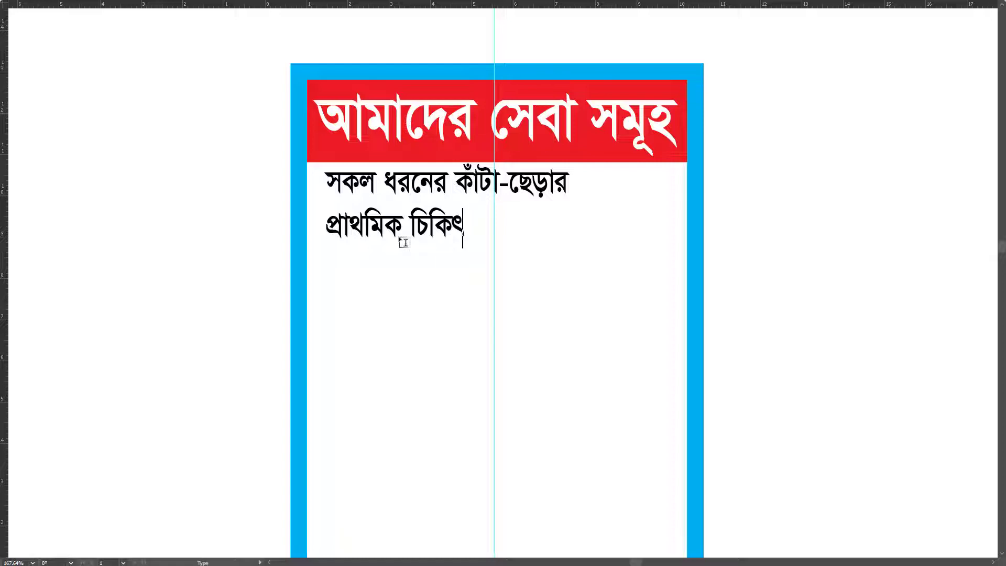
text(সা দেওয়া দয় ।)
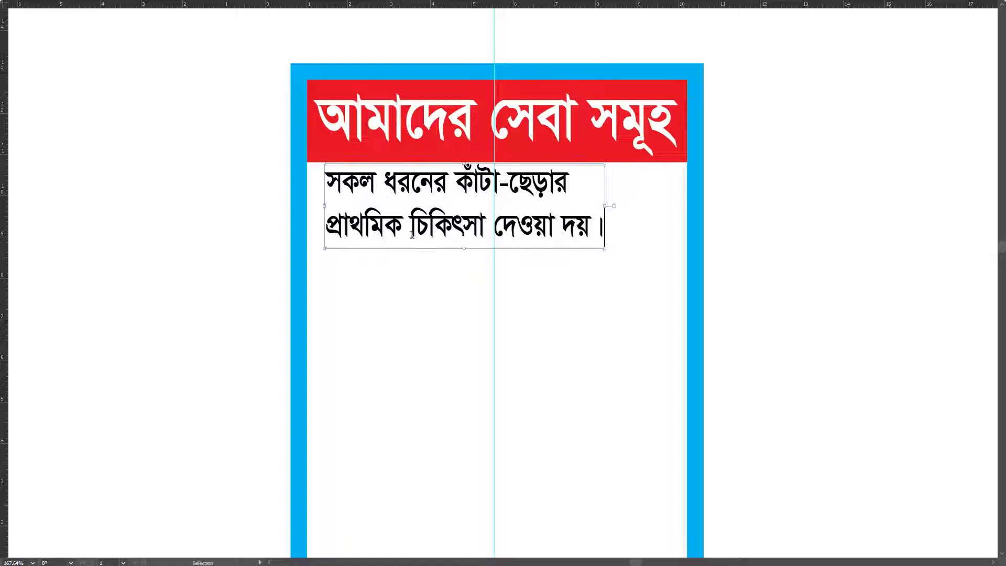
Step: Try a '১.' and then a '*' bullet before the first line, removing both
key(ctrl+Home)
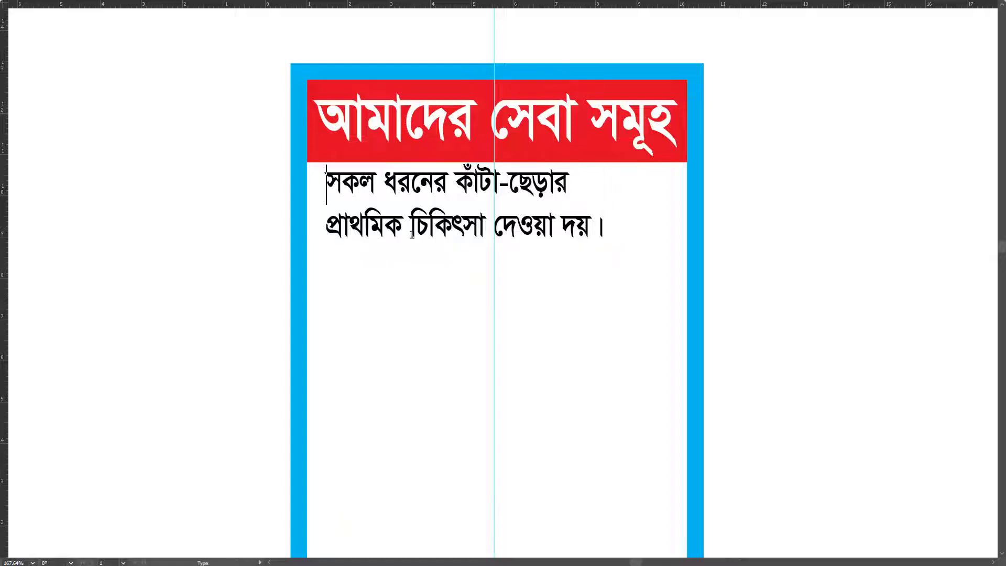
text(১.)
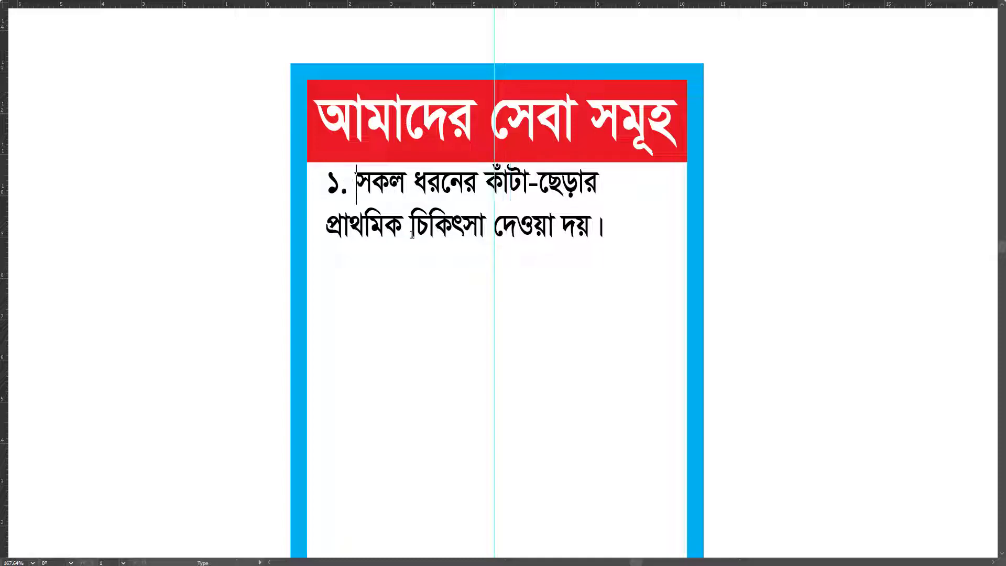
key(BackSpace)
key(BackSpace)
key(BackSpace)
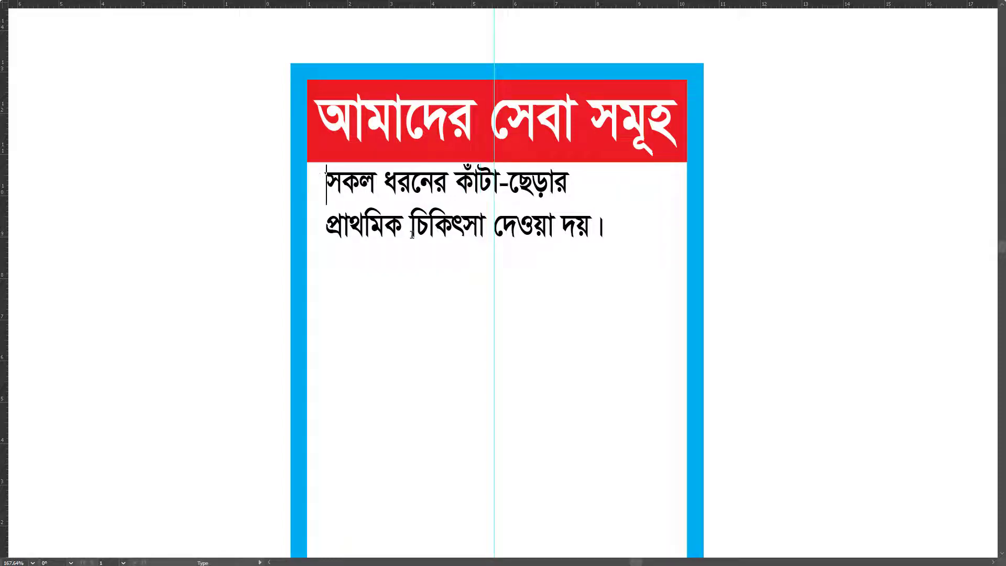
text(*)
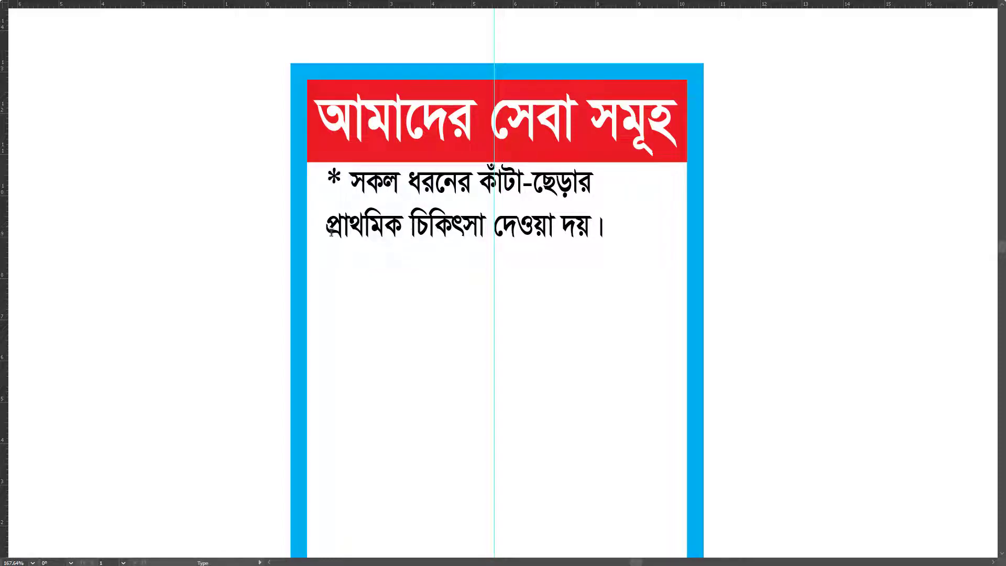
key(BackSpace)
key(BackSpace)
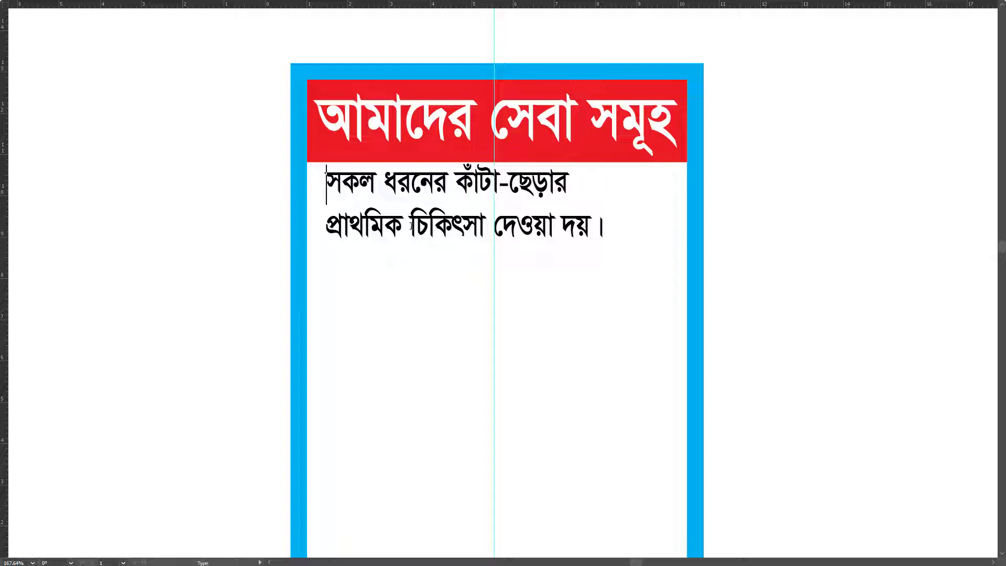
Step: Shift the text block right to leave room for an icon and return to Normal Screen Mode
key(Escape)
drag(375, 227, 419, 227)
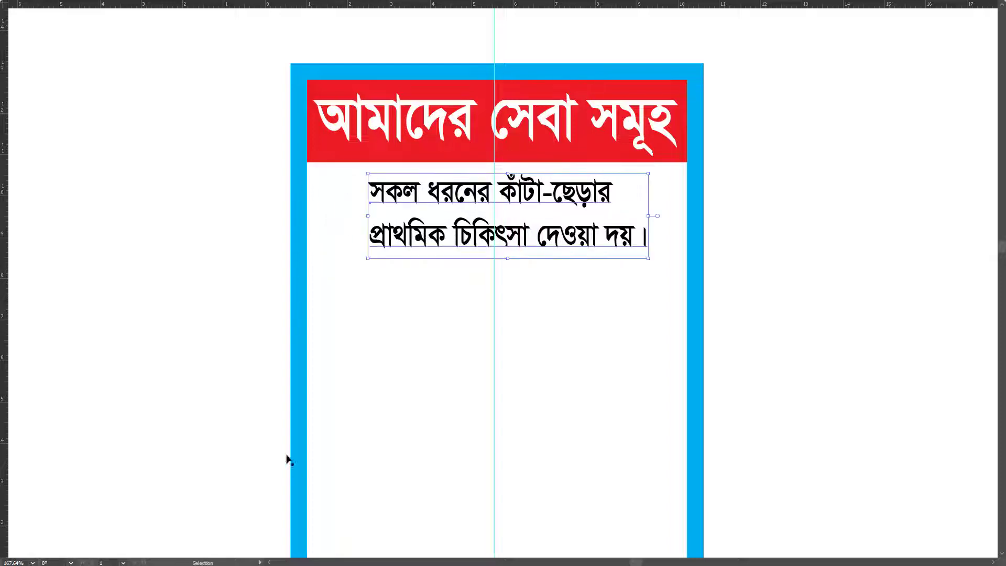
key(Tab)
click(316, 441)
key(f)
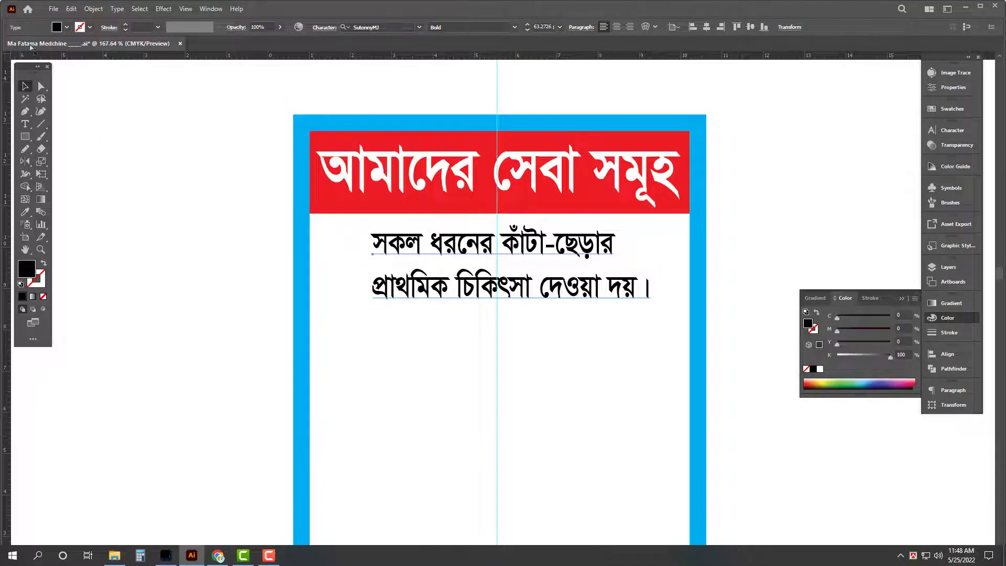
Step: From This PC, open Talimulumma Quran Mohila Madrasha.ai in All Art (F:) > All Madrasah
key(super+d)
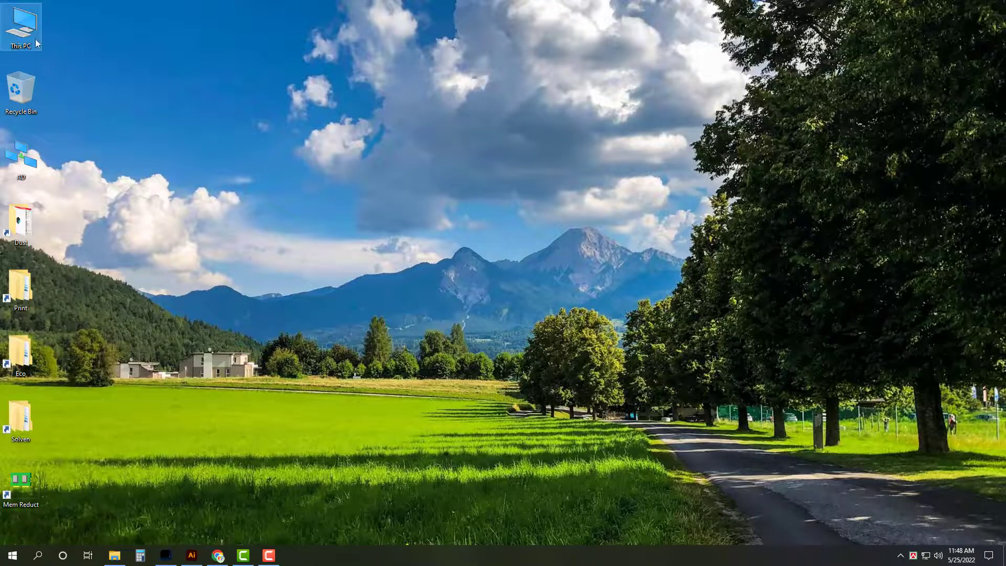
double_click(36, 42)
double_click(524, 194)
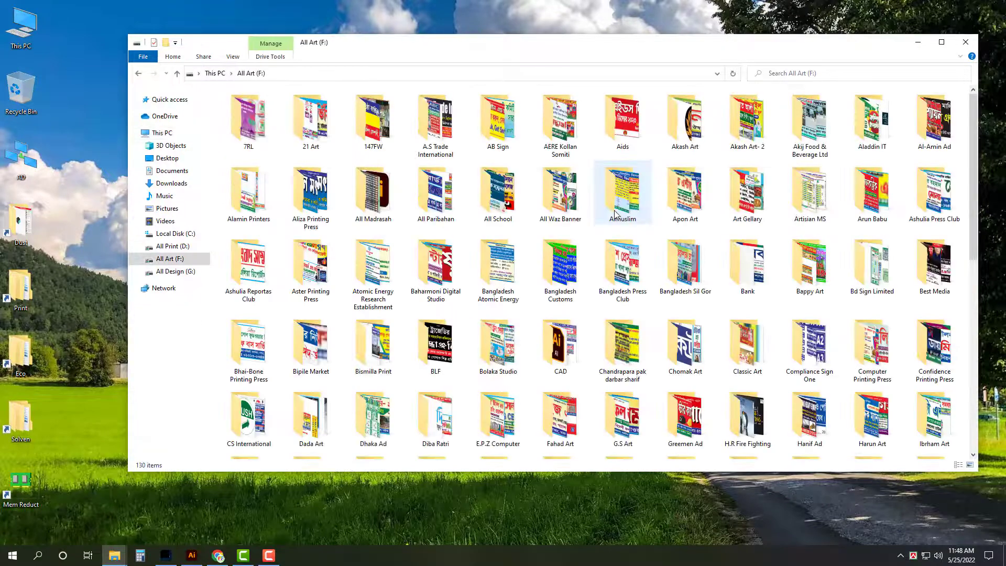
click(306, 199)
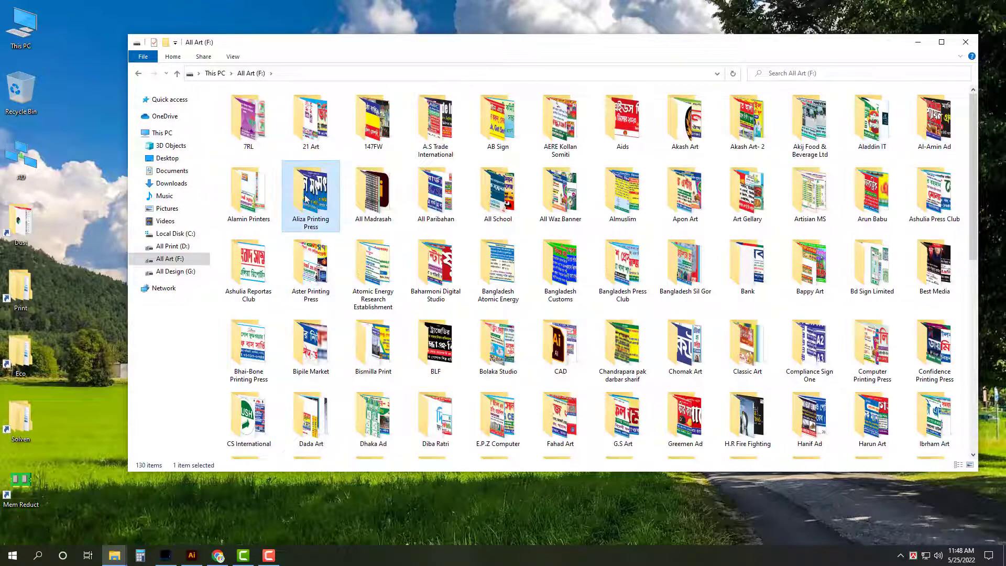
double_click(373, 194)
scroll(367, 314, down, 5)
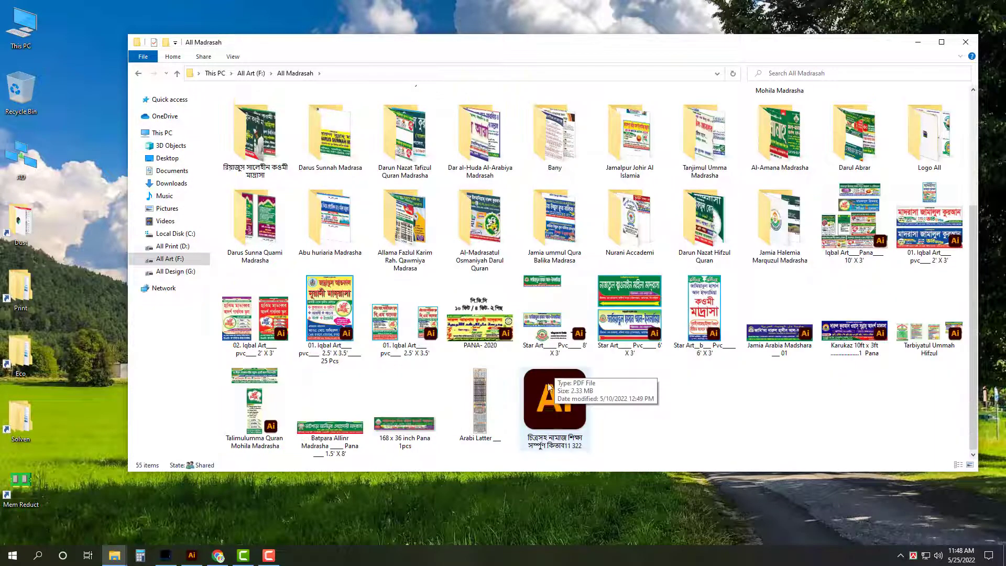
click(276, 391)
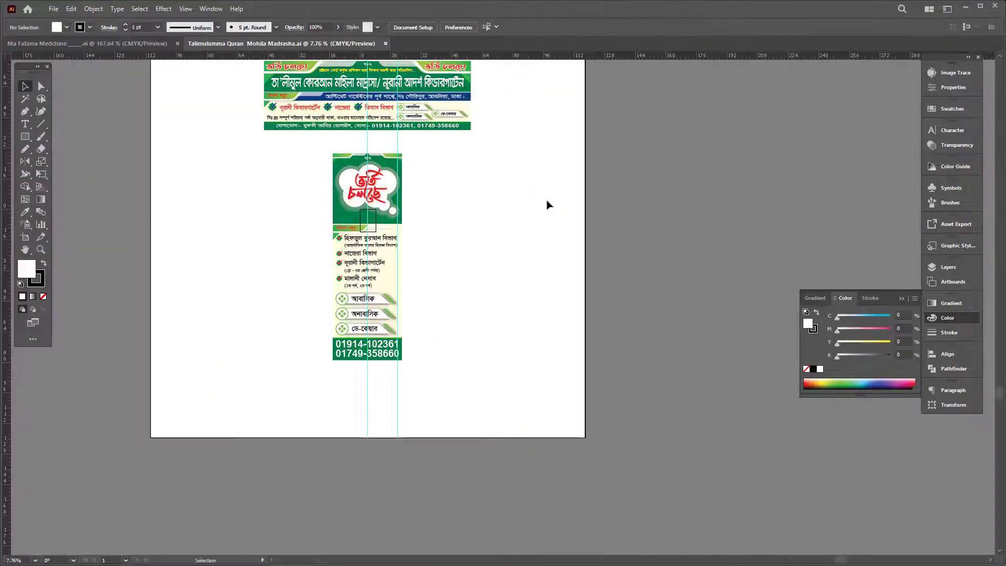
Step: Close the madrasa design without saving, returning to the signboard
click(501, 287)
key(ctrl+w)
click(569, 303)
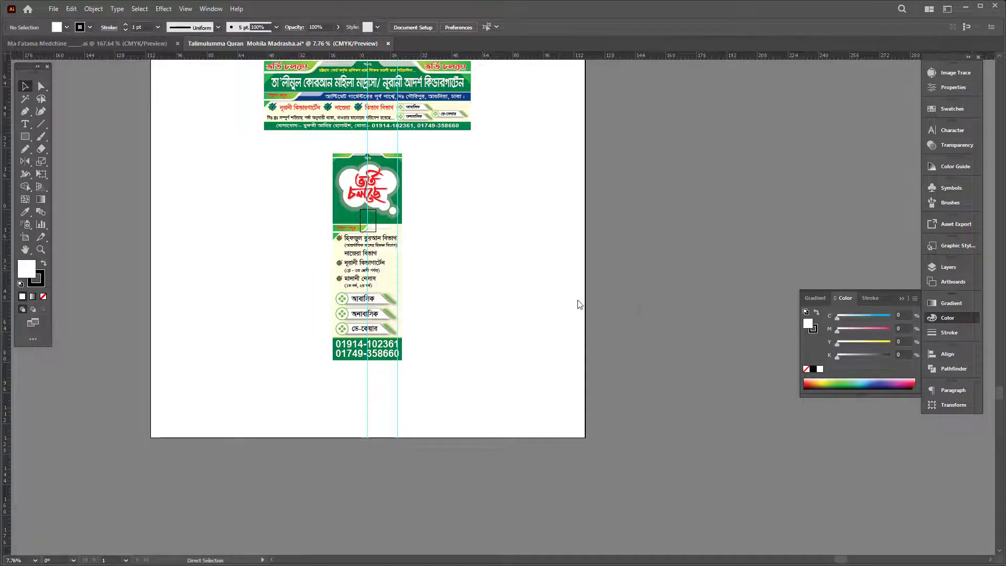
key(Tab)
Step: Paste the check-mark logo into the signboard, try moving and shrinking it, then undo both
key(ctrl+v)
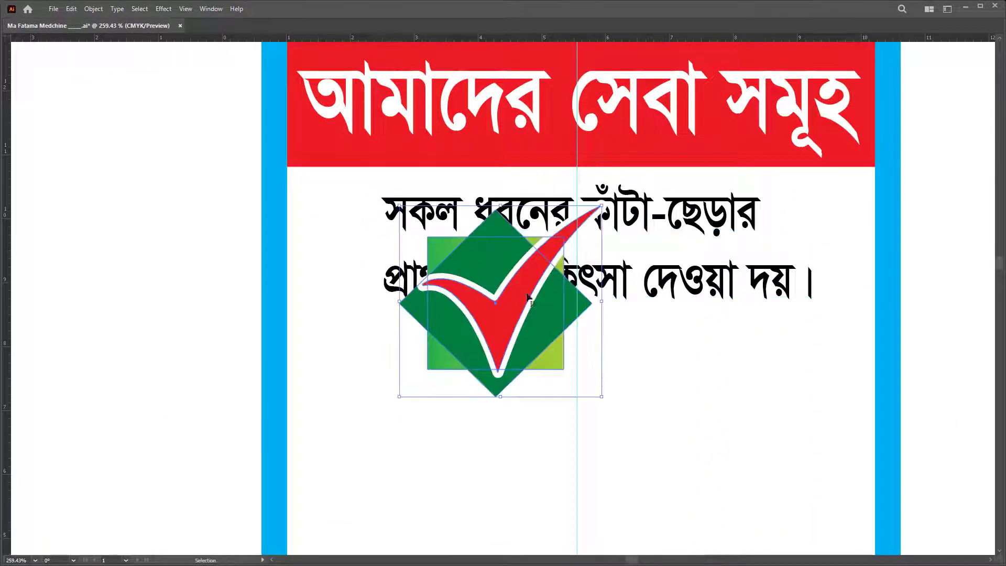
key(v)
drag(426, 285, 322, 197)
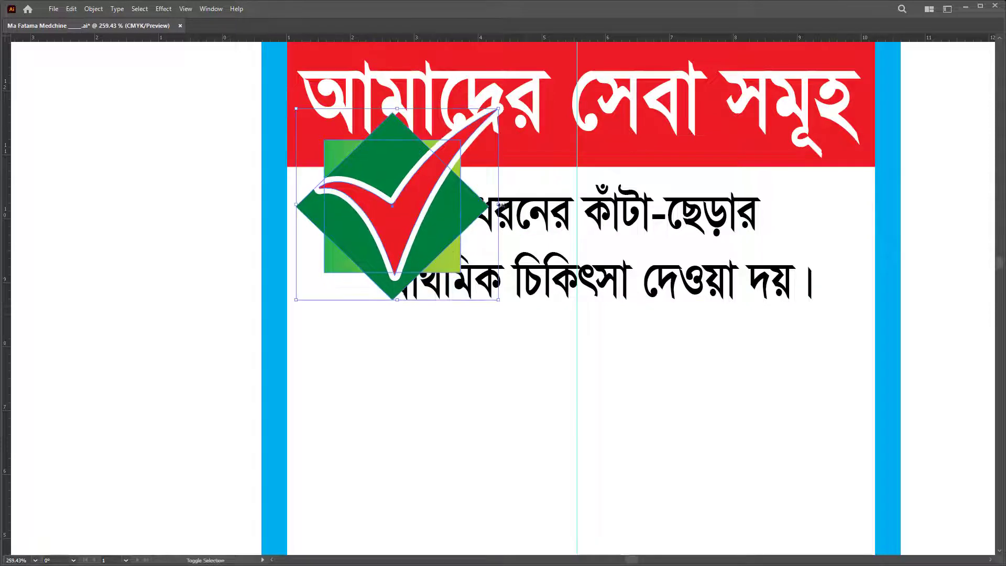
drag(499, 205, 346, 218)
key(ctrl+z)
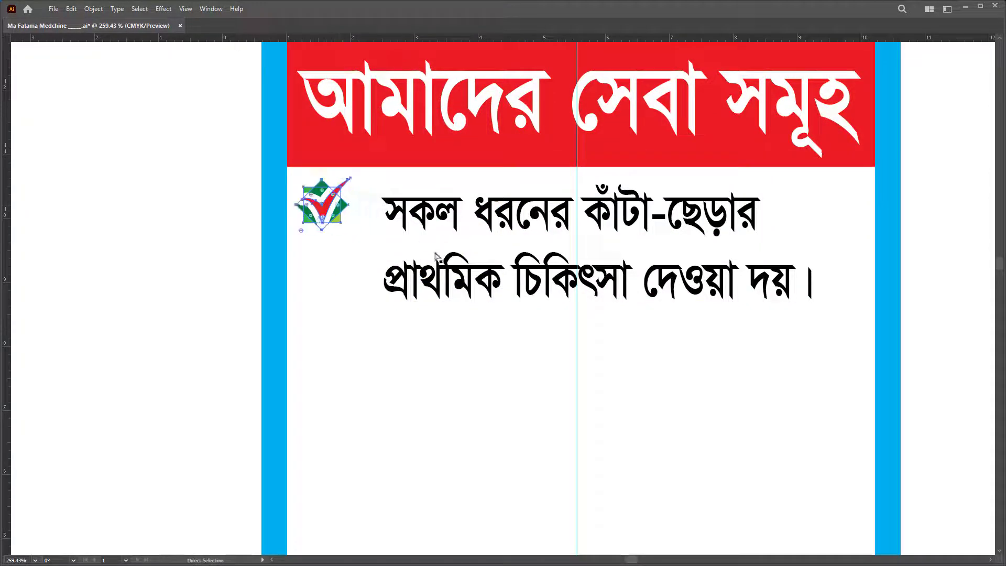
key(ctrl+z)
Step: In General Preferences, enable Scale Strokes & Effects, Scale Corners, Transform Pattern Tiles and other options
key(ctrl+k)
click(444, 197)
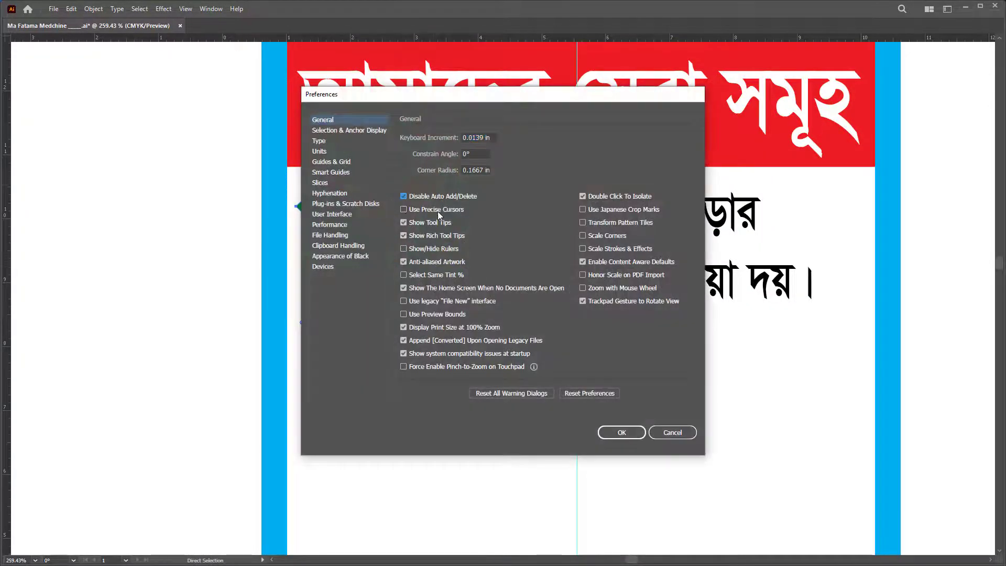
click(440, 210)
click(424, 249)
click(425, 276)
click(431, 302)
click(433, 314)
click(441, 369)
click(602, 289)
click(597, 276)
click(592, 250)
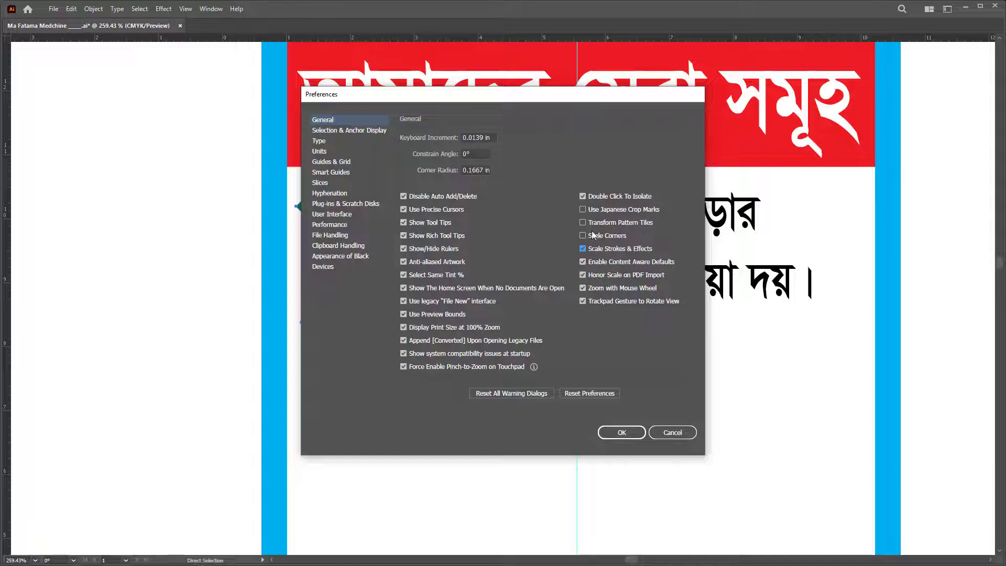
click(593, 236)
click(593, 223)
click(592, 210)
click(622, 433)
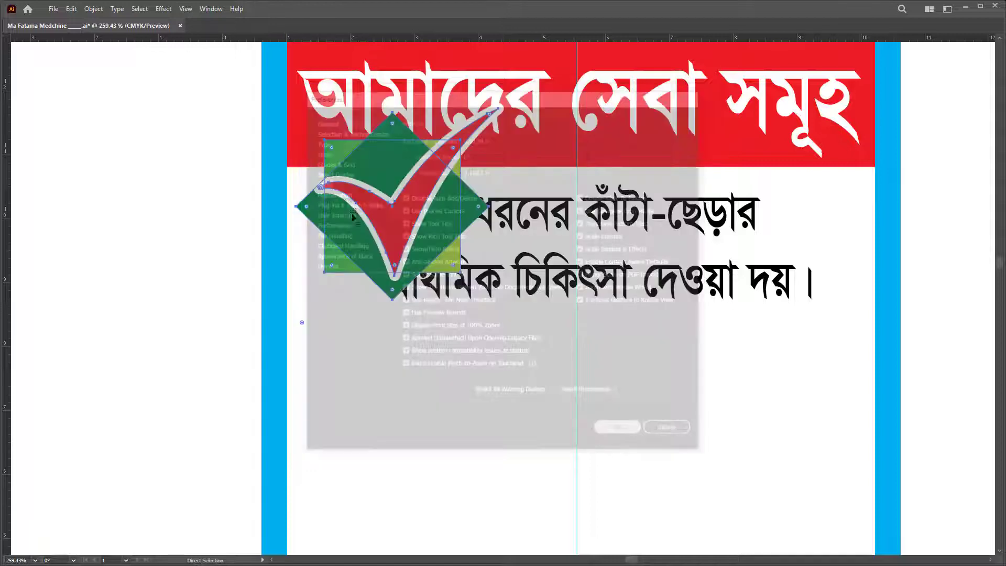
Step: Shrink the check-mark logo to icon size beside the first line and slightly enlarge the text block
drag(503, 202, 359, 203)
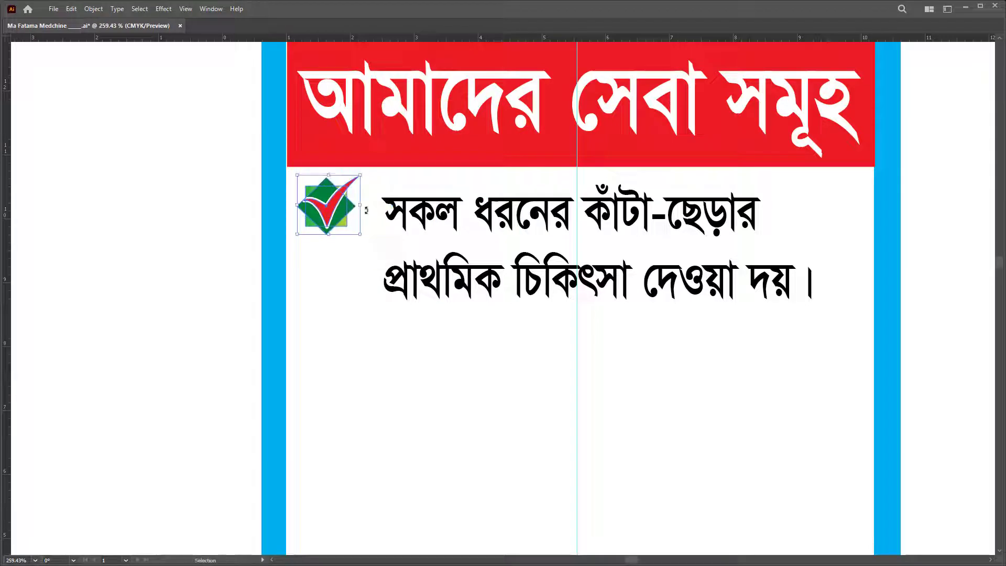
click(390, 217)
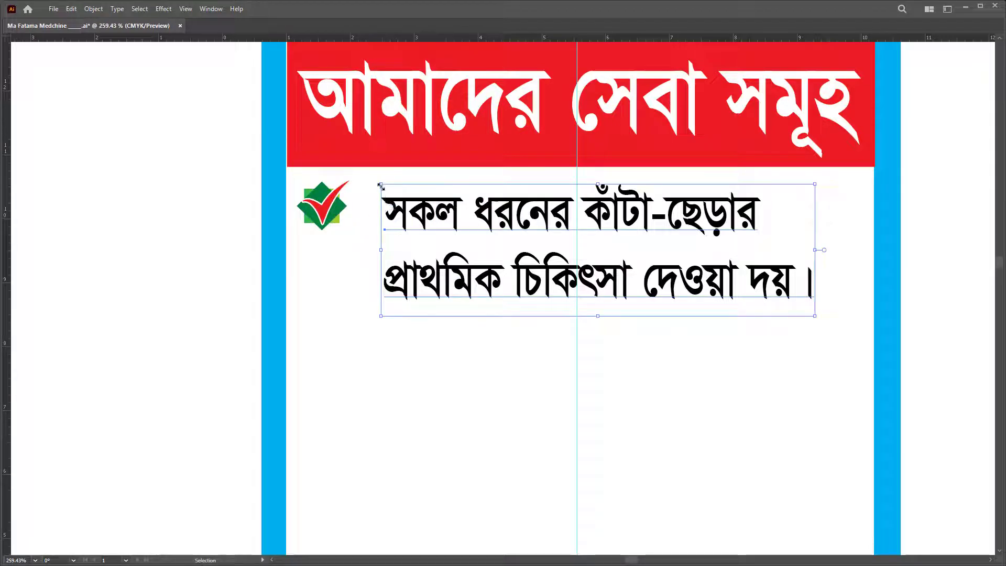
drag(381, 184, 366, 176)
key(ctrl+alt+space)
Step: Widen the service text block slightly and stretch it taller
click(427, 190)
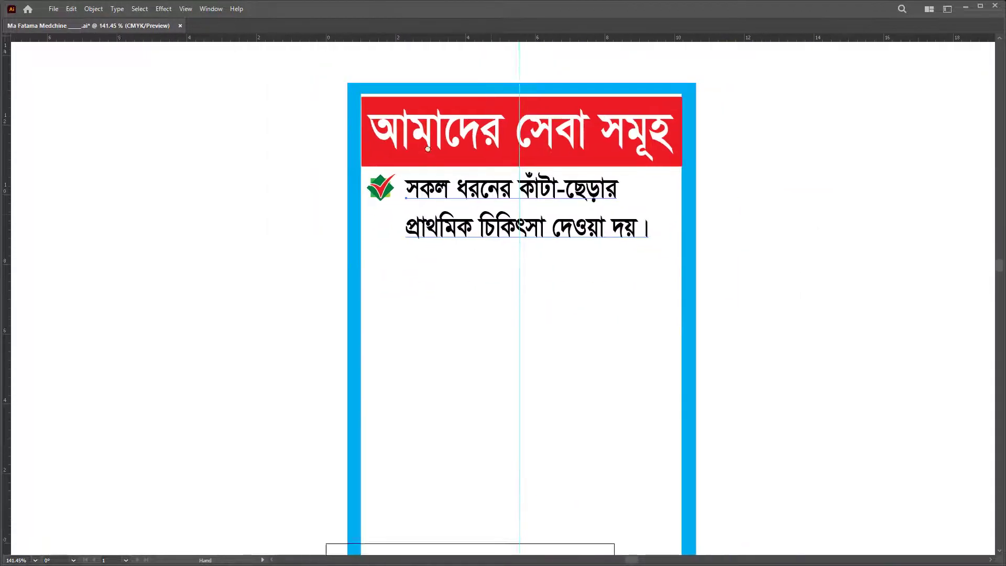
drag(553, 212, 491, 167)
drag(592, 145, 606, 144)
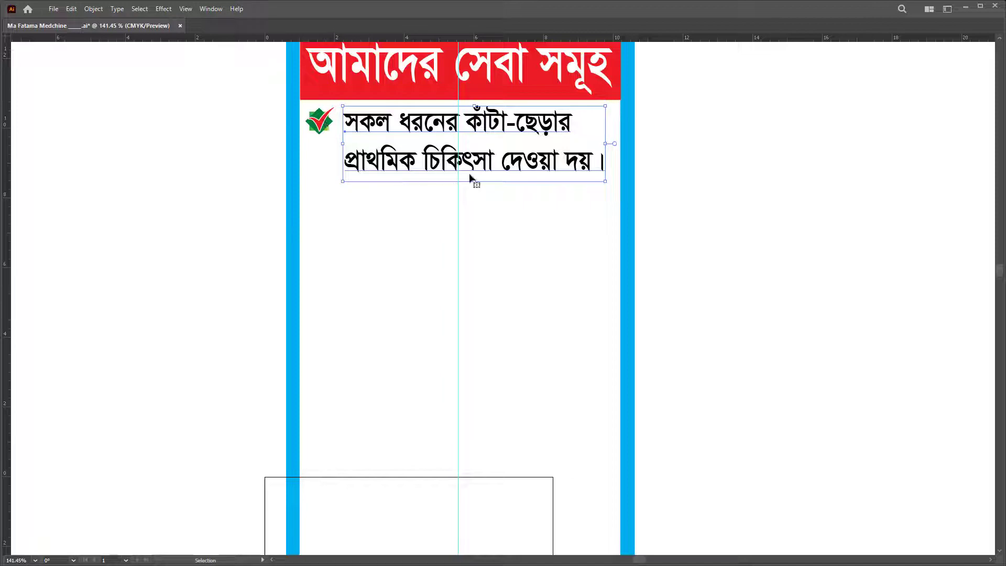
drag(475, 182, 475, 206)
click(325, 121)
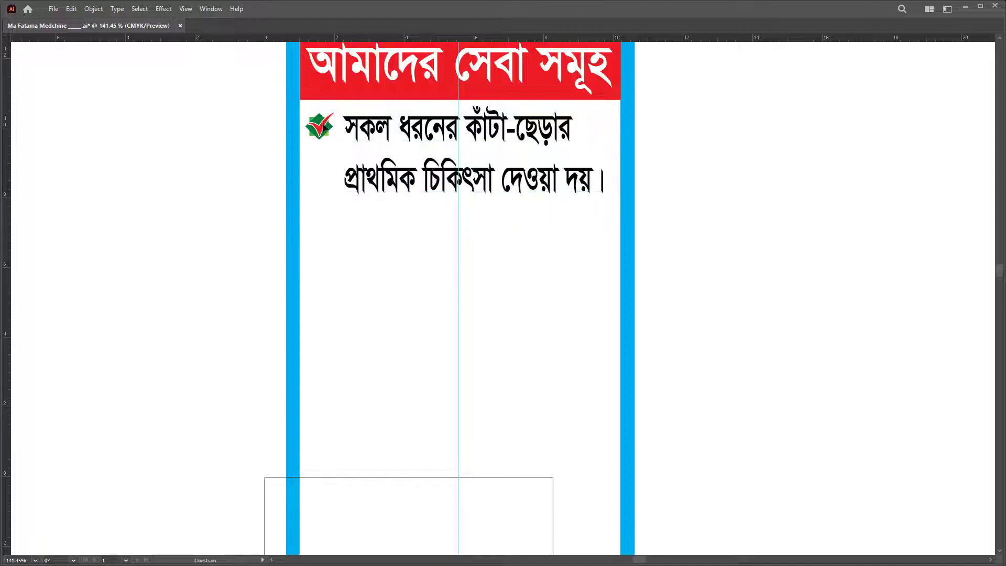
key(ctrl+z)
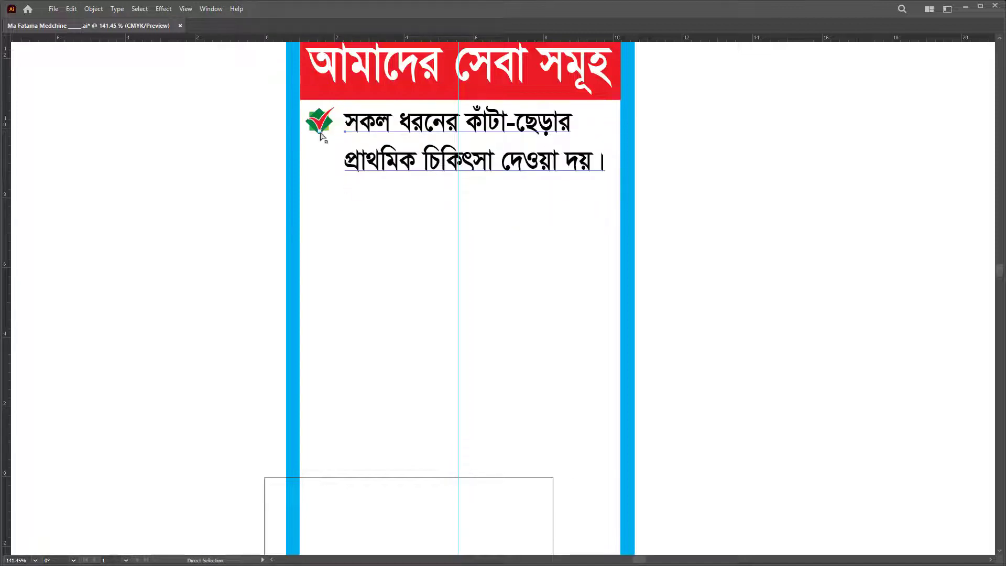
key(ctrl+shift+z)
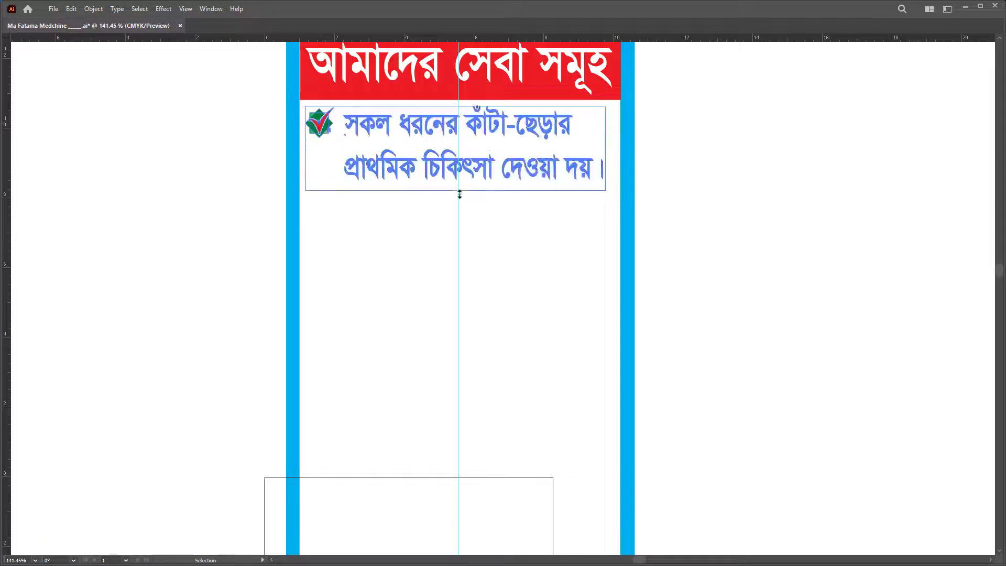
Step: On a new third line, type 'নেবুলাইজার দ্বারা গ্যাস' after clearing garbled characters
click(705, 204)
triple_click(497, 174)
click(497, 175)
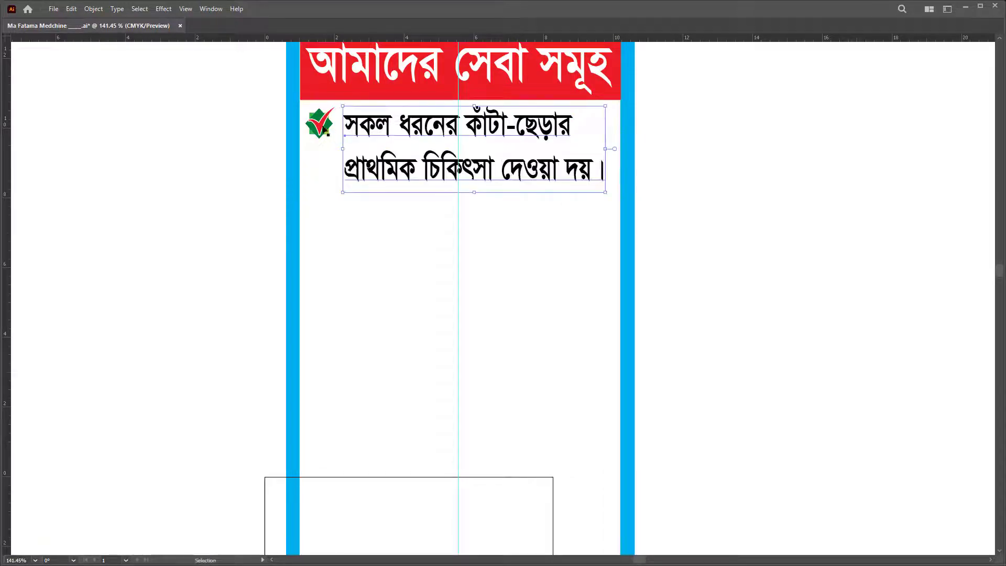
key(ctrl+a)
key(Right)
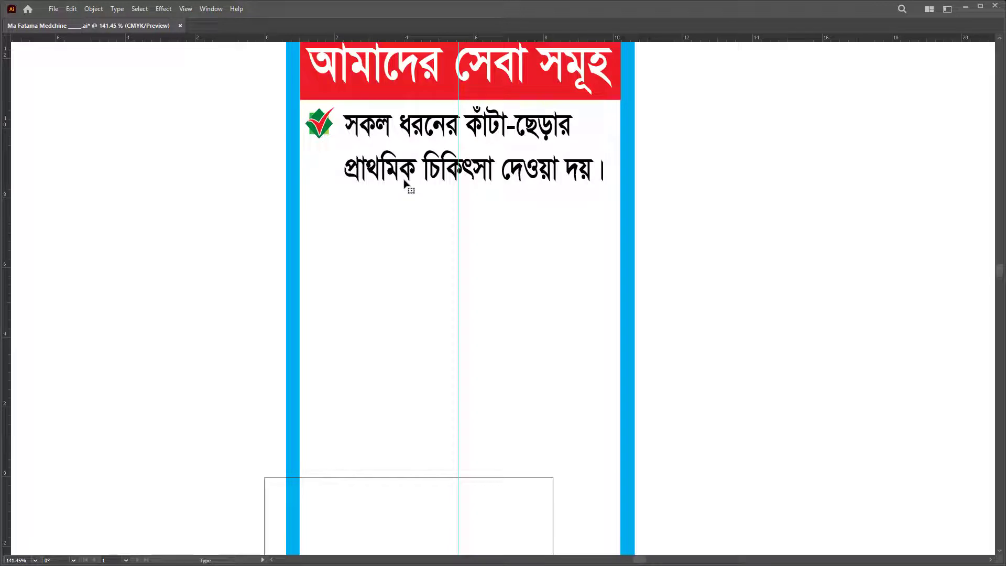
text(পনযংঠভমফঁভা)
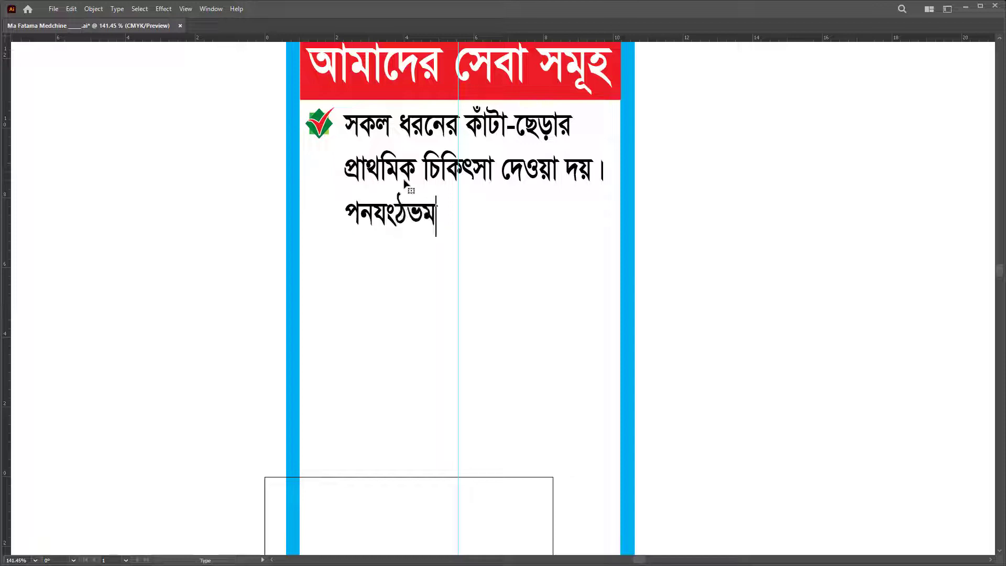
key(BackSpace)
key(BackSpace)
key(BackSpace)
key(BackSpace)
key(BackSpace)
key(BackSpace)
key(BackSpace)
key(BackSpace)
key(BackSpace)
key(BackSpace)
key(BackSpace)
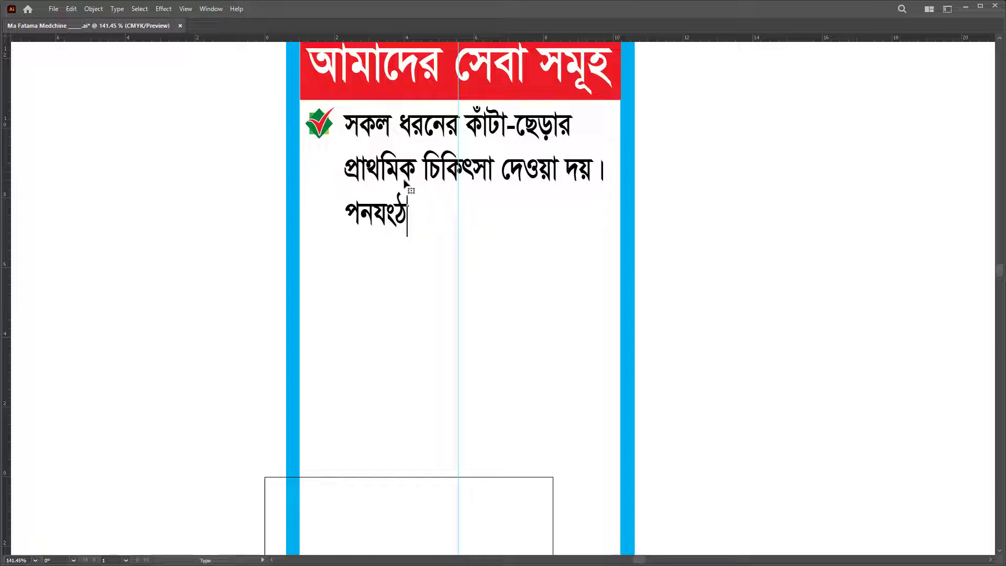
text(ন)
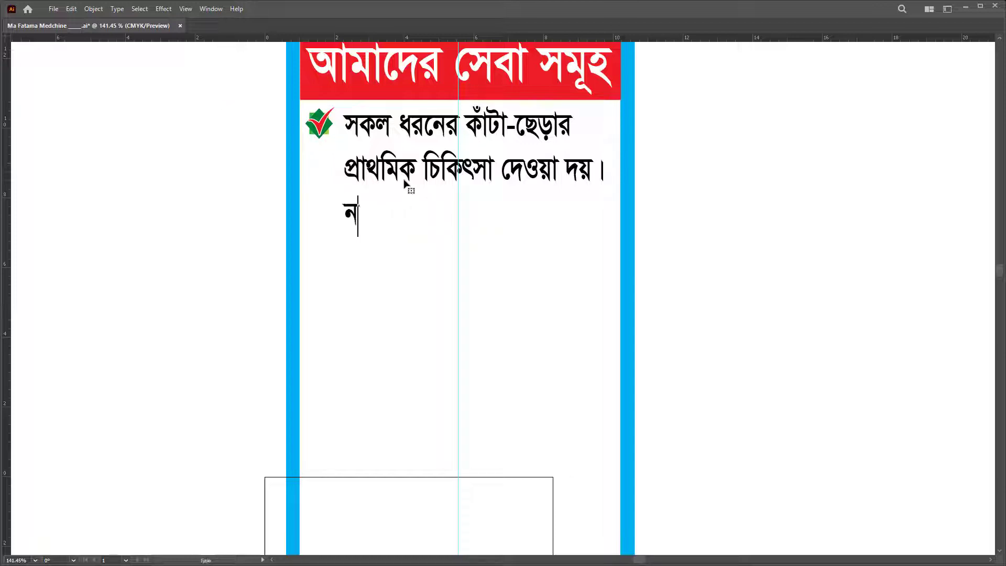
text(ু)
key(BackSpace)
key(BackSpace)
text(নেবুলাইজা)
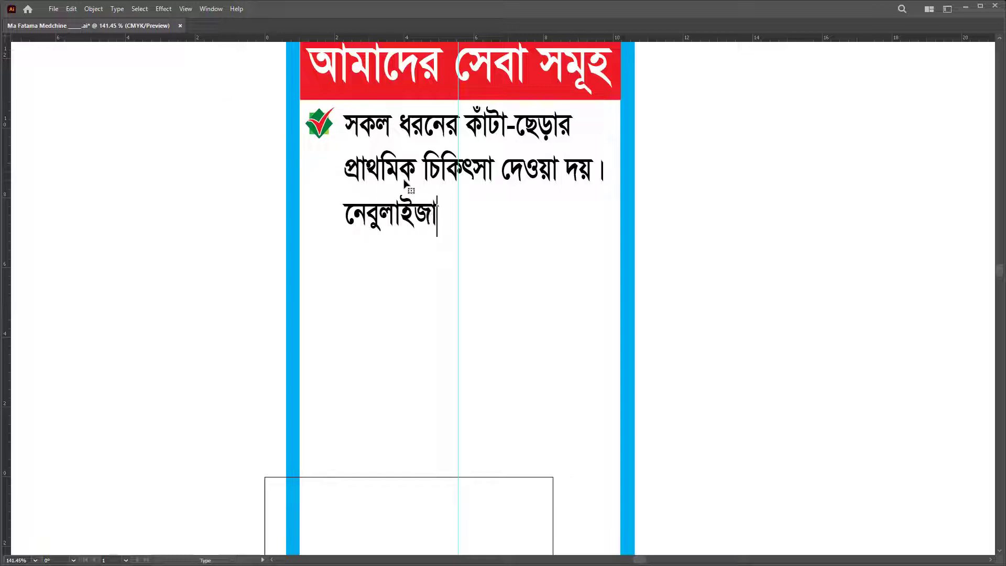
text(র দ্বারা)
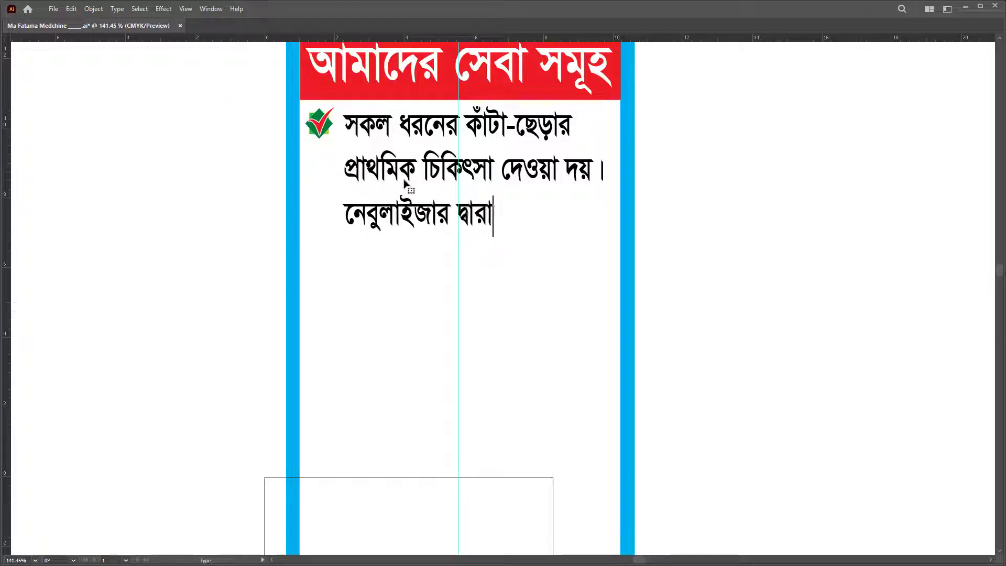
text( গ্যাস)
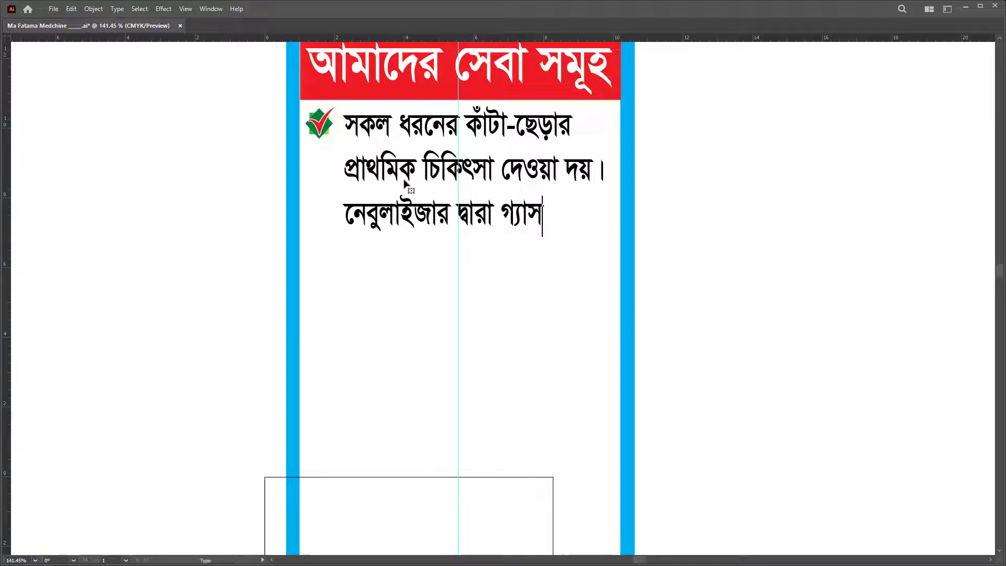
Step: Add 'দেওয়া হয় ।' on the next line and remove the stray vowel signs
key(Return)
text(দেওয়া হয় ।)
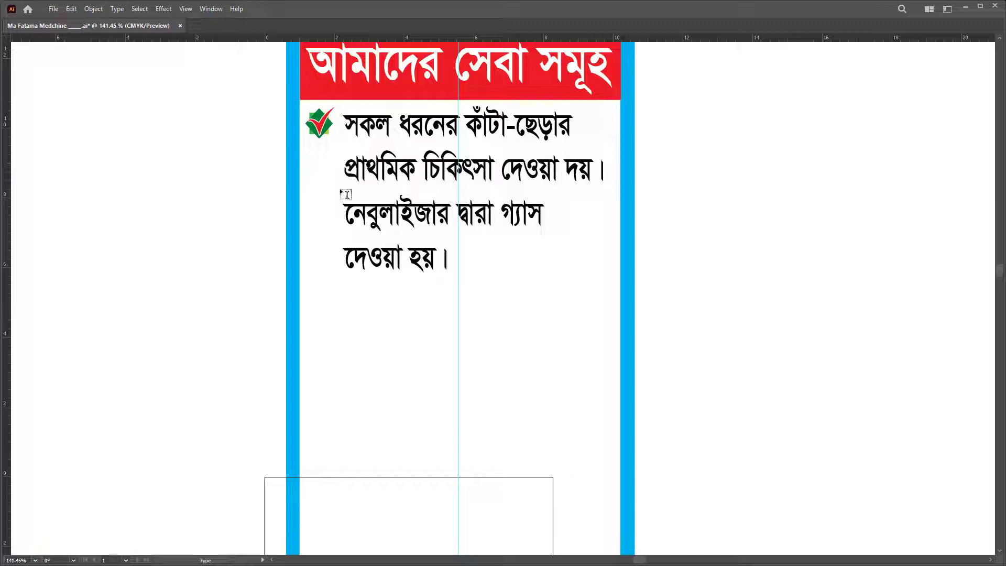
click(357, 211)
text(ে)
key(BackSpace)
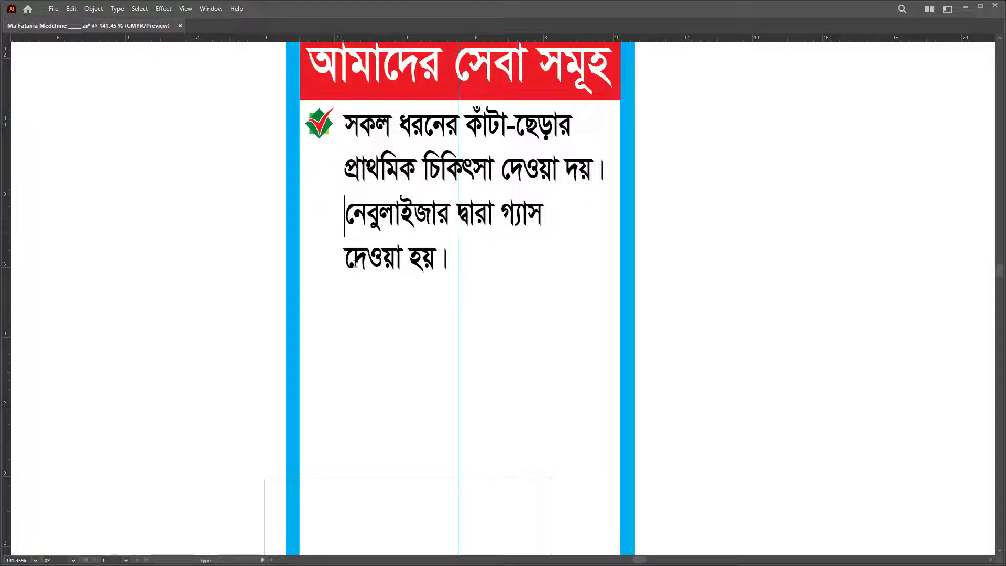
click(352, 258)
text(ে)
drag(361, 259, 318, 270)
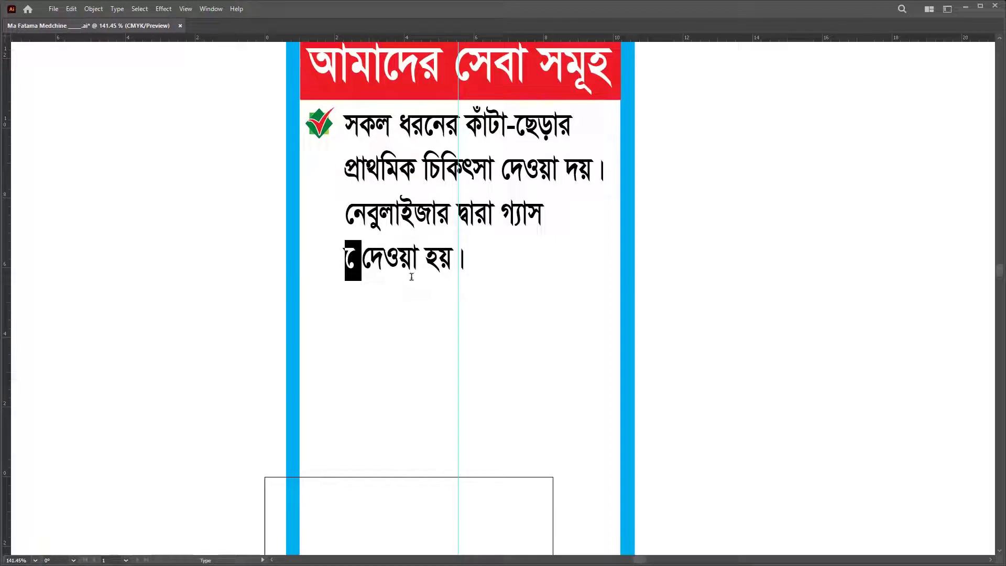
key(BackSpace)
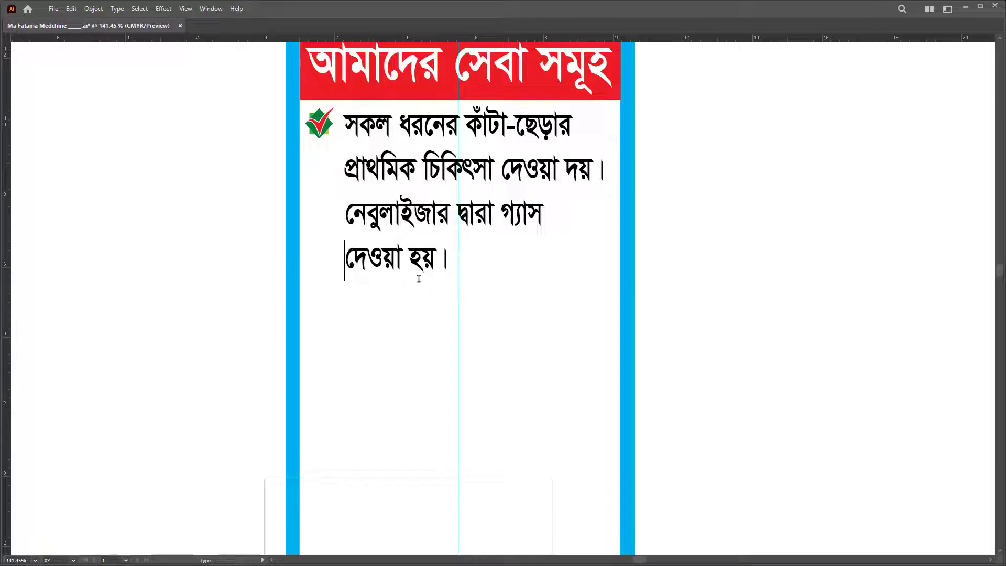
key(Escape)
click(319, 123)
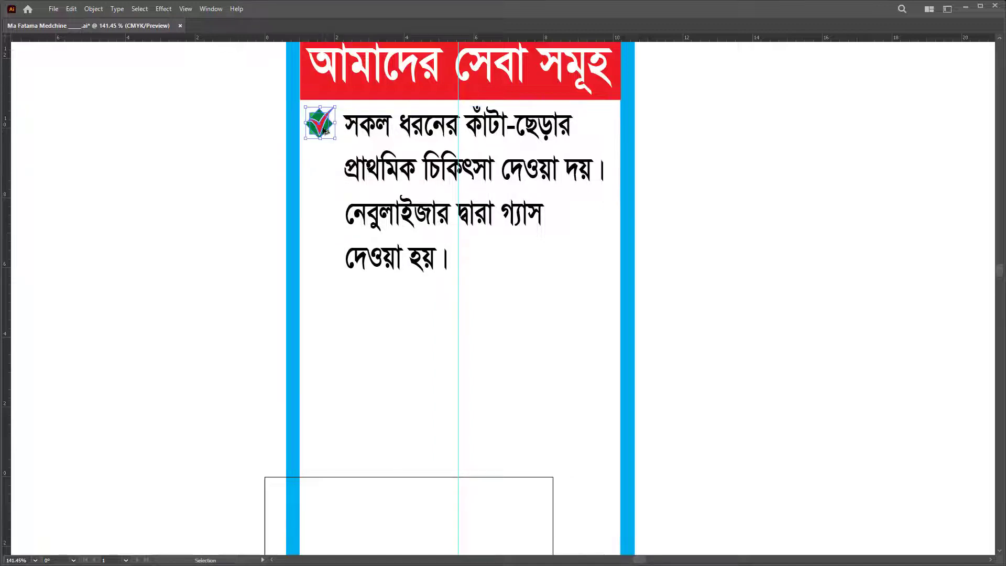
Step: Zoom in on the services column and copy a check mark beside the second item
scroll(367, 152, down, 8)
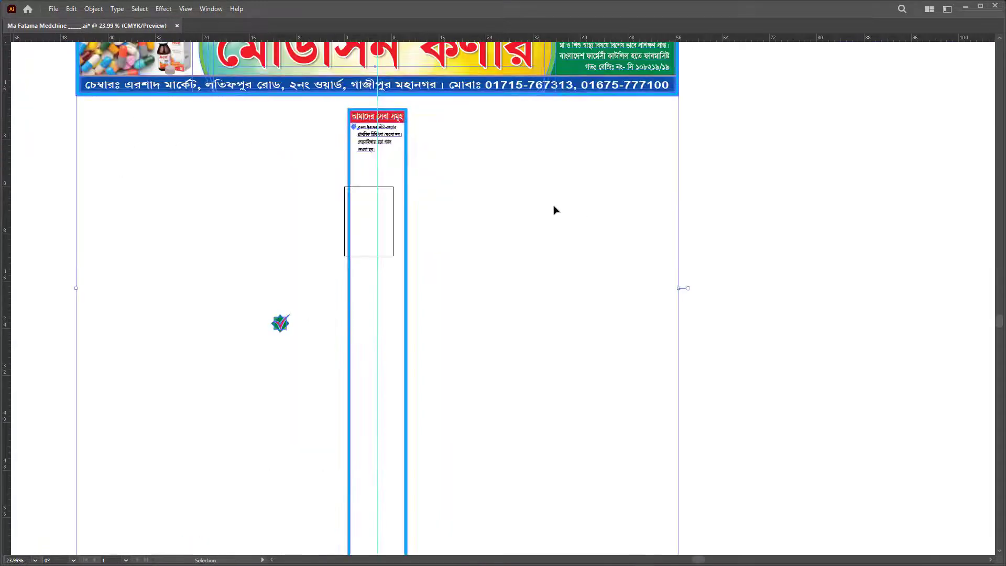
key(z)
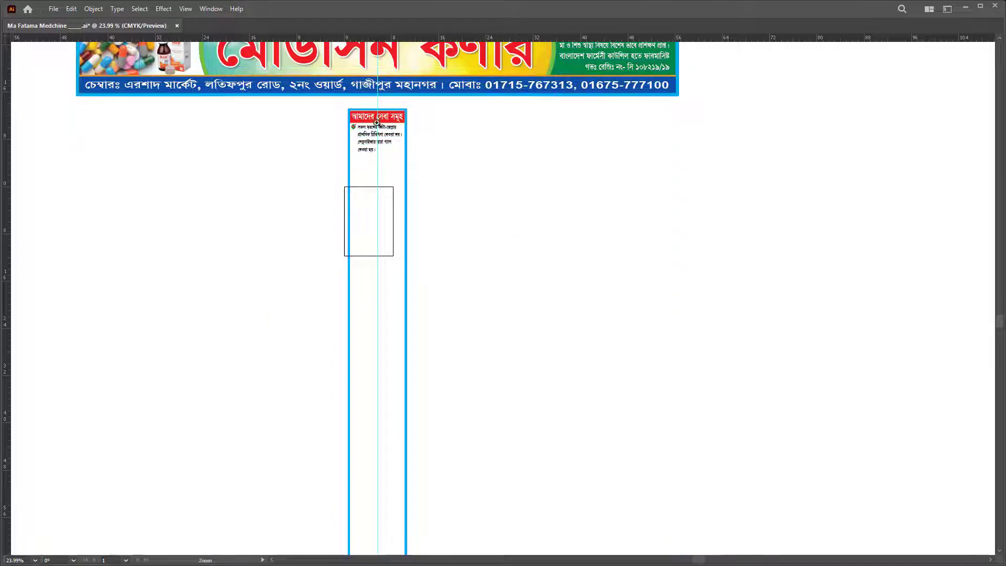
click(552, 225)
scroll(352, 112, up, 5)
key(v)
drag(361, 200, 368, 288)
Step: Add the line 'ডায়াবেটিস পরীক্ষা করা হয়।' with a copied check mark beside it
key(t)
scroll(399, 210, down, 3)
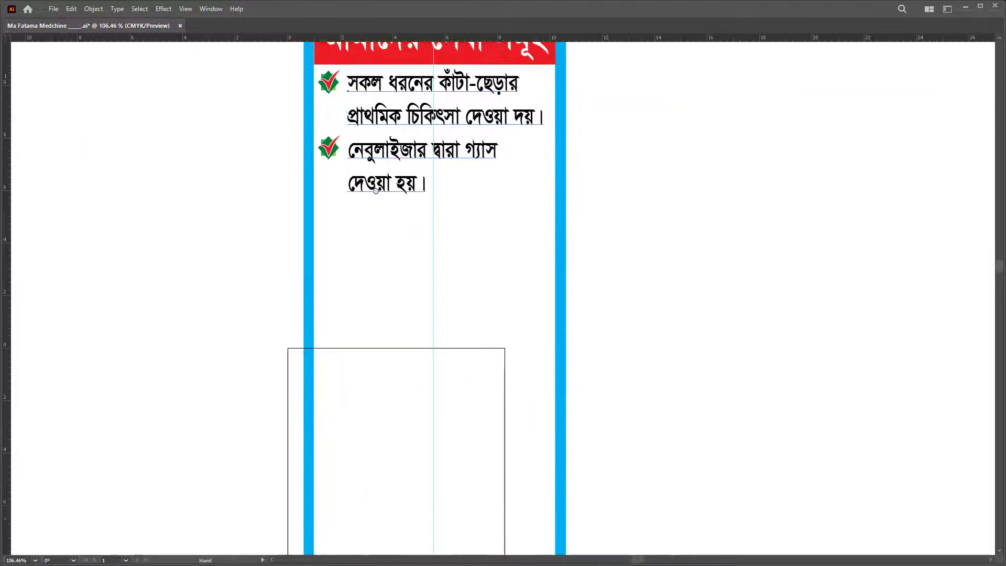
triple_click(399, 147)
key(ctrl+a)
key(Right)
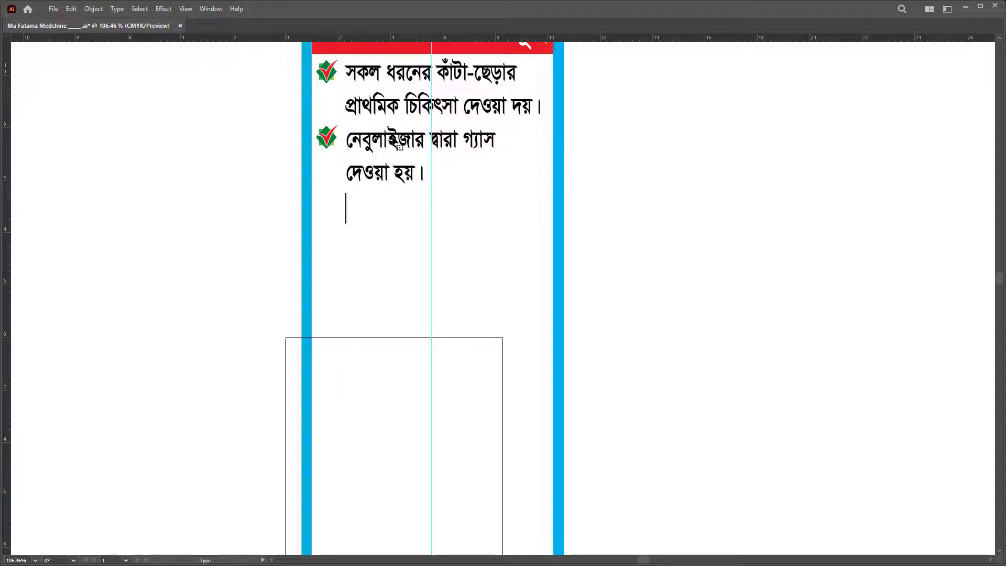
key(Return)
text(ডায়াবেটিস)
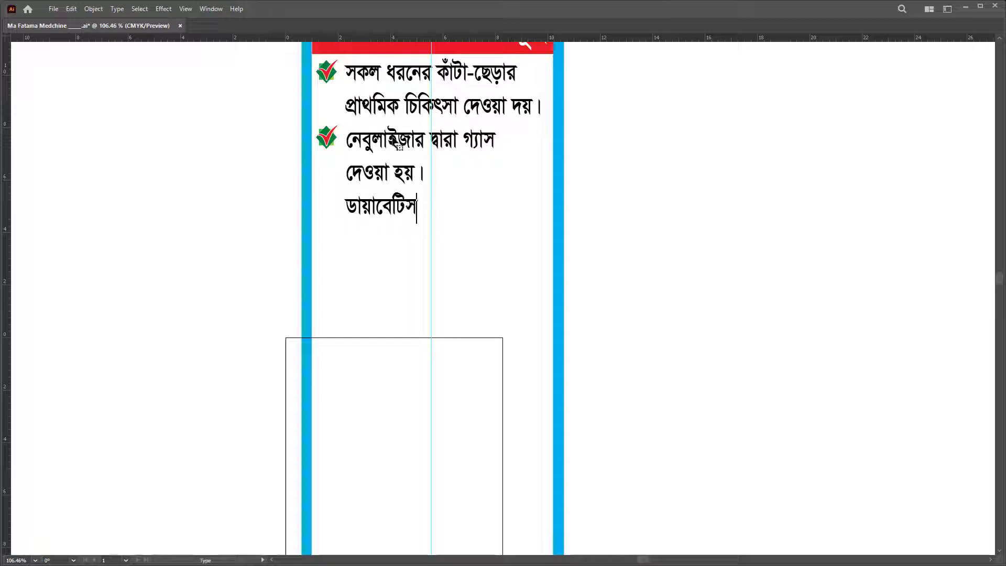
text( পরীক্ষা করা হয়।)
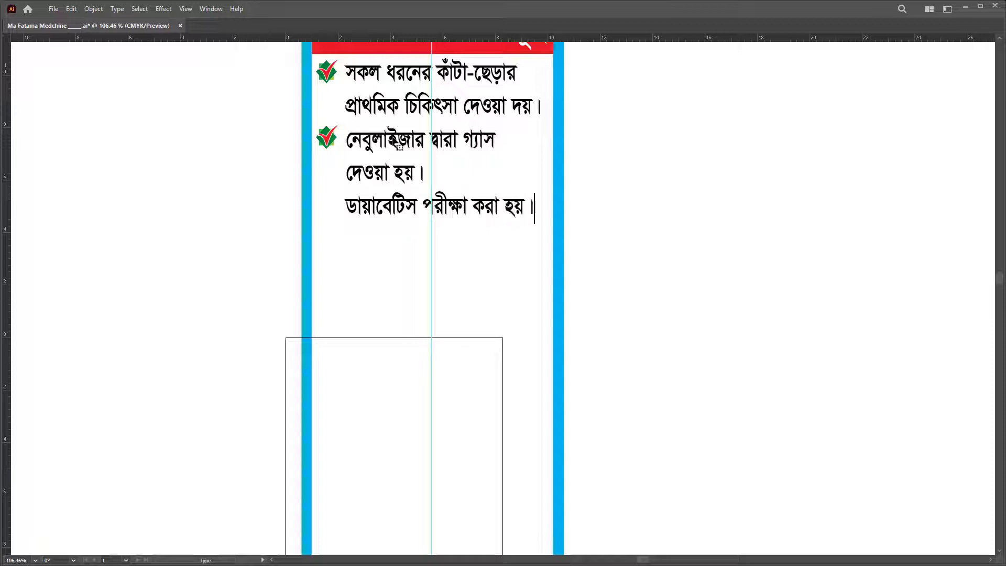
key(Return)
key(Escape)
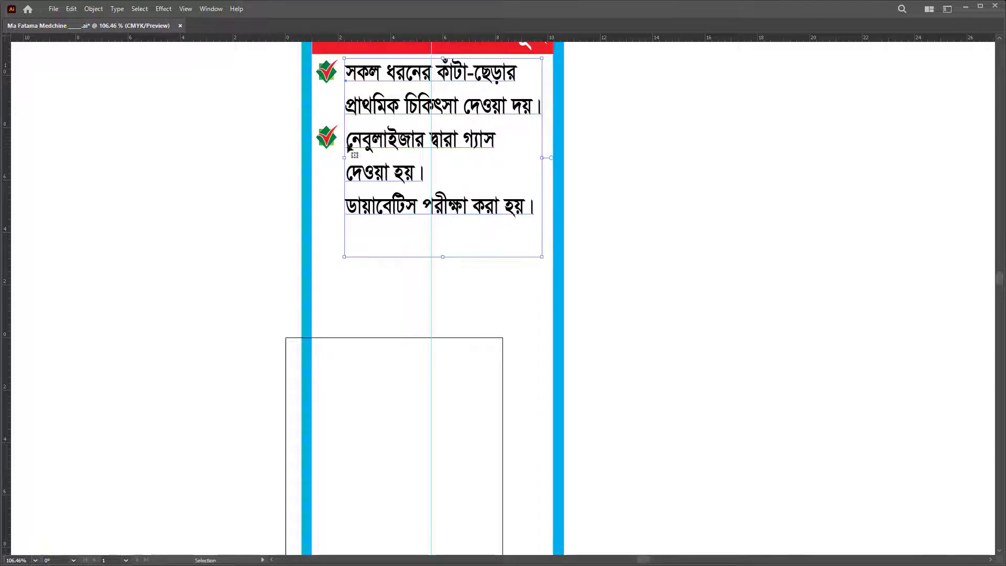
drag(338, 135, 338, 202)
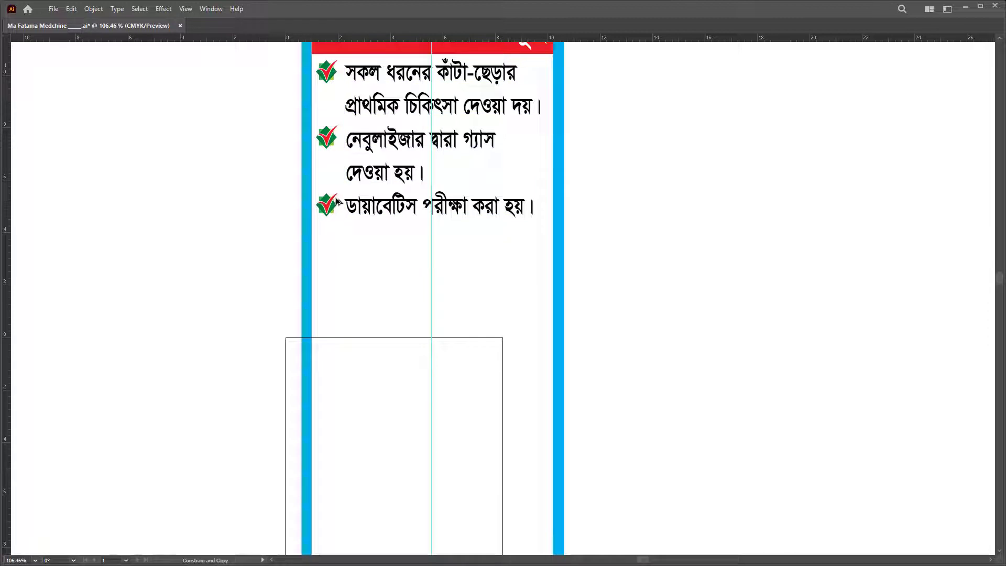
Step: Add 'ওজন মাপা হয়।' as the next item, fixing a typo, with a check mark
triple_click(419, 207)
key(End)
key(Return)
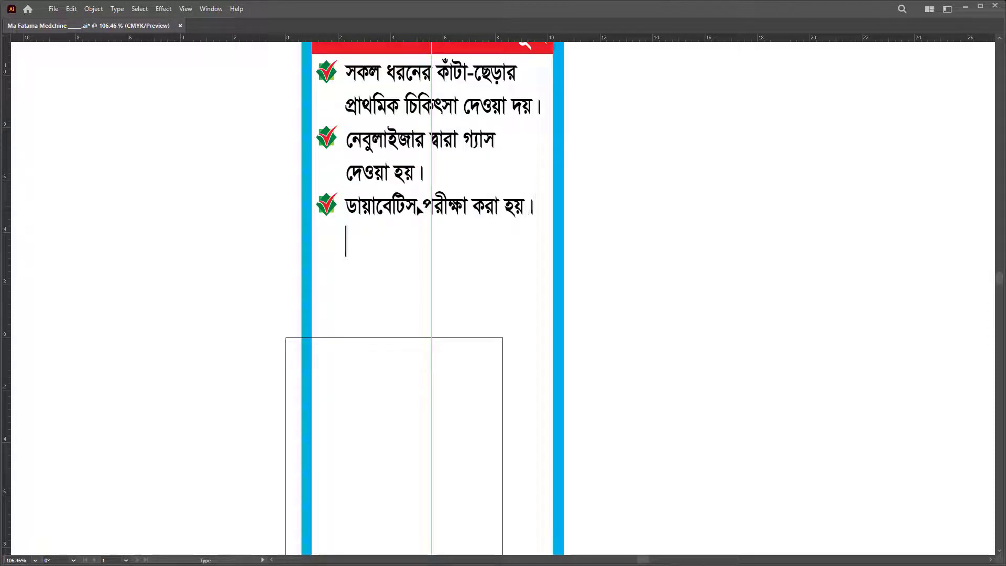
text(ওজন )
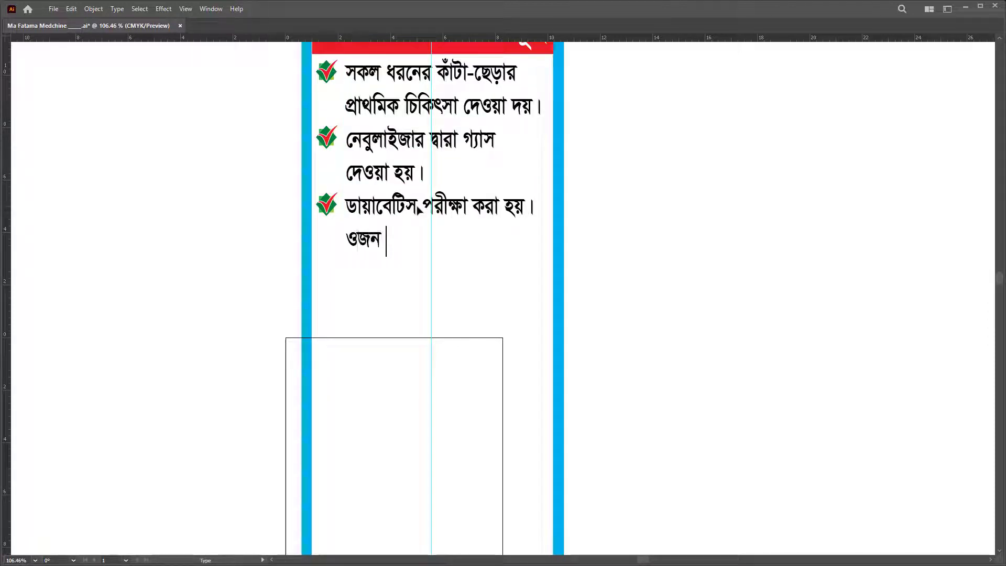
text(মাপা হয়অ।)
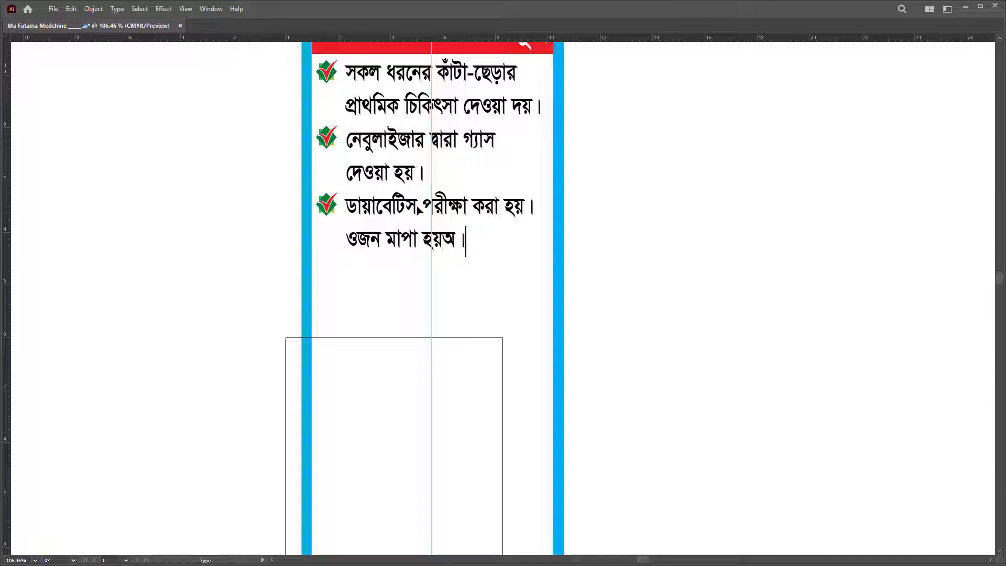
key(BackSpace)
key(BackSpace)
text(।)
key(Return)
key(Escape)
drag(332, 209, 335, 241)
Step: Add 'ব্লাড প্রেসার মাপা হয়।' below with a check mark beside it
triple_click(402, 243)
key(Right)
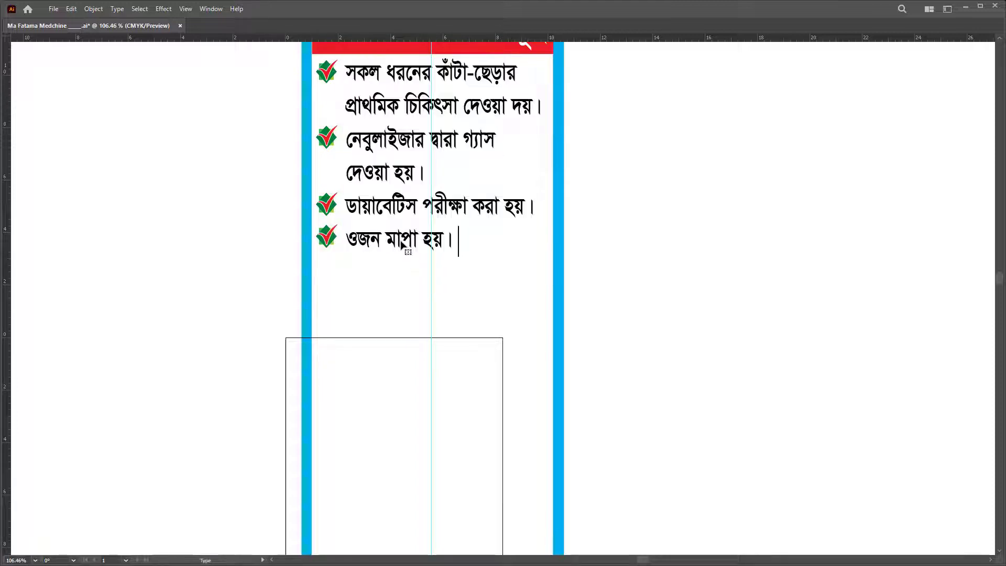
key(Down)
text(ব্লাড প্রে)
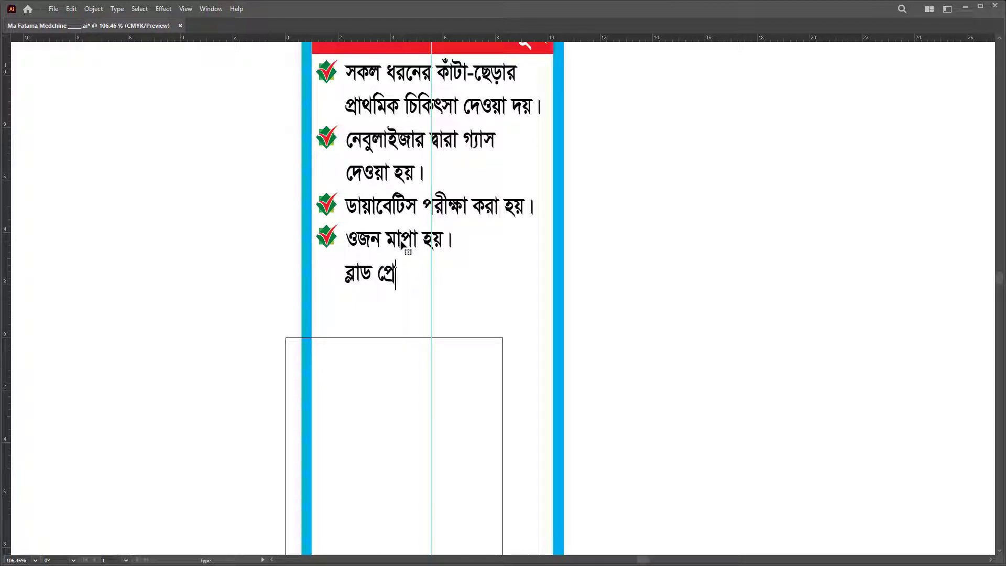
text(সার মাপা হয়)
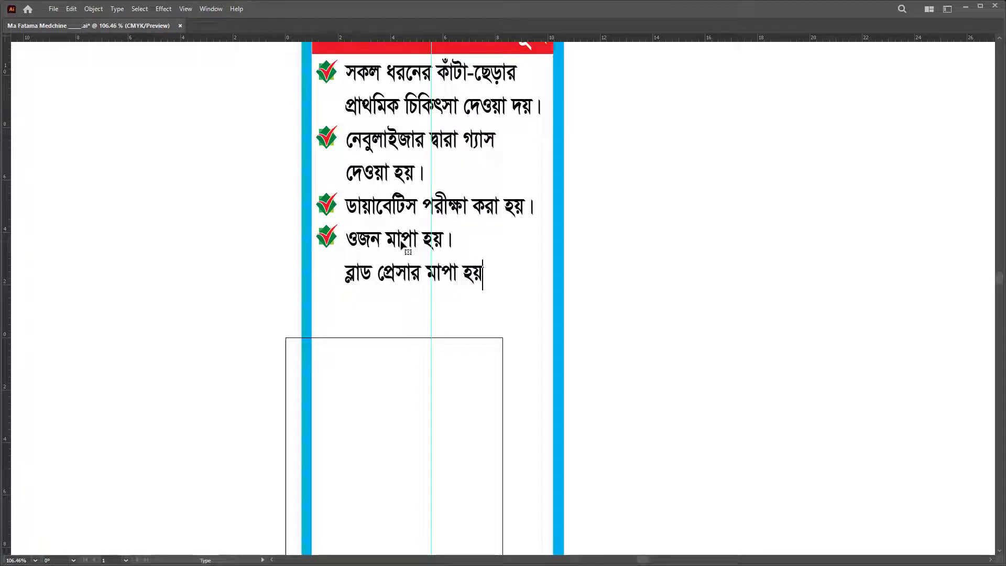
text(।)
key(Escape)
drag(330, 243, 332, 279)
Step: Zoom out on the services list and save the document
click(391, 258)
scroll(390, 257, down, 1)
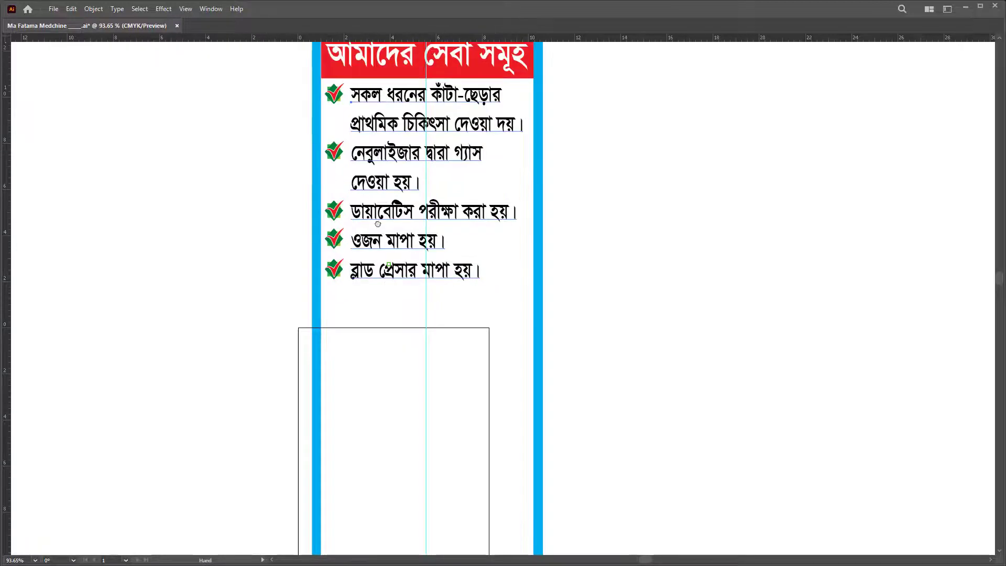
scroll(392, 185, down, 3)
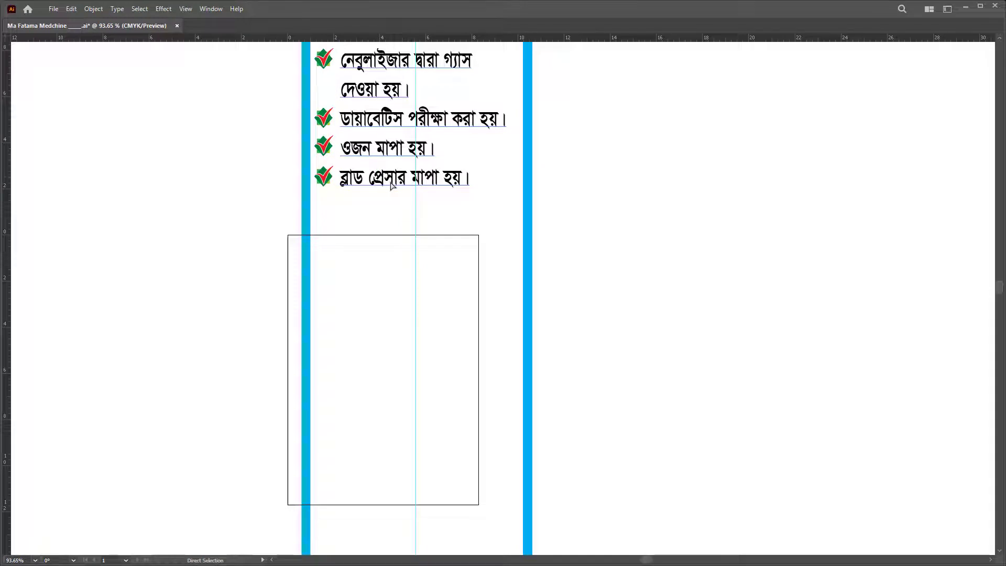
key(Return)
key(ctrl+s)
Step: Begin the jaundice item as 'সকল ধরনের জন্ডিসের', correcting the misspelled ending
key(Return)
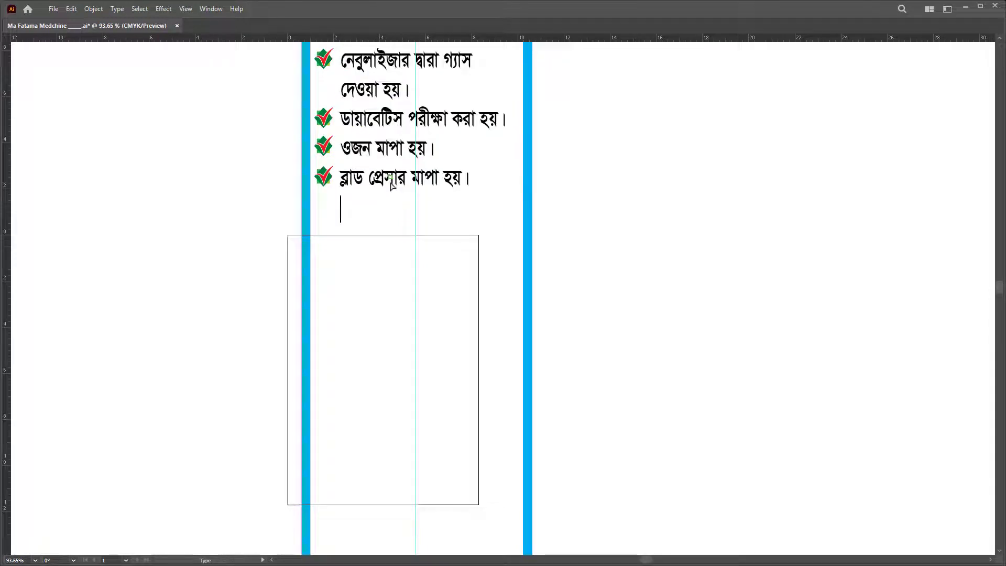
text(সকল)
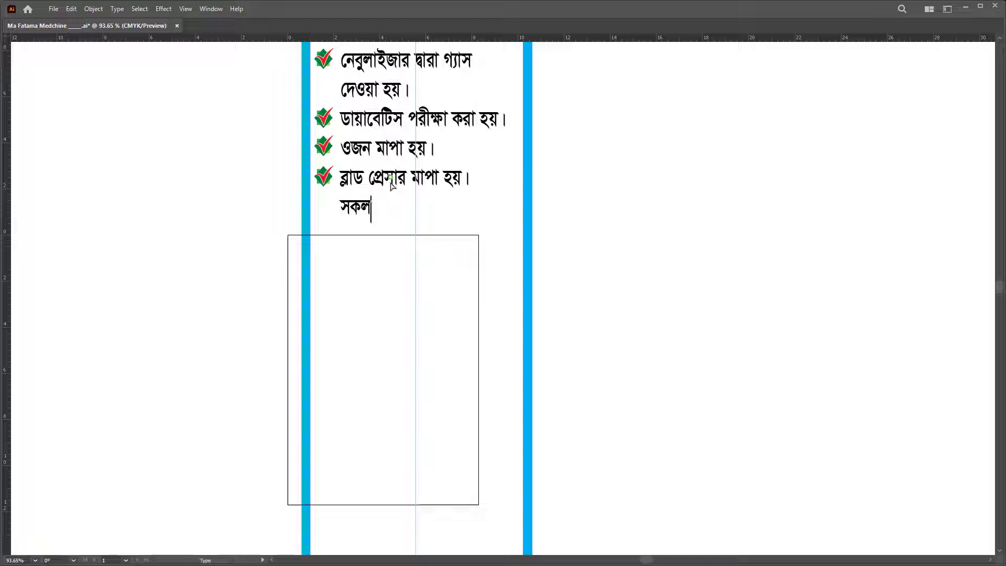
right_click(390, 182)
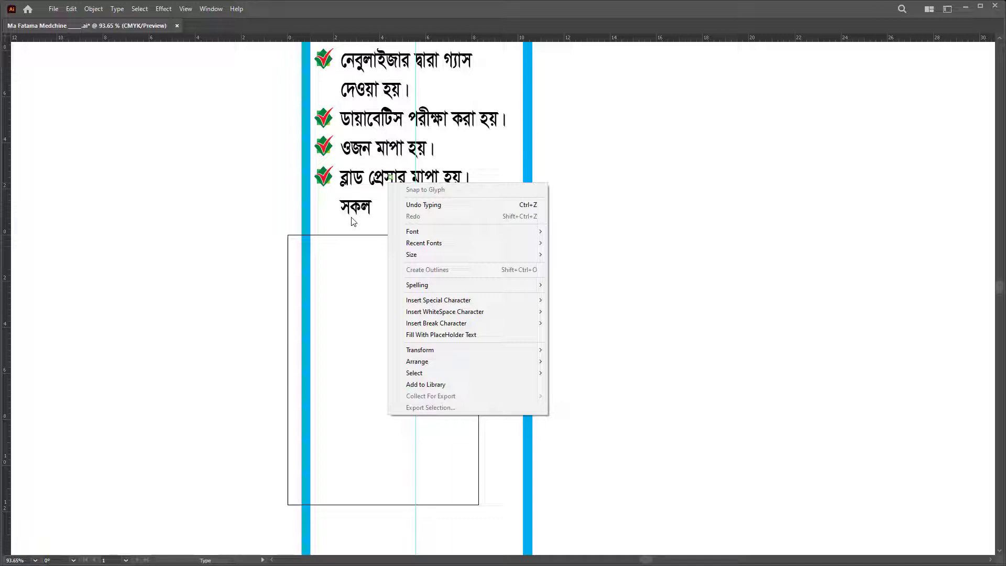
key(Escape)
key(ctrl+a)
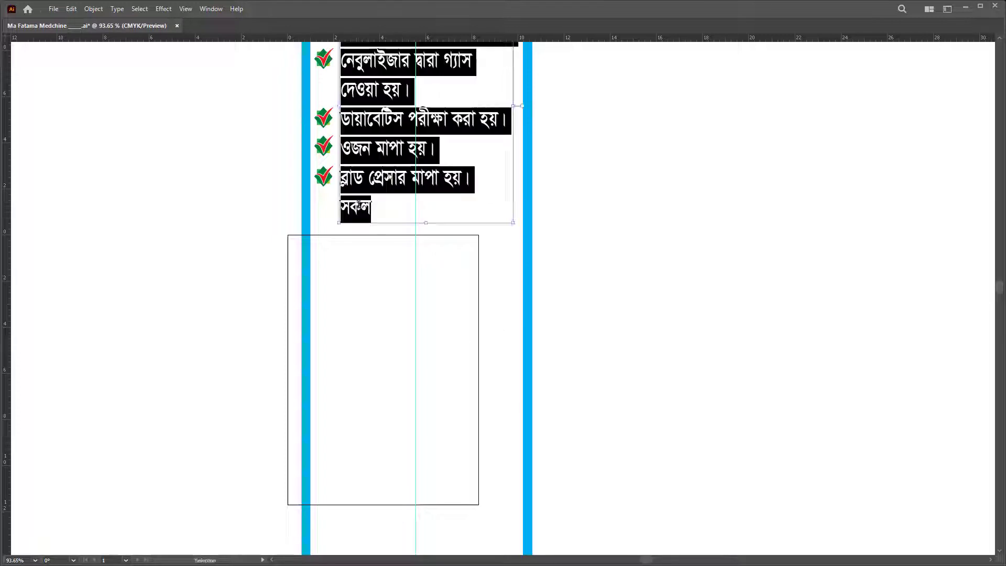
key(Right)
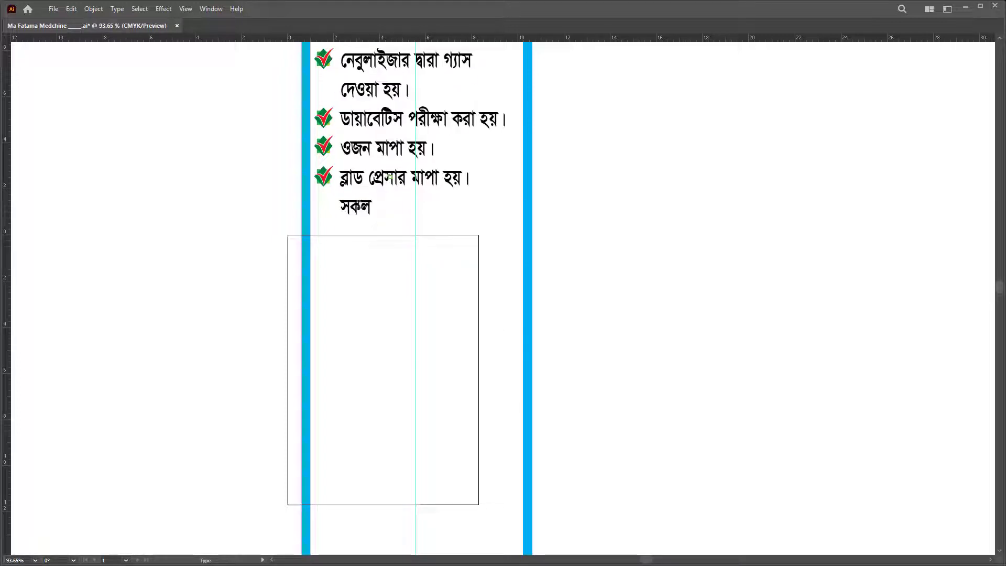
text(ধরনের)
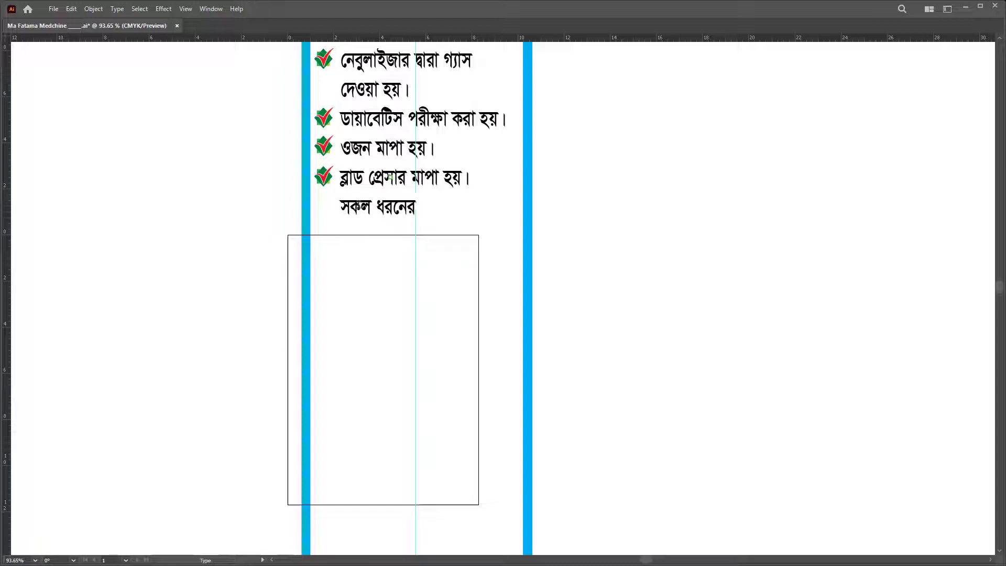
text( জন্ডিস-গ্যা)
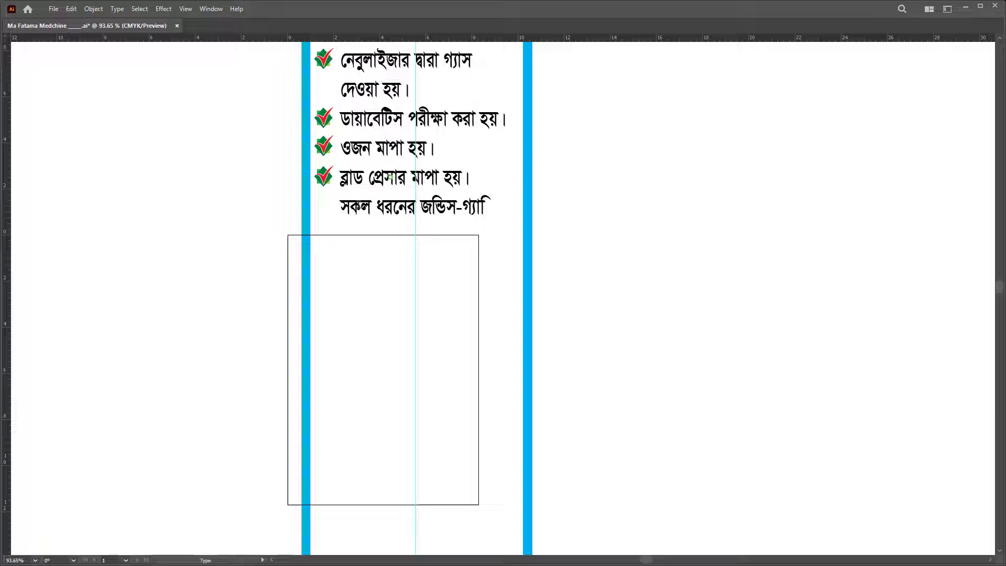
text(স্টিক)
drag(447, 207, 656, 204)
key(BackSpace)
text(সের গ্যা)
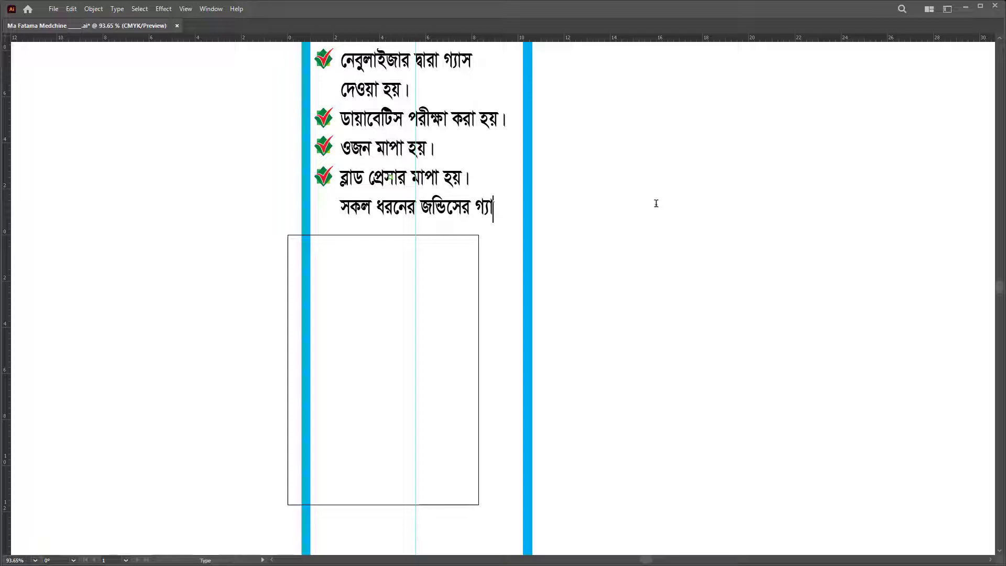
text(রান্টি)
Step: Continue it on a new line with 'সু-চিকিৎসা করা হয়।' and copy a check mark beside it
drag(471, 209, 702, 185)
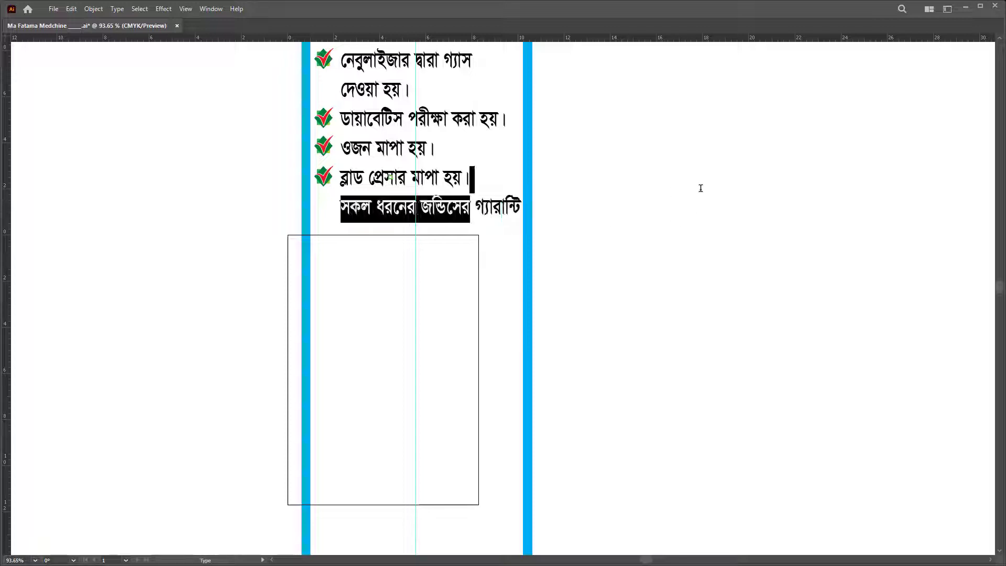
click(479, 209)
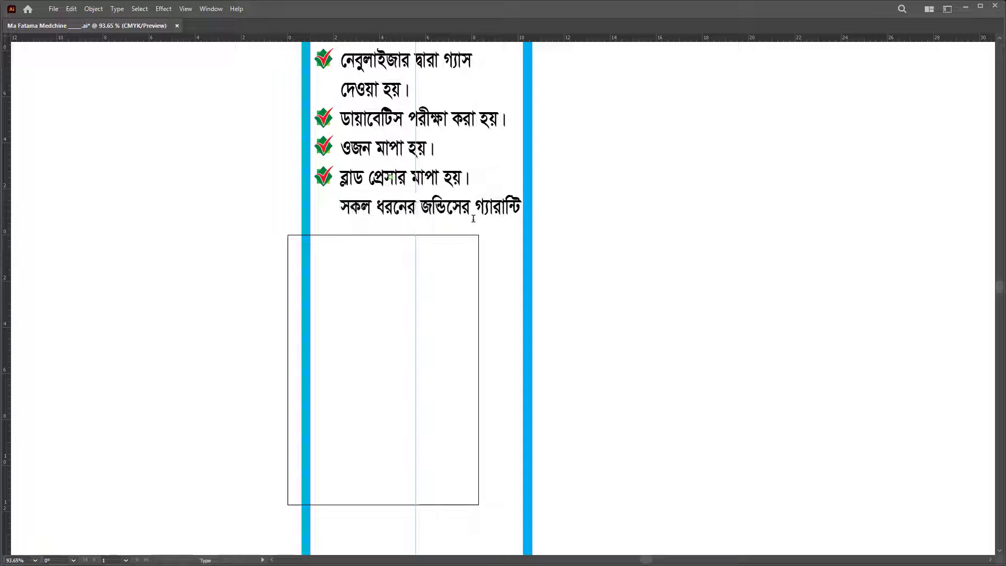
drag(476, 208, 556, 208)
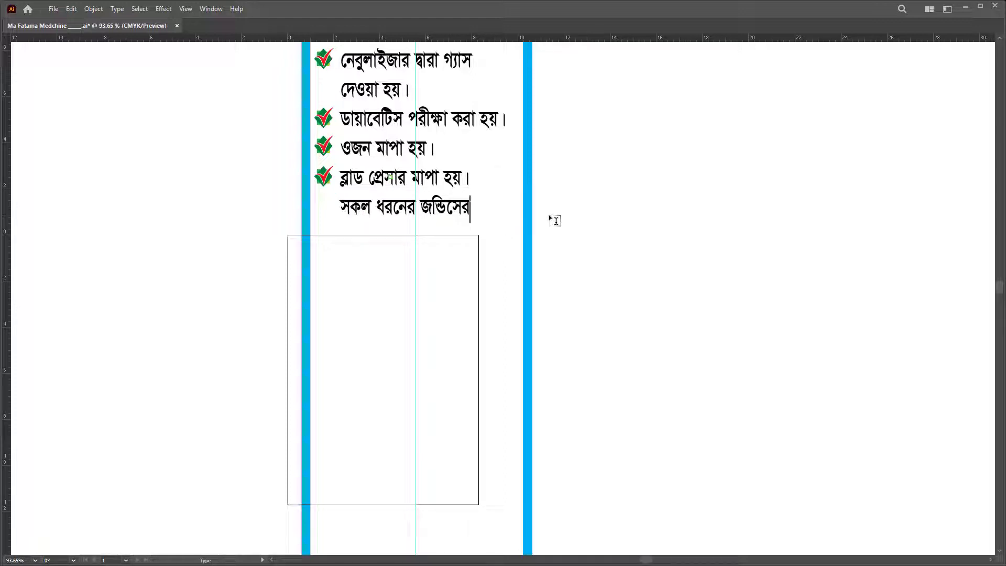
key(Return)
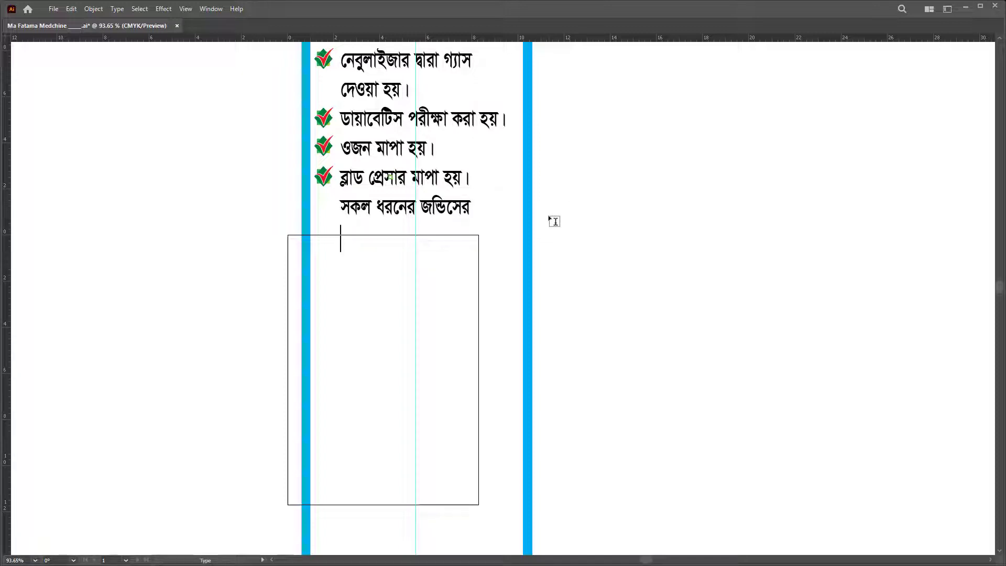
text(সু- িচিকি)
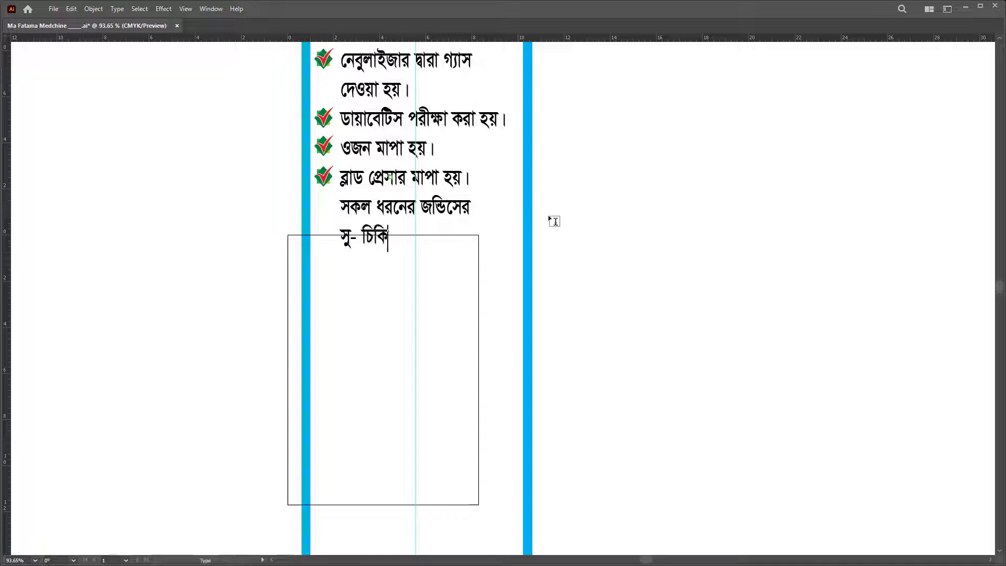
text(ৎসা করা হয়।)
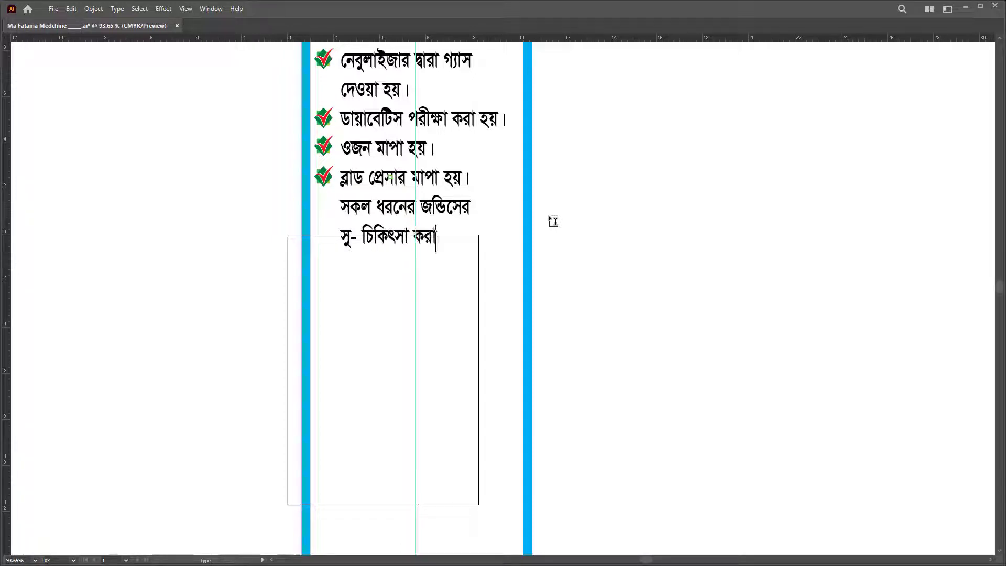
click(357, 236)
key(BackSpace)
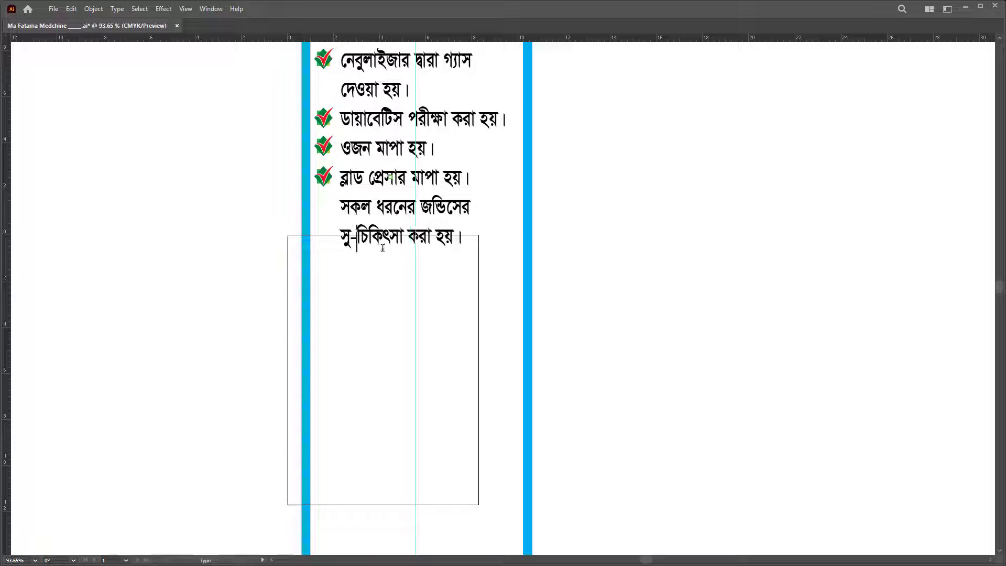
key(Escape)
drag(329, 181, 334, 209)
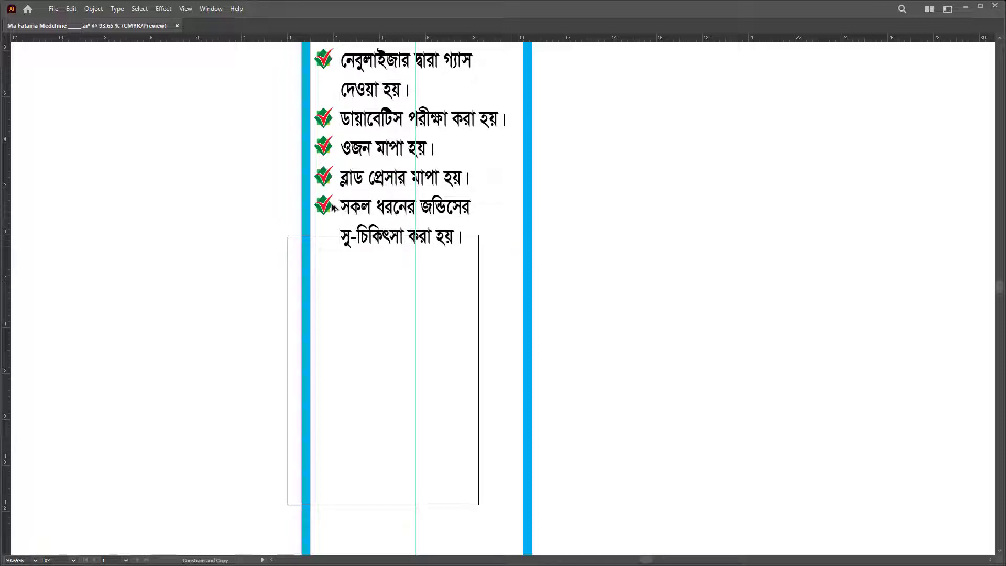
double_click(451, 231)
Step: Type the injection item over two lines, ending 'ইনজেকশন দেওয়া হয়।', fixing typos
key(ctrl+a)
key(Right)
text(ওমাসের জন্)
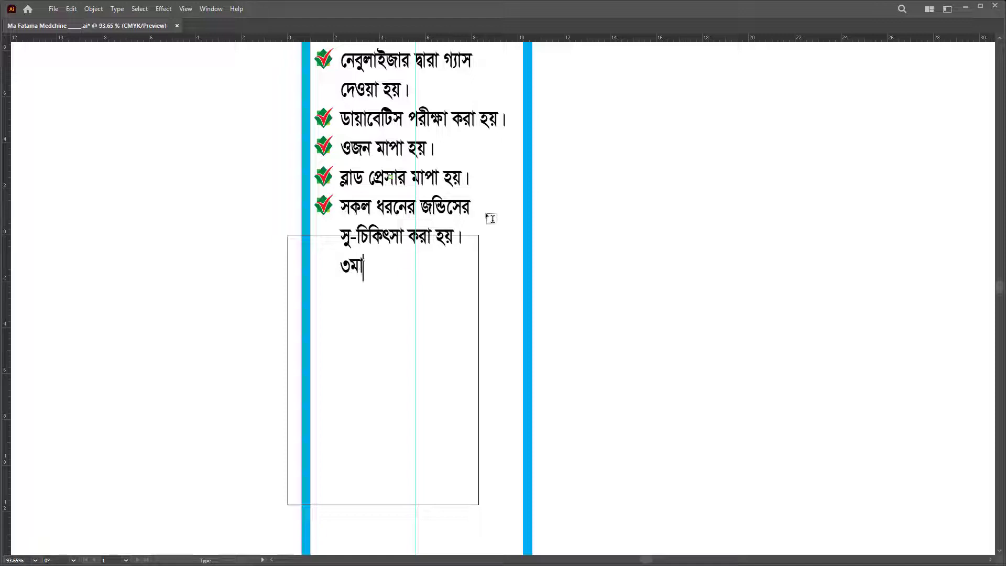
text(য)
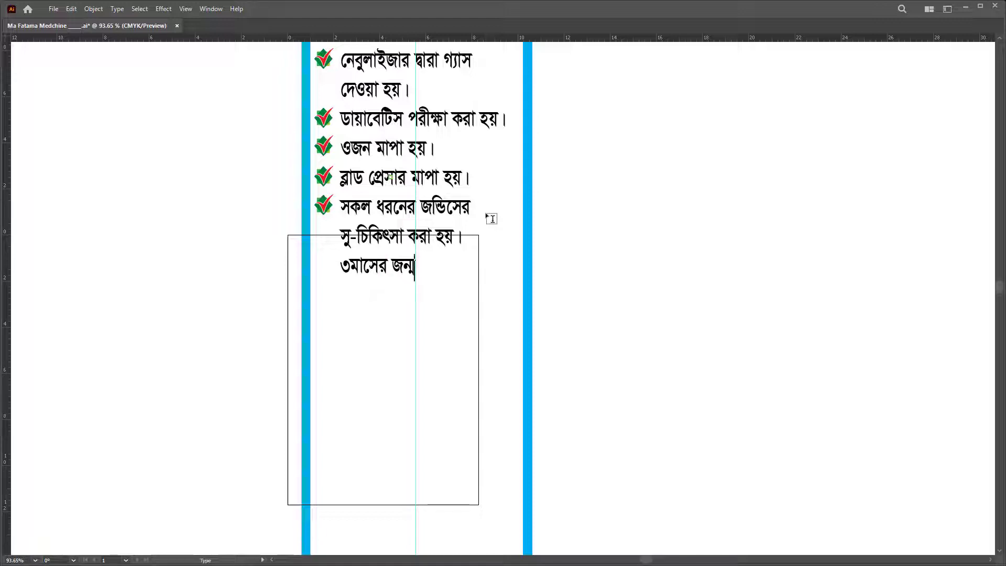
text( ি)
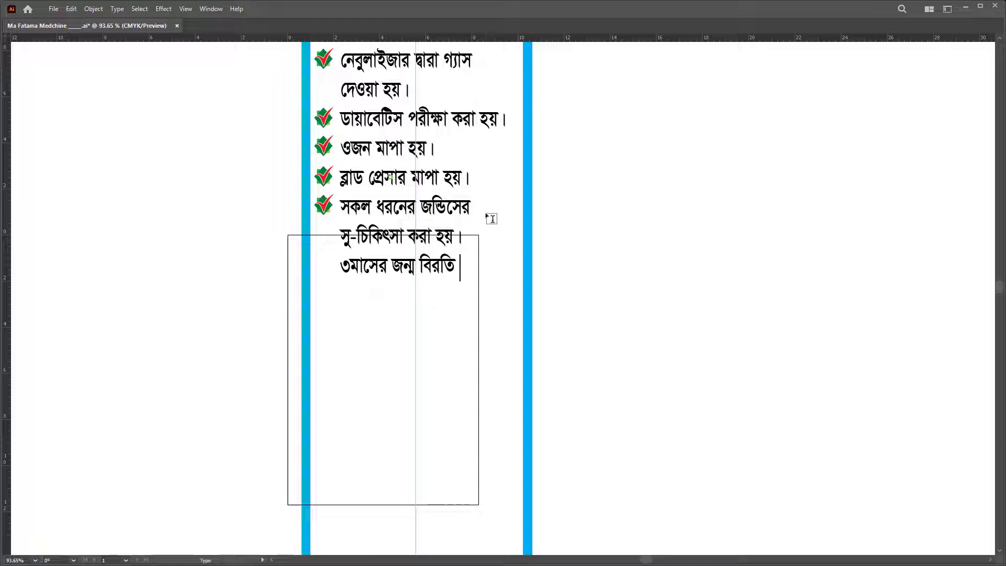
text(বরতি করণ)
key(Return)
text(আনিজে)
key(BackSpace)
key(BackSpace)
key(BackSpace)
key(BackSpace)
key(BackSpace)
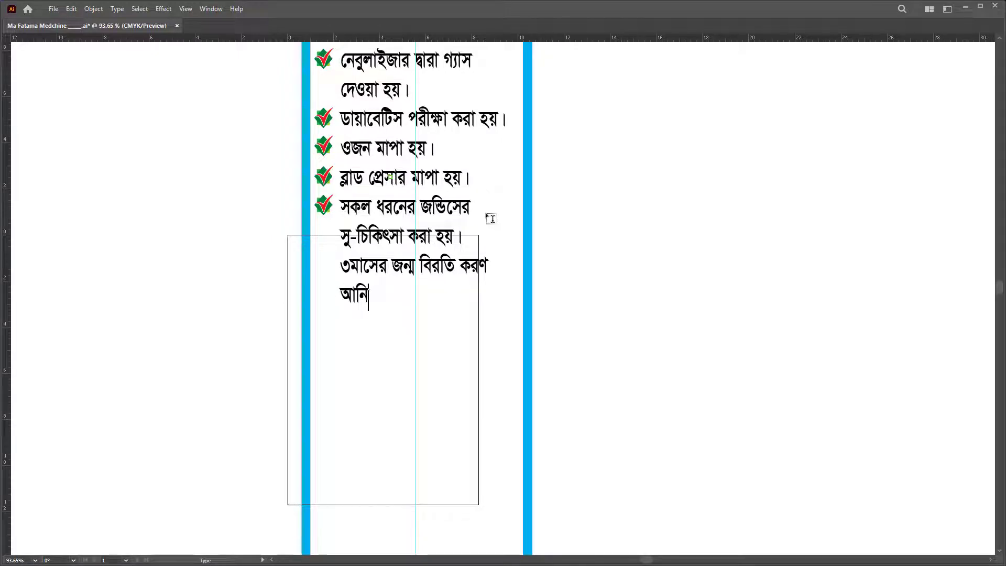
text(ইনেজকমন)
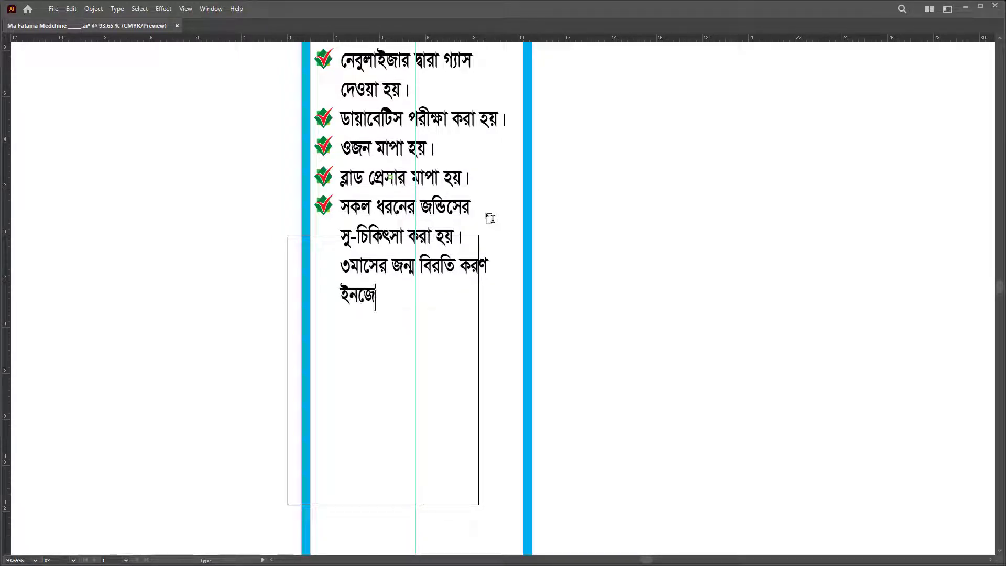
key(BackSpace)
key(BackSpace)
text(শন দেওয়া হয়।)
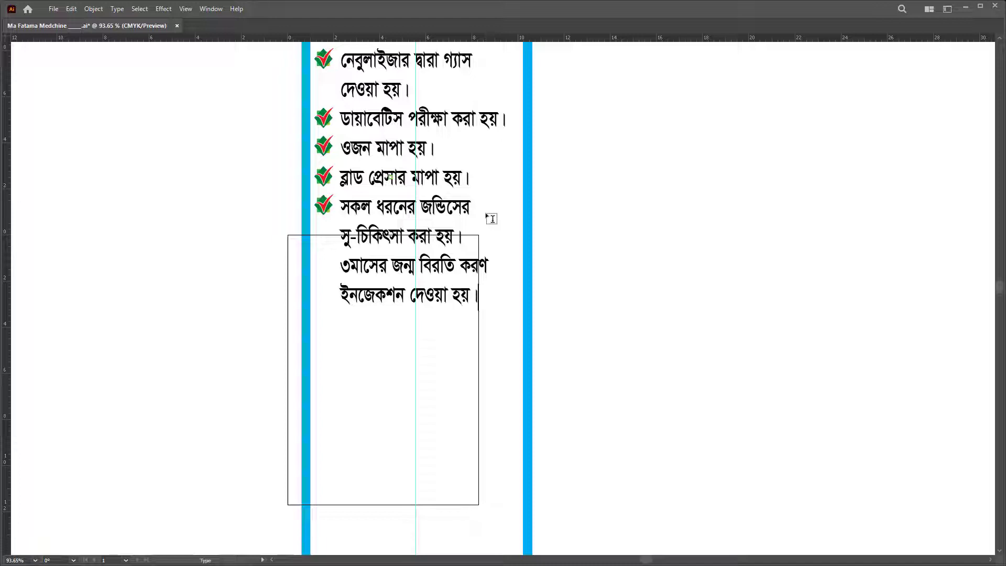
key(Return)
key(Escape)
Step: Copy the fourth and fifth check marks down beside both injection lines
key(a)
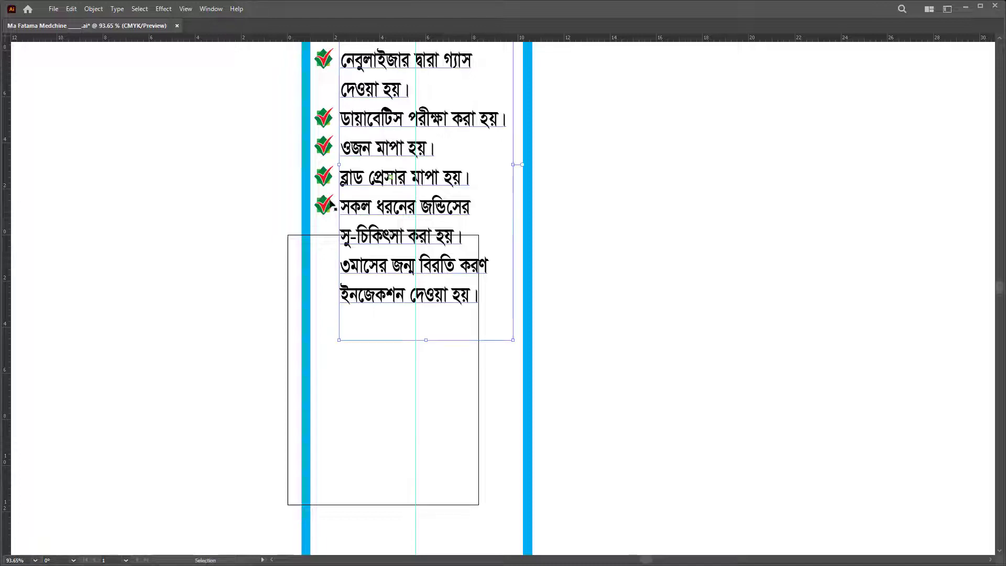
click(324, 205)
shift+click(323, 178)
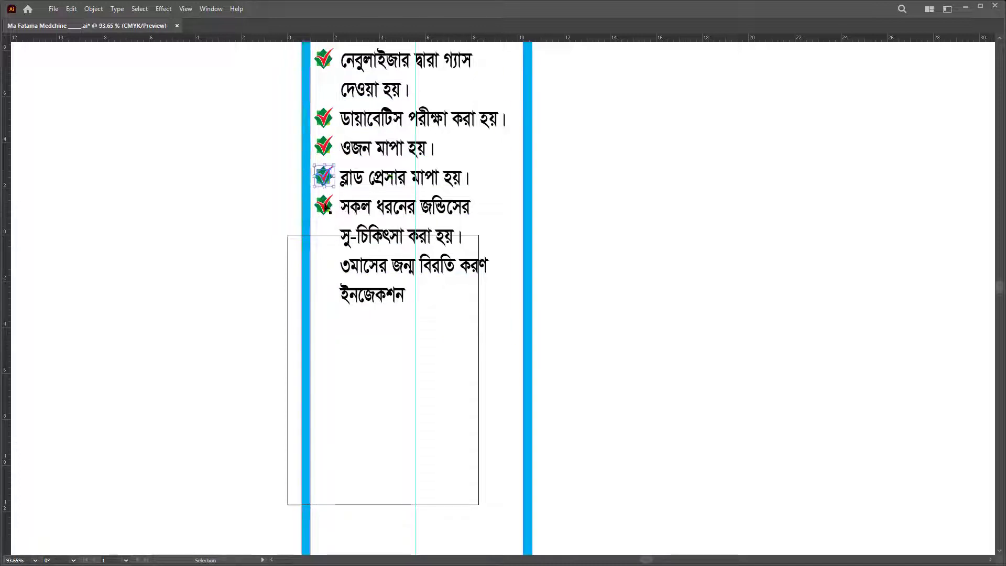
key(v)
click(676, 252)
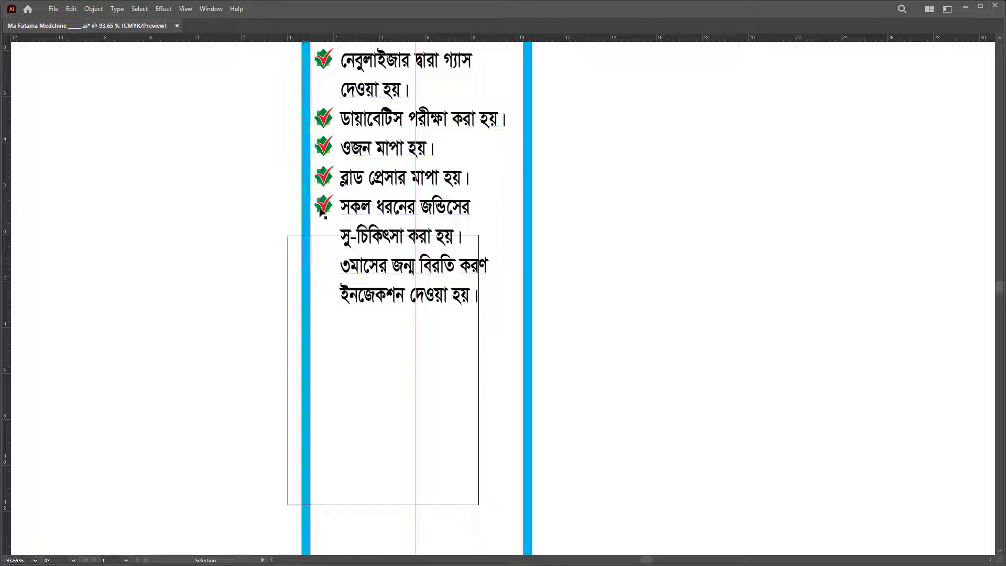
click(324, 204)
shift+click(326, 178)
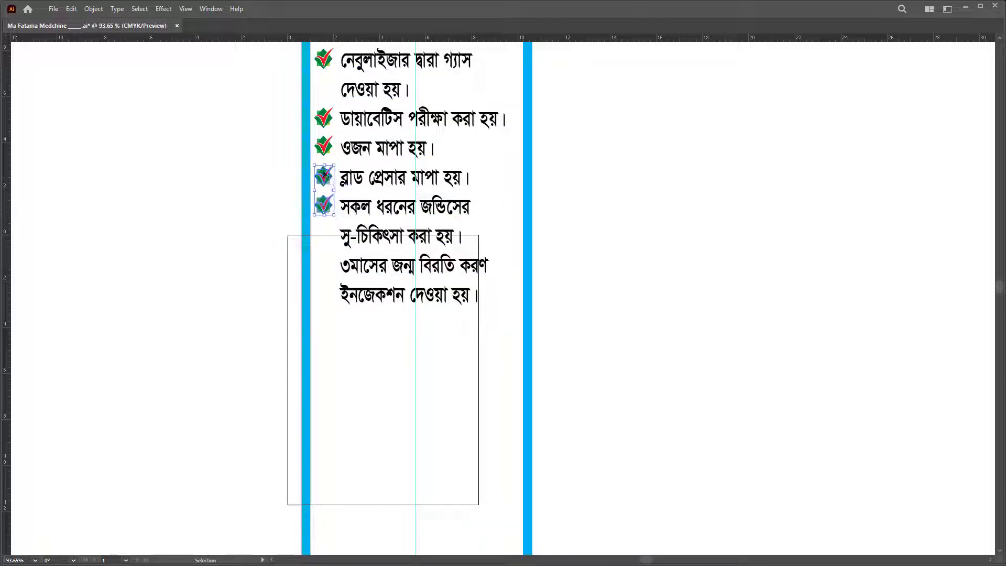
drag(326, 178, 347, 268)
click(579, 257)
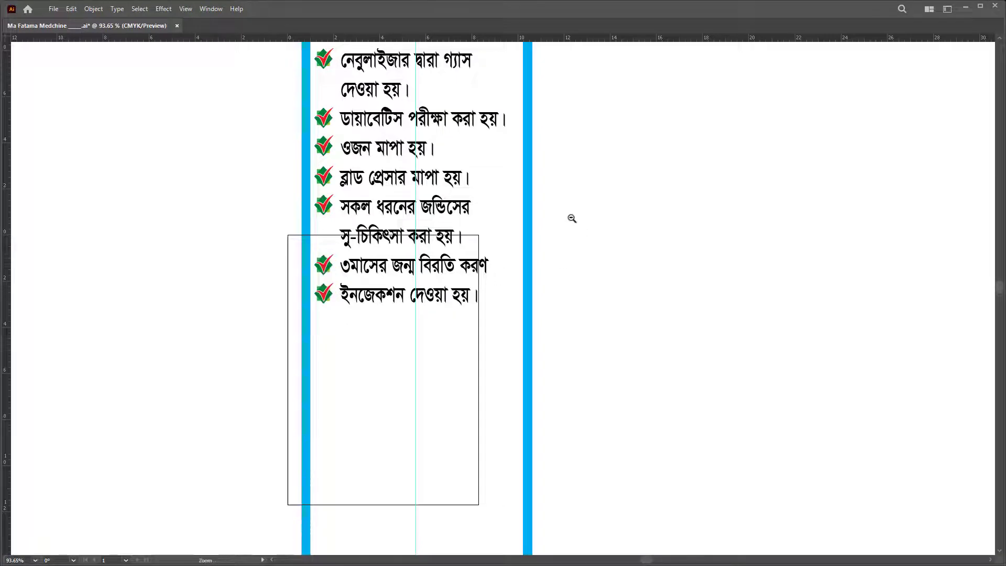
scroll(570, 218, down, 1)
Step: Delete the extra check mark beside the second injection line
click(395, 222)
double_click(396, 224)
key(ctrl+a)
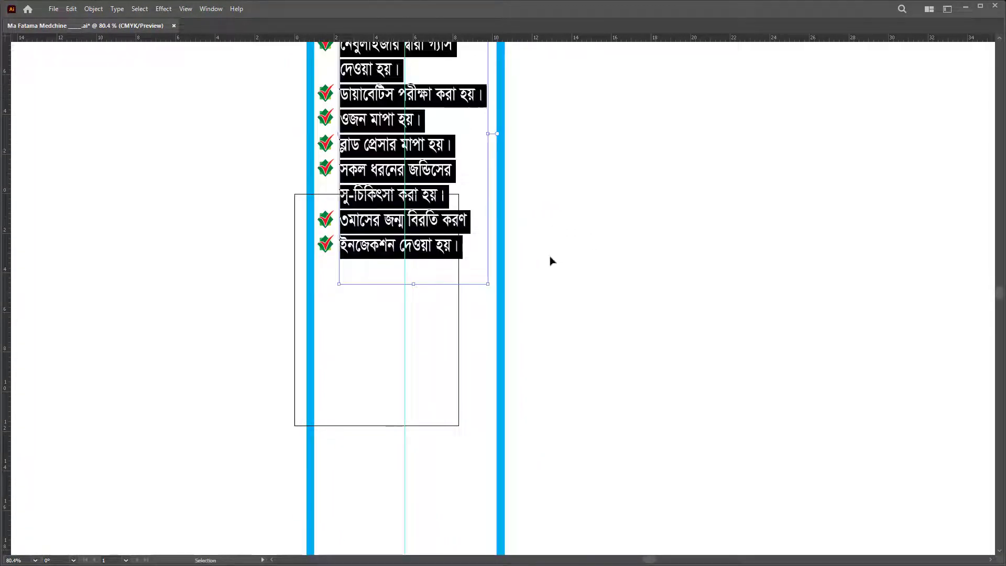
key(Escape)
click(327, 245)
key(Delete)
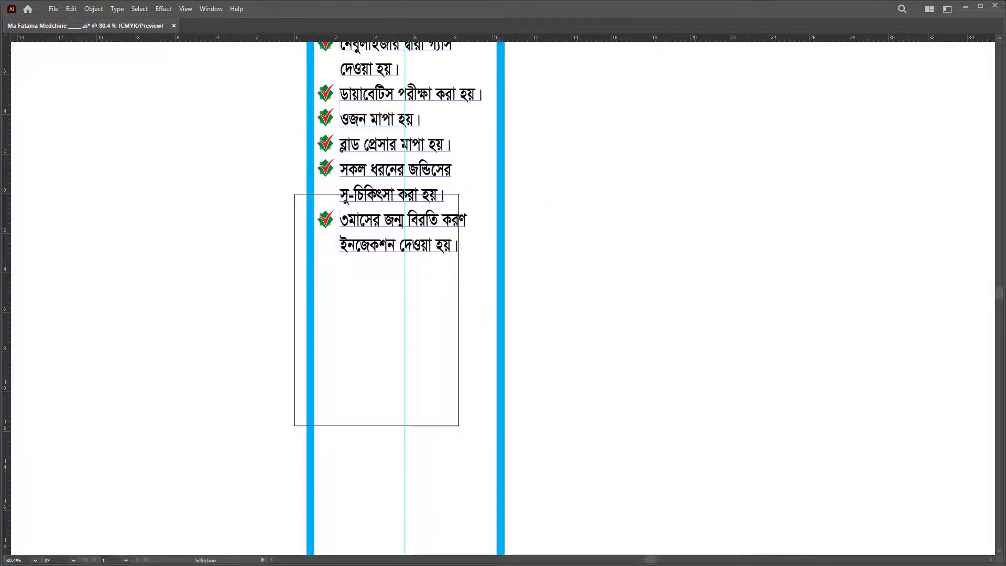
Step: Type 'সকল ধরনের ভ্যাক্সিন' on a new line, correcting its spelling
double_click(456, 269)
key(ctrl+a)
click(453, 270)
key(Return)
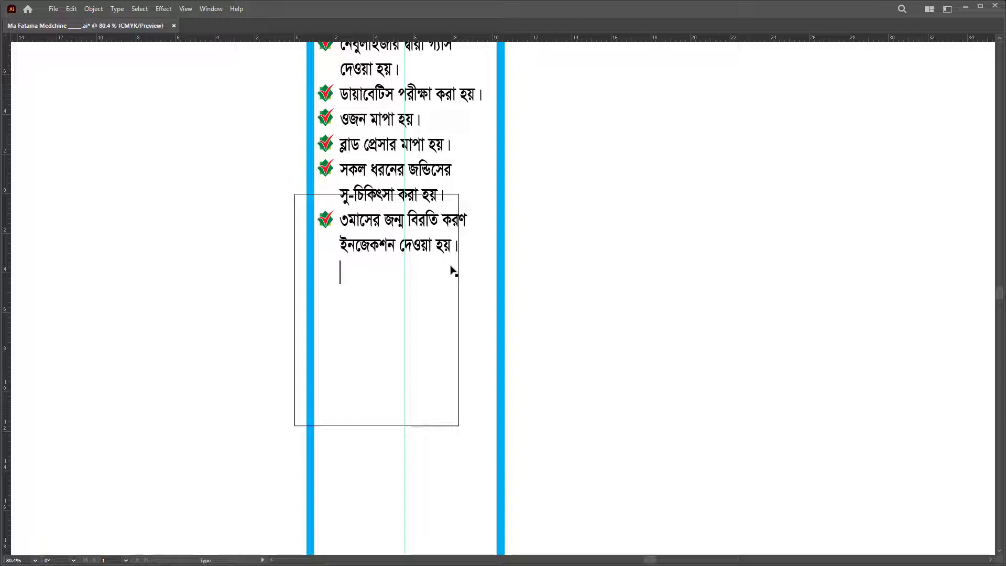
text(সকল ধরনের ব্যাক্তি)
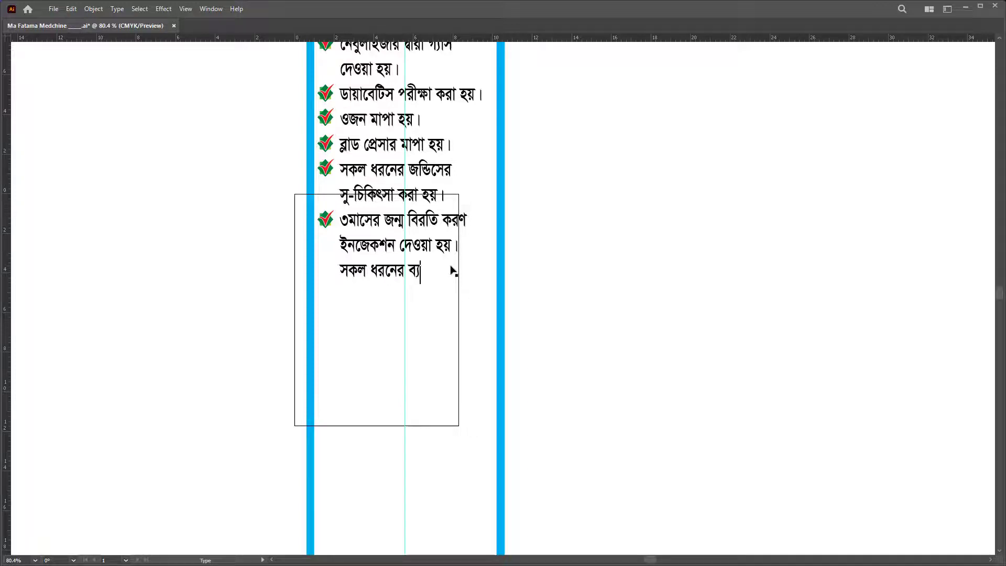
key(BackSpace)
key(BackSpace)
key(BackSpace)
key(BackSpace)
text(িক্সন)
key(BackSpace)
drag(409, 272, 416, 272)
text(ভ)
Step: Finish the line with 'দেওয়া হয়।' and copy a check mark beside it
key(ctrl+a)
key(Right)
text(দেওয়া)
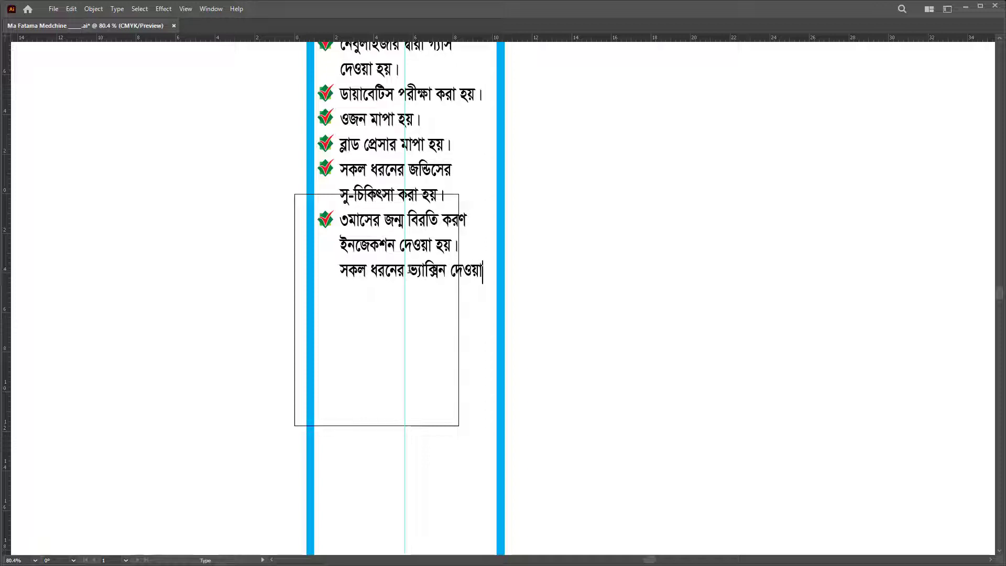
text( হয়।)
key(Escape)
drag(326, 221, 330, 272)
key(t)
triple_click(436, 277)
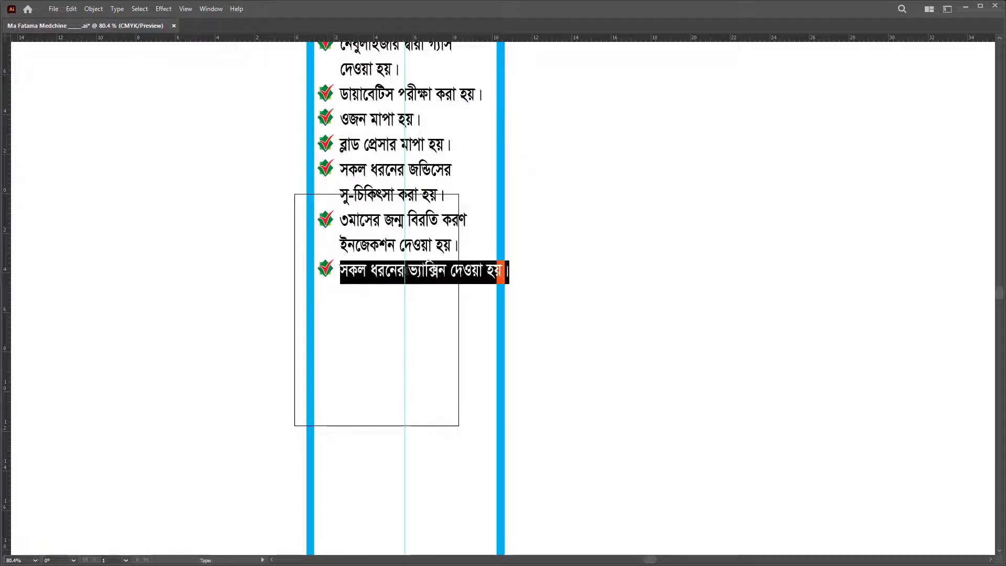
key(ctrl+a)
Step: Start a new item 'সকল ধরনের দেশী-বিদেশী', fixing the vowel sign in দেশী
click(436, 281)
key(Return)
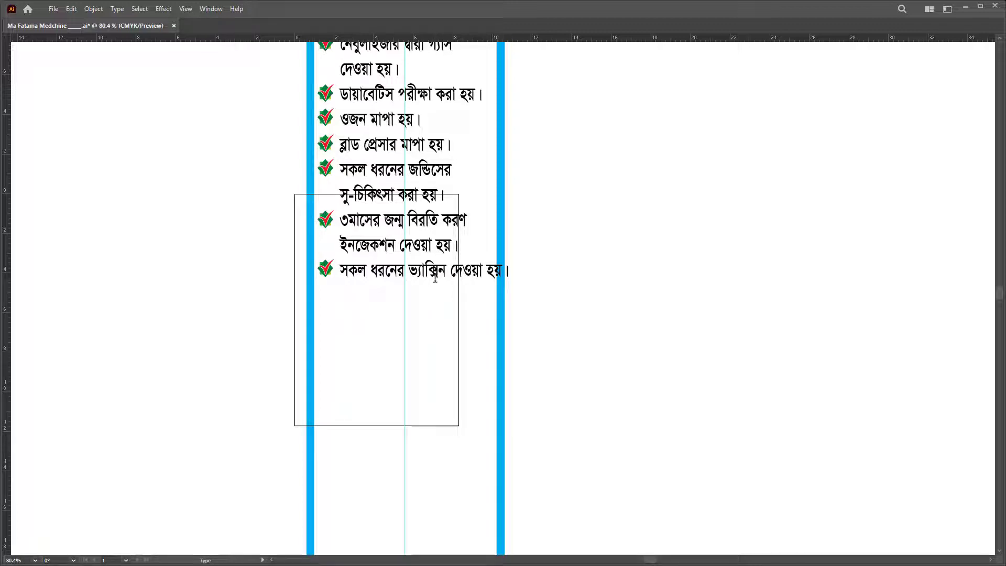
text(সকল ধরনের দো)
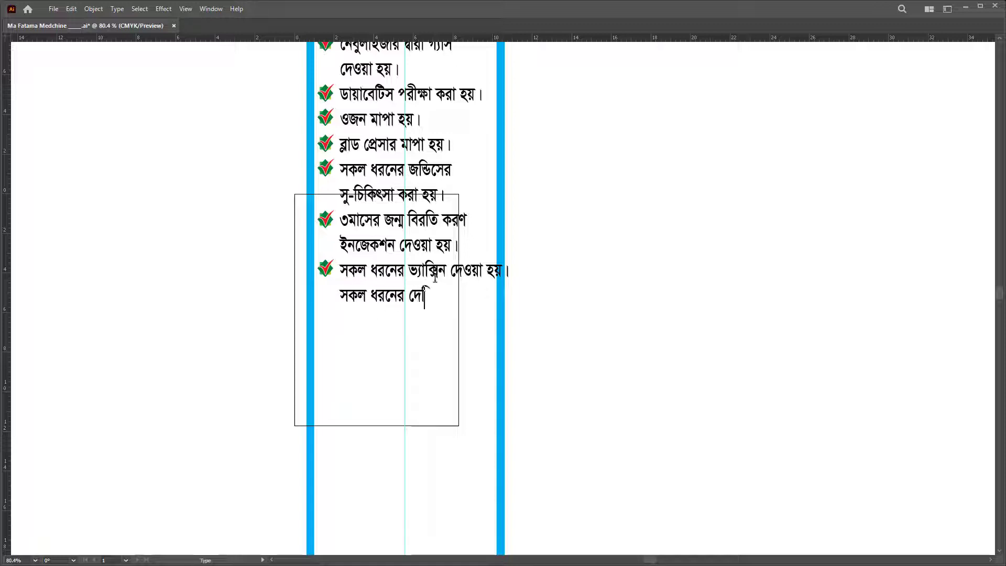
text(শ-বিদেশী)
click(431, 297)
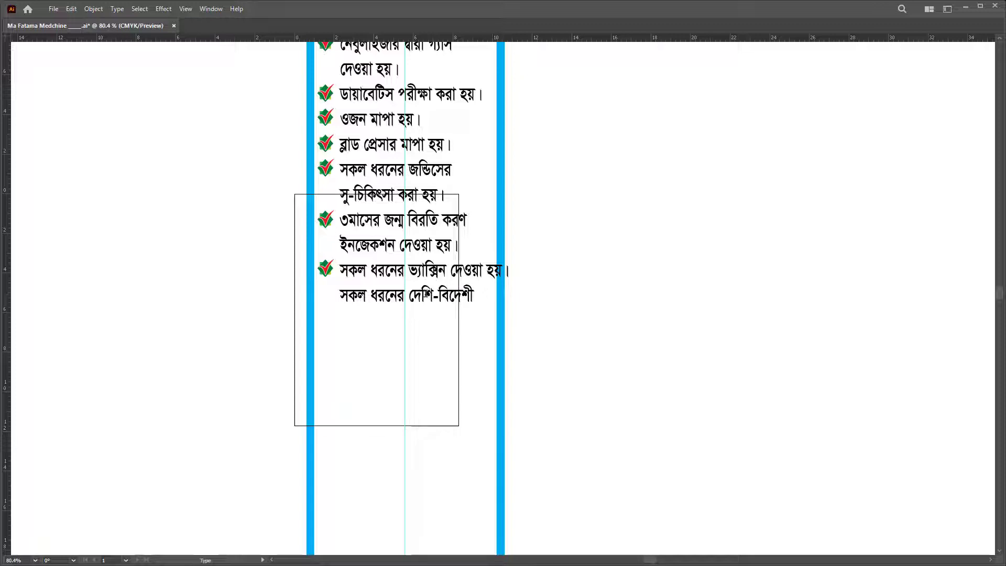
key(BackSpace)
text(ী)
click(473, 297)
Step: Add 'ঔষধ পাওয়া যায়।' on the next line and copy a check mark beside the item
key(Return)
text(এ)
key(BackSpace)
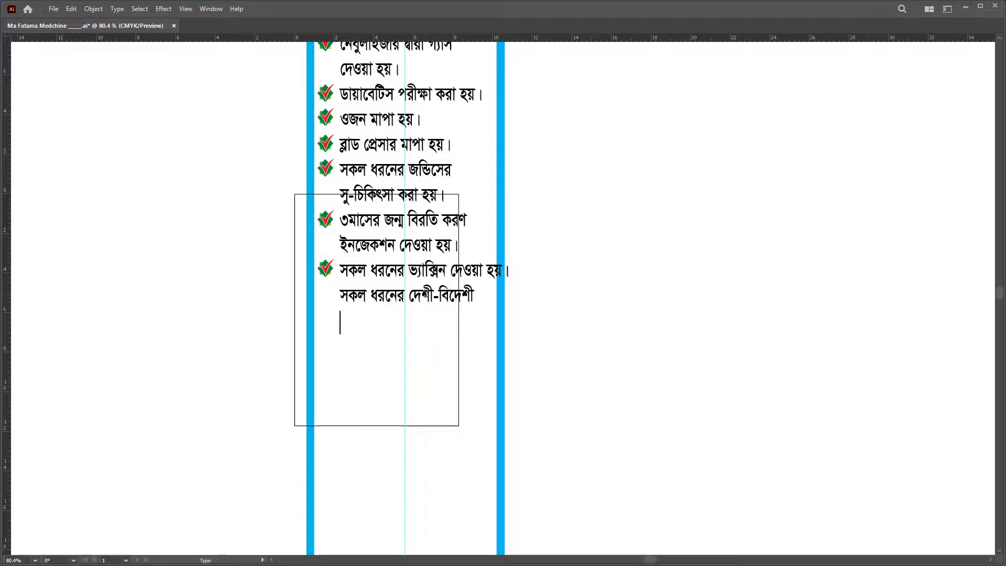
text(ঔষ)
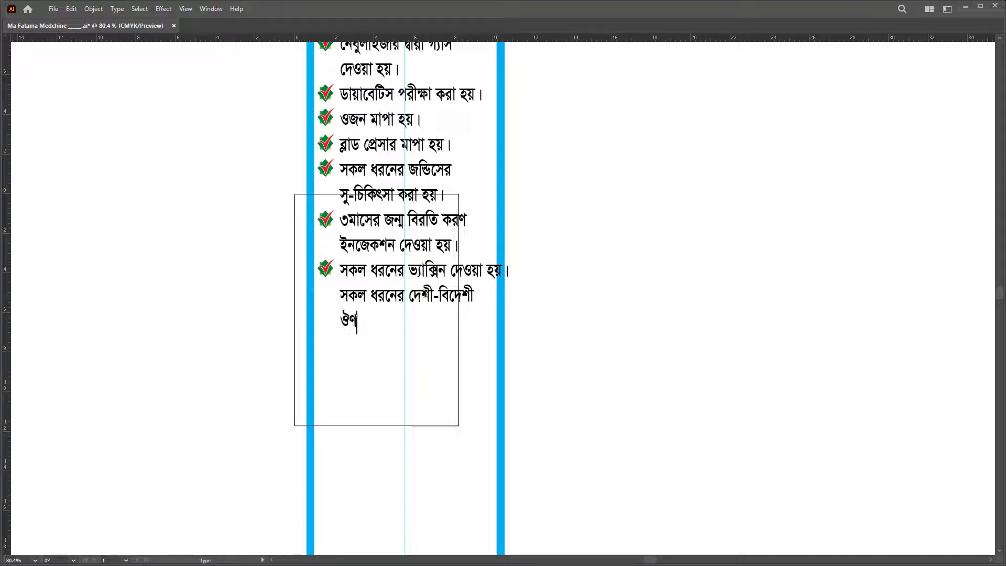
text(ধ পাওয়া যায়।)
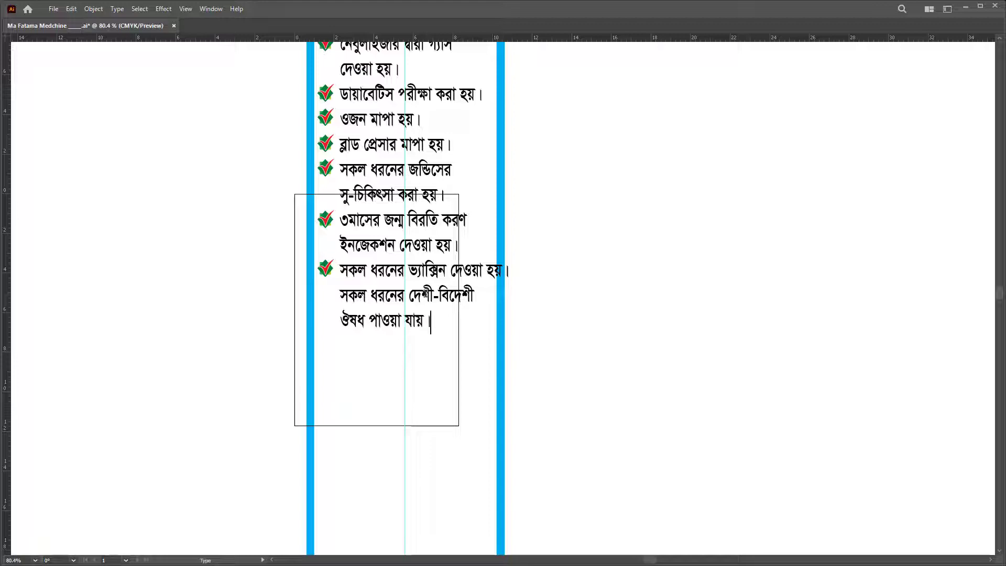
key(Escape)
drag(333, 268, 333, 292)
Step: Zoom out and scroll to see more of the services list
key(z)
alt+click(288, 285)
scroll(393, 227, down, 3)
key(v)
scroll(393, 210, up, 3)
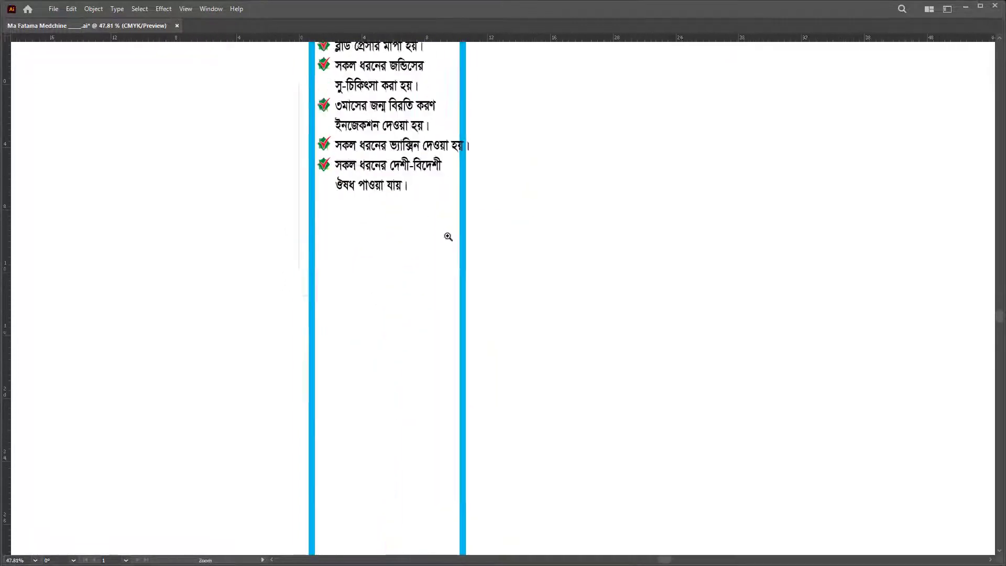
Step: Reopen the list text and add an empty line at its end
double_click(393, 195)
key(ctrl+a)
key(Right)
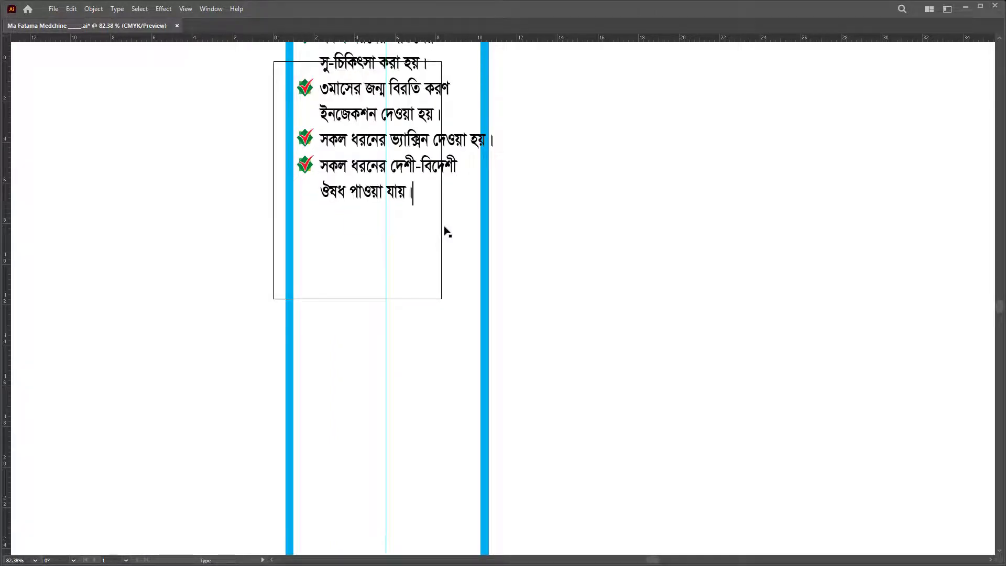
key(Return)
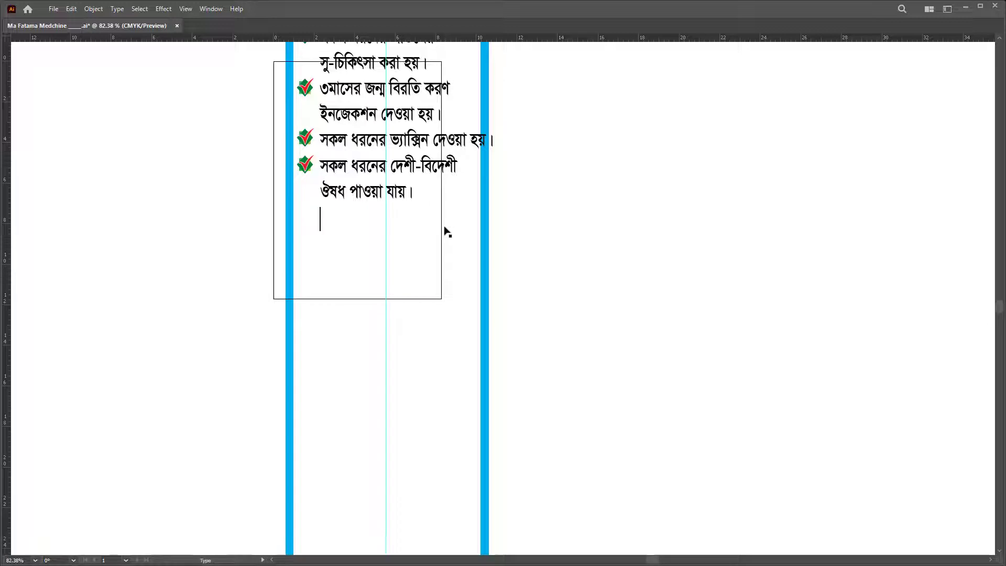
key(Escape)
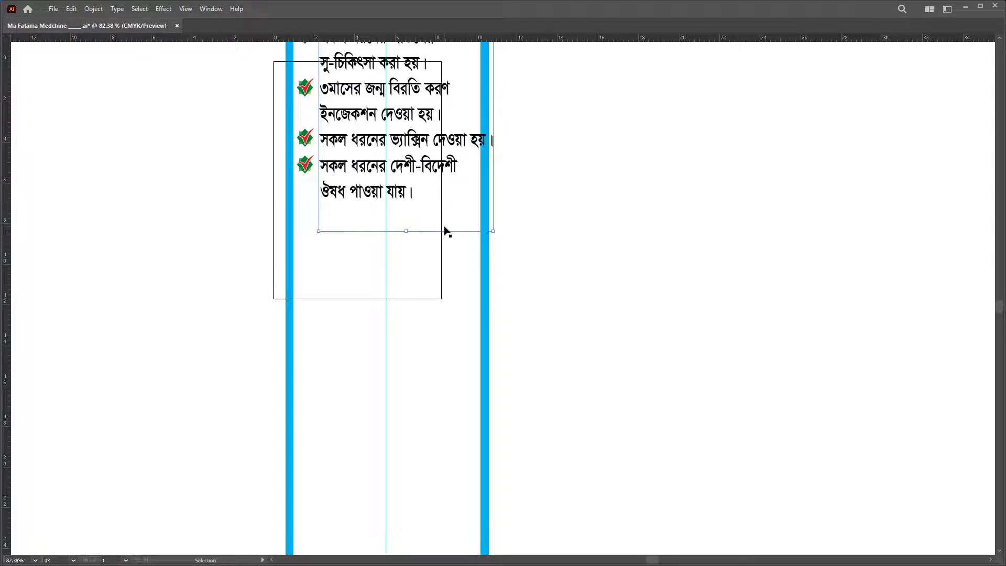
double_click(444, 231)
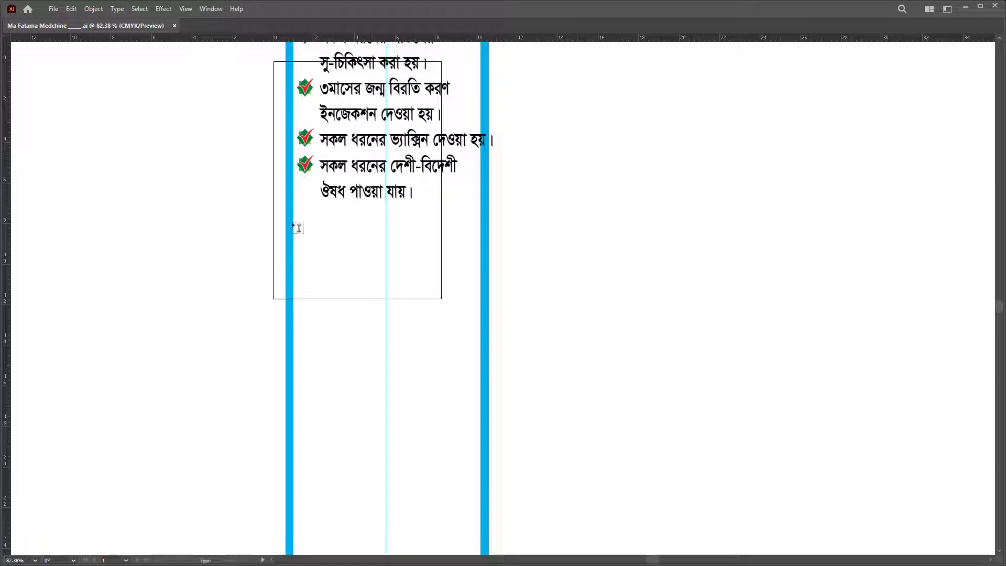
key(ctrl+a)
click(420, 227)
key(Return)
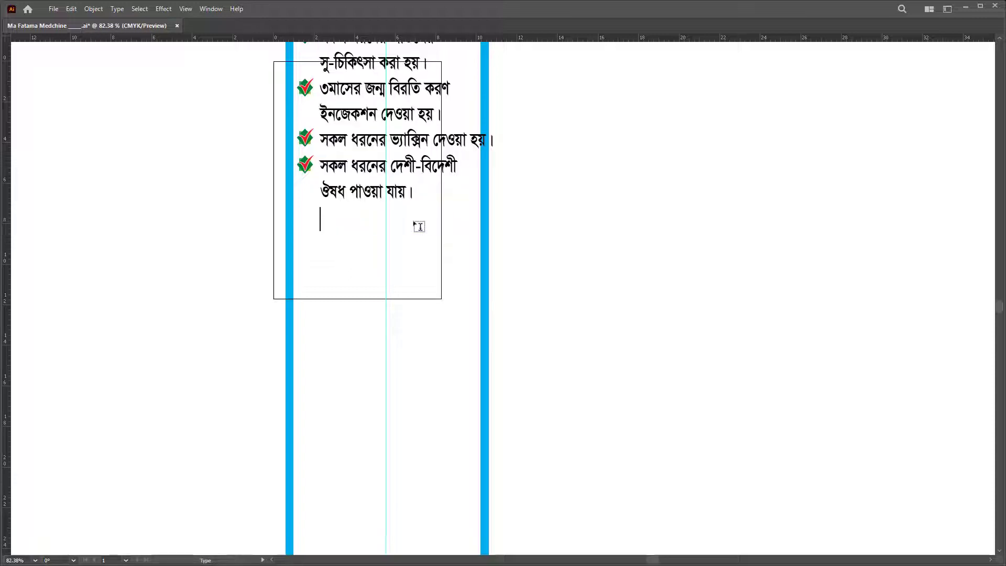
key(BackSpace)
Step: Append the line 'সকল ধরনের চিকিসার হোম সার্ভিস দেওয়া হয়।' to the list and copy a checkmark beside it
click(419, 226)
text(সকল ধরনের)
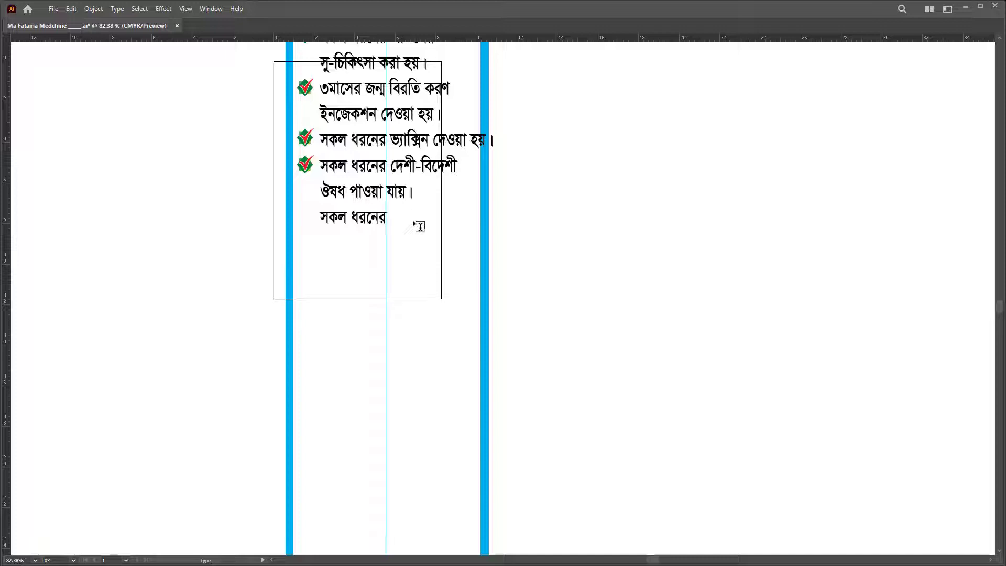
text(চিকিসার)
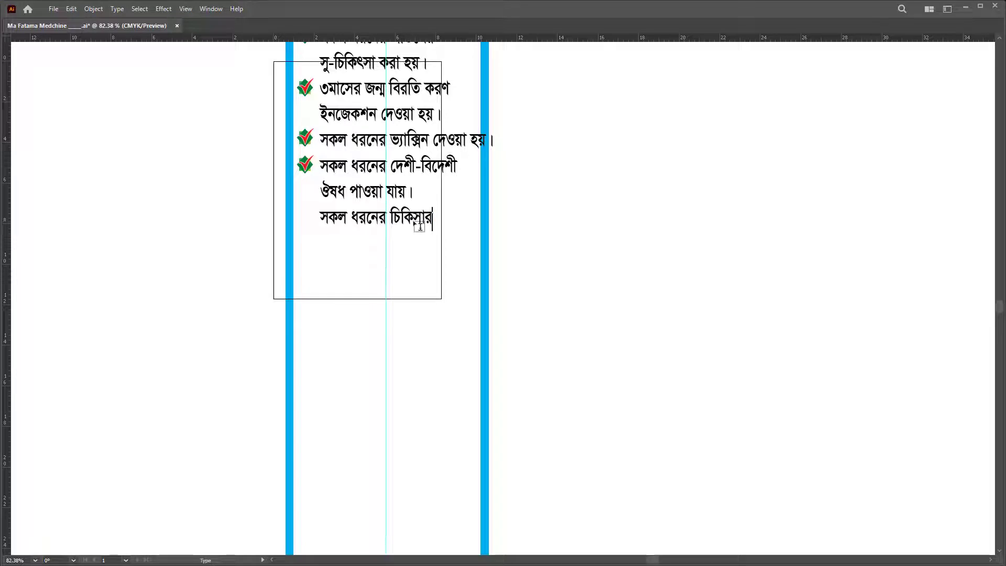
text( হোম সার্ভিস)
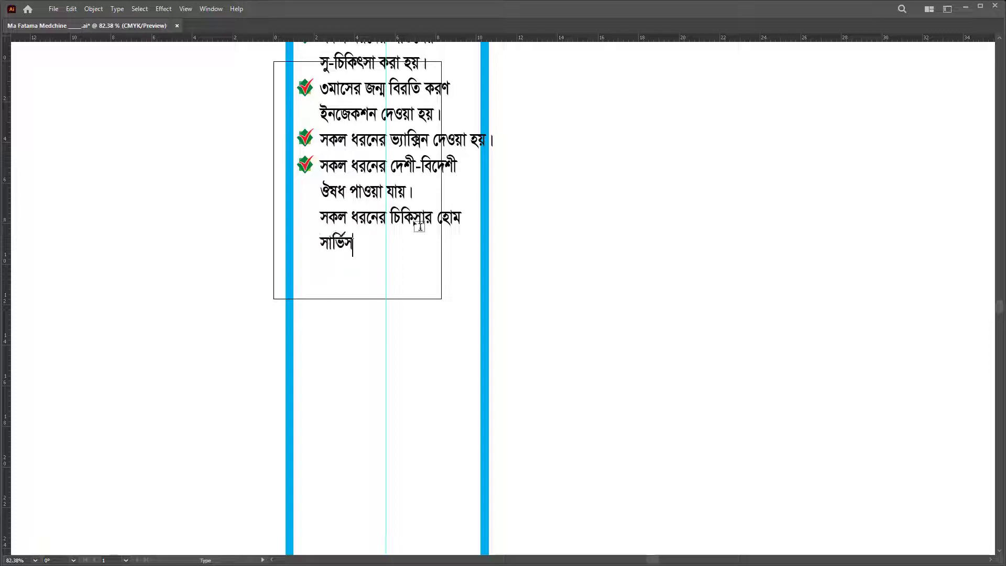
text( দেওয়া হয়।)
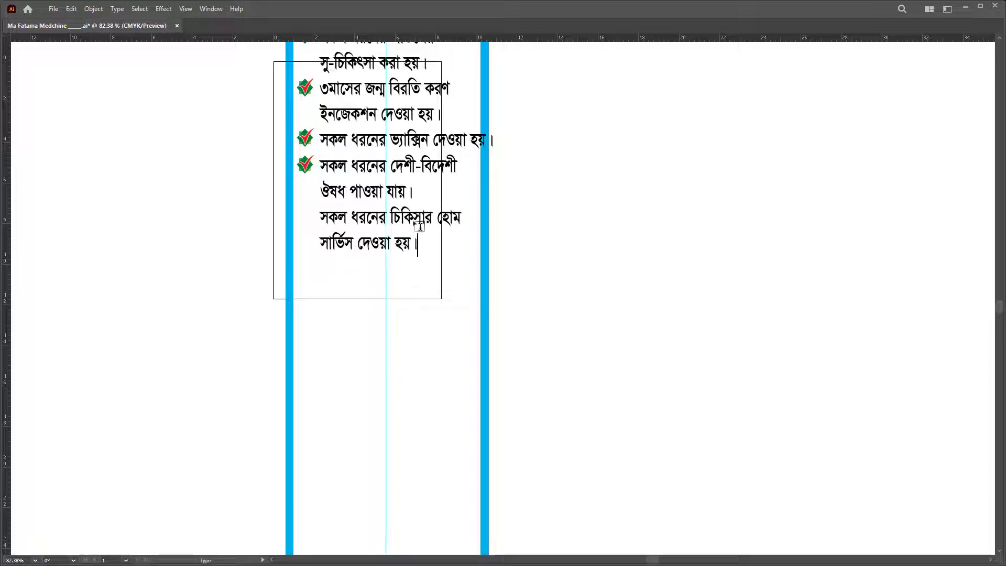
key(Escape)
drag(308, 170, 316, 218)
Step: Correct the misspelt word in the new line to চিকিৎসার
double_click(487, 249)
key(ctrl+a)
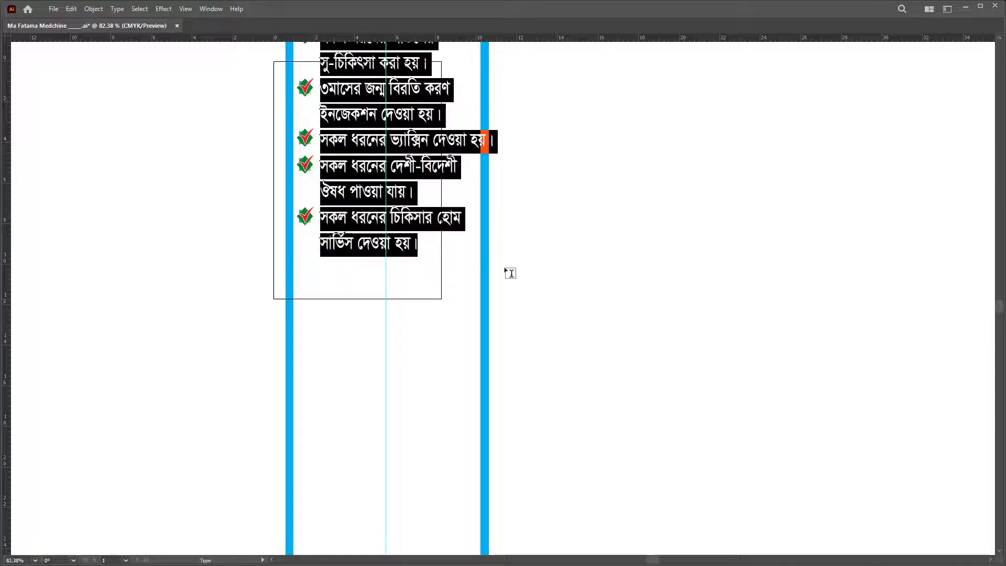
key(Right)
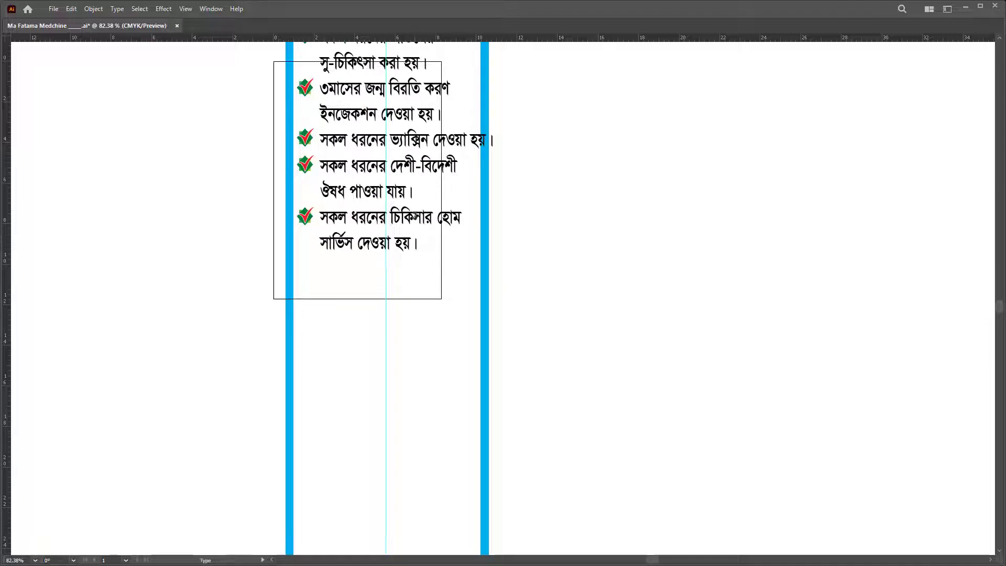
drag(414, 216, 421, 216)
text(থ)
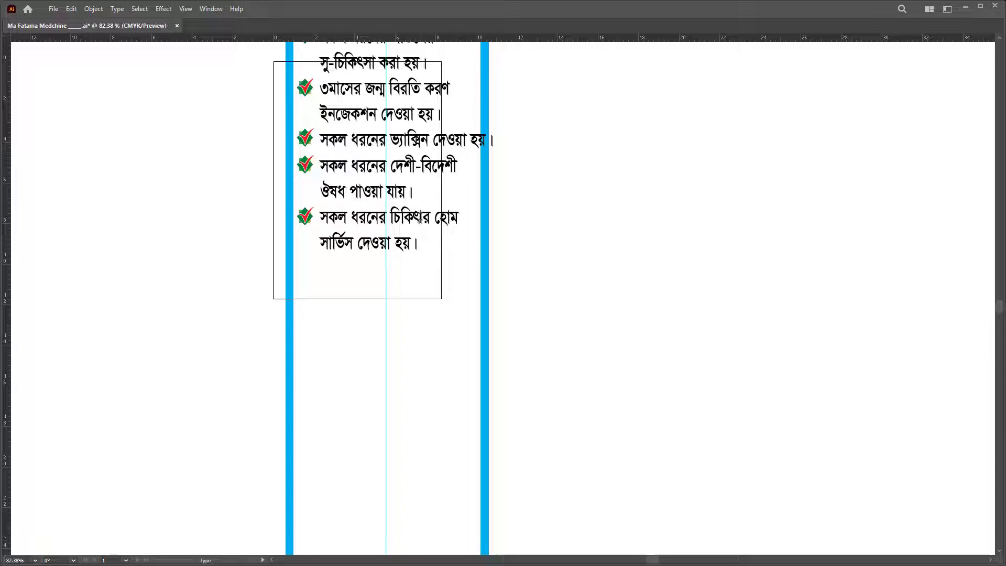
key(BackSpace)
text(ৎসা)
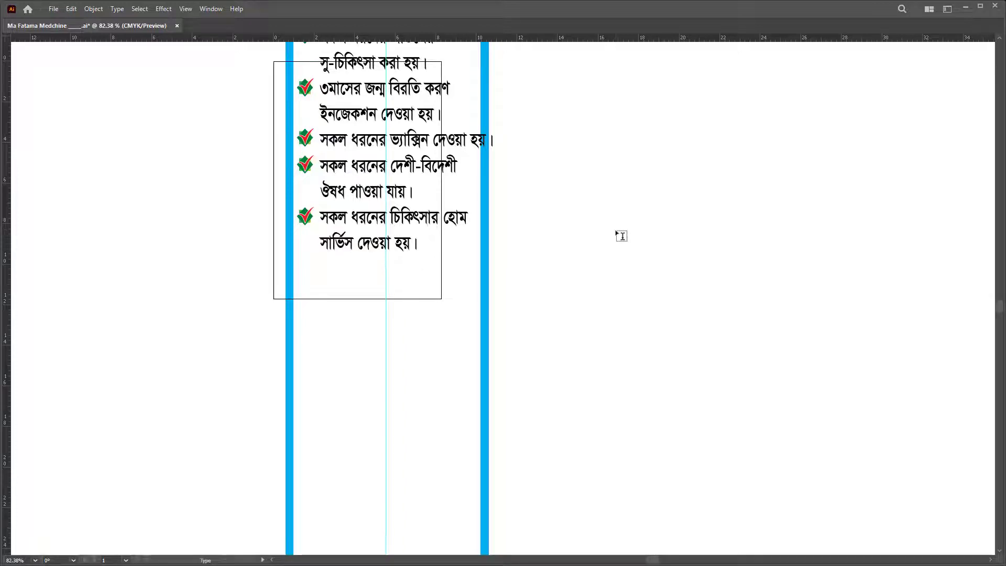
key(Escape)
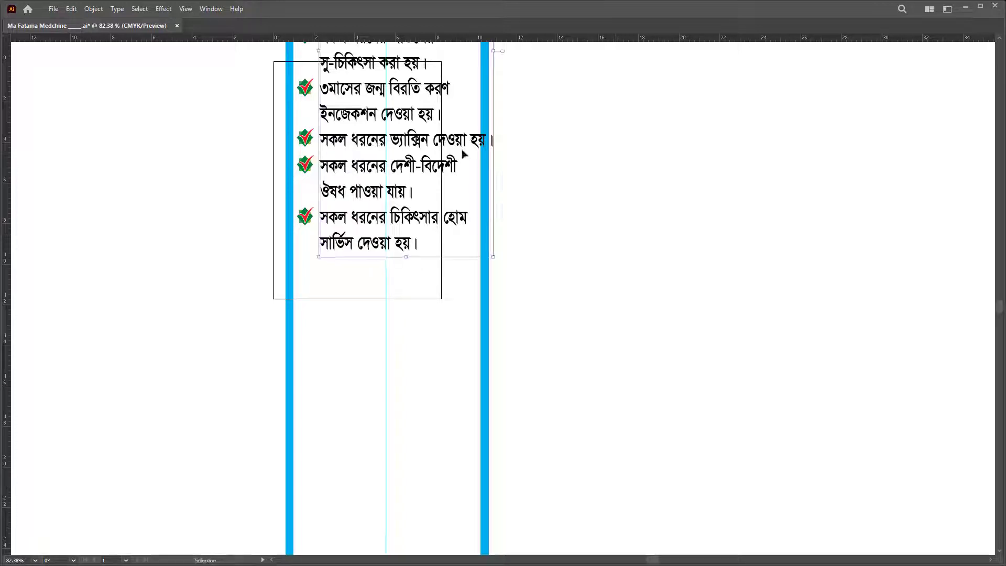
Step: Set the vaccine line's horizontal scale to 69%
double_click(461, 144)
triple_click(461, 143)
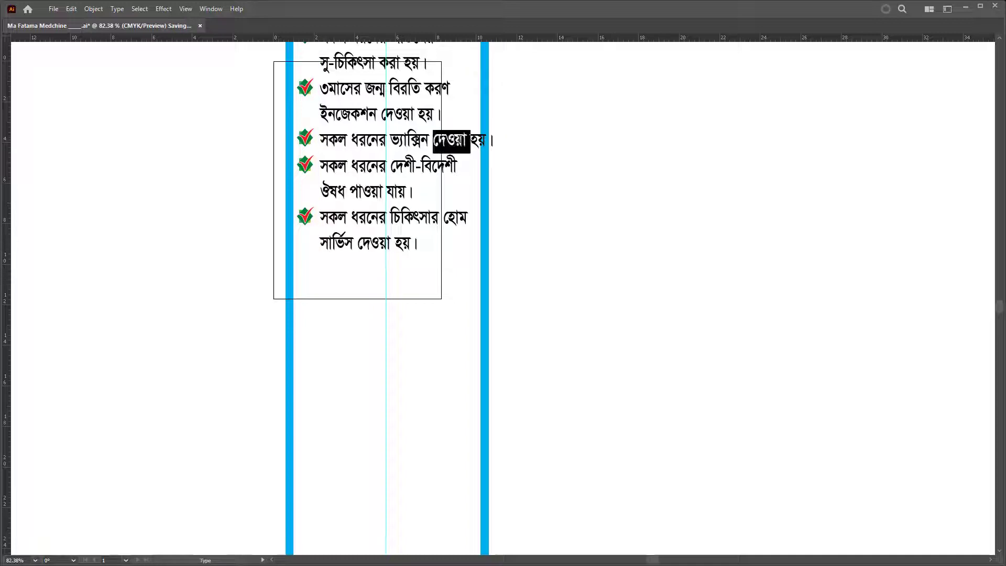
key(ctrl+t)
click(892, 145)
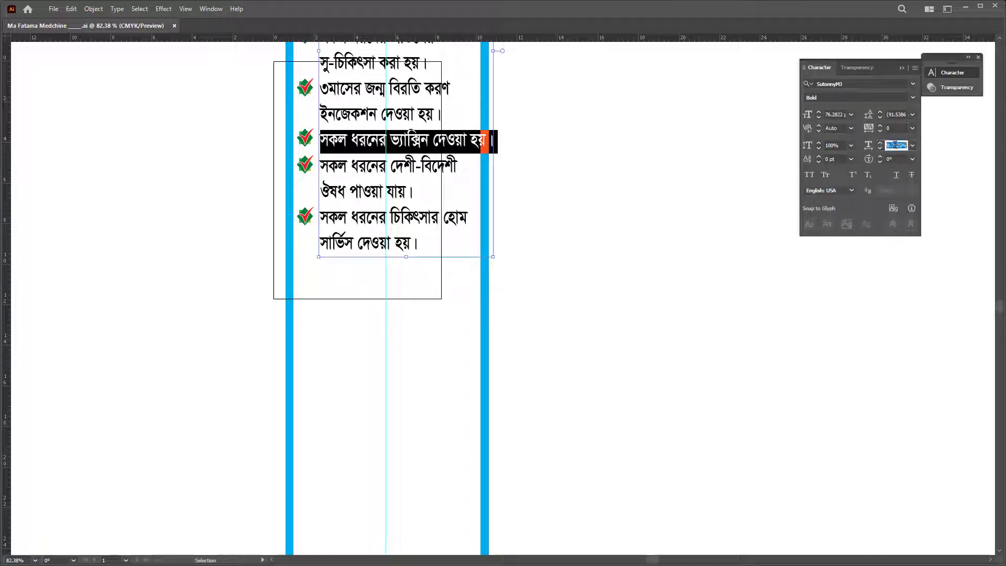
text(69)
key(Return)
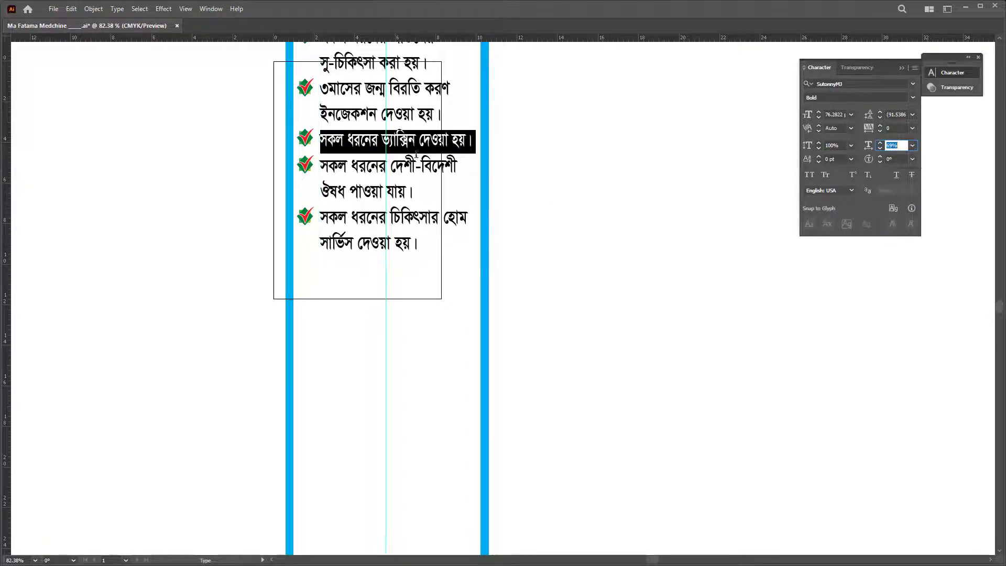
ctrl+click(415, 152)
Step: Zoom out to view the whole banner and select the services list frame
key(Right)
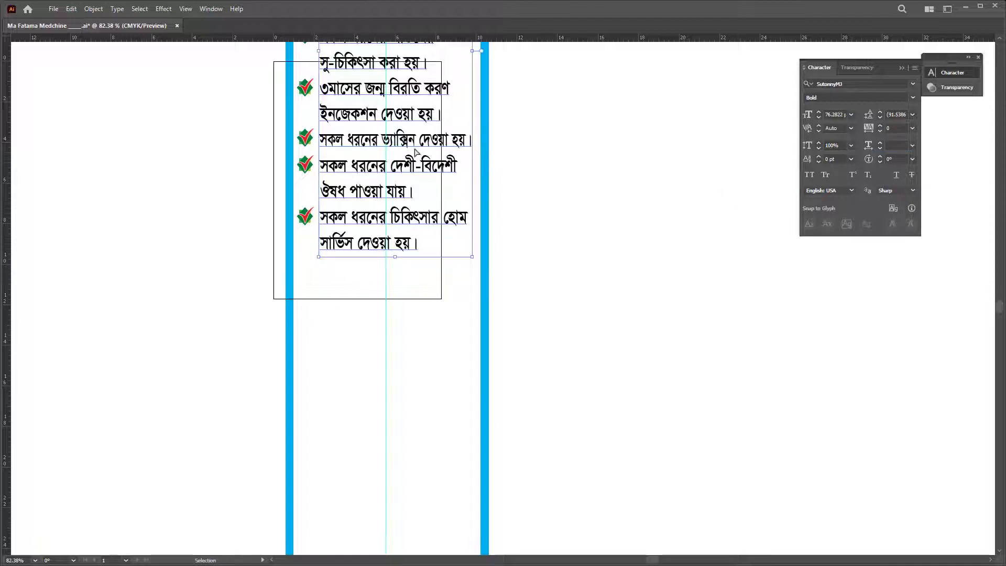
scroll(416, 152, down, 1)
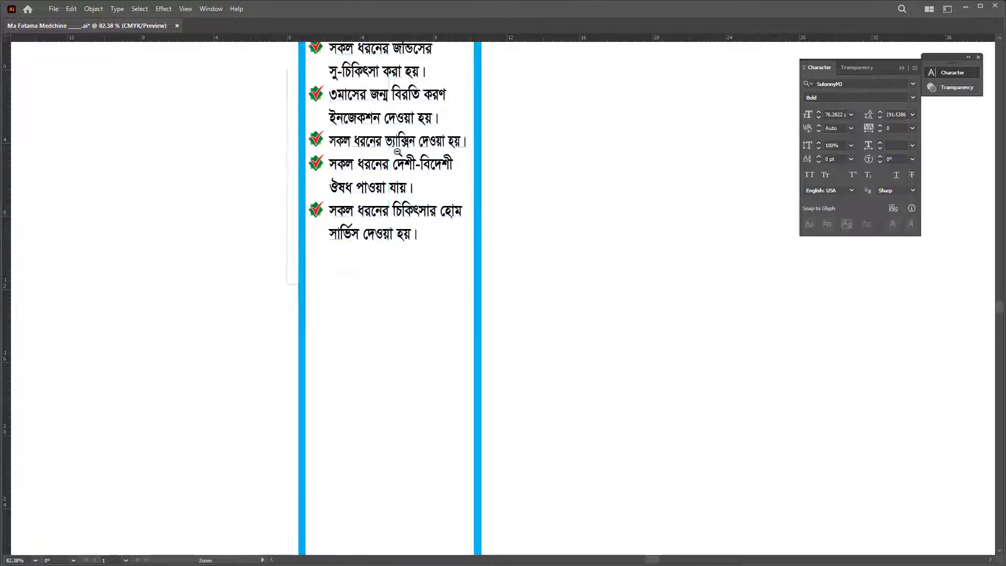
scroll(416, 152, down, 3)
triple_click(391, 137)
key(ctrl+a)
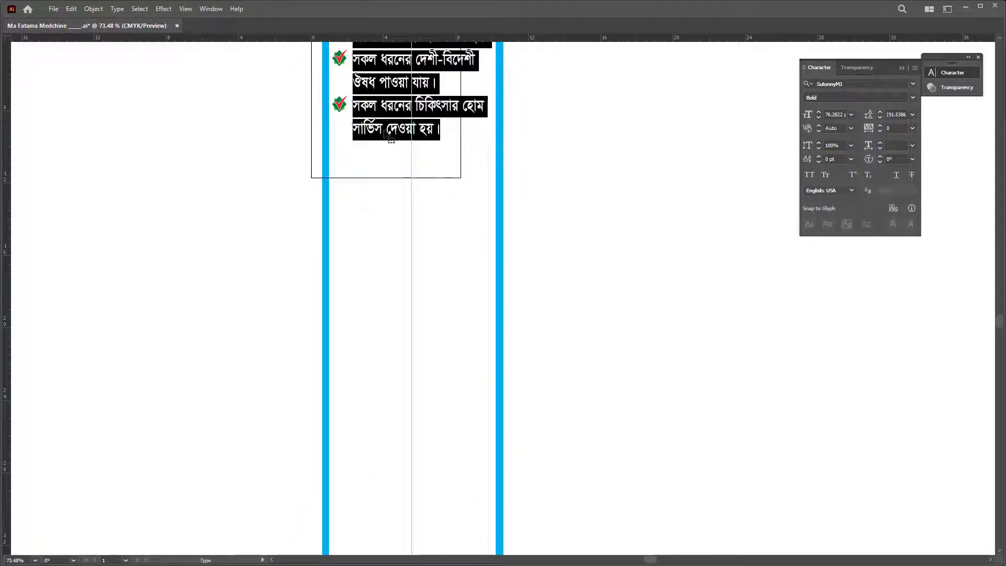
key(Right)
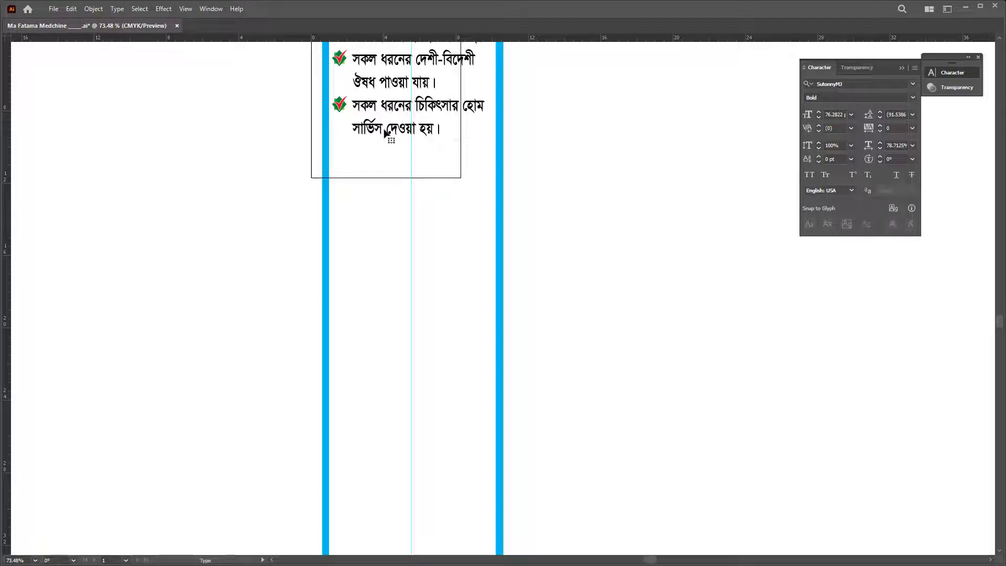
key(Escape)
key(z)
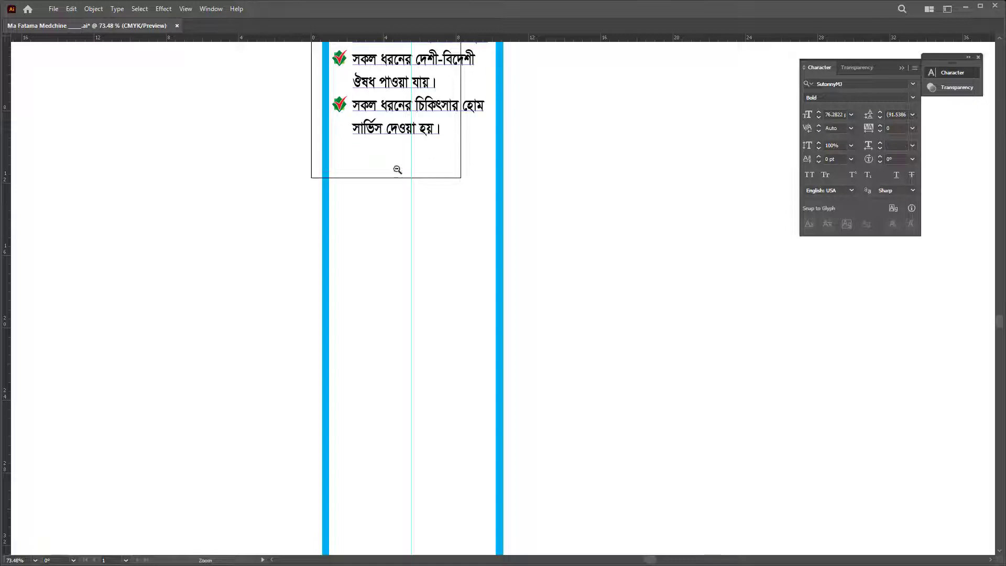
drag(396, 169, 245, 177)
drag(459, 168, 577, 285)
key(v)
click(442, 283)
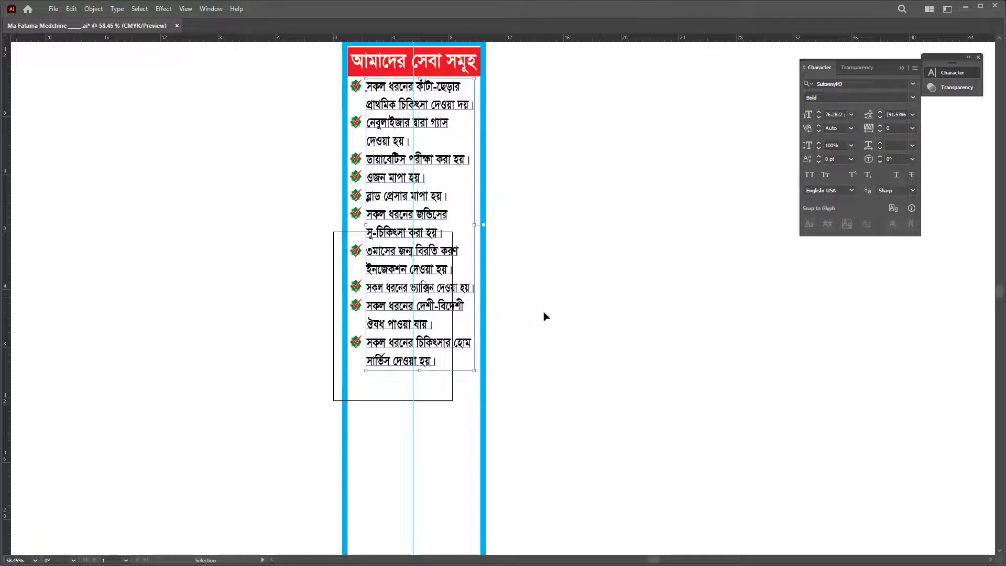
Step: Move হোম down to the second line of the home service item
double_click(451, 344)
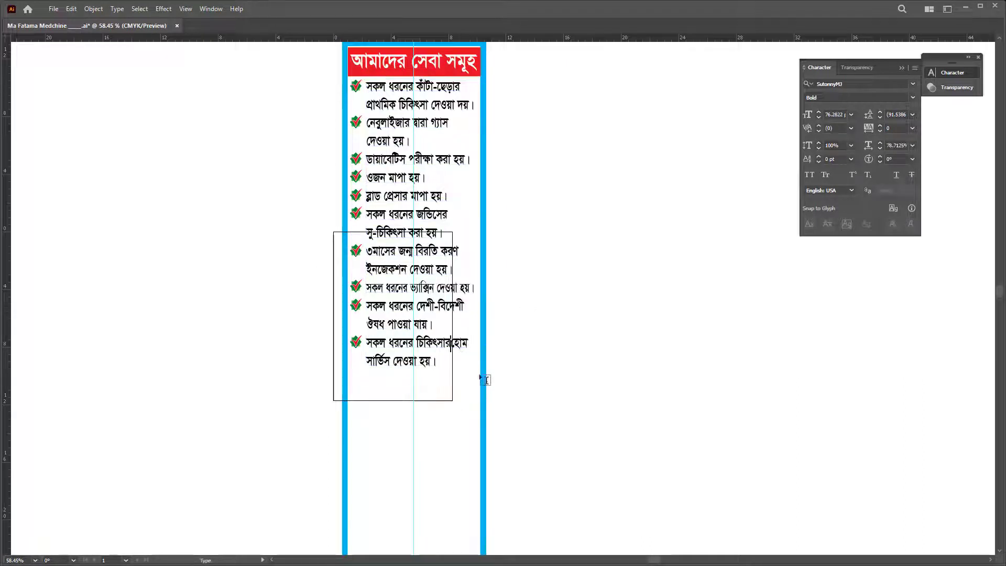
key(Return)
key(Delete)
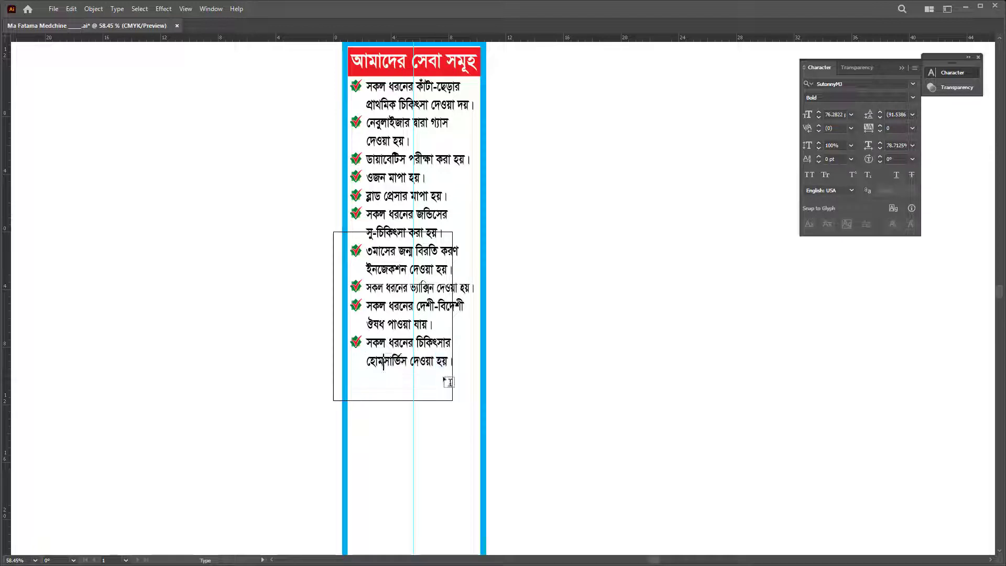
key(Escape)
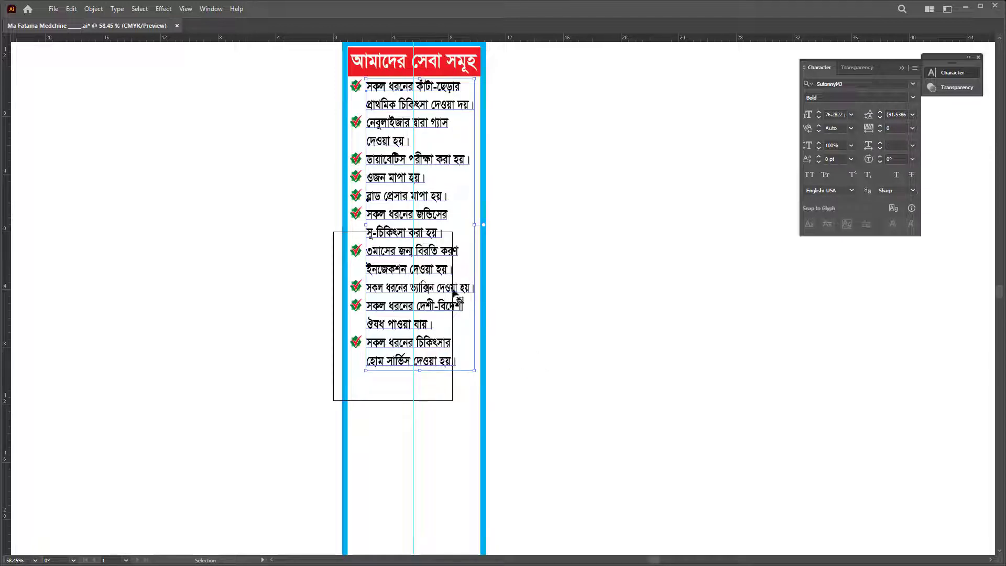
Step: Condense the vaccine line to 51% and the ডায়াবেটিস পরীক্ষা করা হয়। line to 70% horizontal scale
triple_click(453, 289)
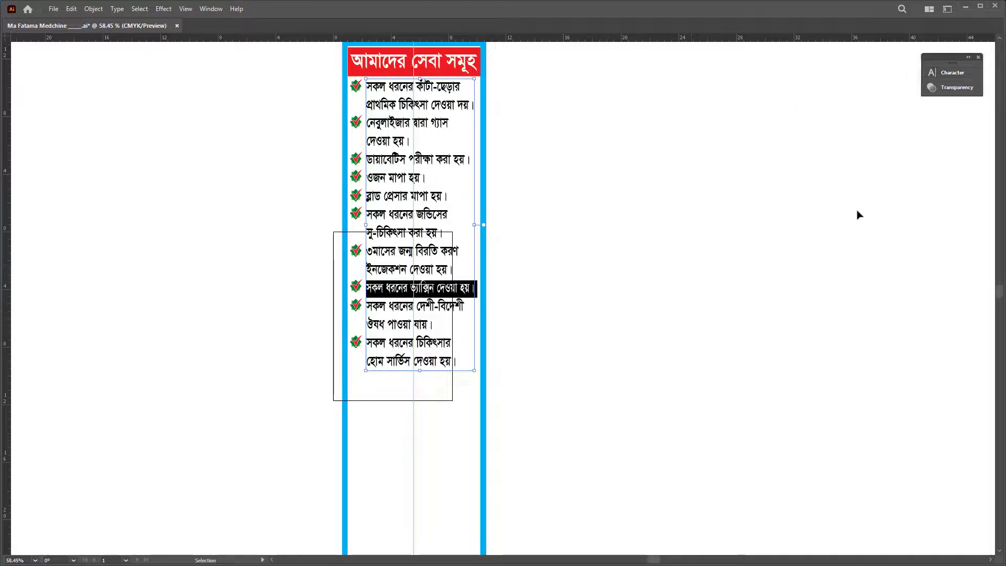
click(897, 145)
text(51)
key(Return)
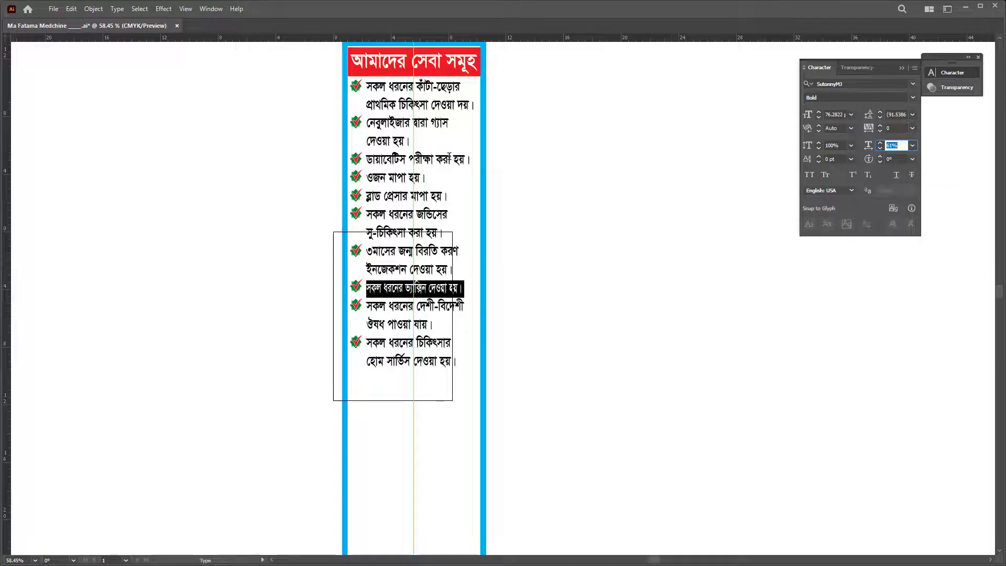
triple_click(450, 158)
click(897, 145)
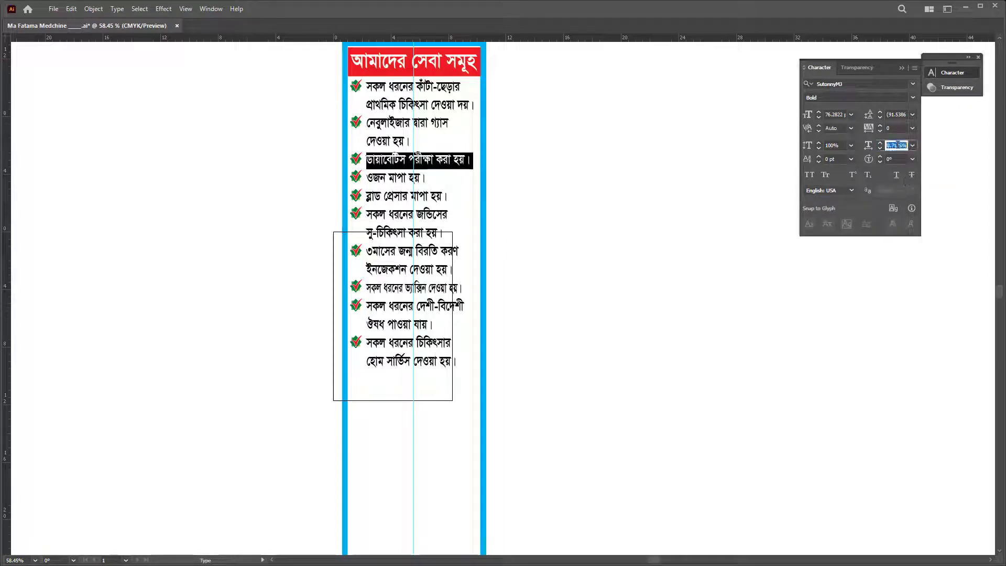
text(75)
key(Return)
text(70)
key(Return)
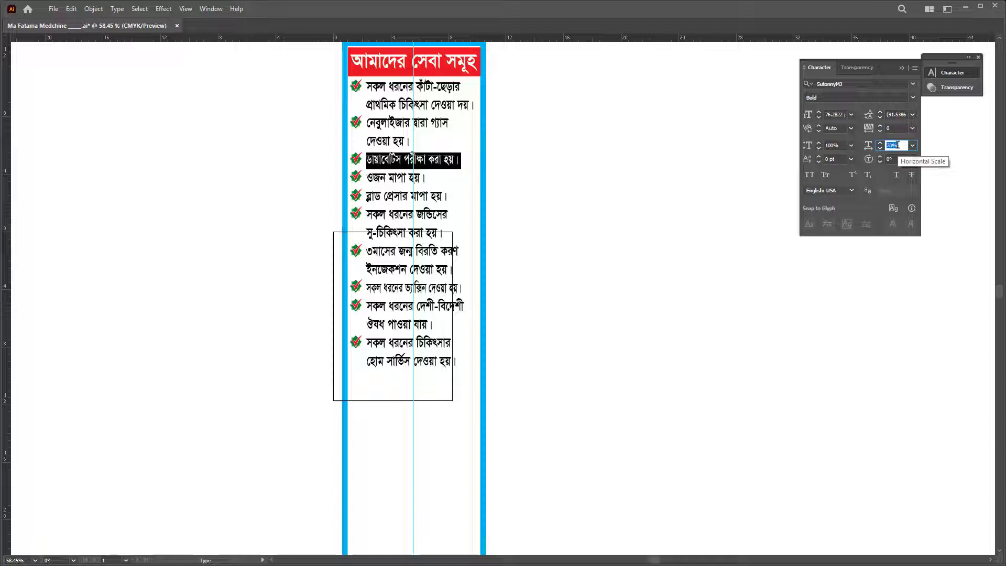
Step: Correct দয় to হয় in the first item and condense its second line to 85%
triple_click(450, 106)
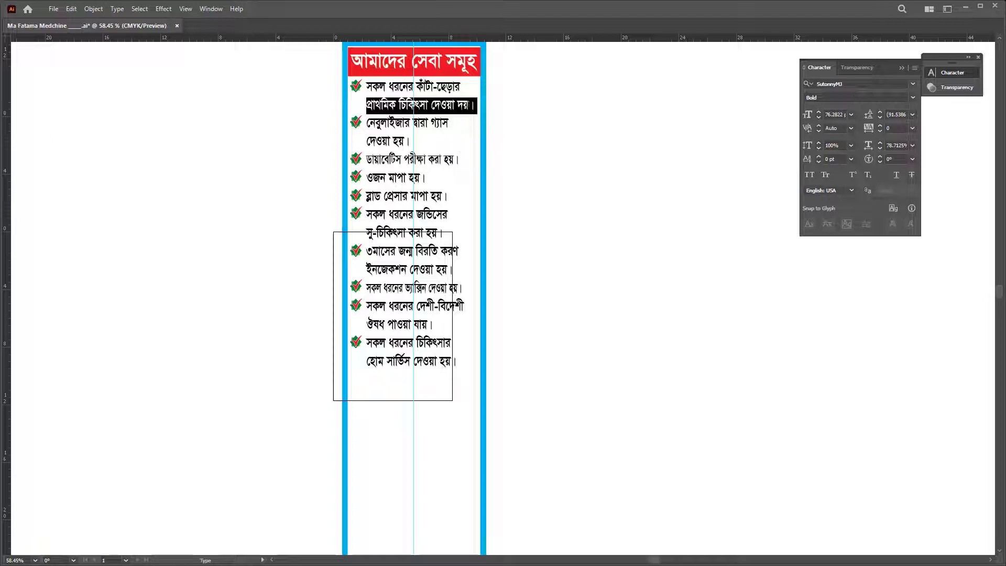
drag(457, 105, 463, 105)
text(র)
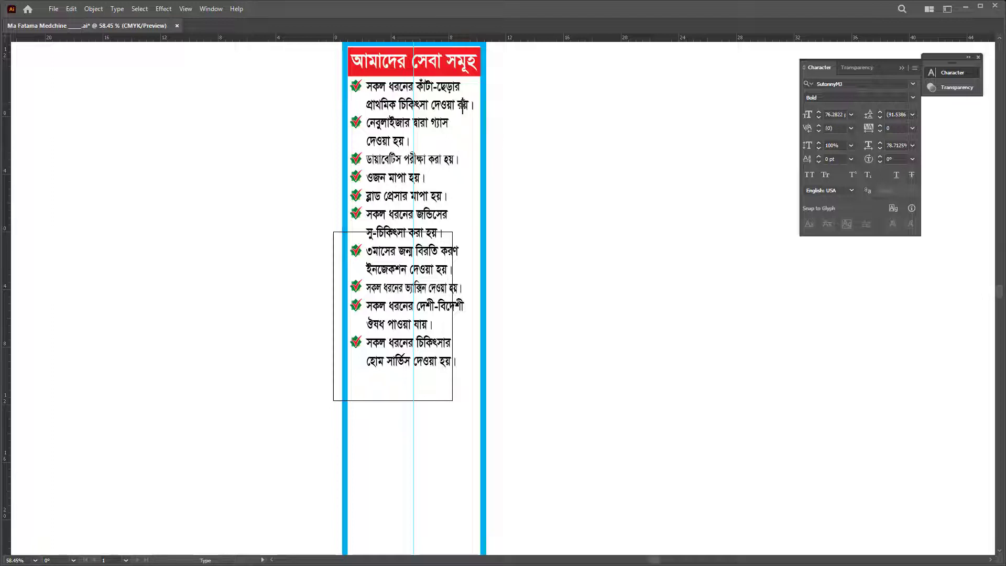
key(BackSpace)
text(হ)
drag(475, 105, 365, 106)
click(897, 146)
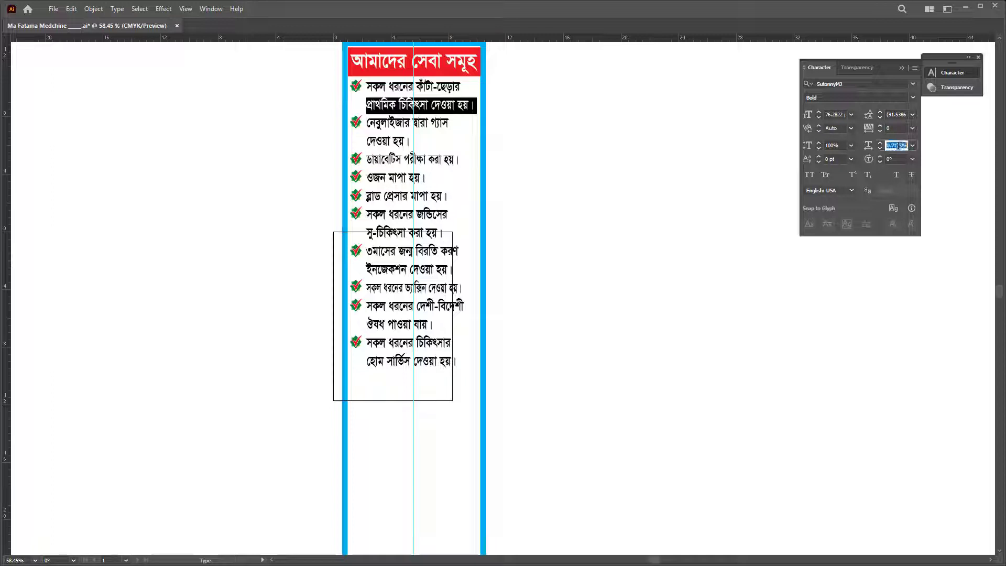
text(85)
key(Return)
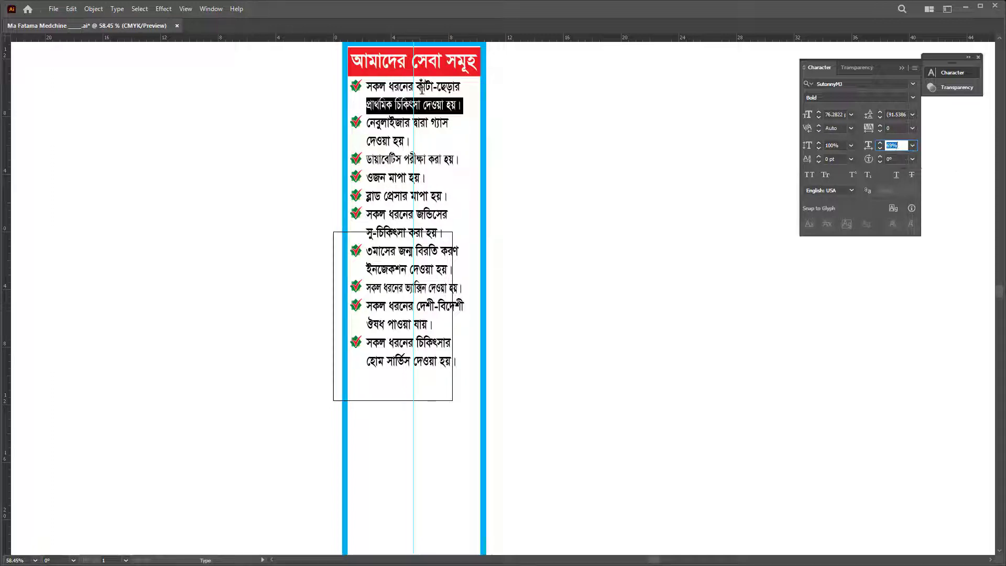
key(Escape)
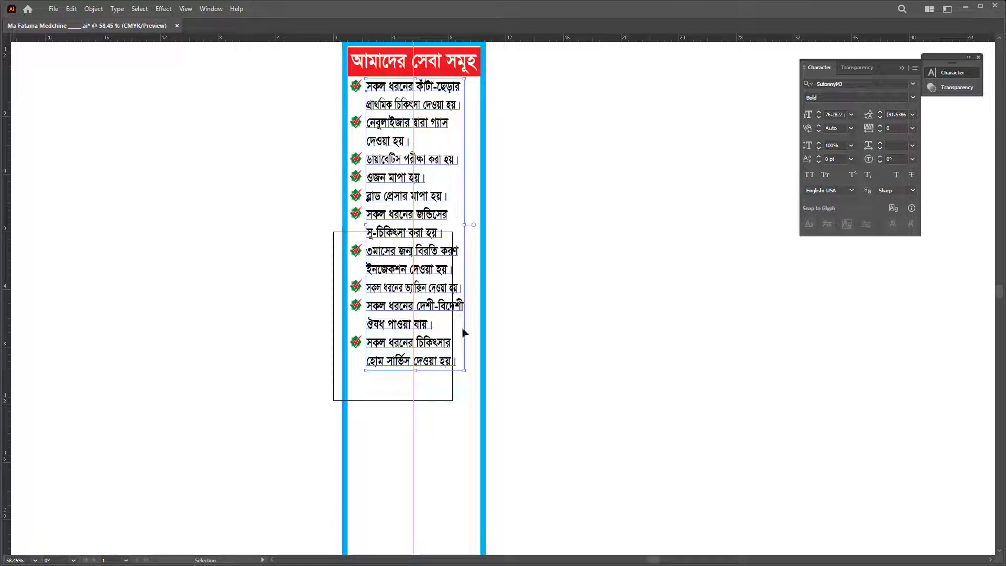
Step: Set the সকল ধরনের দেশী-বিদেশী line's horizontal scale to 75%, then deselect
double_click(457, 311)
triple_click(457, 310)
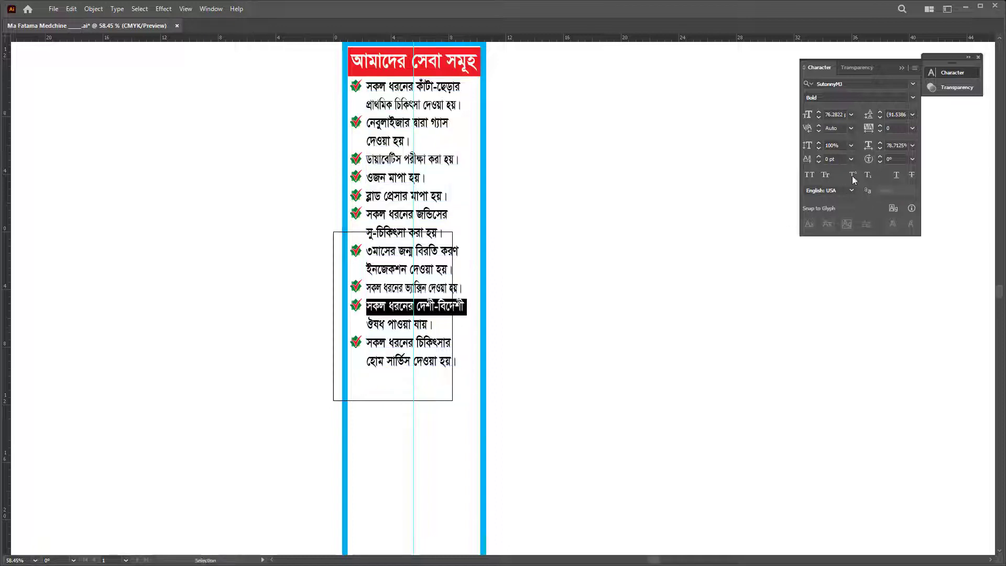
click(891, 145)
text(75)
key(Return)
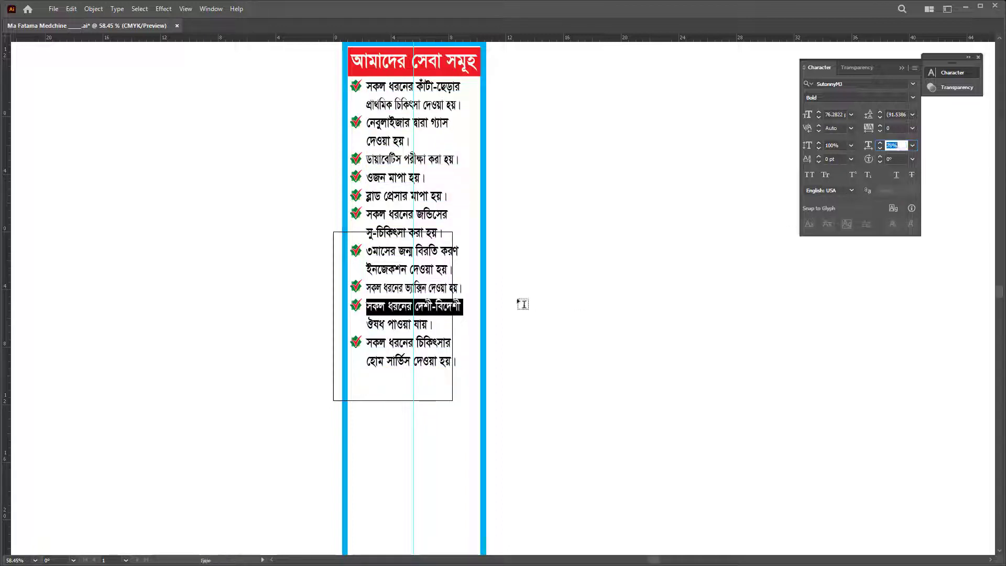
key(Escape)
key(ctrl+shift+a)
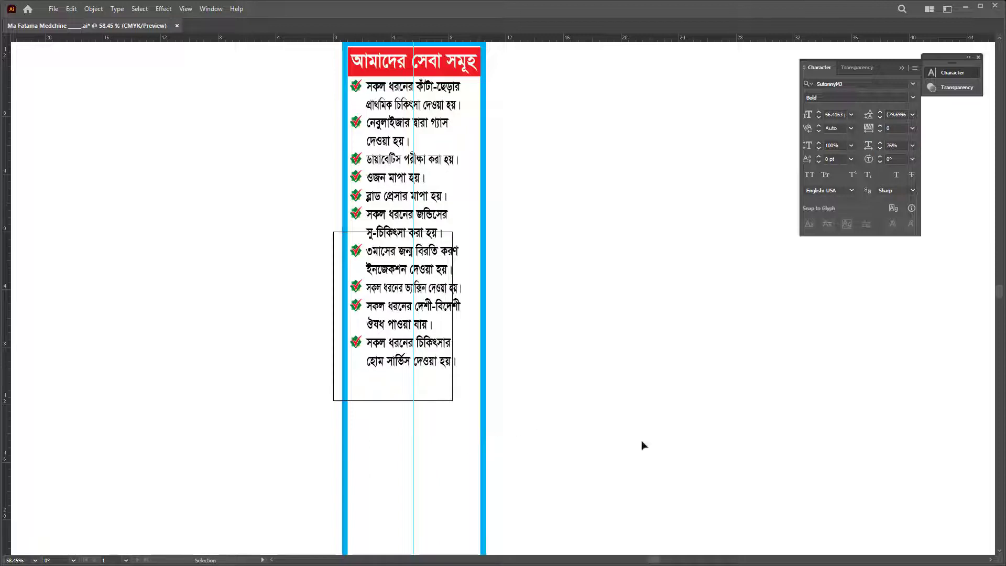
Step: Scale the bulleted services list up and stretch it further down the column
drag(644, 445, 419, 220)
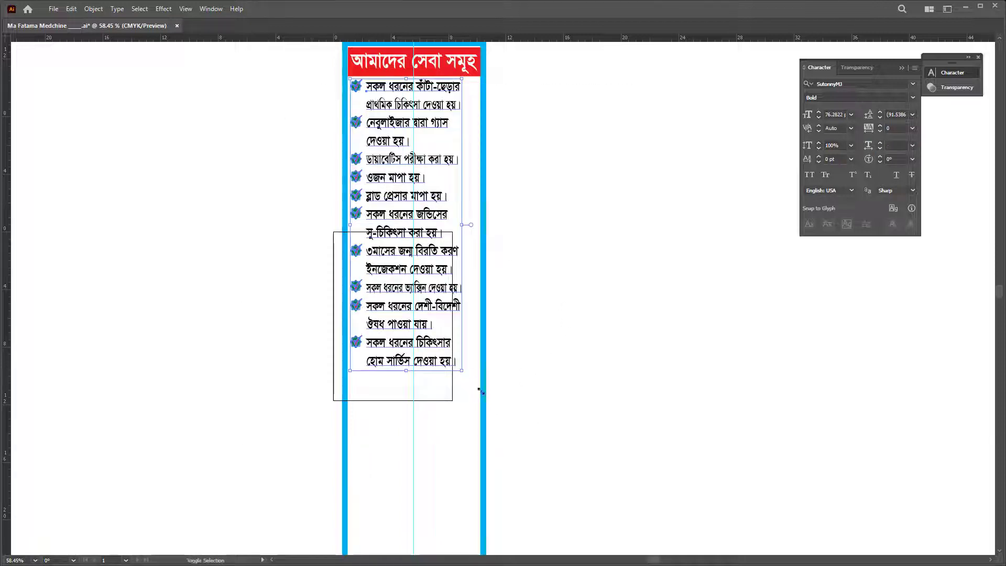
drag(481, 391, 495, 409)
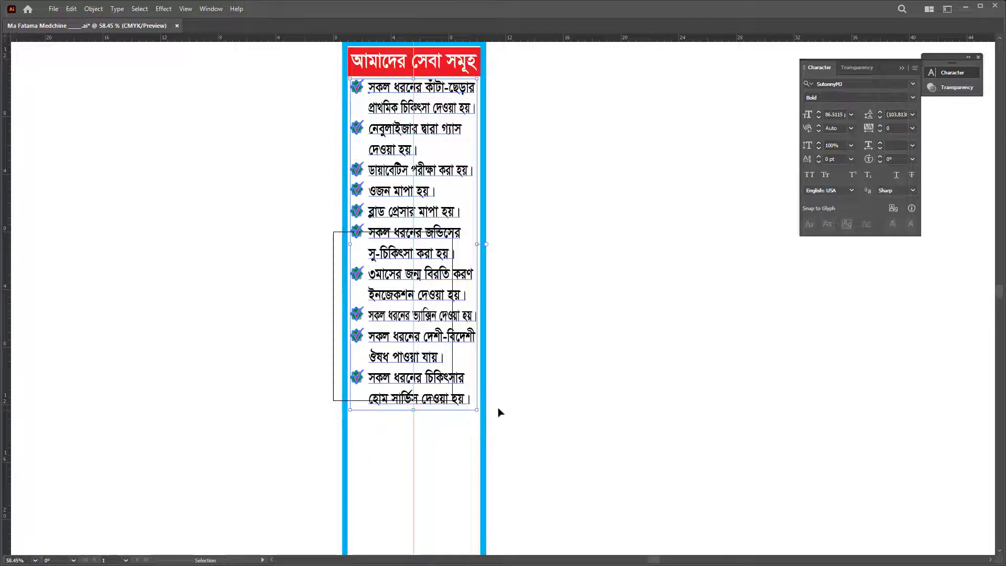
drag(413, 410, 420, 444)
key(z)
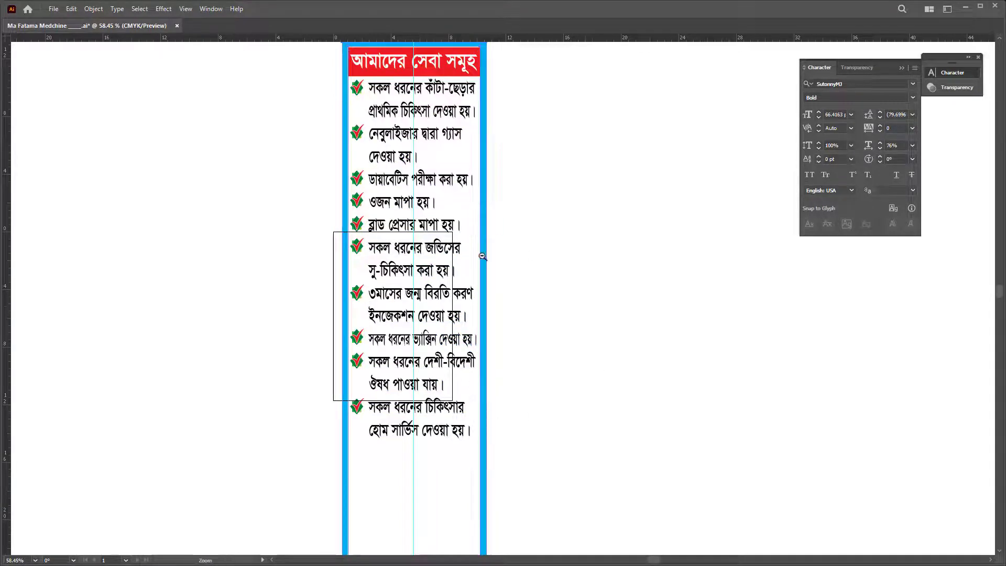
scroll(482, 255, down, 5)
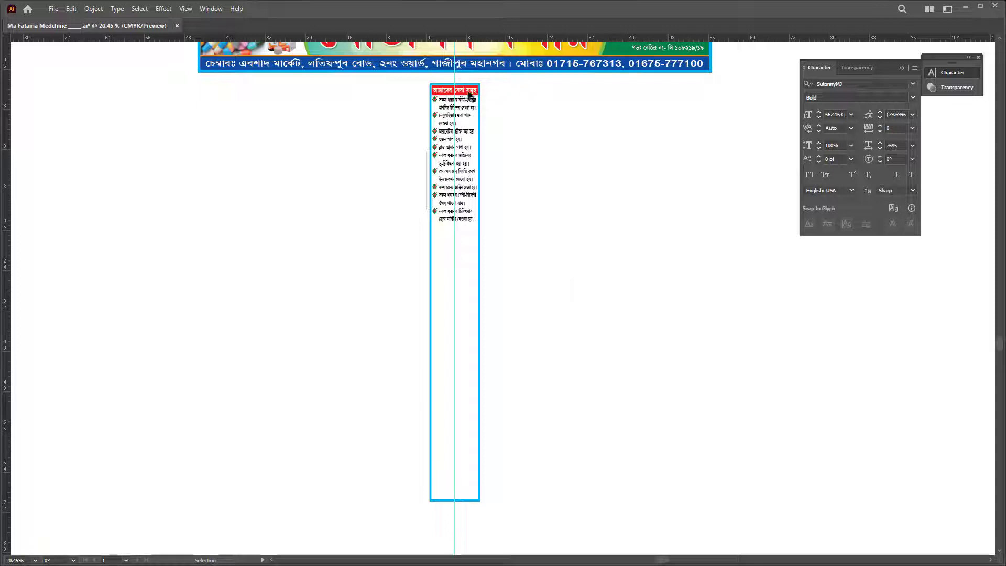
Step: Copy the header text near the column bottom, make it black, and retype it as 'মেডিসিন বাকি দেওয়া হয় না'
drag(472, 97, 555, 502)
drag(472, 529, 651, 521)
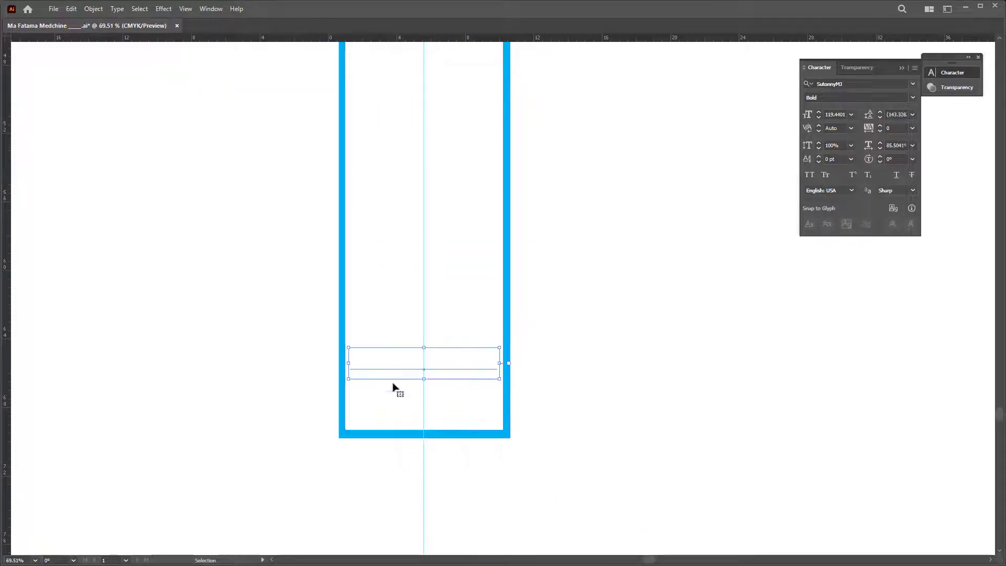
click(954, 321)
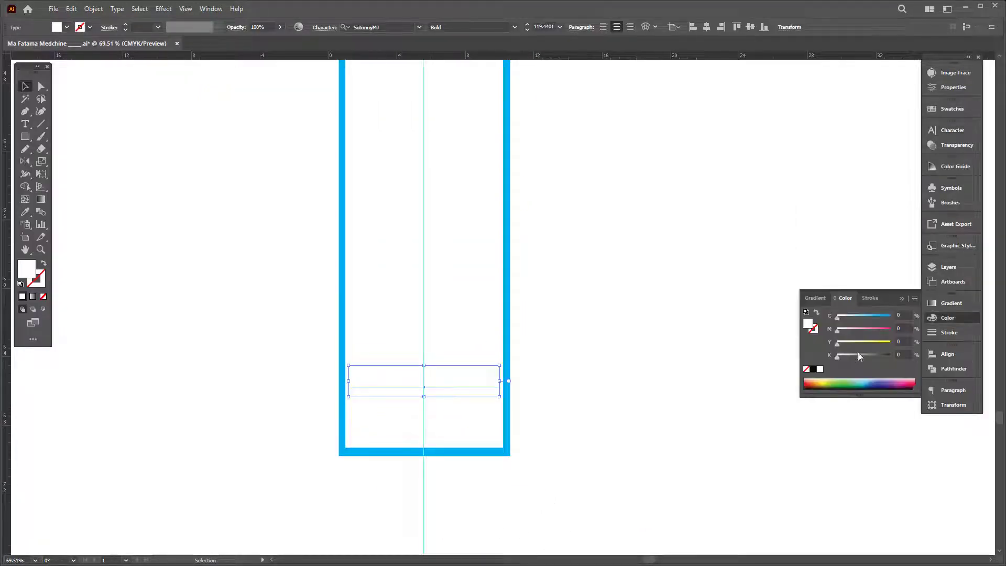
click(814, 369)
double_click(350, 373)
key(ctrl+a)
text(মেডিসিন)
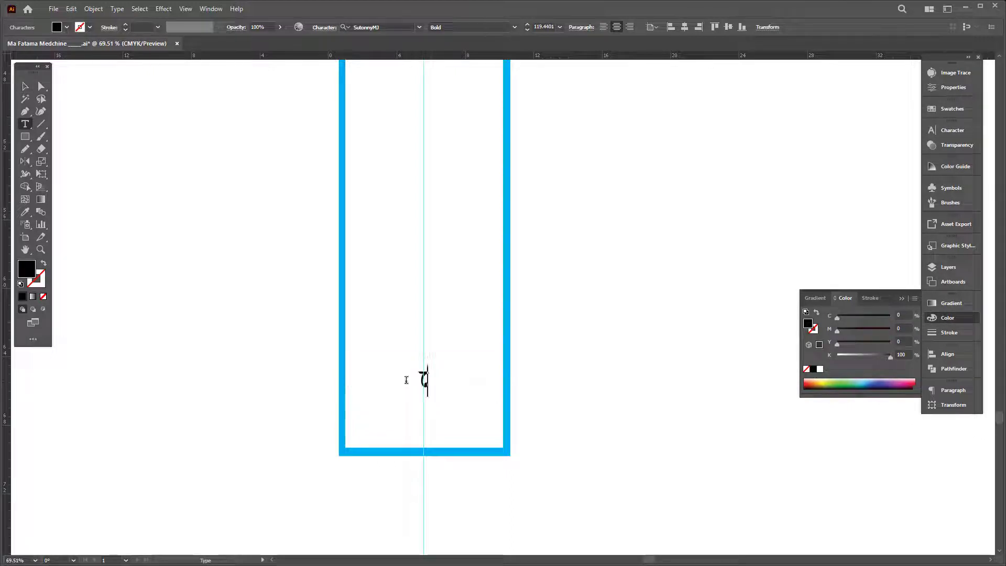
text( বা)
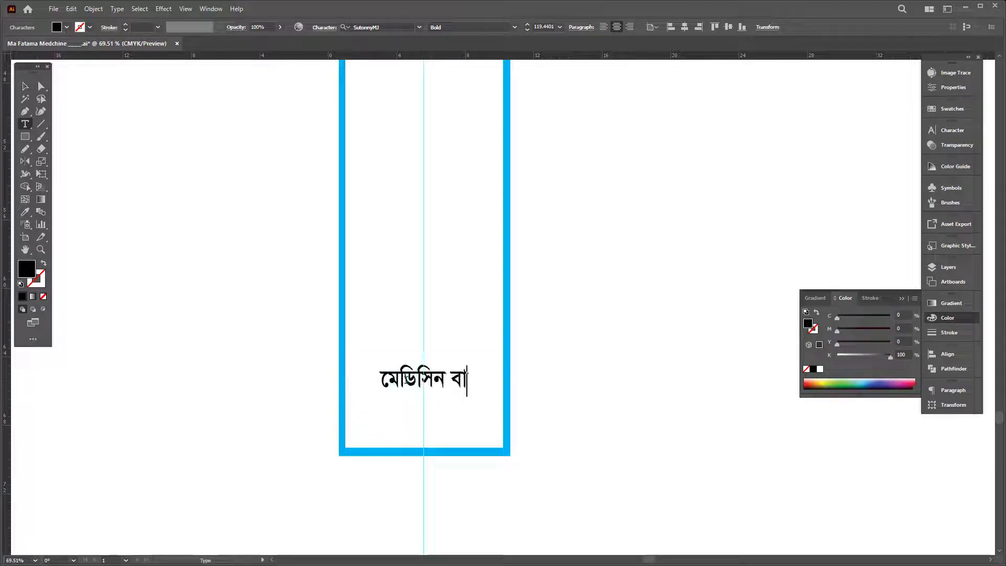
text(কি দেওয়া হয় না)
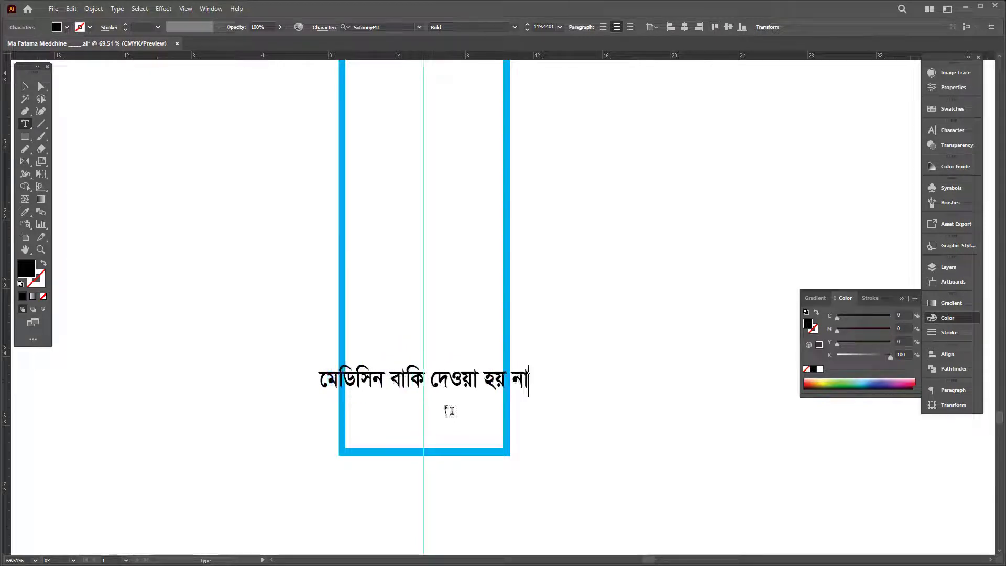
Step: Break the note onto two lines before দেওয়া, then enlarge it and move it higher
click(430, 379)
key(BackSpace)
key(Return)
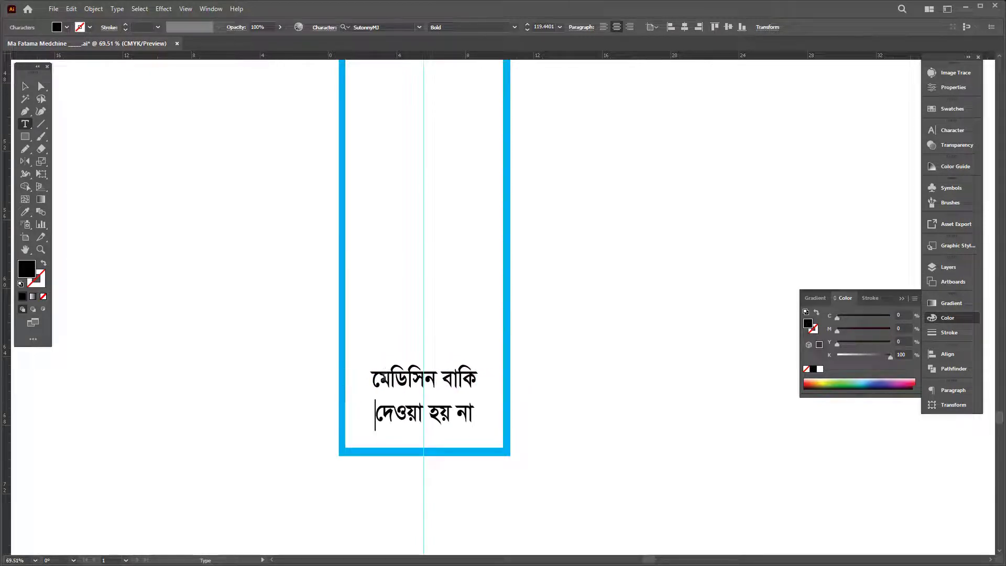
key(Up)
key(Escape)
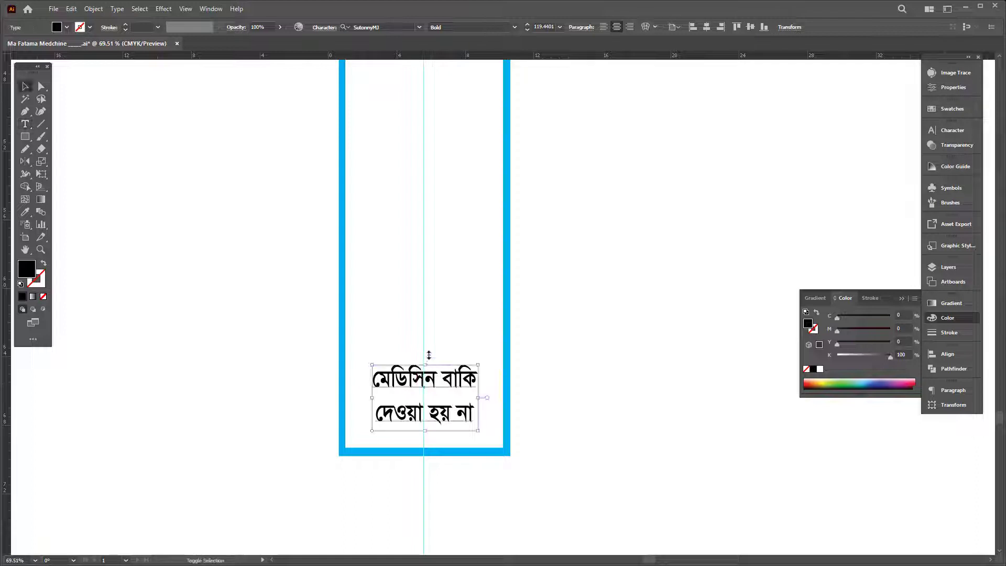
drag(429, 354, 456, 327)
Step: Replace the copied note's text with বিকাশ and ০১ on a second line
key(Tab)
double_click(456, 321)
key(ctrl+a)
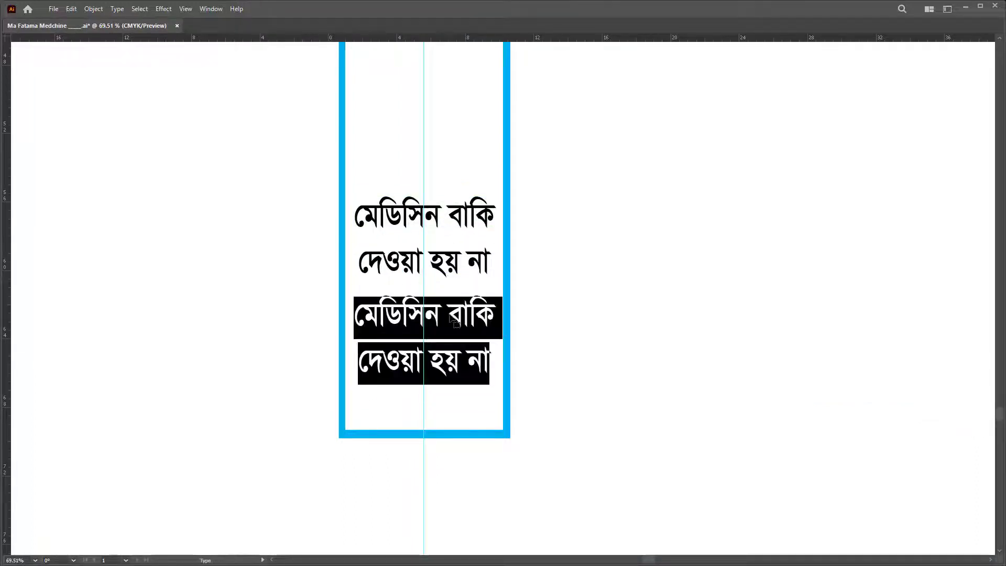
text(বিকাশ)
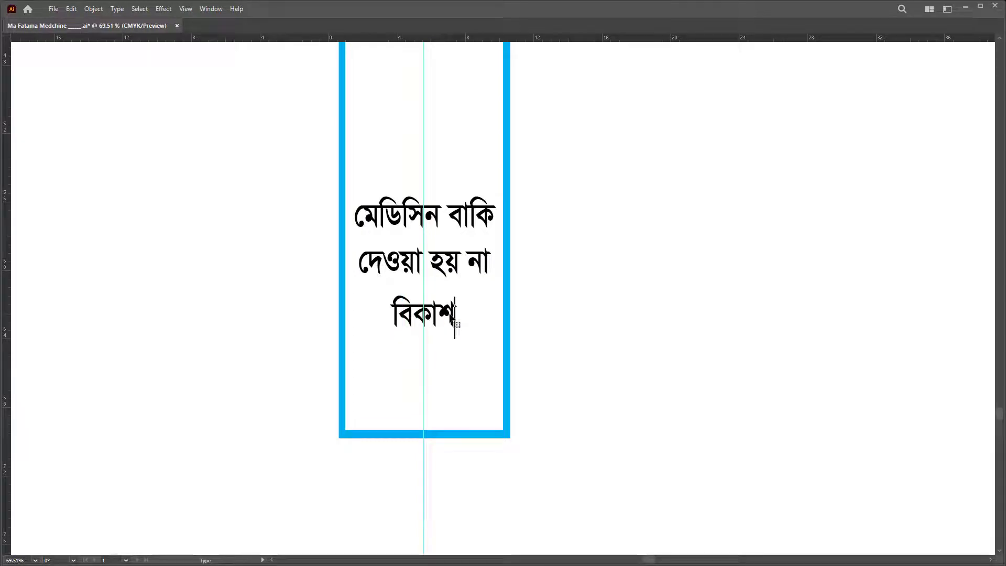
double_click(456, 322)
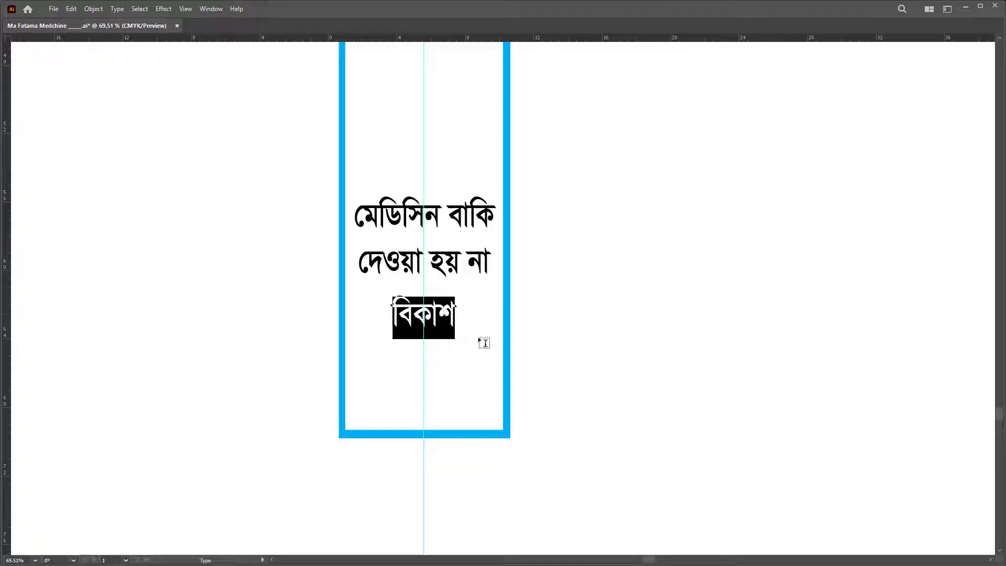
key(Right)
key(Return)
text(০১)
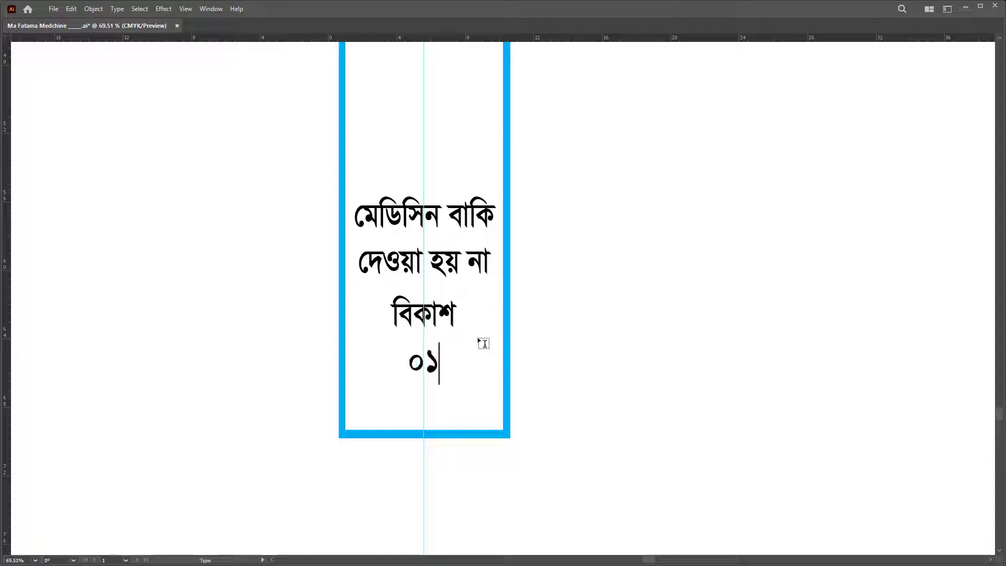
key(Escape)
scroll(243, 272, down, 5)
scroll(579, 324, up, 2)
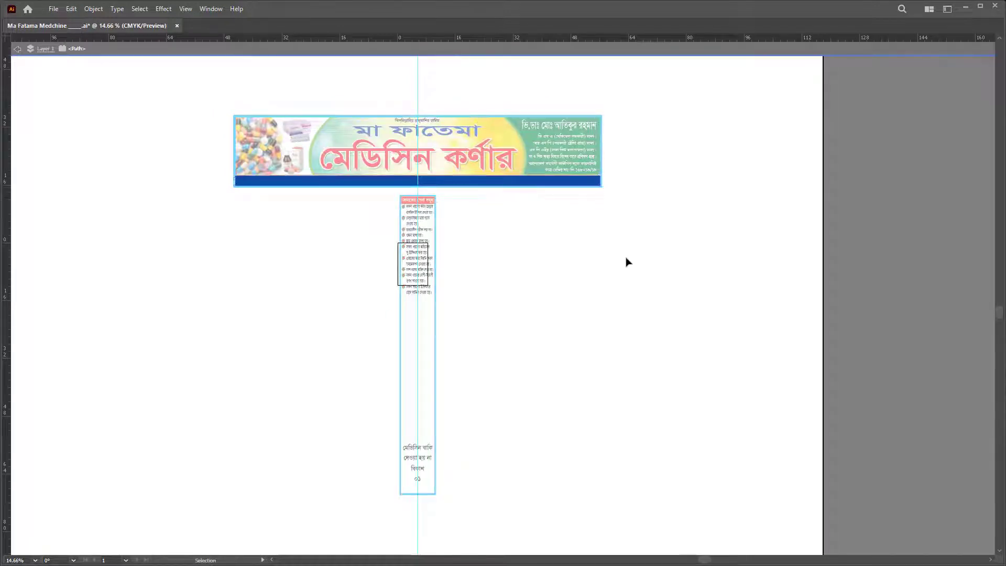
Step: Copy the banner's phone number and paste it over the ০১ placeholder
key(t)
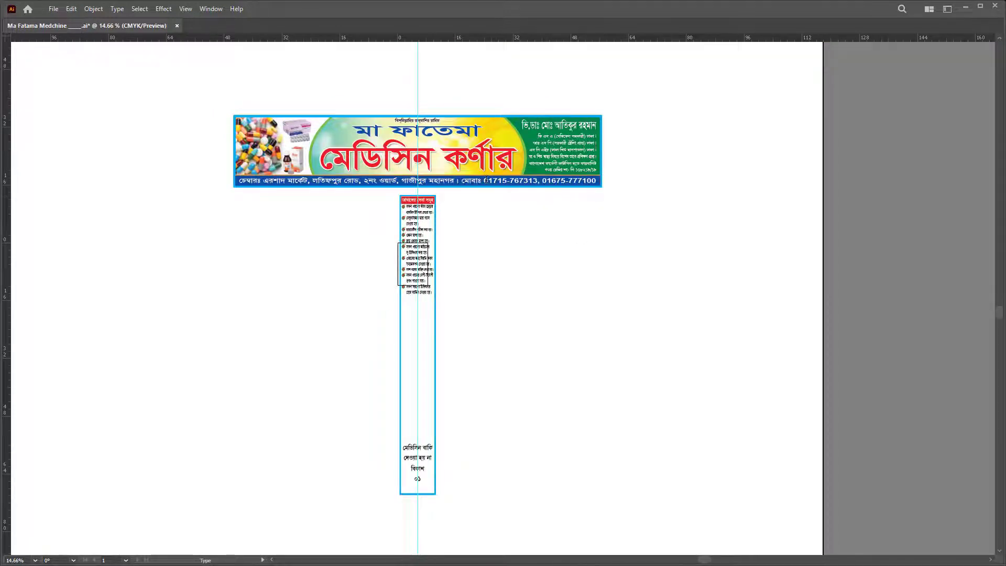
drag(486, 180, 504, 180)
key(Escape)
key(h)
scroll(531, 433, down, 3)
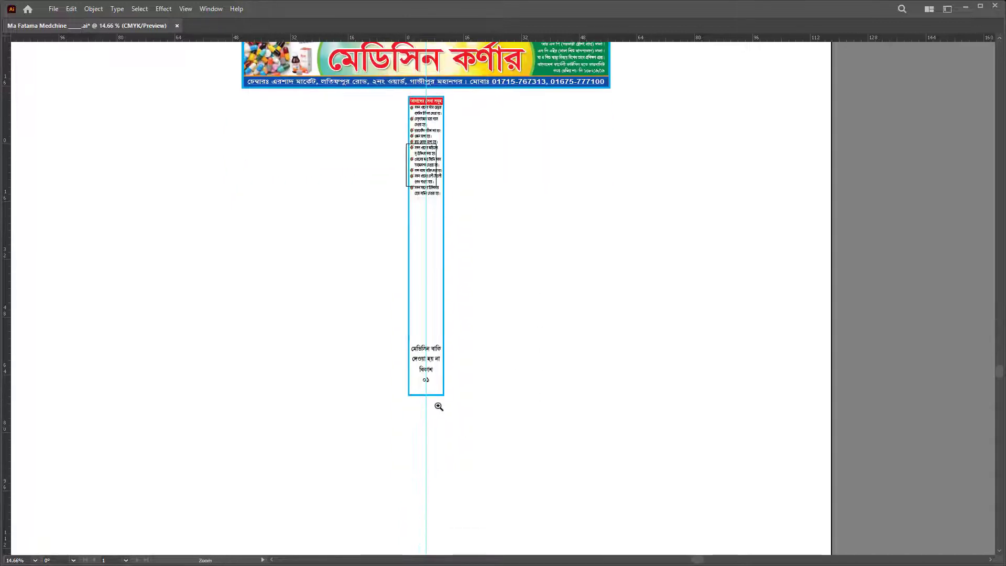
scroll(435, 404, up, 5)
double_click(395, 303)
key(ctrl+v)
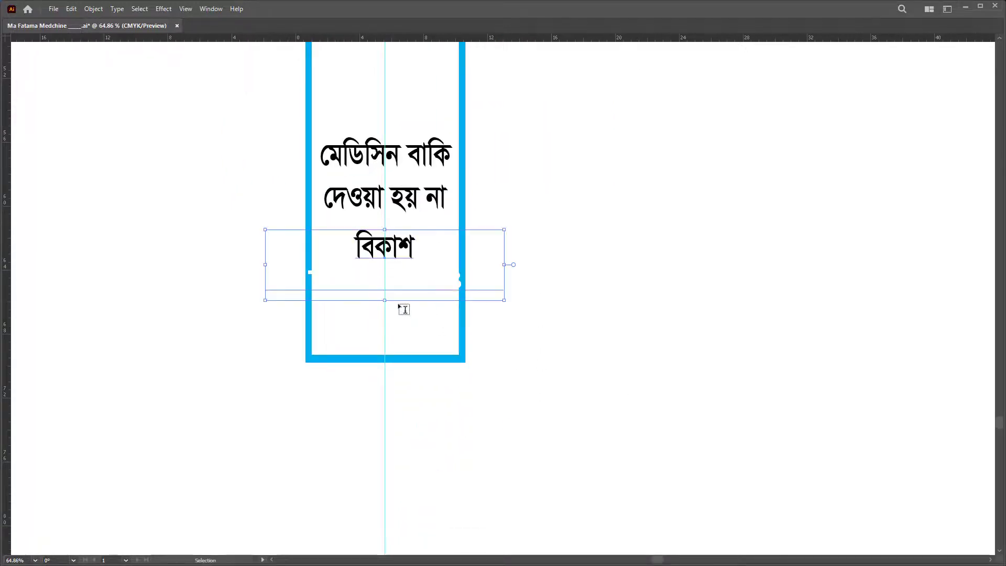
Step: Set the phone number in Arial Black at 60% horizontal scale
key(ctrl+t)
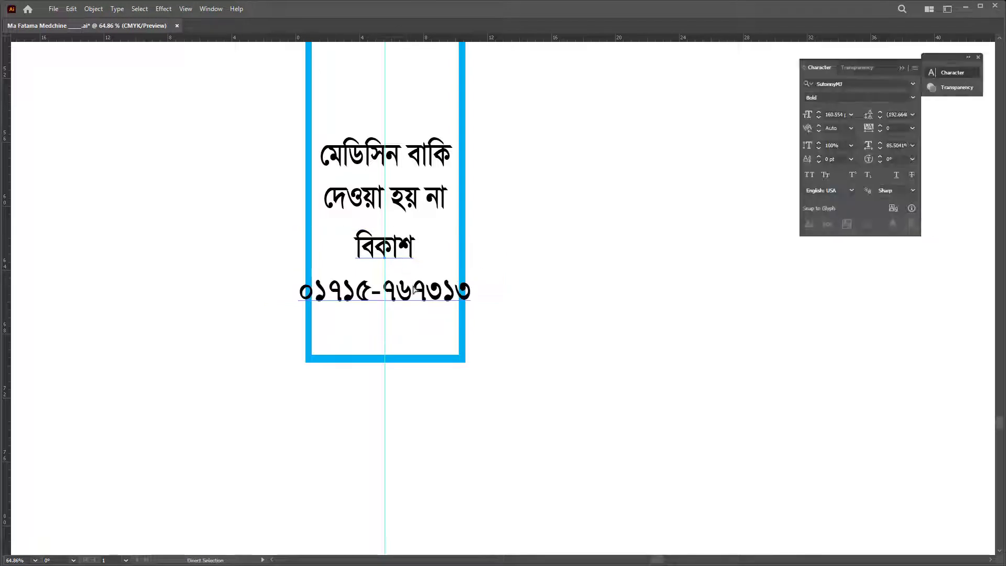
key(ctrl+a)
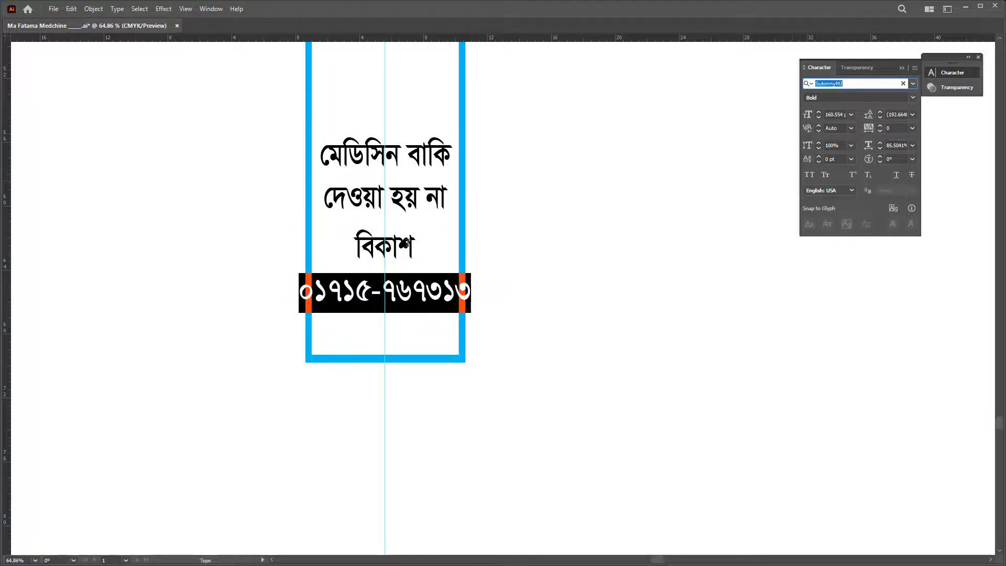
text(ar)
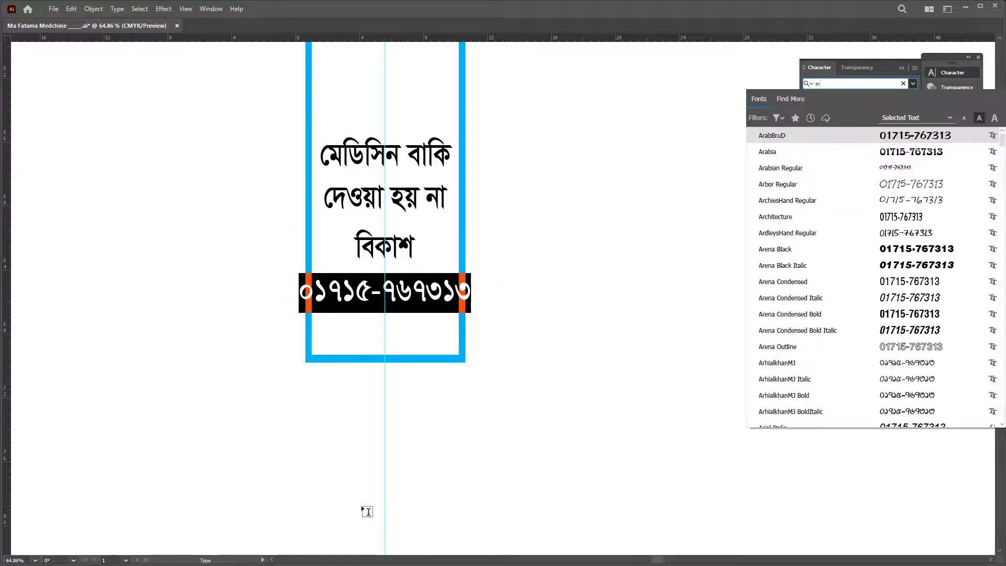
text(ial)
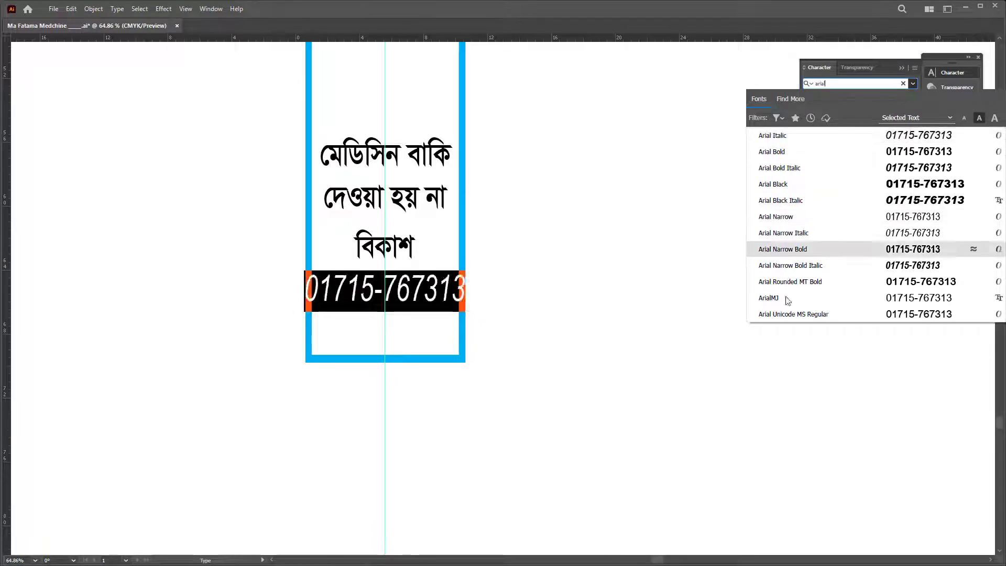
click(895, 183)
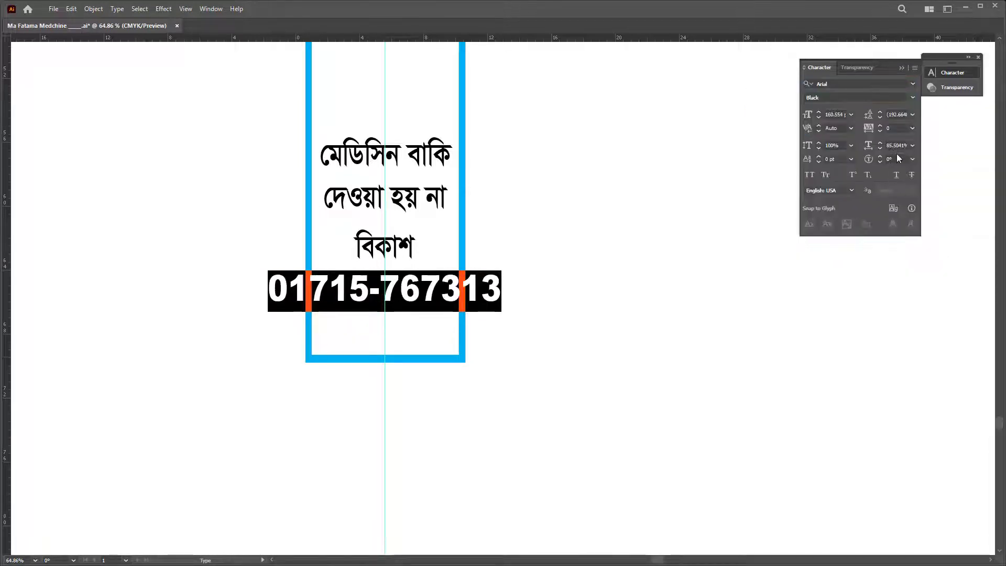
scroll(896, 144, down, 20)
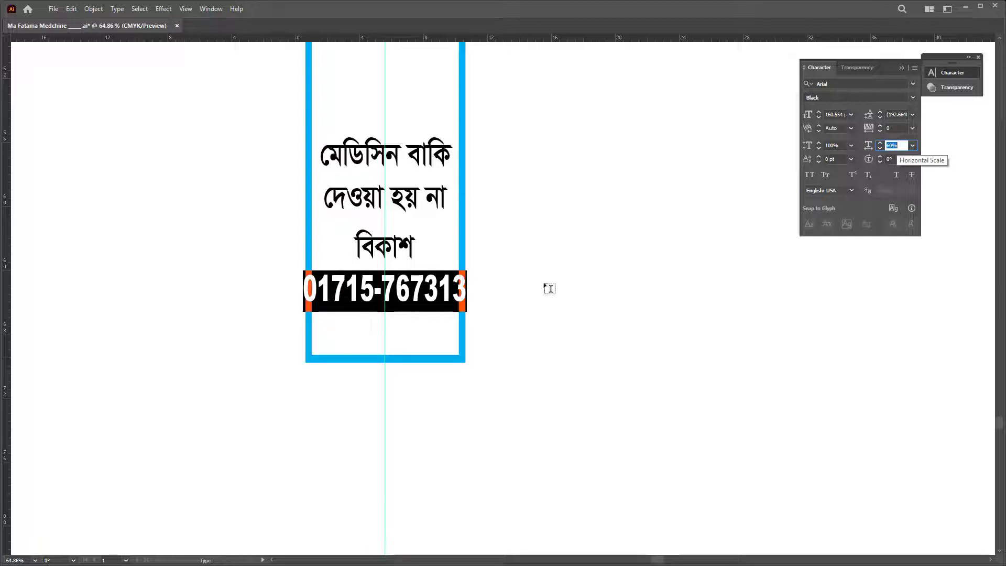
click(418, 290)
key(Escape)
Step: Shrink the বিকাশ and number block and move it down to the panel bottom
drag(459, 270, 450, 271)
double_click(386, 259)
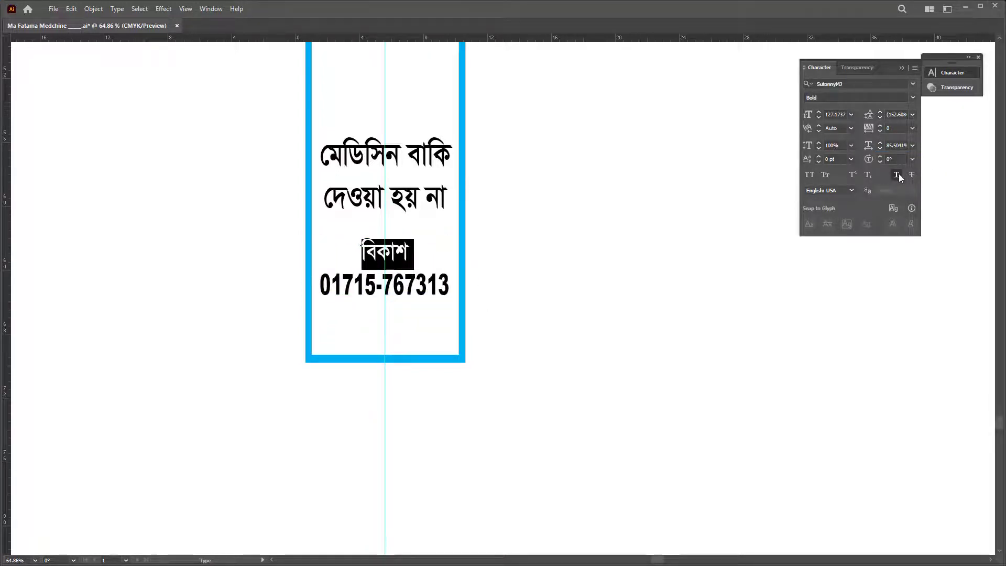
key(Escape)
drag(419, 298, 426, 344)
key(Tab)
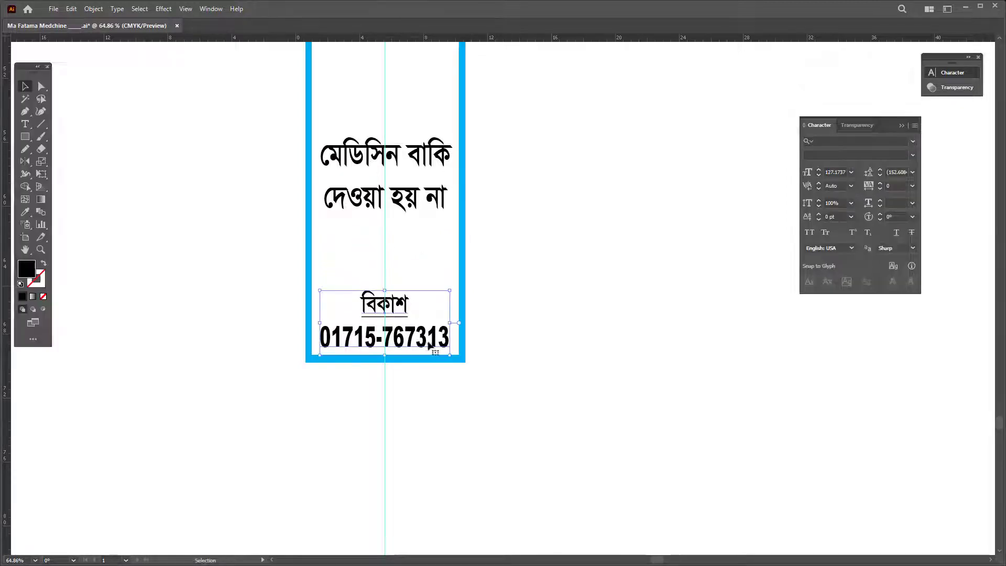
double_click(419, 336)
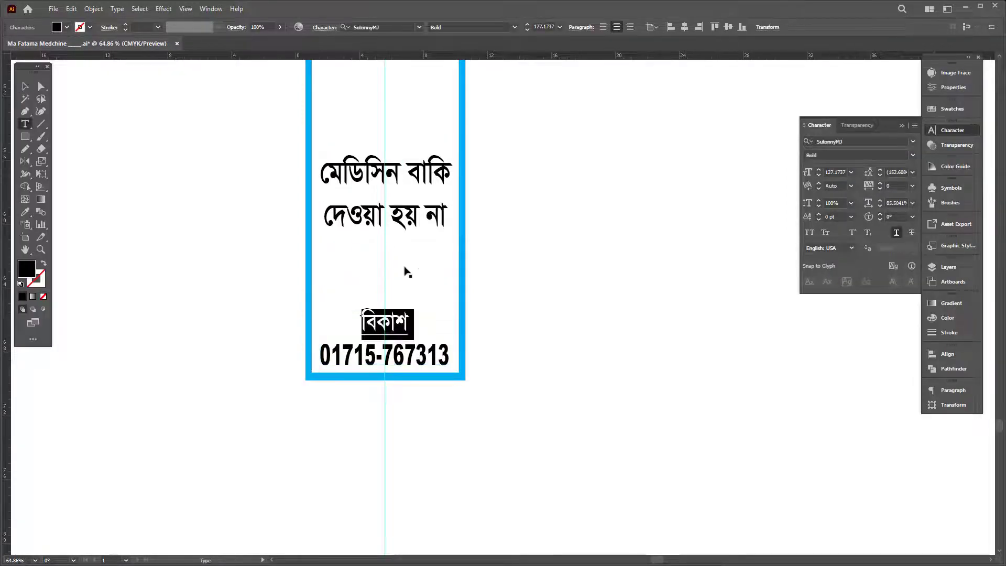
key(Escape)
Step: Toggle panels, zoom, and screen modes to review the finished side panel
click(412, 218)
key(Tab)
click(501, 348)
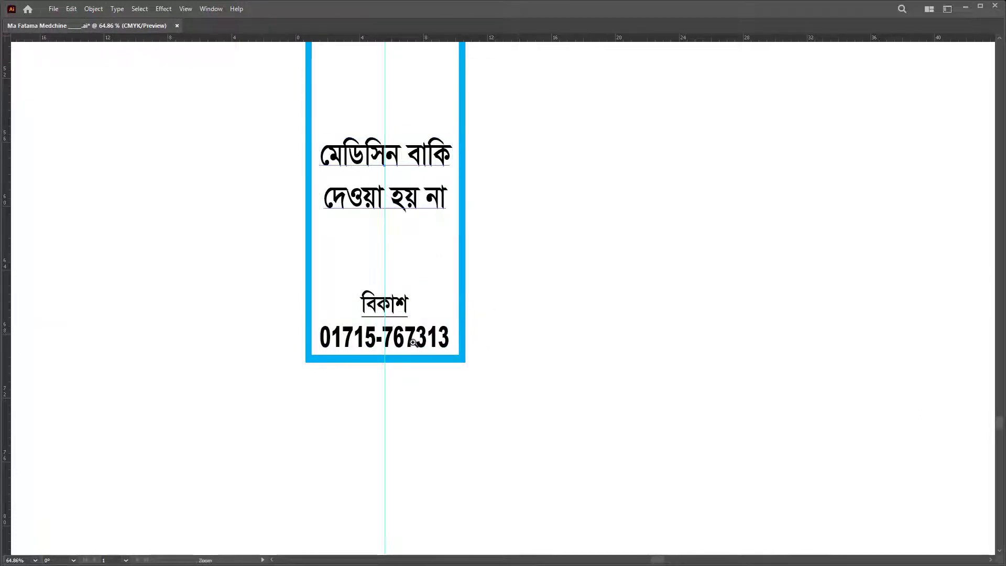
key(z)
alt+click(389, 345)
key(ctrl+z)
key(f)
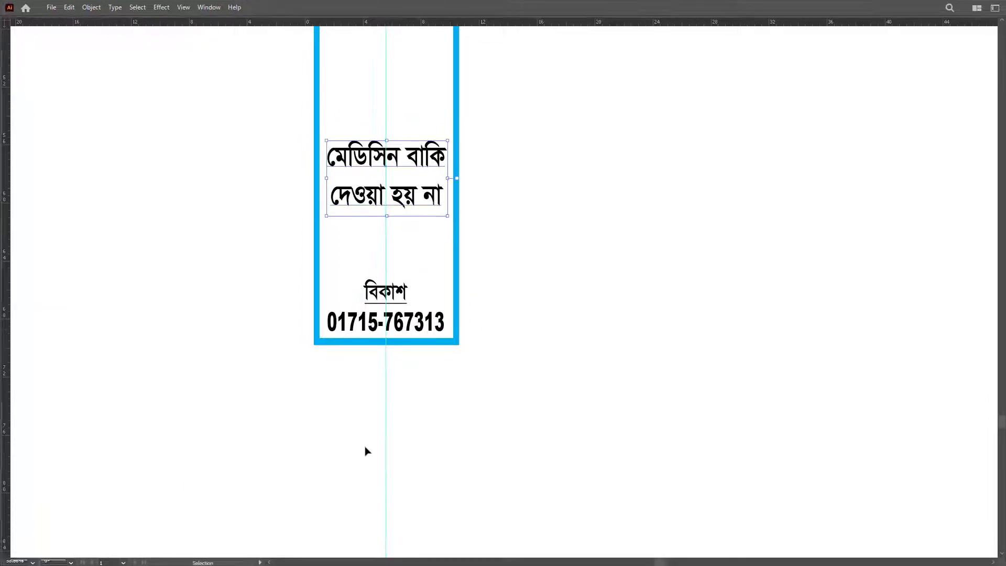
key(shift+f)
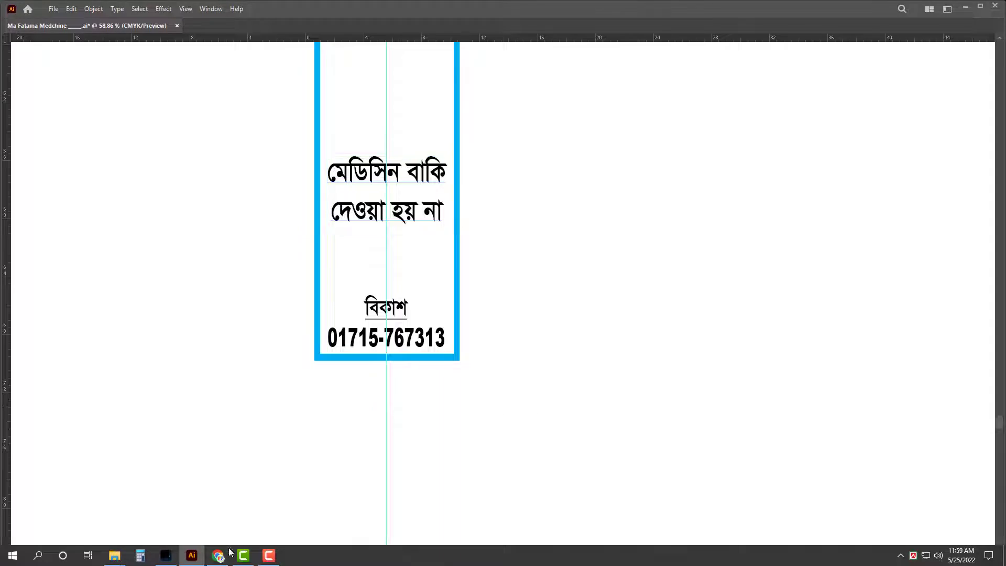
Step: Go to All Design (G:) > Mobile > File and open the Shofiq Art .ai file
key(super+1)
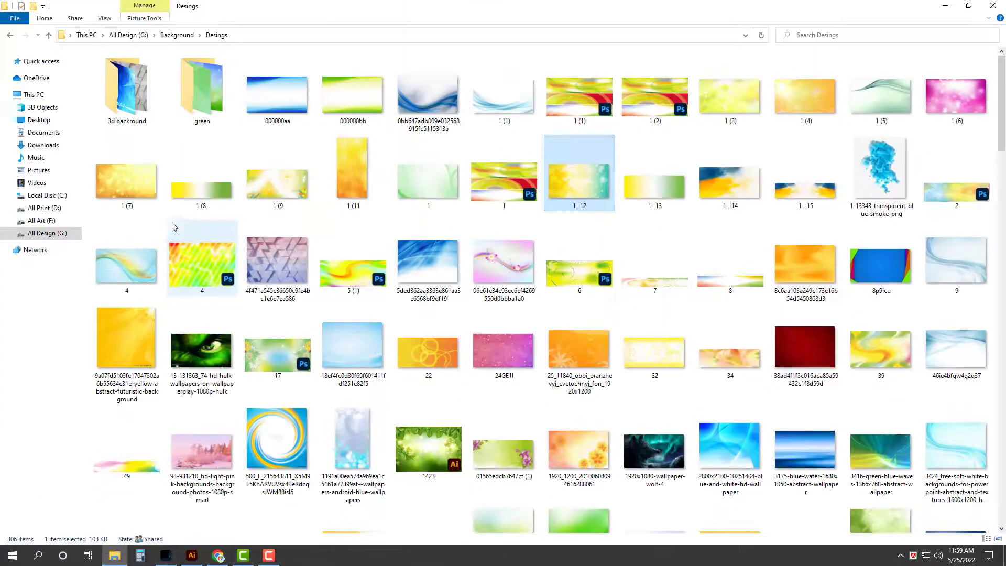
click(41, 221)
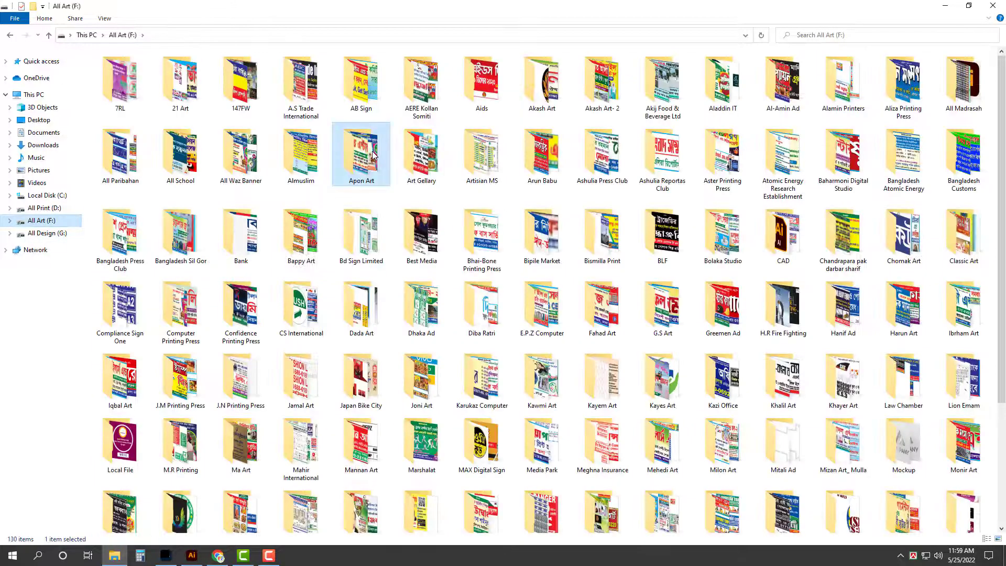
click(48, 233)
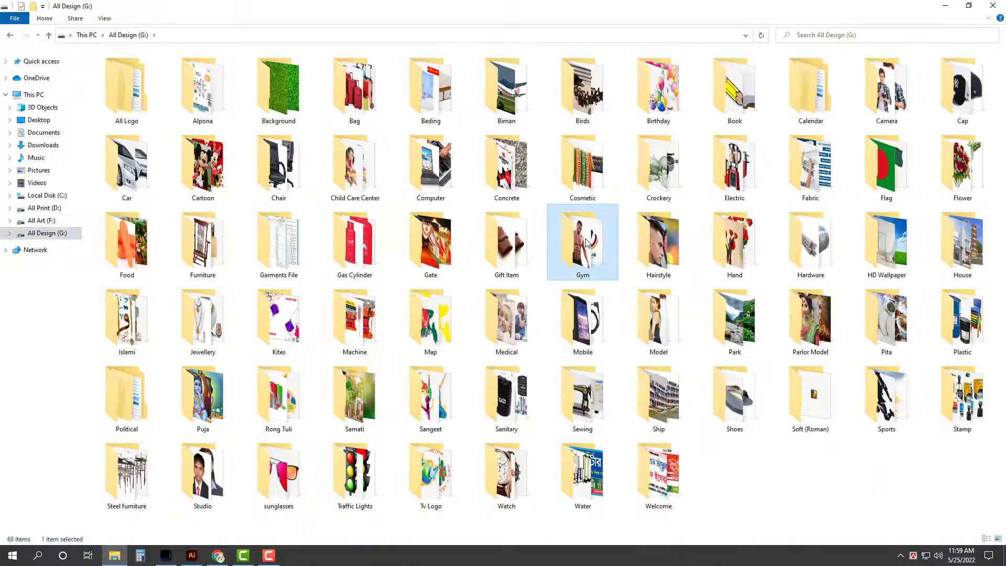
key(Return)
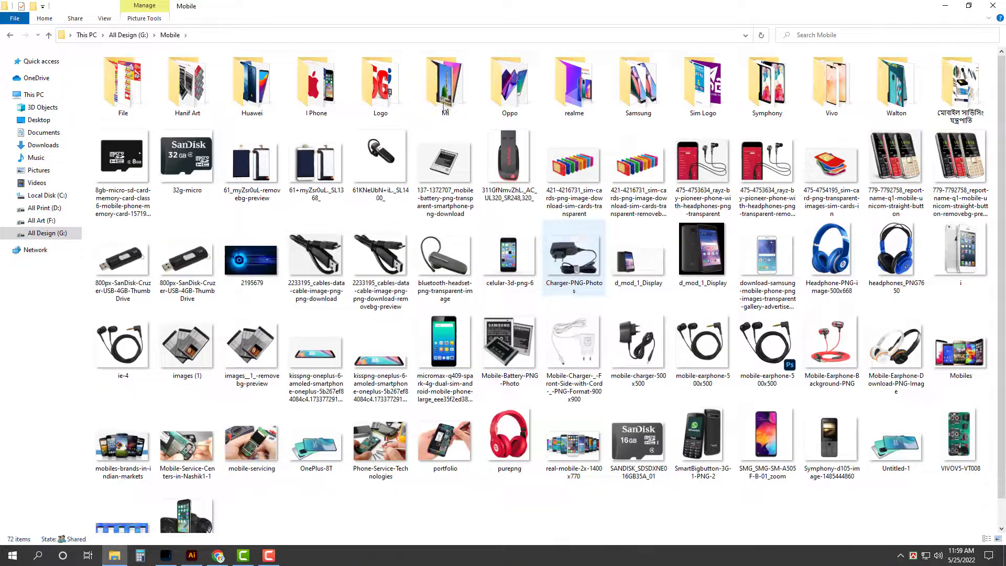
double_click(123, 89)
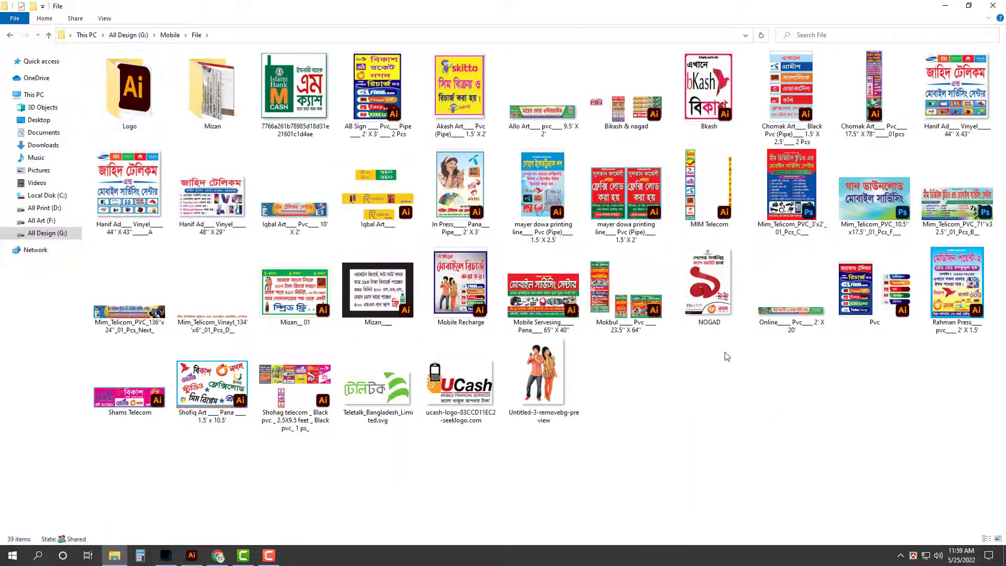
click(212, 385)
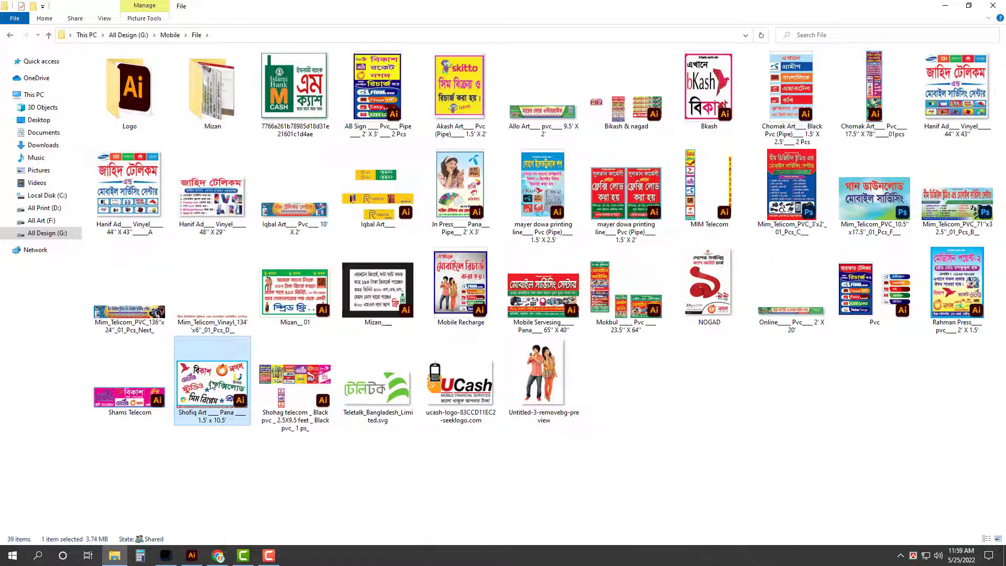
double_click(211, 385)
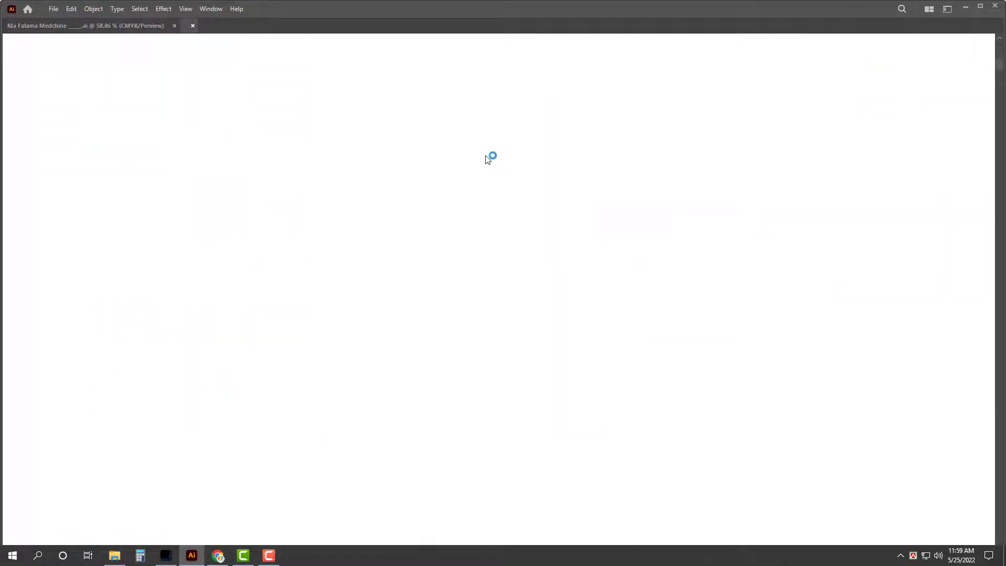
Step: Select the bird bKash logo in the Shofiq Art design and close it without saving
drag(305, 156, 415, 217)
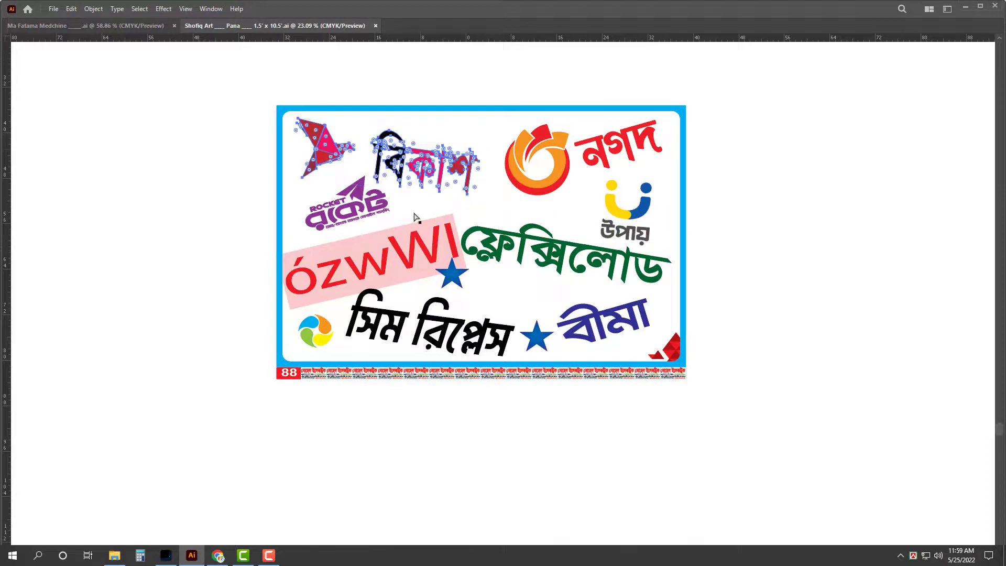
key(ctrl+w)
click(565, 303)
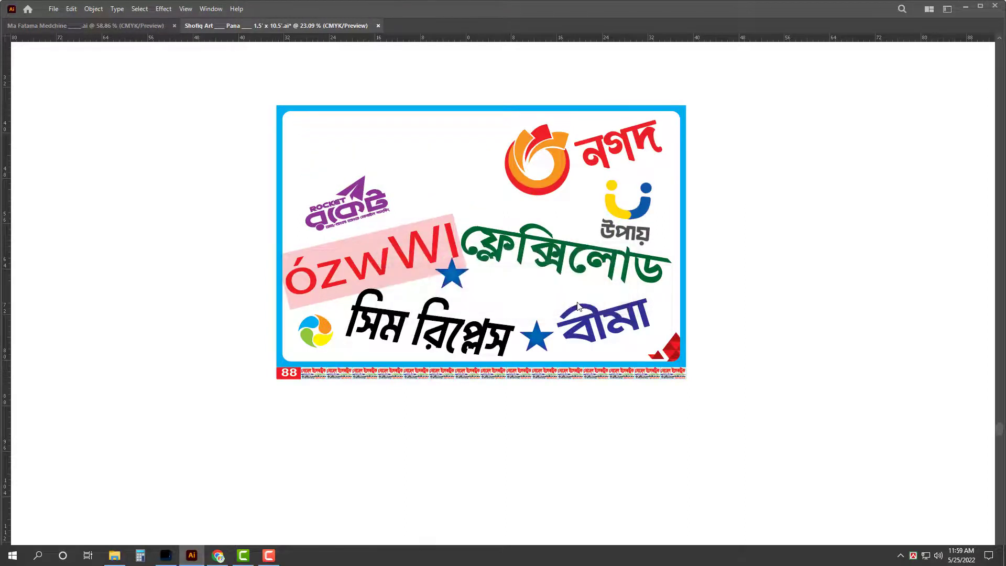
Step: Delete the plain বিকাশ word, leaving an empty line above the phone number
scroll(370, 292, up, 2)
triple_click(450, 336)
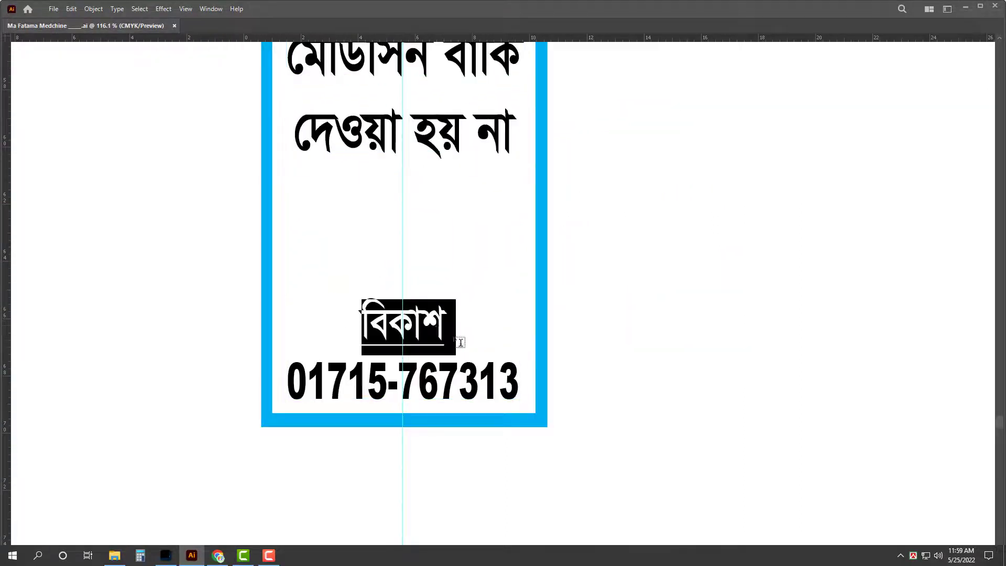
key(BackSpace)
key(Return)
key(Return)
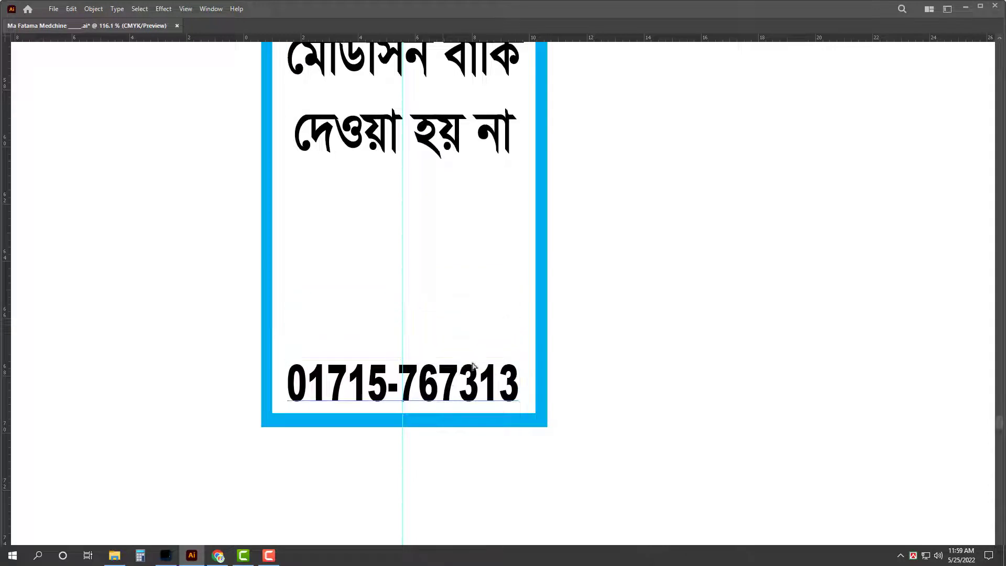
Step: Paste the bKash logo, shrink it, and place it inside the panel above the number
key(ctrl+v)
drag(511, 169, 497, 274)
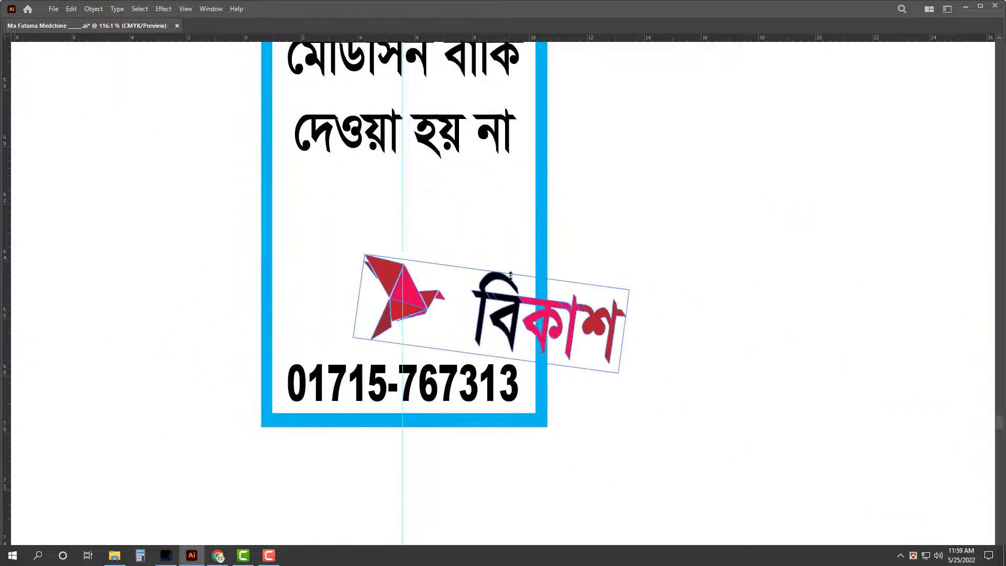
drag(624, 334, 500, 301)
Step: Widen the phone number to span the column width and review the whole artboard
click(499, 382)
drag(526, 386, 530, 387)
click(570, 340)
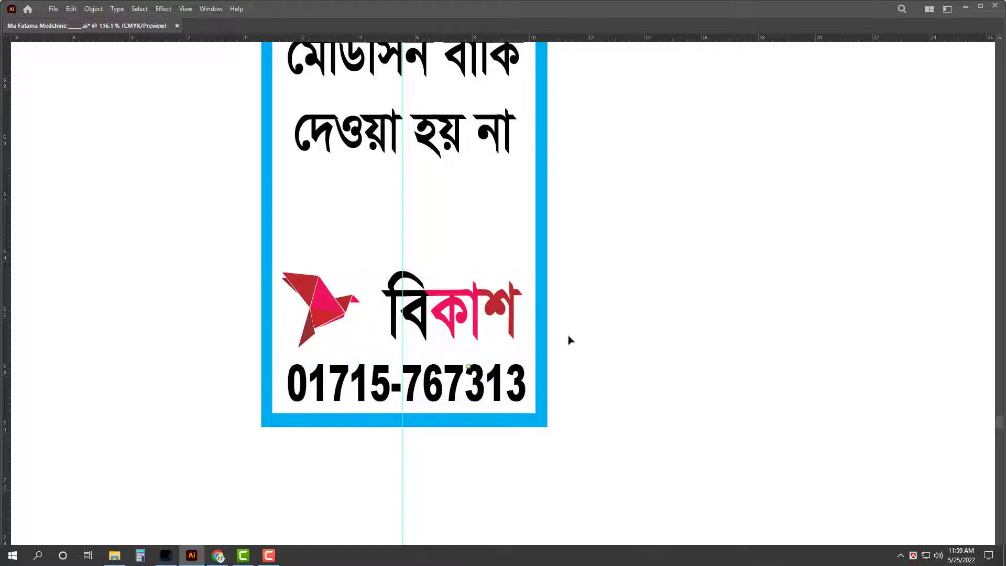
key(Tab)
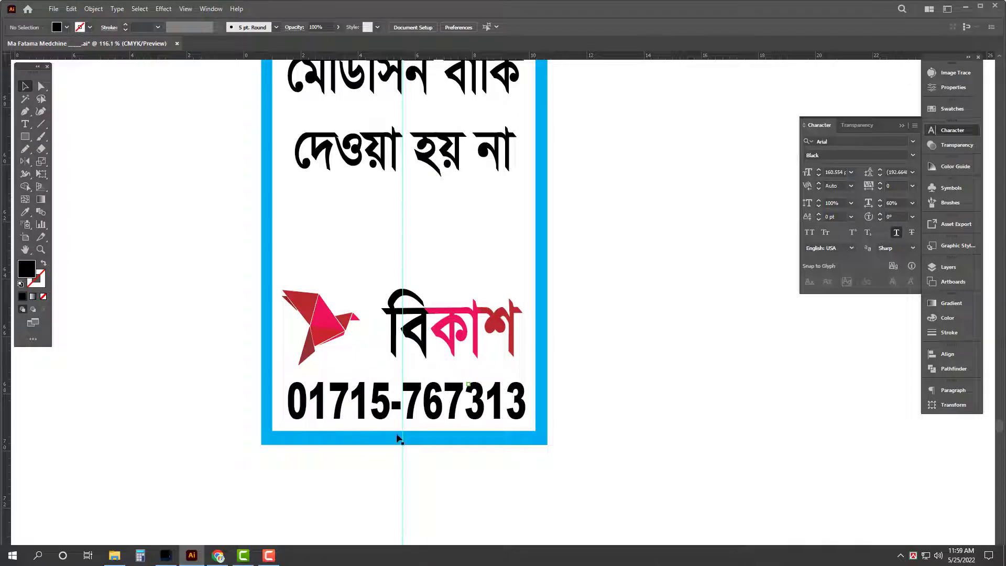
key(Tab)
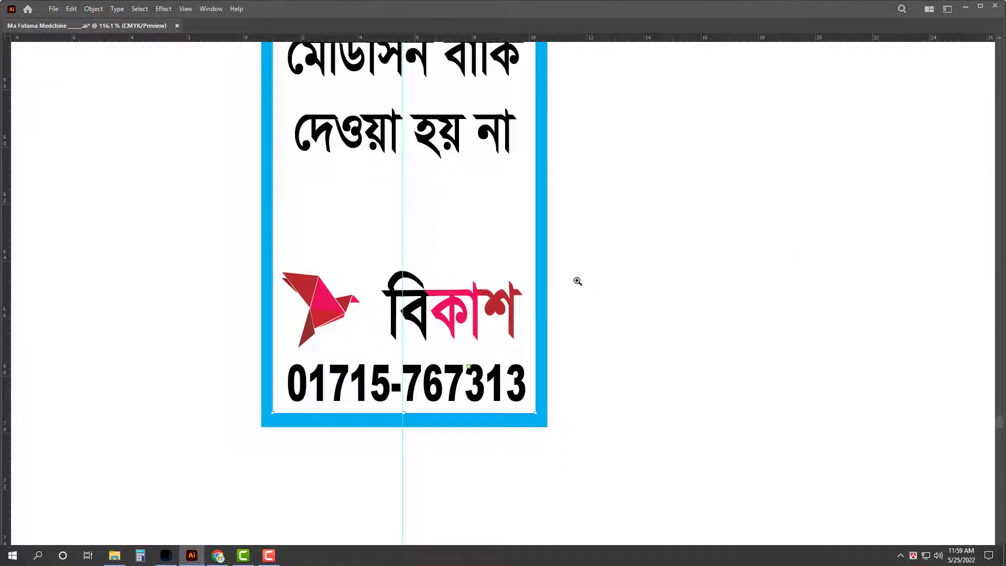
scroll(577, 281, down, 8)
scroll(462, 342, up, 1)
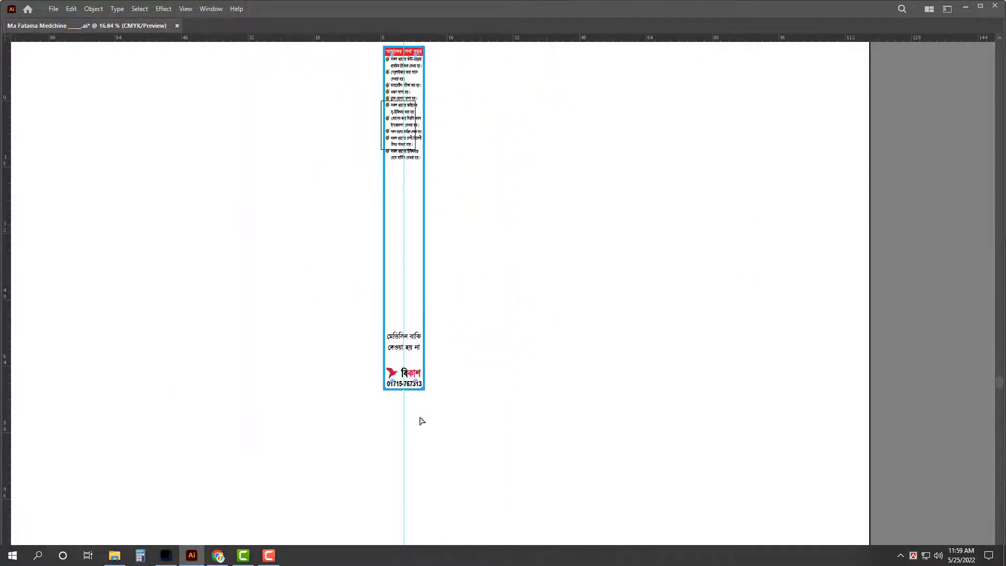
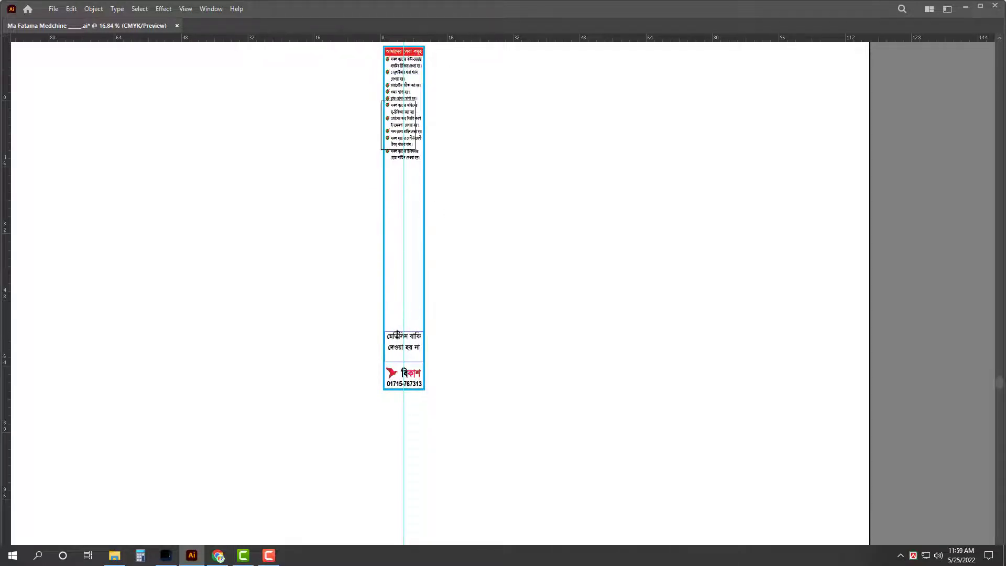
Step: Fill the Bangla notice box green with C100 M30 Y100 K0
scroll(420, 390, up, 7)
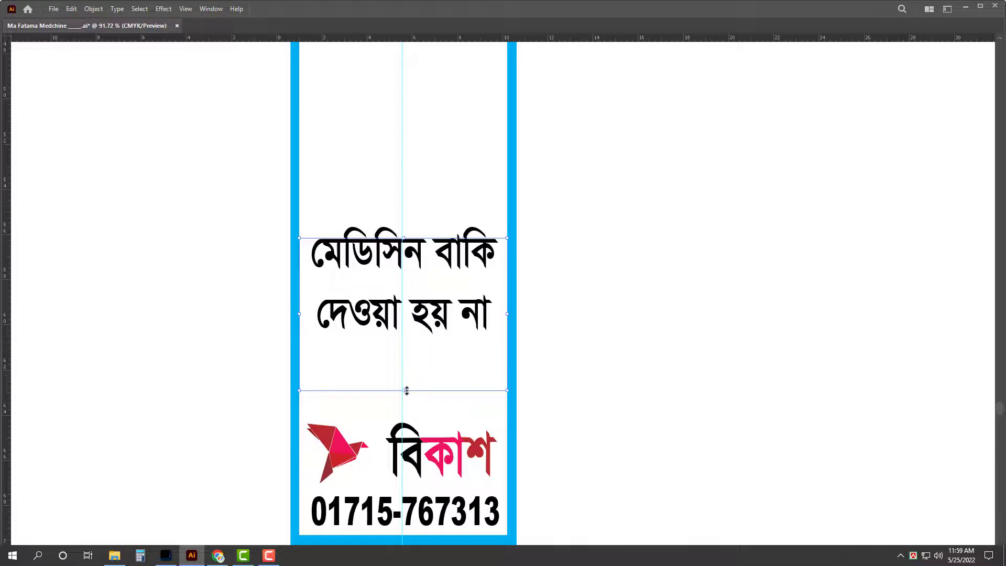
key(Tab)
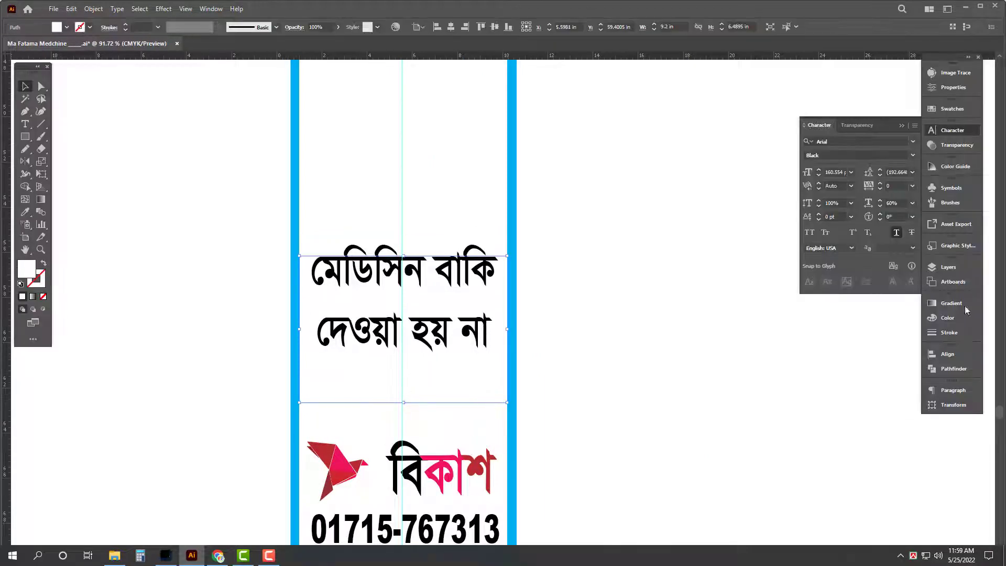
click(964, 318)
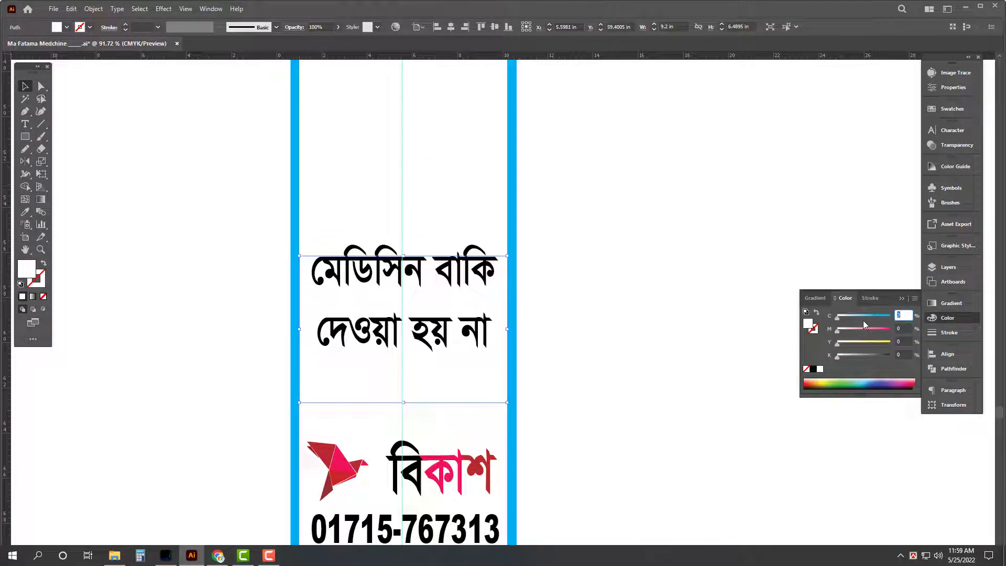
text(100)
key(Tab)
text(30)
key(Tab)
text(100)
key(Tab)
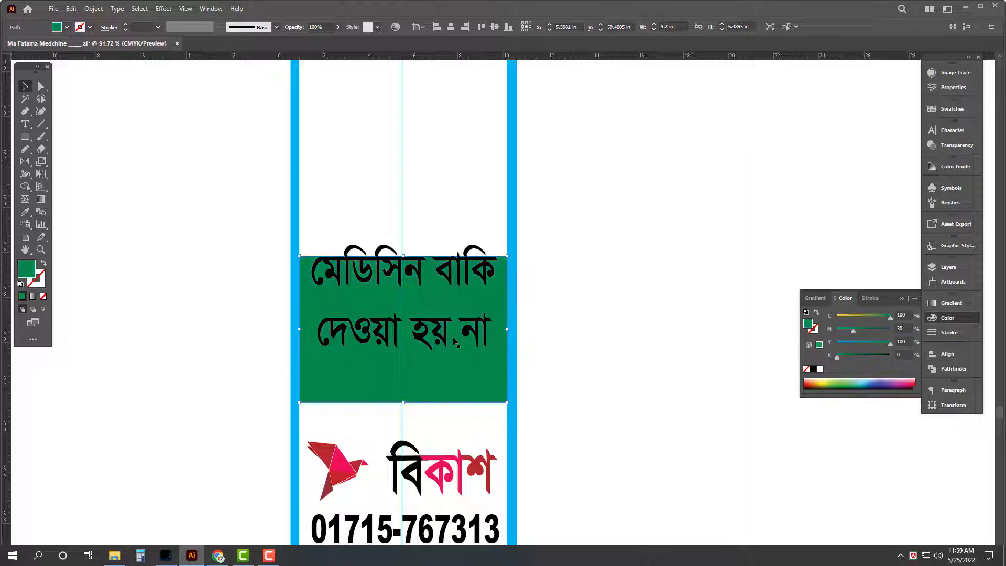
Step: Move the notice text lower in the box, make it taller, and color it white
drag(456, 343, 452, 378)
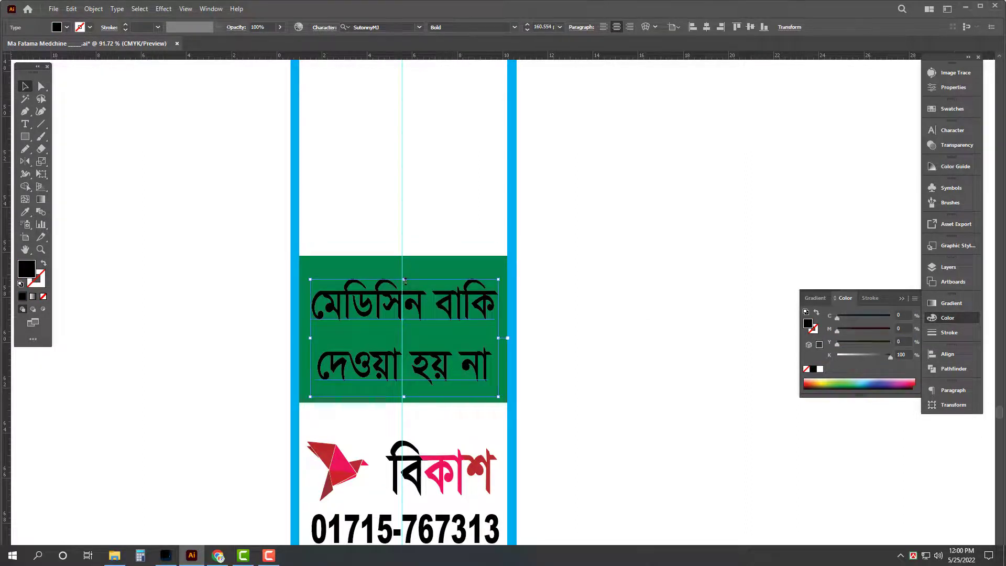
drag(403, 279, 404, 268)
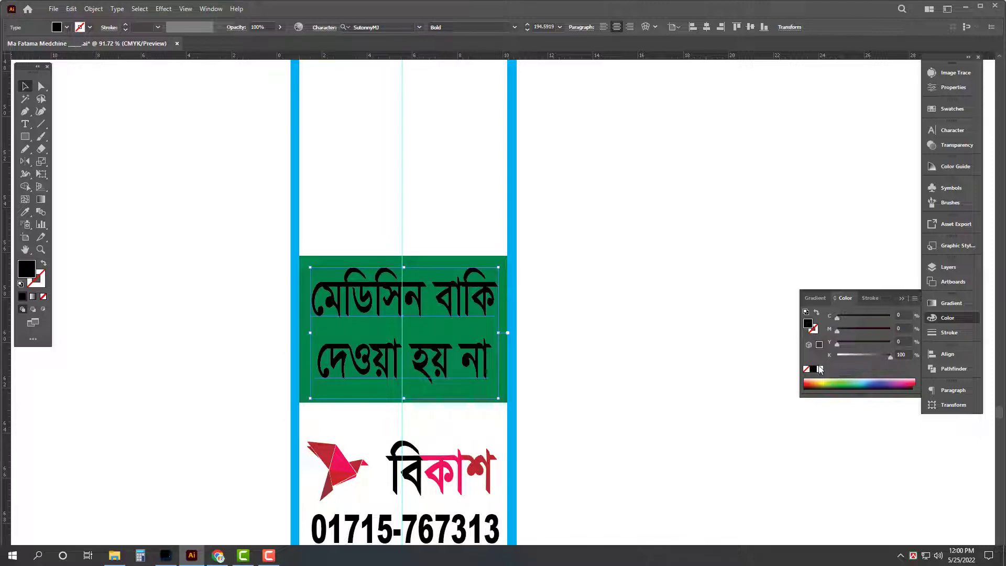
click(821, 369)
key(Tab)
scroll(478, 236, down, 5)
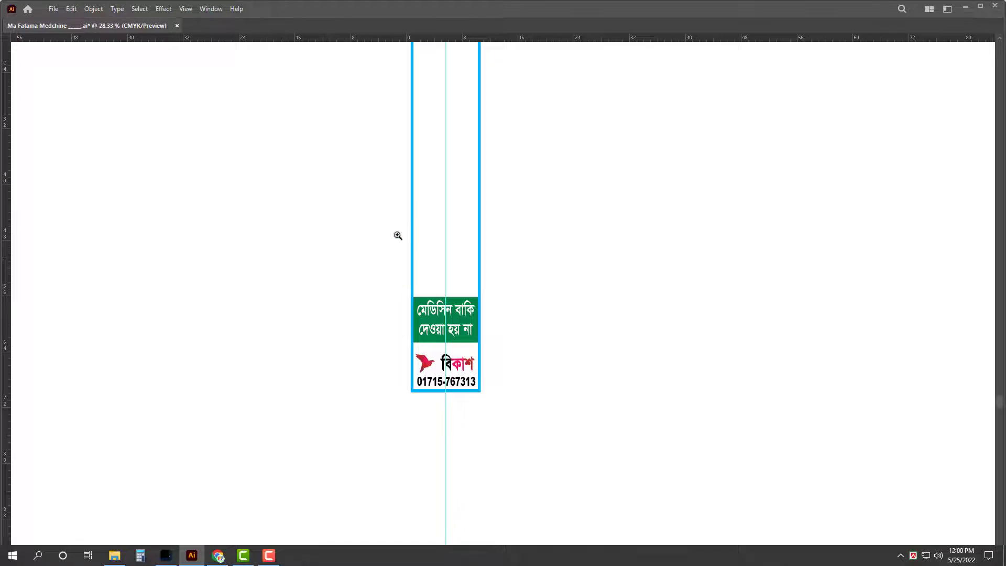
Step: Stretch the notice-and-bKash group upward and the bullet list of services taller
scroll(501, 344, down, 3)
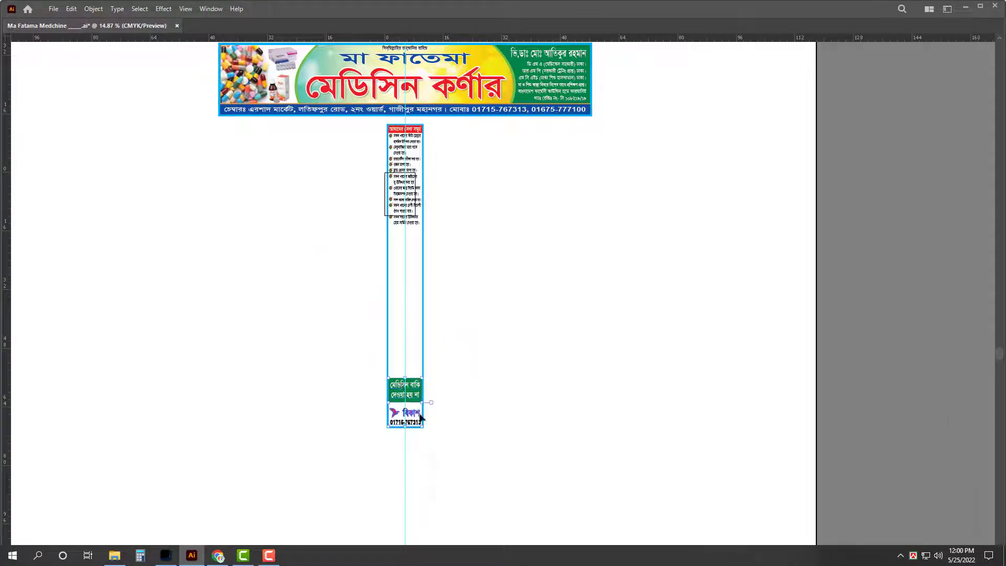
drag(405, 377, 405, 363)
click(483, 238)
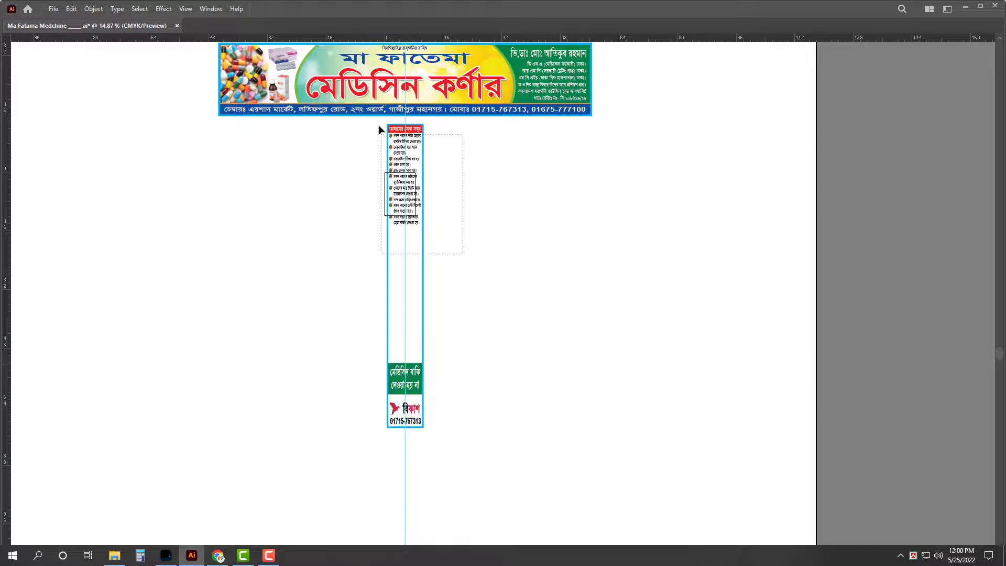
drag(379, 126, 381, 134)
drag(406, 229, 409, 254)
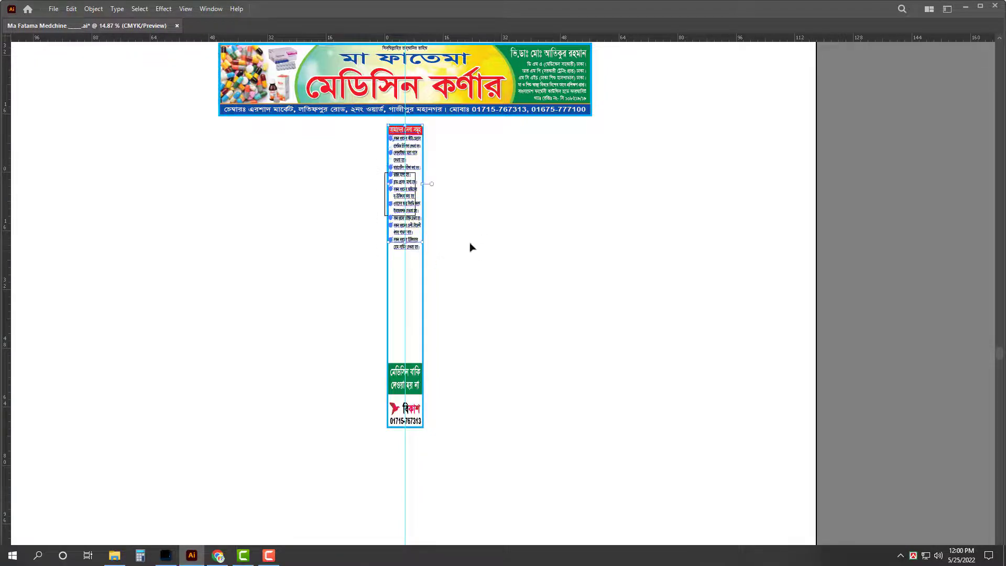
Step: Extend the red header's top edge up to the blue border
drag(495, 187, 722, 268)
click(578, 112)
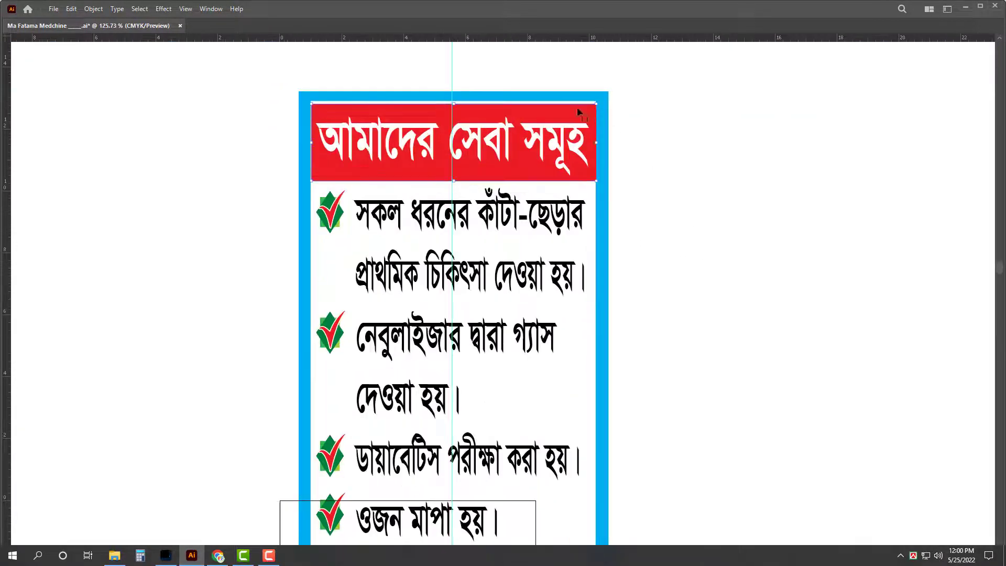
drag(500, 143, 673, 180)
drag(354, 73, 456, 175)
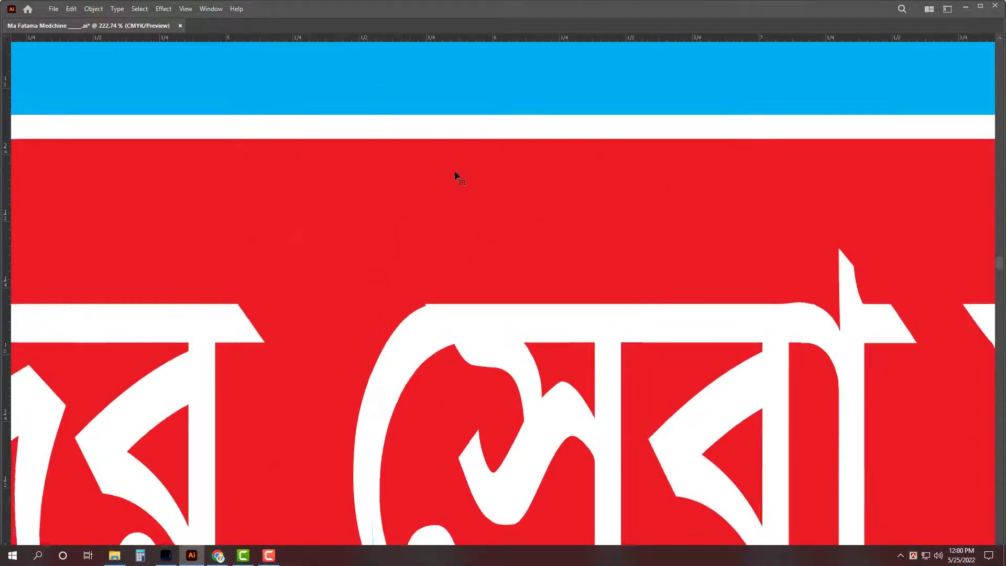
drag(391, 140, 396, 117)
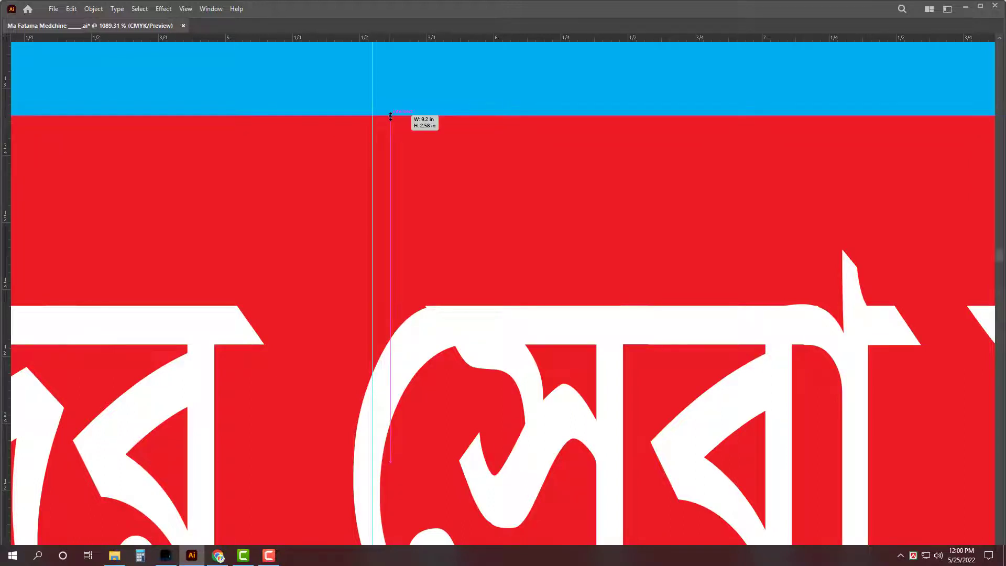
Step: Bring the Ace syrup bottle image into the strip below the list and enlarge it
scroll(396, 137, down, 10)
scroll(567, 285, down, 5)
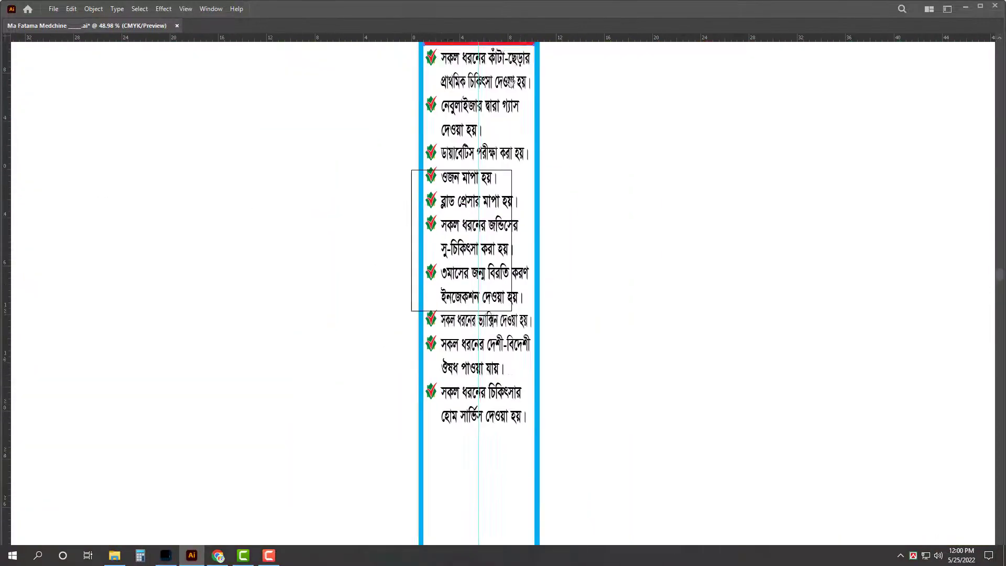
scroll(490, 337, down, 3)
scroll(643, 272, up, 1)
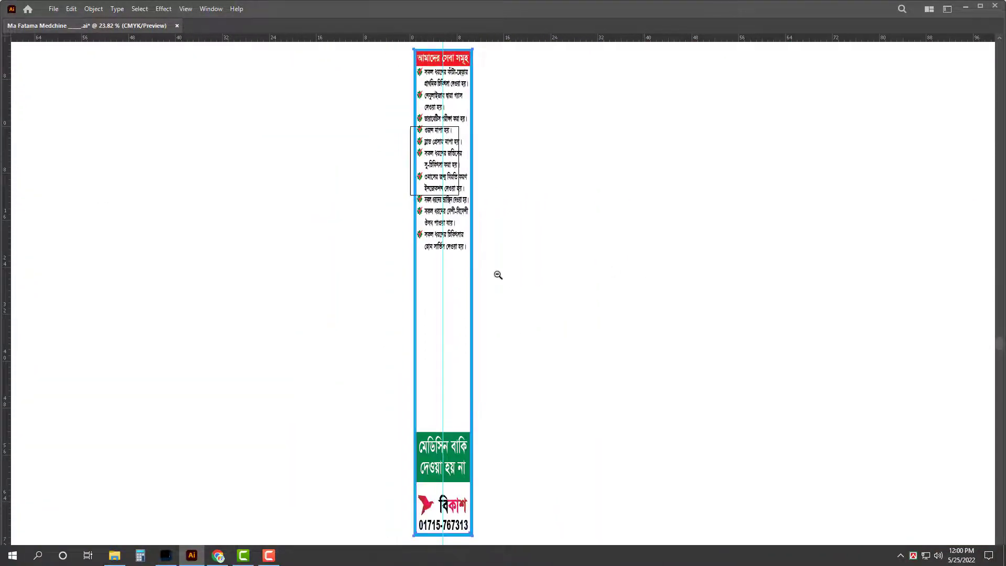
scroll(533, 284, down, 3)
scroll(533, 284, up, 2)
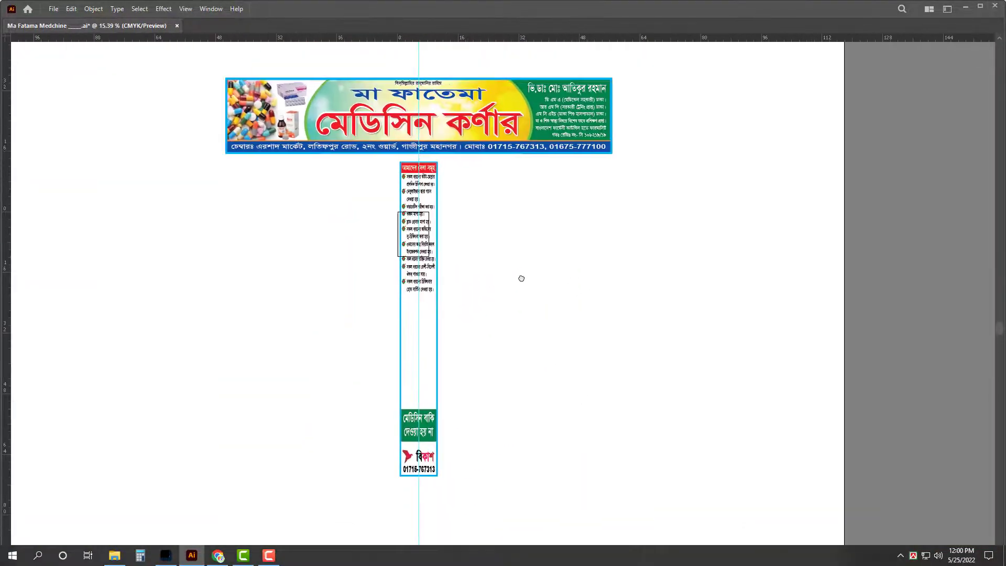
drag(289, 135, 421, 321)
scroll(420, 330, up, 5)
drag(437, 270, 421, 238)
drag(400, 281, 401, 315)
drag(427, 262, 434, 267)
click(114, 555)
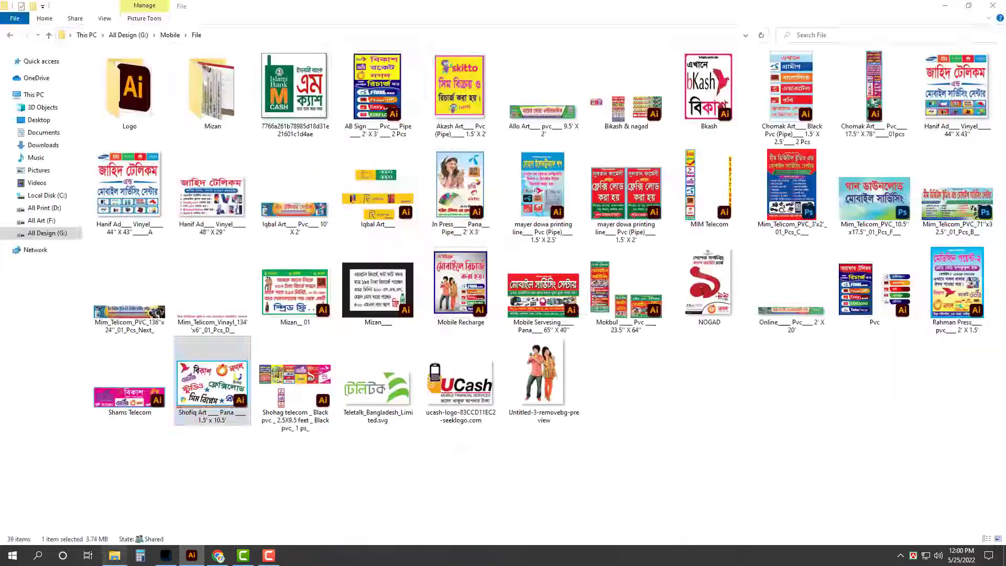
key(alt+Left)
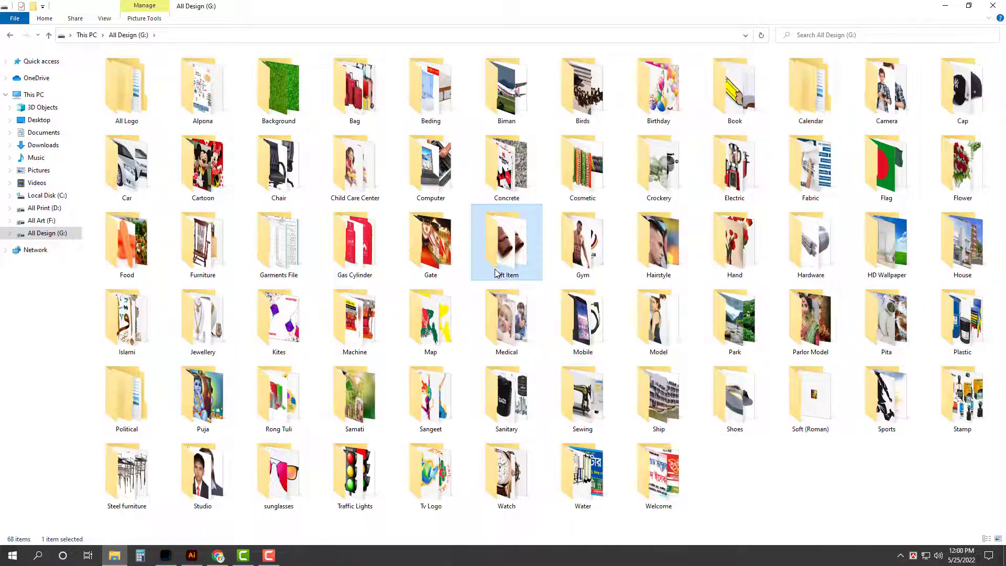
double_click(506, 323)
click(892, 190)
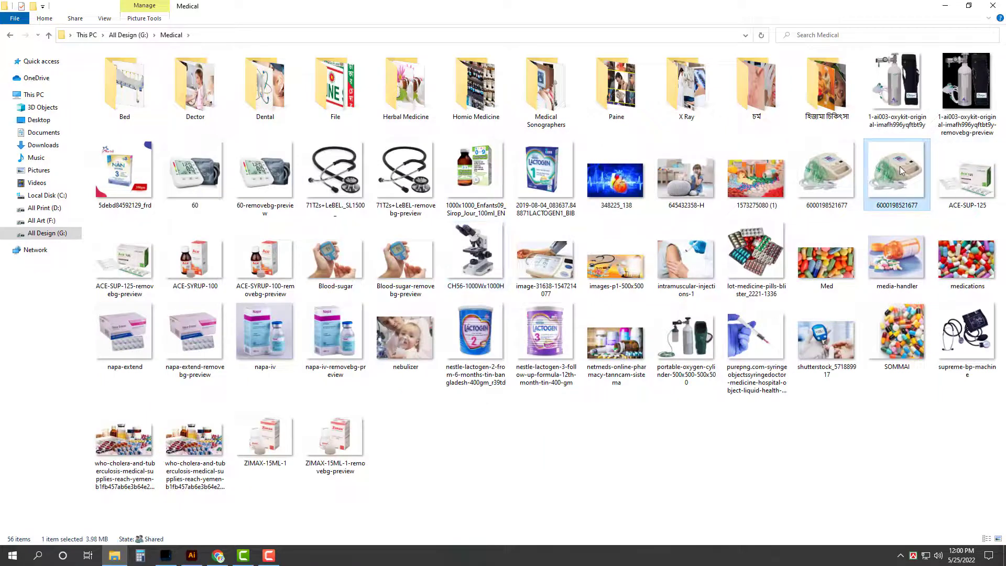
drag(902, 170, 447, 397)
Step: Position the nebulizer image below the Ace image and enlarge it
scroll(447, 398, down, 2)
drag(462, 349, 427, 394)
drag(426, 331, 431, 331)
drag(429, 290, 430, 262)
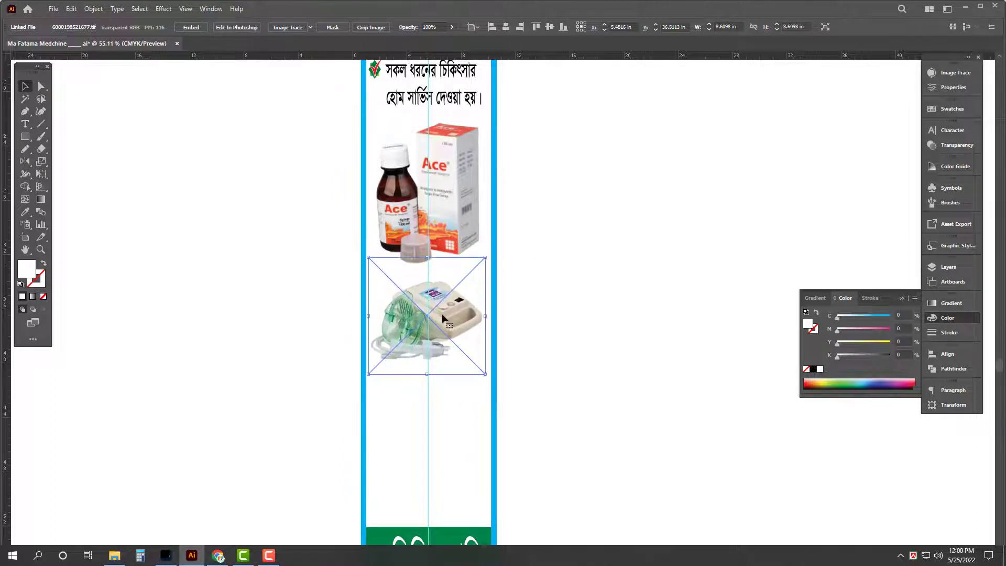
Step: Embed the linked nebulizer image, confirming the TIFF options
key(Tab)
key(Tab)
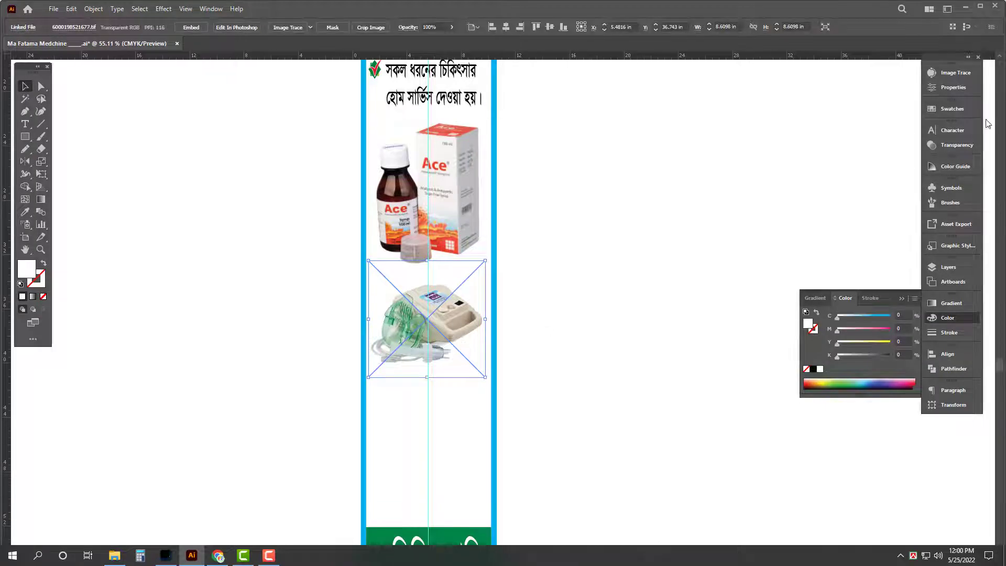
click(953, 87)
click(854, 337)
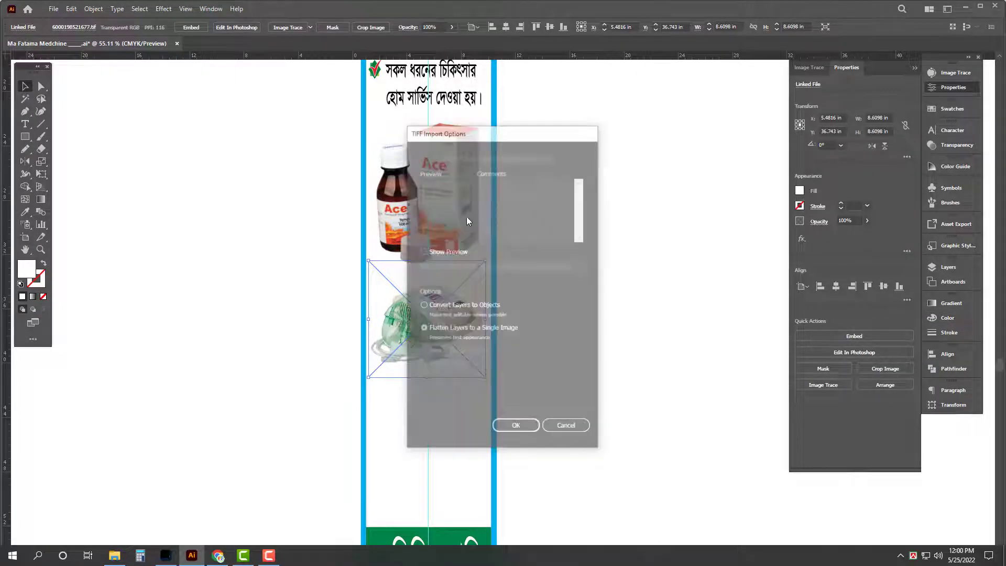
click(517, 428)
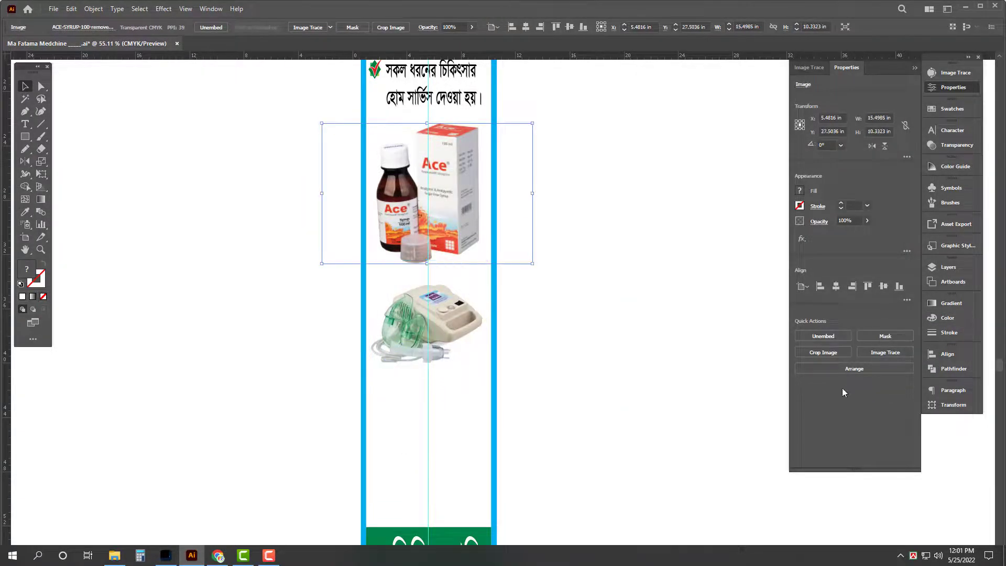
Step: Crop the Ace syrup image, shifting the crop area right to fit the strip's width
click(835, 338)
key(Escape)
click(824, 353)
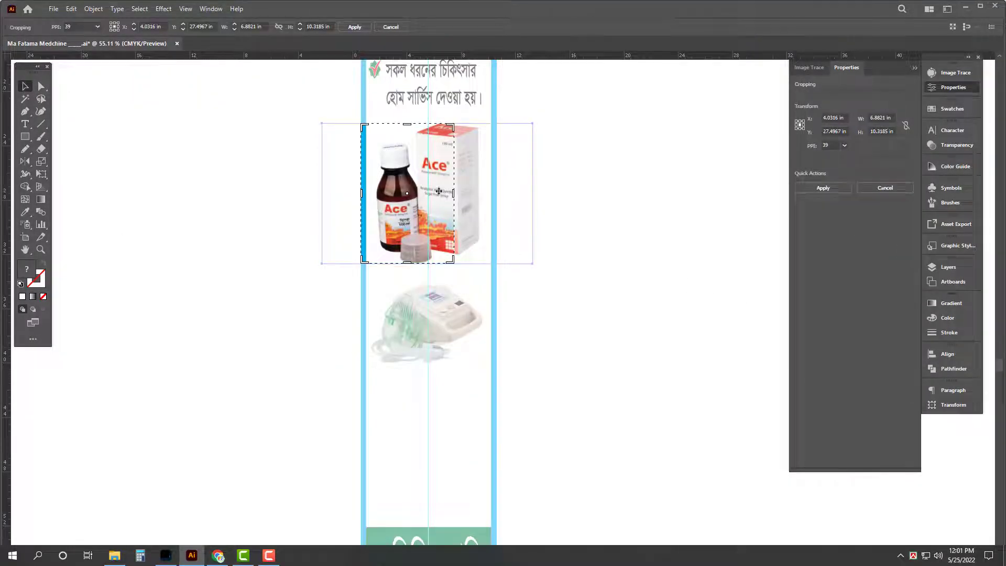
drag(438, 191, 486, 195)
key(Return)
key(Tab)
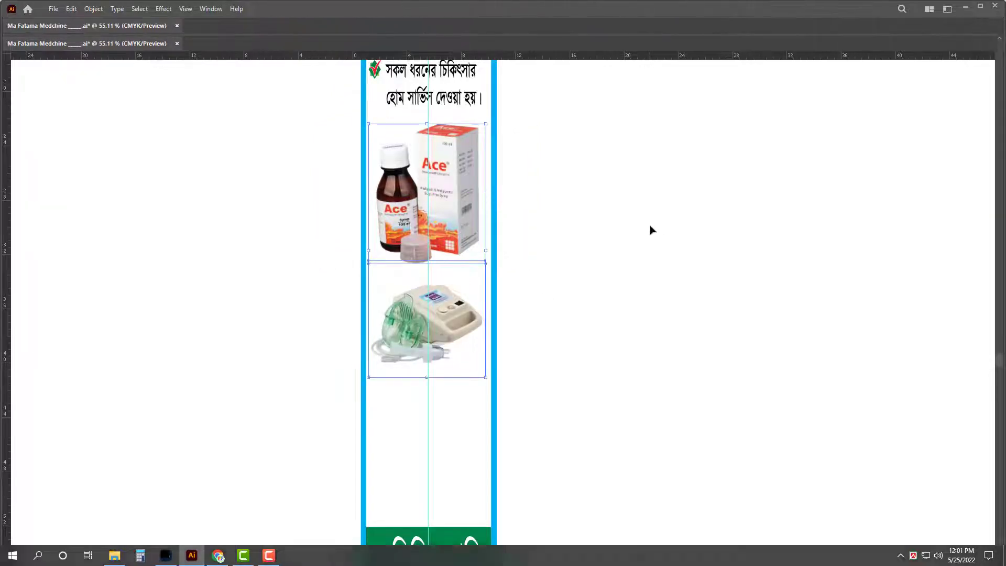
scroll(649, 227, down, 1)
scroll(642, 222, down, 3)
Step: Divide the vertical strip along a diagonal line and ungroup the resulting pieces
drag(642, 222, 498, 285)
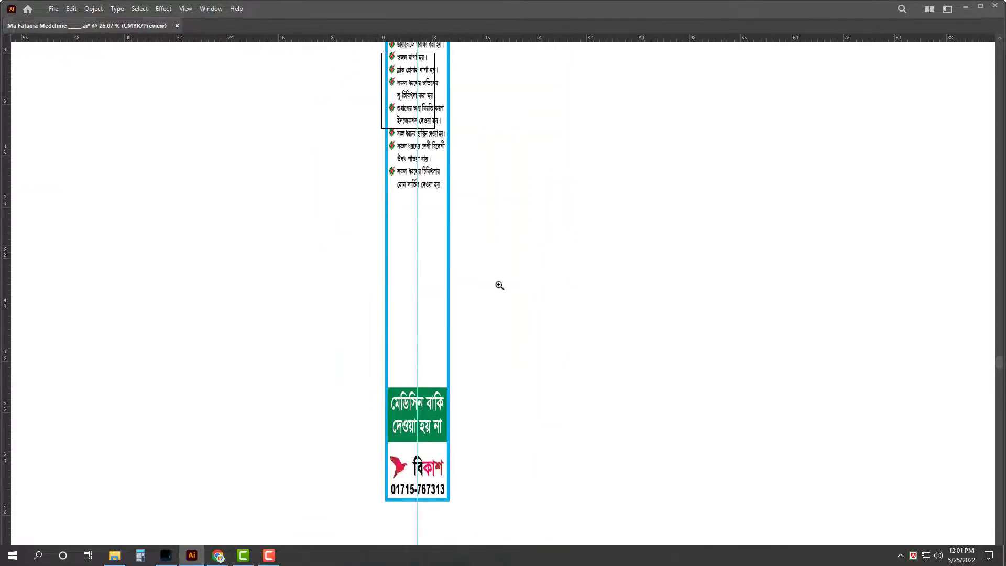
scroll(519, 304, down, 1)
scroll(524, 306, up, 2)
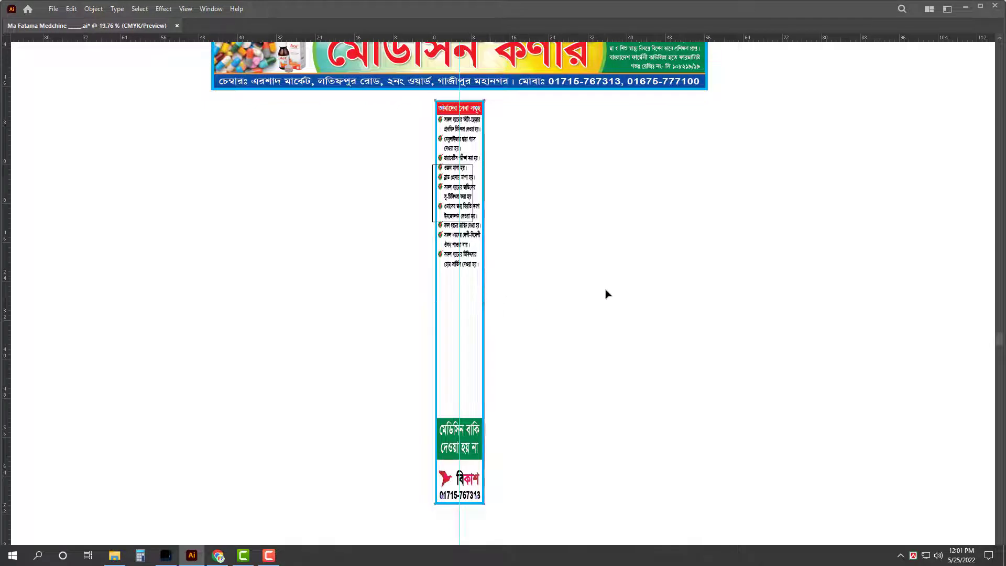
click(519, 329)
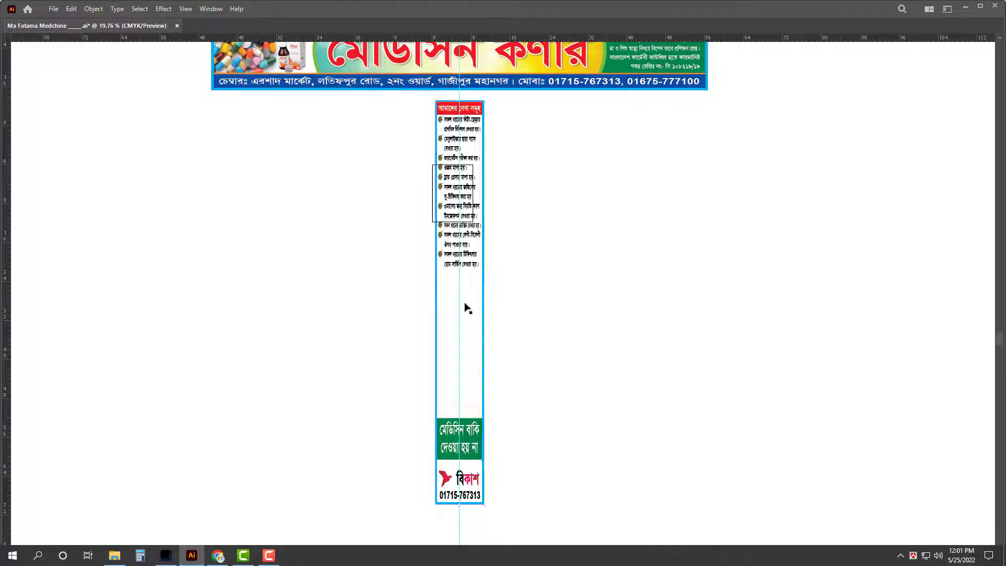
click(470, 306)
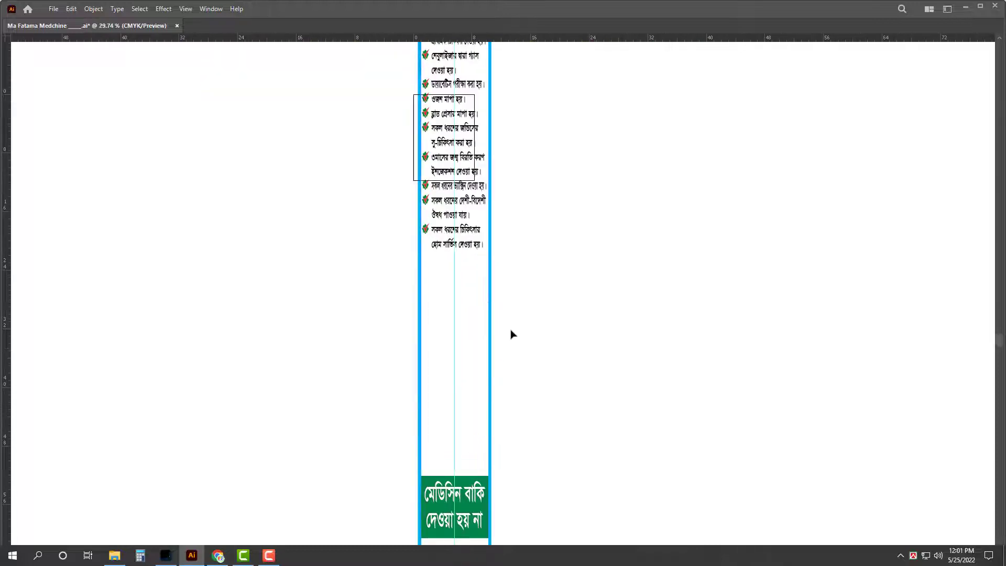
drag(406, 233, 539, 355)
key(ctrl+z)
key(Tab)
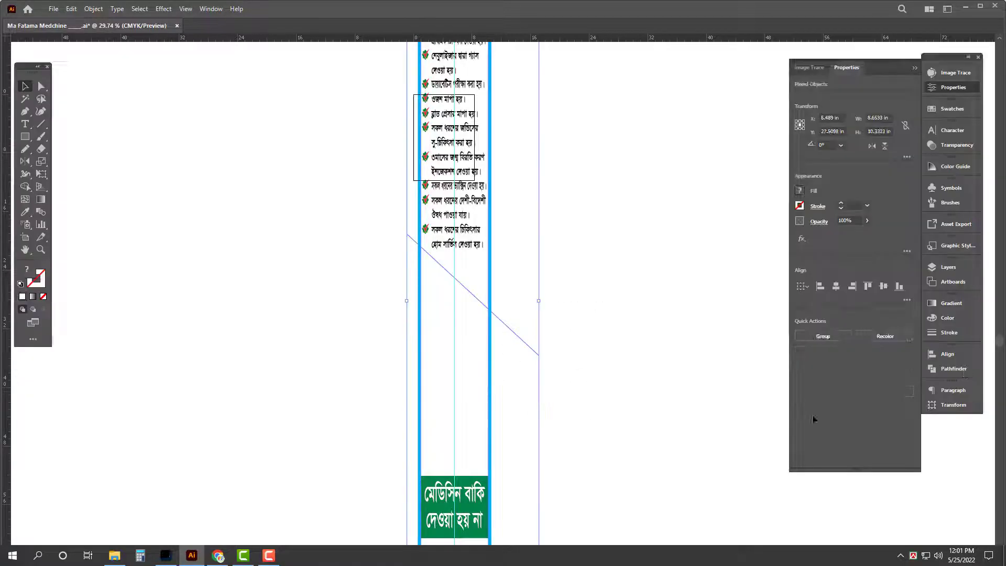
click(811, 404)
right_click(681, 247)
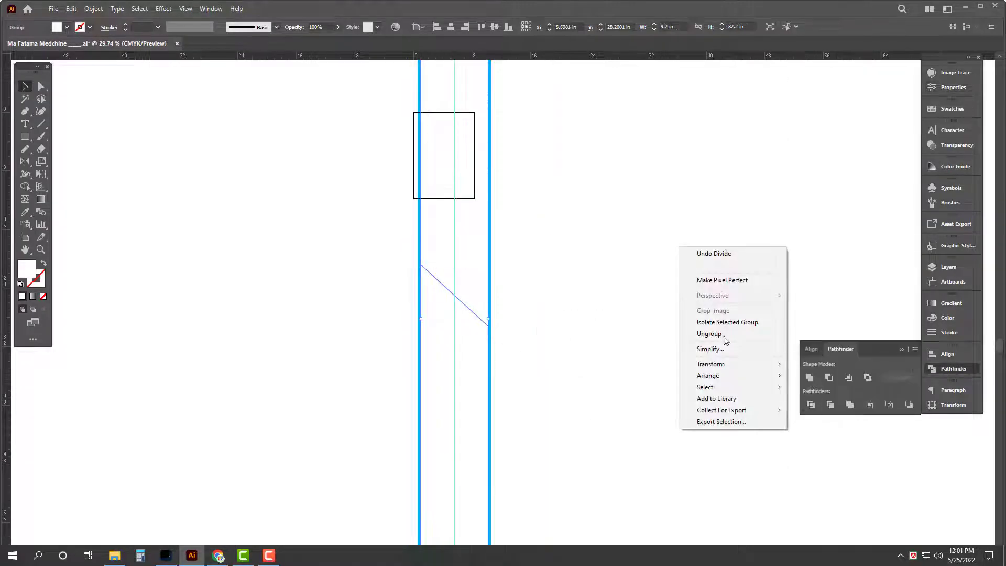
click(710, 338)
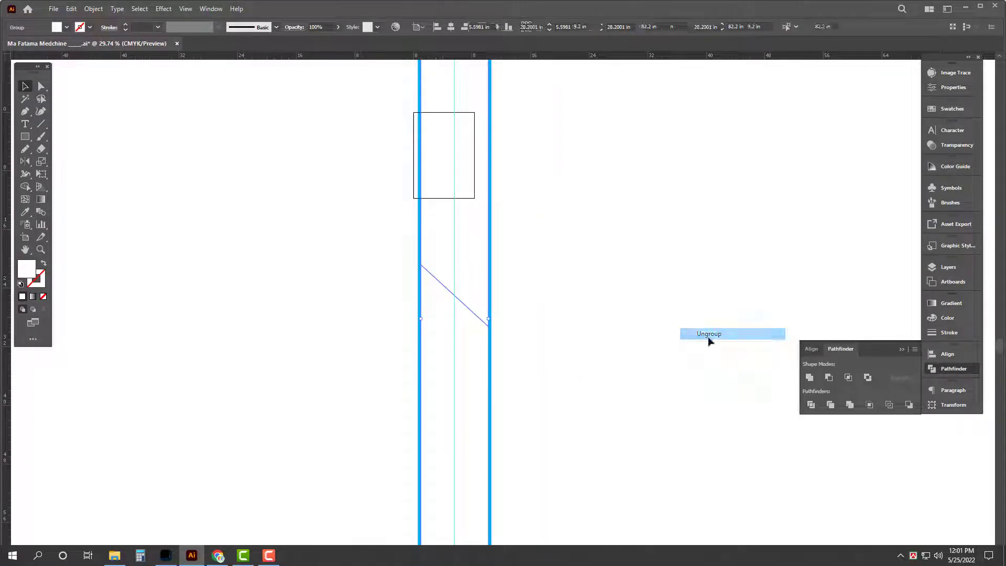
Step: Fill the lower slanted shape red using CMYK with M100 and Y100
click(949, 317)
click(915, 299)
click(851, 358)
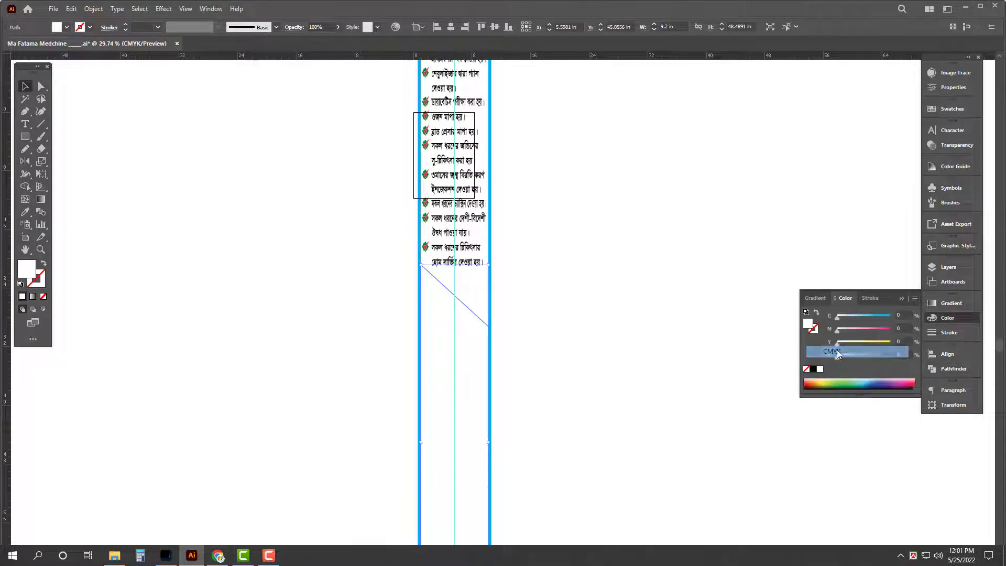
click(888, 329)
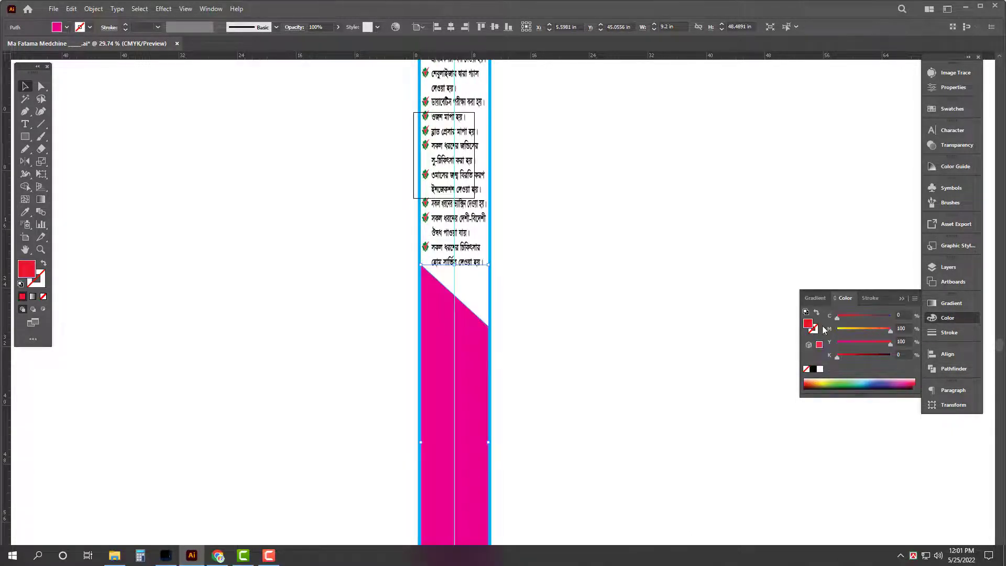
click(886, 343)
key(Tab)
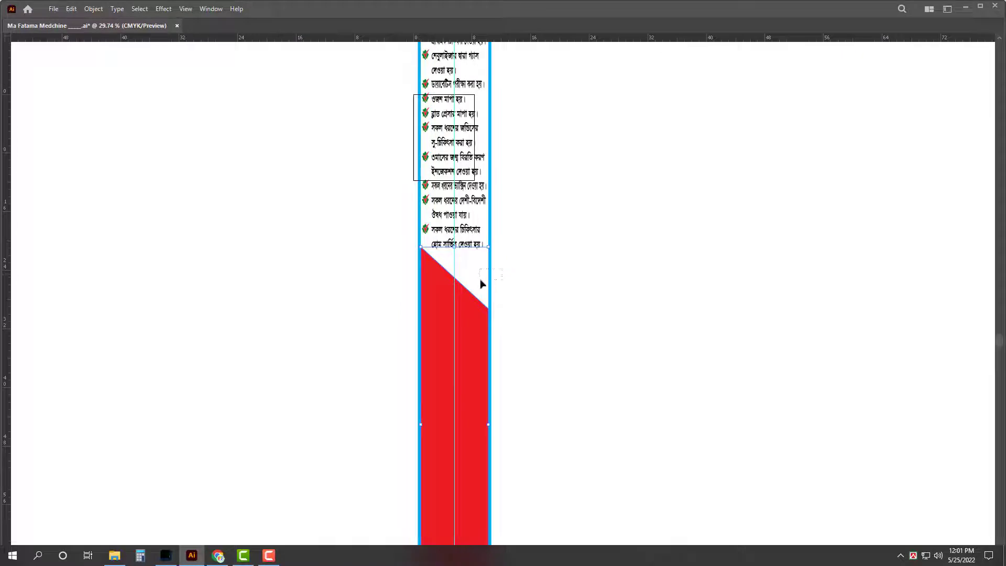
Step: Send the red rectangle backward behind the bKash logo and phone number
key(ctrl+shift+bracketleft)
key(ctrl+shift+a)
scroll(522, 350, down, 1)
scroll(524, 283, down, 1)
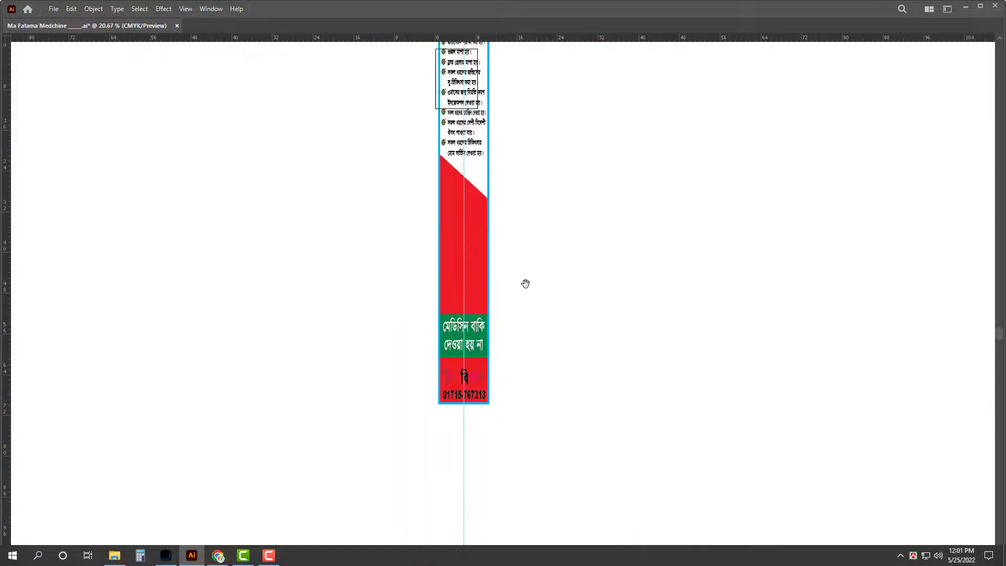
scroll(595, 404, up, 3)
key(Tab)
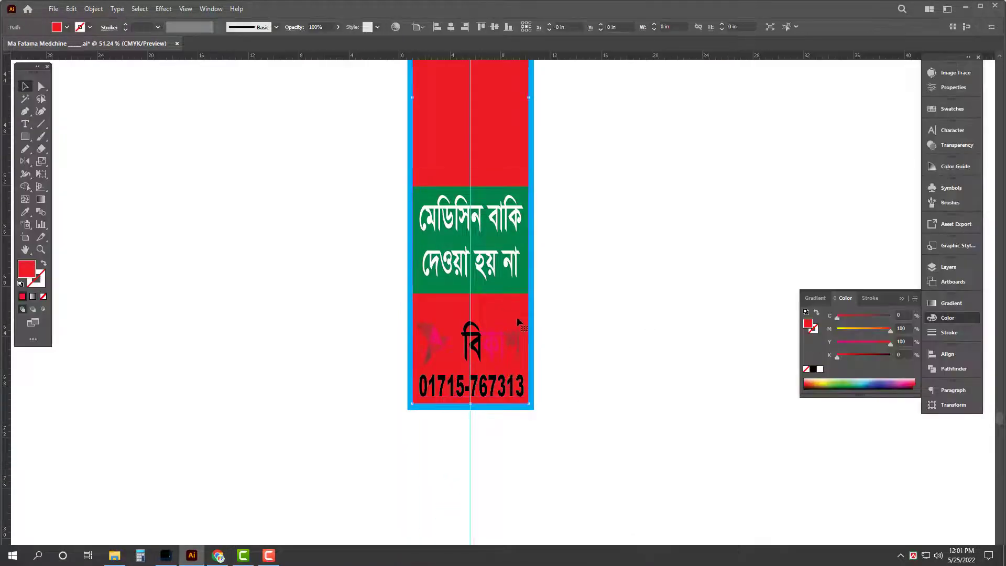
key(Tab)
scroll(577, 259, up, 1)
click(465, 448)
key(ctrl+shift+bracketleft)
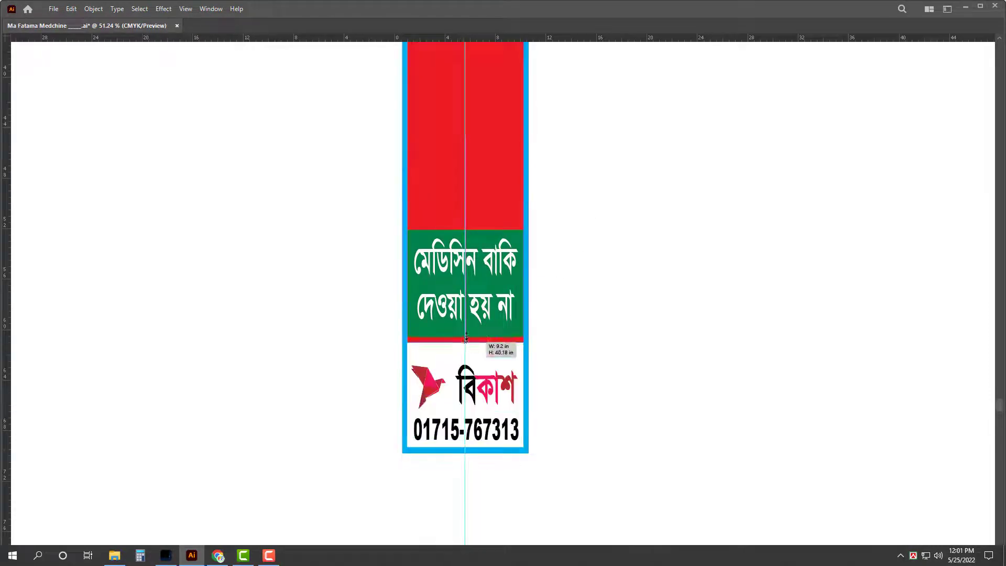
key(ctrl+shift+a)
scroll(555, 371, down, 2)
Step: Copy the banner title onto the strip's red area and enlarge মা ফাতেমা
scroll(555, 370, down, 3)
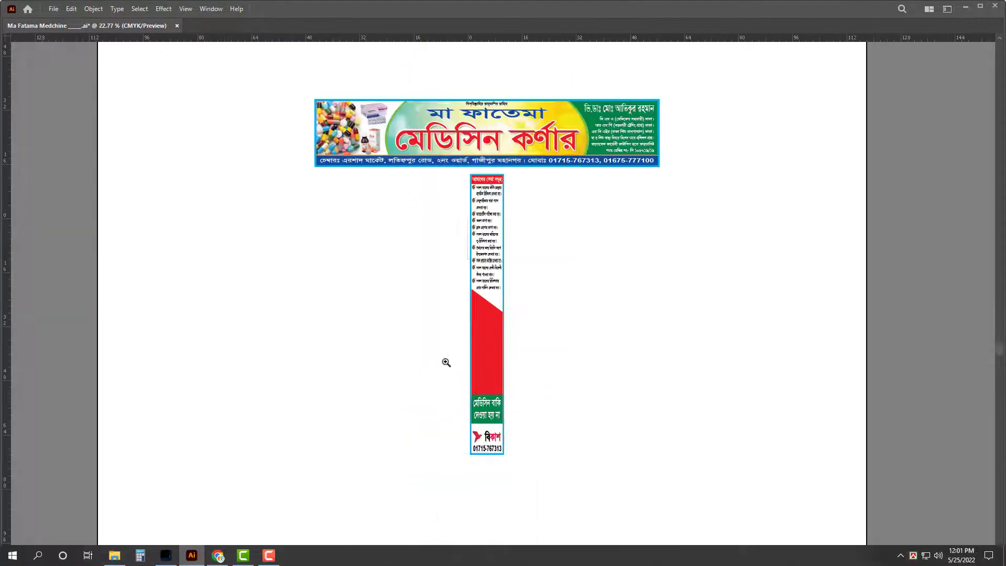
drag(539, 188, 536, 344)
drag(603, 403, 508, 370)
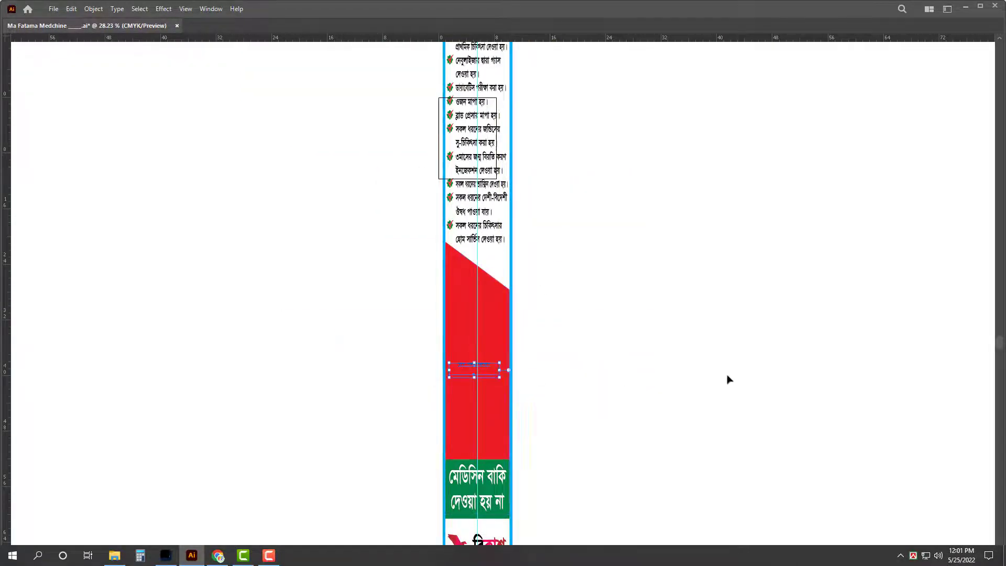
key(Tab)
key(Tab)
drag(506, 416, 608, 411)
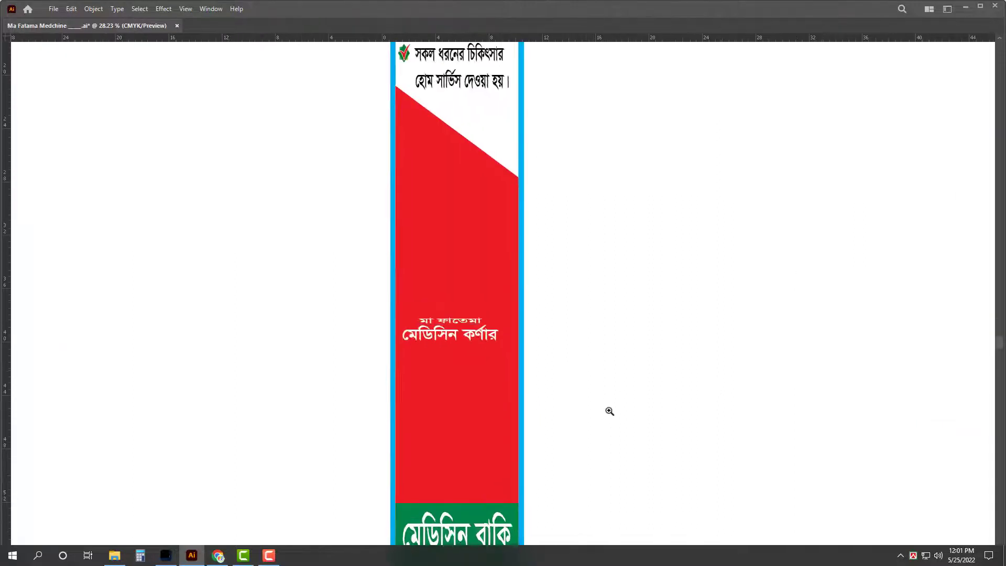
drag(454, 260, 455, 210)
drag(467, 334, 467, 242)
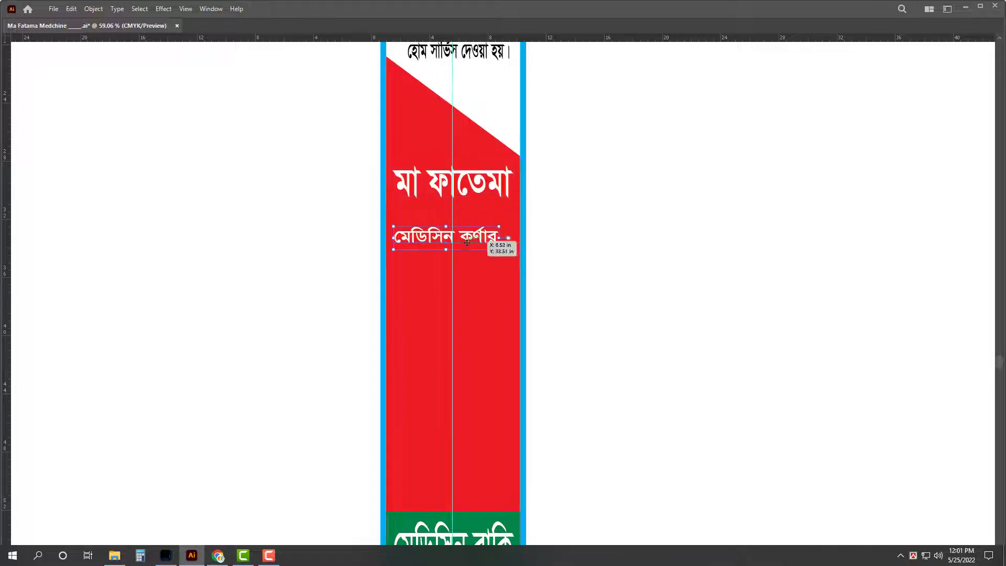
Step: Break মেডিসিন কর্ণার onto two lines and cut মা ফাতেমা out of its text
double_click(468, 237)
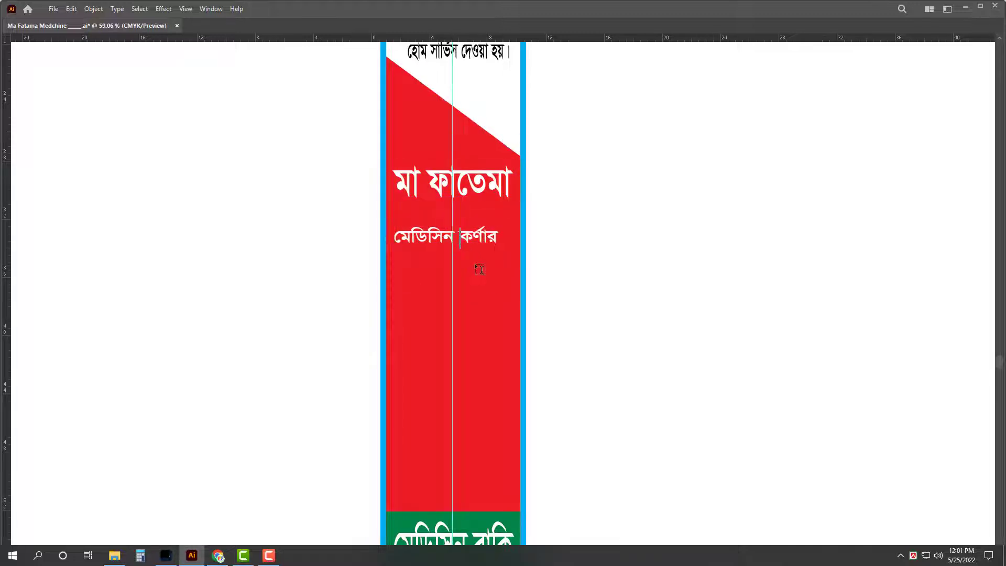
key(Return)
click(430, 183)
key(Return)
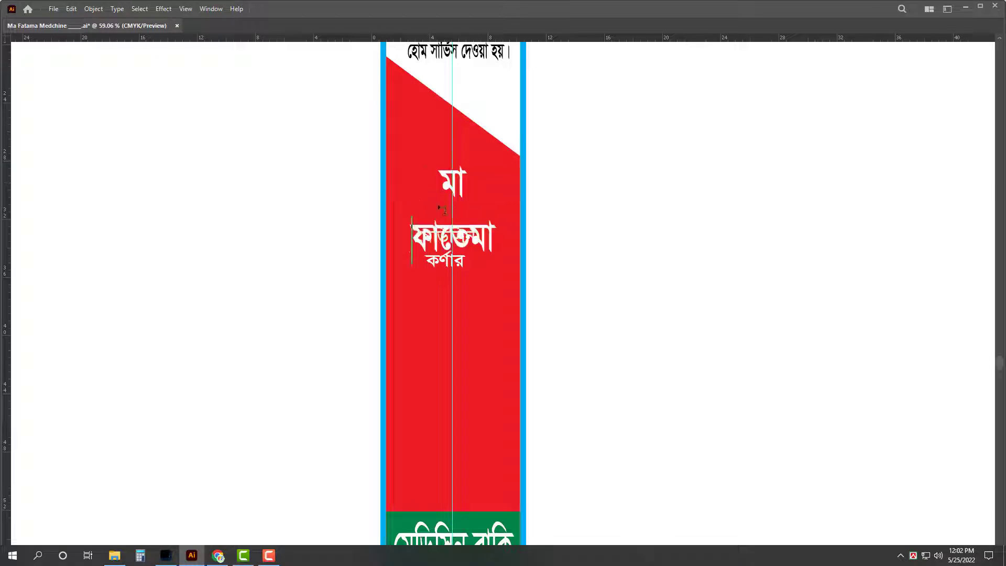
key(ctrl+a)
key(ctrl+c)
key(BackSpace)
key(Escape)
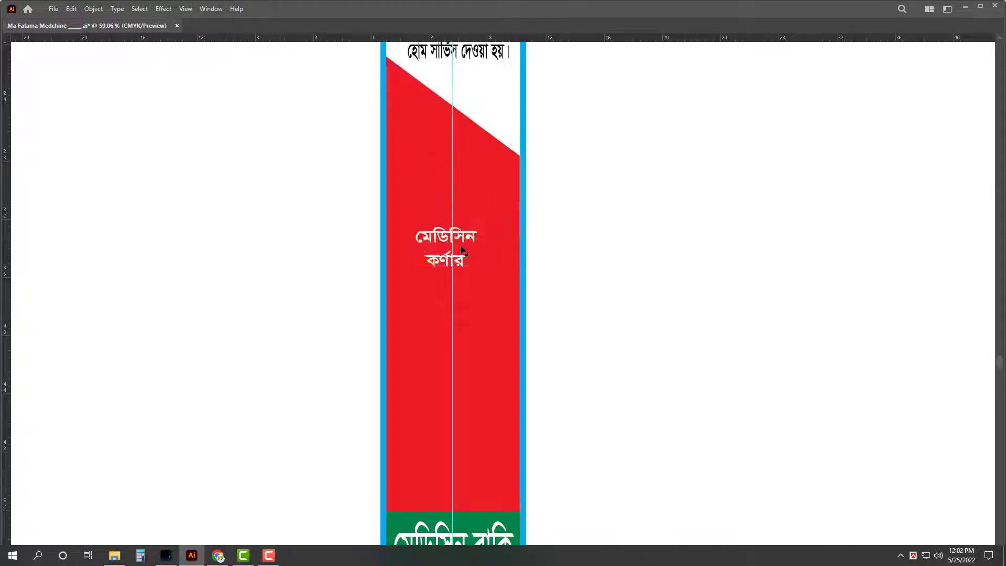
Step: Paste মা ফাতেমা above মেডিসিন কর্ণার to form one four-line title block
click(461, 240)
double_click(462, 241)
key(ctrl+a)
key(Left)
key(ctrl+v)
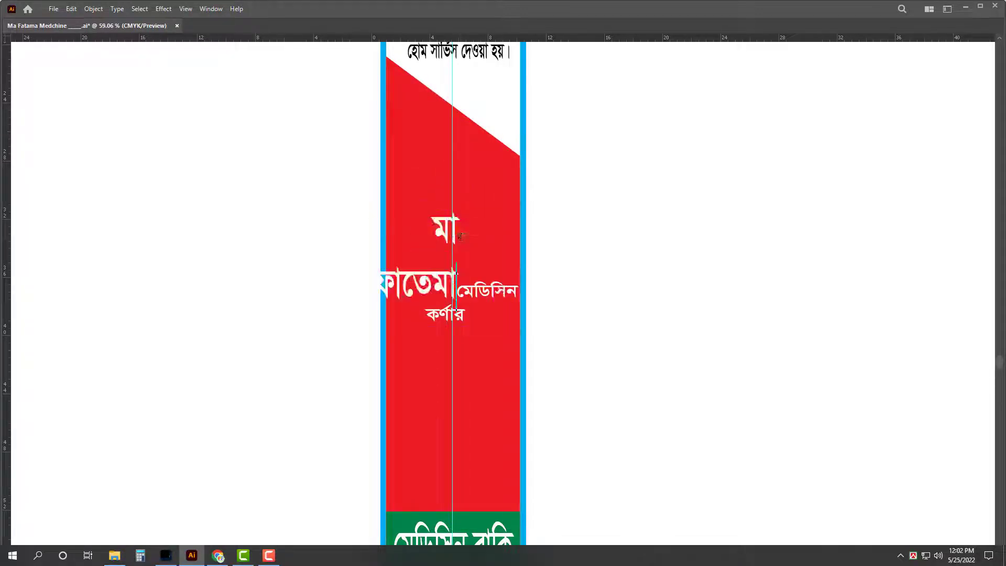
key(Return)
key(Escape)
Step: Apply ফাতেমা's text style to the whole title and stretch it up to the red area's top
key(i)
click(455, 287)
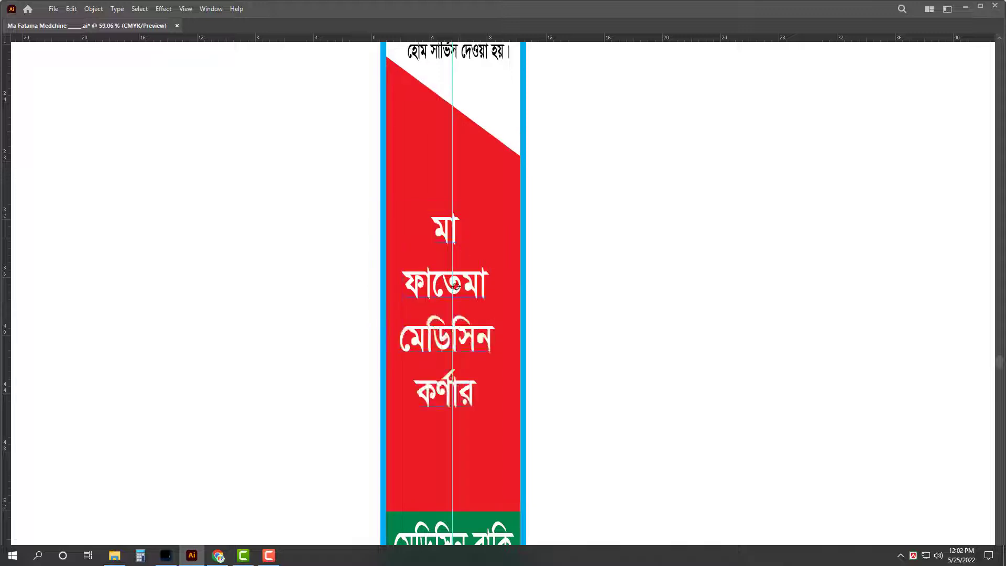
key(v)
drag(457, 291, 480, 304)
scroll(458, 228, down, 1)
scroll(461, 283, down, 3)
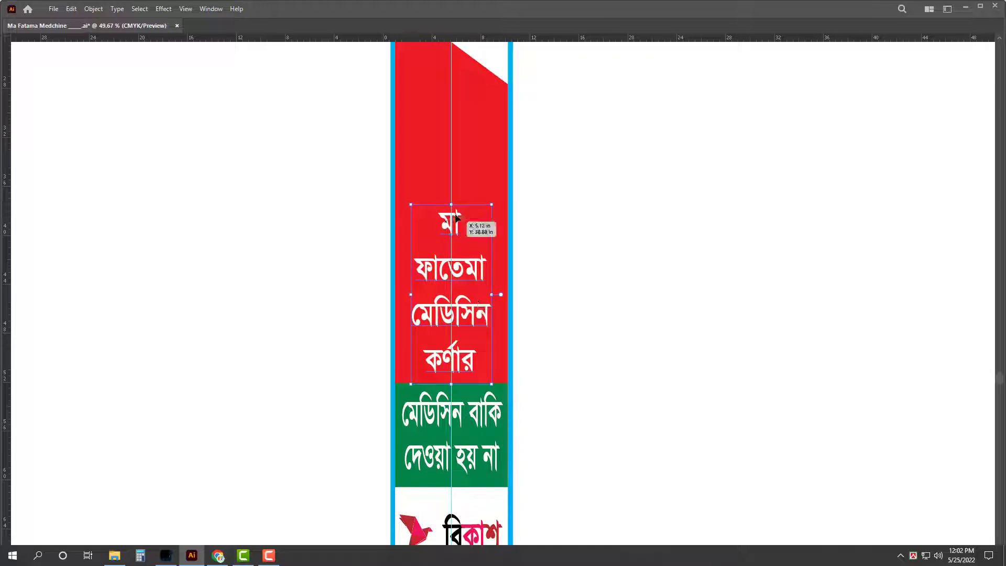
drag(451, 202, 451, 153)
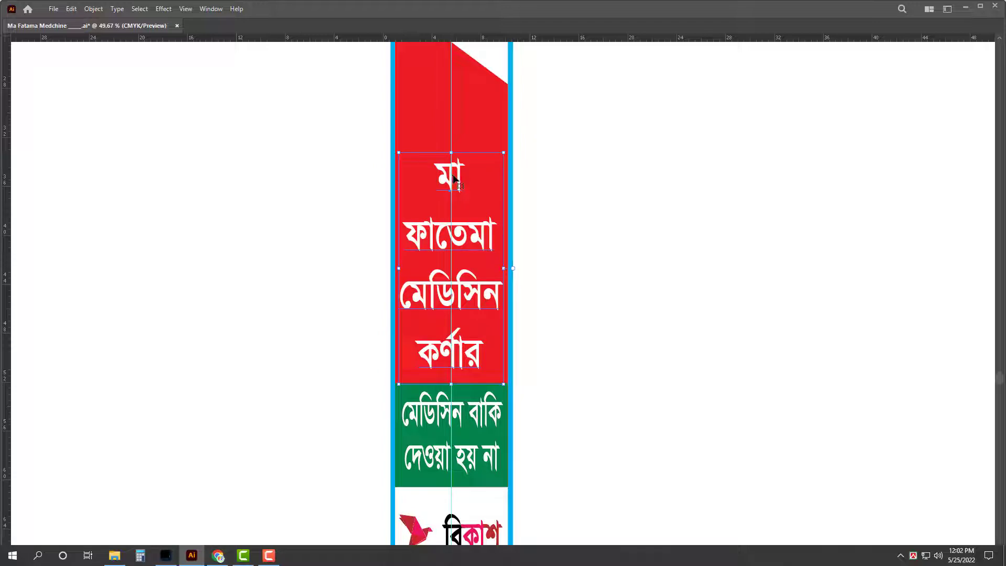
drag(451, 153, 452, 79)
Step: Set মা's horizontal scale to 100 and tighten the title's line spacing
double_click(449, 109)
key(ctrl+t)
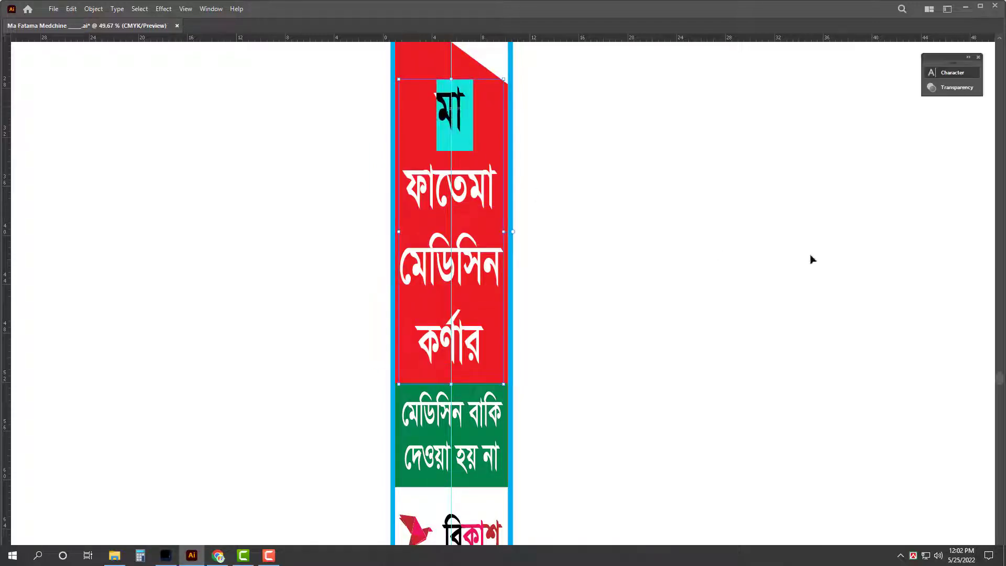
click(897, 145)
text(100)
key(Return)
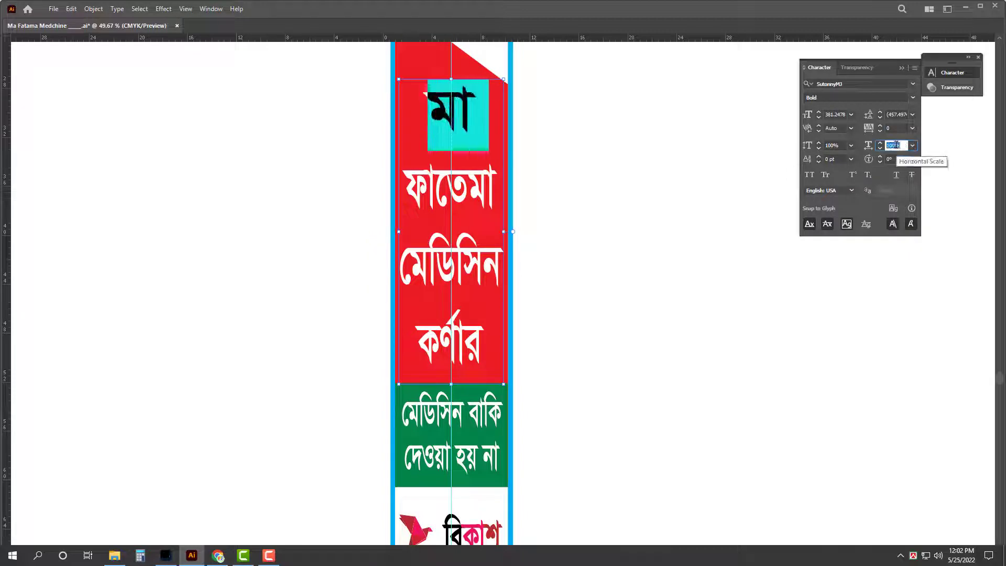
key(Escape)
key(alt+Up)
key(alt+Up)
key(alt+Up)
key(alt+Up)
key(alt+Up)
key(alt+Up)
key(alt+Up)
key(alt+Up)
key(alt+Up)
key(alt+Up)
key(alt+Up)
key(alt+Up)
key(alt+Up)
key(alt+Up)
key(alt+Up)
key(alt+Up)
key(alt+Up)
key(alt+Up)
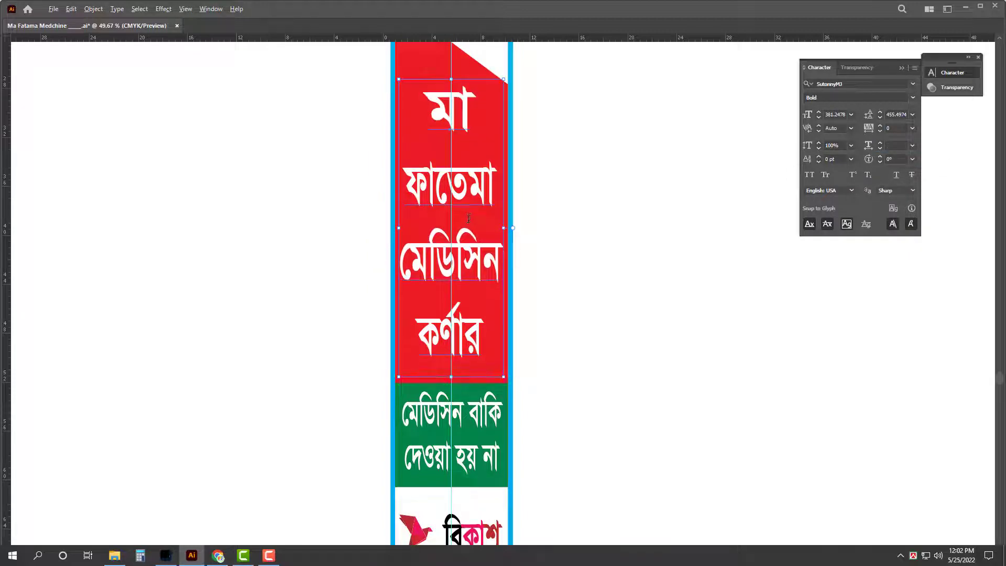
key(alt+Up)
key(alt+Up)
key(alt+Up)
key(alt+Up)
key(alt+Up)
key(alt+Up)
key(alt+Up)
key(alt+Up)
key(alt+Up)
key(alt+Up)
key(alt+Up)
key(alt+Up)
key(alt+Up)
key(alt+Up)
key(alt+Up)
key(alt+Up)
key(alt+Up)
key(alt+Up)
key(alt+Up)
key(alt+Up)
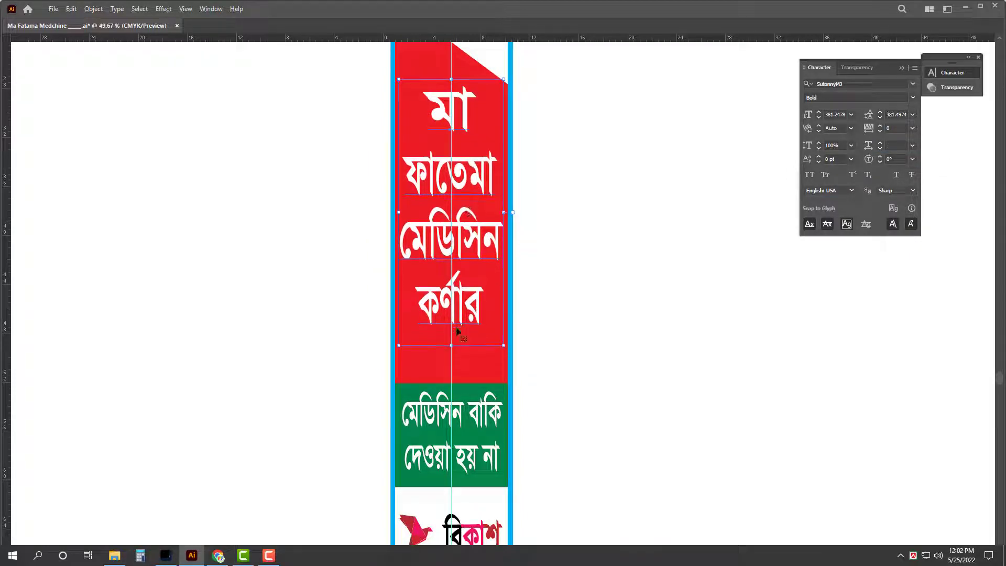
Step: Select and enter the green মেডিসিন বাকি notice text, then exit without changes
click(483, 413)
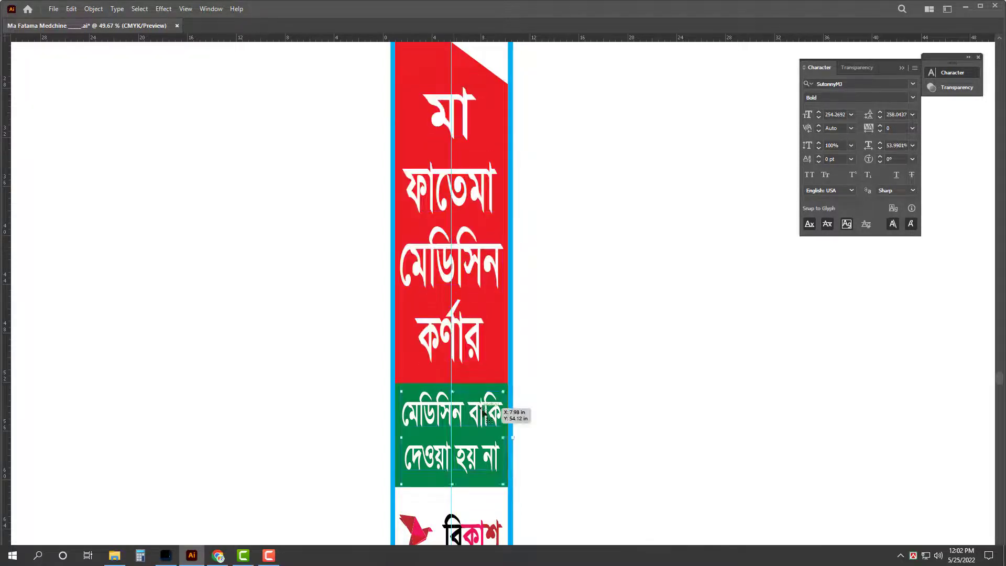
double_click(476, 409)
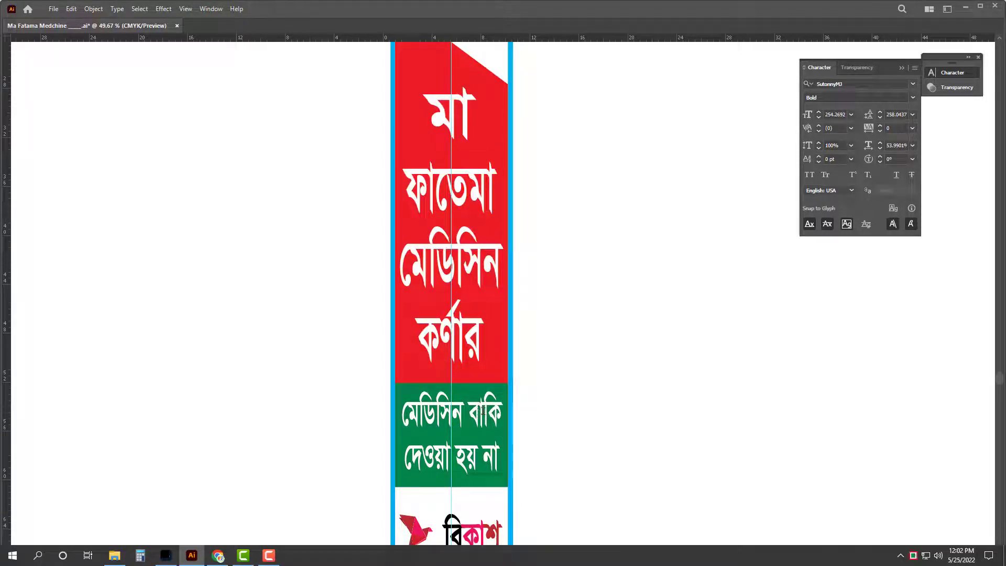
key(Escape)
drag(628, 333, 533, 339)
scroll(598, 262, down, 2)
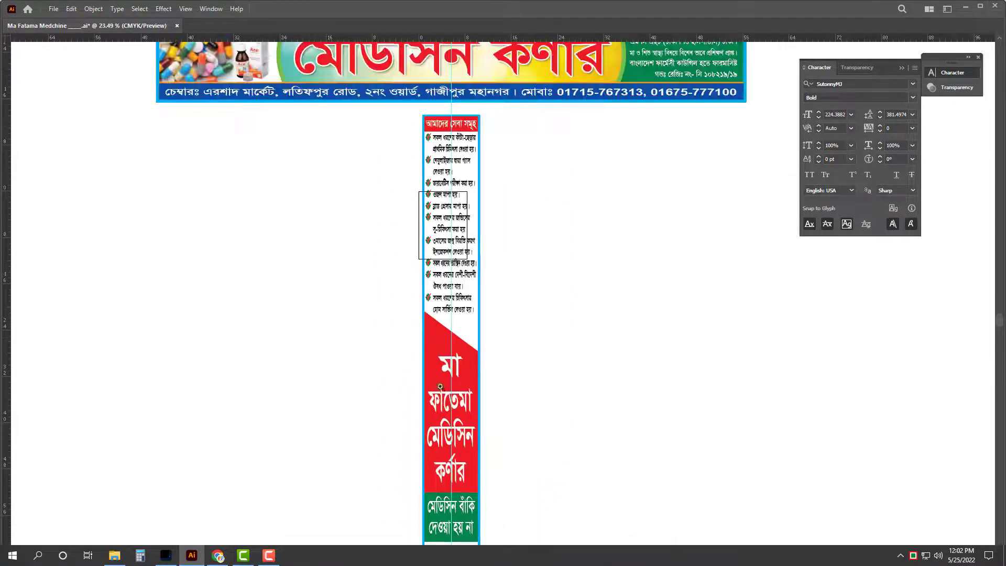
scroll(488, 358, up, 3)
drag(482, 306, 482, 306)
drag(613, 256, 517, 276)
drag(680, 244, 572, 271)
drag(467, 238, 718, 306)
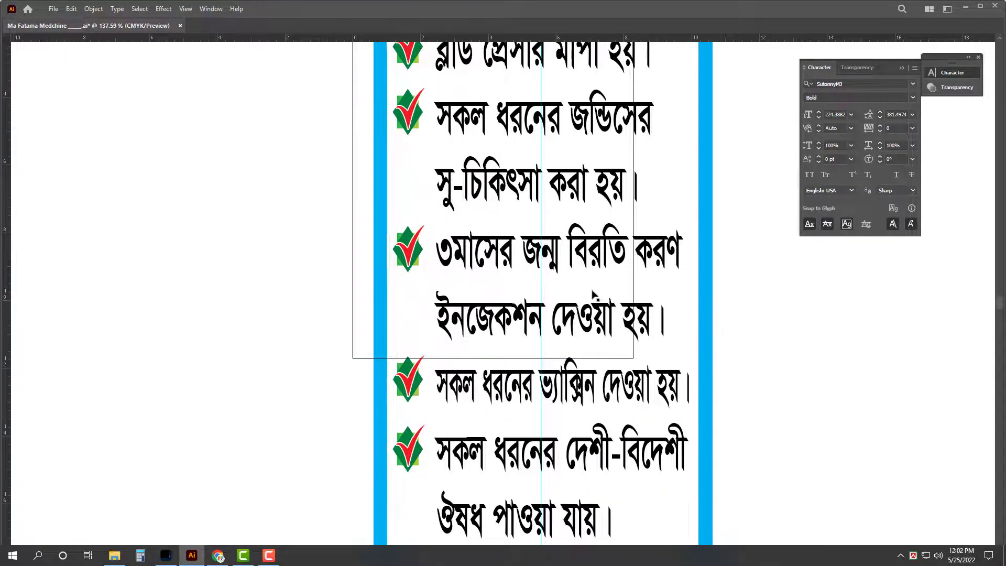
alt+click(397, 231)
alt+click(473, 238)
alt+click(532, 255)
alt+click(532, 254)
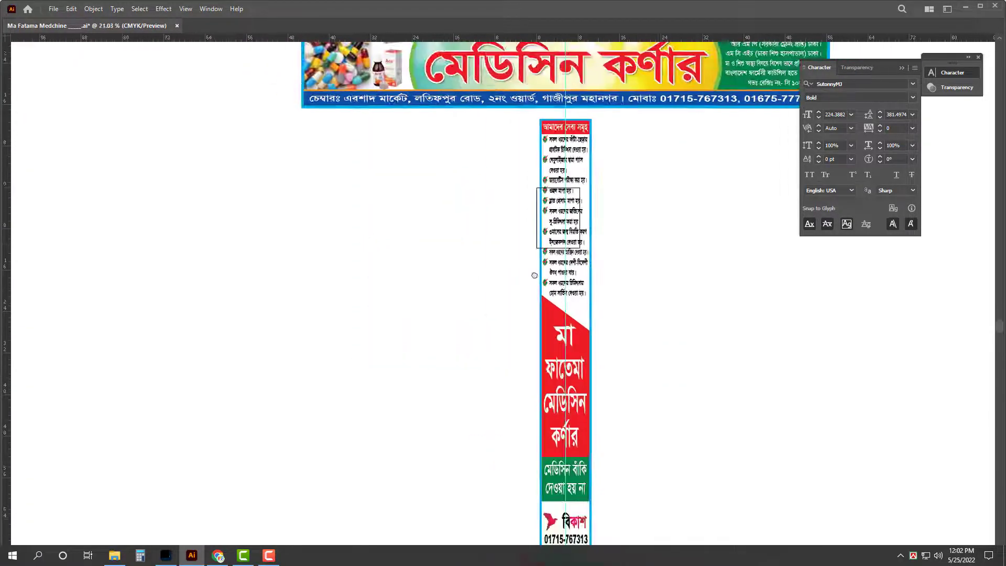
scroll(524, 262, right, 3)
key(ctrl+k)
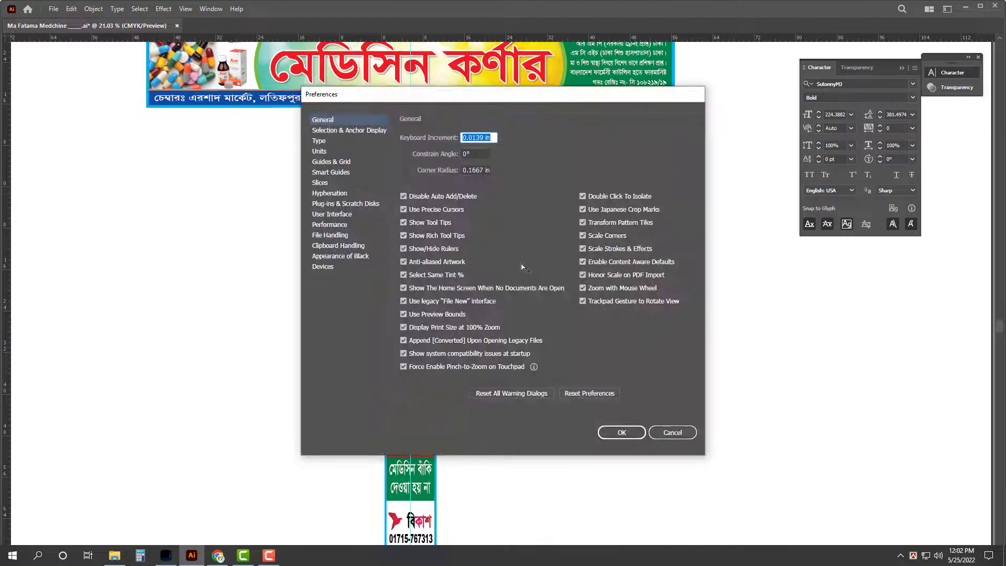
key(Escape)
key(f)
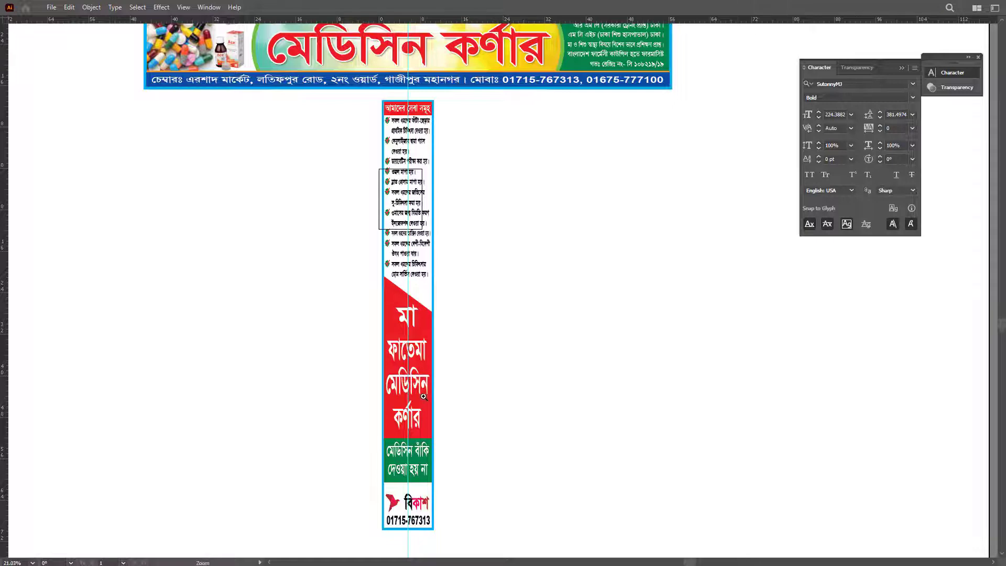
drag(430, 326, 593, 348)
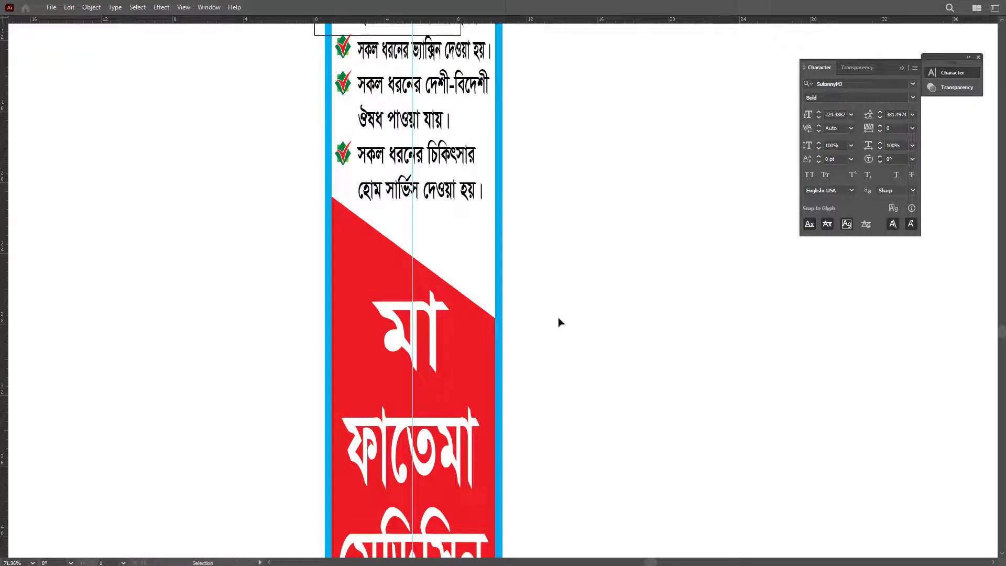
drag(566, 256, 351, 237)
drag(636, 254, 598, 299)
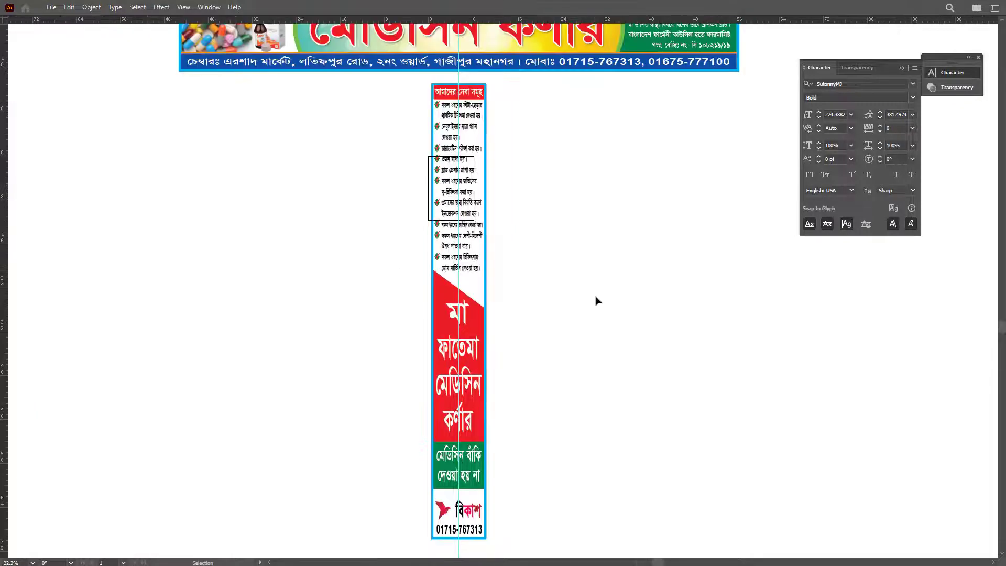
key(f)
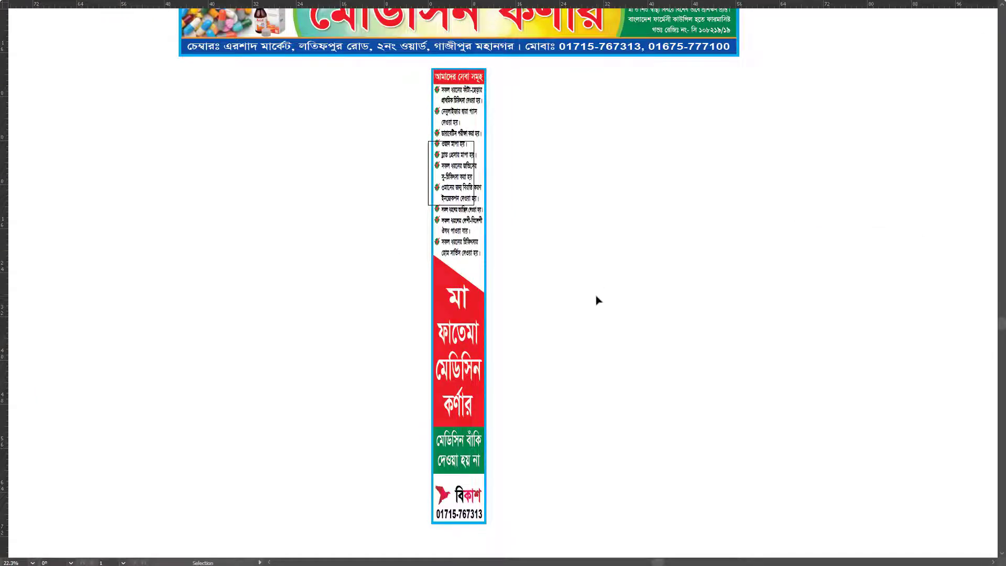
Step: Alt-drag a copy of the vertical pharmacy banner to sit right beside the original
drag(418, 60, 545, 545)
drag(452, 329, 523, 329)
click(596, 321)
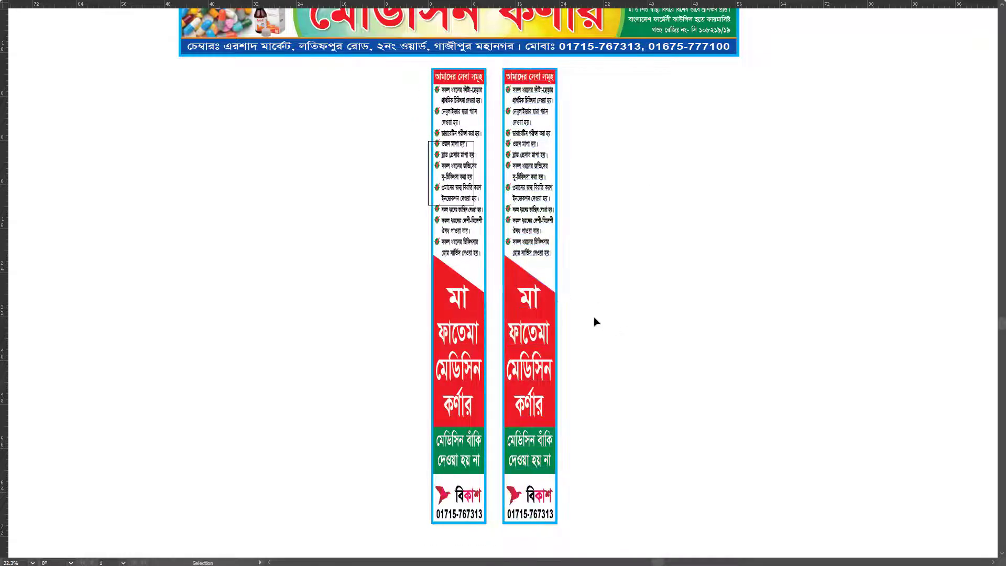
click(555, 300)
click(639, 346)
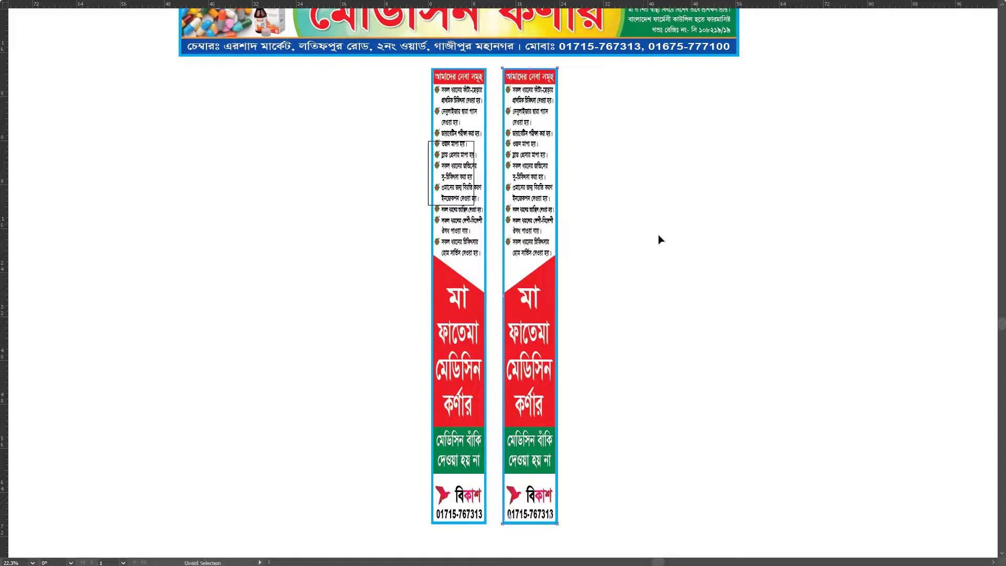
Step: Set a temporary rectangle's height to 45 in, add a horizontal guide at its bottom, then delete it
key(ctrl+shift+bracketright)
key(f)
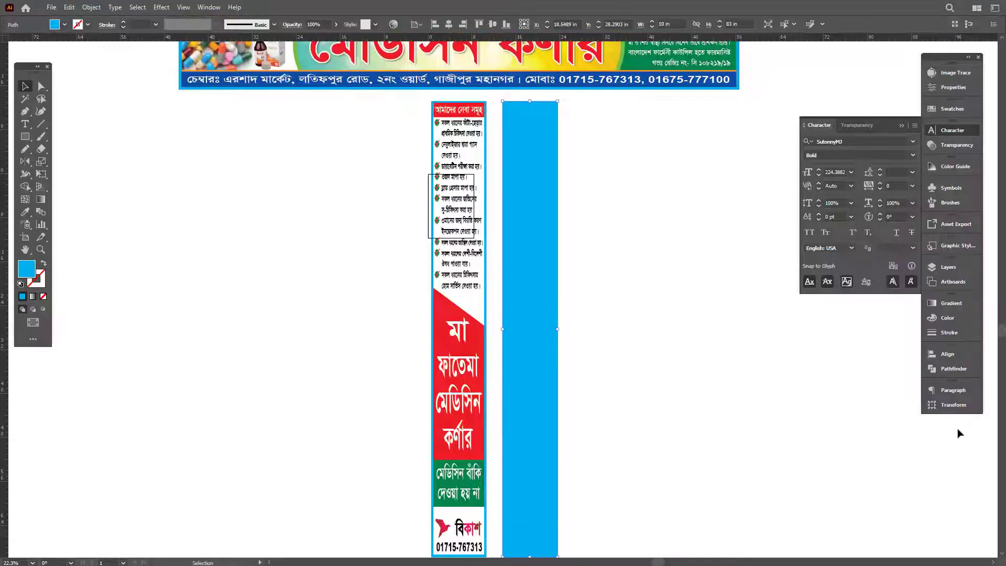
click(952, 406)
click(805, 404)
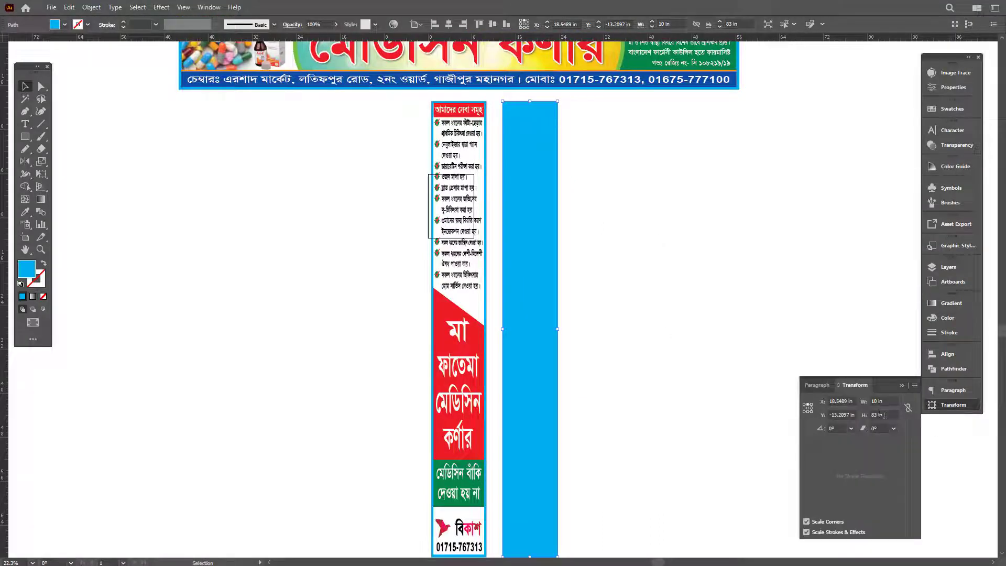
double_click(885, 415)
text(45)
key(Tab)
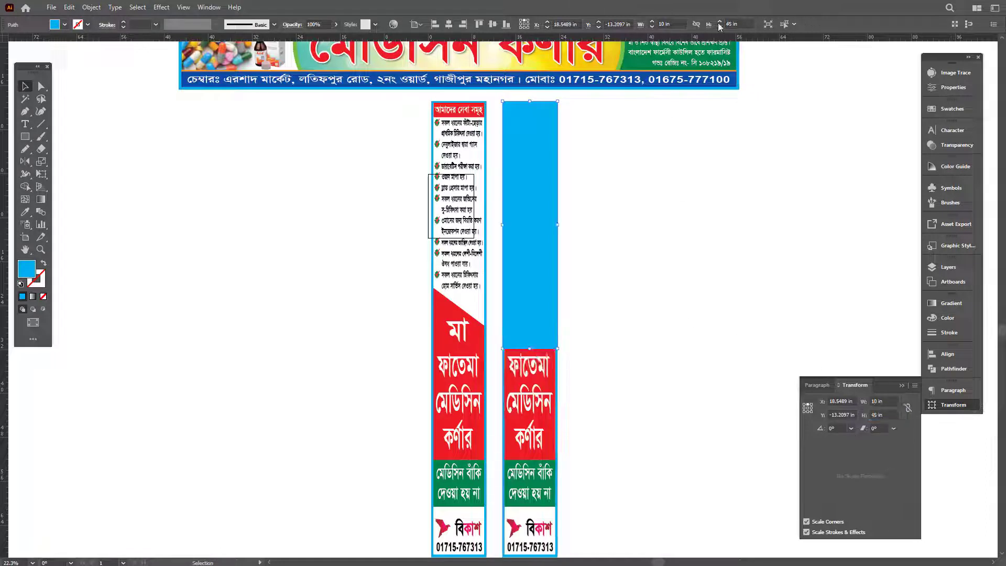
drag(760, 38, 726, 349)
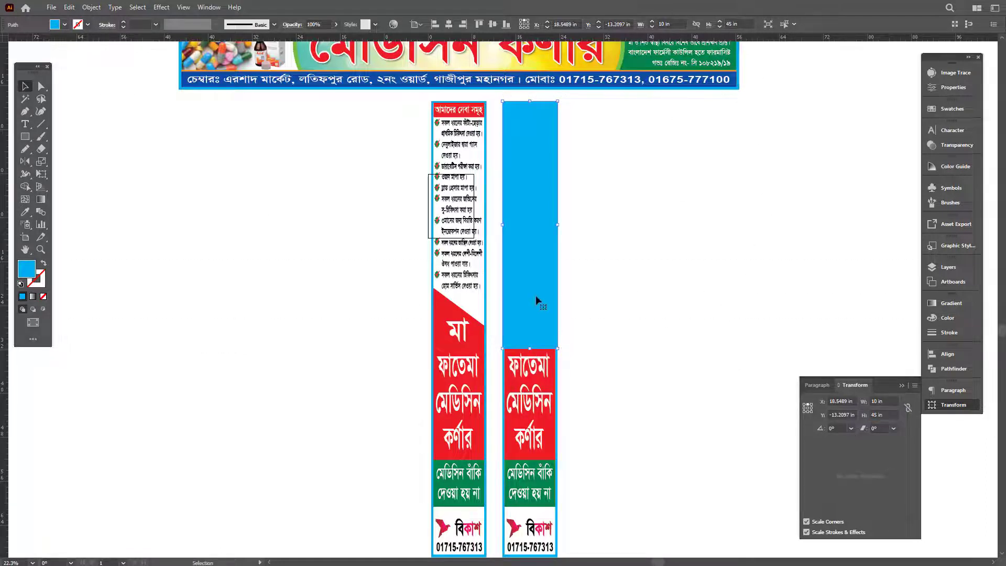
key(Delete)
key(f)
key(f)
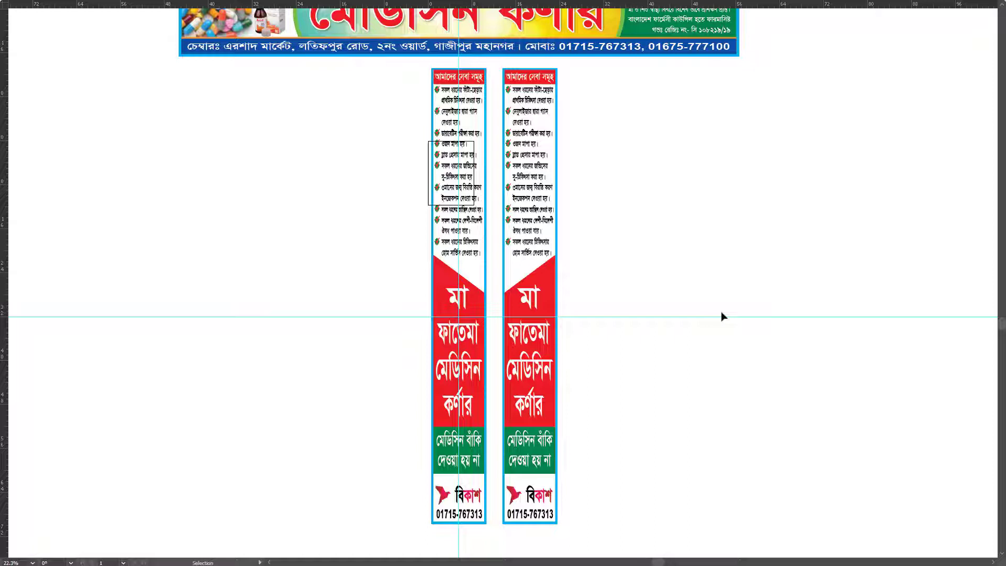
key(a)
Step: Take the red shop-name group out of the right banner
scroll(619, 464, up, 4)
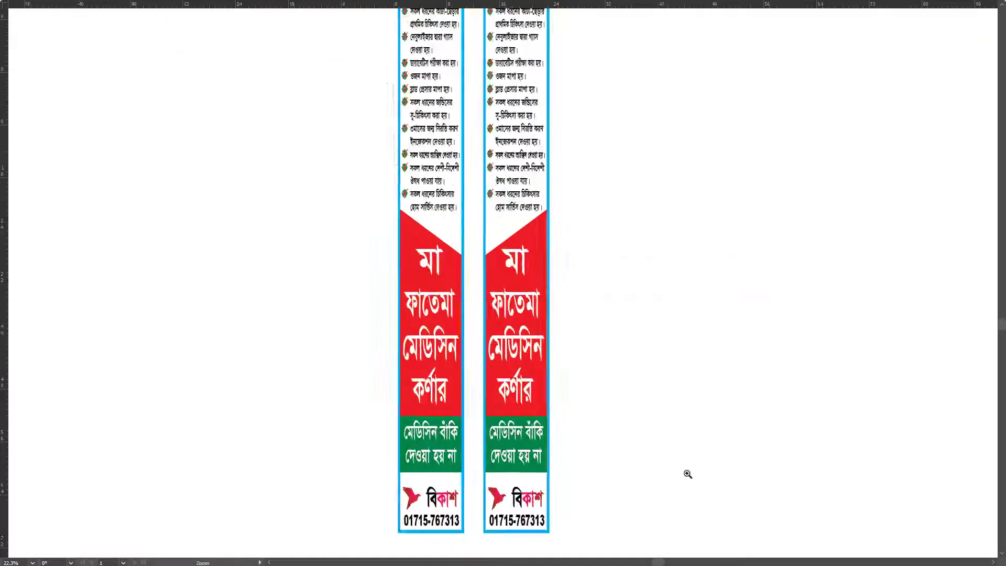
click(490, 189)
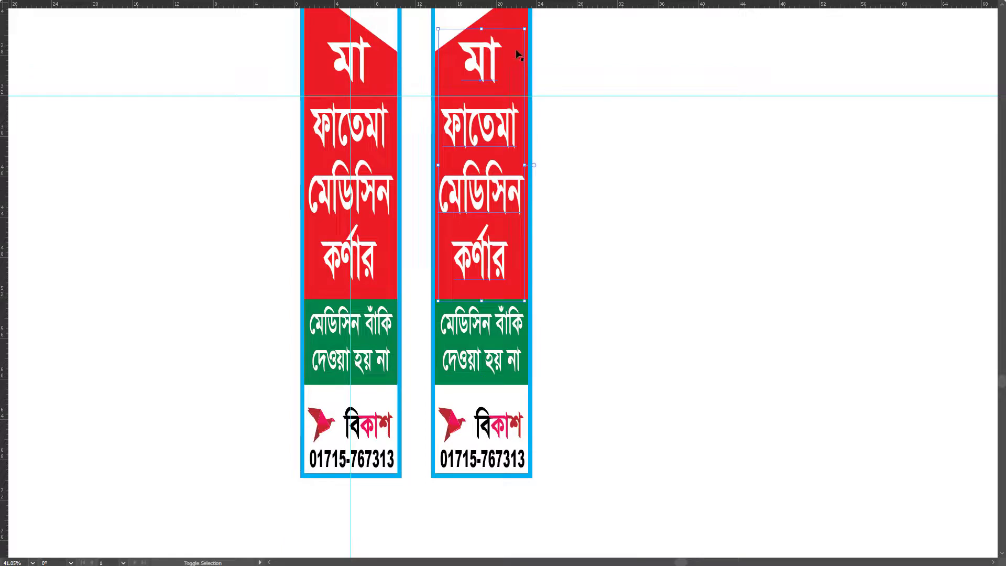
key(z)
click(558, 469)
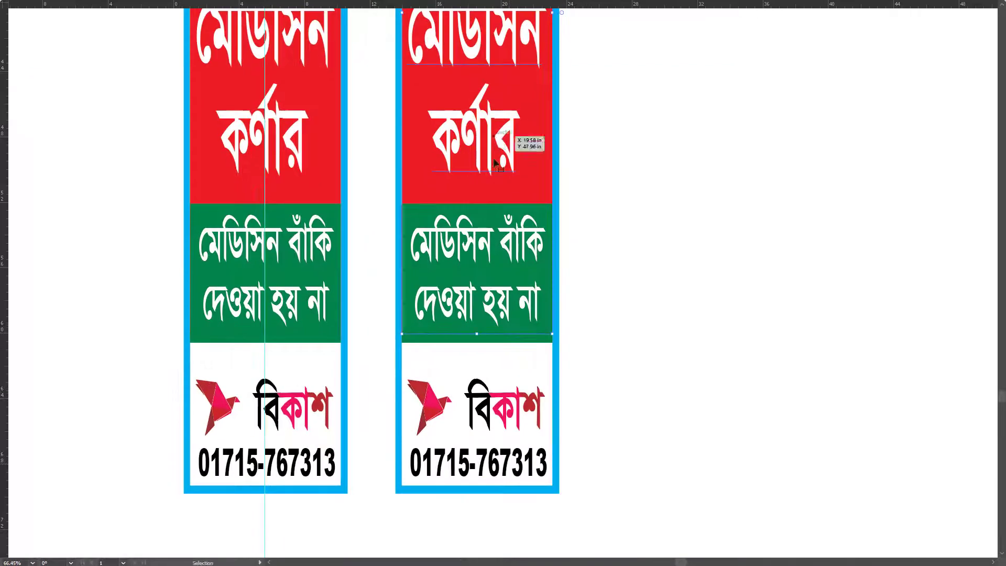
key(space)
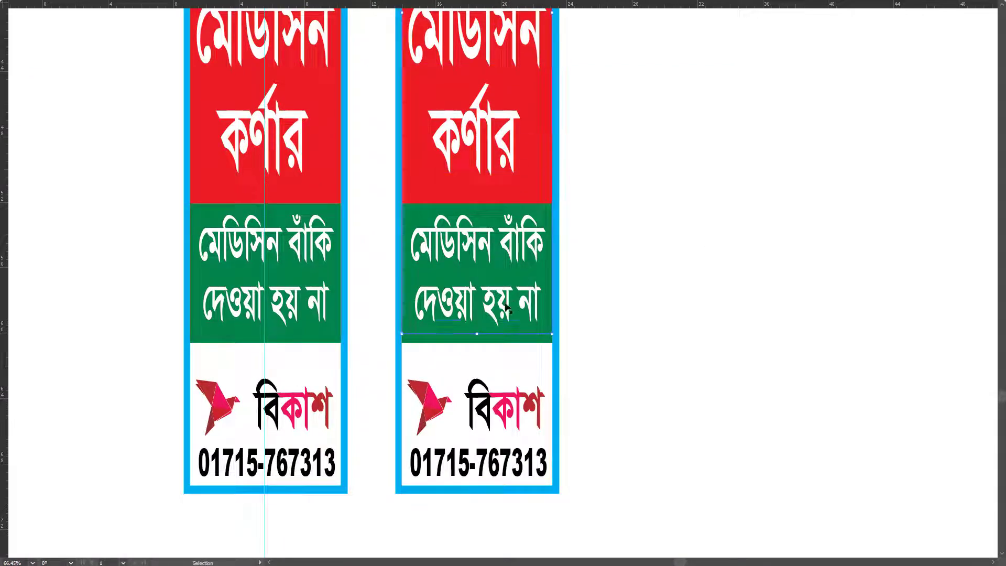
drag(478, 336, 484, 181)
drag(481, 128, 481, 403)
key(Delete)
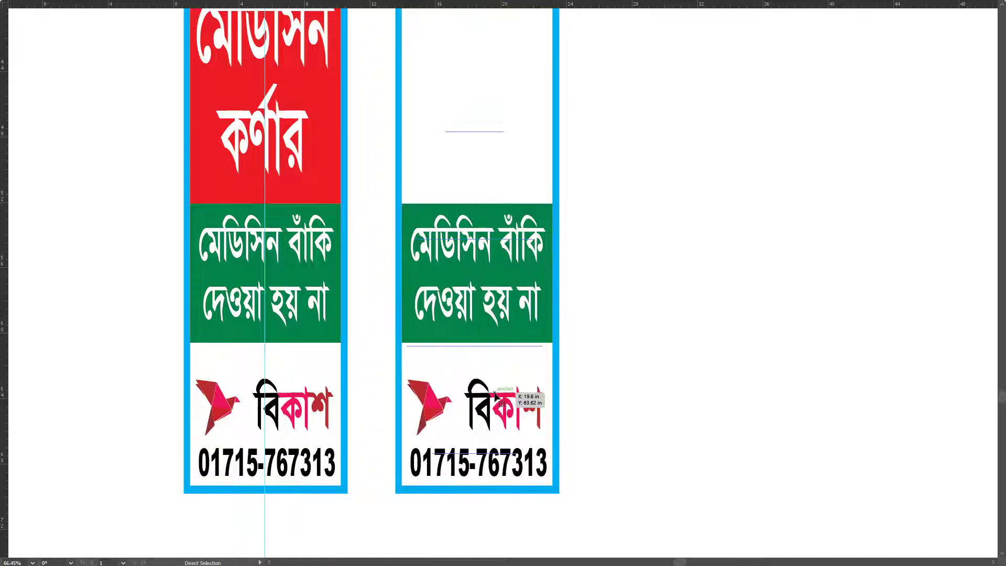
Step: Move the green notice and bKash number up under the service list and paste the red group back
click(480, 407)
shift+click(524, 333)
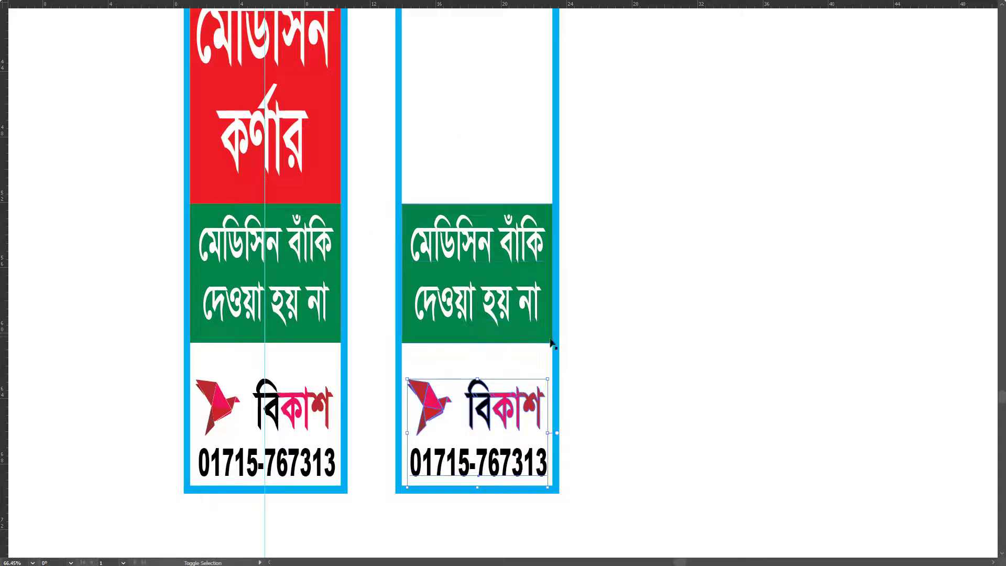
scroll(527, 312, down, 3)
drag(527, 443, 527, 205)
key(ctrl+f)
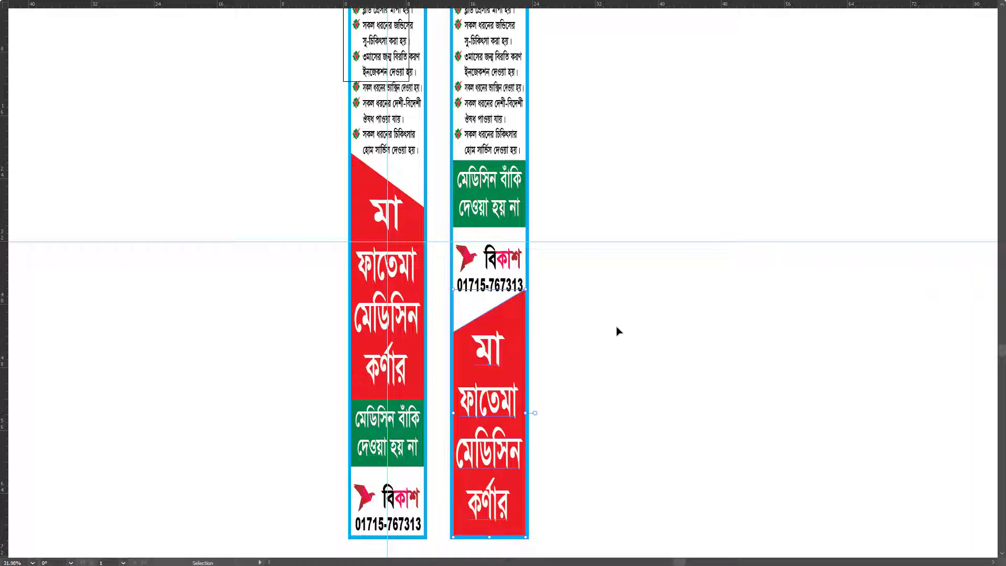
Step: Nudge the bKash logo and phone number slightly upward
key(z)
click(549, 224)
scroll(613, 367, up, 2)
key(v)
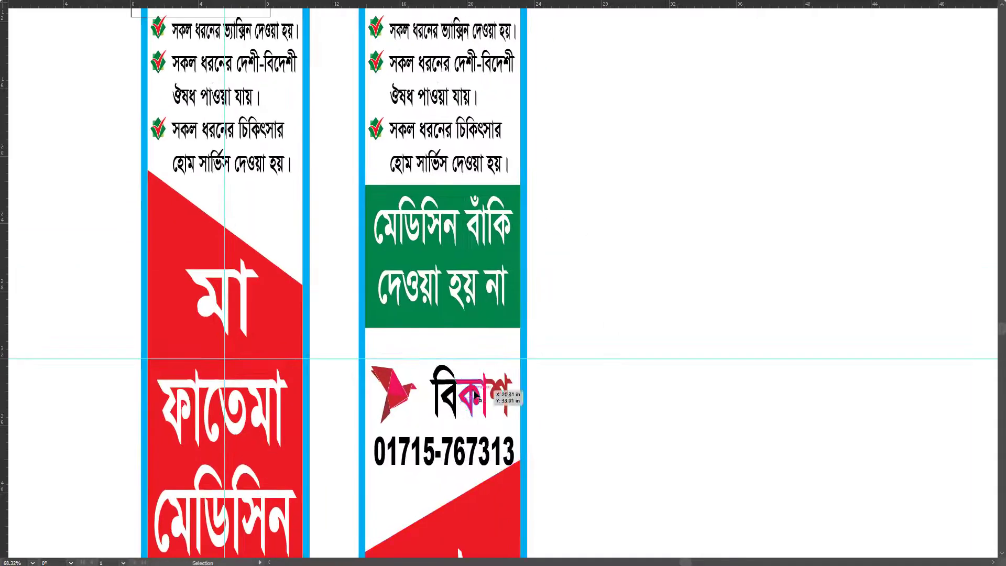
click(493, 446)
shift+click(493, 446)
drag(491, 460, 489, 443)
click(555, 411)
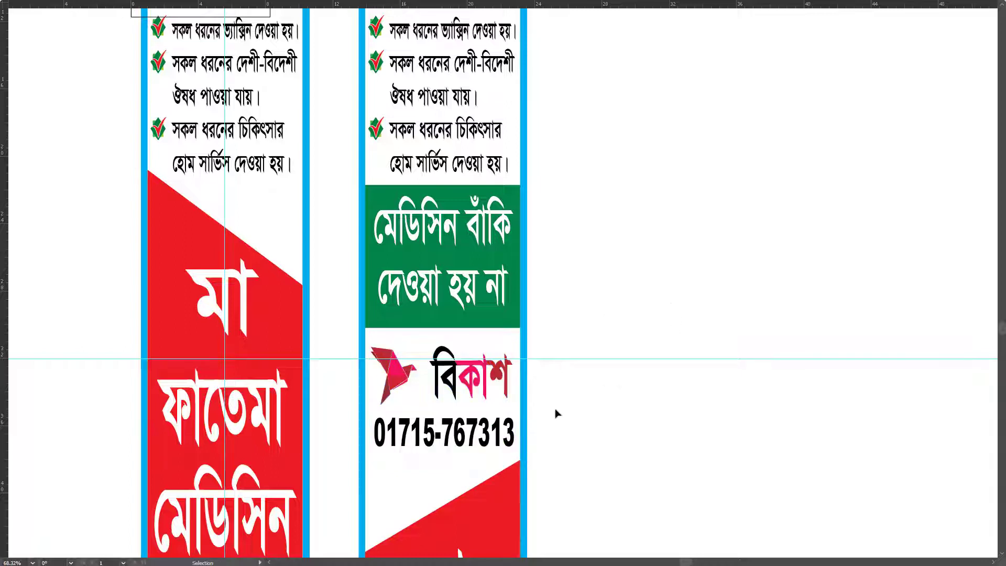
Step: Reselect the bKash group with the green notice box and reposition them in the right banner
click(498, 377)
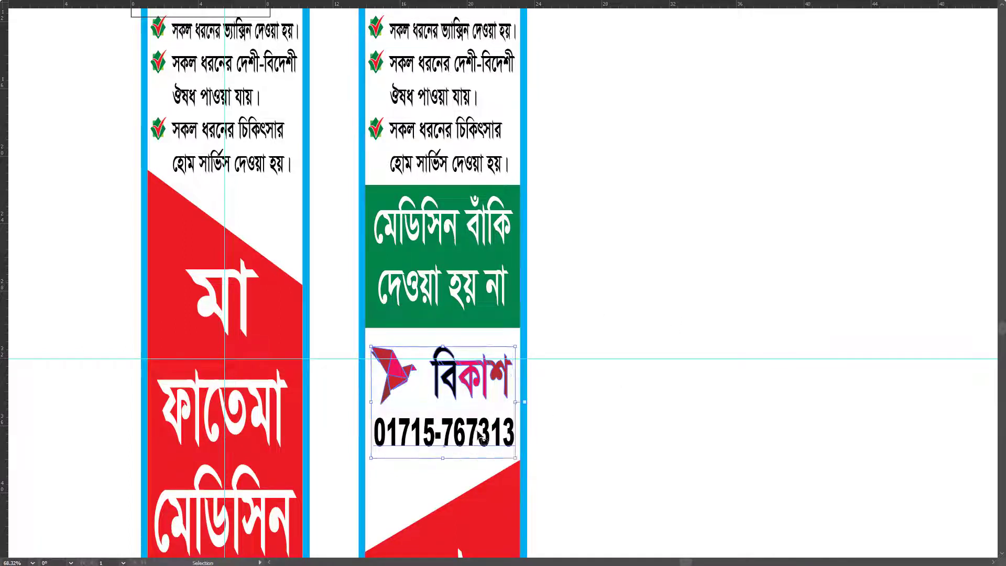
shift+click(516, 290)
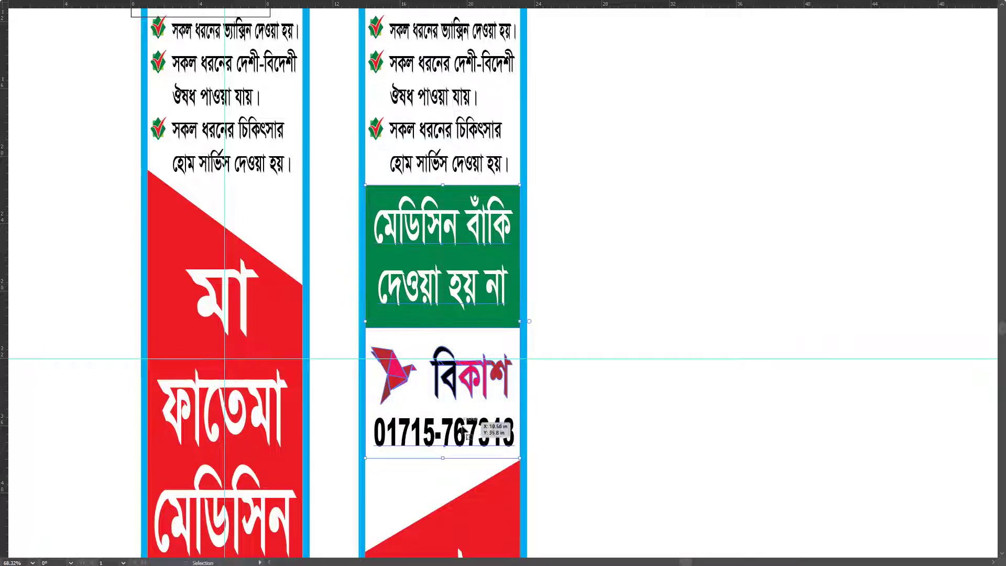
scroll(528, 361, down, 3)
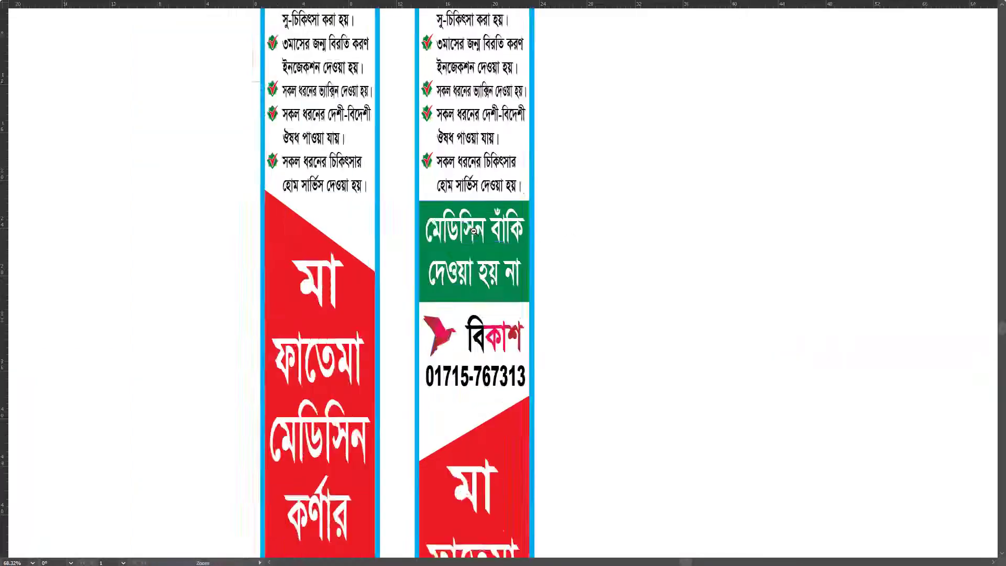
scroll(528, 361, down, 5)
drag(616, 270, 503, 500)
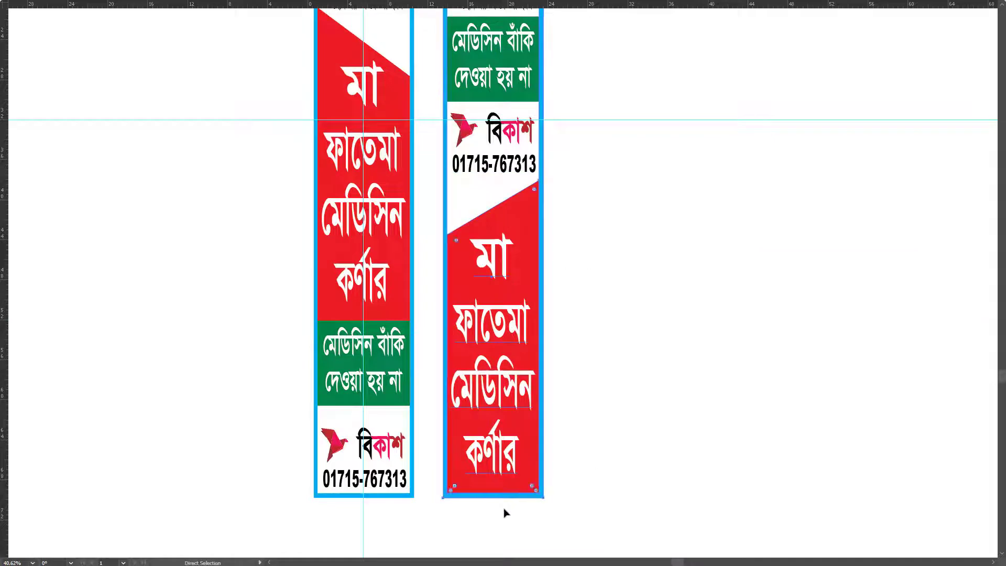
scroll(568, 347, down, 3)
scroll(591, 323, up, 3)
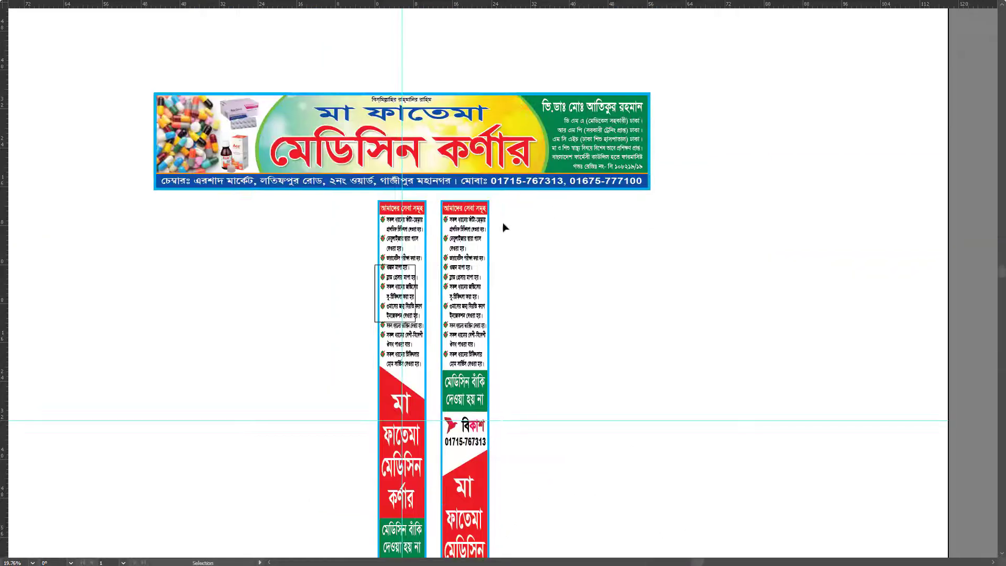
Step: Squash the right banner's green notice and bKash block shorter from its bottom edge
drag(500, 217, 445, 424)
drag(446, 462, 443, 465)
scroll(461, 445, up, 6)
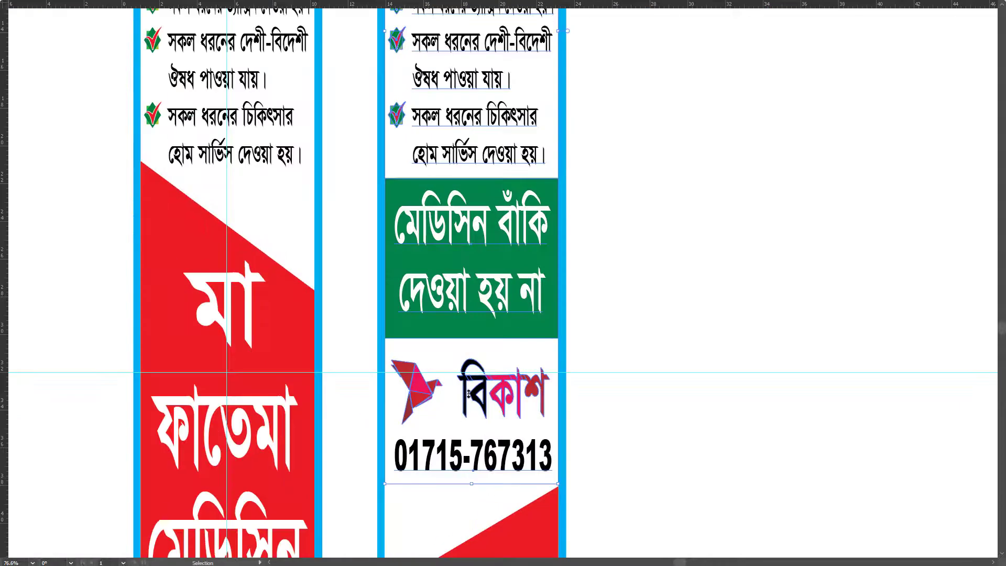
key(Escape)
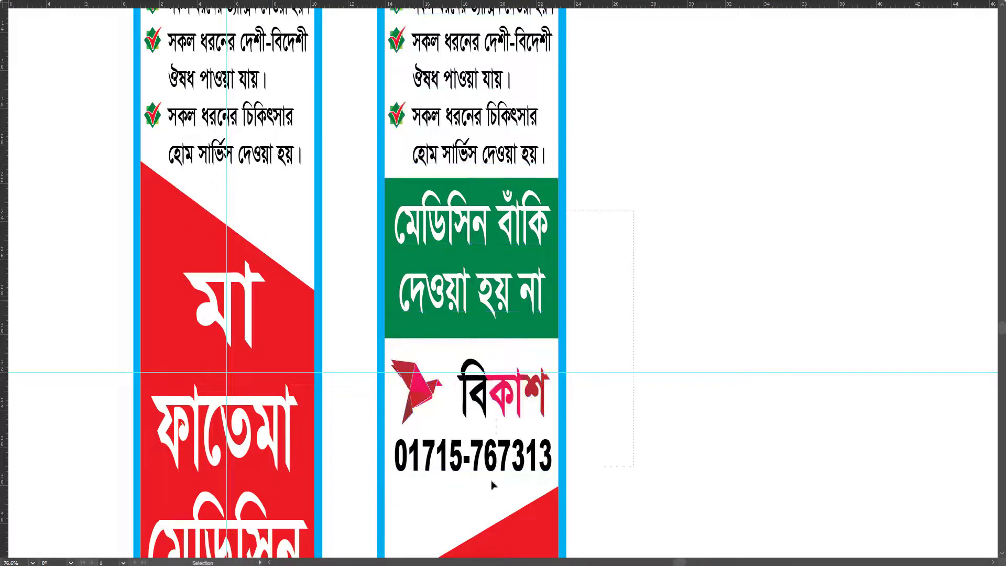
drag(472, 478, 476, 373)
click(734, 297)
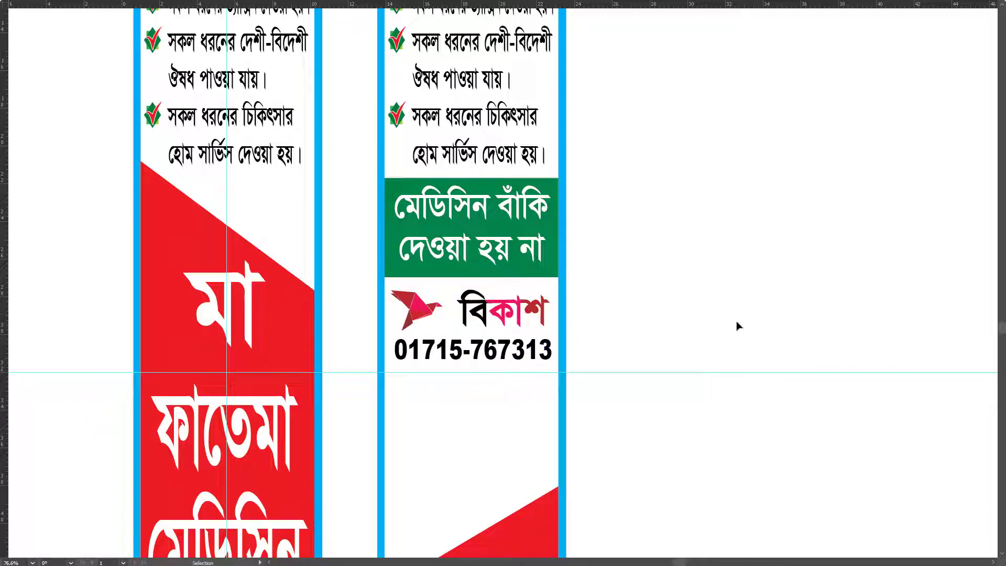
Step: Shorten the bKash logo-and-number group from its top and adjust the phone number text
click(497, 350)
drag(472, 290, 472, 283)
click(683, 321)
click(519, 348)
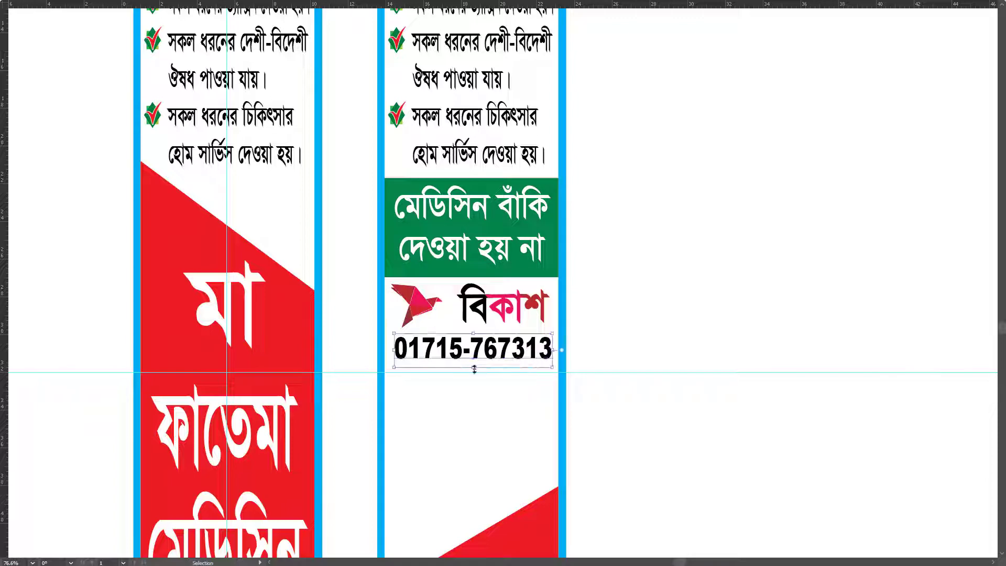
drag(474, 369, 474, 370)
click(696, 337)
scroll(581, 325, down, 5)
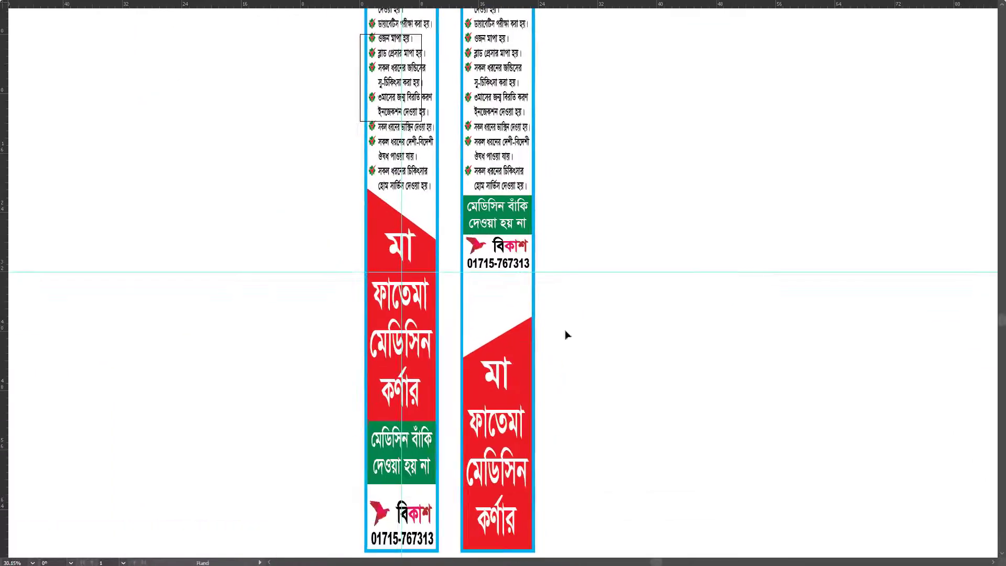
scroll(566, 334, down, 1)
Step: Stretch the red shop-name shape upward until it meets the bKash block
drag(586, 207, 518, 262)
key(z)
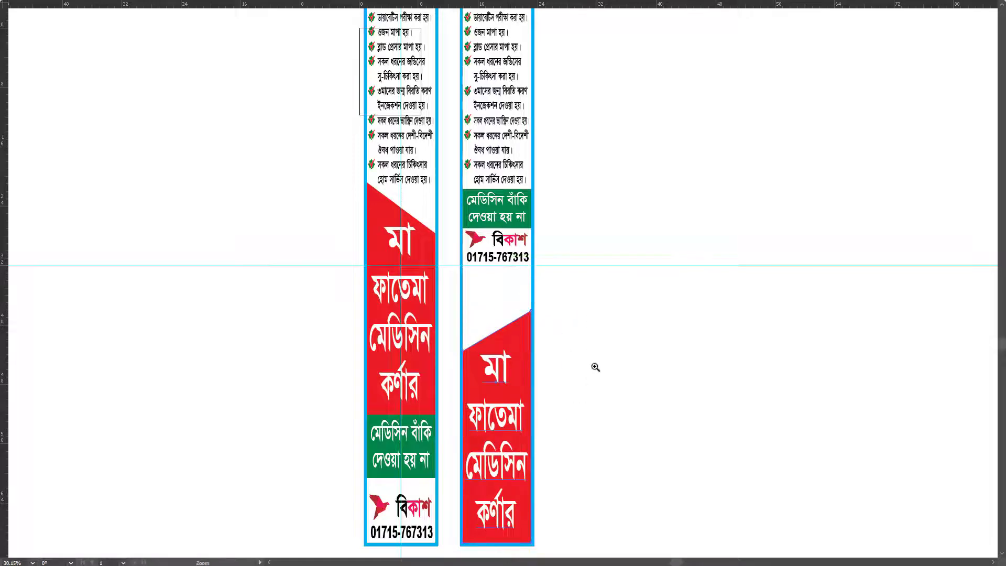
scroll(550, 371, up, 4)
key(space)
drag(484, 384, 494, 283)
key(z)
scroll(481, 346, down, 5)
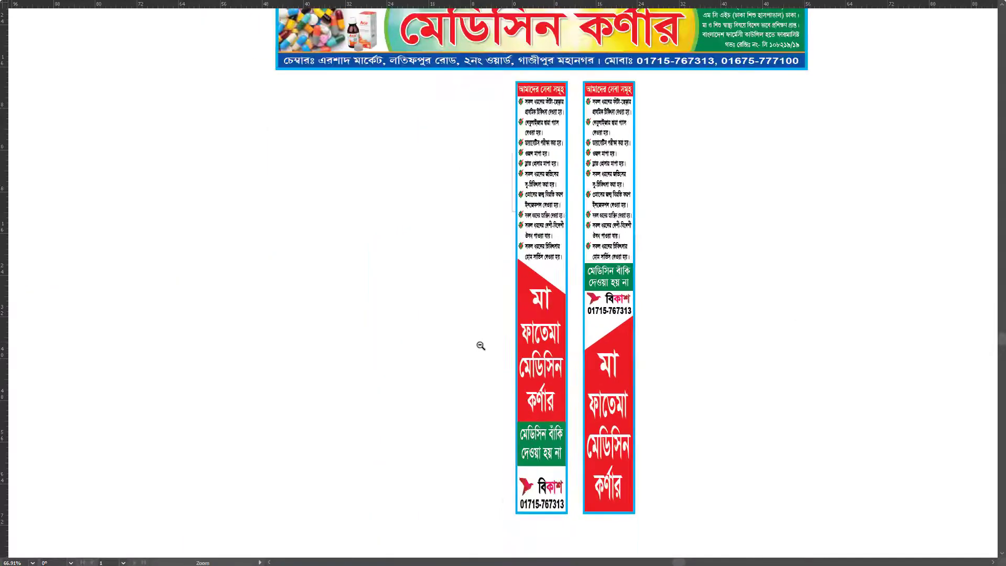
scroll(480, 346, down, 3)
scroll(628, 297, up, 5)
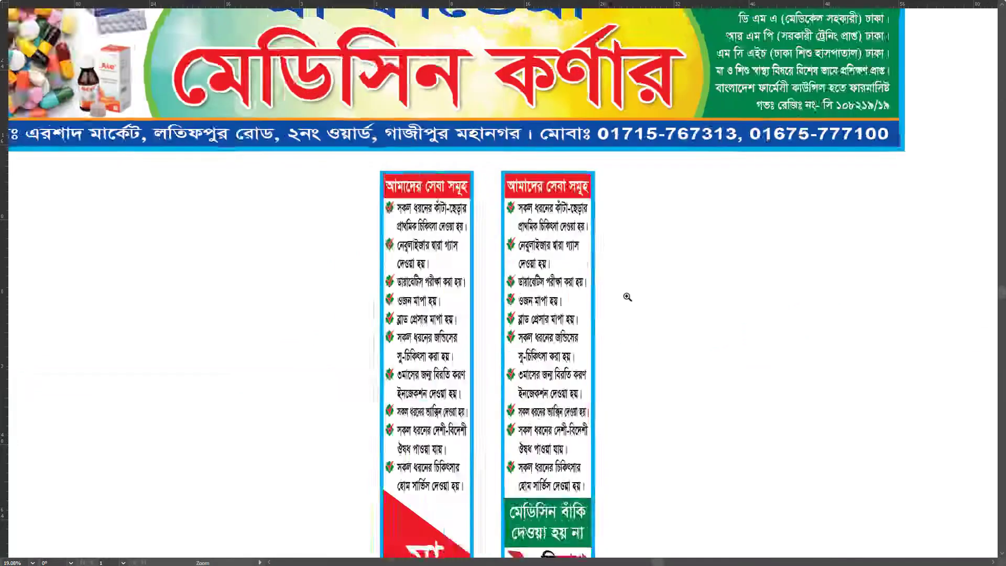
scroll(627, 297, up, 3)
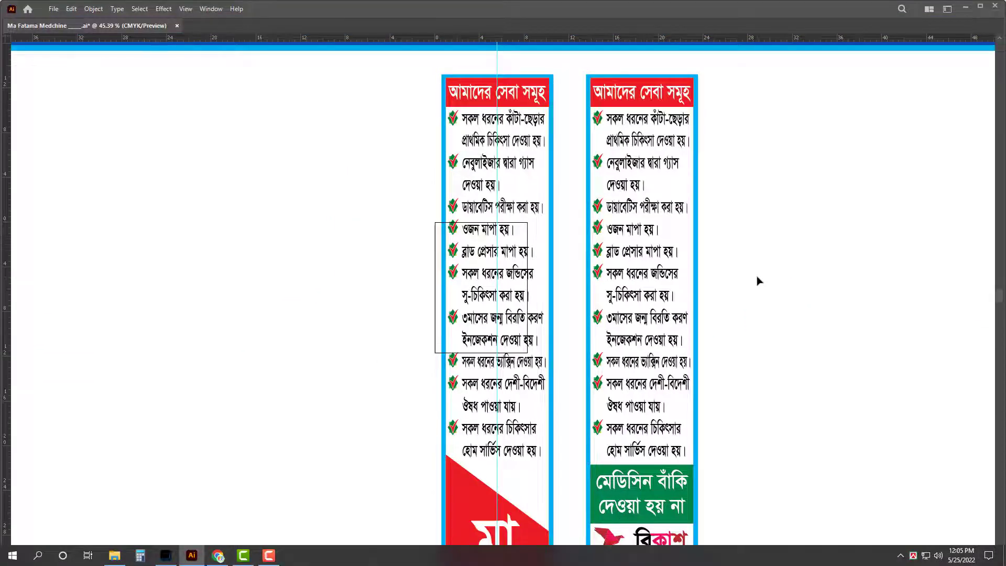
scroll(789, 294, up, 2)
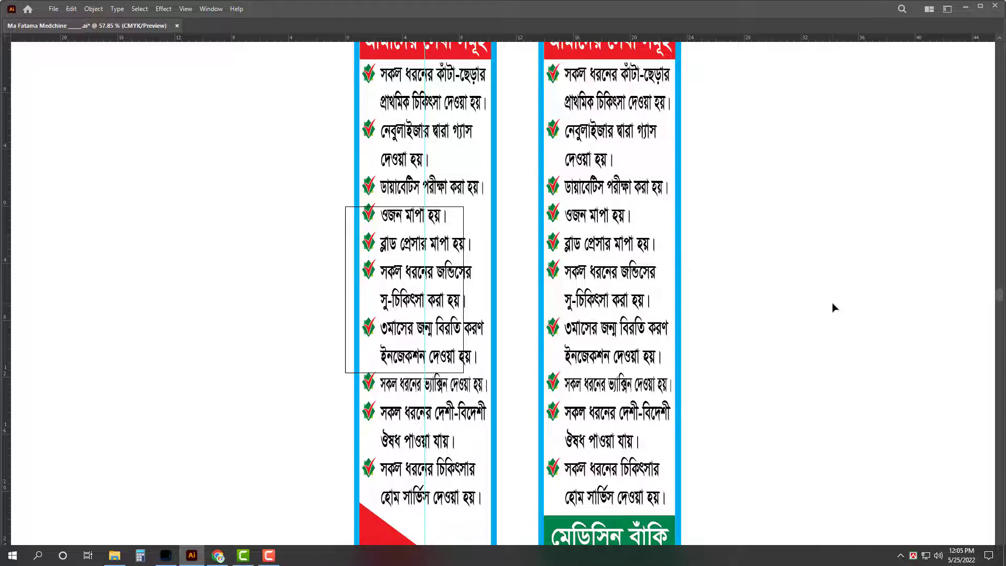
Step: Save the poster document
key(ctrl+s)
key(f)
scroll(755, 215, up, 3)
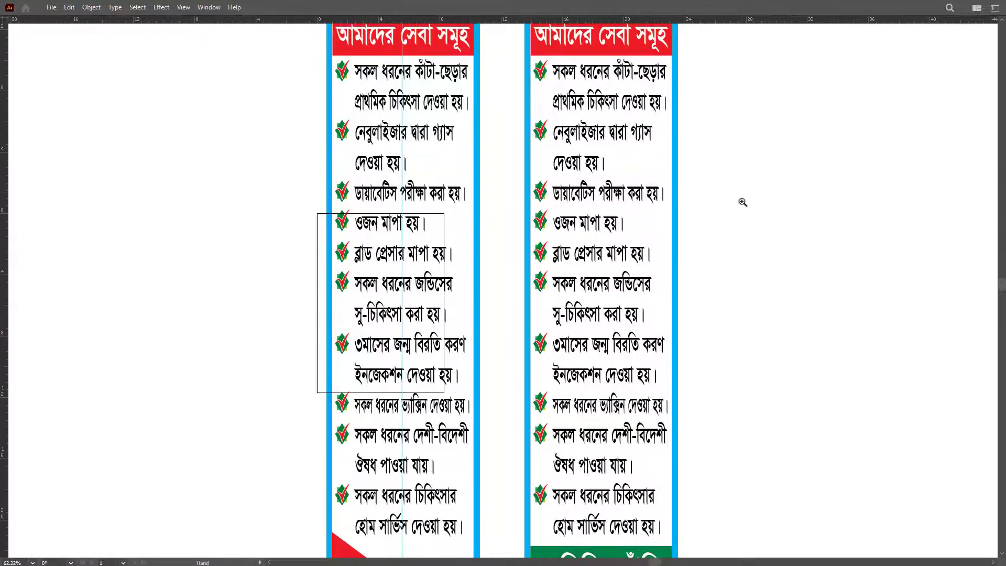
scroll(743, 202, down, 3)
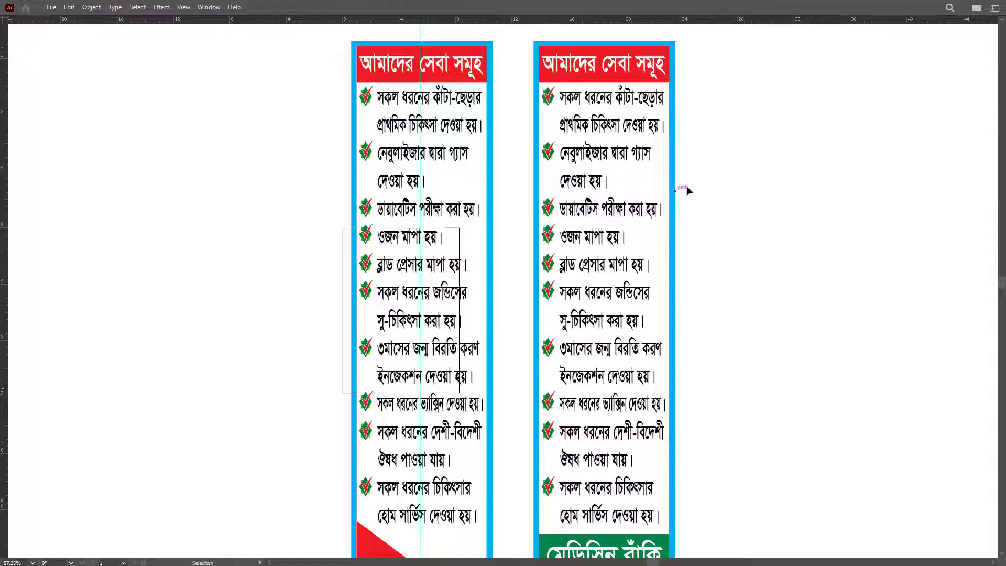
key(Tab)
key(z)
scroll(728, 189, up, 5)
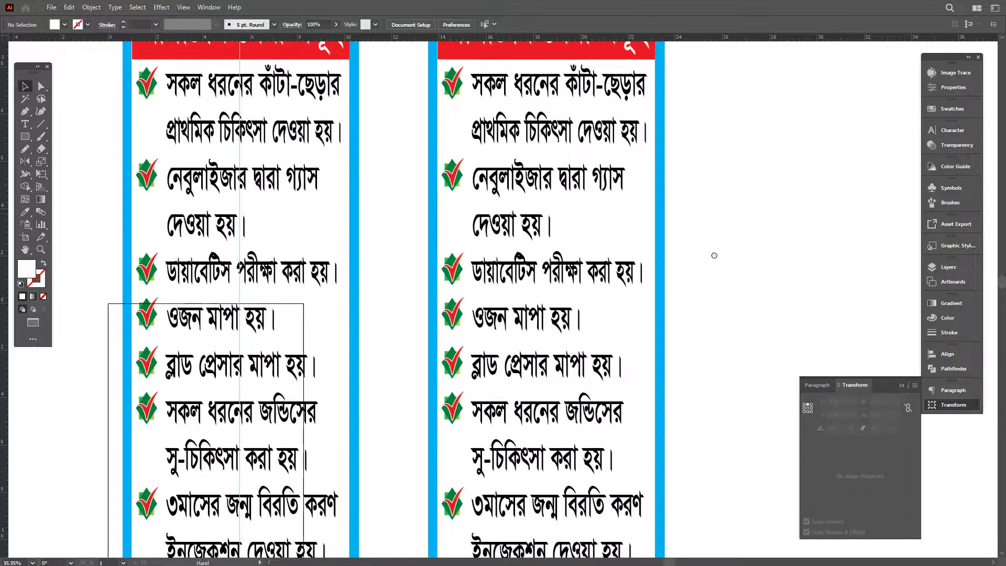
Step: Widen the নেবুলাইজার paragraph to 64% horizontal scale
double_click(442, 215)
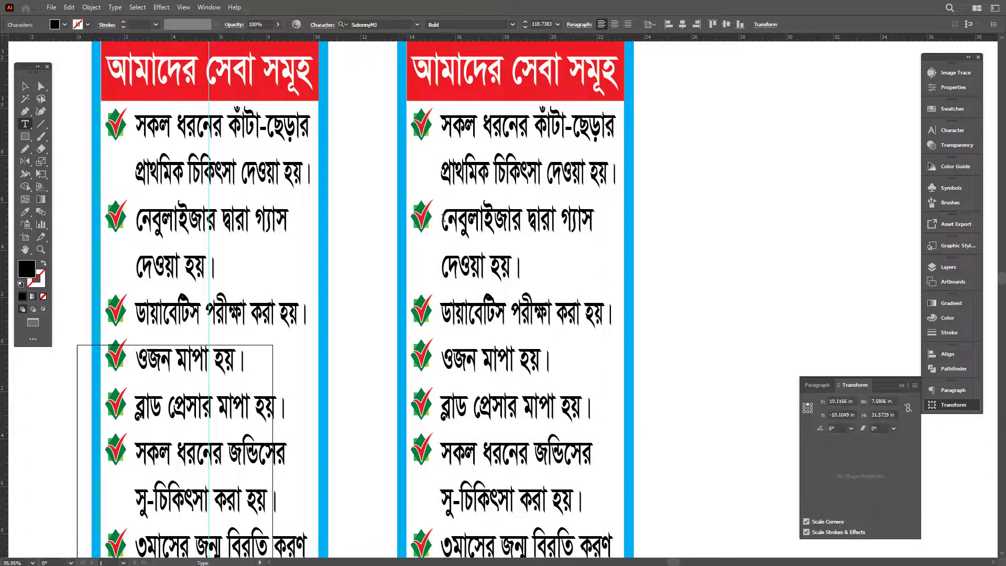
drag(442, 216, 537, 273)
click(953, 130)
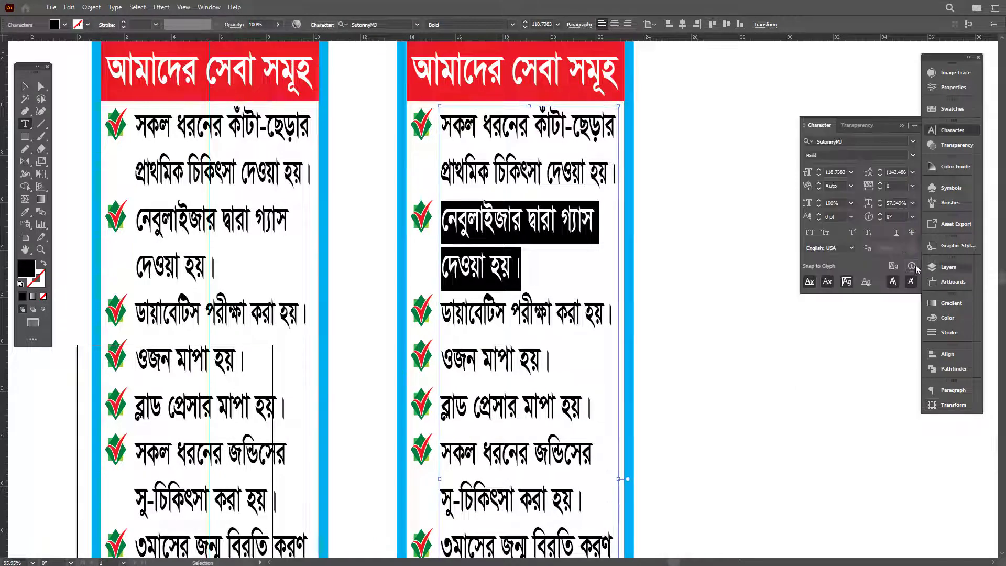
click(897, 203)
key(Up)
key(Up)
key(Up)
key(Up)
key(Up)
key(Up)
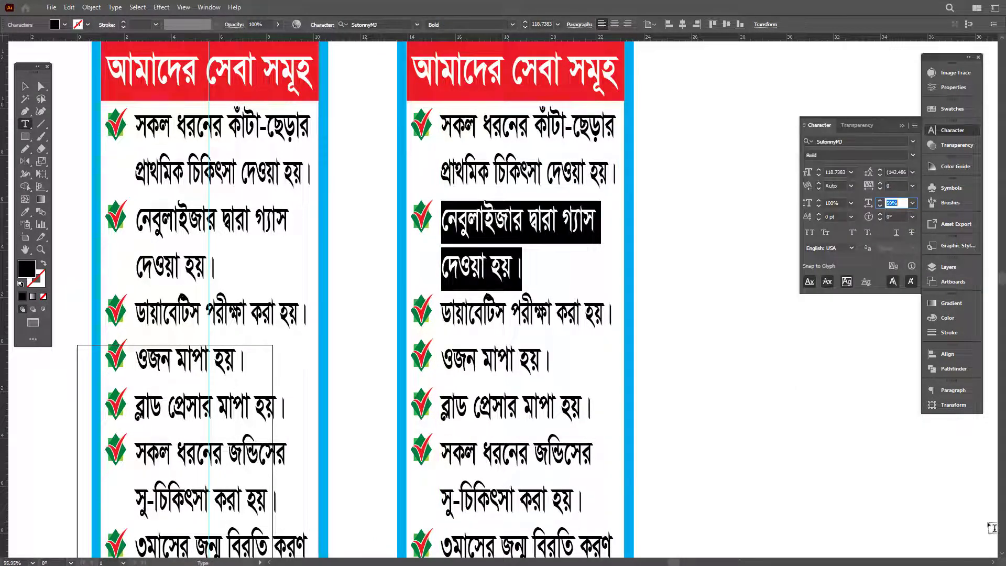
key(Up)
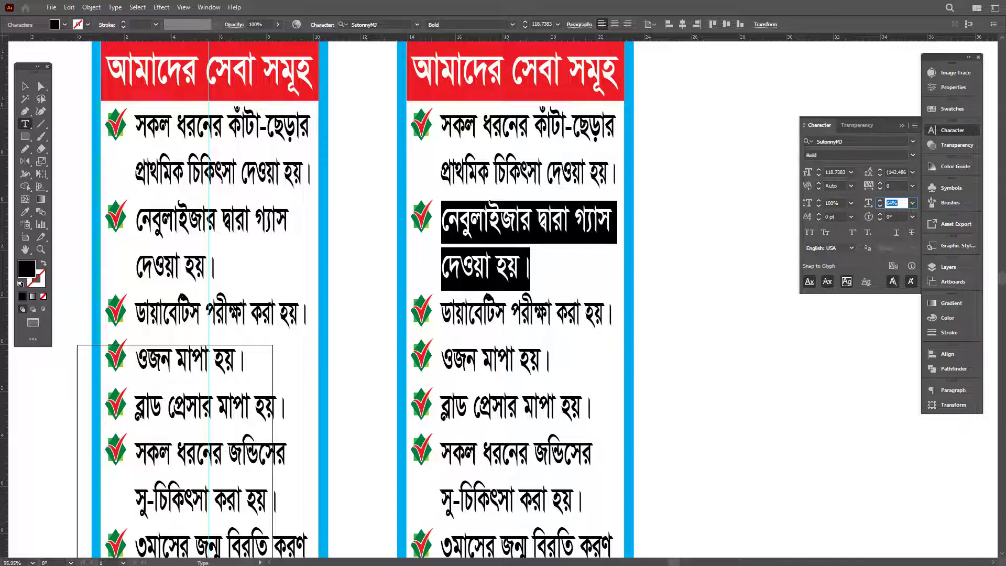
Step: Set the ওজন মাপা হয়। line to 90% and the ব্লাড প্রেসার মাপা হয়। line to 66% horizontal scale
triple_click(470, 374)
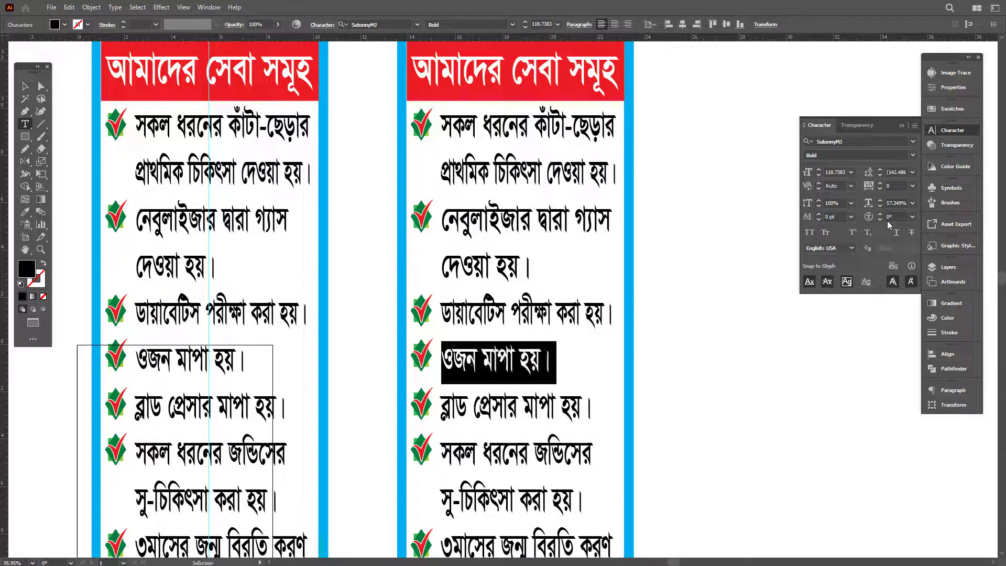
click(896, 203)
text(90)
key(Return)
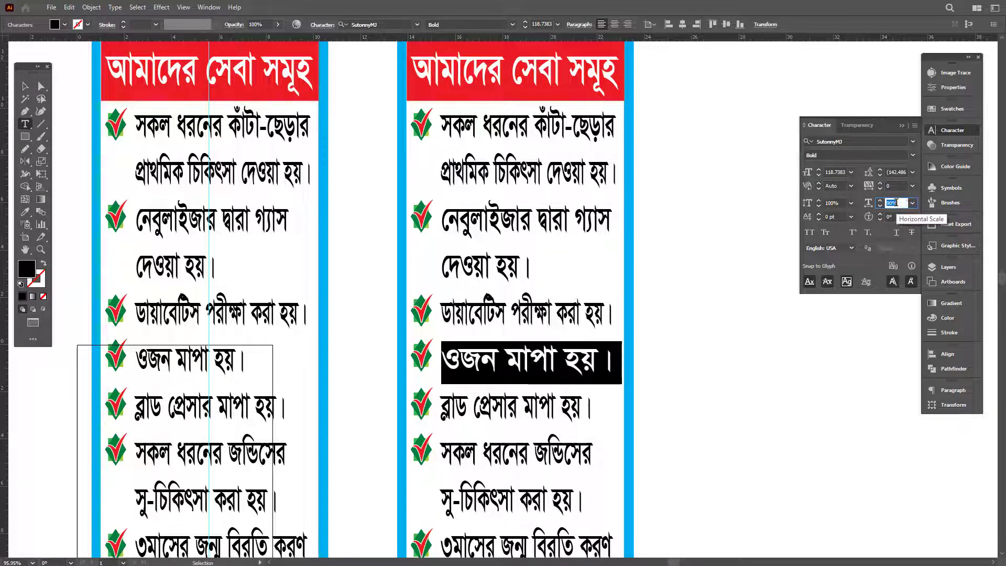
key(Right)
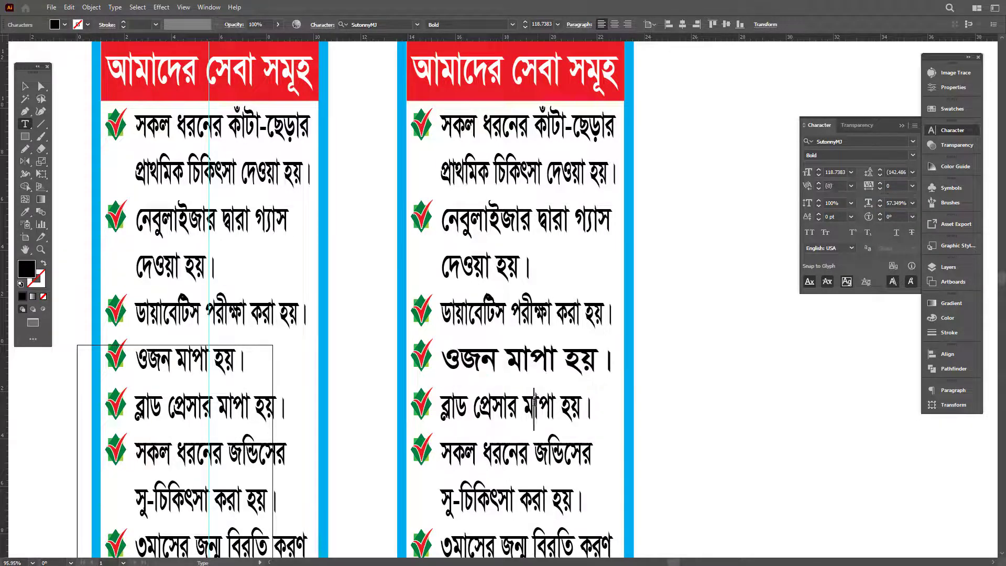
key(ctrl+shift+Down)
click(893, 203)
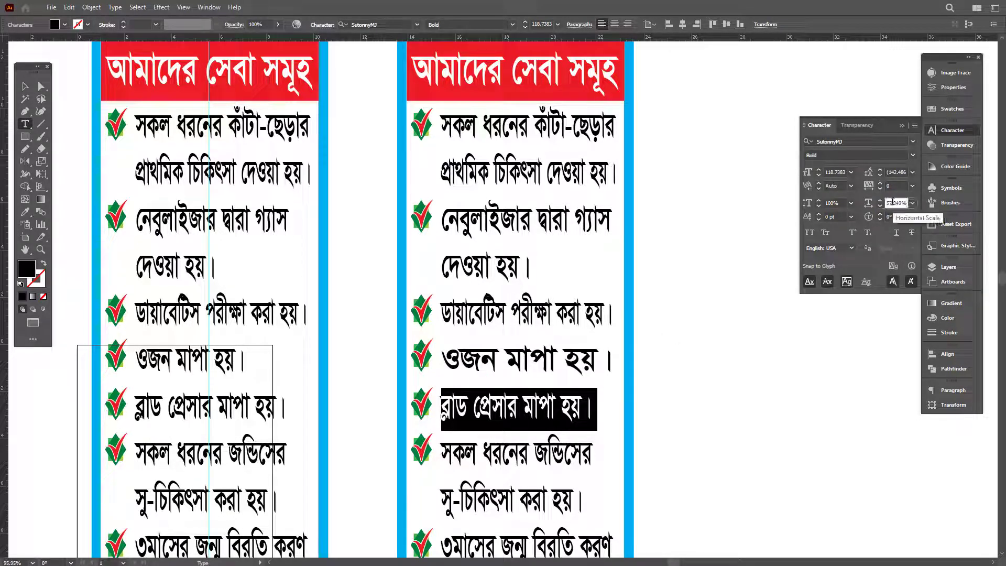
text(60)
key(Return)
key(Up)
key(Up)
key(Up)
key(Up)
key(Up)
key(Up)
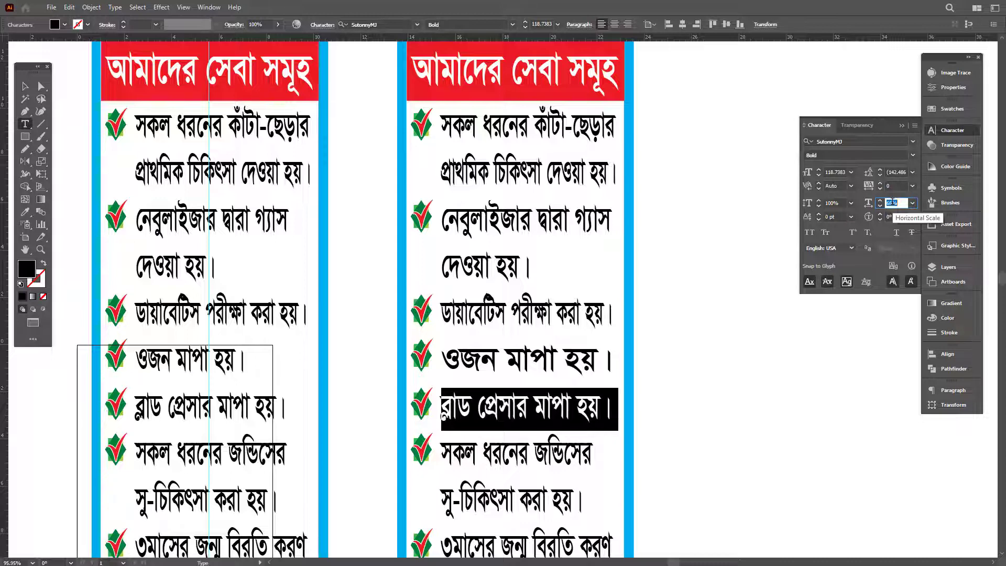
click(552, 444)
Step: Widen the two-line jaundice paragraph to 64% horizontal scale
scroll(552, 444, down, 5)
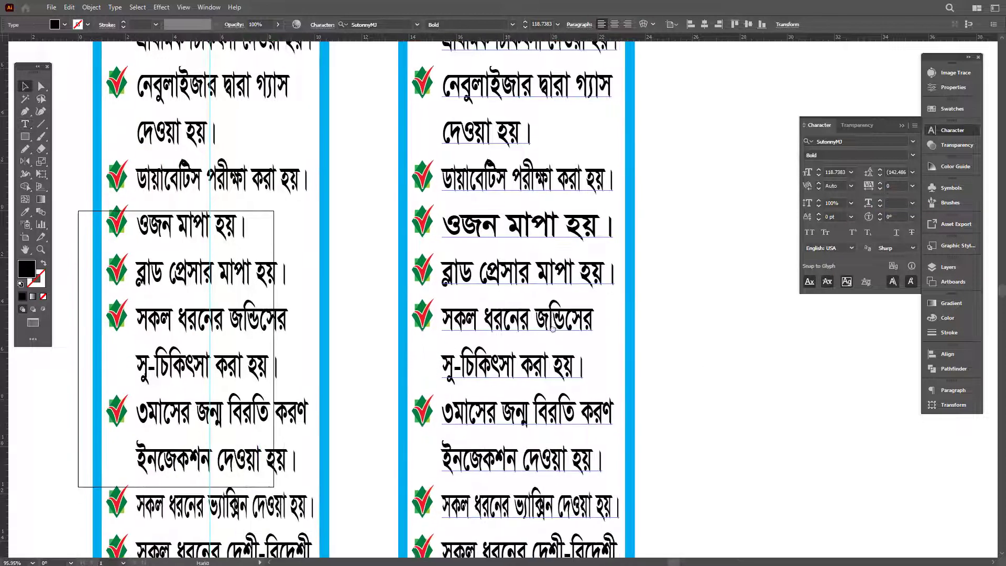
drag(443, 312, 585, 367)
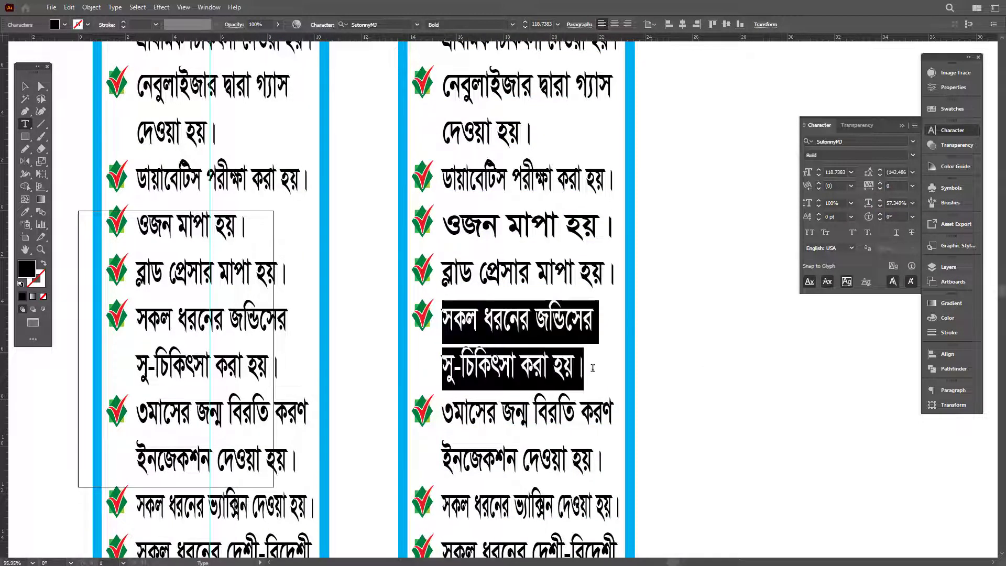
click(893, 203)
key(Up)
key(Up)
key(Up)
key(Up)
key(Up)
key(Up)
key(Up)
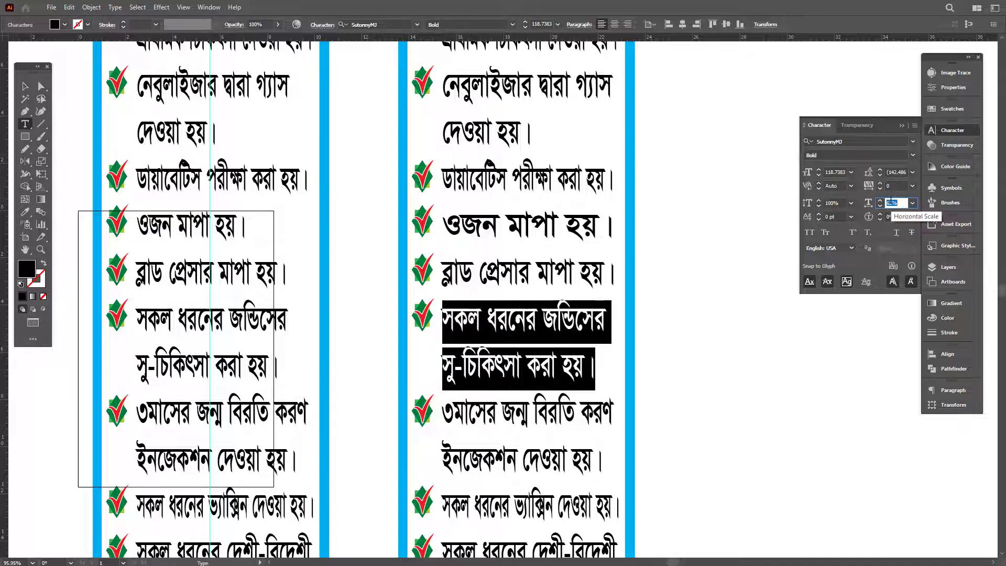
key(Escape)
Step: Widen the home-service paragraph's horizontal scale one step and zoom out to view both columns
scroll(574, 320, down, 6)
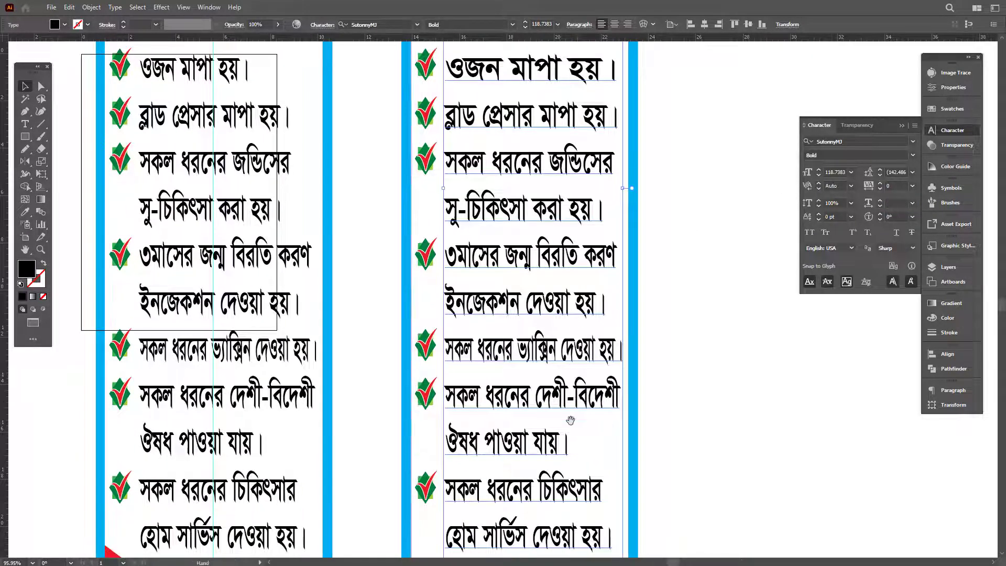
scroll(572, 367, down, 4)
key(t)
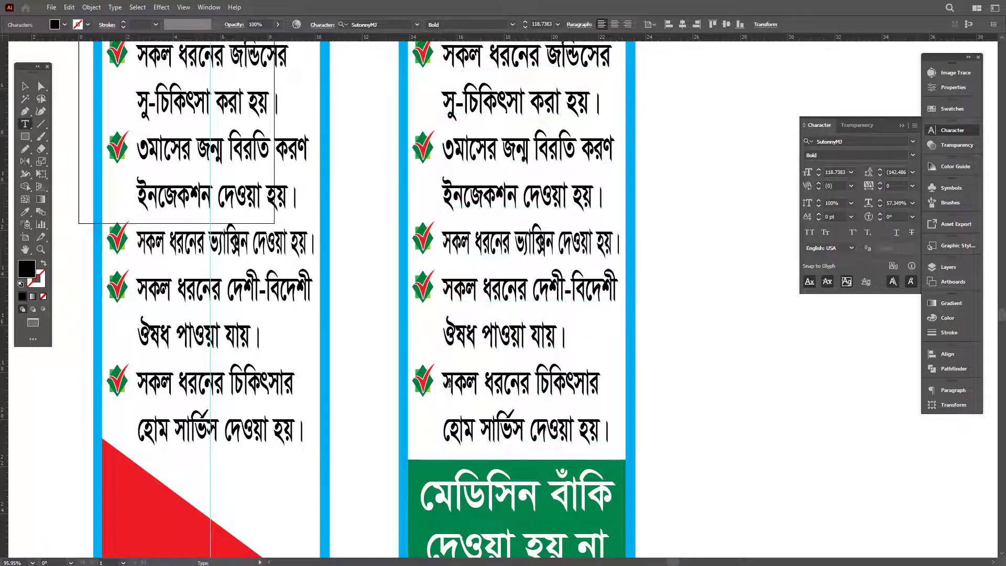
drag(444, 384, 609, 438)
click(891, 203)
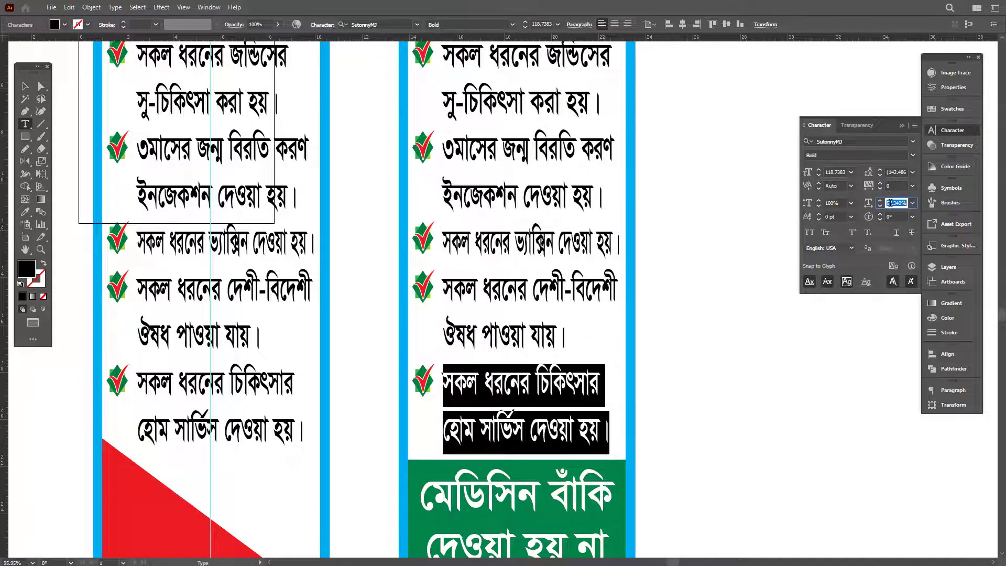
key(Up)
key(Up)
key(Escape)
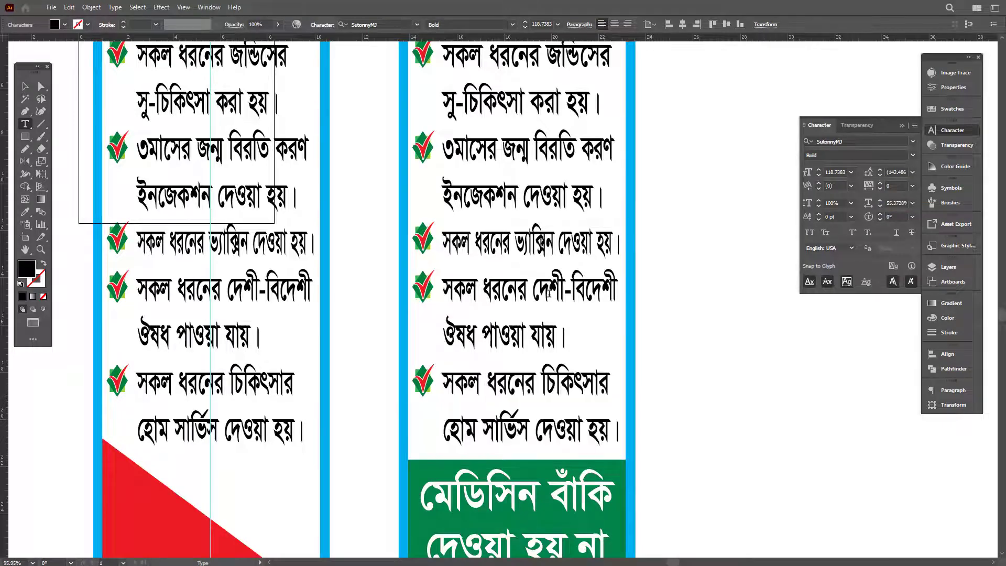
key(Tab)
scroll(739, 278, down, 5)
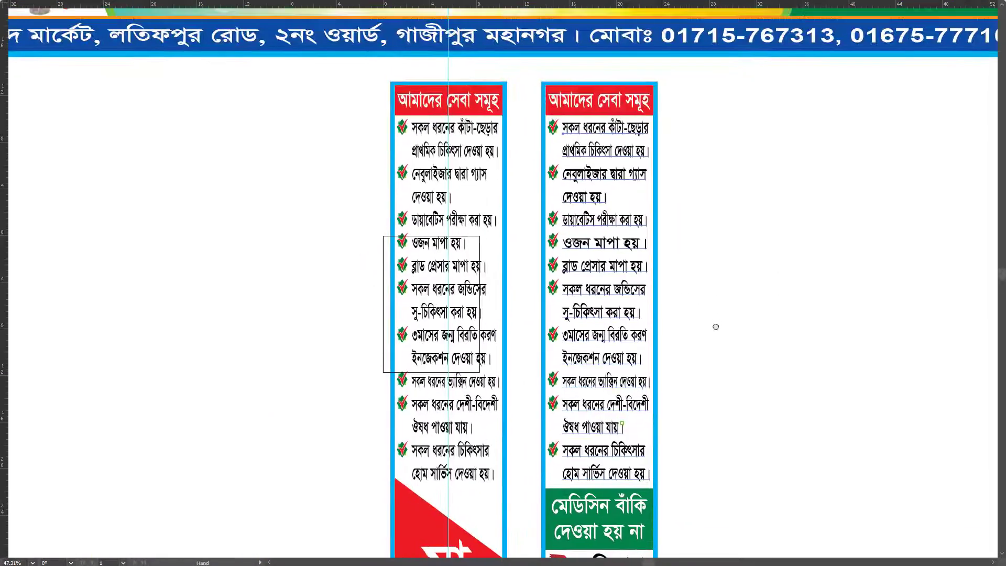
Step: Copy all of the right column's restyled text and paste it over the left column's text
double_click(639, 299)
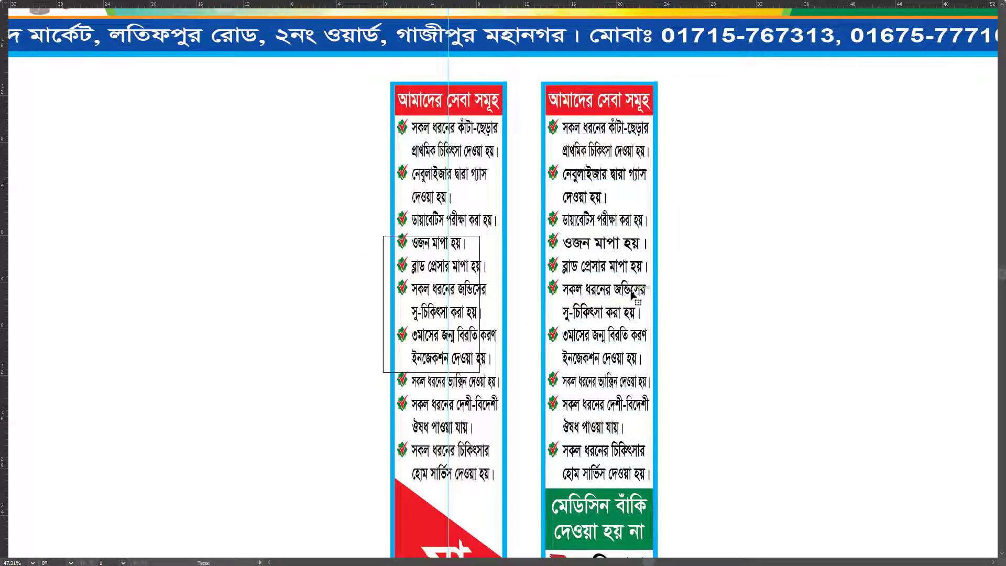
key(ctrl+a)
key(ctrl+c)
click(475, 342)
key(ctrl+a)
key(ctrl+v)
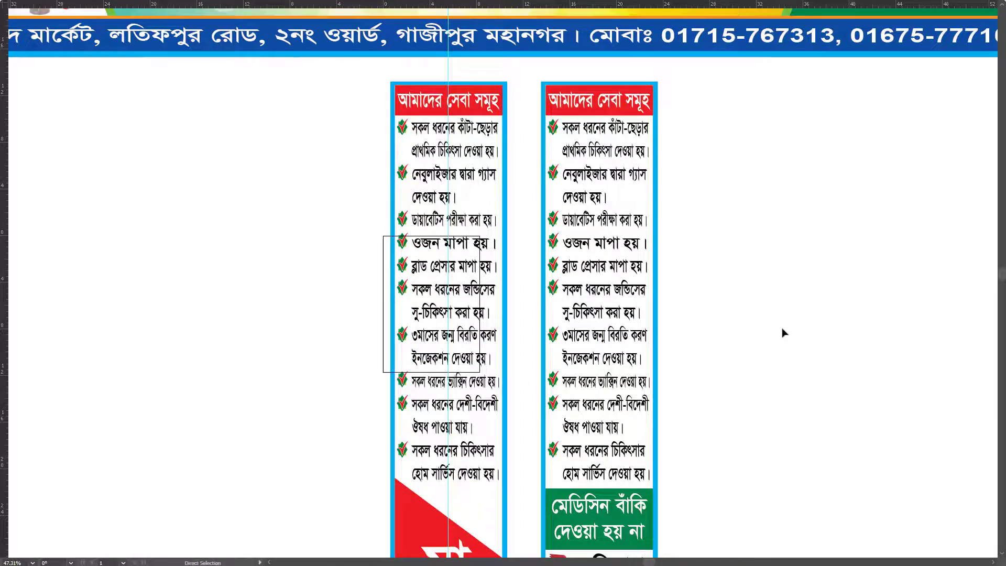
key(ctrl+k)
key(Escape)
Step: Marquee-select the whole right service column group
scroll(714, 297, down, 5)
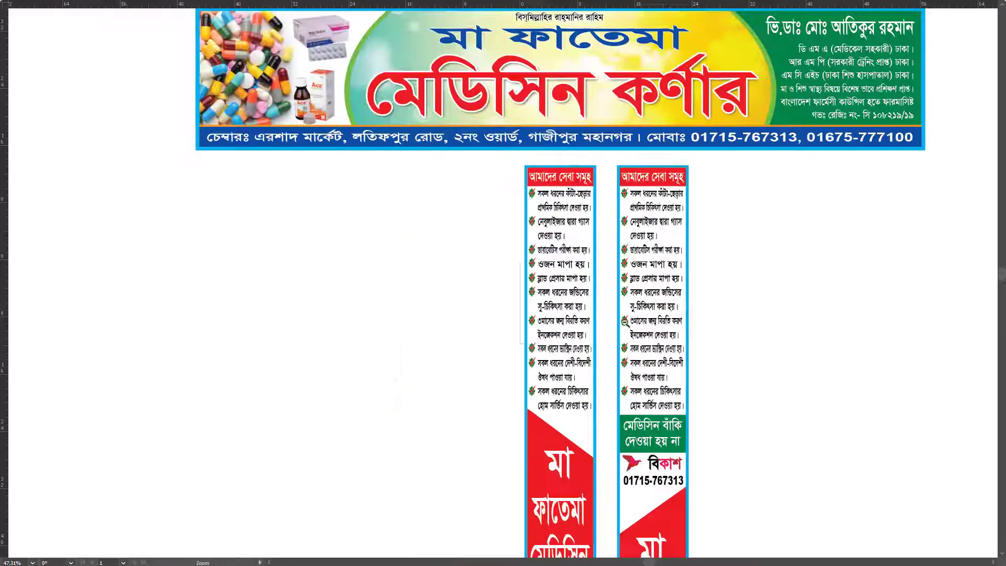
key(ctrl)
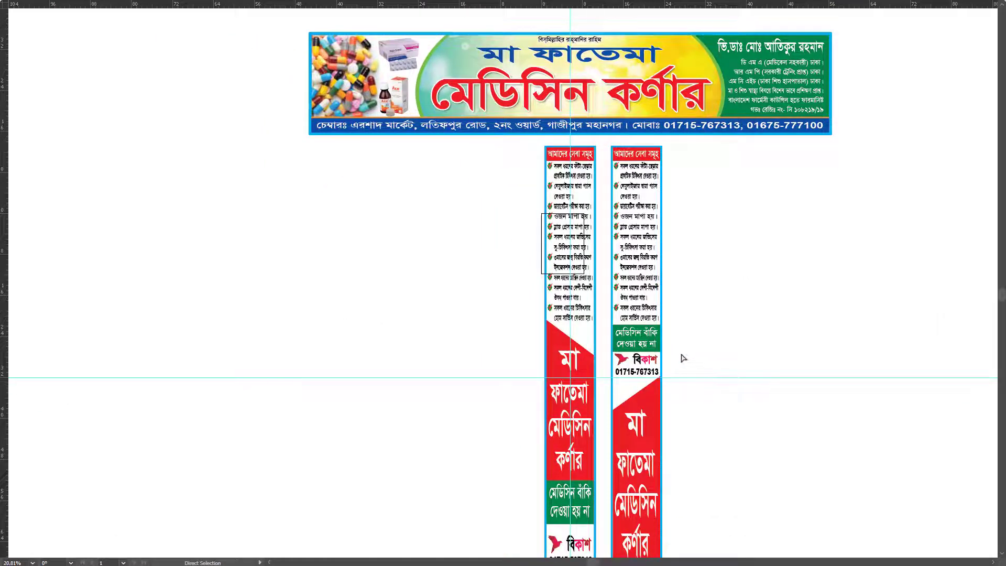
scroll(664, 329, down, 2)
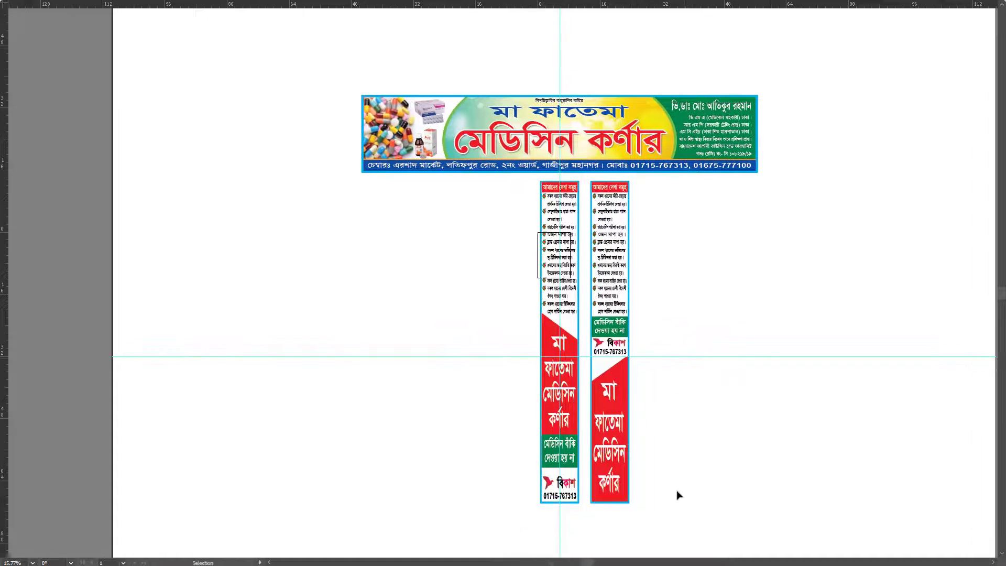
drag(691, 512, 608, 210)
drag(753, 502, 595, 188)
drag(647, 176, 587, 548)
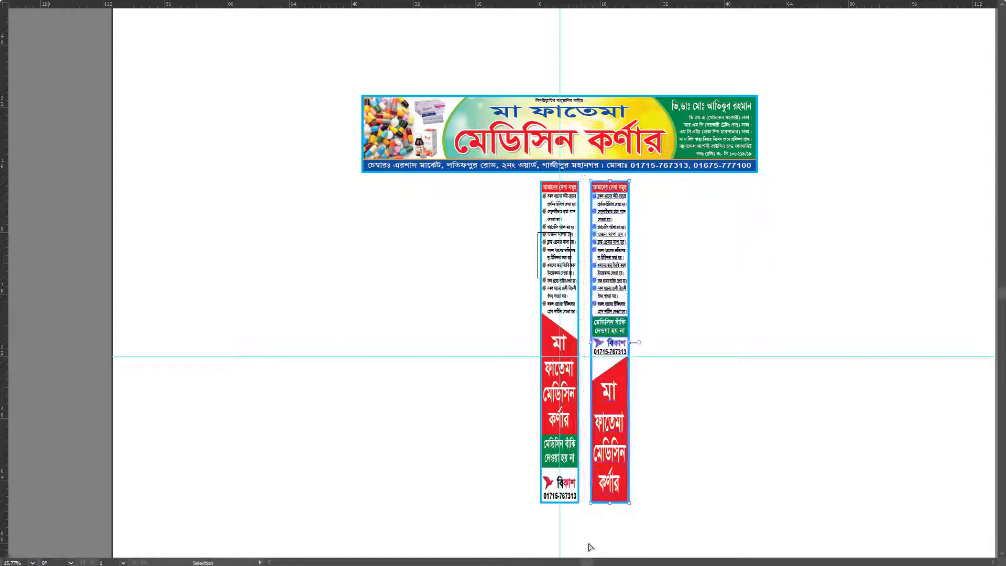
Step: Zoom in where the column tops meet and move the right column left, nudging it against the left border
key(f)
key(z)
drag(698, 346, 749, 371)
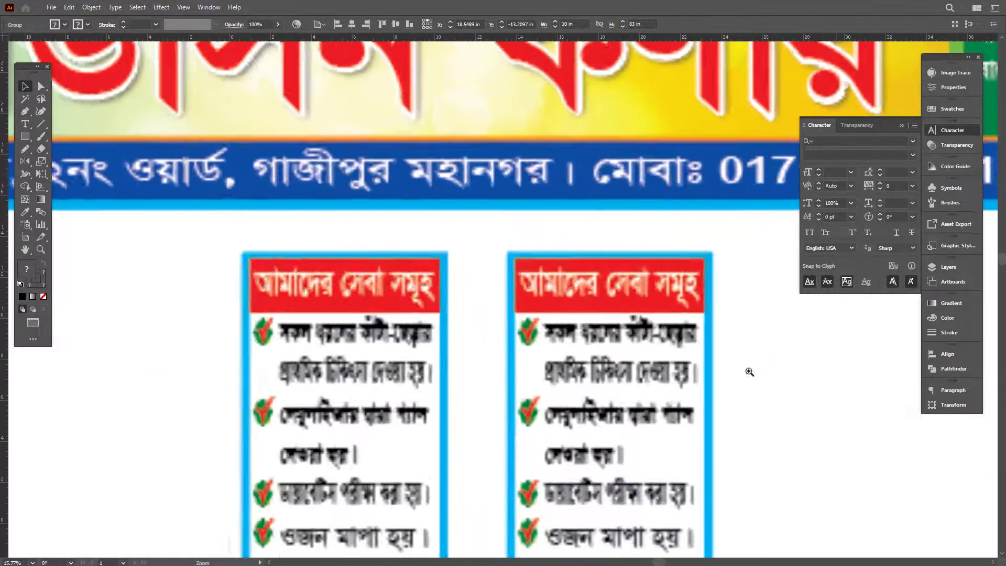
drag(531, 263, 566, 317)
drag(404, 218, 427, 329)
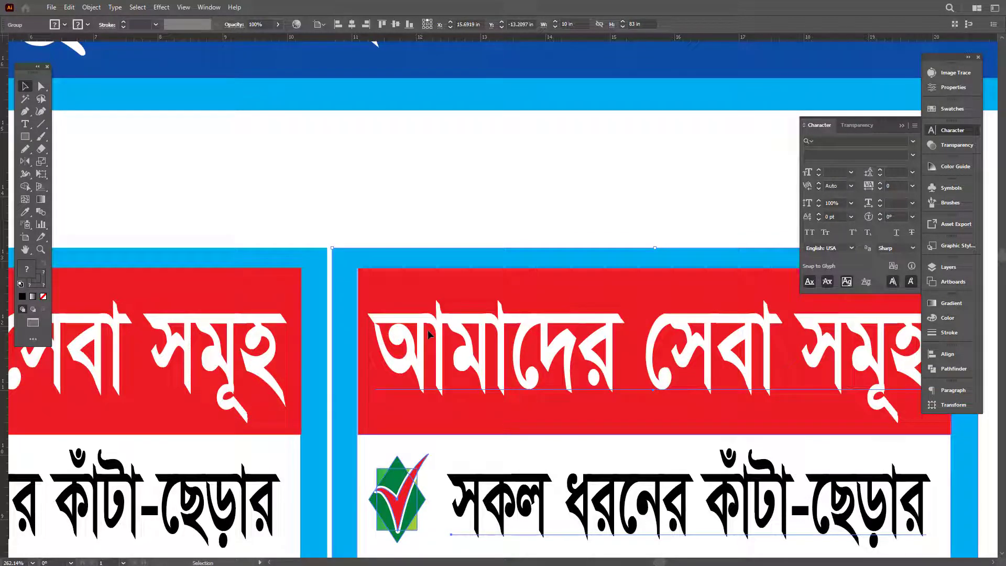
mouse_move(427, 329)
mouse_down()
mouse_move(451, 337)
mouse_move(430, 334)
mouse_up()
key(ctrl+plus)
key(ctrl+plus)
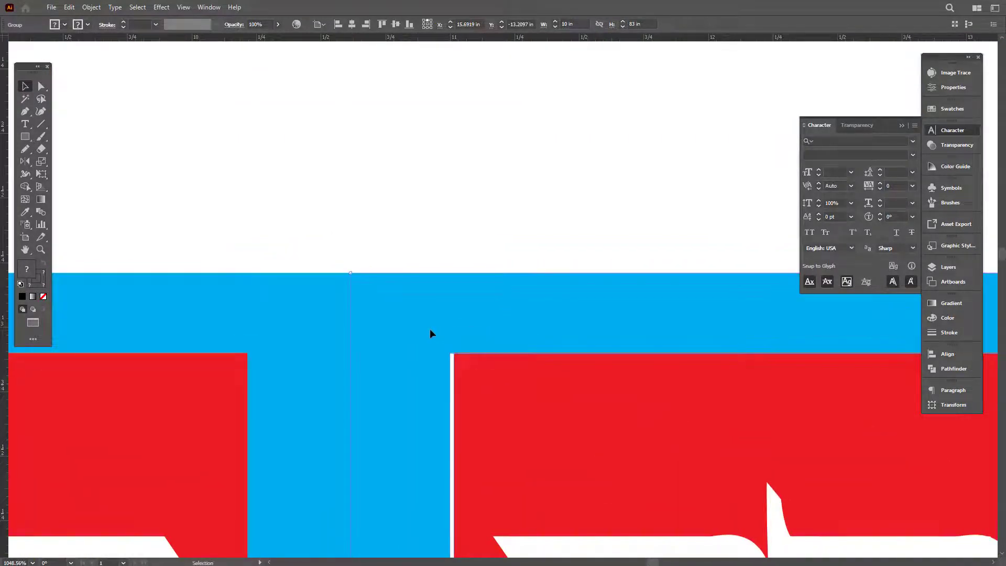
key(Right)
scroll(429, 334, down, 15)
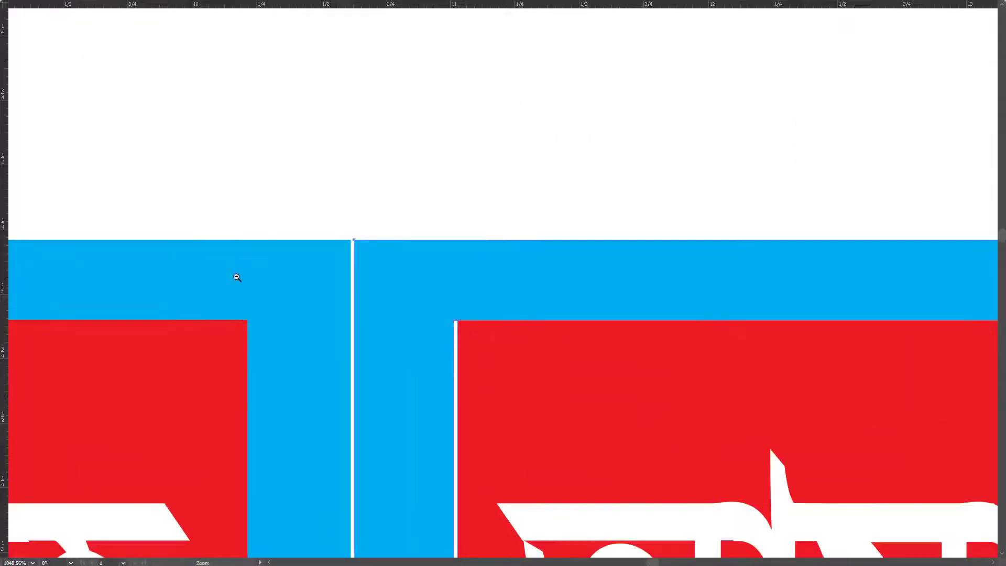
scroll(482, 300, down, 3)
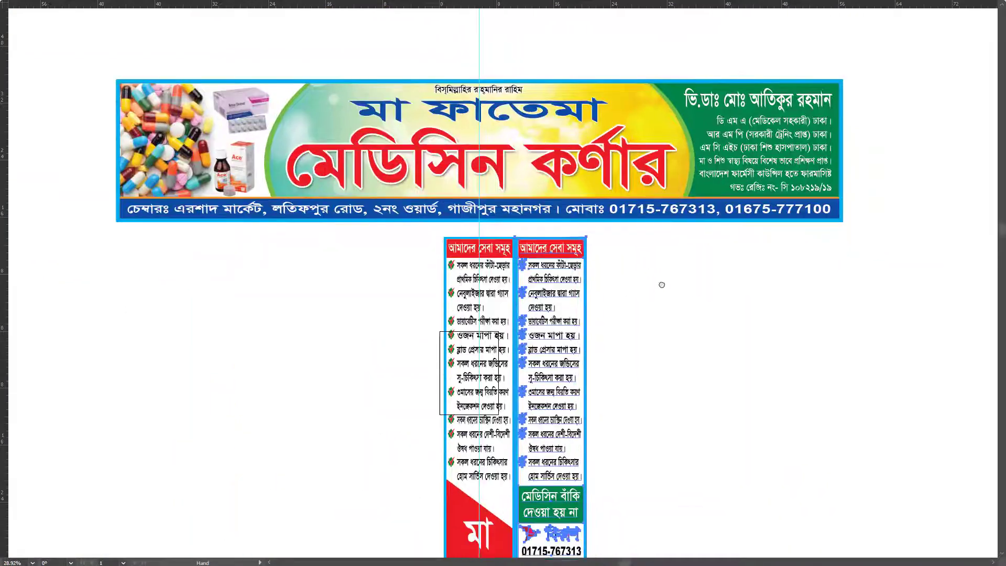
scroll(659, 285, down, 3)
scroll(629, 394, down, 1)
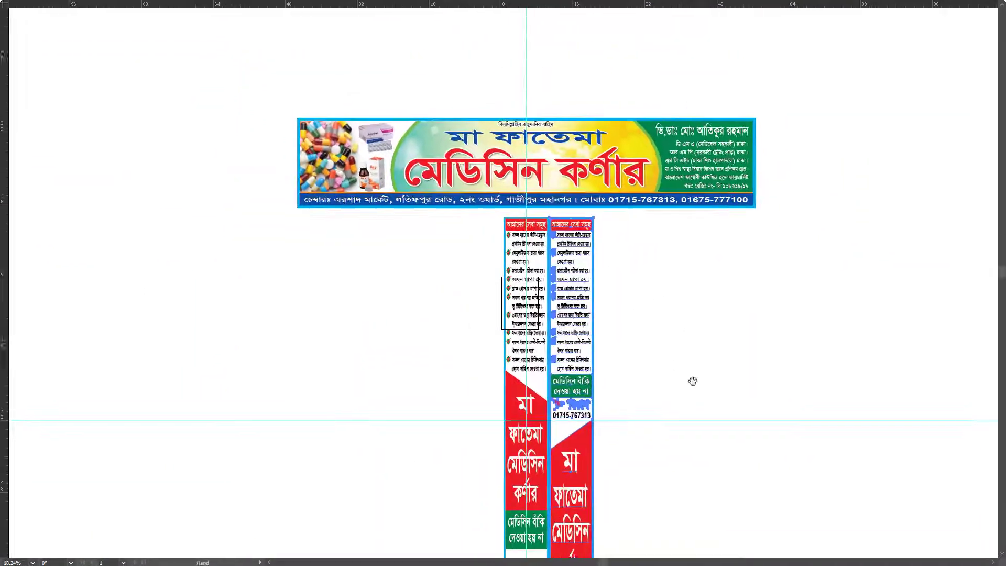
key(ctrl+a)
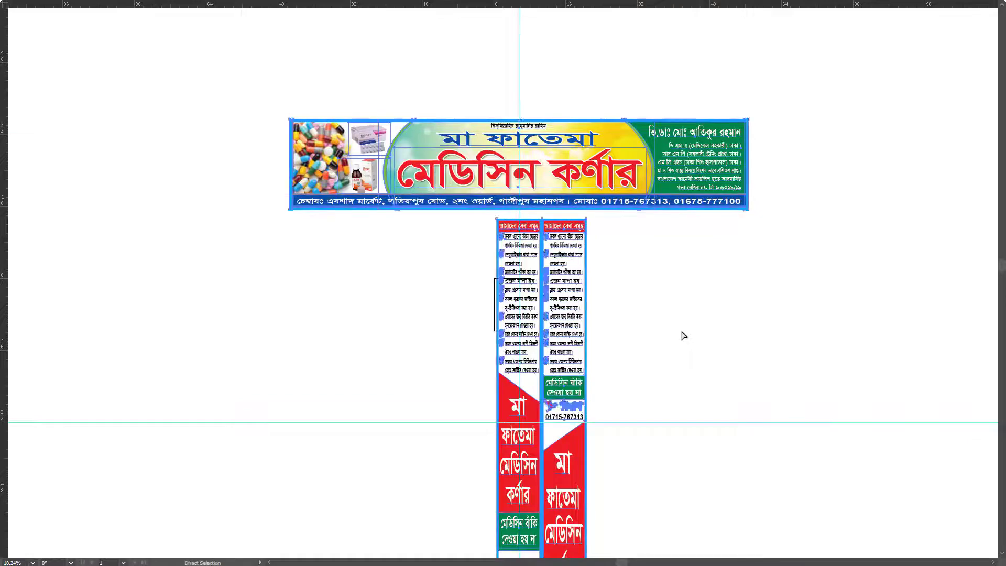
key(Tab)
click(741, 353)
key(ctrl+k)
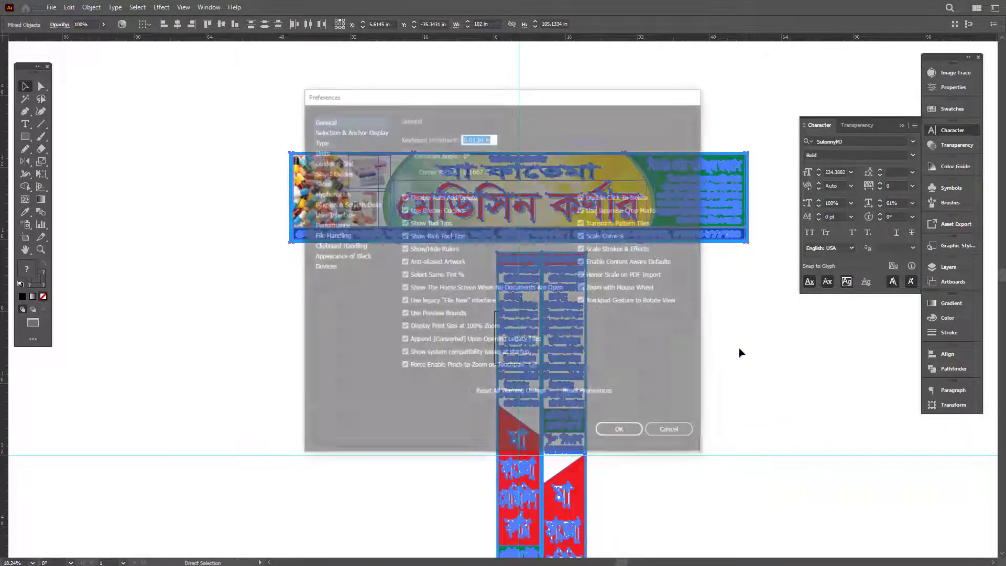
key(Escape)
key(Tab)
scroll(622, 304, down, 2)
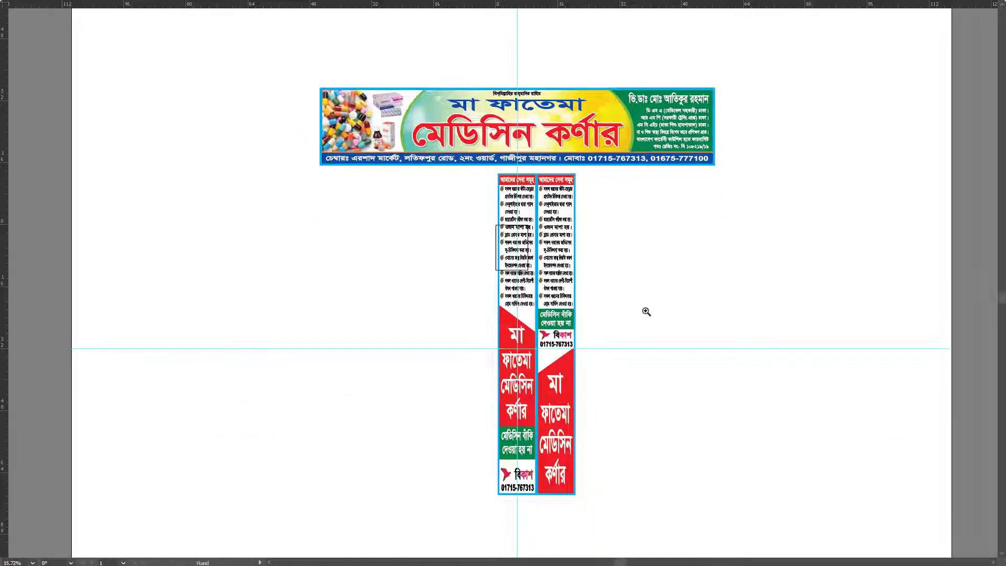
drag(445, 502, 703, 181)
key(Tab)
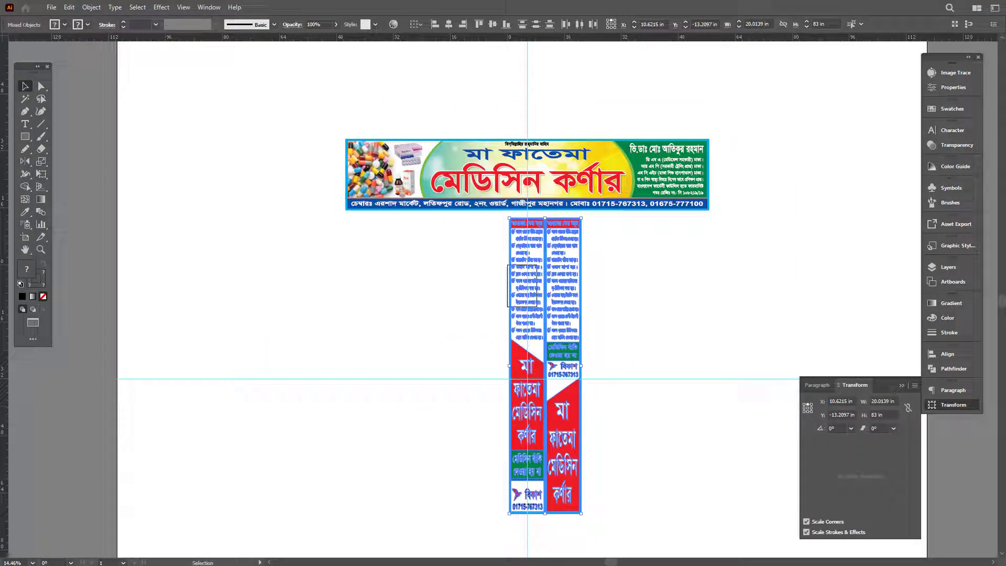
click(692, 463)
key(Tab)
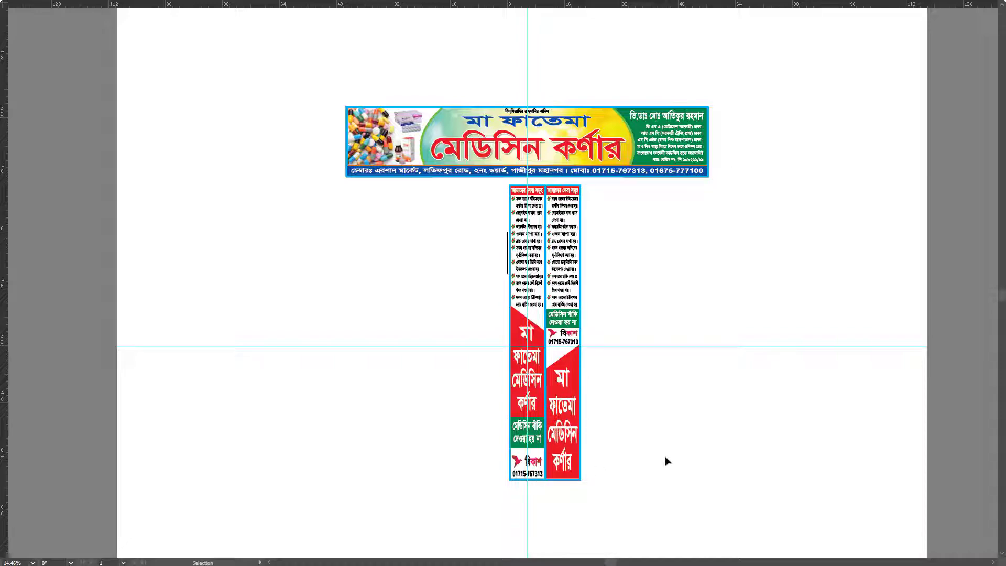
key(ctrl+a)
key(ctrl+k)
key(Return)
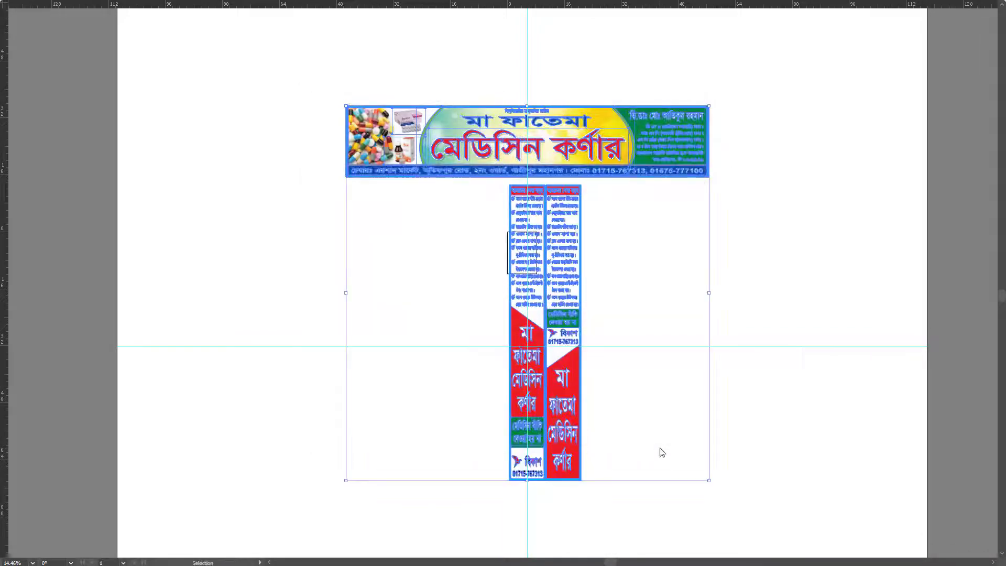
click(713, 303)
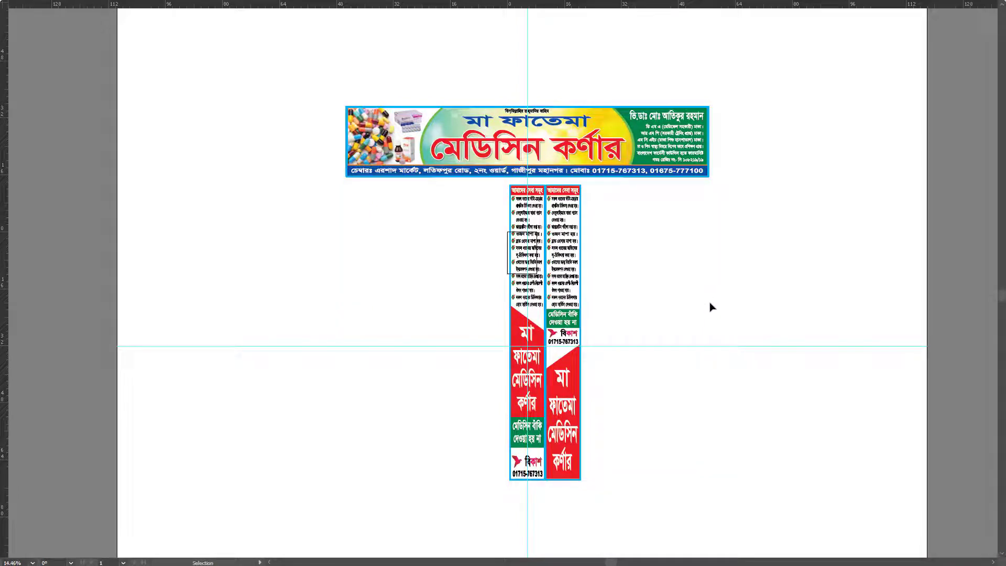
key(z)
Step: Marquee-select every part of the top banner and group it with Ctrl+G
click(526, 301)
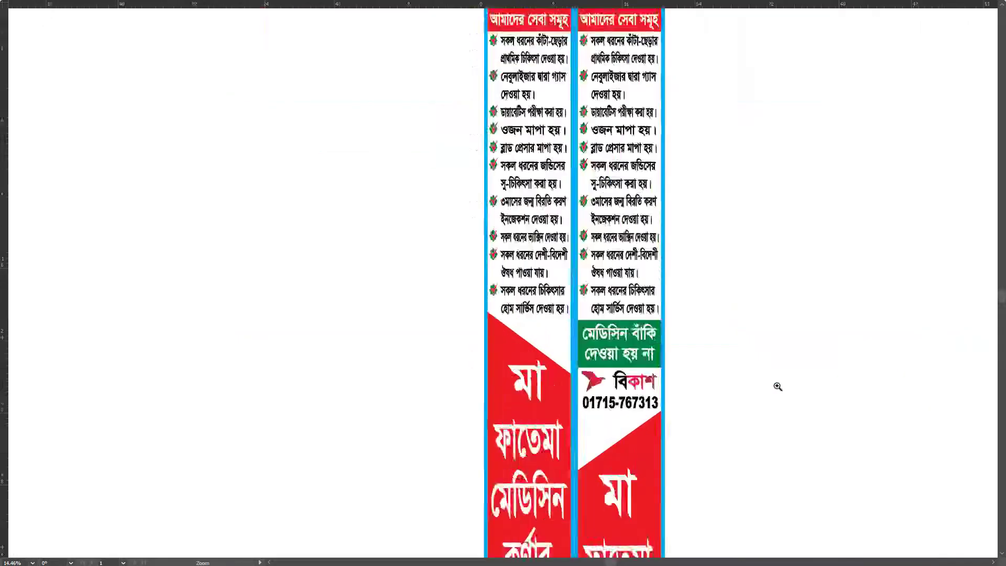
key(v)
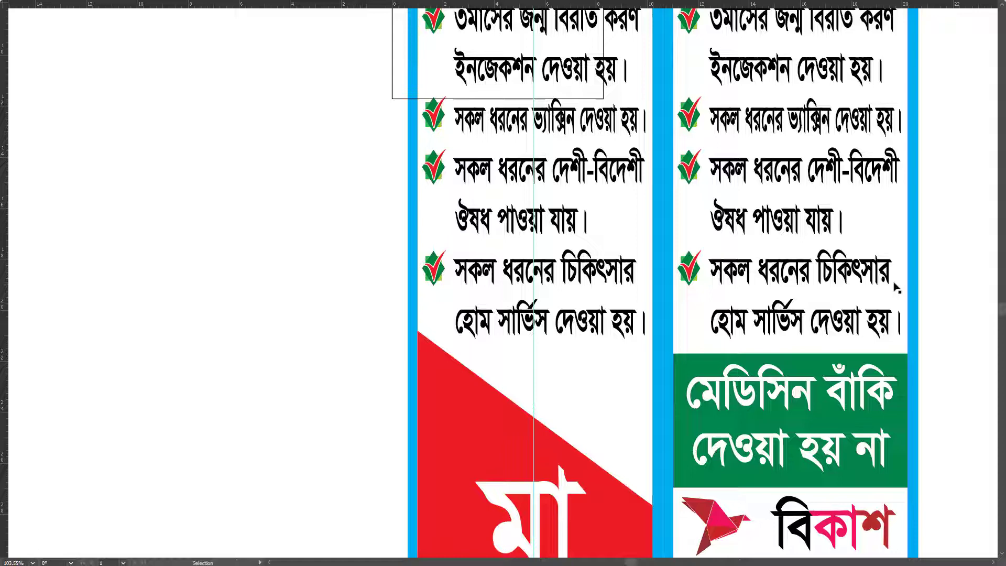
scroll(897, 287, down, 8)
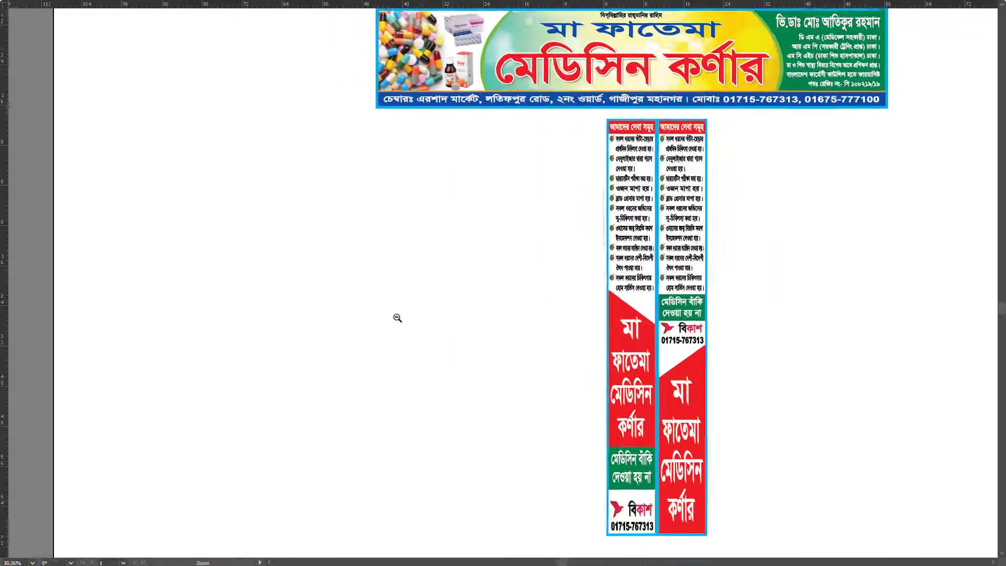
drag(747, 329, 636, 332)
key(f)
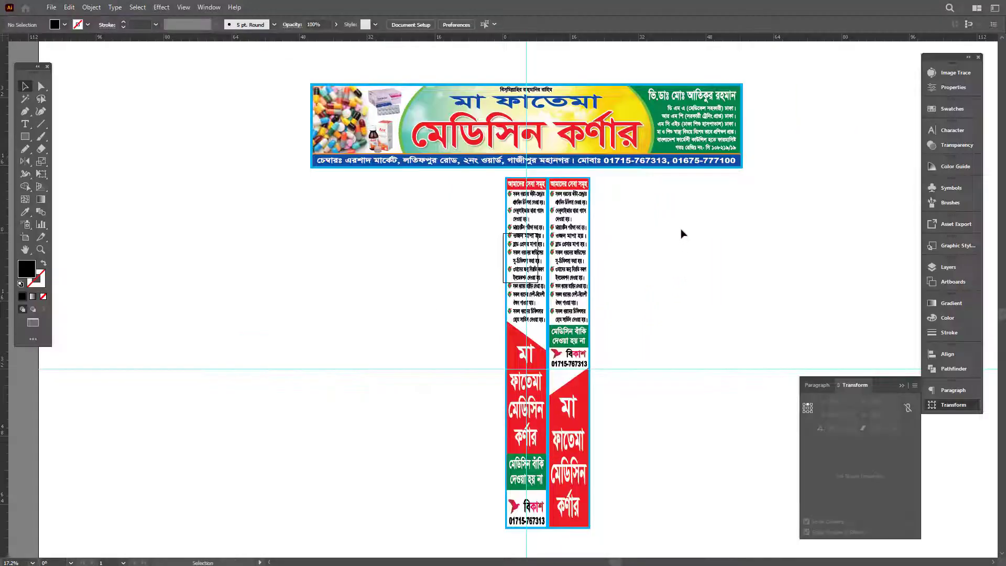
drag(238, 99, 865, 230)
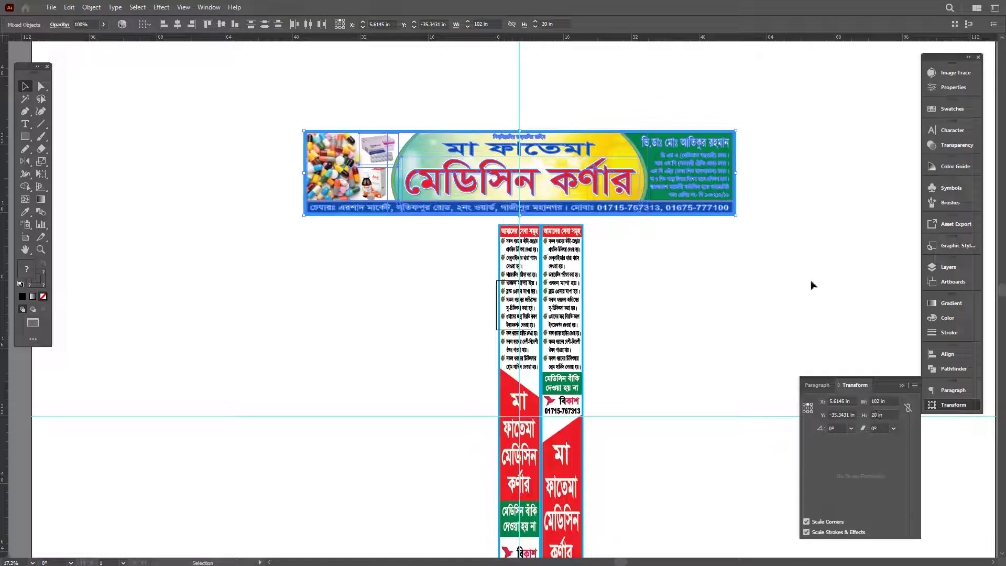
key(ctrl+g)
alt+scroll(685, 254, down, 2)
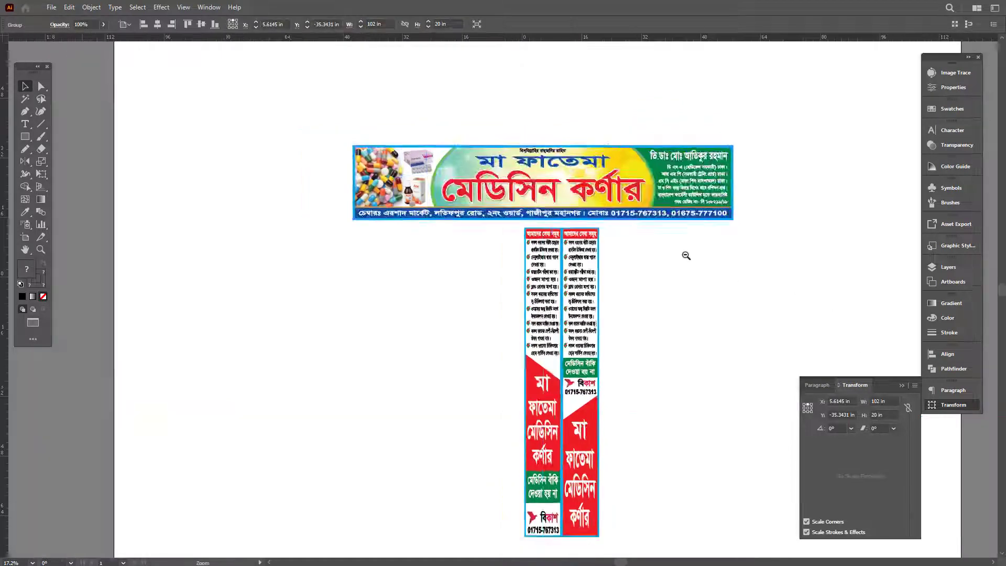
alt+scroll(494, 461, up, 1)
Step: Select the two vertical strips and inspect the artwork at 111% magnification
drag(677, 222, 675, 203)
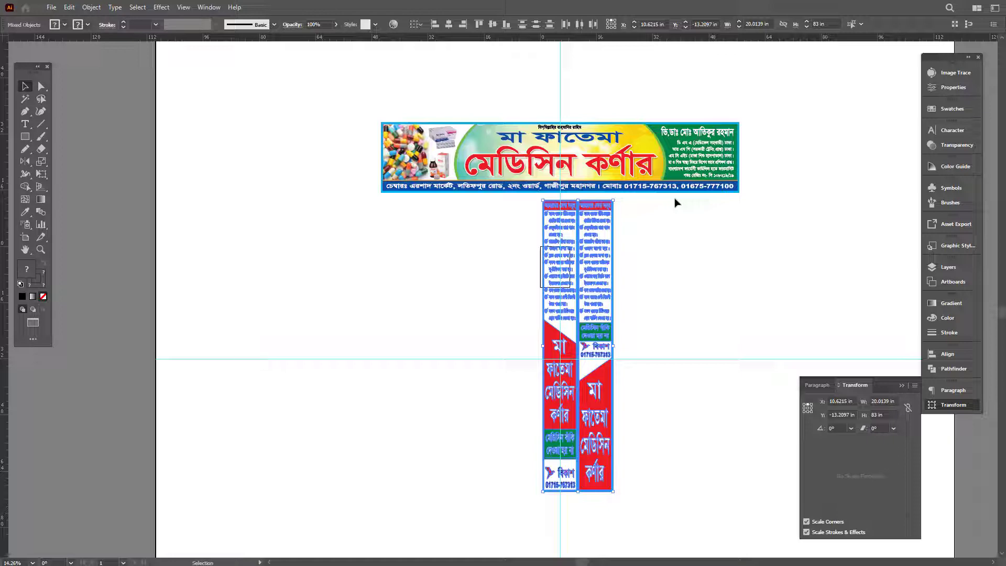
key(Tab)
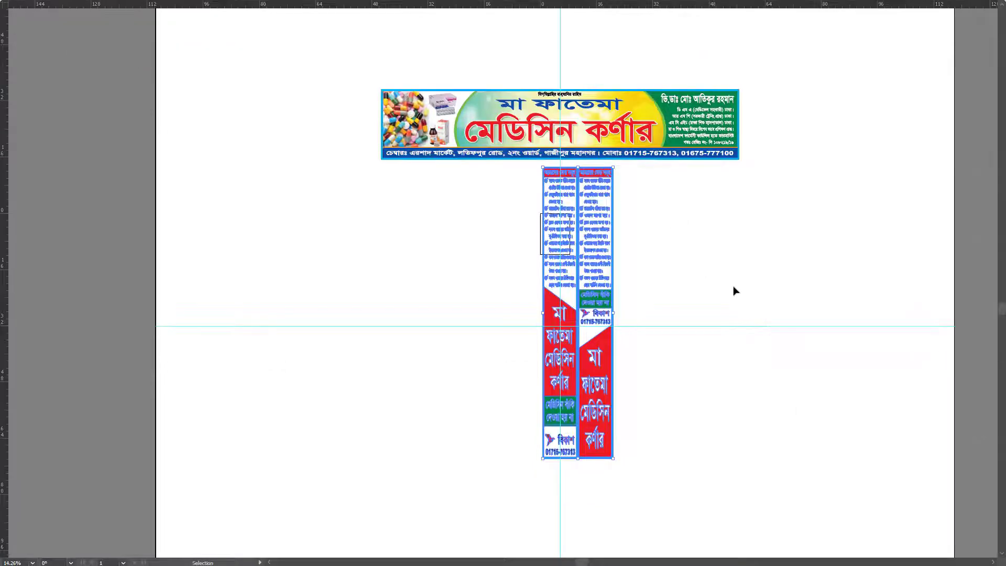
click(735, 290)
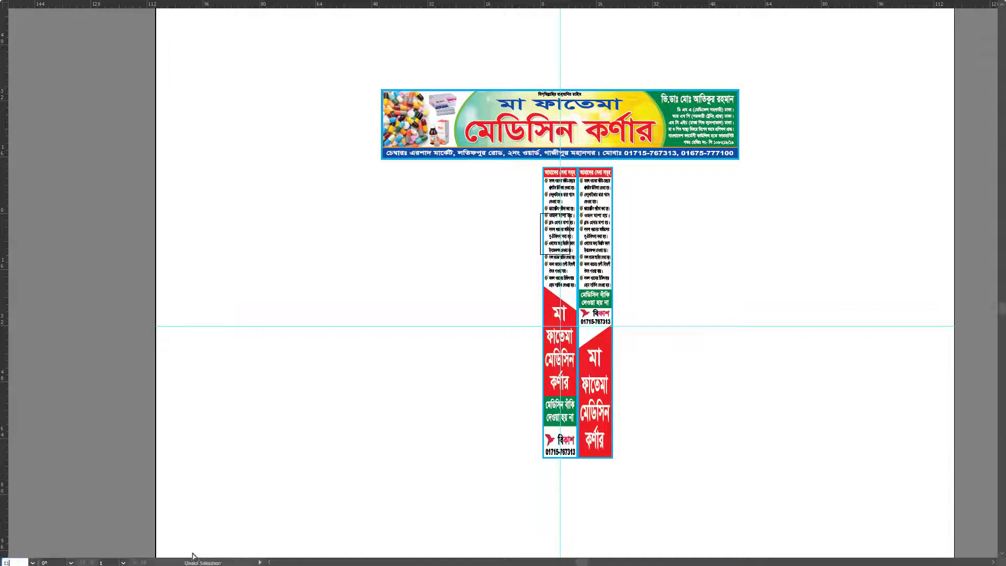
text(111)
key(Return)
scroll(210, 337, right, 10)
scroll(209, 337, up, 3)
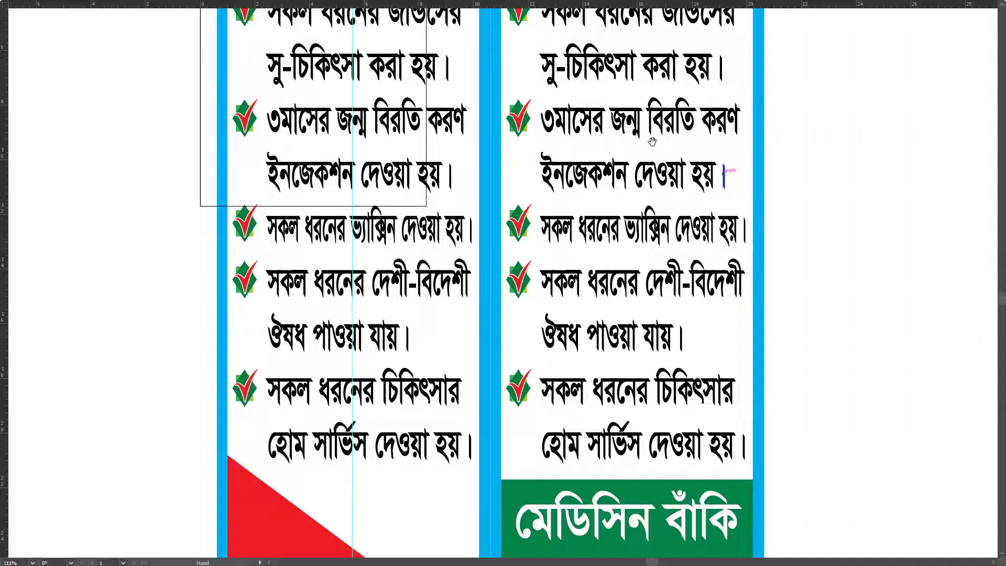
scroll(657, 280, up, 10)
scroll(717, 248, up, 8)
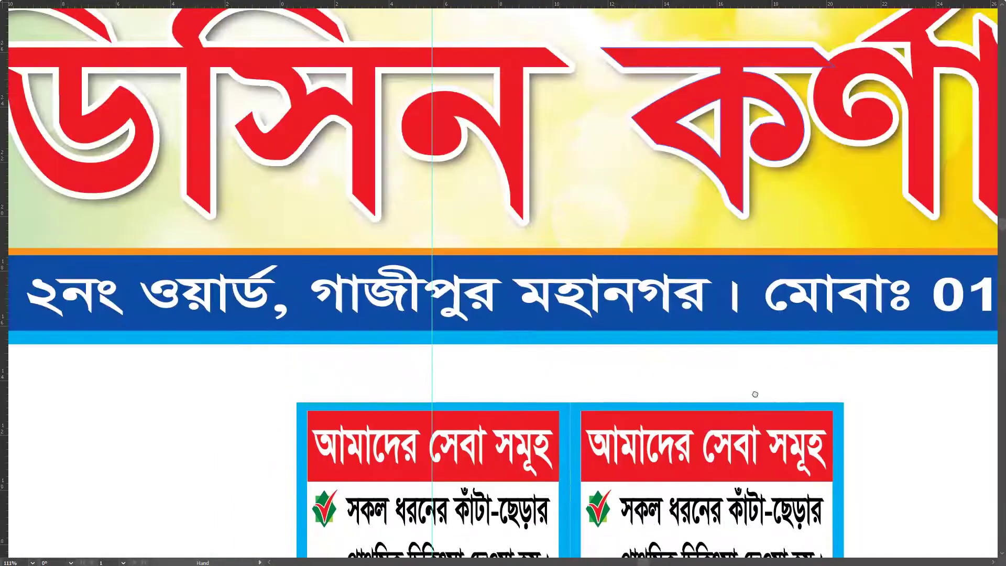
scroll(748, 440, right, 10)
scroll(526, 398, right, 3)
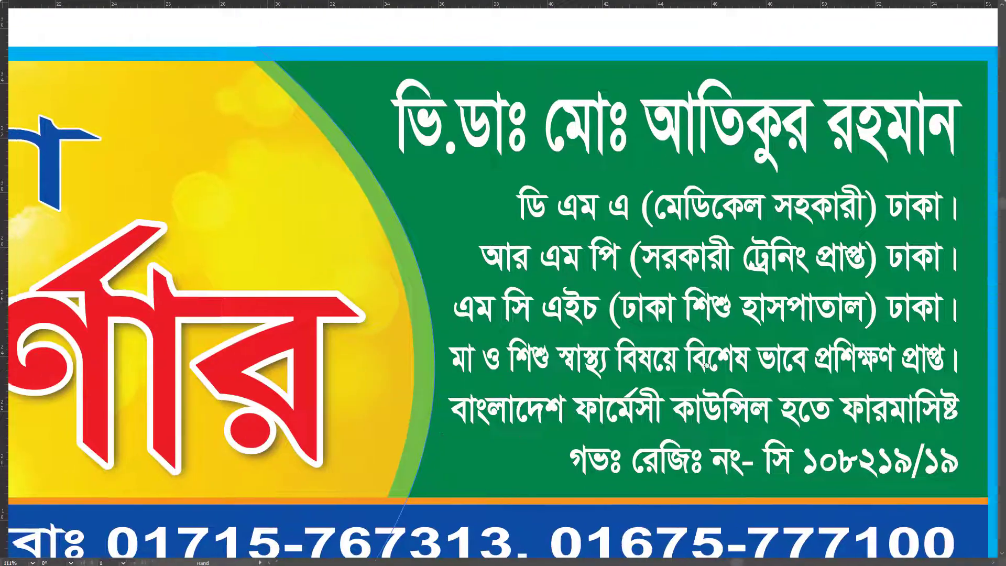
scroll(524, 377, up, 10)
scroll(489, 337, left, 10)
scroll(725, 399, left, 12)
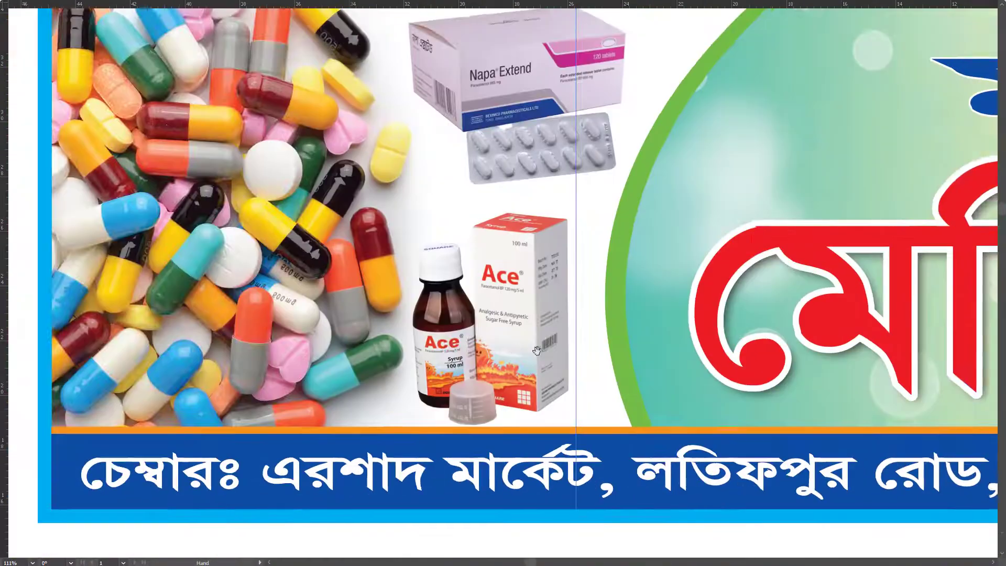
scroll(812, 318, right, 15)
drag(811, 317, 734, 439)
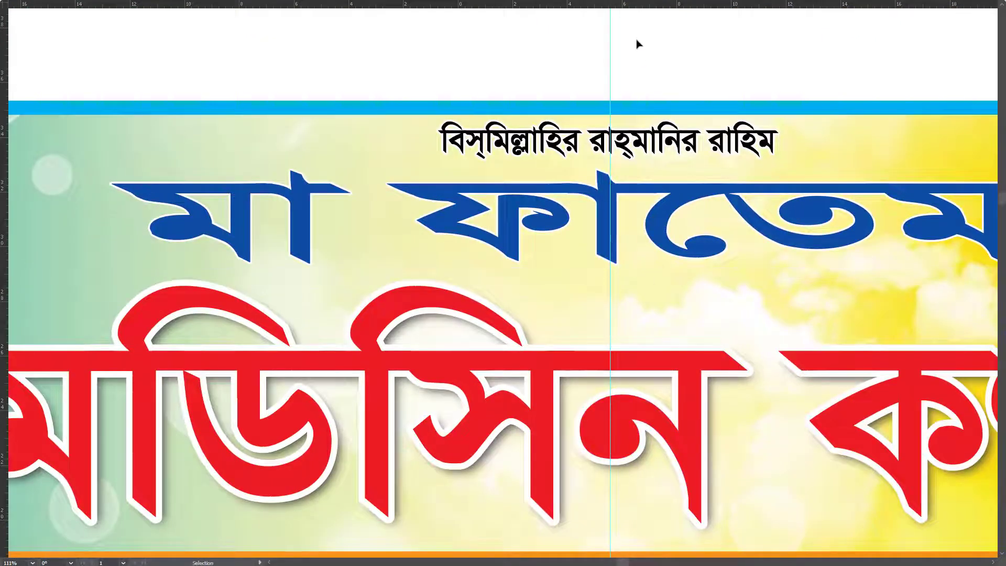
scroll(648, 102, down, 3)
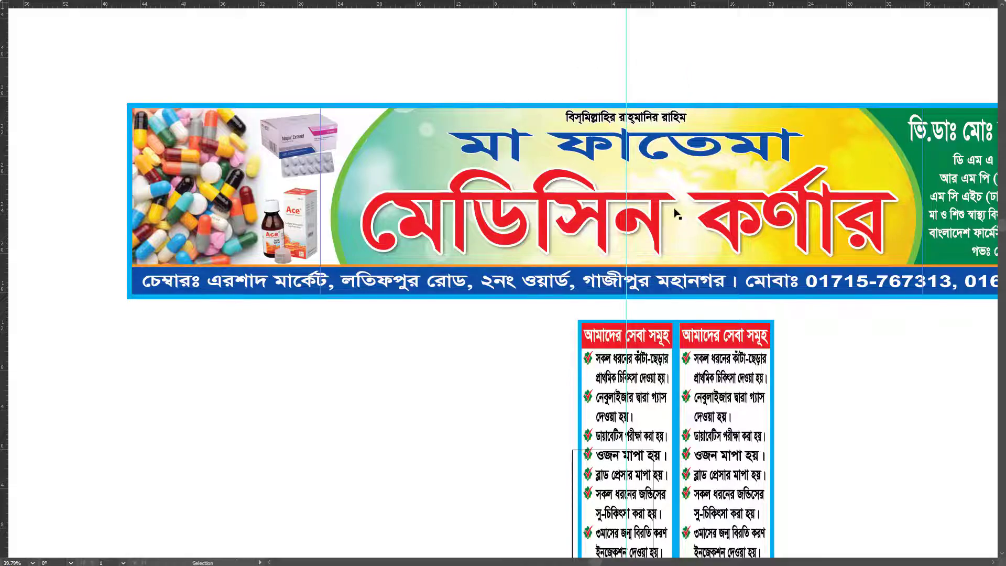
Step: Zoom out to the whole banner and hide the two vertical strips
ctrl+alt+click(619, 219)
scroll(538, 225, up, 5)
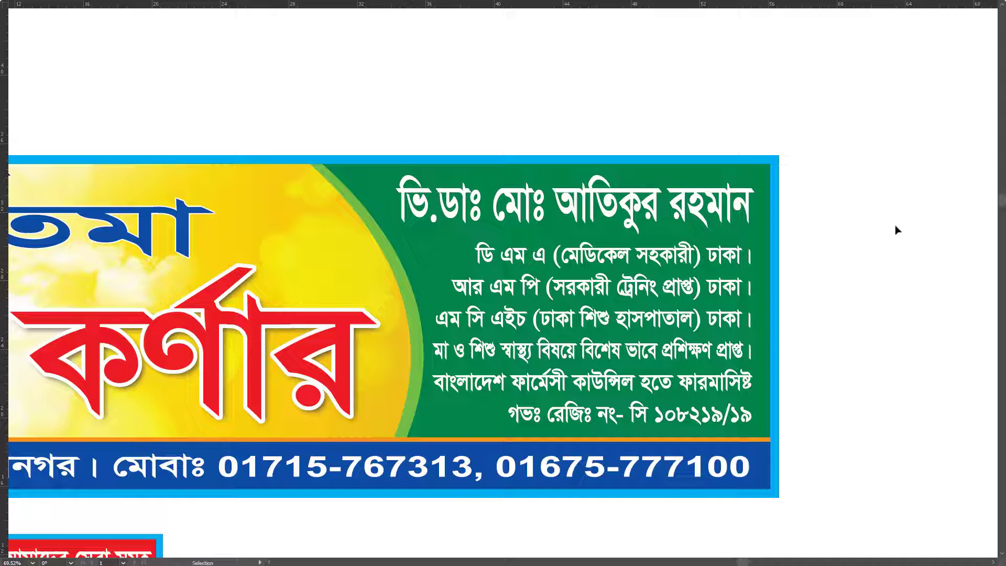
scroll(747, 199, down, 6)
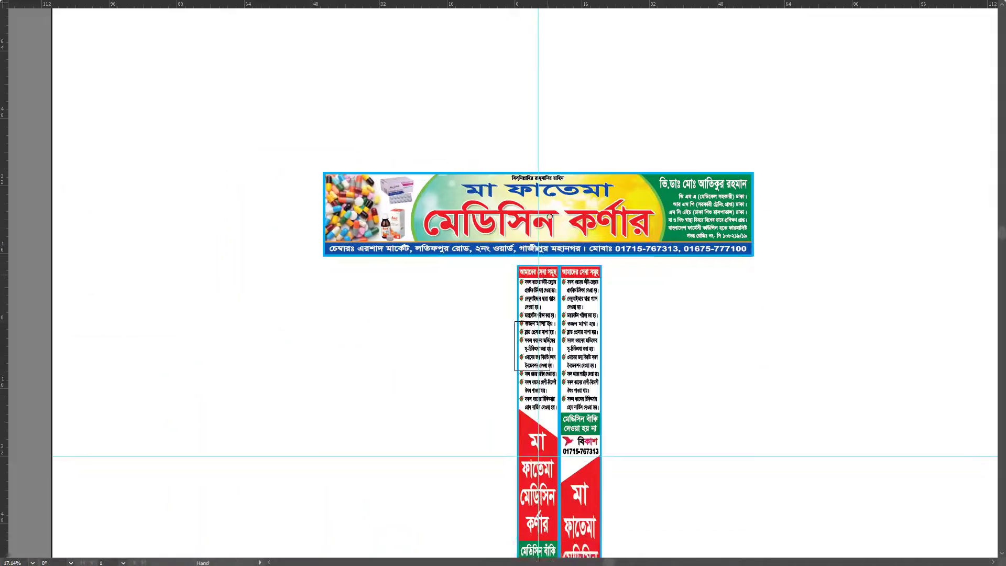
scroll(549, 217, down, 5)
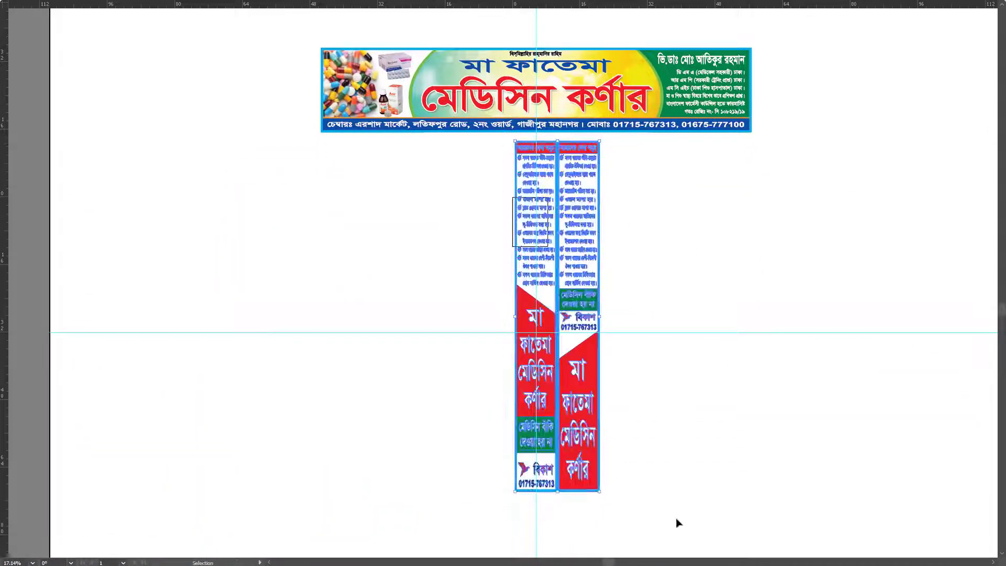
key(ctrl+z)
key(Tab)
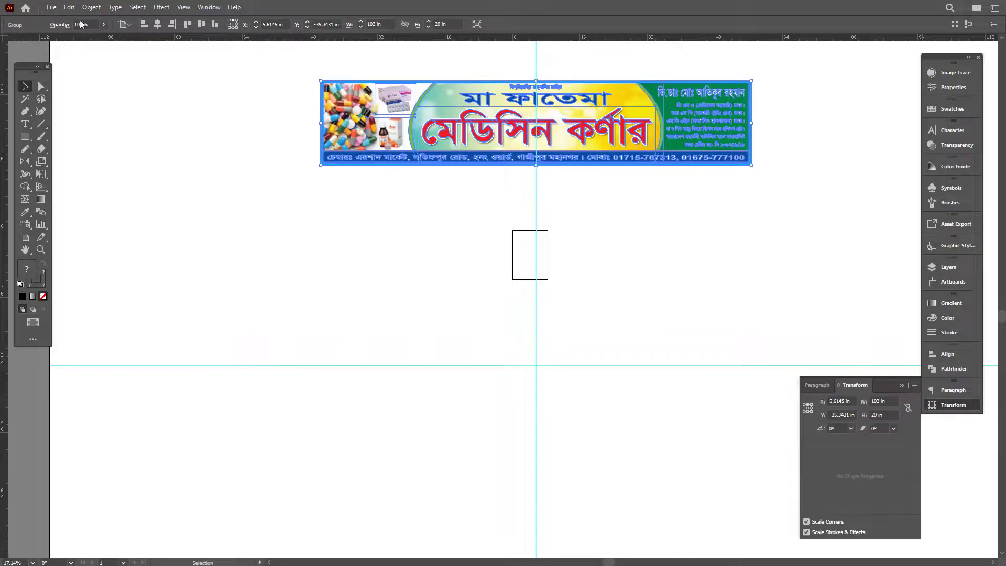
Step: Export the banner as a CMYK 150 ppi TIFF, appending 'P' to the file name
click(52, 8)
mouse_move(157, 210)
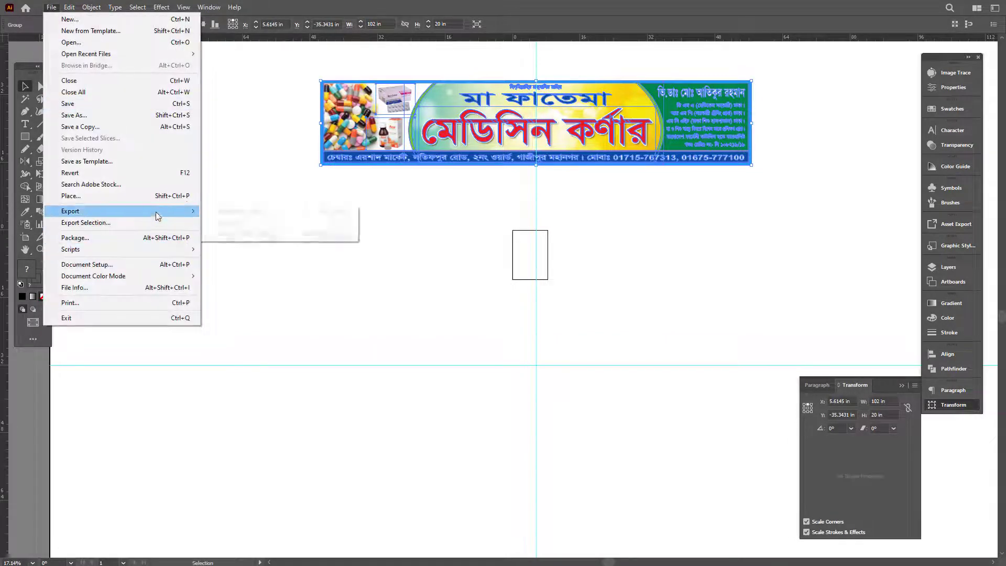
click(294, 223)
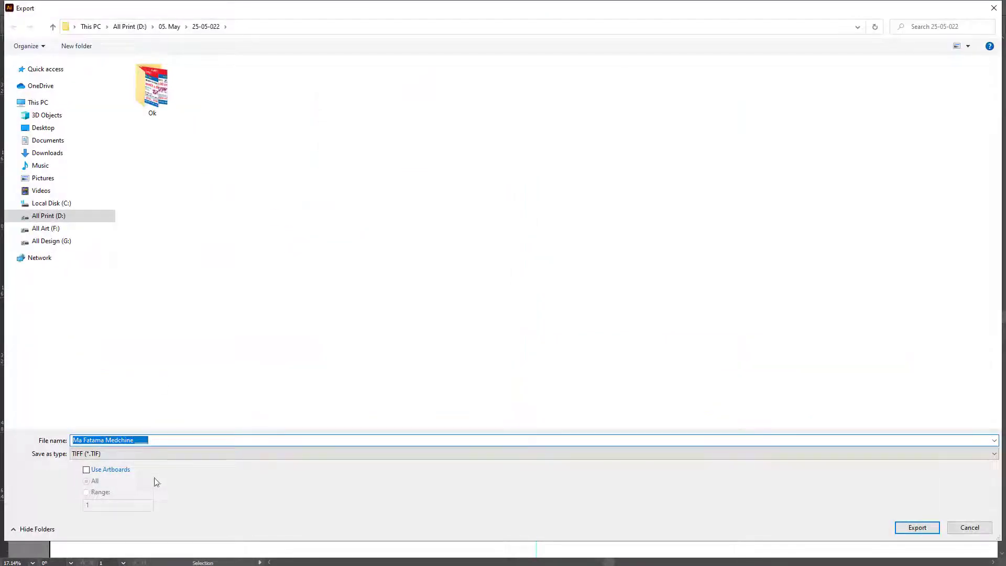
click(178, 442)
text(Pvc ____ 2' X 9)
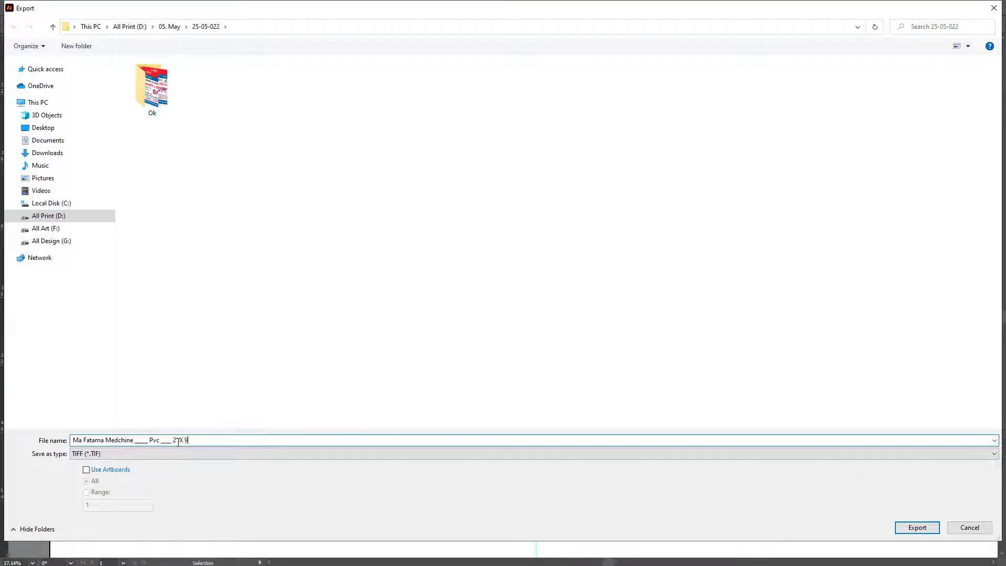
key(Return)
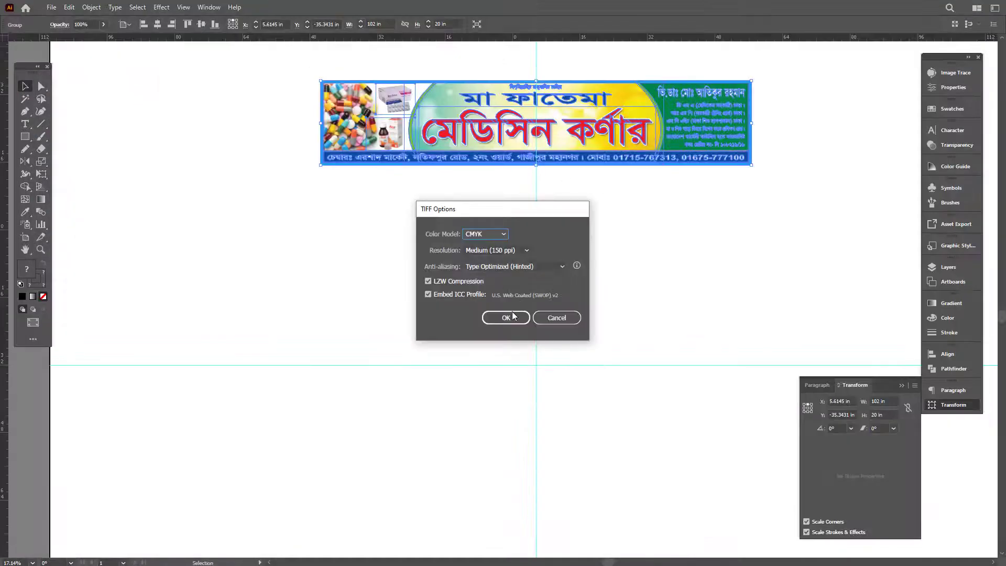
click(506, 318)
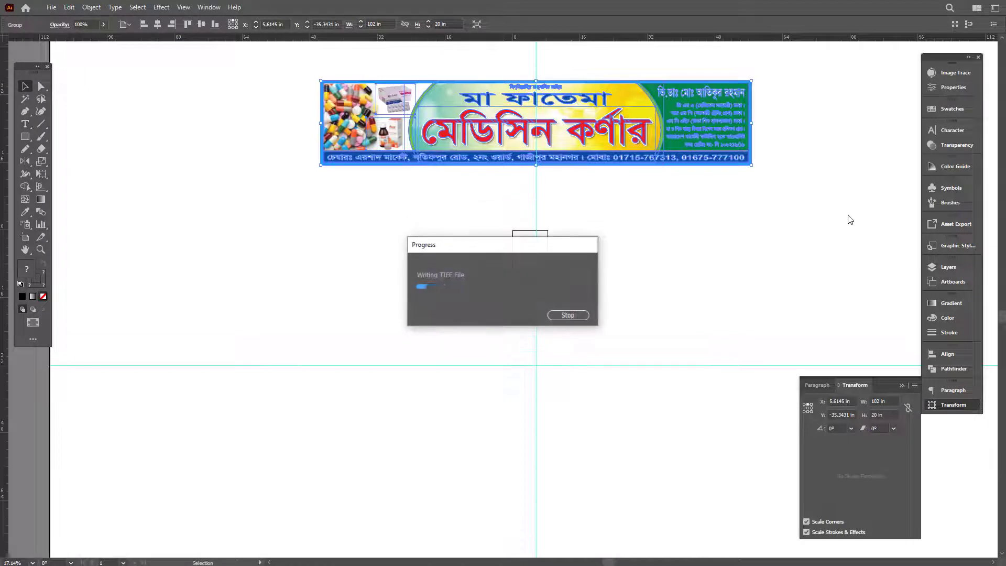
Step: Delete the top banner and select the remaining vertical strips
click(771, 282)
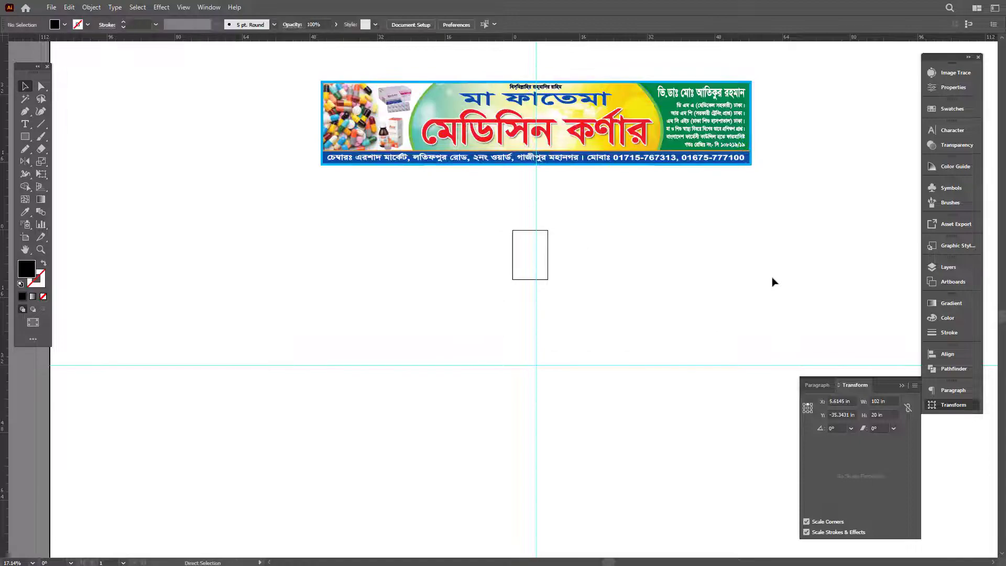
drag(302, 67, 807, 177)
key(Delete)
key(space)
drag(584, 202, 560, 171)
key(v)
key(ctrl+a)
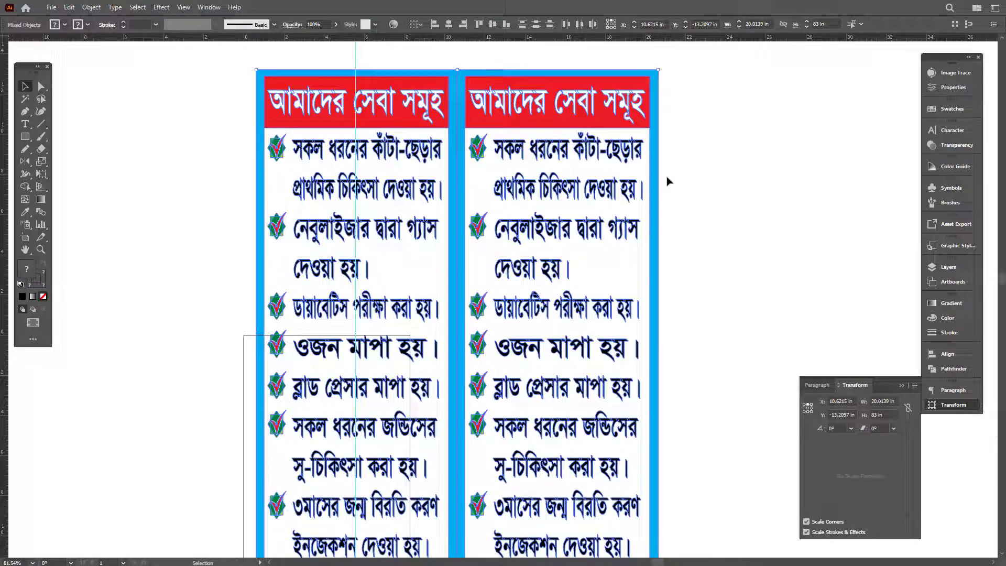
key(ctrl+minus)
key(ctrl+0)
Step: Save as an Illustrator EPS, adding 'Vinyel' and the 2' X 7' size to the name
key(ctrl+shift+s)
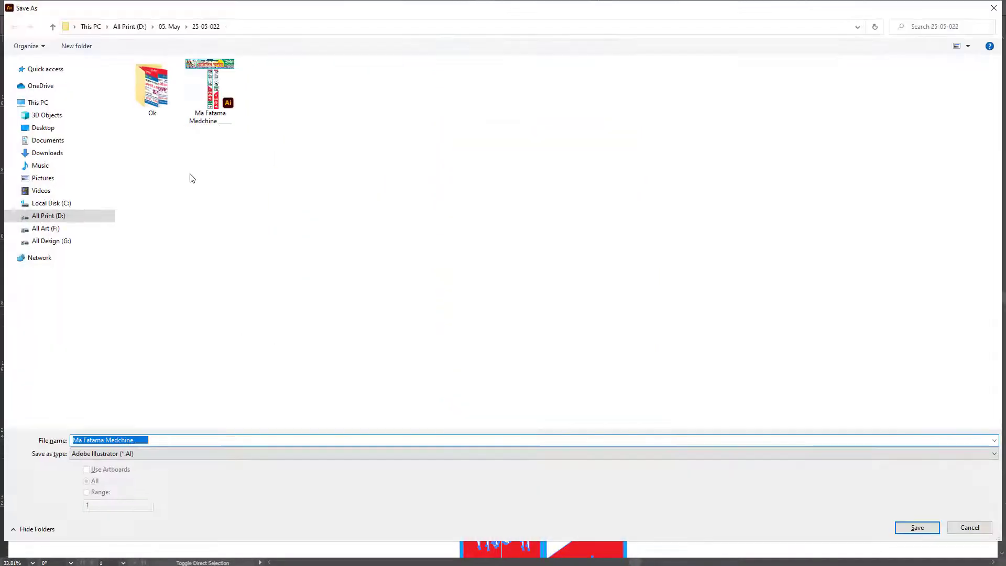
click(219, 119)
click(161, 454)
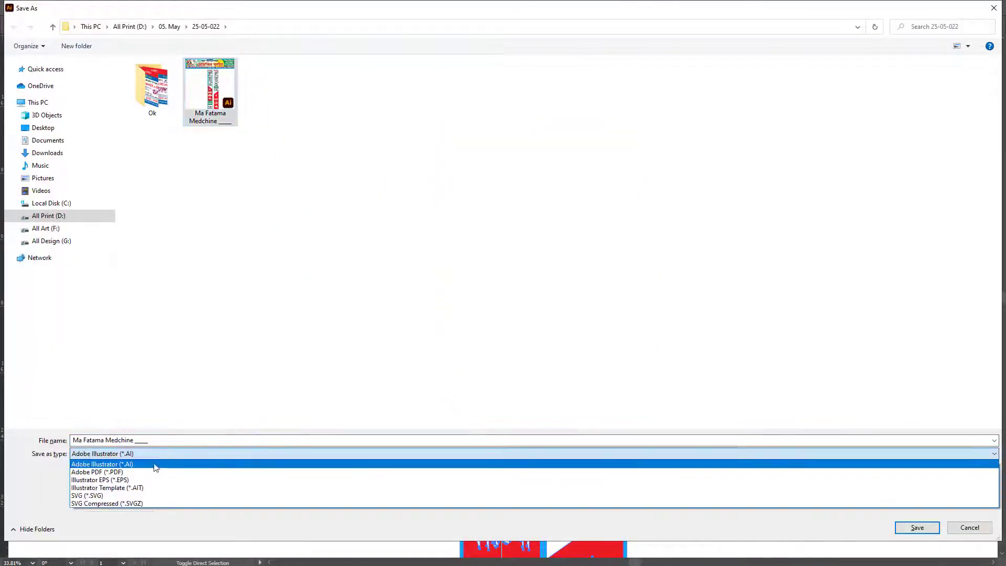
click(145, 480)
click(178, 440)
click(177, 439)
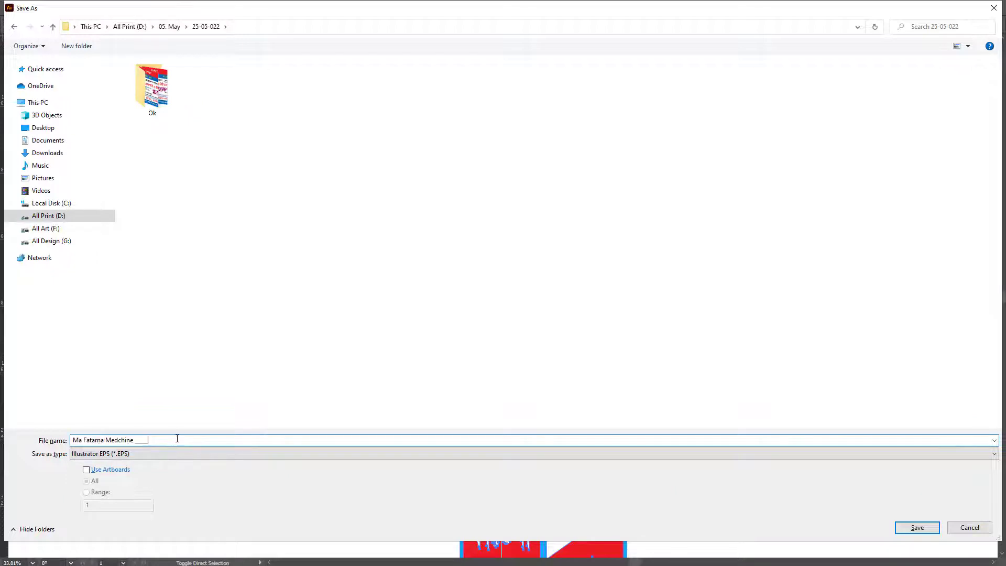
text(2' X 7)
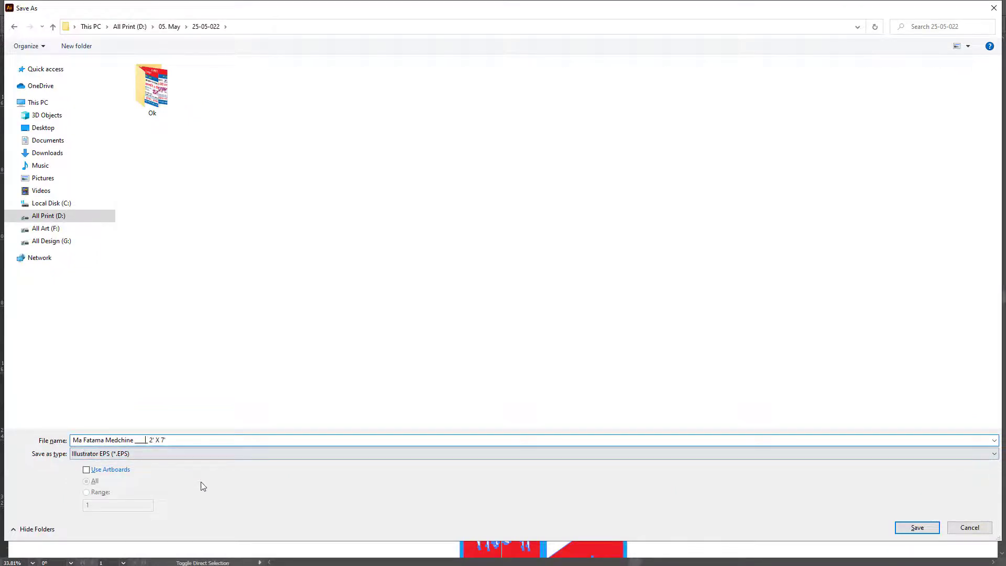
key(Left)
key(Left)
key(Left)
key(Left)
key(Left)
key(Left)
key(Left)
key(Left)
text(Vinyel __)
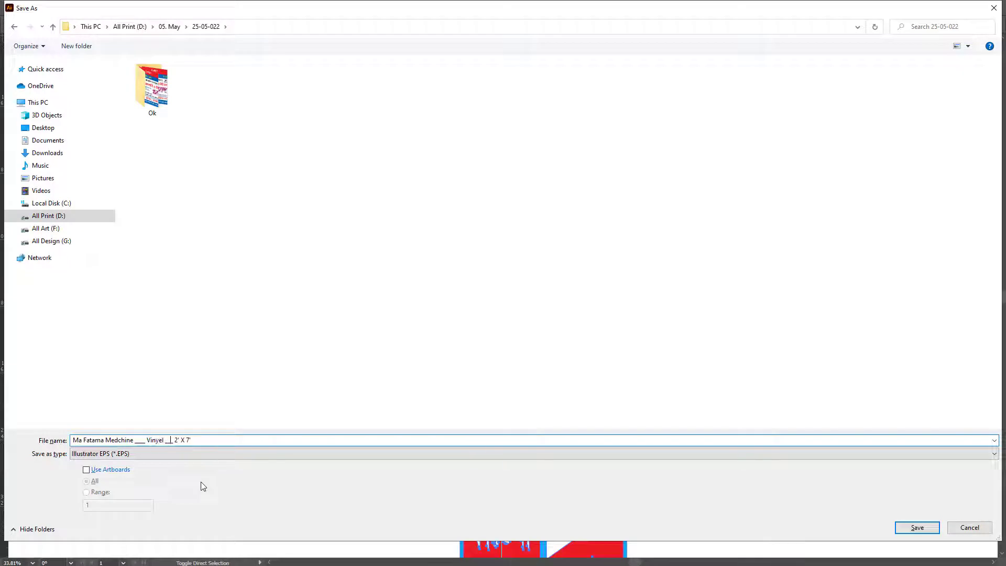
key(Return)
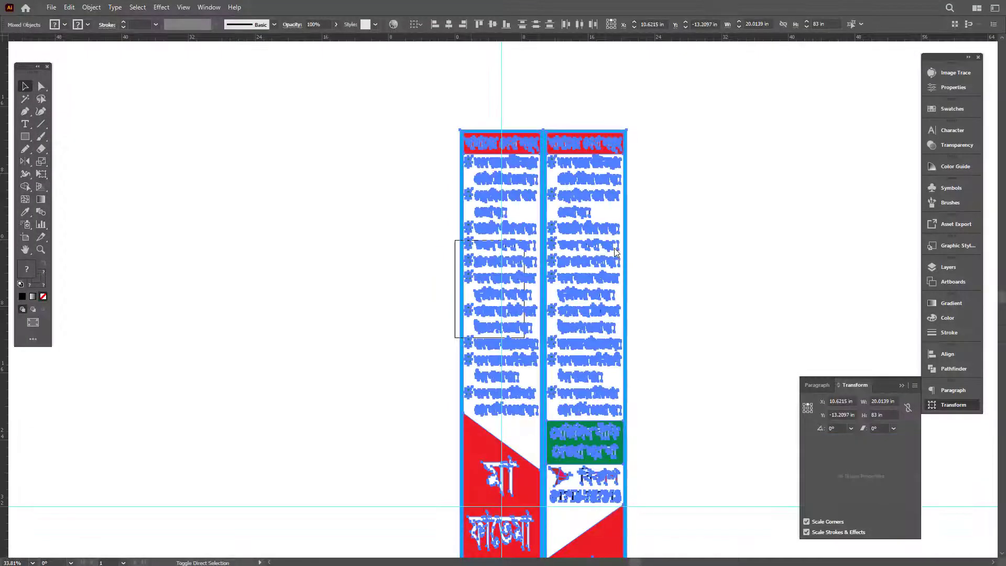
Step: Set the EPS preview format to None, save, and quit Illustrator
click(503, 155)
click(478, 173)
click(478, 155)
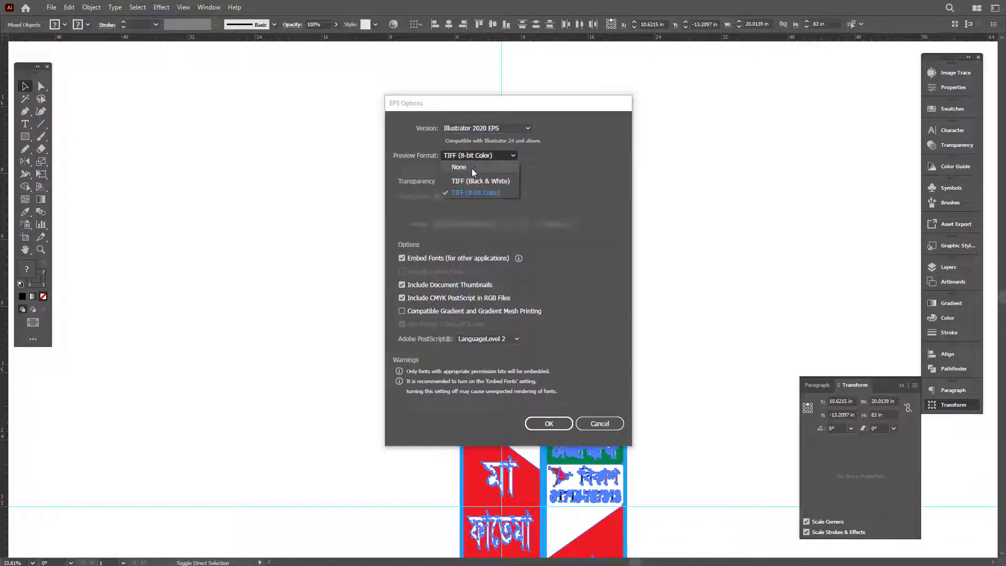
click(472, 168)
click(548, 423)
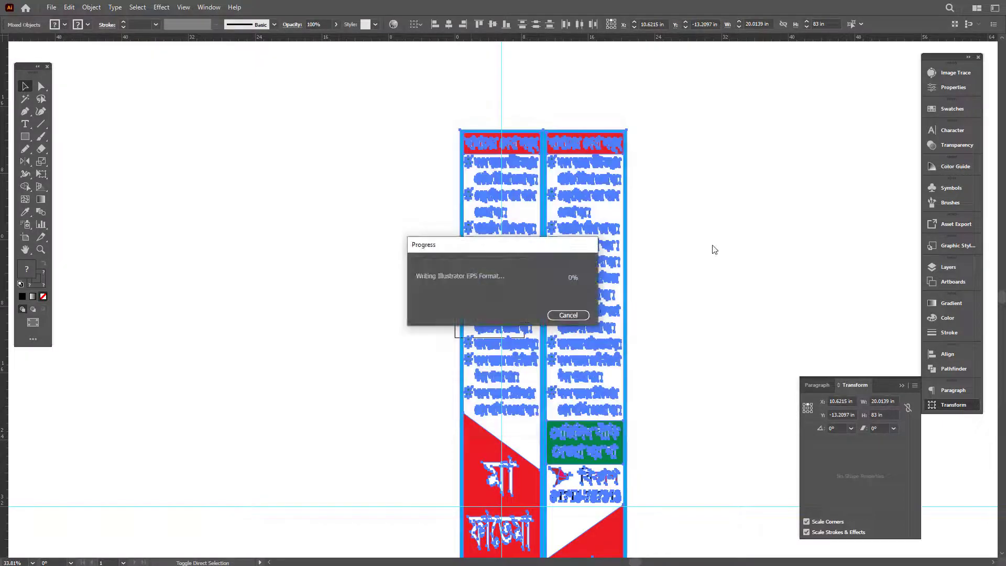
key(ctrl+q)
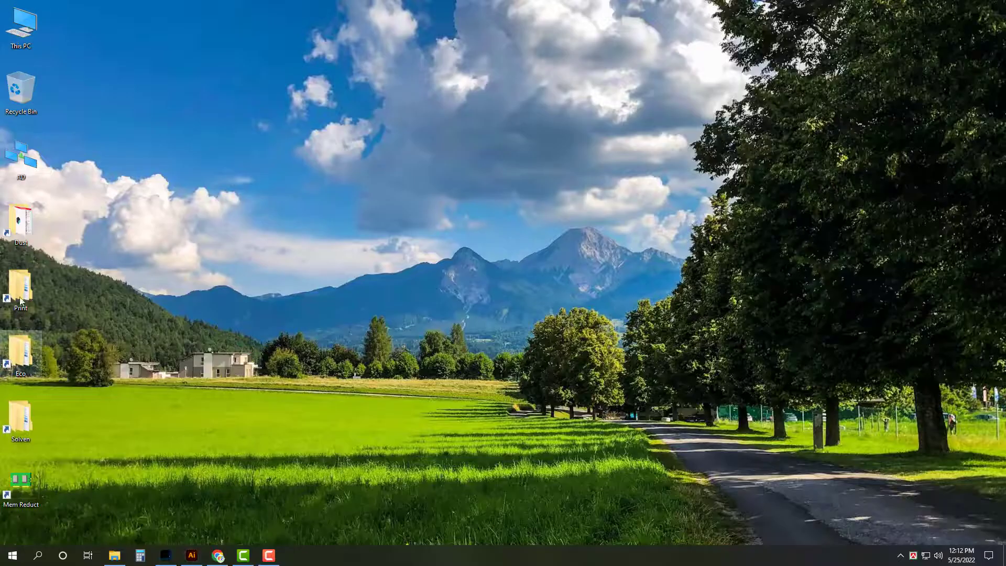
Step: In Print > 25-05-022, delete the three Ma Fatama Medchine design files and close Explorer
double_click(21, 293)
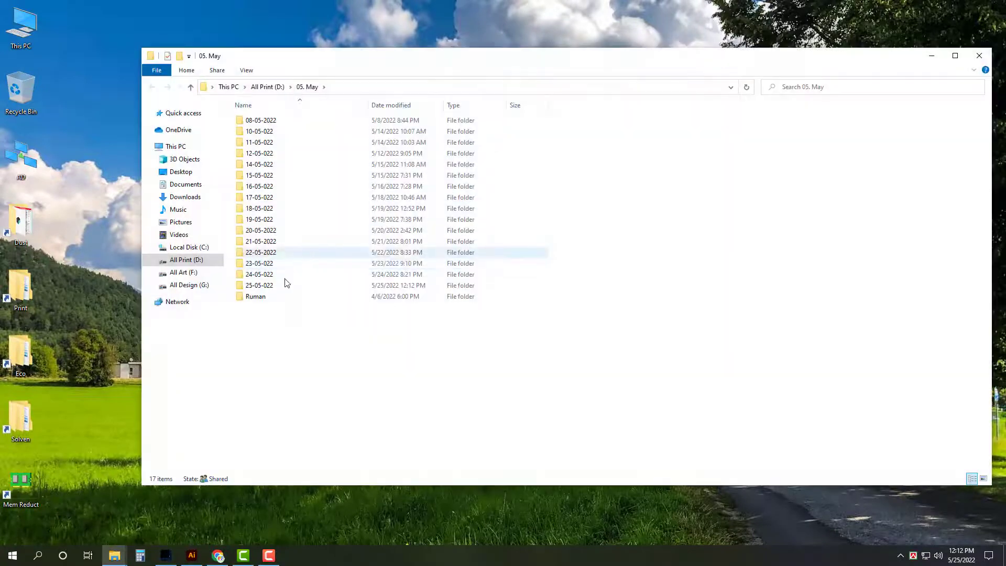
double_click(285, 287)
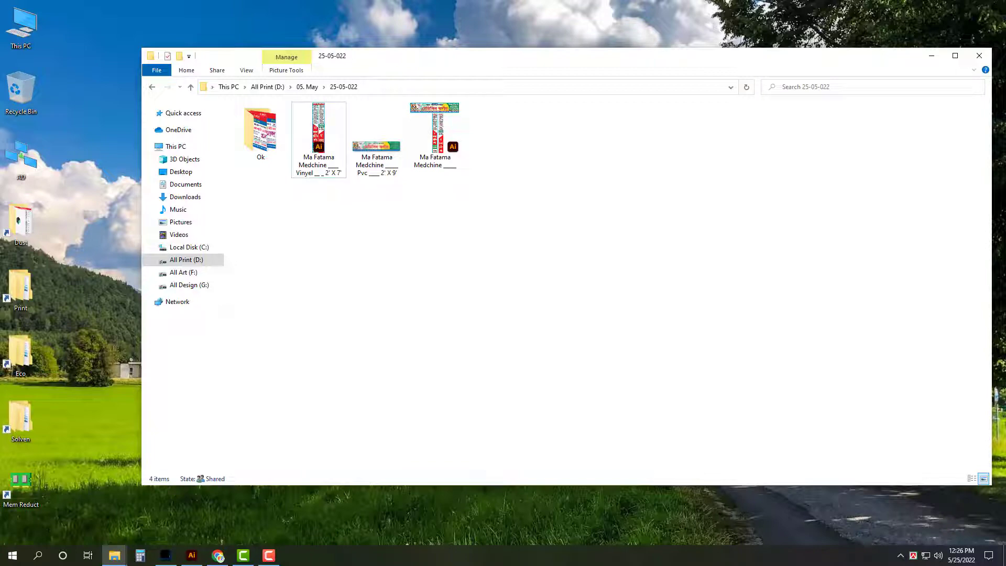
drag(575, 336, 338, 124)
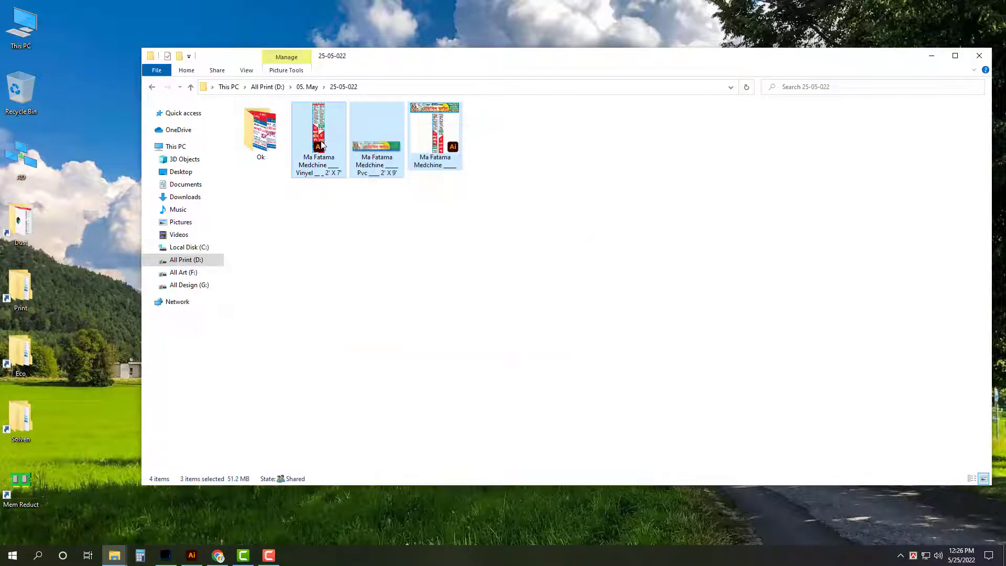
key(Delete)
click(979, 55)
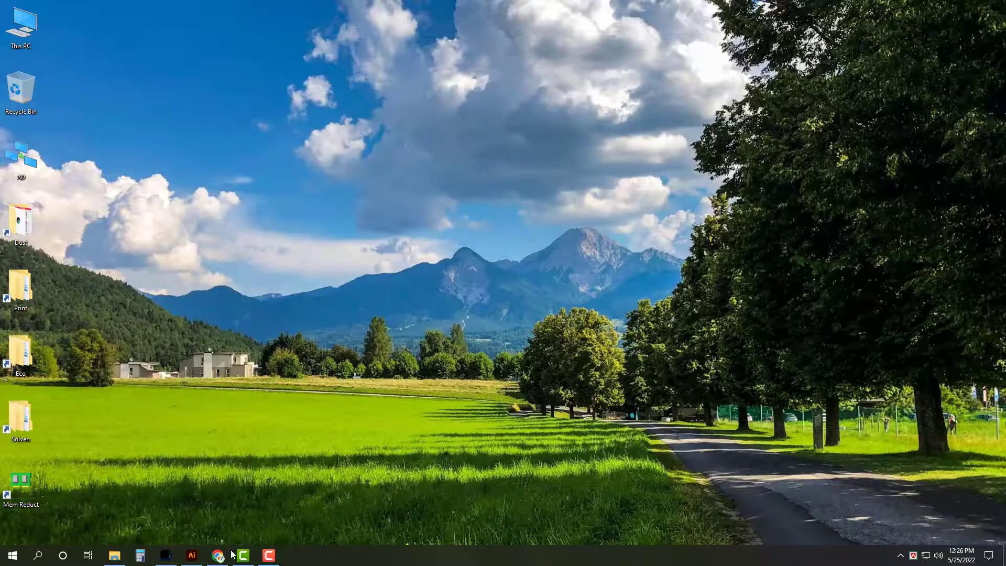
Step: Reload Gmail and download the 'Investigation Rate Final' PDF attachment from the forwarded email
click(268, 556)
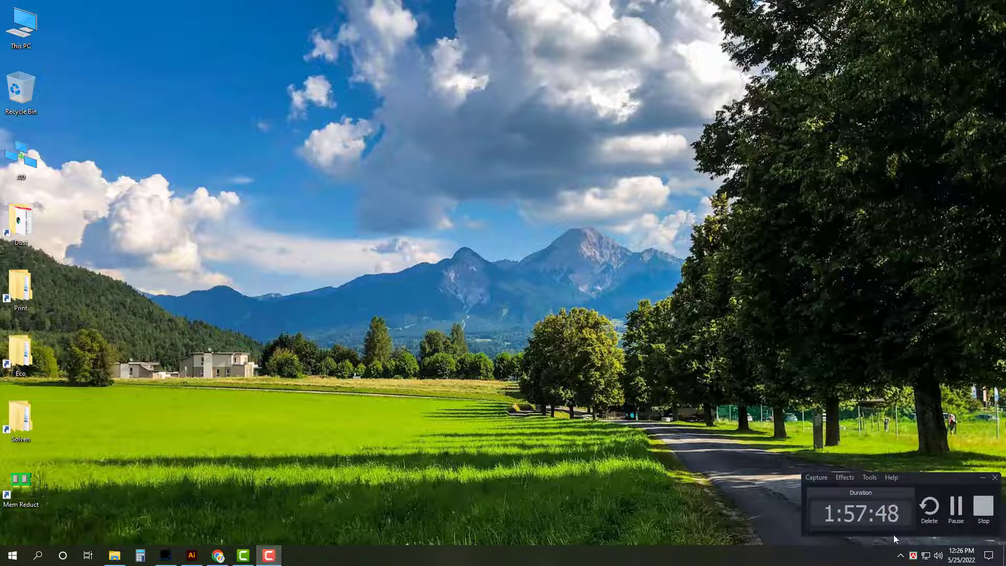
click(956, 506)
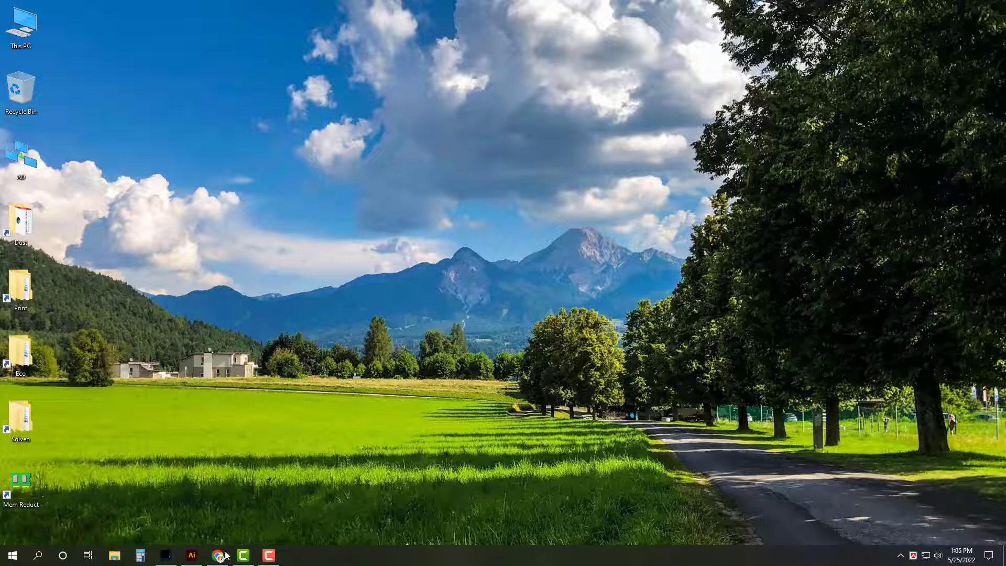
click(226, 556)
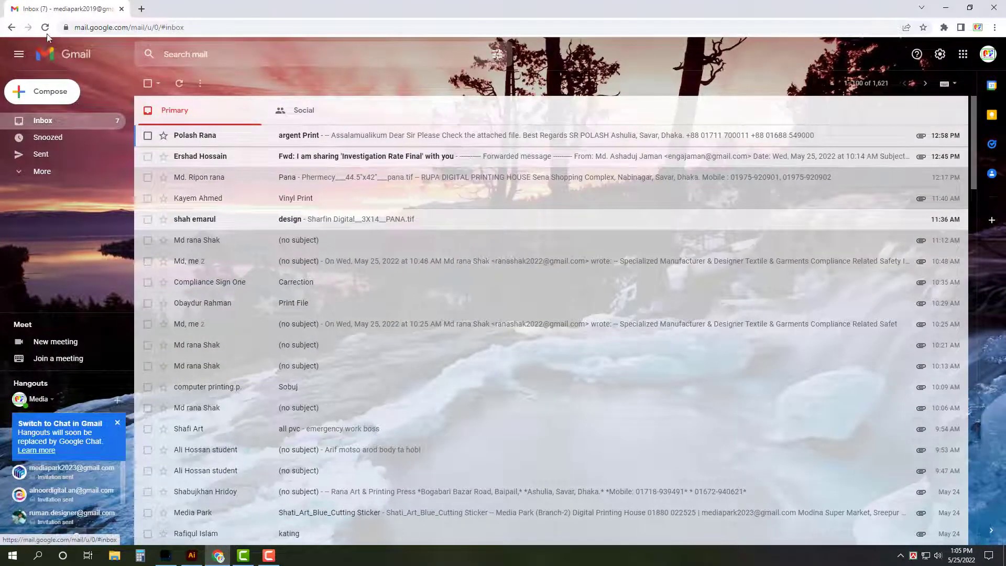
key(F5)
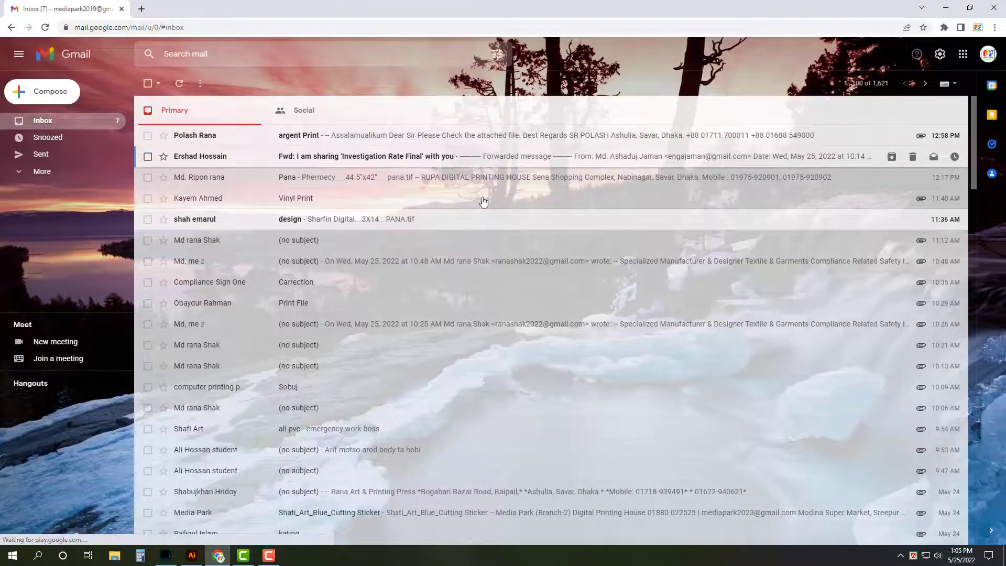
click(482, 156)
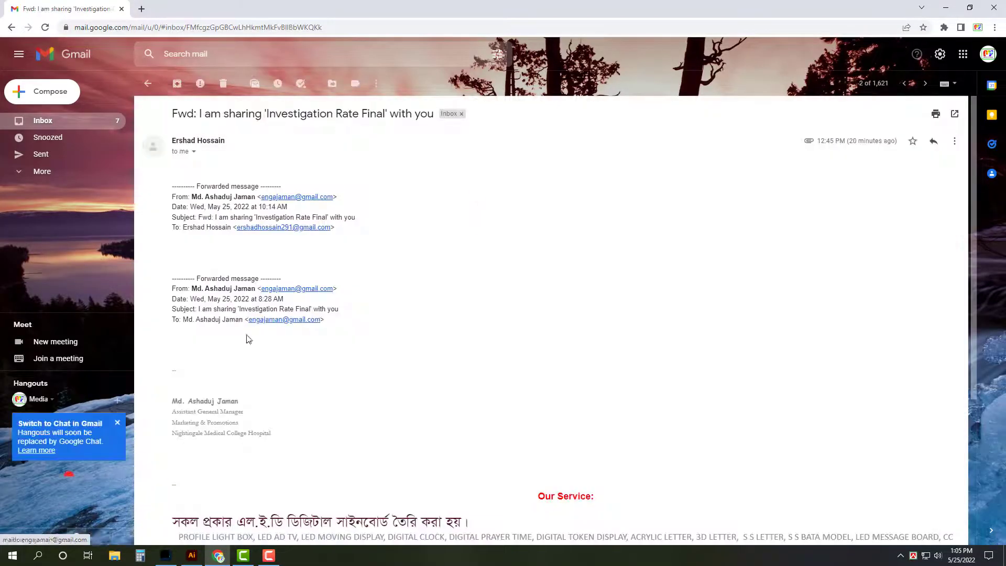
scroll(314, 398, down, 4)
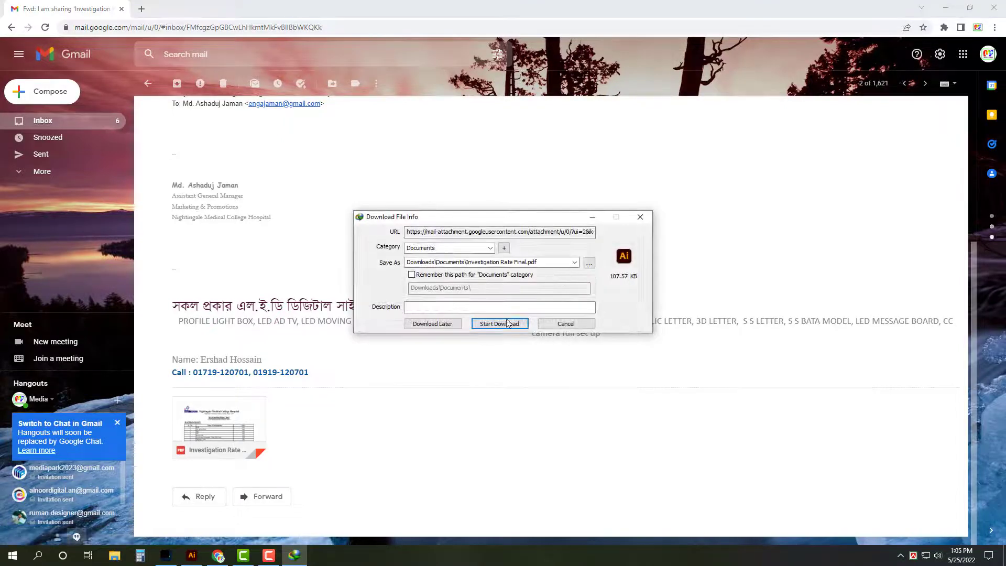
click(506, 323)
click(79, 122)
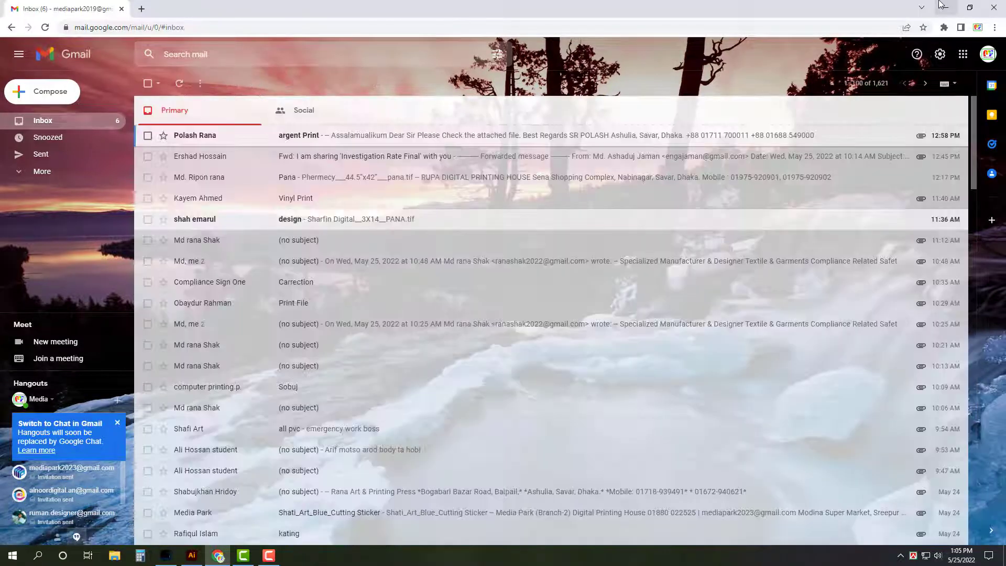
click(946, 8)
Step: Open Downloads\Documents\Investigation Rate Final.pdf in Illustrator, importing all pages as links
double_click(21, 25)
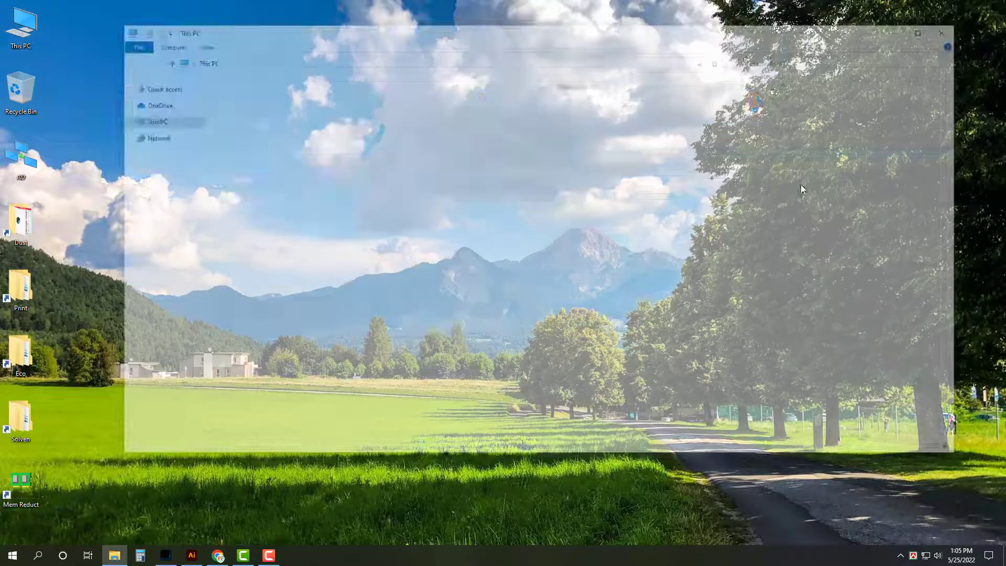
double_click(652, 102)
double_click(302, 105)
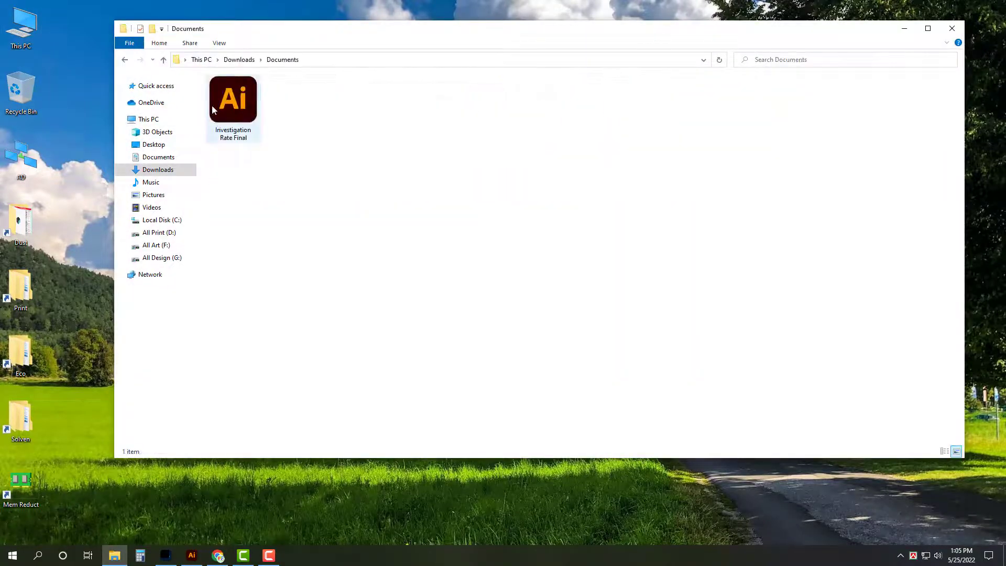
double_click(215, 105)
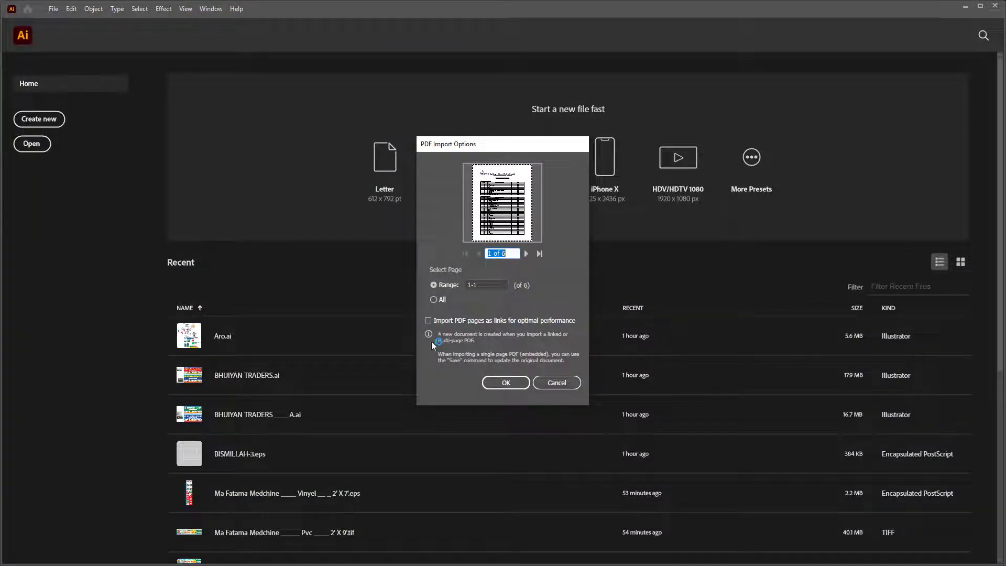
click(440, 321)
click(435, 299)
click(505, 383)
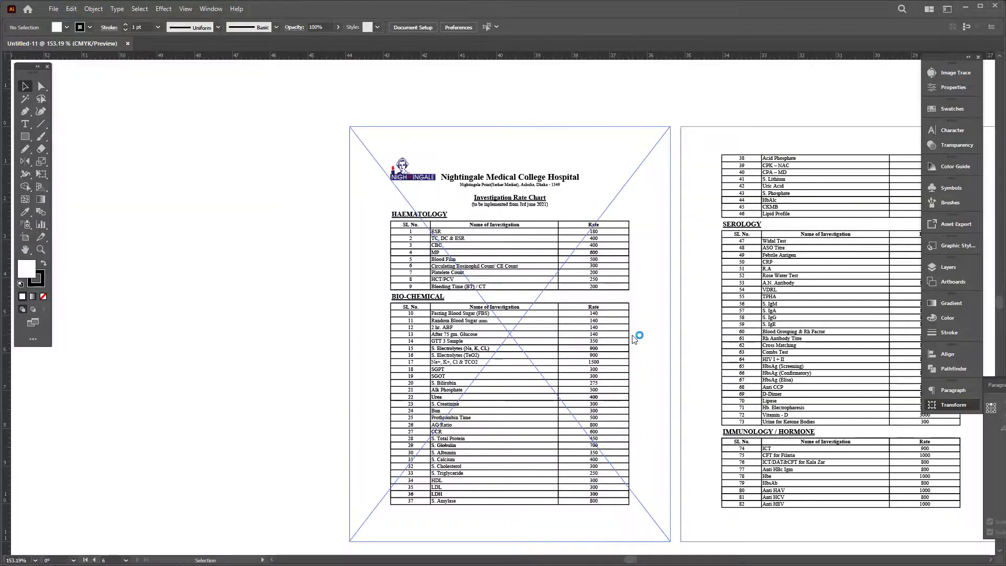
Step: Delete the empty sixth page image, then close without saving and reopen the PDF fresh
key(z)
click(781, 304)
key(ctrl+0)
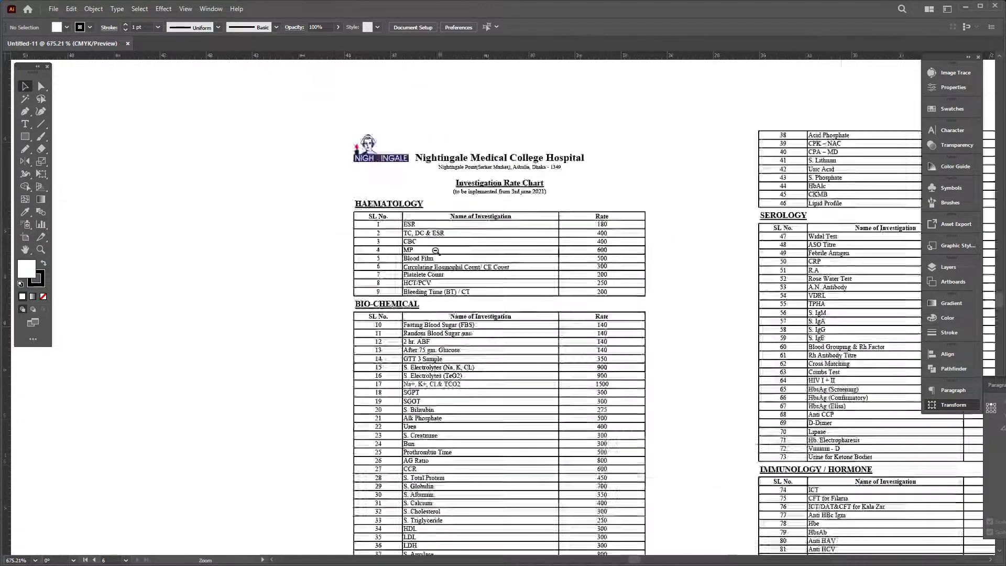
key(ctrl+alt+0)
key(v)
key(ctrl+a)
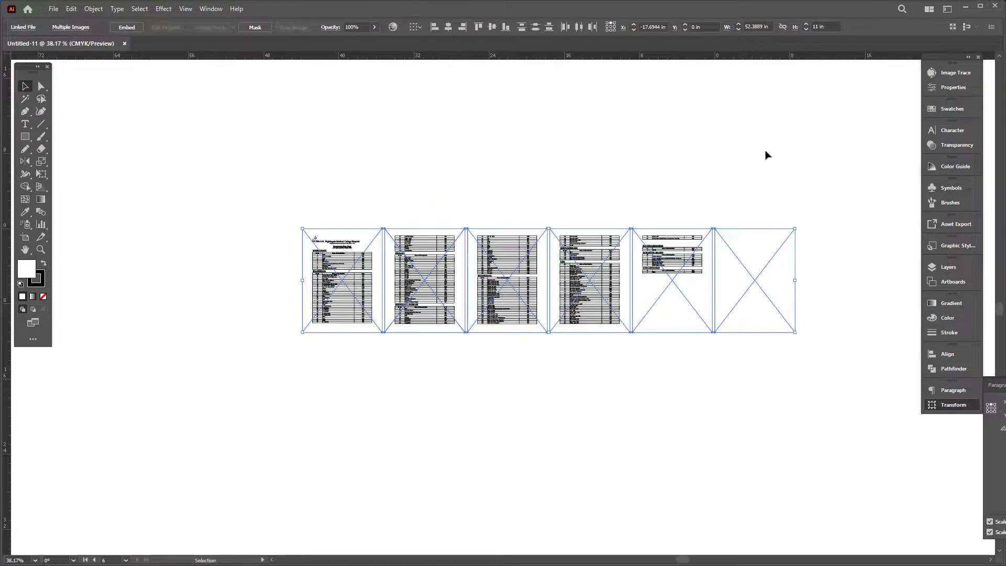
click(773, 299)
key(Delete)
key(ctrl+a)
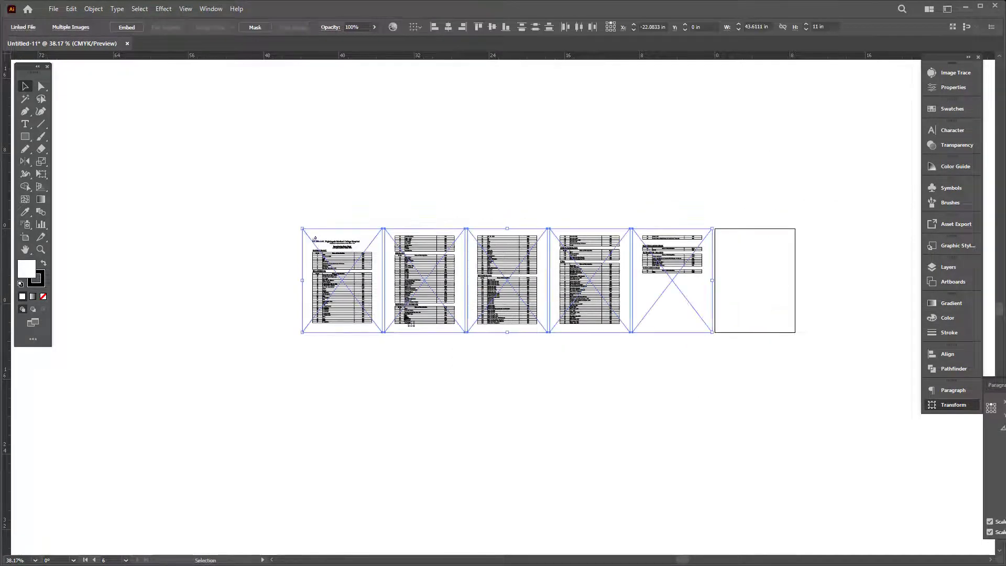
key(a)
key(ctrl+w)
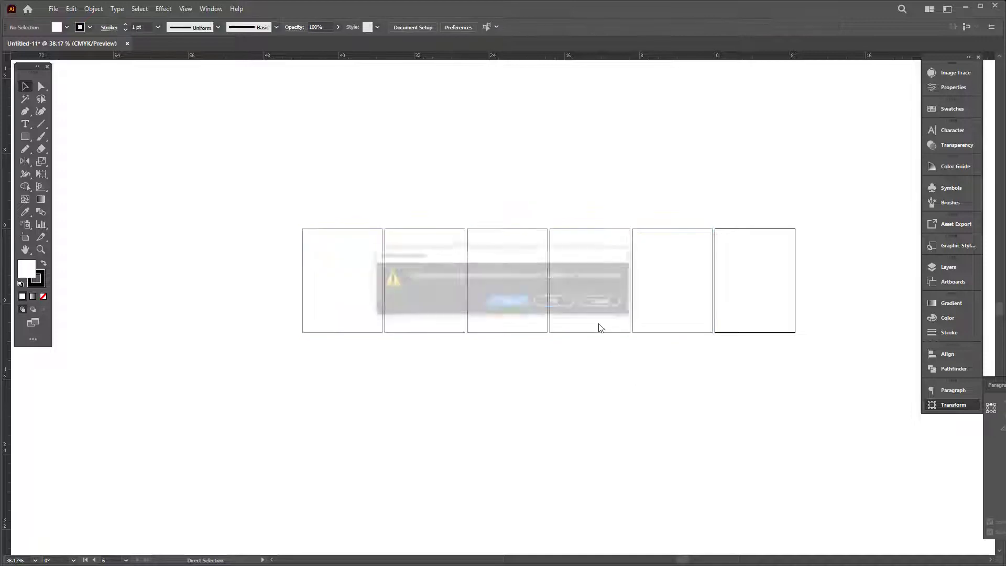
click(559, 300)
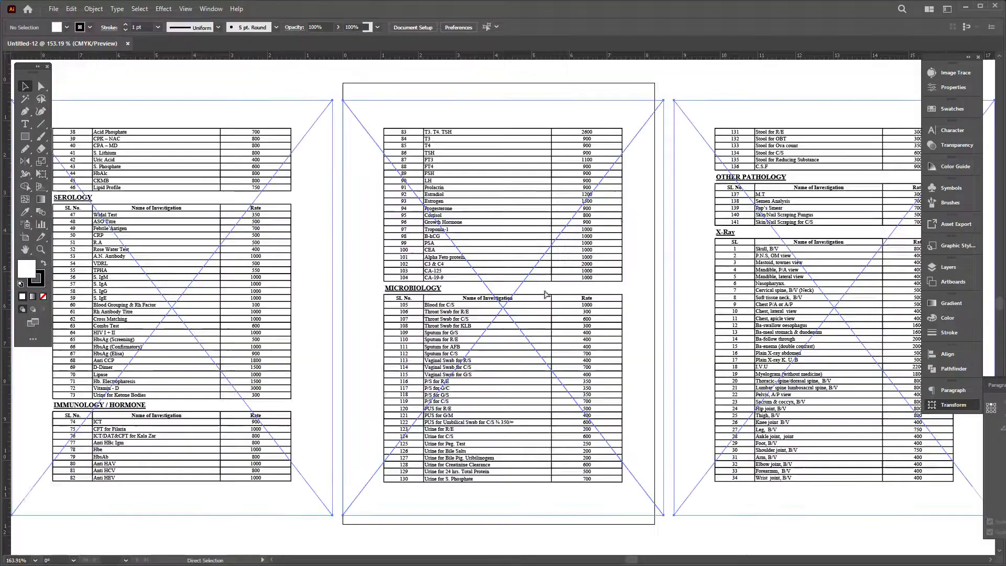
alt+click(333, 214)
Step: Embed the five linked table pages via Properties and zoom in to check them
key(v)
scroll(901, 134, up, 3)
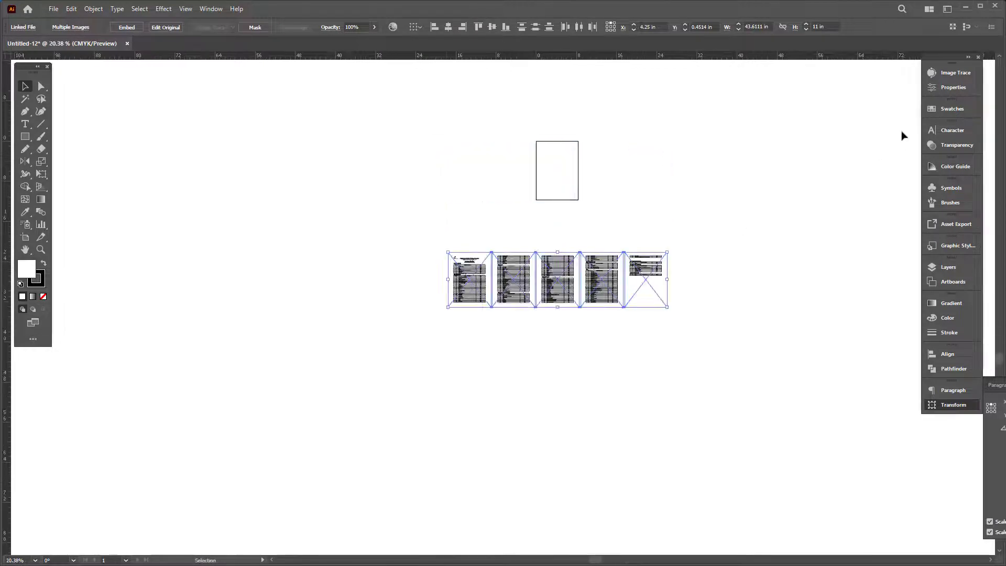
click(954, 87)
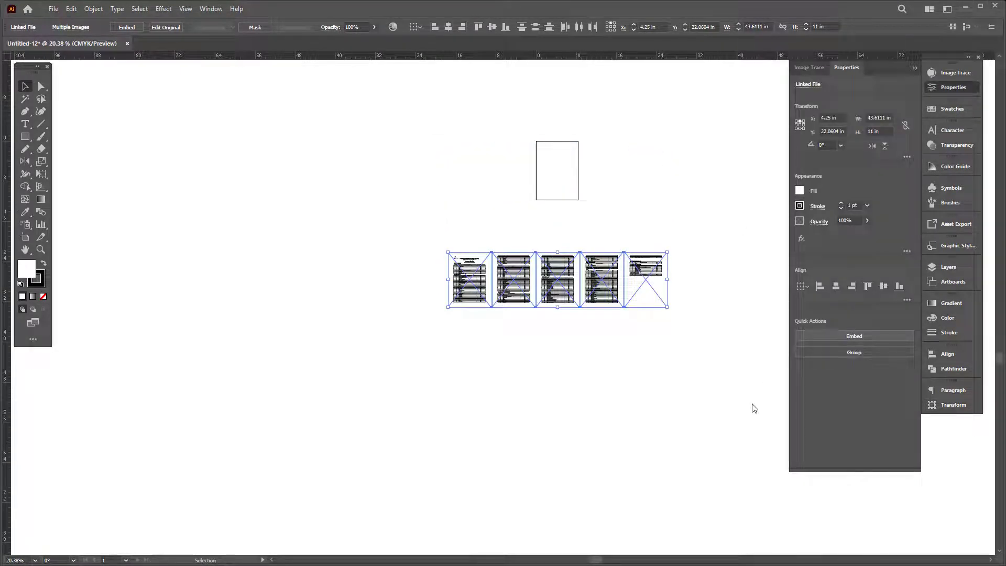
click(873, 338)
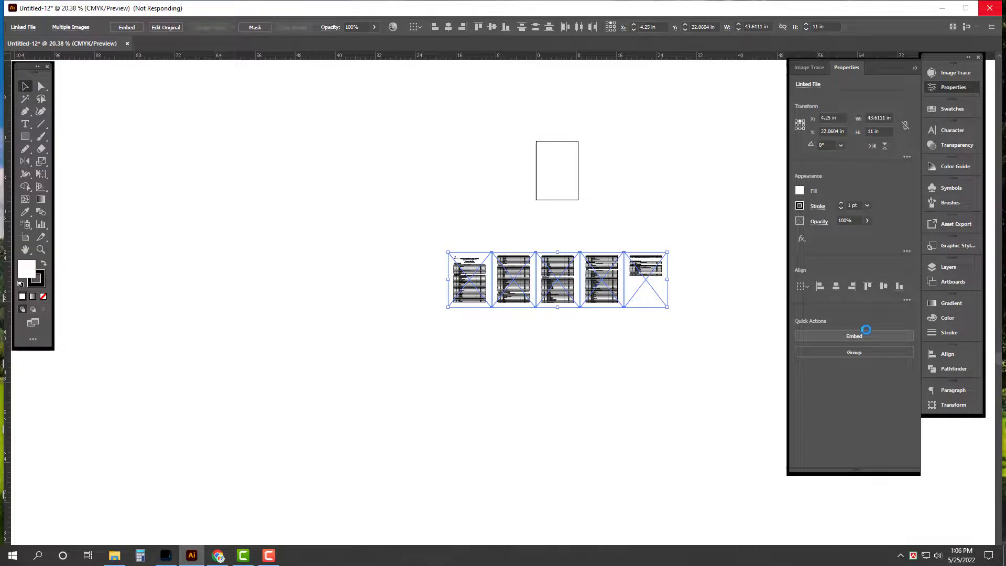
click(865, 330)
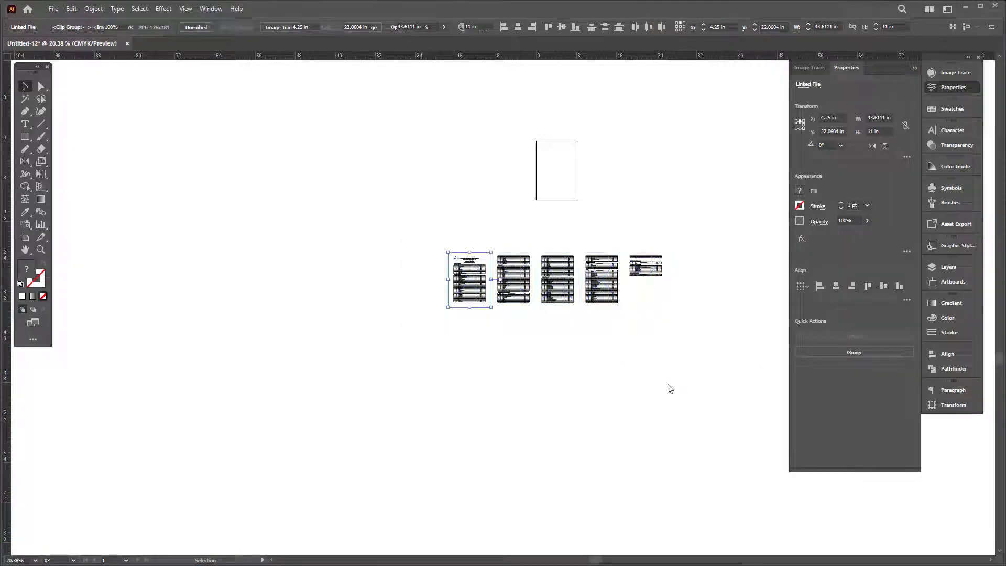
click(670, 389)
key(Tab)
key(z)
drag(471, 256, 314, 342)
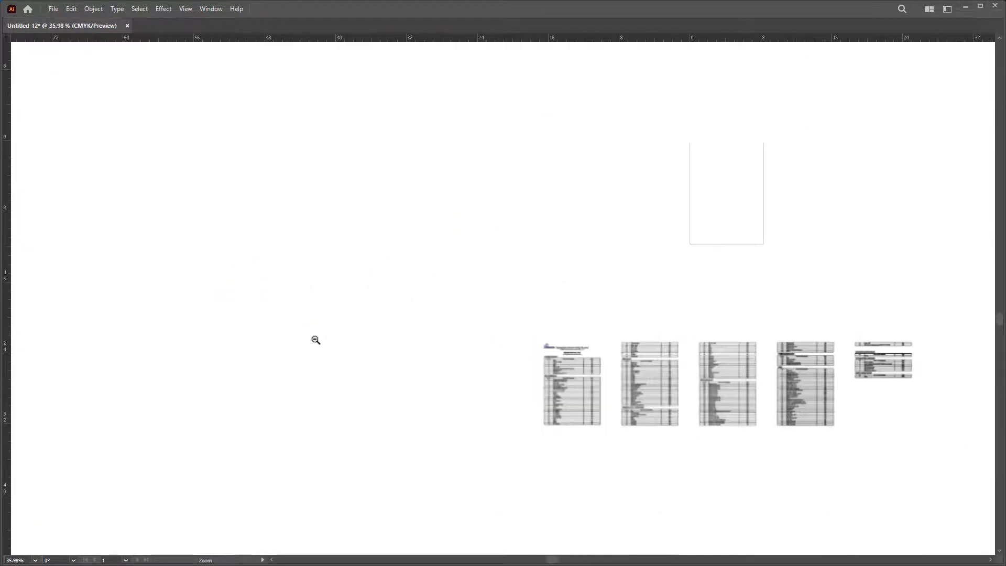
drag(674, 391, 632, 265)
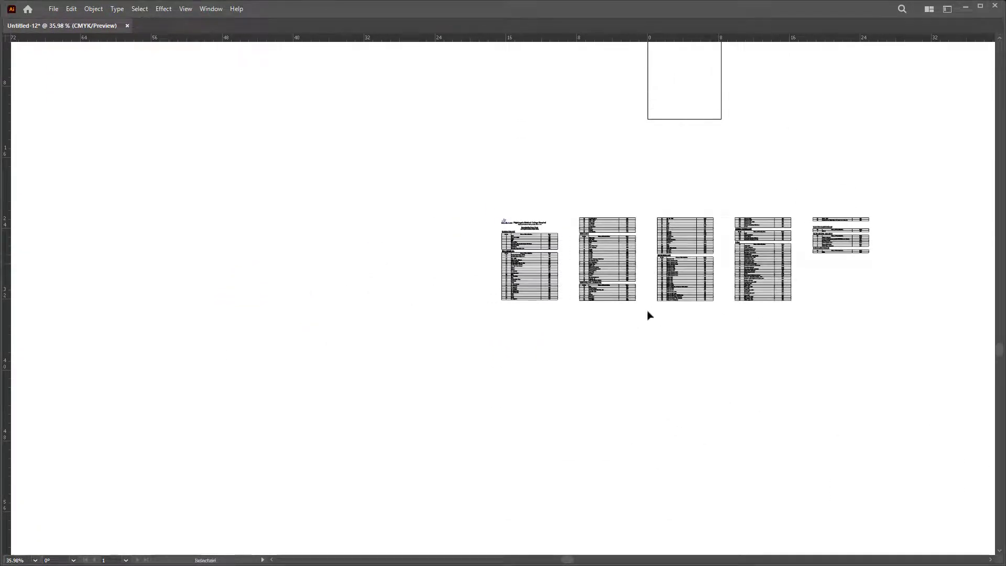
Step: Draw a 36 × 48 in rectangle and move it clear of the table images
click(505, 203)
text(36)
key(Tab)
text(48)
key(Return)
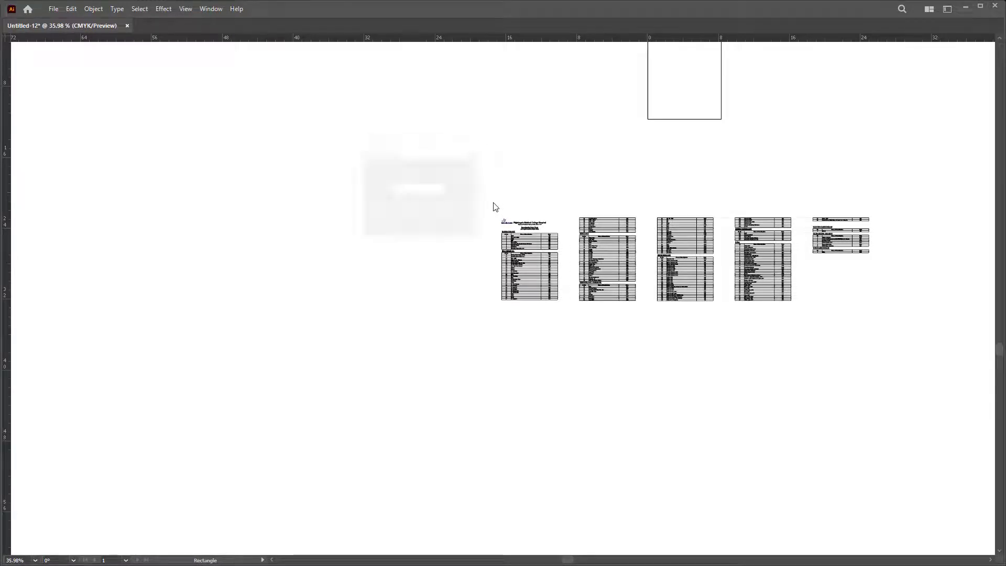
key(Tab)
drag(335, 283, 466, 264)
key(v)
scroll(549, 325, down, 1)
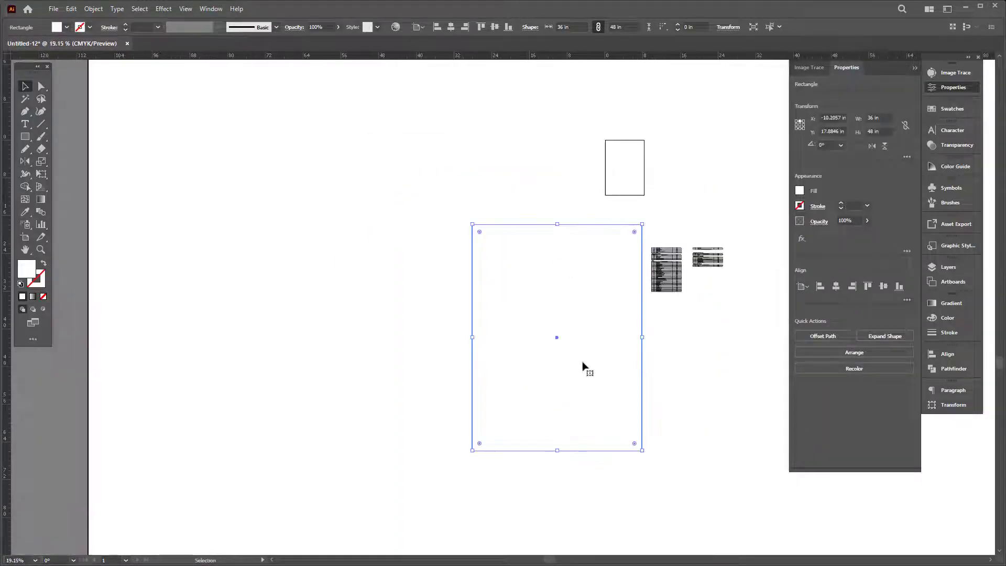
drag(584, 366, 526, 308)
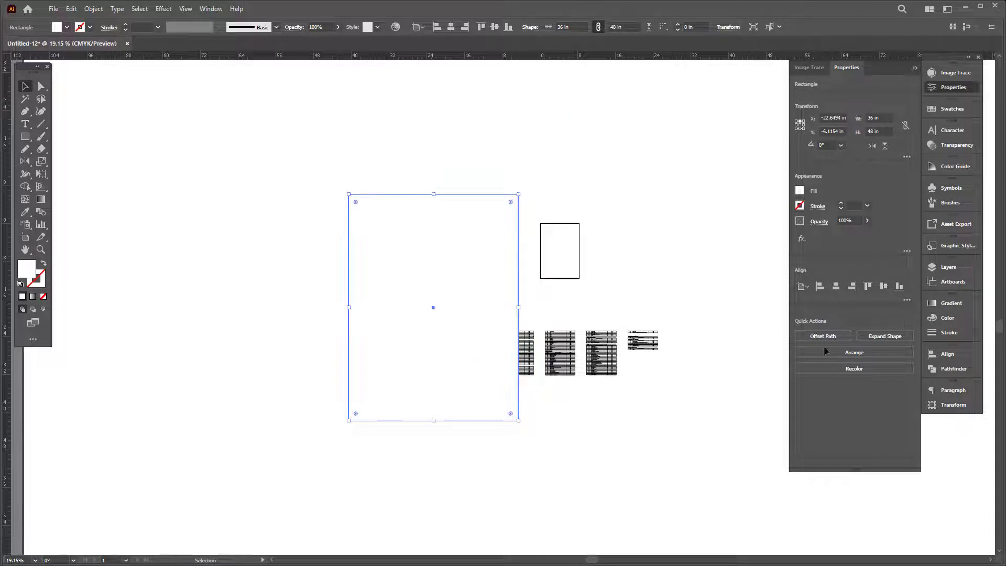
Step: Make the rectangle a cyan outline and add inset offset paths of -0.7 and -0.5 in
click(949, 322)
scroll(535, 286, up, 3)
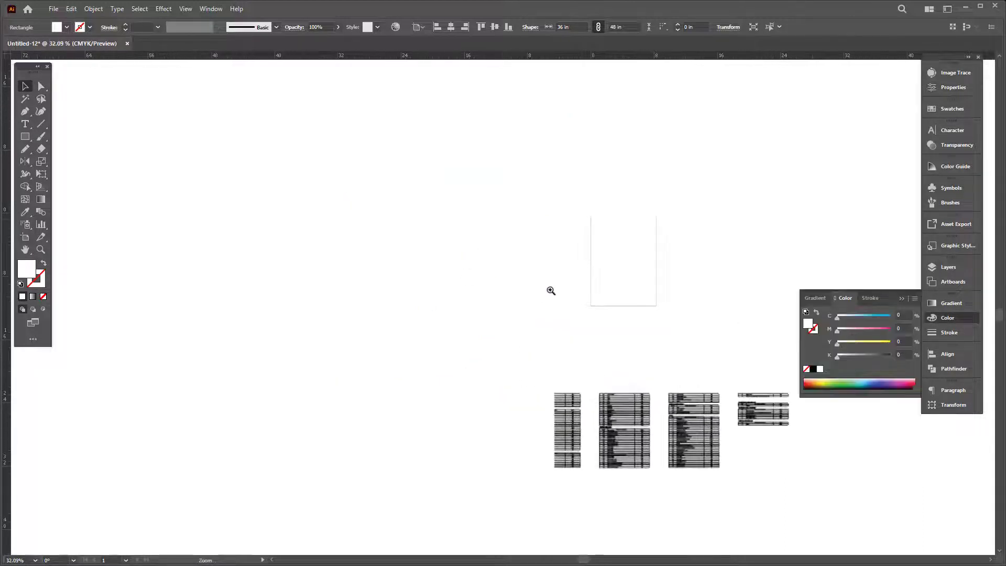
click(889, 317)
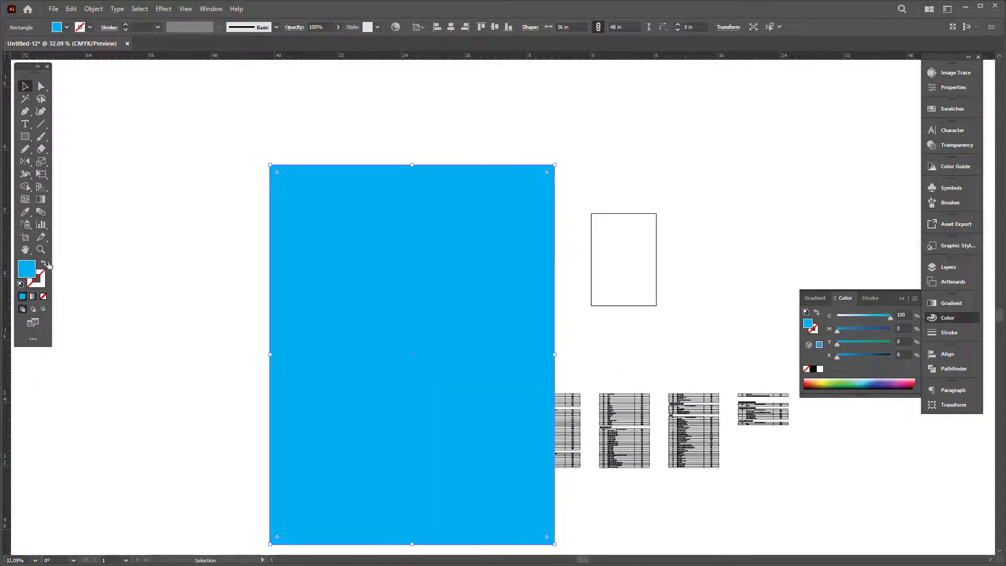
click(44, 263)
key(alt+o)
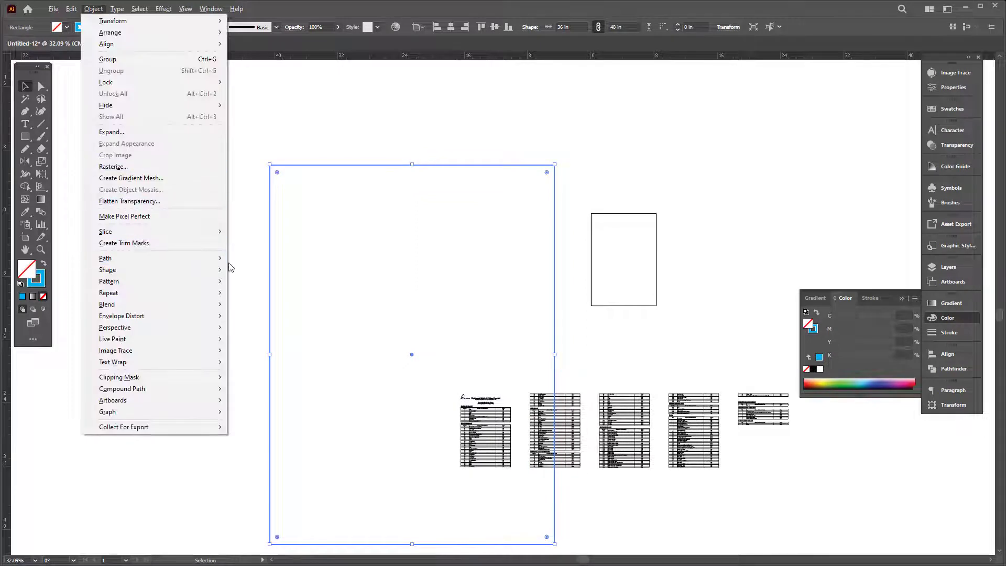
mouse_move(220, 258)
click(261, 297)
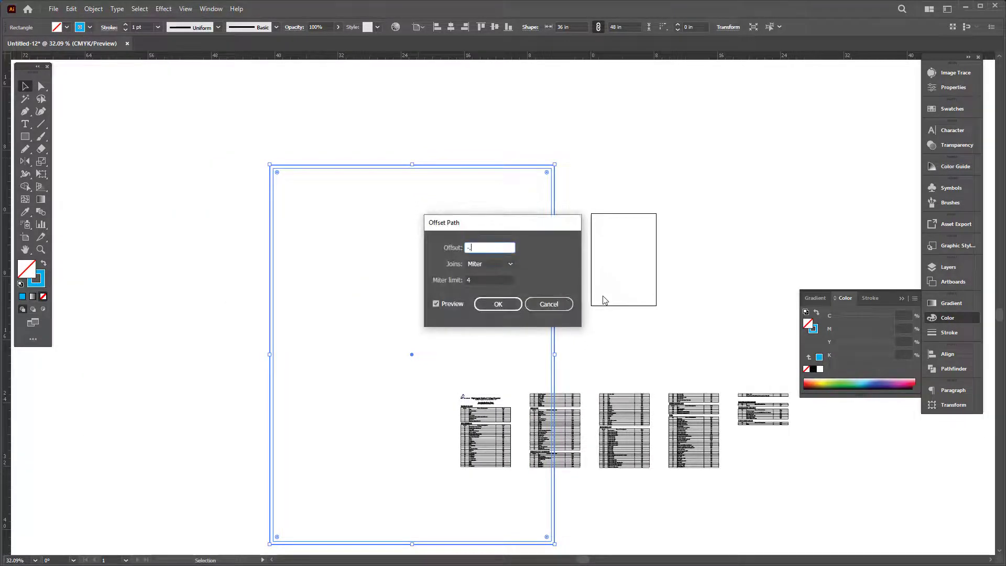
text(-.7)
key(Return)
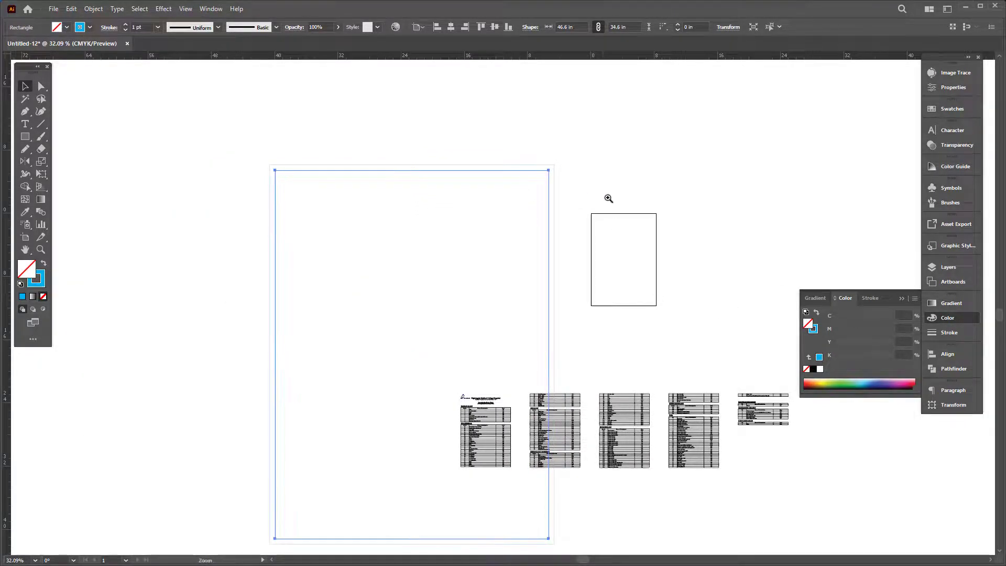
scroll(611, 210, up, 5)
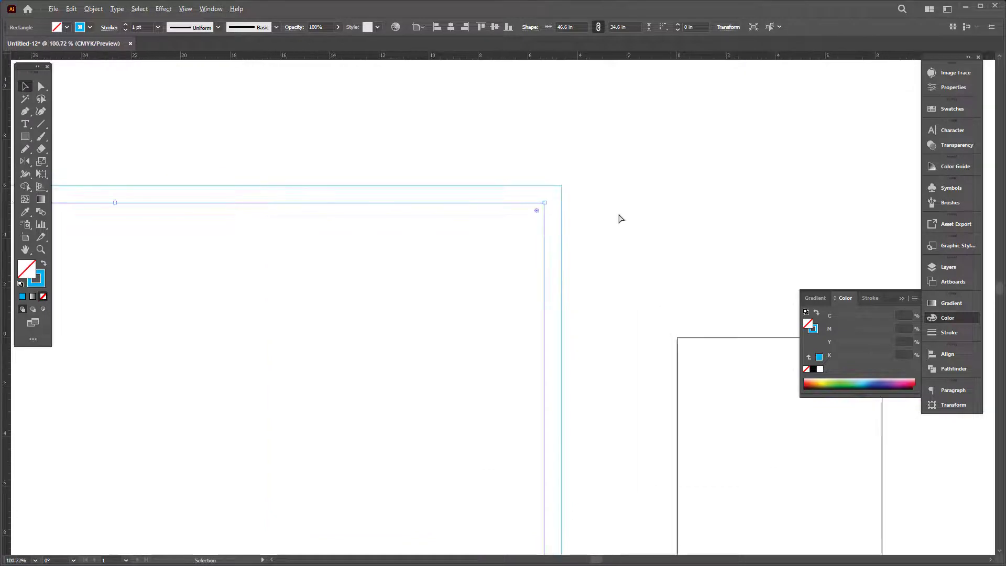
key(alt+o)
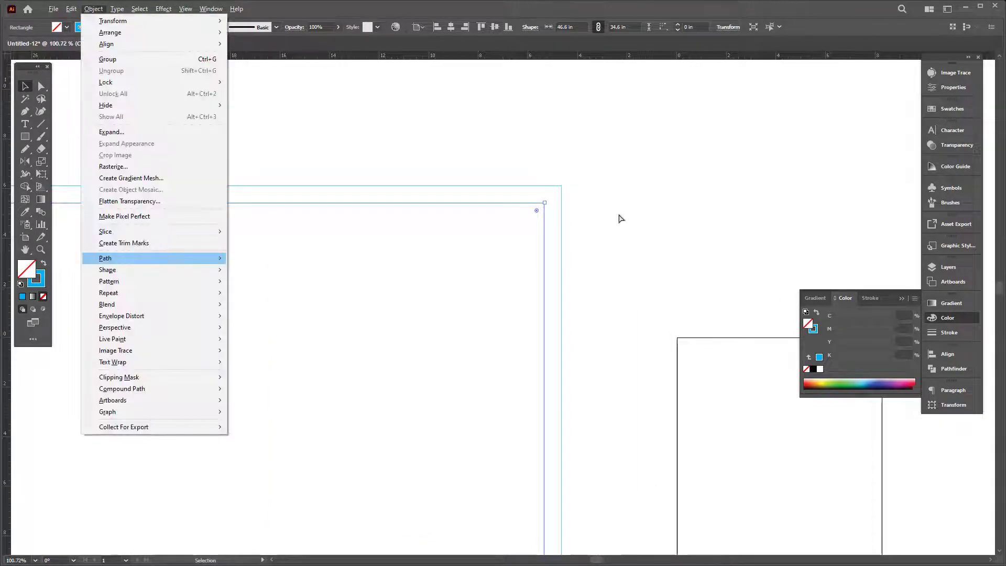
click(356, 294)
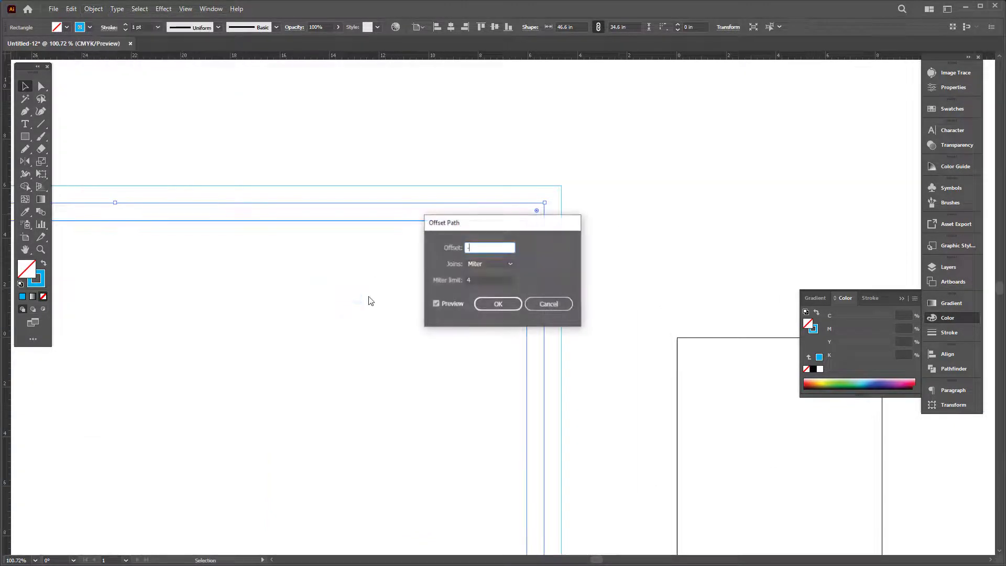
key(Return)
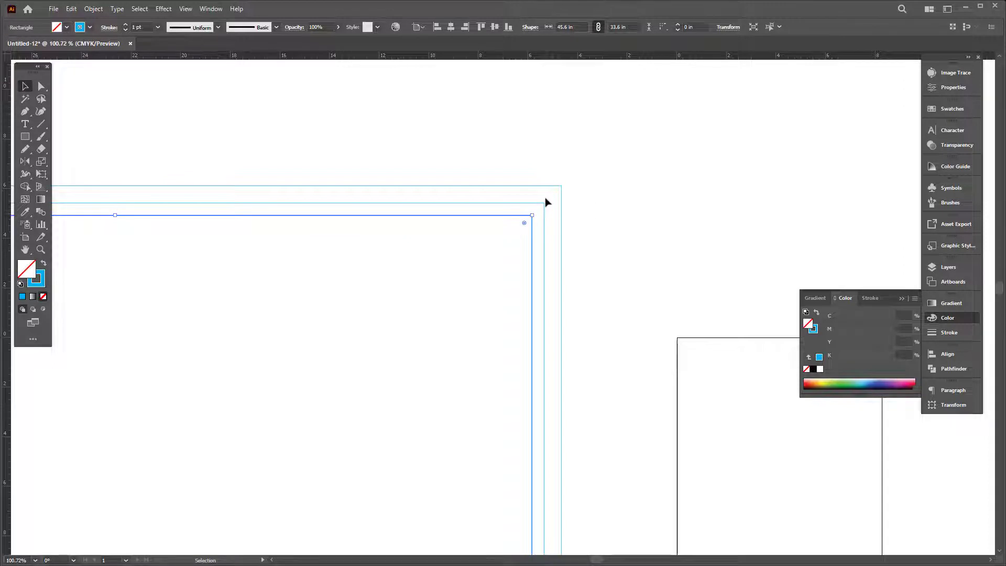
Step: Fill the nested rectangles cyan, divide them with Pathfinder, and ungroup the pieces
shift+click(544, 233)
click(43, 264)
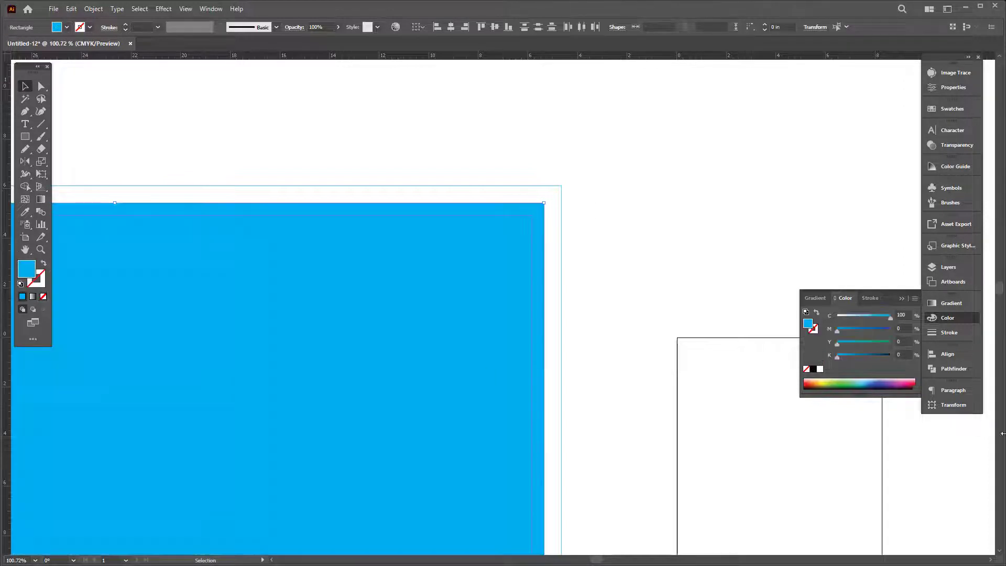
click(941, 371)
right_click(693, 194)
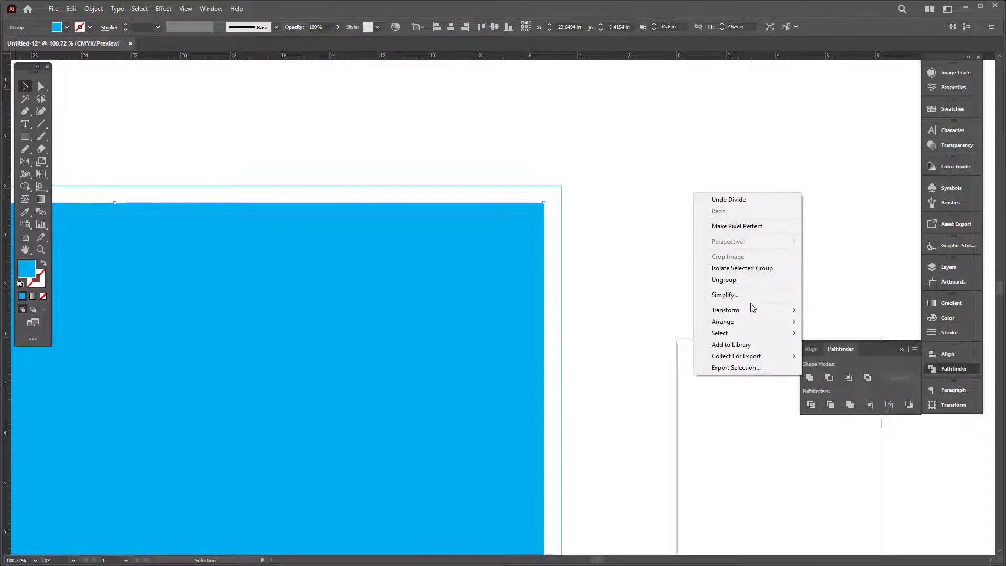
click(753, 281)
scroll(412, 206, down, 6)
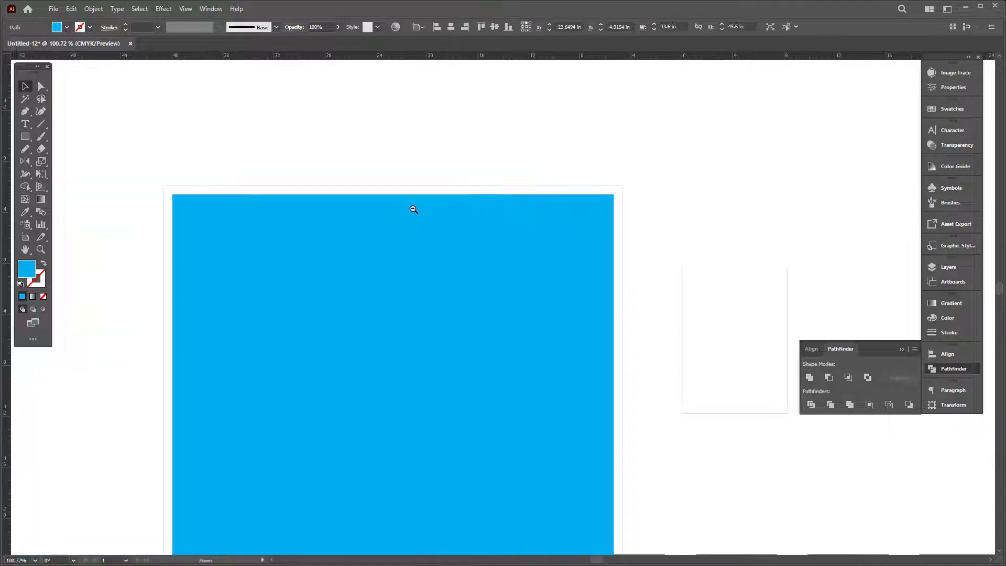
click(374, 154)
Step: Add a vertical ruler guide through the centre of the cyan frame
click(456, 193)
key(Tab)
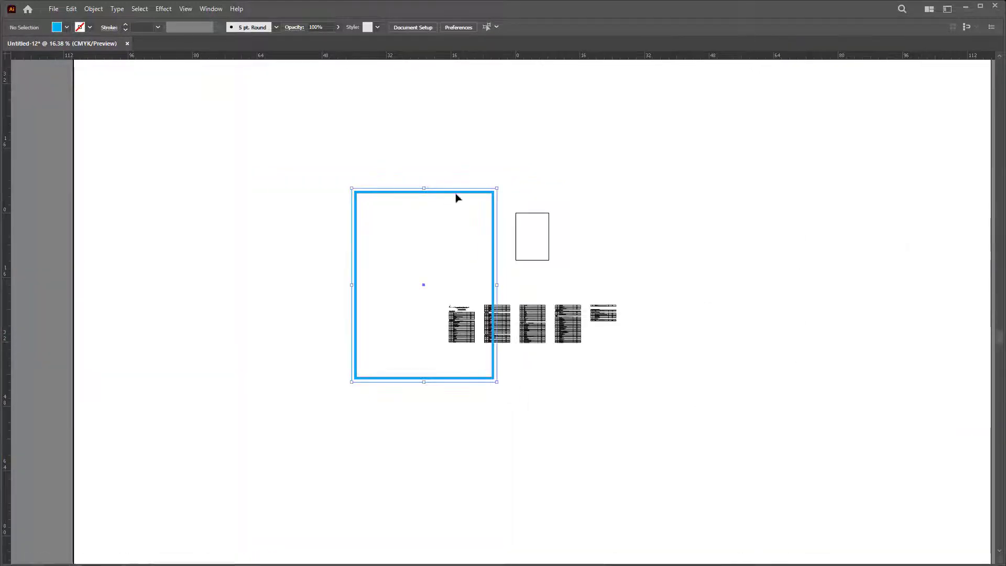
scroll(458, 197, up, 2)
drag(489, 125, 404, 104)
Step: Alt-drag a copy of the first rate-chart table image into the cyan frame
drag(634, 119, 461, 220)
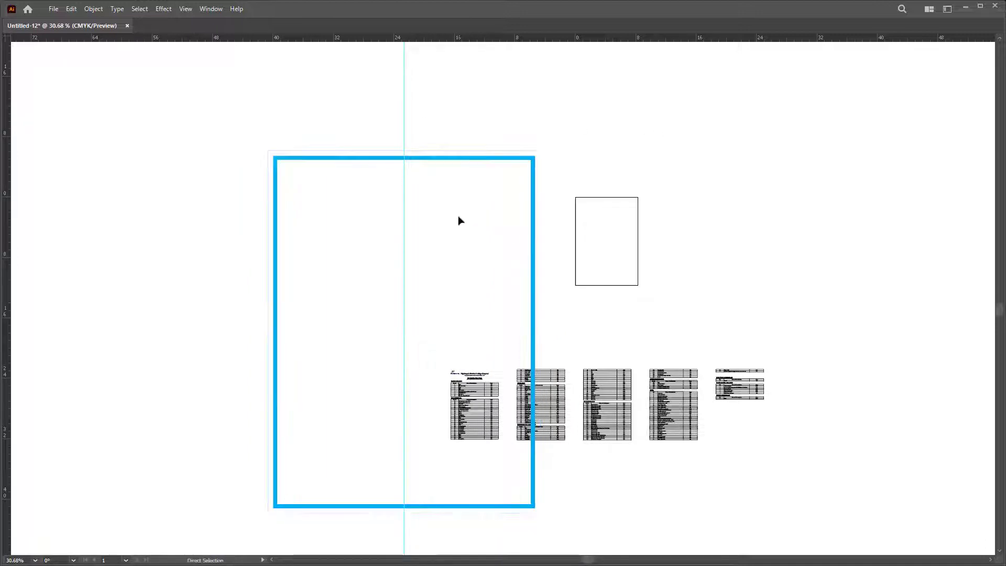
click(494, 416)
shift+click(554, 404)
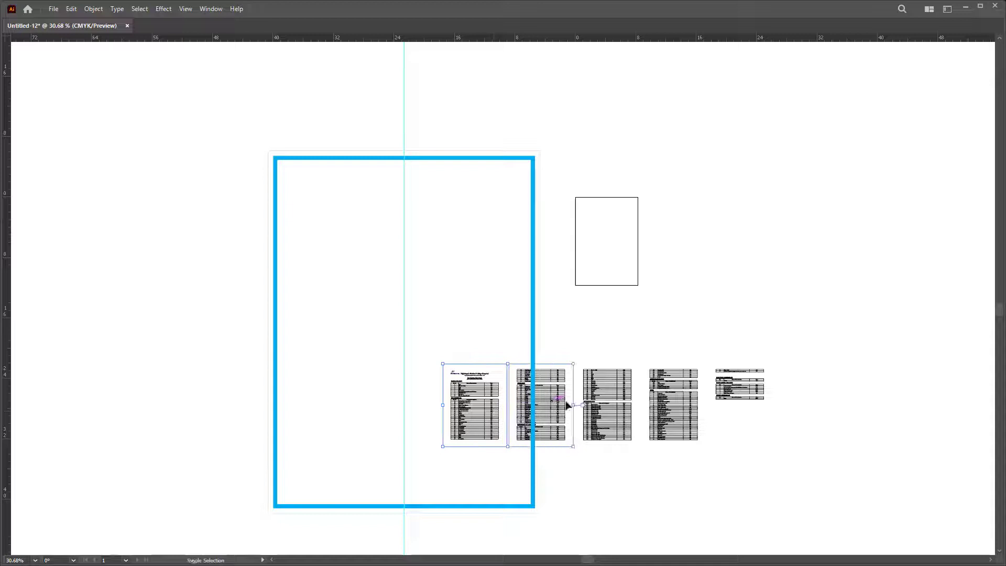
shift+click(619, 396)
shift+click(676, 398)
shift+click(766, 395)
key(ctrl+shift+a)
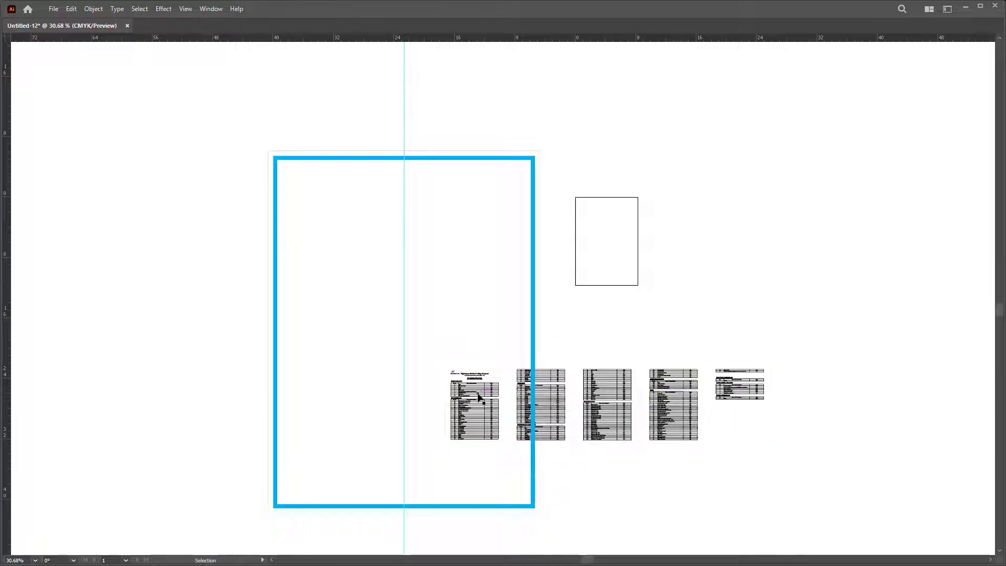
click(479, 397)
drag(407, 290, 411, 230)
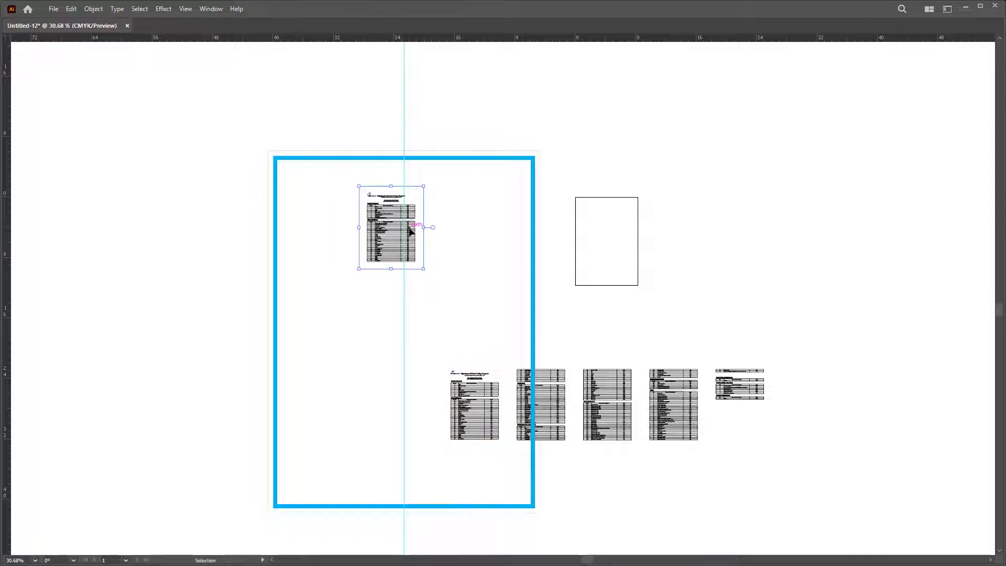
drag(490, 279, 600, 297)
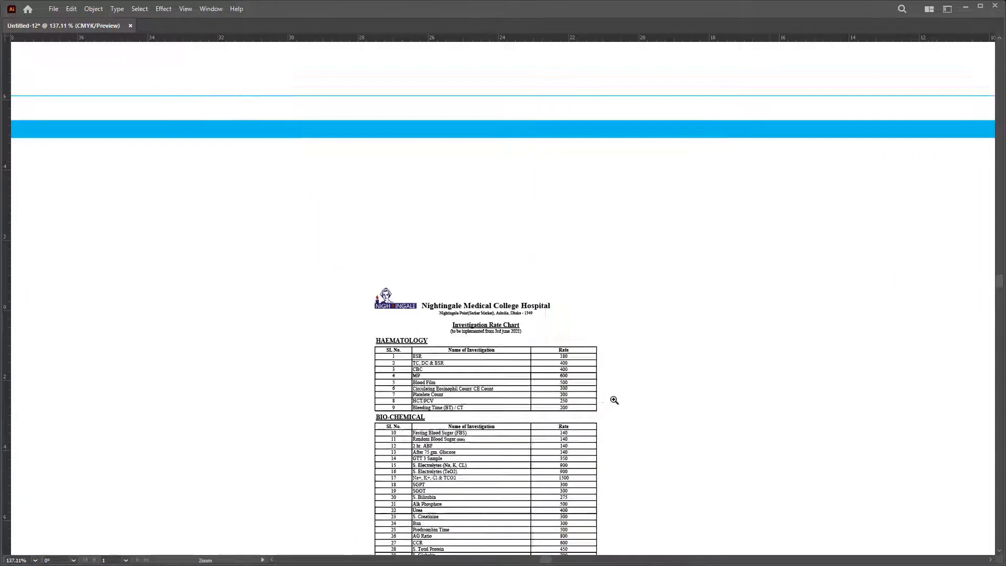
Step: Ungroup the copied table and release its clipping mask
scroll(502, 378, up, 3)
click(519, 223)
right_click(549, 151)
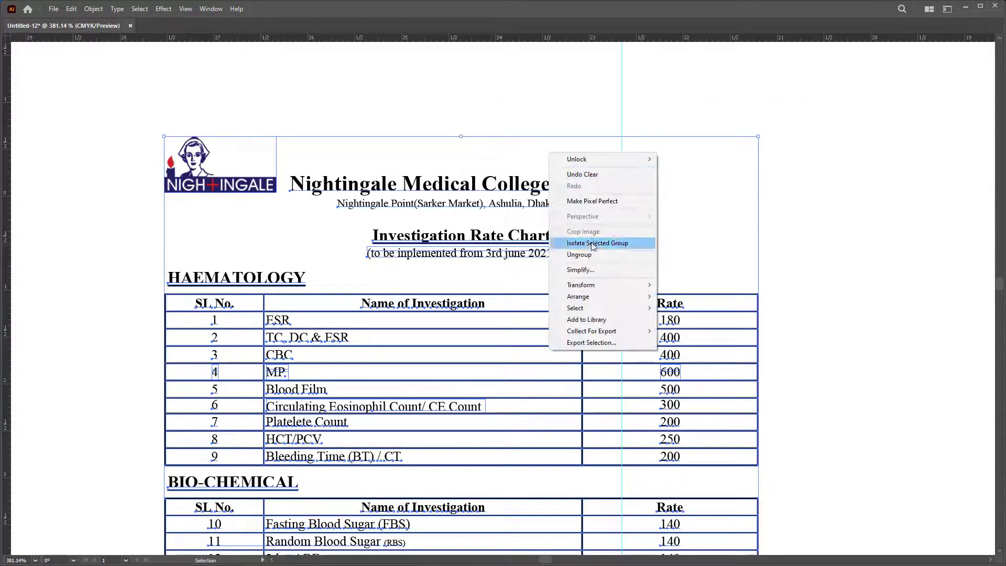
click(577, 254)
click(88, 152)
drag(689, 265, 681, 261)
right_click(620, 182)
click(890, 205)
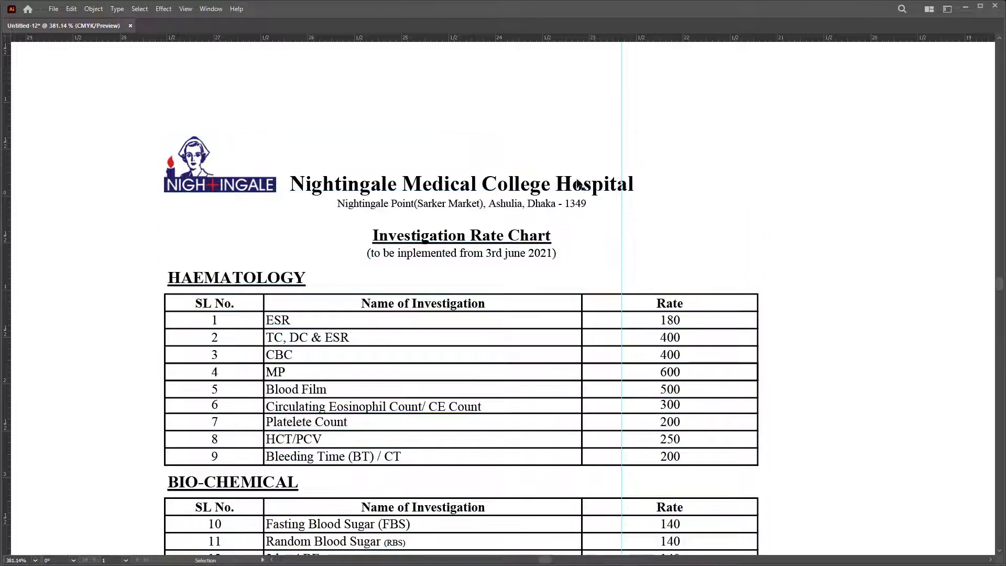
right_click(577, 178)
click(651, 282)
Step: Nudge the Investigation Rate Chart title up slightly
click(524, 254)
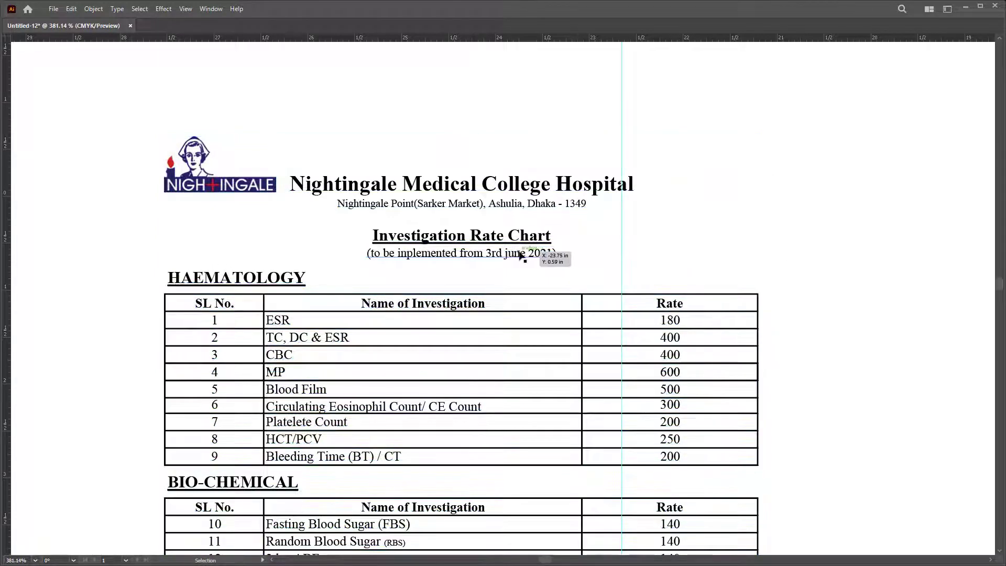
click(522, 237)
drag(522, 237, 522, 230)
click(708, 152)
Step: Move the hospital header to the frame's top-left and raise its name and address
scroll(708, 152, down, 3)
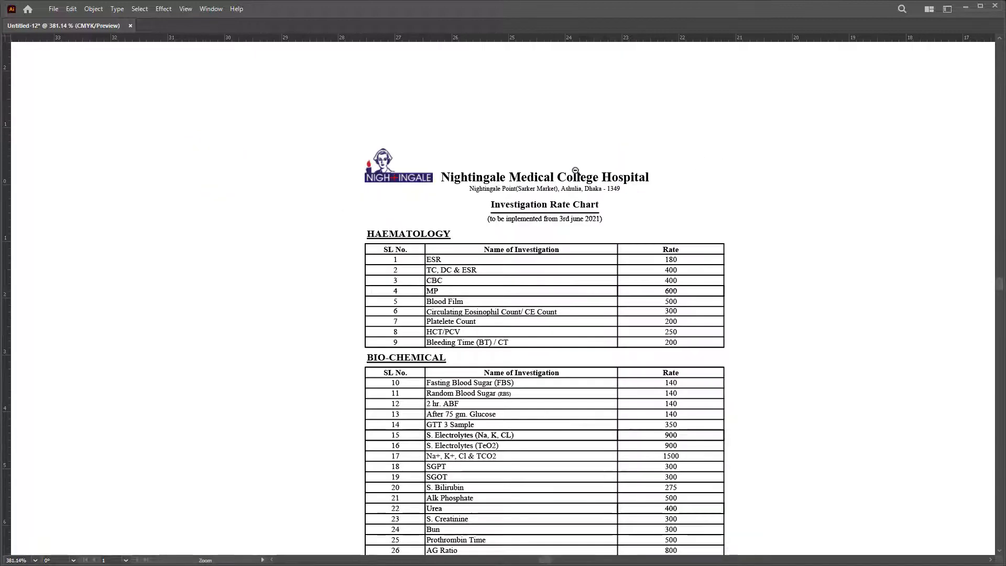
scroll(350, 195, down, 3)
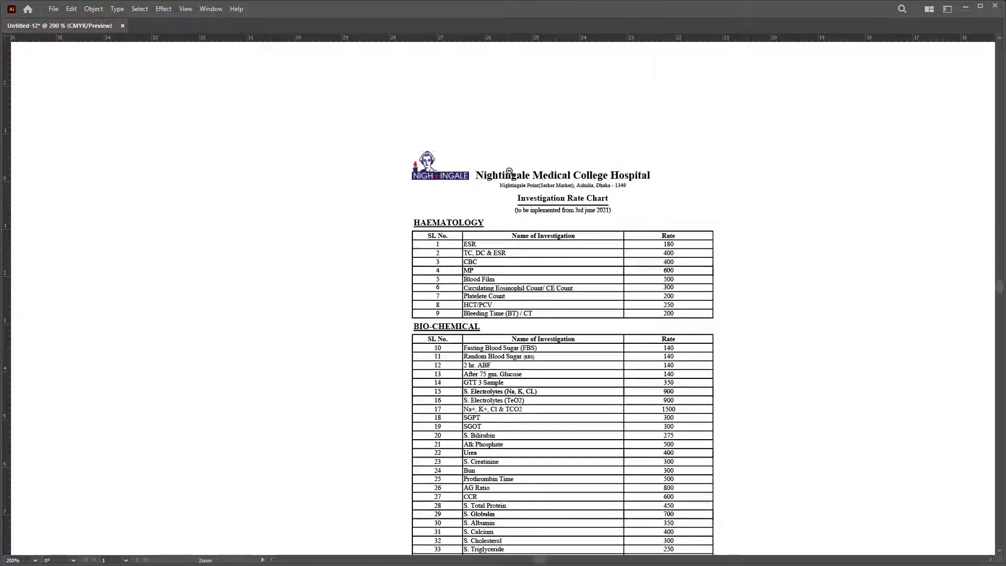
drag(582, 140, 799, 229)
click(362, 150)
scroll(370, 170, down, 1)
scroll(371, 170, down, 1)
click(264, 142)
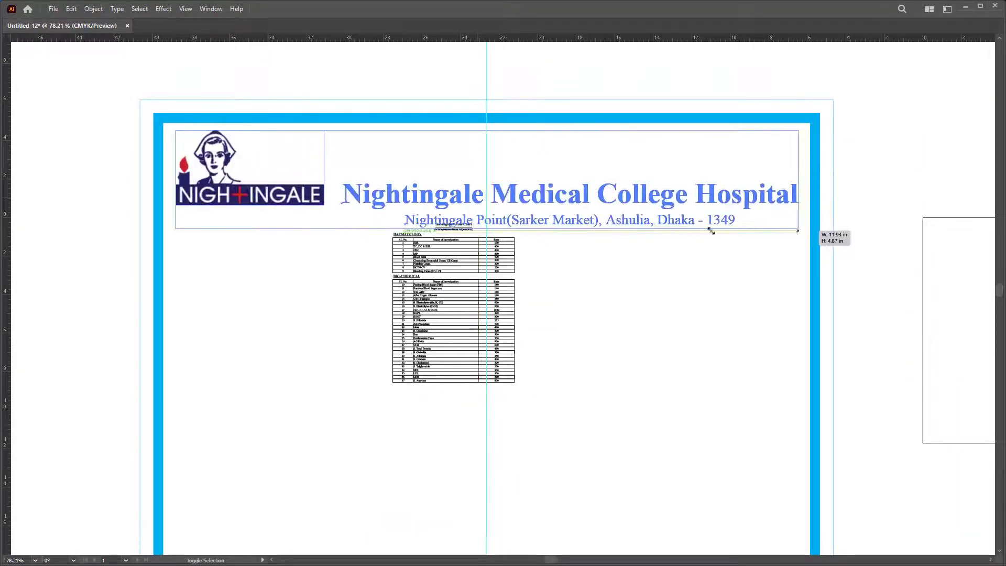
click(515, 204)
drag(515, 206, 511, 178)
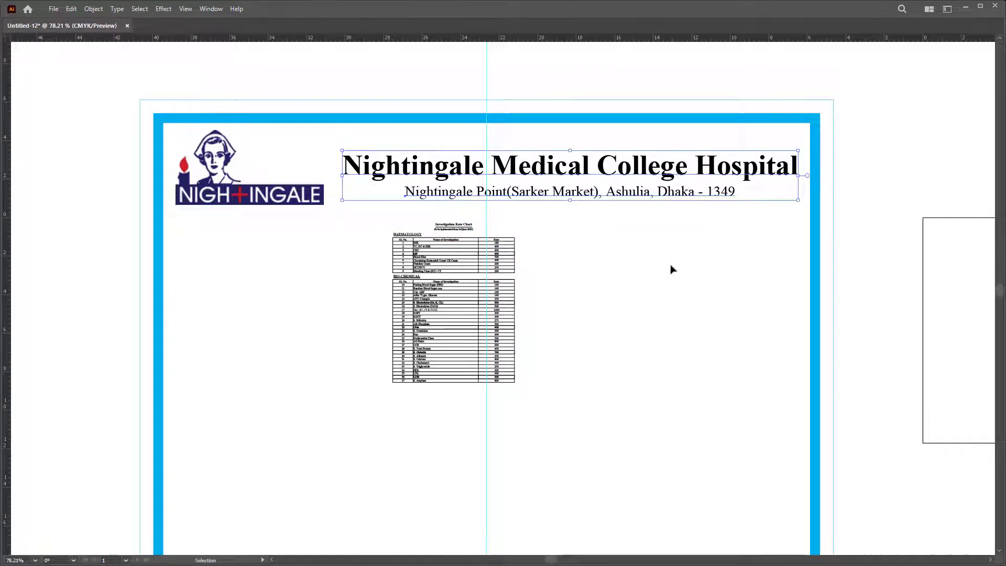
Step: Move the whole rate-chart table straight down, lower in the frame
click(577, 365)
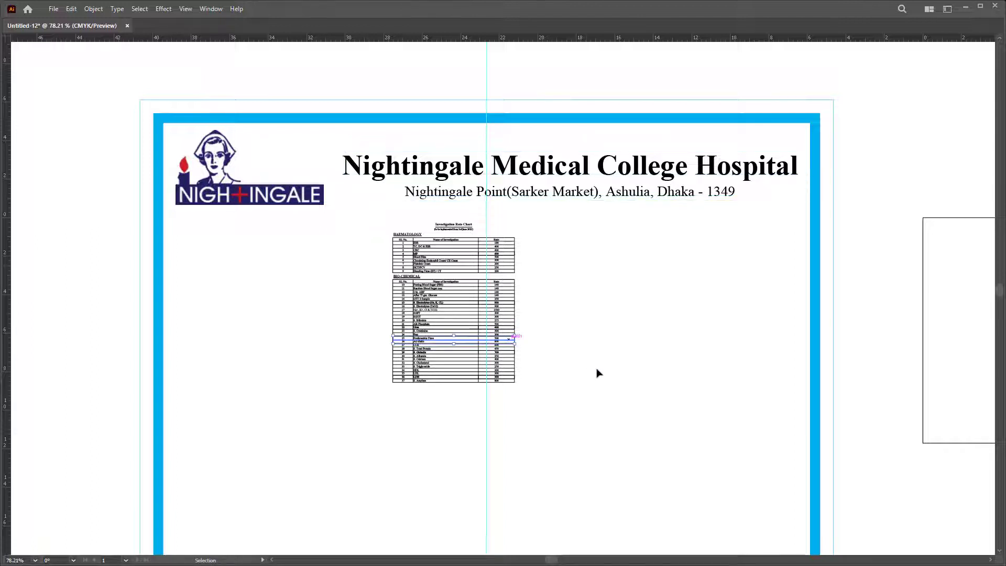
drag(599, 480, 477, 227)
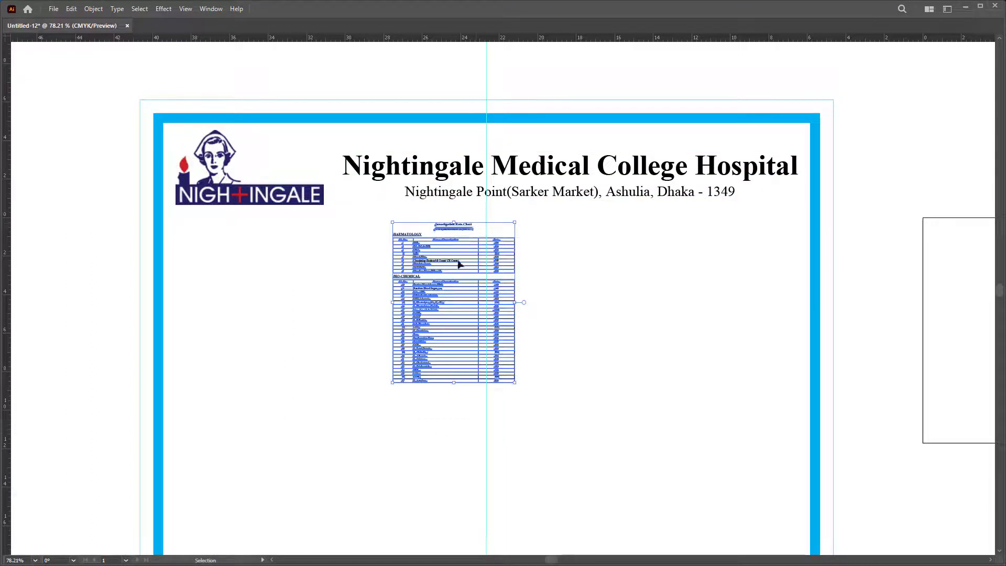
drag(459, 264, 523, 325)
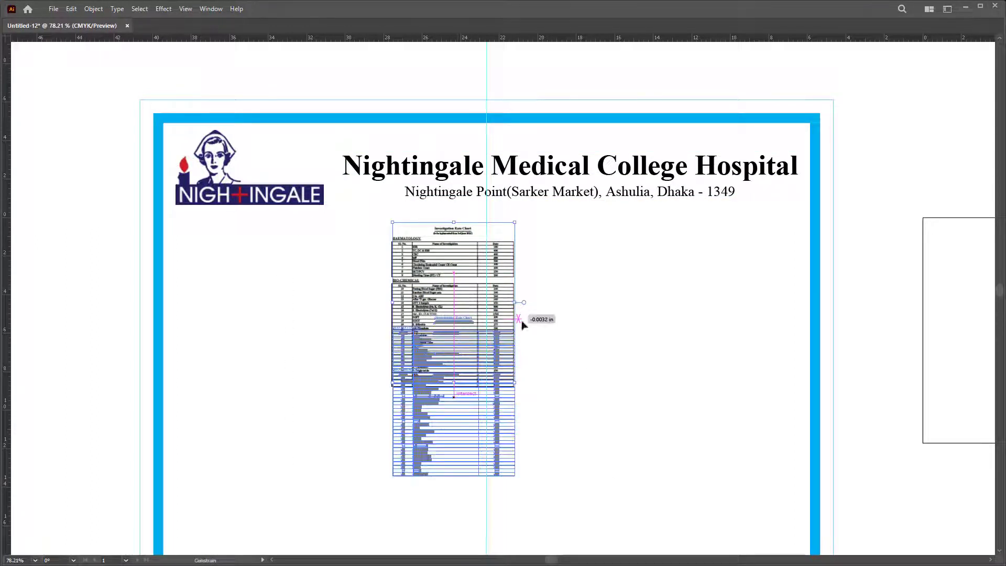
drag(649, 287, 648, 287)
click(648, 287)
click(537, 238)
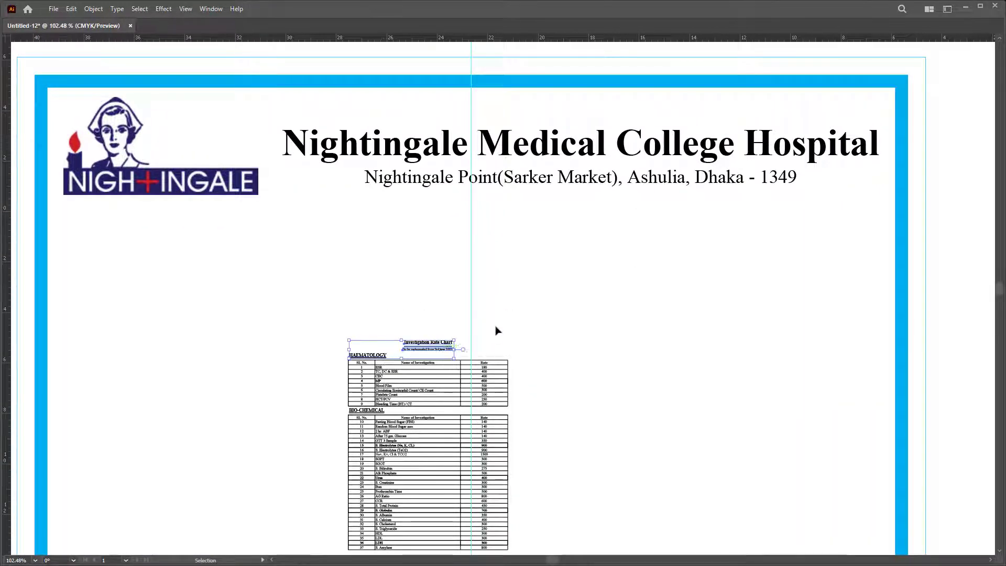
Step: Enlarge the rate chart heading into a large title and reposition it
click(427, 341)
drag(459, 332, 623, 302)
drag(525, 315, 499, 237)
click(598, 236)
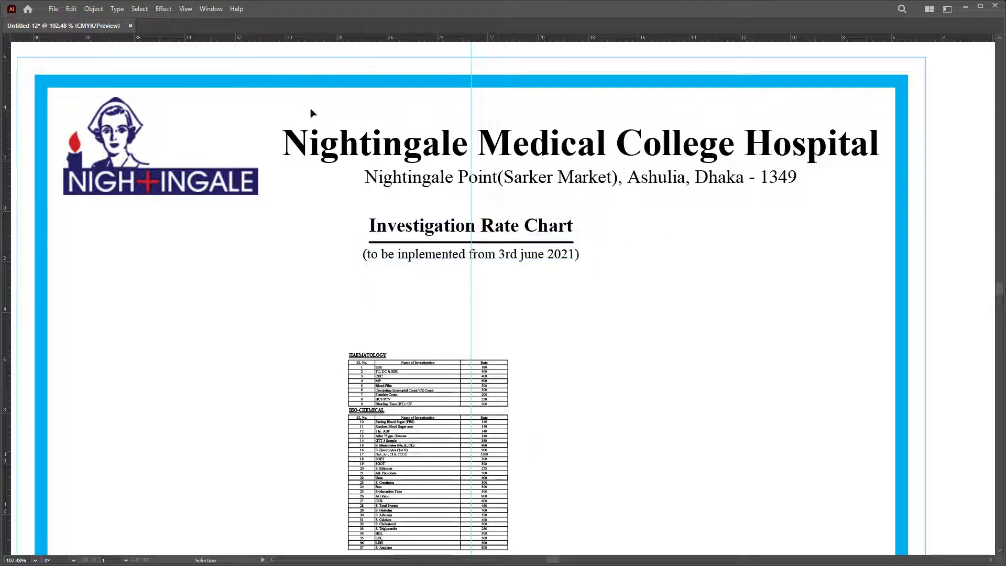
Step: Shift the hospital name and address left, then raise the heading and subtitle beneath it
key(a)
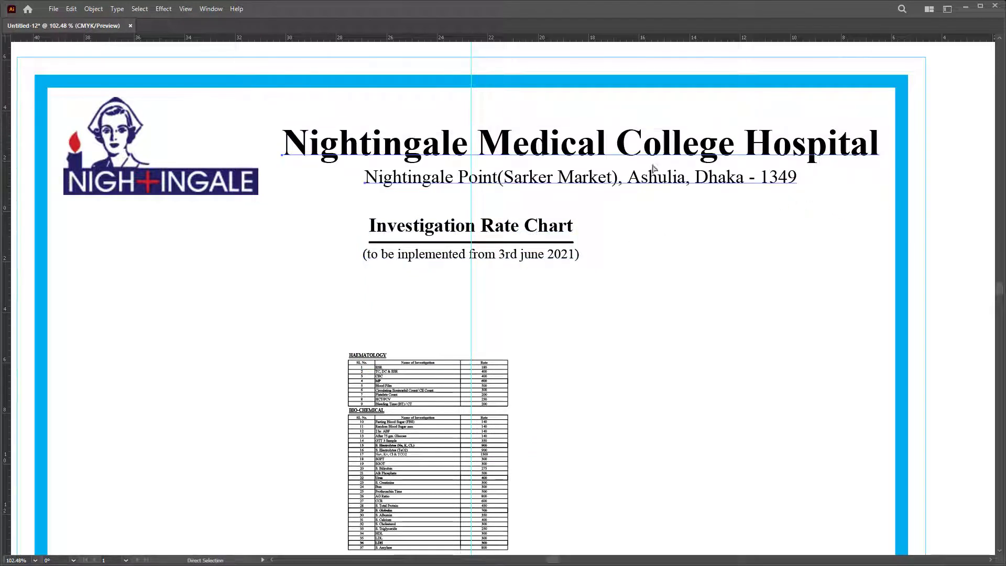
drag(579, 152, 514, 127)
click(556, 226)
drag(625, 205, 411, 269)
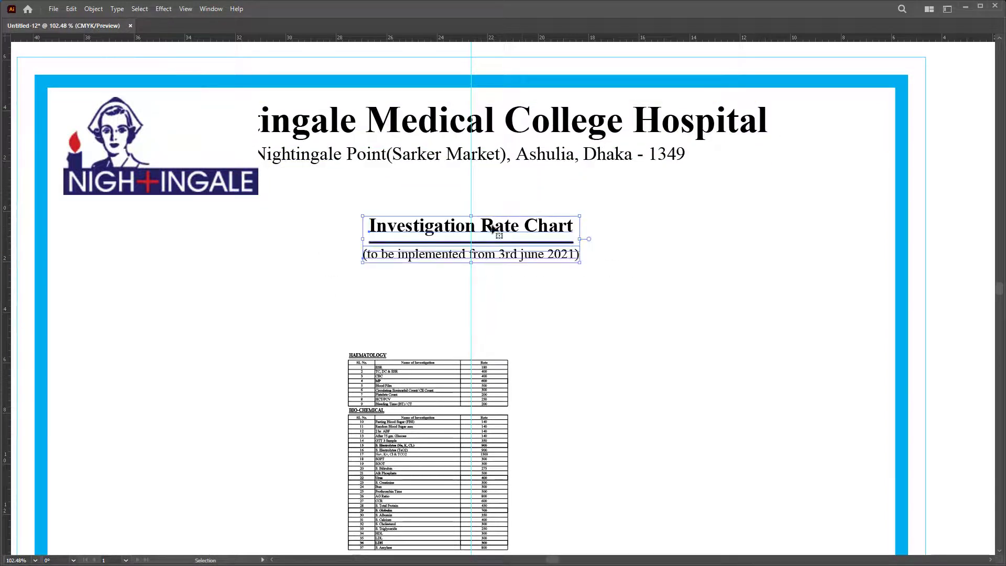
mouse_move(489, 227)
mouse_down()
mouse_move(490, 199)
mouse_move(486, 213)
mouse_up()
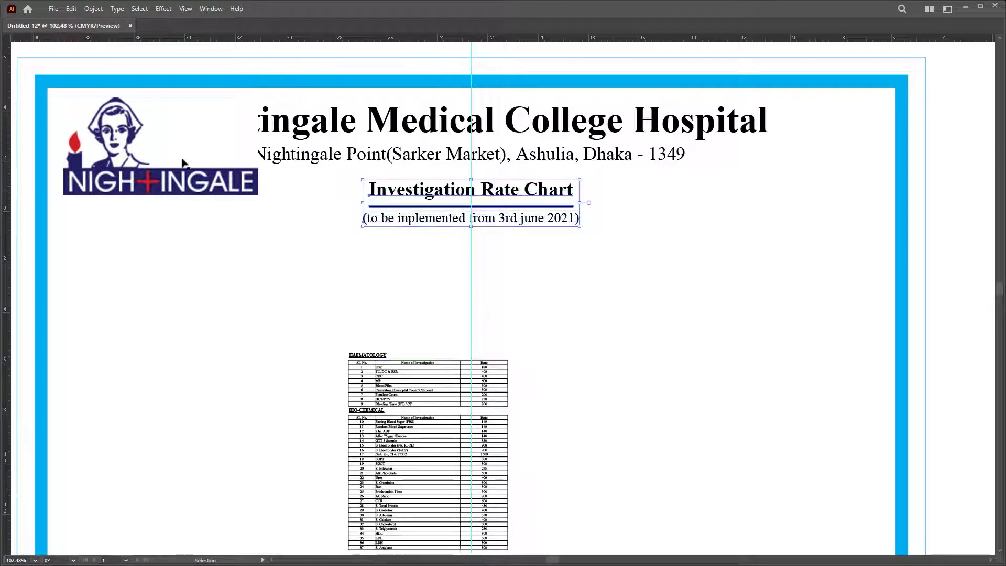
Step: Shrink the Nightingale logo into the frame's top-left corner
click(184, 165)
drag(258, 194, 187, 142)
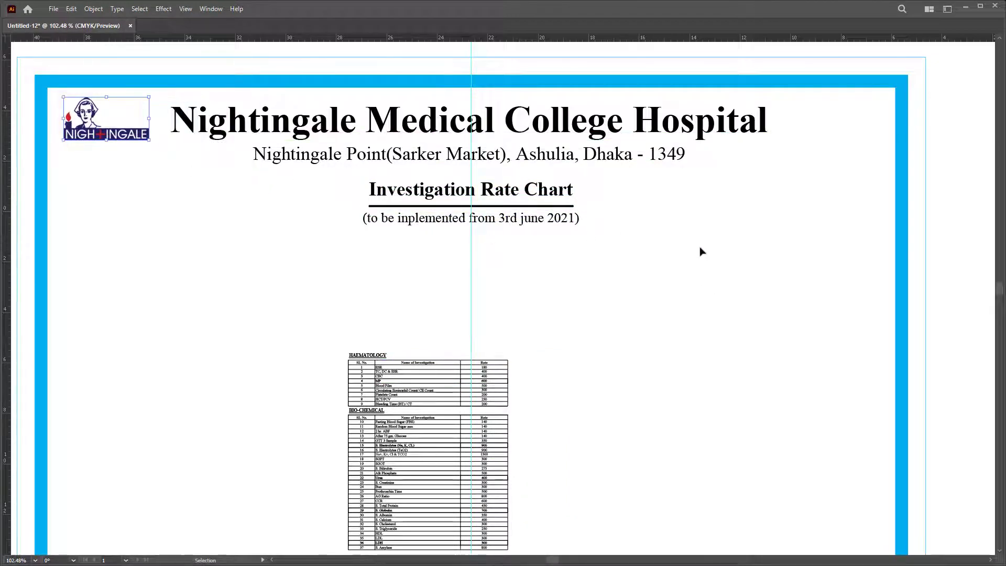
key(a)
drag(568, 224, 522, 227)
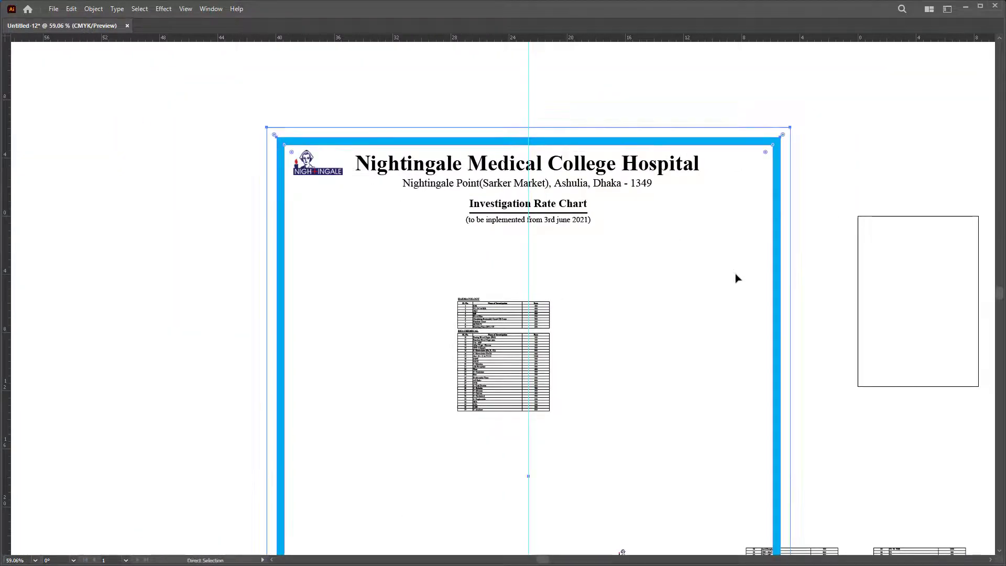
Step: Delete the spare rate-chart copy that still carries the hospital header
drag(411, 259, 505, 420)
scroll(610, 323, down, 3)
click(611, 324)
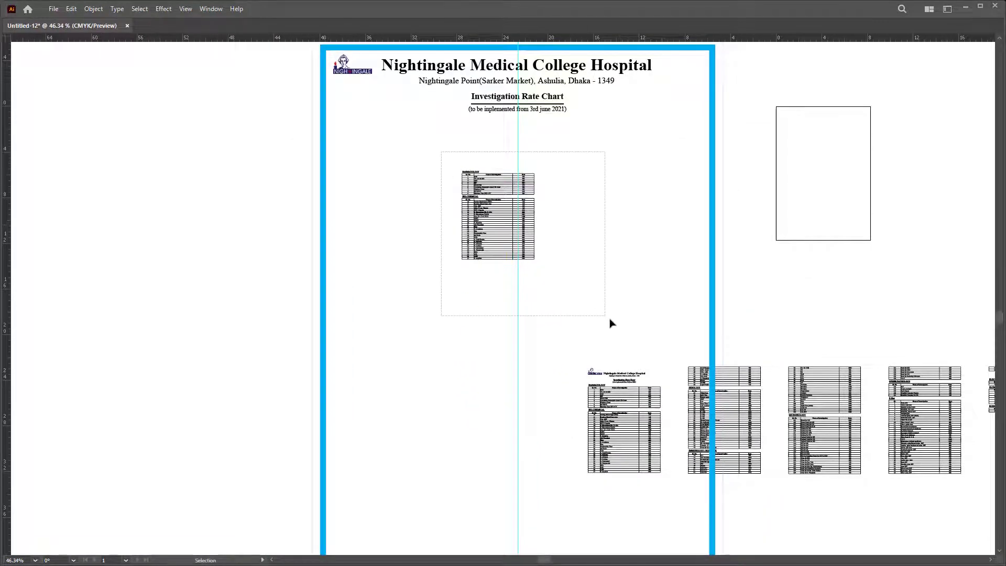
drag(611, 323, 598, 322)
key(a)
drag(677, 300, 495, 315)
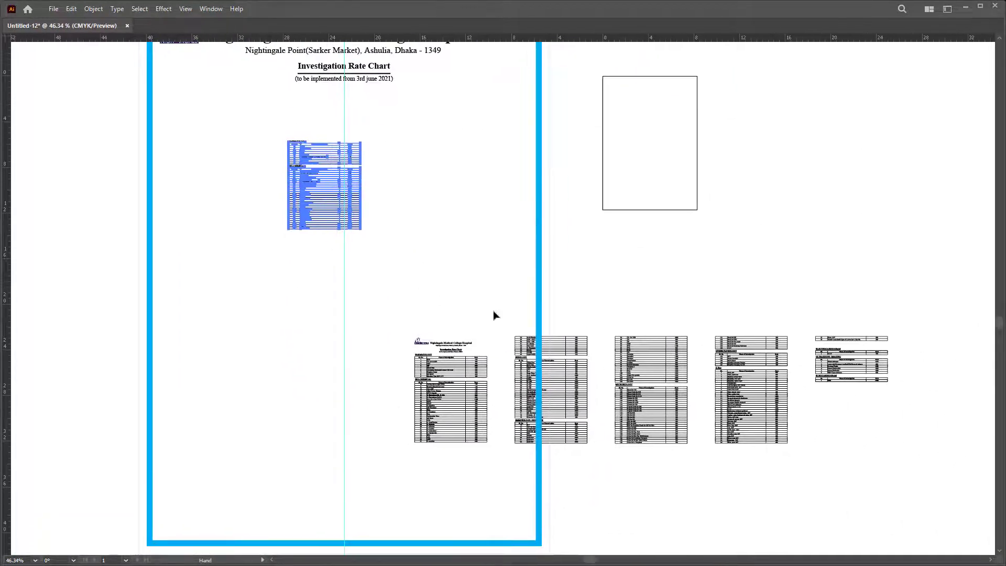
key(v)
click(478, 382)
scroll(479, 382, up, 2)
key(Delete)
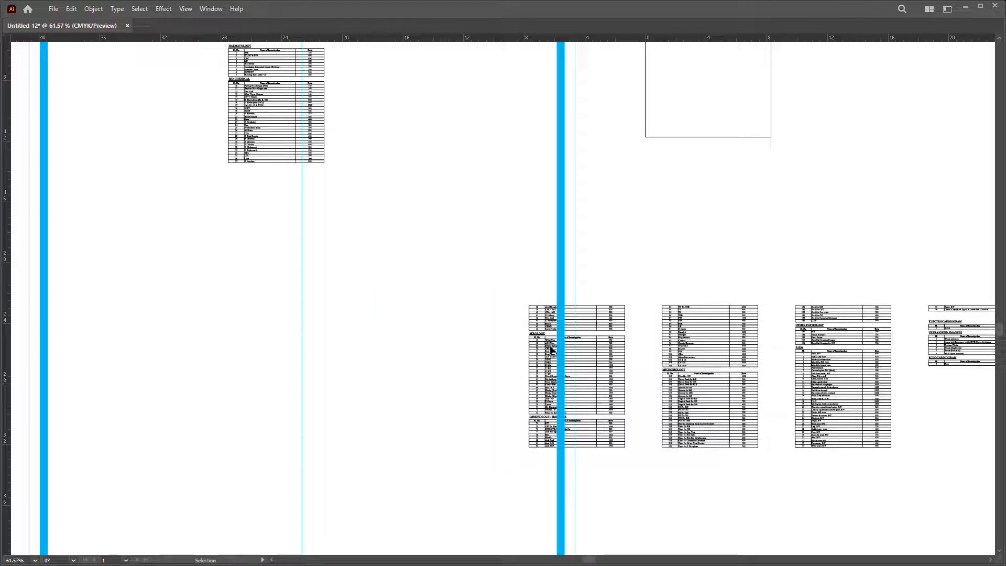
Step: Place the next rate-chart table in the frame, butted directly beneath the first table
click(550, 347)
drag(619, 318, 511, 168)
key(a)
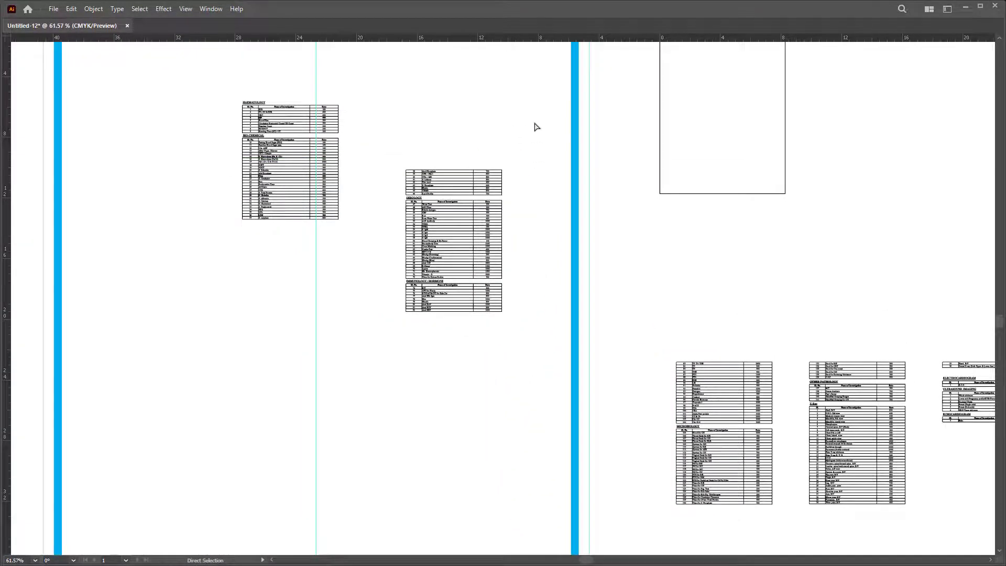
drag(377, 148, 549, 374)
drag(427, 189, 536, 210)
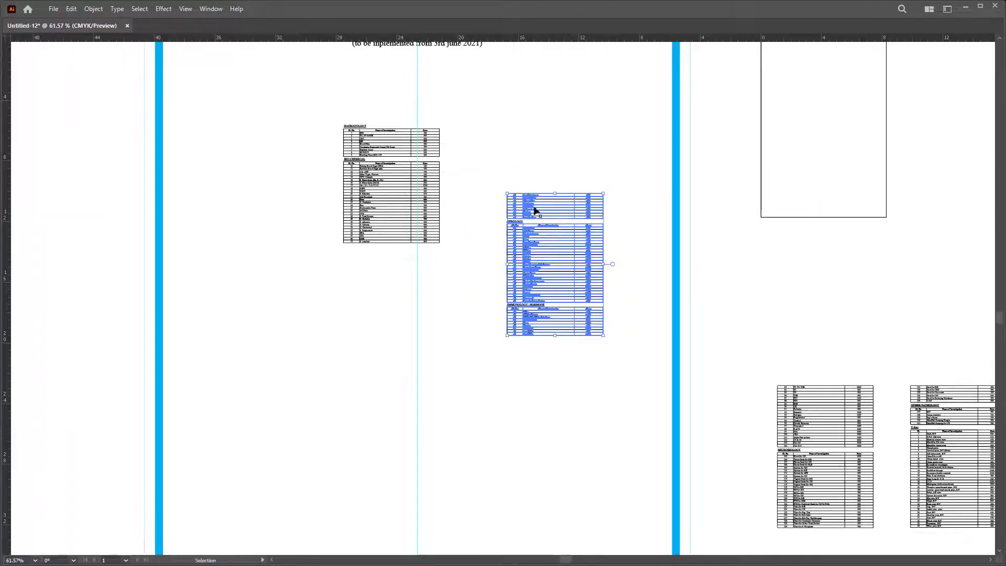
drag(436, 264, 382, 274)
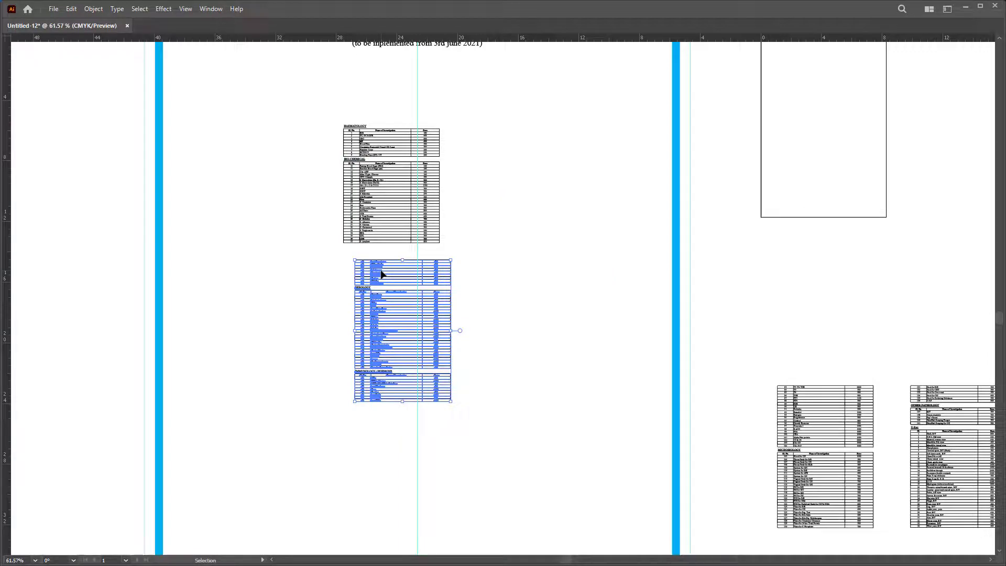
click(392, 250)
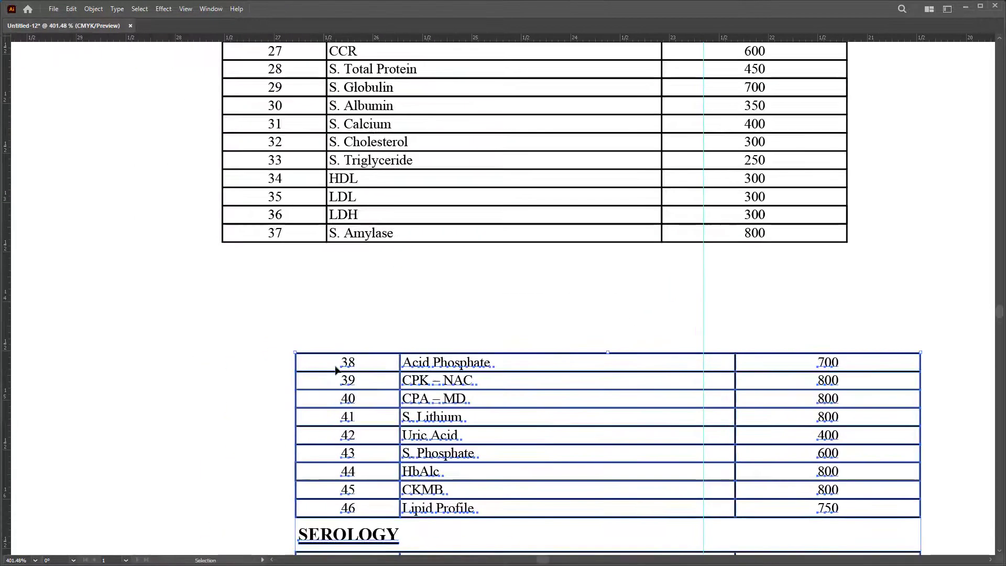
drag(252, 270, 248, 268)
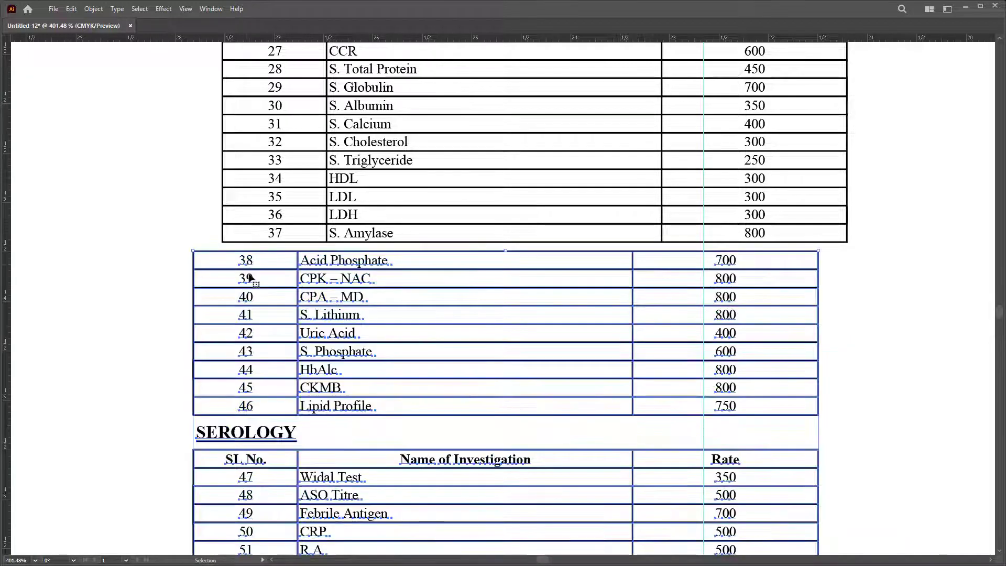
click(253, 276)
drag(193, 221, 347, 208)
key(z)
drag(498, 209, 36, 338)
key(v)
Step: Carry the first right-hand table into the frame below the stacked column
scroll(489, 225, right, 5)
scroll(480, 218, down, 3)
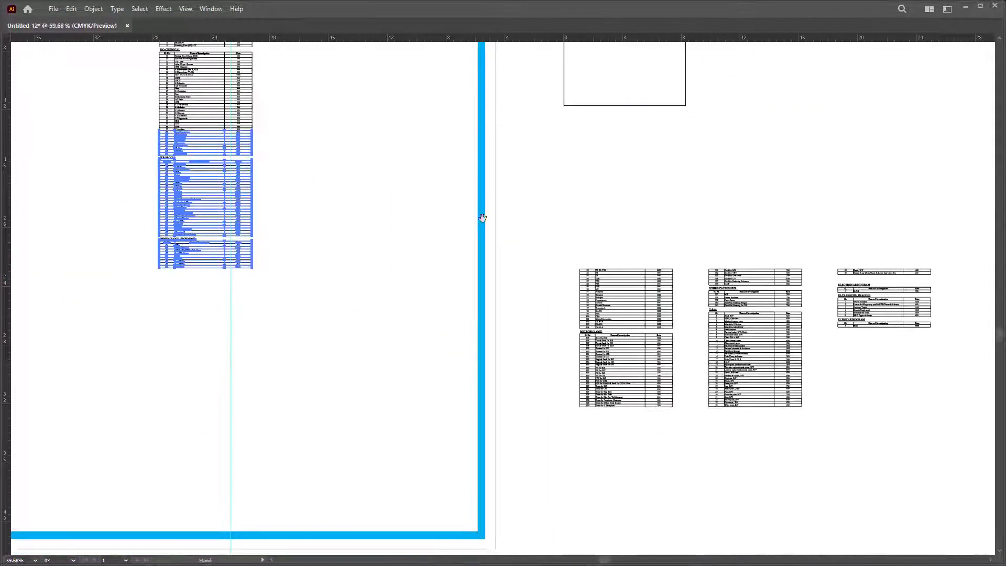
scroll(865, 245, up, 2)
scroll(849, 247, right, 1)
click(792, 241)
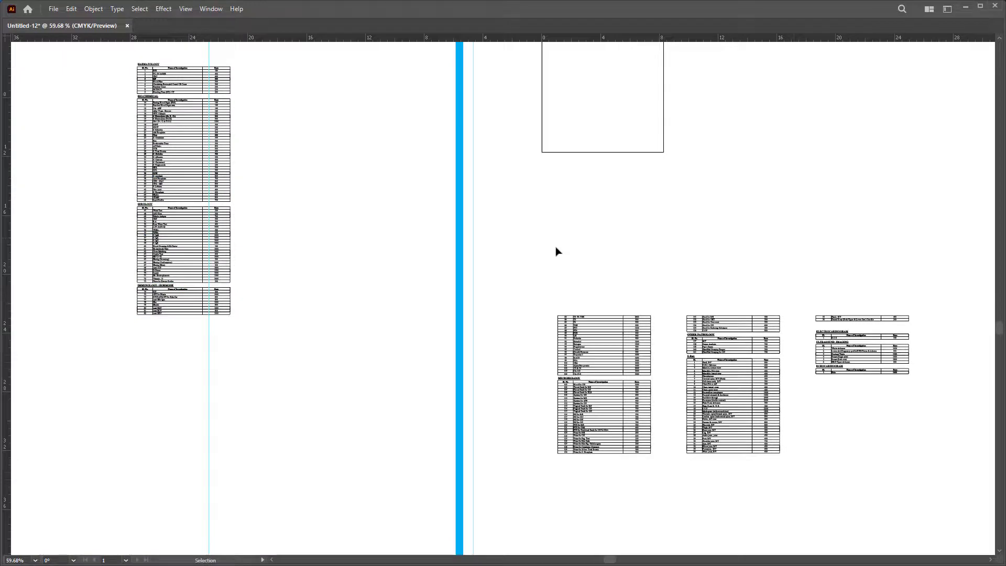
drag(655, 469, 950, 462)
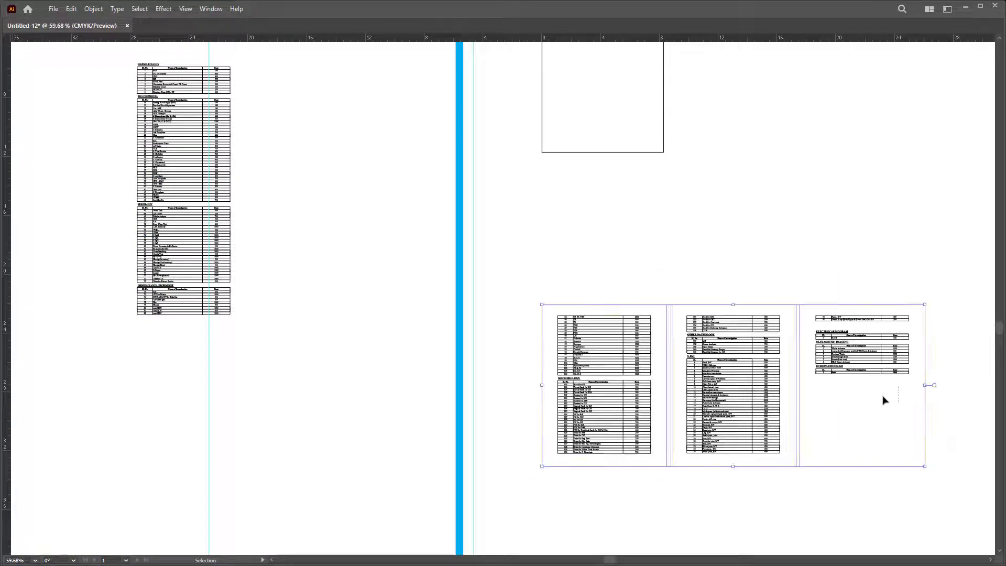
drag(622, 447, 313, 451)
drag(223, 439, 484, 300)
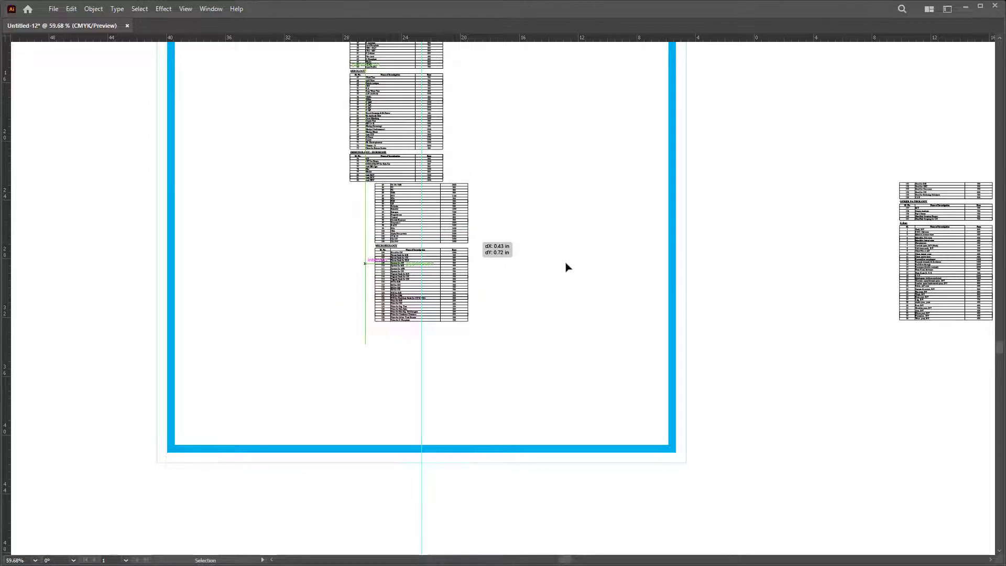
drag(566, 267, 566, 267)
Step: Move the lower table group up so it sits directly under row 82
key(Tab)
drag(506, 335, 519, 341)
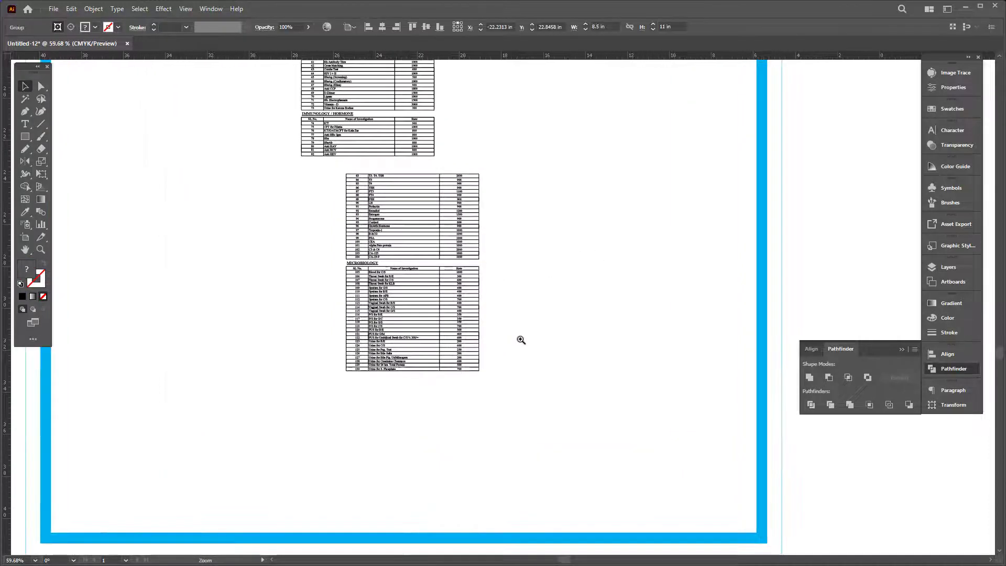
click(551, 397)
key(a)
drag(484, 409, 491, 411)
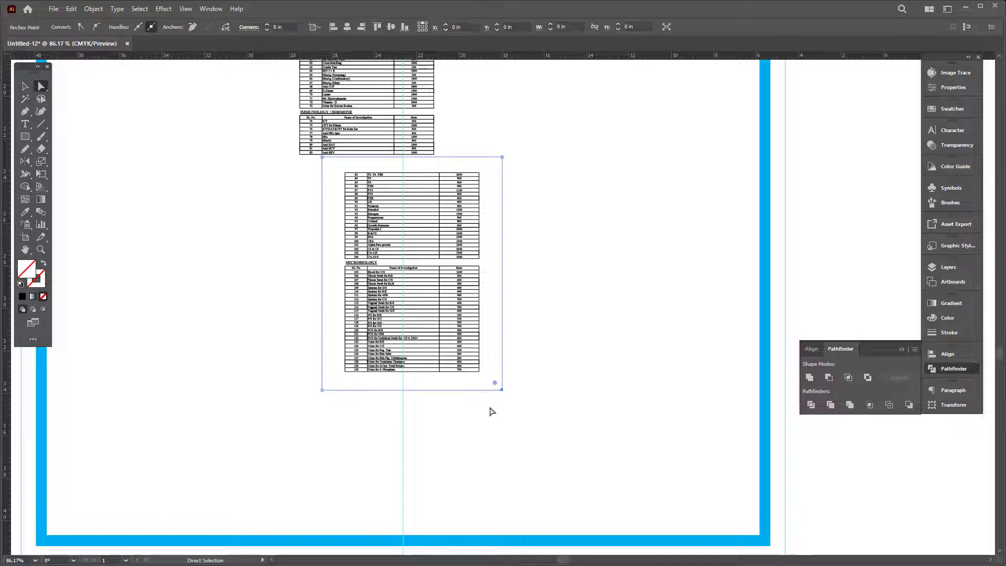
click(491, 412)
key(v)
drag(586, 443, 318, 176)
scroll(319, 192, up, 10)
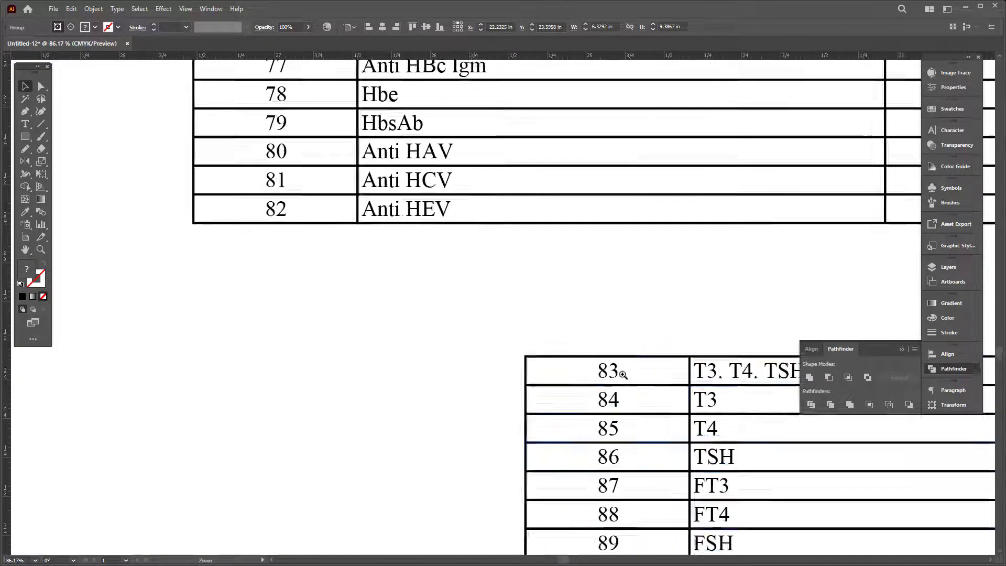
drag(632, 374, 627, 374)
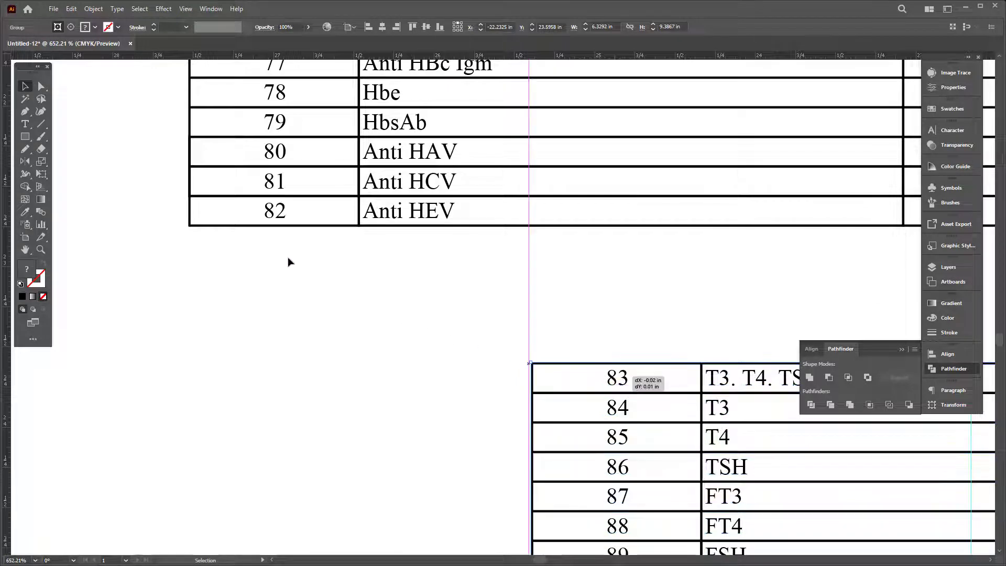
drag(279, 260, 271, 240)
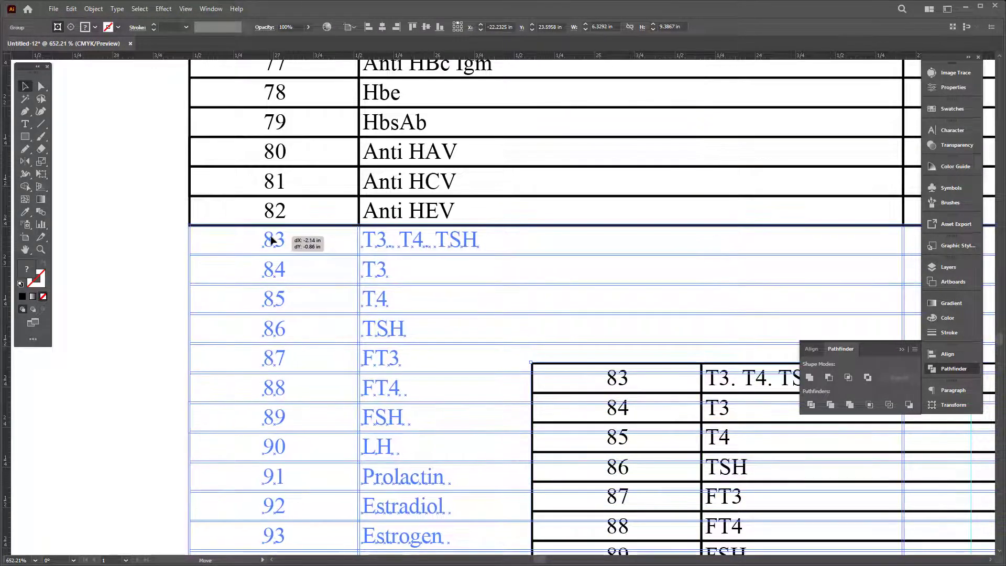
drag(190, 230, 611, 313)
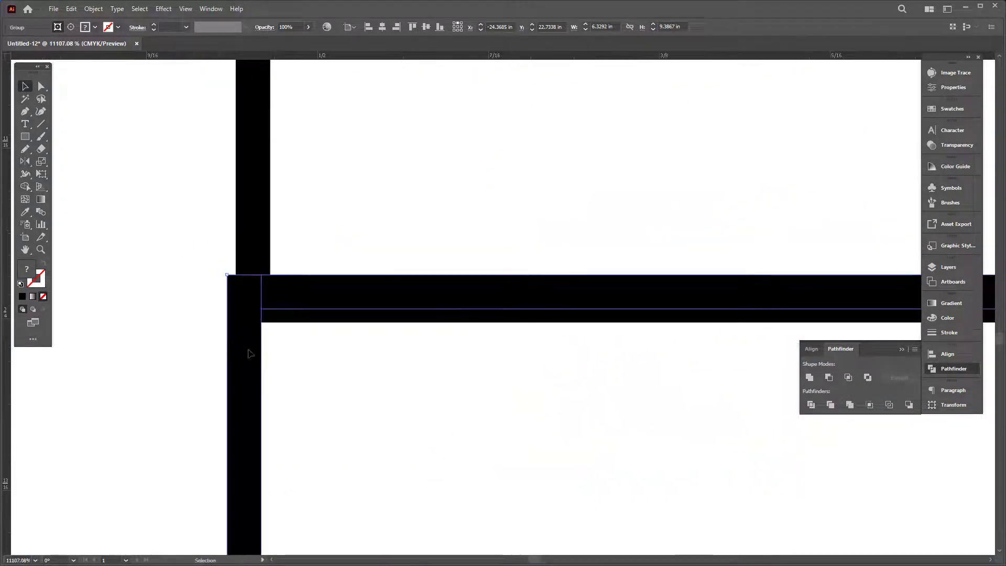
Step: Align the table's border flush with the border of the table above
drag(250, 353, 250, 361)
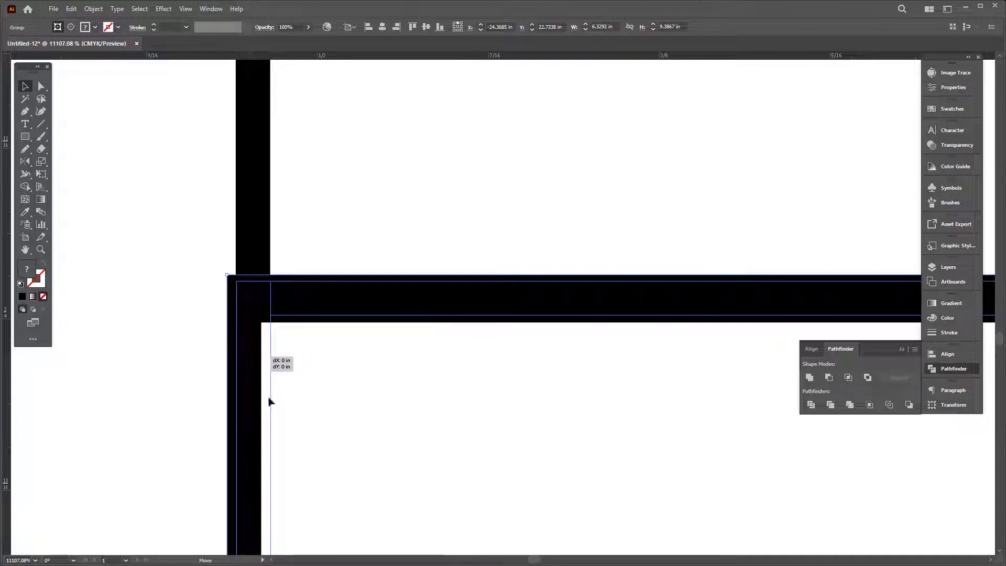
drag(270, 402, 270, 402)
key(Down)
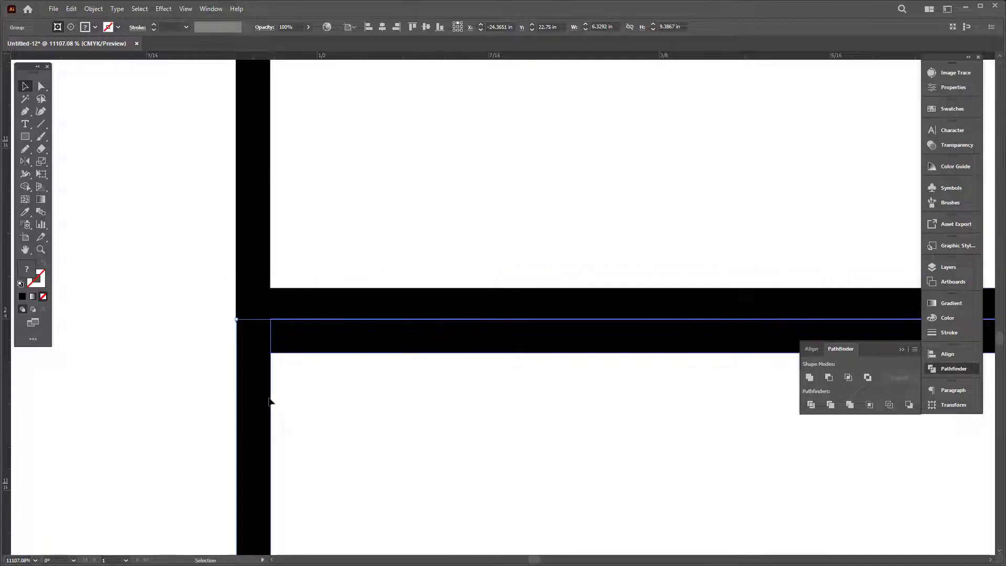
key(a)
key(Up)
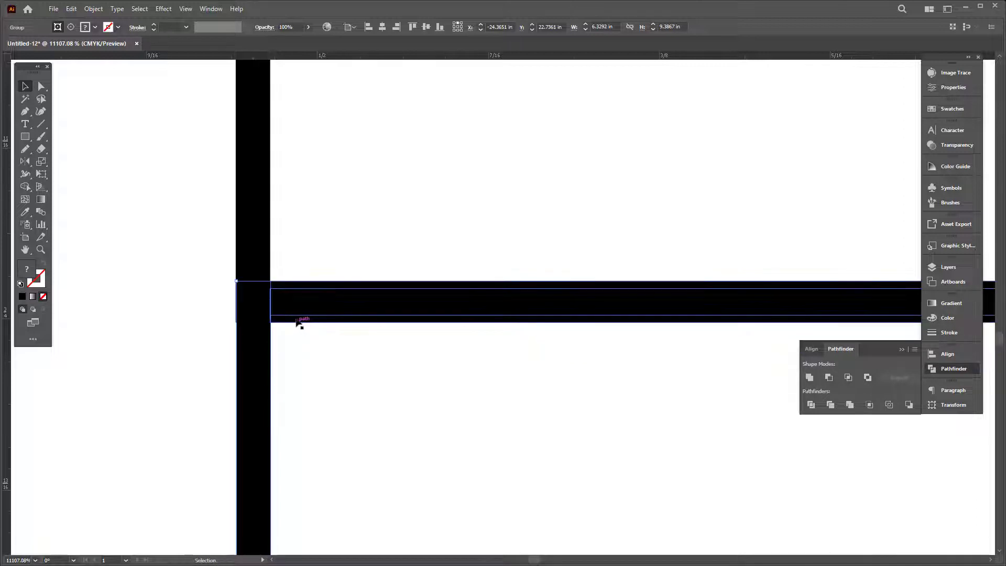
key(v)
drag(299, 315, 301, 315)
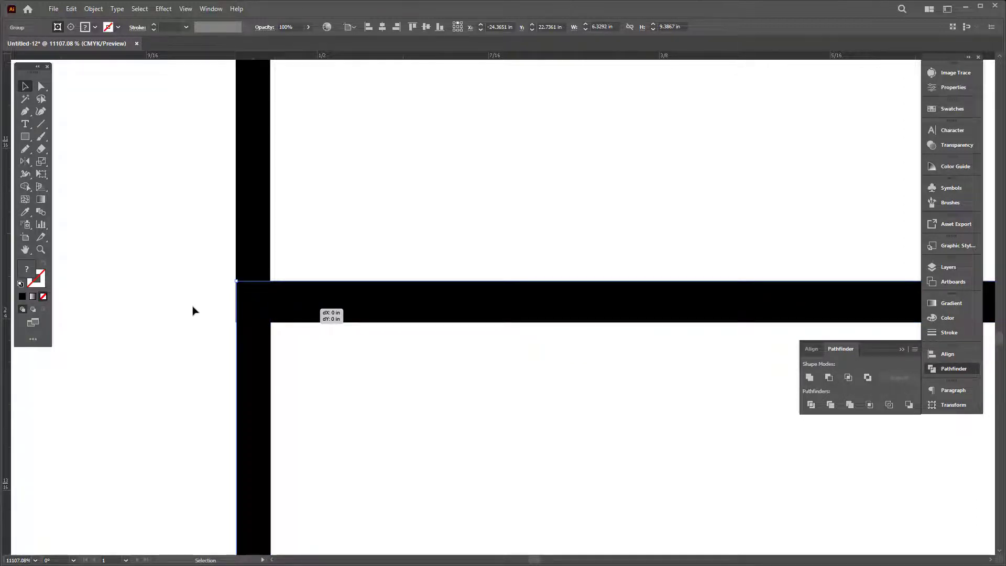
key(Tab)
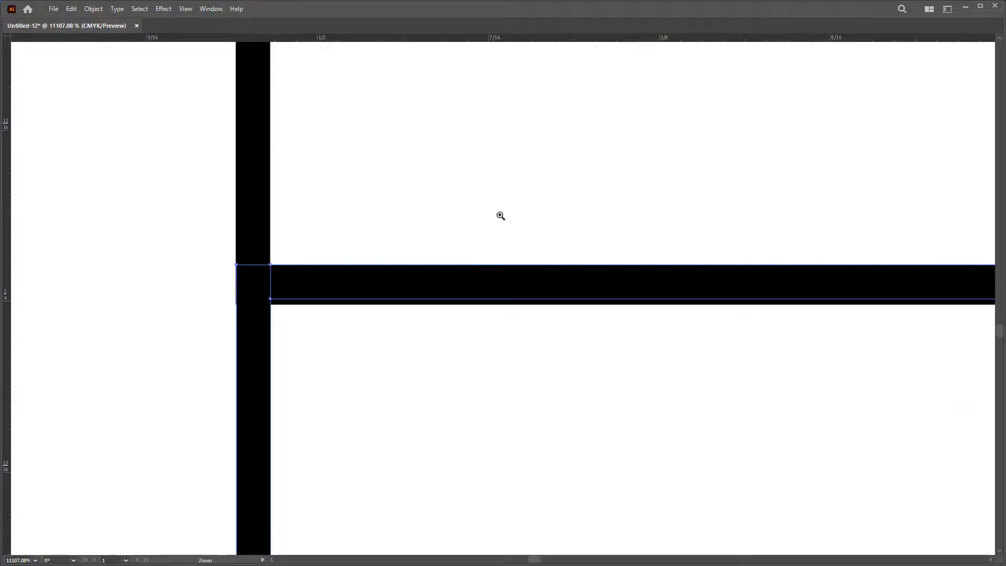
Step: Delete the two page outline rectangles using Outline view, then return to Preview
key(z)
scroll(499, 215, down, 10)
scroll(671, 284, down, 10)
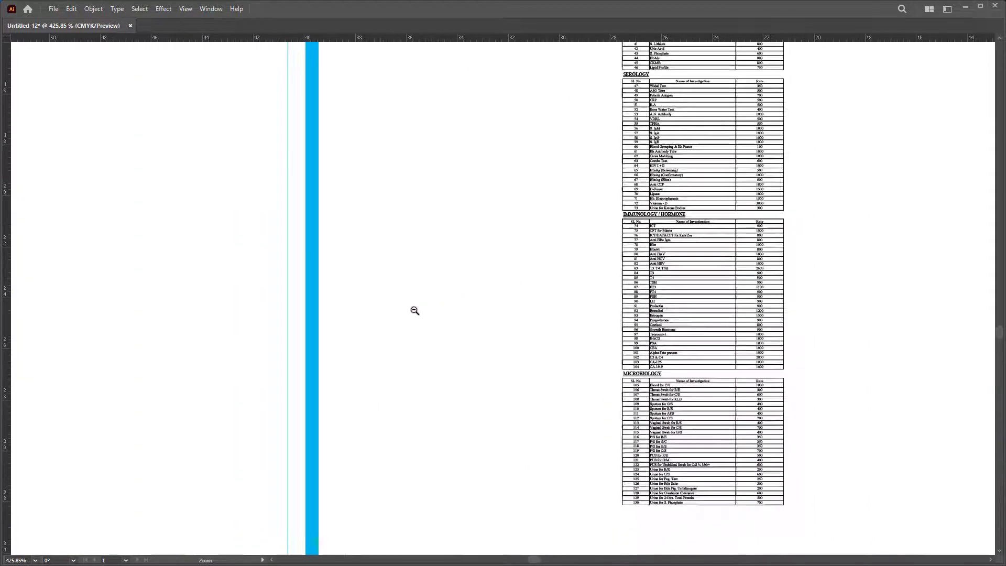
scroll(432, 308, right, 5)
scroll(413, 265, down, 3)
scroll(477, 283, right, 5)
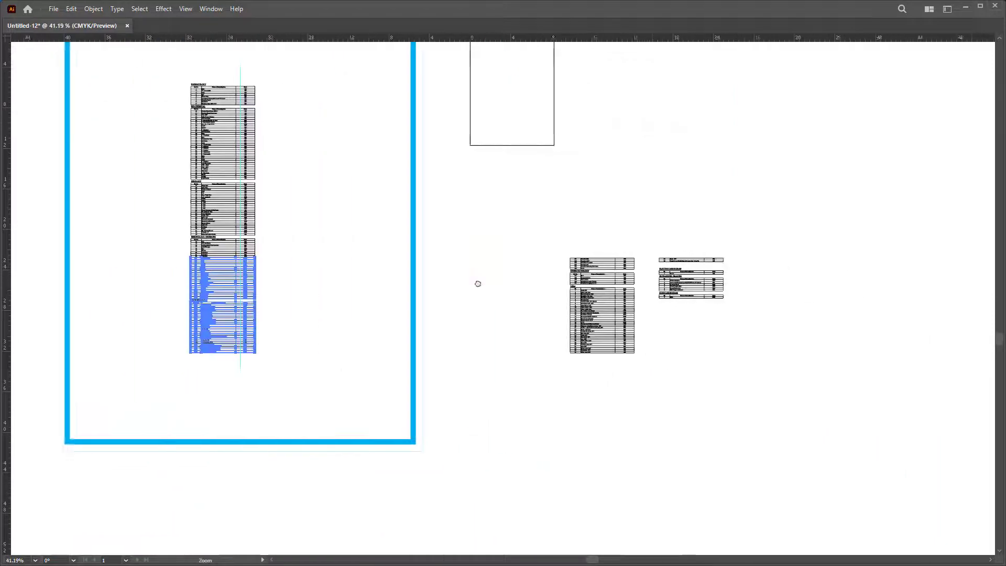
drag(589, 316, 749, 350)
key(v)
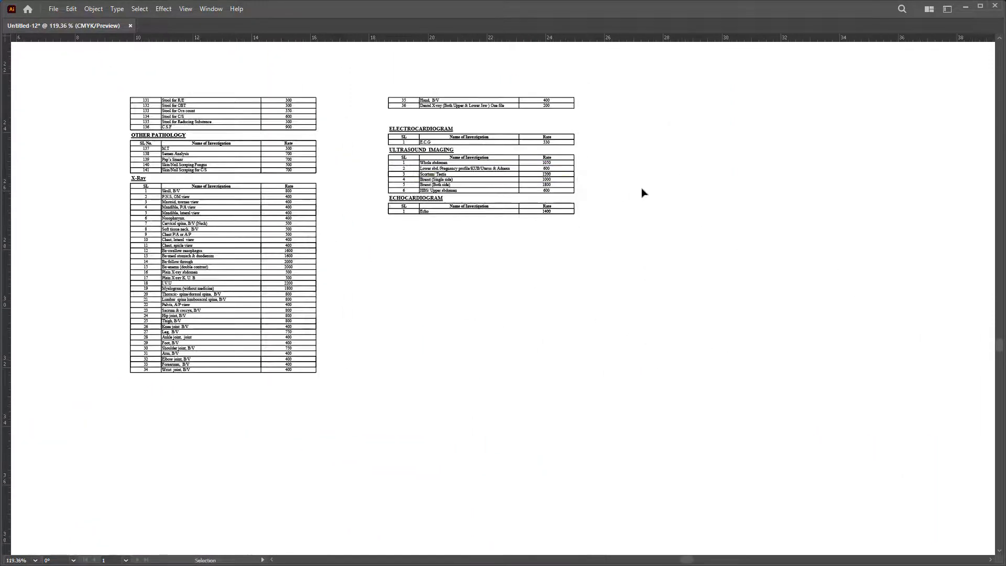
key(a)
key(v)
key(ctrl+y)
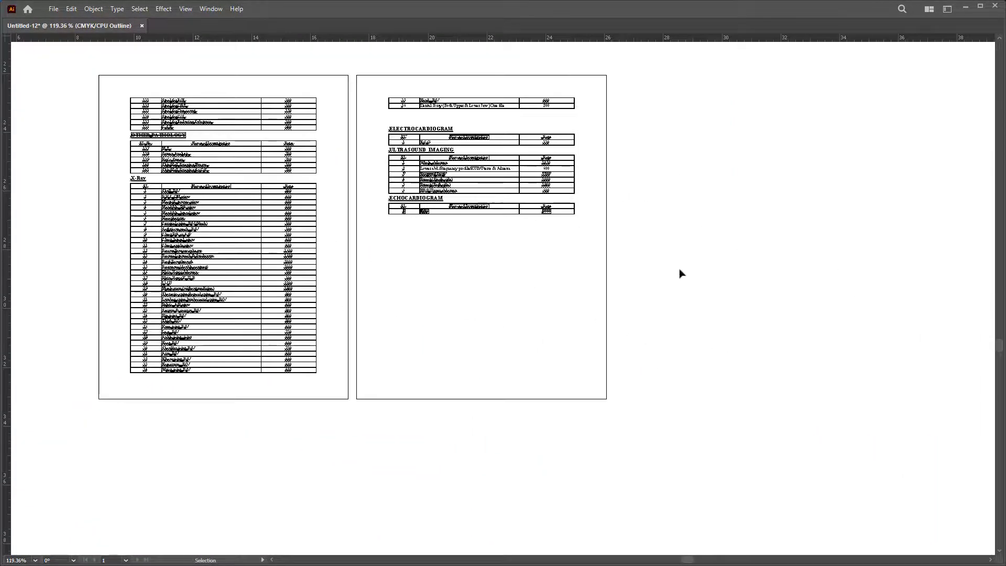
key(a)
drag(676, 440, 330, 376)
key(Delete)
key(v)
key(ctrl+y)
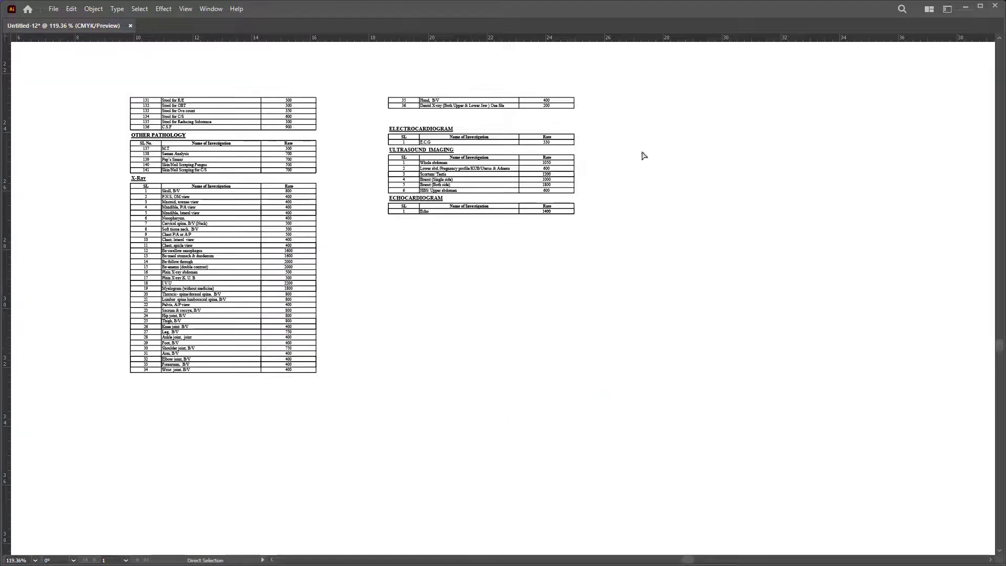
key(Tab)
Step: Move the second-page tables below the X-ray table
drag(798, 97, 546, 383)
drag(589, 143, 332, 427)
key(Tab)
scroll(517, 431, up, 10)
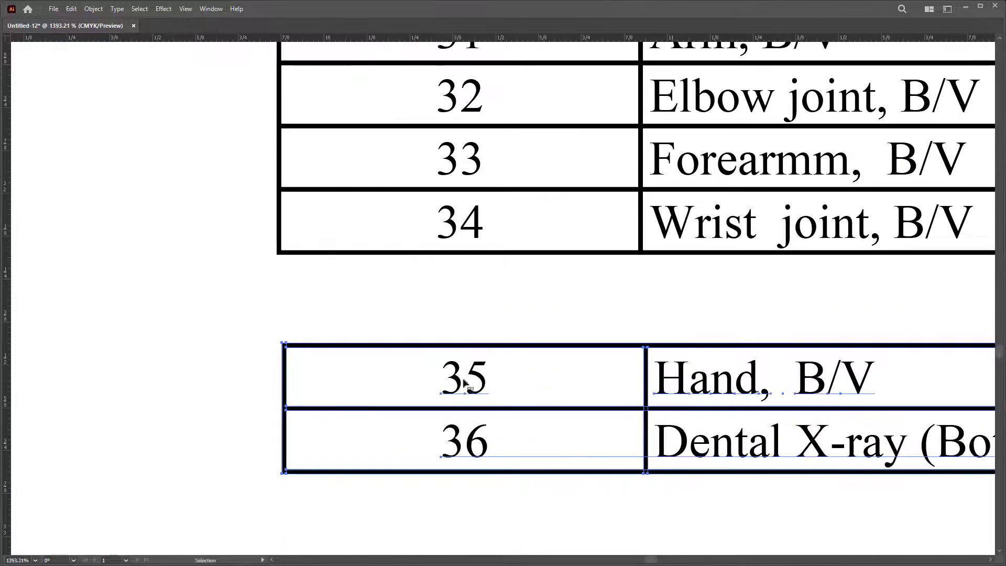
Step: Snap rows 35–36 flush onto the bottom line of X-ray row 34
drag(464, 384, 450, 284)
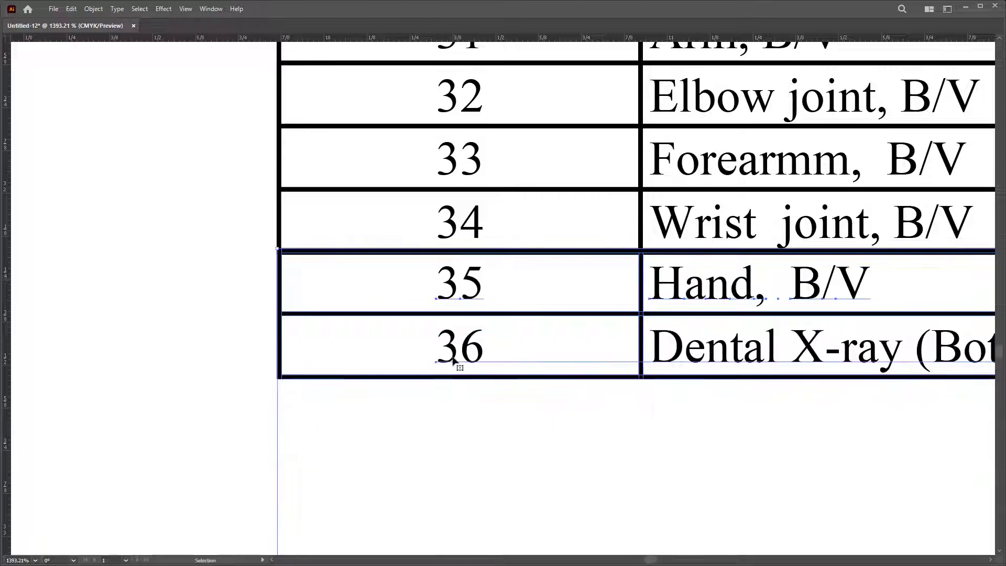
scroll(270, 252, up, 10)
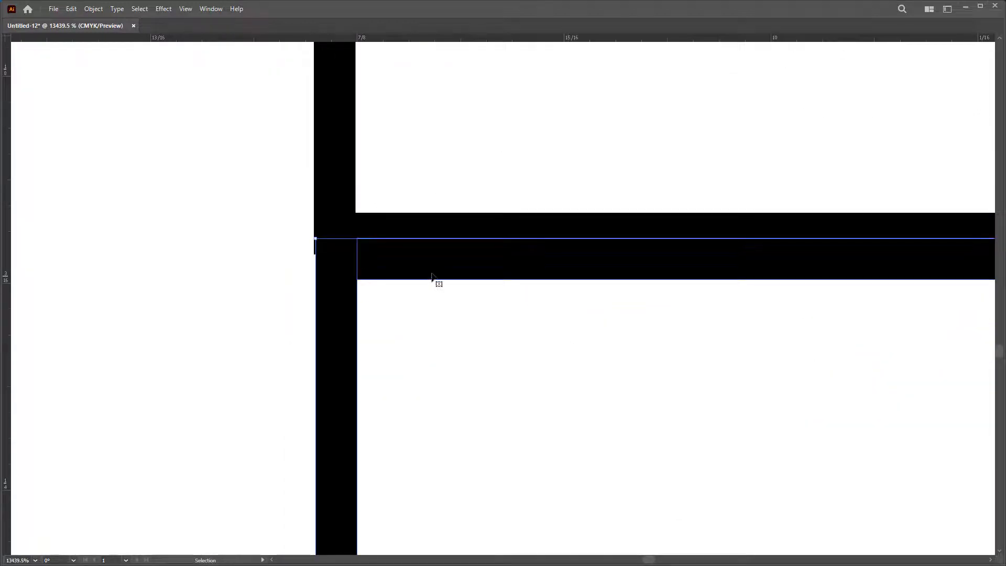
drag(429, 265, 431, 250)
drag(145, 251, 542, 232)
scroll(447, 285, down, 10)
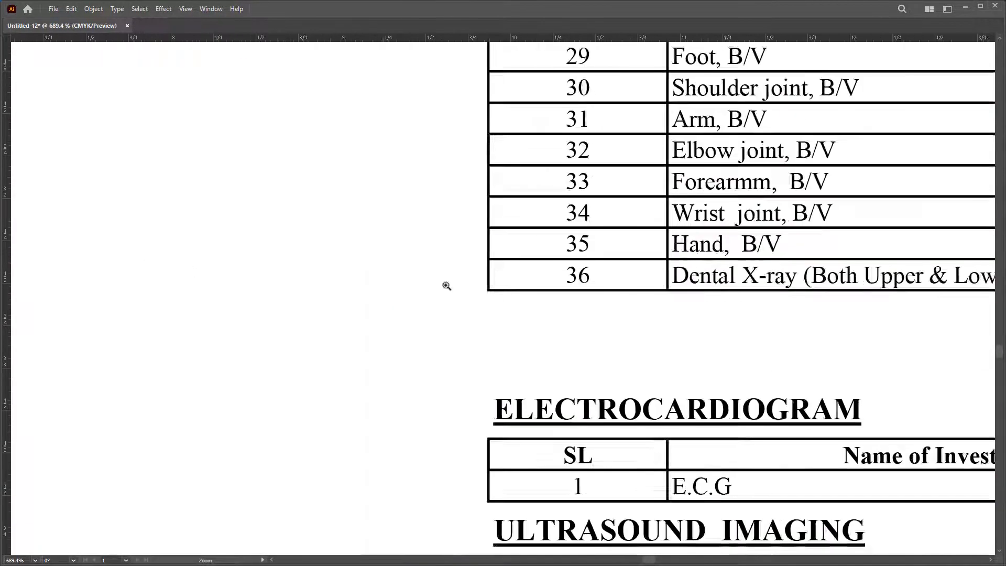
scroll(653, 166, down, 1)
drag(611, 124, 875, 505)
alt+click(633, 330)
alt+click(632, 331)
Step: Move the right-hand table column into the poster frame beside the left column
key(v)
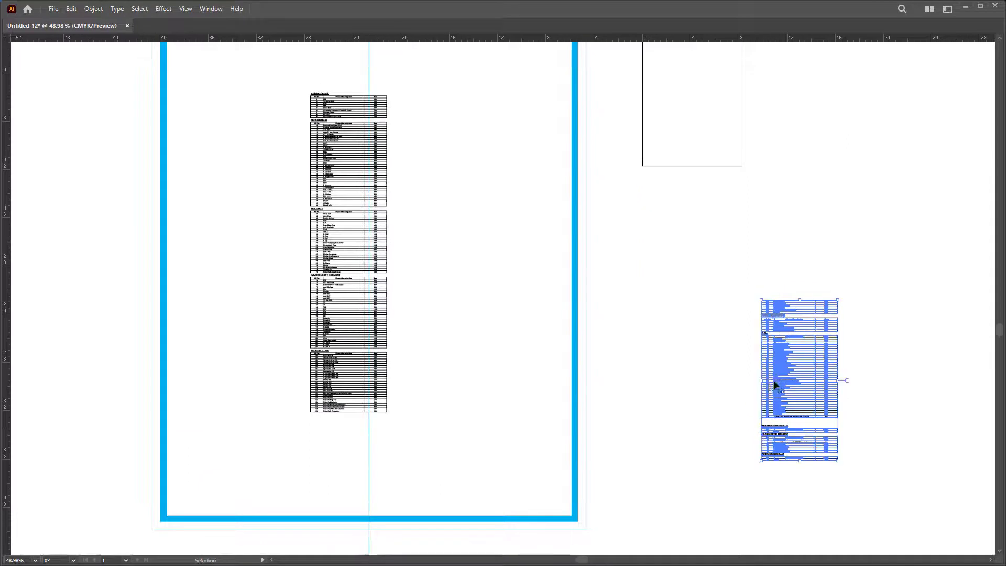
drag(778, 388, 449, 266)
scroll(587, 434, up, 5)
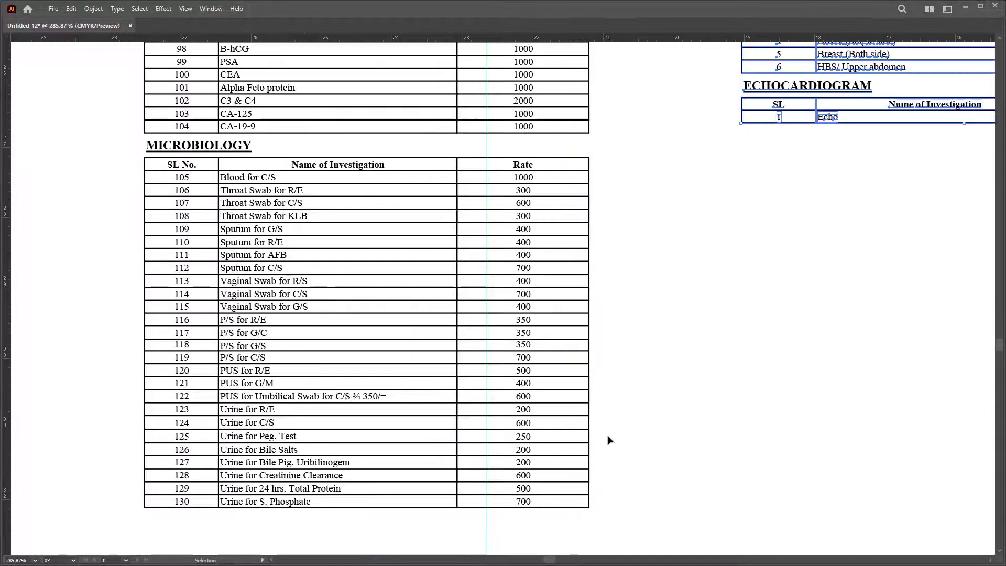
Step: Ungroup the Microbiology table and release its clipping mask
drag(659, 521, 24, 141)
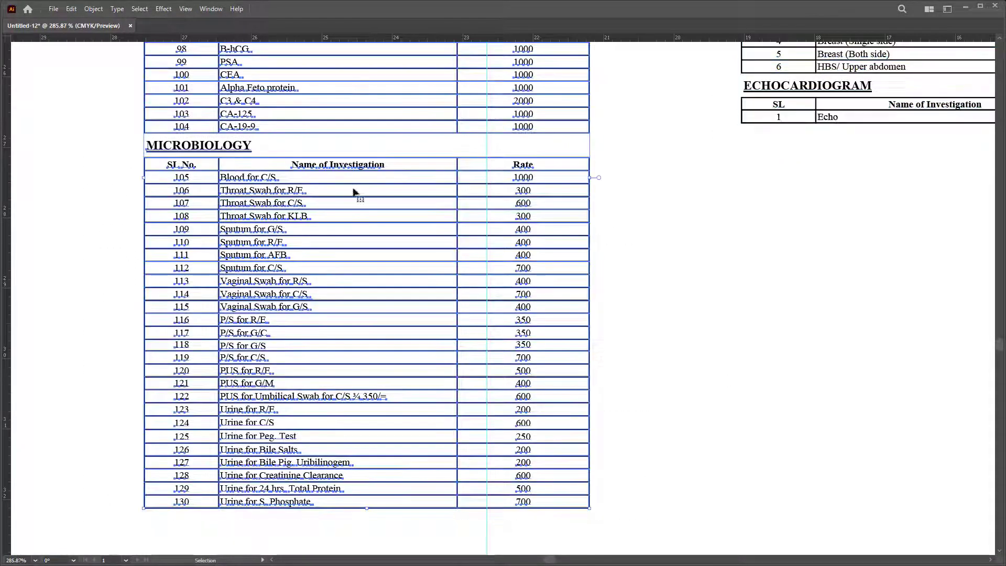
right_click(366, 163)
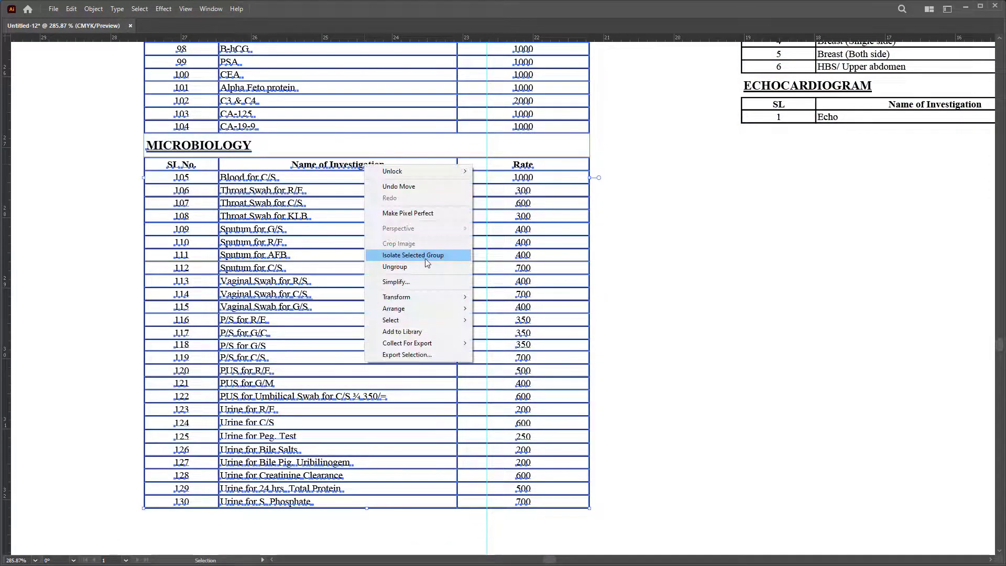
click(394, 267)
drag(688, 532, 65, 140)
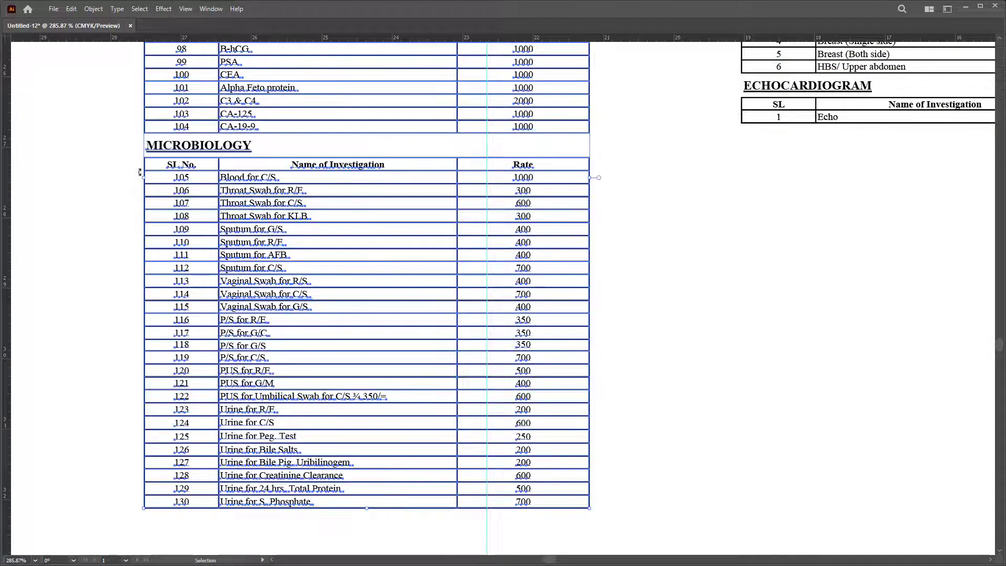
right_click(656, 188)
click(615, 152)
right_click(534, 116)
click(608, 216)
click(648, 508)
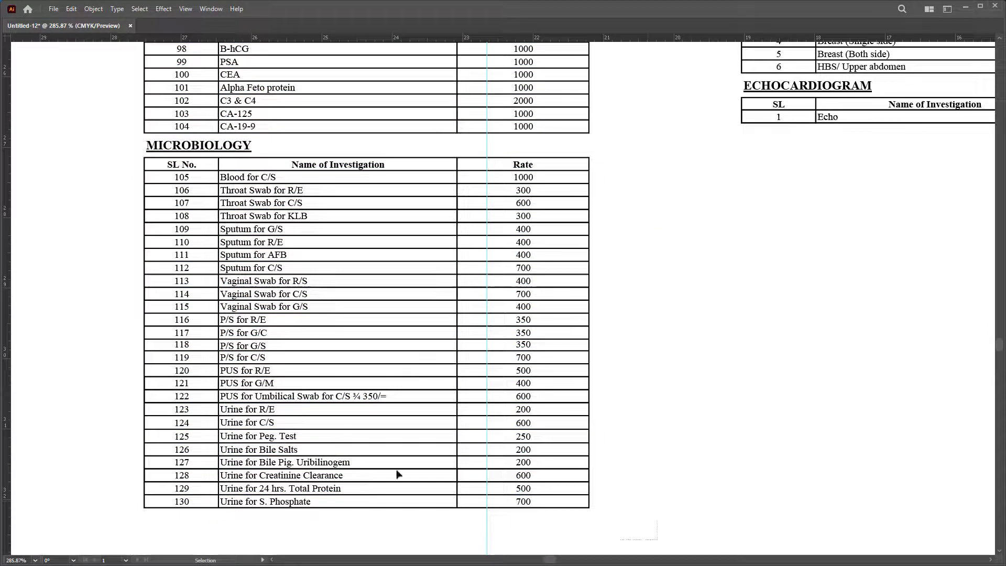
Step: Carry the Microbiology table up to the top of the second column
drag(67, 141, 112, 185)
key(z)
alt+click(112, 236)
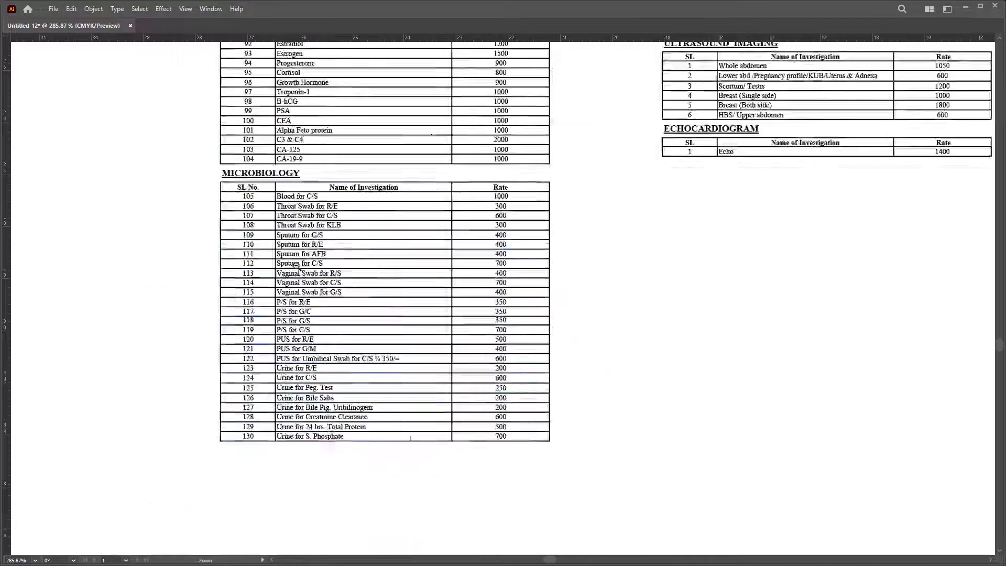
alt+click(232, 287)
scroll(332, 512, up, 3)
key(v)
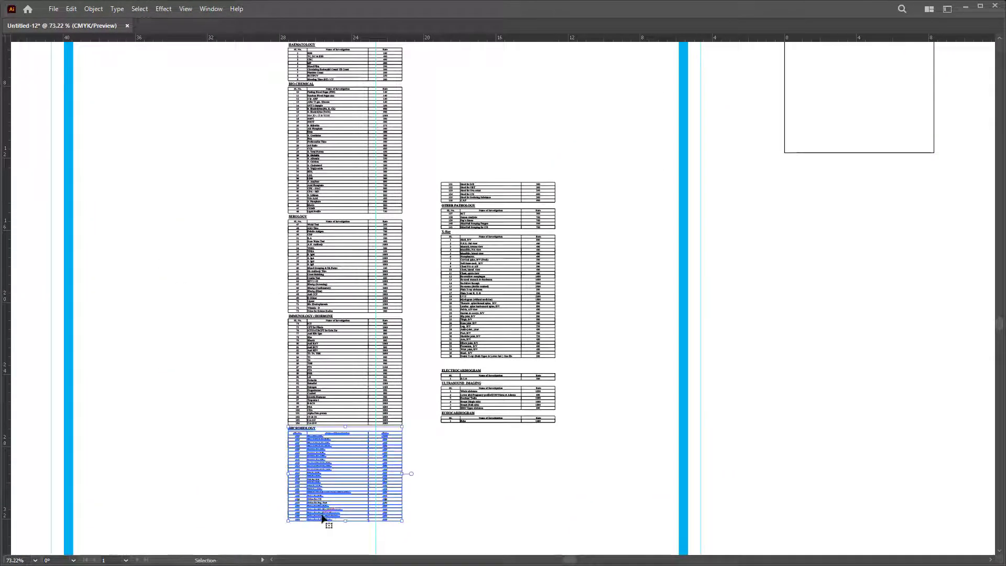
drag(346, 481, 341, 465)
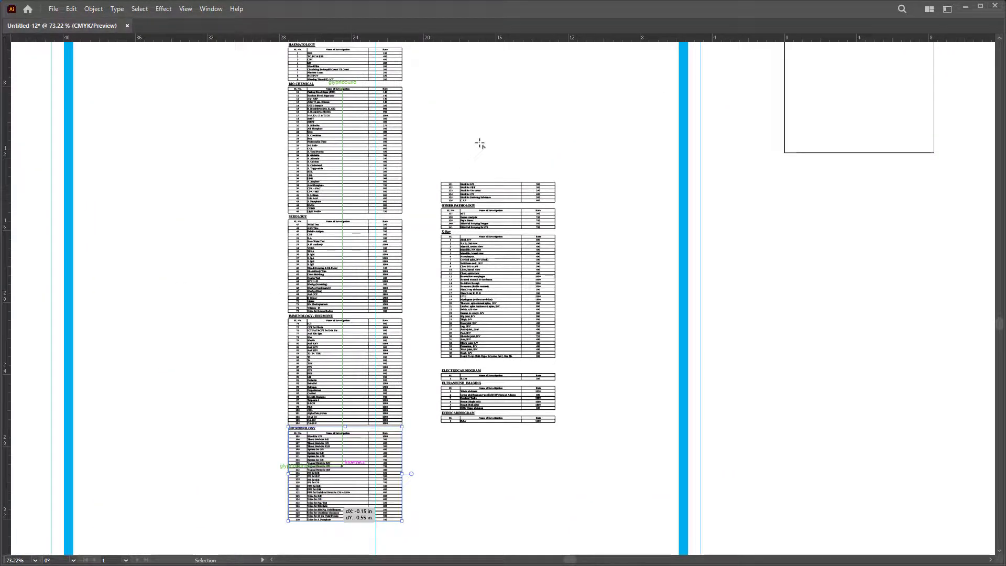
drag(480, 144, 481, 145)
drag(645, 230, 593, 218)
Step: Line the Microbiology table up flush above row 131
key(z)
drag(508, 180, 654, 266)
key(v)
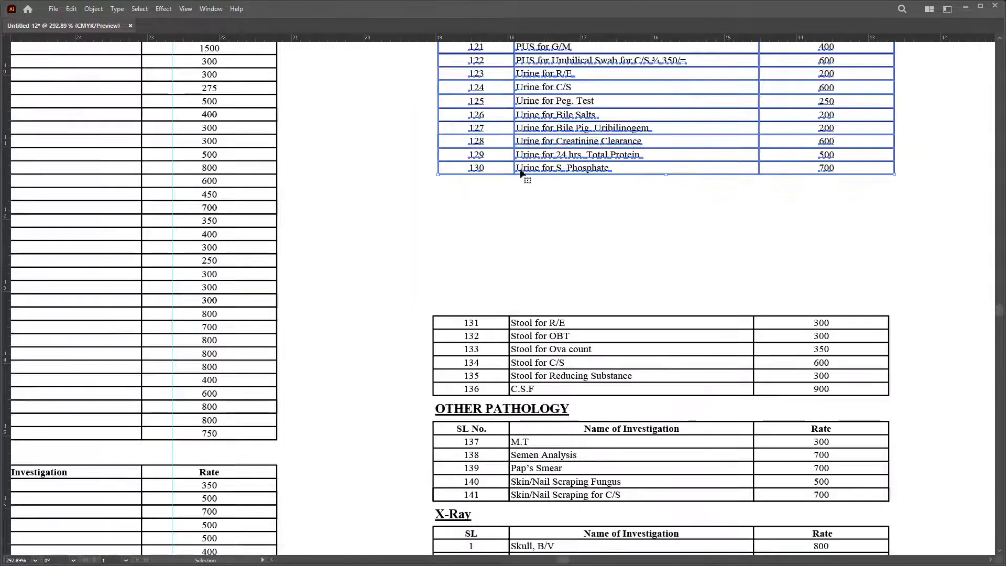
drag(452, 183, 450, 316)
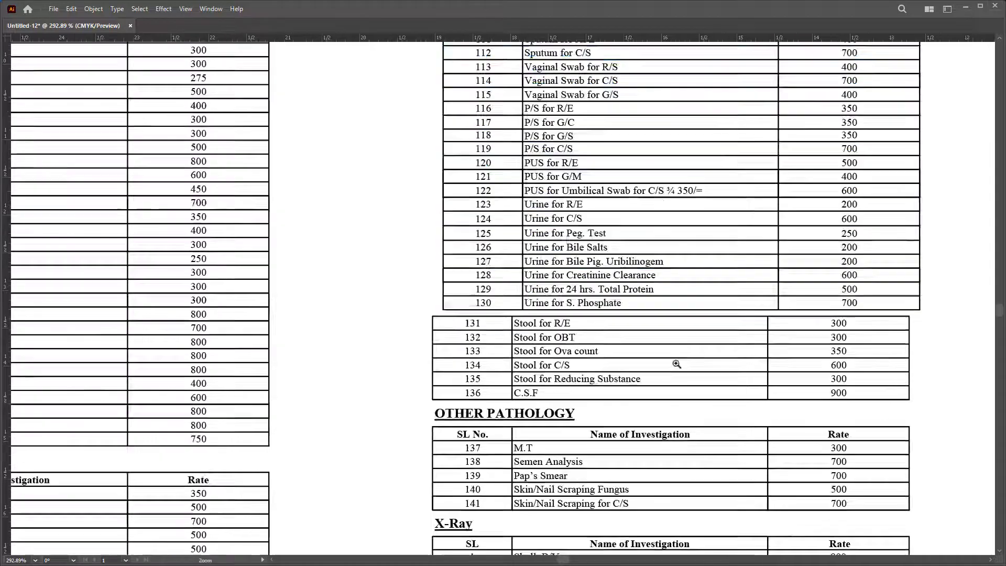
scroll(446, 310, up, 10)
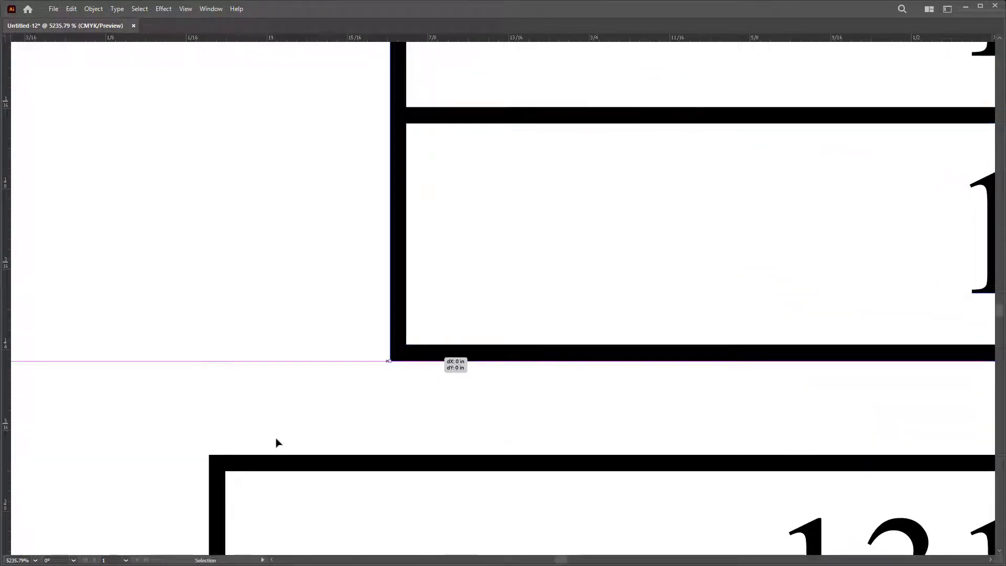
drag(427, 361, 247, 480)
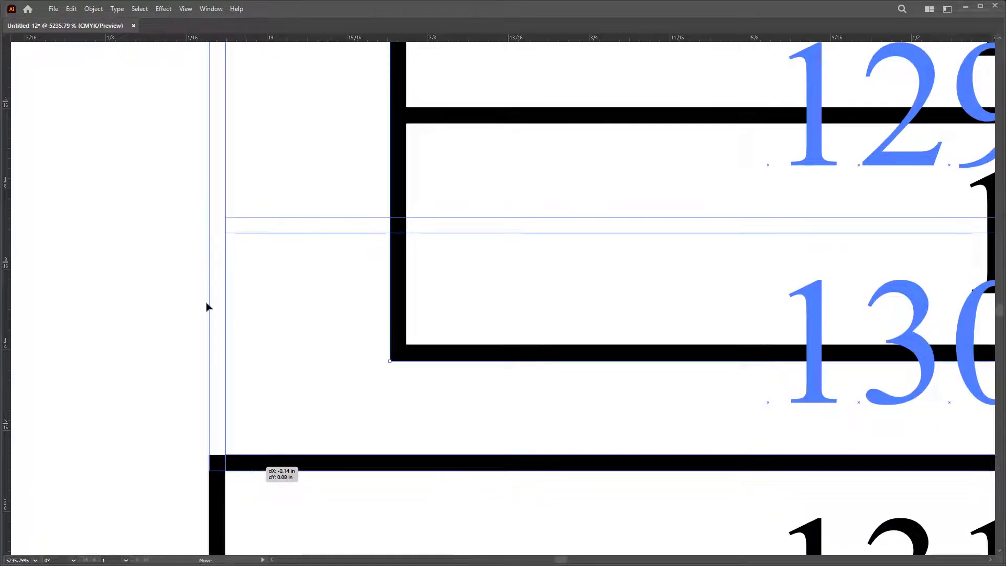
alt+click(148, 260)
alt+click(185, 319)
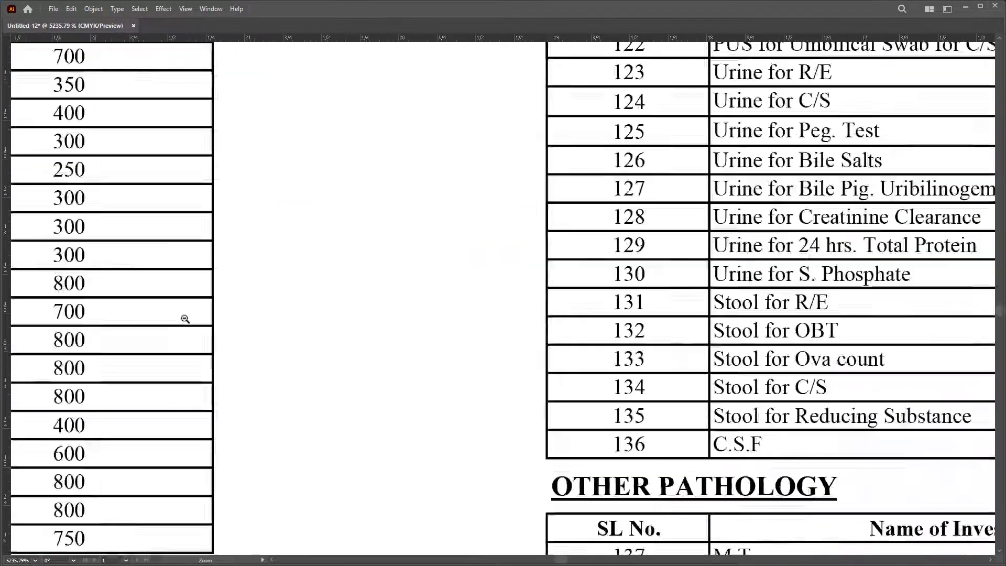
scroll(185, 319, down, 15)
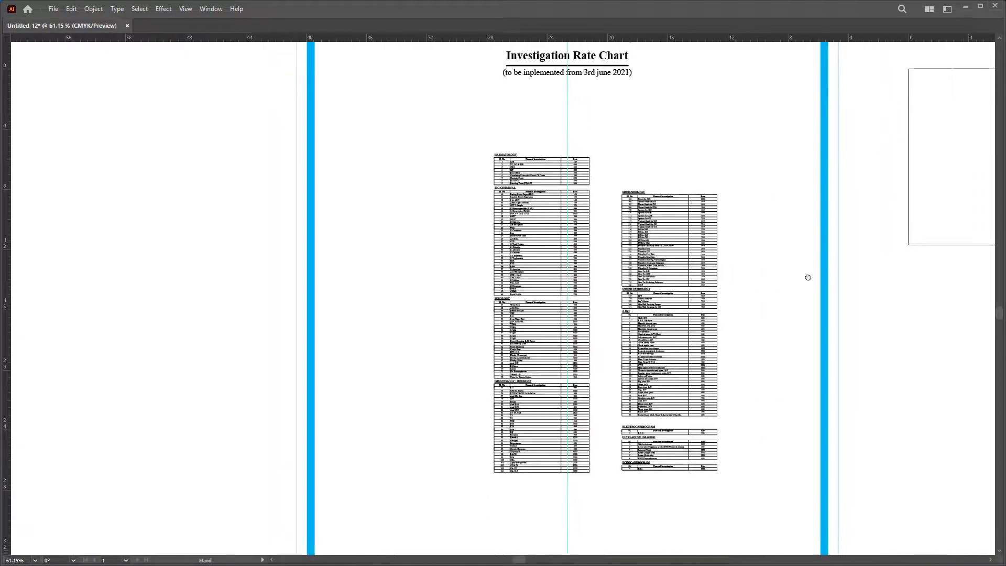
Step: Select both table columns together with the Selection tool
drag(808, 277, 780, 282)
drag(744, 156, 579, 503)
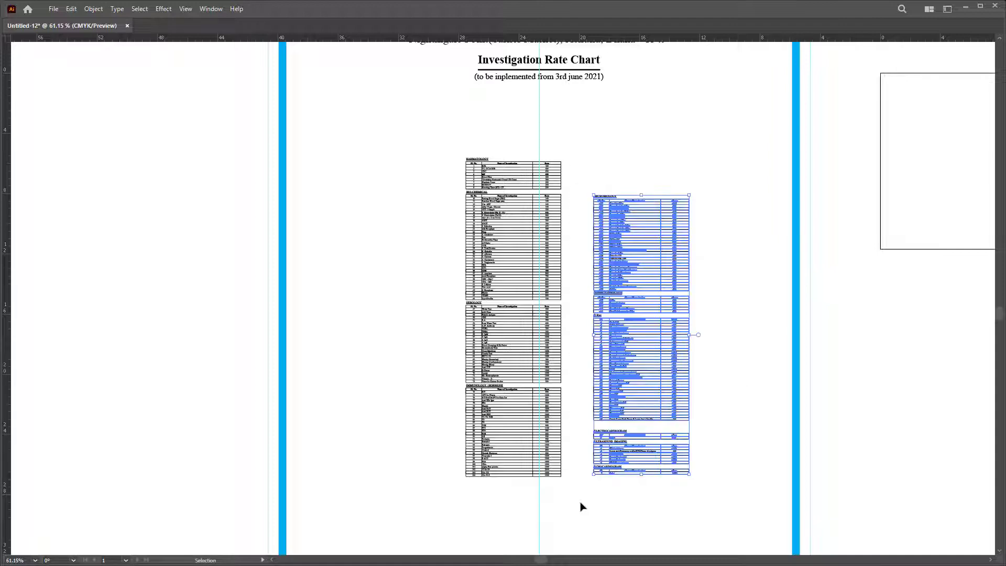
drag(397, 124, 573, 512)
key(a)
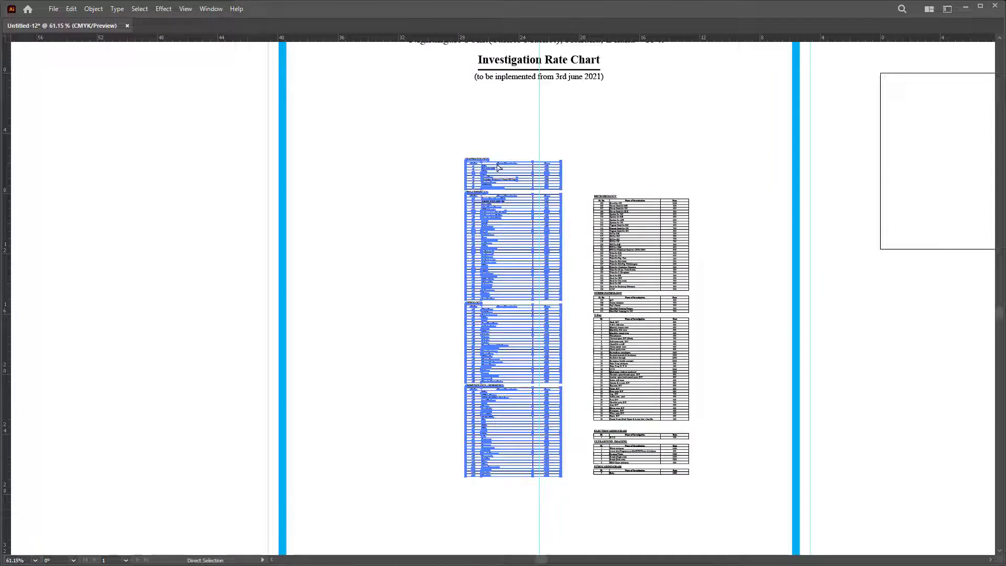
key(v)
drag(401, 130, 671, 262)
Step: Show the hidden panels, open the Align options, and reselect both columns
key(Tab)
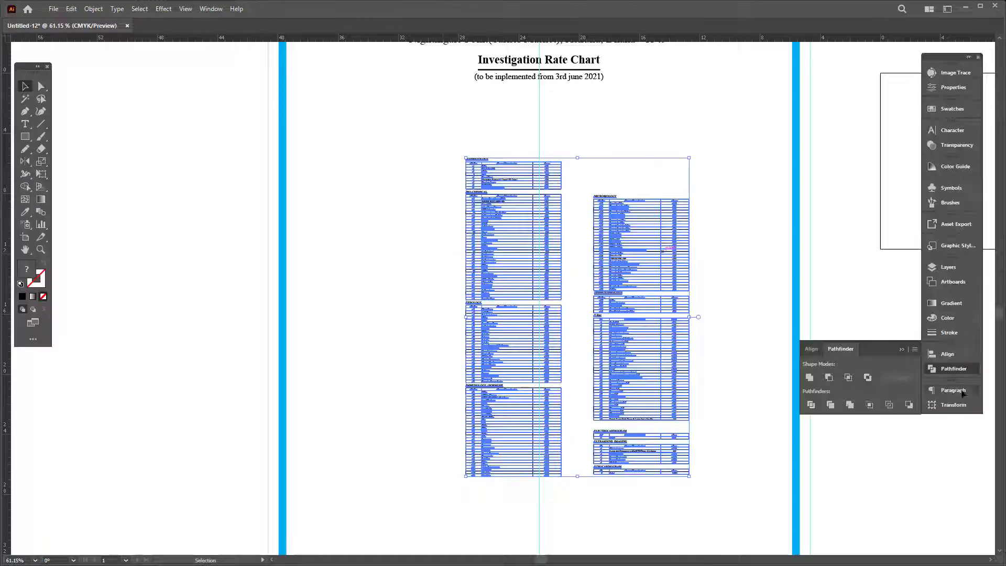
click(948, 355)
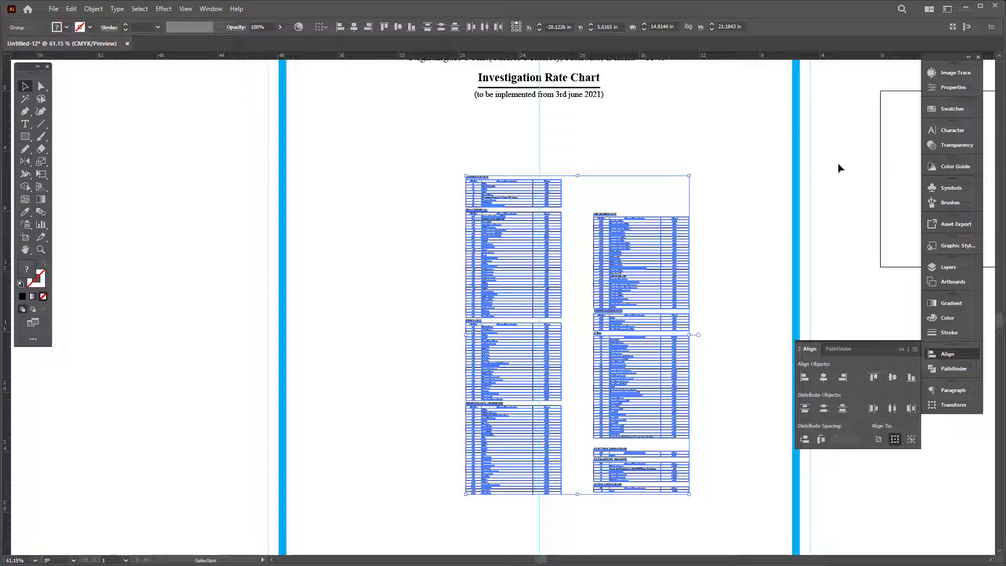
click(825, 189)
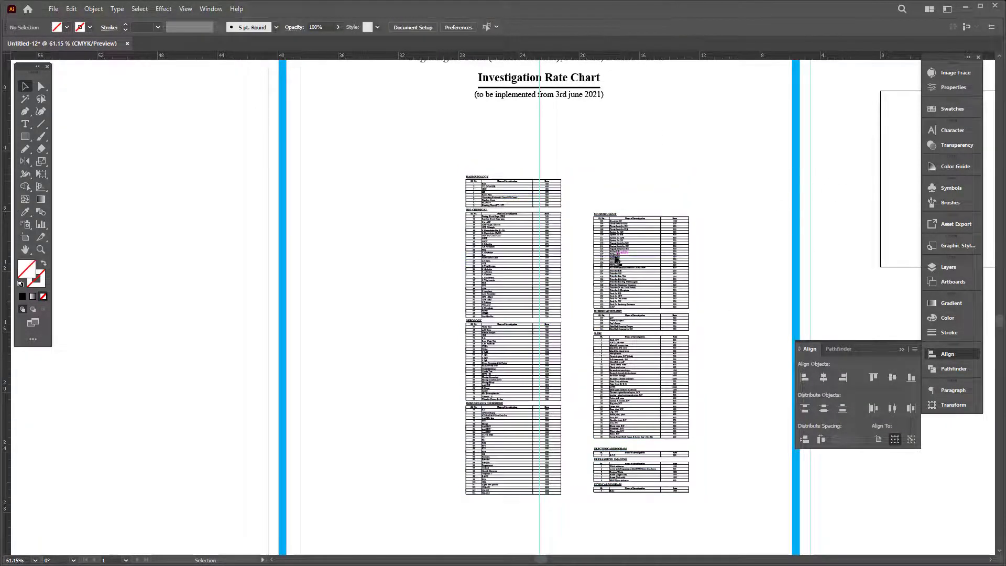
click(610, 251)
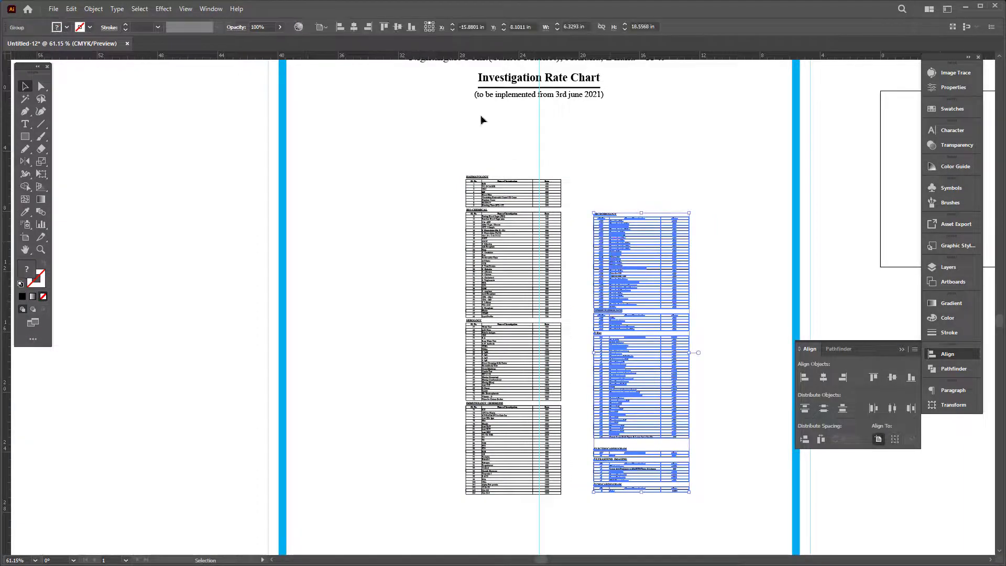
key(ctrl+a)
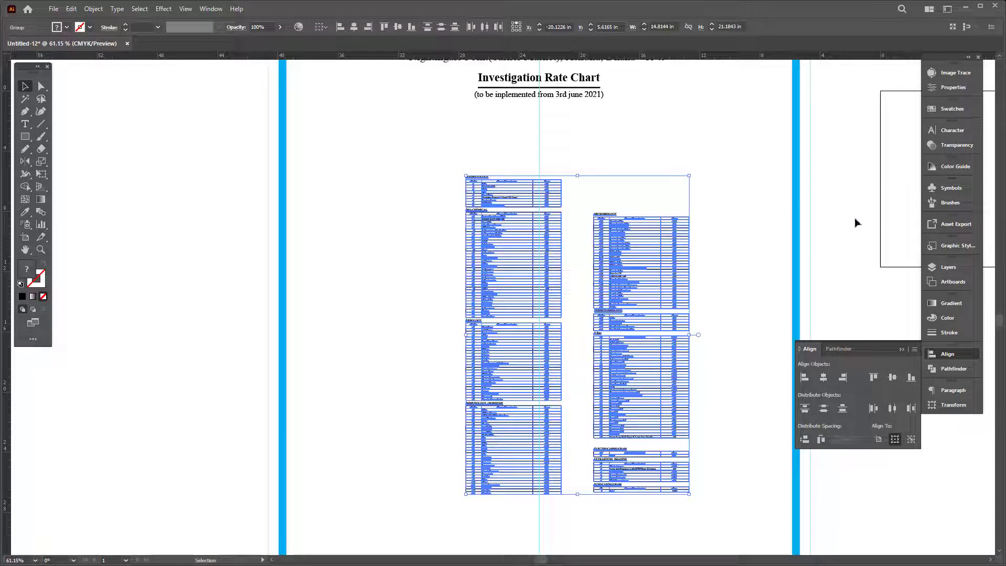
Step: Zoom in and drag the Microbiology table up level with the Haematology heading
key(z)
click(639, 213)
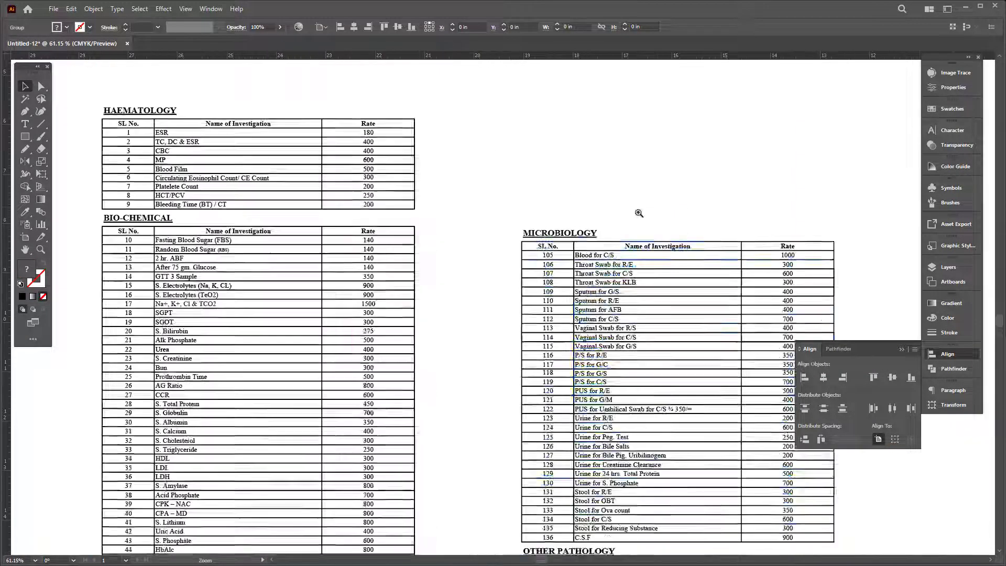
click(550, 277)
drag(498, 203, 488, 186)
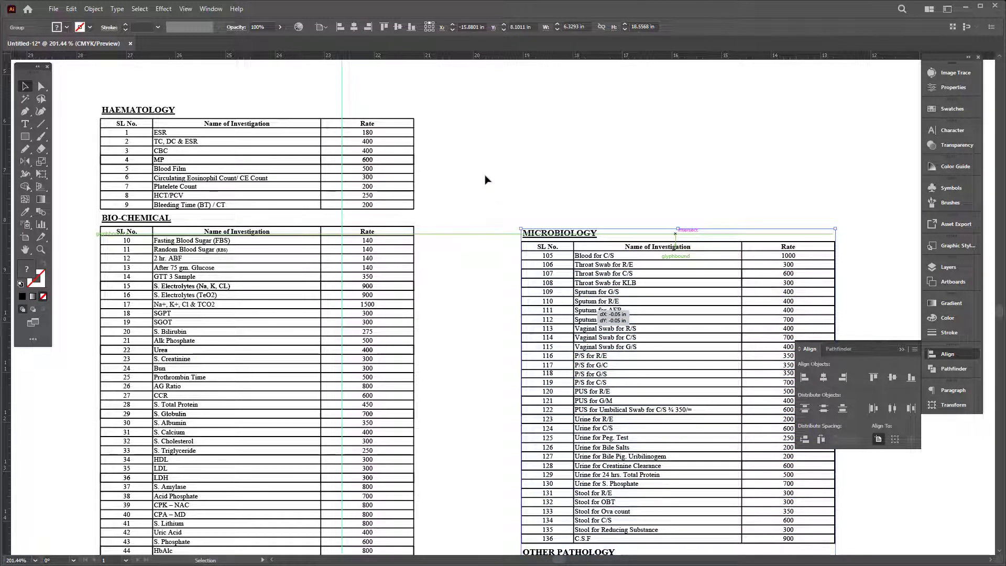
drag(485, 180, 542, 92)
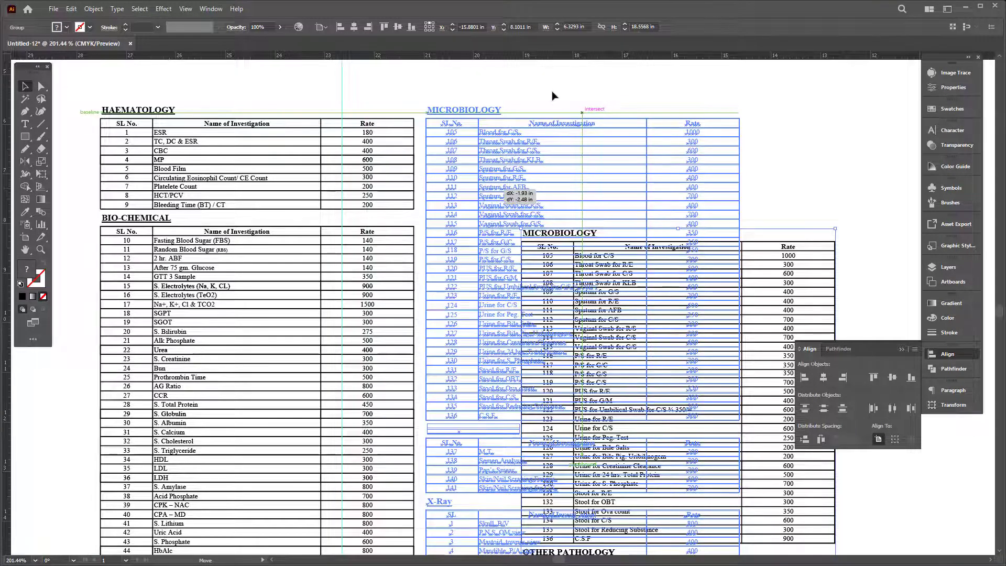
drag(426, 108, 426, 108)
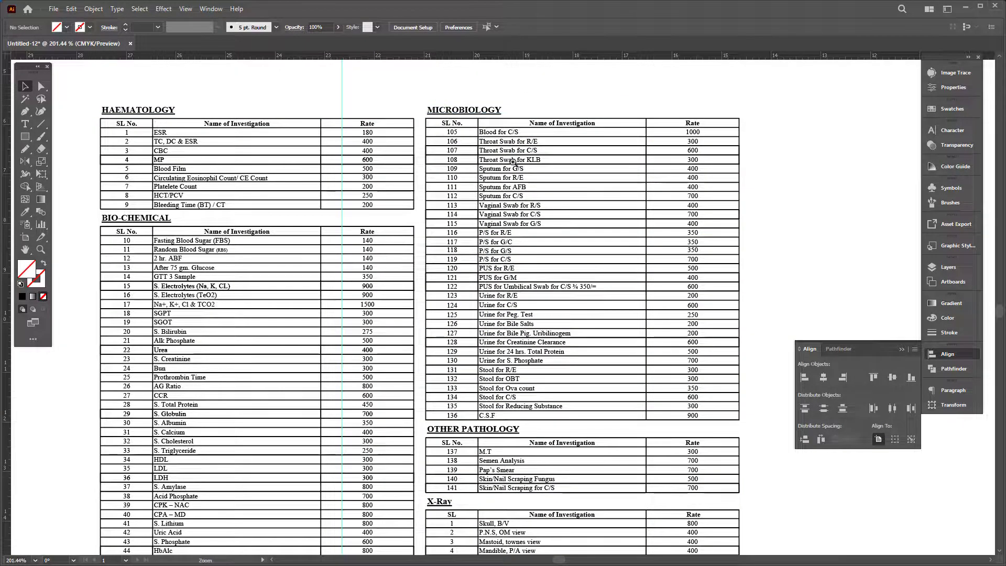
scroll(426, 109, up, 10)
Step: Shift the Microbiology table and heading left so its edge lines up precisely
click(529, 247)
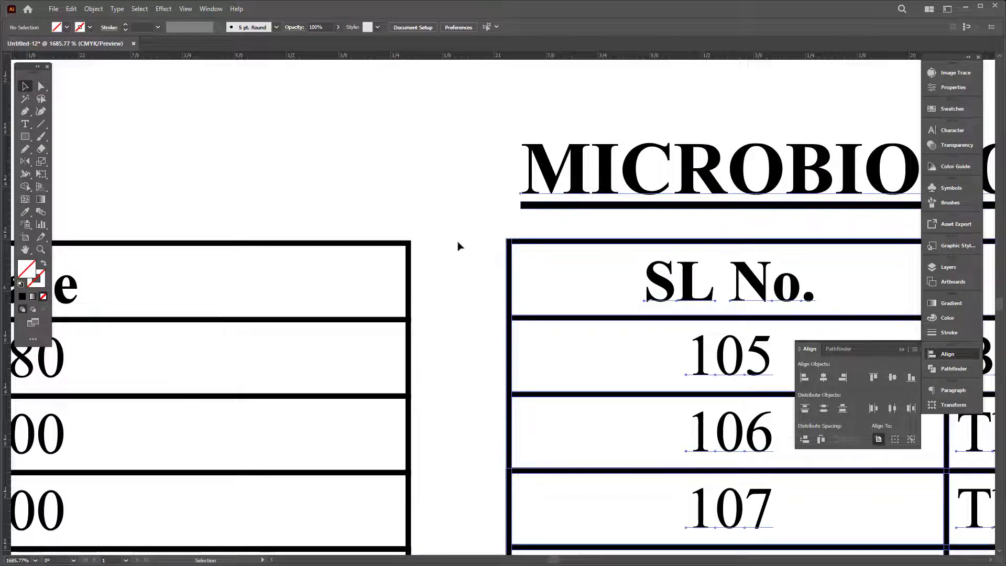
drag(444, 246, 438, 246)
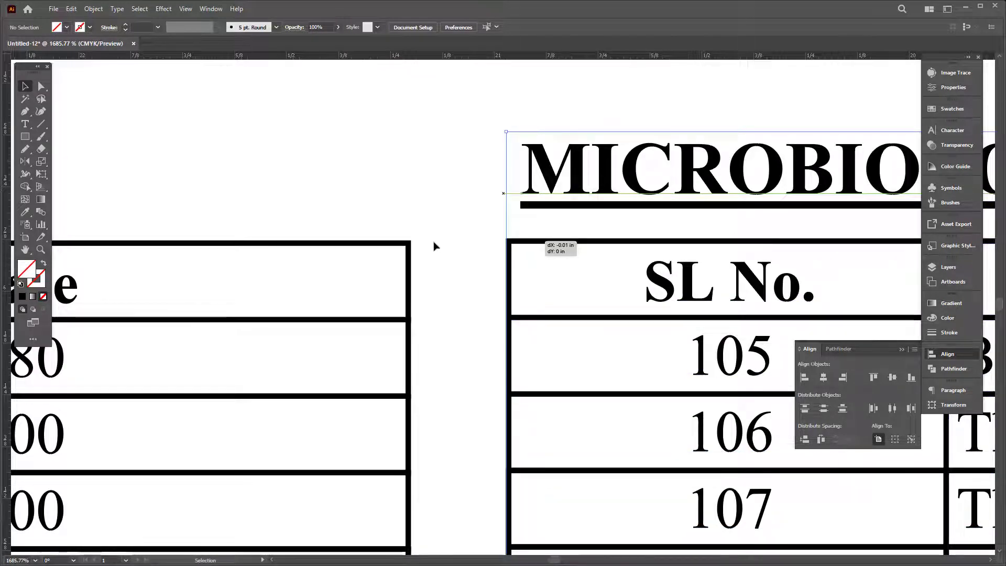
drag(434, 246, 399, 174)
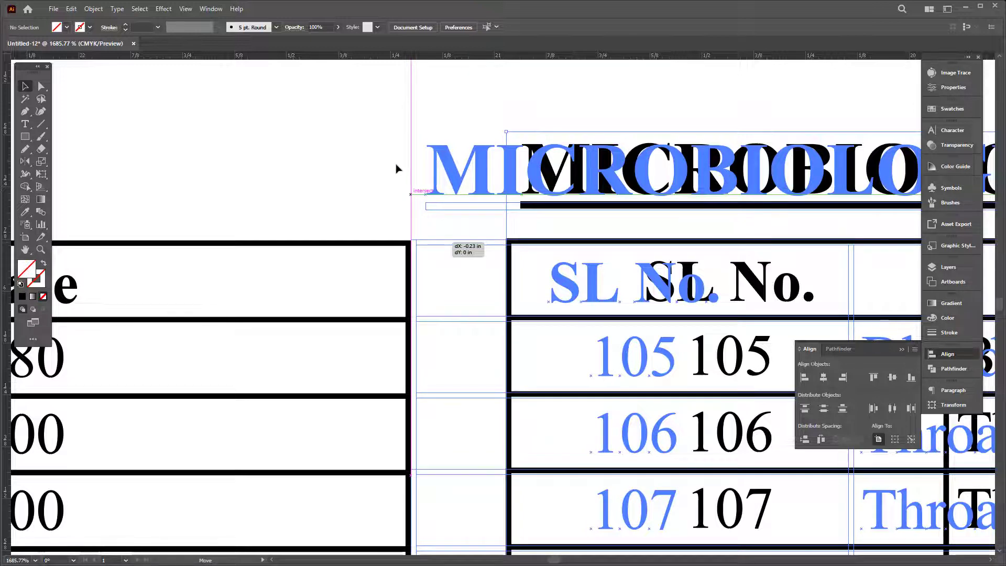
drag(369, 137, 369, 137)
key(Tab)
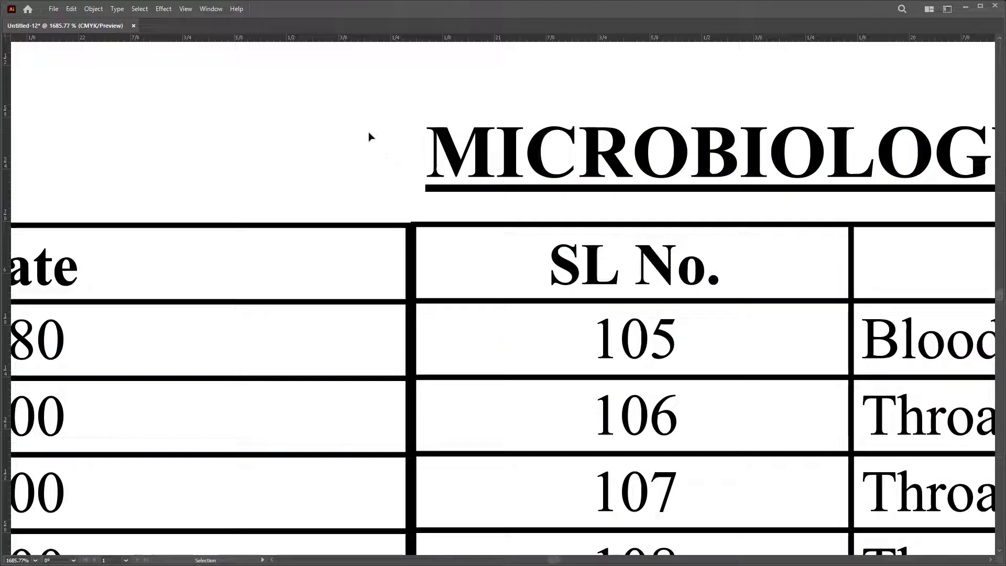
scroll(369, 137, down, 10)
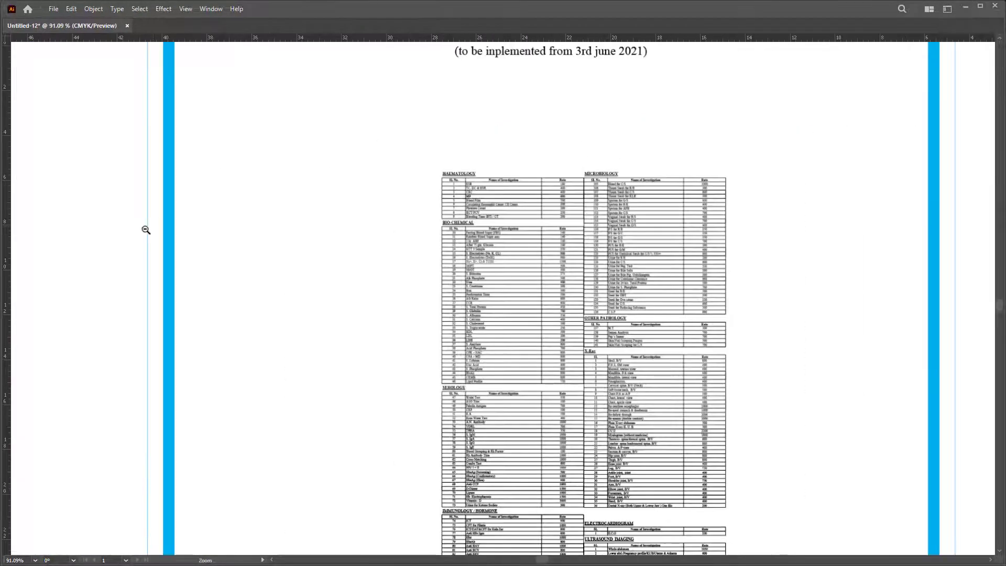
scroll(145, 229, down, 2)
Step: Move the right-hand column of tables slightly to the right
scroll(712, 309, down, 1)
click(560, 150)
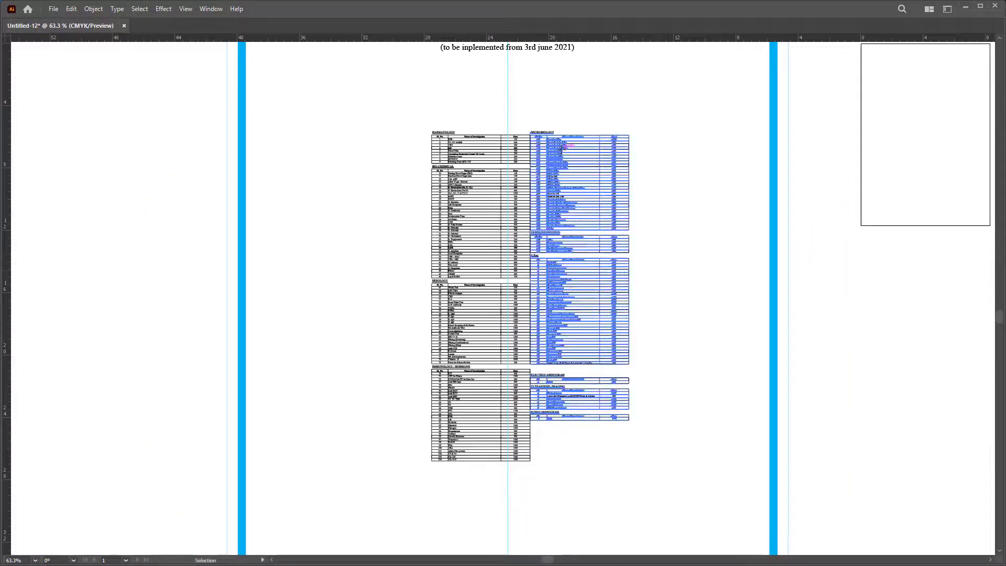
drag(571, 152, 579, 153)
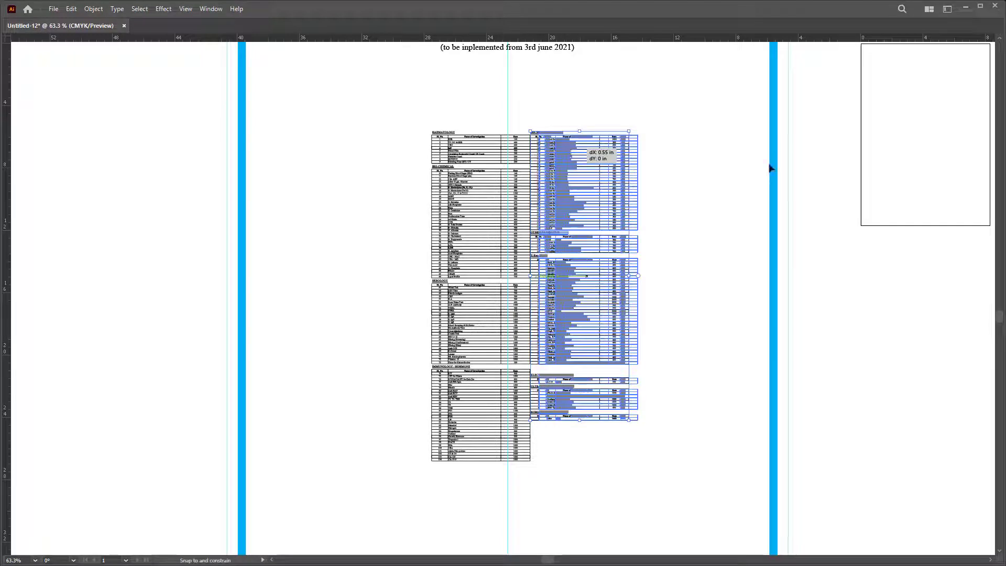
click(886, 158)
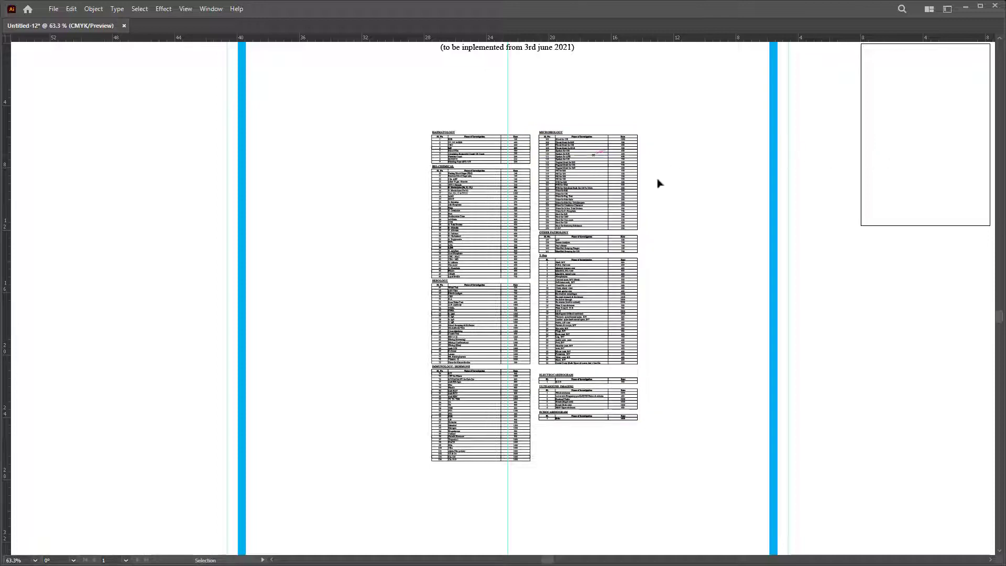
scroll(658, 181, down, 3)
Step: Scale all rate tables to 21.59 x 34.38 in, stretching them to the poster border
drag(738, 397, 602, 359)
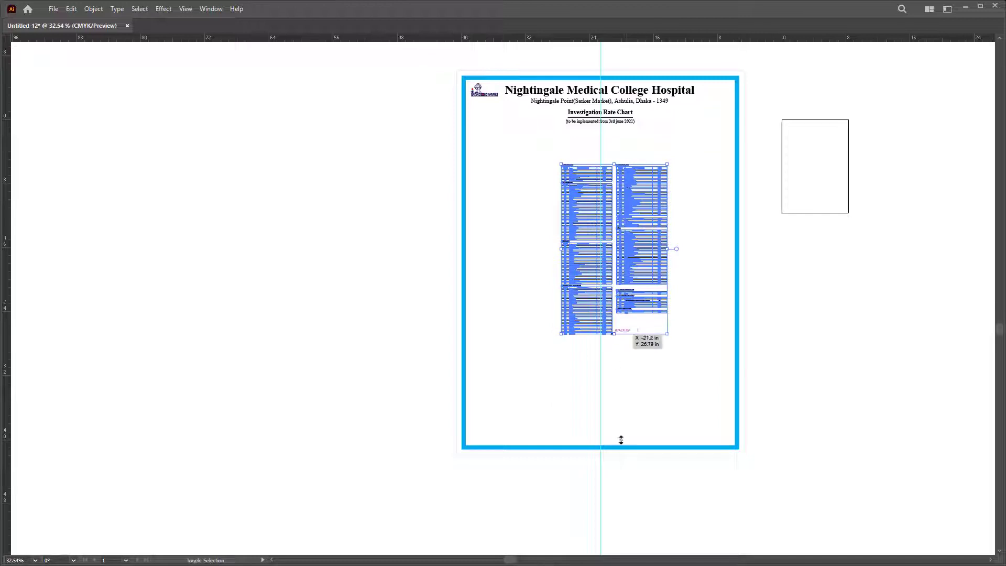
drag(621, 440, 621, 450)
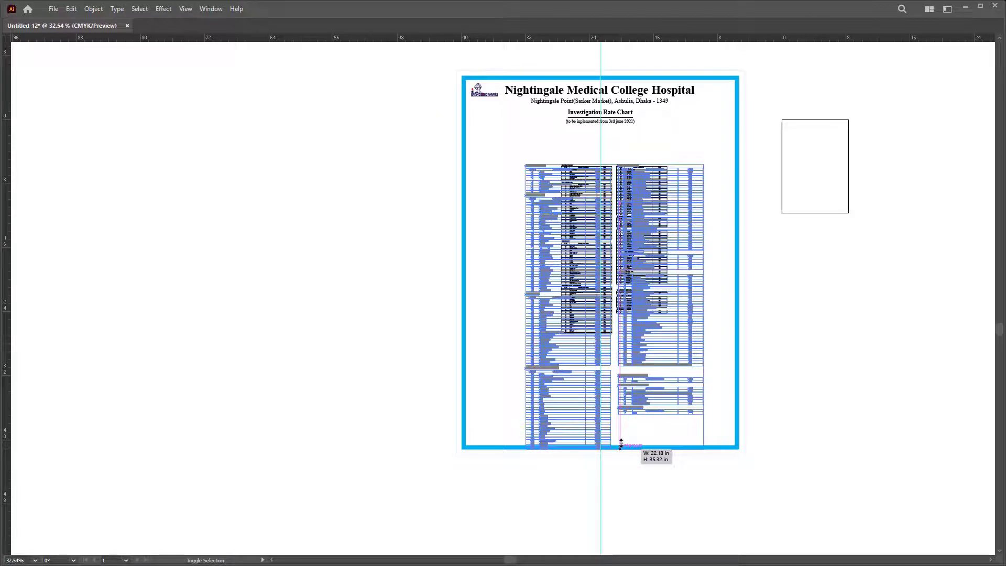
drag(621, 445, 621, 443)
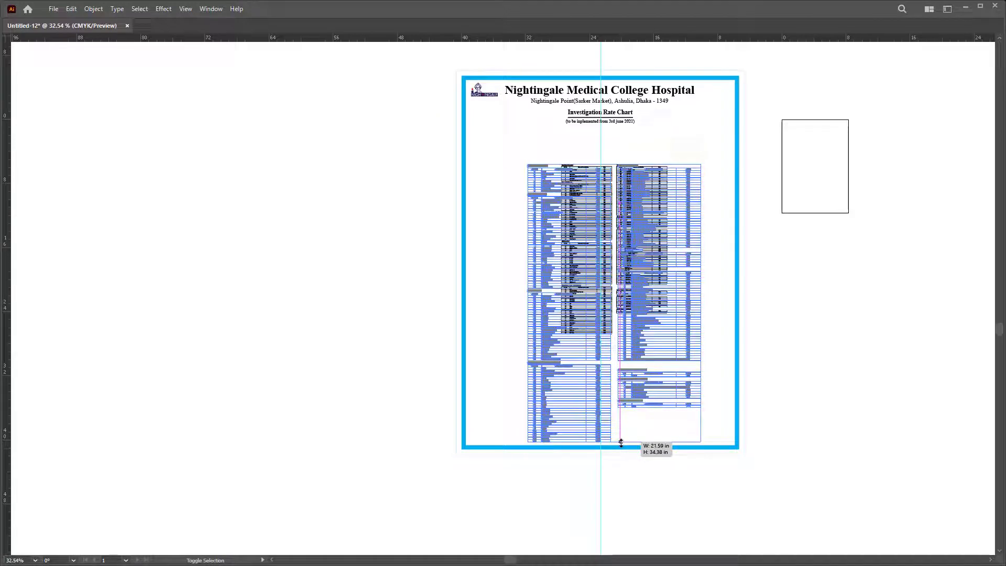
drag(621, 443, 621, 443)
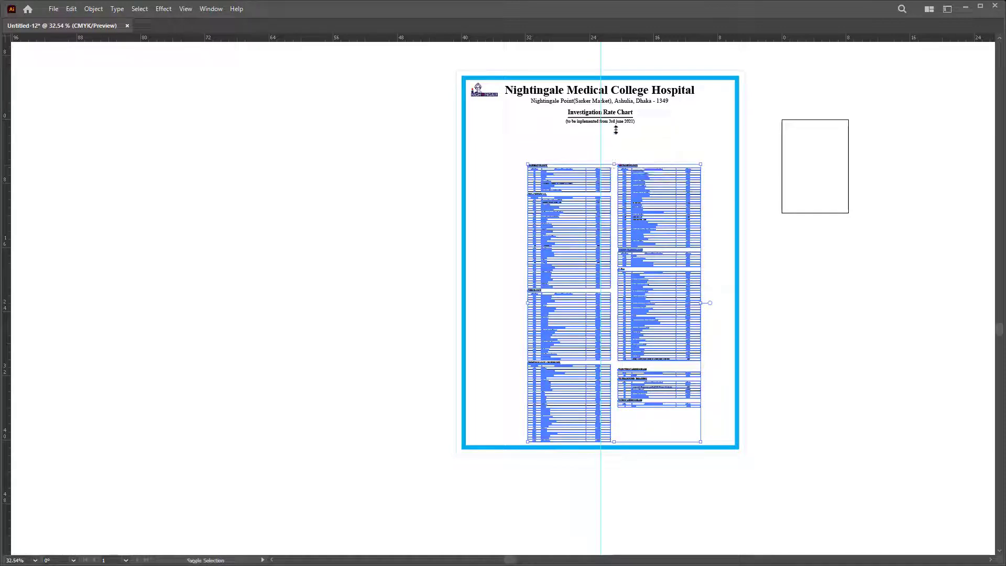
drag(616, 130, 616, 130)
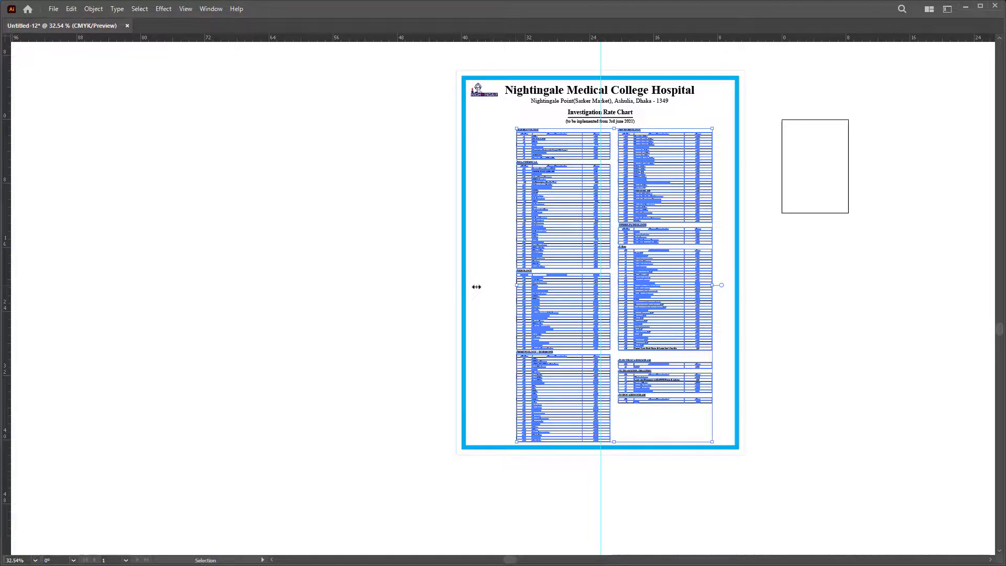
drag(476, 287, 475, 287)
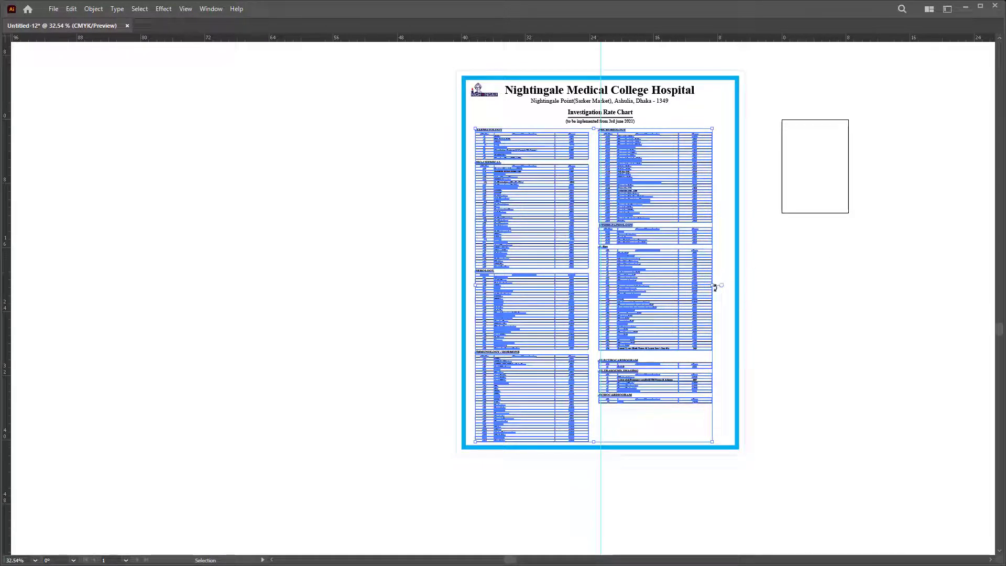
drag(722, 287, 783, 290)
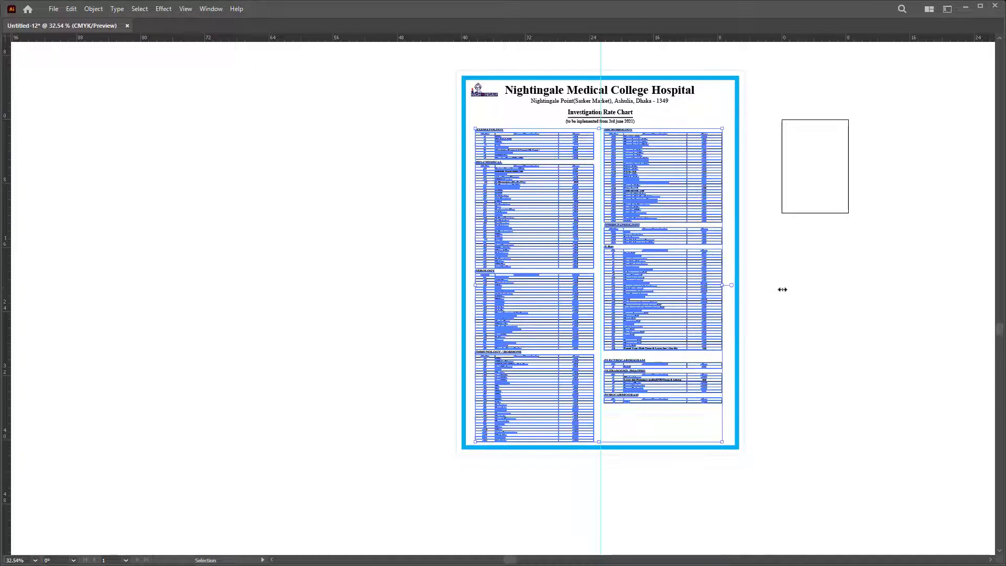
Step: Nudge the right column further right to widen the gap between columns
click(836, 313)
click(690, 202)
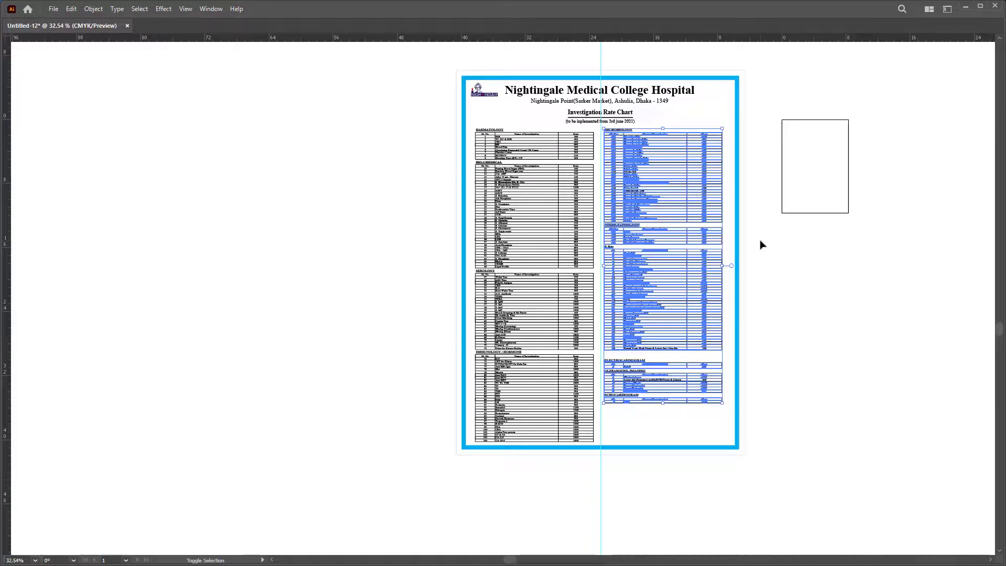
key(shift+Right)
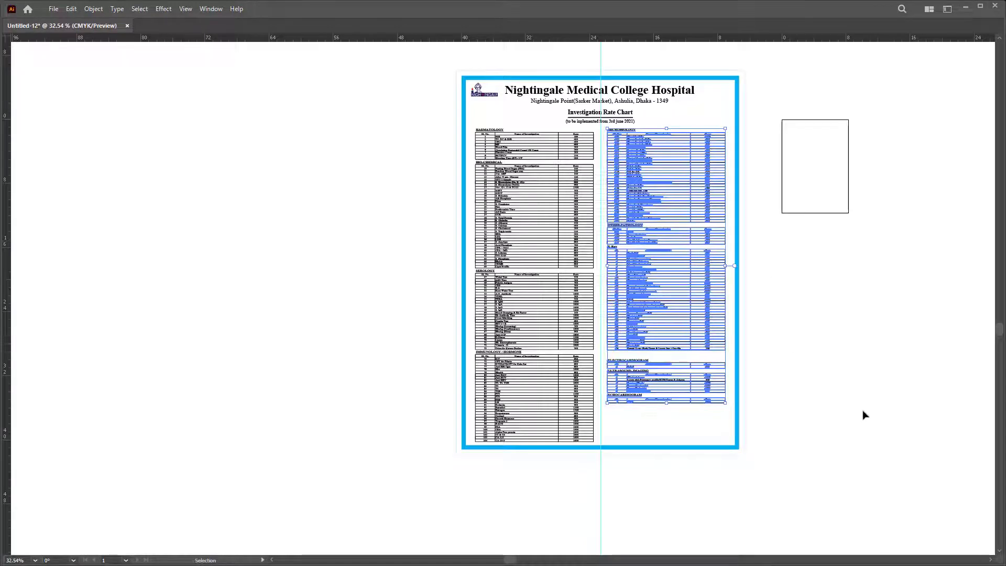
click(812, 493)
drag(567, 285, 777, 326)
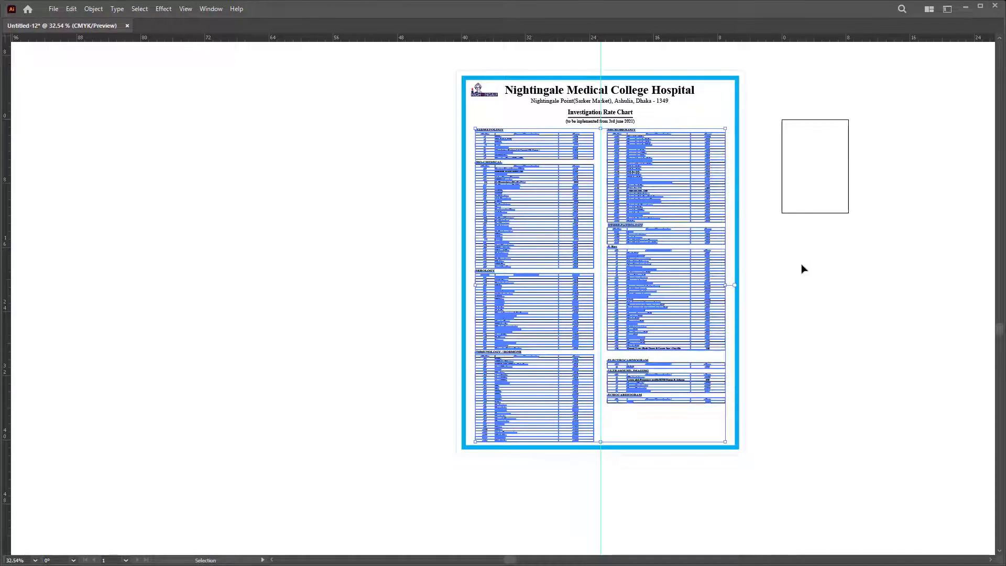
click(805, 238)
scroll(799, 258, up, 3)
alt+scroll(786, 225, up, 5)
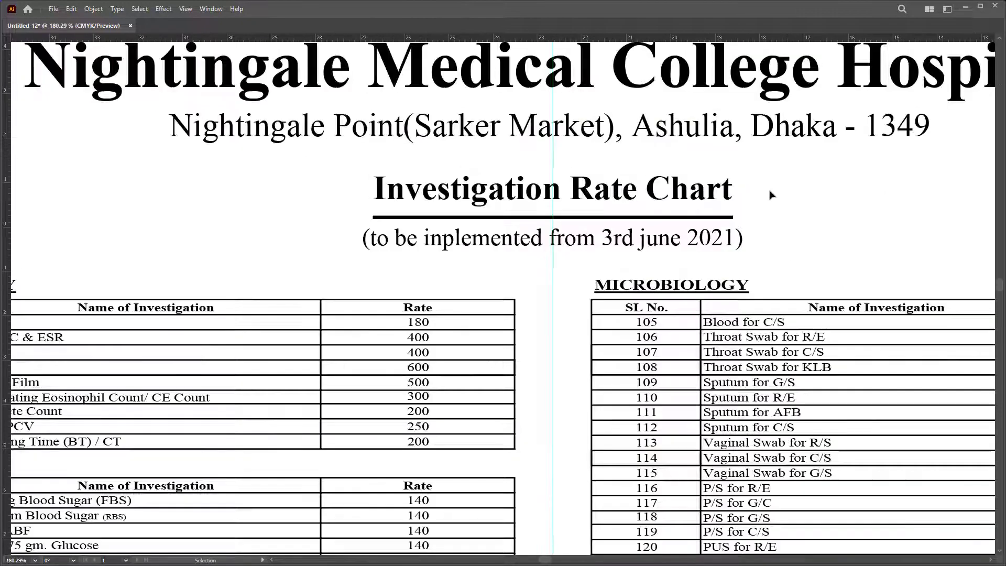
Step: Widen the title, underline and subtitle evenly from their centre
drag(771, 195, 390, 241)
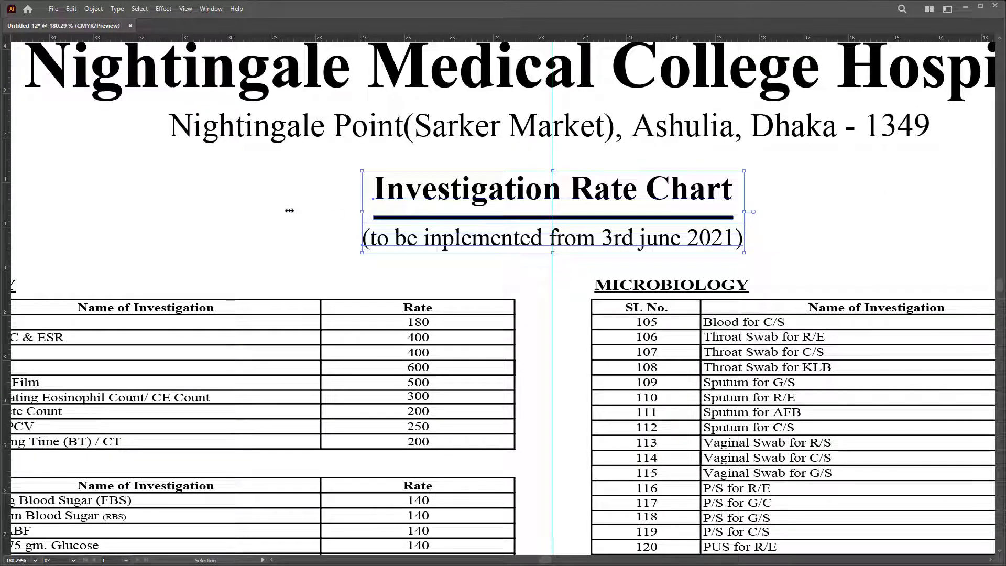
drag(289, 210, 288, 211)
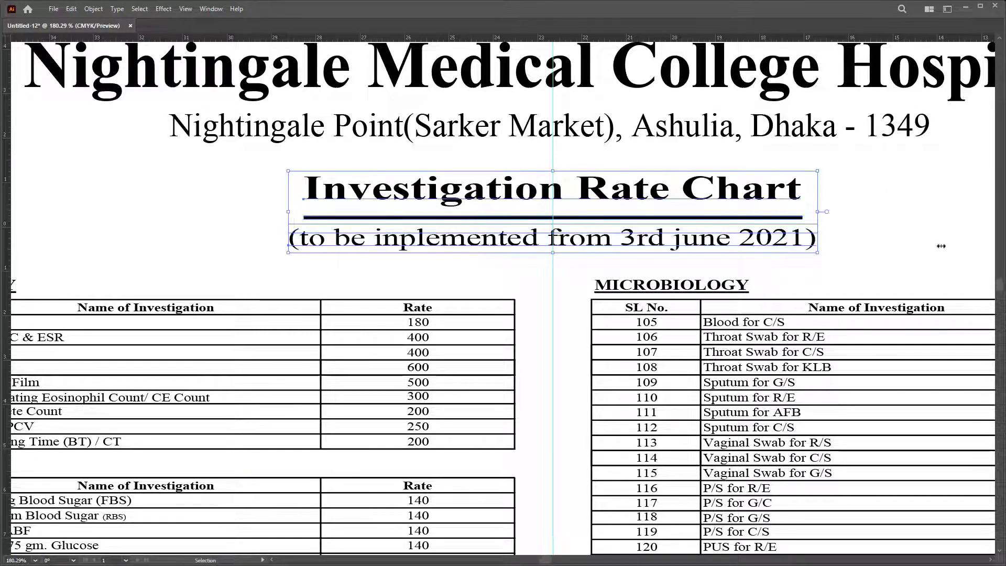
click(906, 248)
Step: Raise the Investigation Rate Chart title and underline slightly, then zoom out
click(692, 201)
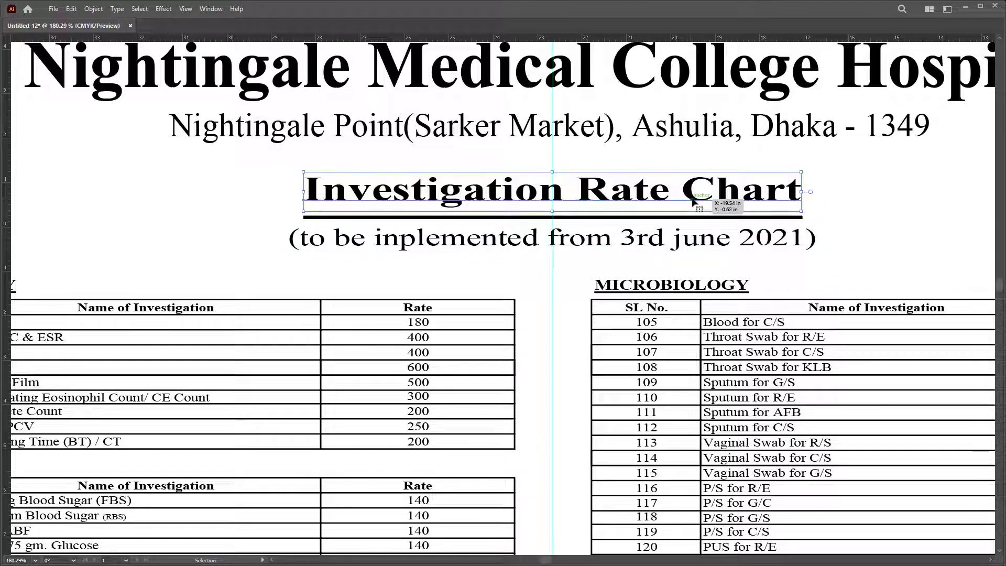
shift+click(707, 234)
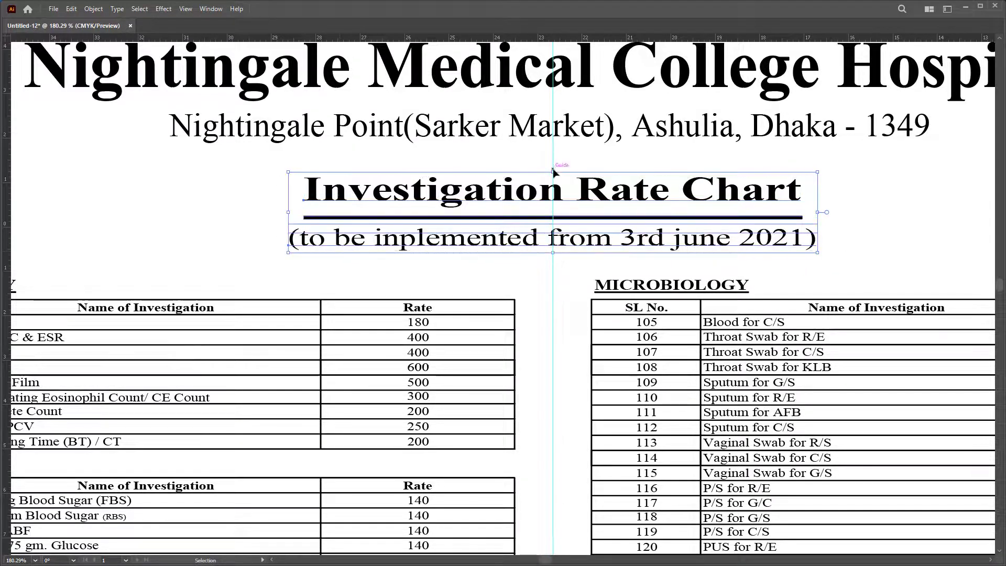
drag(554, 172, 588, 169)
click(917, 213)
key(z)
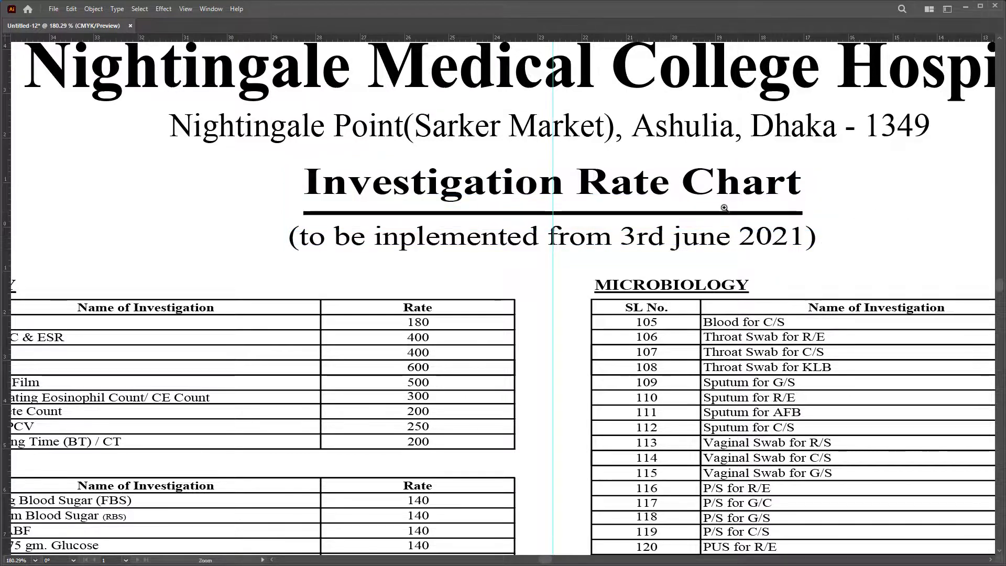
drag(724, 208, 644, 245)
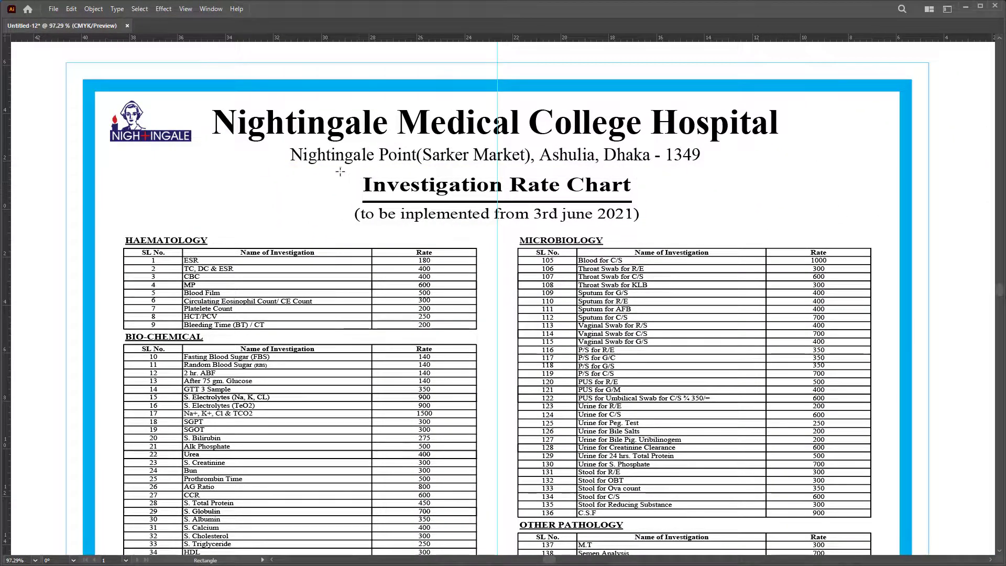
Step: Draw a banner rectangle over the title, shorten it slightly and round its corners
drag(340, 171, 662, 224)
key(v)
click(607, 233)
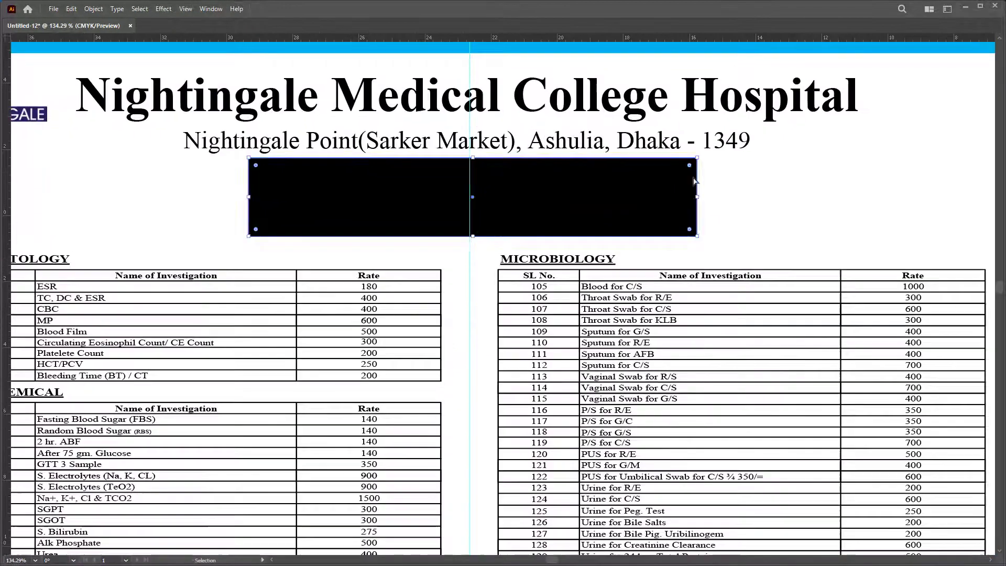
drag(473, 158, 474, 161)
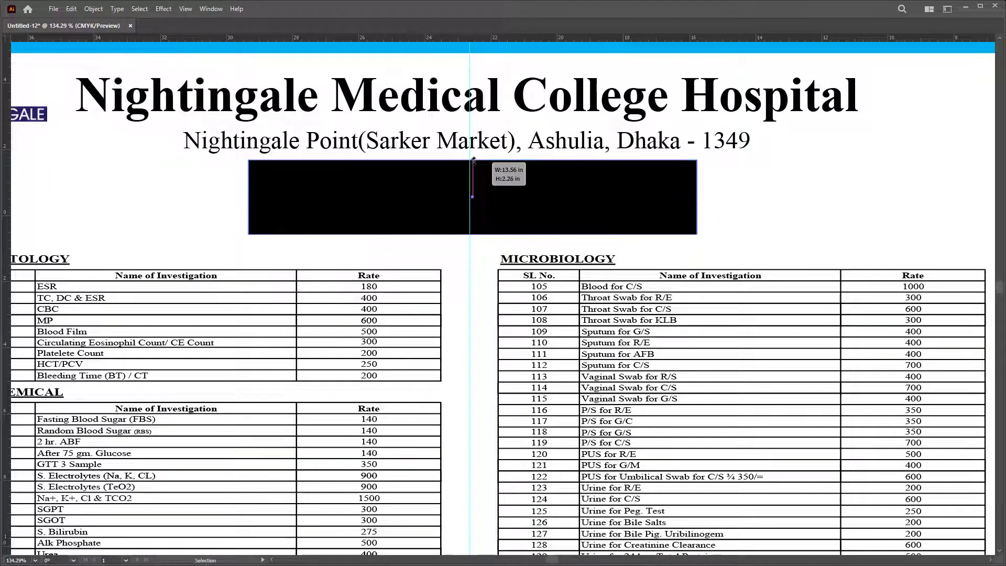
key(a)
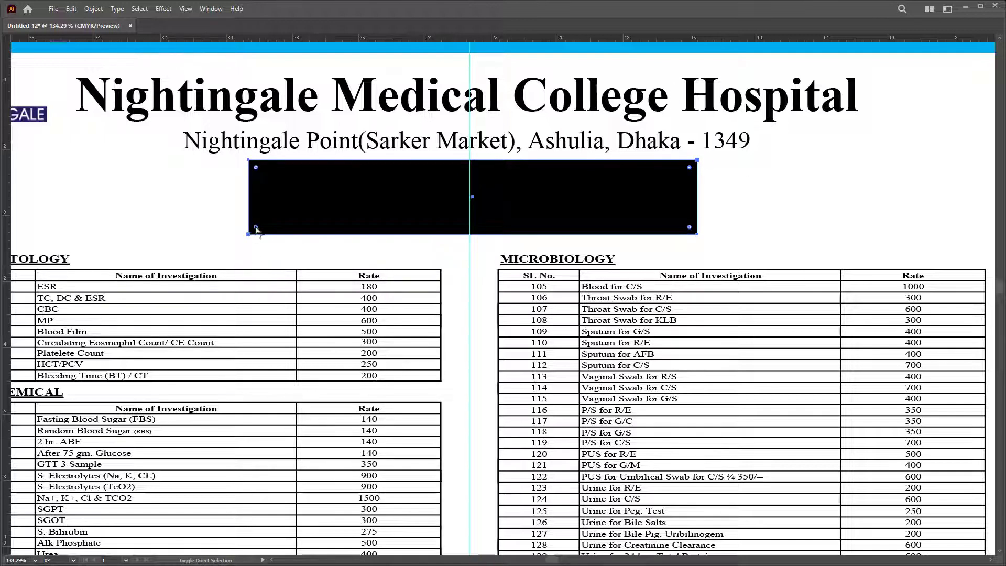
drag(256, 228, 302, 224)
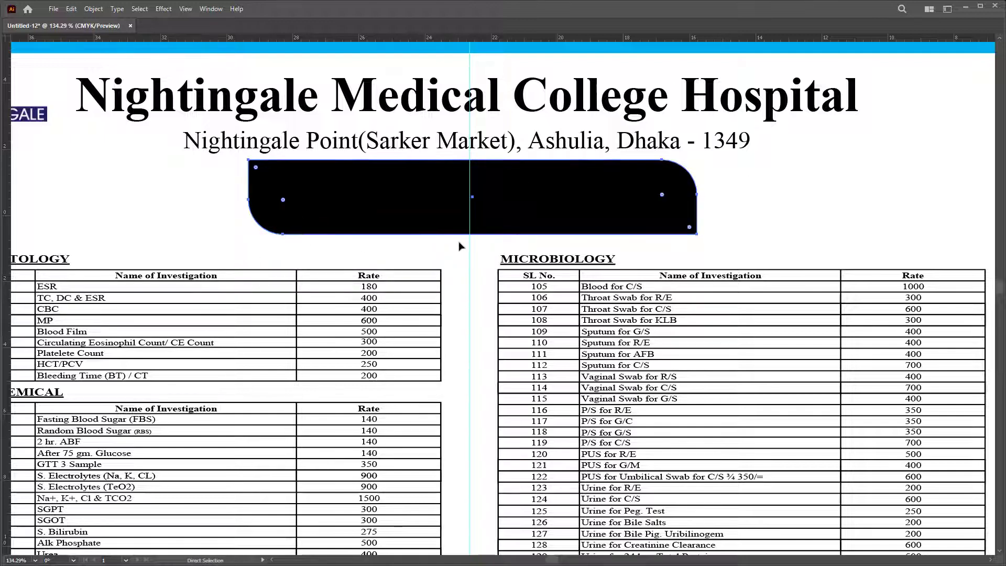
Step: Fill the banner with the logo's navy using the Eyedropper
key(Tab)
click(947, 318)
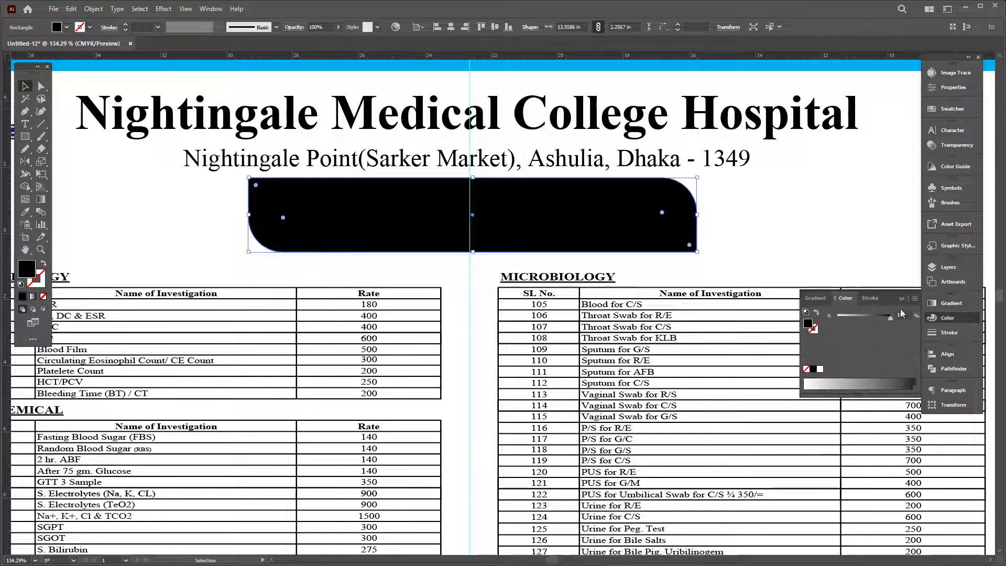
scroll(416, 218, up, 2)
scroll(417, 217, left, 5)
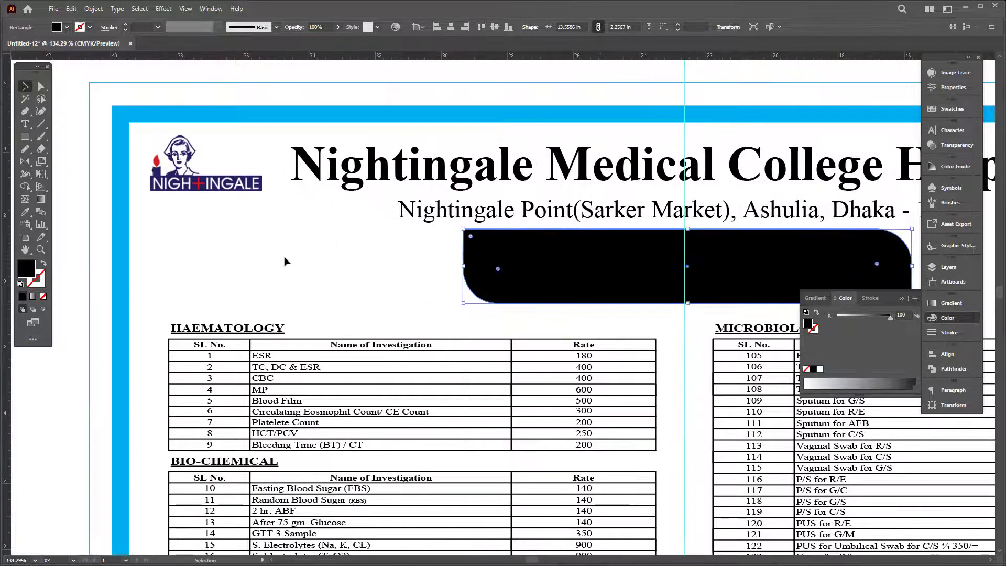
key(i)
scroll(259, 176, up, 3)
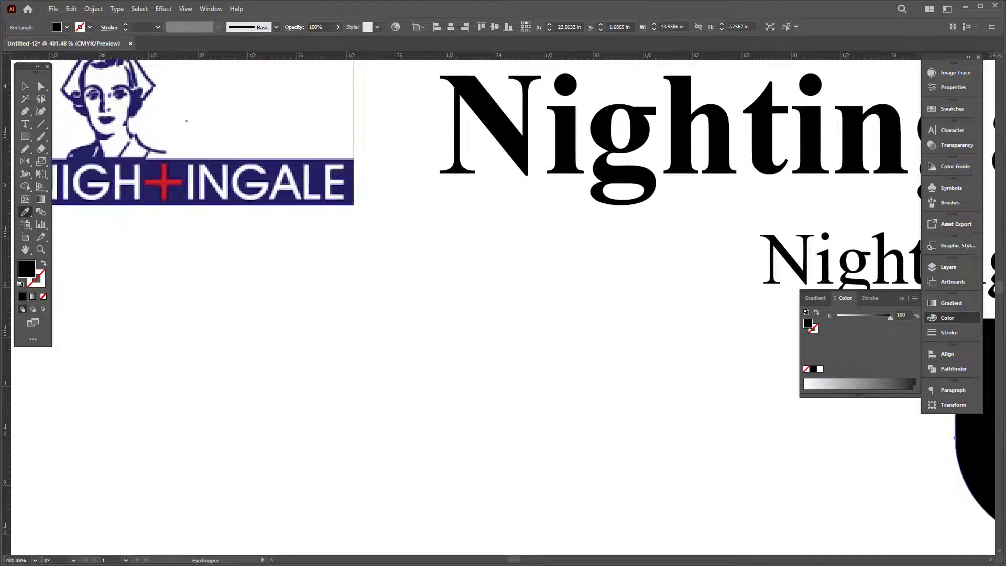
click(199, 201)
key(Tab)
scroll(521, 169, down, 4)
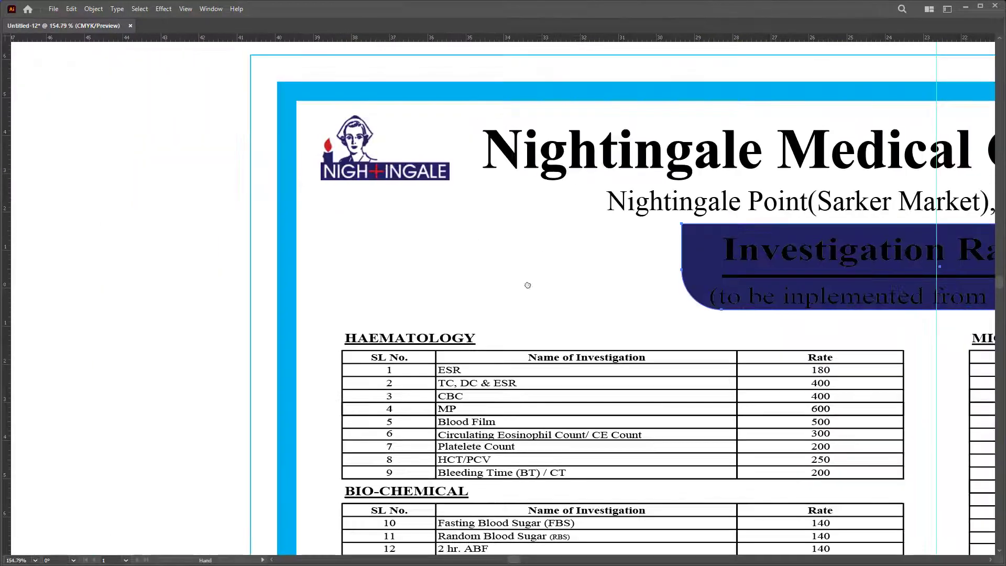
scroll(526, 285, up, 3)
Step: Nudge the navy banner slightly left and down into place
key(v)
scroll(512, 361, up, 1)
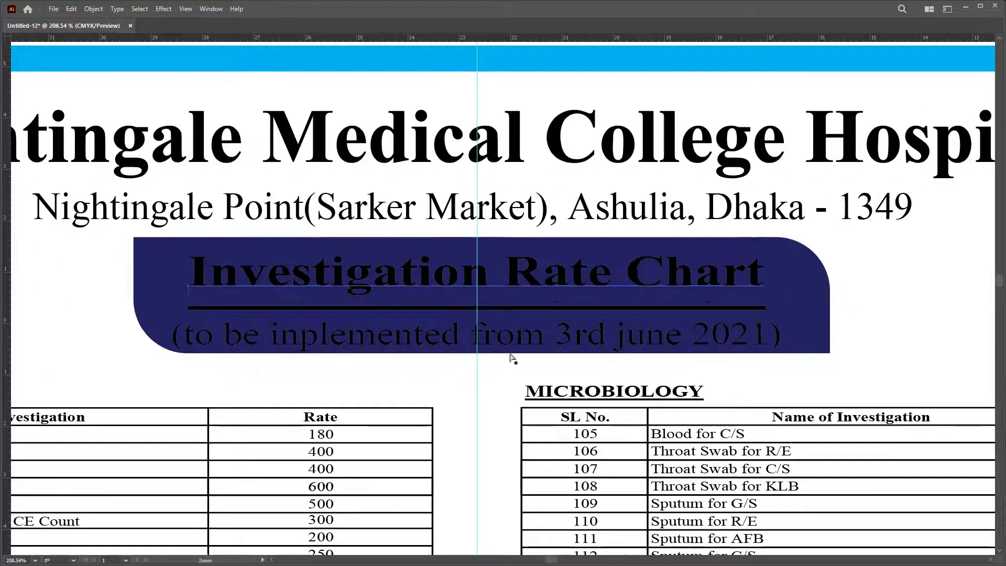
key(Down)
key(Down)
key(Left)
key(Left)
key(Left)
key(Left)
key(Left)
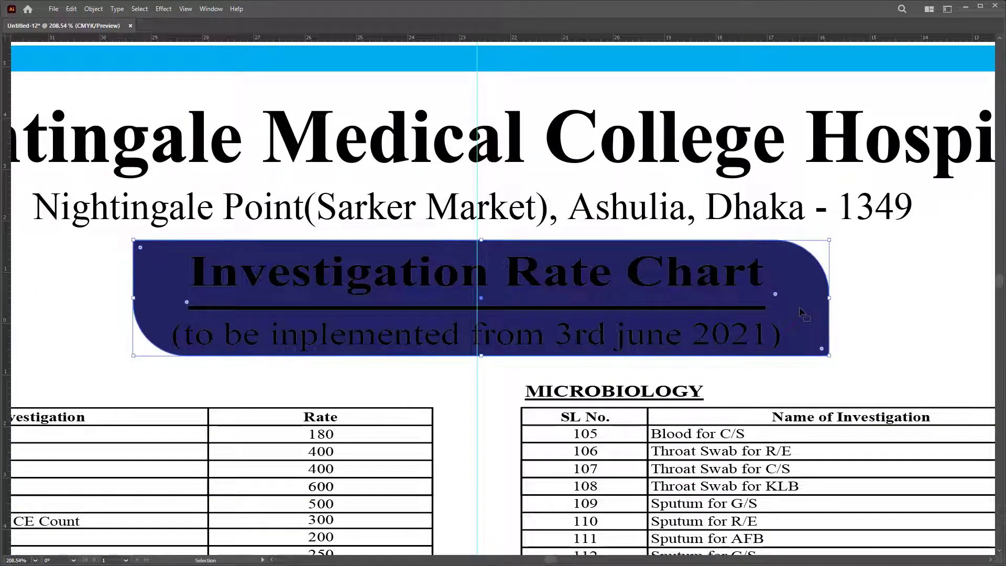
key(Down)
key(Down)
key(Down)
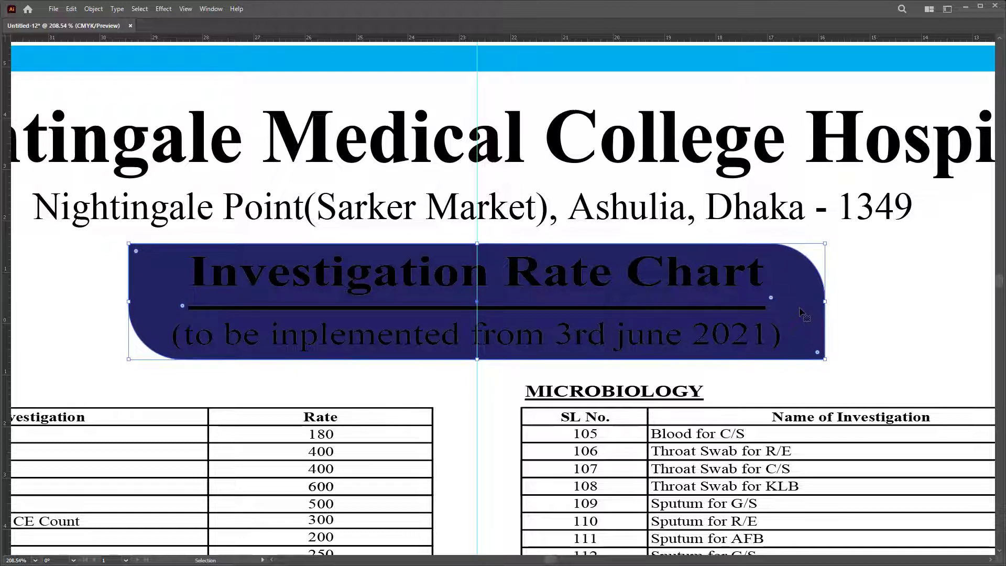
key(Tab)
Step: Make the banner's heading text white
key(Tab)
click(873, 273)
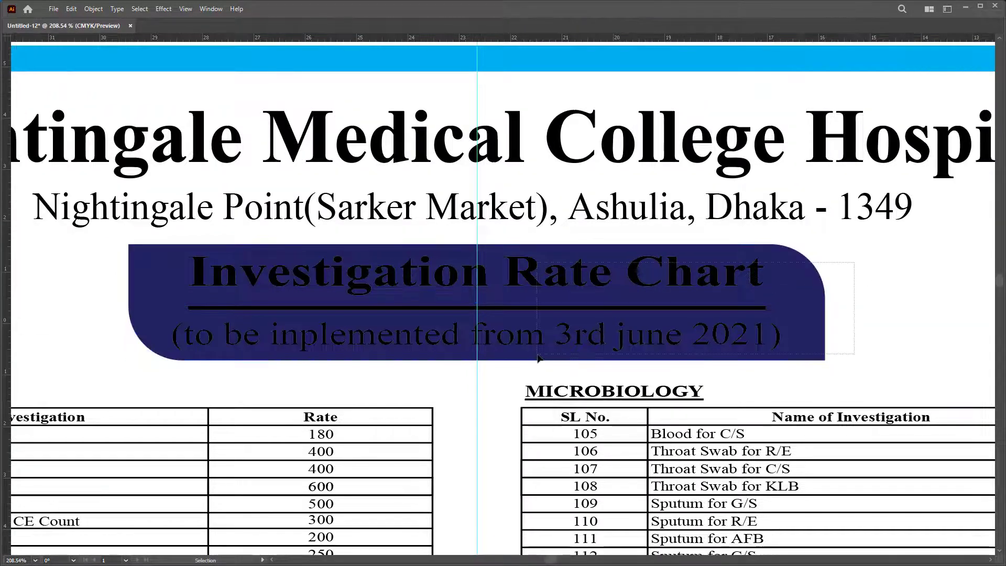
drag(538, 358, 538, 356)
key(Tab)
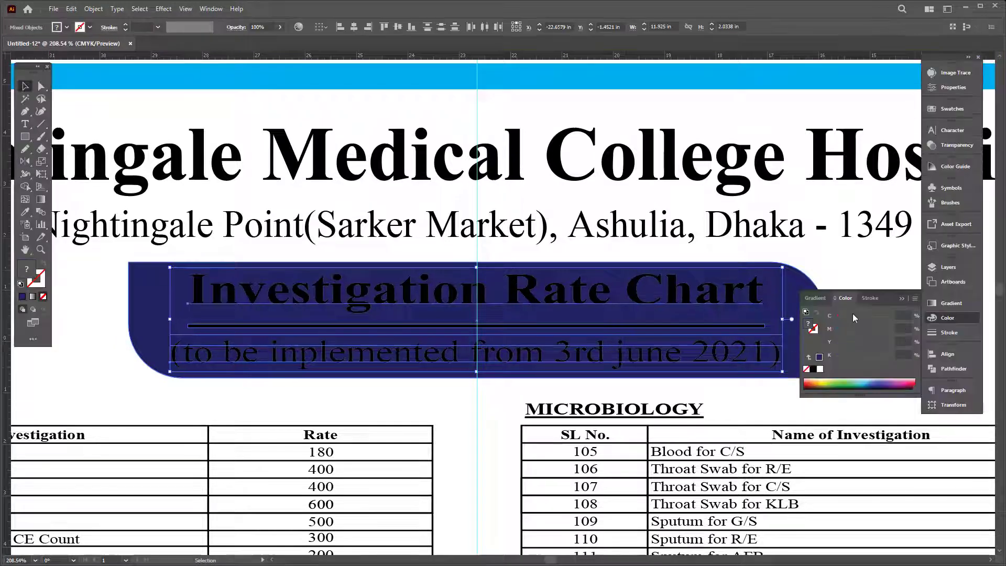
click(821, 369)
key(Tab)
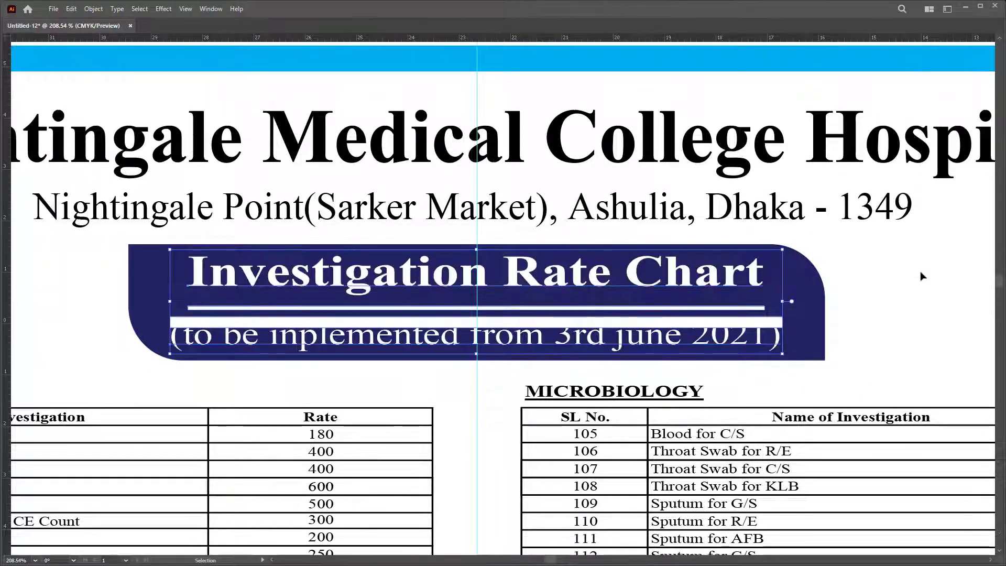
Step: Move the subtitle down slightly within the banner and zoom out
key(a)
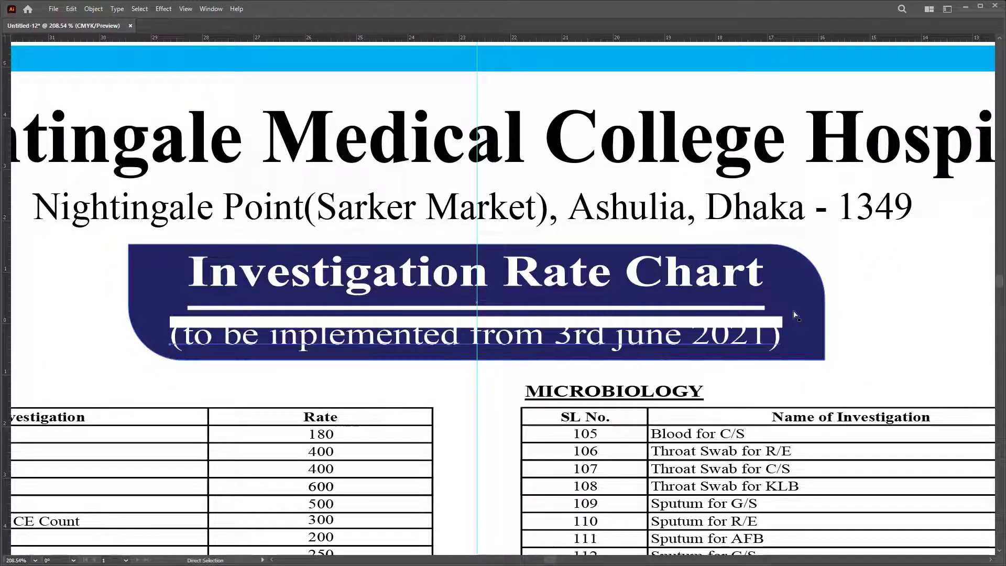
drag(773, 315, 774, 334)
key(v)
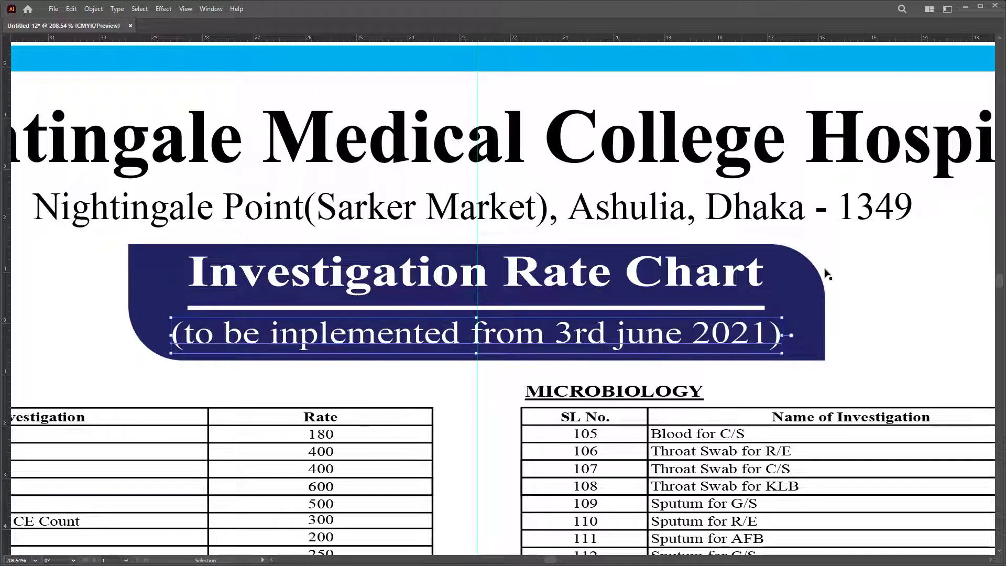
key(z)
drag(532, 283, 346, 309)
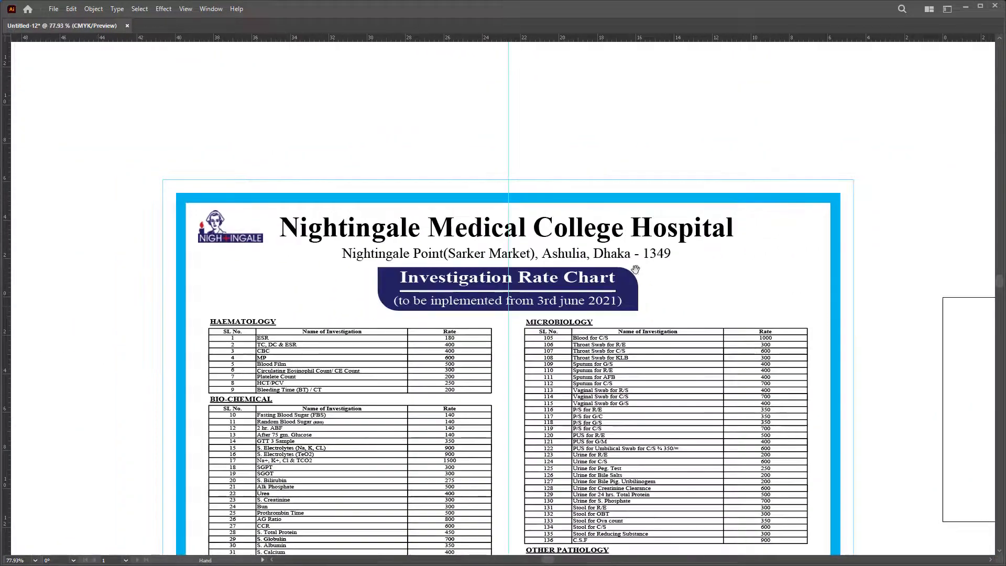
Step: Ungroup the hospital name and address group
key(space)
drag(697, 315, 695, 229)
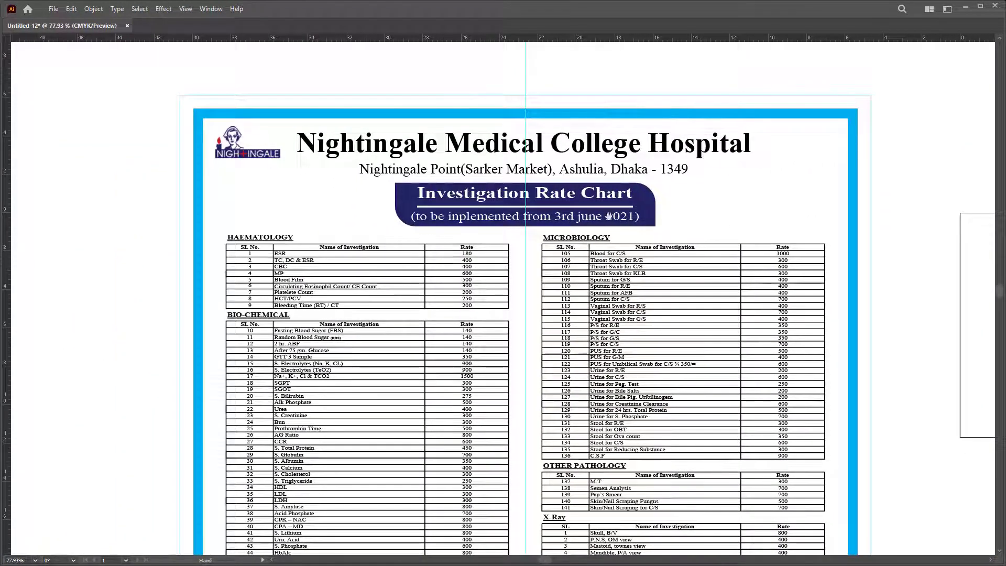
scroll(609, 216, up, 1)
click(675, 190)
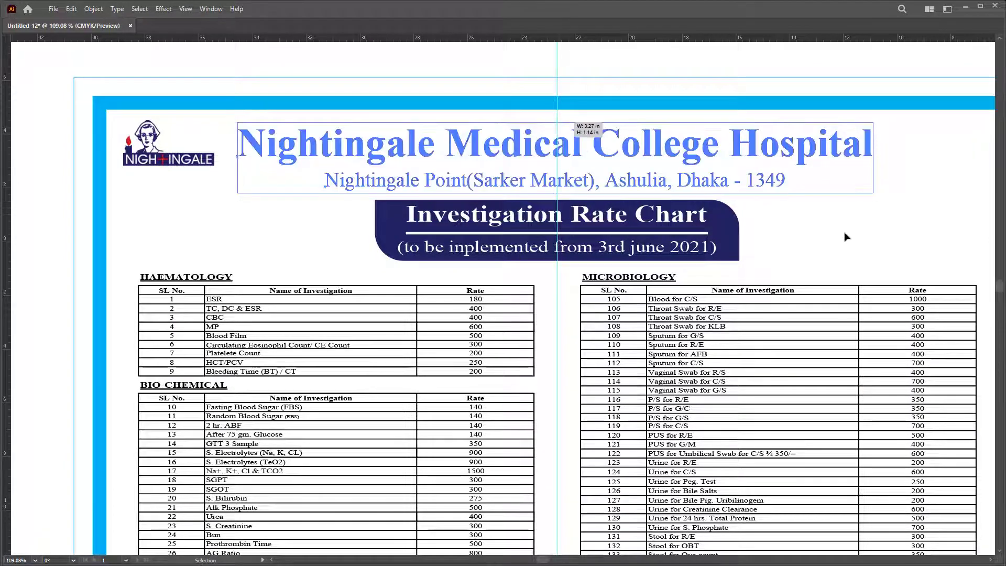
right_click(849, 166)
click(901, 263)
click(831, 231)
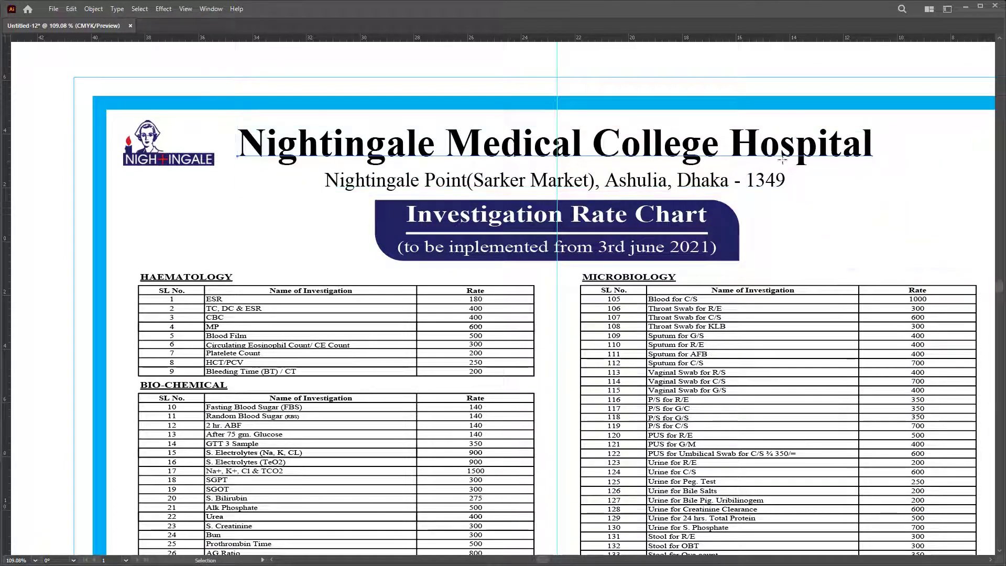
Step: Colour the hospital name with the logo's red using the Eyedropper
click(786, 162)
key(Tab)
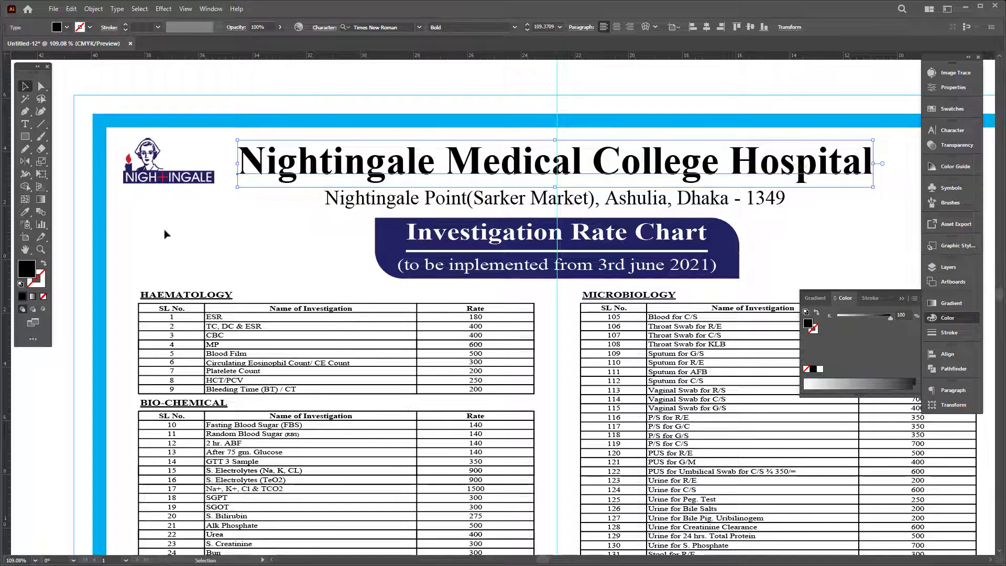
key(i)
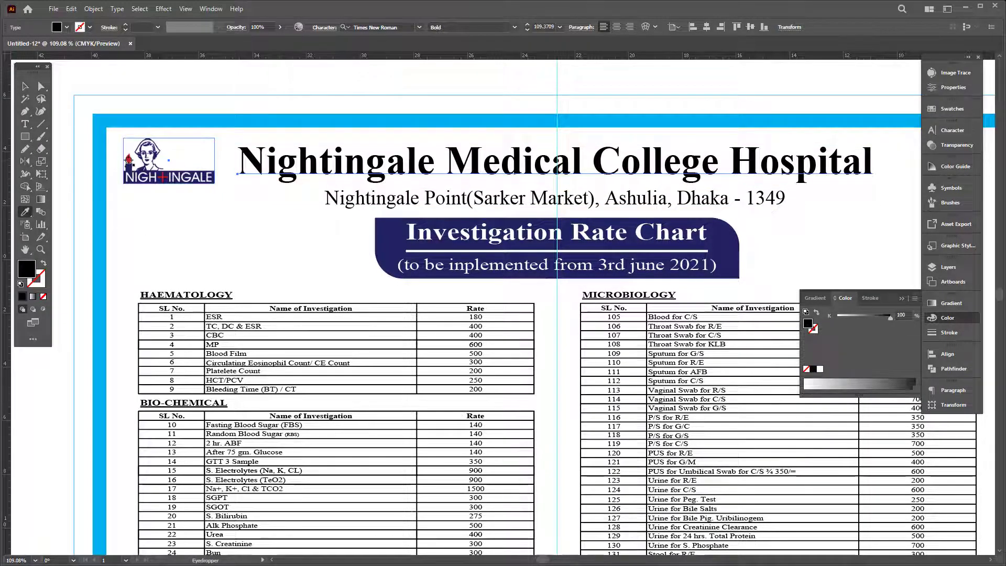
click(128, 160)
key(Tab)
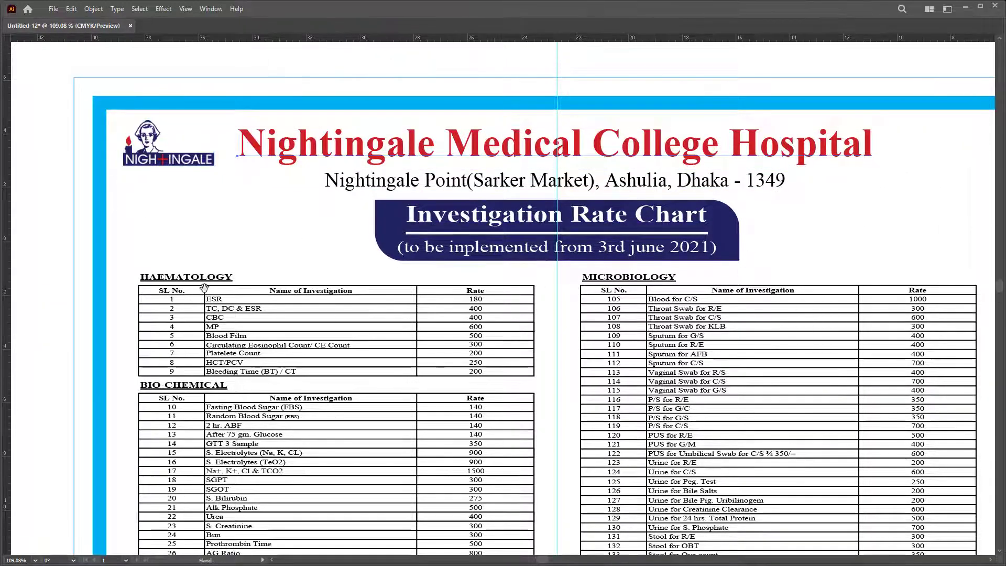
Step: Ungroup the Haematology/Bio-Chemical tables and the Microbiology table
drag(209, 275, 248, 284)
click(248, 284)
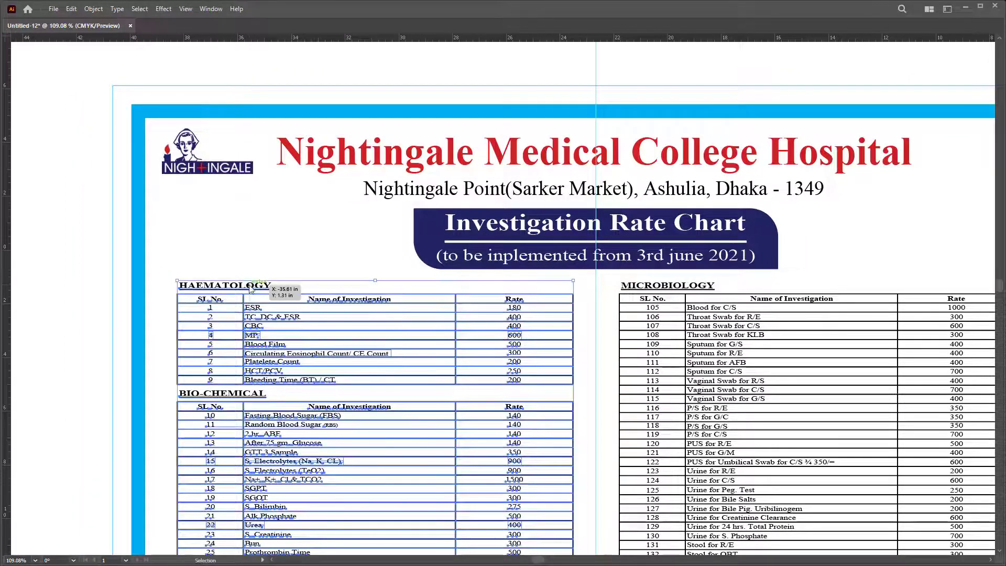
right_click(250, 285)
click(280, 387)
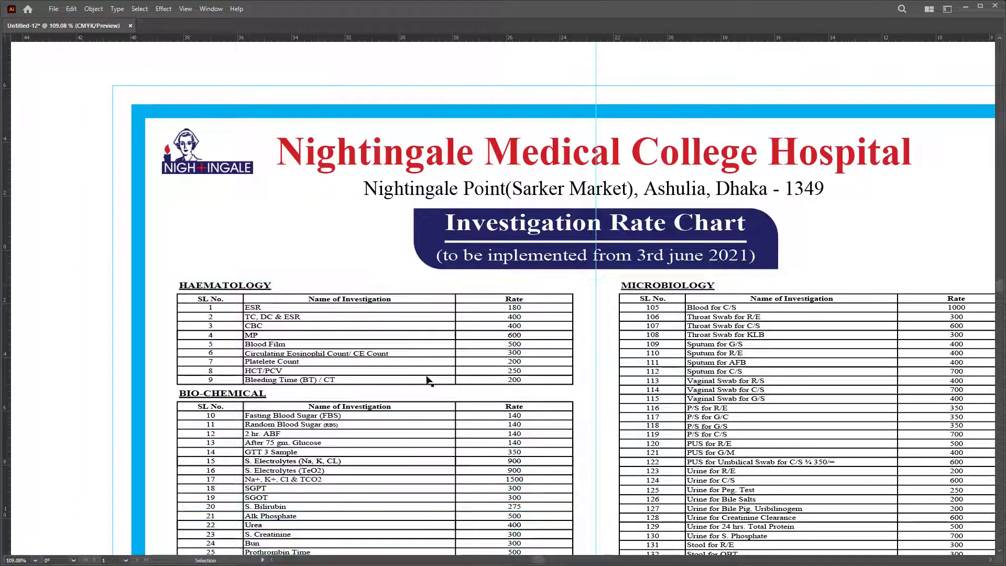
key(Tab)
click(662, 315)
right_click(662, 315)
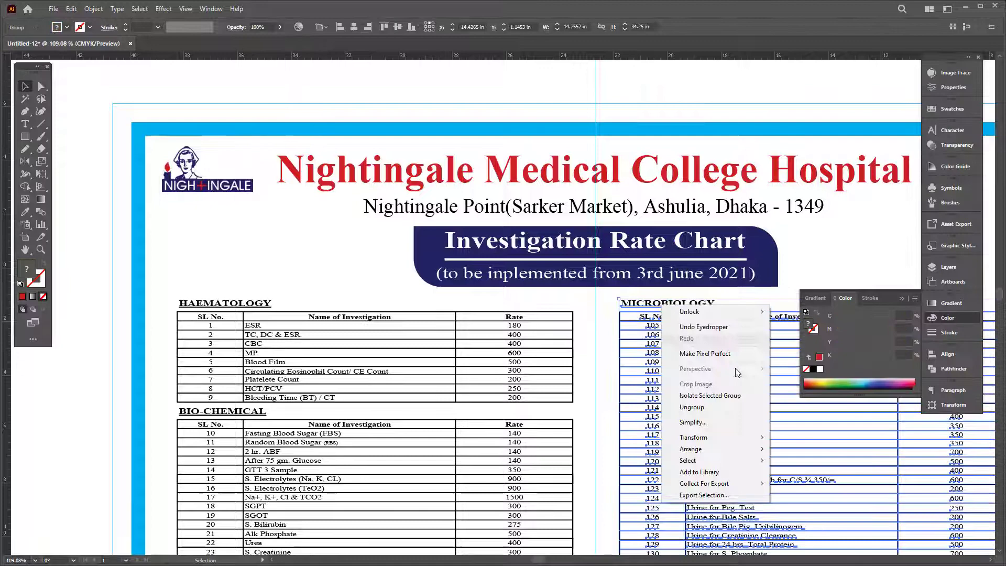
click(718, 406)
Step: Ungroup the Haematology table group down to its individual items
click(328, 283)
click(250, 317)
right_click(252, 316)
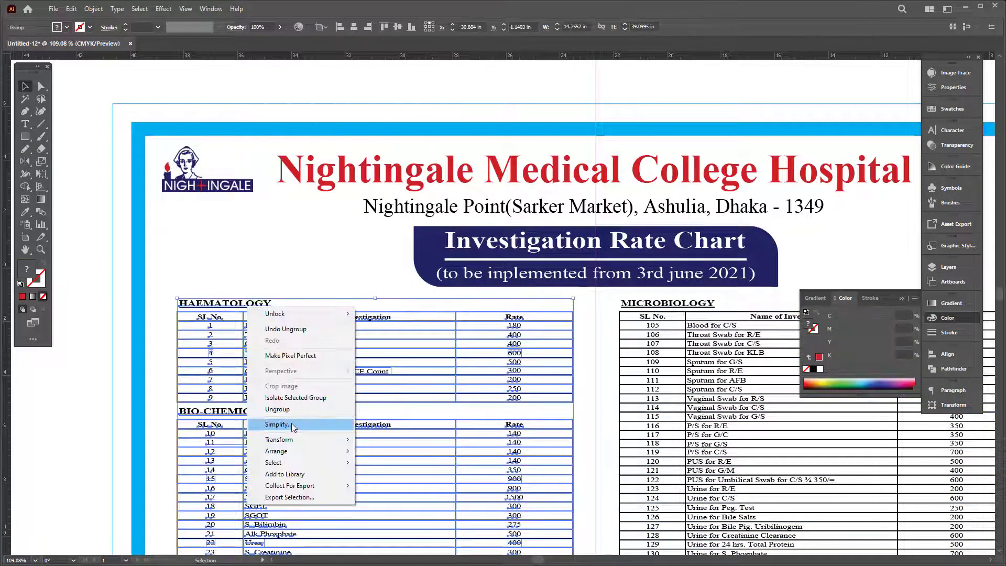
click(292, 422)
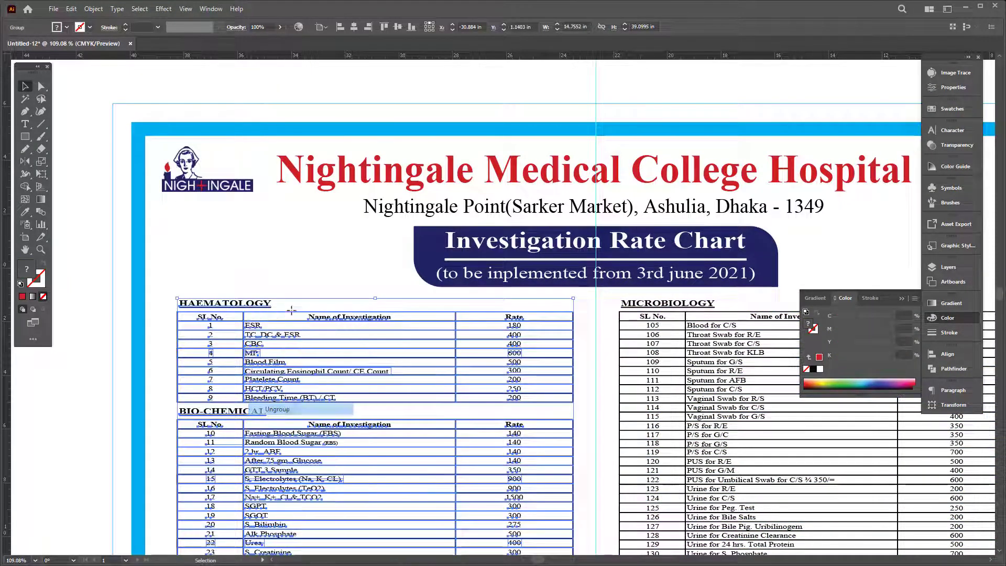
right_click(344, 296)
click(377, 395)
Step: Colour the HAEMATOLOGY and MICROBIOLOGY headings with the logo's red
click(653, 304)
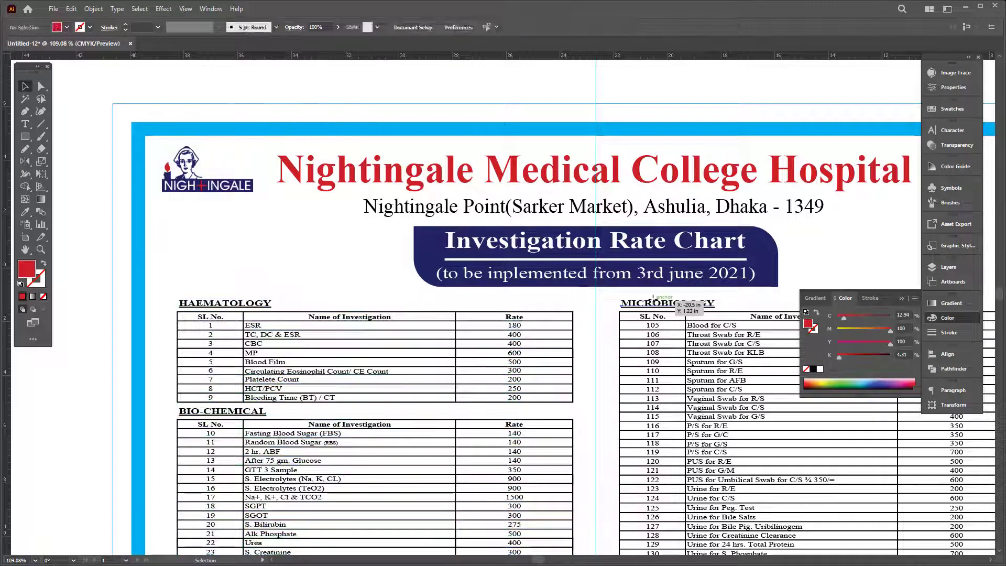
shift+click(251, 302)
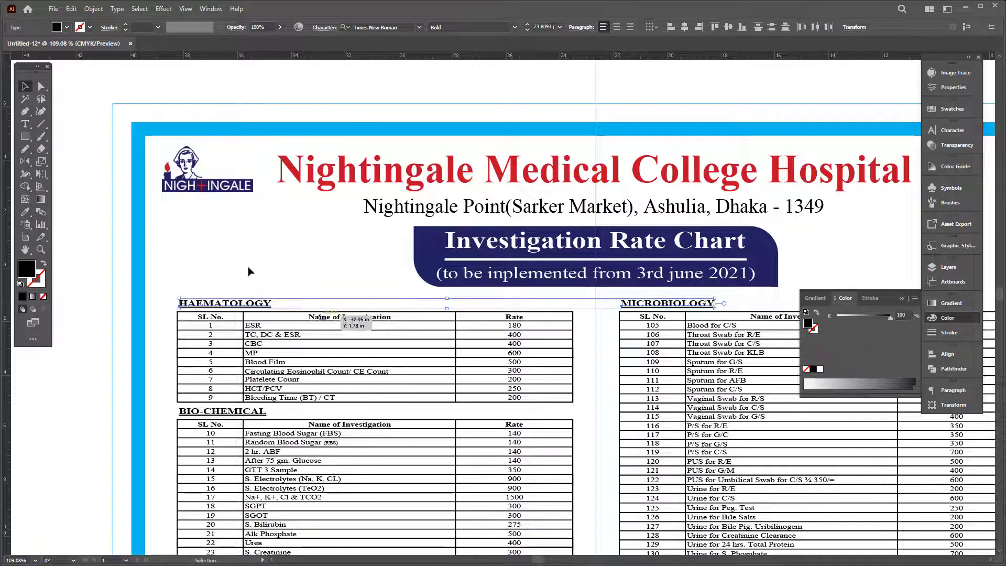
click(213, 220)
click(167, 167)
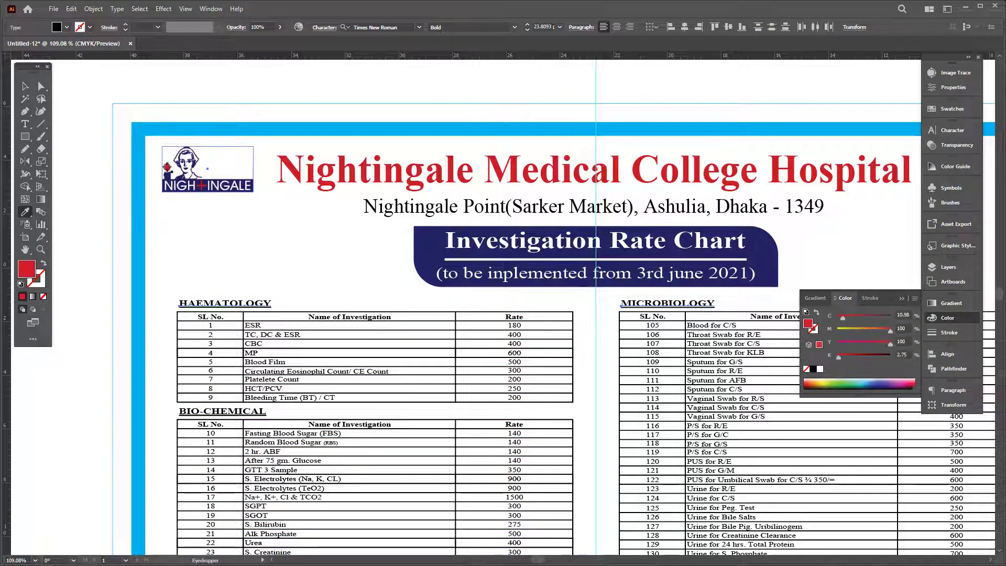
key(Tab)
drag(655, 368, 645, 191)
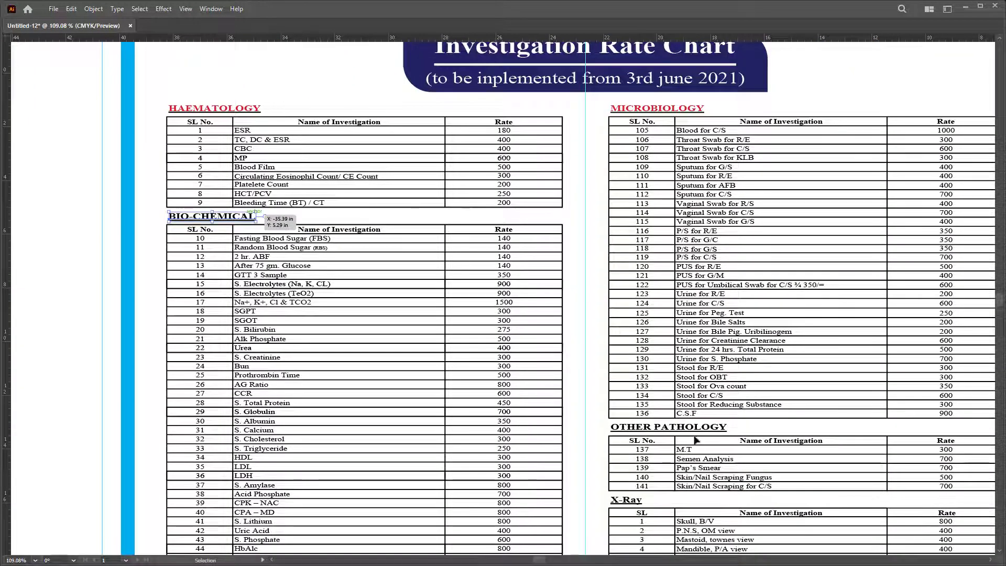
Step: Select the right-column group of Stool, OTHER PATHOLOGY and X-Ray tables and ungroup it
click(694, 429)
scroll(668, 481, down, 5)
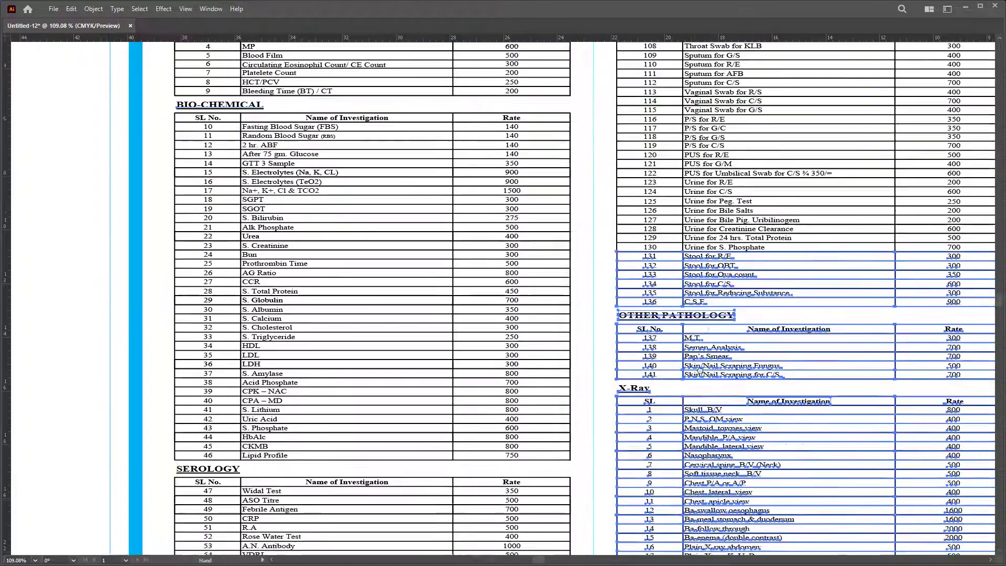
right_click(707, 304)
click(610, 316)
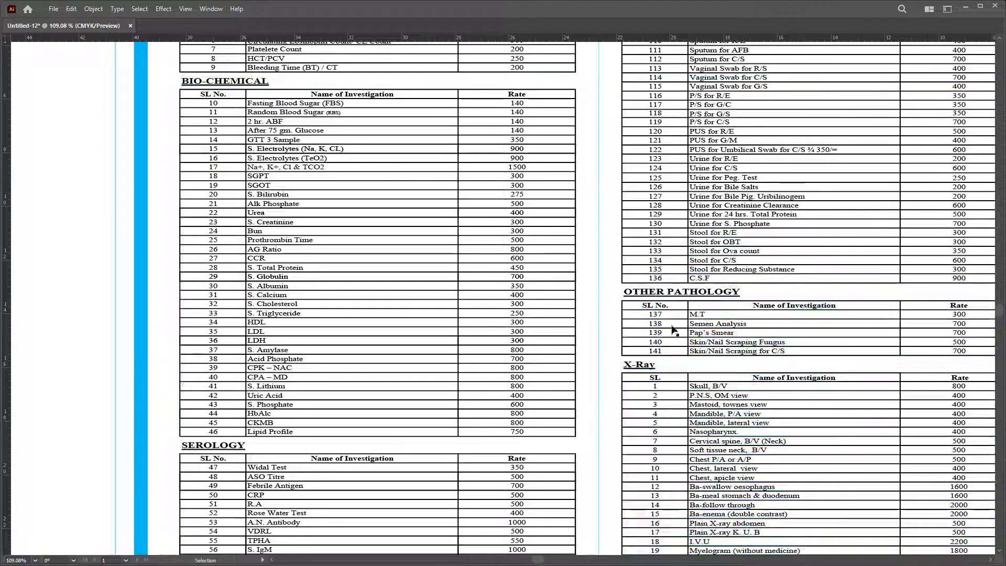
click(676, 291)
right_click(676, 290)
click(722, 394)
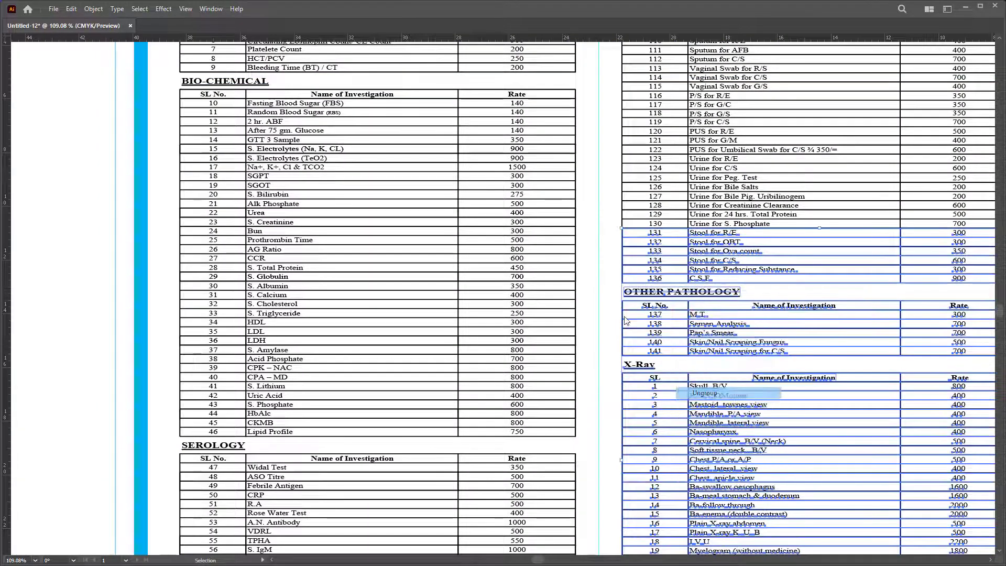
Step: Release the clipping mask on the right-column group so its contents are editable
click(605, 282)
click(644, 297)
right_click(648, 288)
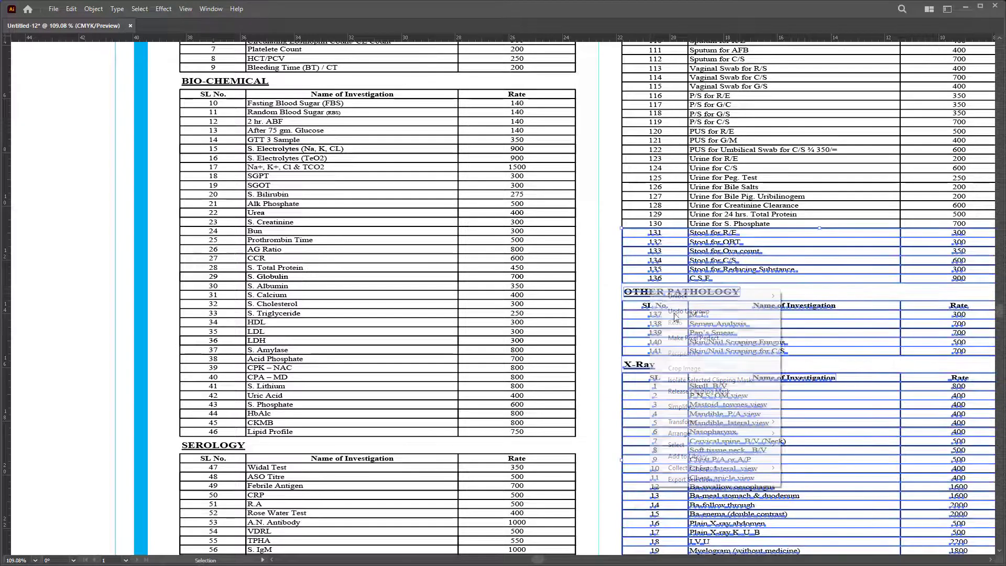
click(700, 392)
click(612, 289)
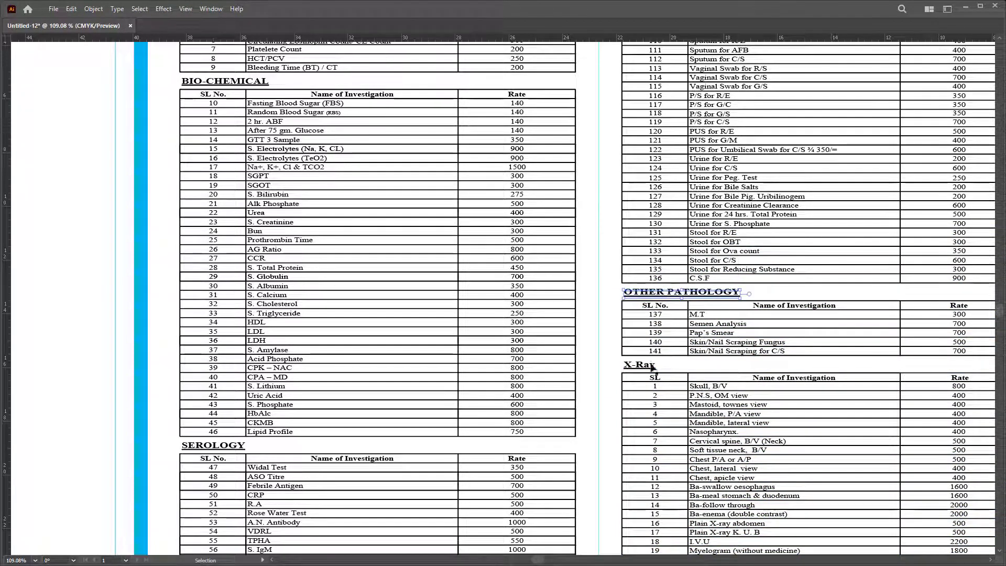
Step: Zoom in on the OTHER PATHOLOGY heading and realign its PATHOLOGY word
key(z)
drag(753, 348, 899, 360)
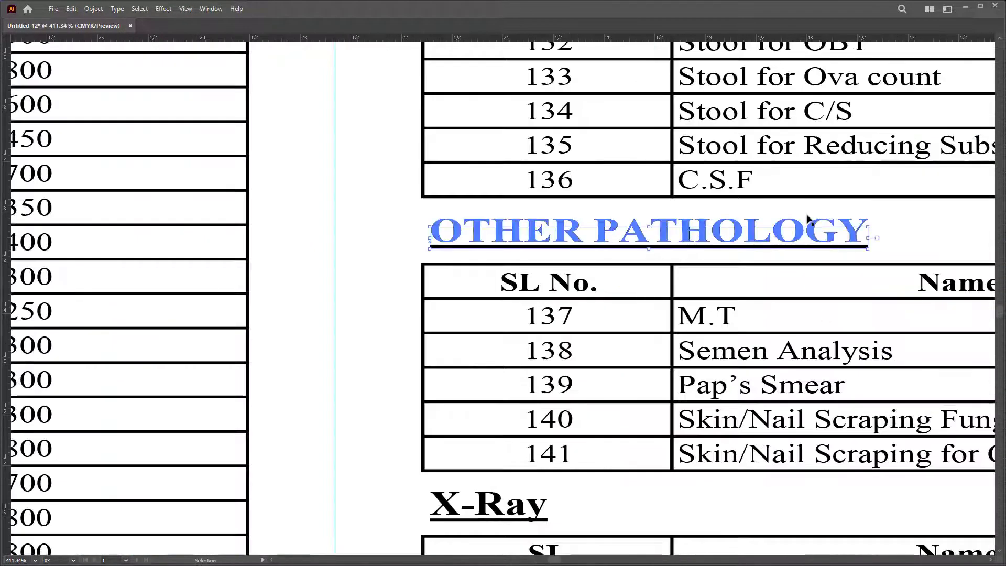
alt+click(497, 247)
drag(711, 237, 810, 239)
scroll(836, 319, up, 5)
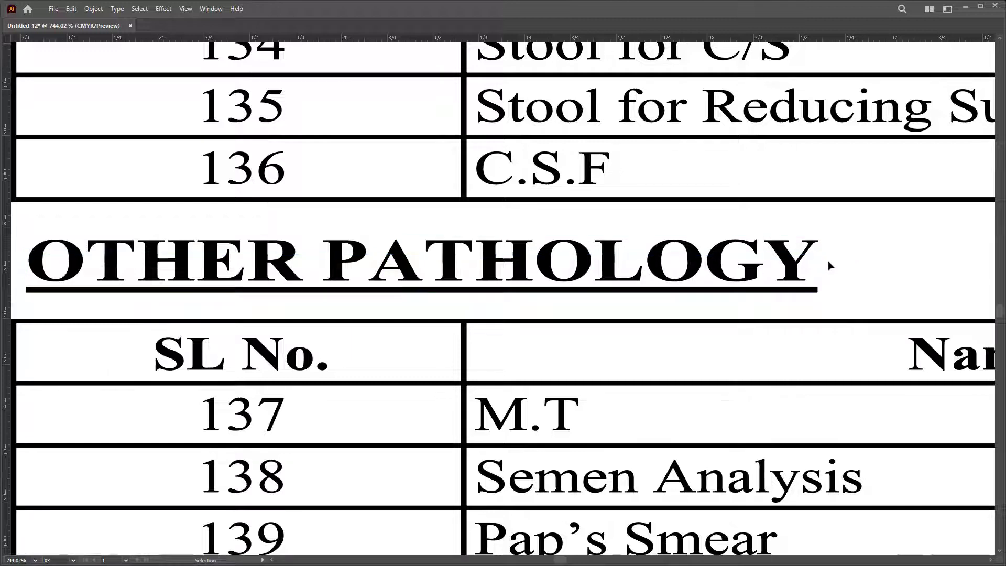
mouse_move(810, 260)
mouse_down()
mouse_move(787, 318)
mouse_move(800, 319)
mouse_move(820, 274)
mouse_up()
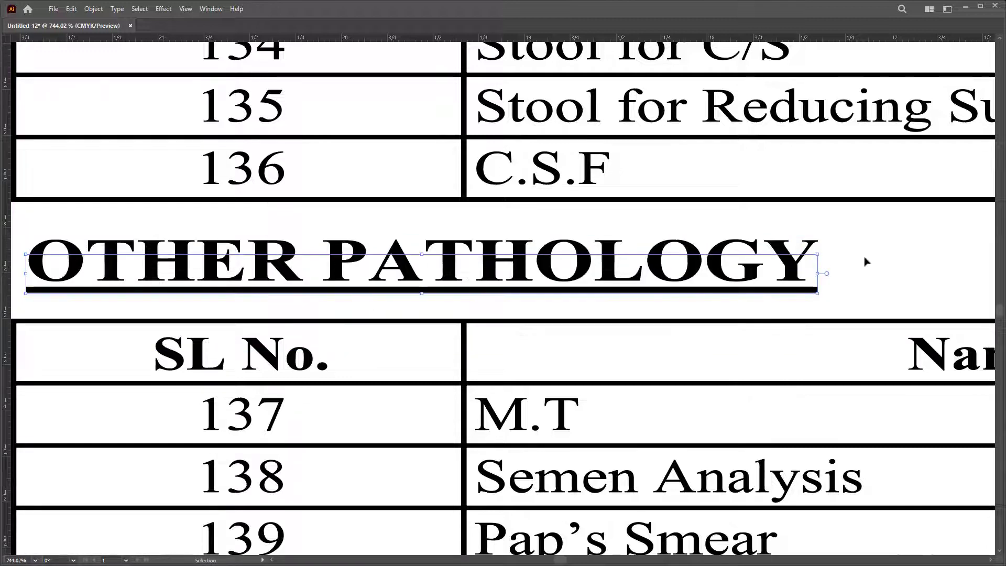
Step: Check the heading in Outline view, deleting then restoring the PATHOLOGY word
key(ctrl+y)
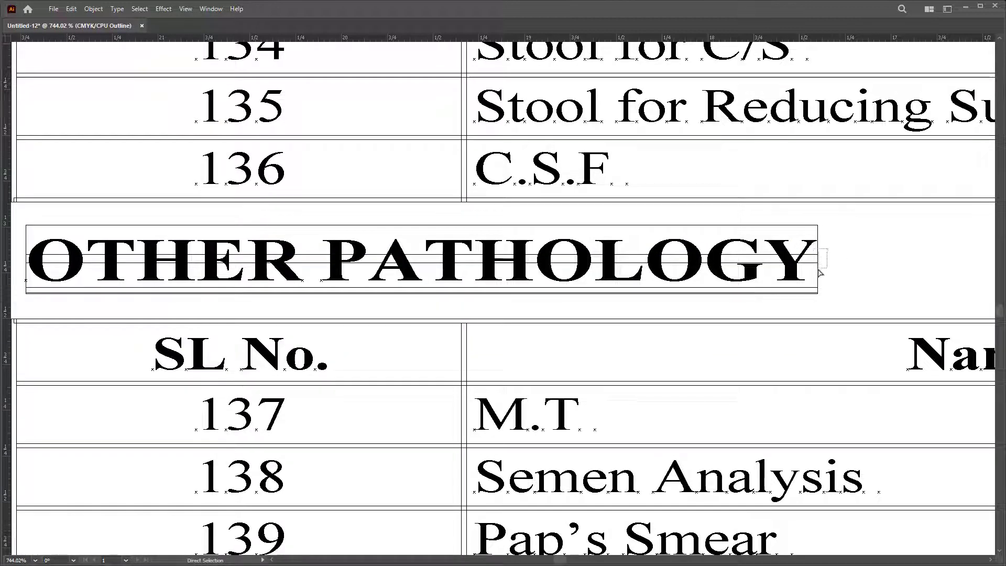
key(Delete)
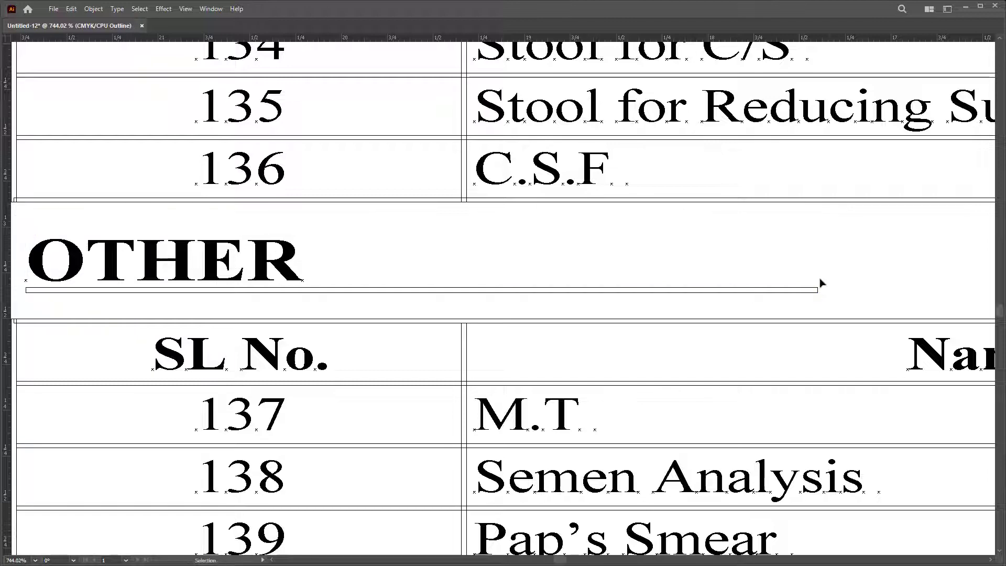
key(ctrl+z)
key(ctrl+y)
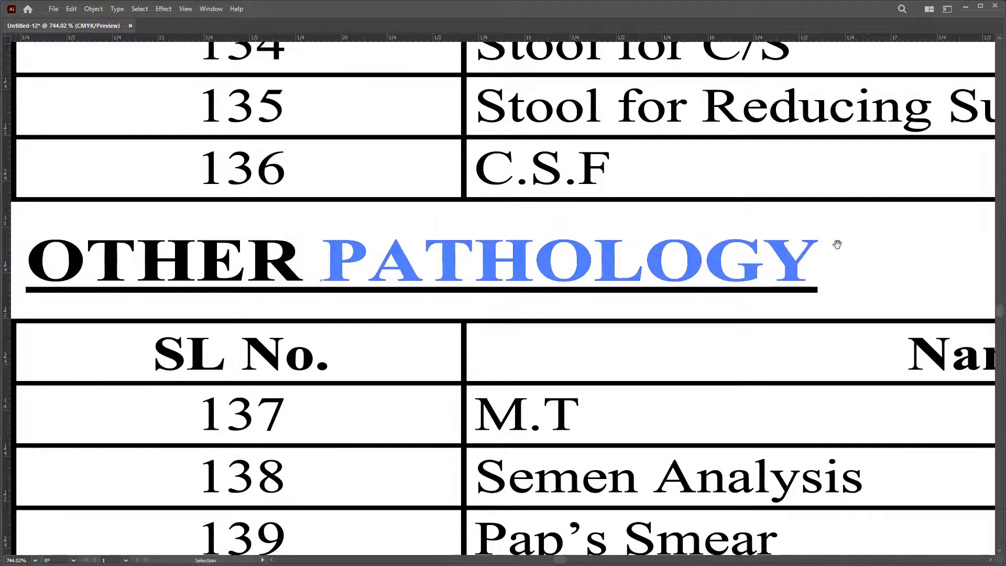
drag(836, 247, 717, 262)
Step: Color the OTHER PATHOLOGY heading black in the Color panel
key(v)
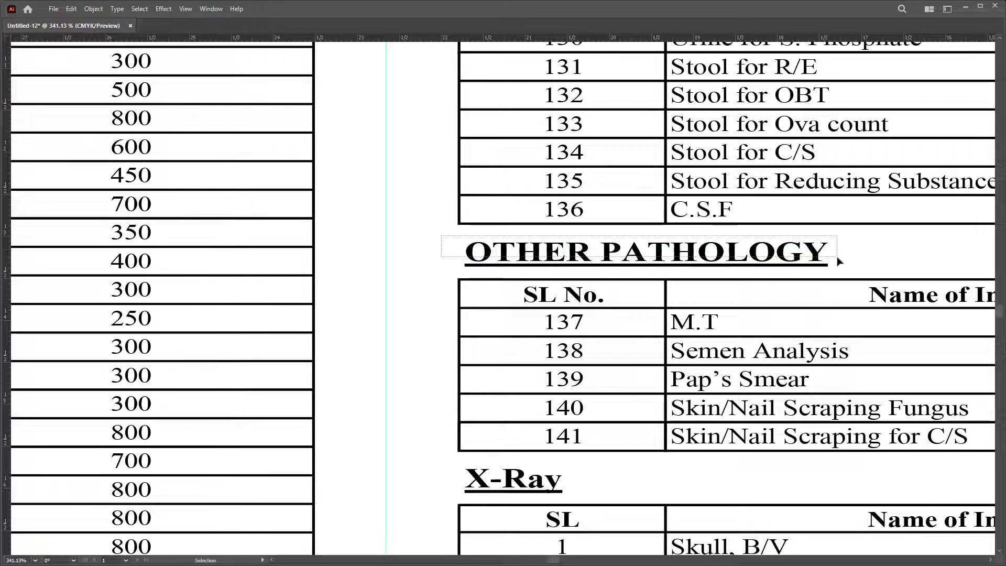
click(839, 261)
key(Tab)
key(z)
drag(315, 299, 228, 233)
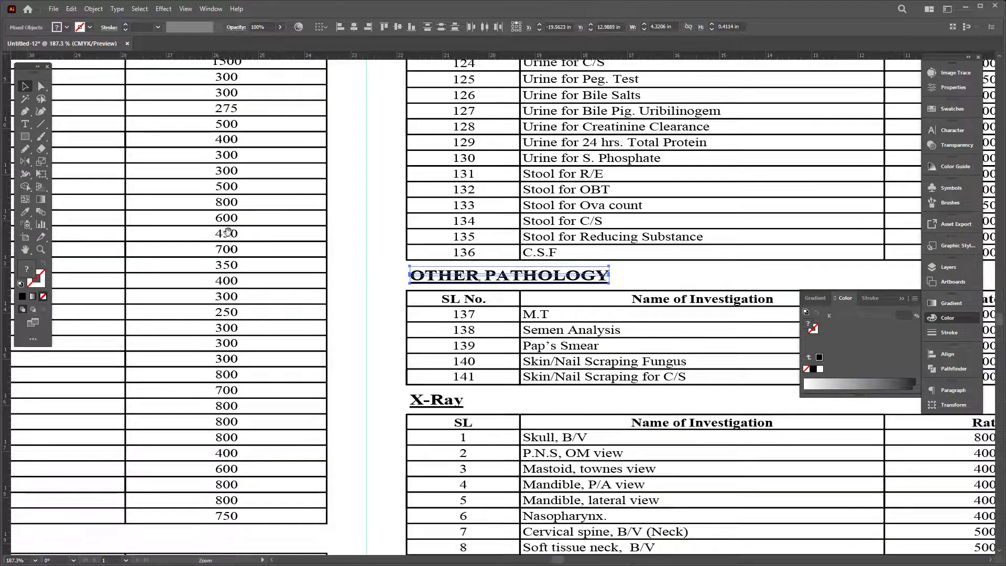
scroll(228, 232, down, 5)
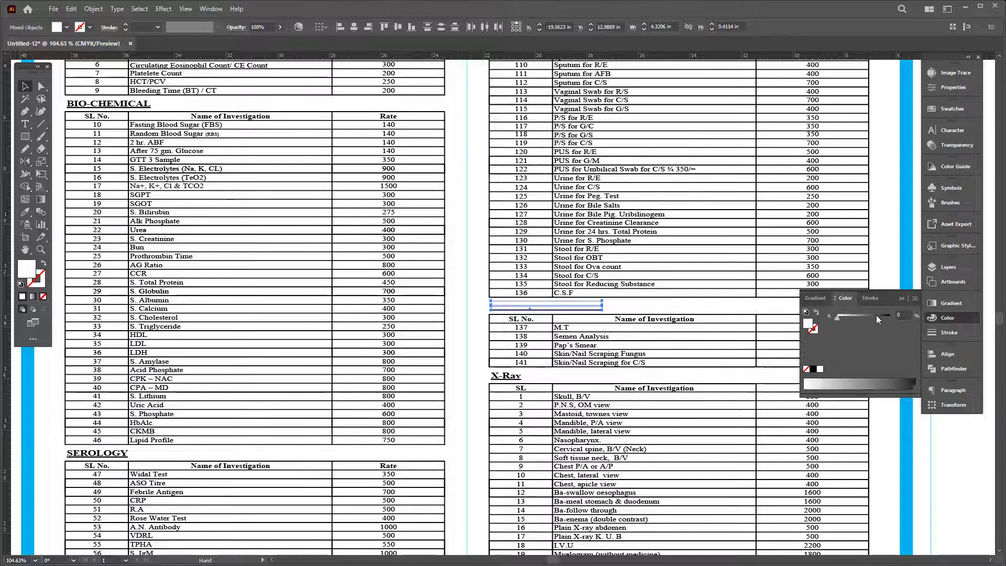
click(820, 356)
Step: Hide the panels and bring the hospital name header into view
key(Tab)
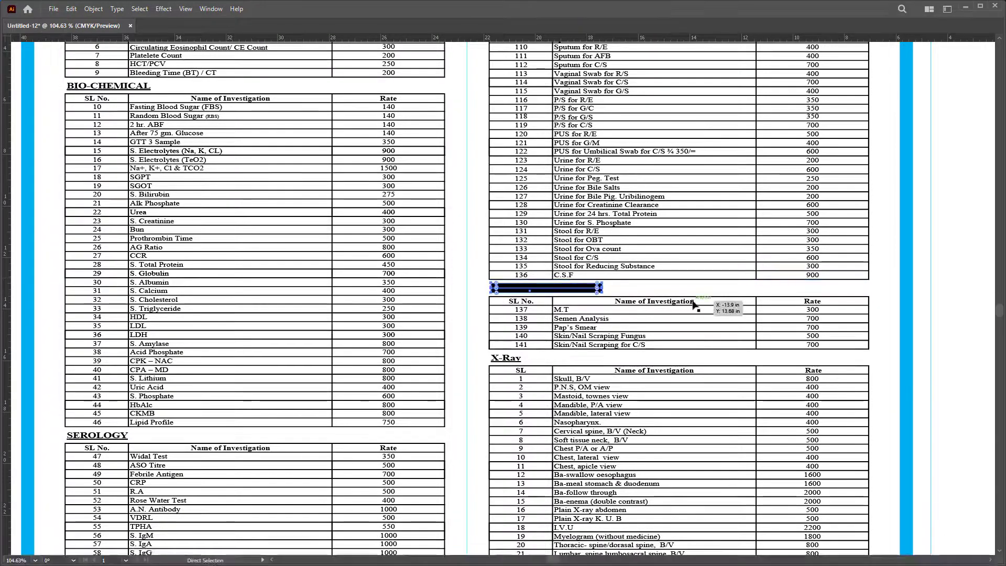
key(a)
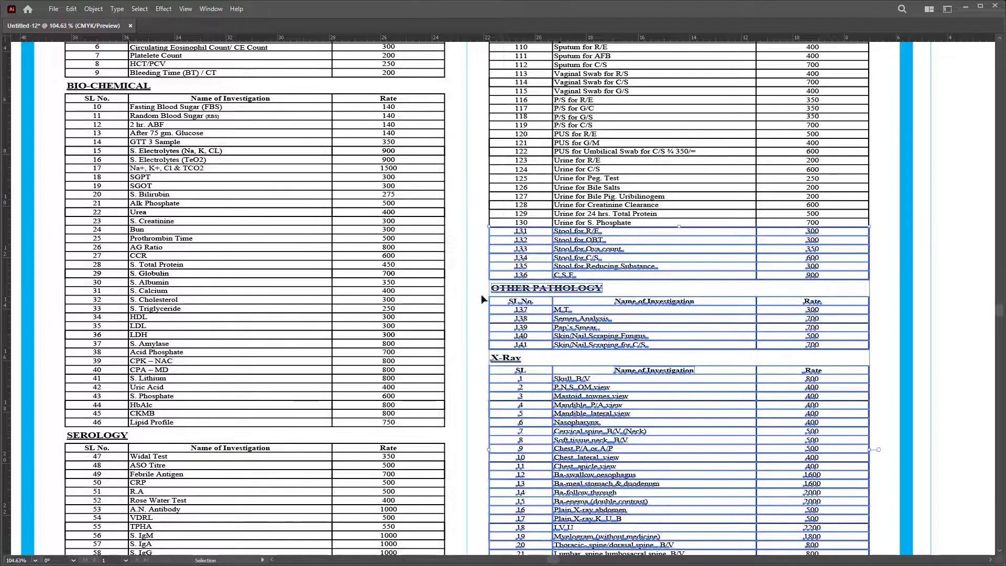
drag(591, 359, 595, 404)
drag(579, 179, 621, 387)
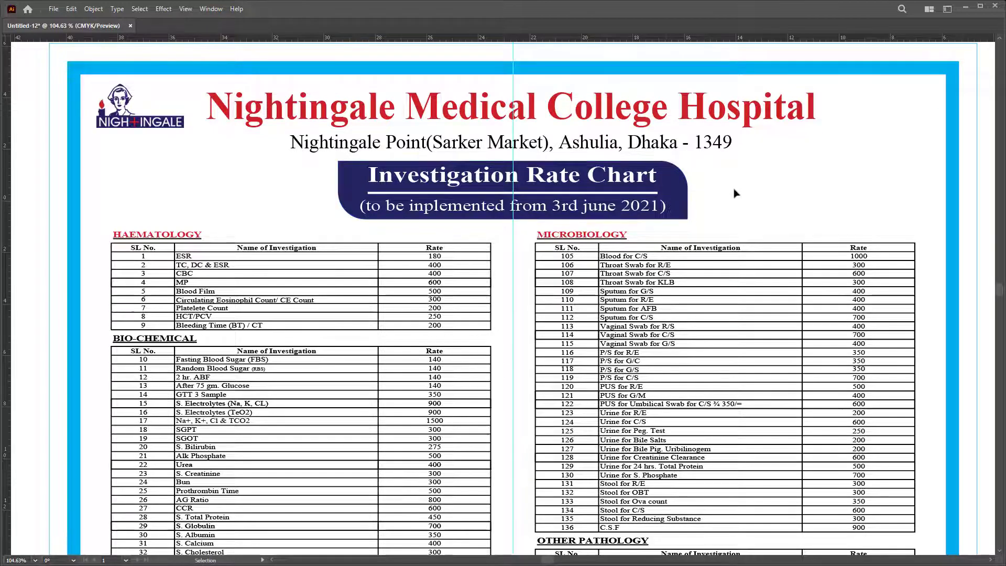
Step: Make the BIO-CHEMICAL heading red by eyedropping HAEMATOLOGY's color
drag(193, 358, 198, 169)
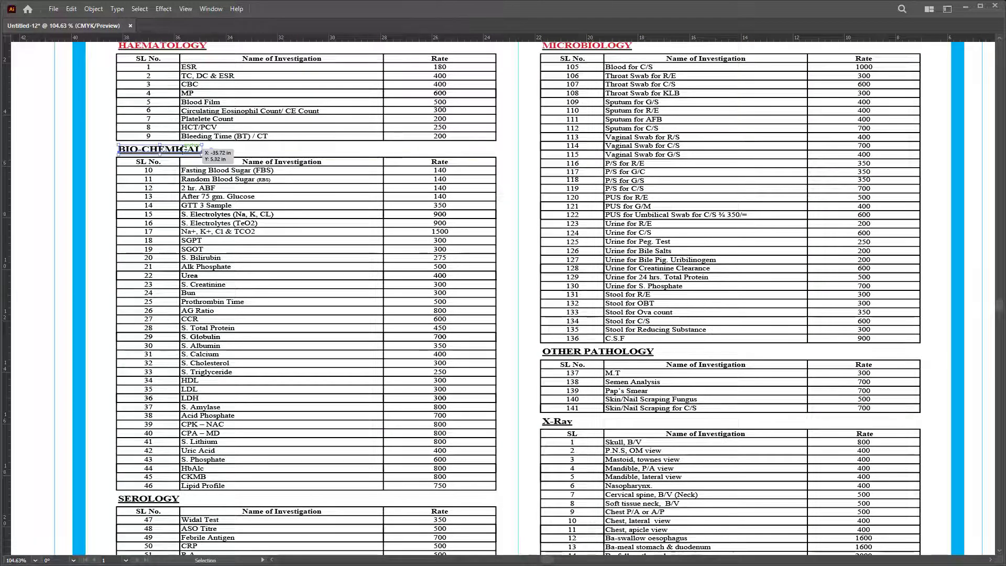
scroll(182, 149, down, 3)
scroll(182, 149, up, 8)
key(Tab)
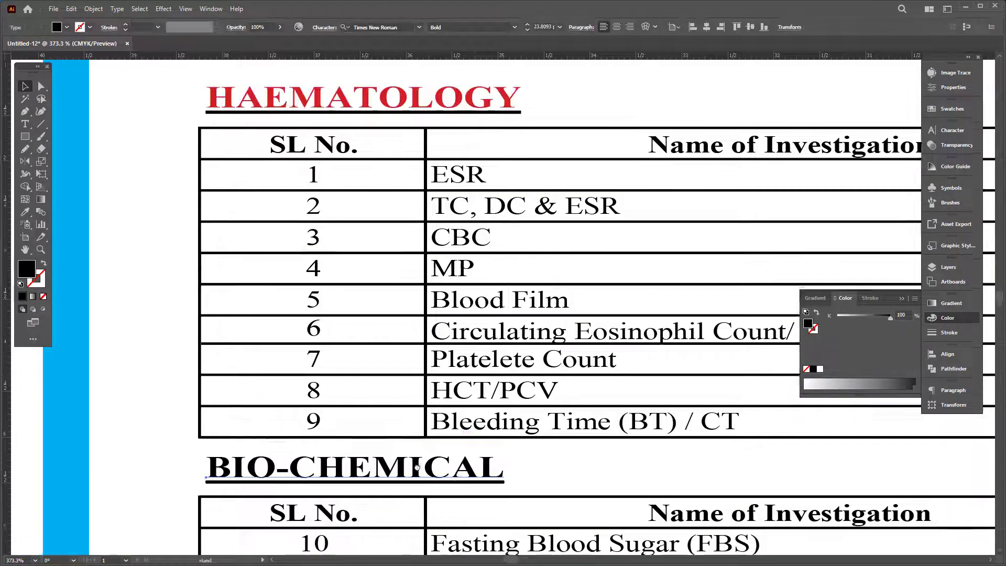
click(417, 467)
key(i)
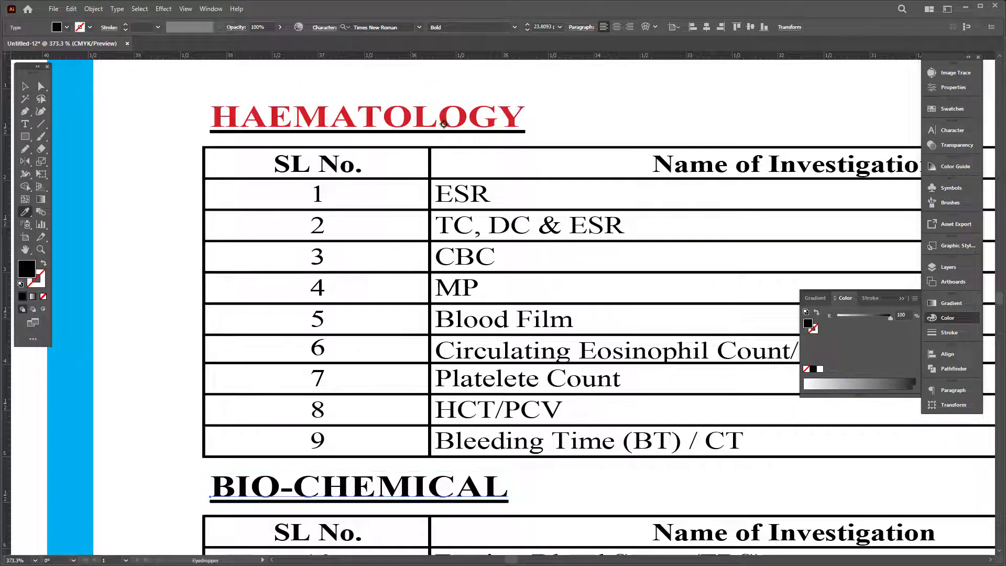
click(441, 120)
Step: Ungroup the SEROLOGY table group and release its clipping mask
scroll(547, 528, down, 10)
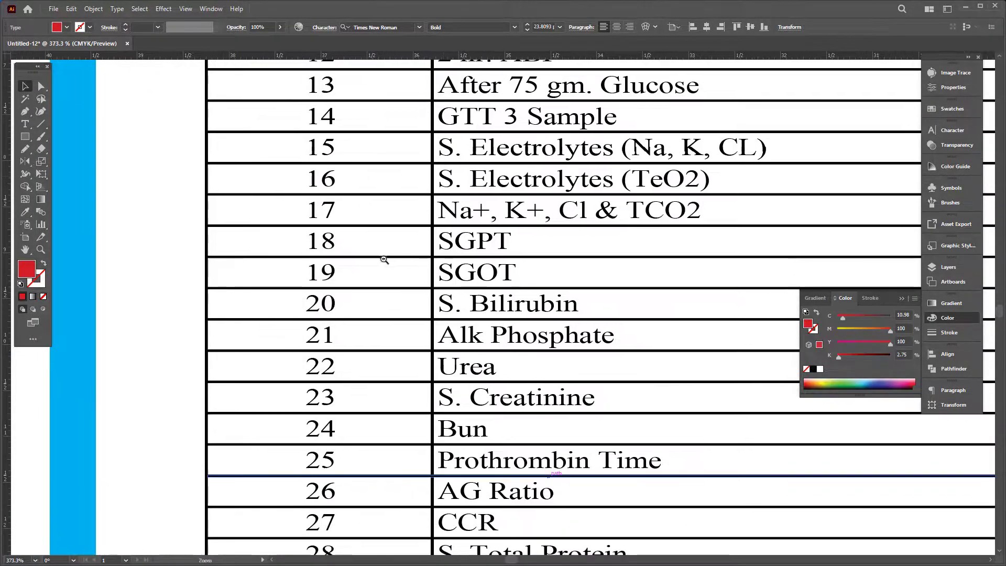
scroll(276, 285, down, 3)
scroll(435, 400, up, 2)
drag(434, 400, 428, 322)
click(457, 326)
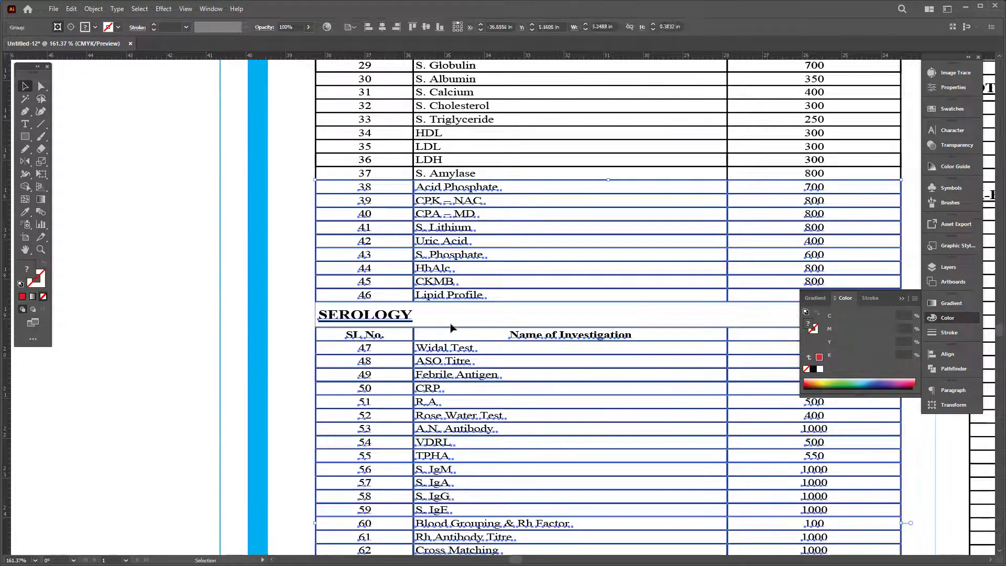
right_click(454, 311)
click(523, 419)
click(341, 315)
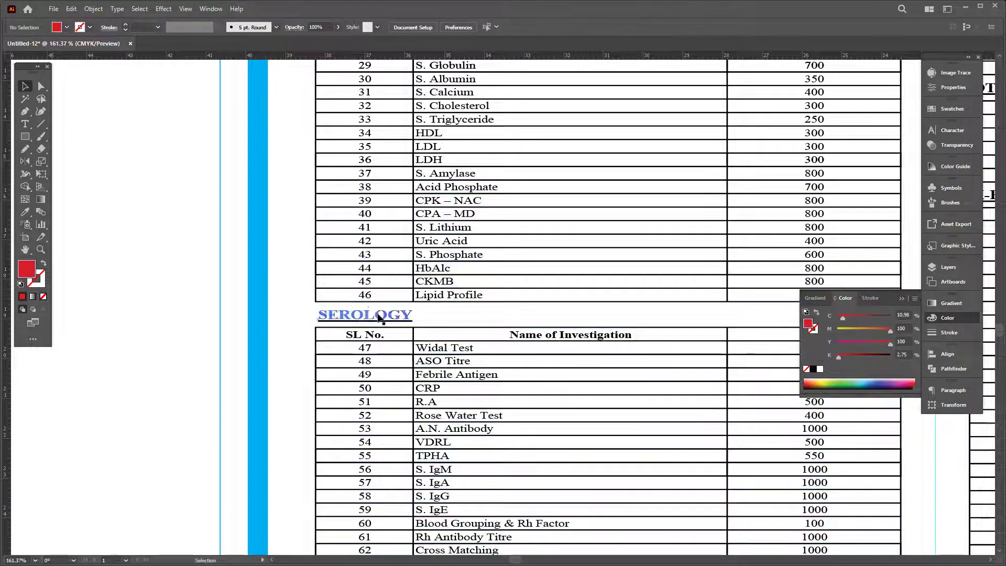
click(467, 328)
right_click(458, 312)
click(506, 414)
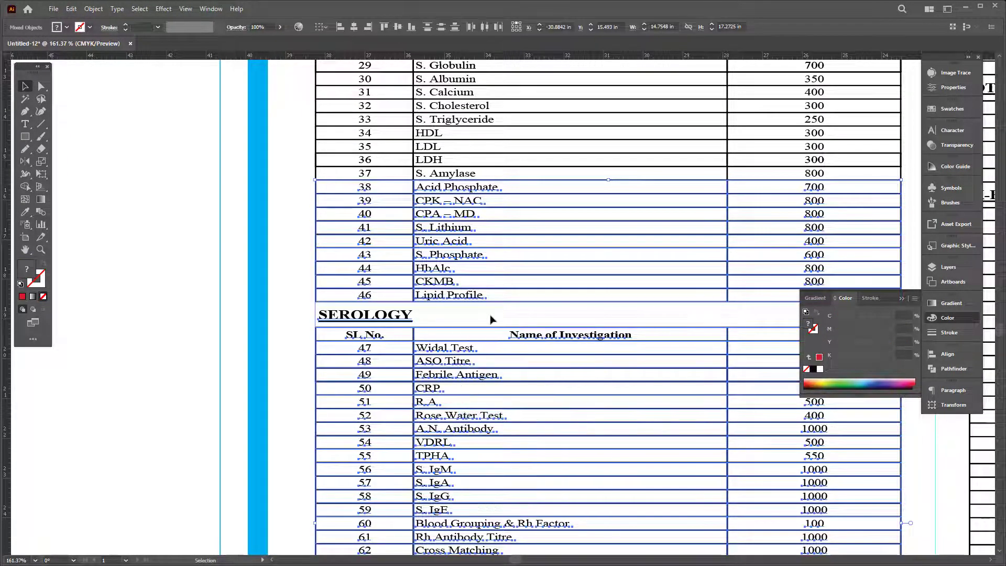
Step: Make the SEROLOGY heading red by eyedropping BIO-CHEMICAL's color
click(401, 317)
scroll(470, 317, down, 1)
scroll(403, 83, up, 4)
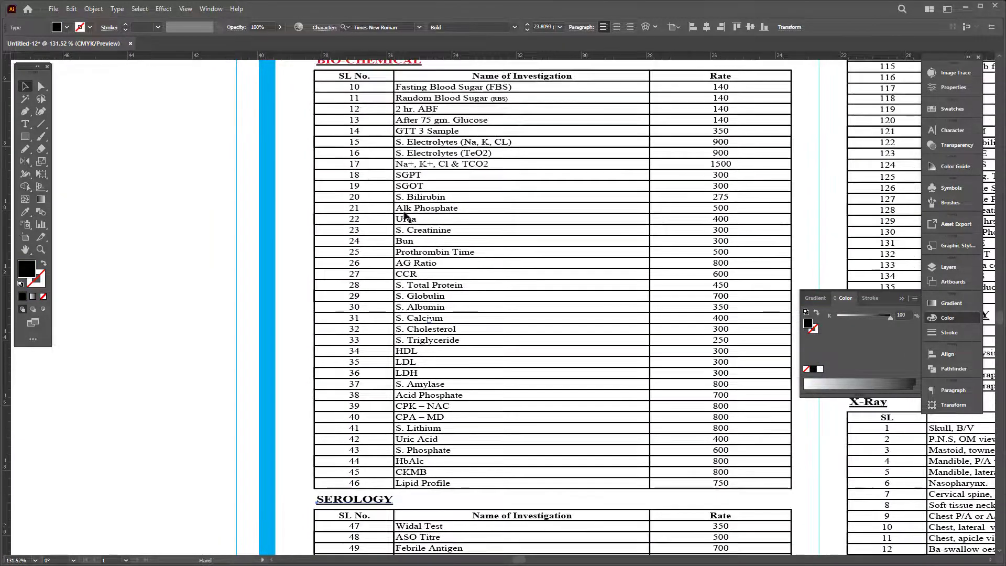
click(403, 76)
key(v)
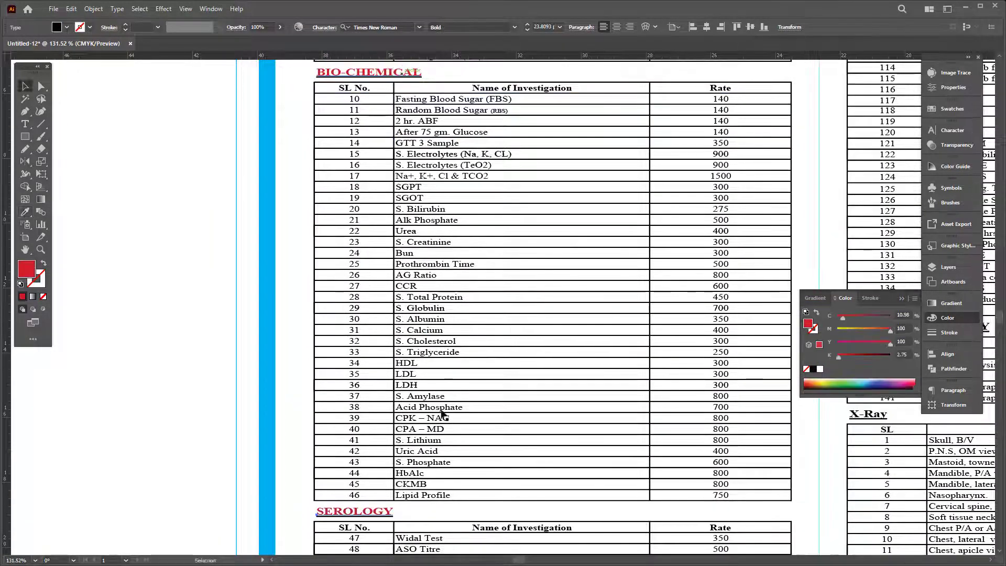
Step: Make the IMMUNOLOGY / HORMONE heading red by eyedropping SEROLOGY's color
scroll(429, 283, down, 4)
scroll(429, 283, down, 5)
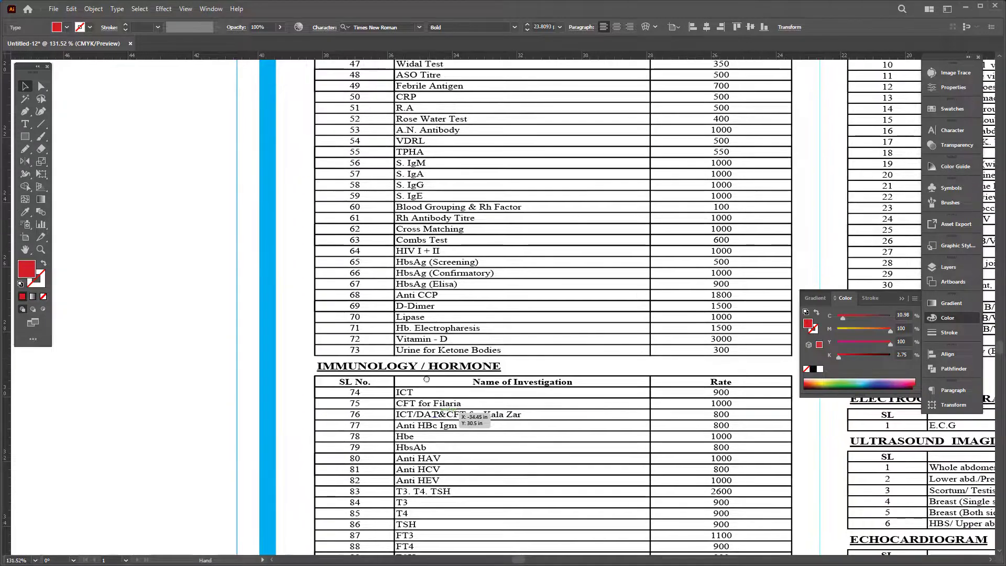
scroll(456, 420, up, 3)
click(487, 513)
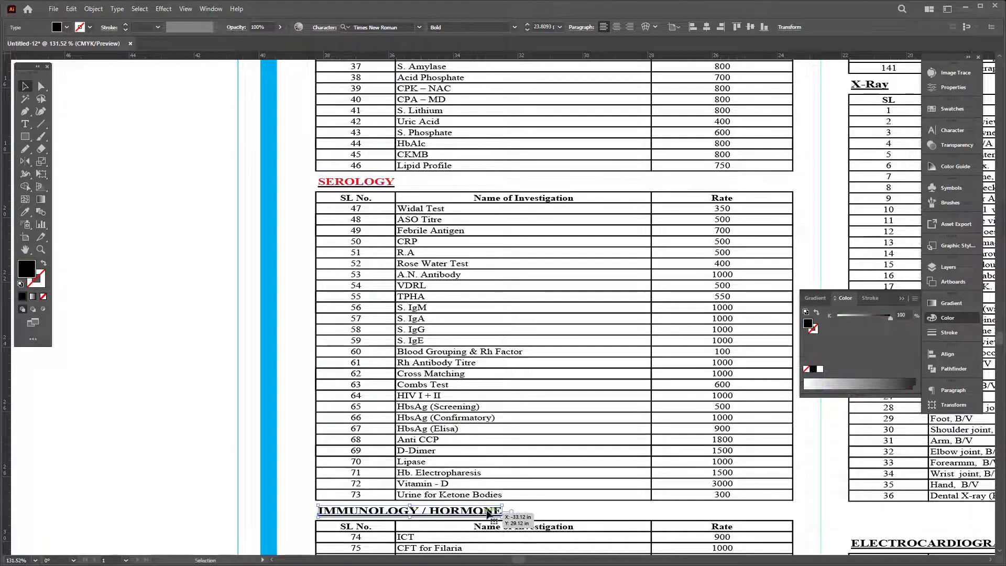
key(o)
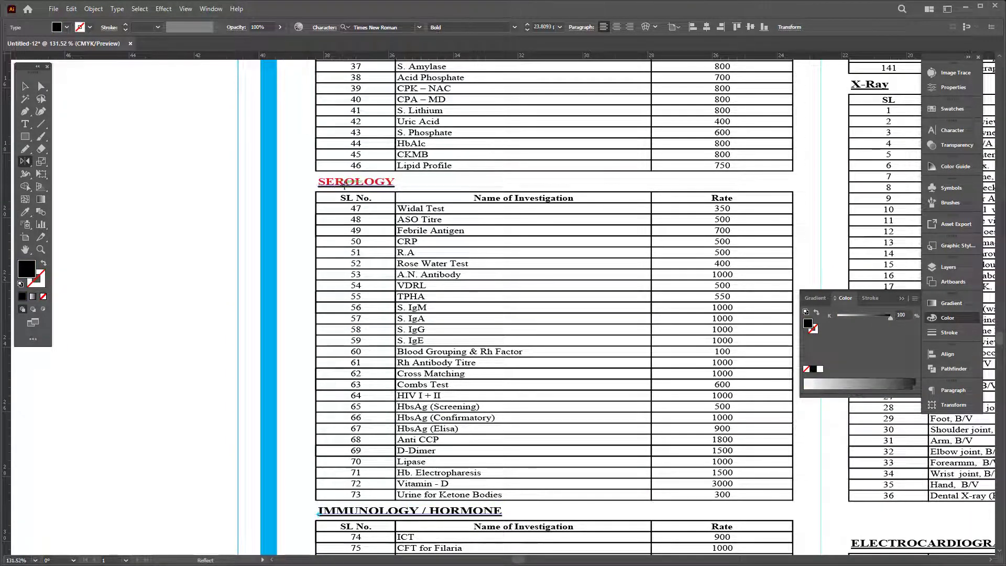
key(n)
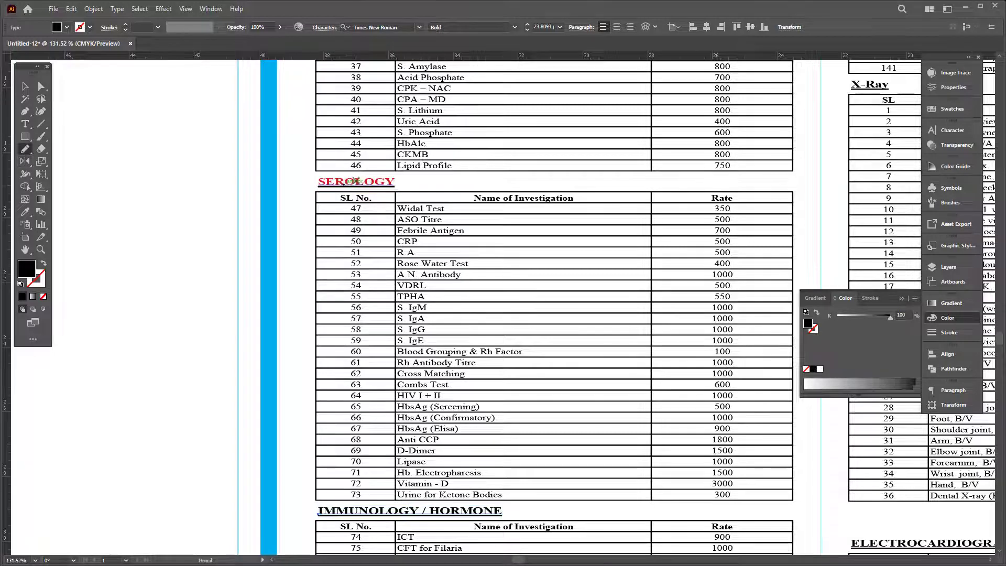
key(i)
click(359, 182)
key(v)
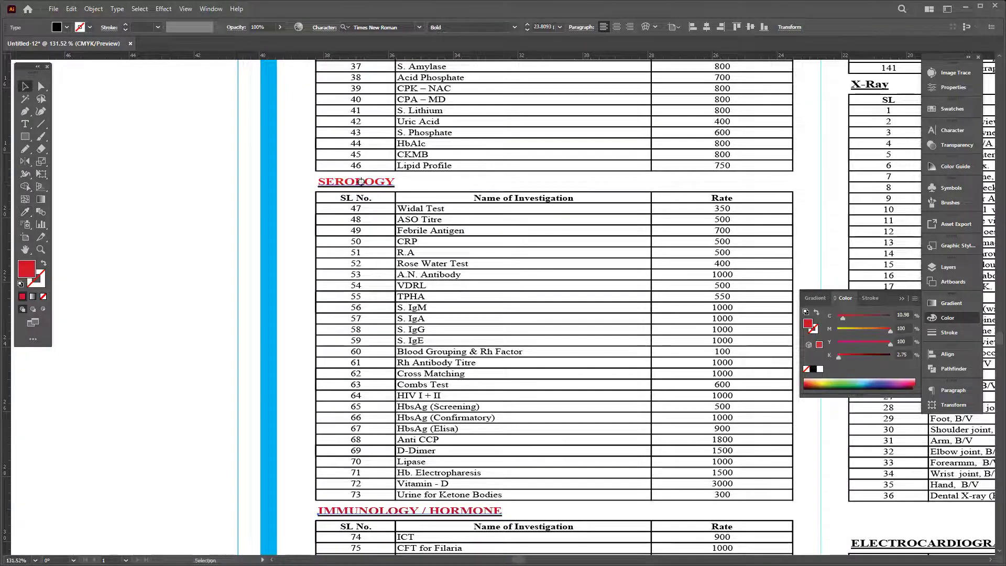
Step: Scroll across the chart and hide all panels for more room
scroll(471, 287, down, 1)
scroll(472, 287, down, 6)
scroll(367, 340, right, 2)
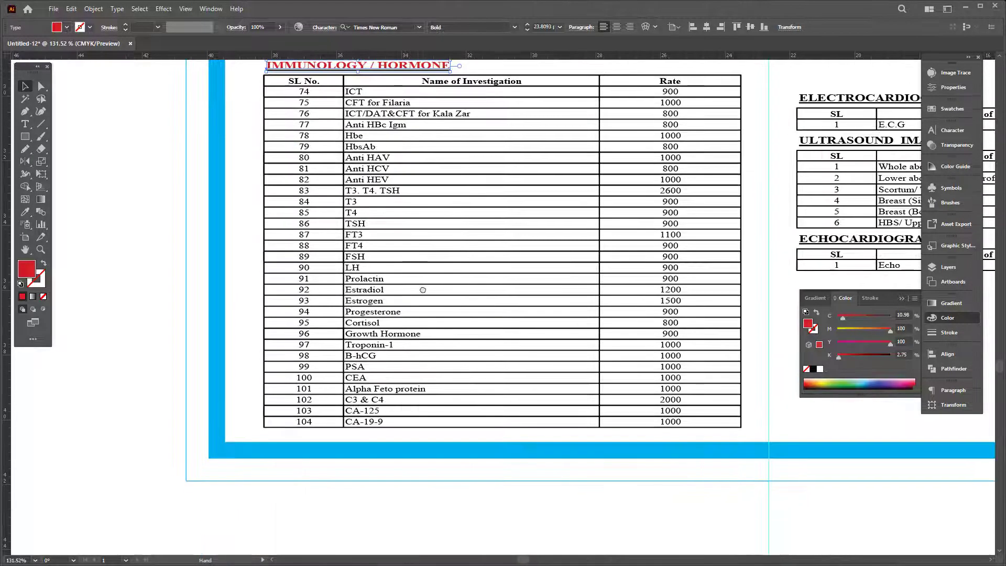
scroll(299, 402, up, 3)
scroll(299, 403, right, 2)
key(Tab)
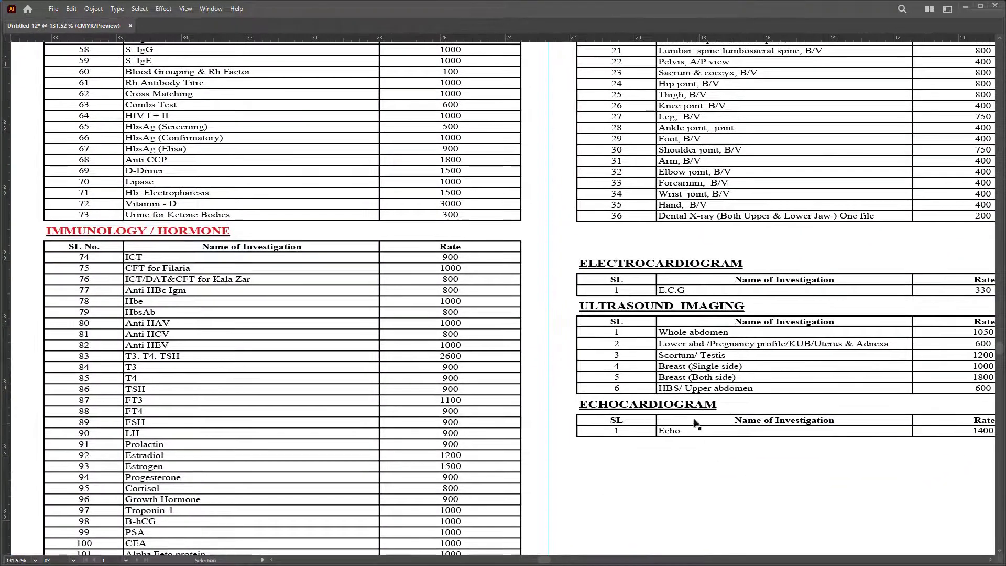
Step: Ungroup the right-column tables and release their clipping mask
click(695, 422)
right_click(712, 365)
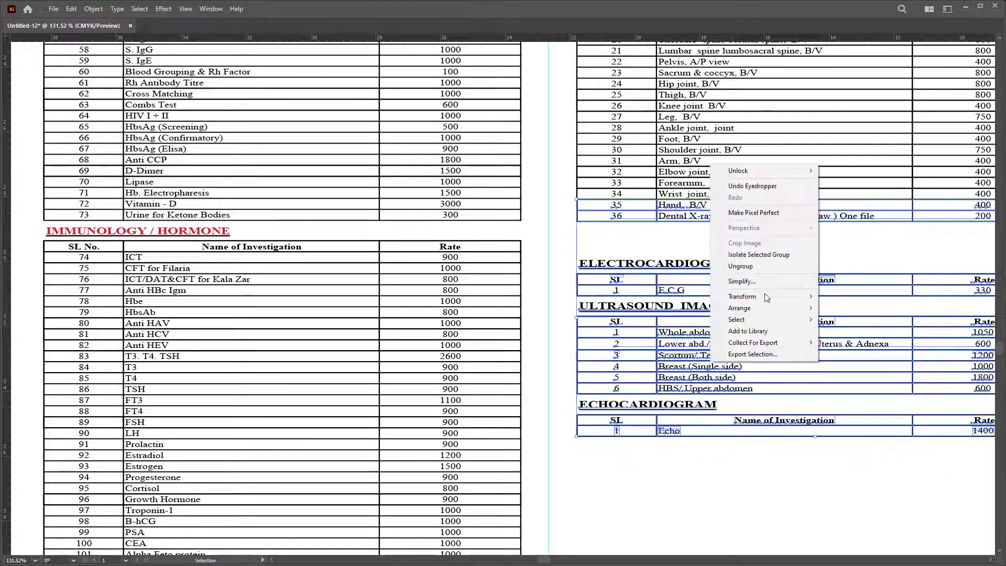
click(744, 266)
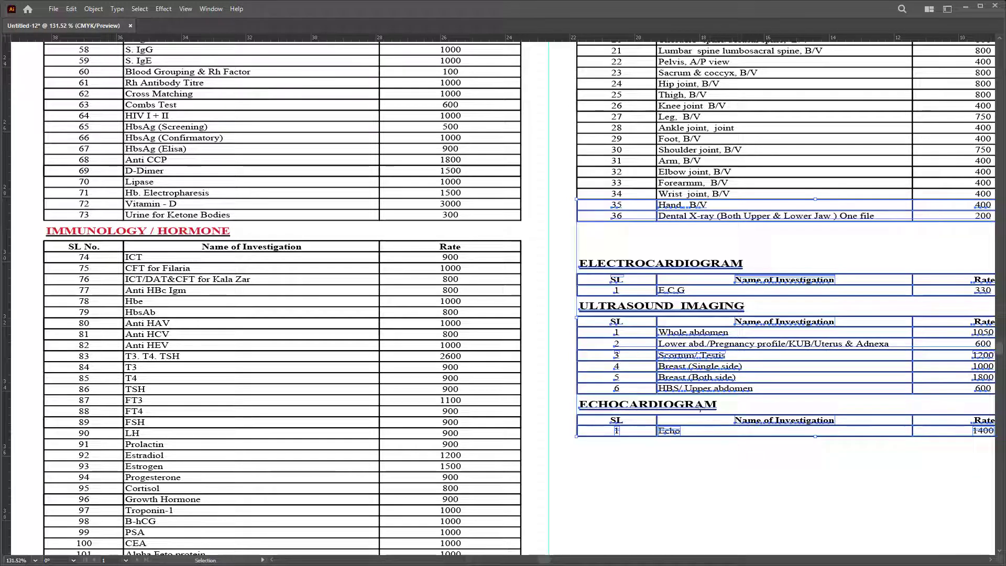
right_click(701, 405)
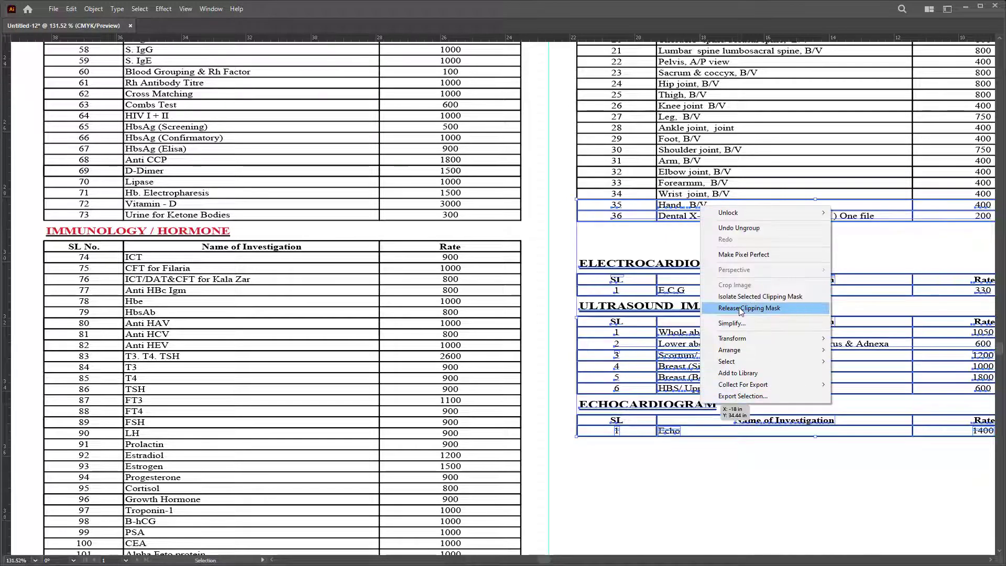
click(741, 309)
click(698, 409)
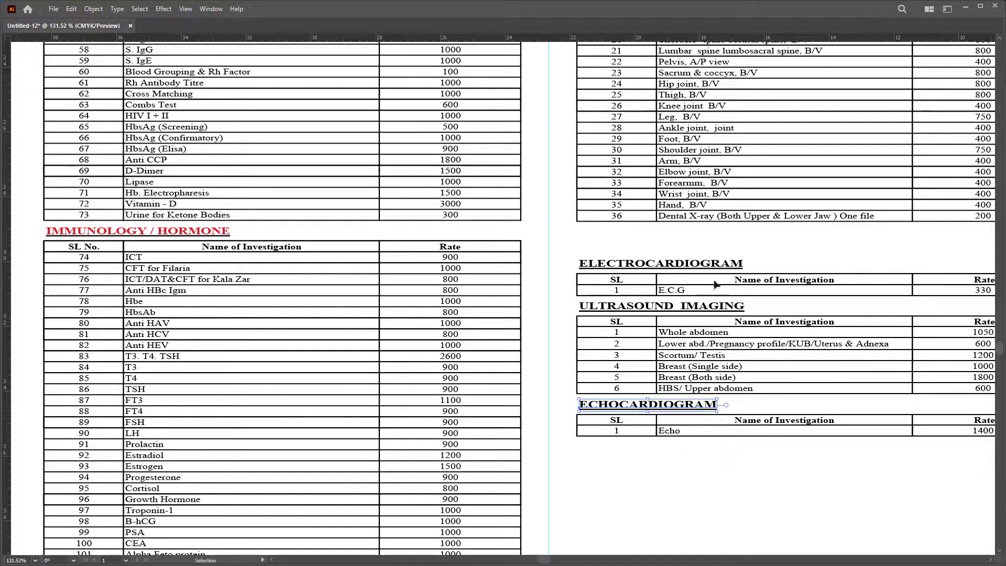
Step: Color the ULTRASOUND IMAGING and ELECTROCARDIOGRAM headings with IMMUNOLOGY / HORMONE's red
shift+click(719, 305)
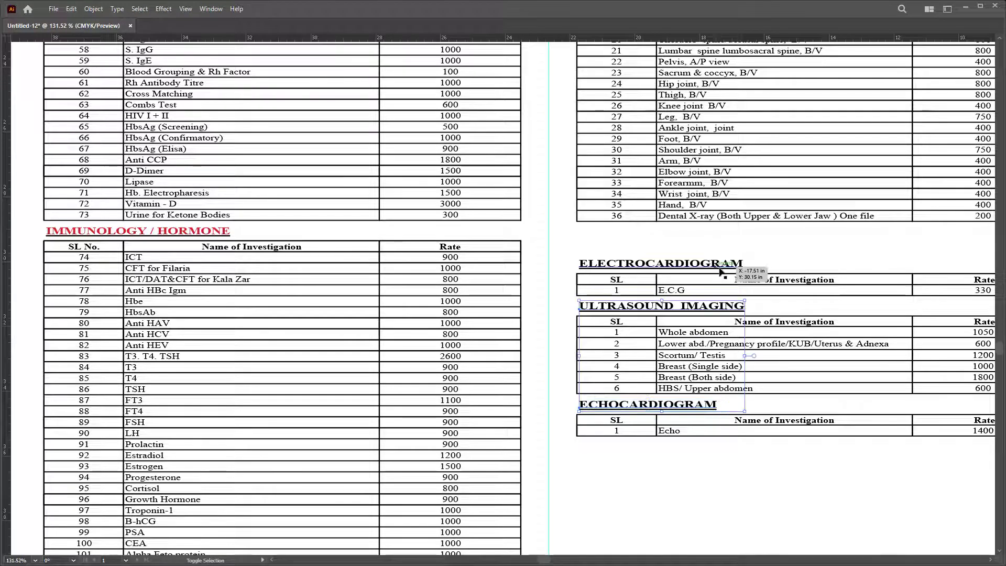
shift+click(722, 268)
key(o)
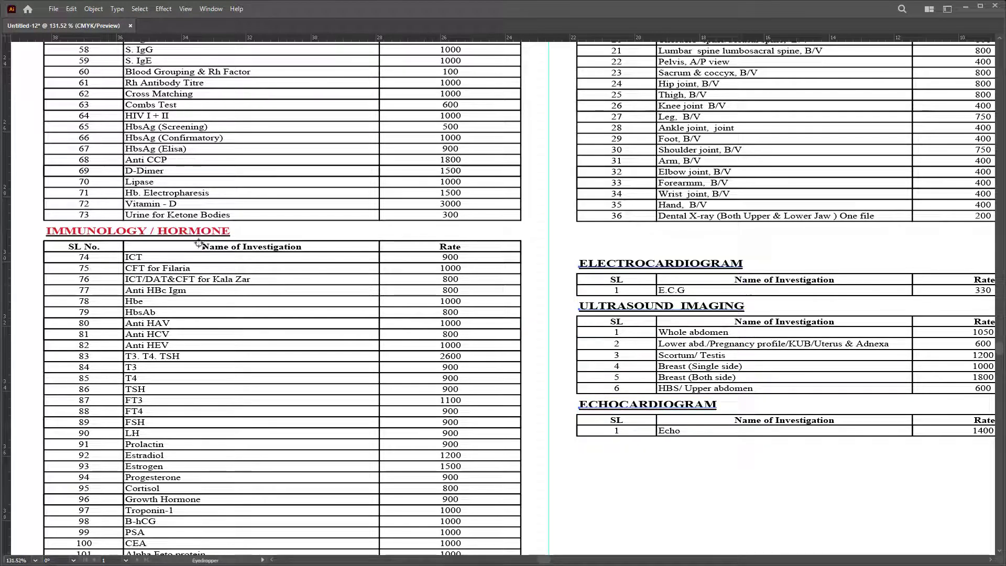
click(196, 232)
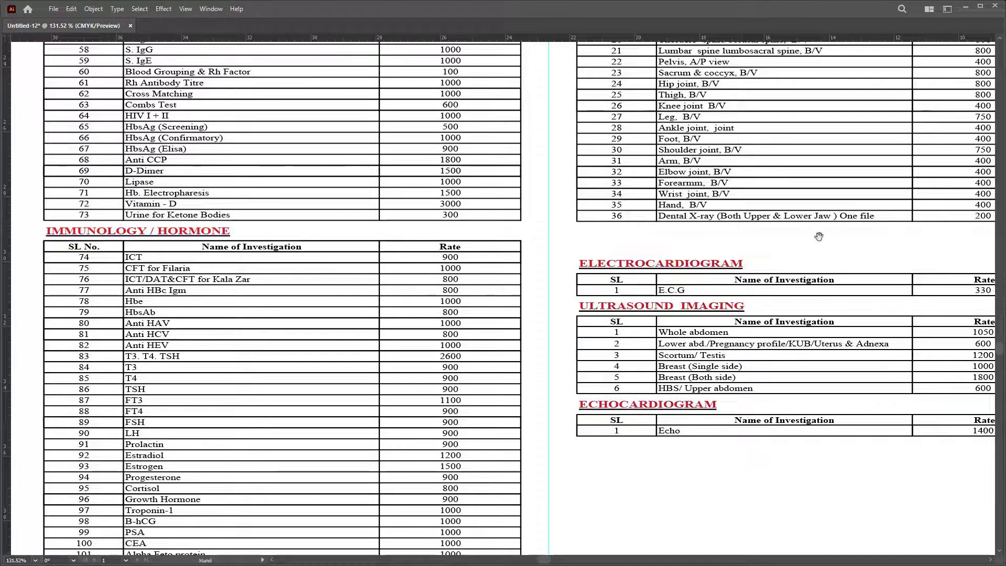
Step: Release the clipping mask on the group holding OTHER PATHOLOGY and X-Ray
drag(817, 236, 678, 415)
drag(472, 47, 590, 375)
click(583, 294)
right_click(583, 293)
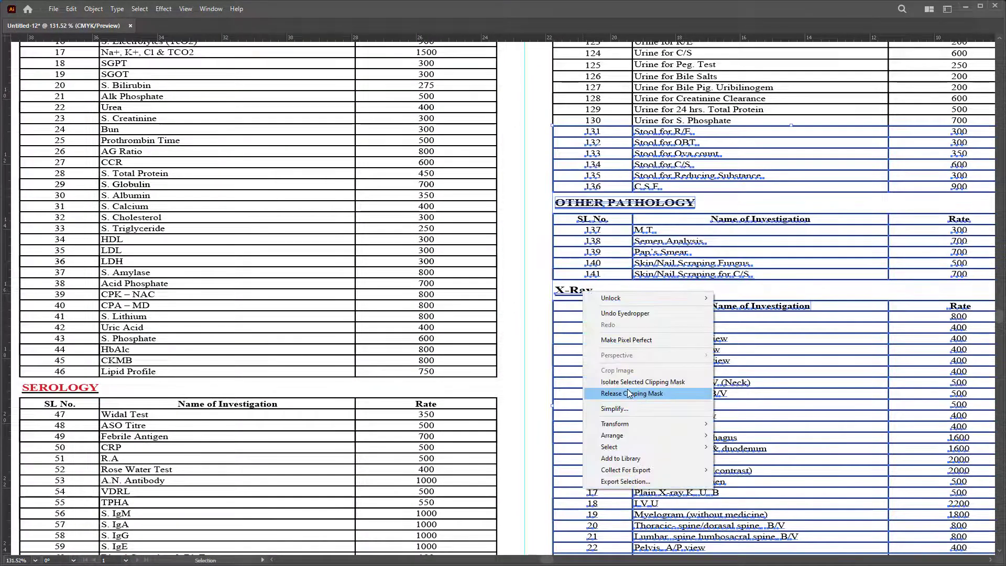
click(629, 391)
click(585, 293)
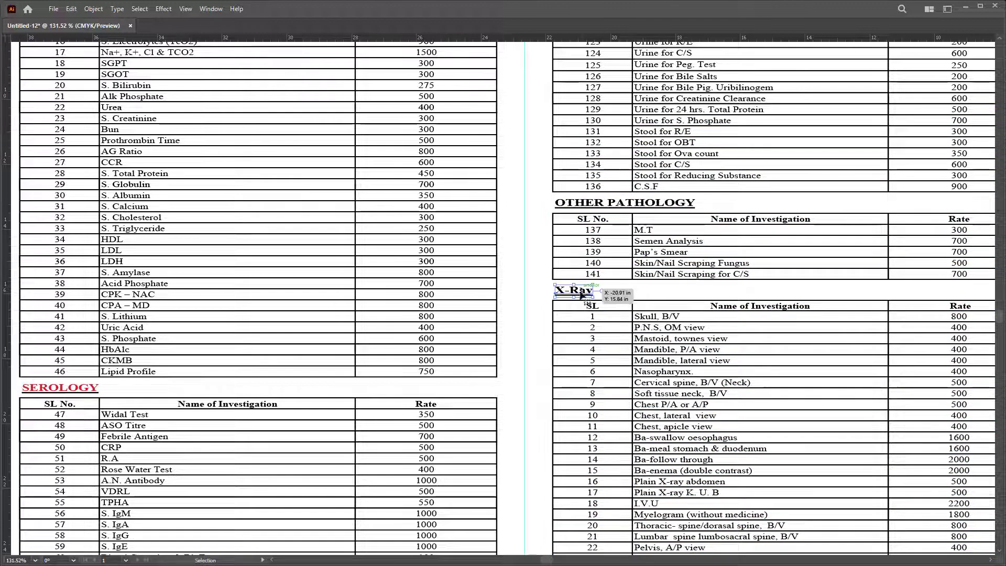
scroll(671, 186, up, 5)
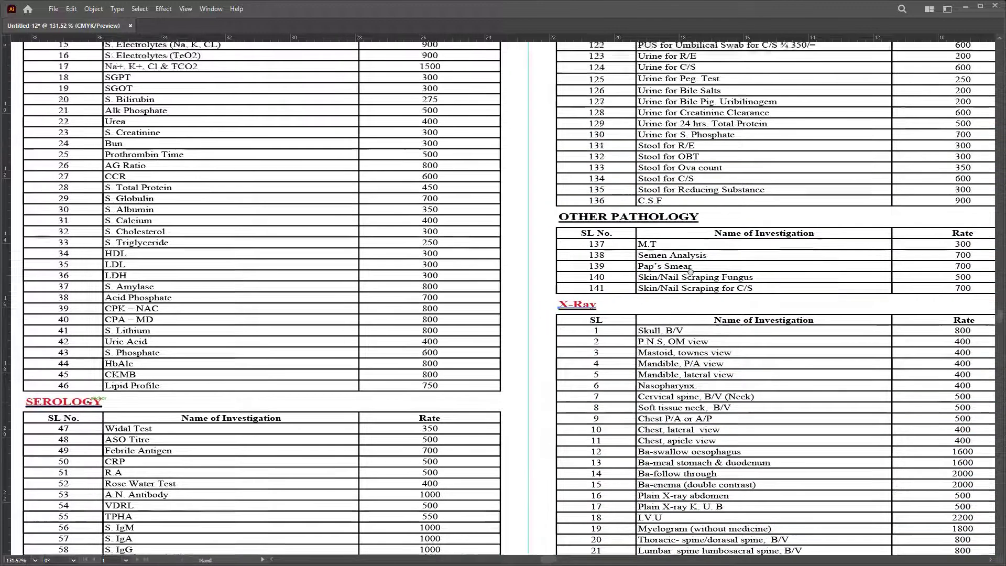
Step: Turn the X-Ray heading red and bring the OTHER PATHOLOGY area into view
click(189, 124)
key(v)
scroll(618, 363, up, 5)
click(612, 347)
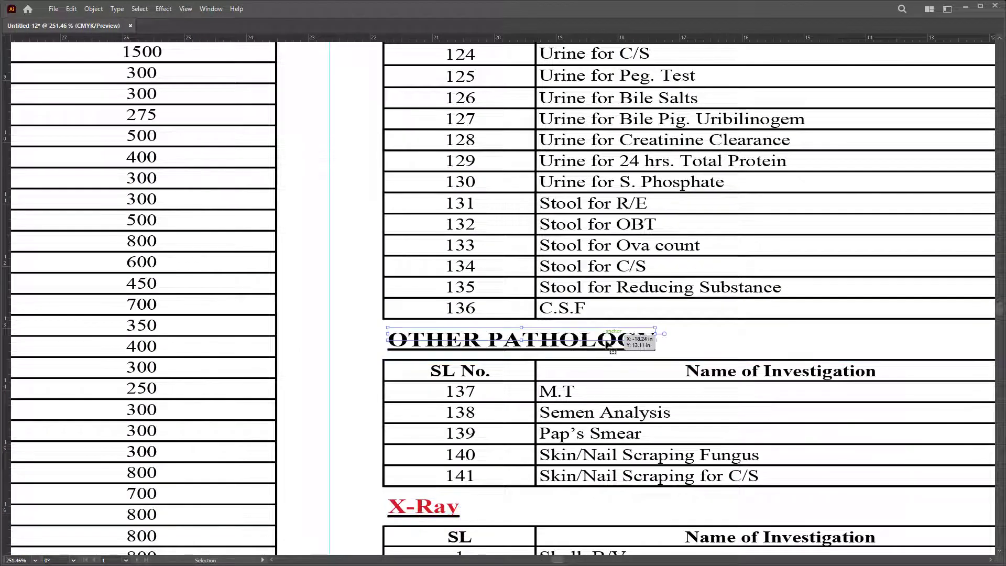
click(672, 361)
scroll(673, 360, up, 2)
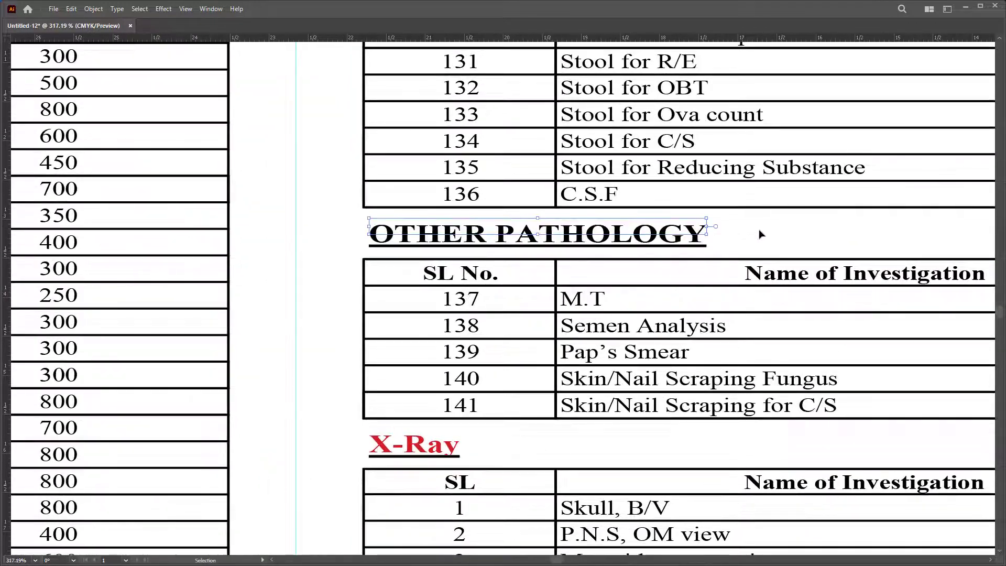
scroll(660, 233, up, 1)
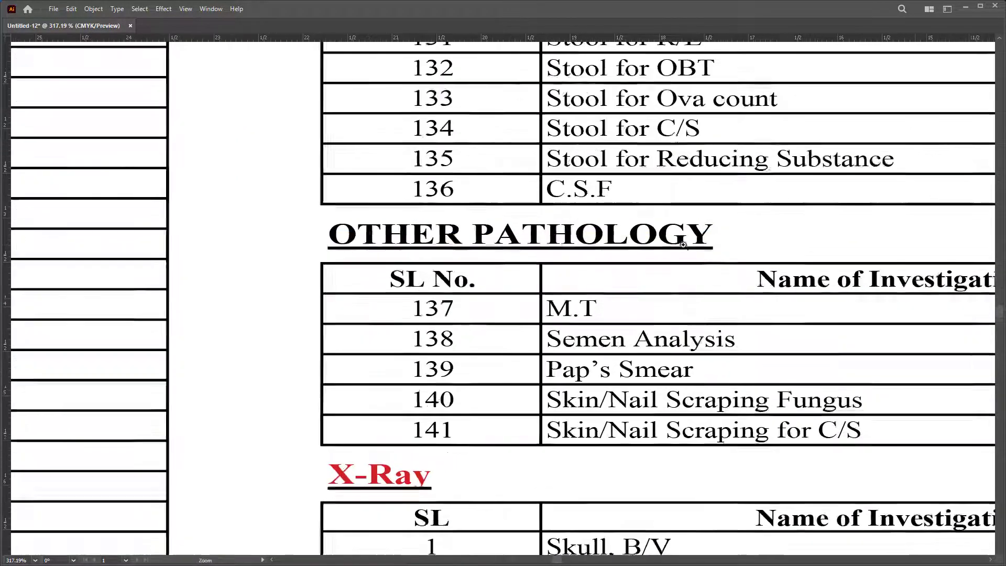
drag(622, 237, 481, 230)
Step: Move the black heading aside, copy X-Ray onto the underline, and retype it 'OTHER PATHOLOGY'
drag(390, 223, 823, 223)
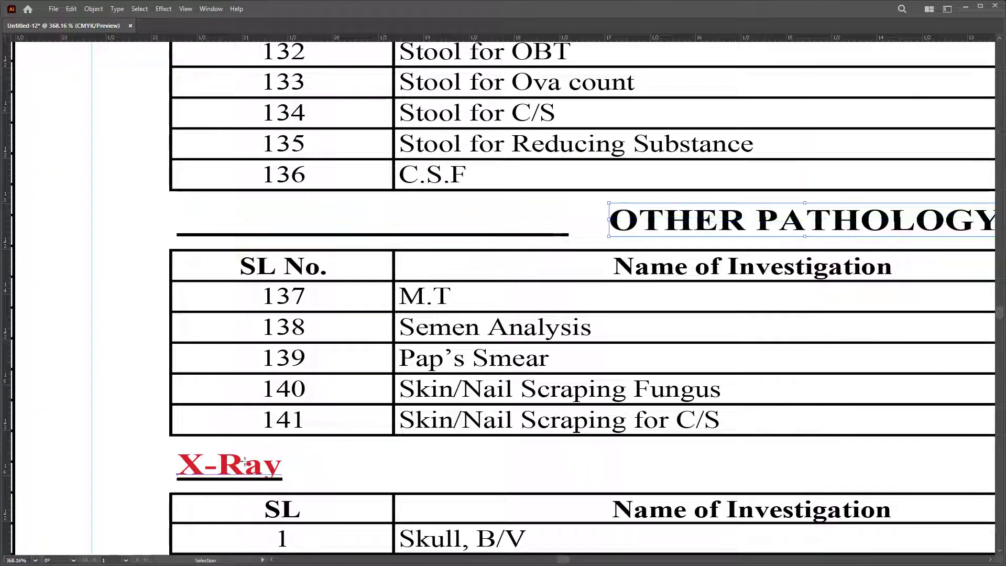
drag(240, 470, 241, 225)
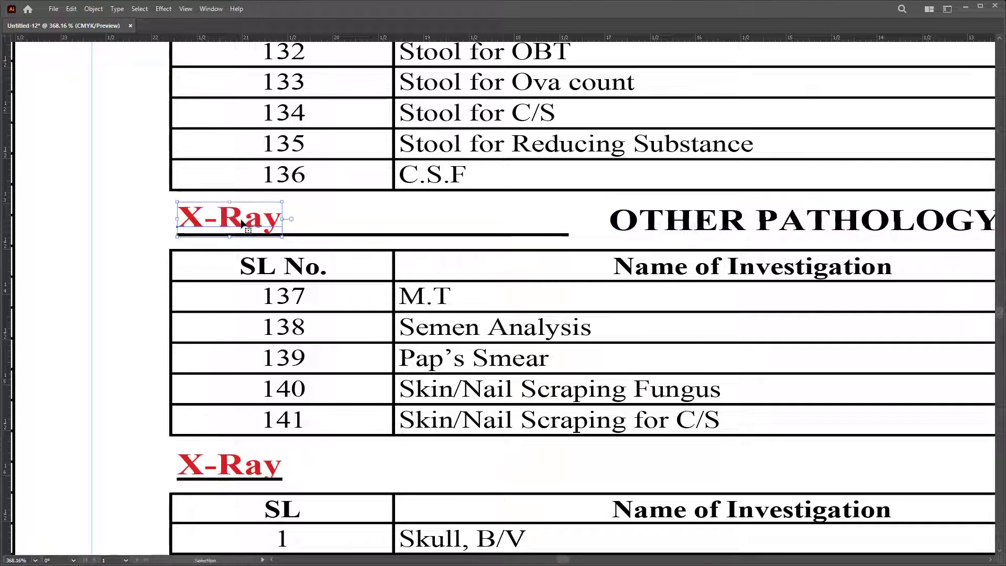
double_click(241, 219)
text(OT)
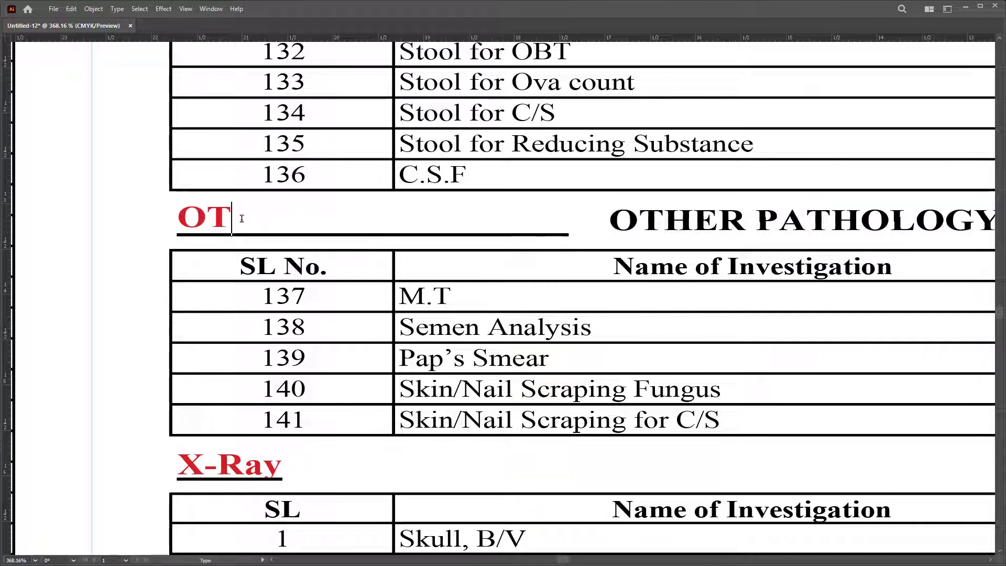
text(HER )
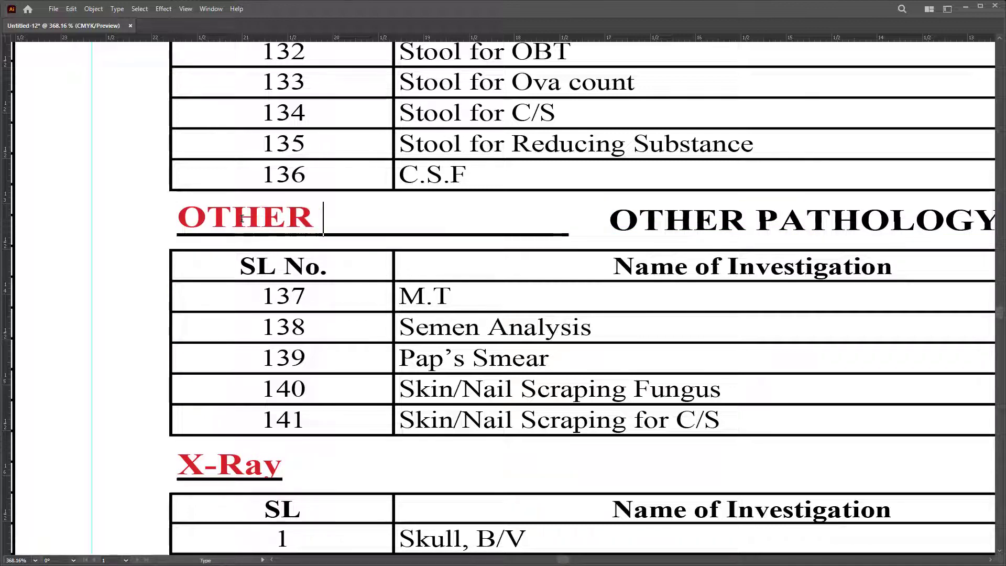
text(PATH)
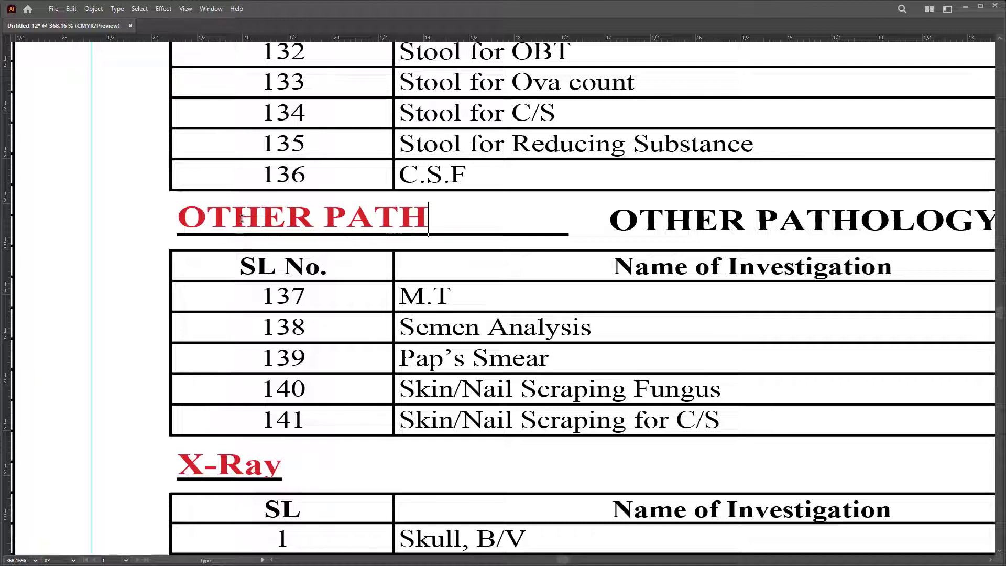
text(OL)
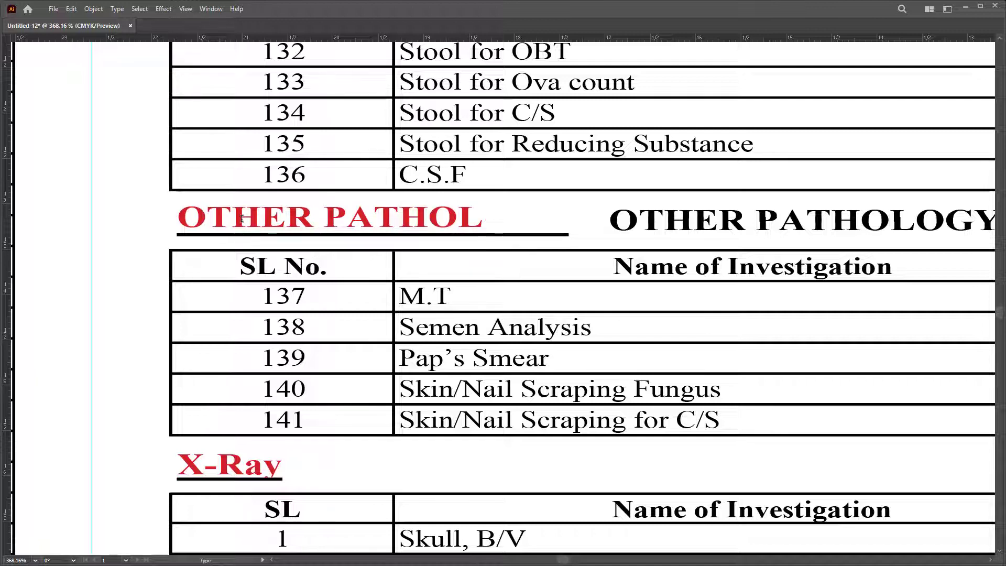
text(OG)
key(ctrl+minus)
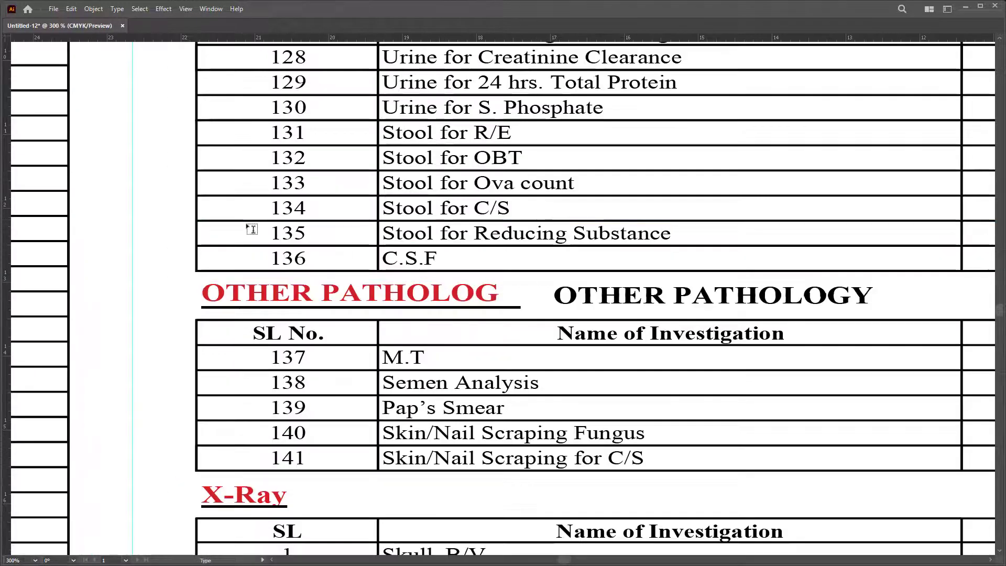
text(Y)
key(Escape)
click(560, 298)
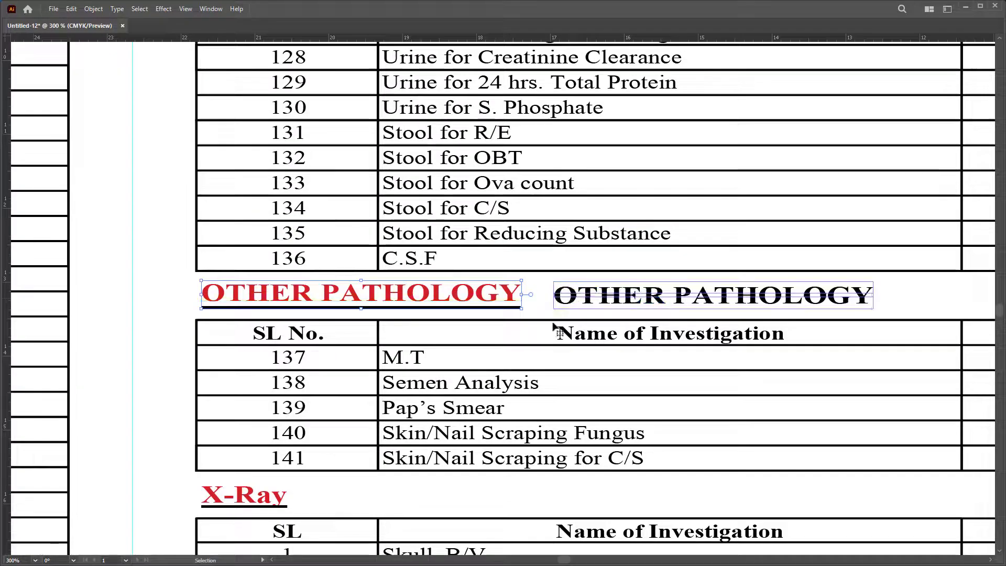
Step: Delete the leftover black OTHER PATHOLOGY heading
key(Delete)
scroll(496, 328, down, 5)
scroll(543, 248, up, 3)
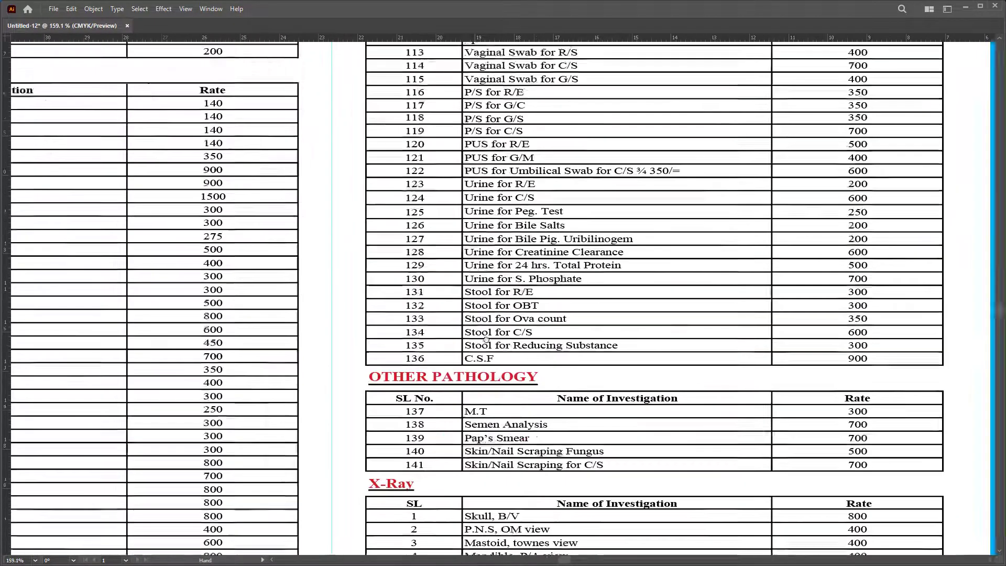
scroll(544, 248, down, 4)
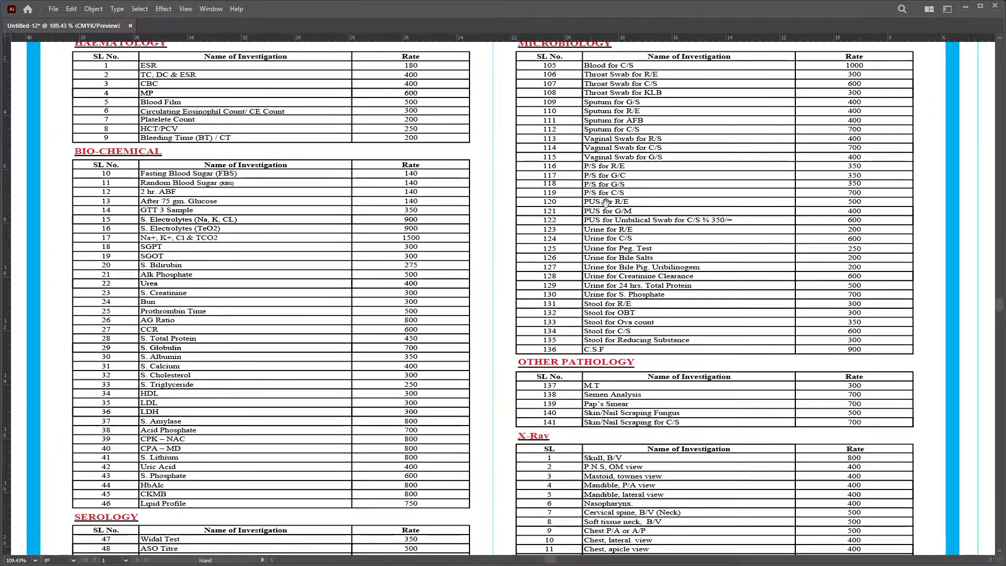
scroll(453, 235, down, 4)
Step: Switch to a full-screen view of the poster and restore the panels
key(a)
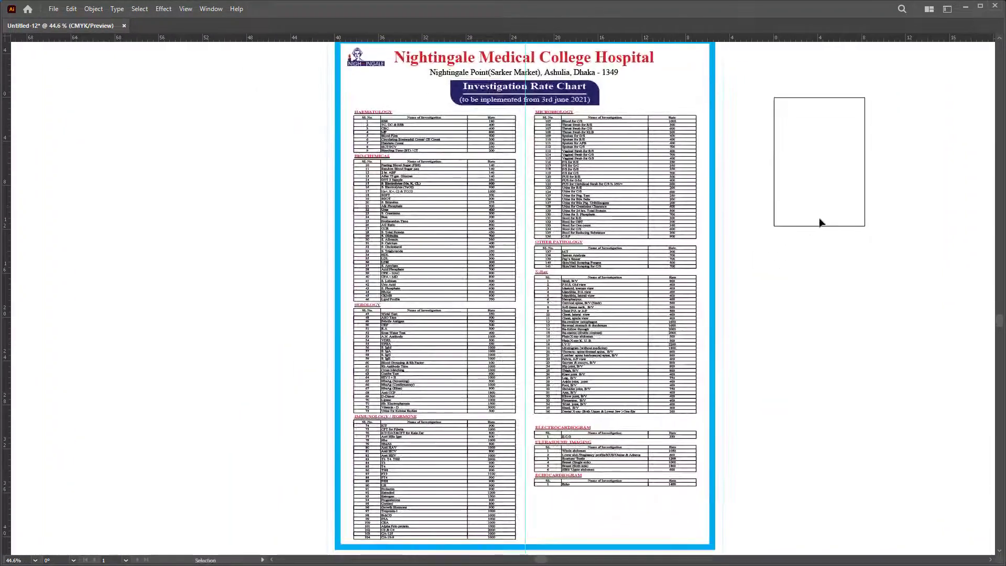
key(ctrl+a)
scroll(821, 222, down, 1)
key(v)
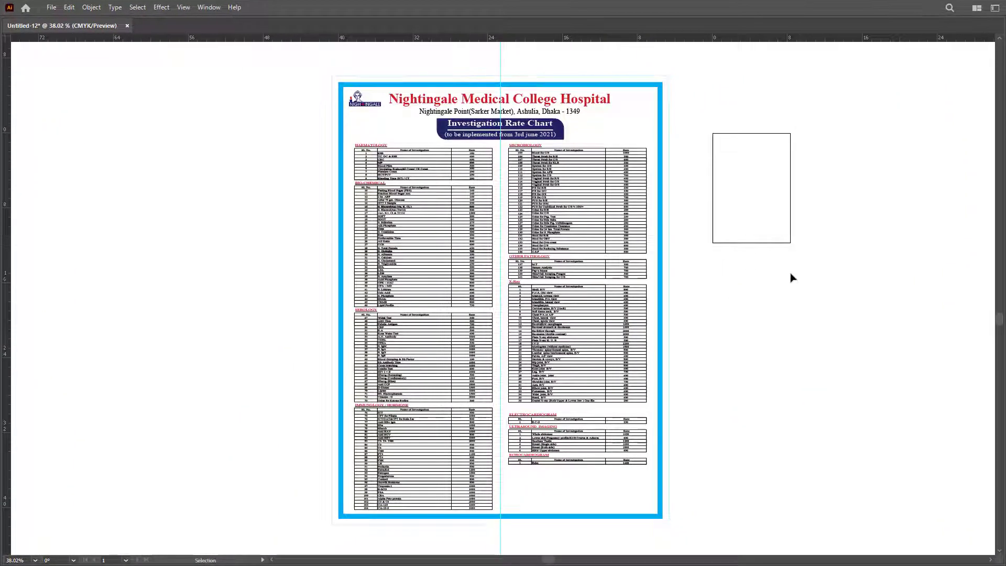
key(f)
key(t)
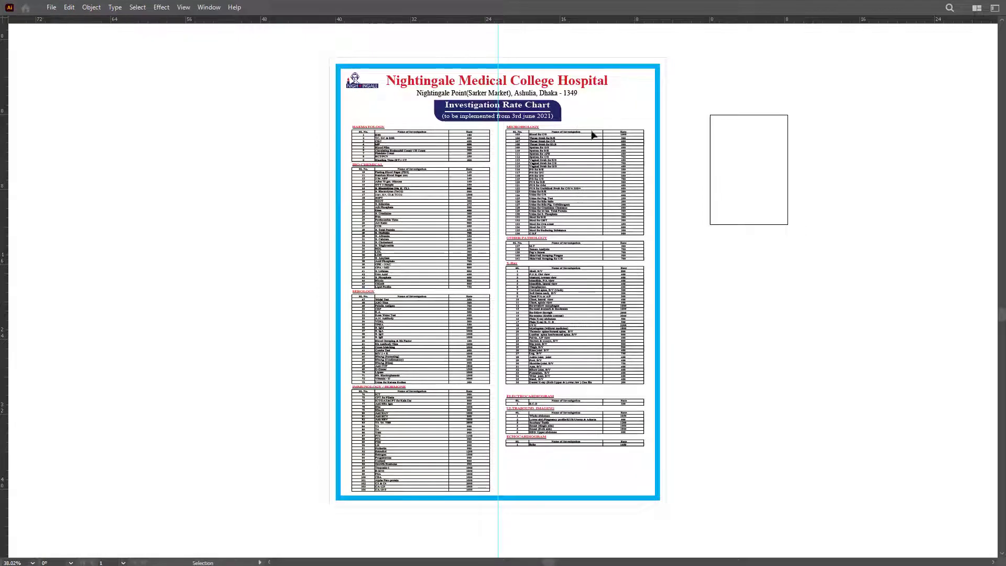
key(Tab)
Step: Open the Transform panel and select all to show the 36.0139 by 48.0139 in poster size
click(537, 96)
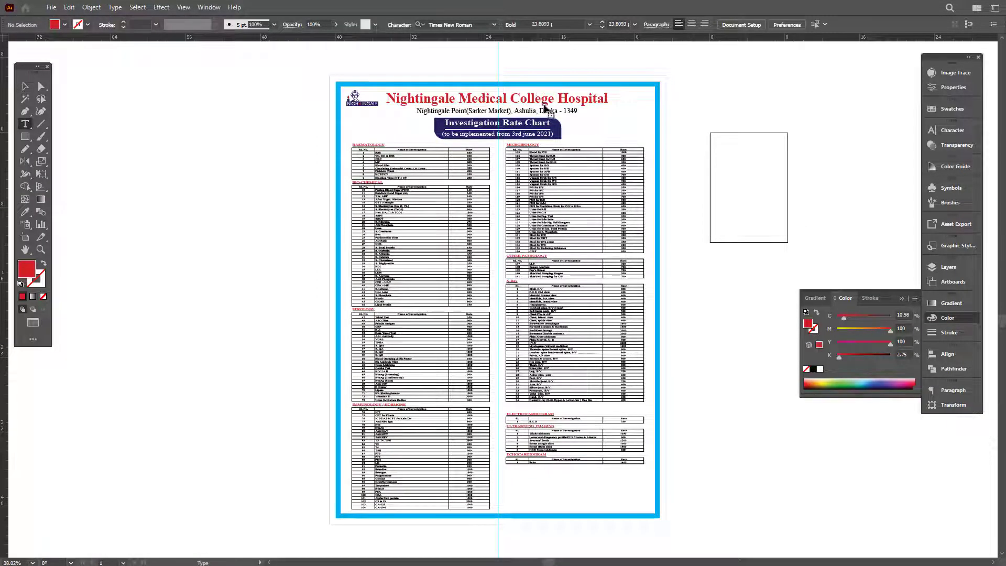
key(ctrl+a)
key(ctrl+c)
key(Escape)
key(ctrl+shift+a)
click(938, 403)
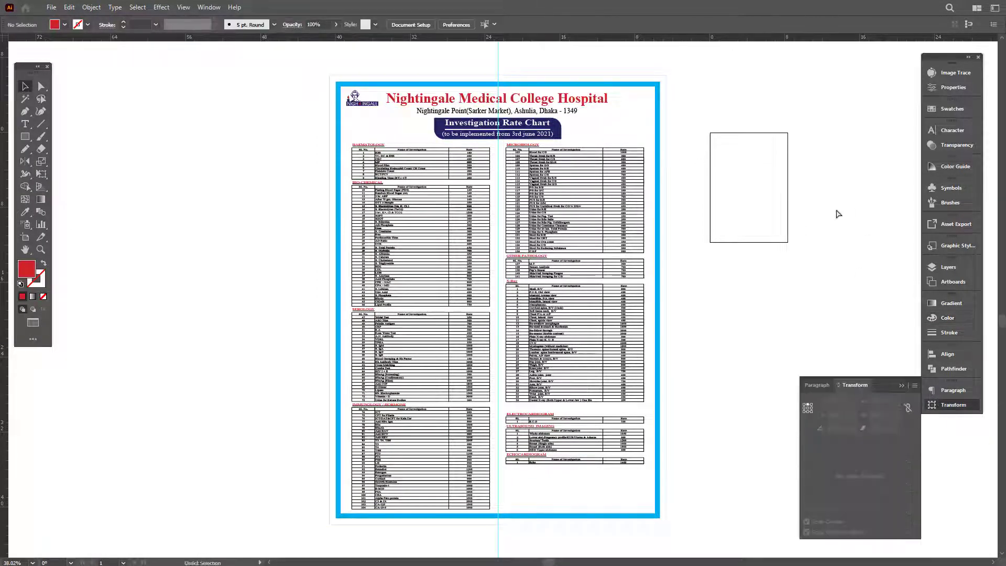
key(ctrl+a)
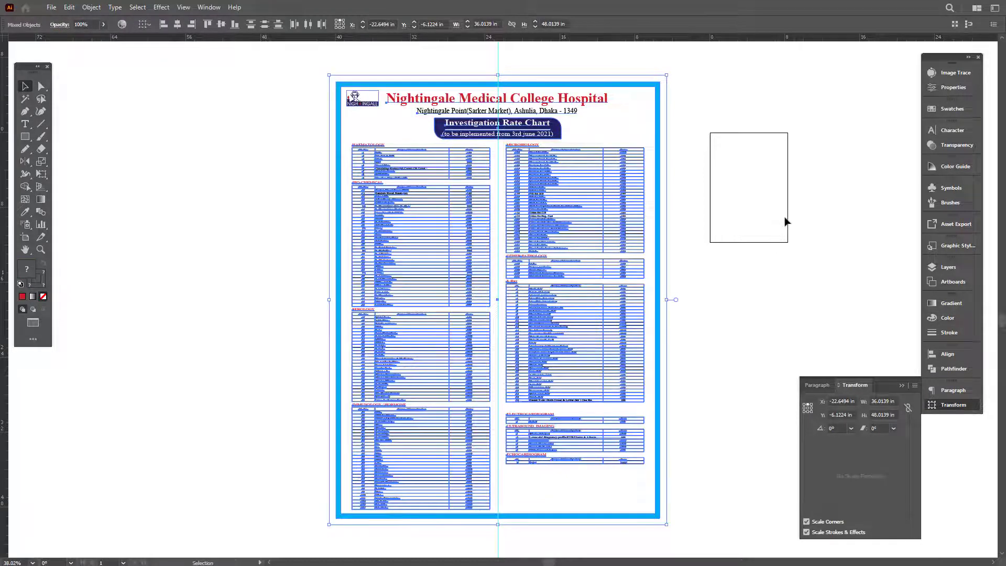
Step: Place a placeholder text line below the chart, enlarge it, and set its font to Myriad
key(ctrl+shift+a)
key(Tab)
scroll(557, 384, down, 5)
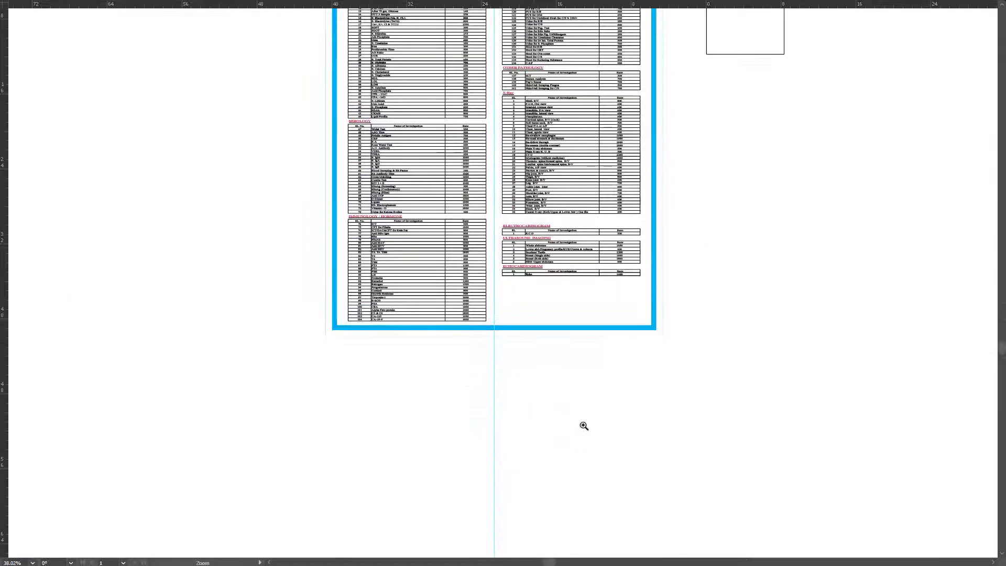
click(584, 426)
key(t)
click(478, 314)
key(Escape)
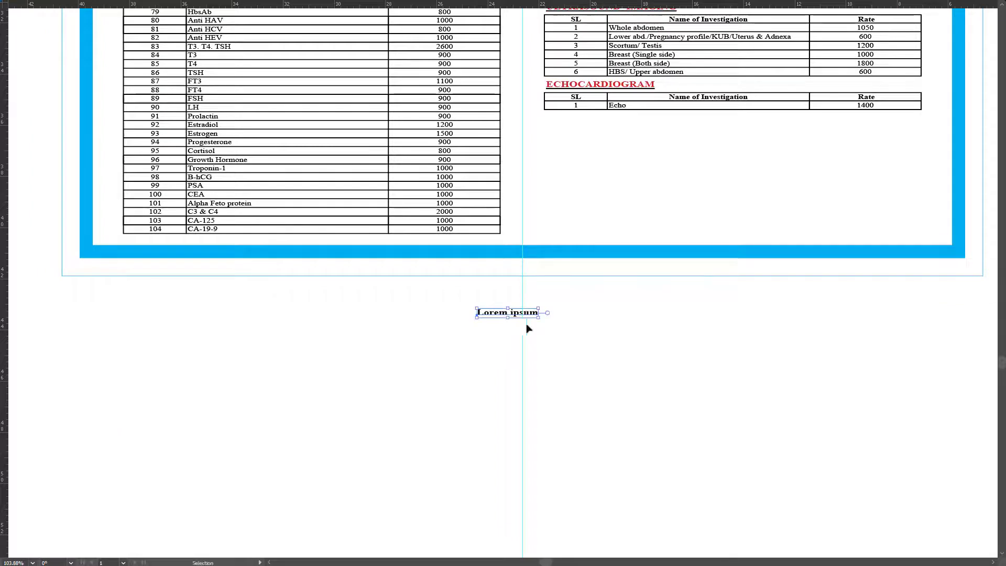
drag(538, 317, 620, 352)
key(ctrl+t)
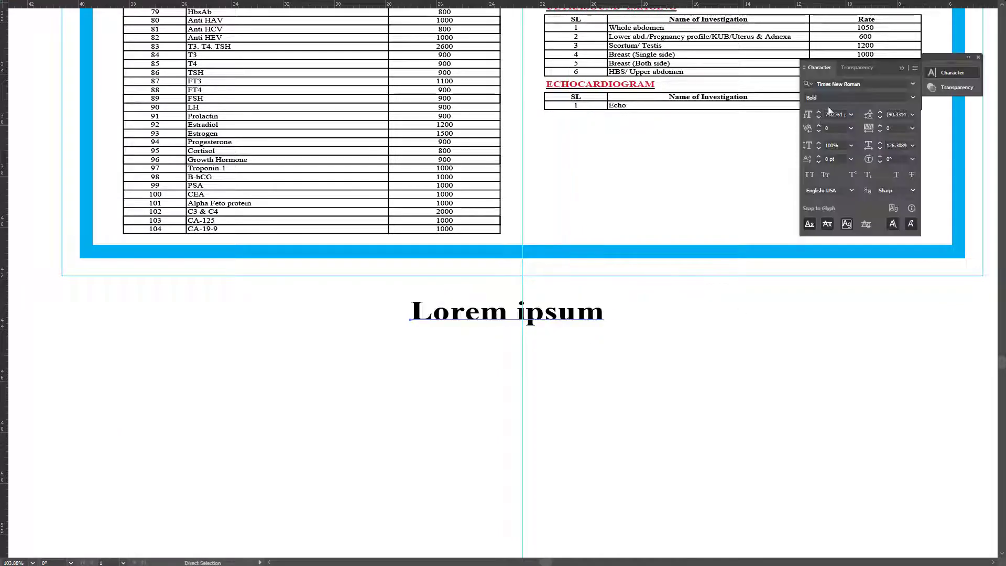
click(862, 84)
text(my)
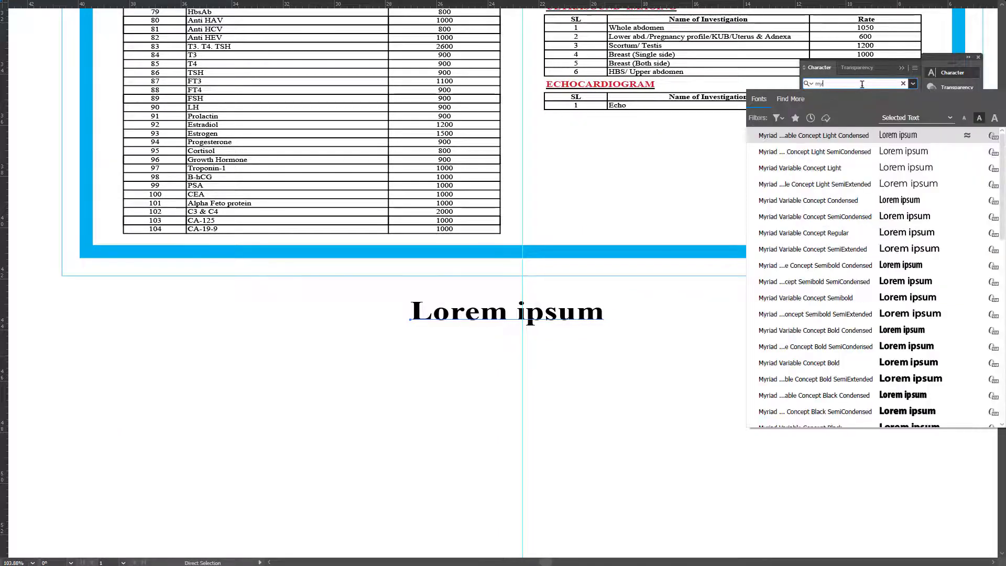
key(Return)
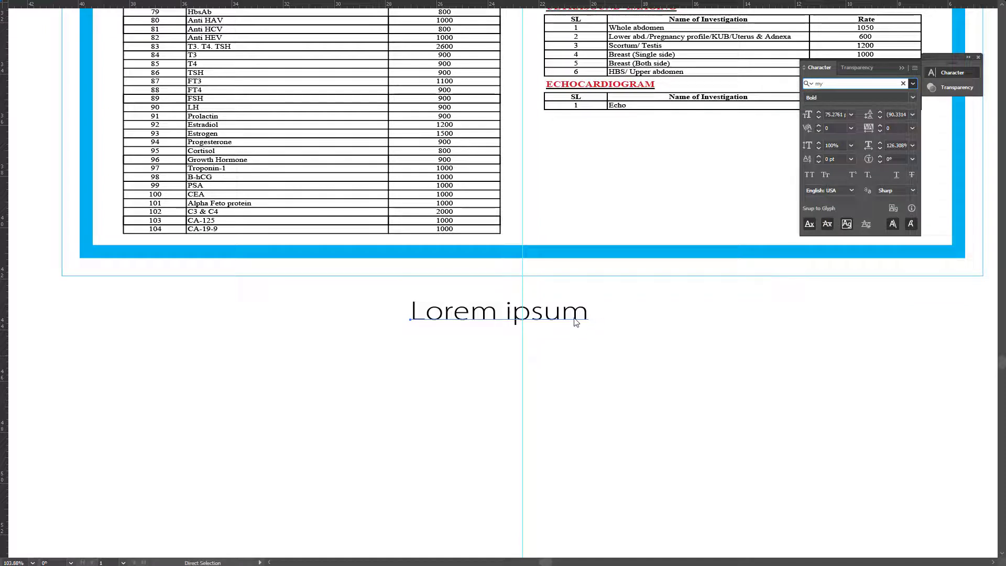
Step: Replace the placeholder text with 'Size' followed by 36" X 48"
triple_click(574, 318)
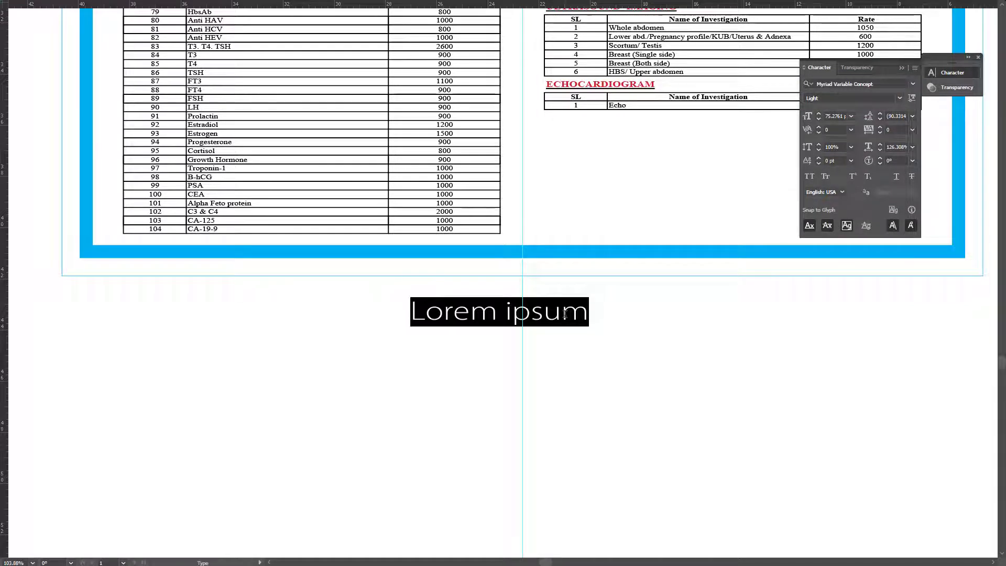
text(Size____)
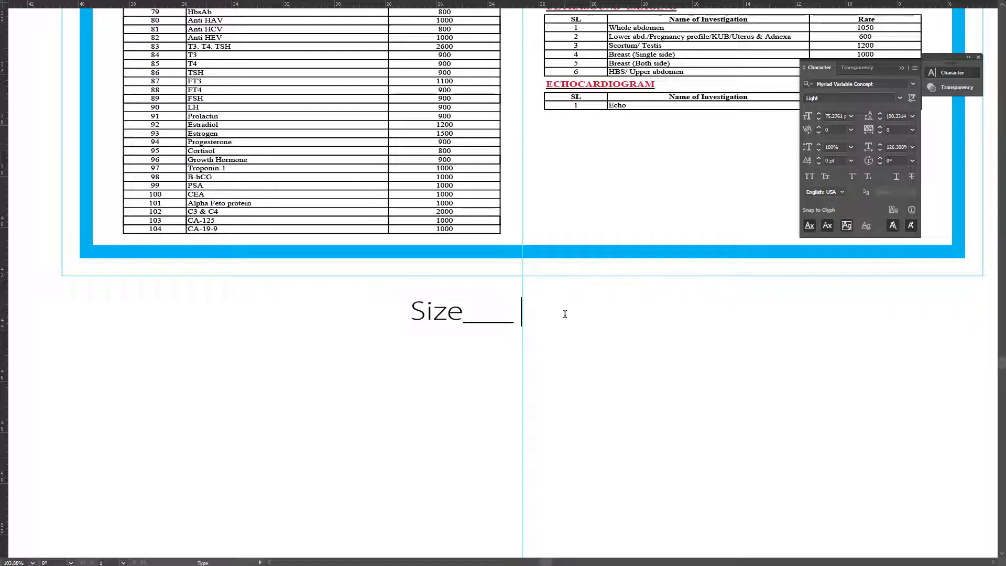
text(36" X 48")
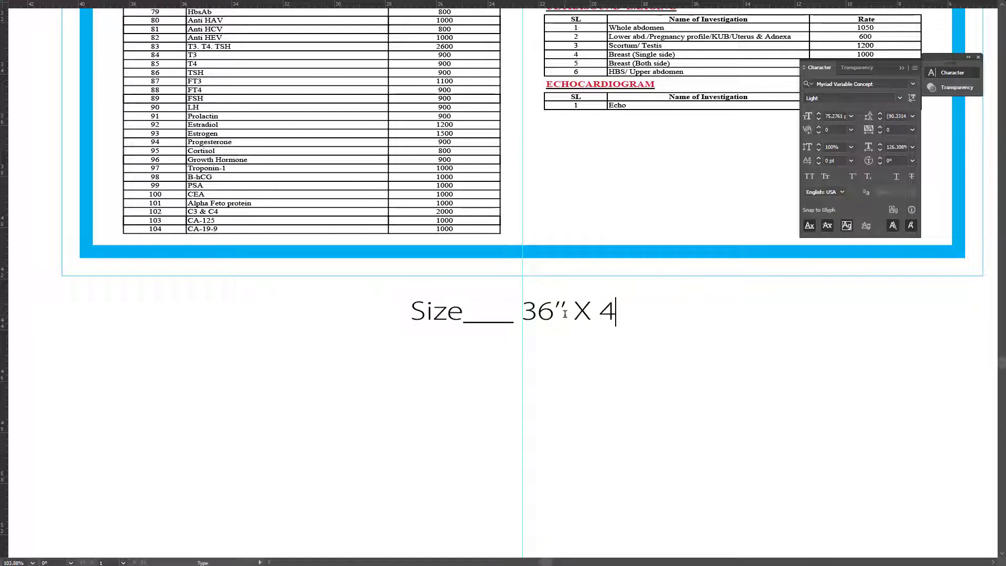
key(Escape)
key(i)
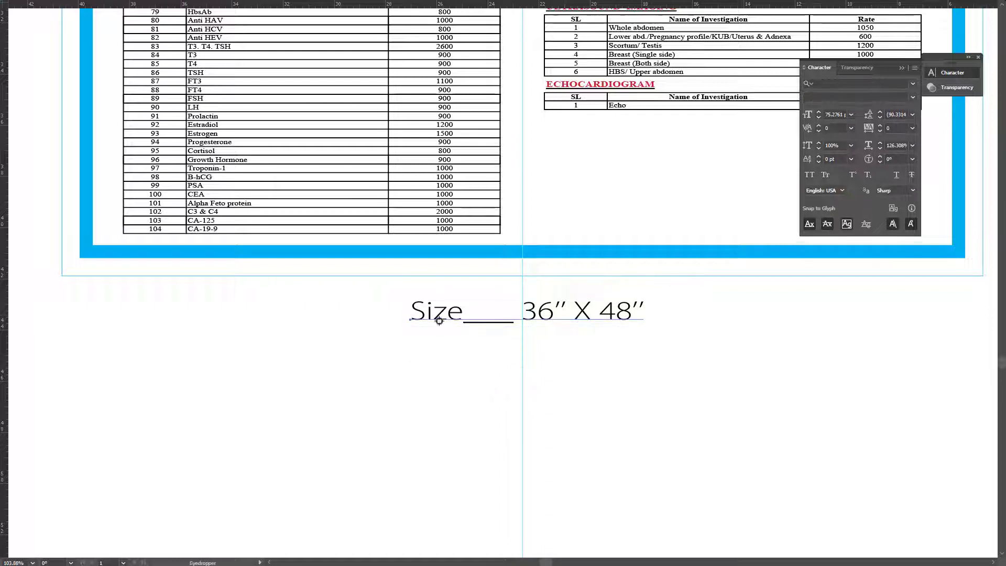
key(v)
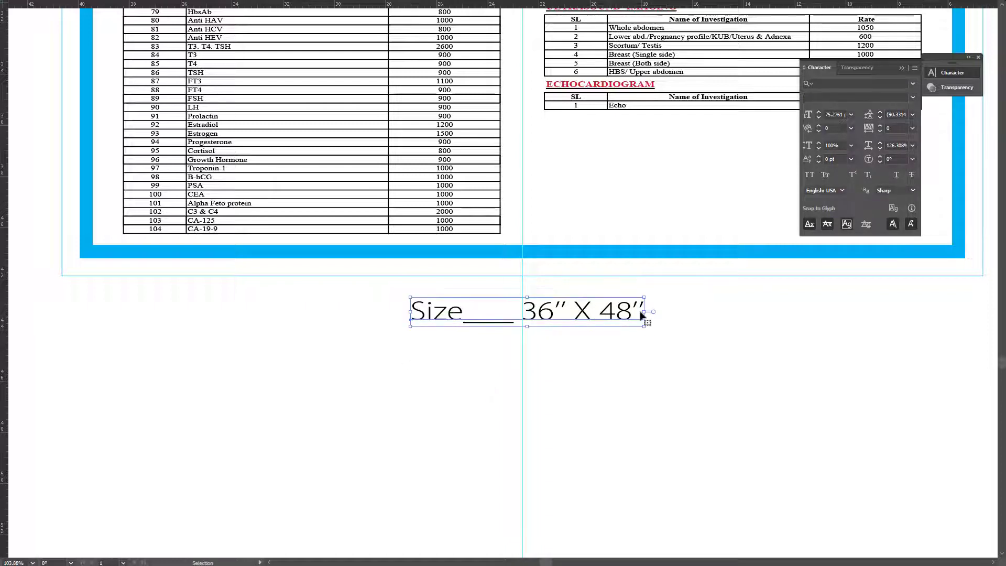
Step: Append '____ 00 Pcs' to the caption, fit its frame to one line, and centre it
double_click(621, 315)
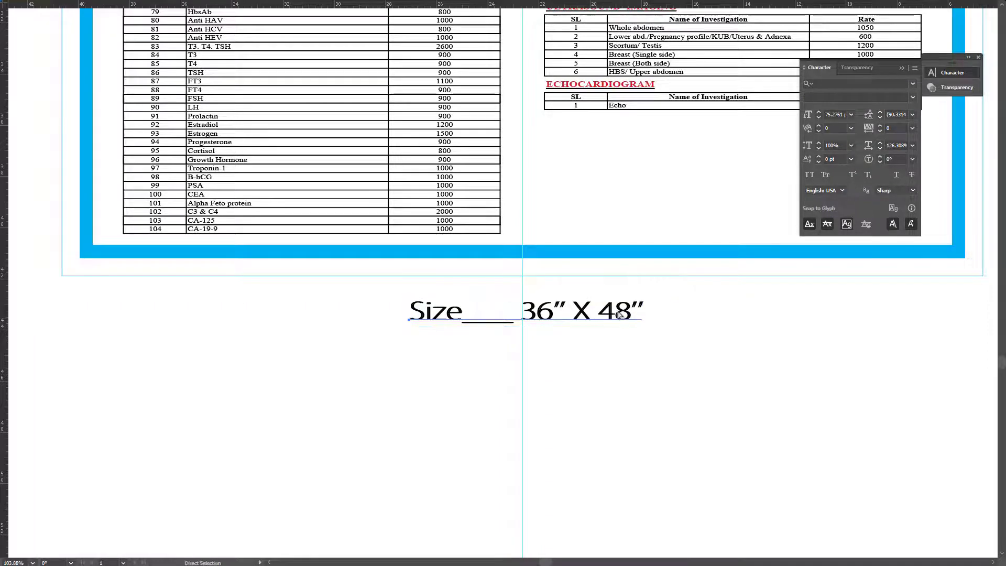
key(ctrl+a)
key(End)
text(____)
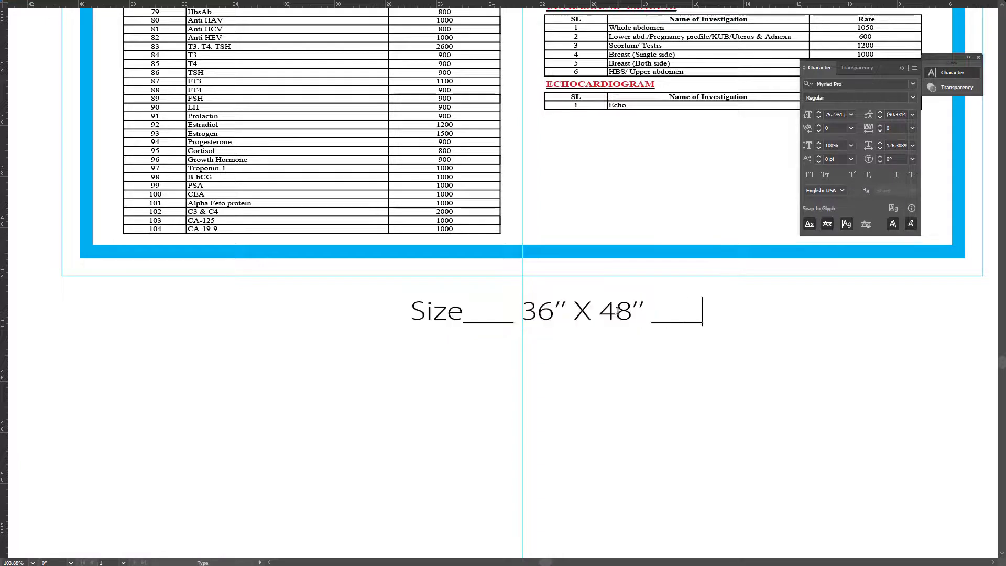
text( 00 Pcs)
key(Escape)
key(i)
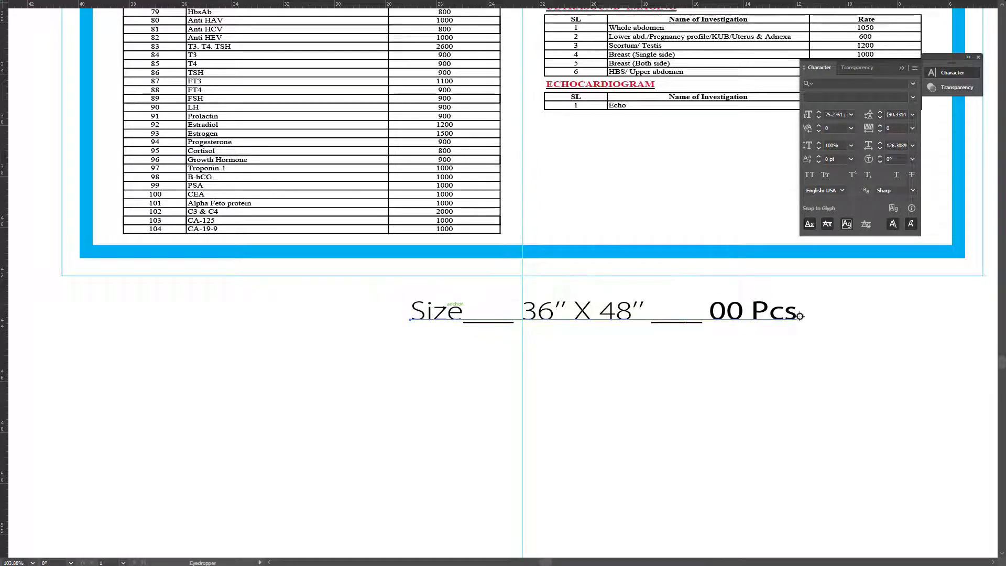
key(v)
drag(800, 316, 725, 351)
drag(593, 332, 574, 358)
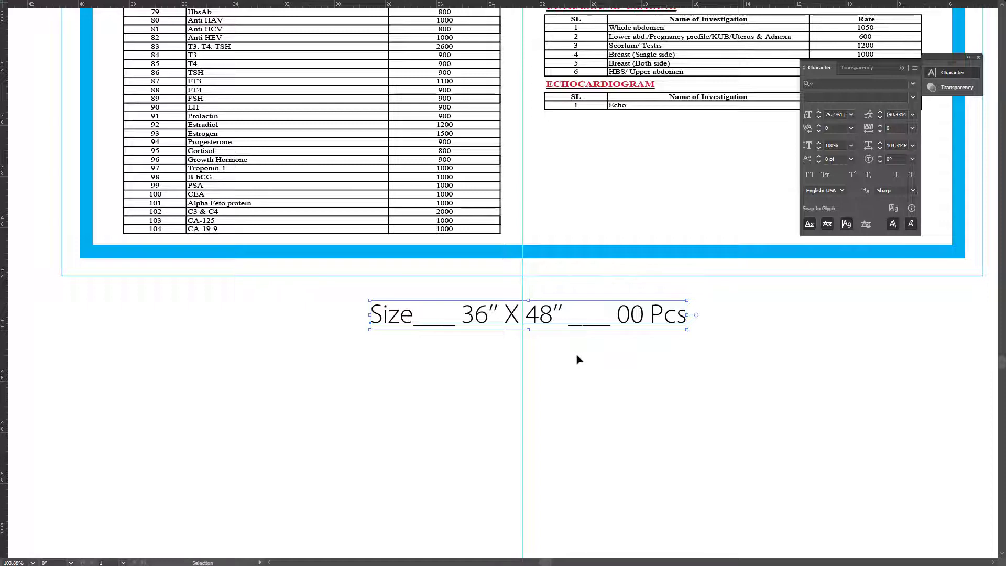
Step: Save the poster as Nightingale Medical College Hospital.ai in All Art (F:) > Best Media
click(593, 362)
key(ctrl+shift+s)
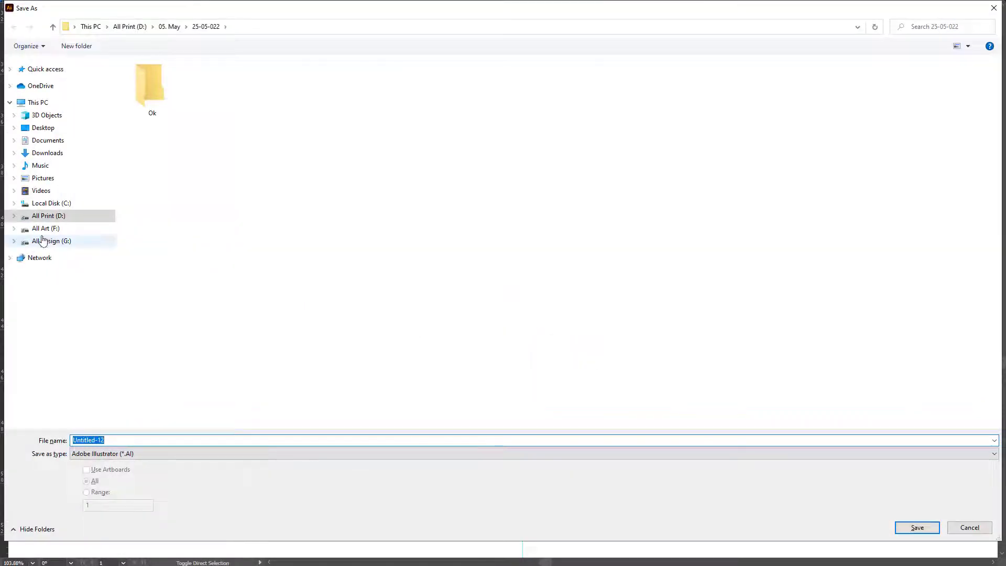
click(45, 228)
text(be)
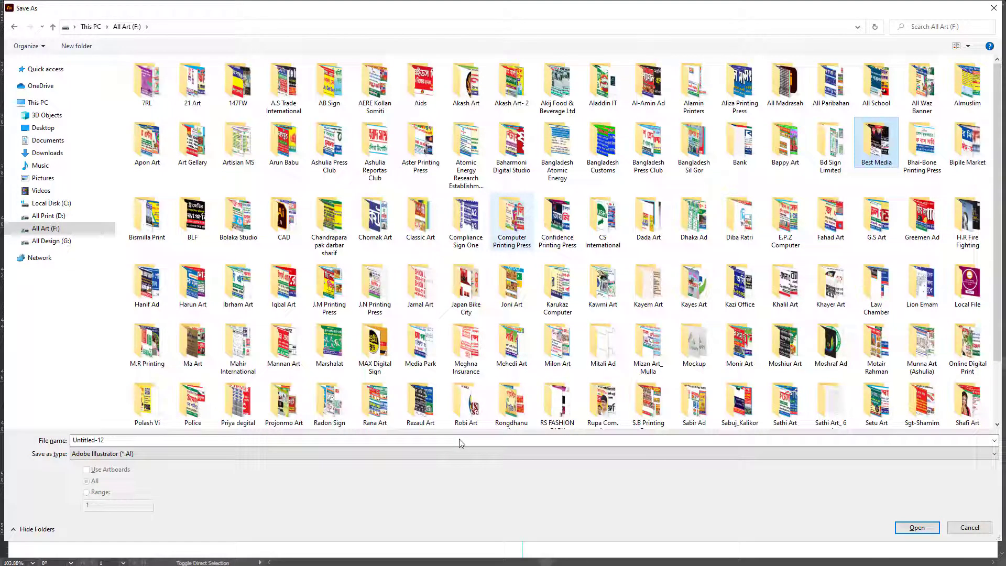
key(Return)
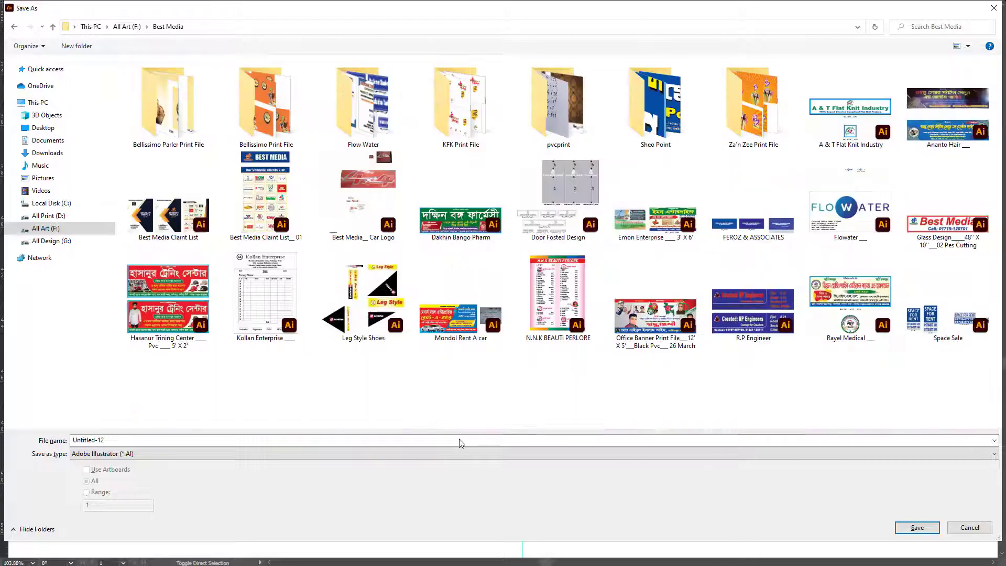
key(ctrl+v)
key(Return)
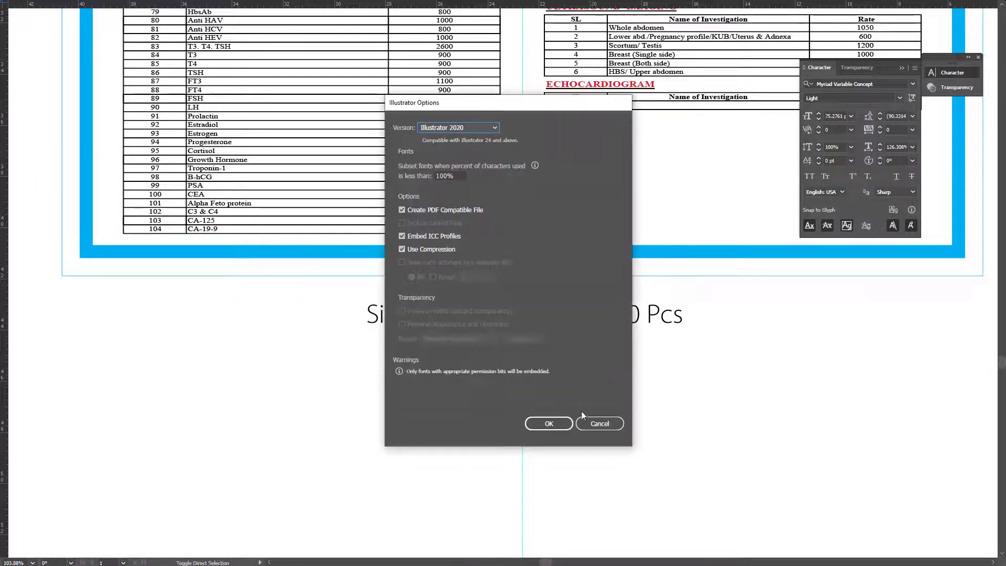
click(545, 422)
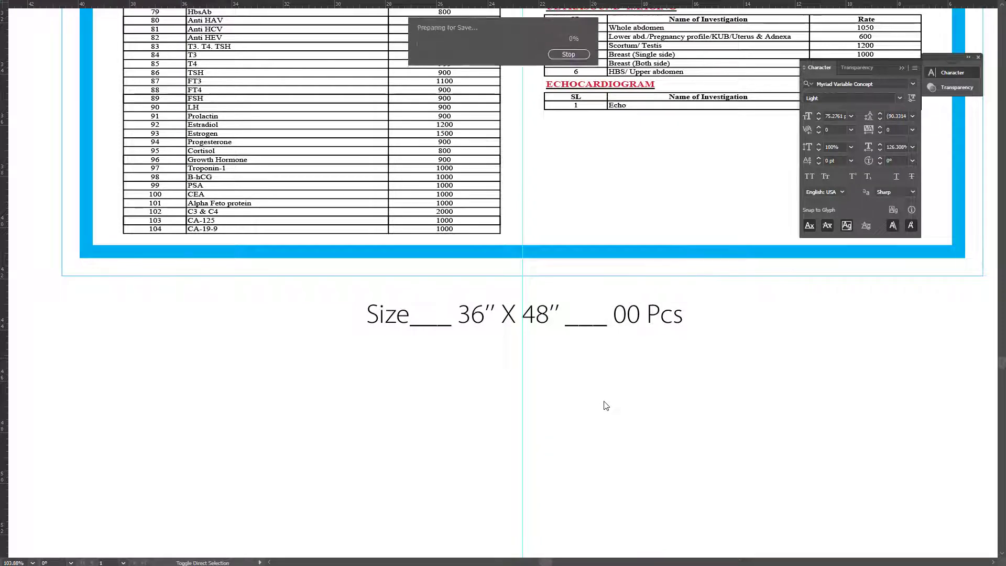
Step: Exit full-screen mode, look over the poster, and switch to Gmail in the browser
key(f)
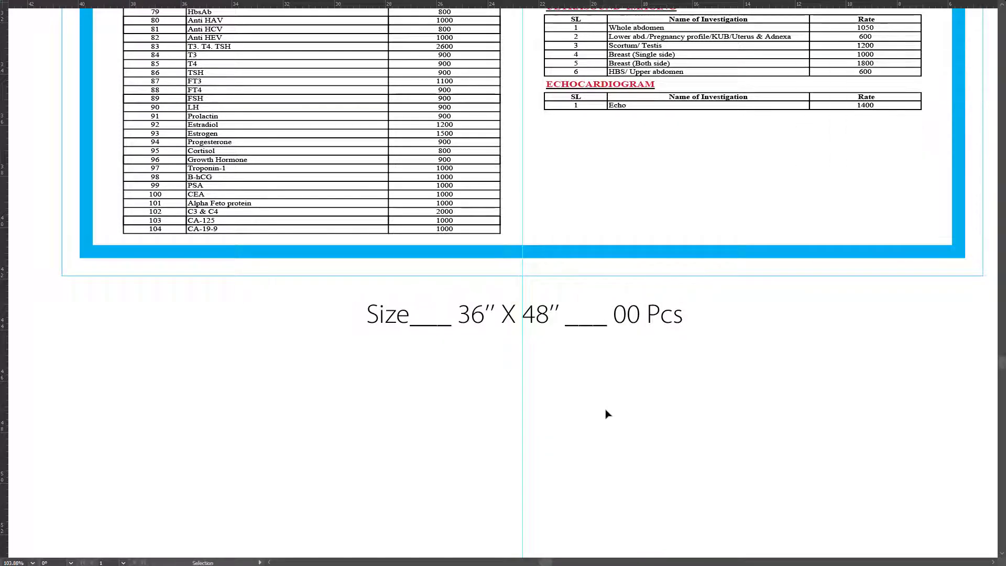
scroll(565, 400, down, 8)
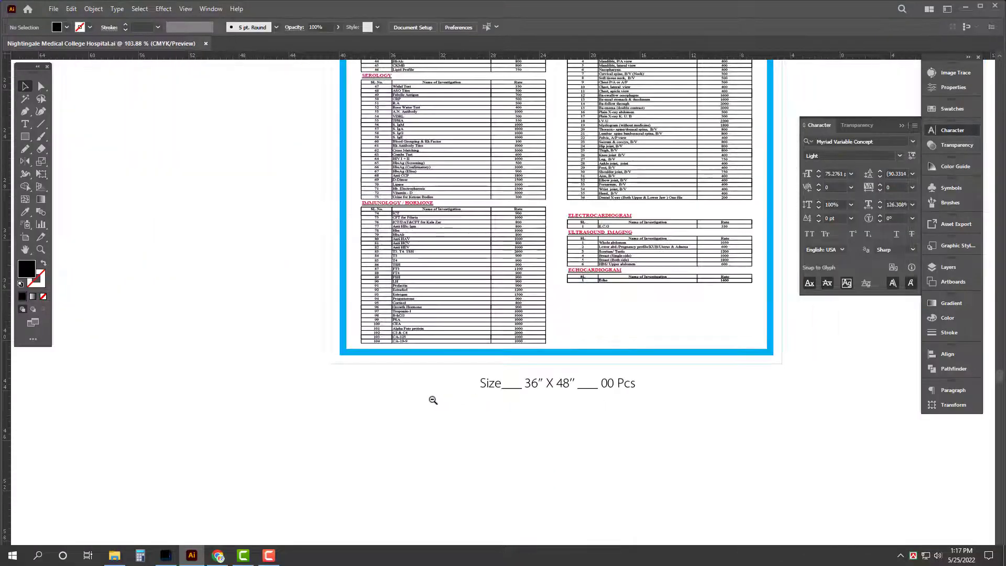
key(Tab)
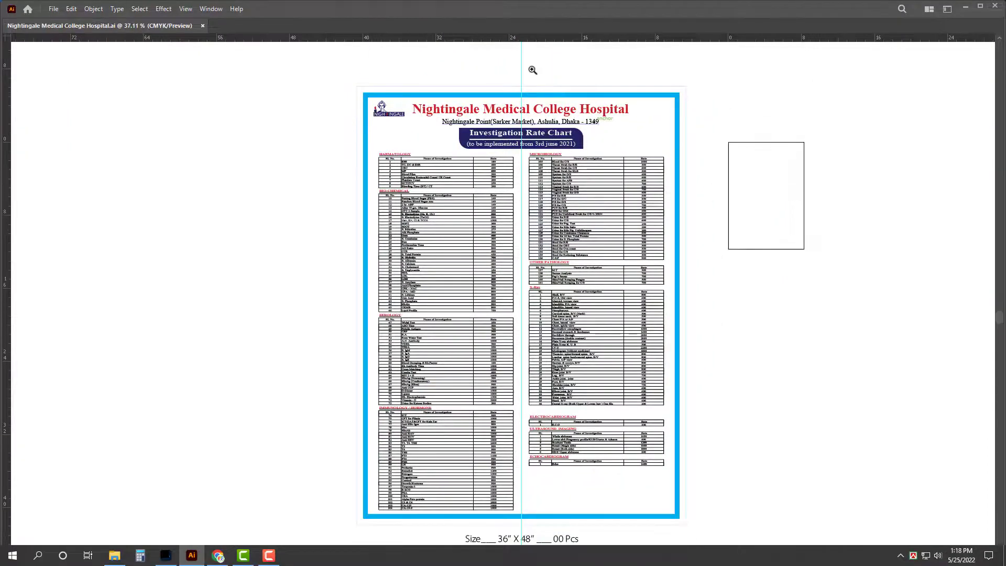
scroll(707, 407, up, 6)
scroll(707, 407, down, 5)
scroll(707, 407, down, 10)
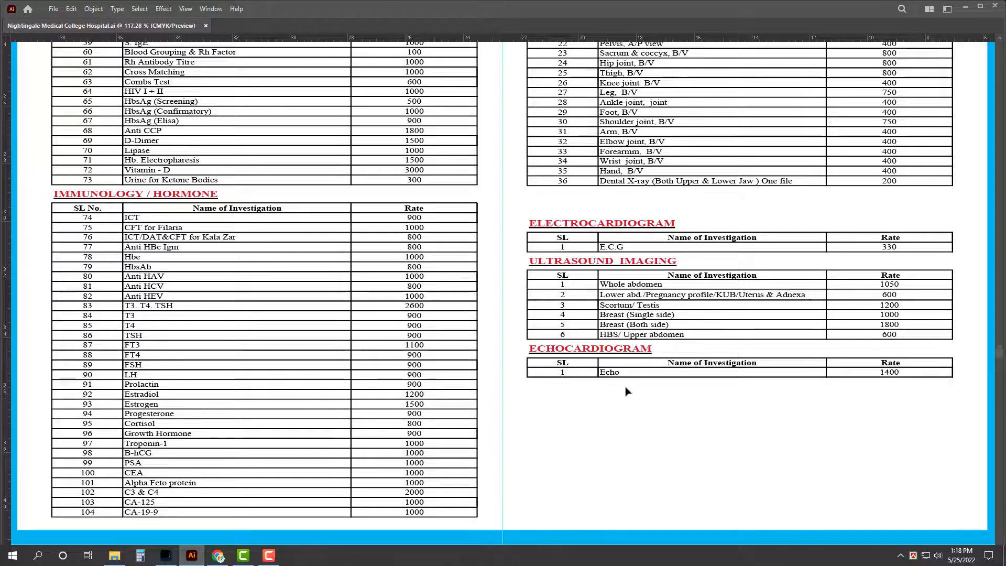
scroll(627, 403, down, 4)
scroll(506, 421, up, 6)
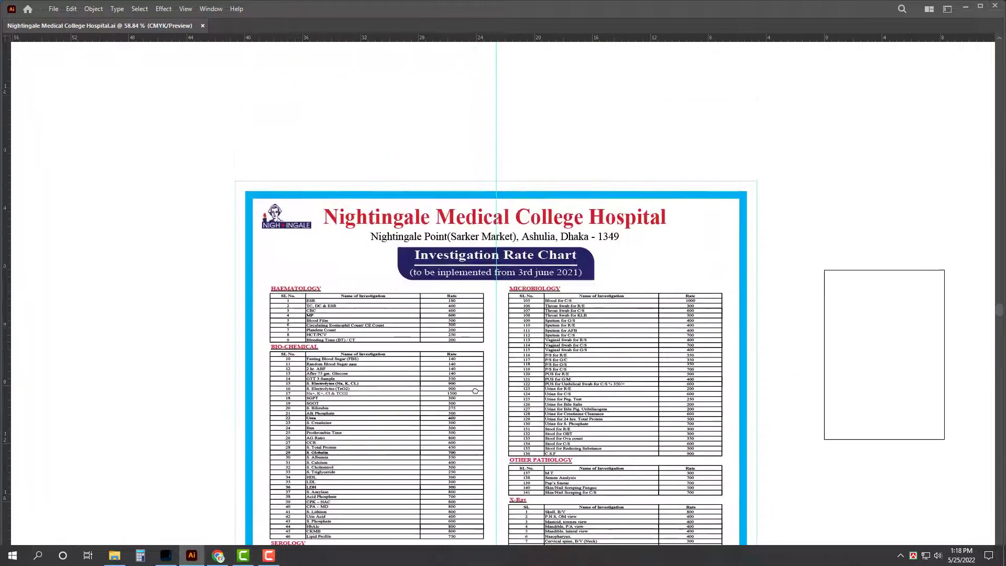
scroll(511, 300, up, 8)
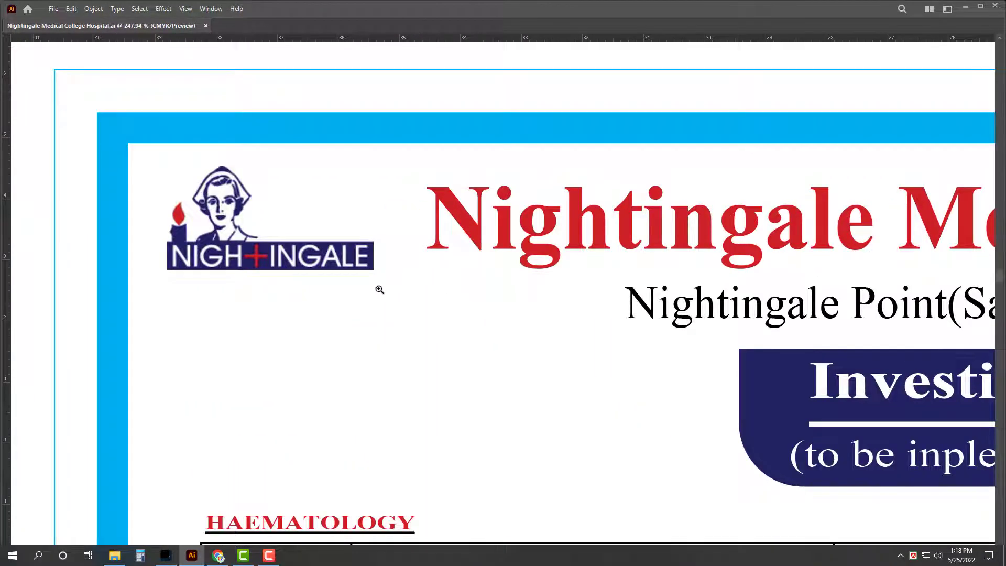
click(218, 556)
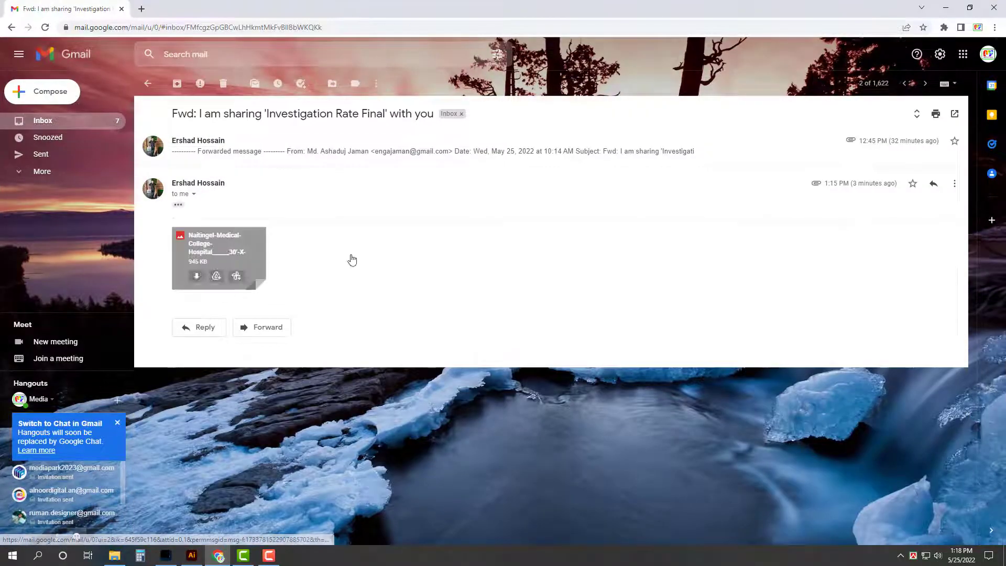
Step: Preview the forwarded attachment, then download Naitingel Cutting Final.eps from the Medical Logo email
click(220, 260)
click(967, 272)
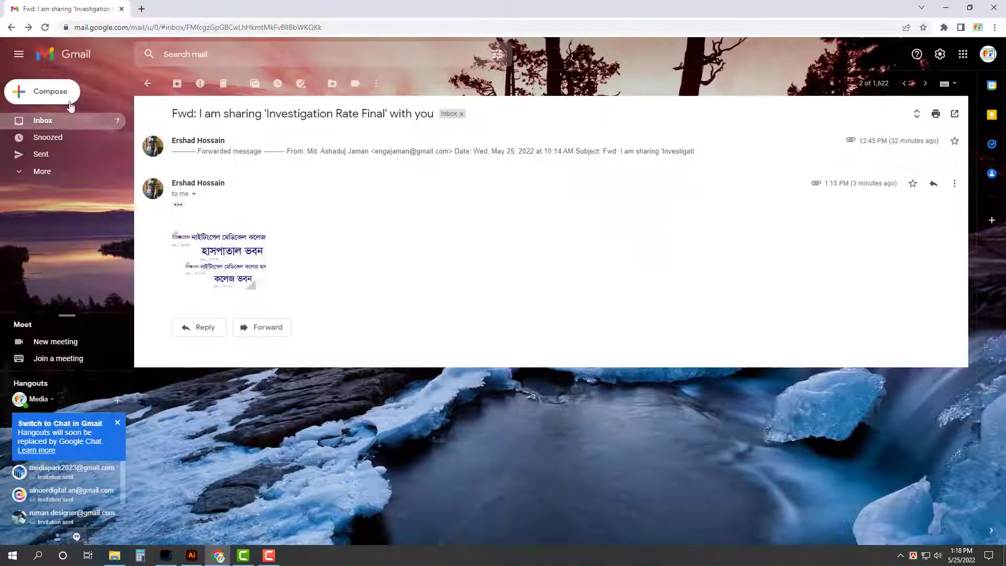
click(121, 122)
click(226, 137)
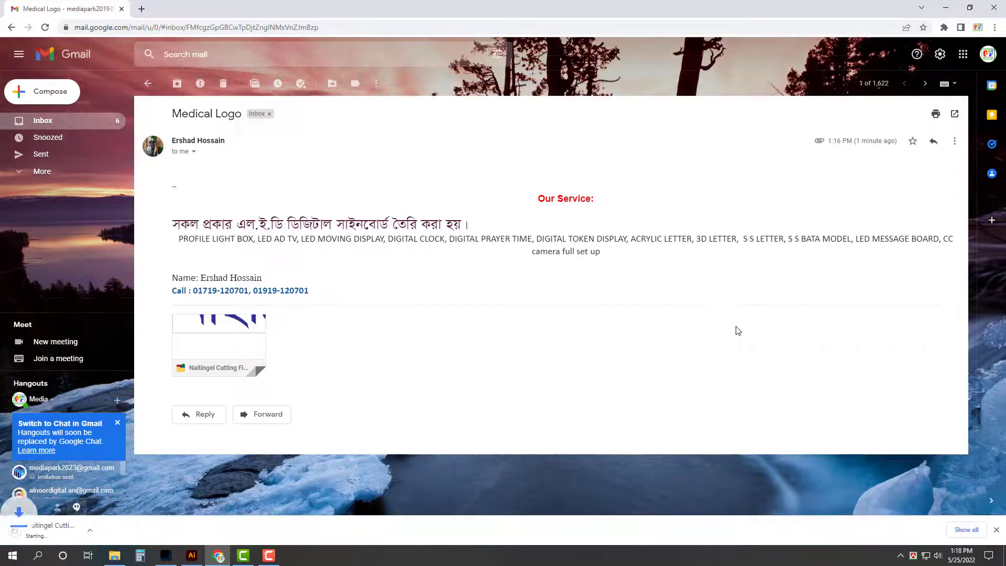
right_click(687, 388)
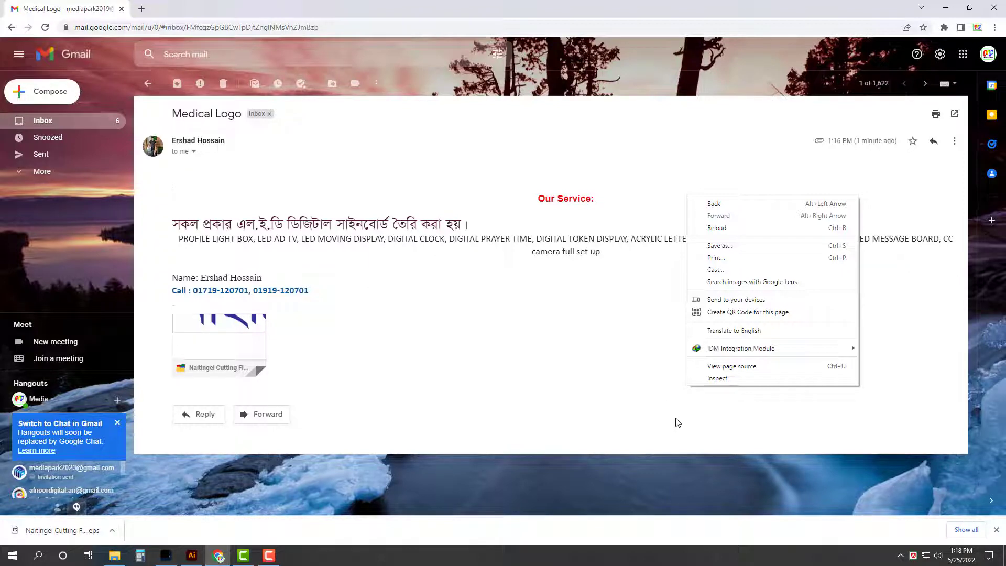
click(978, 530)
Step: Cut Naitingel Cutting Final from Downloads and open the Medical folder on All Design (G:)
click(386, 155)
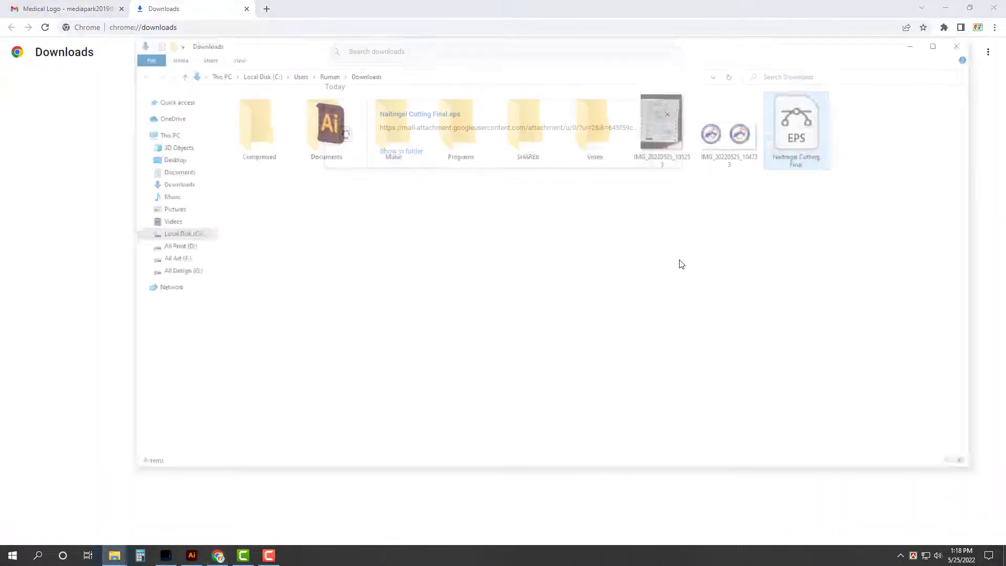
key(shift+F10)
click(834, 315)
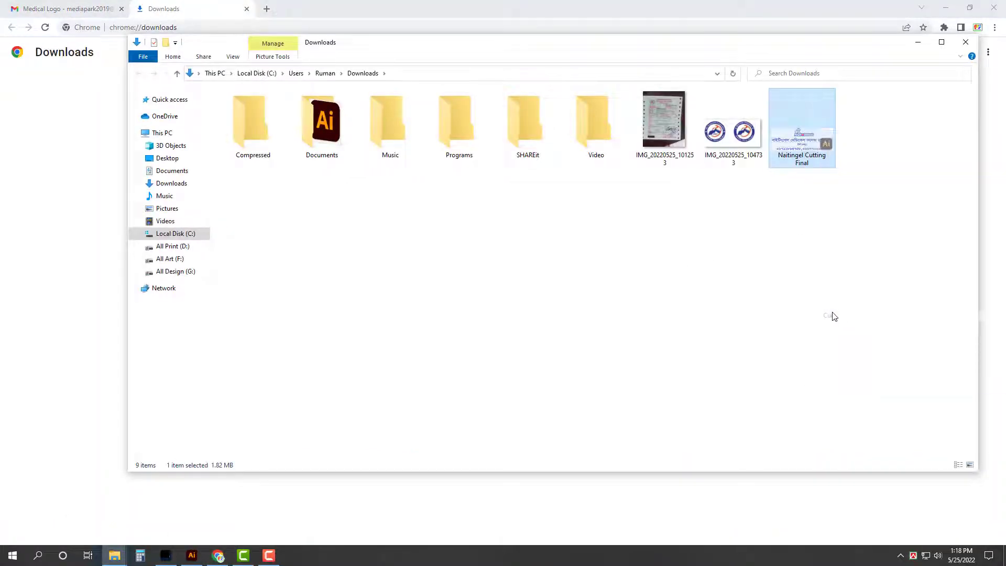
click(182, 273)
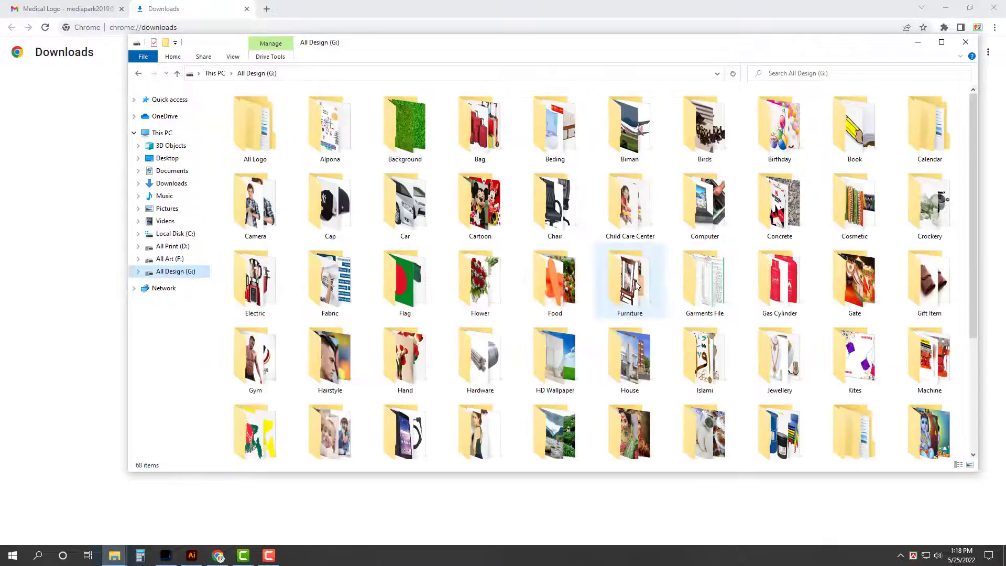
key(m)
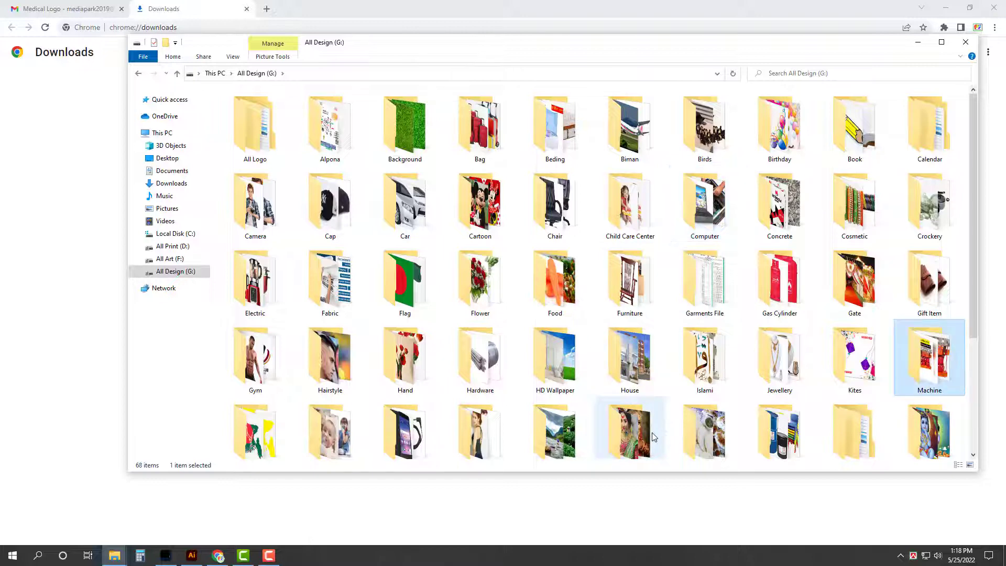
key(m)
key(e)
key(Return)
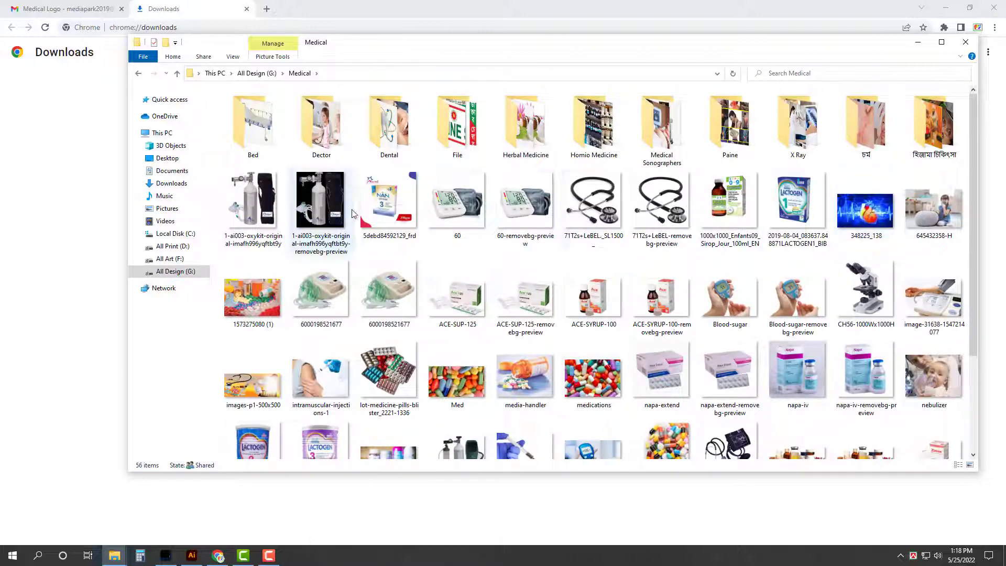
Step: Paste the file into the Medical > File folder and open it
double_click(461, 144)
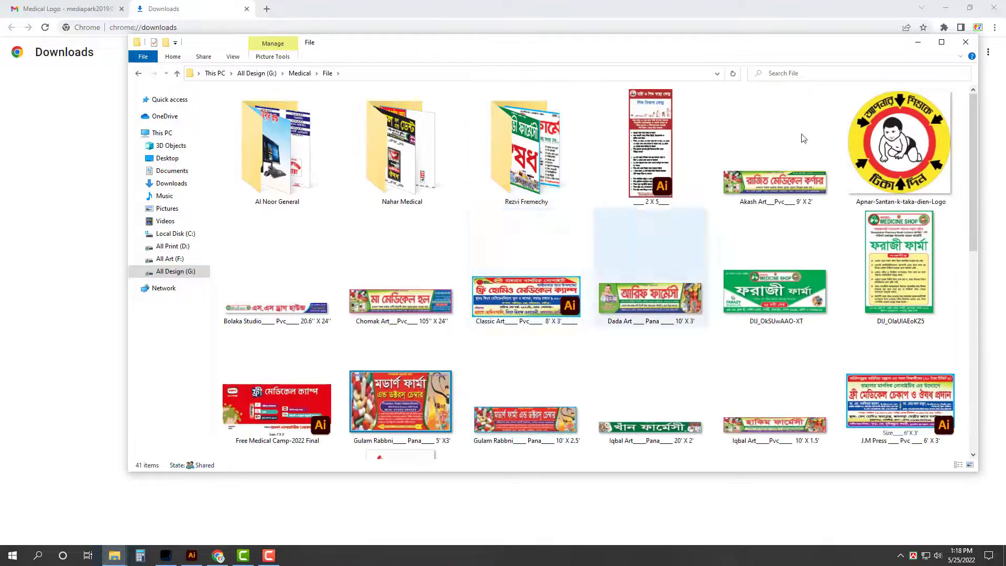
click(942, 42)
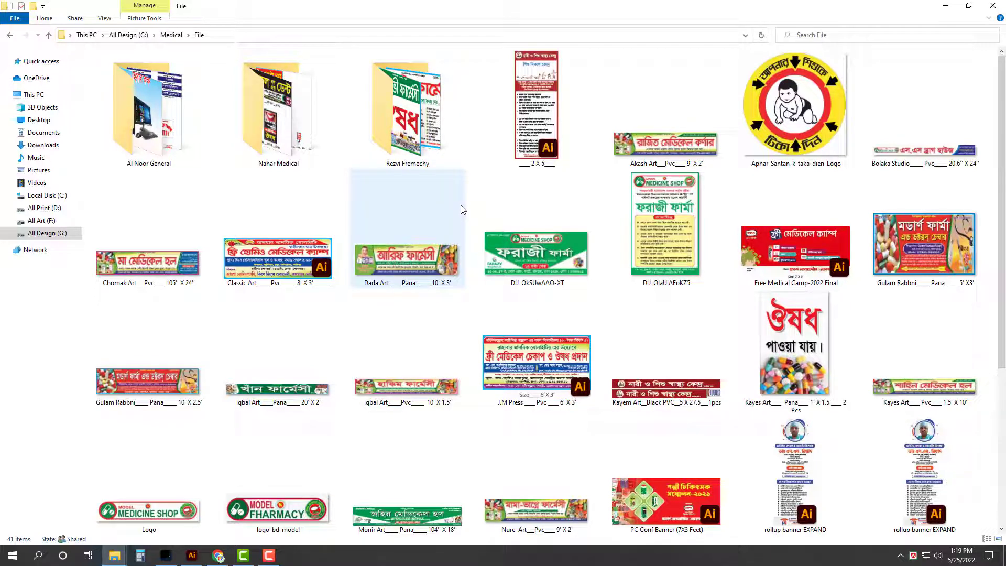
scroll(592, 385, down, 5)
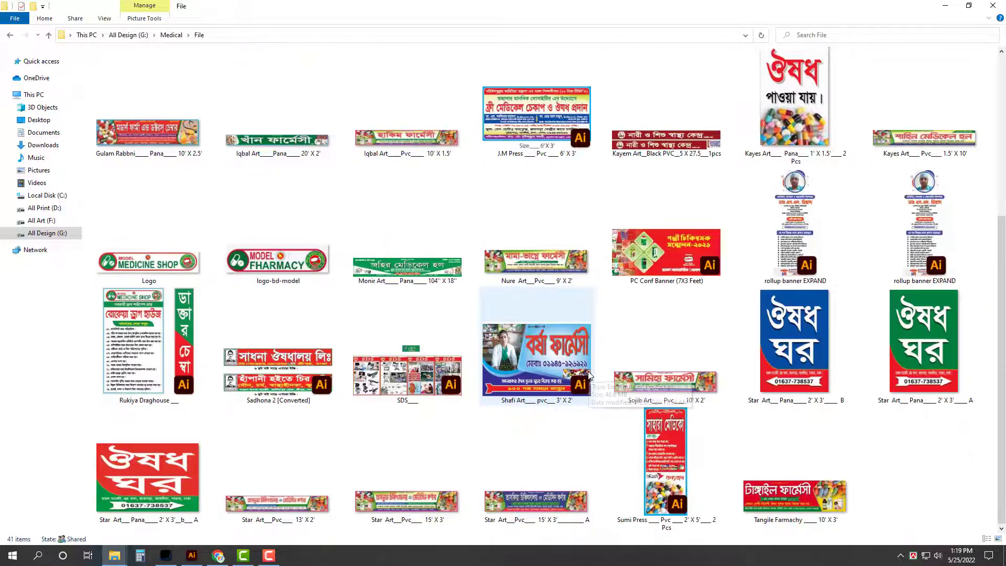
right_click(944, 494)
click(902, 413)
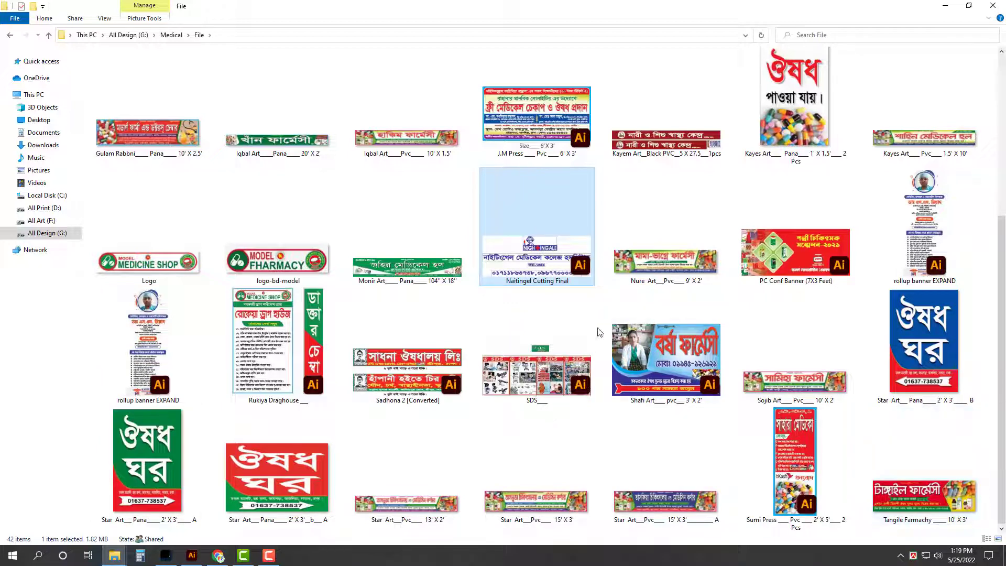
key(Return)
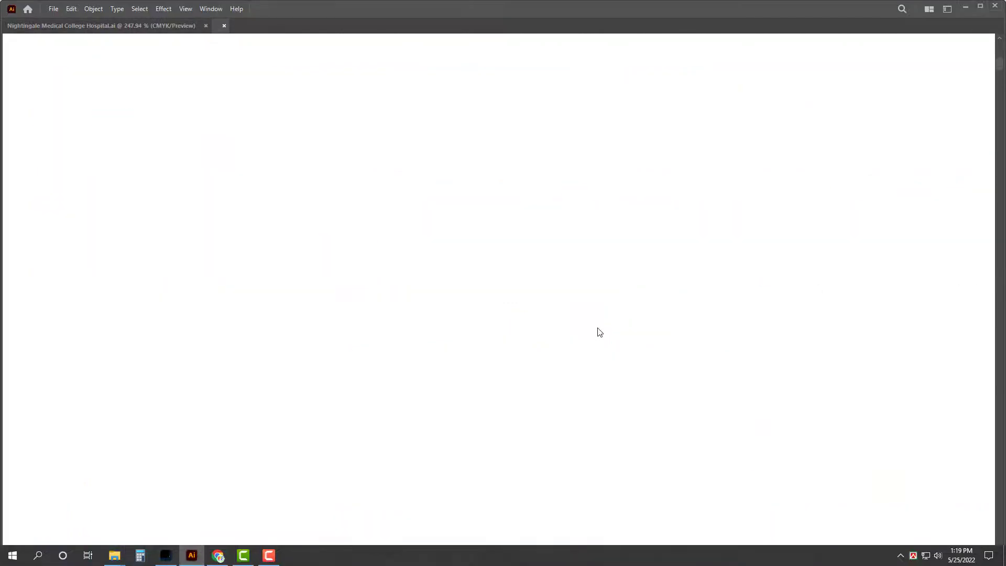
Step: Remove the Nightingale logo from Naitingel Cutting Final, then close that file
click(418, 243)
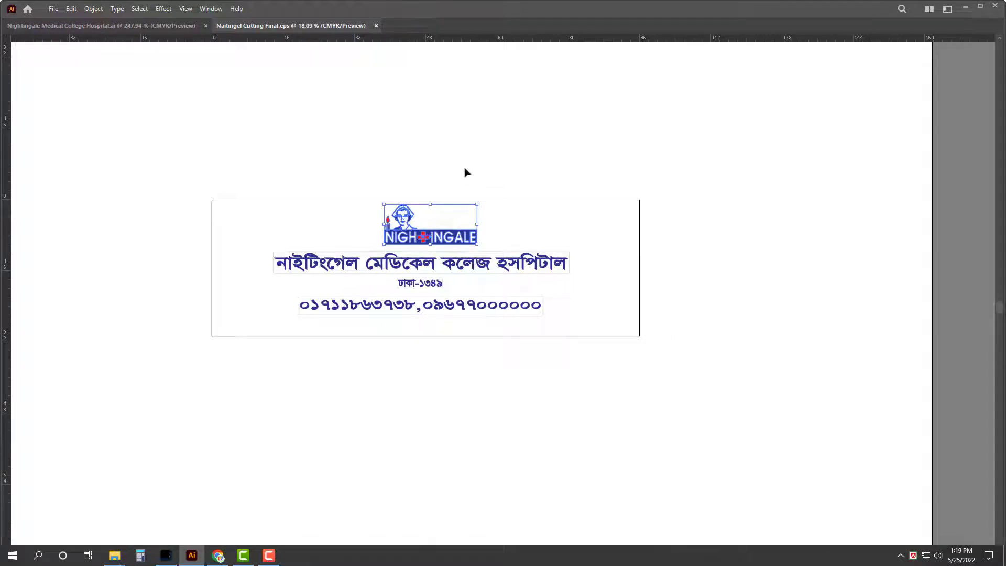
key(Delete)
key(ctrl+w)
click(548, 301)
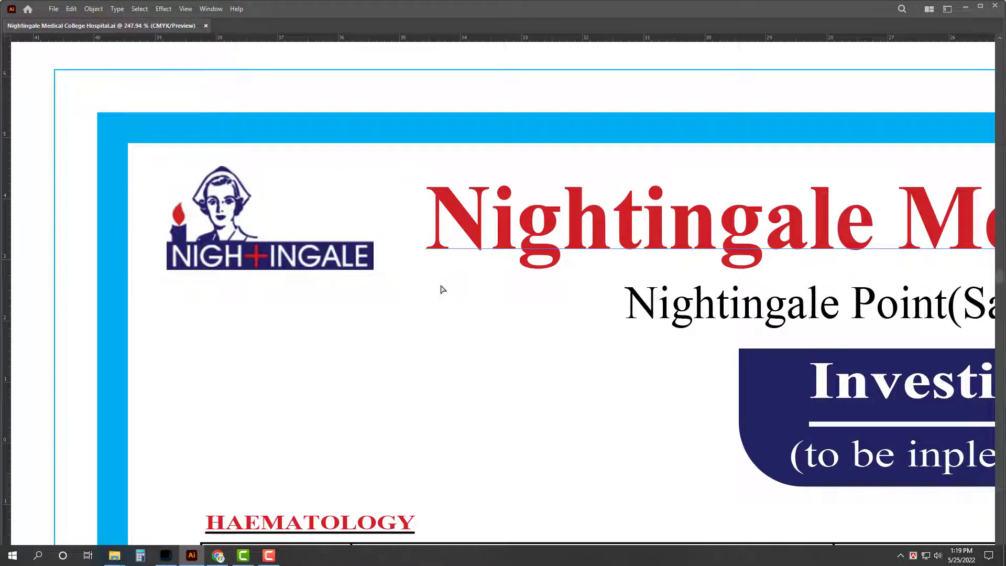
Step: Paste the Nightingale logo into the rate chart, shrink it, and move it toward the top-left
key(ctrl+v)
scroll(619, 173, down, 5)
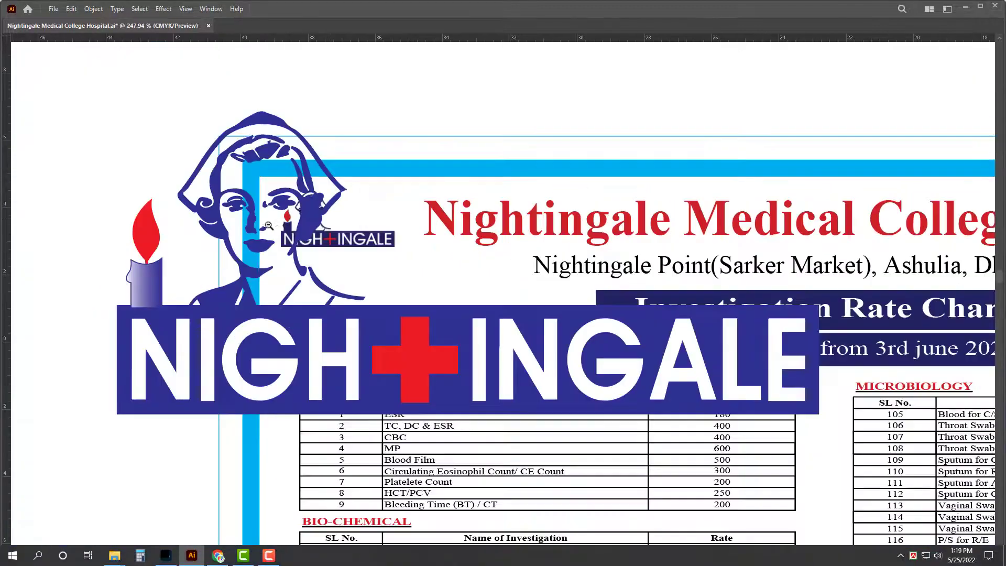
drag(456, 151, 466, 223)
scroll(375, 228, up, 5)
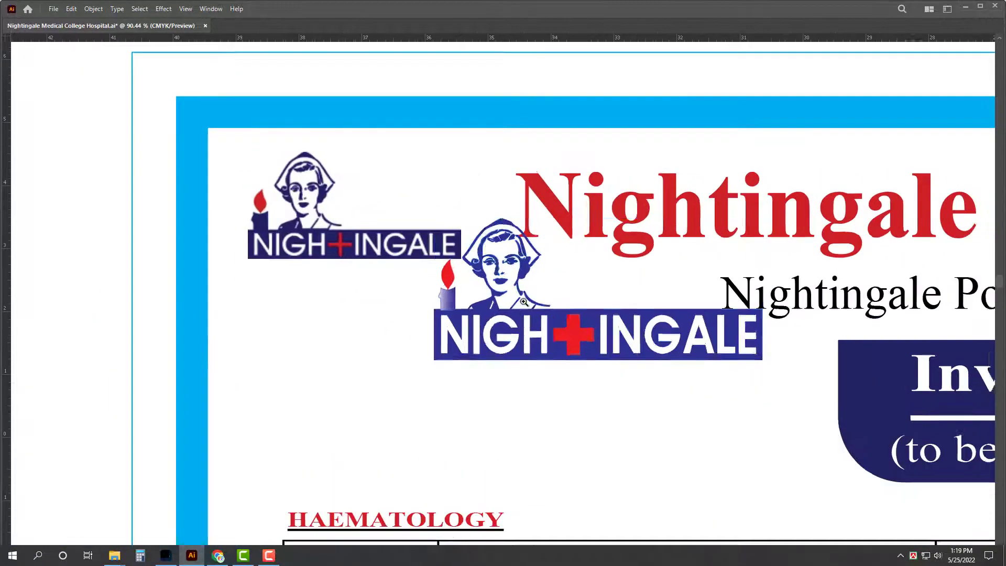
drag(545, 342, 359, 241)
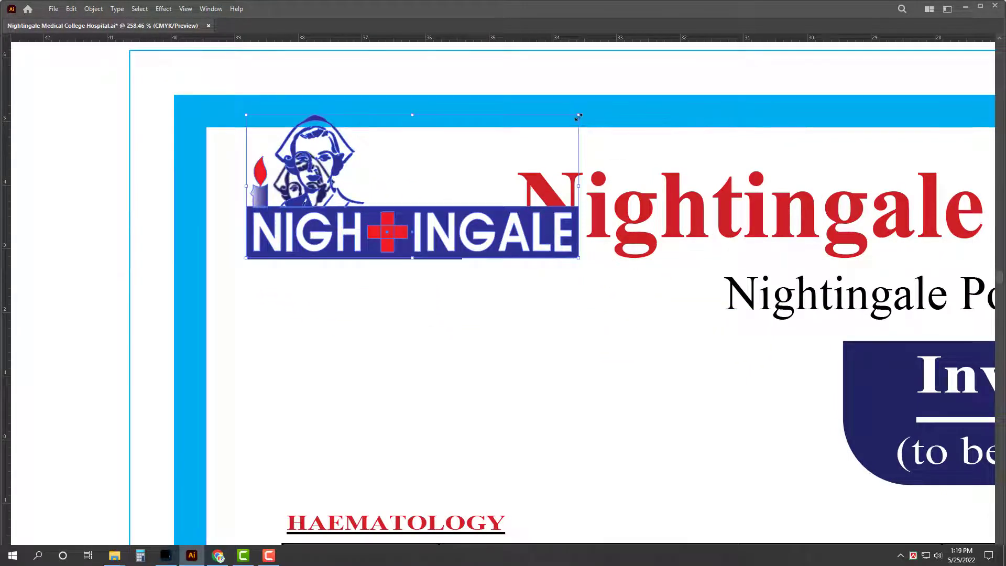
Step: Scale the logo to about 3.38 x 1.46 in and place it over the original logo spot
drag(578, 113, 462, 147)
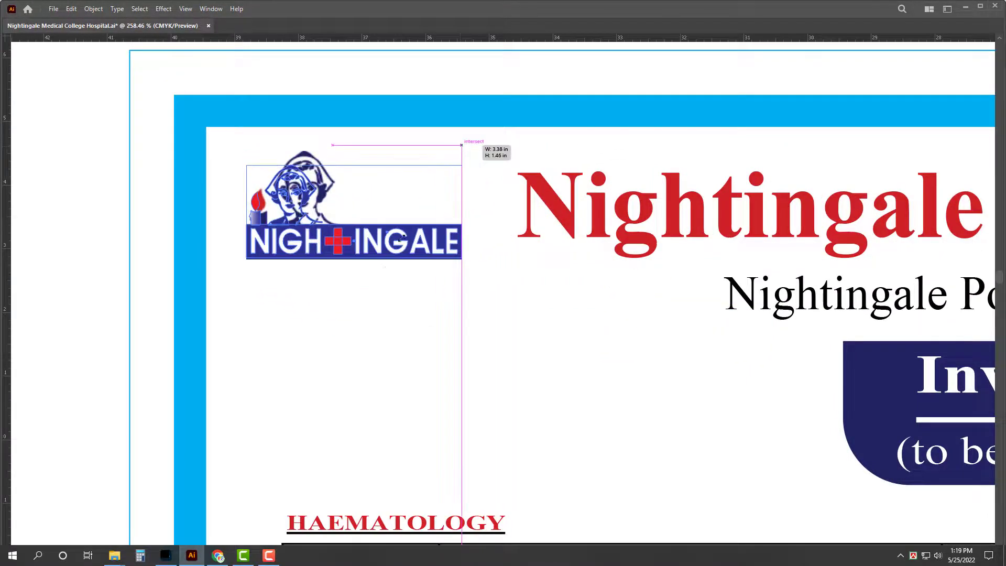
drag(397, 250, 404, 263)
drag(450, 257, 449, 257)
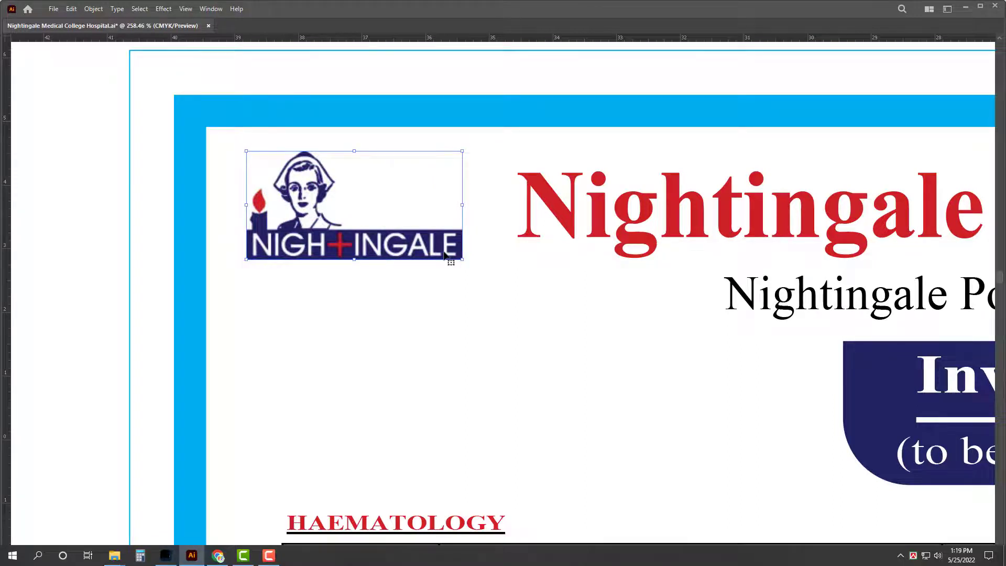
key(Delete)
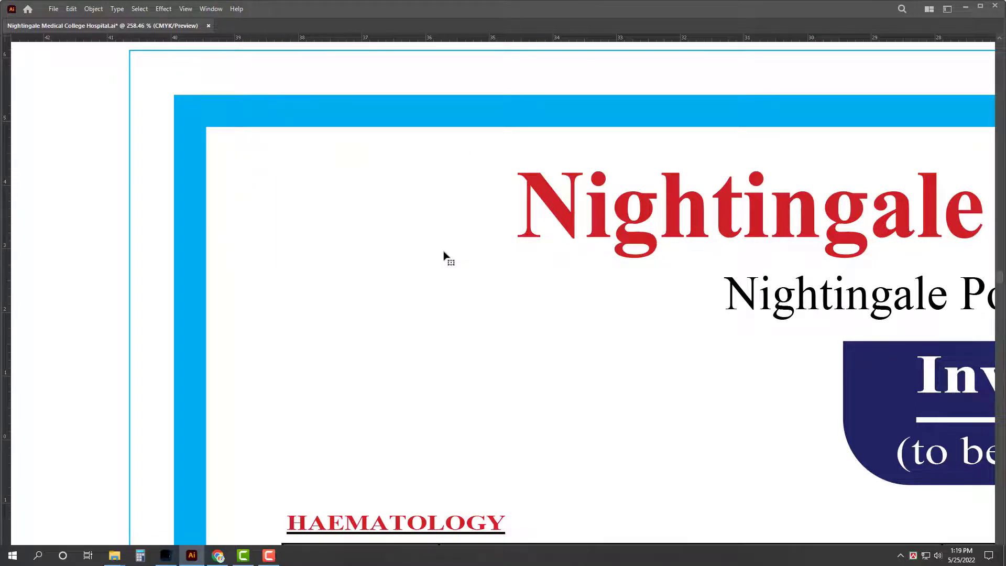
key(ctrl+z)
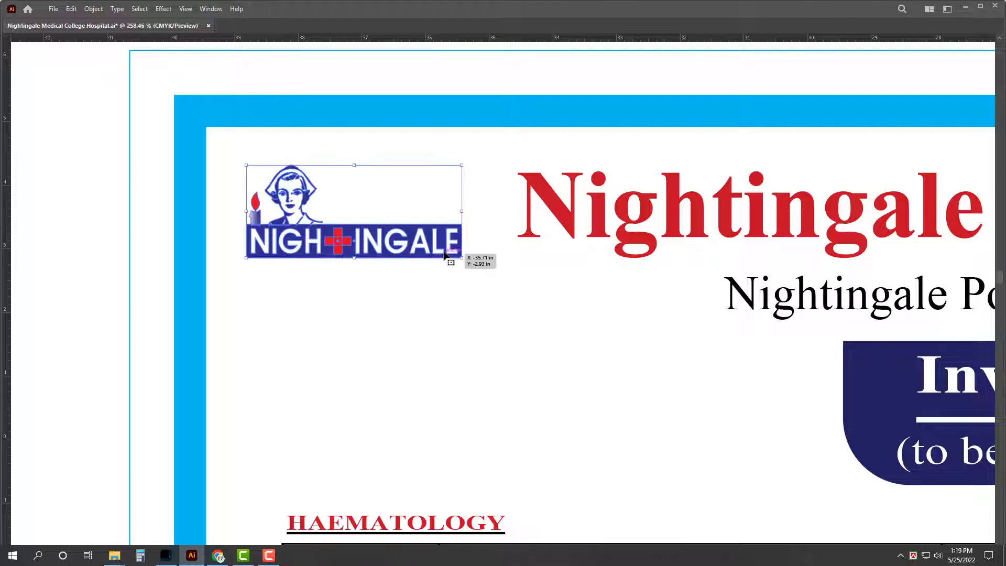
click(91, 149)
alt+click(201, 239)
Step: Color the hospital title C 0, M 100, Y 100, K 0 in the Color panel
alt+click(202, 239)
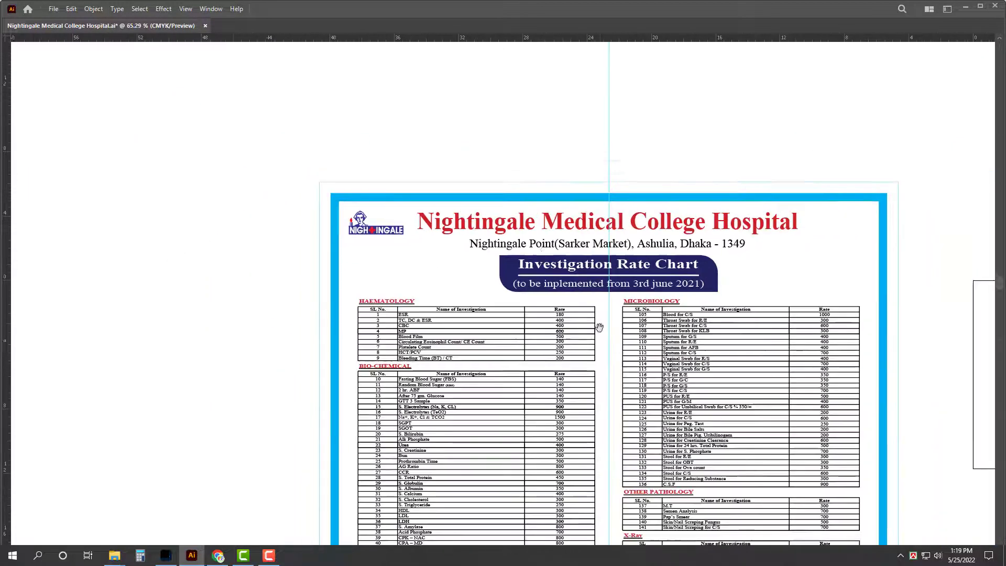
scroll(508, 196, down, 3)
scroll(458, 147, up, 2)
key(Tab)
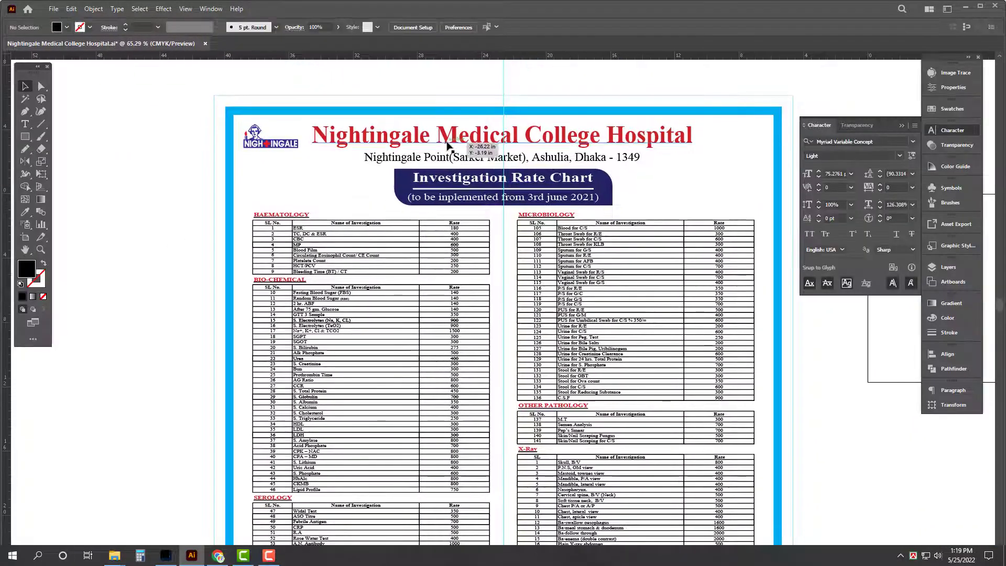
click(446, 140)
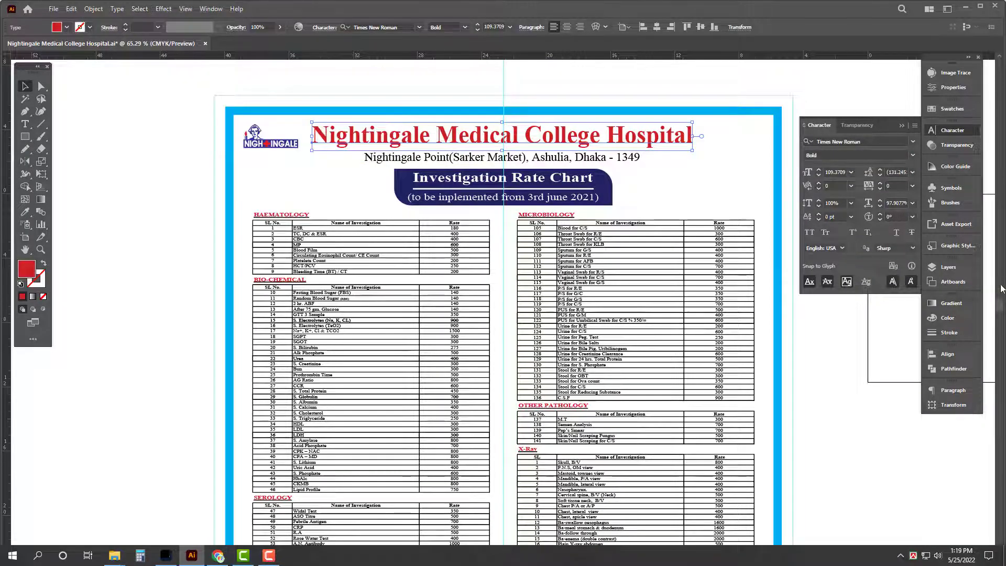
click(947, 318)
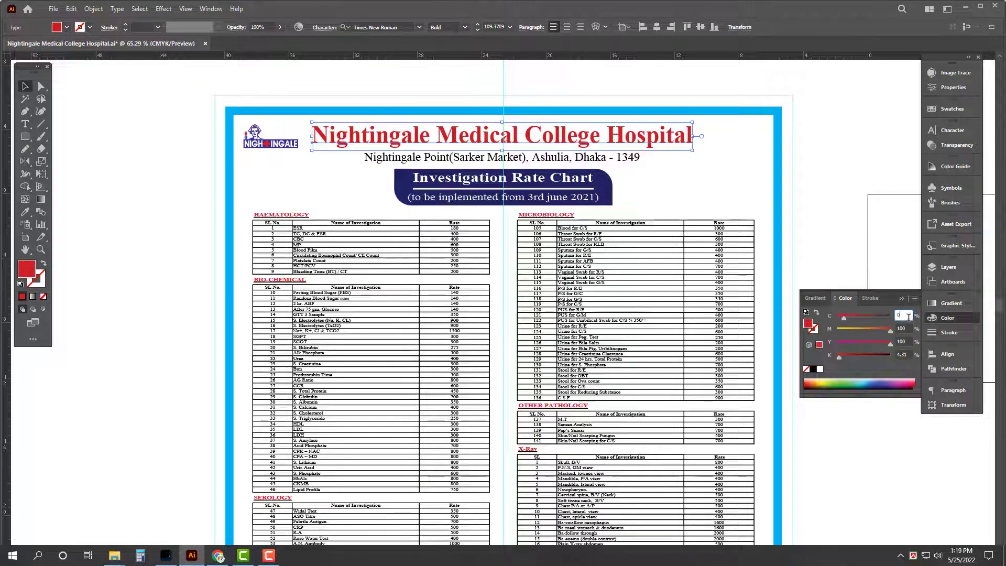
key(Tab)
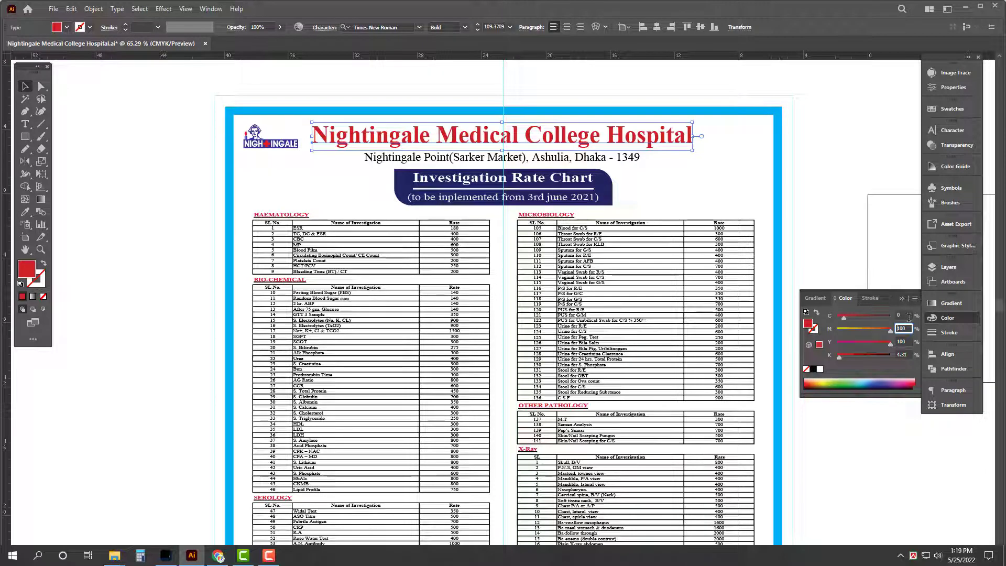
key(Tab)
key(Tab)
text(0)
Step: Select the logo's candle flame shape with Direct Selection to check it, then deselect
click(97, 97)
scroll(267, 143, up, 8)
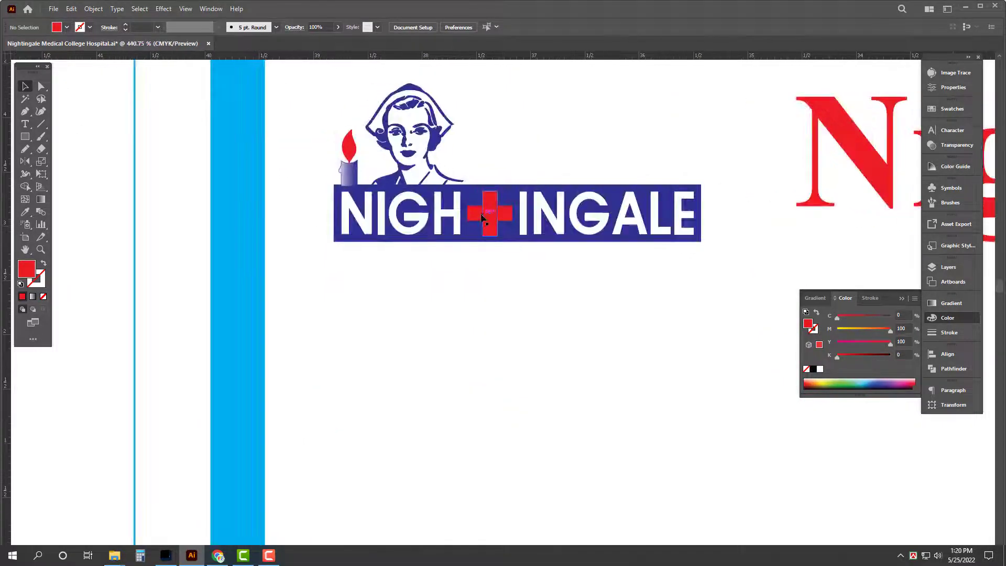
key(a)
click(348, 145)
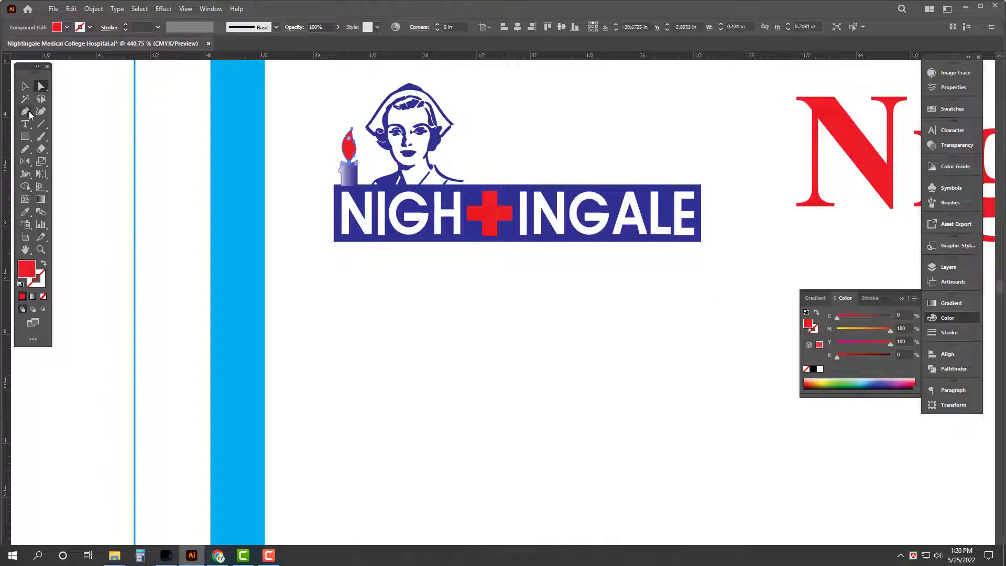
click(25, 86)
click(388, 216)
scroll(389, 216, down, 8)
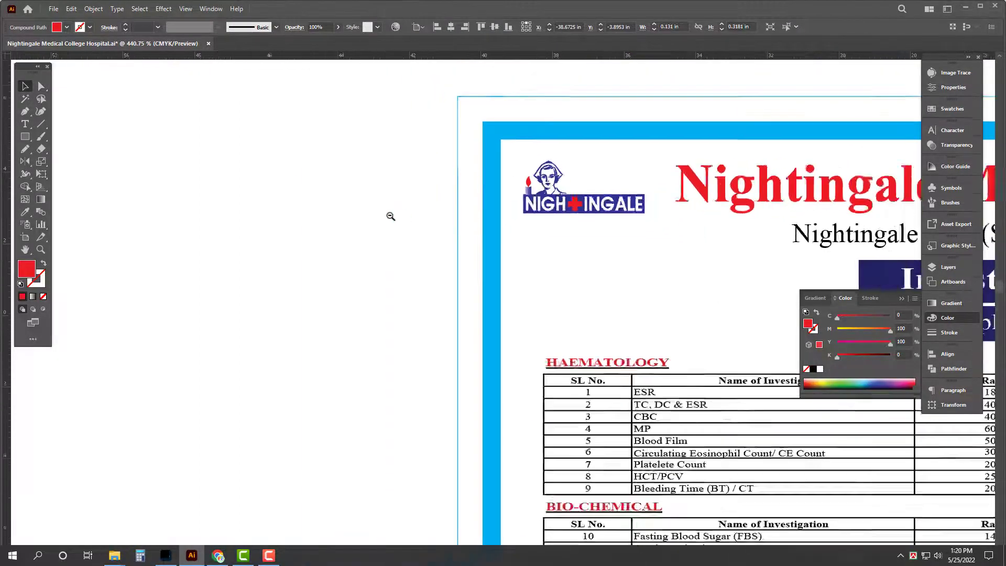
Step: In full screen, draw a second artboard framing the whole chart and open Save for Web (JPEG)
scroll(499, 199, down, 3)
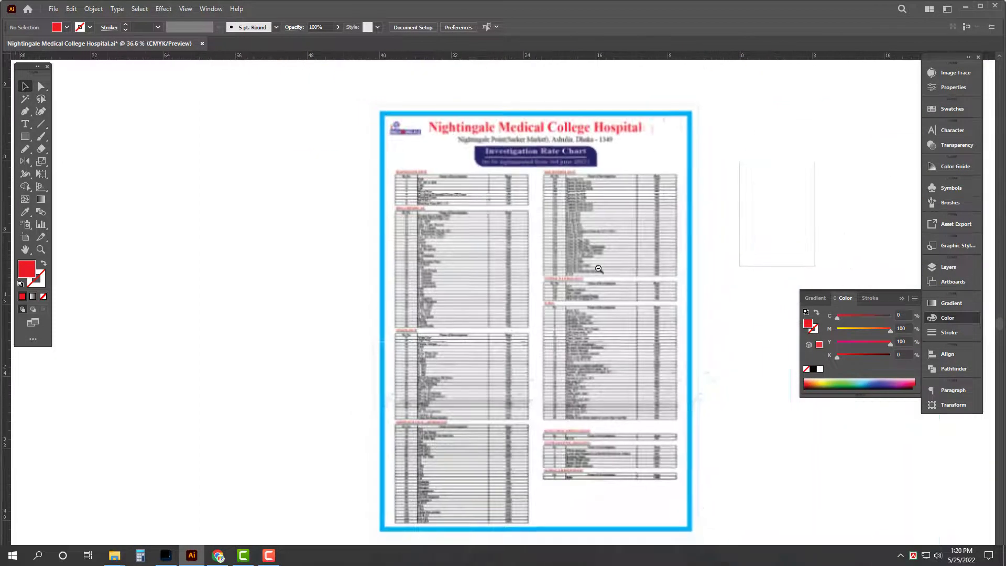
key(Tab)
key(f)
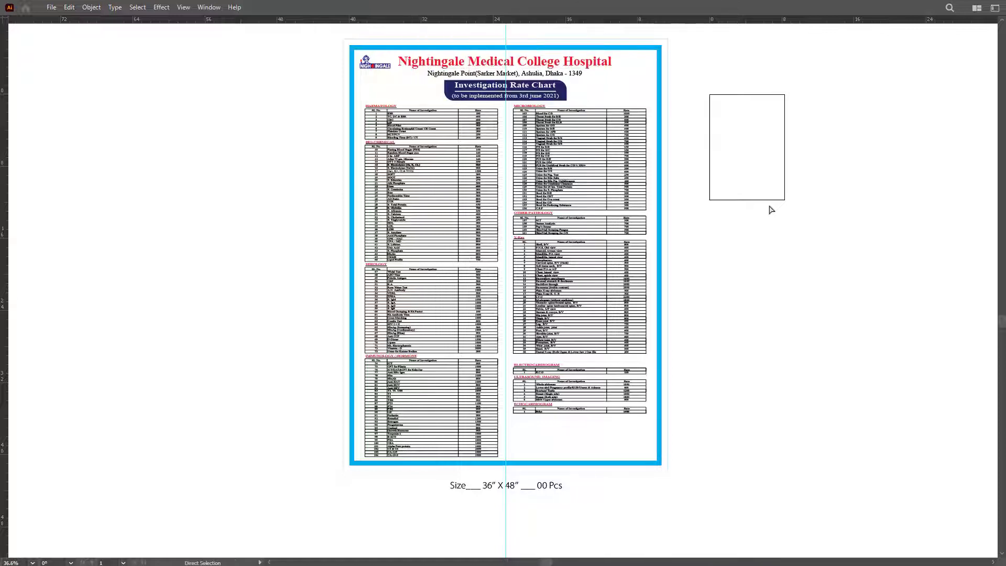
key(v)
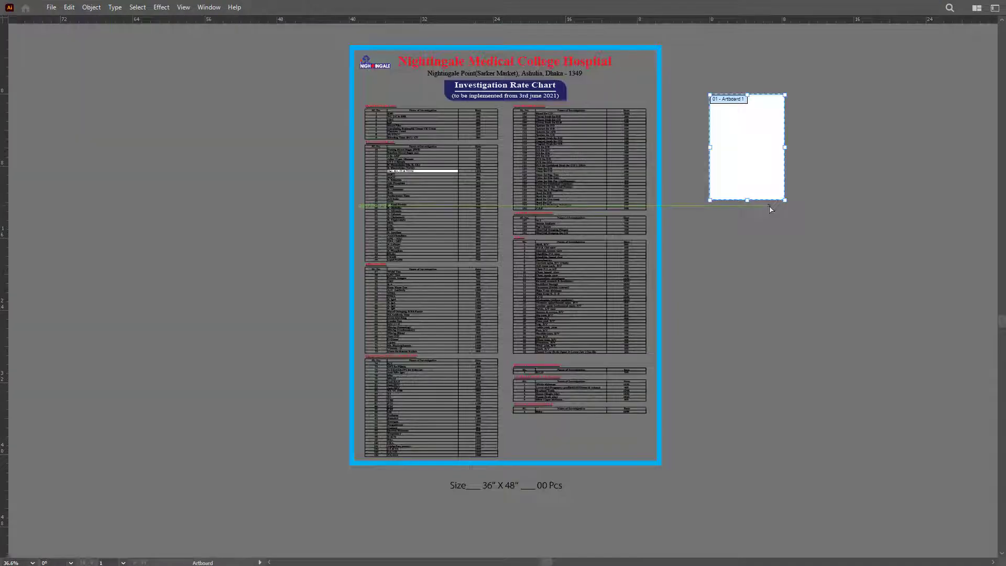
key(h)
drag(844, 184, 846, 212)
key(shift+o)
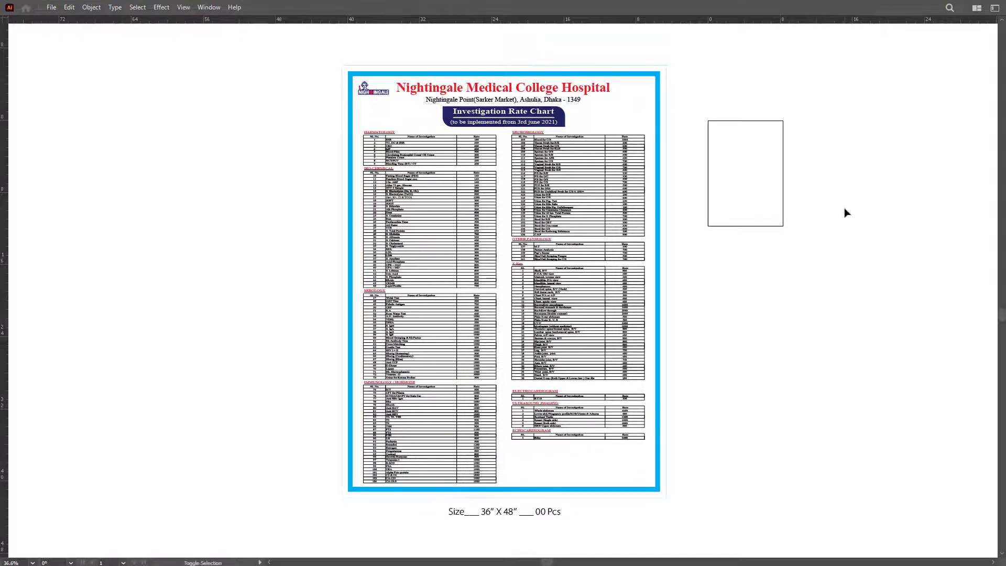
drag(335, 60, 674, 529)
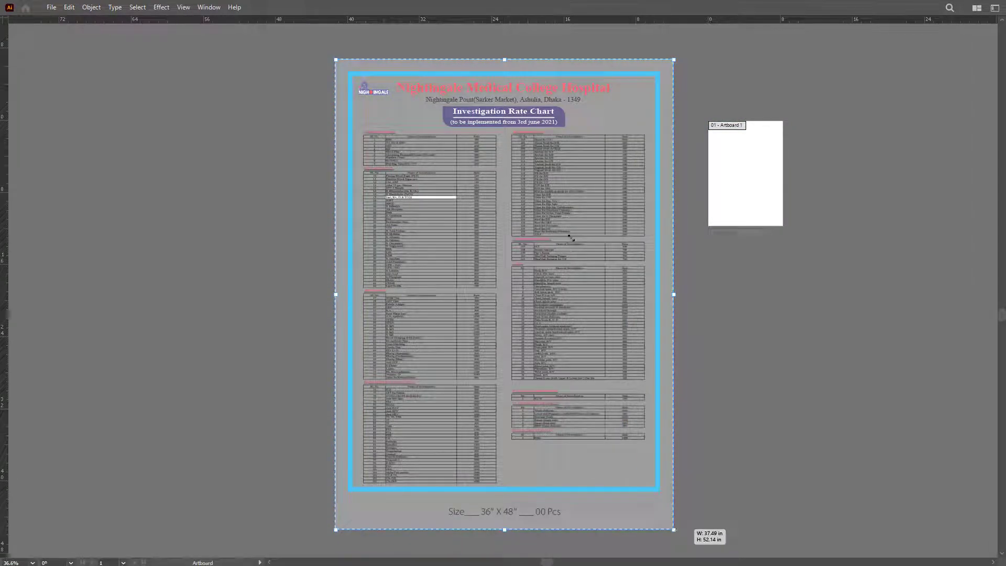
key(ctrl+alt+shift+s)
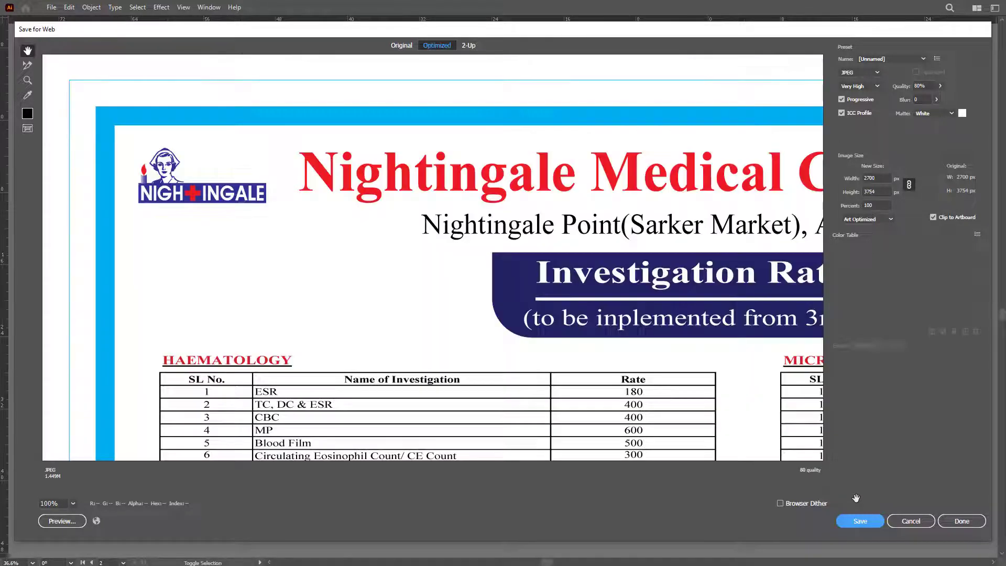
Step: Save the optimized JPEG into All Print (D:) > Dust > E-mail
click(863, 520)
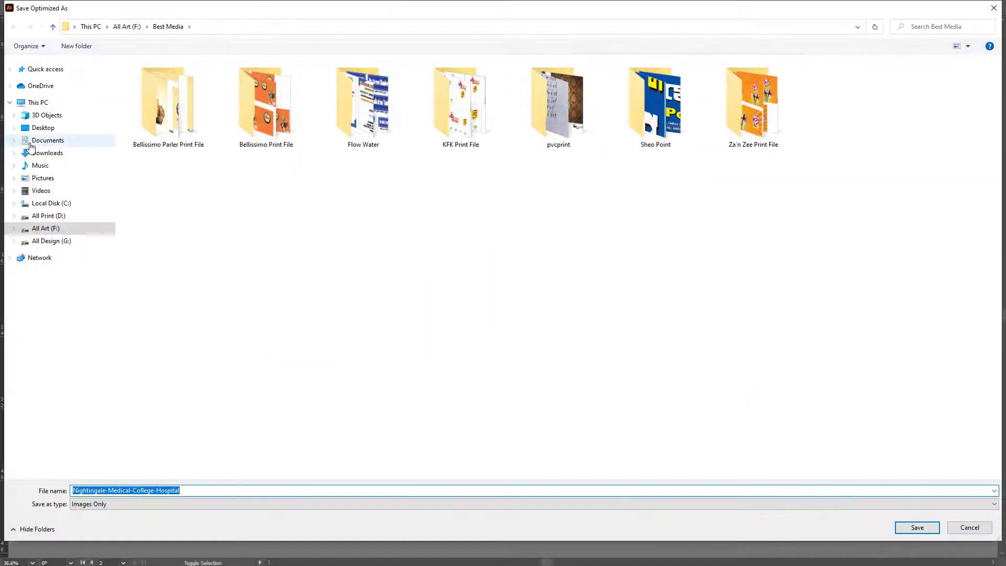
click(41, 129)
double_click(288, 92)
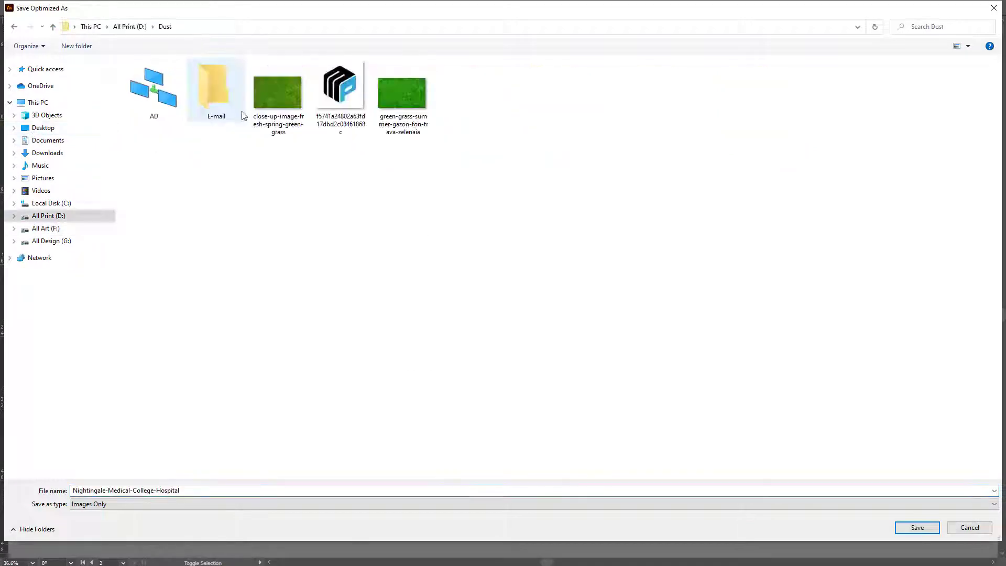
double_click(213, 87)
click(917, 528)
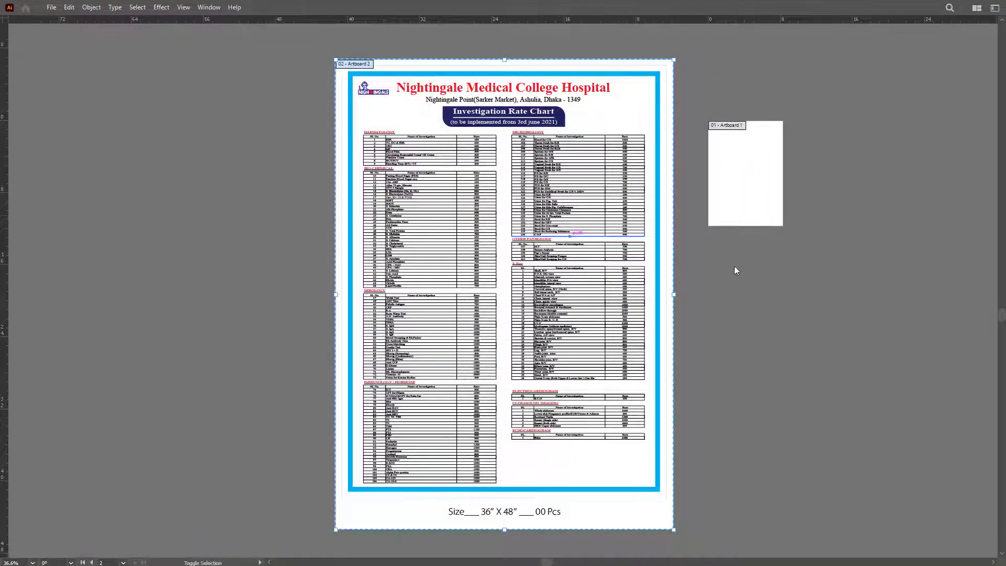
Step: Exit artboard editing mode and close the poster document without saving
key(Escape)
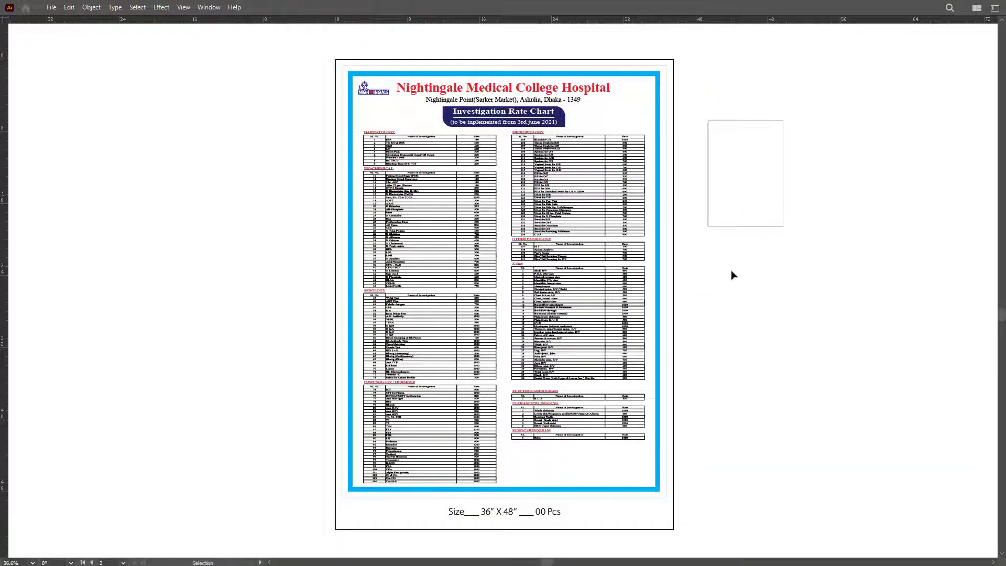
key(ctrl+w)
key(Escape)
key(a)
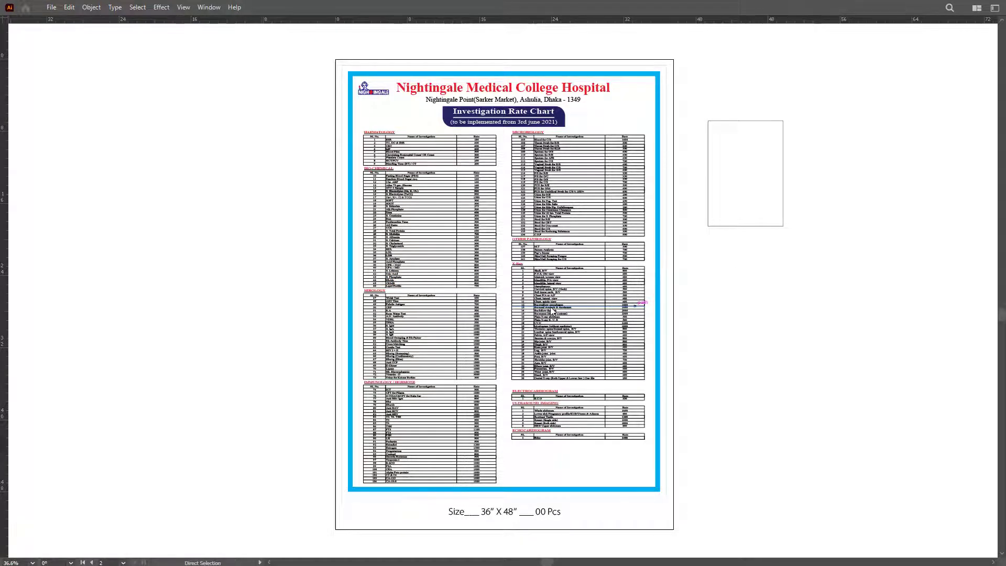
key(ctrl+w)
key(n)
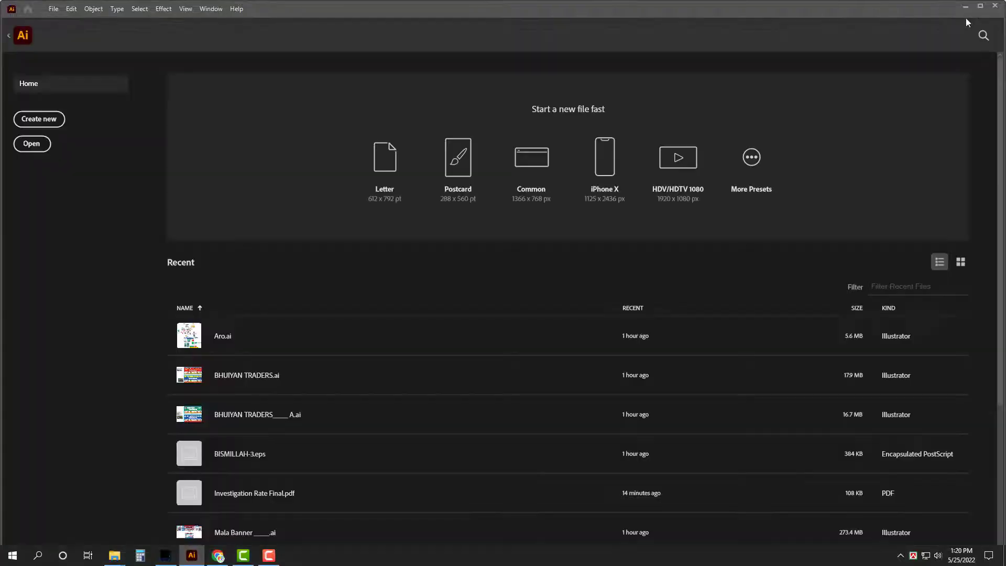
Step: Bring the browser forward, close the downloads page, and open the Medical Logo message
click(966, 7)
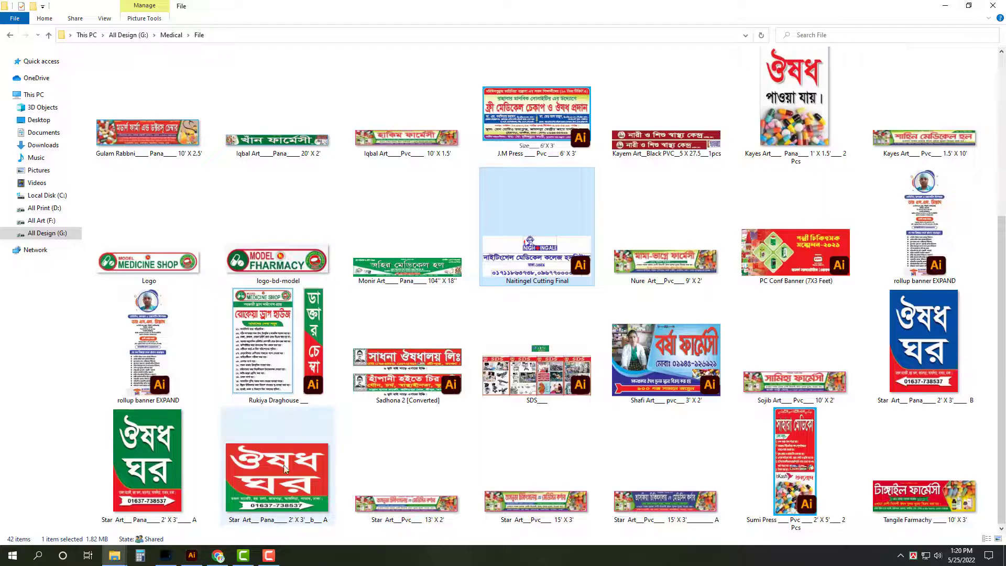
click(993, 5)
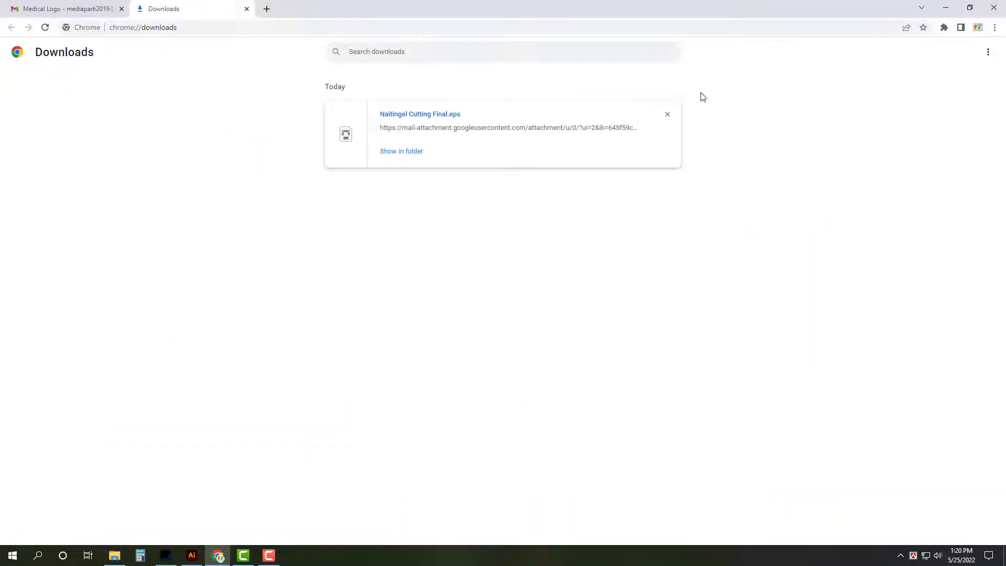
click(246, 10)
click(42, 121)
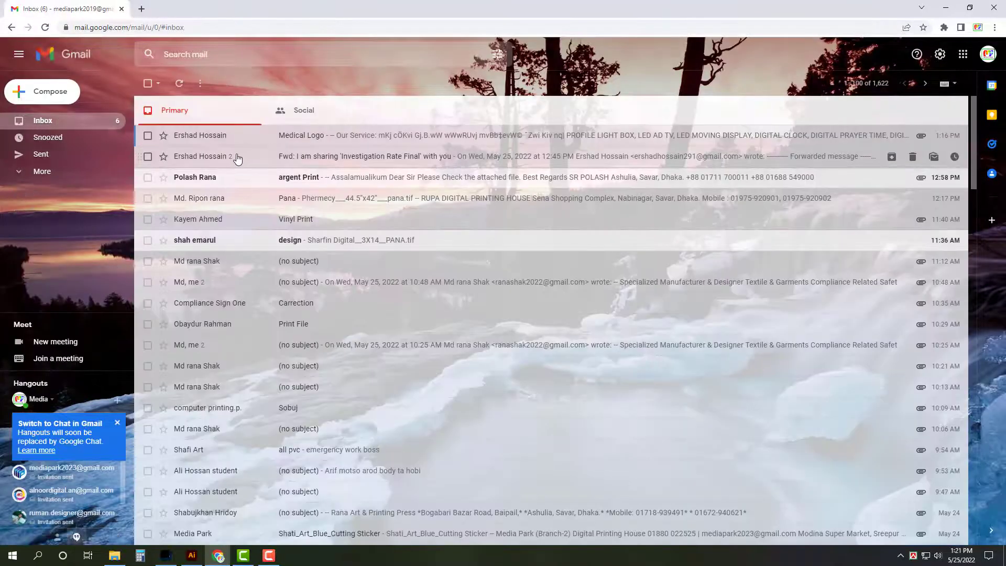
click(283, 145)
Step: Send a reply with the exported hospital rate chart image attached
click(201, 415)
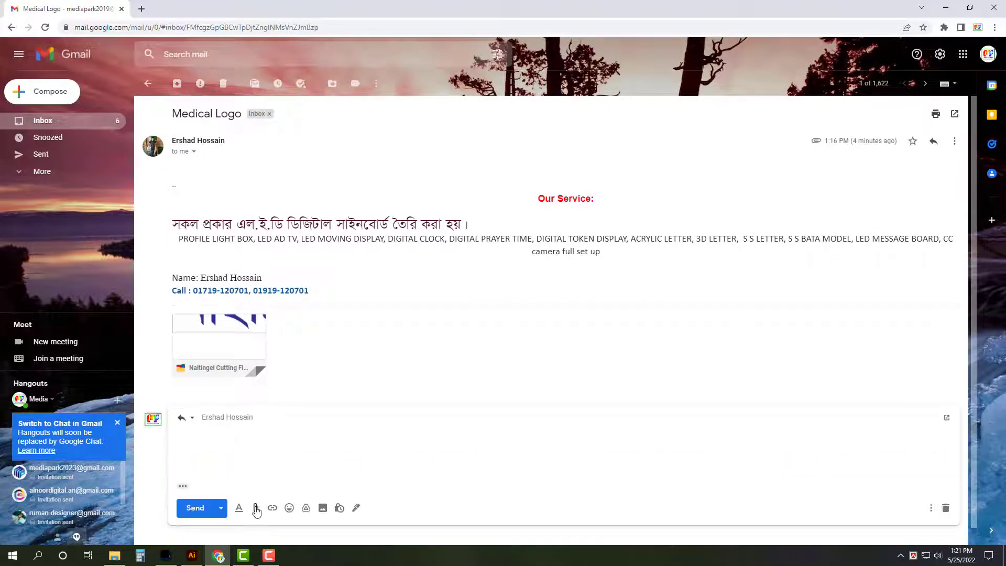
click(256, 508)
double_click(623, 283)
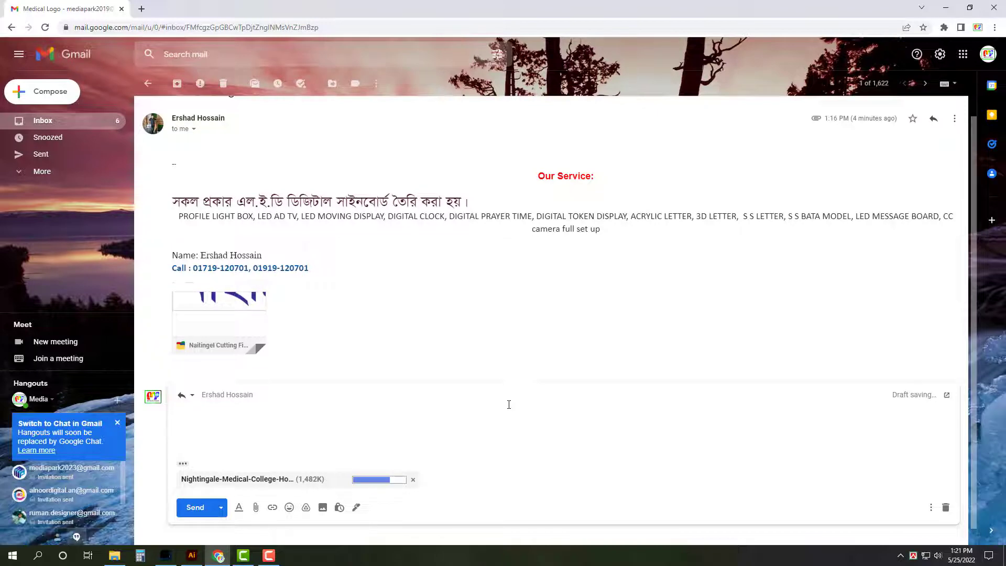
click(195, 508)
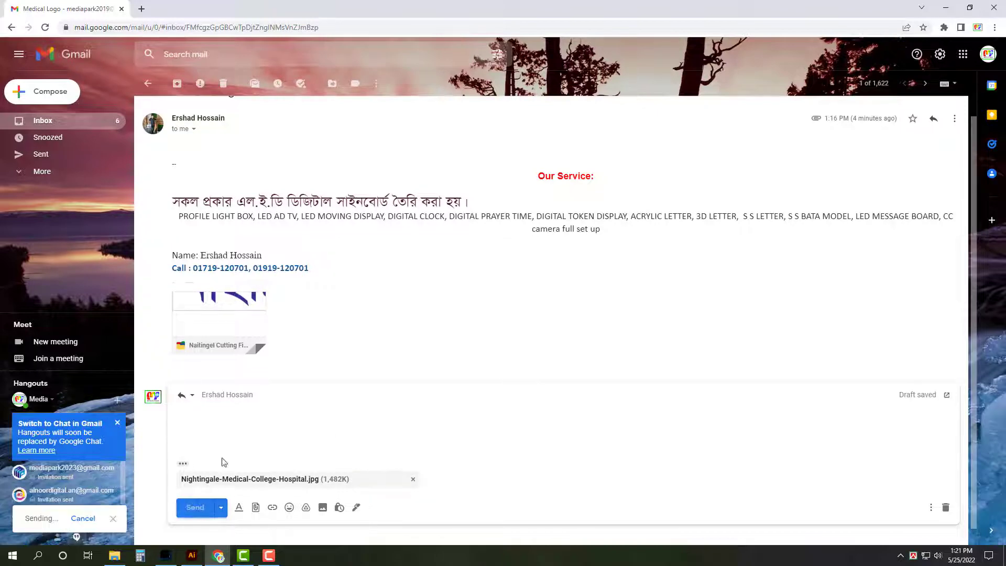
click(48, 122)
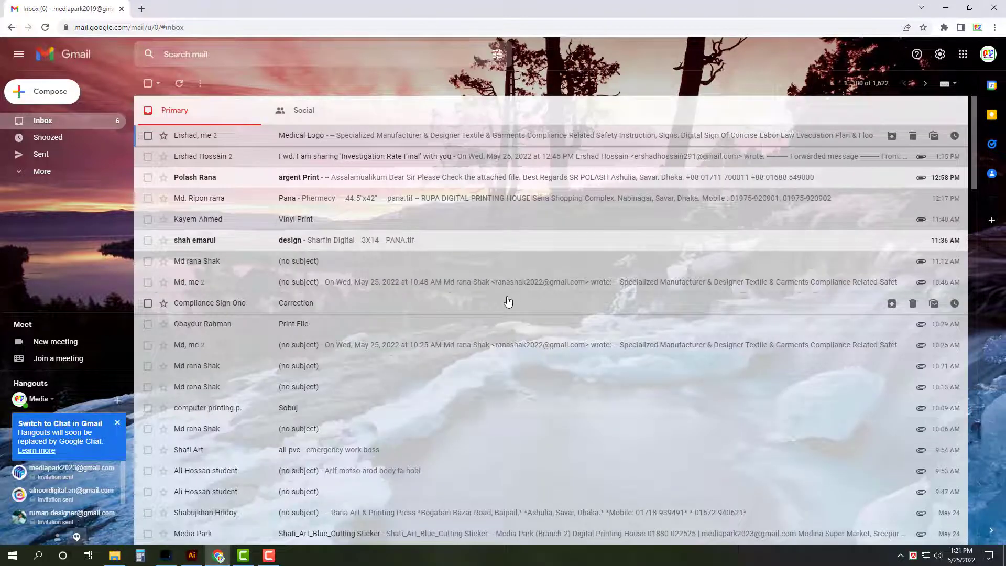
click(946, 8)
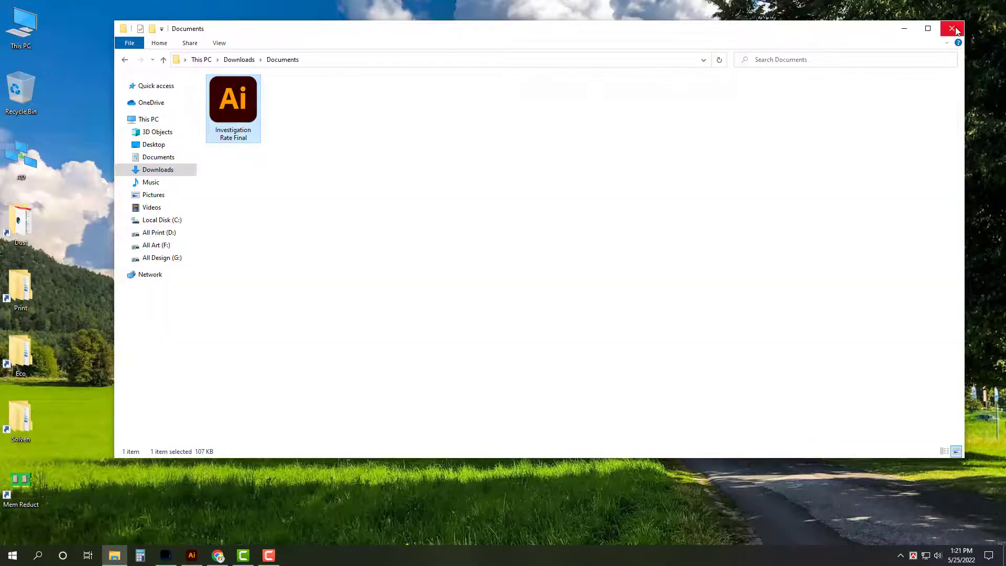
Step: Close File Explorer and refresh the desktop, returning to Illustrator's Home screen
click(953, 29)
right_click(479, 40)
click(505, 70)
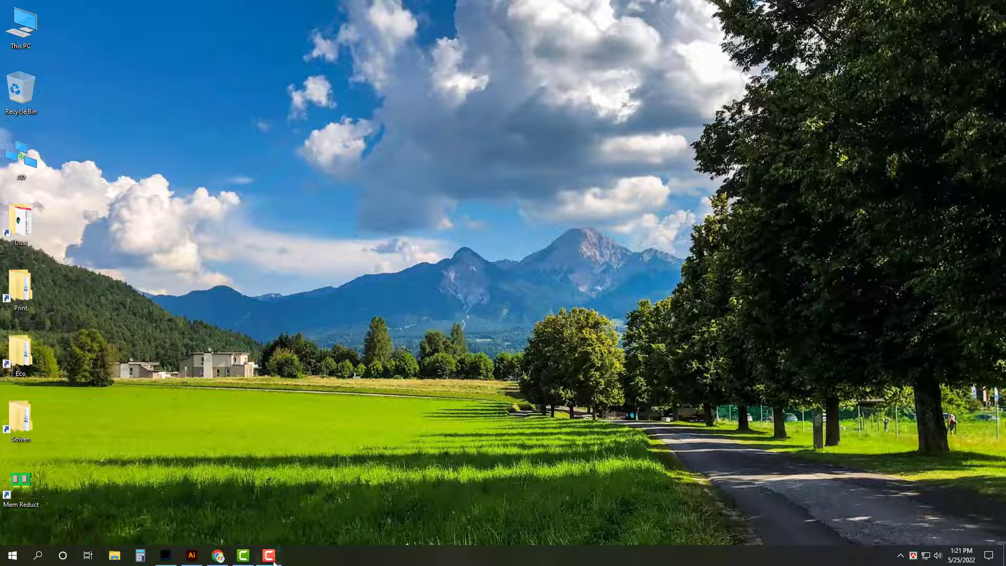
click(268, 555)
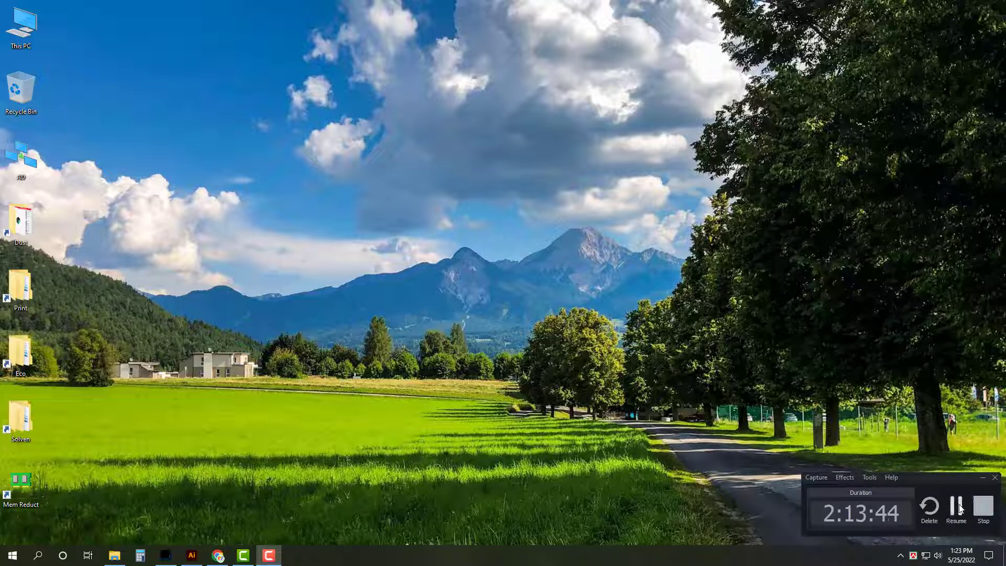
click(957, 508)
Step: Restore the Nightingale Medical College Hospital poster in Illustrator and zoom in on its title banner
click(191, 555)
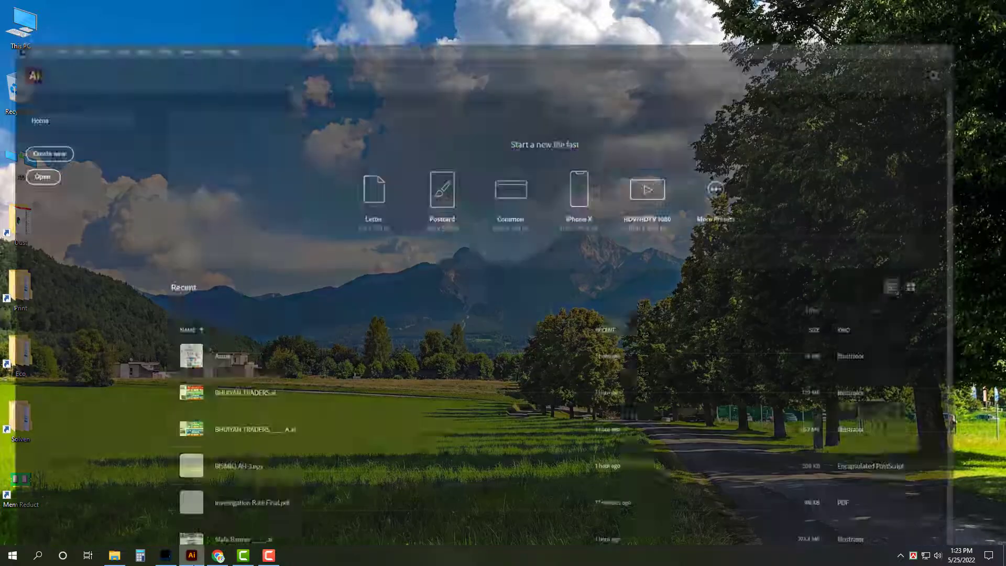
click(192, 555)
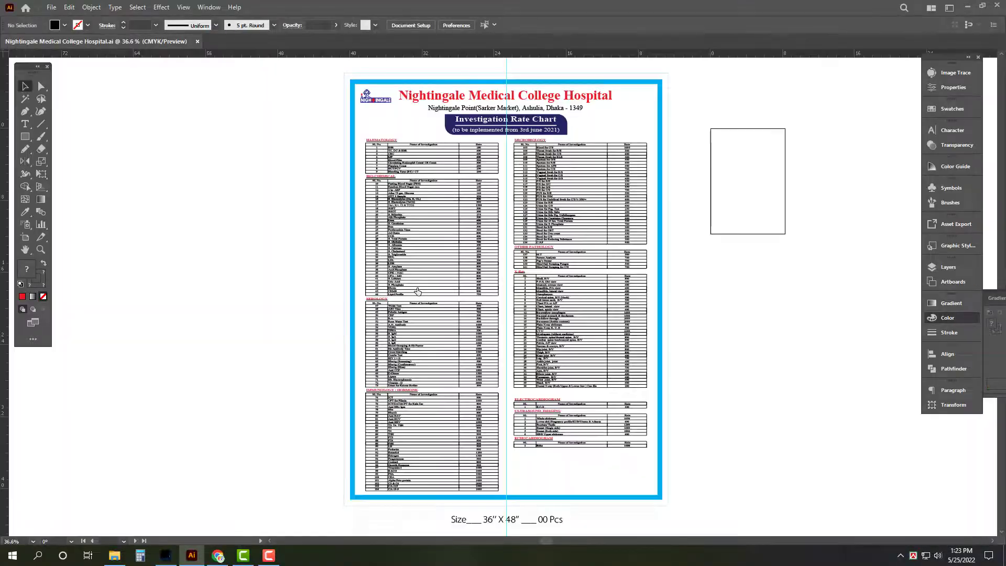
key(ctrl+1)
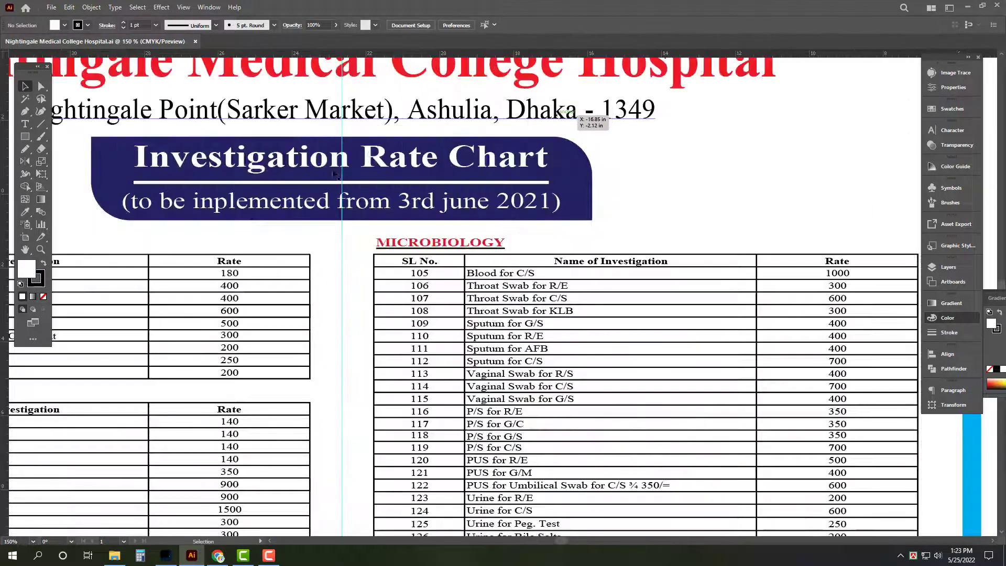
scroll(302, 213, left, 2)
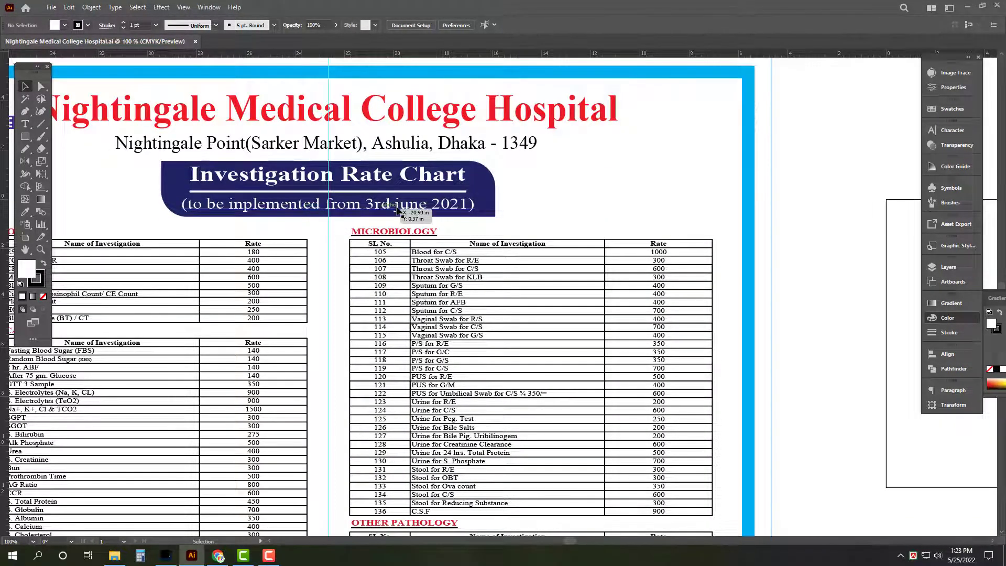
Step: Change the banner title from 'Investigation Rate Chart' to 'Test Rate Chart'
click(420, 205)
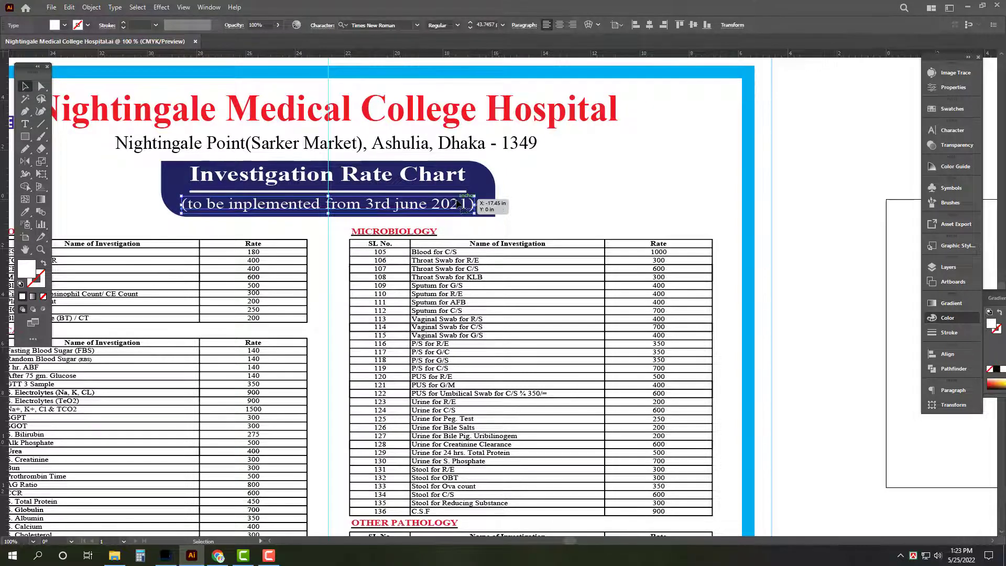
click(399, 186)
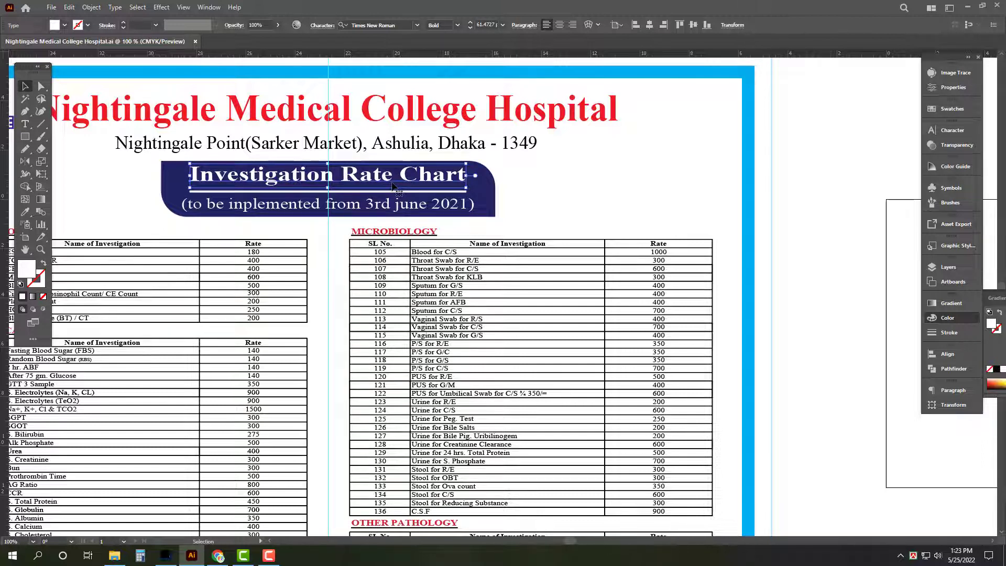
double_click(354, 173)
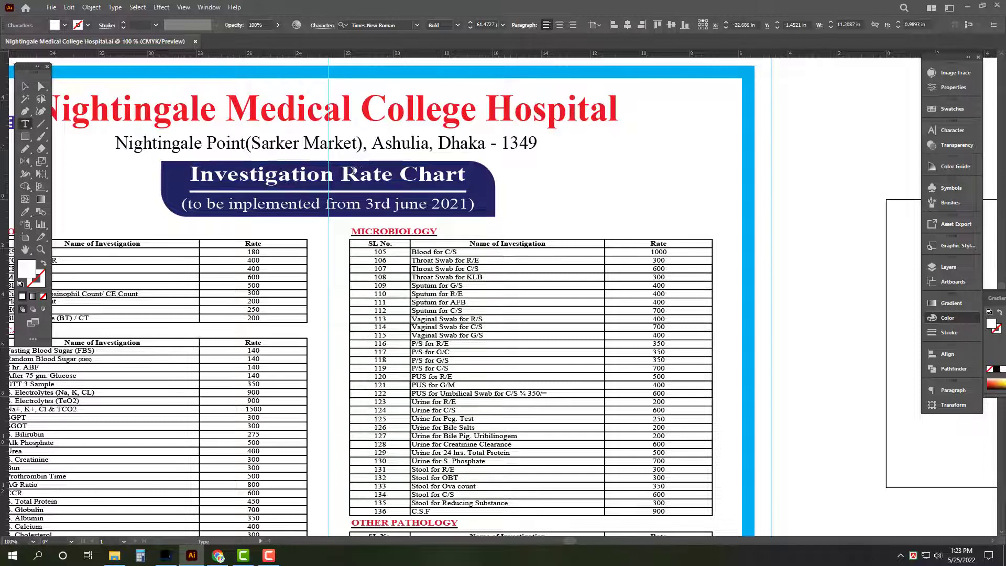
drag(336, 174, 152, 172)
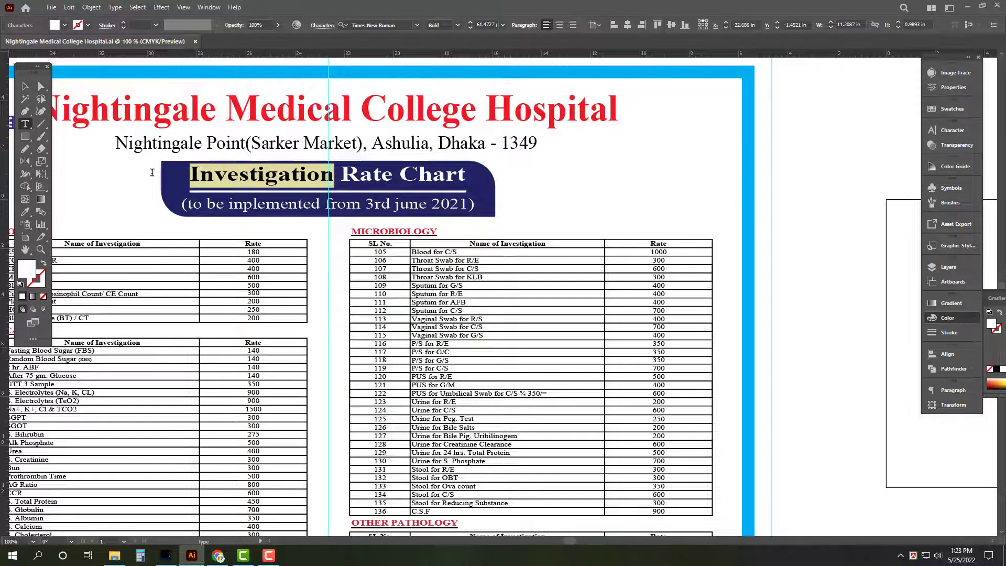
text(Test)
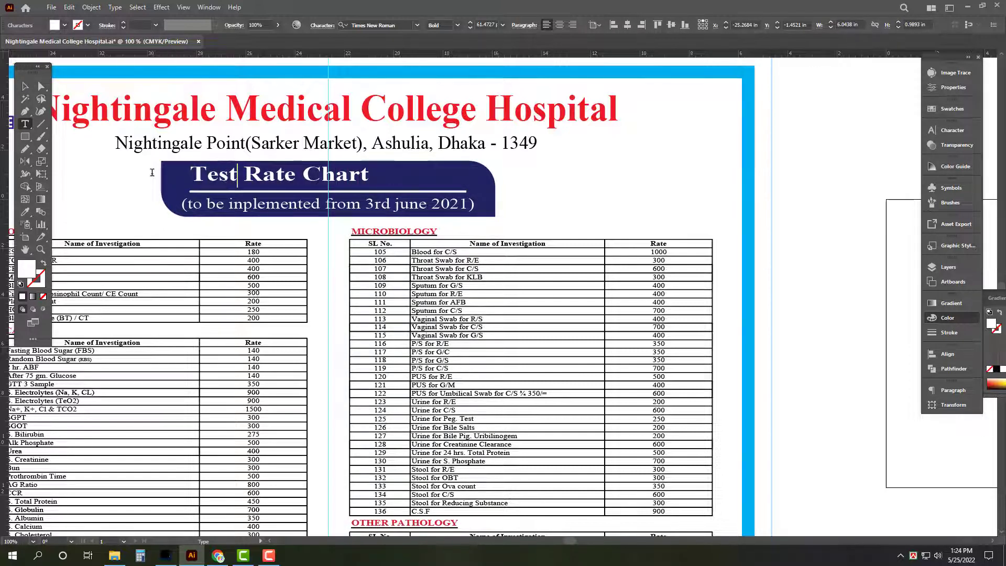
key(Escape)
Step: Delete the subtitle line and the white underline beneath the title
click(435, 207)
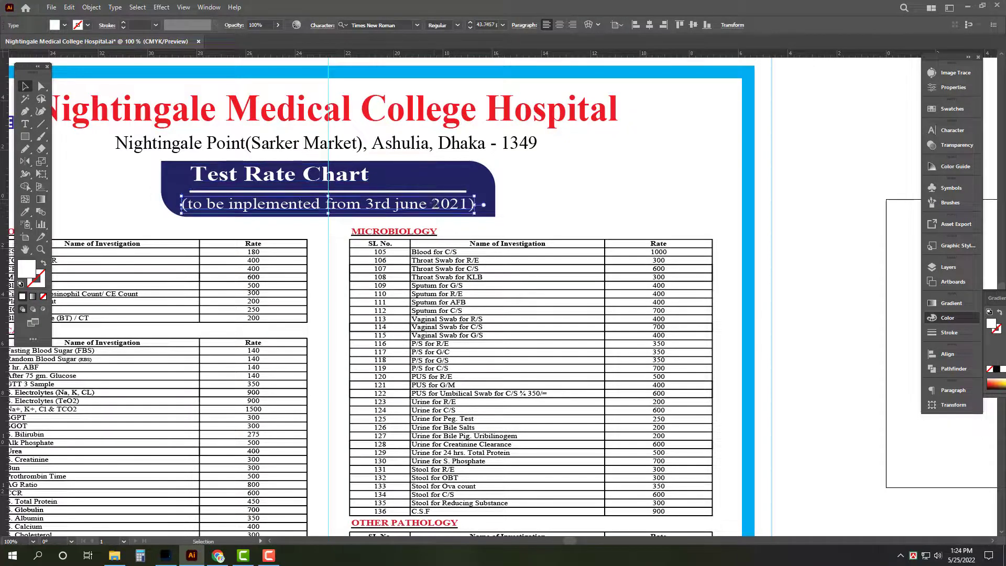
key(Delete)
click(465, 192)
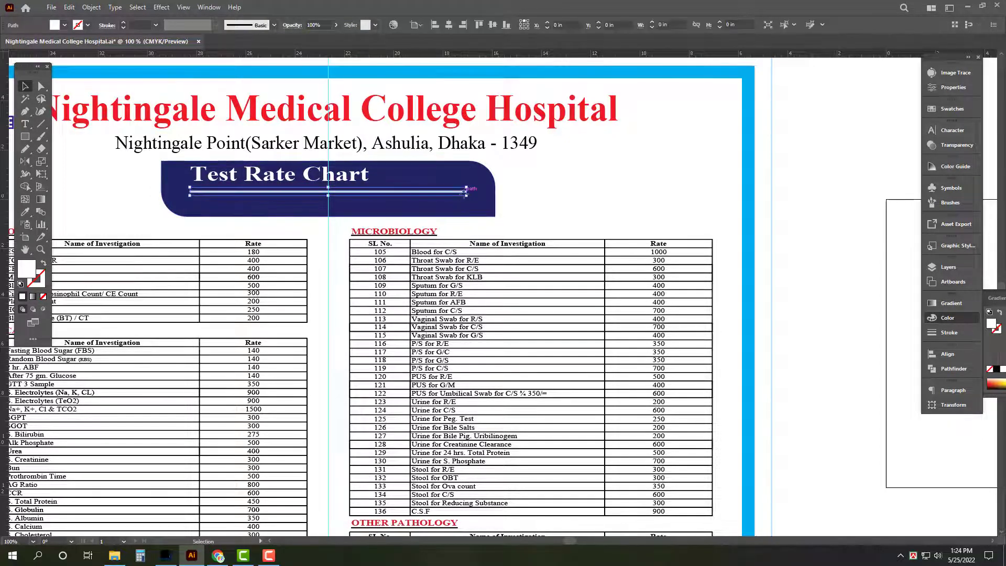
key(Delete)
Step: Enlarge the 'Test Rate Chart' title to about 107 pt and nudge it slightly right
click(359, 184)
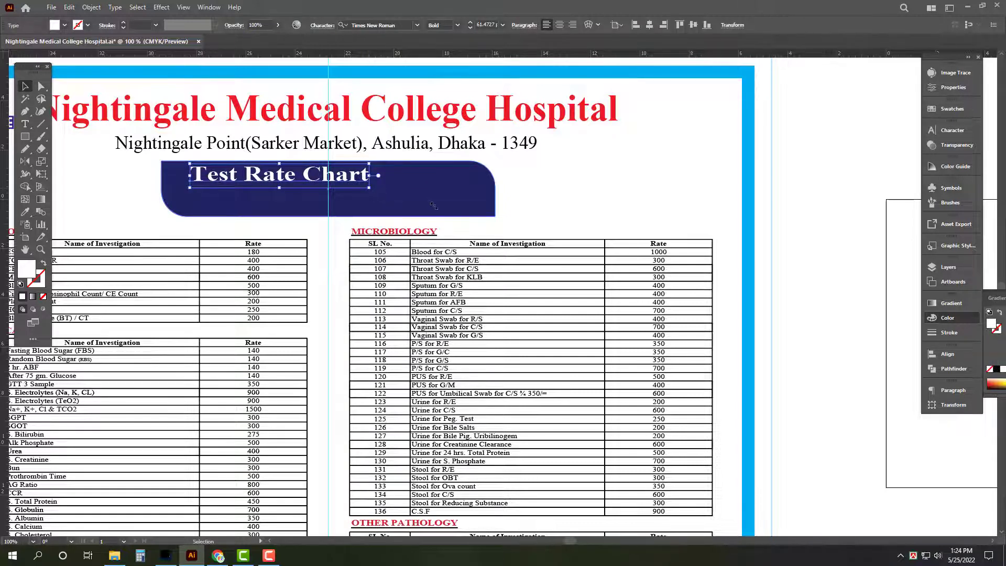
drag(434, 206, 463, 187)
shift+click(493, 194)
click(764, 202)
click(453, 188)
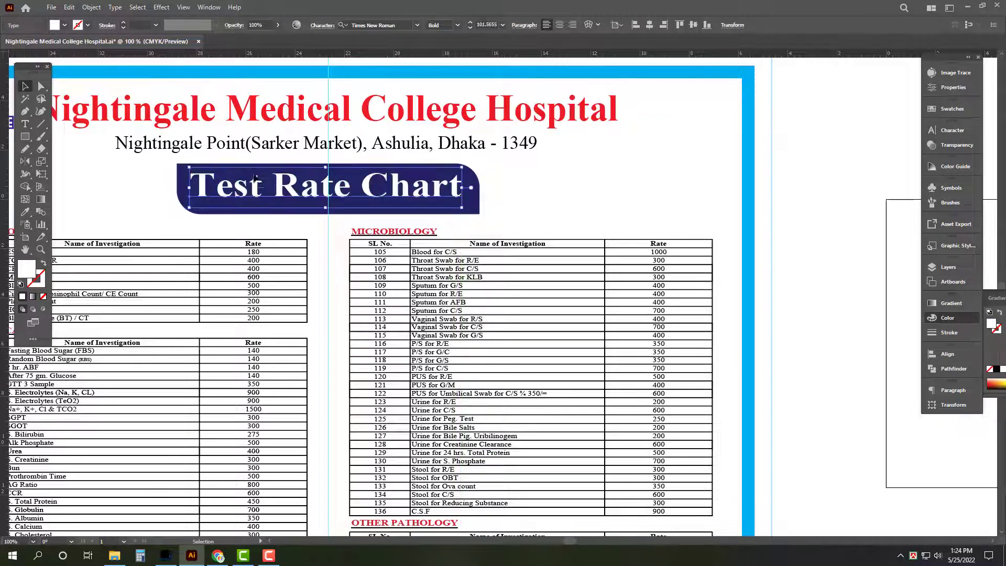
key(Right)
key(Right)
key(Right)
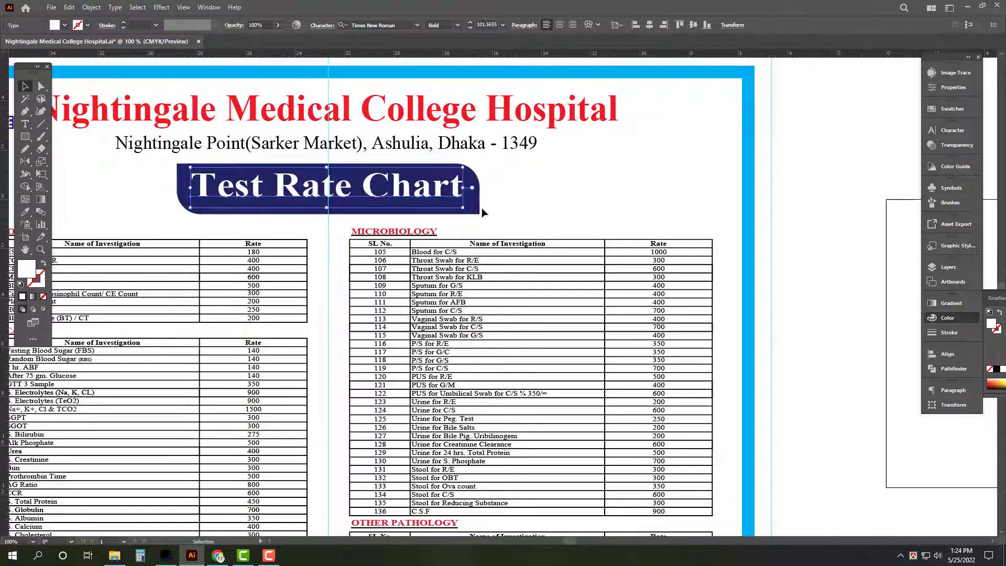
Step: Hide the panels, zoom into the header, and nudge the Nightingale logo slightly upward
click(812, 176)
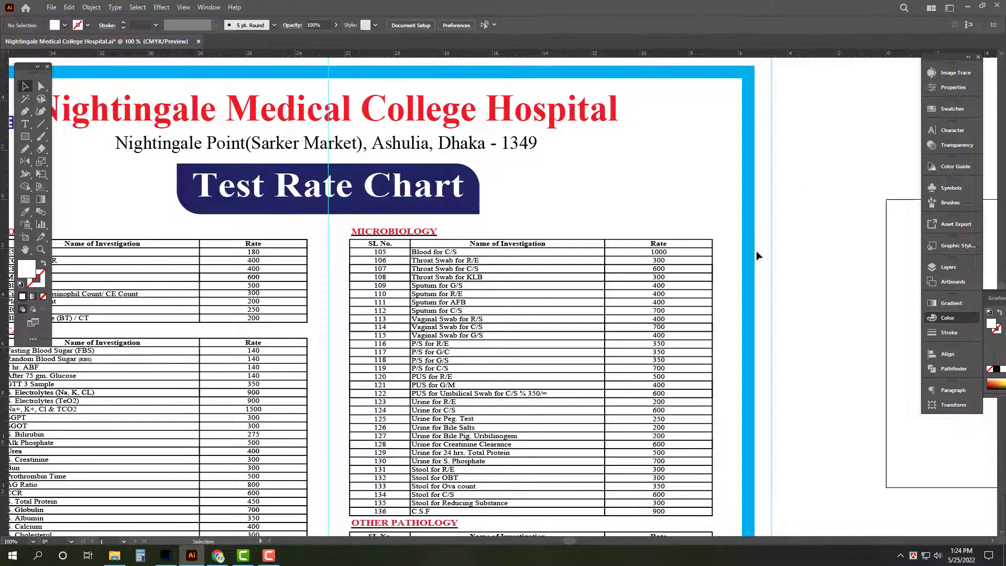
key(Tab)
key(z)
key(ctrl+0)
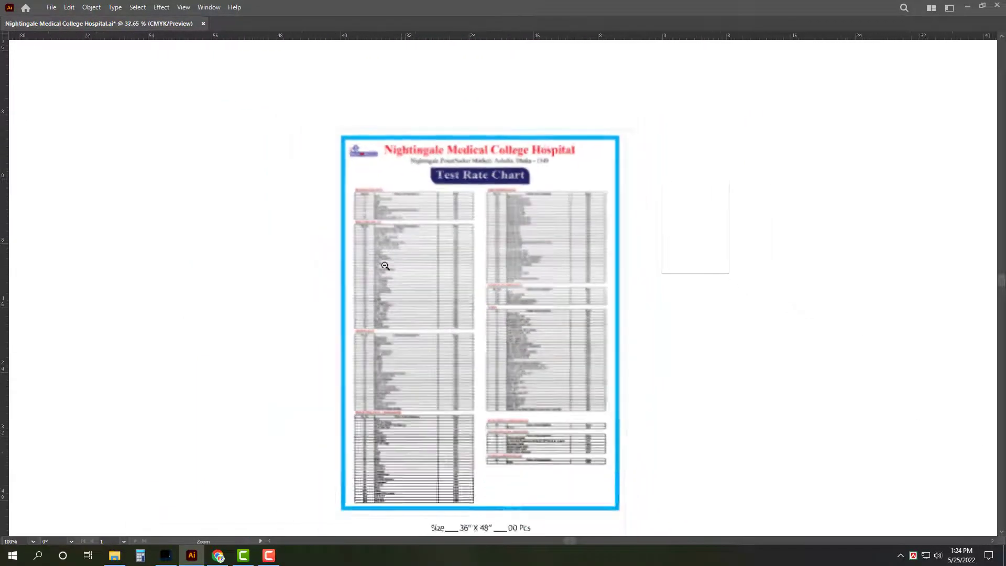
key(v)
drag(401, 146, 518, 197)
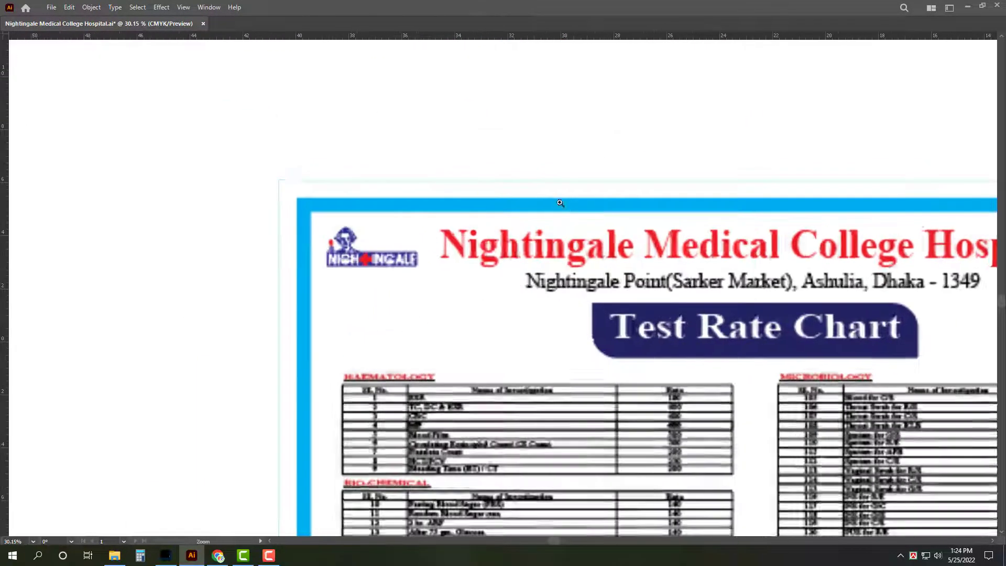
click(390, 267)
key(Up)
key(Up)
key(Up)
key(Up)
key(Up)
key(Up)
key(Up)
key(Up)
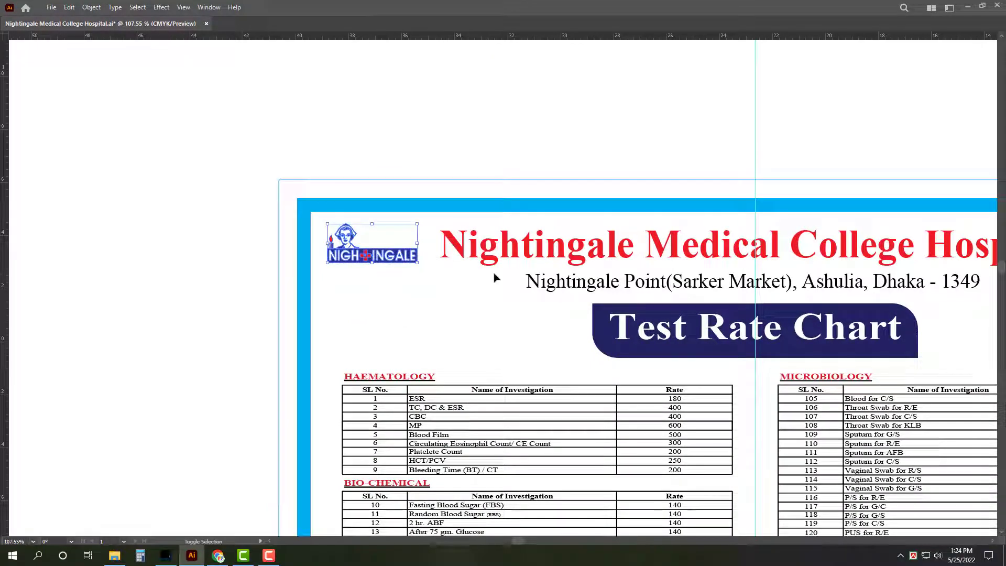
click(495, 278)
Step: Save the poster to Nightingale Medical College Hospital.ai and remove the vertical guide over the chart
key(z)
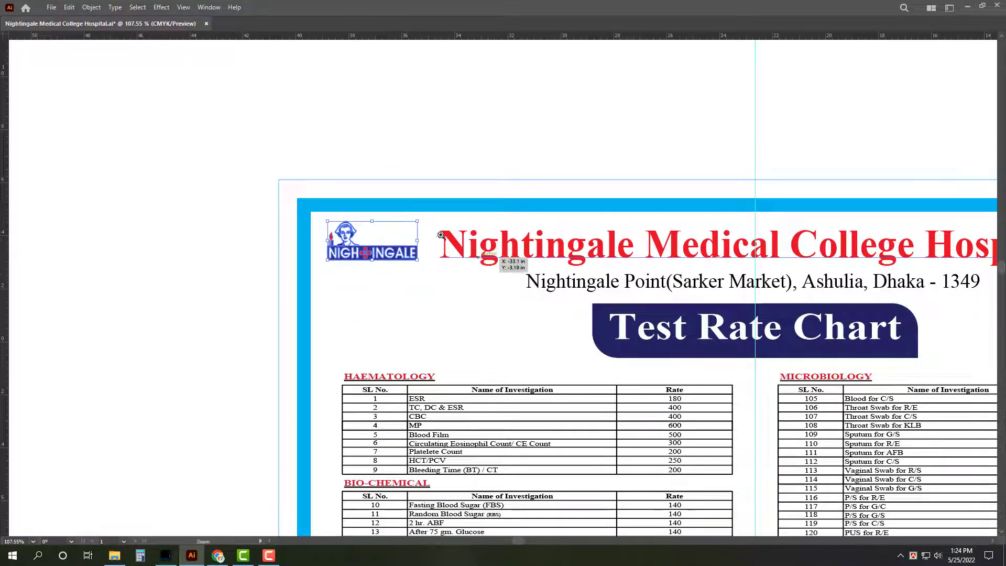
drag(505, 258, 299, 259)
scroll(734, 285, down, 4)
drag(734, 285, 718, 317)
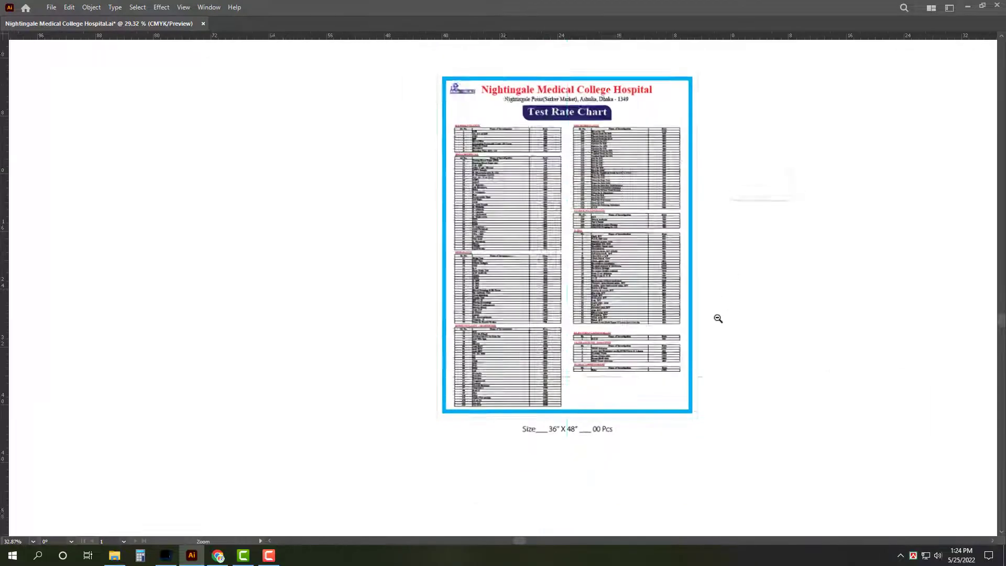
scroll(754, 313, up, 1)
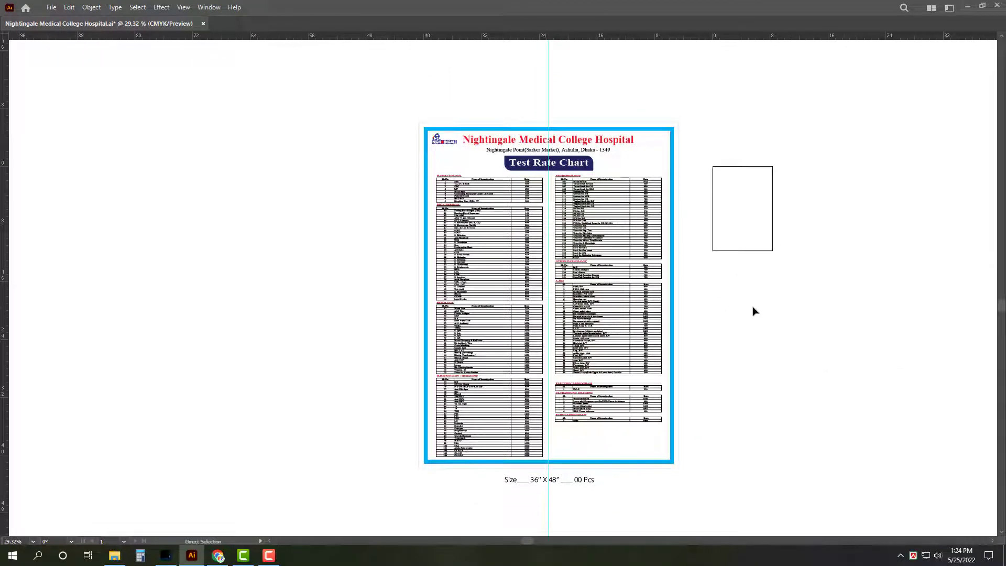
key(ctrl+s)
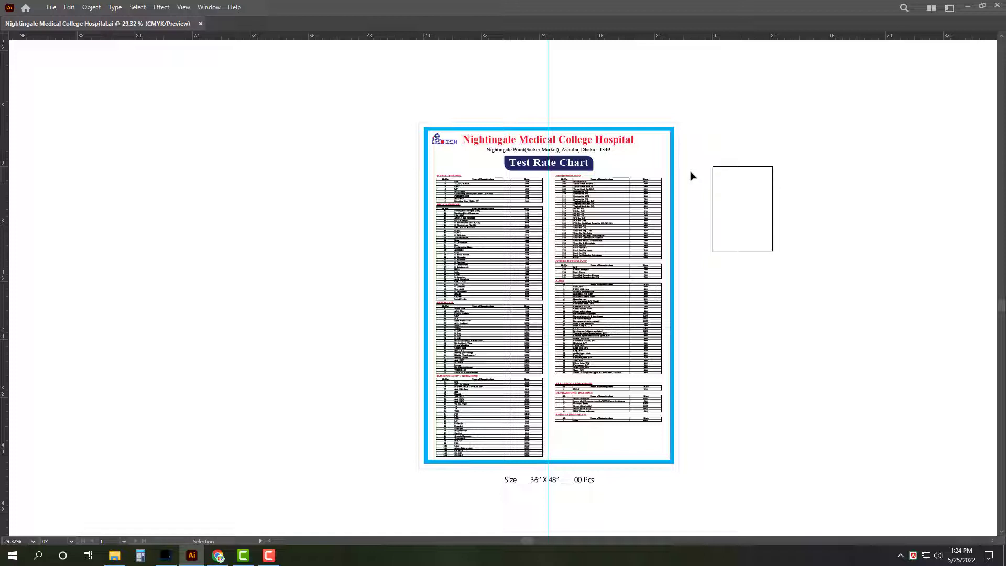
key(ctrl+semicolon)
Step: Draw Artboard 2 around the rate chart, then browse Save As to Dust > E-mail and cancel
key(shift+o)
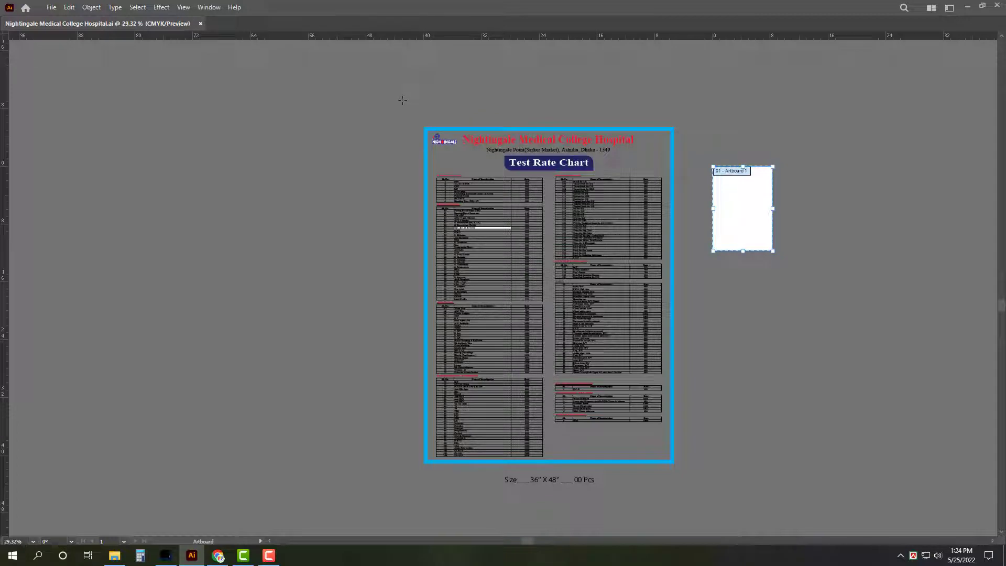
drag(412, 110, 689, 489)
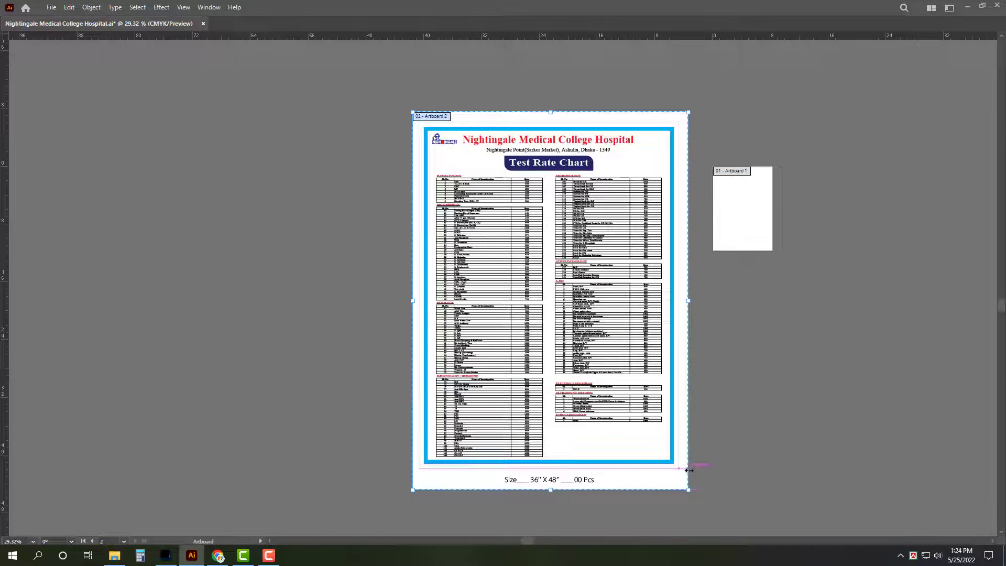
key(ctrl+shift+s)
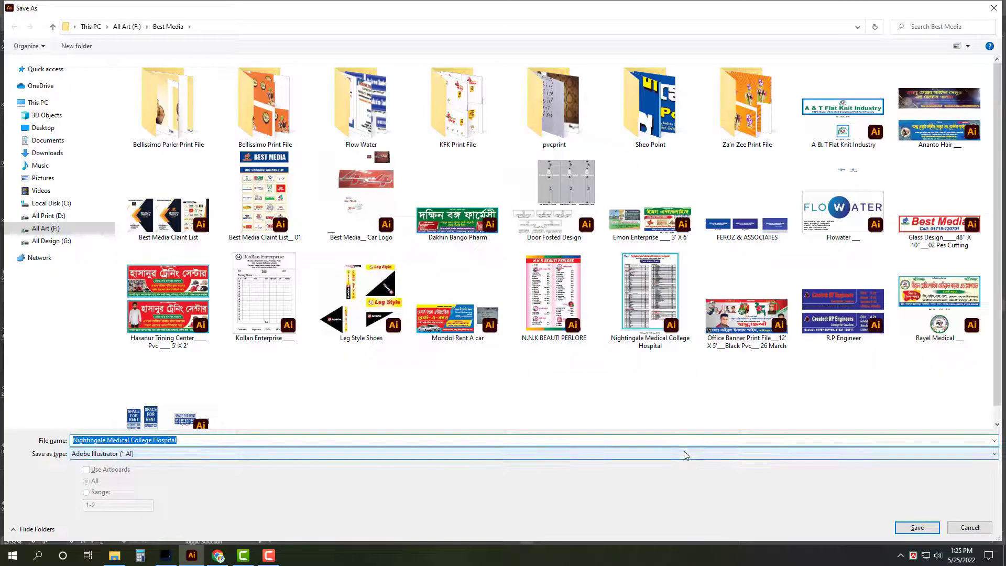
click(43, 127)
double_click(234, 89)
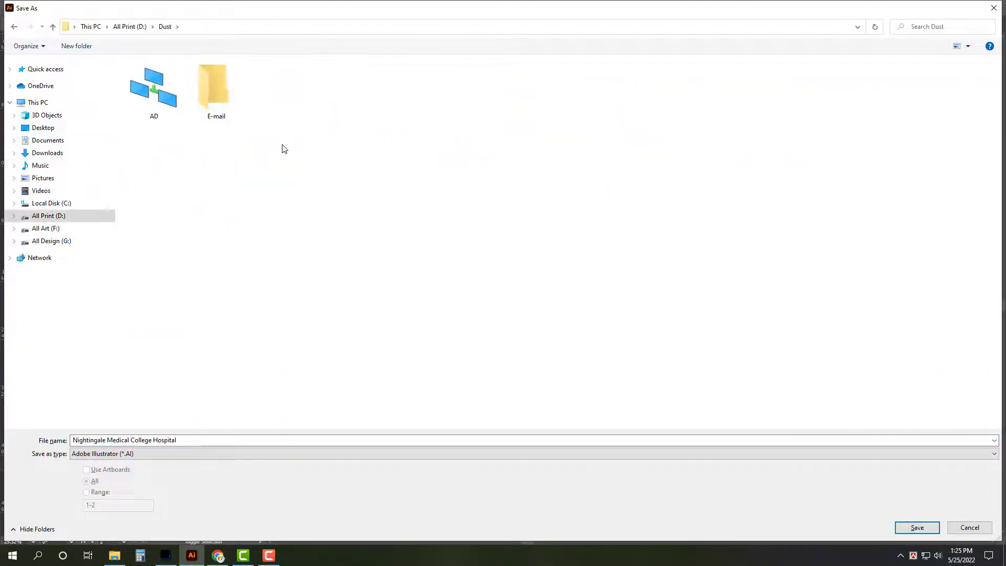
double_click(219, 88)
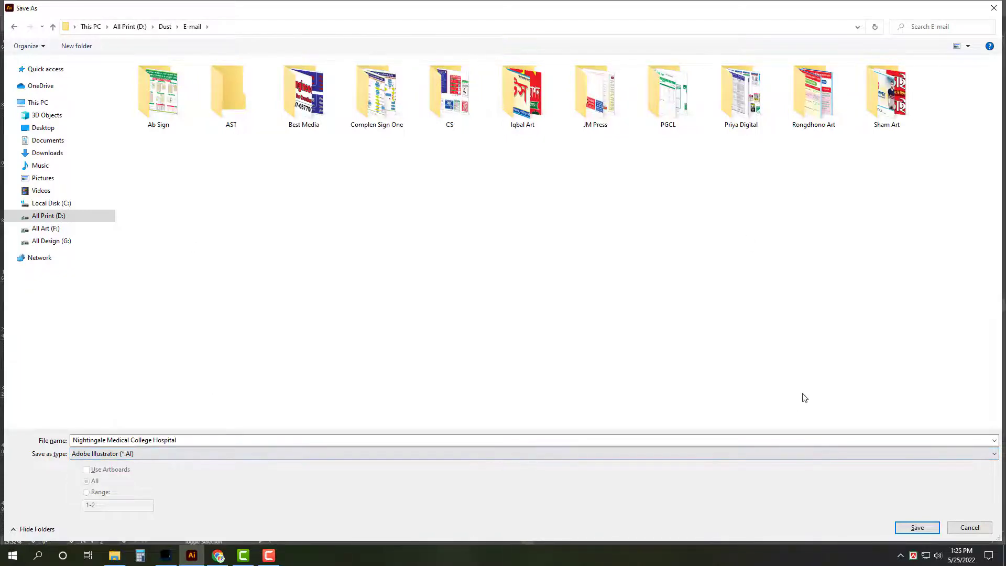
key(Return)
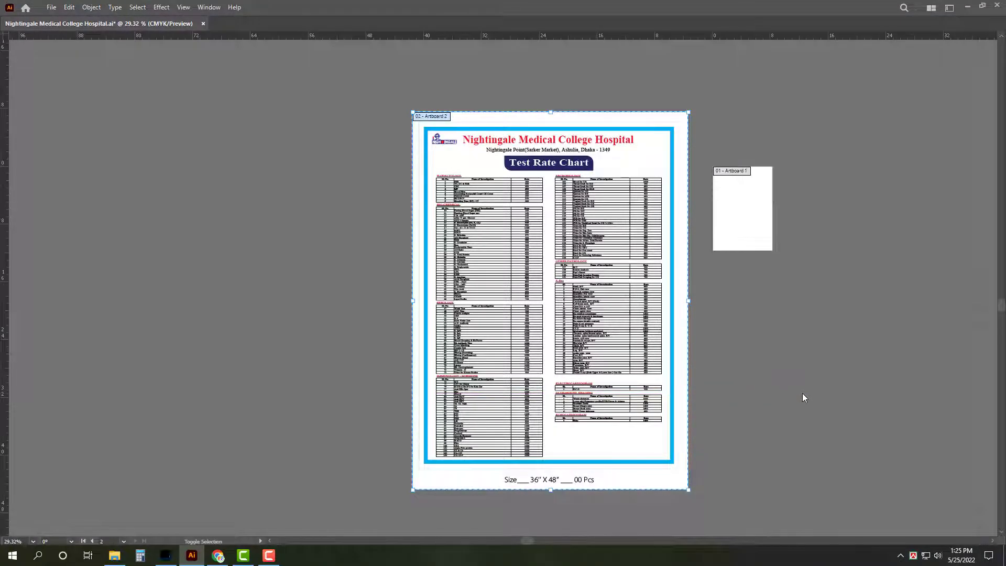
key(ctrl+shift+s)
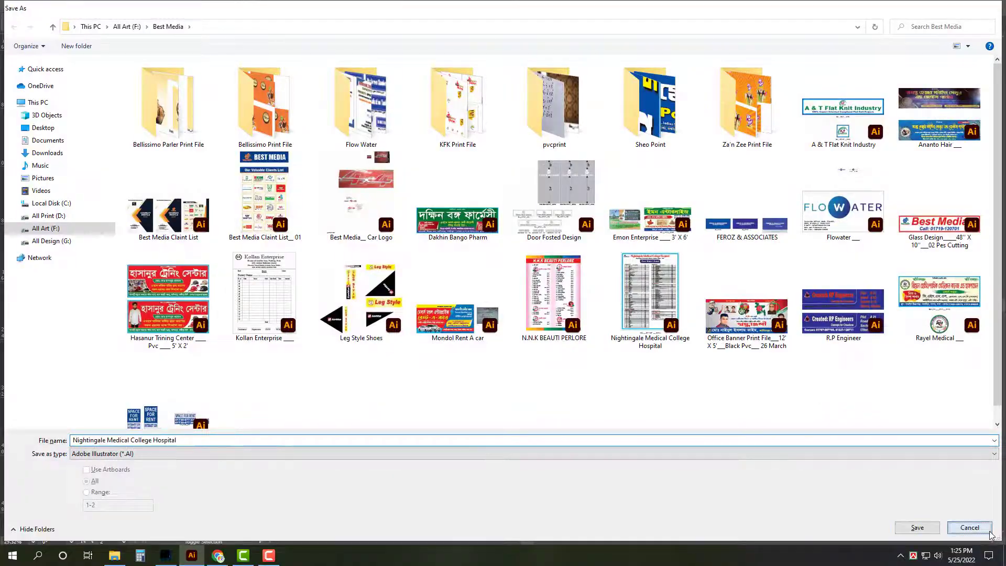
click(970, 527)
Step: Export the chart via Save for Web as JPEG Nightingale-Medical-College-Hospital into Desktop > Dust > E-mail
key(ctrl+alt+shift+s)
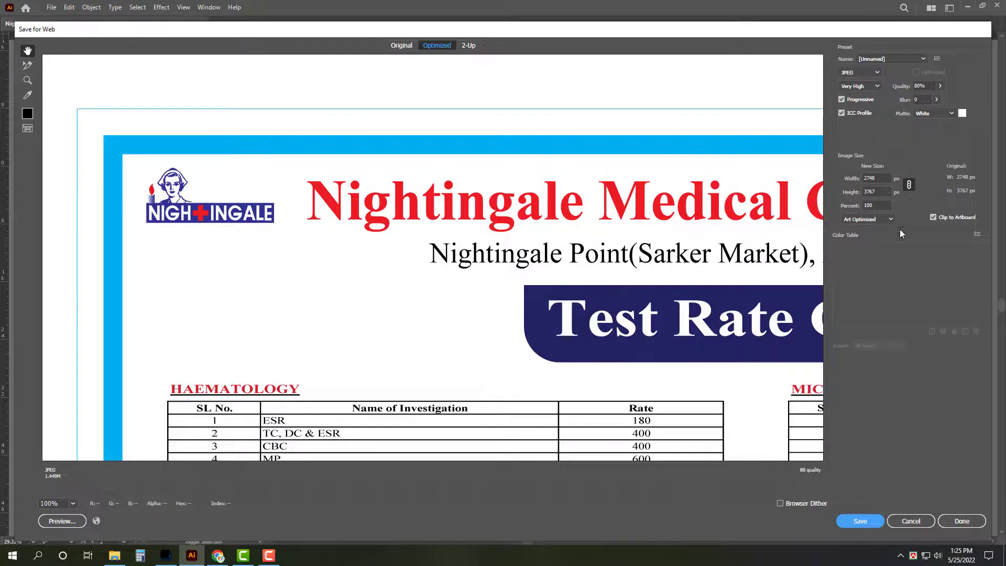
click(879, 524)
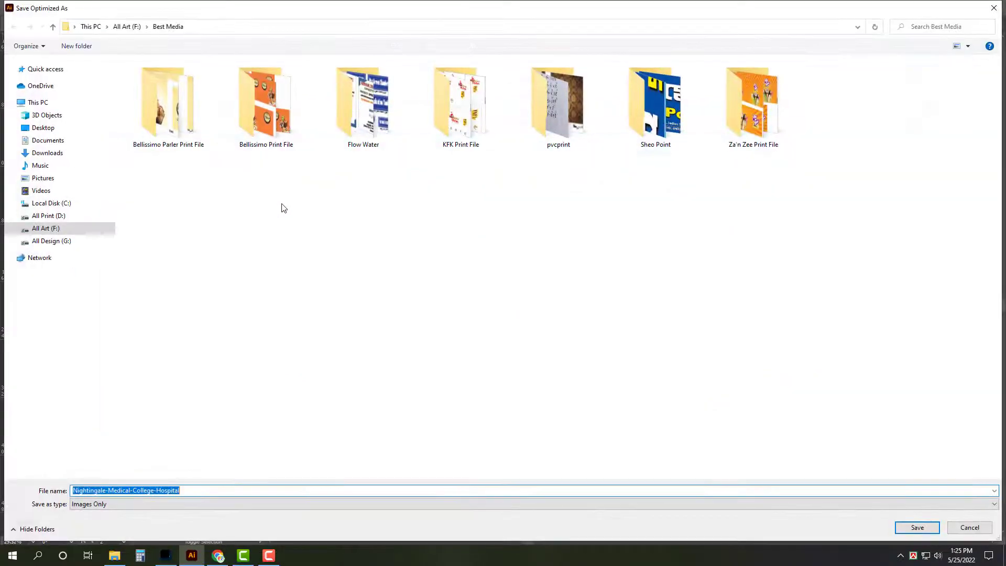
click(43, 128)
click(234, 110)
double_click(235, 110)
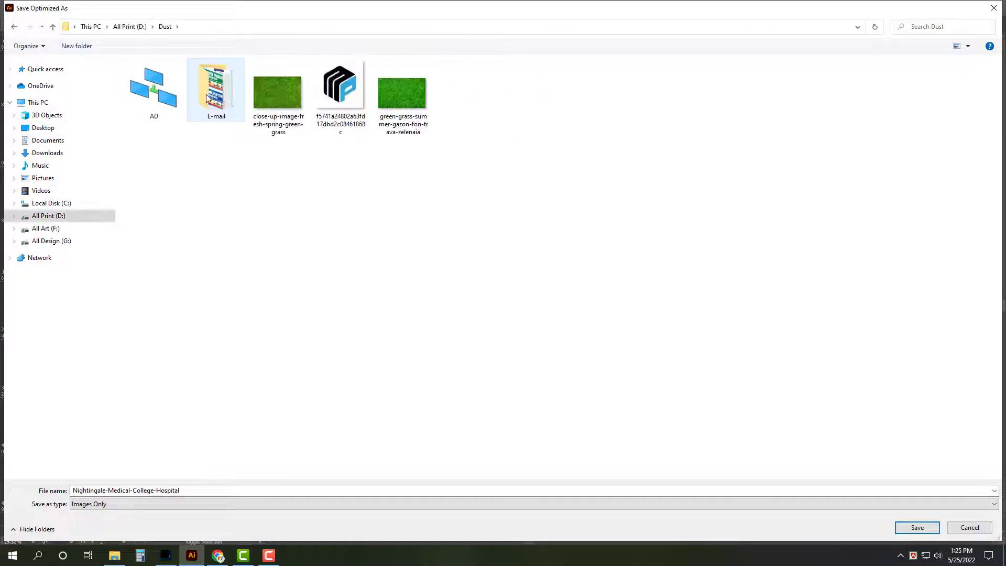
double_click(225, 100)
click(895, 171)
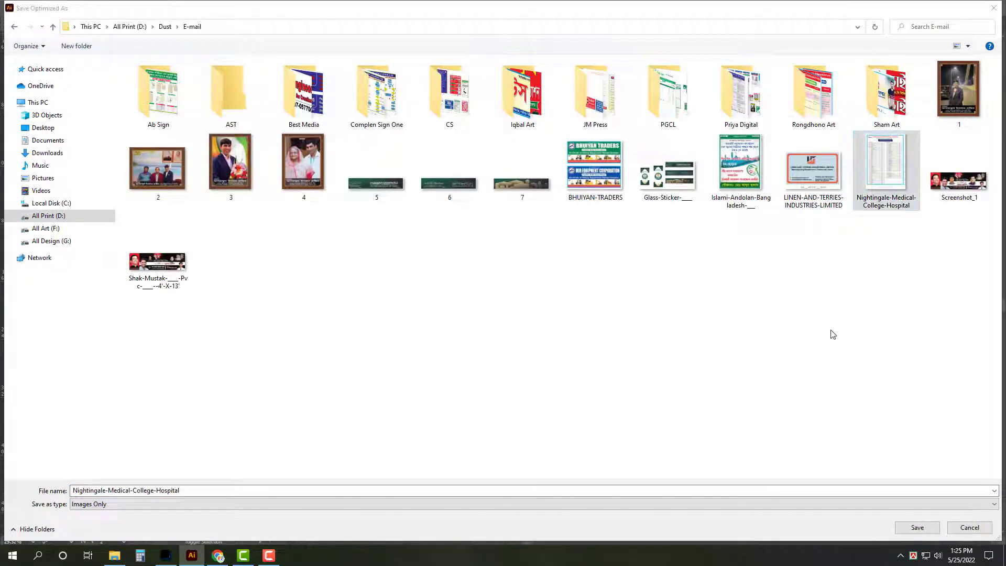
click(736, 490)
click(748, 490)
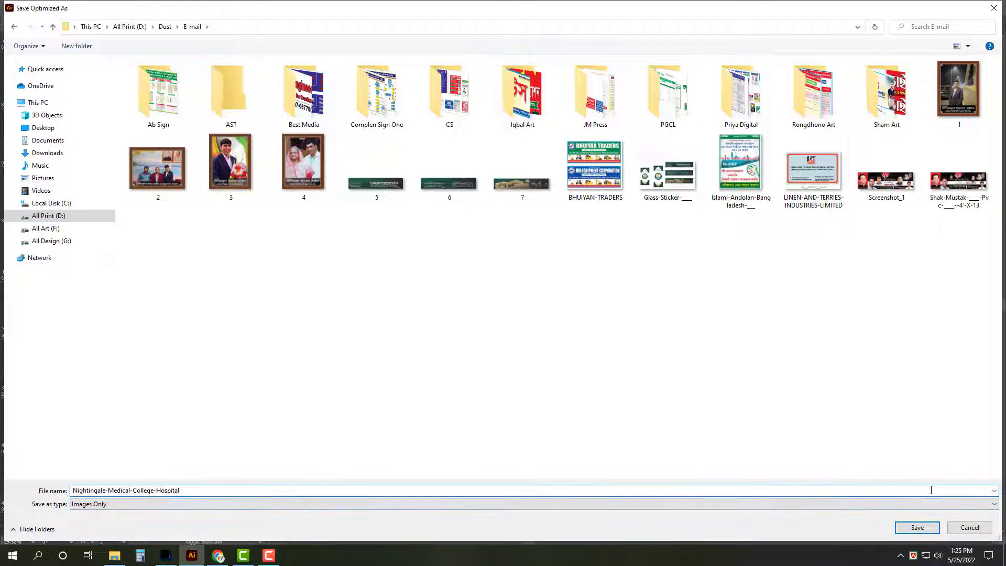
click(917, 527)
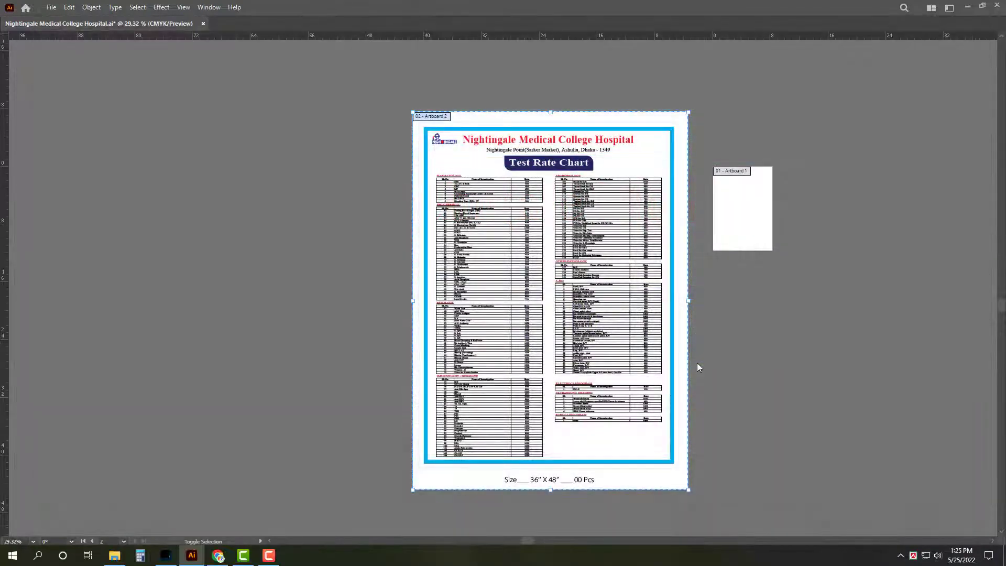
Step: Exit artboard editing, minimize Illustrator and the Best Media folder, and bring up Gmail in Chrome
key(Escape)
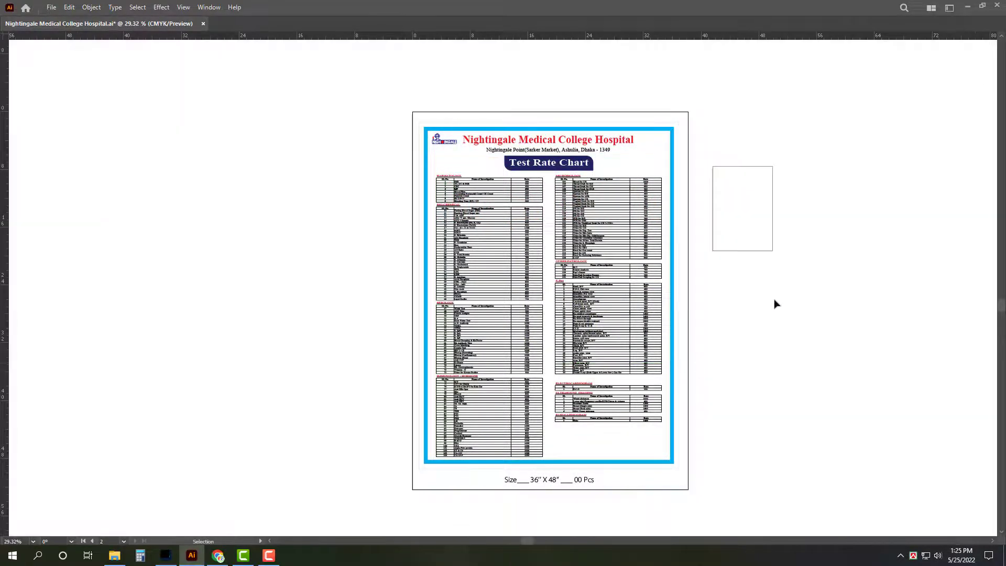
click(968, 7)
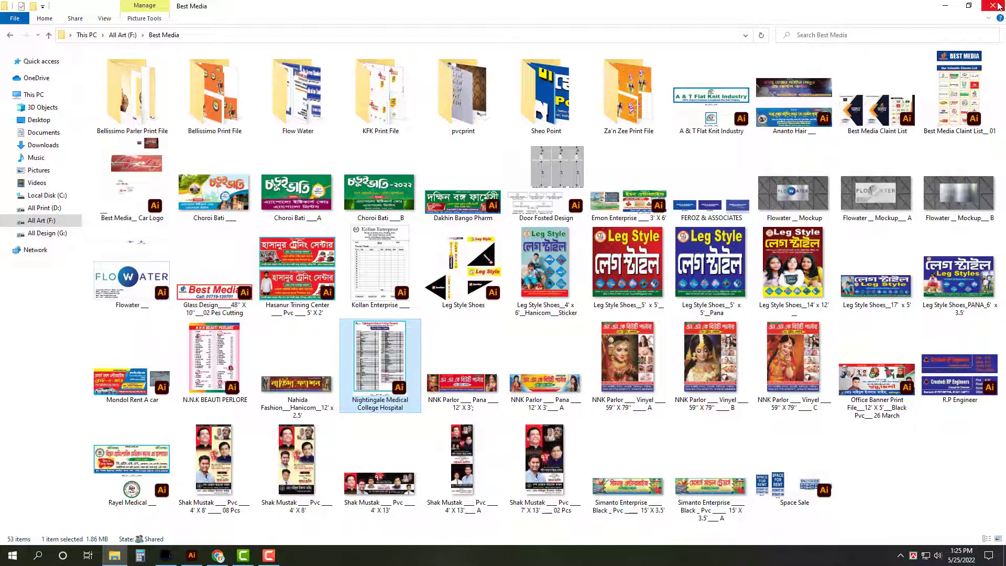
click(946, 6)
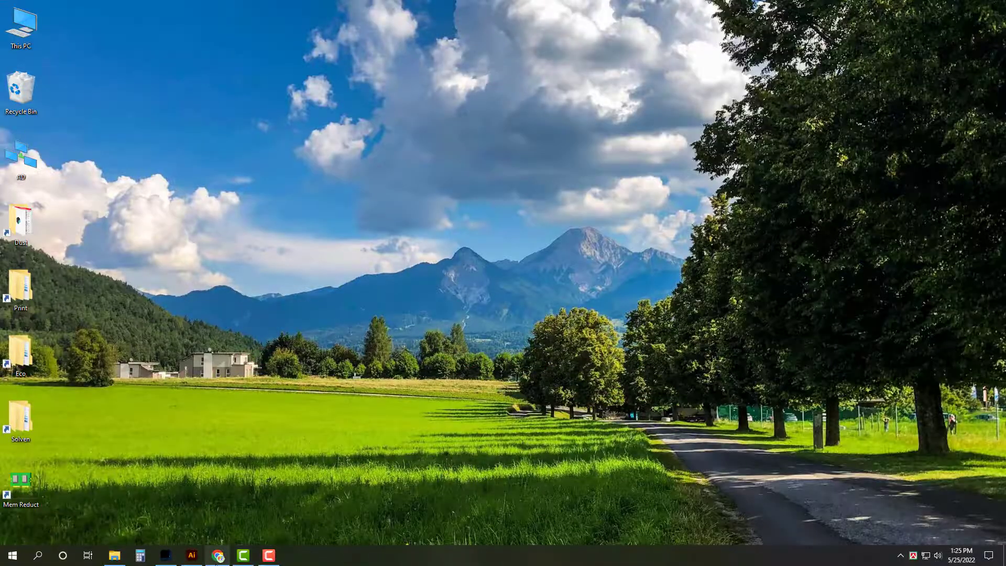
click(217, 555)
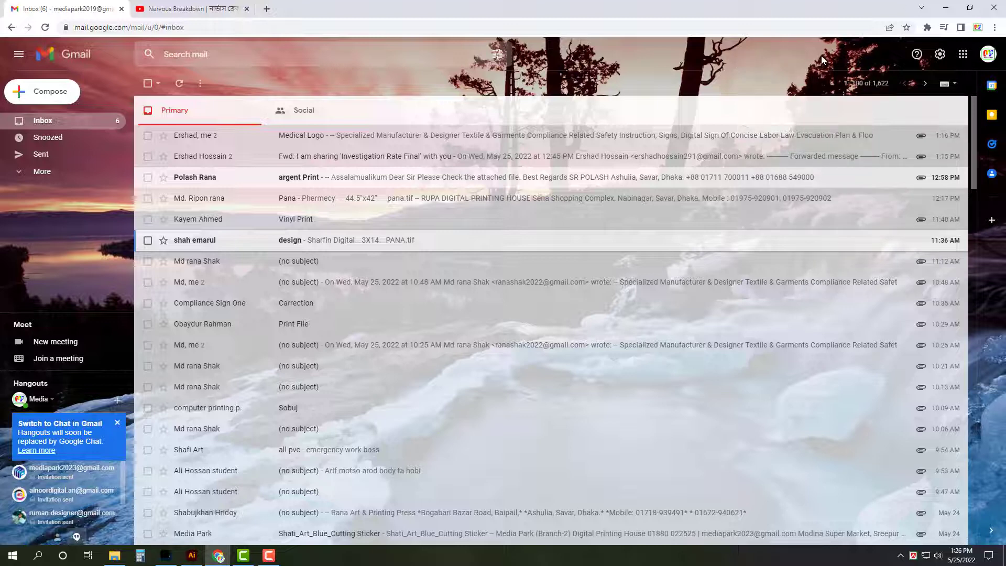
Step: Refresh the desktop and return to the Gmail inbox
click(946, 7)
right_click(525, 79)
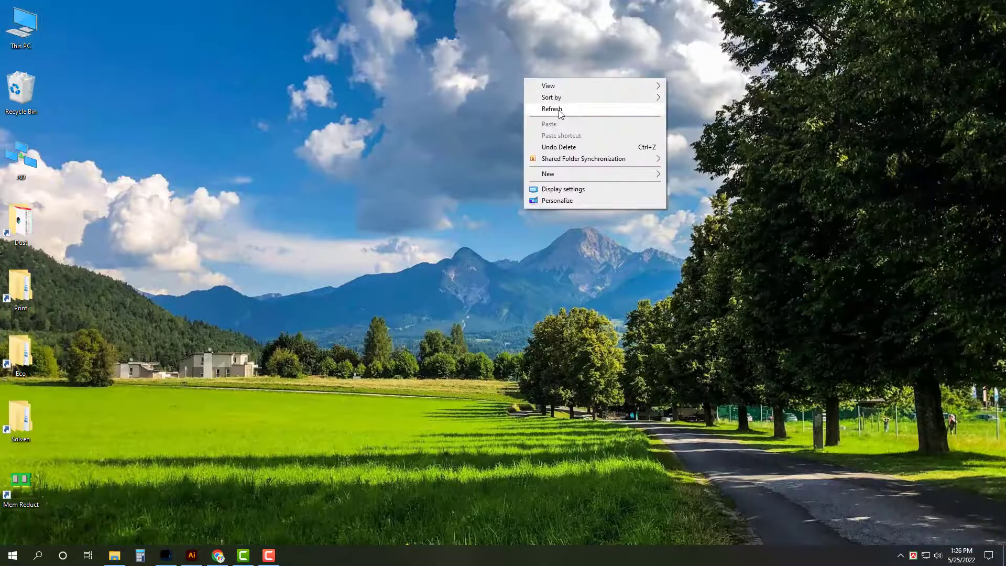
click(559, 111)
click(216, 556)
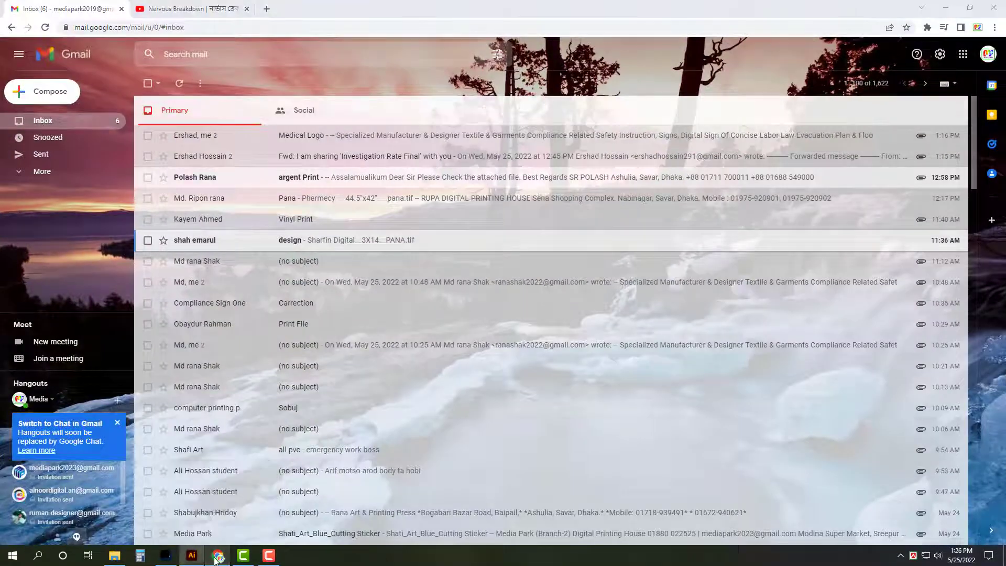
click(217, 557)
click(217, 557)
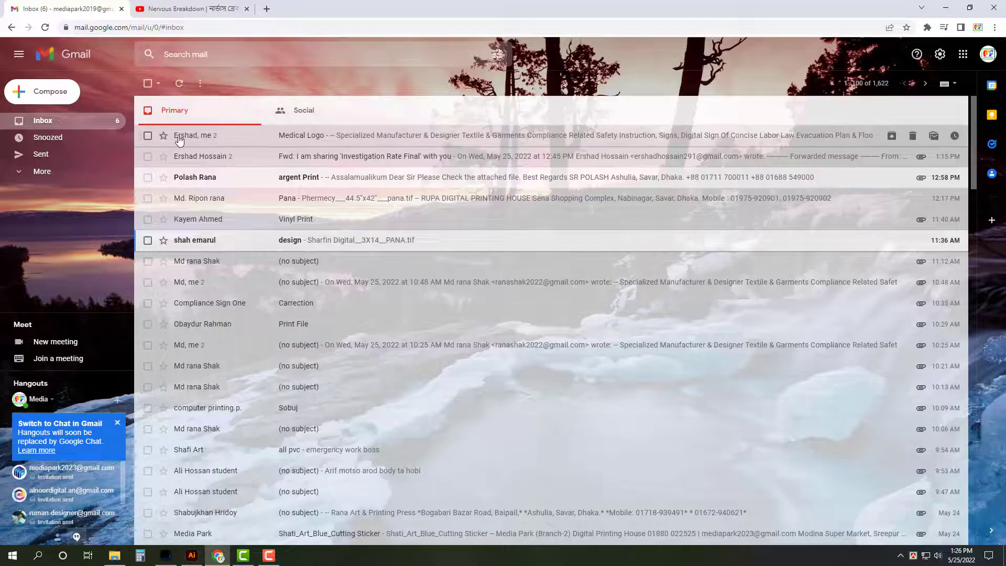
Step: Reply to the 'Investigation Rate Final' forward with the Nightingale-Medical-College-Hospital file attached and send it
click(226, 157)
click(212, 332)
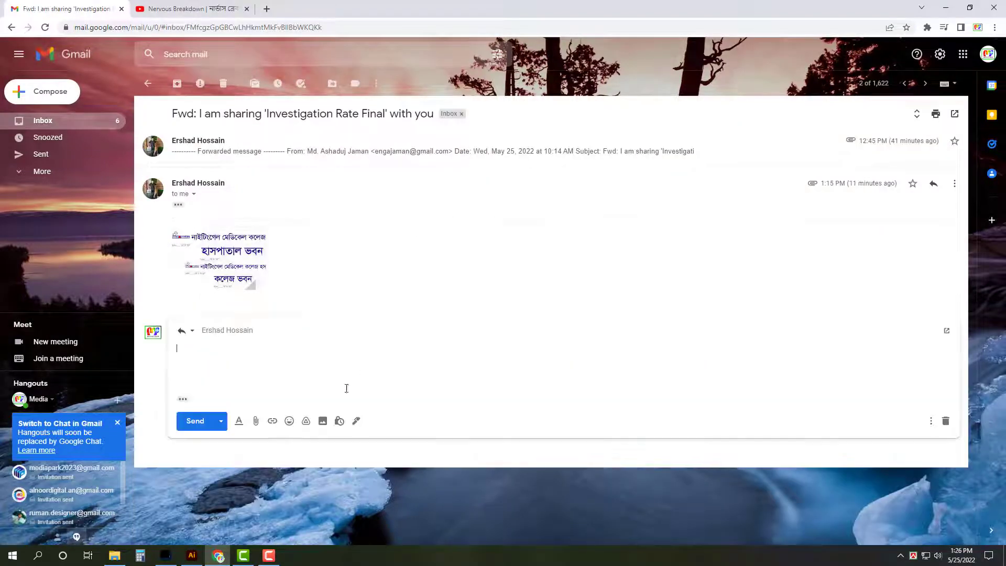
click(256, 422)
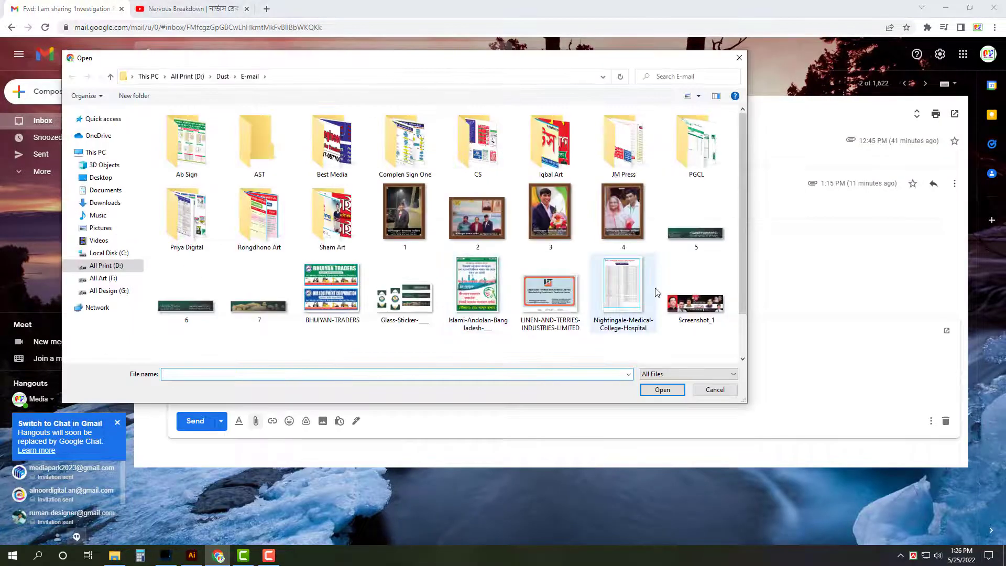
double_click(656, 292)
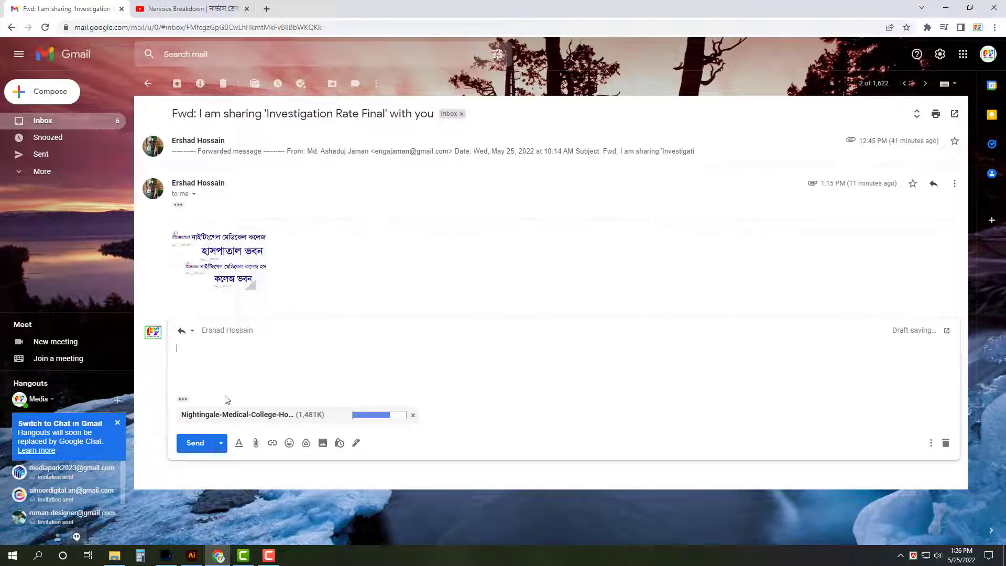
click(195, 443)
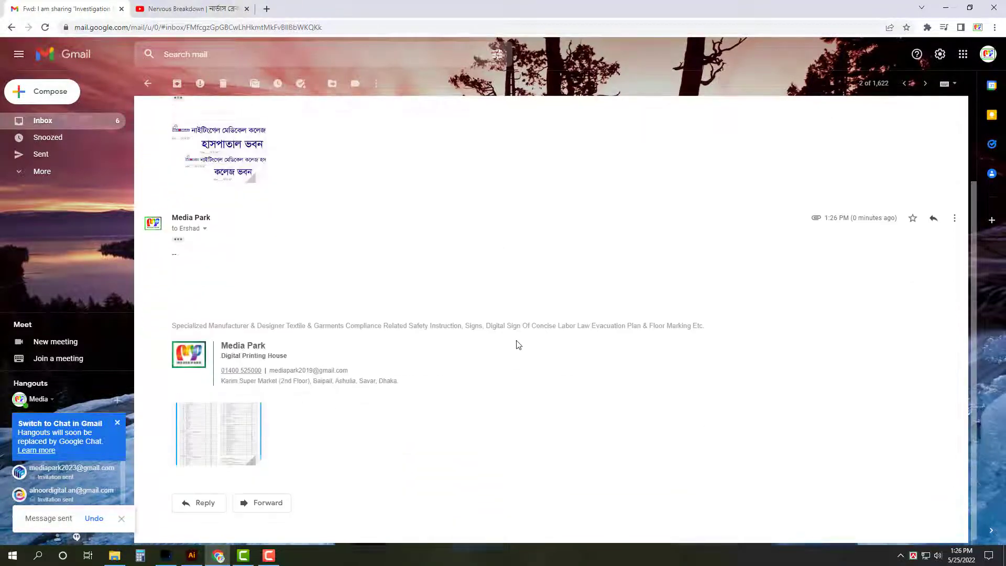
Step: Go back to the inbox, minimize Gmail and show the desktop
click(114, 128)
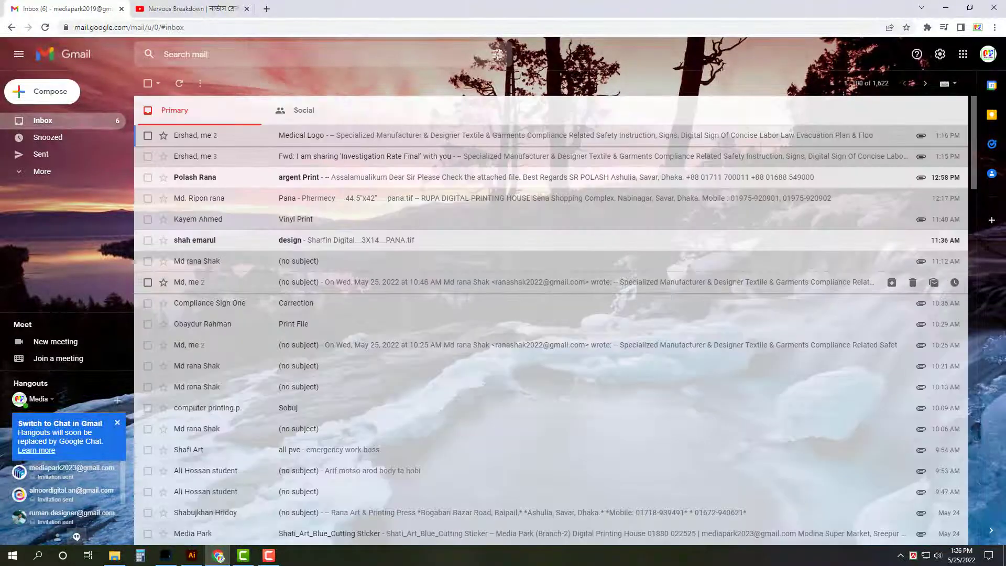
click(947, 10)
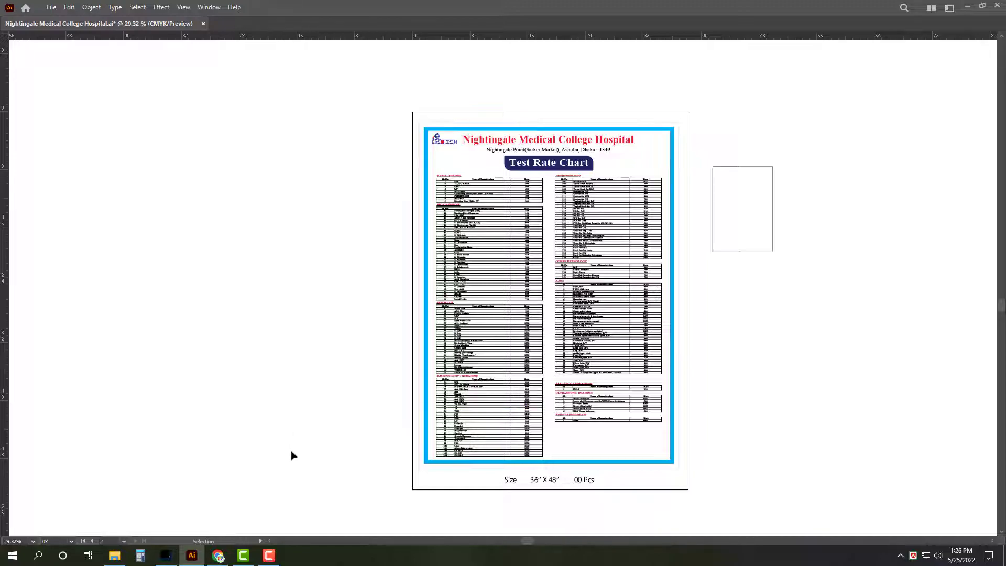
key(super+d)
click(269, 556)
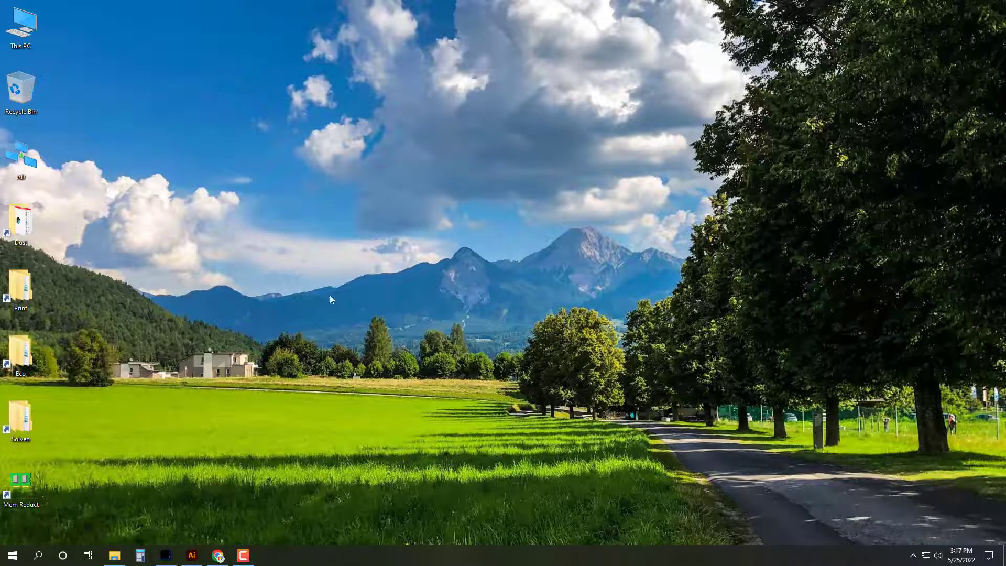
right_click(309, 193)
click(336, 222)
click(217, 556)
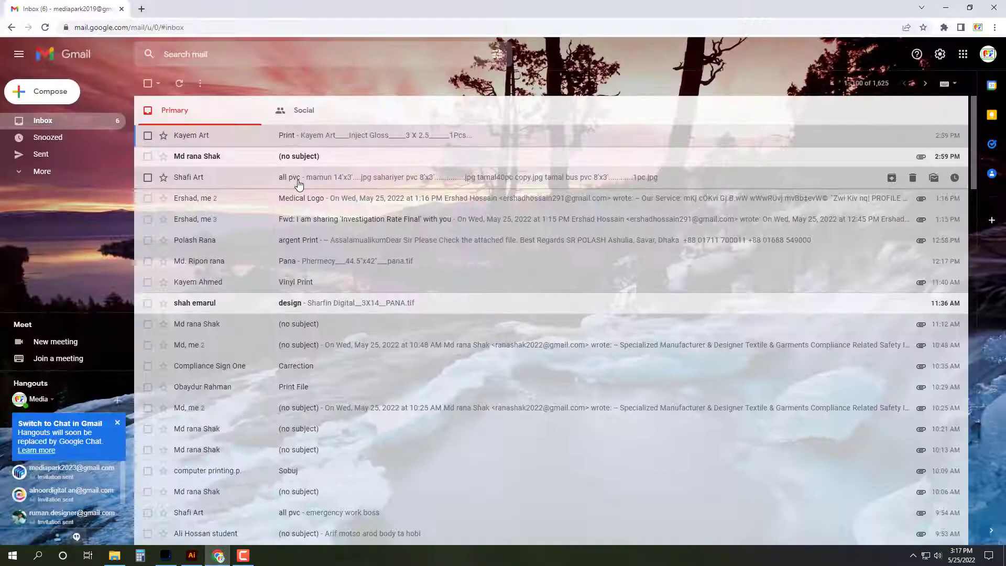
click(262, 165)
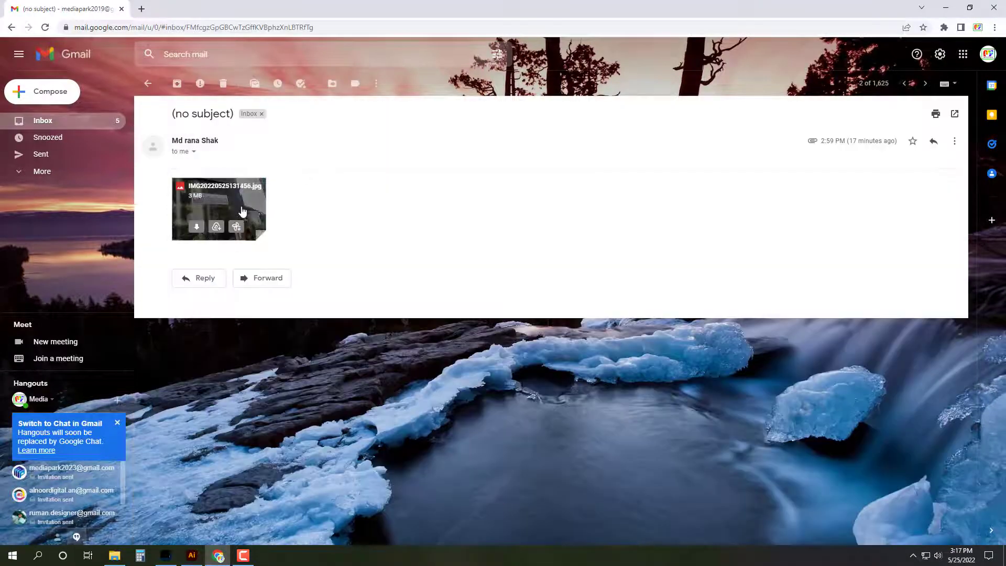
click(220, 204)
scroll(603, 167, up, 2)
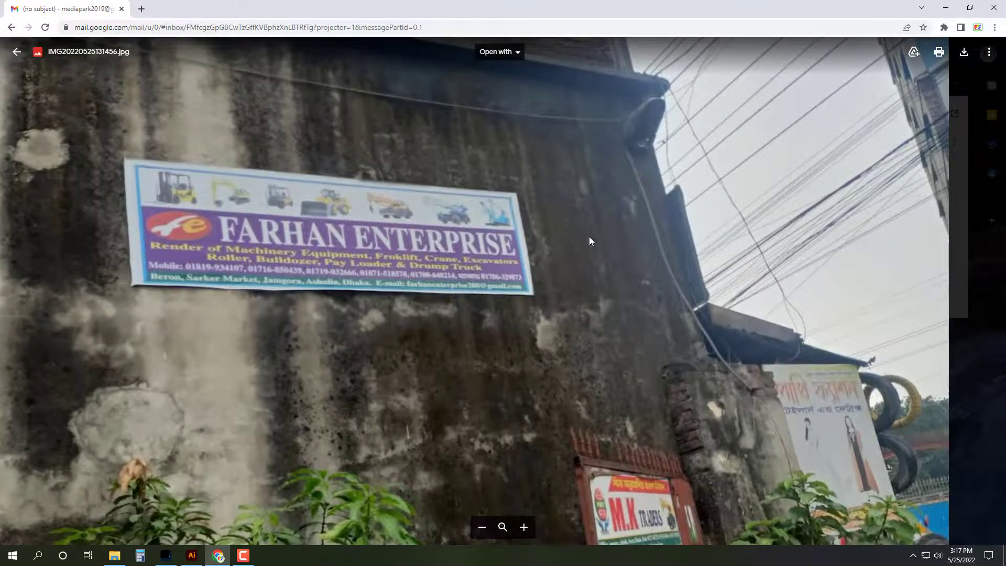
scroll(591, 238, up, 1)
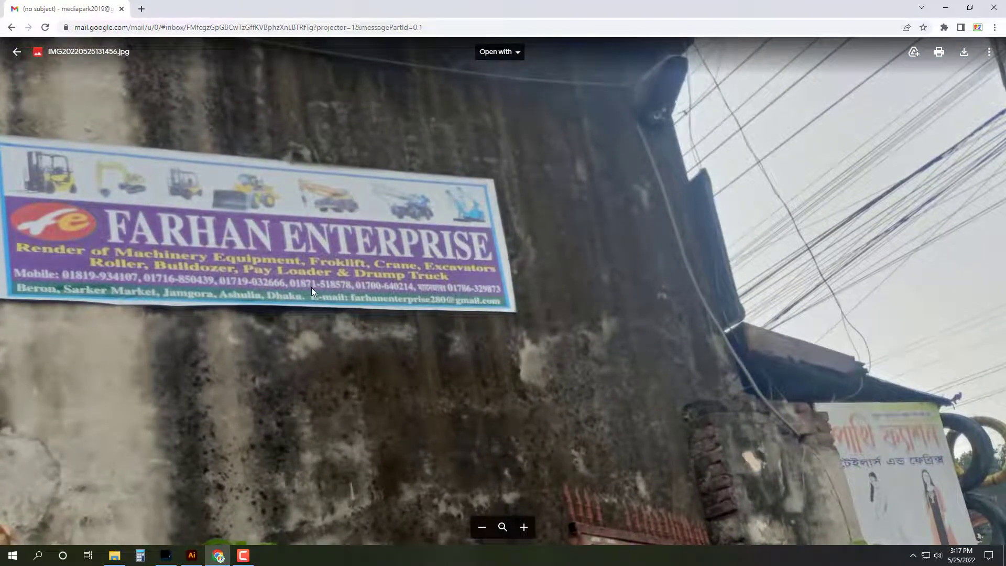
scroll(319, 284, down, 2)
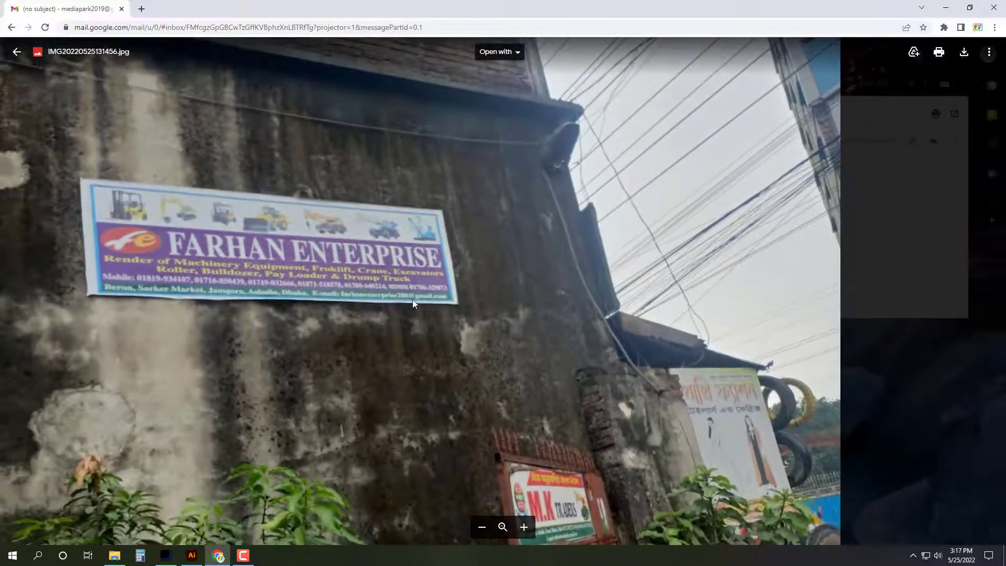
scroll(413, 300, down, 3)
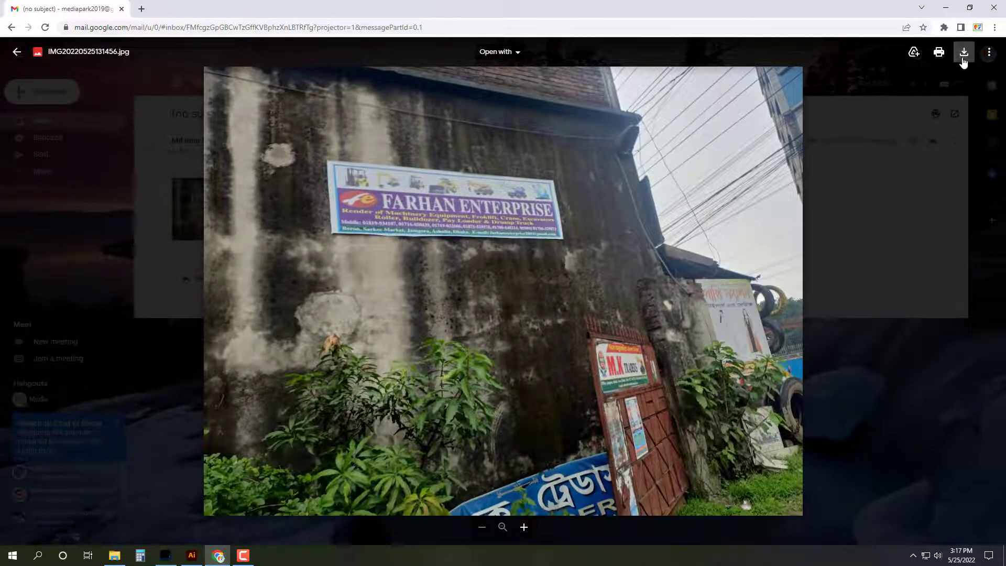
click(964, 61)
Step: Close the photo viewer and open the downloaded photo's actions in the Downloads folder
click(839, 391)
click(95, 125)
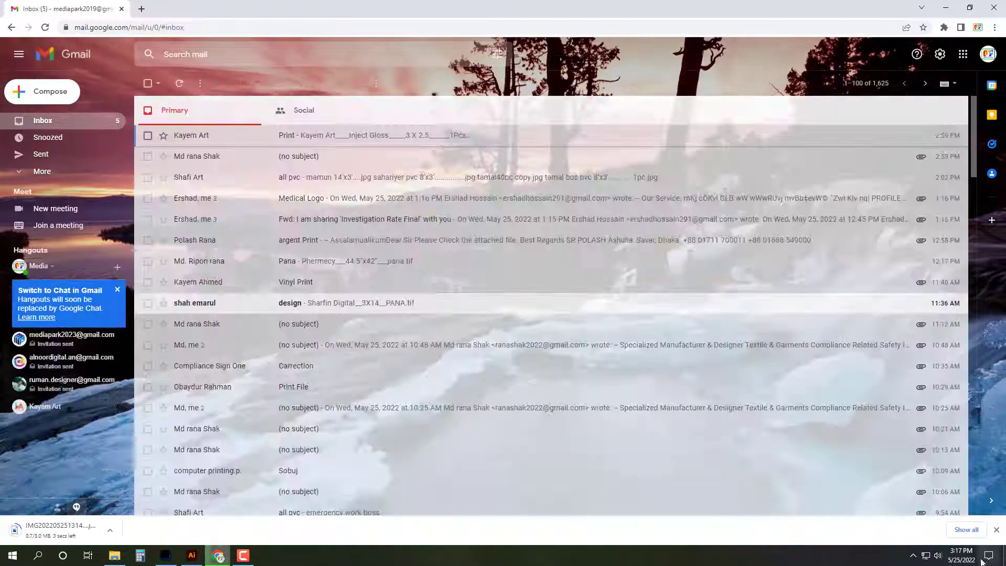
click(967, 530)
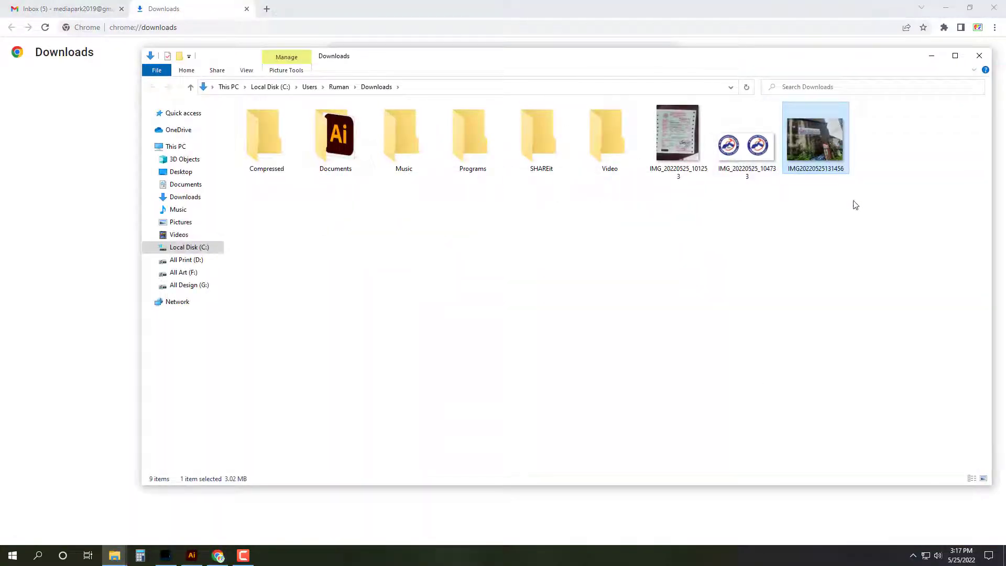
right_click(818, 138)
mouse_move(833, 303)
click(747, 317)
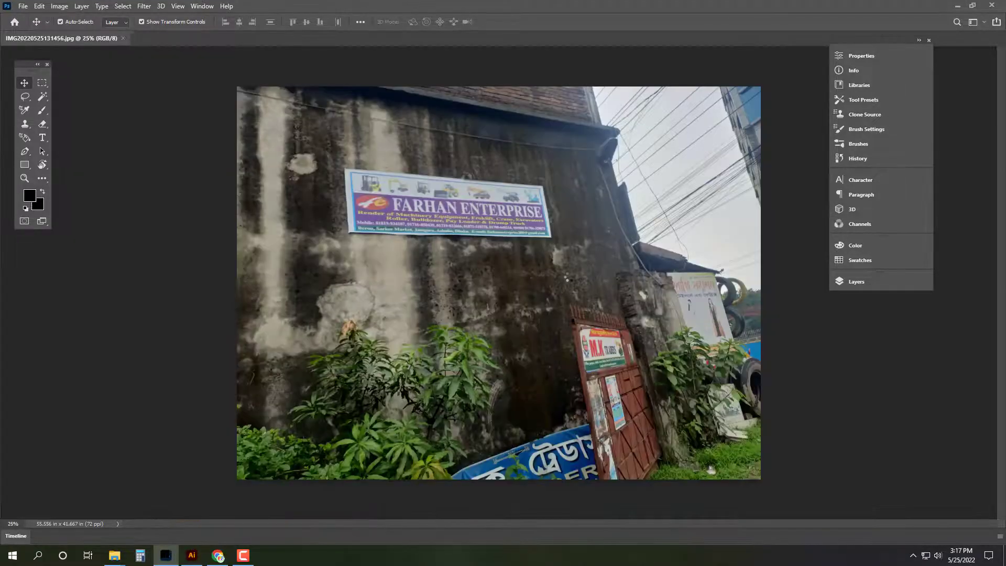
scroll(454, 131, up, 5)
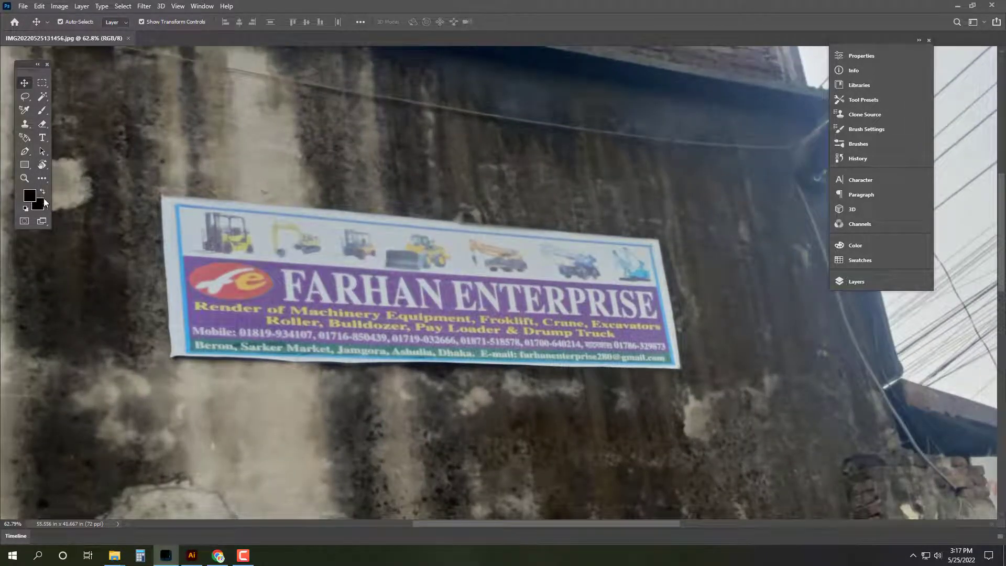
Step: Perspective-crop the photo to the four corners of the Farhan Enterprise banner
click(42, 180)
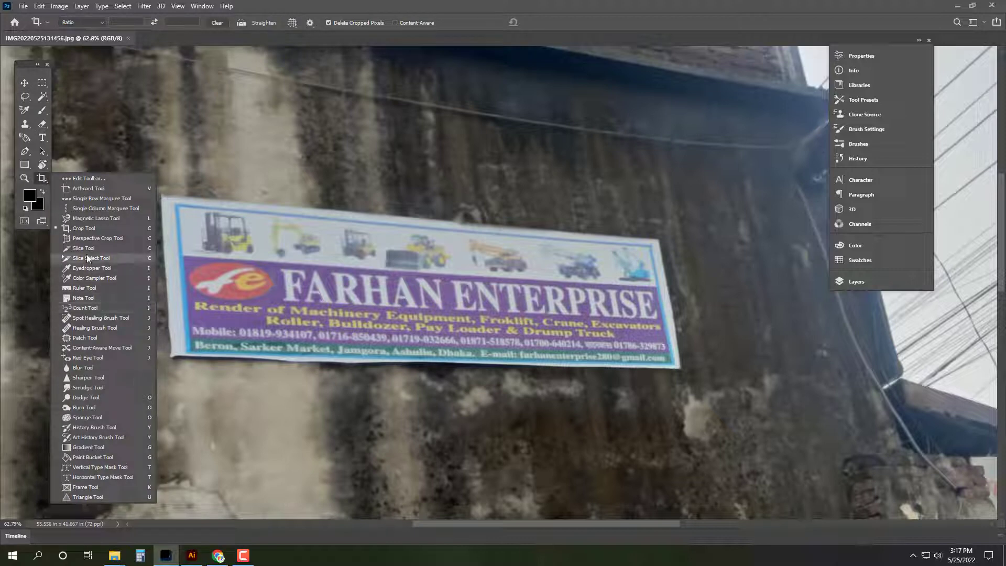
click(98, 238)
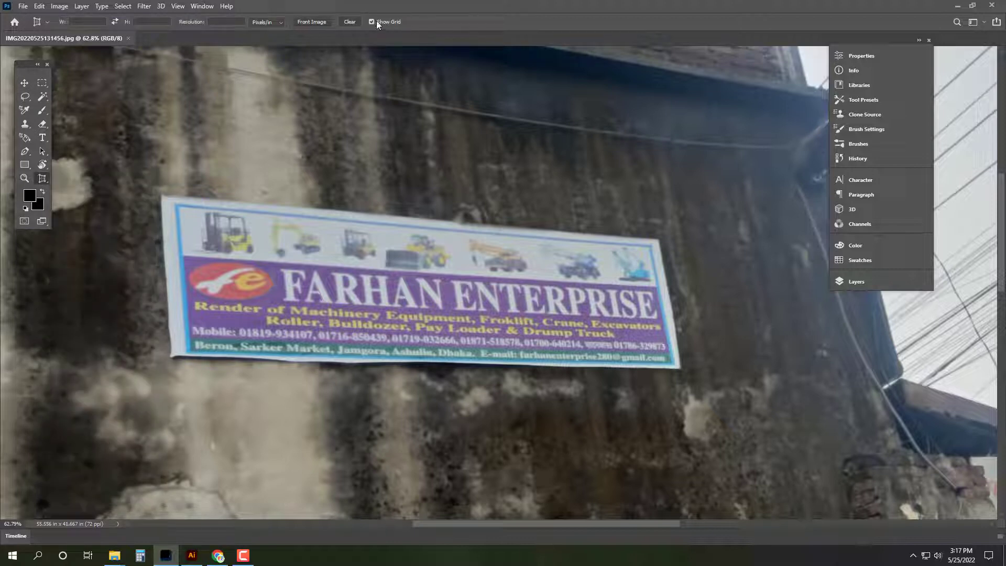
click(178, 204)
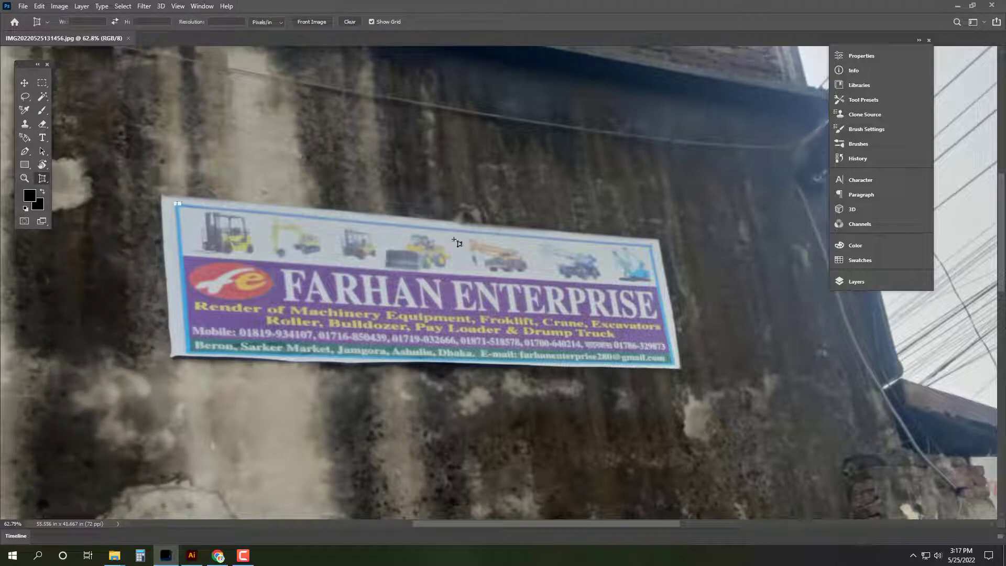
click(650, 245)
click(677, 368)
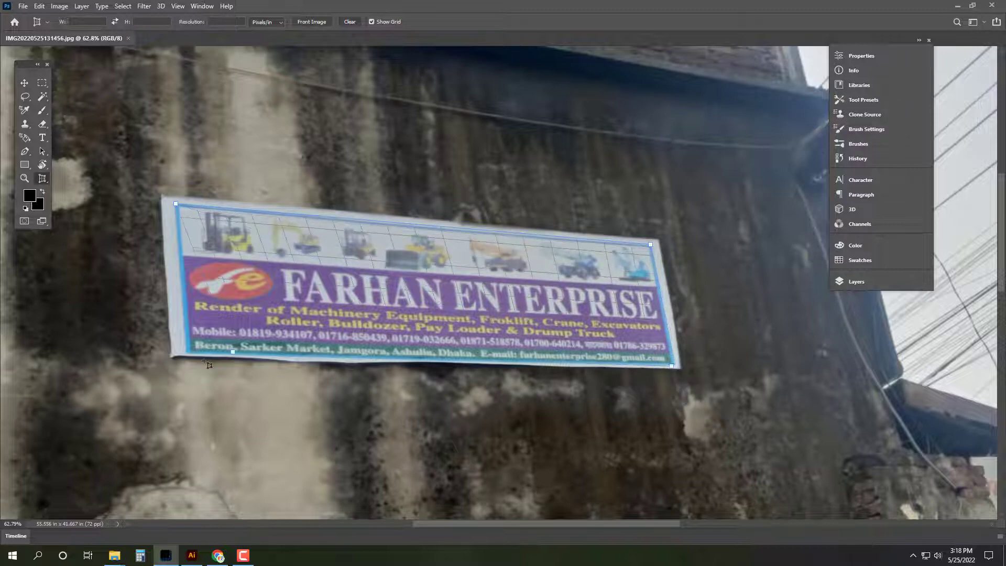
click(173, 357)
key(Return)
Step: Fit the cropped banner to the window, save it as JPEG, and show the desktop
key(v)
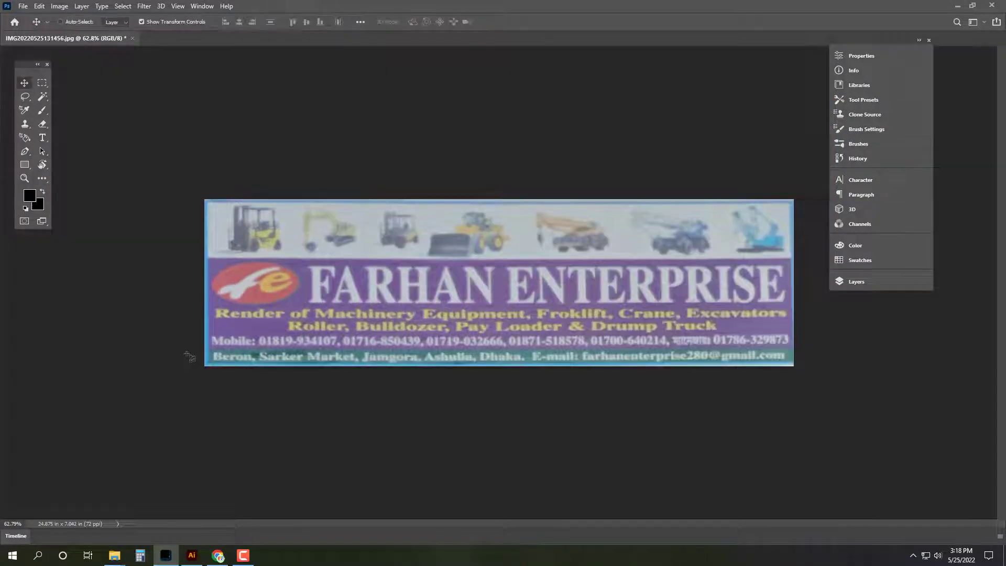
key(Tab)
key(ctrl+0)
key(ctrl+s)
key(Return)
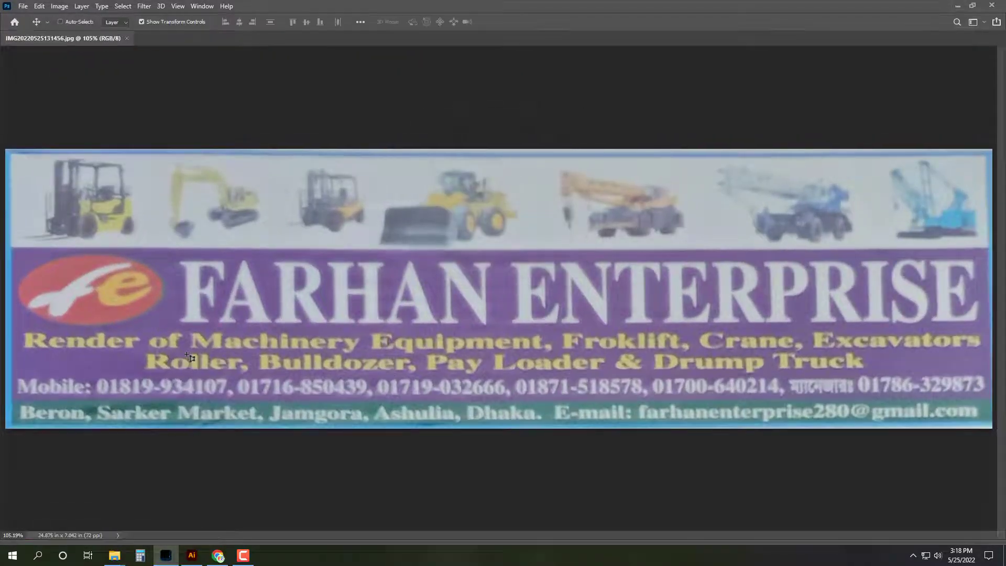
key(super+d)
Step: Open the Farhan Enterprise file from the Rana Art folder on the All Art drive
double_click(20, 23)
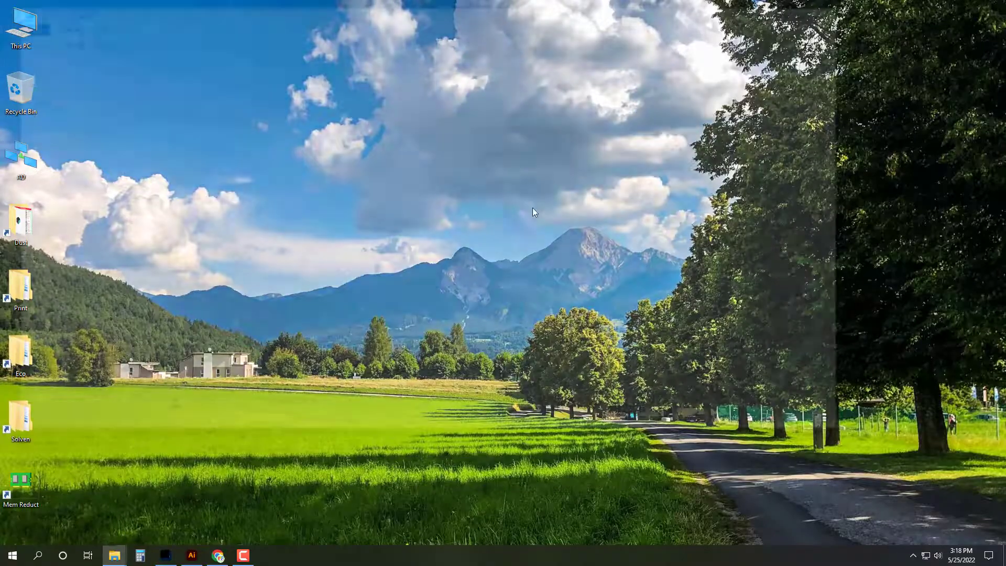
double_click(447, 156)
scroll(314, 225, down, 5)
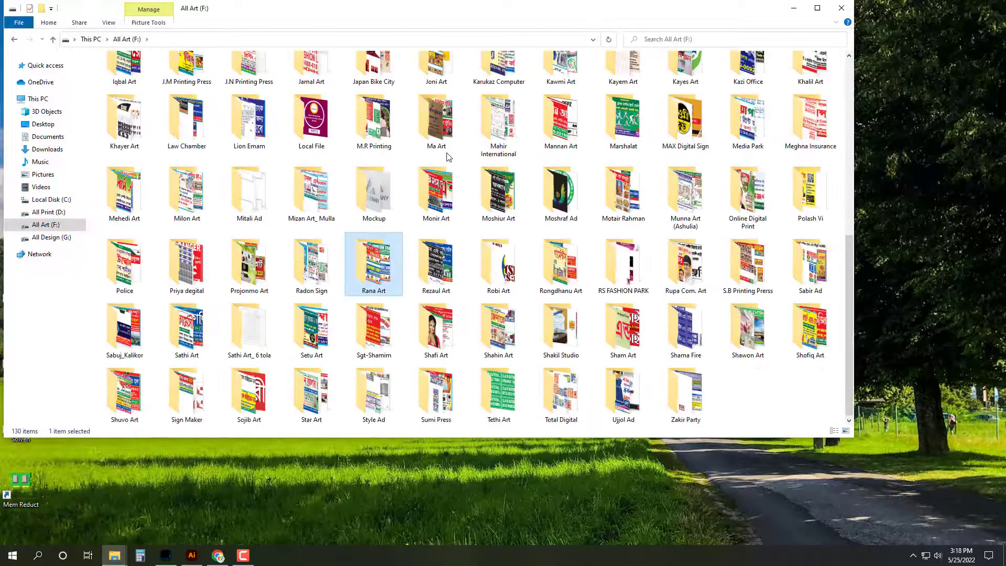
double_click(374, 257)
click(817, 8)
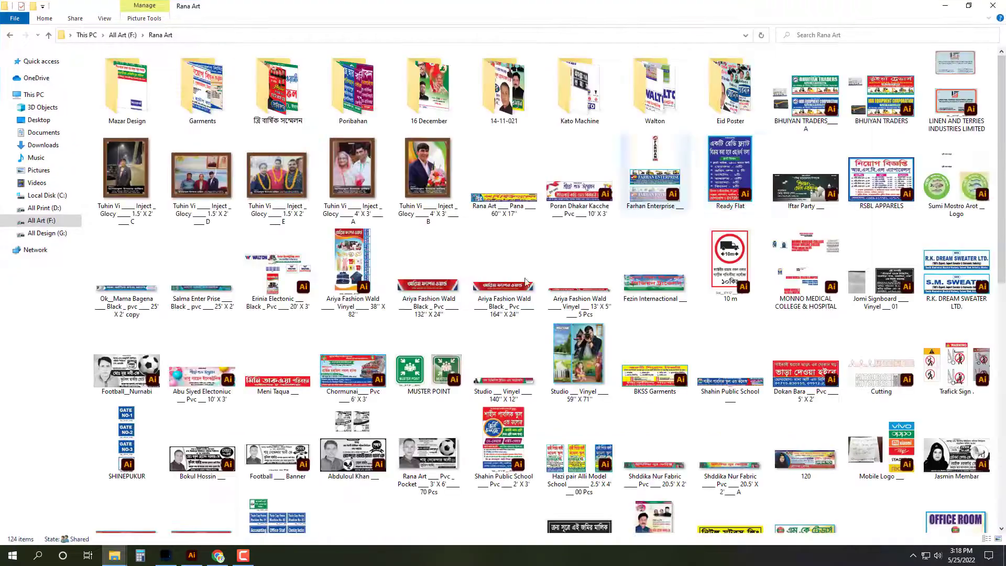
key(f)
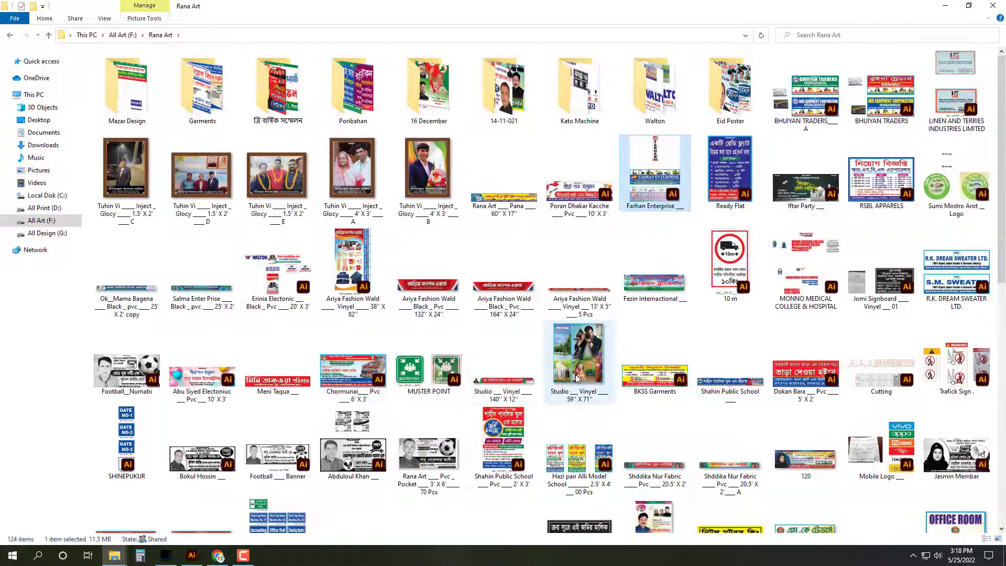
key(Return)
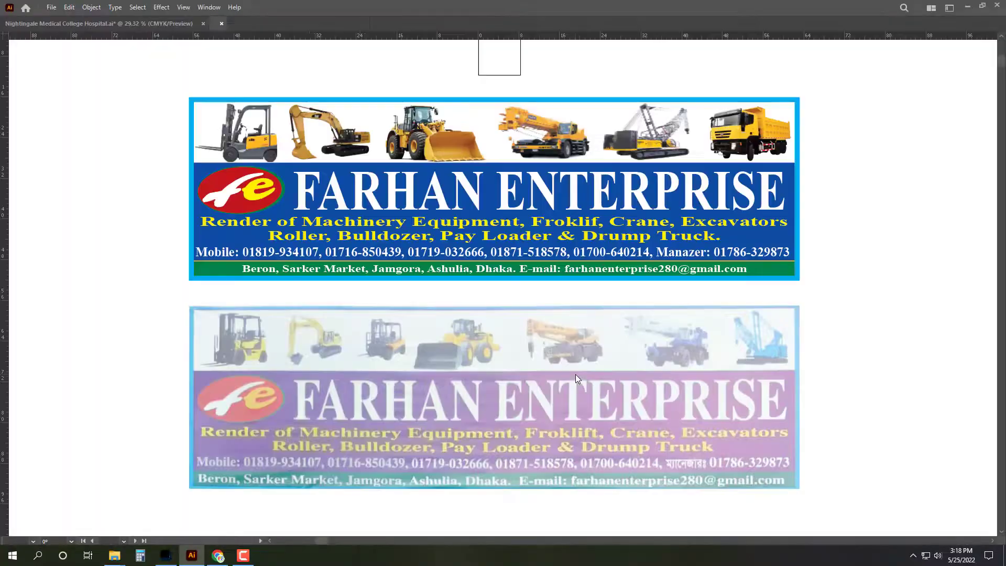
Step: Select the lower scanned banner and compare the artwork against the Photoshop banner photo
click(581, 397)
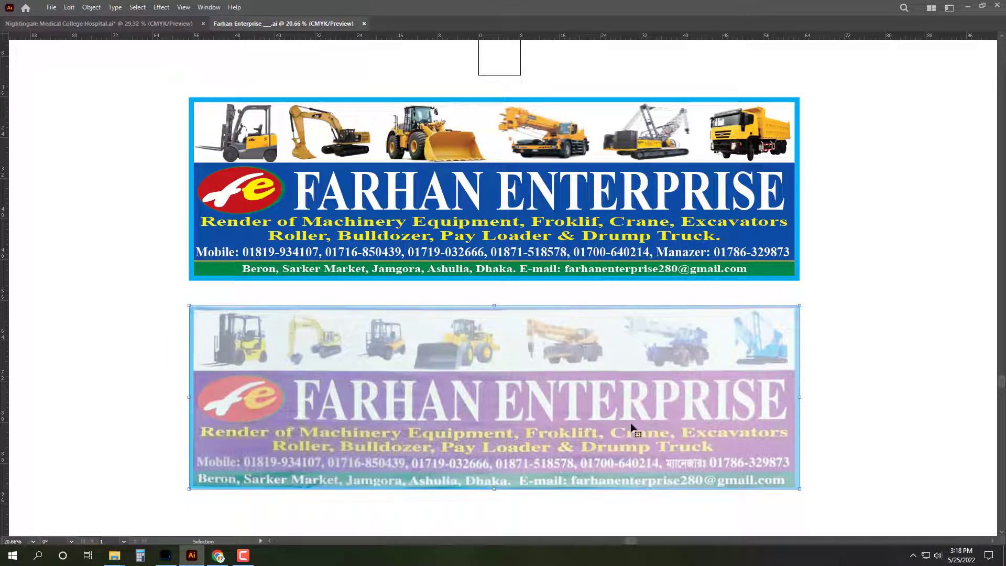
click(217, 557)
click(218, 556)
click(167, 557)
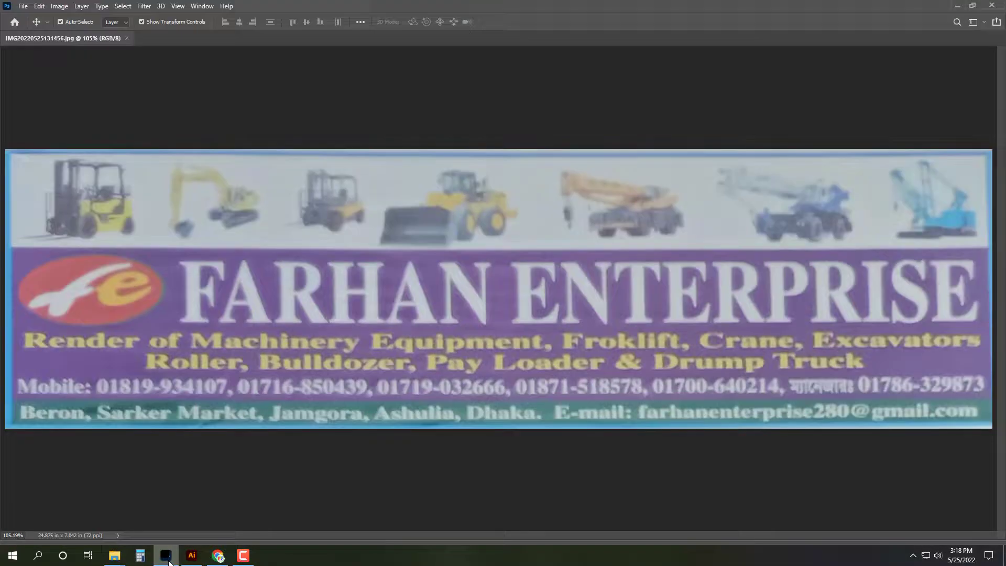
click(169, 561)
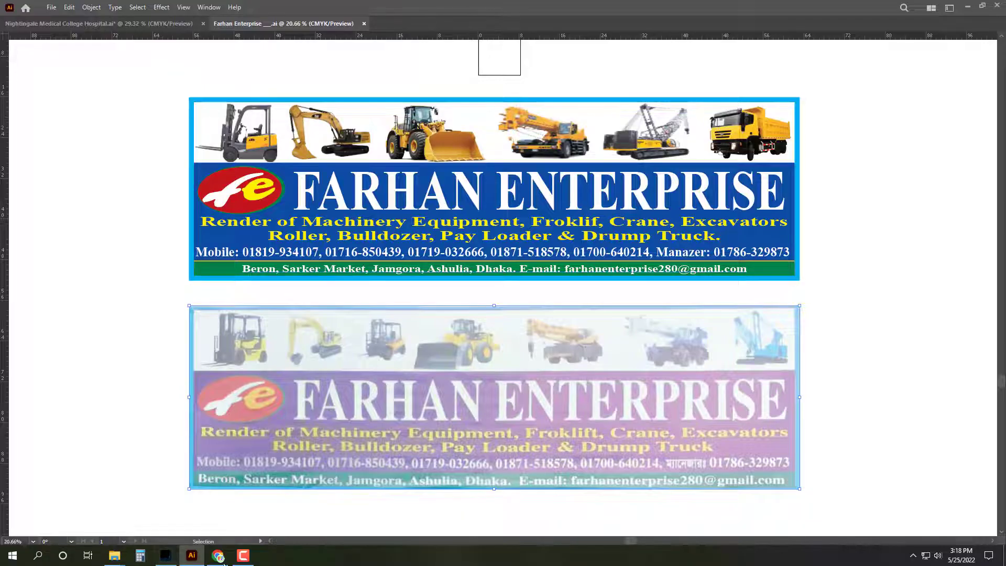
click(169, 560)
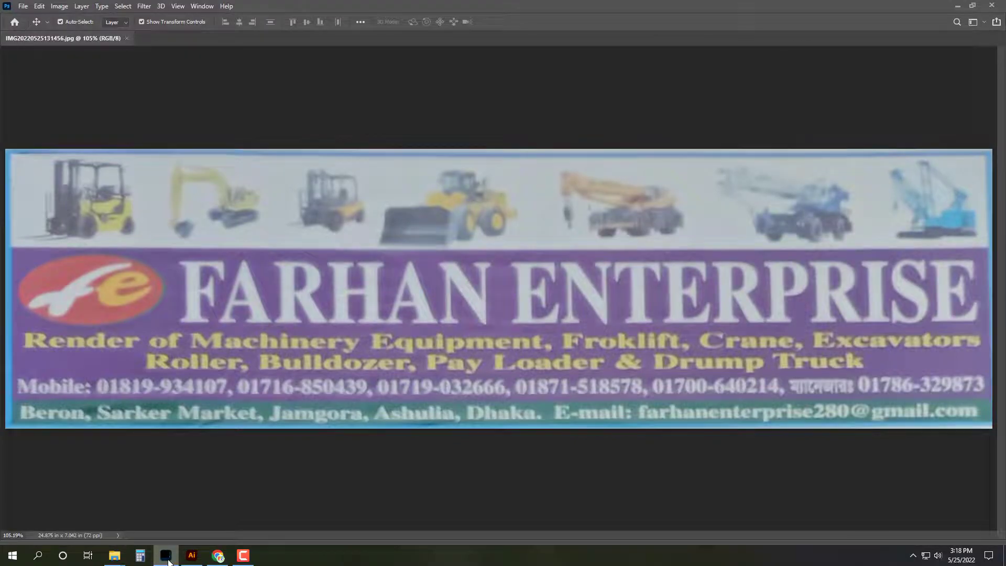
click(169, 562)
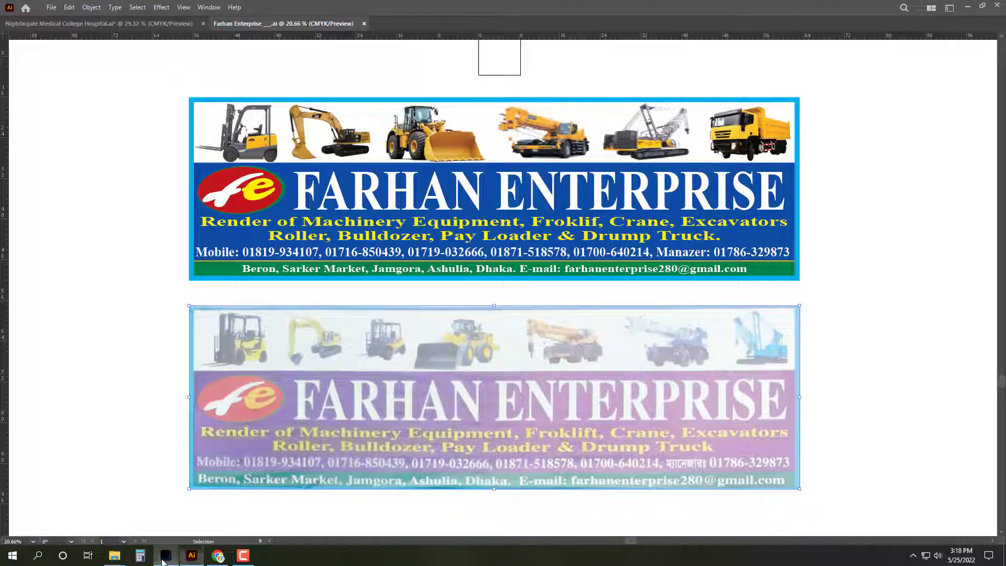
Step: Tighten the tracking of the upper banner's address and e-mail line and save the document
click(245, 269)
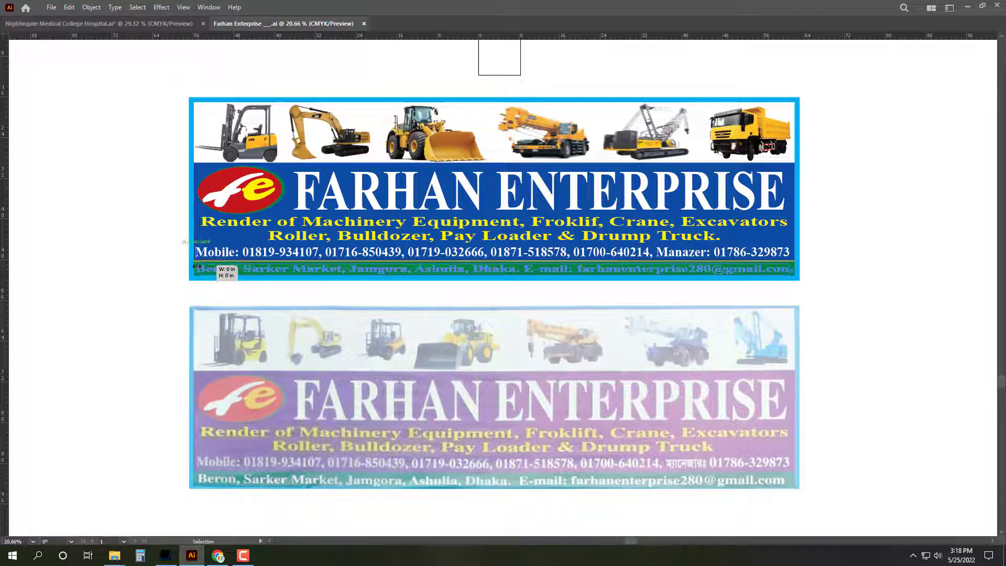
scroll(784, 332, up, 5)
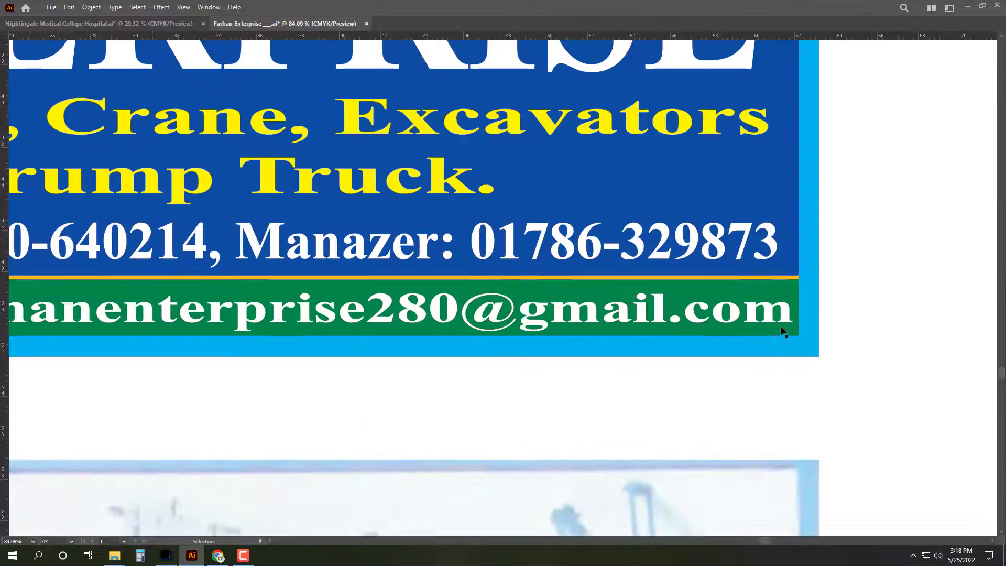
key(alt+Left)
key(alt+Left)
key(z)
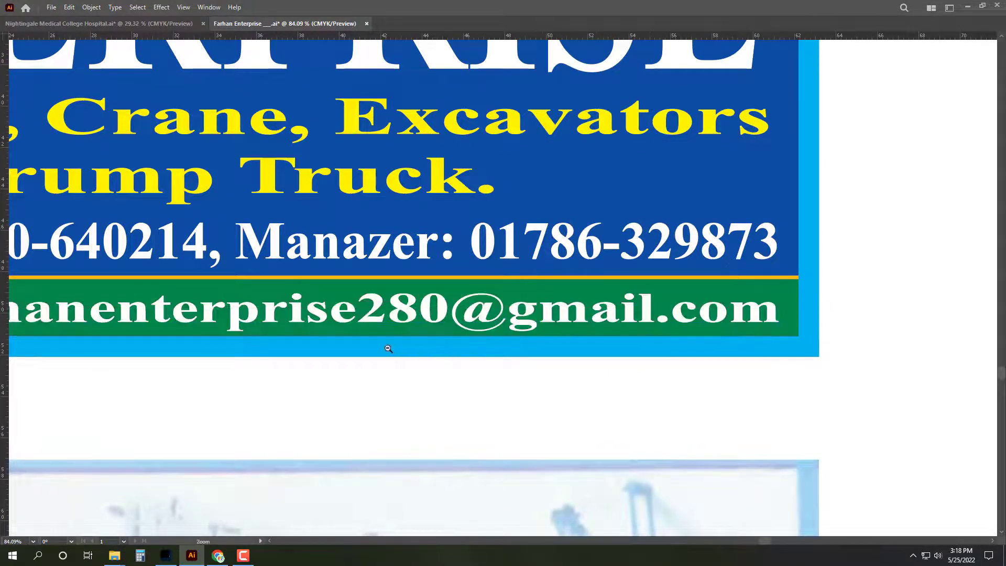
scroll(388, 349, down, 5)
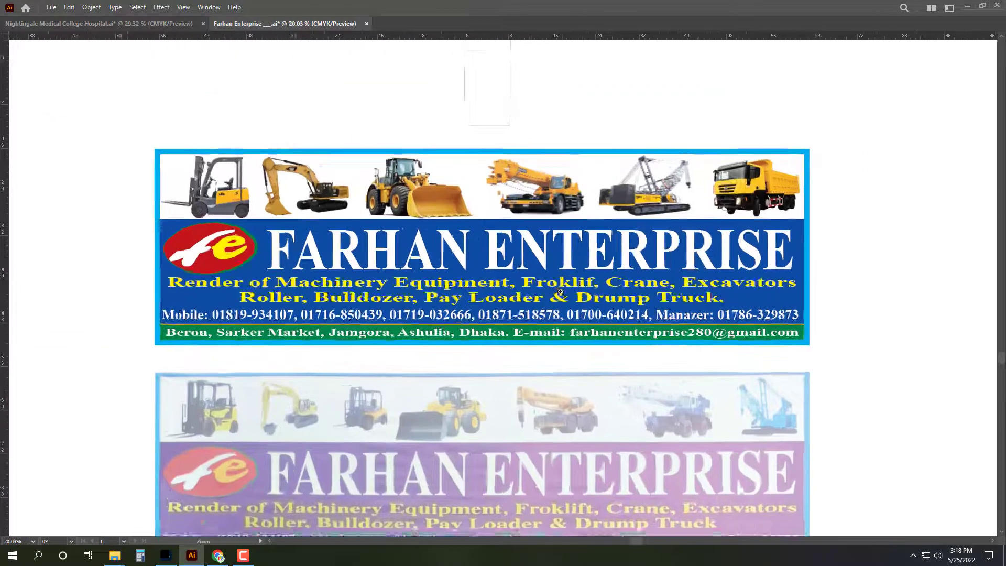
scroll(560, 292, up, 1)
key(a)
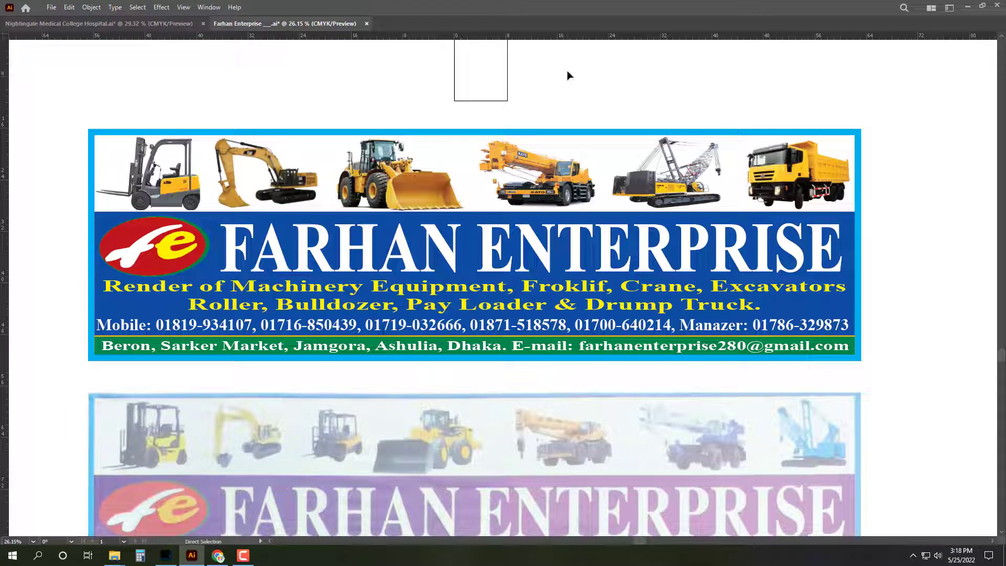
key(ctrl+s)
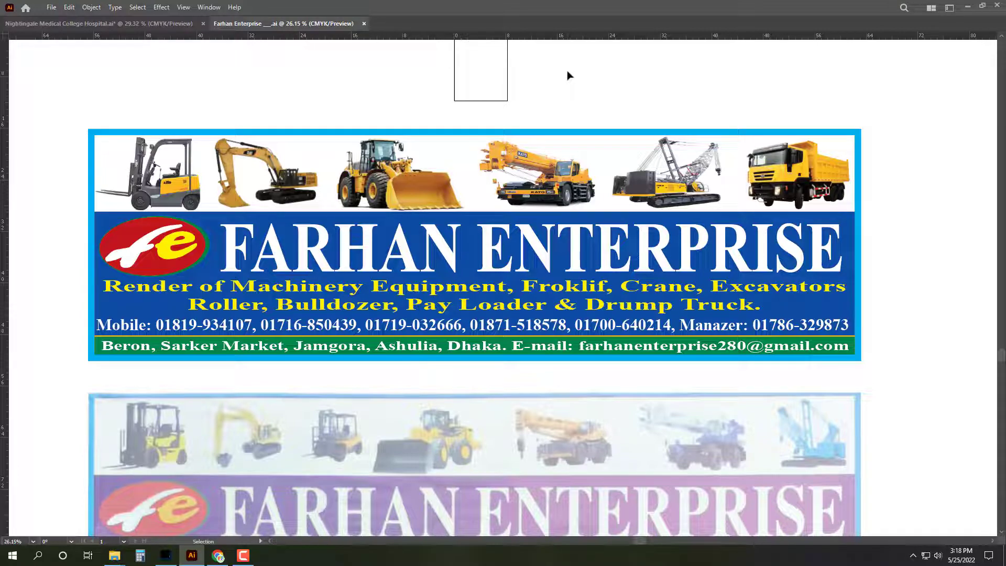
Step: Briefly open and close Preferences, then view the Photoshop banner photo again
key(ctrl+k)
key(Escape)
scroll(492, 110, left, 2)
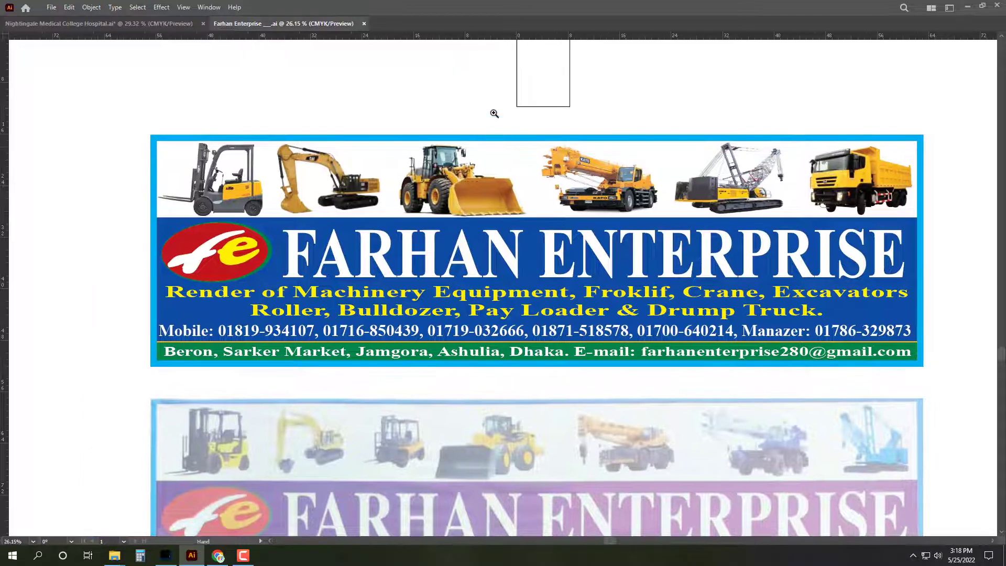
scroll(515, 123, up, 2)
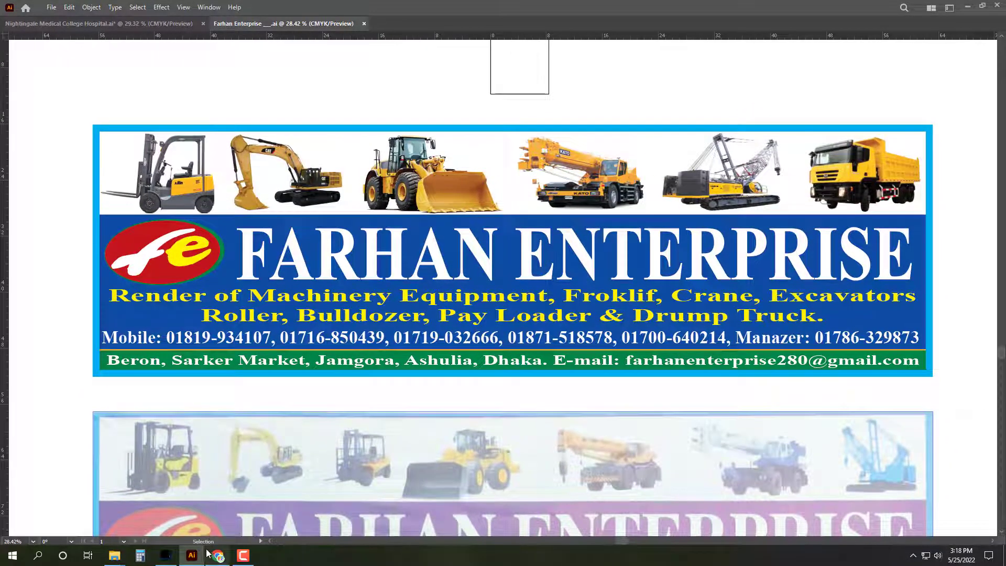
click(166, 557)
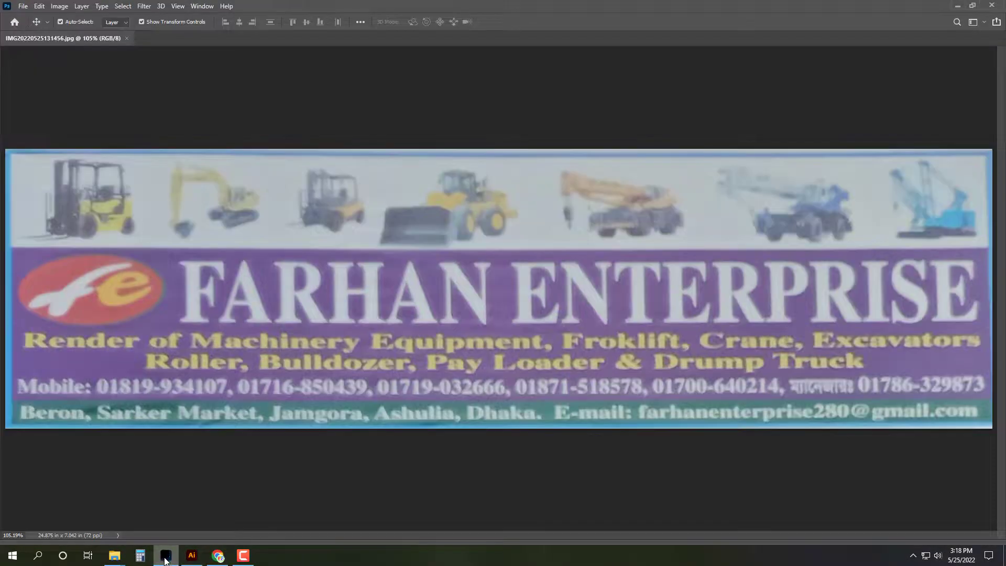
Step: Deselect the truck image, draw an artboard around the upper banner, and open Save for Web
click(165, 557)
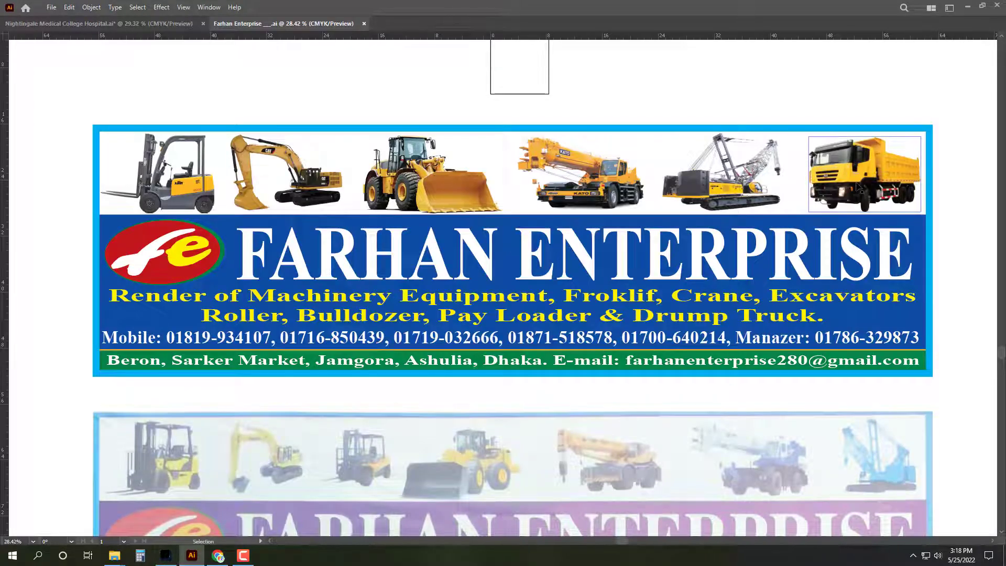
click(166, 557)
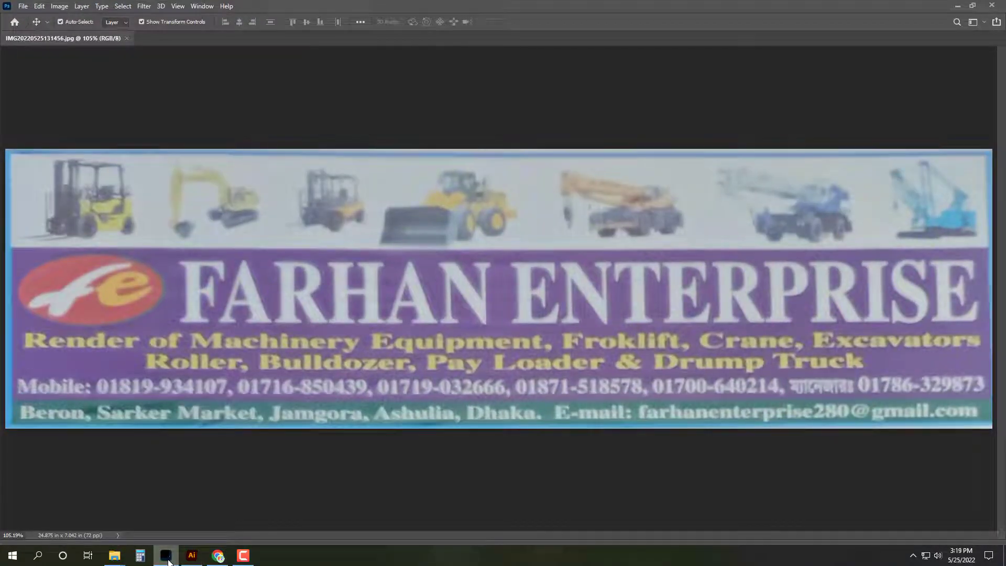
click(169, 561)
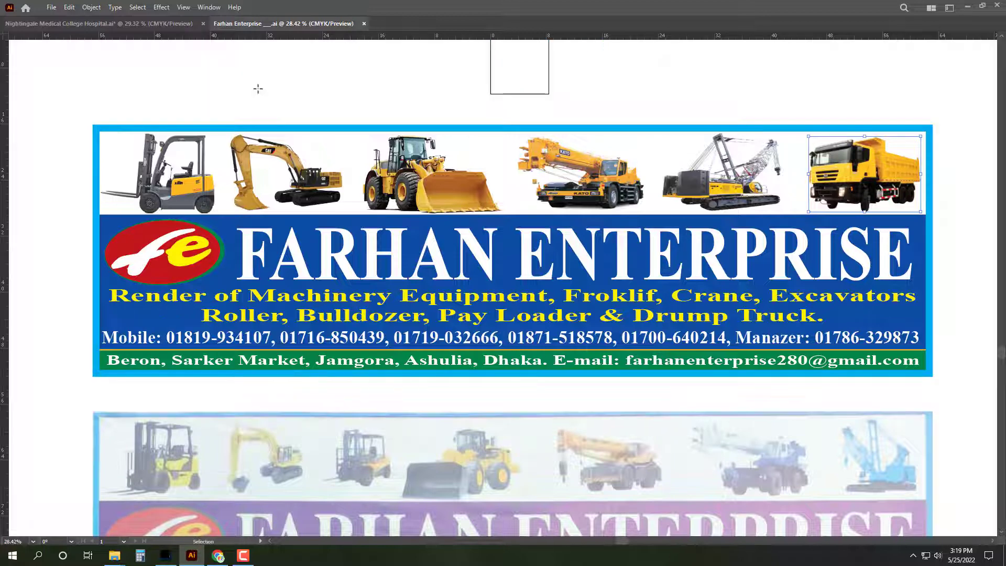
click(258, 90)
key(shift+o)
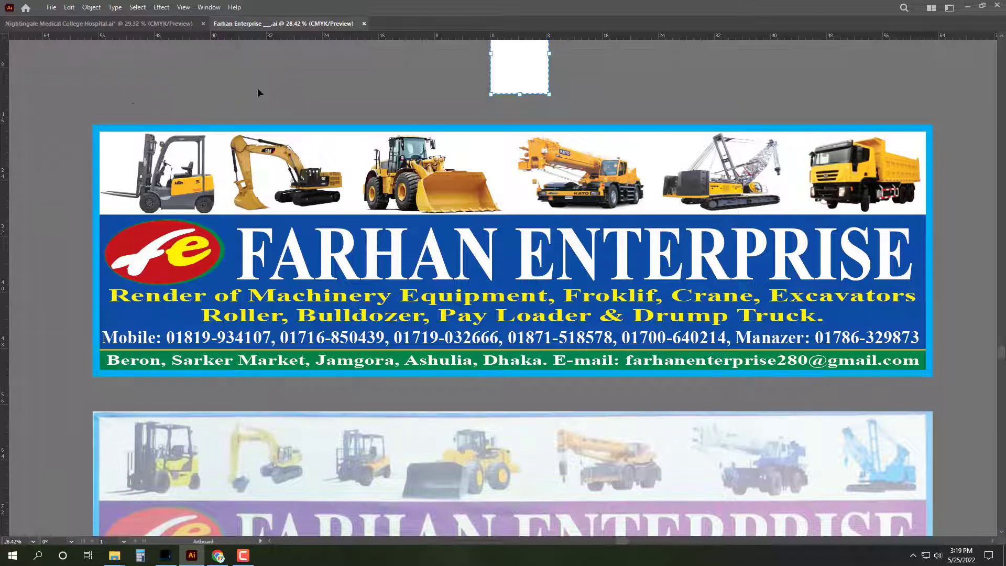
drag(87, 119, 940, 383)
key(ctrl+alt+shift+s)
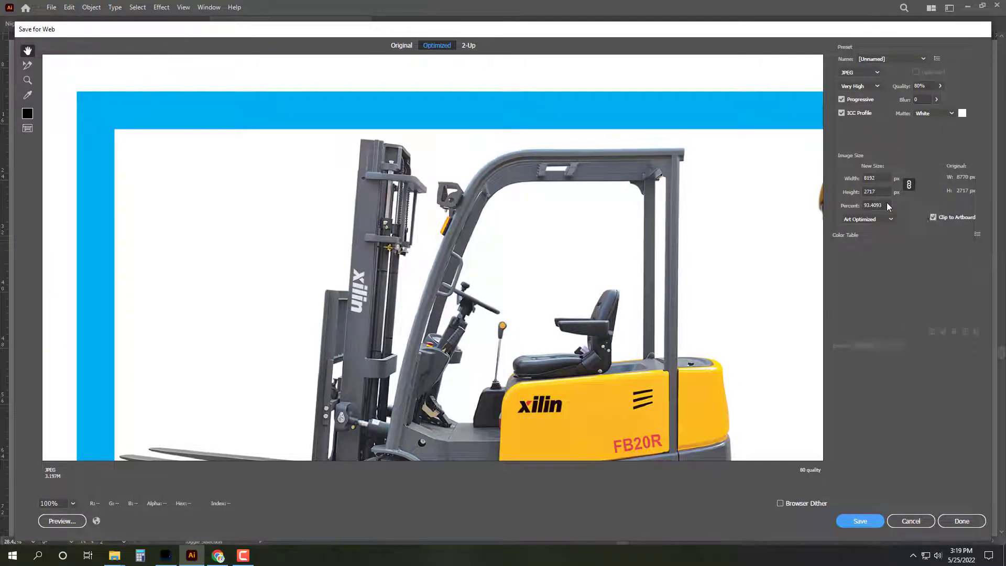
Step: Export the banner as a 50% size JPEG into the Desktop E-mail folder
click(890, 206)
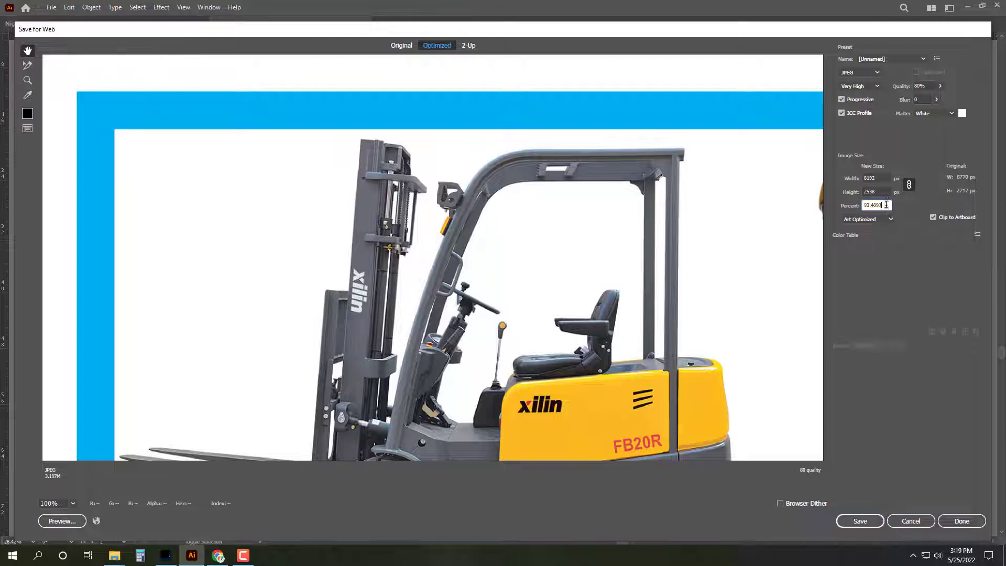
text(0)
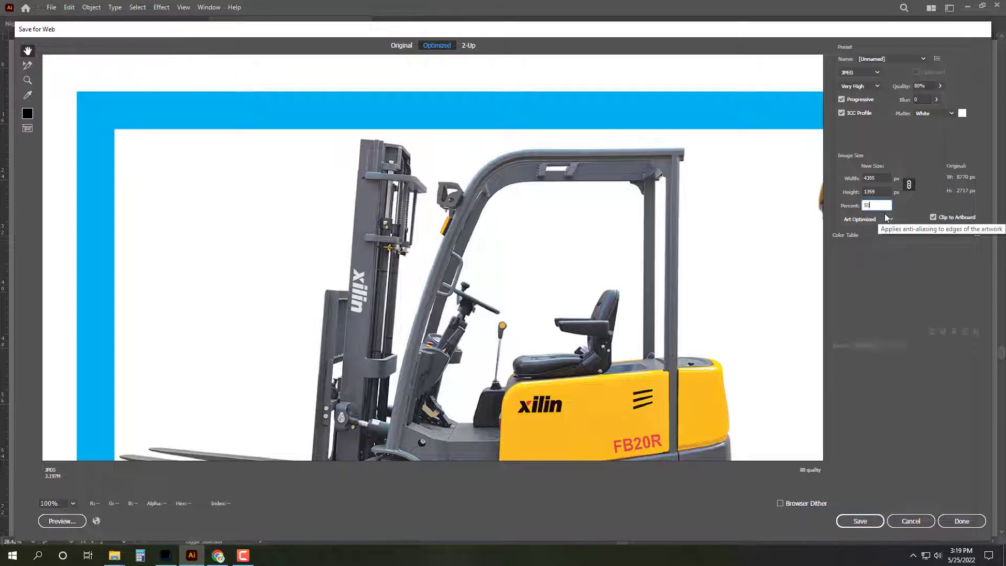
click(860, 521)
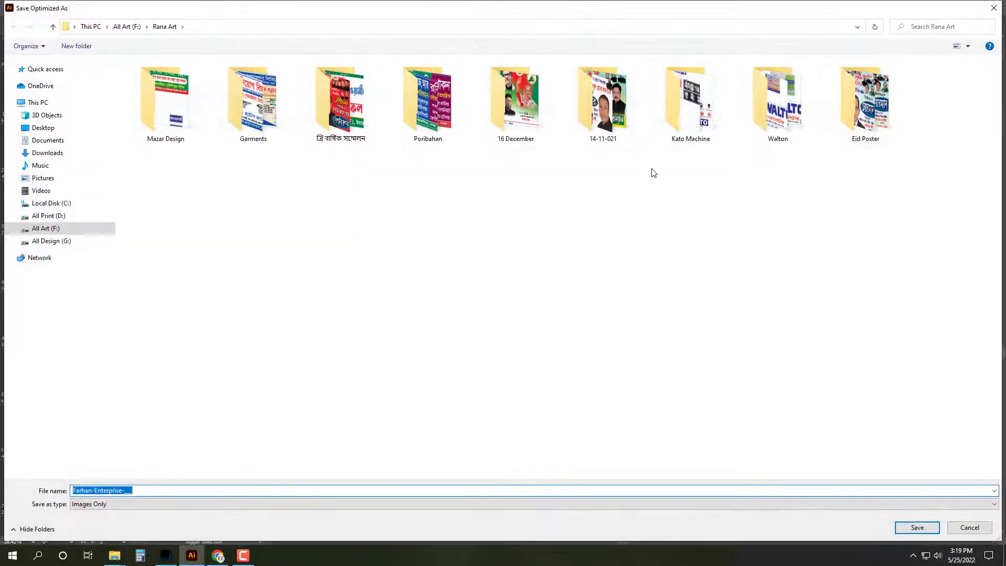
click(43, 127)
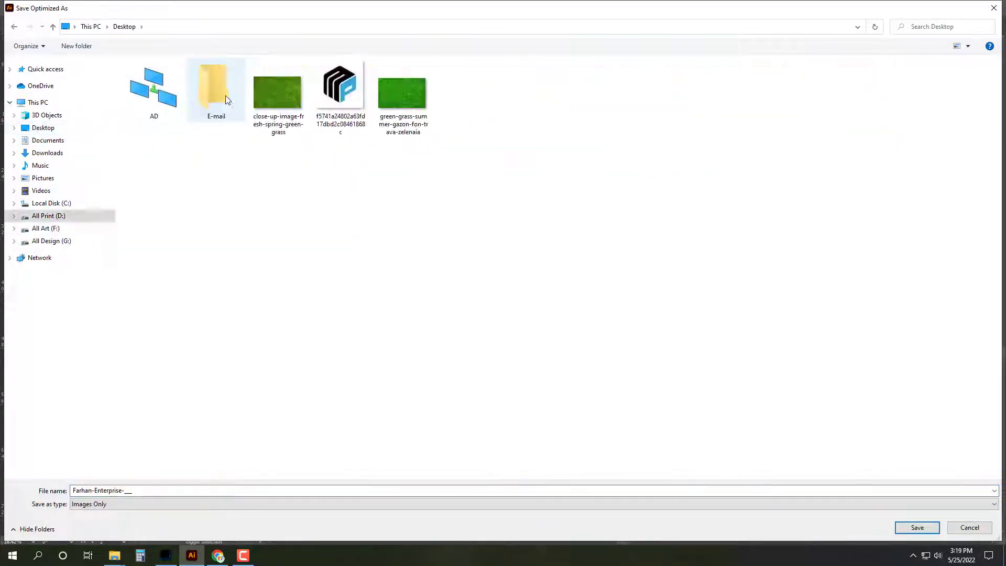
double_click(225, 99)
click(917, 527)
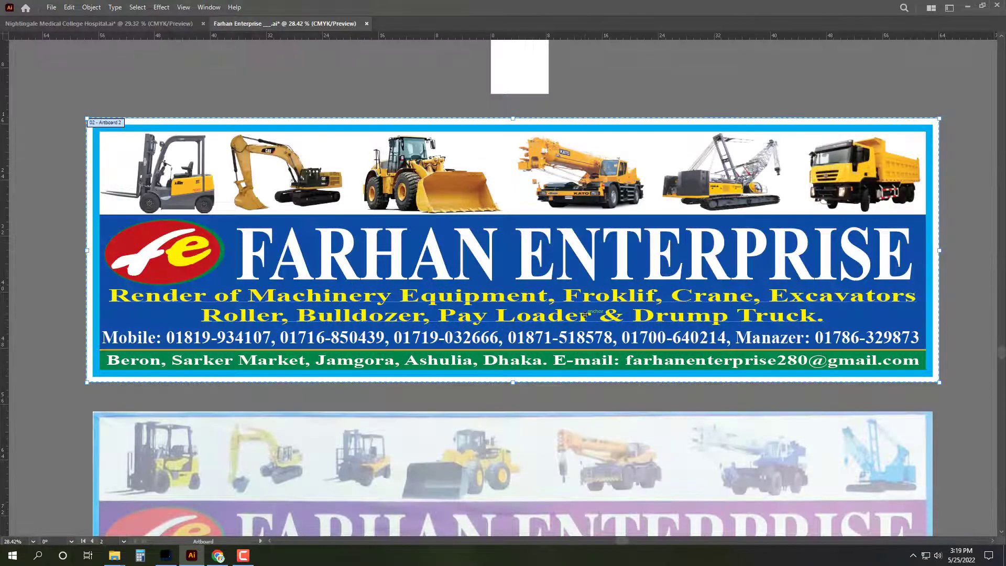
Step: Close the Farhan Enterprise and Nightingale Medical College Hospital documents without saving
key(ctrl+w)
click(559, 292)
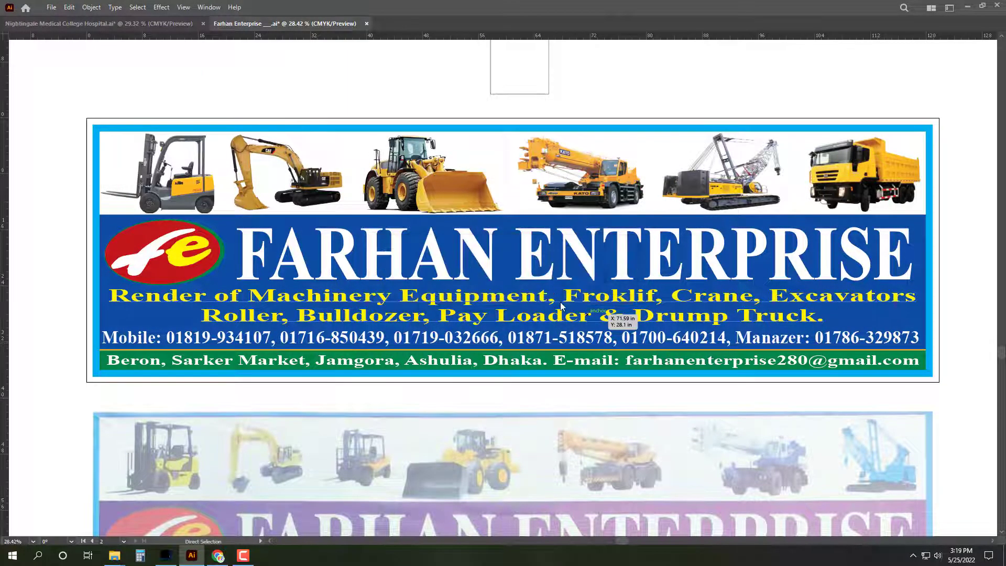
key(ctrl+w)
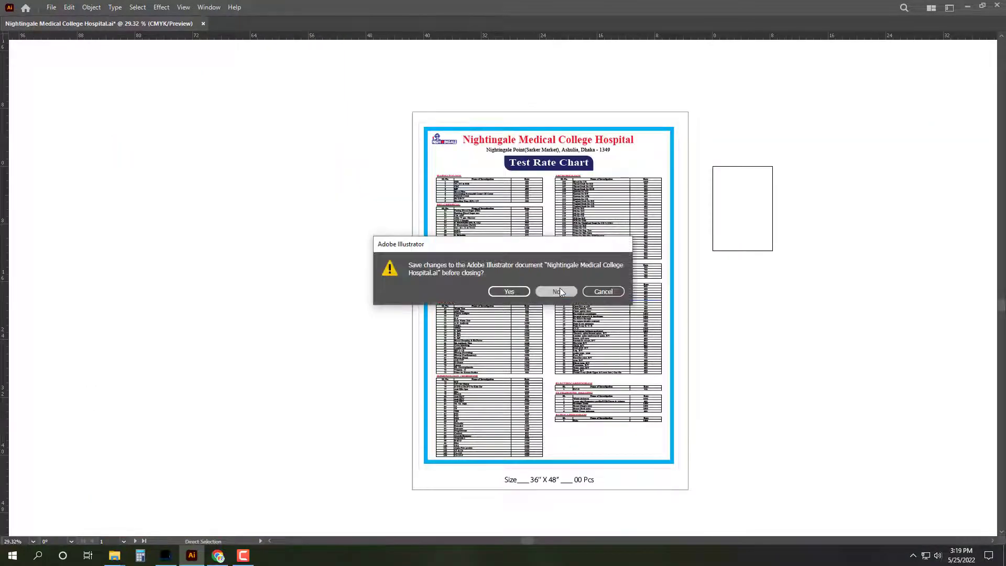
click(565, 294)
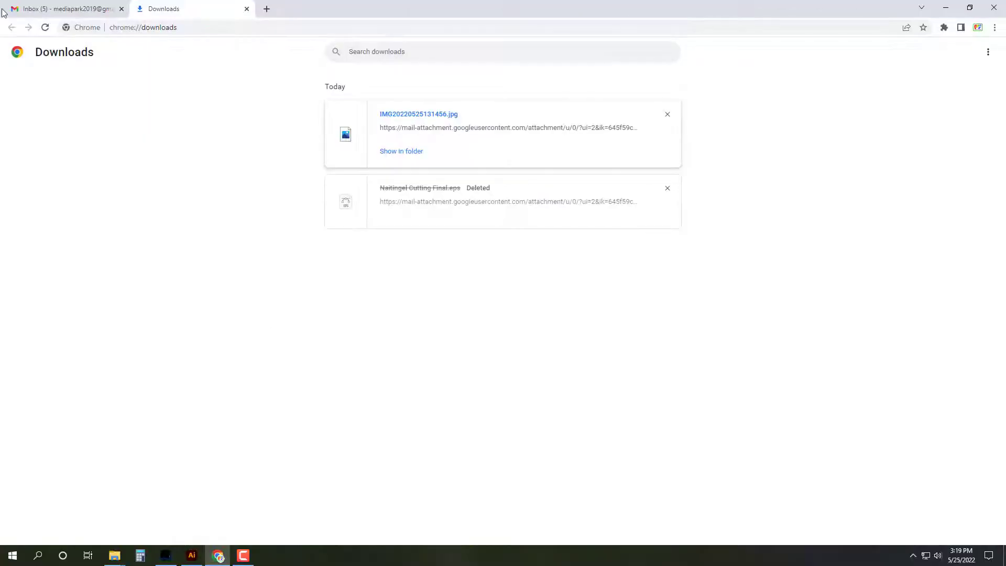
Step: Reply to the untitled email with the Farhan-Enterprise image attached and send it
click(3, 9)
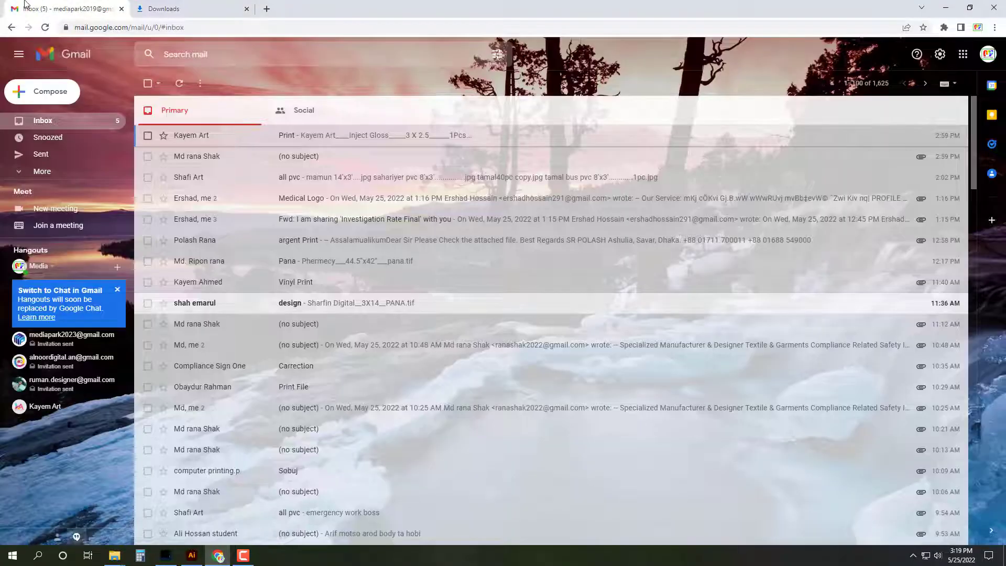
click(264, 164)
click(198, 277)
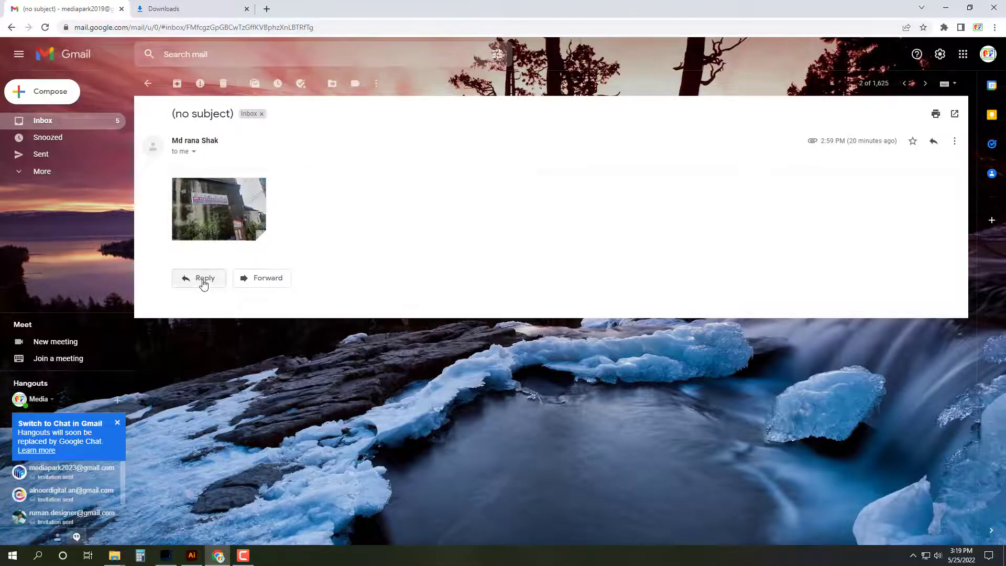
click(256, 373)
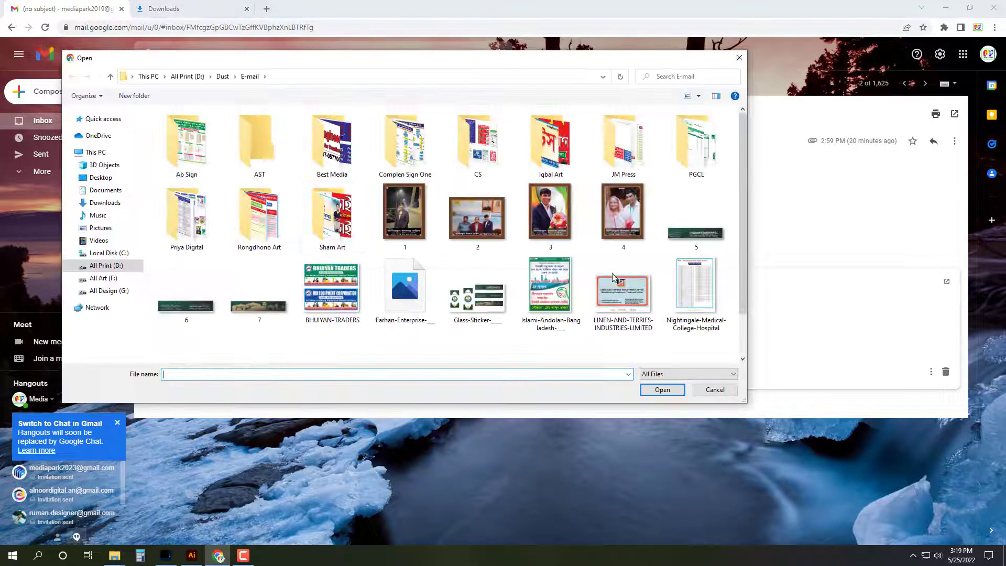
scroll(412, 262, down, 1)
double_click(411, 262)
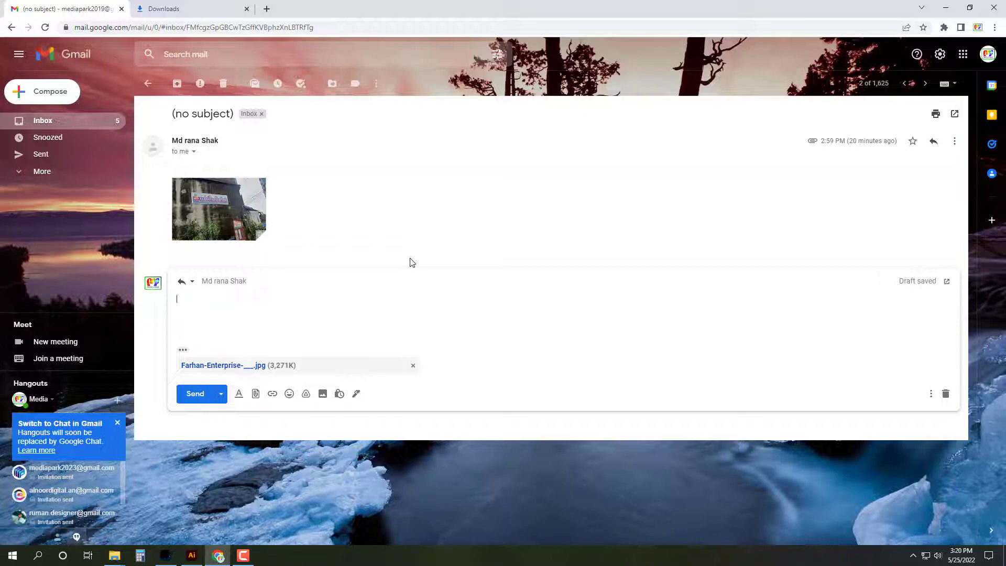
click(194, 397)
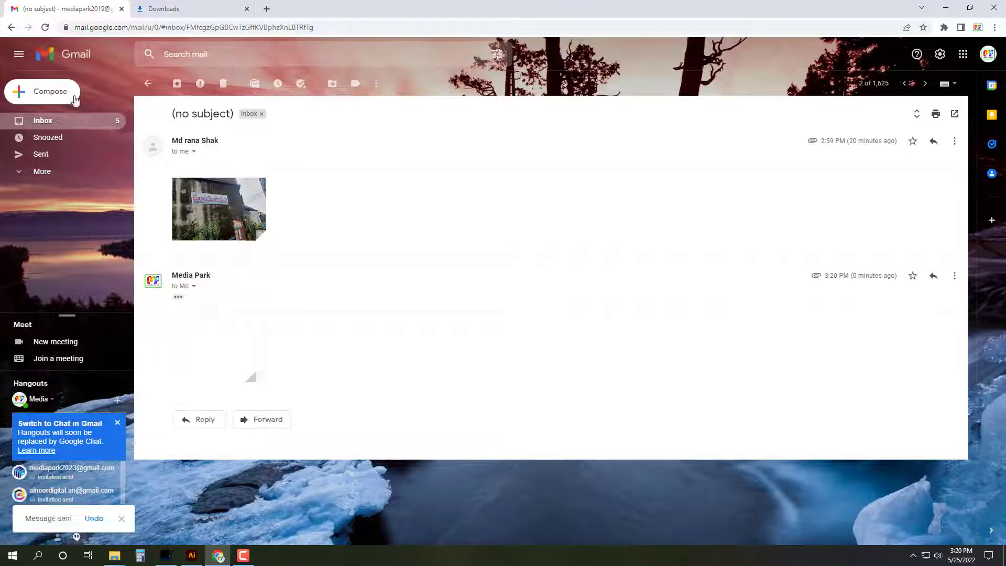
Step: Return to the inbox and clear the browser's entire download list
click(83, 123)
click(191, 6)
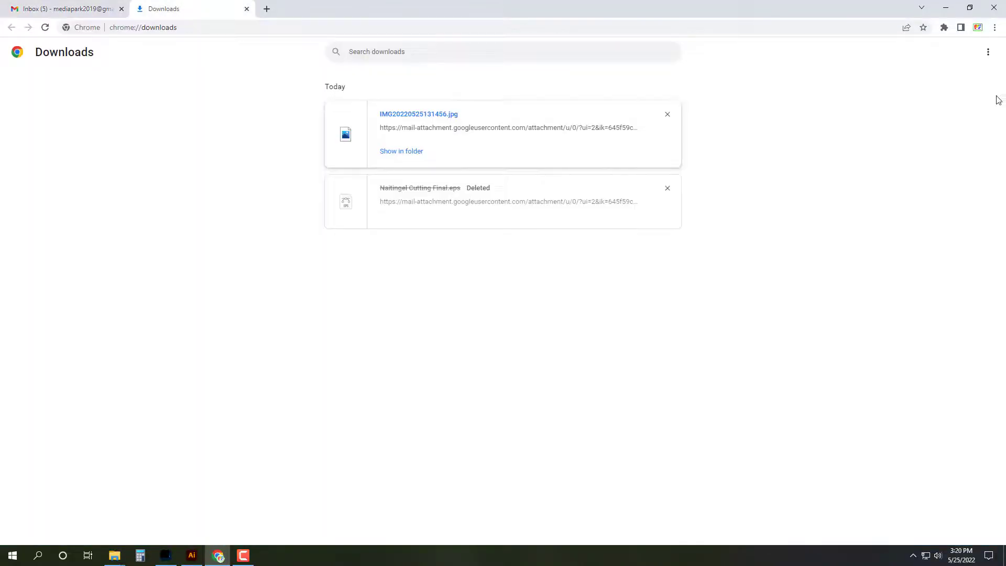
click(988, 52)
click(983, 59)
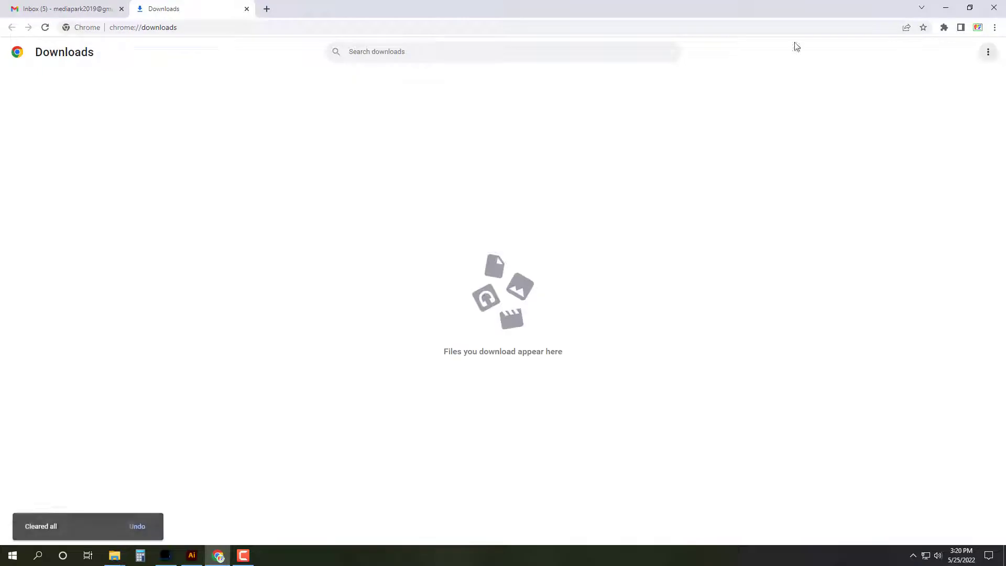
click(246, 9)
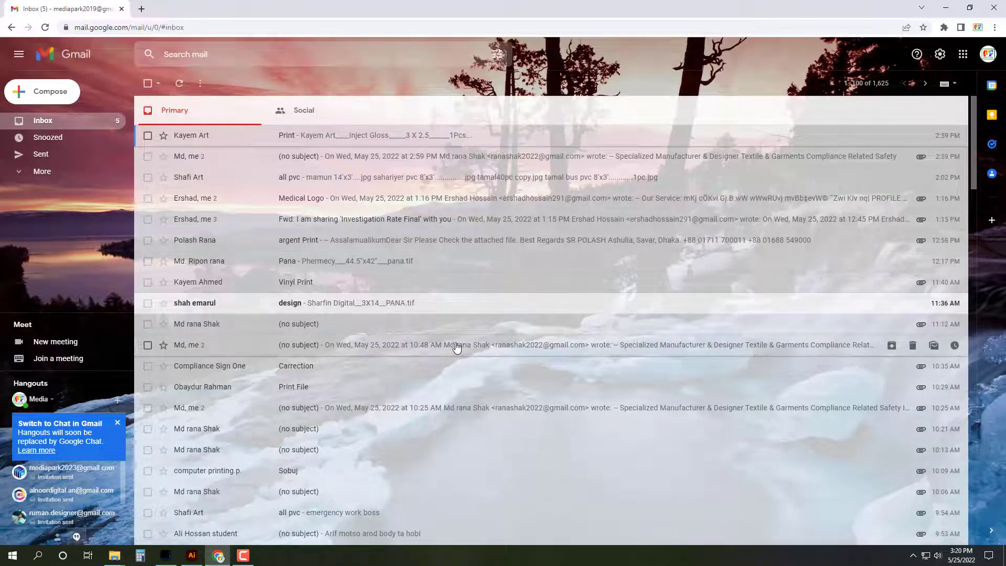
Step: Minimize the browser, refresh the desktop, and restore the browser window
click(946, 8)
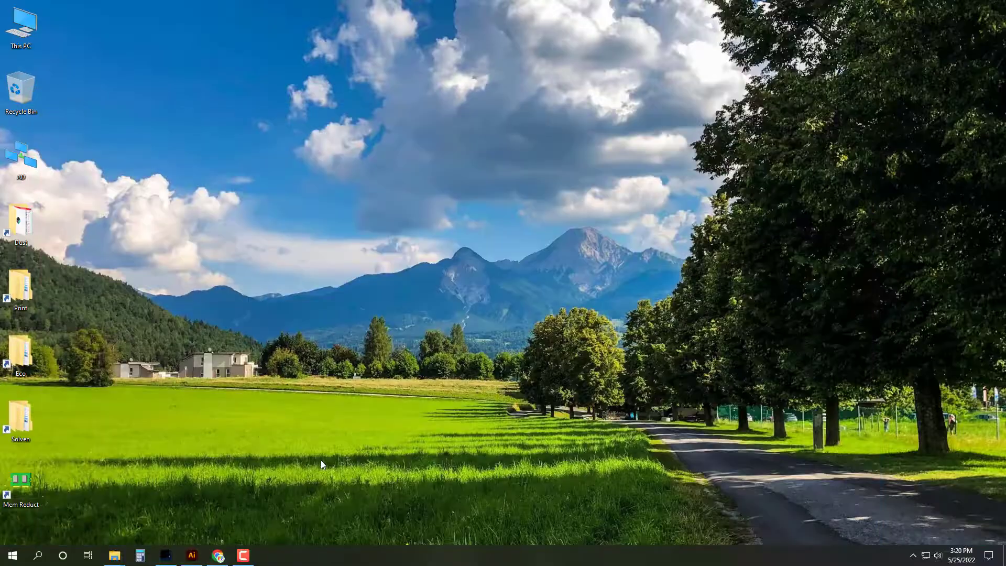
click(242, 556)
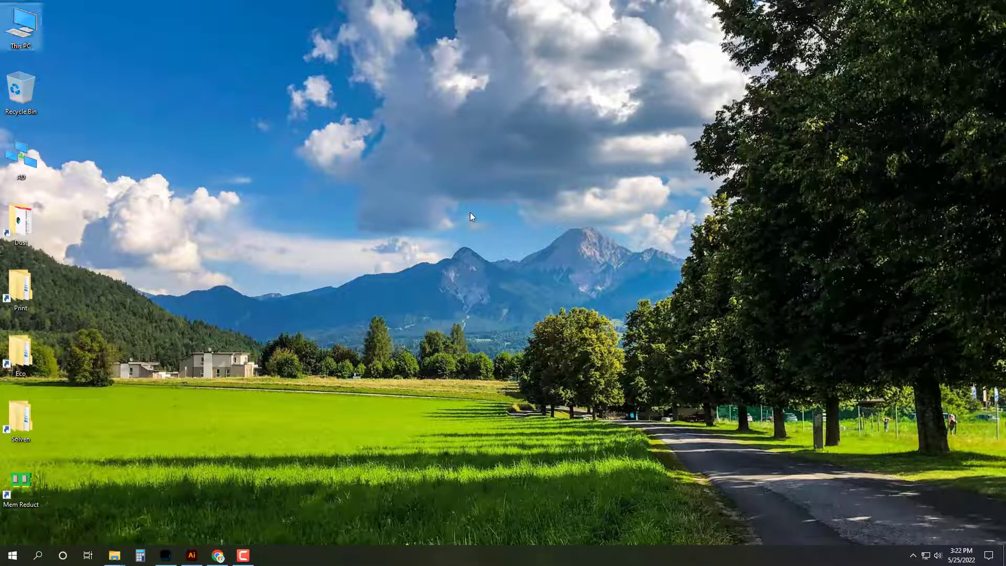
right_click(470, 216)
click(490, 243)
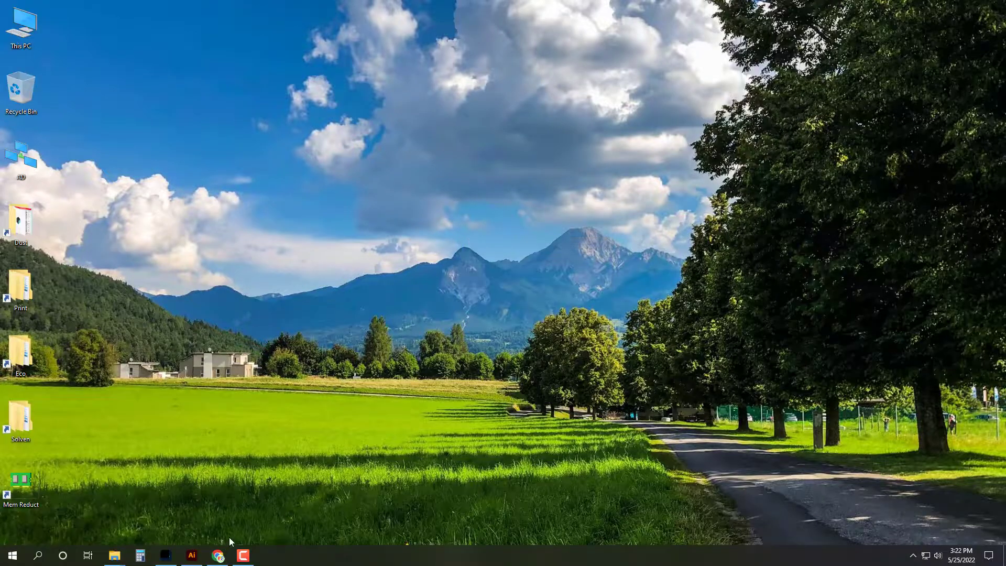
click(217, 556)
Step: Open a window for the other browser profile and enter its unlock password
click(978, 27)
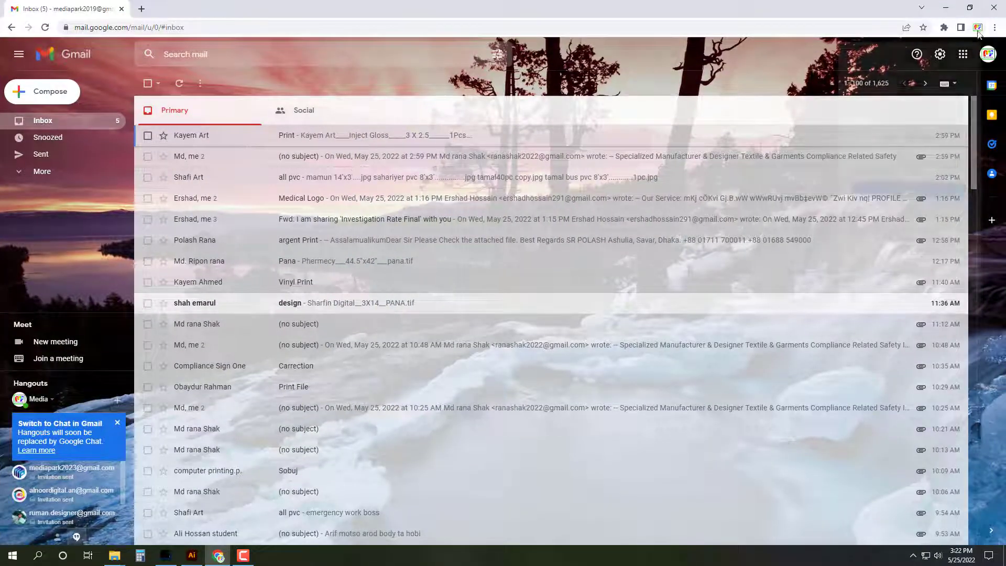
click(870, 277)
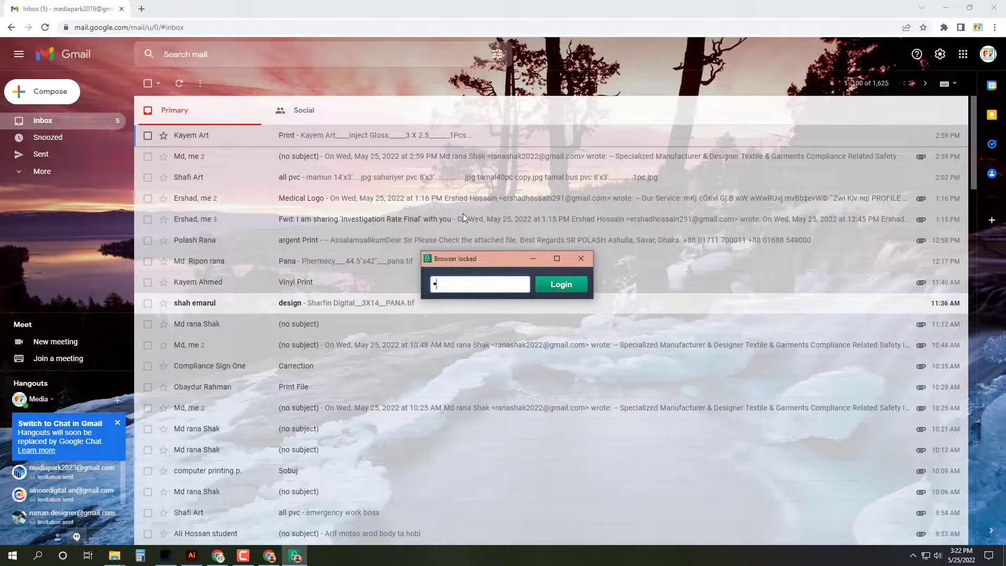
text(***)
key(Return)
Step: Open the client's Messenger chat and open the sent sketch photo in a new tab
click(466, 266)
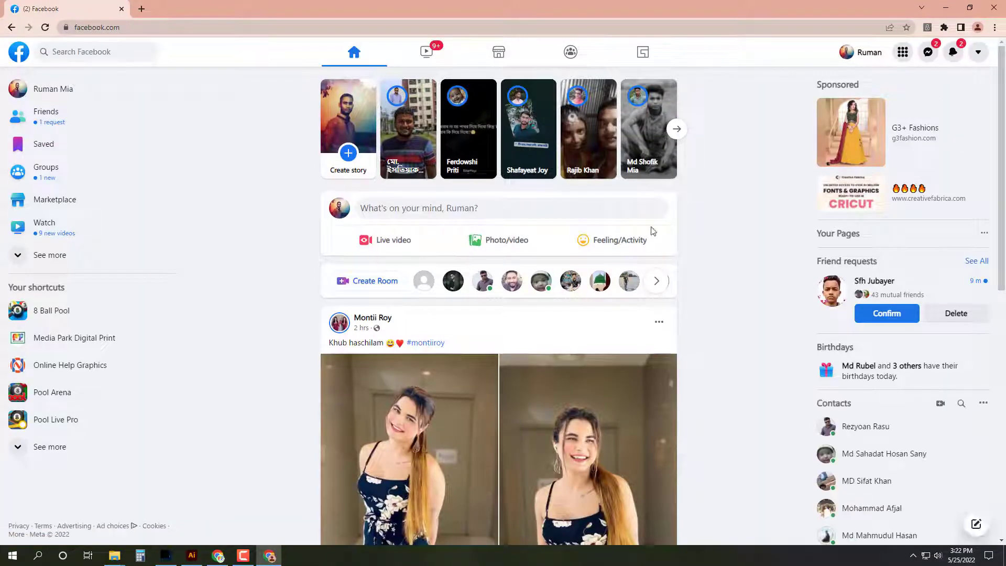
click(929, 52)
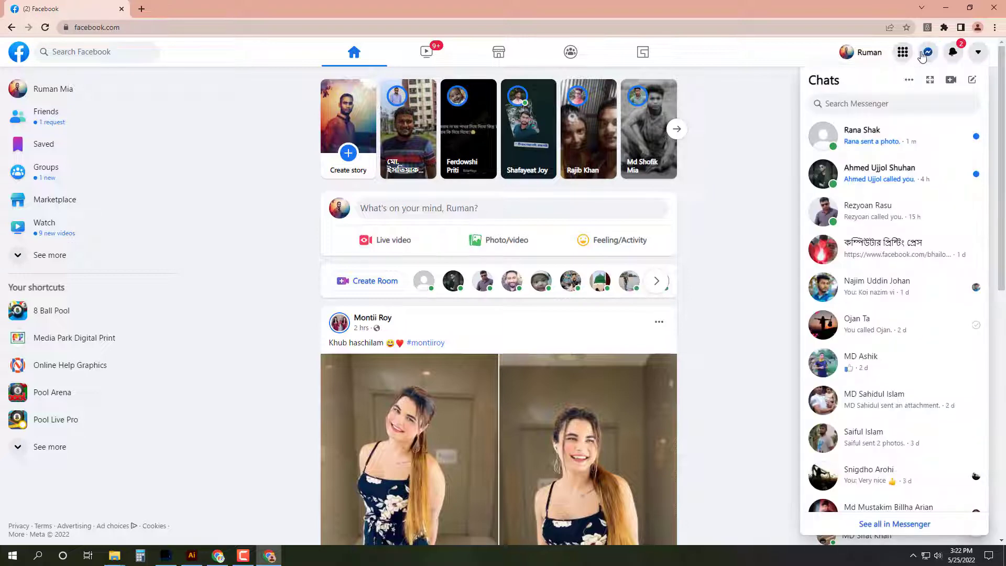
click(870, 145)
click(834, 462)
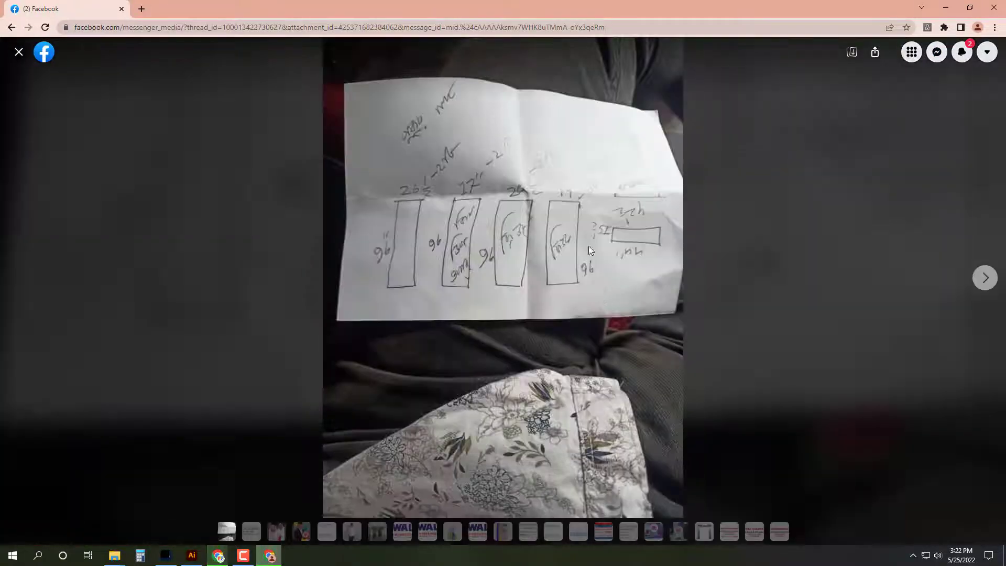
right_click(588, 199)
click(603, 206)
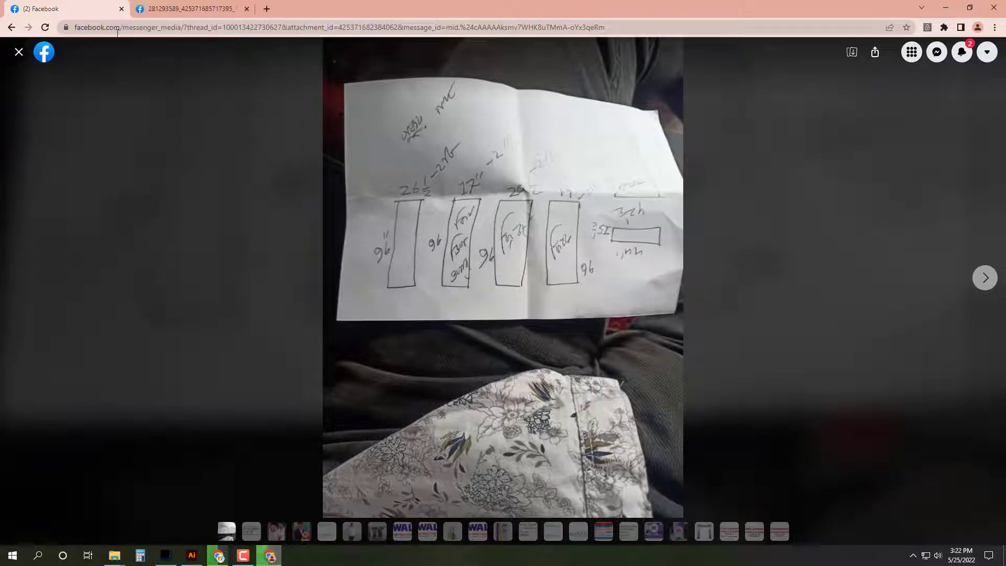
Step: Save the hand-drawn banner size sketch image to Downloads
click(189, 9)
click(494, 171)
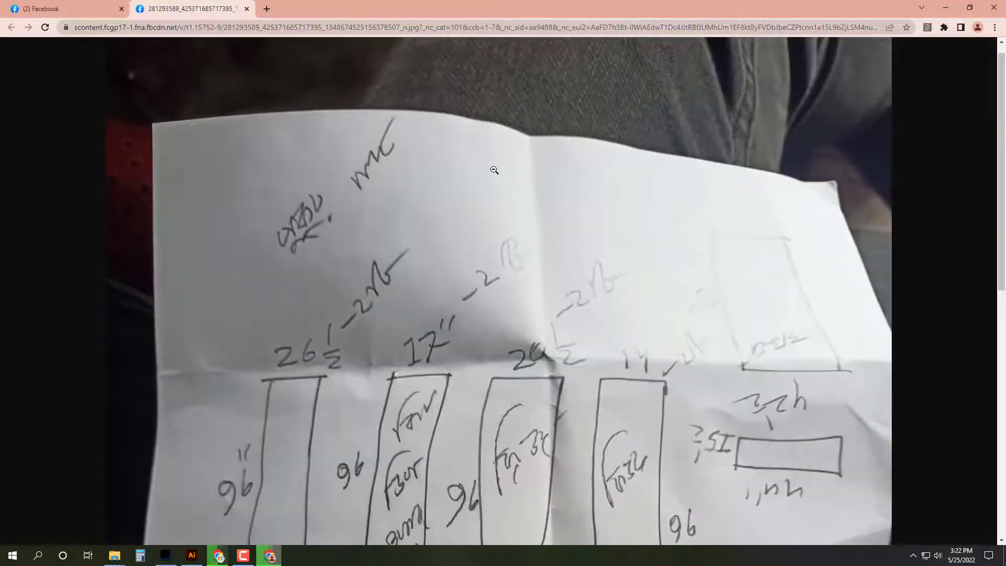
click(502, 252)
right_click(541, 179)
click(574, 206)
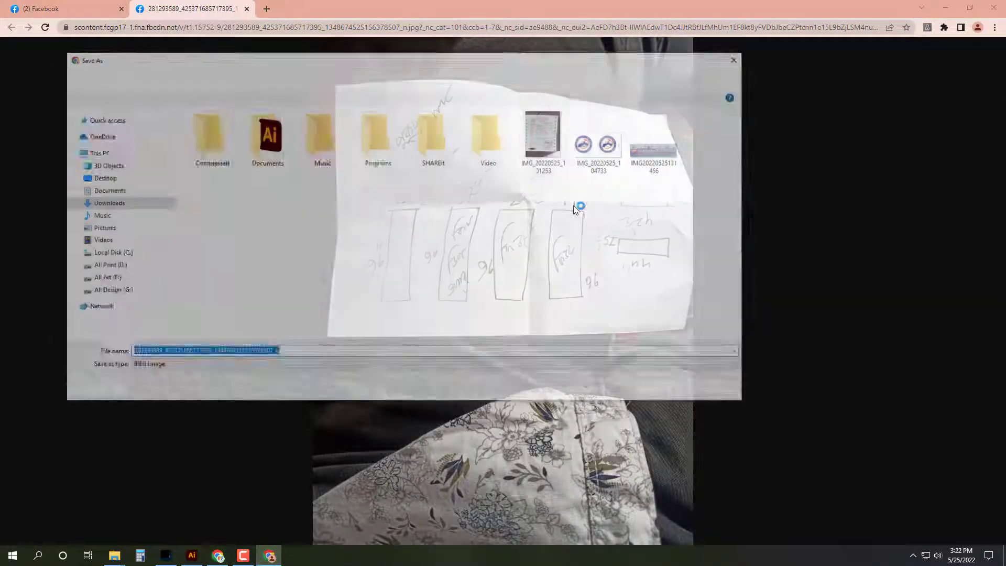
click(662, 389)
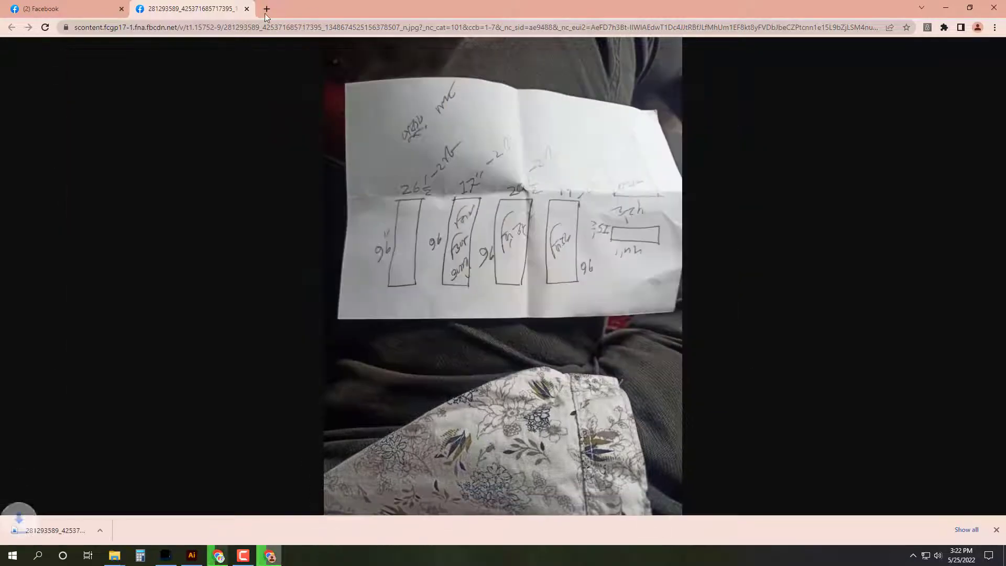
Step: Close the image tab and photo viewer, glance at the feed, then close both Chrome windows
click(246, 8)
click(18, 56)
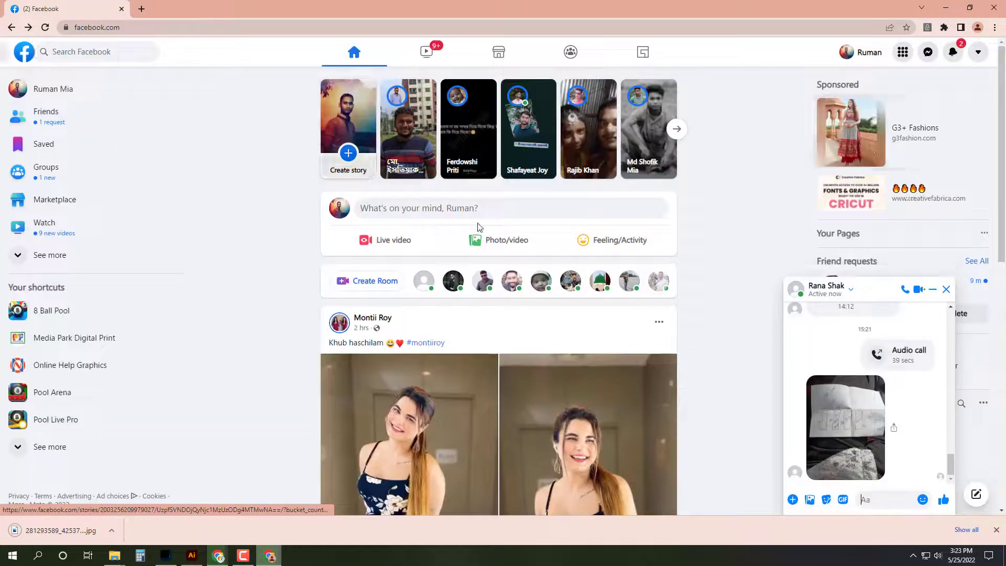
scroll(898, 372, up, 3)
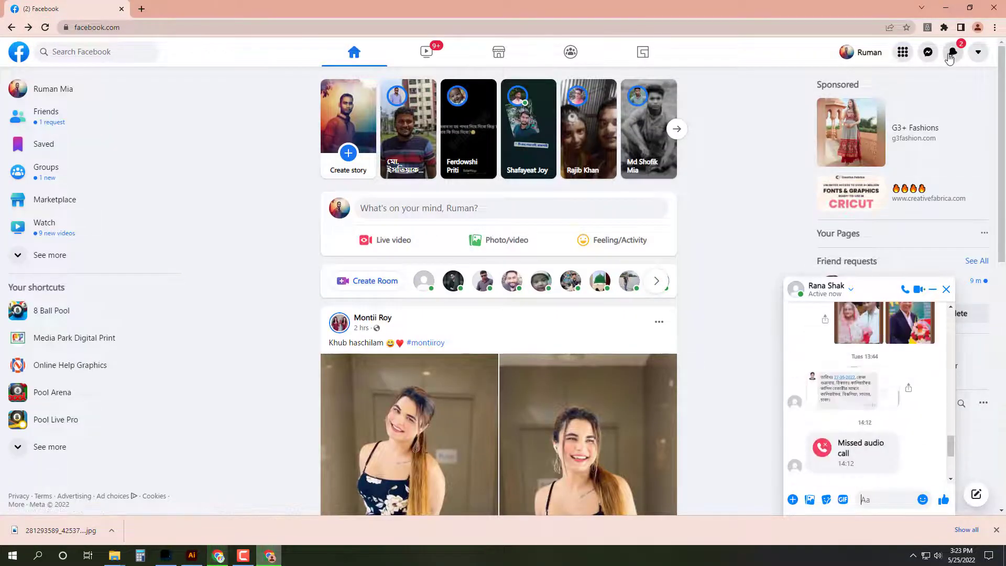
click(952, 53)
click(952, 52)
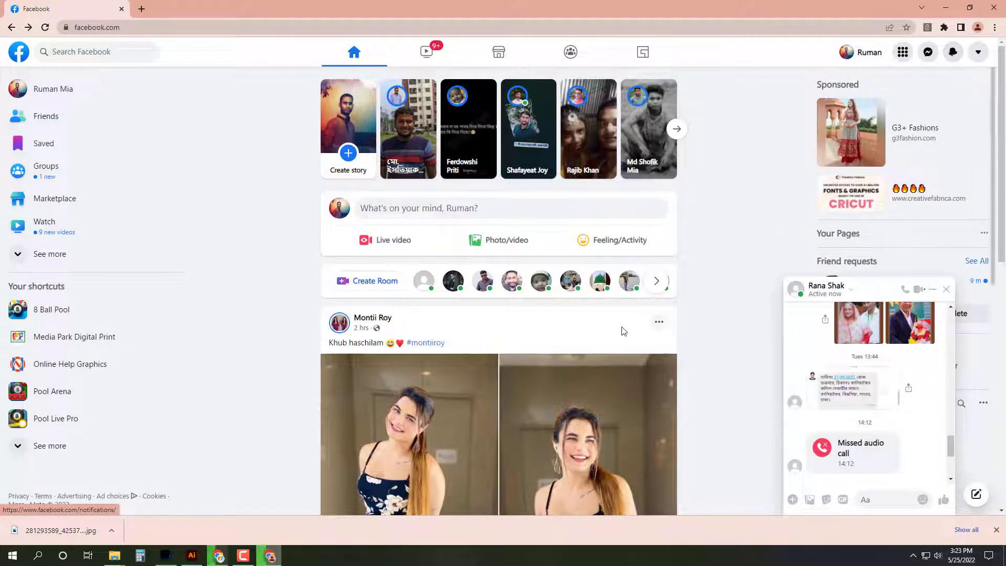
scroll(624, 331, down, 18)
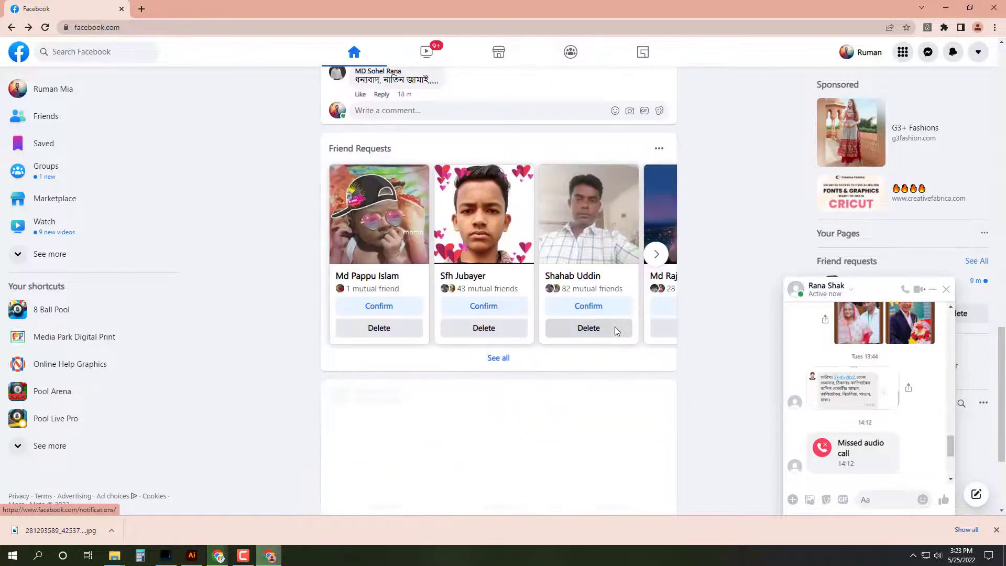
scroll(618, 330, up, 7)
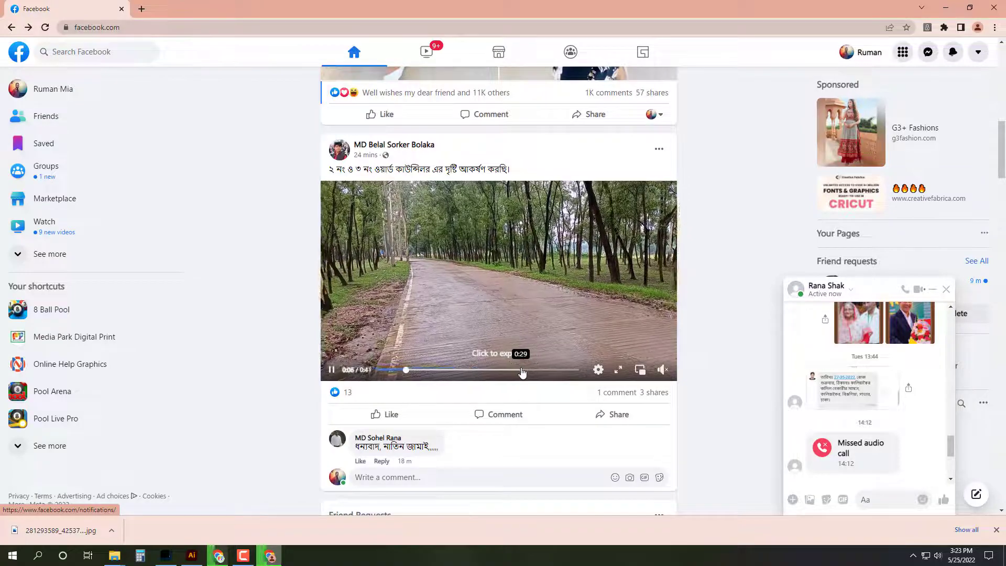
click(521, 370)
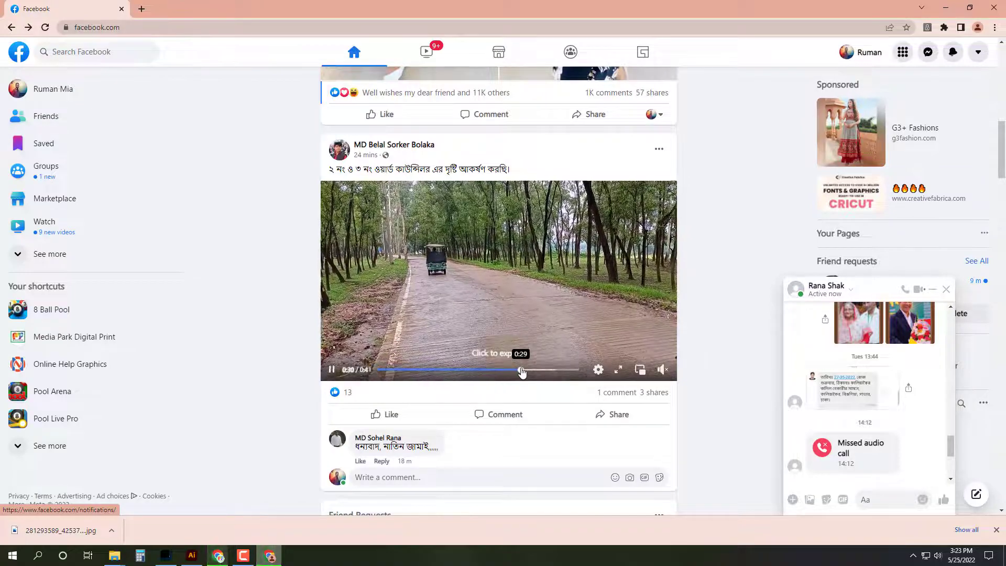
click(1001, 2)
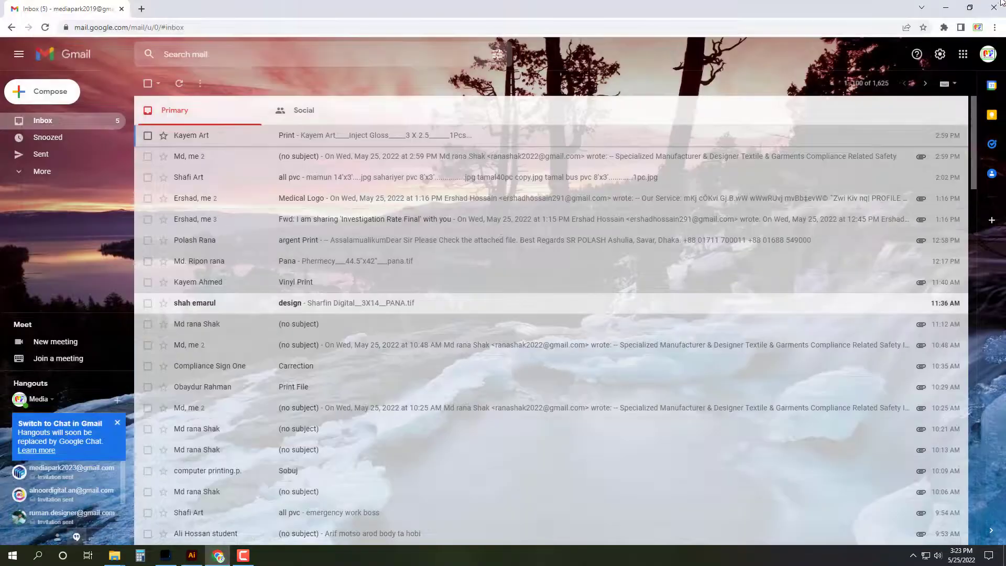
click(1002, 3)
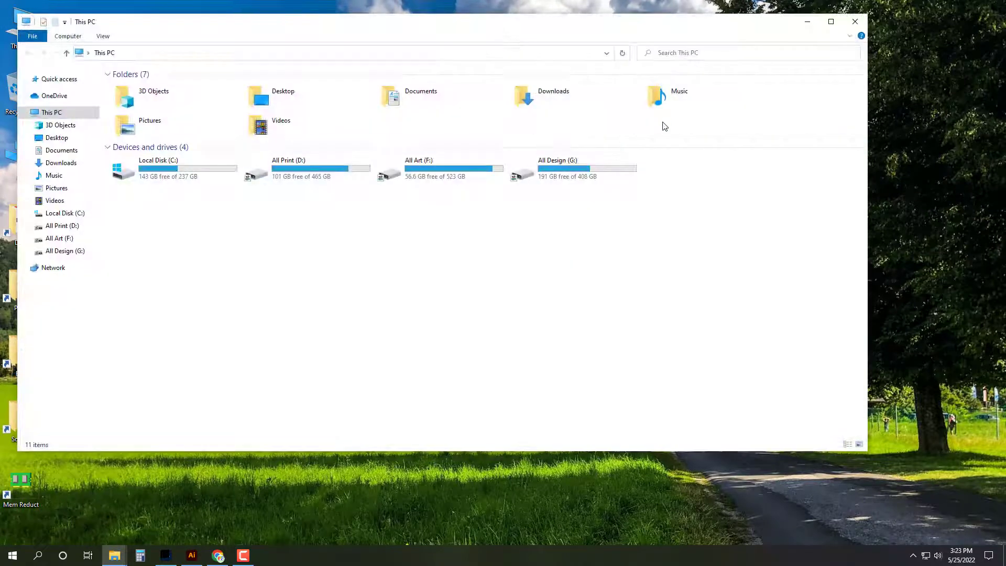
Step: Open the client's size sketch image from Downloads in Adobe Illustrator
double_click(547, 93)
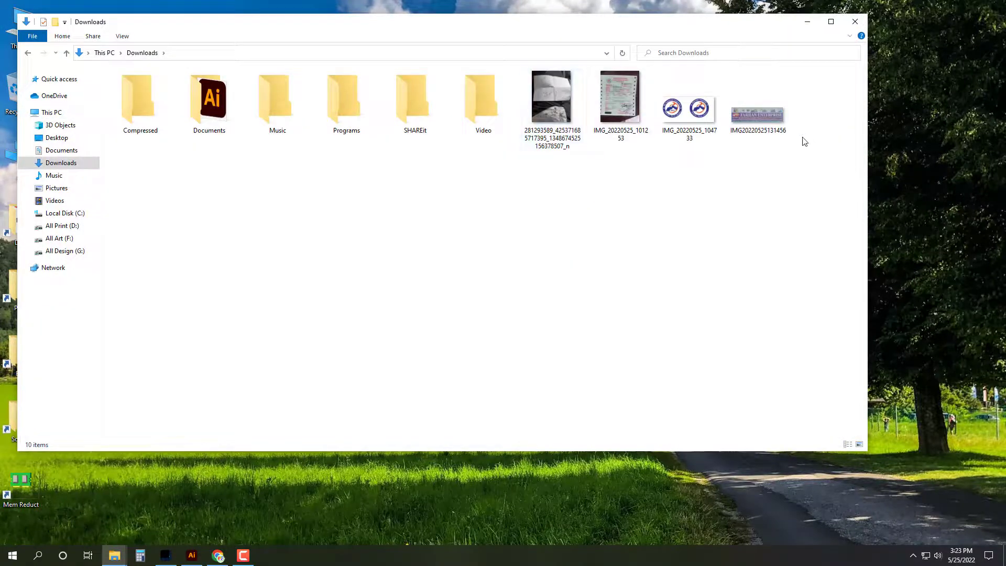
right_click(556, 82)
mouse_move(760, 257)
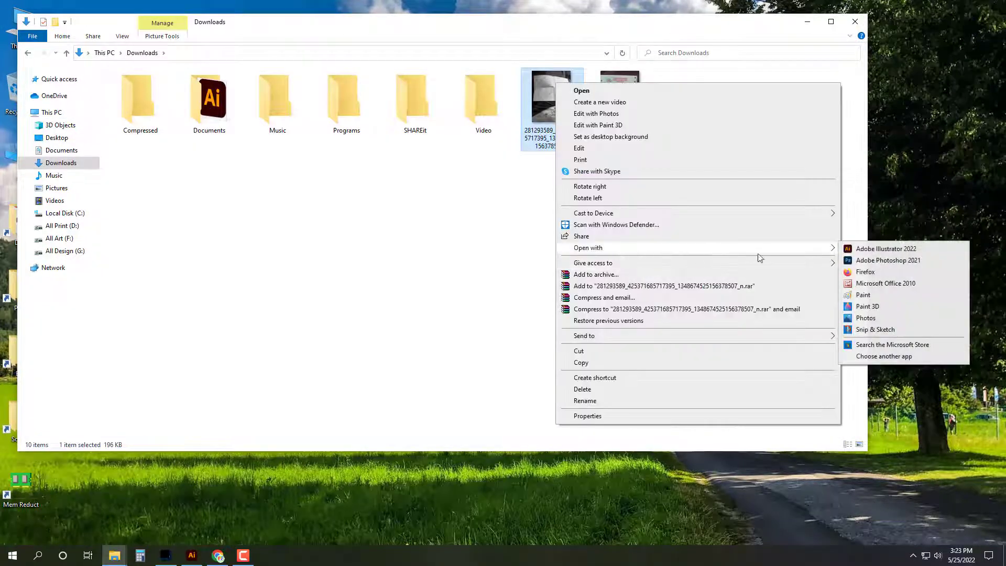
click(873, 248)
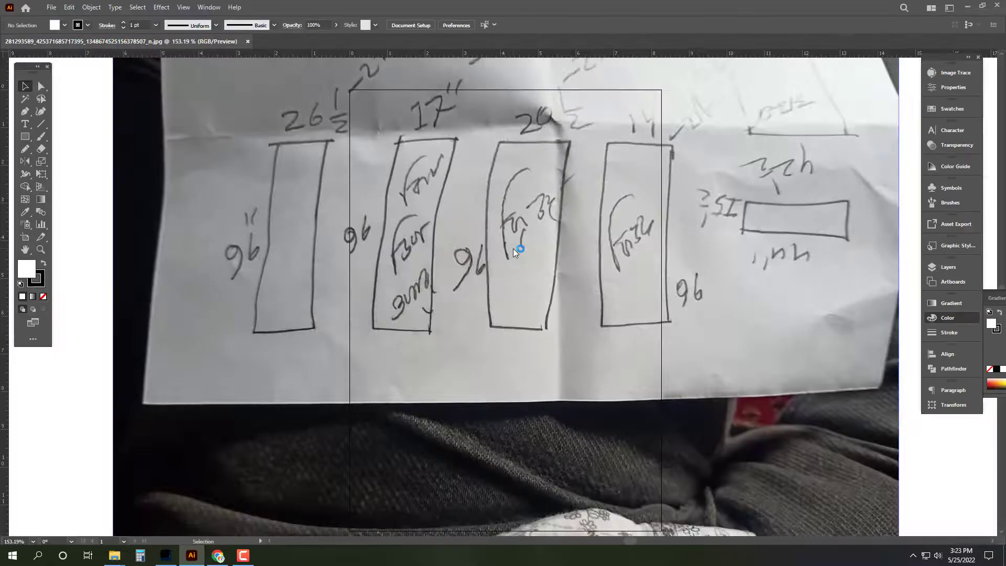
Step: Move the sketch photo left of the artboard and zoom around to read the banner sizes
scroll(514, 248, down, 1)
key(Tab)
key(ctrl+0)
drag(435, 253, 545, 356)
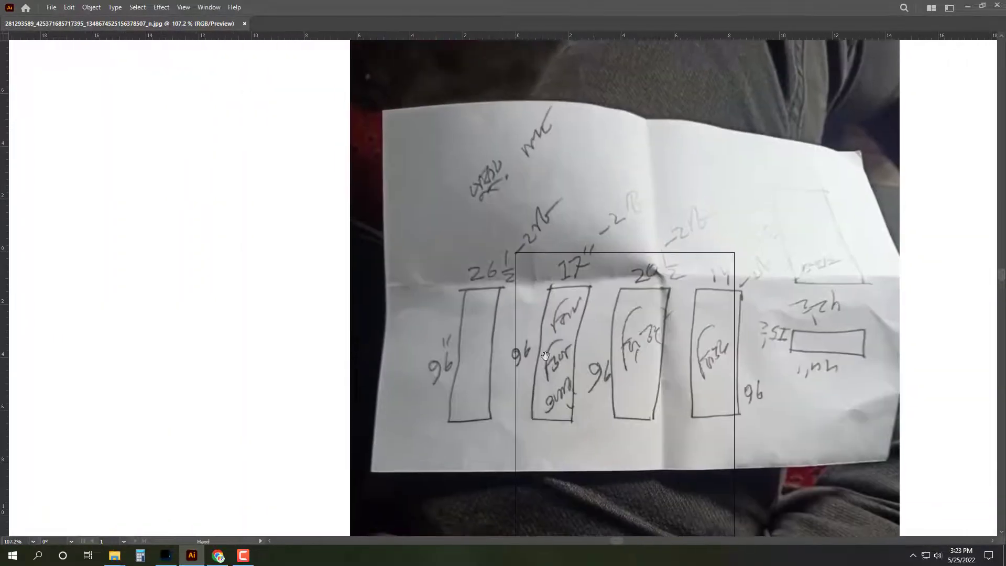
click(552, 339)
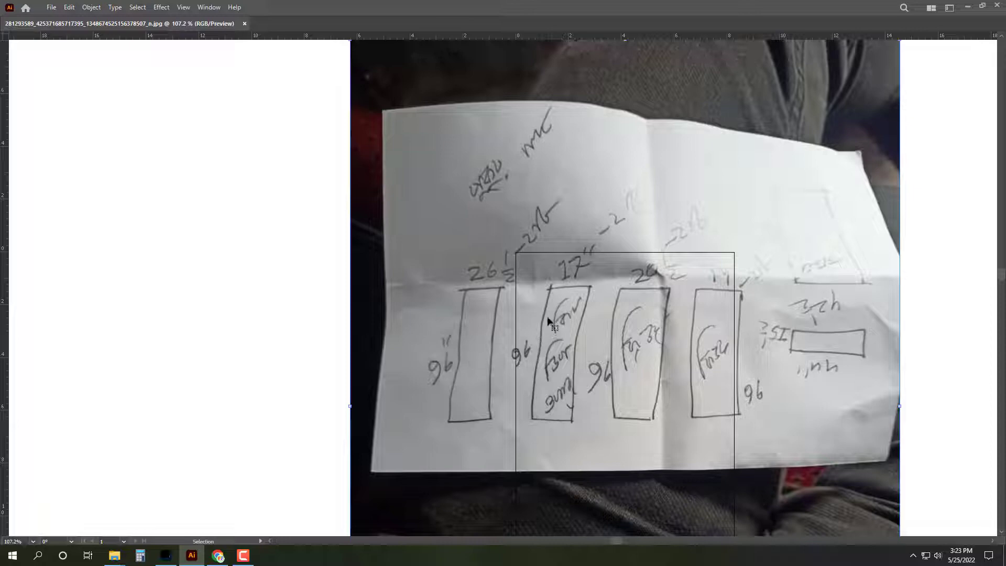
drag(548, 321, 367, 321)
key(ctrl+minus)
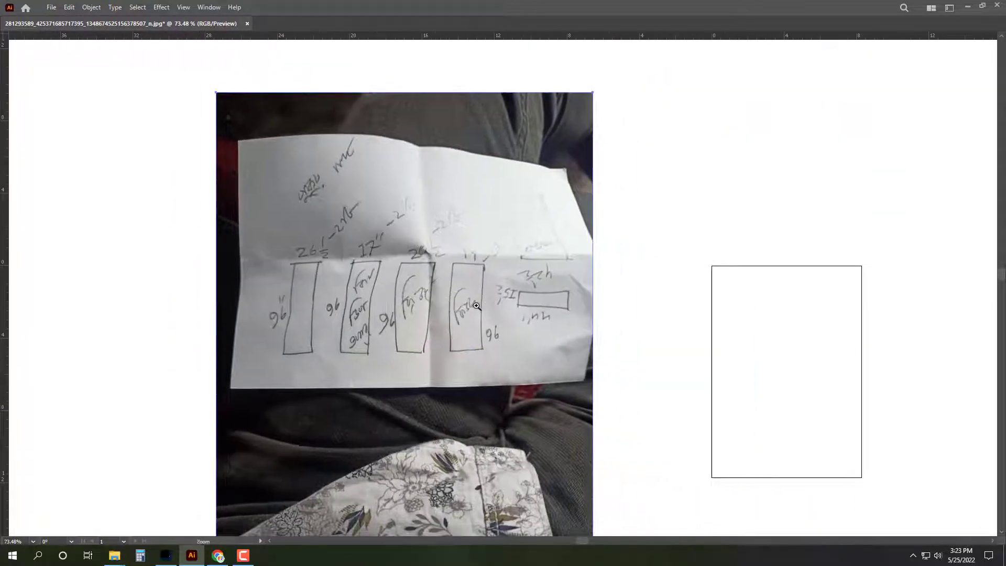
key(ctrl+minus)
key(Tab)
key(v)
key(ctrl+plus)
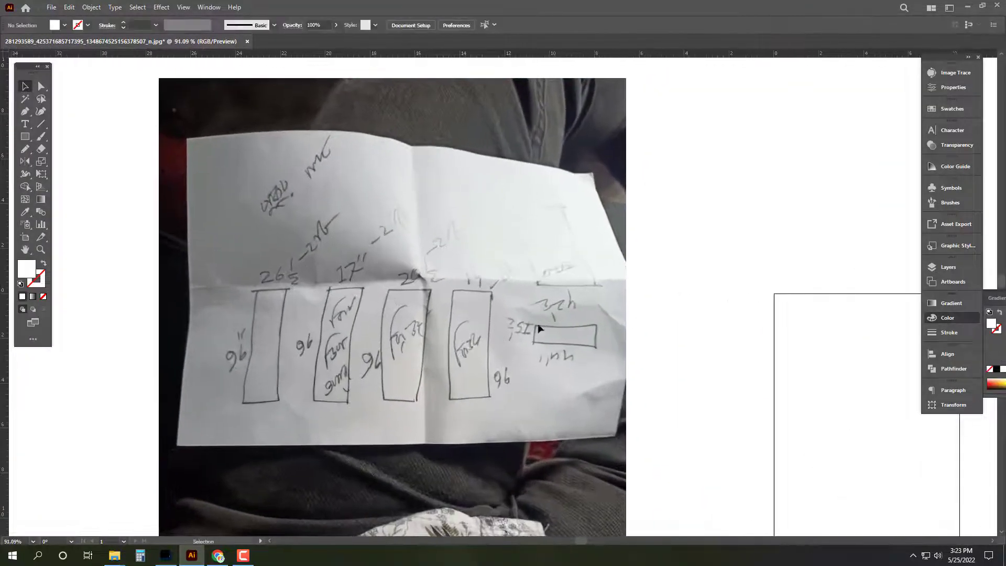
click(413, 339)
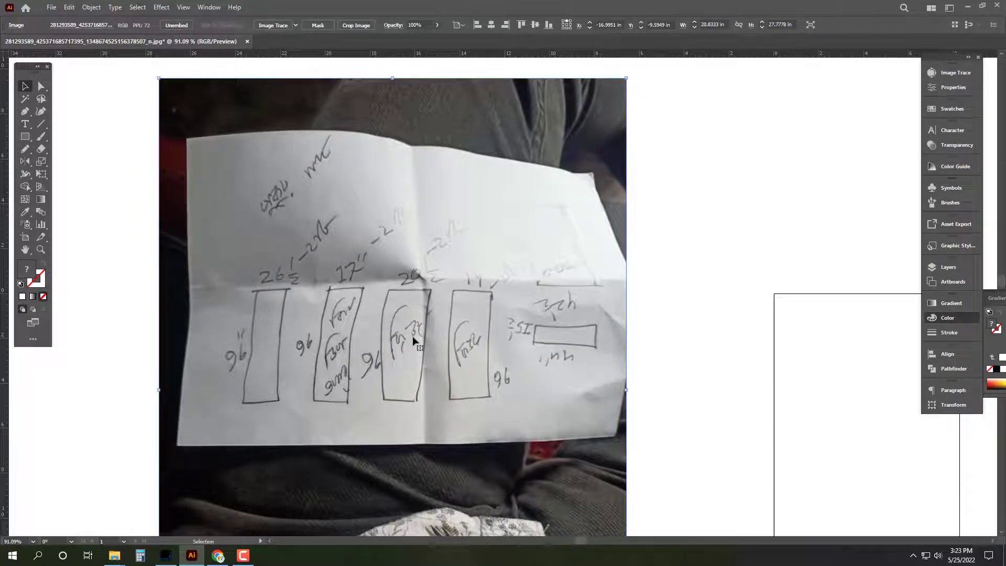
key(Tab)
Step: Close the Best Media, Downloads and other extra folder windows from the taskbar
key(super+d)
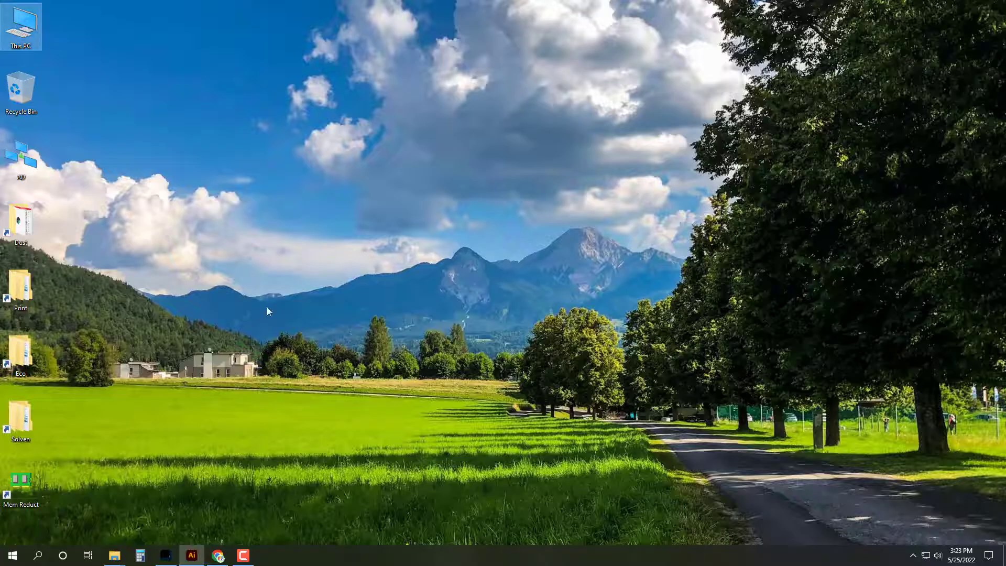
mouse_move(114, 556)
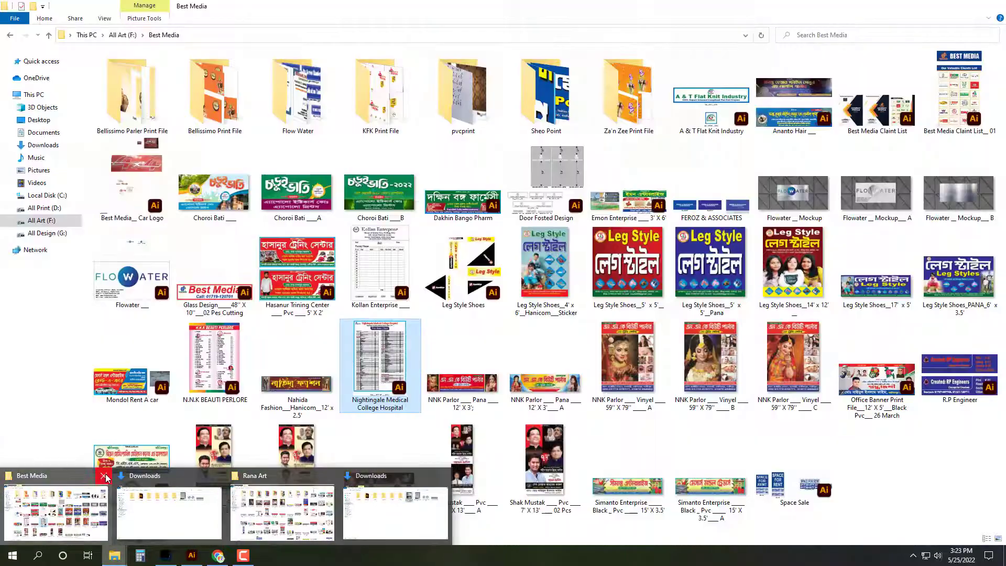
click(105, 475)
click(105, 475)
click(105, 475)
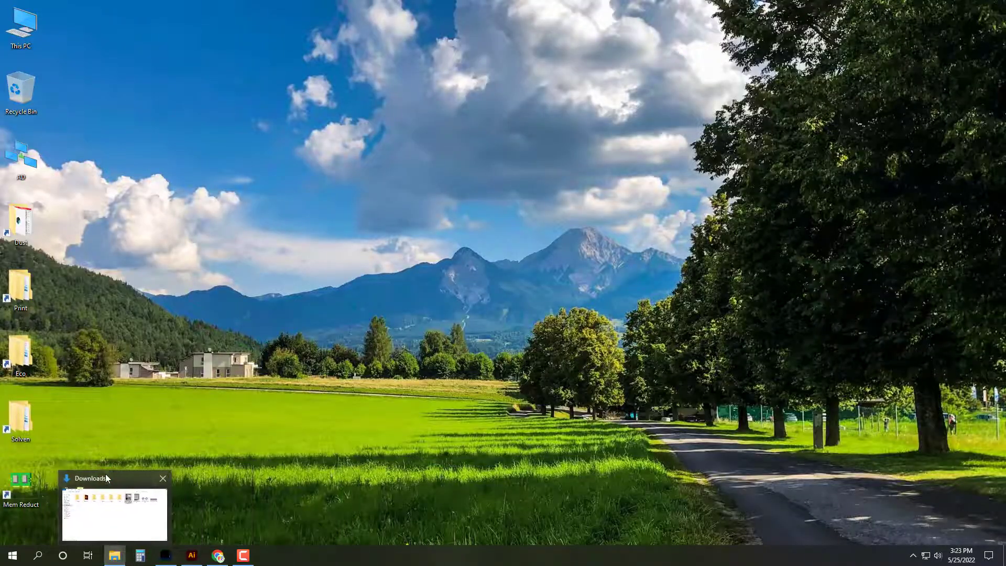
click(165, 480)
Step: Browse This PC > All Art (F:) > Rana Art > Walton, peeking into Zirabo_ Pokurpar
double_click(21, 26)
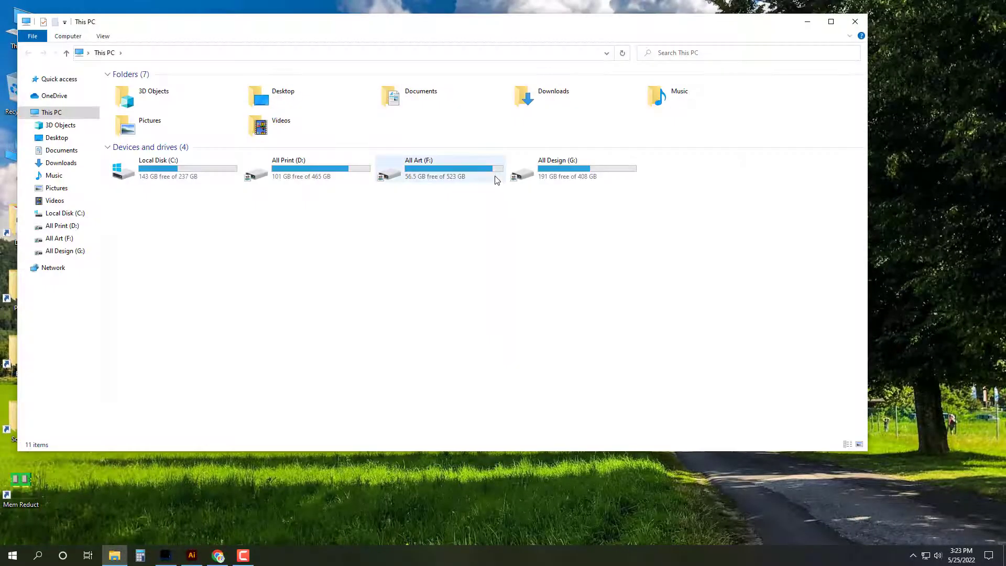
double_click(496, 180)
click(832, 22)
scroll(653, 243, down, 4)
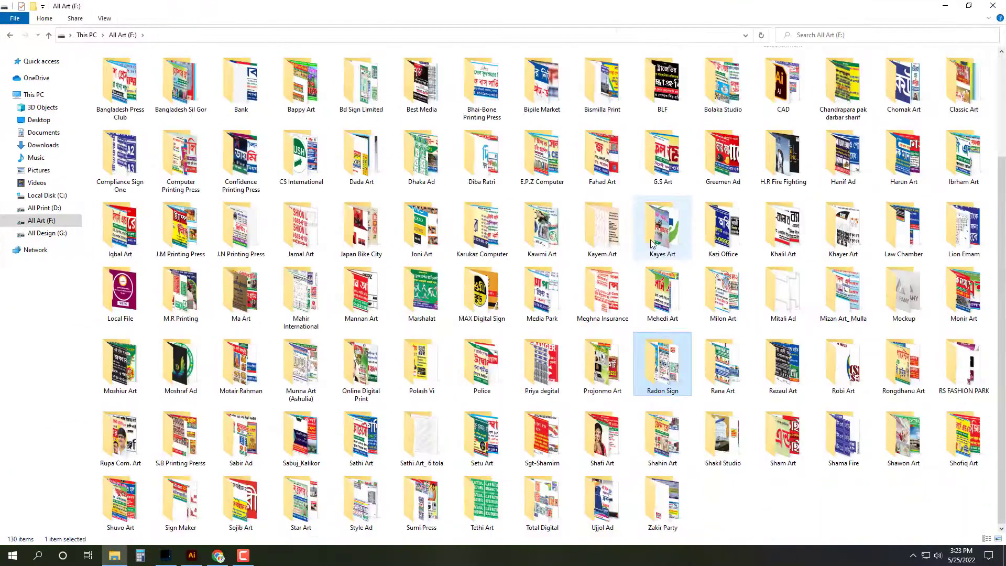
double_click(724, 367)
double_click(659, 95)
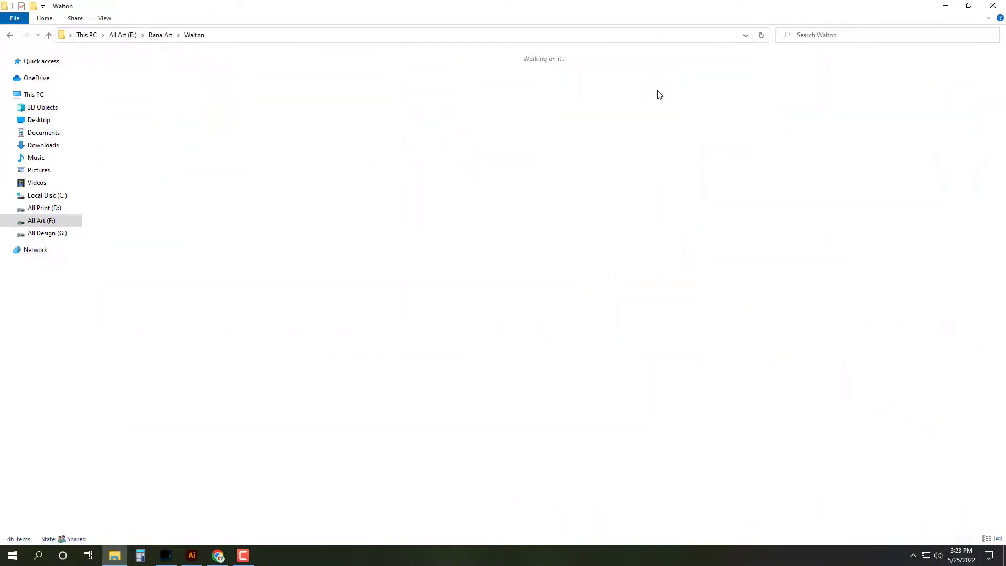
key(z)
key(Return)
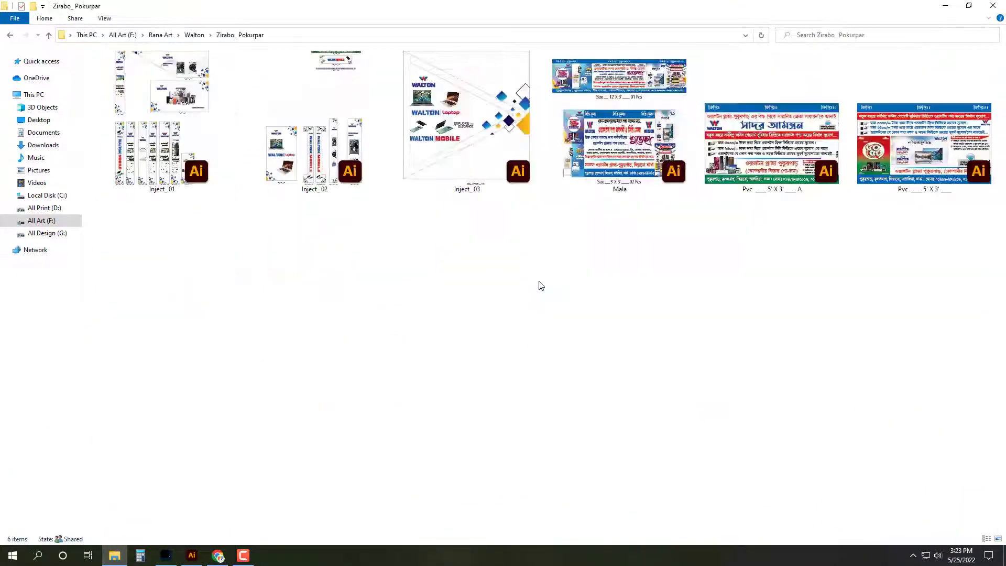
key(BackSpace)
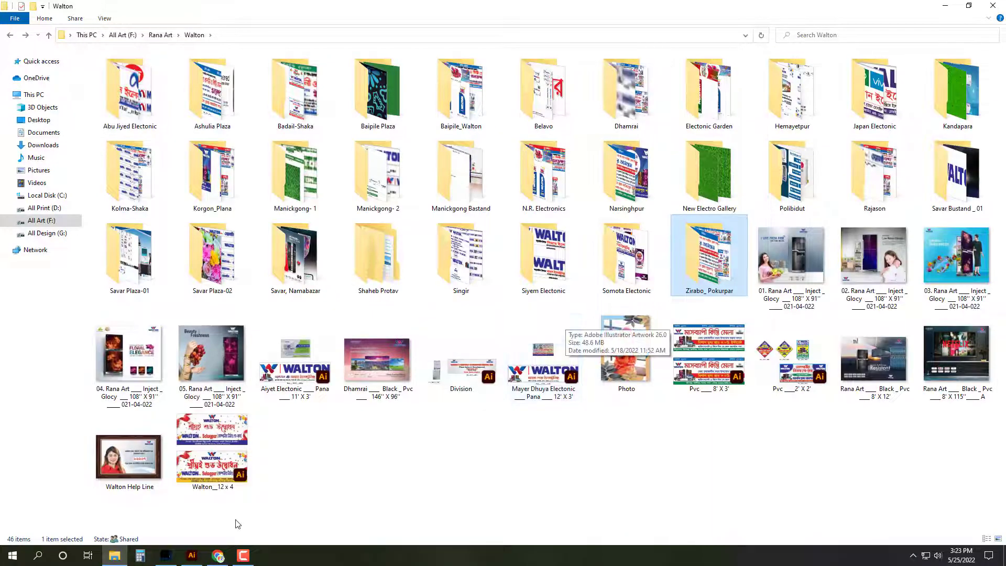
Step: Compare the Illustrator sketch with the Walton folder, then minimize Illustrator
click(191, 557)
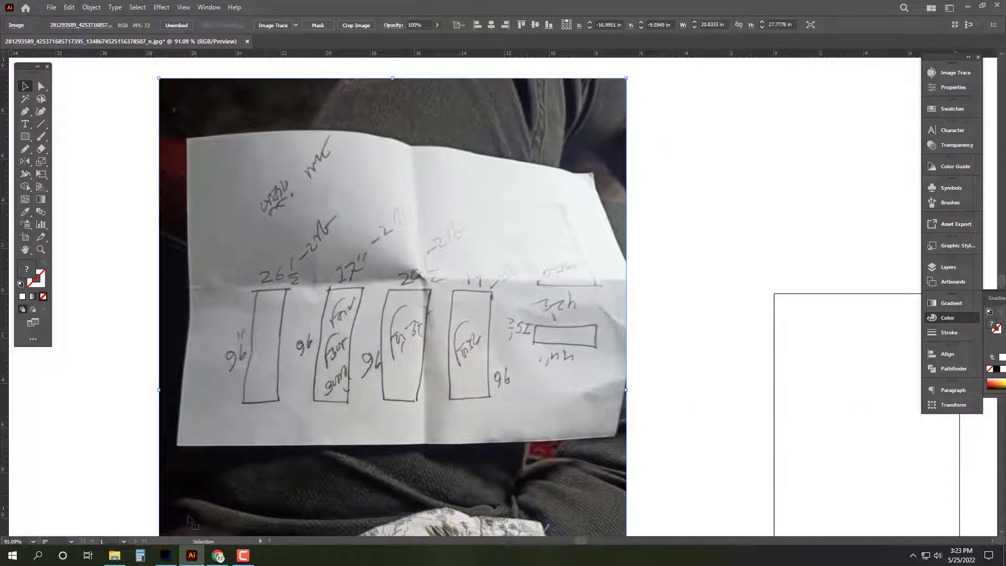
click(115, 555)
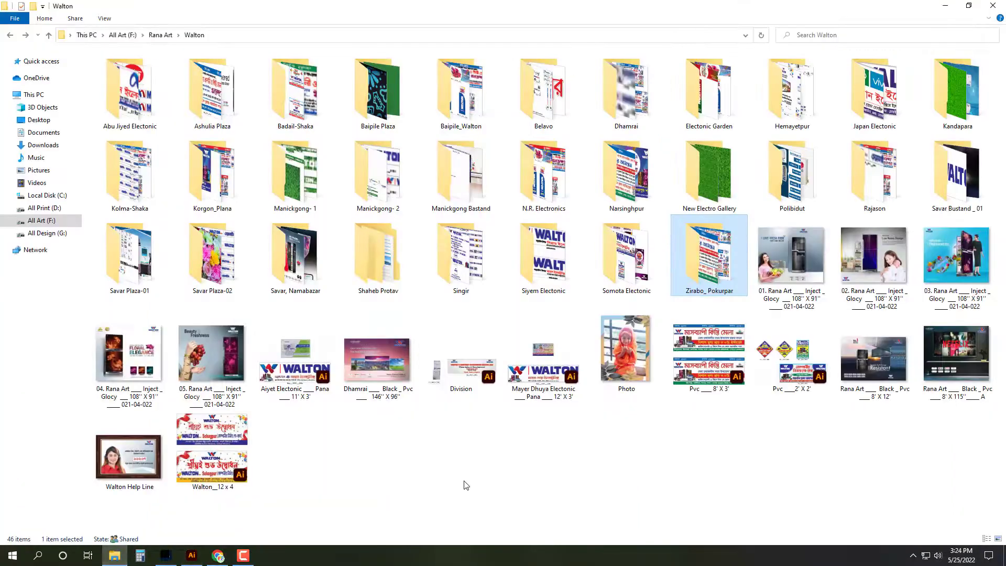
click(192, 556)
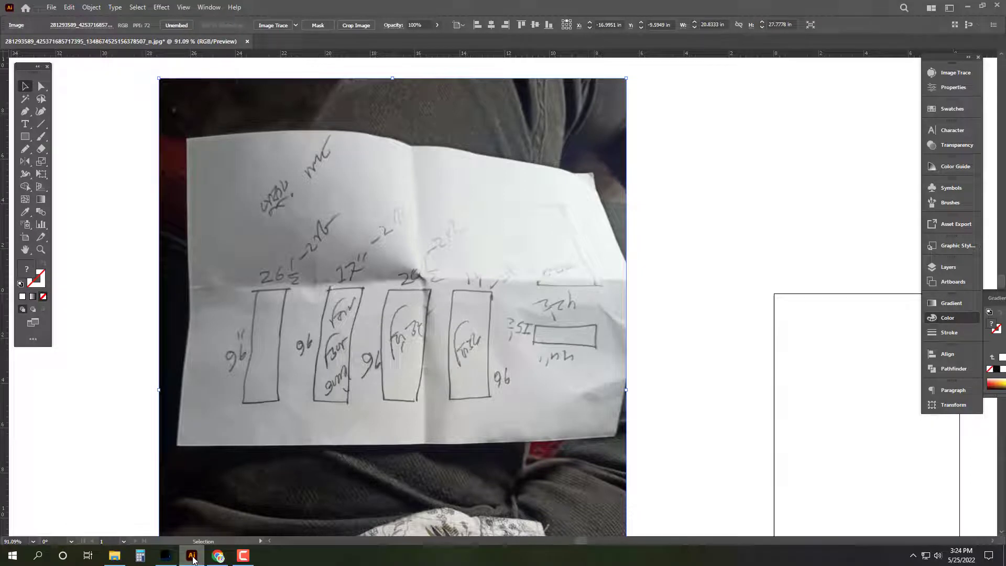
click(192, 556)
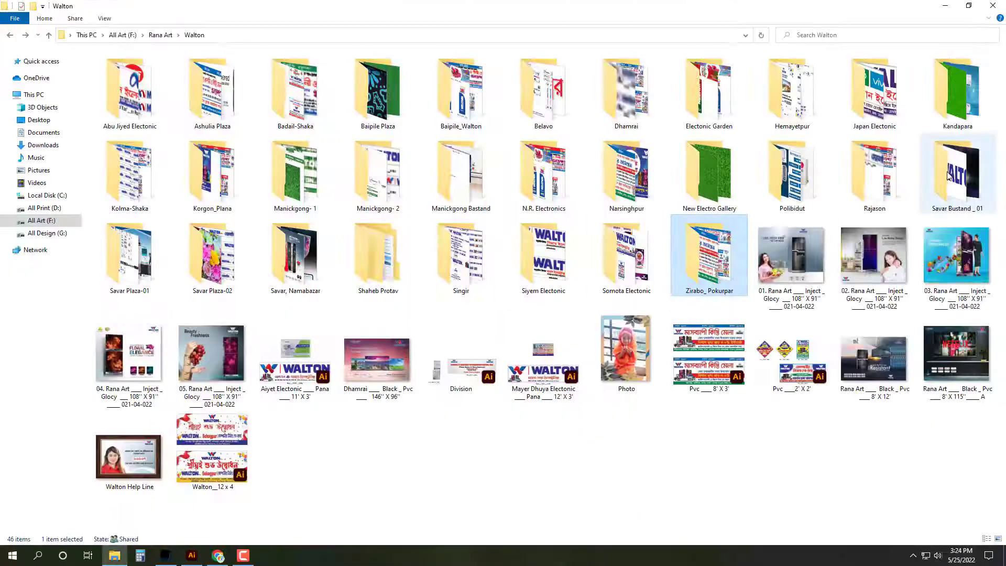
Step: Check the Walton subfolders, then open file 21 (27 x 80) from Savar Plaza-02
double_click(283, 254)
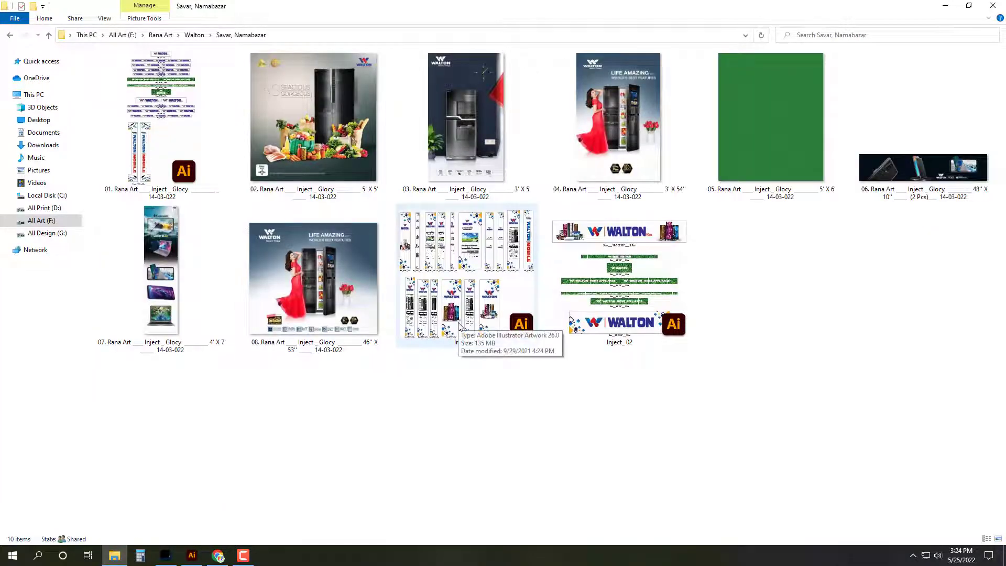
key(alt+Left)
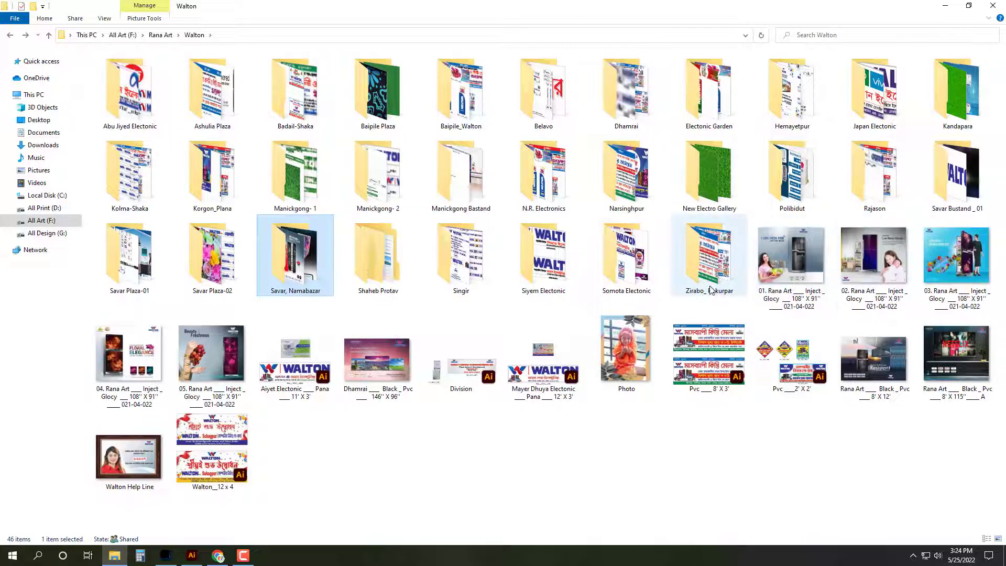
click(124, 262)
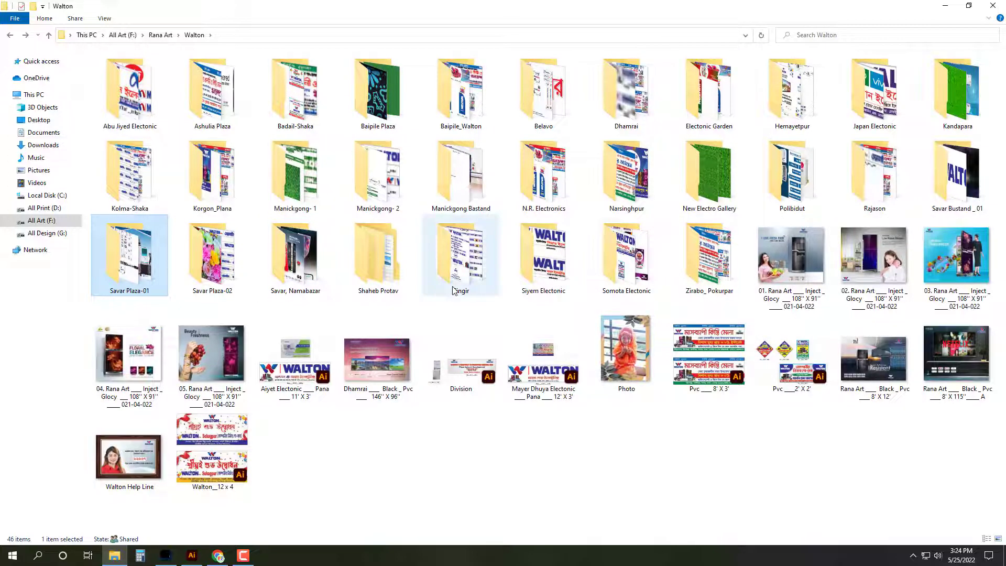
click(630, 276)
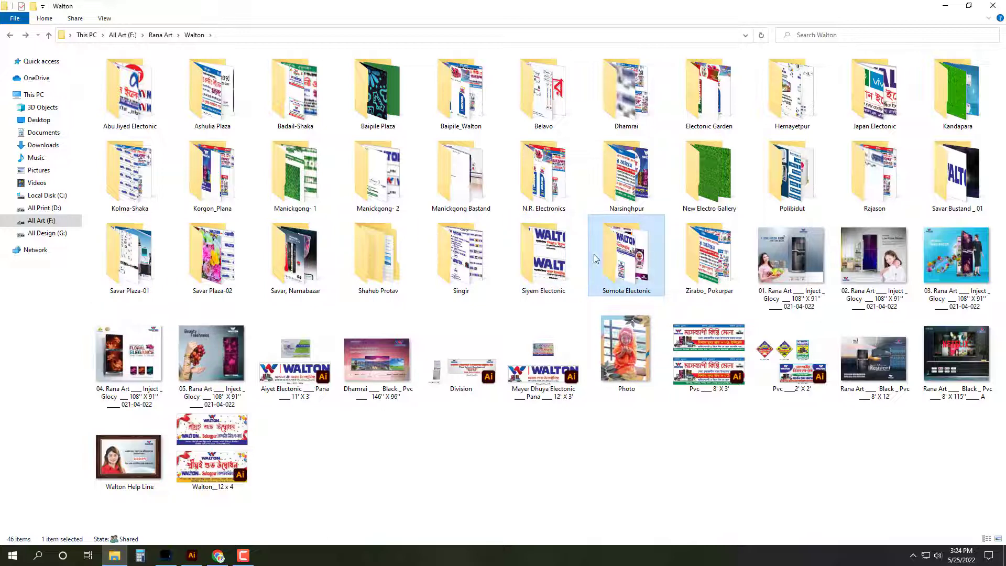
double_click(305, 253)
key(BackSpace)
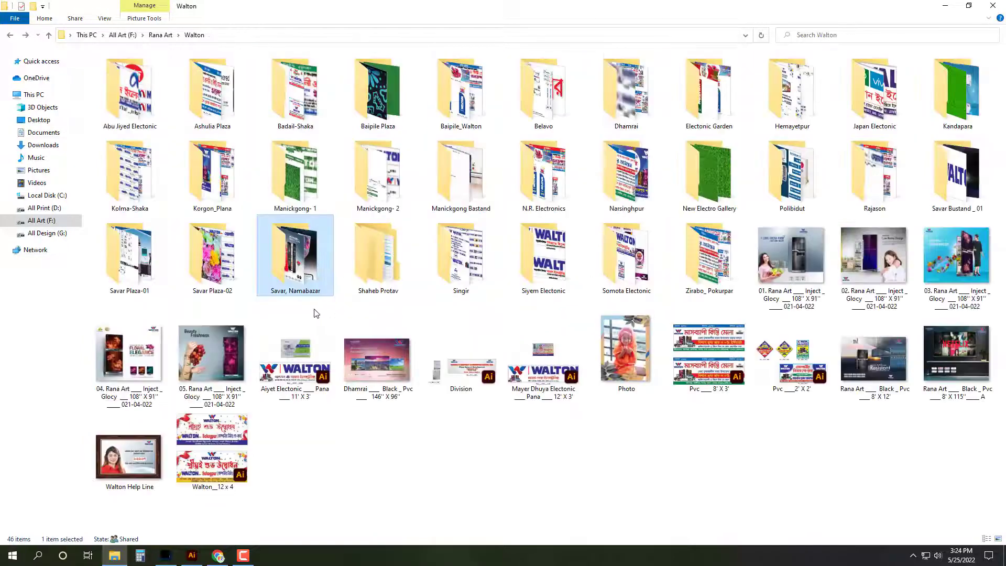
double_click(223, 254)
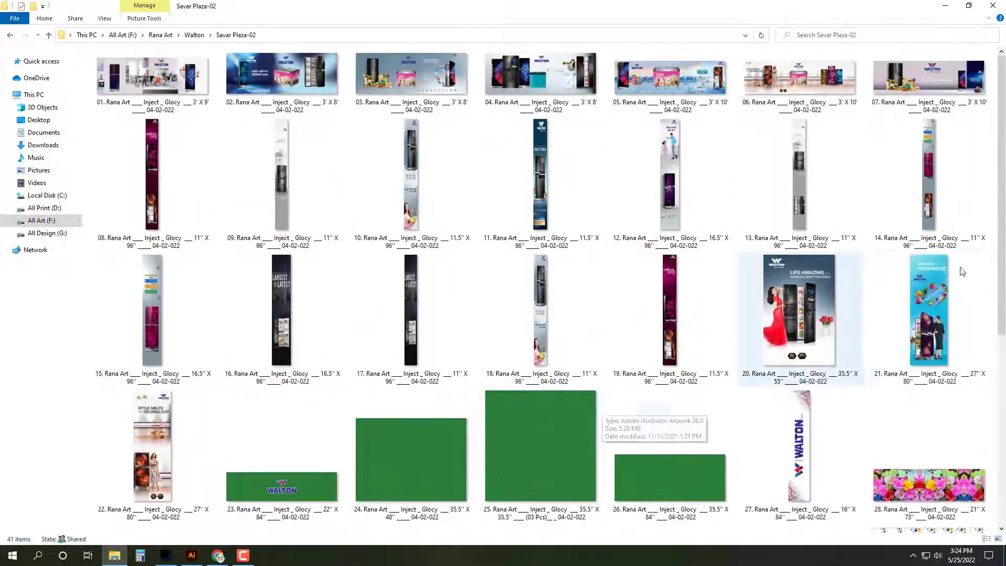
click(962, 271)
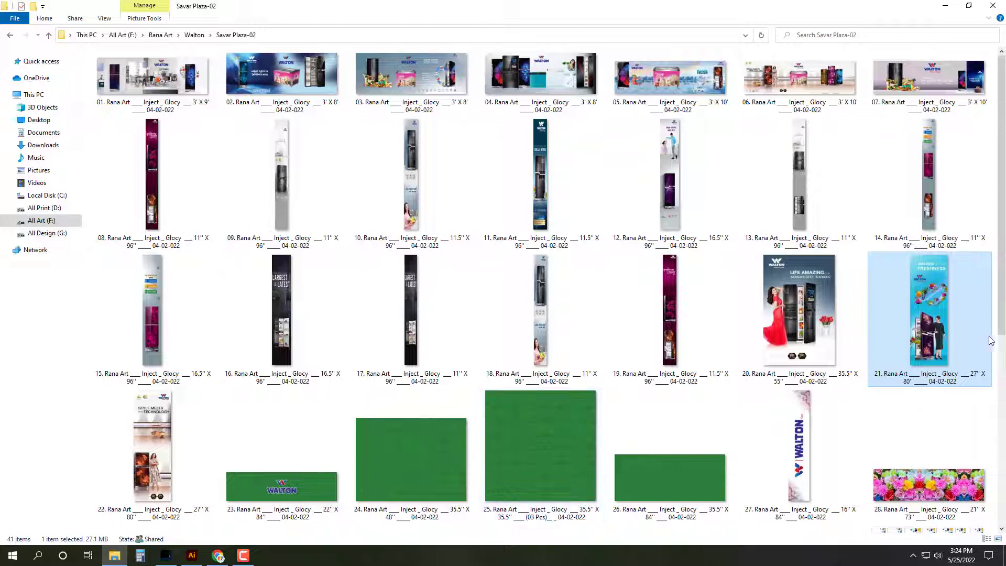
double_click(938, 319)
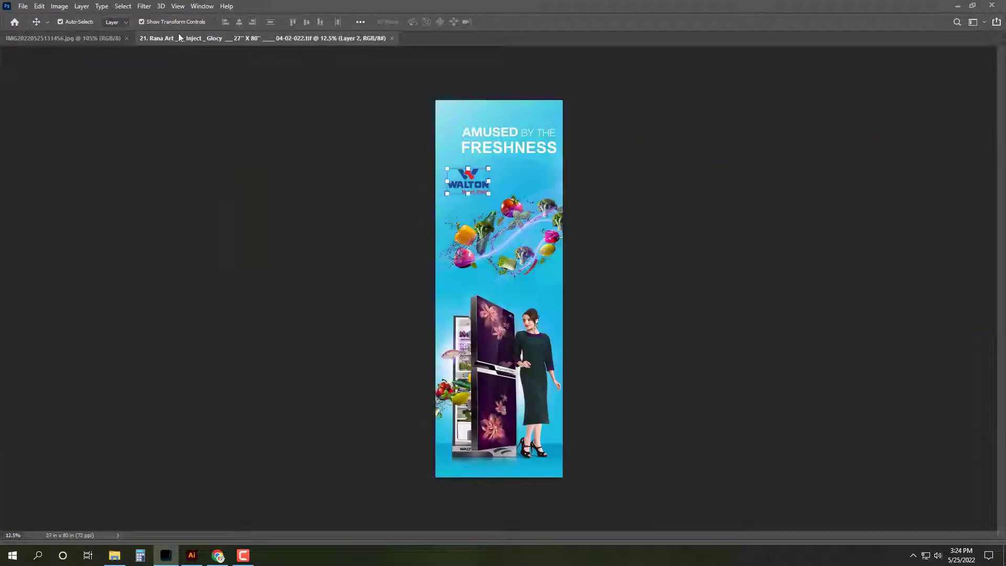
Step: Close the Farhan banner and resize banner 21 to 26.5 x 96 inches
click(101, 39)
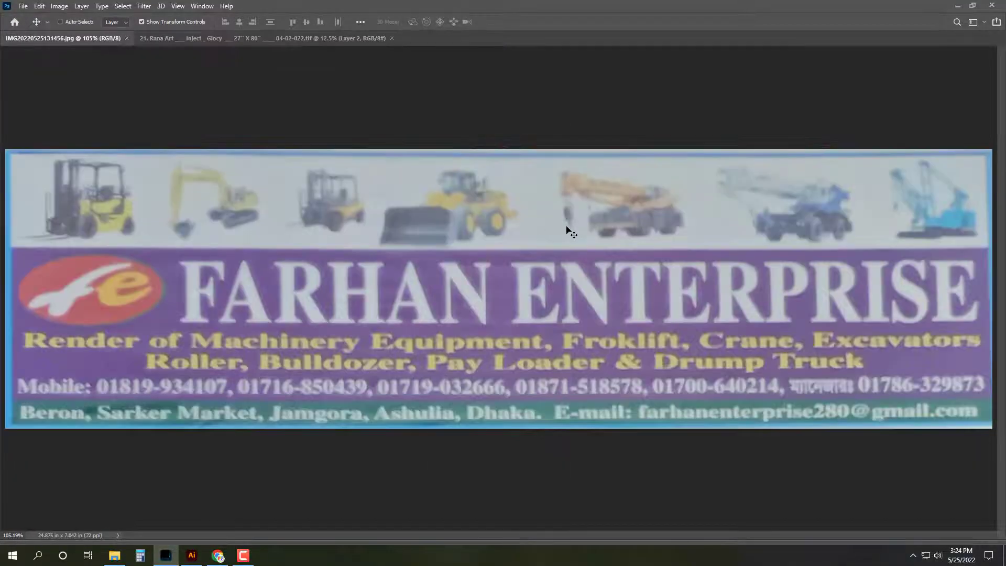
click(127, 38)
click(68, 6)
click(70, 84)
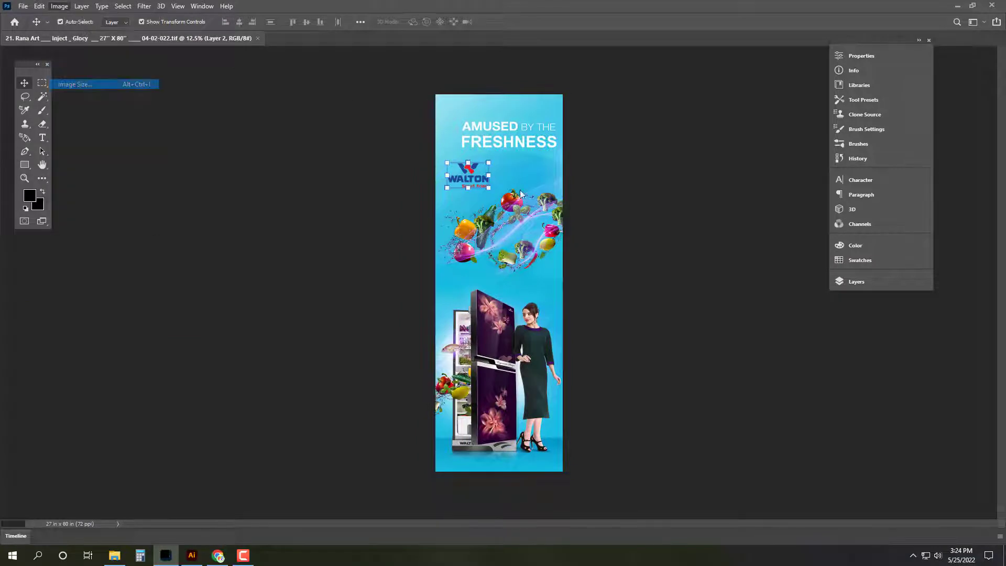
text(26.5)
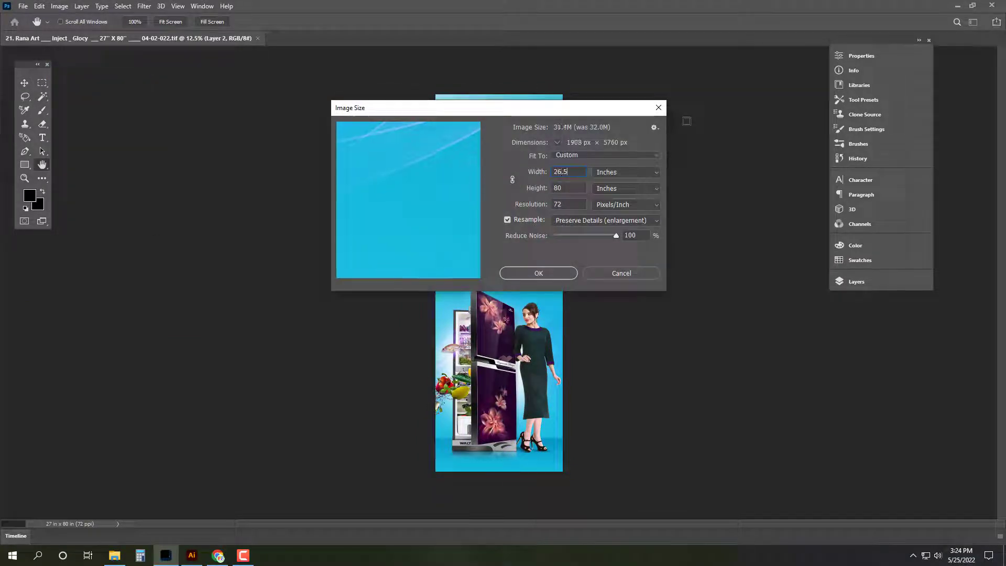
key(Tab)
text(96)
click(558, 274)
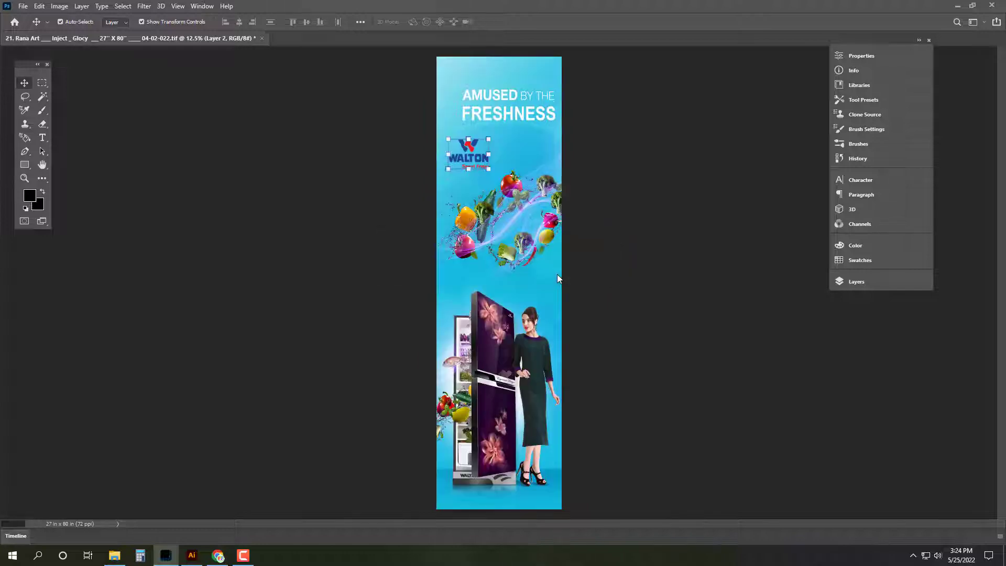
Step: Confirm W 26.5 / H 96 in the Info panel against the client sketch, then begin Save As
key(ctrl+space)
drag(524, 141, 562, 142)
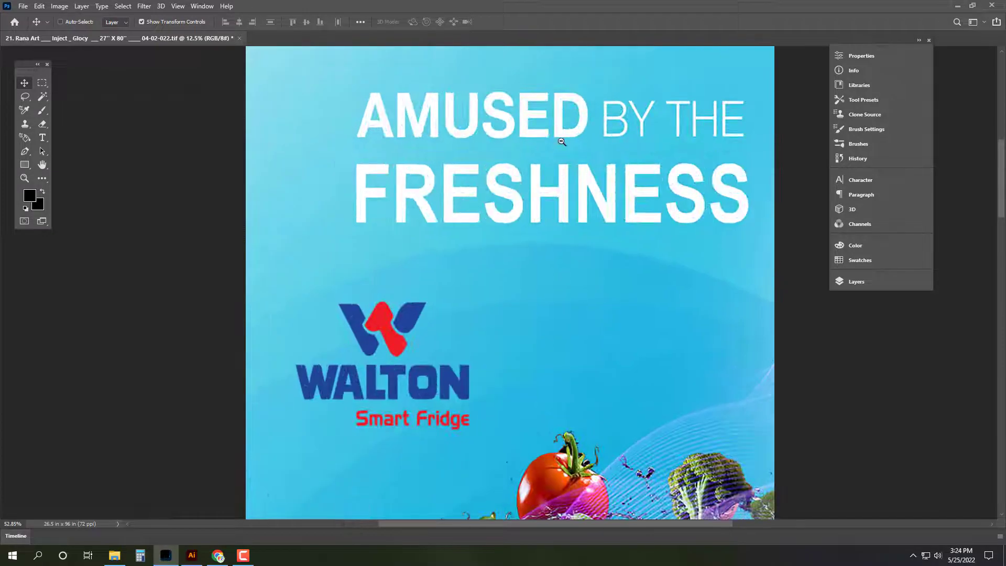
key(ctrl+0)
key(ctrl+a)
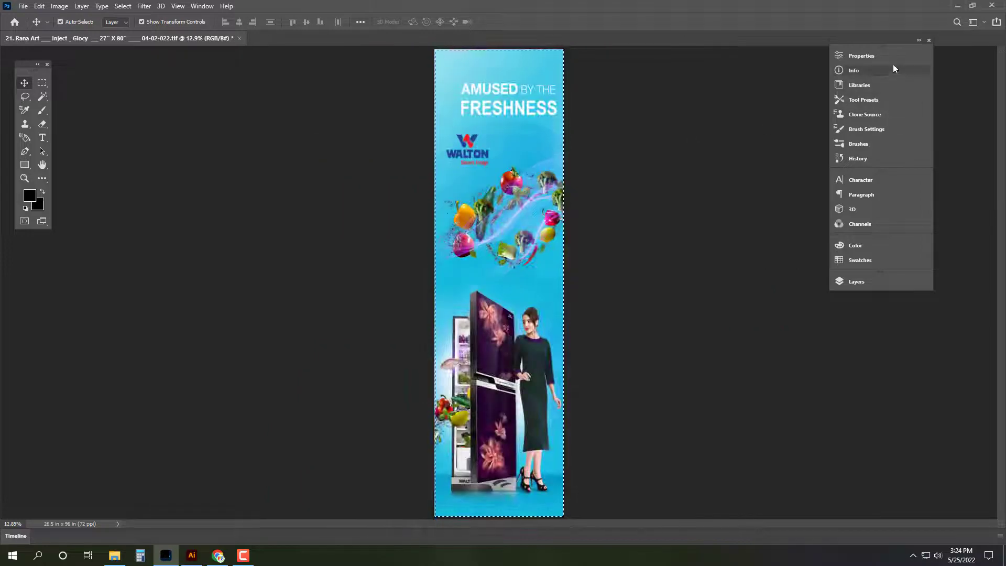
click(885, 69)
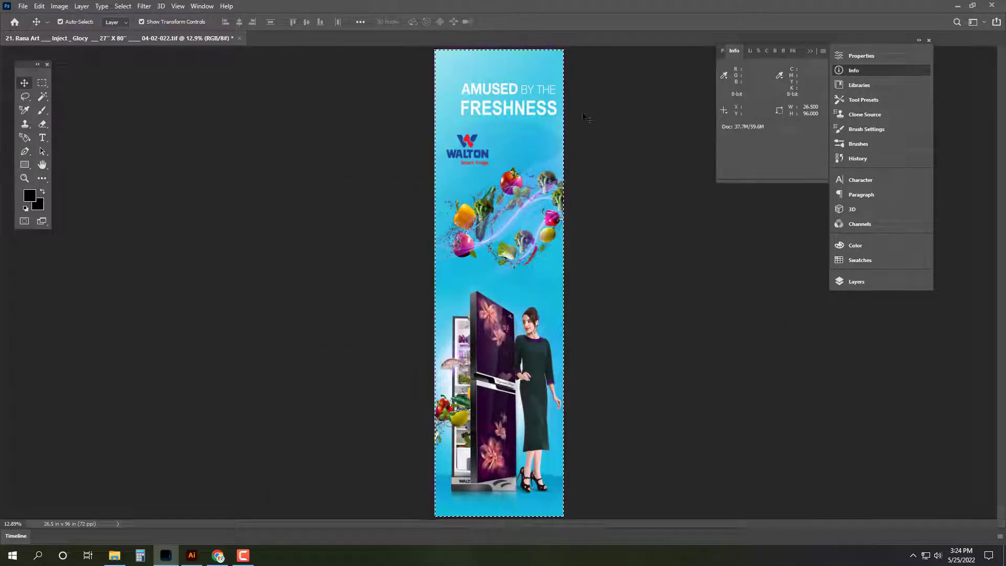
click(191, 555)
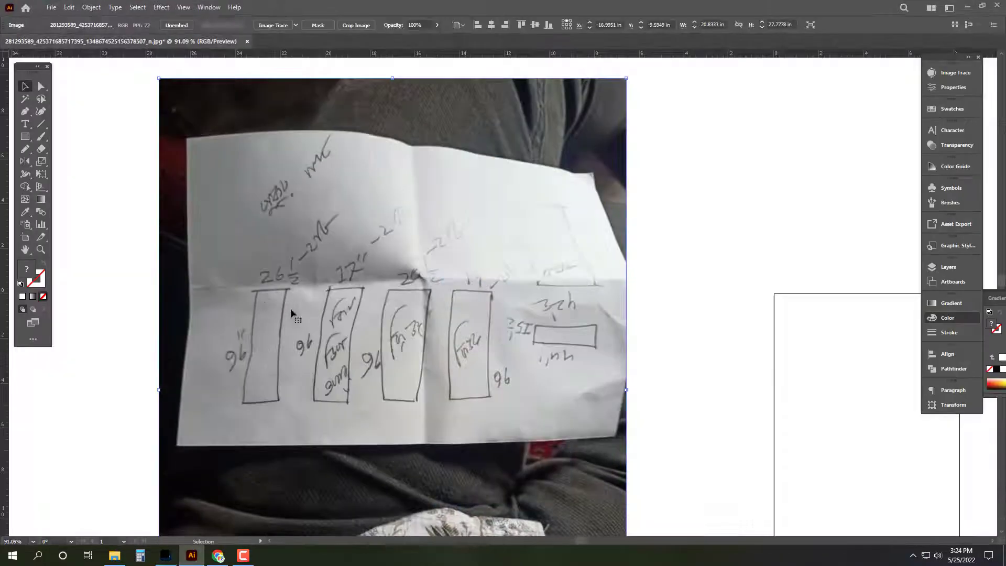
click(166, 556)
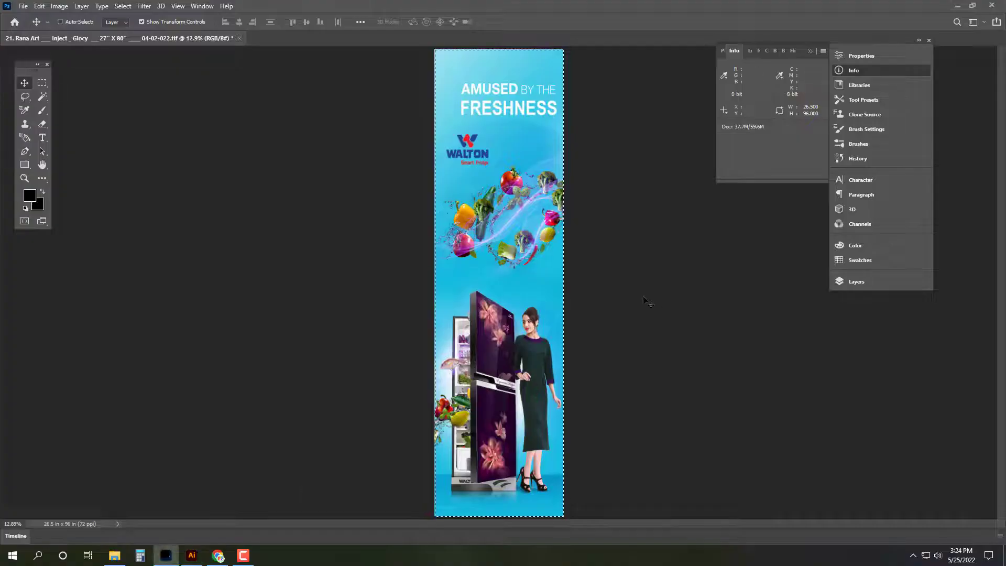
key(ctrl+shift+s)
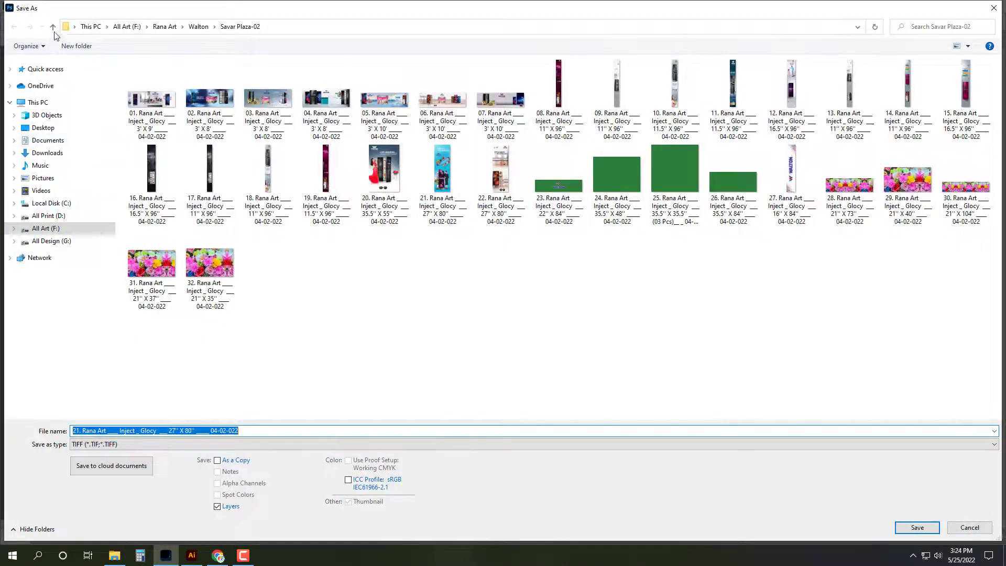
Step: Save the banner in Zirabo_ Pokurpar as TIFF 01 … 26.5'' X 96'' … 25-05-022
click(52, 27)
double_click(526, 256)
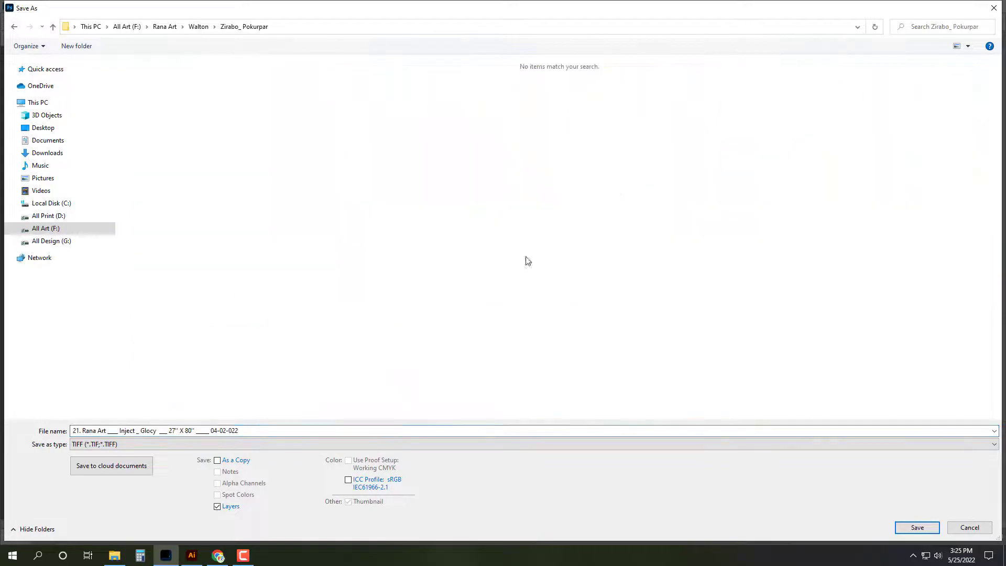
click(74, 431)
key(BackSpace)
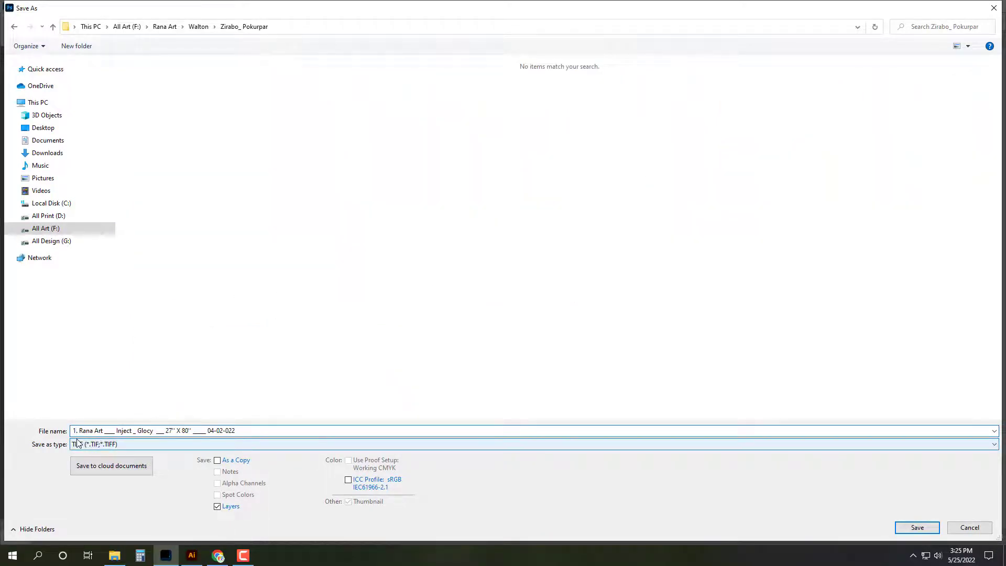
text(0)
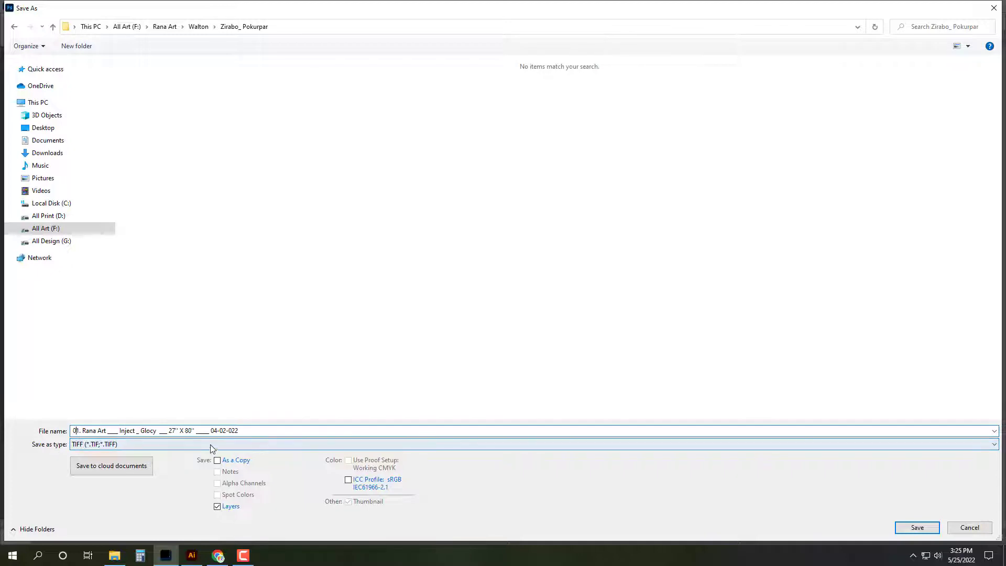
click(175, 431)
key(BackSpace)
text(6)
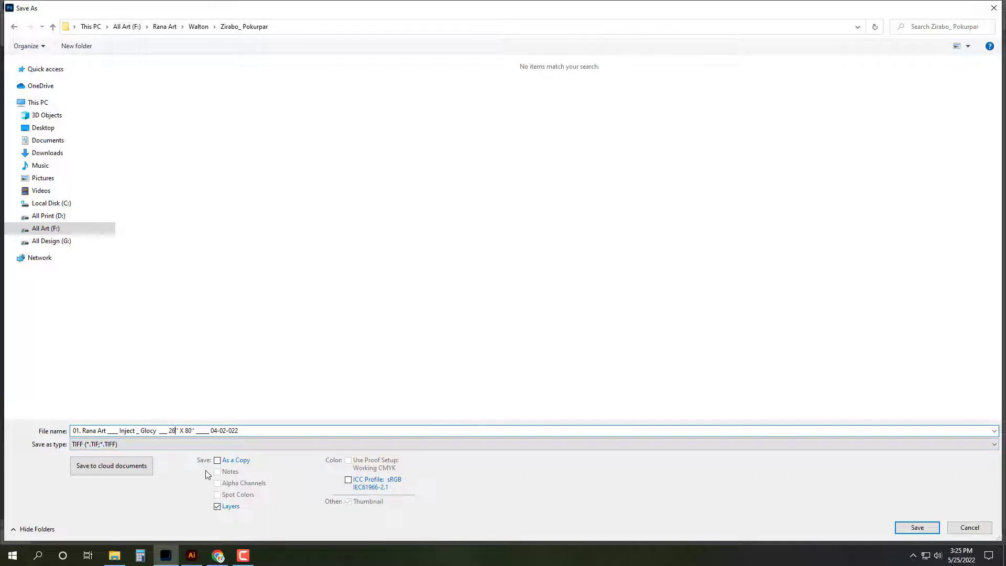
text(.5)
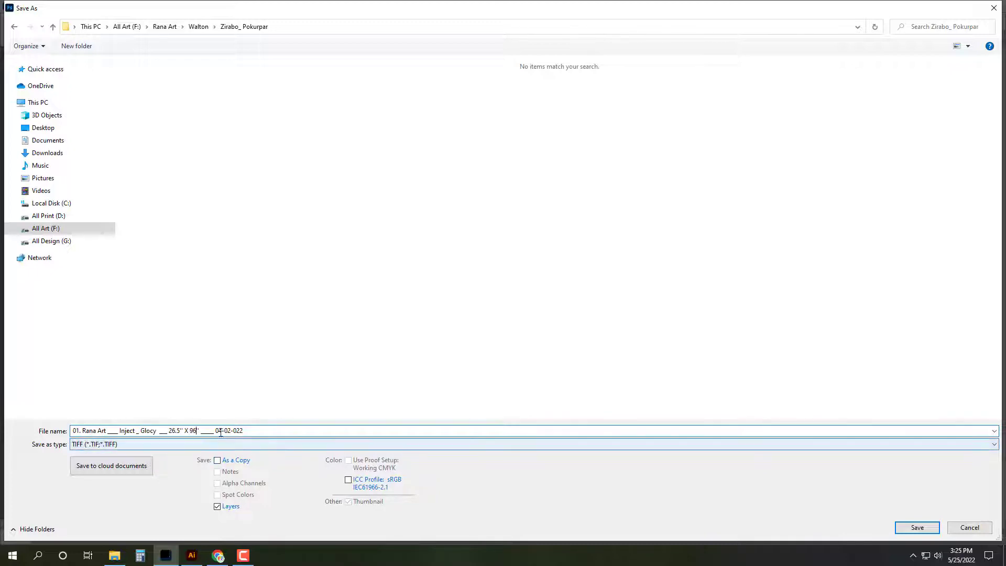
click(221, 431)
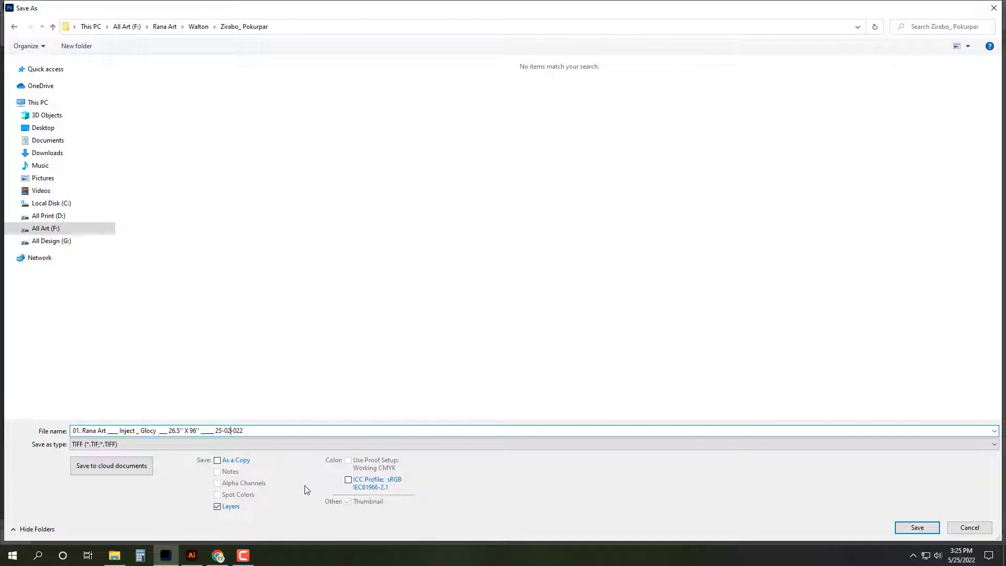
key(Return)
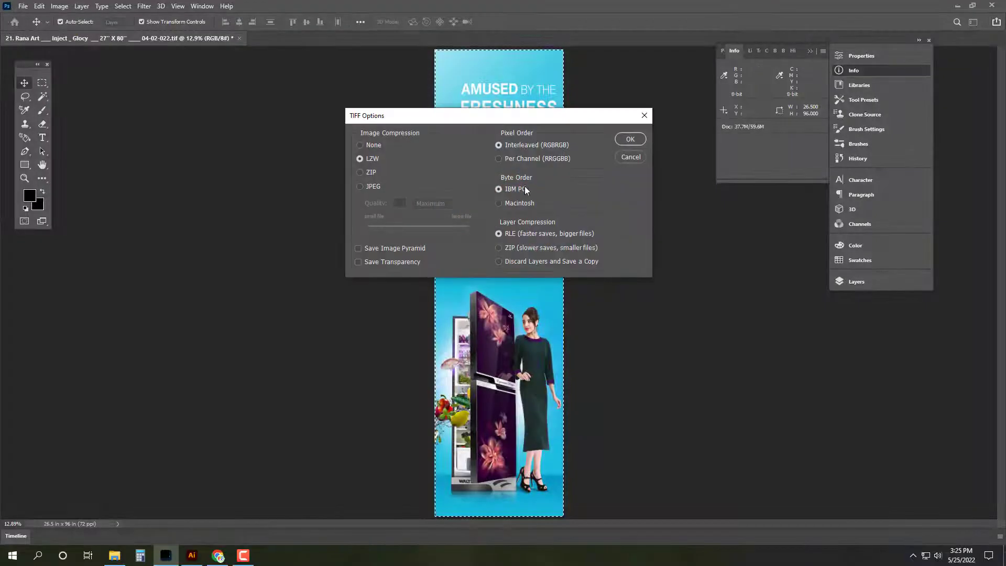
click(632, 139)
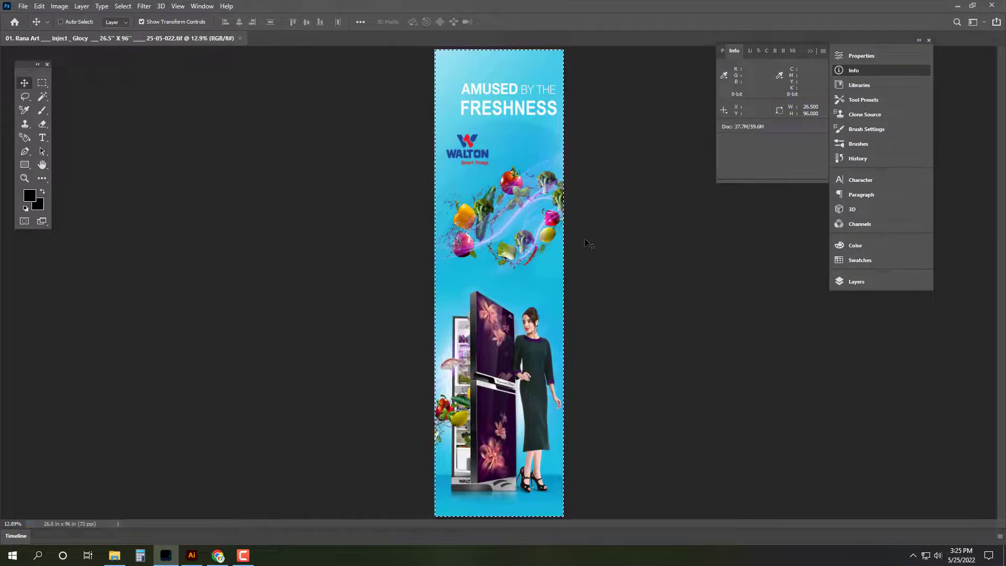
Step: Close the saved banner and open banner 22 from the source folder
key(ctrl+w)
click(114, 556)
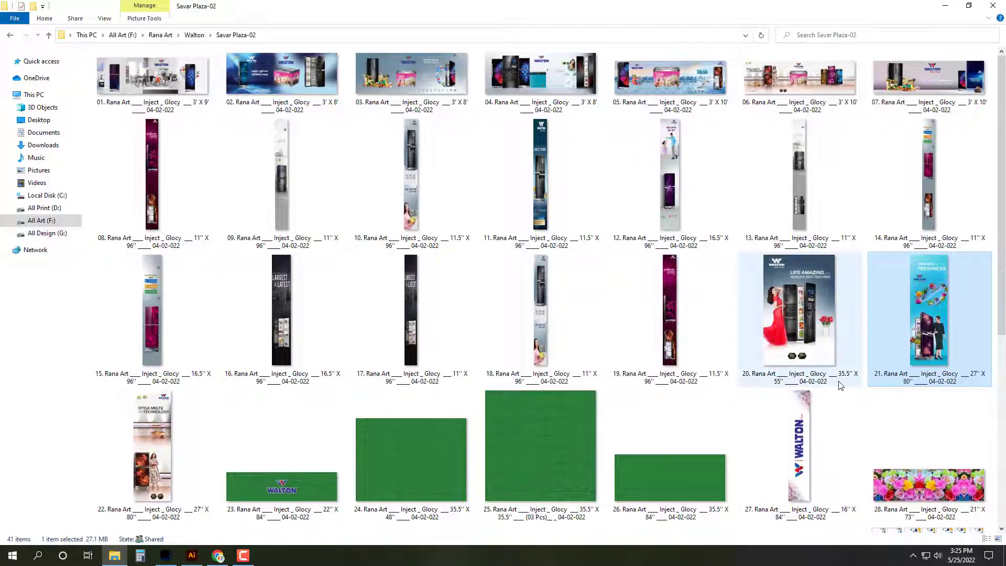
click(162, 461)
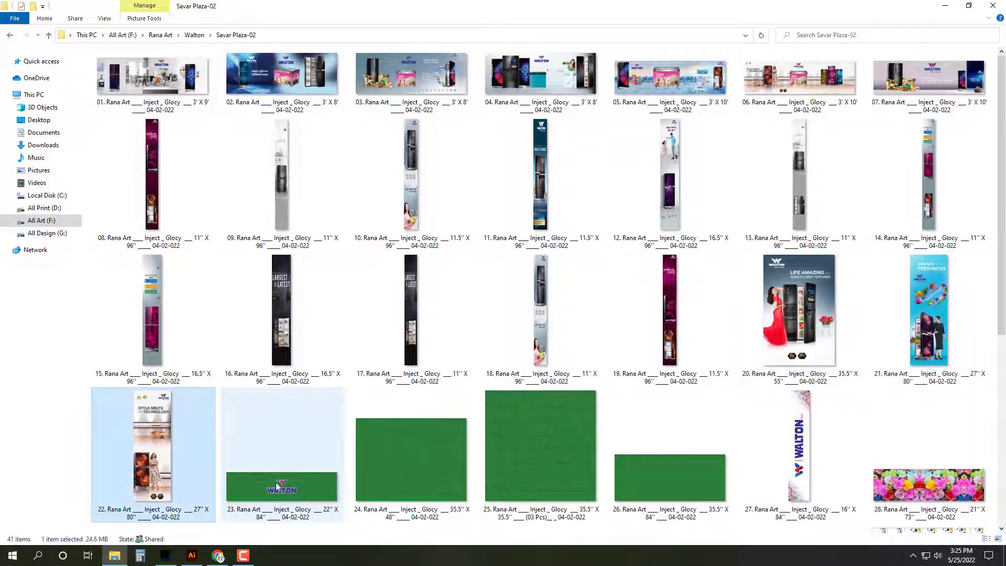
scroll(294, 472, down, 3)
key(Return)
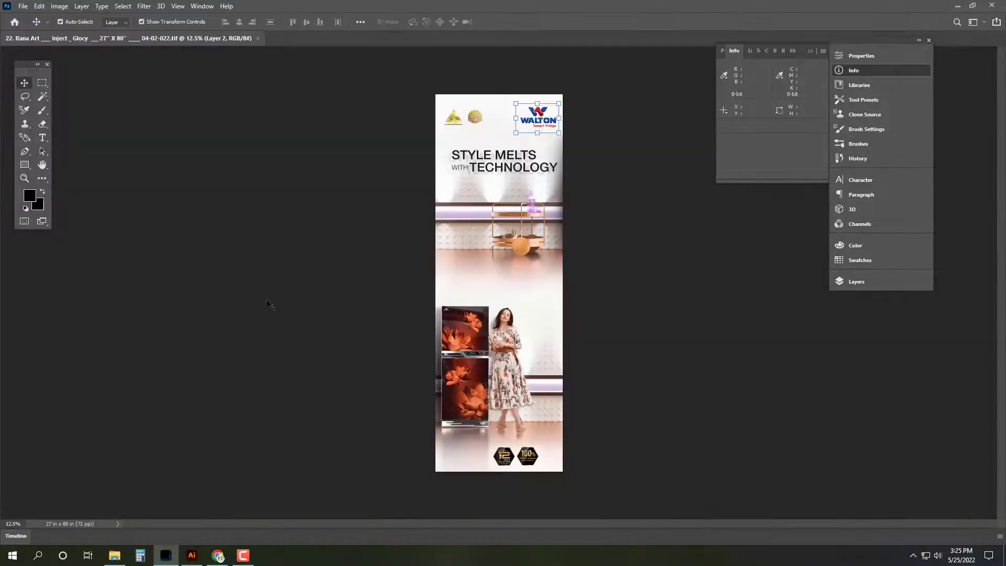
Step: Resize banner 22 to 26.5 x 96 inches in Image Size
click(59, 6)
click(79, 84)
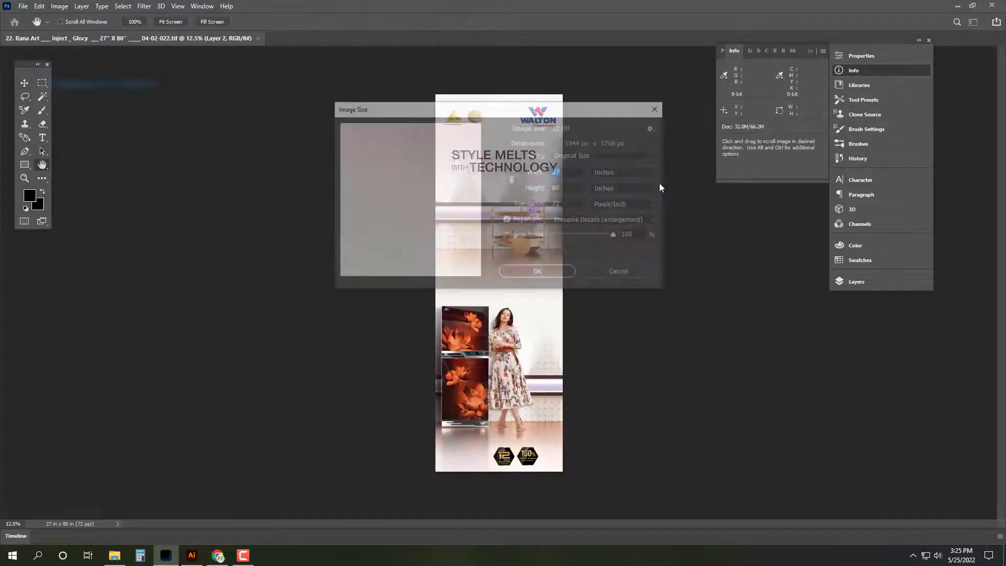
text(27)
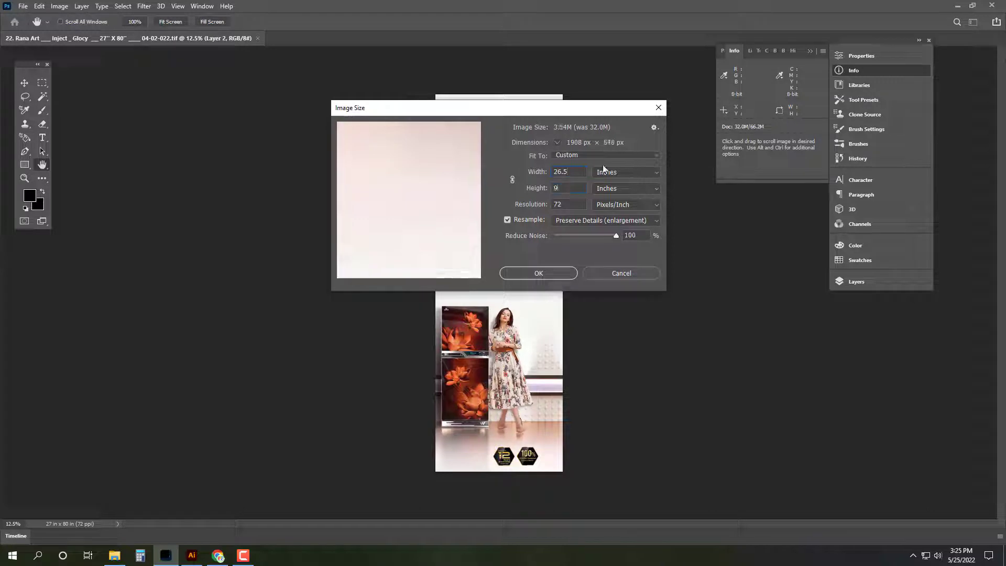
key(Return)
key(v)
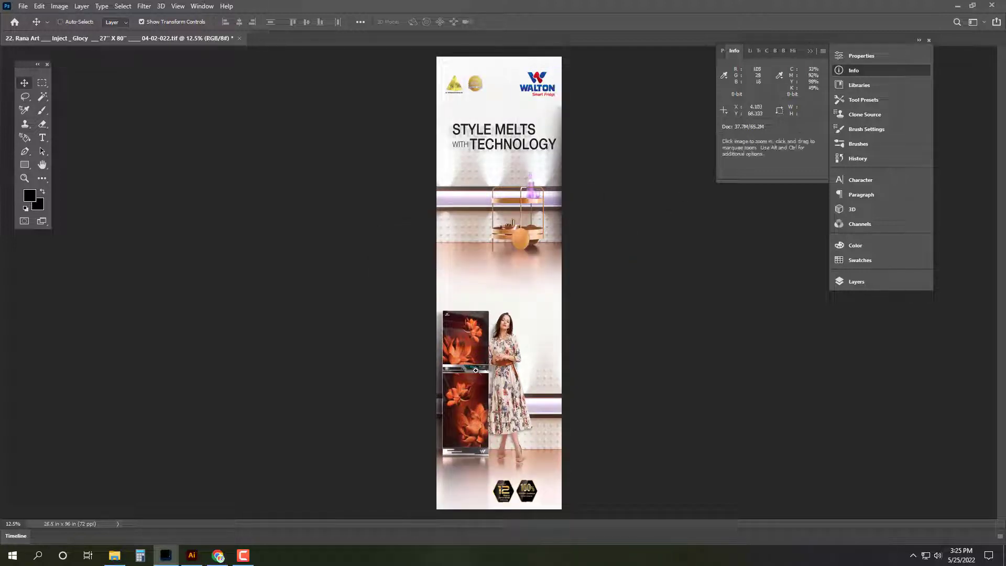
Step: Widen the lower fridge-and-model layer with Free Transform to fill the banner, then begin Save As
drag(472, 378, 585, 394)
key(ctrl+0)
ctrl+click(537, 369)
key(ctrl+z)
key(ctrl+t)
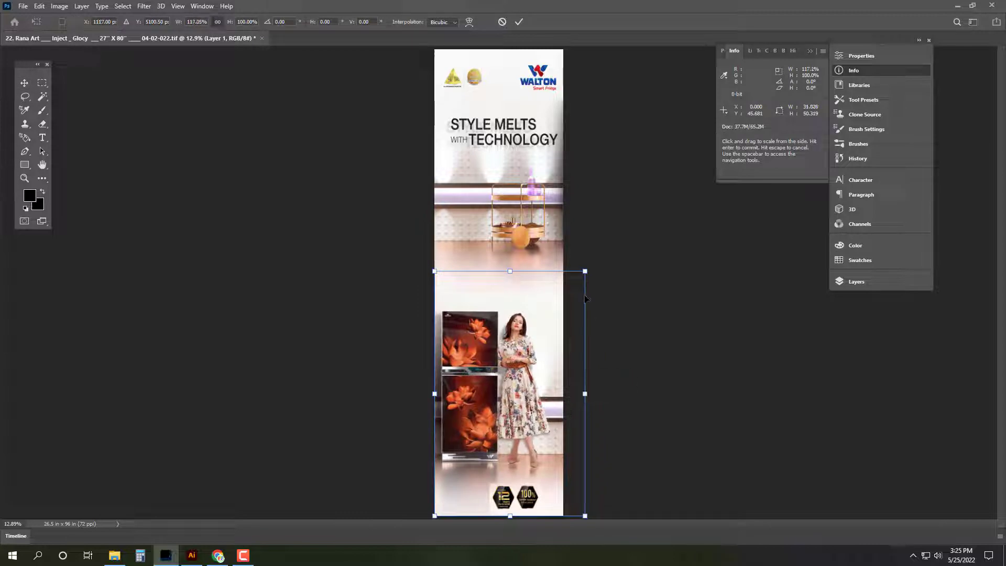
drag(585, 271, 588, 263)
key(Return)
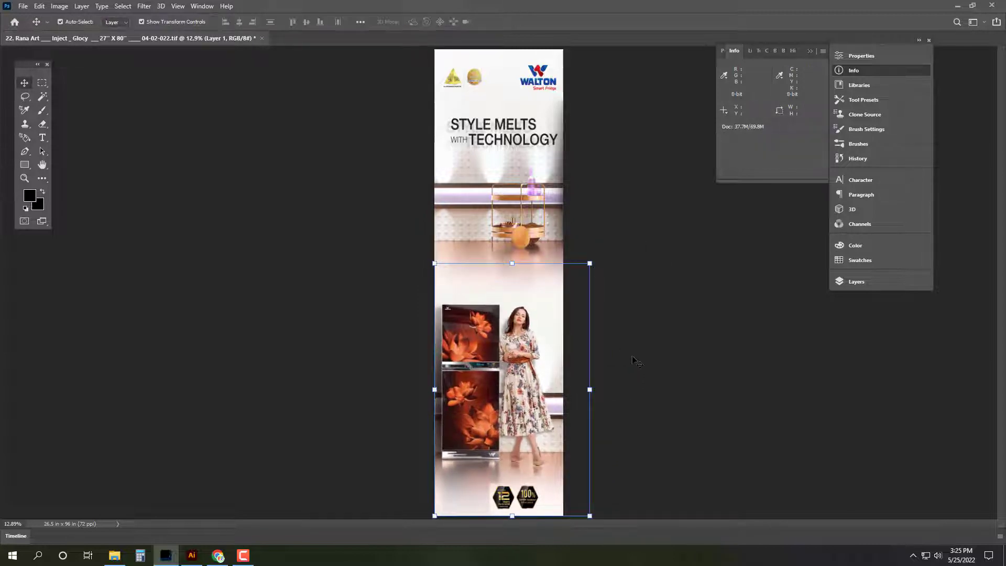
key(ctrl+a)
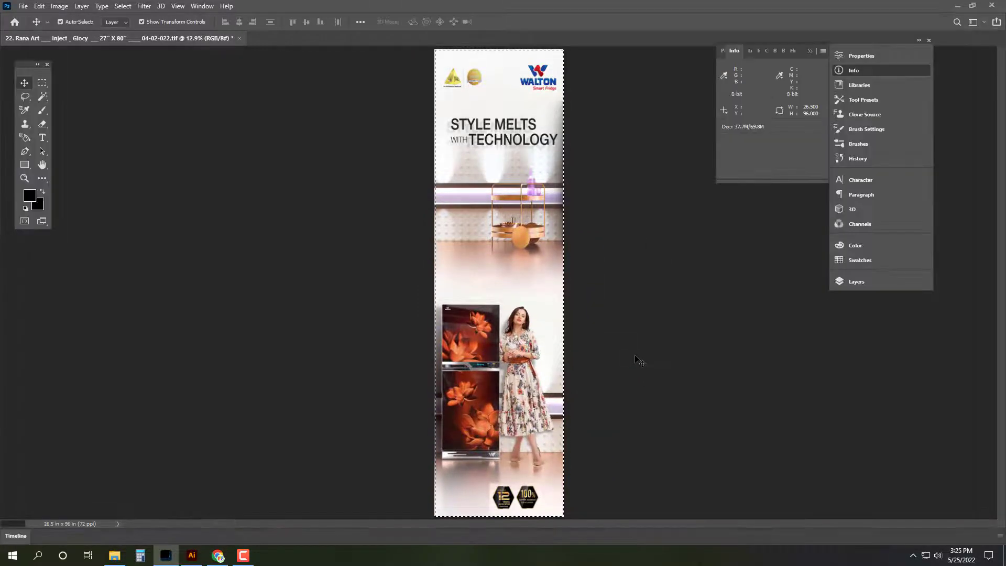
key(ctrl+shift+s)
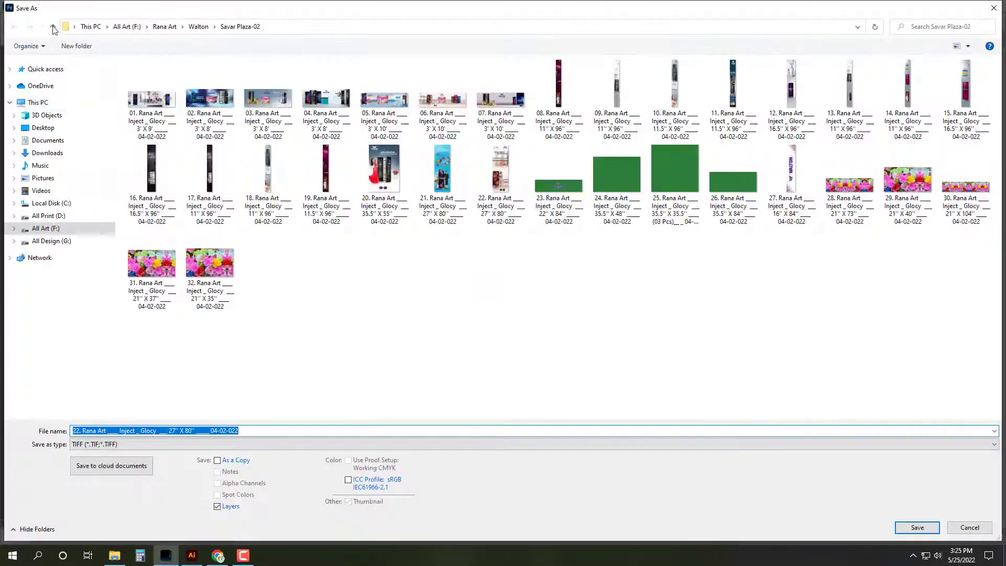
Step: Reuse file 01's name, renumbered 02, to save banner 22 as TIFF in Zirabo_ Pokurpar, then close it
double_click(524, 246)
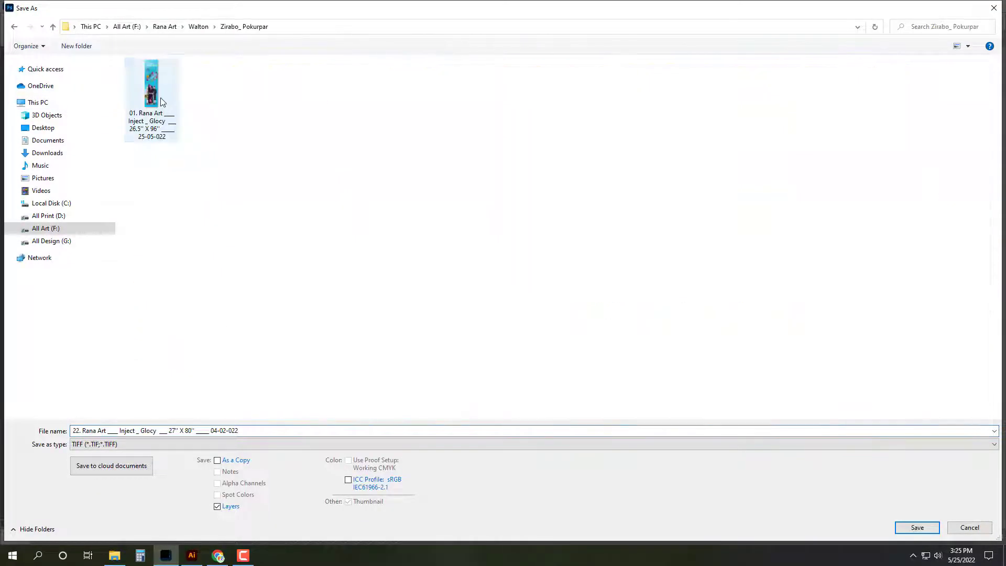
click(151, 87)
click(79, 432)
click(78, 432)
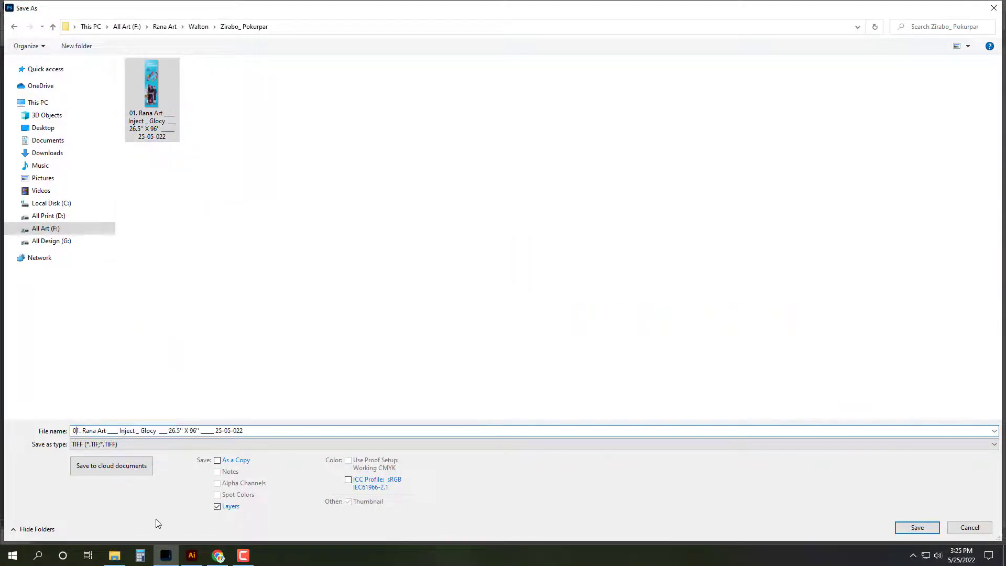
key(Delete)
text(2)
key(Return)
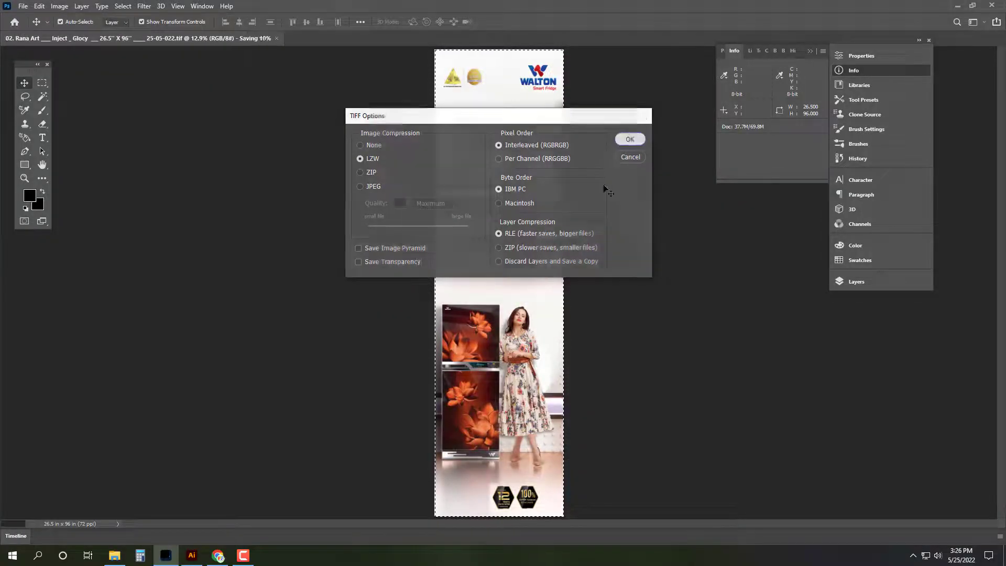
key(Return)
key(ctrl+w)
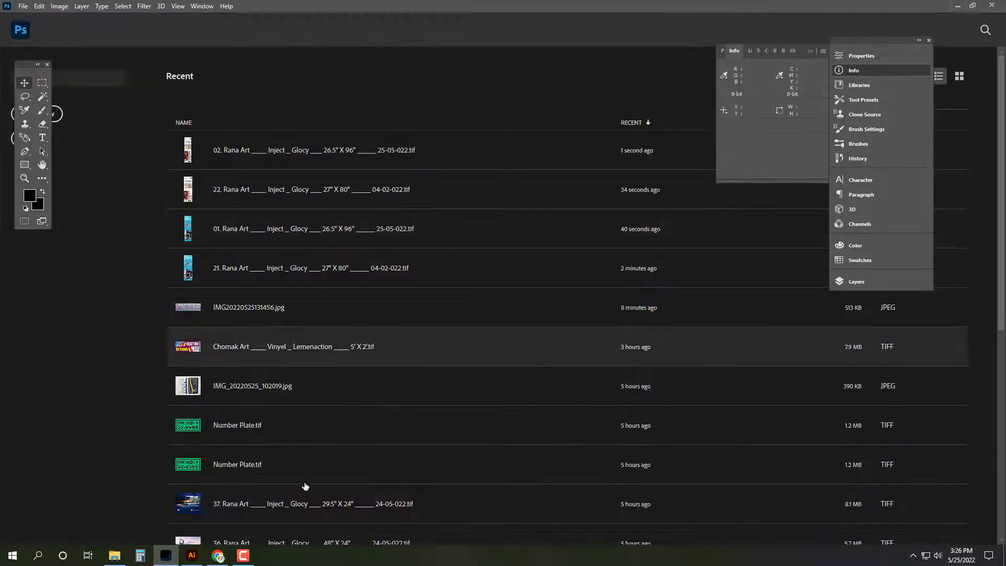
Step: Switch to Illustrator, zoom in on the hand-drawn size sketch and select the photo
click(165, 556)
click(192, 556)
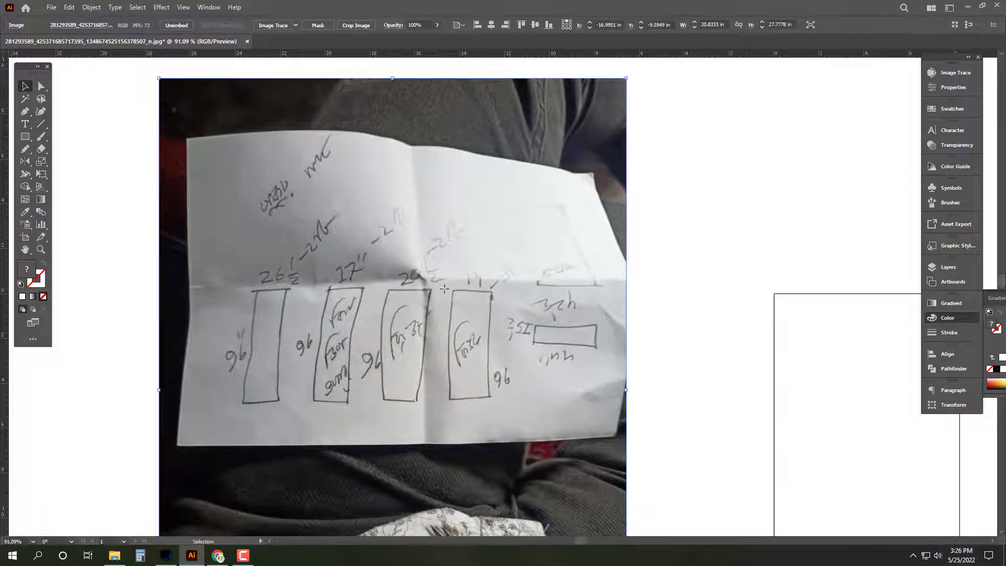
scroll(472, 284, down, 2)
click(599, 283)
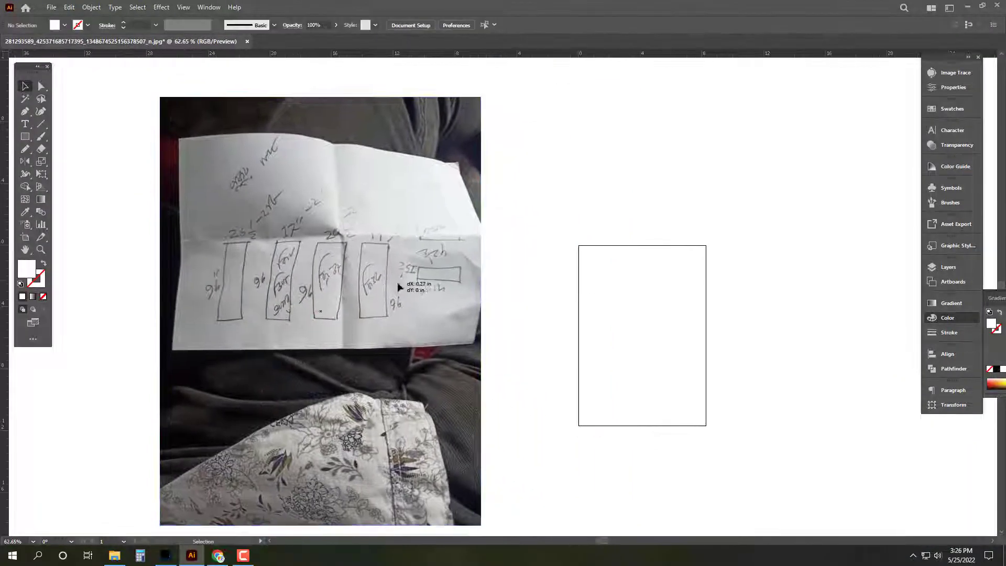
scroll(335, 257, up, 2)
click(281, 215)
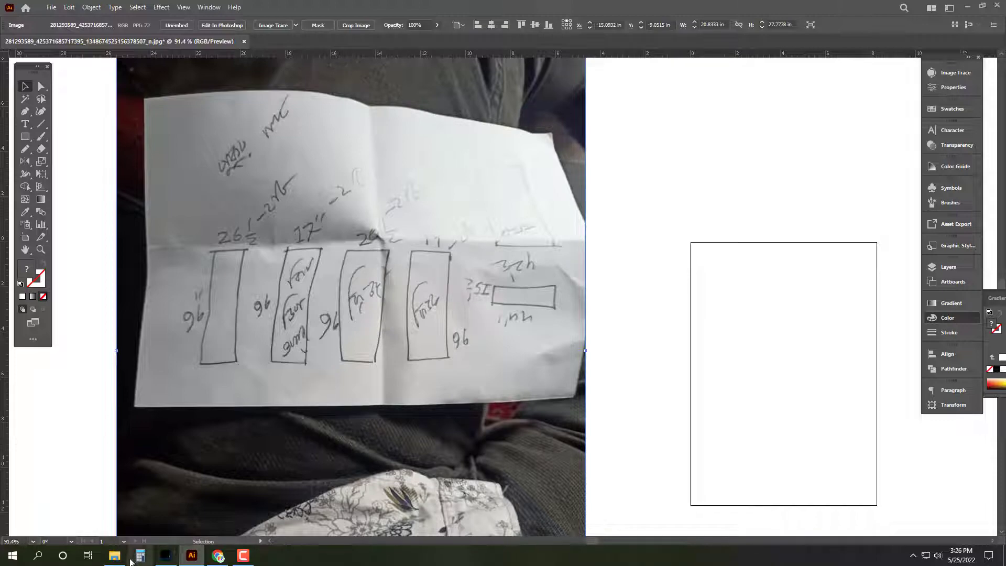
Step: Look through the Savar Plaza-02, Savar Namabazar and Savar Plaza-01 folders in Walton
click(115, 556)
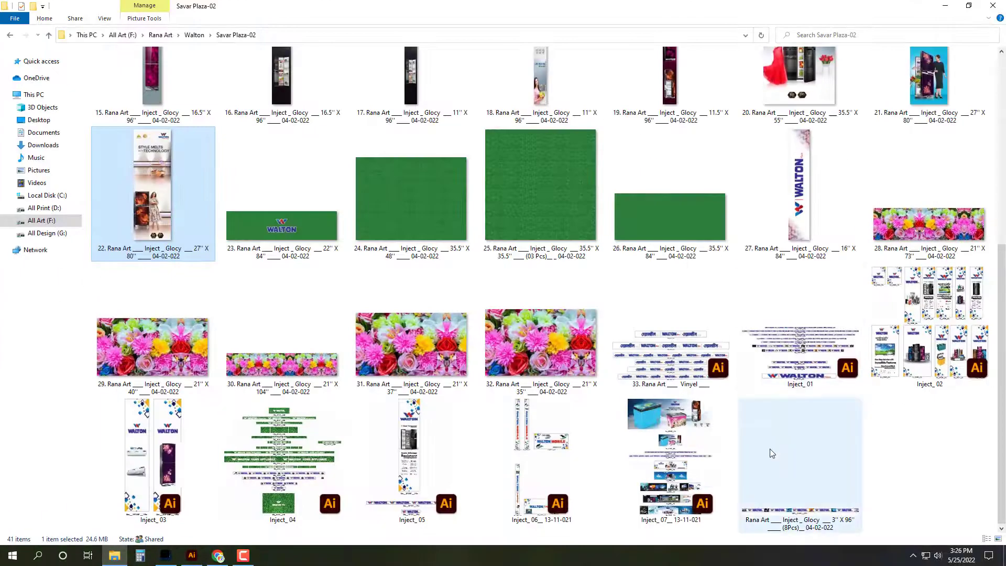
ctrl+scroll(772, 453, down, 1)
scroll(844, 334, up, 5)
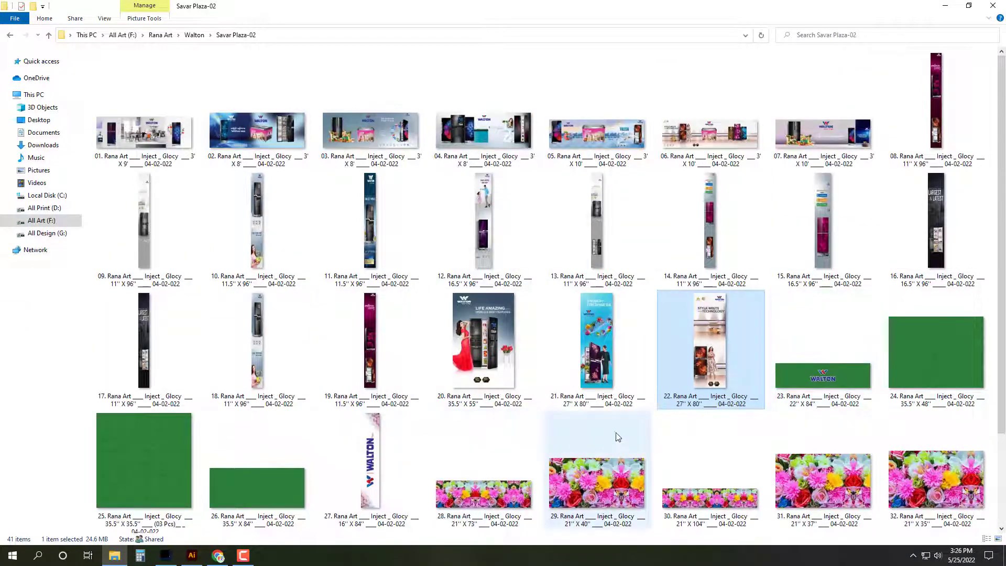
scroll(616, 435, down, 2)
click(580, 335)
key(BackSpace)
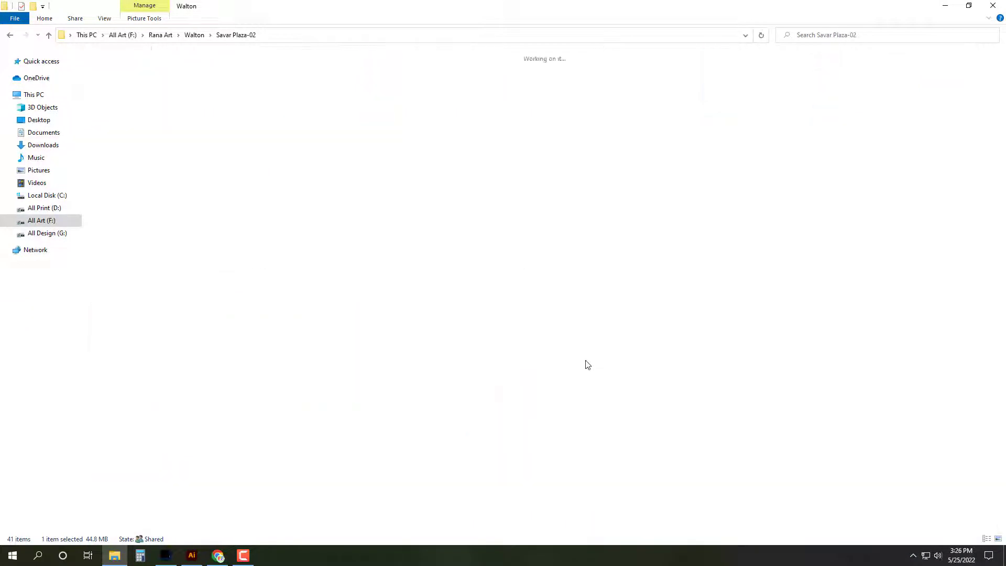
double_click(328, 260)
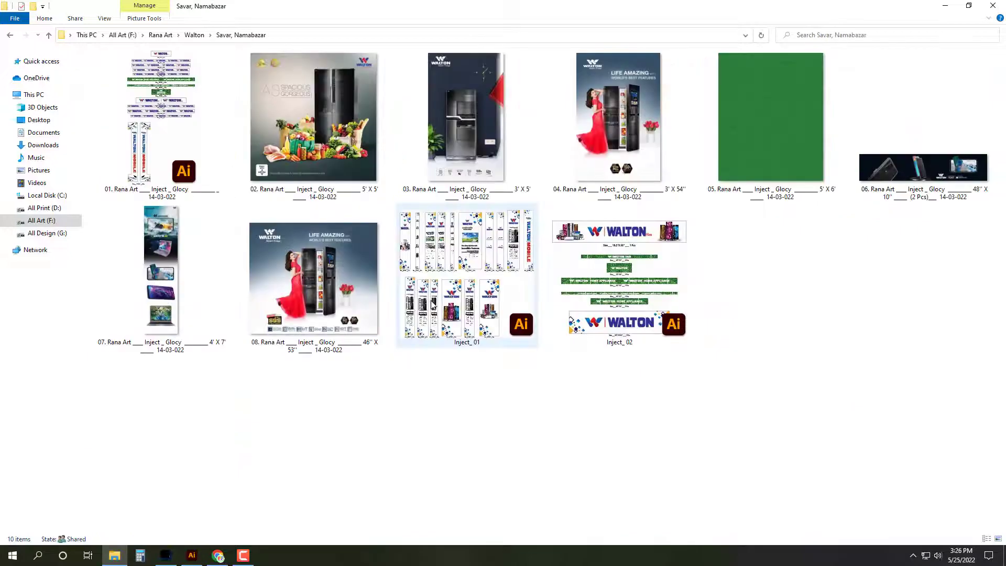
key(BackSpace)
double_click(146, 270)
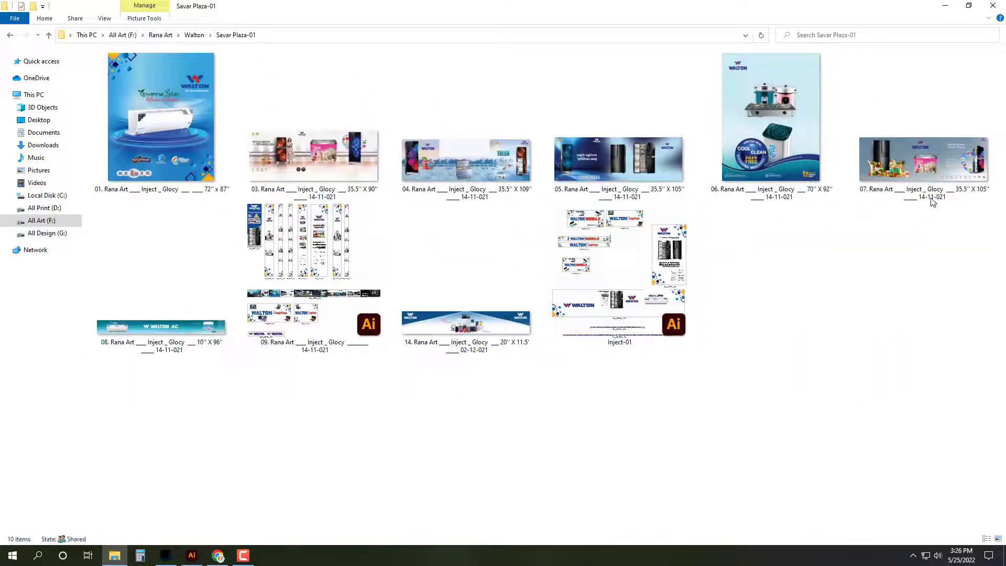
key(BackSpace)
Step: Check the Savar Bustand _01 and Rajason folders for matching banners
double_click(945, 184)
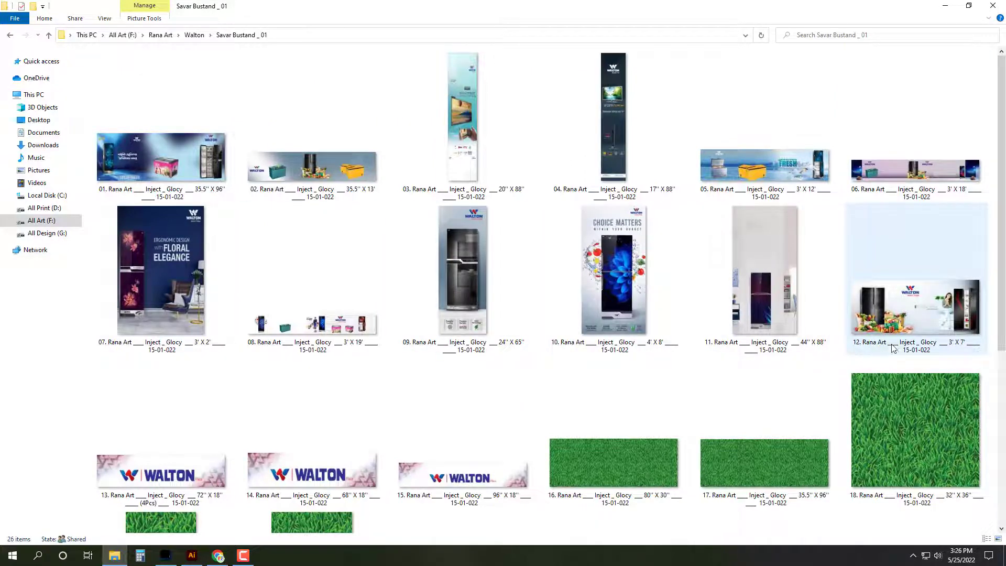
scroll(498, 479, down, 5)
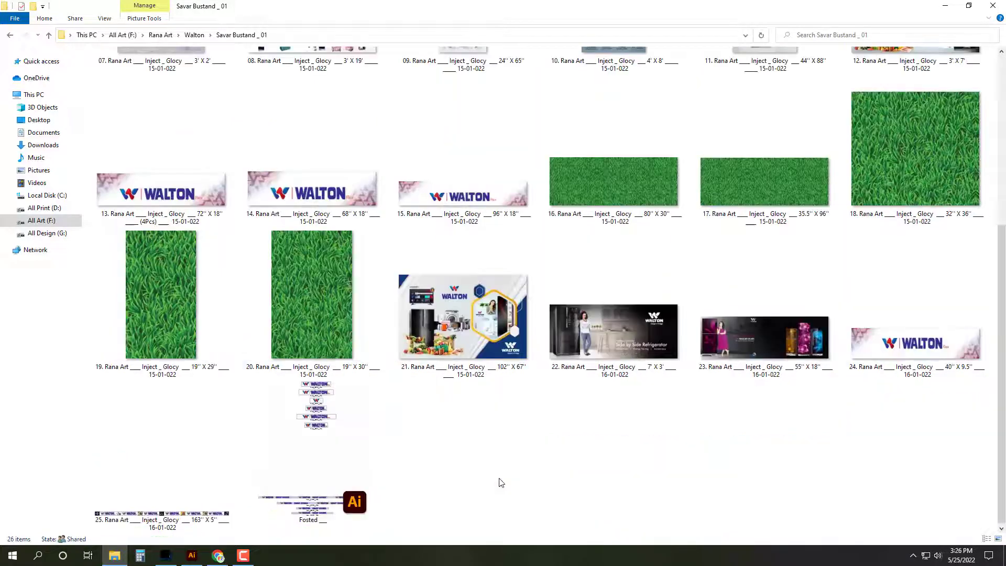
scroll(498, 479, up, 5)
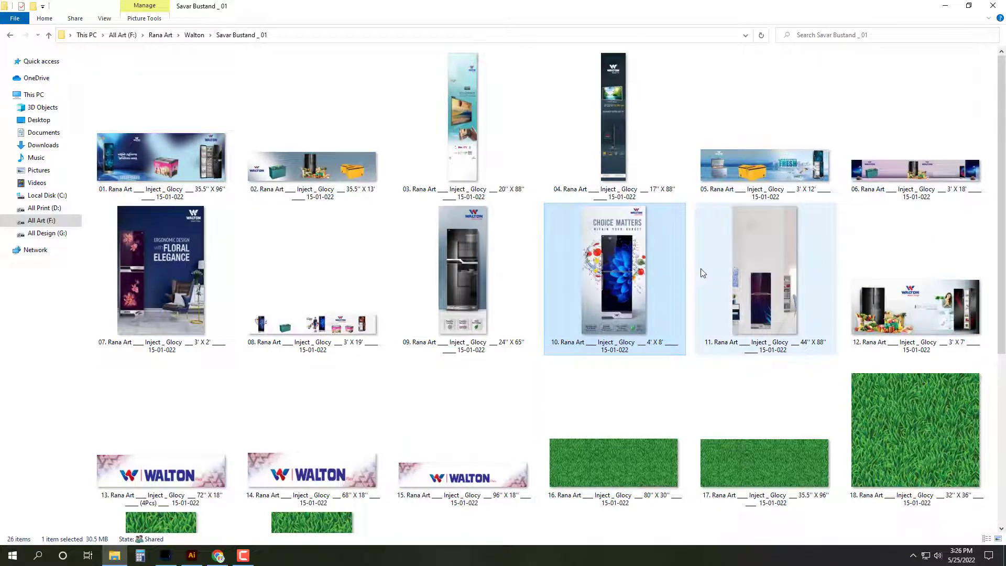
key(BackSpace)
double_click(901, 182)
key(BackSpace)
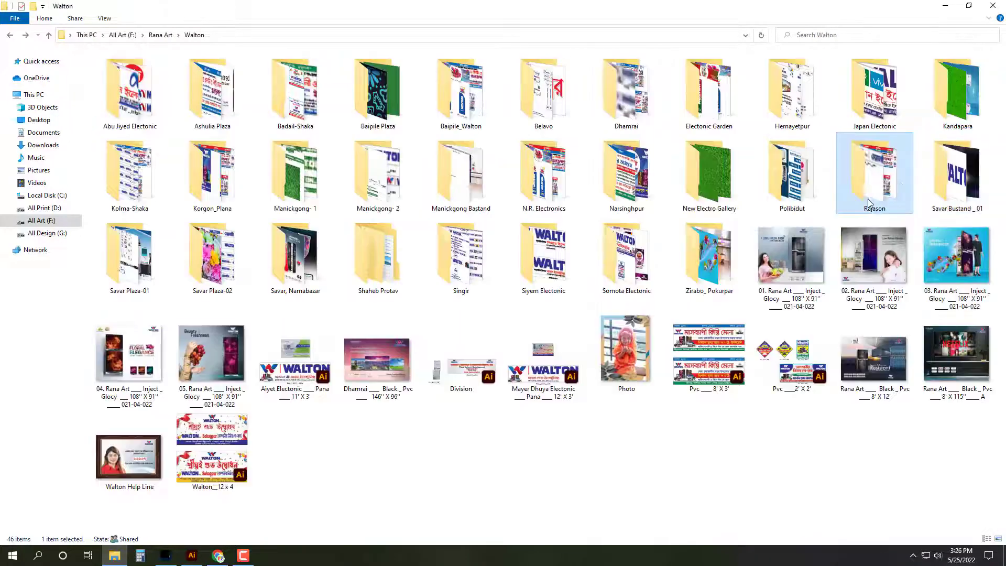
Step: Check the Polibidut, New Electro Gallery and Narsinghpur folders
click(793, 170)
double_click(793, 169)
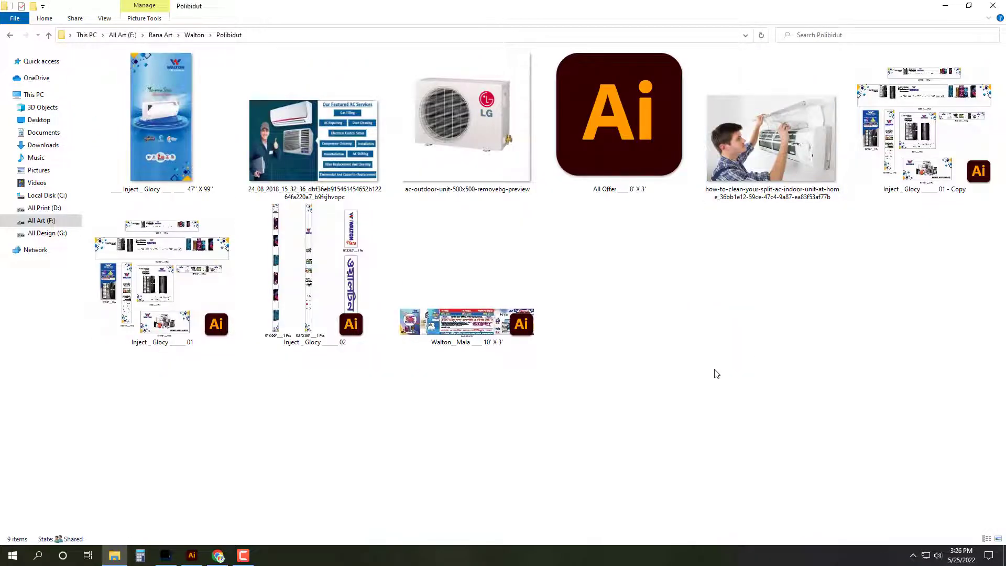
key(BackSpace)
click(709, 184)
double_click(709, 185)
key(BackSpace)
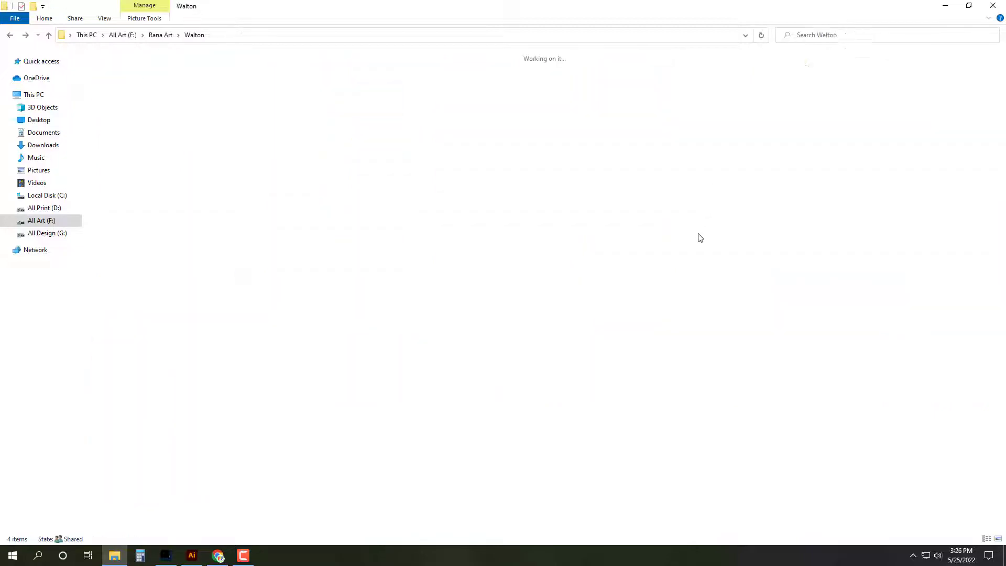
click(653, 181)
double_click(653, 181)
key(BackSpace)
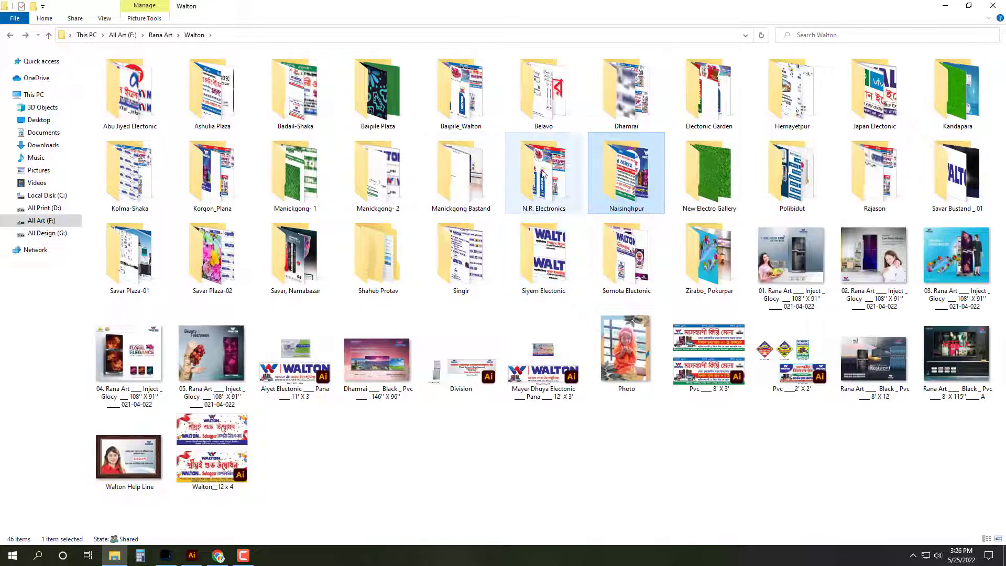
Step: Inspect banners 24 (14 x 112) and 32 (24 x 112) in the N.R. Electronics folder
double_click(543, 174)
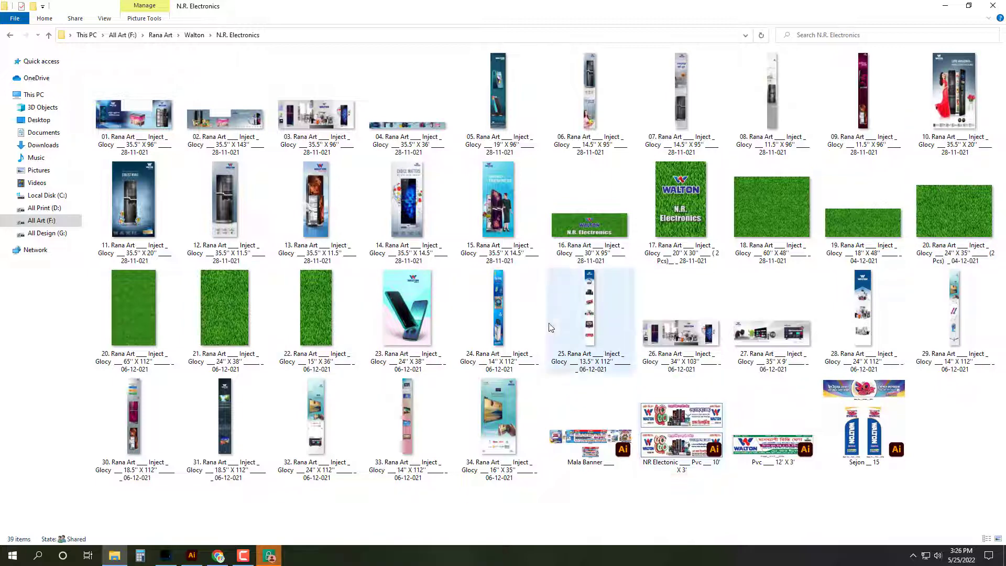
click(506, 314)
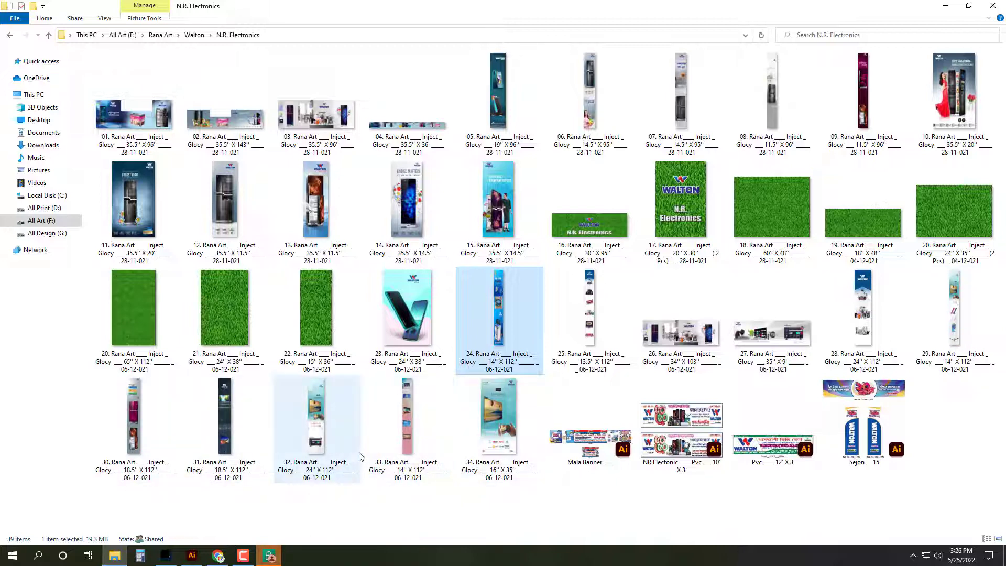
click(322, 452)
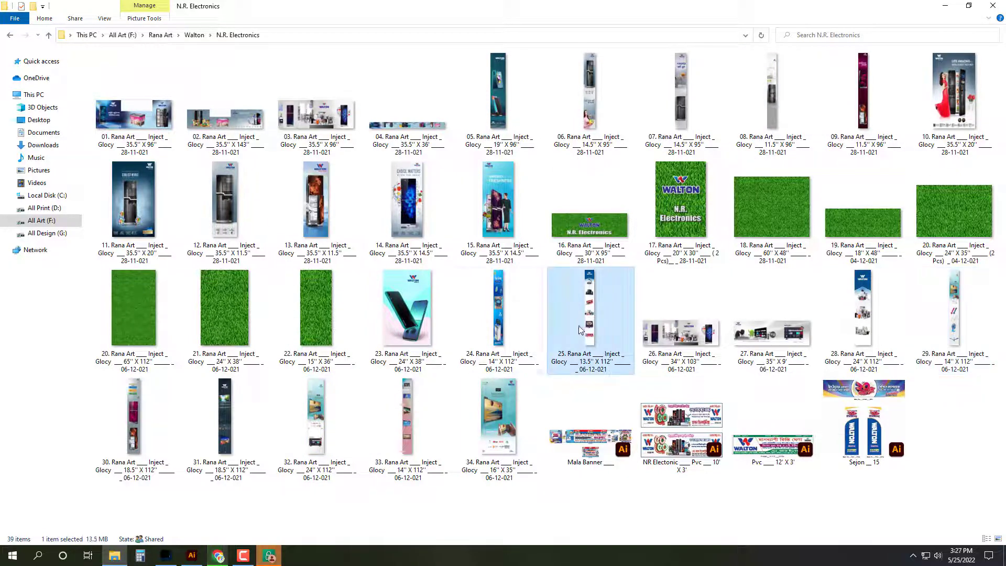
click(502, 312)
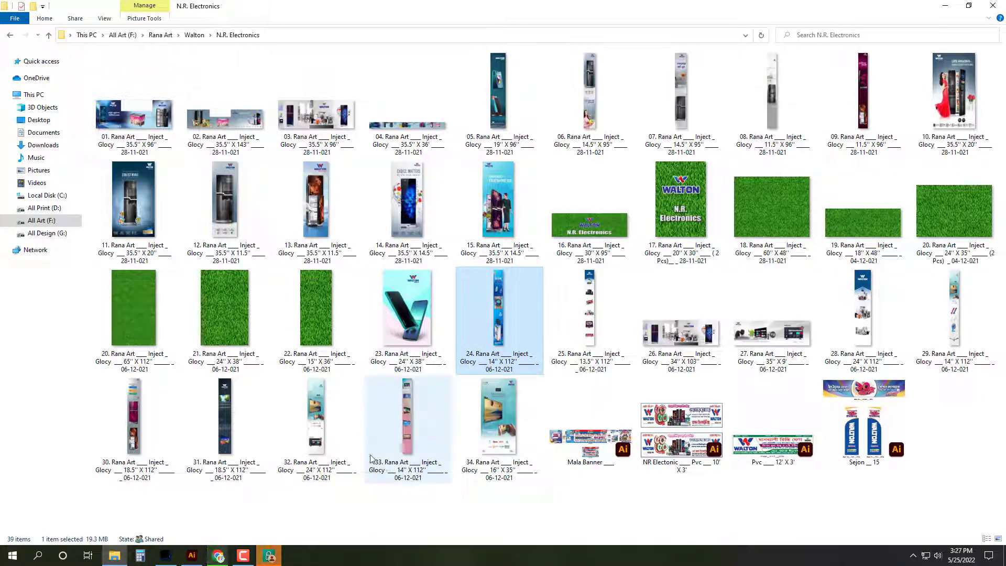
key(BackSpace)
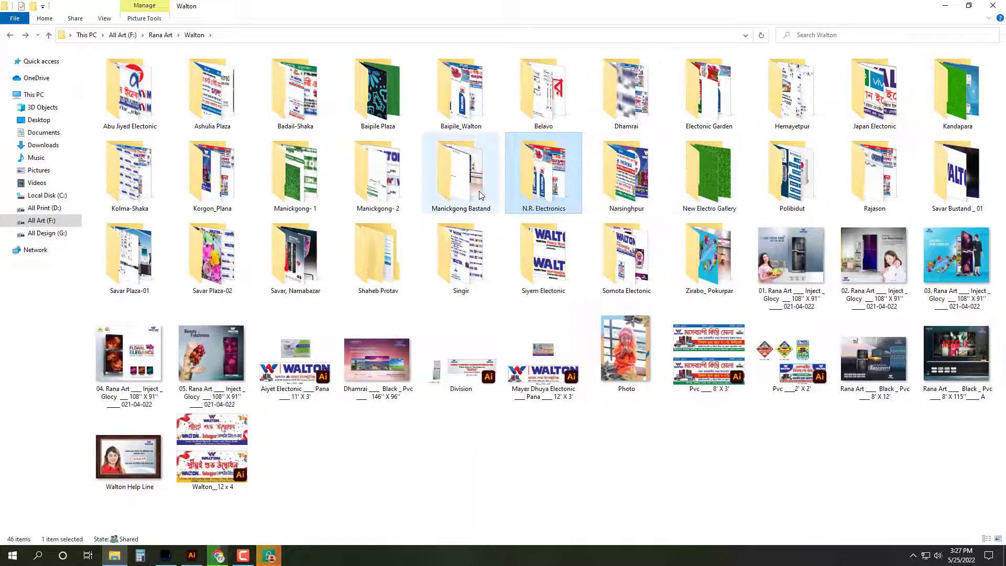
Step: Check the Manickgong Bastand, Manickgong- 2 and Manickgong- 1 folders
double_click(478, 199)
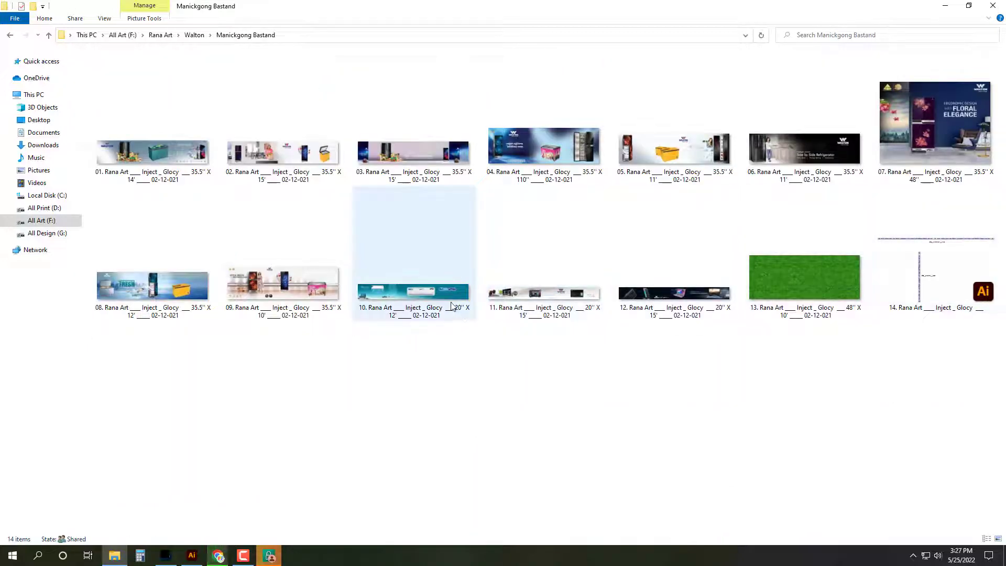
key(BackSpace)
double_click(398, 207)
key(BackSpace)
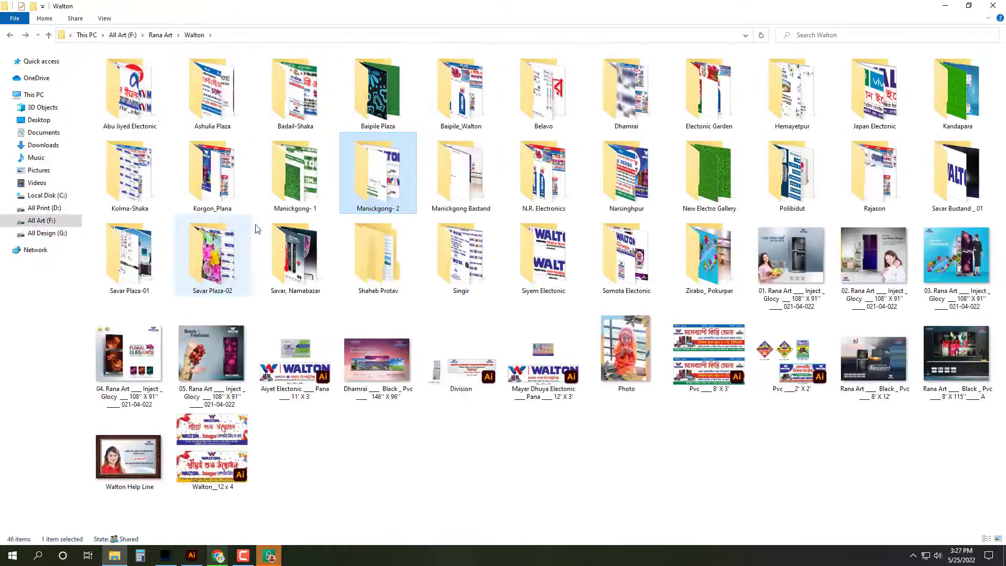
double_click(286, 199)
key(BackSpace)
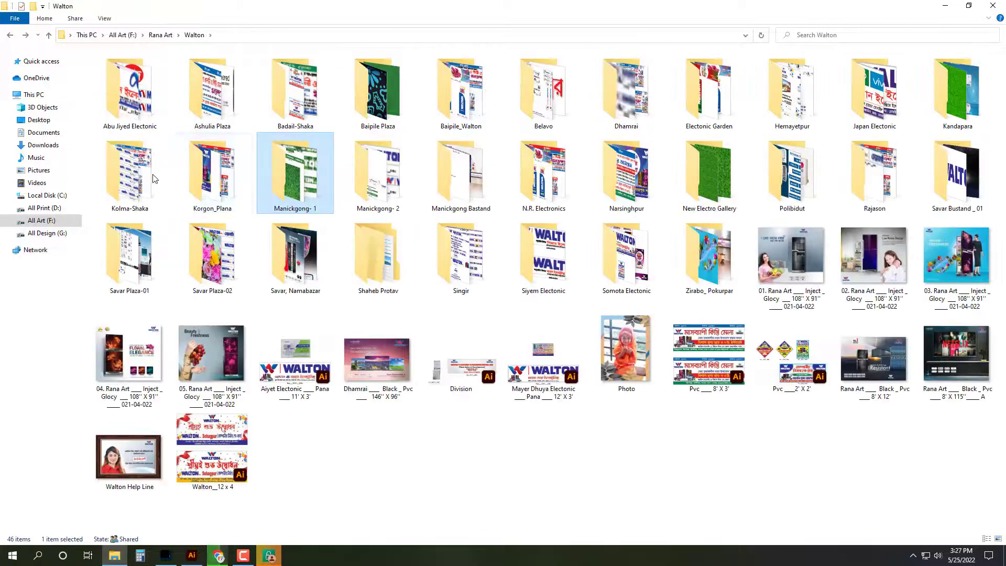
Step: Open banners 30 and 31 (11.5 x 94) together from the Korgon_Plana folder
double_click(213, 173)
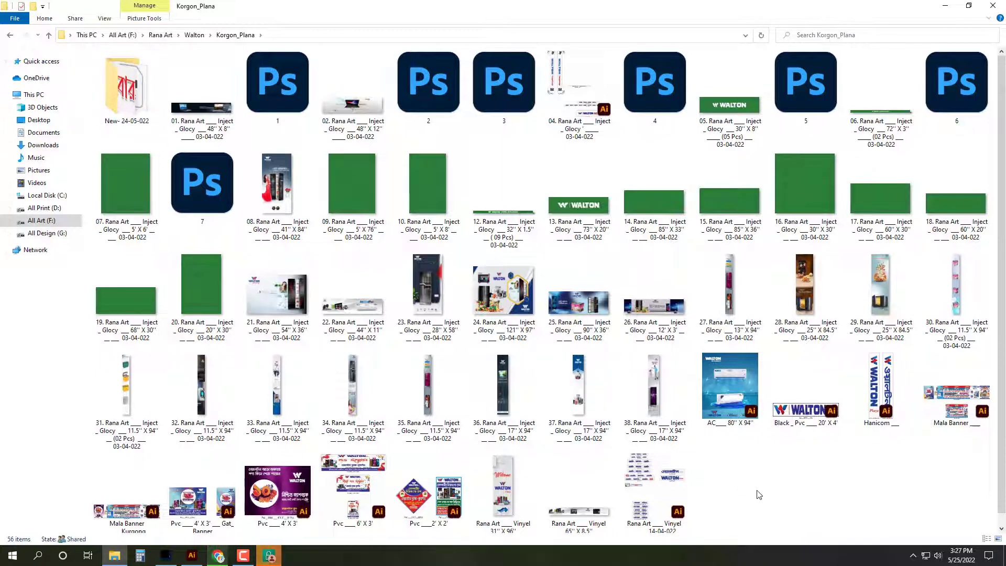
click(954, 304)
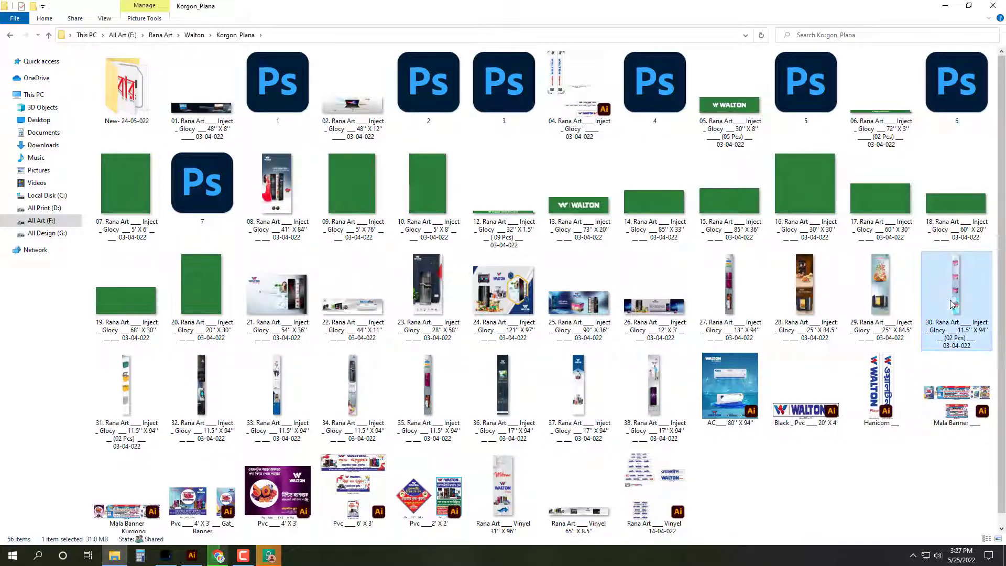
ctrl+click(126, 388)
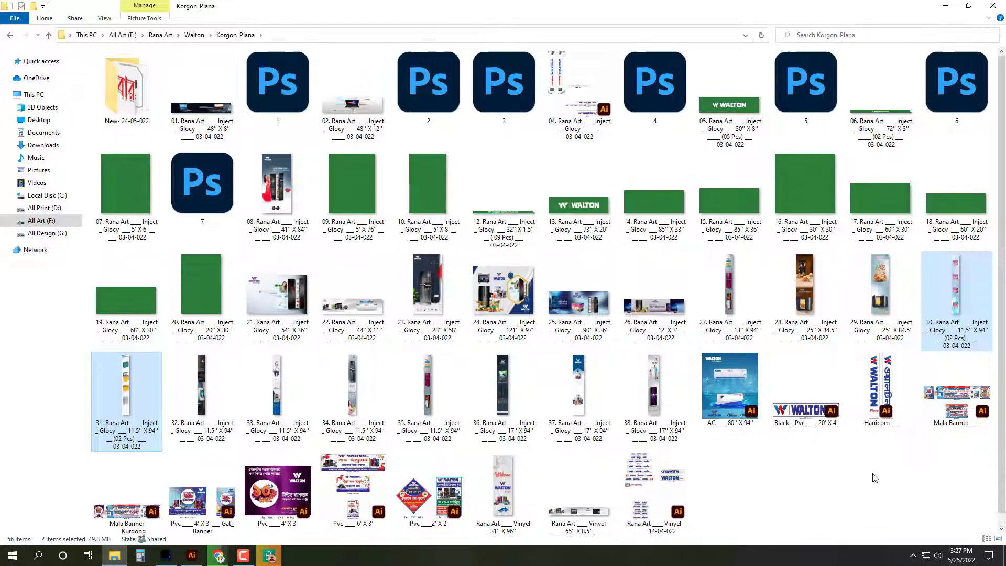
key(Return)
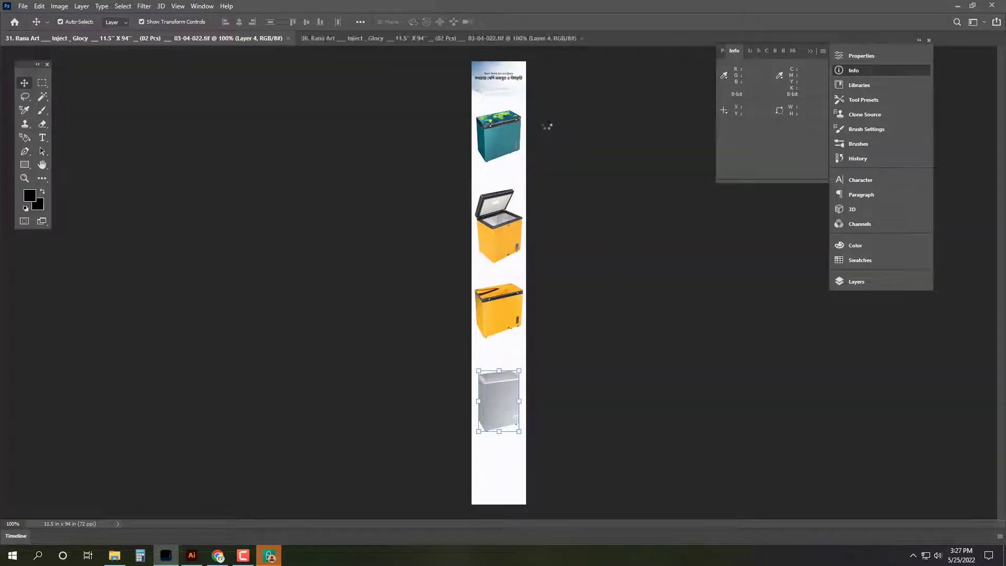
Step: Move the white freezer to banner 30 and place the pink freezer on banner 31
click(262, 37)
drag(508, 398, 502, 424)
mouse_move(514, 339)
mouse_down()
mouse_move(521, 315)
mouse_move(522, 330)
mouse_up()
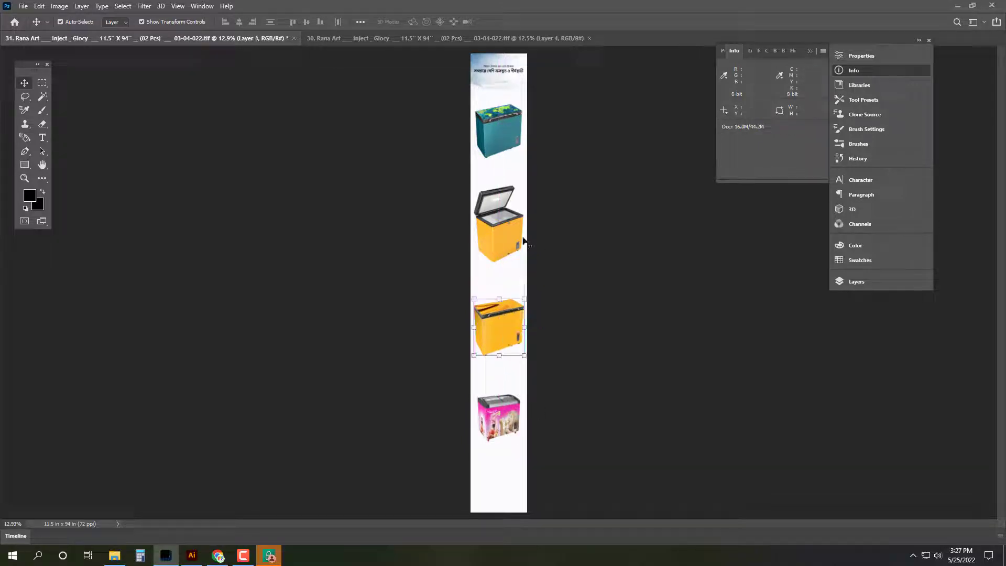
drag(524, 241, 514, 248)
drag(515, 249, 516, 239)
click(405, 226)
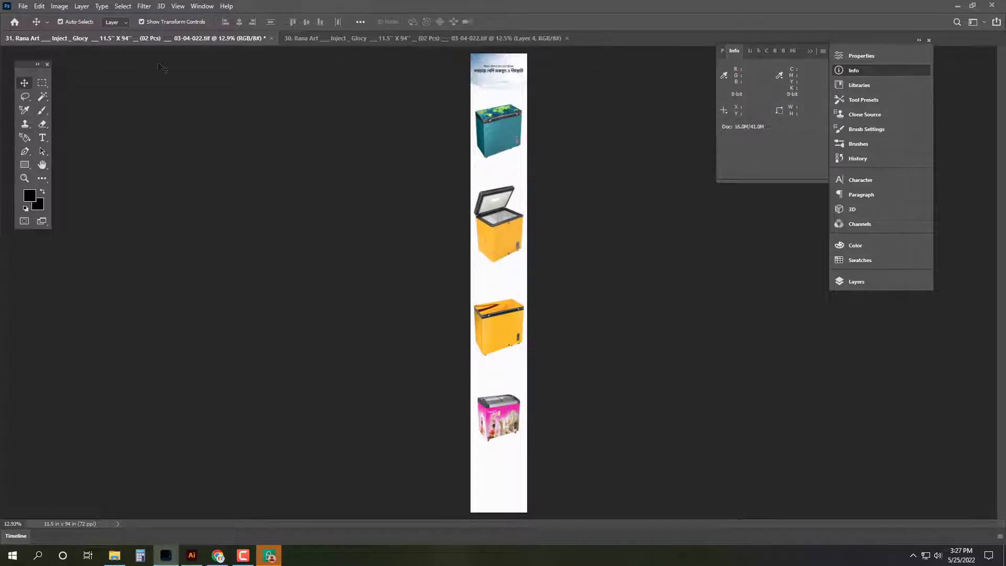
Step: Set banner 31's image width to 17 inches
key(alt+i)
text(i)
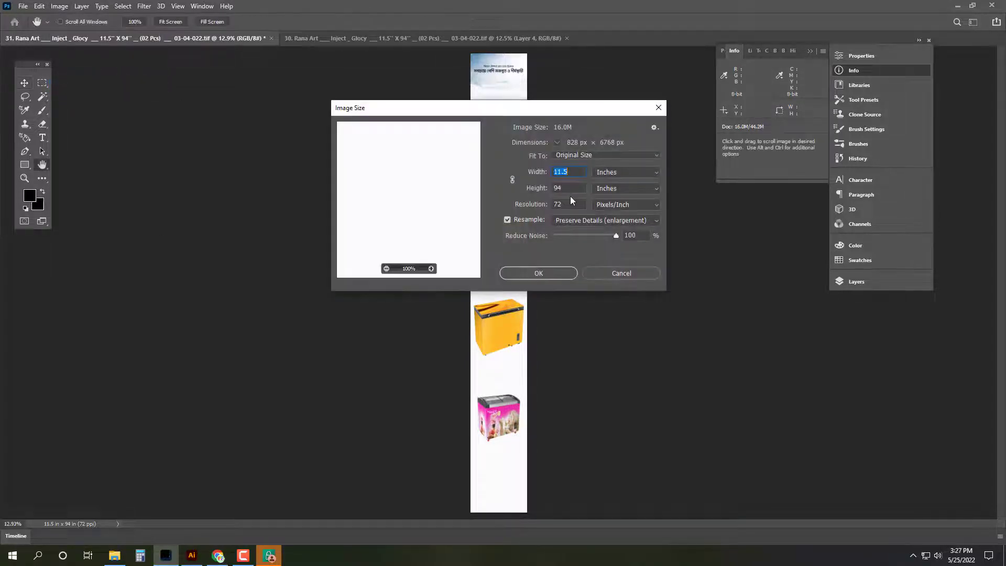
text(17)
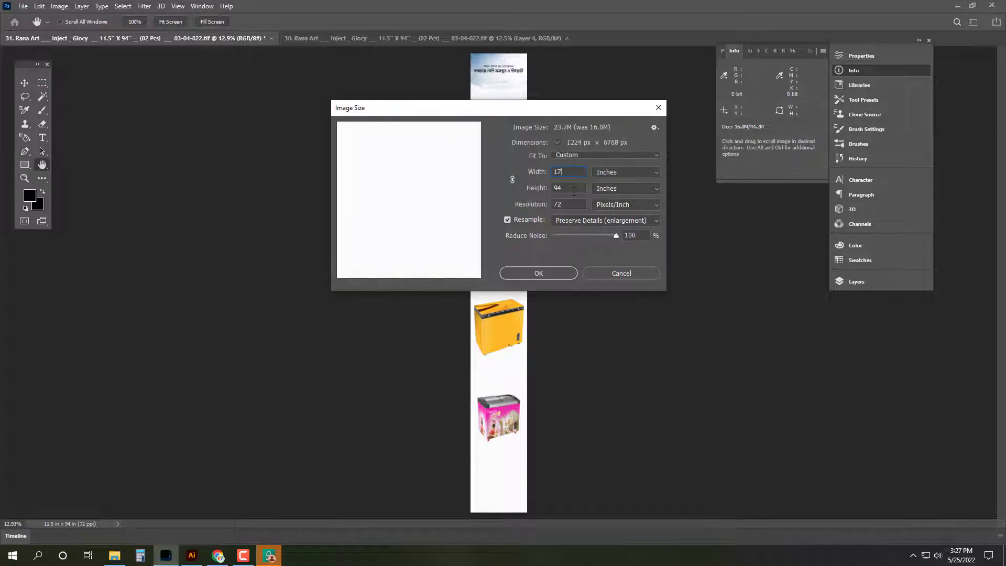
key(Tab)
click(558, 277)
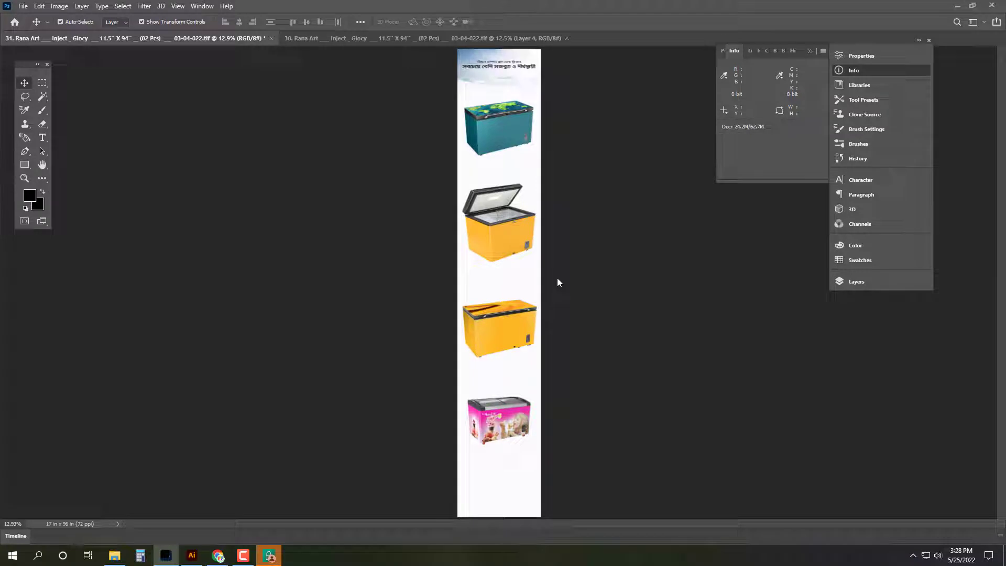
Step: Stretch the pink freezer and the other freezer layers to fill the banner height
click(524, 402)
drag(505, 395, 502, 384)
key(Return)
key(alt+shift+bracketleft)
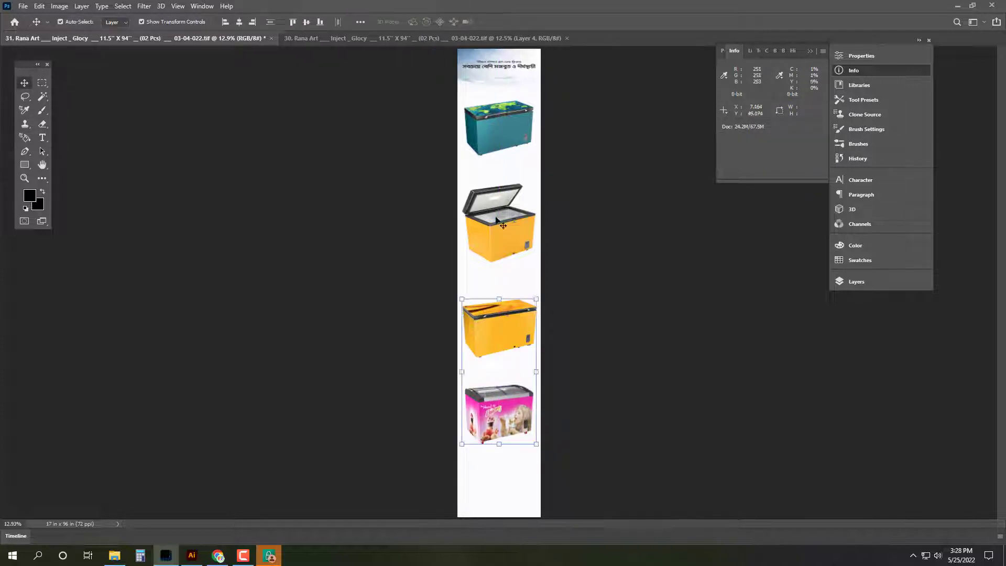
key(alt+shift+bracketleft)
key(alt+shift+bracketleft)
drag(502, 446, 506, 477)
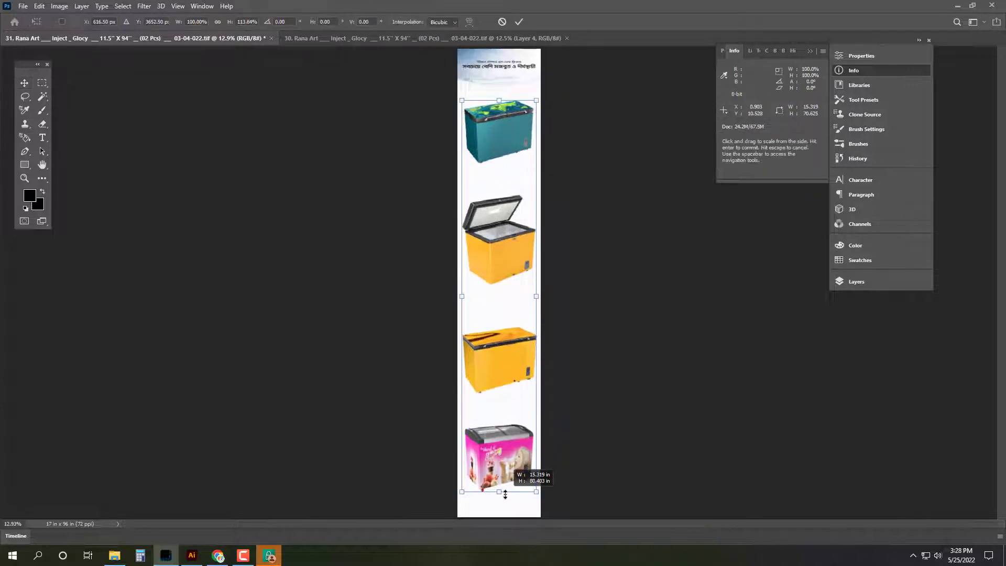
Step: Commit the stretch and save into Zirabo_ Pokurpar, renumbering the file name to 03
key(Return)
key(ctrl+shift+s)
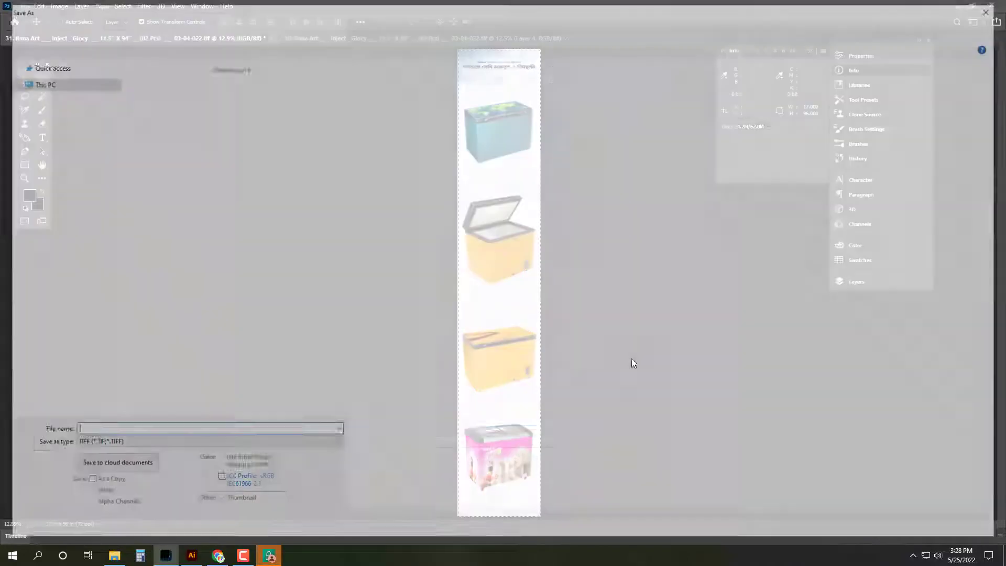
click(53, 27)
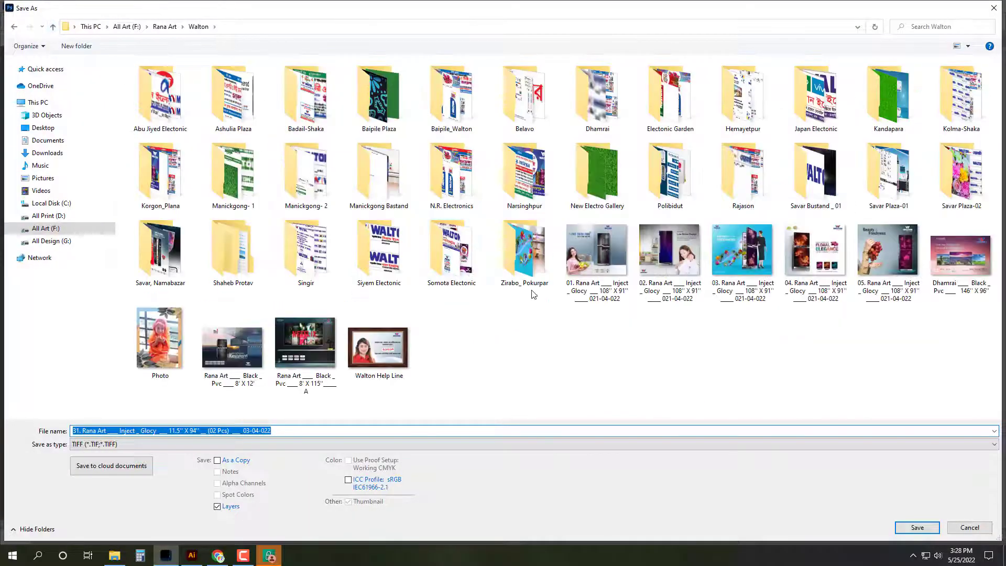
double_click(525, 244)
click(210, 87)
click(120, 431)
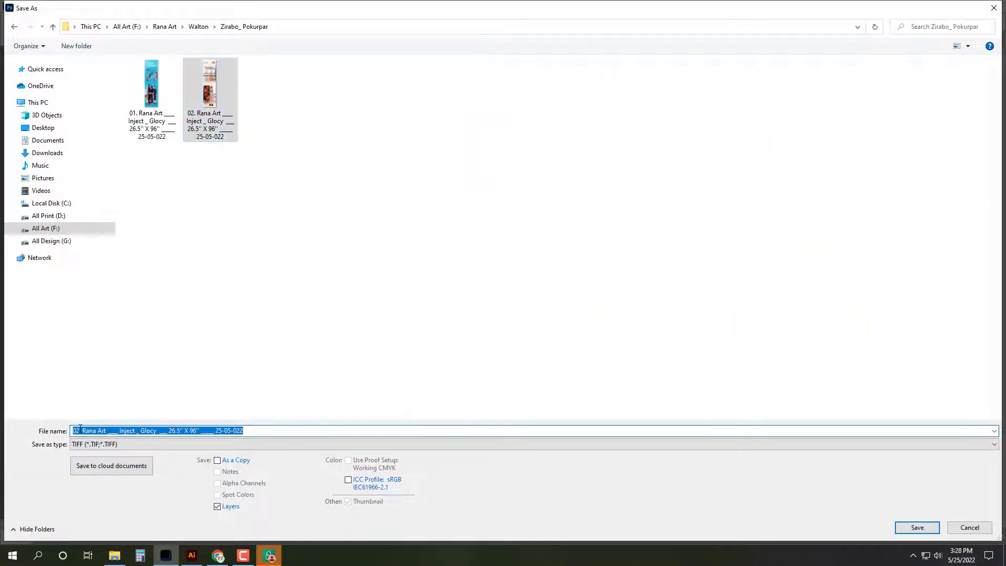
click(80, 430)
key(BackSpace)
text(3)
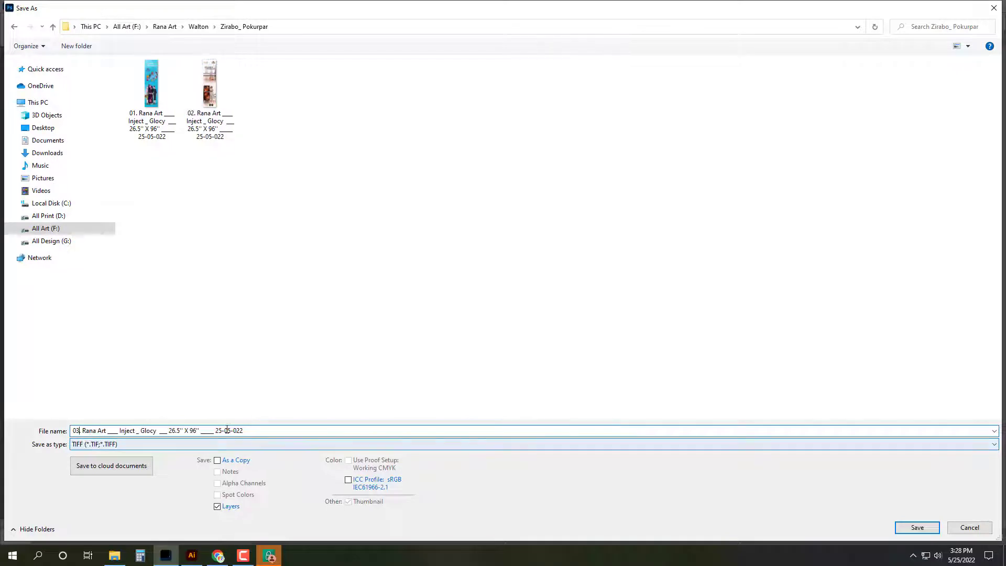
Step: Change the width in the name to 17, save as TIFF and close the banner
click(172, 427)
key(BackSpace)
key(BackSpace)
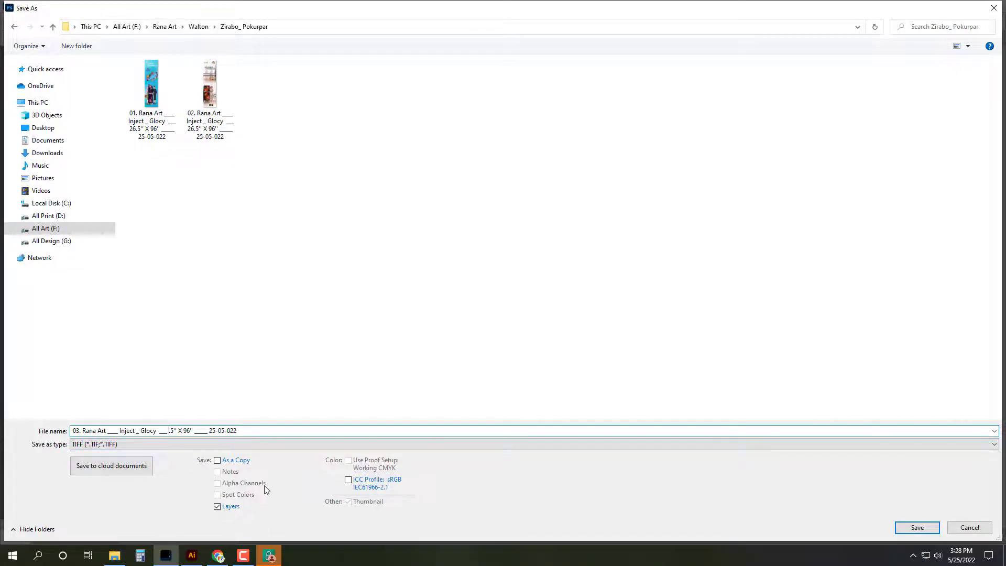
key(Delete)
text(17)
key(Return)
click(616, 139)
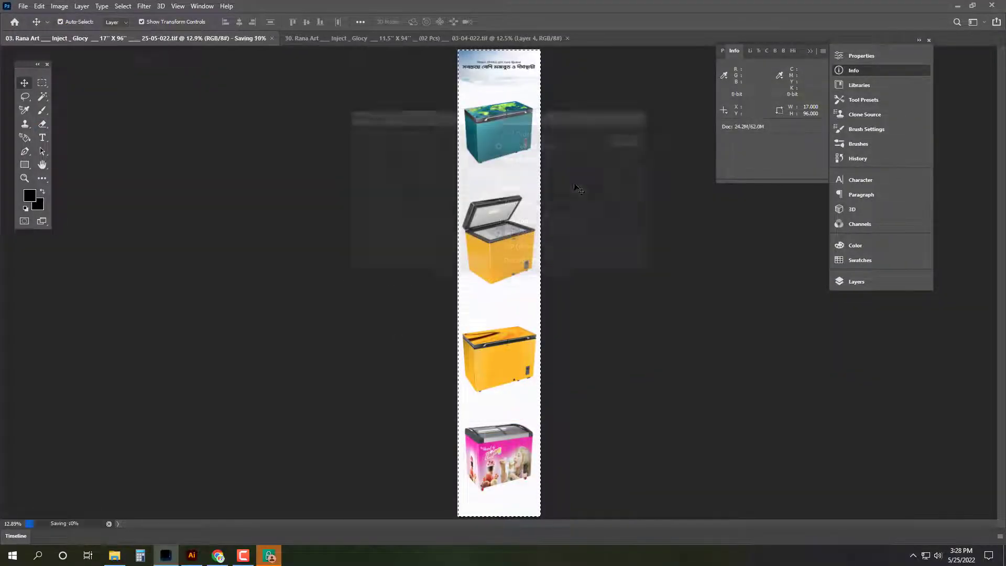
key(ctrl+w)
key(ctrl+w)
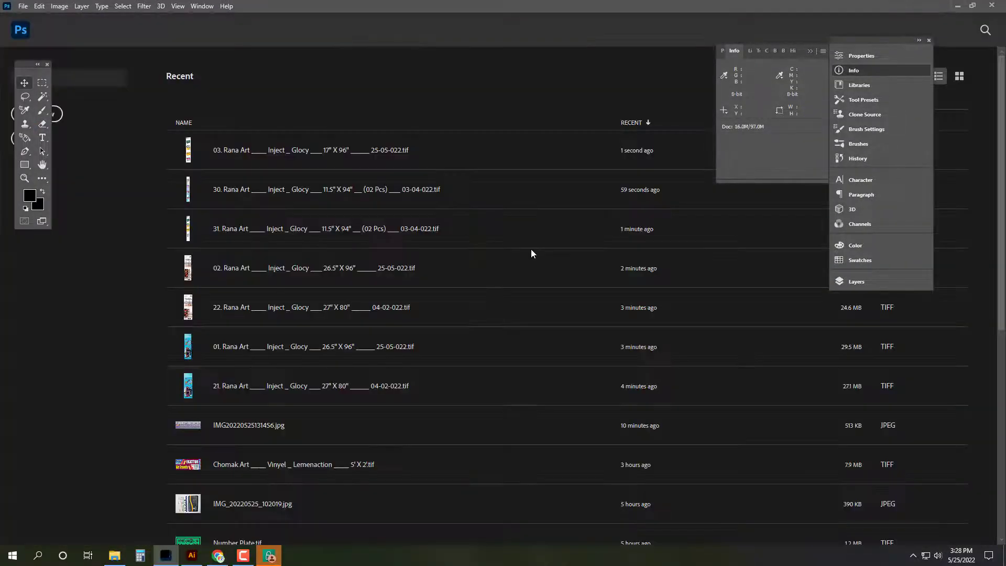
Step: Recheck the Illustrator sketch and calculator, then open banner 30 from Korgon_Plana
click(193, 556)
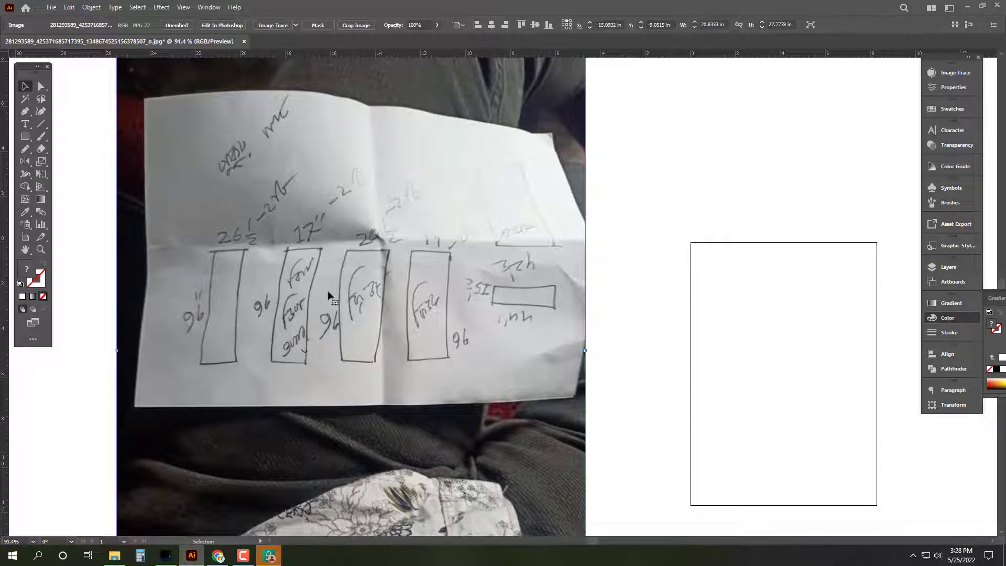
click(140, 556)
click(326, 256)
click(114, 555)
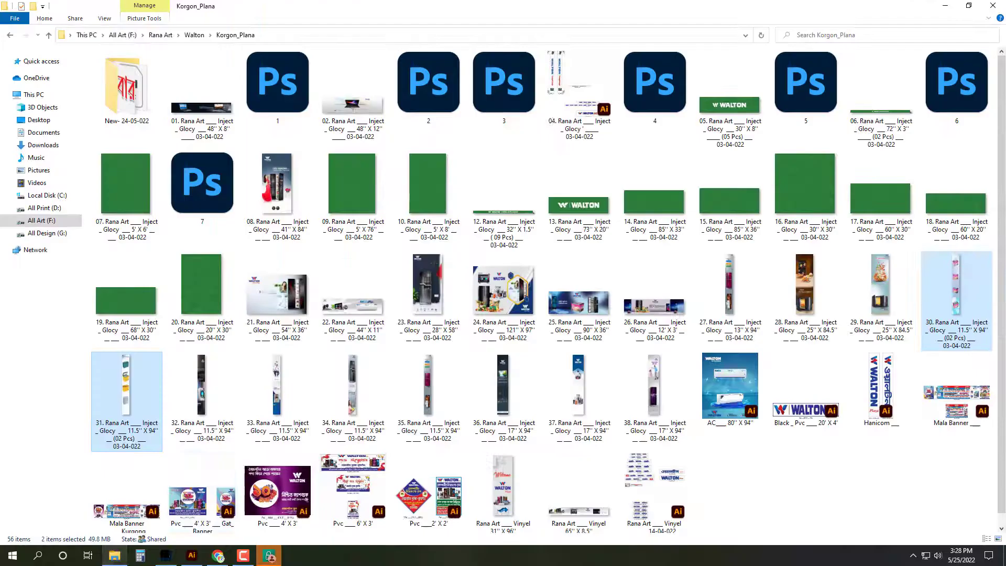
click(935, 336)
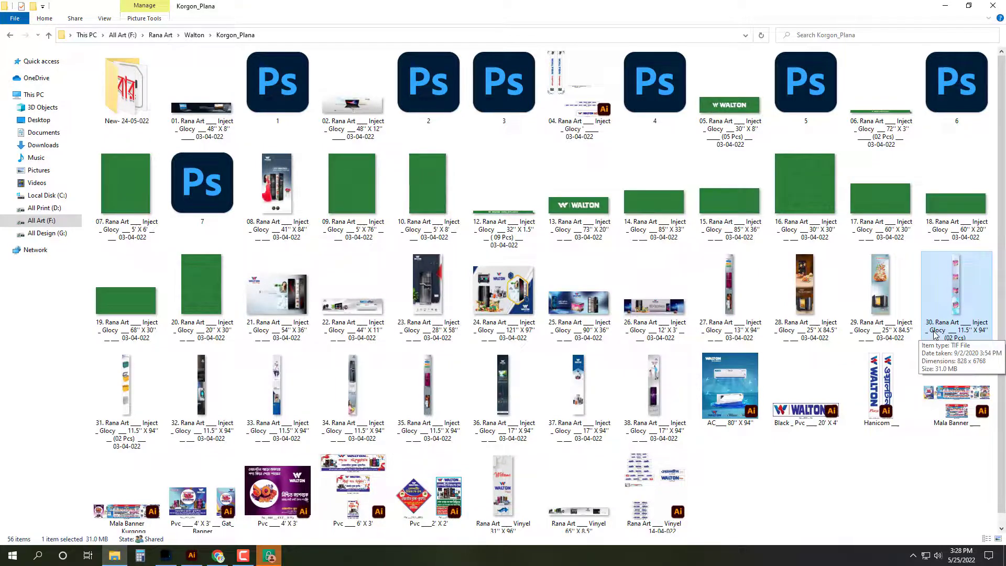
double_click(936, 336)
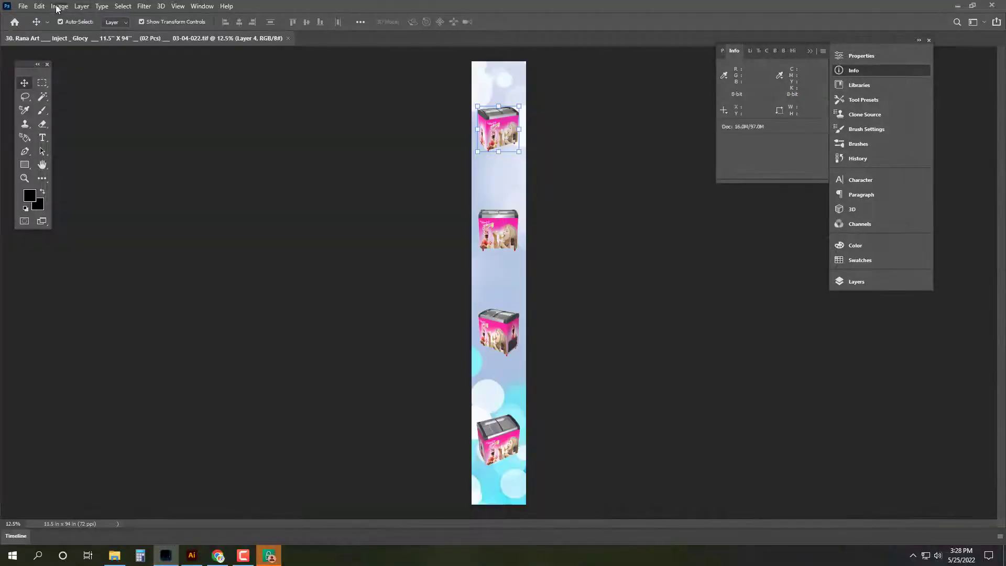
Step: Resize banner 30 to 17 inches wide and 93 inches high
click(59, 6)
click(78, 84)
text(17)
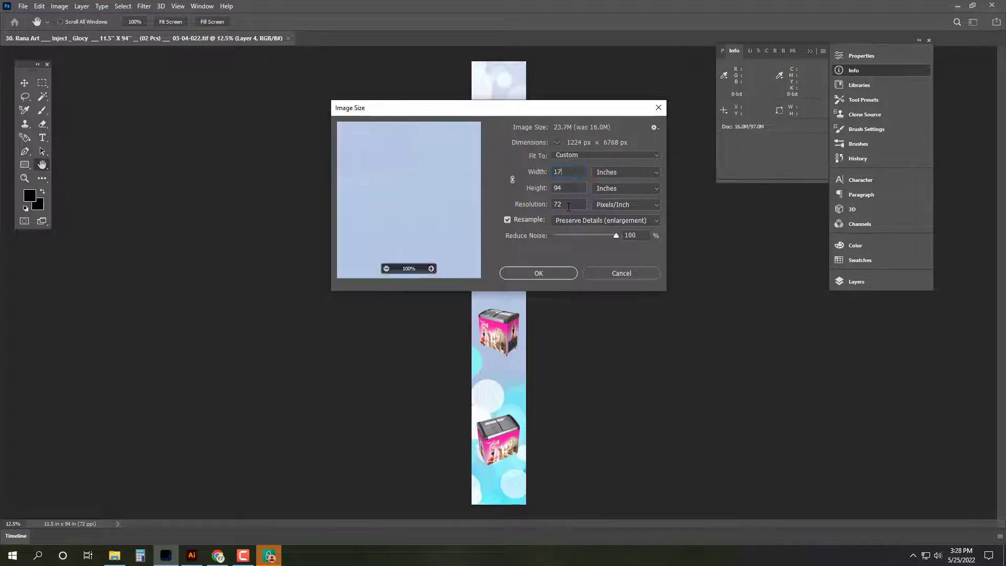
key(Tab)
text(93)
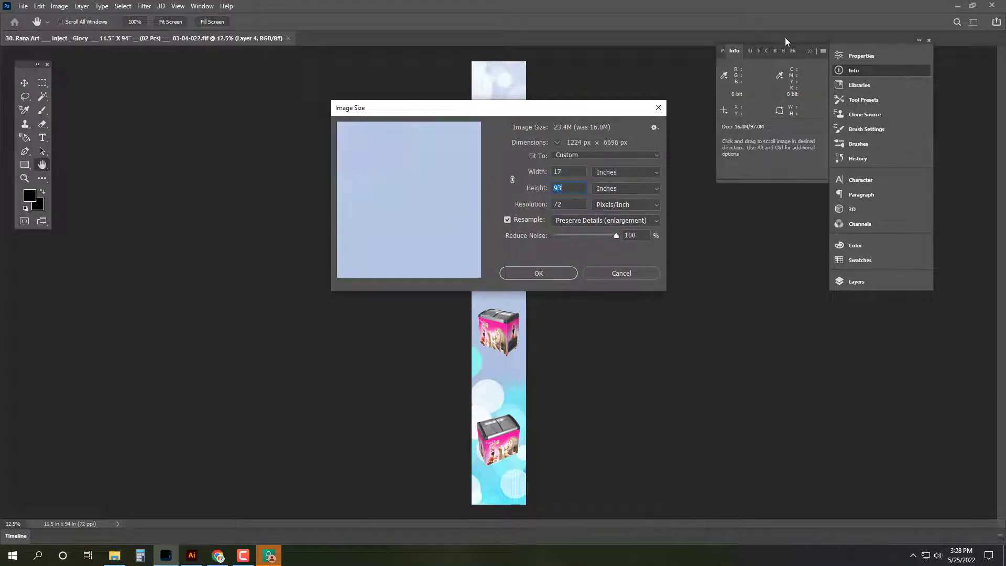
key(Return)
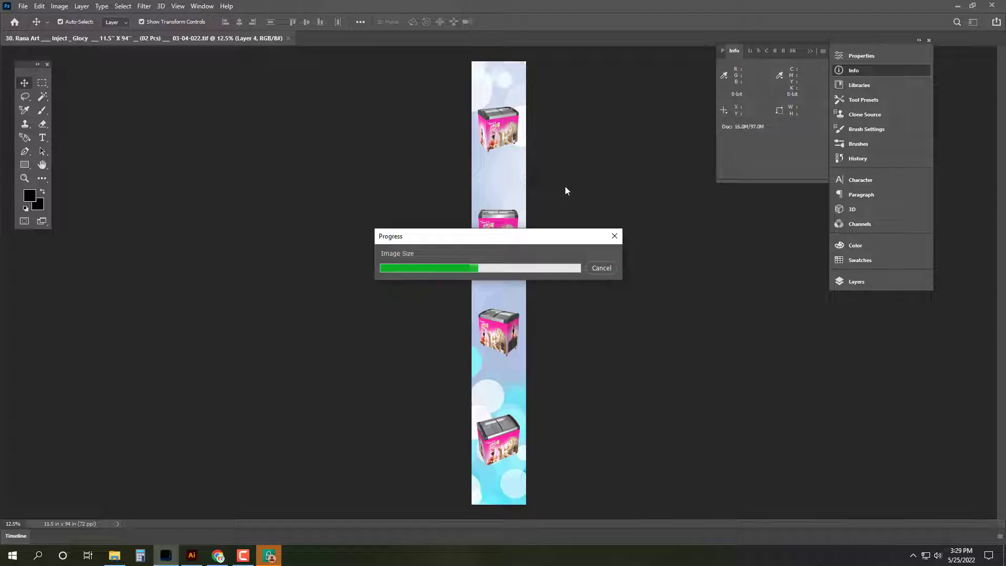
Step: Move the second, third and fourth freezers up, then stretch all four down the banner
drag(511, 225, 508, 203)
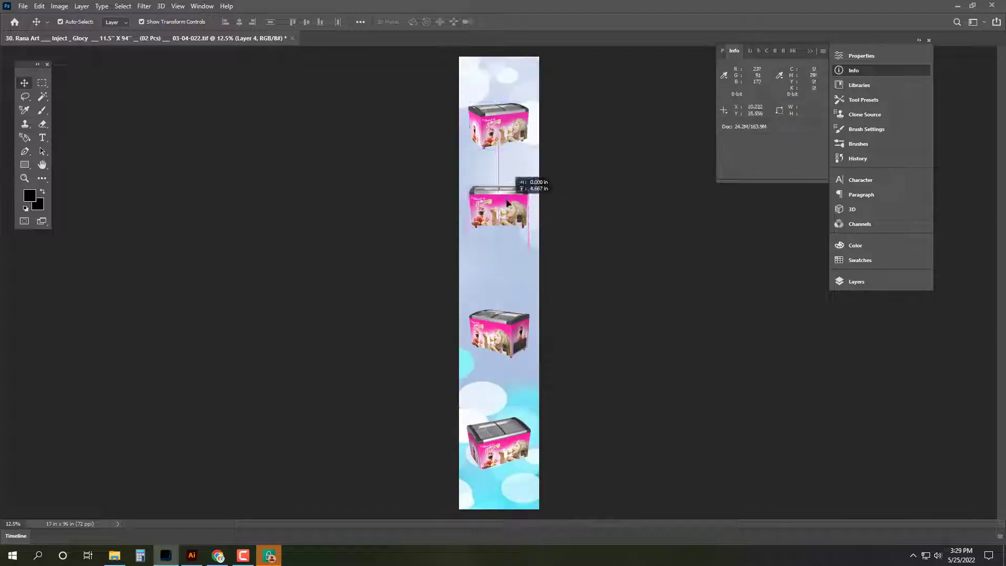
drag(504, 335, 504, 291)
drag(506, 438, 504, 361)
shift+click(501, 288)
shift+click(507, 213)
shift+click(516, 115)
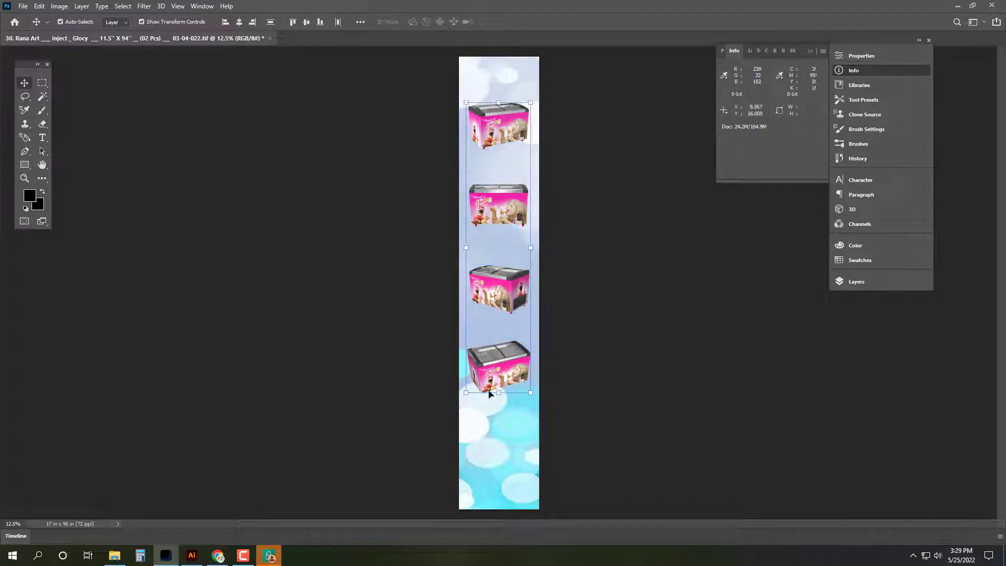
drag(489, 394, 499, 472)
key(Return)
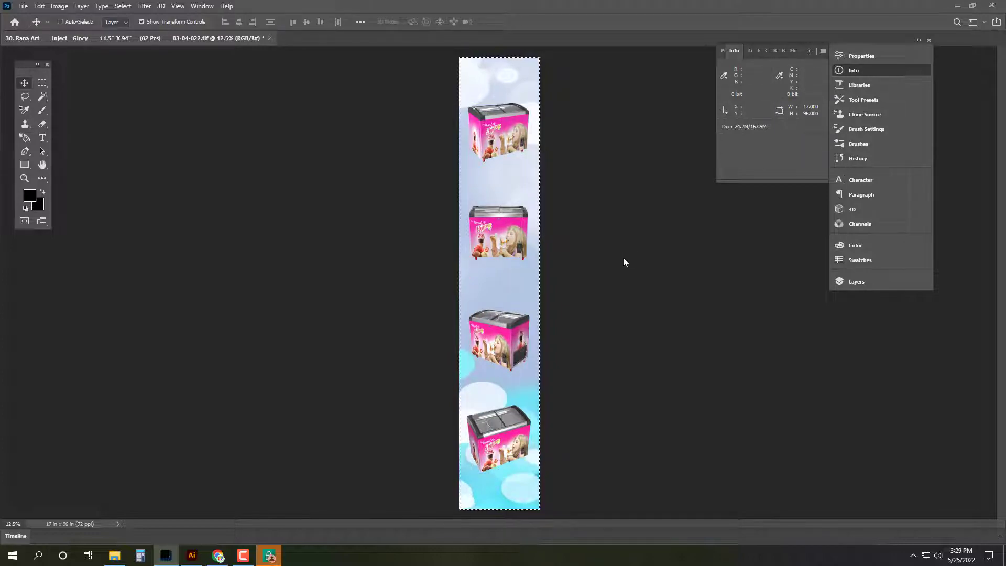
key(ctrl+shift+s)
Step: Save banner 30 in Zirabo_ Pokurpar as TIFF 04 … 17'' X 96'' and close it
click(52, 26)
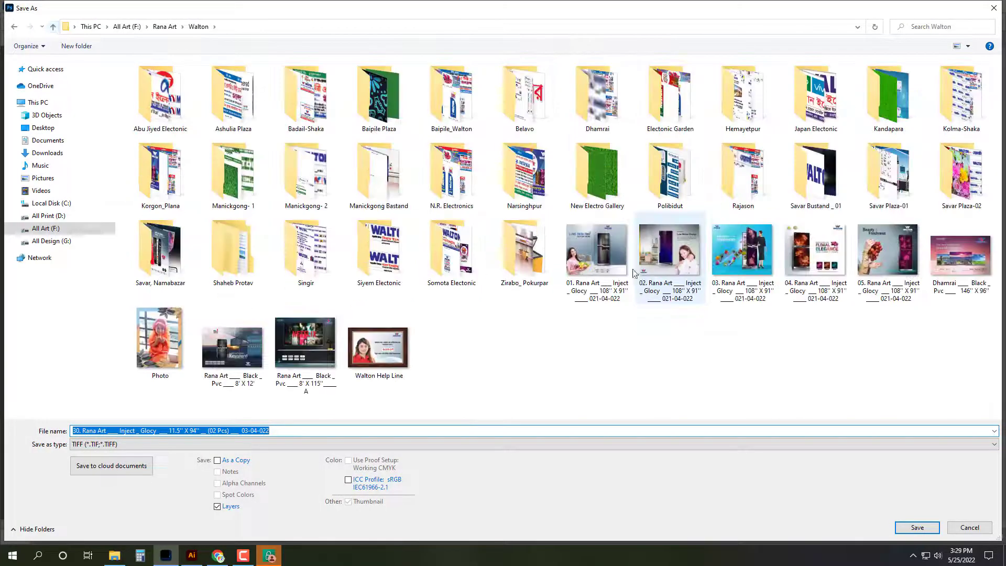
double_click(557, 275)
click(268, 97)
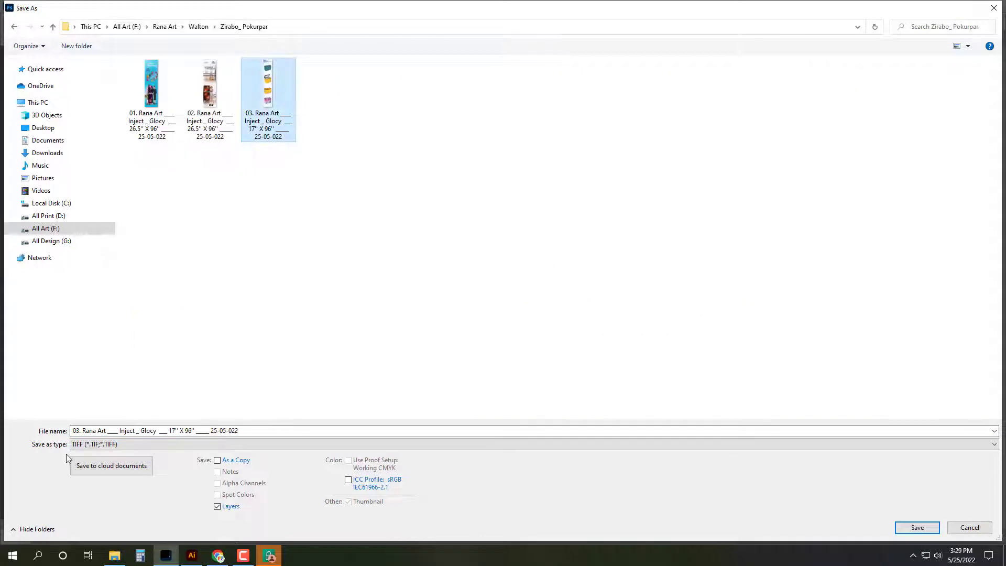
click(77, 433)
click(77, 433)
key(BackSpace)
text(4)
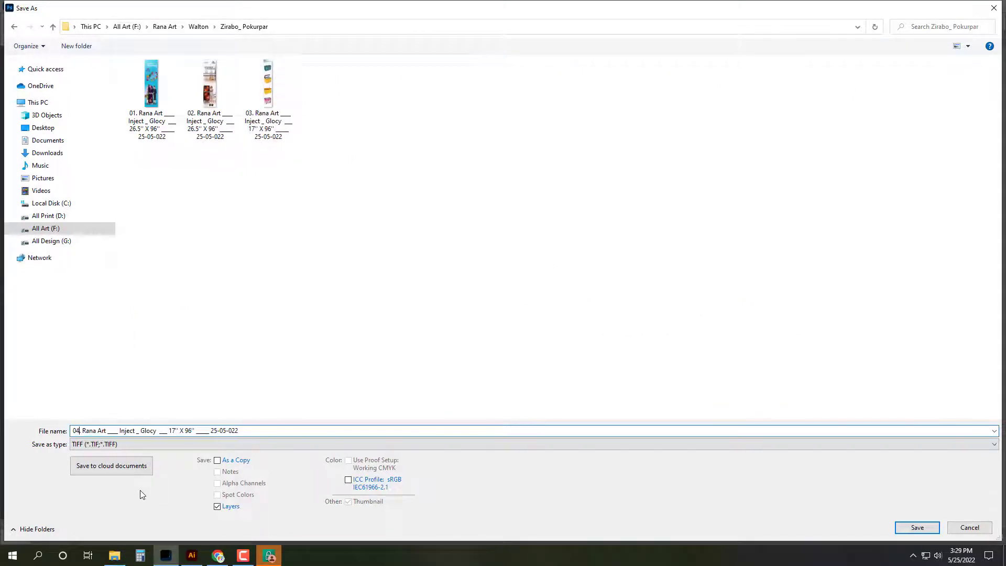
key(Return)
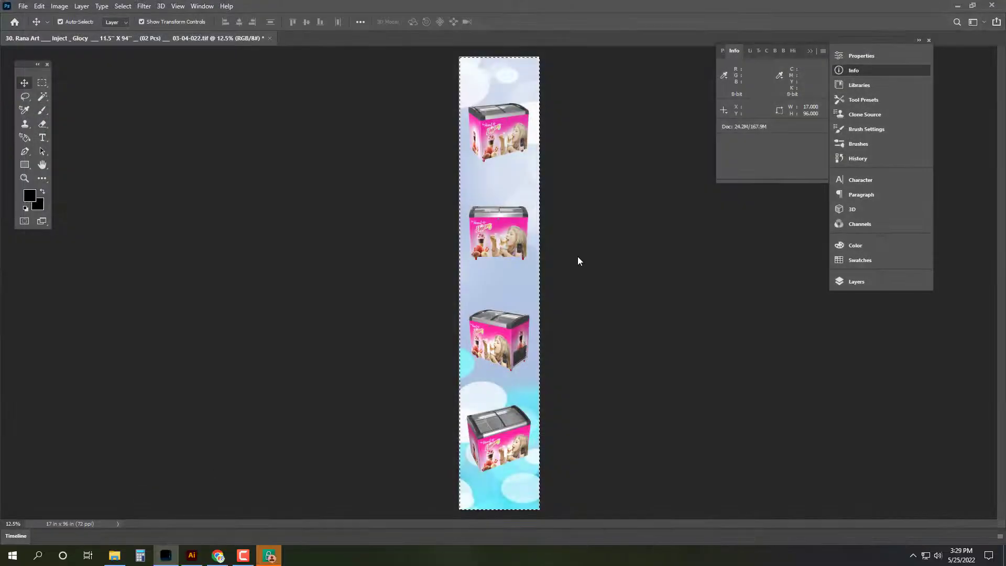
click(634, 138)
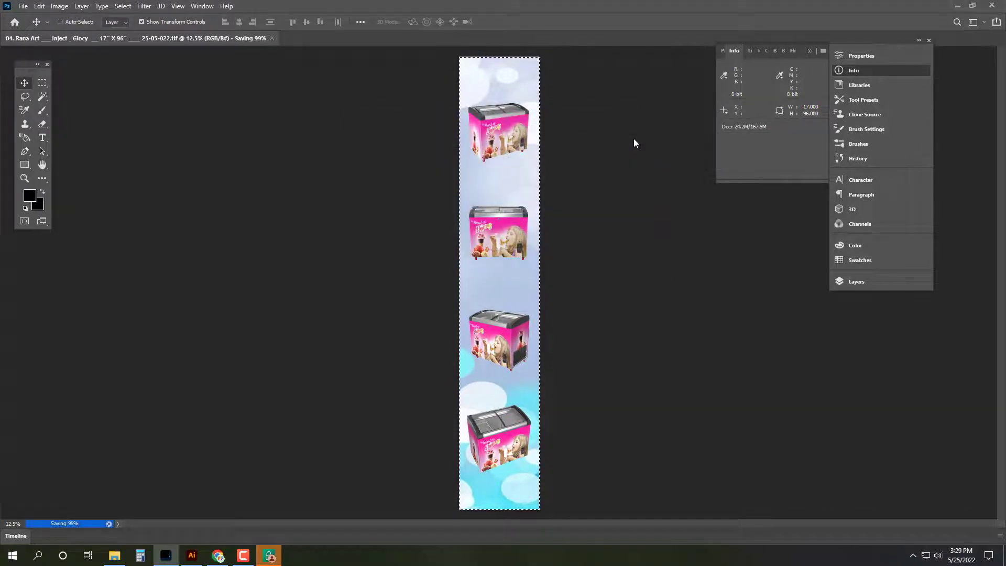
key(ctrl+w)
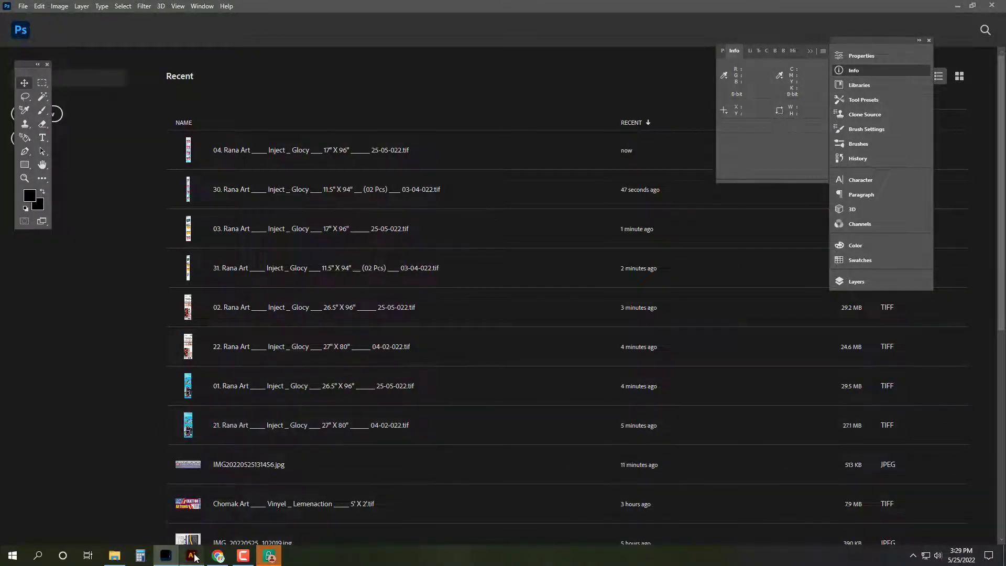
Step: Recheck the Illustrator sketch, then open banner 38 (17'' X 94'') from Korgon_Plana
click(193, 556)
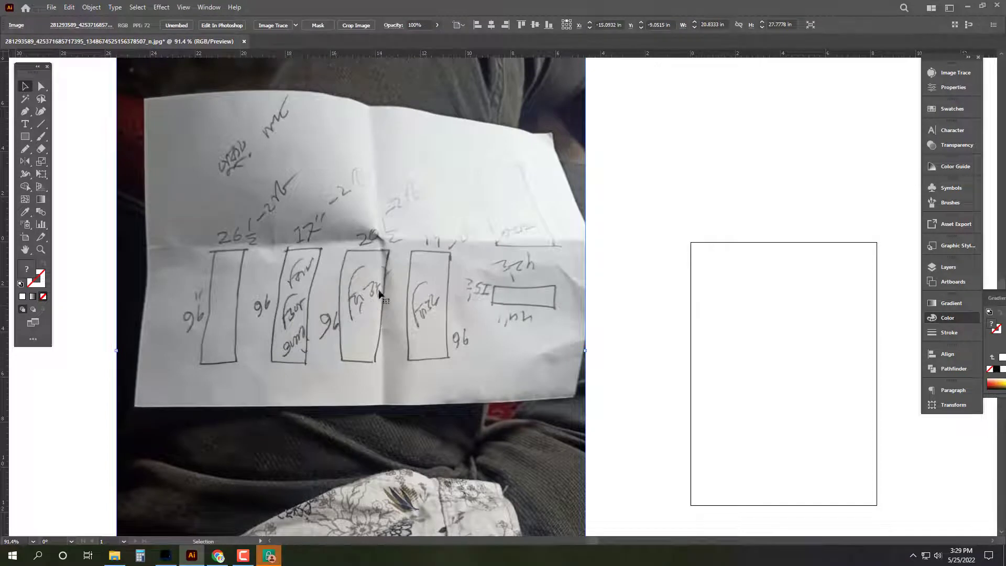
click(114, 556)
click(833, 501)
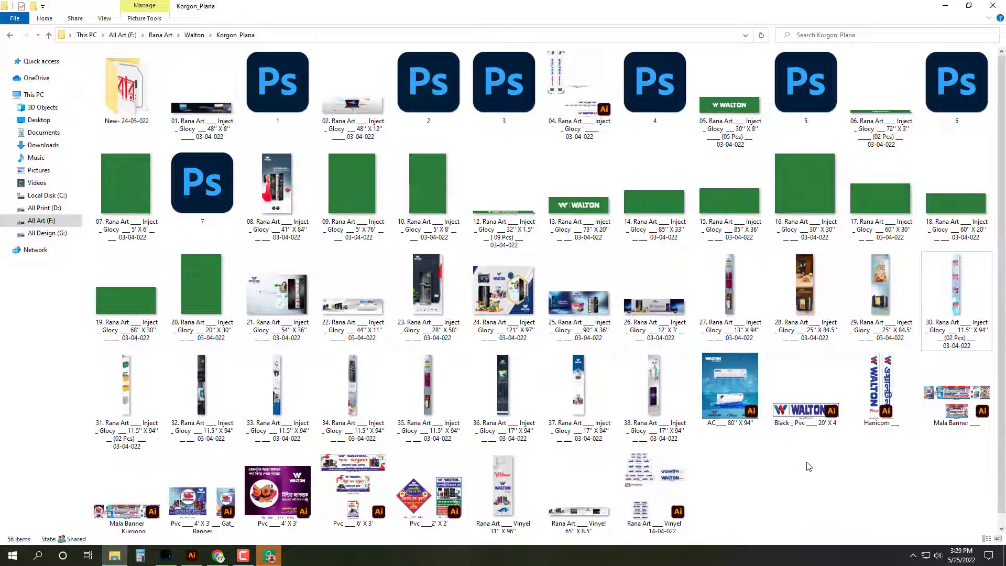
click(633, 404)
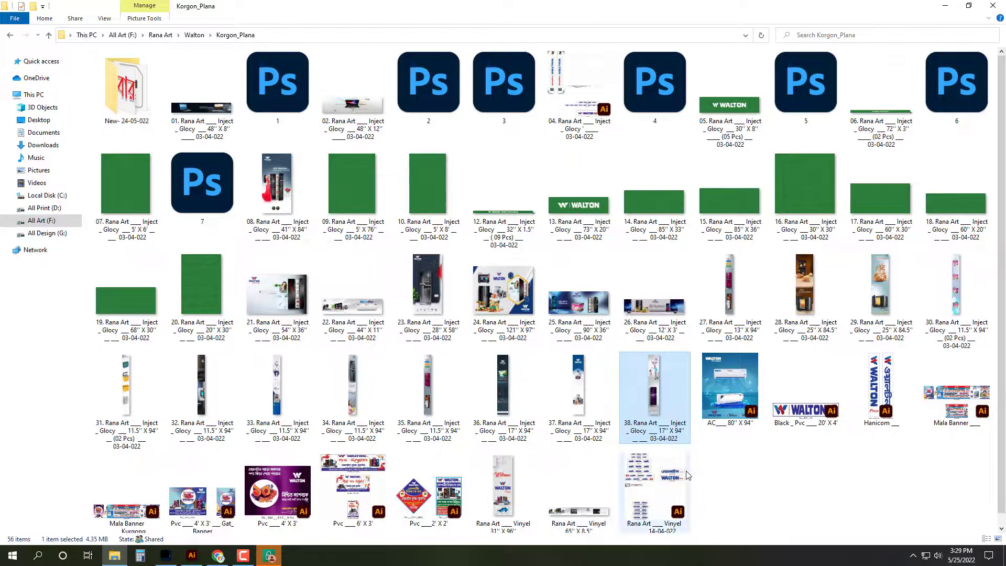
key(Return)
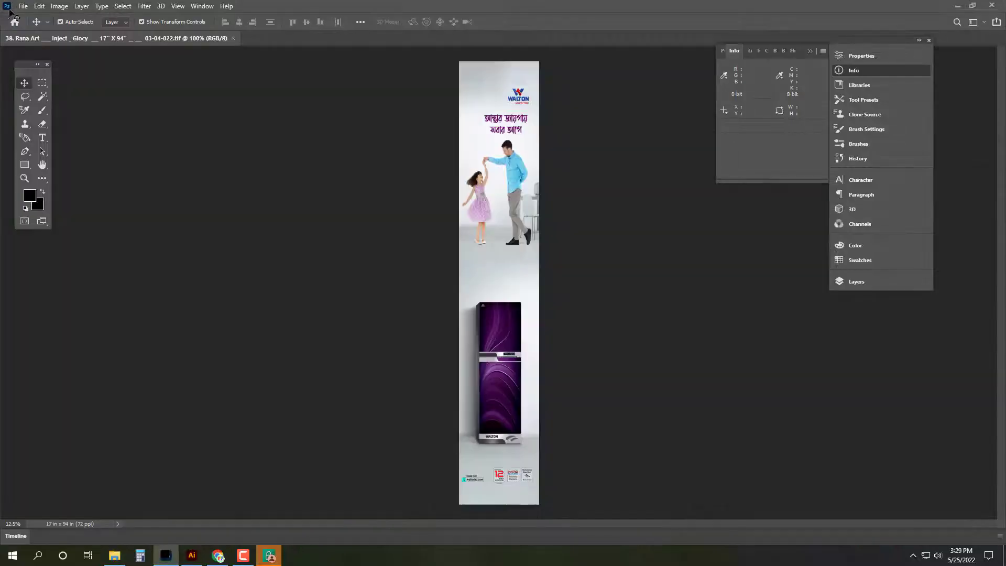
Step: Resize the banner to a mistaken 205 x 96 inches in Image Size
click(59, 5)
click(75, 84)
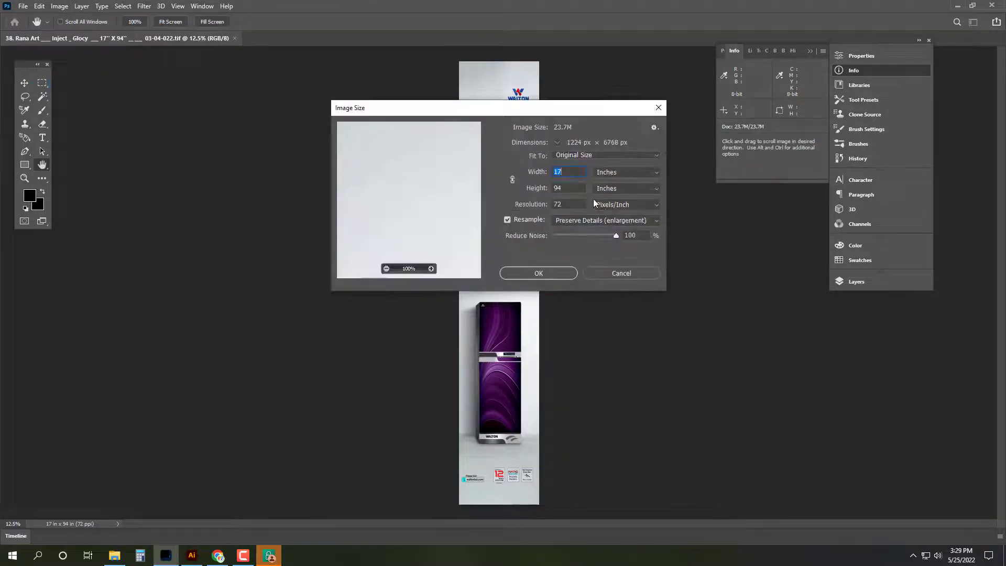
text(205)
key(Tab)
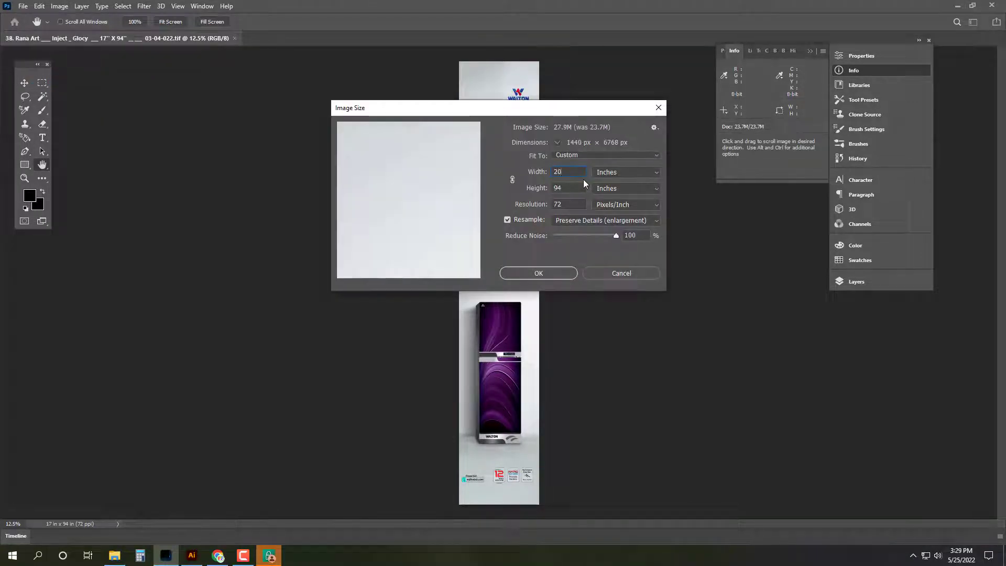
text(96)
click(559, 273)
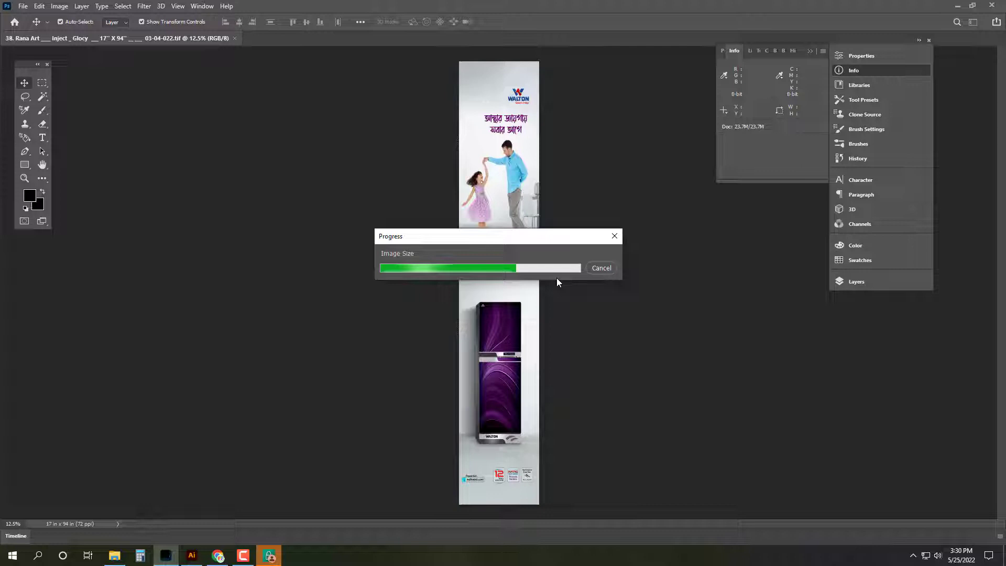
Step: Undo the 205-inch resize and resize banner 38 to 20.5 x 96 inches
click(270, 555)
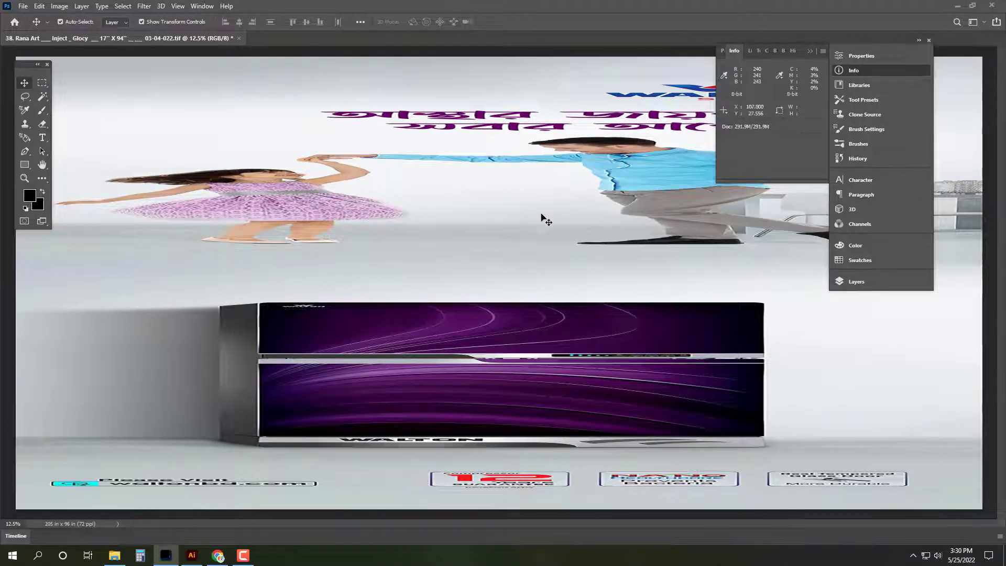
key(ctrl)
key(ctrl+z)
key(Tab)
click(60, 6)
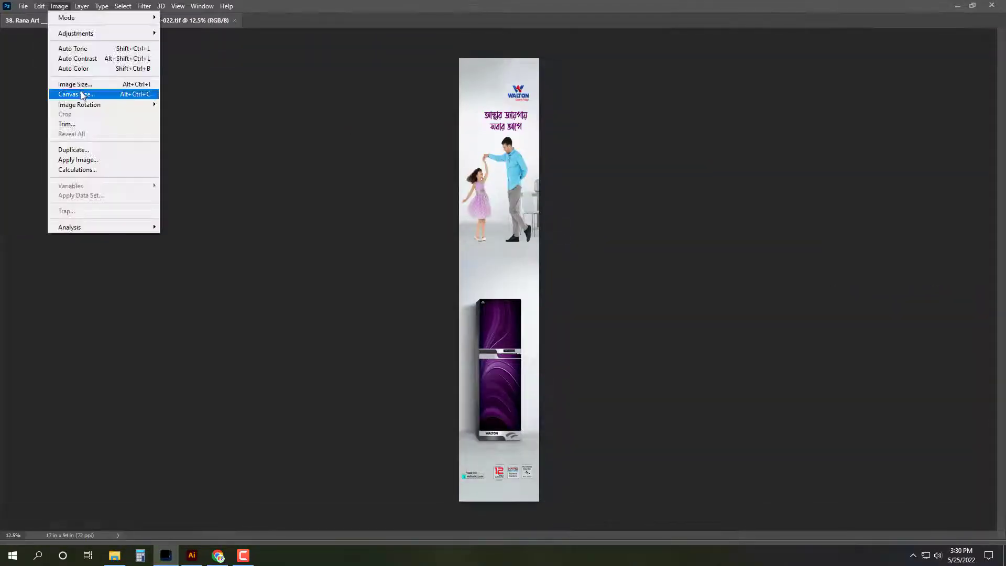
click(75, 84)
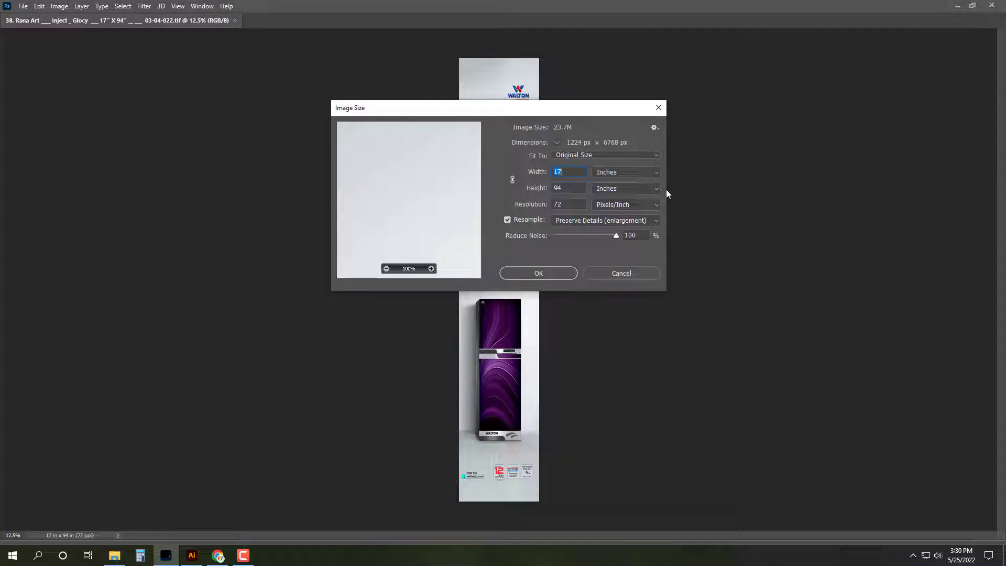
text(20.5)
key(Tab)
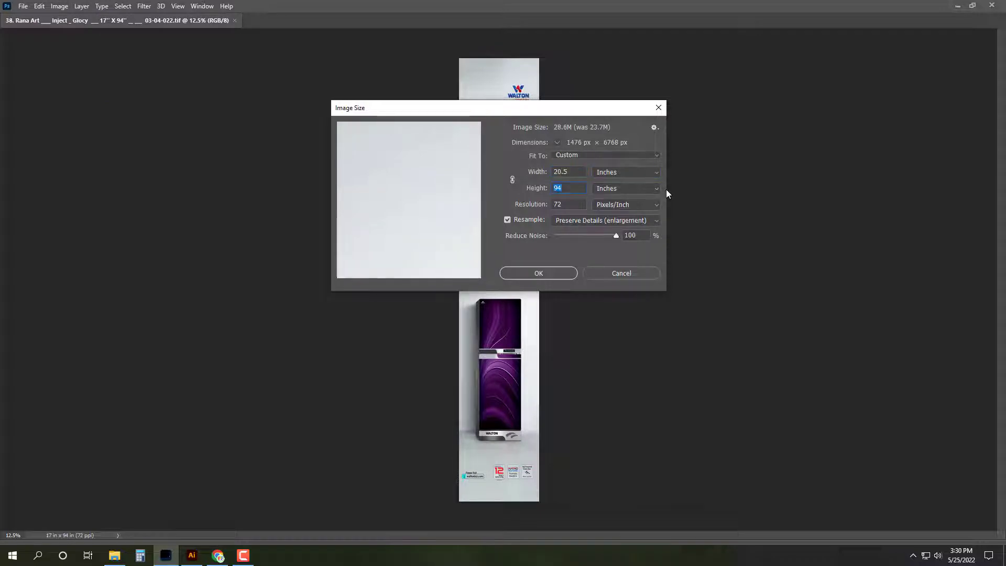
text(96)
key(Return)
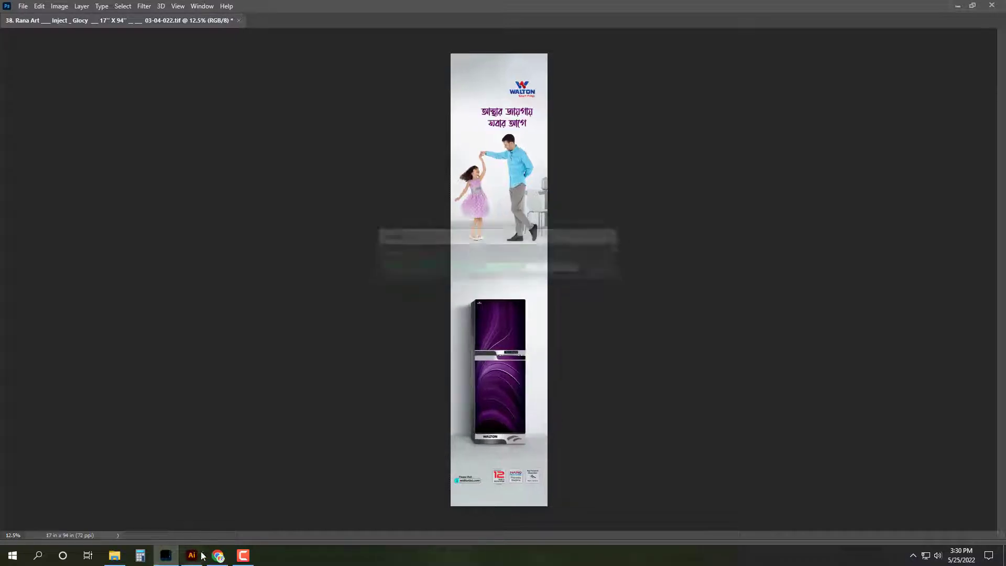
Step: Recheck the client sketch sizes, fit the banner in view and select the whole canvas
key(alt+Tab)
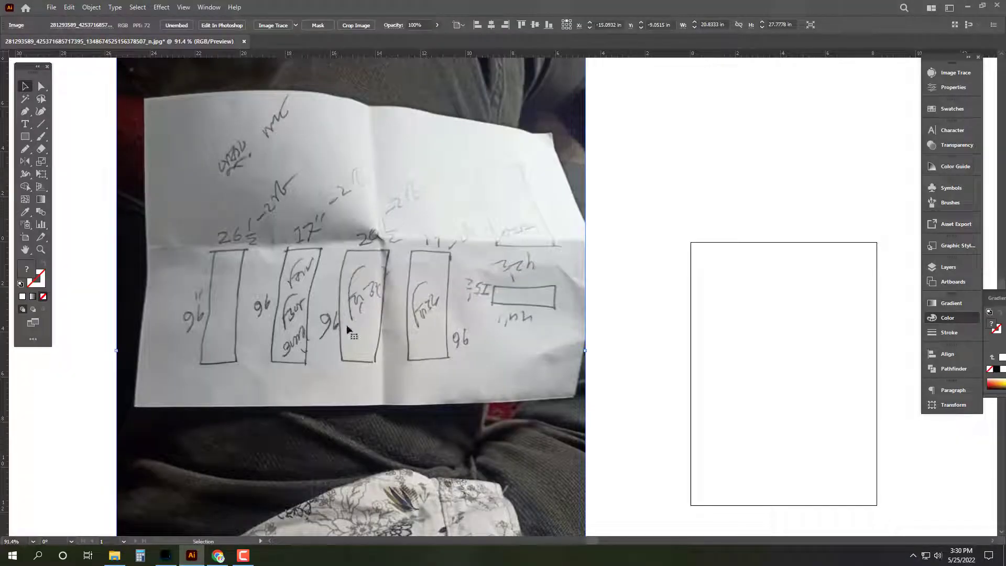
key(alt+Tab)
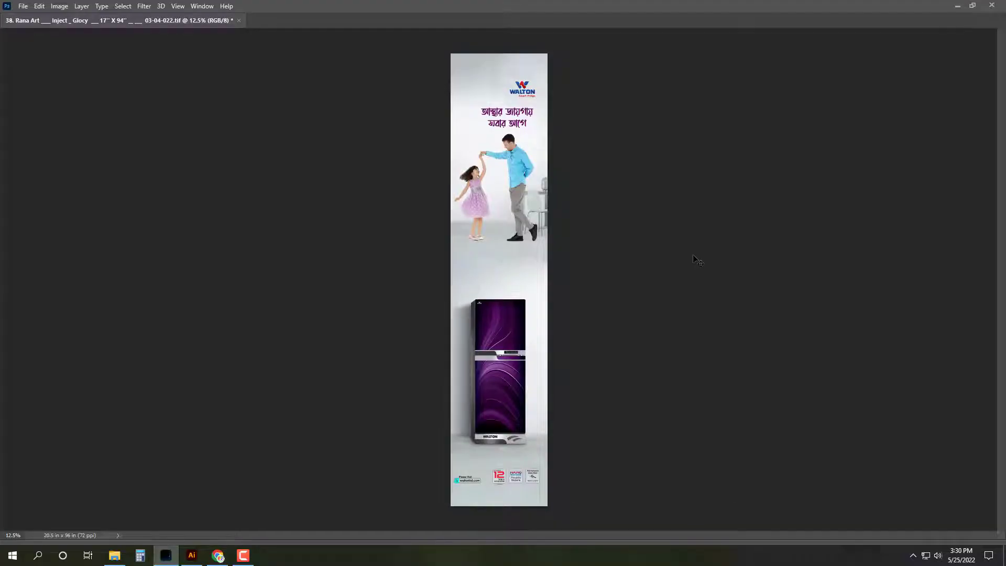
key(ctrl+0)
key(ctrl+a)
key(Tab)
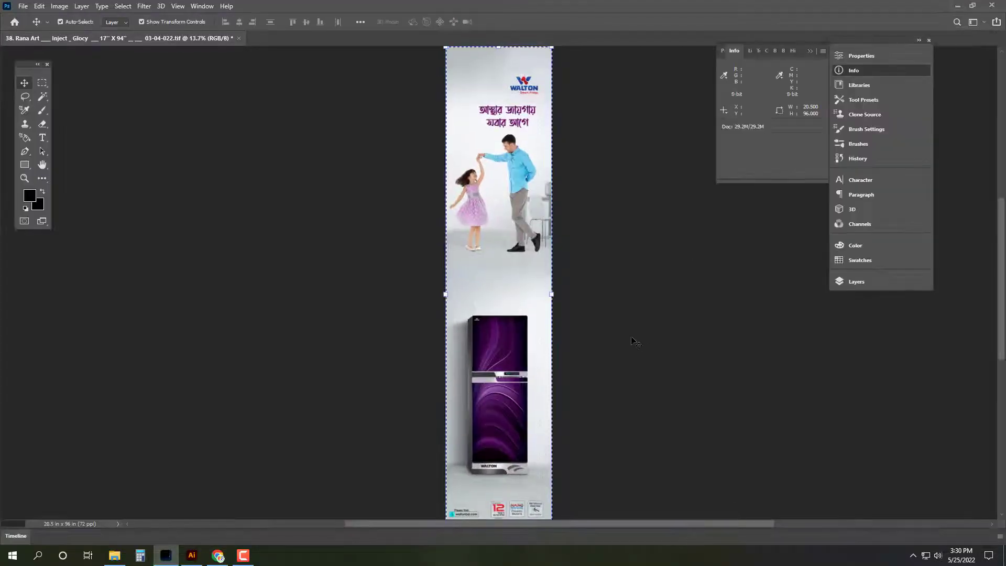
key(ctrl+shift+s)
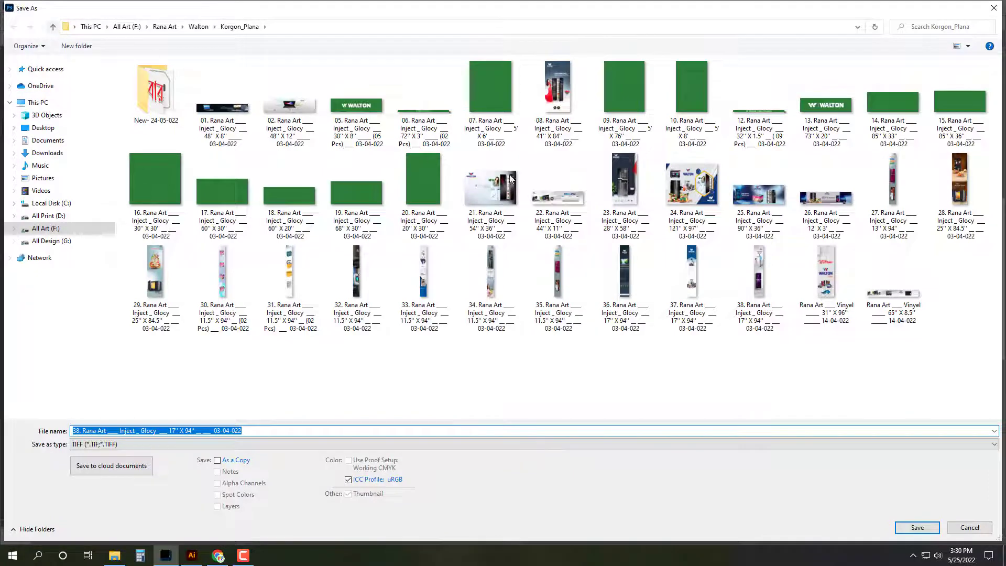
Step: In Zirabo_ Pokurpar, rename the file from the 04 name to 05 and 20.5'' X 96''
double_click(535, 252)
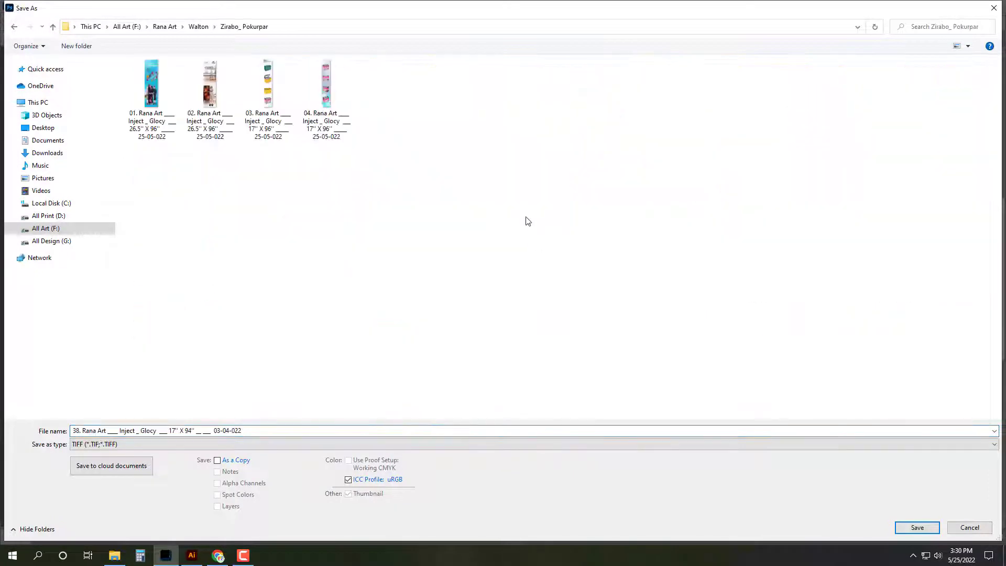
click(330, 110)
click(79, 430)
click(79, 431)
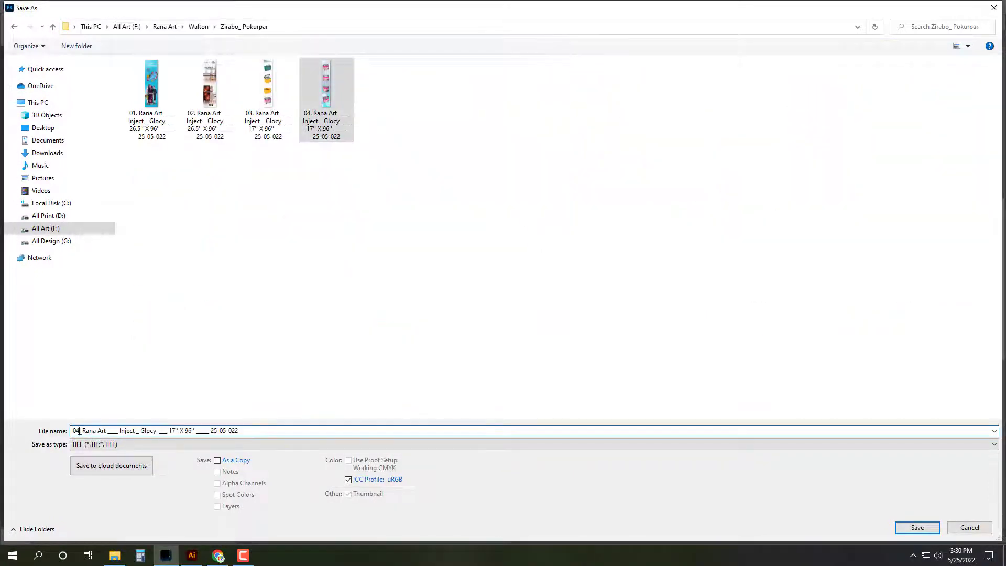
key(BackSpace)
text(5)
click(172, 432)
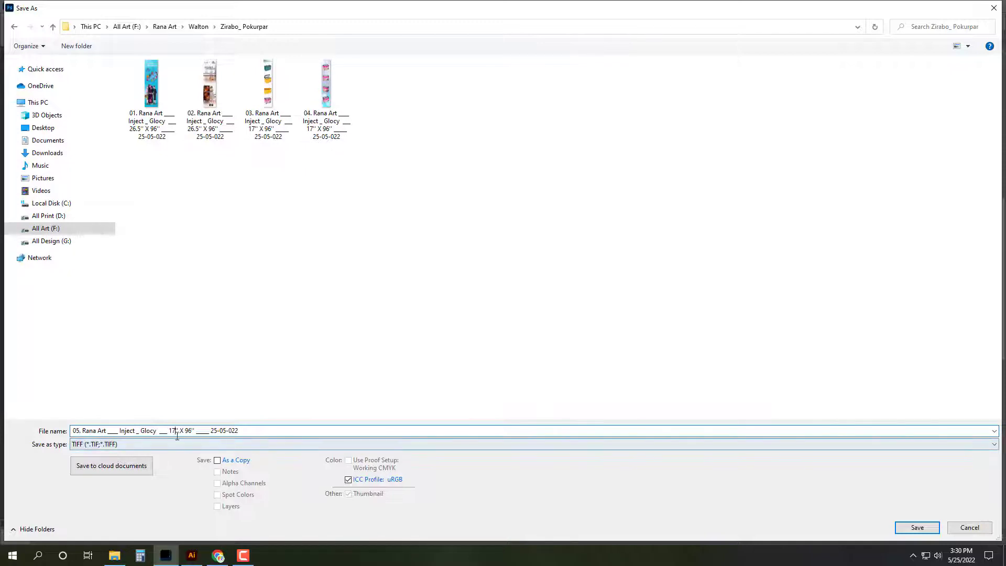
key(BackSpace)
key(BackSpace)
text(20.)
text(5)
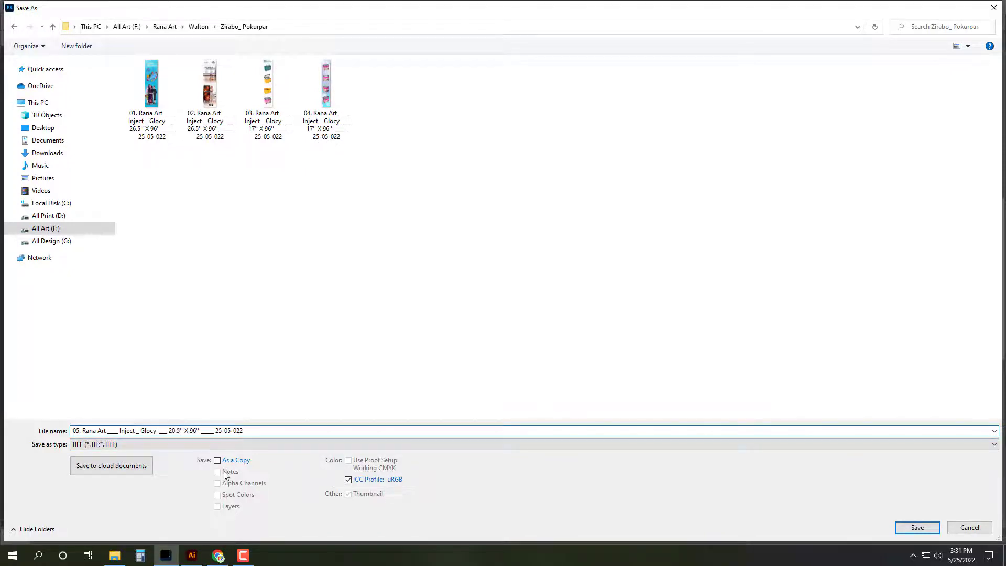
Step: Save the banner as a TIFF with the default options and close it
key(Return)
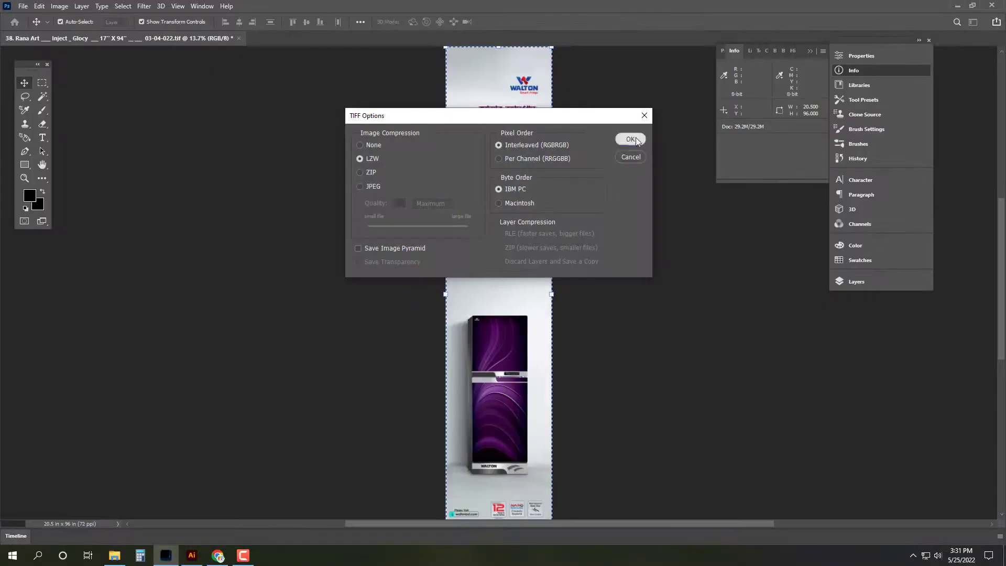
click(631, 139)
click(238, 39)
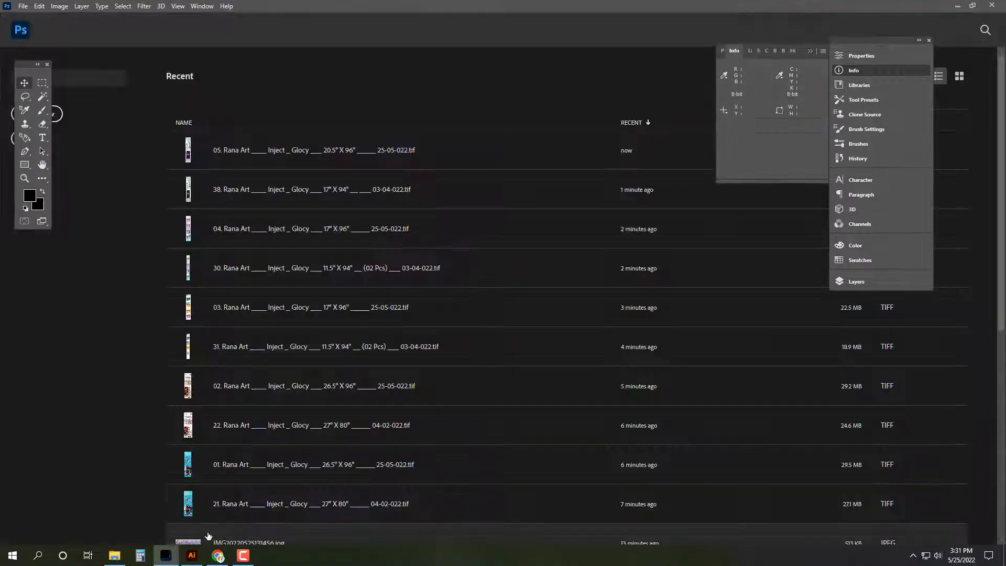
Step: Open banner 34 from Korgon_Plana in Photoshop, then close it again
click(118, 554)
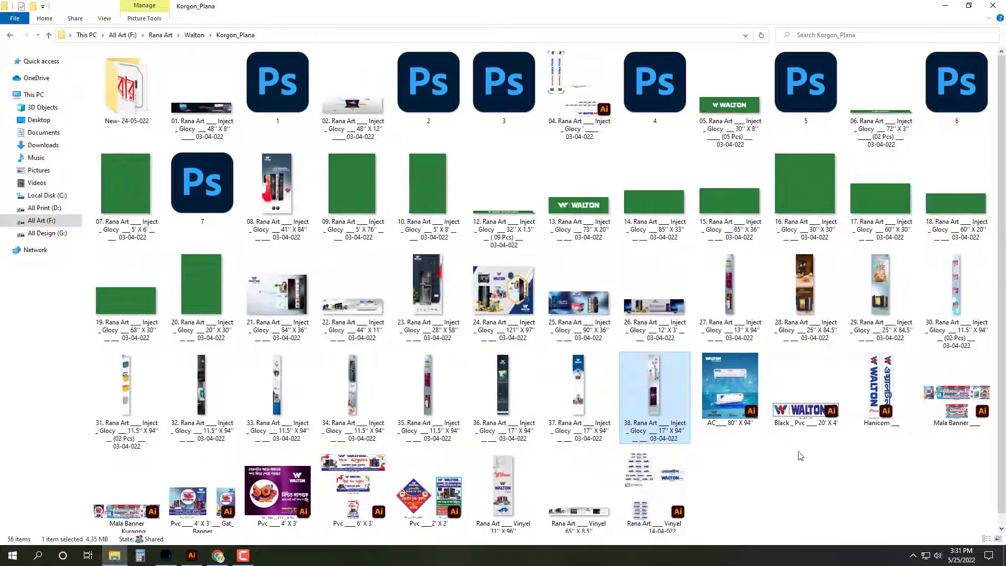
click(359, 391)
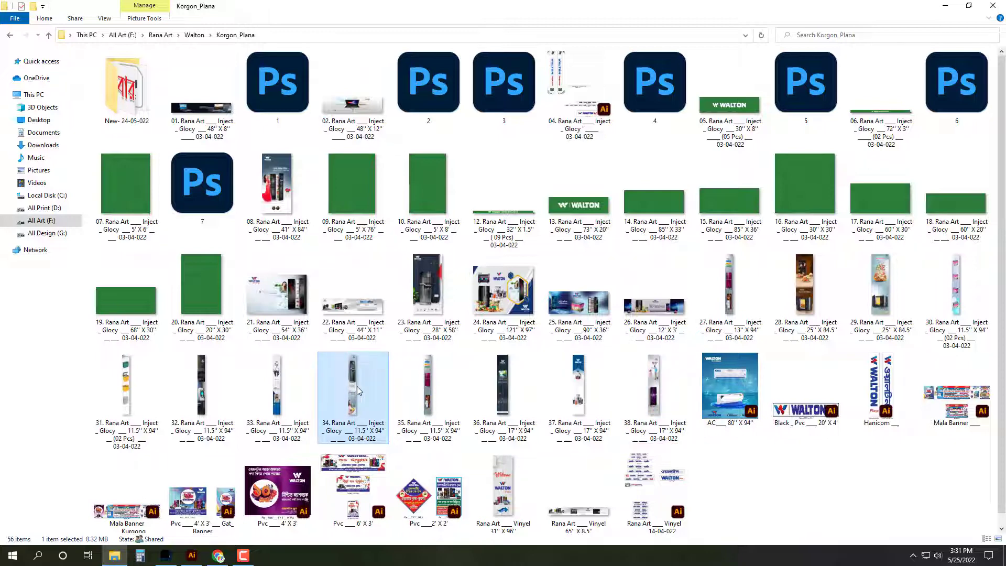
double_click(358, 390)
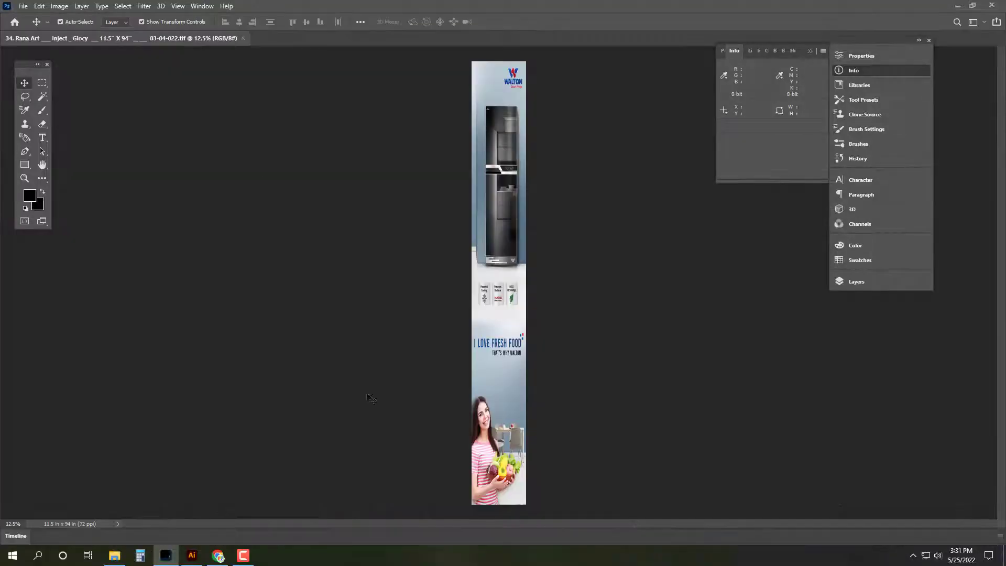
key(ctrl+w)
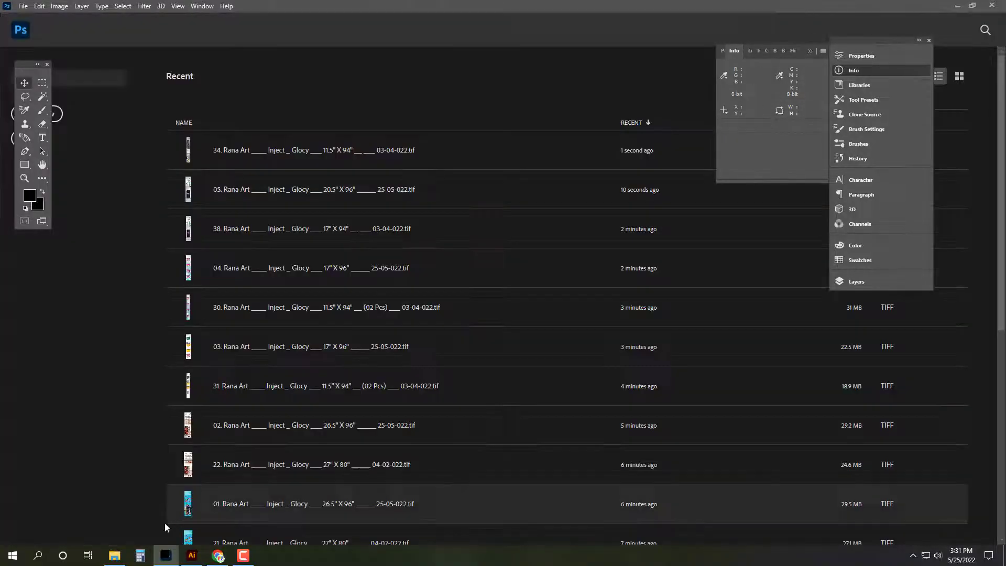
Step: Browse the Walton subfolders Savar, Namabazar, Savar Plaza-02 and Badail-Shaka for the right banner
click(117, 557)
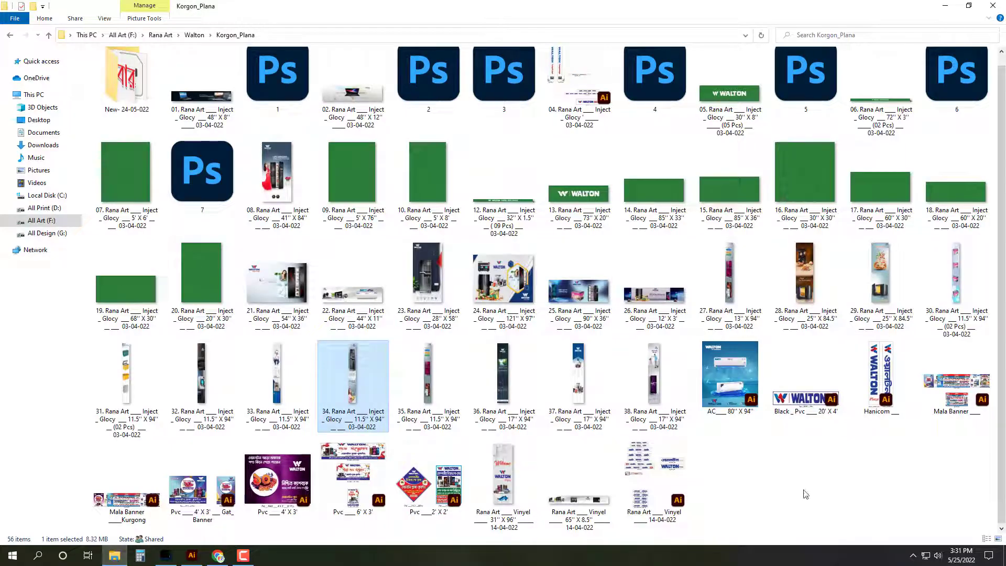
key(BackSpace)
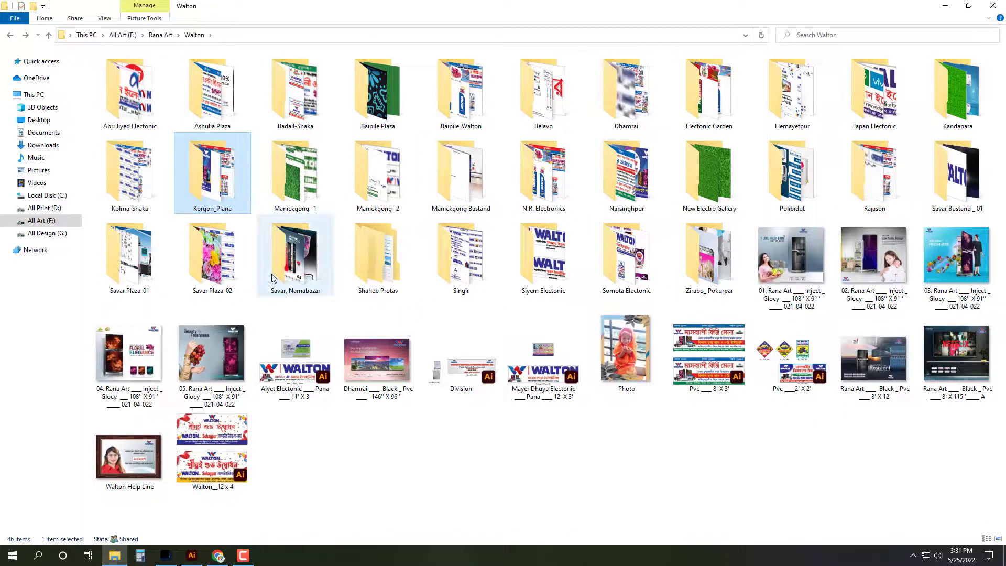
click(215, 259)
click(292, 259)
double_click(292, 259)
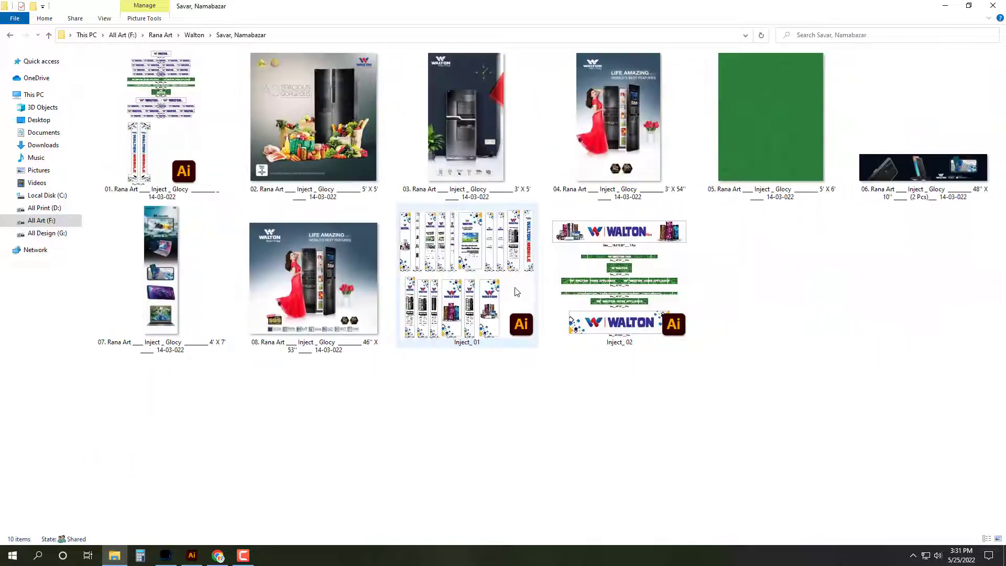
key(BackSpace)
double_click(231, 273)
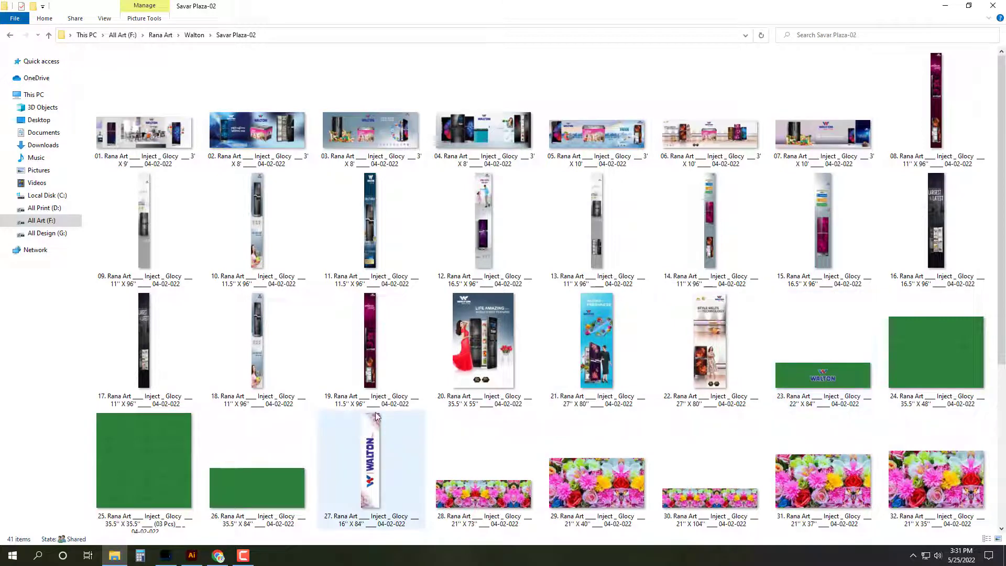
scroll(737, 440, down, 4)
scroll(732, 440, up, 4)
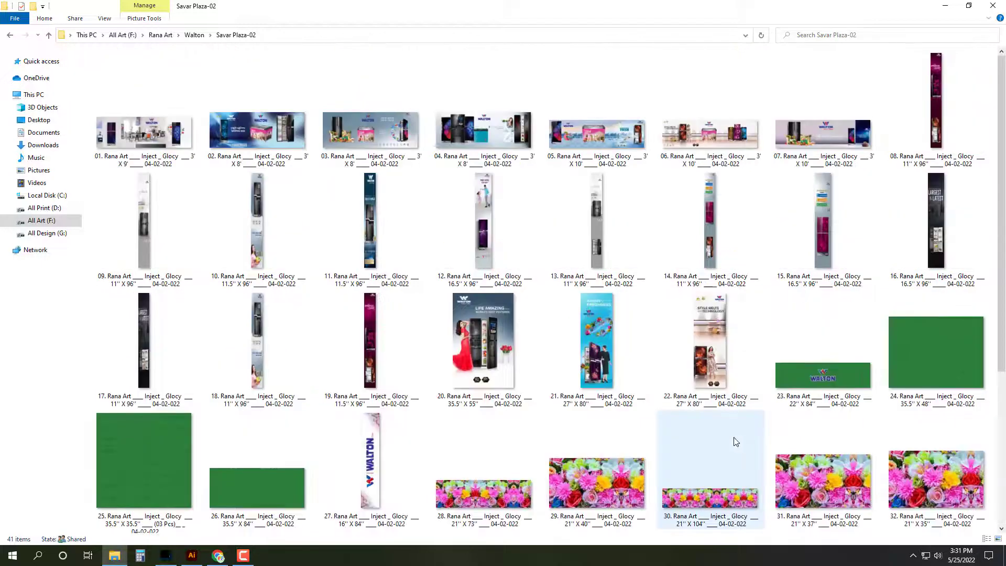
key(BackSpace)
click(955, 183)
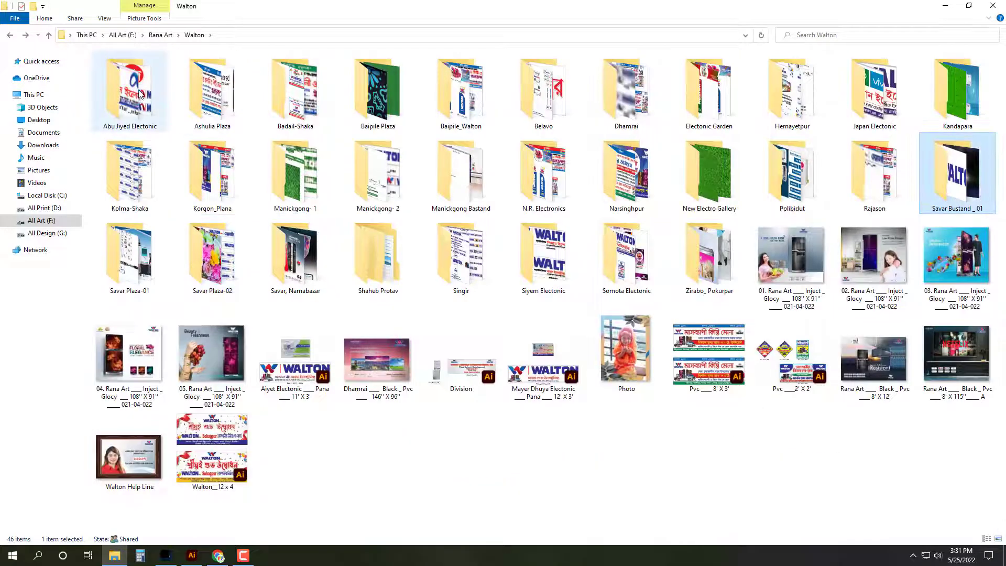
click(280, 103)
double_click(275, 103)
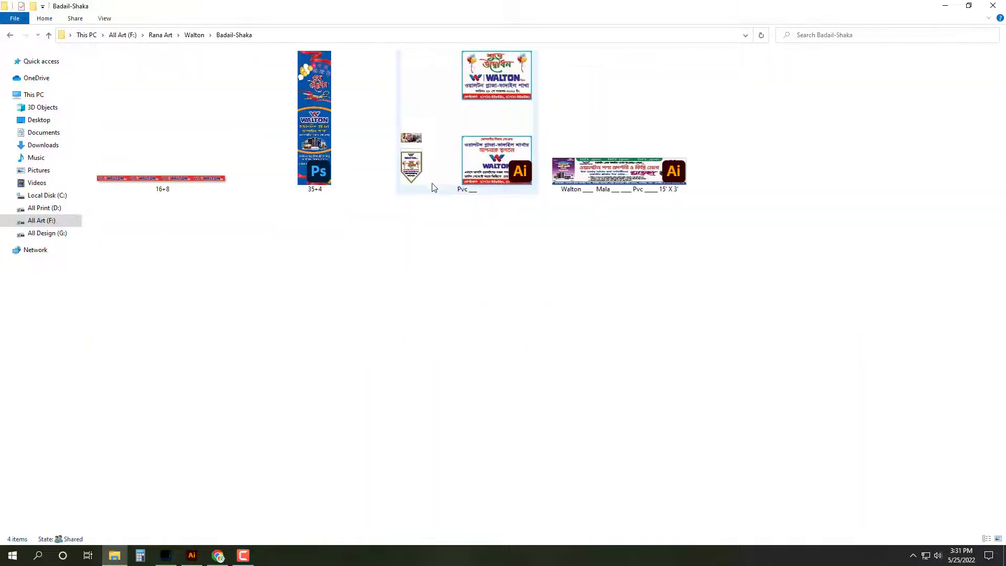
key(BackSpace)
Step: Open banner 14 (20'' X 90'') from the Baipile Plaza folder in Photoshop
double_click(408, 102)
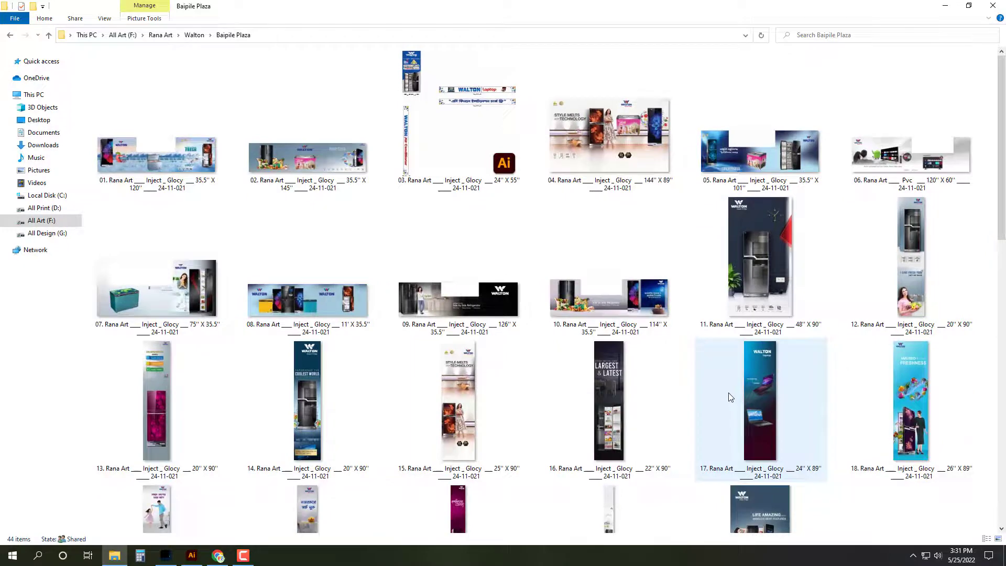
ctrl+scroll(728, 392, down, 1)
click(930, 238)
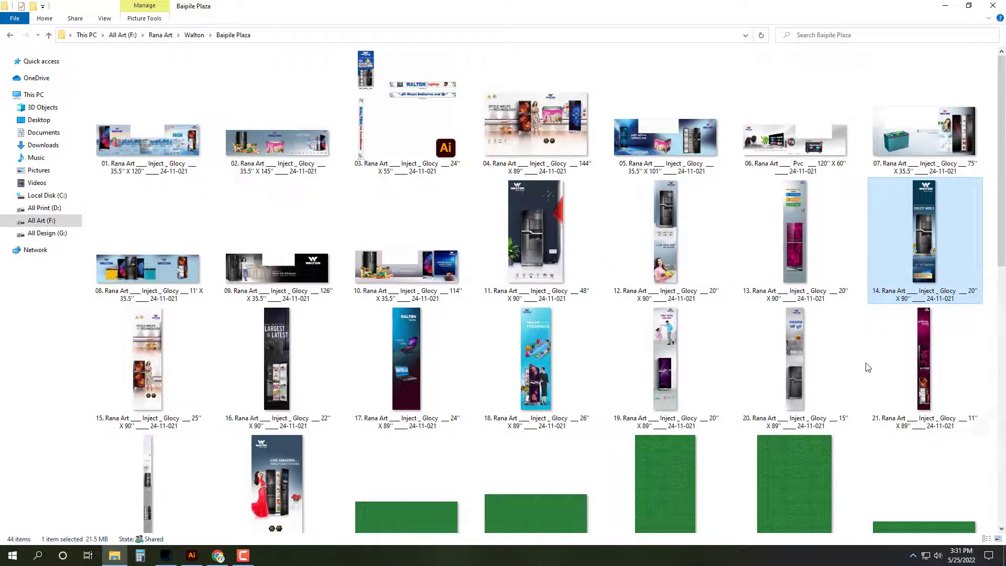
key(Return)
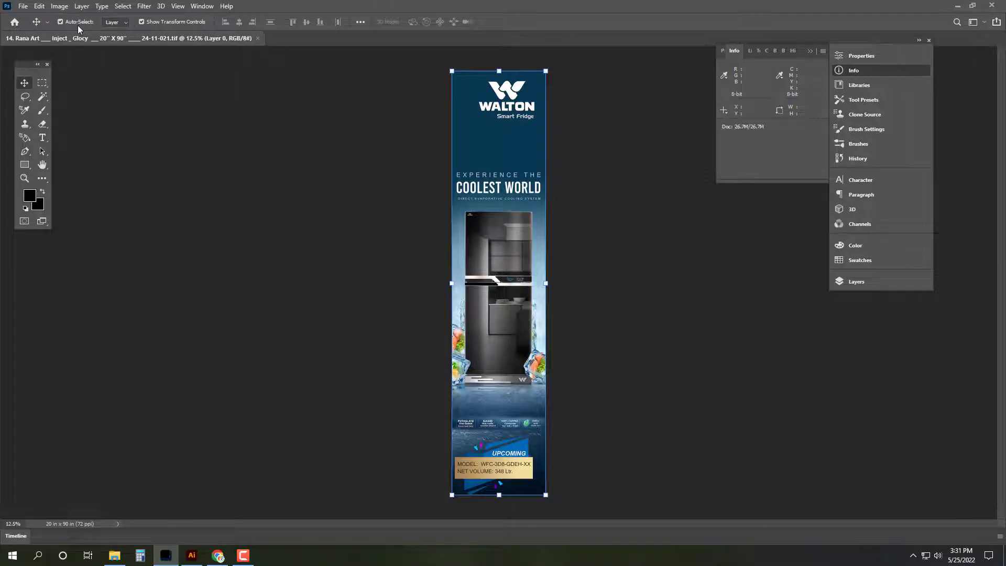
Step: Resize the banner to 20.5 x 96 inches with Image Size
click(59, 7)
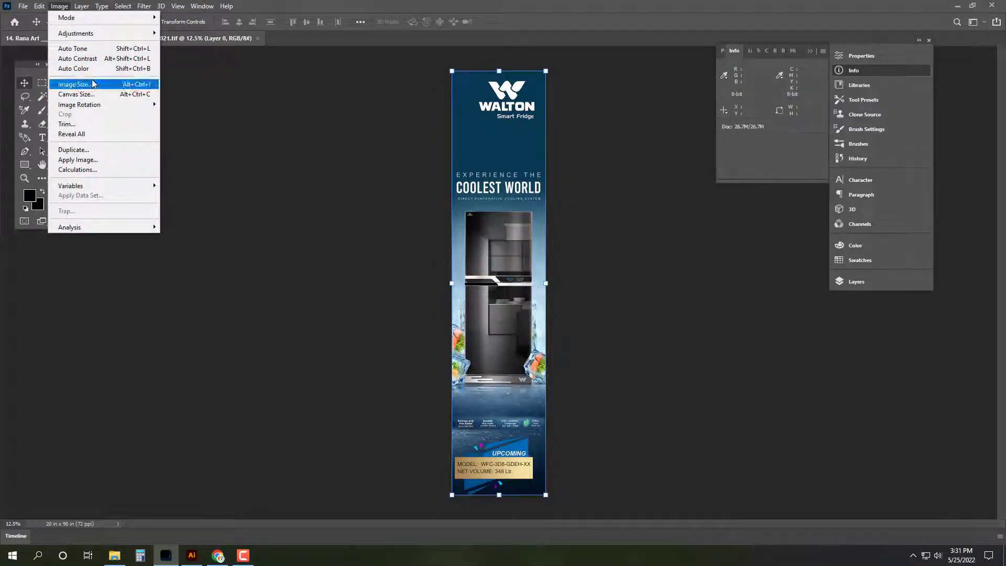
click(73, 84)
text(20.5)
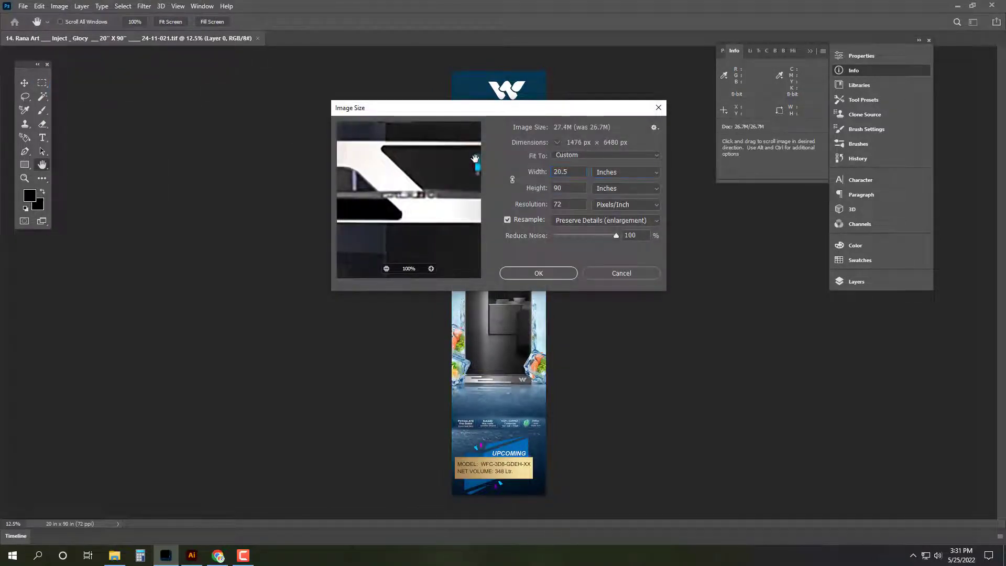
click(533, 274)
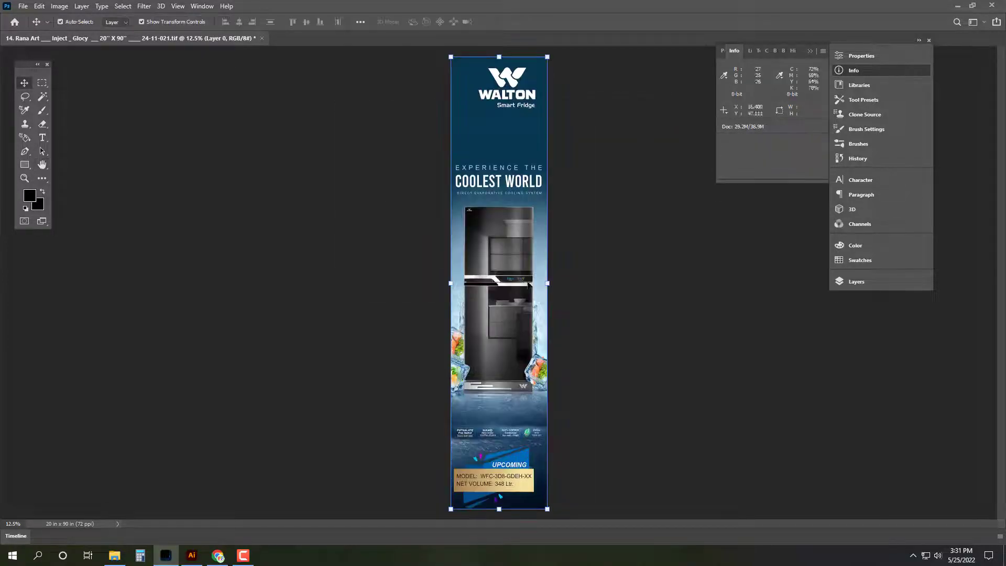
Step: Save As into Zirabo_Pokurpar, renaming file 05's name to number 06
key(ctrl+shift+s)
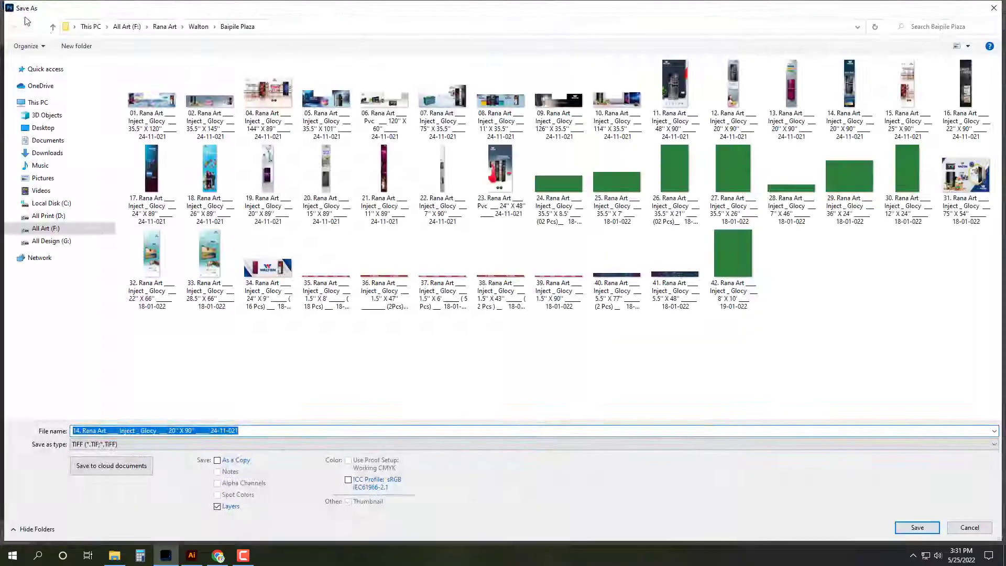
click(52, 26)
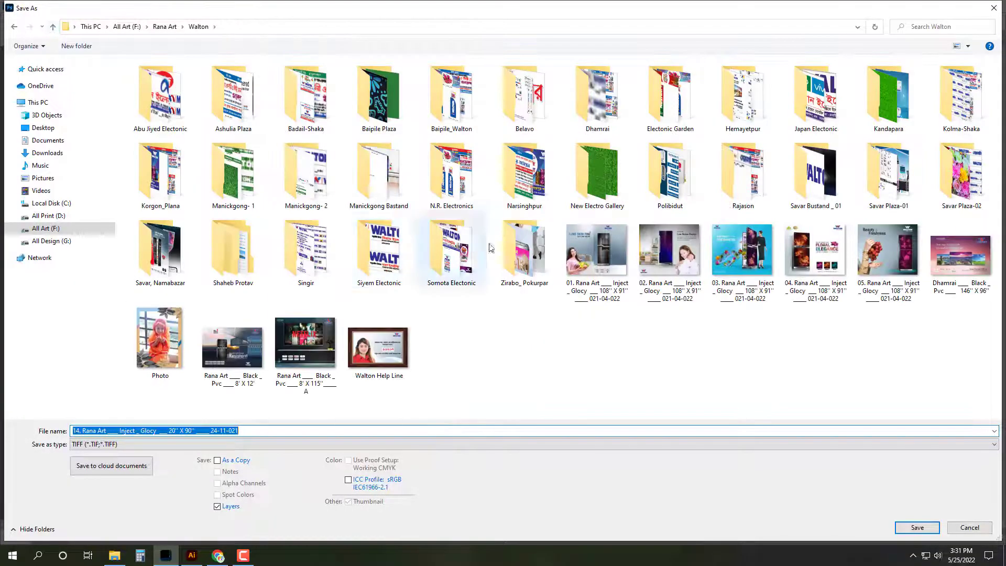
double_click(531, 272)
click(390, 100)
click(115, 430)
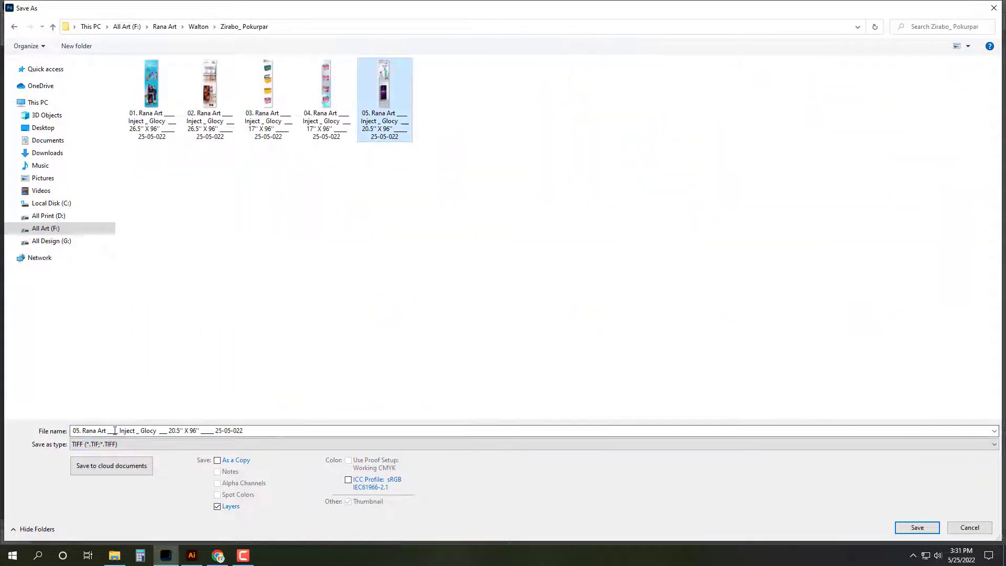
click(115, 430)
click(82, 431)
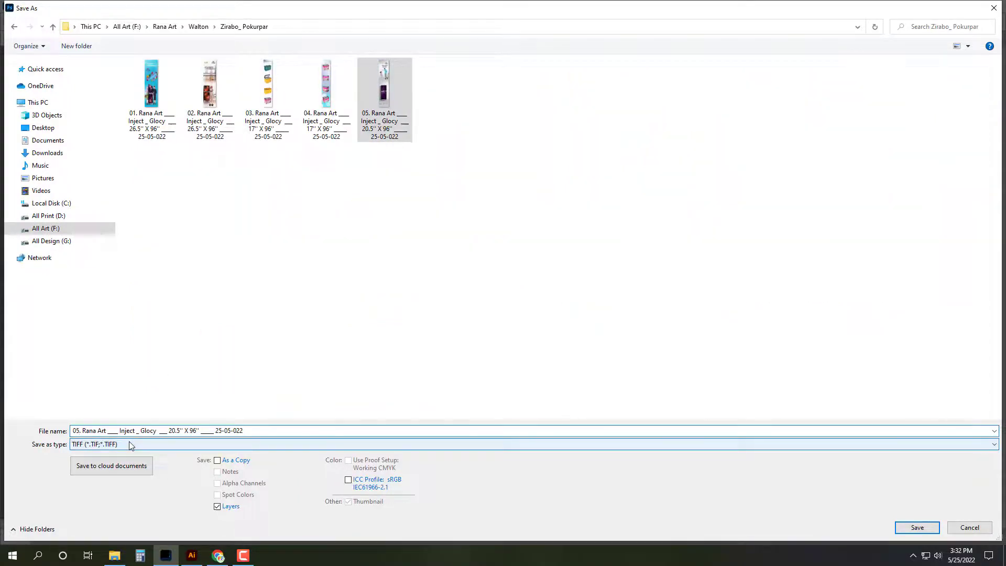
key(BackSpace)
text(6)
Step: Save it as a TIFF with the default options, close it and show the desktop
key(Return)
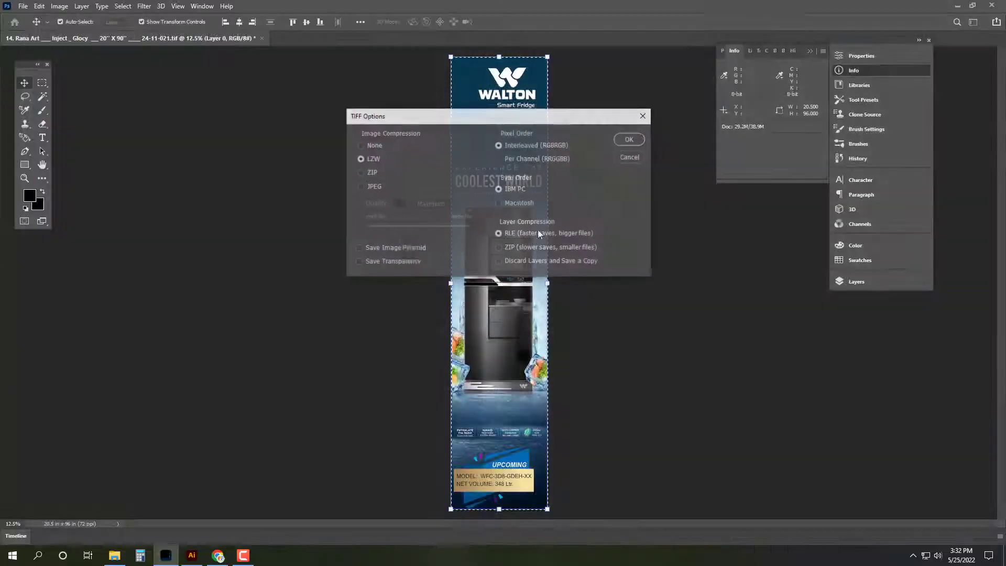
click(635, 140)
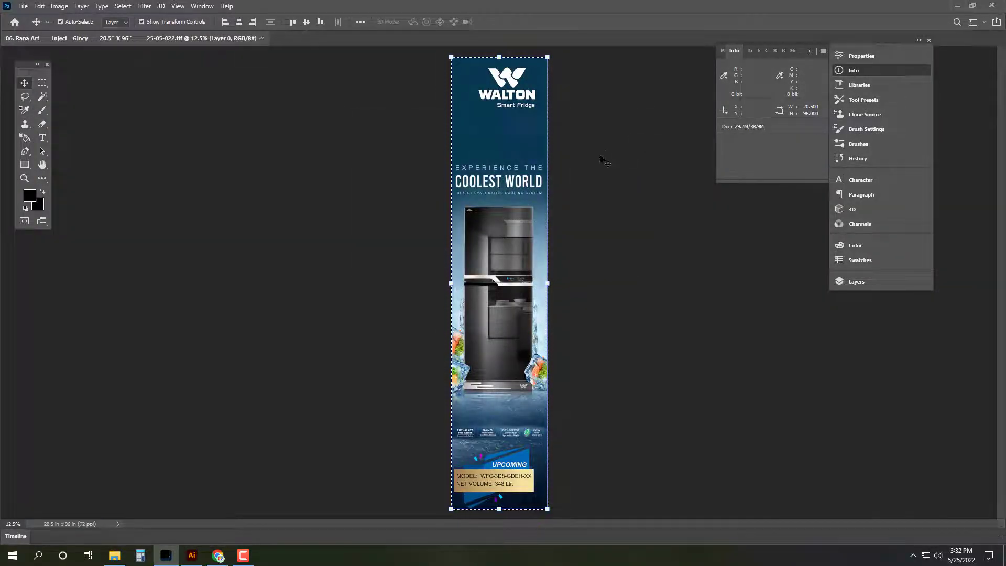
key(ctrl+w)
key(super+d)
Step: Switch to Illustrator and zoom in and out on the client's hand-drawn size sketch
key(alt+Tab)
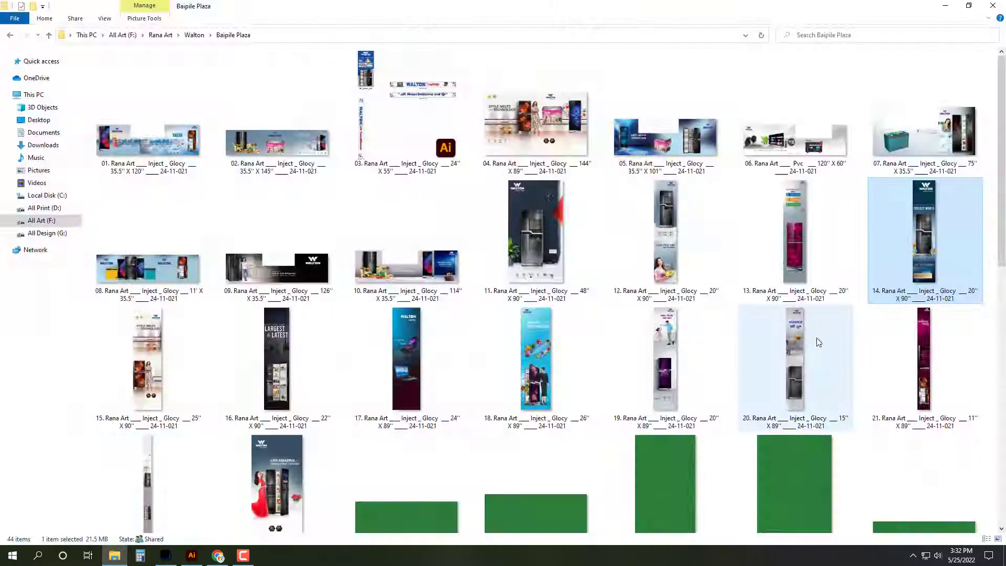
click(192, 557)
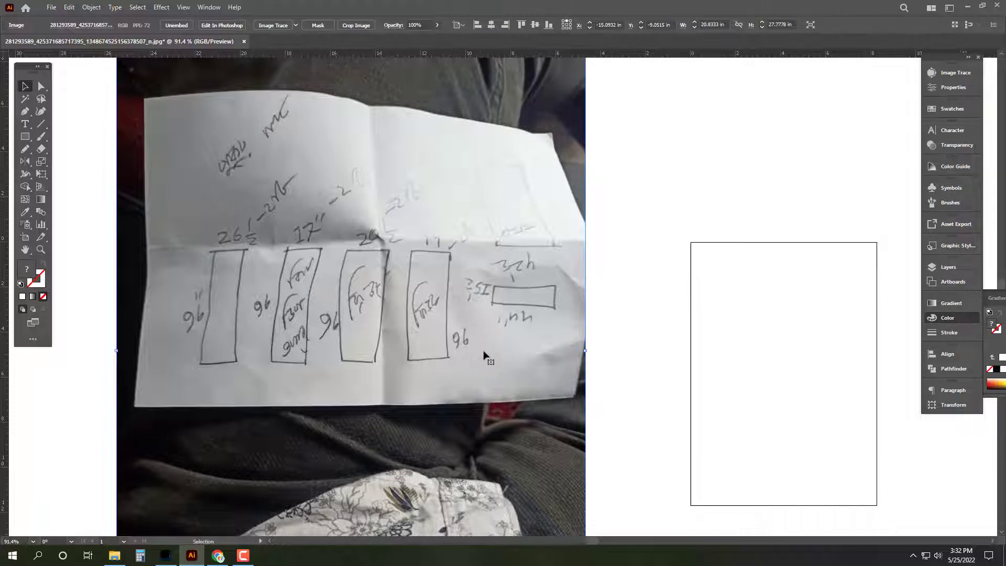
scroll(518, 185, up, 2)
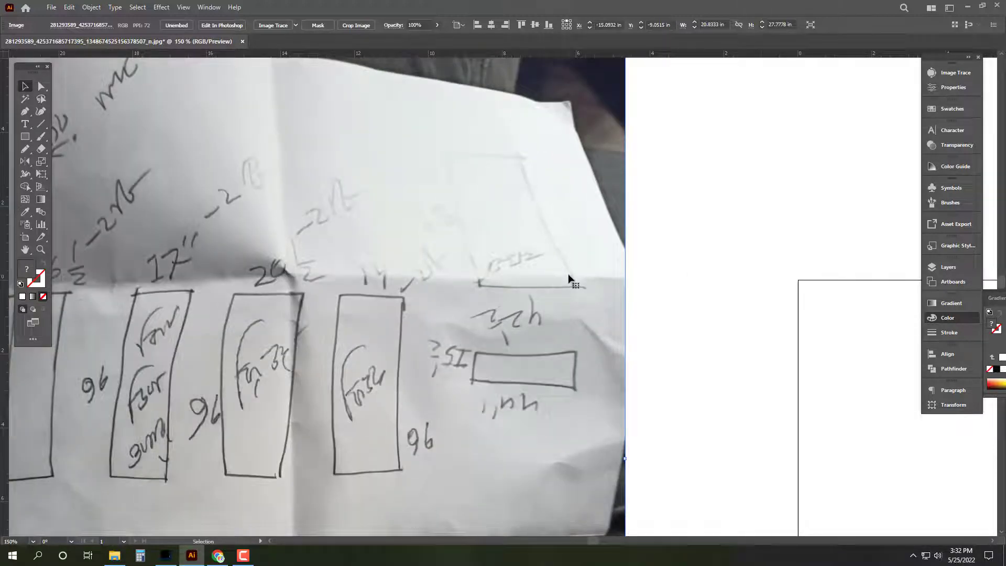
scroll(569, 279, down, 2)
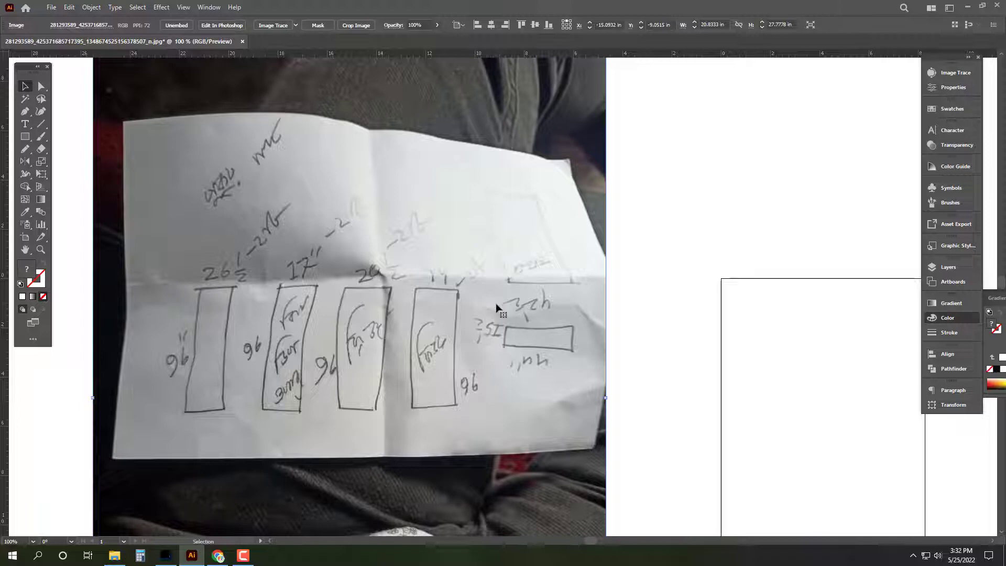
Step: Open banner 21 from the Baipile Plaza folder in Photoshop
mouse_move(121, 559)
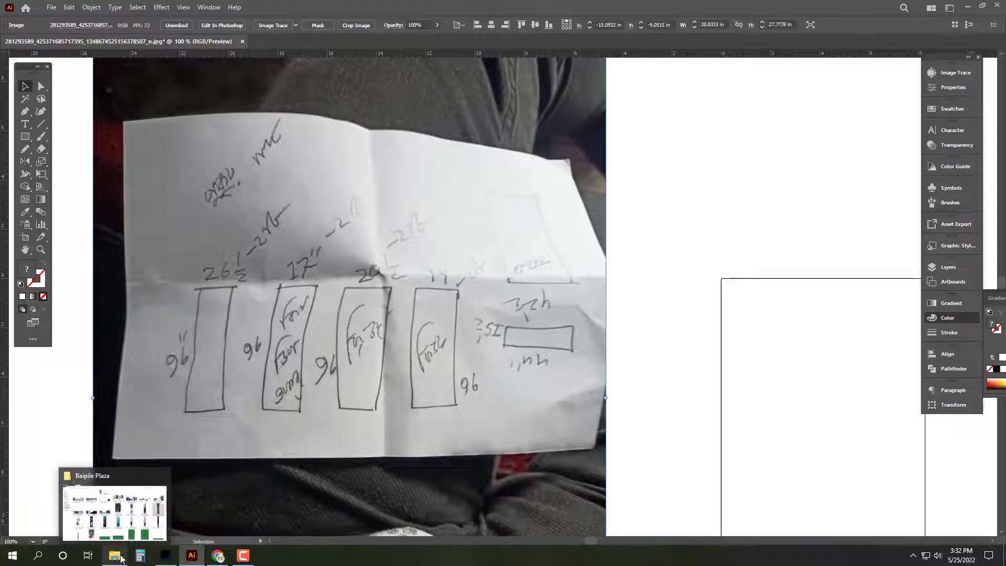
click(121, 559)
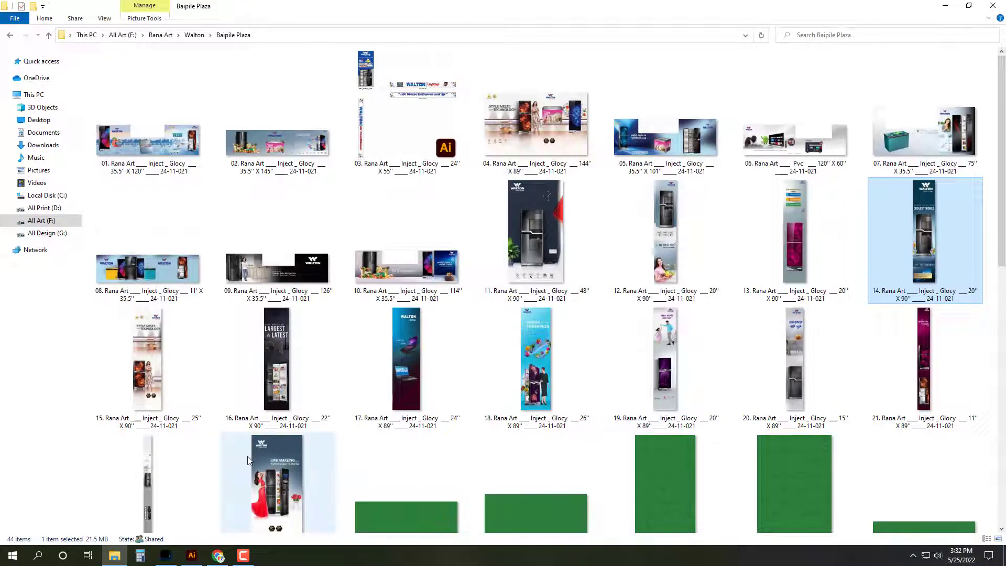
click(937, 344)
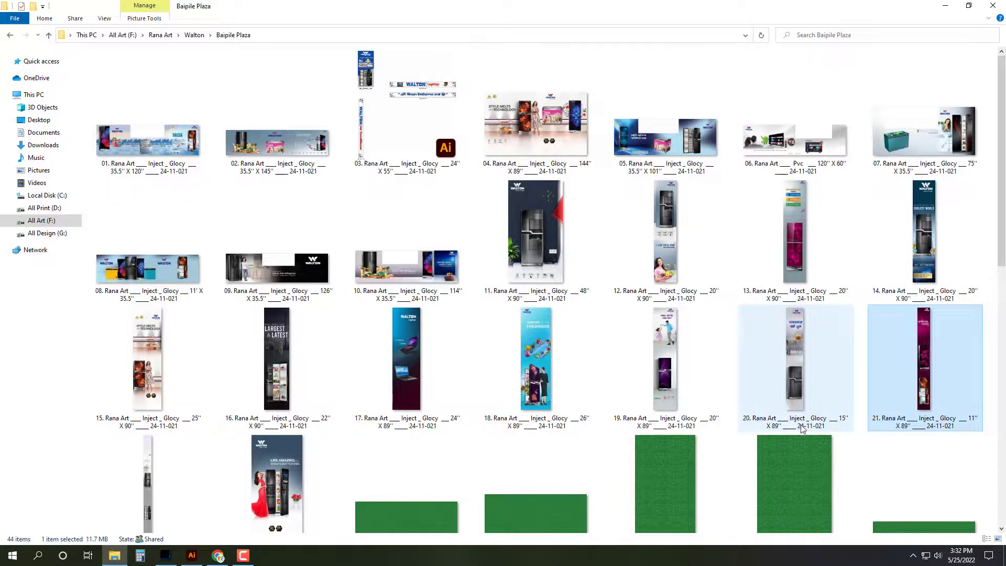
mouse_move(801, 427)
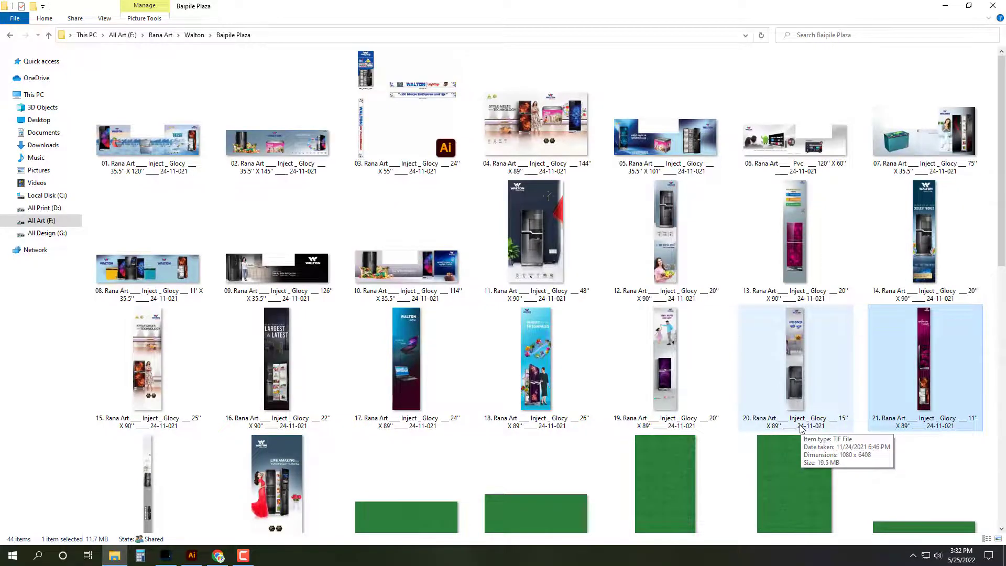
key(Return)
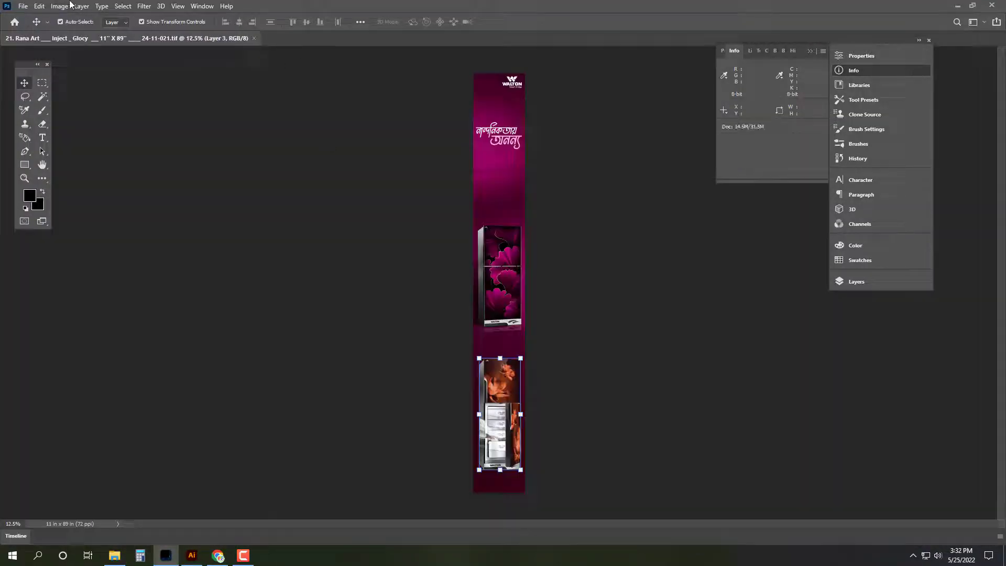
Step: Try a 14-inch width in Image Size, then flatten the banner's layers
click(62, 6)
click(79, 84)
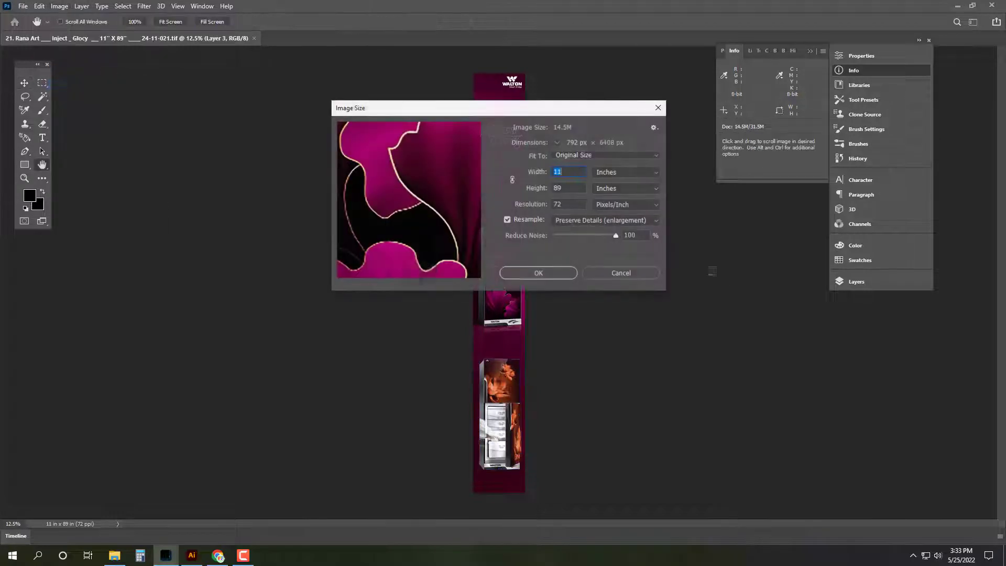
text(14)
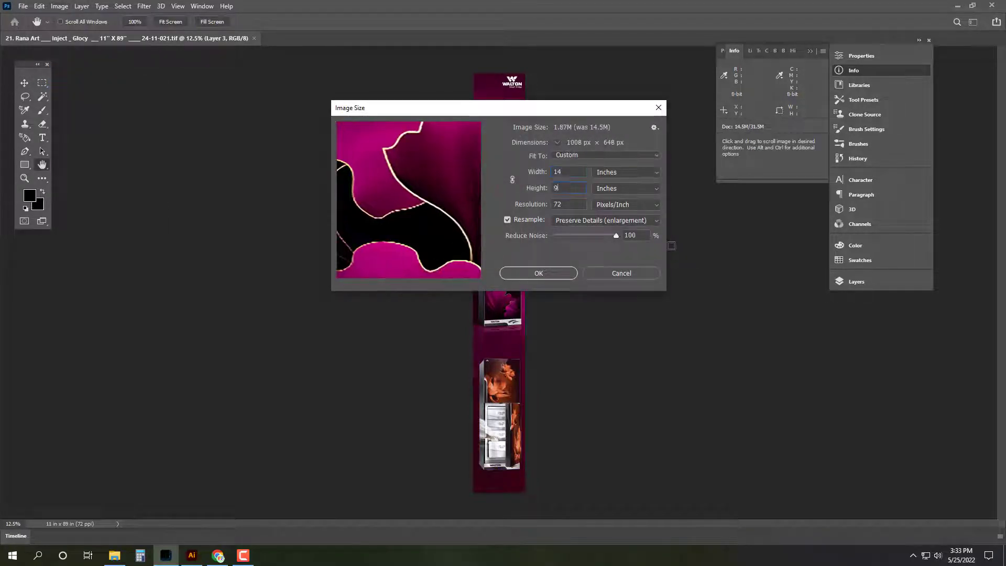
key(Escape)
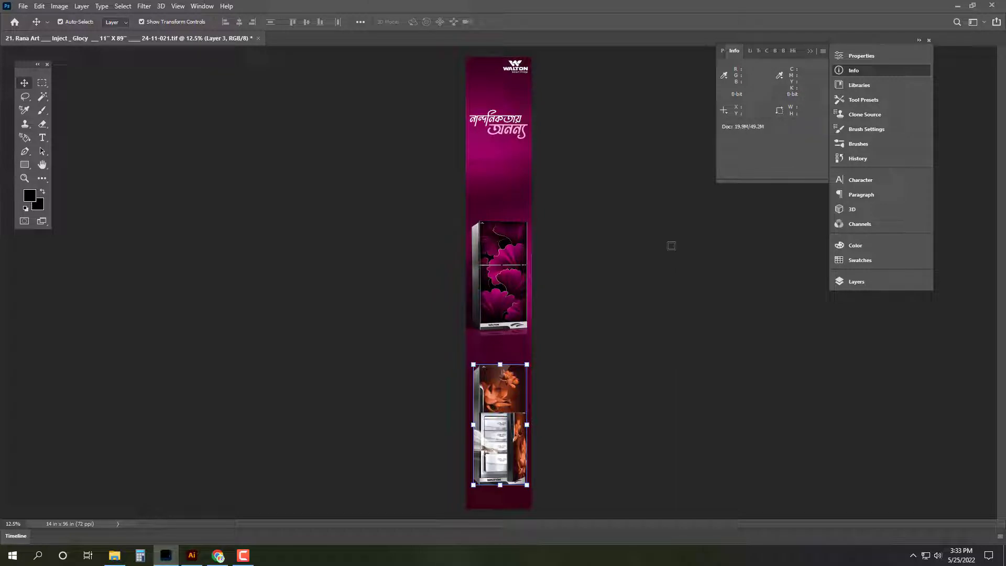
key(ctrl+e)
key(ctrl+e)
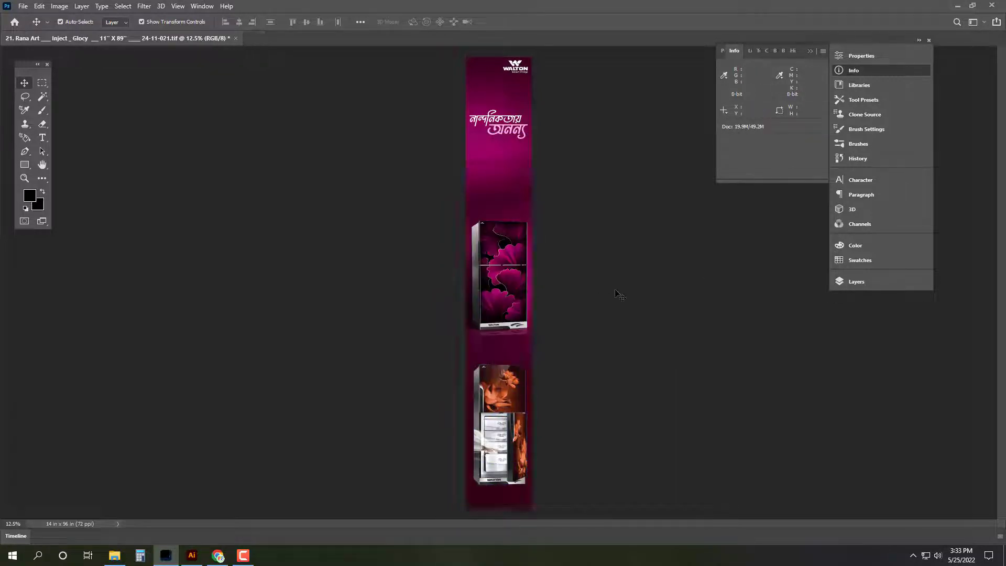
Step: Close banner 21 without saving and select banner 13 in the folder
key(ctrl+w)
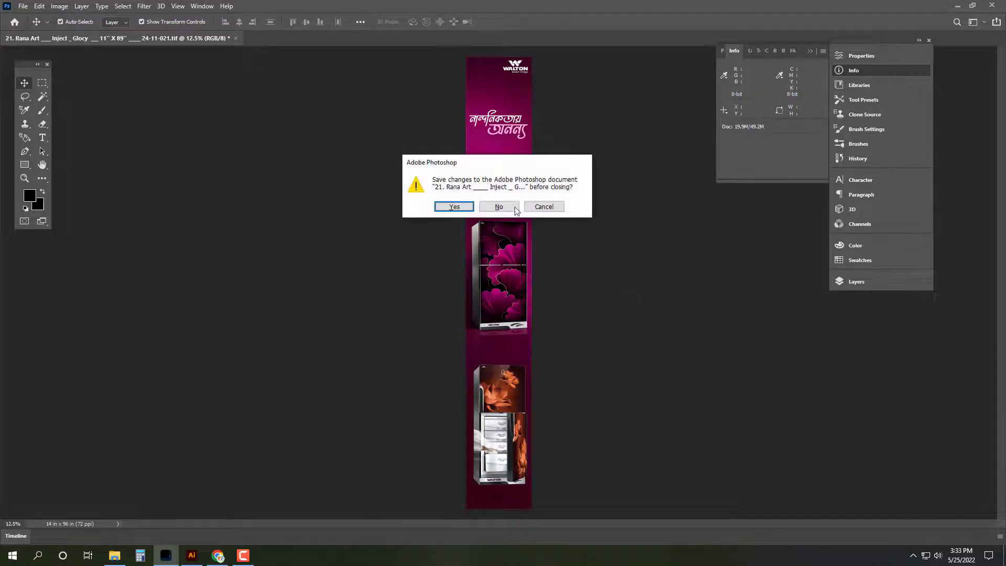
key(n)
key(alt+Tab)
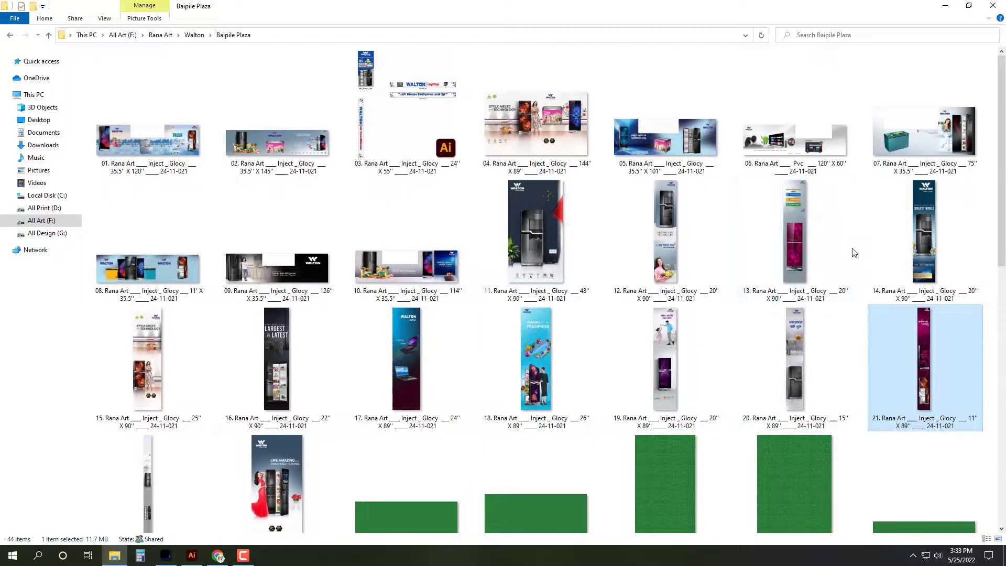
click(803, 231)
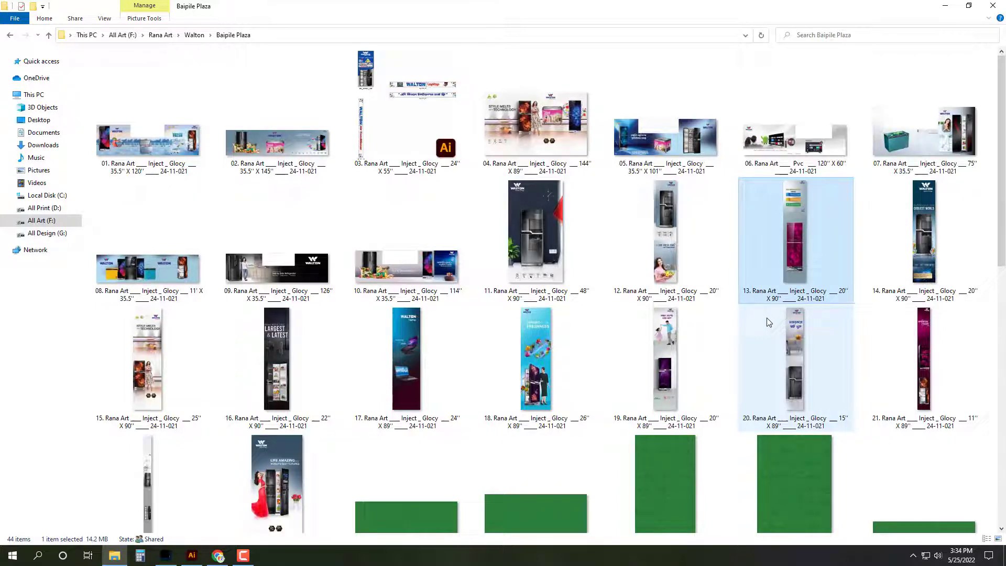
Step: Check the handwritten size sketch in Illustrator, then return to the Baipile Plaza folder
click(166, 557)
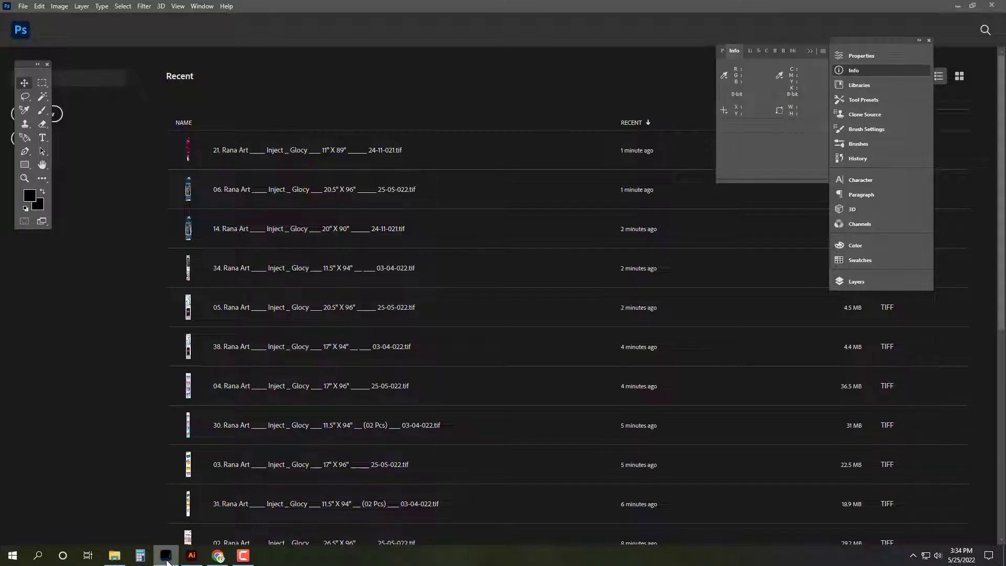
click(166, 557)
click(192, 559)
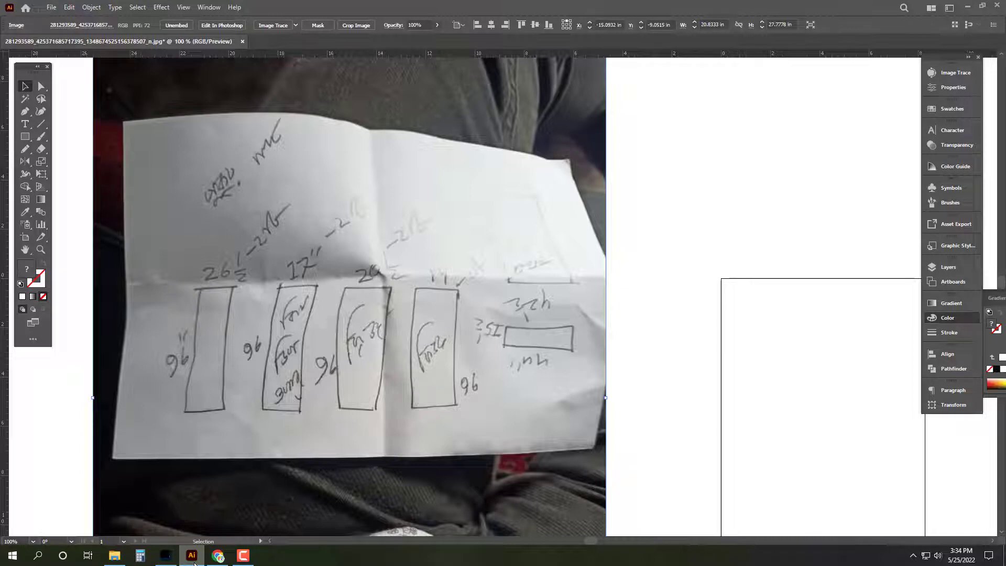
click(192, 557)
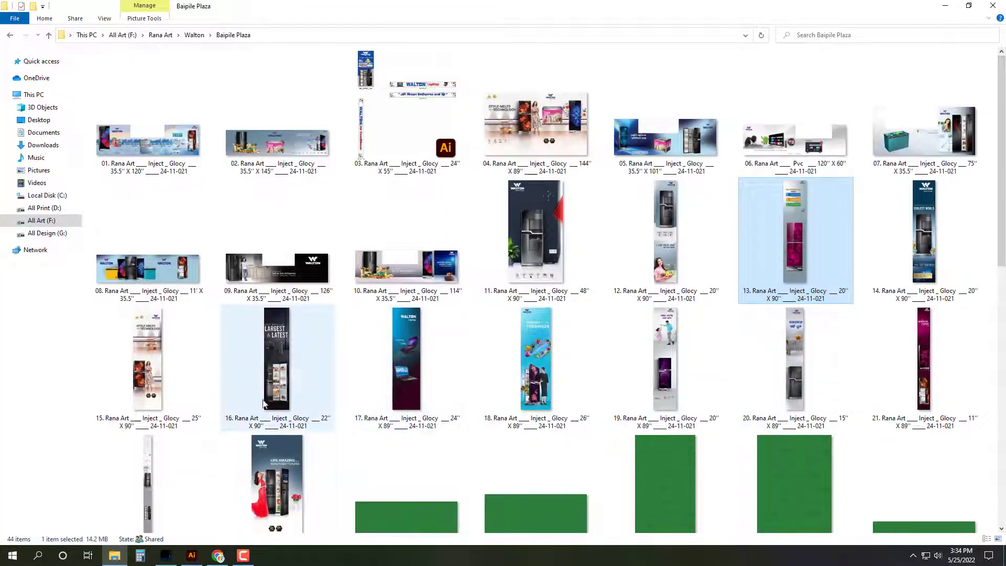
Step: Open banner 20, the 15'' X 89'' file, in Photoshop
click(282, 373)
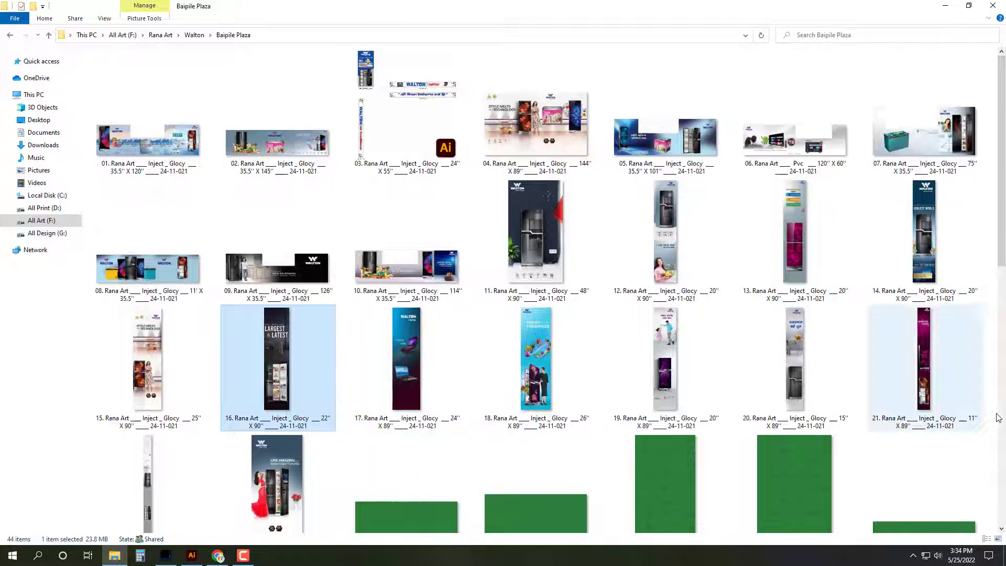
click(835, 362)
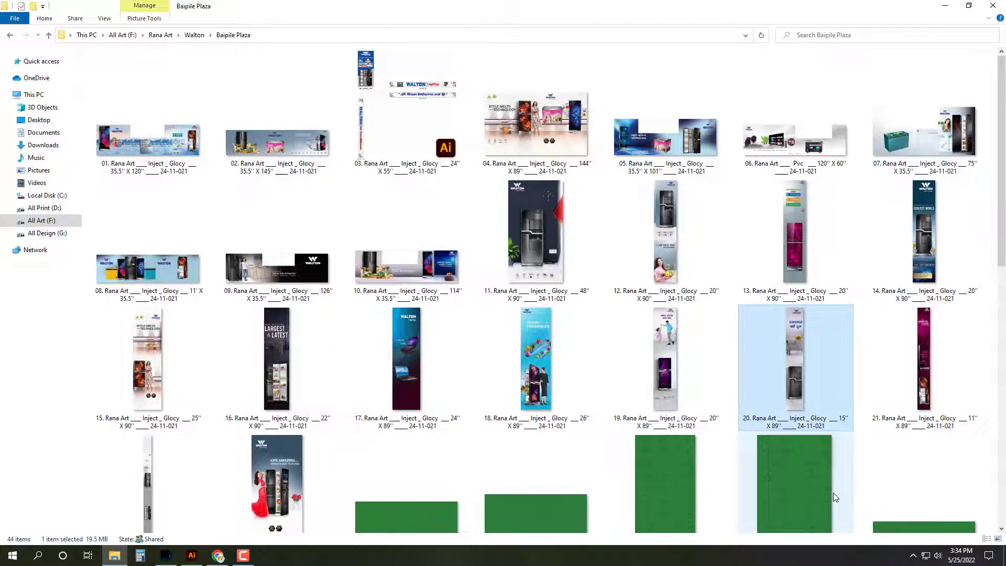
key(Return)
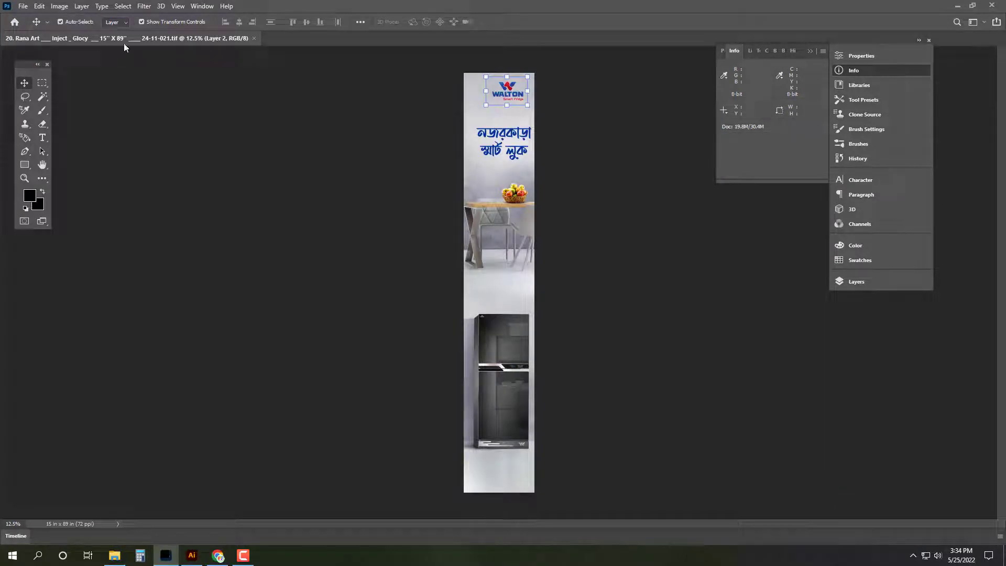
Step: Resize banner 20 to 14 x 96 inches
click(61, 7)
click(89, 87)
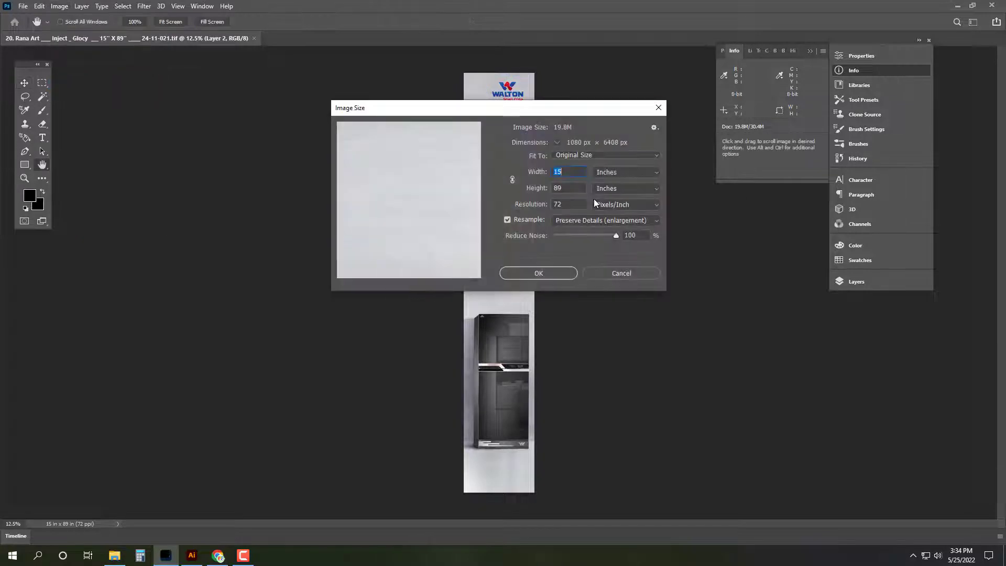
text(14)
key(Tab)
text(96)
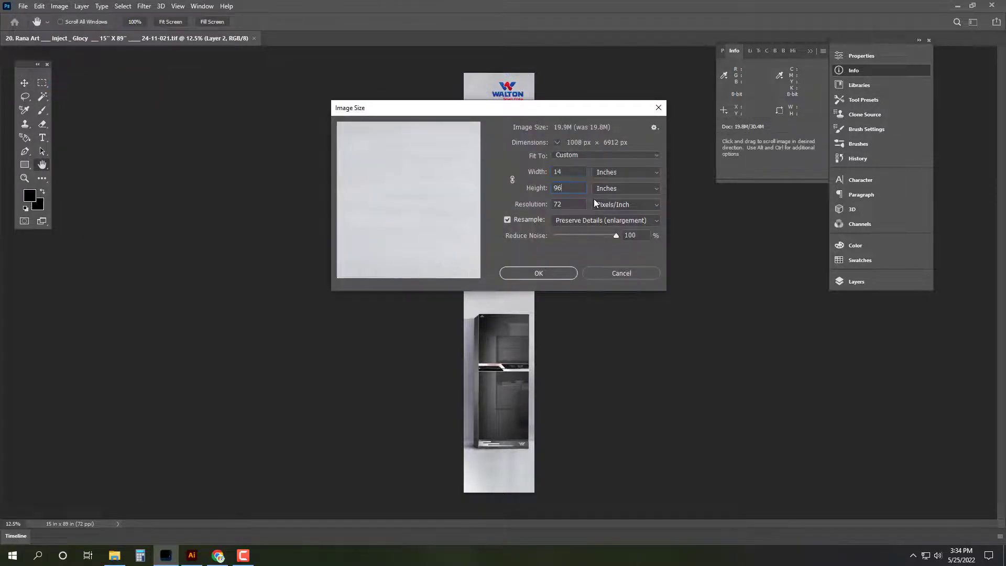
key(Return)
Step: Merge the logo layer into the image and select the whole canvas
key(Tab)
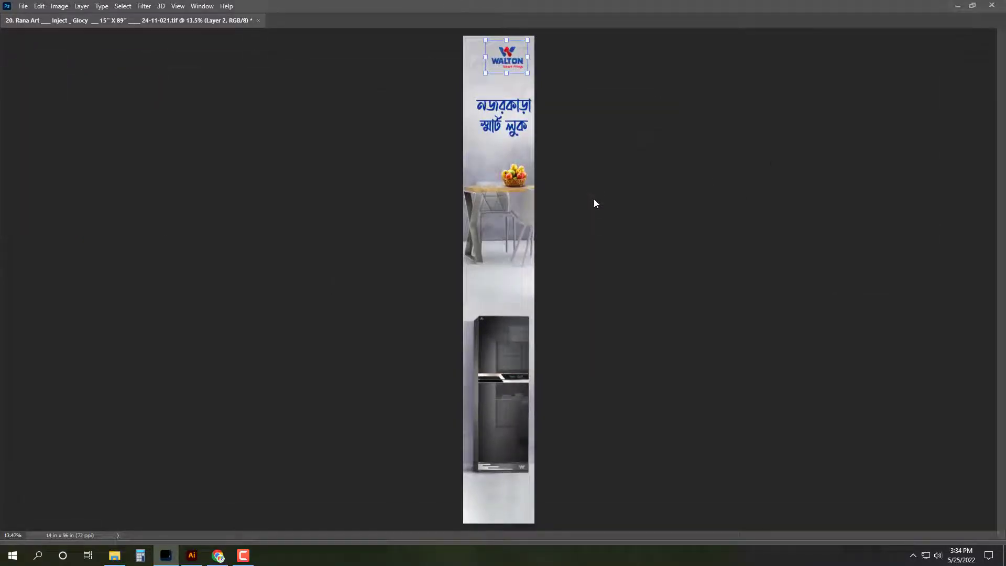
key(ctrl+e)
key(Tab)
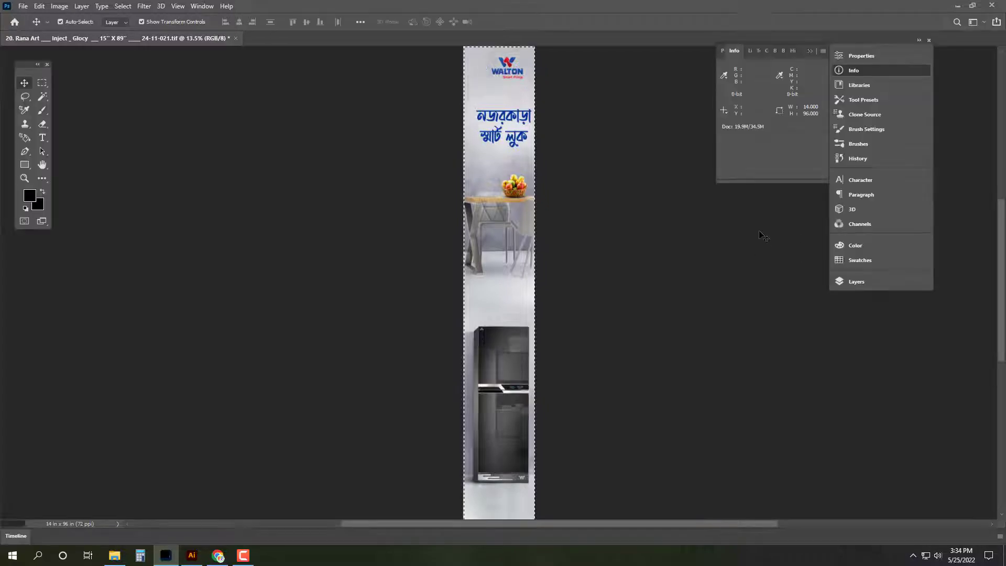
key(ctrl+a)
Step: Save As into Zirabo_ Pokurpar, renumbering file 06's name to 07
key(ctrl+shift+s)
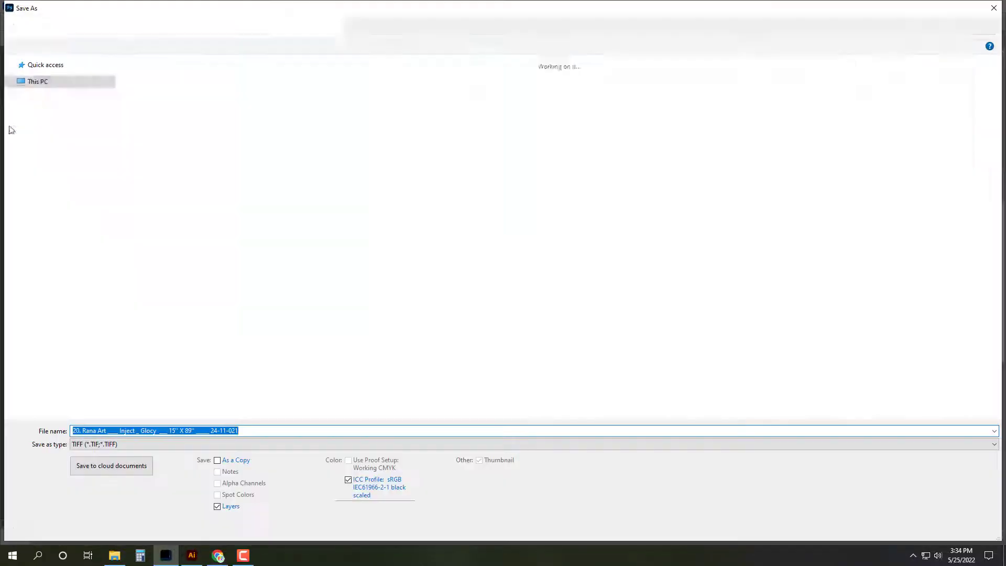
click(53, 27)
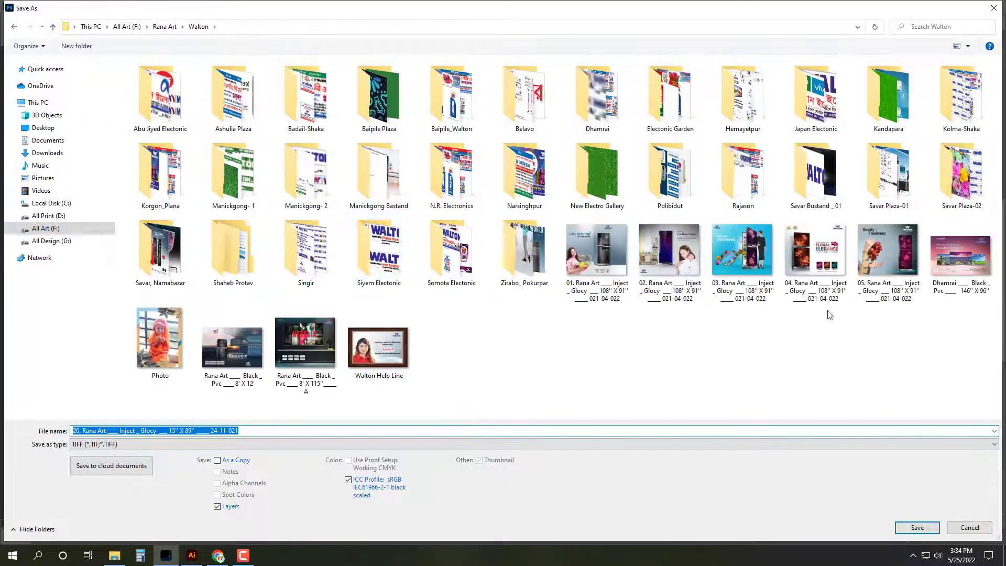
double_click(520, 272)
click(442, 84)
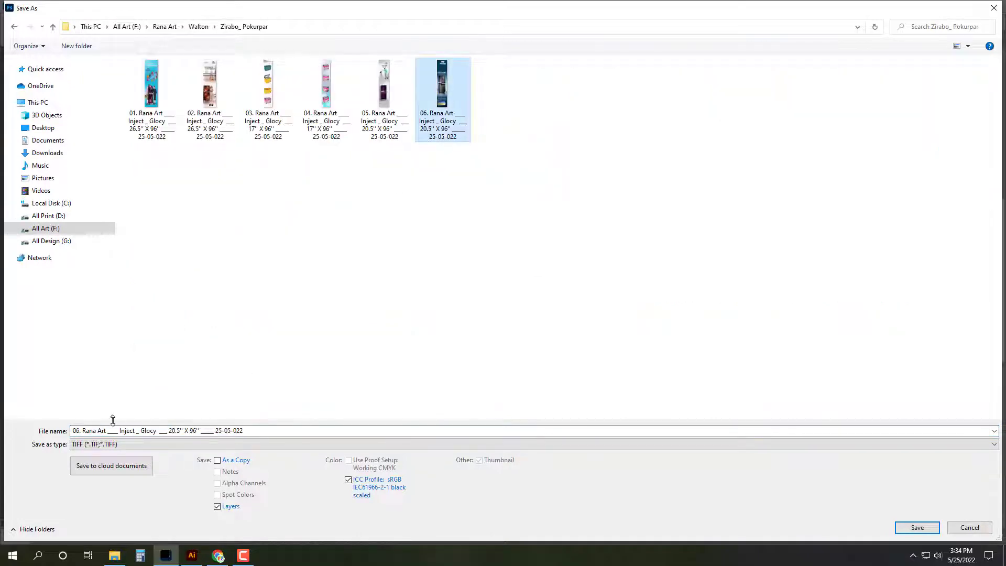
click(96, 431)
click(80, 430)
key(BackSpace)
text(7)
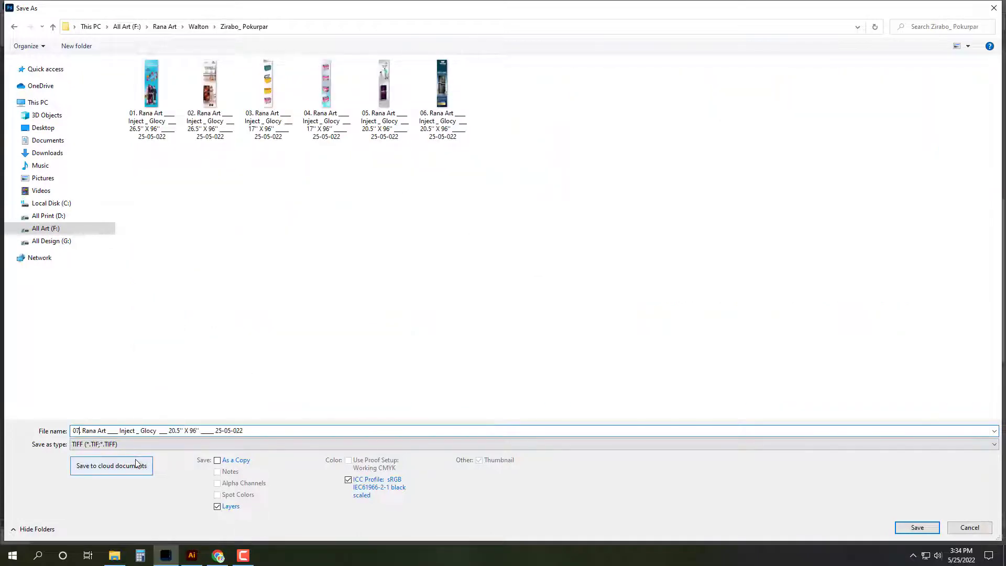
Step: Change the width in the name to 14, save as TIFF, and close the document
click(175, 431)
key(BackSpace)
key(BackSpace)
key(BackSpace)
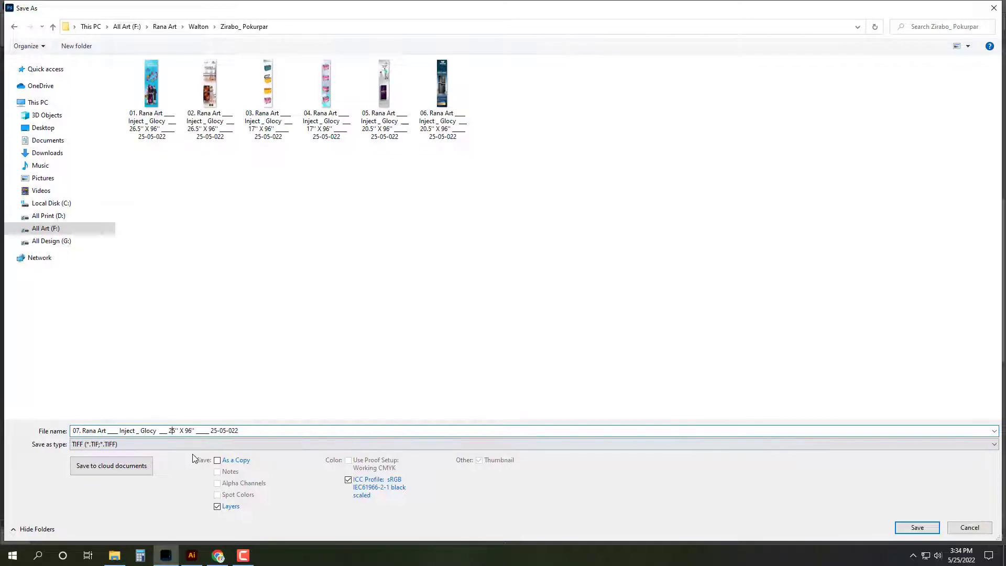
key(Delete)
text(14)
key(Return)
click(631, 139)
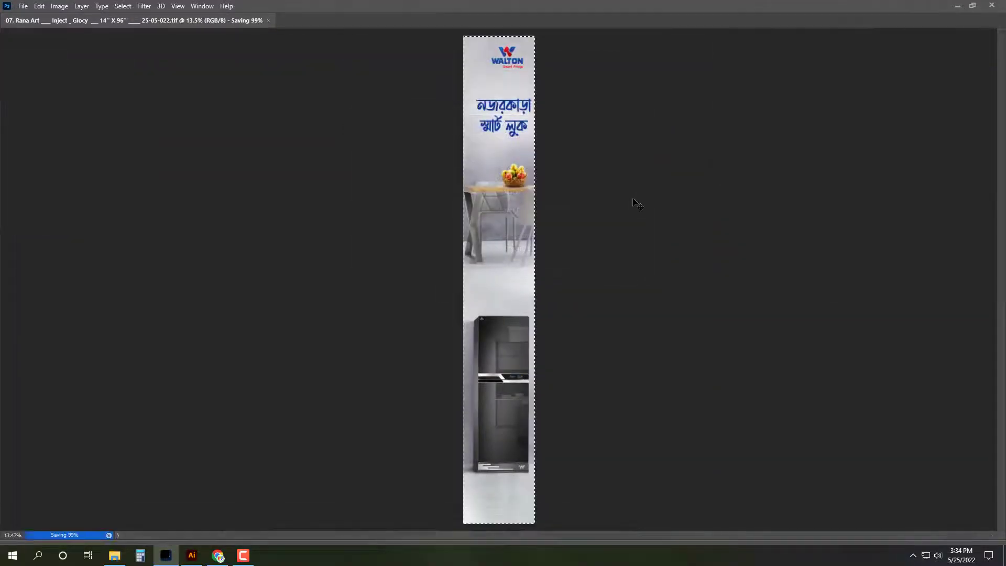
key(ctrl+w)
key(alt+Tab)
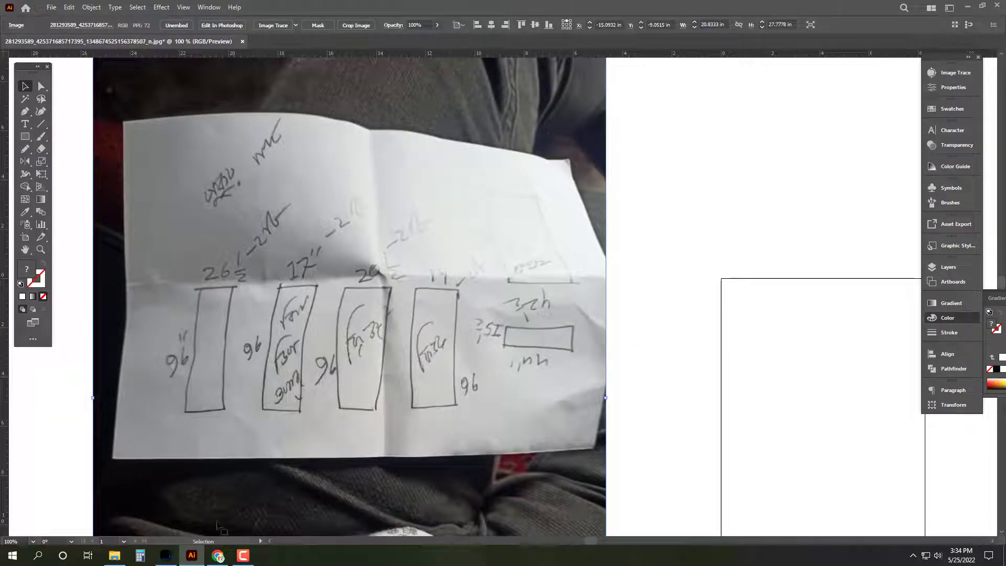
Step: Browse the Baipile Plaza, Baipile_Walton and Belavo folders for the next banner
click(116, 556)
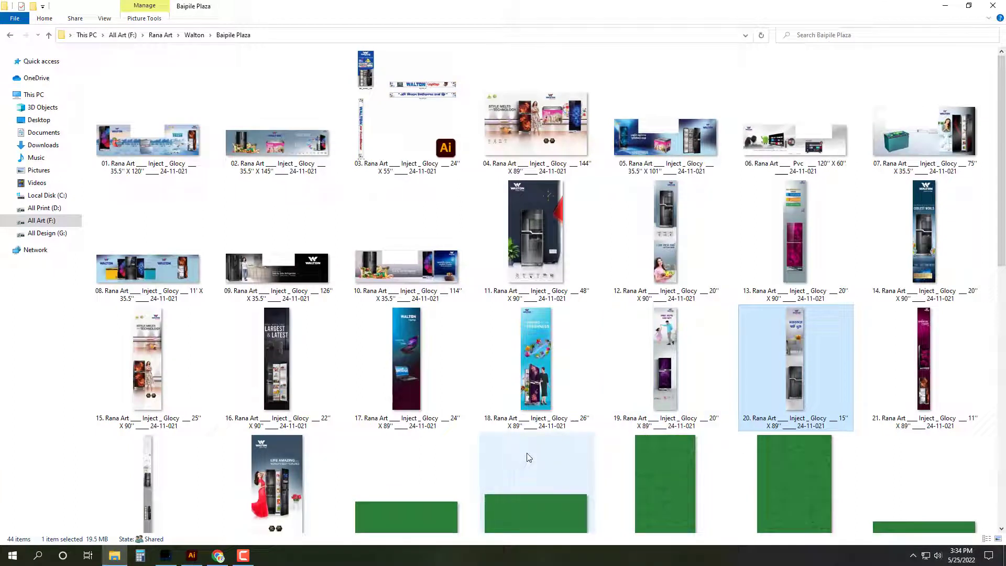
mouse_move(528, 458)
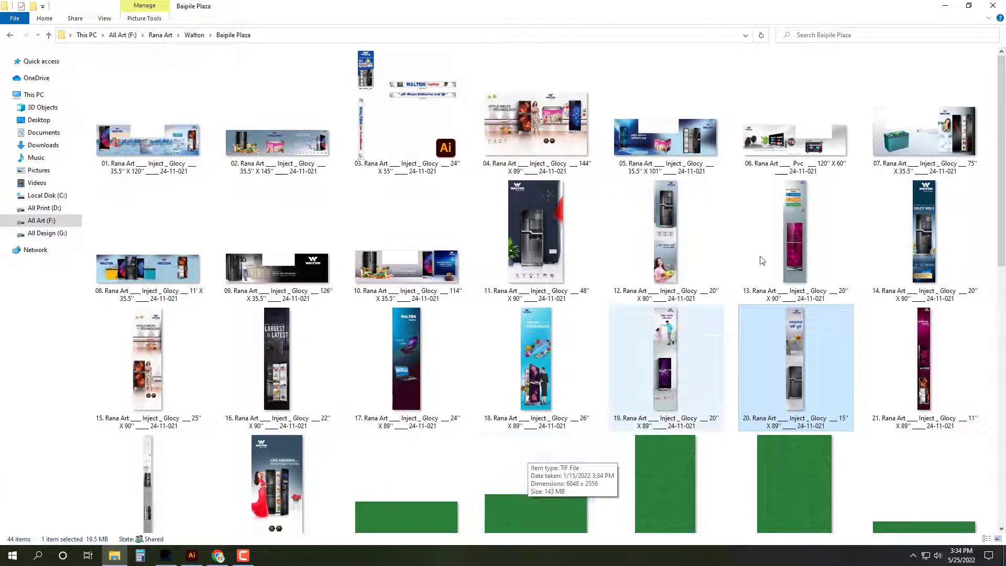
click(796, 246)
click(663, 220)
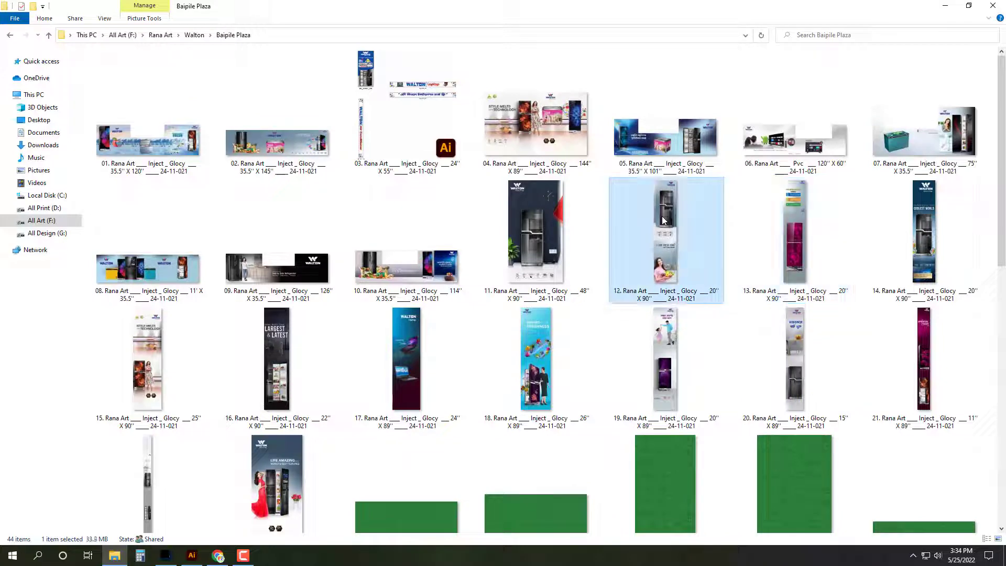
key(BackSpace)
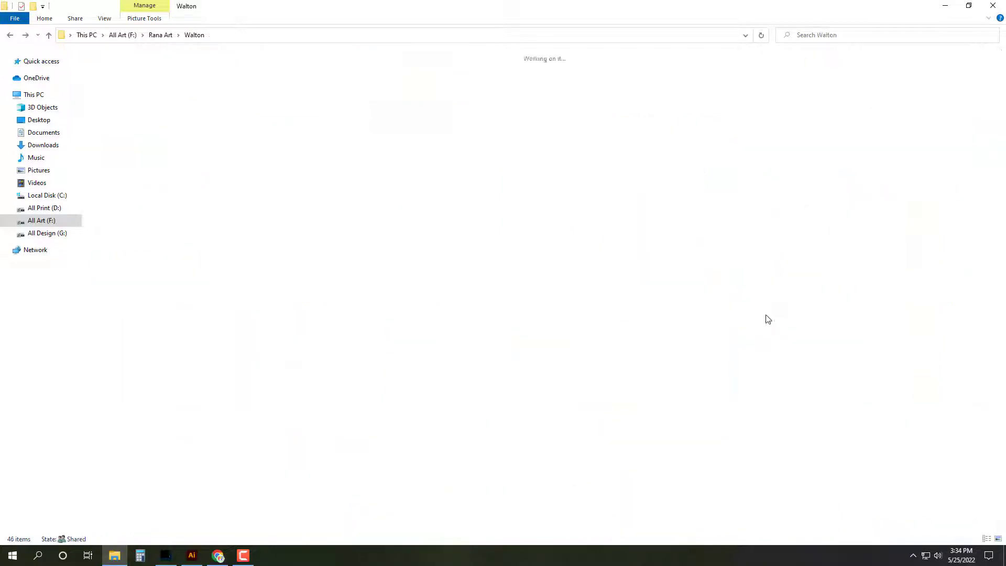
double_click(493, 124)
key(BackSpace)
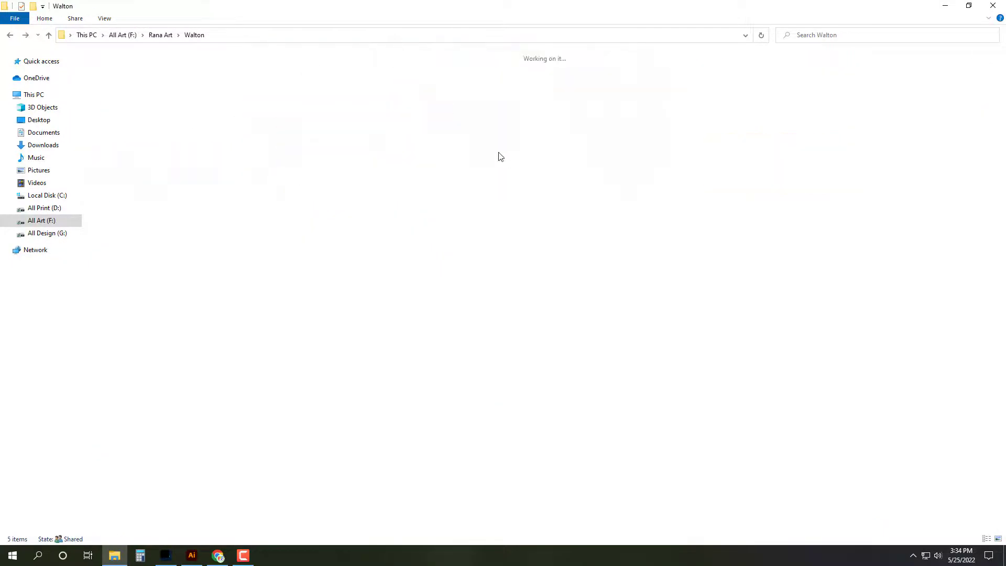
double_click(517, 89)
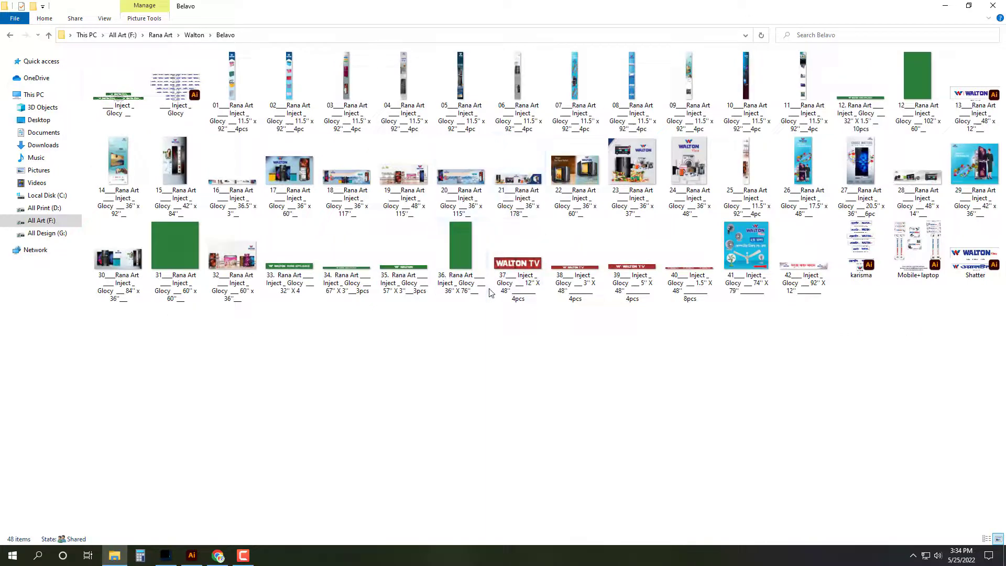
ctrl+scroll(489, 267, up, 3)
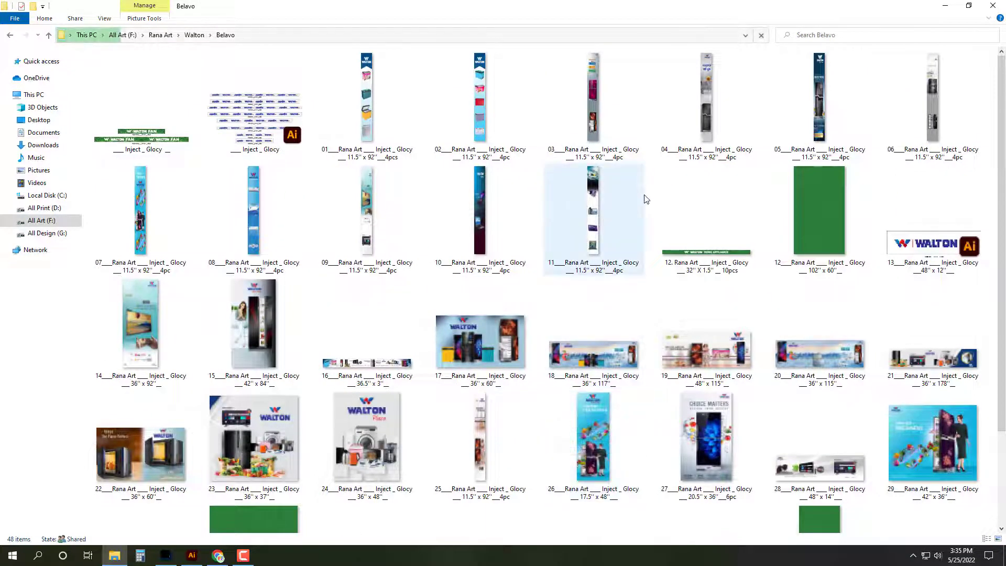
mouse_move(664, 236)
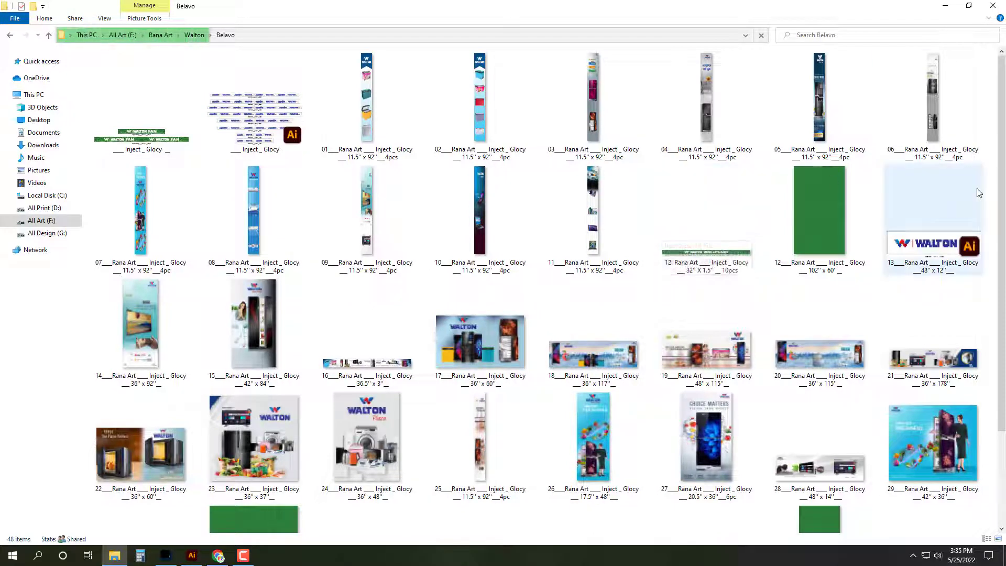
click(618, 97)
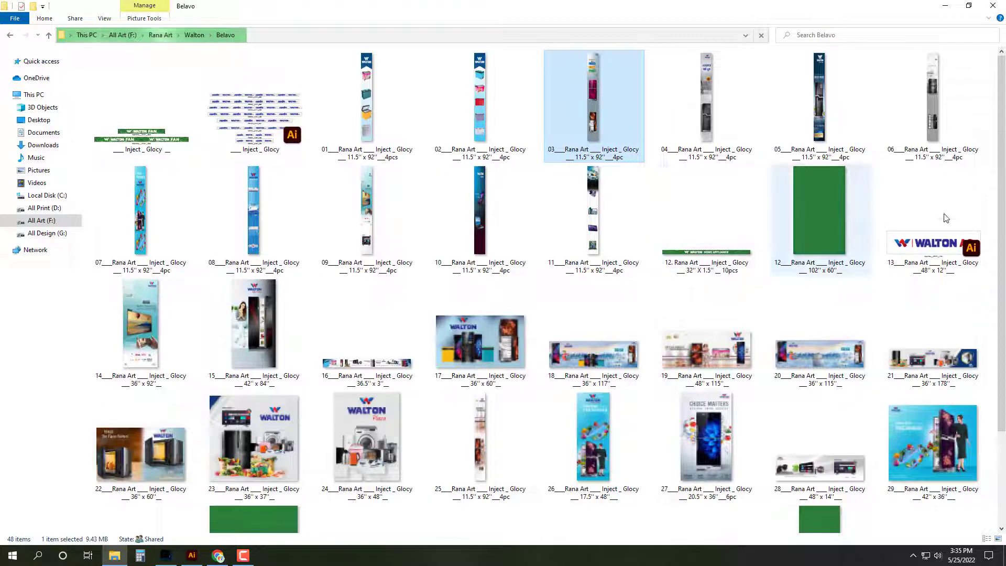
Step: Check the Dhamrai, Electonic Garden, Hemayetpur, Japan Electonic and Kandapara folders
key(BackSpace)
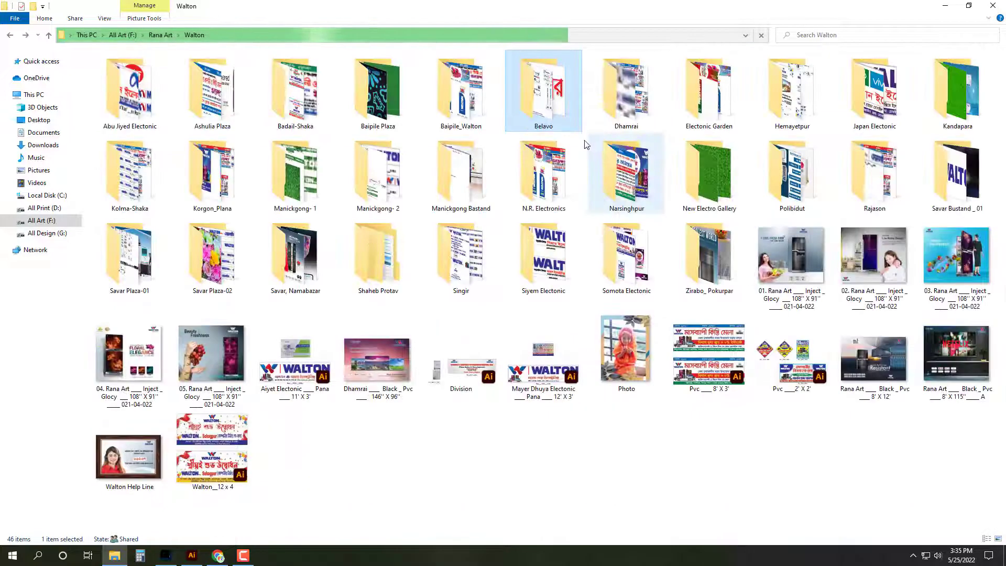
double_click(618, 128)
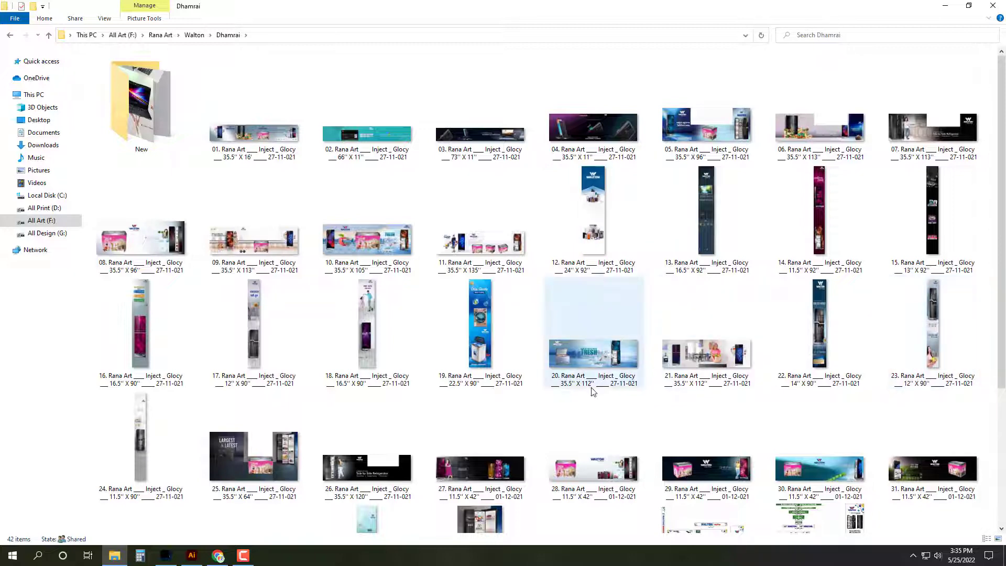
scroll(606, 398, down, 3)
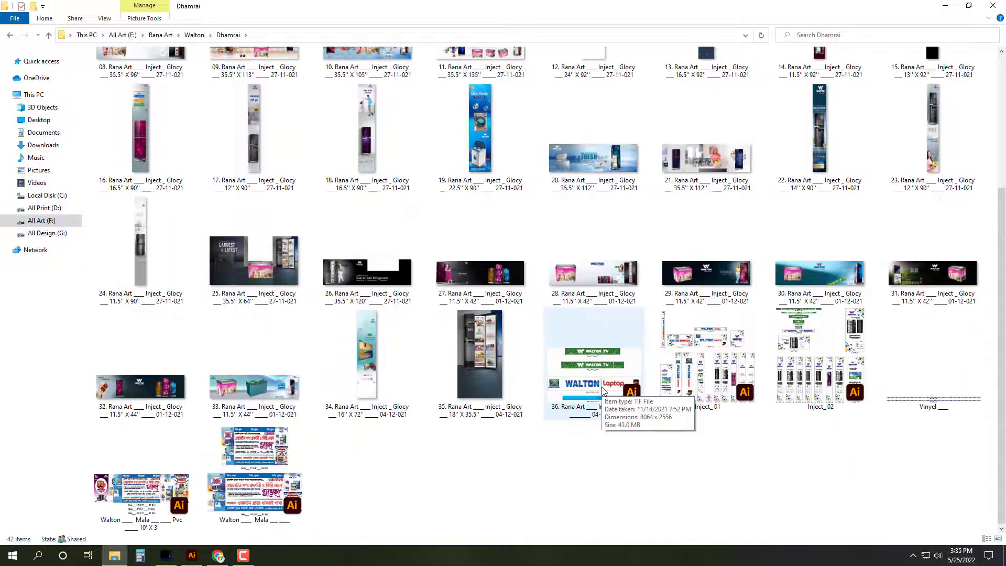
click(933, 131)
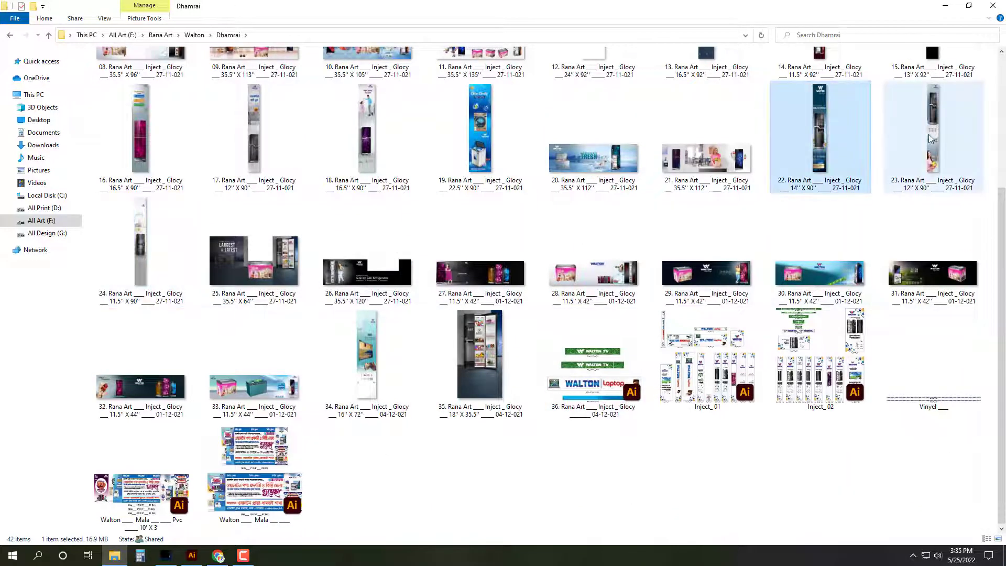
key(BackSpace)
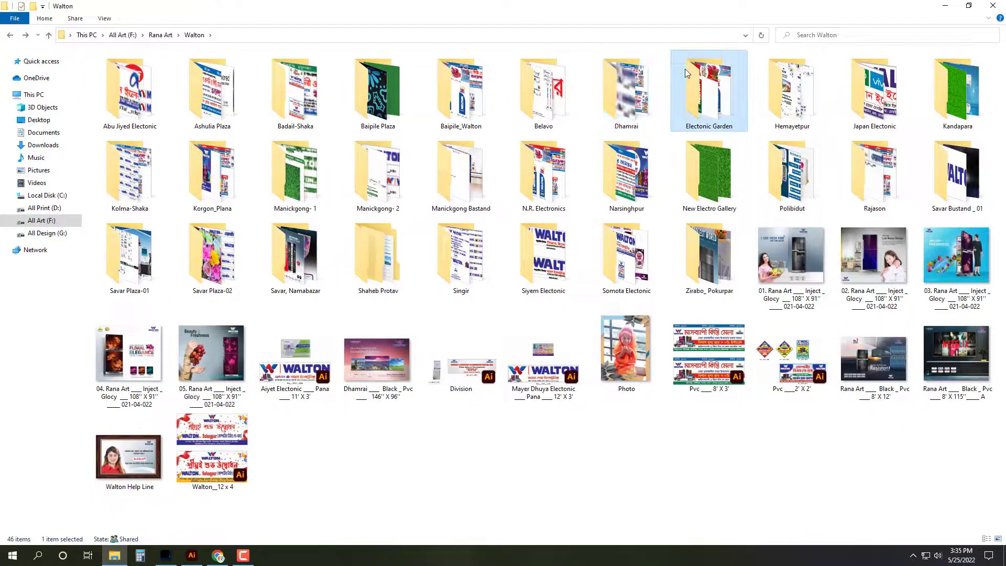
double_click(685, 68)
key(BackSpace)
key(Right)
key(Return)
key(BackSpace)
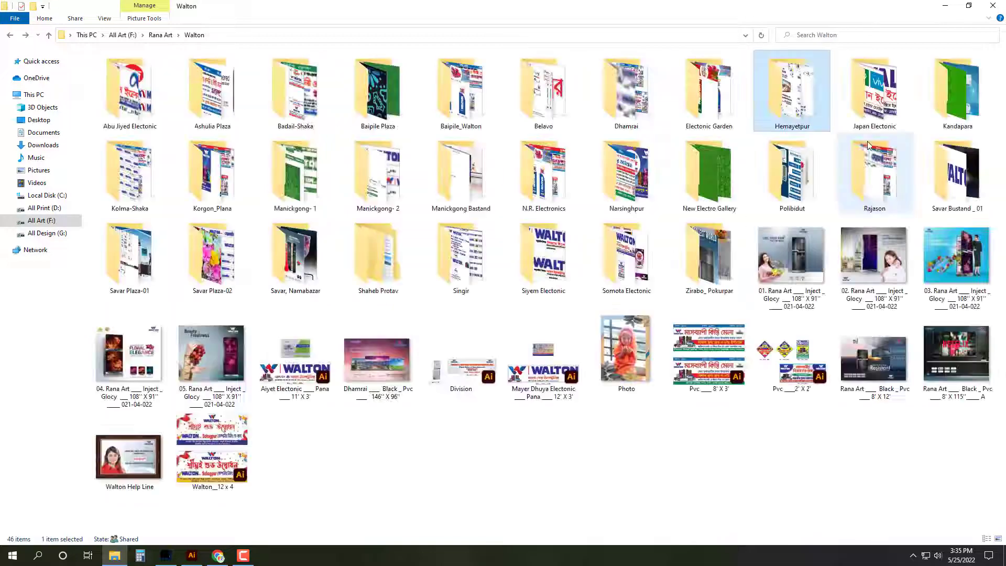
click(865, 107)
key(Return)
key(BackSpace)
key(Right)
key(Return)
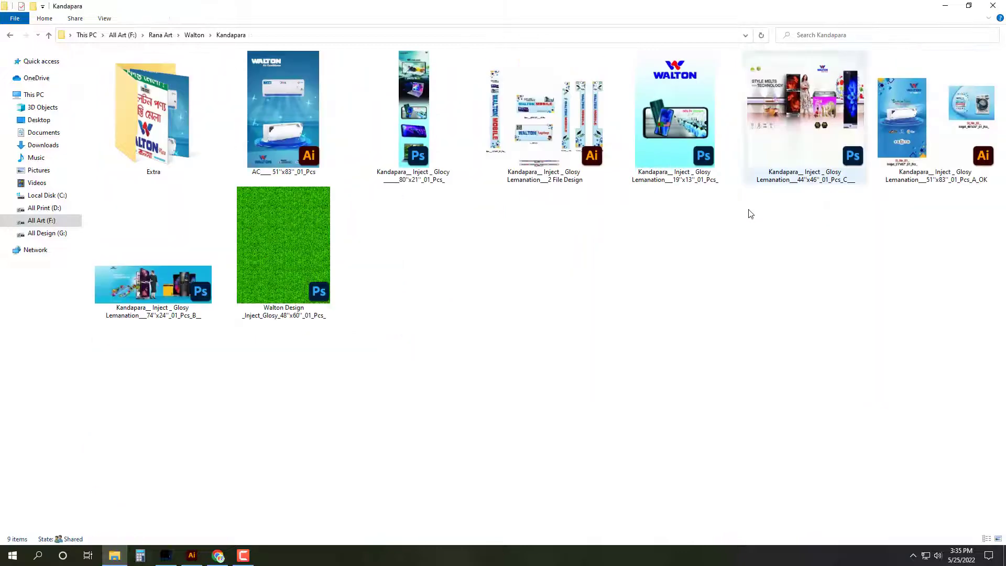
Step: Look in Kolma-Shaka, then open banner 27 from Korgon_Plana in Photoshop
key(BackSpace)
key(Right)
key(Return)
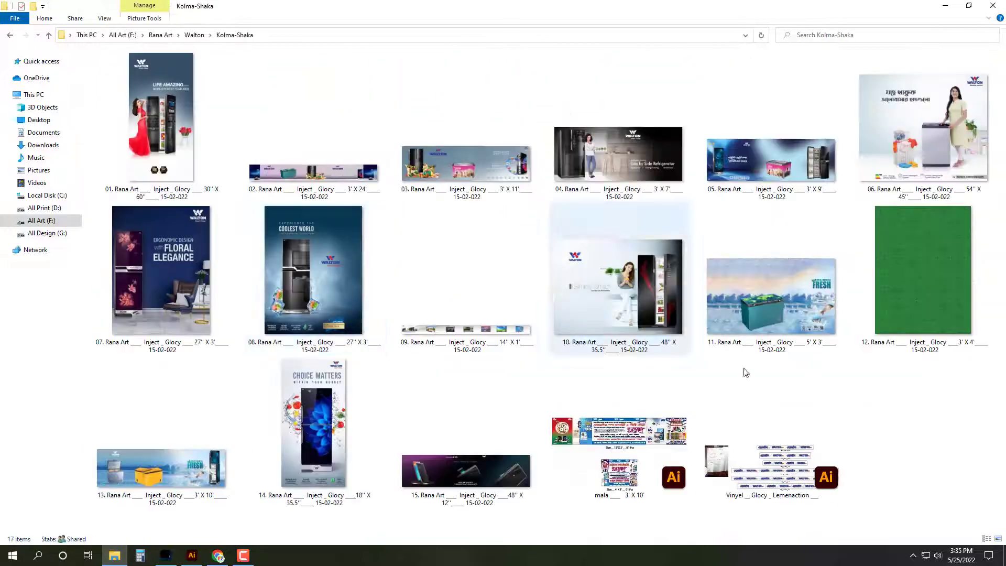
key(BackSpace)
key(Right)
key(Return)
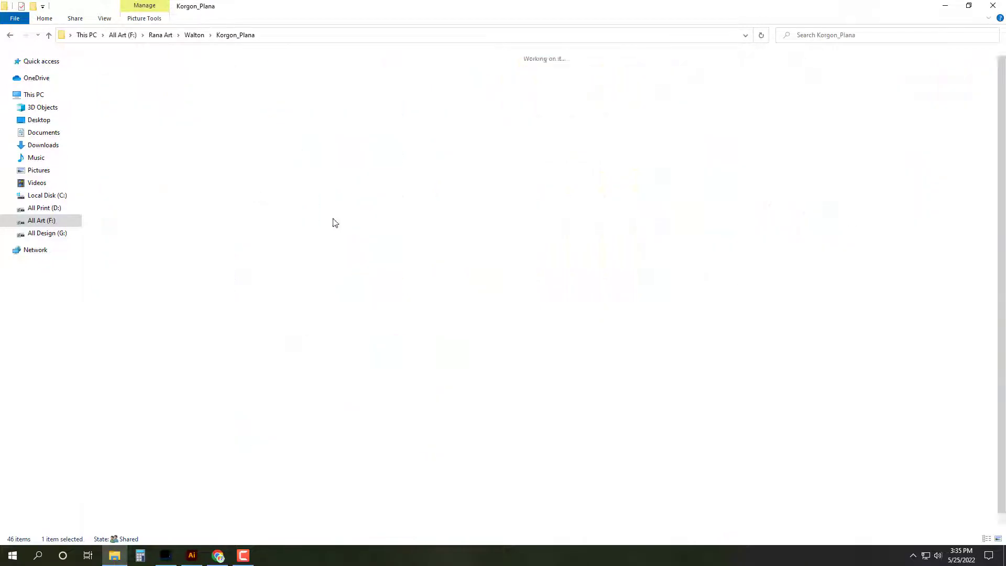
ctrl+scroll(588, 472, up, 2)
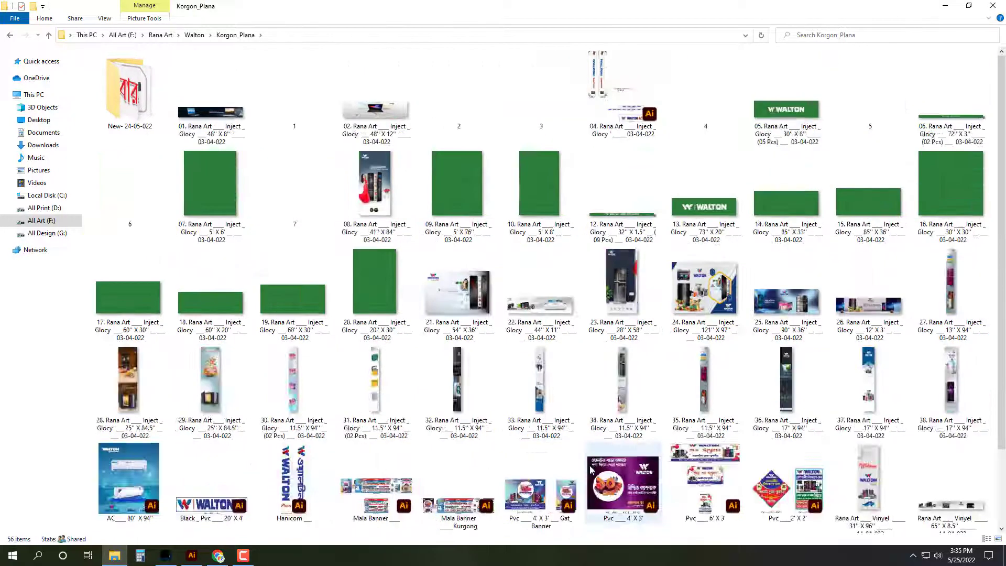
scroll(684, 495, down, 5)
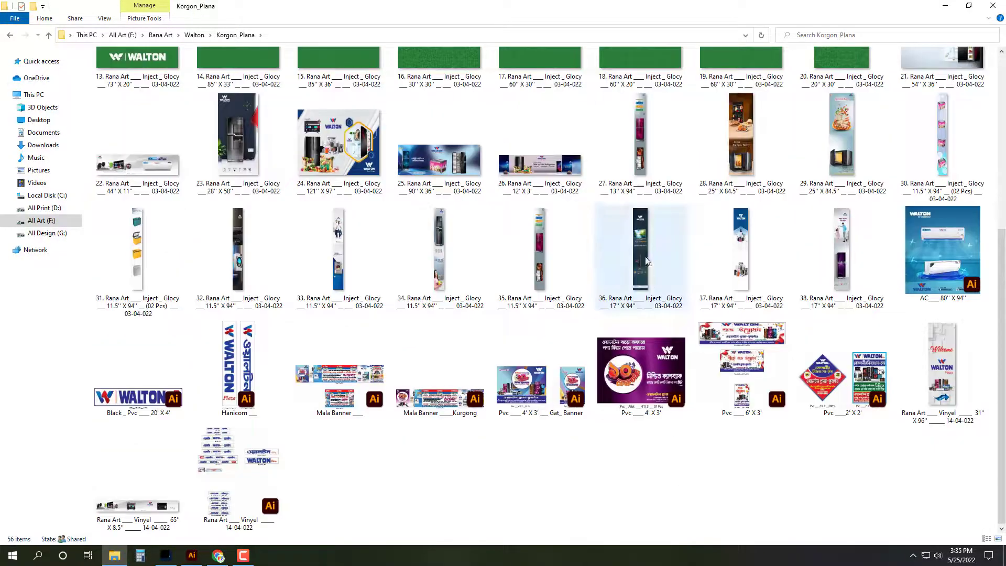
click(666, 173)
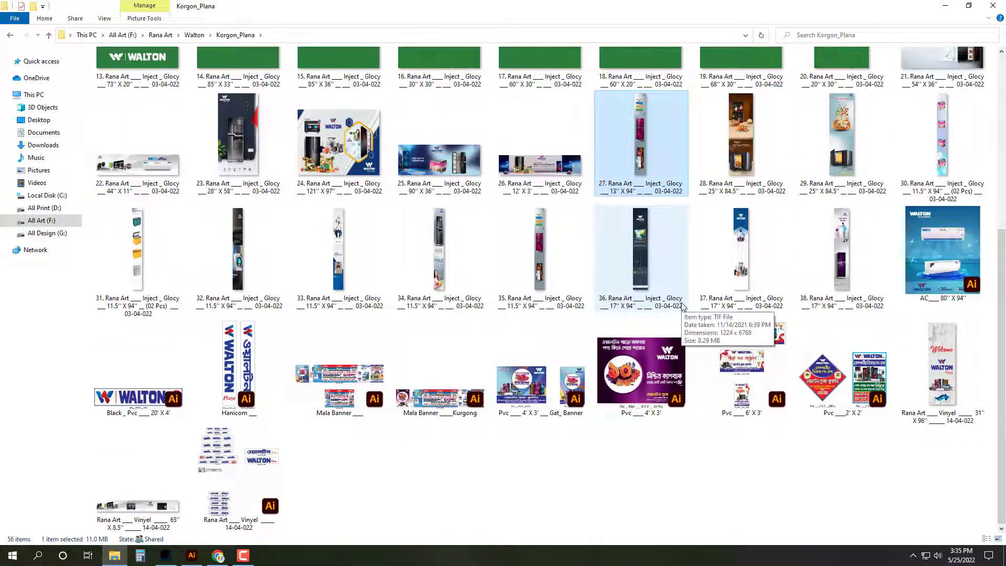
key(Return)
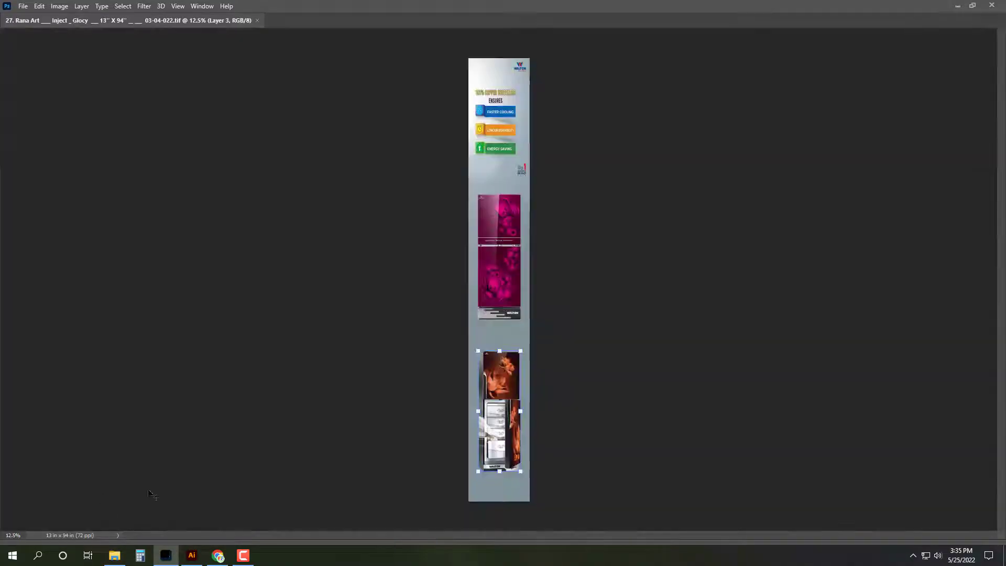
Step: Resize the fridge banner to 14 x 96 inches and fit it on screen
click(61, 6)
click(74, 84)
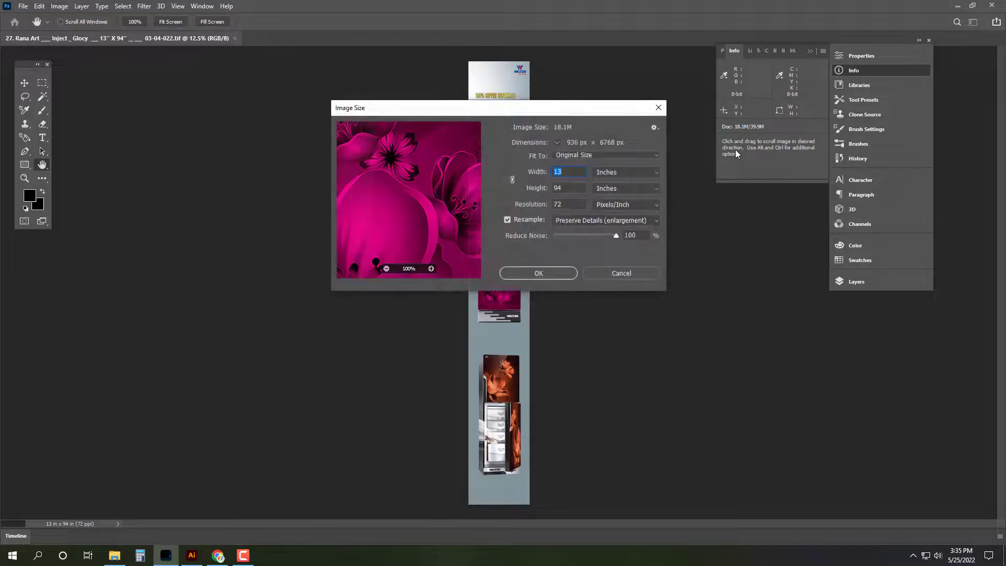
text(14)
key(Tab)
text(96)
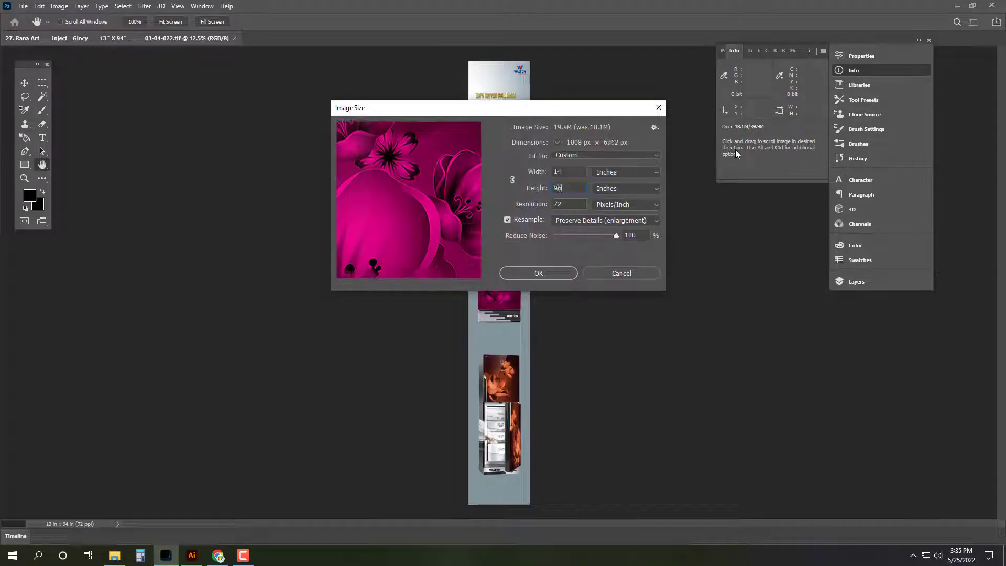
key(Return)
key(Tab)
key(ctrl+0)
Step: Patch out the top-right Walton Smart Fridge logo with Content-Aware Fill
scroll(566, 143, up, 6)
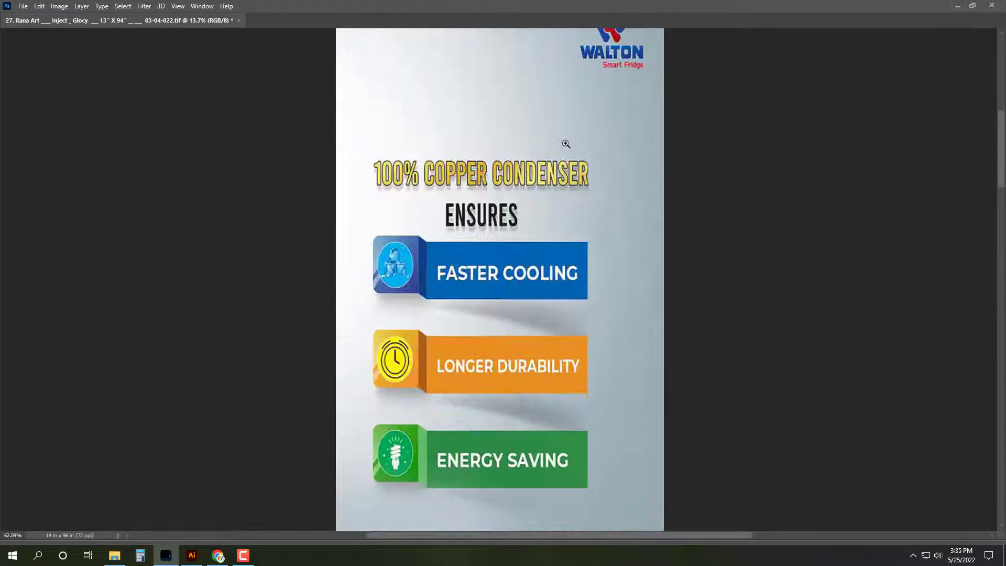
scroll(566, 144, down, 6)
key(Tab)
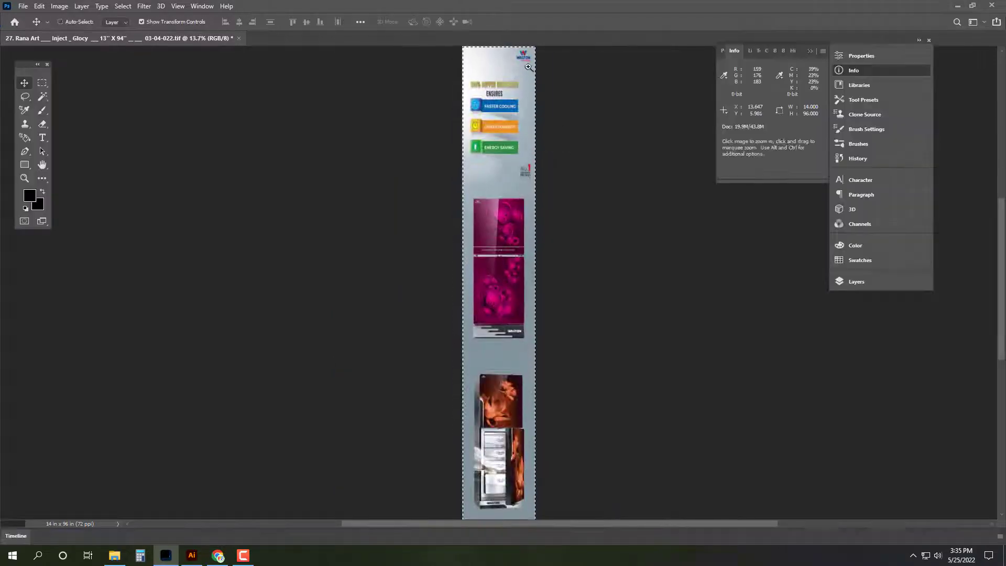
scroll(608, 152, up, 6)
drag(567, 211, 587, 320)
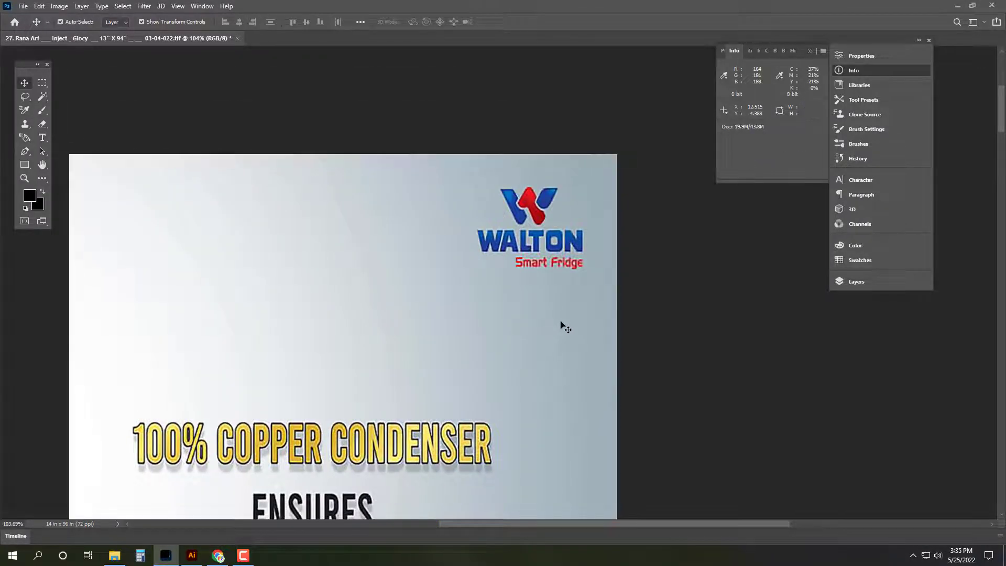
key(ctrl+j)
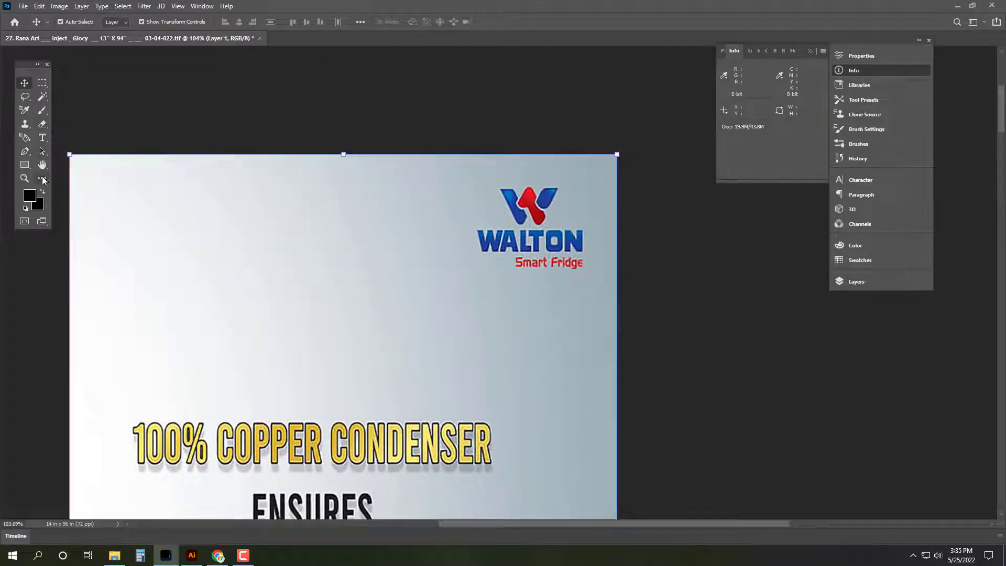
key(i)
click(42, 178)
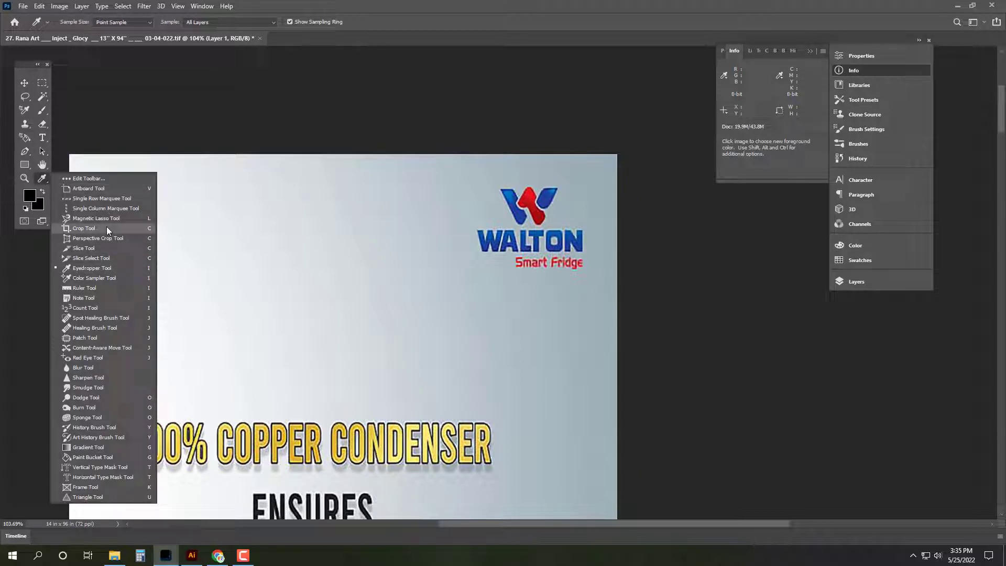
click(106, 336)
mouse_move(504, 215)
mouse_down()
mouse_move(489, 194)
mouse_move(509, 176)
mouse_move(564, 180)
mouse_move(598, 267)
mouse_move(583, 282)
mouse_move(517, 283)
mouse_move(475, 264)
mouse_move(461, 230)
mouse_move(494, 229)
mouse_up()
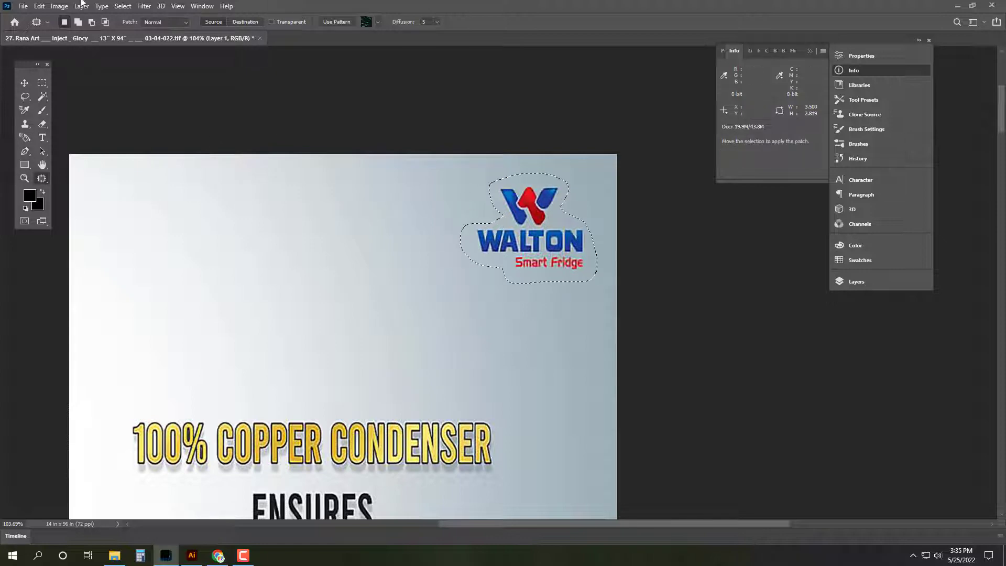
click(40, 6)
click(79, 171)
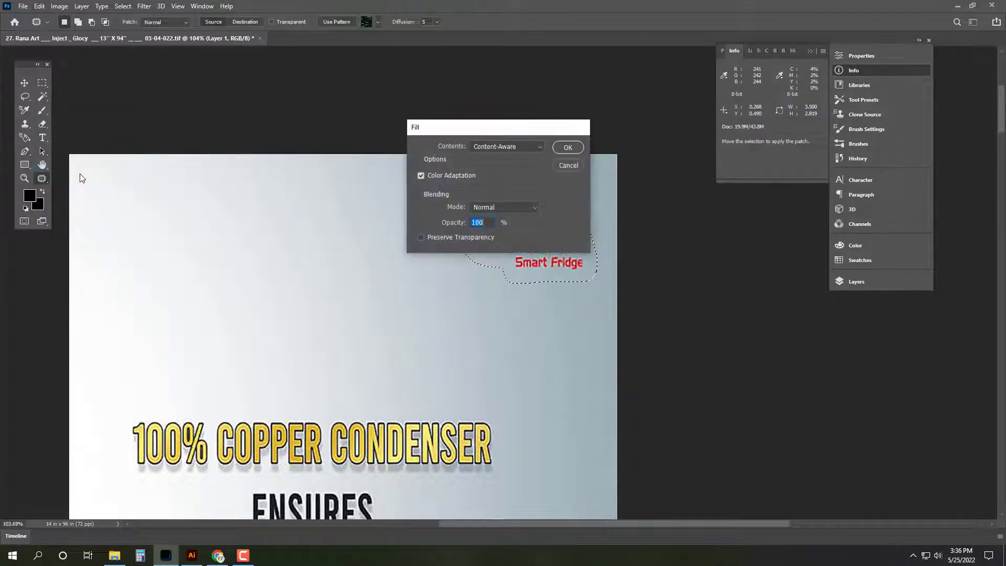
key(Return)
key(ctrl+d)
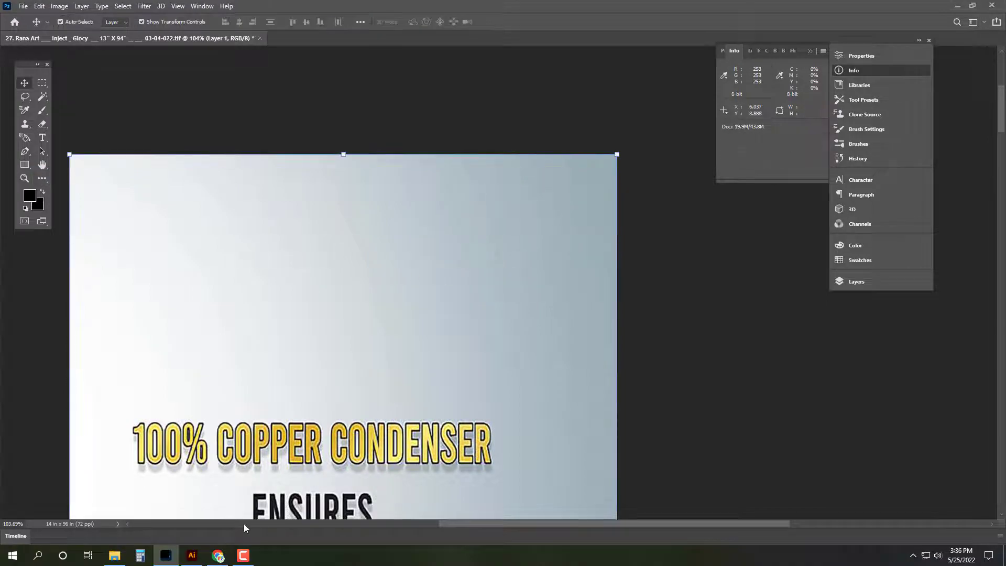
Step: Open Walton Fridze from G: > Electric > File > Walton in Illustrator
click(115, 556)
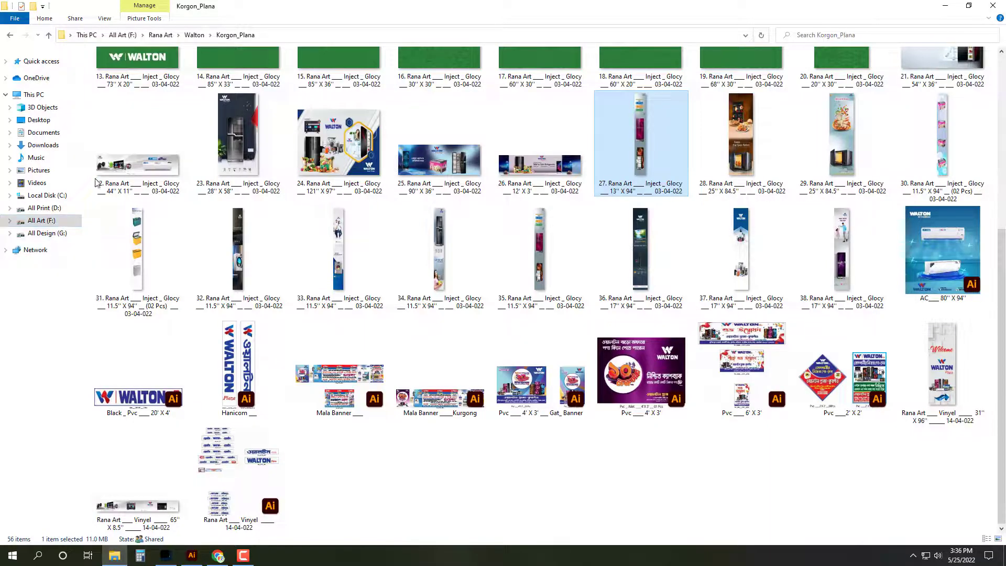
key(super+d)
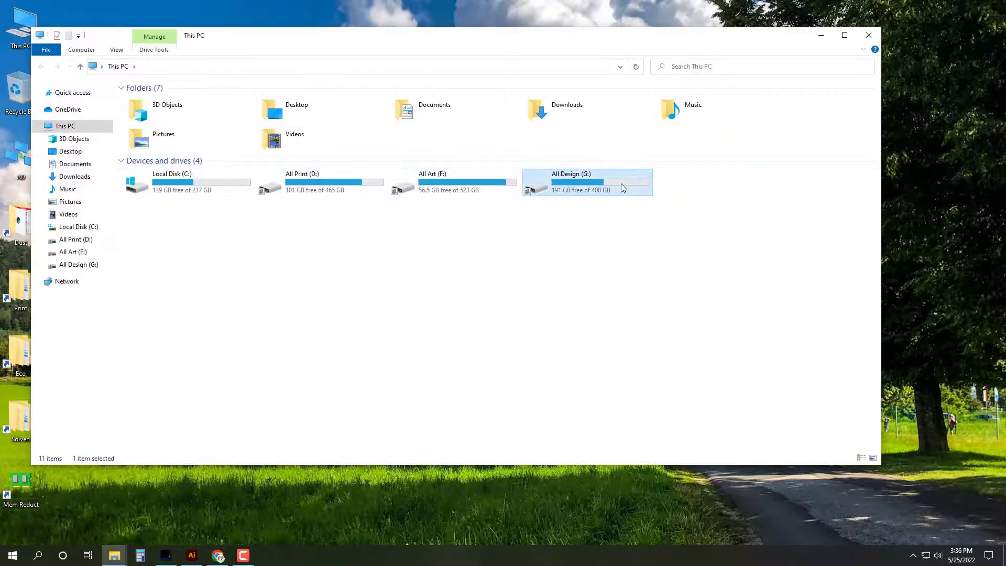
double_click(621, 183)
key(Return)
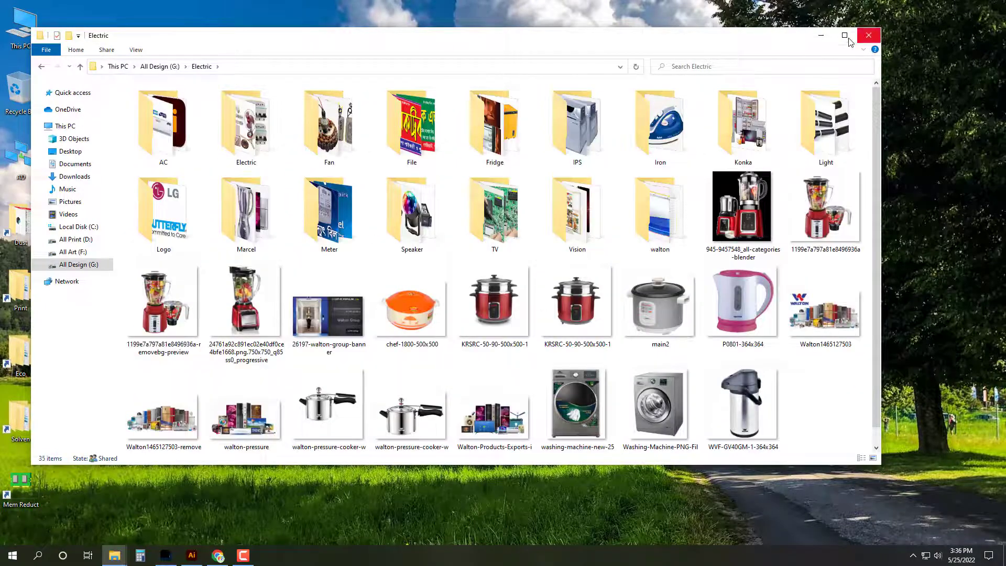
click(845, 35)
double_click(380, 94)
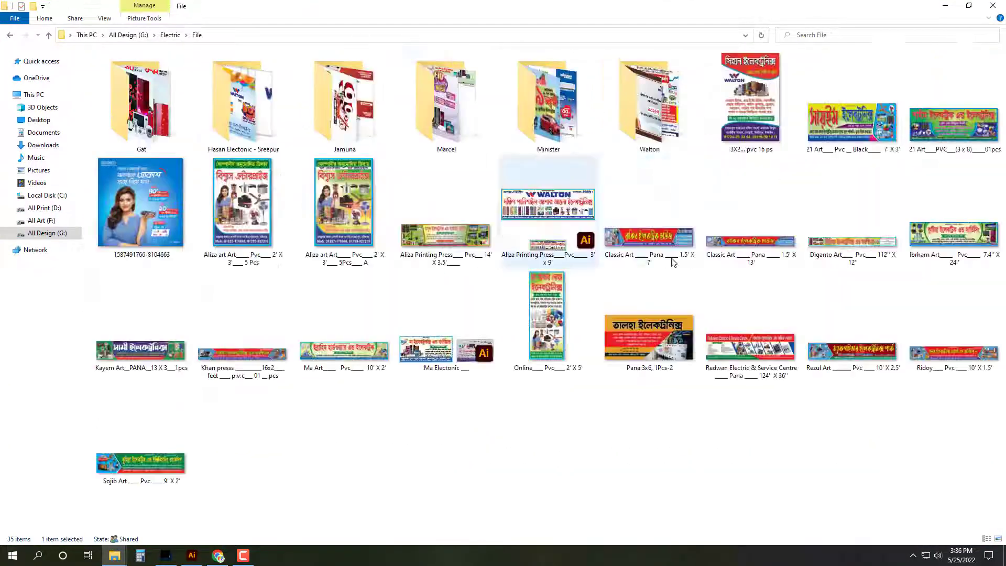
double_click(649, 99)
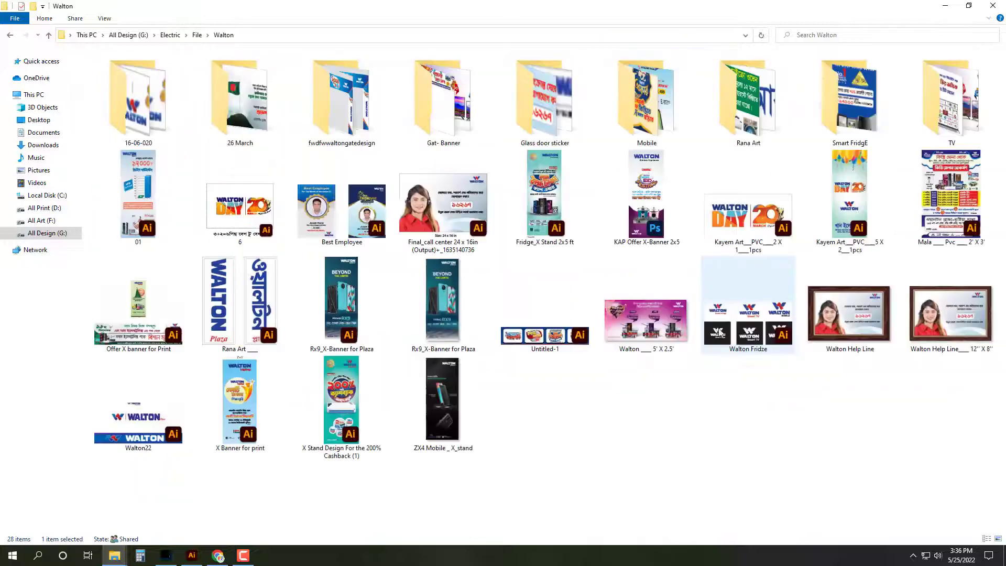
click(731, 350)
double_click(731, 351)
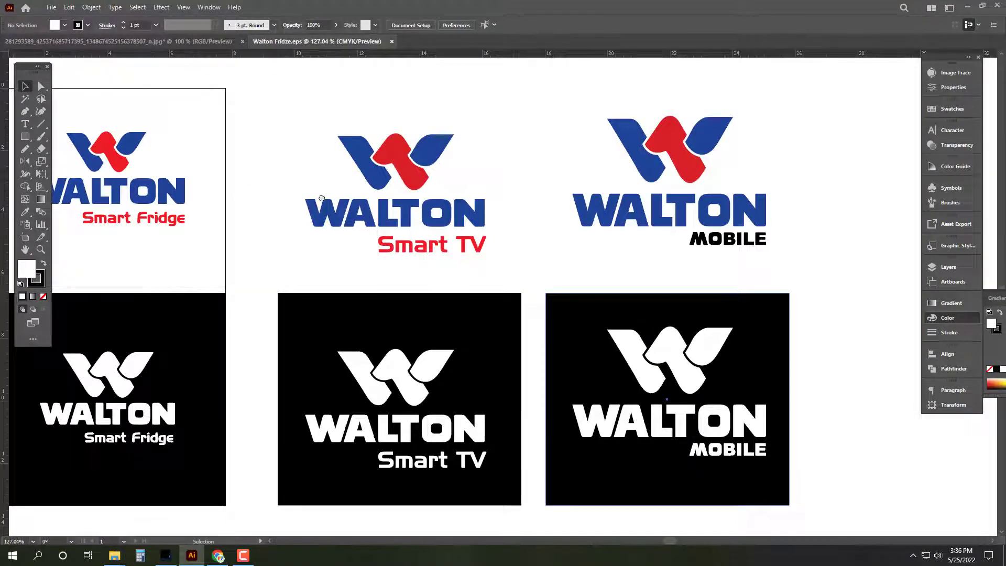
Step: Cut the colour Smart Fridge logo out of the Illustrator file
key(Tab)
drag(232, 133, 423, 288)
key(ctrl+x)
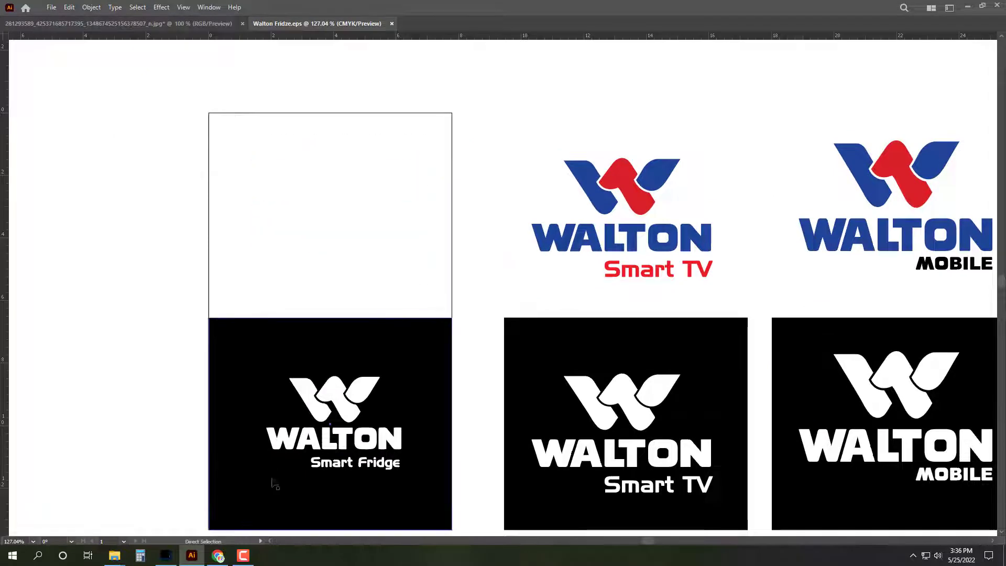
click(176, 556)
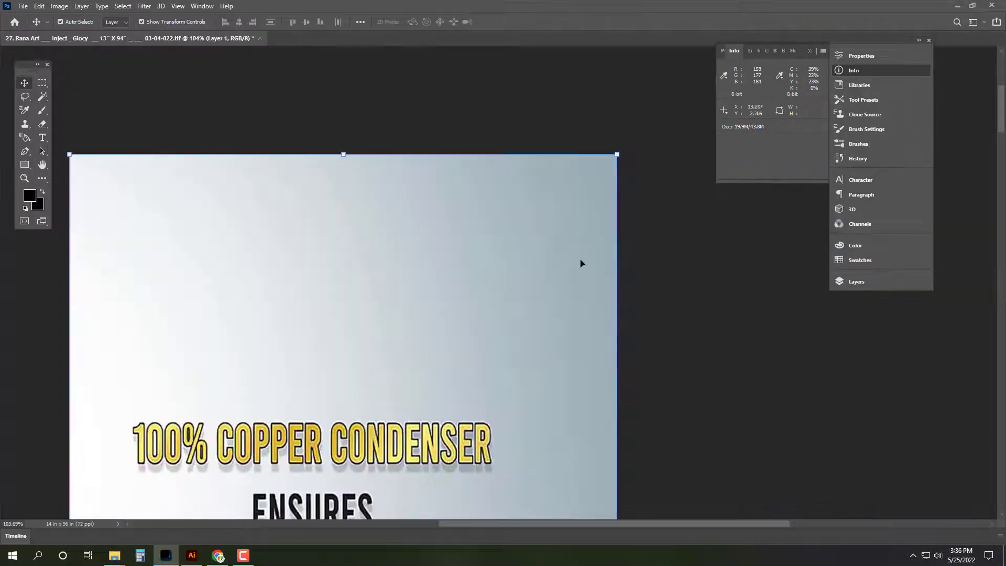
Step: Paste the Smart Fridge logo, scaled down at the banner's top right
key(ctrl+v)
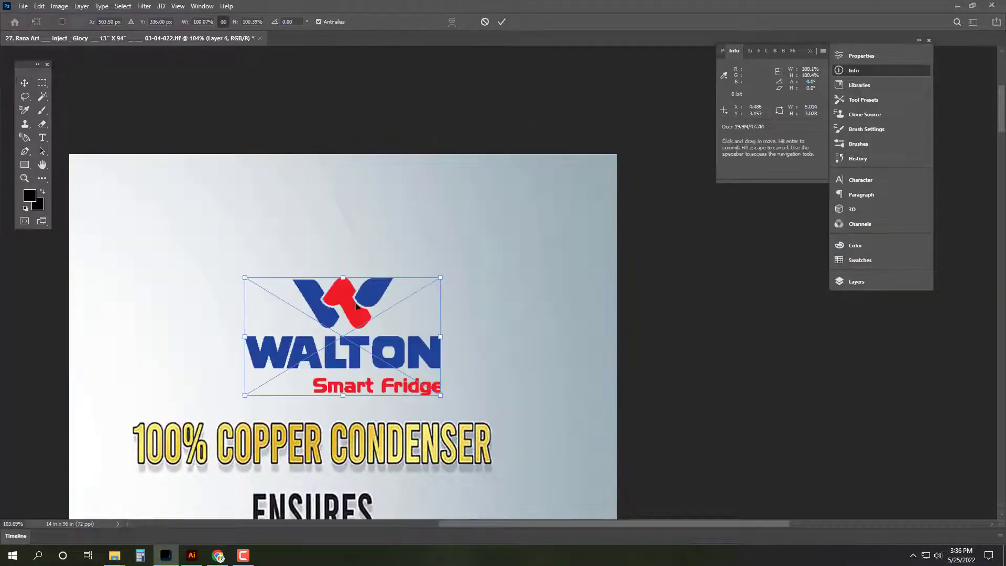
drag(360, 297, 493, 201)
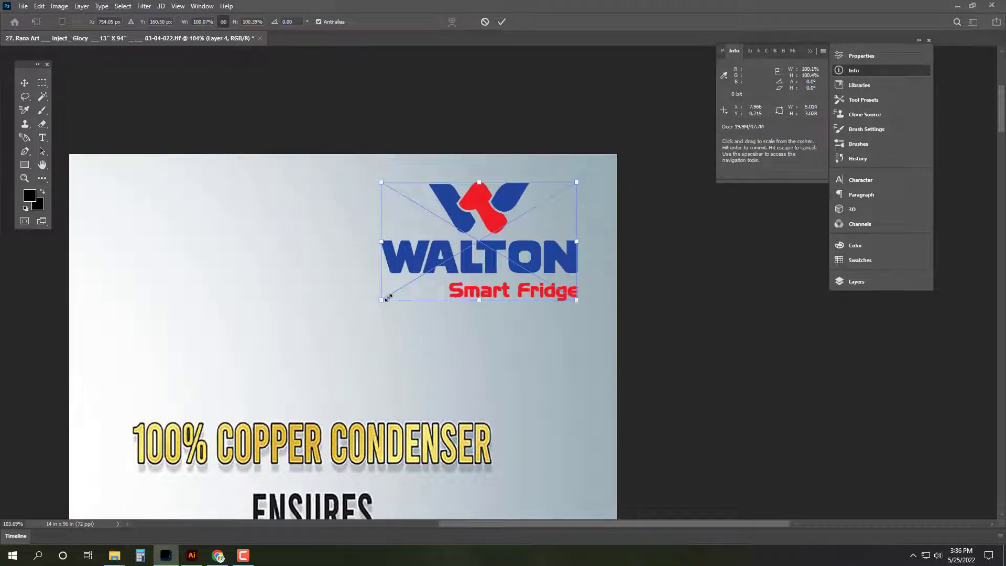
drag(380, 302, 440, 265)
key(Return)
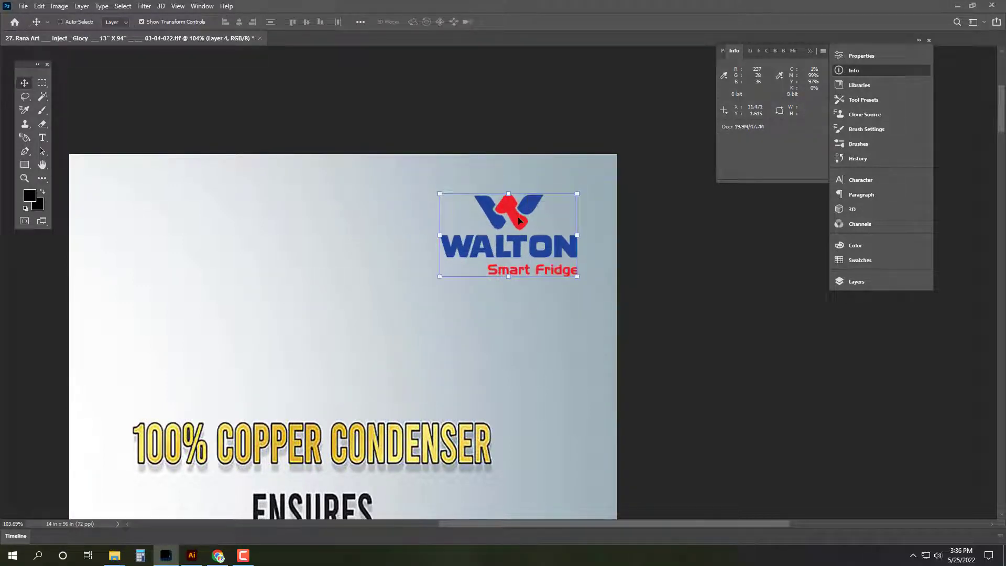
Step: Fit the banner on screen, select all and bring up Save As
key(ctrl+0)
key(ctrl+a)
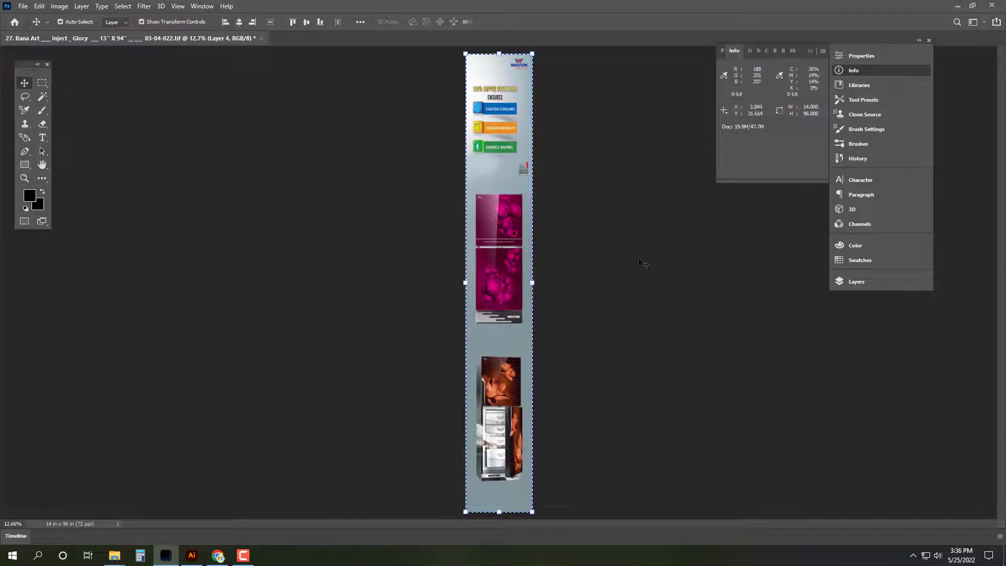
key(ctrl+shift+s)
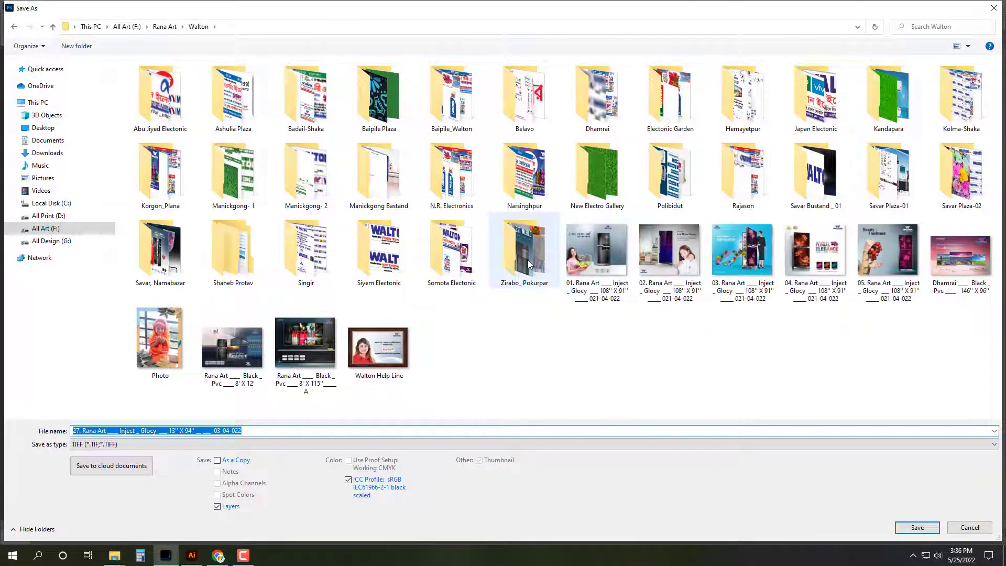
Step: Open Zirabo_ Pokurpar in Save As and check the names of files 07, 03 and 04
double_click(527, 256)
click(496, 116)
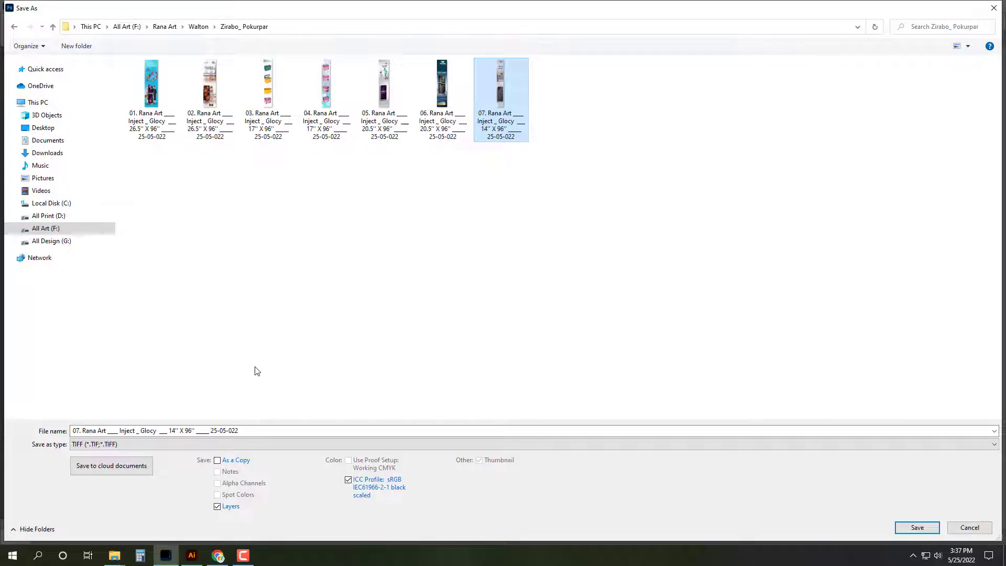
click(268, 123)
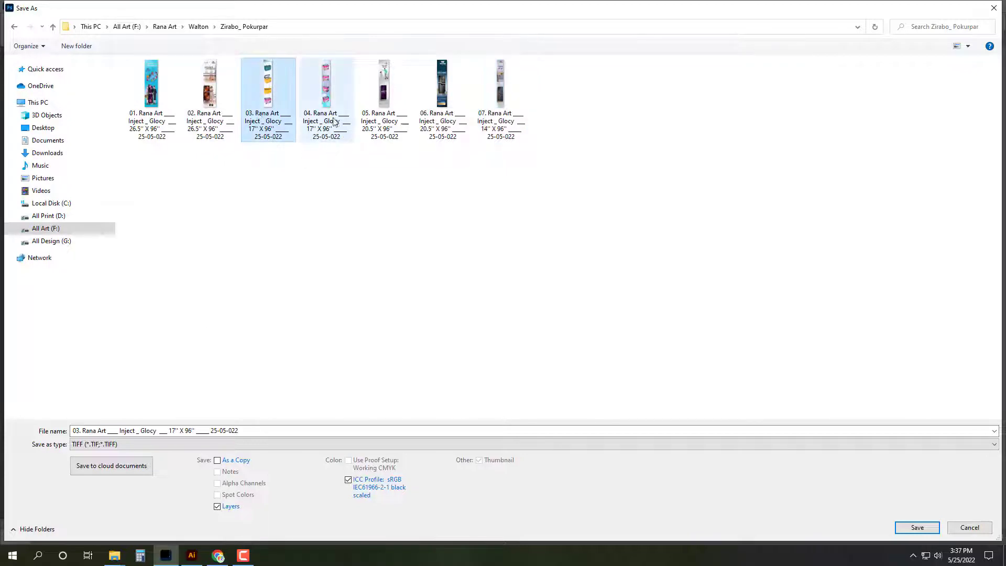
click(325, 116)
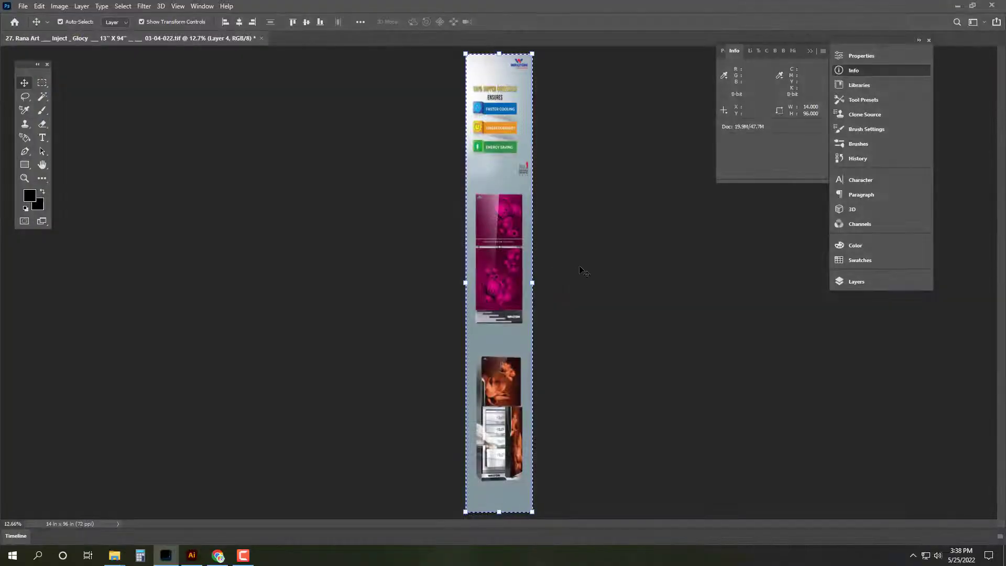
Step: Save banner 27 in Zirabo_ Pokurpar as TIFF file 08, renumbered from file 07's name
key(ctrl)
key(ctrl+shift+s)
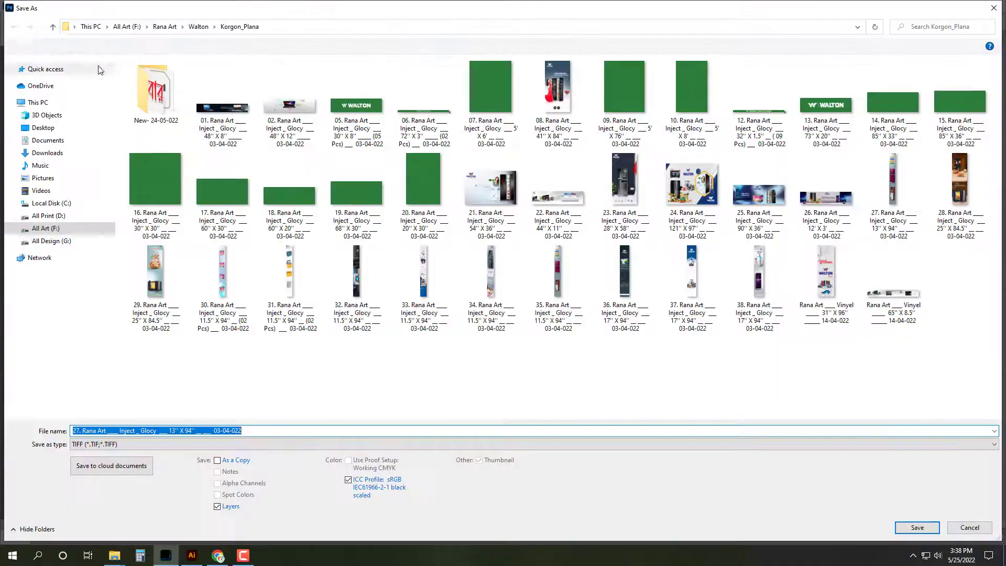
click(52, 28)
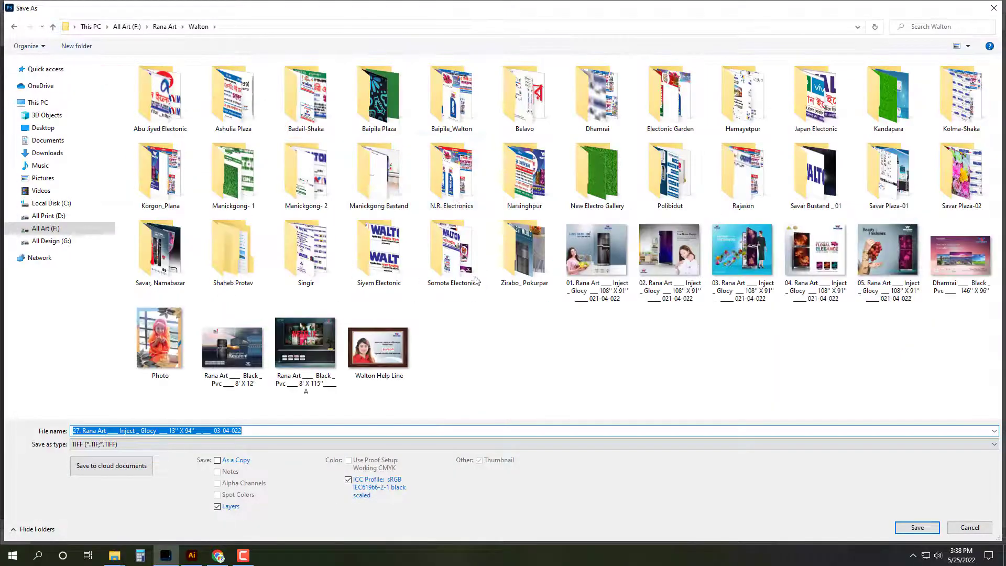
double_click(514, 258)
click(500, 94)
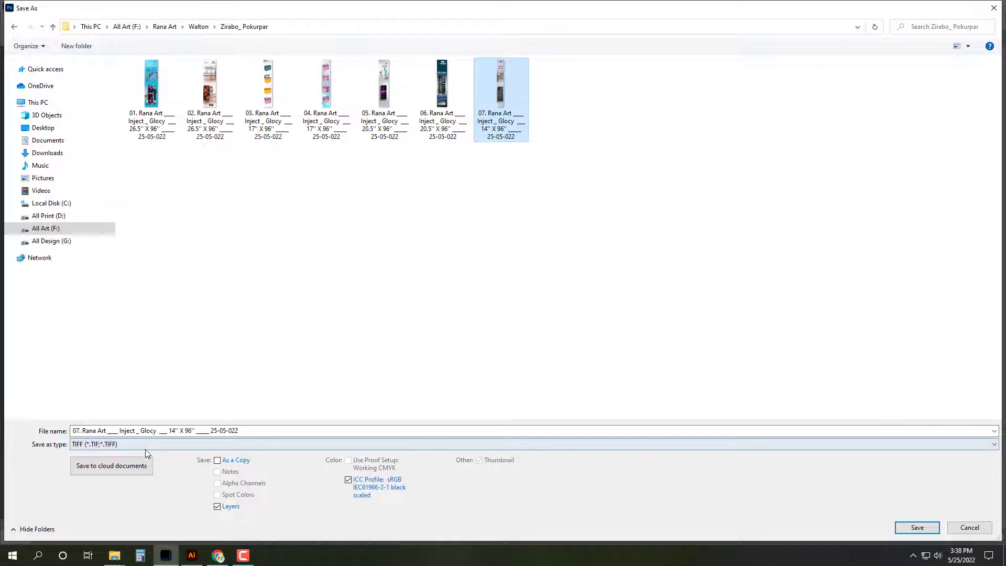
click(158, 432)
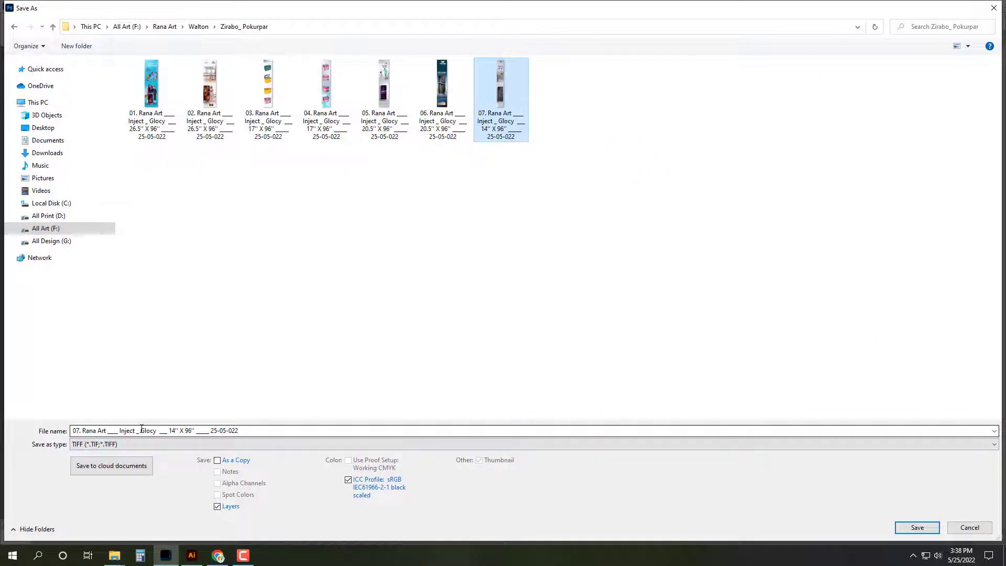
key(Home)
key(Right)
key(Right)
key(BackSpace)
text(8)
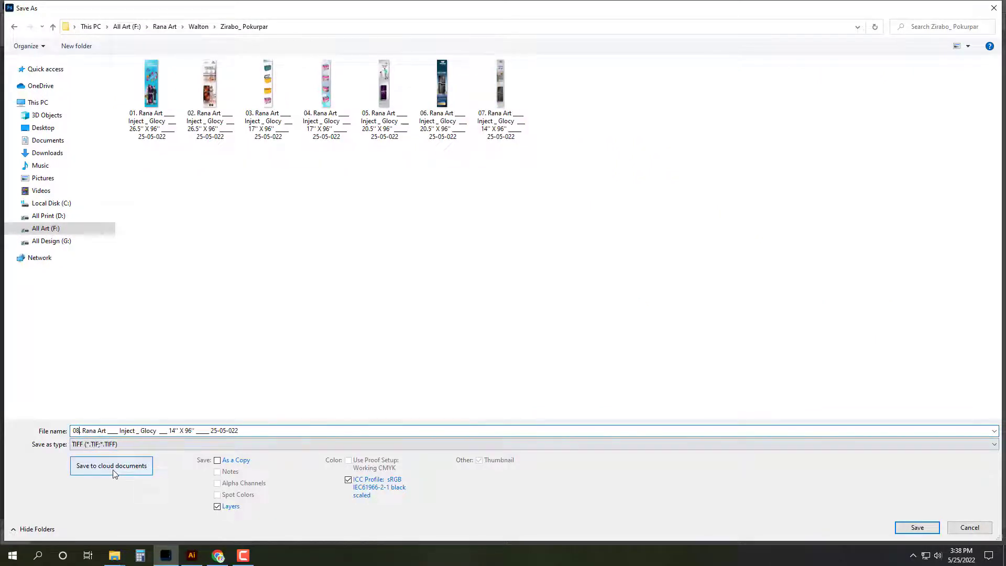
key(Return)
key(Return)
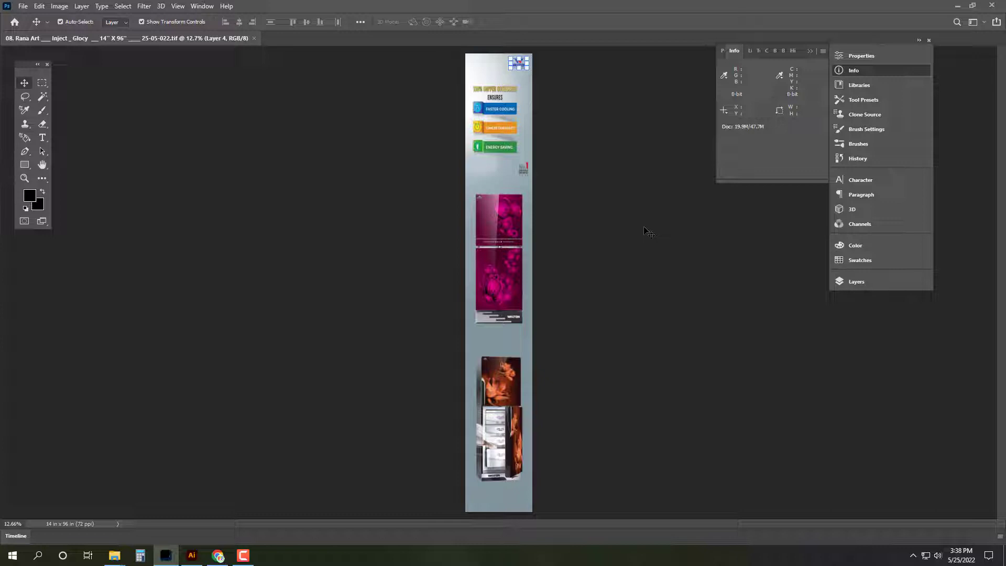
Step: Close banner 08 and pick the 44'' X 11'' banner file 22 in Korgon_Plana
key(ctrl+w)
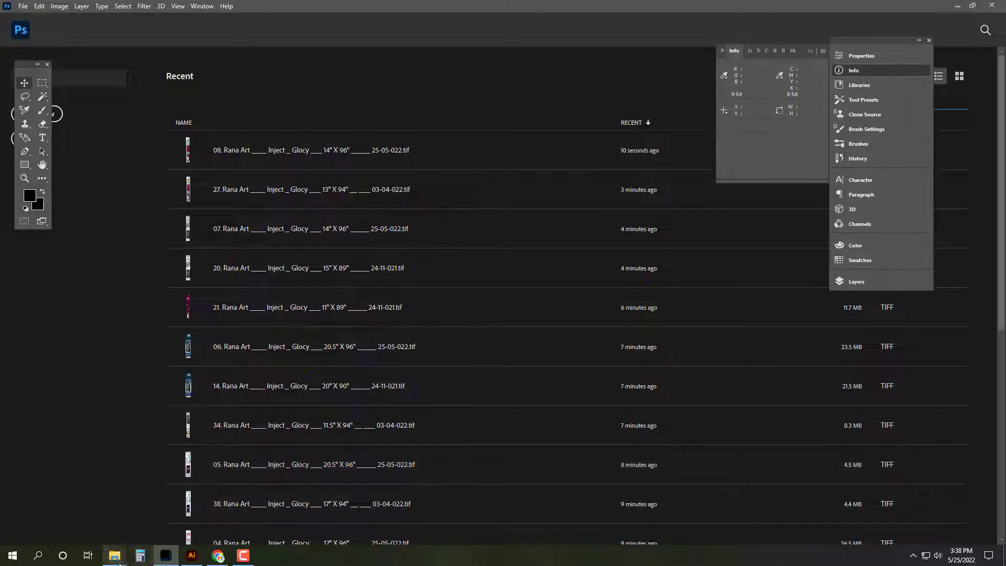
mouse_move(116, 557)
click(175, 513)
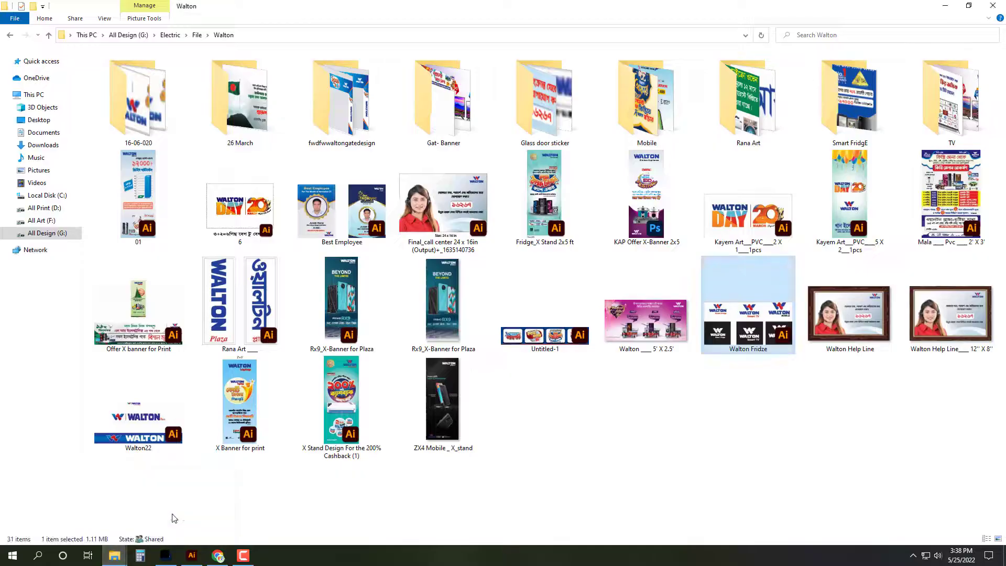
click(114, 555)
click(275, 480)
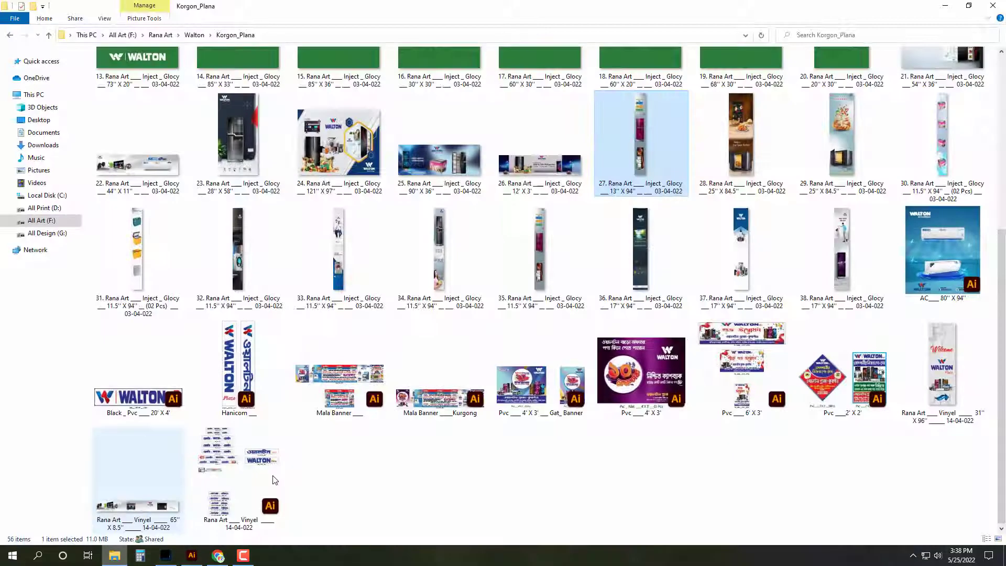
click(645, 496)
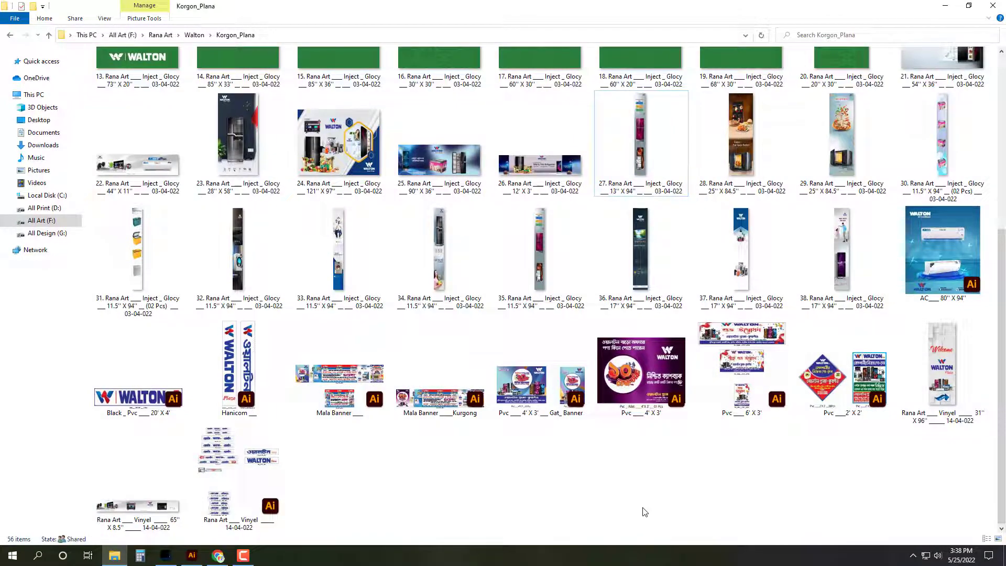
click(163, 187)
Step: Open banner 22, check its image size, and make the canvas 44 by 15.5 inches
double_click(163, 187)
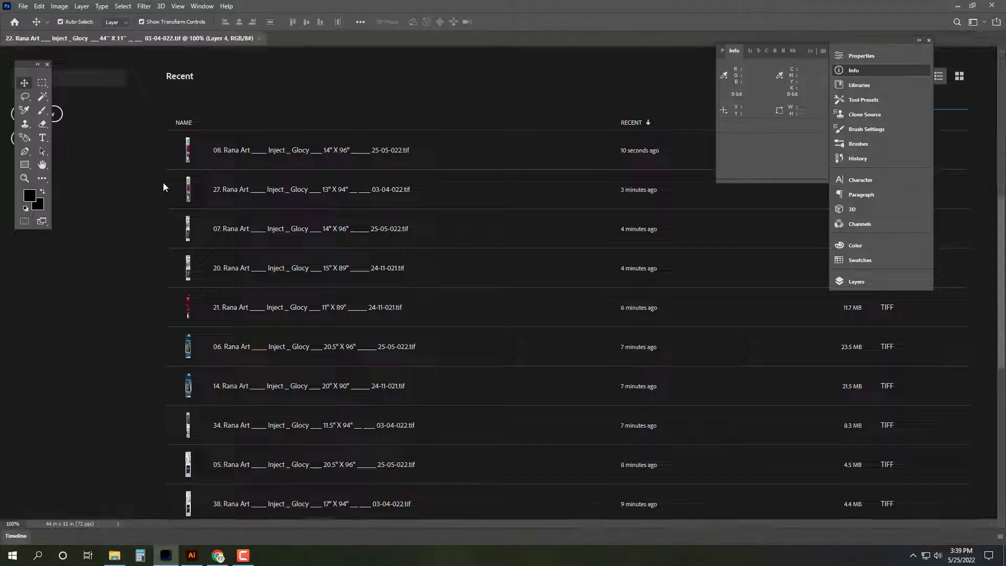
click(59, 6)
click(74, 84)
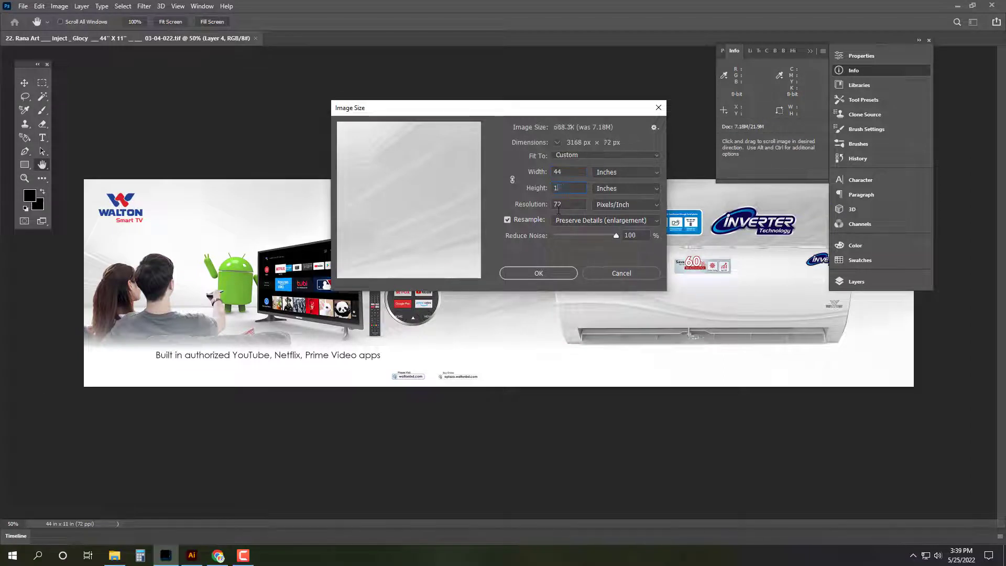
key(Escape)
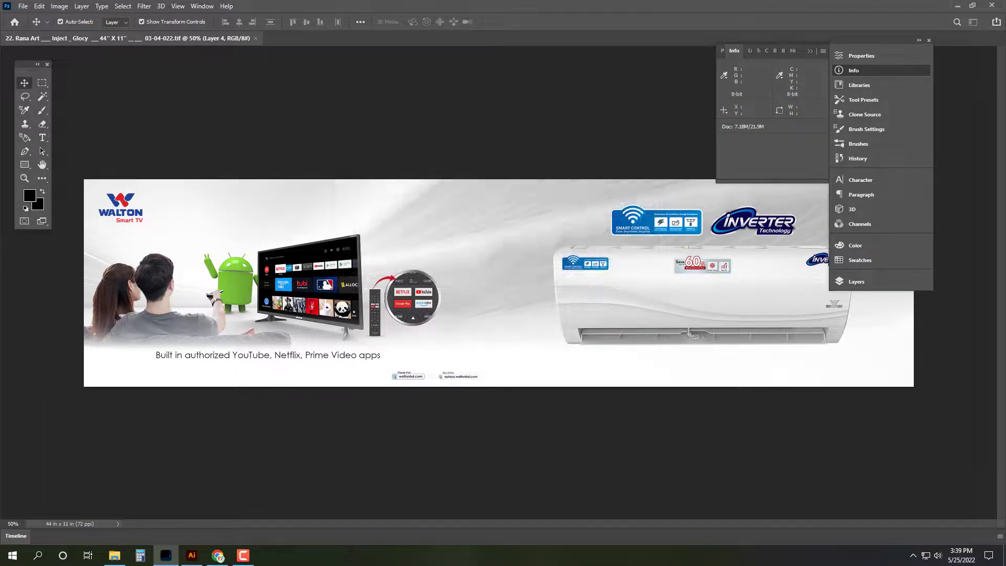
key(Tab)
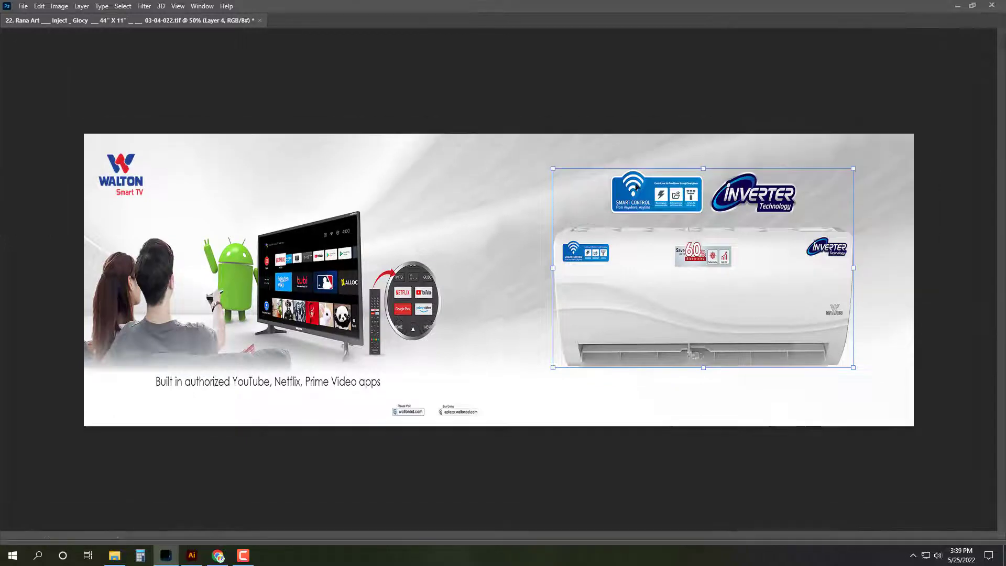
Step: Stretch the background layer wider to fill the enlarged canvas
click(449, 242)
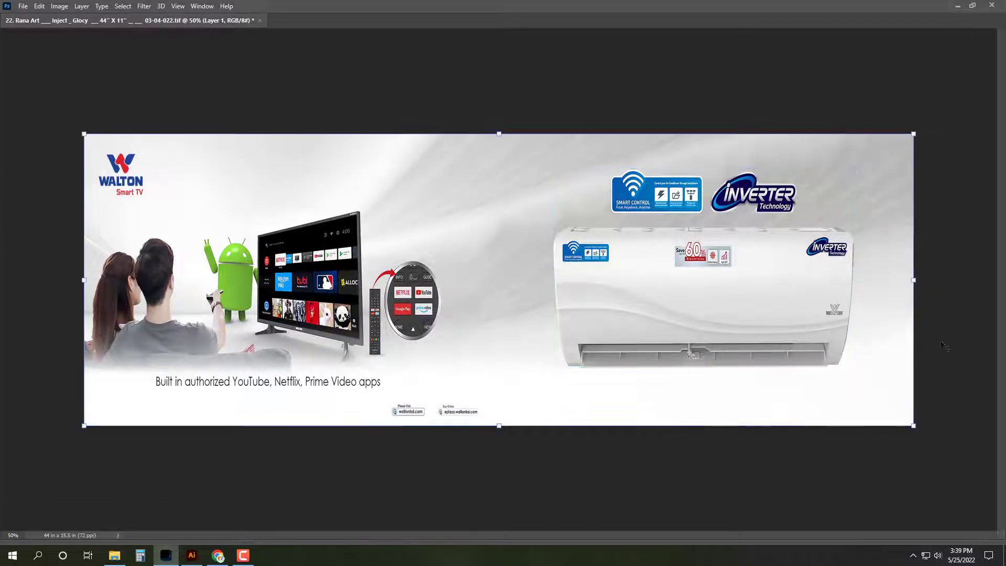
key(ctrl+minus)
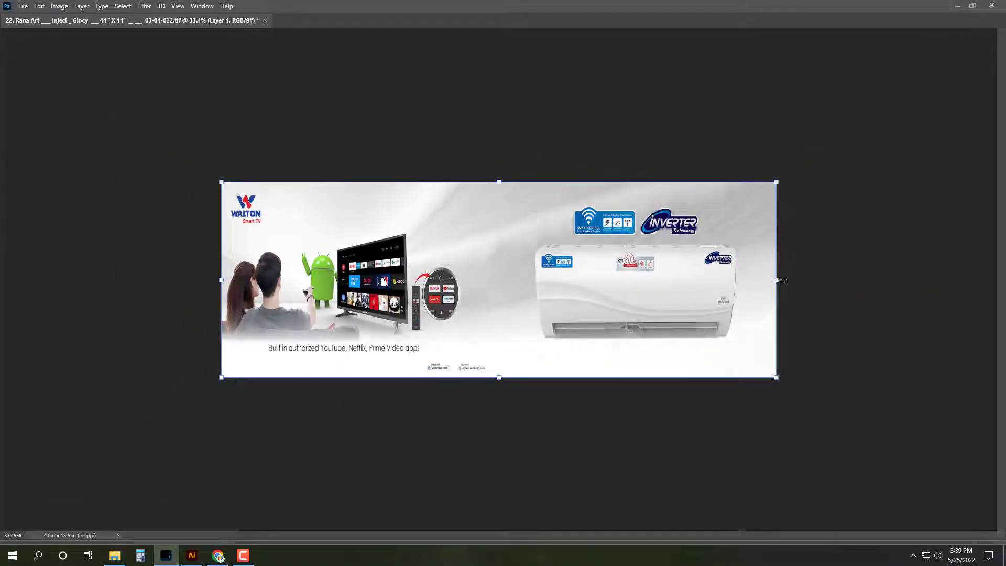
drag(777, 280, 917, 272)
key(ctrl+plus)
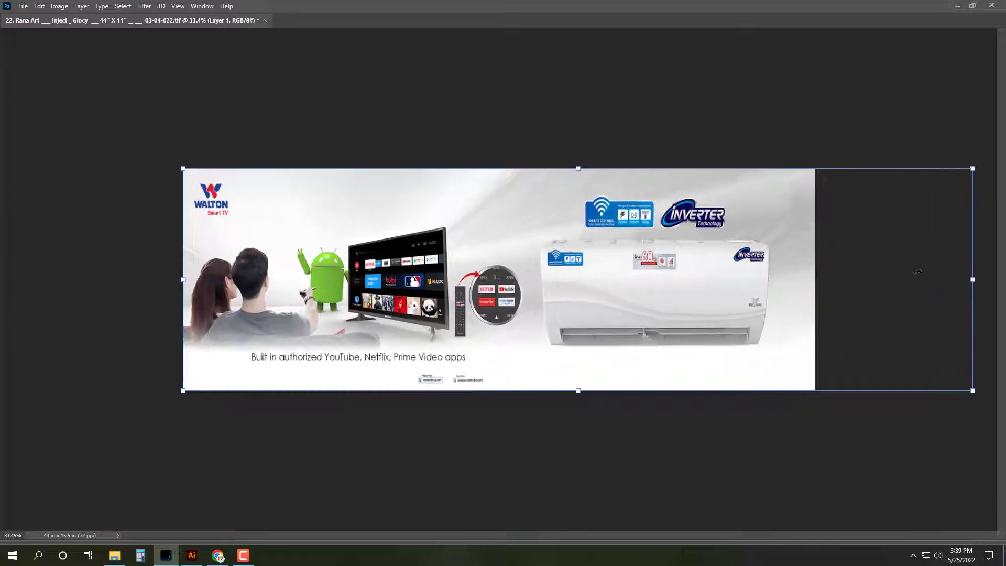
Step: Refit the air-conditioner layer to the new banner height and select the whole canvas
click(685, 288)
key(ctrl+z)
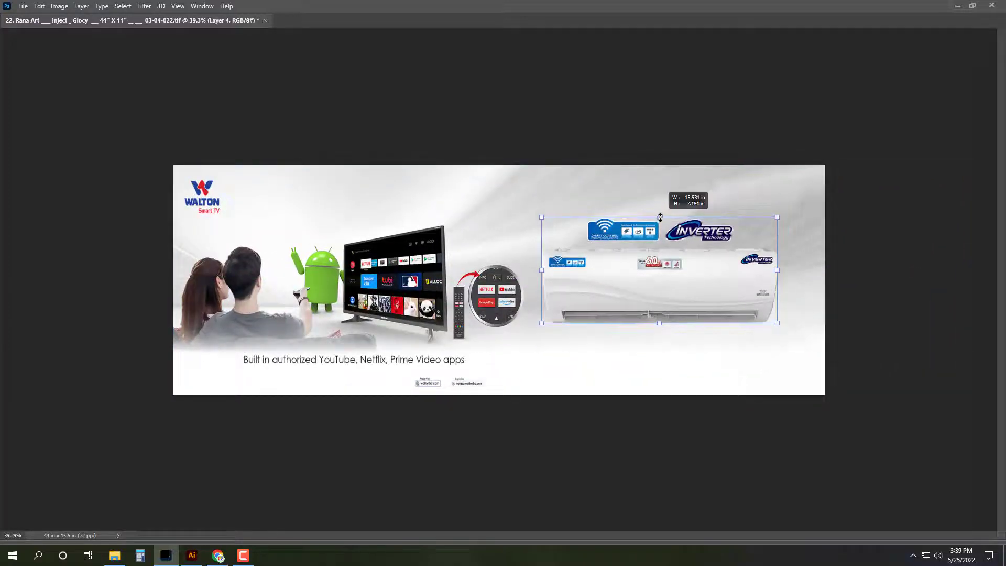
key(ctrl+z)
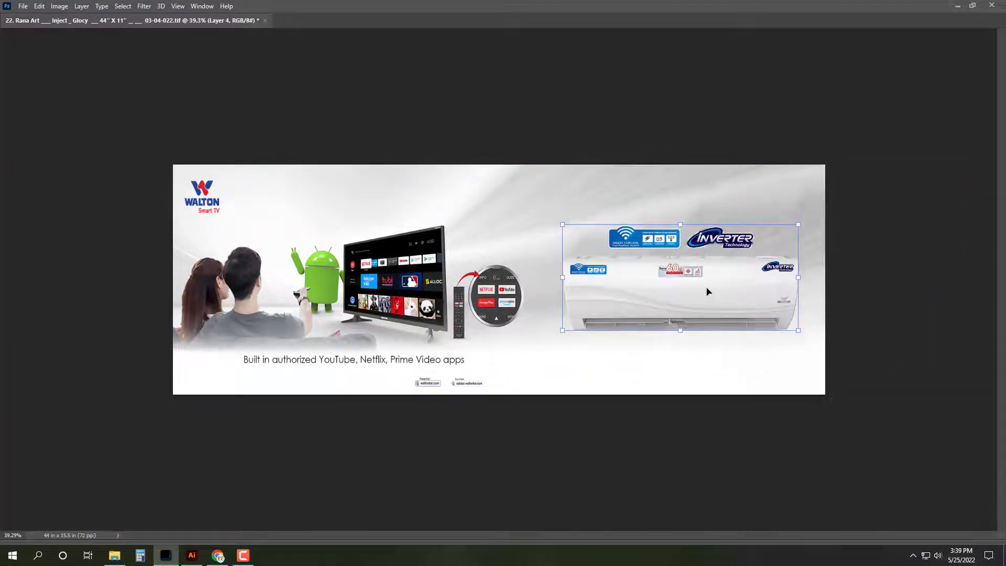
key(ctrl+plus)
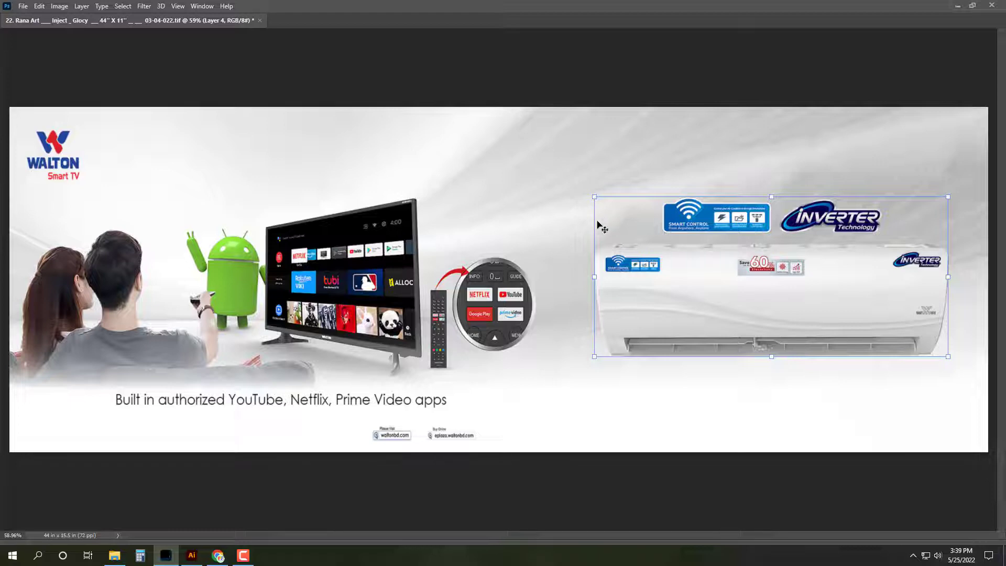
key(Return)
key(Tab)
key(ctrl+a)
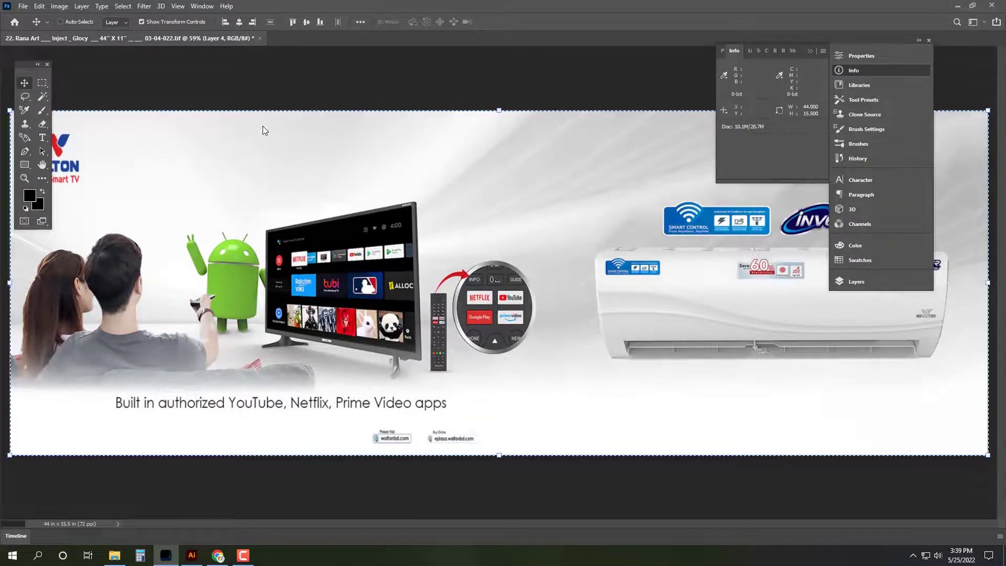
key(ctrl+shift+s)
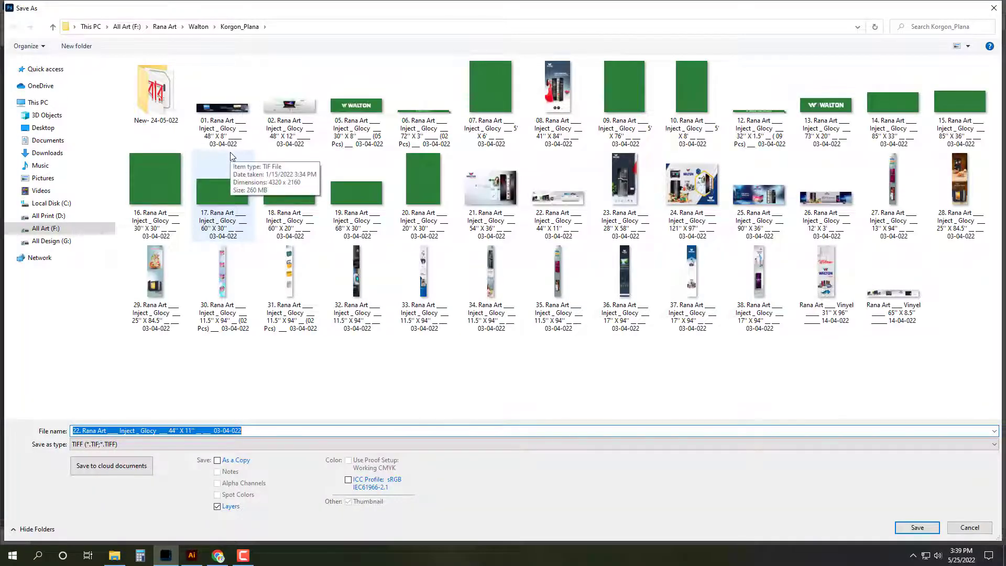
Step: Save into Zirabo_ Pokurpar, reusing file 08's name renumbered to 09
click(53, 27)
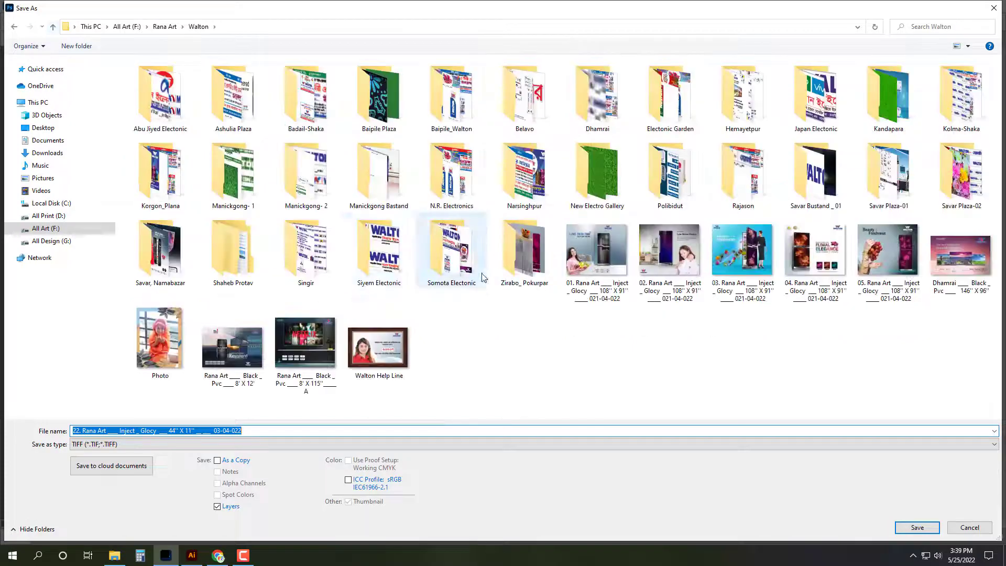
double_click(539, 267)
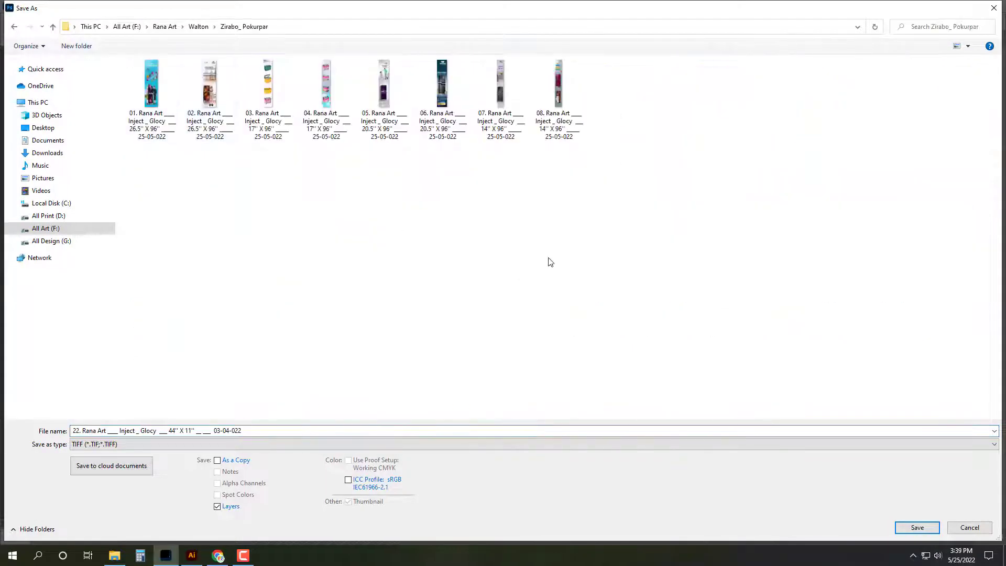
click(558, 89)
click(81, 431)
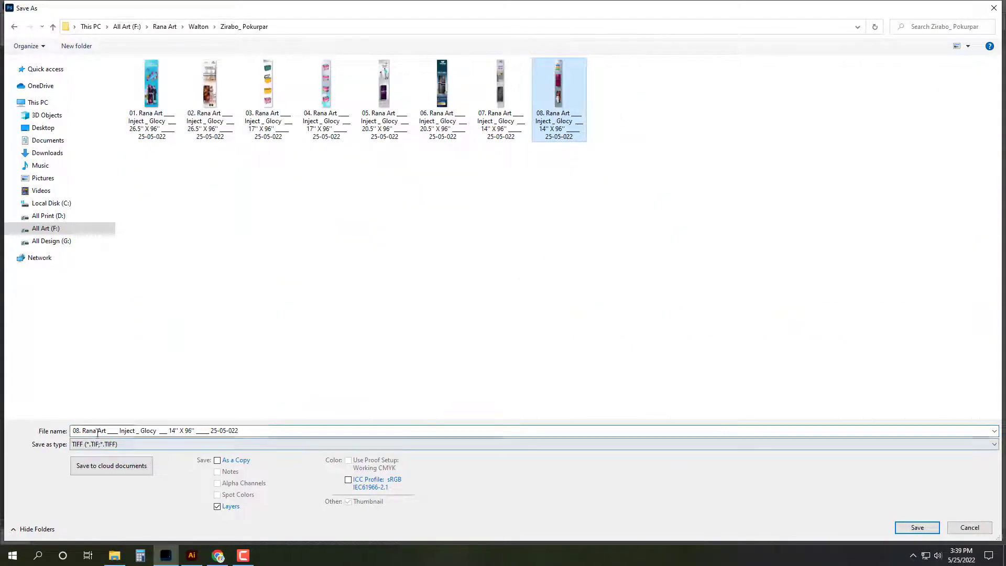
click(81, 431)
key(BackSpace)
text(9)
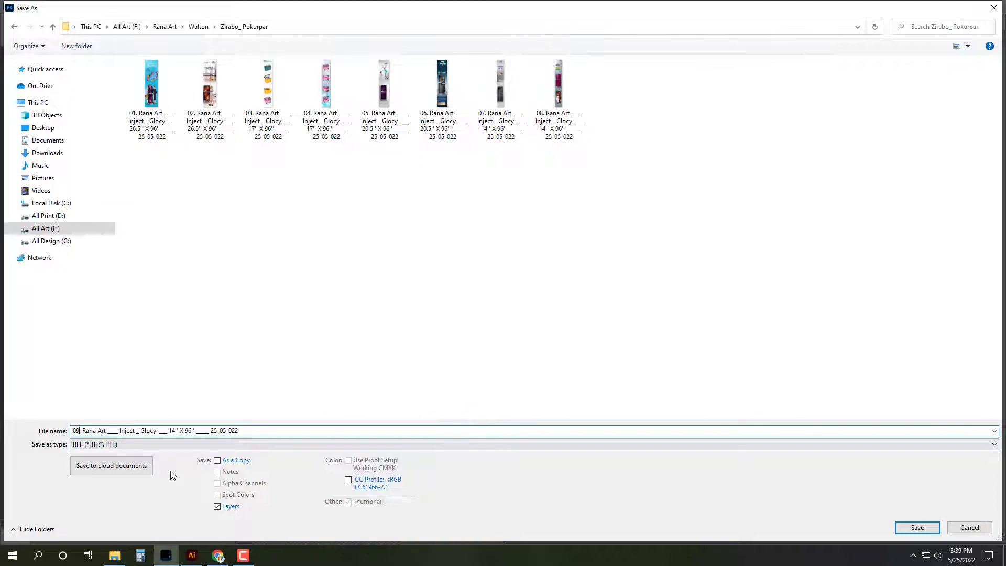
Step: Change the size in the file name to 44'' X 15.5''
click(176, 431)
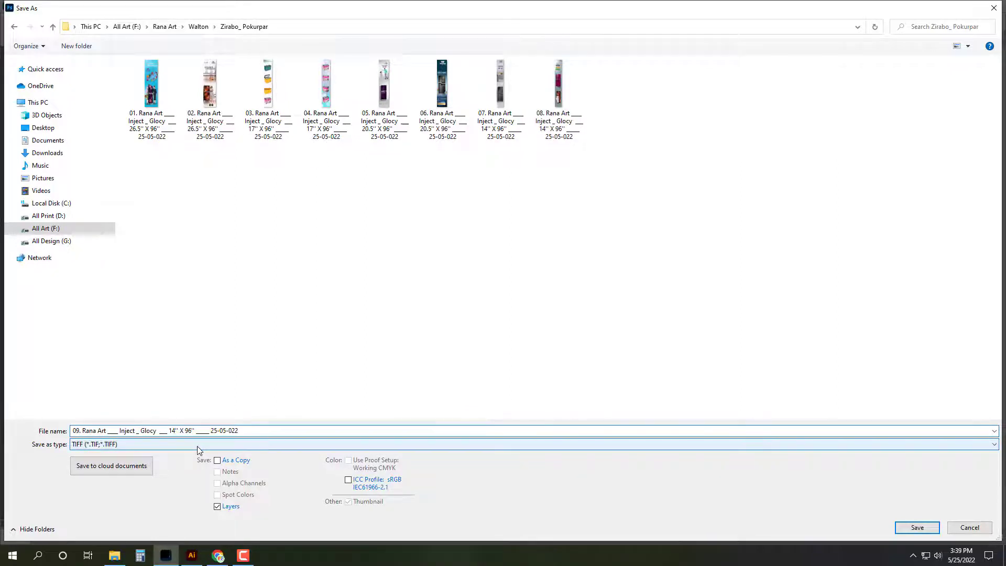
text(4)
key(BackSpace)
key(Right)
key(Right)
key(Right)
key(Right)
key(Right)
key(Right)
key(Right)
key(BackSpace)
key(BackSpace)
text(15.5)
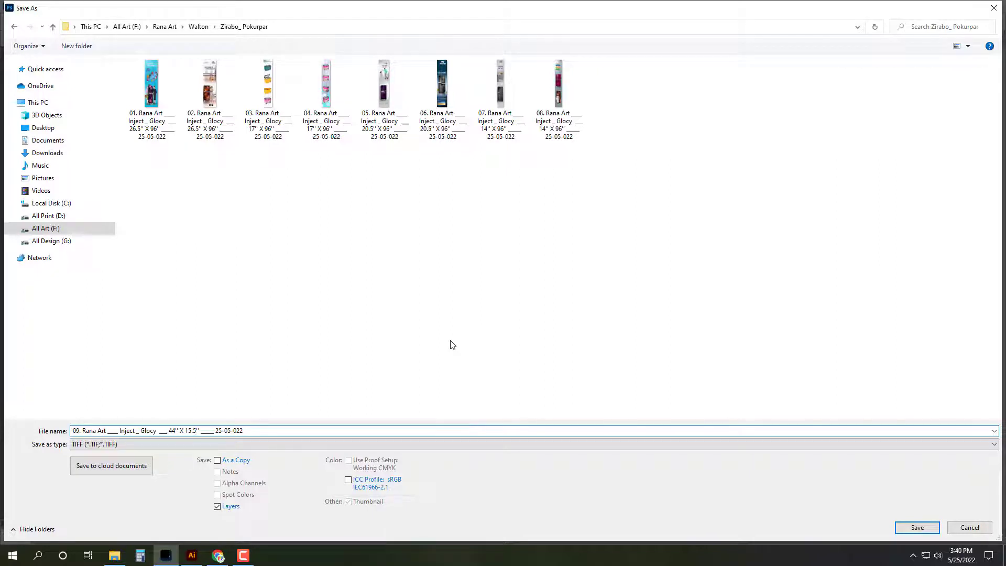
Step: Save as TIFF with the default options, close the document, and return to File Explorer
click(917, 527)
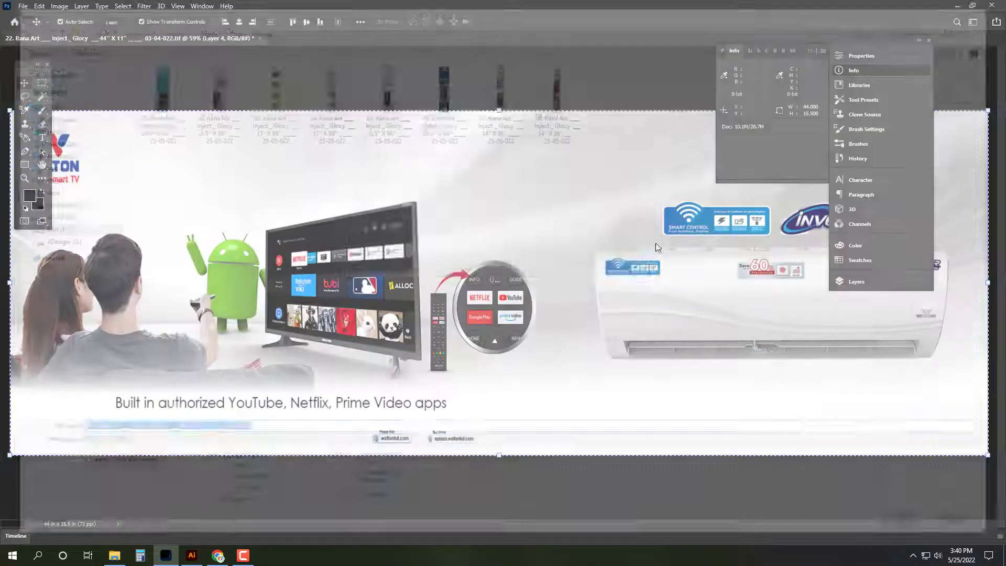
key(Return)
key(ctrl+w)
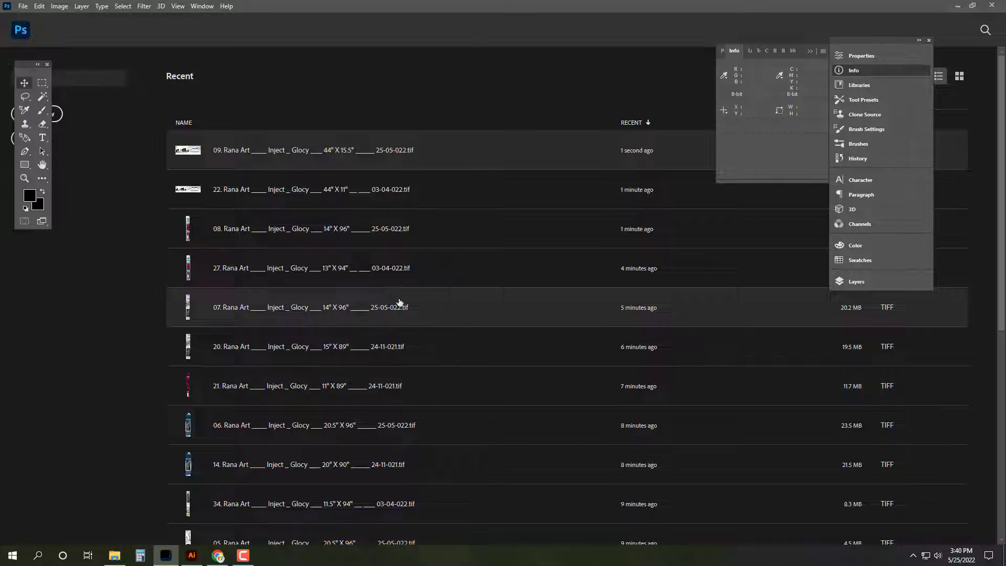
click(114, 556)
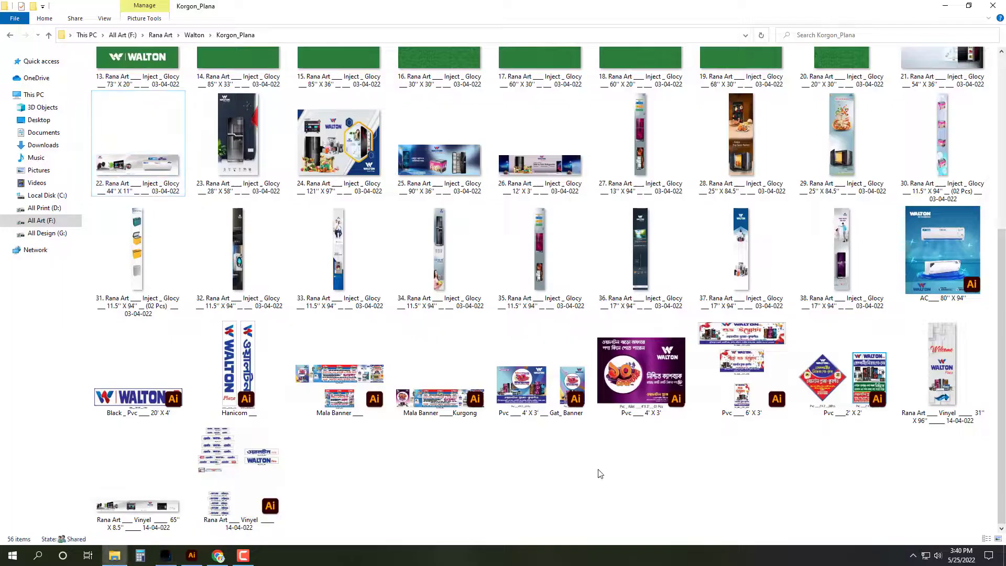
Step: From Walton > Savar, Namabazar, open the 04 fridge poster (3' X 54'') in Photoshop
key(BackSpace)
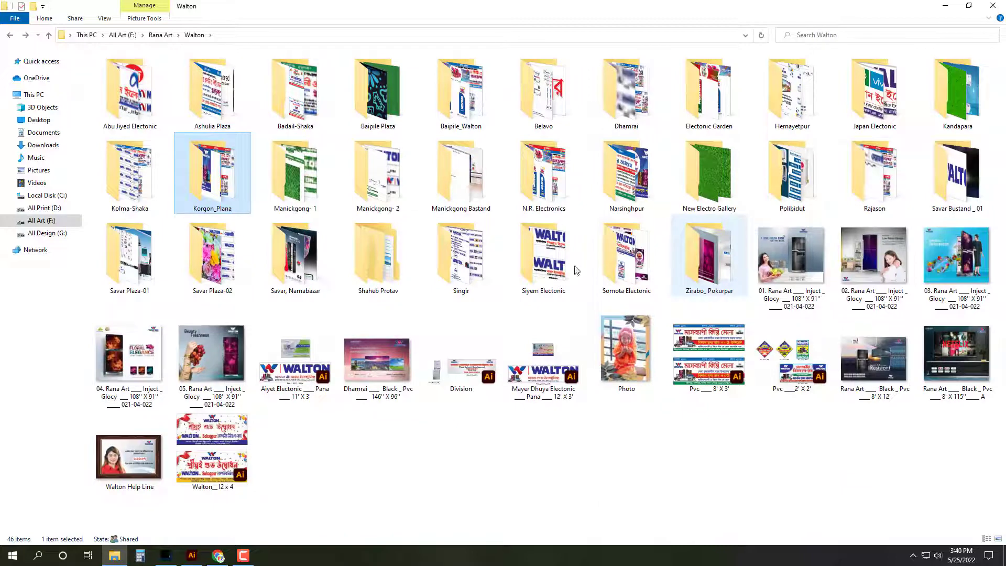
double_click(295, 261)
click(623, 141)
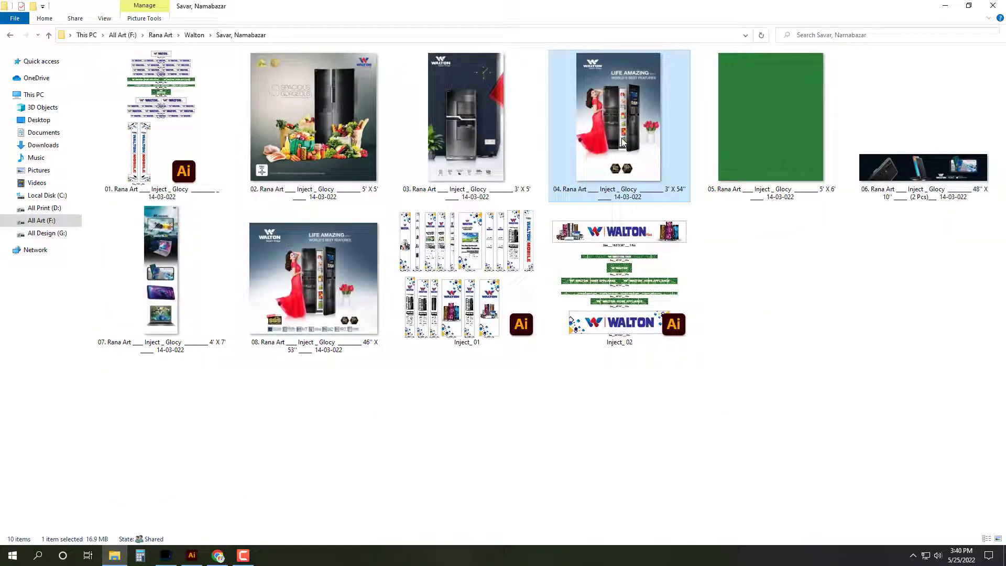
double_click(621, 137)
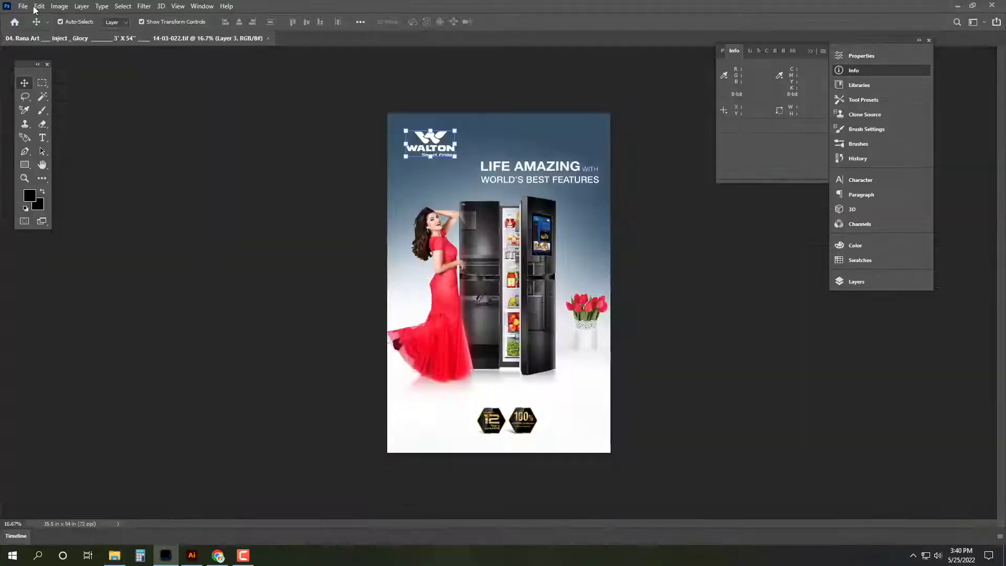
Step: Set the image size to 42.5 x 84 inches with width and height unlinked
click(60, 6)
click(79, 85)
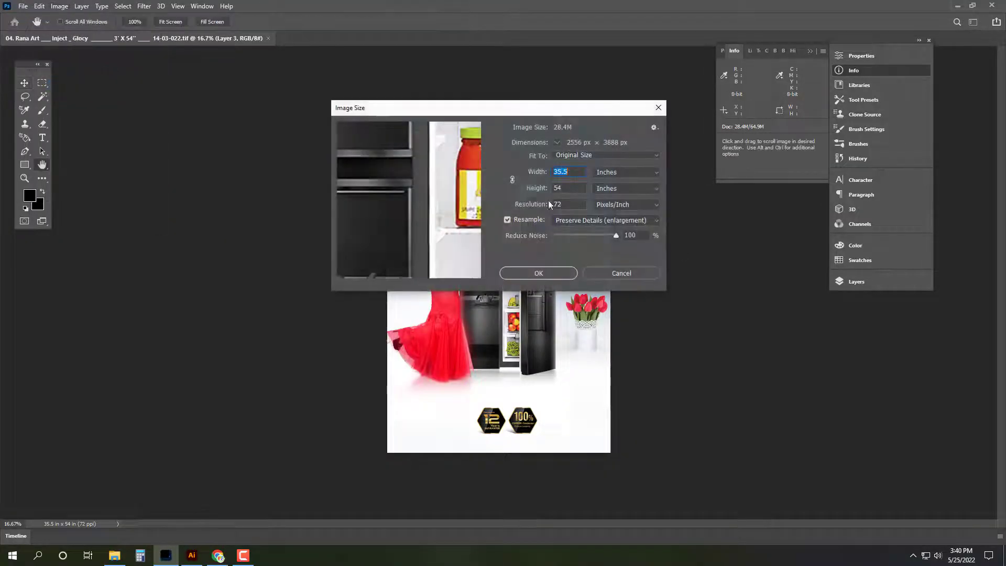
text(42.5)
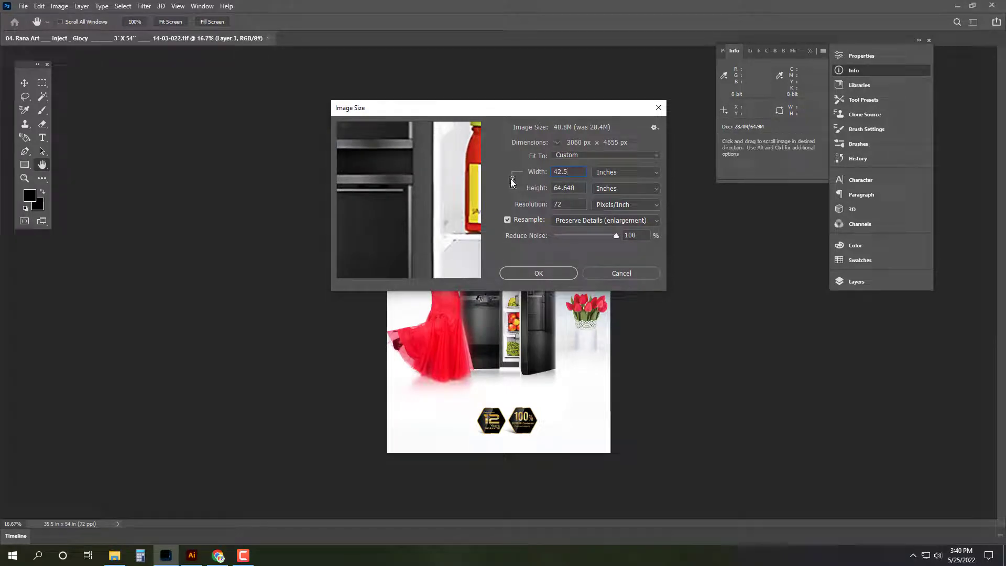
click(512, 180)
double_click(566, 187)
text(84)
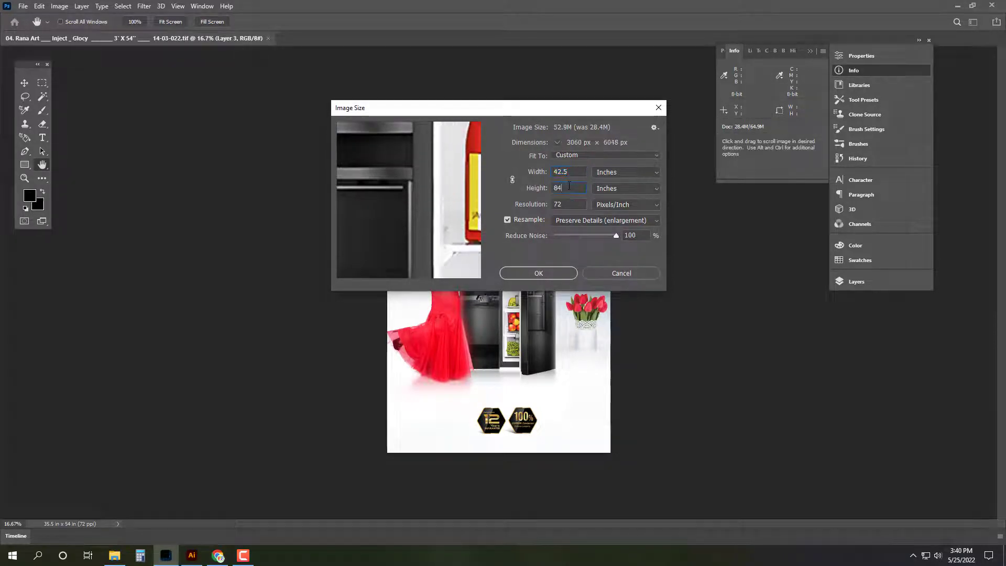
key(Return)
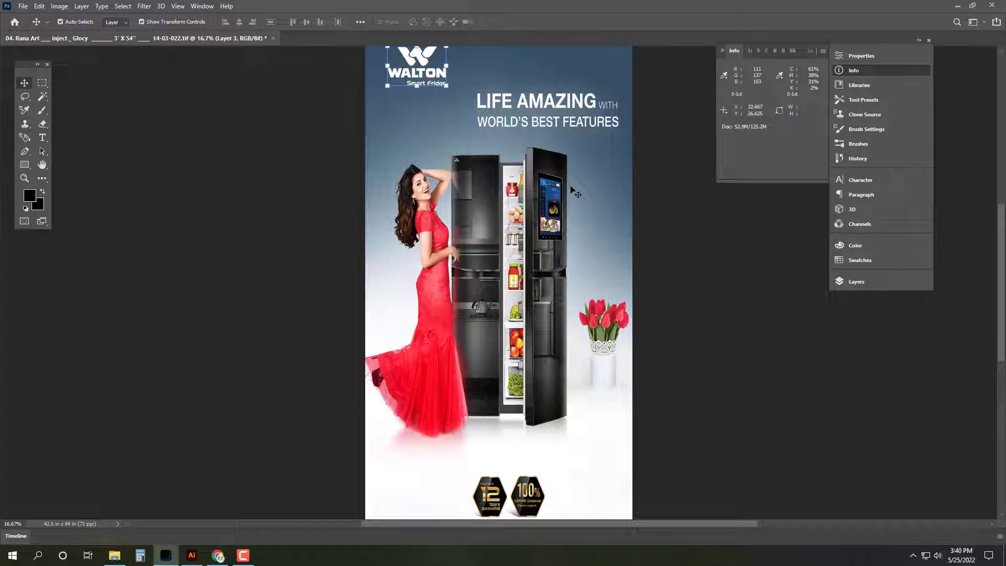
Step: Fit the poster on screen, select the whole canvas, and switch to File Explorer
click(699, 263)
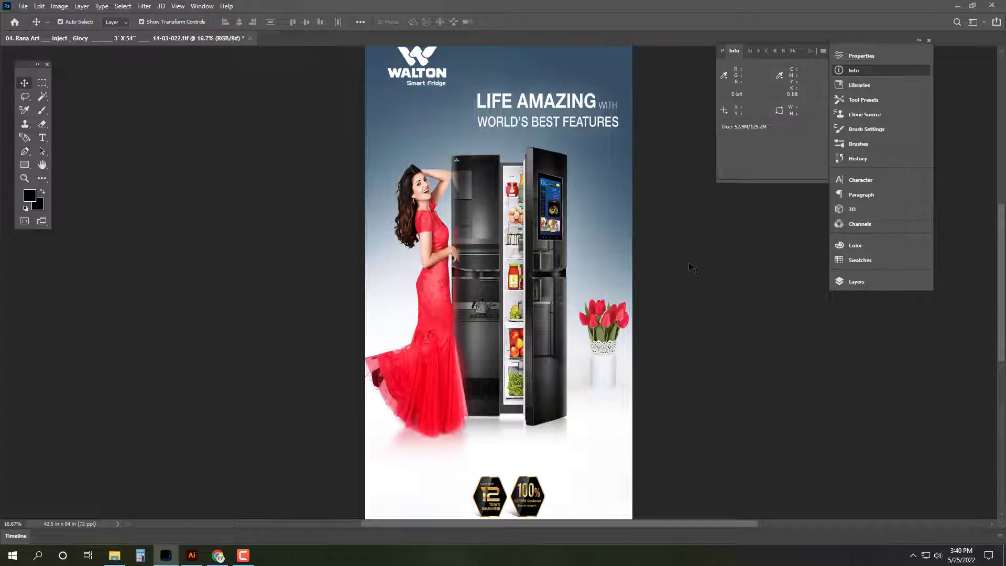
key(ctrl+0)
key(ctrl+a)
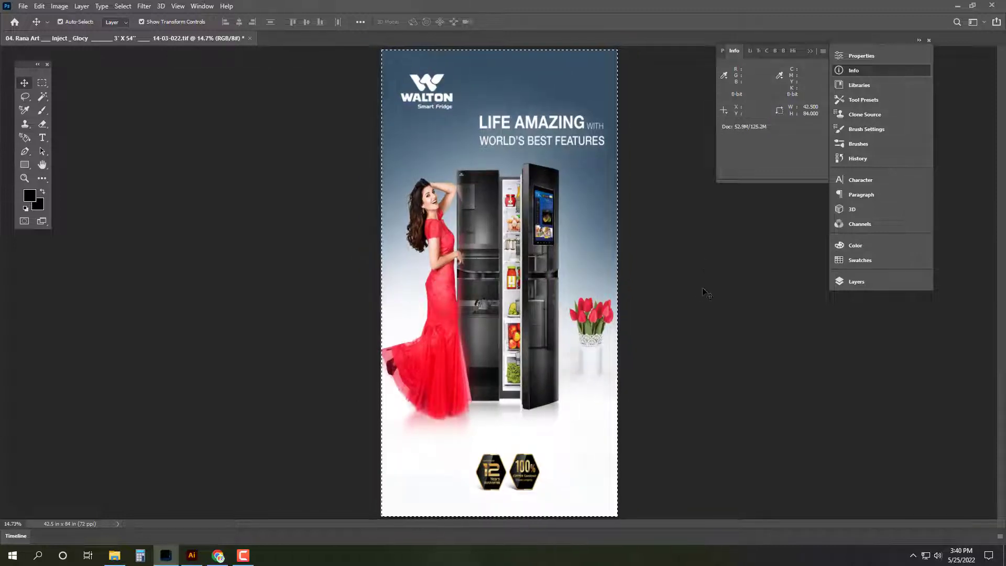
click(115, 555)
Step: Browse the Zirabo_ Pokurpar, Somota Electonic and Siyem Electonic folders under Walton
key(alt+Up)
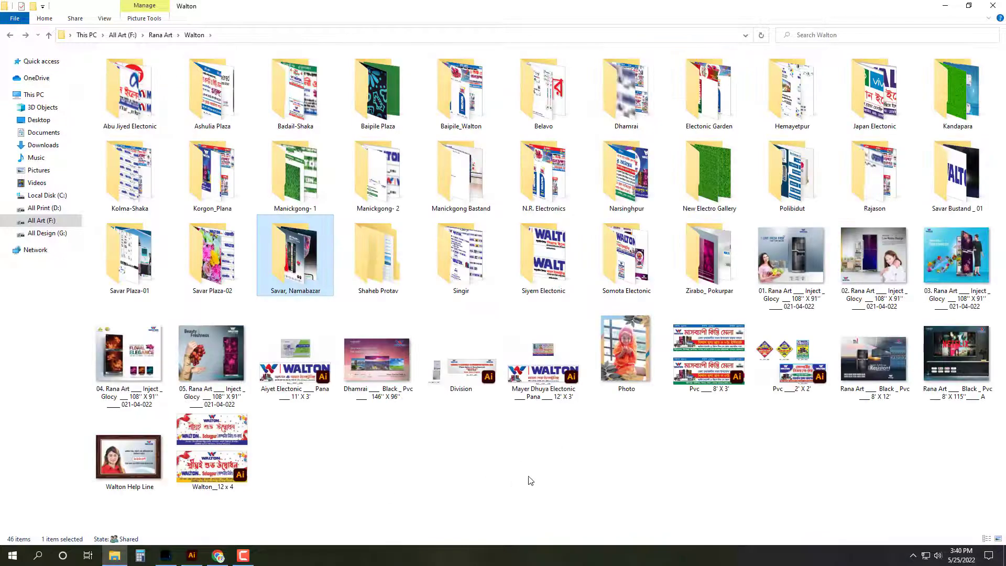
click(726, 277)
key(alt+Left)
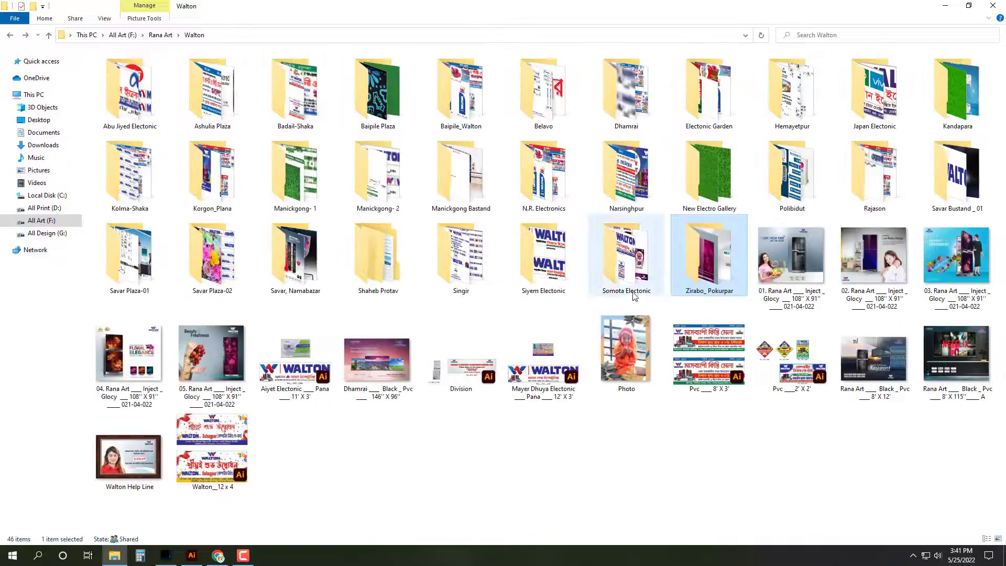
double_click(631, 290)
key(alt+Left)
double_click(565, 258)
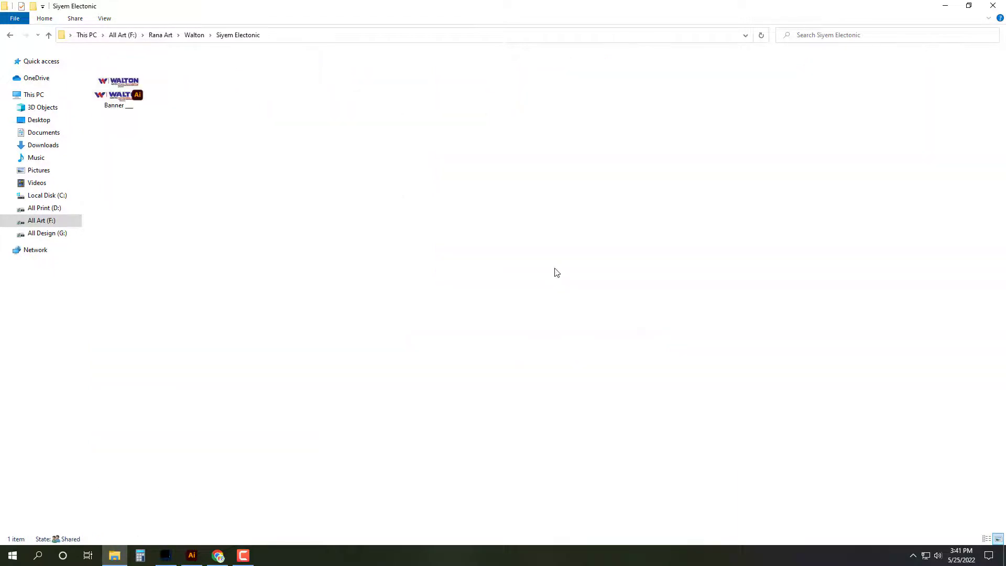
key(alt+Left)
click(444, 283)
click(377, 265)
Step: Check Savar, Namabazar, Savar Plaza-02 and Savar Plaza-01, then return to the fridge poster in Photoshop
double_click(295, 269)
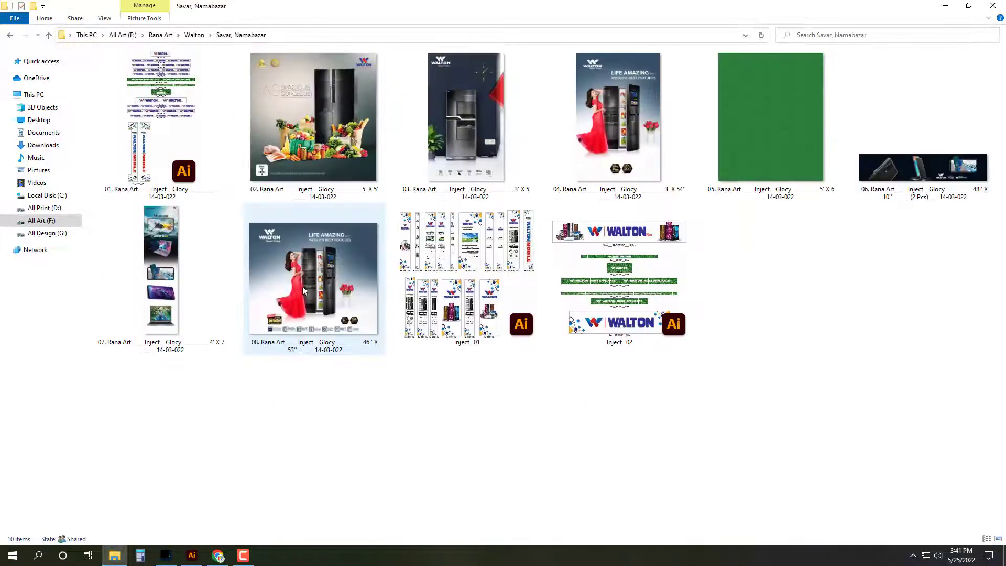
key(alt+Left)
double_click(195, 270)
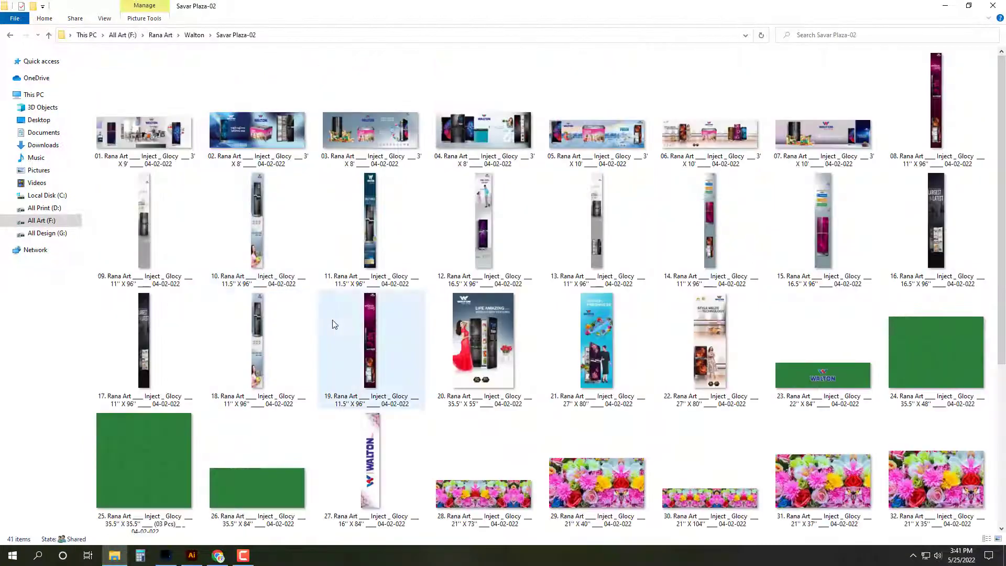
scroll(333, 323, down, 5)
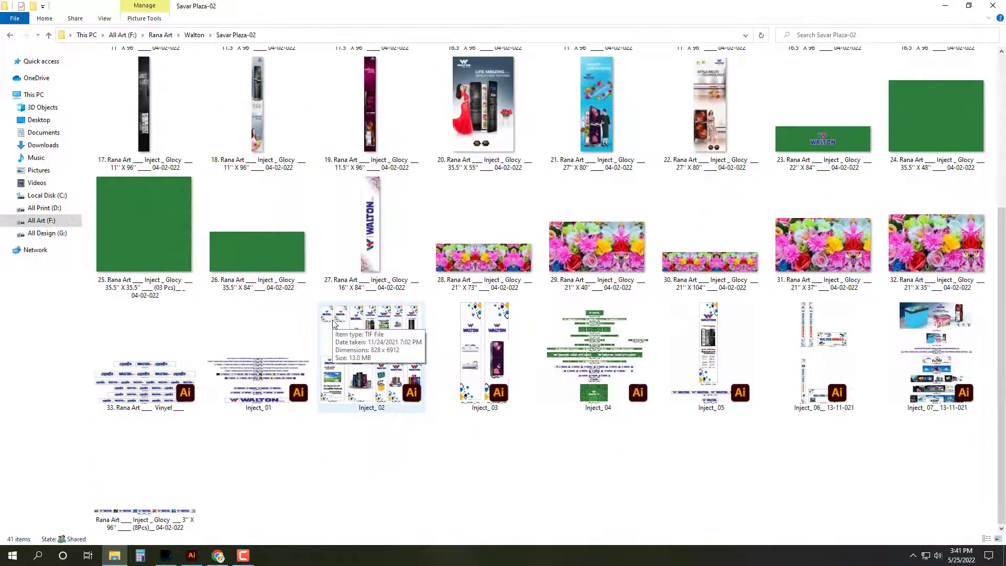
scroll(332, 324, up, 5)
scroll(332, 324, down, 5)
key(alt+Left)
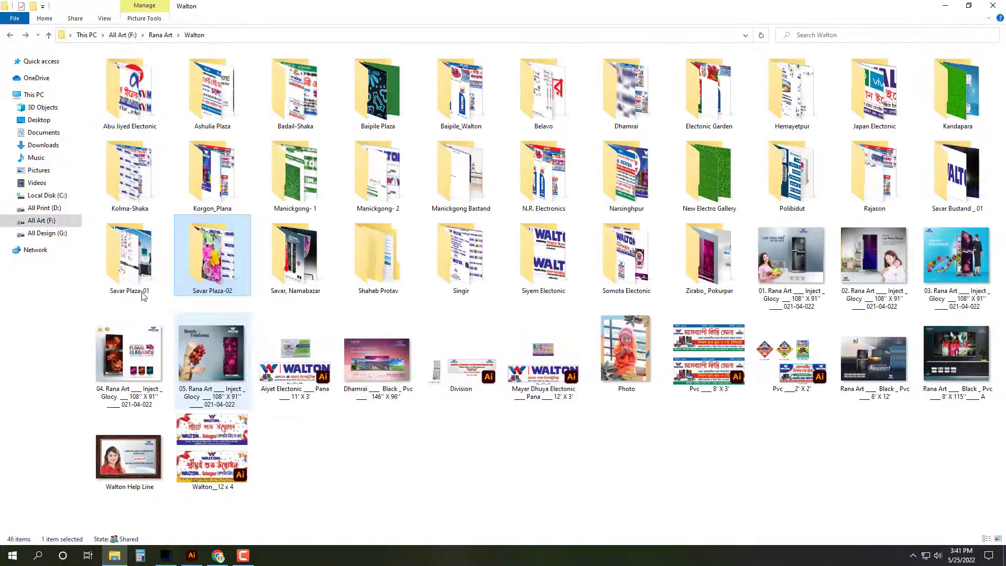
double_click(113, 286)
key(alt+Left)
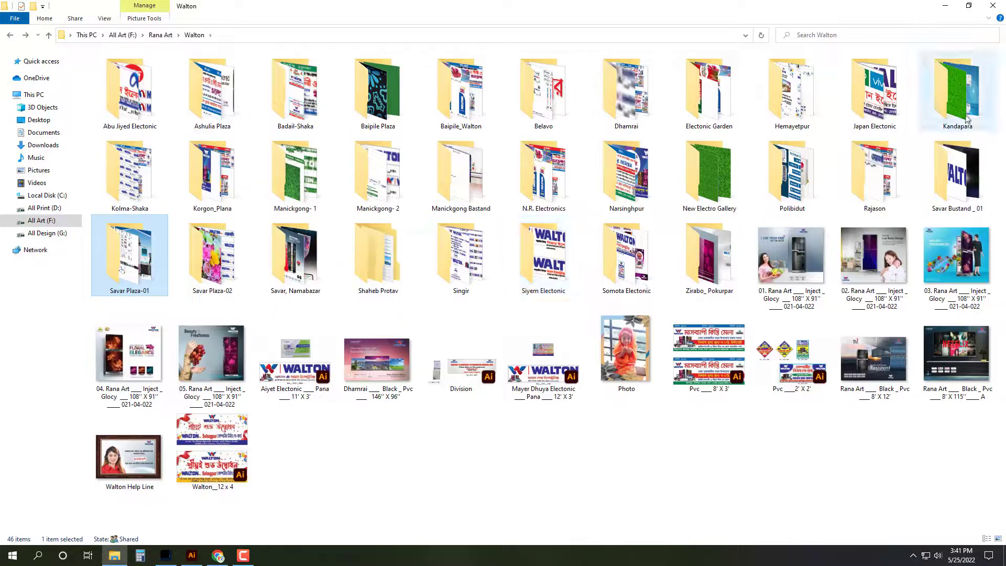
click(166, 555)
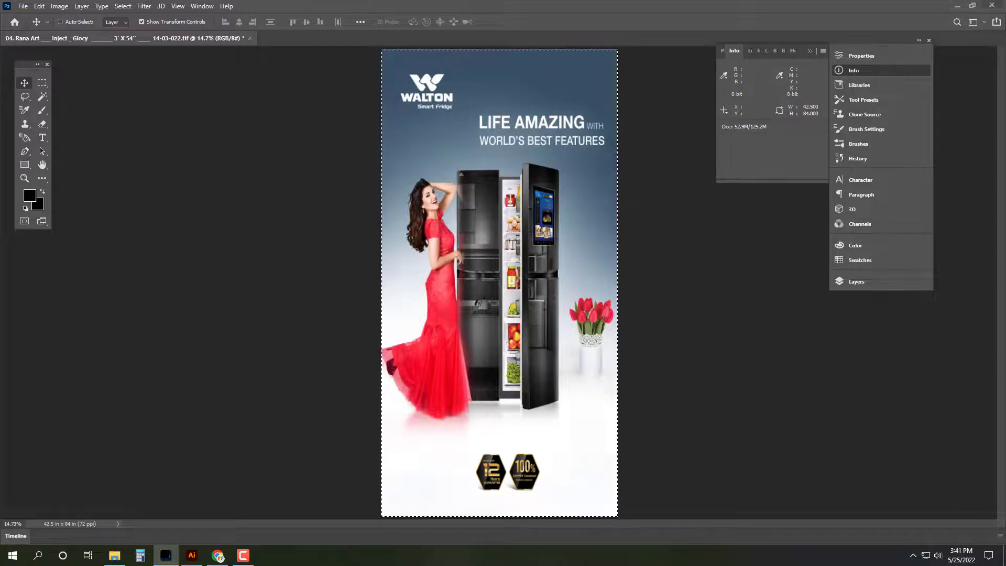
Step: Save As into Zirabo_ Pokurpar, reusing file 09's name renumbered to 10
key(ctrl+shift+s)
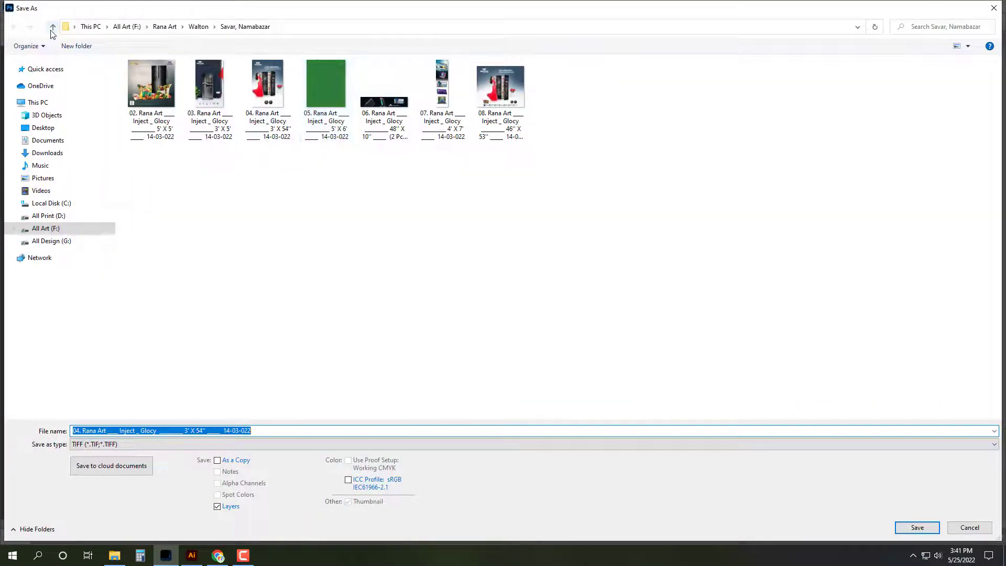
click(52, 27)
double_click(525, 250)
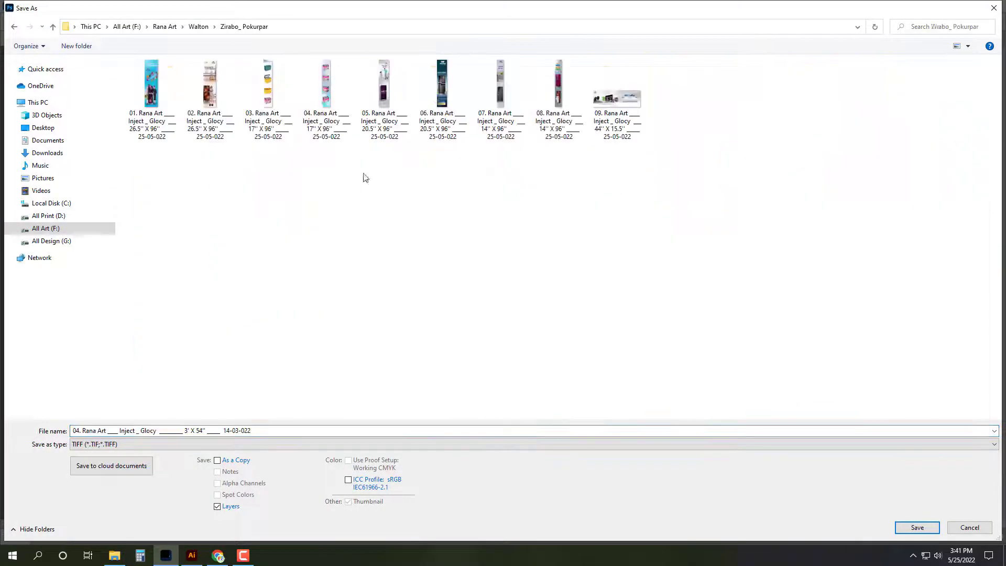
click(600, 135)
click(80, 431)
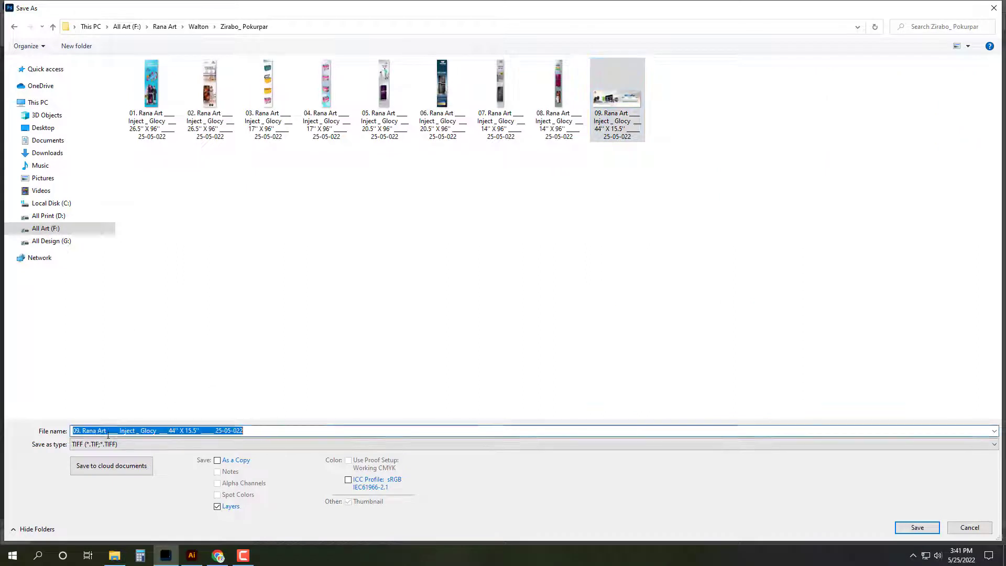
click(80, 431)
key(BackSpace)
key(BackSpace)
text(10)
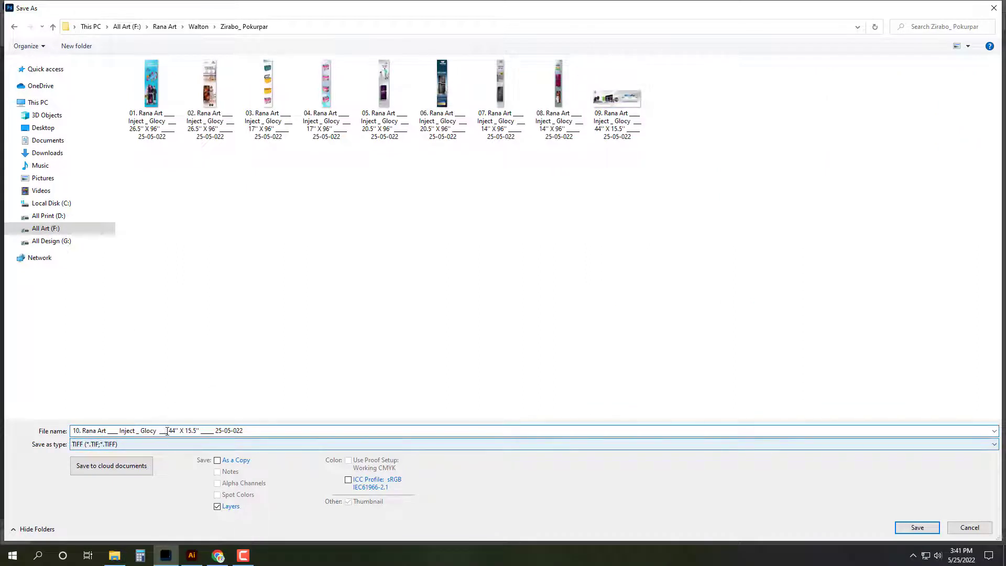
Step: Change the name's size to 42.5'' X 84'' and save as TIFF with default options
click(168, 430)
text(2.5)
click(202, 431)
key(BackSpace)
key(BackSpace)
key(BackSpace)
key(BackSpace)
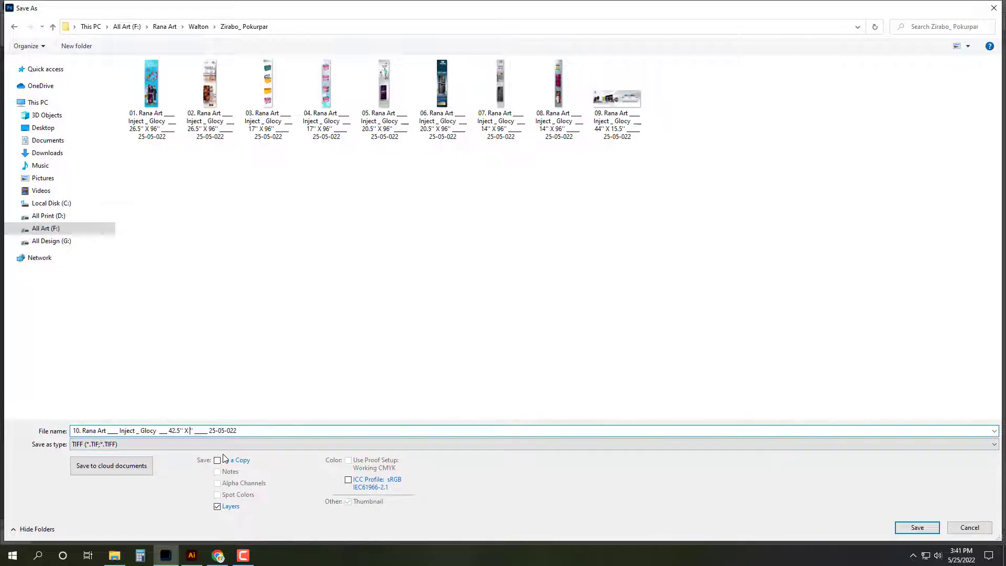
text(84)
click(917, 527)
click(635, 137)
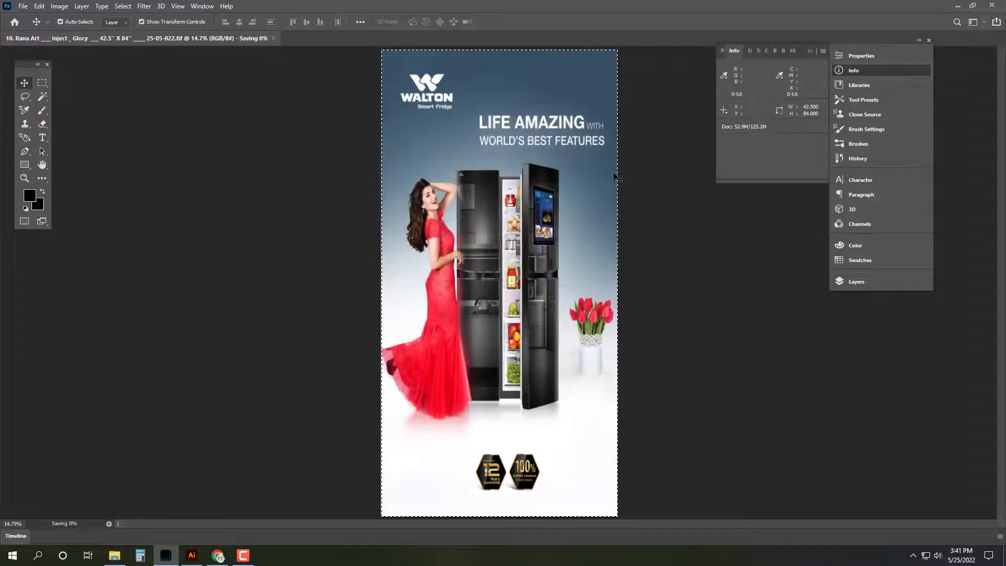
Step: Close the fridge banner, cancel the Open dialog, and switch to File Explorer
key(ctrl+w)
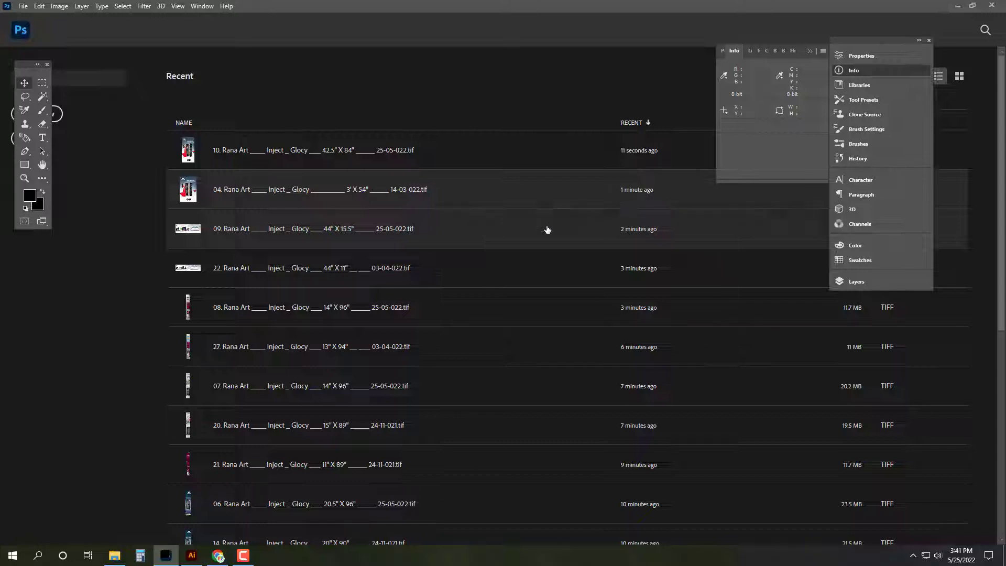
key(ctrl+o)
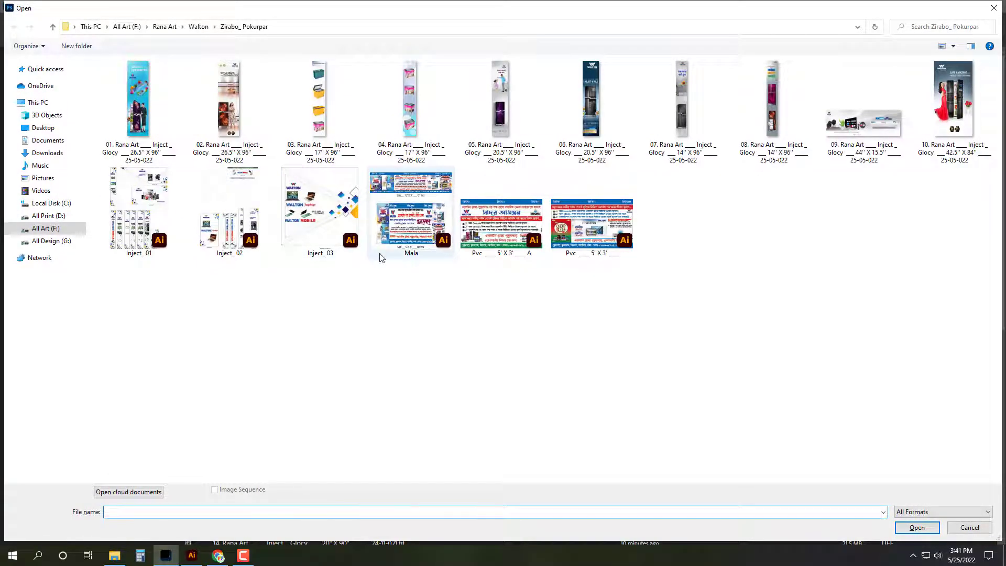
click(153, 125)
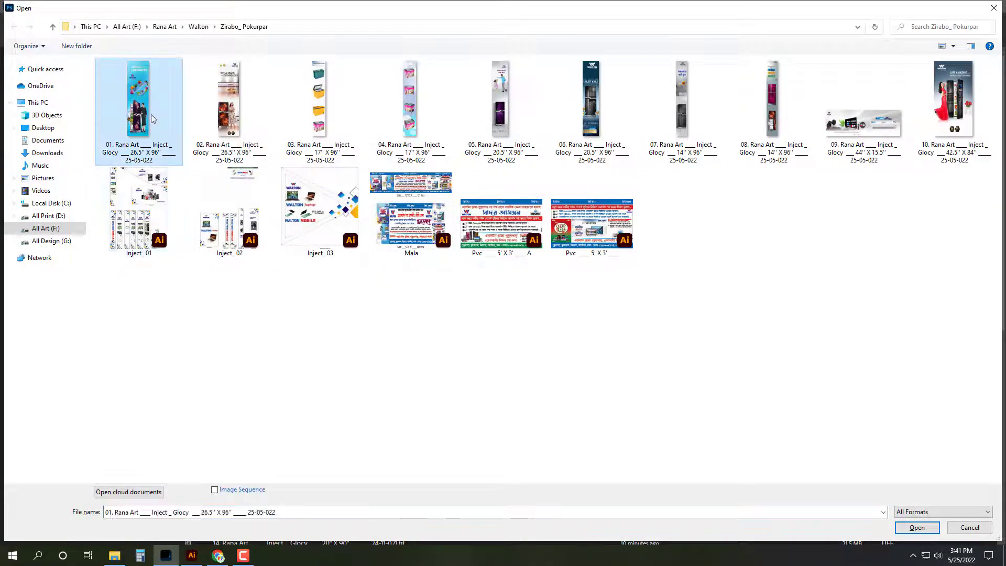
key(Escape)
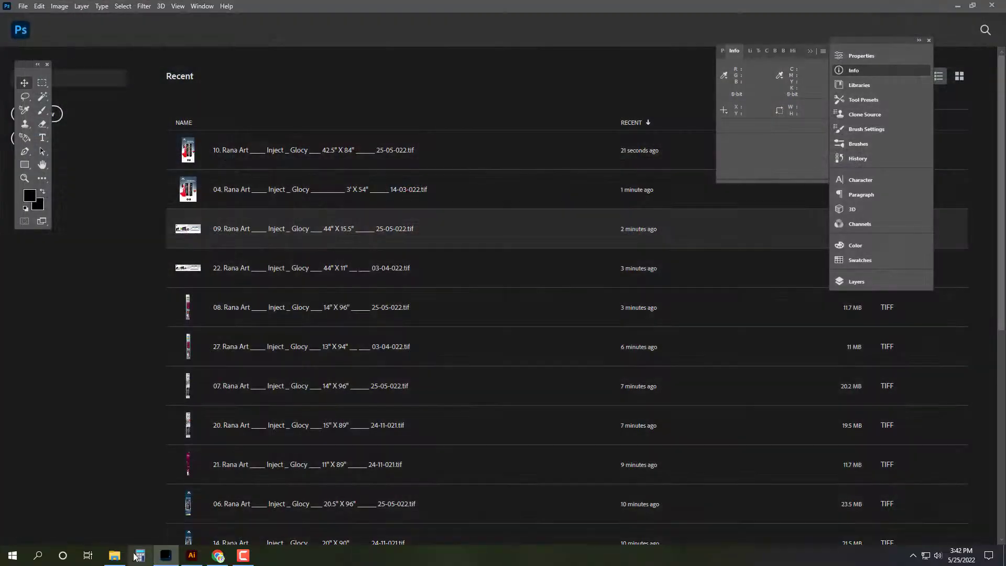
key(alt+Tab)
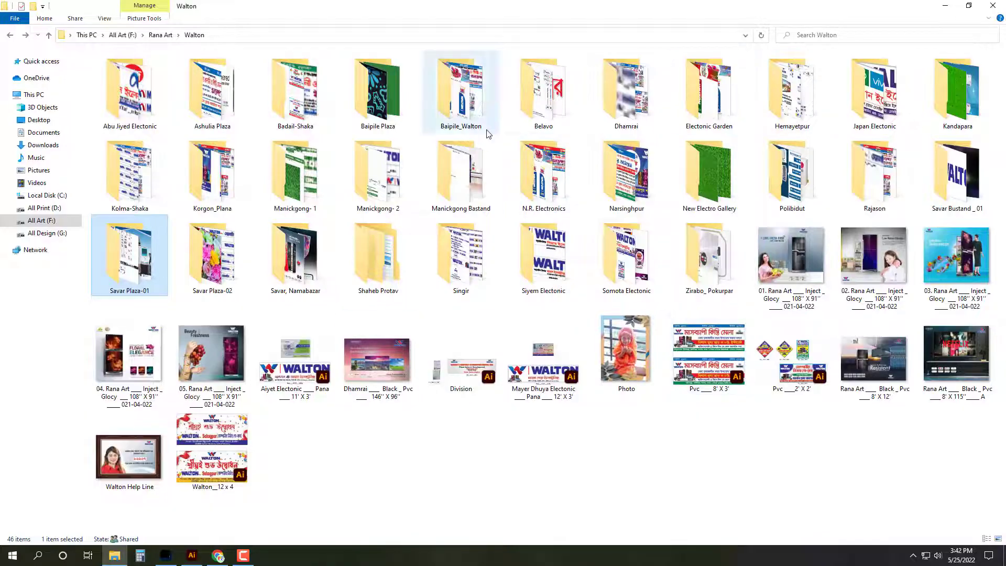
Step: Browse the Baipile Plaza and Belavo folders under Walton
click(373, 99)
double_click(373, 99)
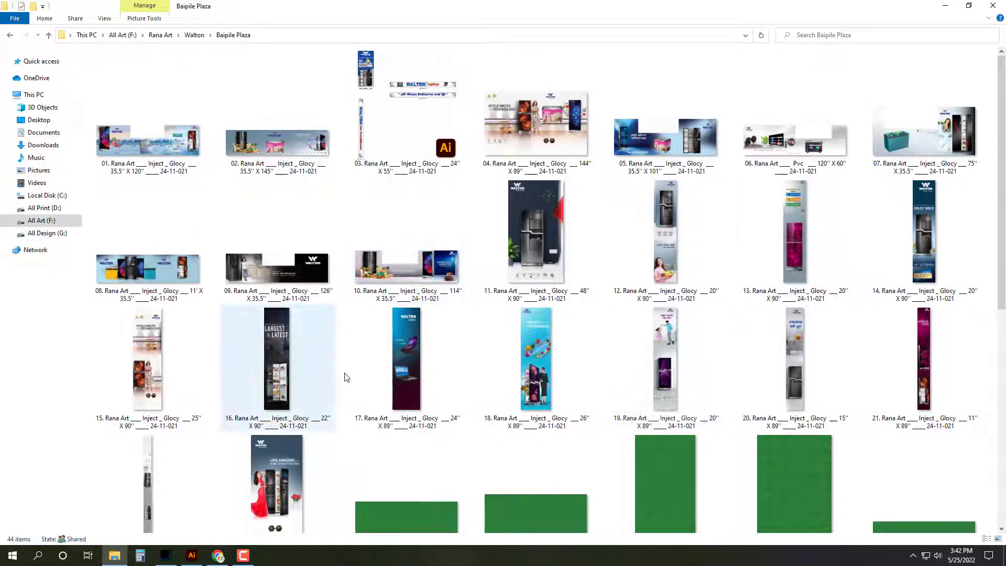
scroll(351, 383, down, 5)
scroll(531, 369, up, 2)
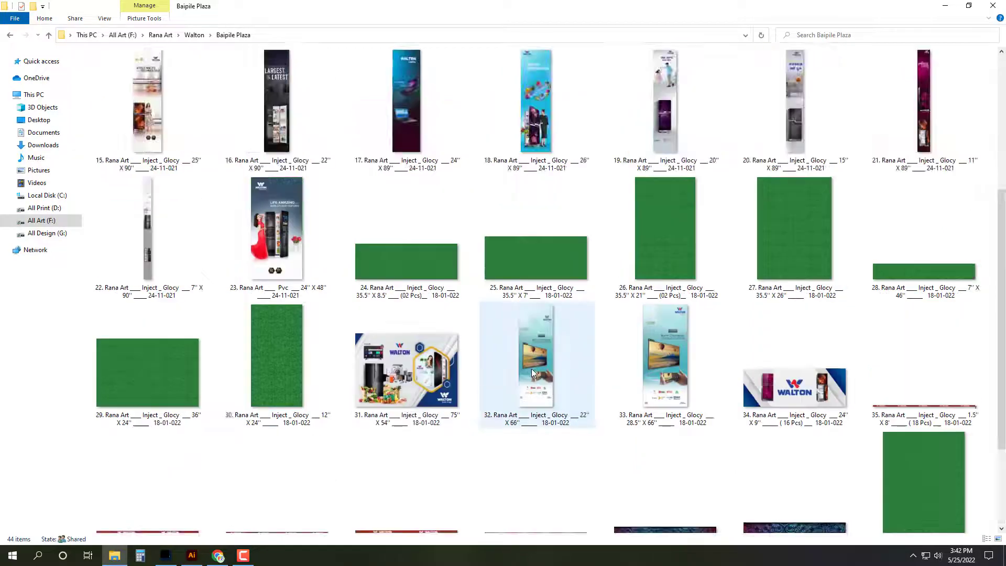
key(alt+Left)
click(470, 100)
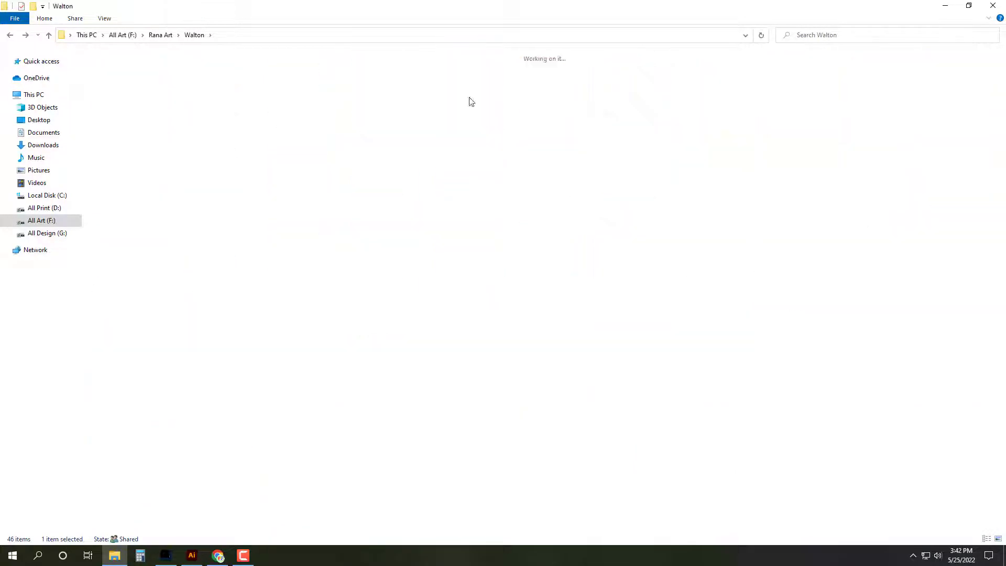
key(Right)
key(Return)
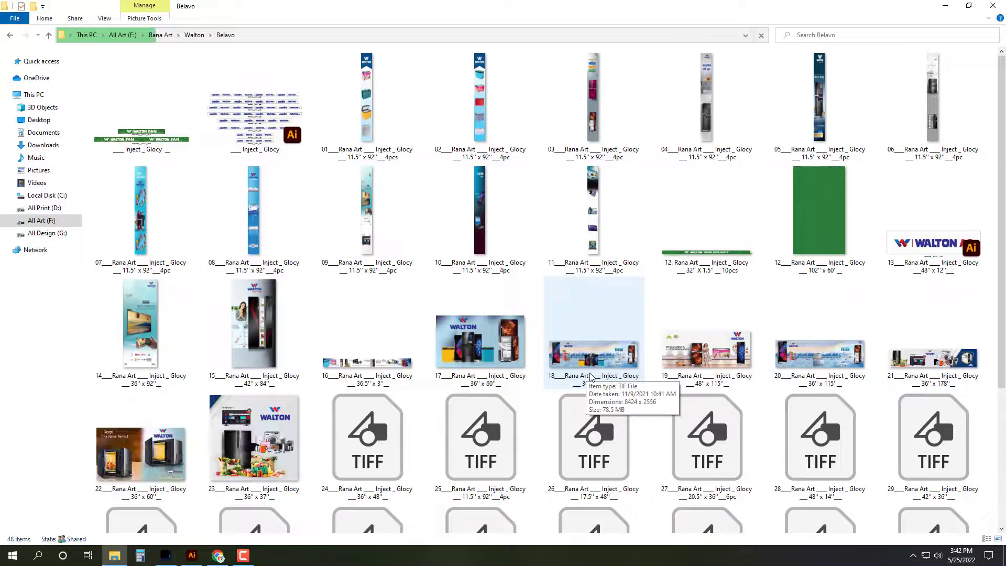
scroll(650, 401, down, 3)
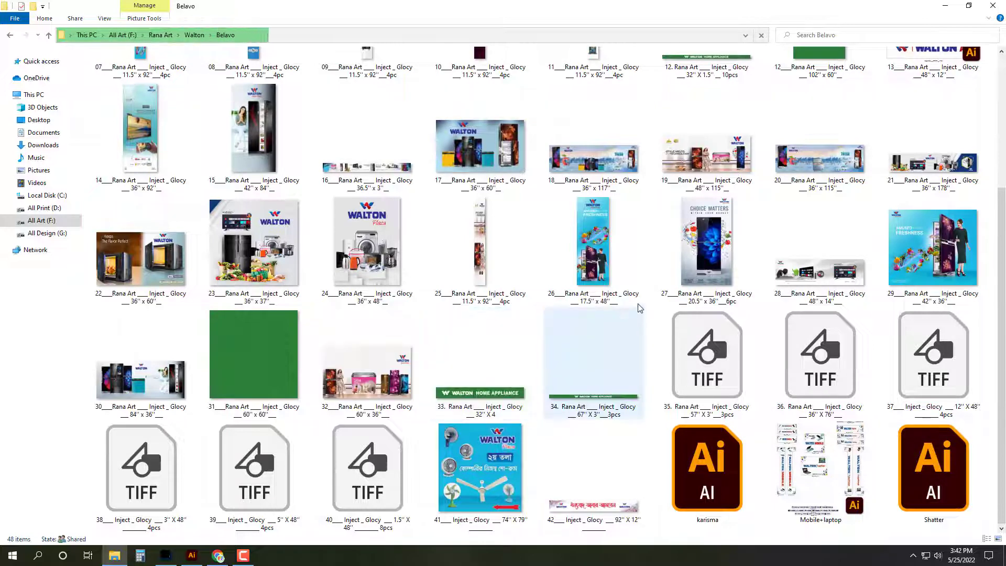
key(BackSpace)
Step: Open banner 19, the 22.5'' X 90'' washing-machine TIFF, from the Dhamrai folder
double_click(626, 92)
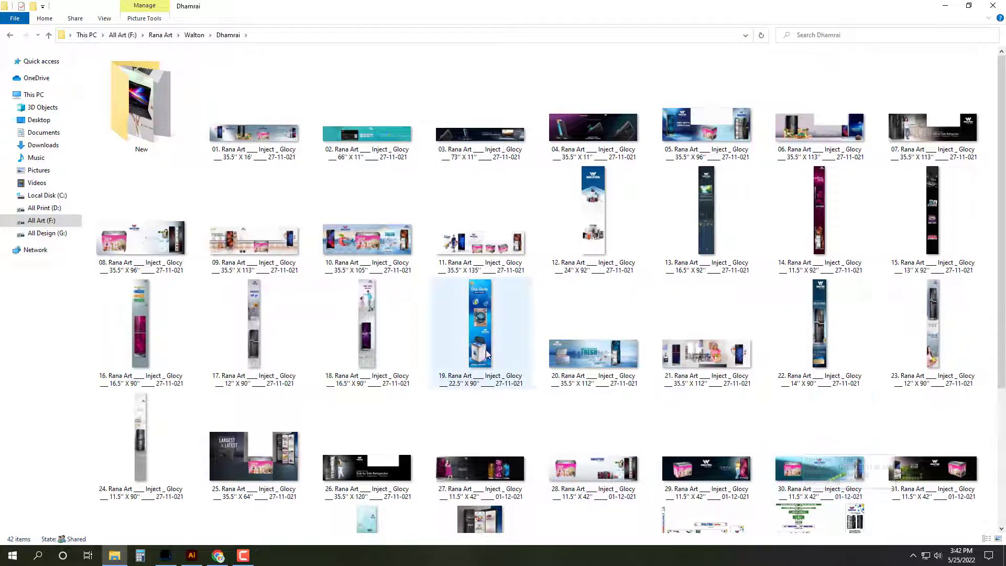
click(501, 378)
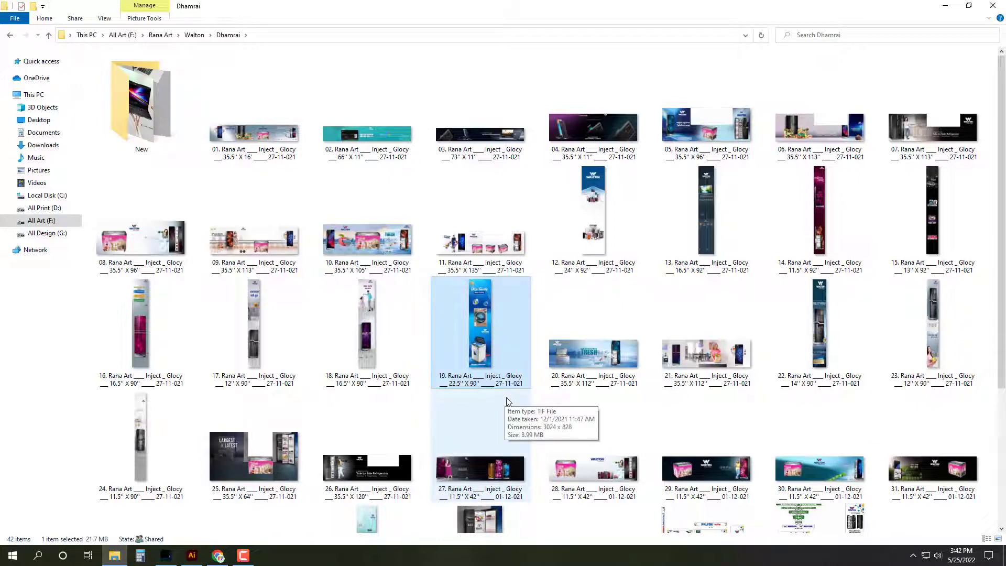
key(Return)
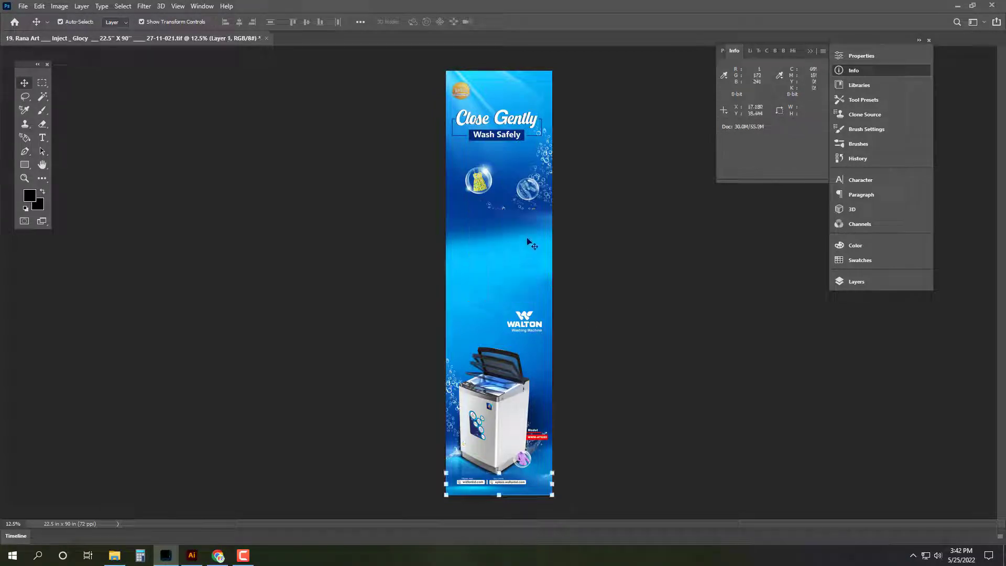
Step: Try moving the top image and washing-machine layers, undo, then close banner 19 without saving
drag(527, 236, 525, 297)
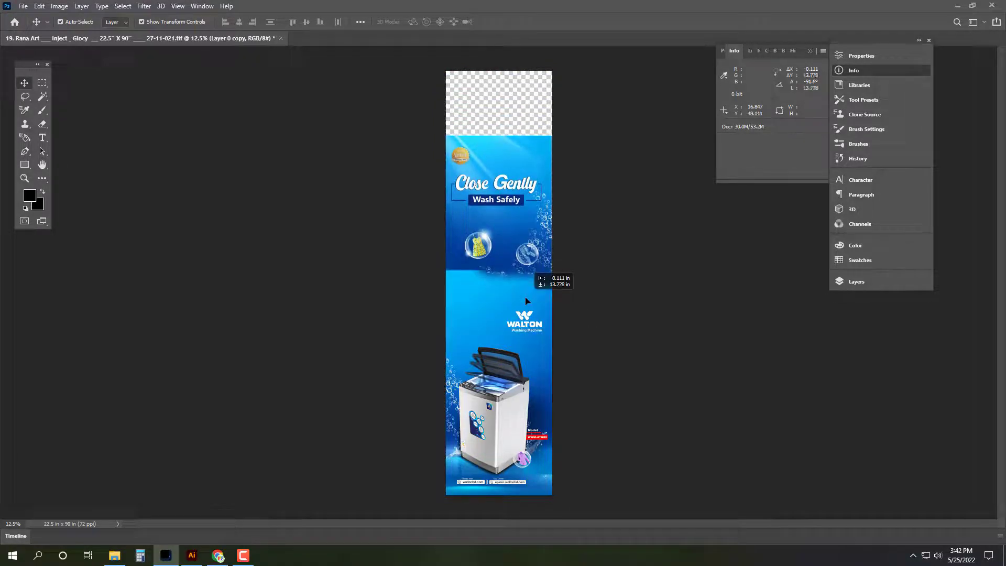
key(ctrl+z)
drag(521, 408, 519, 366)
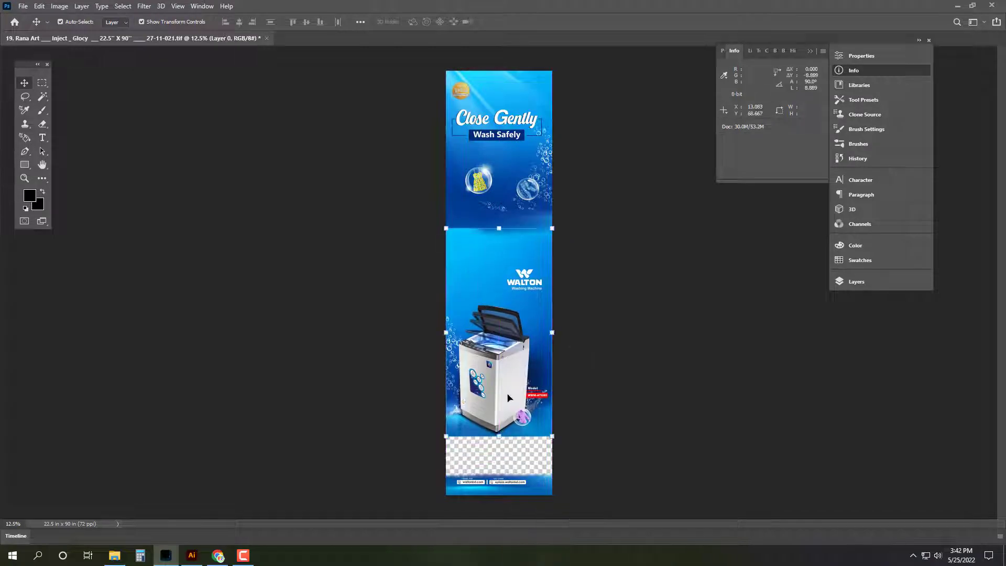
key(ctrl+z)
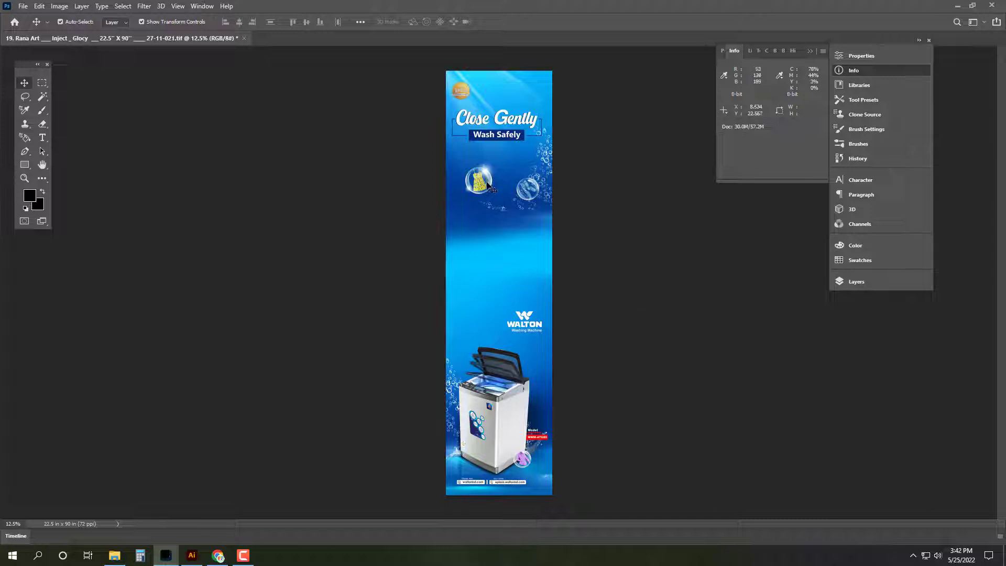
mouse_move(514, 439)
mouse_down()
mouse_move(513, 396)
mouse_move(516, 439)
mouse_up()
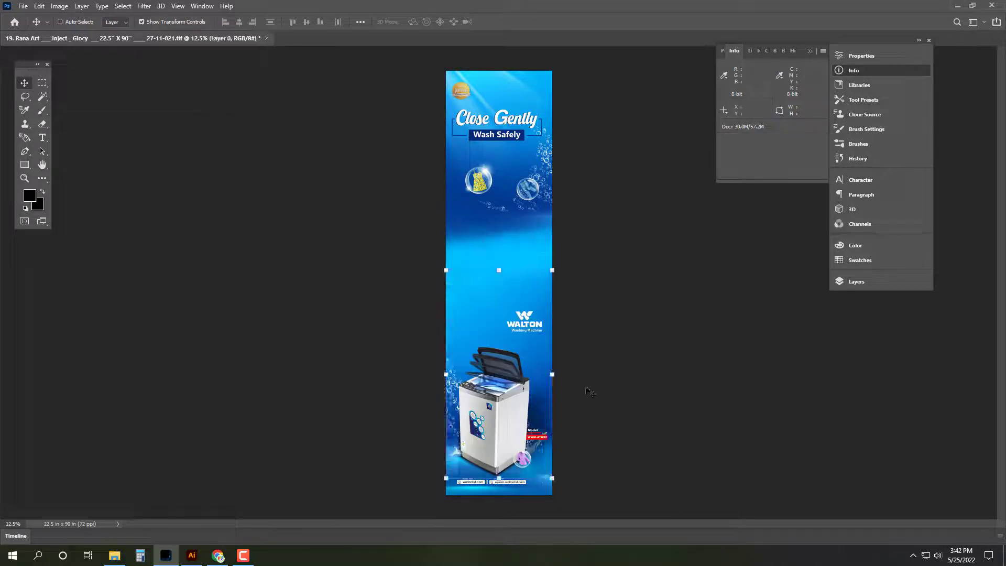
key(ctrl+w)
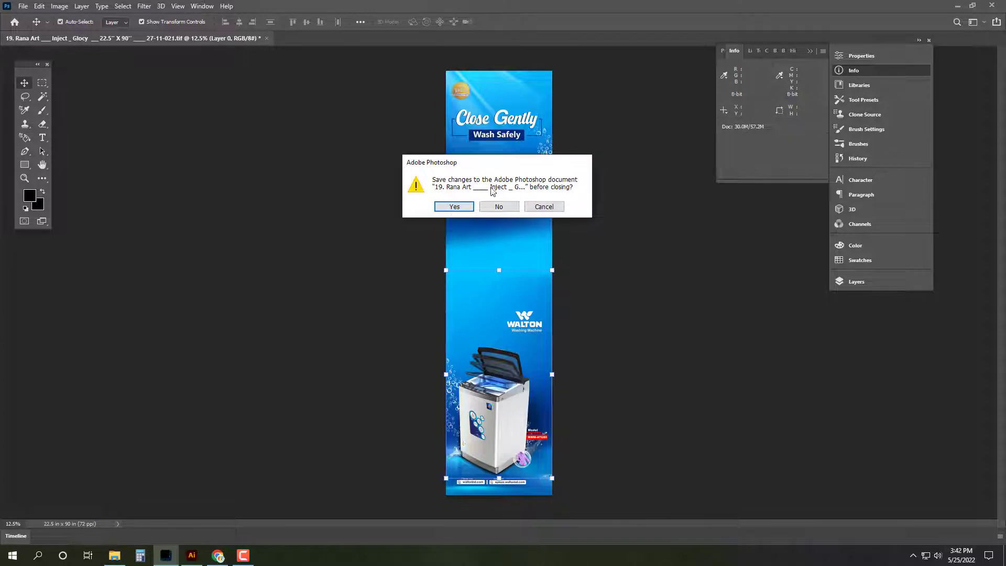
click(505, 210)
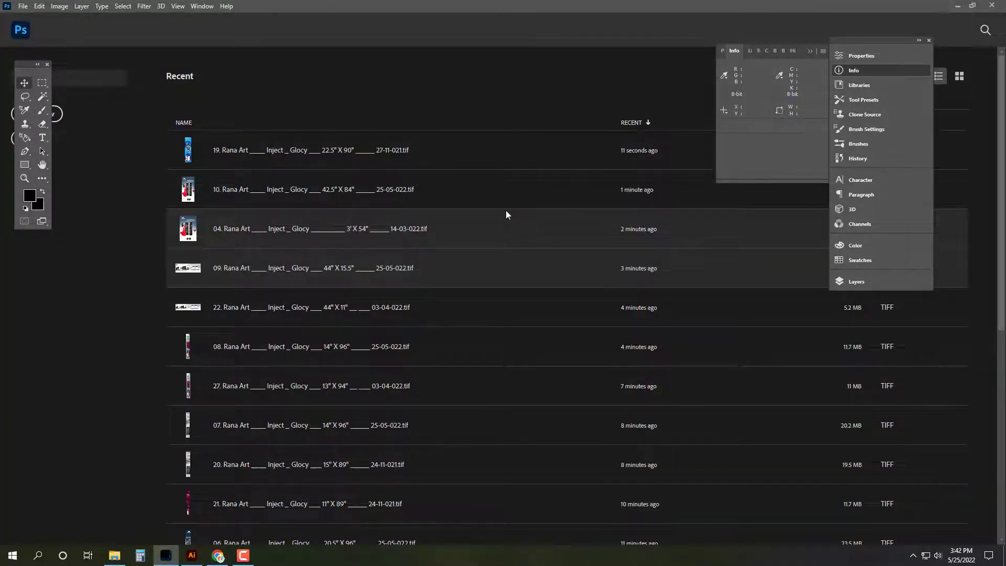
Step: Open the 26.5 x 96 fridge banner (file 01) and raise the fridge-and-woman image
key(ctrl+o)
click(175, 126)
double_click(174, 126)
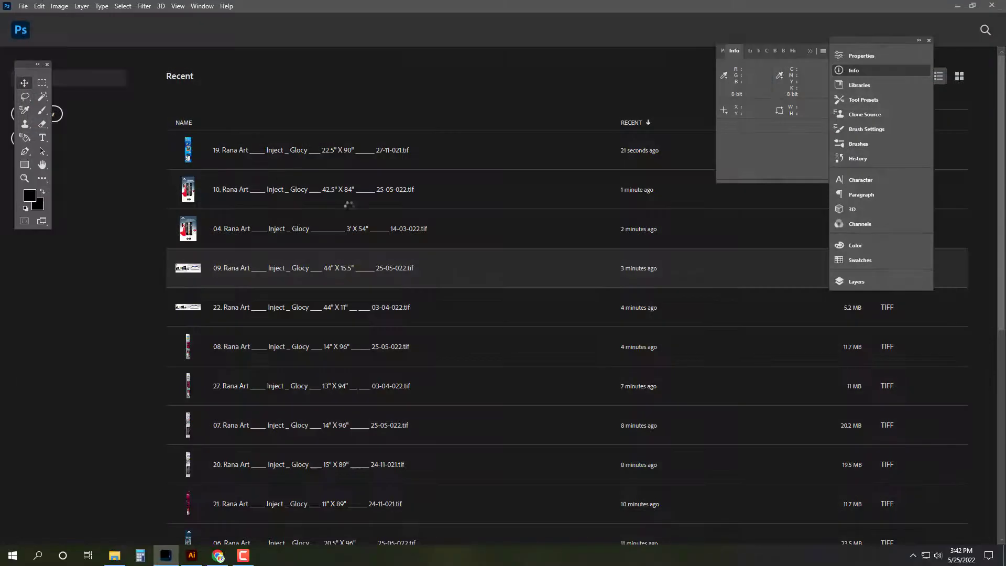
drag(512, 205, 540, 220)
key(ctrl+z)
drag(522, 388, 527, 312)
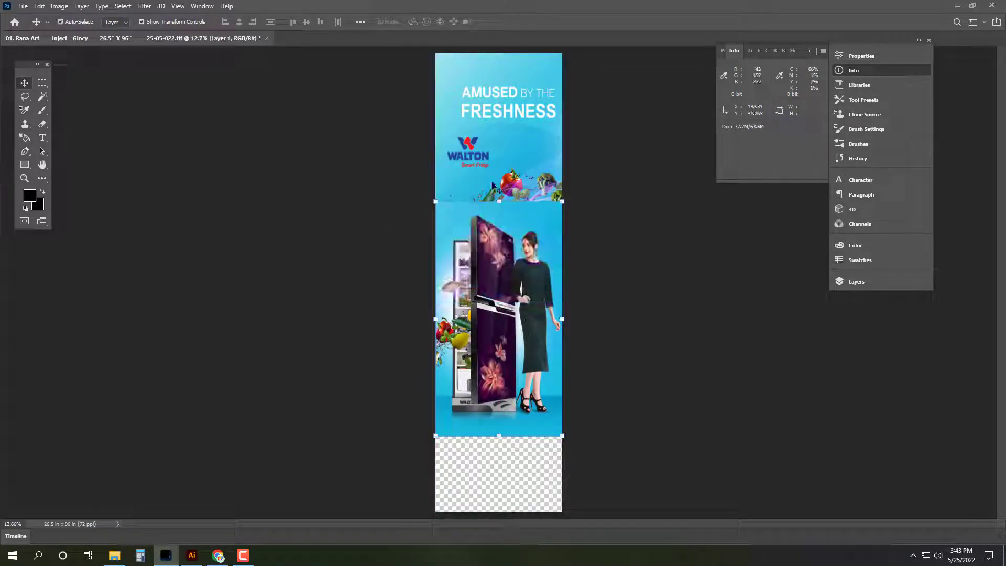
Step: Move the Walton logo top-left, scale it to about 56.5%, and lift the fridge under the headline
click(483, 159)
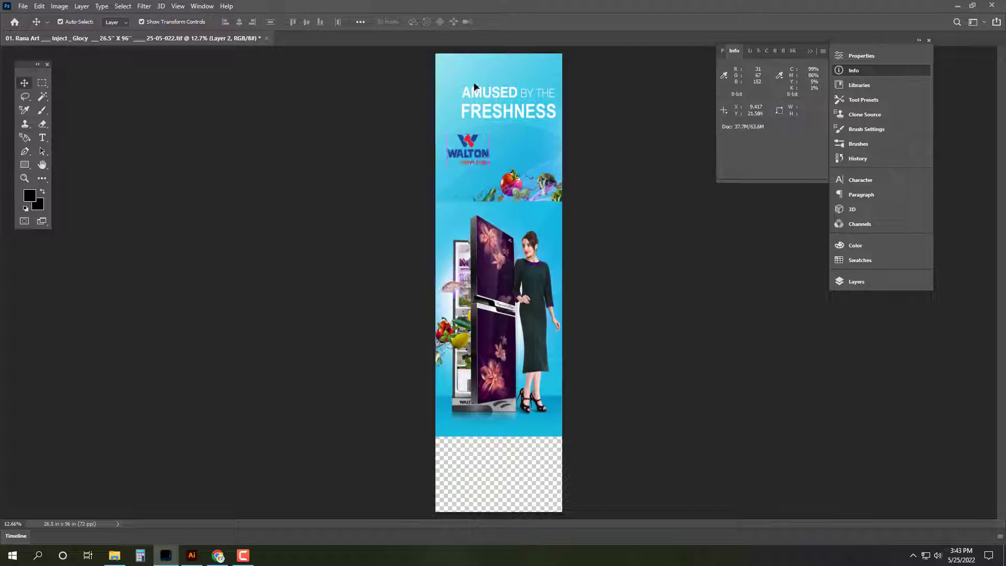
drag(483, 160, 472, 78)
key(ctrl+t)
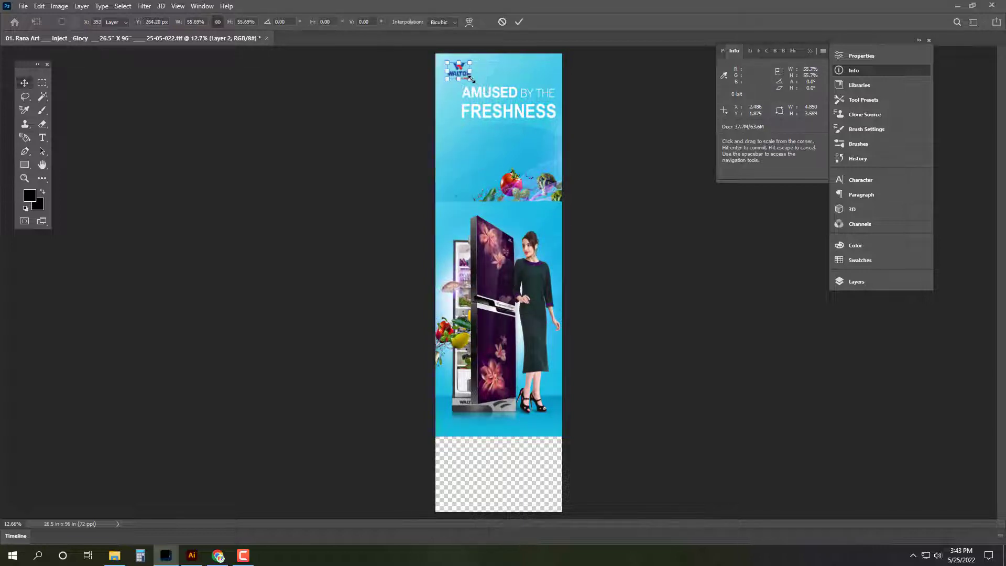
key(Return)
drag(470, 304, 515, 263)
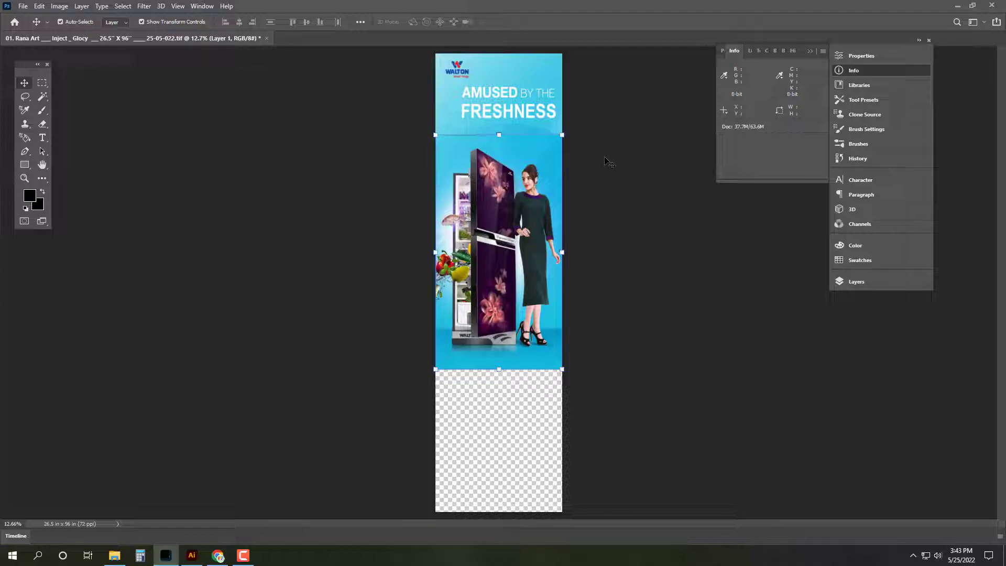
Step: Select the fridge-and-woman layer and set the Eraser size to 500, then return to Move
click(661, 164)
scroll(505, 106, up, 5)
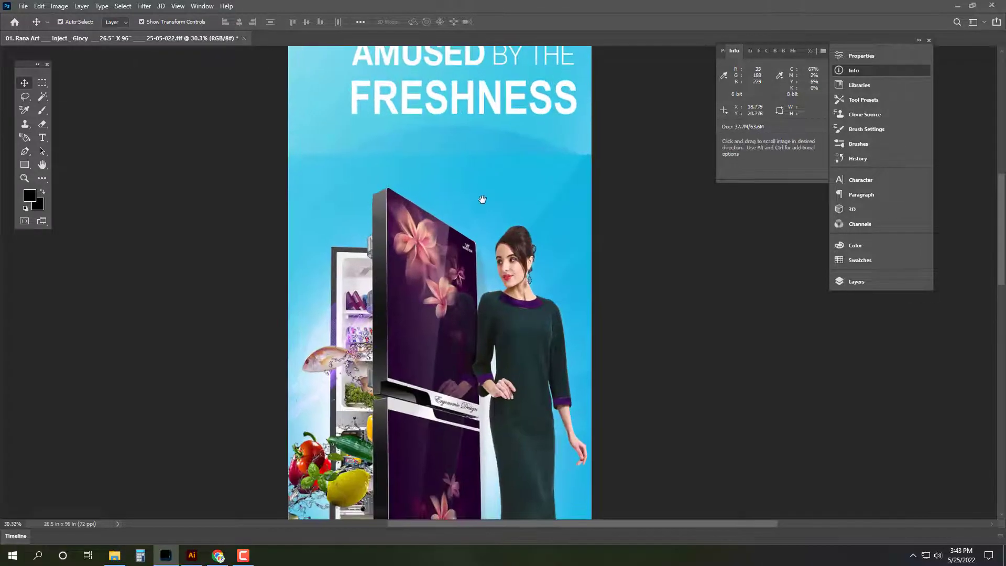
click(396, 394)
key(Tab)
key(Tab)
key(e)
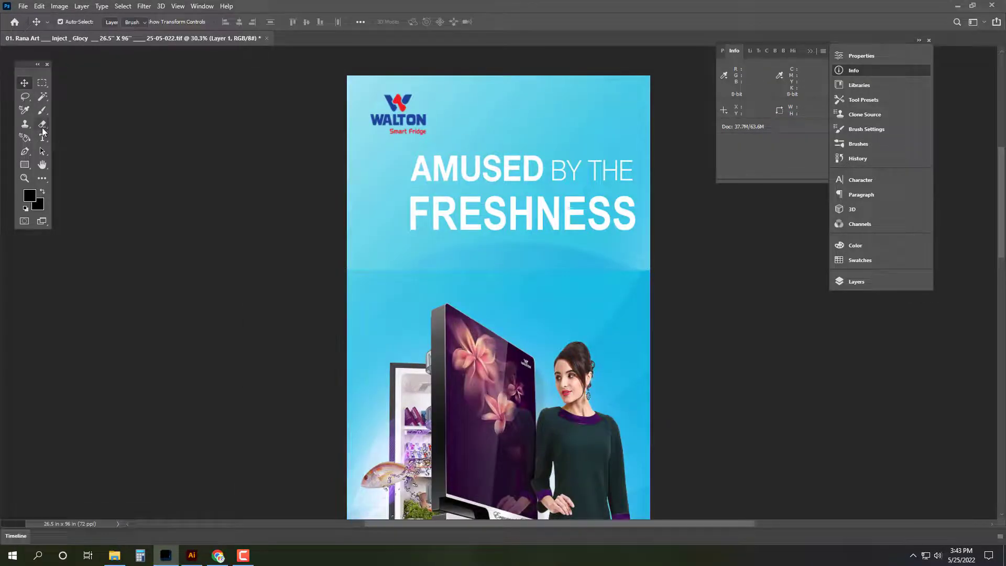
key(bracketright)
key(bracketright)
key(bracketright)
key(bracketright)
key(bracketright)
key(bracketright)
key(bracketright)
key(bracketright)
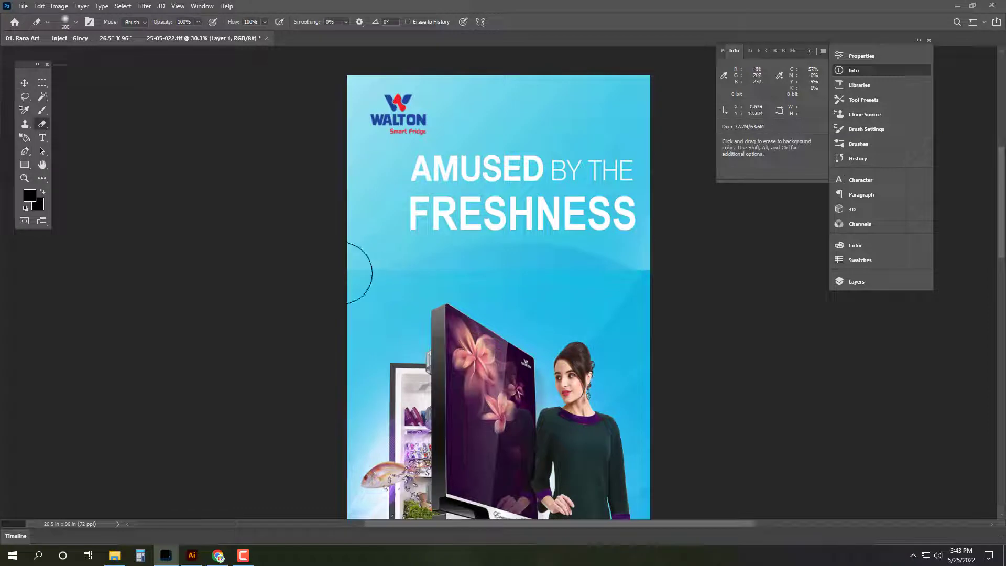
key(Tab)
key(v)
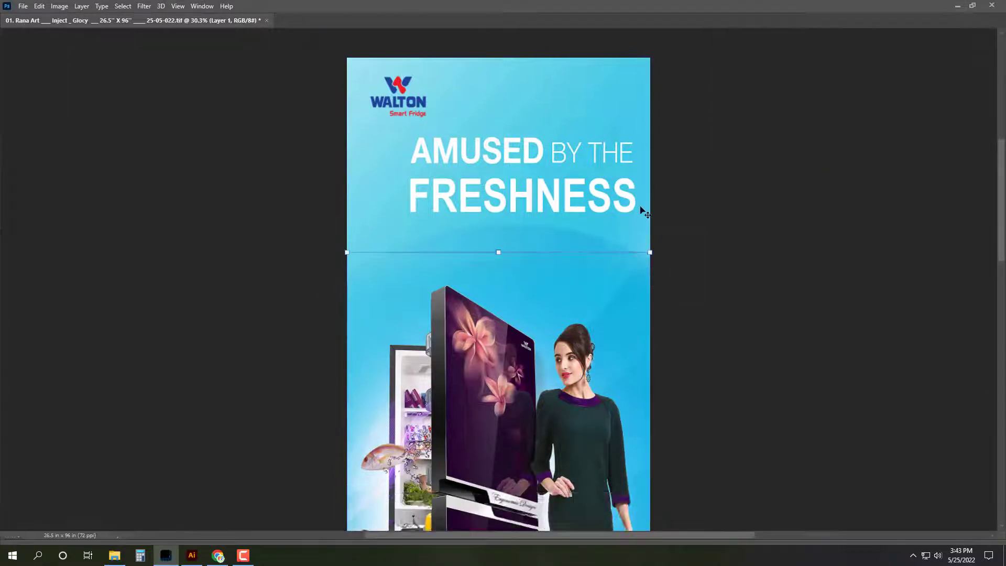
scroll(645, 211, down, 4)
Step: Bring the Close Gently washer section into banner 01 at the bottom, stretched to full width
click(114, 556)
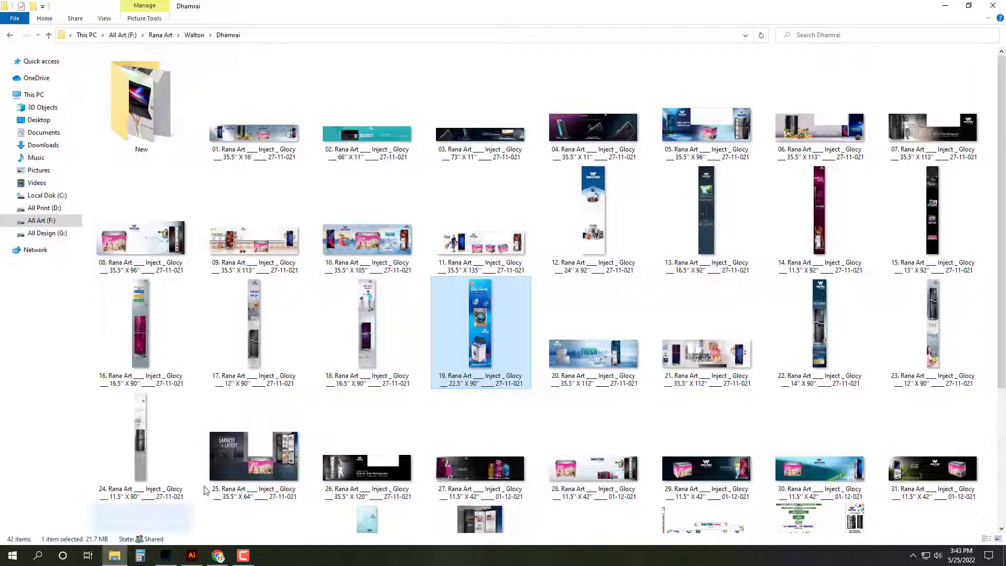
double_click(587, 330)
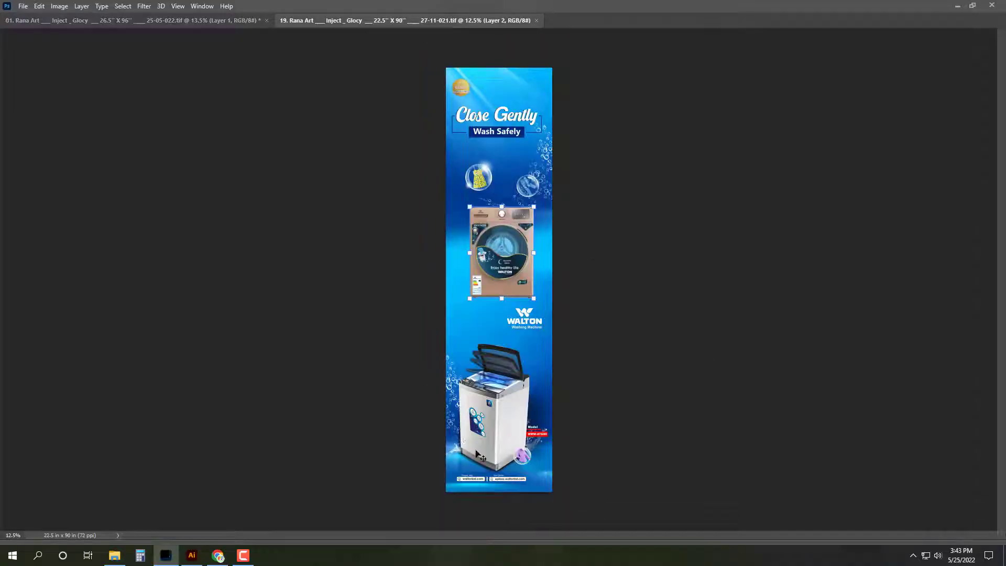
drag(636, 292, 524, 483)
scroll(524, 482, up, 1)
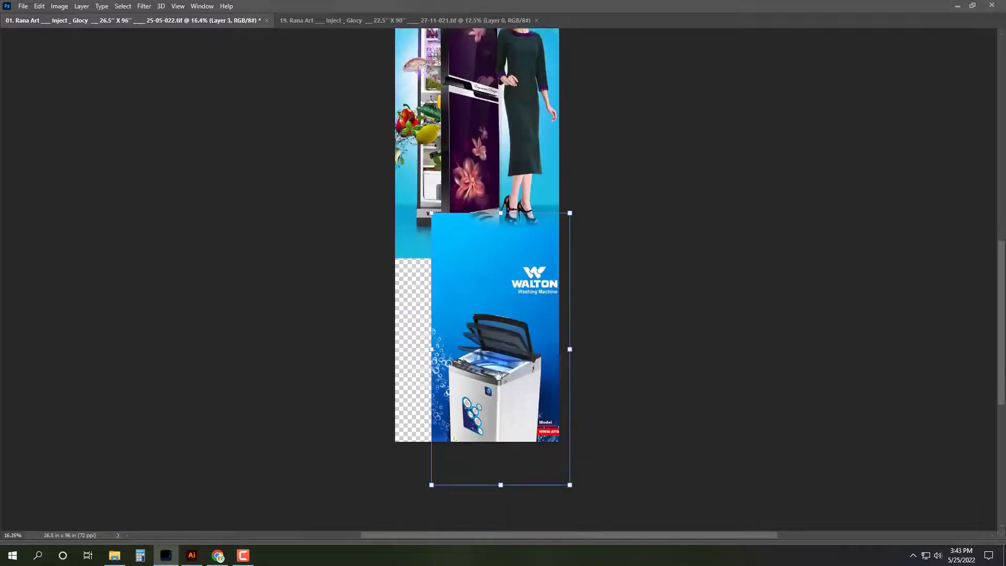
scroll(501, 386, down, 2)
drag(487, 351, 448, 309)
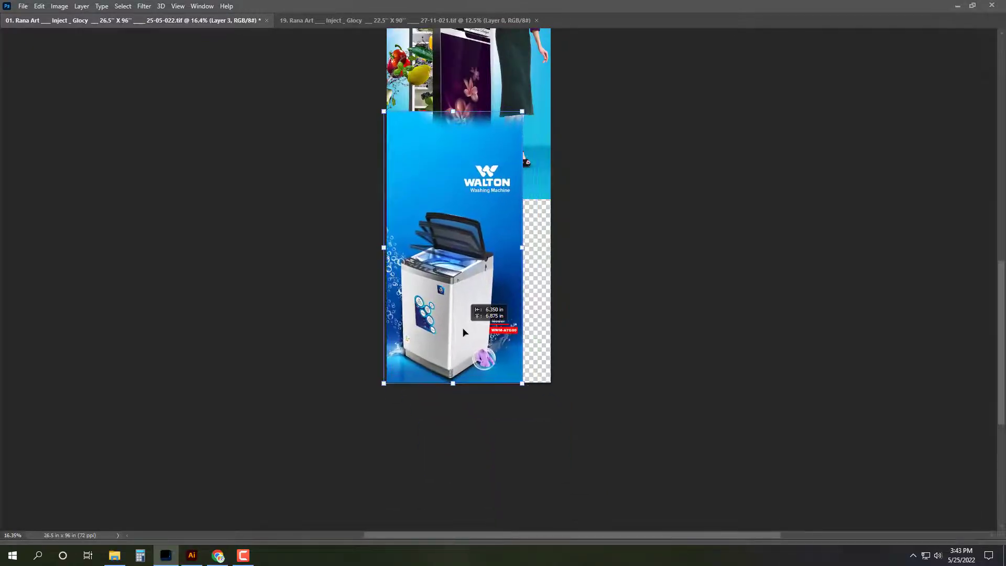
drag(528, 248, 554, 248)
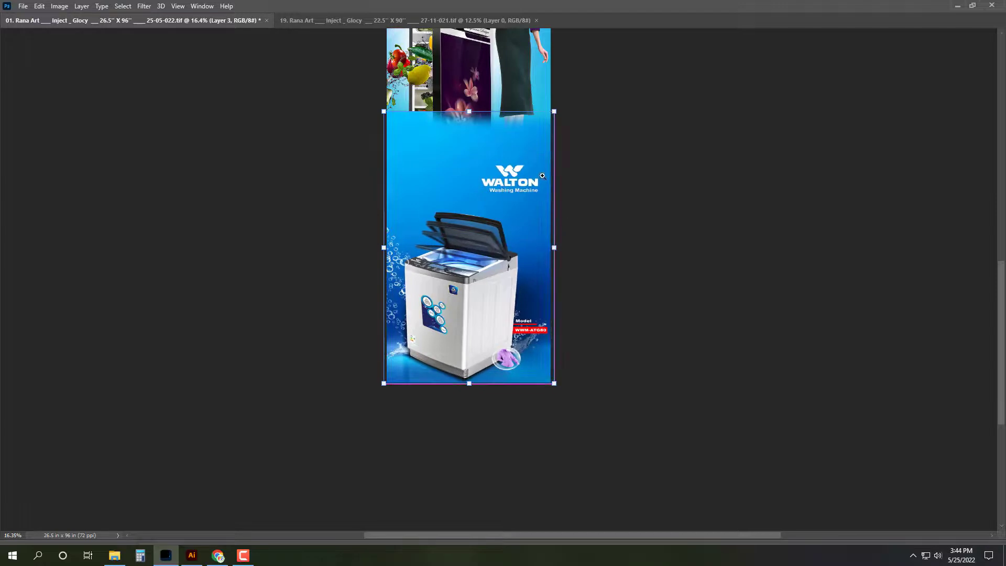
scroll(532, 199, up, 1)
key(Tab)
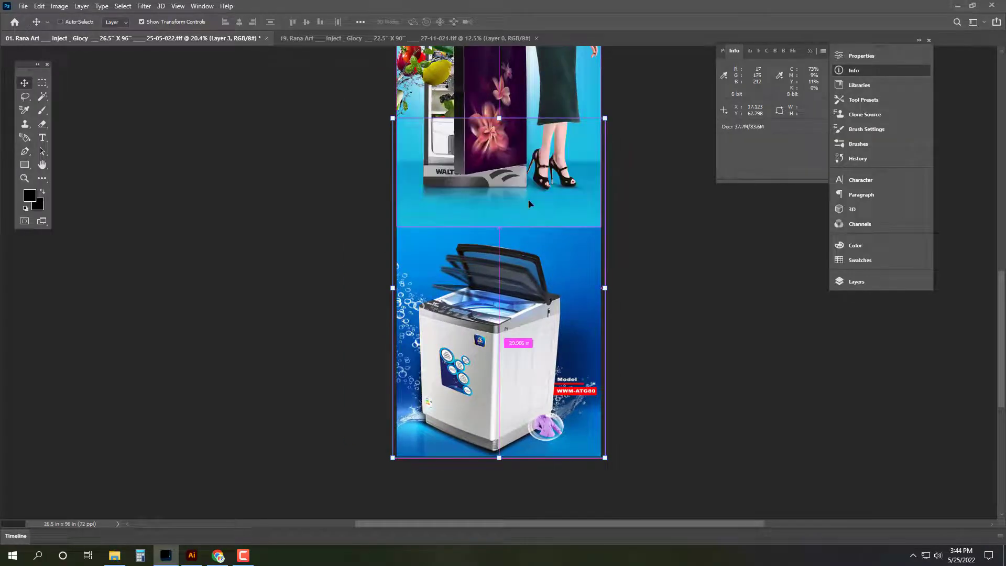
scroll(582, 157, up, 3)
Step: Erase the seam between the fridge and washer areas and raise the washer layer above the fridge
ctrl+click(462, 231)
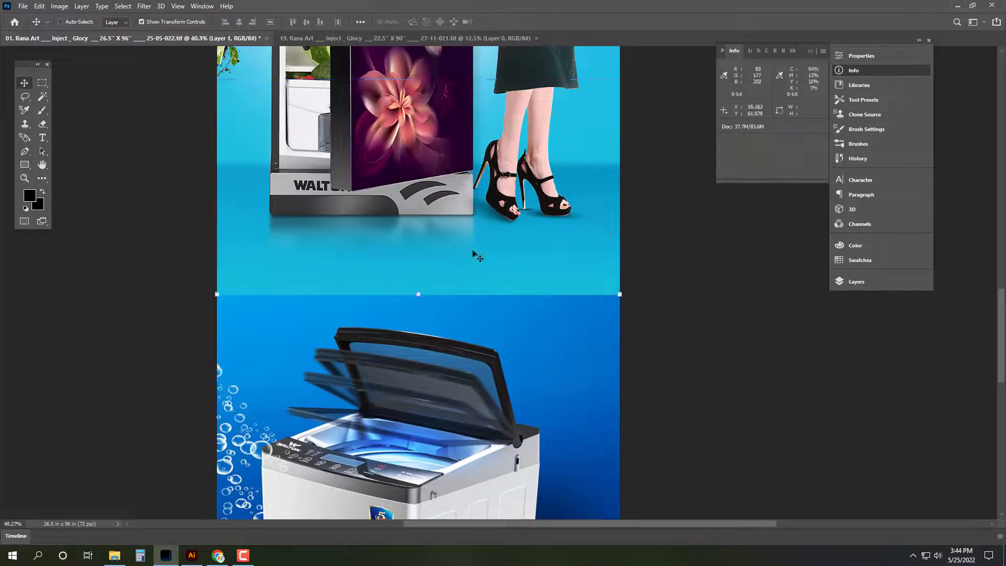
key(Delete)
key(ctrl+z)
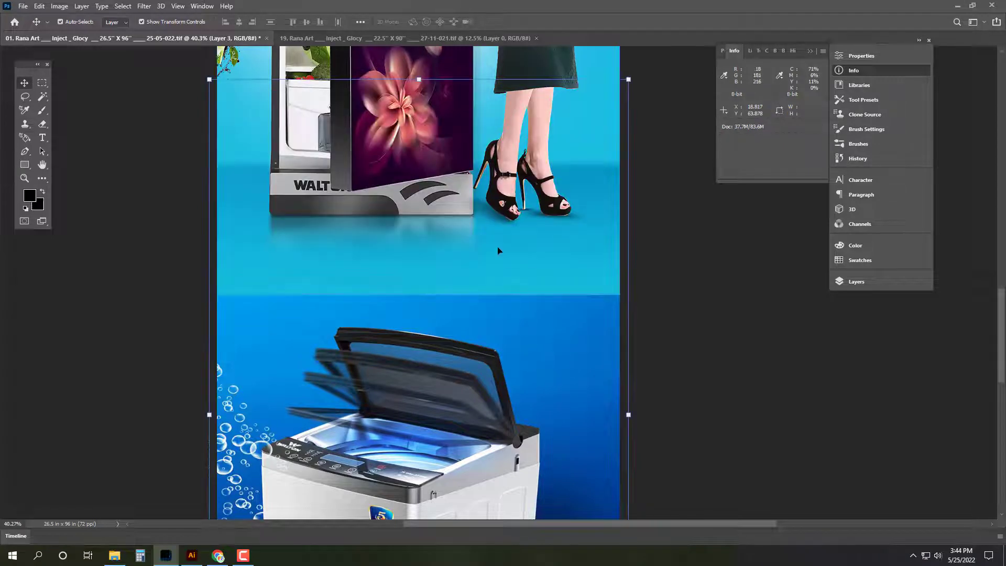
key(Tab)
key(Tab)
key(e)
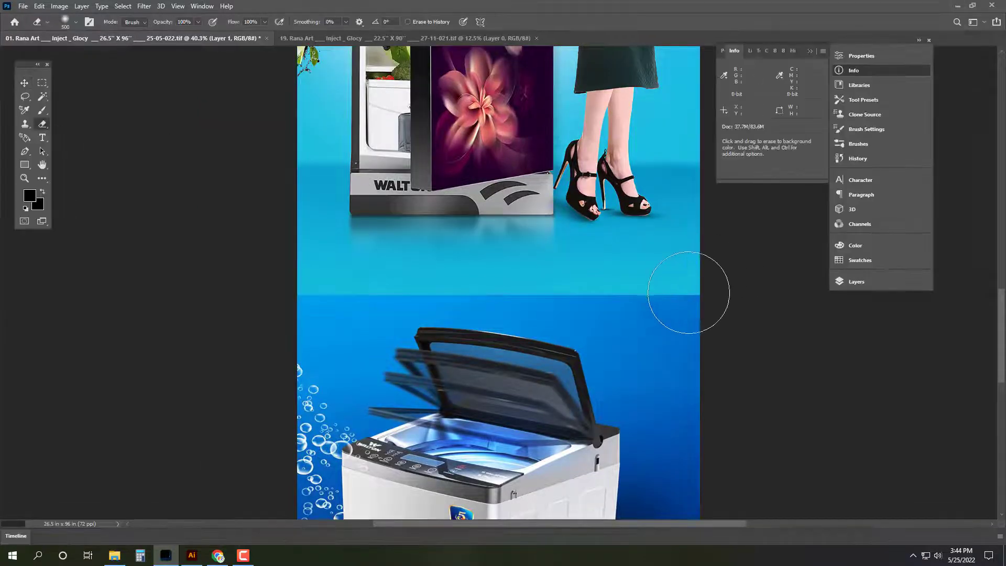
mouse_move(691, 288)
mouse_down()
mouse_move(416, 311)
mouse_move(203, 313)
mouse_up()
key(v)
click(645, 403)
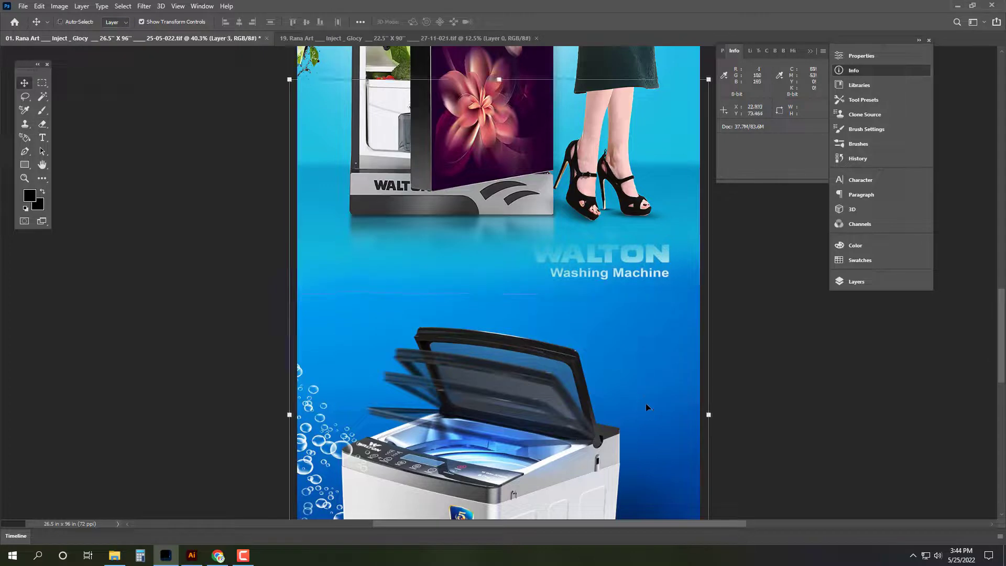
key(ctrl+shift+])
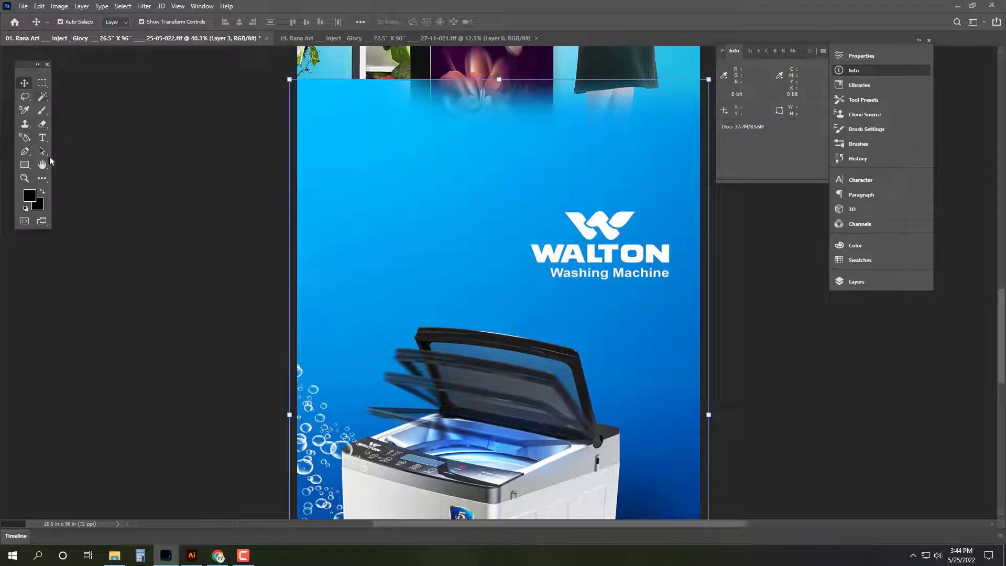
Step: Patch away the WALTON logo on the washer section with plain blue background
click(43, 181)
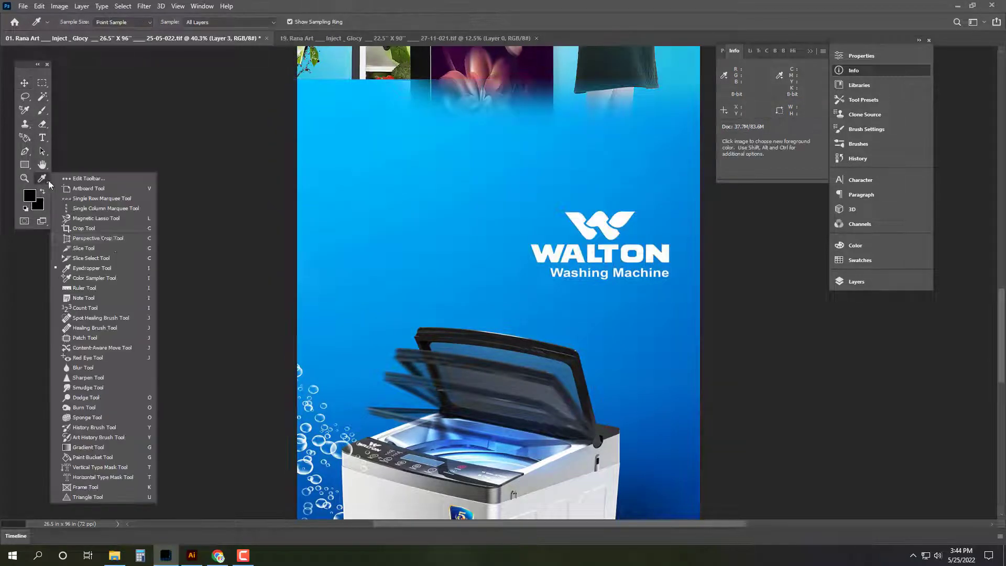
click(97, 337)
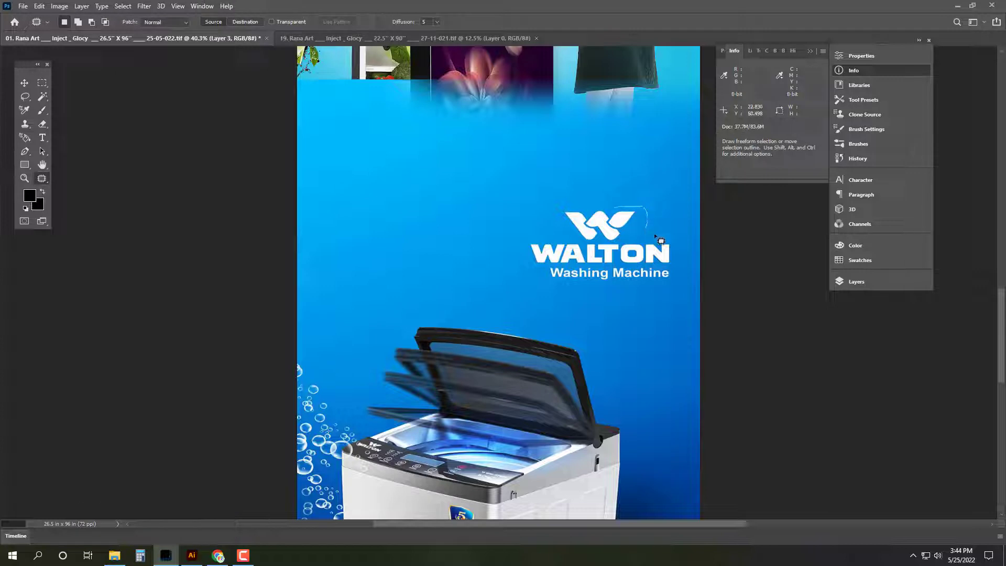
mouse_move(655, 236)
mouse_down()
mouse_move(666, 282)
mouse_move(532, 290)
mouse_up()
mouse_move(559, 237)
mouse_down()
mouse_move(549, 202)
mouse_move(581, 196)
mouse_up()
click(39, 6)
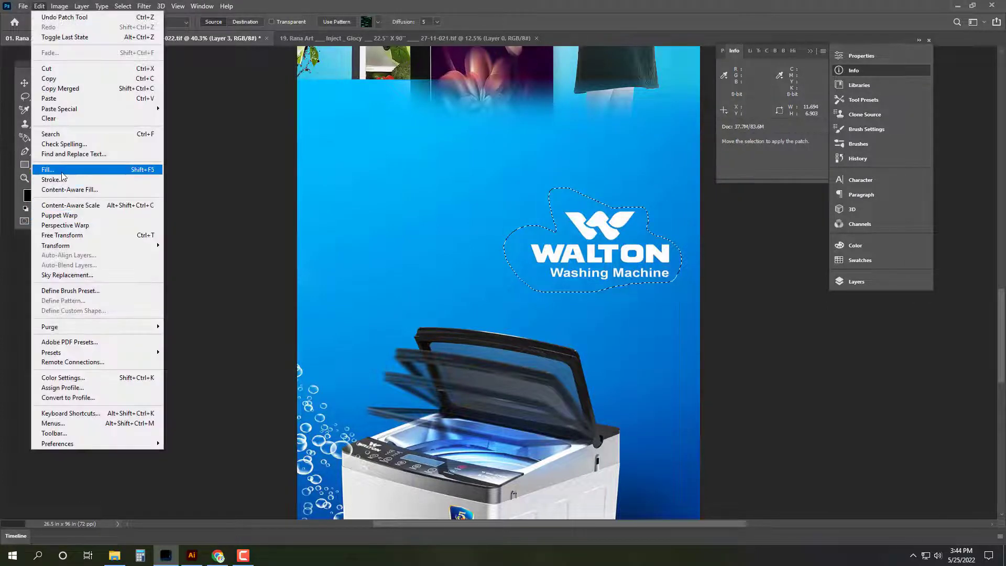
key(Escape)
click(244, 560)
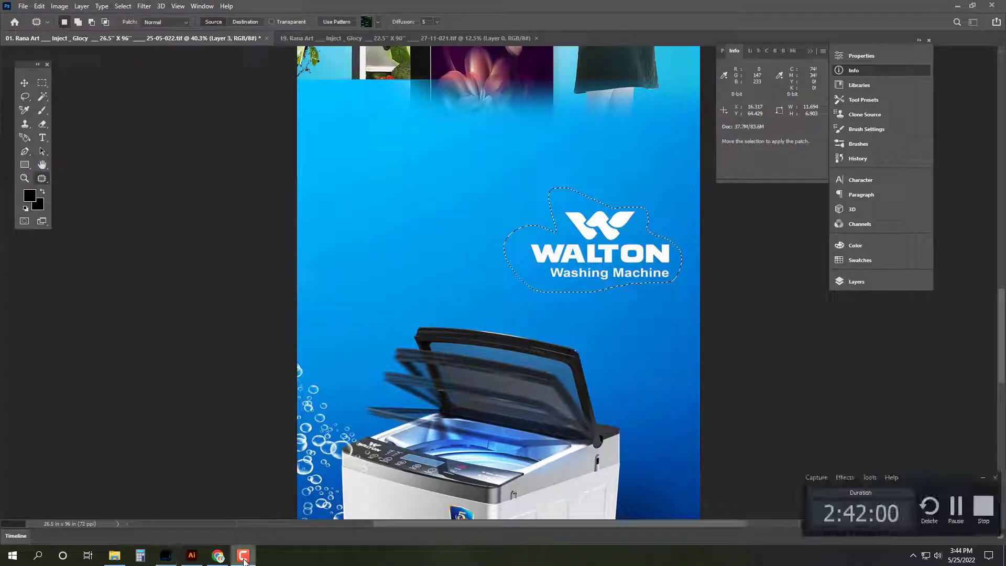
drag(602, 247, 602, 136)
key(ctrl+d)
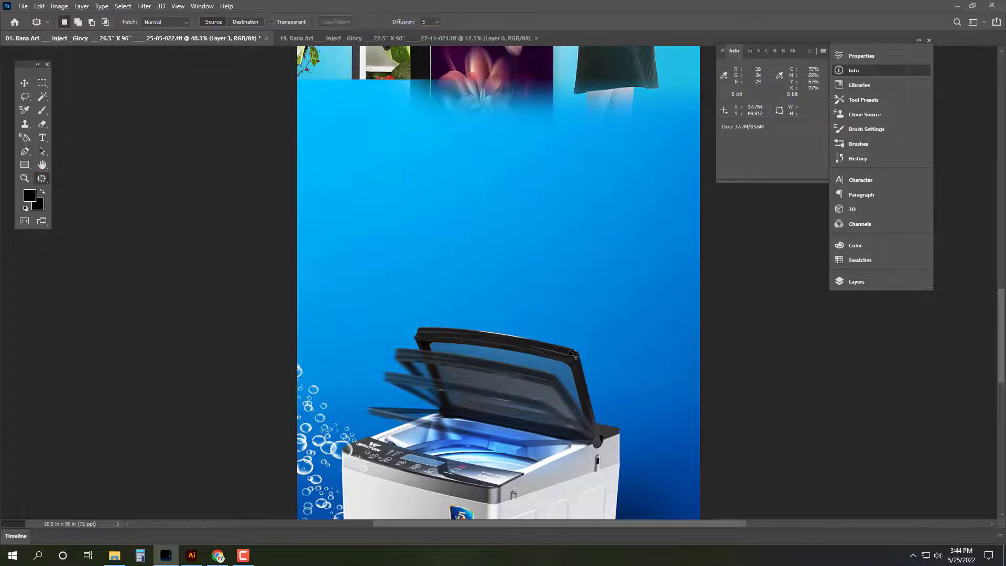
Step: Fit banner 01 in view, select the whole canvas and save it
key(v)
key(Tab)
key(ctrl+0)
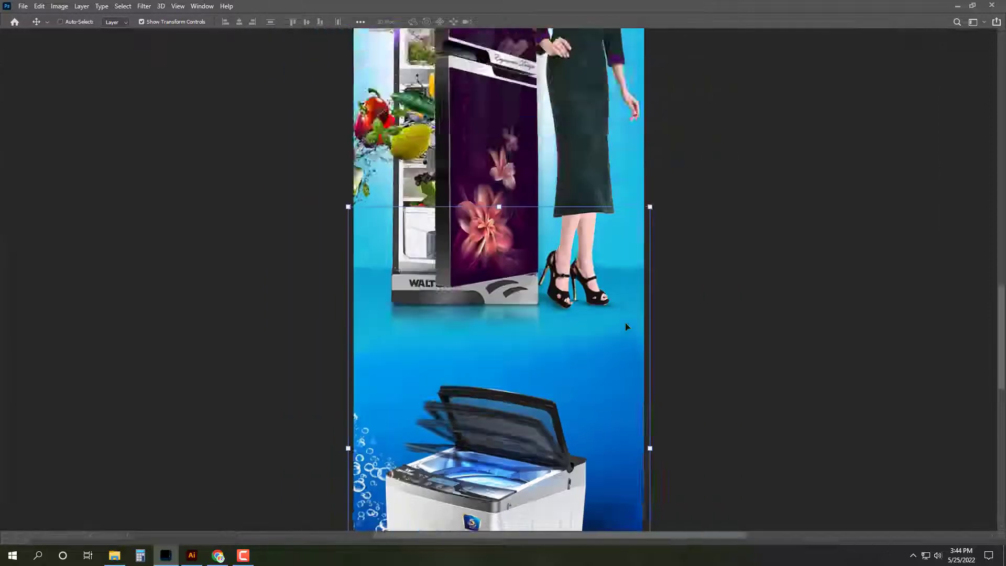
key(ctrl+a)
key(Tab)
key(ctrl+s)
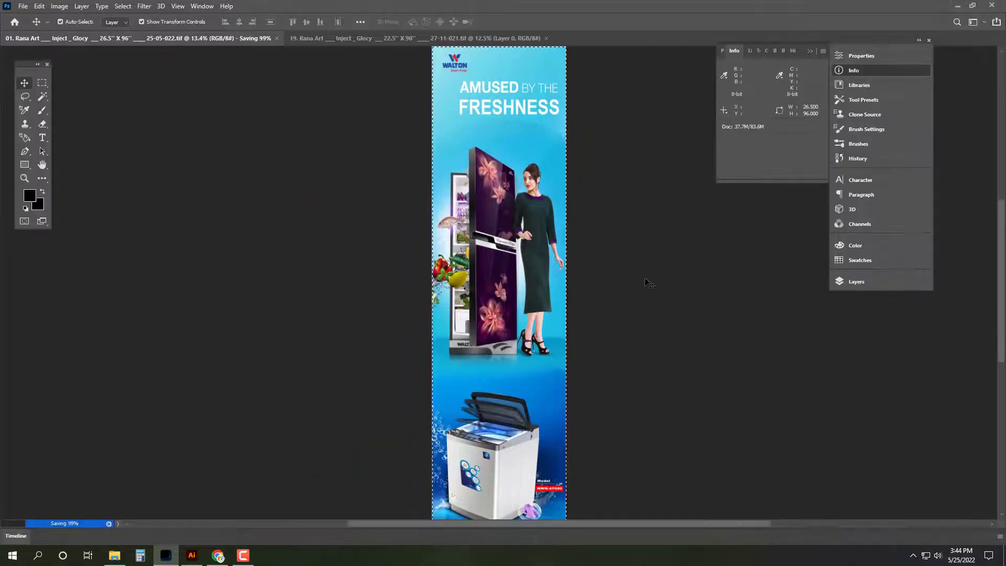
key(ctrl+d)
Step: Shorten the fridge image, stretch the washer section up to meet it, then save and close banner 01
key(ctrl+minus)
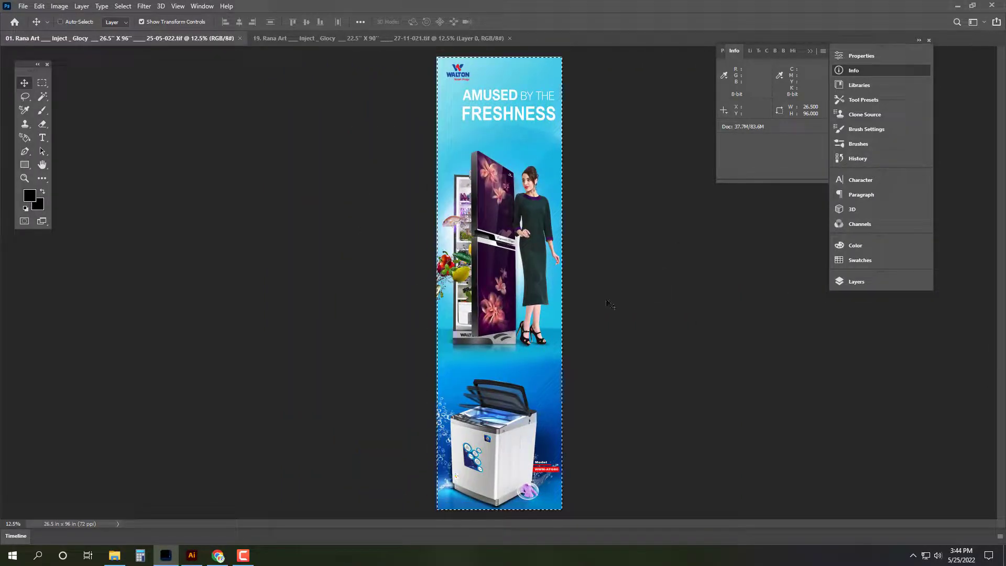
drag(502, 372, 509, 346)
click(509, 346)
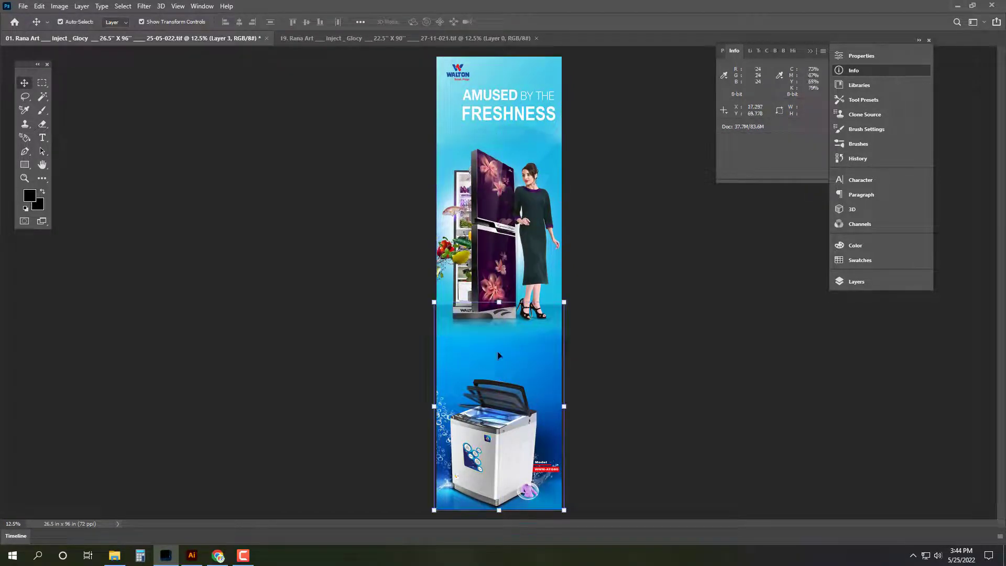
drag(499, 299, 499, 270)
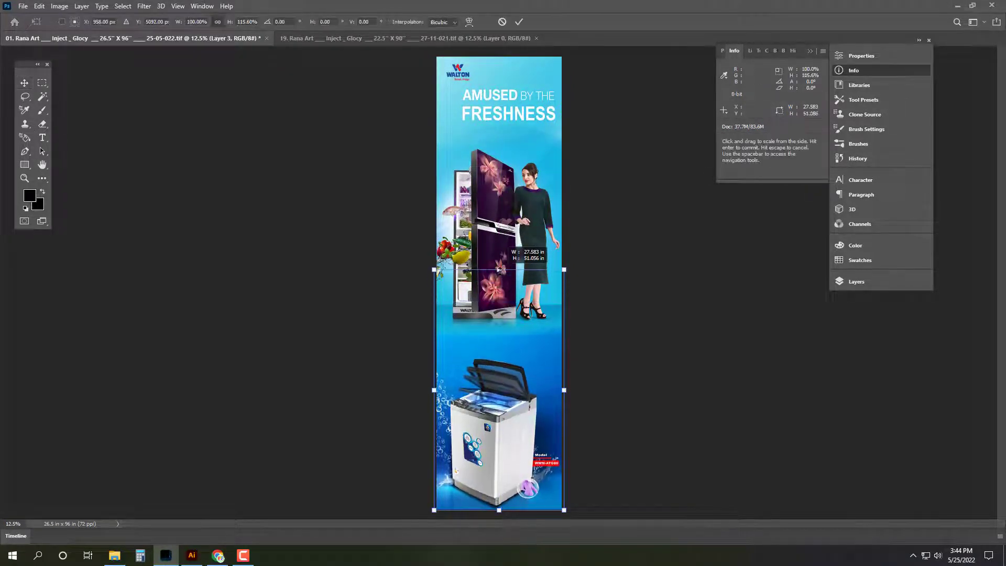
key(Return)
key(ctrl+s)
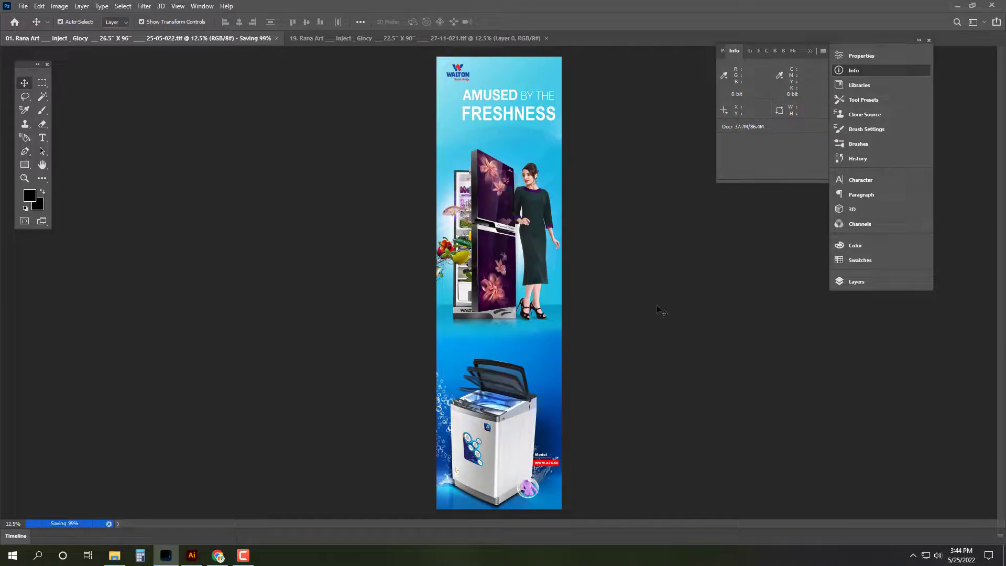
key(ctrl+w)
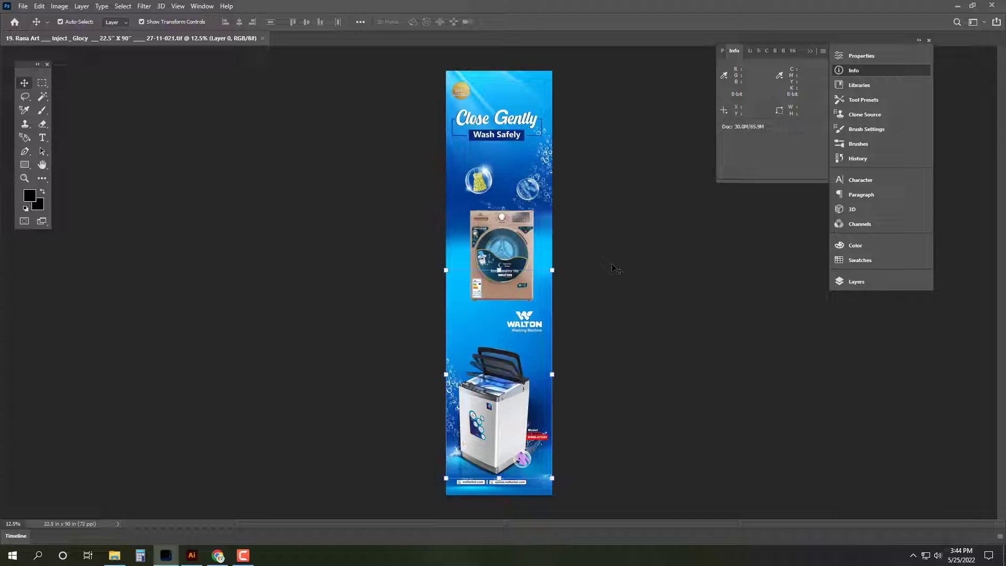
key(ctrl+o)
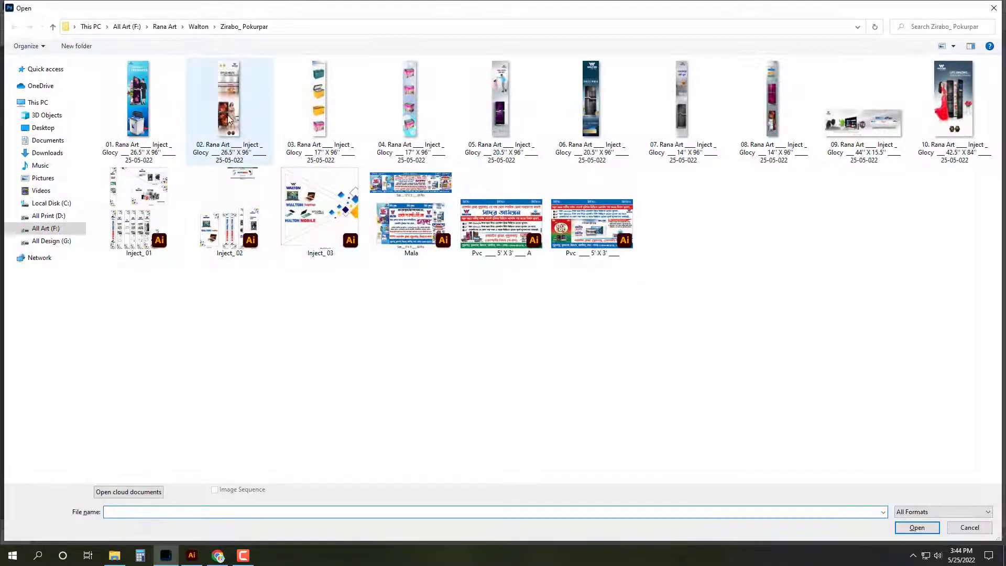
Step: Cancel opening banner 02, fit the Close Gently banner and check its image size
click(229, 105)
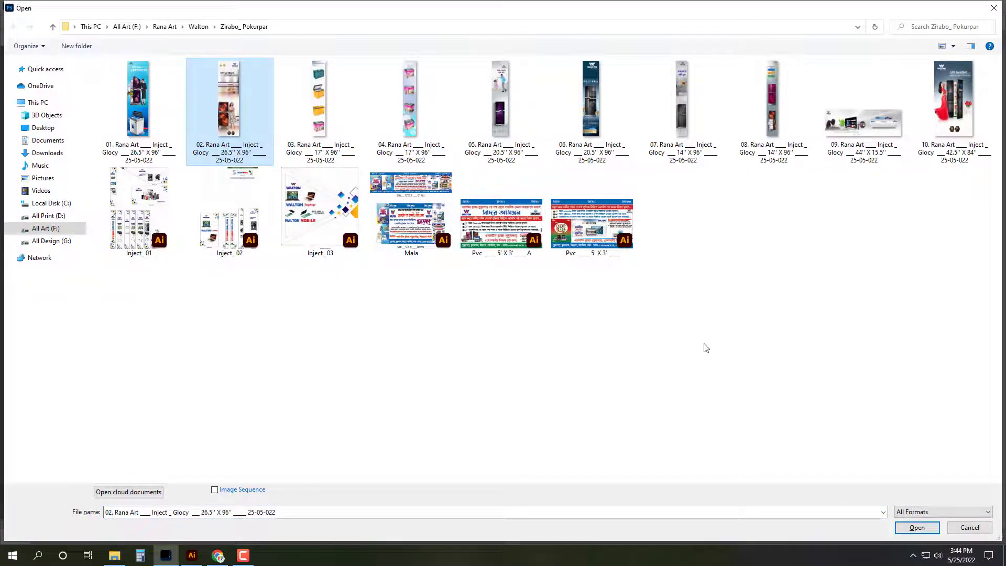
key(Escape)
key(Tab)
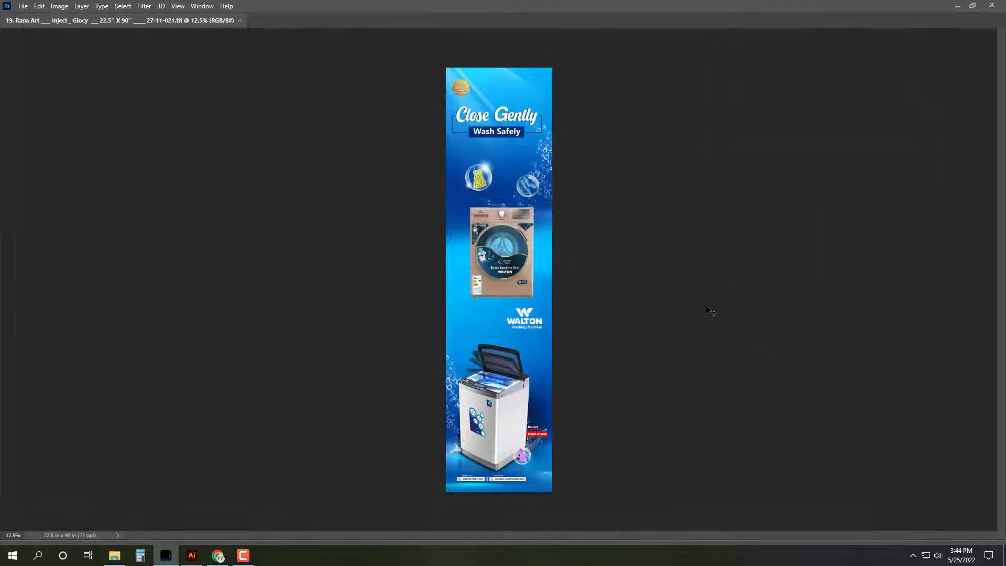
key(ctrl+0)
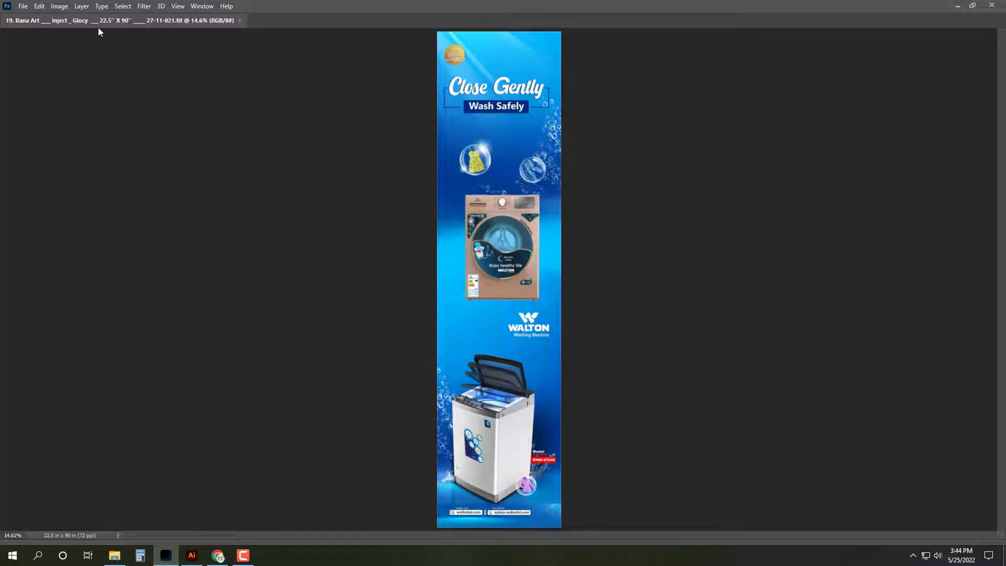
click(57, 6)
click(112, 85)
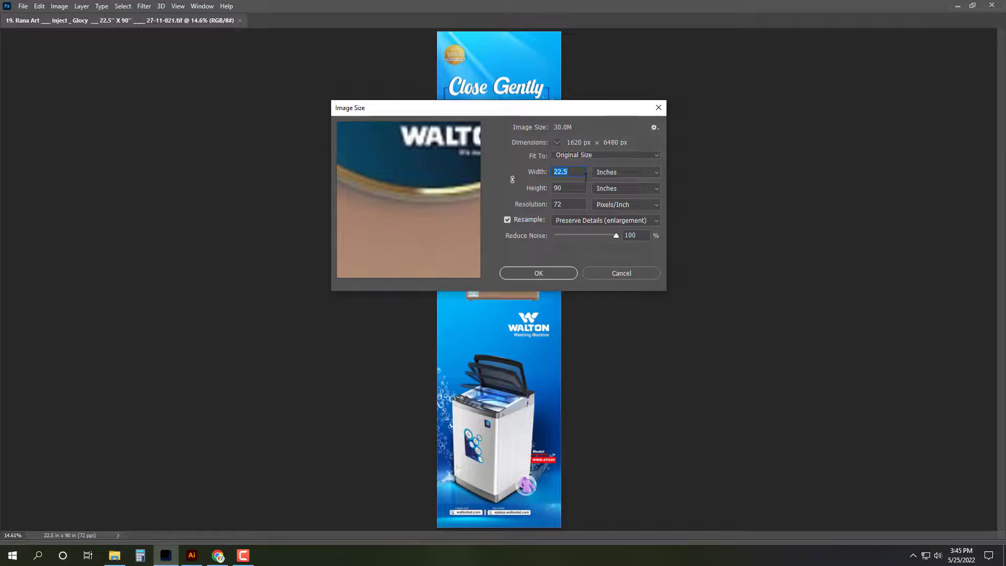
key(Escape)
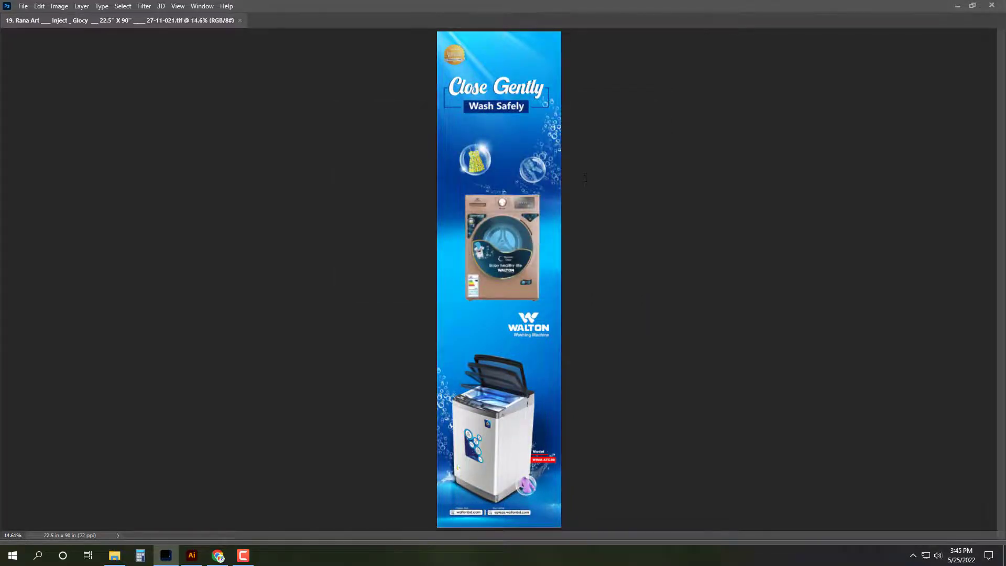
Step: Reopen banner file 01 from the Open dialog
key(ctrl+o)
key(Down)
key(Return)
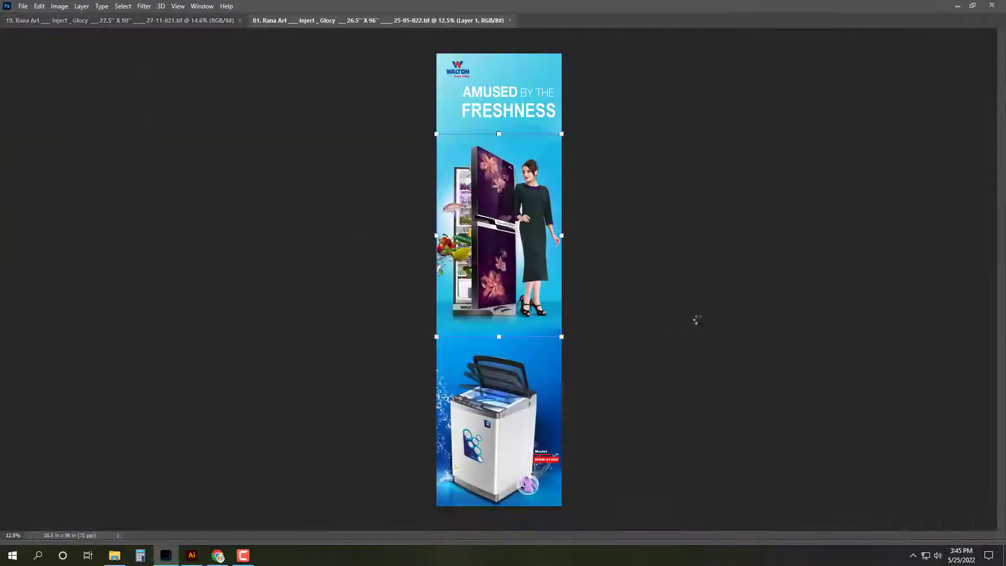
Step: Resize the Close Gently banner to 26.5 × 96 inches in Image Size, then fit and select the canvas
key(Escape)
click(199, 21)
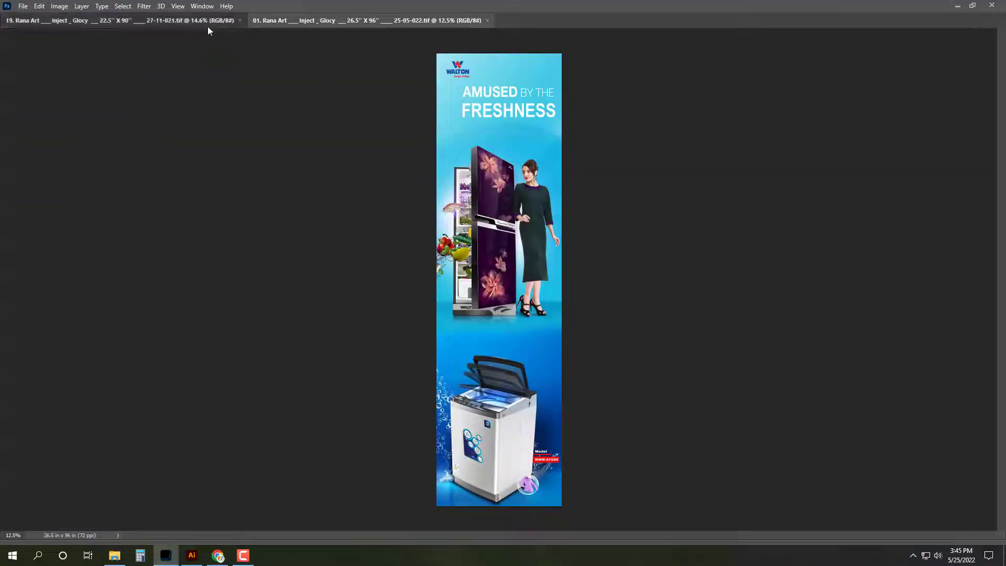
click(60, 10)
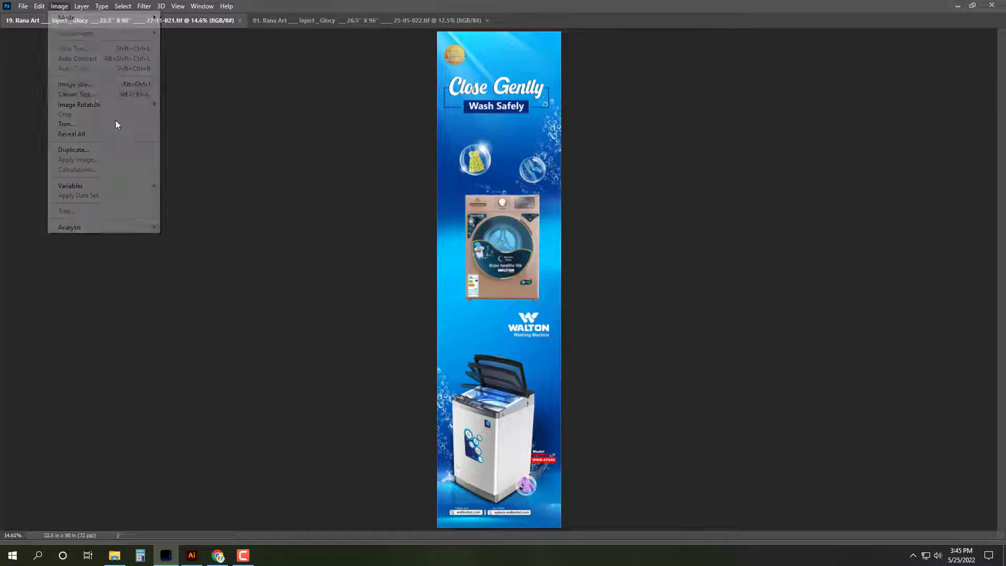
click(74, 95)
text(26.5)
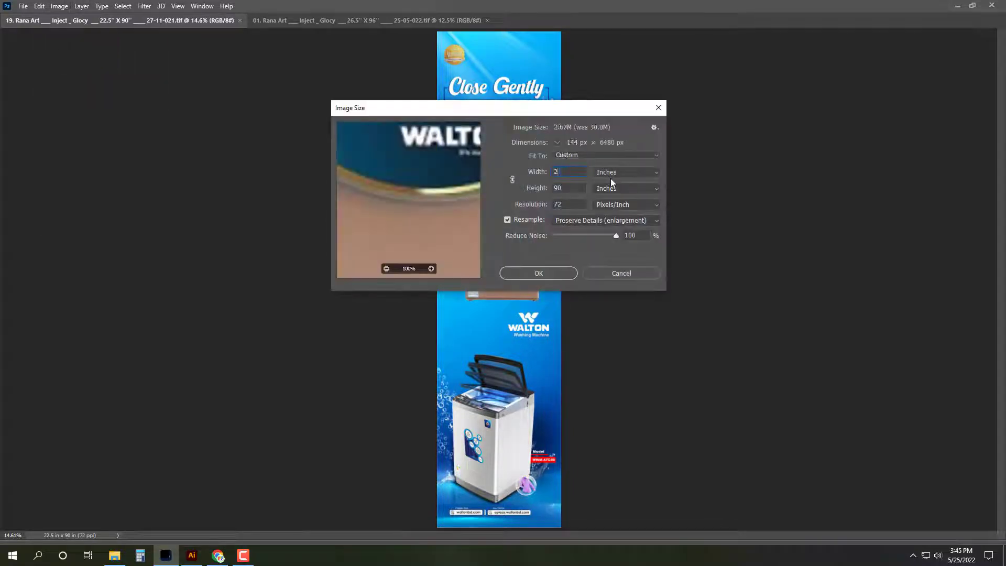
key(Tab)
text(96)
key(Return)
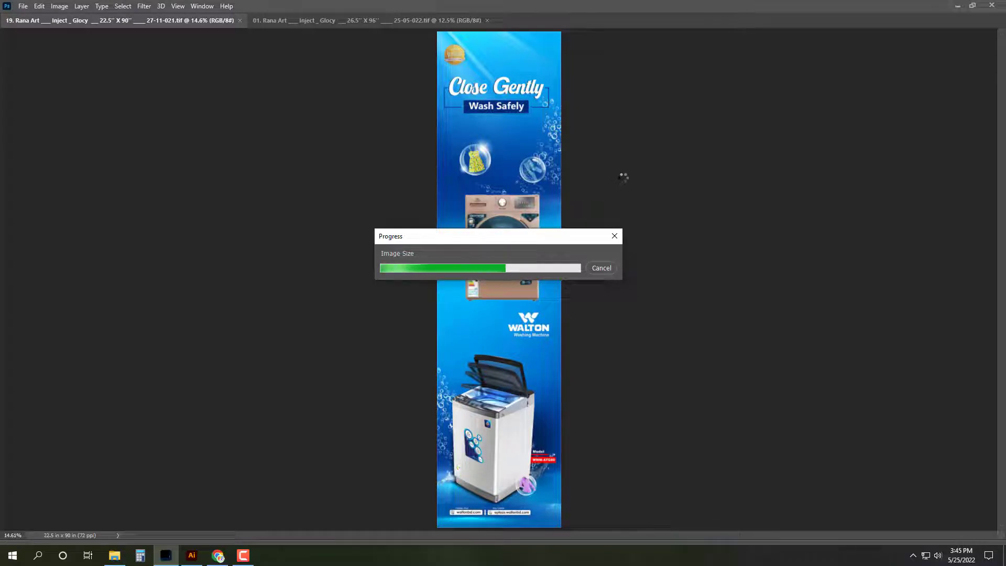
key(ctrl+a)
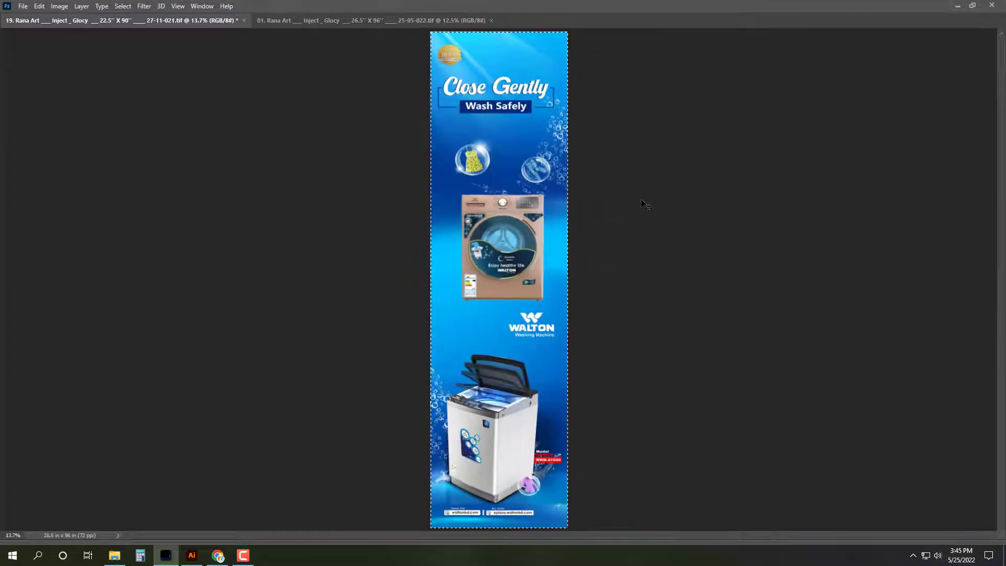
key(Tab)
key(ctrl+0)
Step: In Save As, navigate from the Walton folder into Zirabo_Pokurpar
key(ctrl+shift+s)
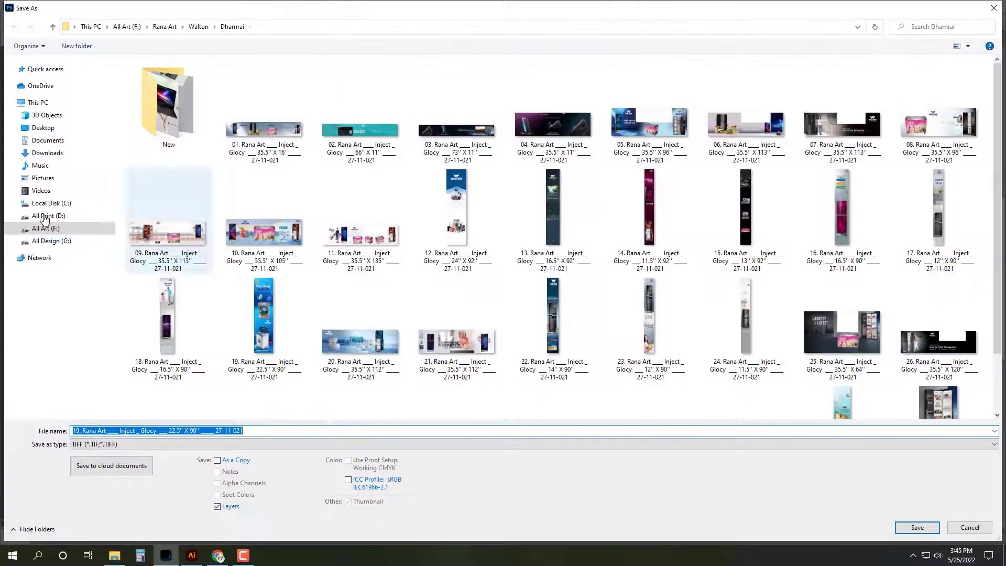
click(46, 228)
key(Escape)
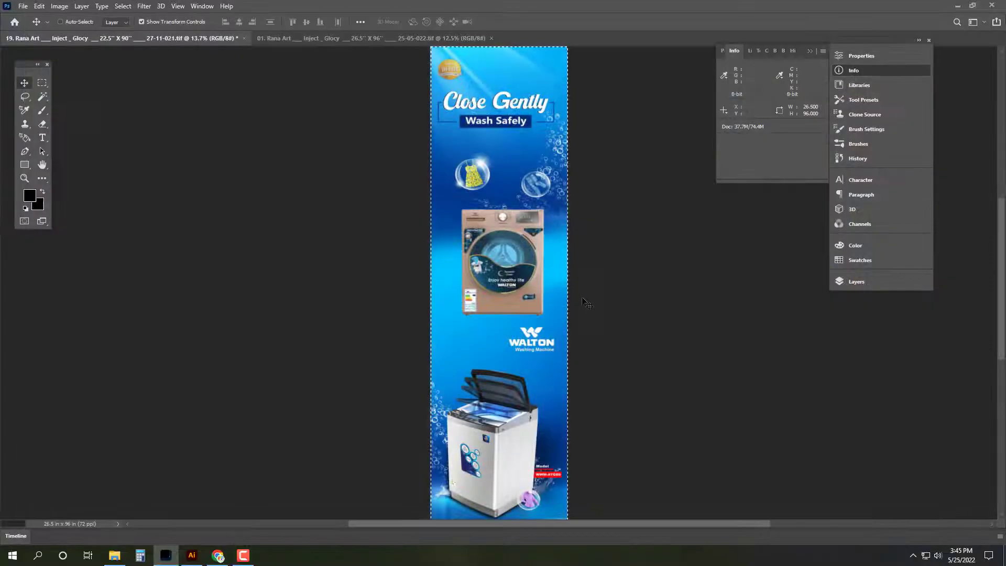
key(ctrl+shift+s)
click(52, 27)
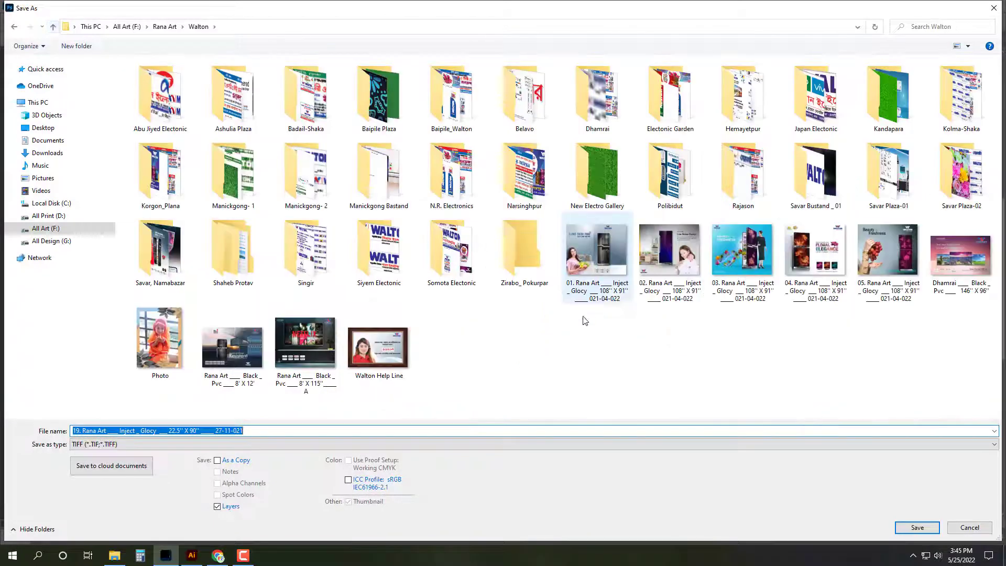
double_click(524, 238)
Step: Save the banner as TIFF over the existing 02 26.5" X 96" file, then reopen it to check
click(265, 105)
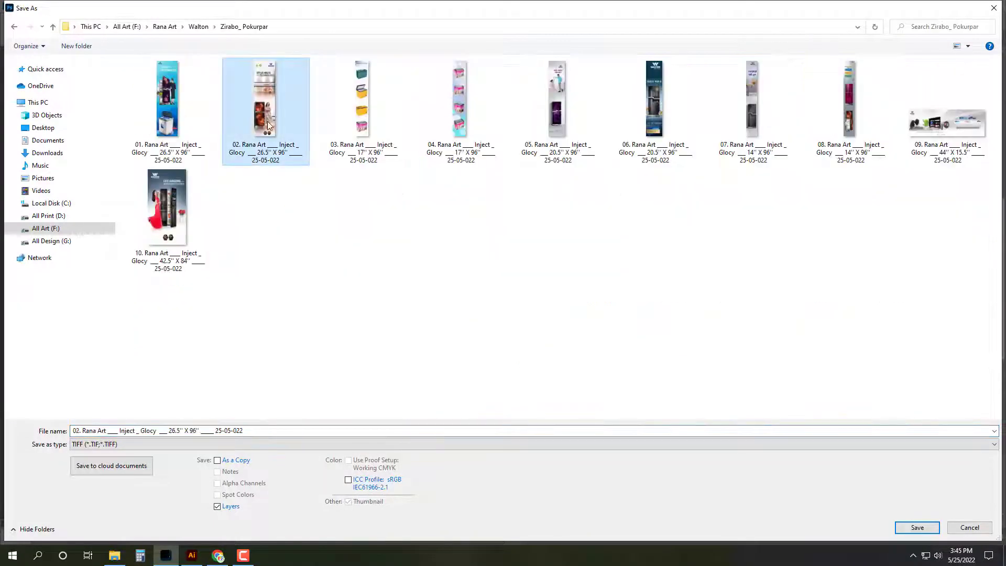
key(Delete)
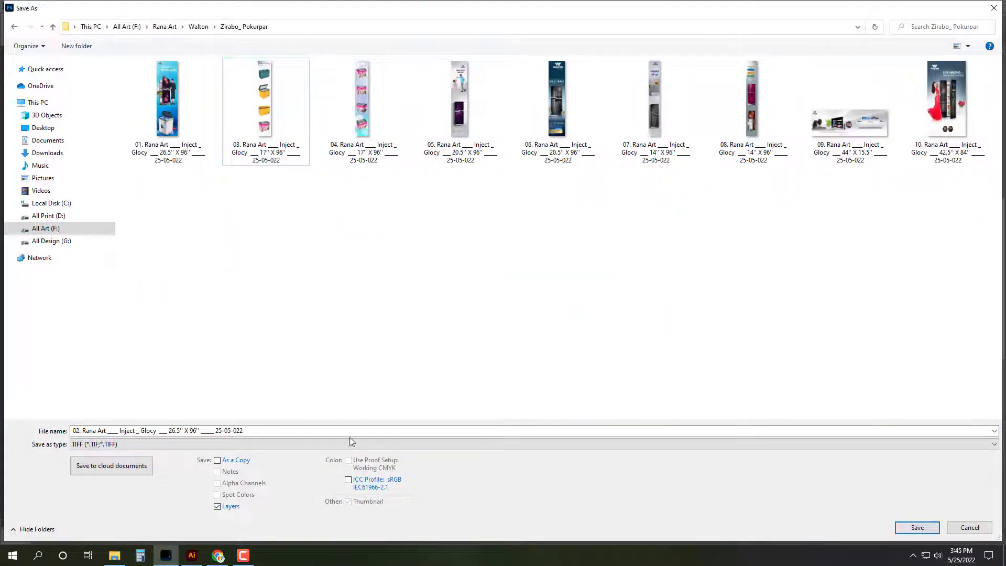
click(350, 435)
click(925, 531)
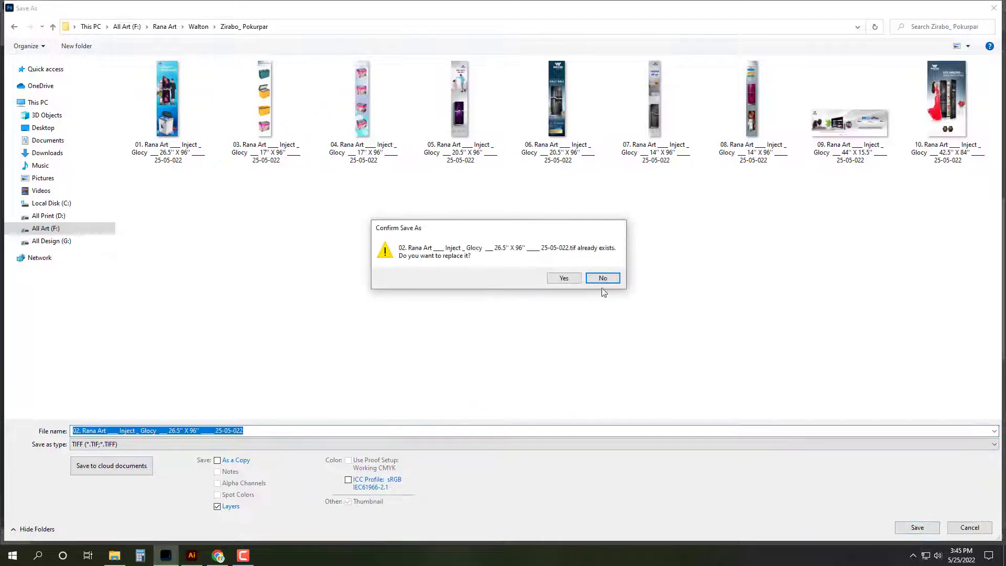
click(561, 276)
click(631, 138)
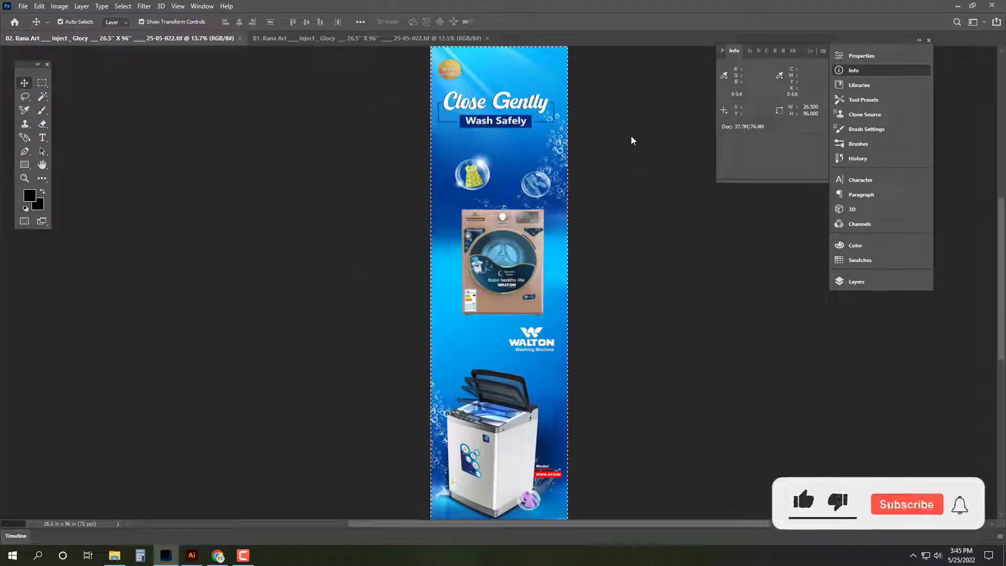
key(ctrl+o)
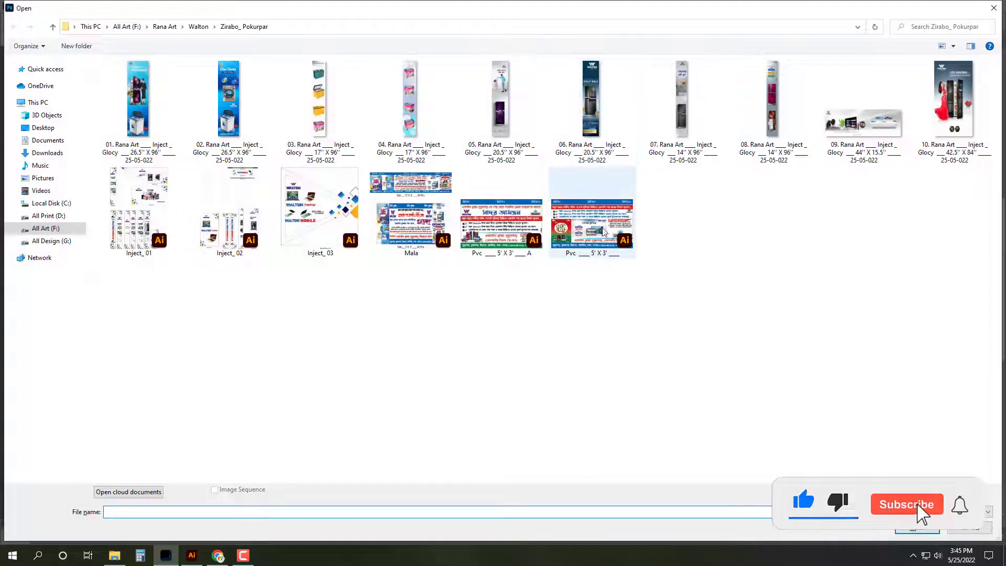
double_click(229, 100)
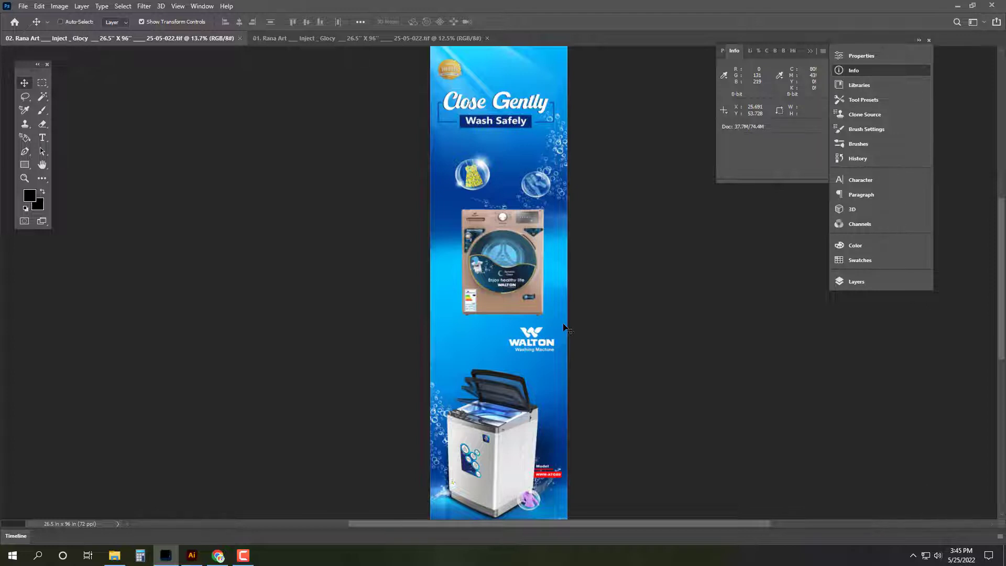
Step: Close all open banner documents at once with Ctrl+Alt+W
key(ctrl+alt+w)
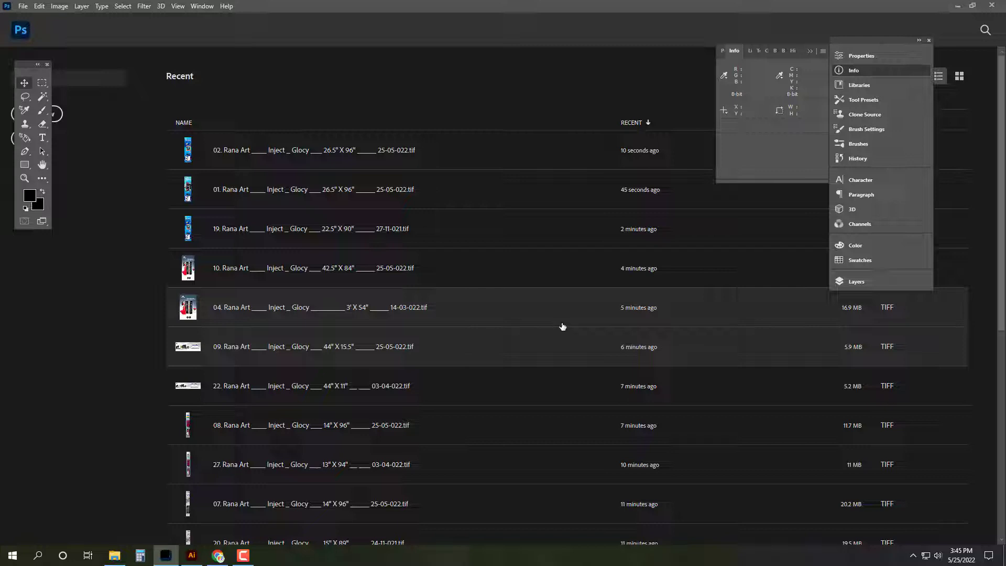
Step: Go from the Dhamrai folder back to Walton, into Korgon_Plana, and open banner 38 (17" X 94")
click(115, 556)
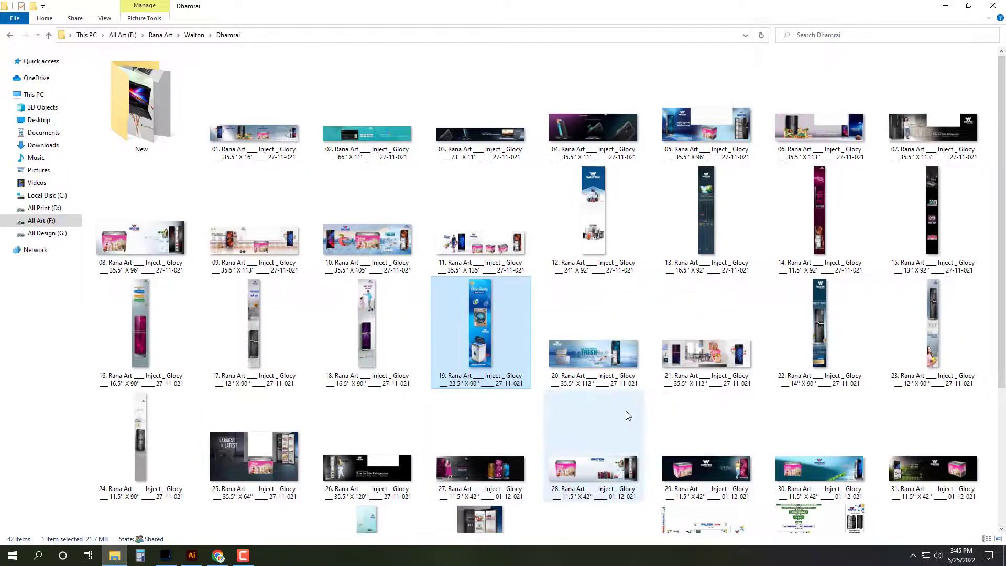
scroll(637, 414, down, 3)
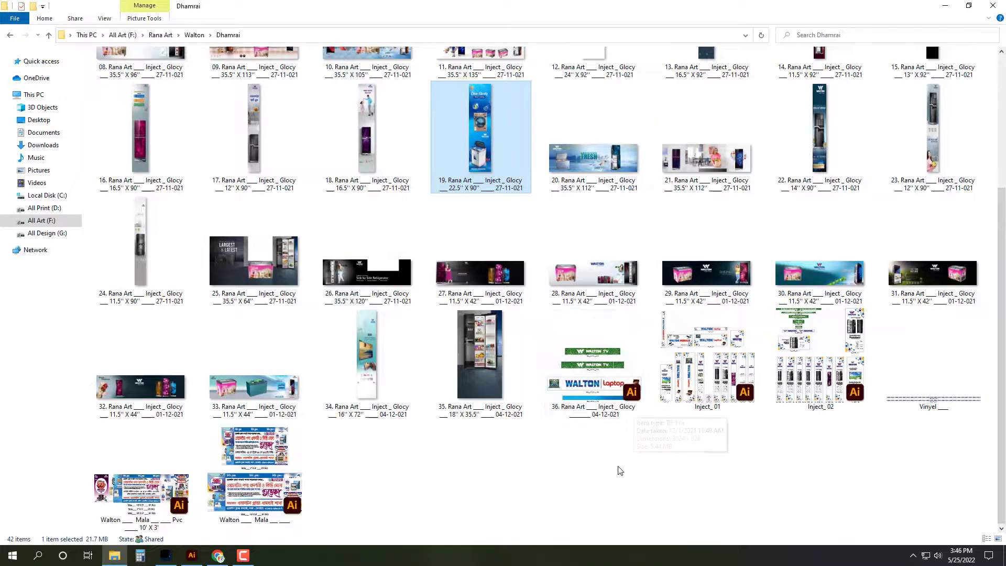
scroll(620, 470, up, 3)
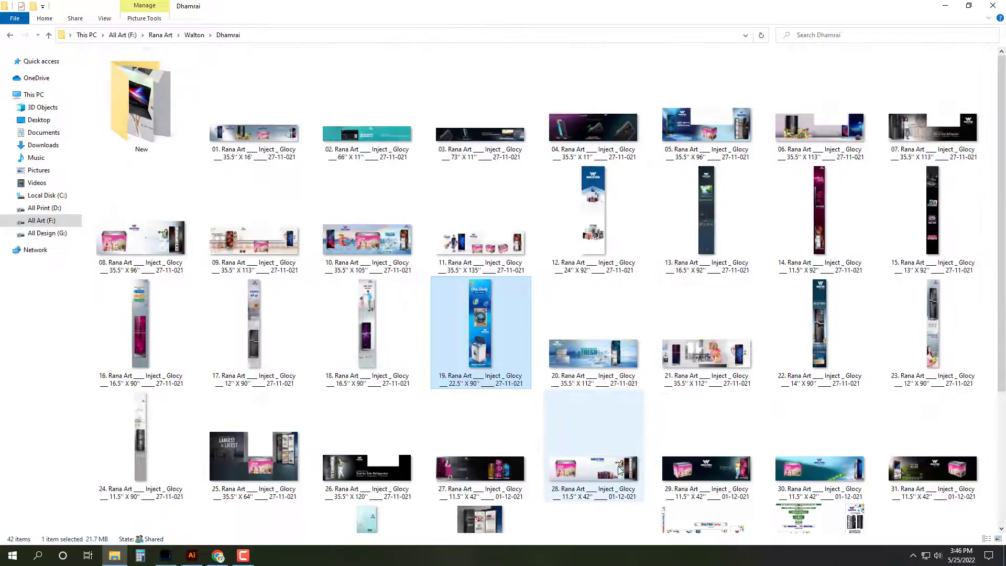
key(alt+Left)
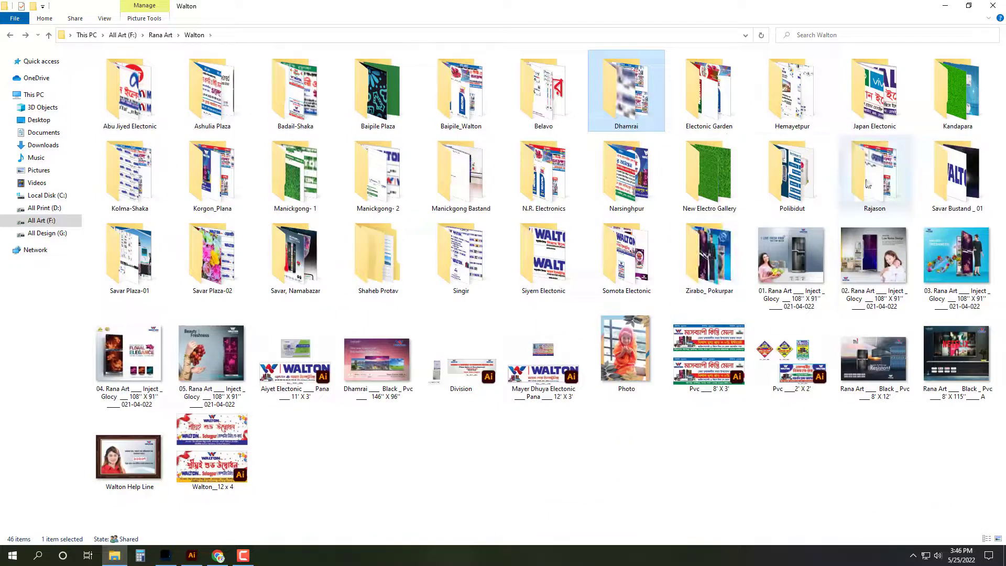
click(709, 94)
click(794, 175)
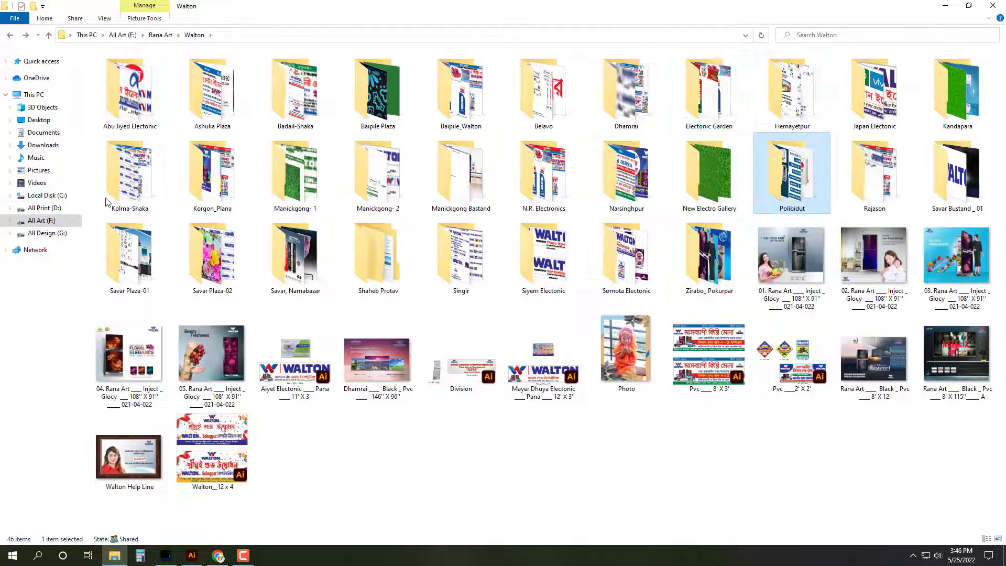
click(239, 178)
double_click(239, 177)
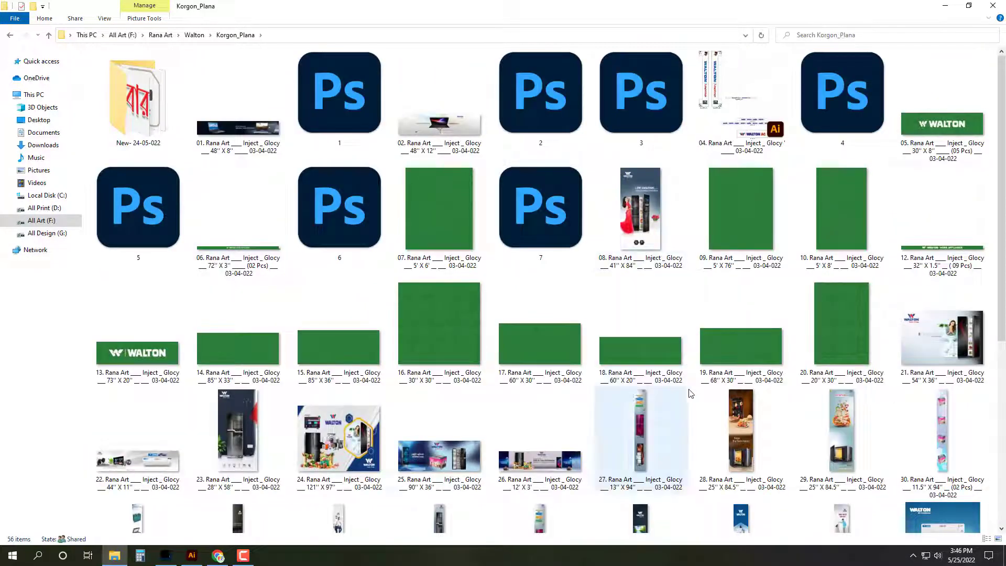
scroll(751, 495, down, 5)
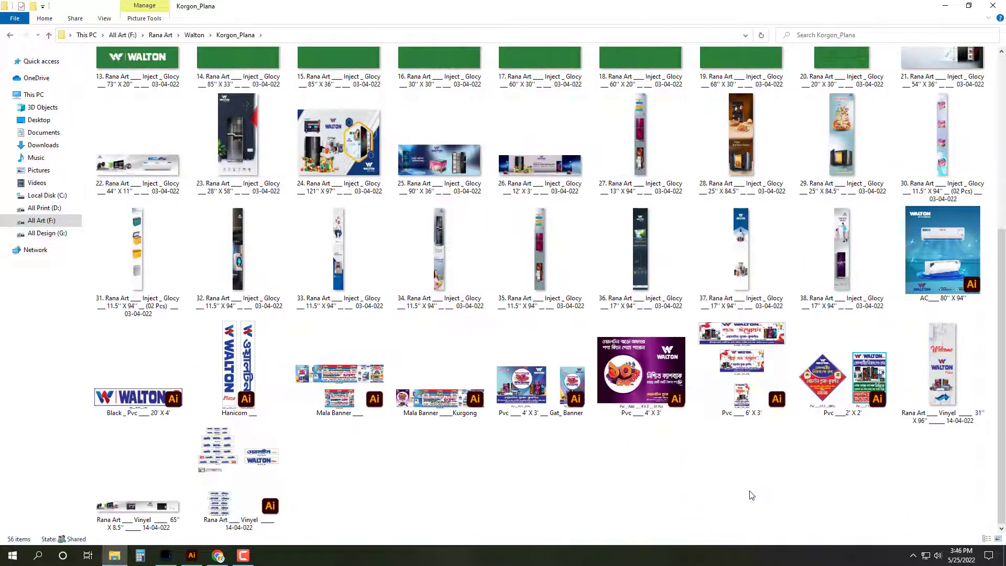
click(842, 251)
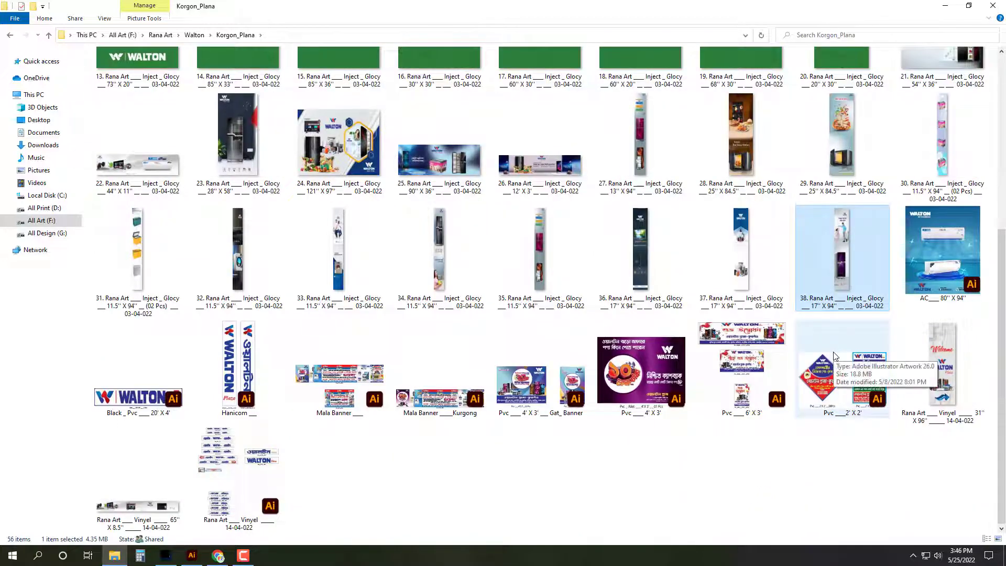
key(Return)
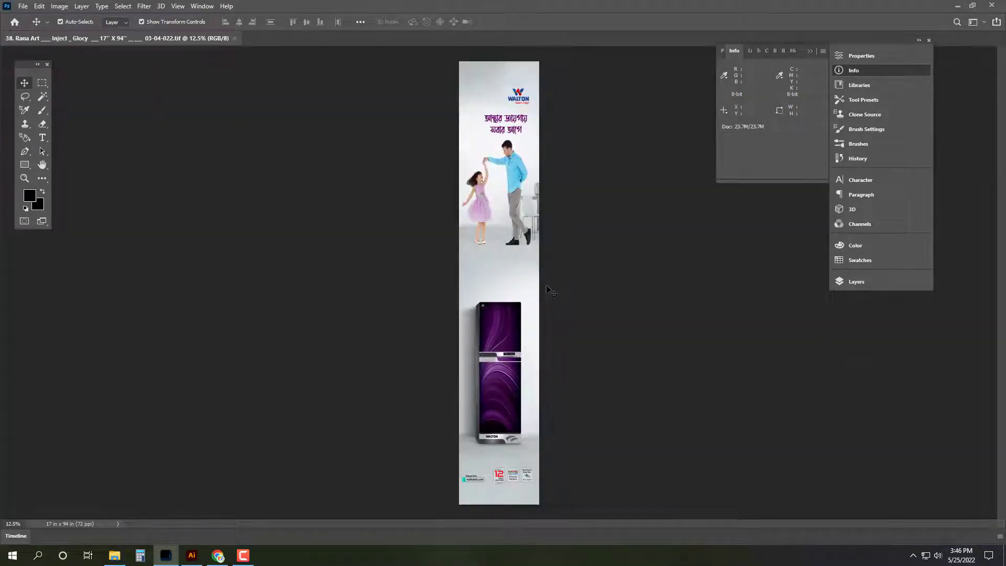
Step: Select the Walton logo near the banner top with the Patch tool and fill it away
drag(527, 244, 547, 190)
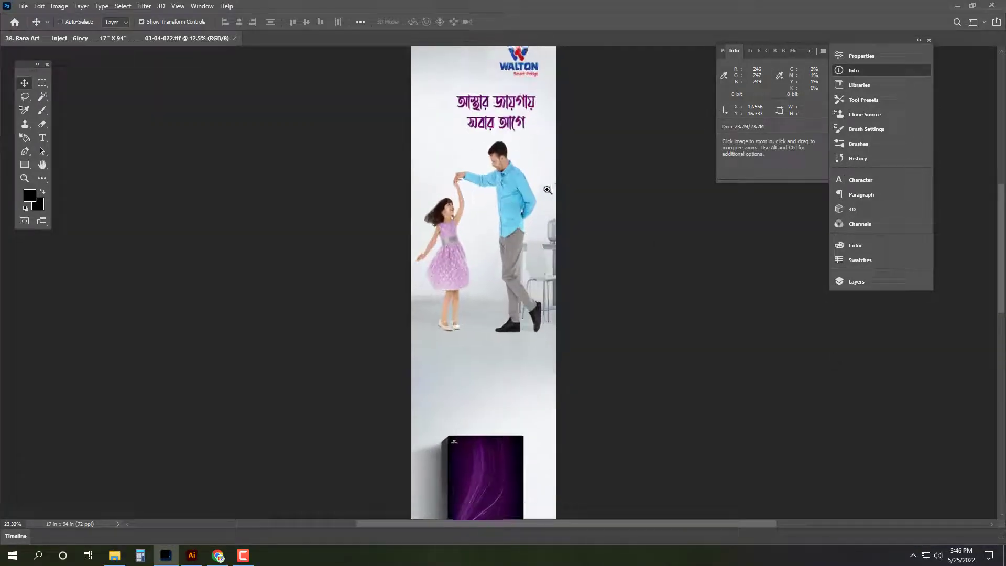
click(495, 262)
key(Escape)
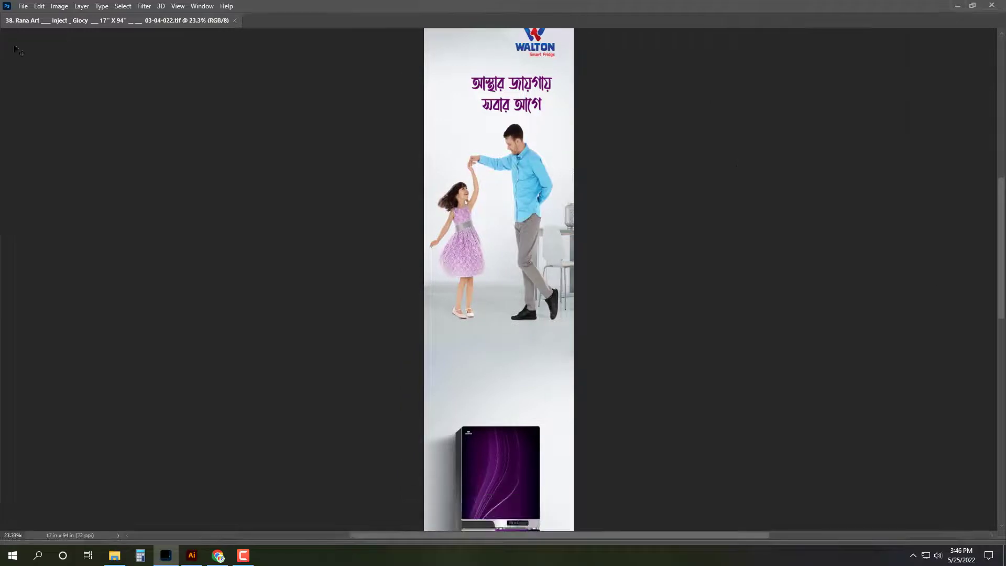
scroll(602, 131, down, 3)
scroll(532, 79, up, 2)
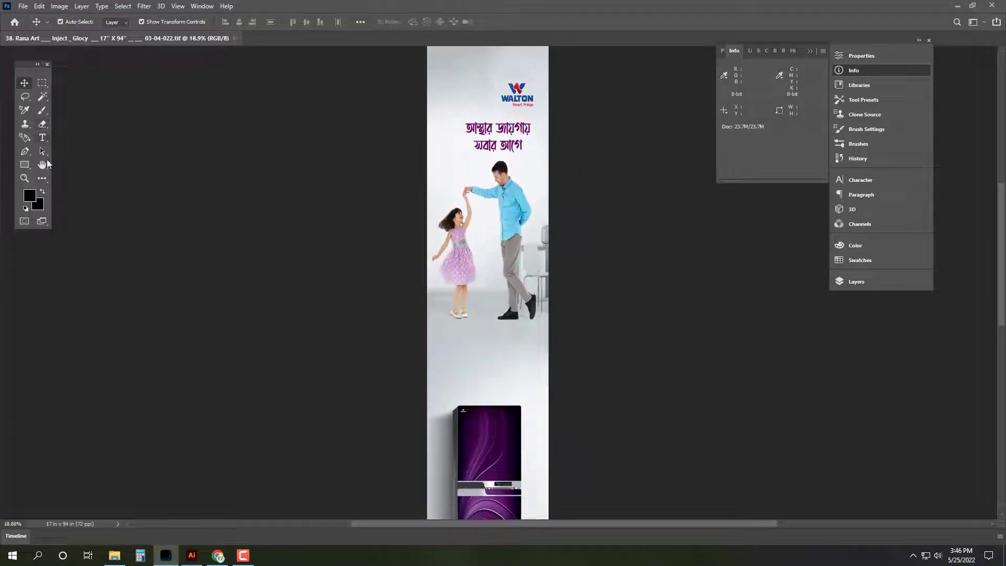
key(i)
right_click(46, 183)
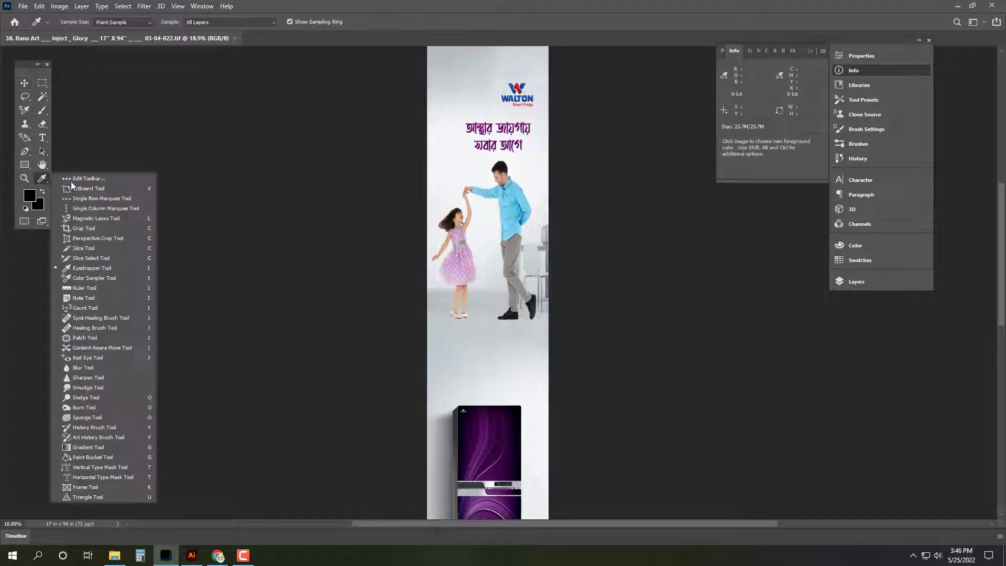
click(79, 349)
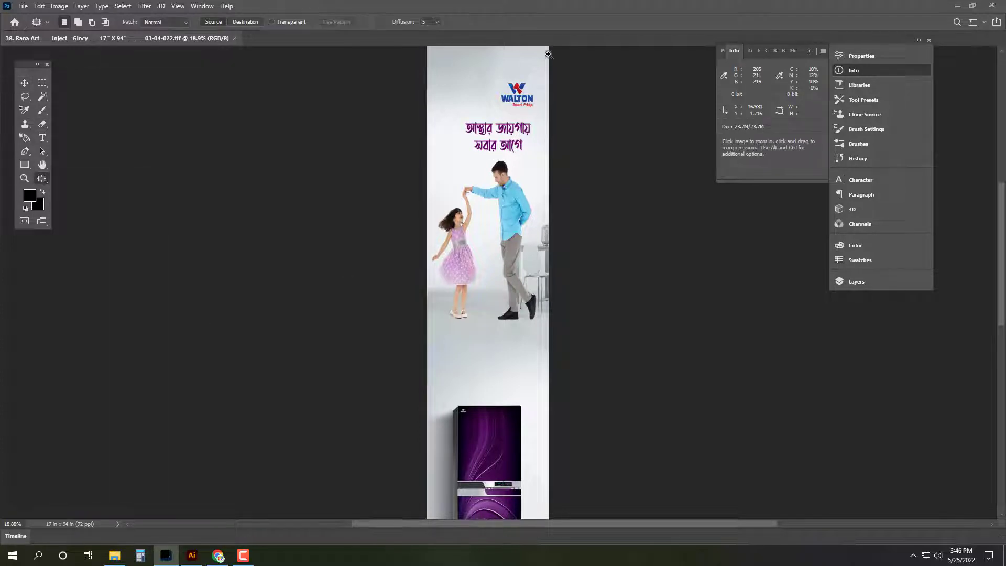
scroll(493, 153, up, 2)
mouse_move(435, 135)
mouse_down()
mouse_move(534, 135)
mouse_move(501, 177)
mouse_move(436, 137)
mouse_up()
click(40, 5)
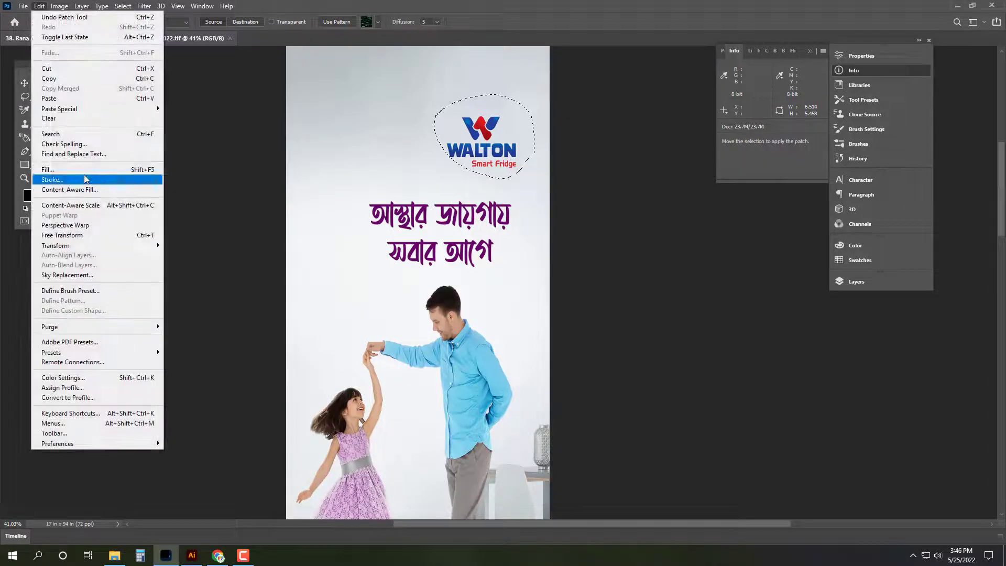
click(77, 170)
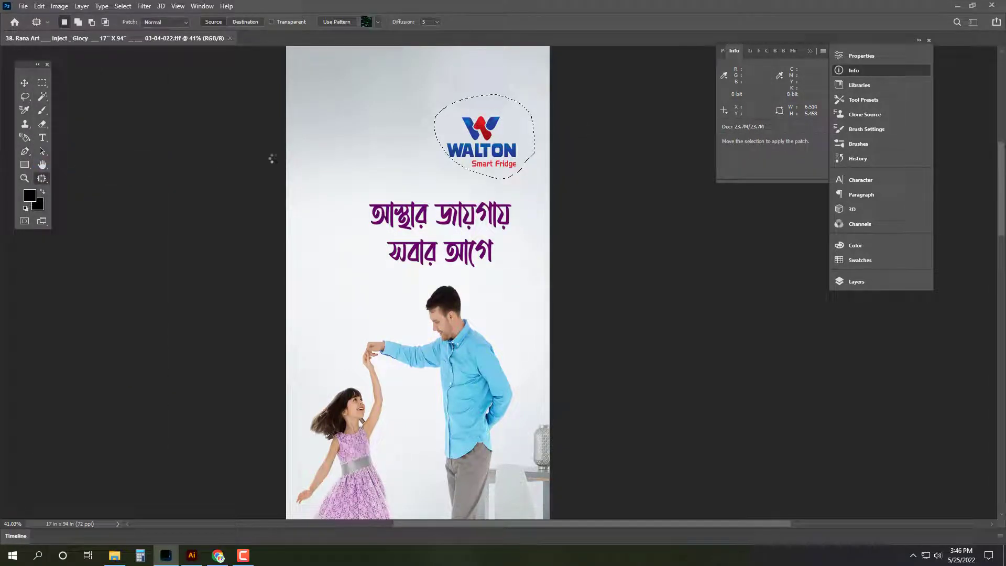
key(ctrl+d)
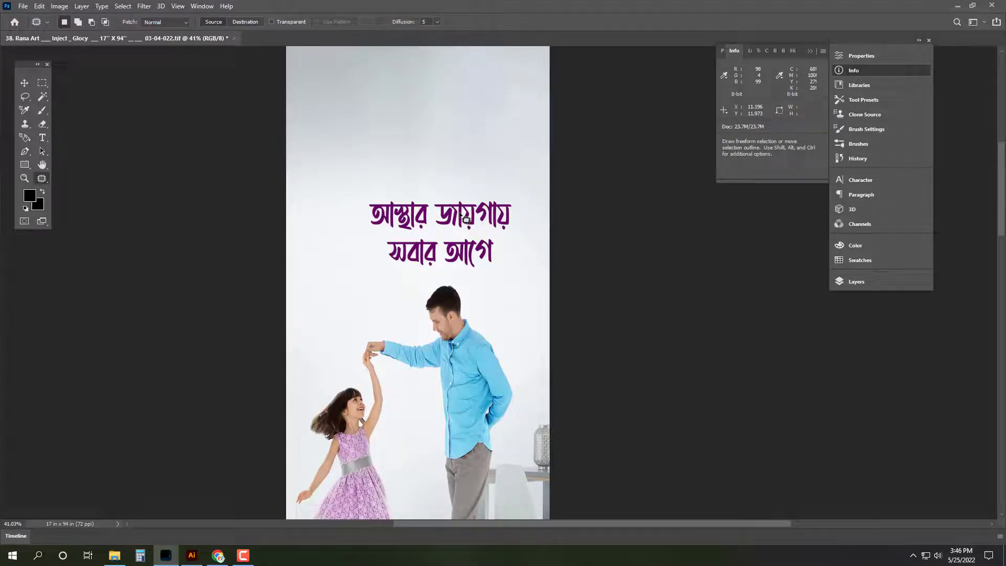
Step: Outline the purple Bengali headline and content-aware fill it with background, then view the whole banner
mouse_move(481, 192)
mouse_down()
mouse_move(516, 198)
mouse_move(496, 268)
mouse_move(414, 279)
mouse_move(373, 238)
mouse_move(414, 182)
mouse_move(475, 190)
mouse_up()
click(39, 6)
click(47, 167)
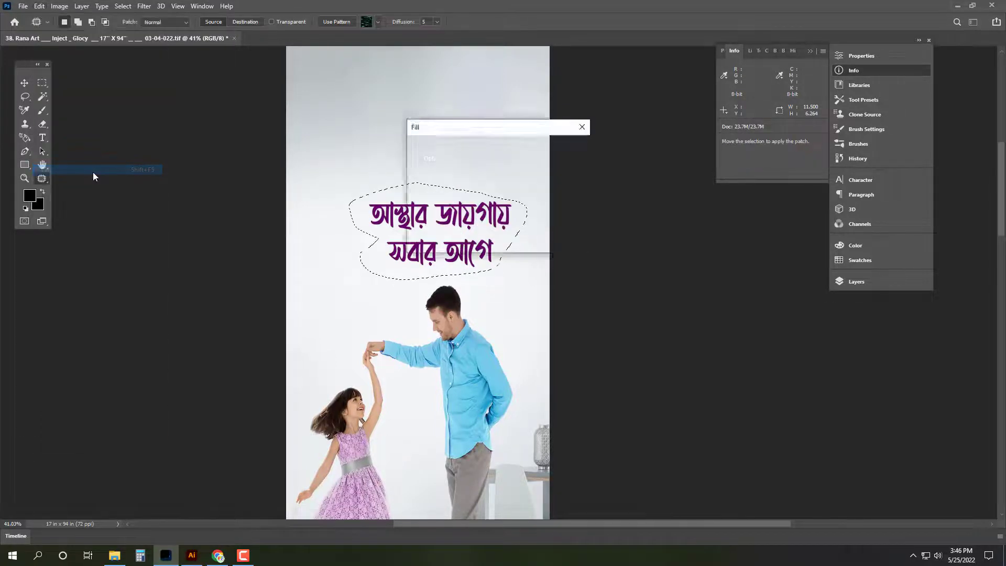
click(537, 126)
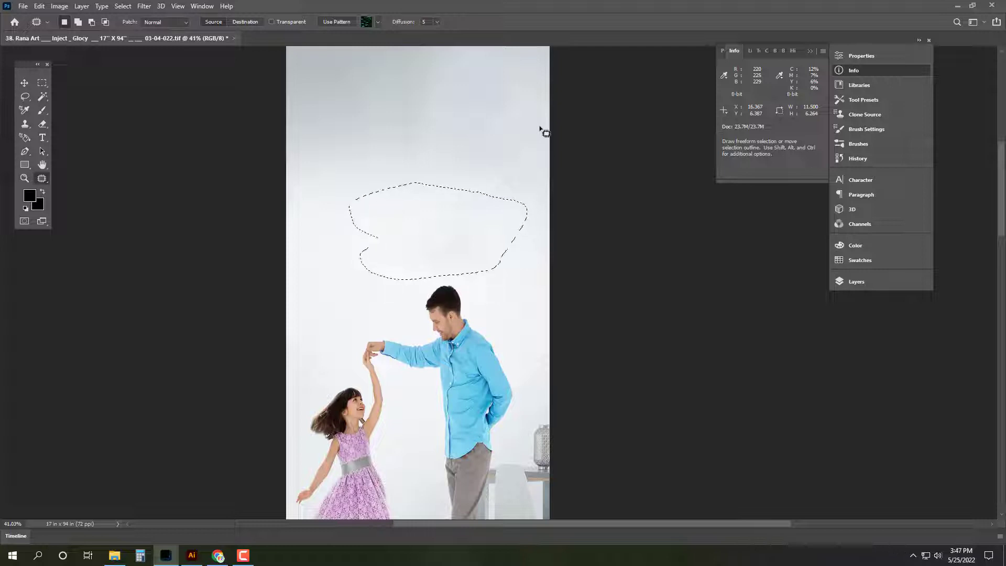
key(ctrl+d)
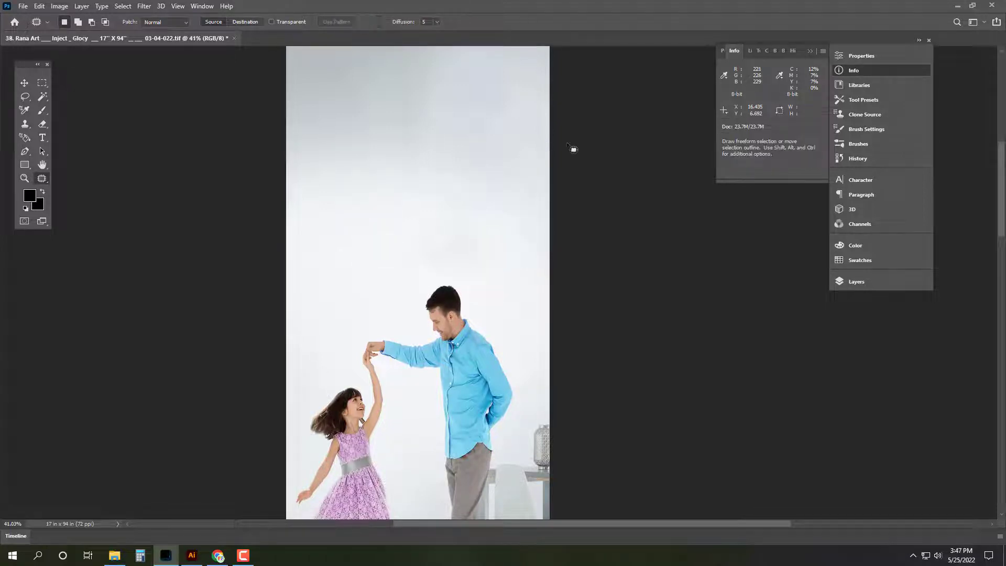
key(Tab)
key(ctrl+0)
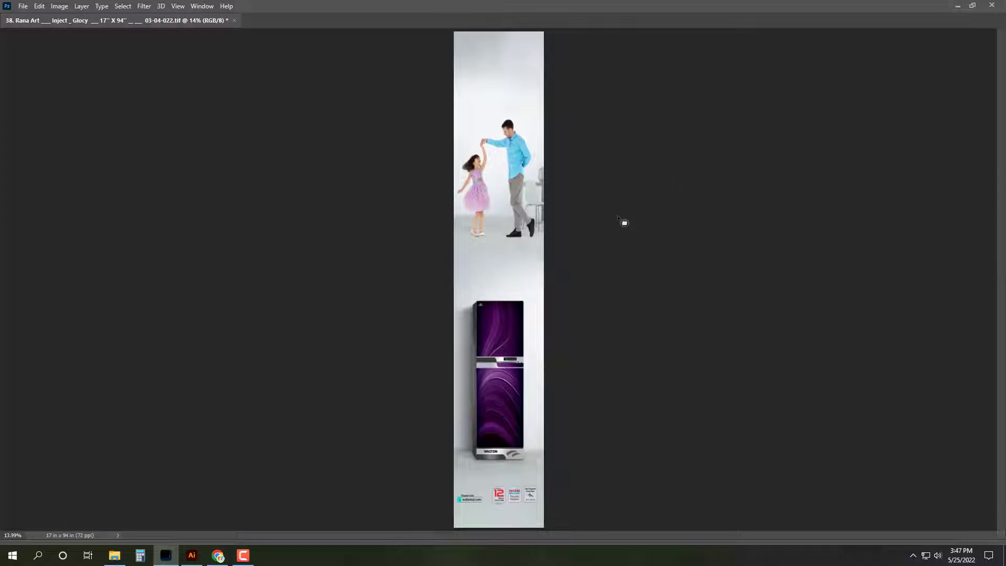
Step: Outline the dancing man and girl and content-aware fill them away, then fit banner 38 on screen
drag(518, 160, 557, 226)
key(Tab)
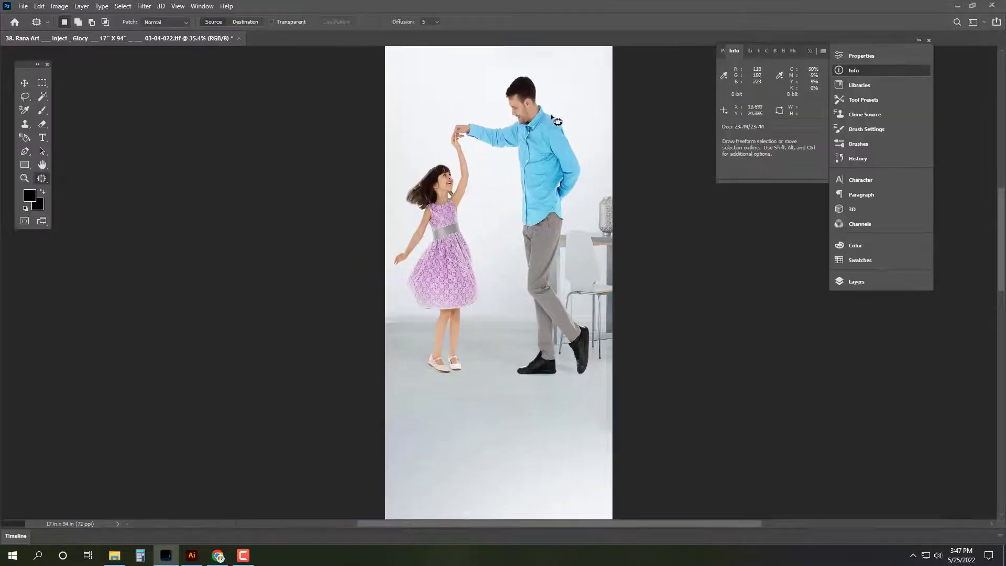
mouse_move(526, 68)
mouse_down()
mouse_move(585, 142)
mouse_move(601, 179)
mouse_move(594, 196)
mouse_move(633, 185)
mouse_move(649, 406)
mouse_move(603, 384)
mouse_move(527, 391)
mouse_move(475, 353)
mouse_move(472, 385)
mouse_move(414, 372)
mouse_move(421, 379)
mouse_move(423, 326)
mouse_move(390, 286)
mouse_move(382, 244)
mouse_move(443, 121)
mouse_up()
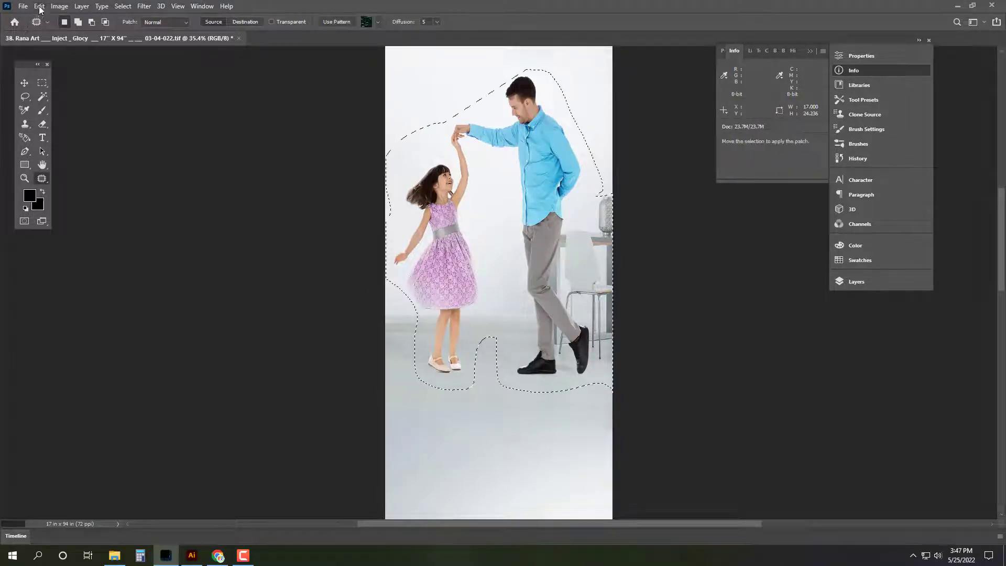
click(39, 5)
click(50, 170)
key(Return)
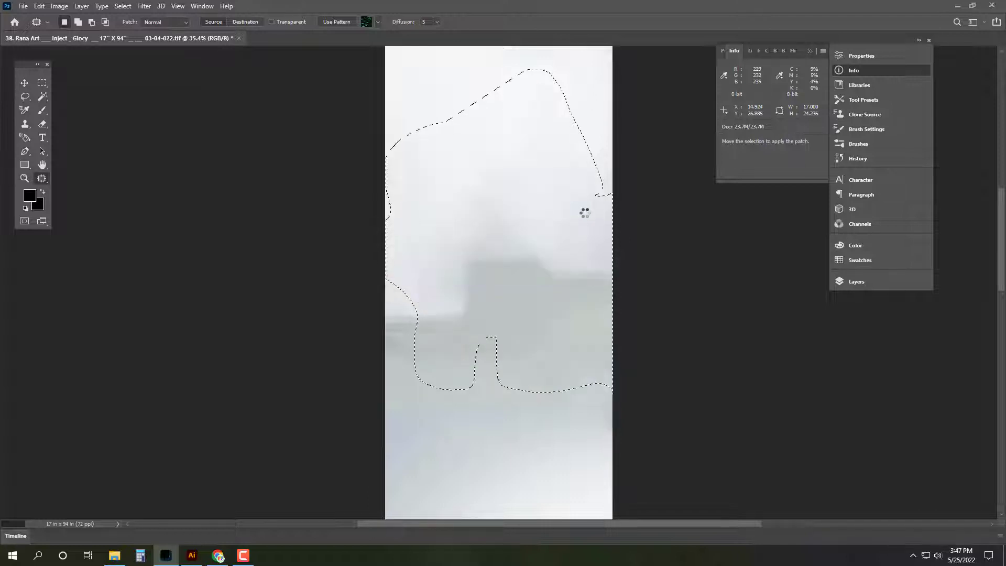
click(702, 273)
key(v)
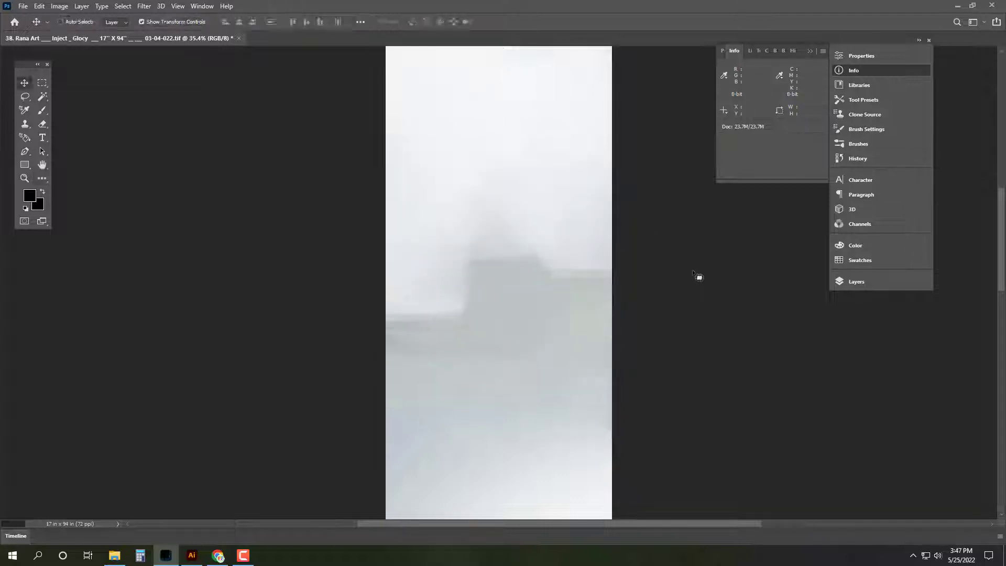
key(ctrl+0)
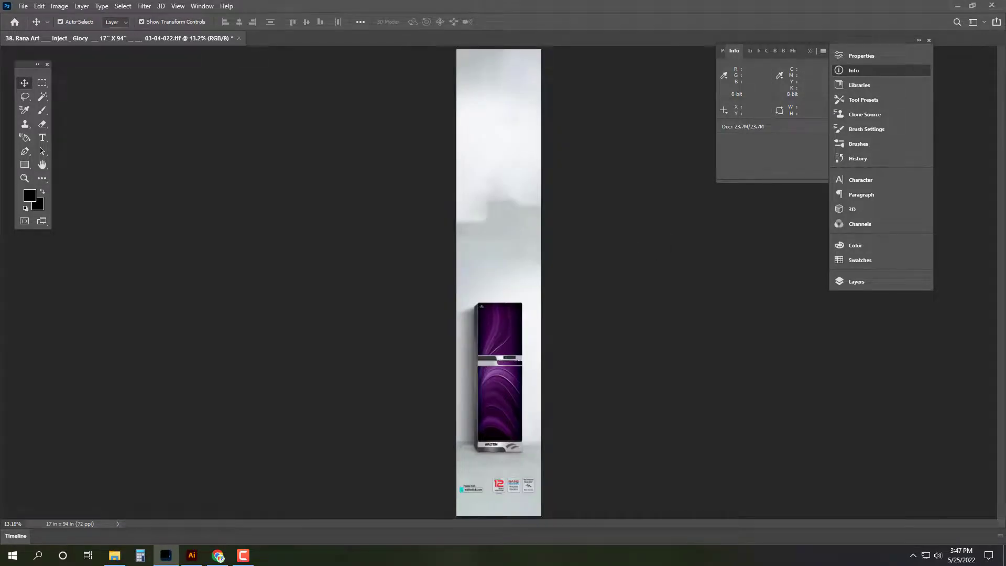
key(alt+Tab)
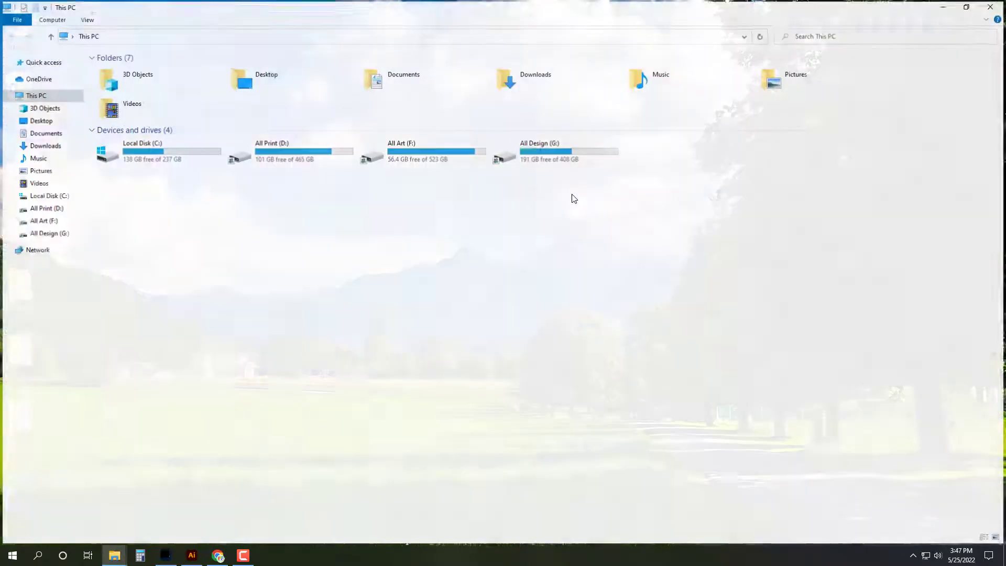
Step: Navigate from the All Design drive through Electric and walton into the Washing Machine folder
click(566, 153)
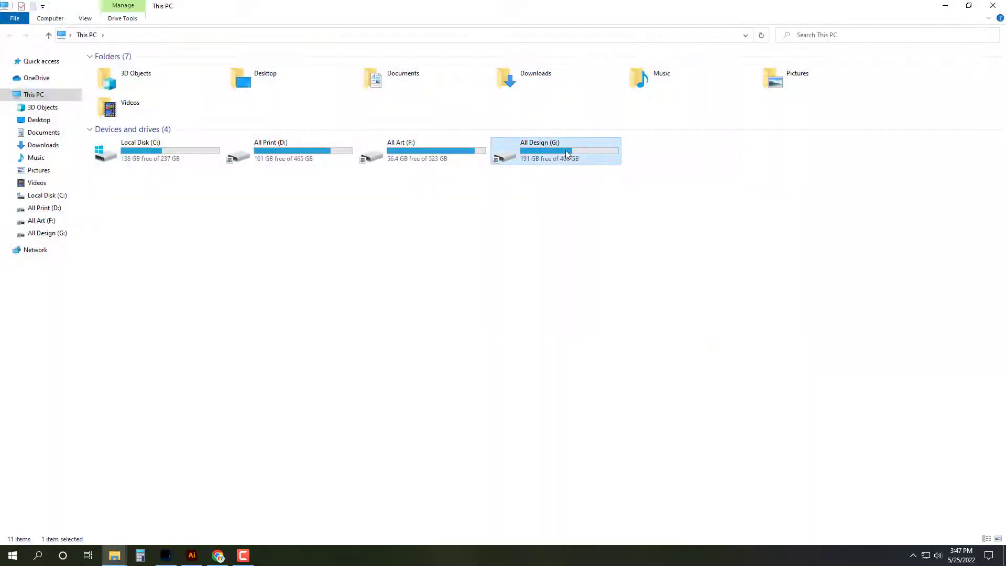
double_click(565, 150)
double_click(565, 150)
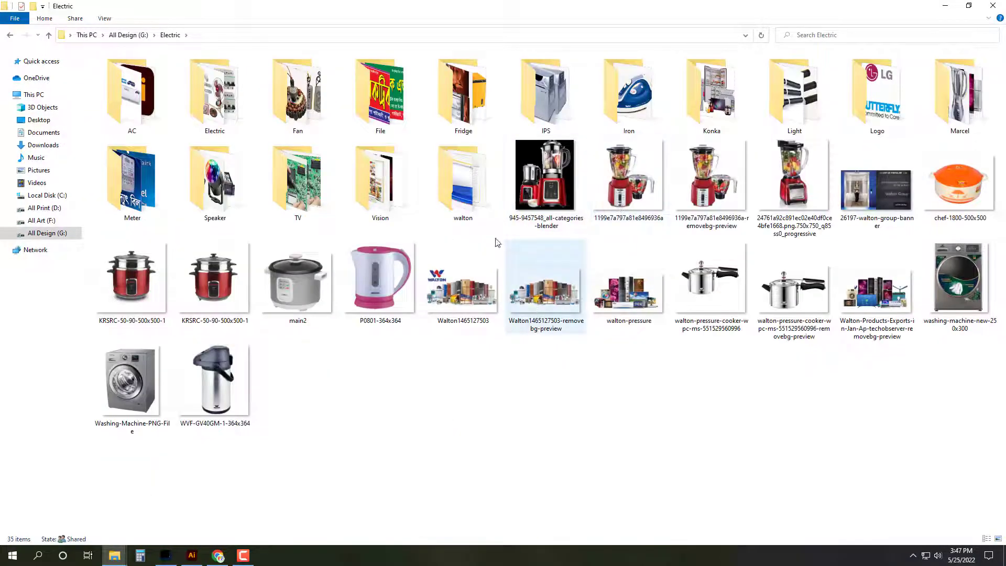
double_click(463, 180)
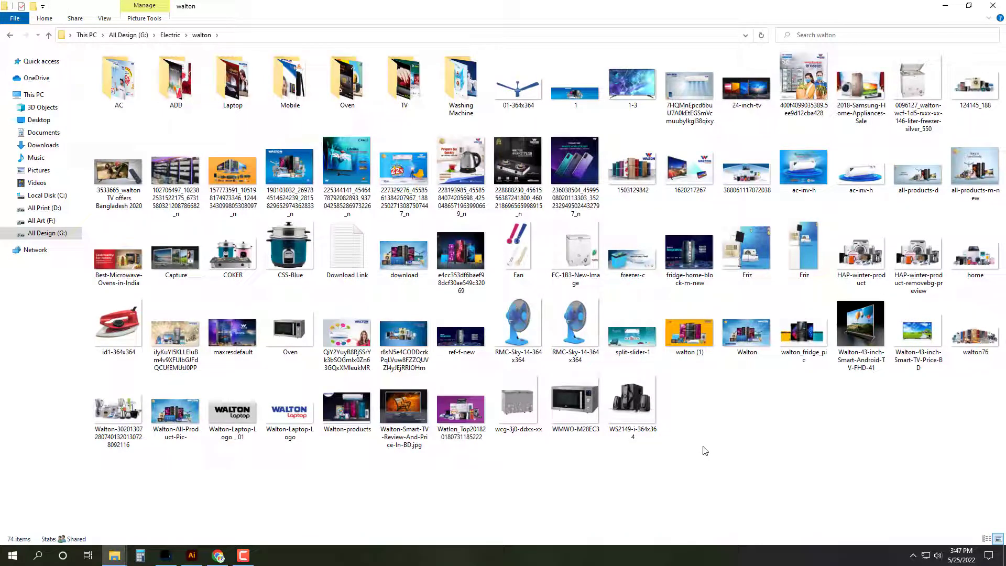
click(117, 81)
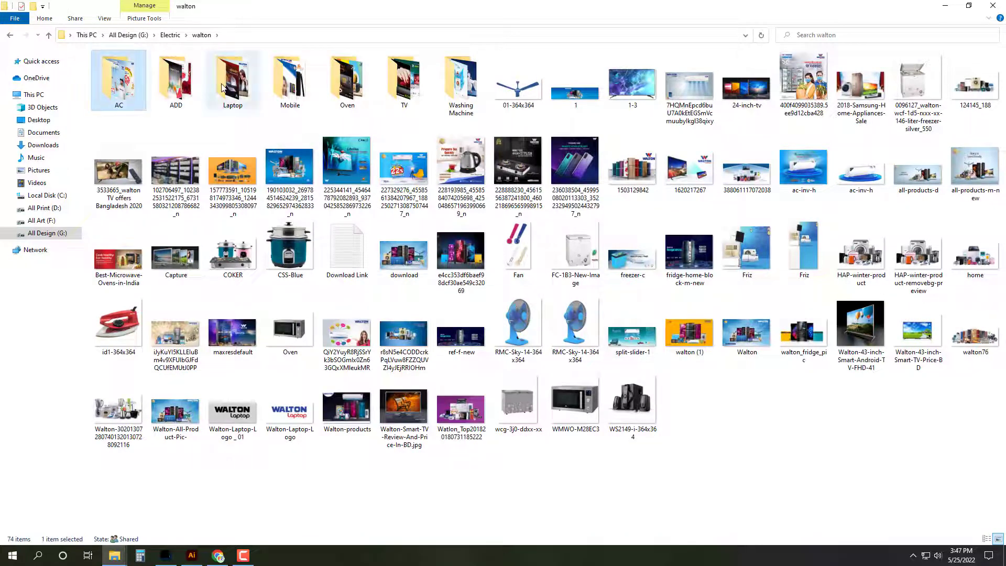
click(176, 80)
key(Return)
scroll(490, 220, down, 3)
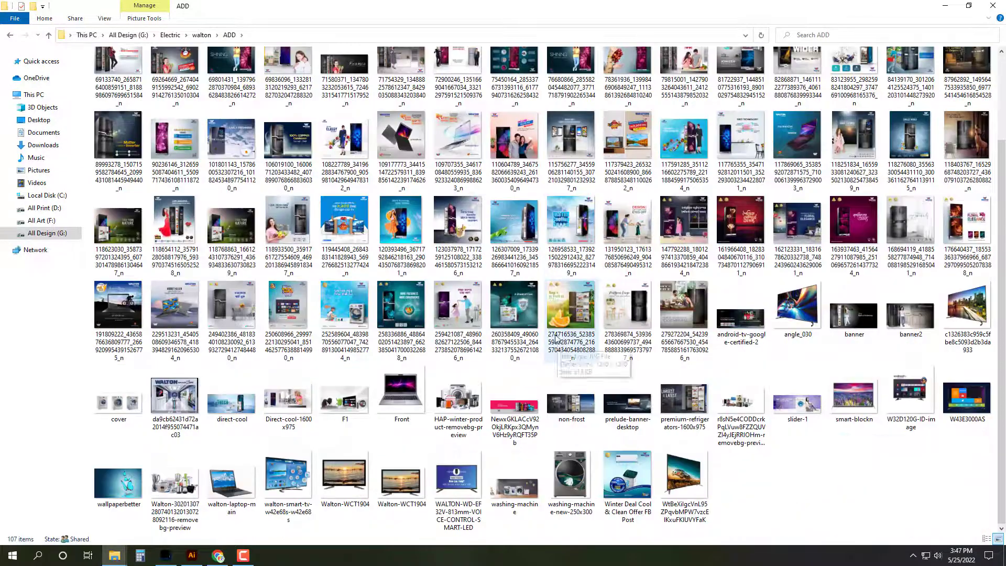
key(alt+Left)
double_click(461, 81)
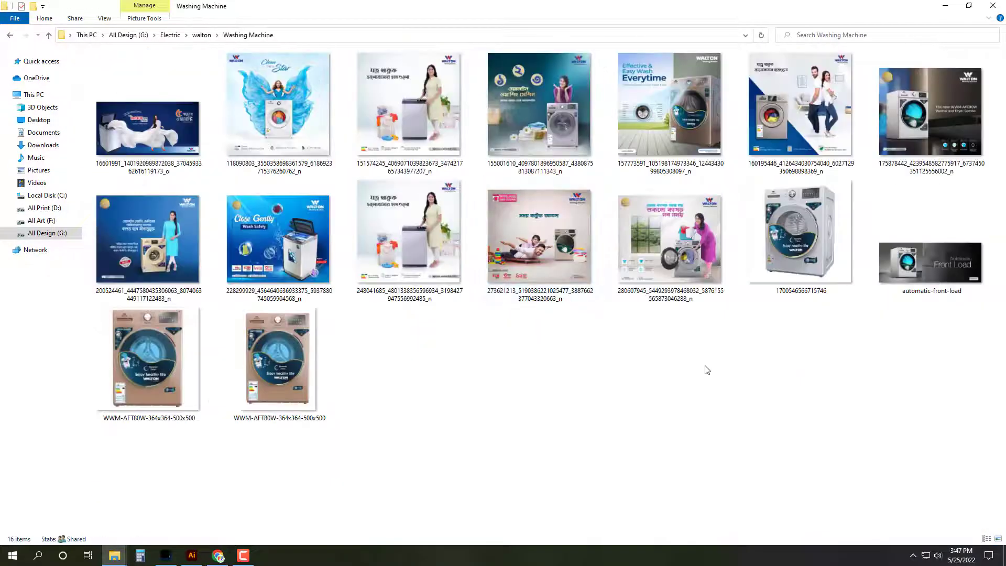
Step: Open the blue-dress washing-machine ad with Adobe Photoshop
click(779, 260)
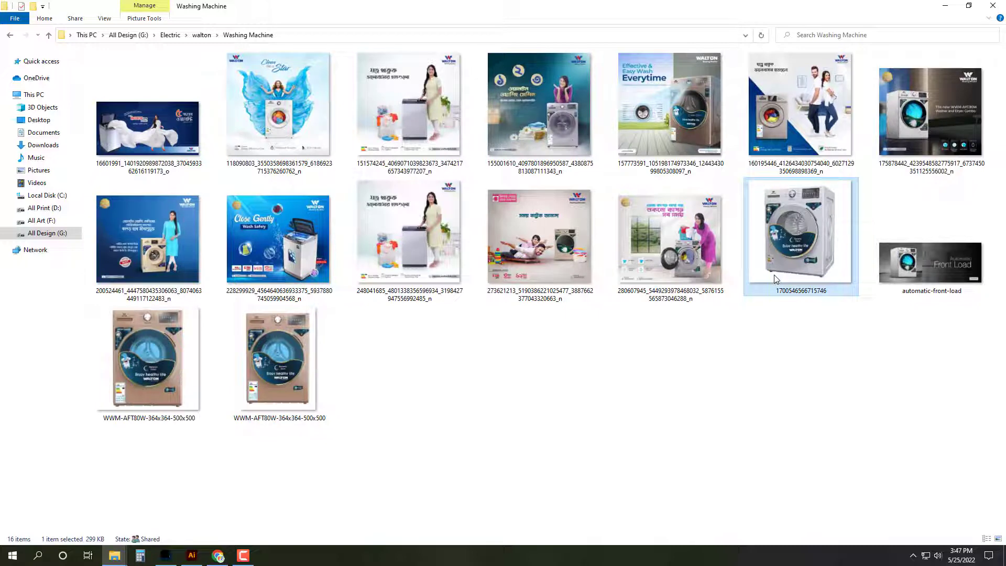
click(300, 99)
right_click(300, 95)
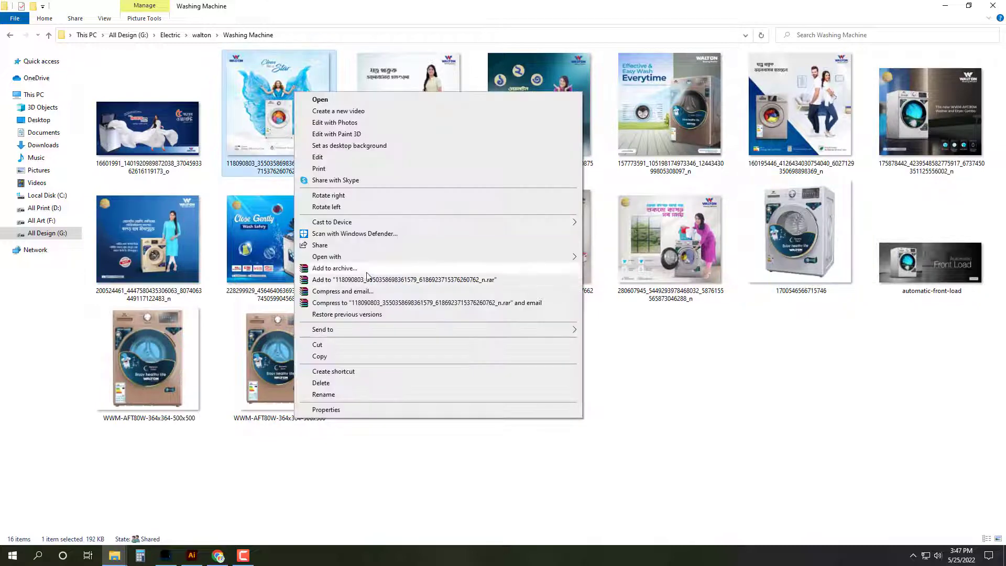
mouse_move(566, 255)
click(619, 268)
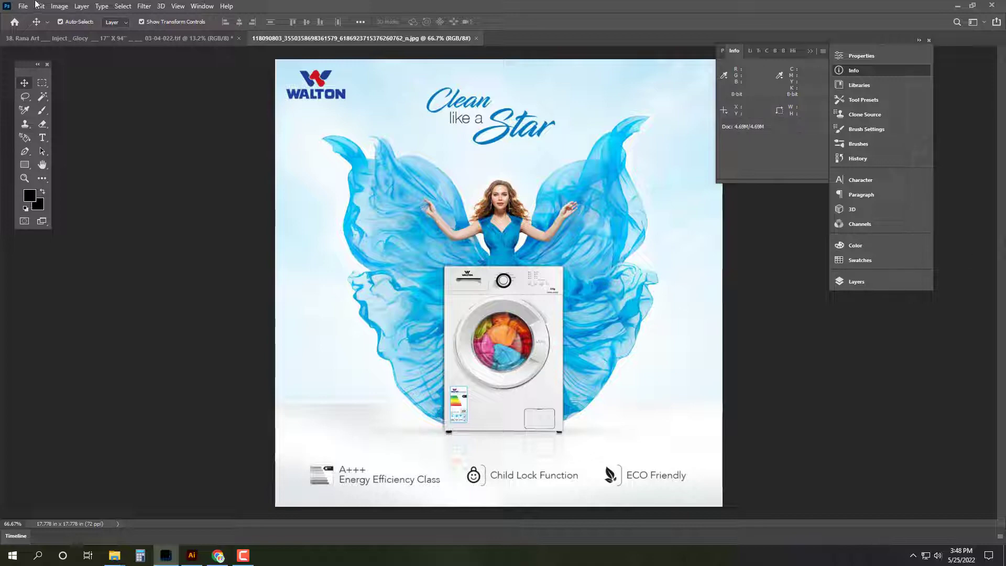
Step: Resize the washing-machine ad to 22 inches wide in Image Size
click(59, 7)
click(75, 84)
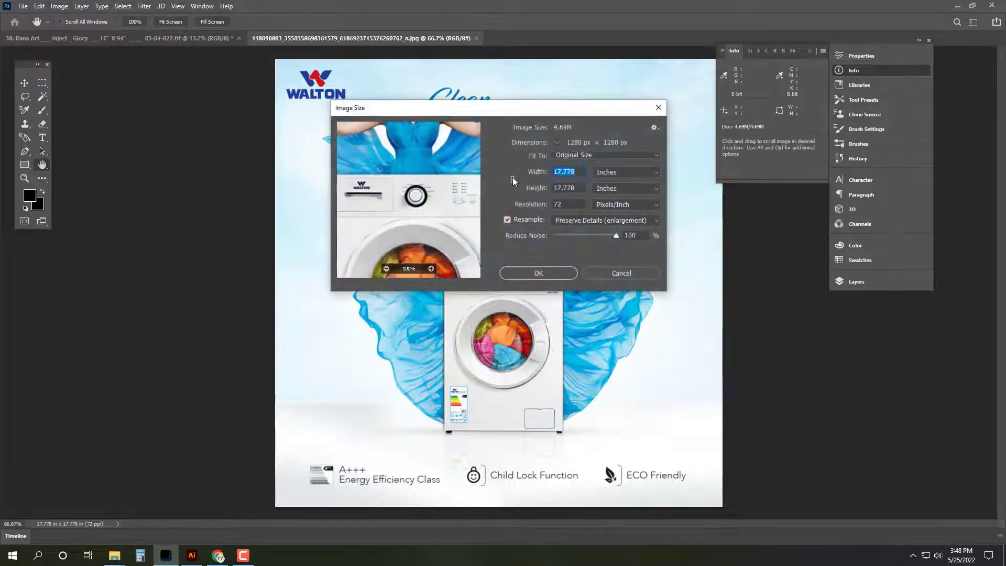
text(22)
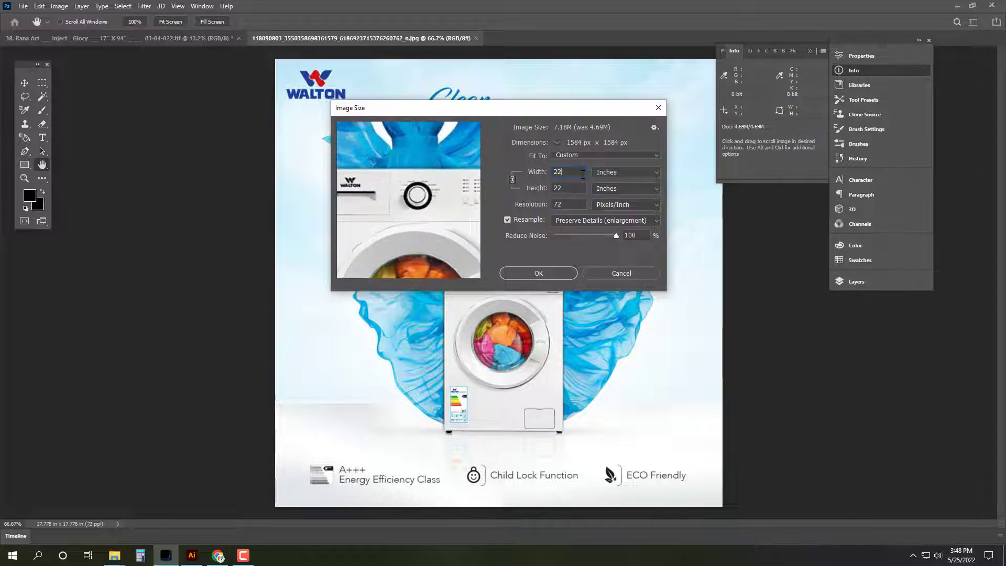
key(Escape)
Step: Unlock the Background layer so it becomes Layer 0
key(v)
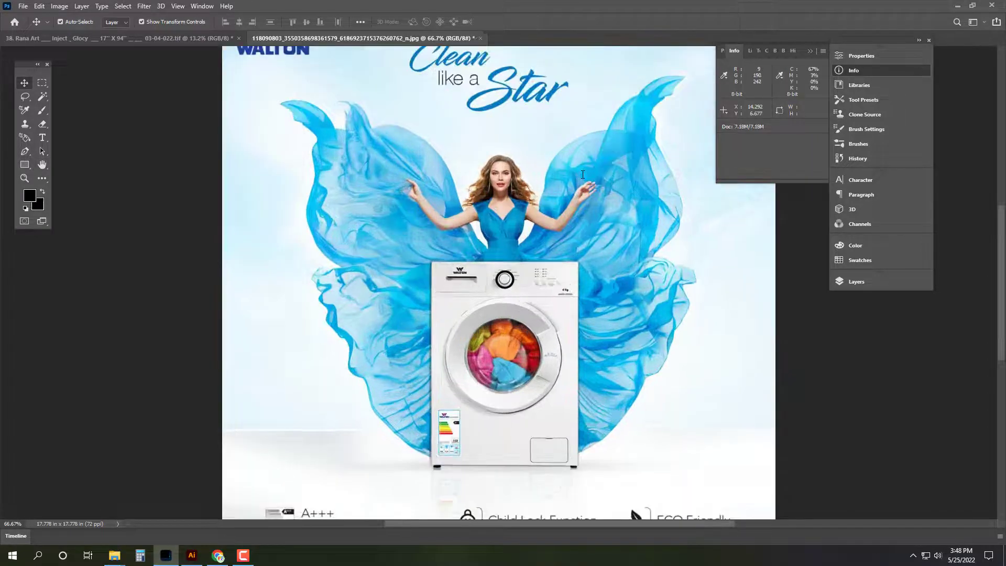
click(875, 282)
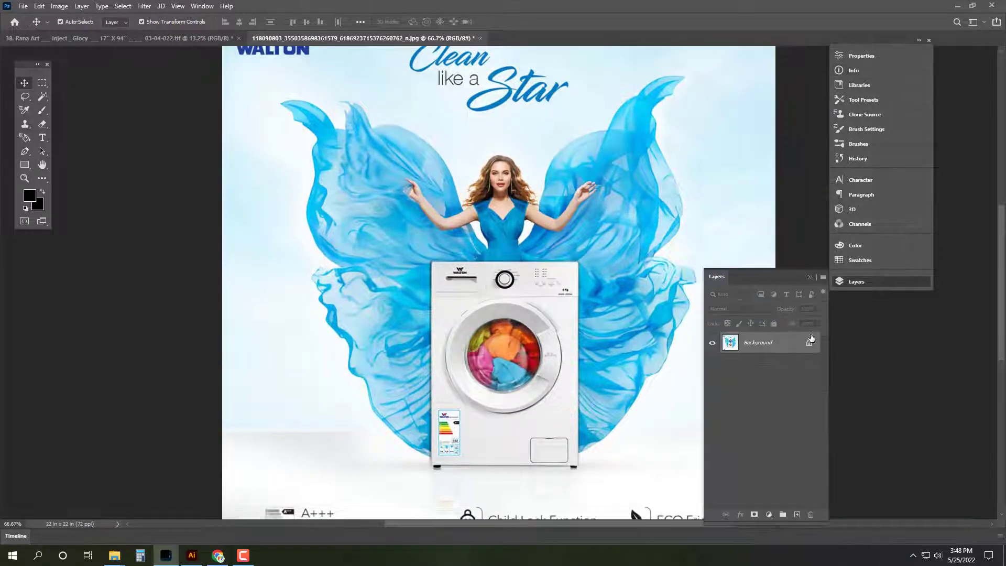
click(809, 345)
Step: Select the woman and the washing machine with the Object Selection Tool
click(43, 97)
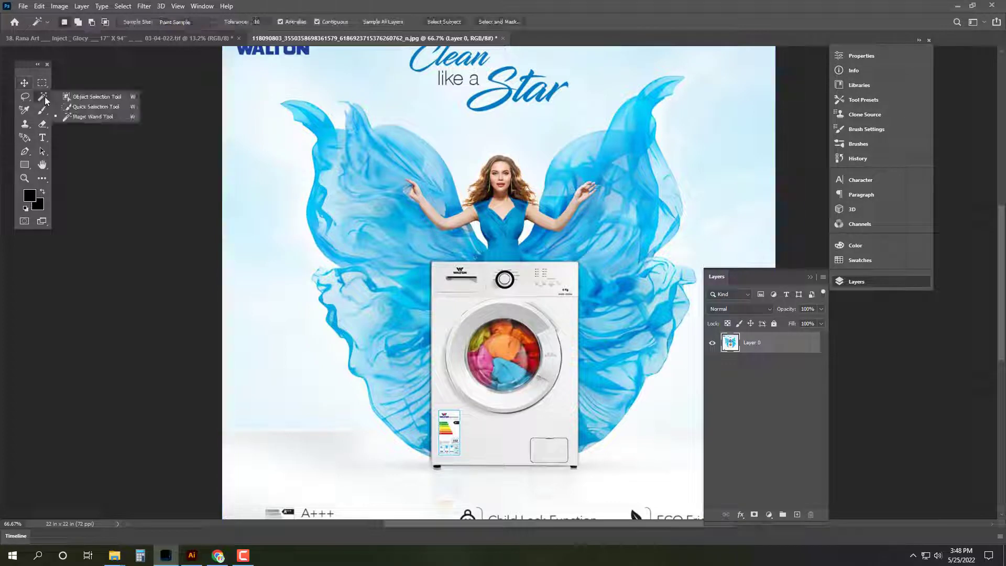
click(71, 99)
drag(242, 67, 721, 496)
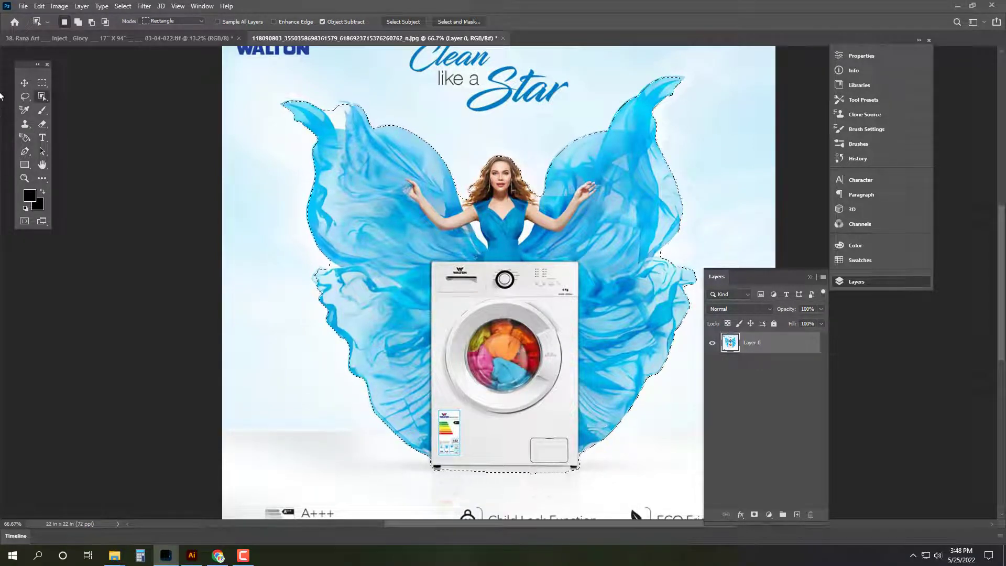
Step: Select the woman and washing machine with the Magic Wand and feather the selection 2 px
right_click(42, 96)
click(79, 119)
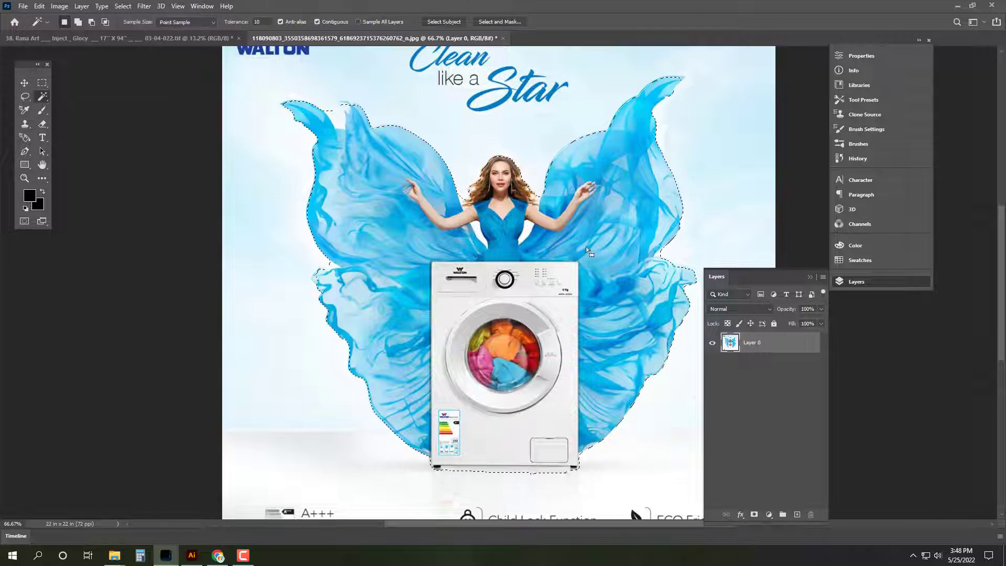
right_click(586, 247)
click(603, 389)
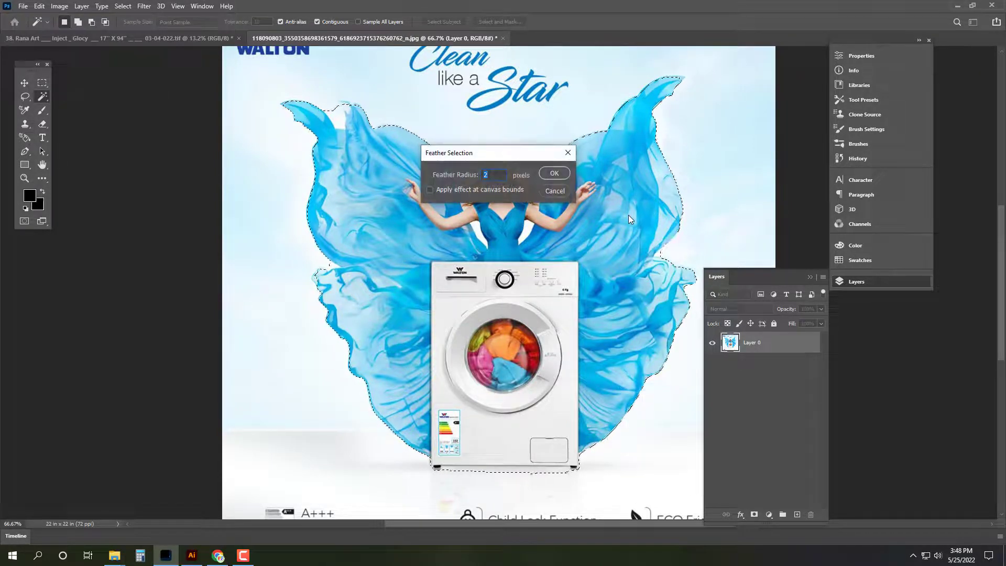
key(Return)
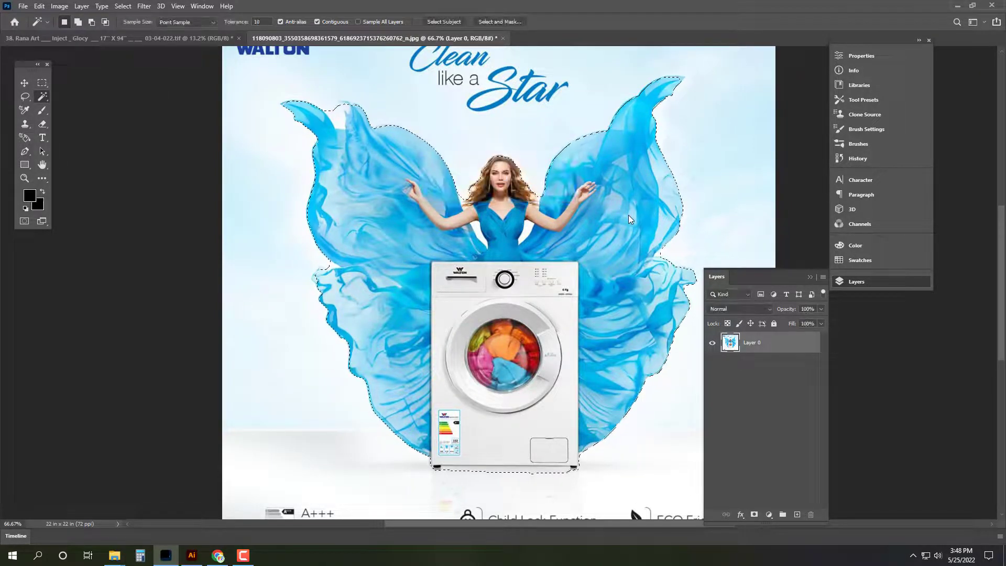
Step: Copy the cutout to a new layer and drag it into the 17x94 banner
key(ctrl+j)
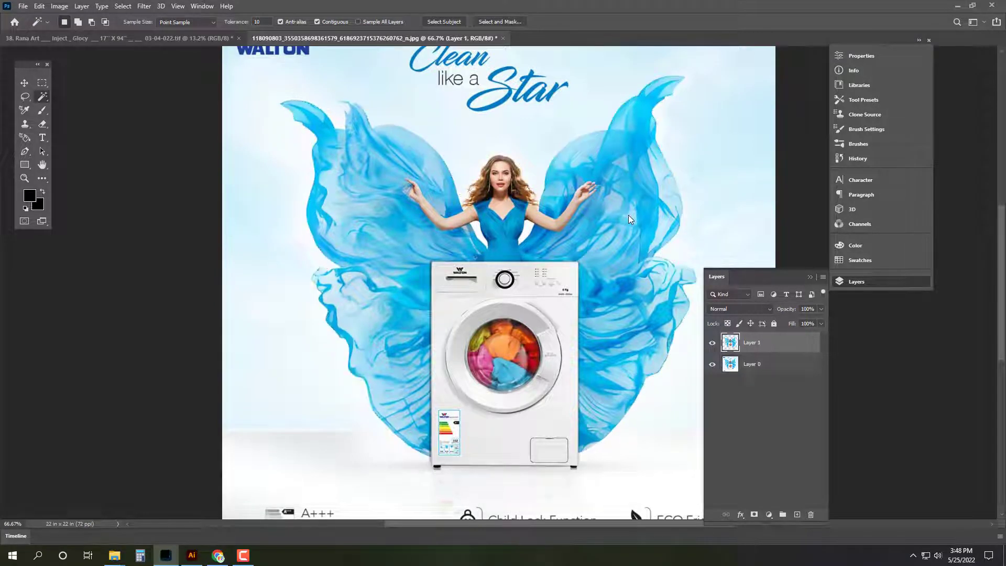
click(24, 82)
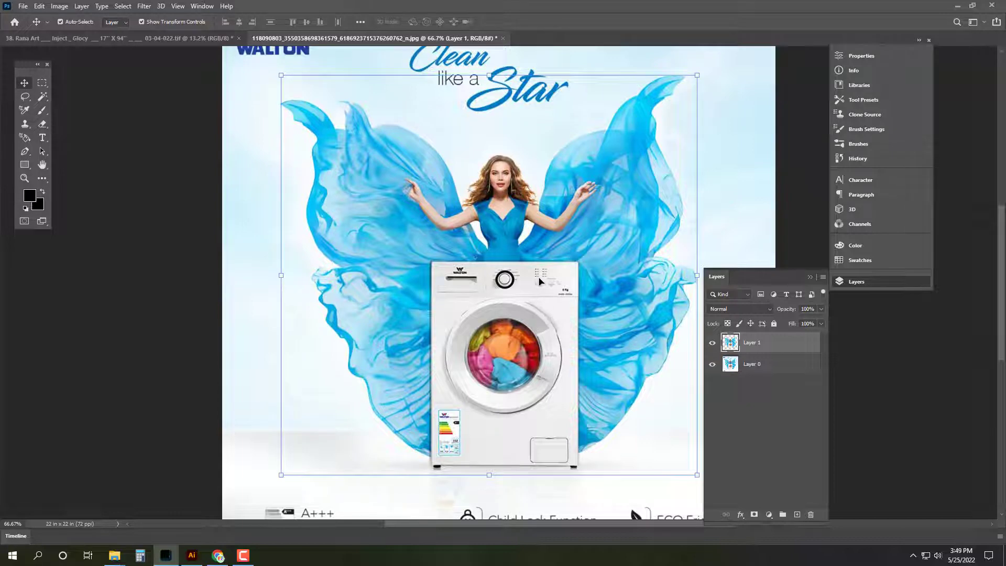
drag(540, 281, 508, 164)
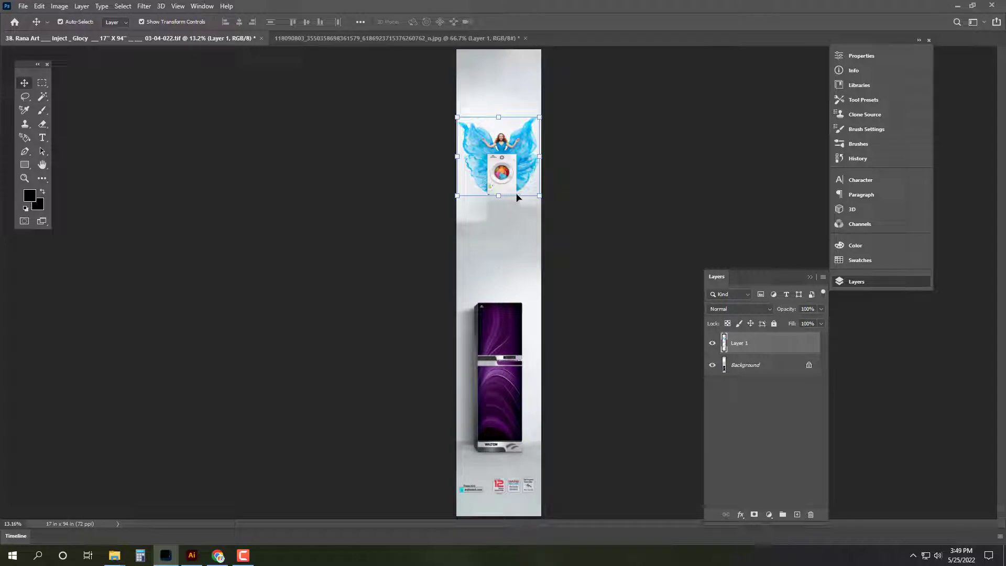
Step: Scale the cutout to about 177% and reposition it on the banner
drag(495, 112, 499, 82)
mouse_move(510, 171)
mouse_down()
mouse_move(512, 155)
mouse_move(510, 169)
mouse_up()
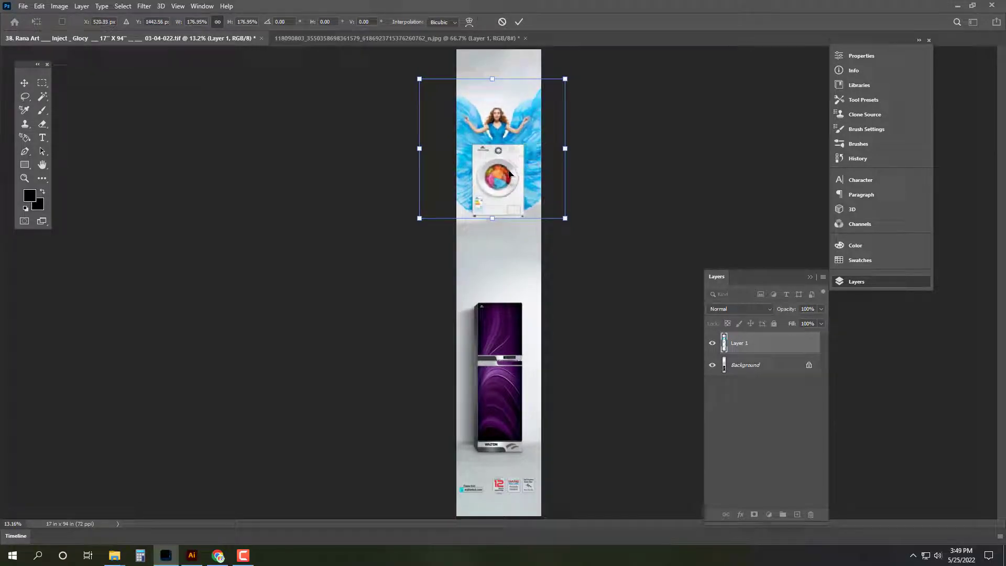
key(Return)
Step: Unlock the Background and brush sampled light grey under the washer to blend the seam
scroll(517, 231, up, 4)
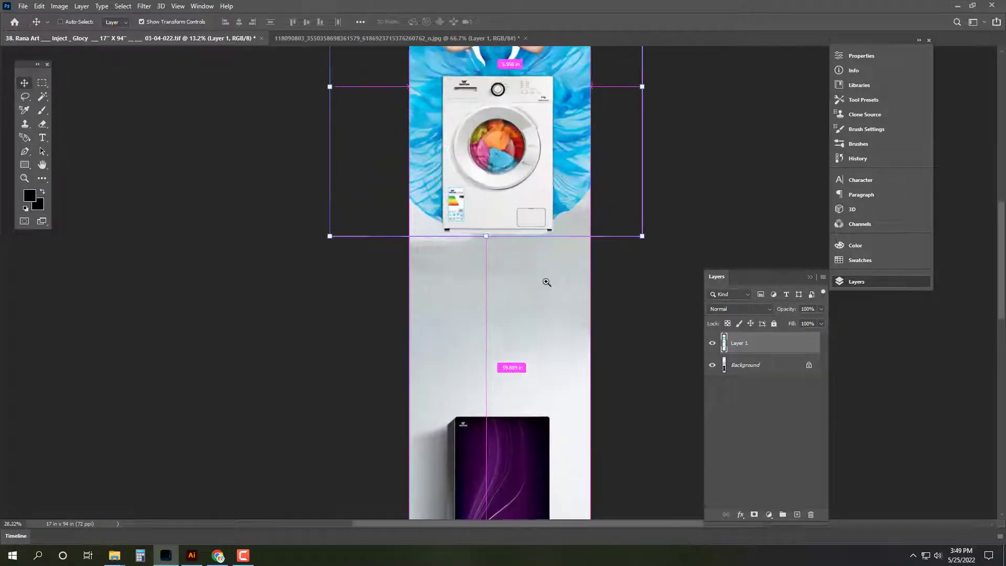
click(431, 234)
key(b)
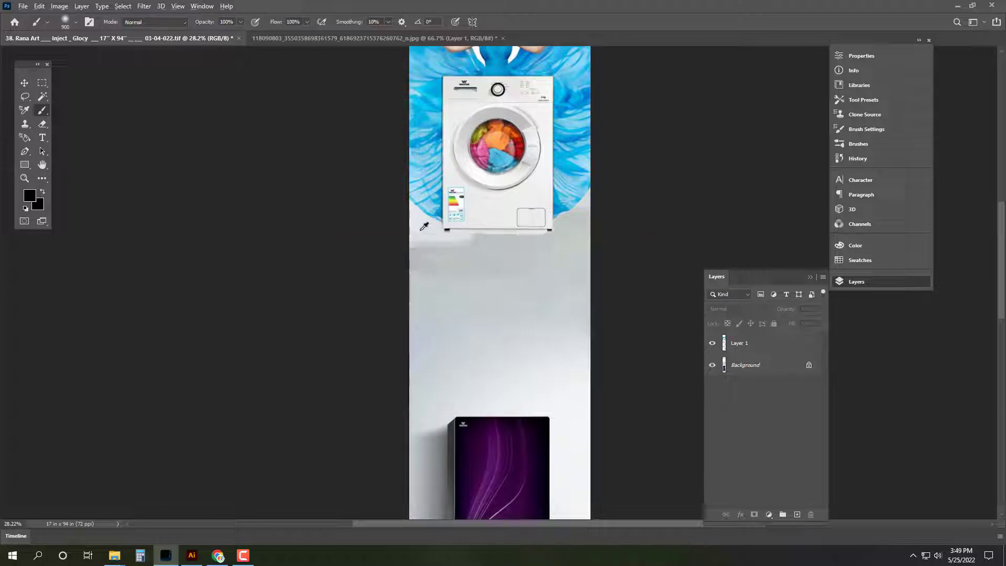
alt+click(427, 222)
click(809, 365)
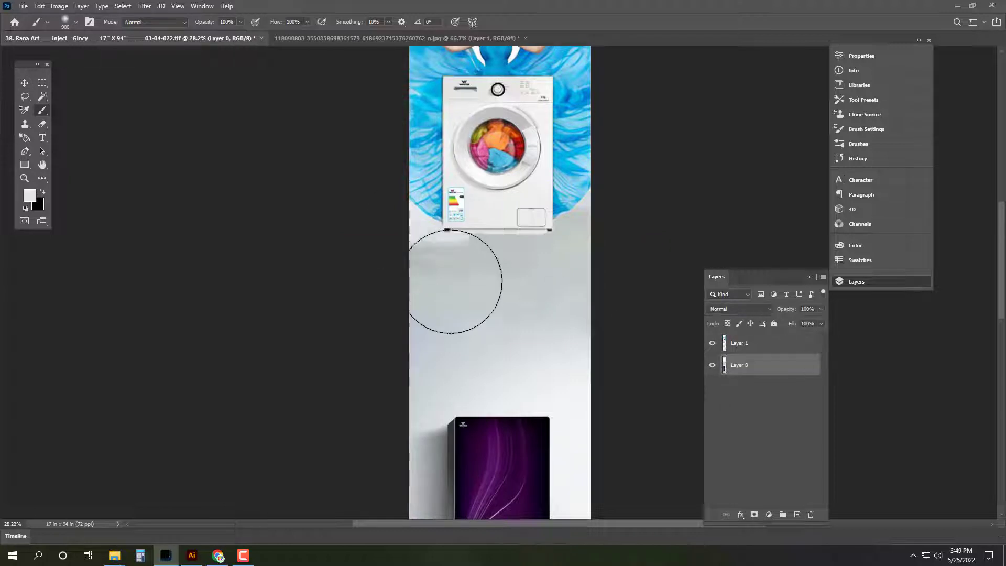
alt+click(435, 223)
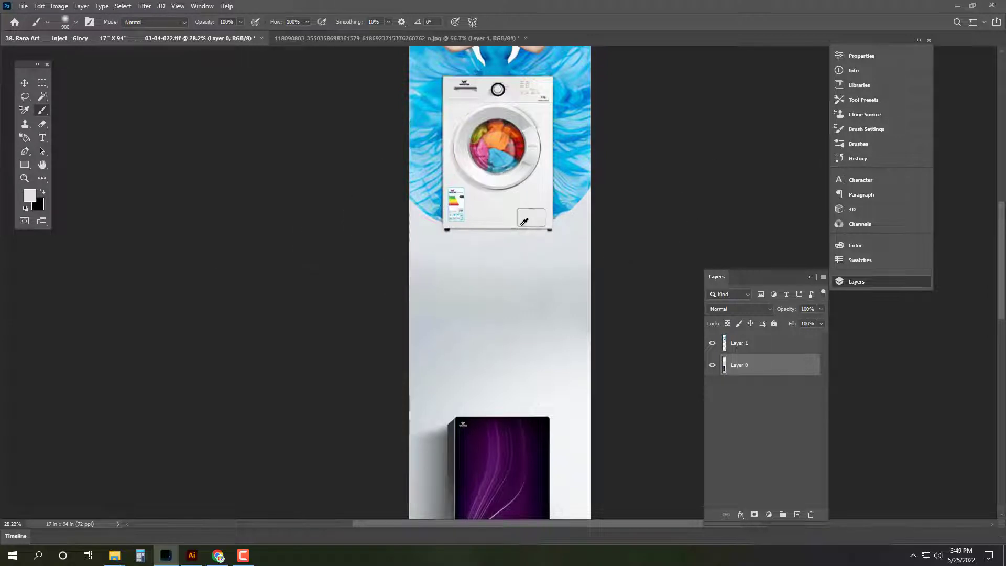
key(v)
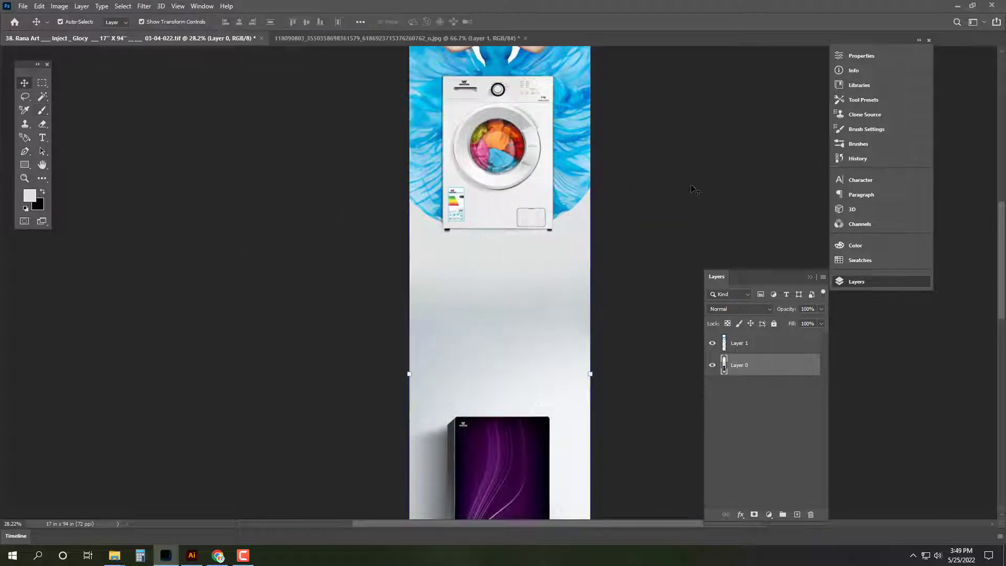
key(Tab)
Step: Nudge the woman-and-washer layer right and down, merge it into the banner, and go to Illustrator
key(ctrl+0)
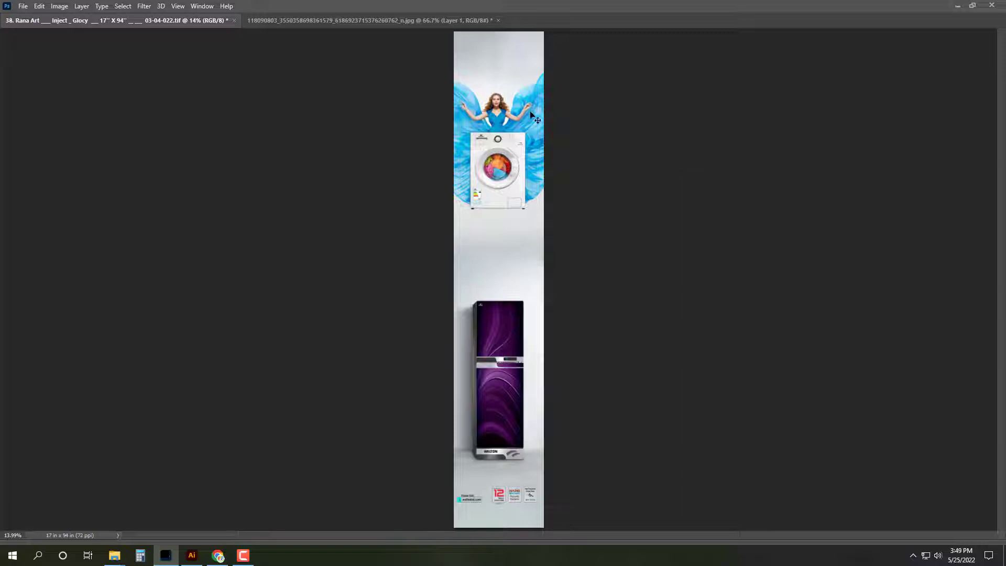
key(ctrl+v)
key(shift+Right)
key(shift+Right)
key(shift+Right)
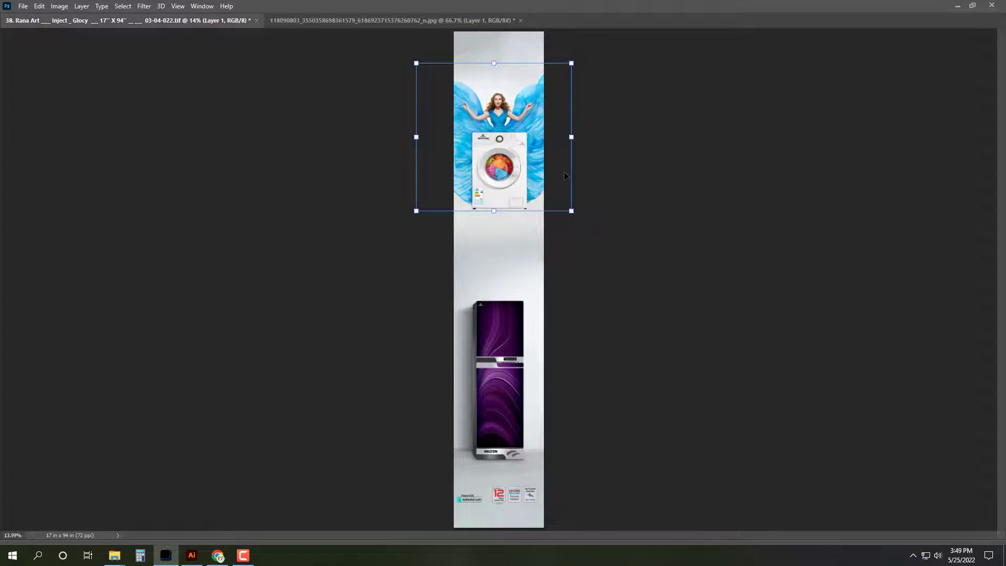
key(ctrl+e)
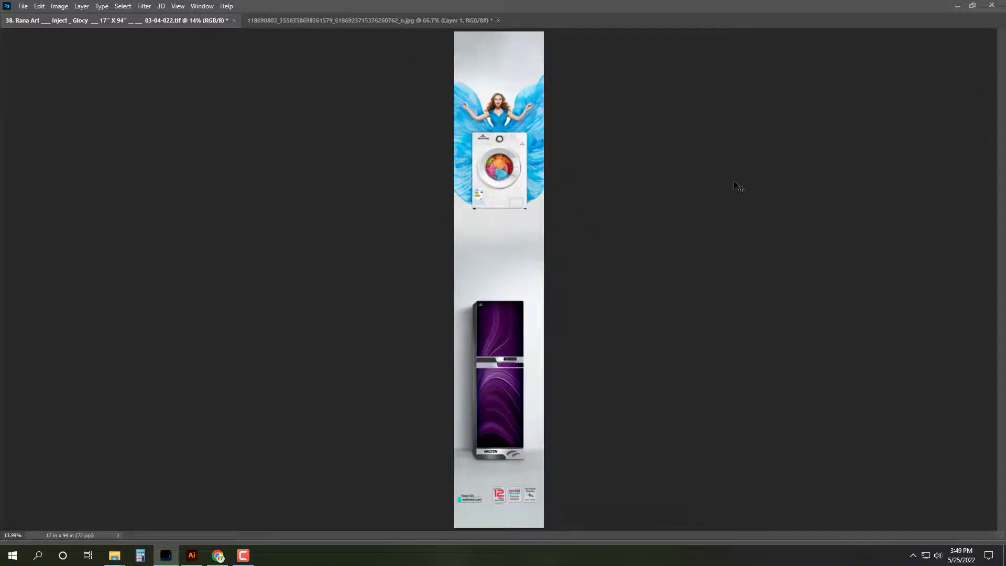
key(ctrl+v)
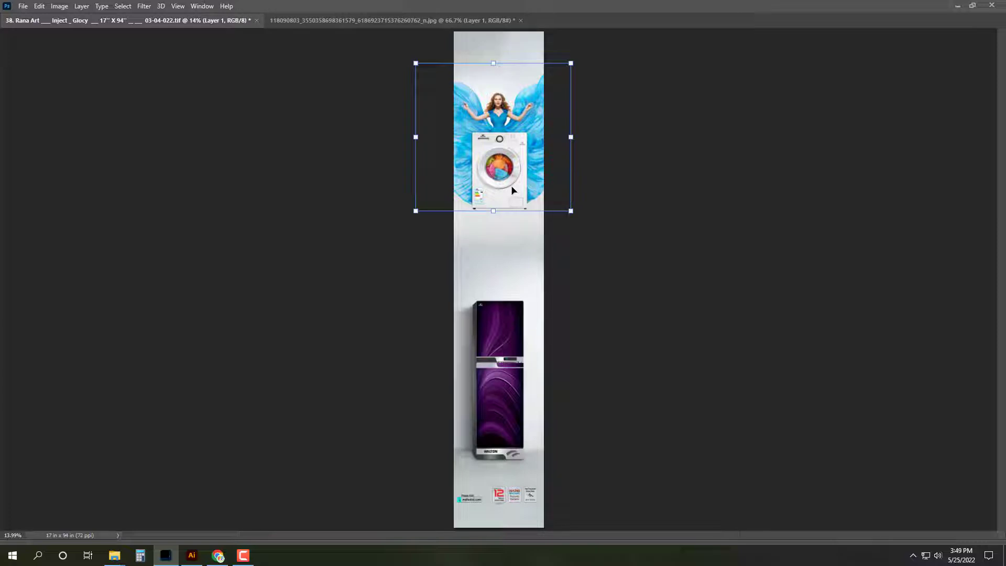
key(shift+Down)
key(shift+Down)
key(shift+Down)
key(shift+Down)
key(shift+Down)
key(shift+Down)
key(shift+Down)
key(shift+Down)
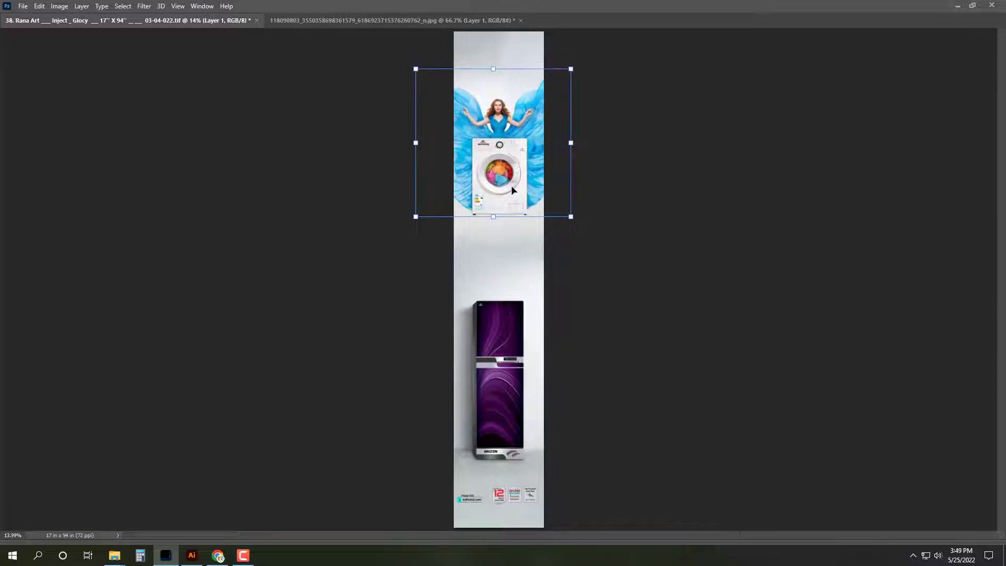
key(ctrl+e)
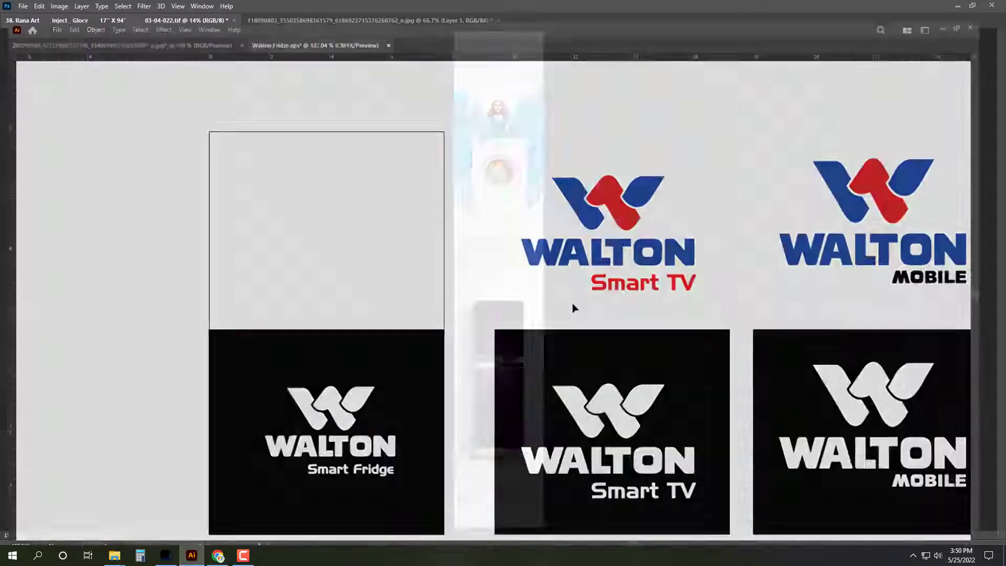
click(192, 556)
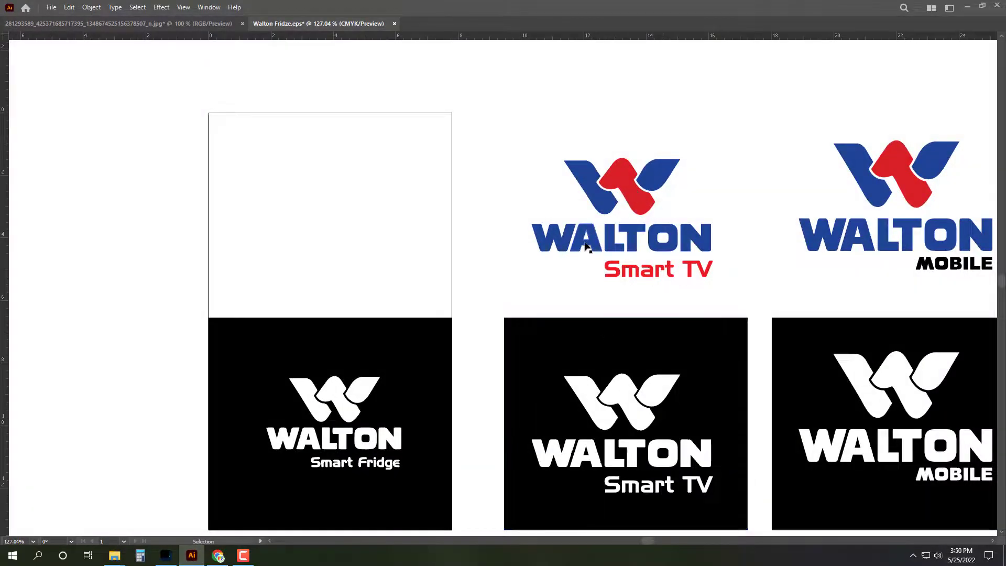
Step: Save Walton Fridge.eps and cut the W mark and WALTON wordmark, leaving only Smart Fridge
key(ctrl+v)
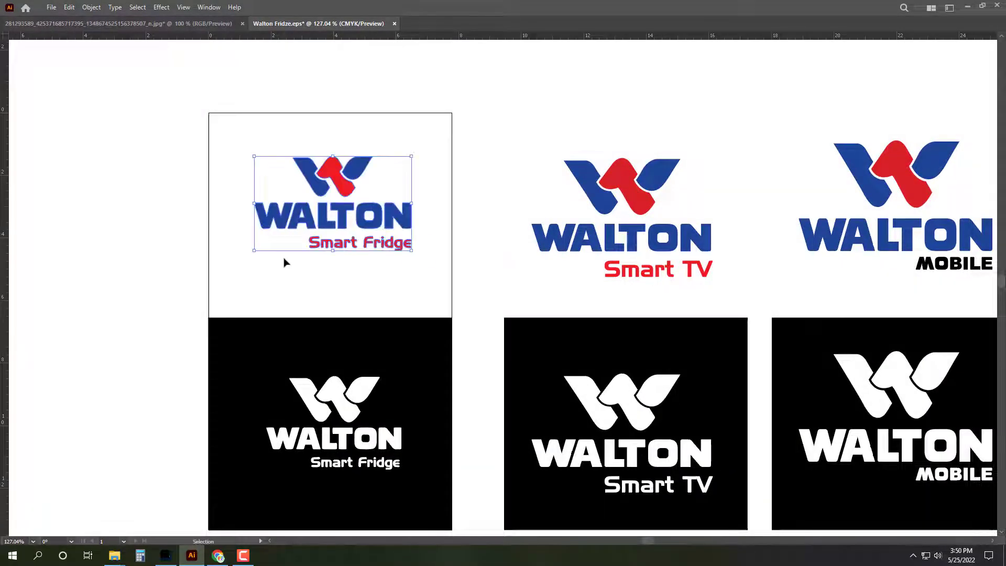
key(ctrl+s)
click(168, 124)
drag(173, 120, 479, 226)
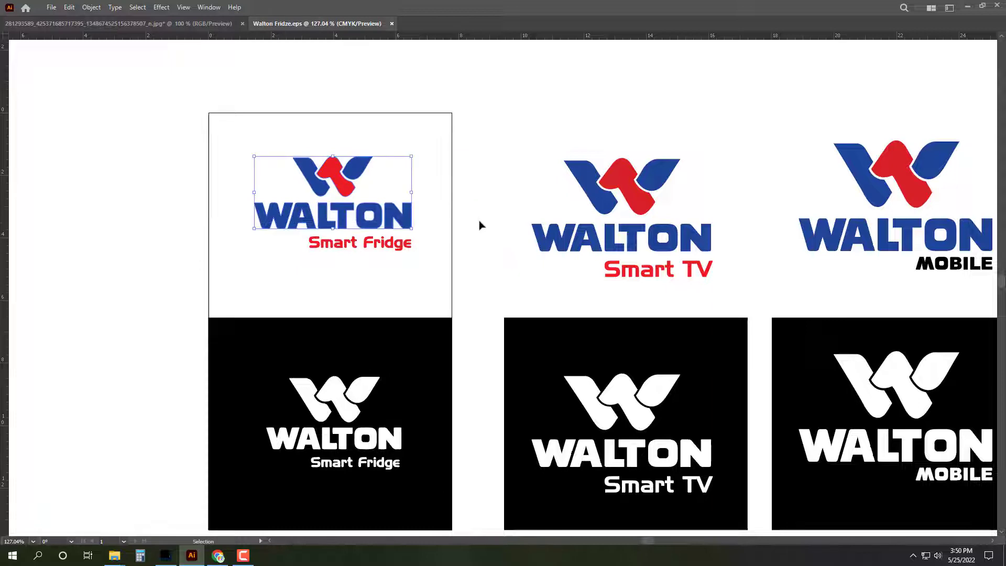
key(Delete)
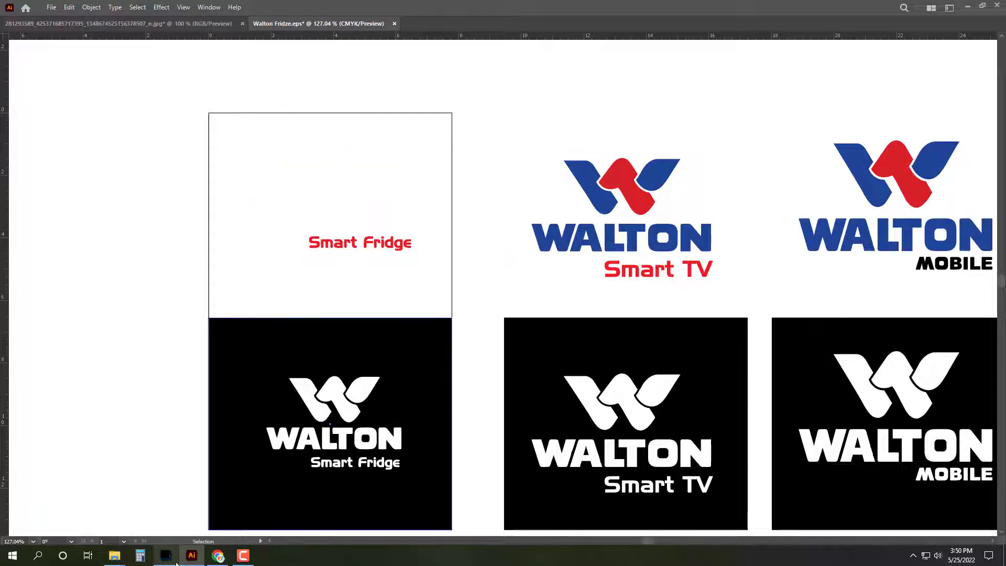
click(173, 559)
Step: Paste the WALTON logo as pixels at the banner's top right above the woman and merge it
key(ctrl+plus)
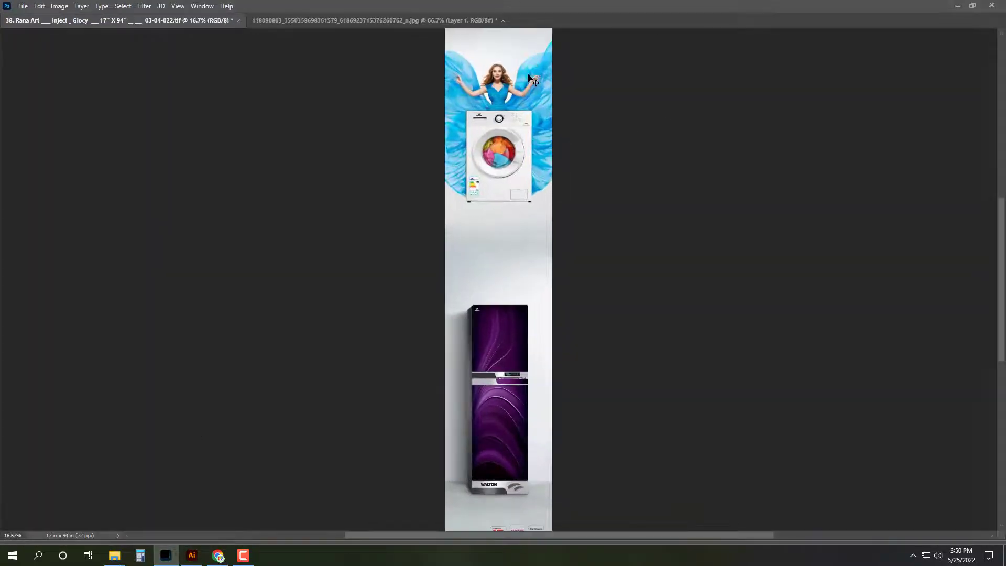
key(ctrl+plus)
scroll(1004, 268, up, 5)
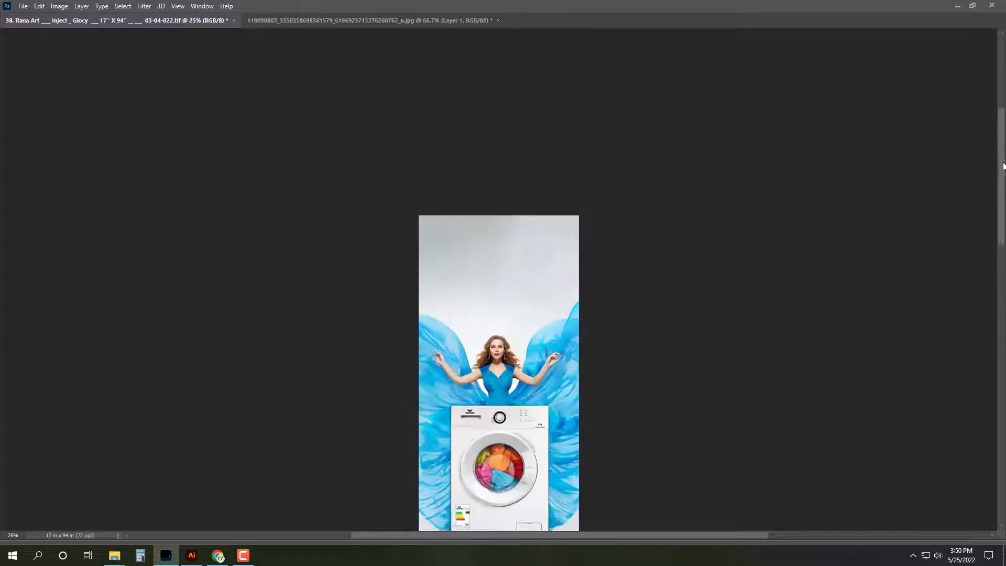
key(ctrl+v)
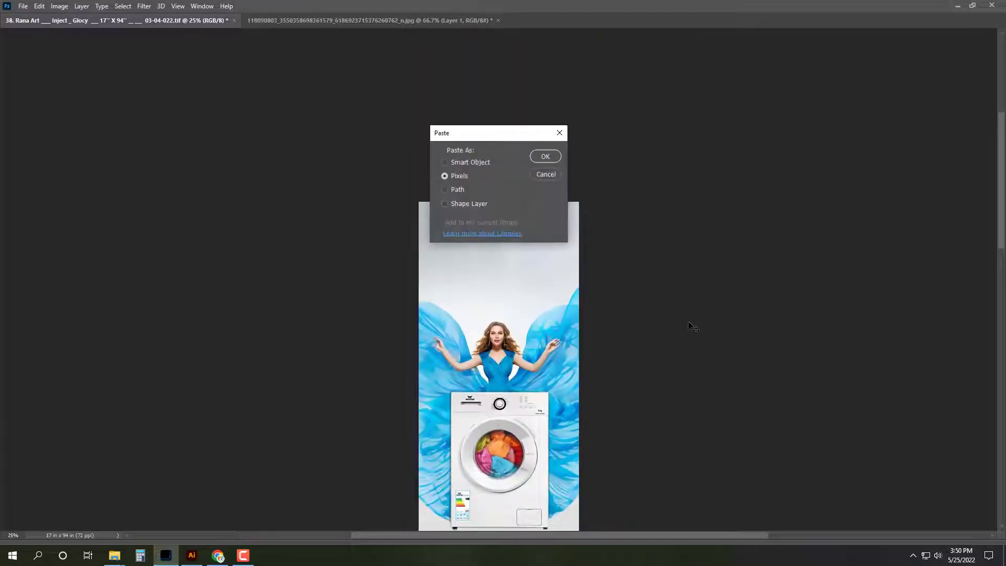
click(545, 157)
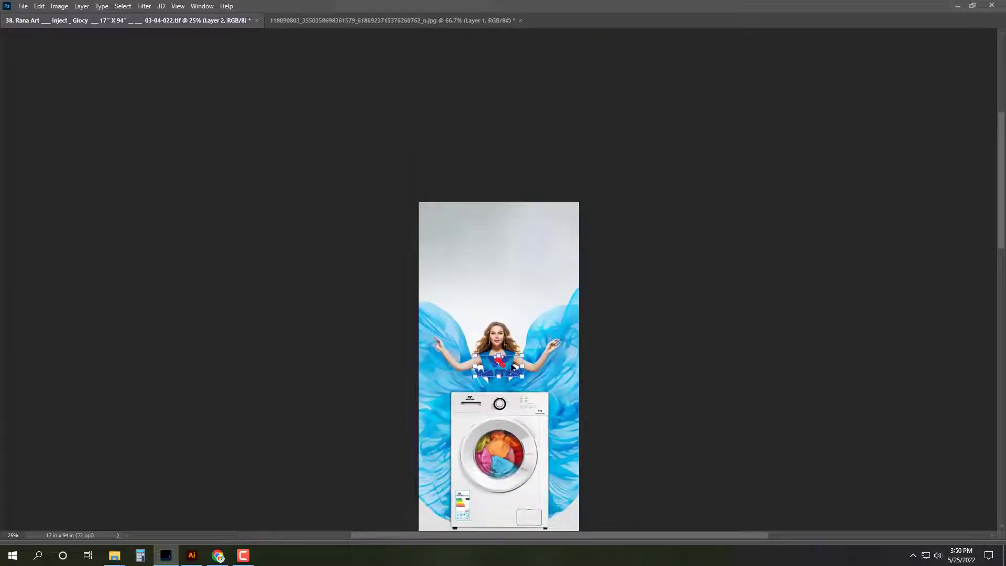
drag(516, 369, 489, 253)
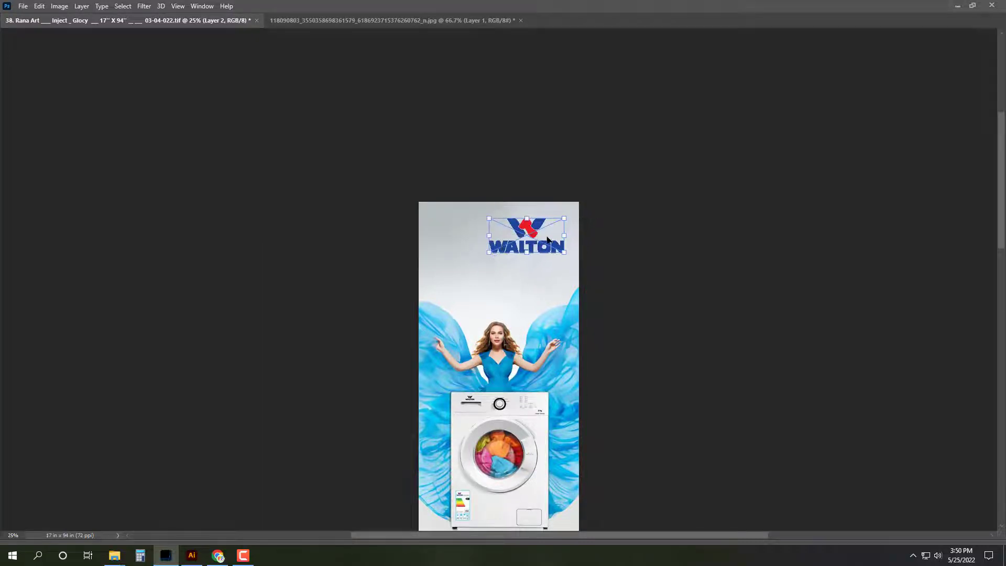
drag(547, 240, 547, 245)
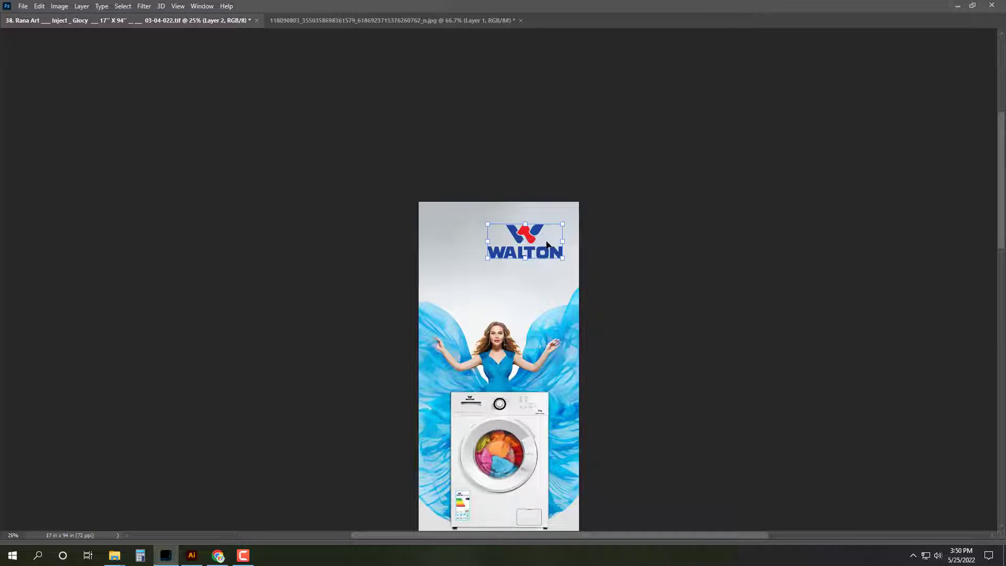
key(Return)
key(ctrl+e)
key(ctrl+0)
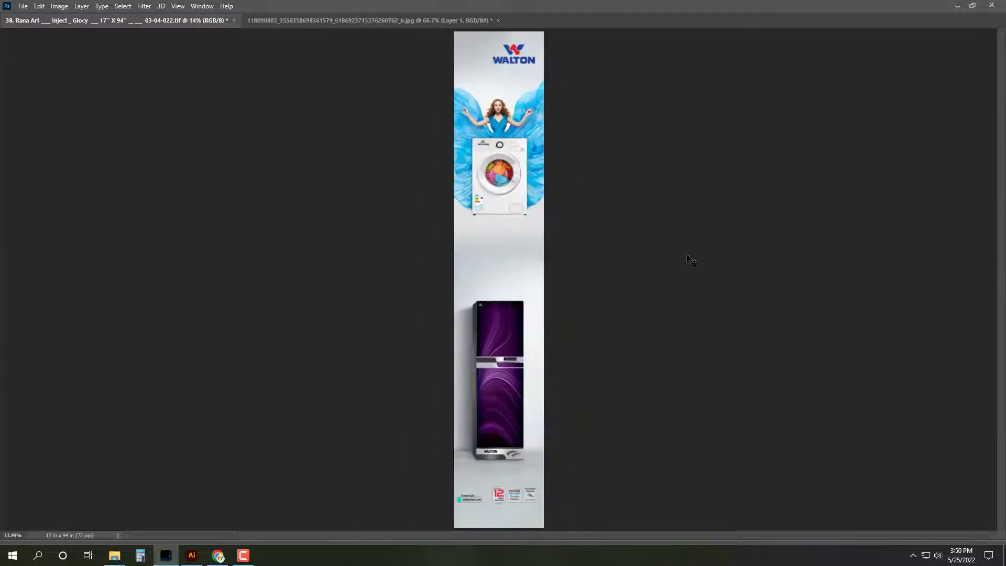
Step: Resize the banner height to 96 inches in Image Size
click(59, 6)
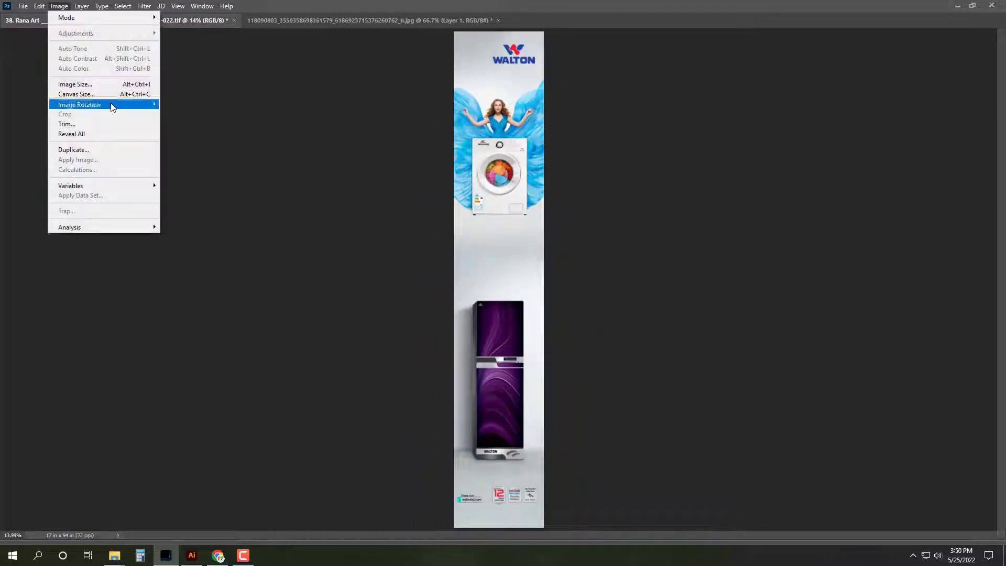
click(107, 84)
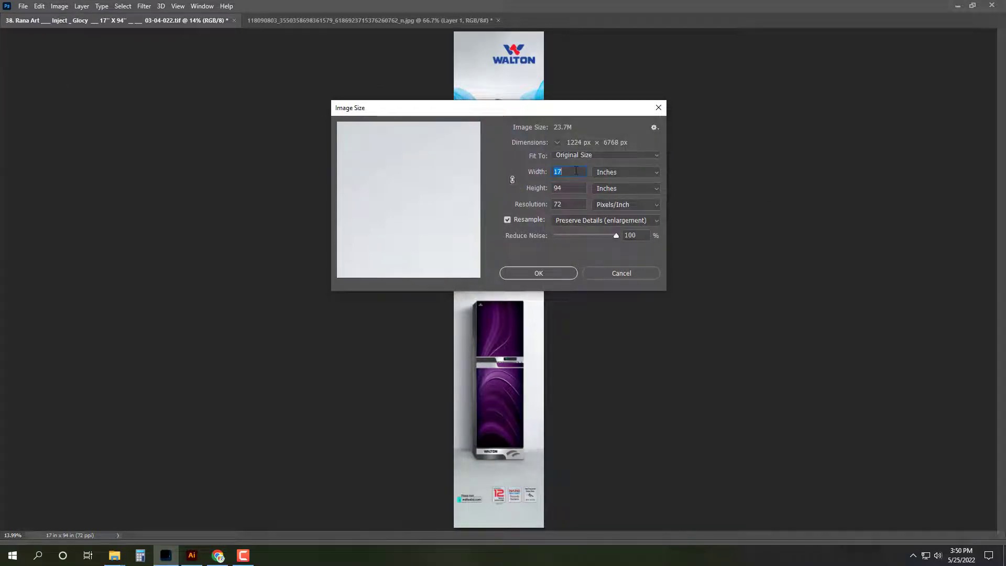
double_click(574, 191)
text(96)
click(563, 277)
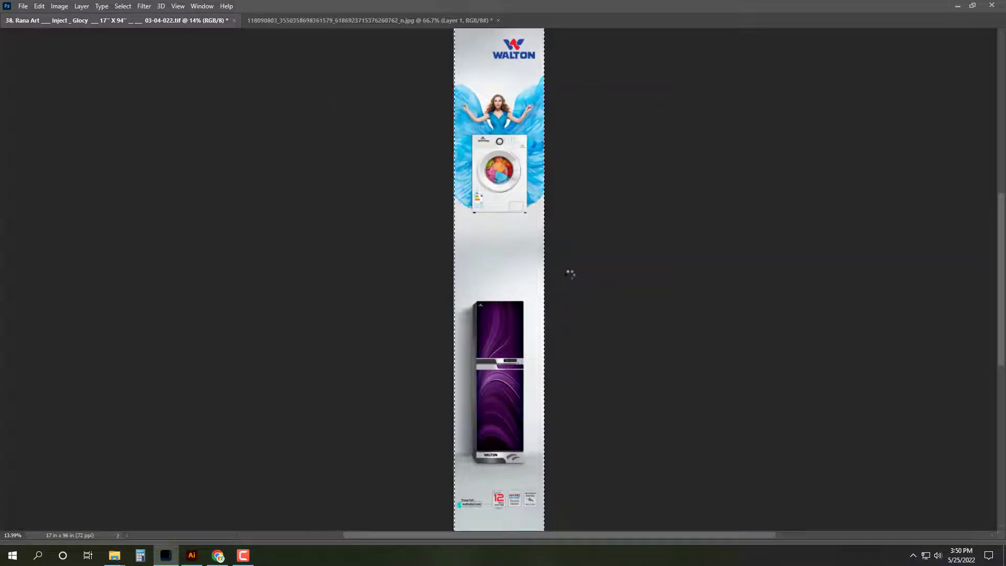
Step: Restore the panels, confirm 17 x 96 in on the Info panel, and open Save As
key(Tab)
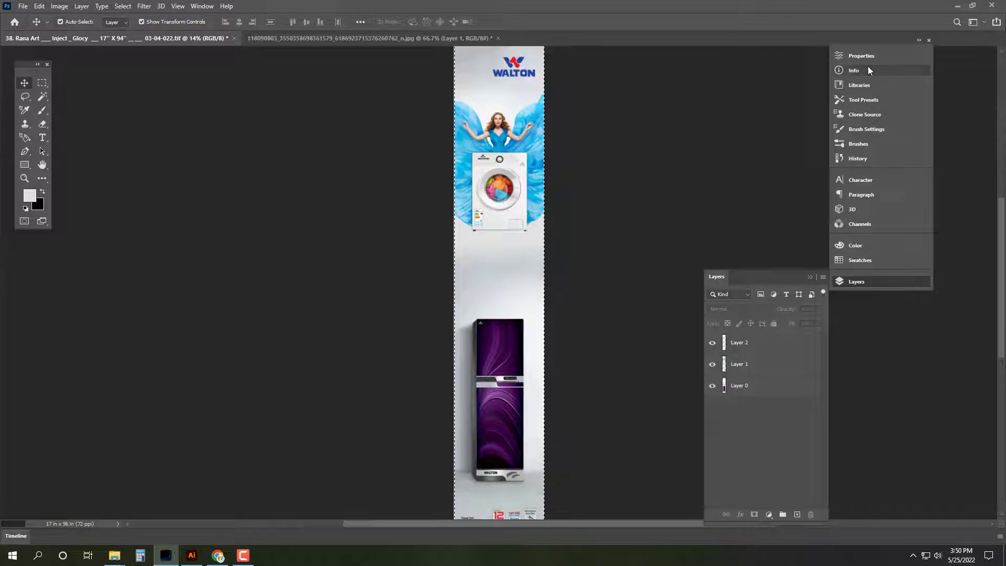
click(868, 70)
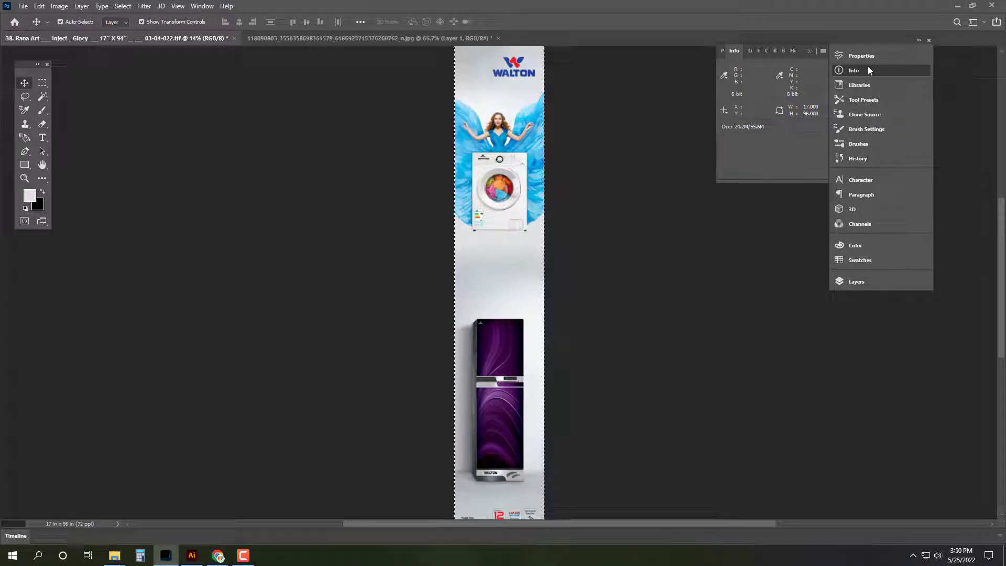
key(ctrl+shift+s)
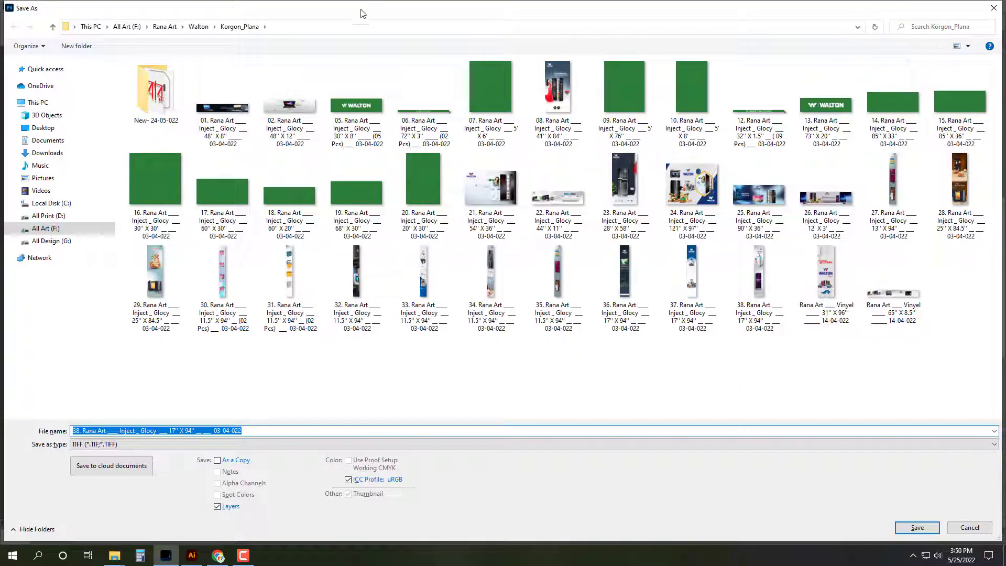
Step: Save the banner as a layered TIFF named '03 … 17" X 96"' in Zirabo_ Pokurpar, replacing old 03
click(52, 27)
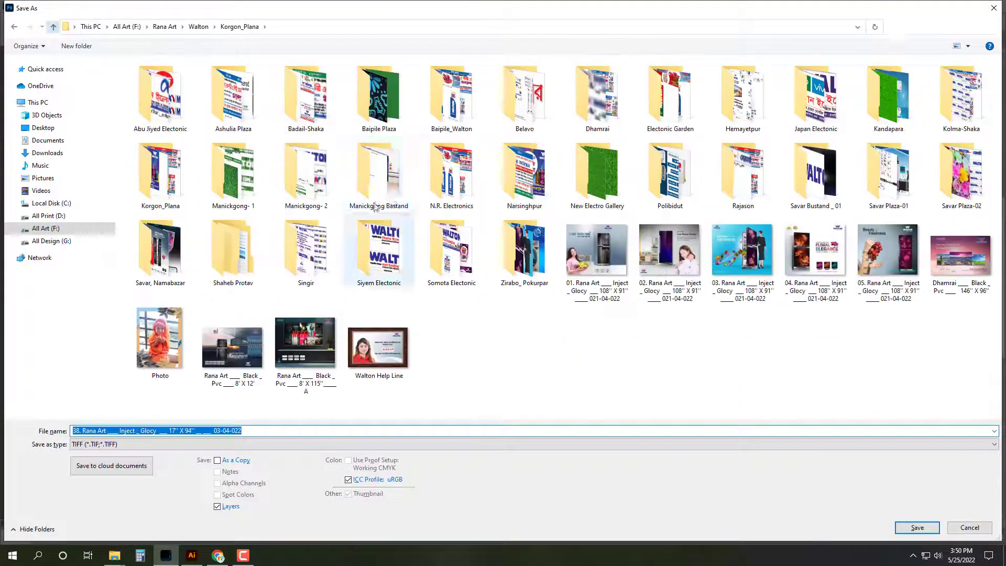
double_click(523, 252)
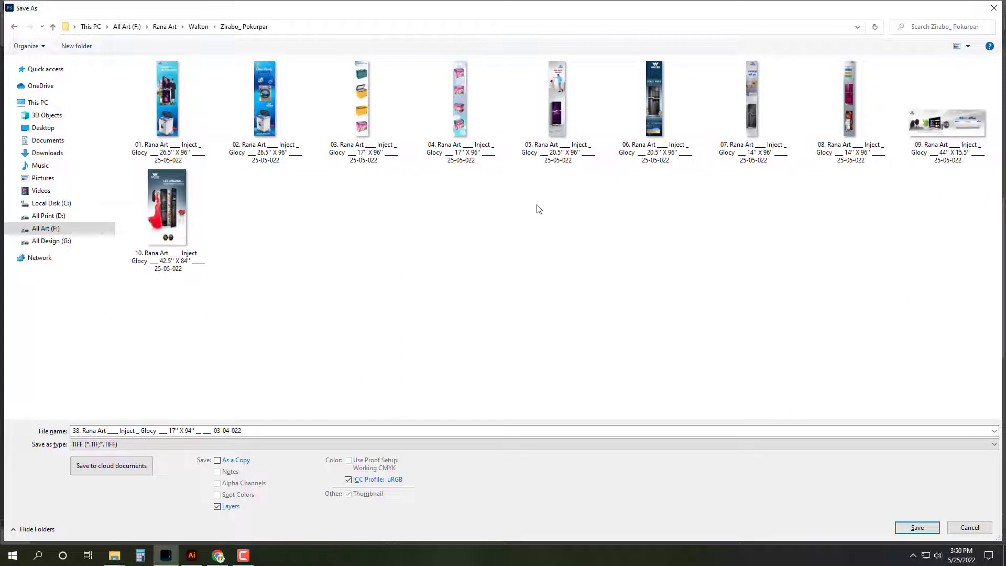
click(371, 103)
key(Delete)
click(408, 430)
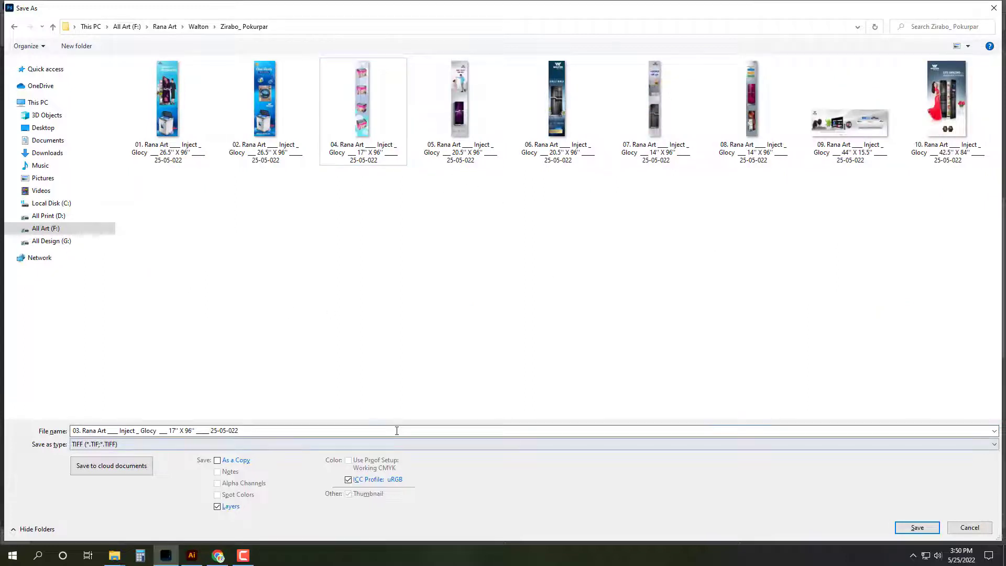
click(917, 527)
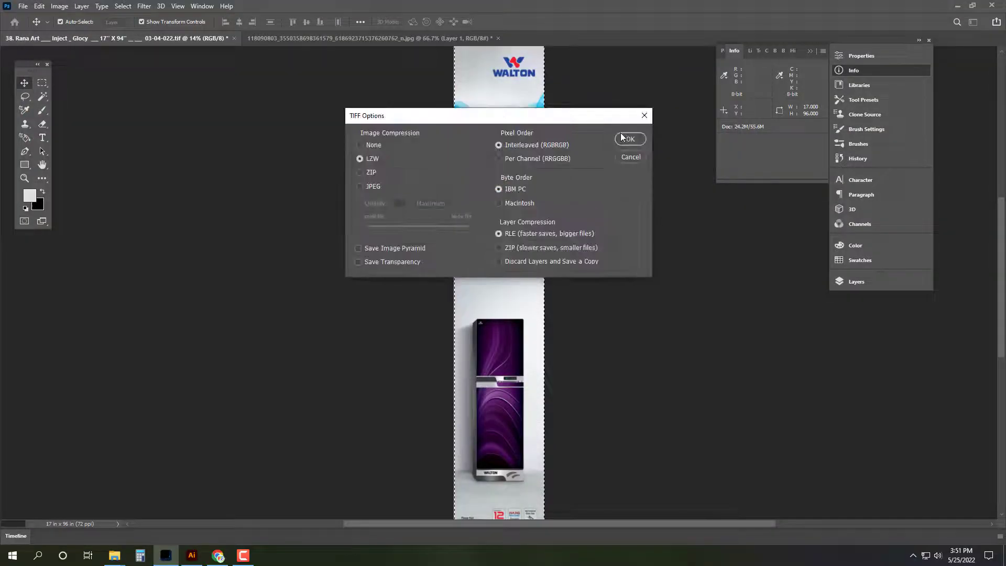
click(625, 140)
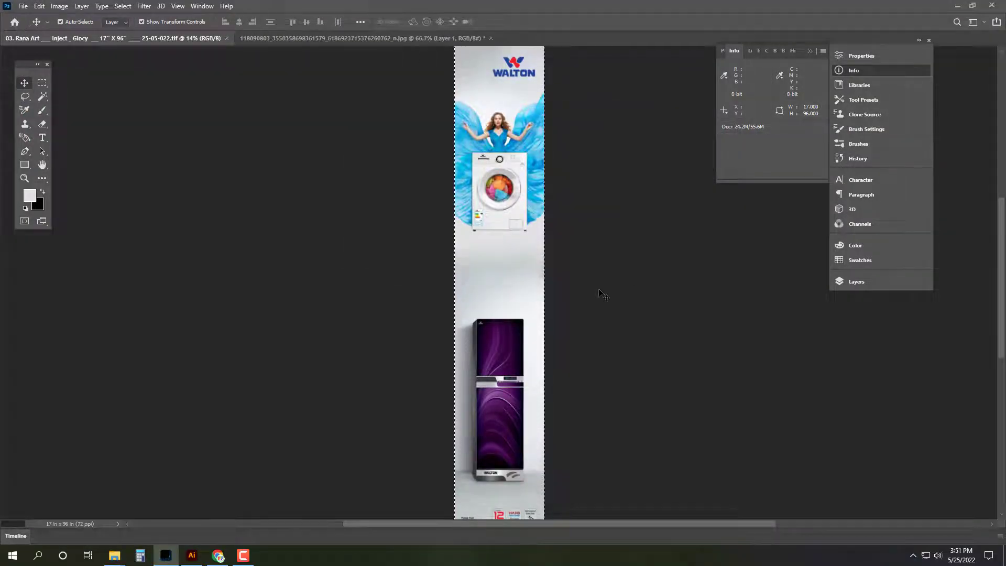
Step: Close the saved 03 banner and the washing-machine photo
key(ctrl+w)
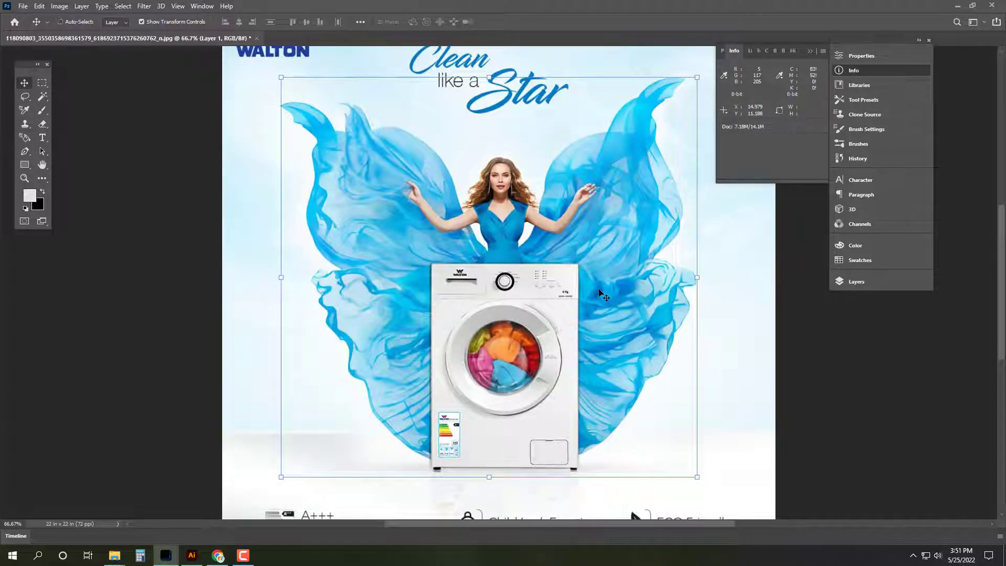
key(ctrl+0)
ctrl+click(807, 349)
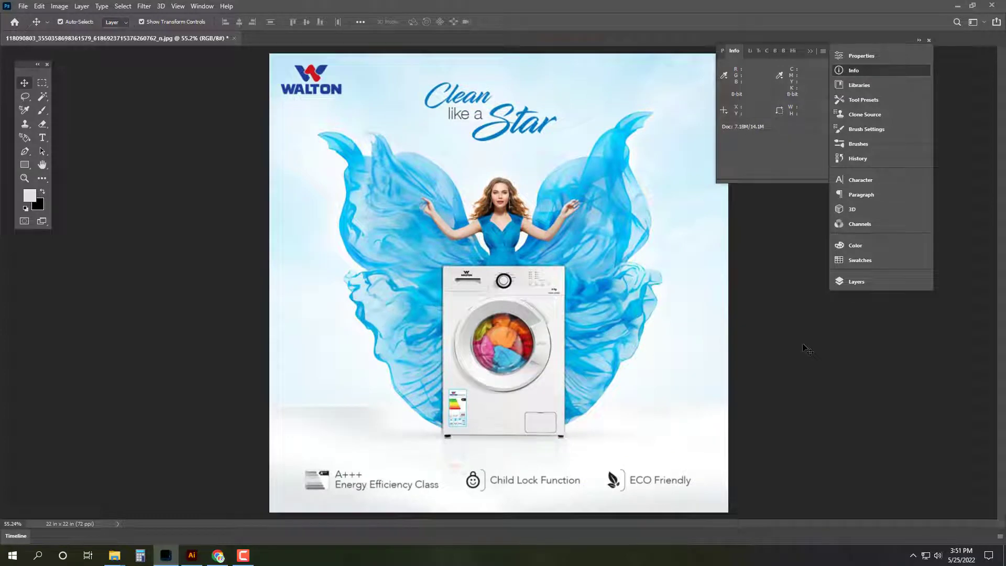
key(ctrl+w)
click(500, 213)
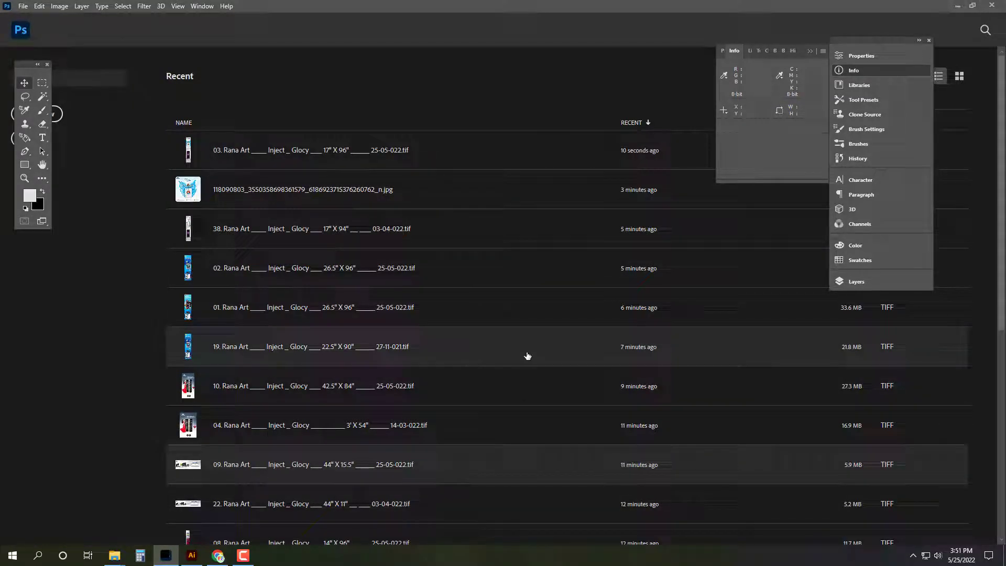
Step: Open banner 04 to review it, then close it
key(ctrl+o)
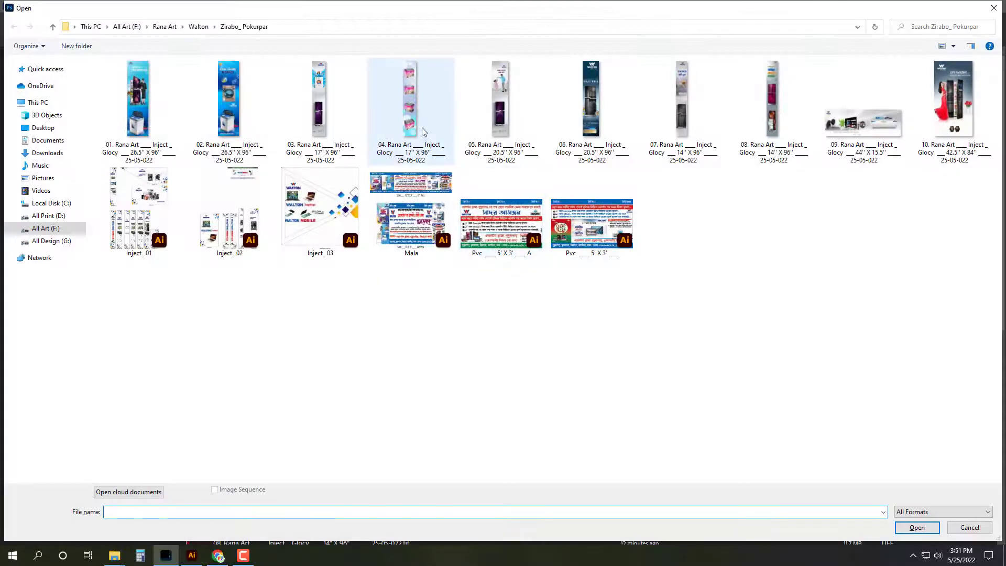
click(422, 127)
double_click(423, 127)
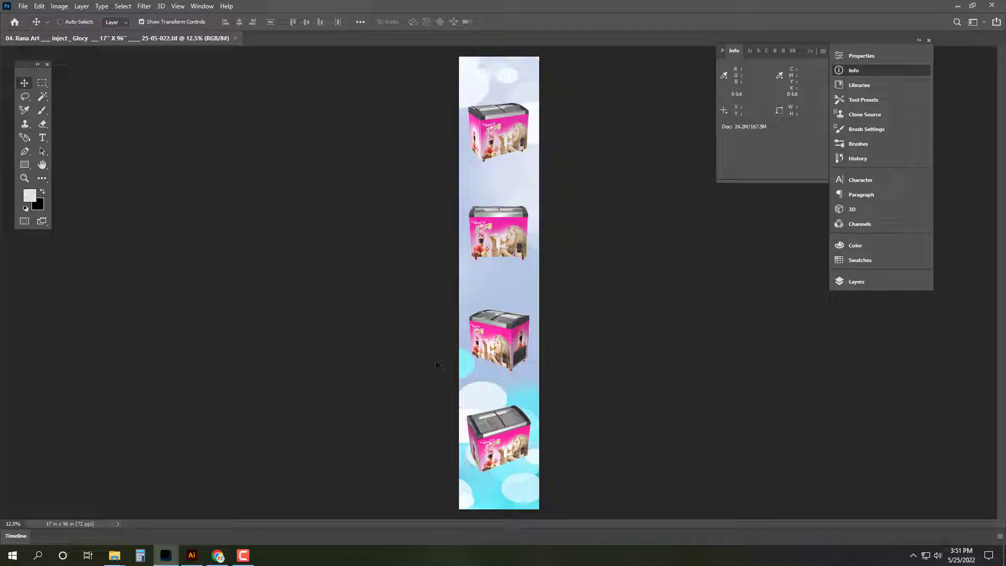
key(ctrl+w)
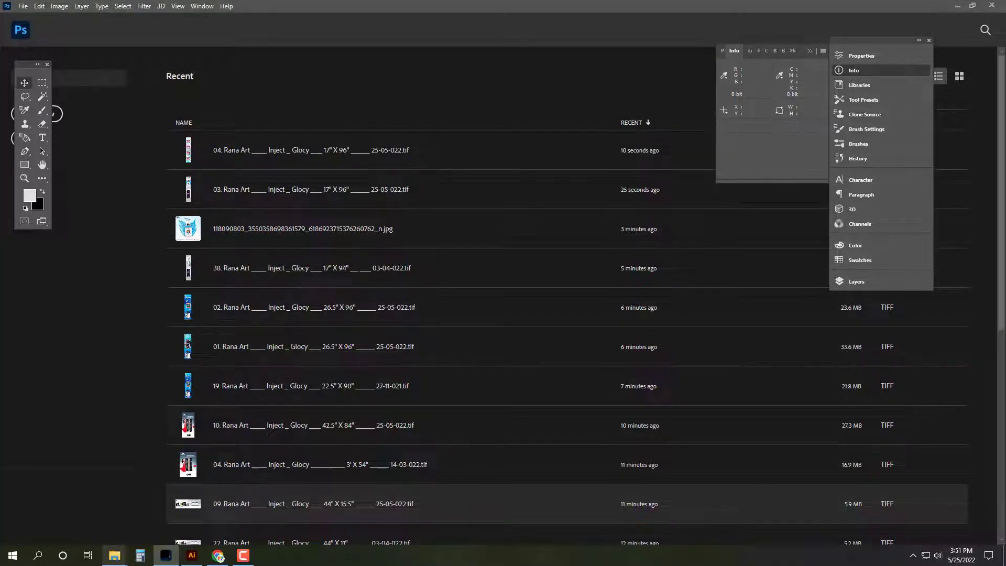
Step: Back in Photoshop, delete file 04 from the Open dialog's file list
mouse_move(114, 555)
click(161, 519)
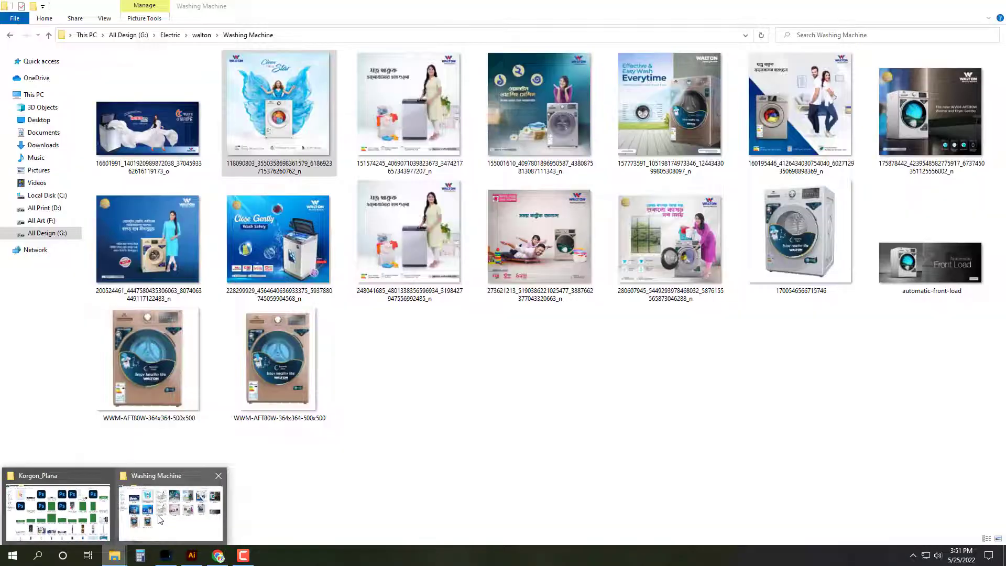
click(165, 556)
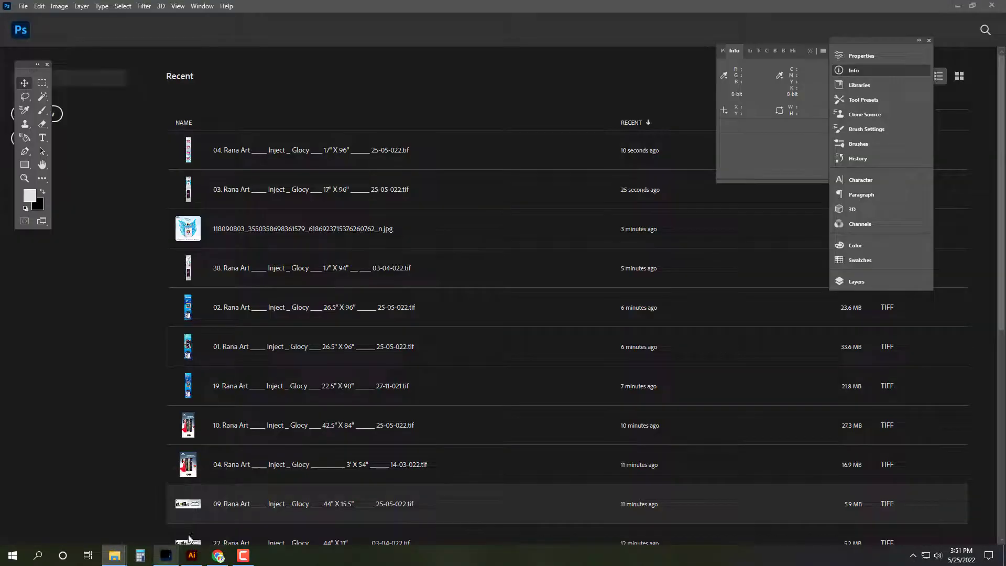
key(ctrl+o)
click(421, 108)
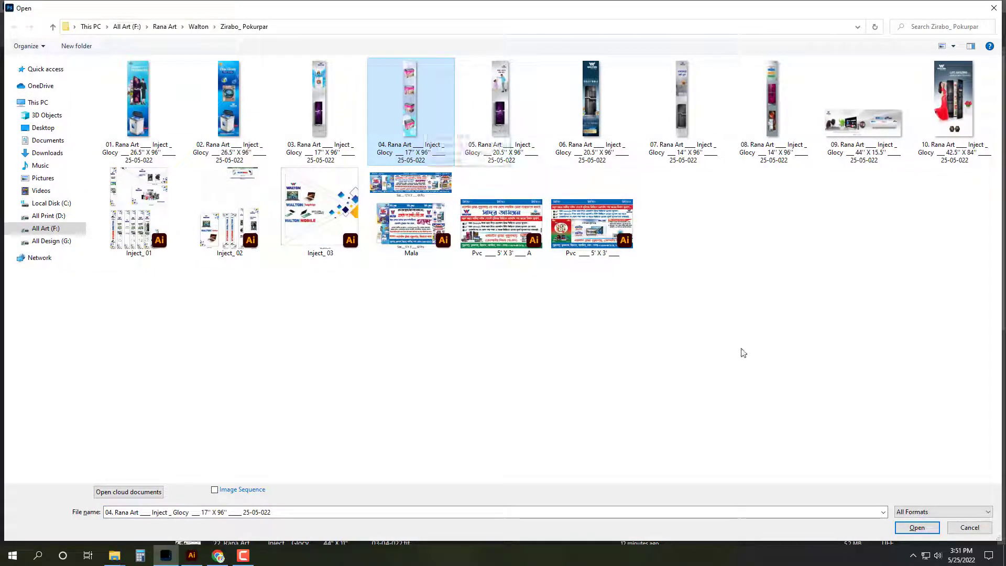
key(Delete)
key(Escape)
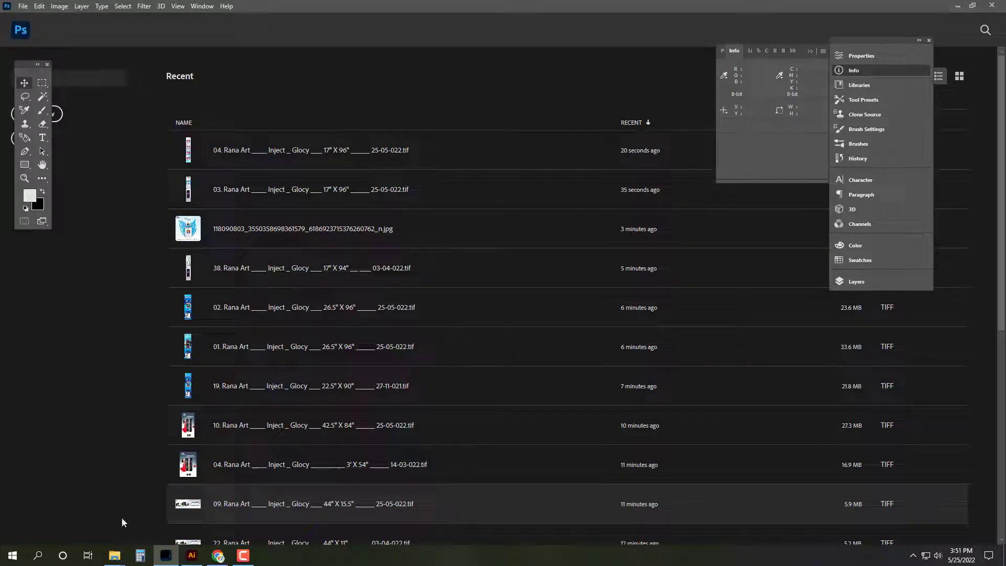
Step: Open banner 27 from the Korgon_Plana folder and close it again
mouse_move(115, 554)
mouse_move(124, 513)
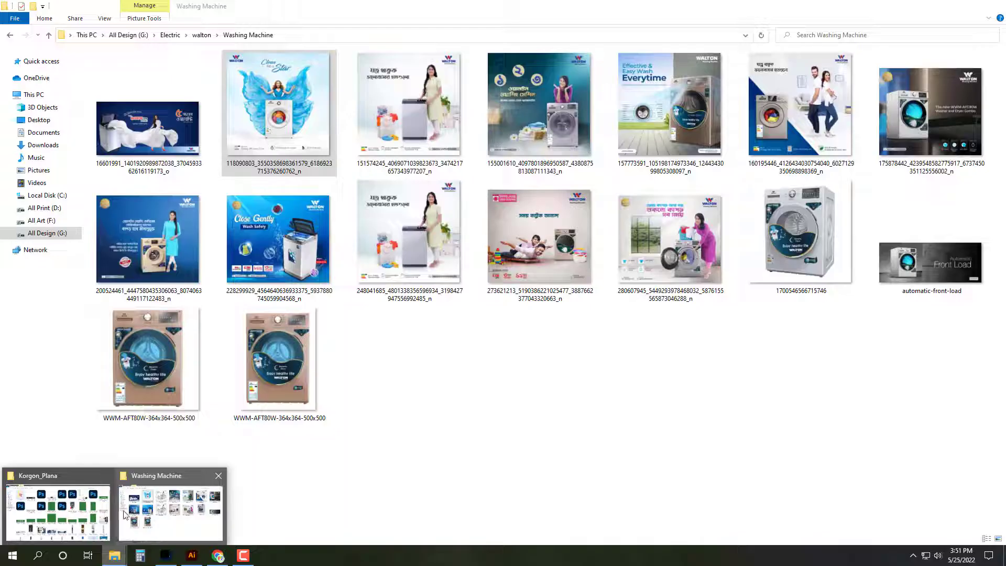
click(58, 513)
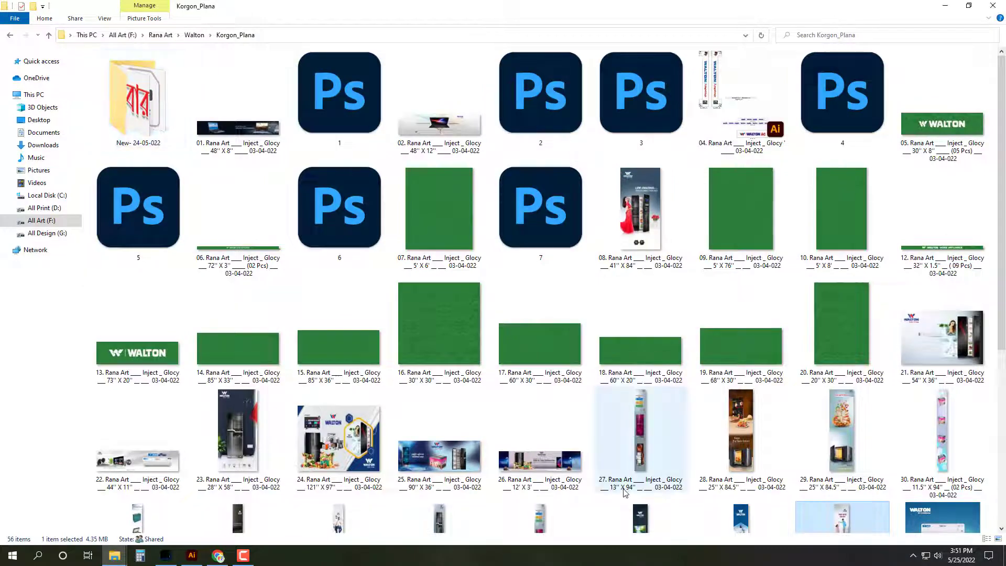
scroll(624, 499, down, 5)
double_click(646, 235)
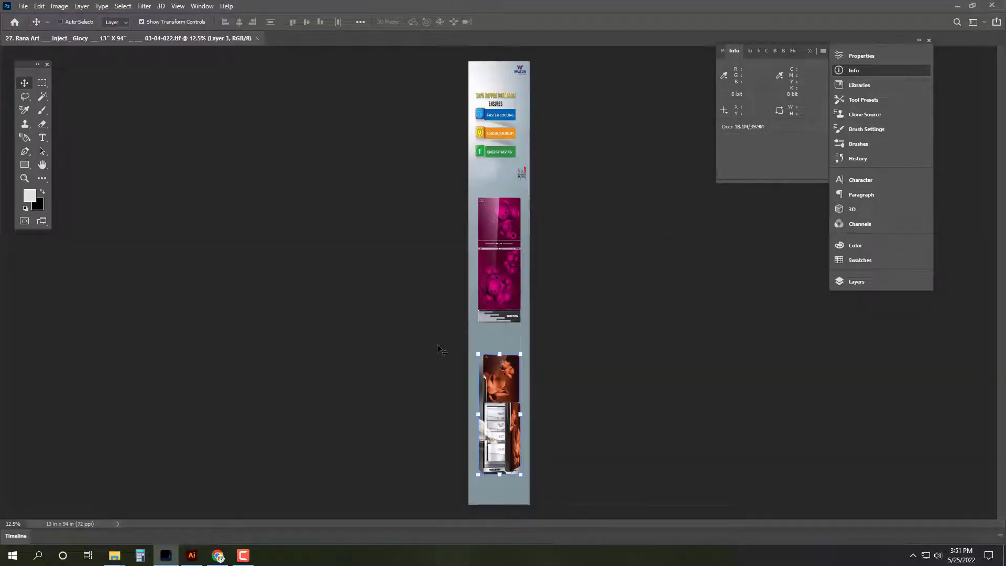
key(ctrl+o)
key(Escape)
key(ctrl+w)
Step: Open banner 33, the 11.5'' X 94'' one, from Korgon_Plana
click(163, 519)
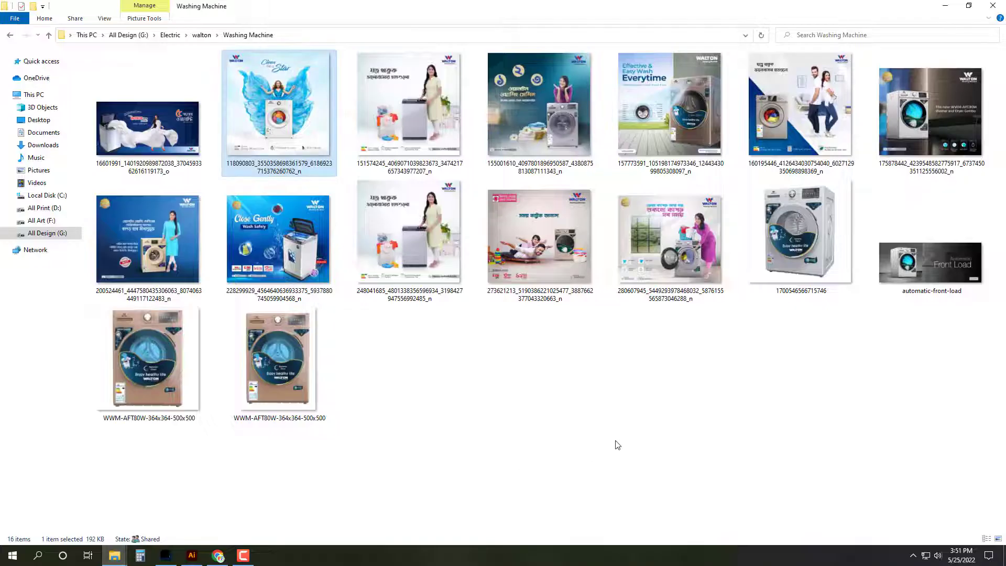
click(101, 520)
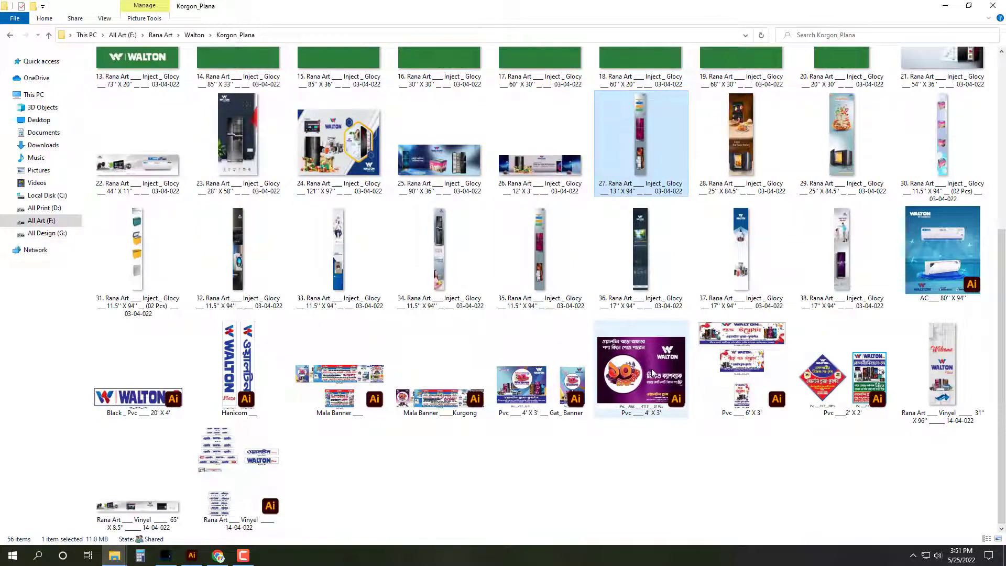
double_click(343, 238)
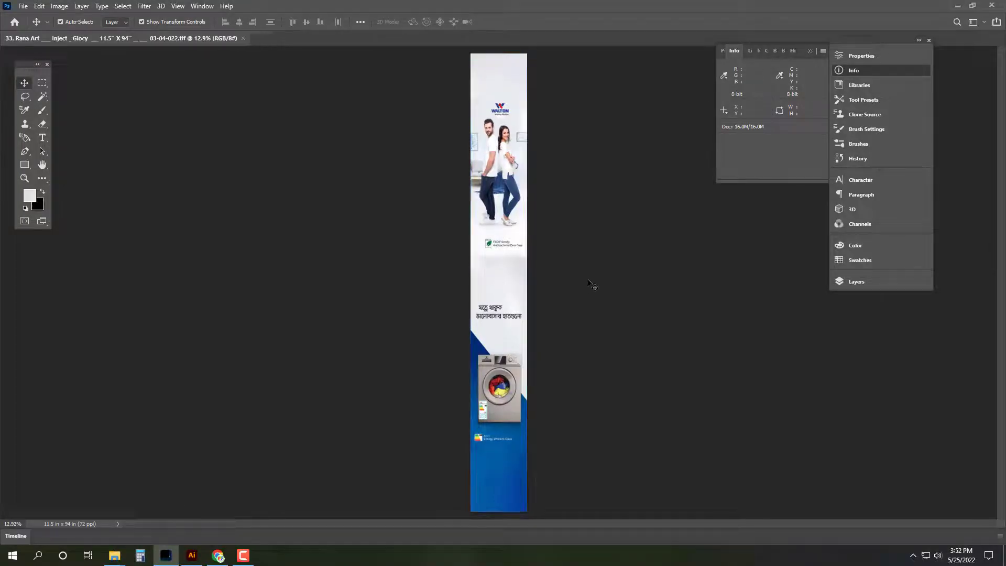
Step: Enter 17 x 96 inches in Image Size, then cancel without resizing
click(70, 23)
mouse_move(71, 20)
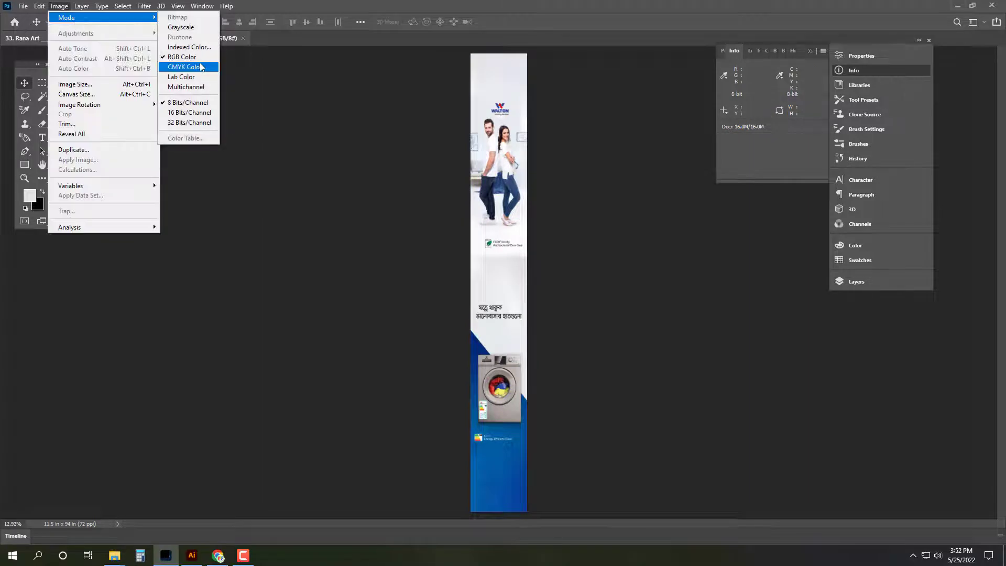
click(321, 109)
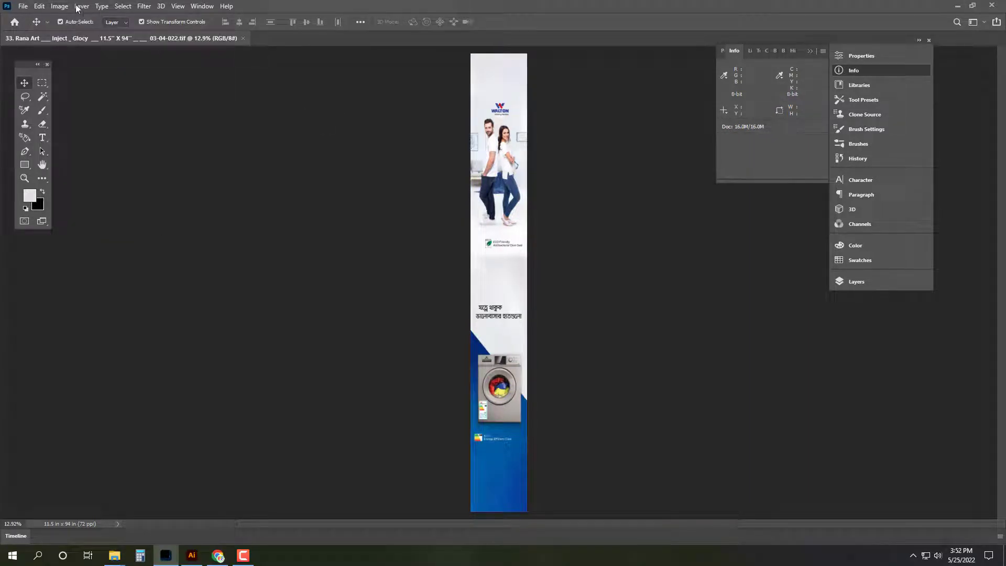
click(60, 6)
click(75, 84)
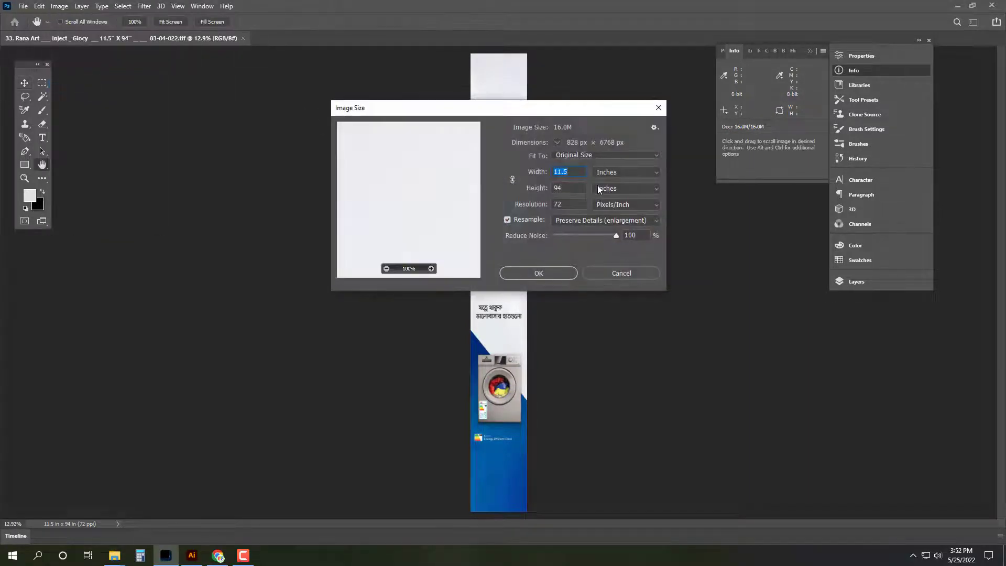
text(17)
key(Tab)
text(96)
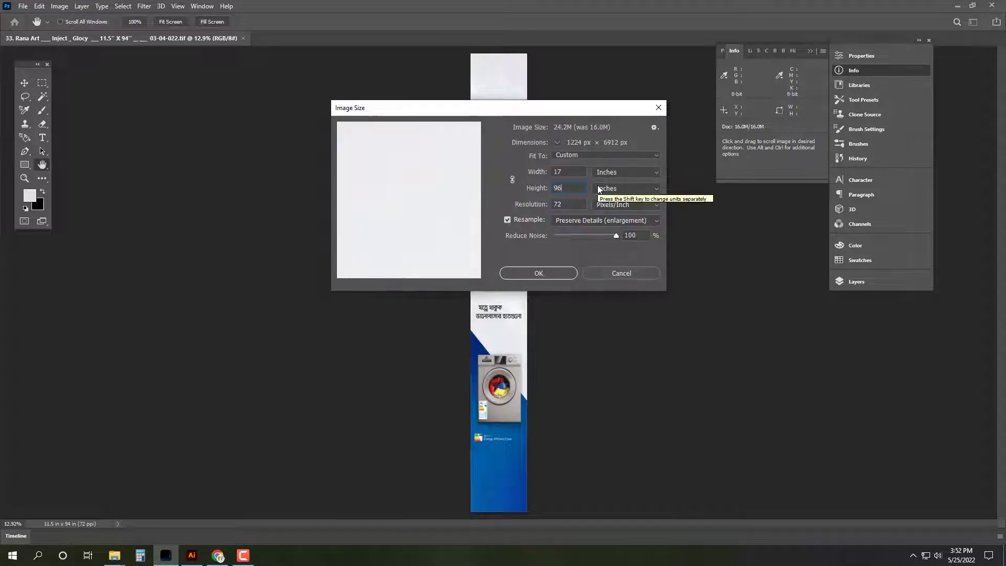
key(Escape)
Step: Crop the banner's height down to 81.75 inches
key(c)
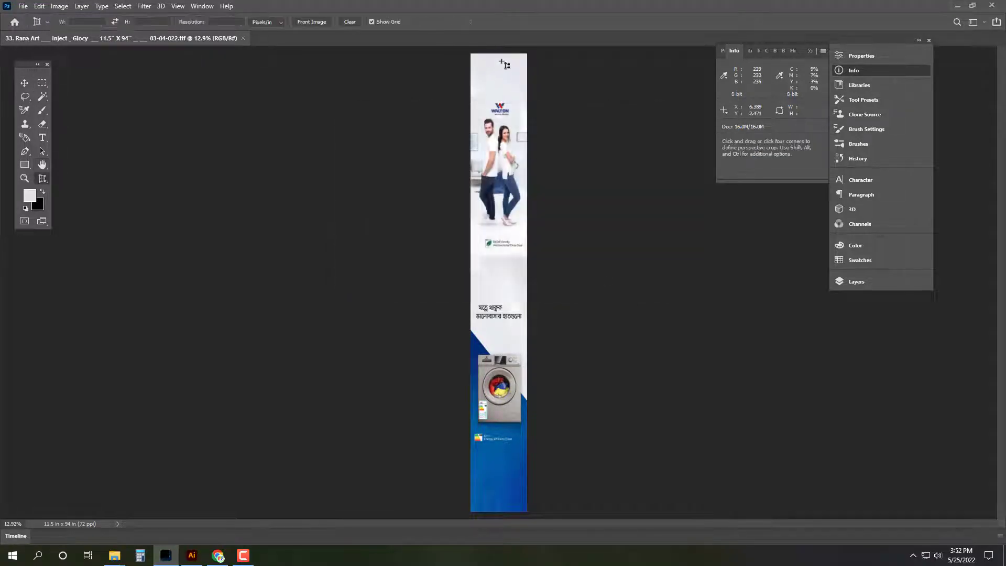
right_click(42, 178)
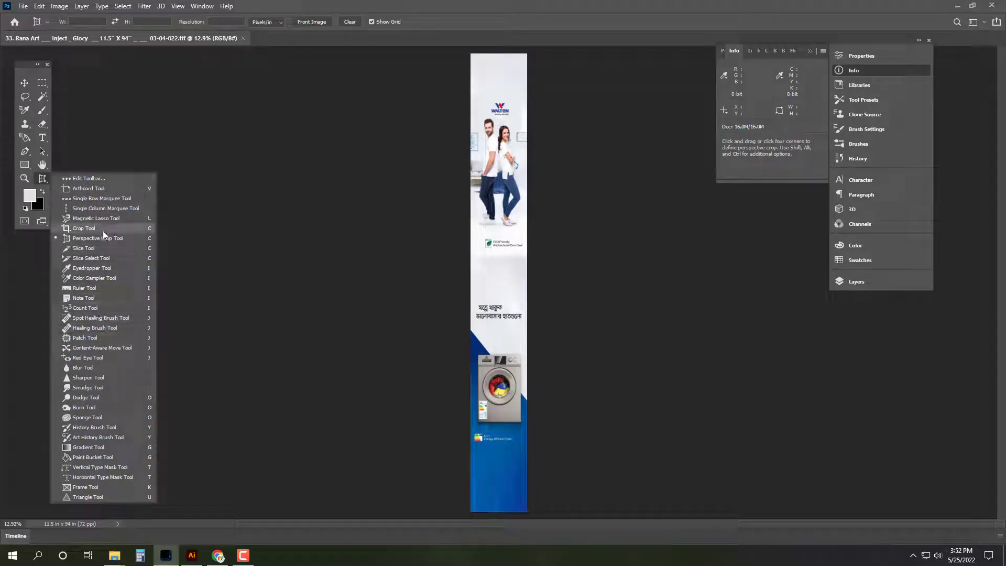
click(103, 231)
drag(497, 54, 501, 89)
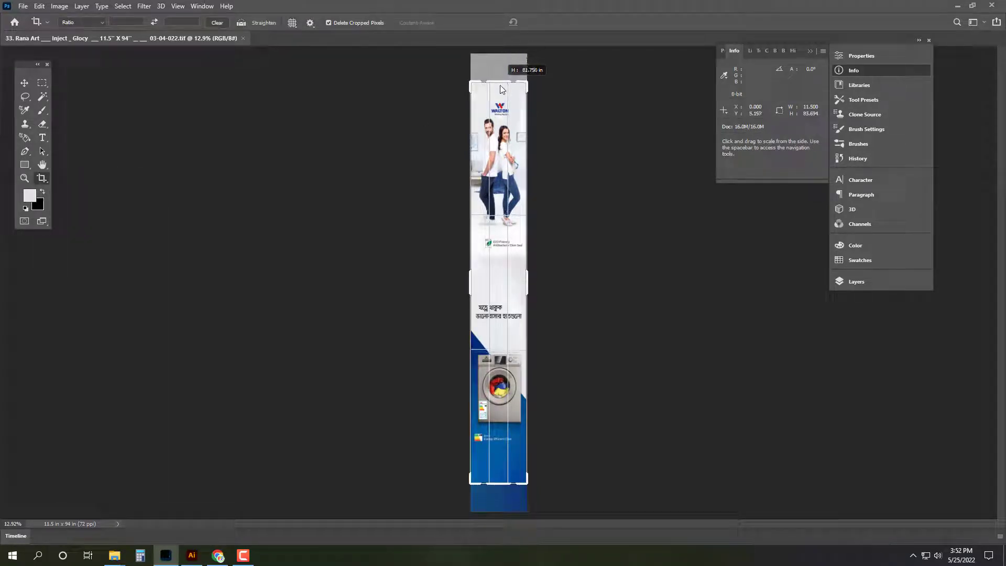
key(Return)
Step: Resize the banner width to 17 inches
key(v)
click(61, 7)
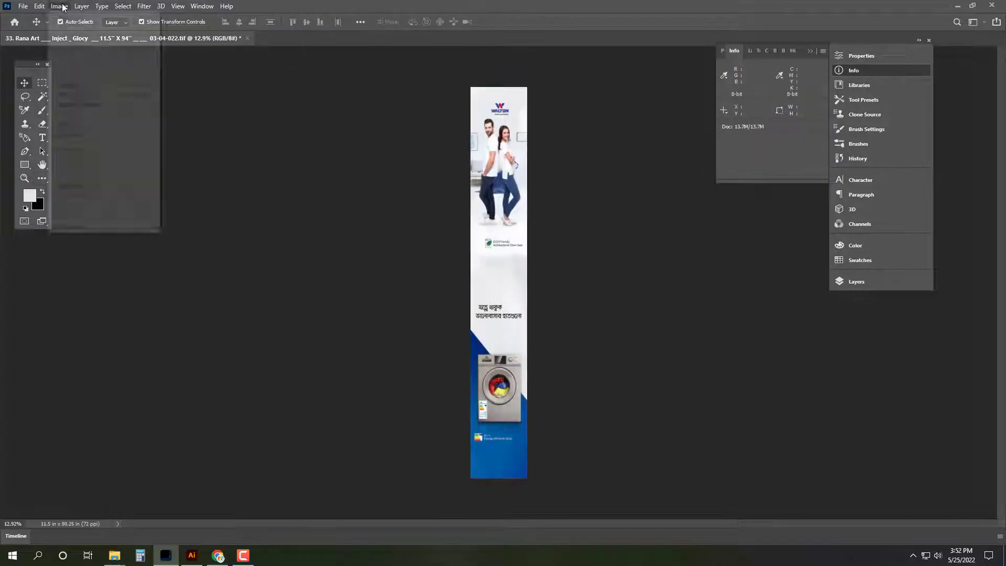
click(74, 86)
text(17)
key(Tab)
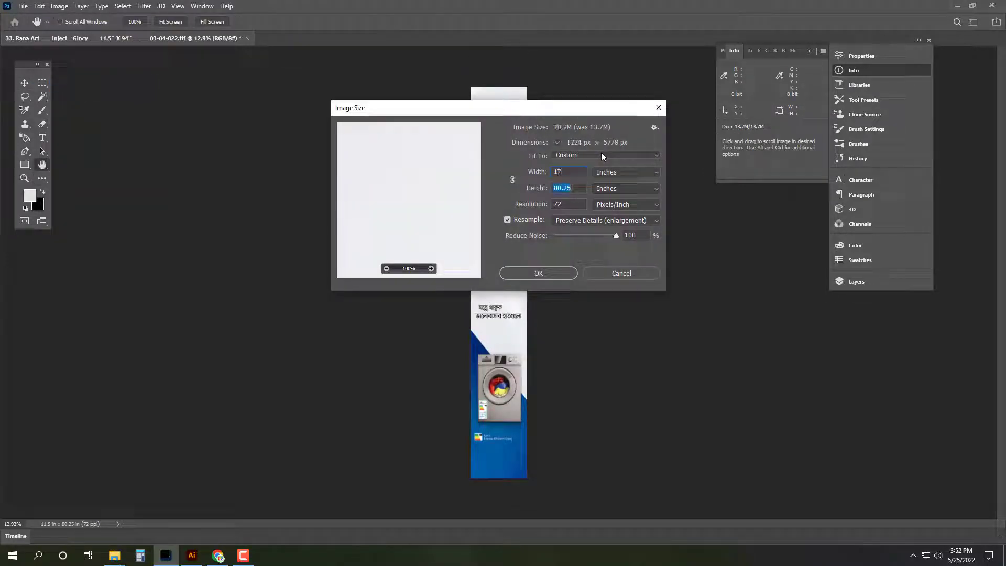
key(Return)
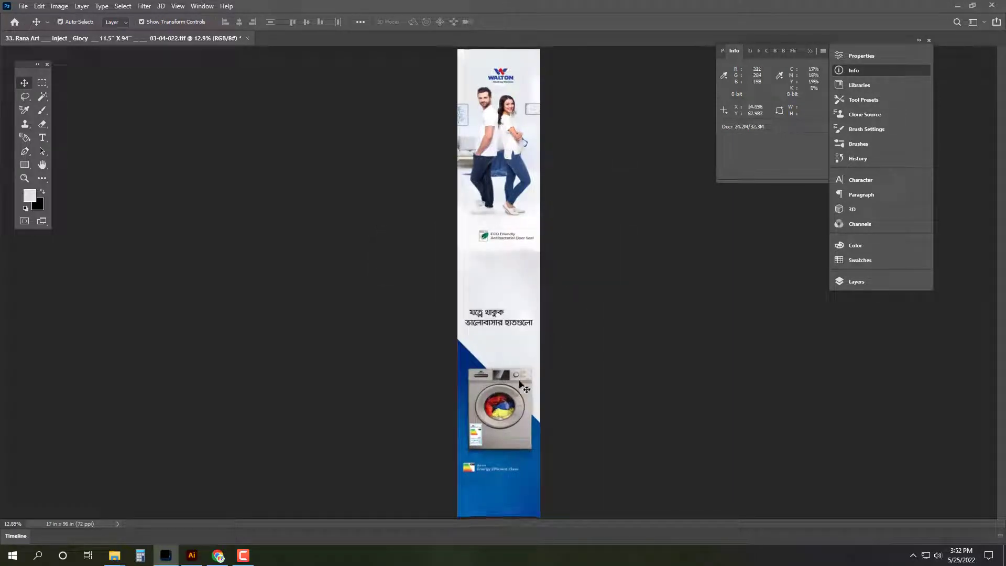
drag(524, 387, 523, 359)
key(ctrl+z)
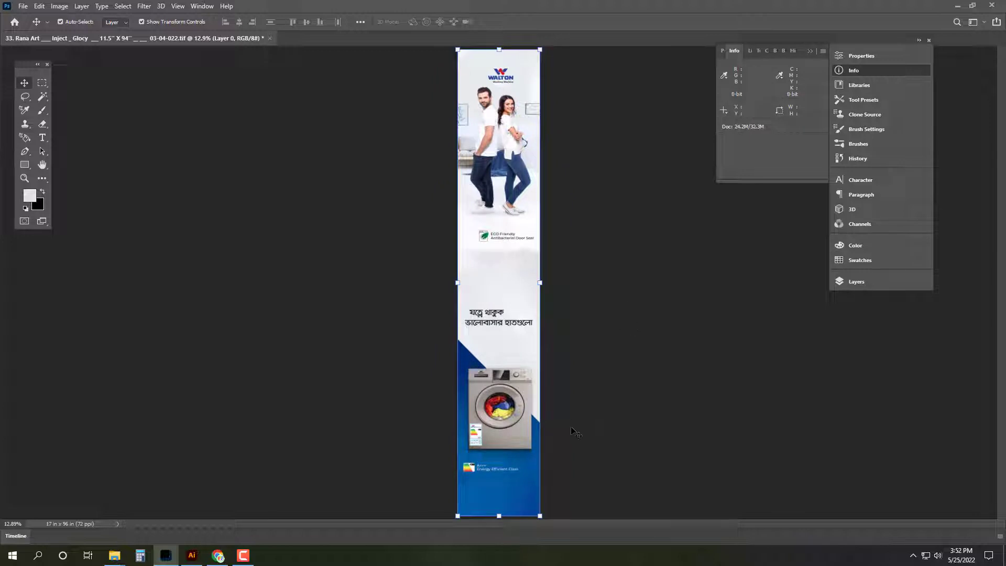
Step: Trim the banner bottom so it is 89.972 inches tall
key(c)
drag(505, 515, 506, 501)
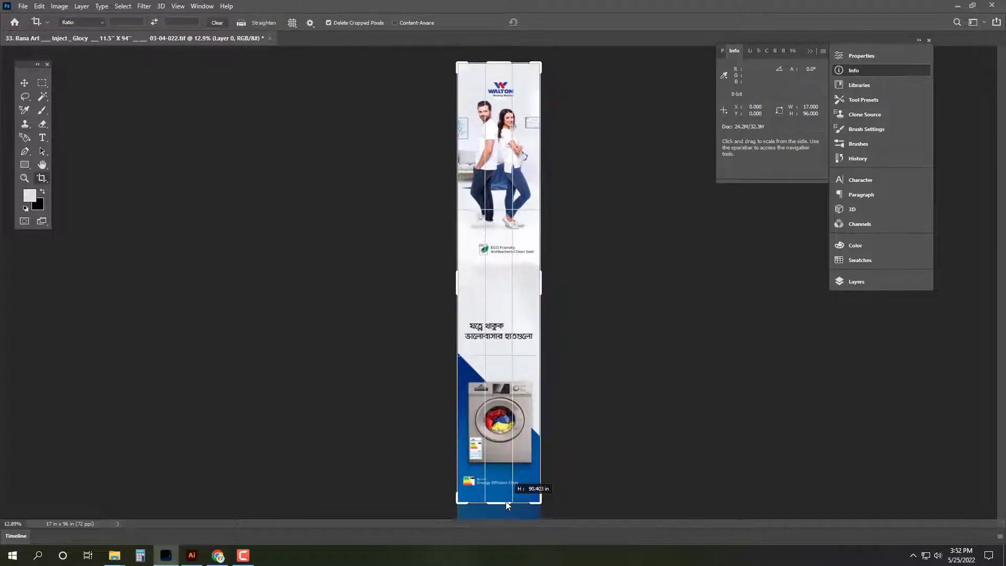
key(Return)
key(v)
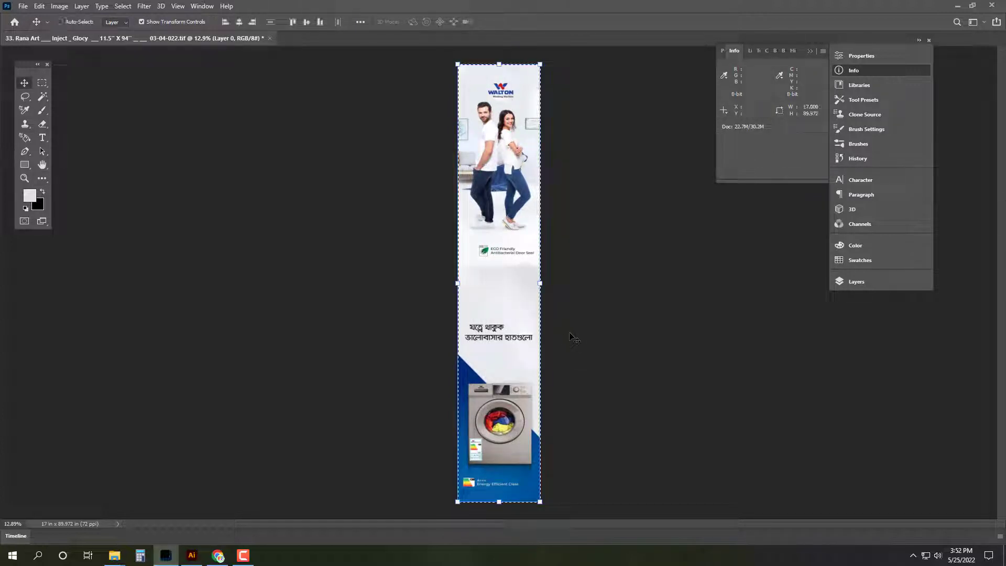
Step: Set the image height to 96 inches in Image Size
click(74, 7)
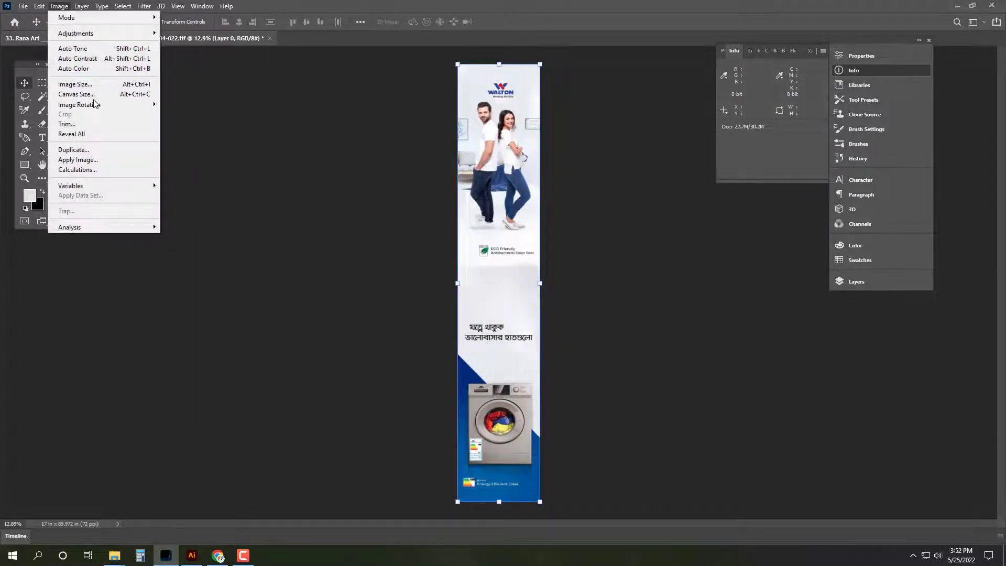
click(97, 84)
double_click(573, 189)
text(96)
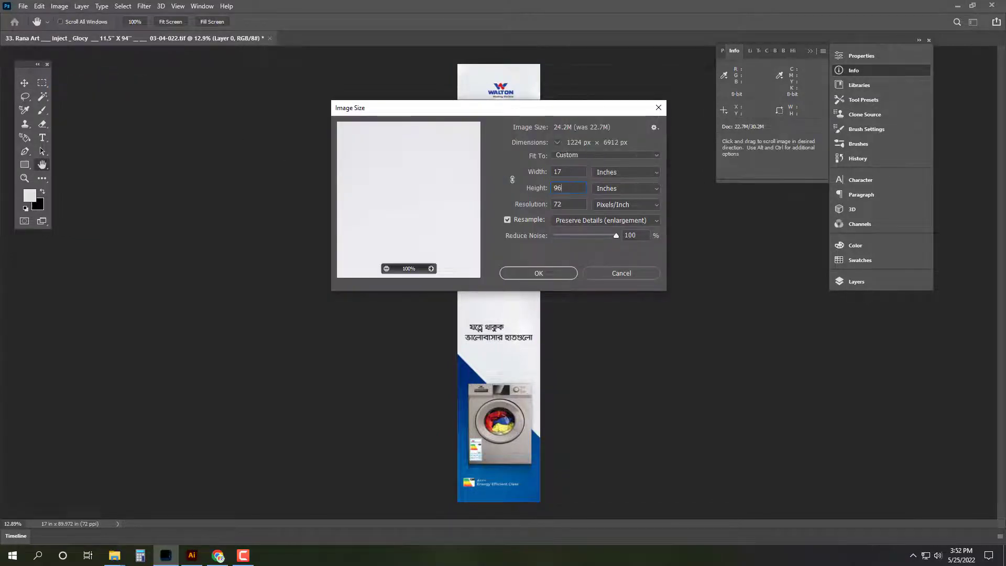
key(Return)
Step: Save the banner as TIFF file 04 in the Zirabo_ Pokurpar folder, accepting the LZW options
key(ctrl+shift+s)
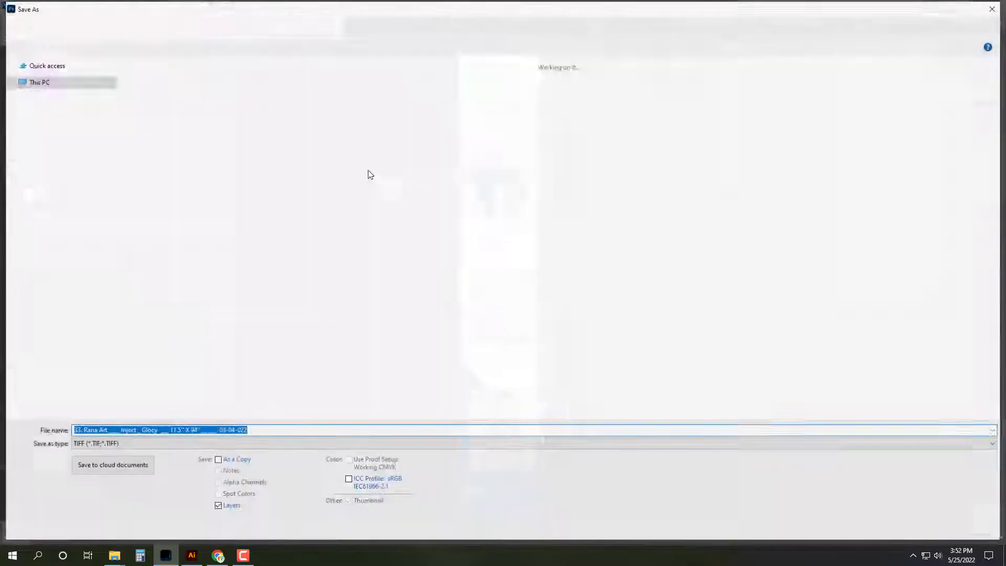
click(53, 27)
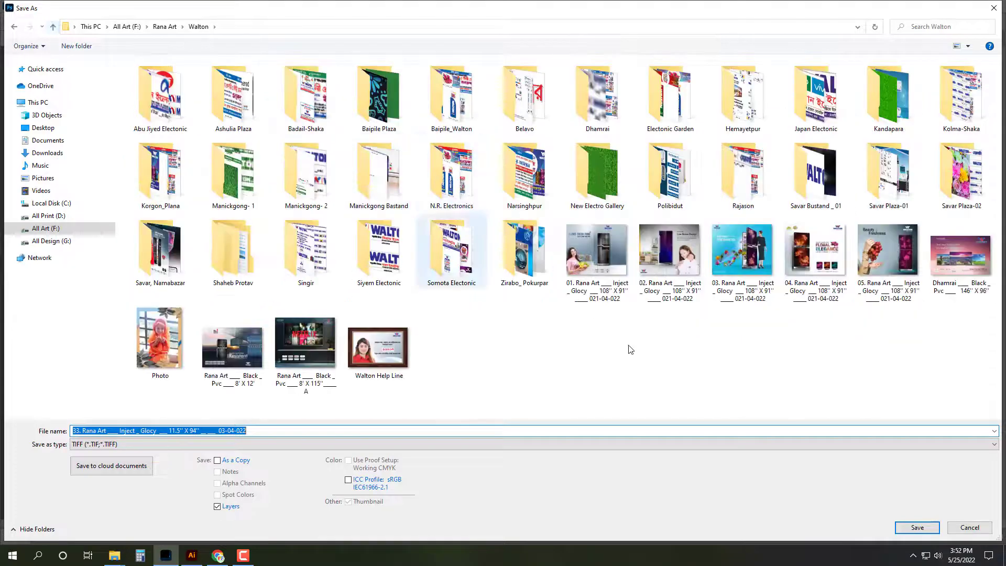
double_click(534, 262)
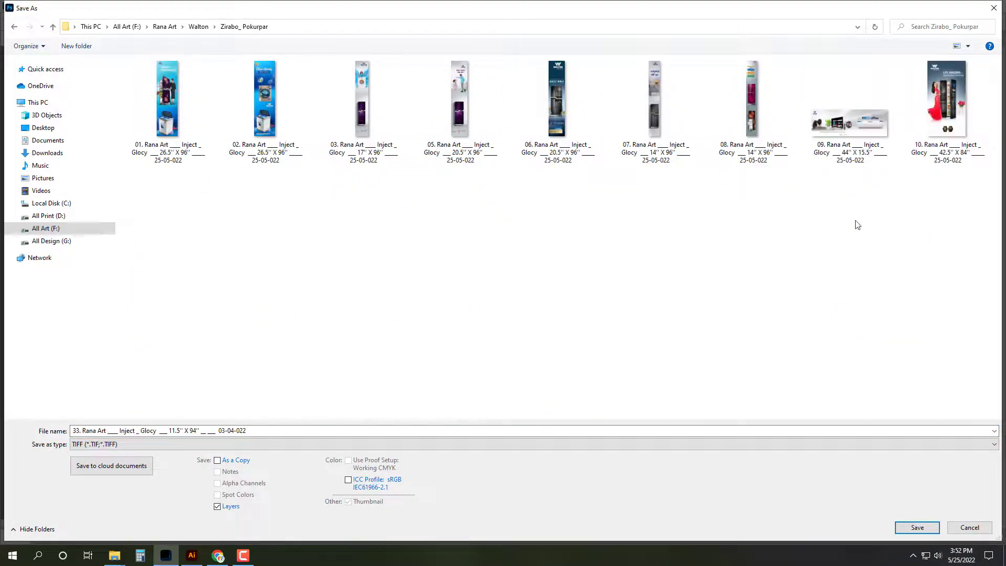
click(377, 132)
click(90, 430)
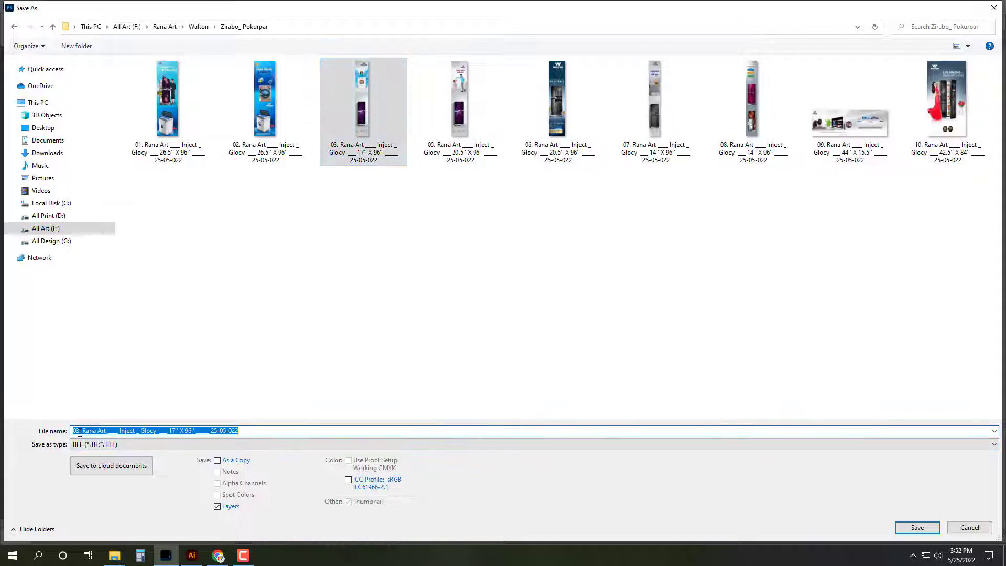
key(Home)
key(Right)
key(Delete)
text(4)
key(Return)
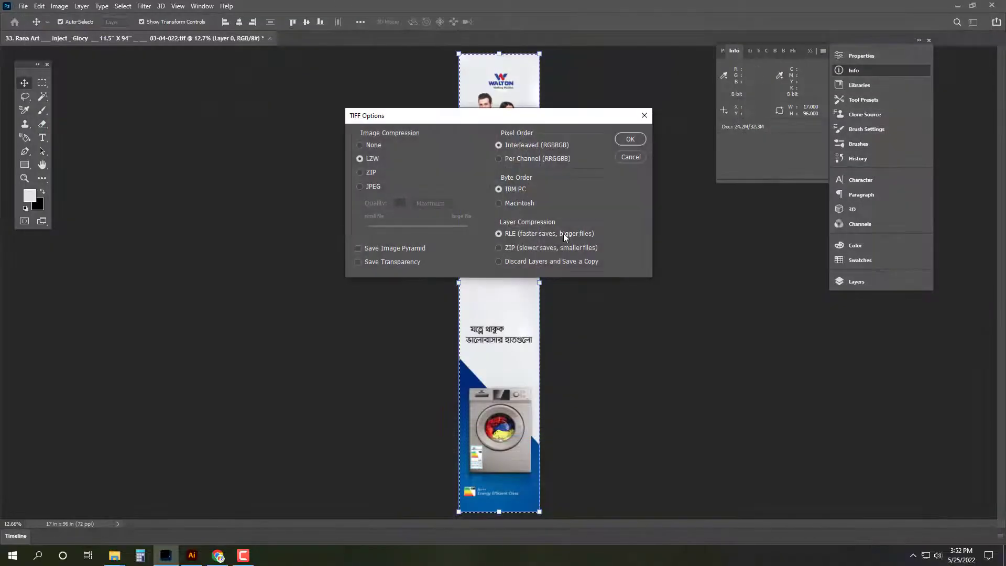
click(631, 139)
Step: Close the saved banner, review banners 07–10 in the Open dialog, then minimise Photoshop for Gmail
key(ctrl+w)
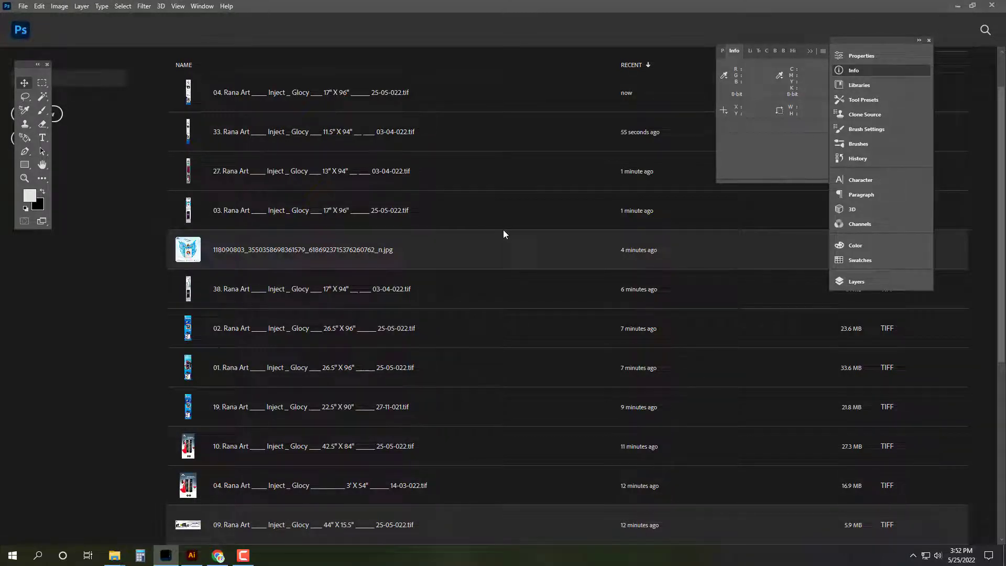
key(ctrl+o)
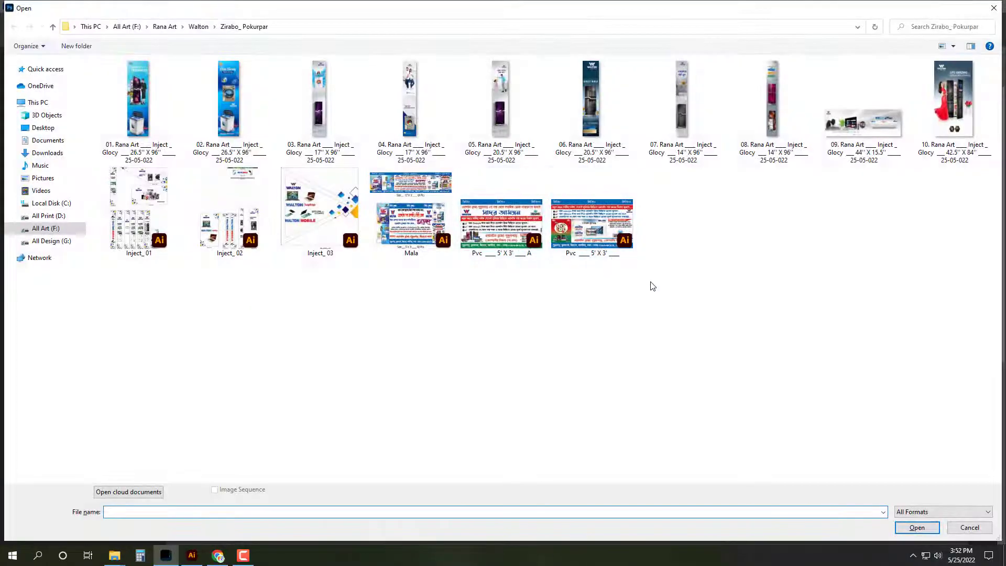
click(702, 160)
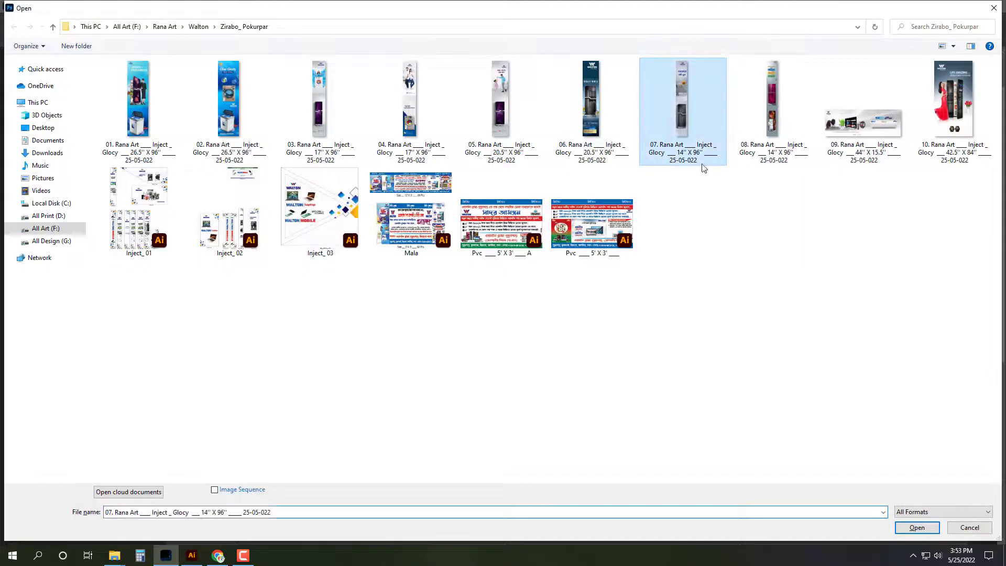
key(Right)
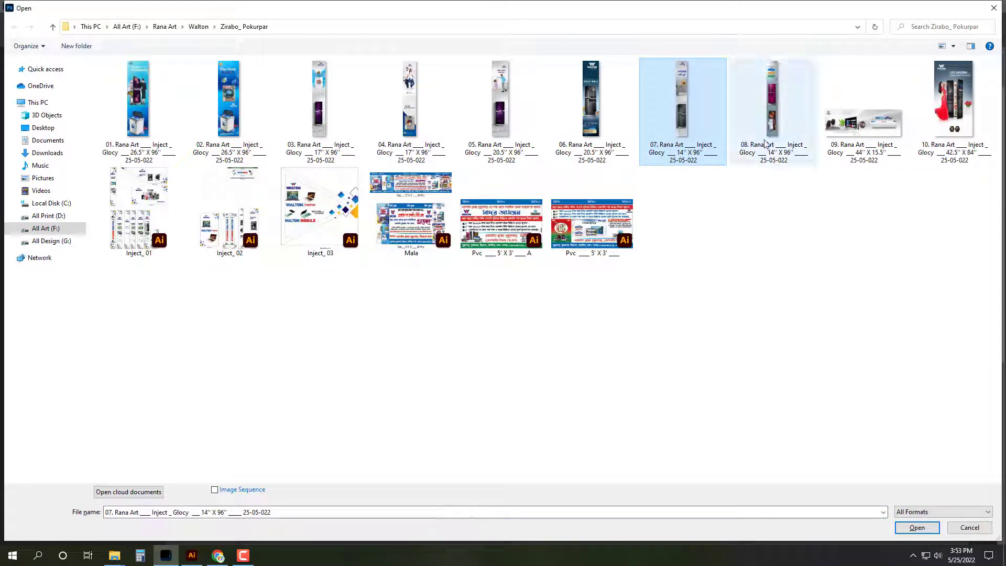
key(Right)
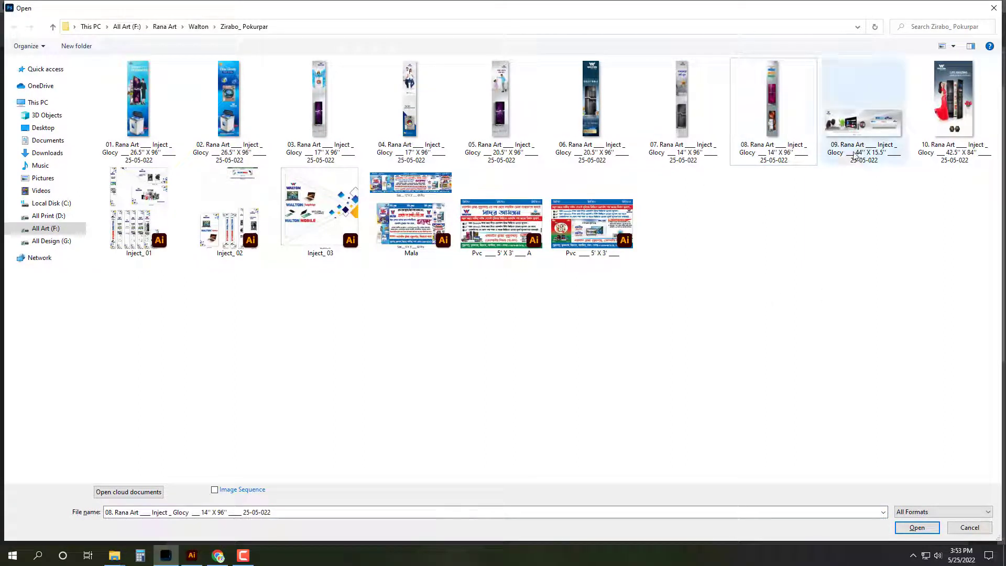
key(Right)
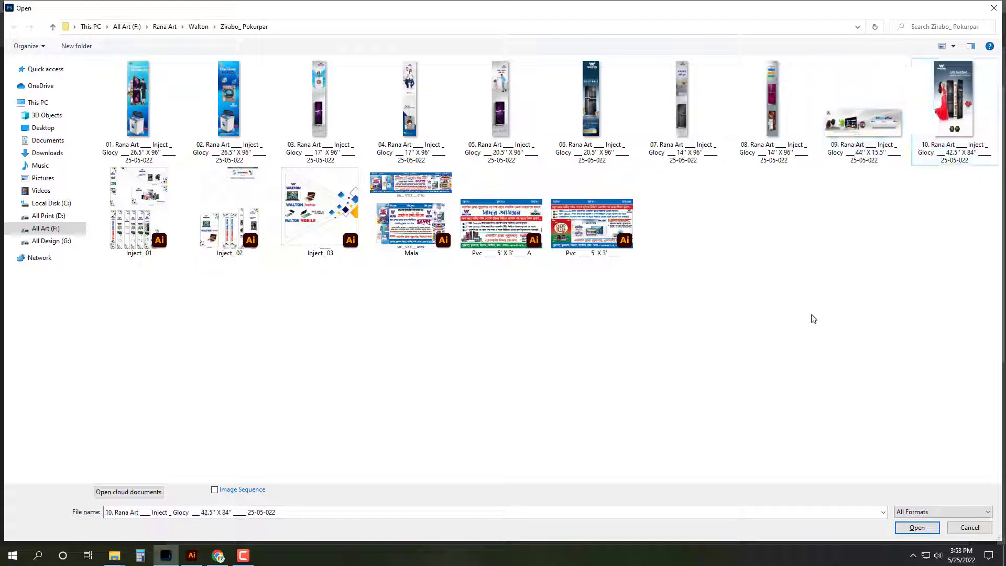
key(Return)
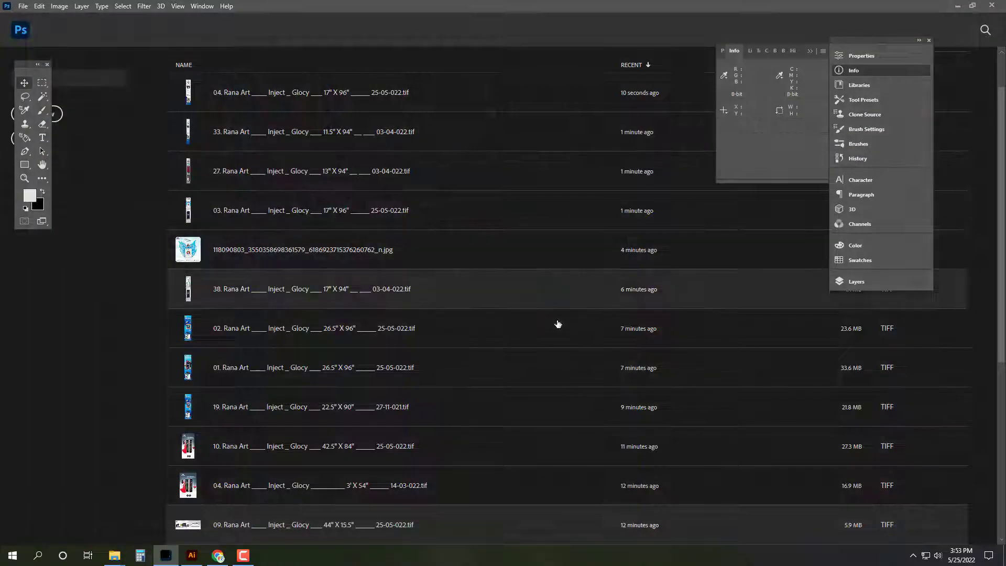
click(165, 555)
click(218, 555)
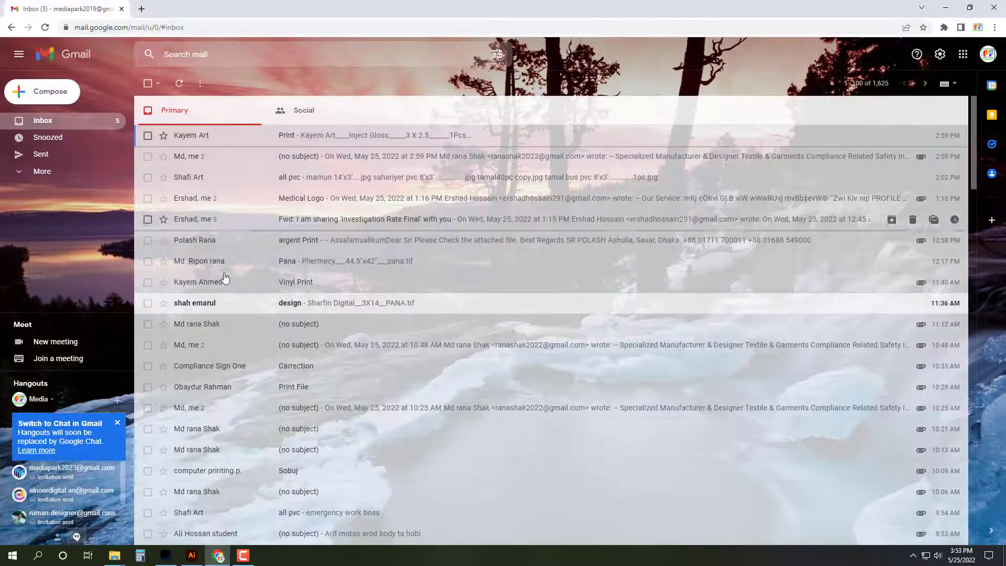
Step: Reload the Gmail inbox with F5
key(F5)
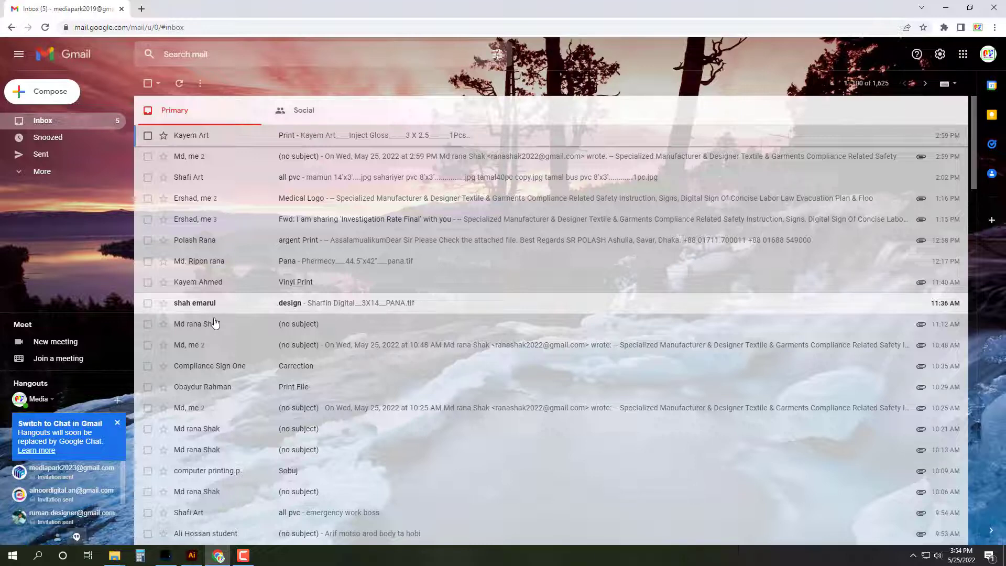
Step: Go to the Zirabo_ Pokurpar folder via Walton and select file 10, the 42.5" X 84" banner
key(super+d)
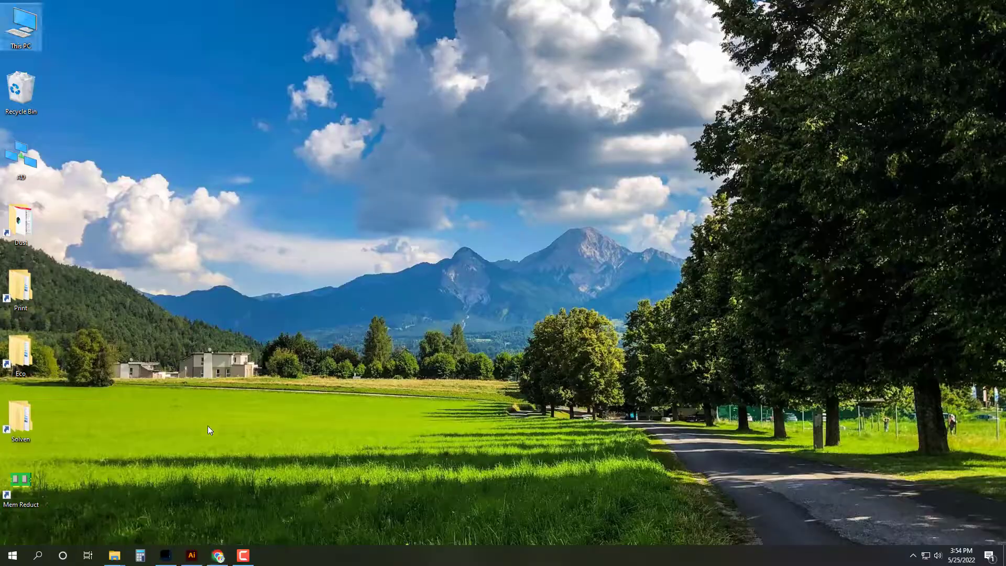
mouse_move(117, 559)
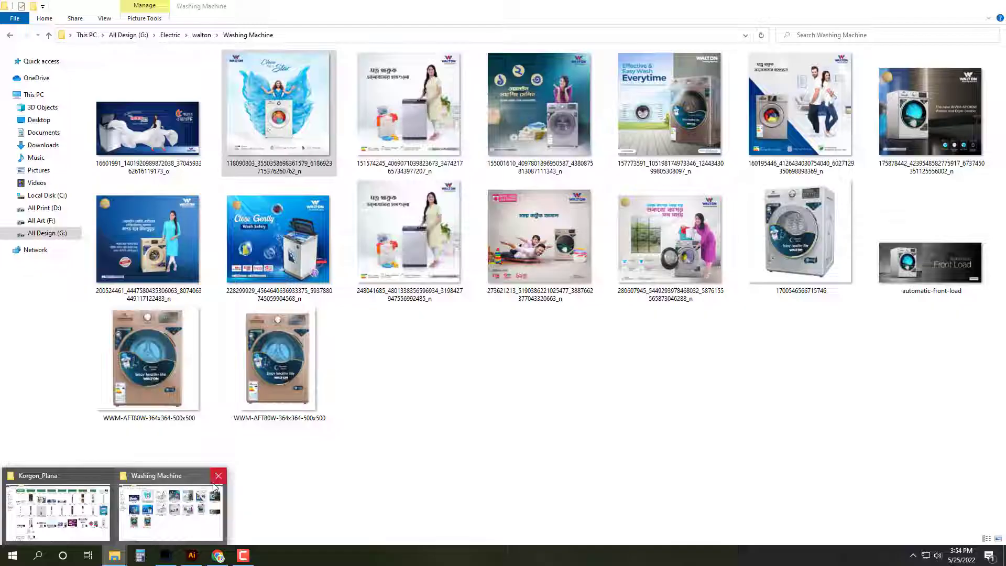
click(217, 476)
click(32, 527)
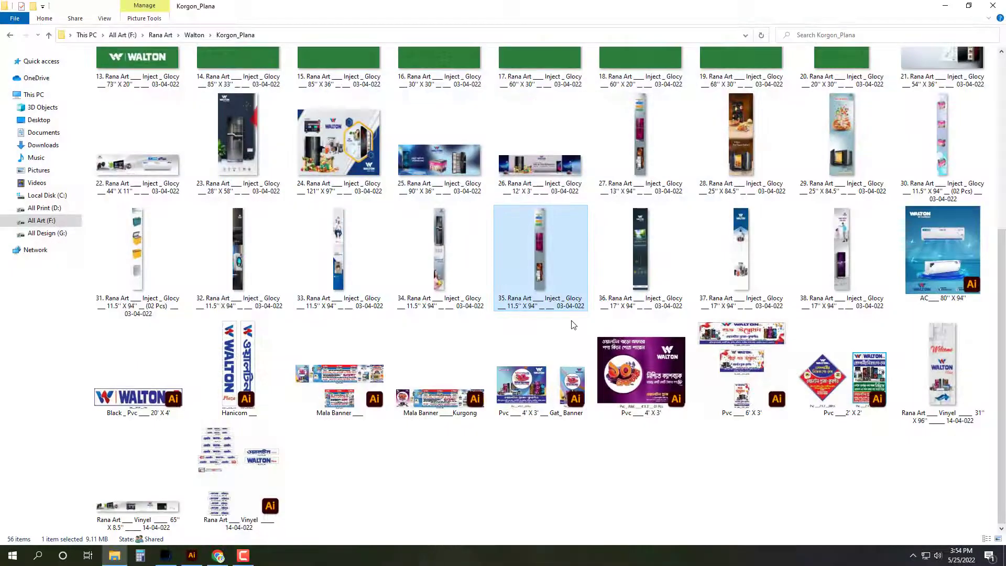
key(alt+Up)
double_click(715, 293)
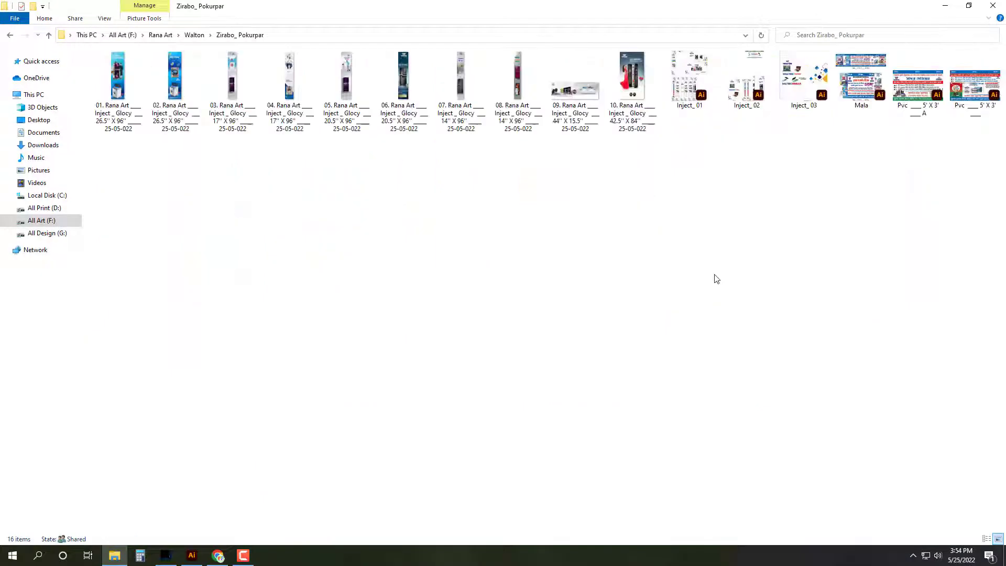
scroll(717, 279, up, 4)
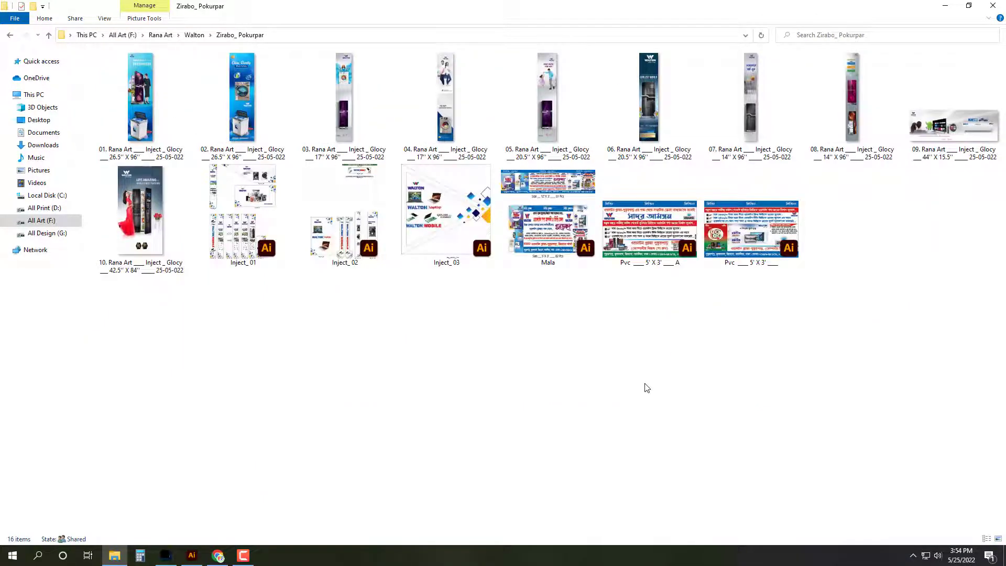
click(140, 218)
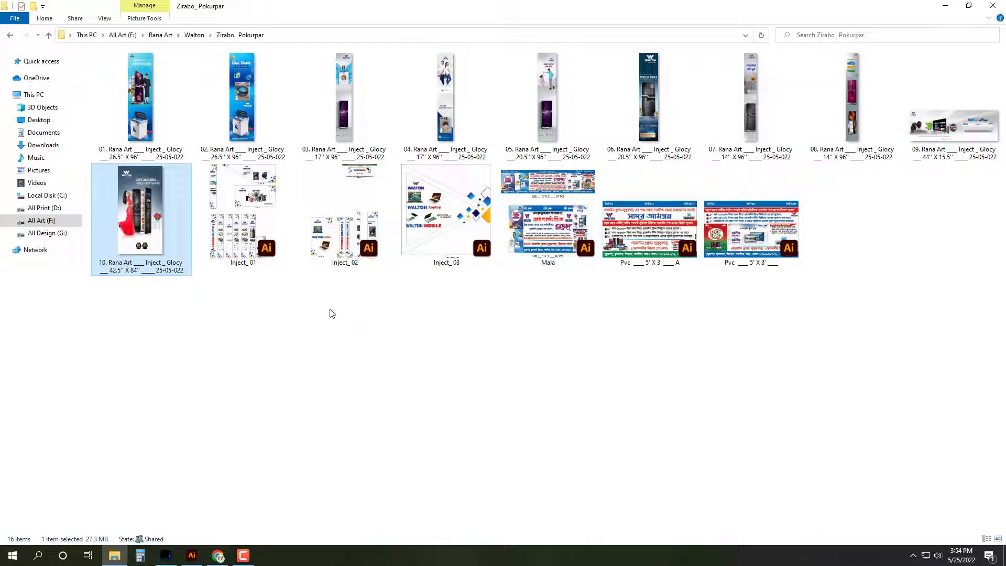
Step: In Calculator, work out 26.5 × 2 and then 27 + 14
click(140, 556)
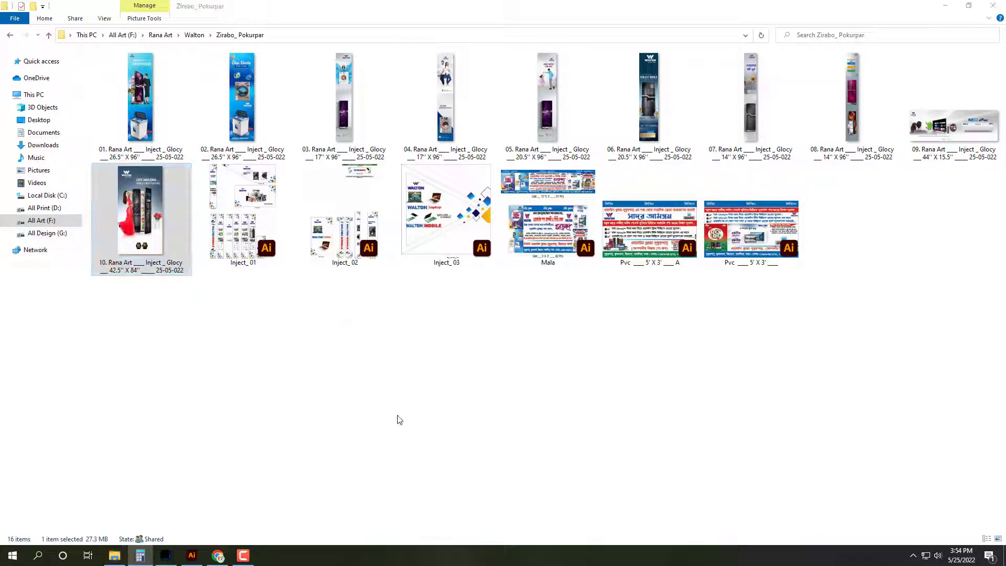
text(26.5)
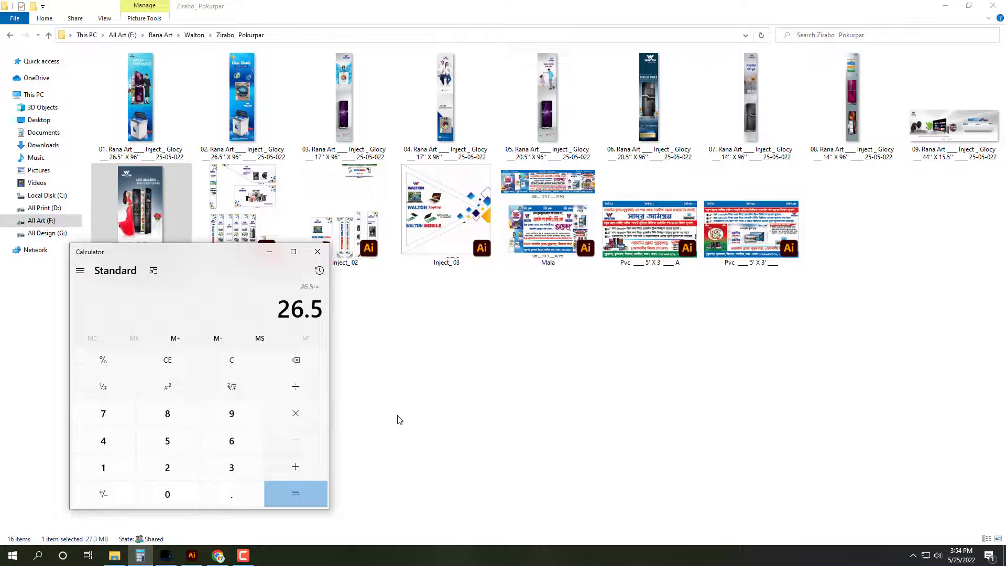
text(2)
key(Return)
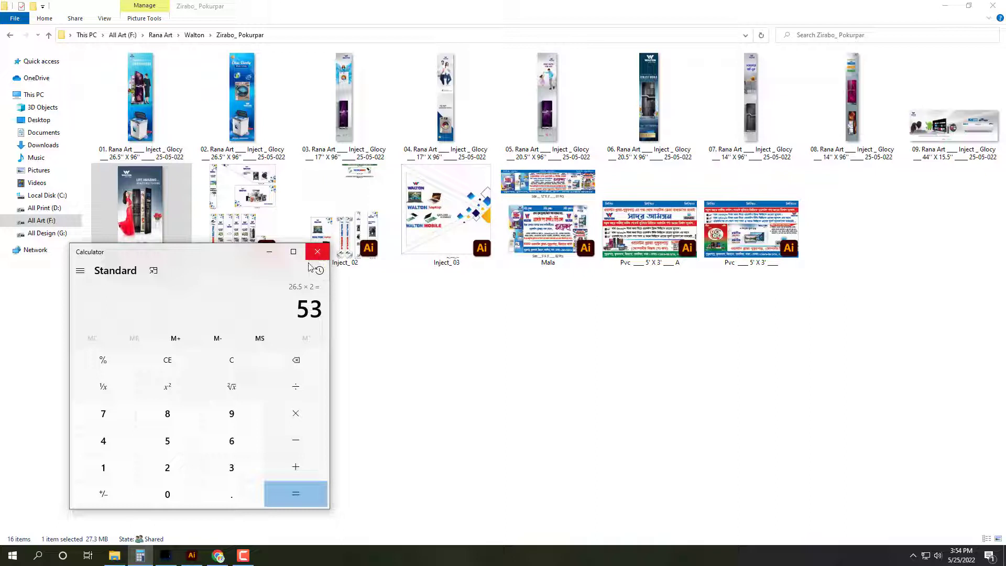
click(221, 369)
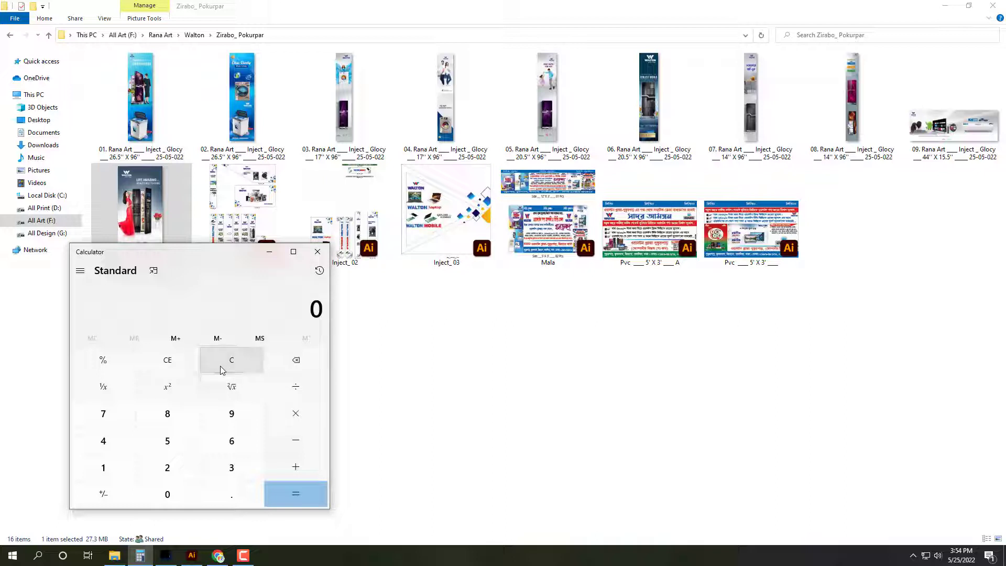
text(27 + 14)
key(Return)
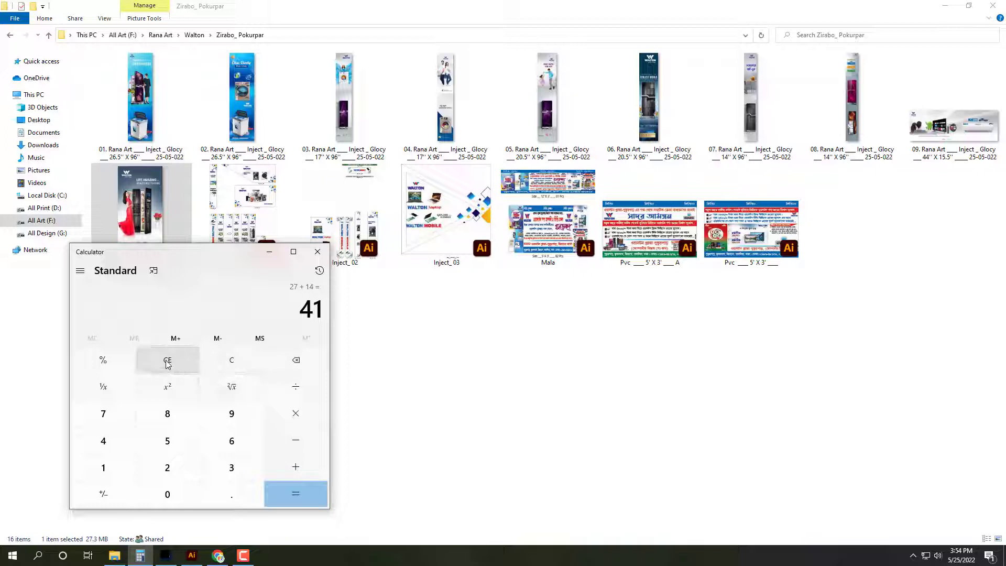
Step: Add 28 + 26.5 = 54.5, then 21 + 14 = 35
click(235, 365)
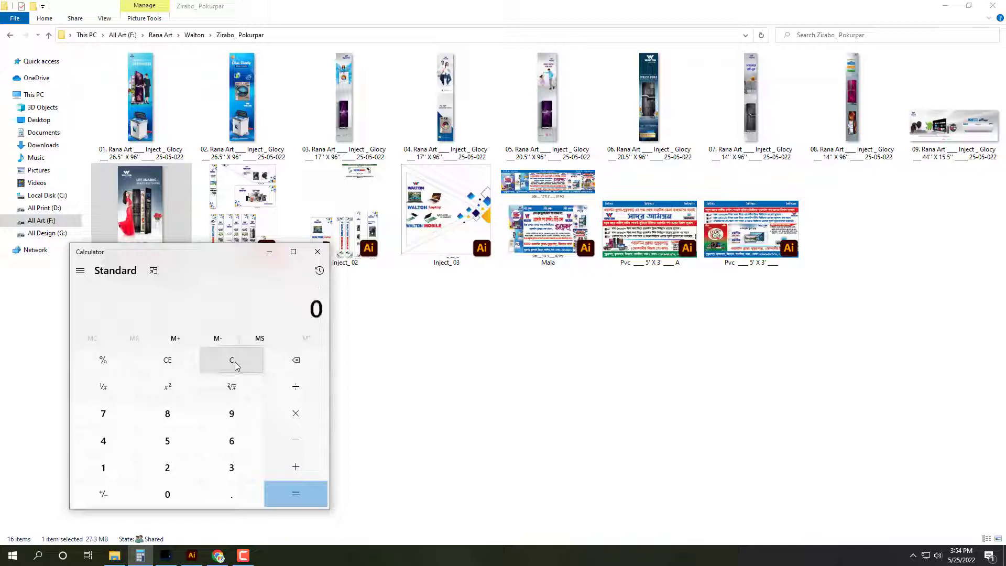
text(28 + 26.5)
key(Return)
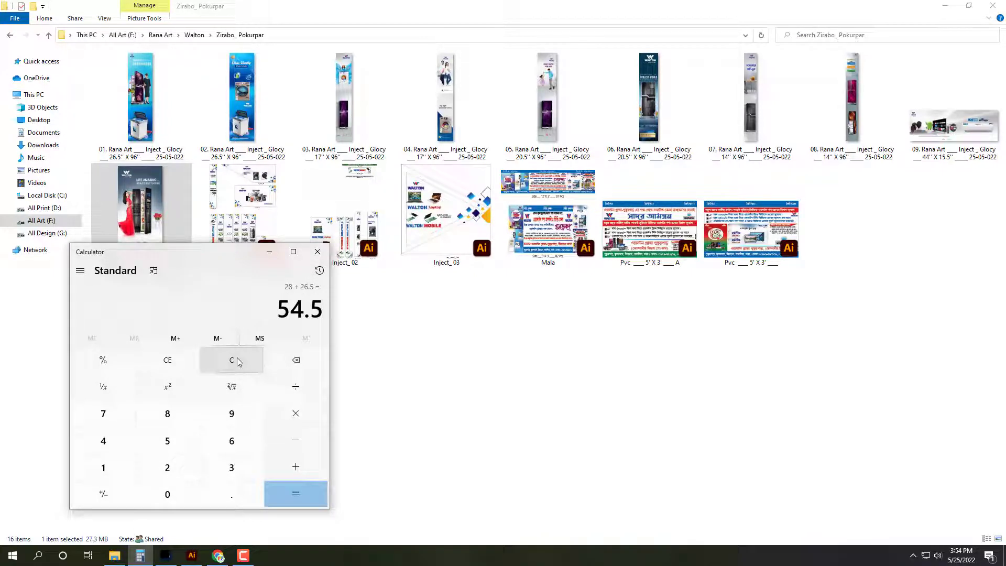
click(237, 361)
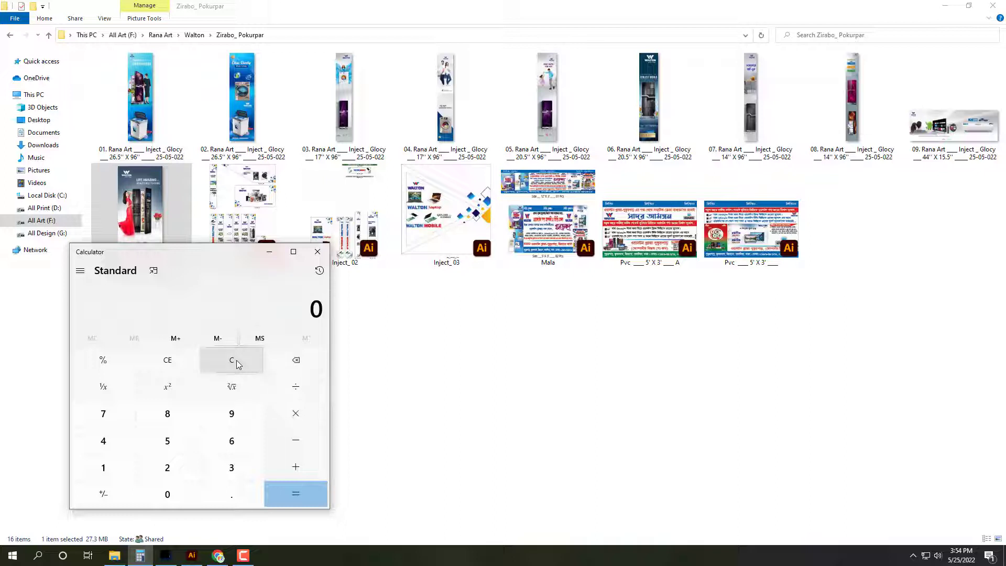
text(21+14=)
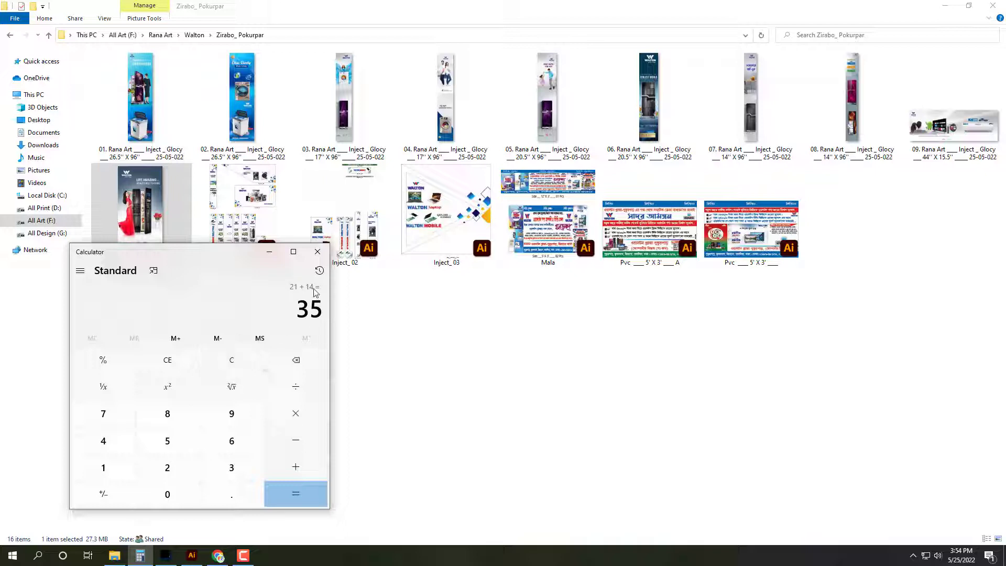
Step: Close Calculator and open banners 01 and 02, both 26.5" X 96", together in Photoshop
click(318, 252)
click(141, 99)
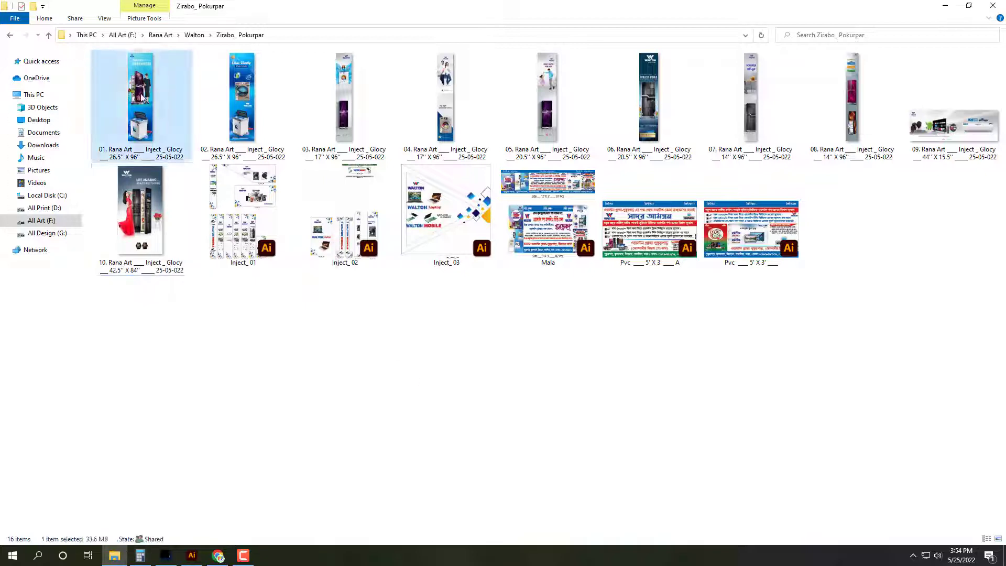
ctrl+click(255, 109)
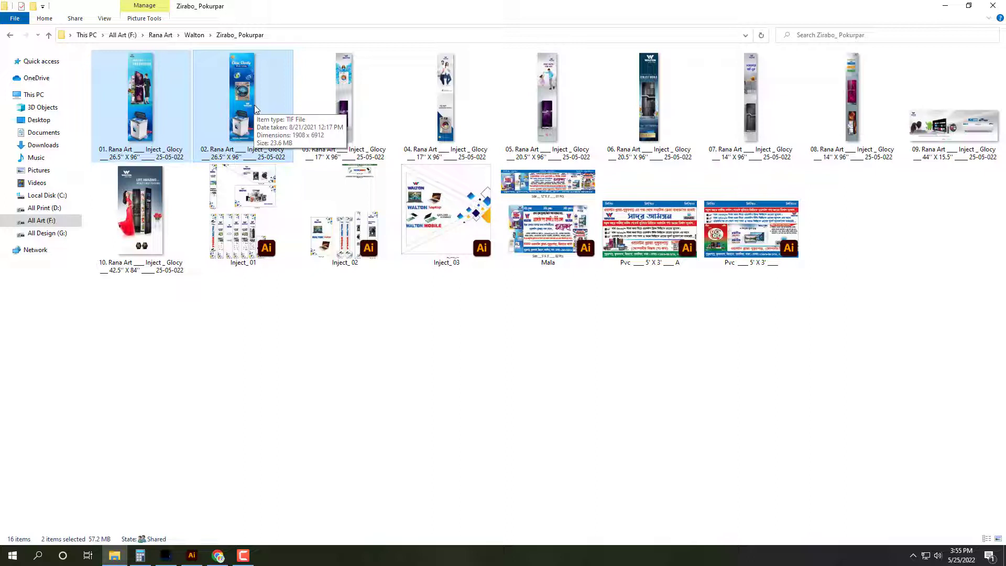
key(Return)
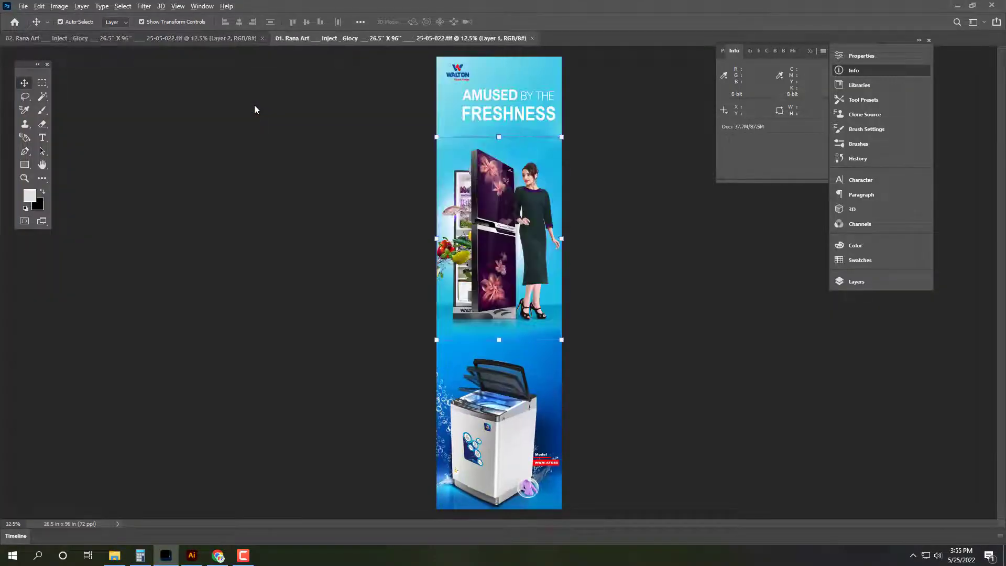
Step: Flatten banner 01, convert it to CMYK Color, and check its canvas size
key(ctrl+shift+e)
click(902, 282)
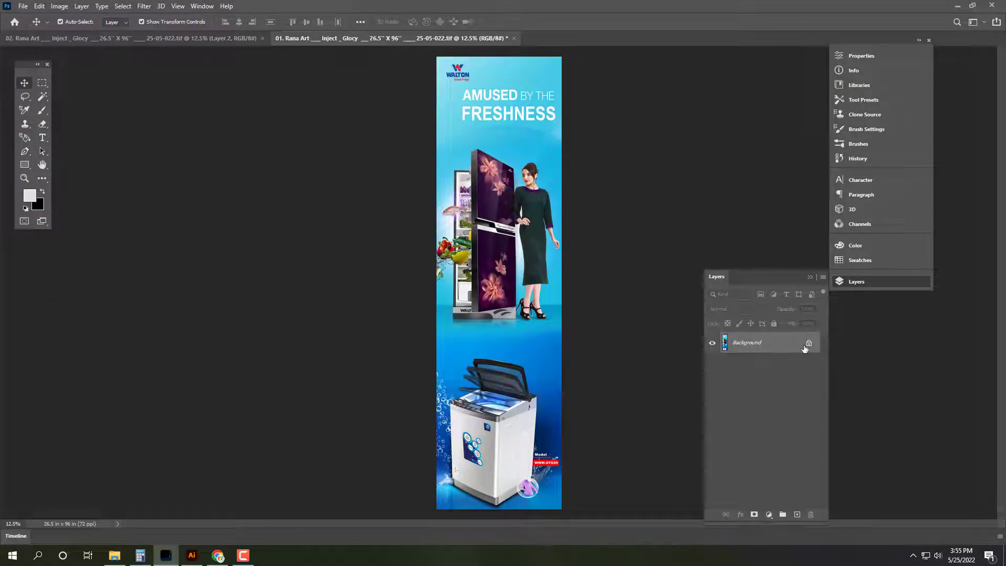
click(60, 6)
mouse_move(71, 17)
click(180, 68)
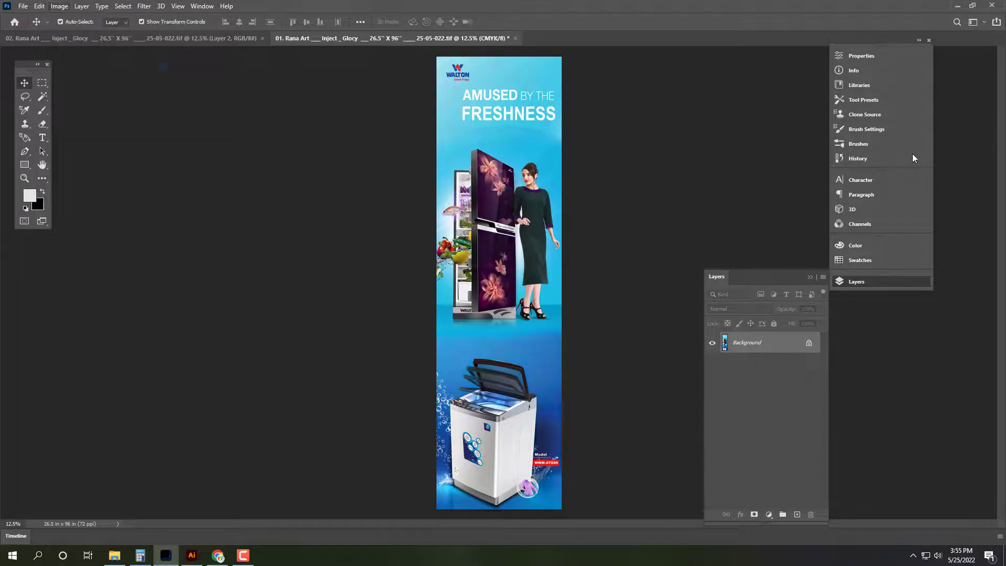
click(875, 70)
key(ctrl+a)
key(ctrl+d)
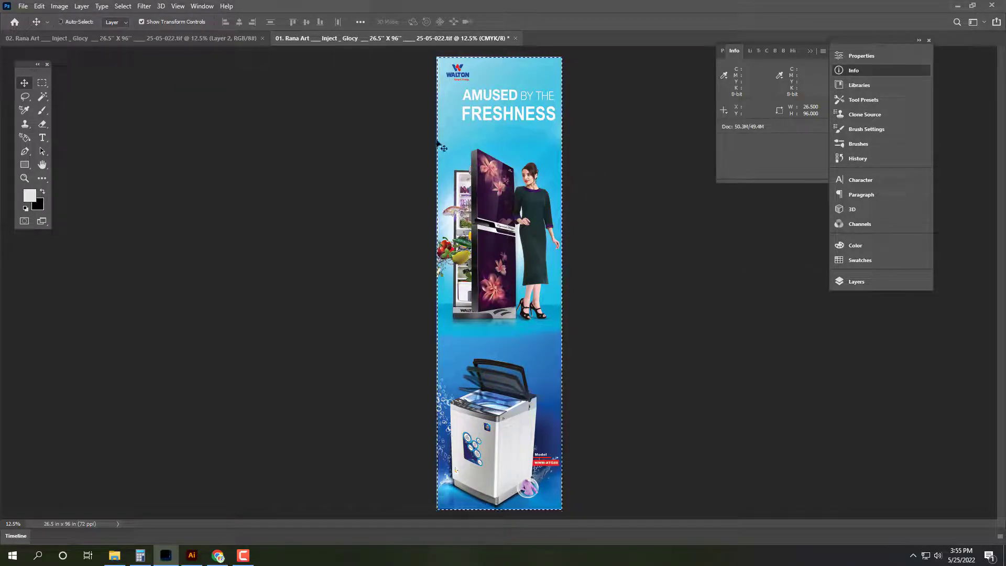
Step: Double the 26.5-inch width in Calculator to get 53
click(140, 555)
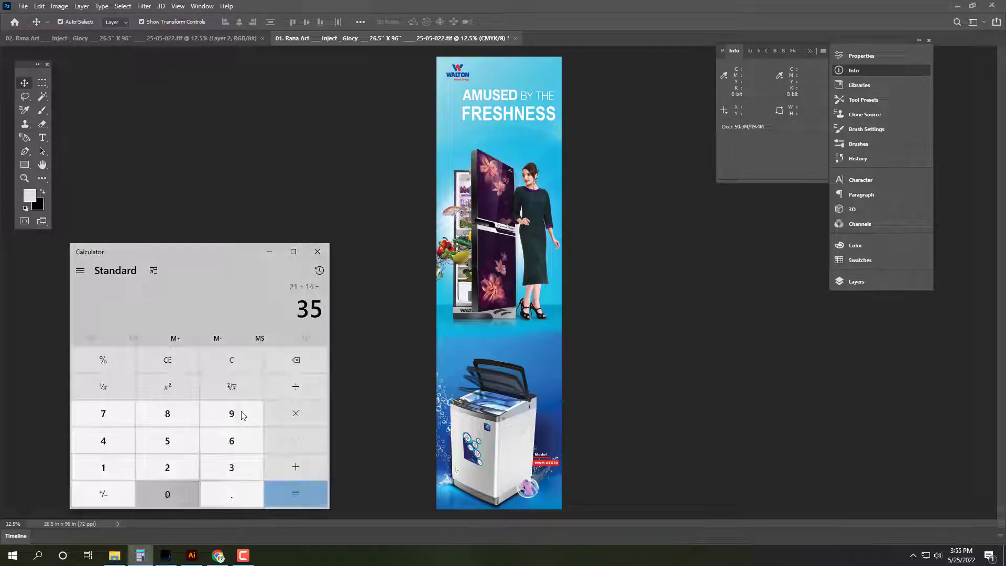
click(219, 366)
text(26.5*2)
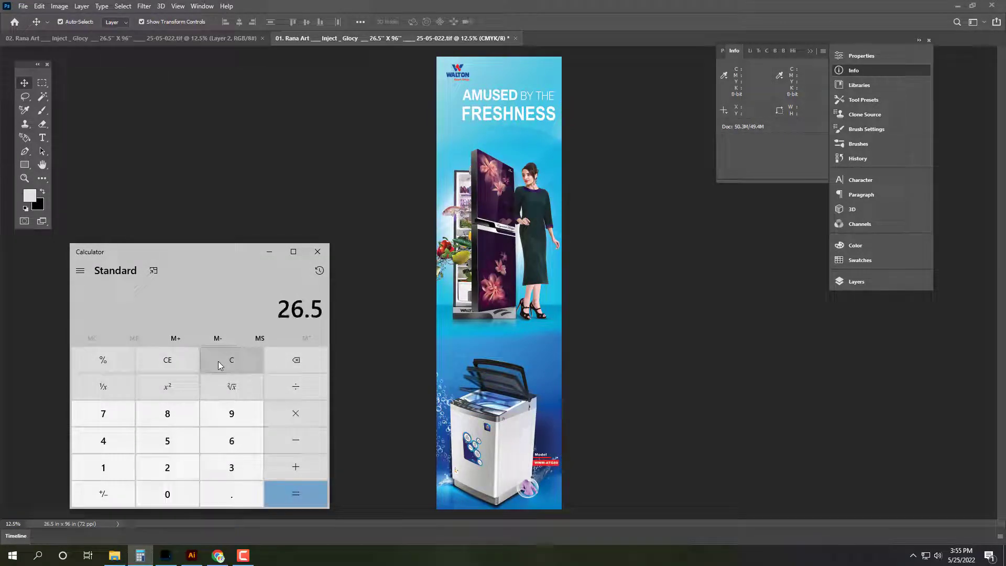
key(Return)
click(242, 193)
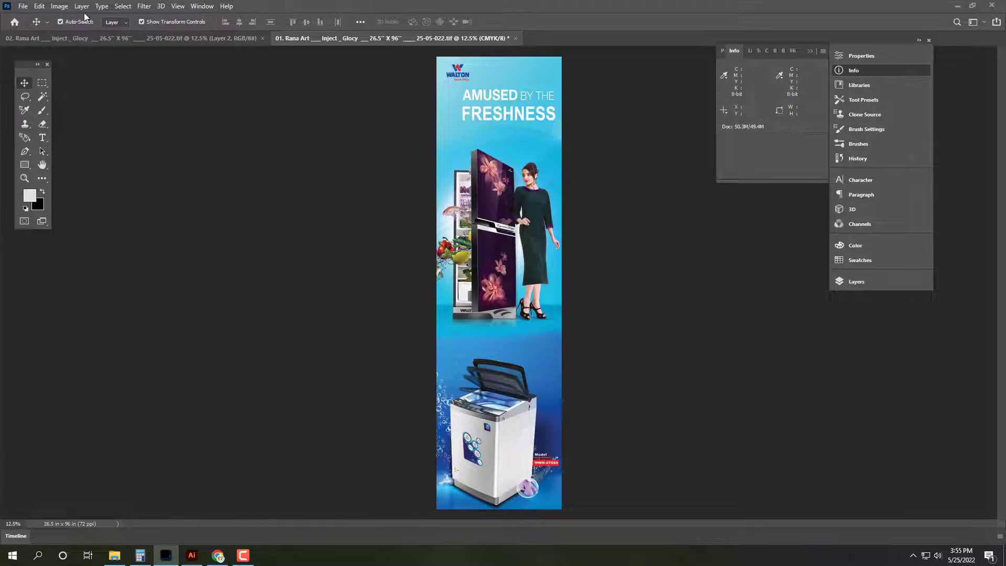
Step: Widen the canvas to 53 in anchored middle-left, then undo the black-filled result
click(59, 6)
click(73, 127)
click(480, 239)
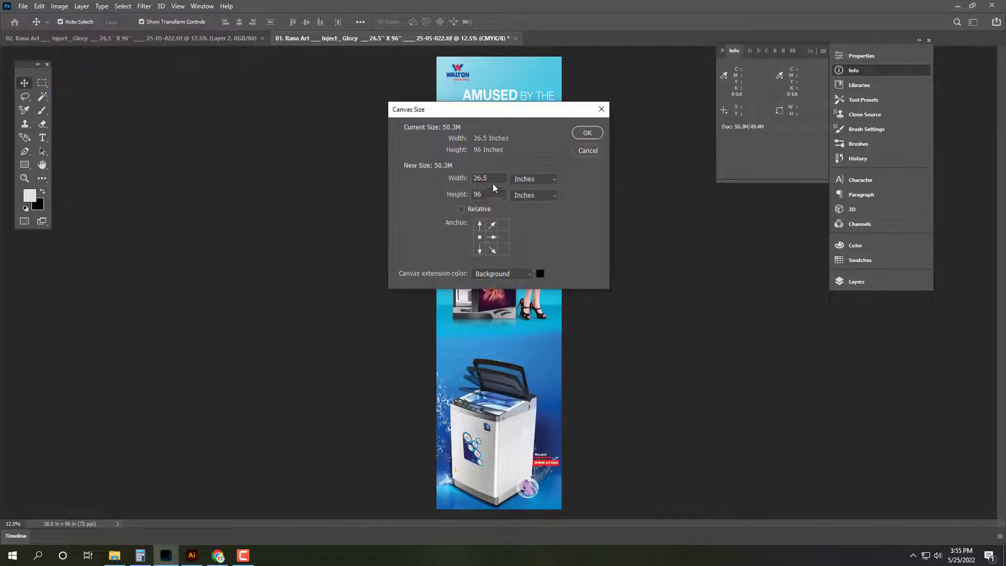
double_click(498, 179)
text(53)
key(Return)
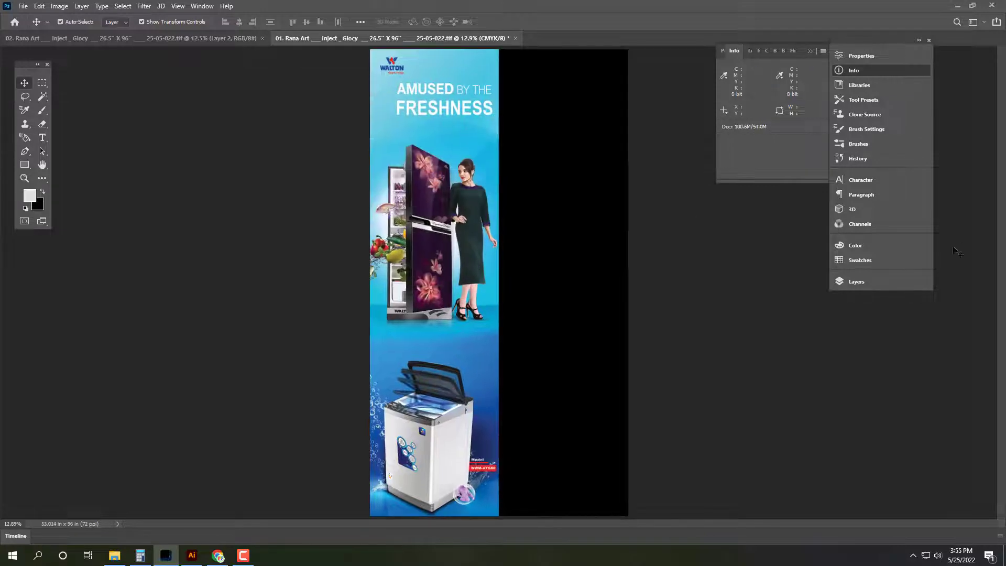
key(ctrl+z)
Step: Unlock the Background as Layer 0 and reapply the 53-inch left-anchored canvas width transparently
click(856, 281)
click(807, 343)
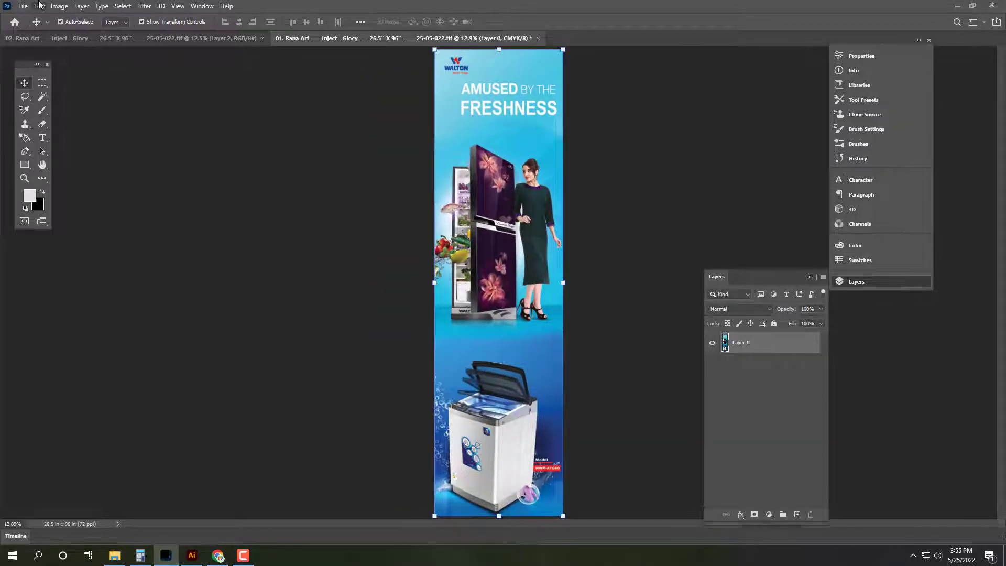
click(39, 5)
mouse_move(60, 6)
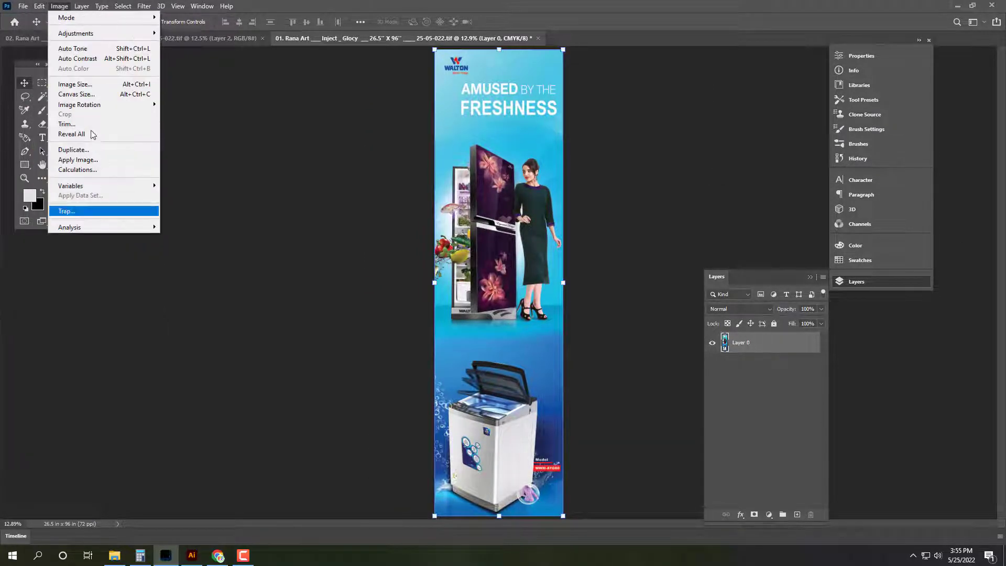
click(77, 95)
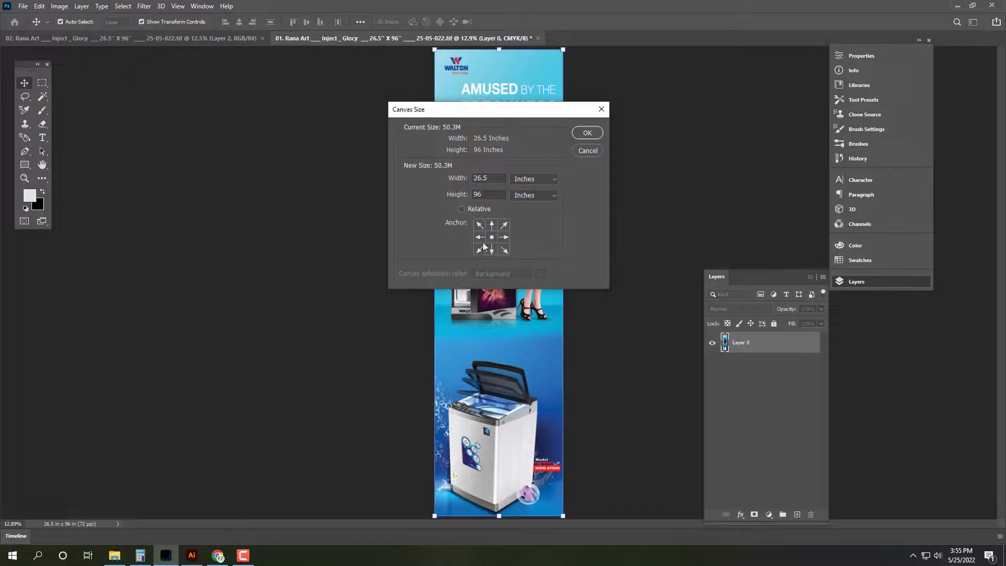
click(480, 238)
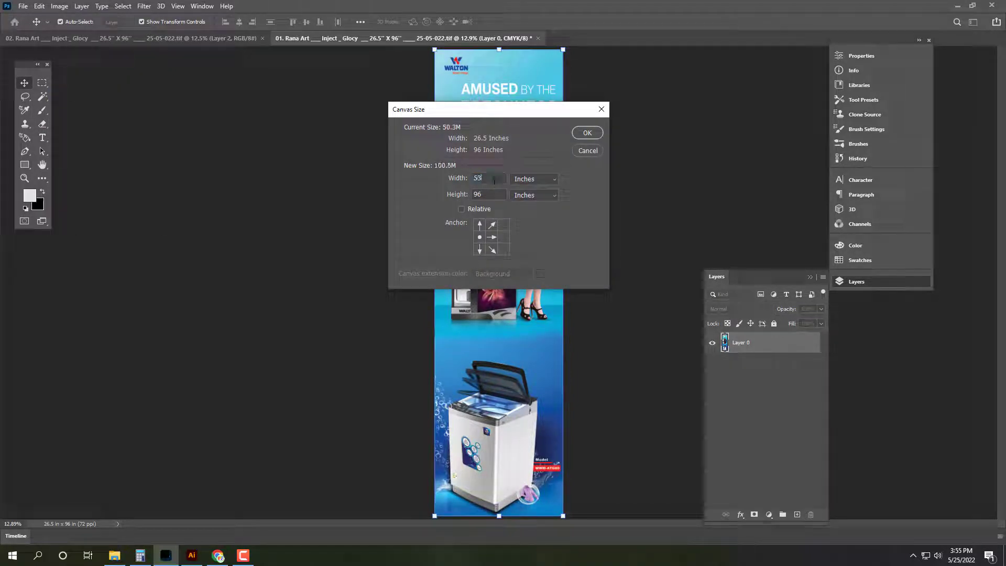
key(Return)
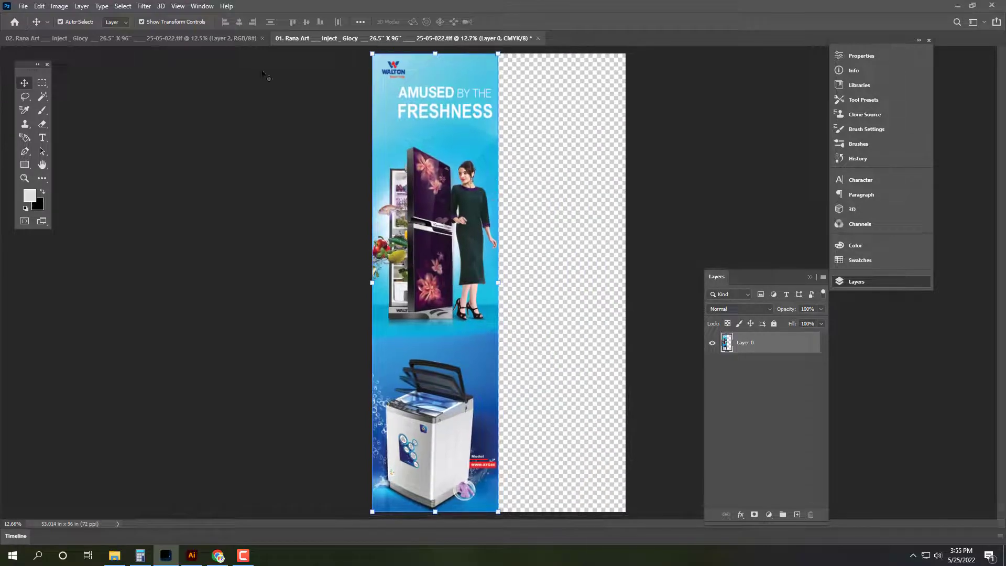
Step: Copy banner 02's merged artwork and close banner 02 without saving
click(146, 39)
click(81, 6)
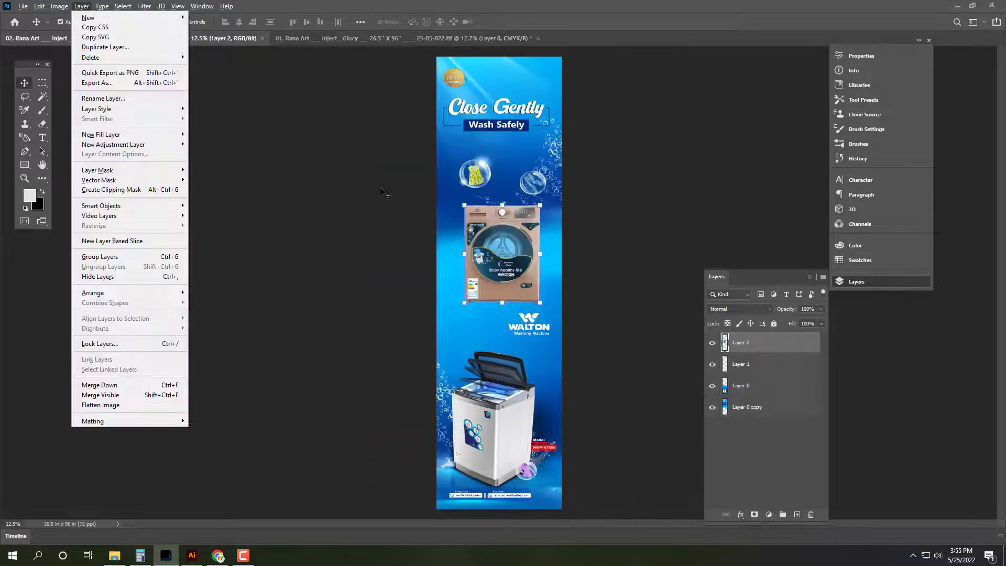
click(382, 191)
key(ctrl+a)
key(ctrl+BackSpace)
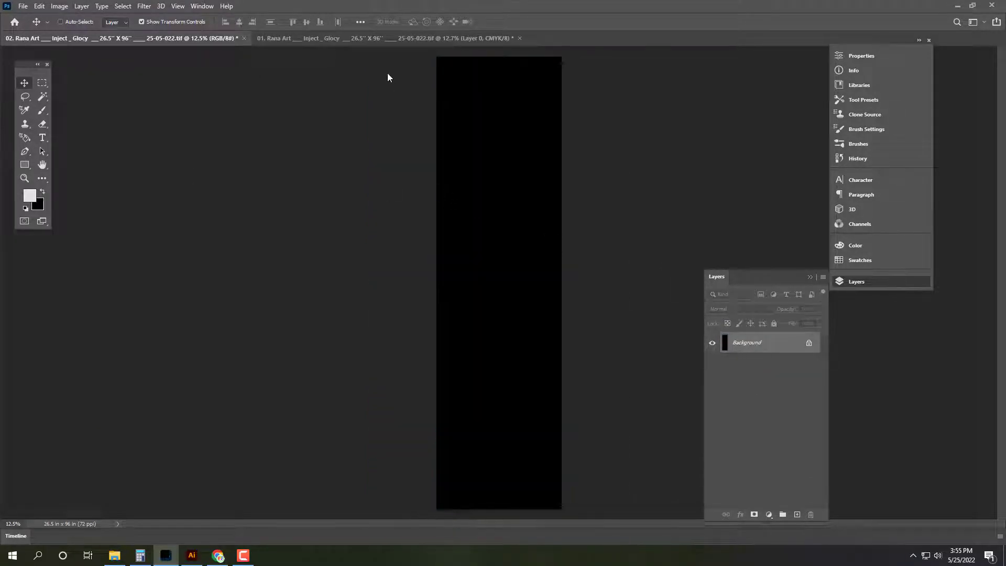
key(ctrl+w)
click(512, 210)
Step: Paste banner 02 into the empty right half of banner 01 and fit the whole canvas in view
key(ctrl+v)
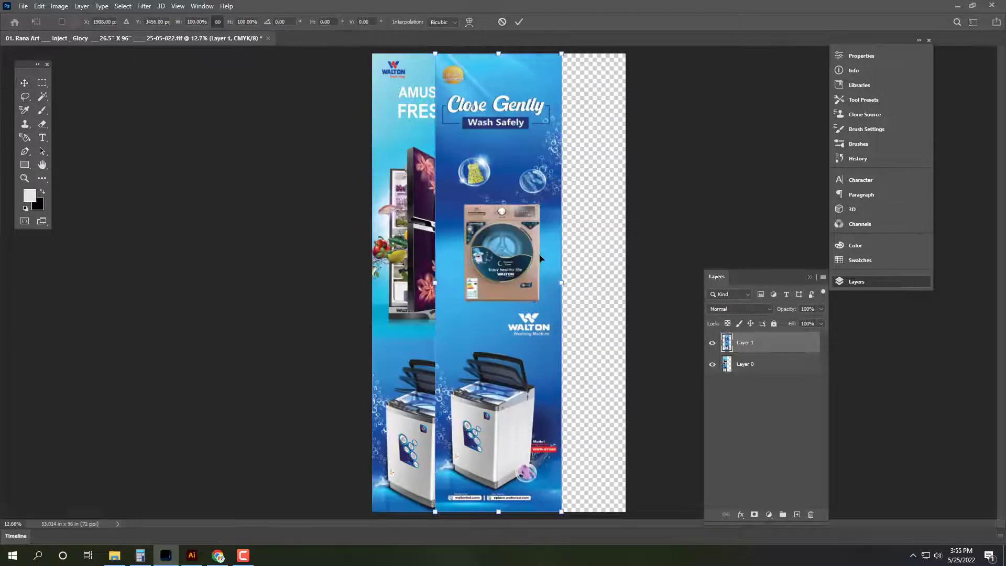
drag(554, 257, 608, 255)
key(Return)
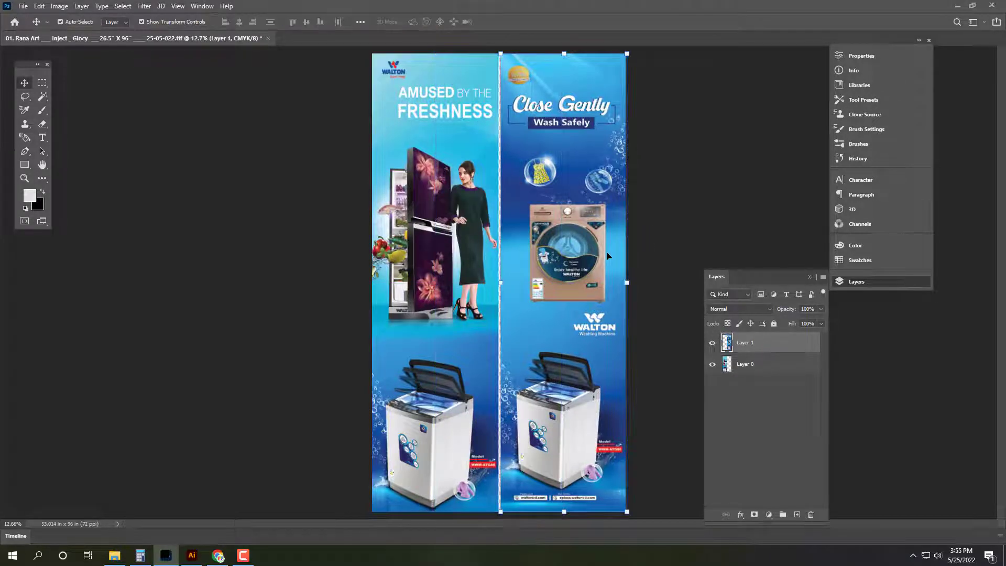
scroll(633, 514, up, 10)
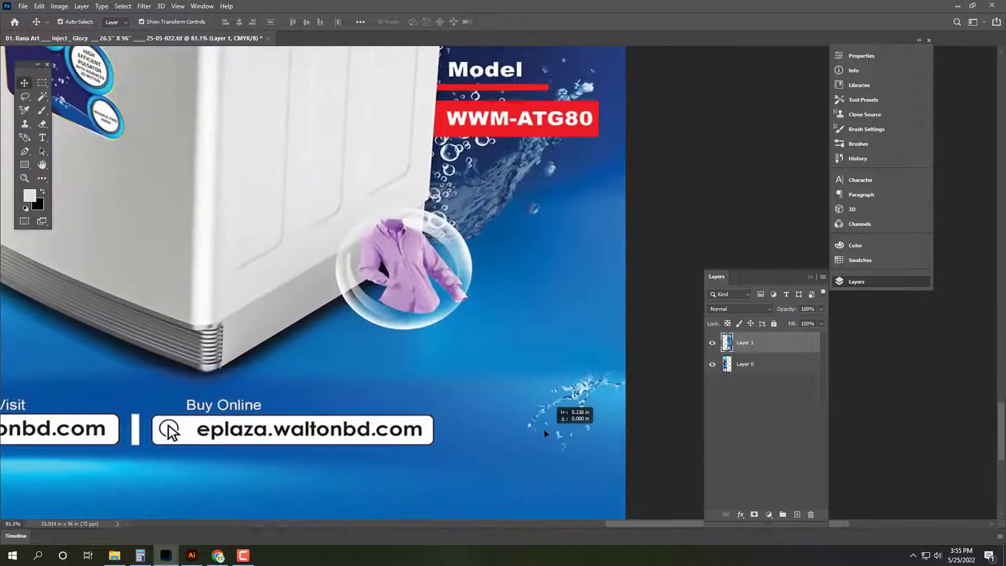
scroll(542, 428, left, 10)
scroll(542, 429, up, 3)
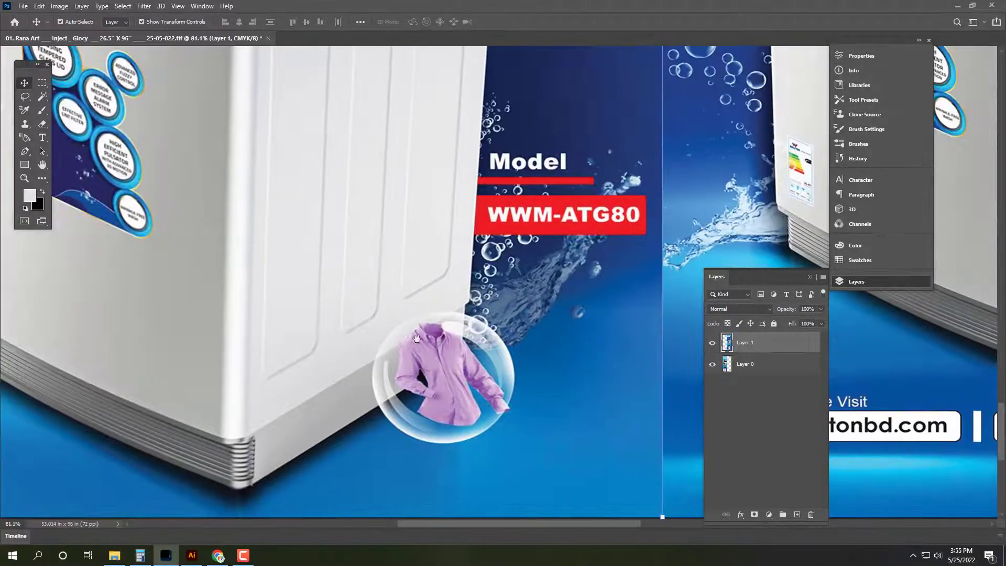
scroll(455, 329, right, 10)
scroll(455, 328, down, 3)
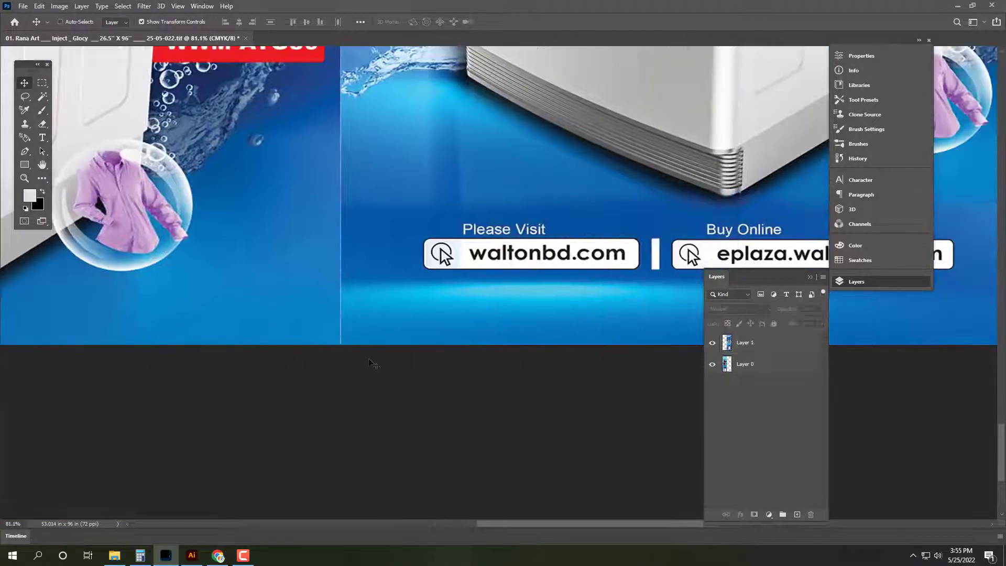
key(ctrl+0)
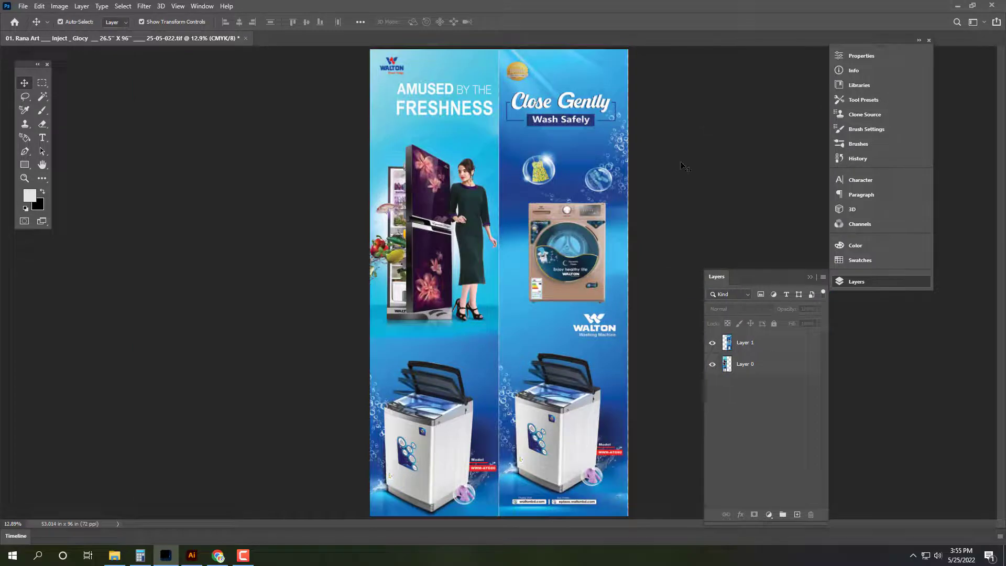
scroll(749, 203, up, 12)
scroll(577, 171, up, 3)
Step: Select the pasted Layer 1 and confirm the canvas measures 53.014 x 96 in in Info
ctrl+click(577, 171)
scroll(577, 171, down, 15)
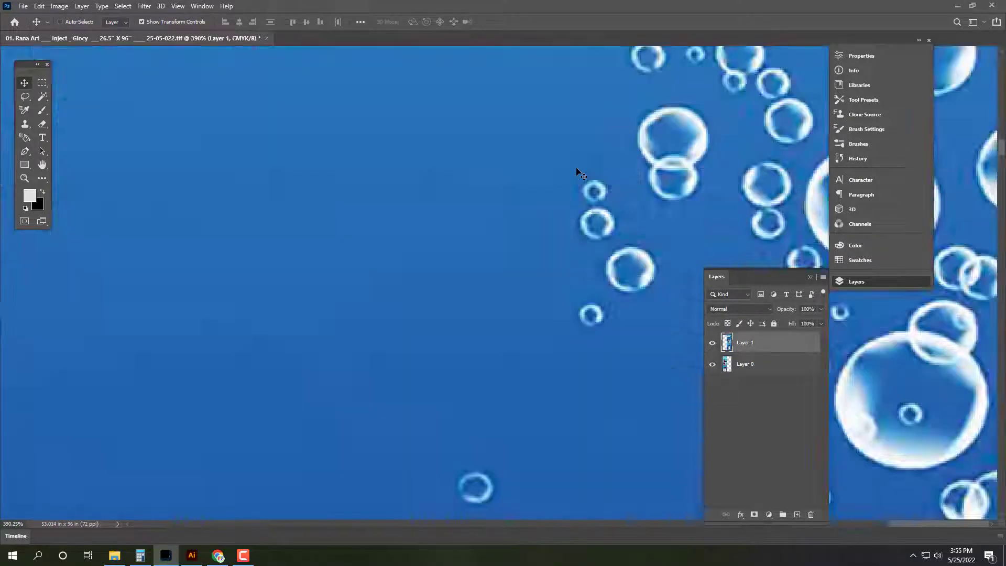
click(846, 68)
click(704, 109)
key(ctrl+a)
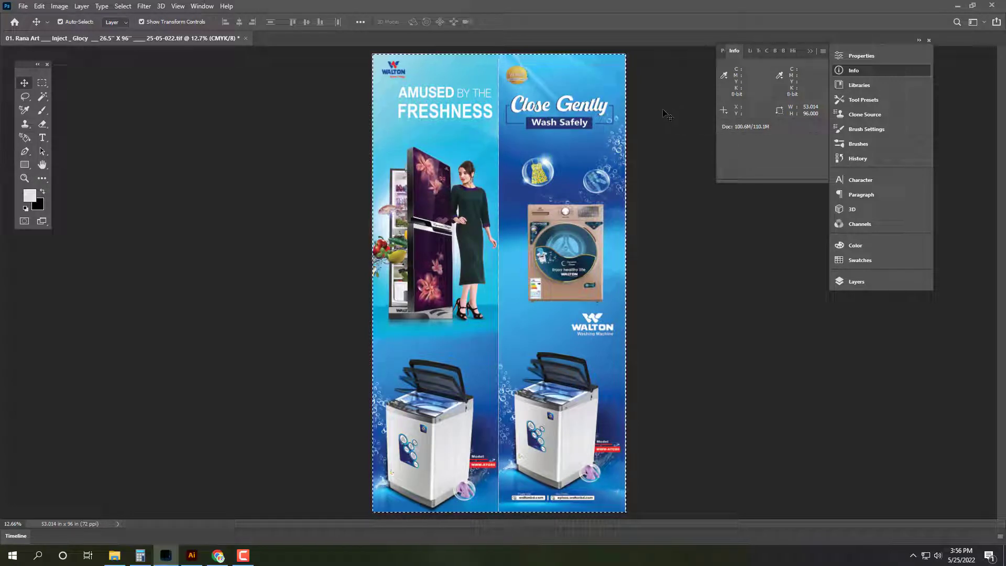
key(ctrl+d)
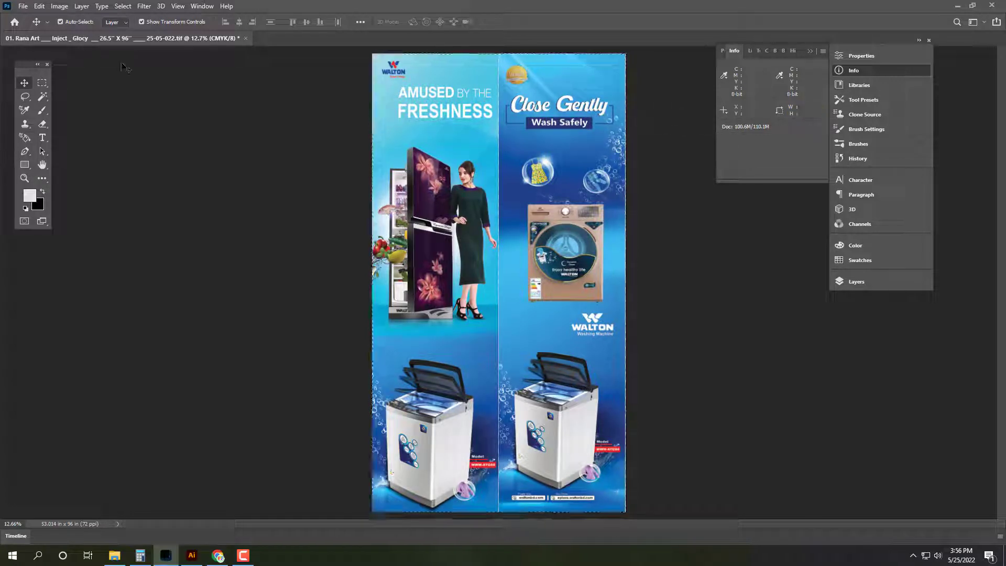
key(ctrl+shift+s)
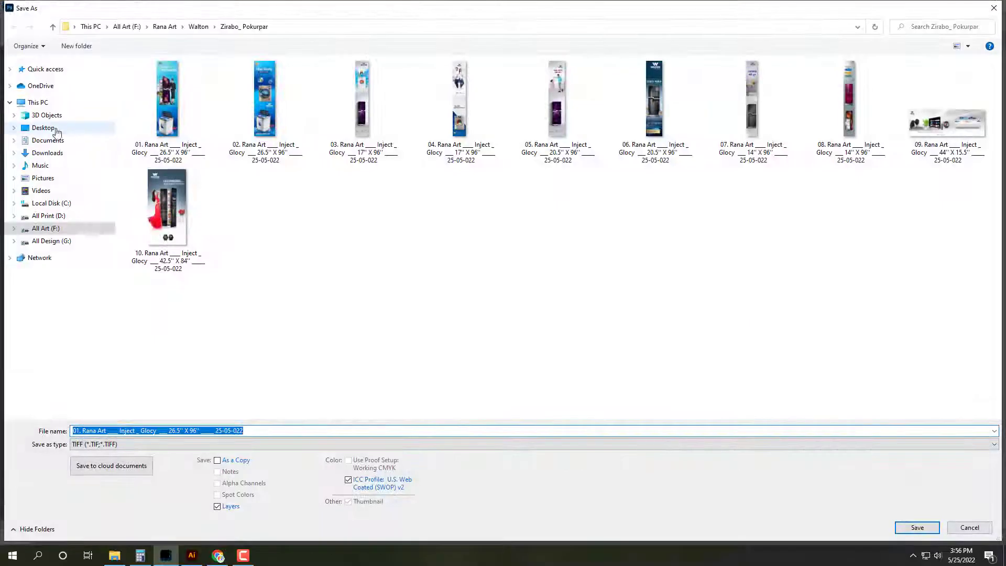
Step: Save the combined banner as TIFF '01 … 5' X 8'' in All Print (D:) > 05. May > 25-05-022
click(56, 129)
double_click(357, 92)
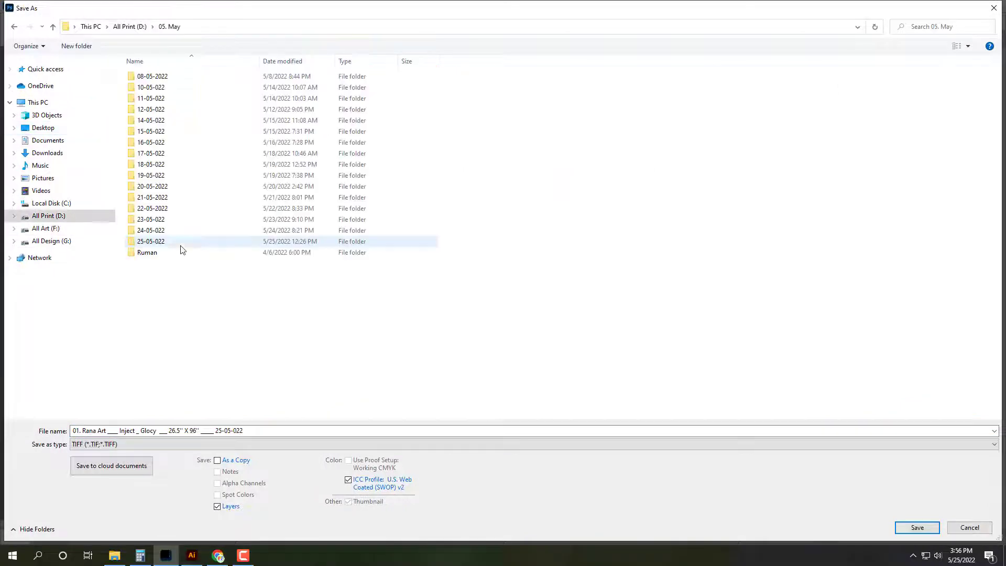
double_click(180, 242)
click(249, 431)
text(0)
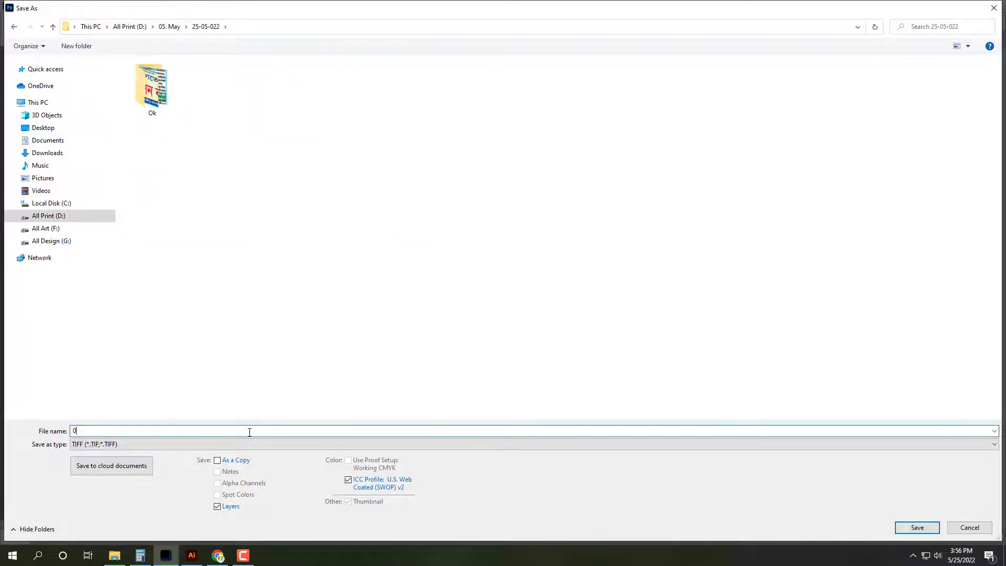
text(1.)
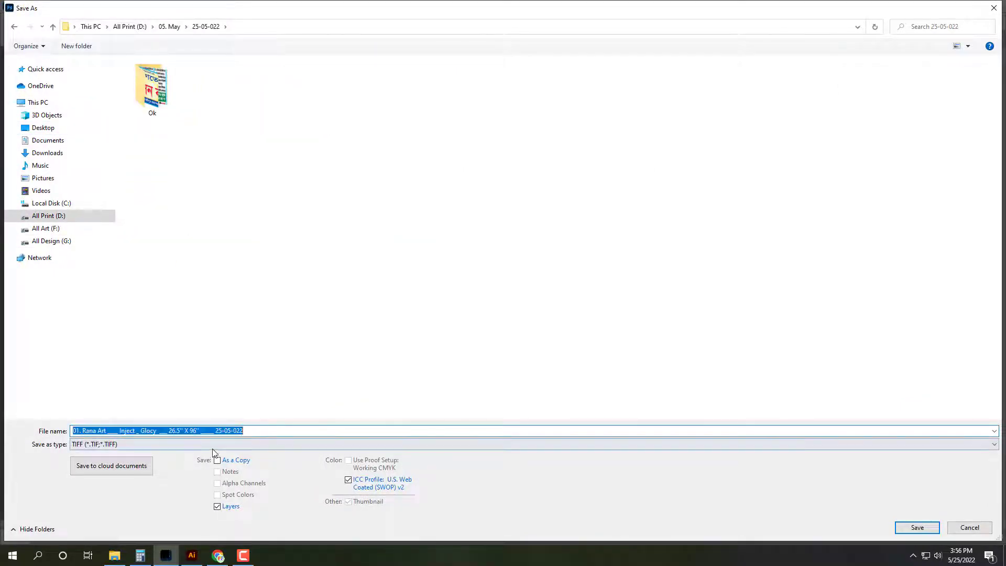
click(151, 431)
drag(169, 432, 453, 431)
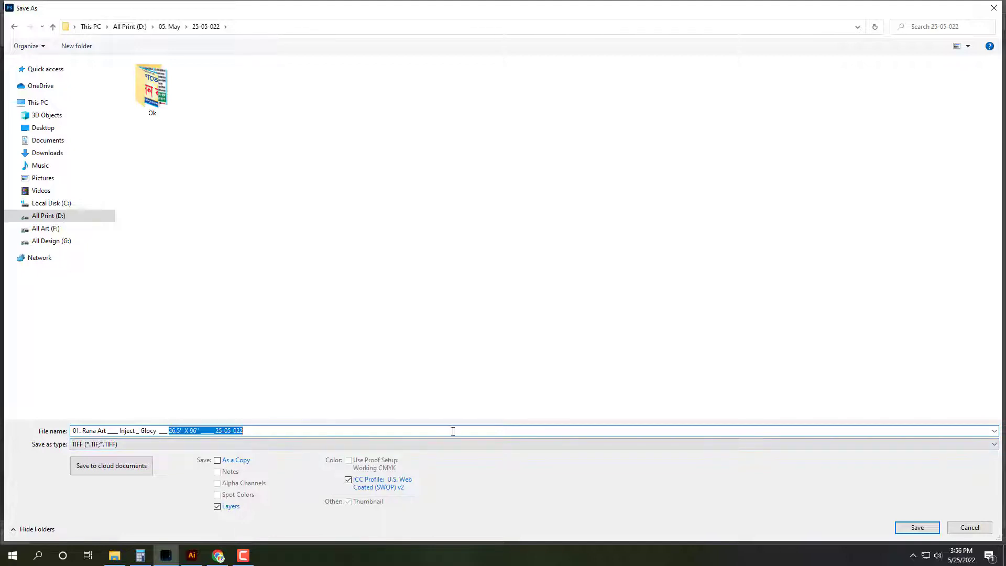
key(BackSpace)
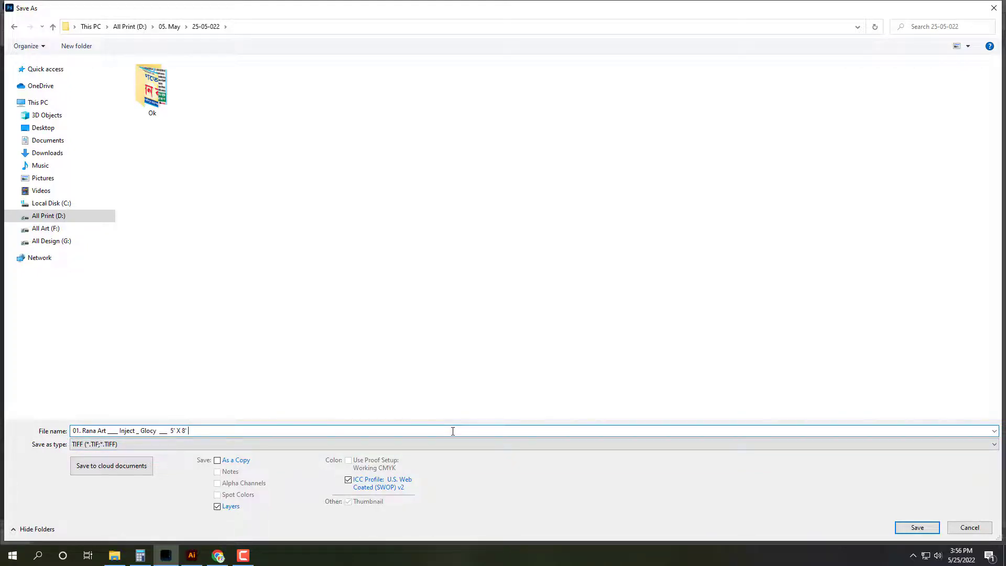
key(Return)
click(635, 140)
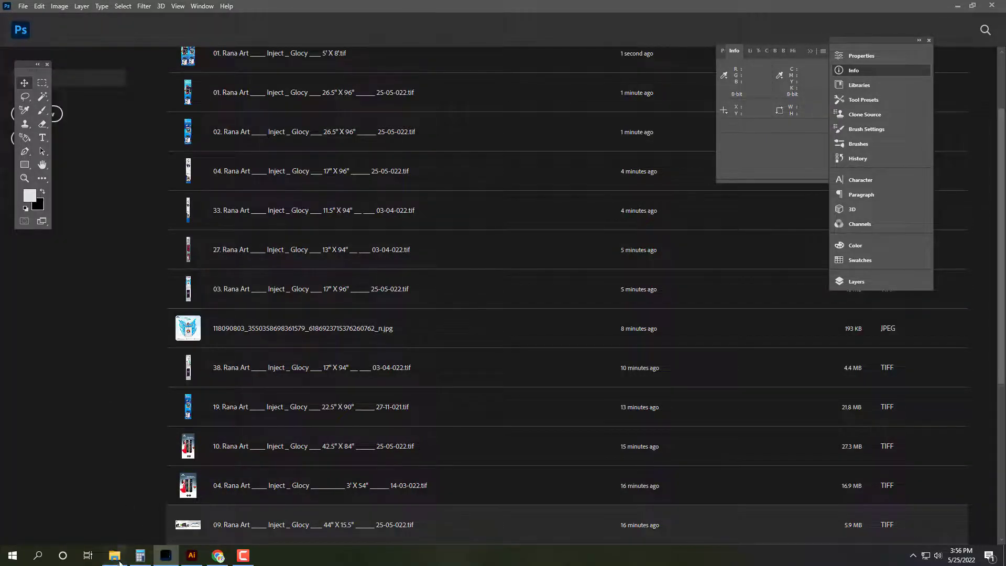
Step: Select banners 03 and 04, both 17" X 96", in the folder and open them in Photoshop
click(114, 555)
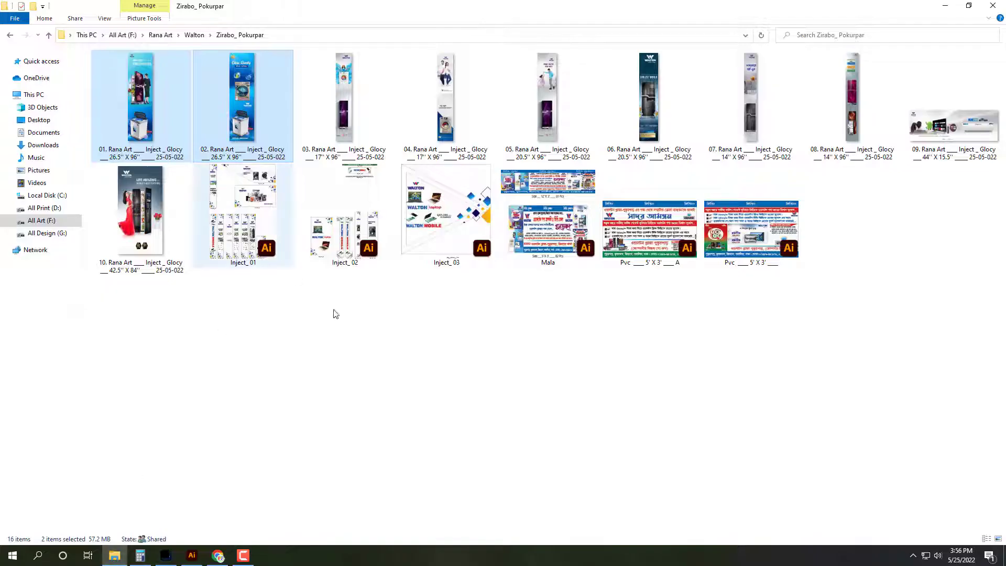
click(361, 120)
ctrl+click(450, 121)
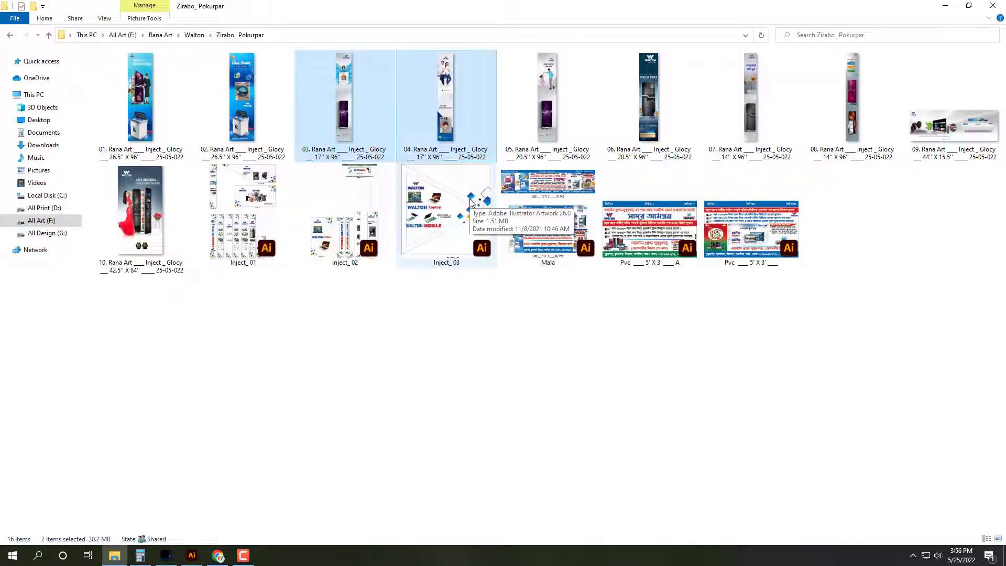
key(Return)
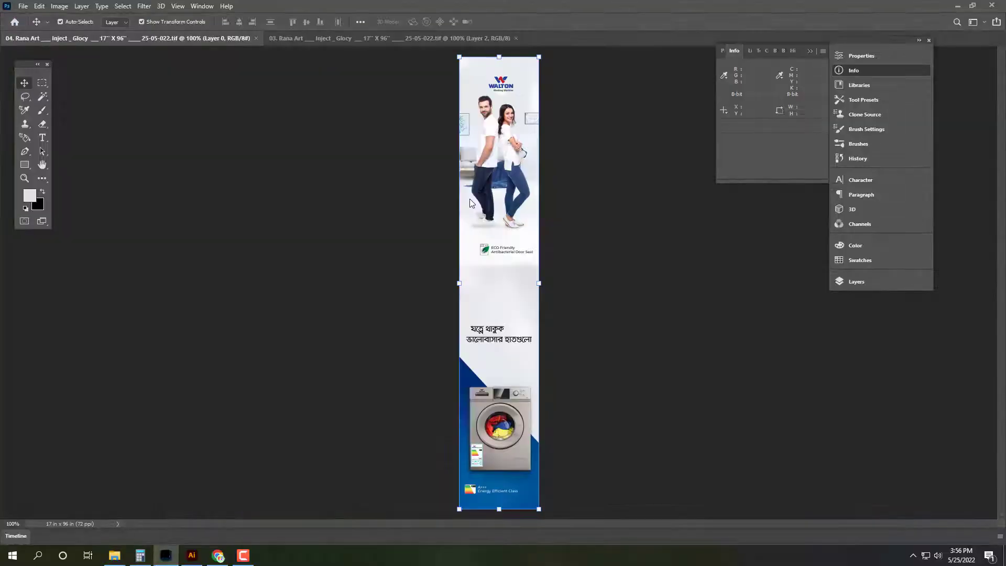
Step: Merge banner 03, convert it to CMYK, and widen its canvas to 35 inches
key(ctrl+e)
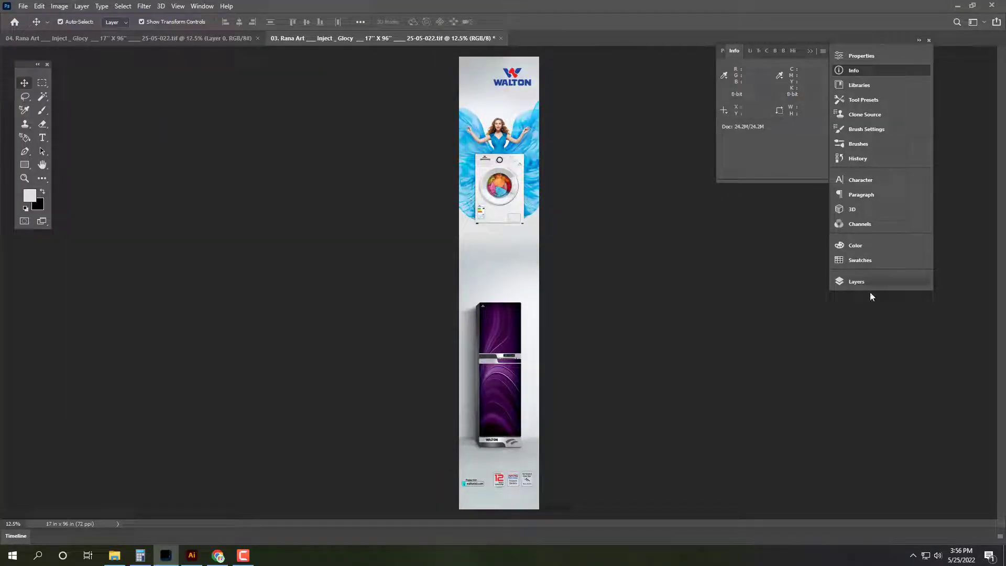
click(858, 281)
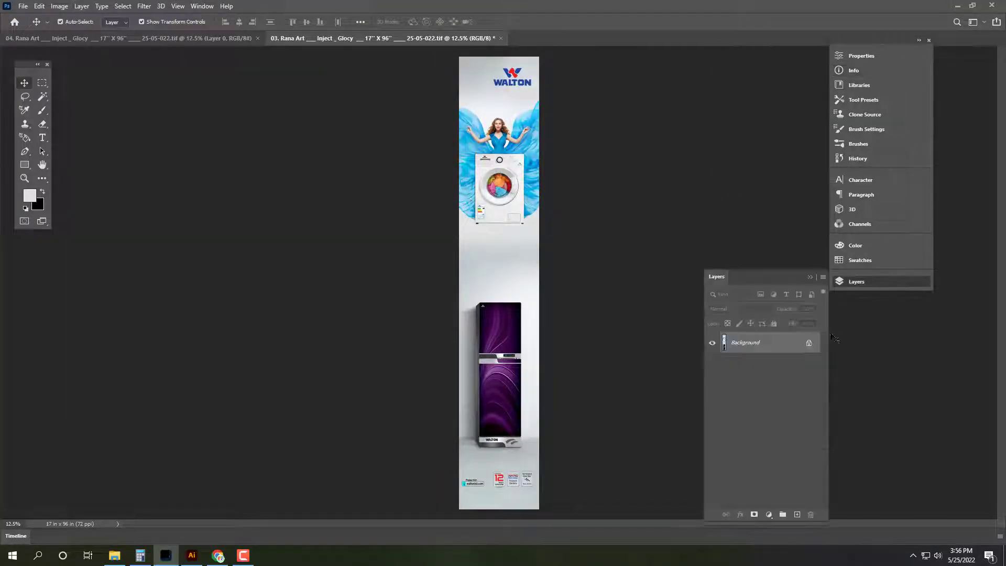
click(58, 6)
mouse_move(79, 17)
click(181, 67)
click(59, 7)
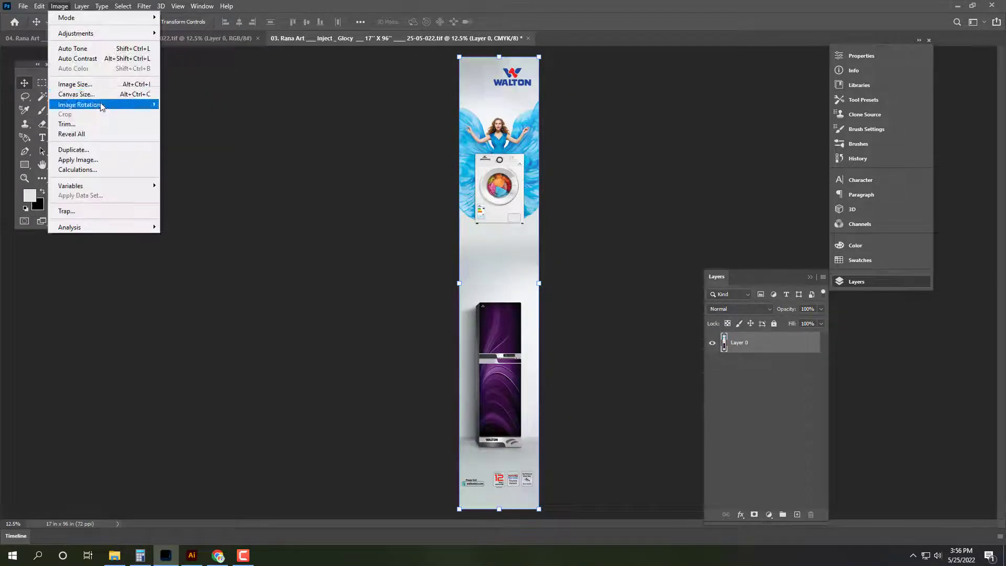
click(84, 94)
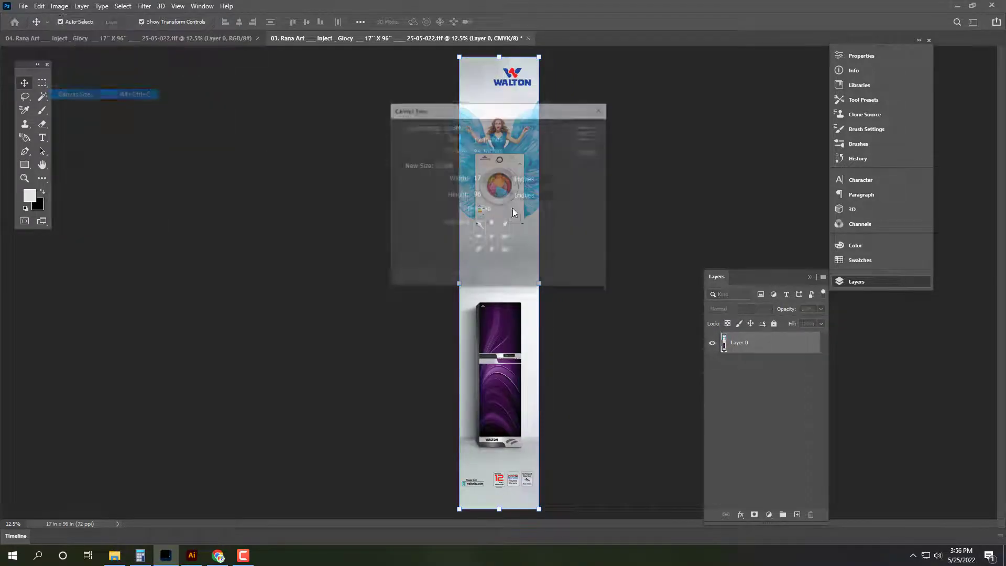
double_click(487, 185)
text(35)
key(Tab)
key(Return)
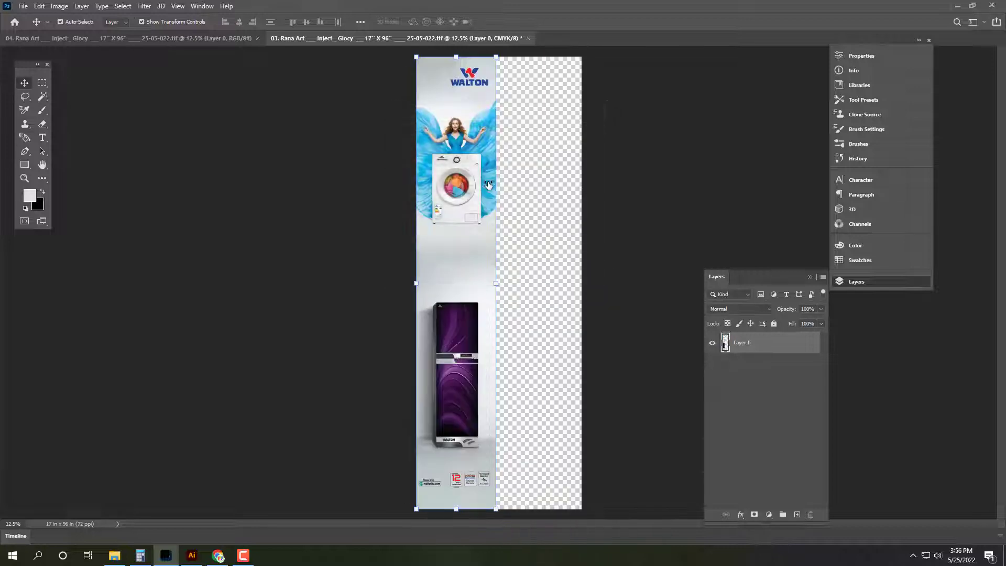
key(ctrl+z)
Step: Copy banner 04, close it without saving, and place it right against banner 03
click(215, 38)
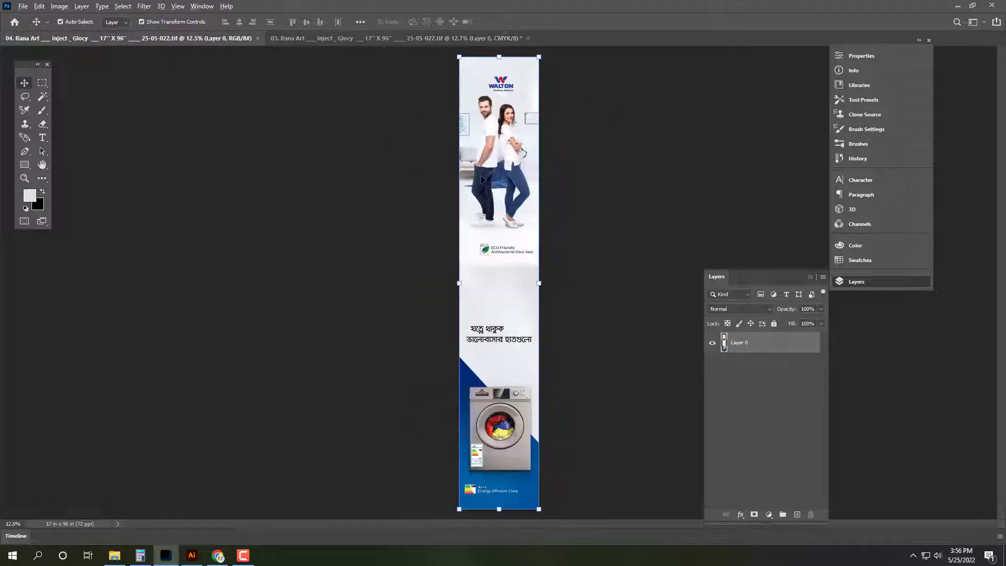
key(ctrl+z)
key(ctrl+w)
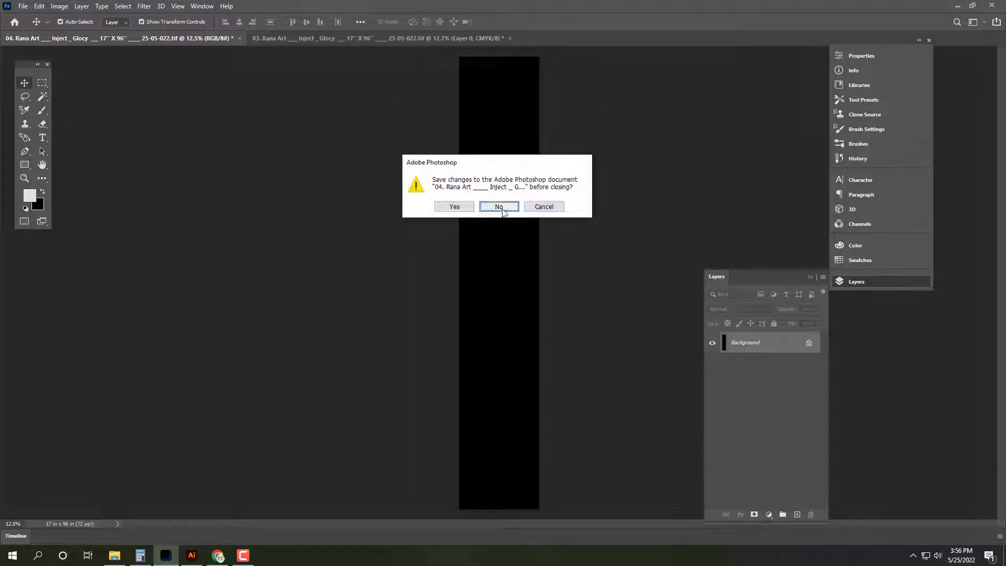
click(499, 206)
key(ctrl+v)
drag(524, 229, 557, 226)
drag(528, 56, 461, 140)
click(140, 555)
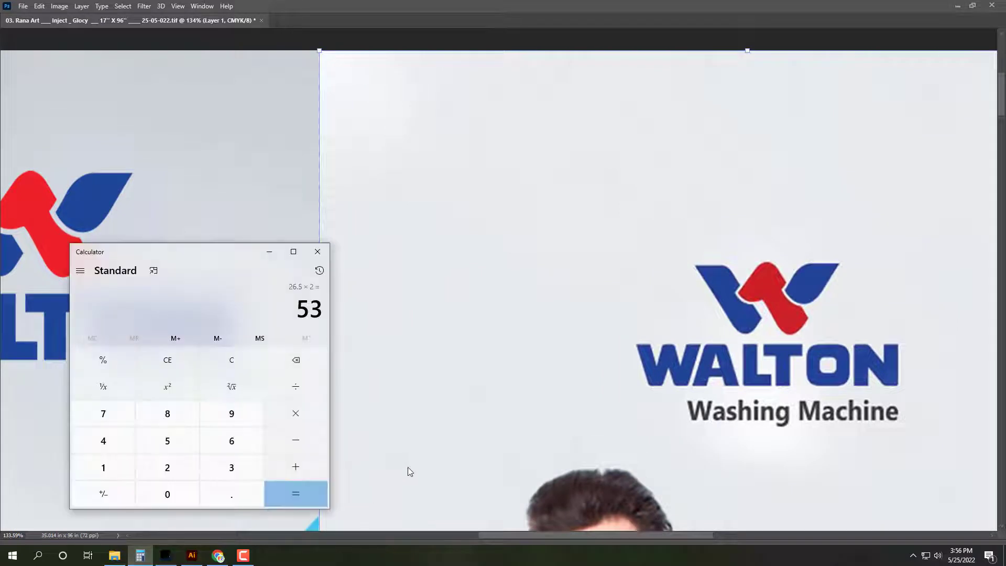
Step: Work out 17×2 = 34 inches in the Calculator
click(229, 366)
text(17.)
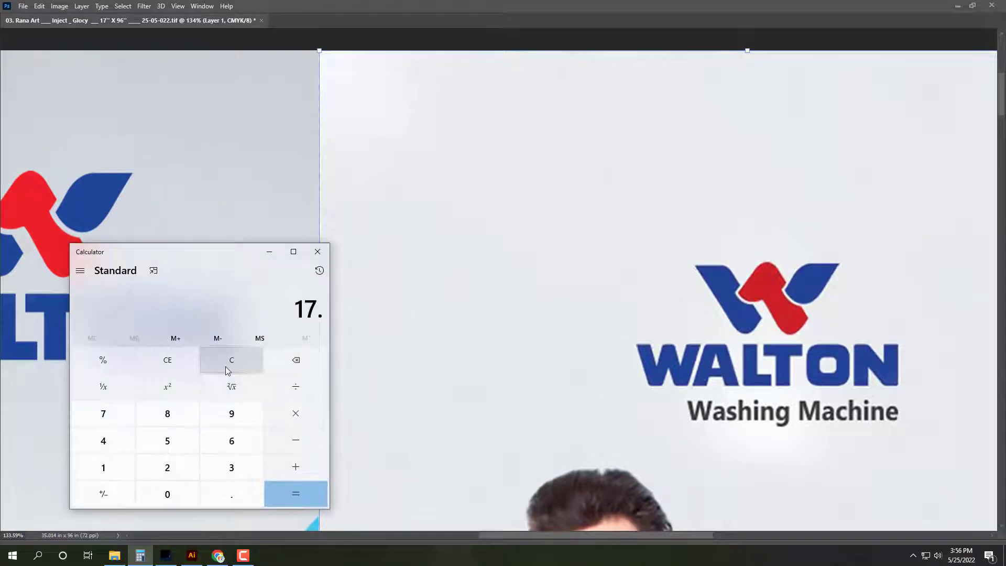
text(2)
key(Return)
click(236, 358)
text(17*2)
key(Return)
Step: Resize the banner canvas to 34 in wide, anchored left, accepting the clipping
click(508, 204)
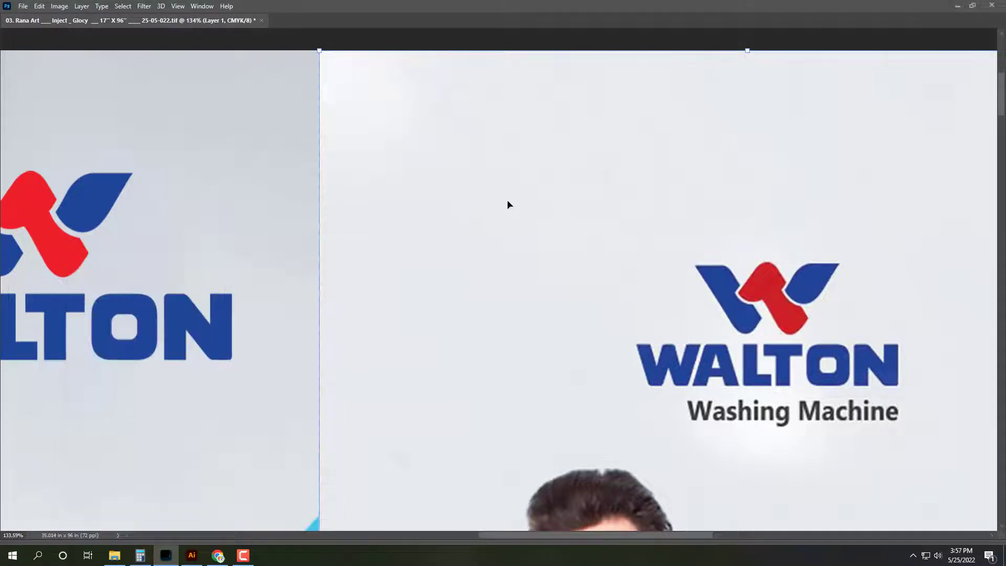
key(ctrl+0)
click(59, 6)
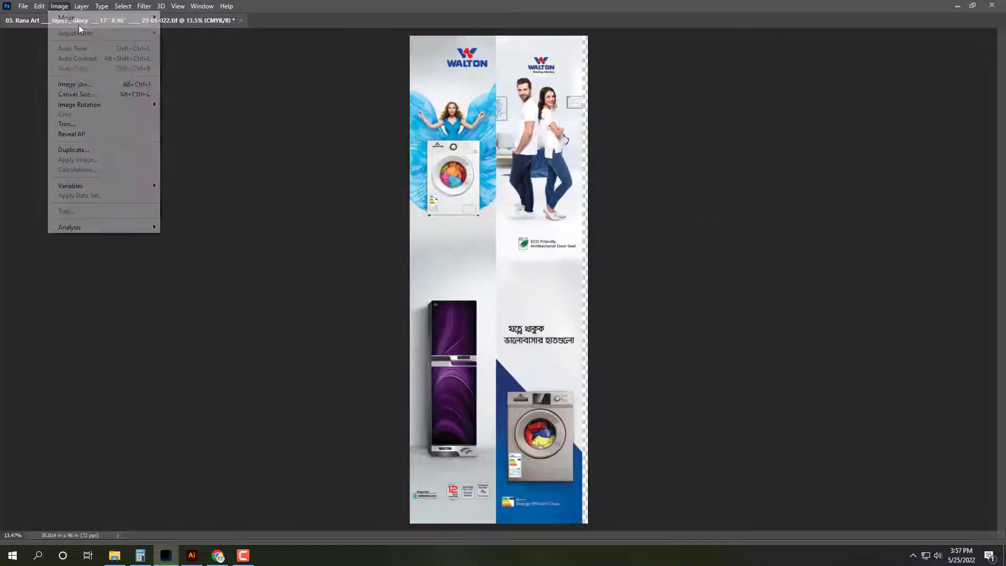
click(73, 94)
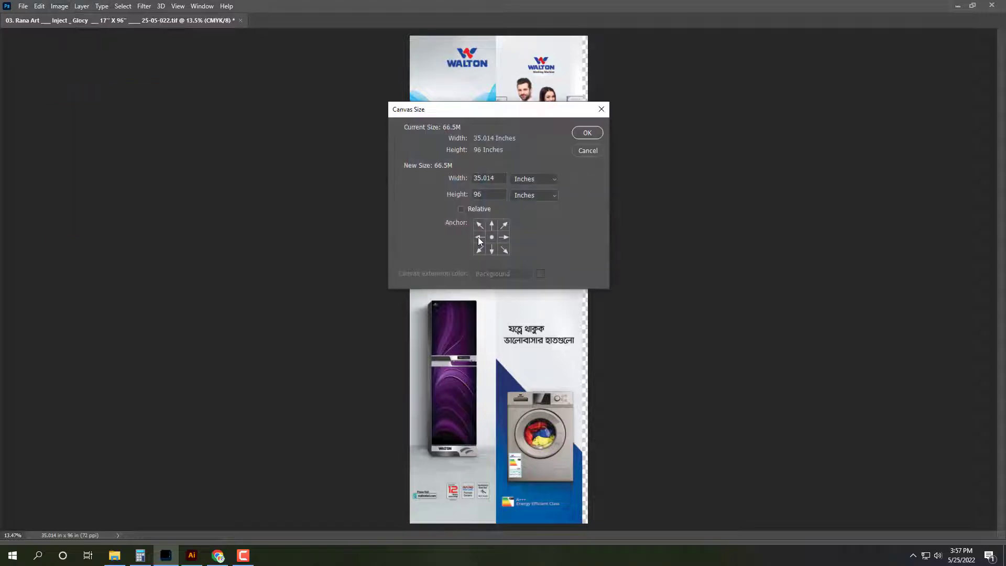
click(479, 238)
text(3)
key(Return)
key(Return)
Step: Nudge the right banner left against the other, merge it down, and select all
drag(589, 71, 381, 190)
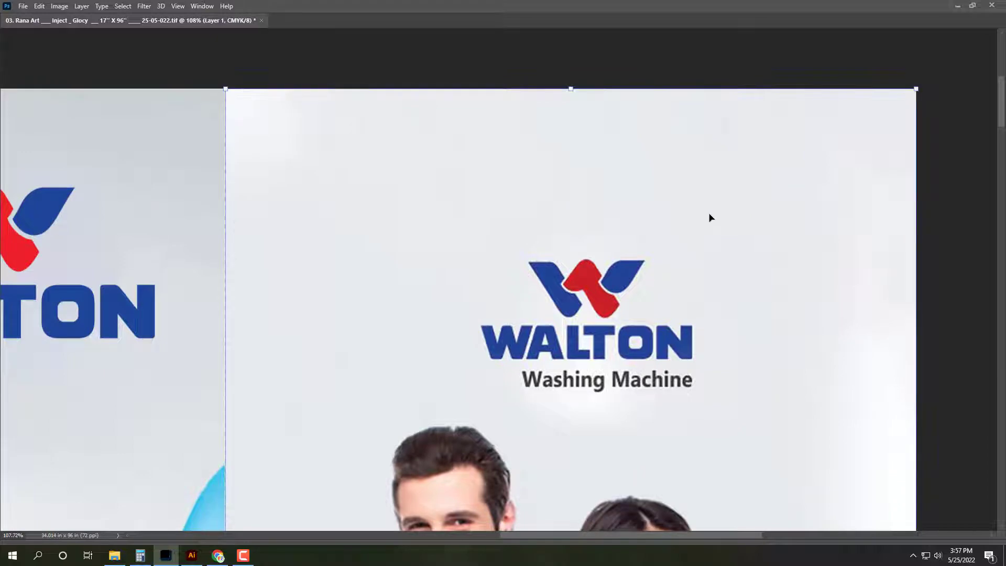
key(Left)
key(Left)
key(ctrl+e)
key(ctrl+0)
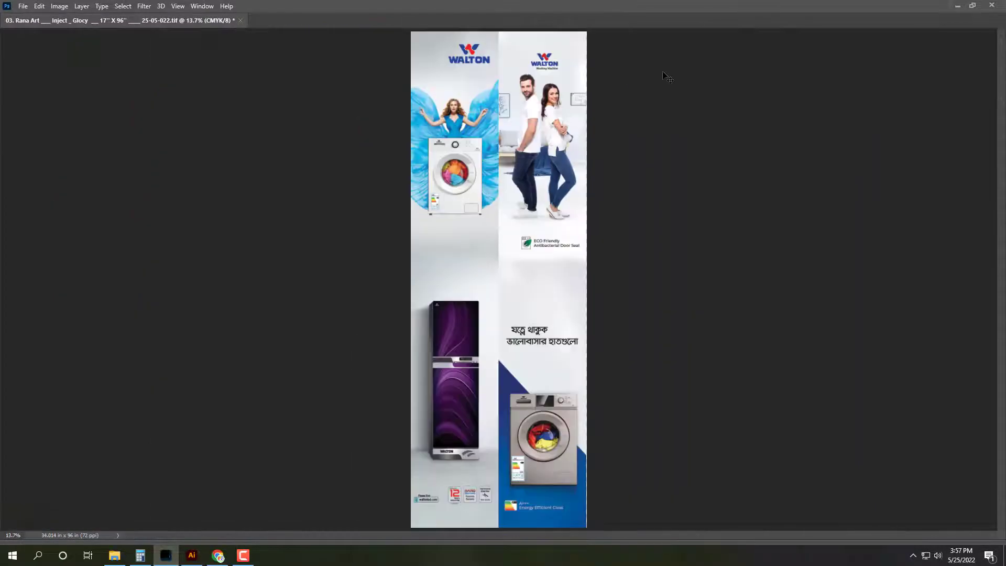
key(ctrl+a)
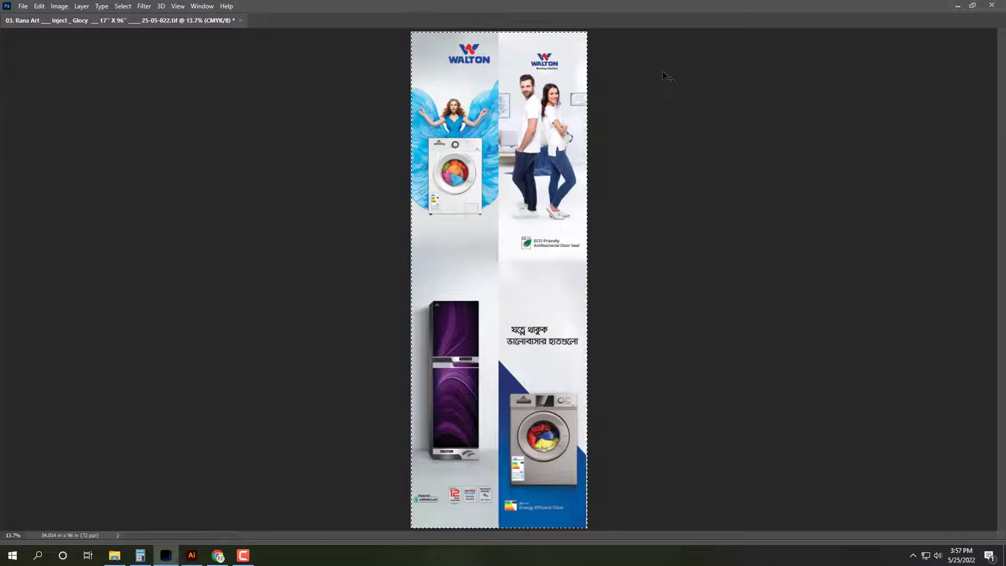
key(Tab)
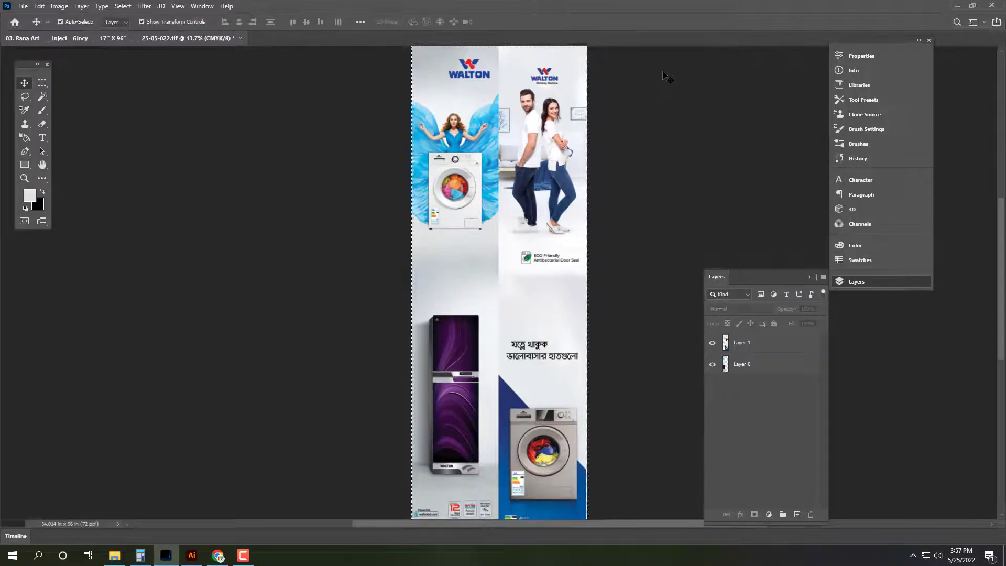
key(F8)
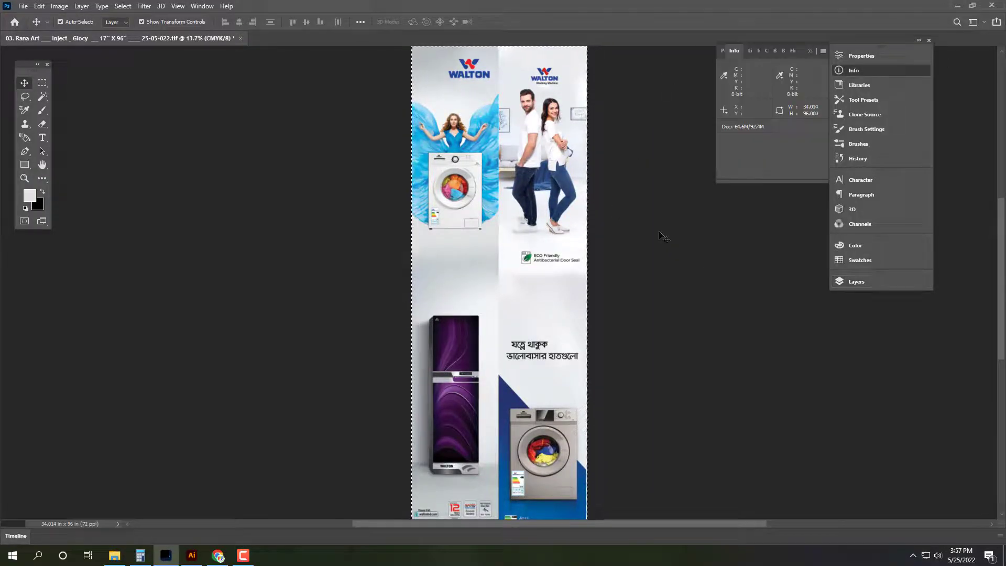
key(ctrl+shift+s)
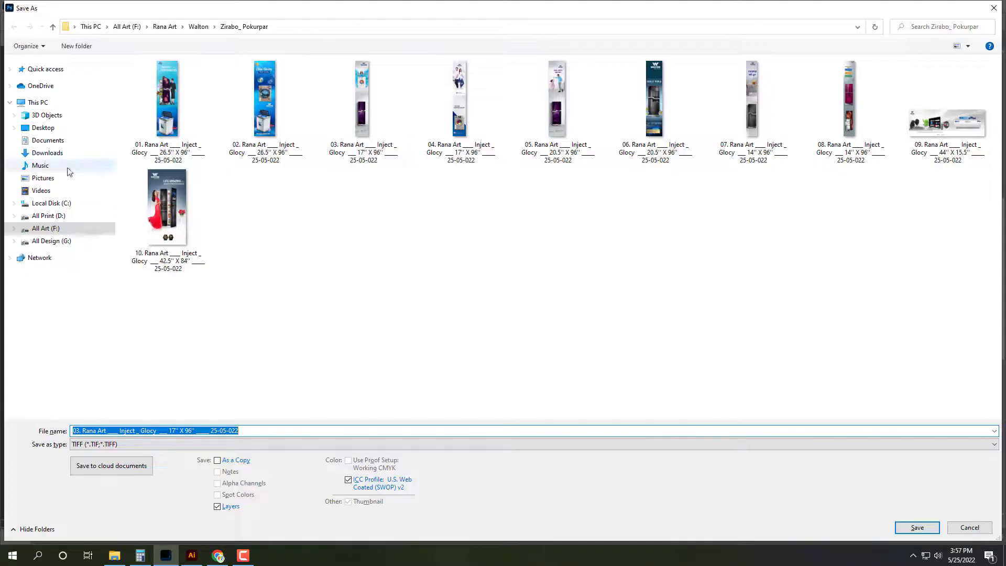
Step: Browse to 05. May > 25-05-022 and reuse the 01 TIFF's file name
click(59, 129)
double_click(412, 134)
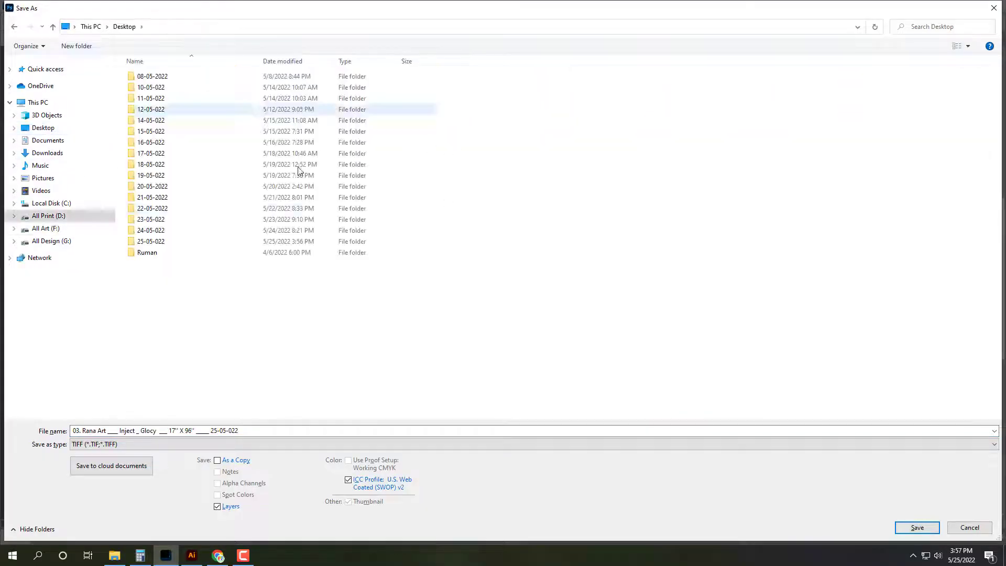
double_click(208, 243)
click(213, 100)
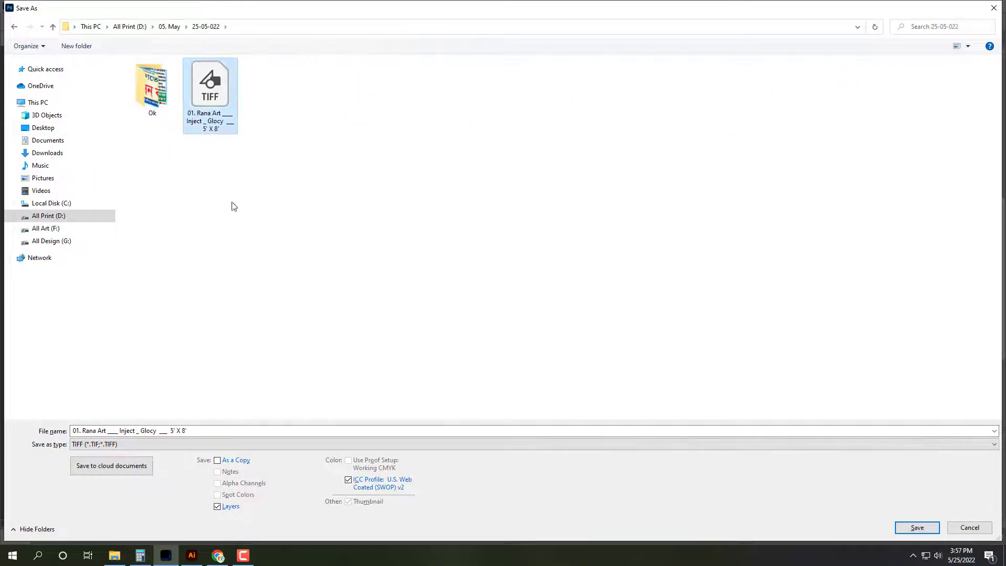
Step: Rename to number 02 and size 3' X 8', save the TIFF, and close it
click(171, 431)
key(BackSpace)
text(3)
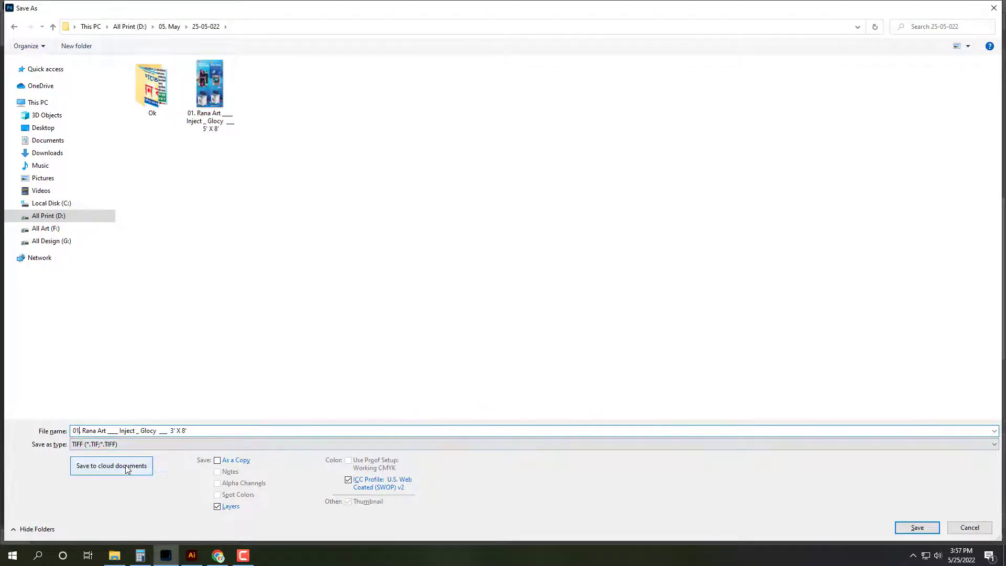
key(Delete)
key(Delete)
text(2)
key(Return)
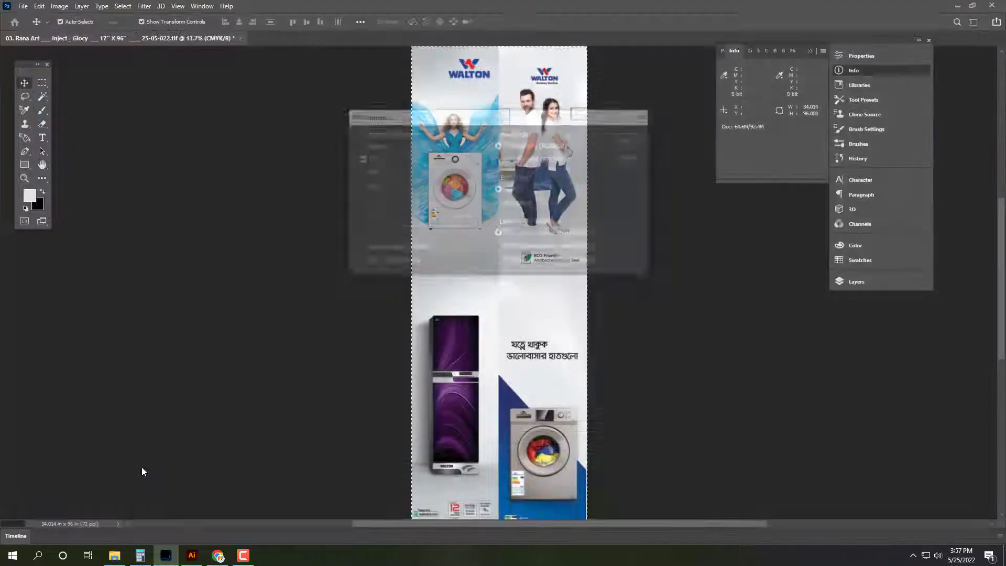
key(Return)
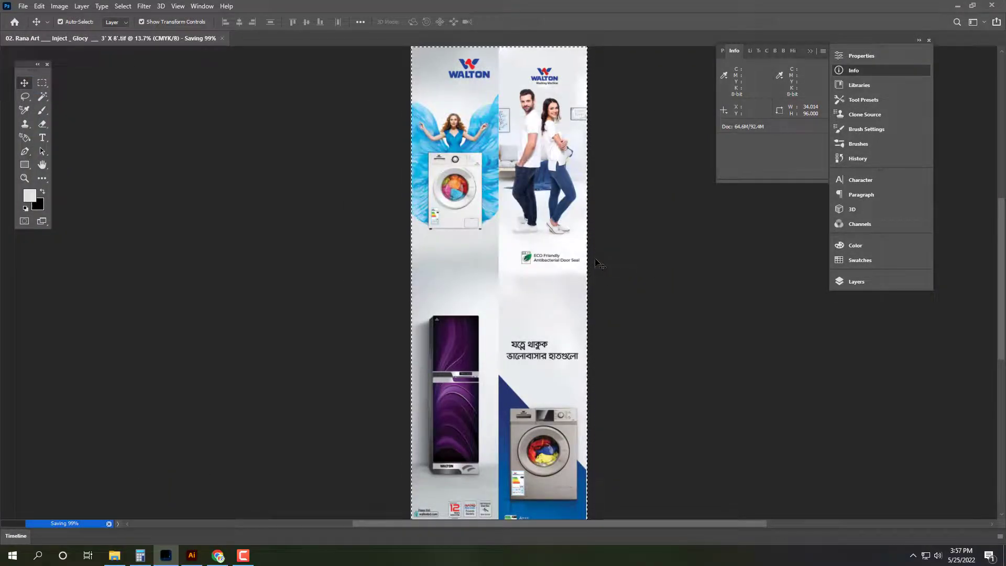
key(ctrl+w)
Step: Open the Cutting folder in All Art (F:) > Akash Art in a maximized window
key(super+d)
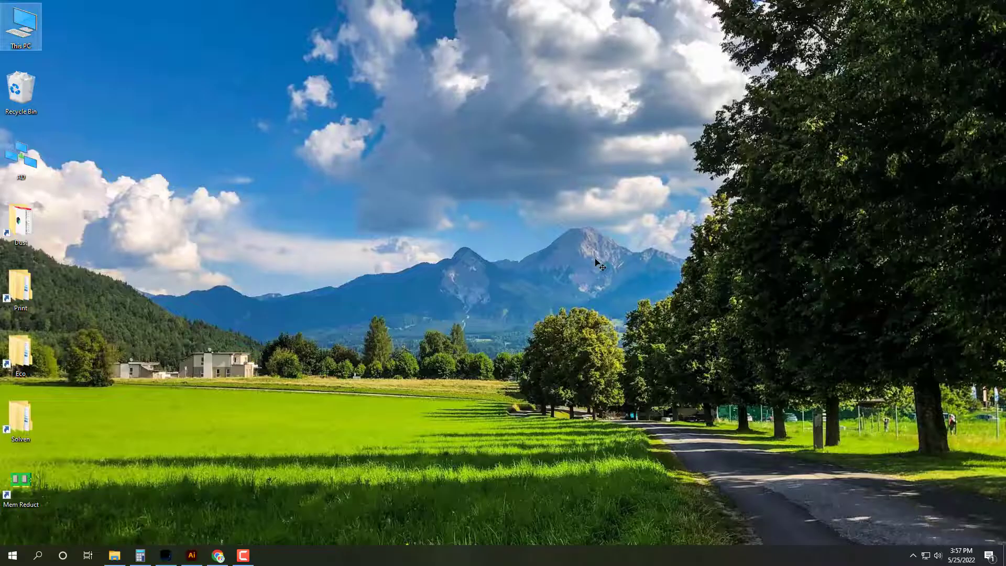
double_click(21, 26)
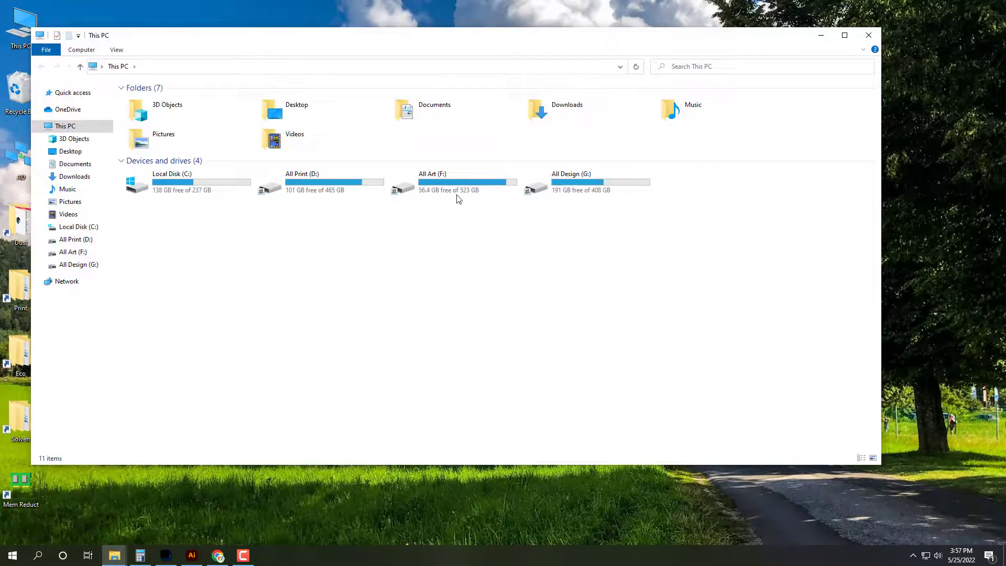
click(843, 38)
double_click(468, 169)
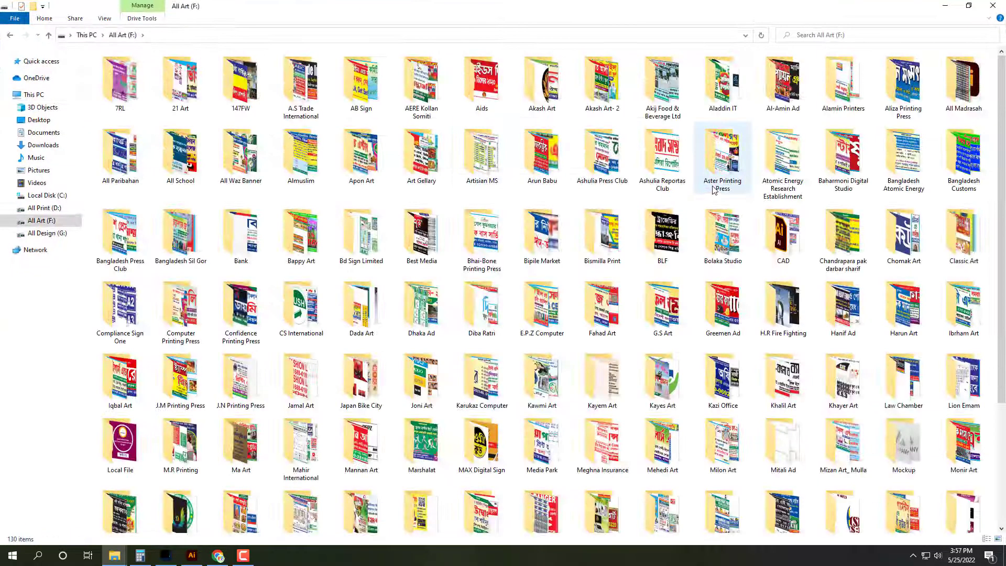
double_click(560, 89)
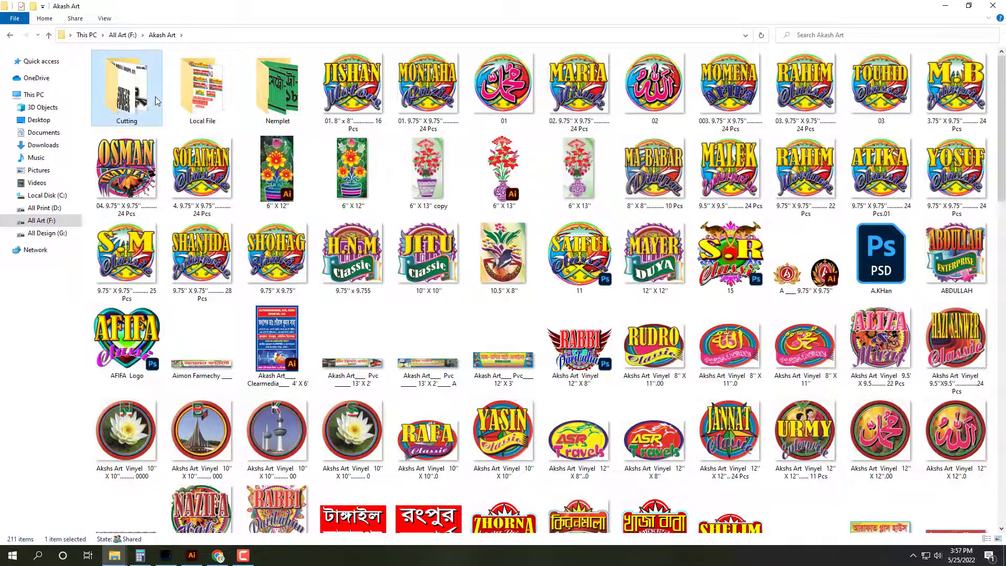
double_click(120, 87)
Step: Jump to the files starting with T and step toward TOUHID ENTERPRISE
key(t)
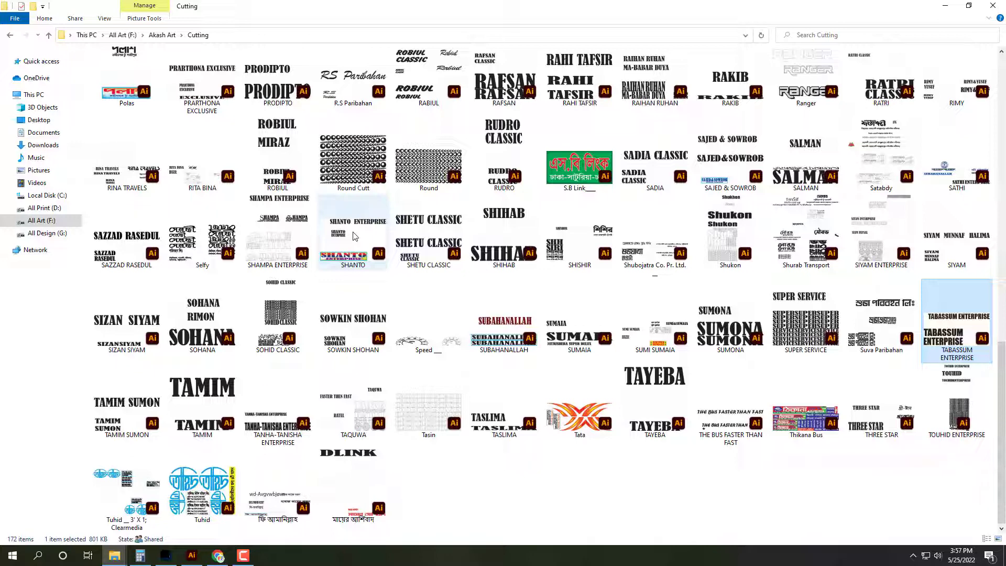
key(Right)
key(Right)
key(Right)
key(Right)
key(Right)
key(Right)
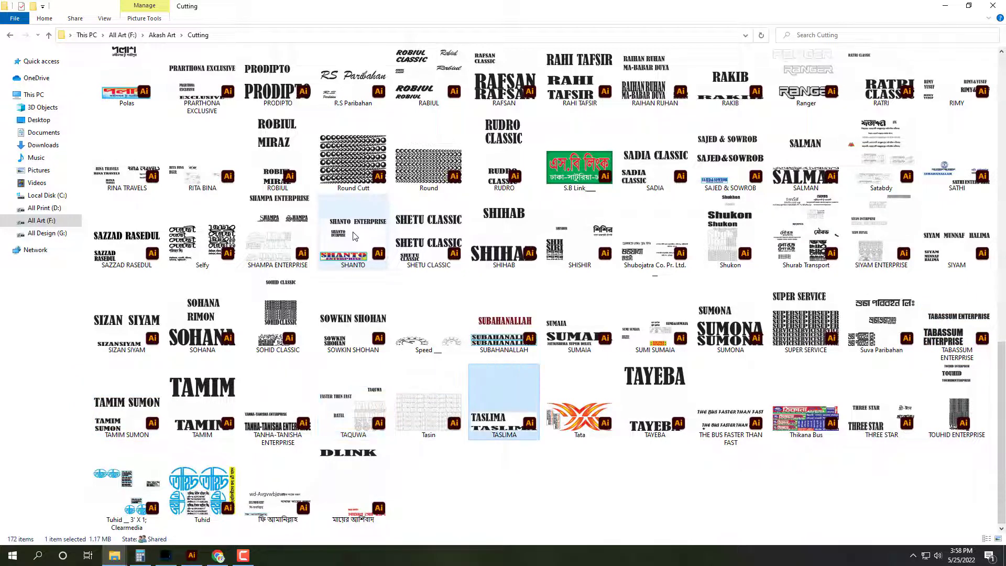
key(Right)
key(Right)
key(Right)
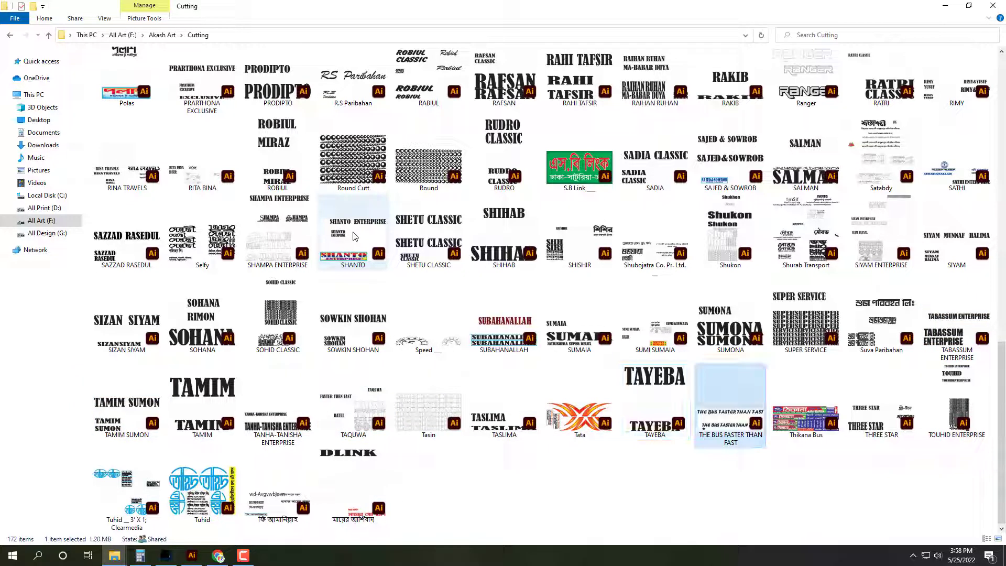
key(Right)
key(Right)
key(Right)
key(Right)
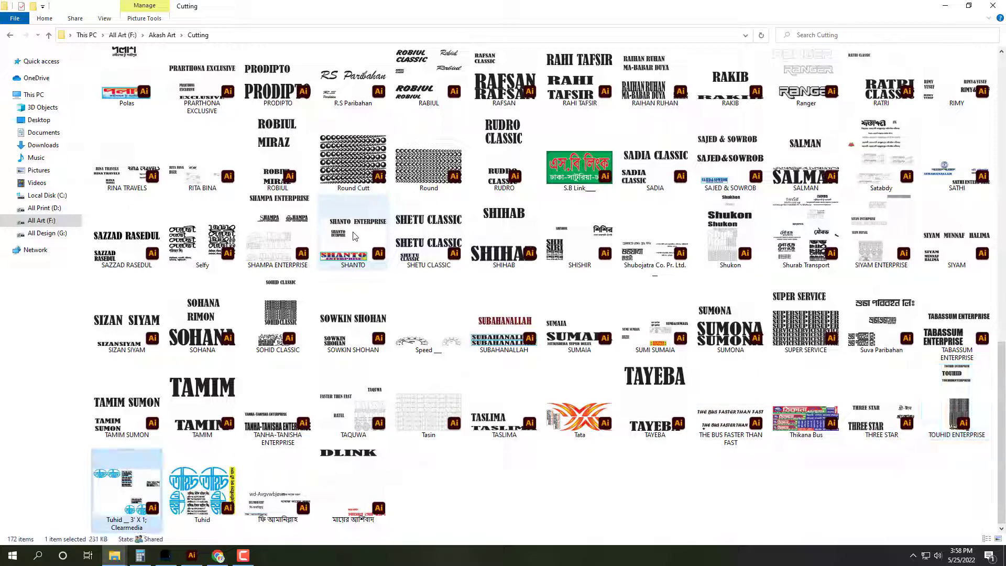
Step: Open TOUHID ENTERPRISE.ai in Illustrator with the whole artboard and panels showing
double_click(957, 412)
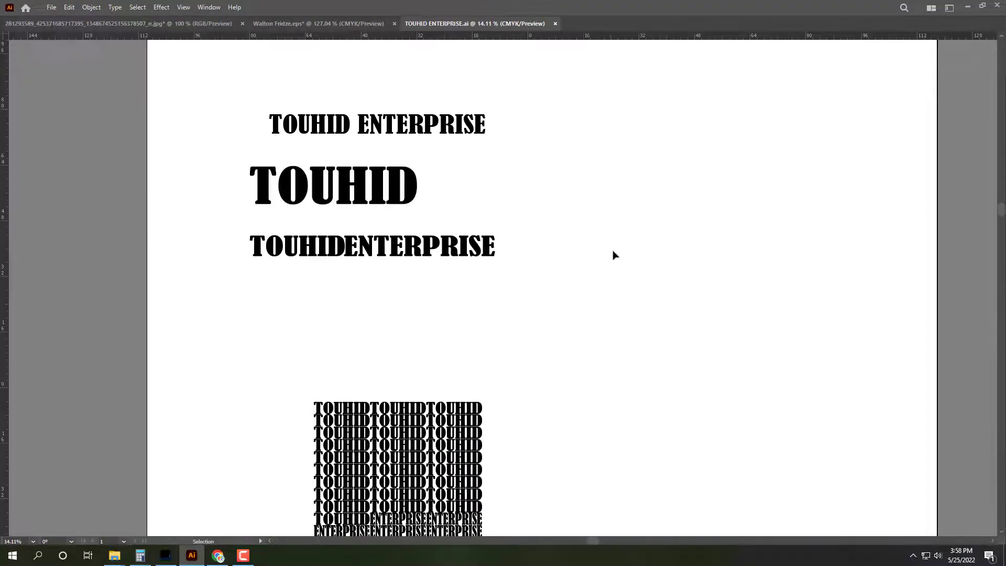
key(ctrl+0)
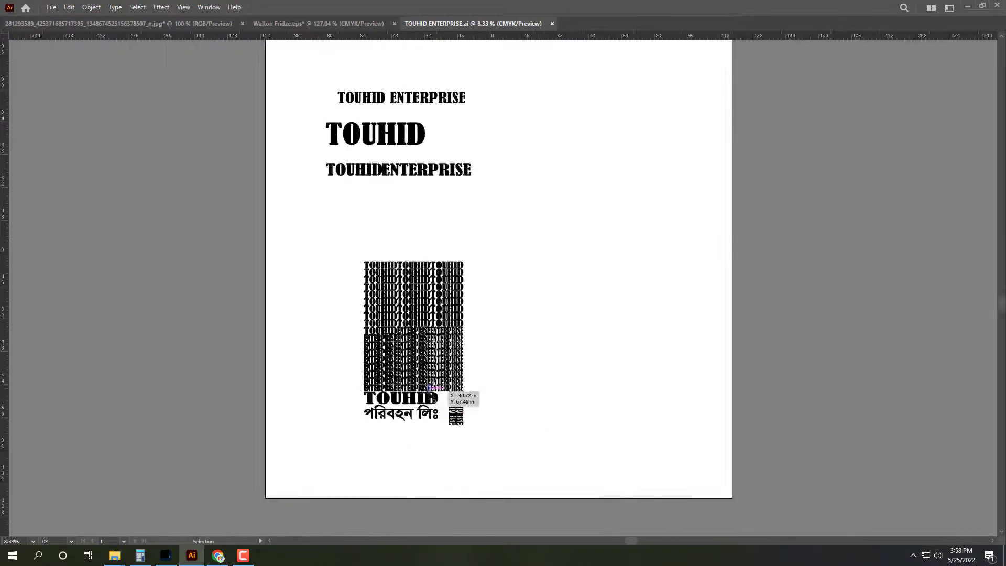
scroll(431, 399, up, 1)
click(359, 202)
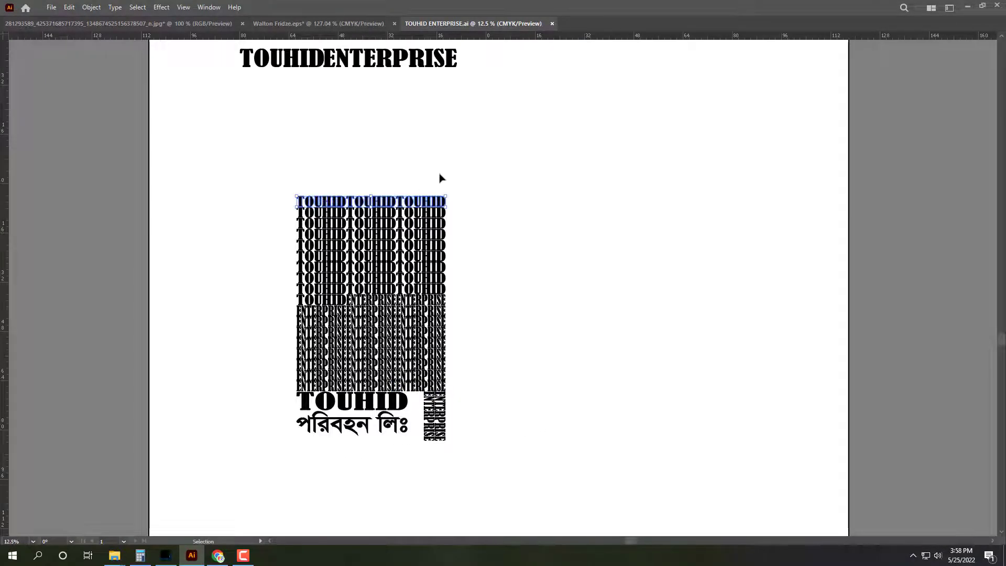
click(356, 58)
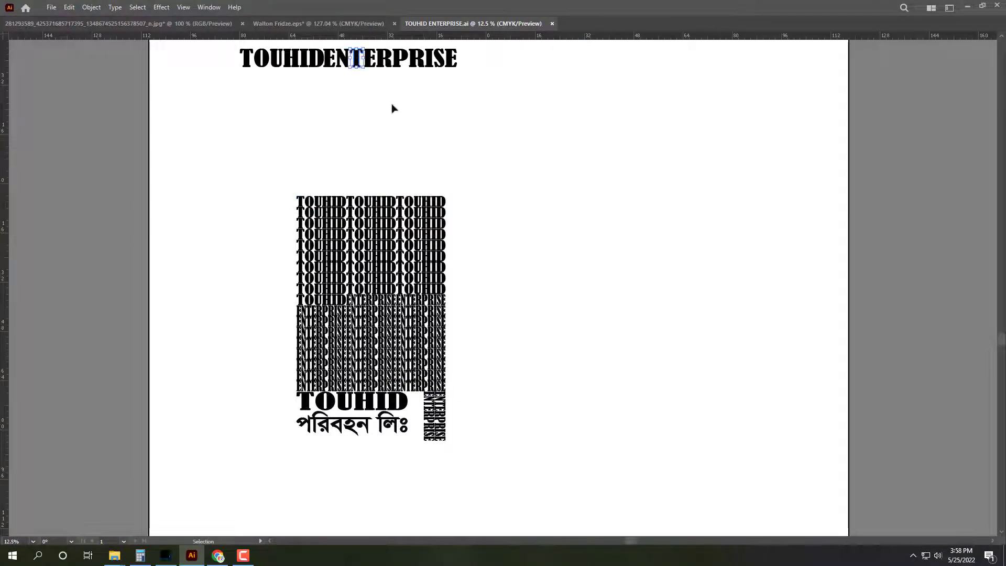
key(Tab)
click(486, 141)
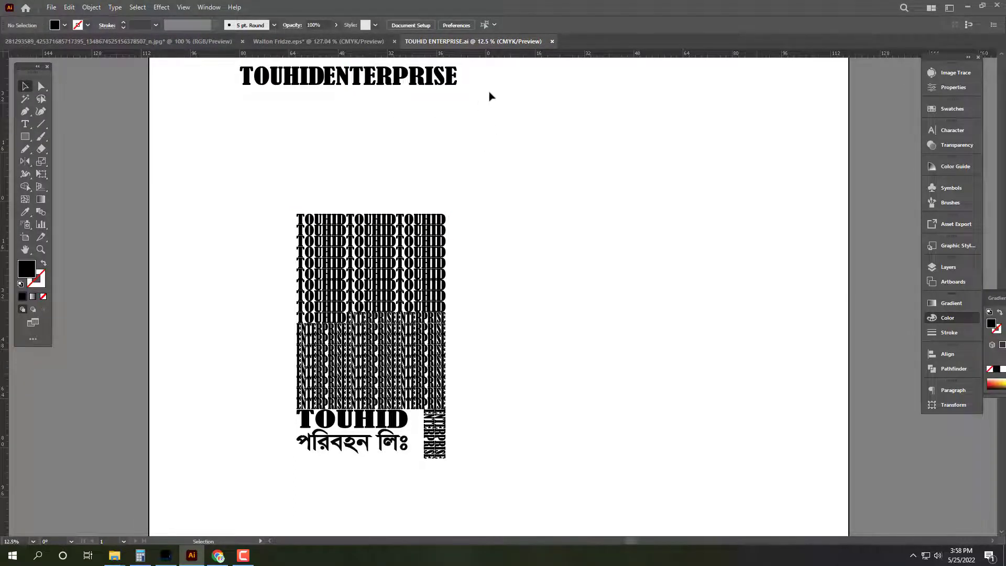
Step: Select the TOUHIDENTERPRISE heading and set its width to 66 in
scroll(489, 96, up, 1)
drag(557, 171, 187, 90)
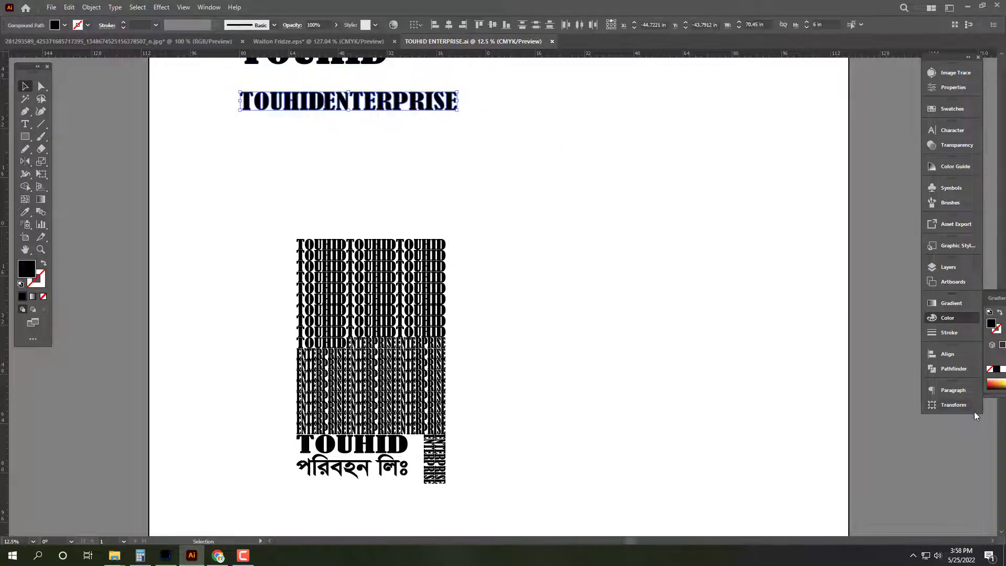
click(953, 405)
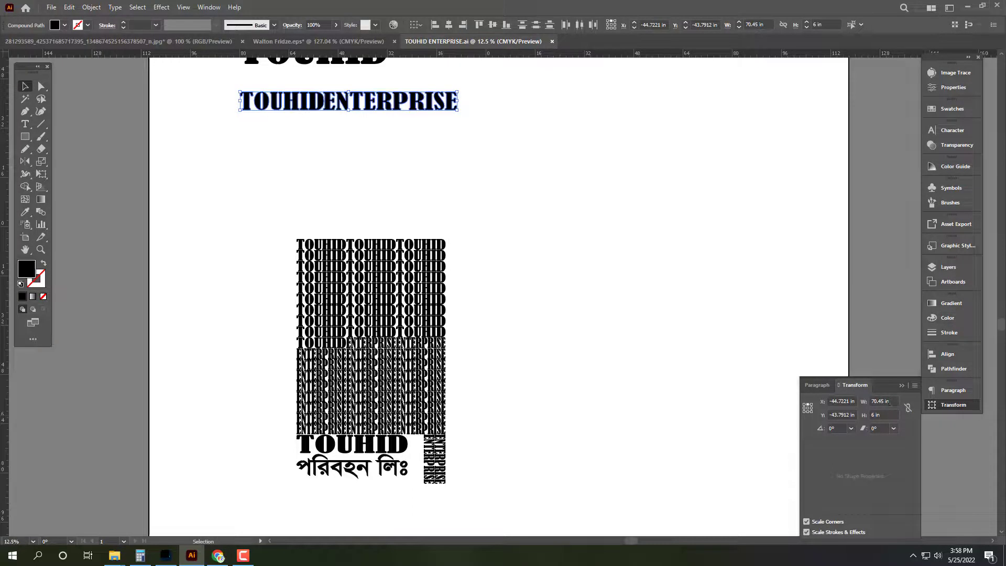
click(890, 402)
text(66)
key(Return)
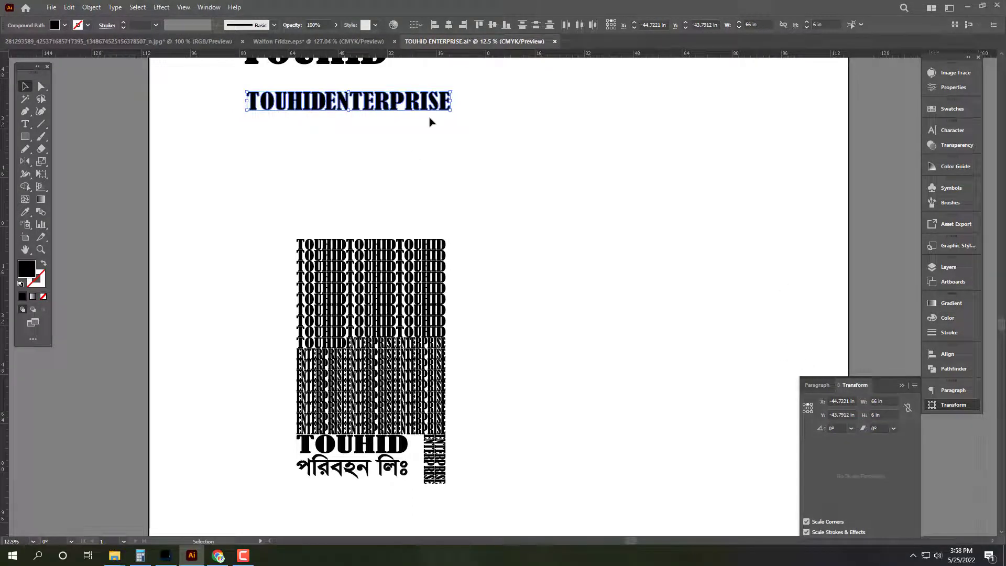
Step: Select the ENTERPRISE letters and nudge them right to separate the words
click(479, 86)
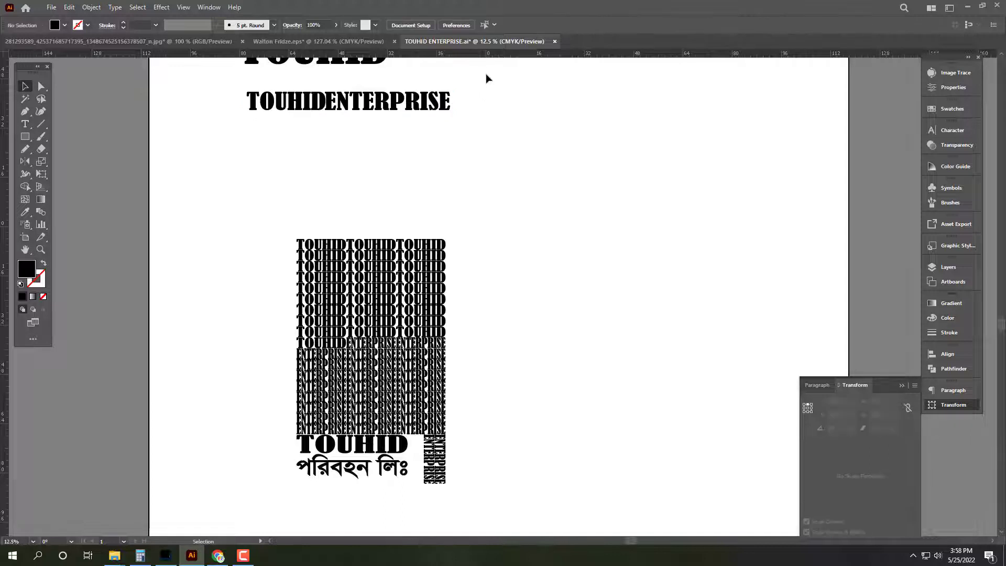
drag(487, 78, 198, 121)
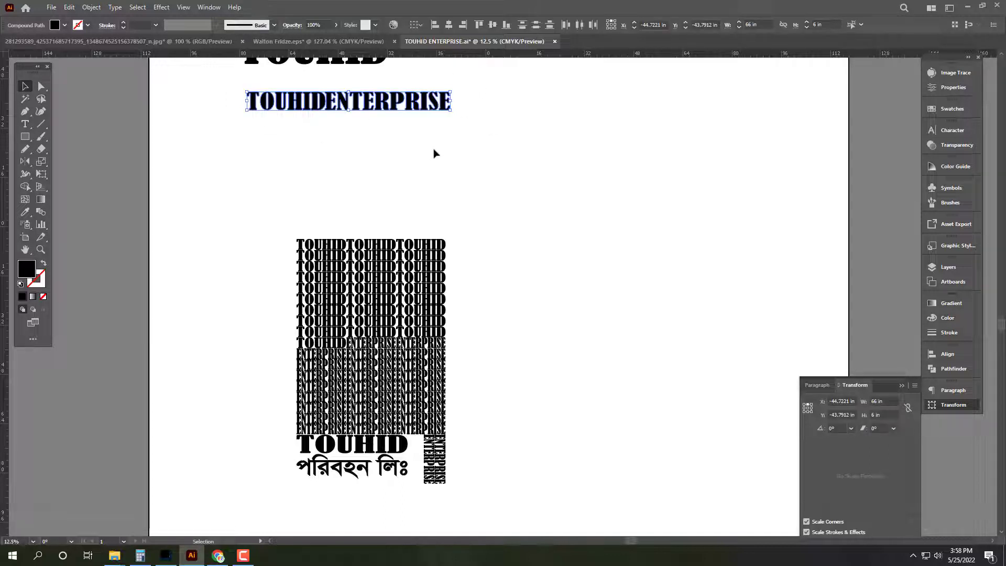
drag(500, 90, 337, 131)
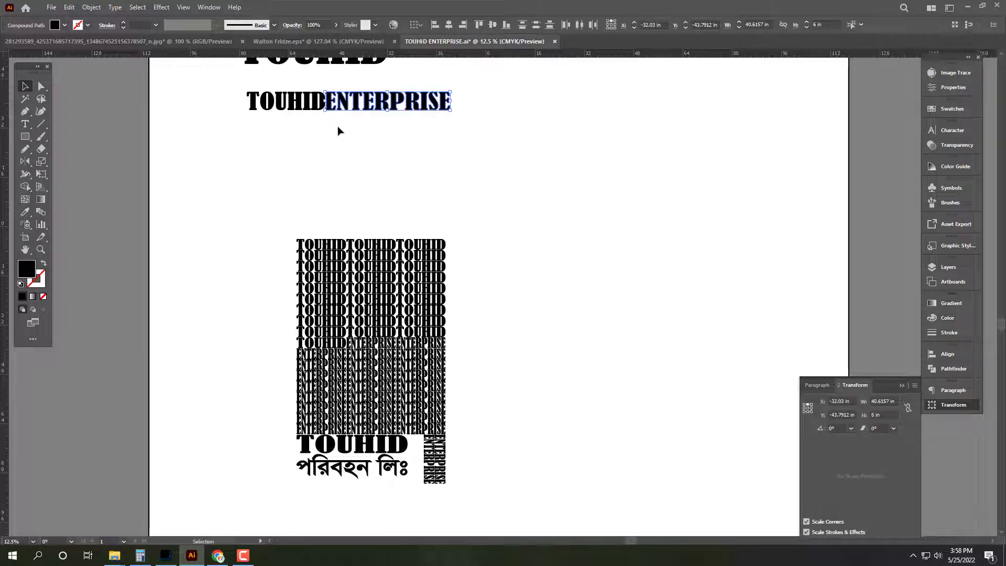
click(441, 487)
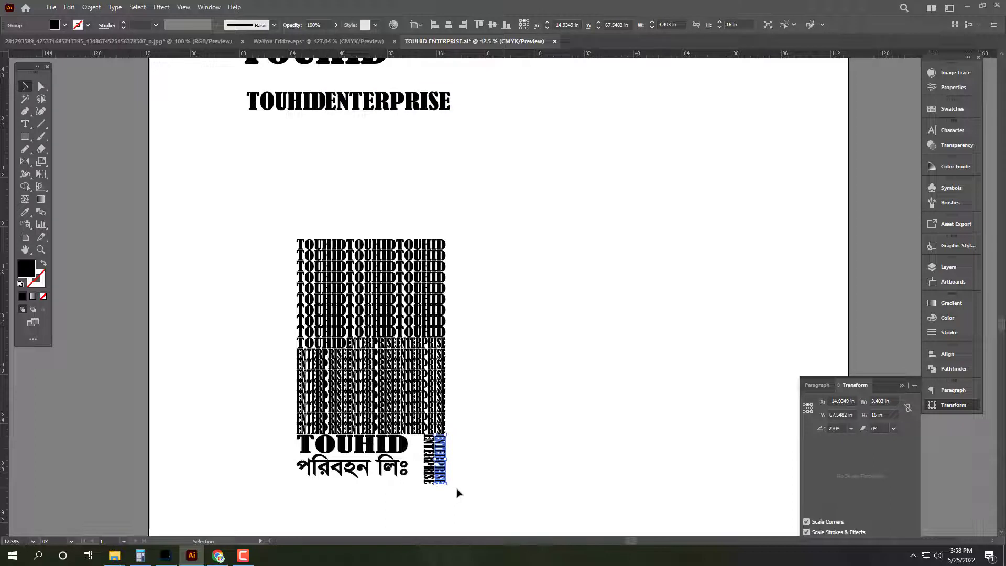
drag(520, 155, 330, 87)
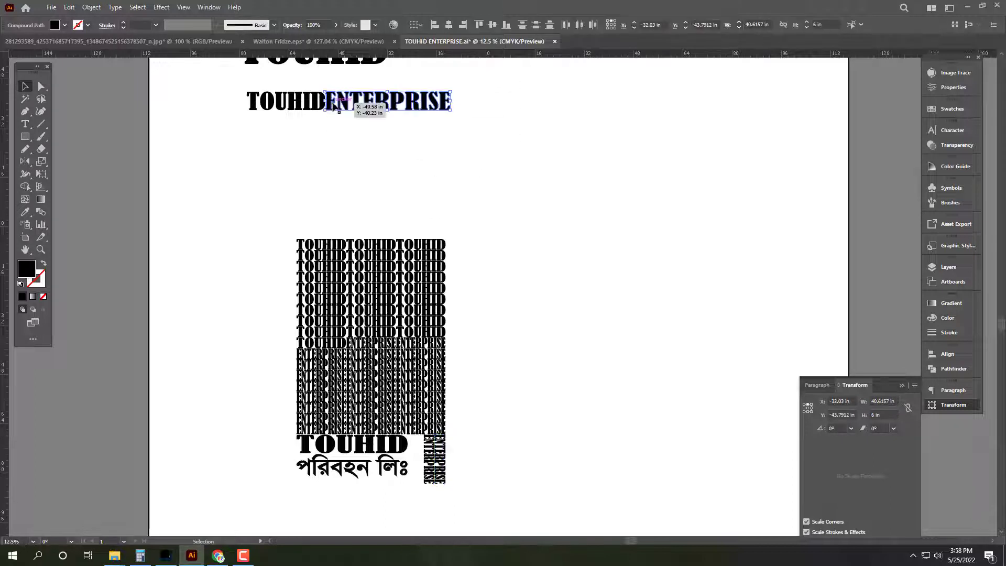
key(shift+Right)
key(shift+Right)
key(shift+Right)
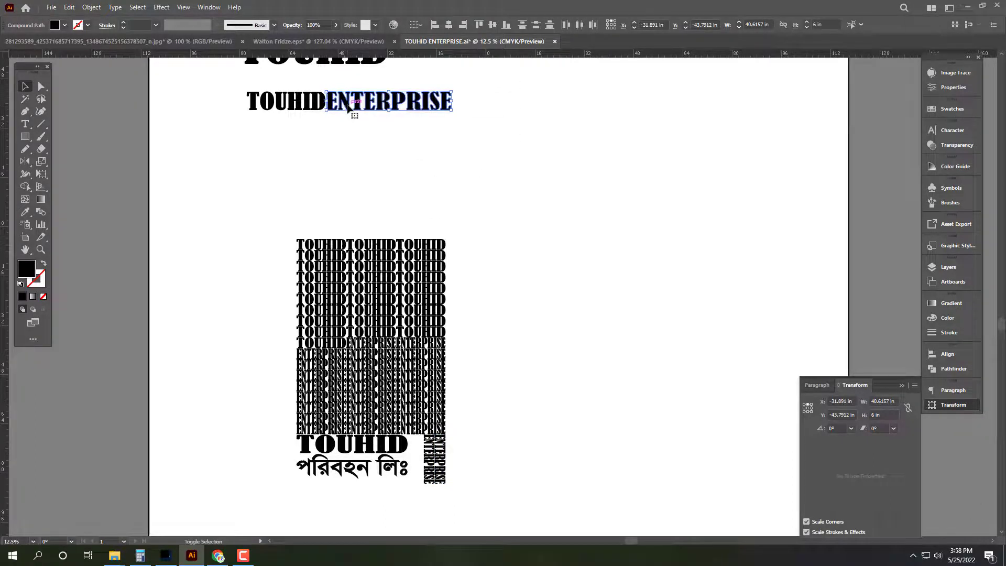
key(shift+Right)
key(shift+Right)
key(shift+Right)
key(shift+Right)
key(shift+Right)
key(shift+Right)
key(shift+Right)
key(shift+Right)
key(shift+Right)
key(shift+Right)
key(shift+Right)
key(shift+Right)
key(shift+Right)
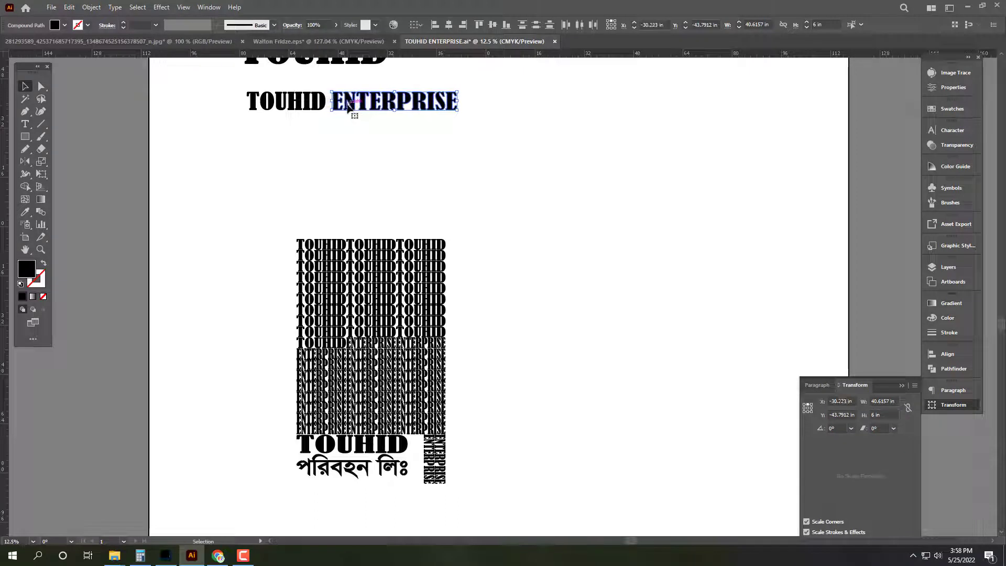
Step: Set the two-word TOUHID ENTERPRISE heading to 66 in wide
drag(234, 81, 393, 132)
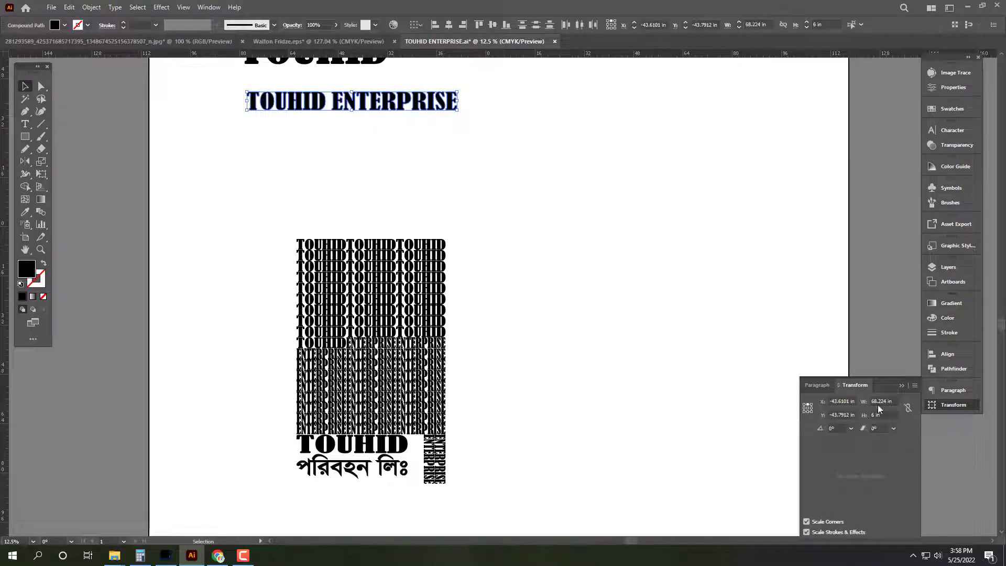
click(886, 401)
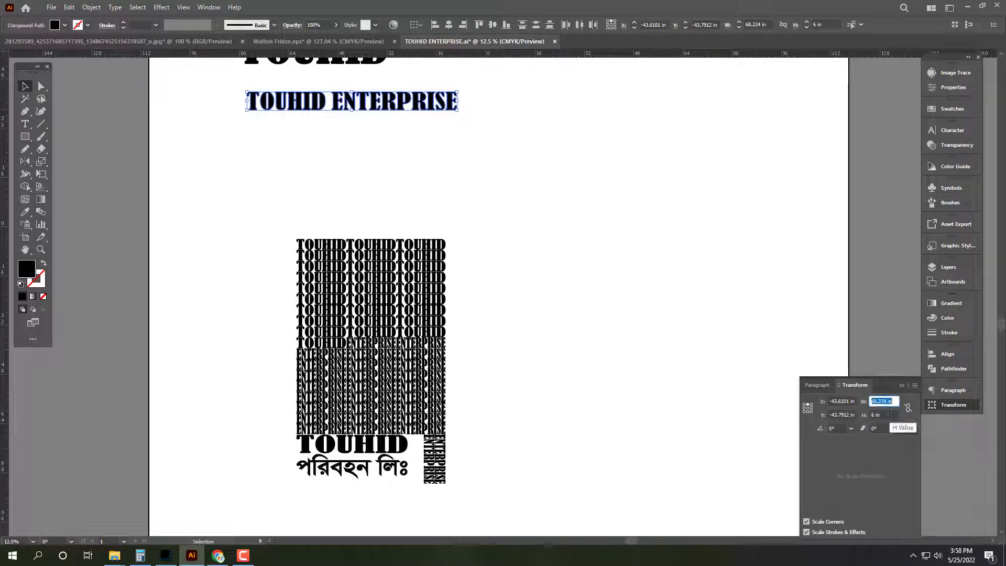
text(66)
key(Return)
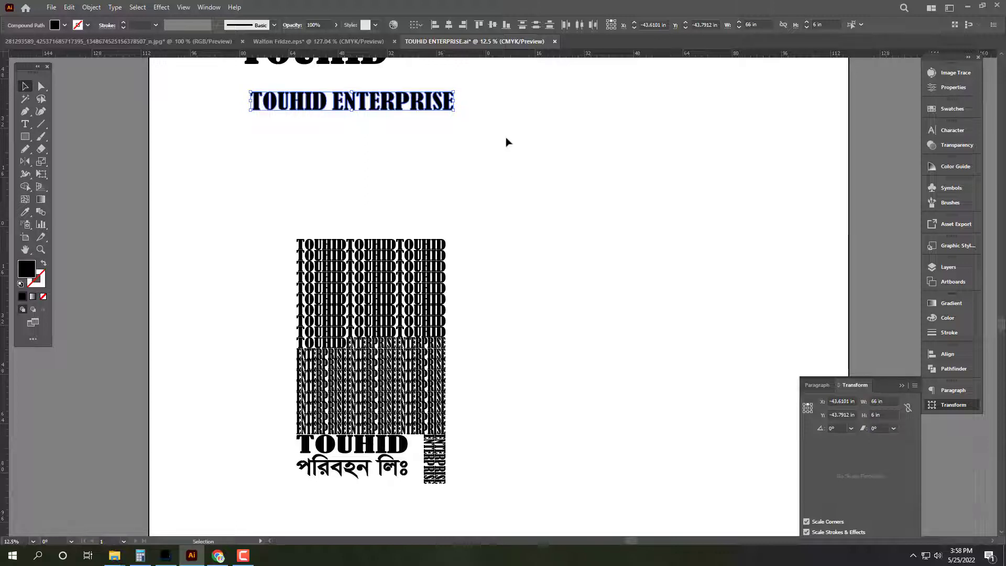
Step: Move the TERPRISE letters down onto a second line
scroll(382, 72, up, 1)
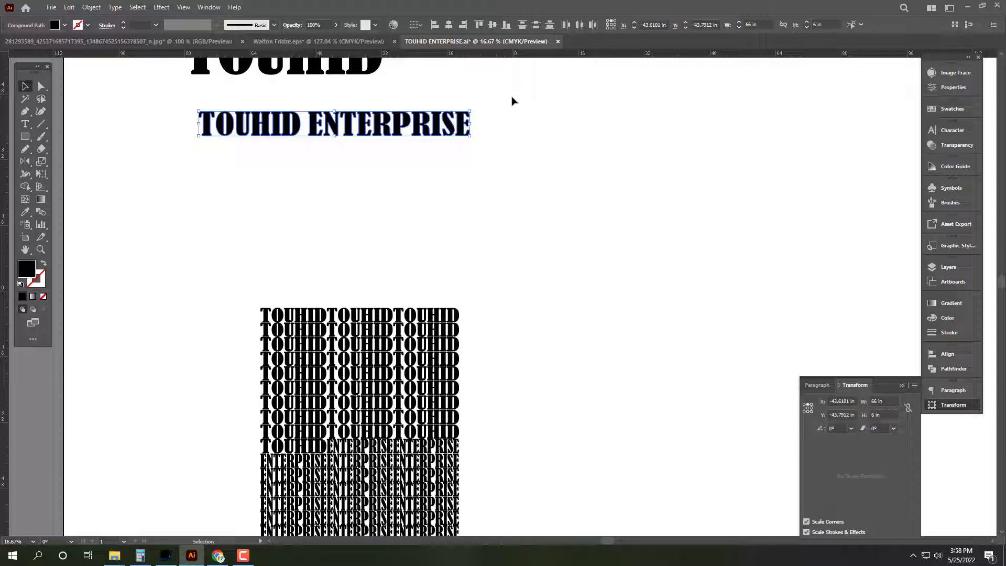
drag(515, 91, 317, 187)
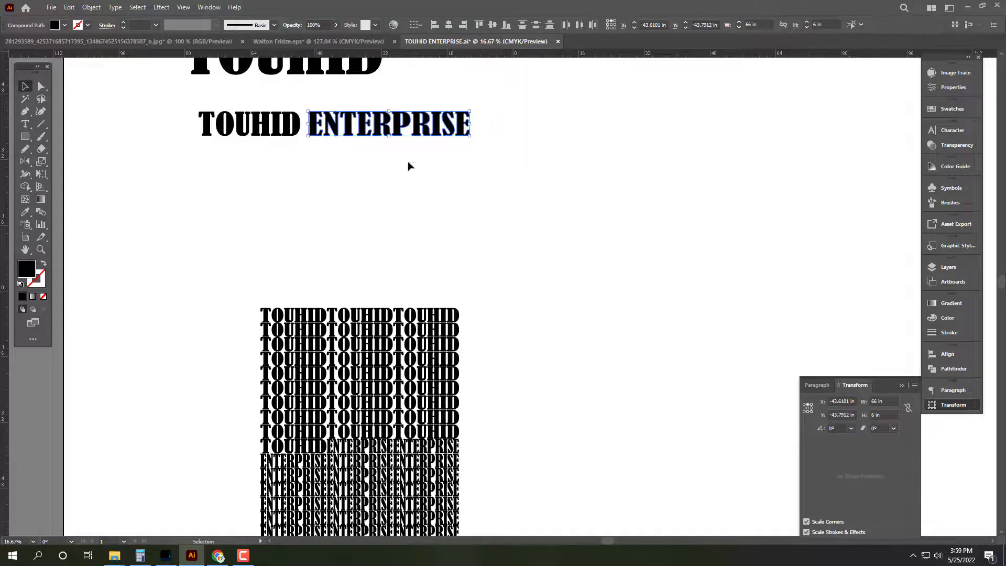
drag(501, 93, 321, 163)
scroll(407, 184, up, 3)
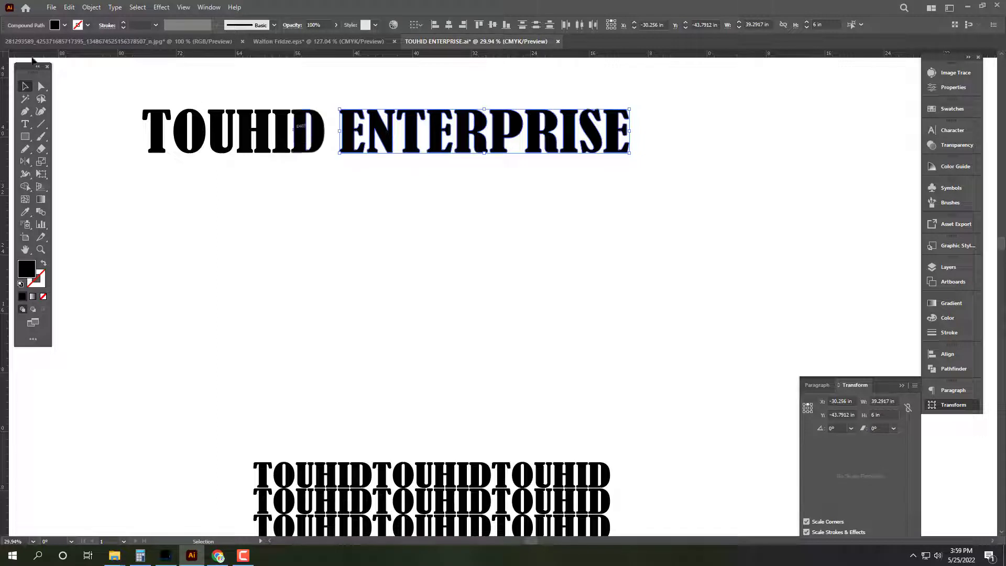
scroll(134, 105, up, 1)
click(379, 206)
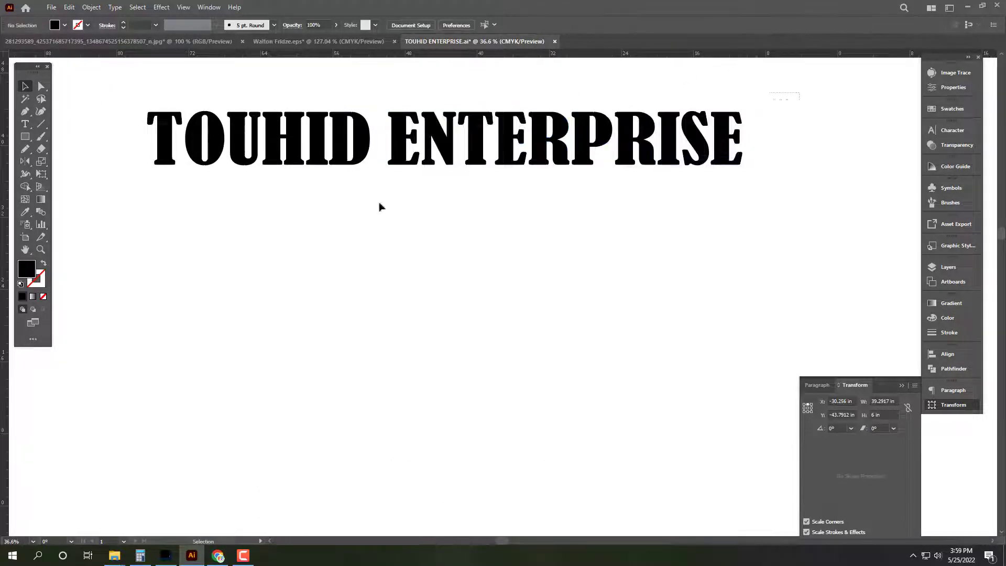
drag(151, 92, 800, 219)
drag(830, 97, 465, 187)
drag(471, 125, 466, 181)
Step: Left-align TERPRISE under TOUHID EN and move the EN letters beside the D
shift+click(180, 162)
click(948, 353)
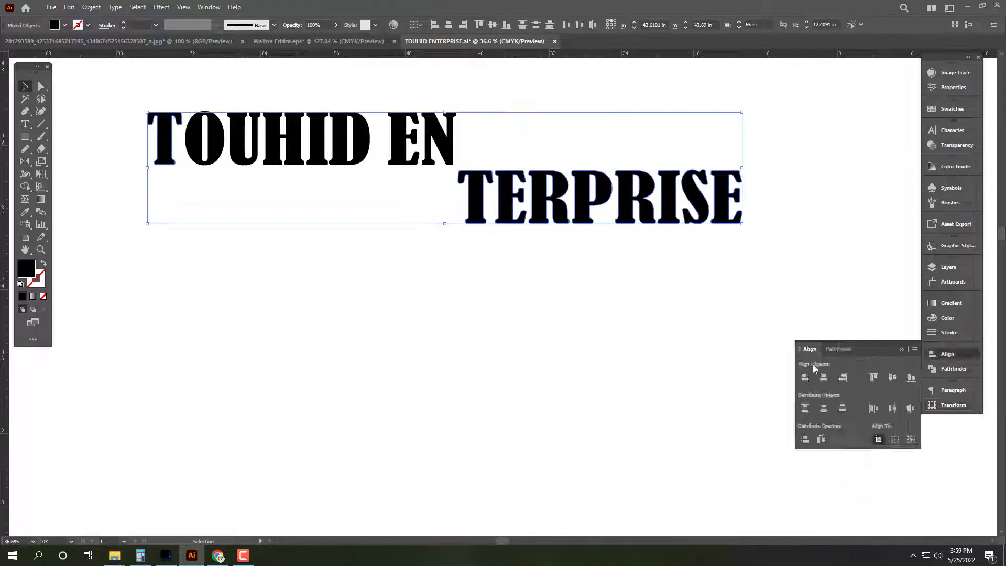
click(804, 378)
click(656, 203)
click(415, 126)
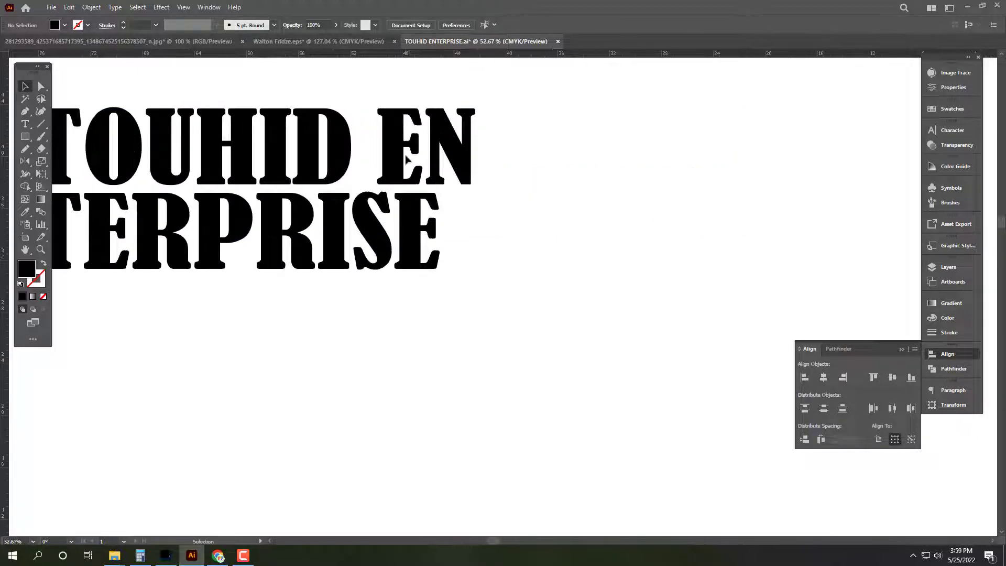
drag(394, 165, 369, 165)
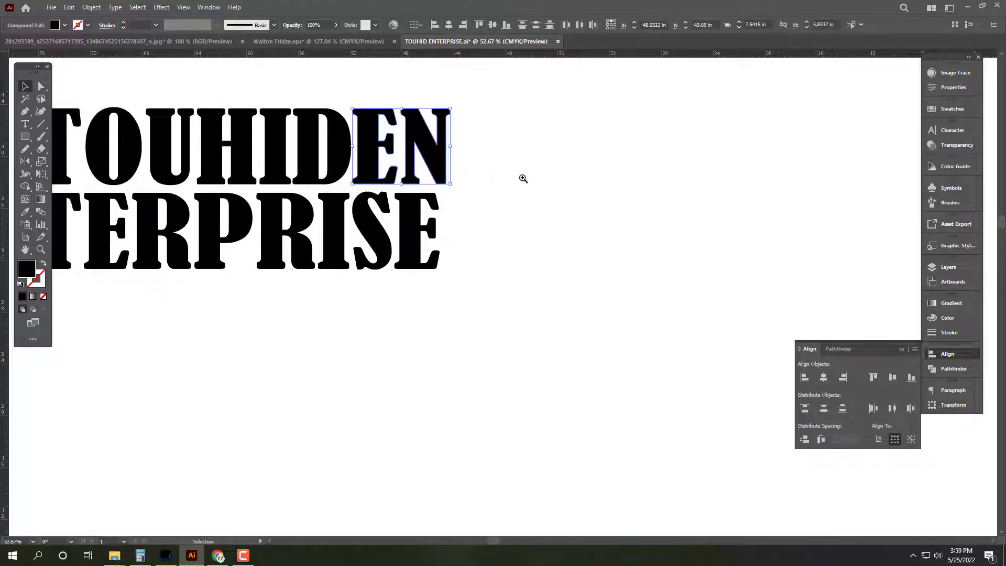
Step: Select both lines of lettering and close the document without saving
scroll(521, 178, down, 1)
drag(489, 103, 103, 339)
key(ctrl+w)
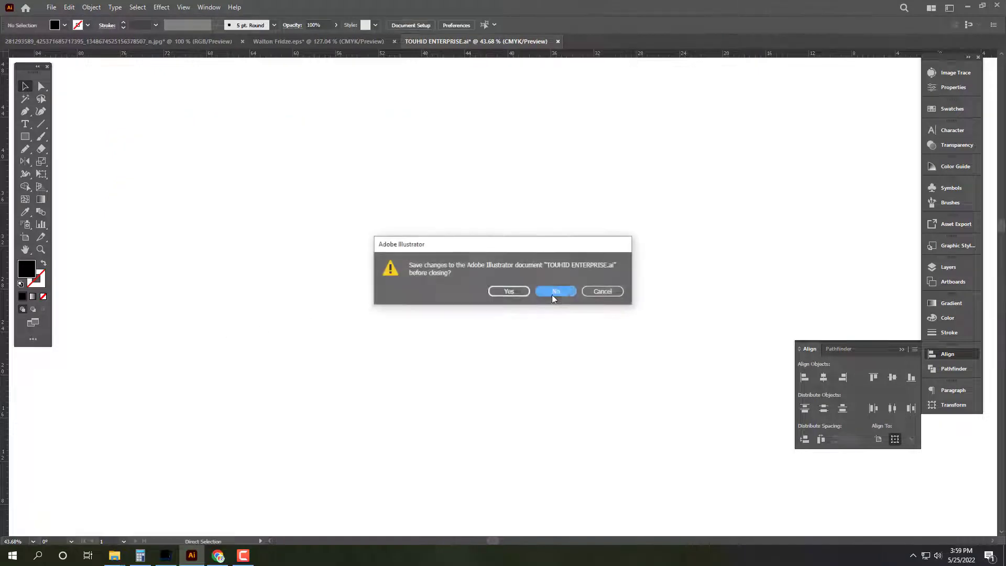
click(551, 291)
Step: Paste the two-line lettering into a new document as unfilled stroked outlines
key(ctrl+alt+n)
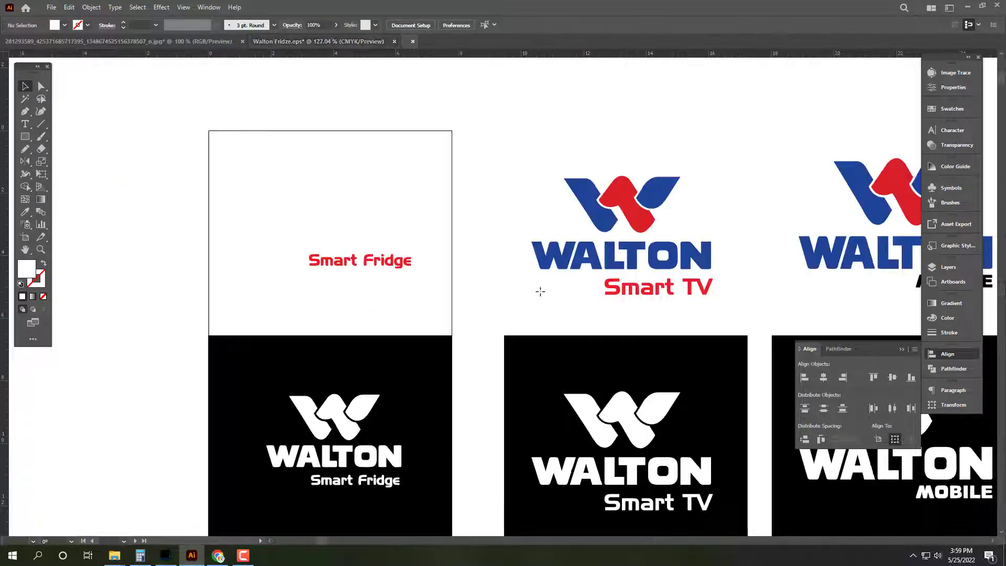
key(ctrl+v)
scroll(347, 233, down, 1)
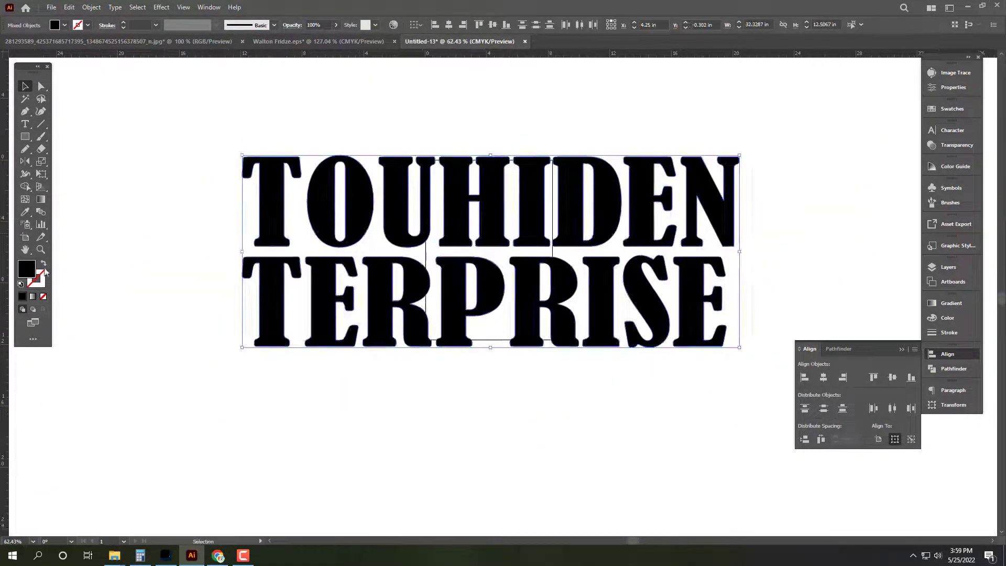
click(44, 265)
click(954, 405)
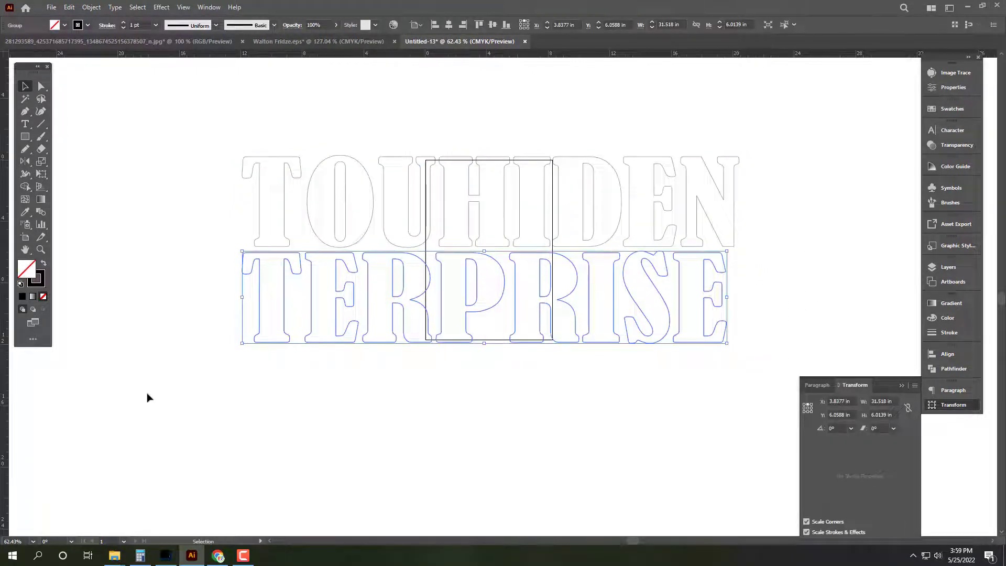
Step: Save it as an Illustrator EPS named Akash Art cutting vinyl in 25-05-022, preview None
key(ctrl+s)
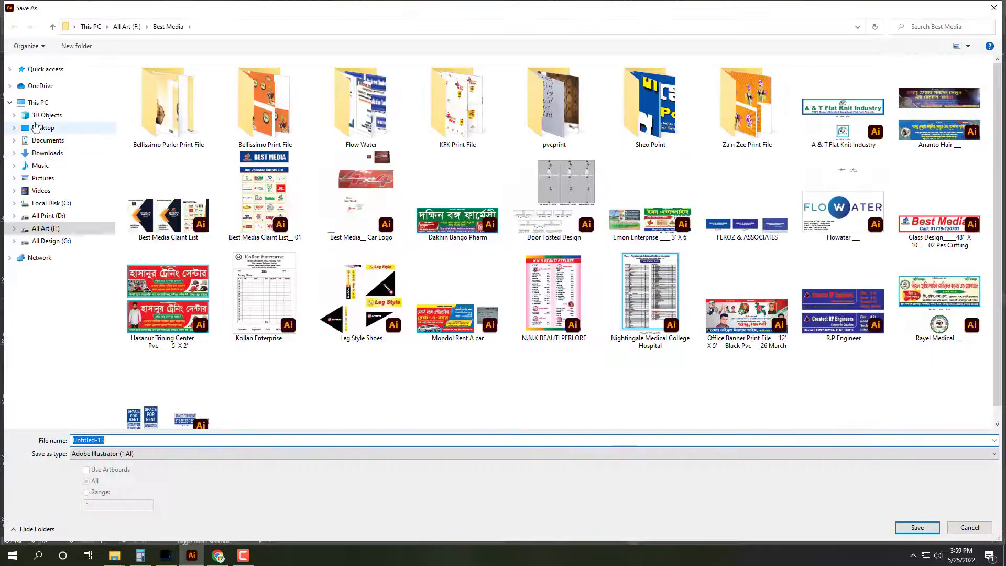
double_click(358, 94)
double_click(198, 241)
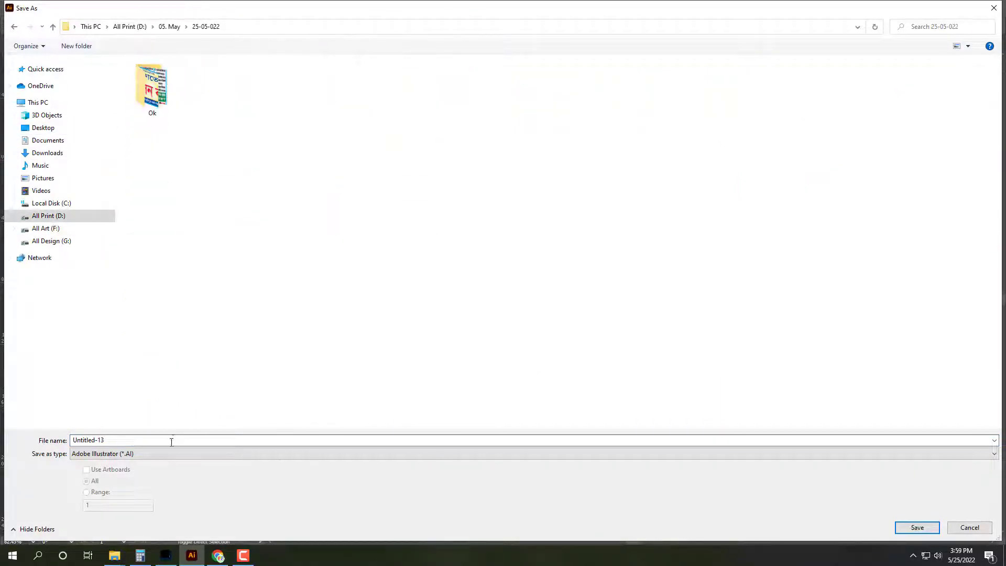
click(173, 454)
click(140, 481)
click(149, 441)
text(A)
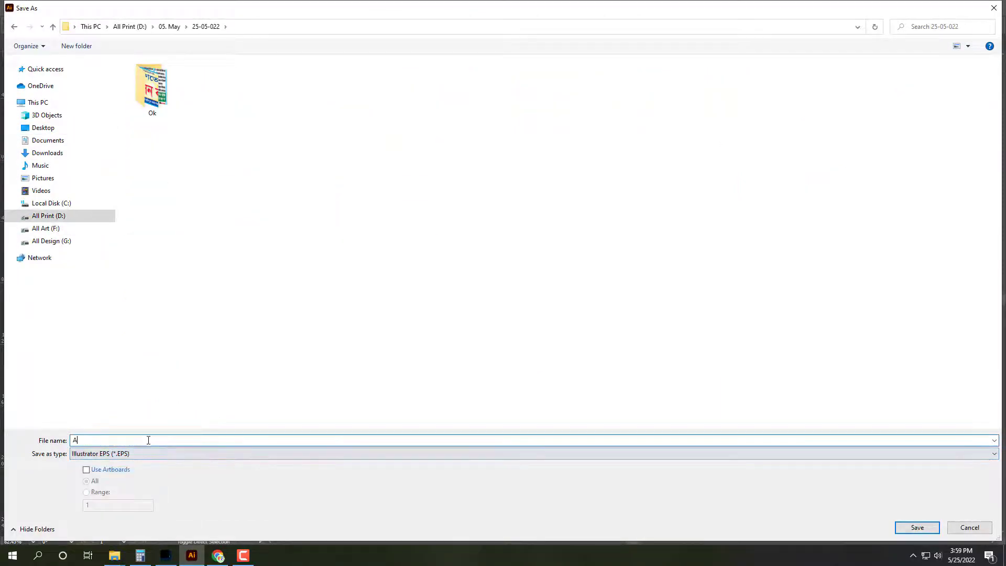
text(kash Art ___ Cutting _ Vinyel ___ 3' X 1)
key(Return)
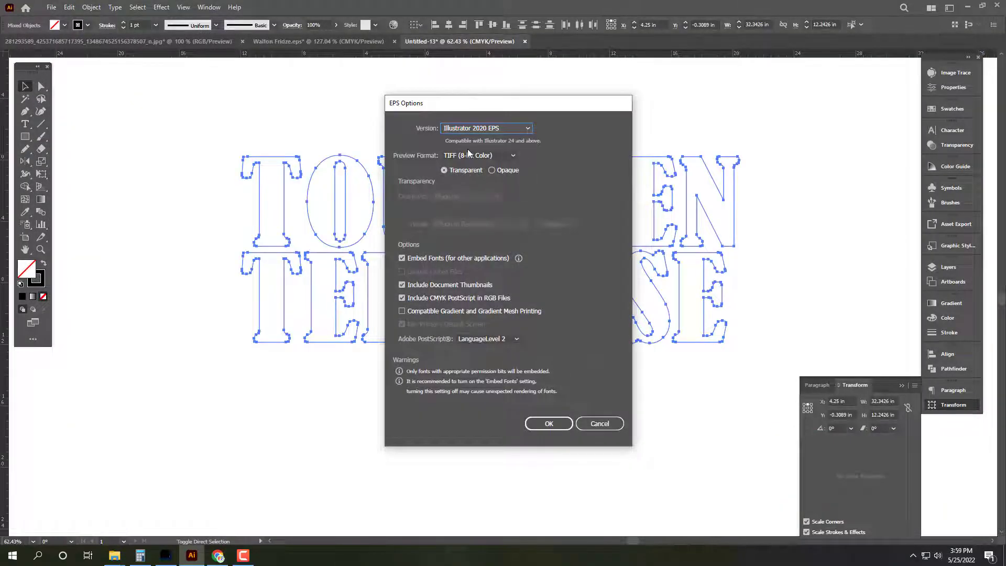
click(469, 155)
click(465, 167)
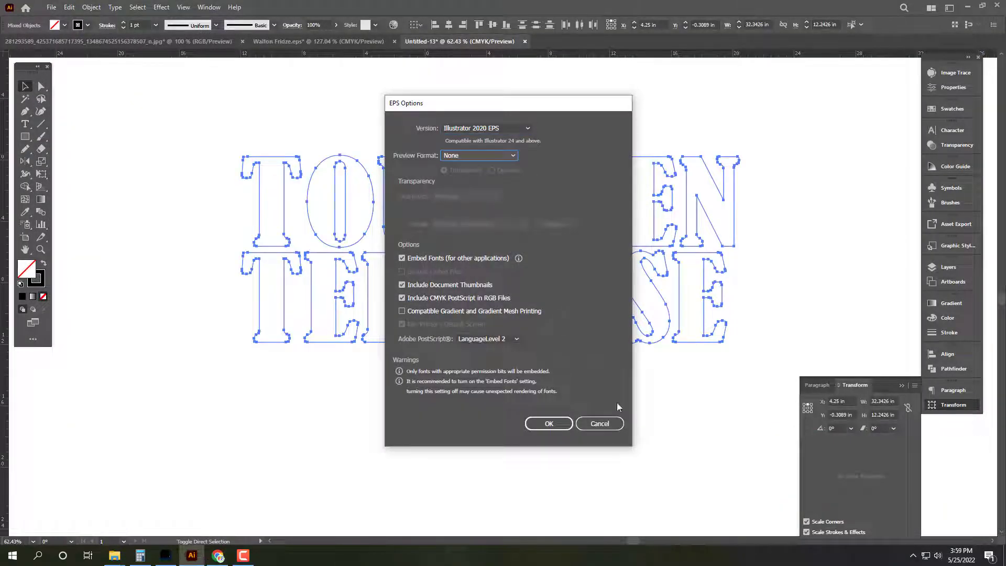
click(563, 424)
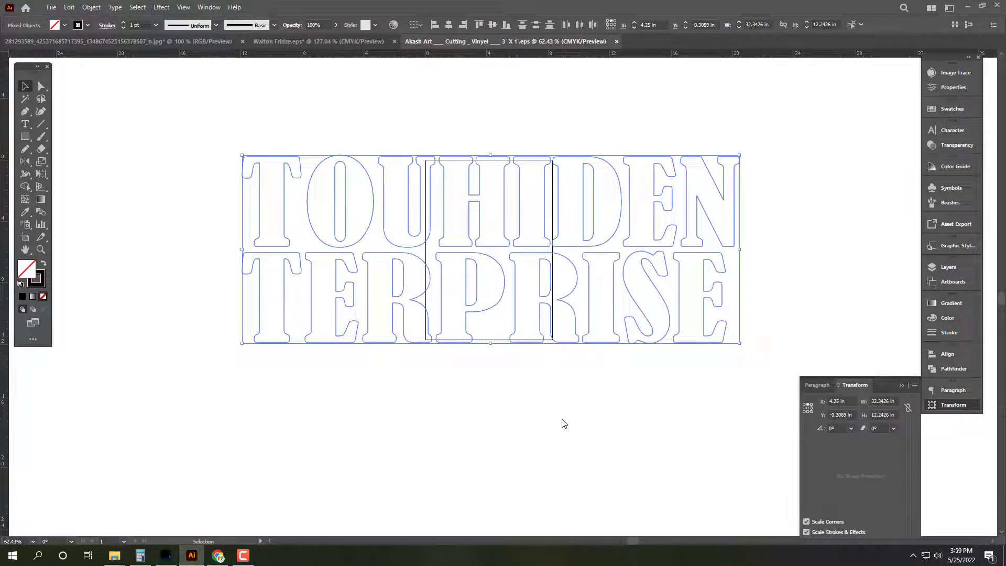
Step: Close the remaining Illustrator documents without saving changes and quit Illustrator
key(ctrl+w)
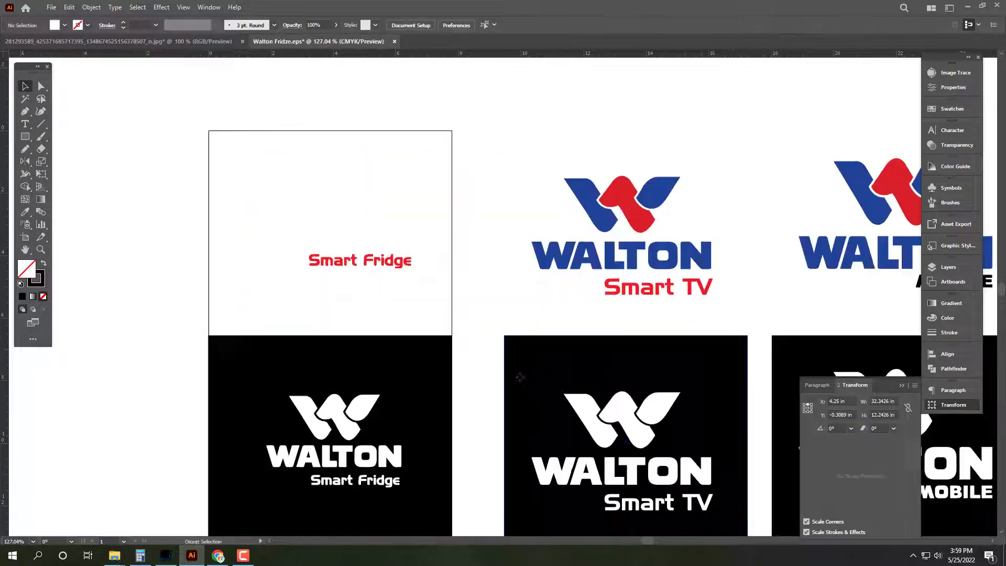
key(ctrl+w)
click(559, 295)
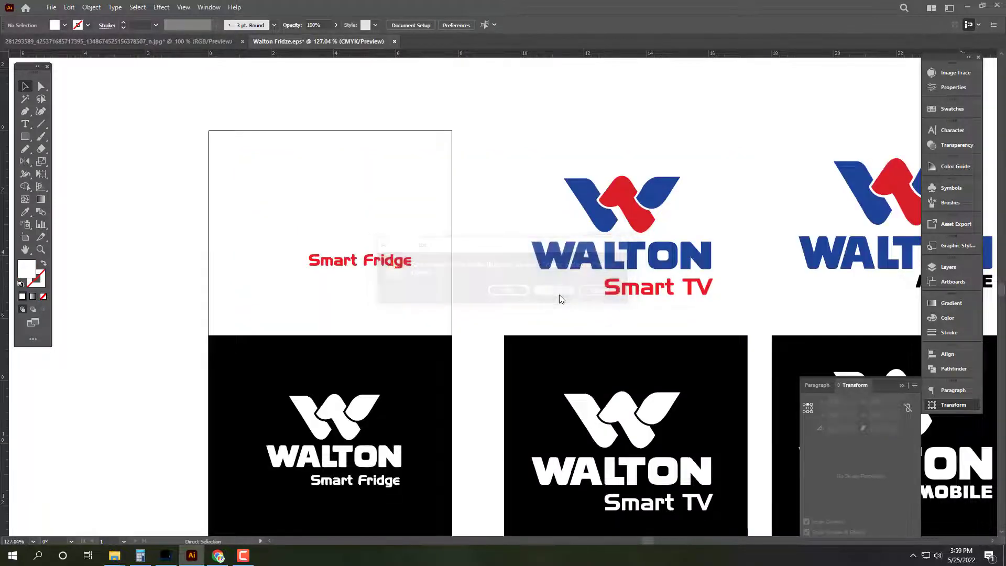
key(ctrl+w)
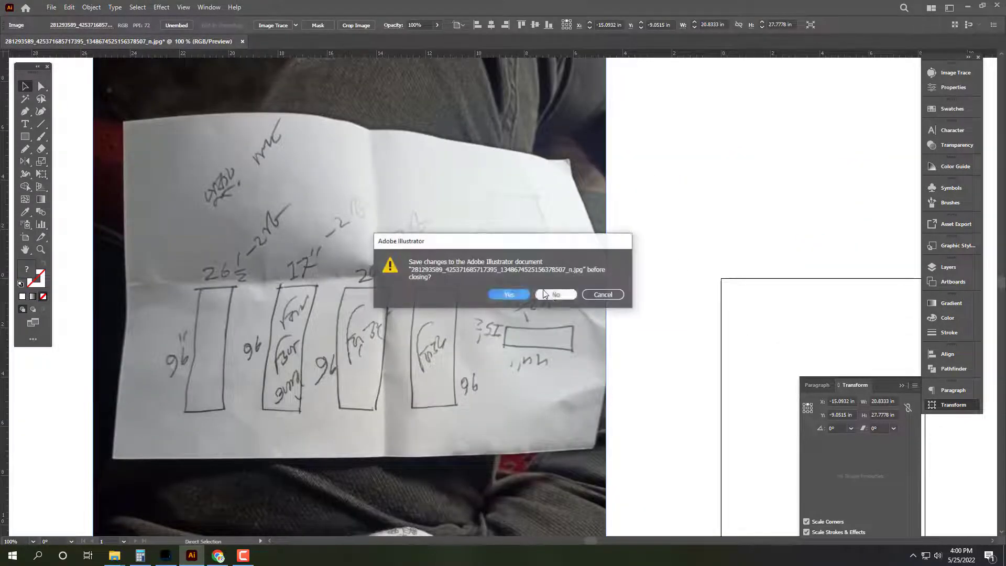
click(552, 297)
key(ctrl+q)
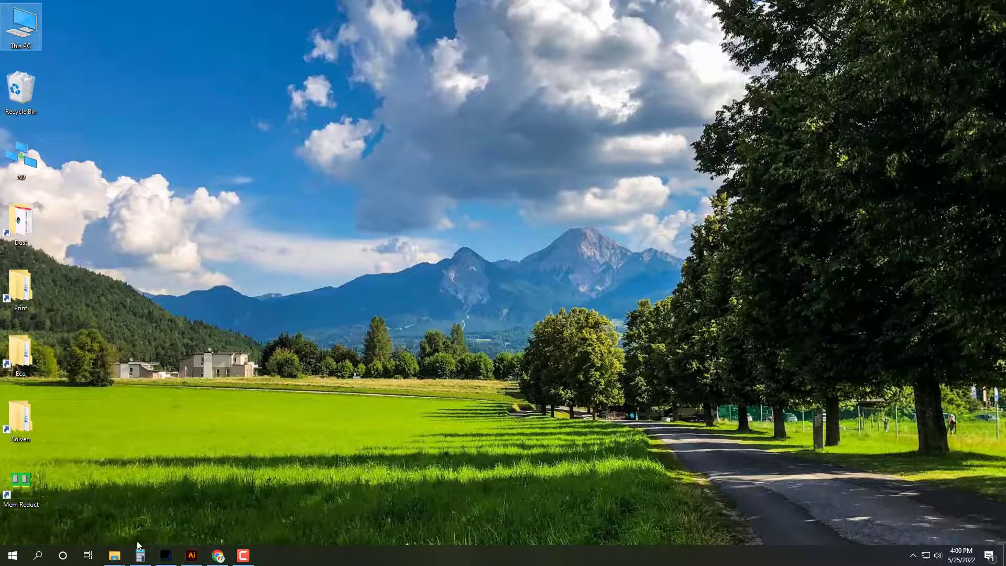
Step: Open fridge banners 05 through 08 from the Zirabo_Pokurpar folder in Photoshop
click(166, 555)
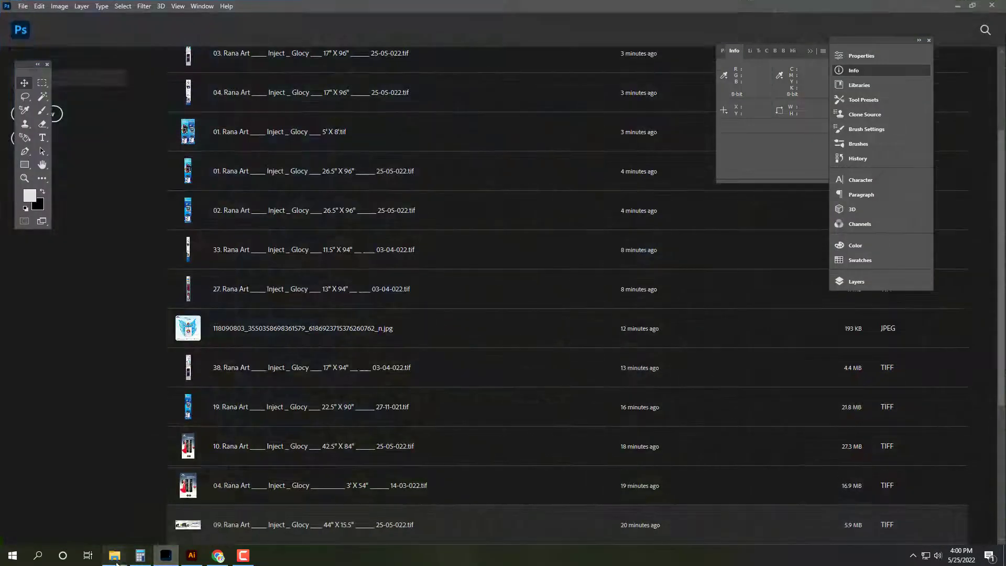
mouse_move(114, 555)
click(58, 510)
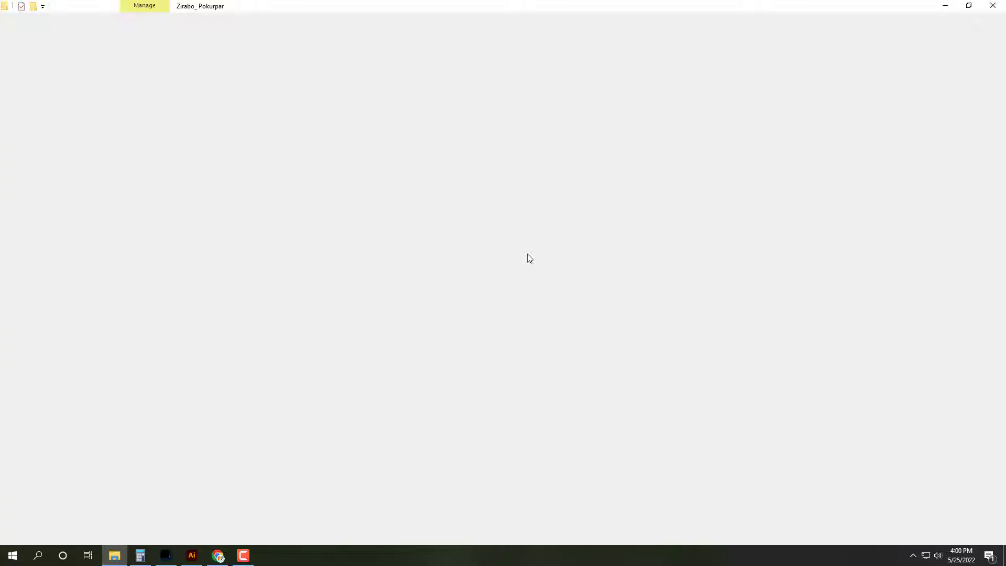
click(562, 70)
ctrl+click(650, 94)
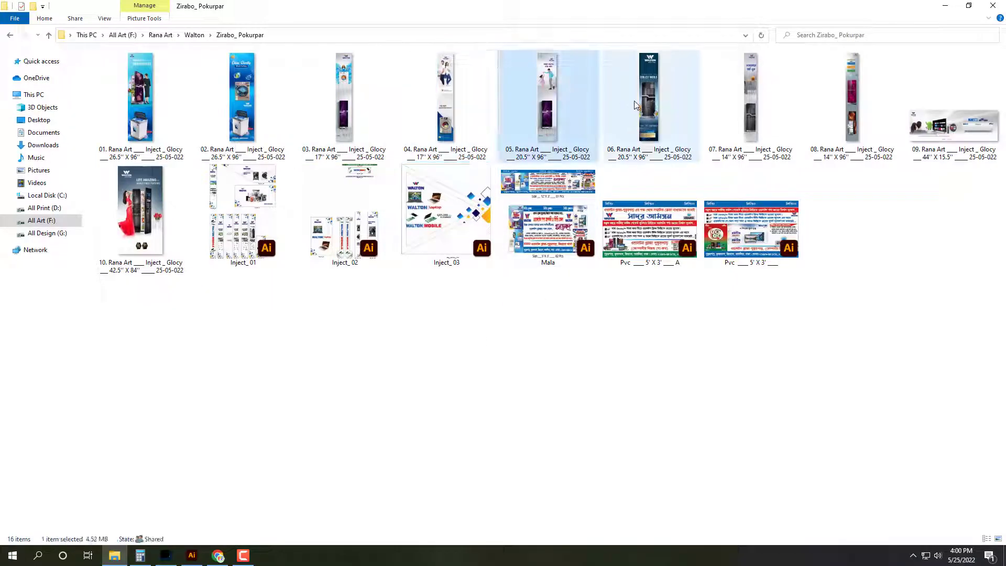
ctrl+click(734, 105)
ctrl+click(851, 117)
key(Return)
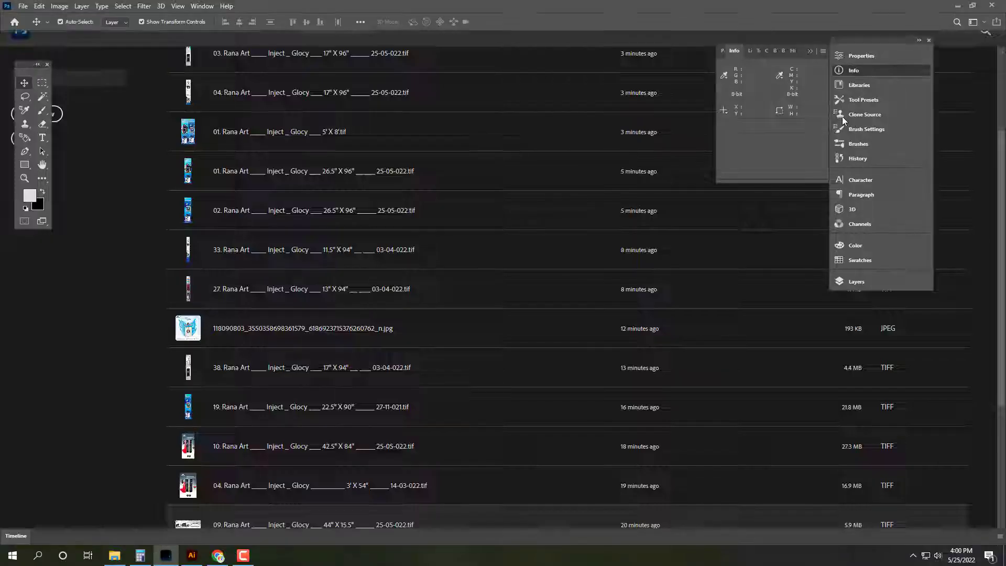
Step: Copy the Akash Art EPS into the network Eco 25-05-022 Ruman folder, then move it into Ok
key(super+d)
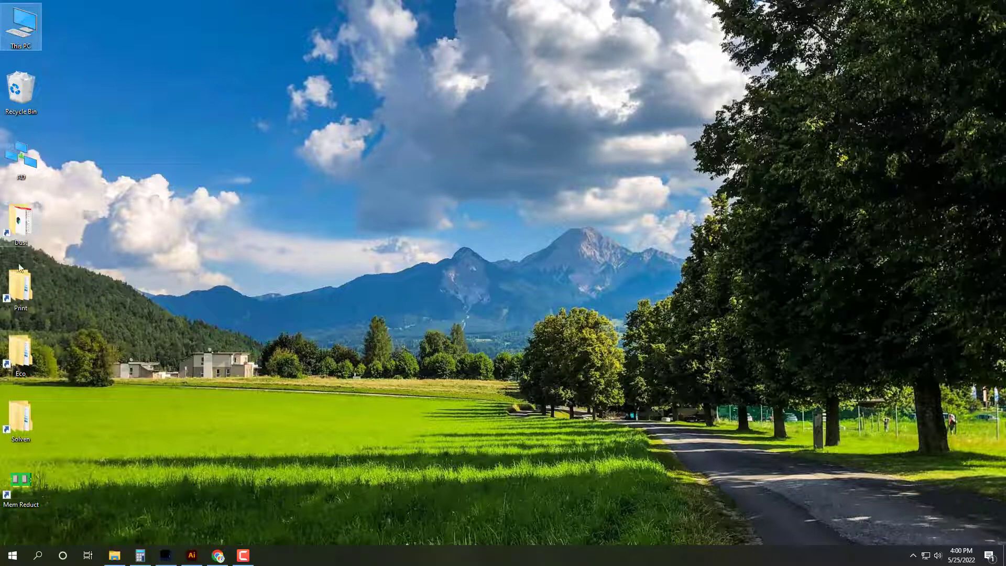
key(alt+Tab)
double_click(198, 265)
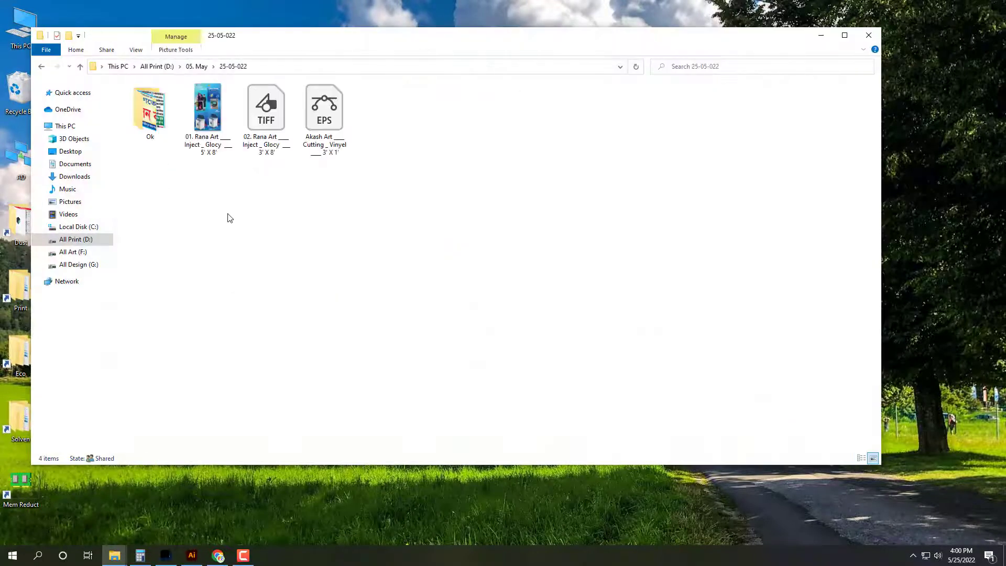
click(435, 149)
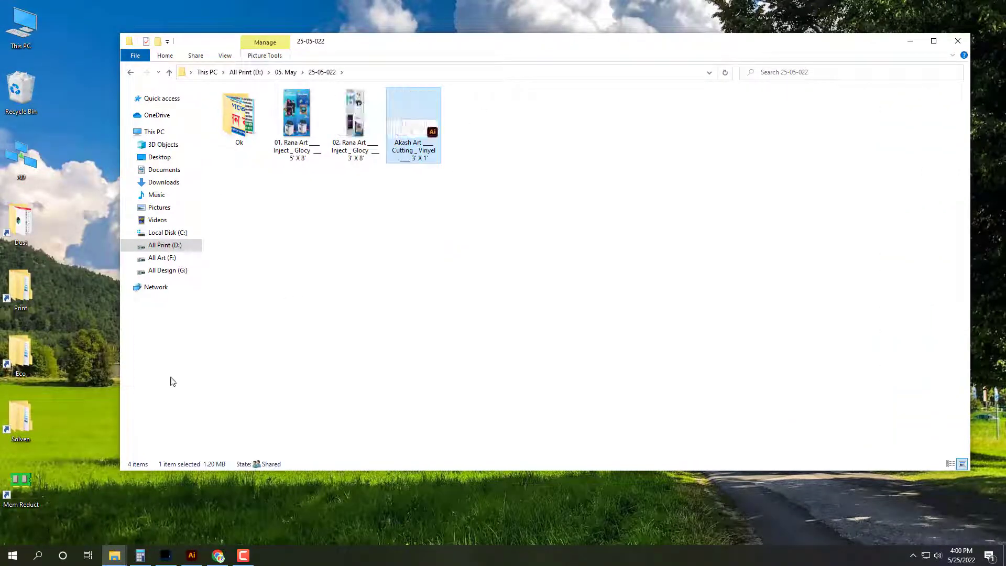
click(20, 356)
double_click(21, 357)
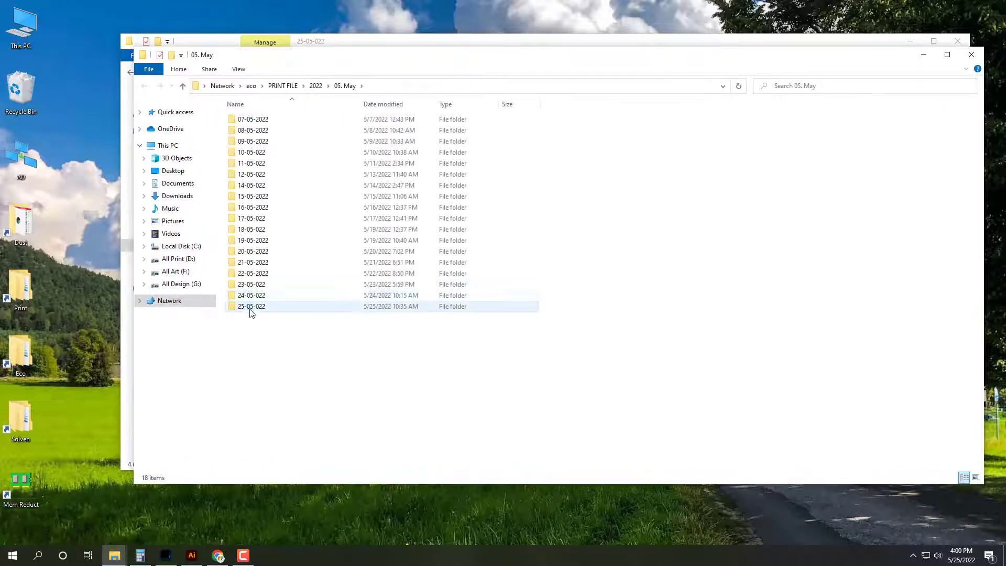
double_click(247, 309)
double_click(268, 133)
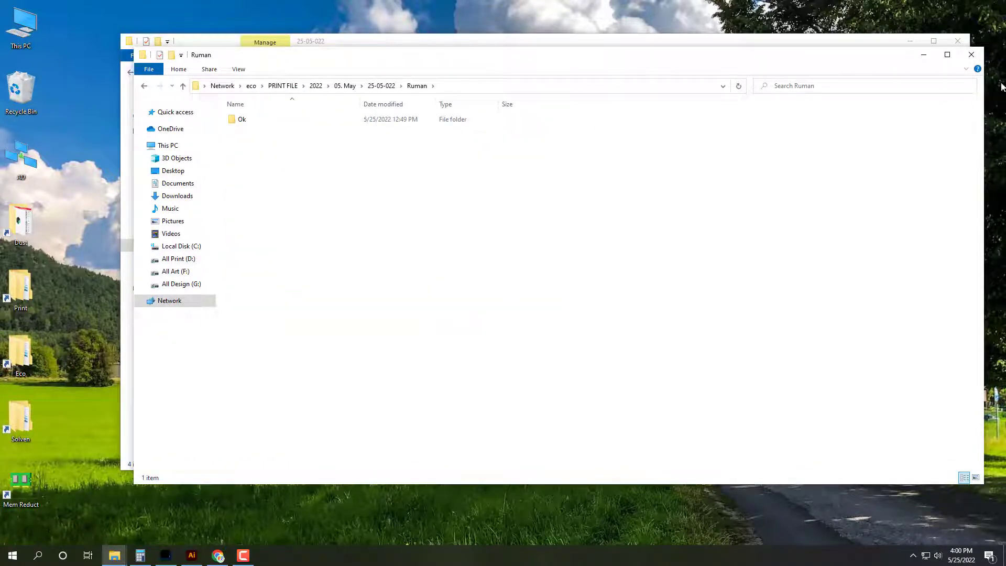
key(ctrl+v)
click(971, 54)
drag(406, 134, 243, 124)
click(958, 41)
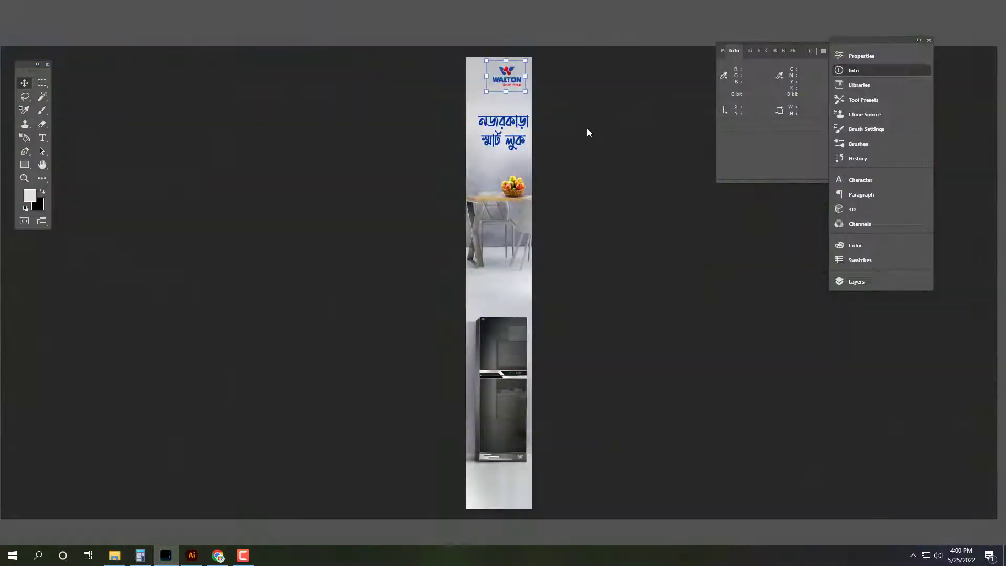
Step: Switch to banner 05, turn its background into Layer 0 and convert it to CMYK
click(133, 21)
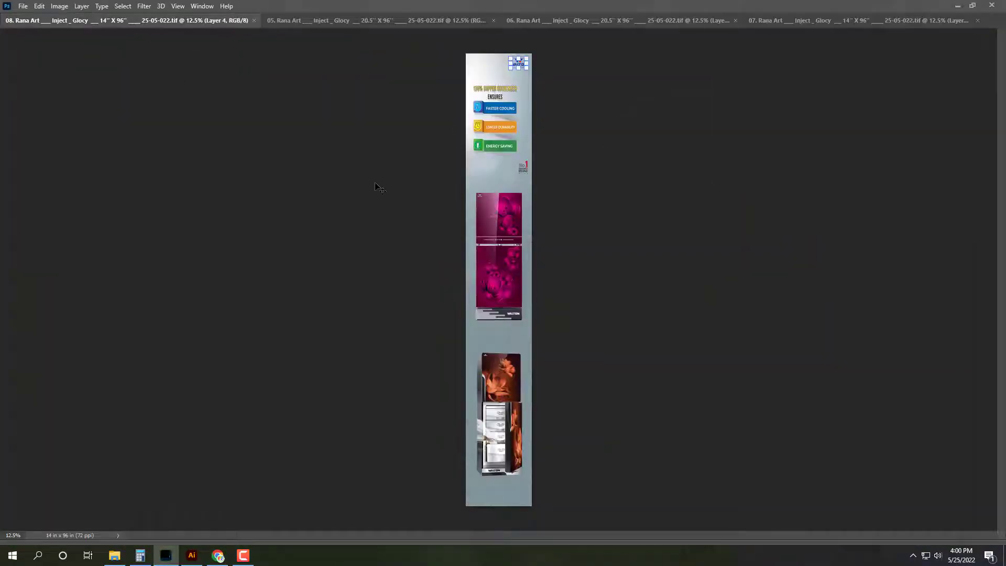
key(ctrl+Tab)
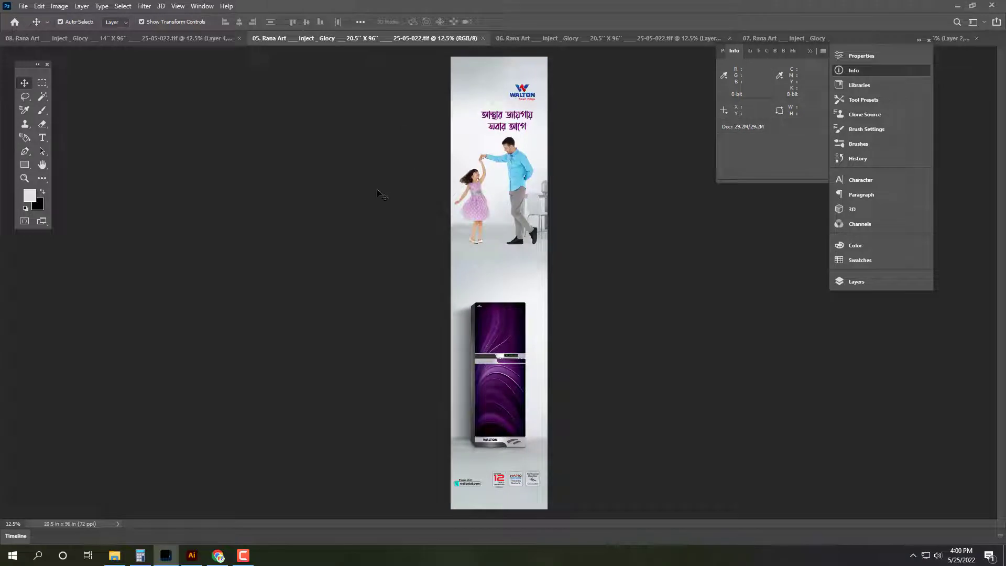
key(alt+l)
click(873, 284)
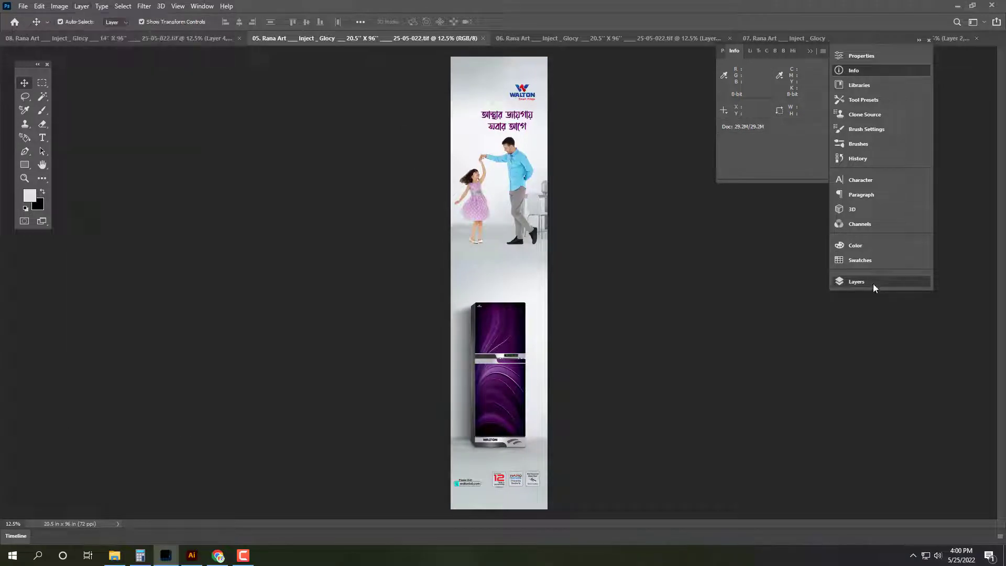
click(873, 284)
click(814, 342)
click(59, 7)
mouse_move(69, 15)
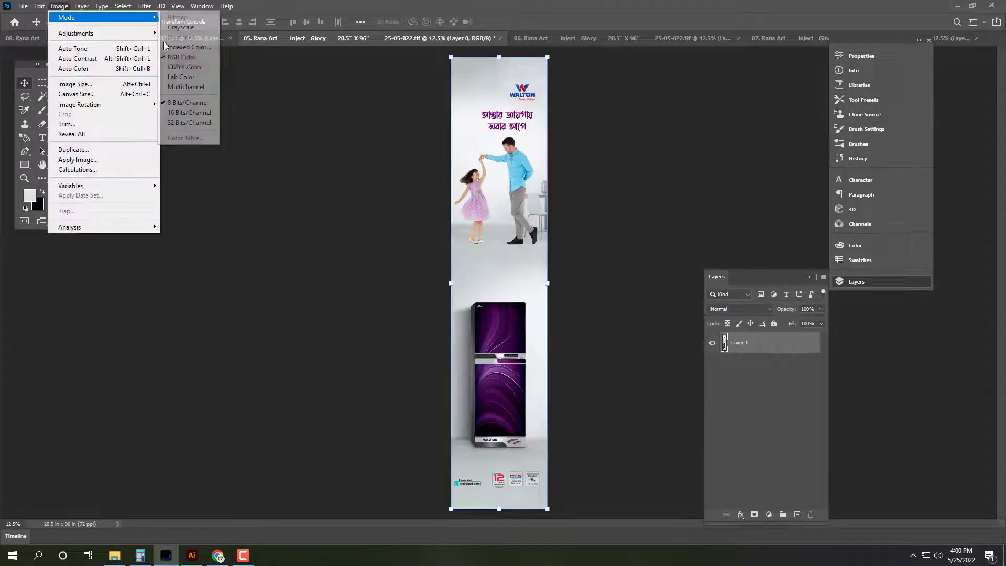
click(181, 68)
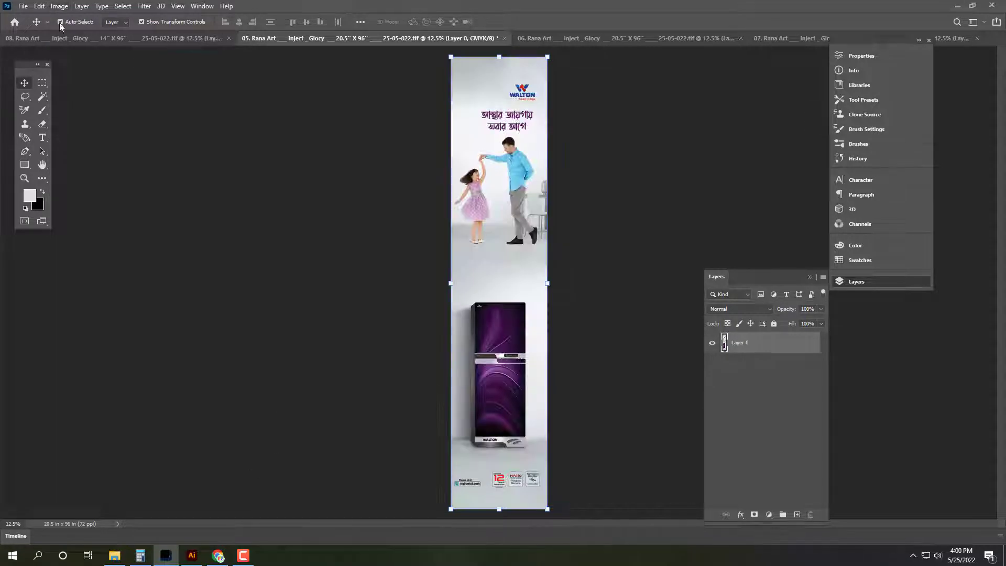
Step: In Calculator, clear it and compute 20.5 × 2 + 288
click(140, 556)
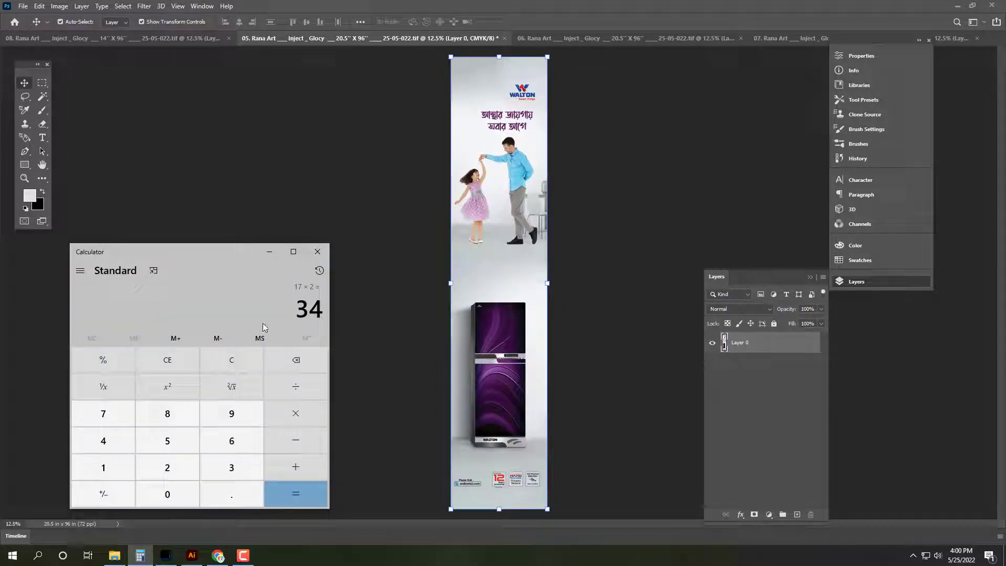
click(233, 361)
text(20.5)
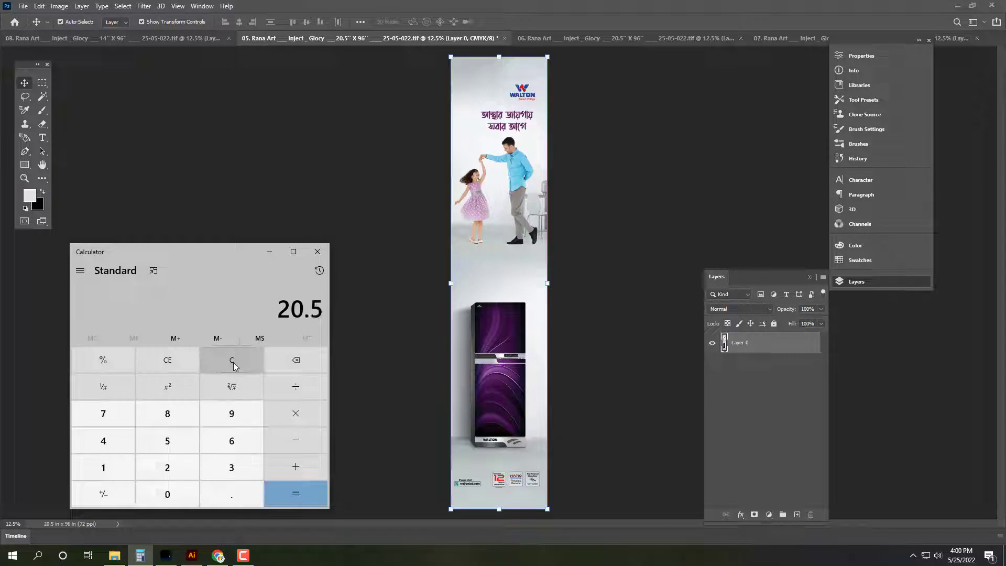
key(Return)
text(*2)
key(Return)
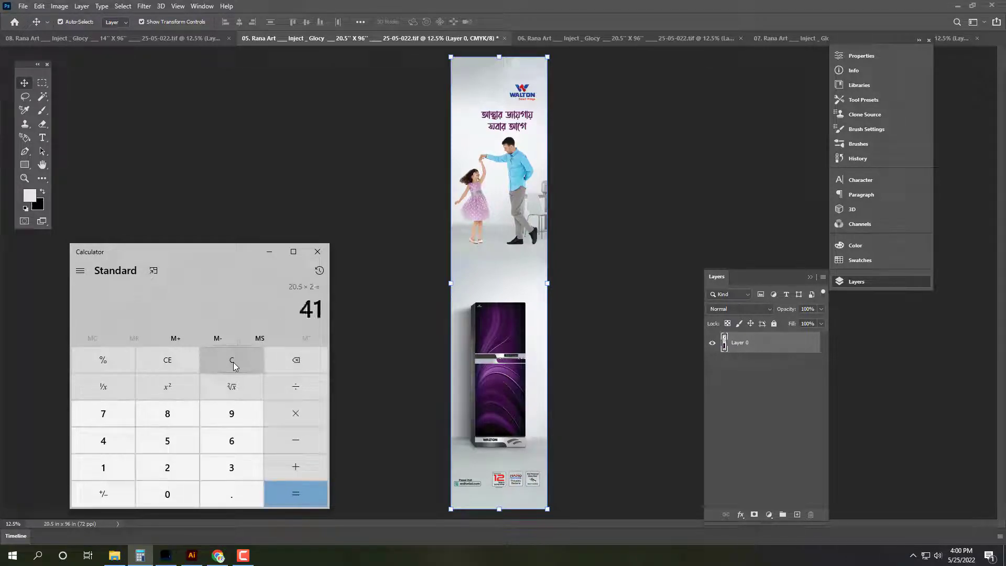
text(+288)
key(Return)
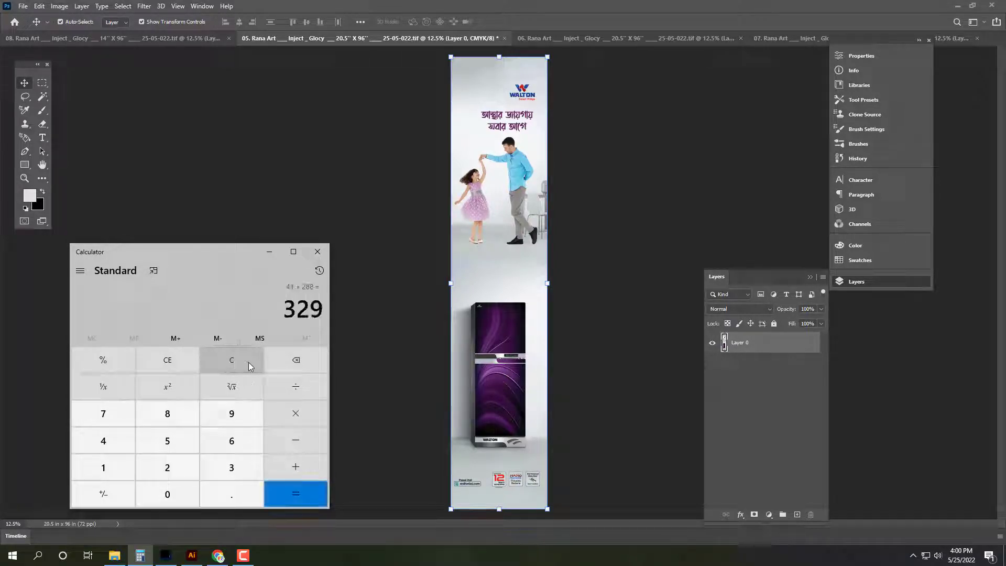
Step: Recalculate 20.5 × 2 + 28, then try 20.5 × 14
click(240, 361)
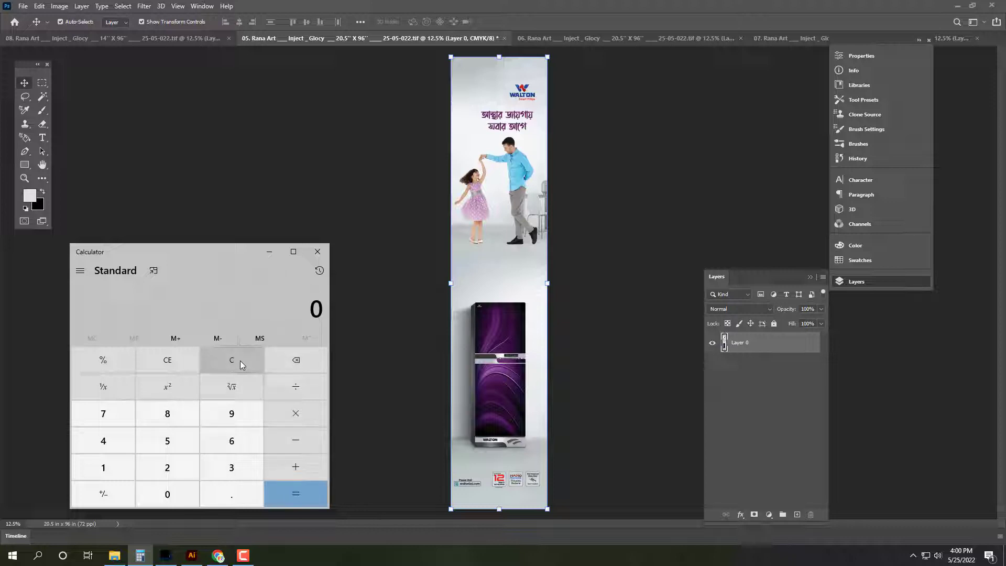
text(20.5*2)
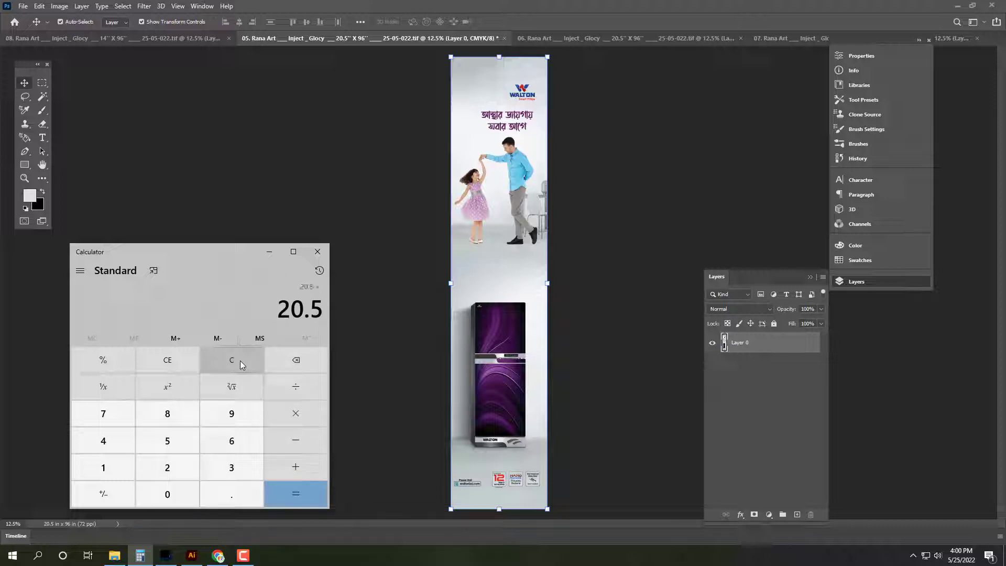
key(Return)
text(+ 2)
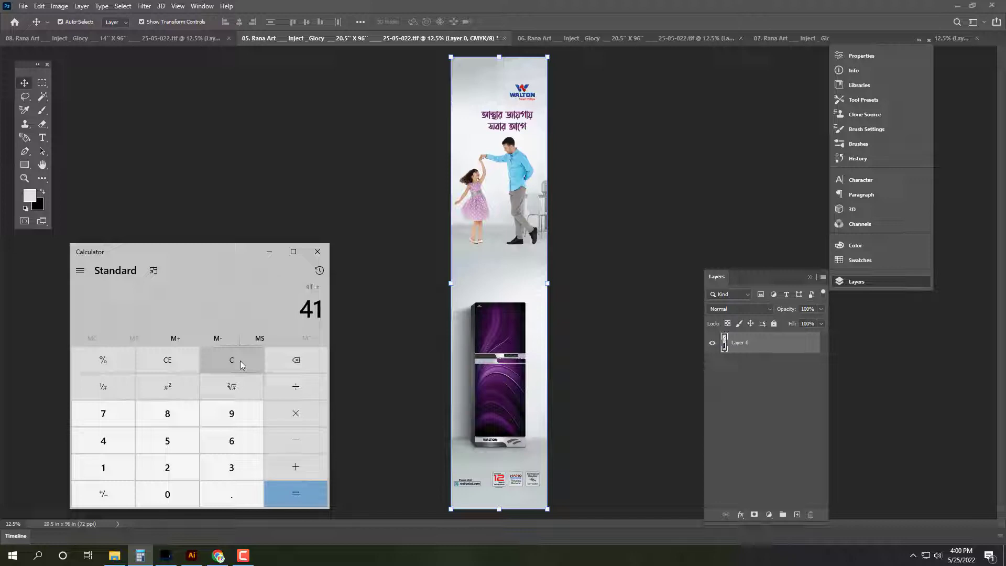
text(8)
key(Return)
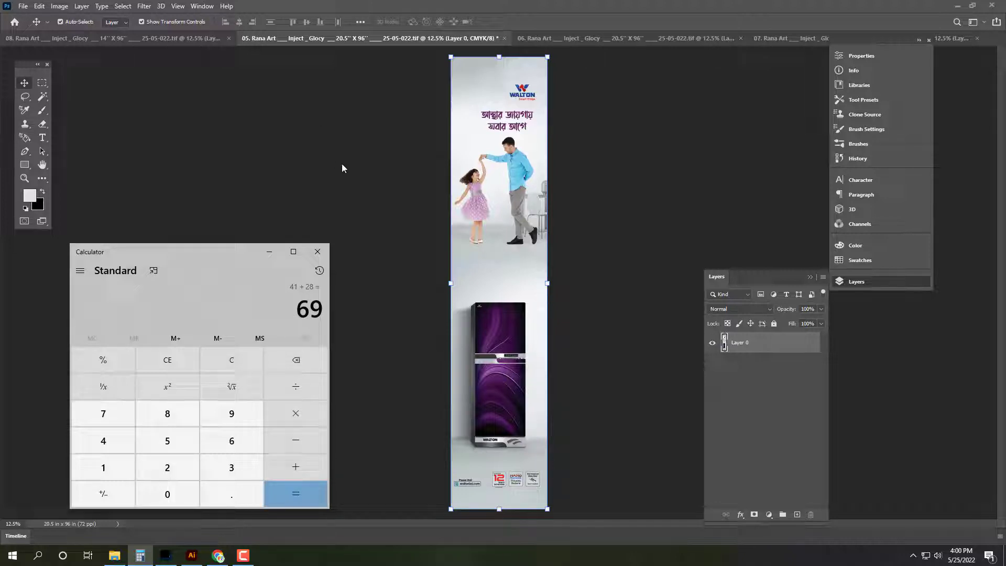
click(238, 360)
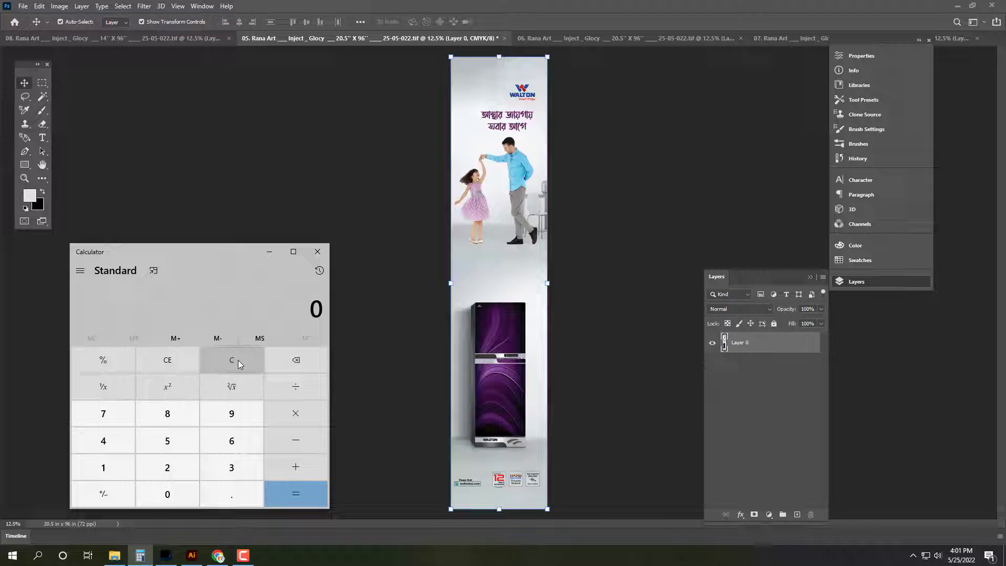
text(20.5*)
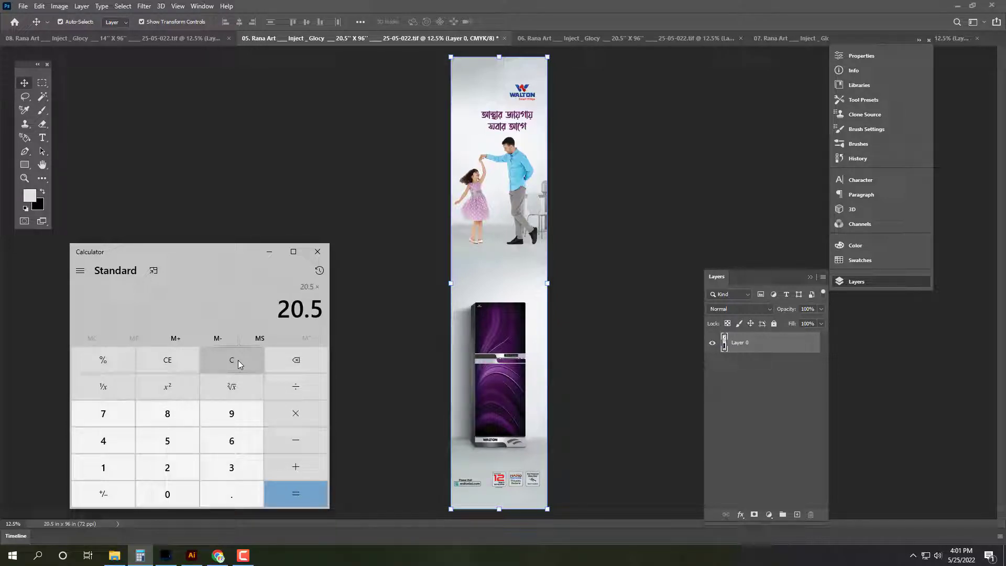
text(14=)
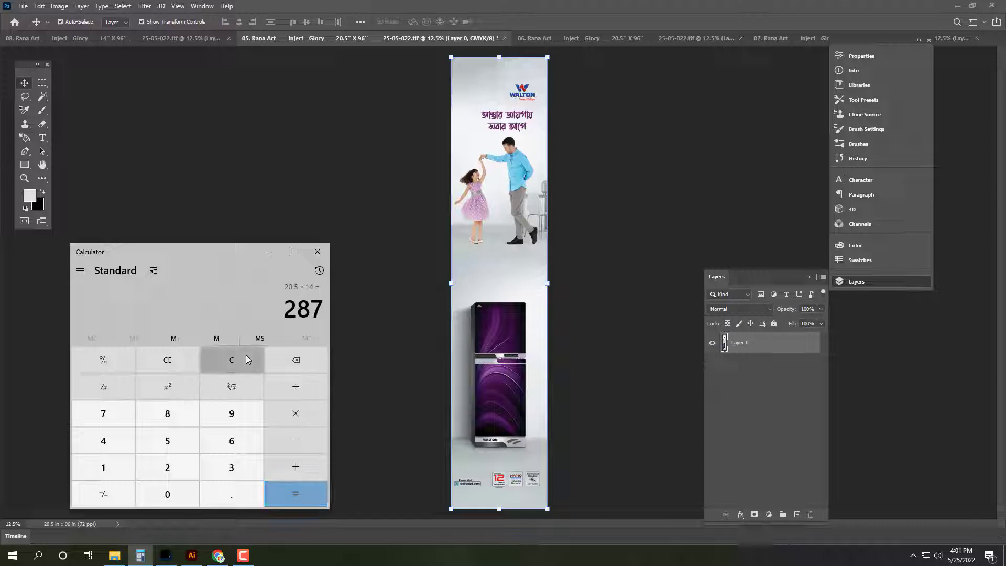
Step: Compute 20.5 + 14 = 34.5 and close Calculator
click(247, 355)
text(20.5 )
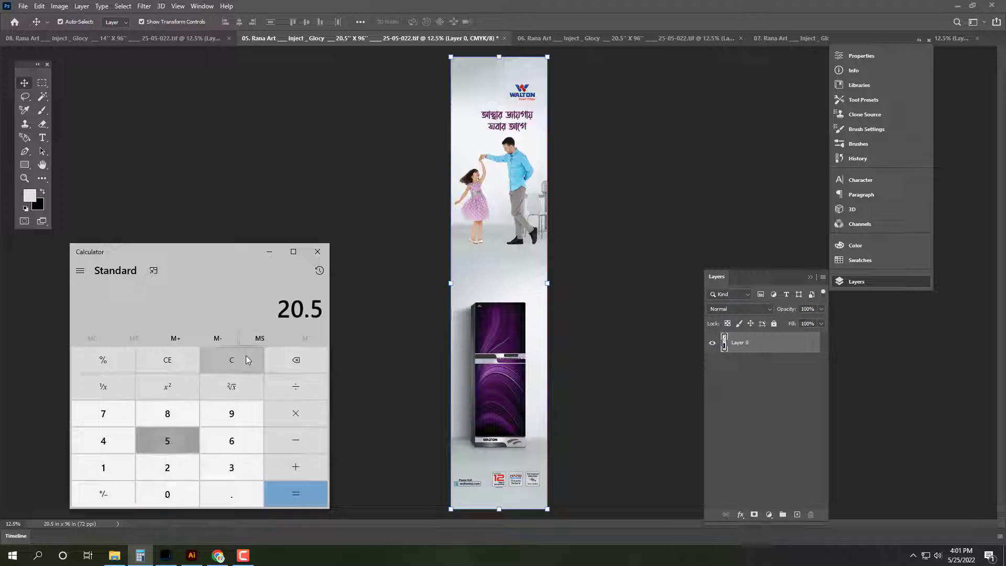
text(+ 14 =)
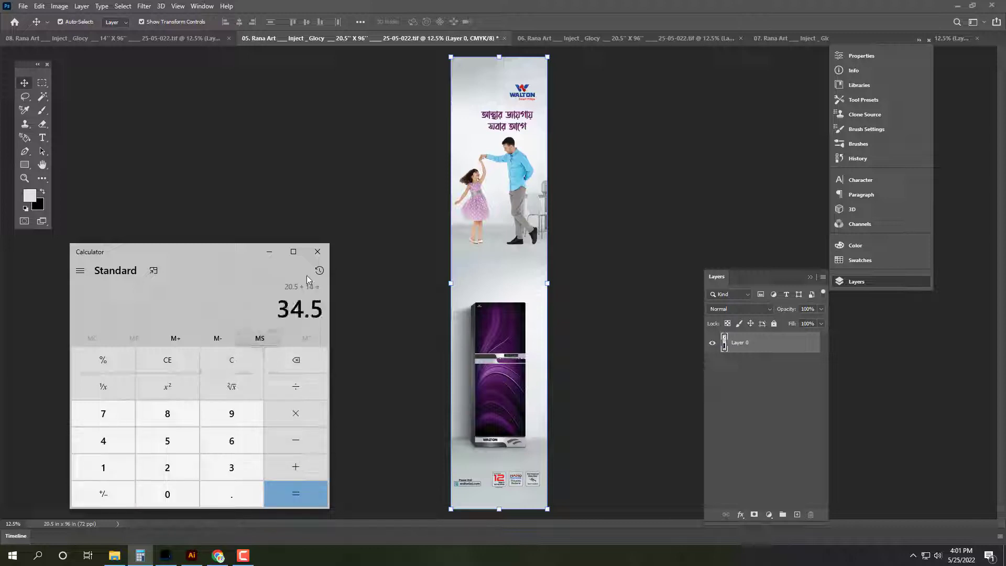
click(318, 252)
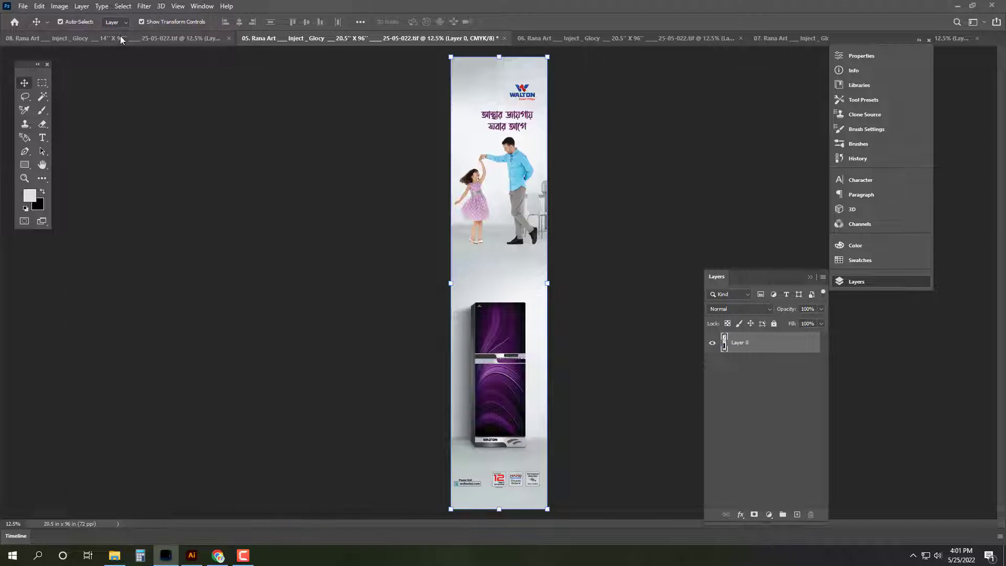
Step: Widen banner 05's canvas to 34.597 inches and fit it in the window
click(59, 6)
click(79, 94)
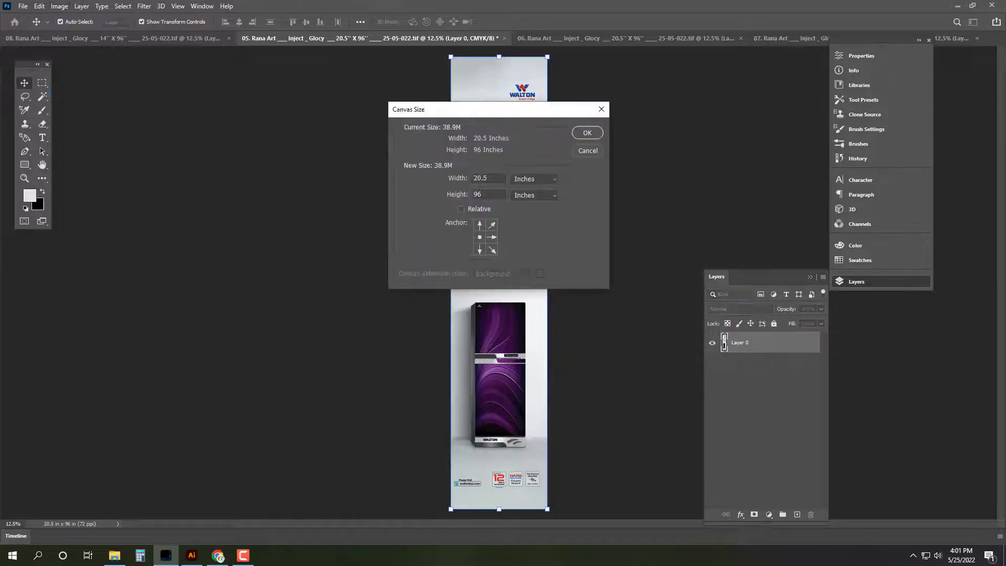
text(34.597)
key(Return)
key(Tab)
key(ctrl+0)
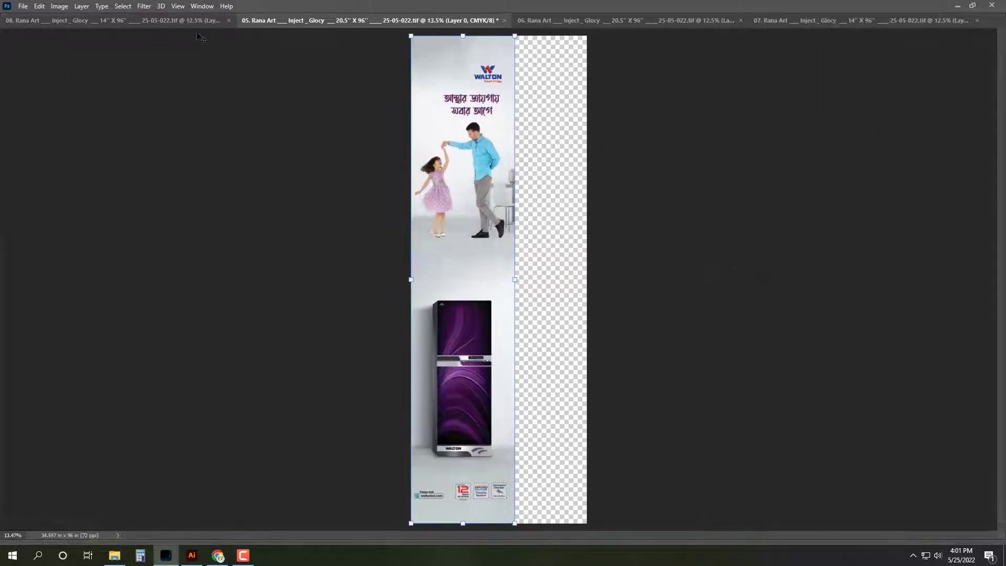
Step: Copy banner 08's artwork and close document 08 without saving
click(190, 26)
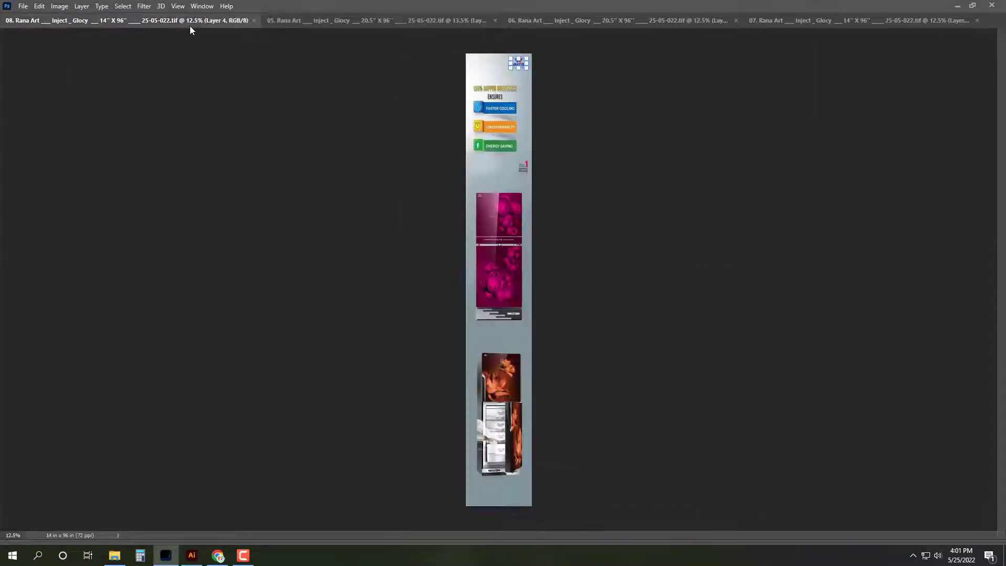
key(F2)
key(ctrl+w)
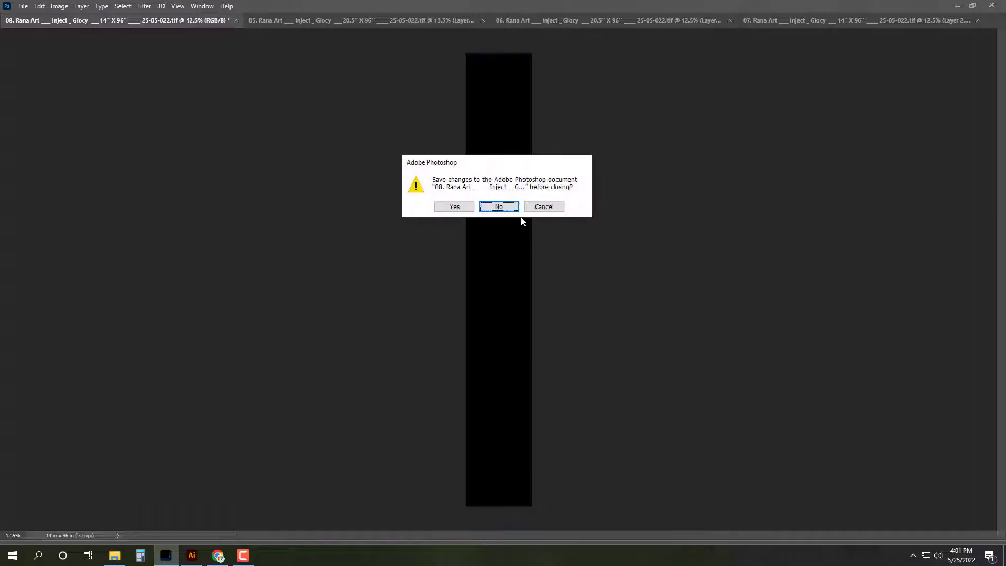
click(504, 209)
Step: Paste the 08 artwork into banner 05 flush against the right edge and check the join
key(ctrl+v)
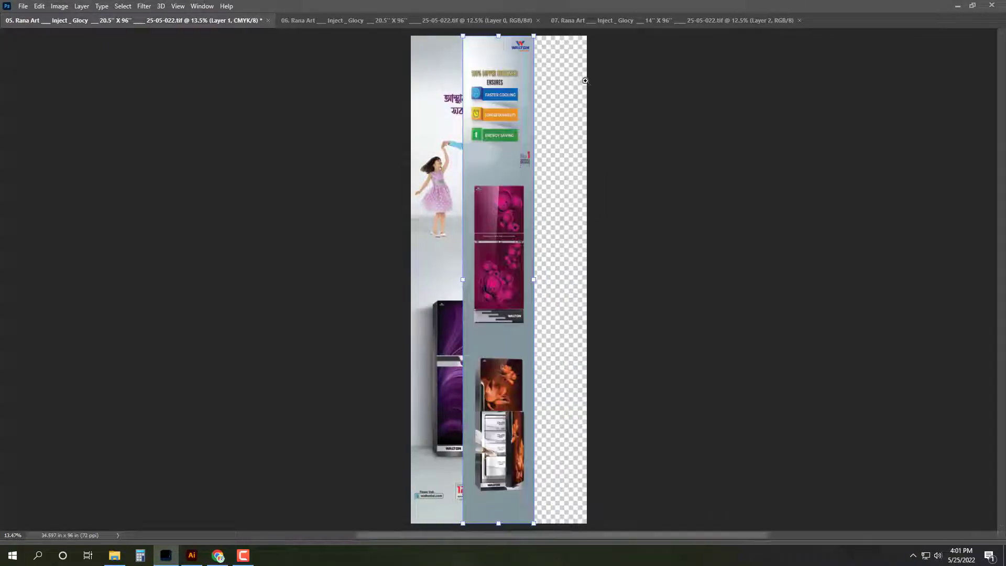
scroll(581, 79, up, 8)
drag(285, 195, 493, 186)
scroll(652, 78, up, 10)
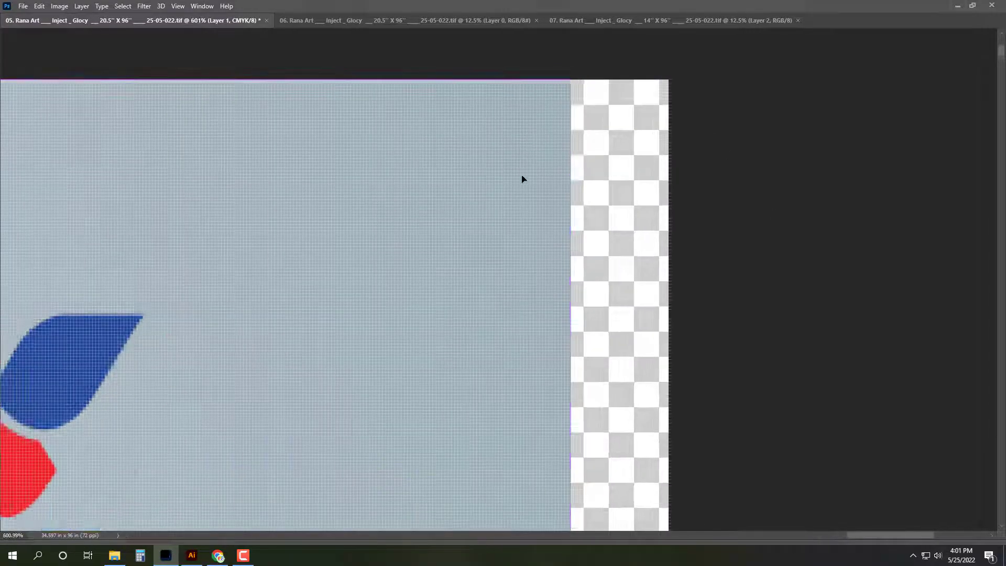
scroll(466, 167, down, 2)
drag(587, 166, 657, 161)
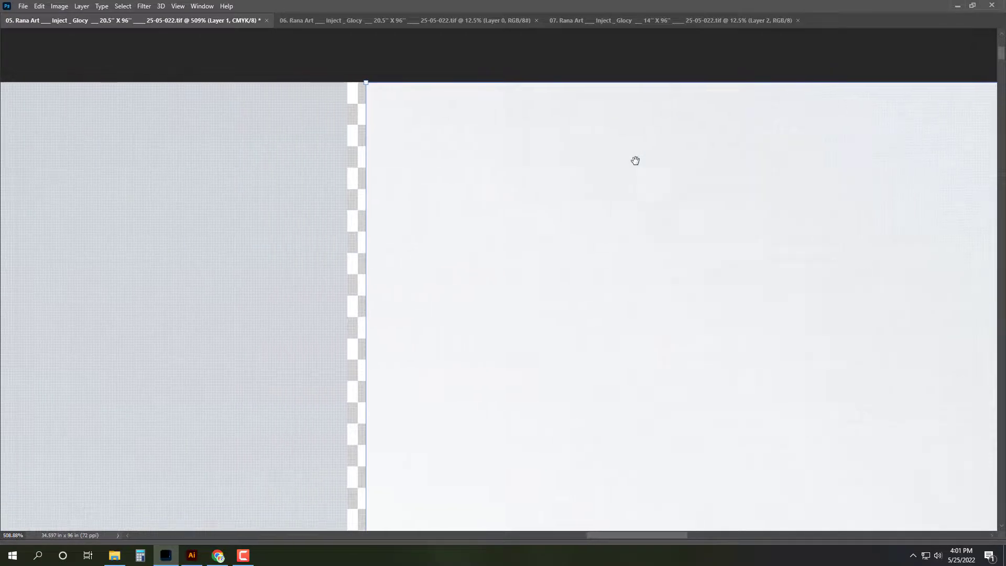
key(ctrl+0)
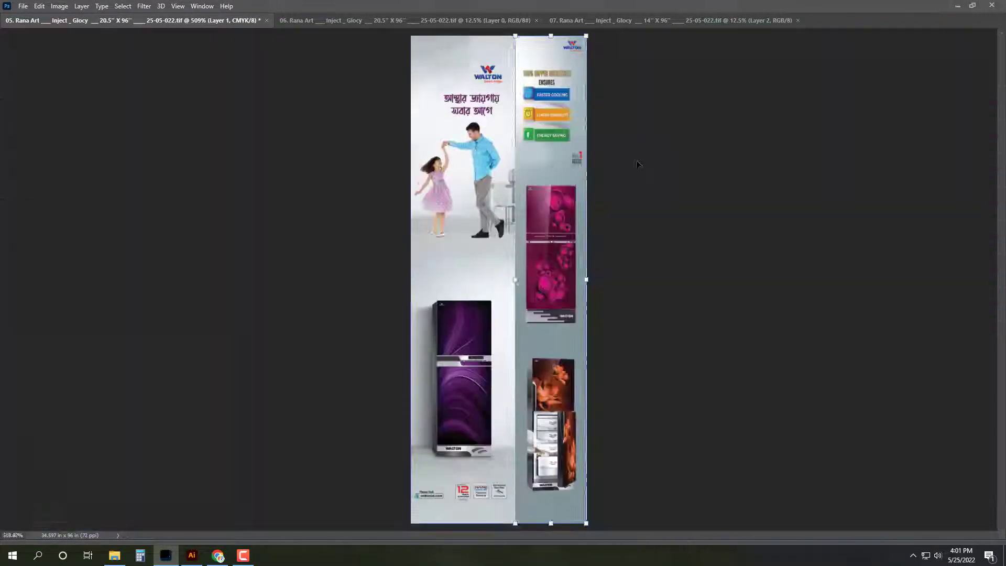
key(Tab)
click(879, 71)
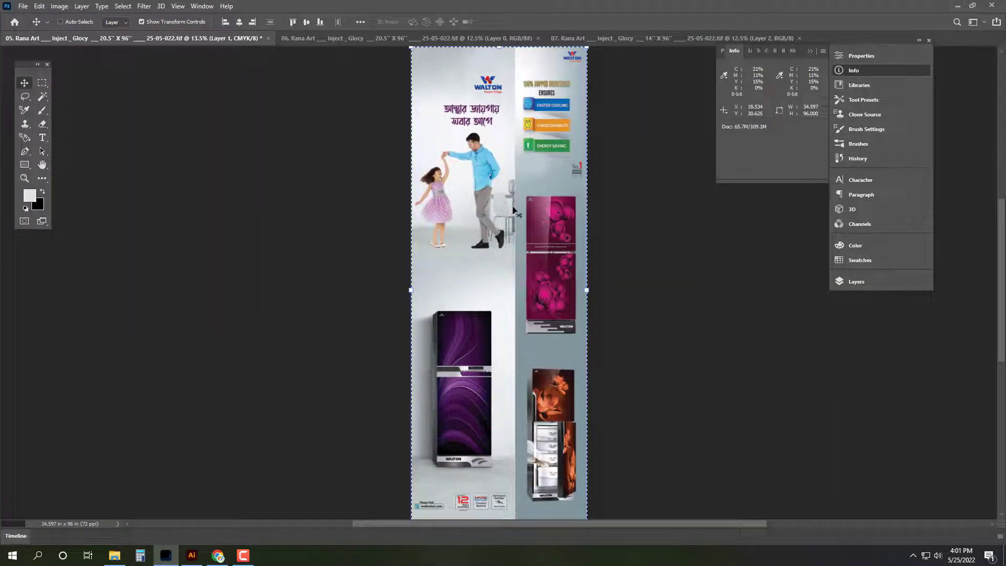
Step: Start Save As and browse to the 25-05-022 folder
key(ctrl+shift+s)
key(Escape)
key(ctrl+shift+s)
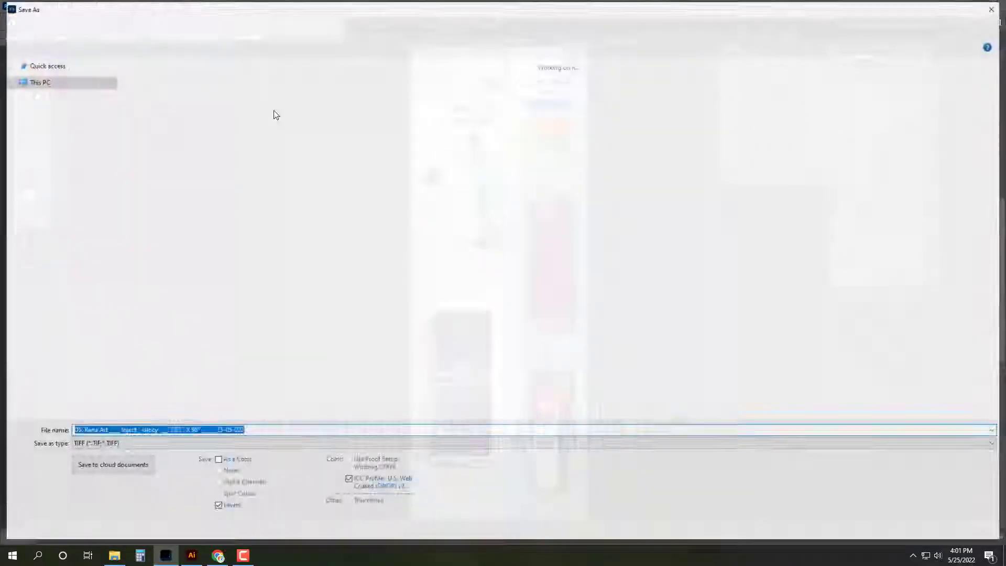
click(46, 128)
double_click(357, 97)
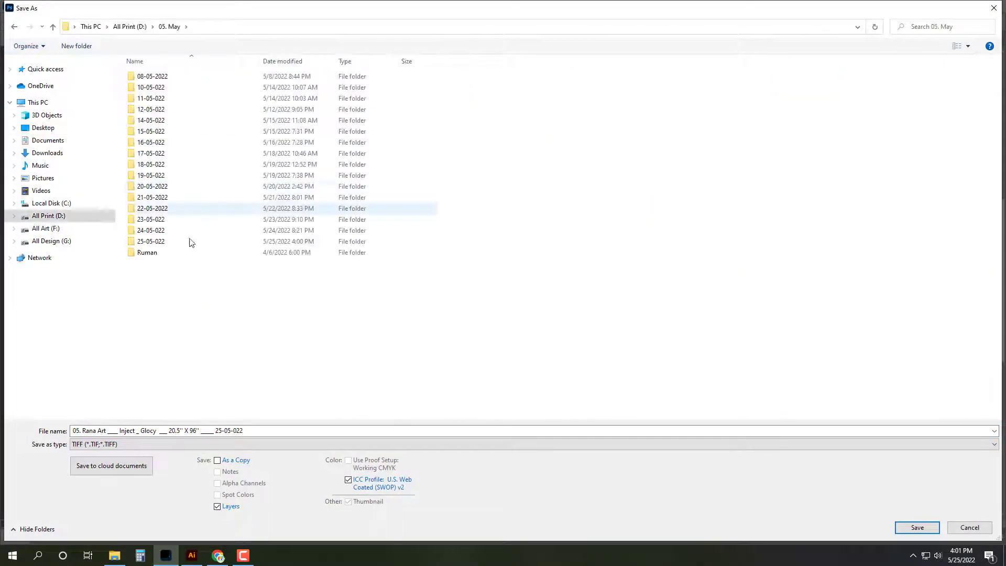
click(188, 242)
double_click(187, 242)
Step: Save as TIFF '03 … 3' X 8'' from file 02's name, accept options, and close it
click(262, 125)
click(82, 432)
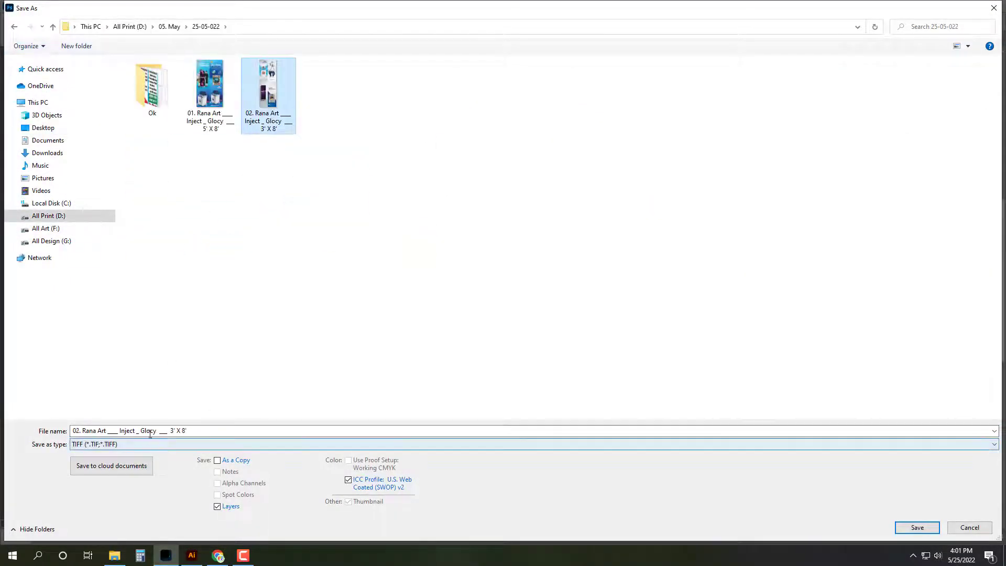
click(82, 434)
key(BackSpace)
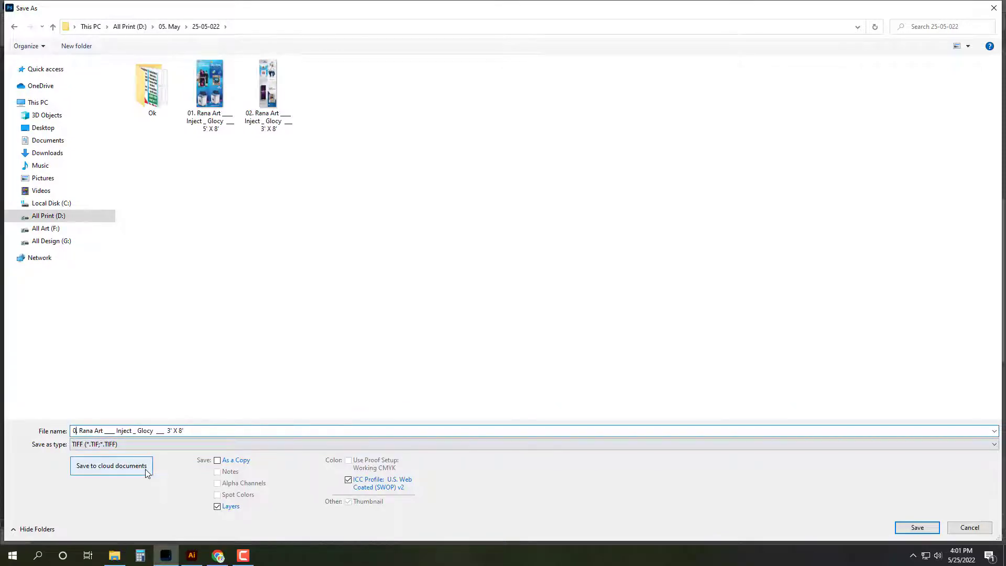
text(3)
key(Return)
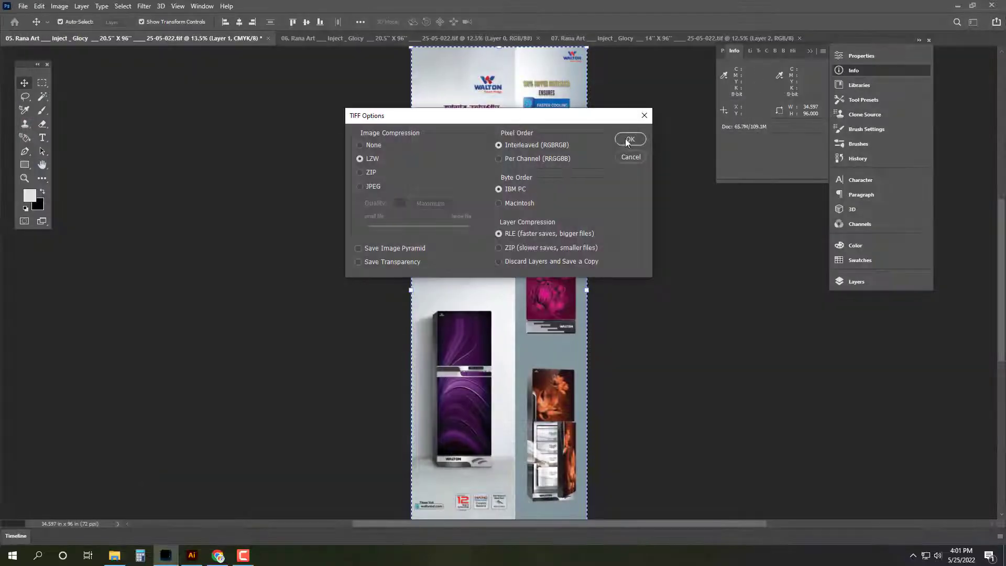
click(631, 140)
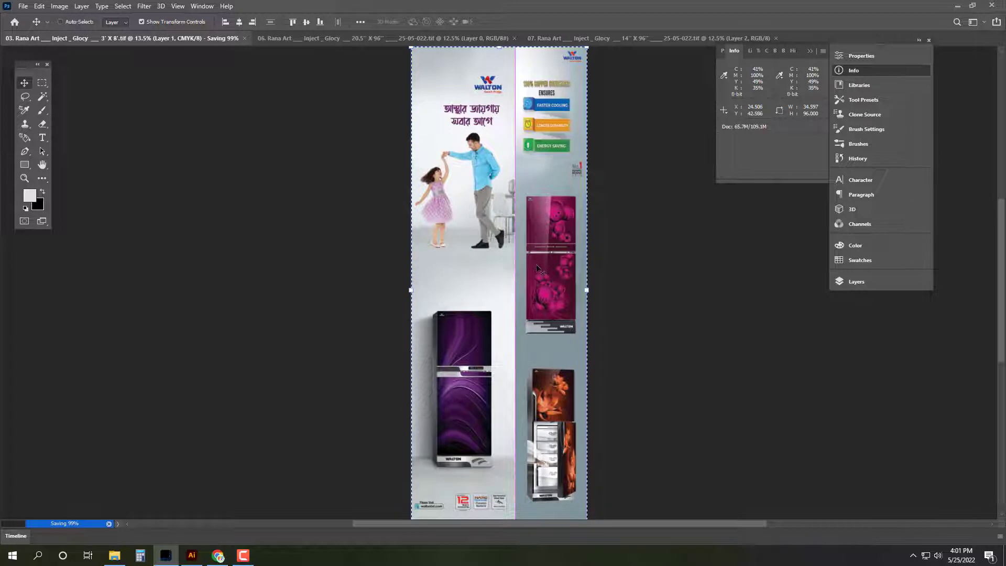
key(ctrl+w)
Step: Flatten banner 07 and turn its background into an editable layer
key(ctrl+shift+e)
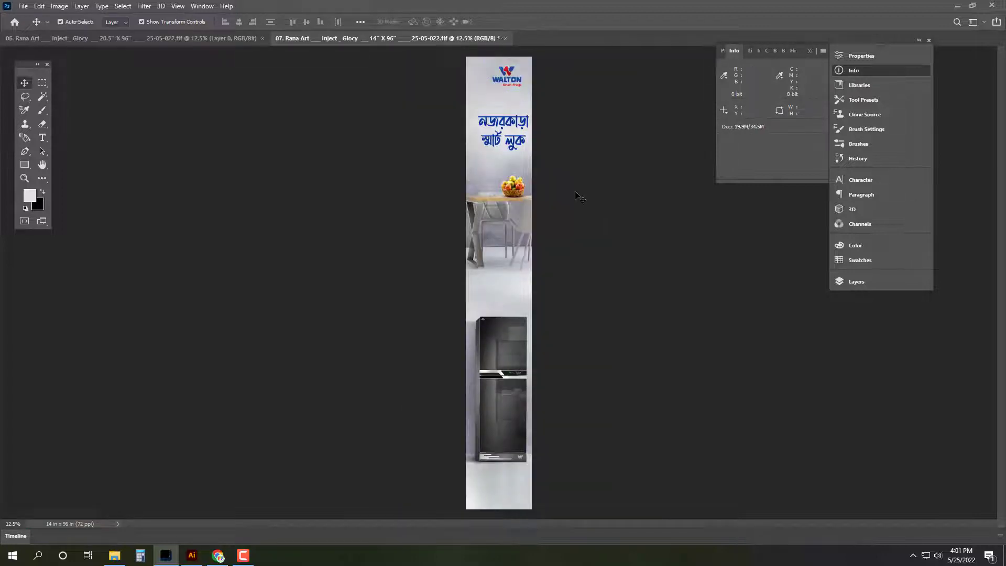
click(891, 282)
click(810, 344)
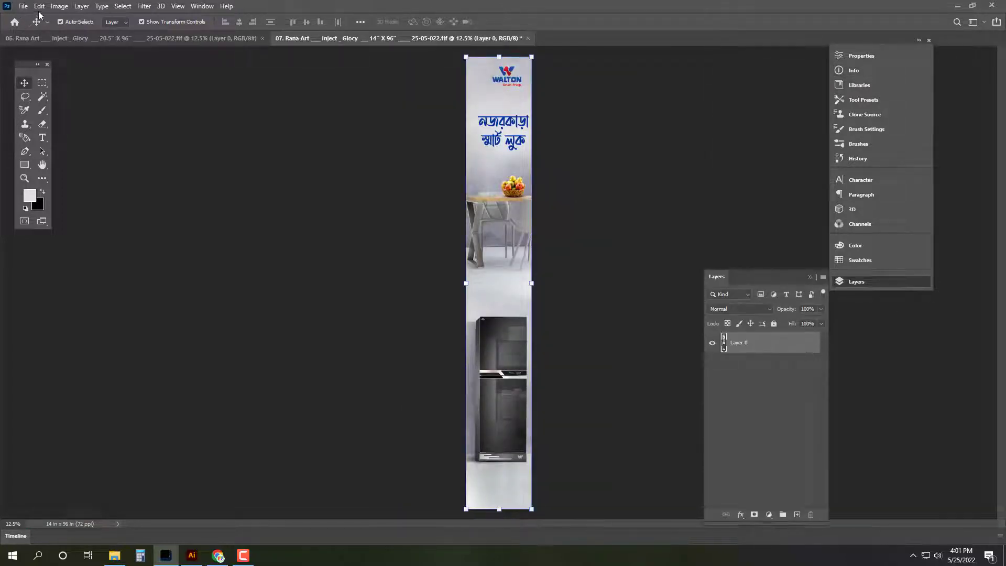
Step: Widen the canvas rightward to 34.6 inches, after summing 20.5 + 14 in Calculator
click(59, 6)
click(68, 92)
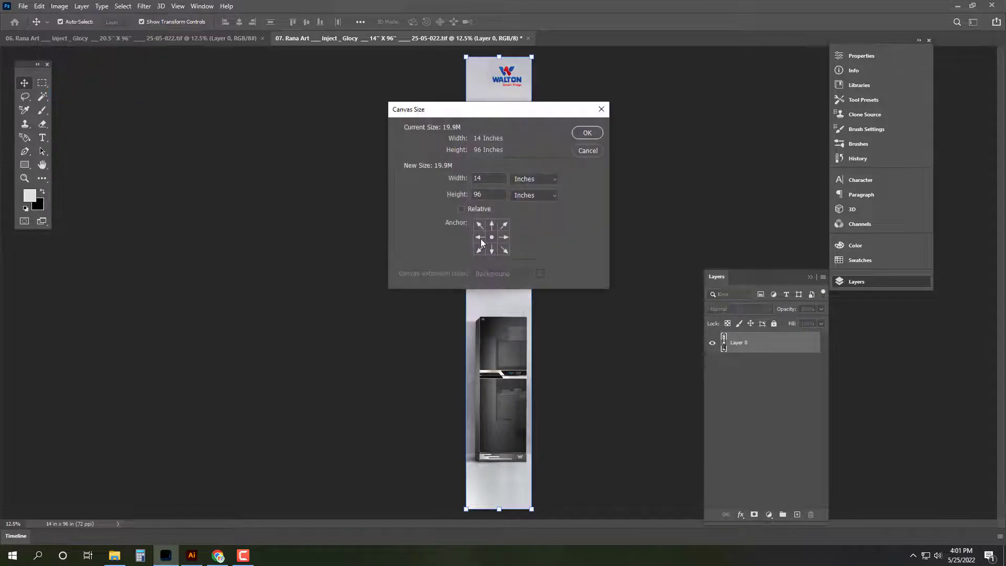
click(480, 237)
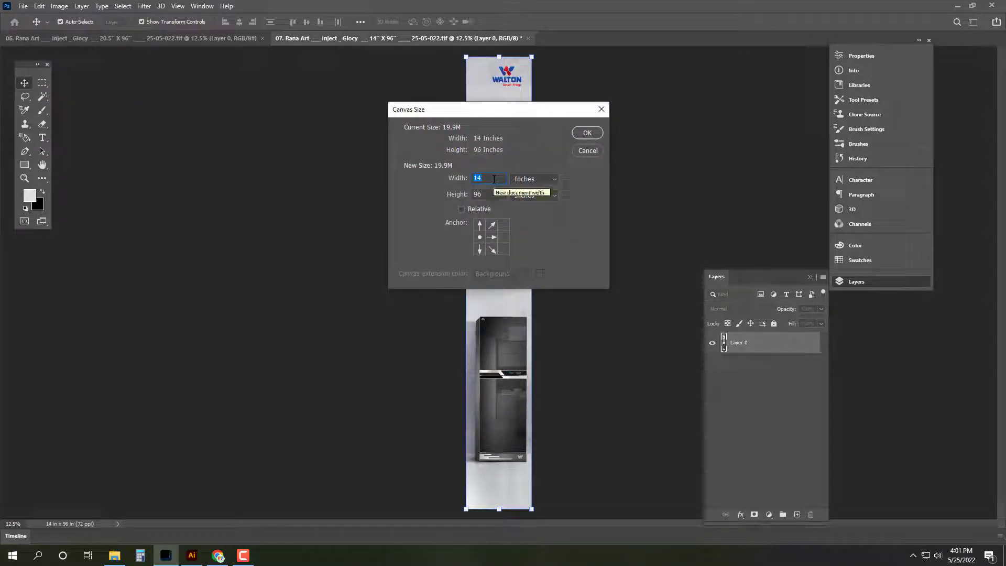
text(34)
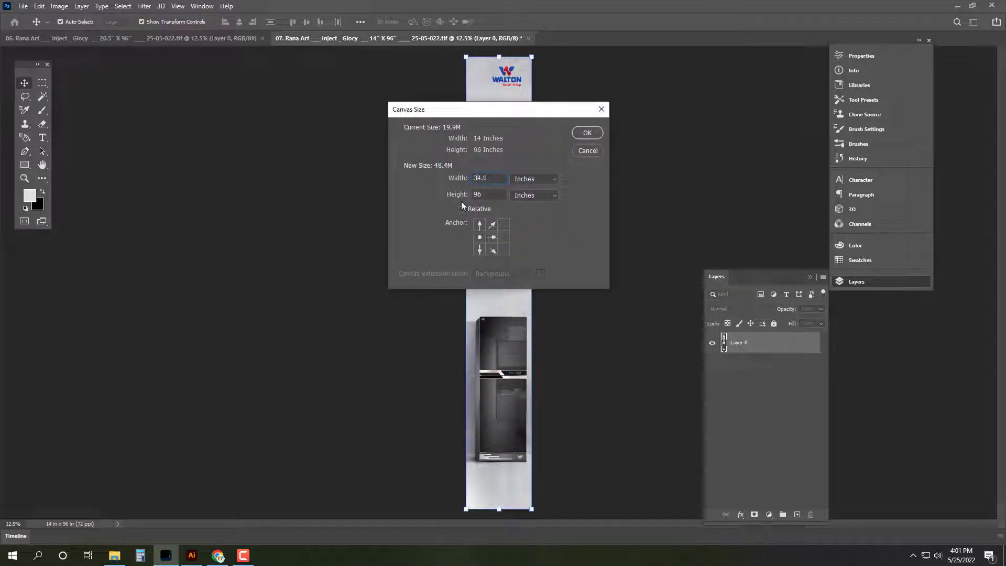
click(149, 548)
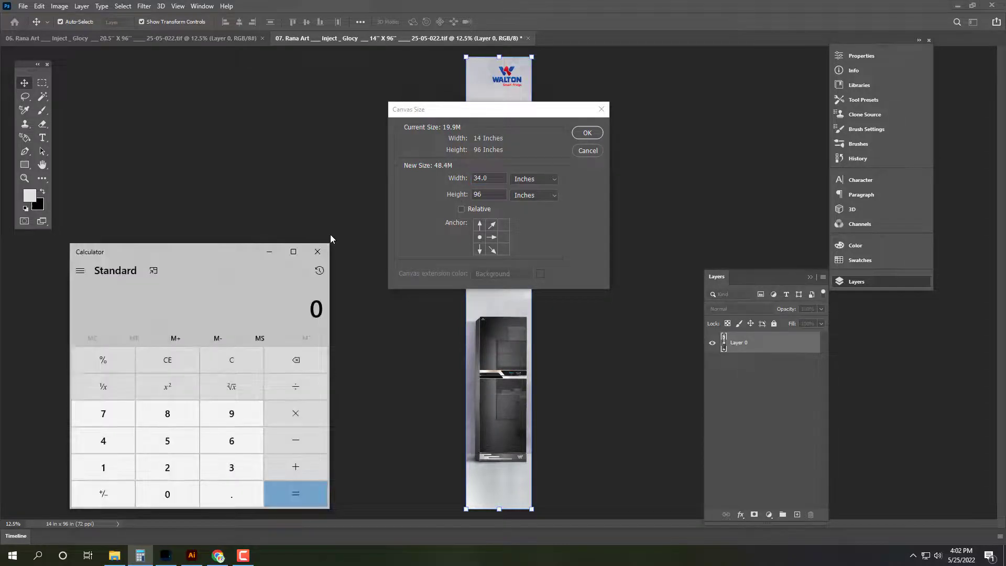
text(20.5 + 14)
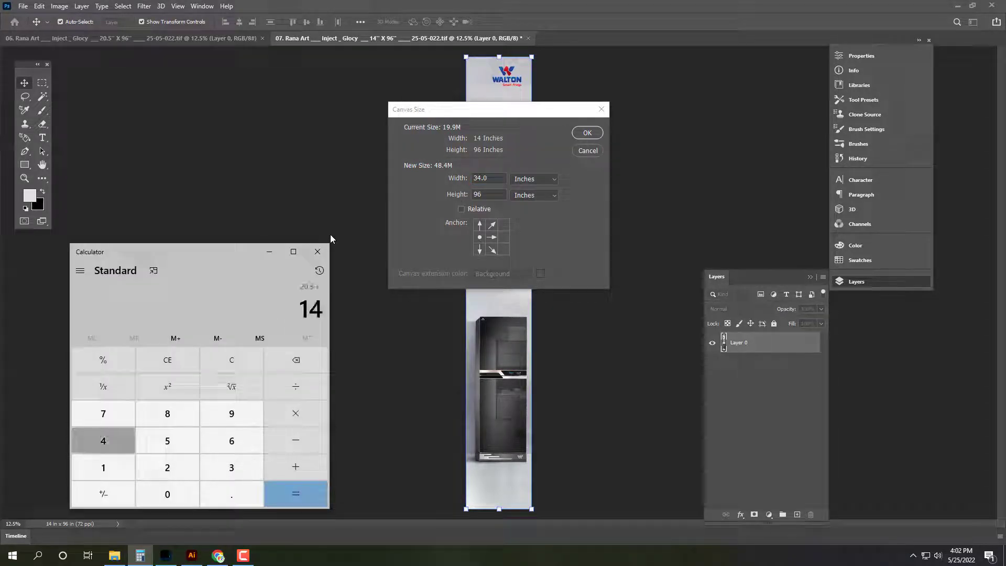
key(Return)
click(318, 252)
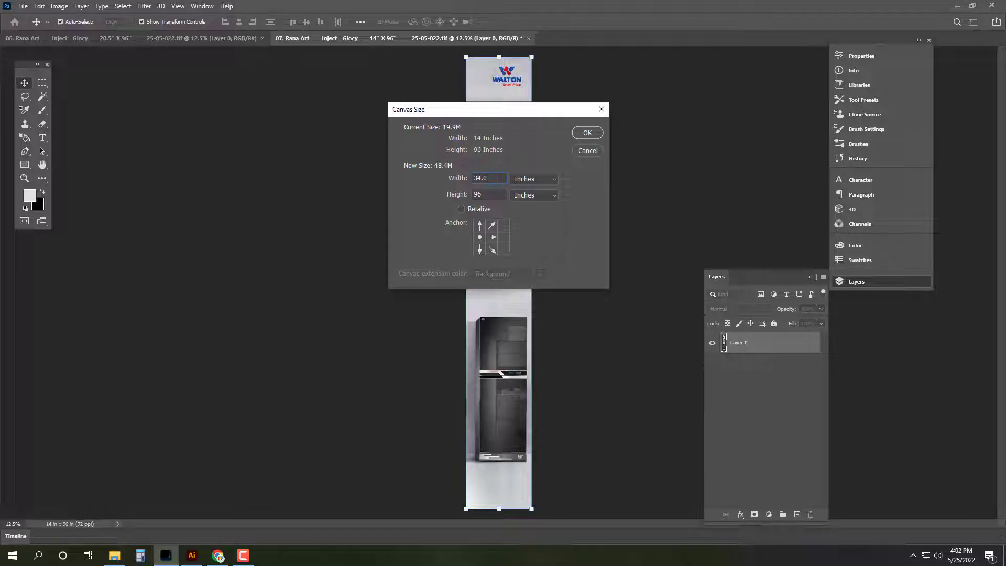
click(497, 179)
text(34.)
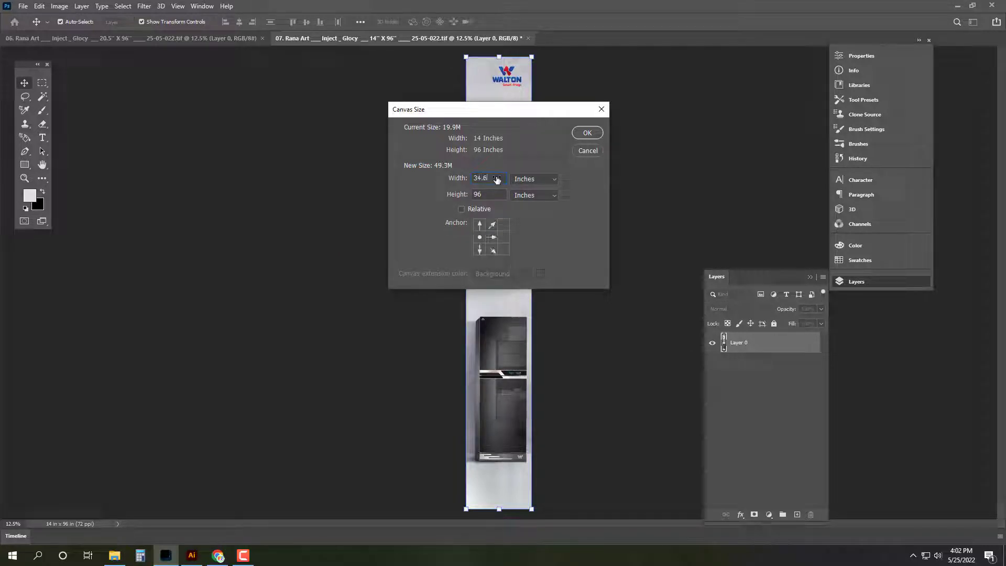
text(6)
key(Return)
Step: Flatten banner 06, copy all of it, and close it without saving
click(200, 37)
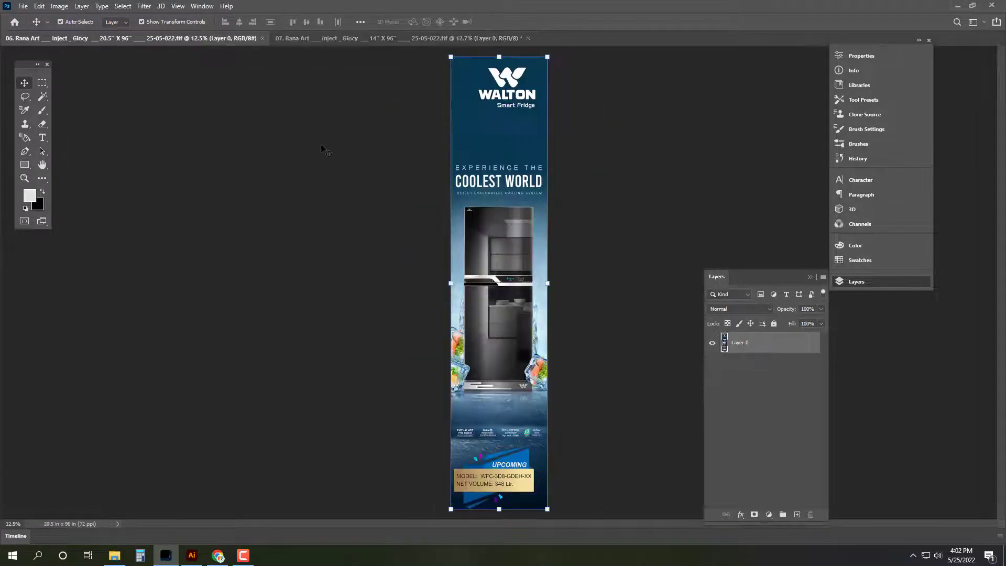
key(alt+l)
key(f)
key(ctrl+0)
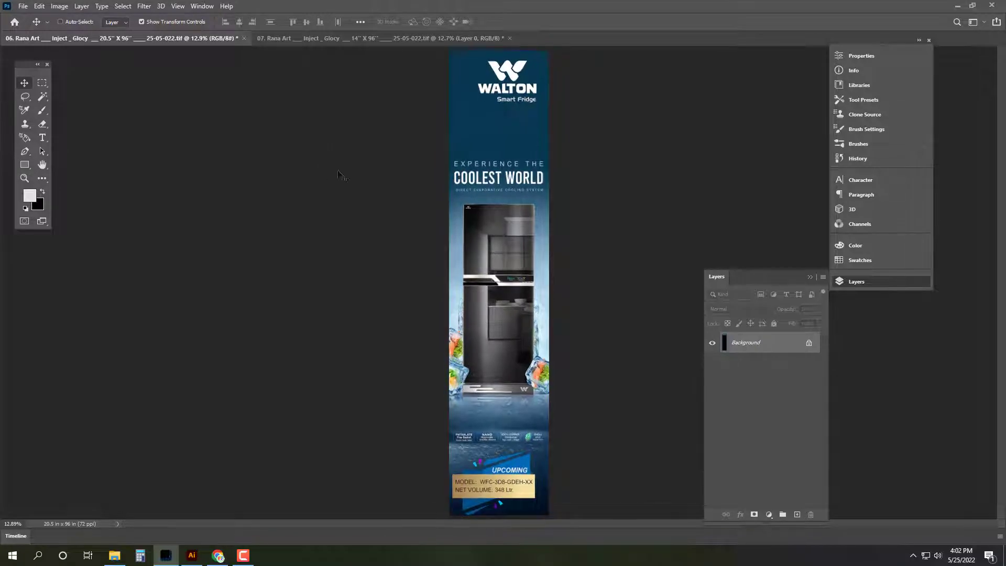
key(ctrl+a)
key(ctrl+c)
key(ctrl+w)
click(500, 207)
Step: Paste the 06 banner into document 07 and position it beside the other banner
key(Tab)
key(ctrl+v)
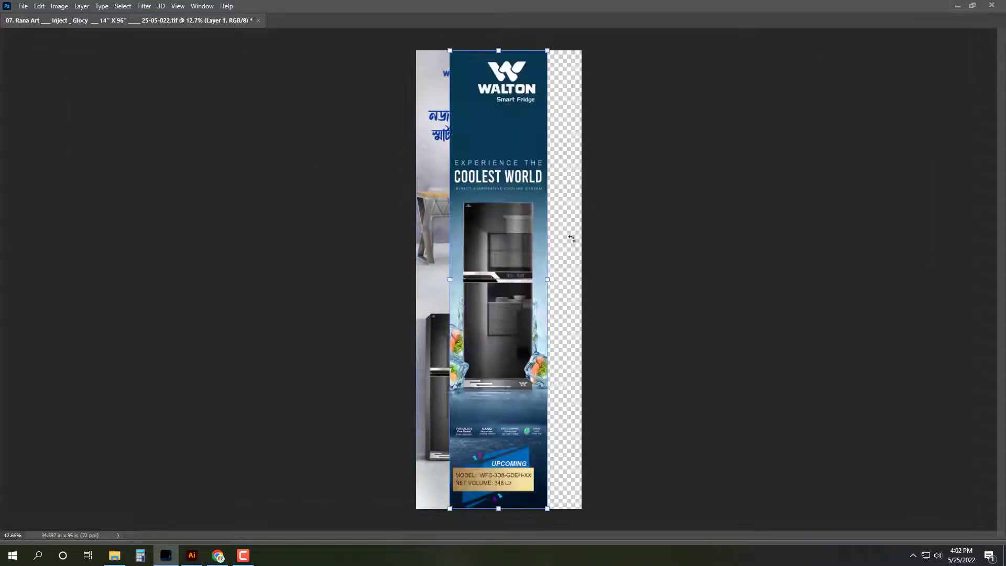
scroll(546, 47, up, 10)
drag(418, 152, 711, 155)
scroll(106, 77, up, 14)
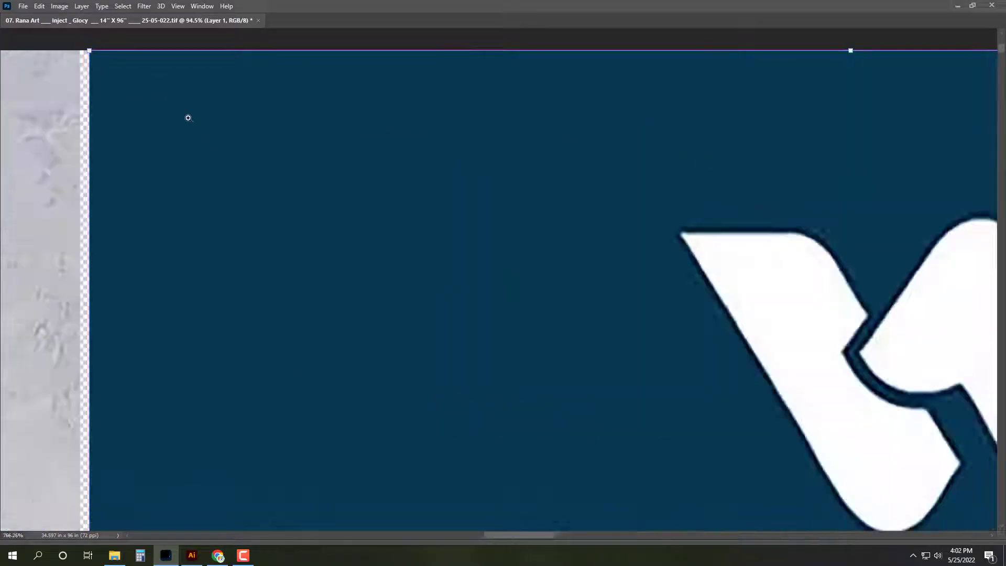
drag(305, 186, 167, 187)
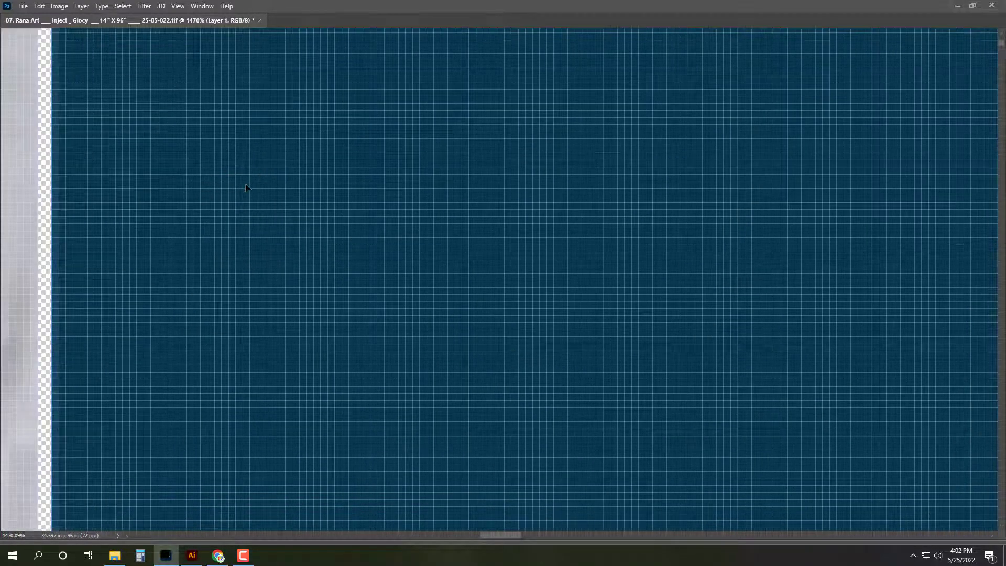
key(ctrl+0)
key(ctrl+e)
key(Tab)
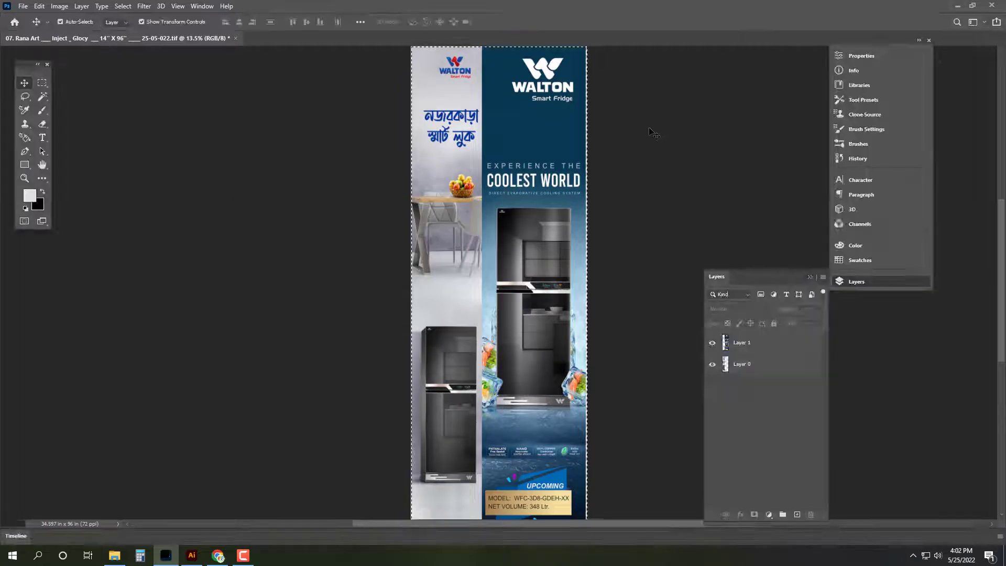
Step: Shift the blue banner flush to the canvas's right edge and check the Info readout
key(Tab)
scroll(745, 225, up, 10)
scroll(582, 226, up, 6)
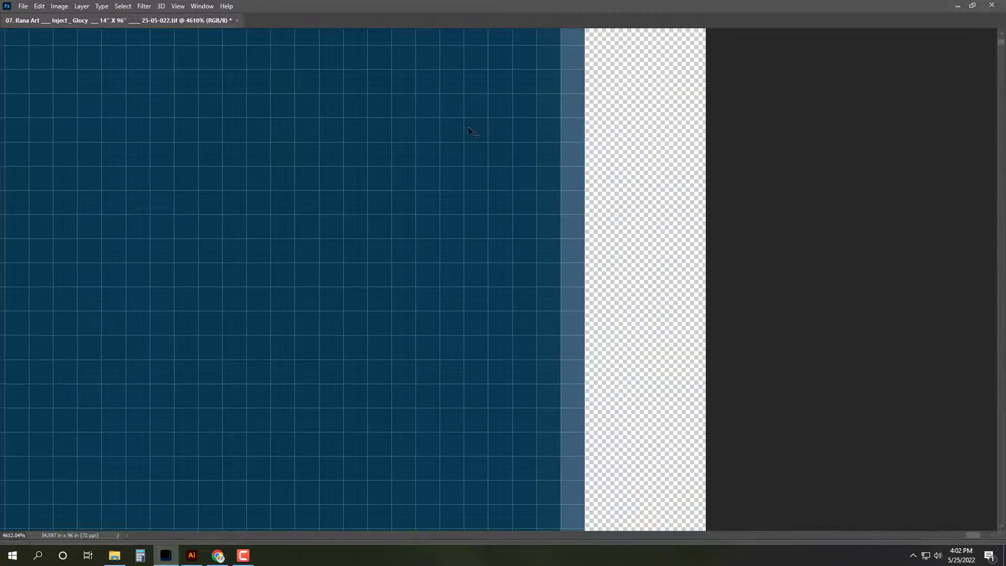
key(ctrl+z)
drag(408, 131, 504, 154)
key(ctrl+0)
key(Tab)
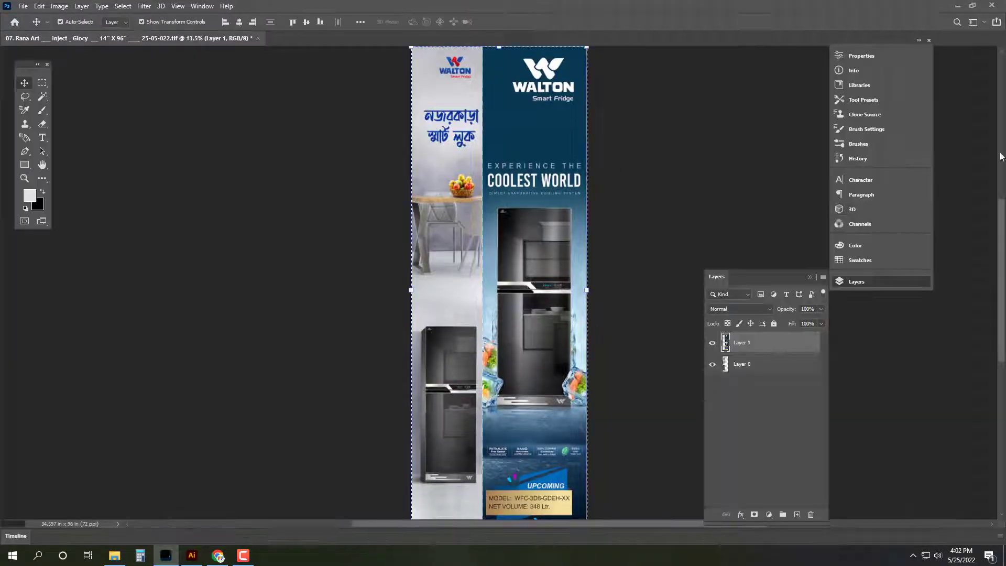
key(F8)
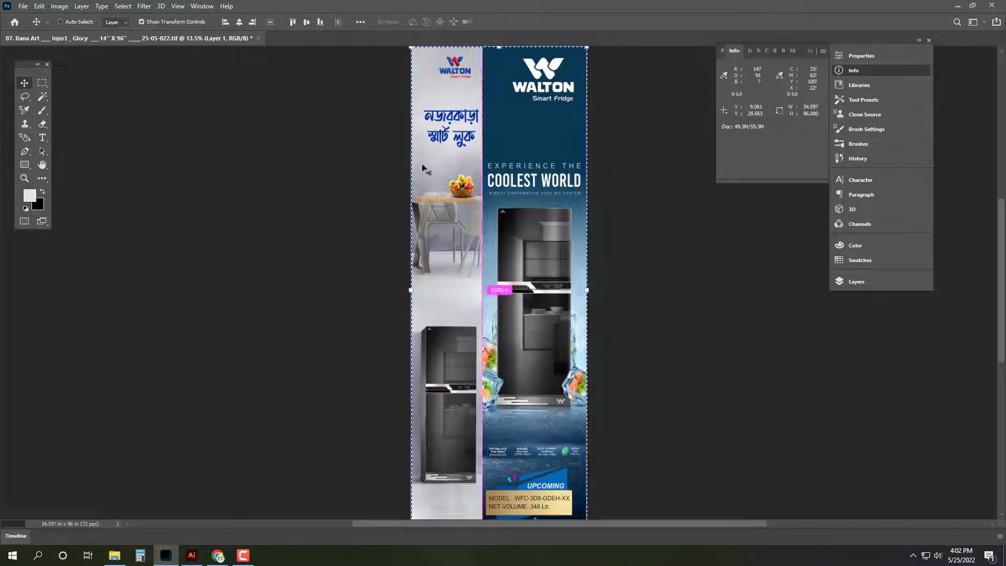
Step: Convert the image to CMYK colour, keeping layers unmerged
click(59, 5)
mouse_move(77, 23)
click(184, 76)
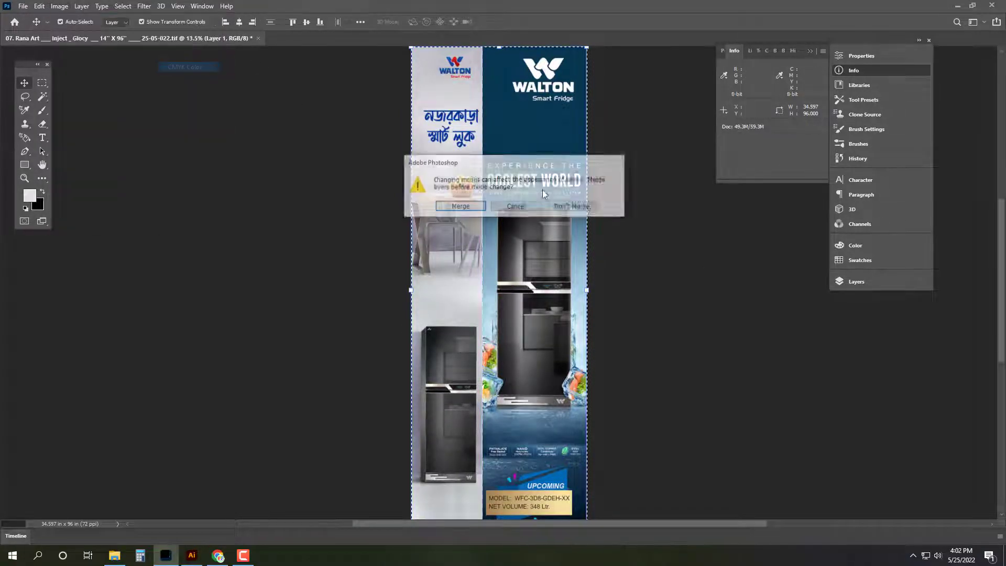
click(578, 208)
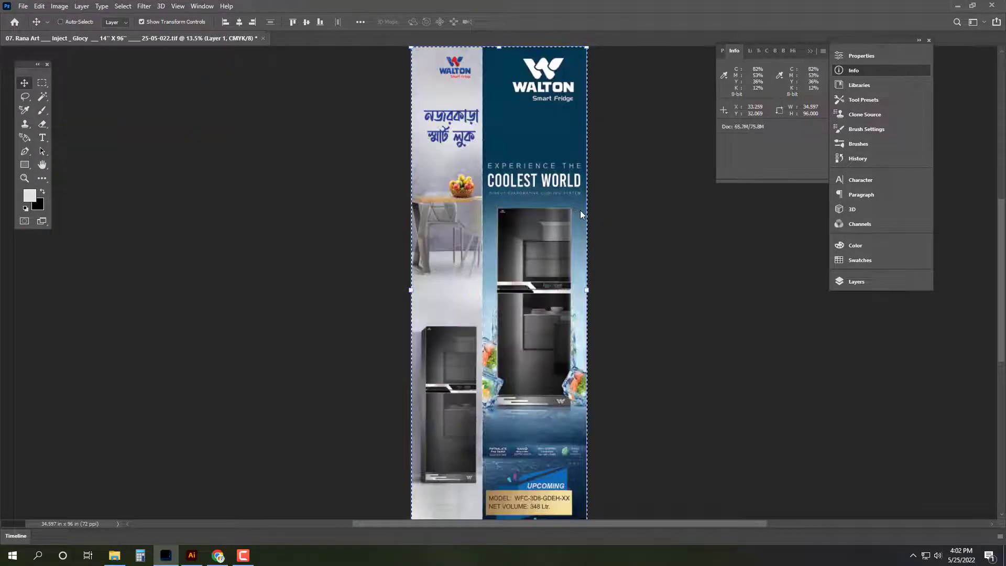
key(ctrl+shift+s)
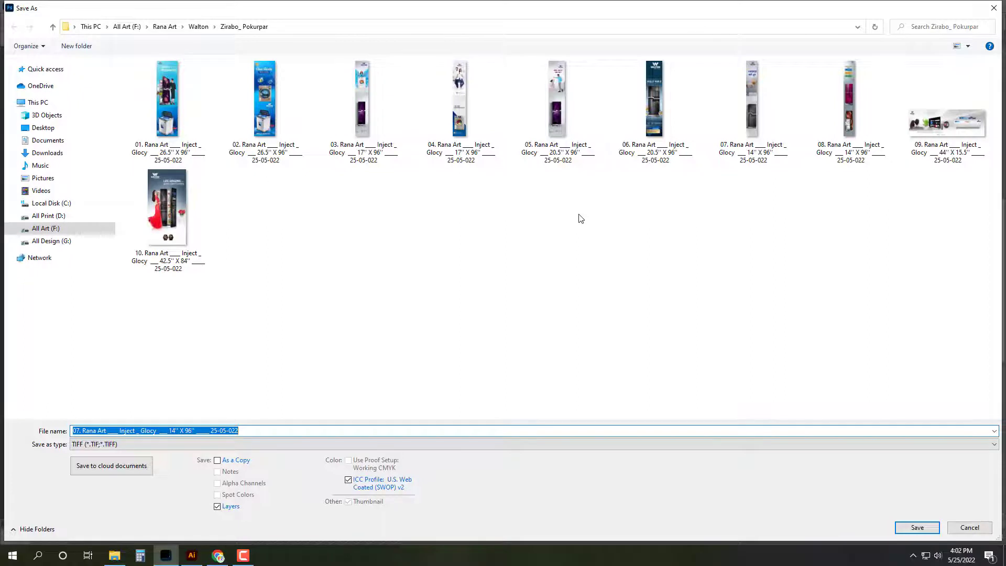
Step: Browse to Desktop > Print > 25-05-022 and reuse the 03 TIFF's file name
click(43, 127)
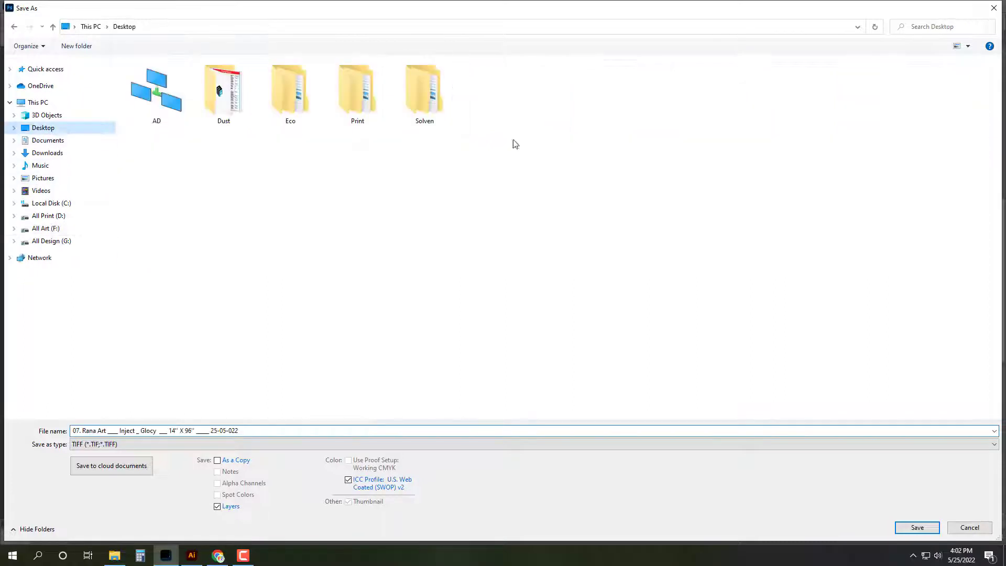
click(374, 103)
double_click(374, 104)
double_click(374, 243)
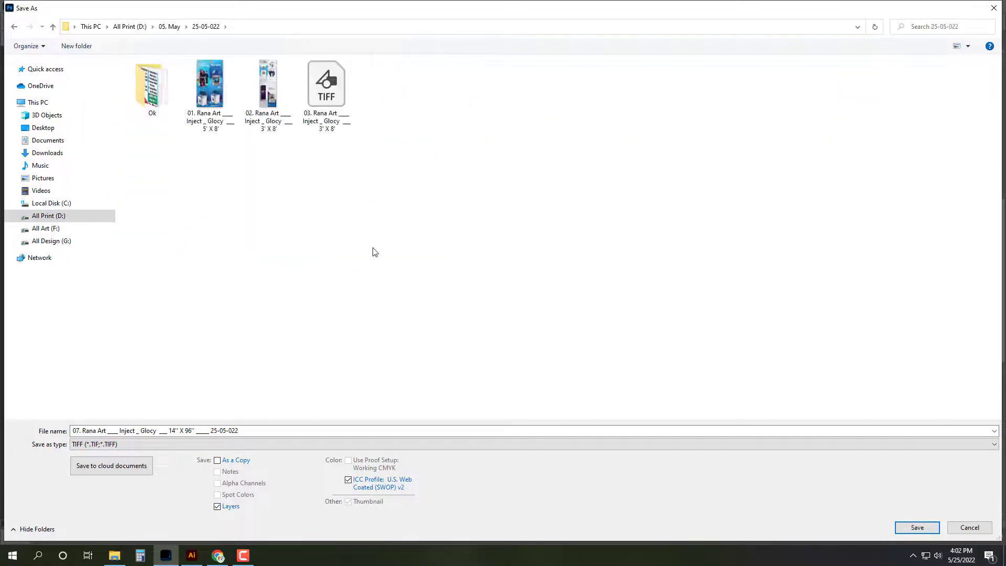
click(336, 87)
Step: Change the file number to 04, save as TIFF with default options, and quit Photoshop
click(76, 431)
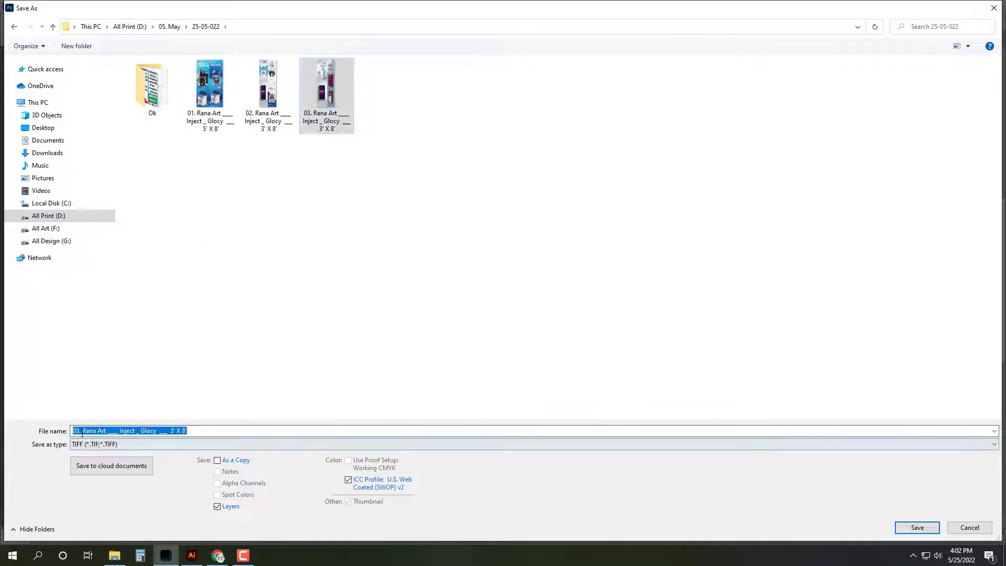
click(76, 431)
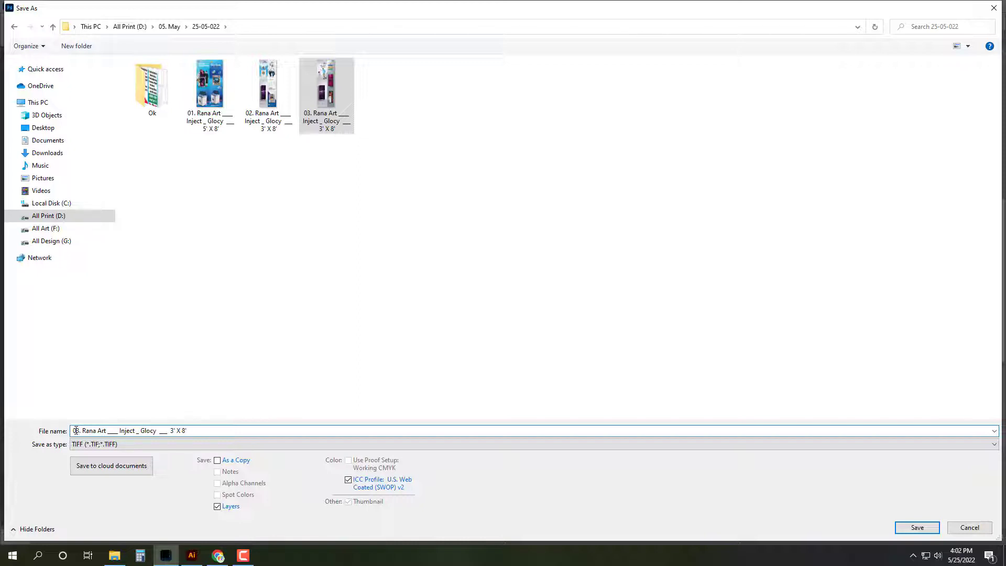
key(BackSpace)
text(4)
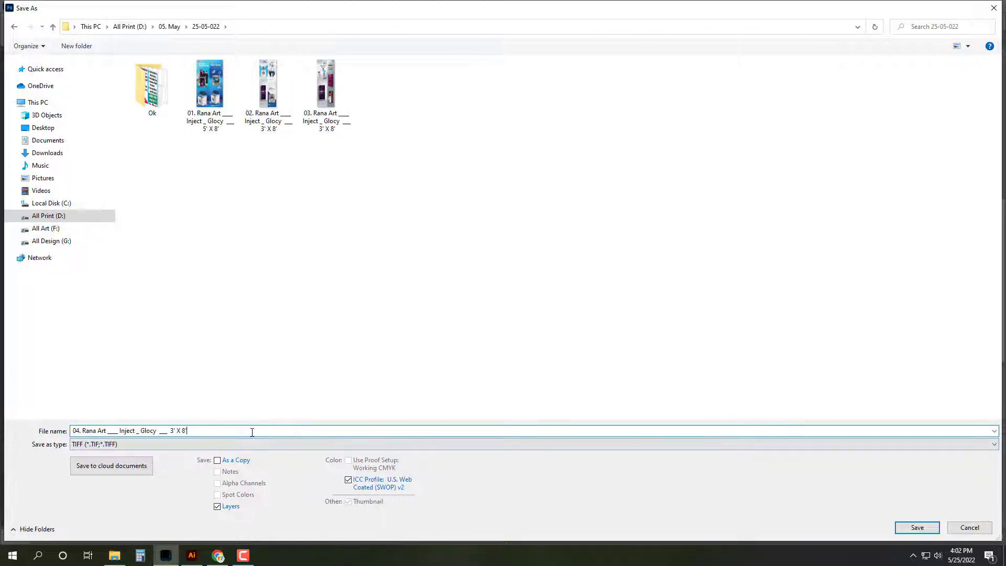
key(Return)
click(634, 140)
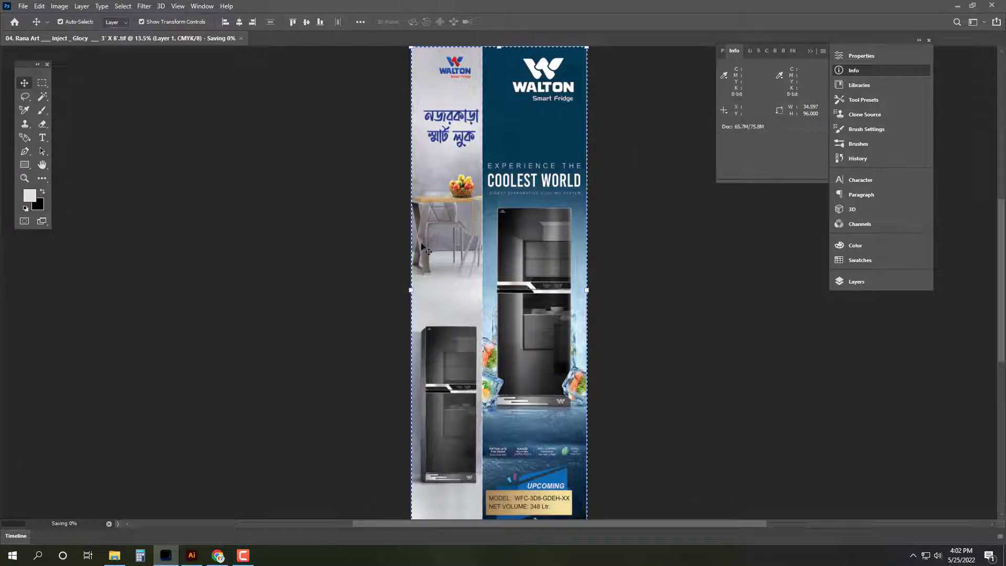
key(ctrl+q)
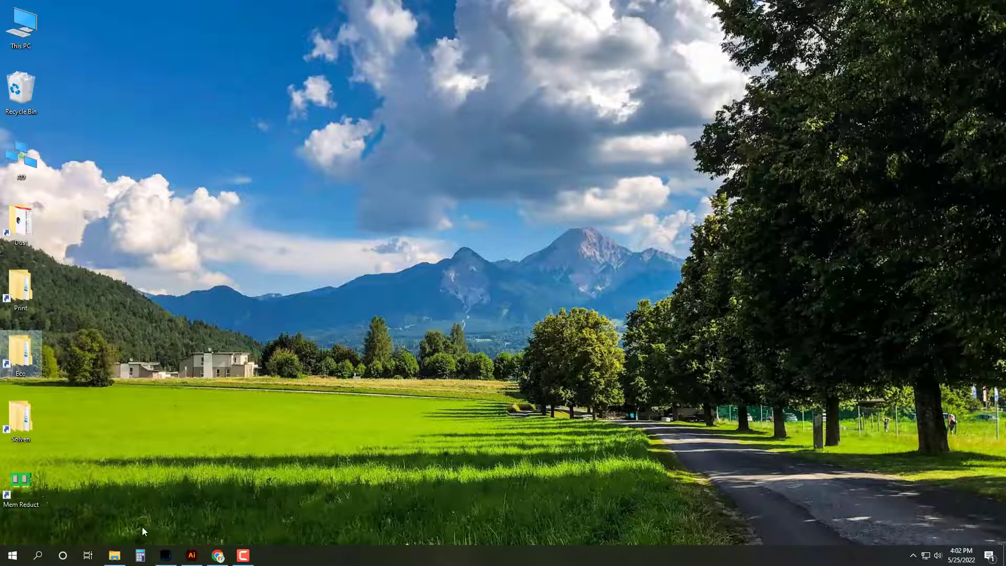
Step: Select banner files 09 and 10 in Zirabo_ Pokurpar and open both in Photoshop
click(115, 555)
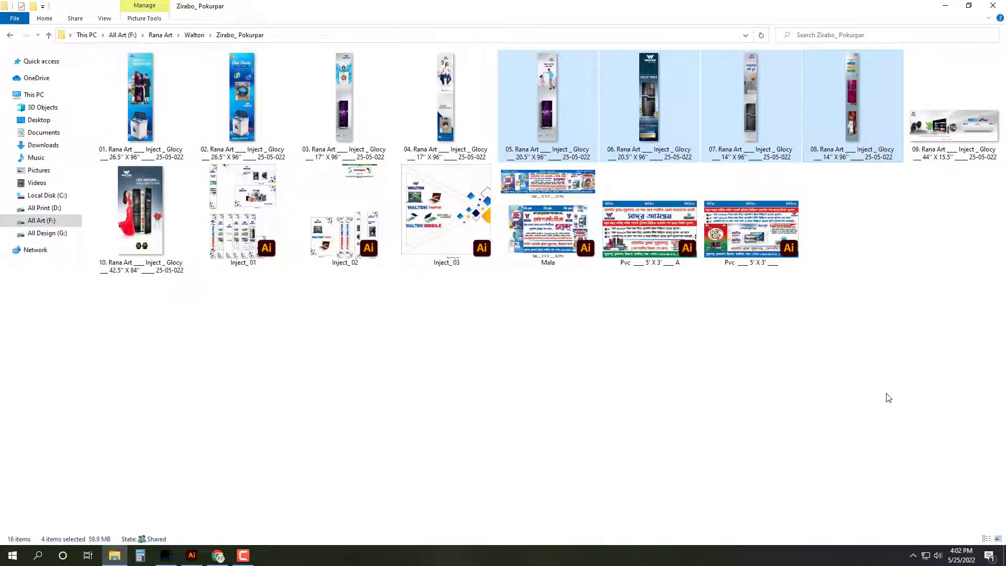
key(Right)
key(shift+Right)
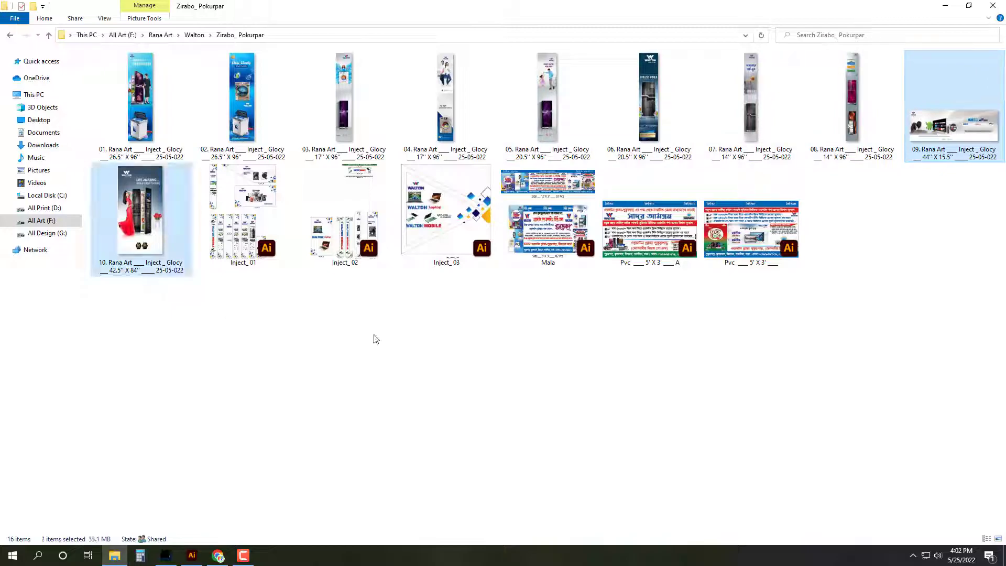
key(Return)
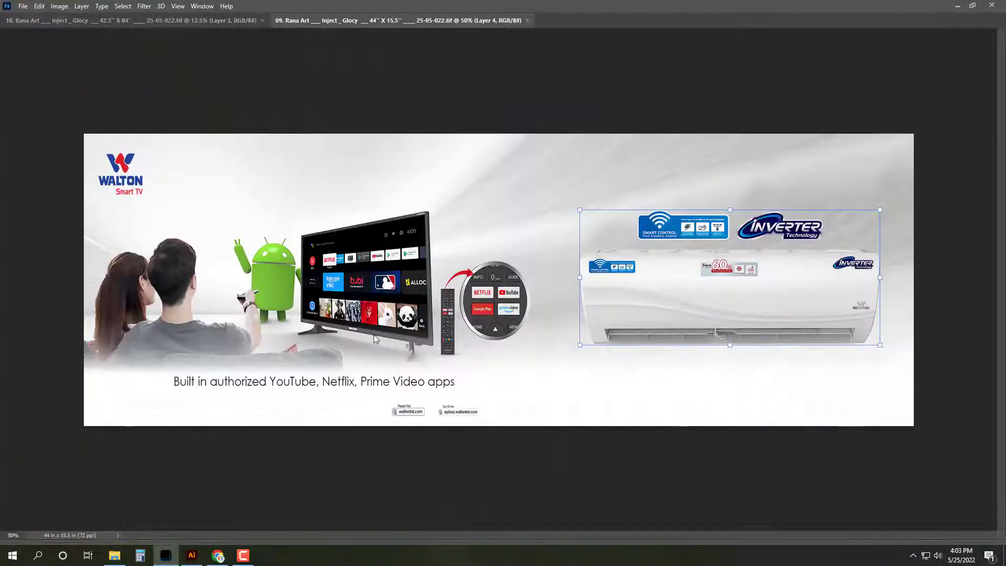
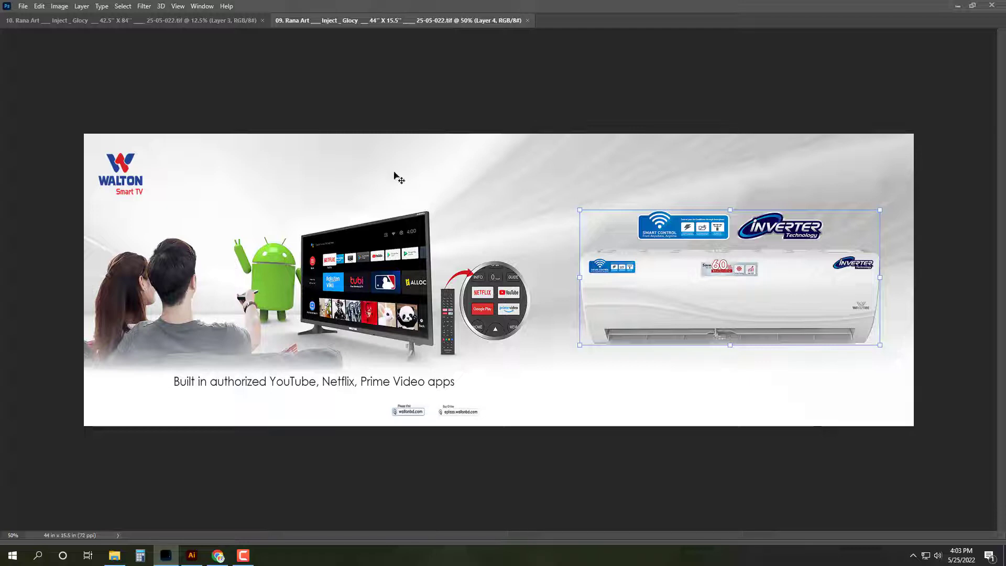
Step: Merge the banner's layers into a single layer and bring the panels back
key(ctrl+e)
key(Tab)
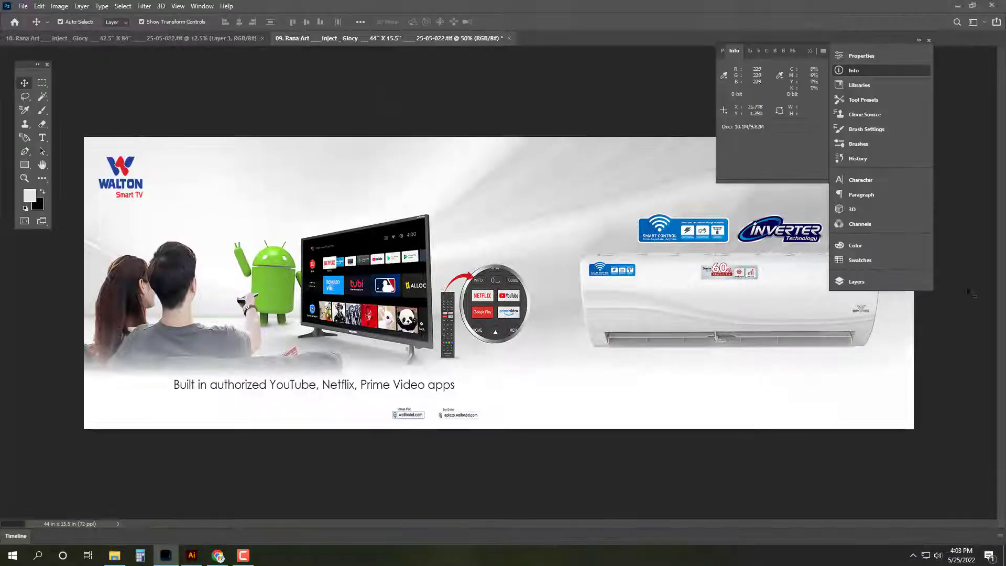
key(ctrl+a)
click(868, 282)
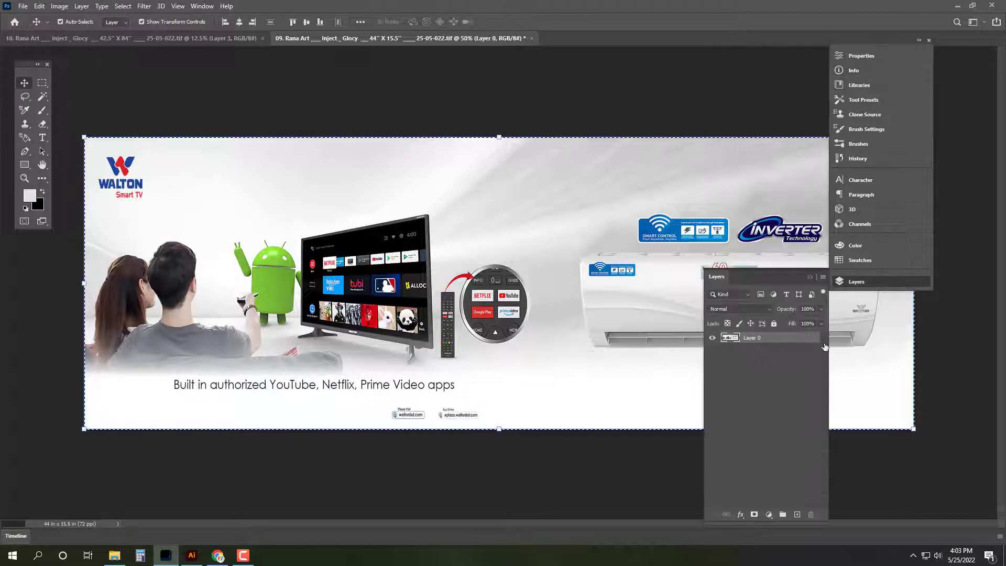
click(866, 70)
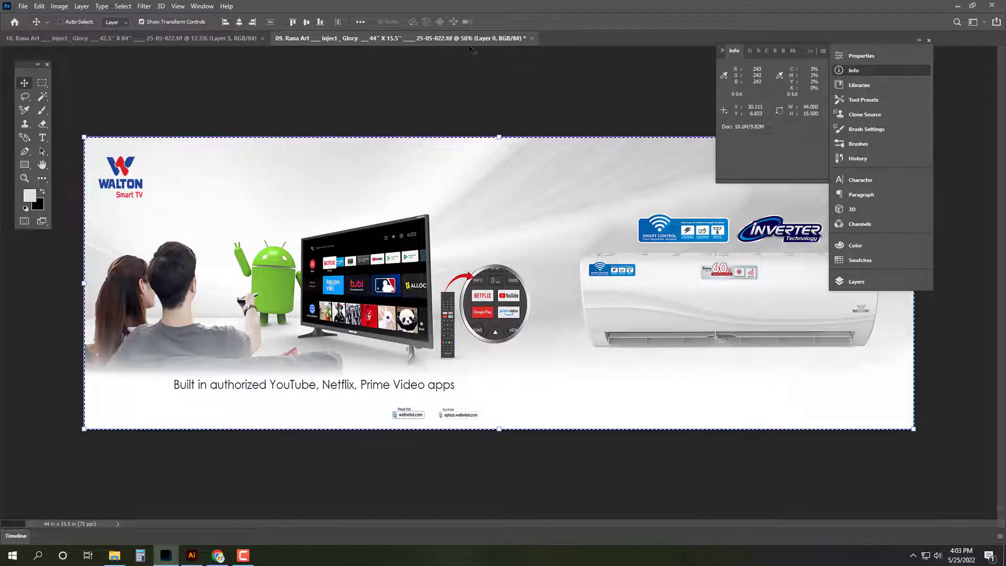
Step: Convert the banner to CMYK Color, deselect, and switch to the 10. Rana Art fridge poster
click(63, 6)
mouse_move(70, 21)
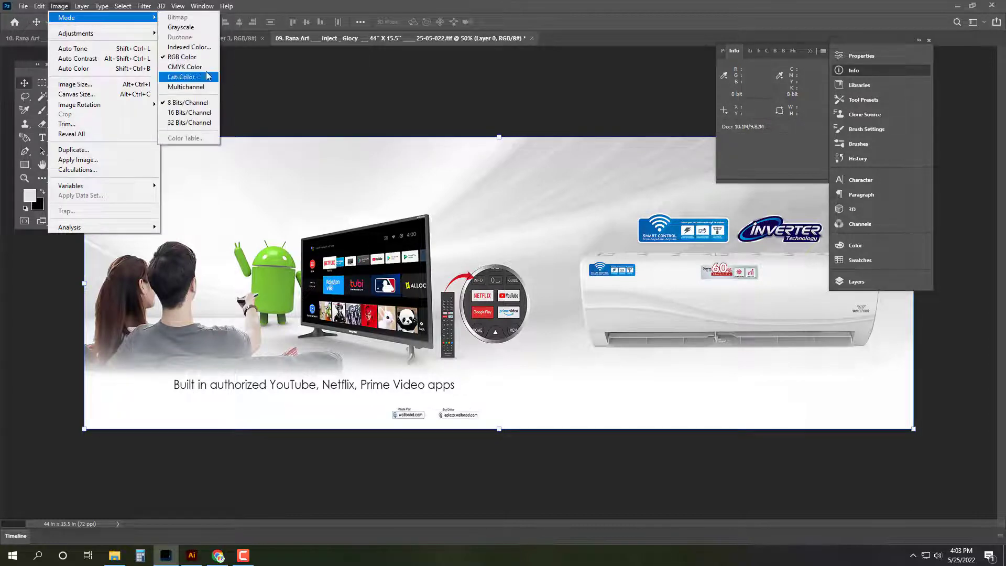
click(178, 73)
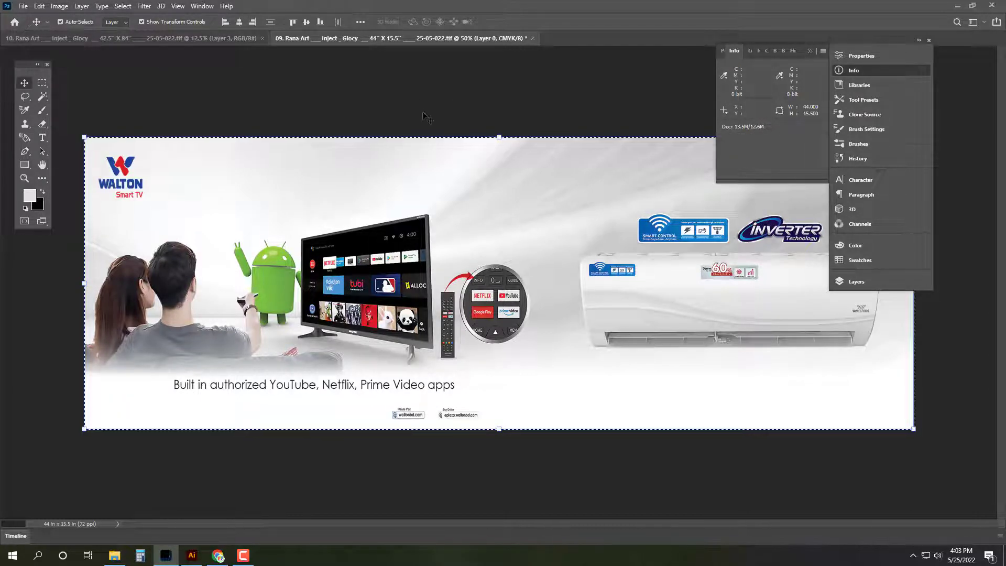
key(ctrl+d)
click(182, 40)
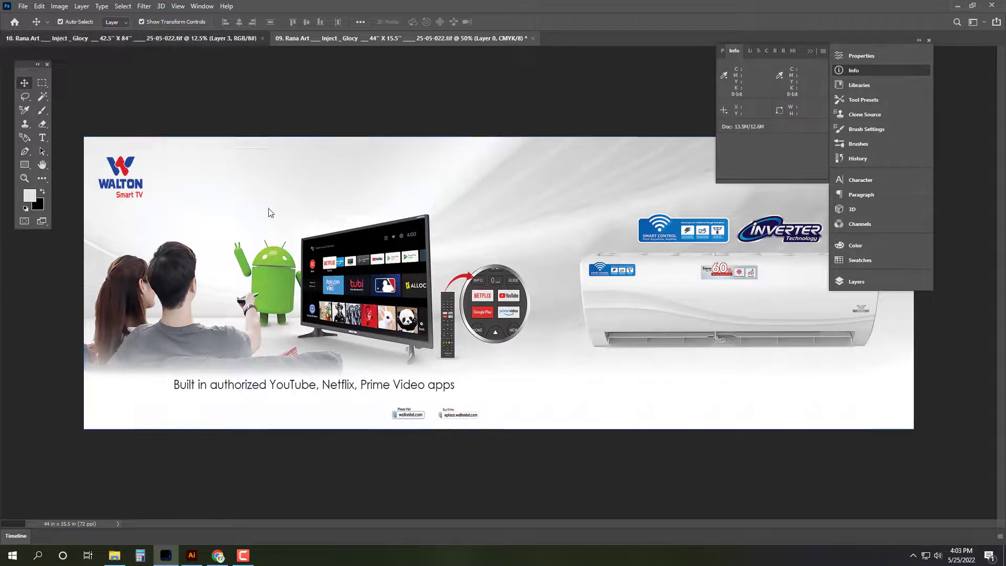
Step: Convert the fridge poster to CMYK Color
key(ctrl+a)
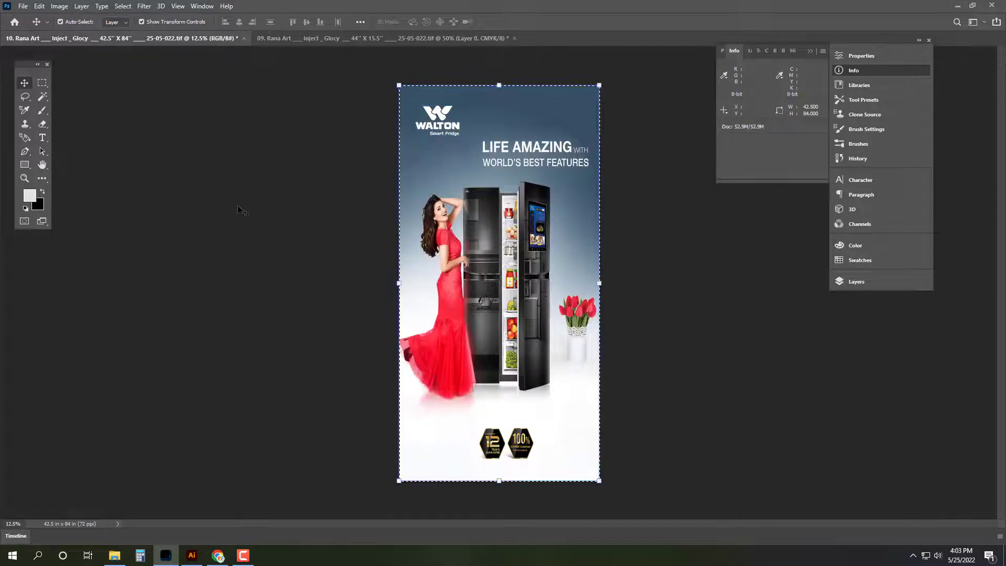
key(ctrl+d)
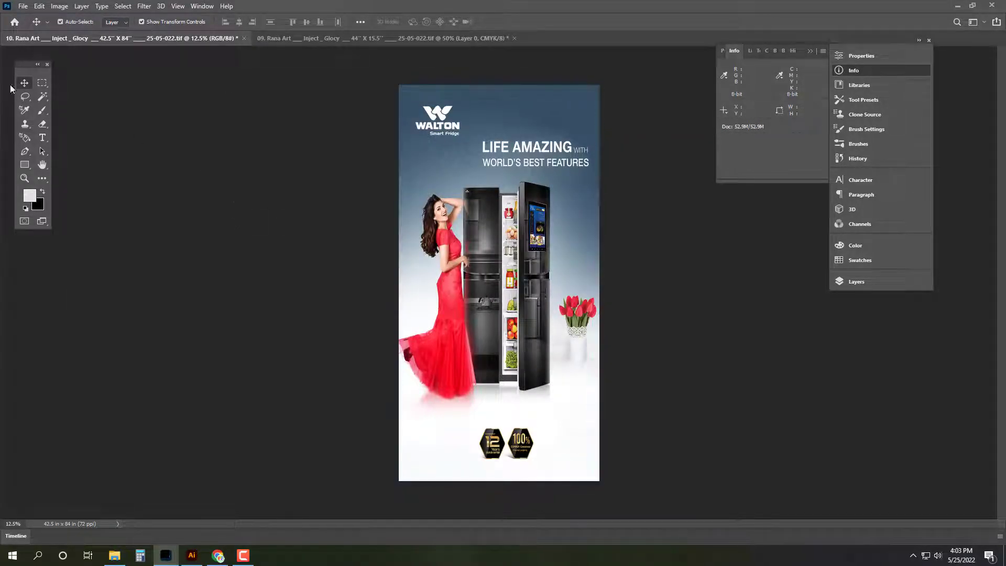
click(60, 7)
mouse_move(73, 17)
click(181, 66)
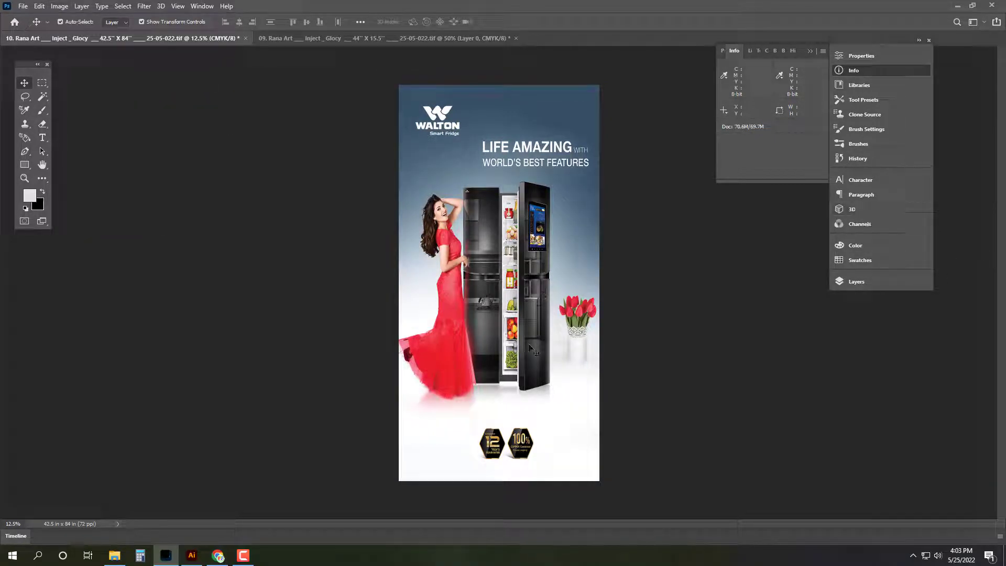
Step: Work out the new poster height, 84 + 15.5, in the calculator
click(140, 556)
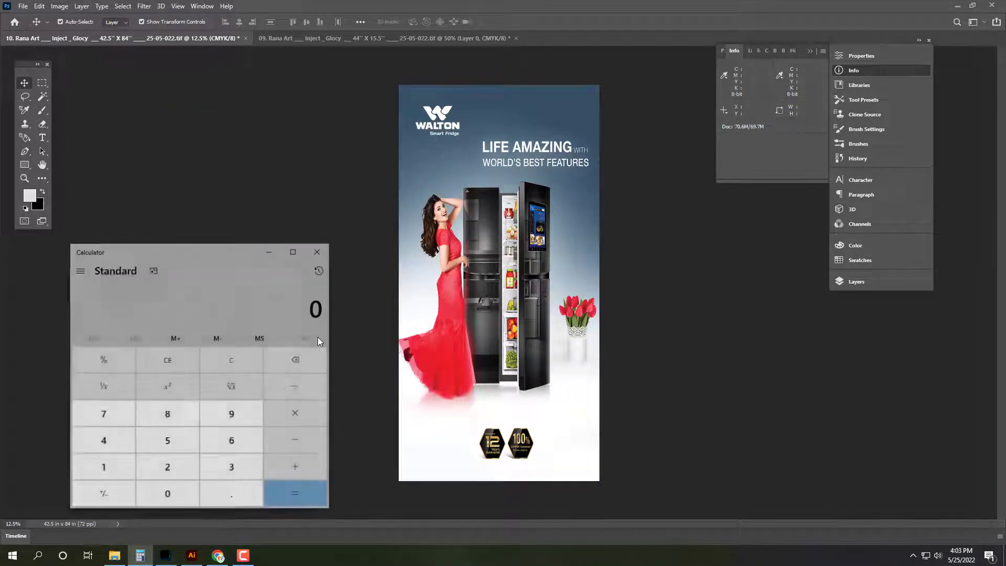
text(84 +)
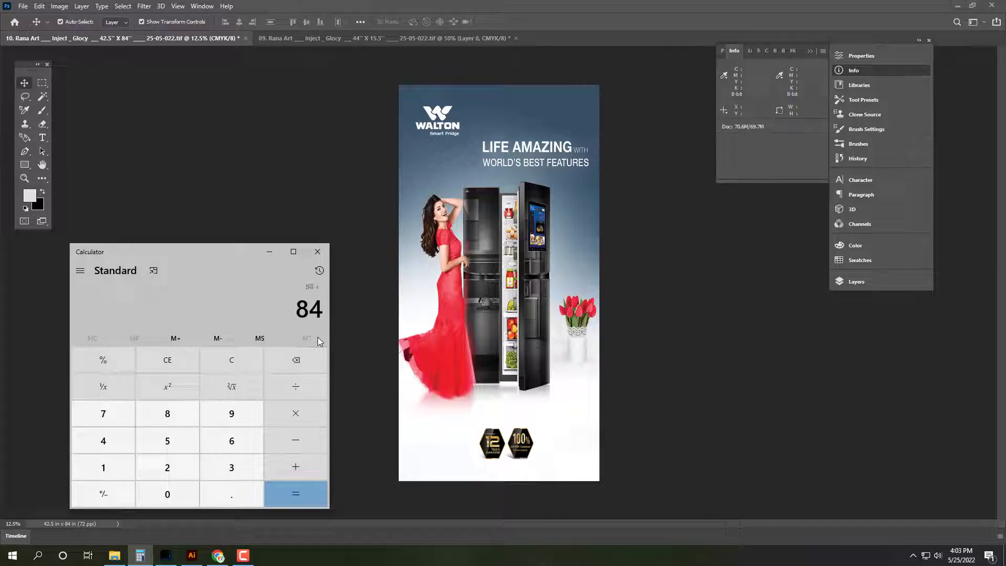
text( 15.5)
key(Return)
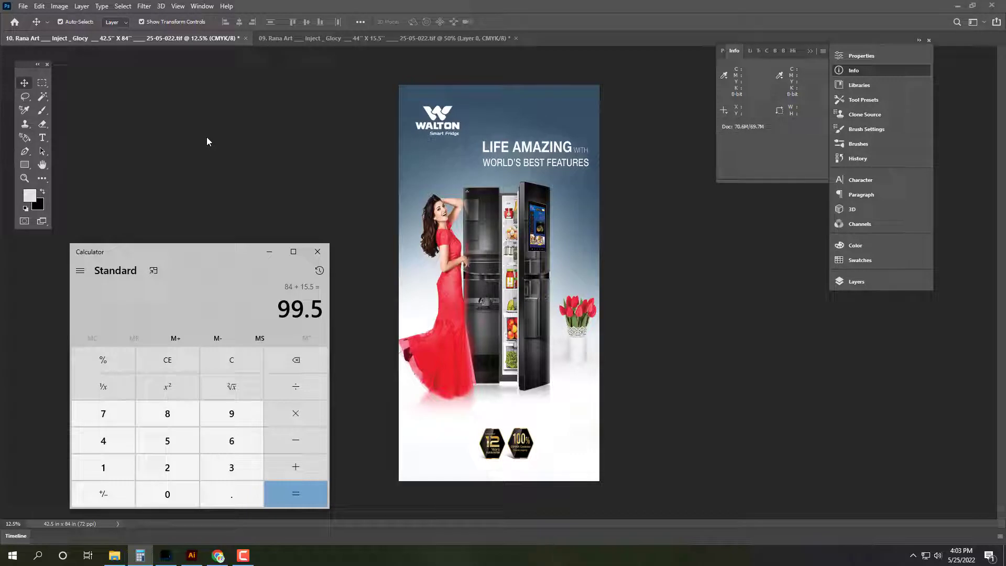
click(366, 119)
Step: Unlock the Background layer and resize the canvas to 44 × 99.6 inches, anchored top-left
click(886, 282)
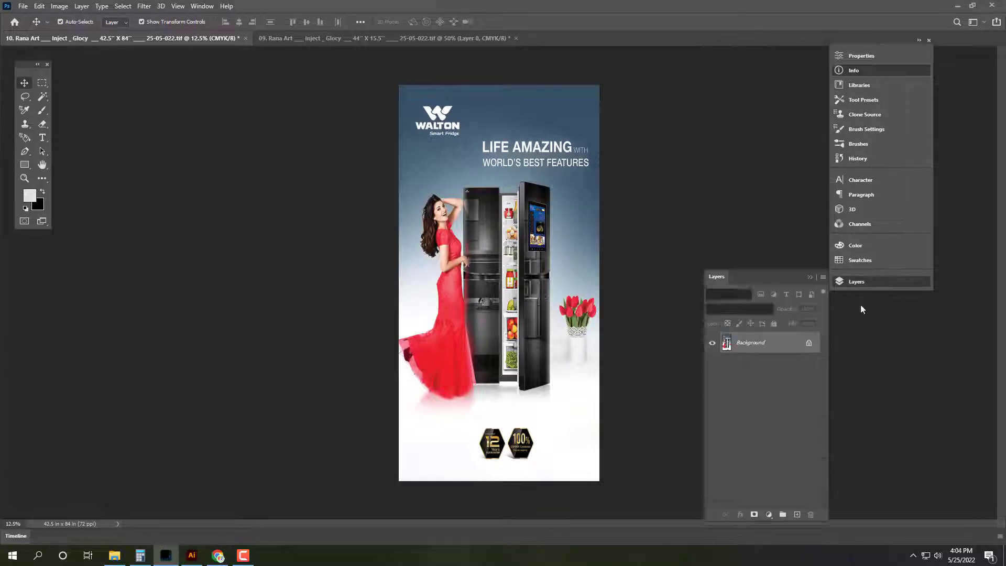
click(810, 343)
click(59, 5)
click(84, 94)
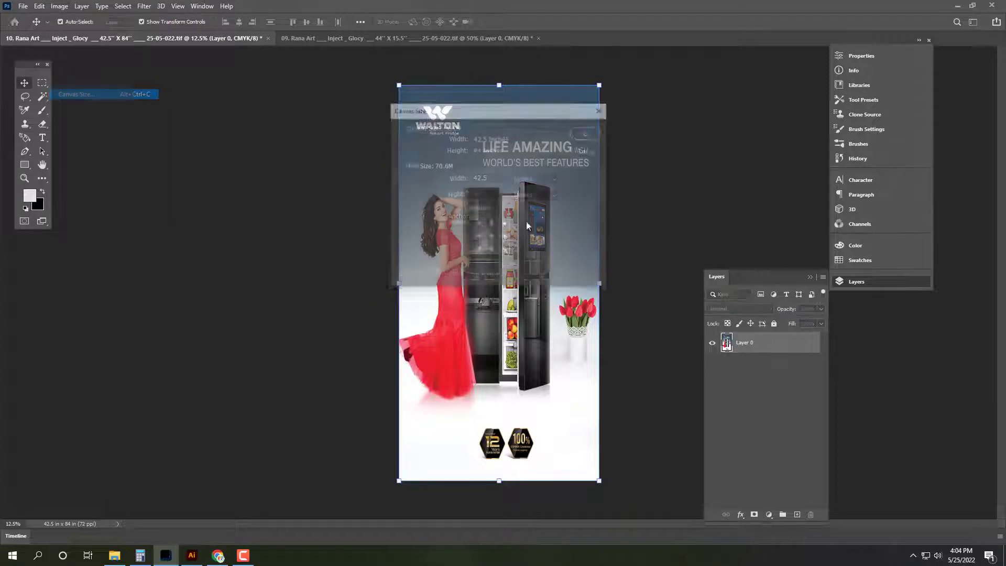
double_click(495, 199)
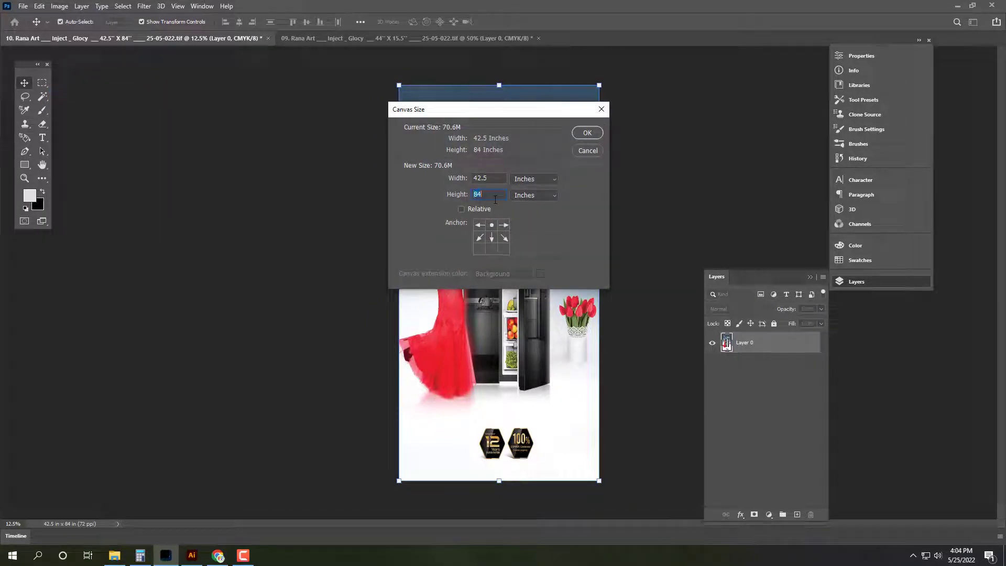
text(99.6)
click(479, 225)
text(44)
key(Return)
key(Tab)
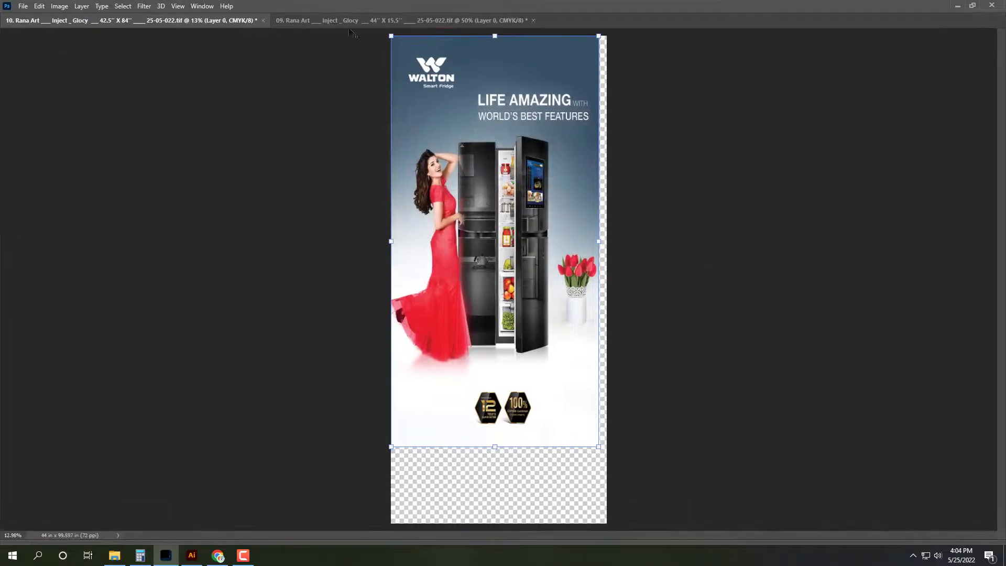
click(352, 22)
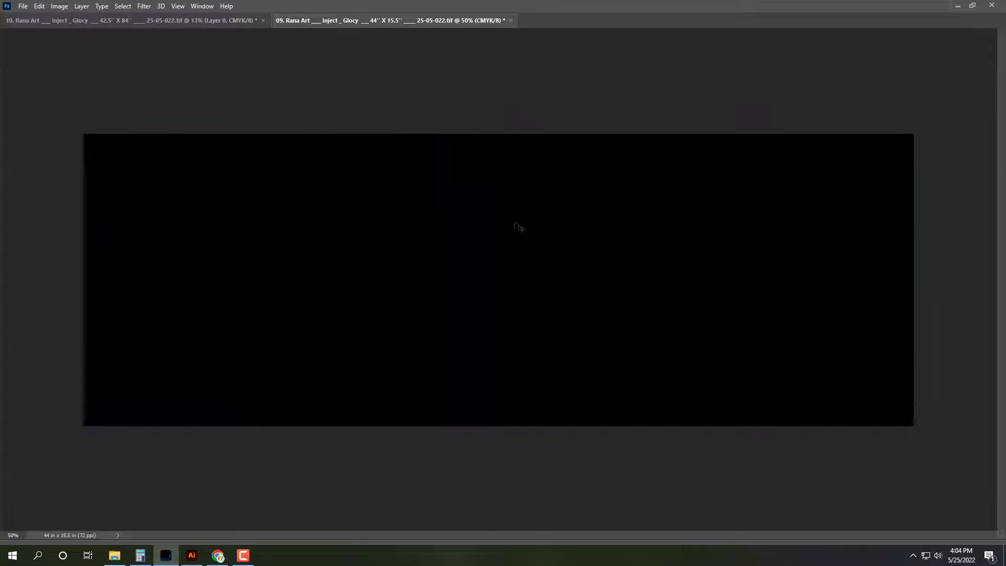
Step: Copy the TV/AC banner, close it without saving, and paste it into the fridge poster
key(ctrl+w)
click(499, 204)
key(ctrl+v)
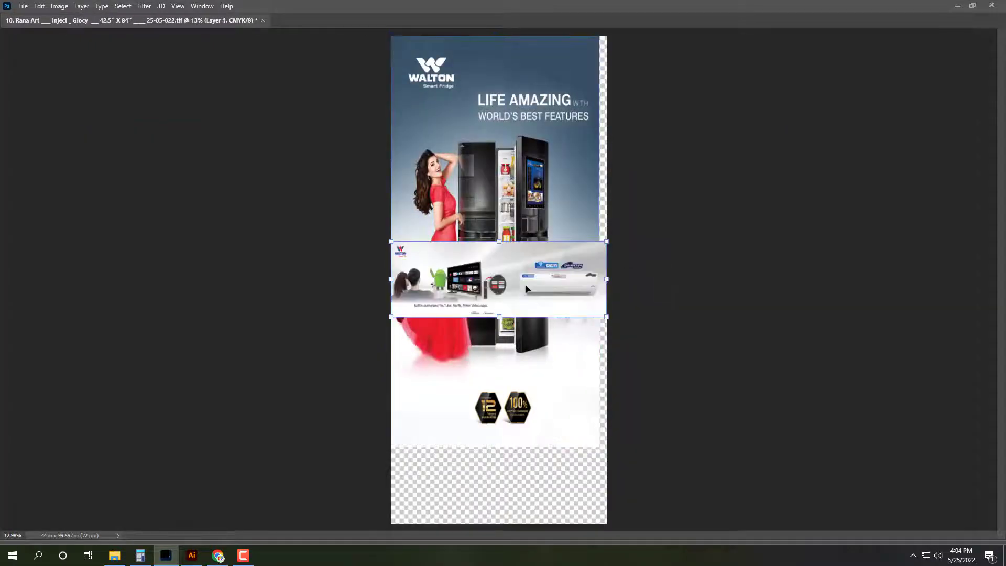
drag(526, 288, 522, 485)
Step: Position the pasted banner flush with the poster's bottom edge, leaving no transparent gap
click(469, 489)
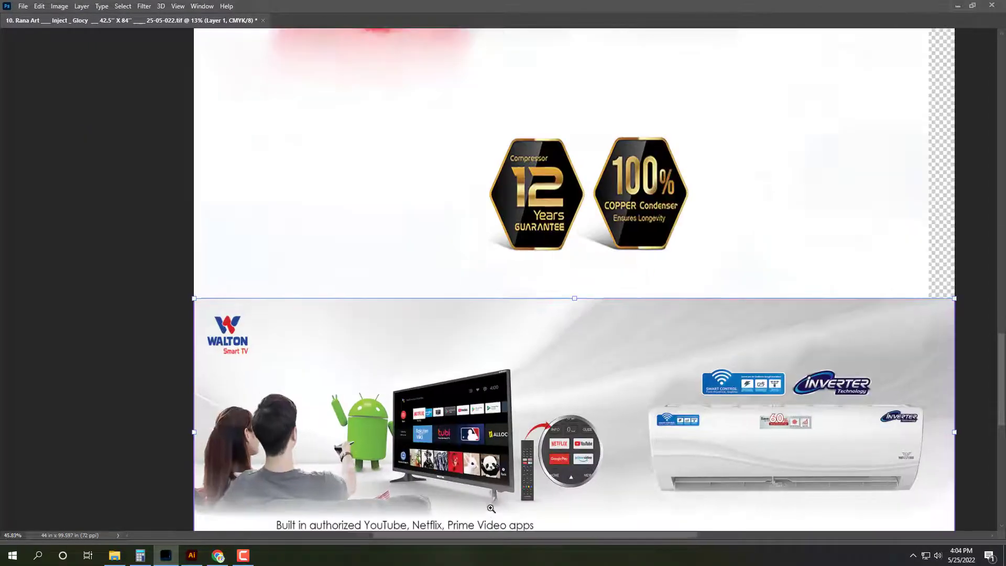
drag(380, 205, 379, 277)
click(380, 277)
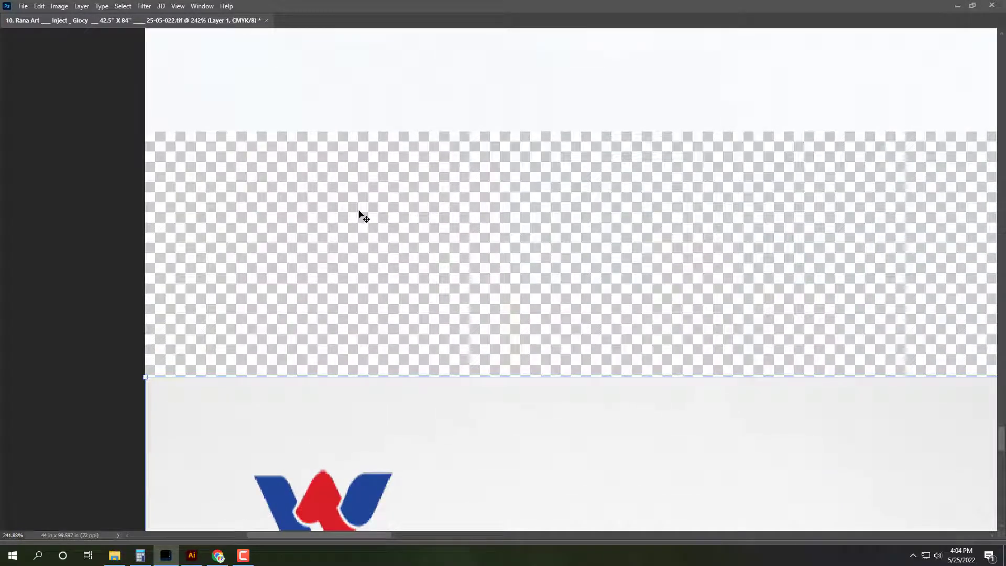
drag(361, 213, 325, 264)
scroll(323, 265, up, 2)
key(ctrl+0)
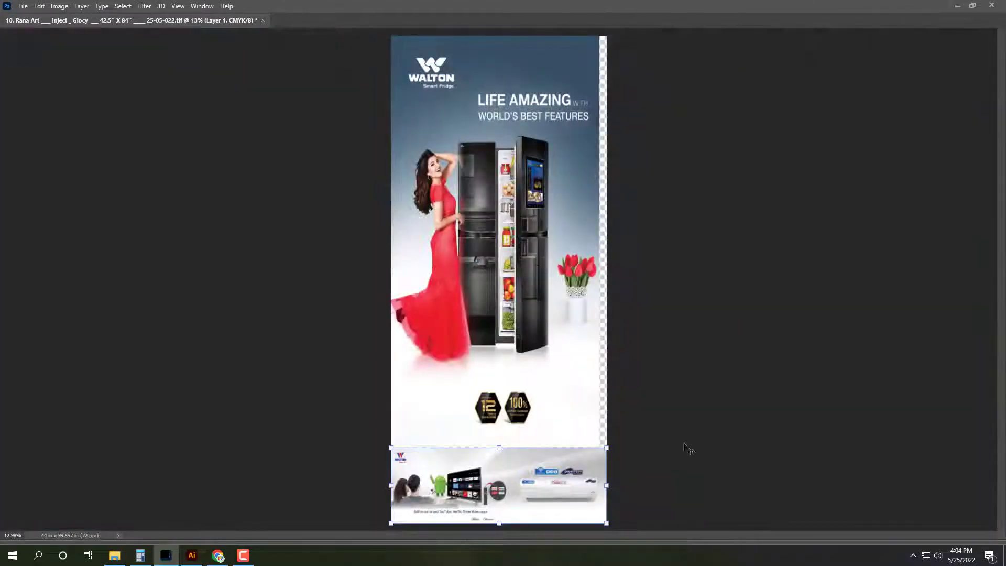
click(599, 527)
scroll(592, 430, up, 6)
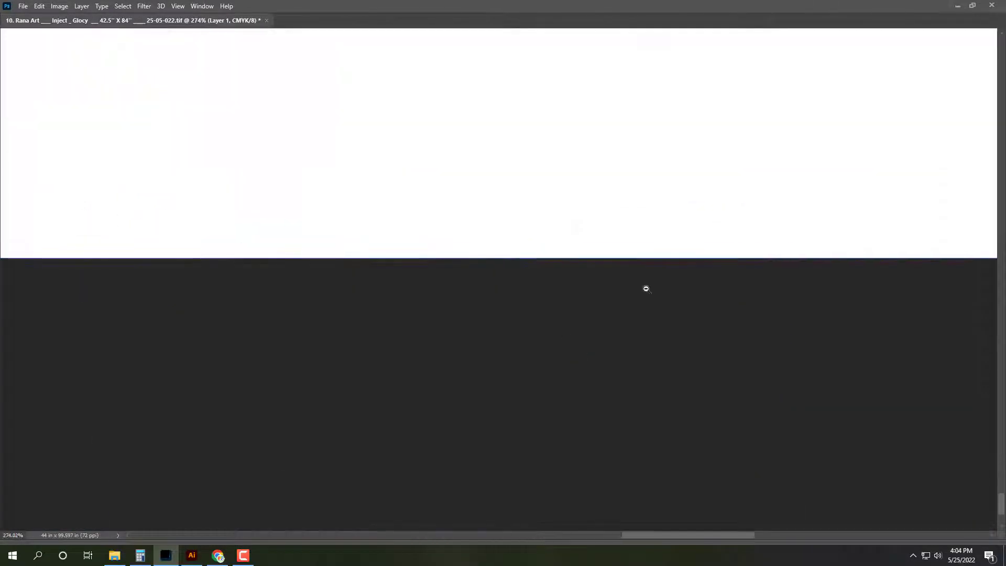
key(ctrl+0)
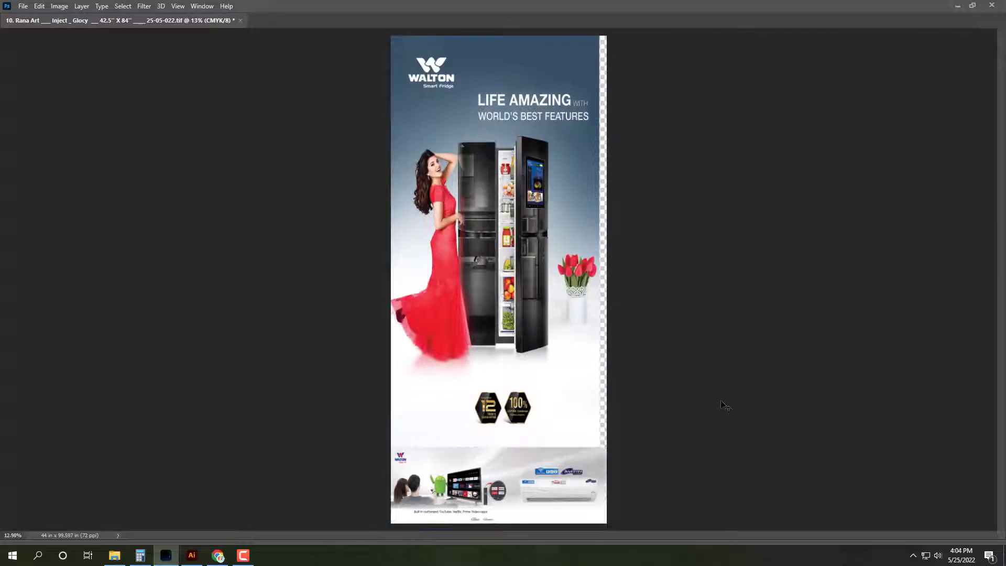
Step: Restore the panels and open Save As for the poster
key(Tab)
click(854, 70)
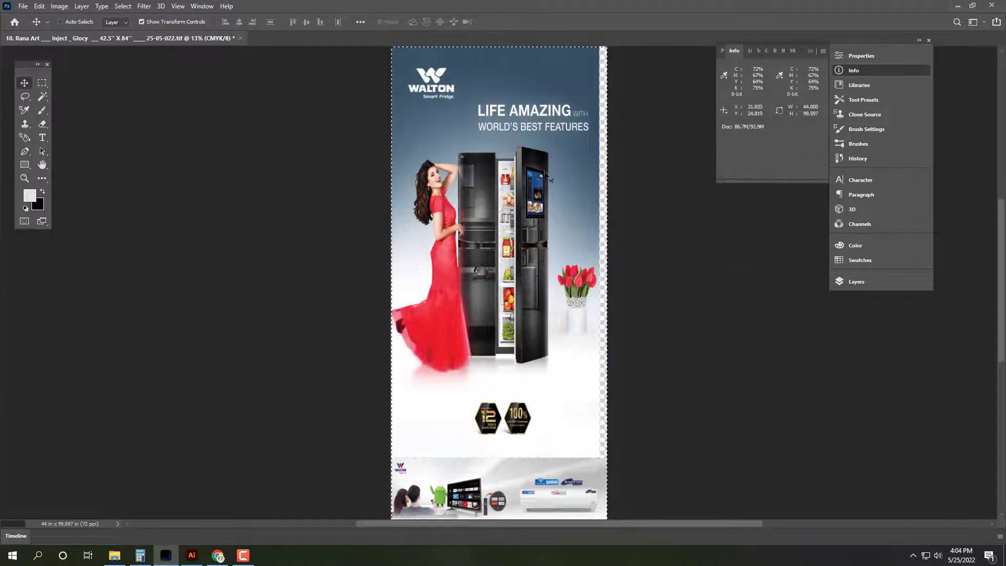
key(ctrl+shift+s)
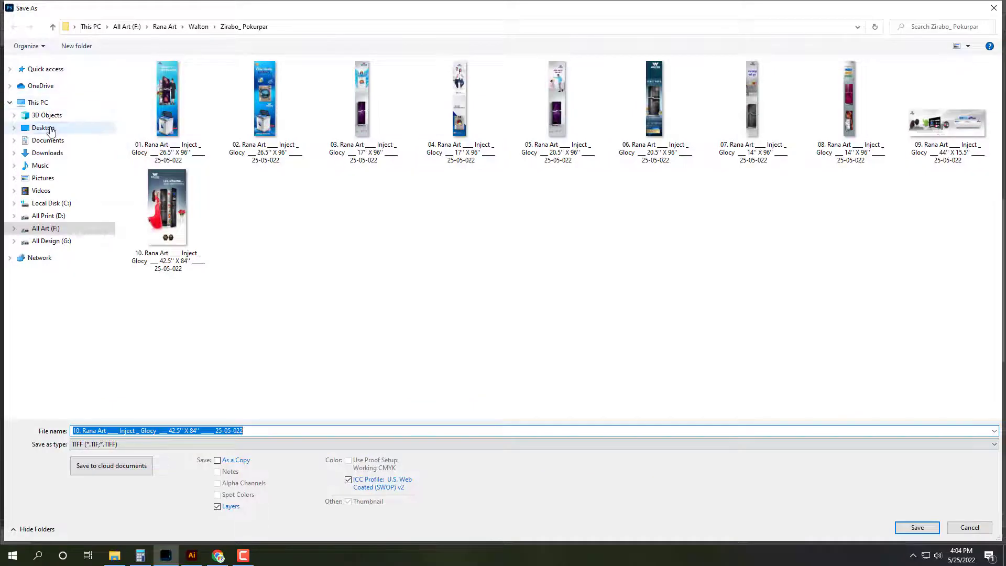
Step: Save the poster as TIFF '05. … 4' X 8.5'' in Desktop > Print > 25-05-022
click(43, 127)
double_click(351, 131)
double_click(175, 246)
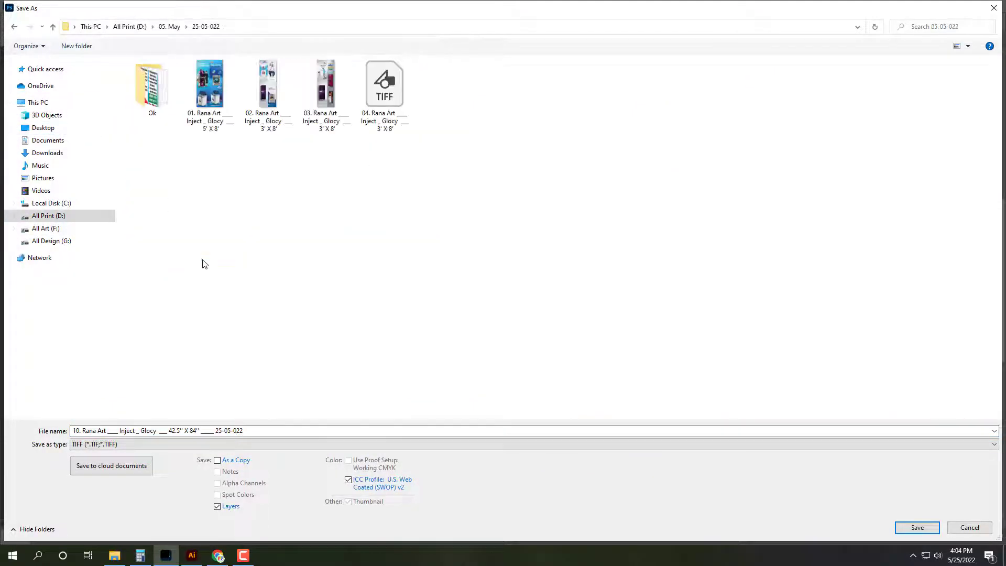
click(385, 87)
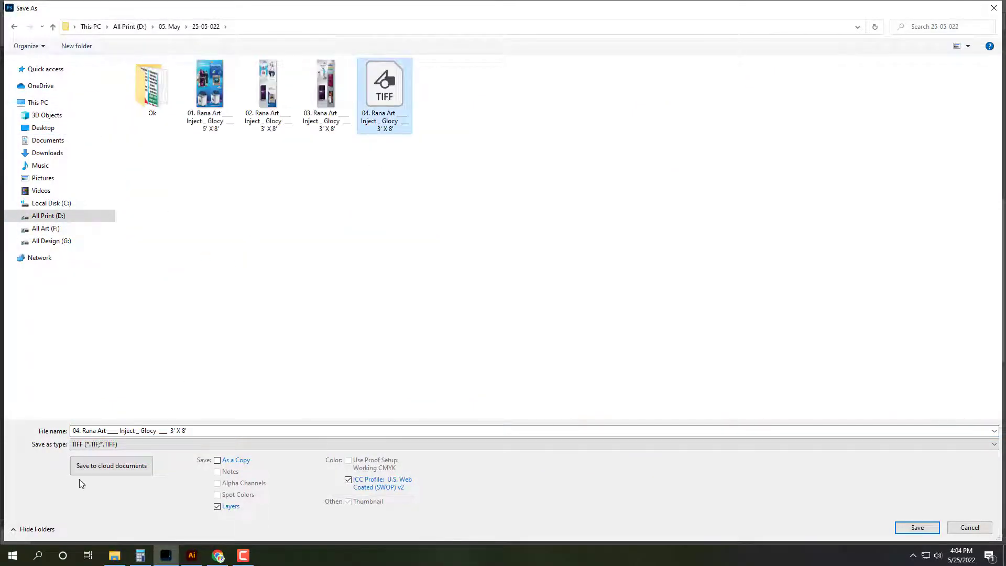
click(186, 431)
click(186, 431)
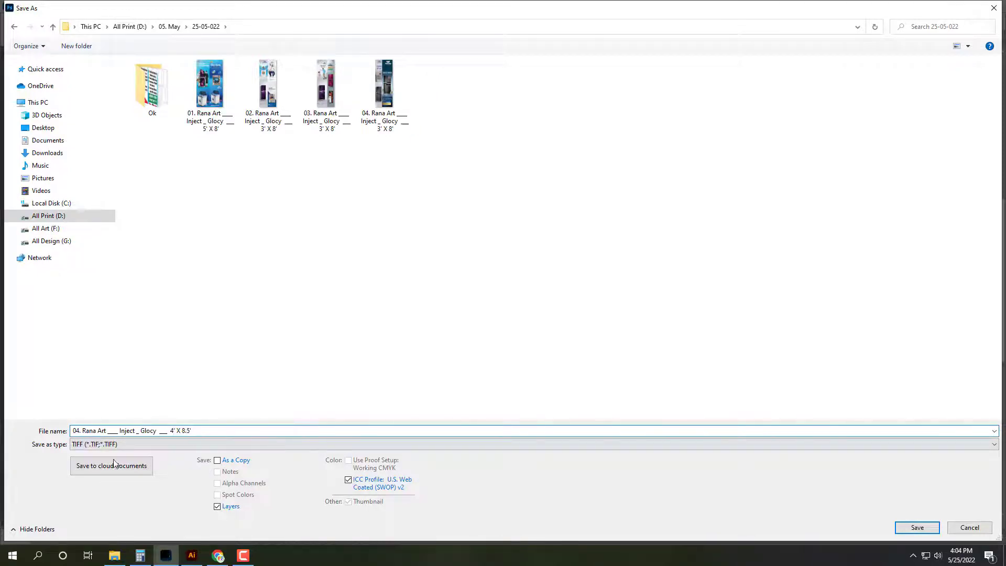
text(5)
key(Return)
click(630, 139)
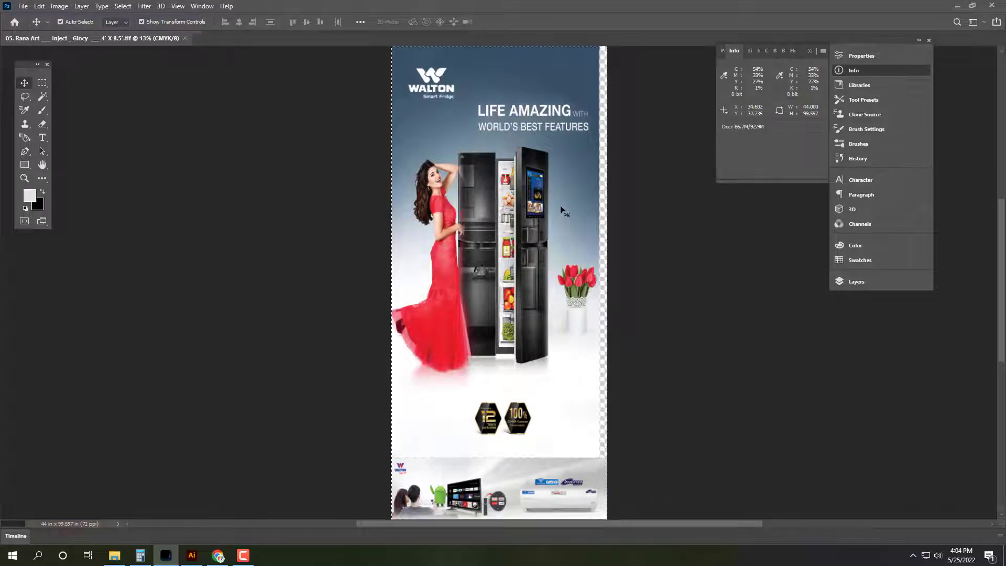
Step: Close the fridge poster and open the 01 washing-machine poster
key(ctrl+w)
key(ctrl+o)
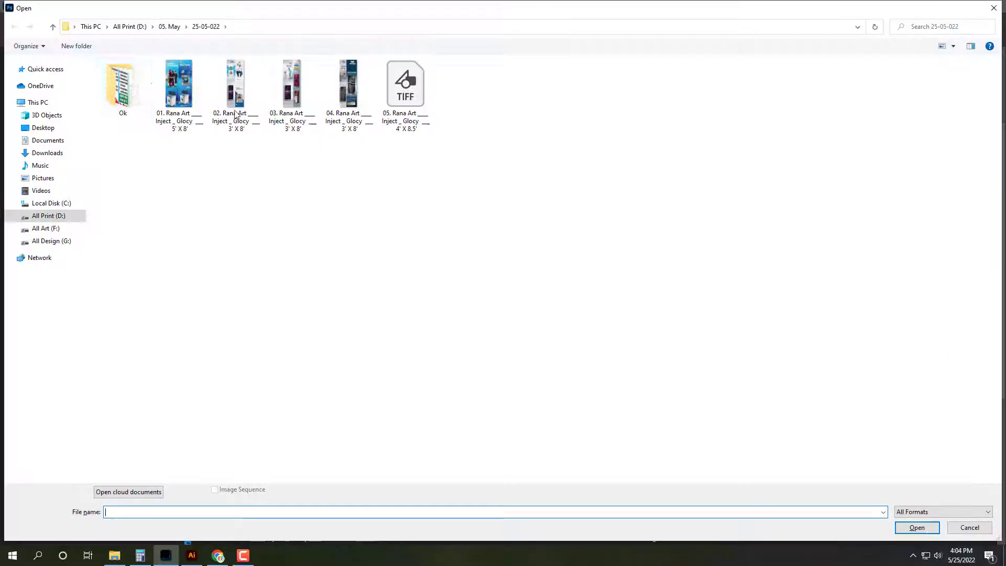
double_click(176, 90)
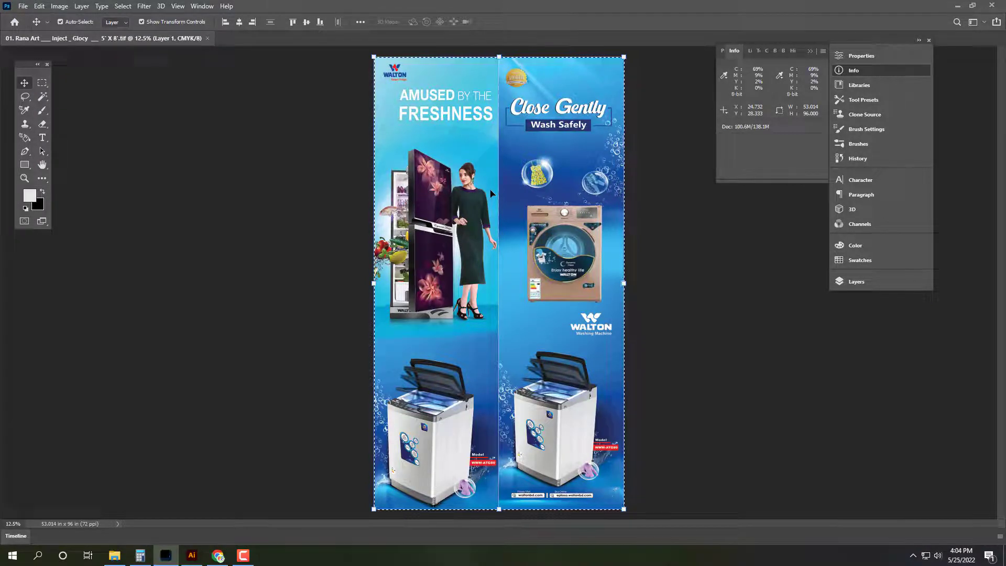
key(ctrl)
key(ctrl+d)
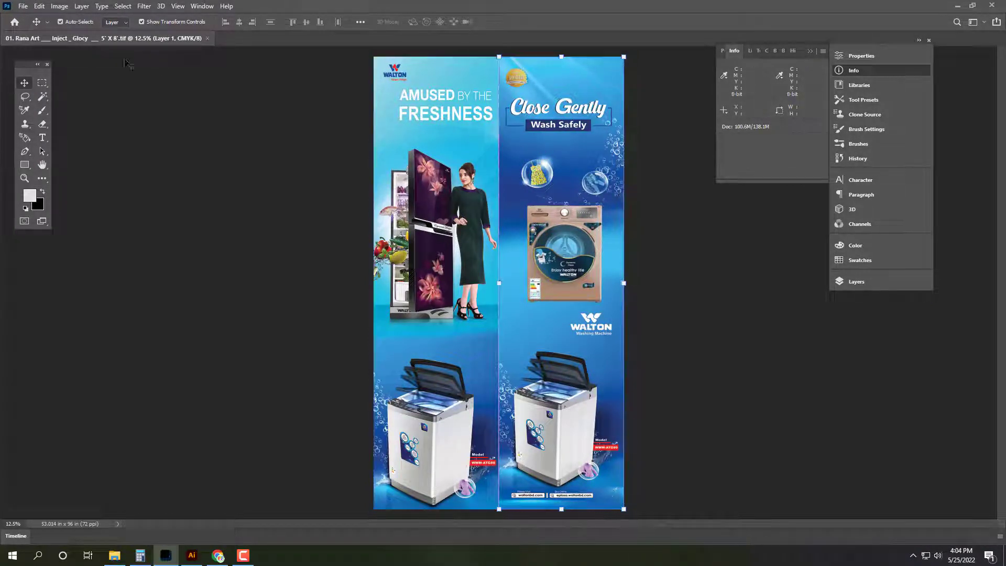
Step: Widen the 01 poster's canvas to 59 inches, adding a transparent right strip
click(59, 6)
click(79, 95)
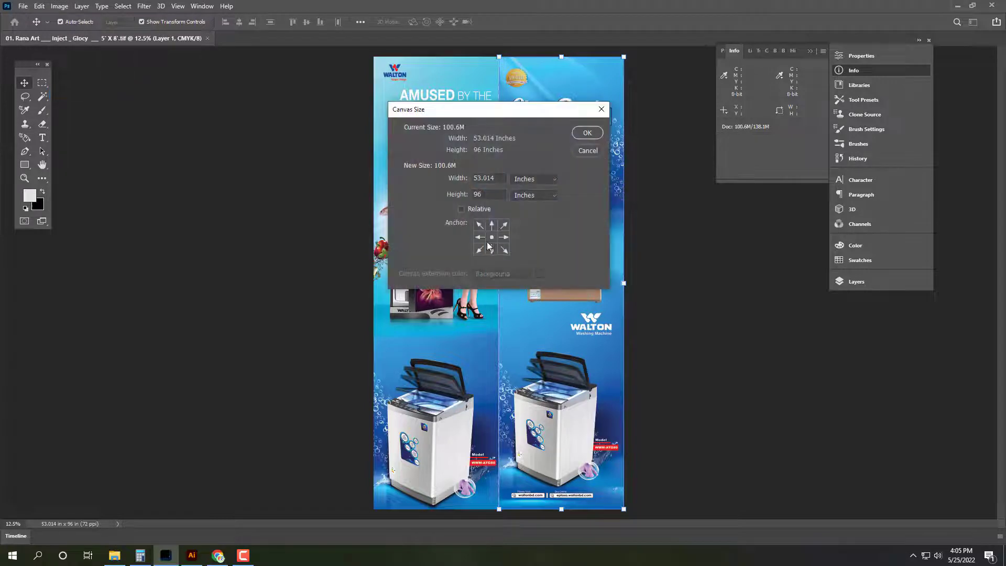
text(9)
key(Return)
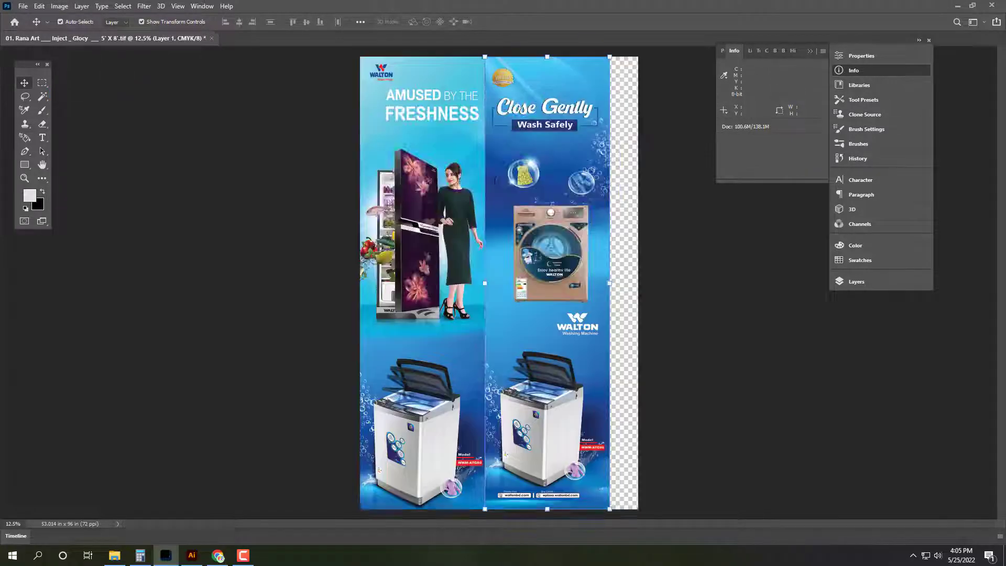
key(Tab)
key(ctrl+0)
Step: Minimize Photoshop and browse in File Explorer to Walton > Baipile Plaza
key(super+d)
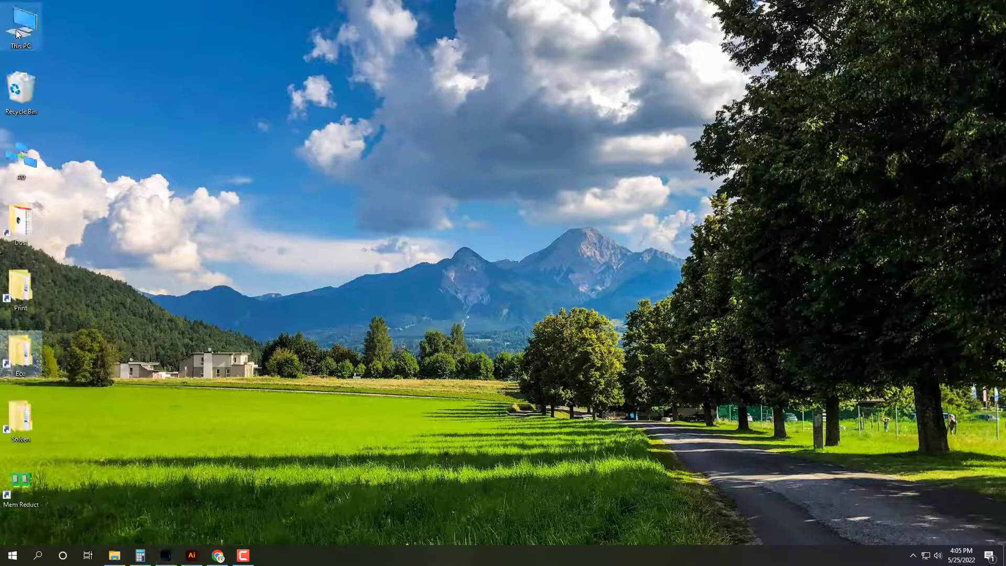
key(super+e)
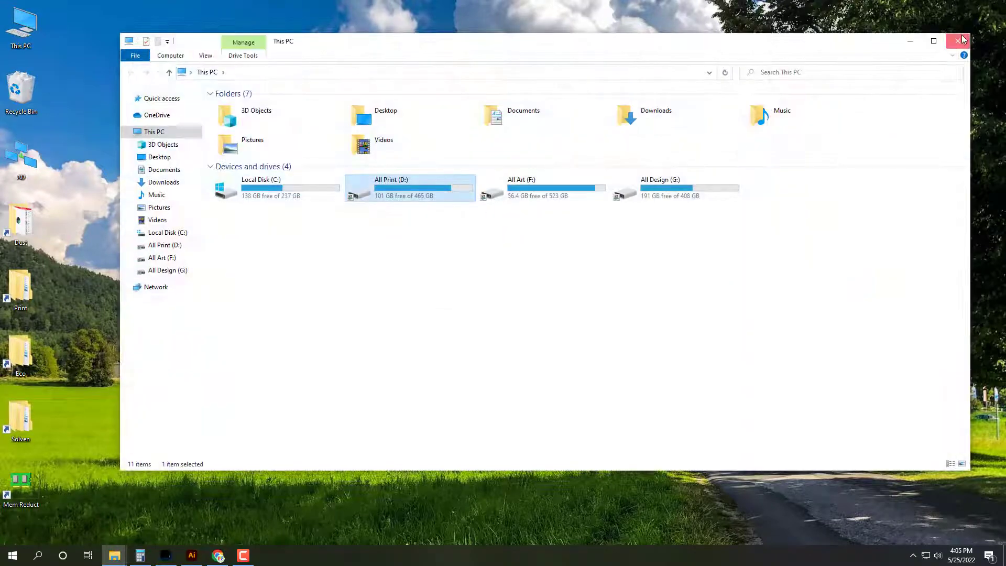
click(962, 39)
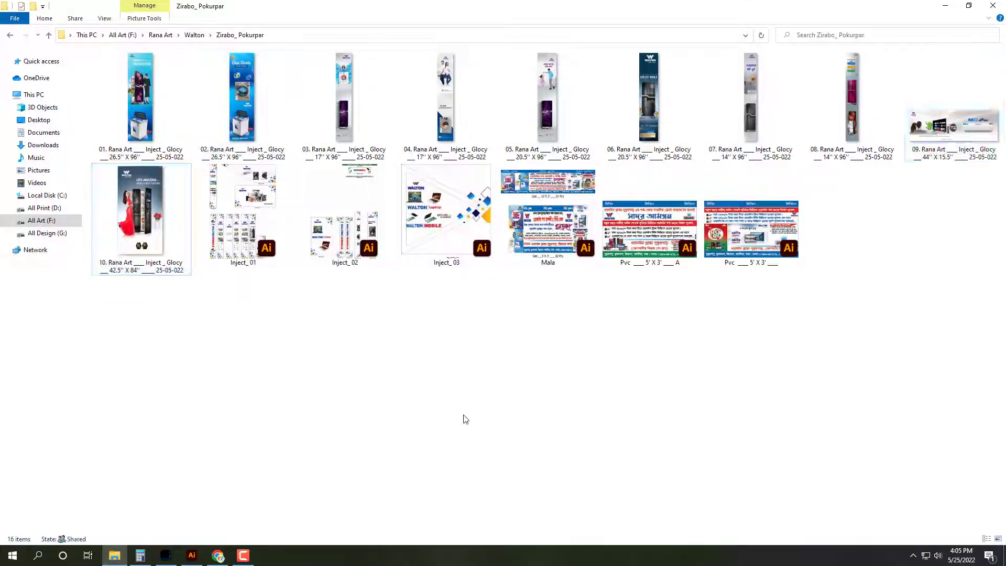
key(alt+Up)
double_click(377, 92)
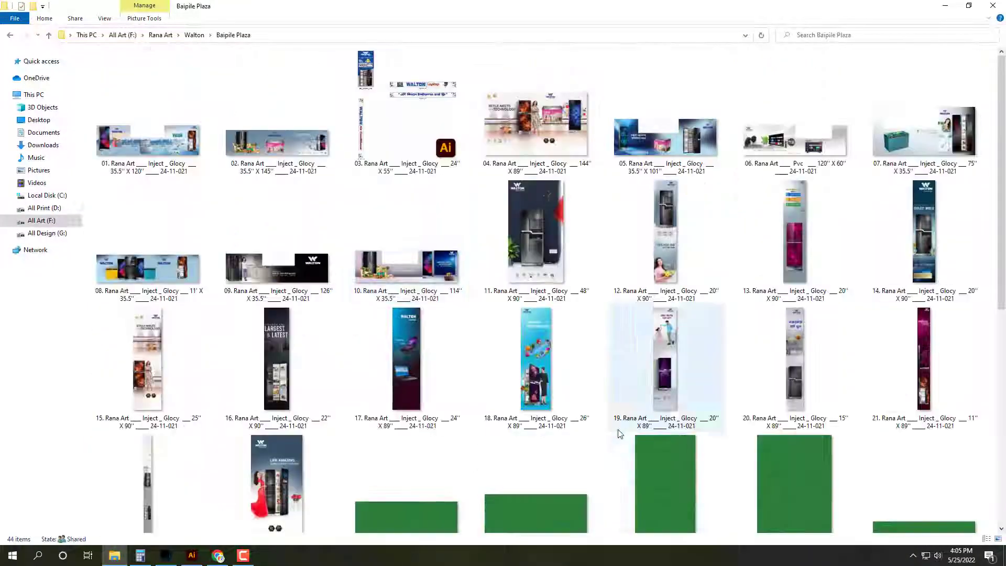
Step: Find the 7'' X 46'' grass file 28 and open it in Photoshop
scroll(618, 429, down, 6)
click(687, 199)
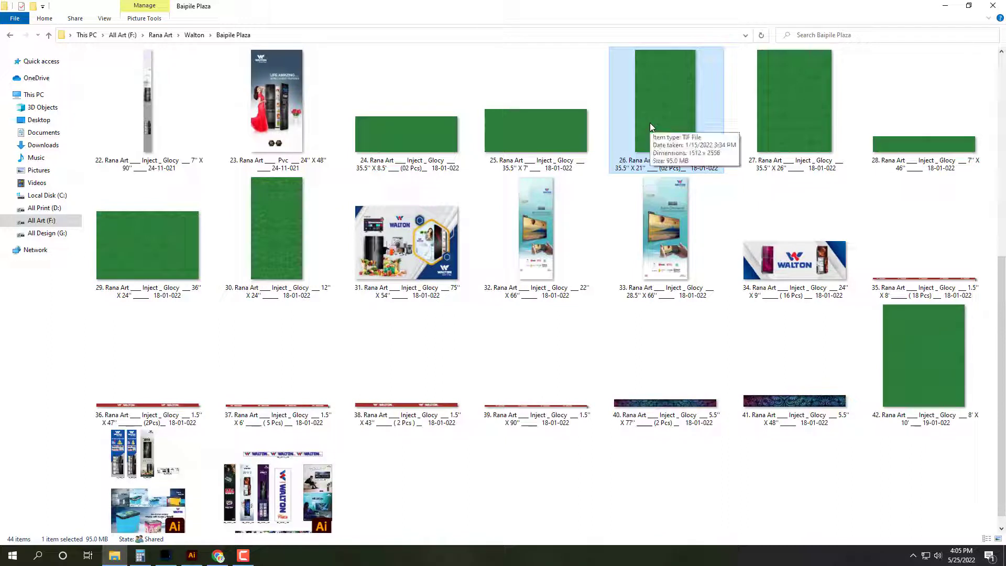
click(553, 147)
click(408, 147)
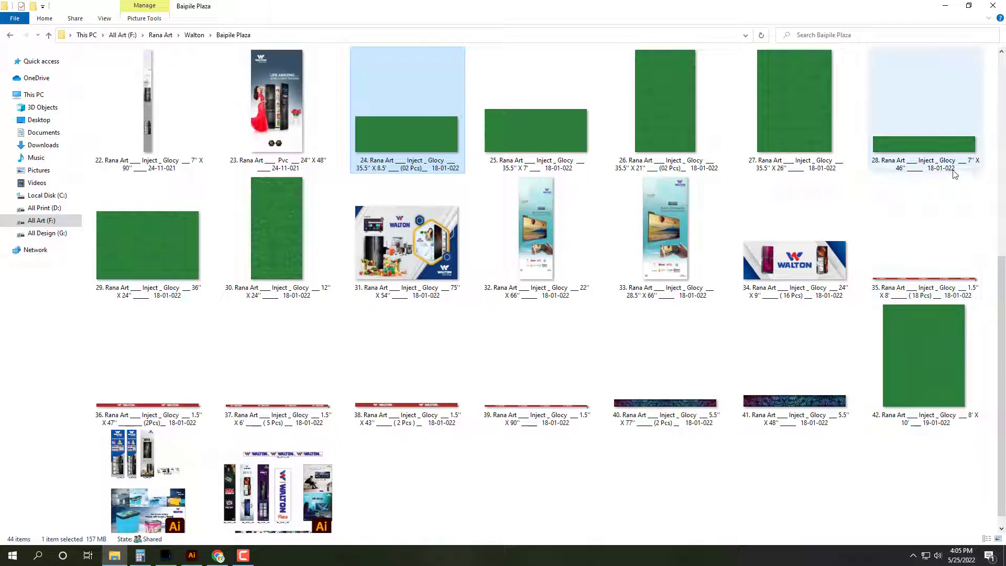
click(918, 155)
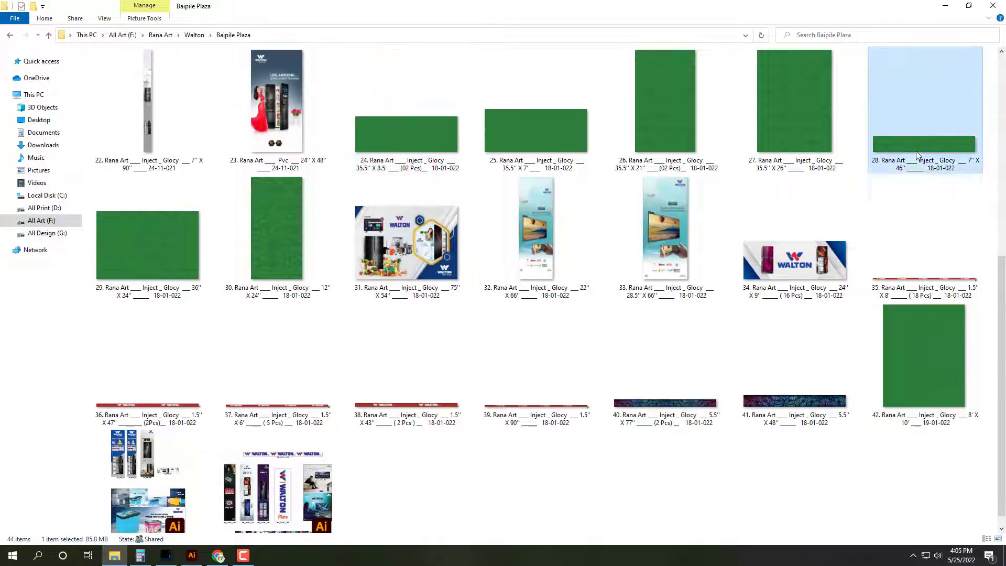
double_click(917, 154)
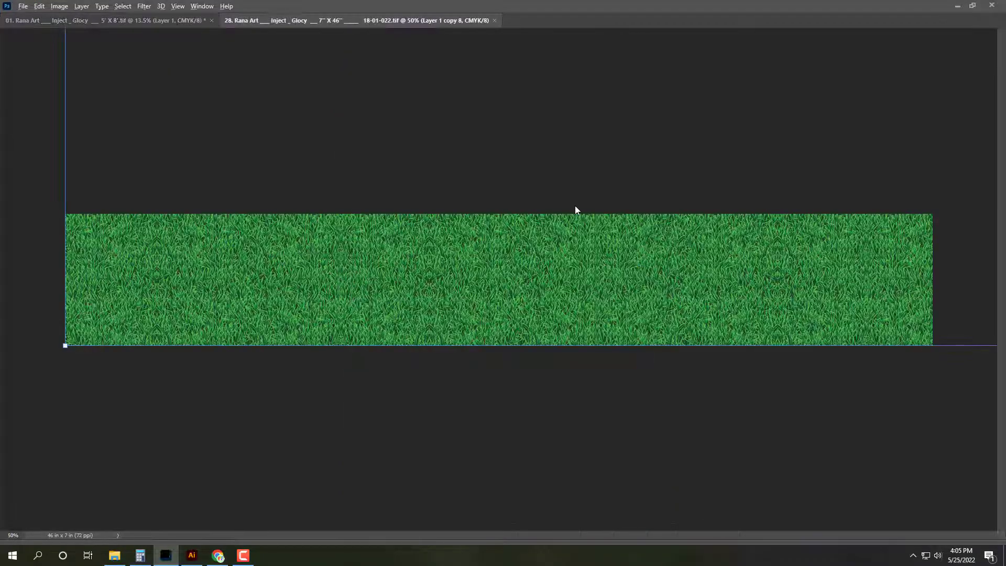
Step: Copy the grass texture, close file 28 without saving, and paste it into the 01 poster
key(ctrl+shift+e)
key(alt+BackSpace)
key(ctrl+w)
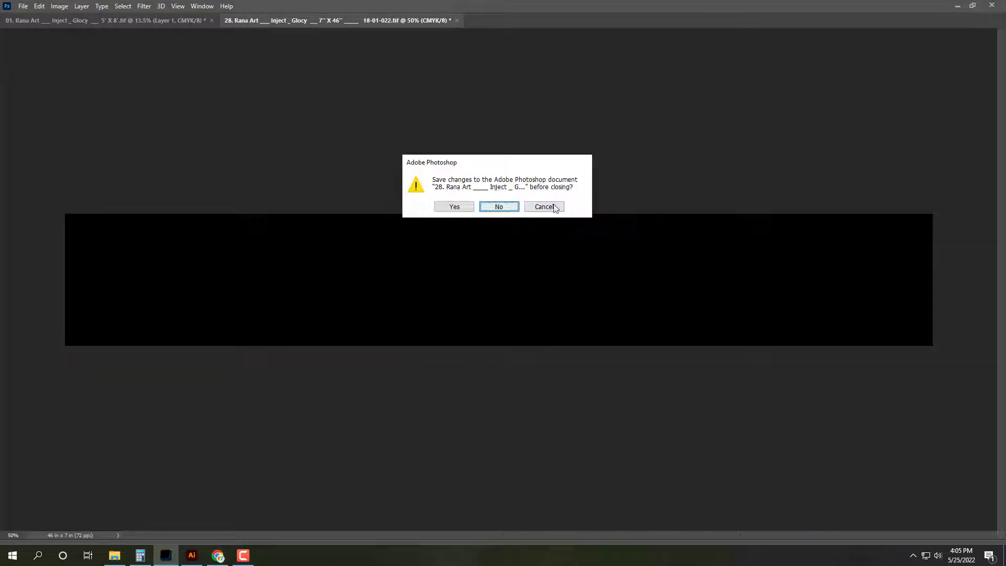
key(Return)
key(ctrl+v)
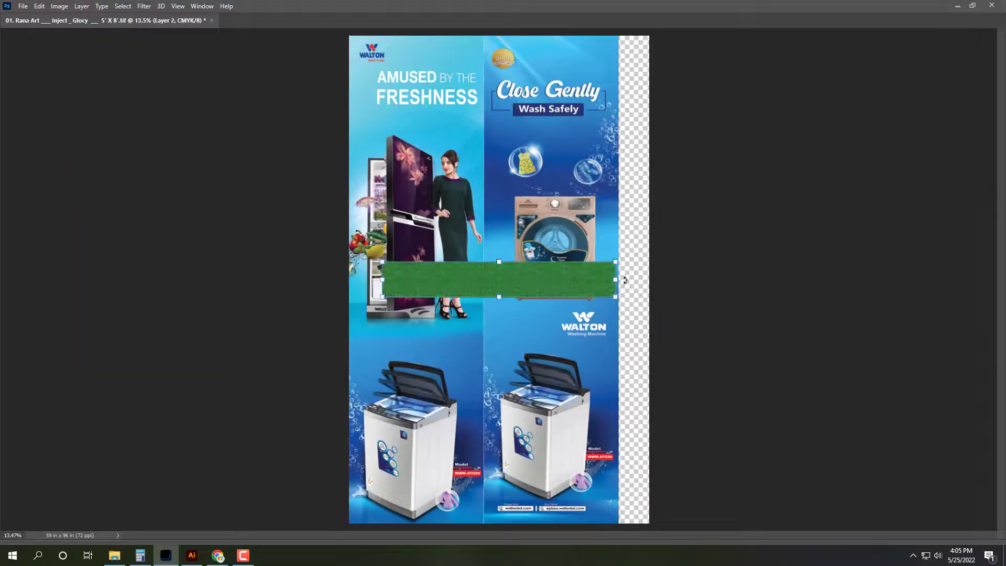
Step: Rotate the grass strip upright and align it to the poster's right edge
drag(625, 280, 498, 405)
drag(499, 292, 634, 75)
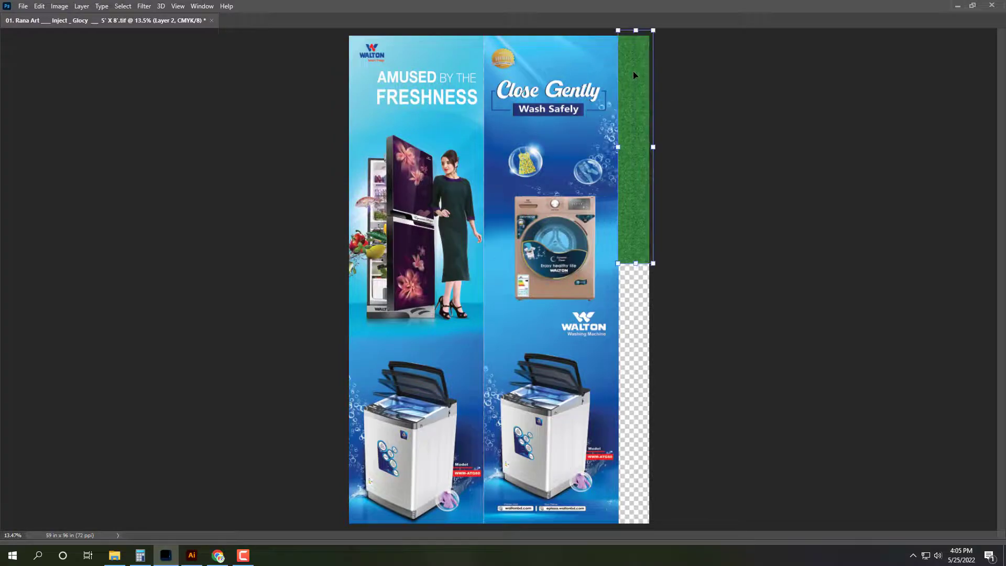
scroll(692, 83, up, 10)
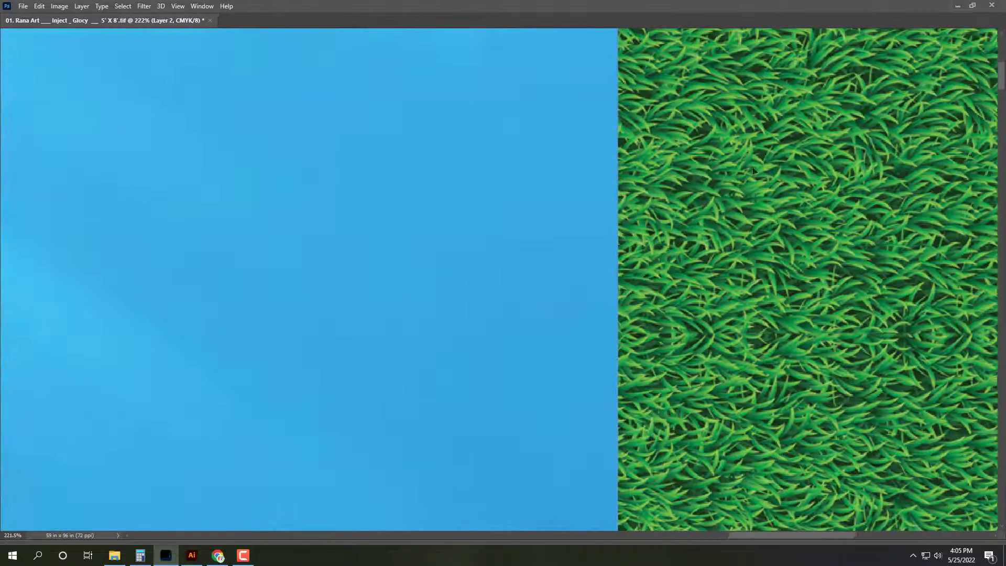
drag(753, 170, 763, 149)
key(ctrl+0)
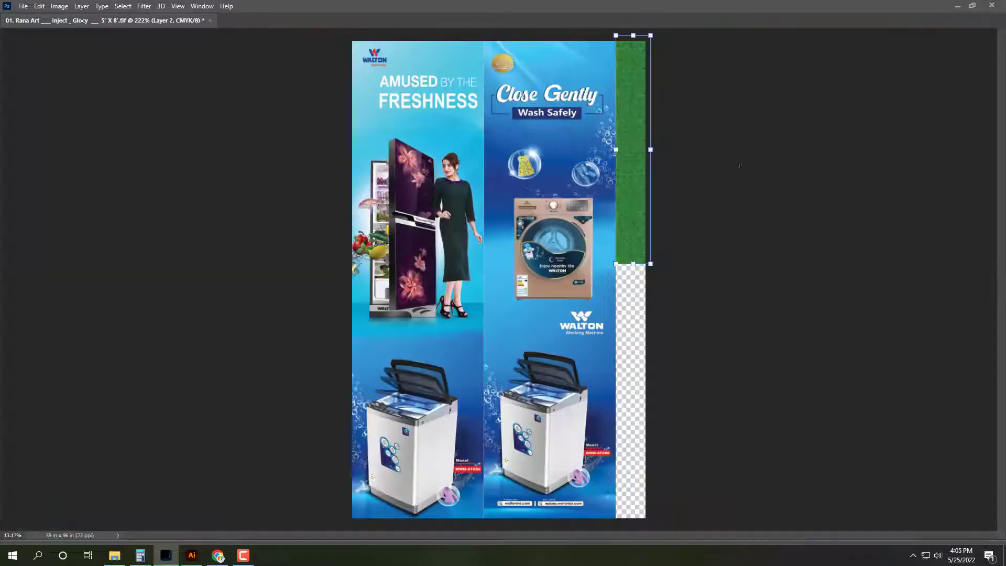
Step: Duplicate the grass down the strip and stretch both copies to the canvas bottom
drag(637, 89, 636, 314)
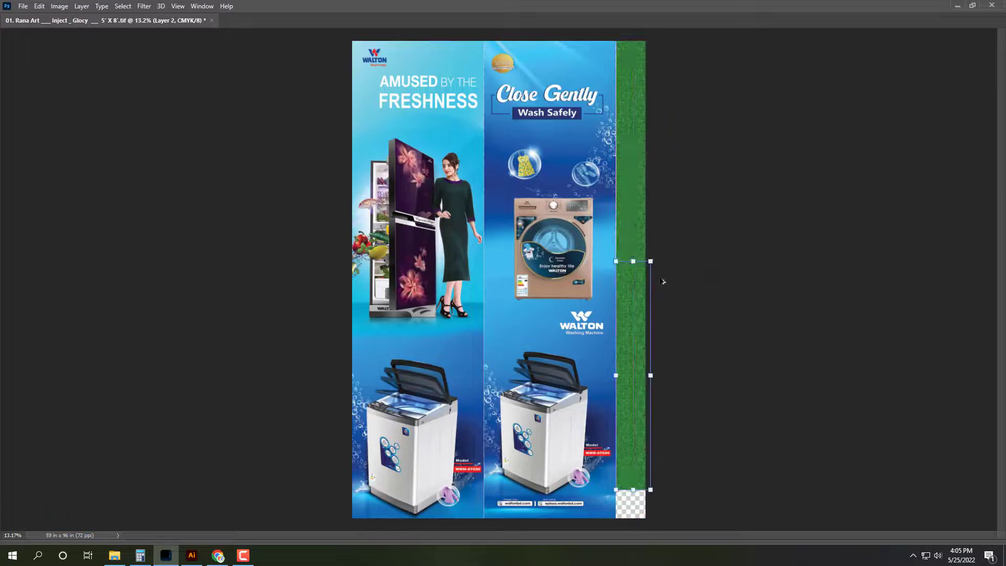
shift+click(634, 225)
key(ctrl+t)
drag(634, 495, 650, 519)
key(Return)
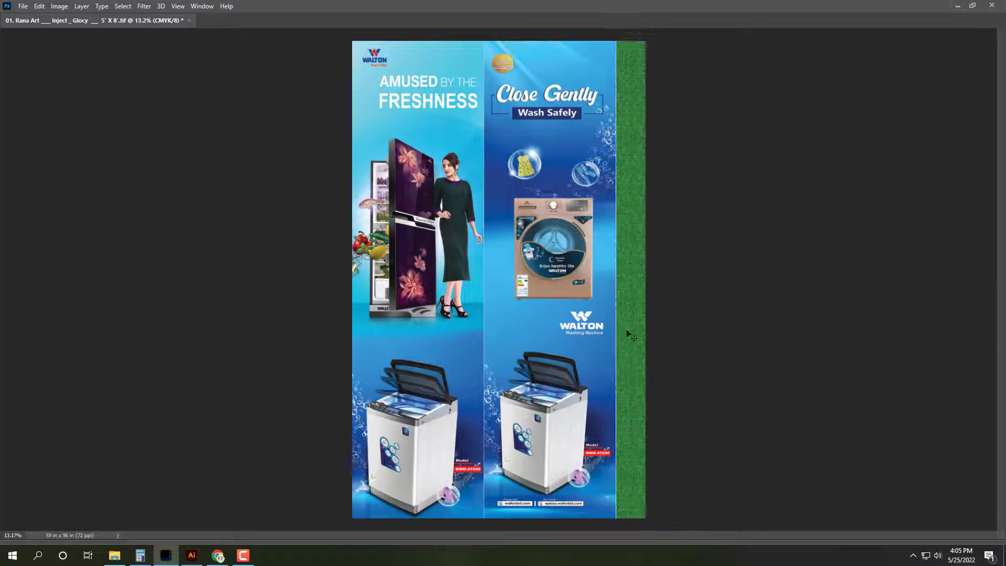
scroll(629, 333, up, 10)
scroll(709, 282, down, 3)
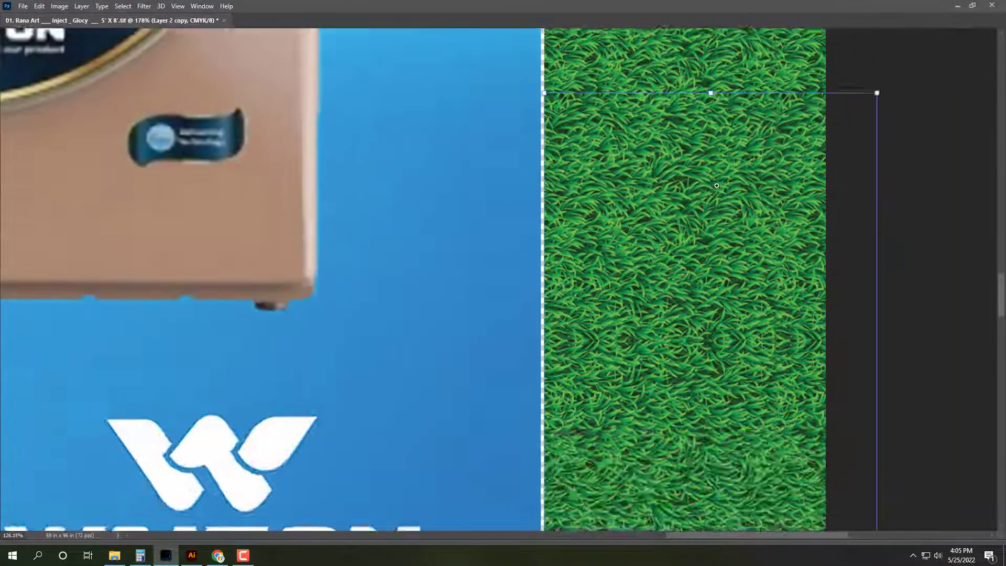
scroll(711, 210, up, 5)
scroll(783, 461, down, 10)
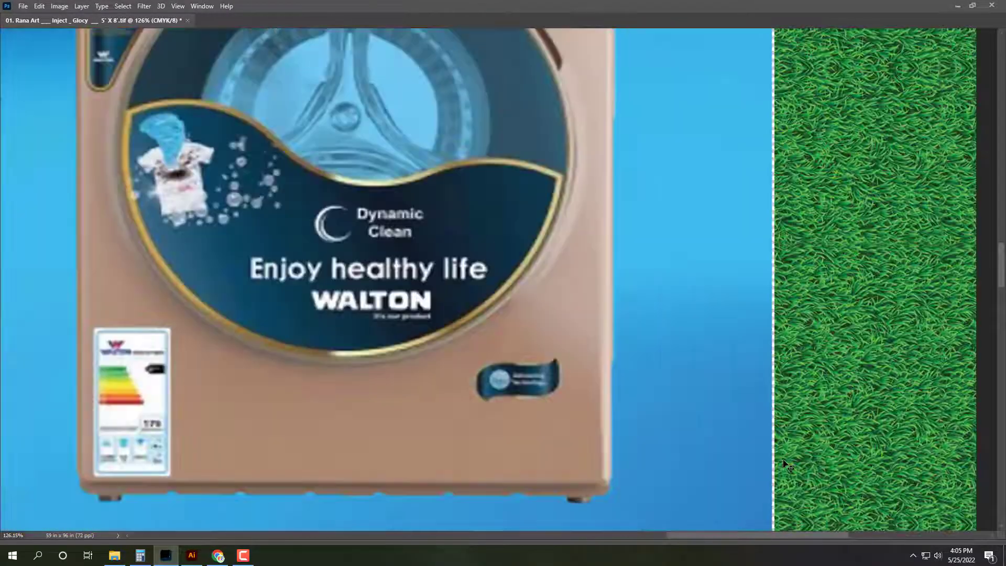
Step: Save and close the finished 01 poster, then minimize Photoshop
key(Tab)
key(ctrl+s)
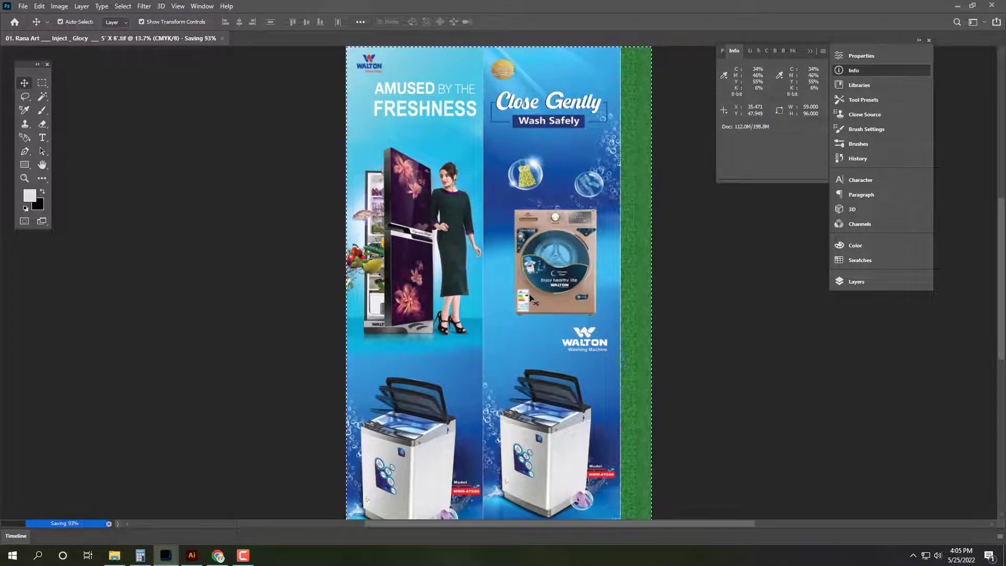
key(ctrl+w)
click(166, 555)
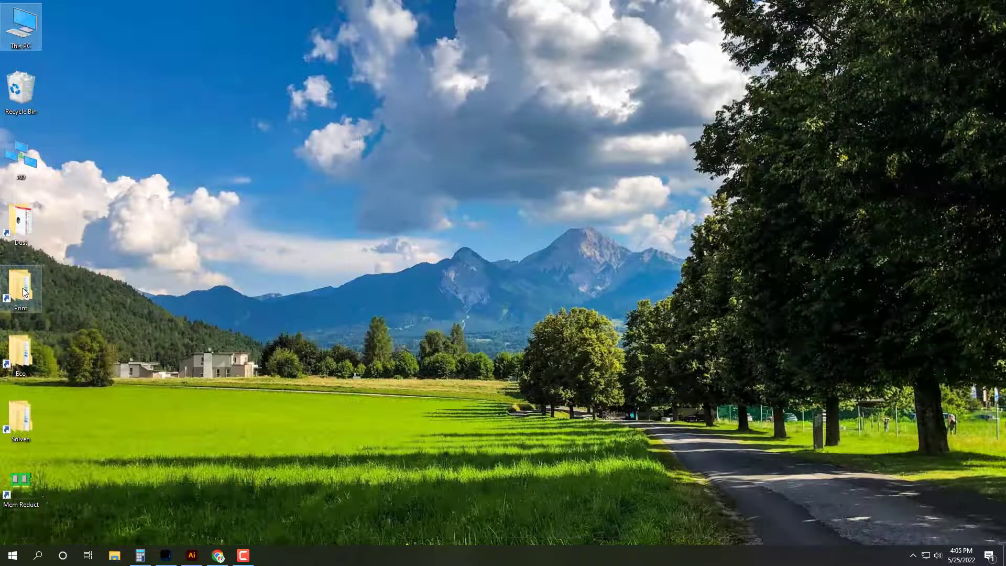
Step: Open Print > 25-05-022 and open the five print TIFFs in Photoshop
double_click(24, 292)
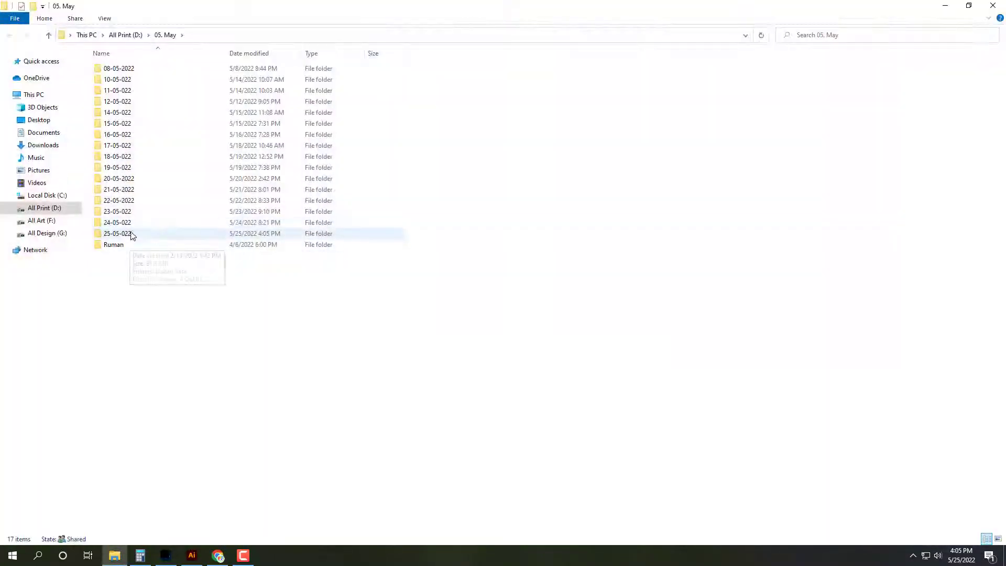
double_click(131, 234)
click(969, 6)
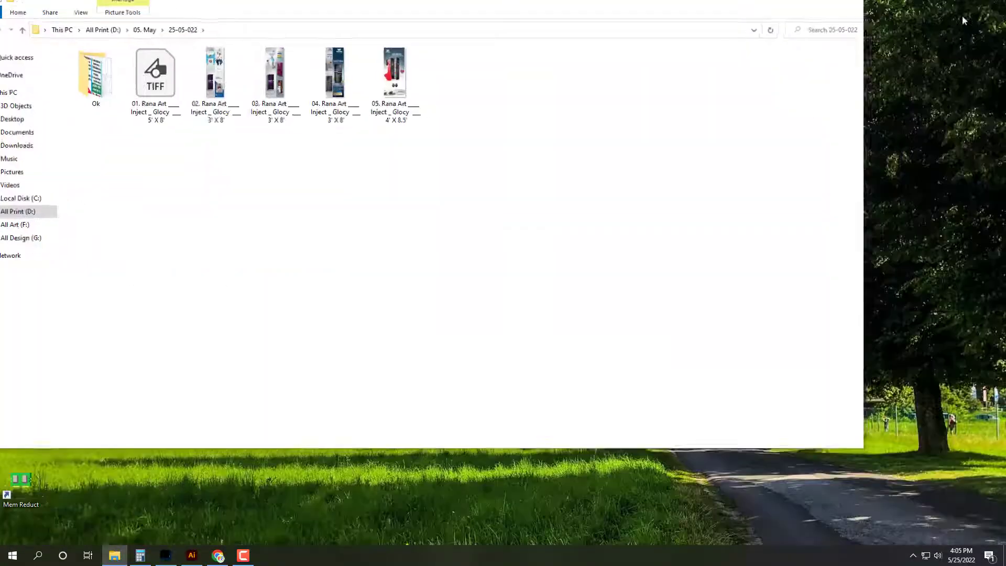
drag(592, 301, 178, 66)
drag(432, 26, 520, 38)
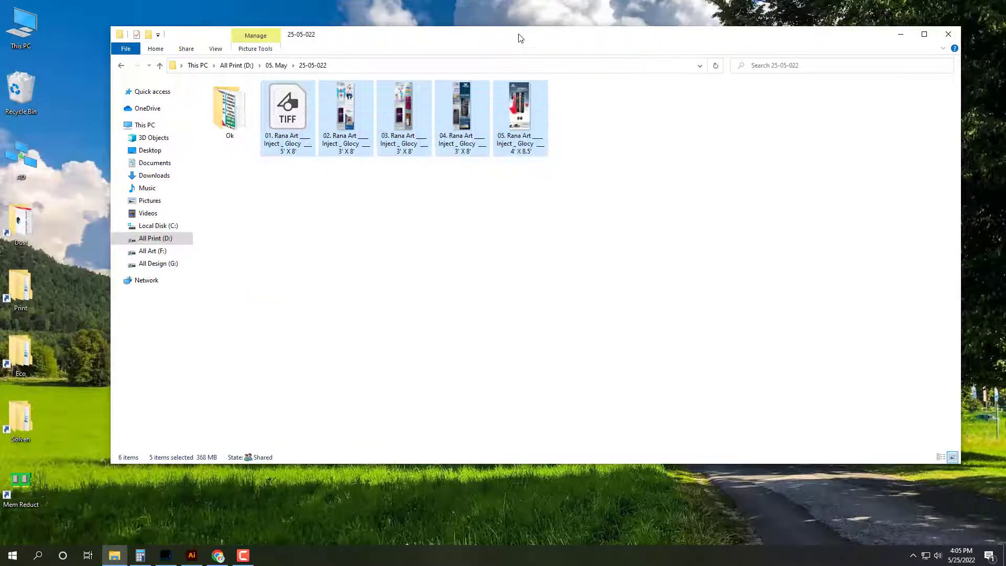
key(Return)
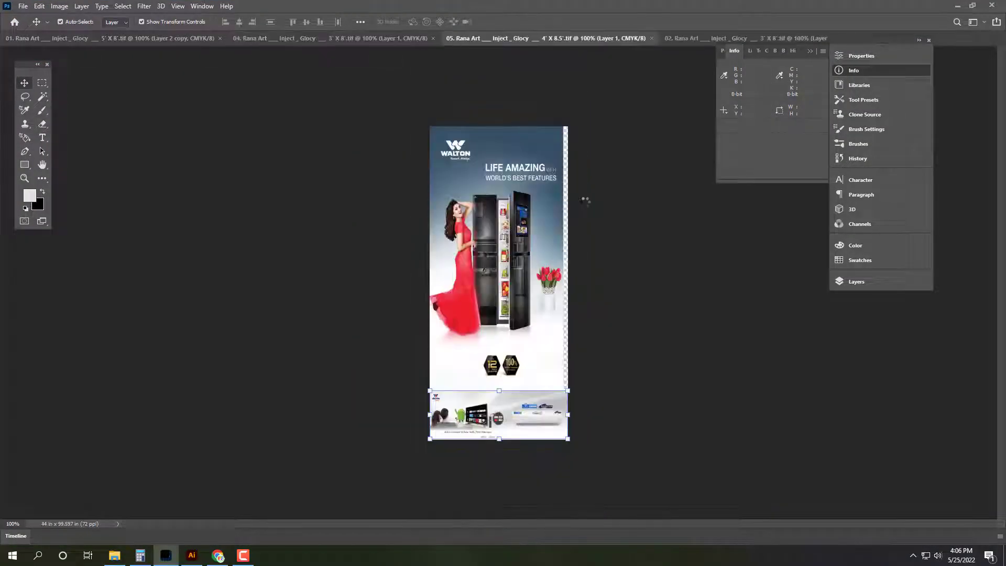
Step: Rearrange the Photoshop window and panels, then close all opened print documents
key(super+Down)
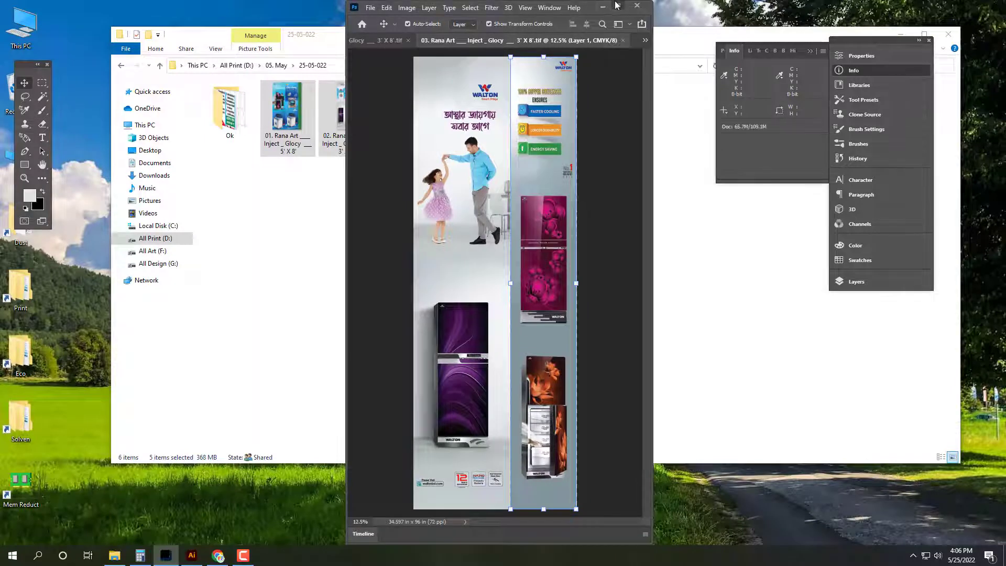
key(super+Left)
key(super+Up)
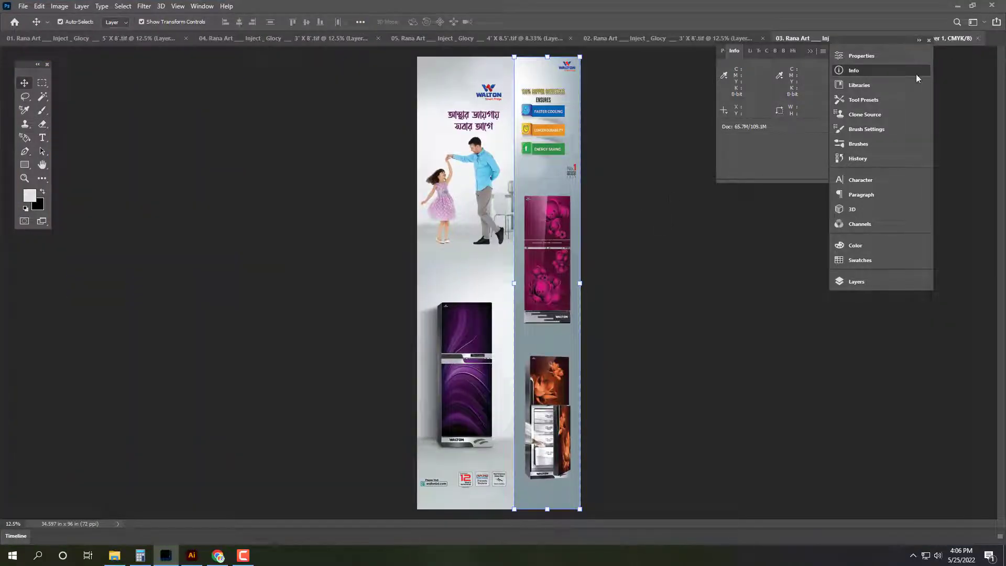
click(912, 71)
drag(901, 45, 905, 55)
key(ctrl)
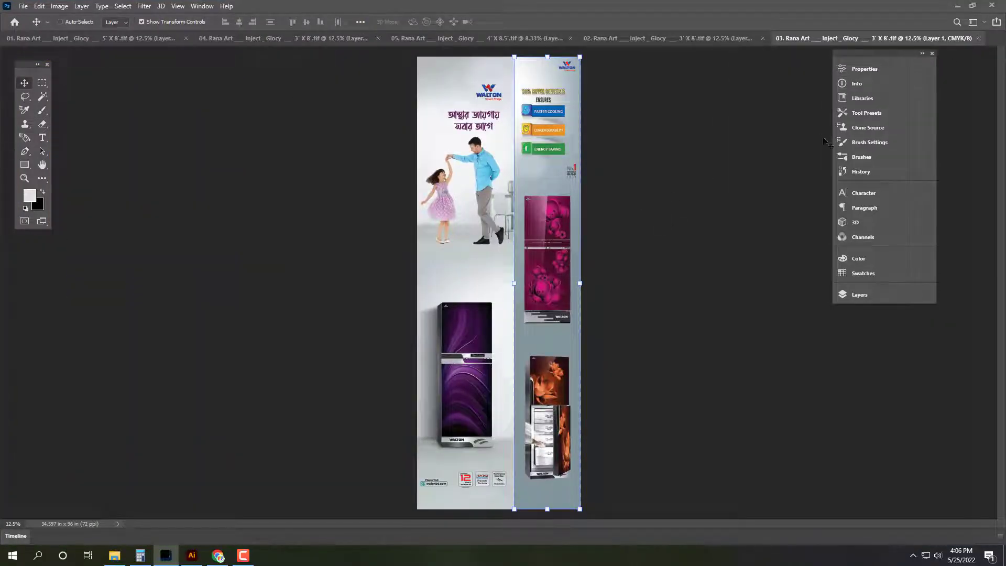
key(ctrl+w)
key(ctrl+w)
key(ctrl+w)
key(ctrl+w)
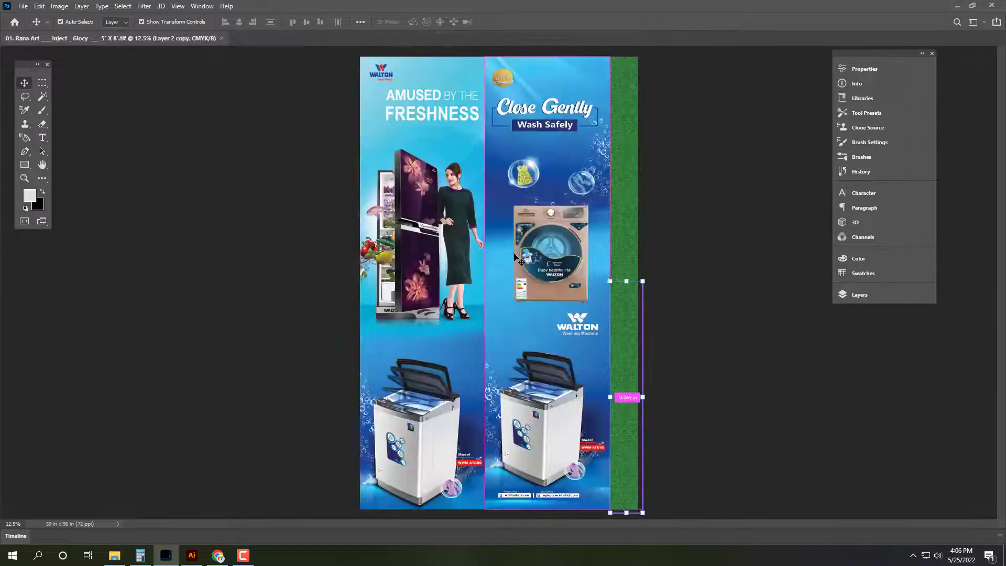
key(ctrl+w)
Step: Paste the five TIFFs into the destination subfolder of 25-05-022 on the Eco share
key(super+d)
click(114, 555)
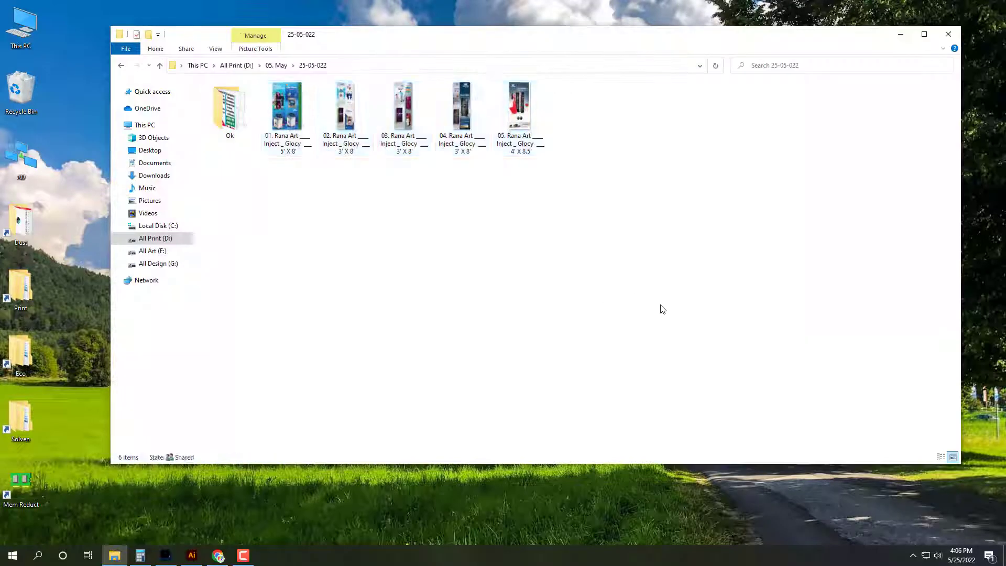
drag(662, 309, 279, 108)
click(27, 373)
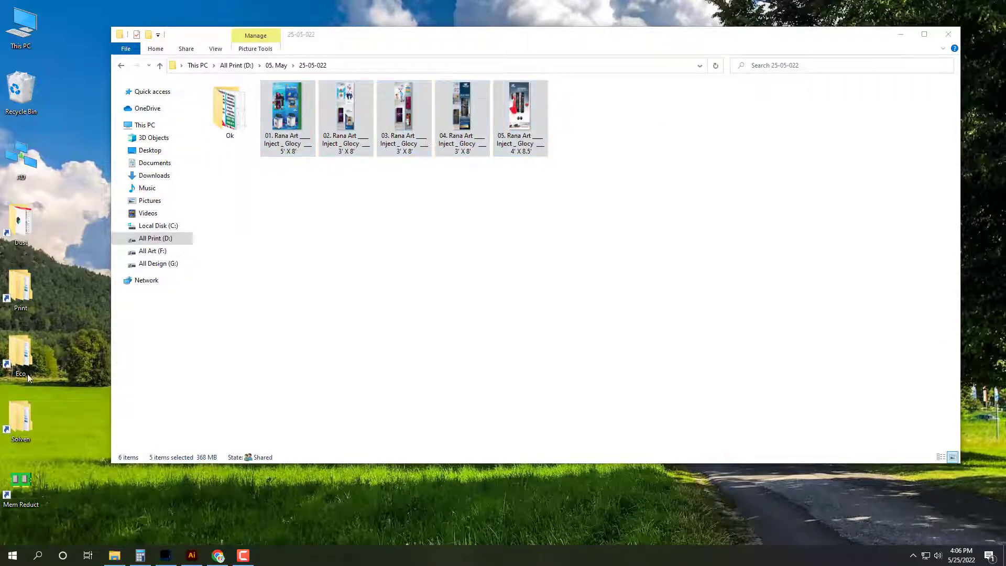
double_click(27, 374)
double_click(243, 301)
double_click(261, 125)
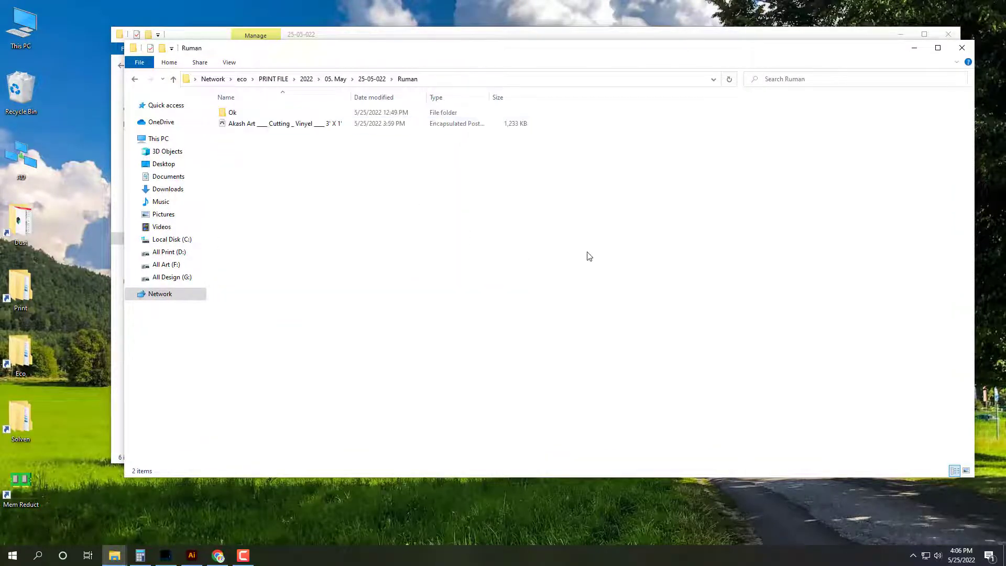
key(ctrl+v)
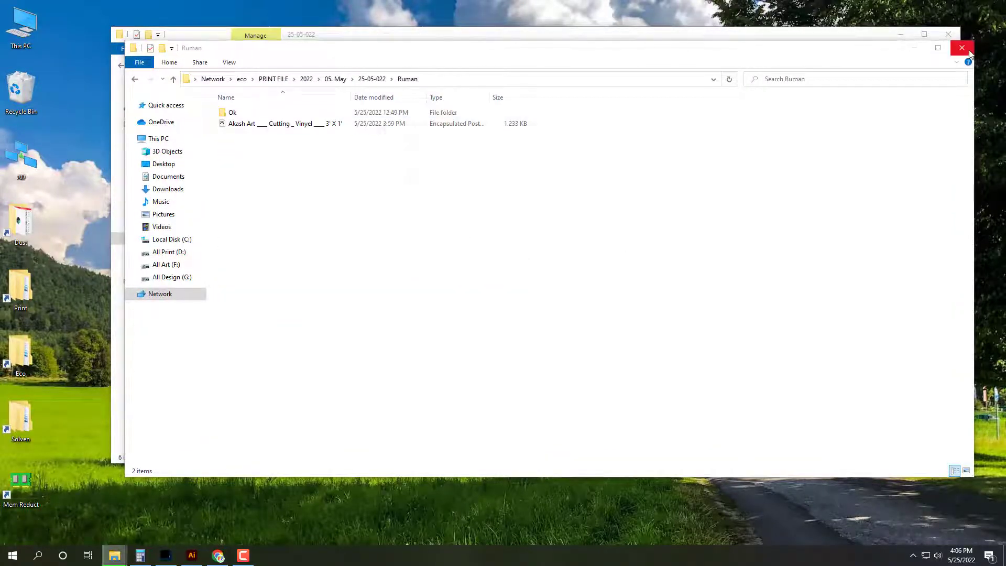
click(962, 48)
click(948, 34)
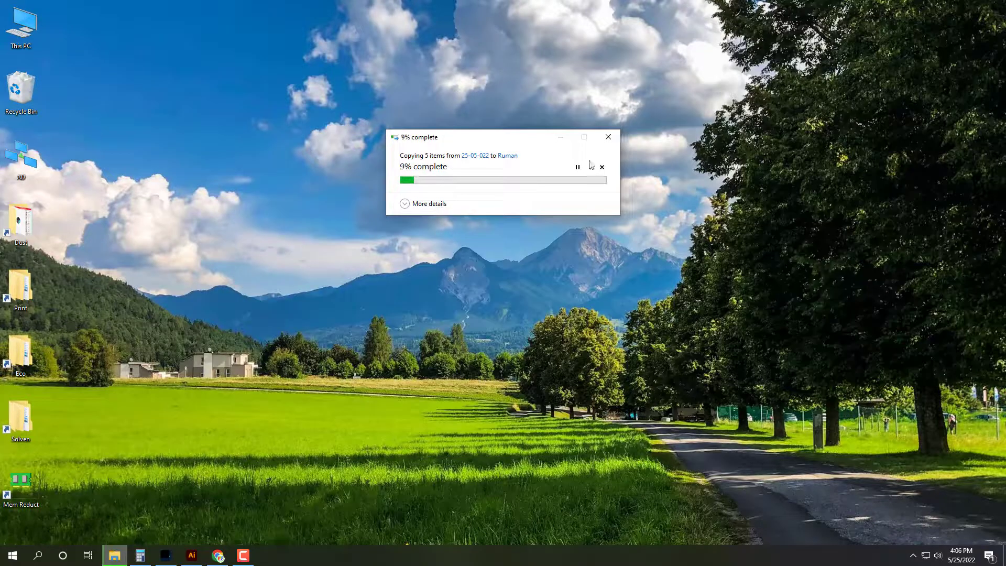
Step: Empty the Recycle Bin, confirming the permanent deletion
right_click(24, 86)
click(58, 109)
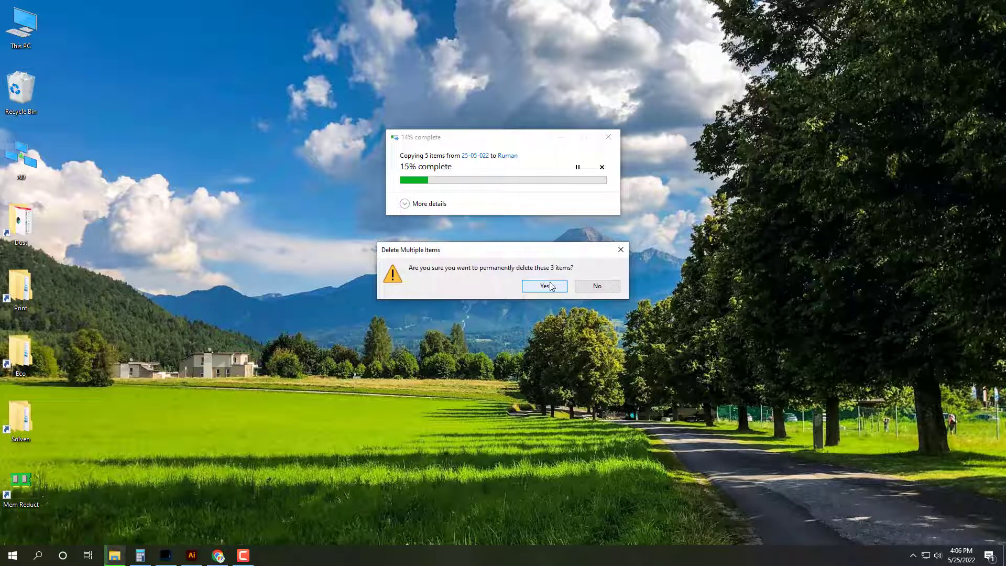
click(545, 286)
Step: Refresh the desktop repeatedly while the network copy finishes
right_click(724, 124)
click(732, 131)
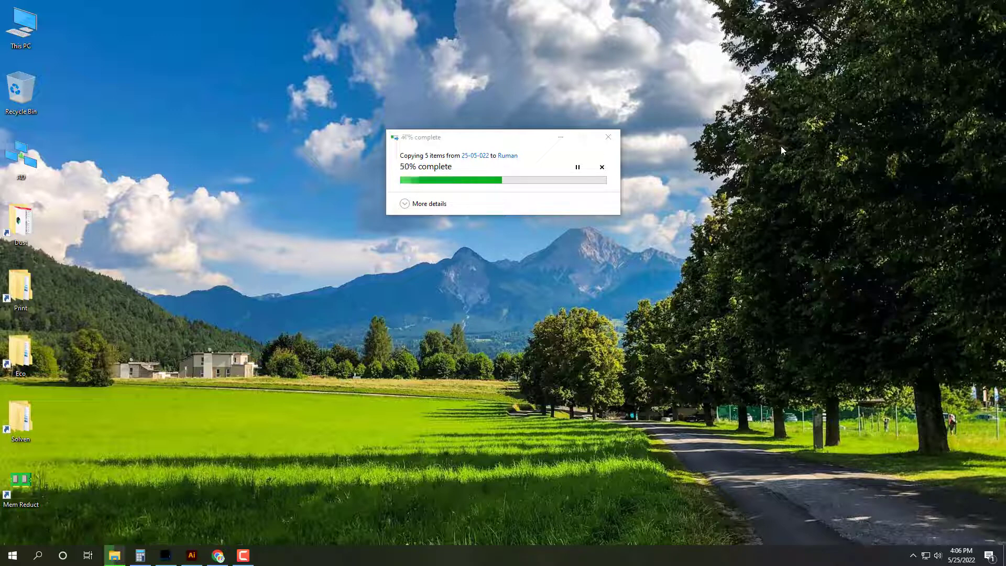
right_click(759, 2)
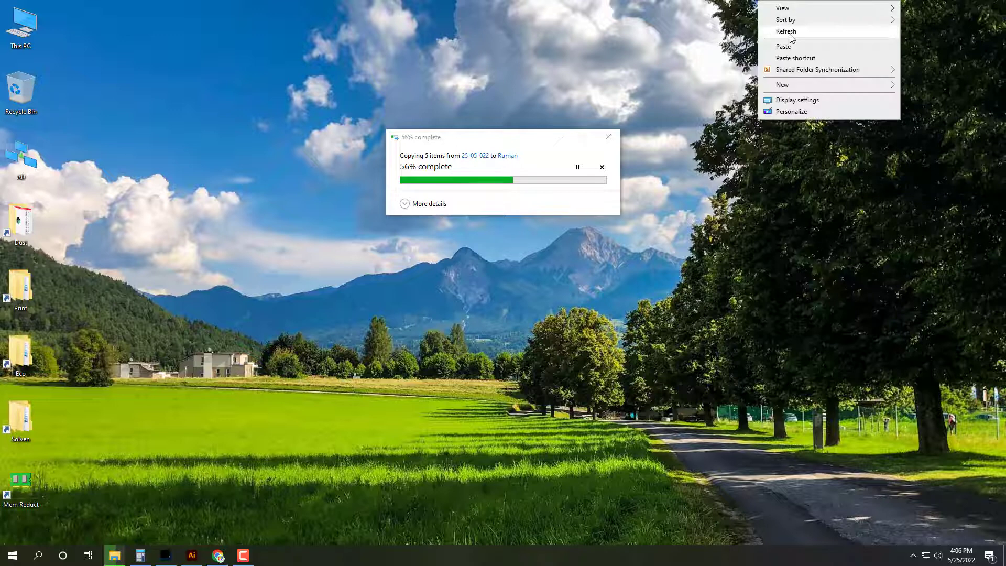
click(788, 32)
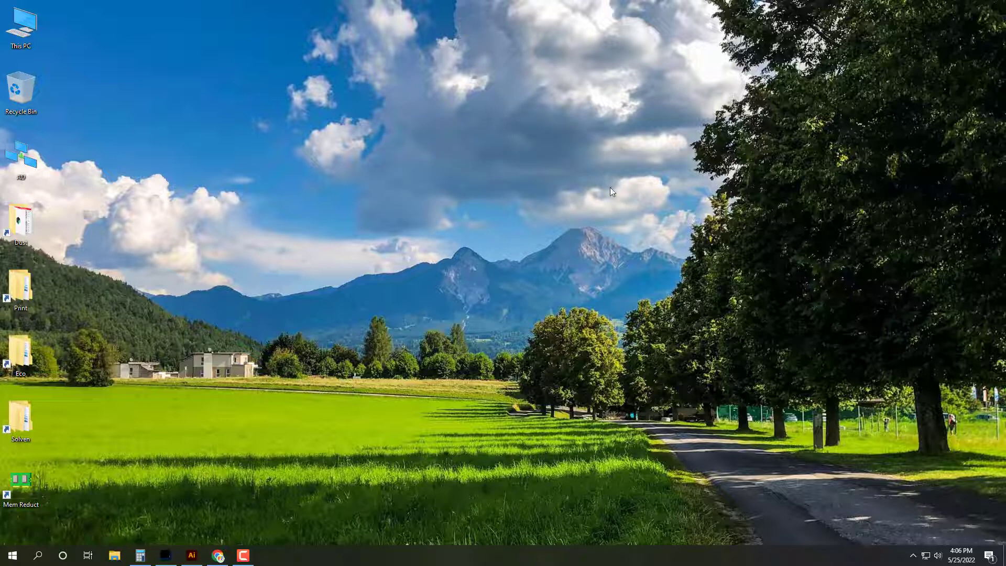
right_click(540, 132)
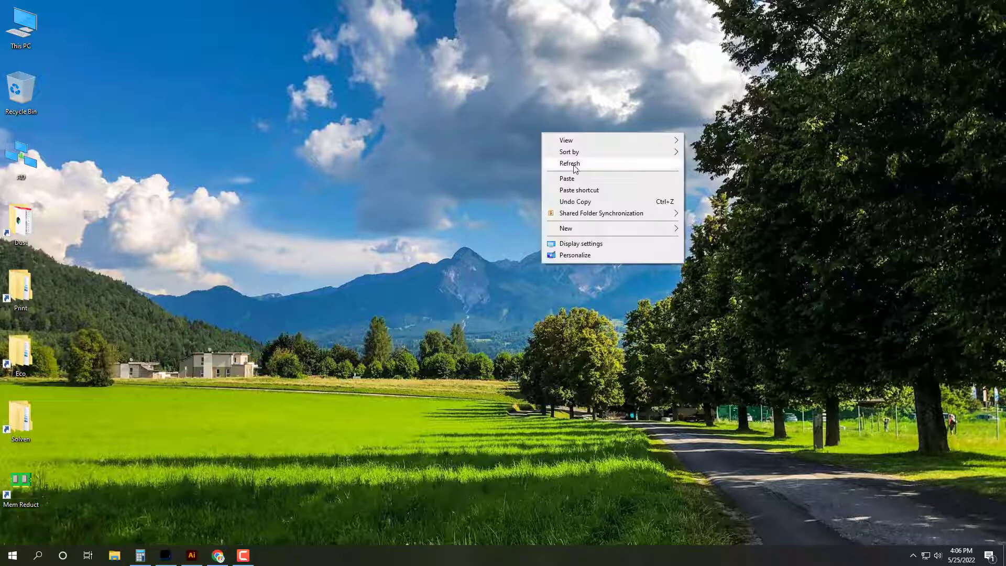
click(573, 165)
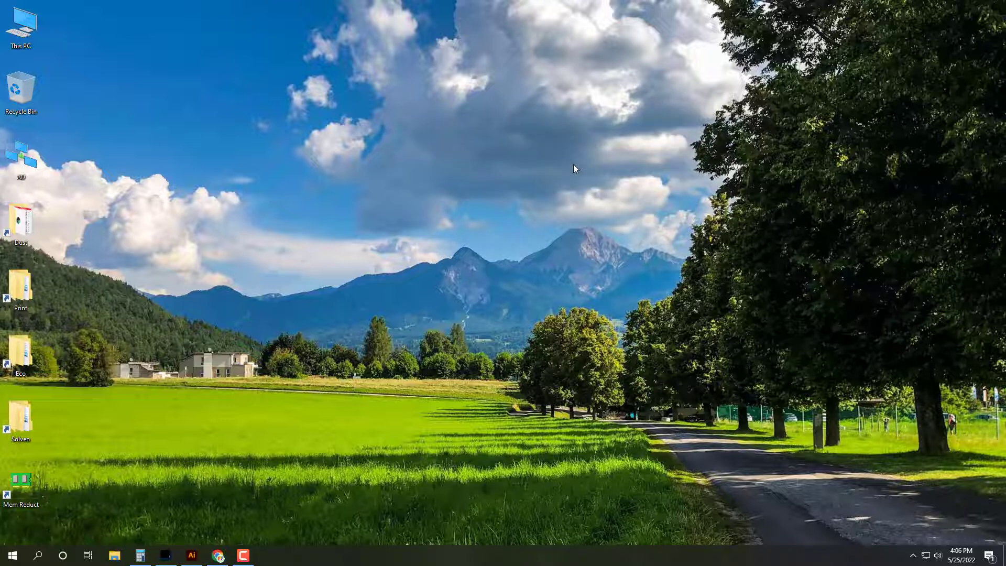